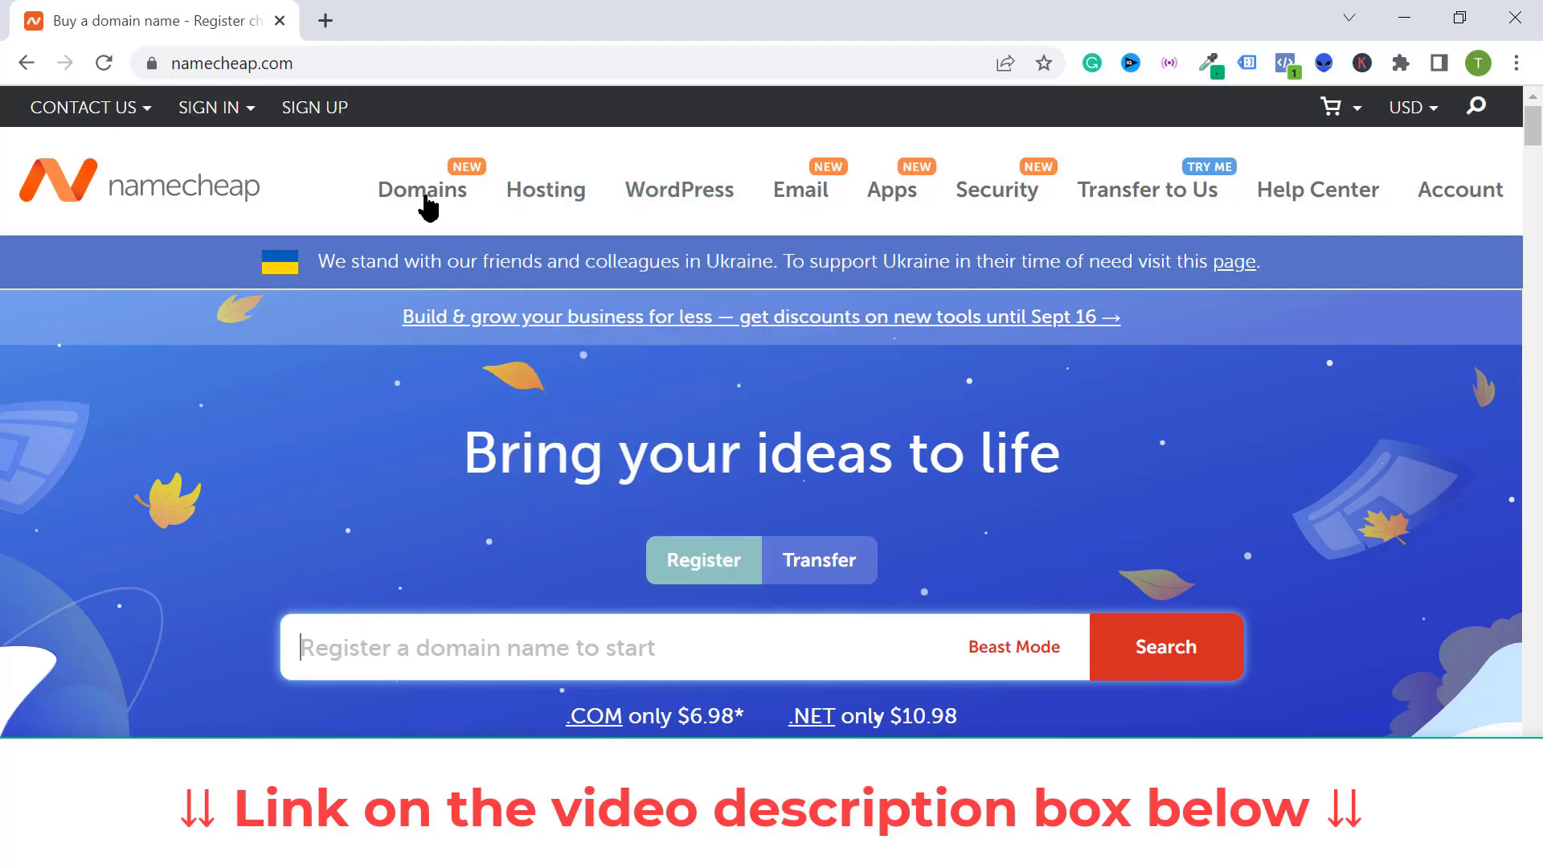
# Step: Open Namecheap's Shared Hosting plans page listing Stellar, Stellar Plus and Stellar Business
pyautogui.moveTo(538, 200)
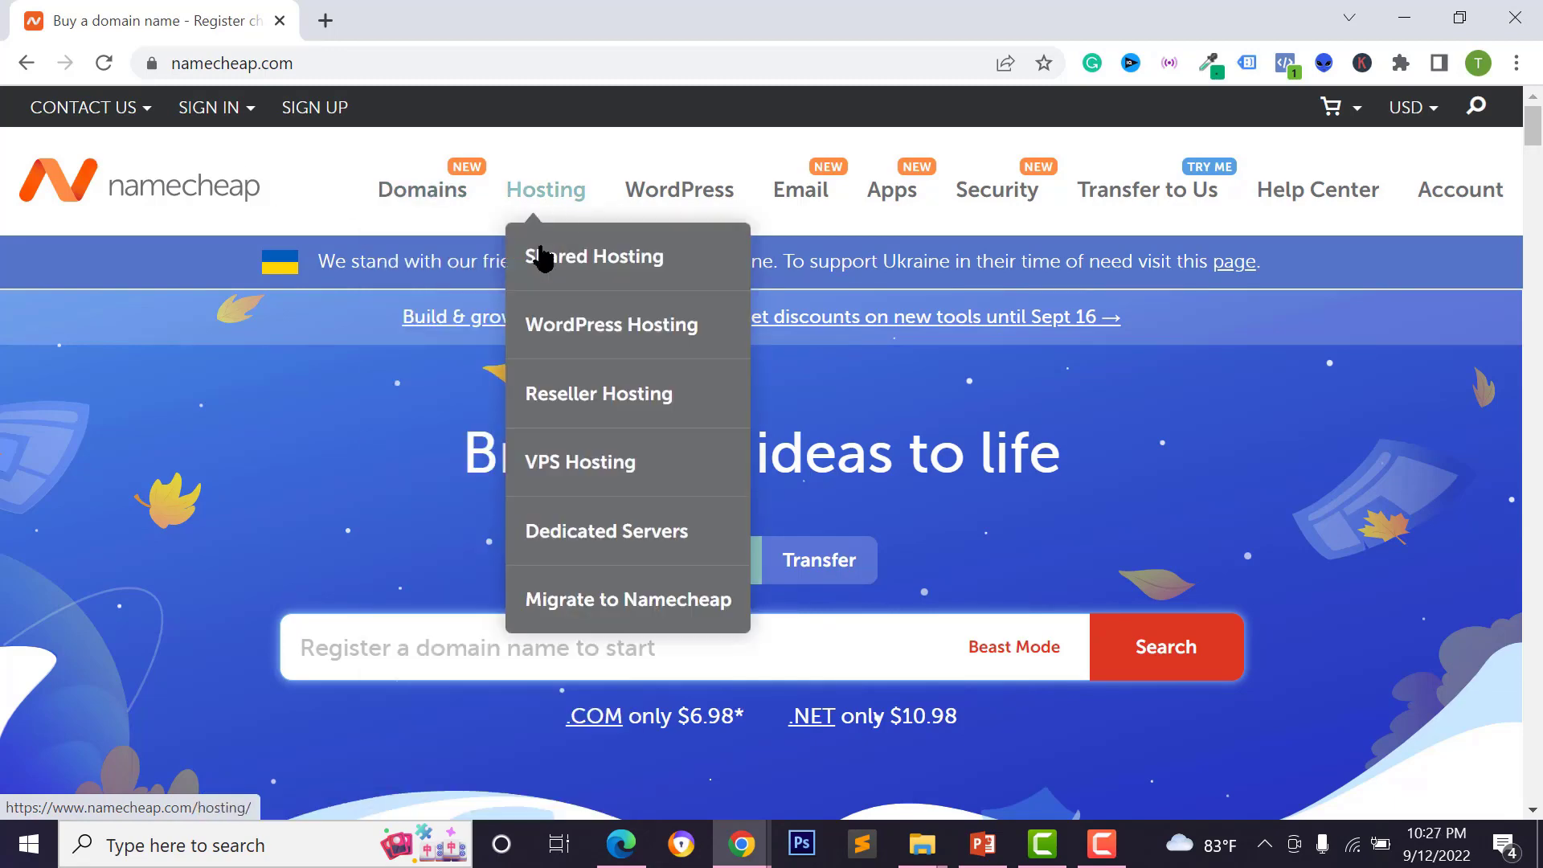
pyautogui.click(576, 261)
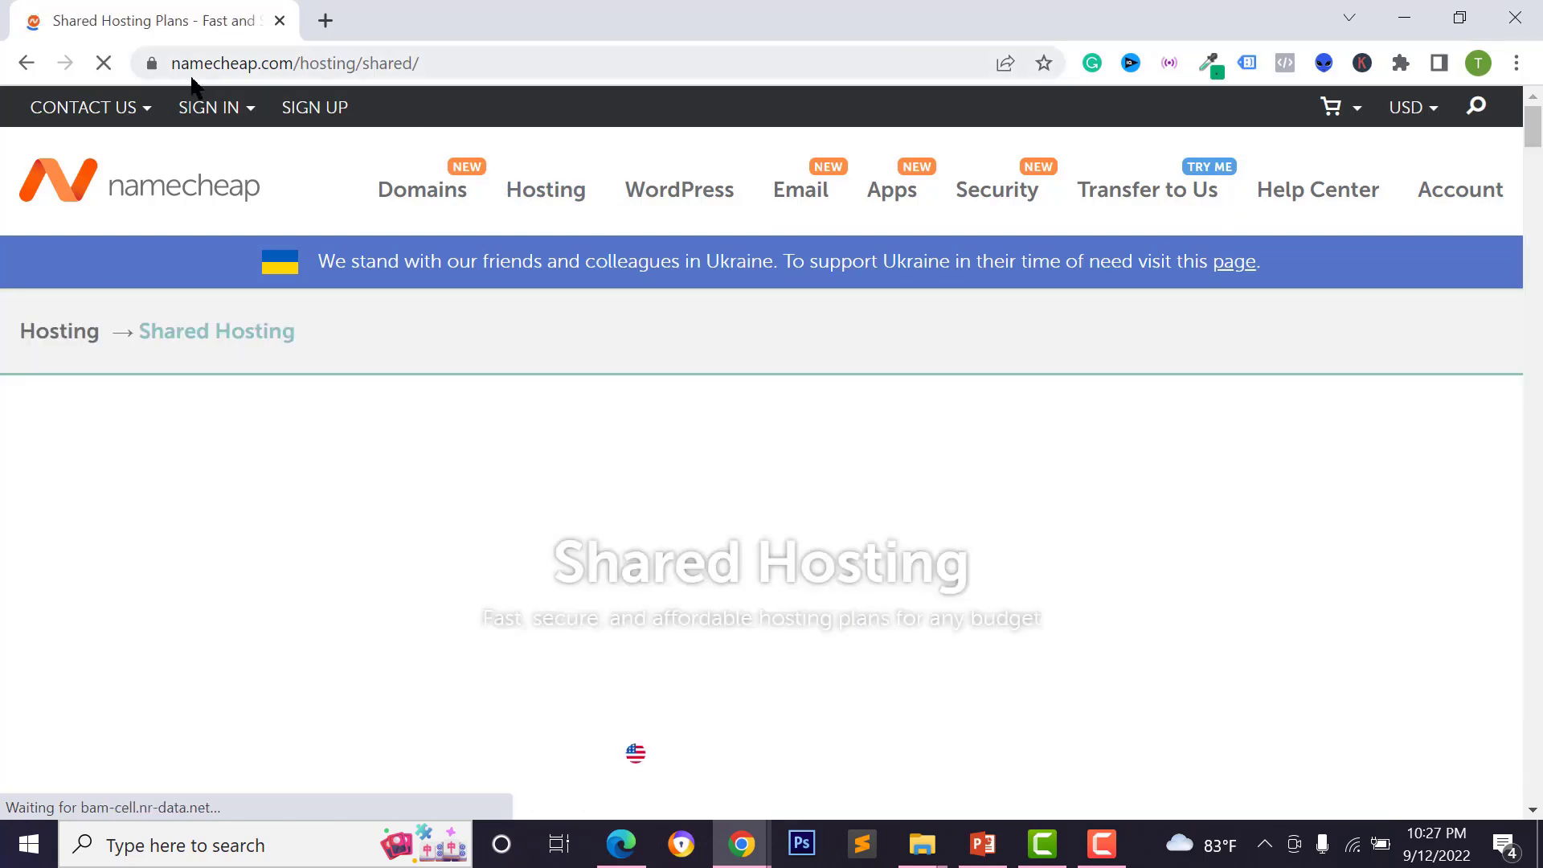
pyautogui.click(208, 107)
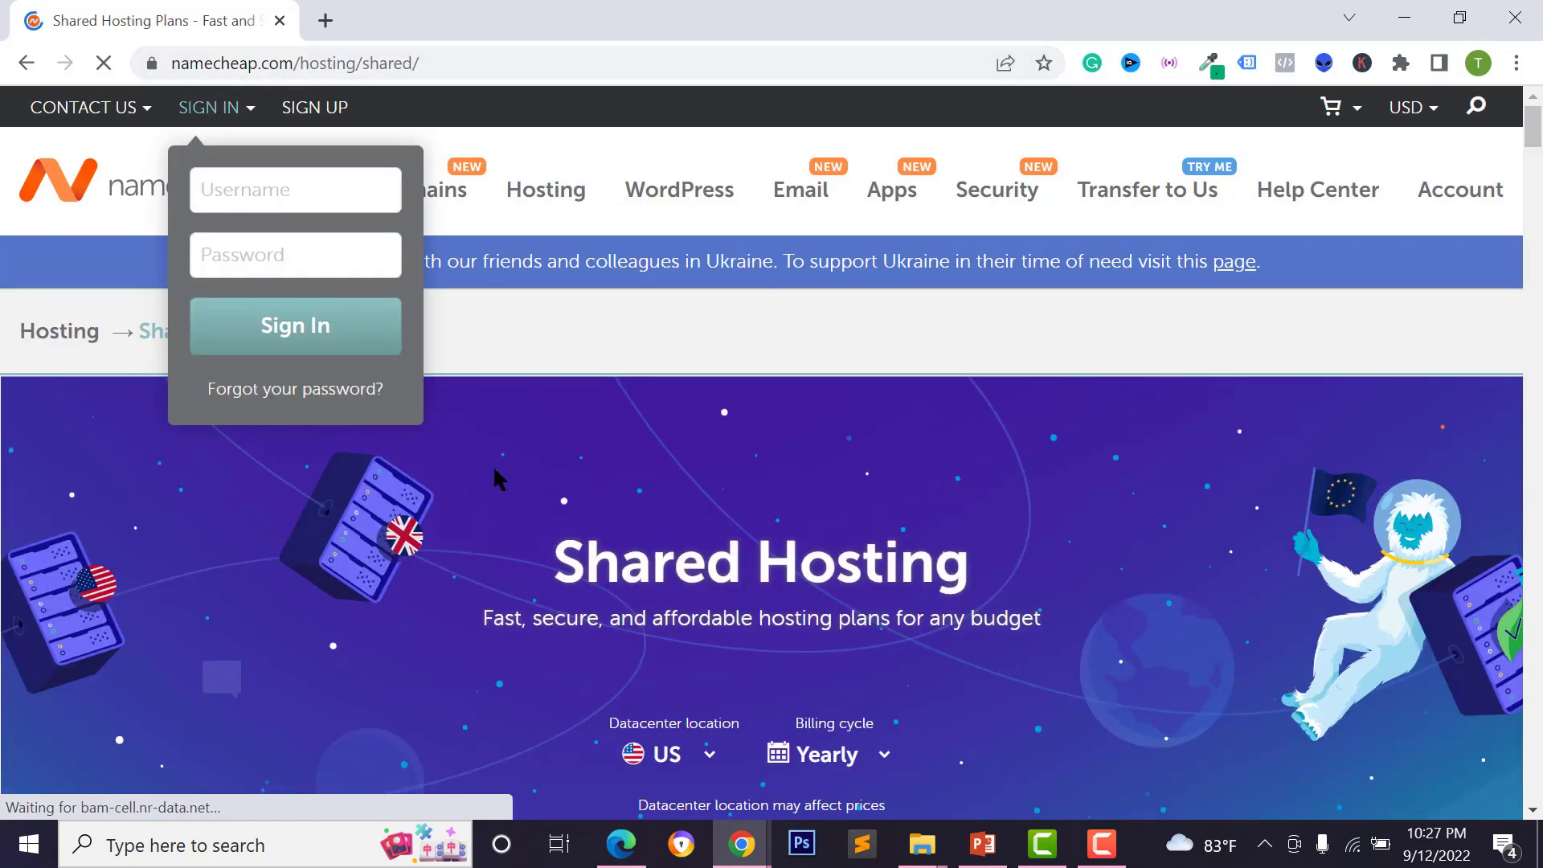
pyautogui.scroll(-3, 603, 515)
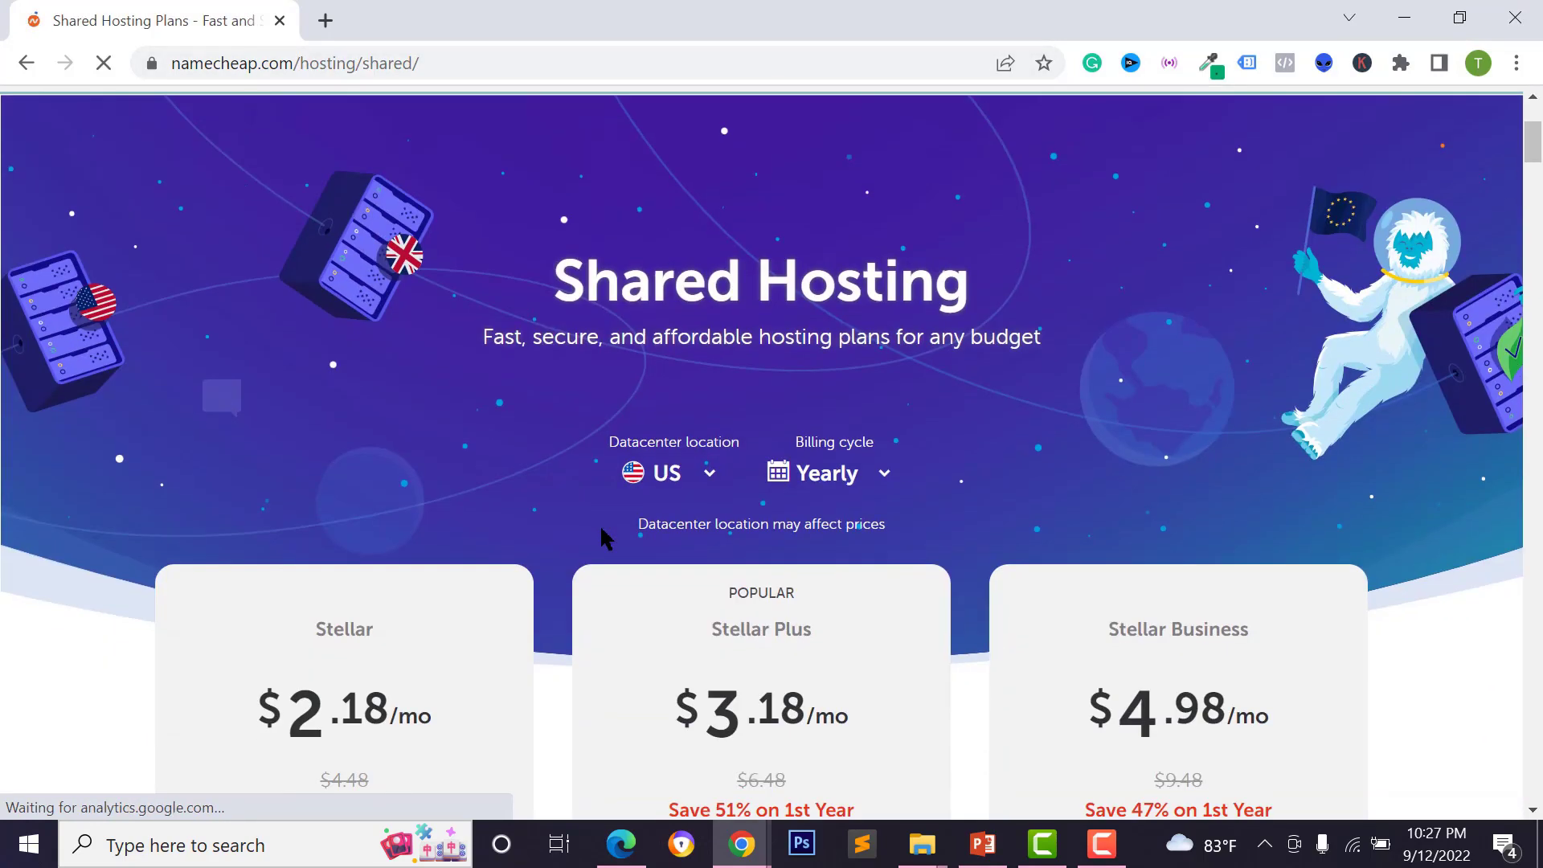
pyautogui.scroll(-5, 599, 530)
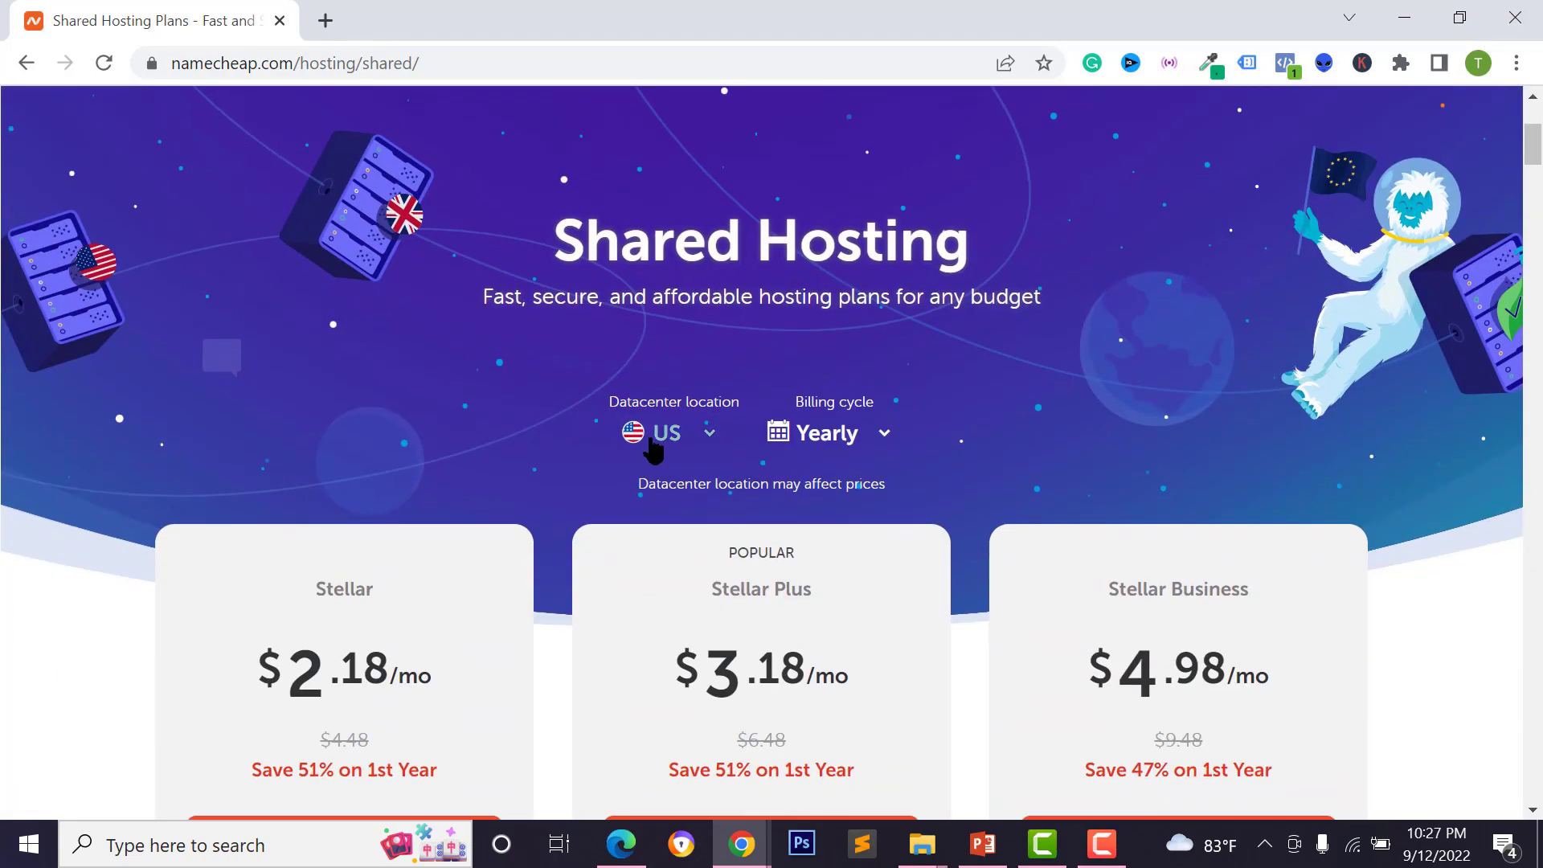
pyautogui.scroll(-7, 655, 447)
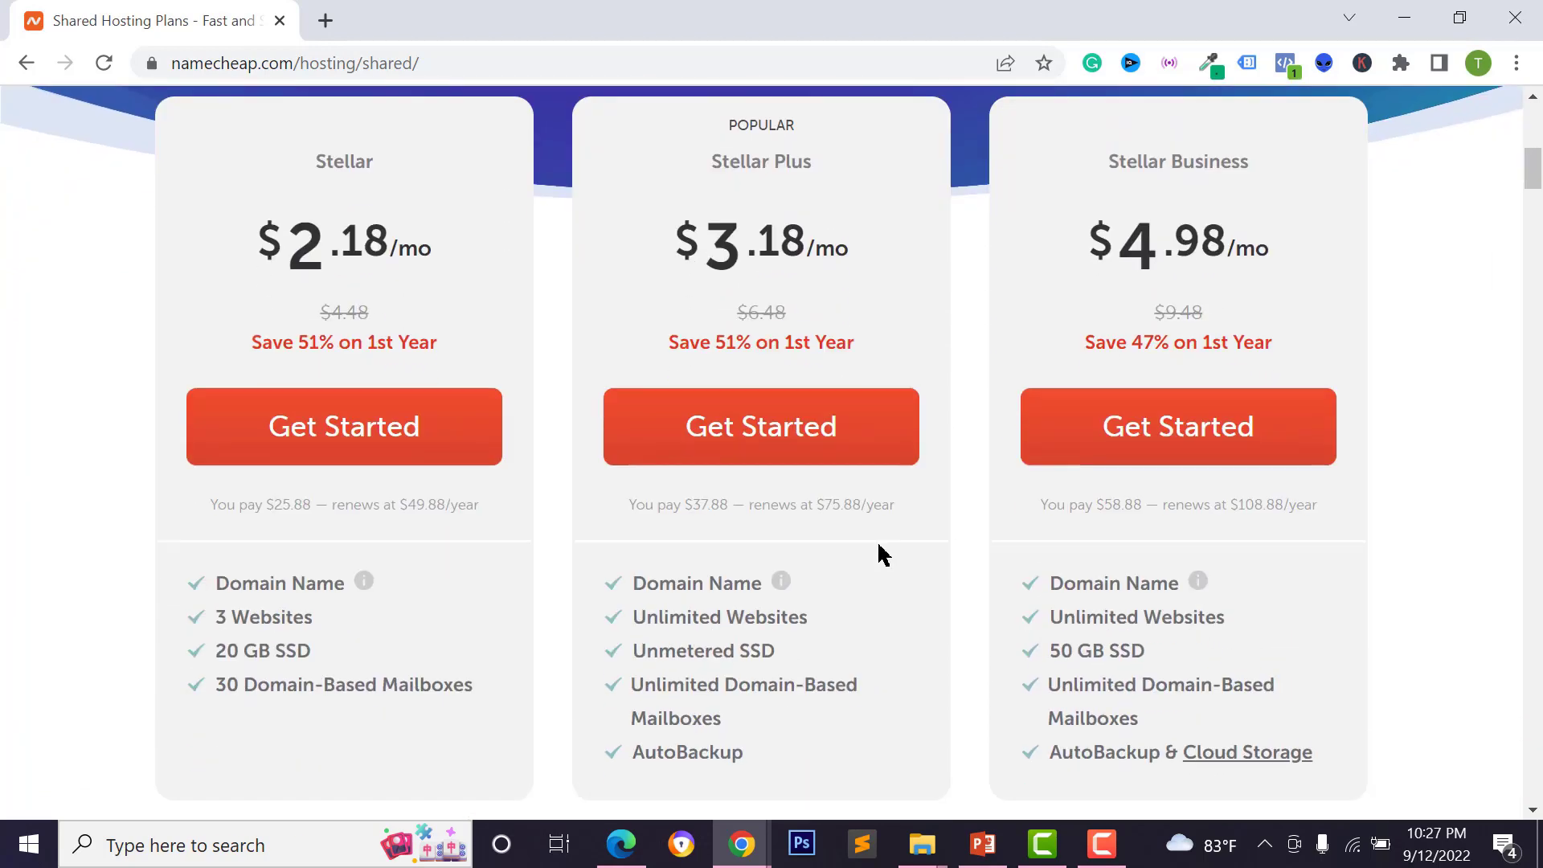
# Step: Review plan features, highlighting Unlimited Websites and Stellar Plus's AutoBackup
pyautogui.tripleClick(756, 377)
pyautogui.scroll(-4, 724, 506)
pyautogui.click(653, 443)
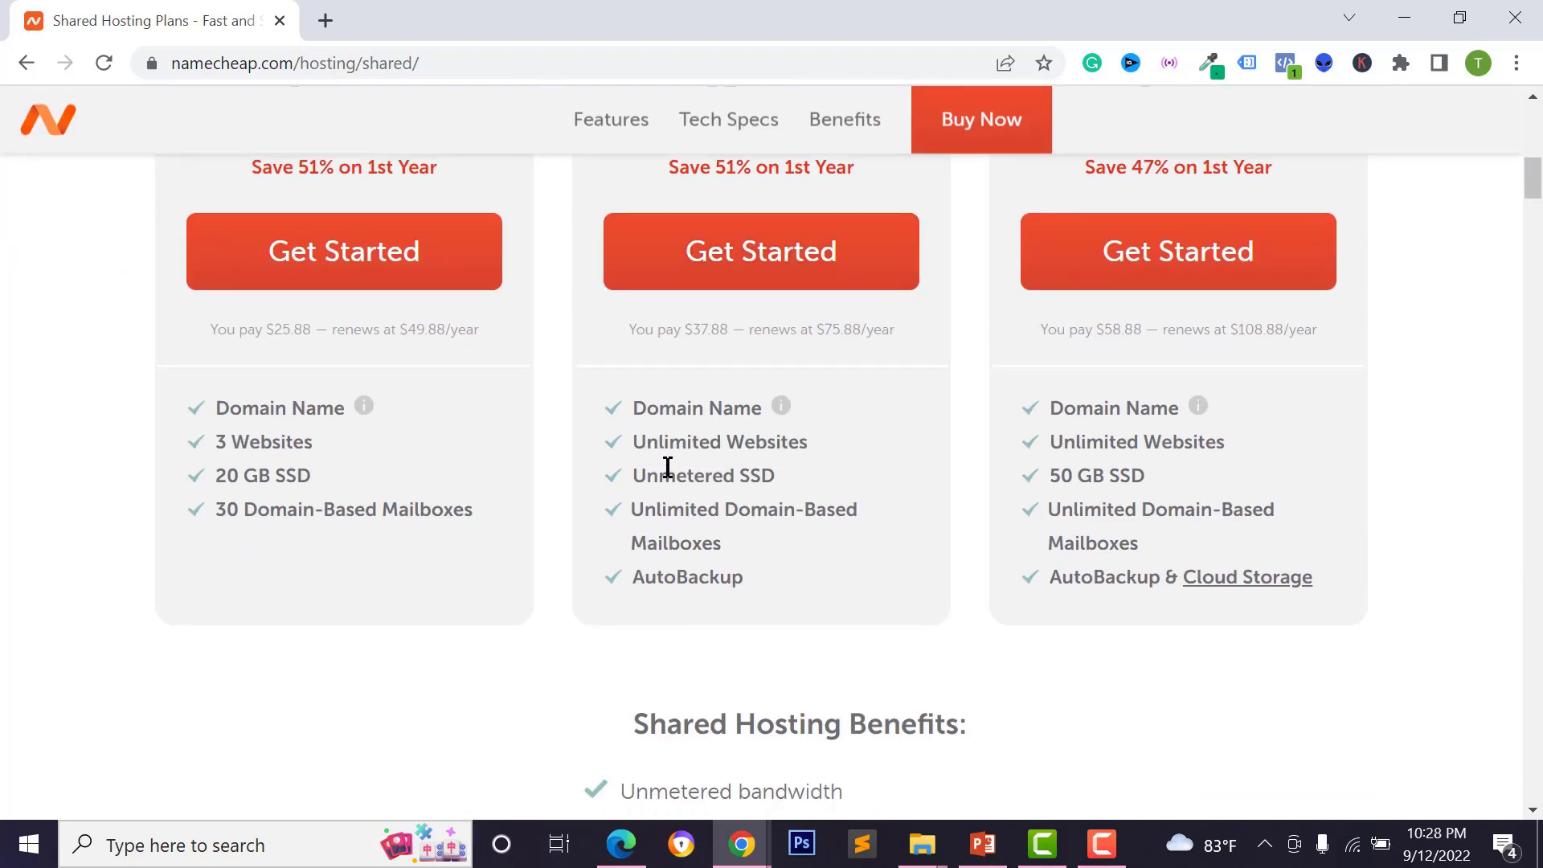
pyautogui.moveTo(639, 577); pyautogui.dragTo(756, 588)
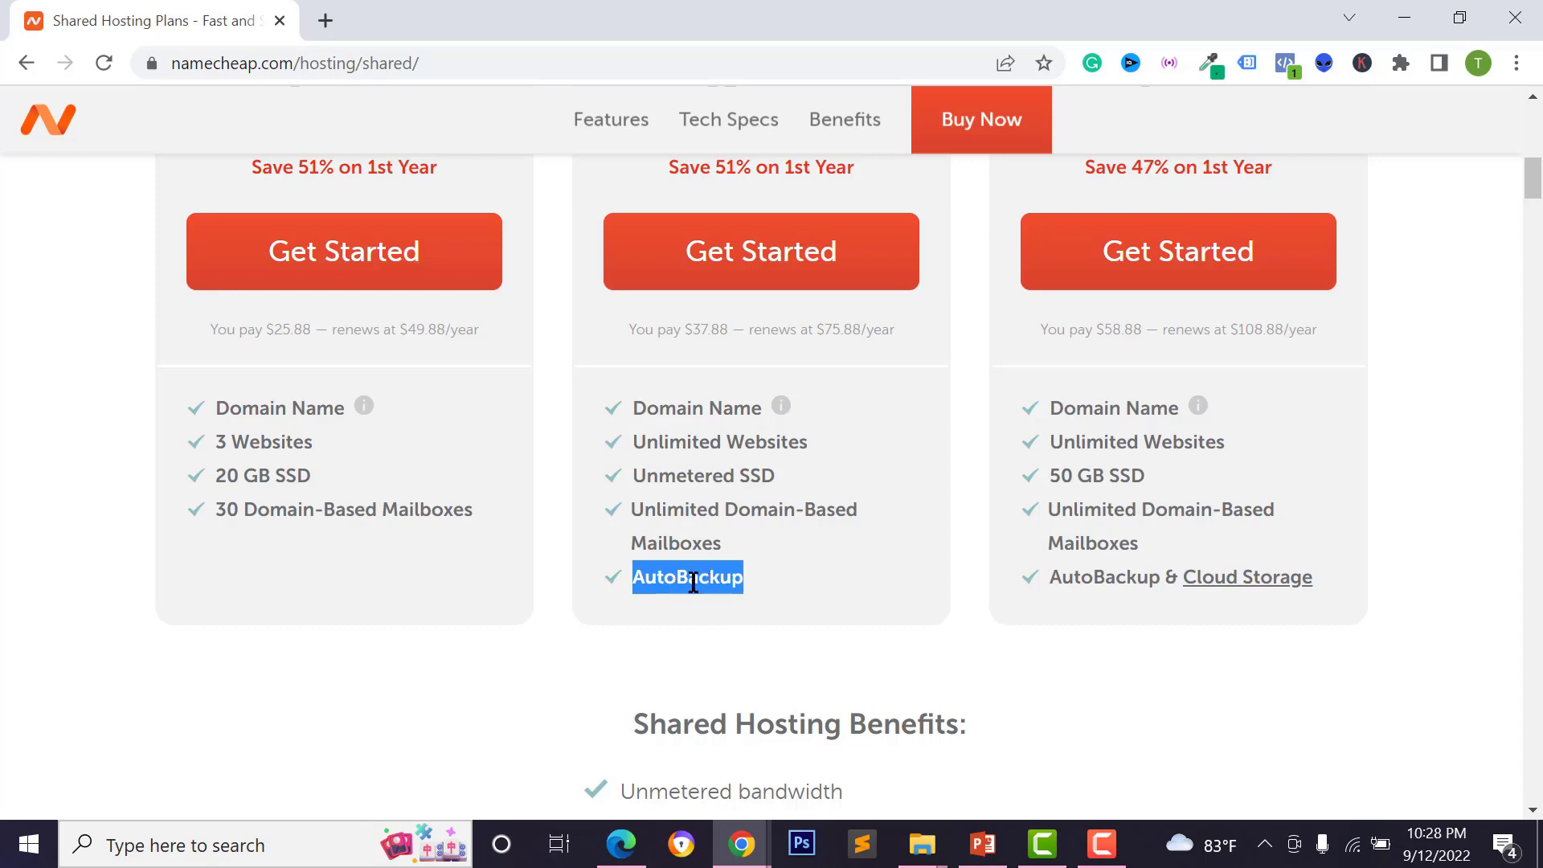
pyautogui.scroll(-4, 719, 699)
pyautogui.scroll(2, 707, 562)
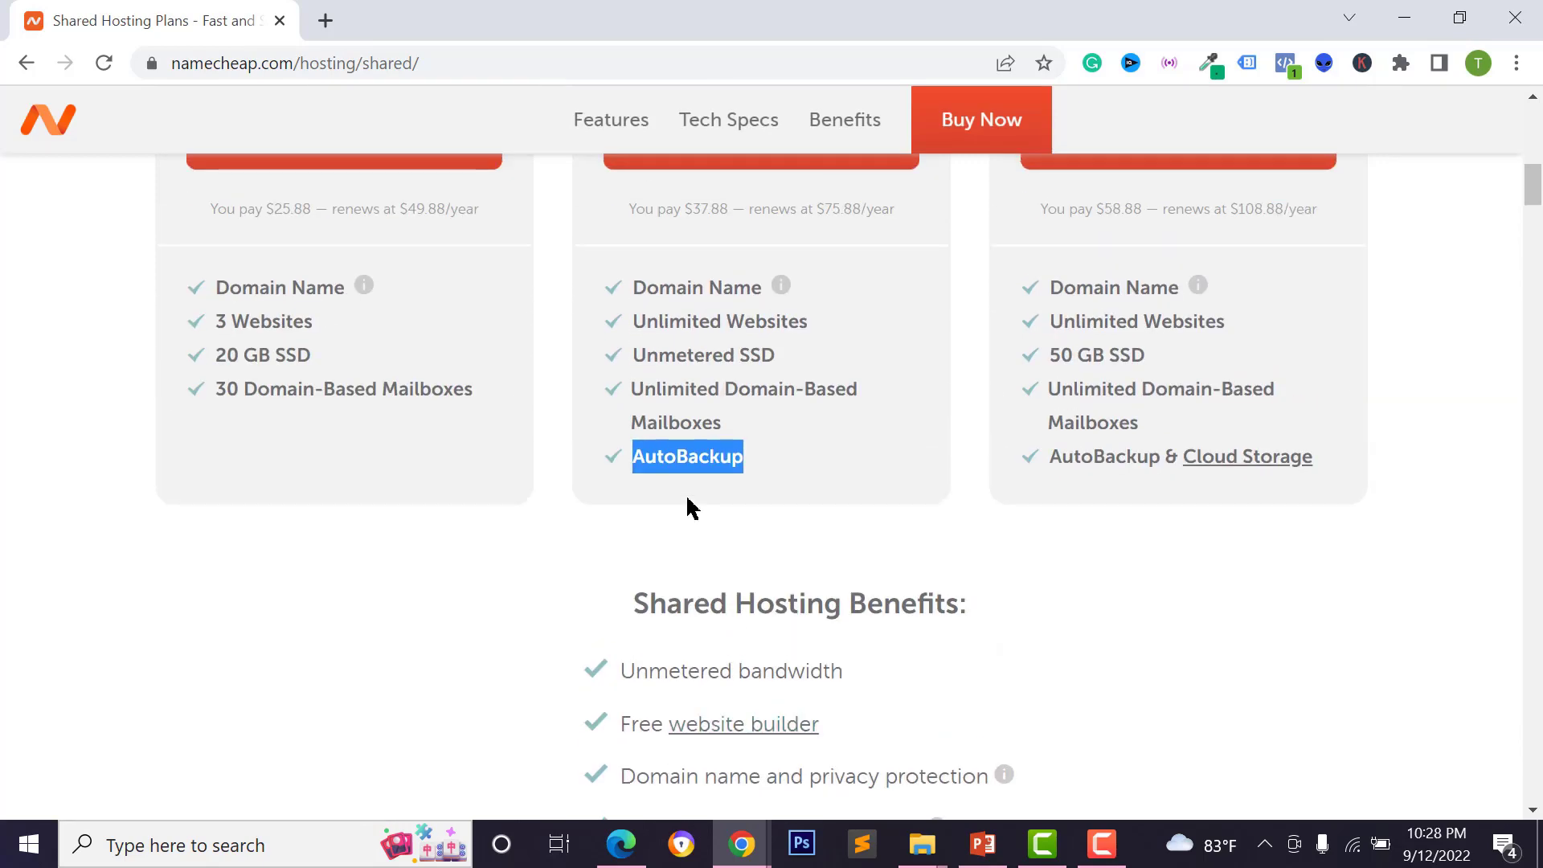
pyautogui.scroll(1, 667, 470)
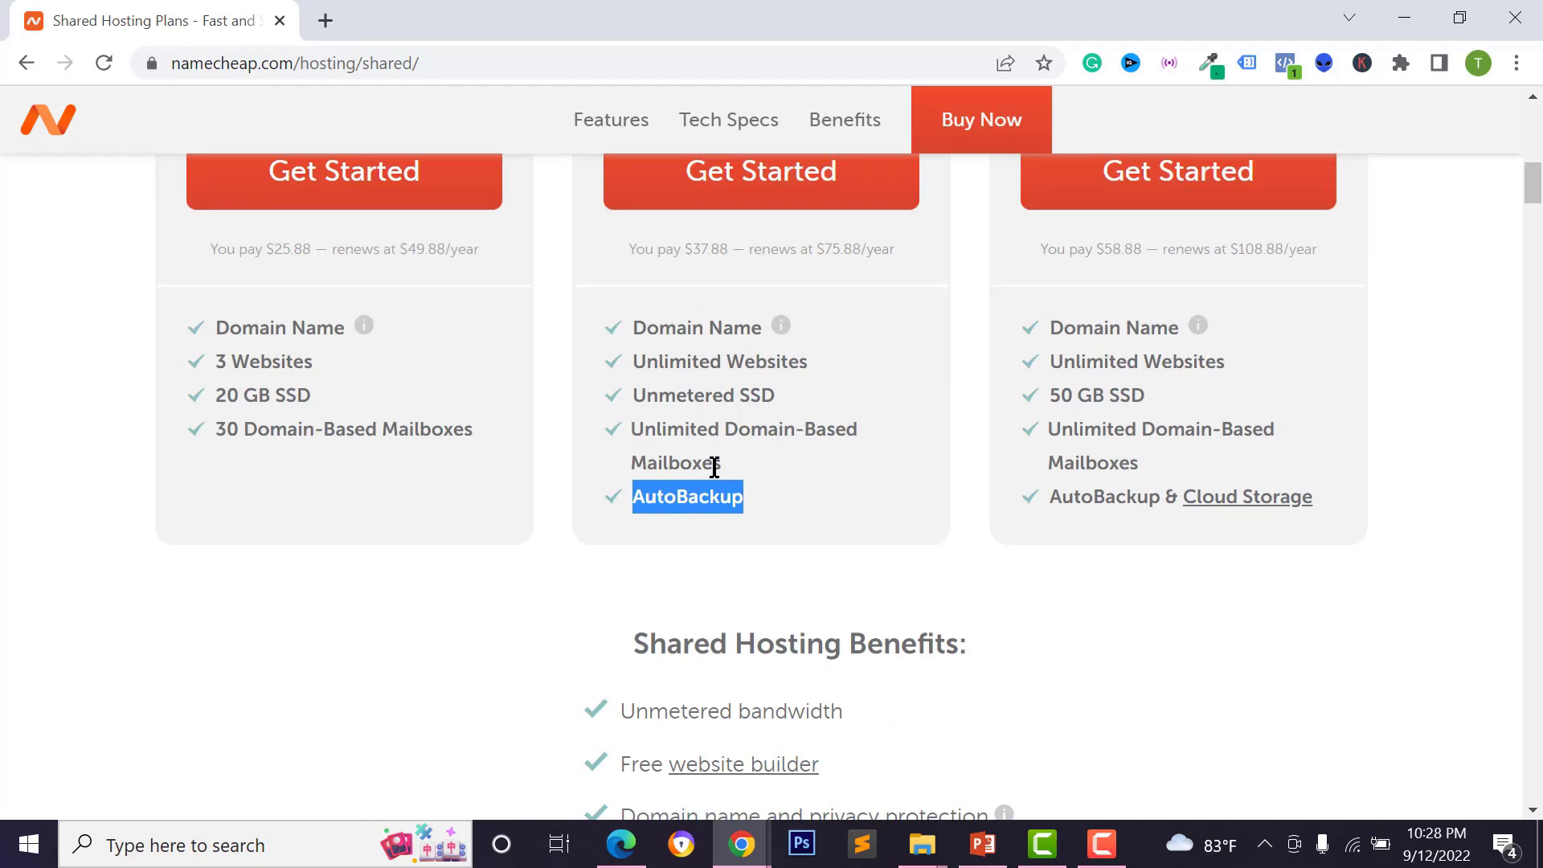
pyautogui.scroll(6, 714, 499)
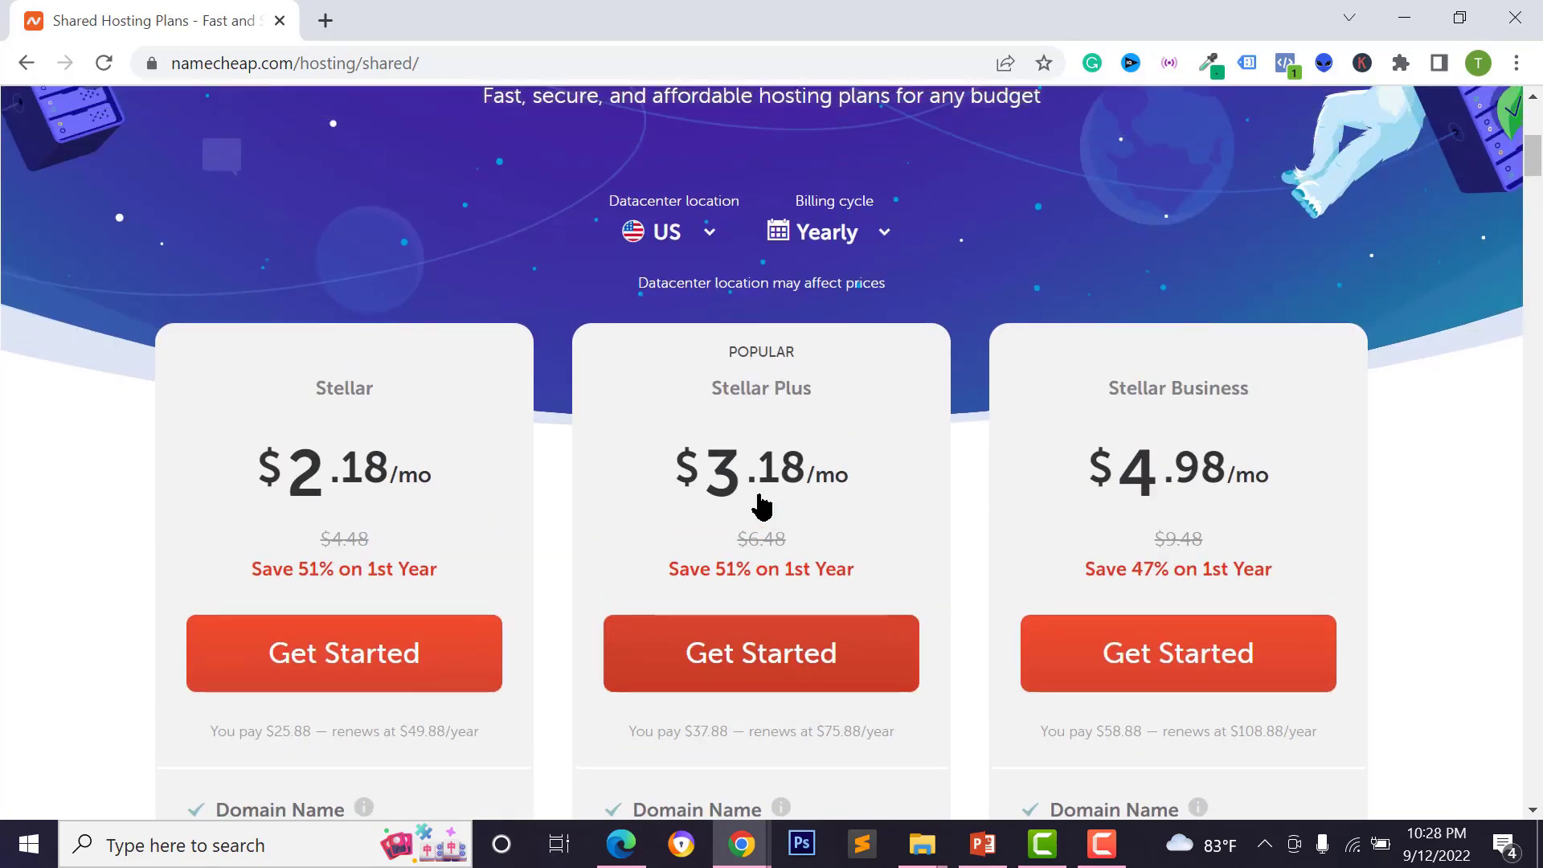
# Step: Start buying Stellar Plus, compare the existing-domain option, then choose New Domain Name
pyautogui.click(785, 654)
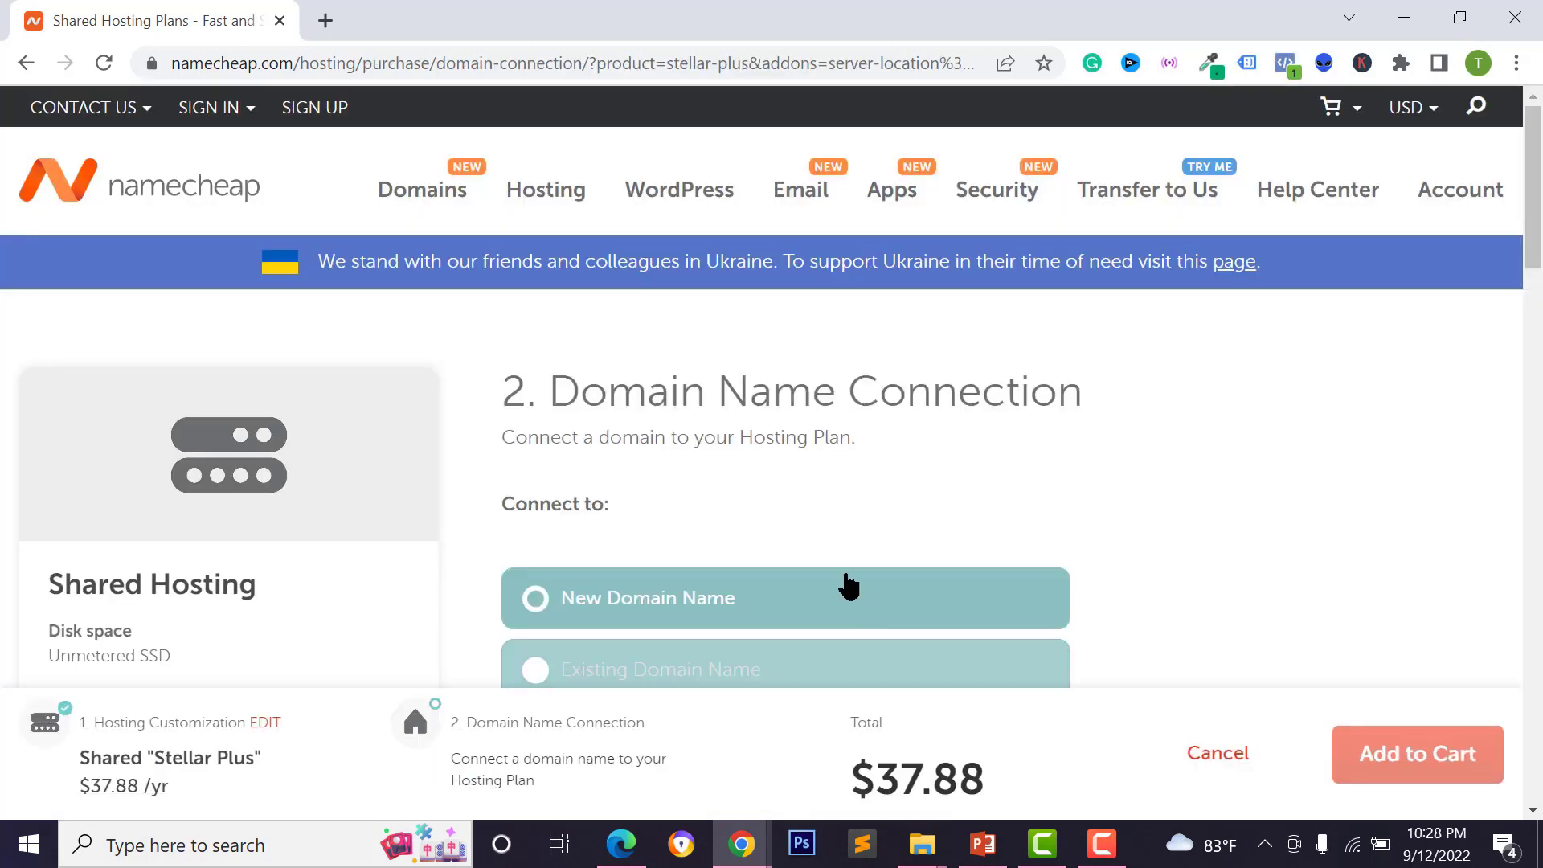
pyautogui.scroll(-4, 885, 538)
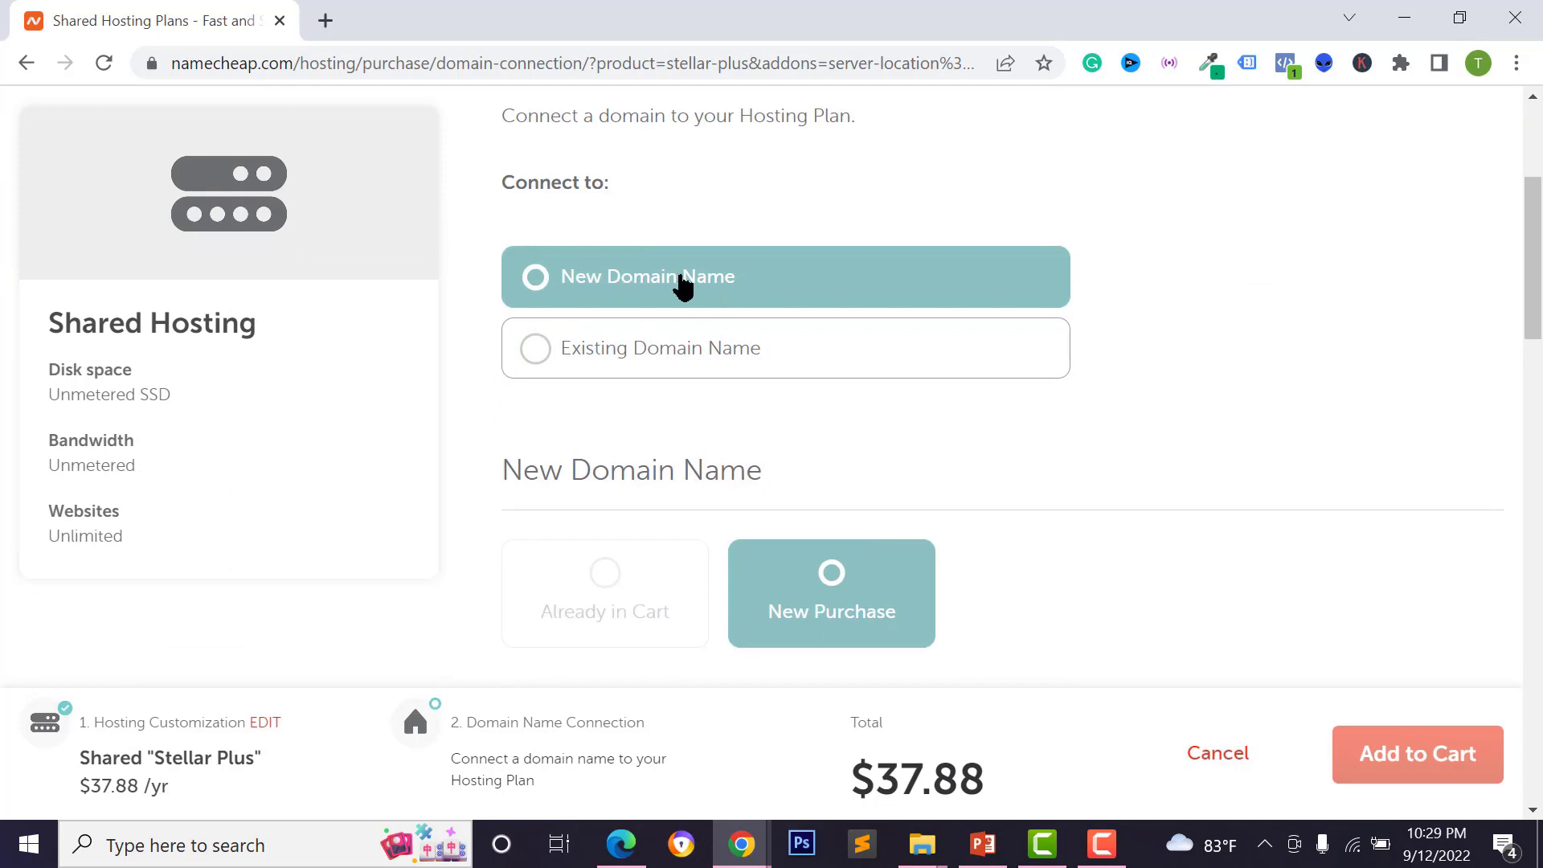
pyautogui.click(657, 354)
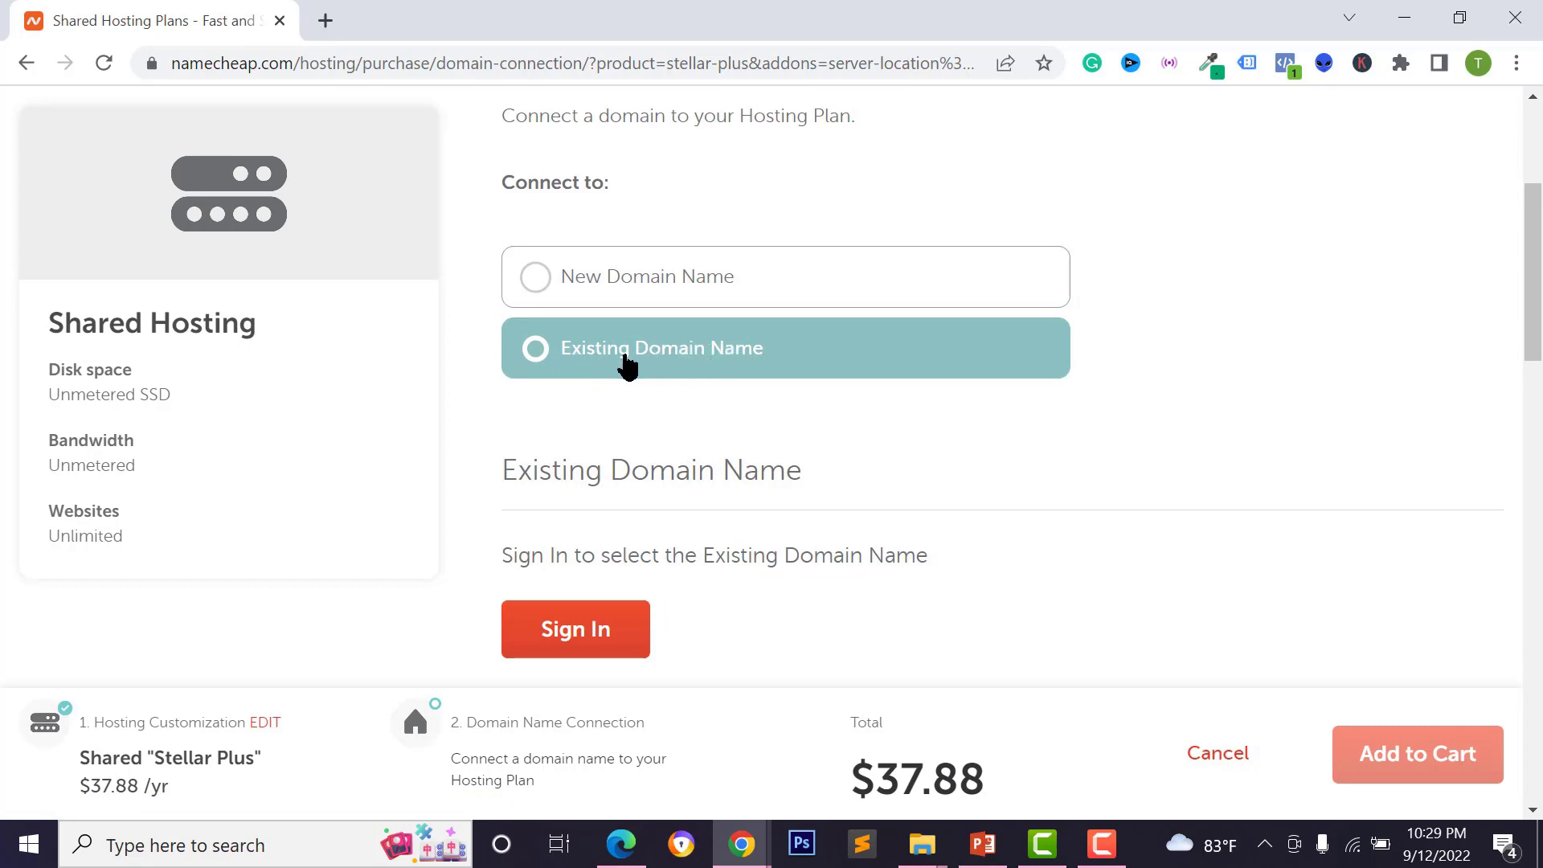
pyautogui.scroll(-1, 590, 506)
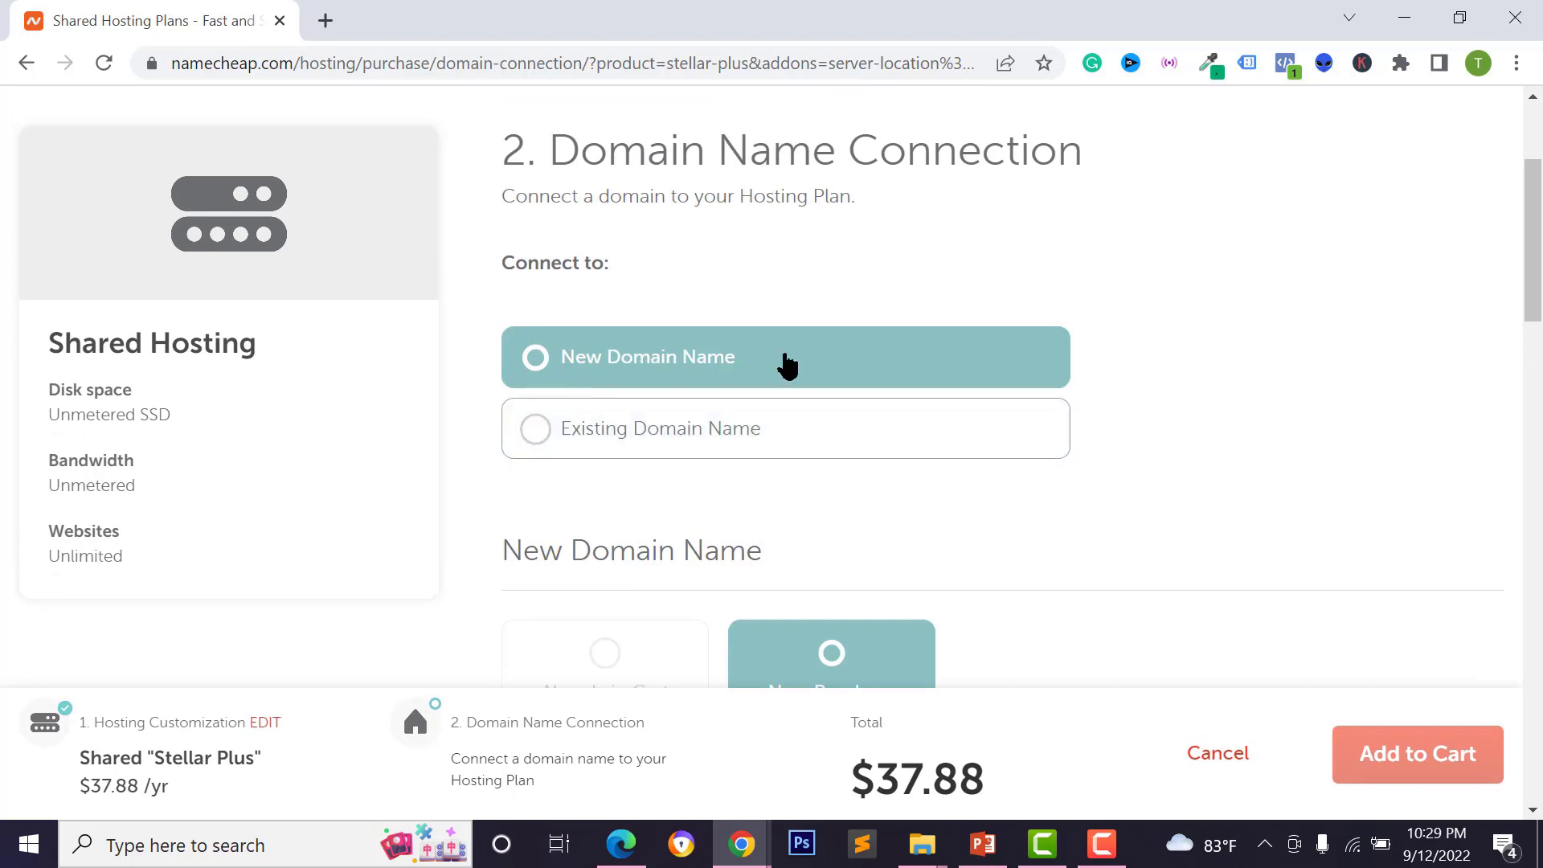
pyautogui.doubleClick(631, 357)
pyautogui.click(696, 362)
pyautogui.scroll(-5, 654, 466)
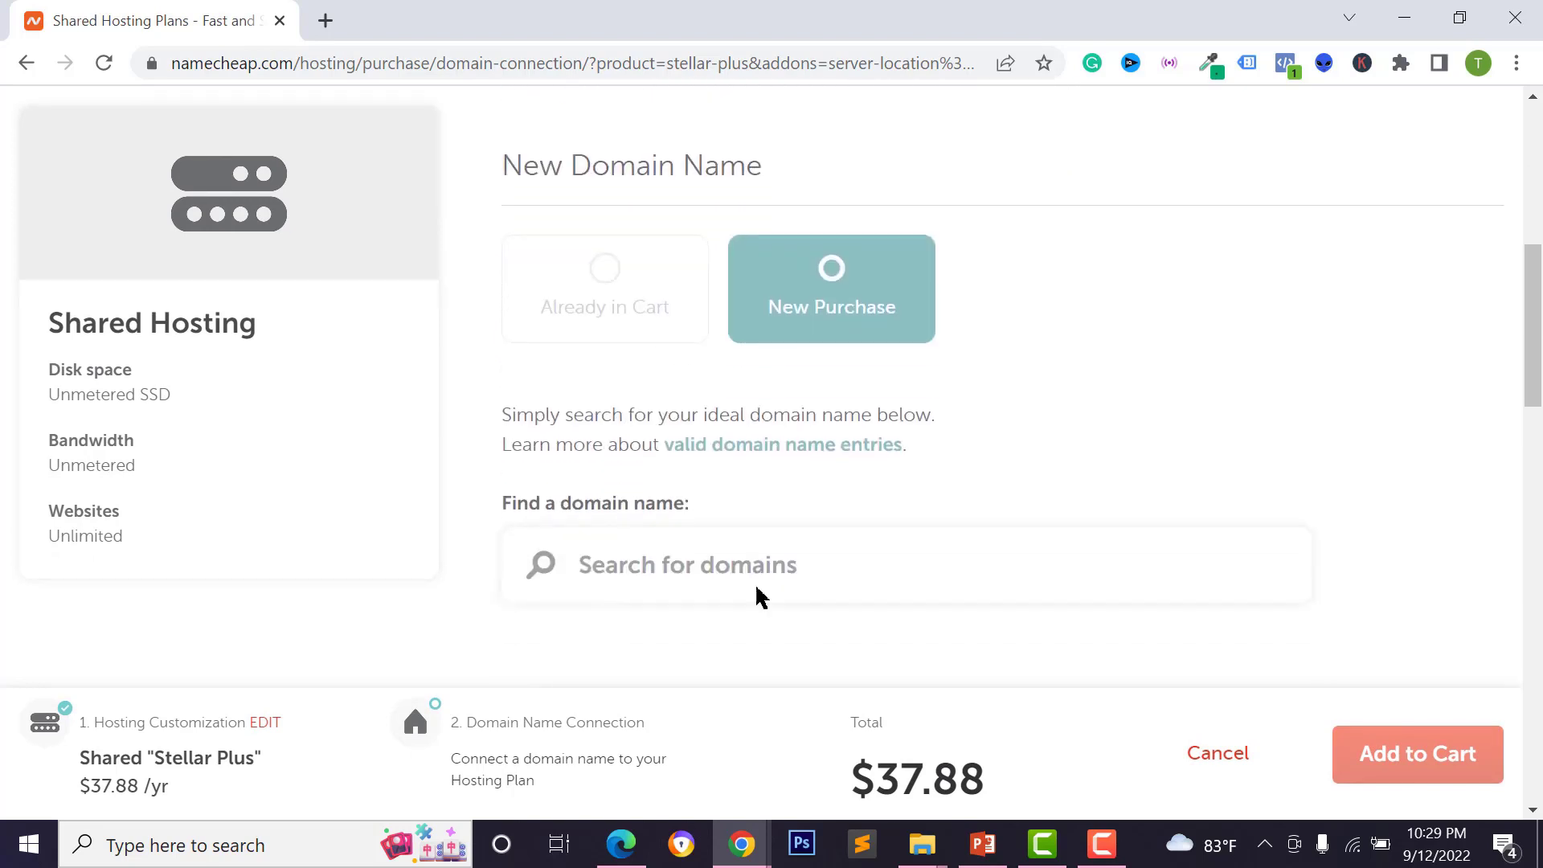
pyautogui.scroll(2, 681, 449)
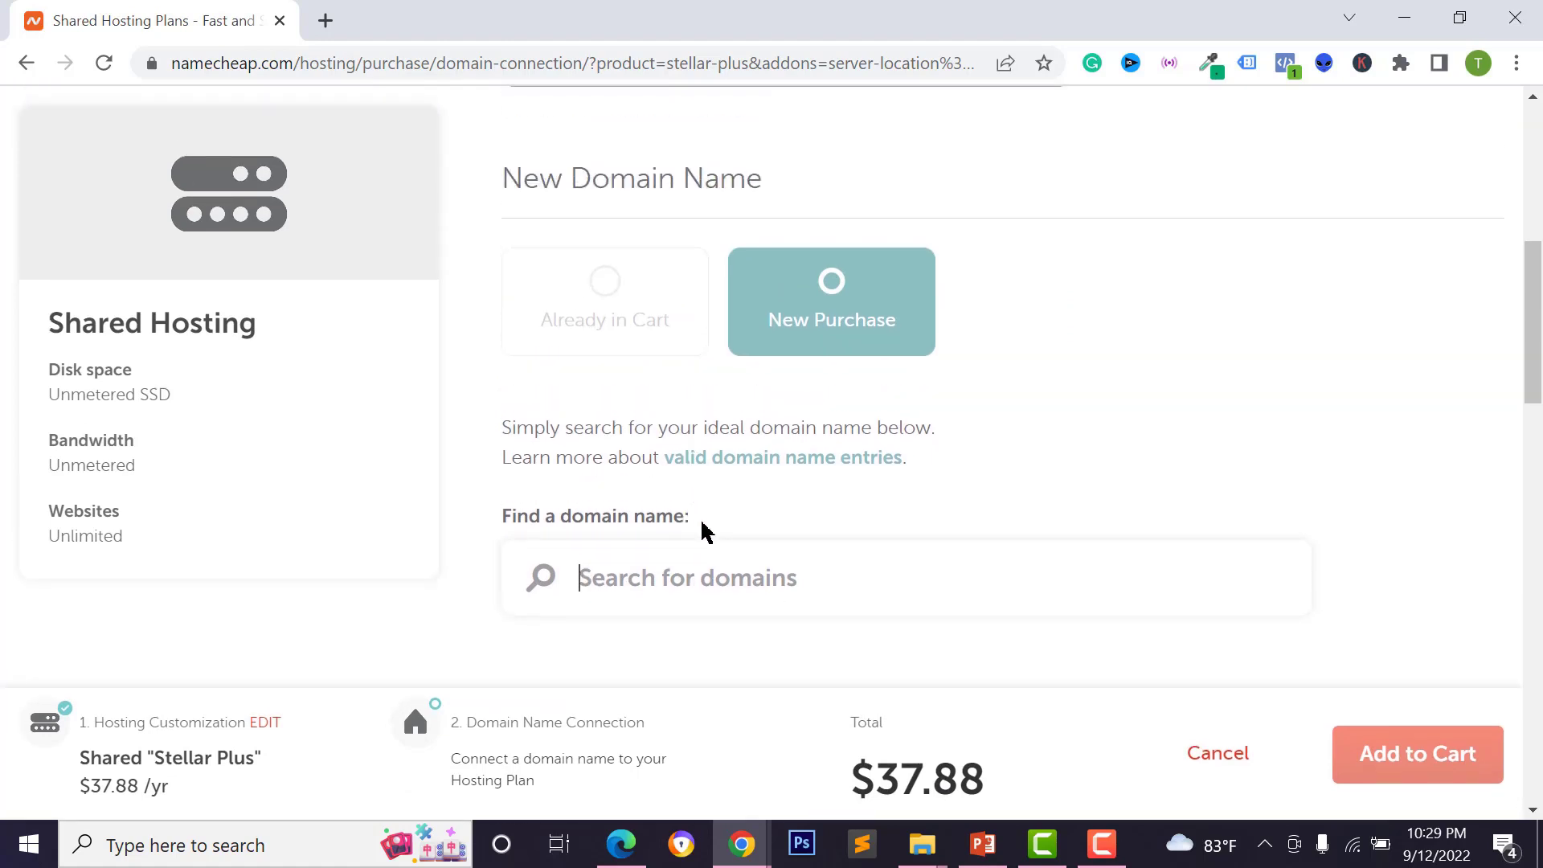
# Step: Search 'techtuto', select techtuto.tech and connect it to the hosting plan
pyautogui.write('techtuto')
pyautogui.press('Return')
pyautogui.scroll(-3, 937, 527)
pyautogui.scroll(-4, 1364, 379)
pyautogui.scroll(-5, 872, 465)
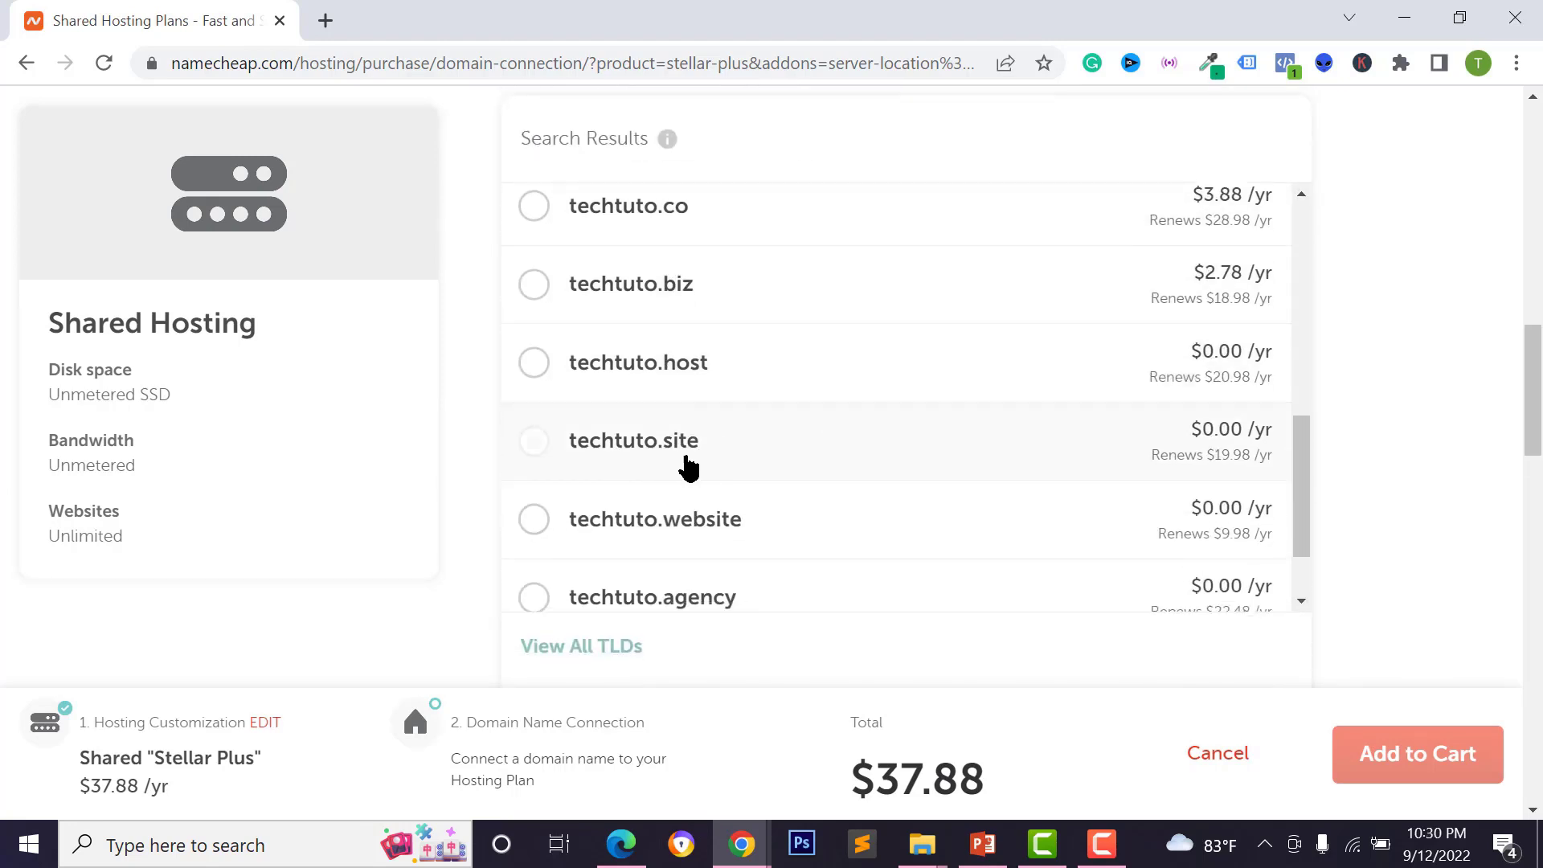
pyautogui.scroll(-2, 795, 571)
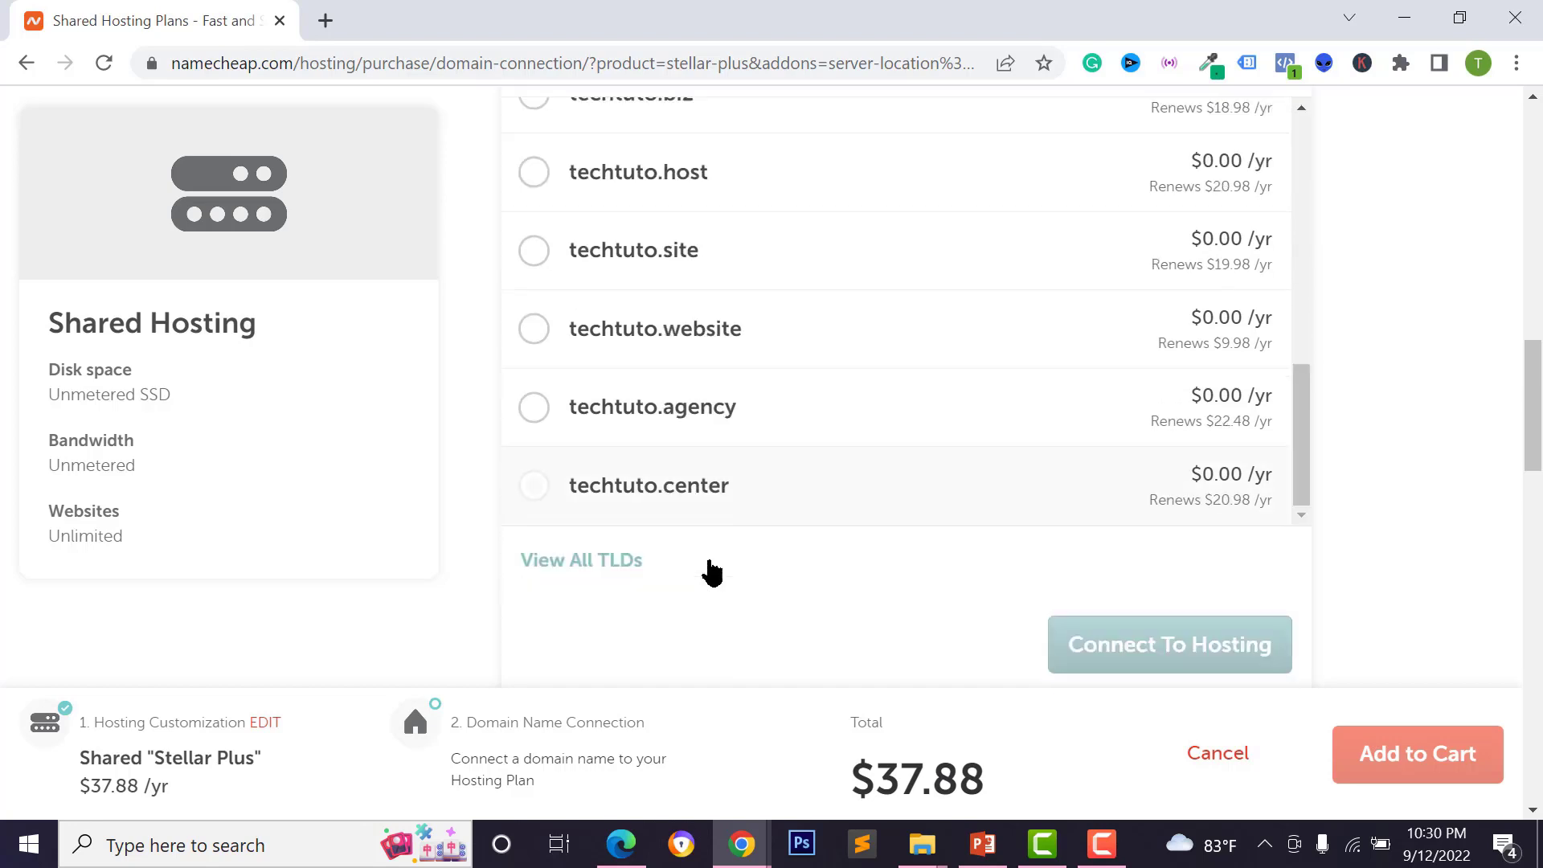
pyautogui.scroll(8, 764, 498)
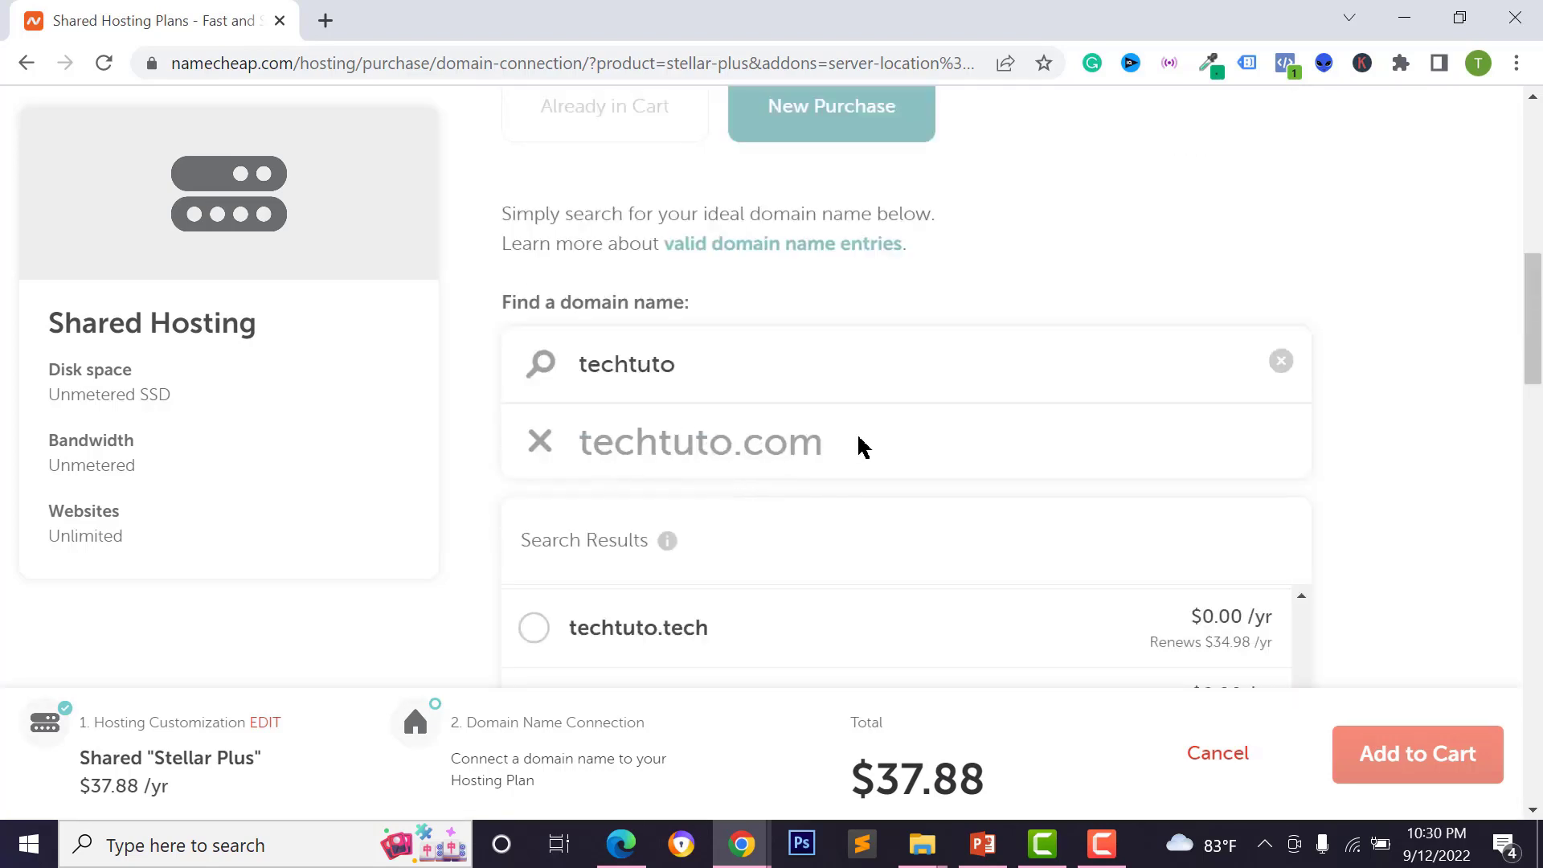
pyautogui.scroll(-5, 656, 447)
pyautogui.click(627, 481)
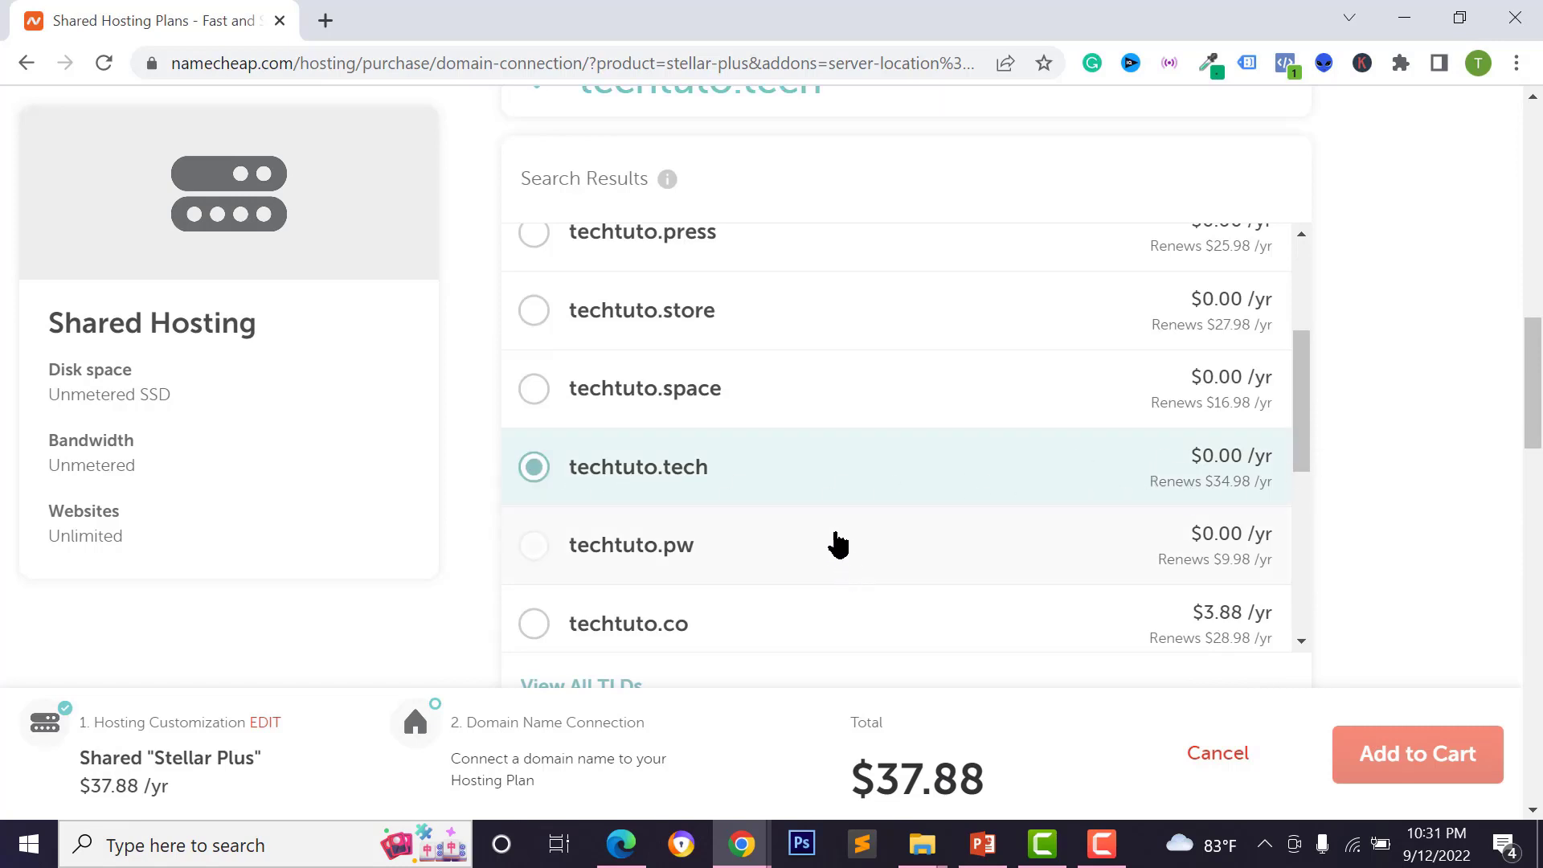
pyautogui.scroll(6, 782, 417)
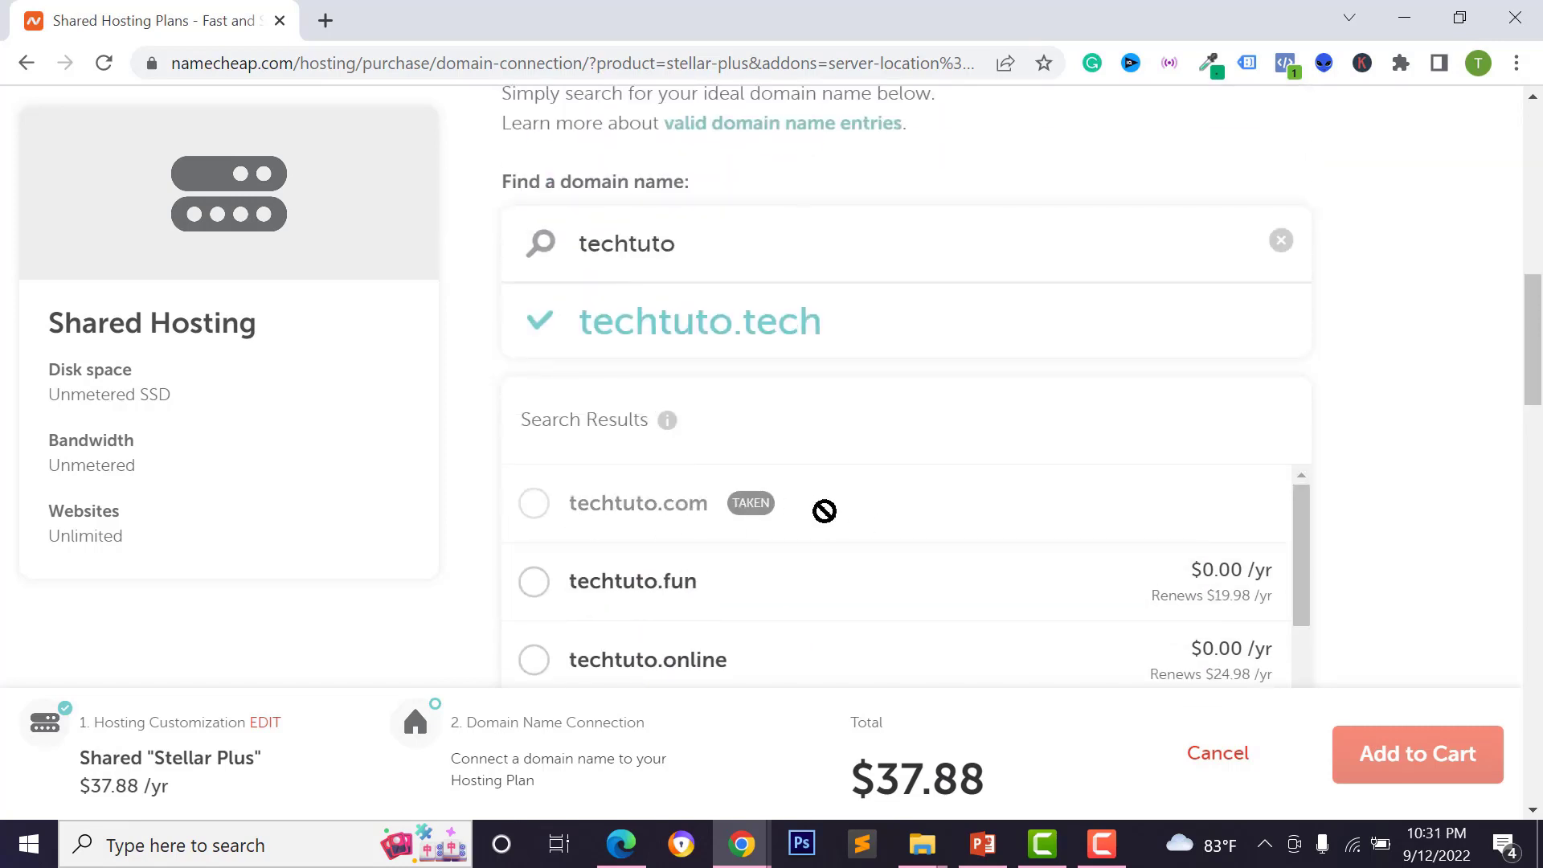
pyautogui.scroll(-4, 750, 517)
pyautogui.scroll(-5, 697, 538)
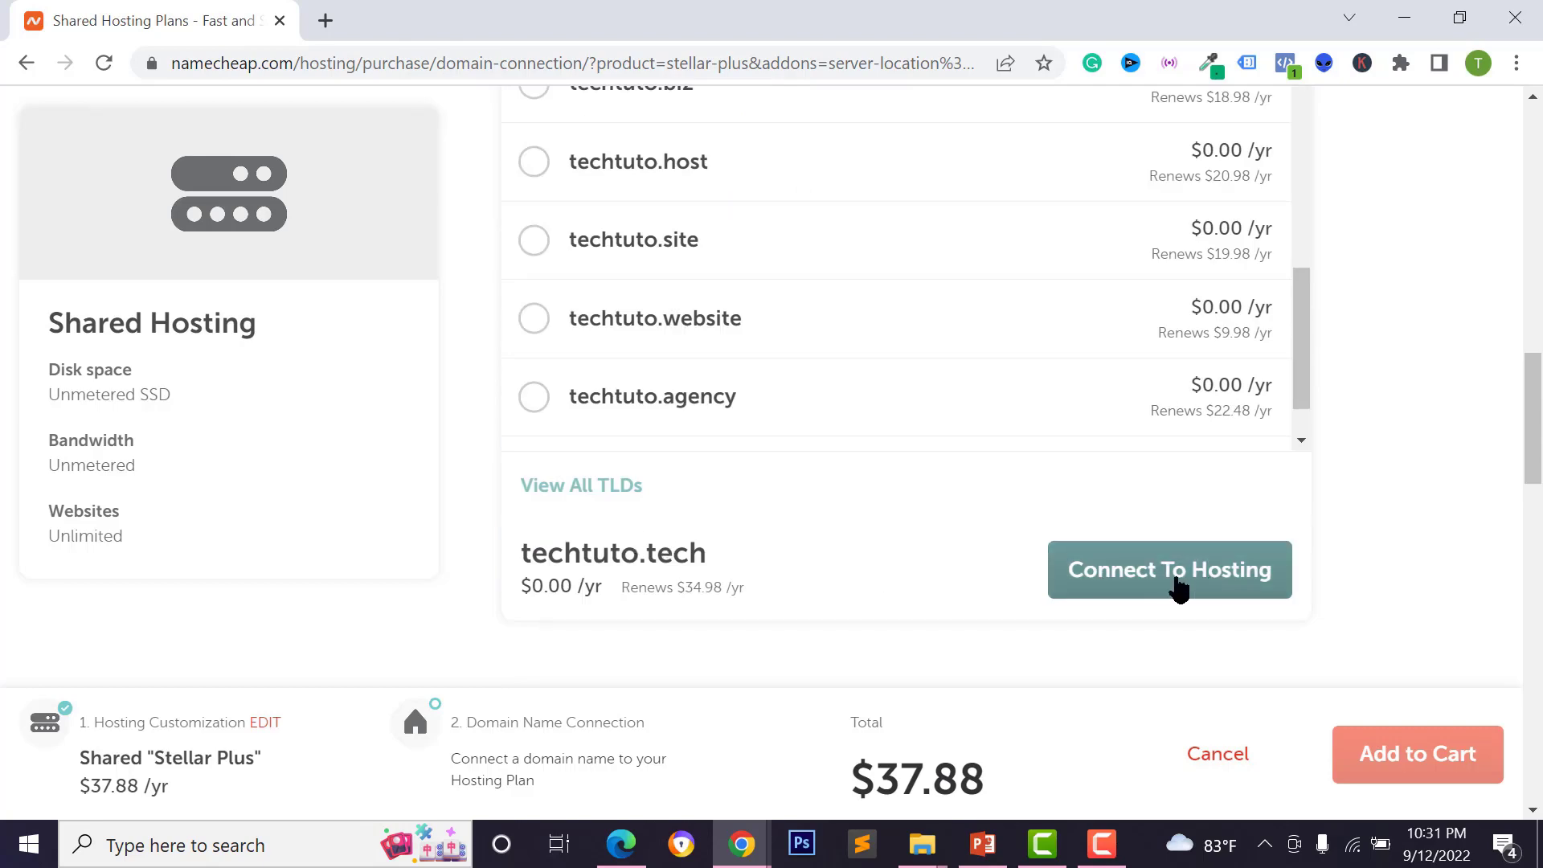
pyautogui.click(1125, 596)
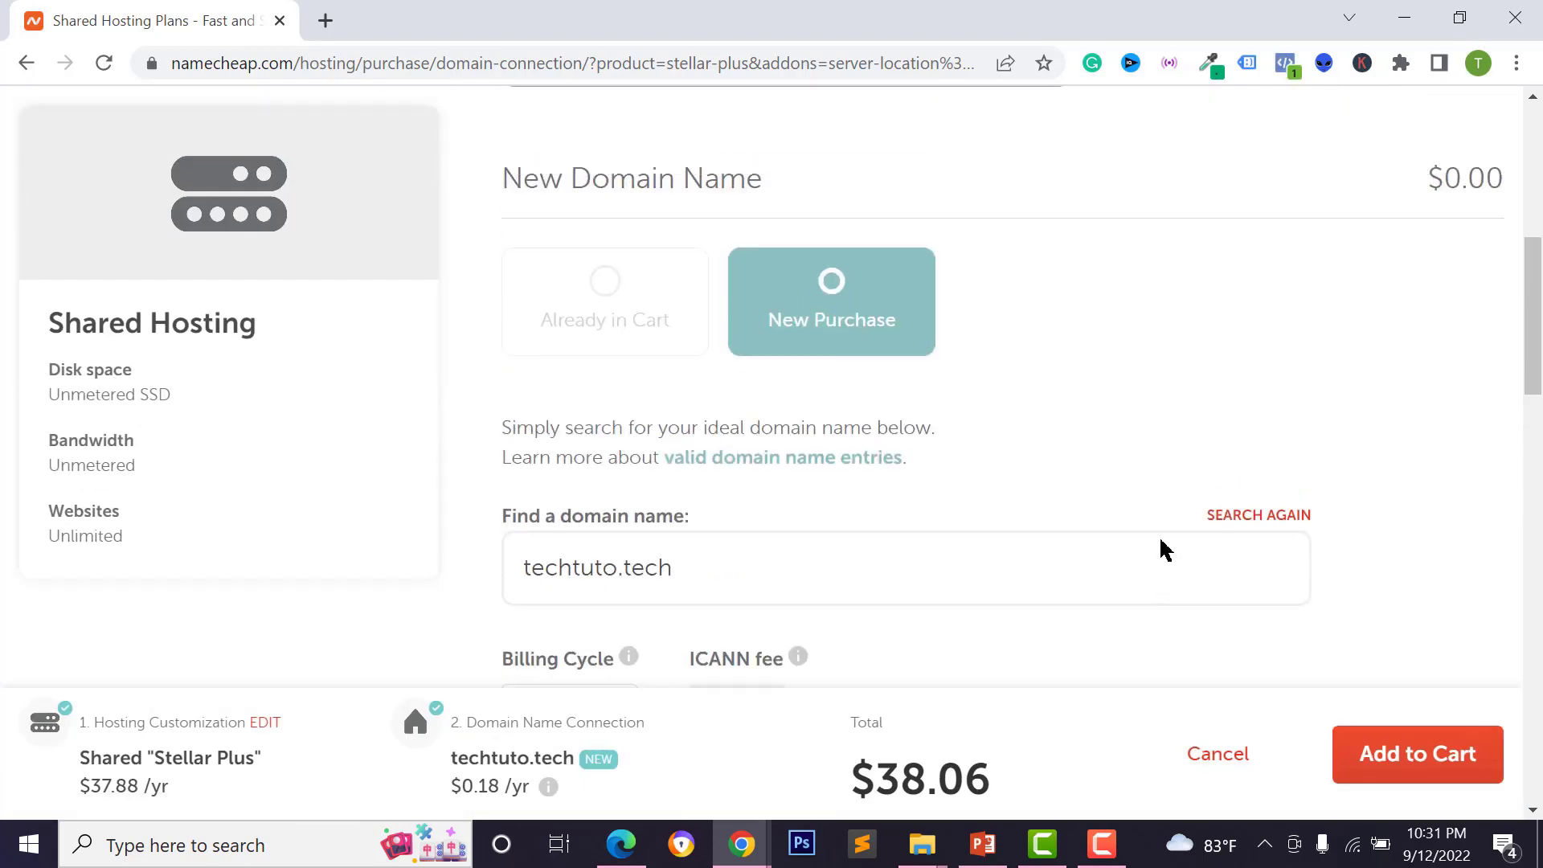
# Step: Add Stellar Plus and techtuto.tech to the cart, check registration length, and confirm the order
pyautogui.scroll(-8, 1376, 490)
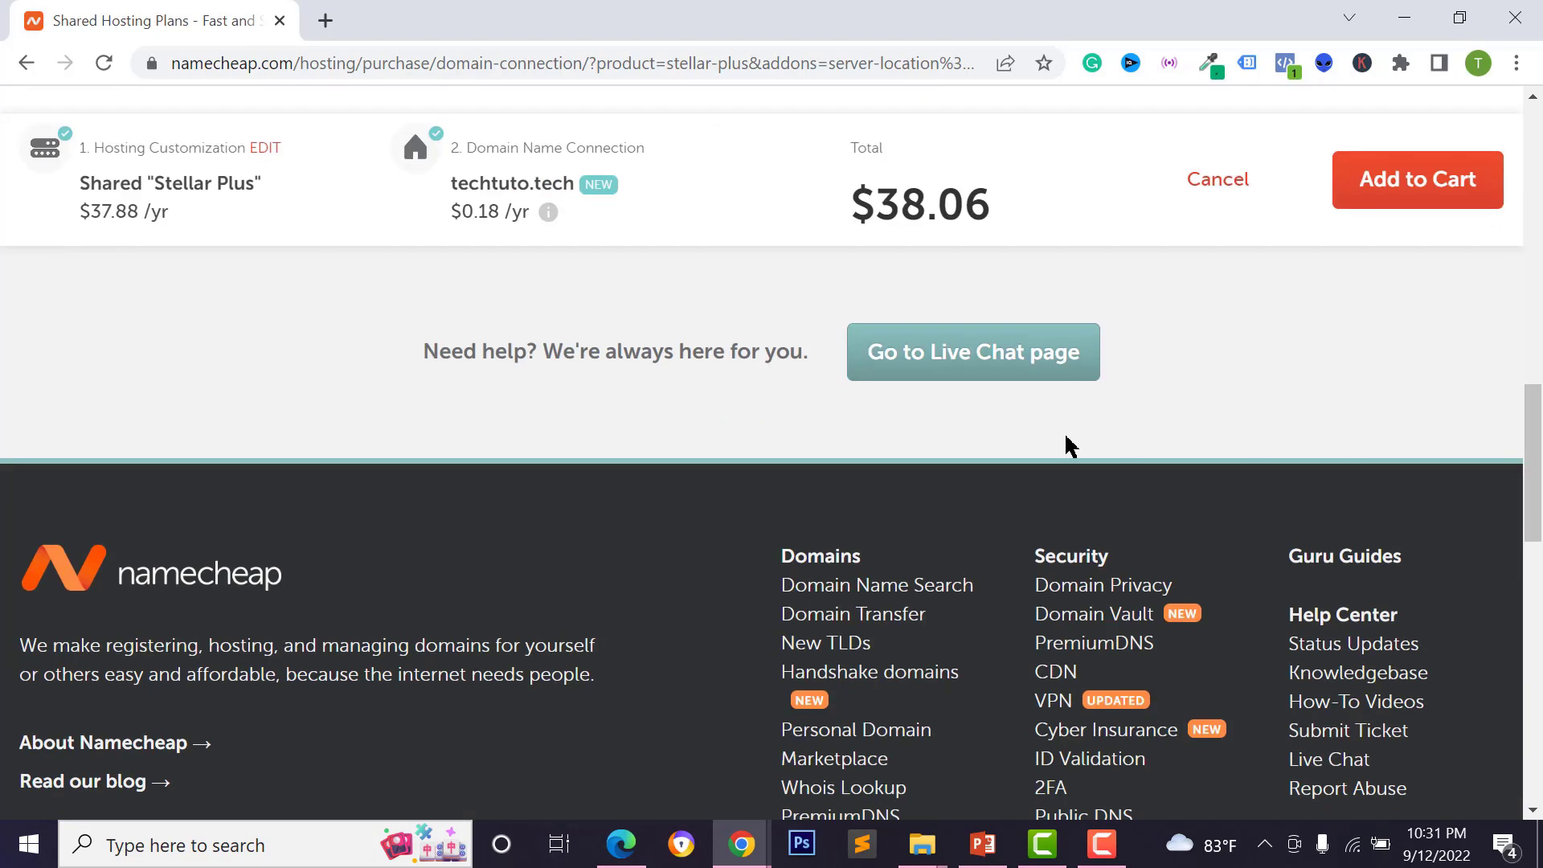
pyautogui.scroll(4, 385, 446)
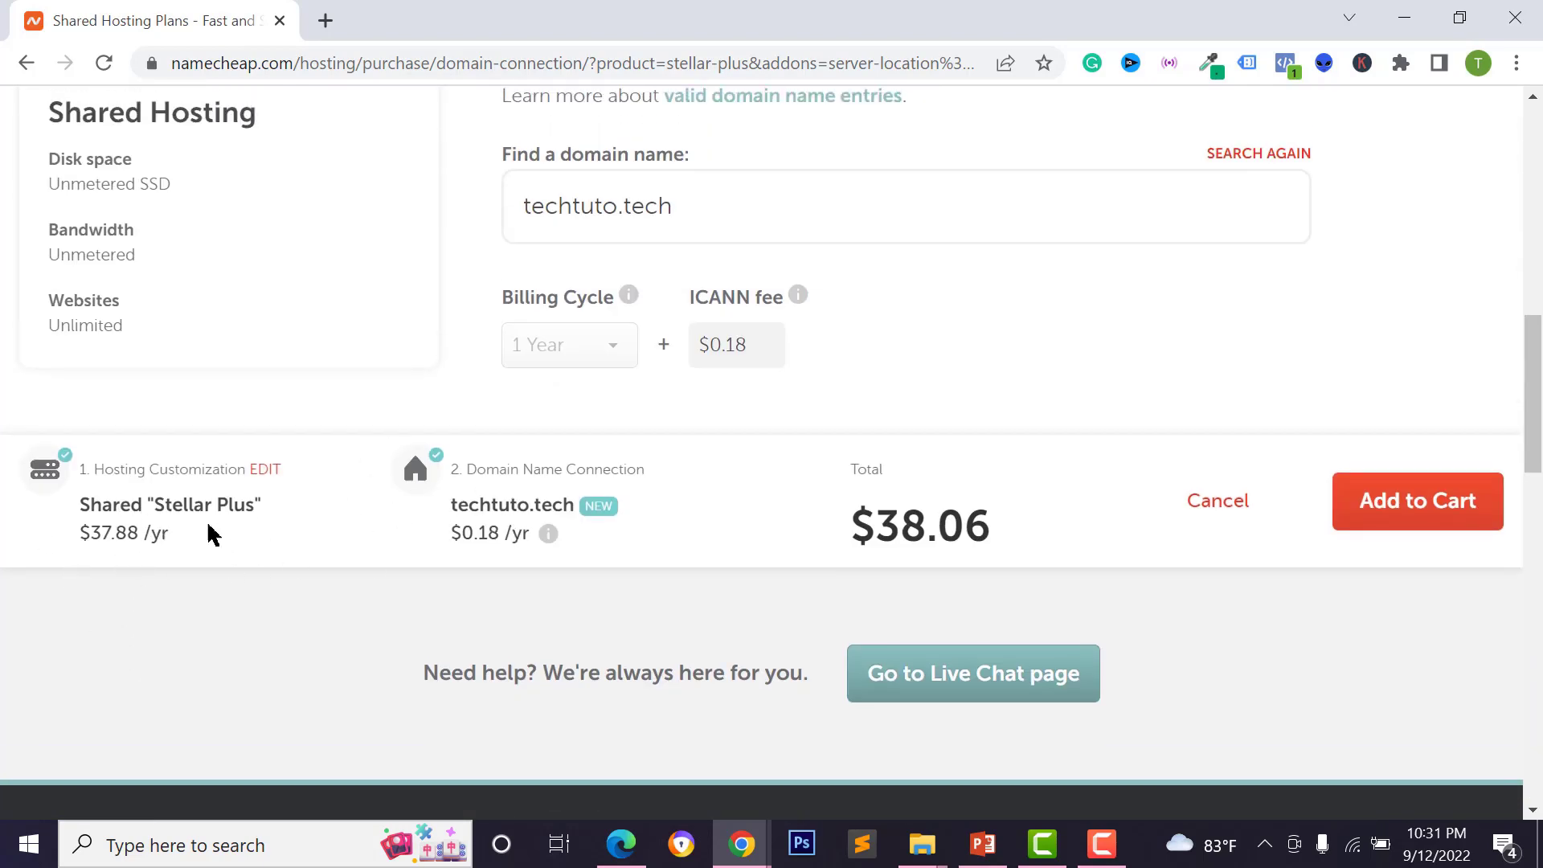
pyautogui.click(1426, 518)
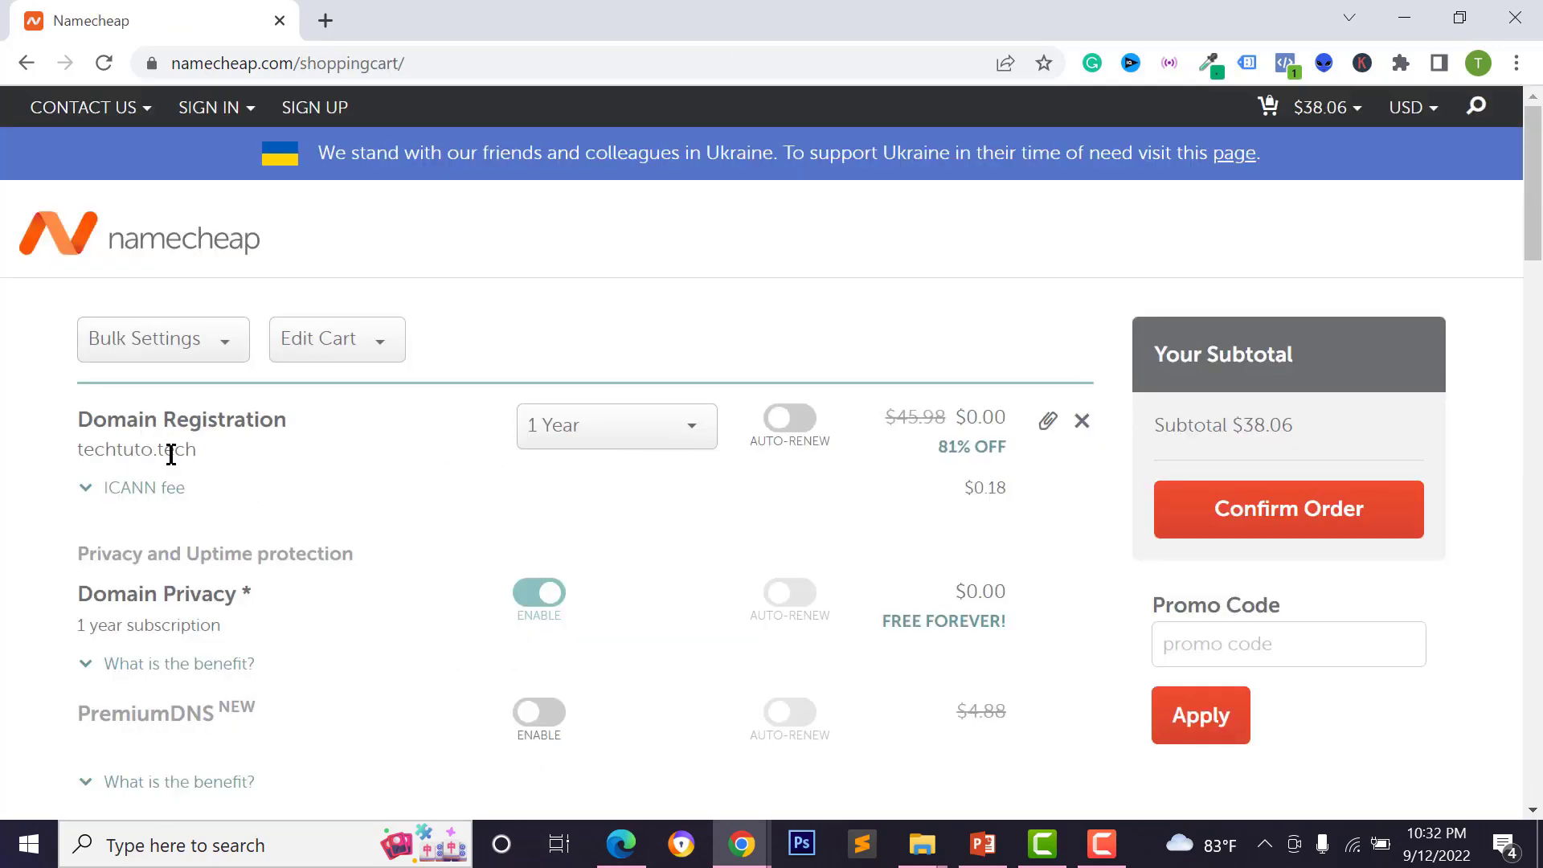
pyautogui.click(640, 441)
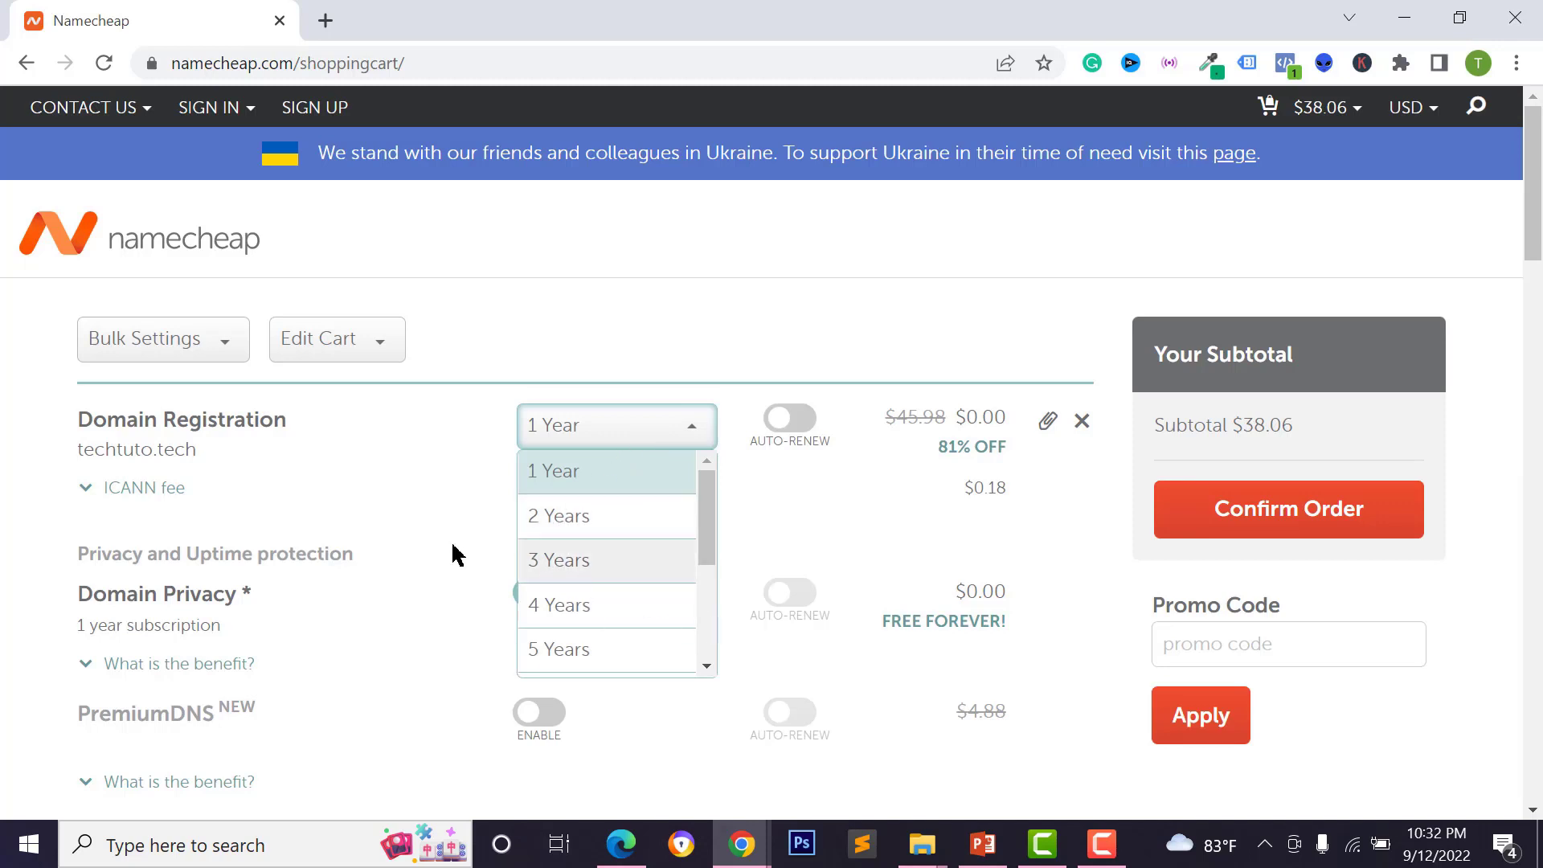
pyautogui.scroll(-2, 438, 474)
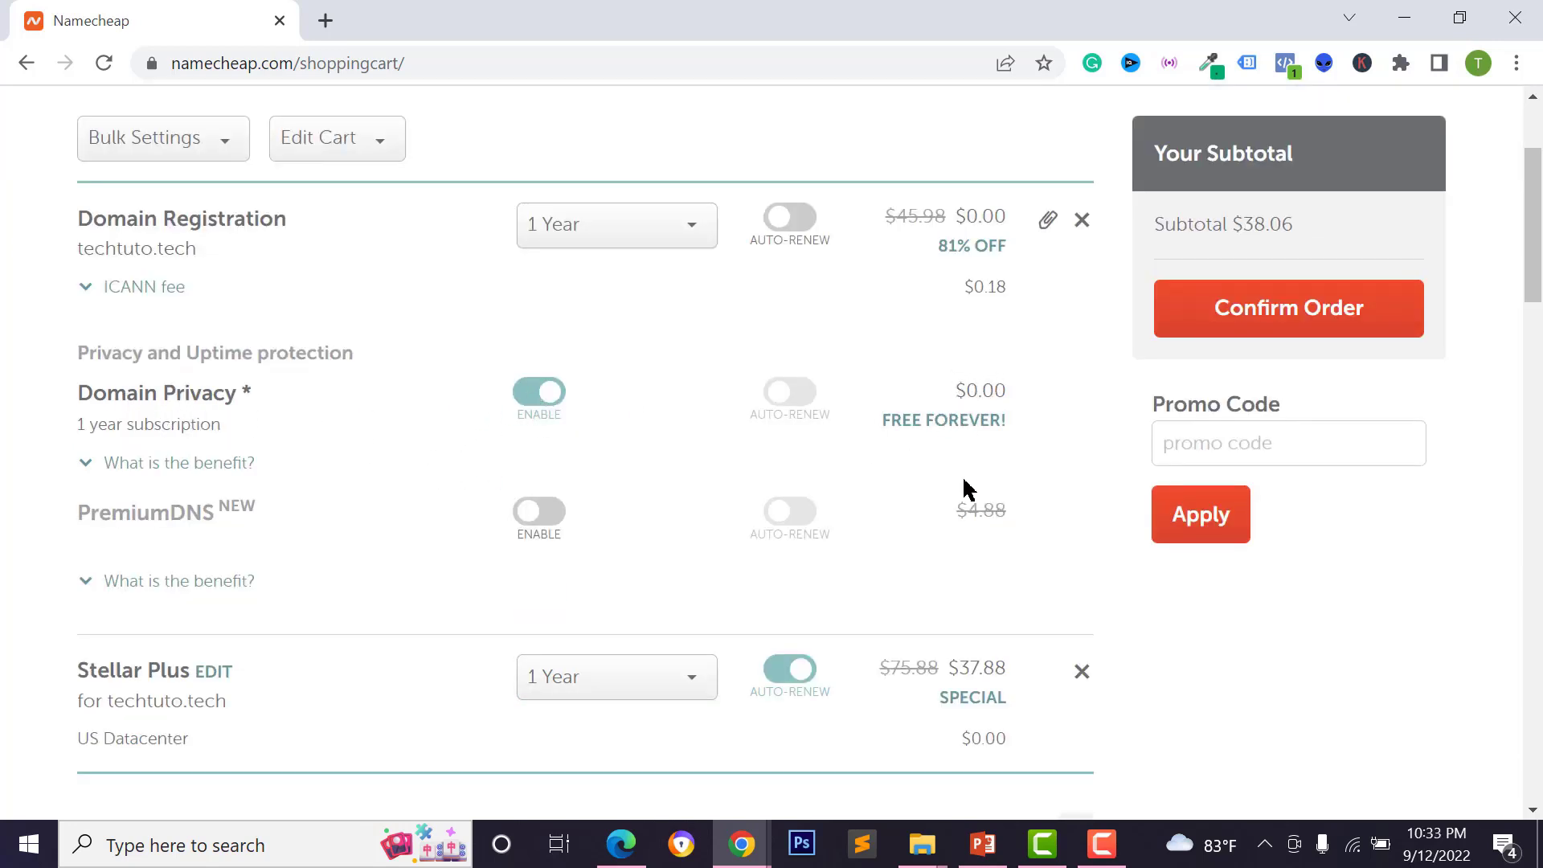
pyautogui.scroll(-10, 643, 458)
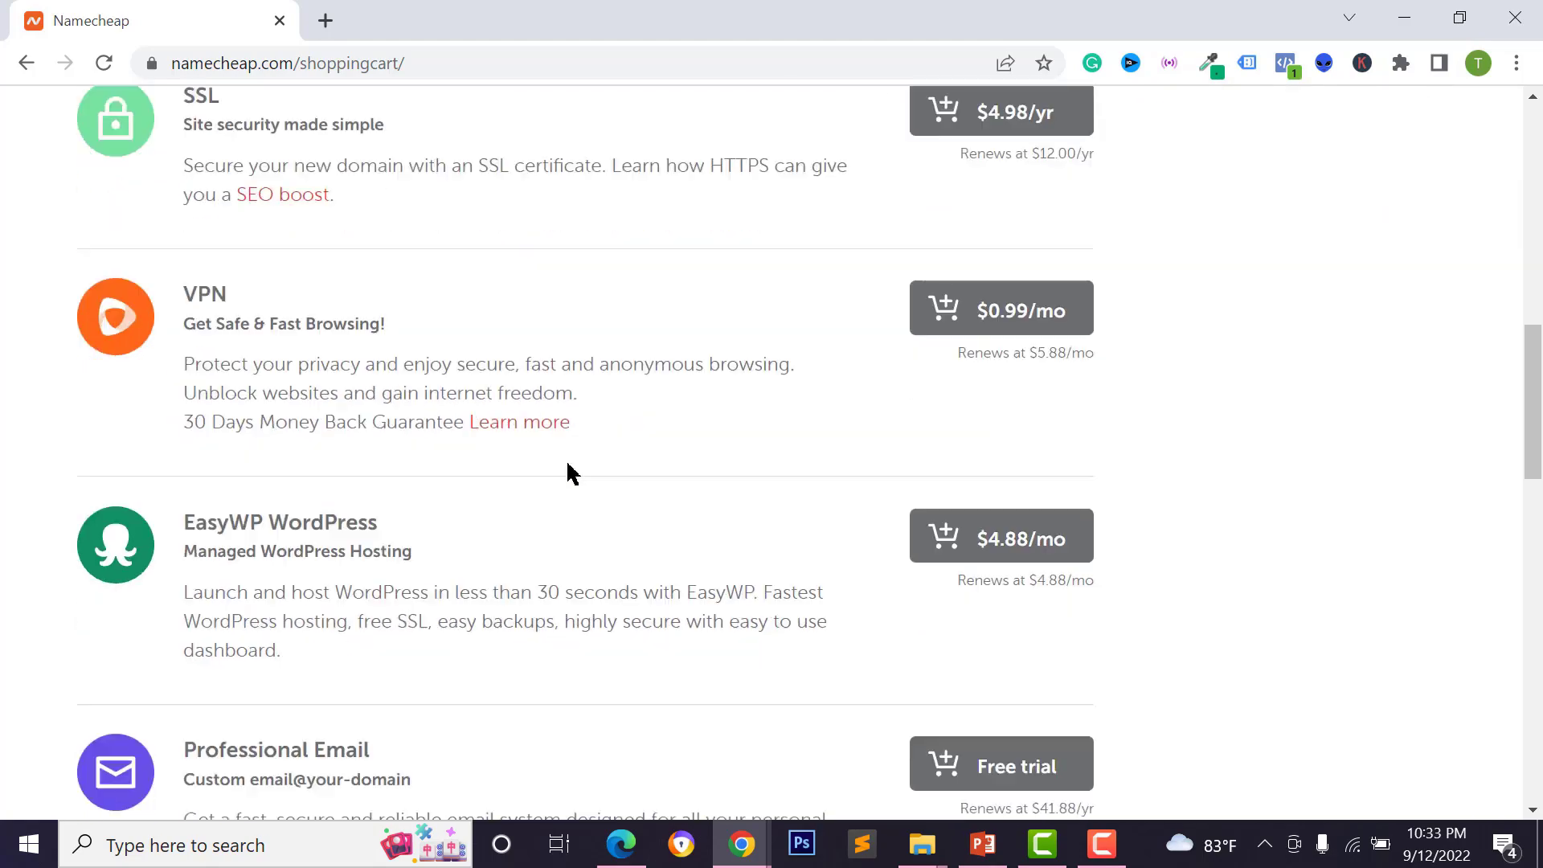
pyautogui.scroll(-18, 568, 474)
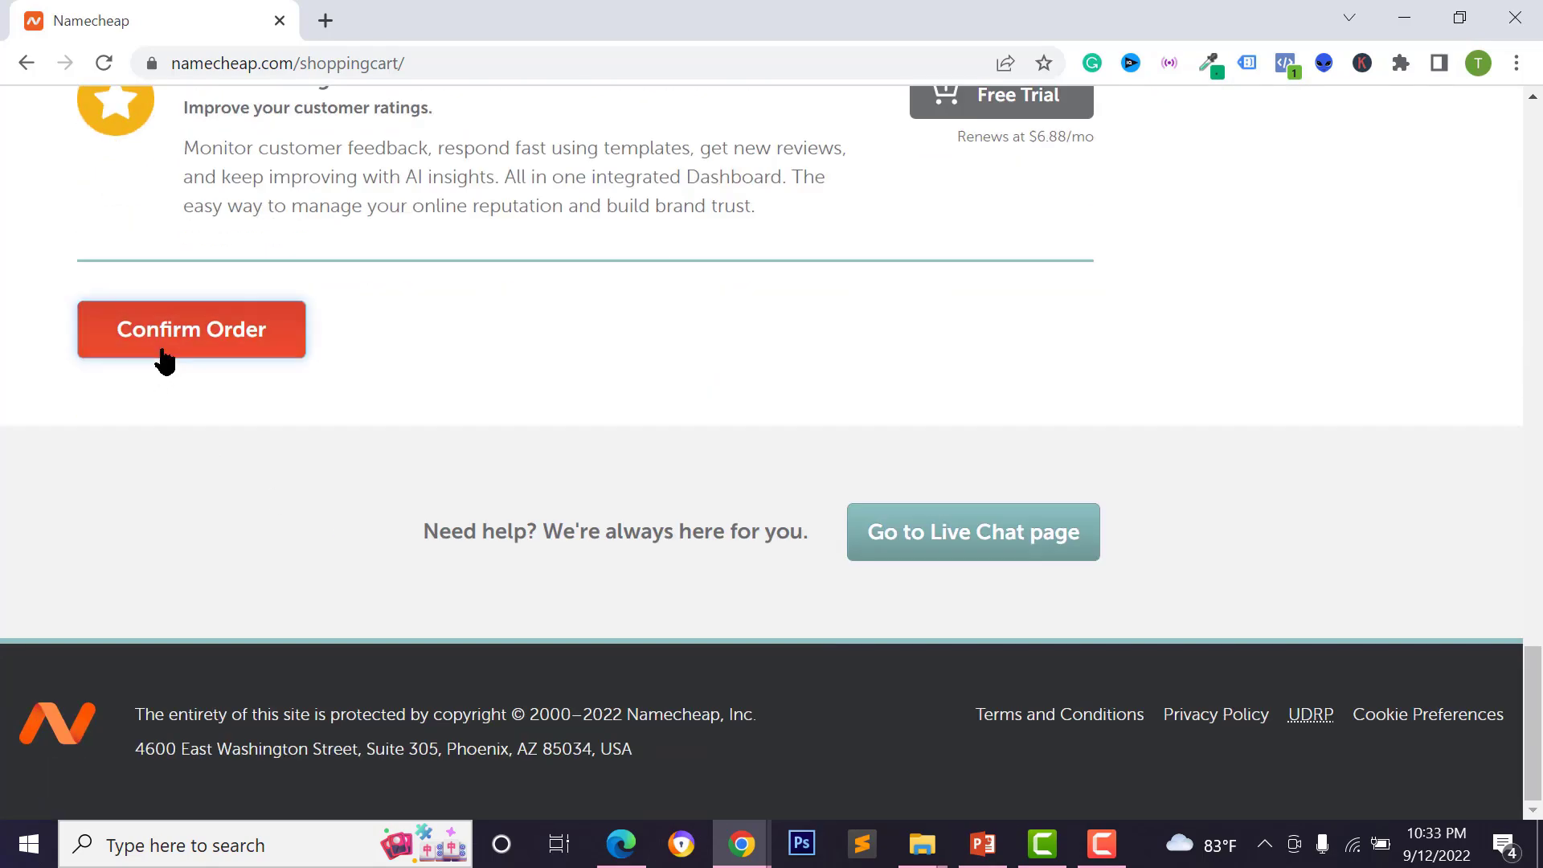
pyautogui.click(162, 352)
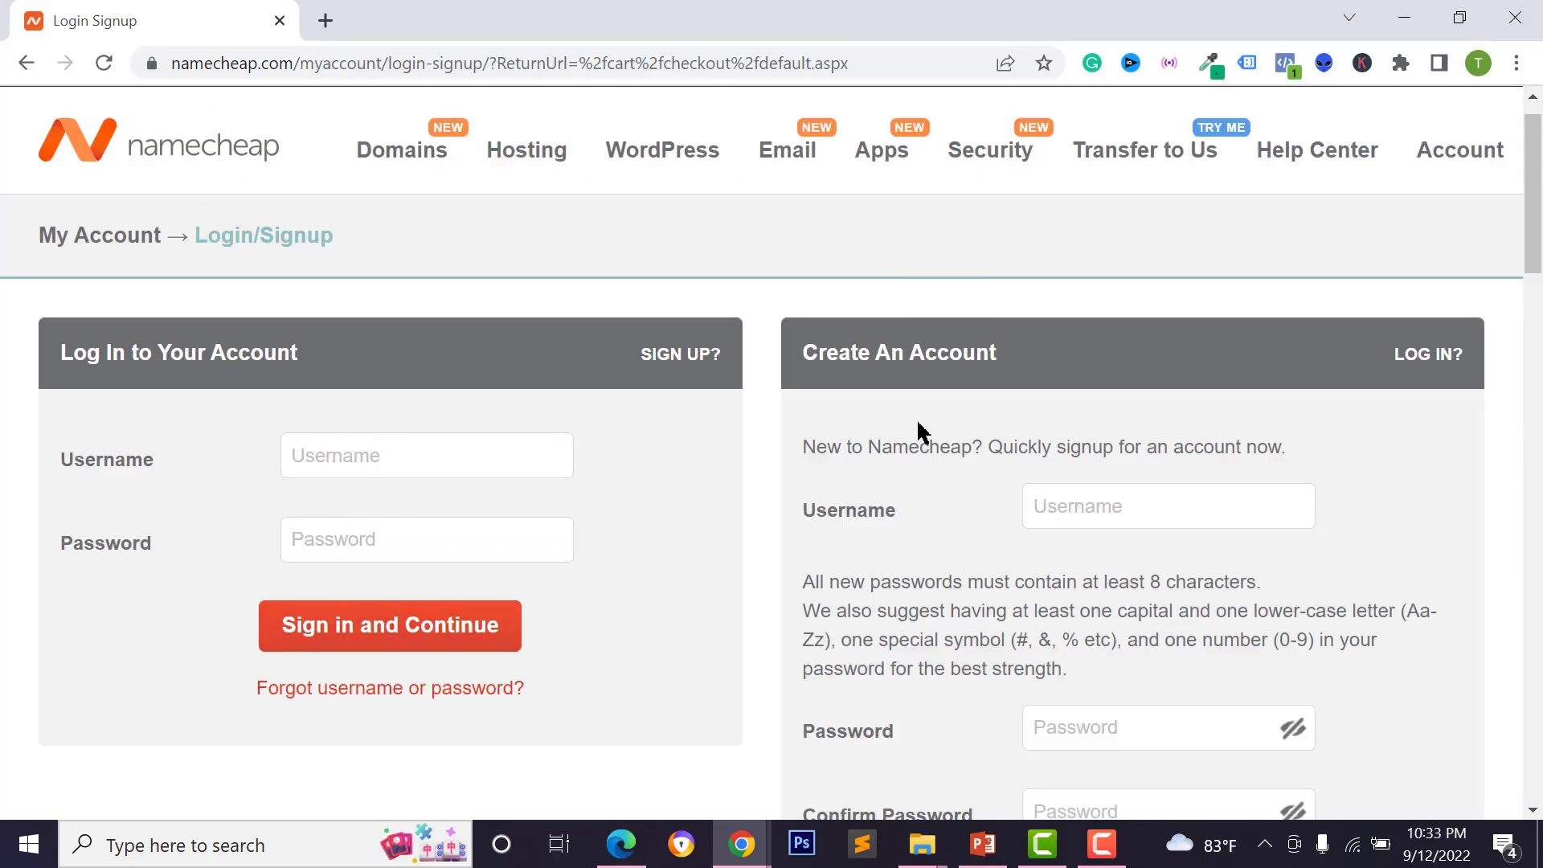
# Step: Submit the Namecheap login details to sign in
pyautogui.scroll(-6, 868, 410)
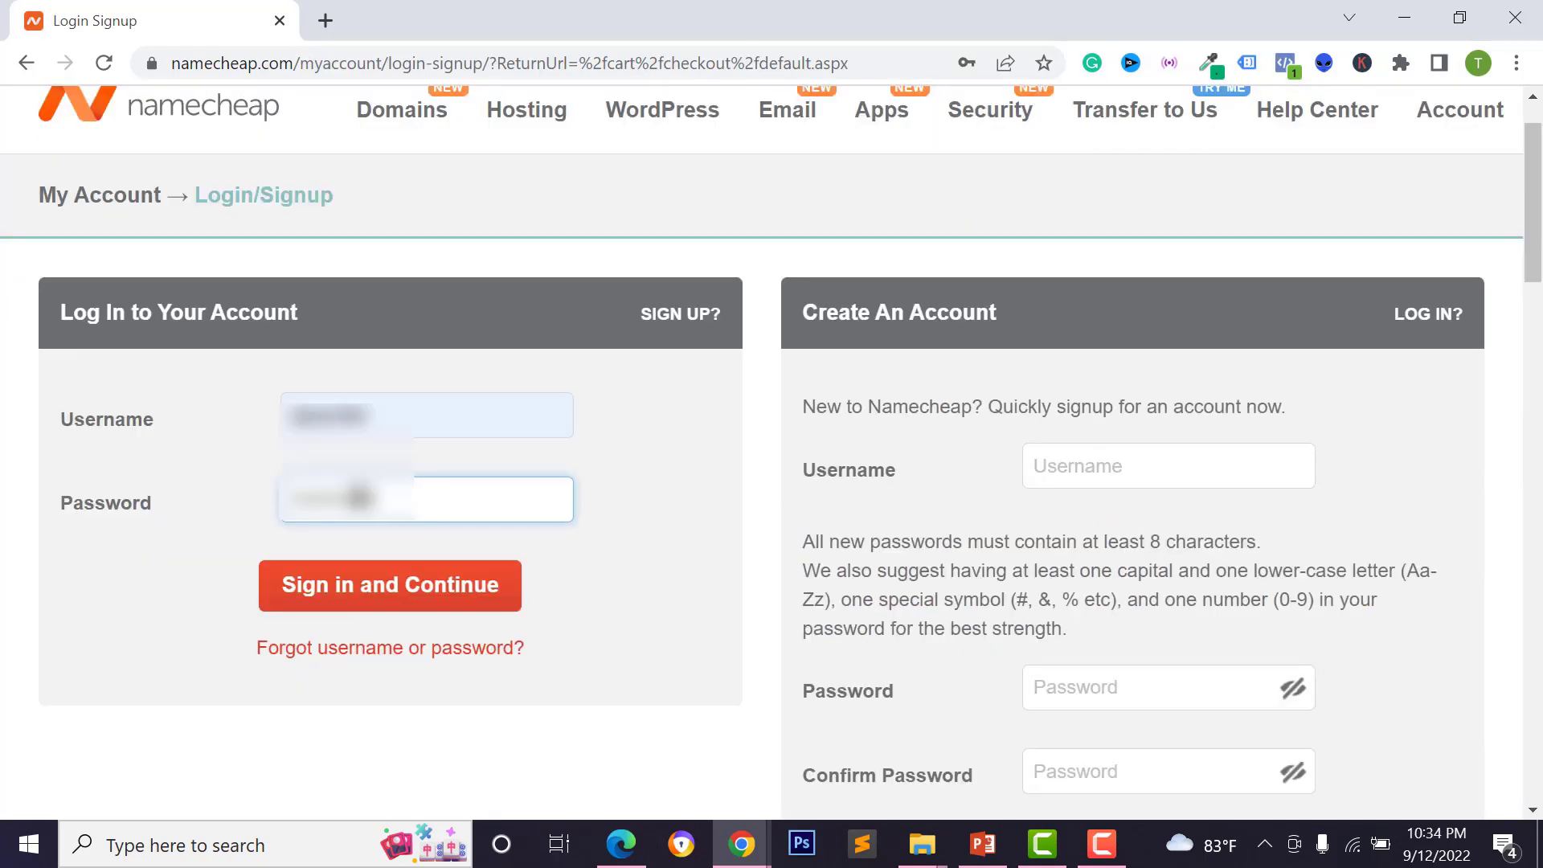
pyautogui.press('Return')
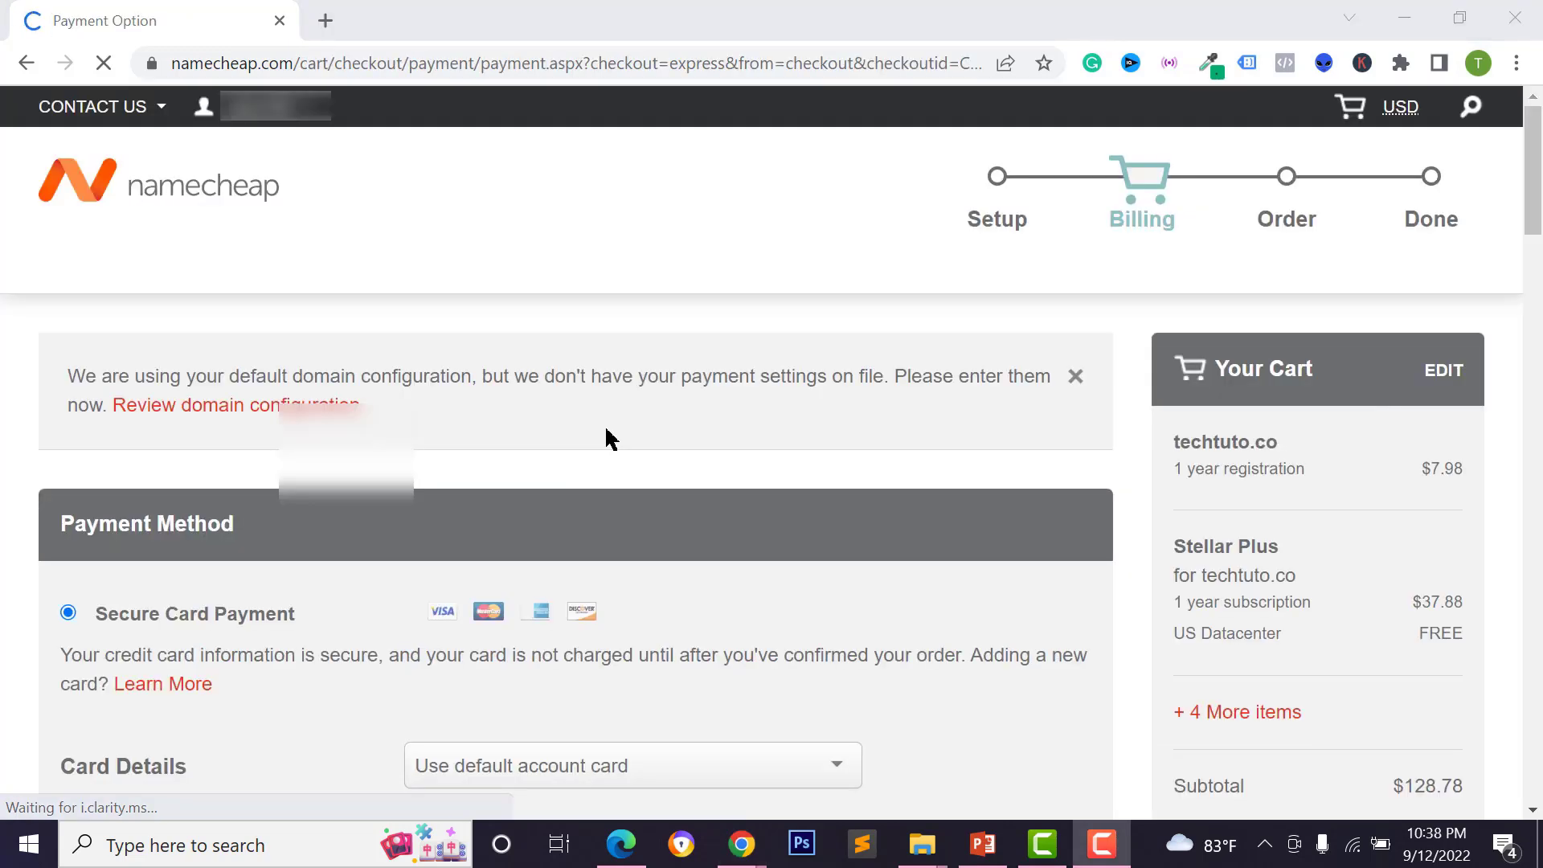
pyautogui.scroll(-2, 593, 499)
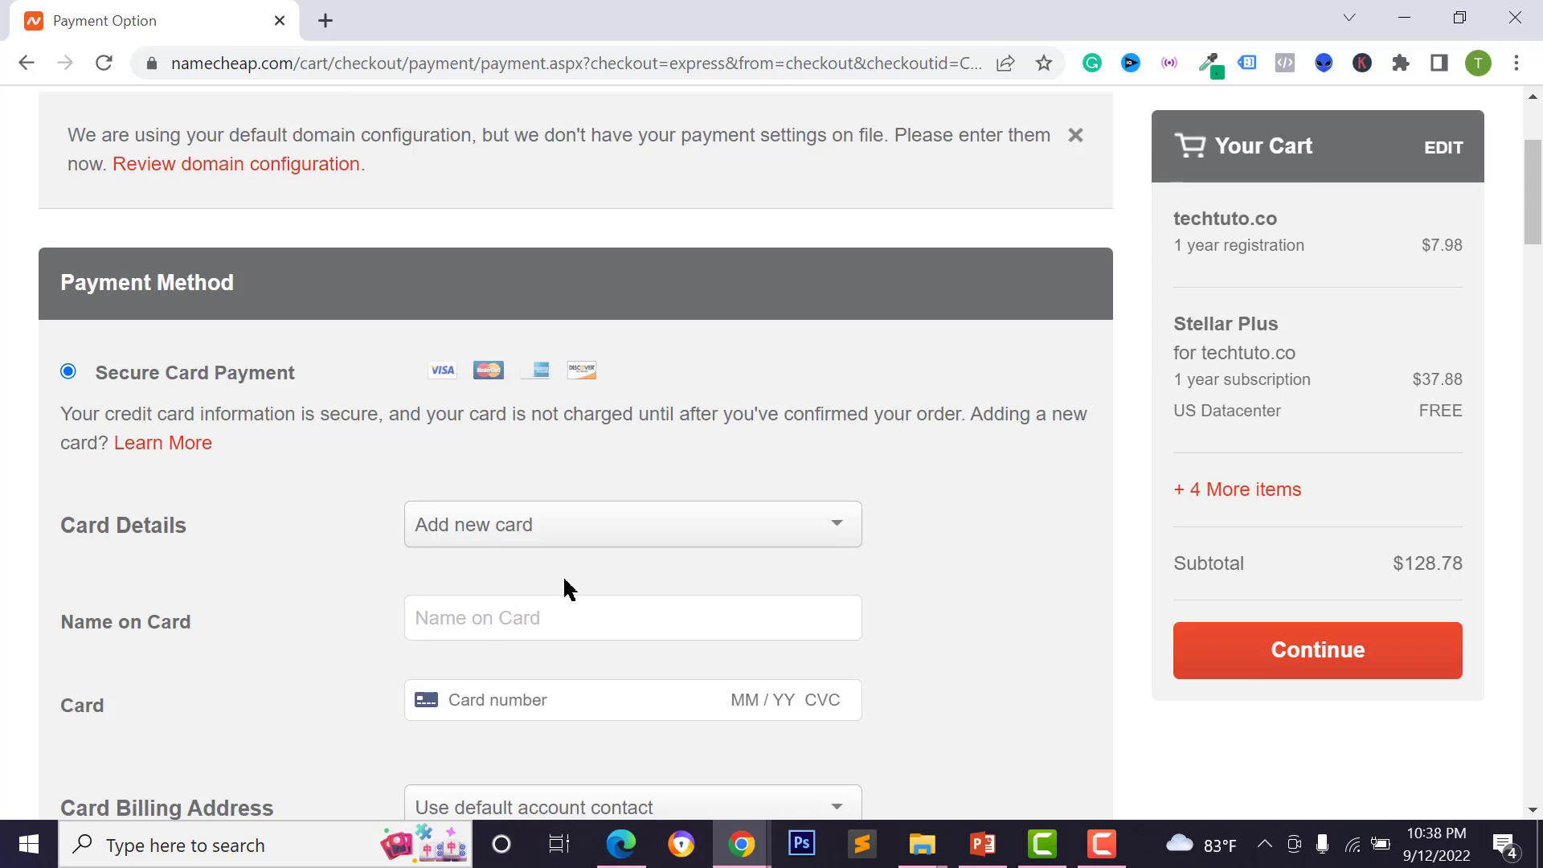
pyautogui.scroll(-1, 565, 586)
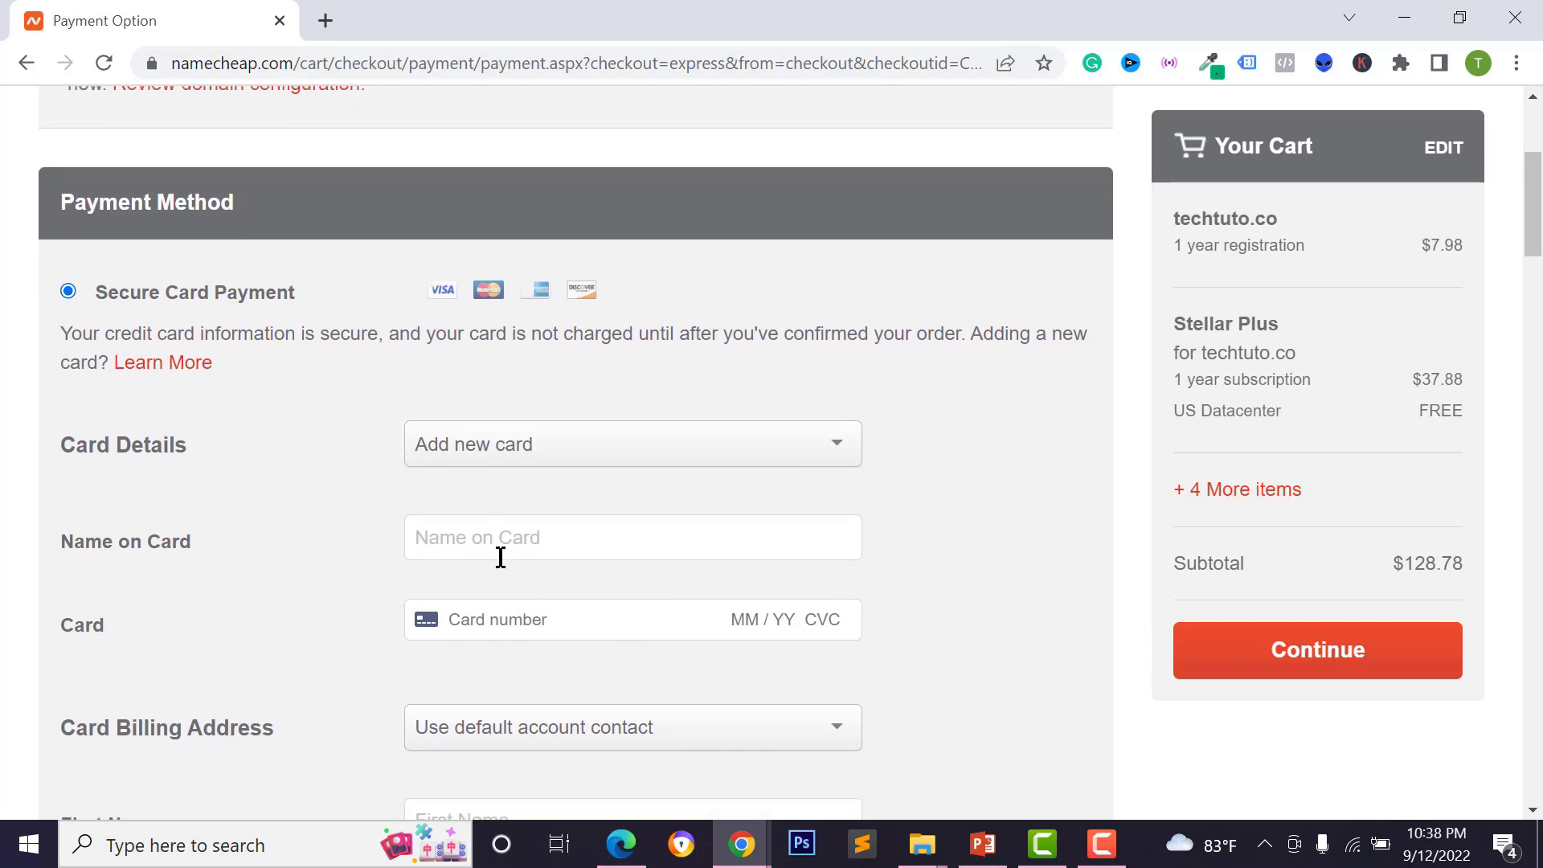
# Step: Fill in the saved cardholder name, then choose Paypal as the payment method
pyautogui.click(491, 552)
pyautogui.click(586, 596)
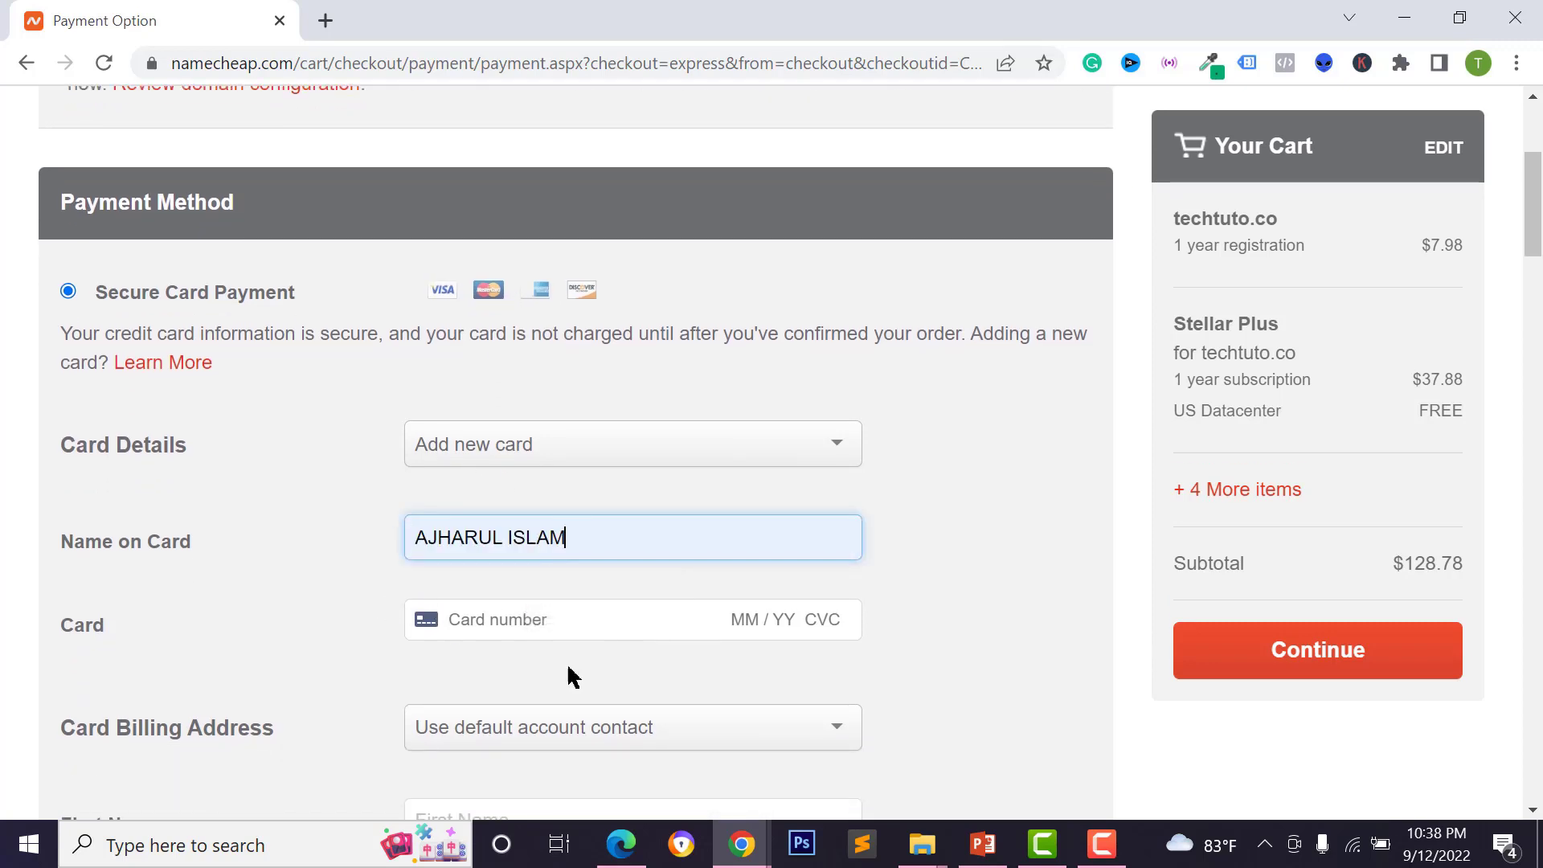
pyautogui.click(495, 626)
pyautogui.scroll(-10, 600, 455)
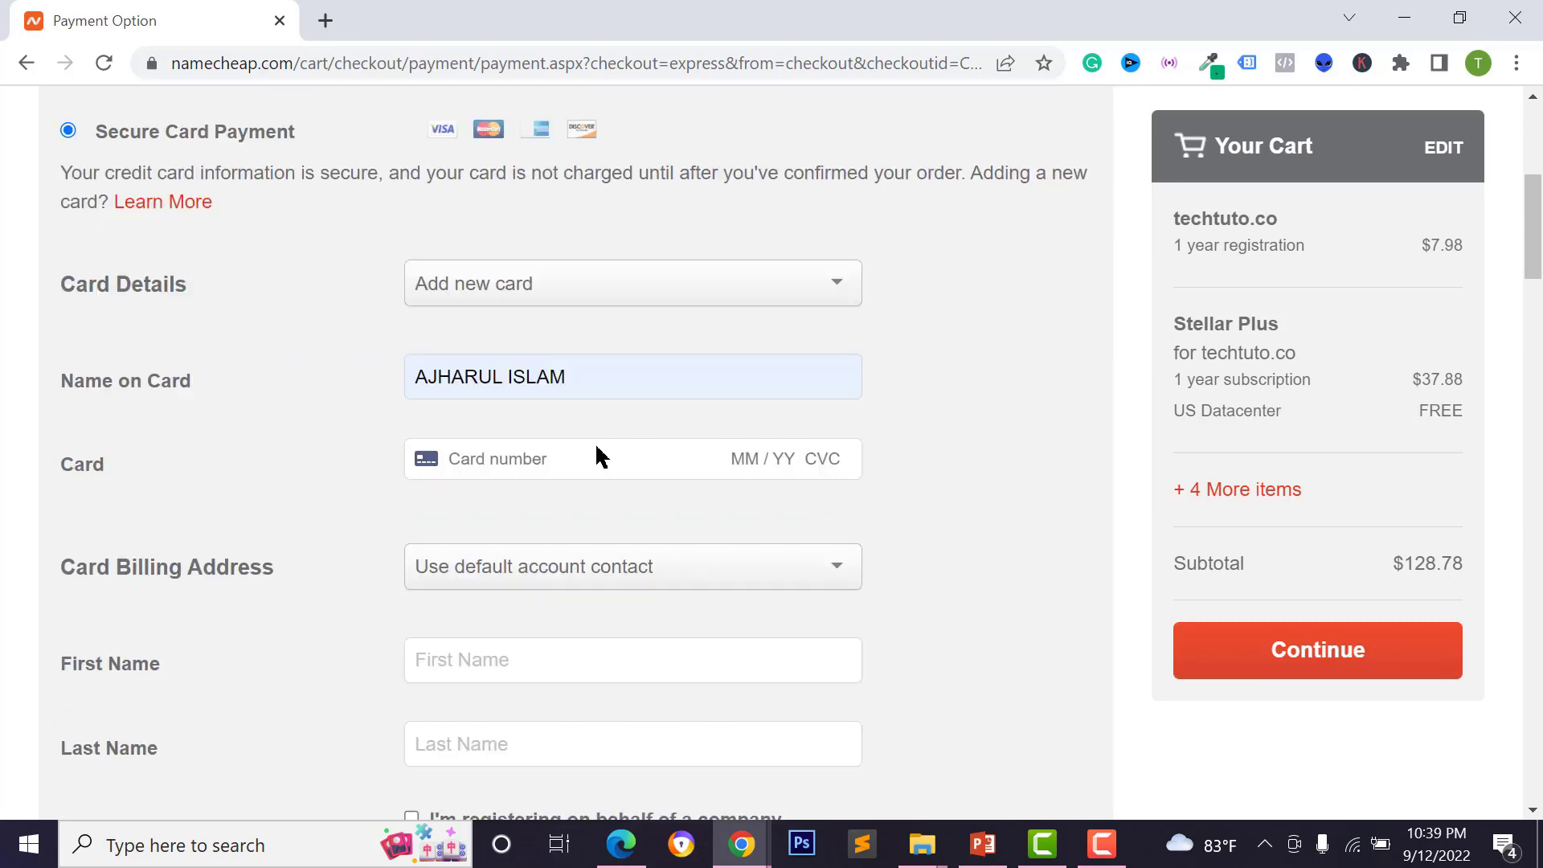
pyautogui.scroll(-4, 569, 457)
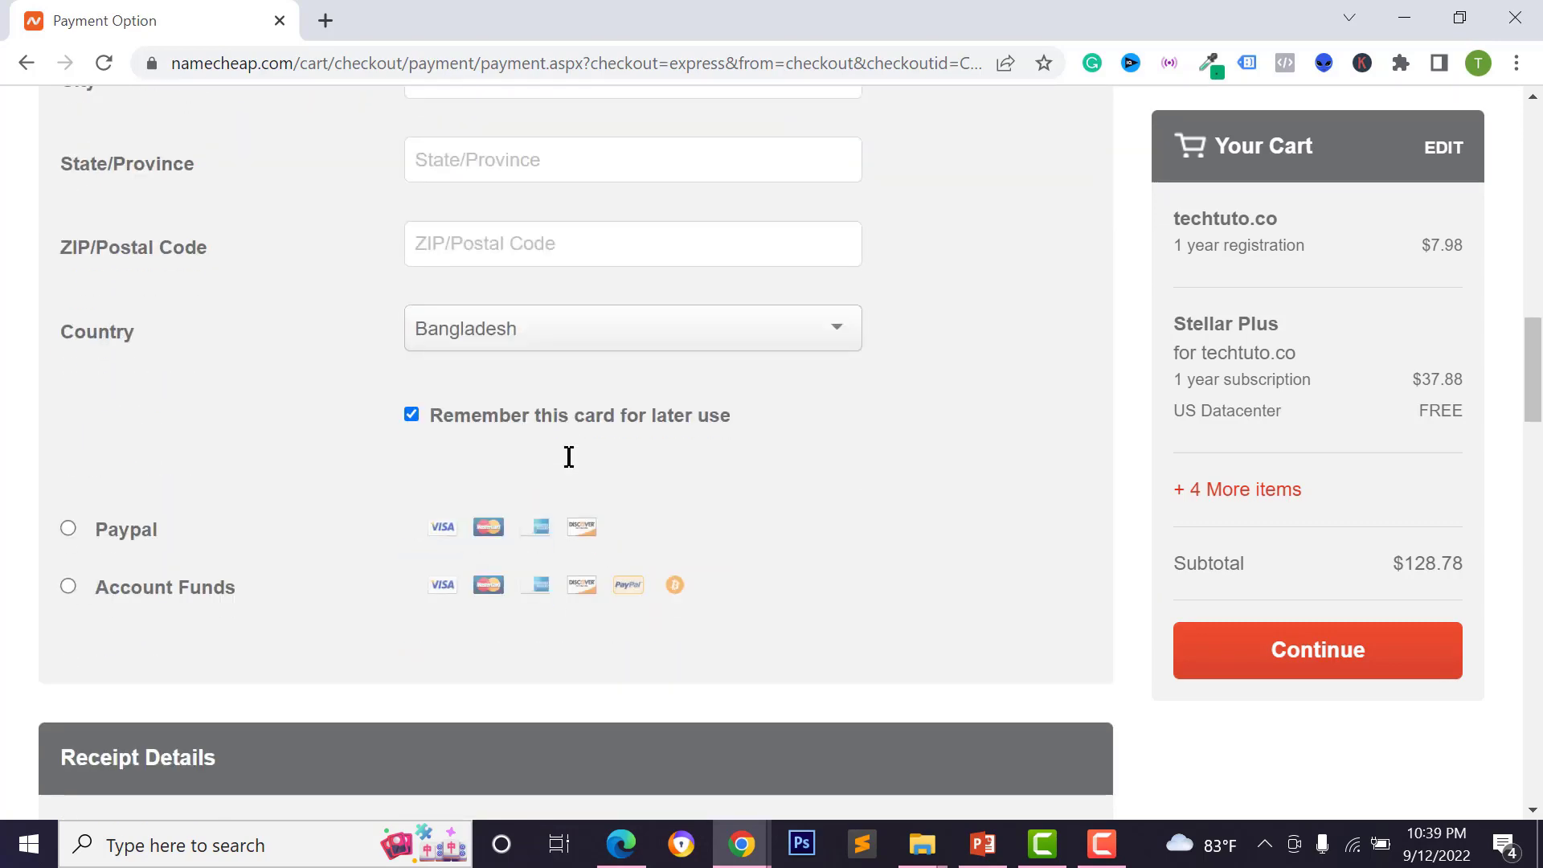
pyautogui.click(115, 528)
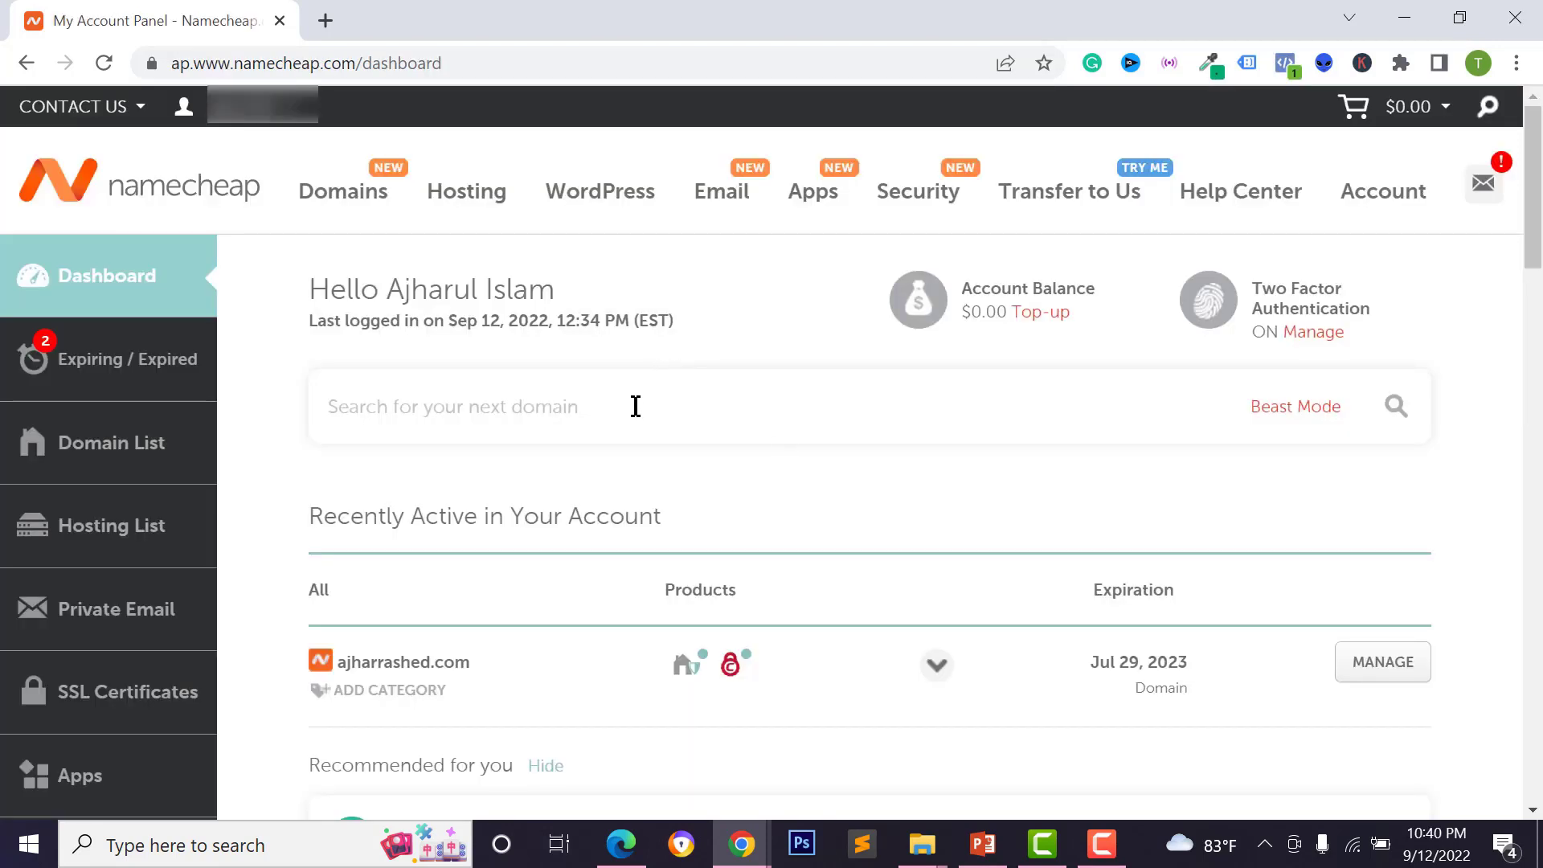
# Step: Launch Go to cPanel for the techtuto.cyou hosting from the Namecheap dashboard
pyautogui.scroll(-1, 795, 426)
pyautogui.scroll(-7, 814, 572)
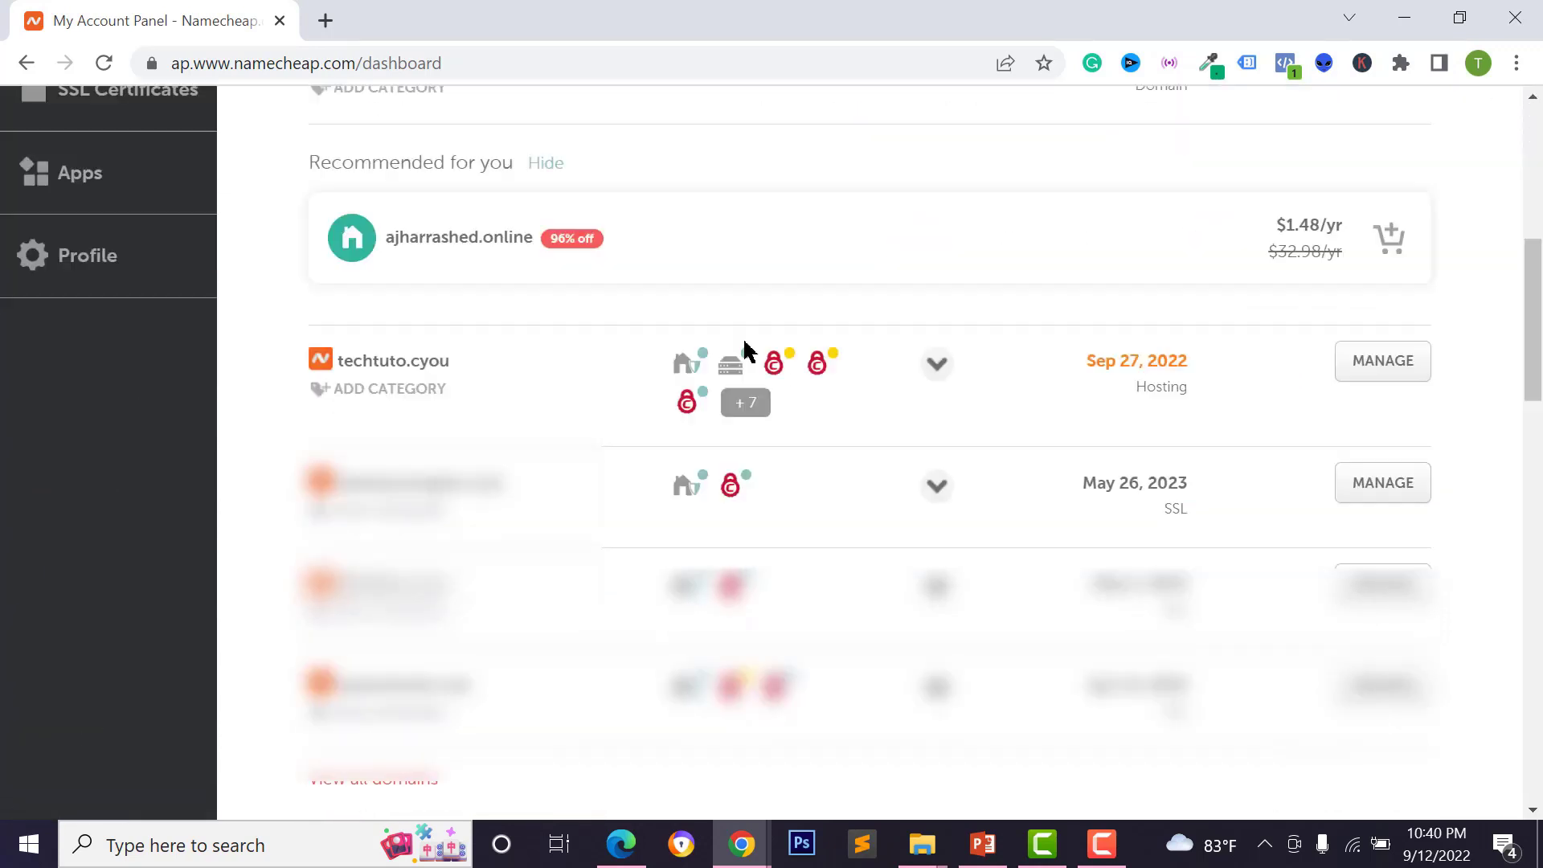
pyautogui.moveTo(738, 382)
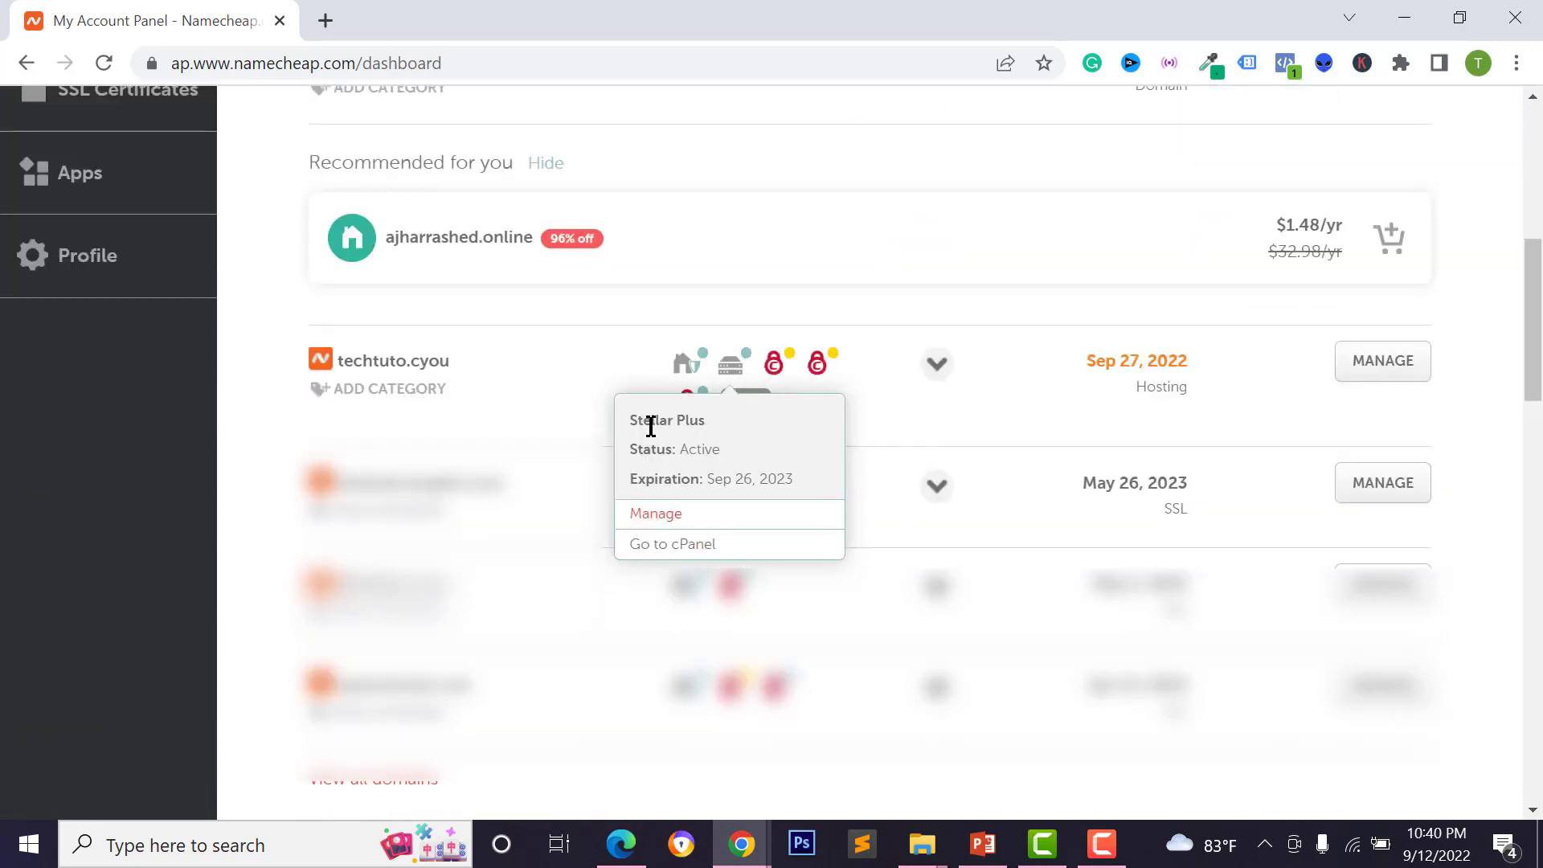
pyautogui.click(696, 552)
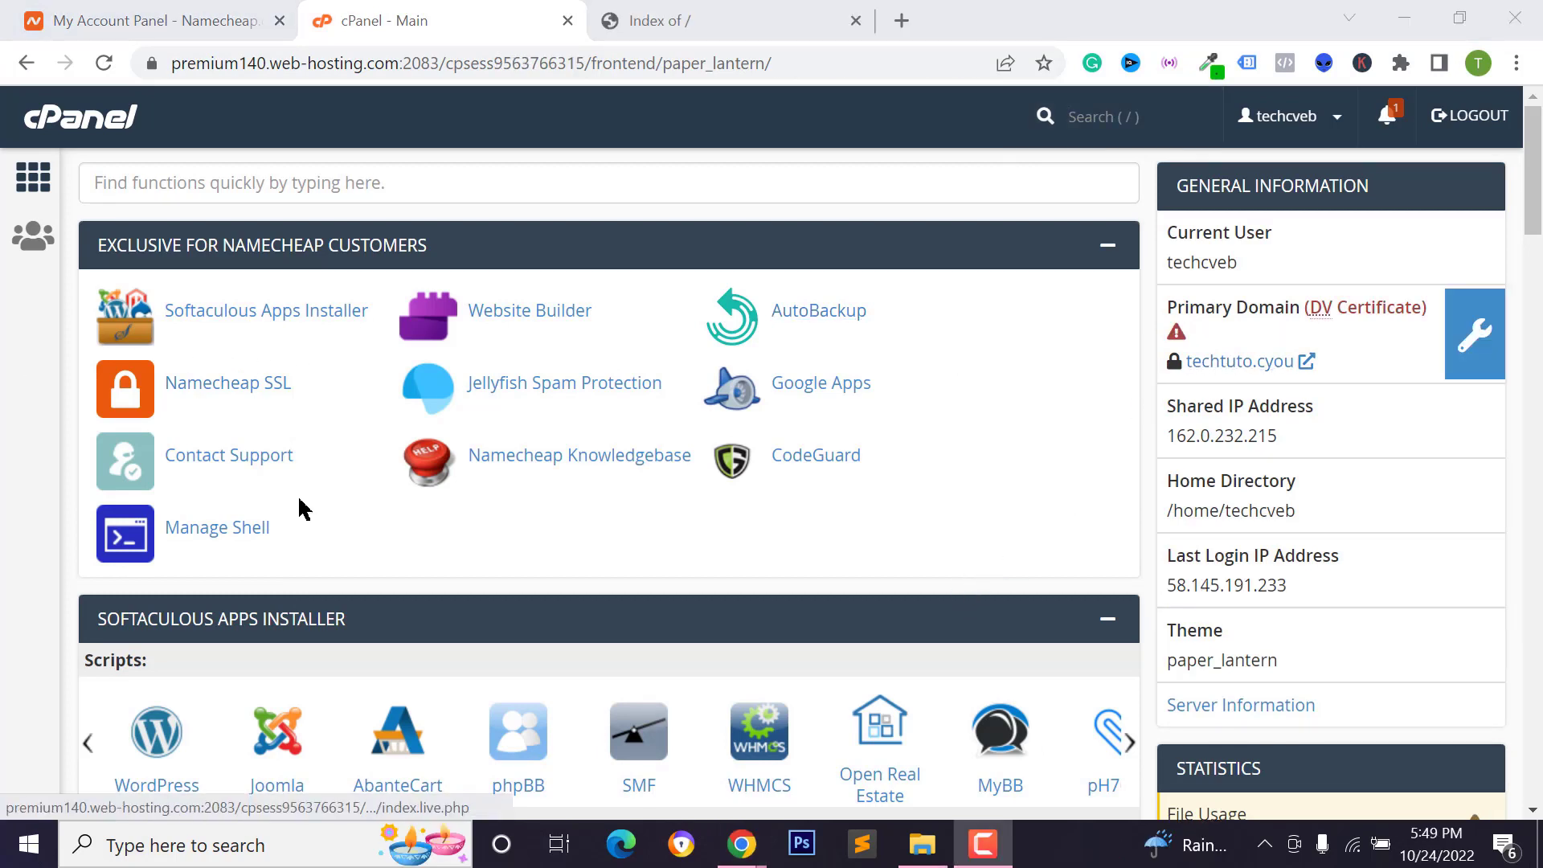
# Step: Search cPanel functions for 'softa' and launch Softaculous Apps Installer
pyautogui.click(161, 182)
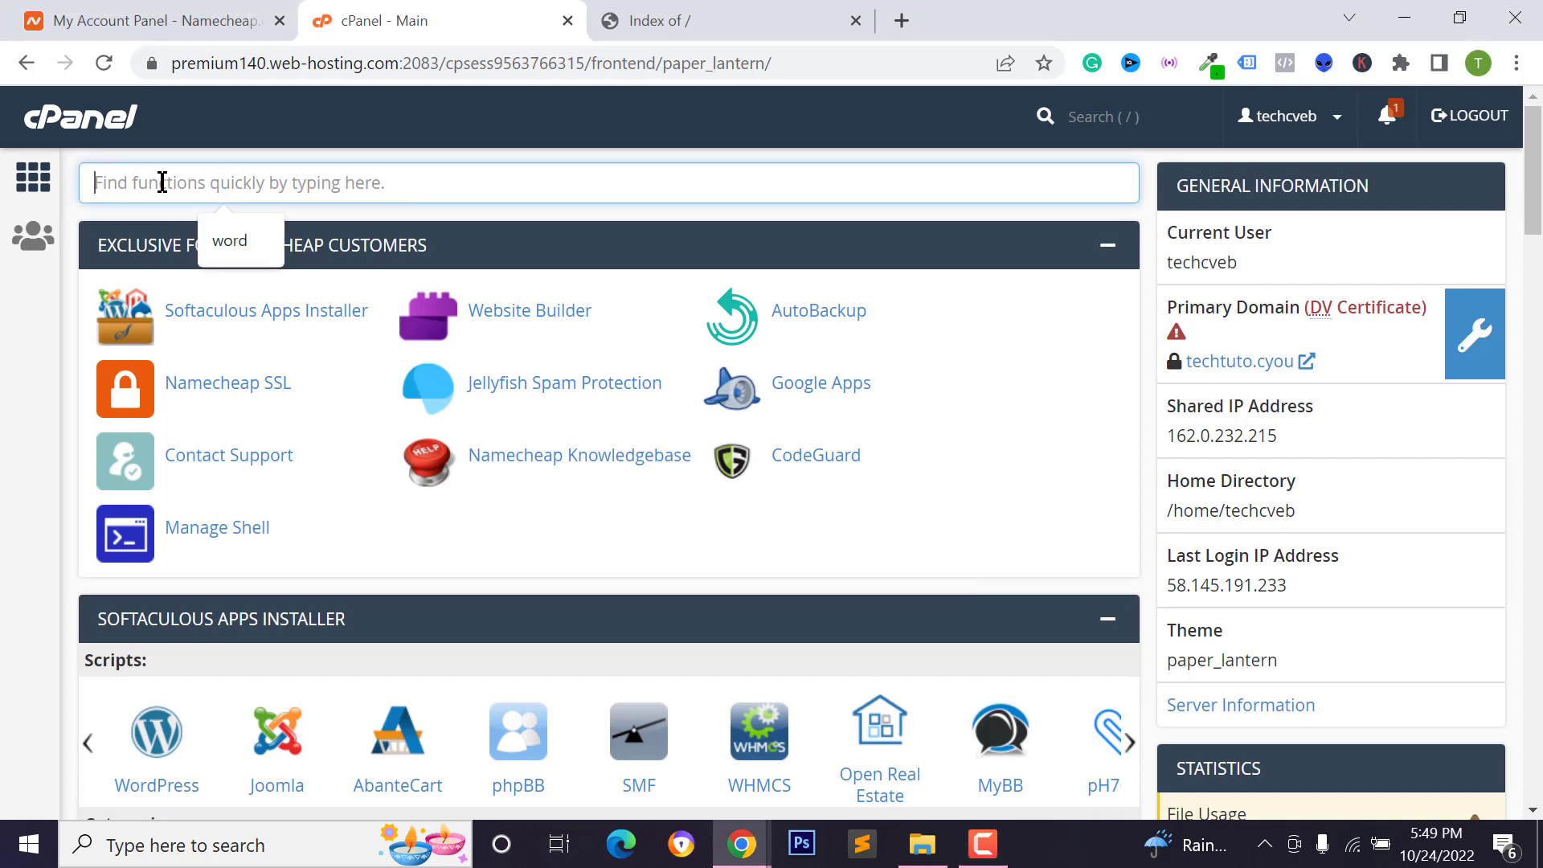
pyautogui.write('sof')
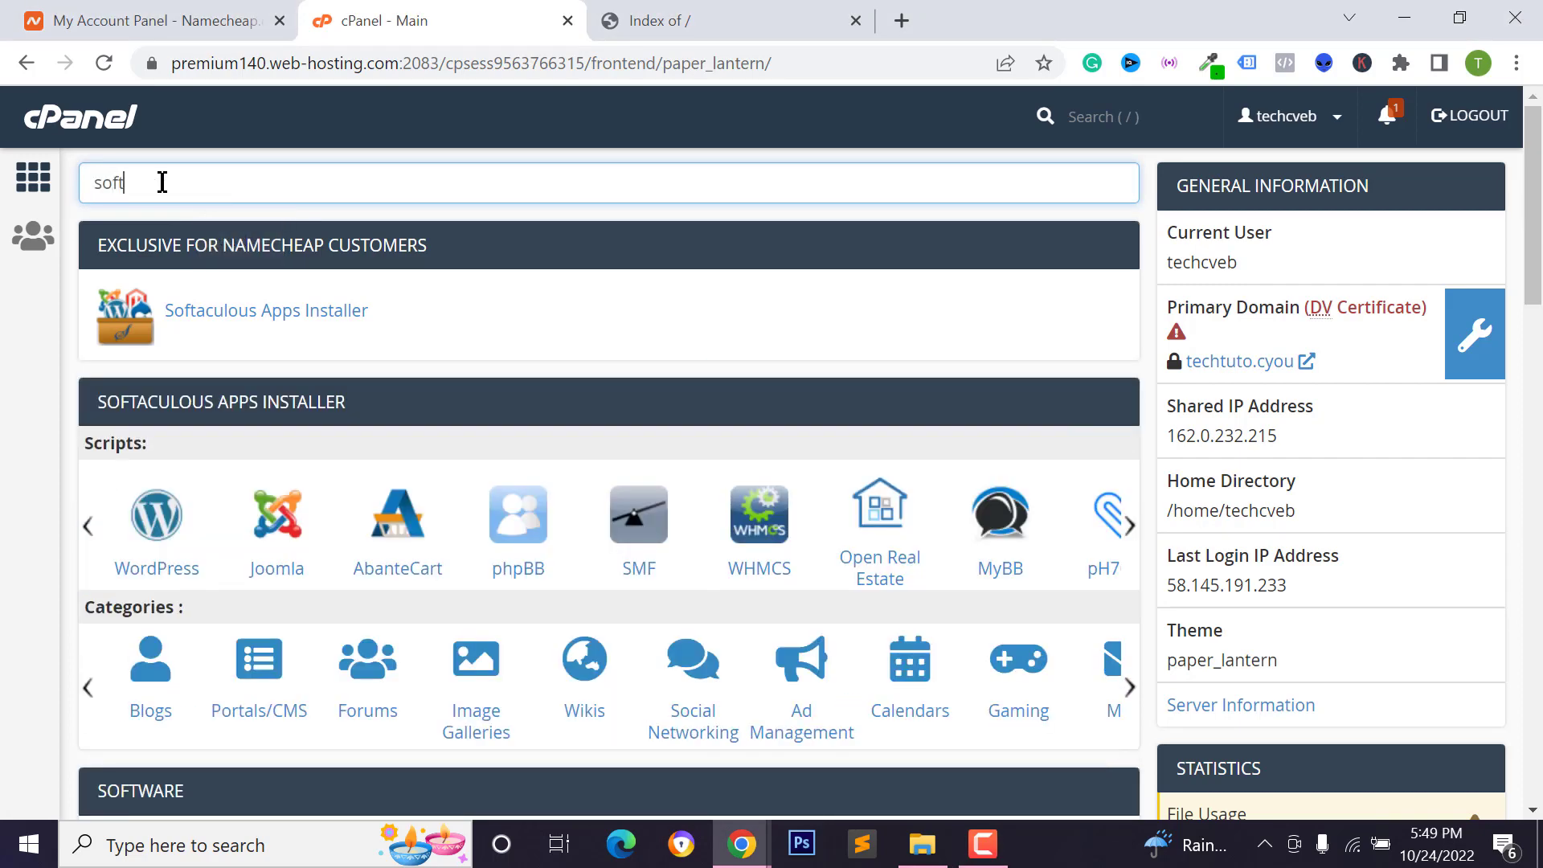
pyautogui.write('ta')
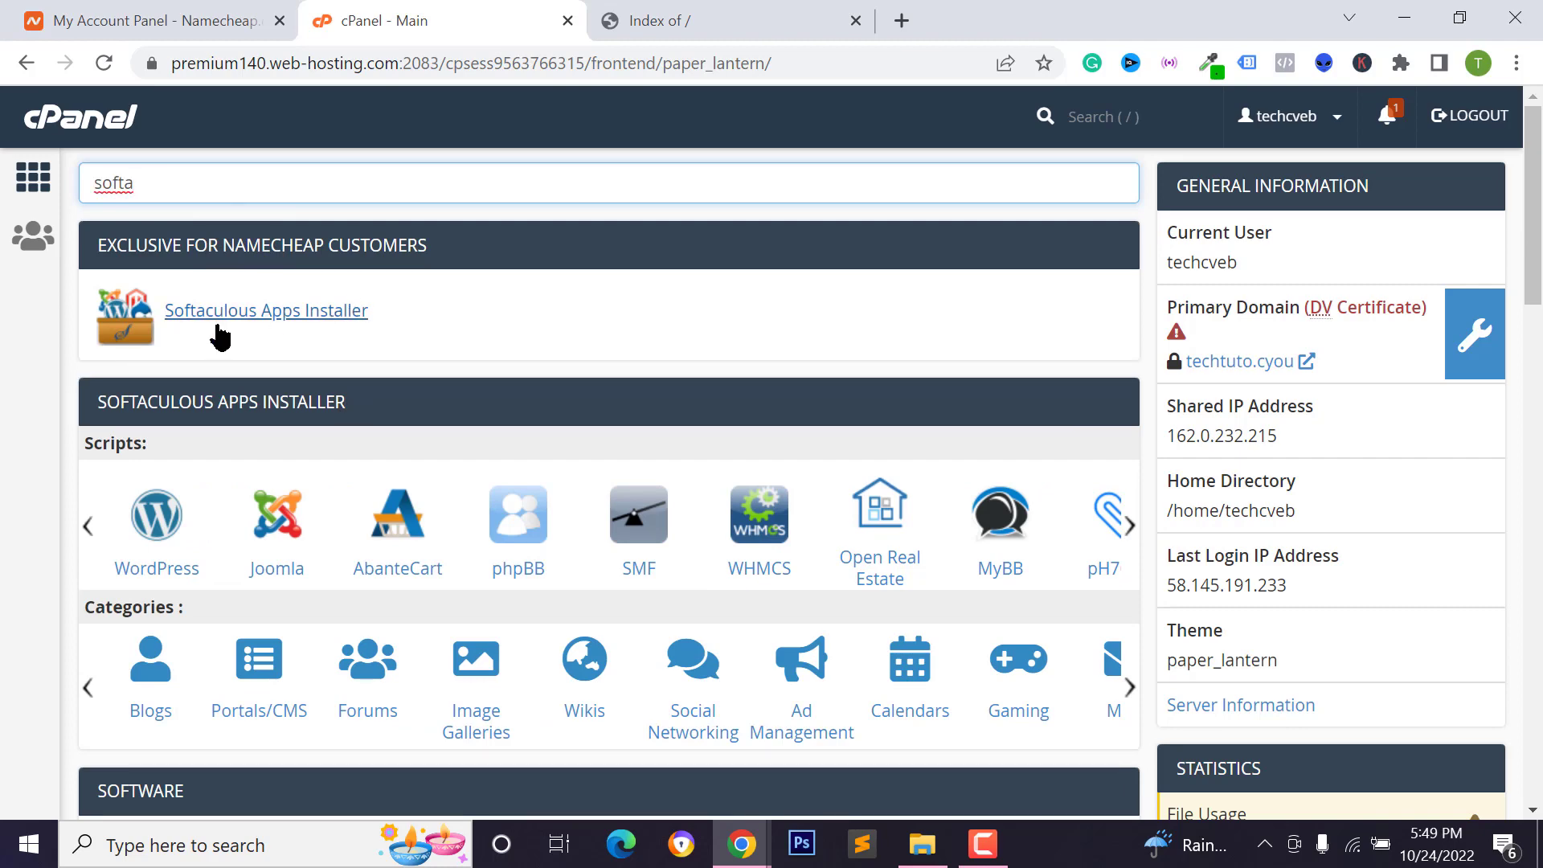
pyautogui.click(237, 314)
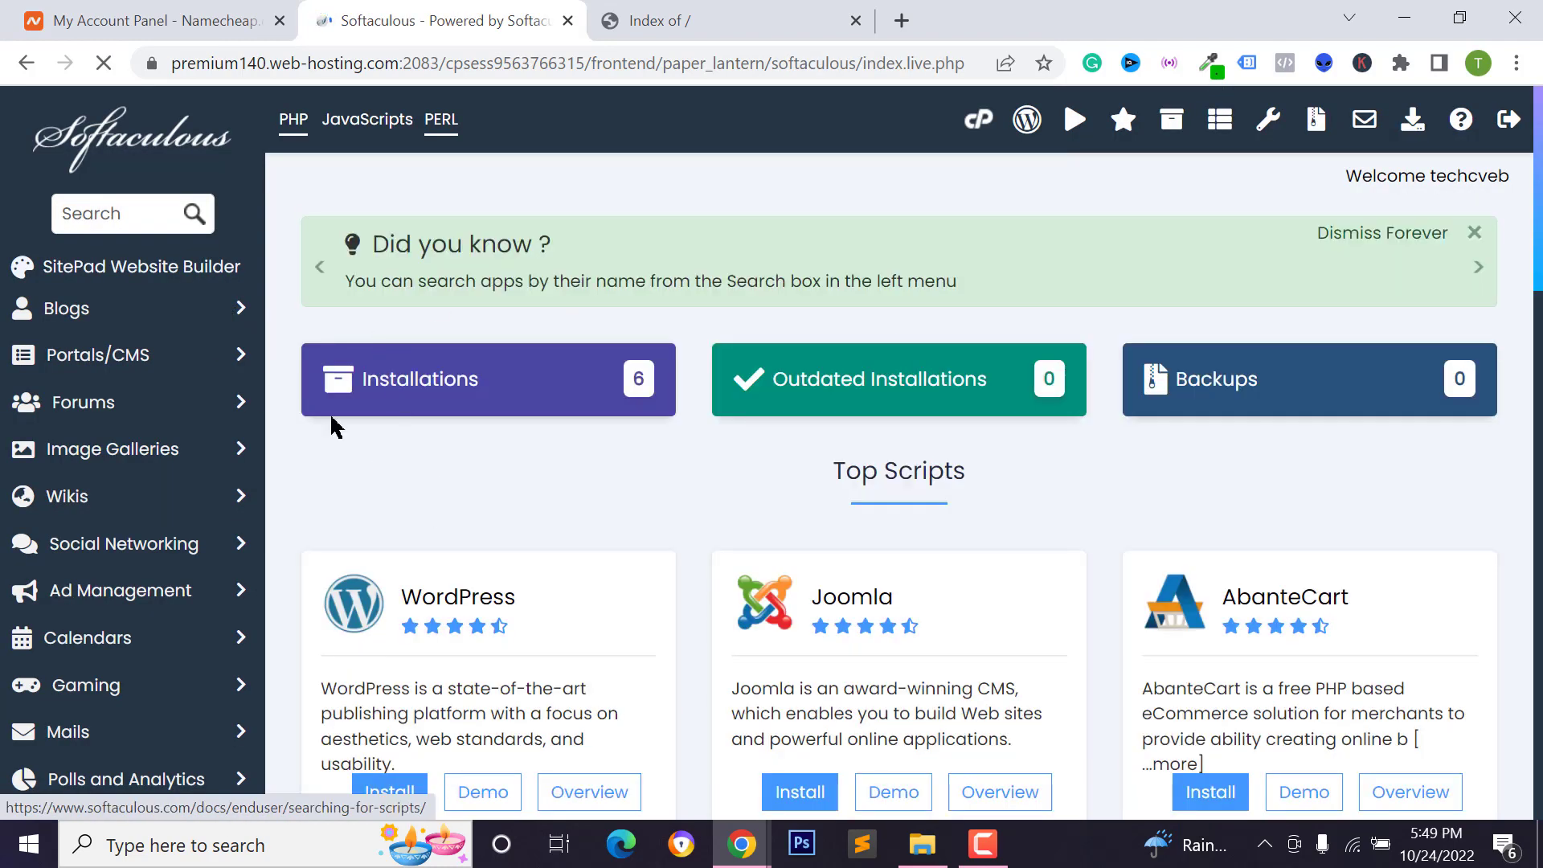
pyautogui.scroll(-1, 434, 515)
pyautogui.scroll(-1, 434, 515)
pyautogui.scroll(-1, 355, 389)
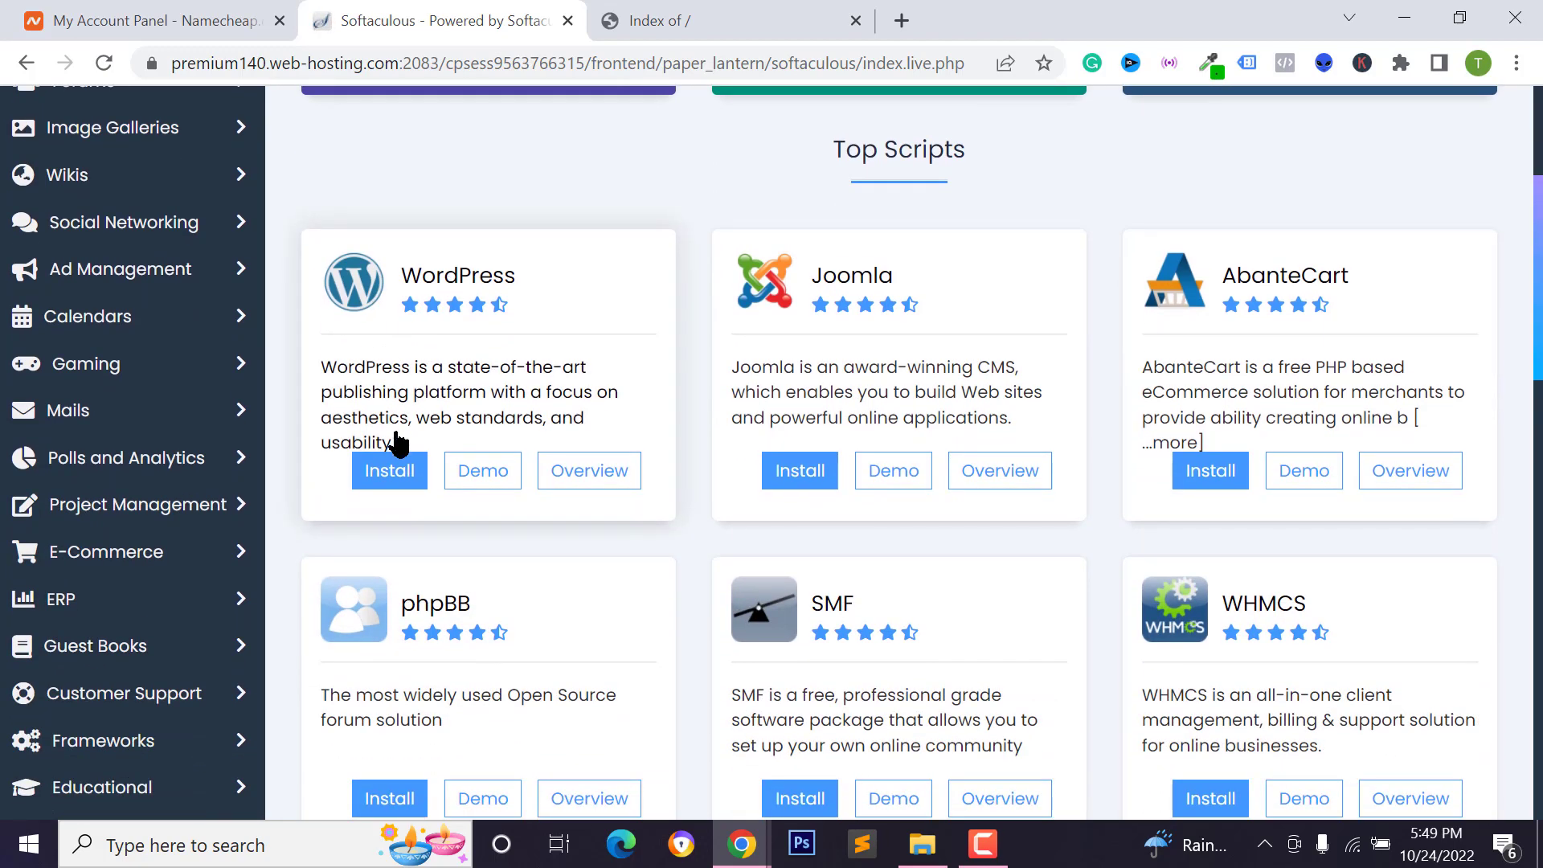
pyautogui.click(389, 462)
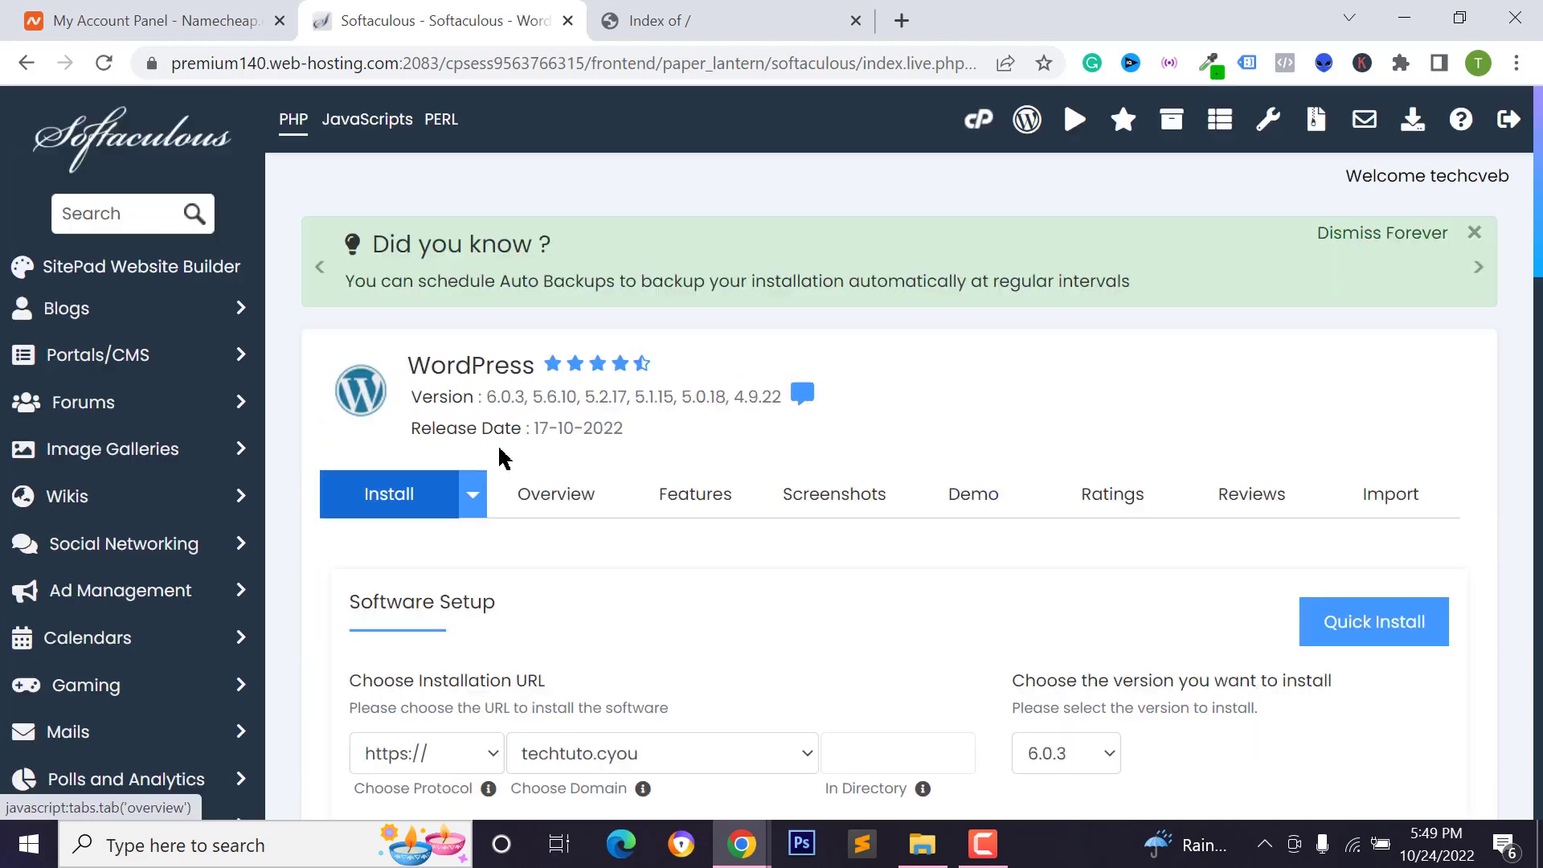
pyautogui.scroll(-1, 461, 498)
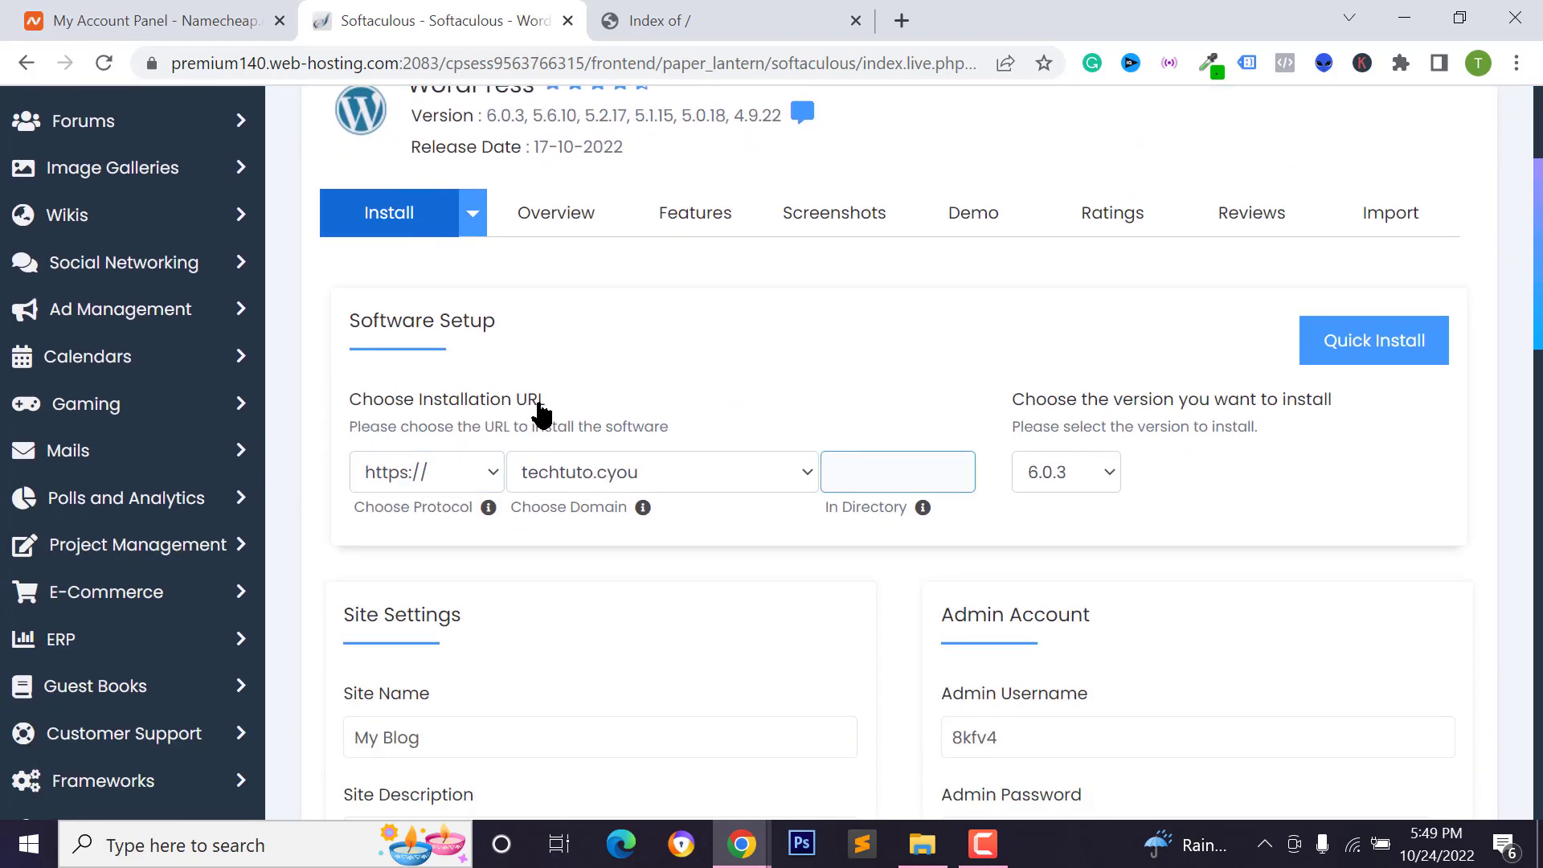
pyautogui.click(438, 481)
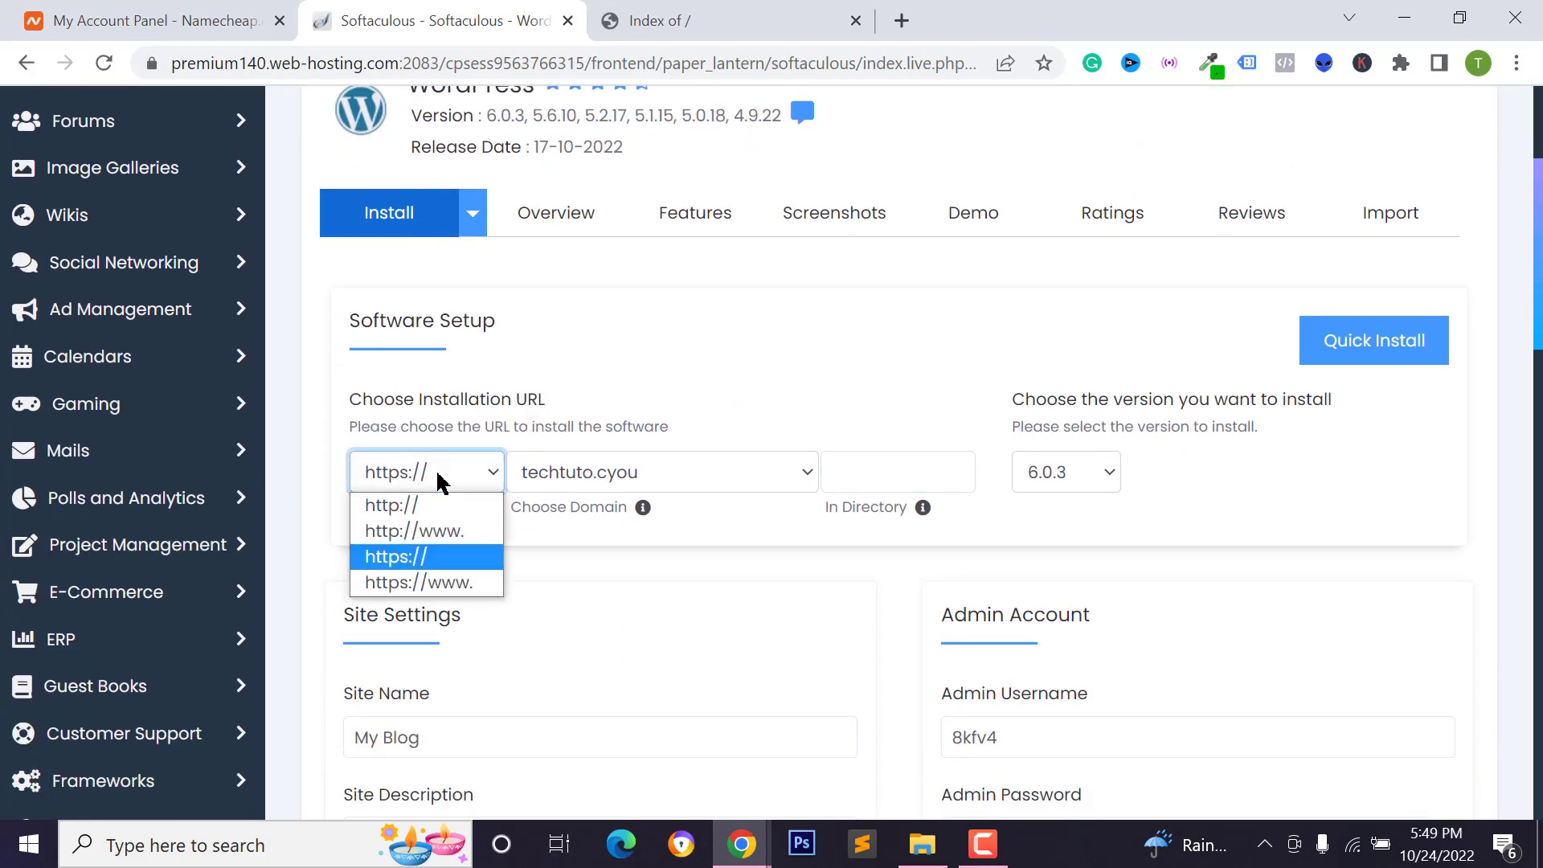
pyautogui.click(396, 558)
pyautogui.click(386, 489)
pyautogui.click(394, 557)
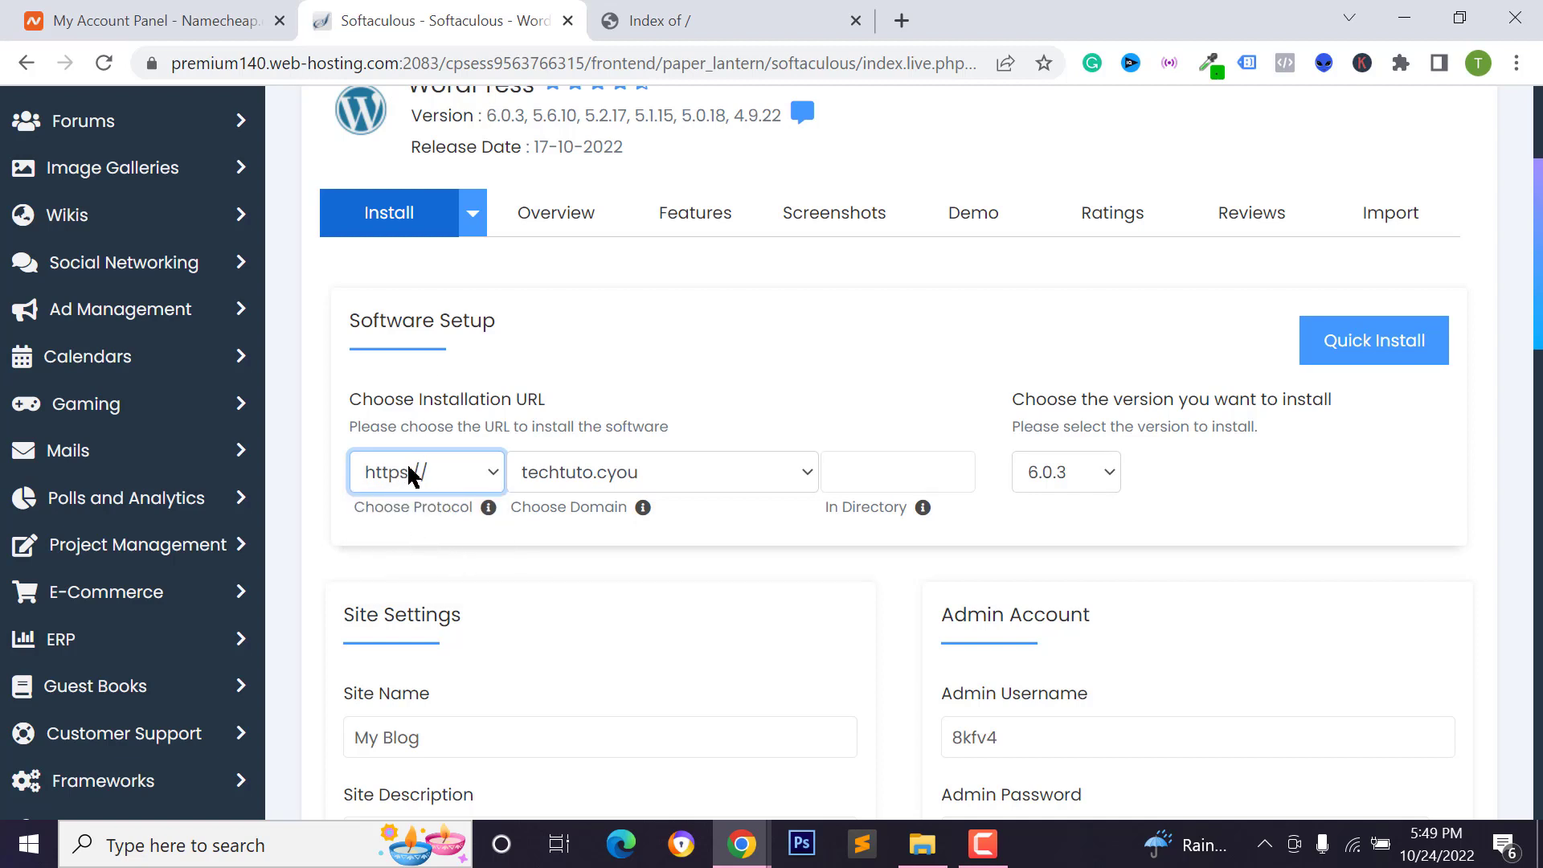
# Step: Keep techtuto.cyou as domain, leave the directory empty, and keep version 6.0.3
pyautogui.click(596, 481)
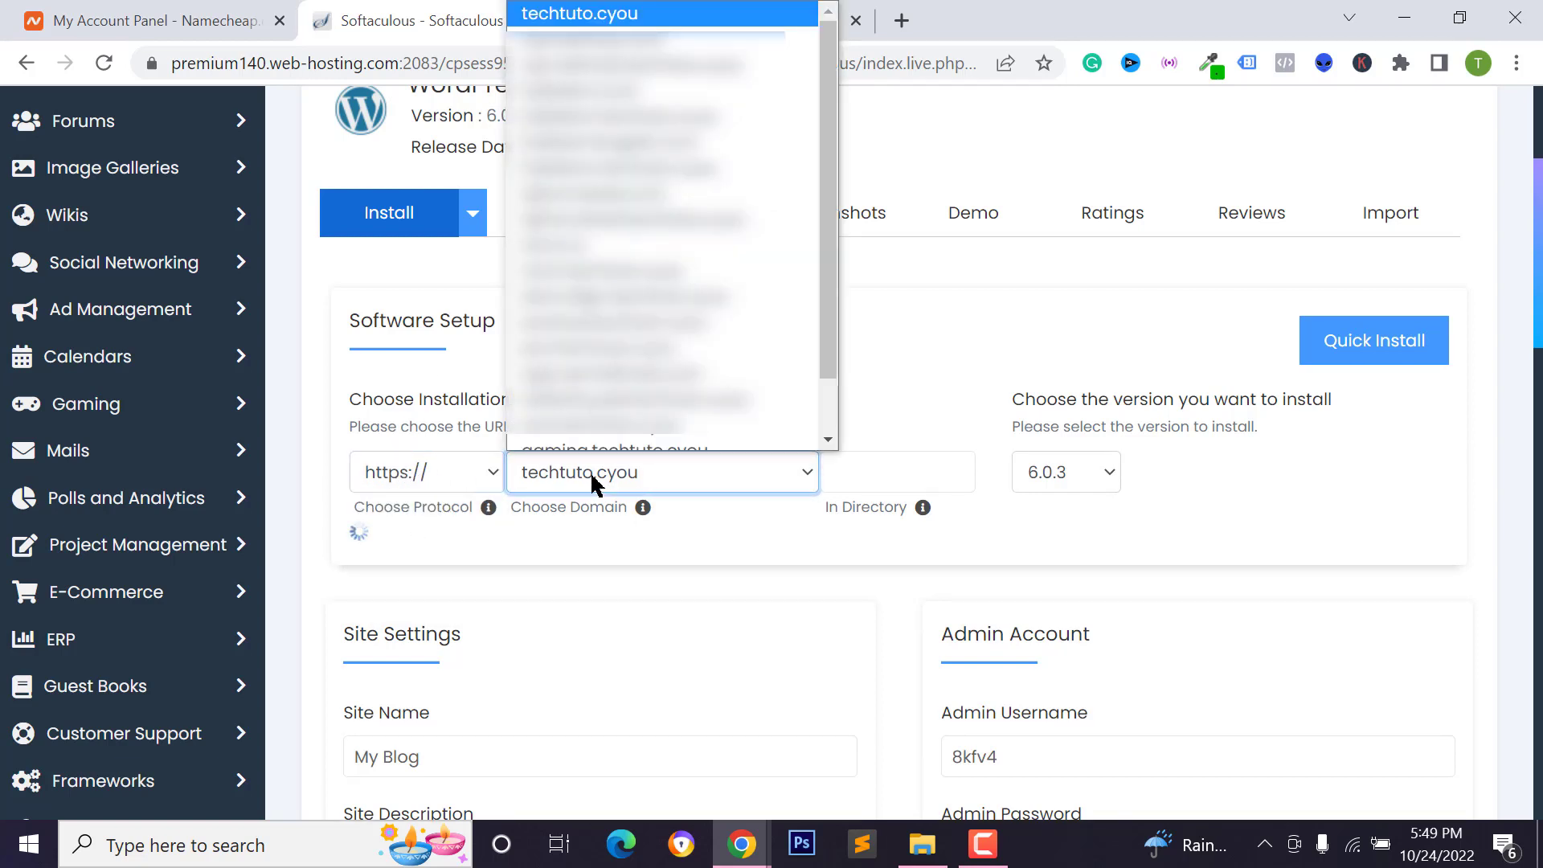
pyautogui.click(595, 480)
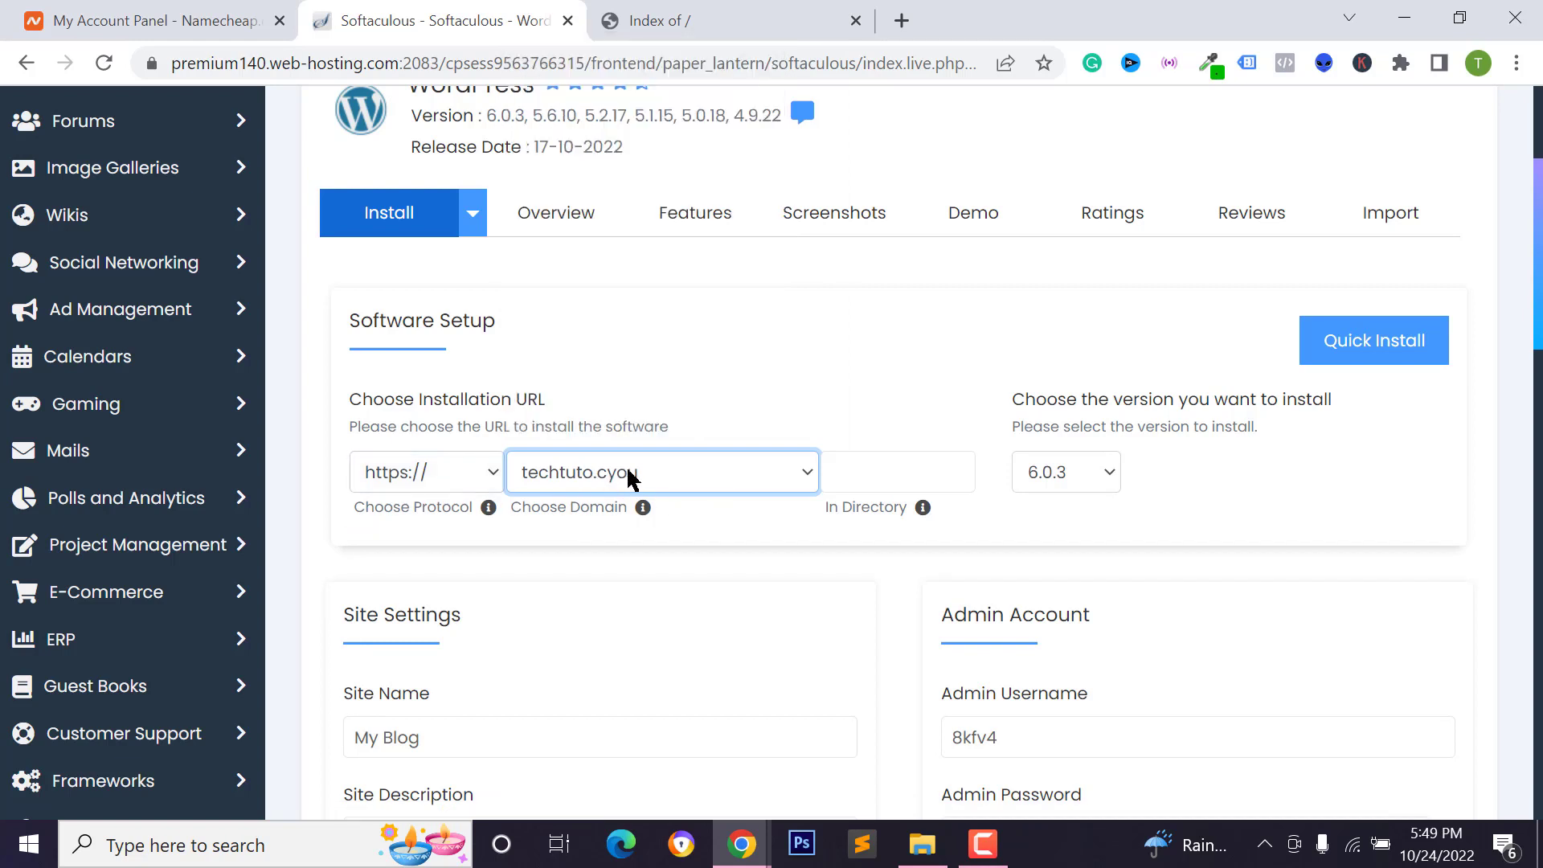
pyautogui.click(904, 474)
pyautogui.click(833, 505)
pyautogui.click(879, 480)
pyautogui.click(879, 475)
pyautogui.click(1099, 506)
pyautogui.click(1065, 479)
pyautogui.click(1061, 514)
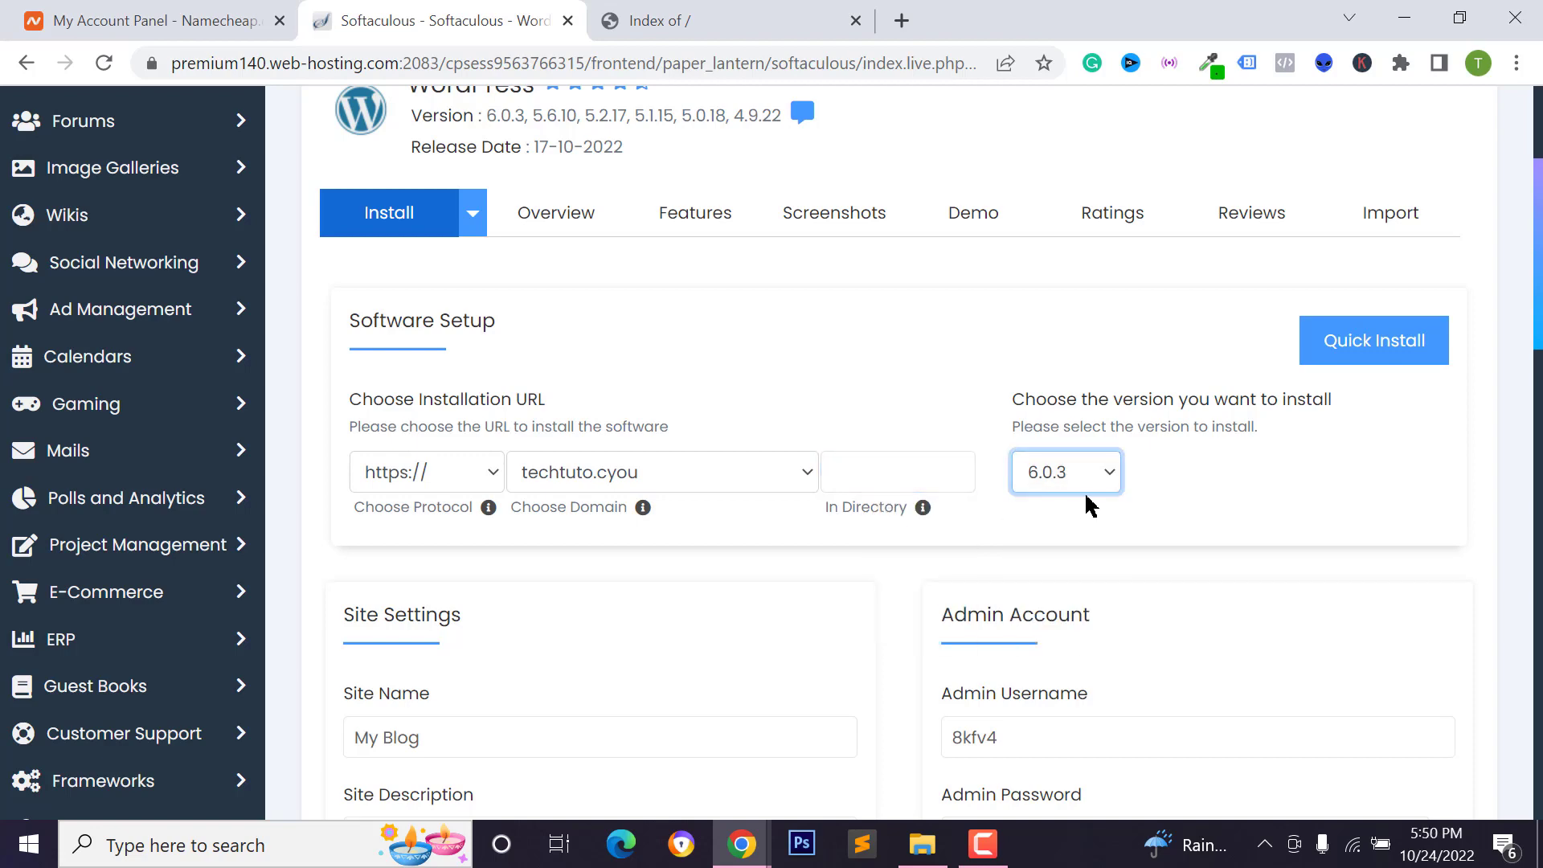
# Step: Name the site 'Online Store' and describe it as 'The best wordpress ecommerce website'
pyautogui.scroll(-3, 1103, 499)
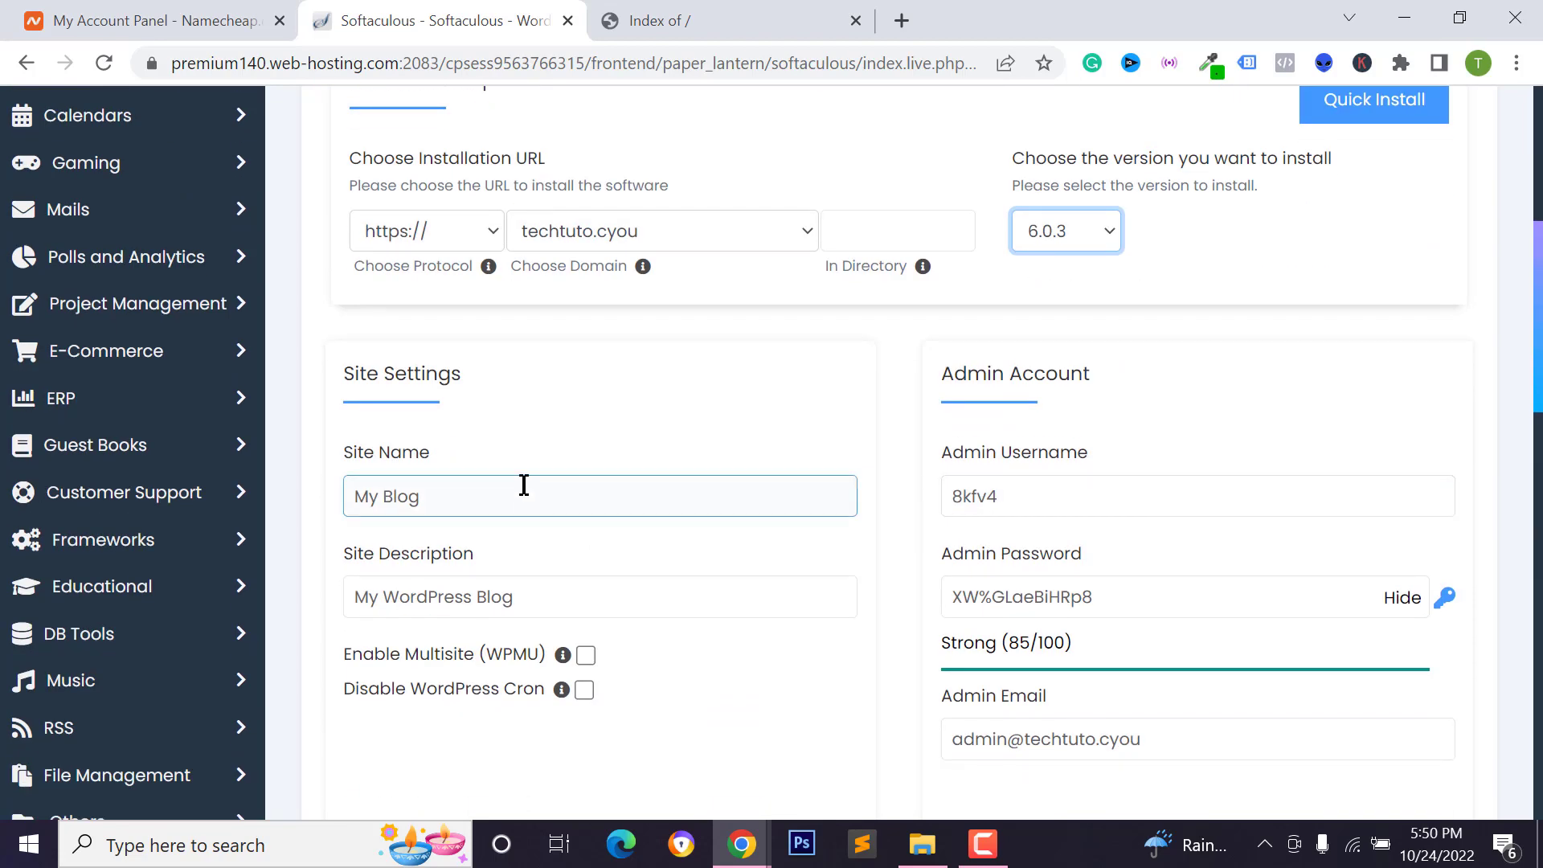
pyautogui.scroll(-2, 368, 438)
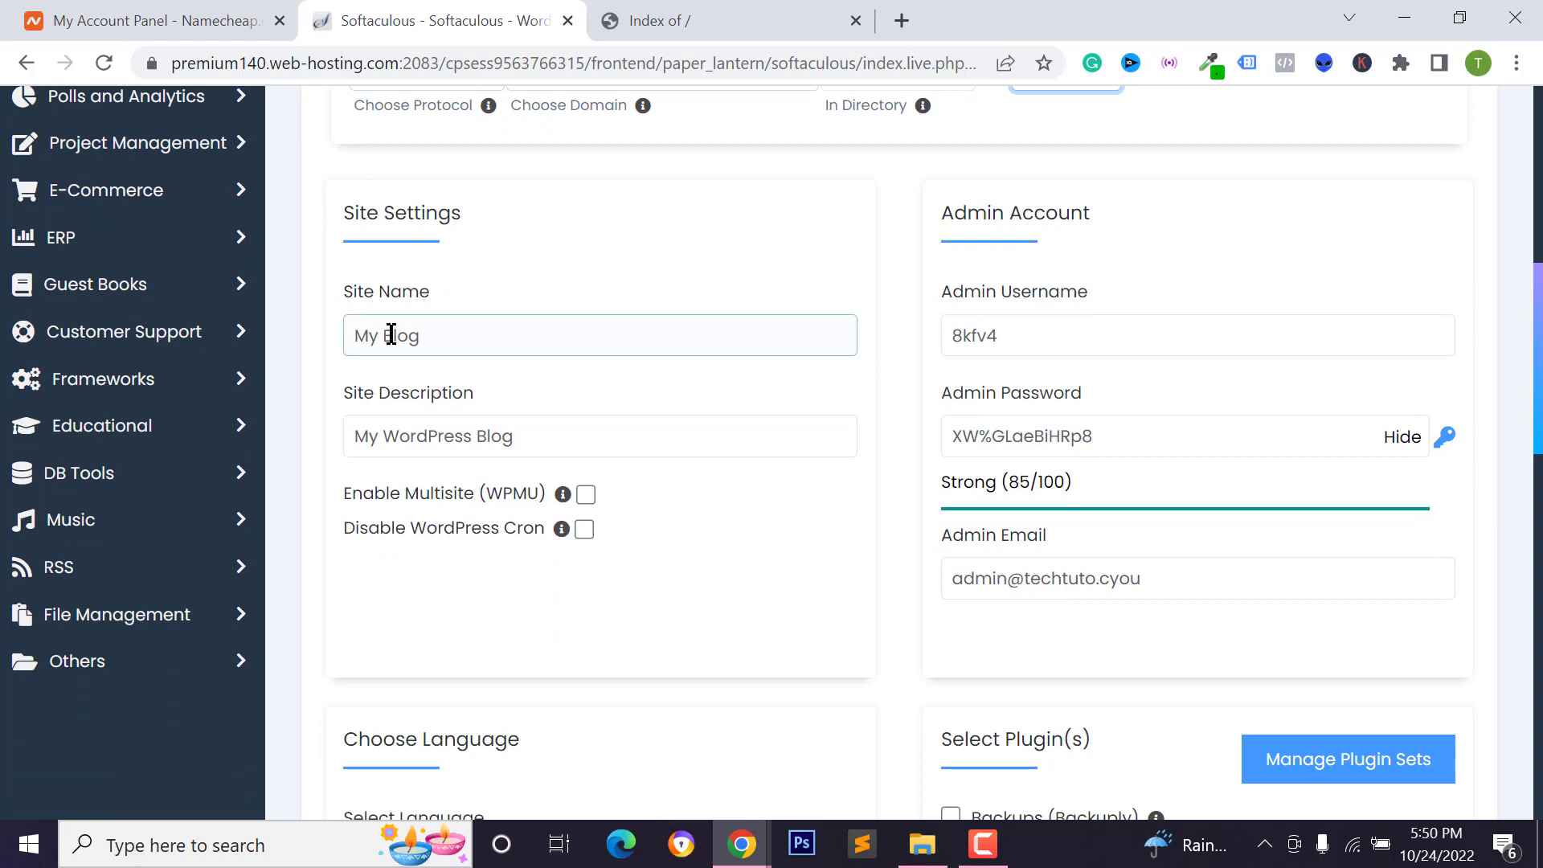
pyautogui.tripleClick(391, 336)
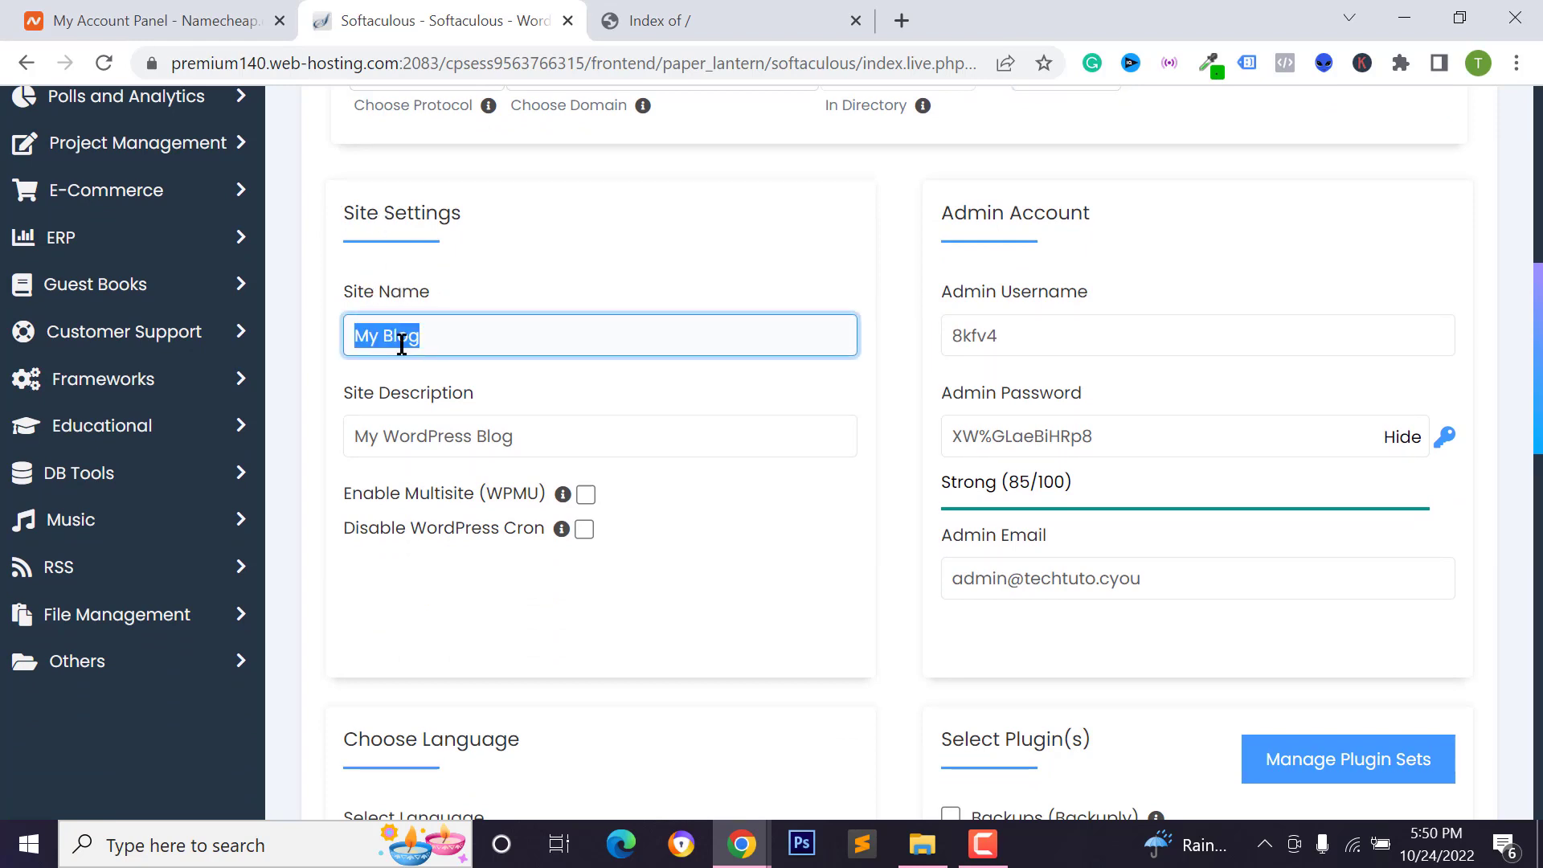
pyautogui.write('S')
pyautogui.write('Online S')
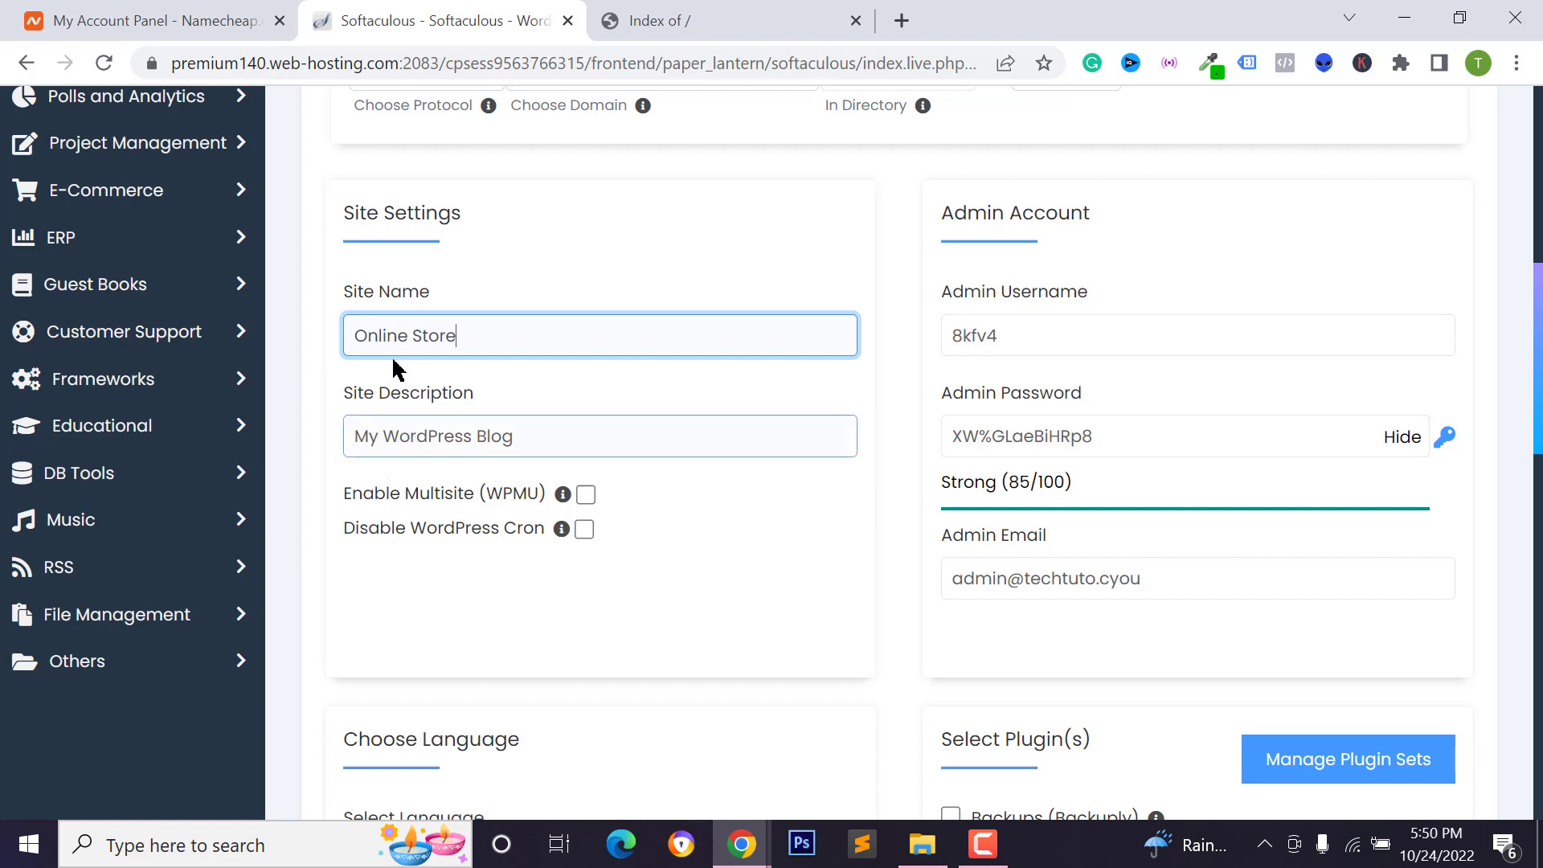
pyautogui.tripleClick(393, 431)
pyautogui.press('BackSpace')
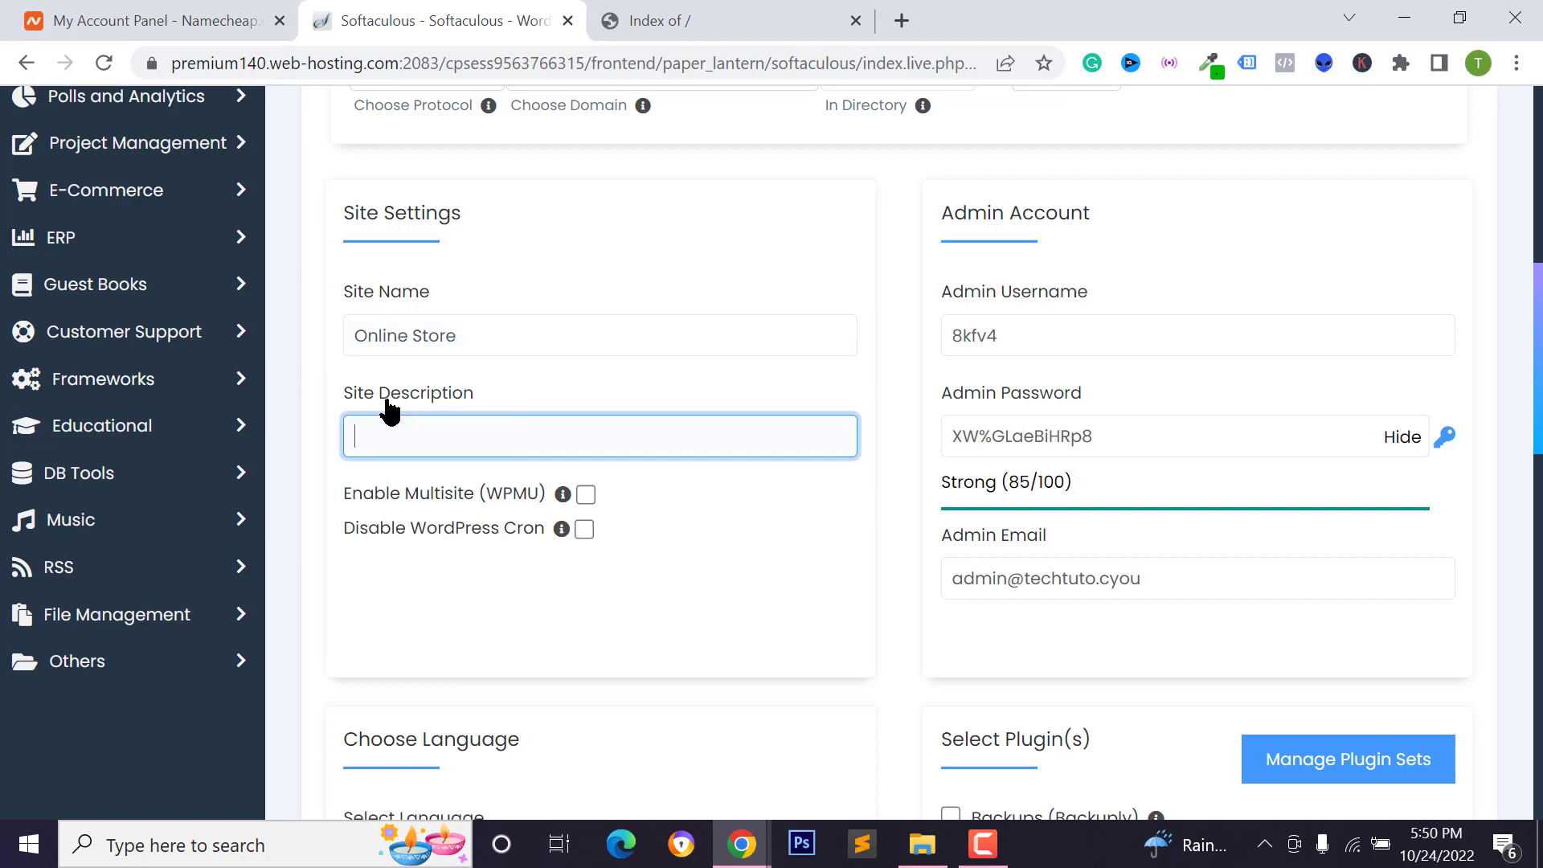
pyautogui.write('The')
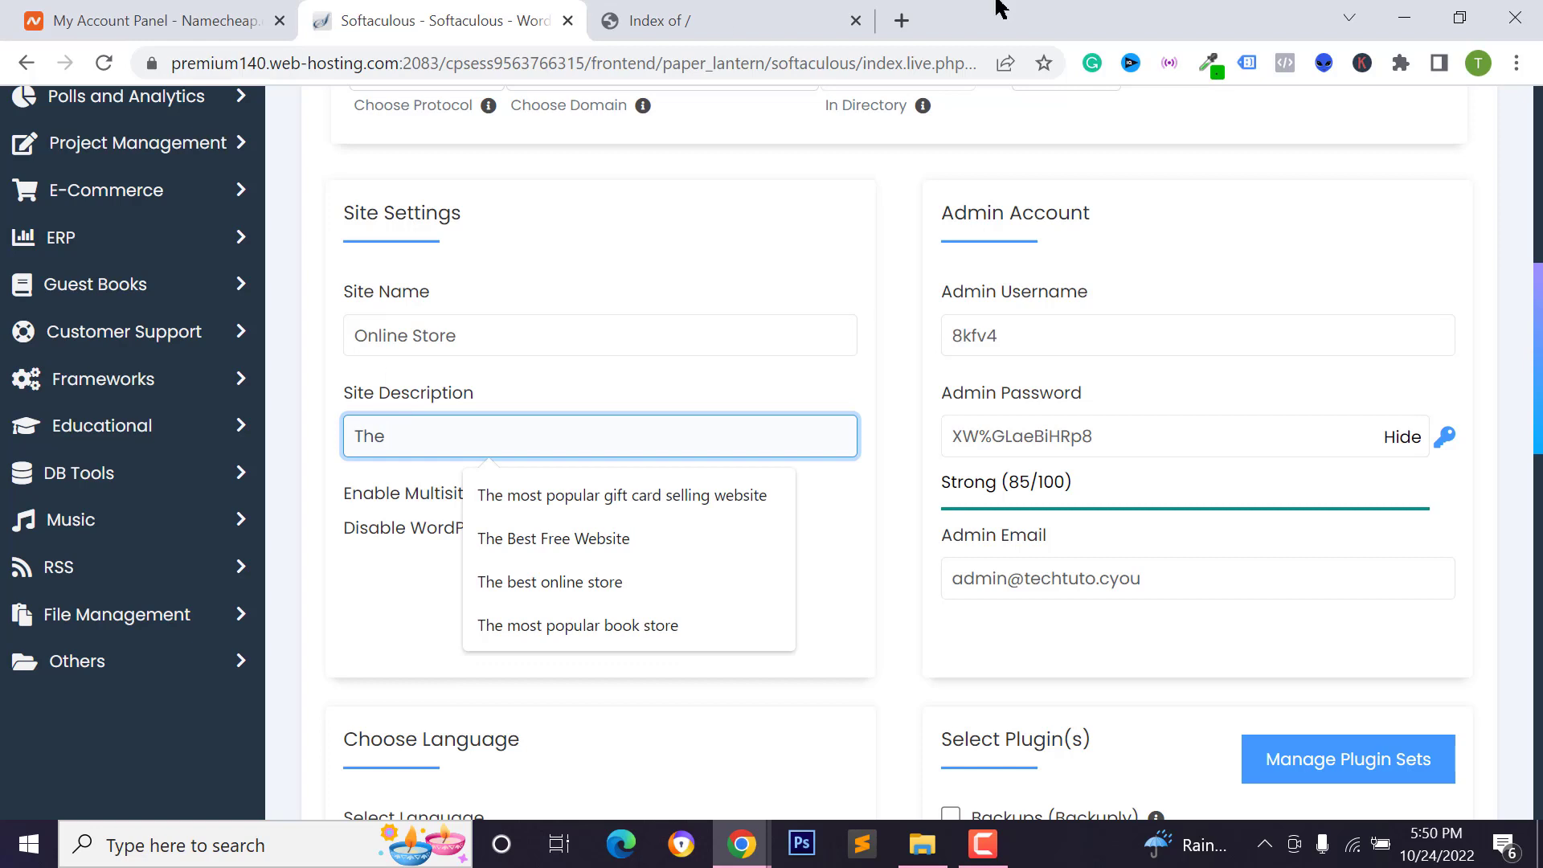
pyautogui.write(' best wordpress ecommerce website')
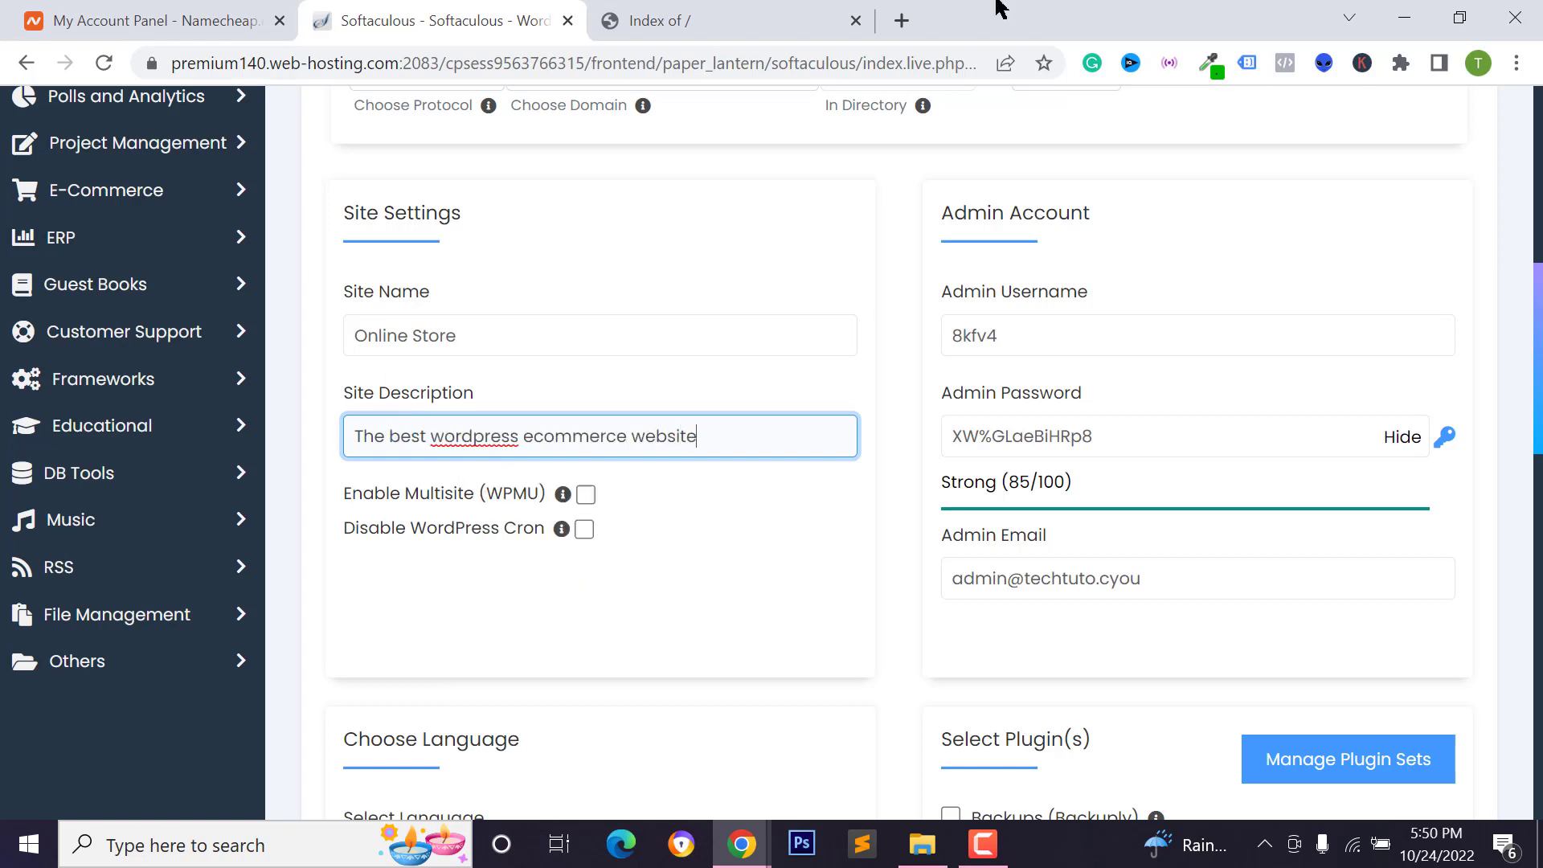
# Step: Set the admin username to admin with a new password and start the installation
pyautogui.press('Tab')
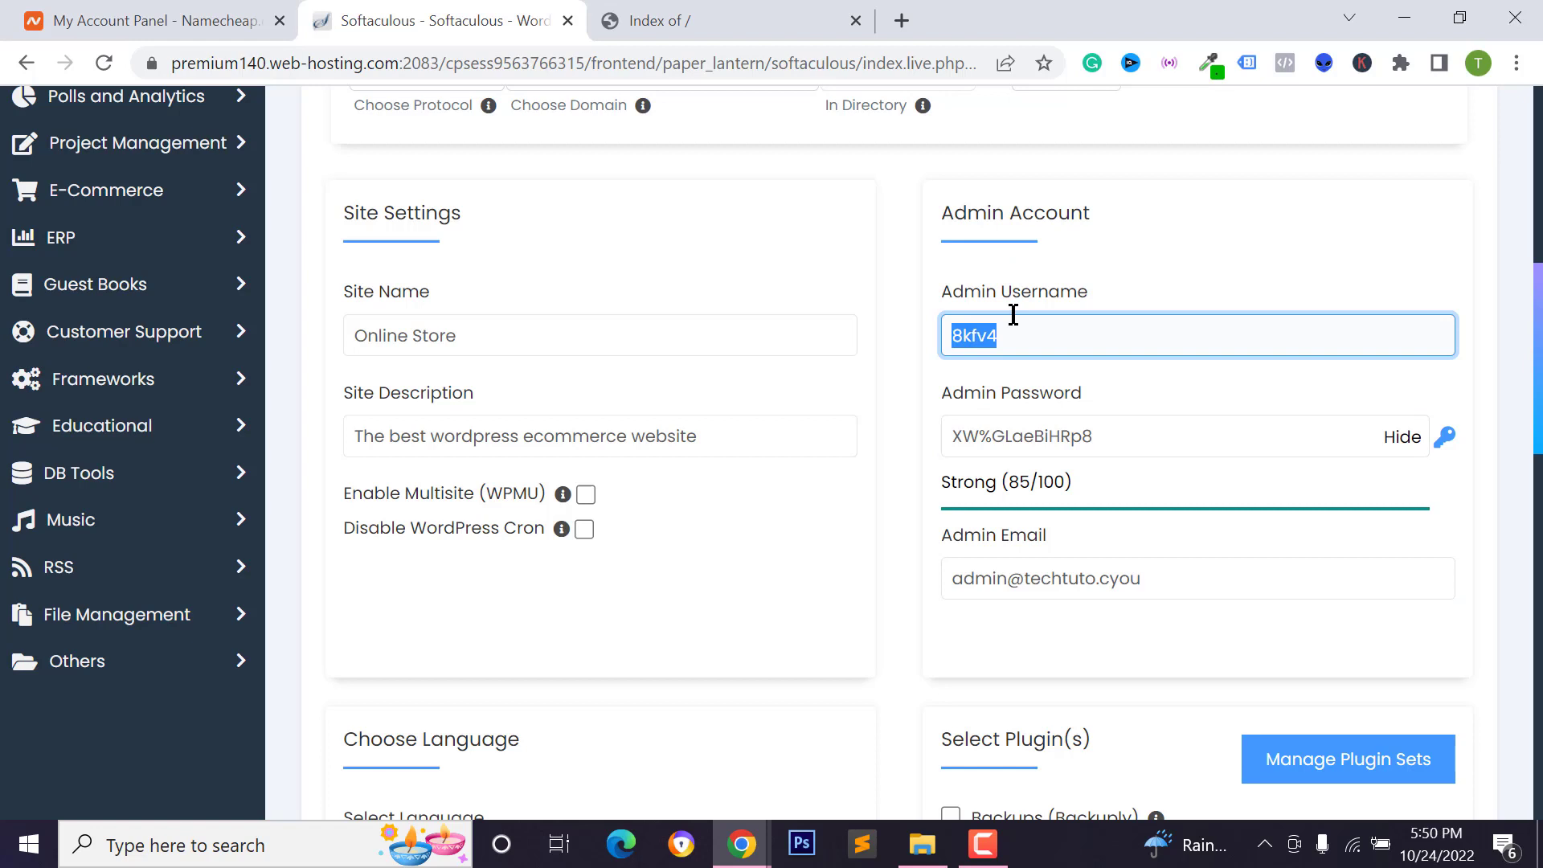
pyautogui.write('admin')
pyautogui.tripleClick(1014, 438)
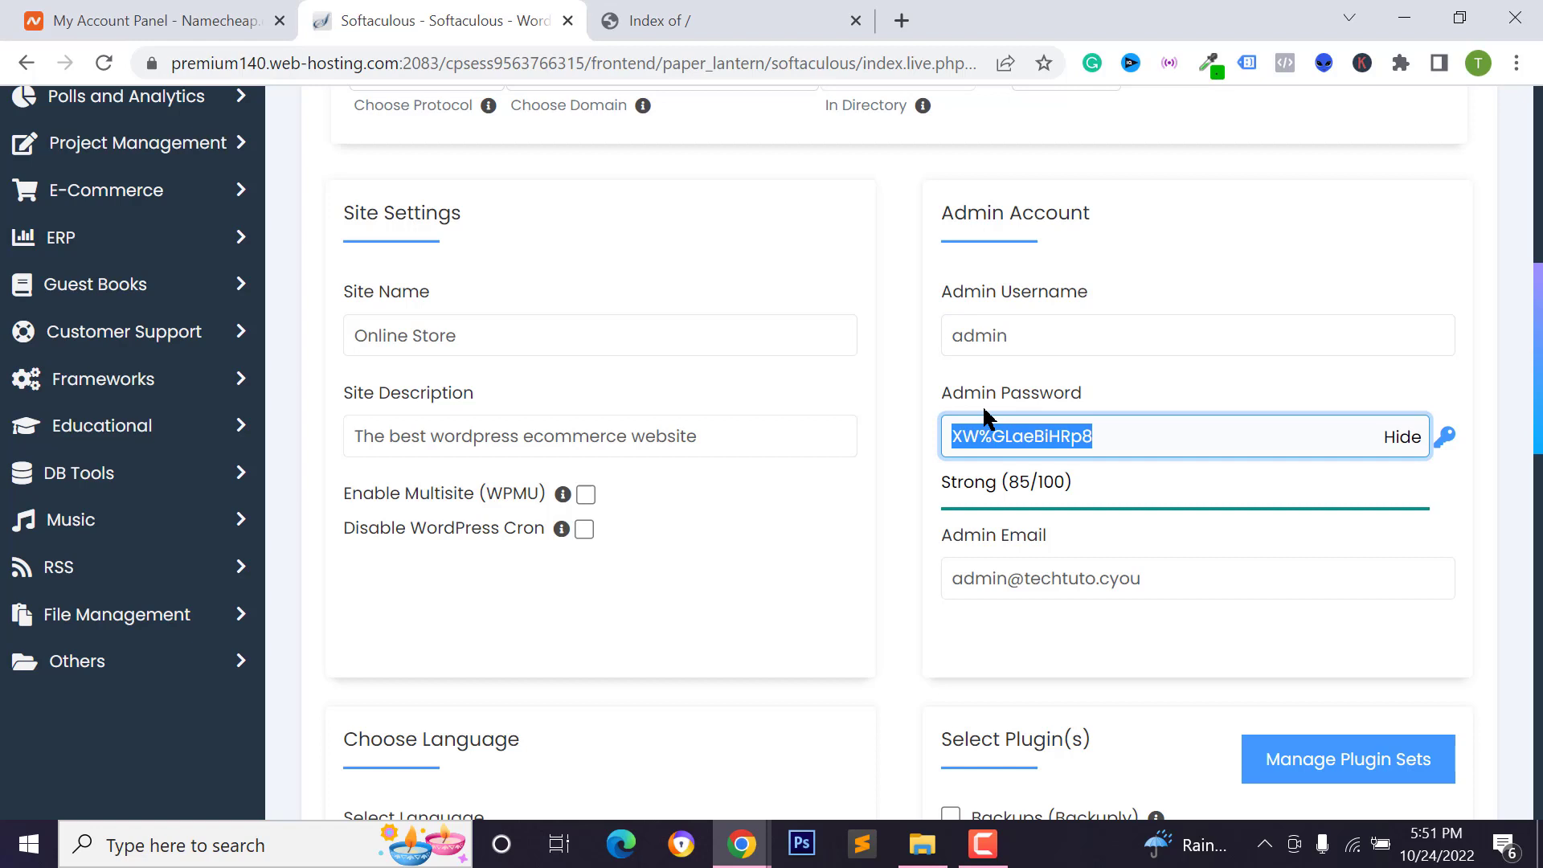
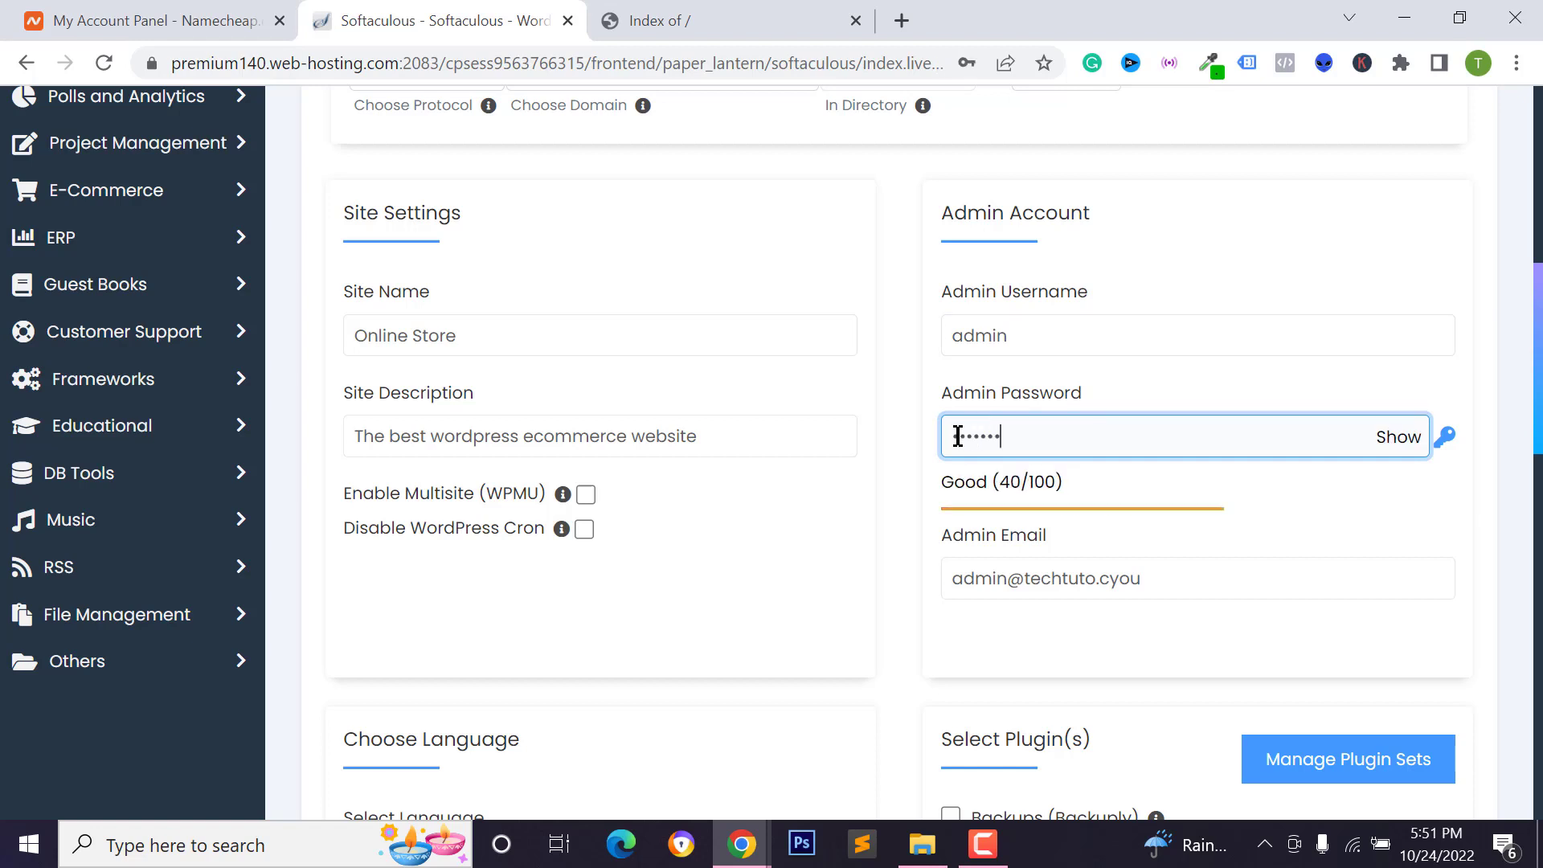
pyautogui.scroll(-1, 958, 436)
pyautogui.click(992, 457)
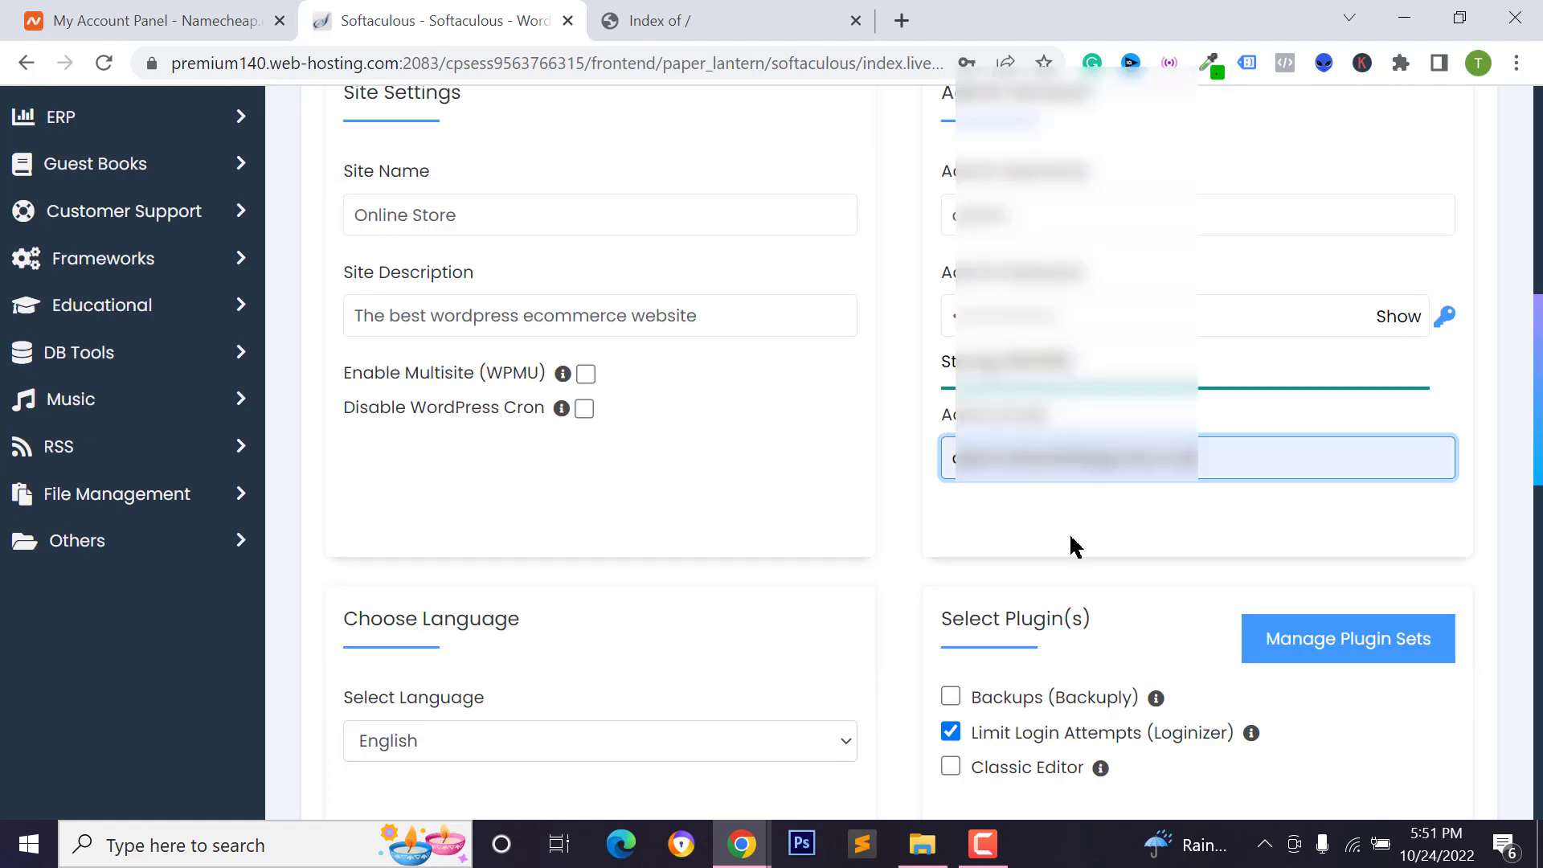
pyautogui.scroll(-15, 1073, 546)
pyautogui.click(901, 487)
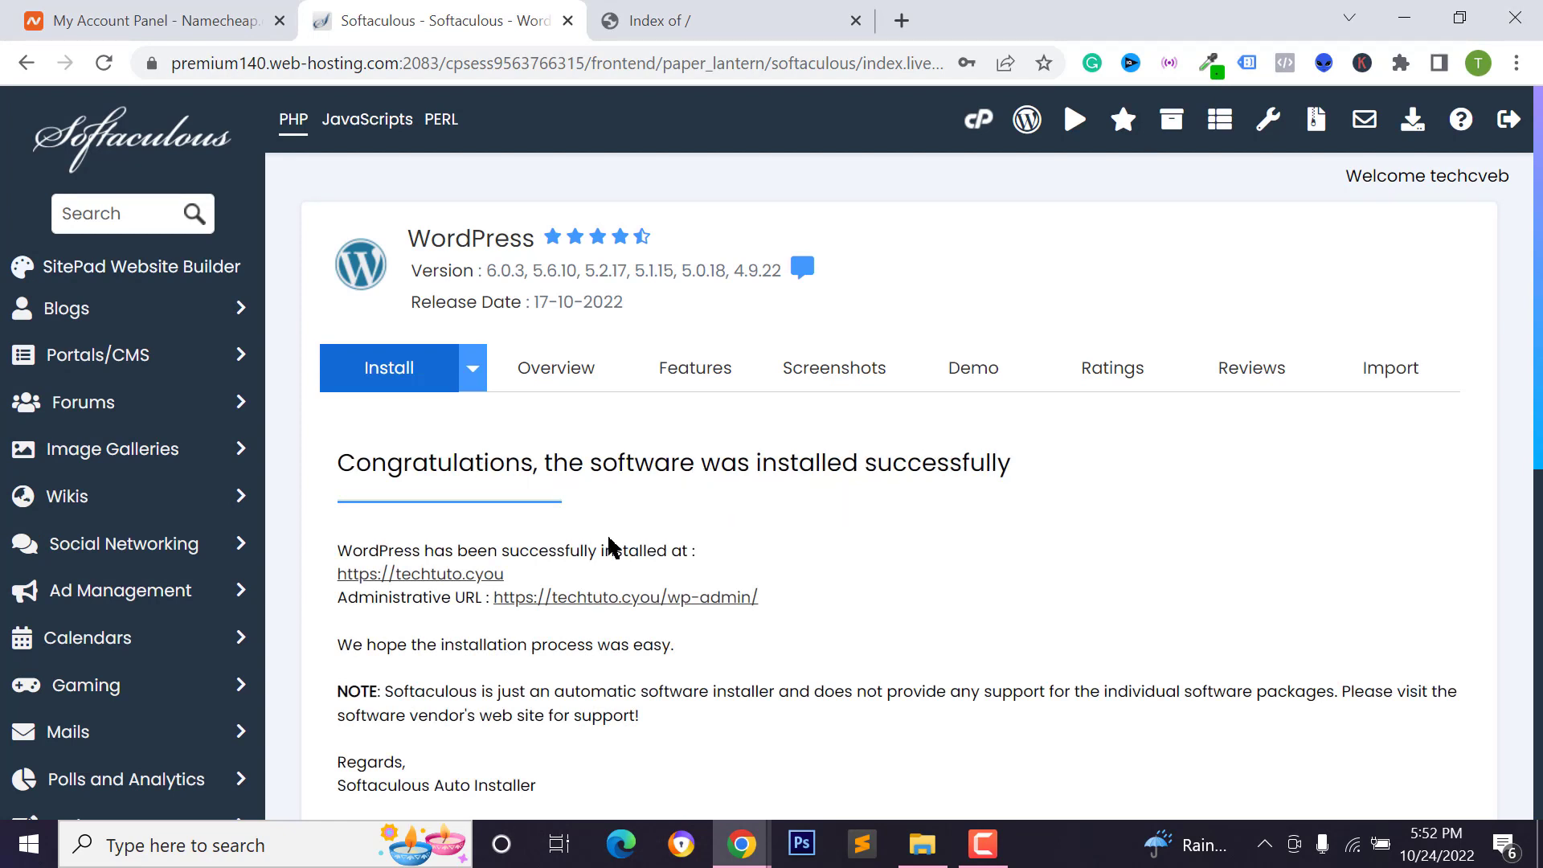
# Step: Switch to the techtuto.cyou browser tab showing 'Index of /'
pyautogui.click(599, 32)
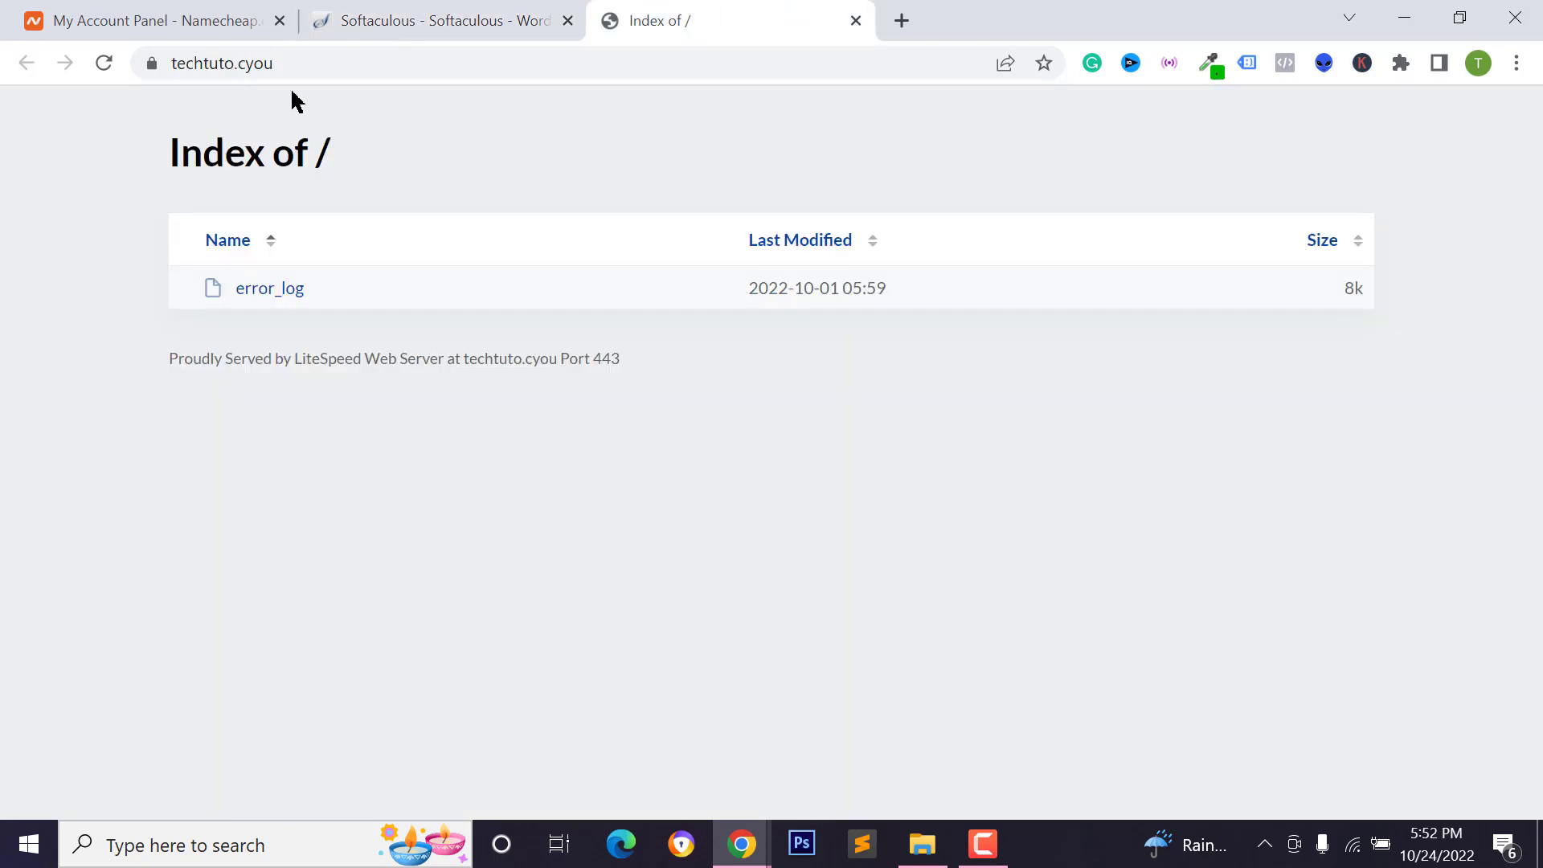
# Step: Reload techtuto.cyou to show the new WordPress Online Store homepage
pyautogui.click(227, 63)
pyautogui.press('Return')
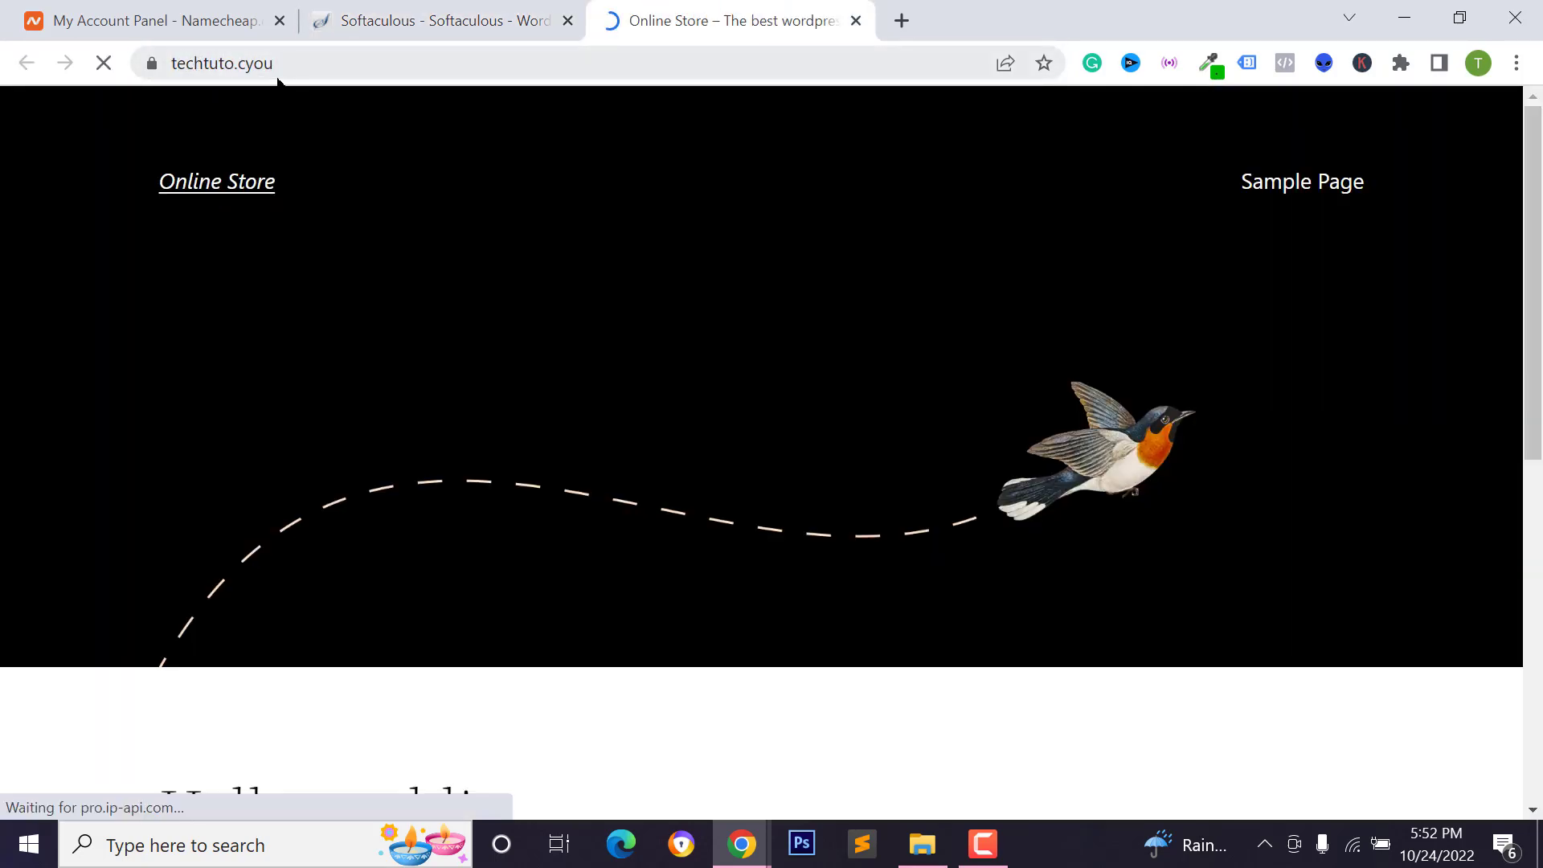
pyautogui.scroll(-6, 895, 461)
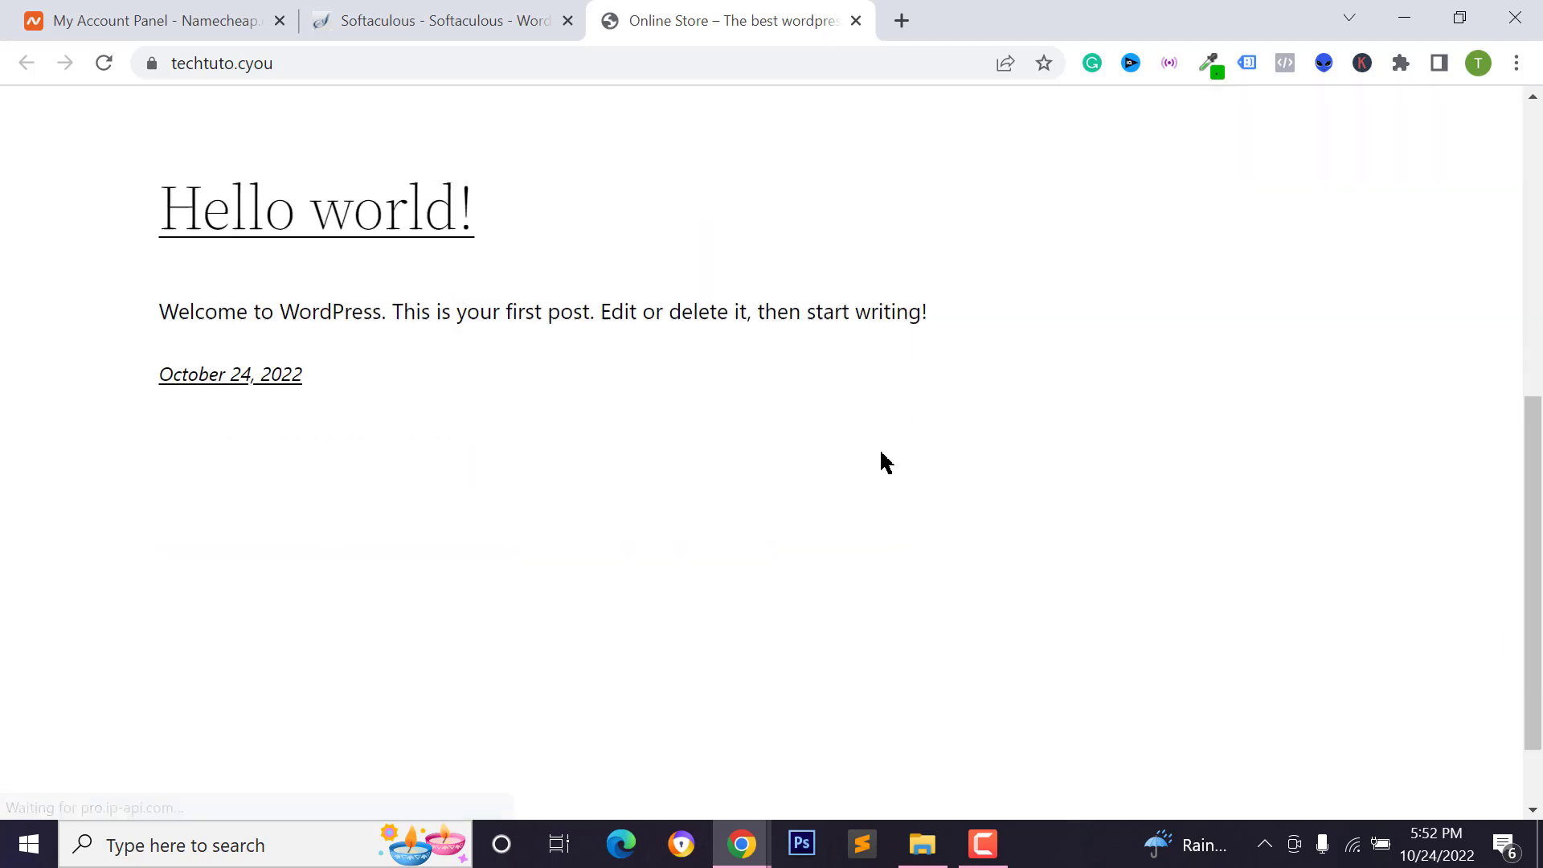
pyautogui.scroll(6, 740, 417)
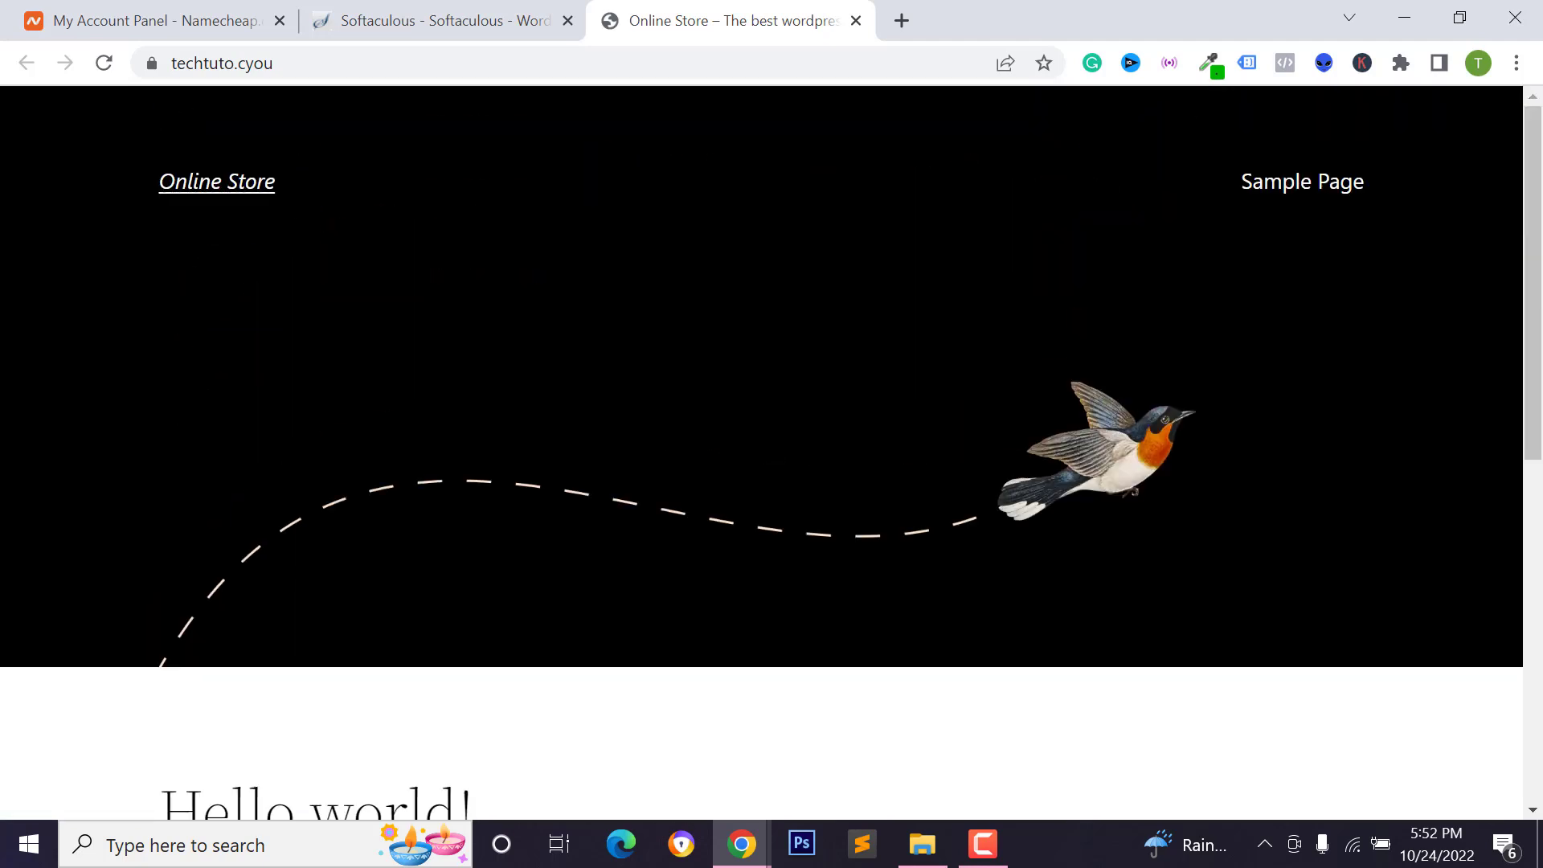
pyautogui.scroll(-9, 809, 468)
pyautogui.scroll(9, 859, 655)
# Step: Open demo.techtuto.cyou in a new tab, dismiss the Dance popup, and return to Online Store
pyautogui.click(901, 20)
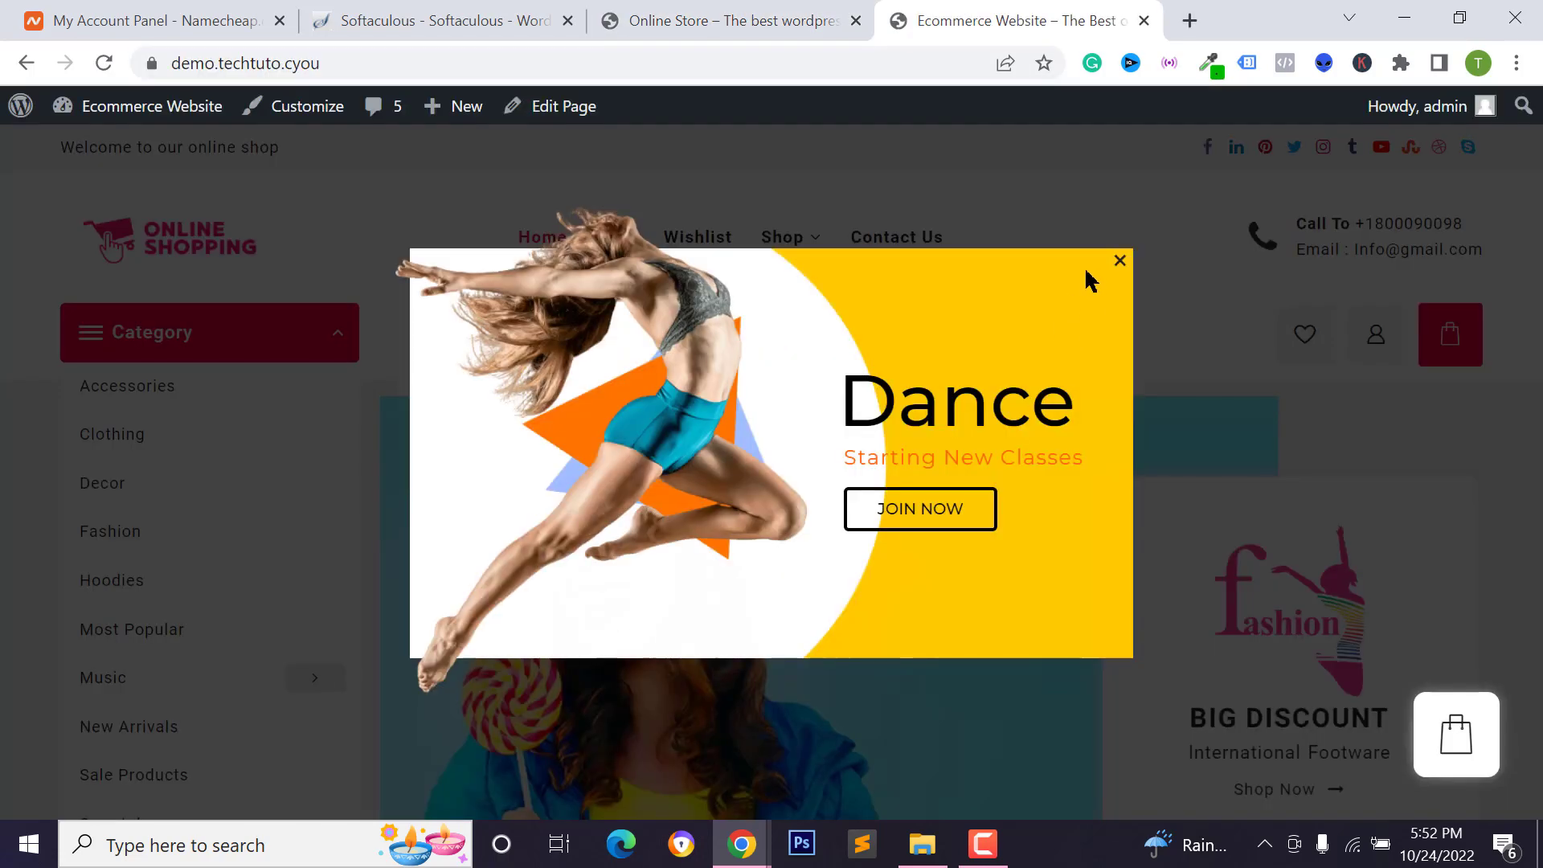
pyautogui.click(1121, 261)
pyautogui.scroll(-8, 978, 438)
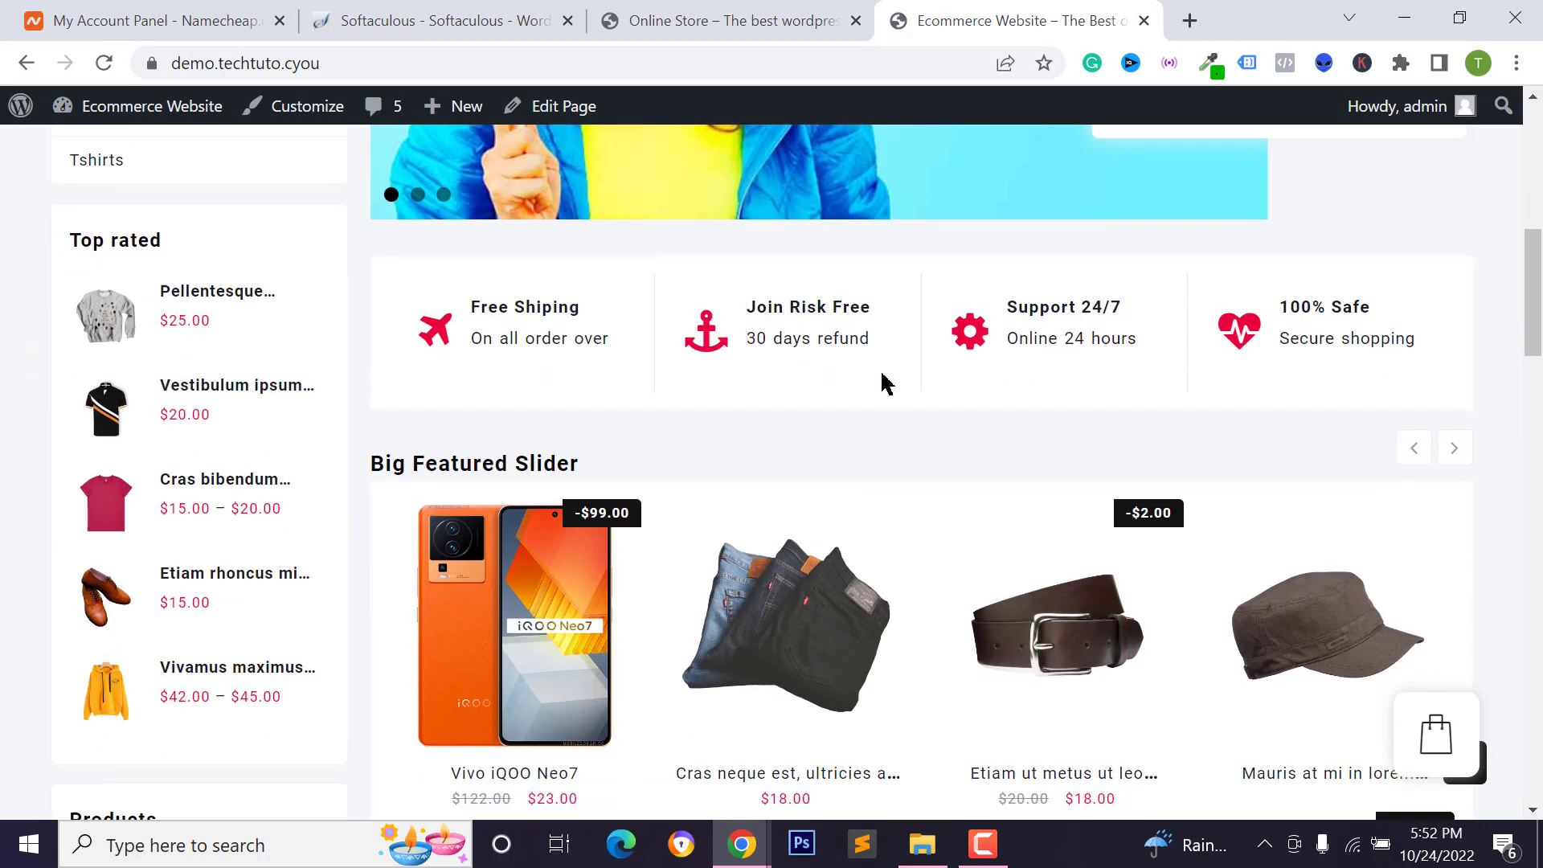
pyautogui.click(731, 20)
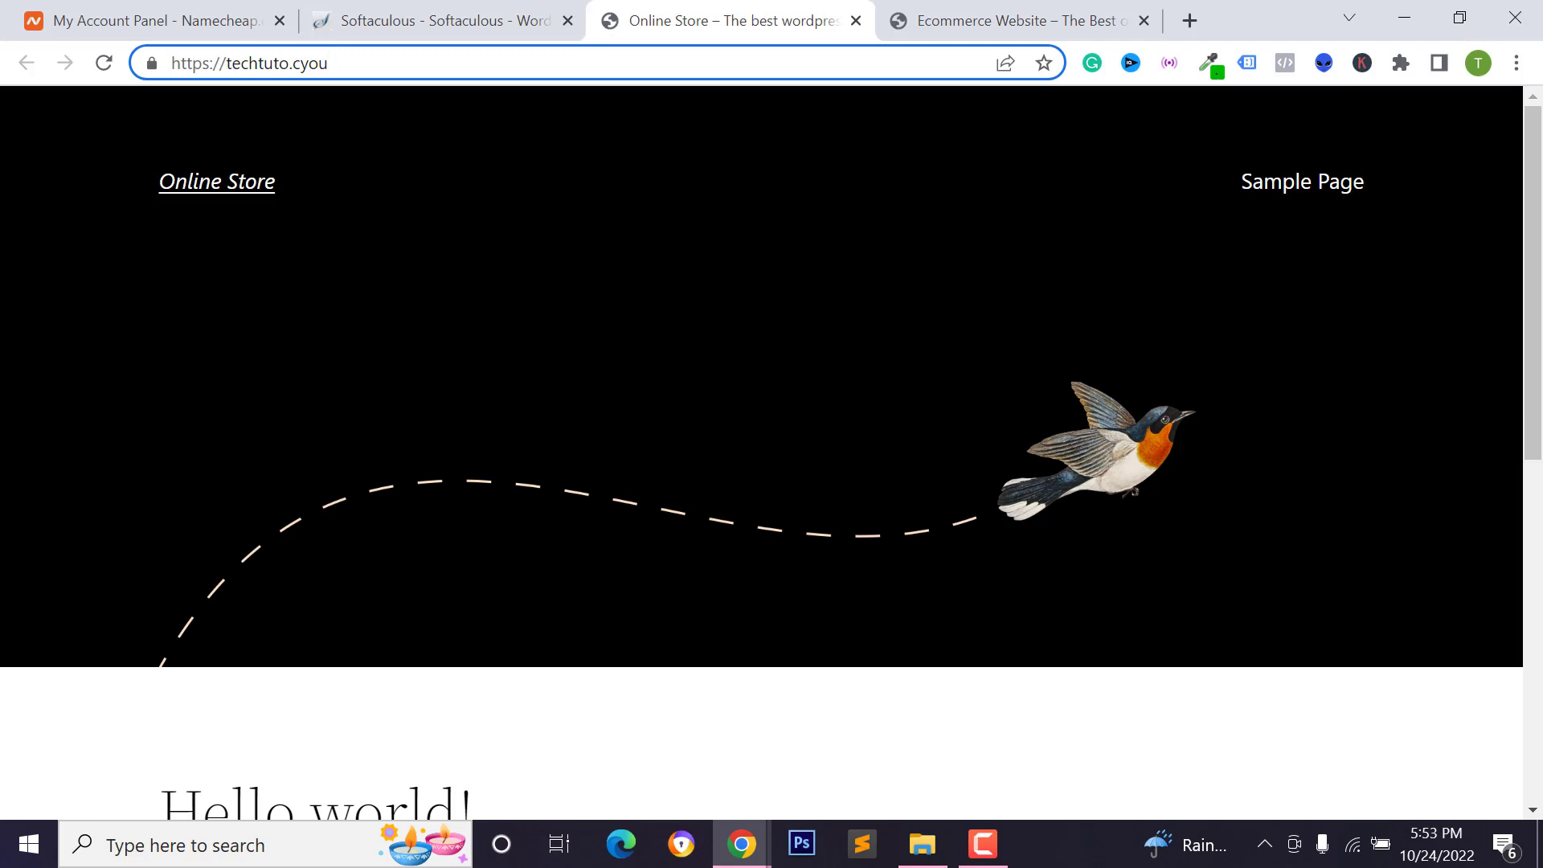
# Step: Log in to the Online Store's /wp-admin with the admin username and saved password
pyautogui.write('/')
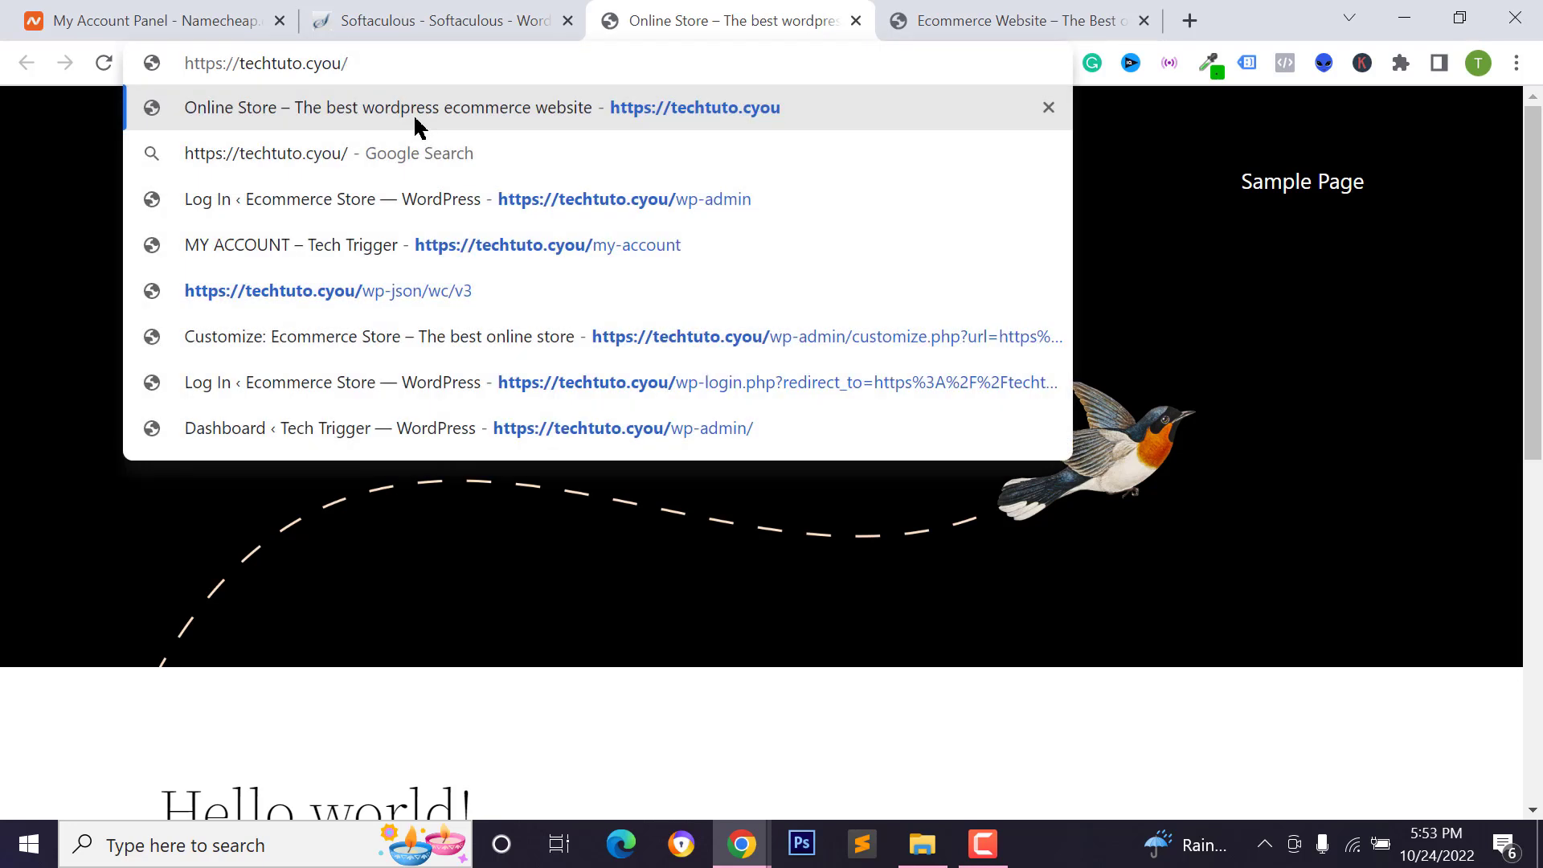
pyautogui.write('wp')
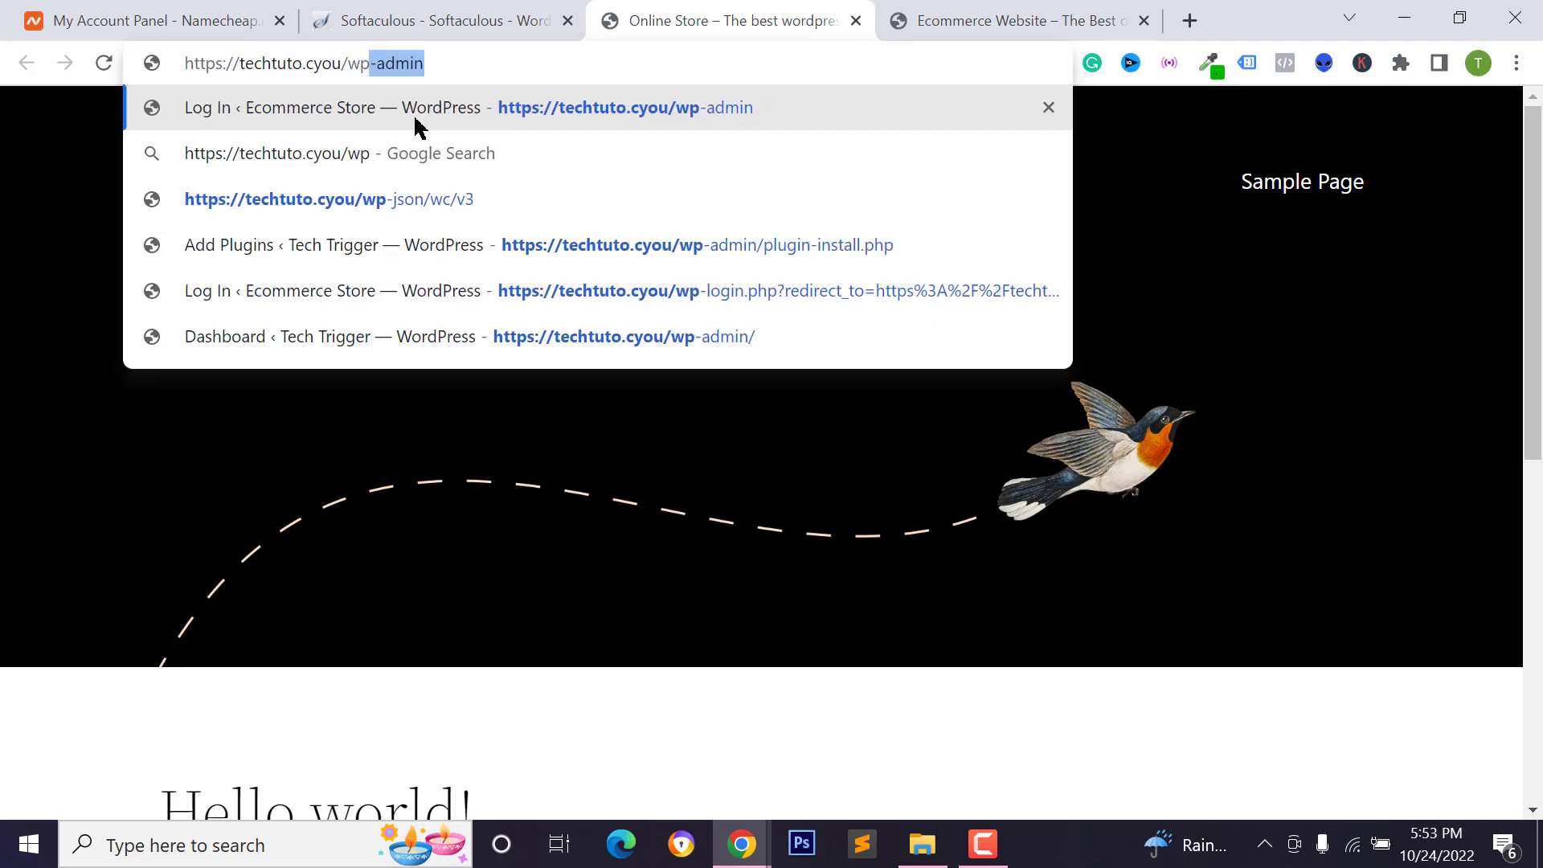
pyautogui.write('-admin')
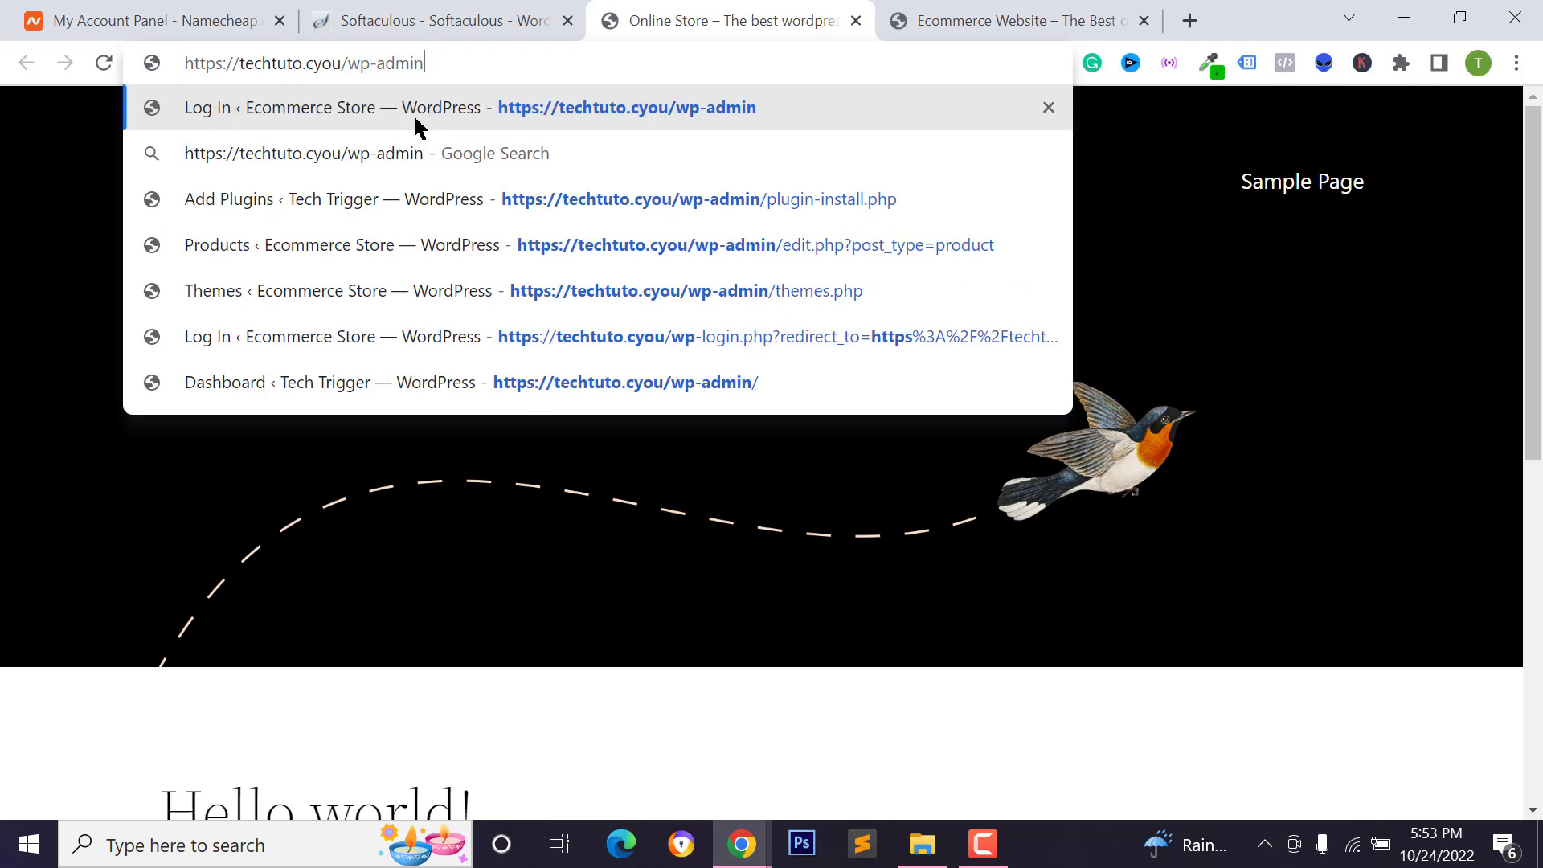
pyautogui.press('Return')
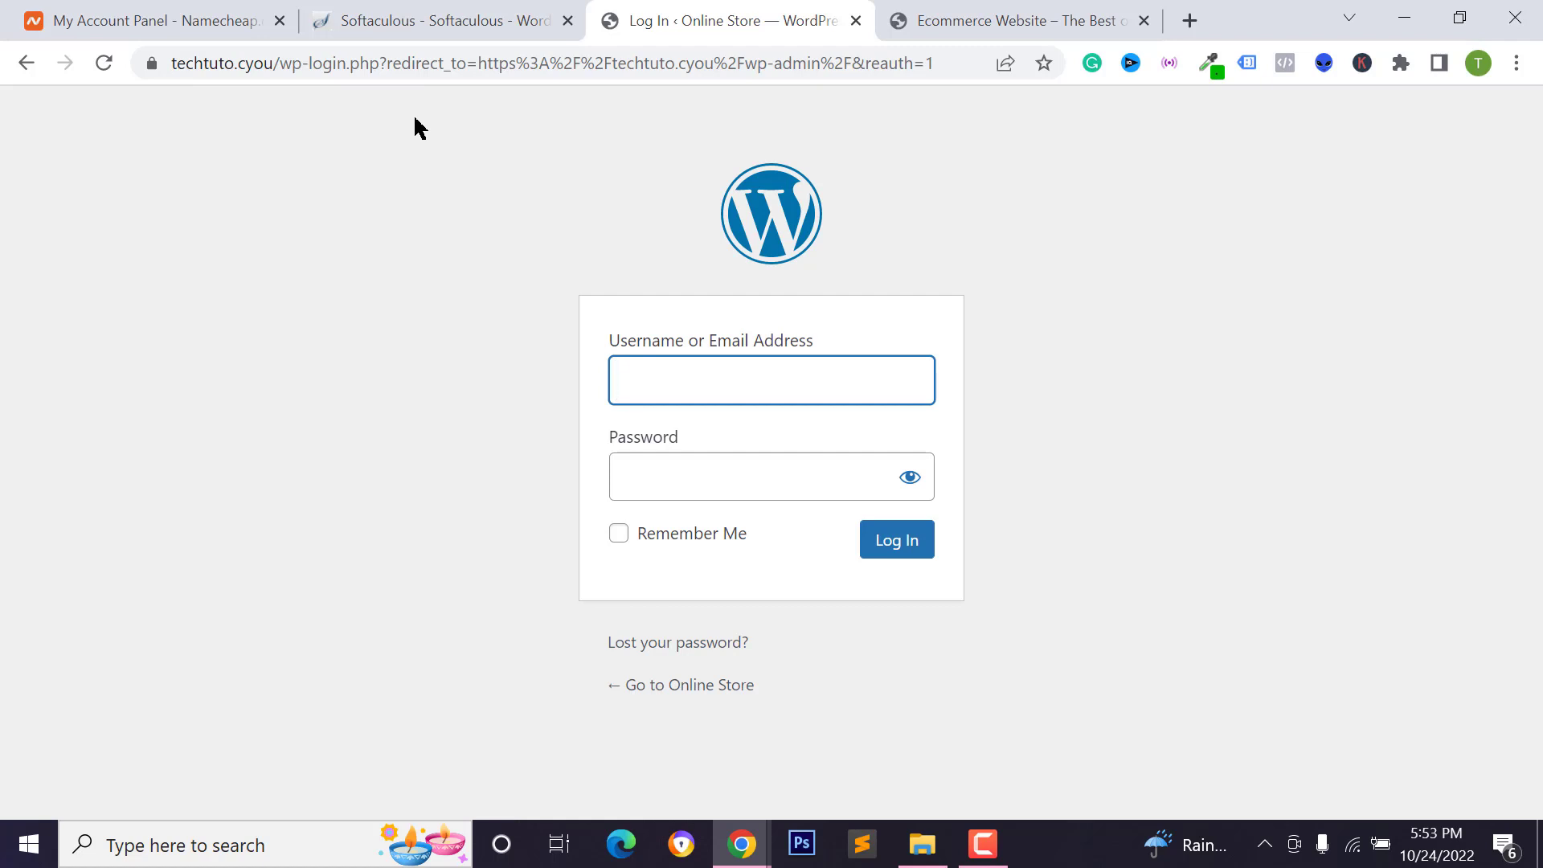
pyautogui.write('admin')
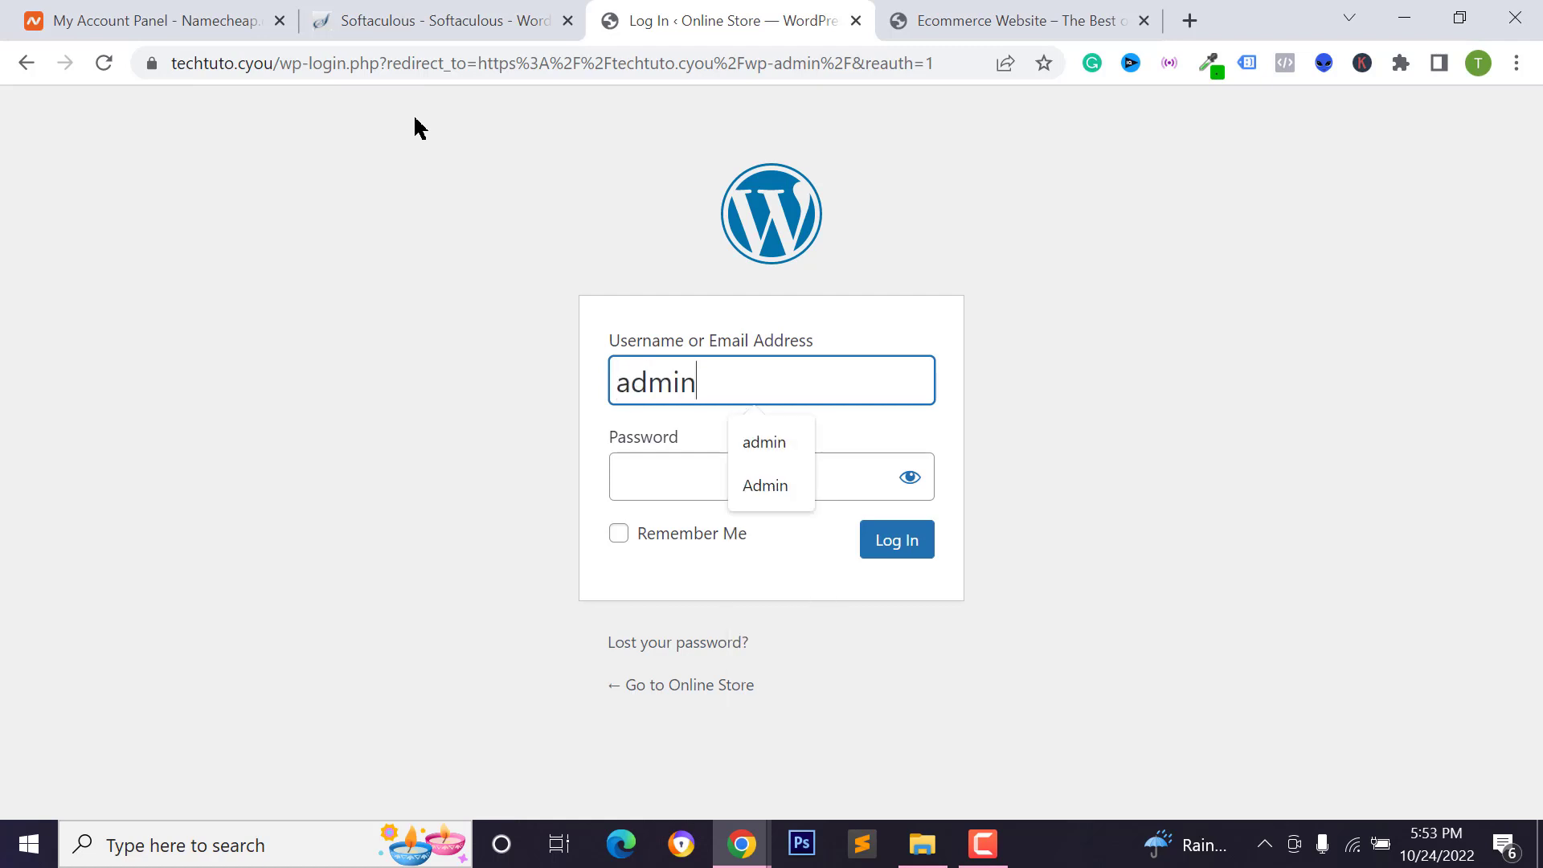
pyautogui.press('Tab')
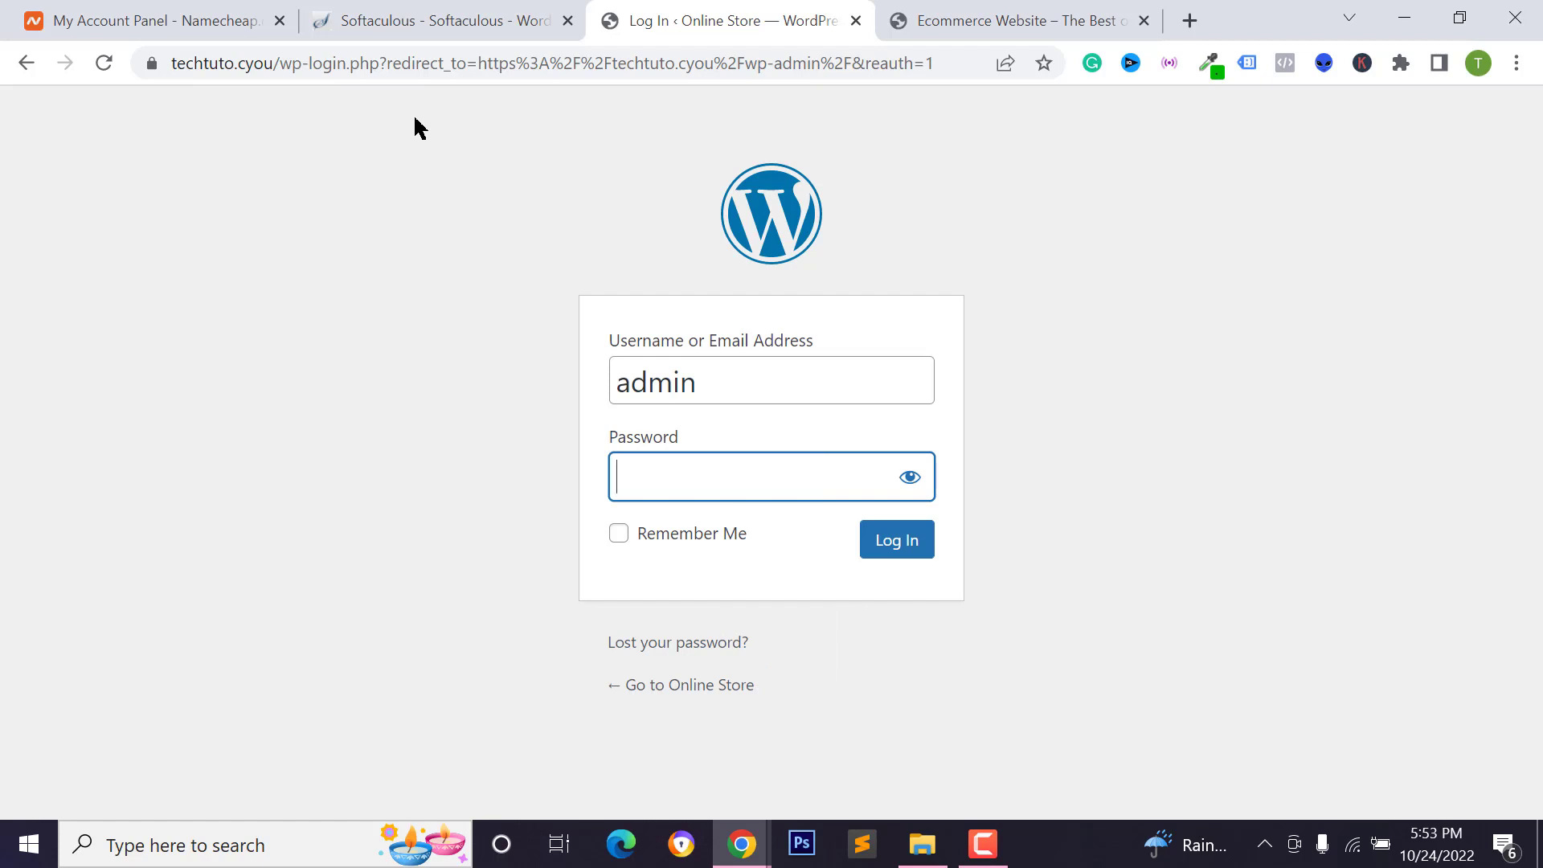
pyautogui.hotkey('ctrl', 'v')
pyautogui.press('Return')
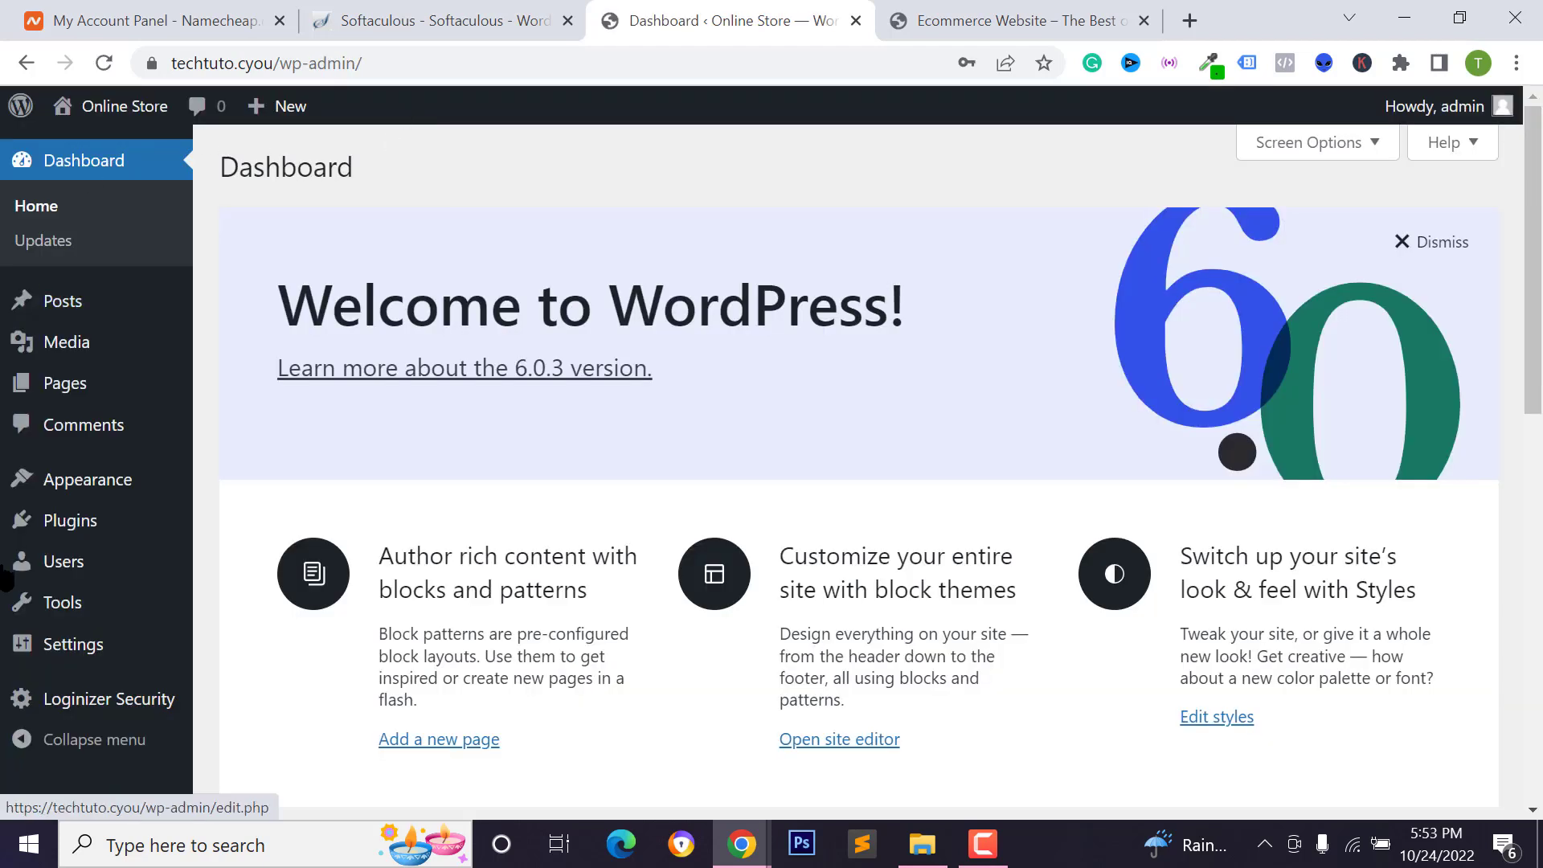
# Step: Open the Online Store storefront in a separate browser tab and view it
pyautogui.moveTo(76, 482)
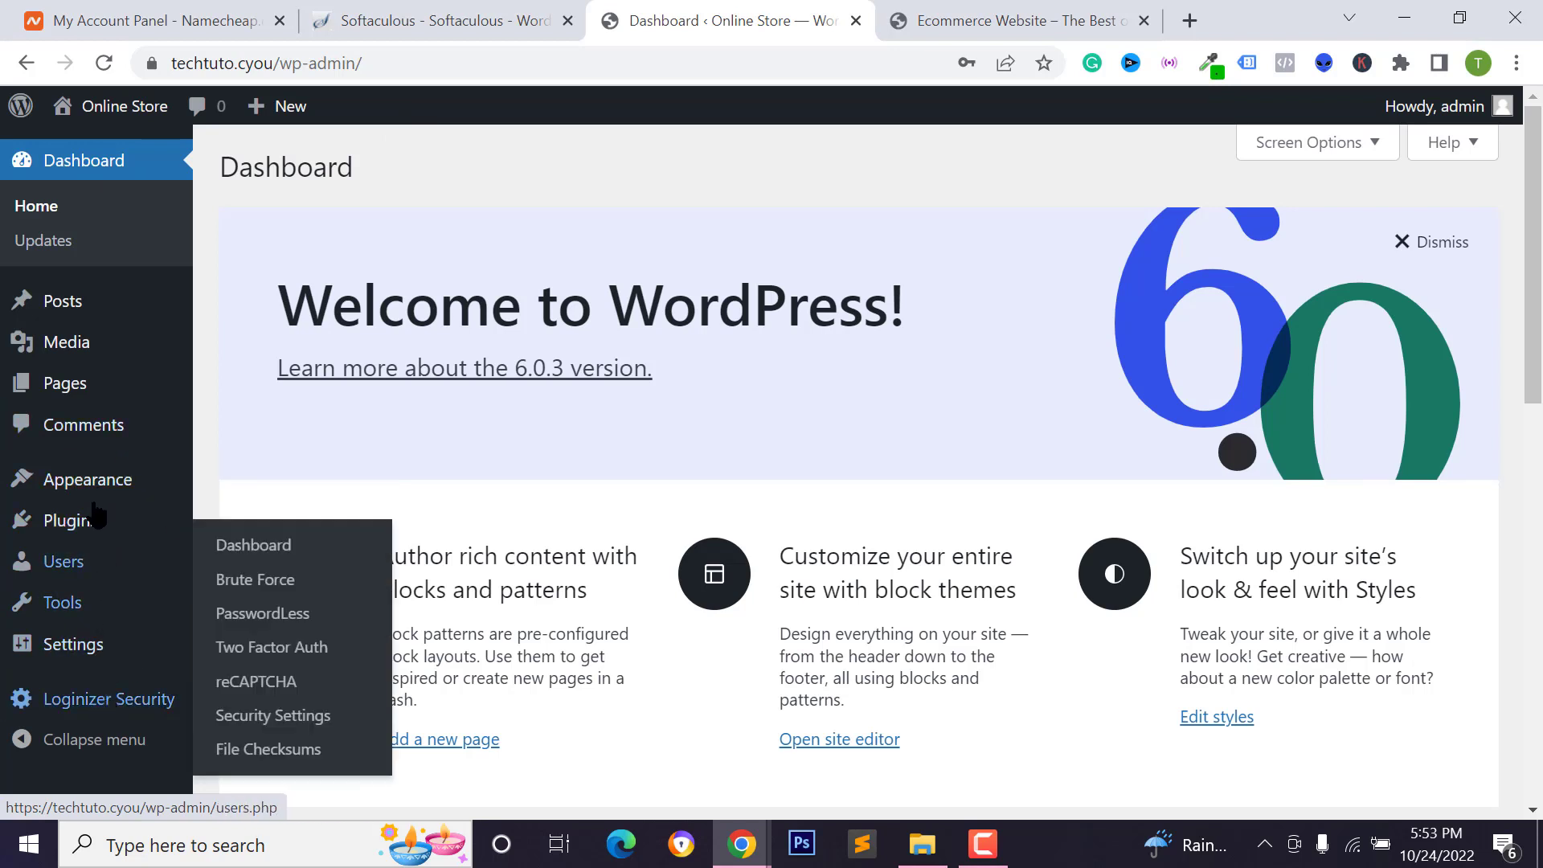
pyautogui.moveTo(72, 106)
pyautogui.rightClick(77, 145)
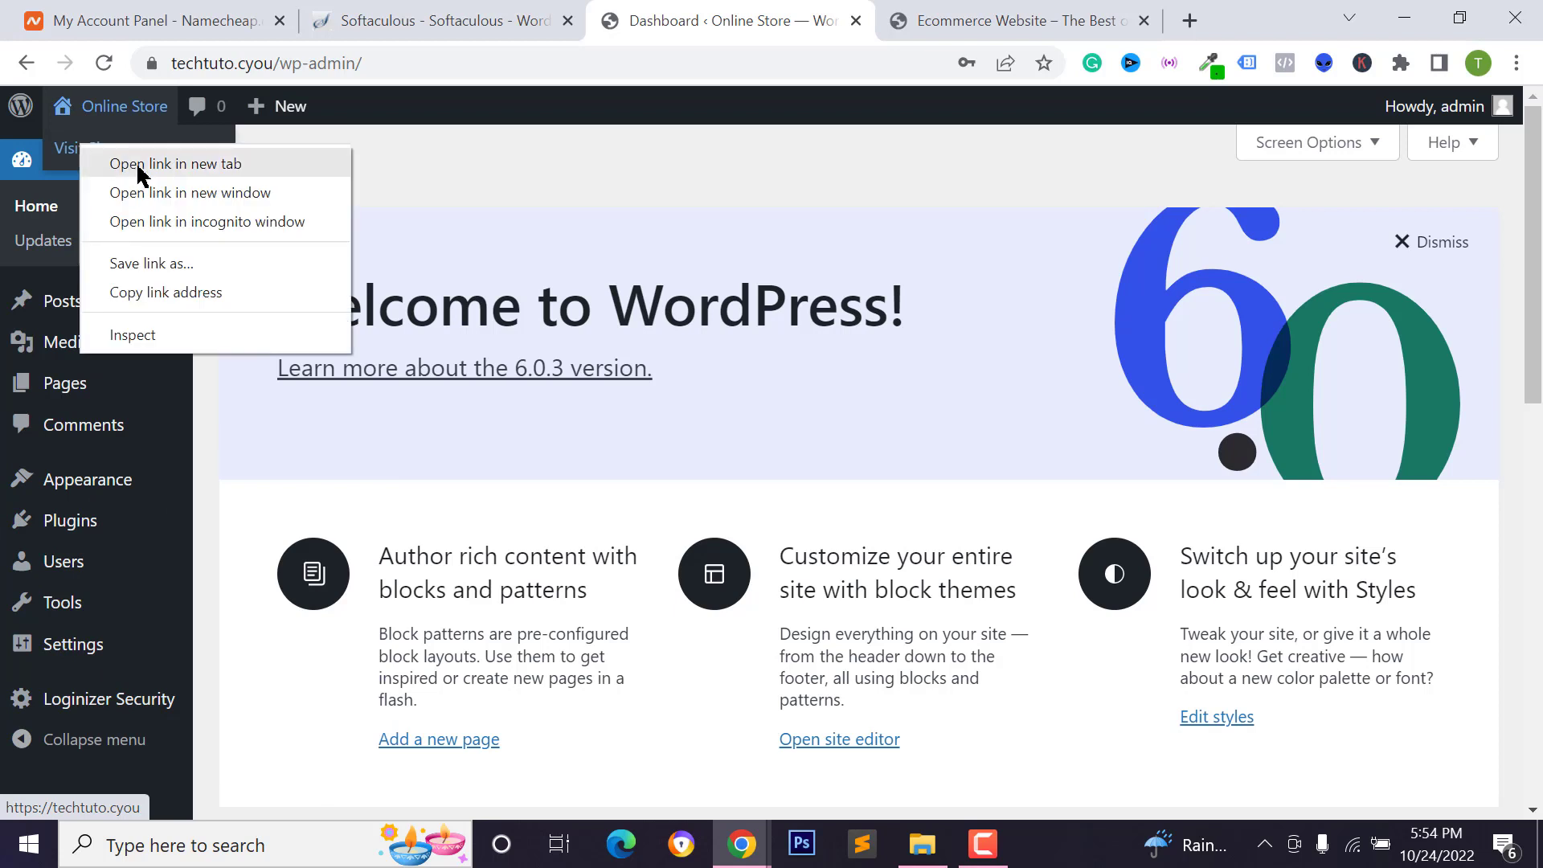
pyautogui.click(137, 160)
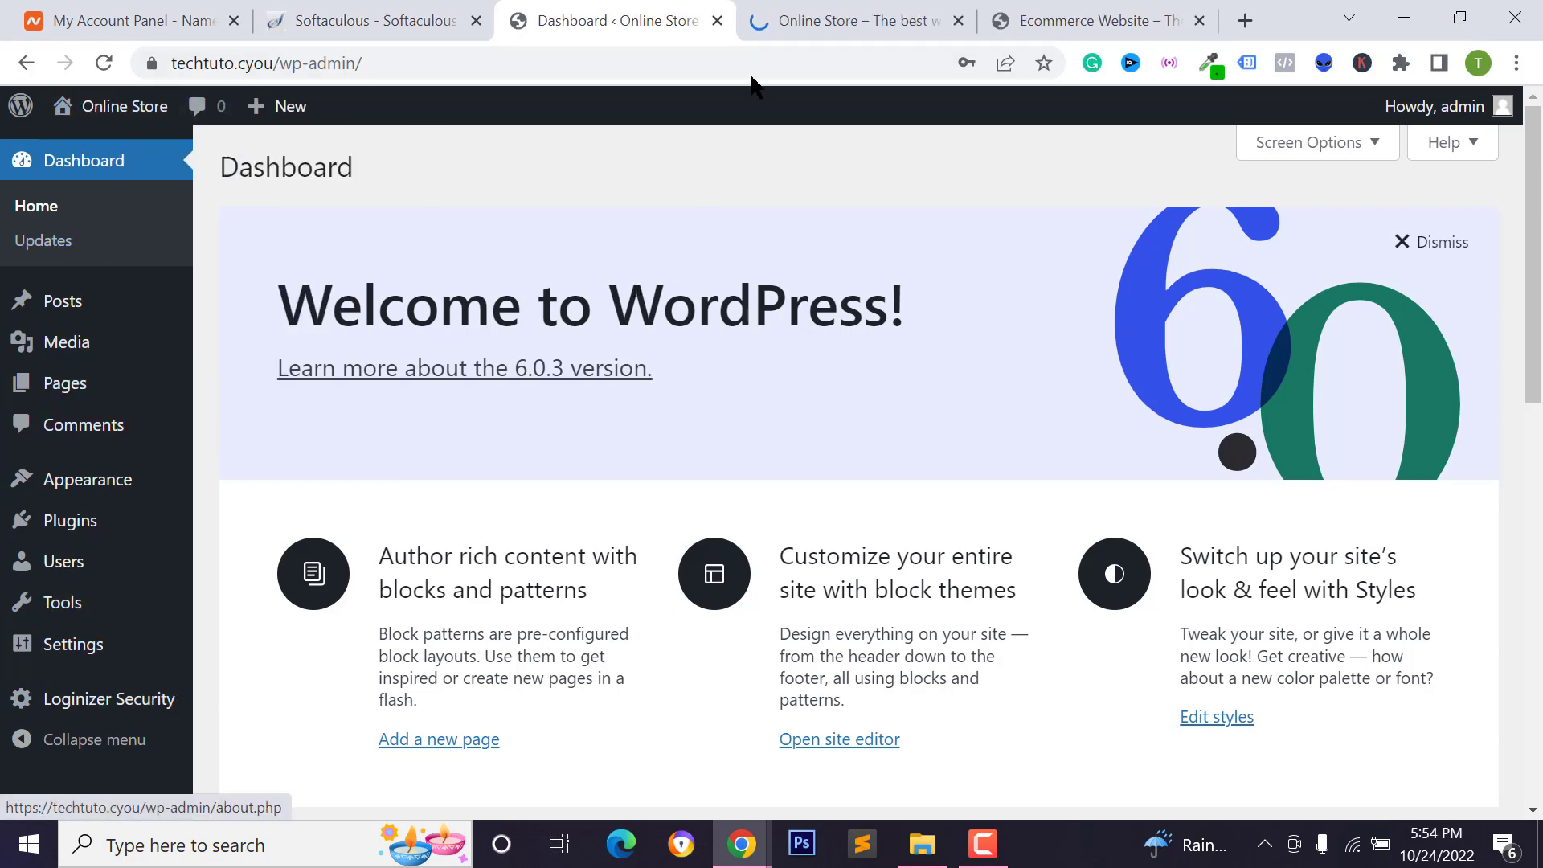
pyautogui.click(835, 24)
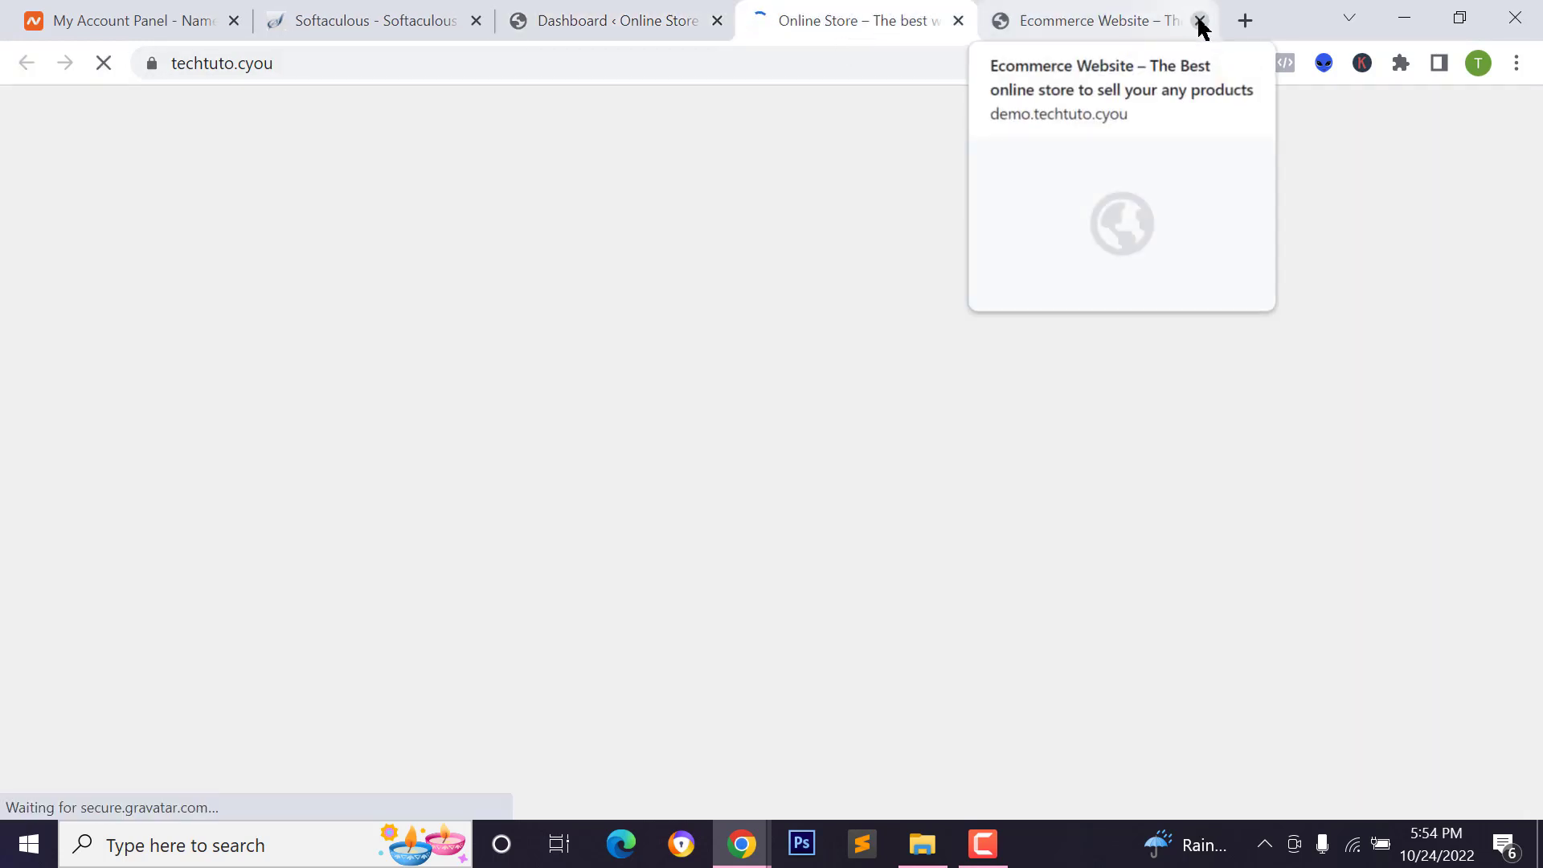
# Step: Back in the admin, show the installed themes with Twenty Twenty-Two active
pyautogui.click(603, 16)
pyautogui.moveTo(212, 555)
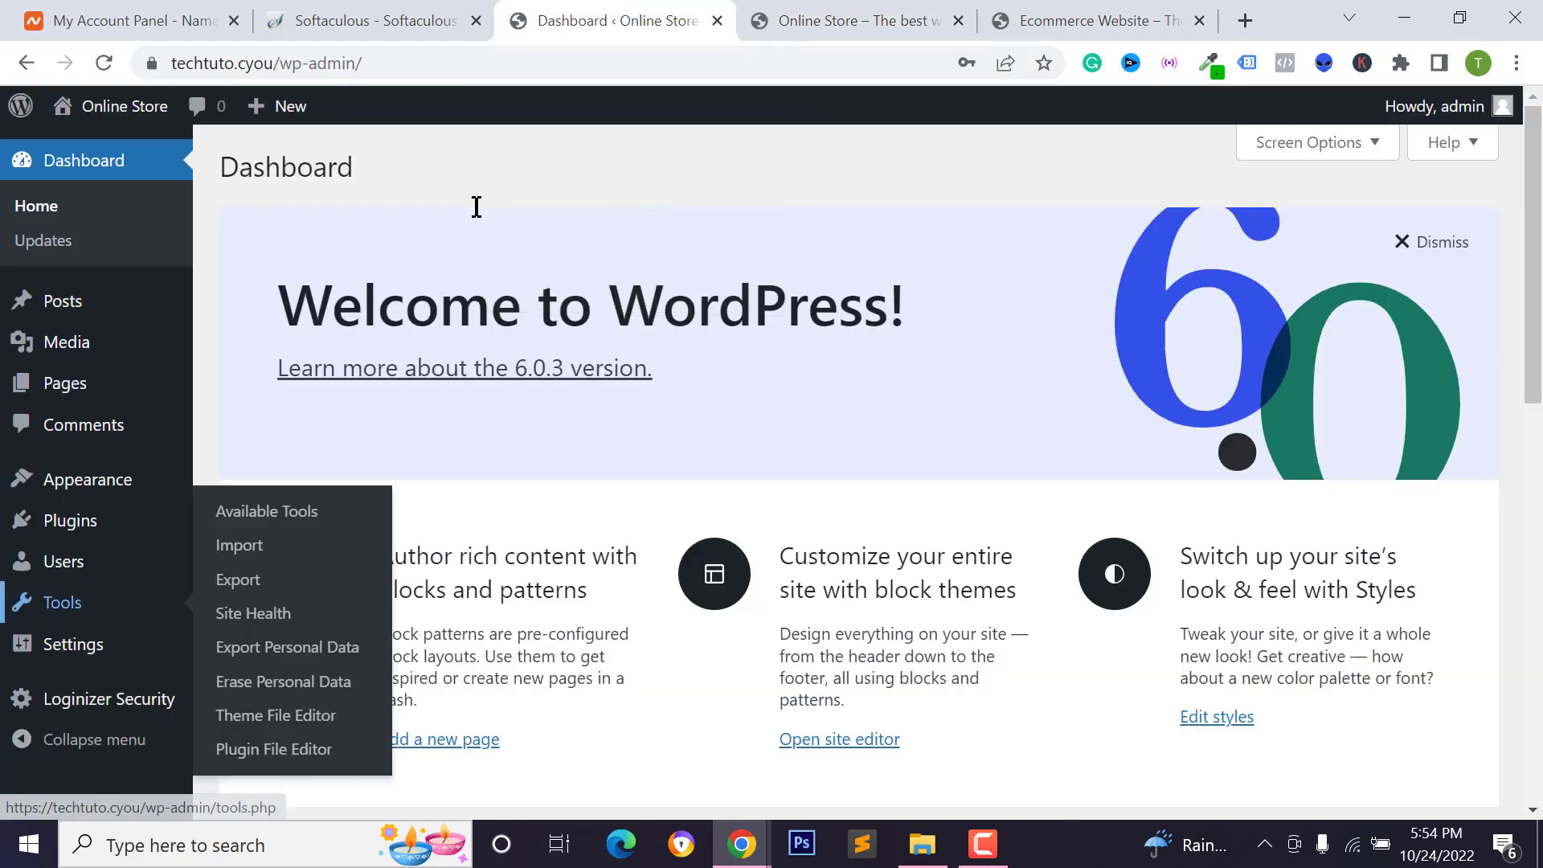
pyautogui.click(1058, 9)
pyautogui.scroll(-3, 654, 466)
pyautogui.scroll(5, 643, 458)
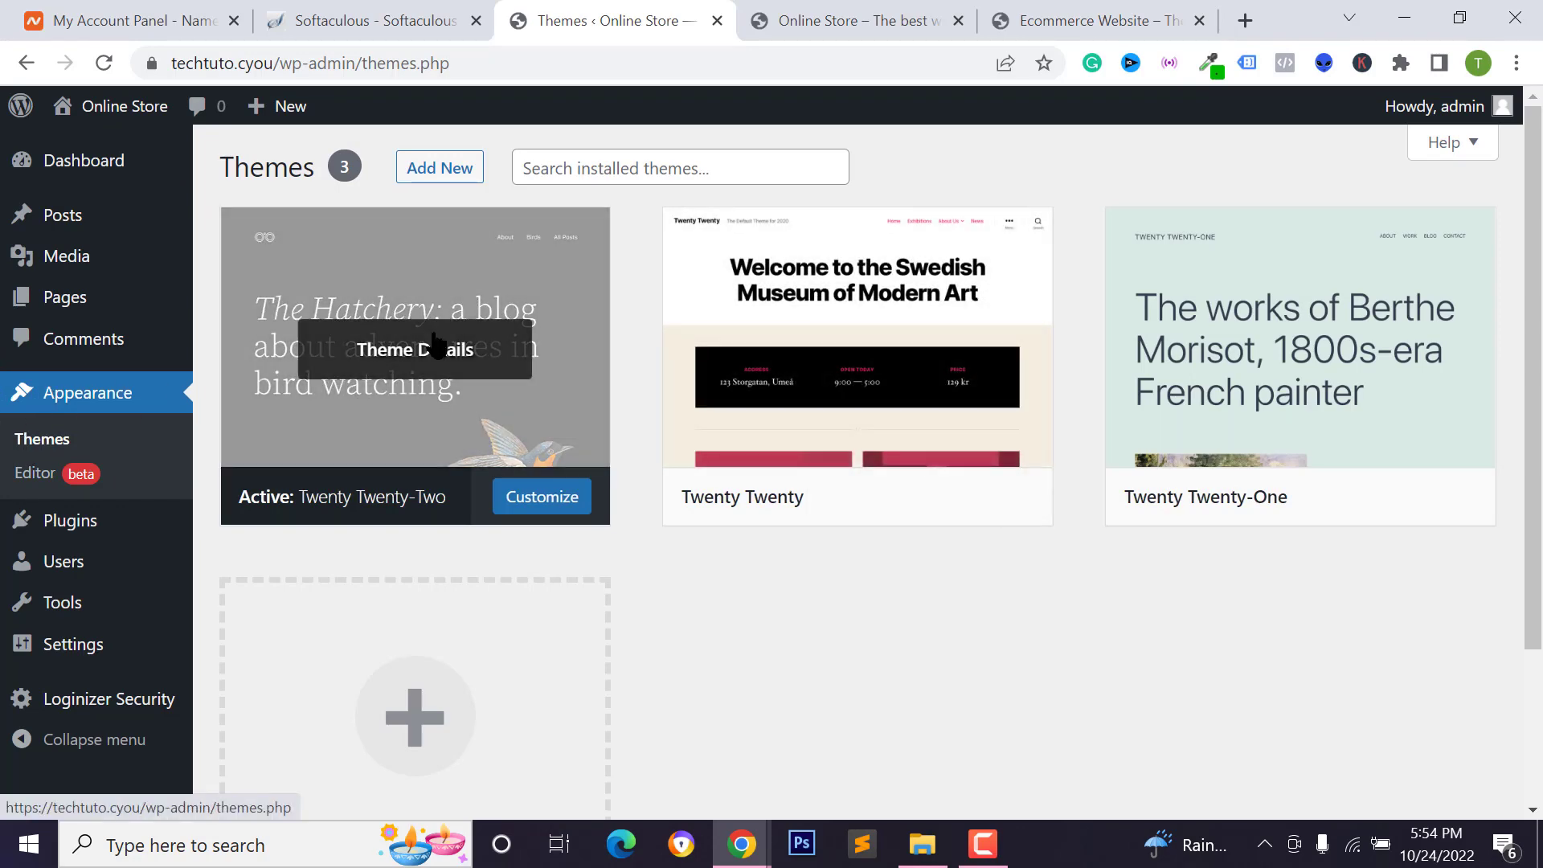
# Step: Download open-shop.1.4.6.zip and the th-open.zip child theme from ThemeHunk's Open Shop page
pyautogui.click(409, 177)
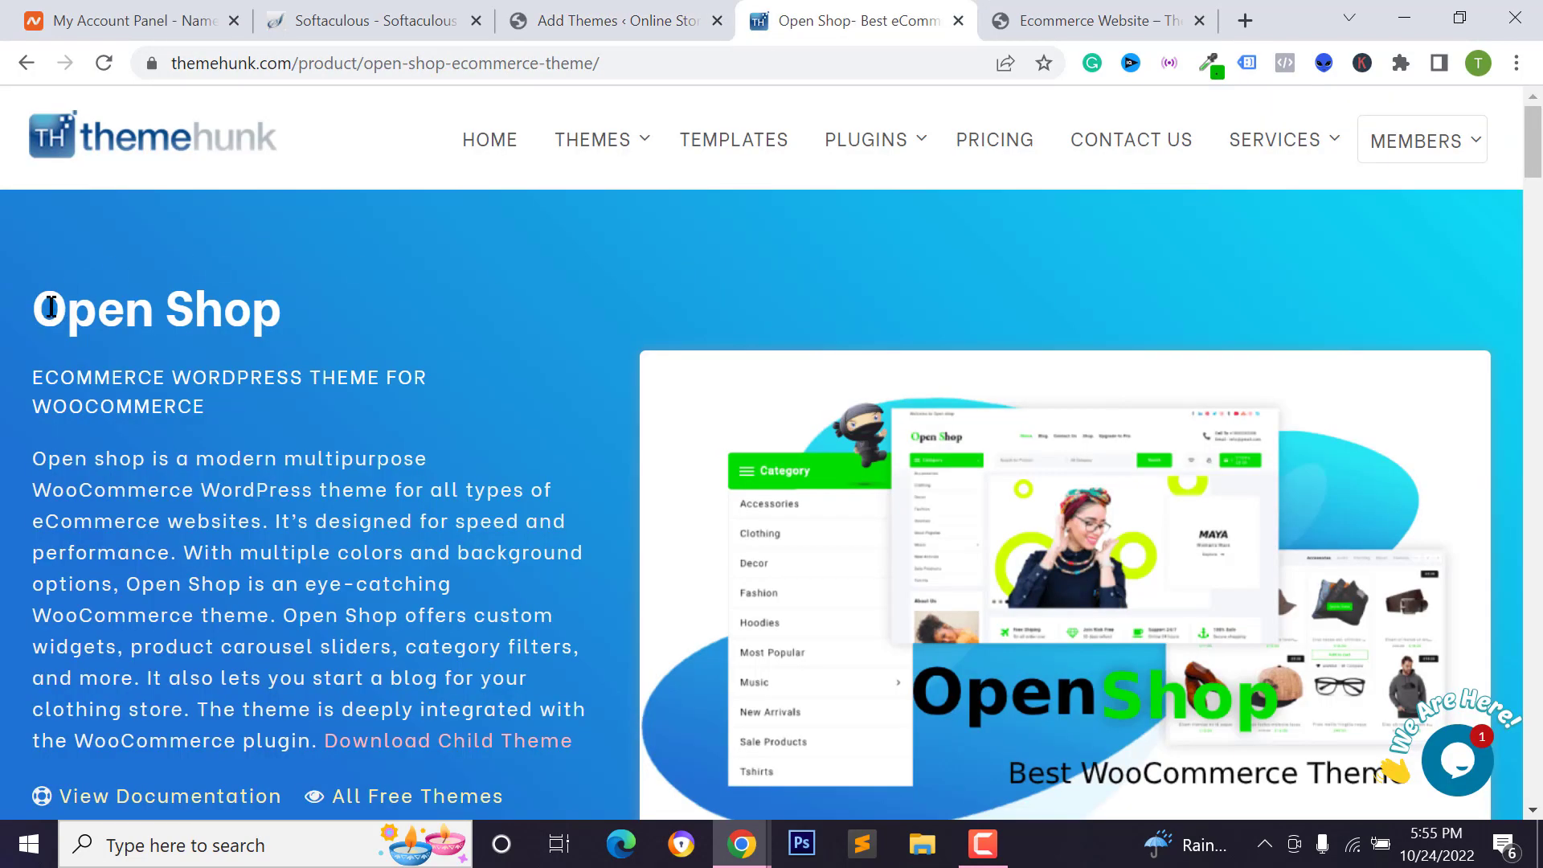
pyautogui.scroll(-3, 860, 480)
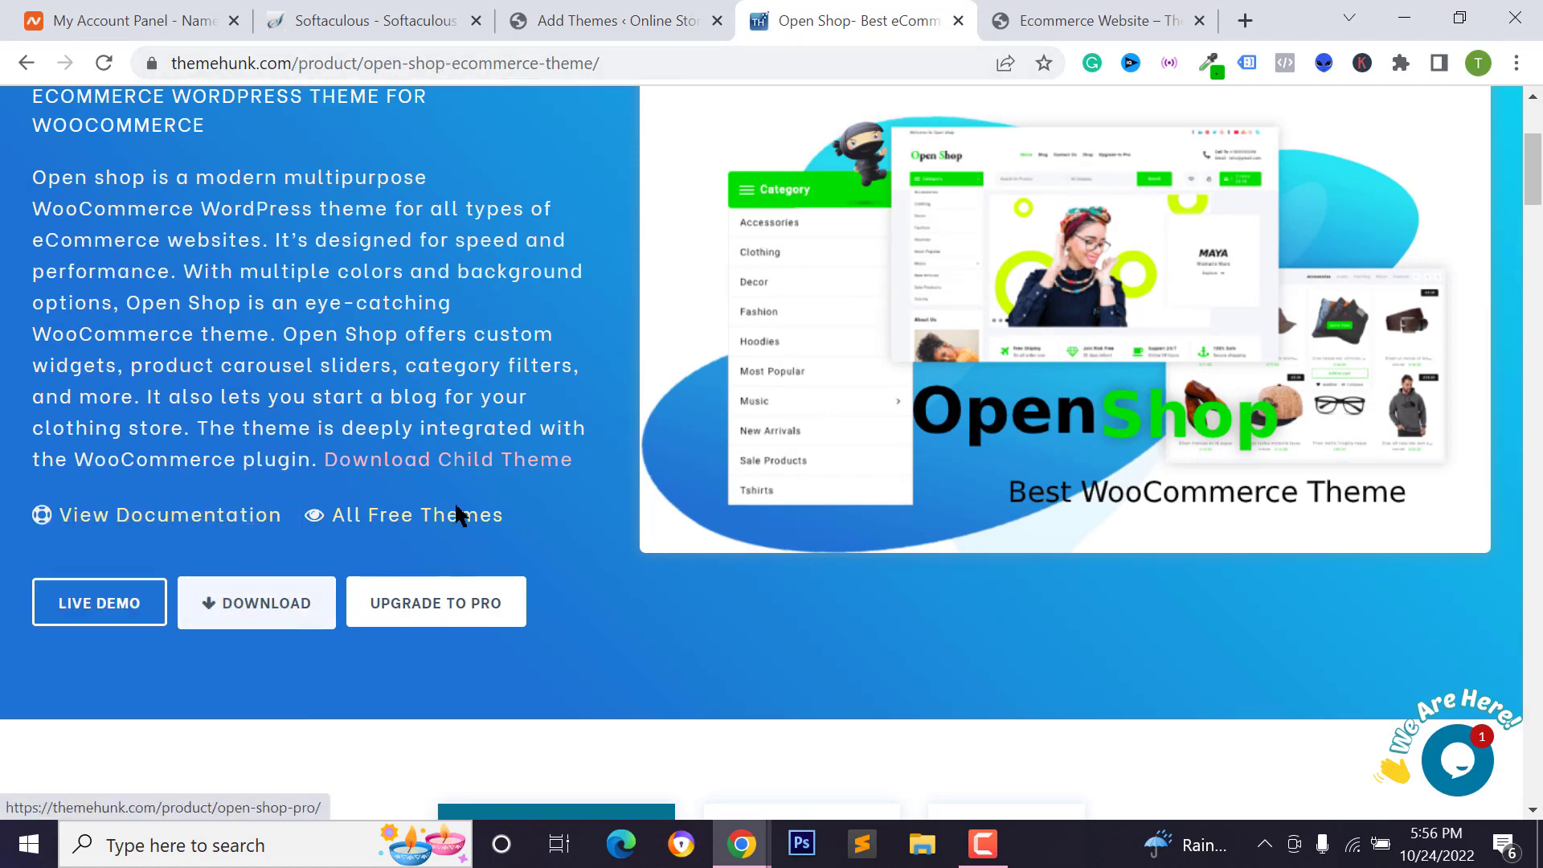
pyautogui.click(221, 617)
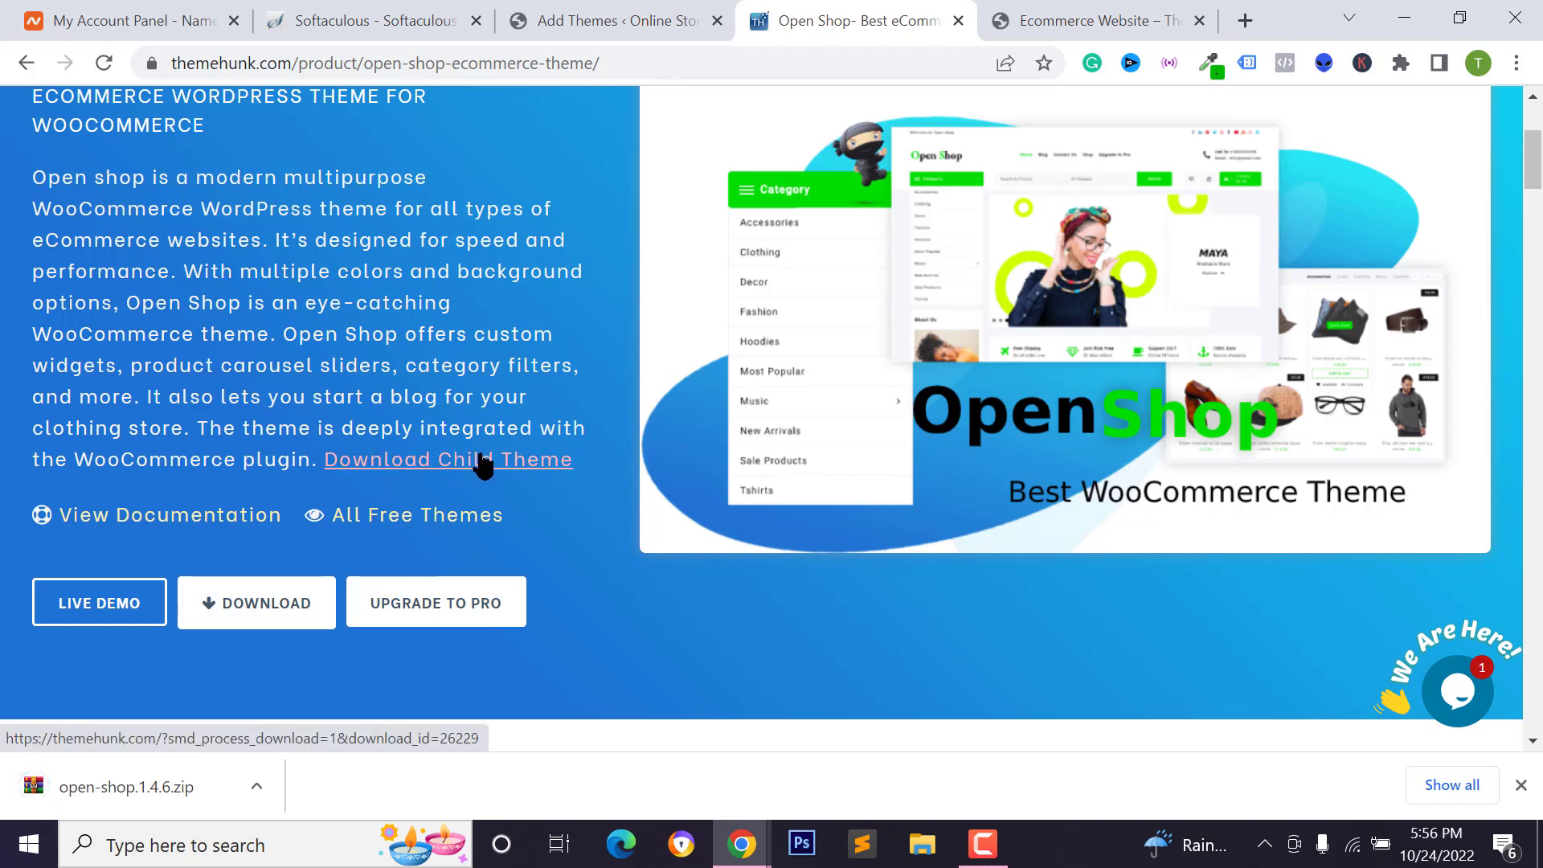
pyautogui.click(455, 465)
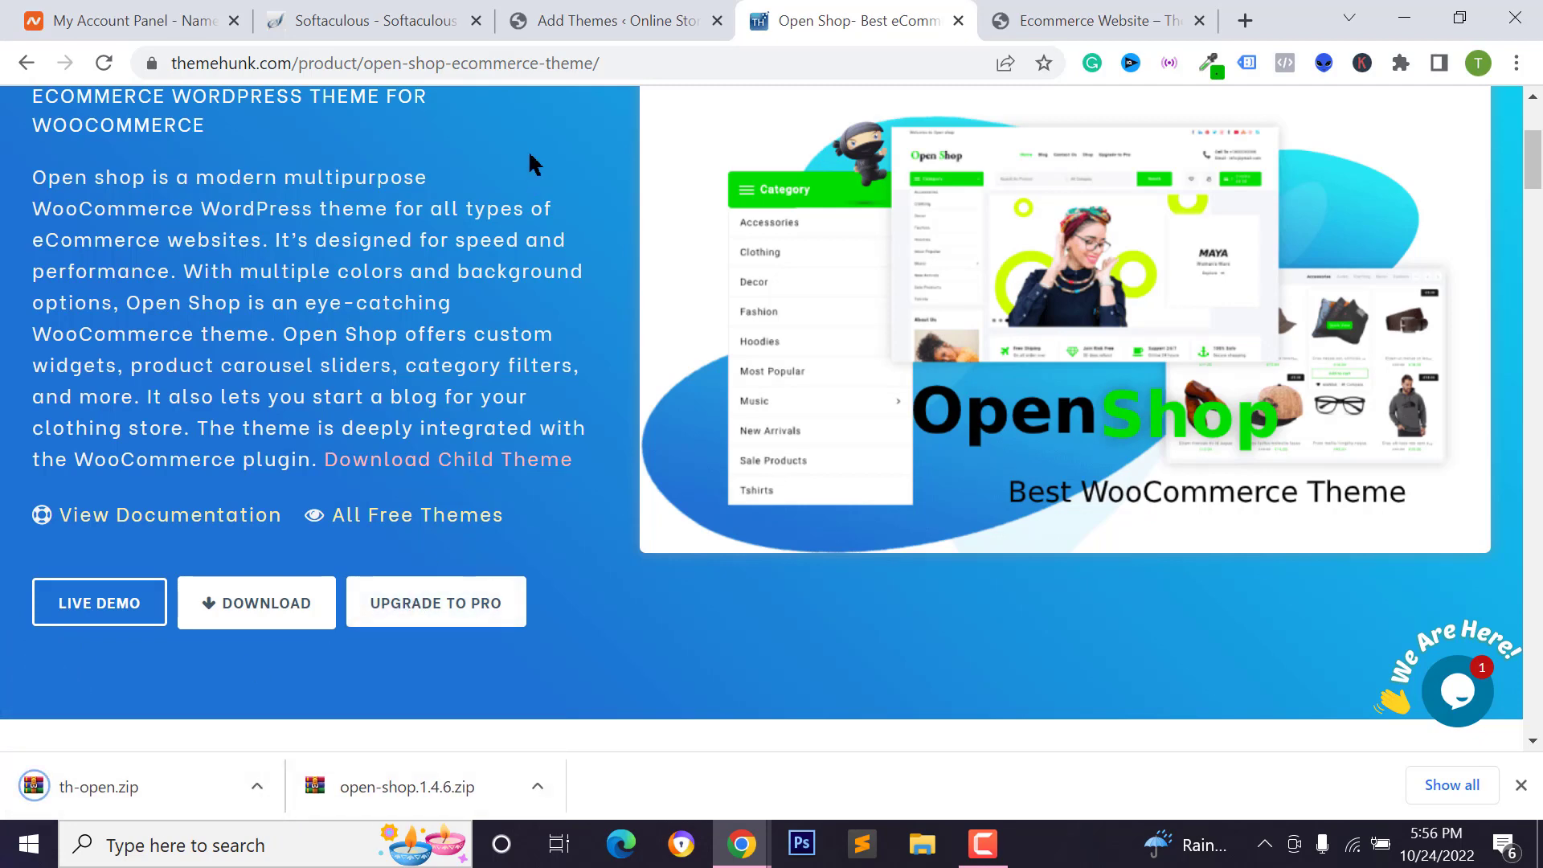
pyautogui.click(586, 14)
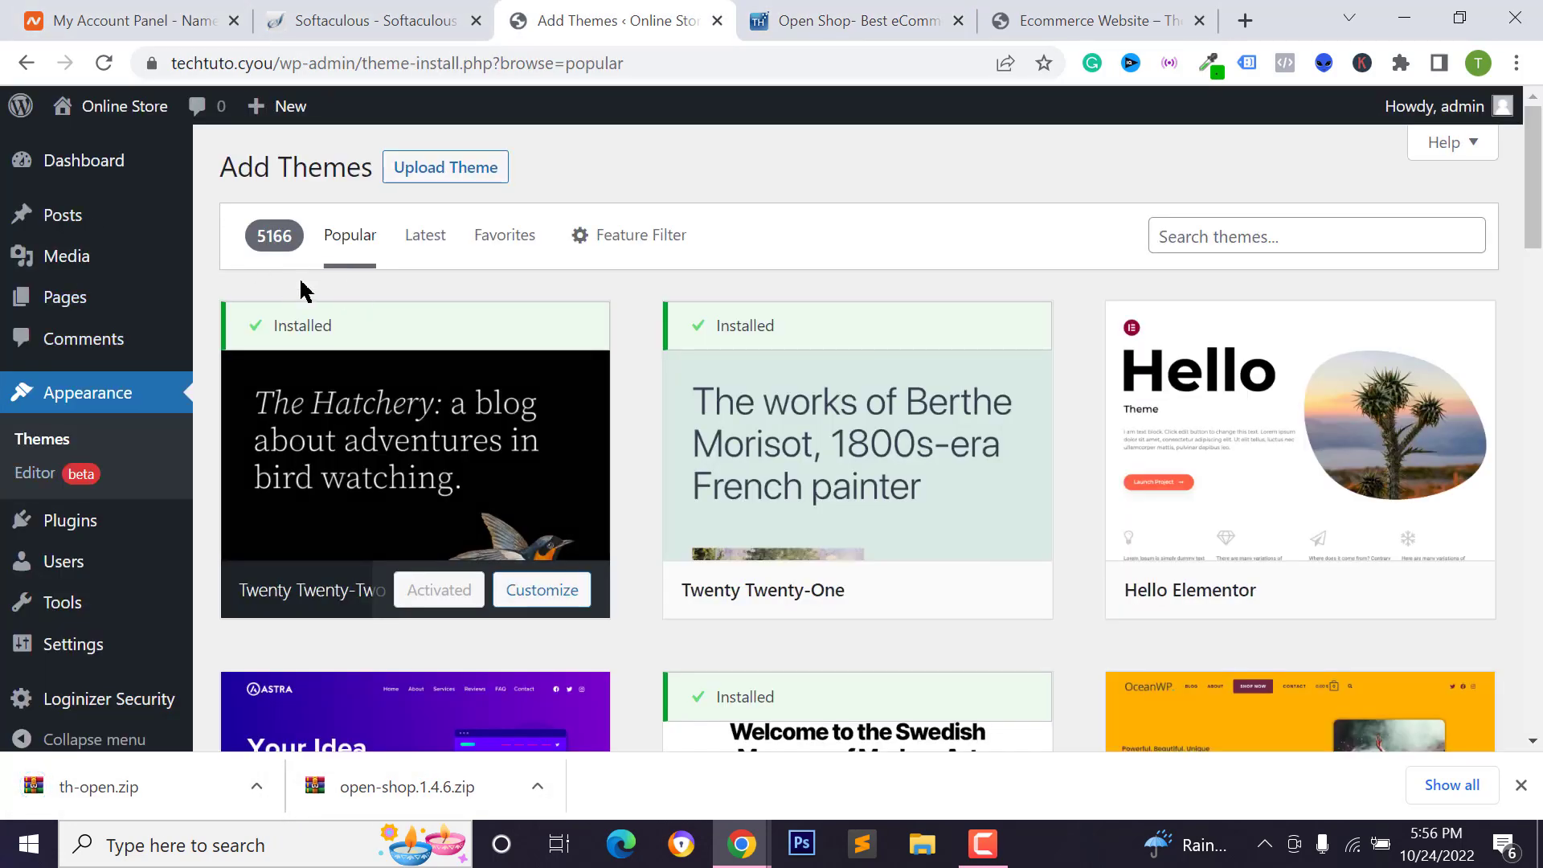
# Step: Upload and install the Open Shop theme from open-shop.1.4.6.zip in Downloads
pyautogui.click(430, 168)
pyautogui.click(667, 392)
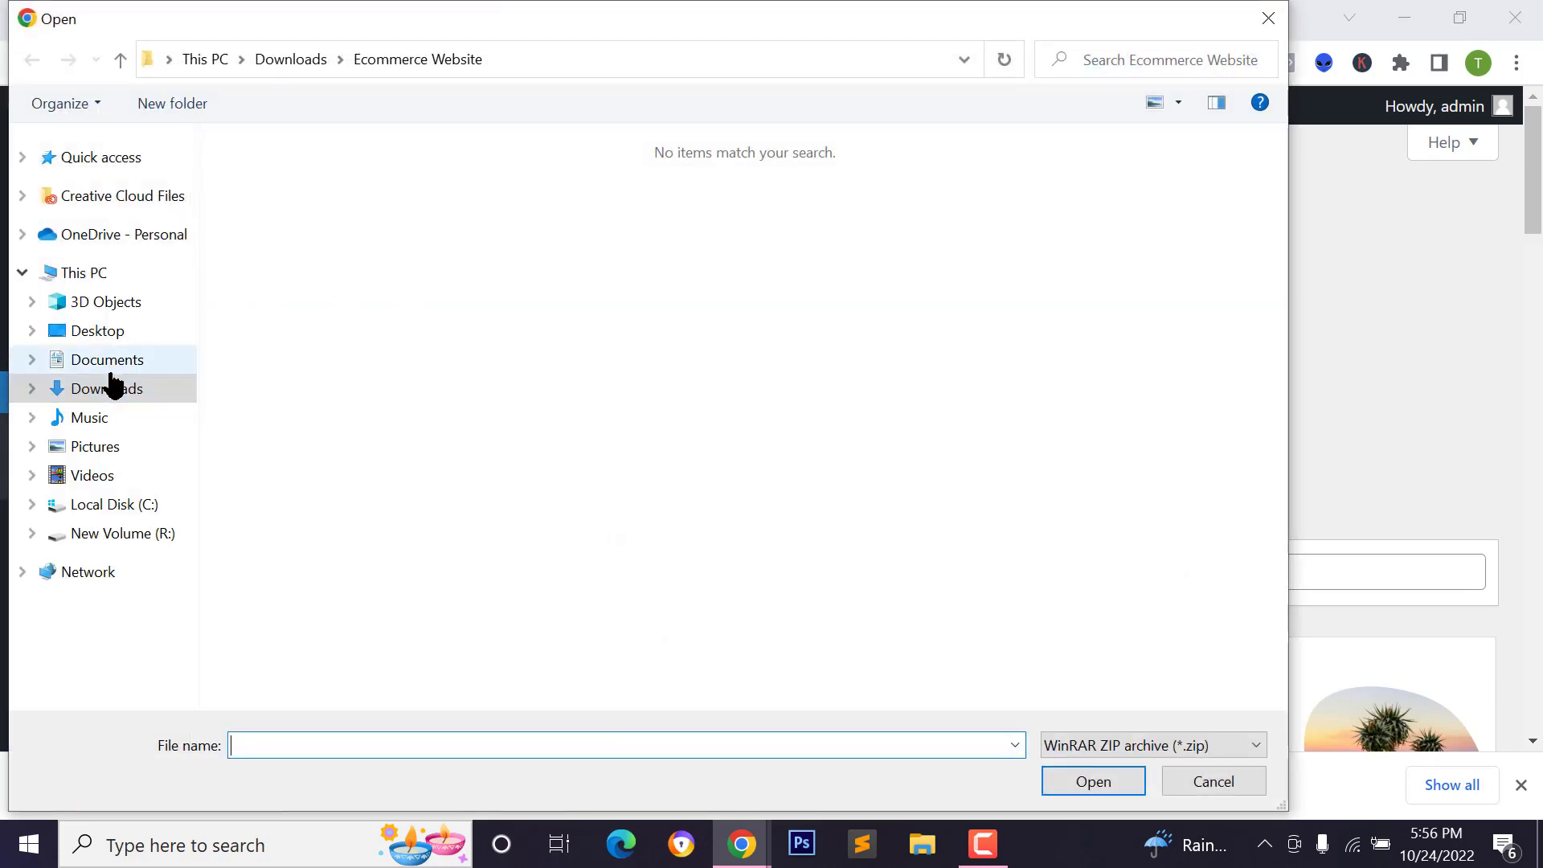
pyautogui.click(107, 389)
pyautogui.click(407, 267)
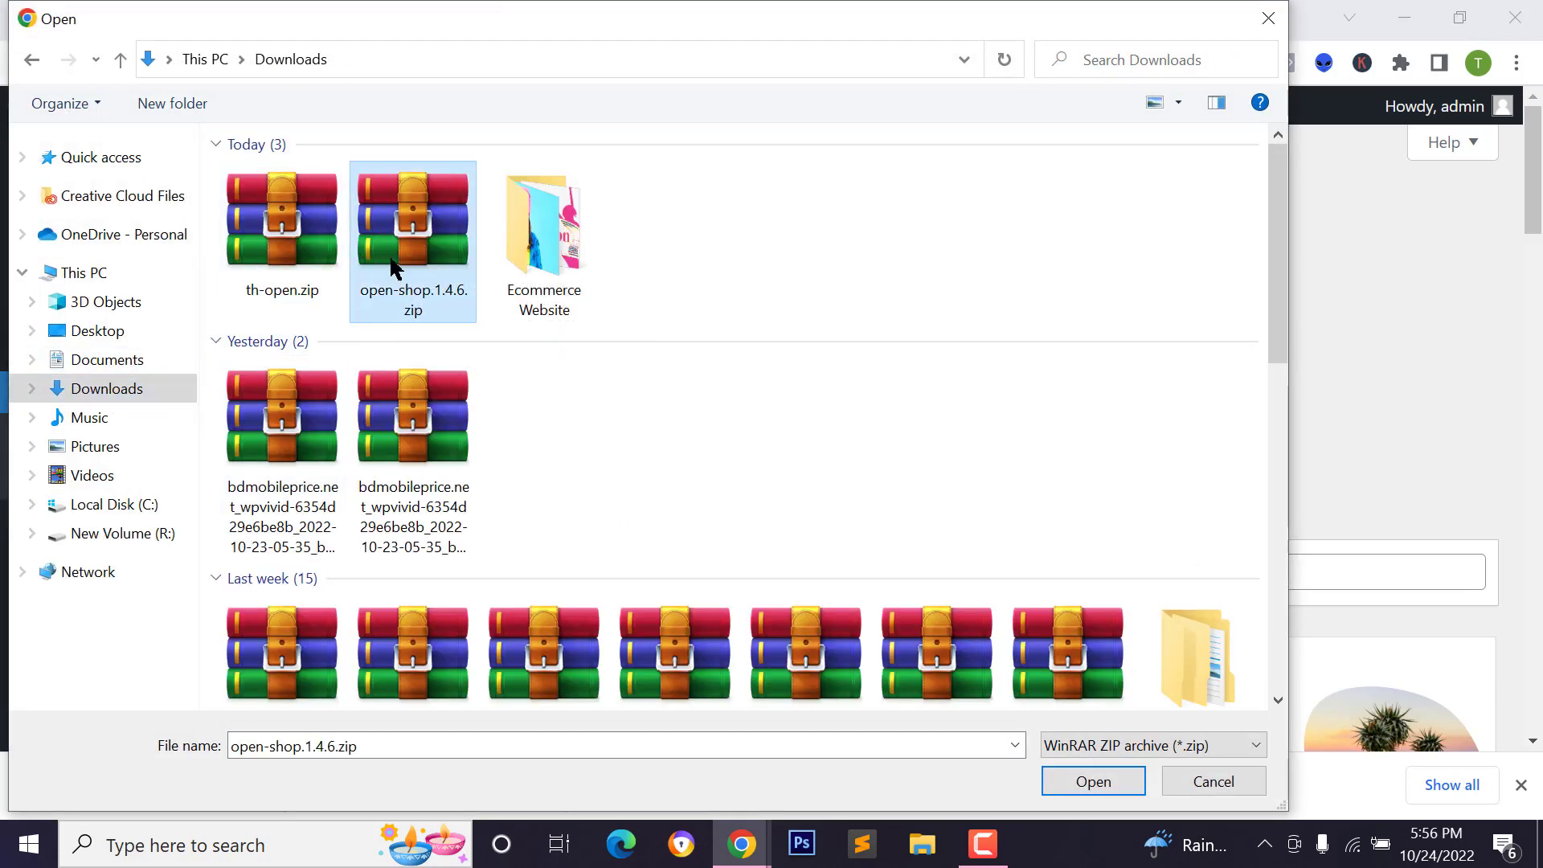
pyautogui.click(1093, 784)
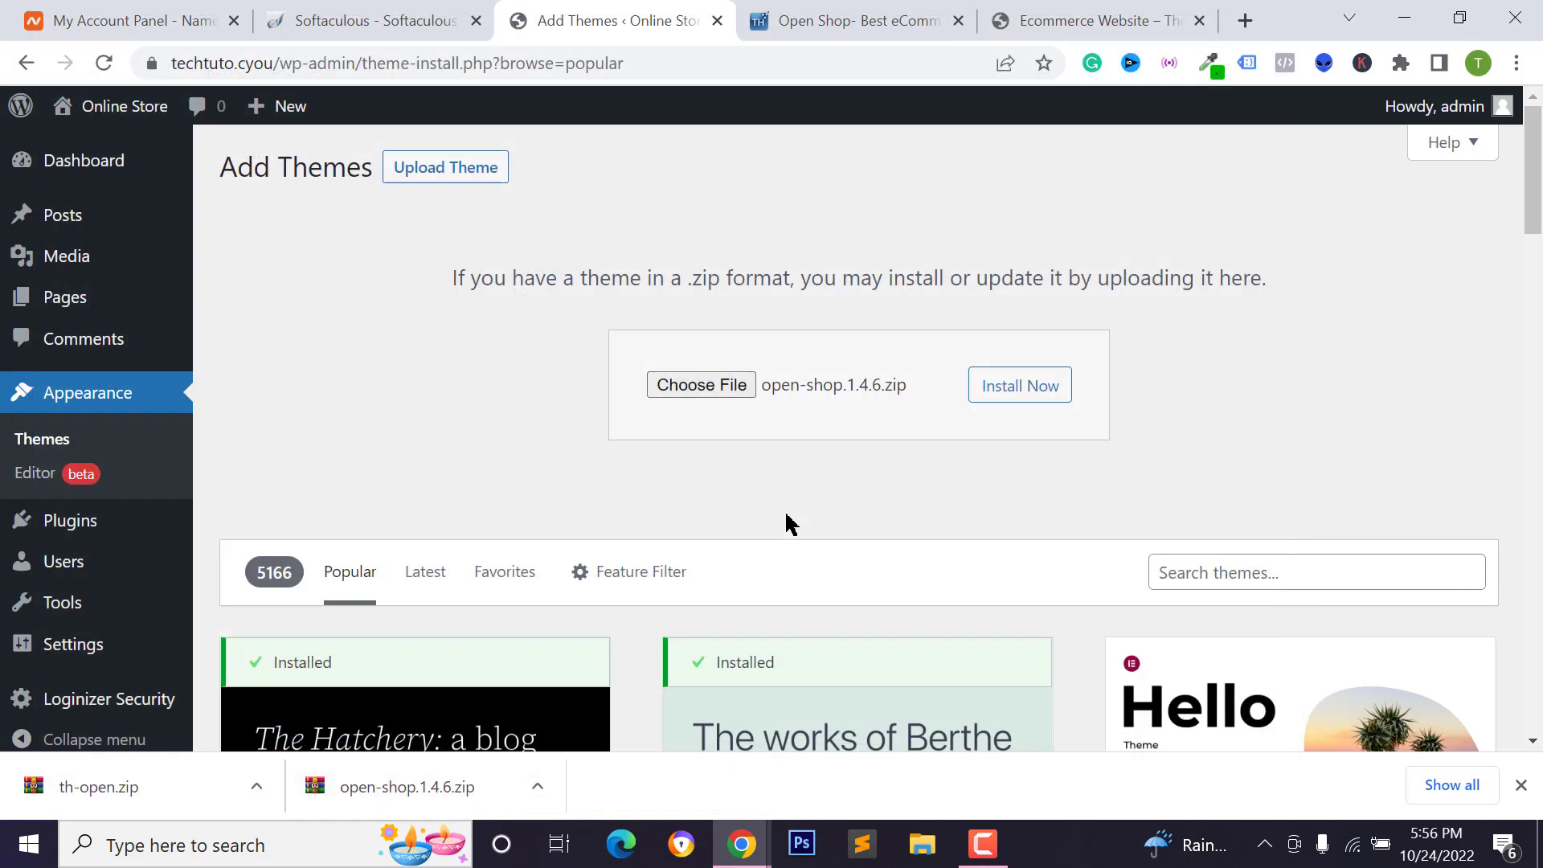
pyautogui.click(1029, 387)
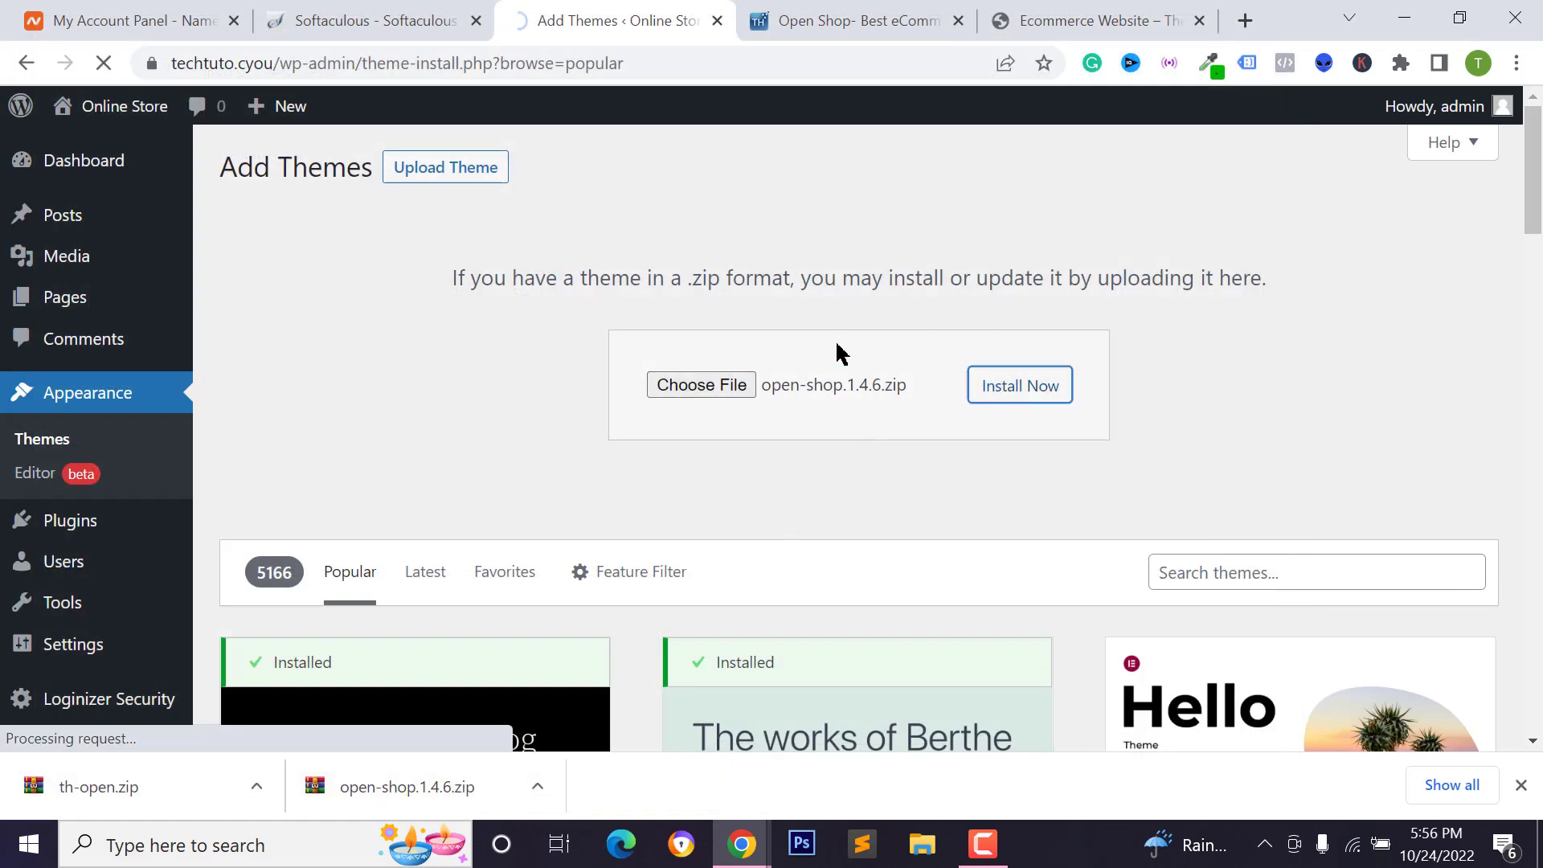
# Step: Upload and install the th-open.zip child theme, then activate Th Open
pyautogui.click(39, 442)
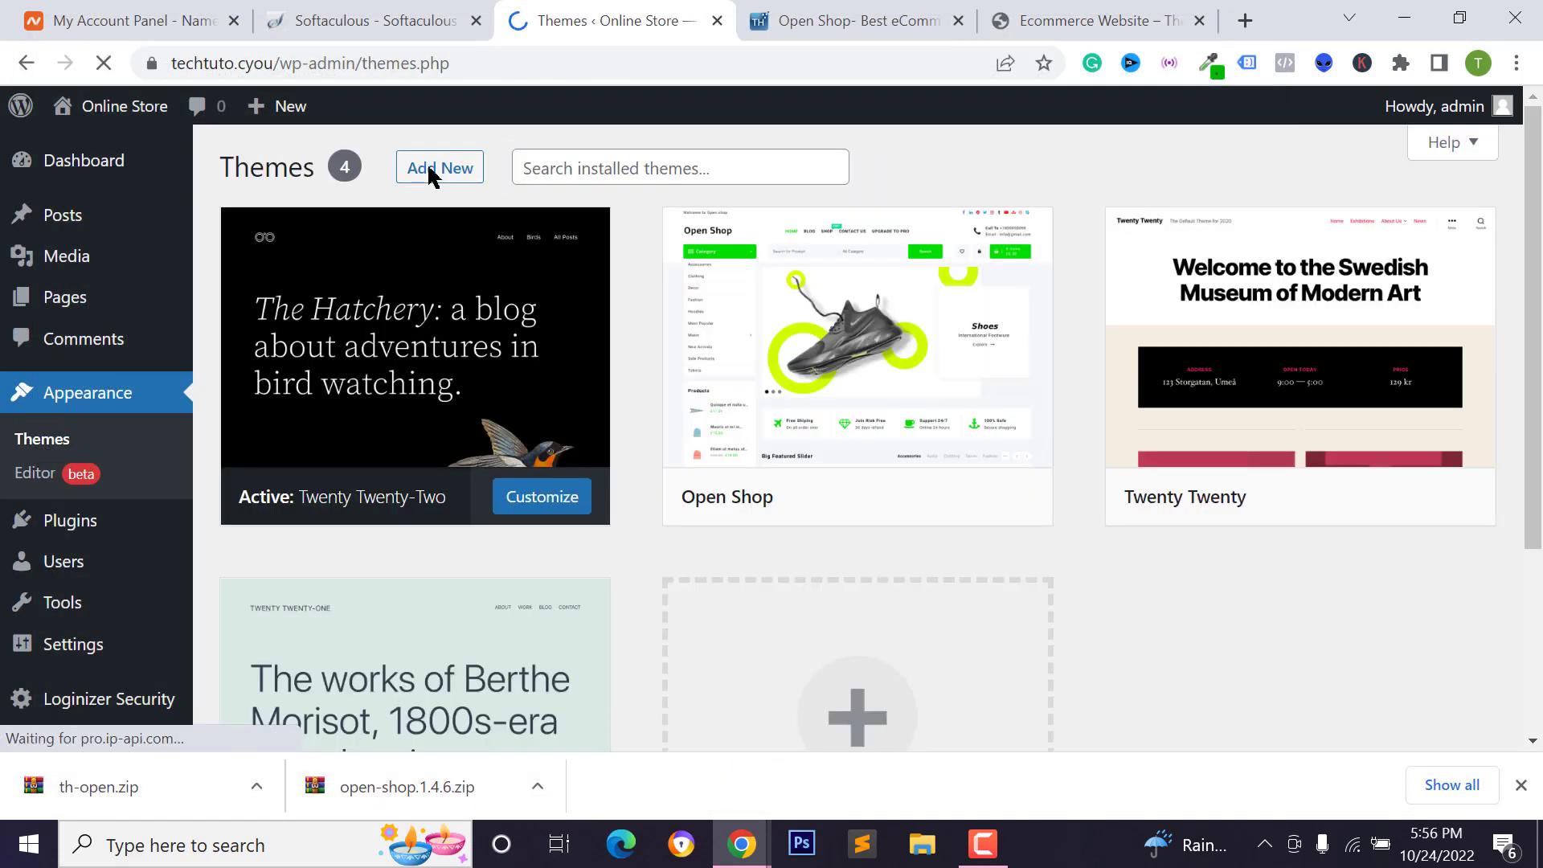
pyautogui.click(432, 171)
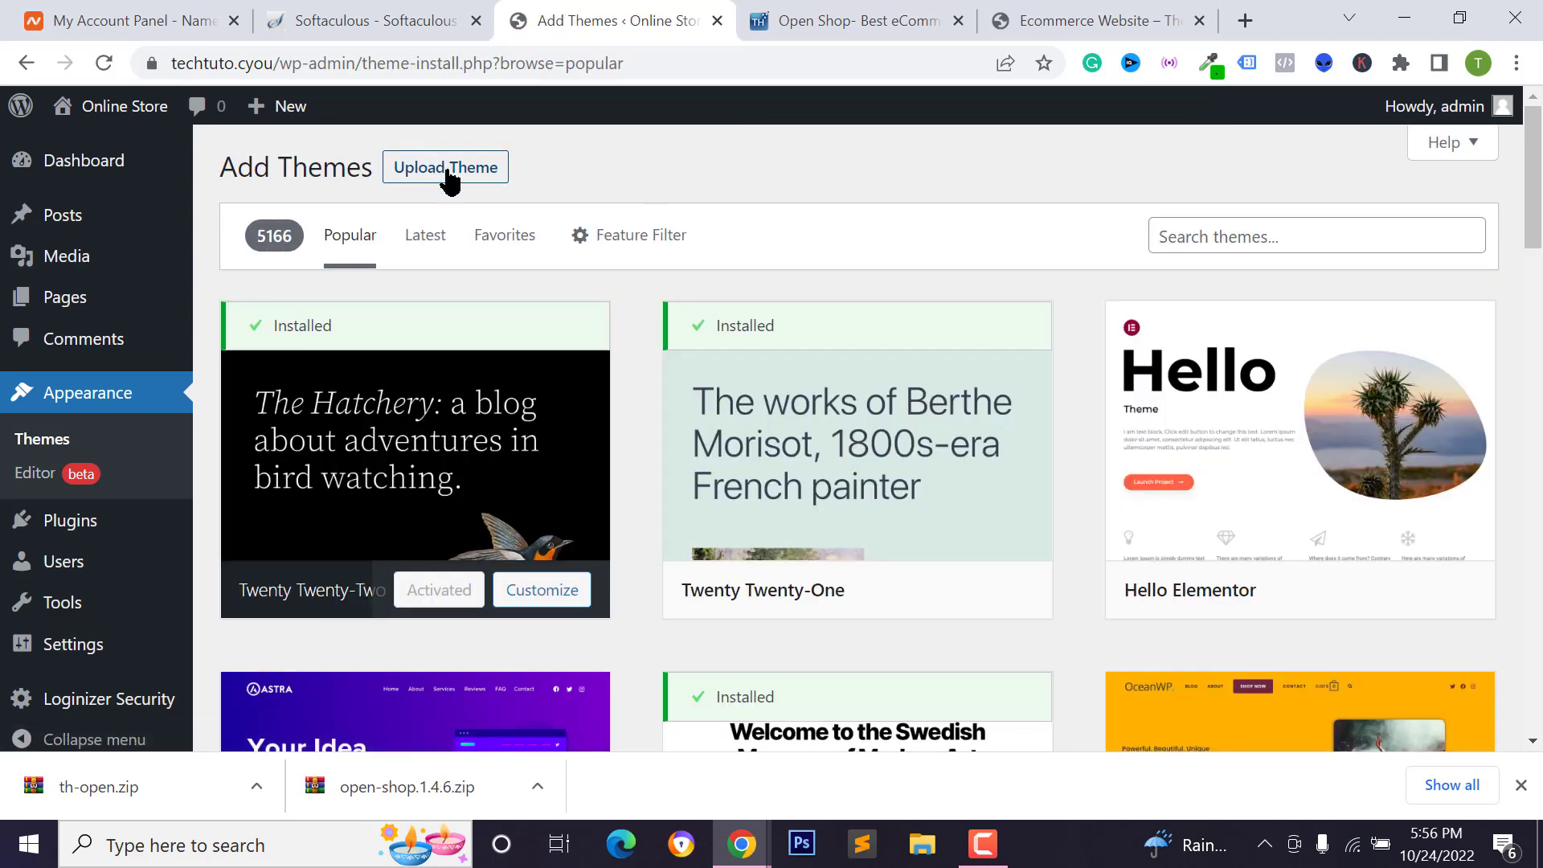
pyautogui.click(450, 168)
pyautogui.click(669, 392)
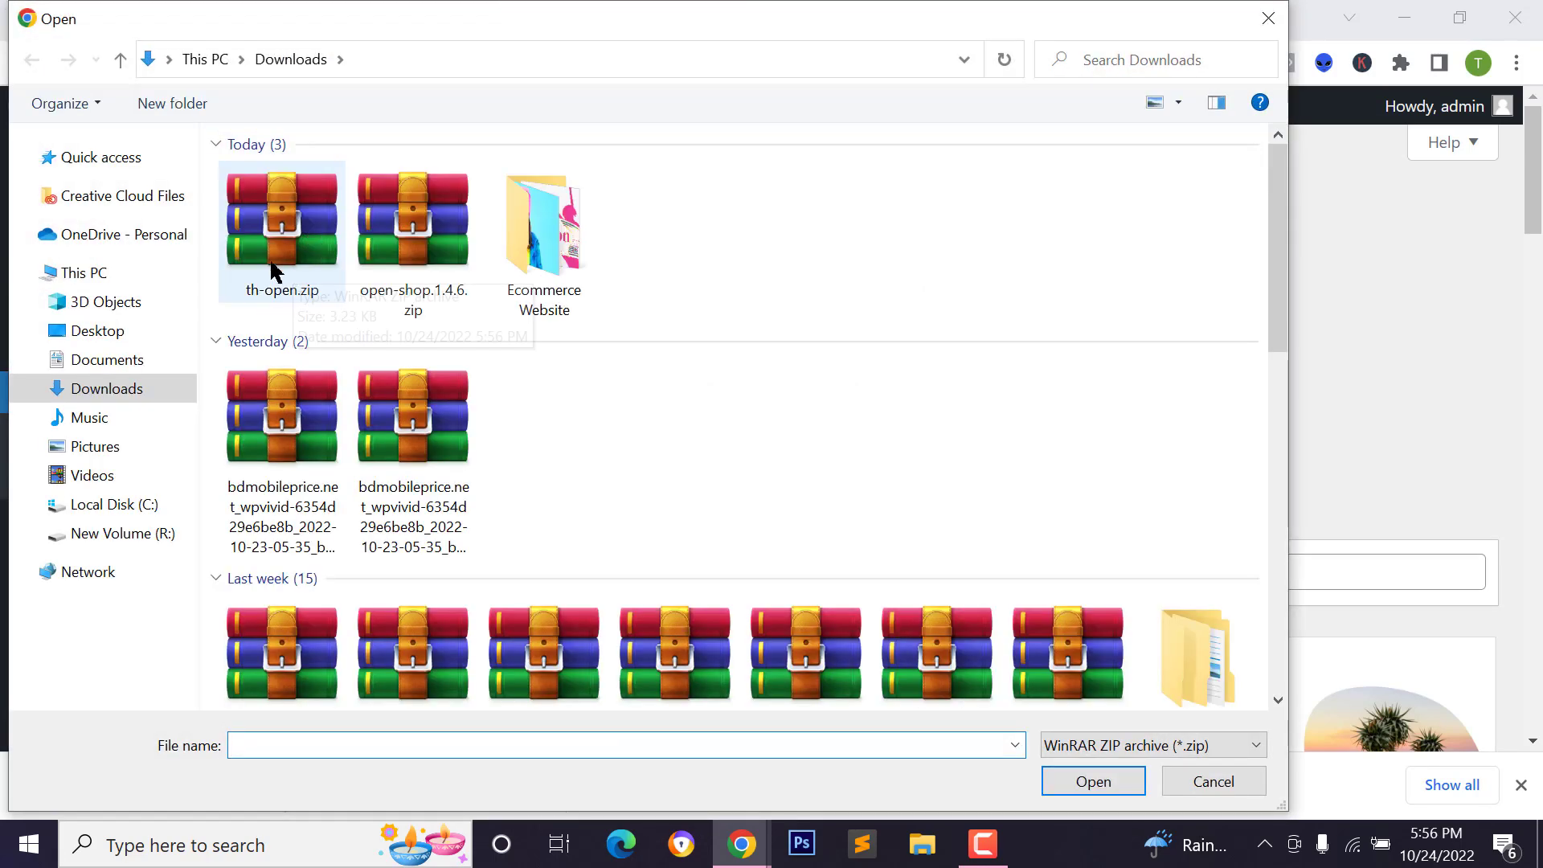
pyautogui.click(268, 273)
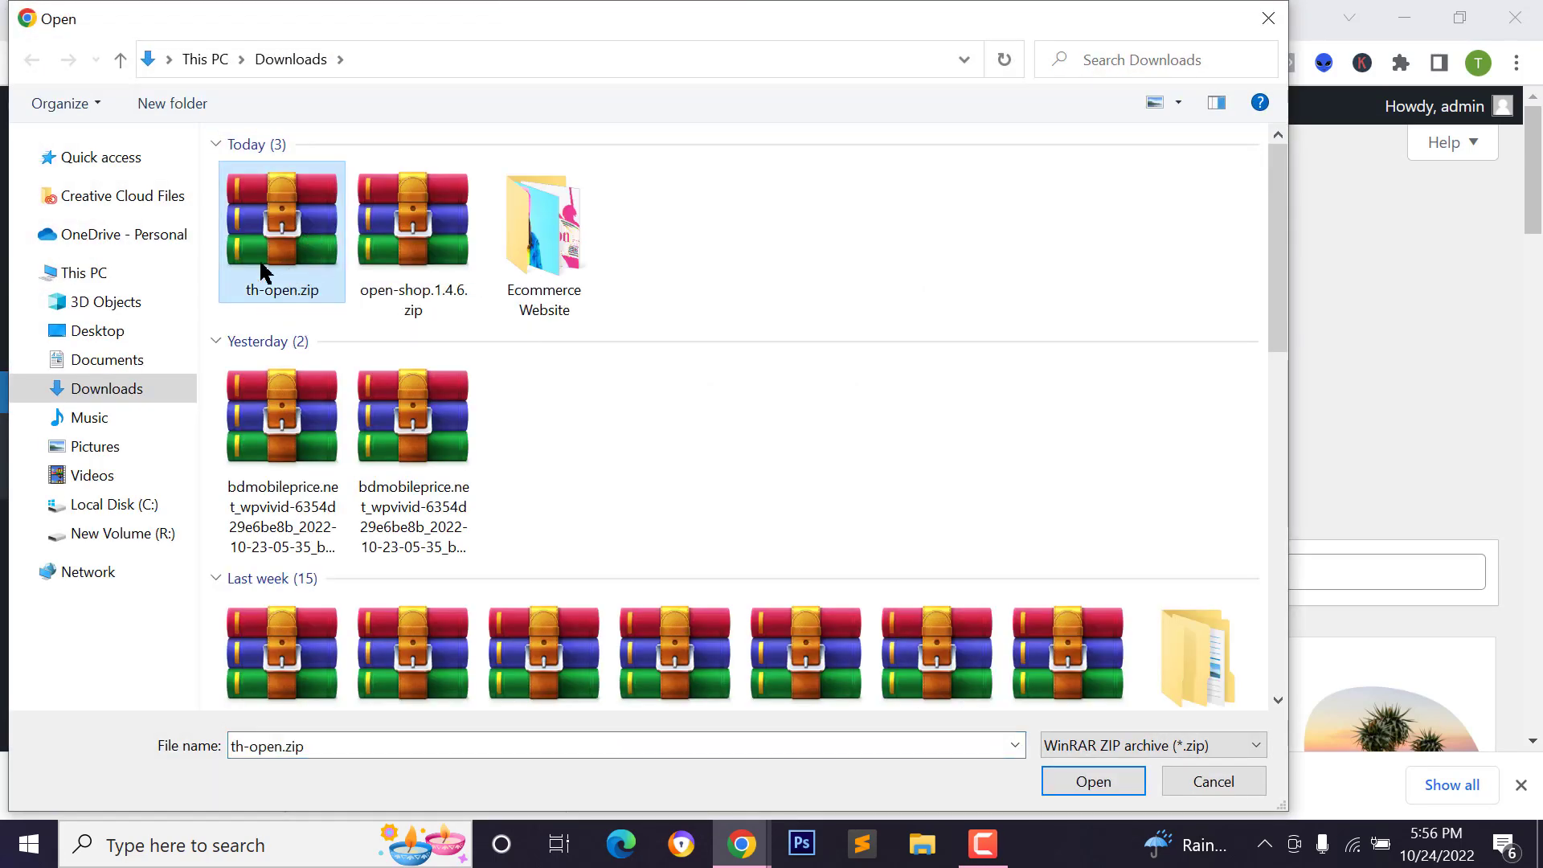
pyautogui.click(1093, 781)
pyautogui.click(996, 398)
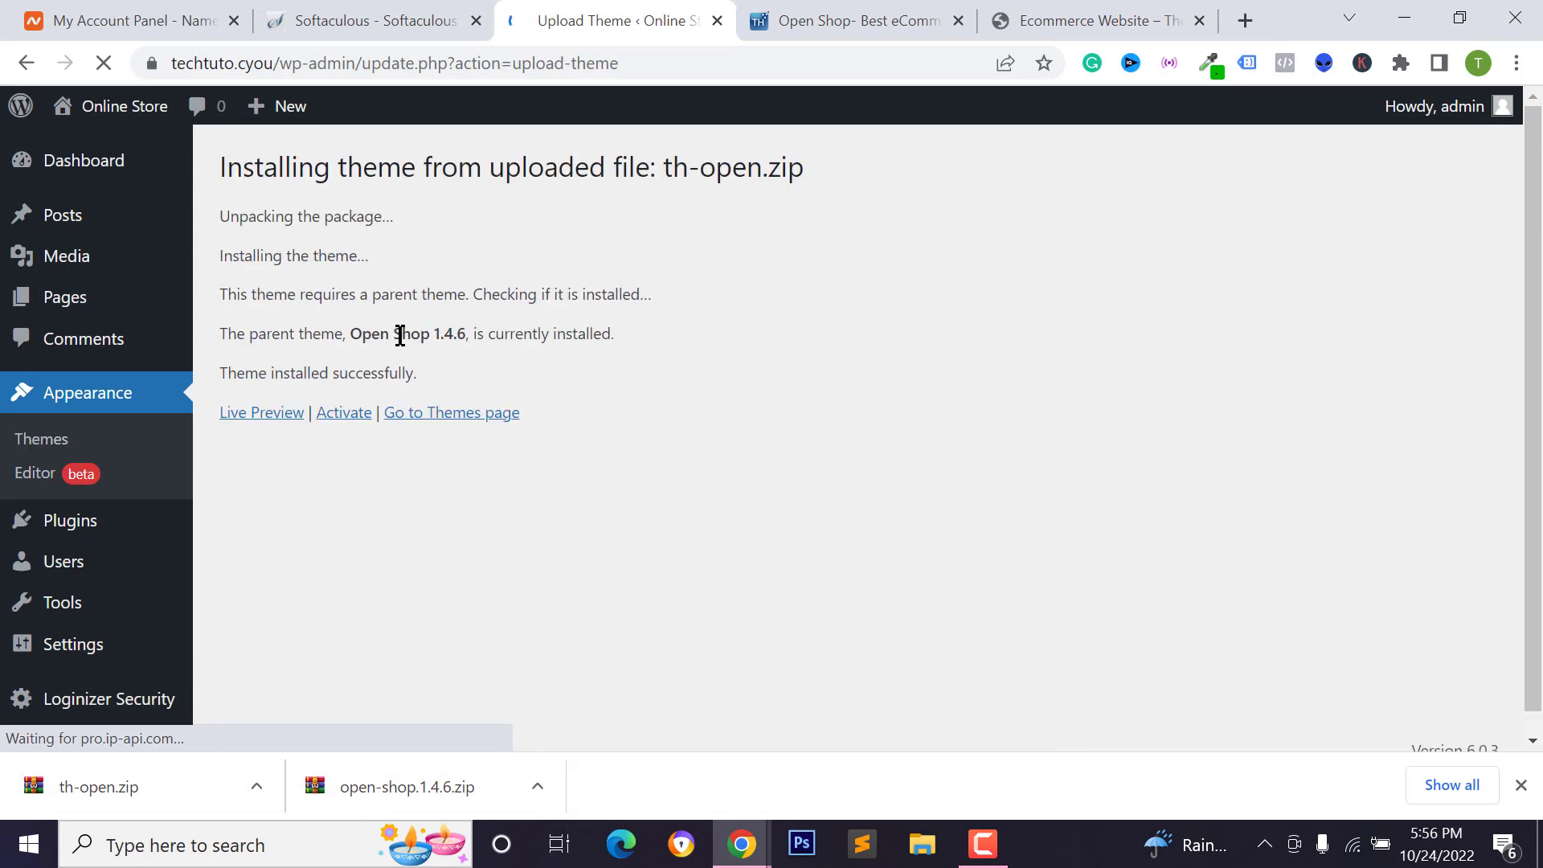
pyautogui.click(333, 418)
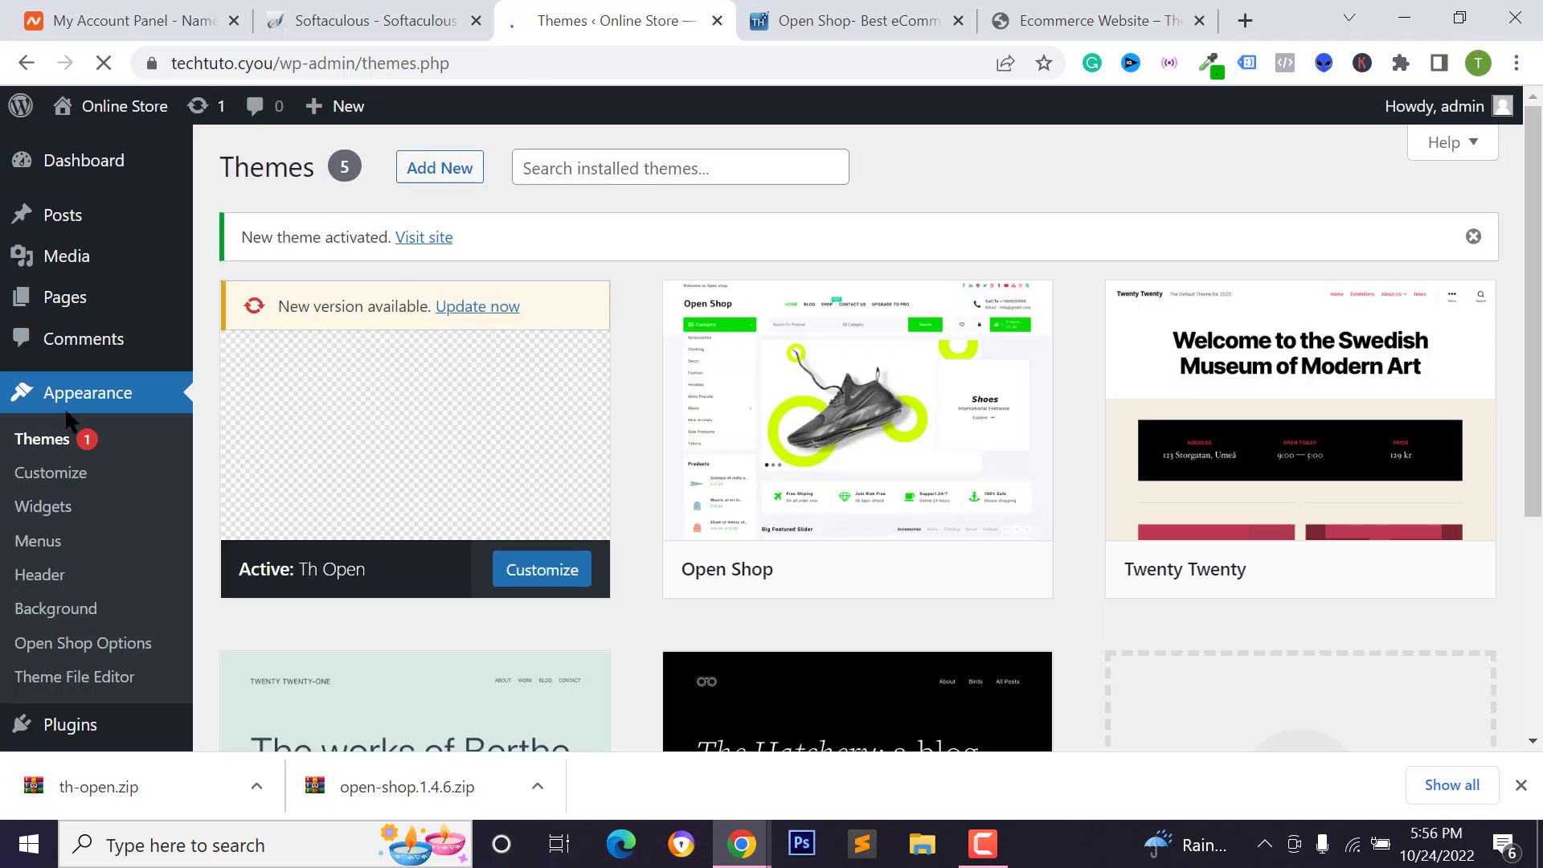
# Step: Update the Th Open theme to its new version and reload the Themes page
pyautogui.click(475, 307)
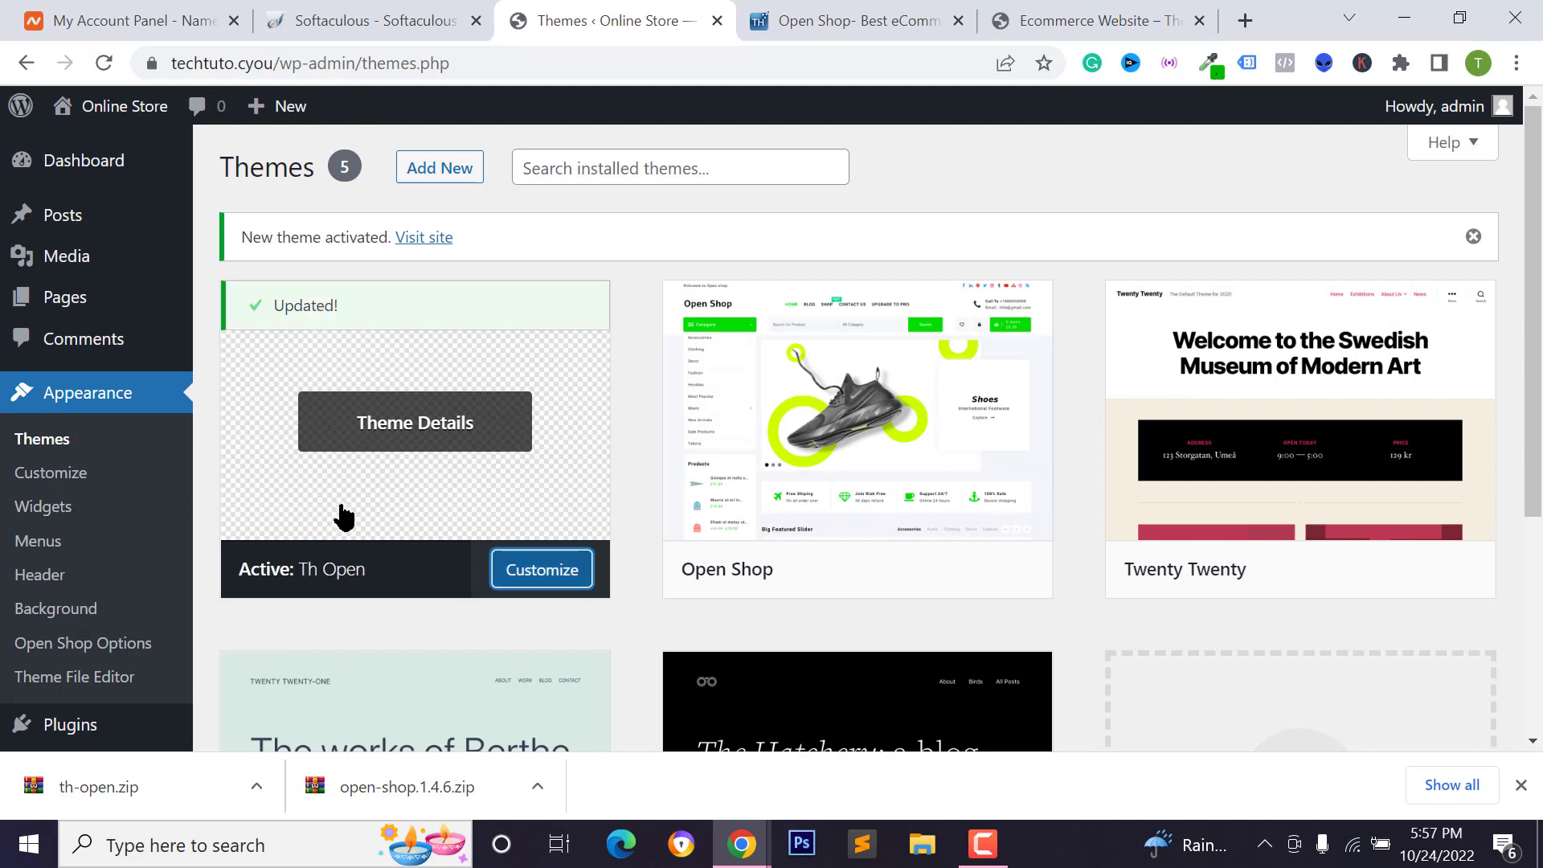
pyautogui.click(104, 64)
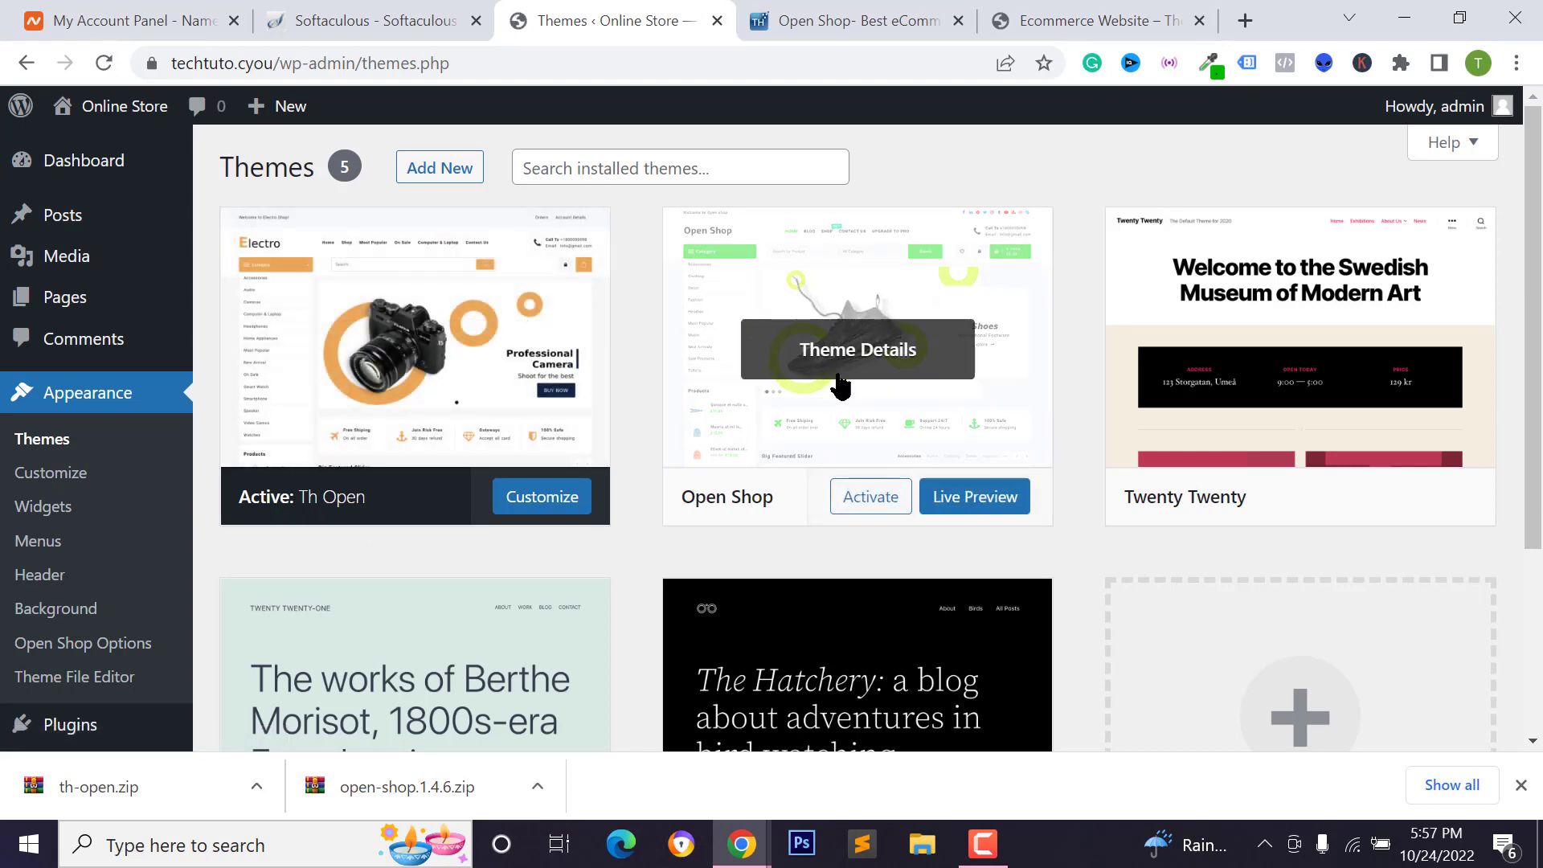
pyautogui.scroll(-3, 562, 541)
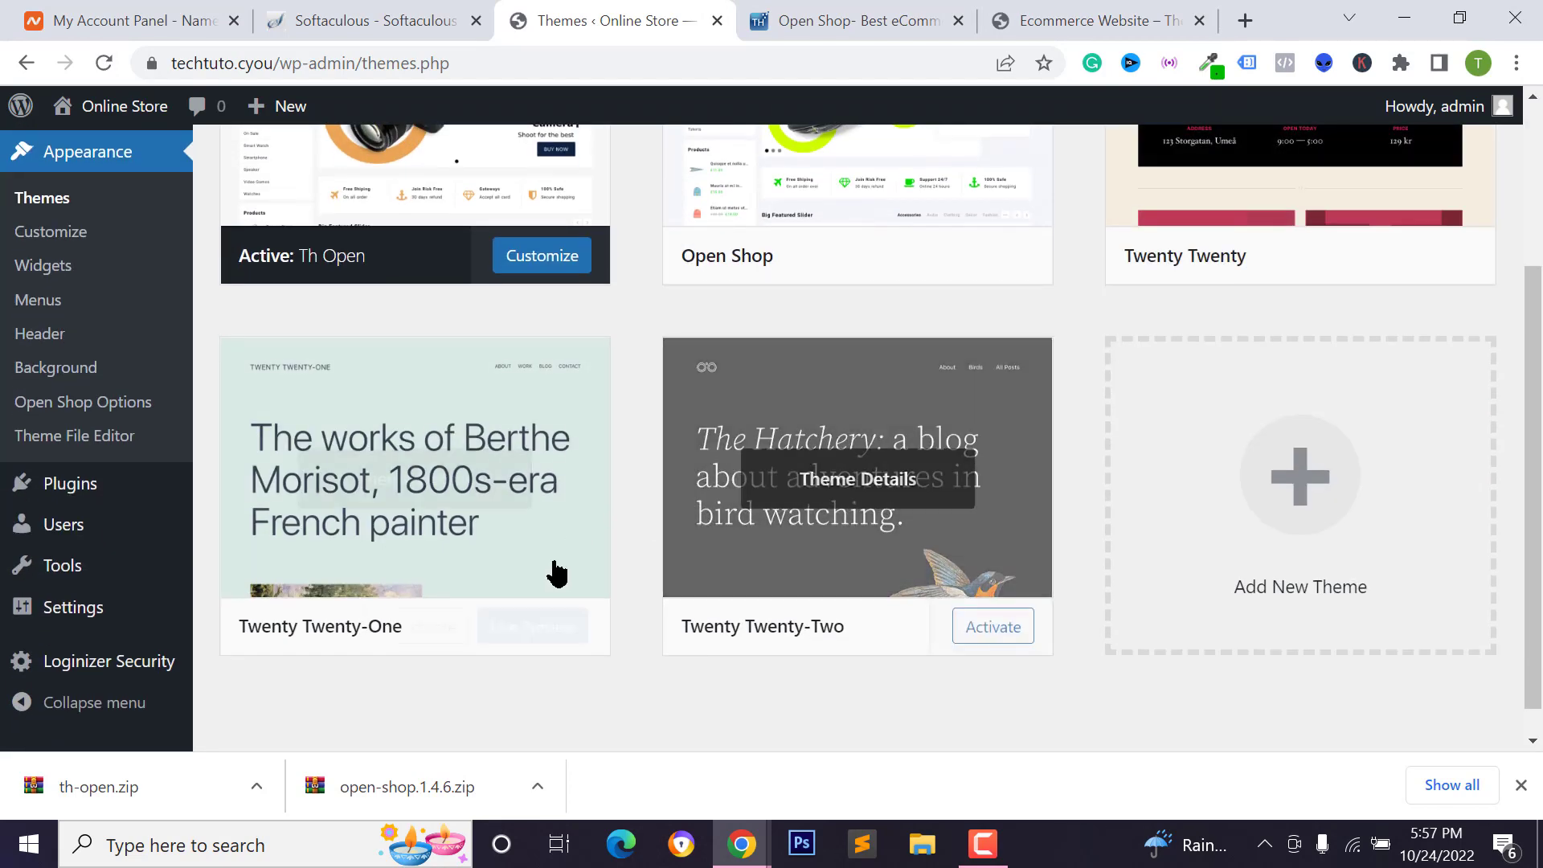
pyautogui.scroll(3, 555, 560)
# Step: Delete the Twenty Twenty and Twenty Twenty-One themes
pyautogui.click(1258, 336)
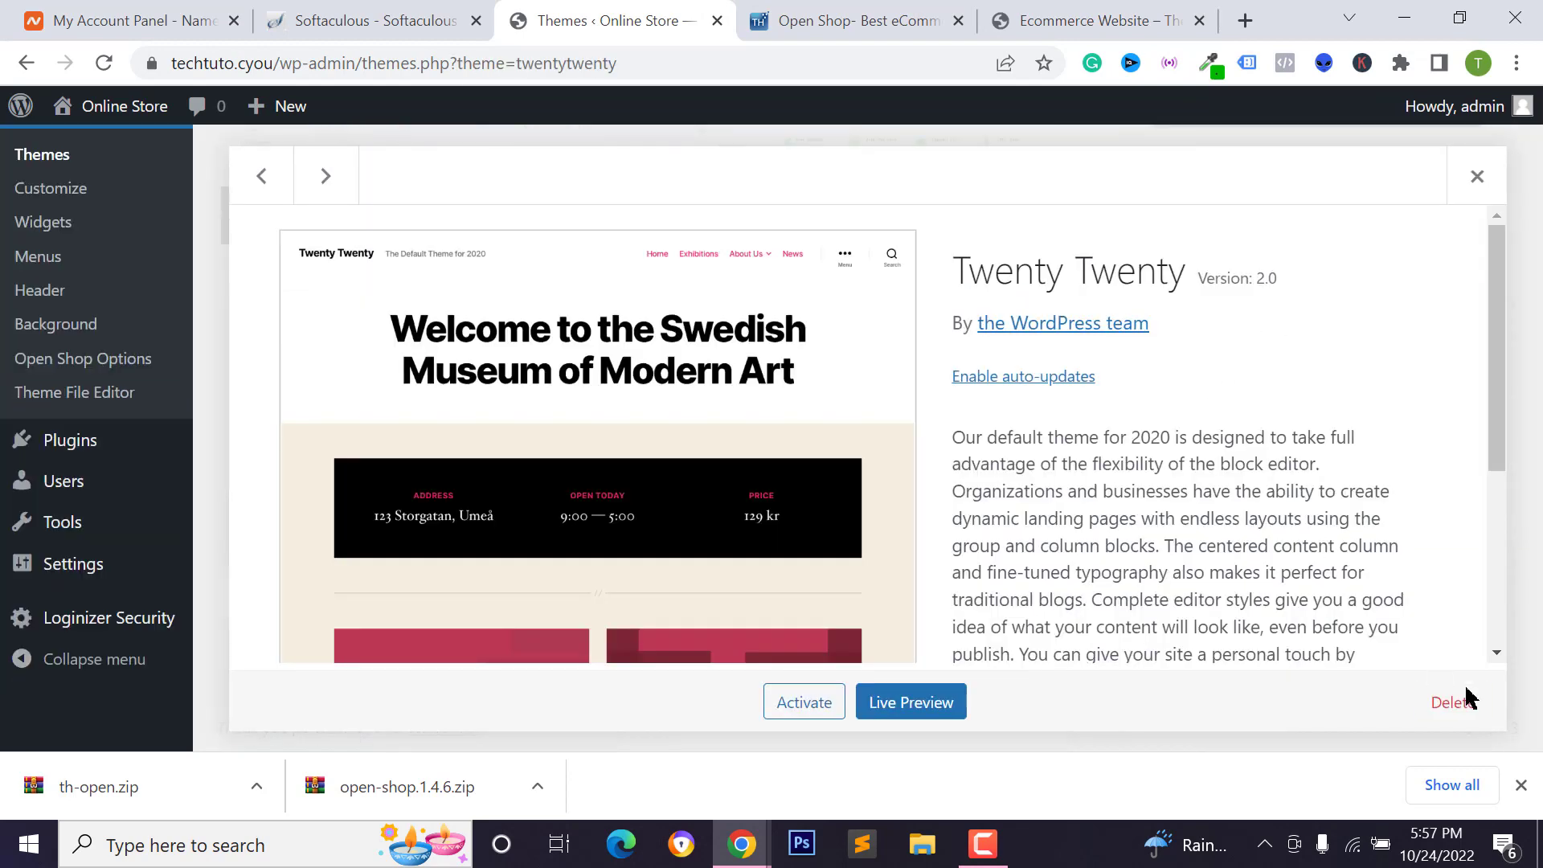
pyautogui.click(1441, 690)
pyautogui.click(889, 245)
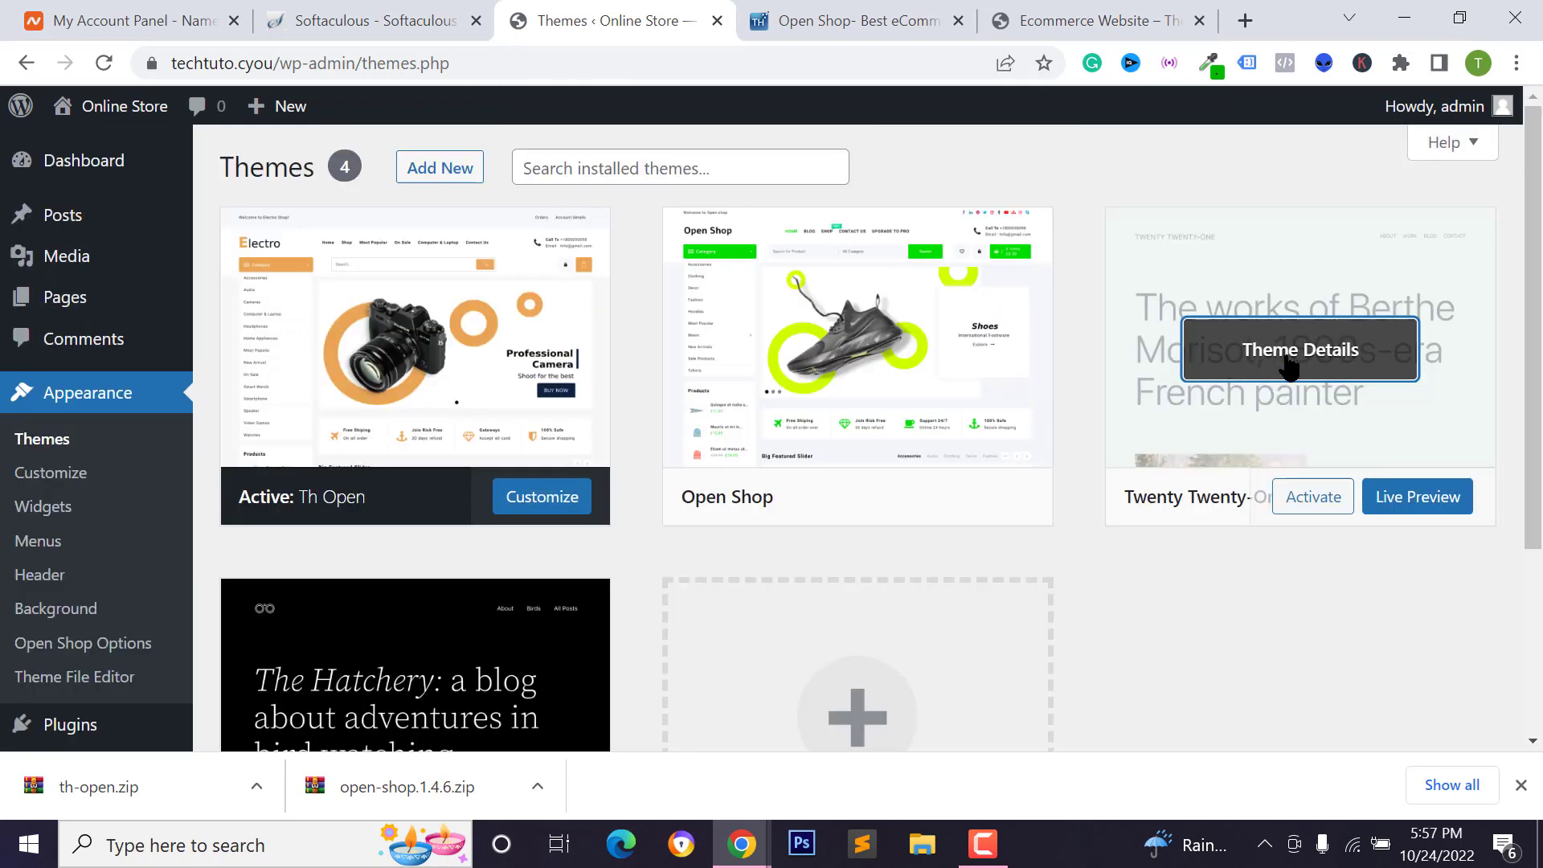
pyautogui.click(1288, 365)
pyautogui.click(1439, 709)
pyautogui.click(889, 247)
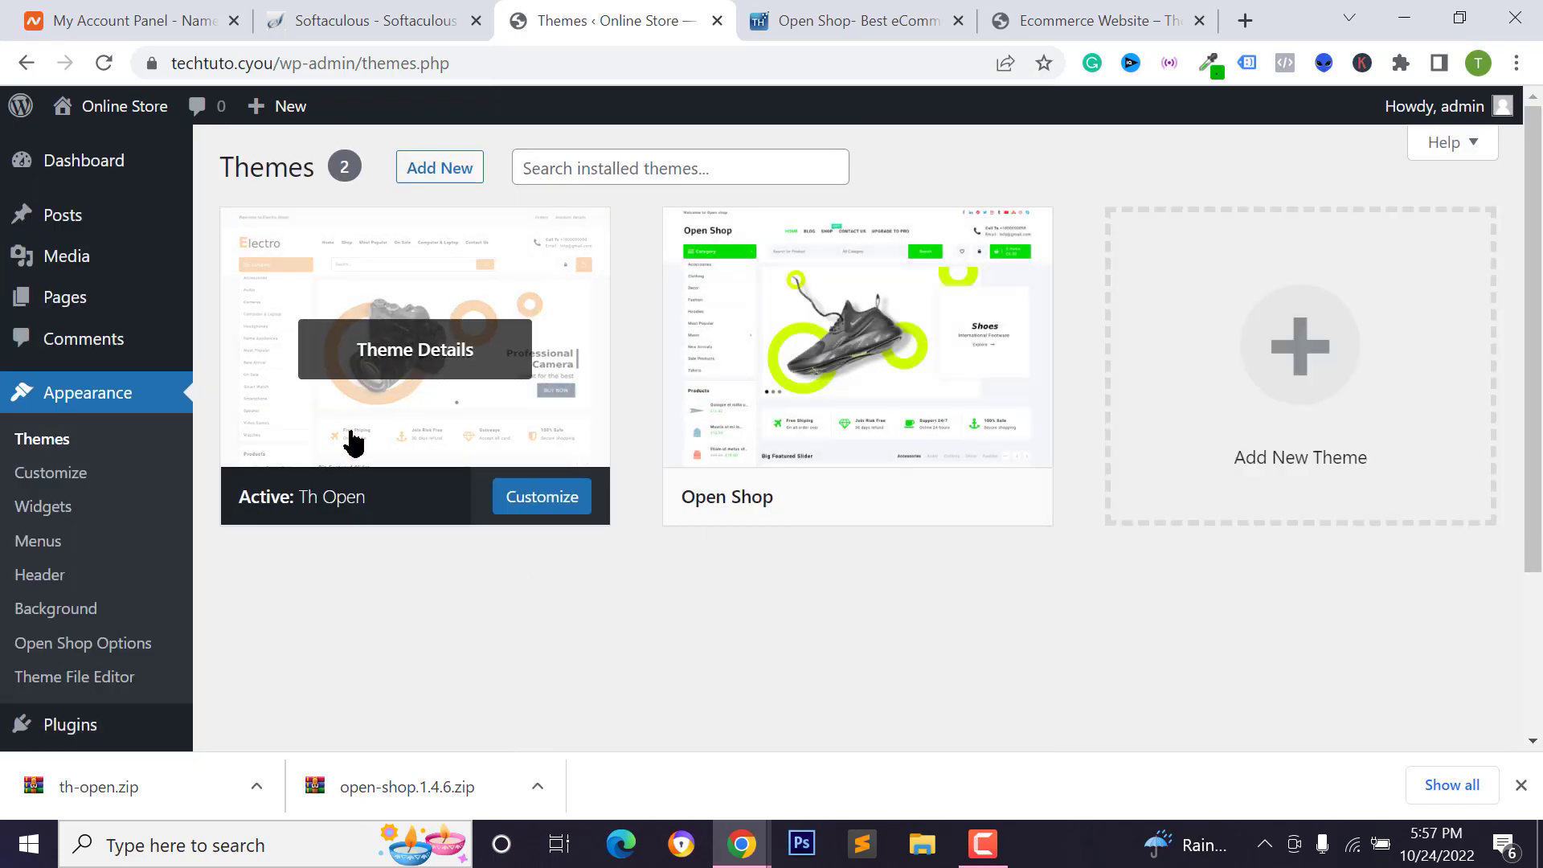
pyautogui.click(770, 16)
pyautogui.click(551, 10)
# Step: Preview the Online Store home page in a new tab, then return to Open Shop Options
pyautogui.moveTo(112, 108)
pyautogui.rightClick(103, 150)
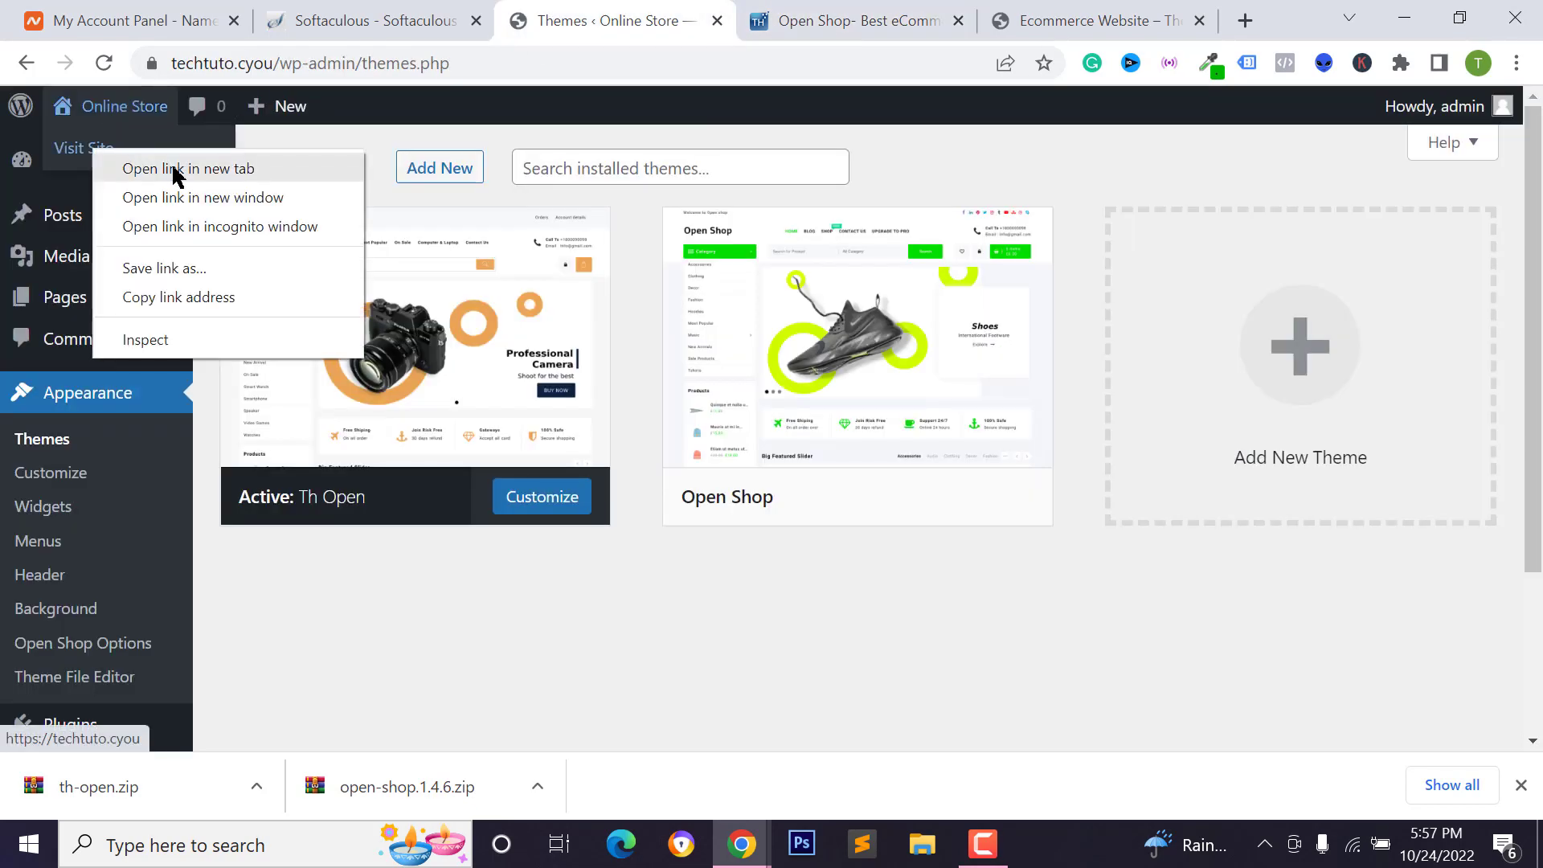
pyautogui.click(172, 166)
pyautogui.click(635, 22)
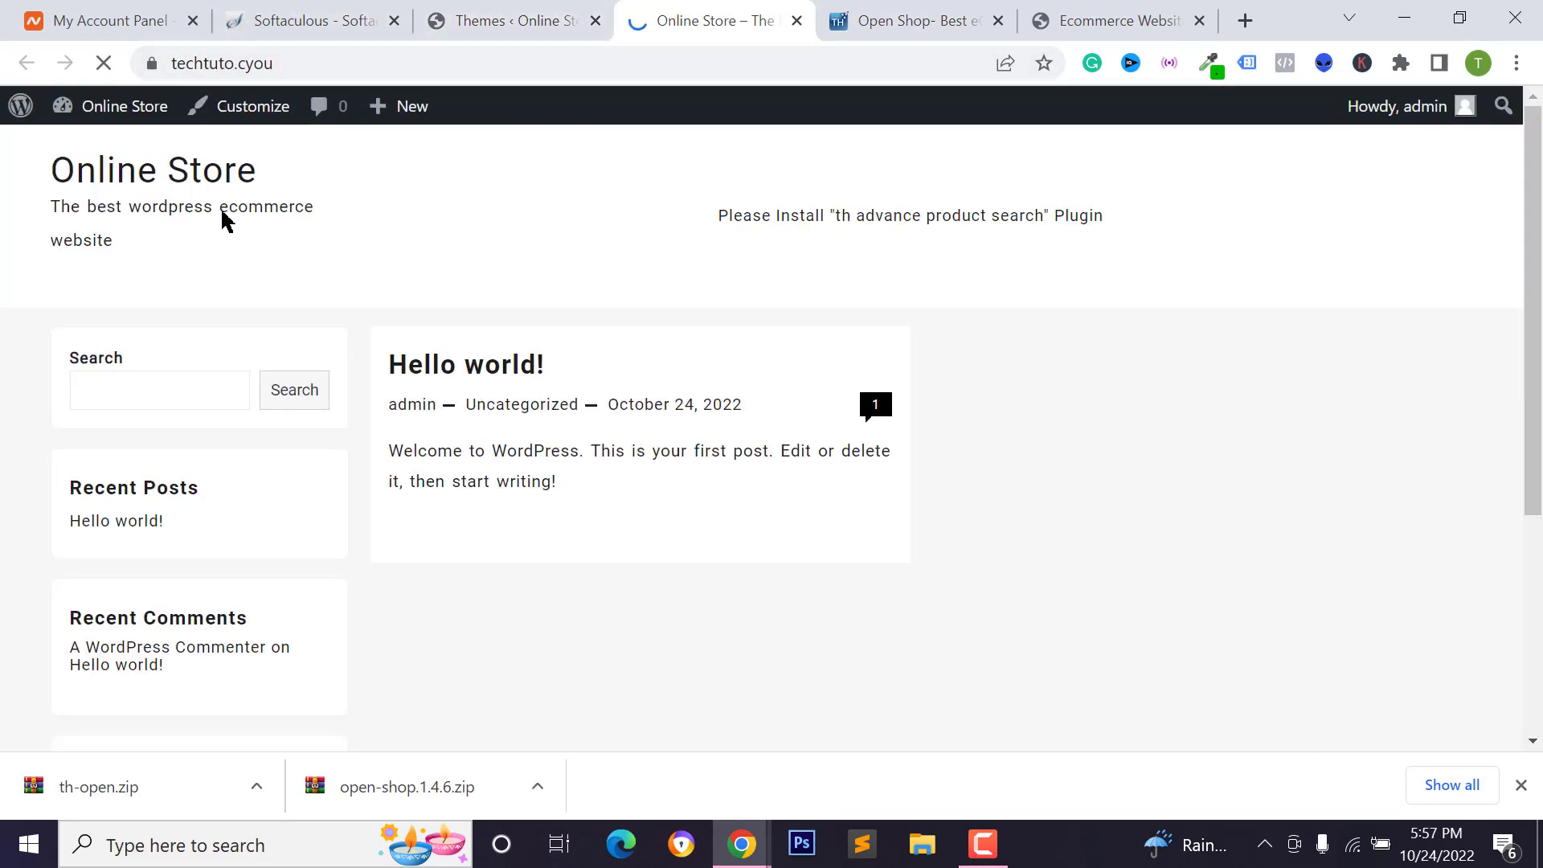
pyautogui.scroll(-4, 338, 476)
pyautogui.scroll(5, 740, 499)
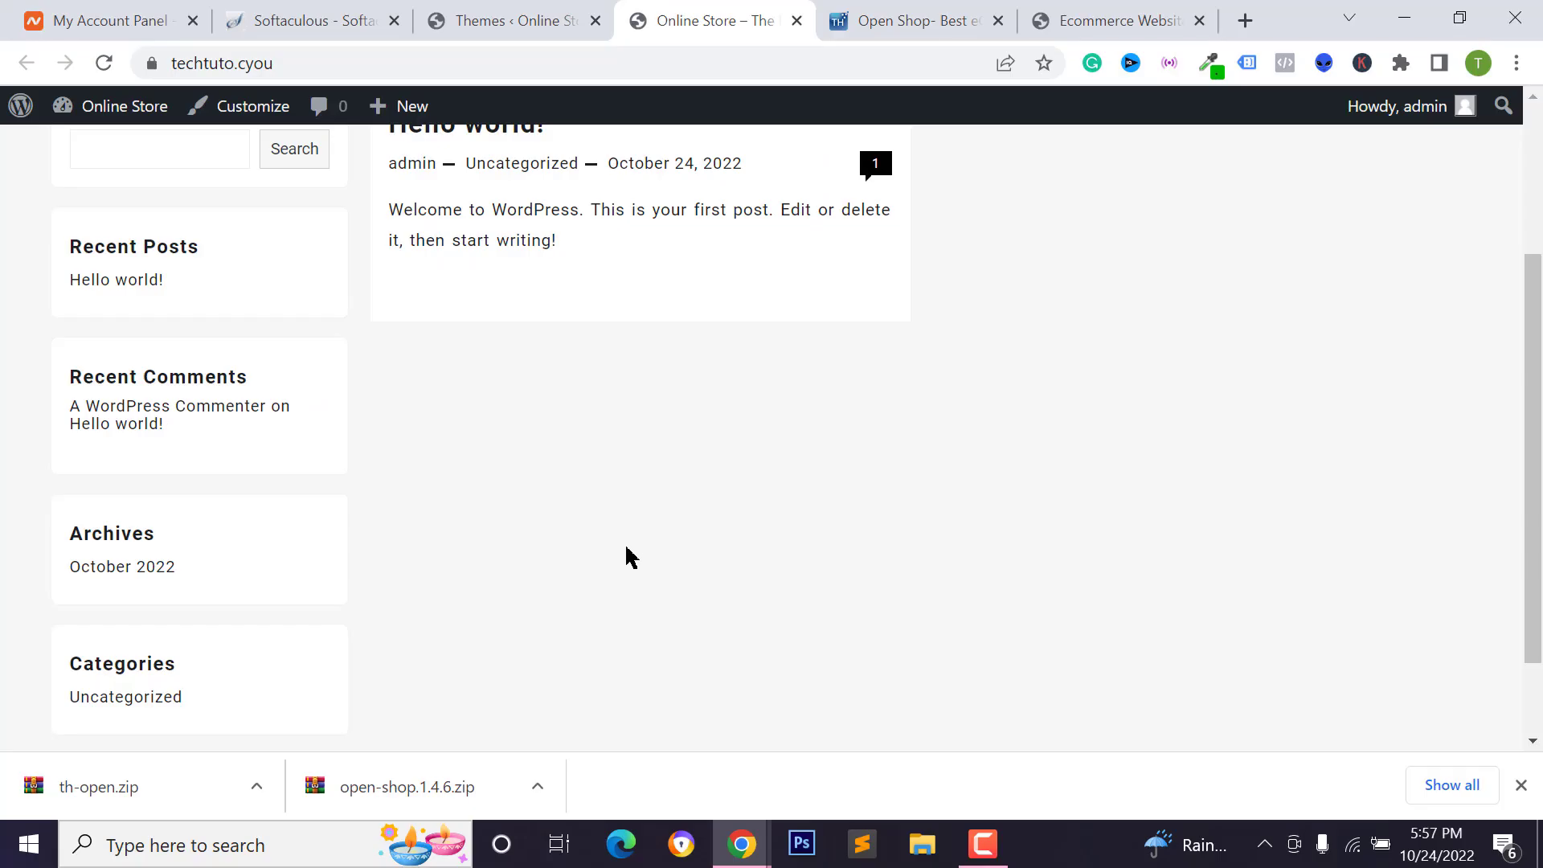
pyautogui.scroll(3, 627, 554)
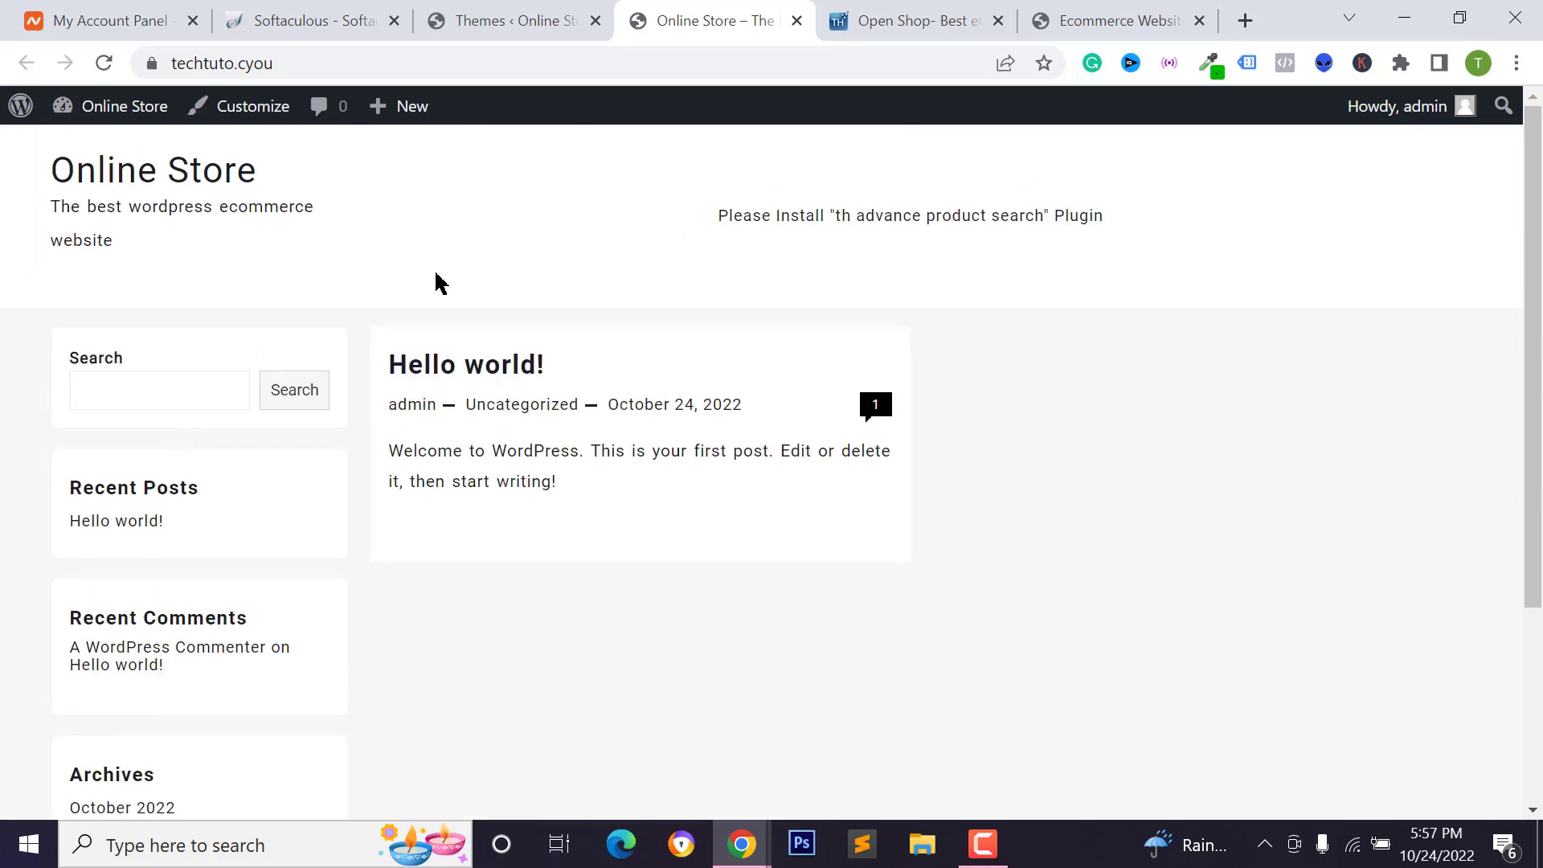
pyautogui.click(450, 18)
pyautogui.scroll(-2, 48, 562)
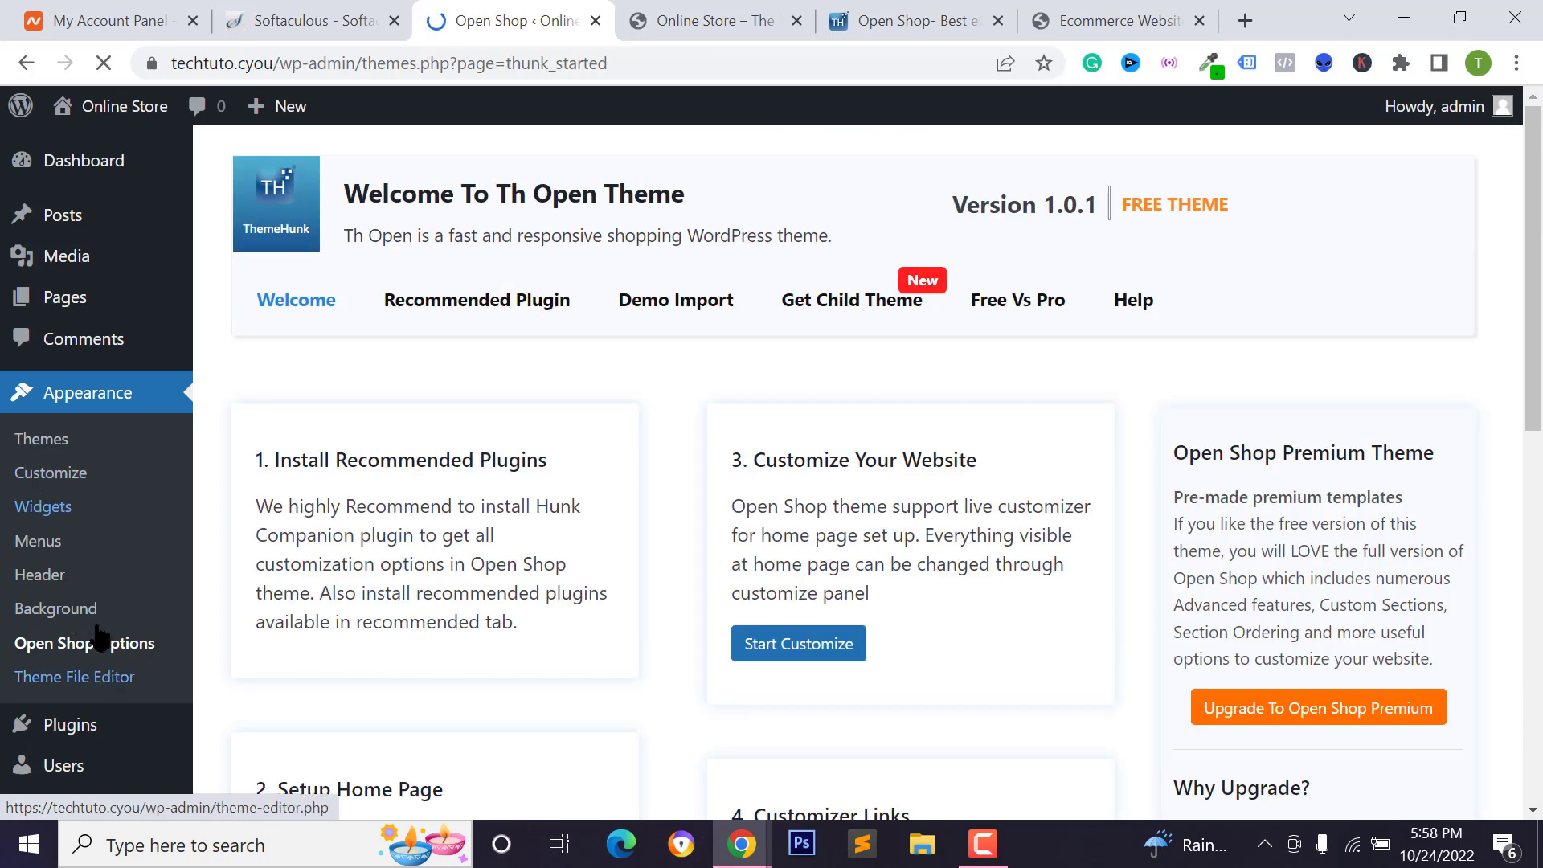
# Step: Install the recommended Hunk Companion and TH Advance Product Search plugins
pyautogui.click(453, 309)
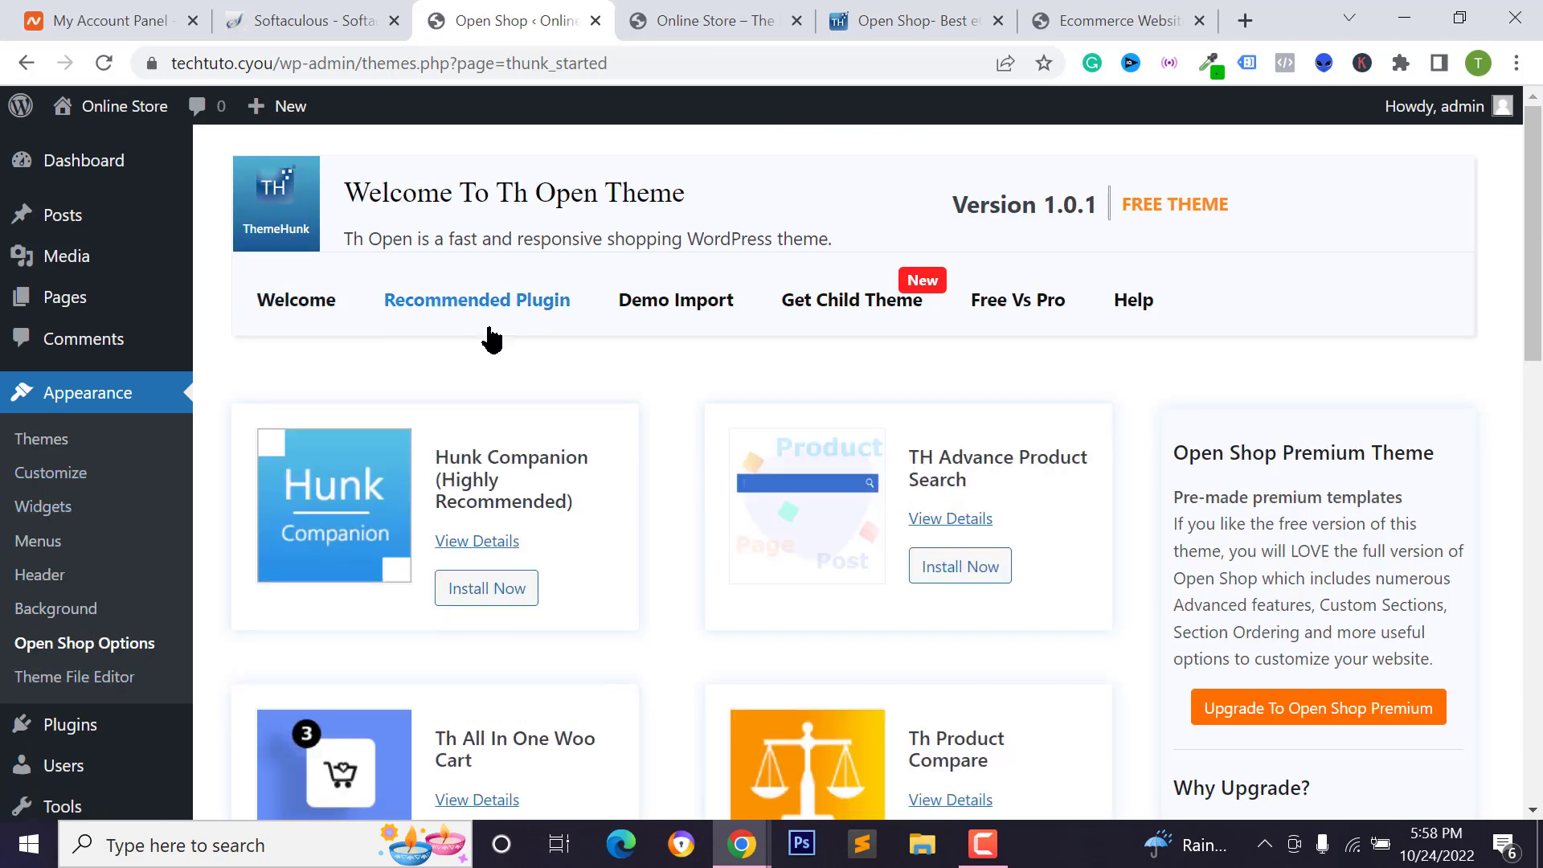
pyautogui.scroll(-1, 496, 314)
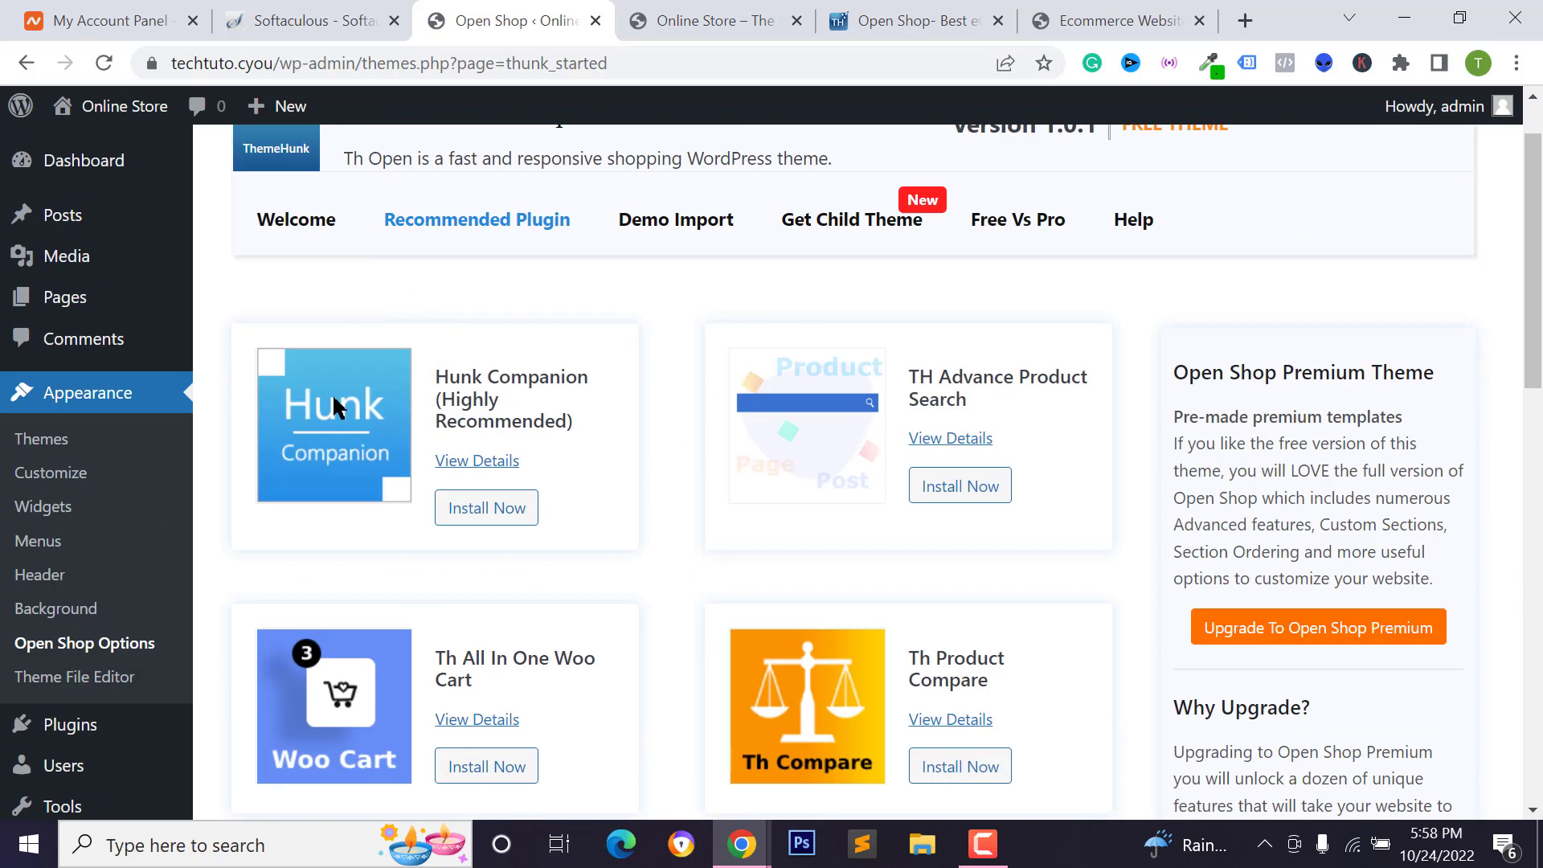
pyautogui.click(482, 508)
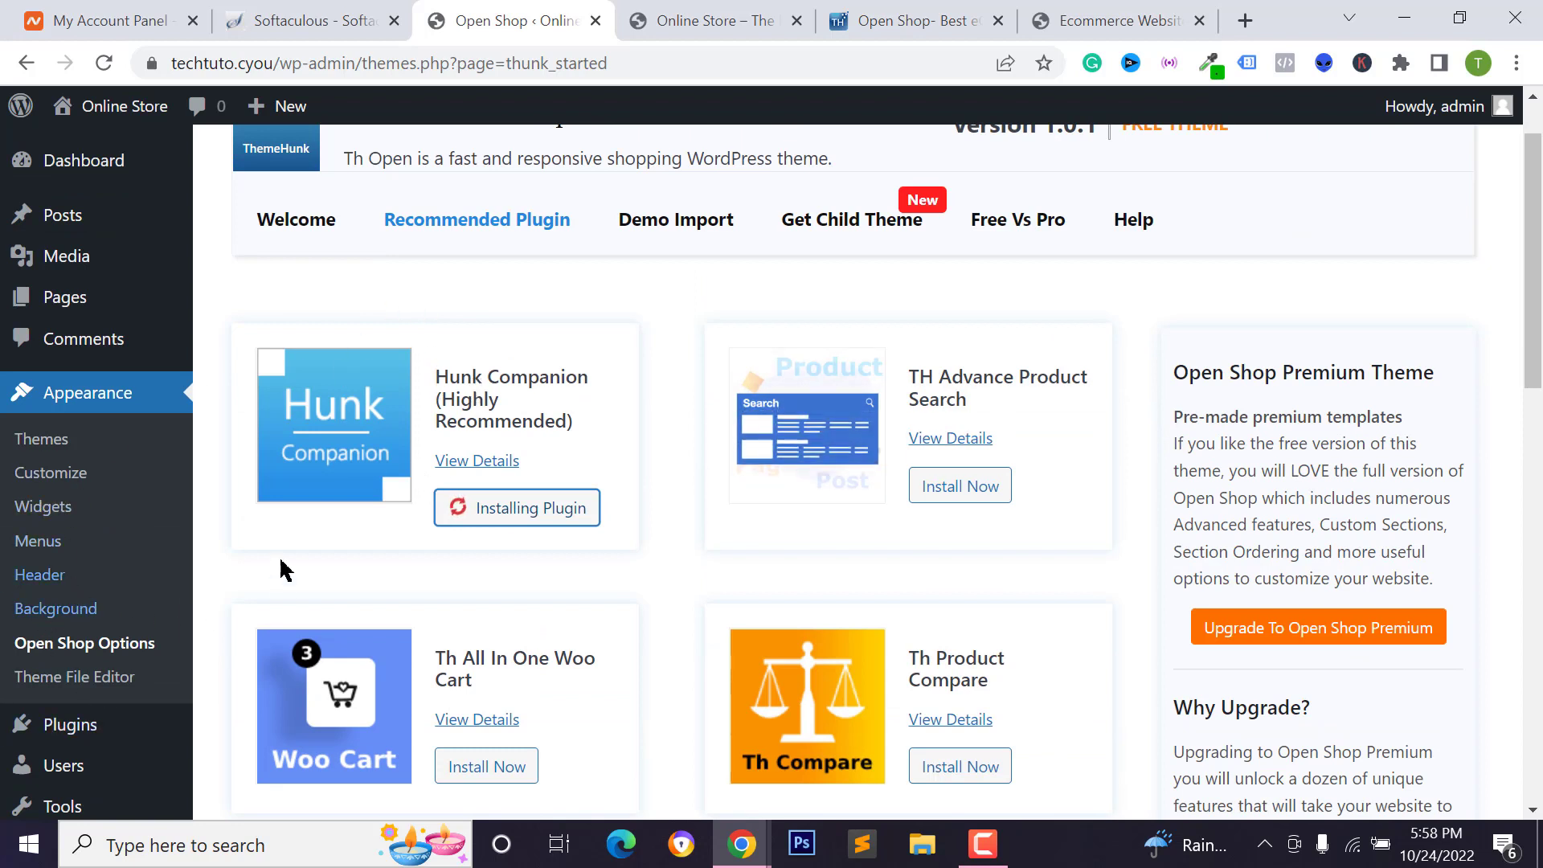
pyautogui.click(948, 486)
# Step: After checking the Ecommerce Website demo, install the Th All In One Woo Cart plugin
pyautogui.click(1093, 16)
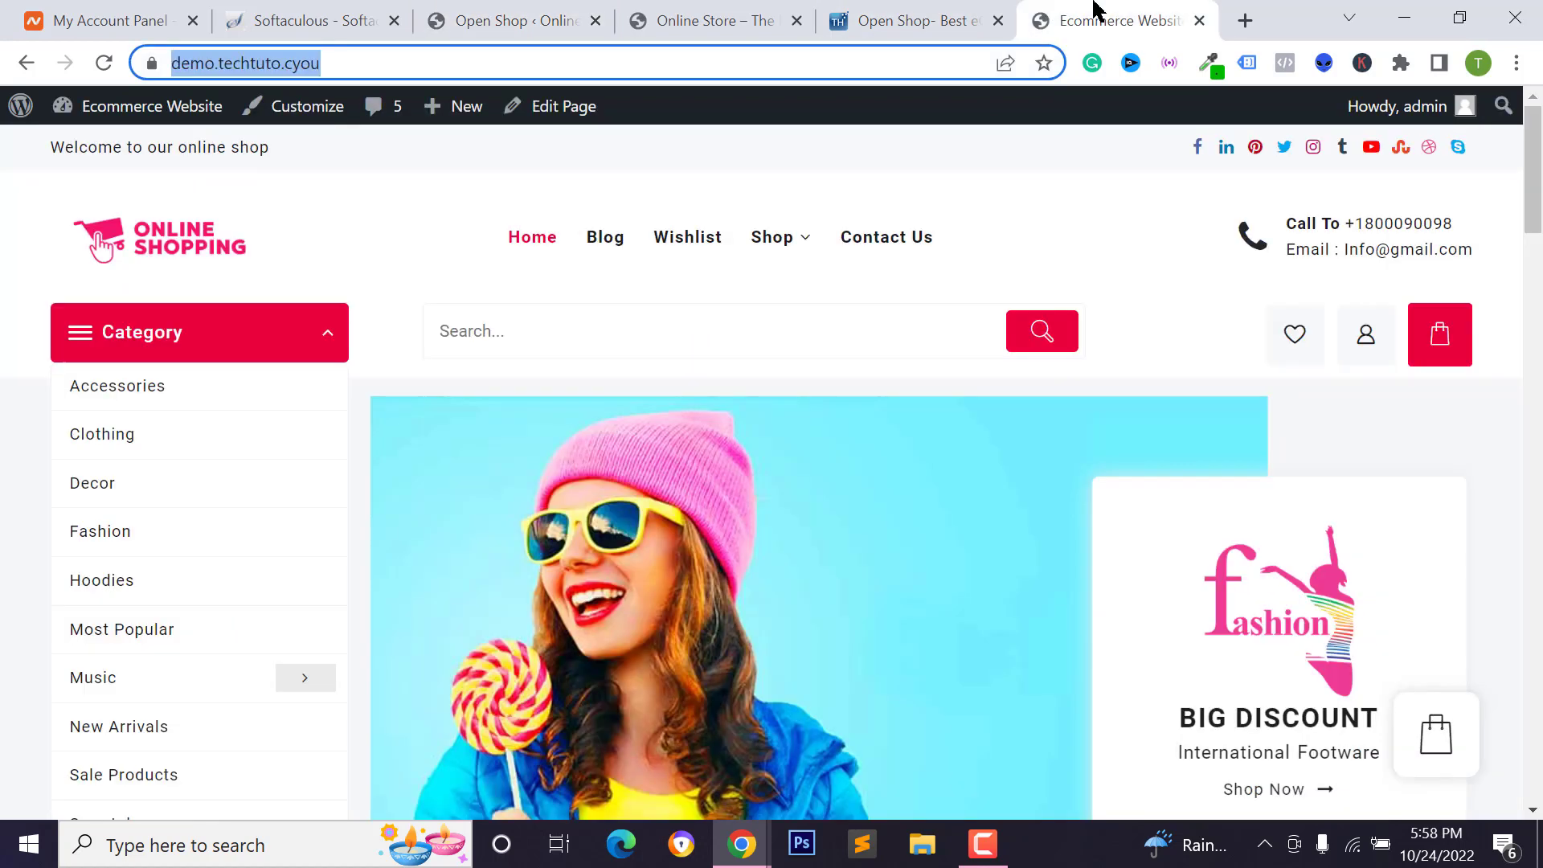
pyautogui.click(482, 20)
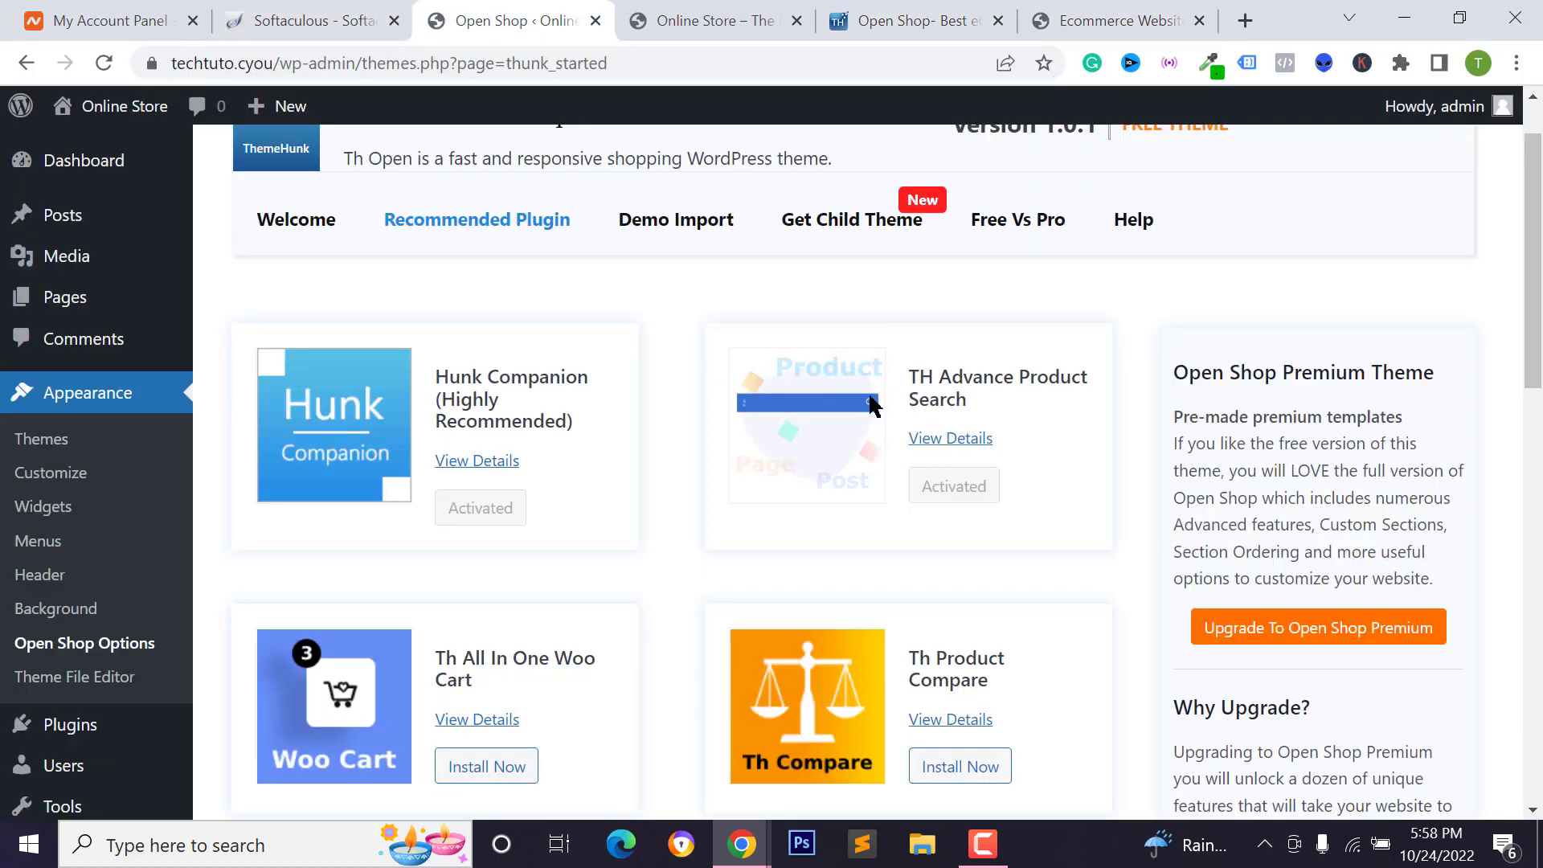
pyautogui.scroll(-4, 902, 461)
pyautogui.scroll(-1, 482, 450)
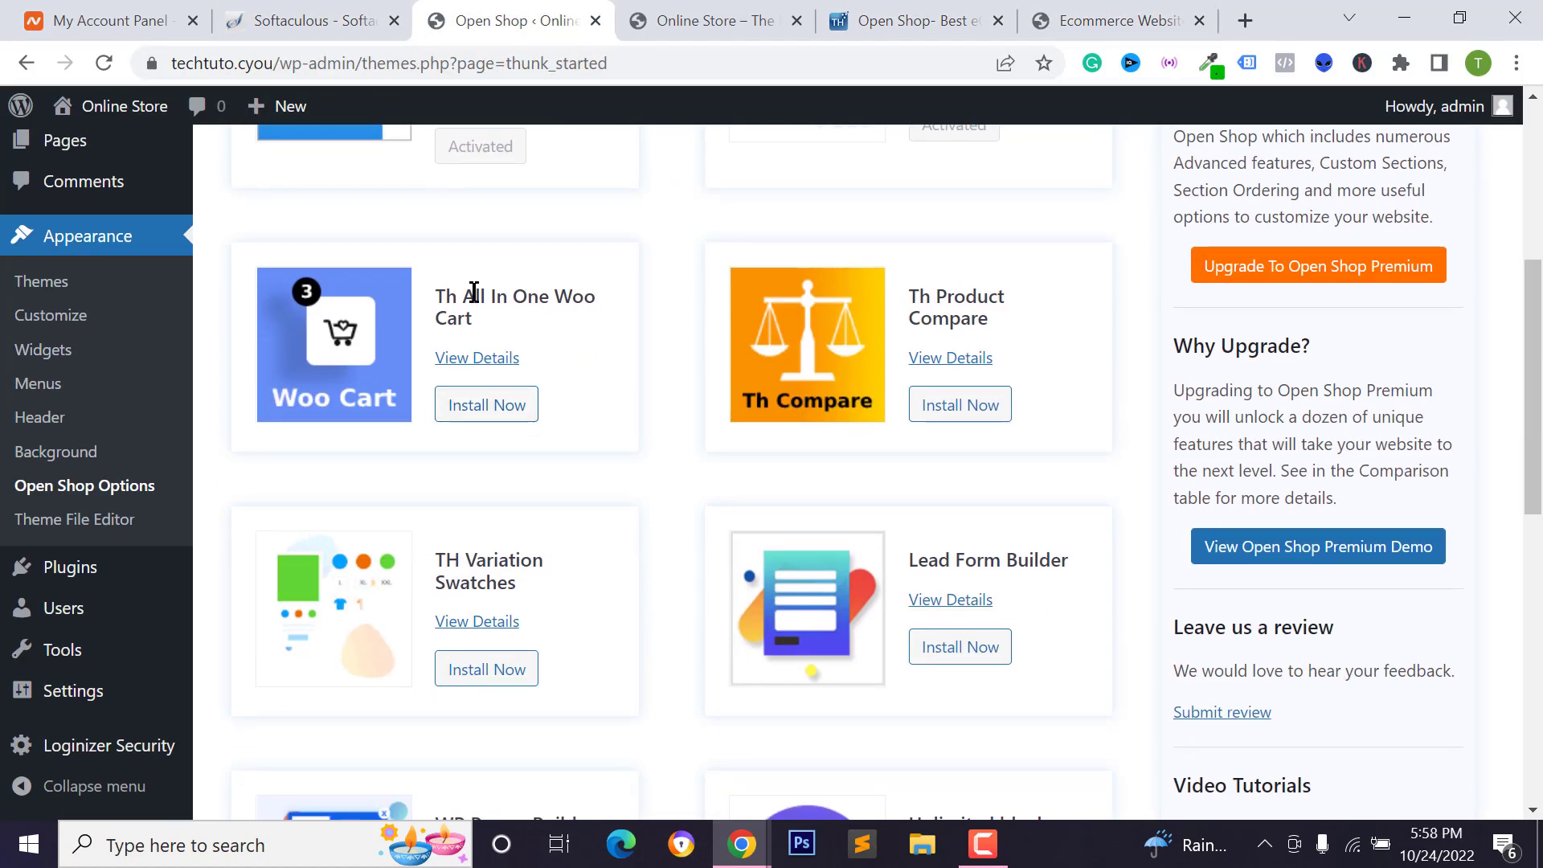
pyautogui.click(473, 369)
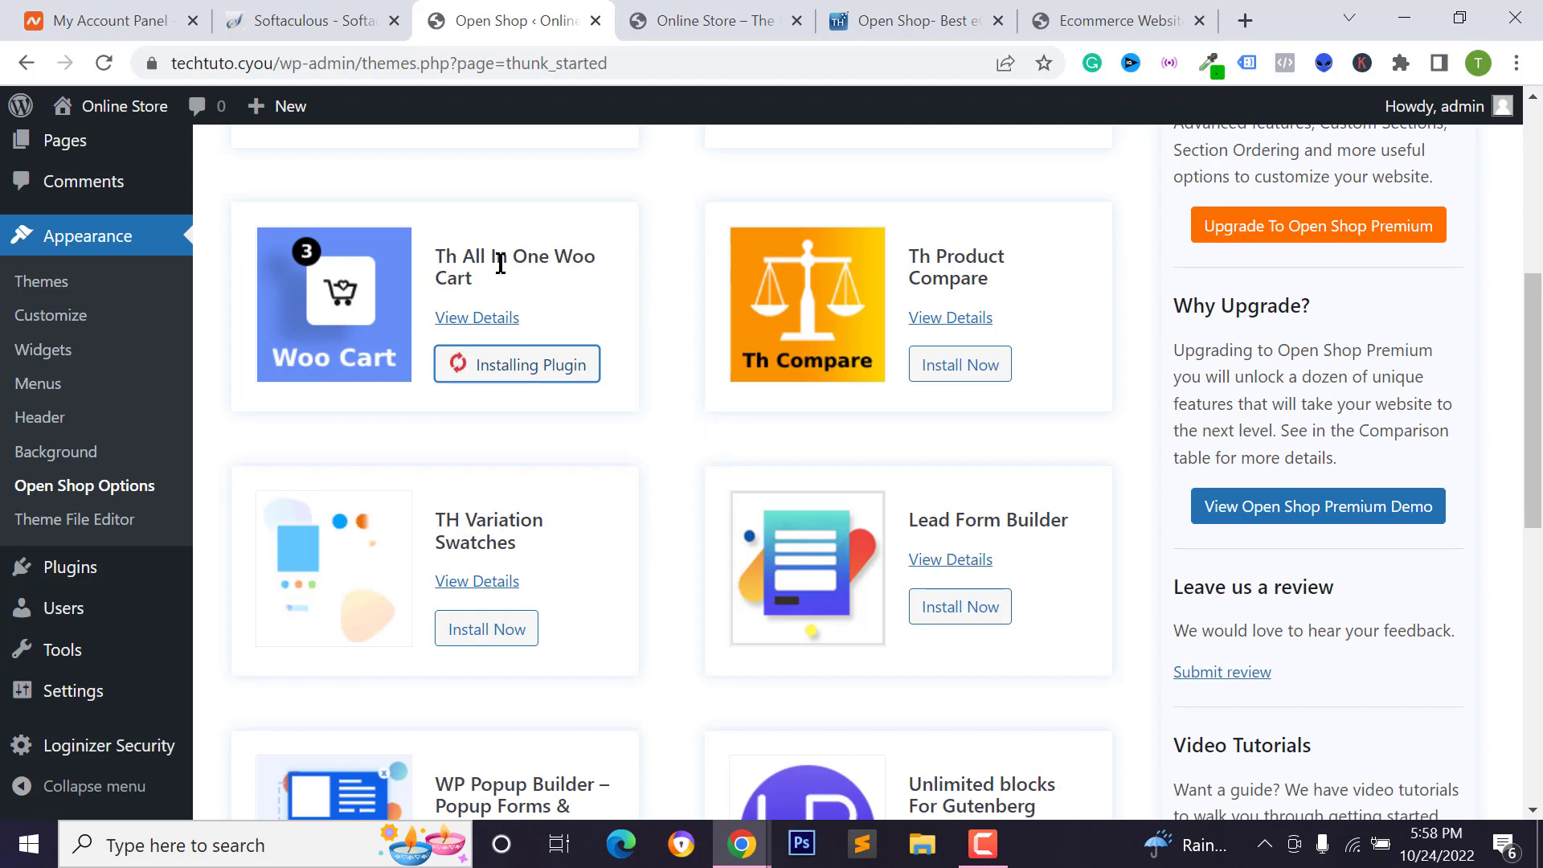
pyautogui.click(1063, 20)
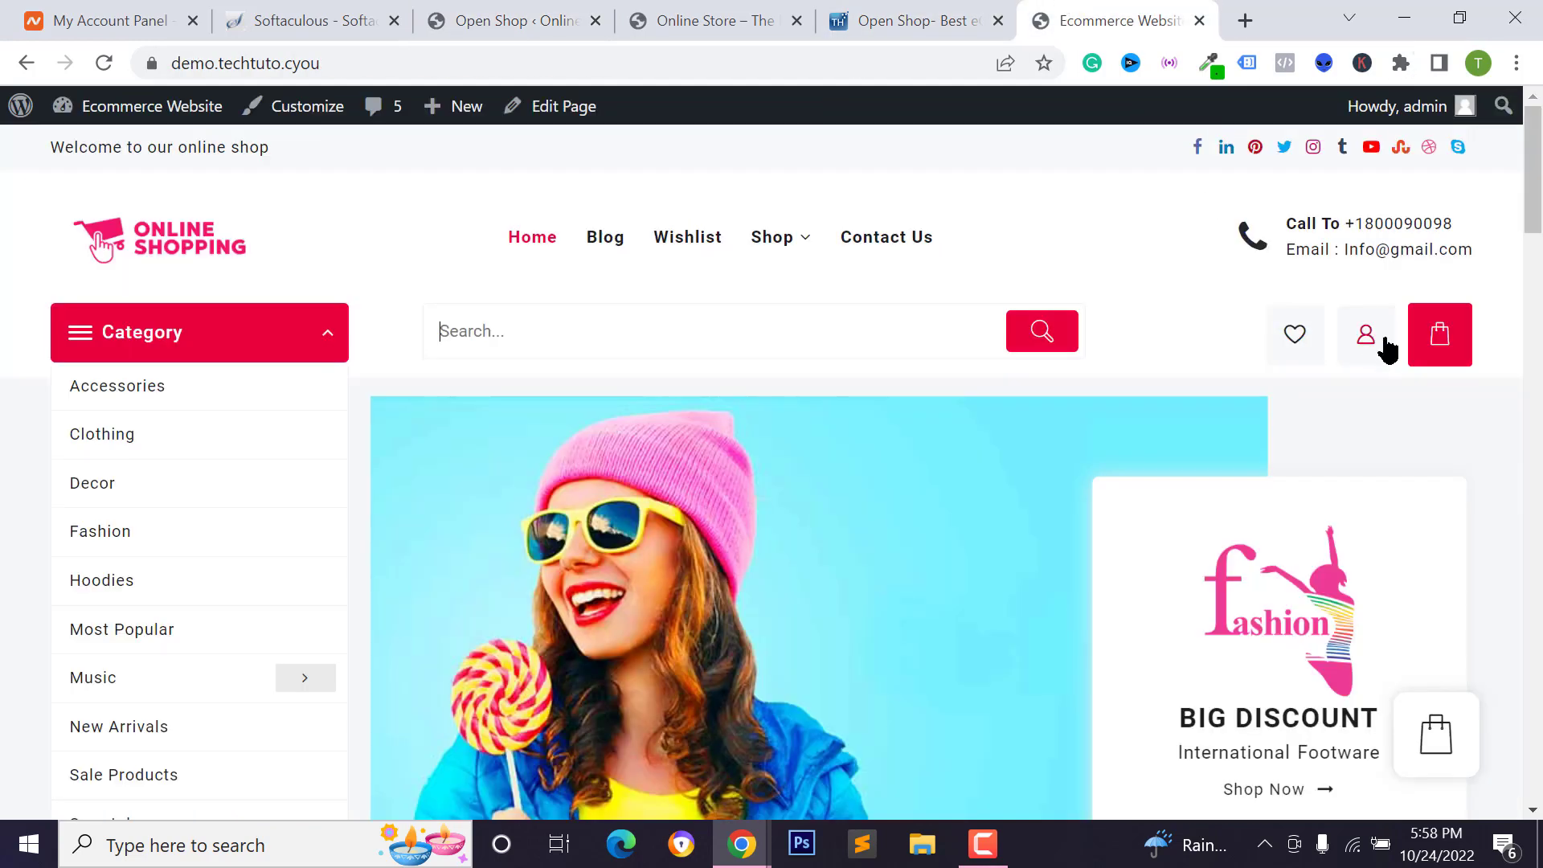
pyautogui.click(1447, 752)
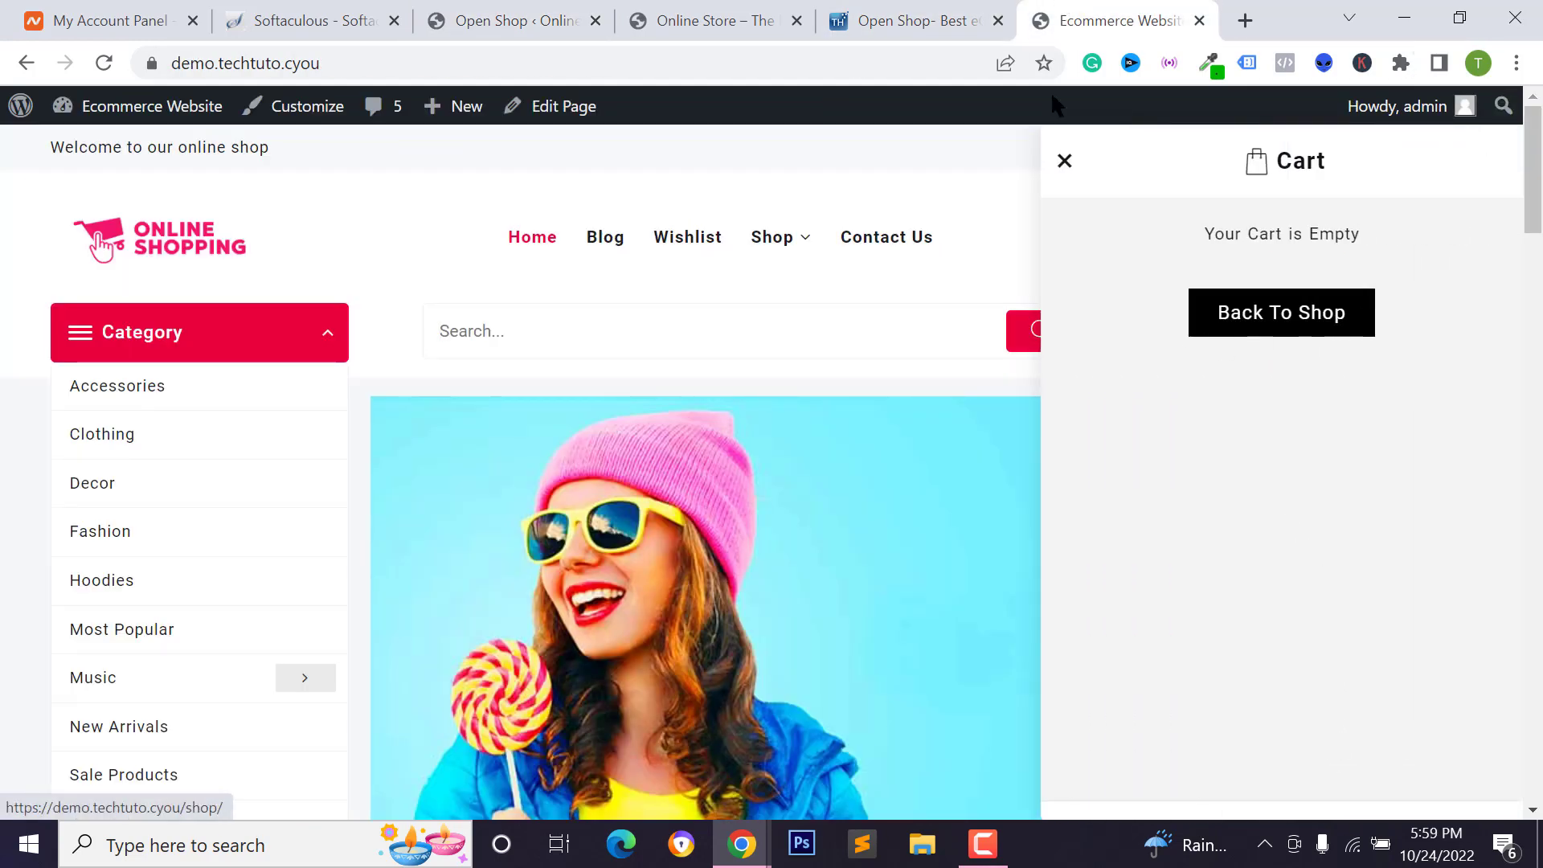
pyautogui.click(1066, 164)
pyautogui.click(1435, 336)
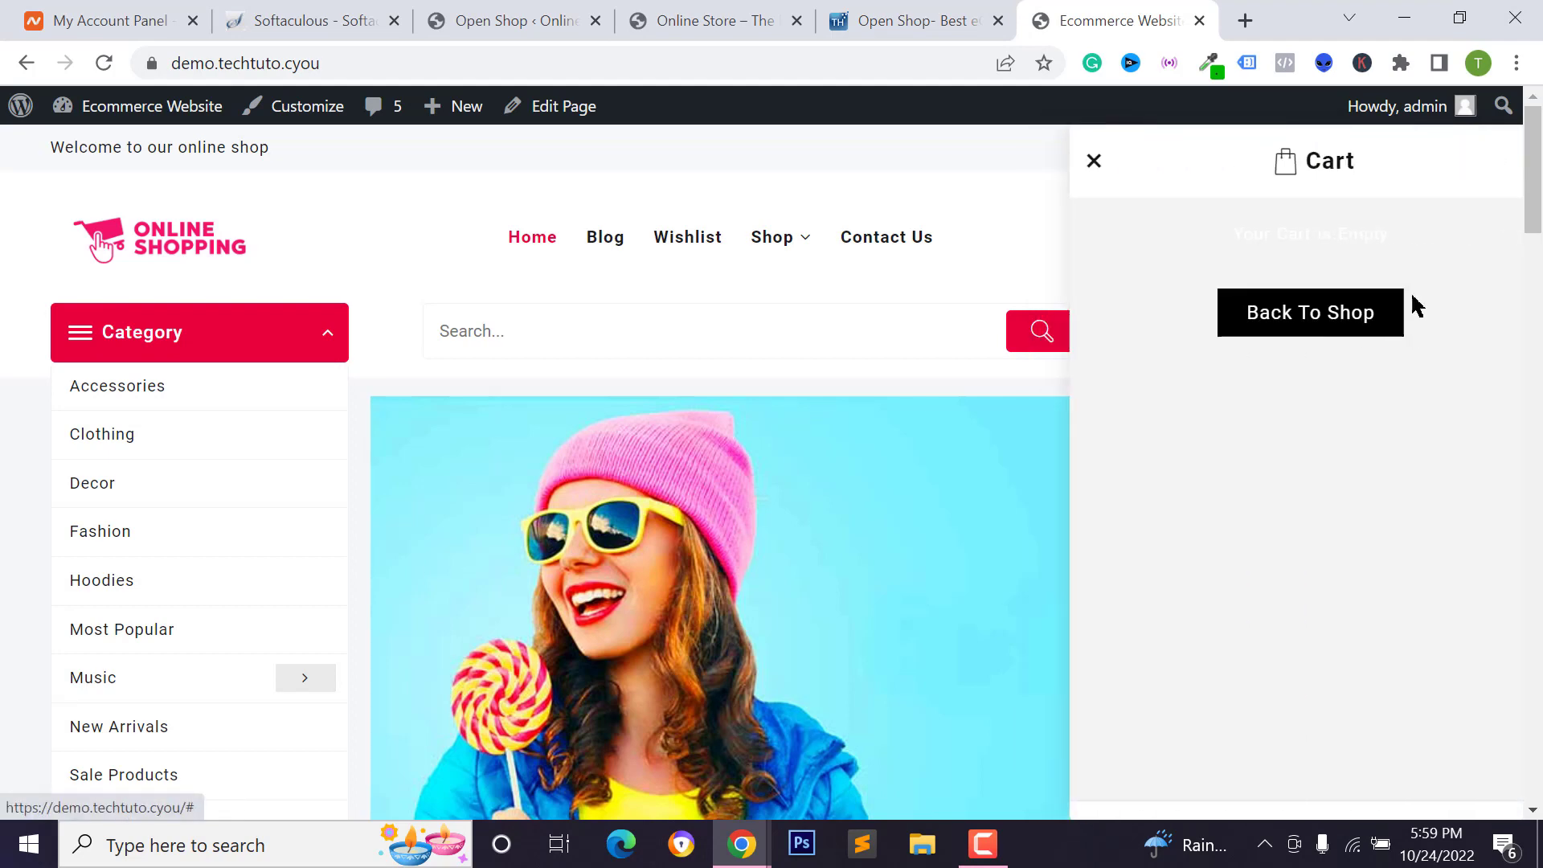
pyautogui.click(1067, 163)
pyautogui.click(719, 19)
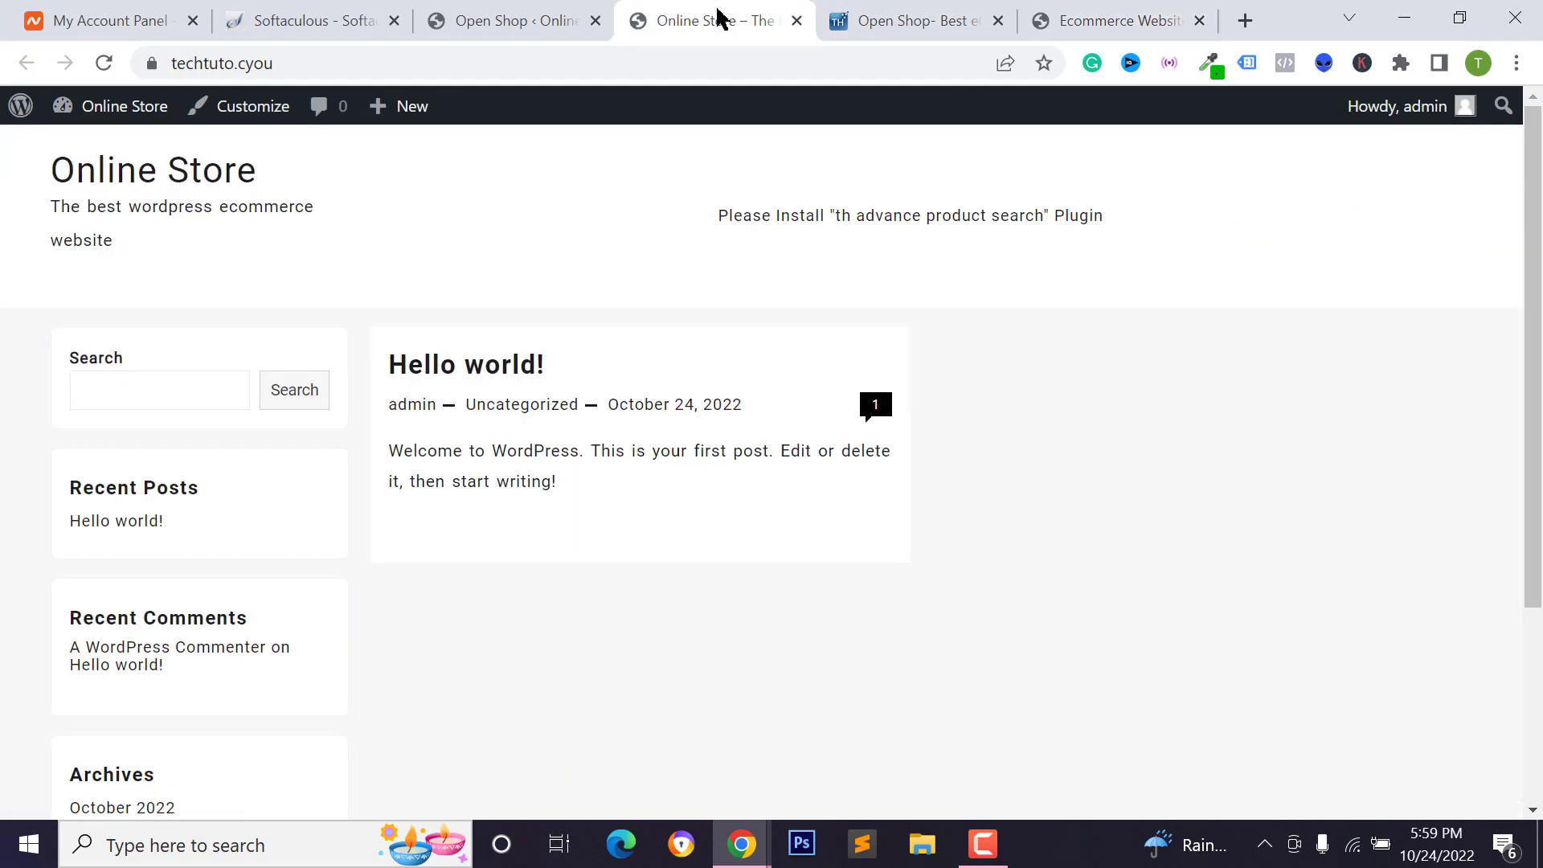
pyautogui.click(450, 19)
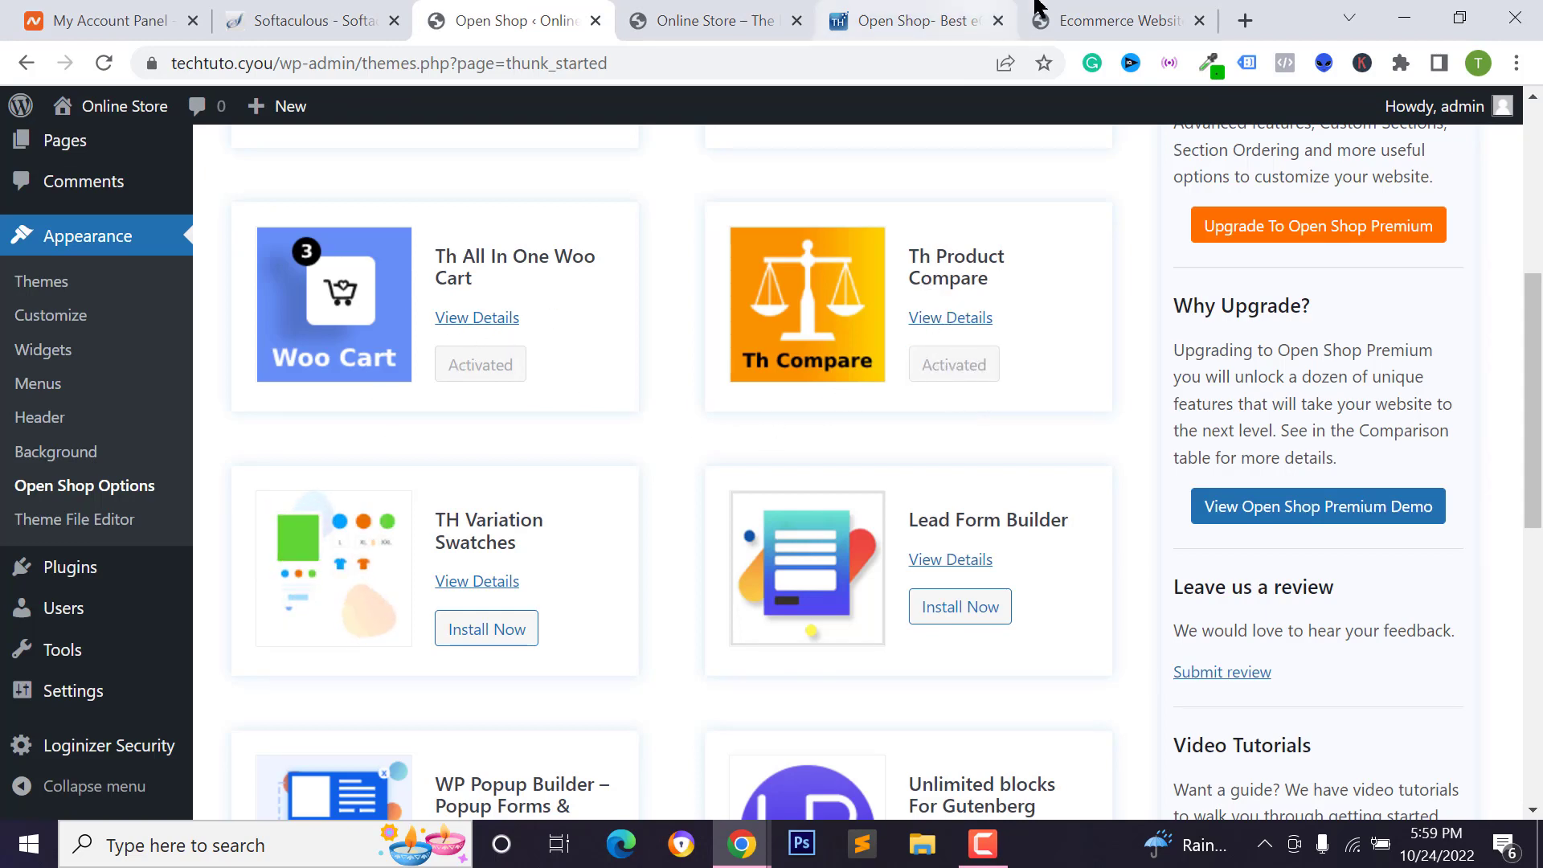
pyautogui.click(1061, 20)
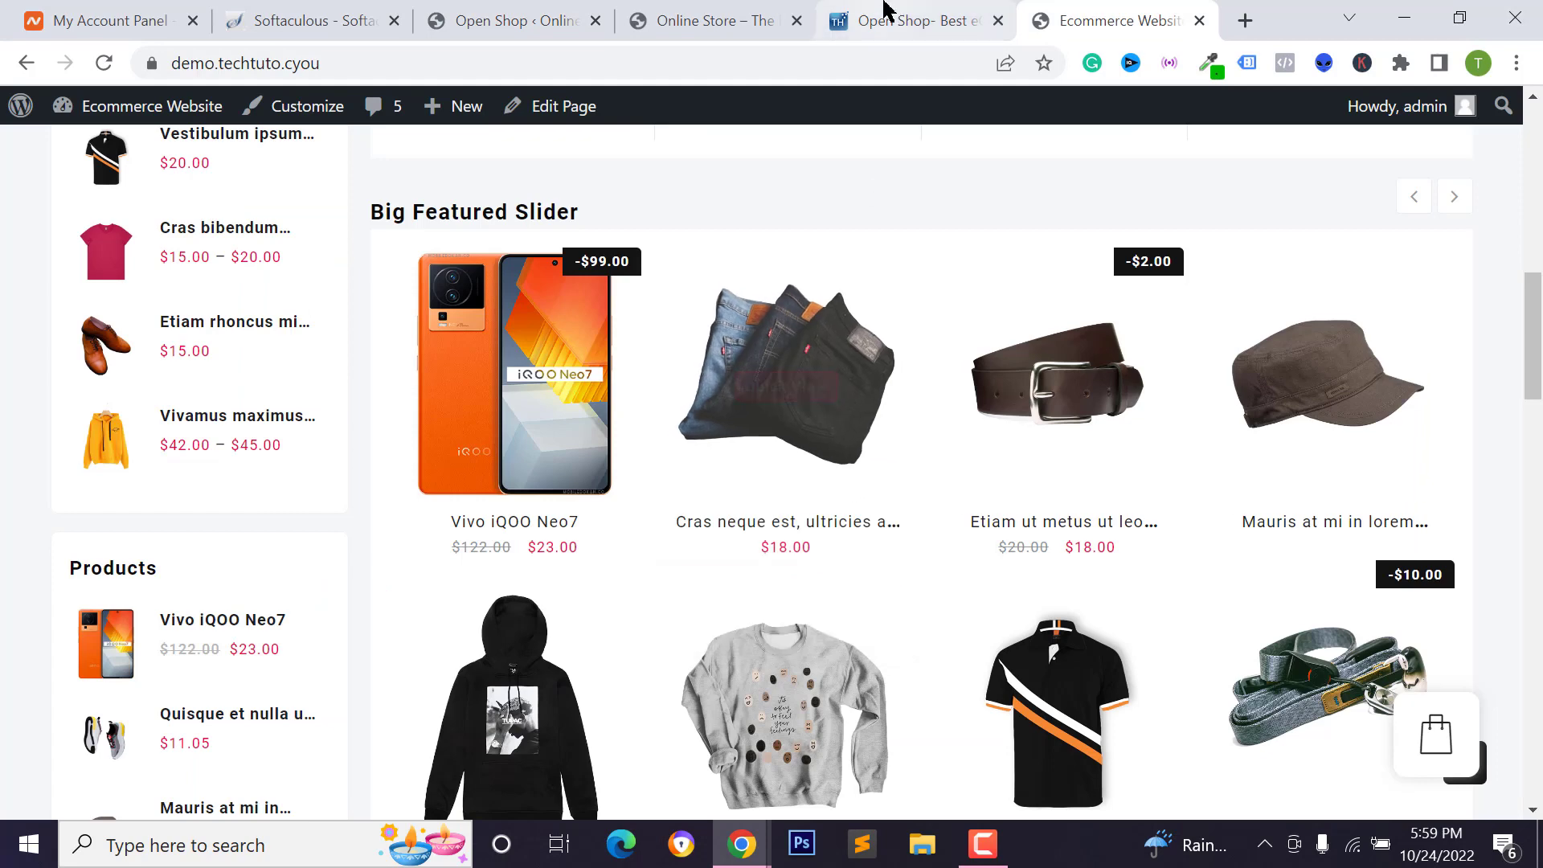
pyautogui.click(683, 18)
pyautogui.click(481, 17)
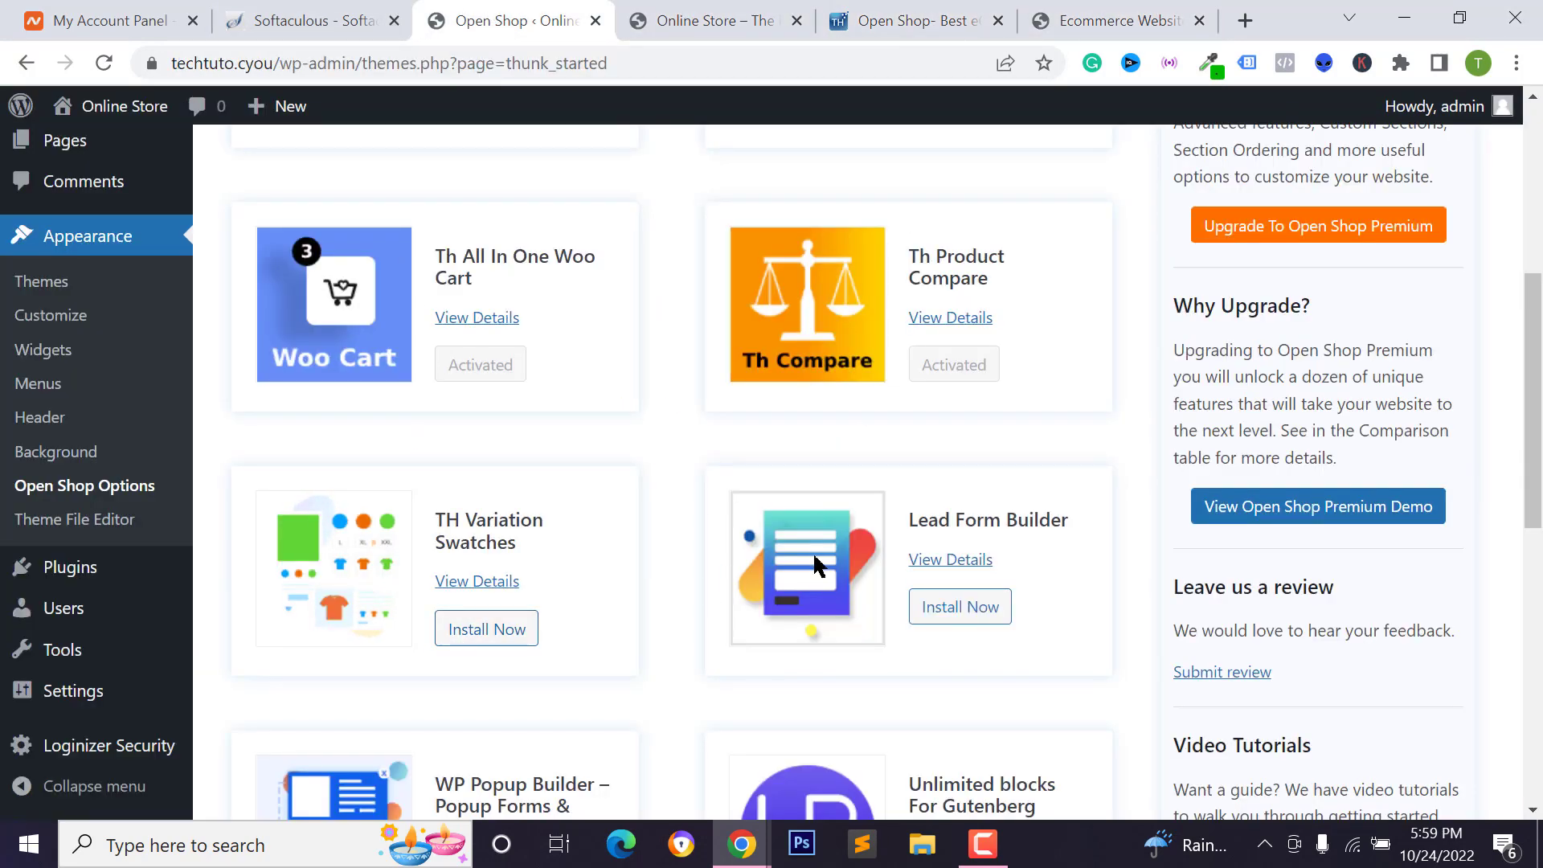
pyautogui.scroll(-2, 930, 354)
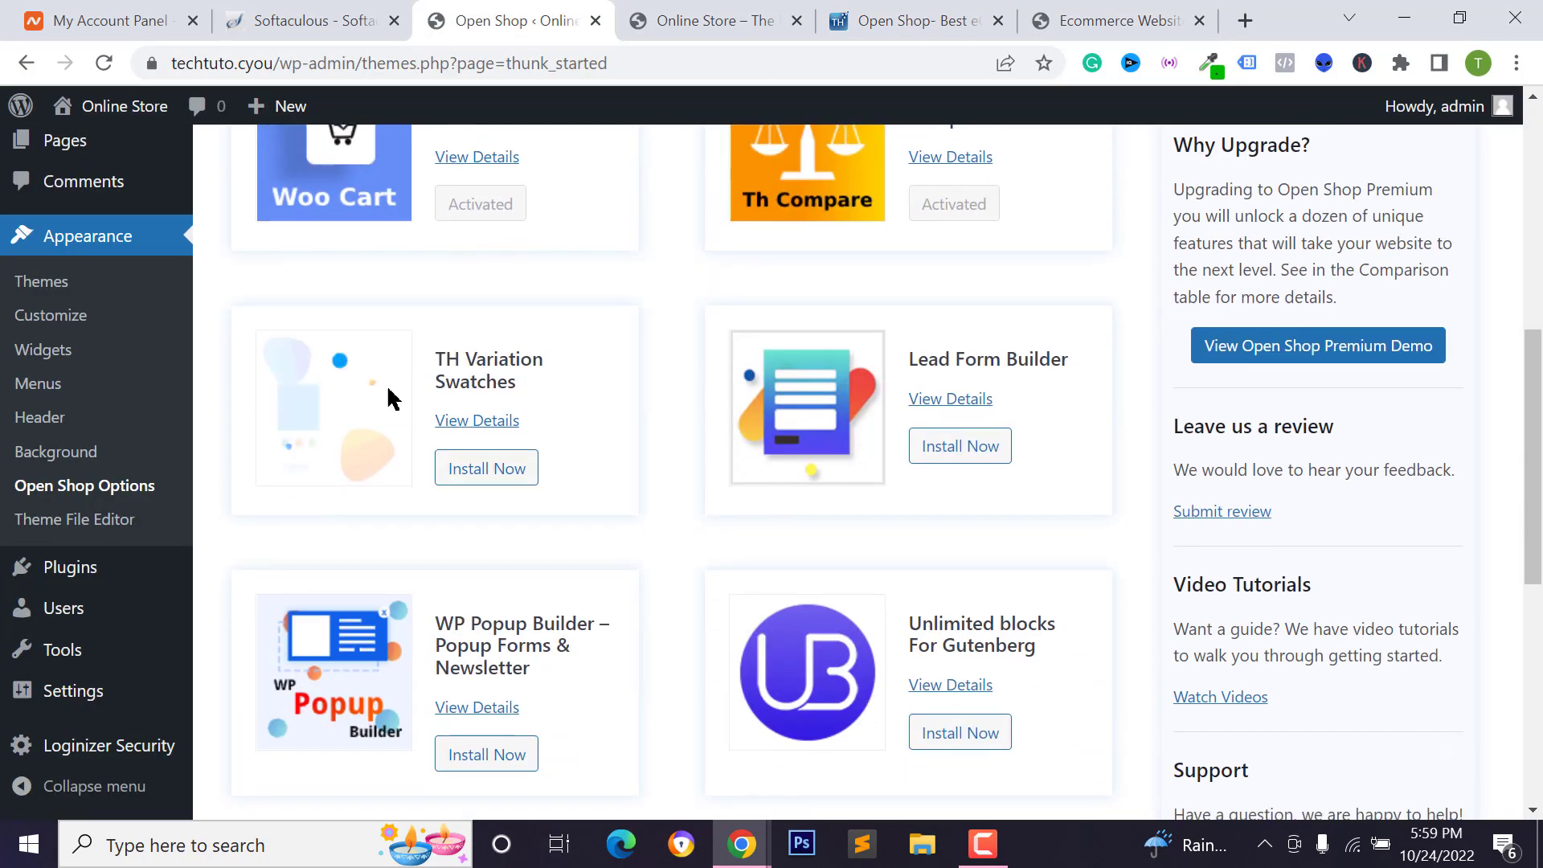
pyautogui.moveTo(443, 359); pyautogui.dragTo(527, 389)
pyautogui.click(1026, 12)
pyautogui.scroll(-7, 1045, 321)
pyautogui.scroll(-2, 1310, 531)
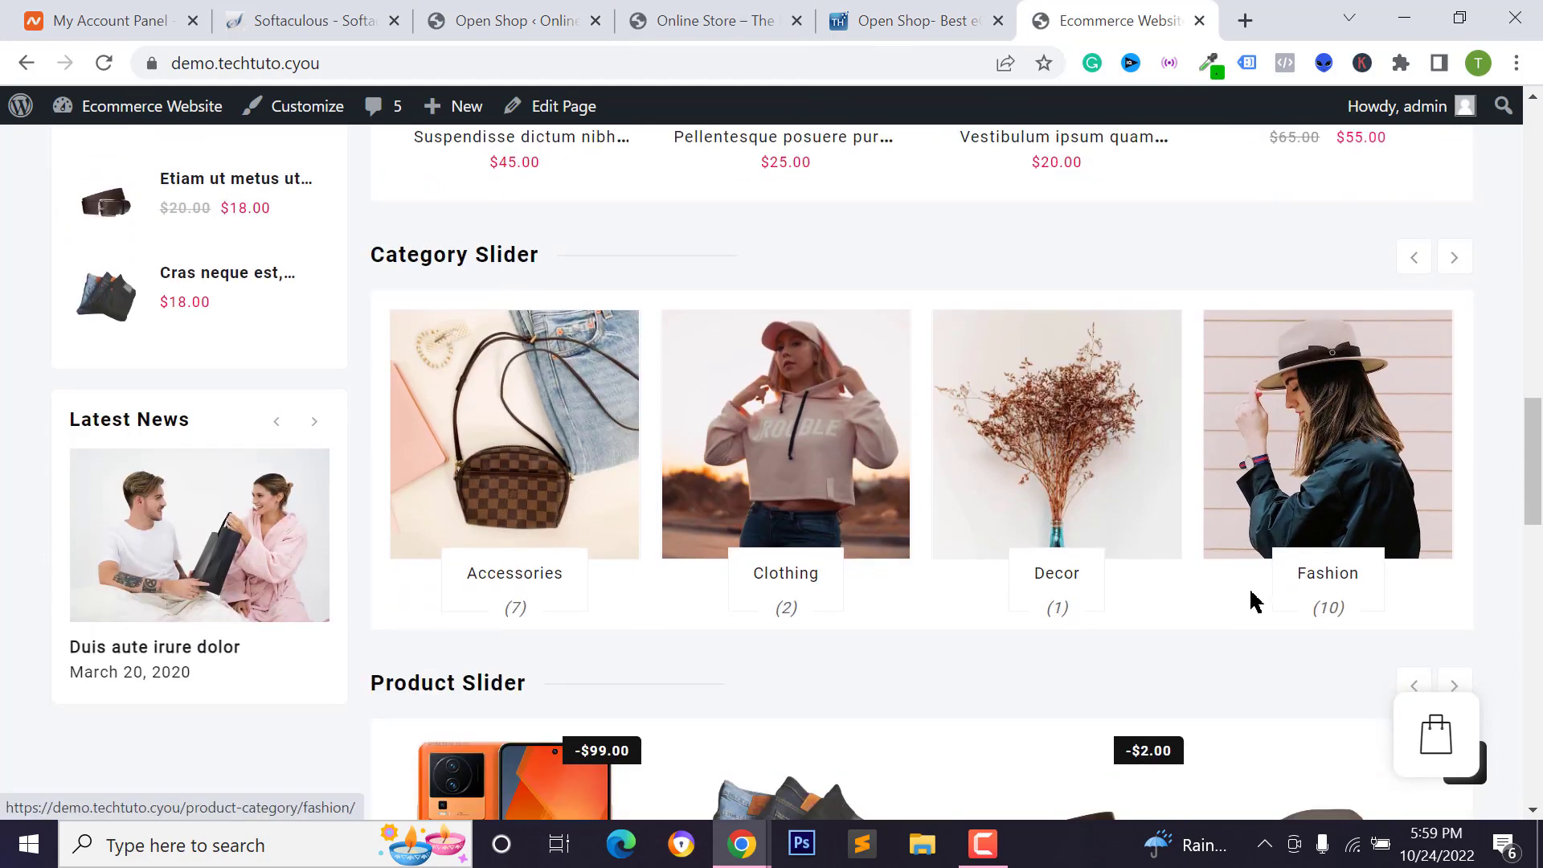
pyautogui.scroll(3, 1197, 418)
pyautogui.scroll(2, 1334, 394)
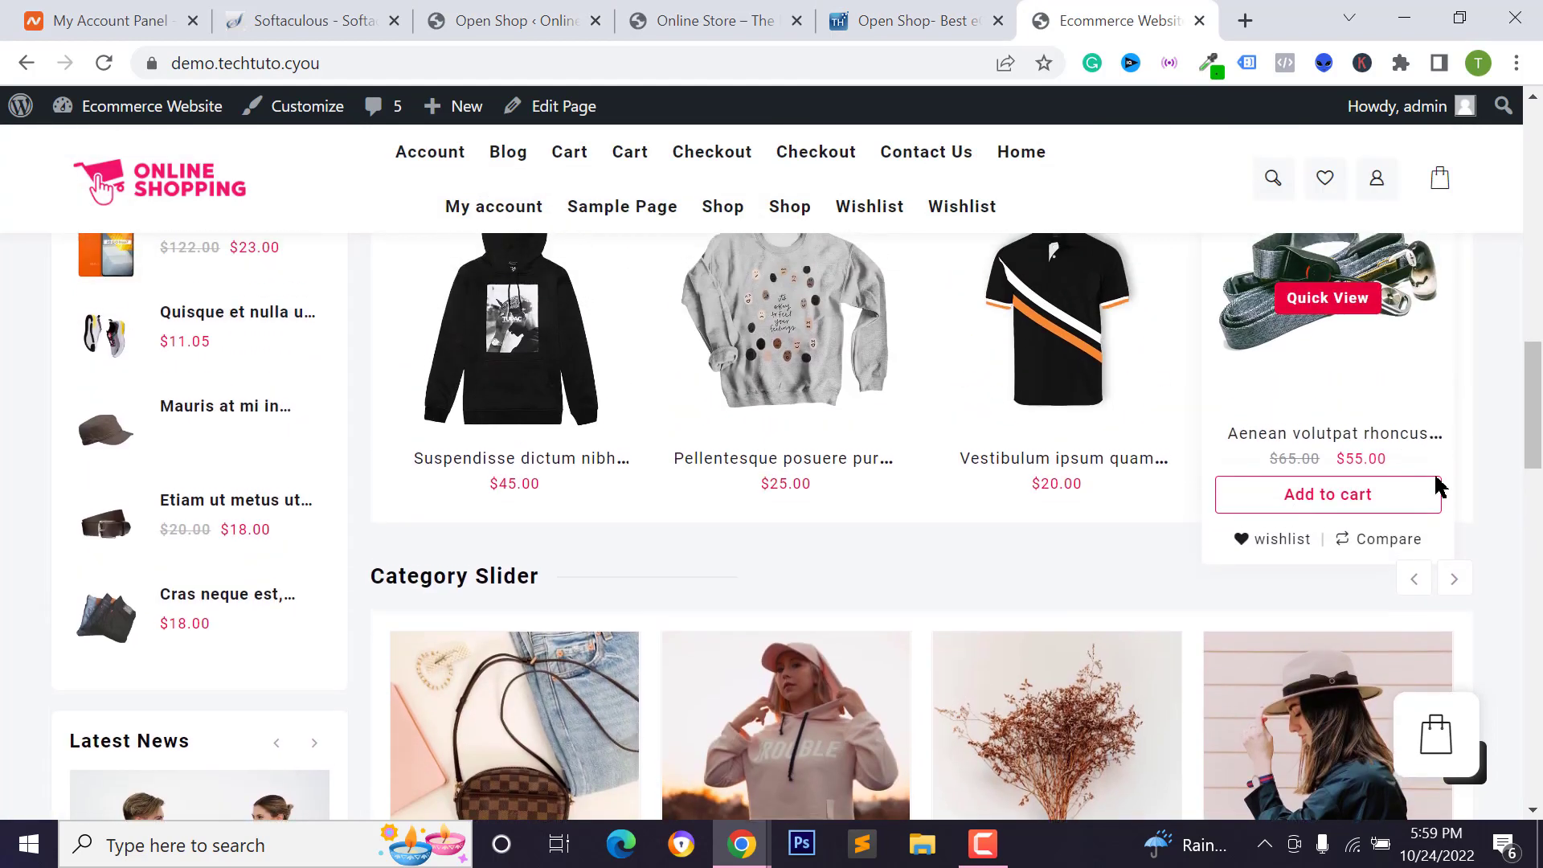
pyautogui.click(1456, 620)
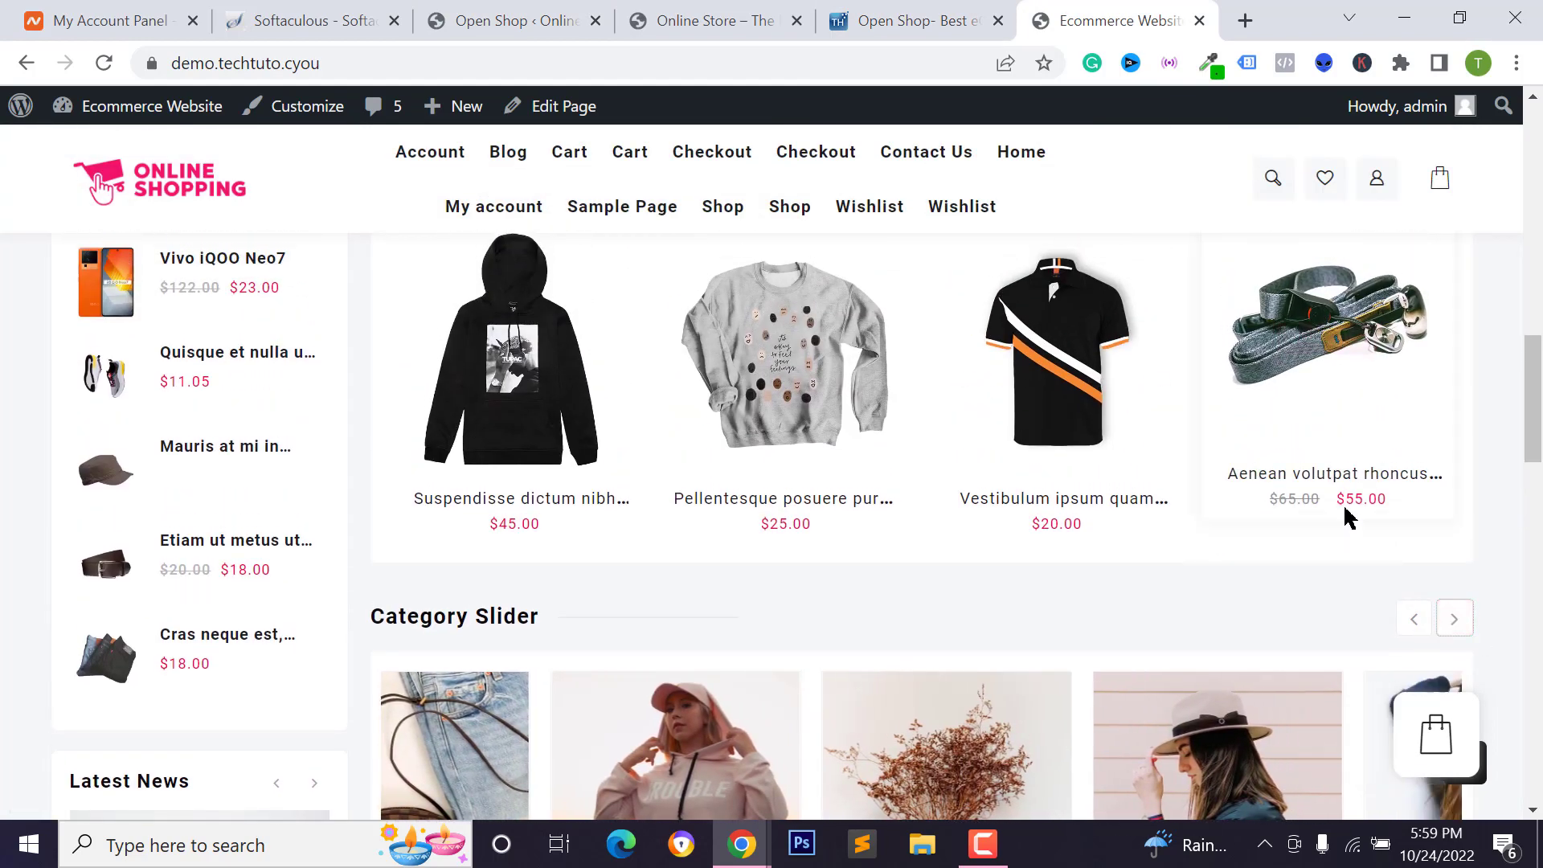
pyautogui.scroll(2, 1354, 524)
pyautogui.scroll(1, 1109, 516)
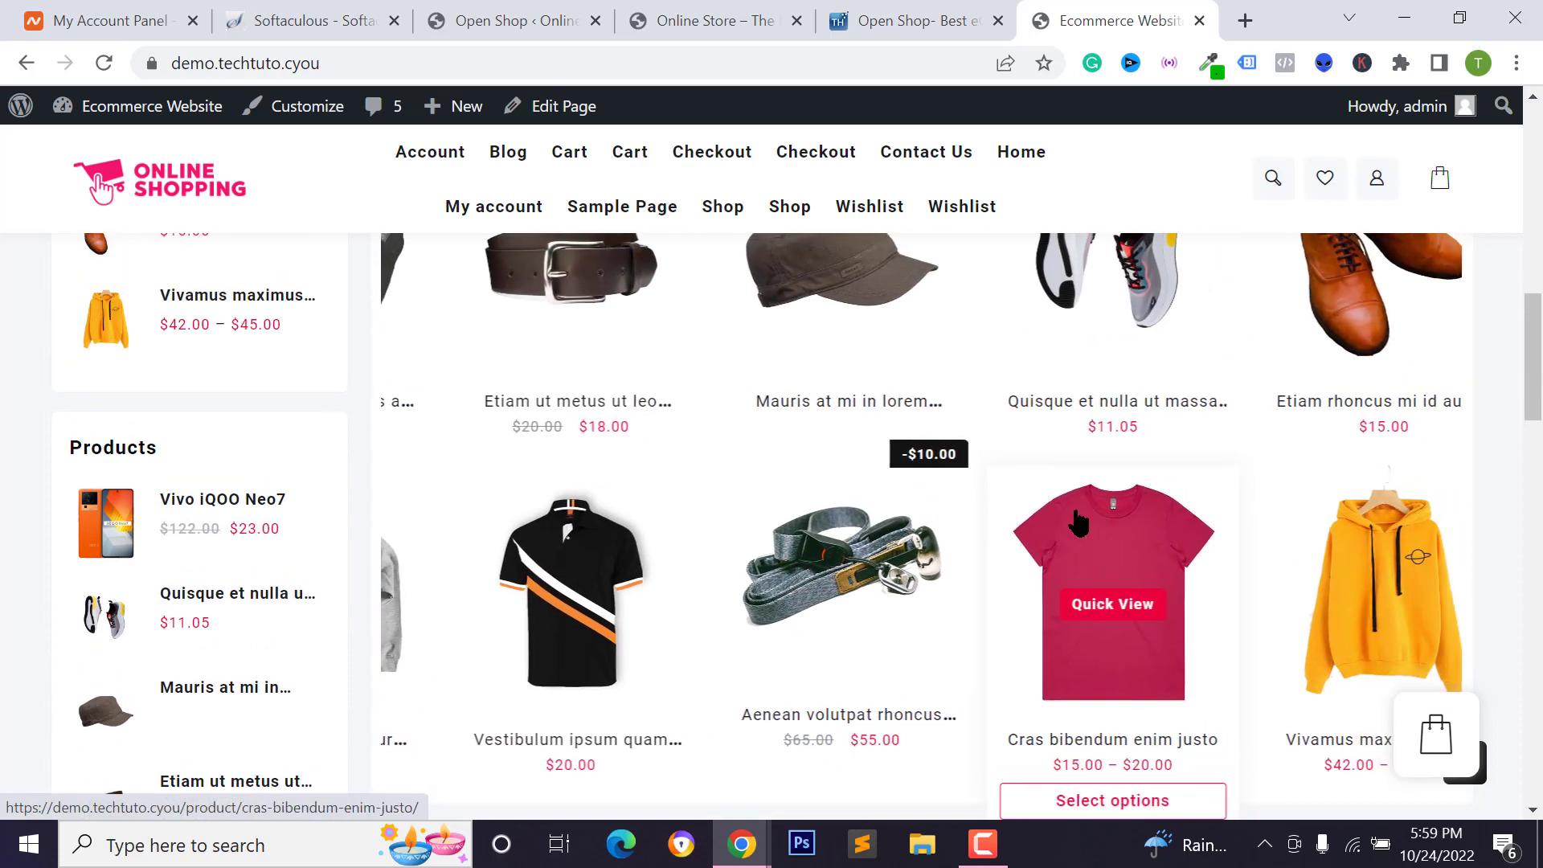
pyautogui.scroll(-2, 1061, 523)
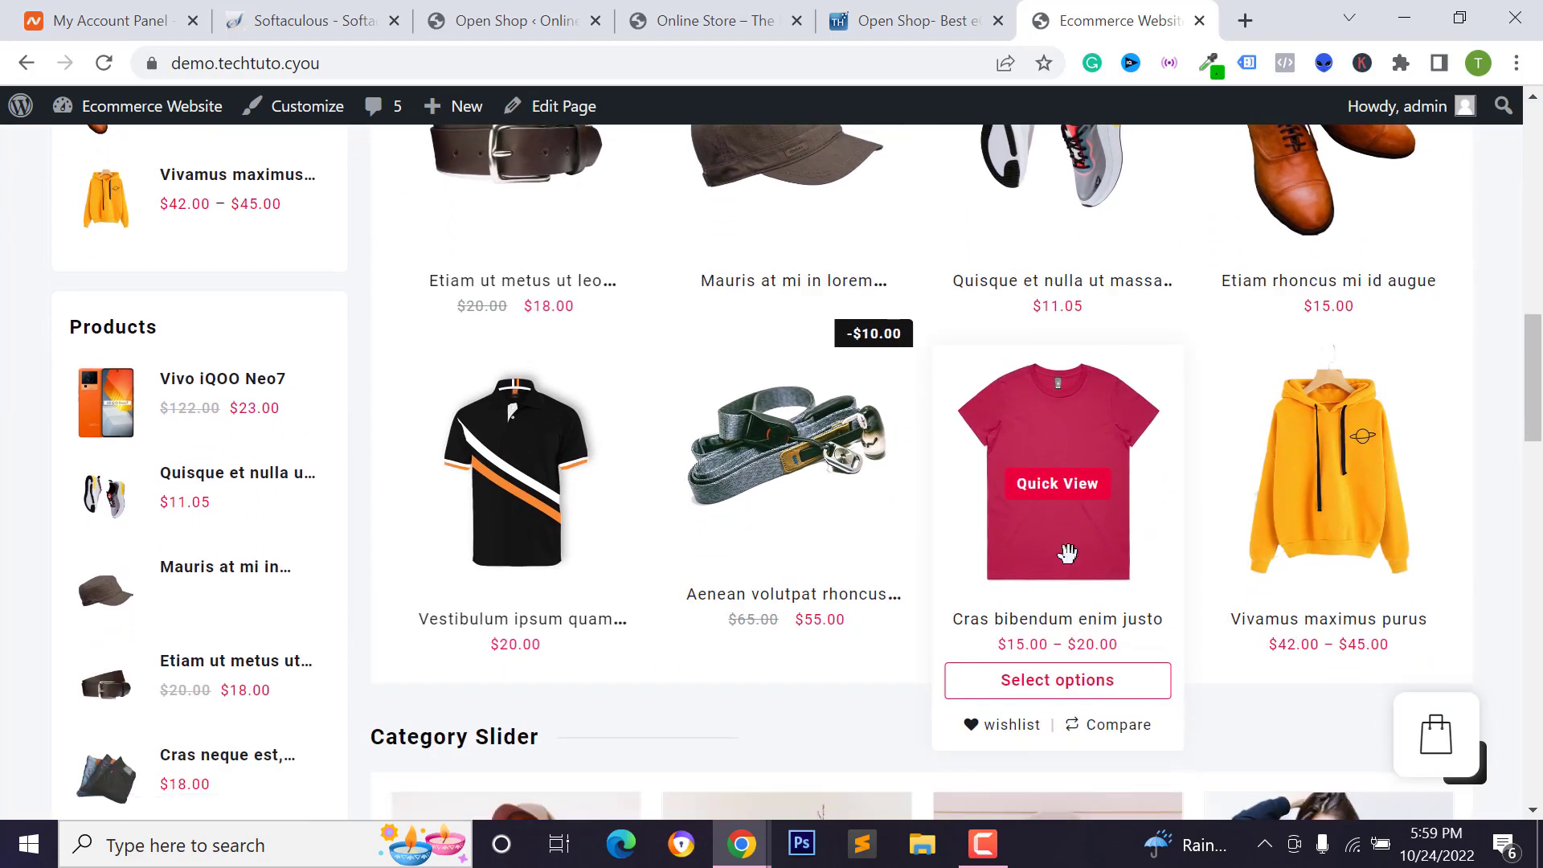
pyautogui.click(1063, 443)
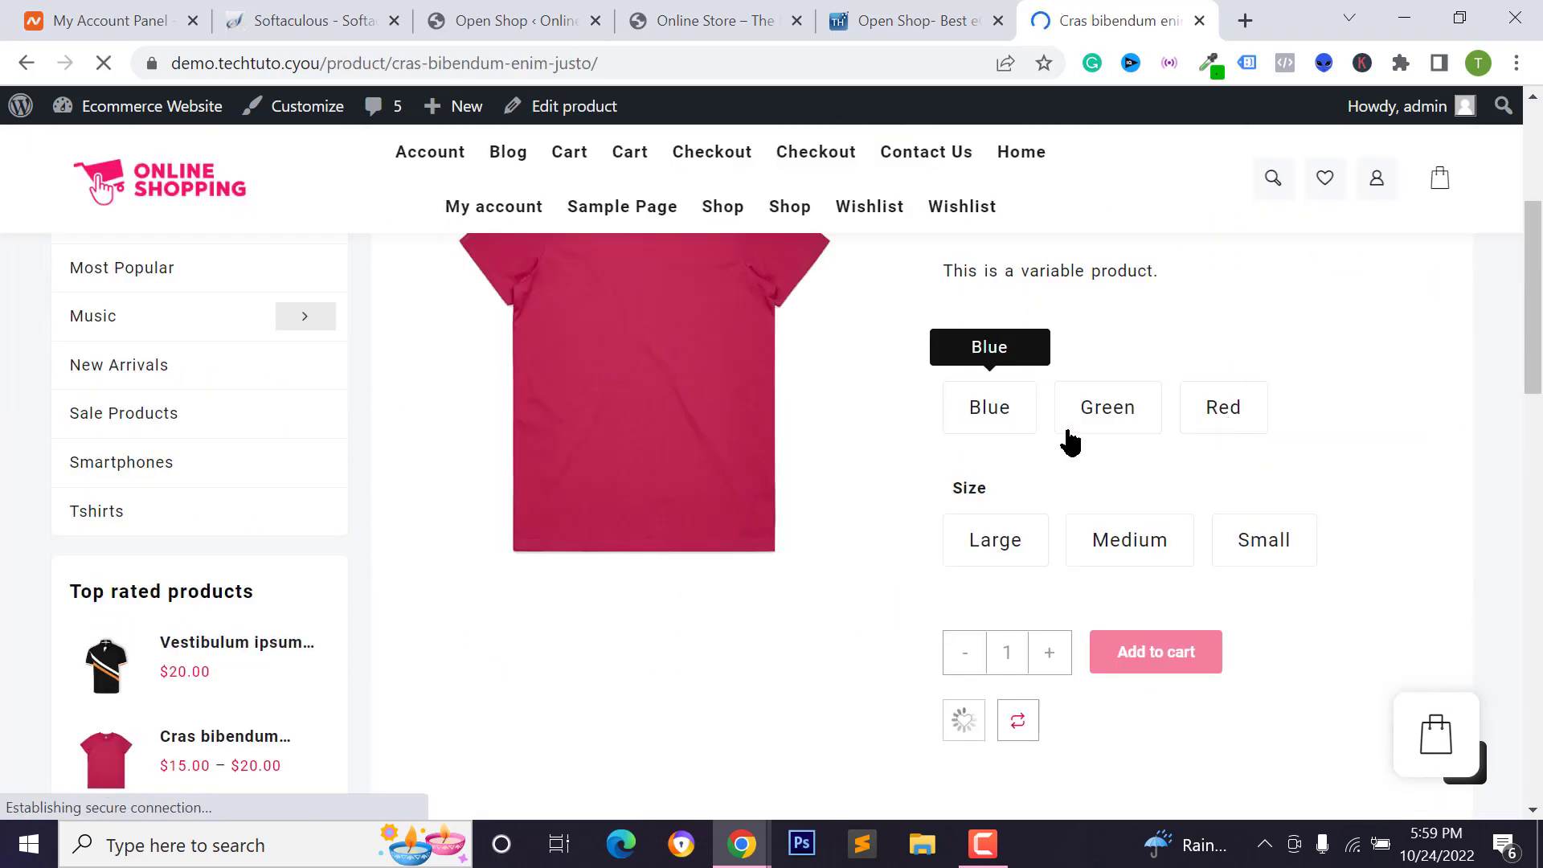
pyautogui.click(1109, 486)
pyautogui.click(999, 485)
pyautogui.click(1123, 492)
pyautogui.scroll(-1, 1248, 491)
pyautogui.click(1248, 495)
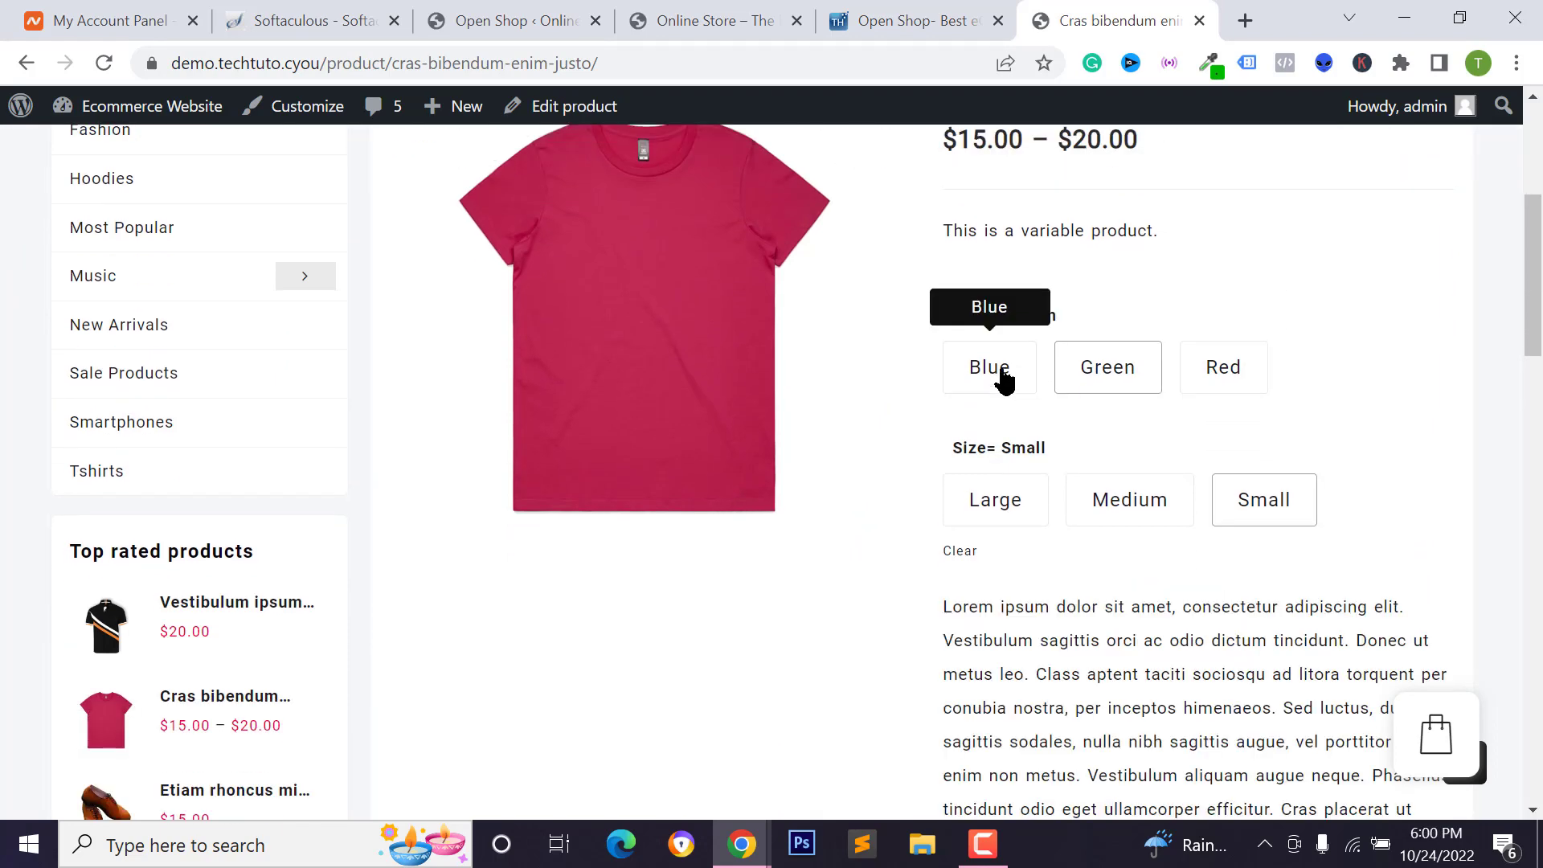
pyautogui.click(1005, 378)
pyautogui.click(672, 16)
pyautogui.click(493, 18)
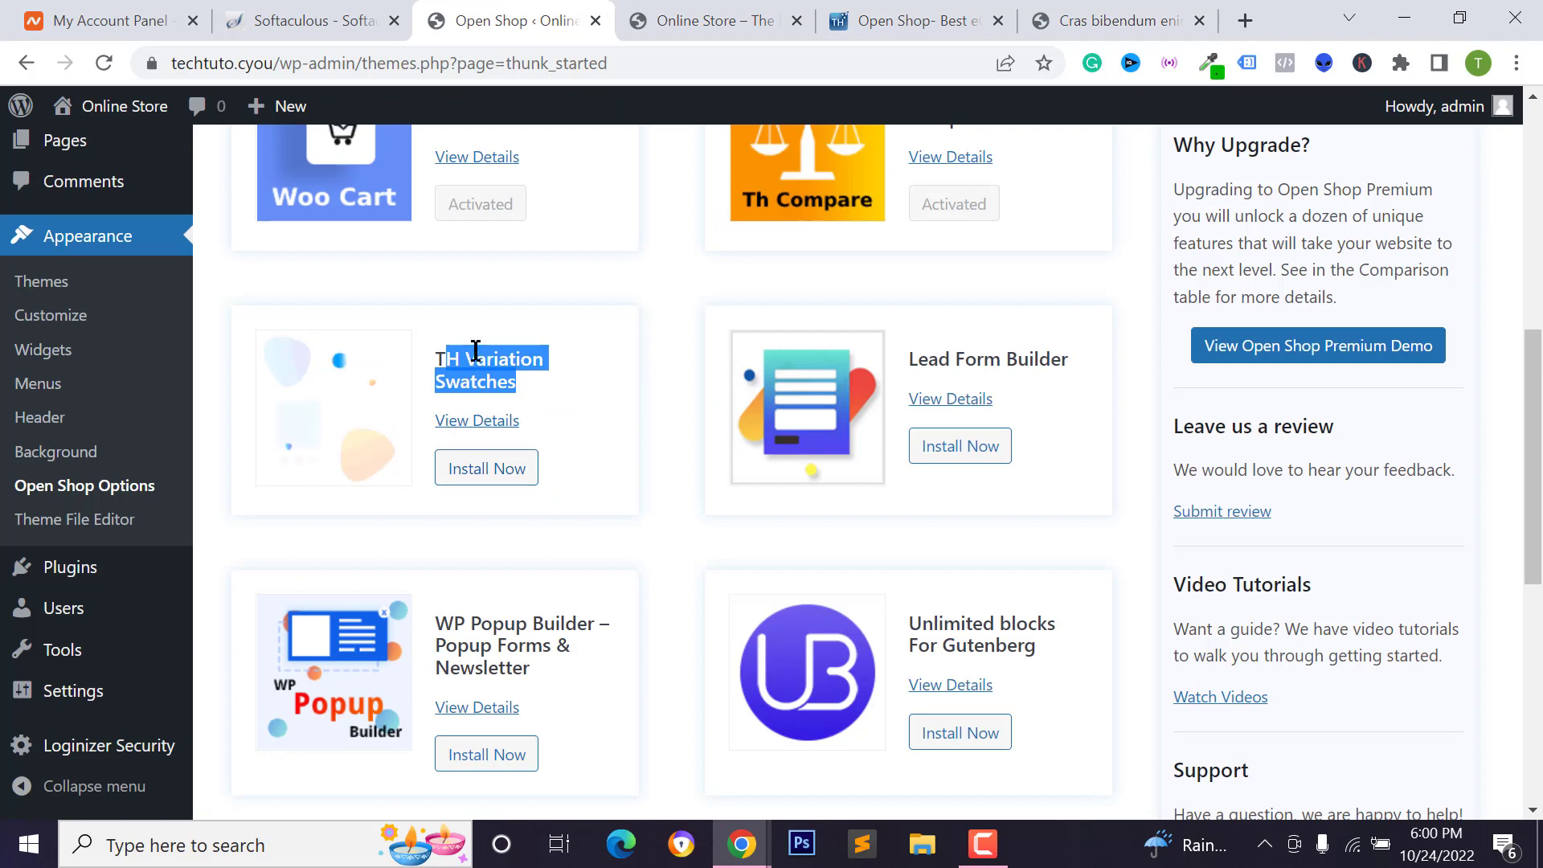
pyautogui.scroll(-4, 446, 456)
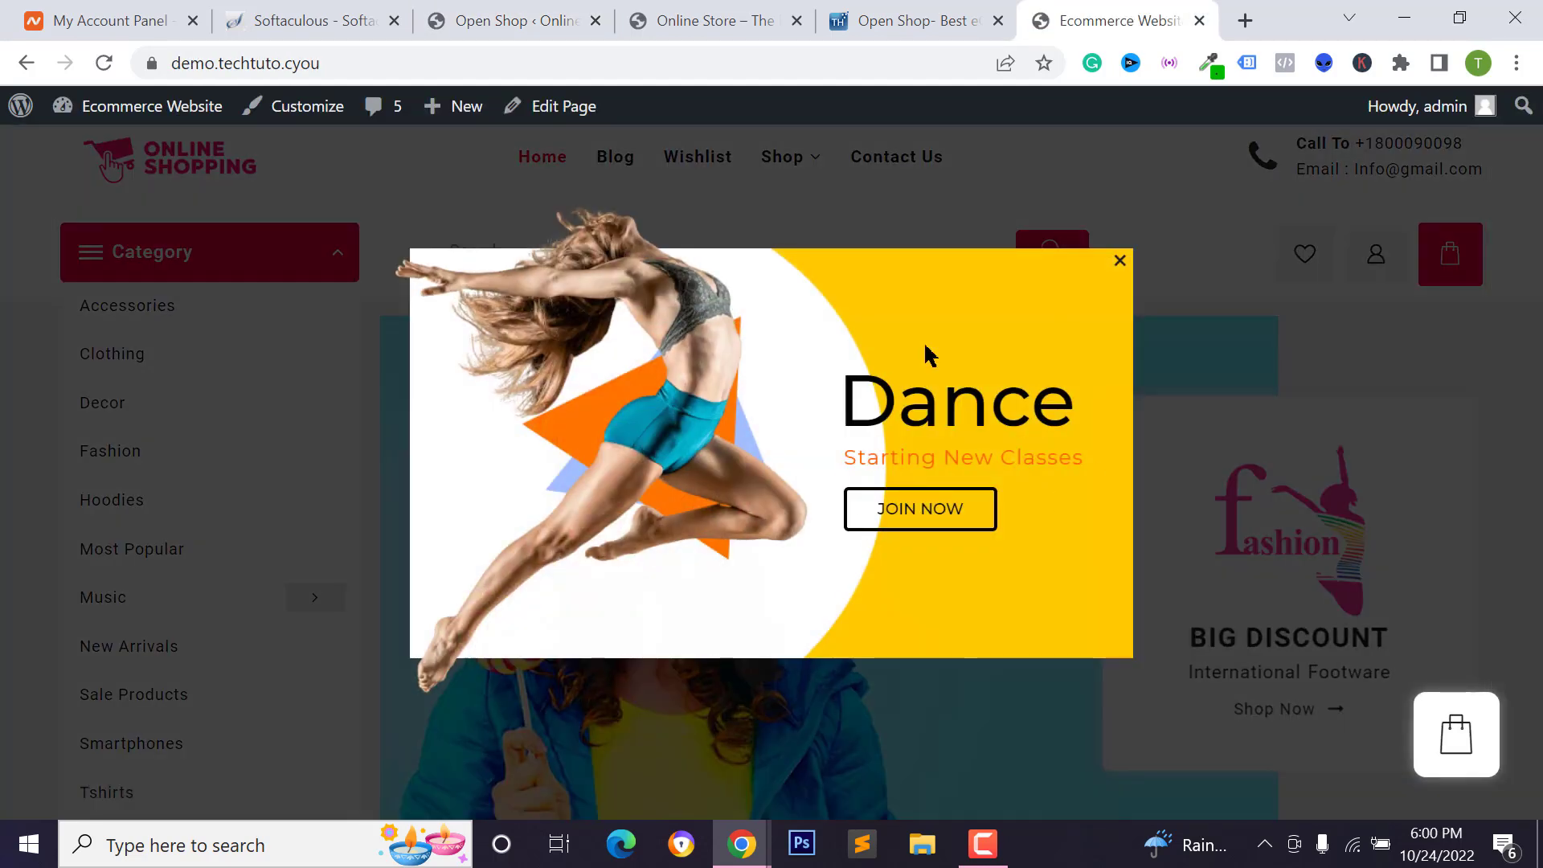
pyautogui.click(903, 19)
pyautogui.click(679, 18)
# Step: Install WooCommerce from the Th Open recommended plugins list until it shows Activated
pyautogui.click(489, 23)
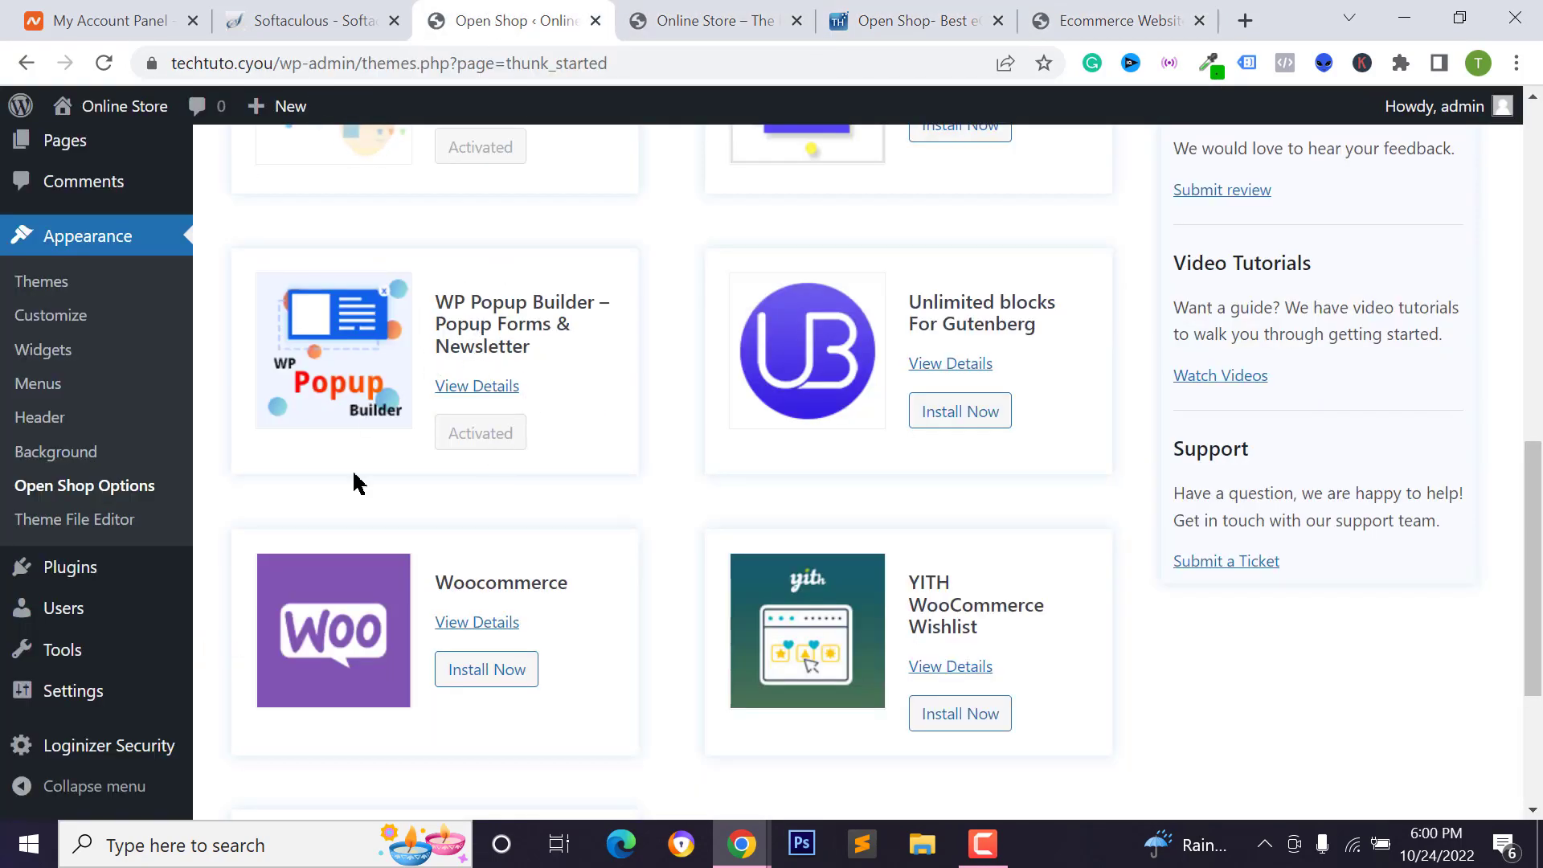
pyautogui.scroll(-1, 792, 520)
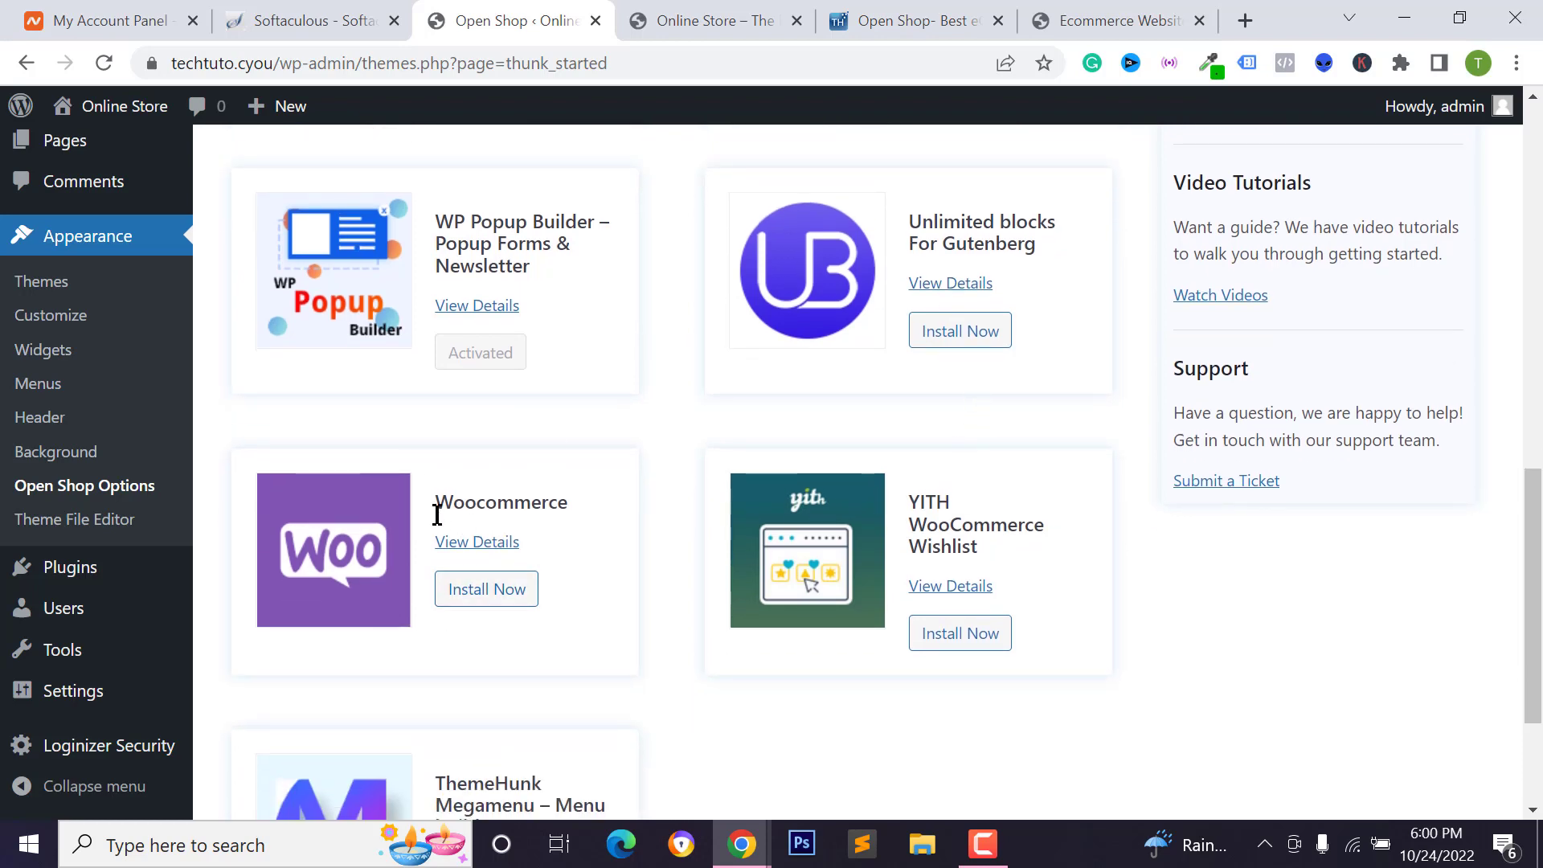
pyautogui.scroll(4, 383, 564)
pyautogui.scroll(-3, 345, 591)
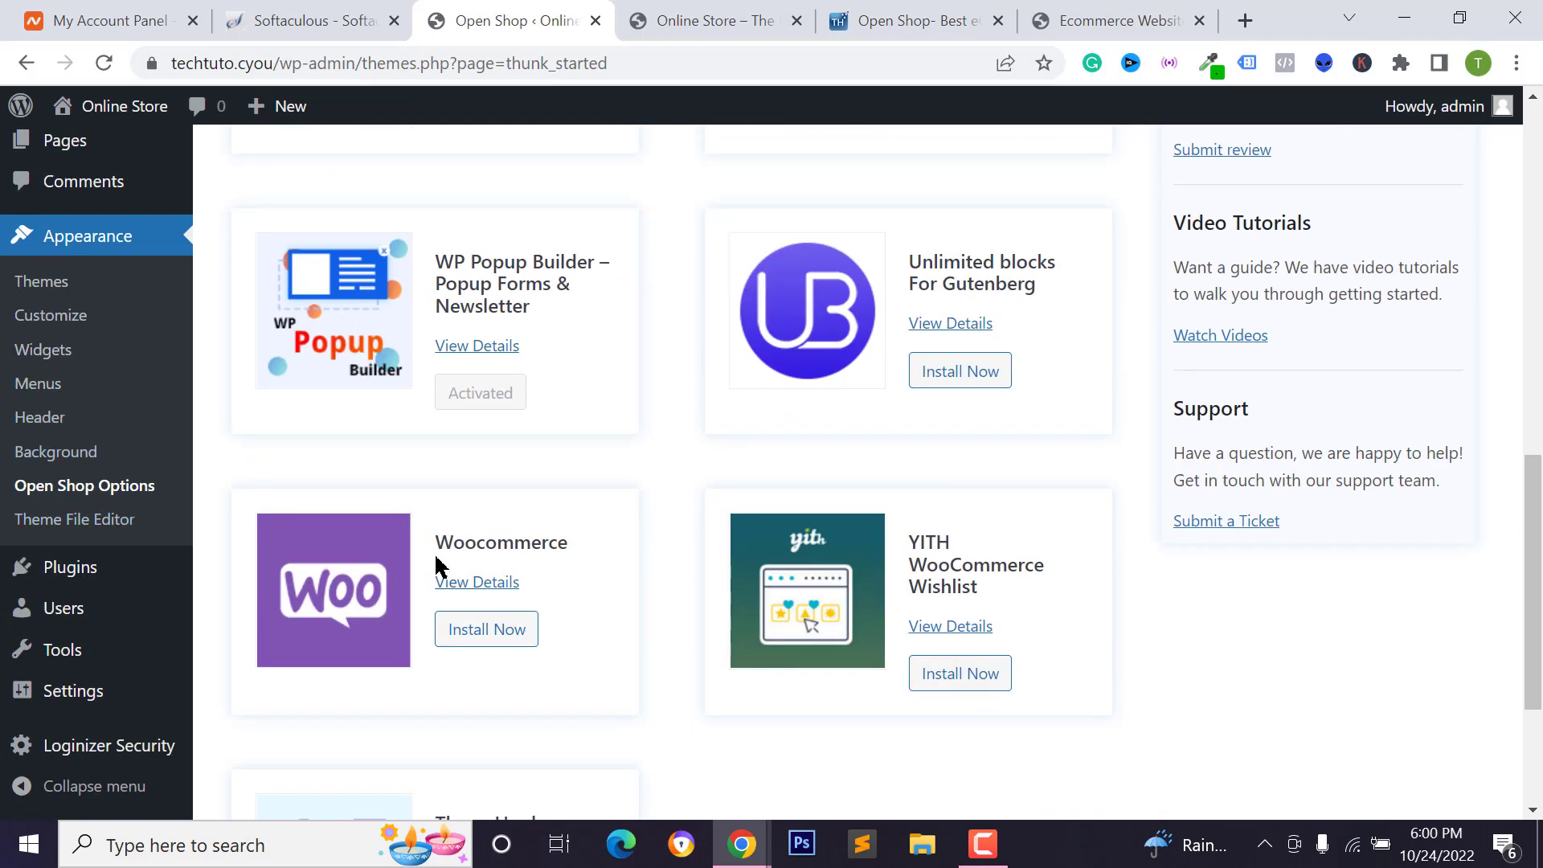
pyautogui.scroll(1, 93, 310)
pyautogui.scroll(-2, 459, 541)
pyautogui.click(484, 523)
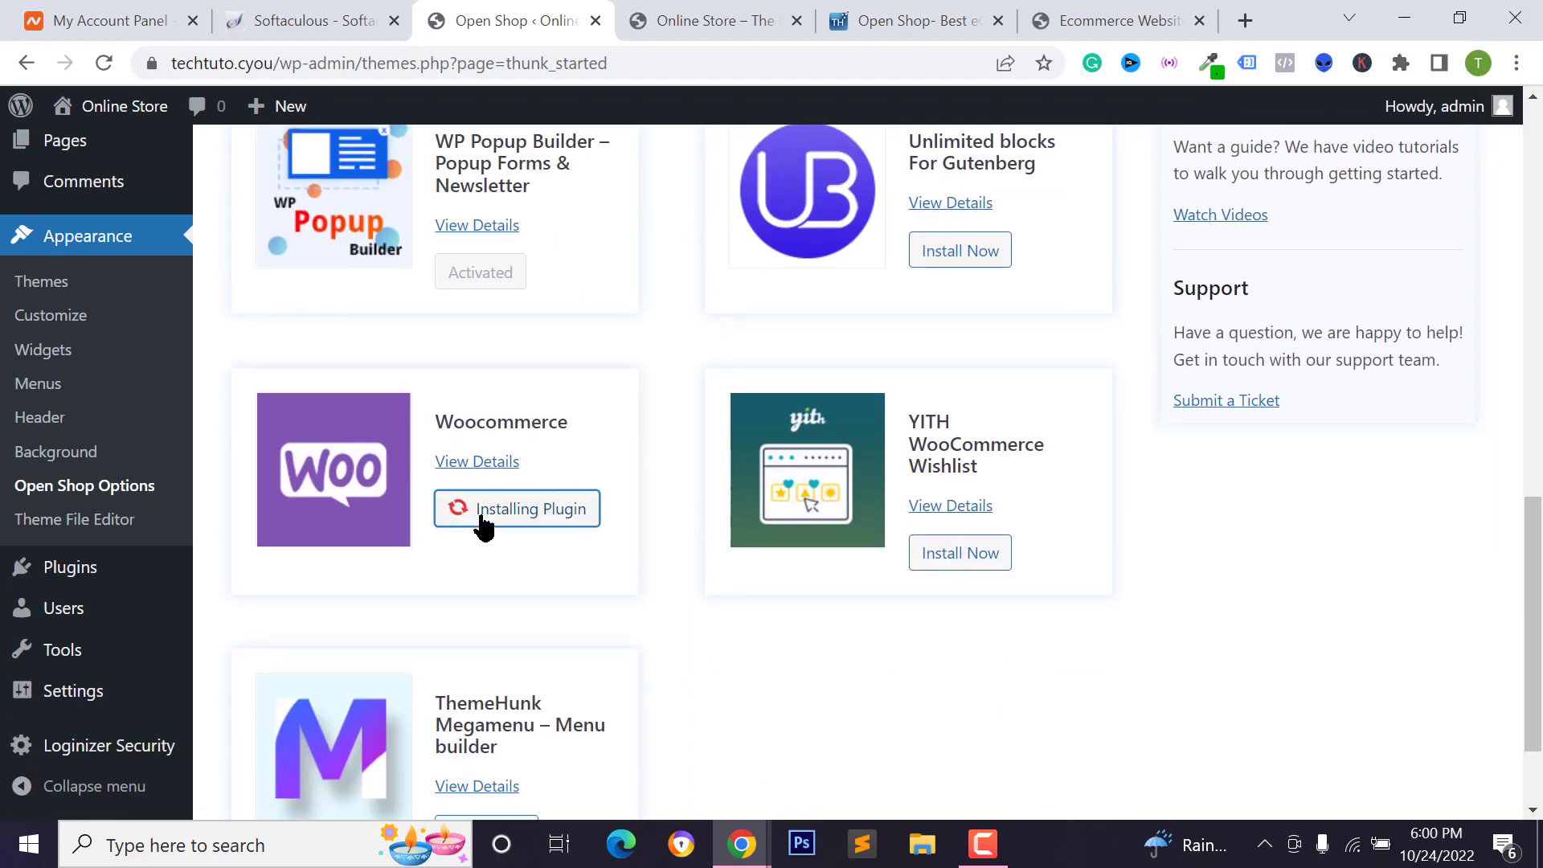
pyautogui.scroll(2, 347, 517)
pyautogui.scroll(-1, 506, 558)
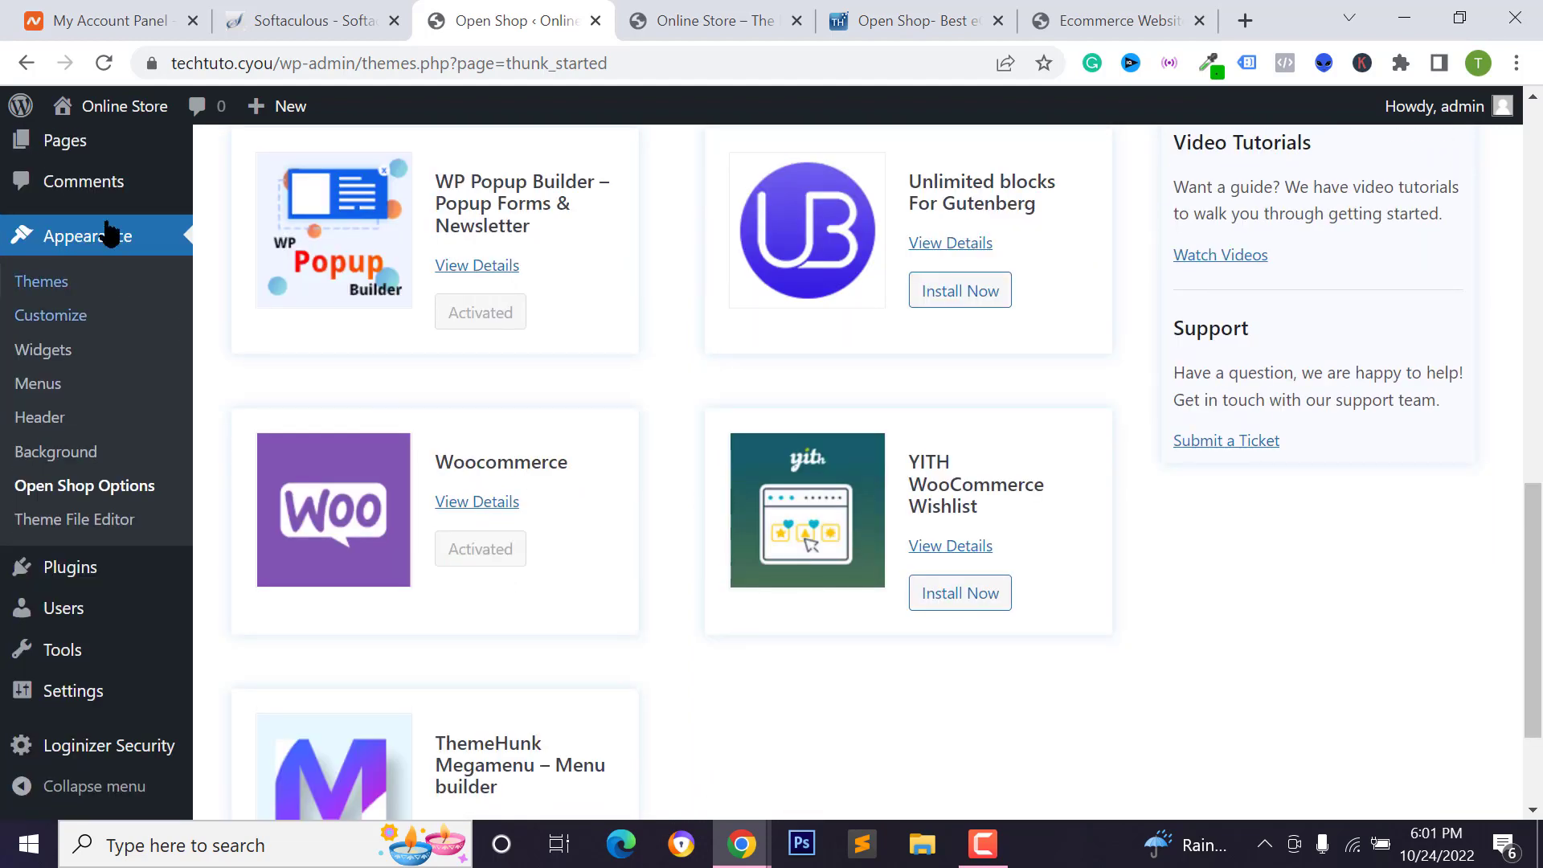
pyautogui.scroll(1, 492, 599)
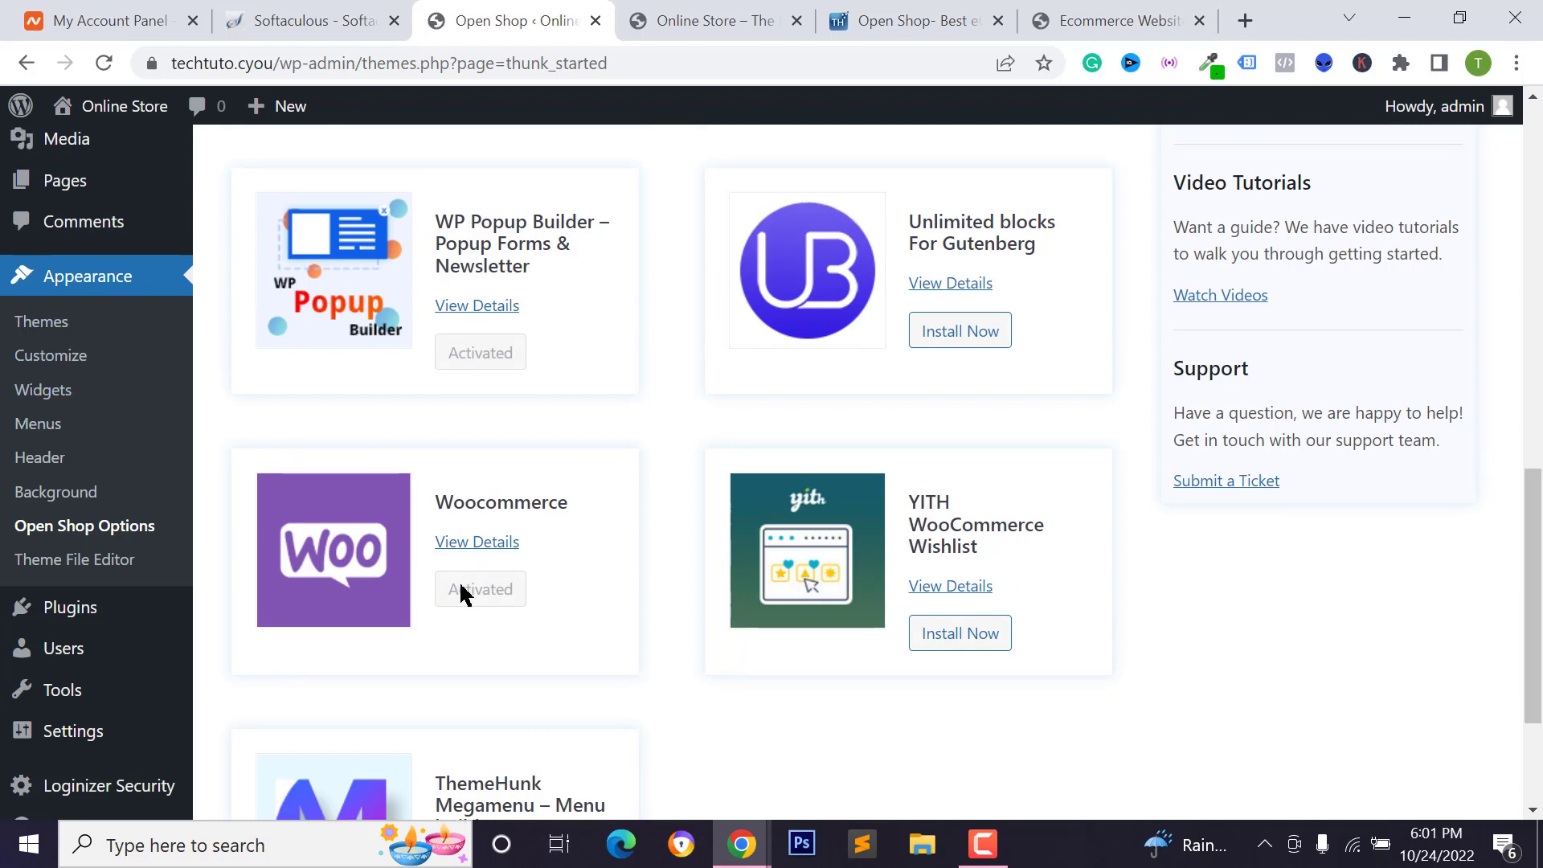
# Step: Skip the WooCommerce setup wizard, declining to share usage data
pyautogui.click(104, 63)
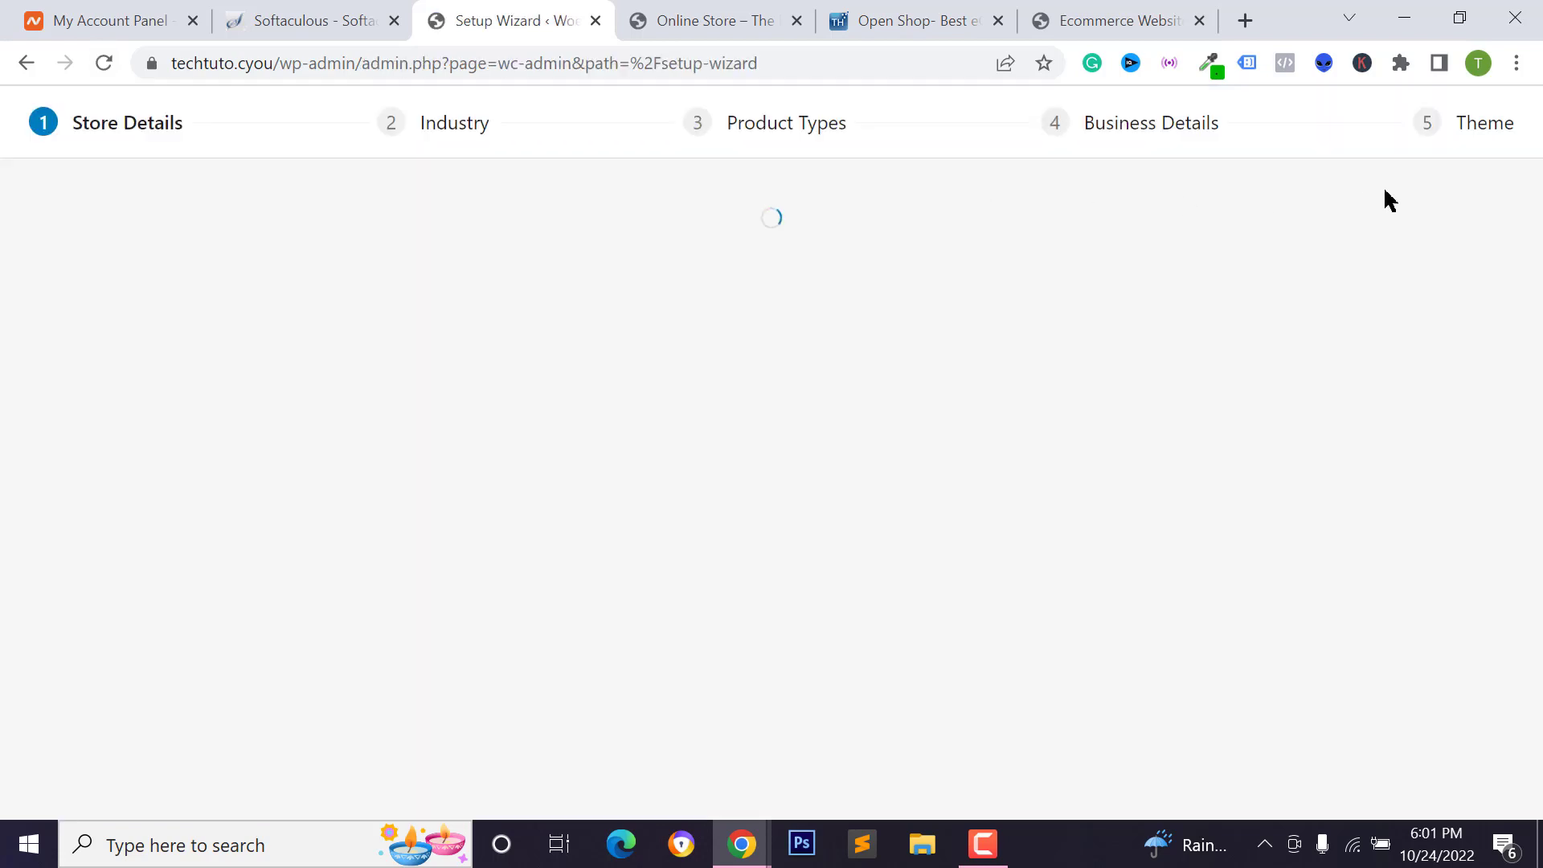
pyautogui.scroll(-3, 1030, 334)
pyautogui.scroll(2, 919, 471)
pyautogui.scroll(-2, 803, 562)
pyautogui.click(761, 655)
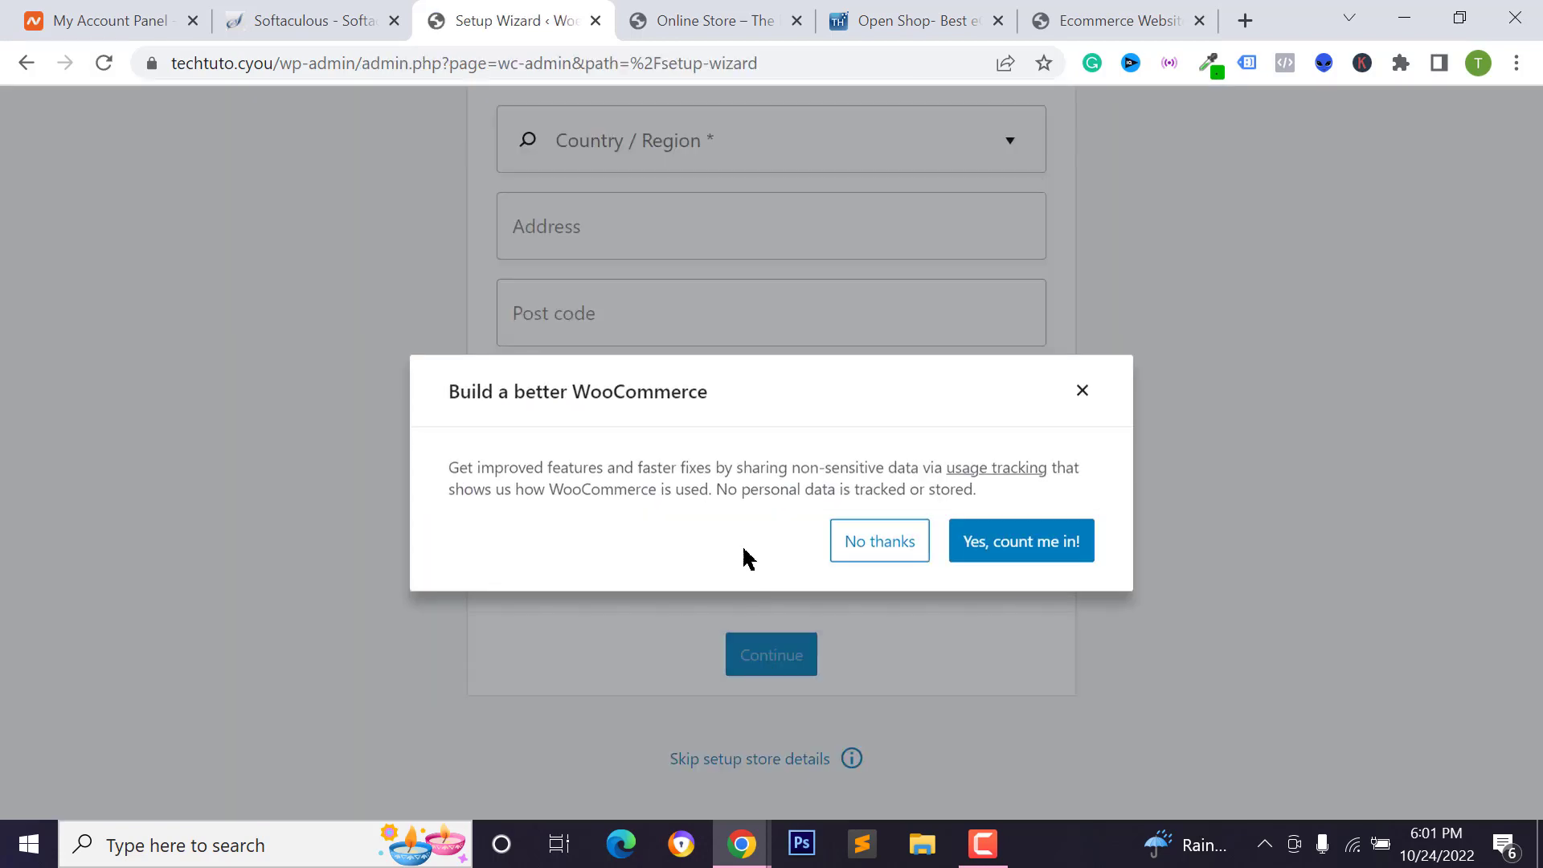
pyautogui.click(881, 522)
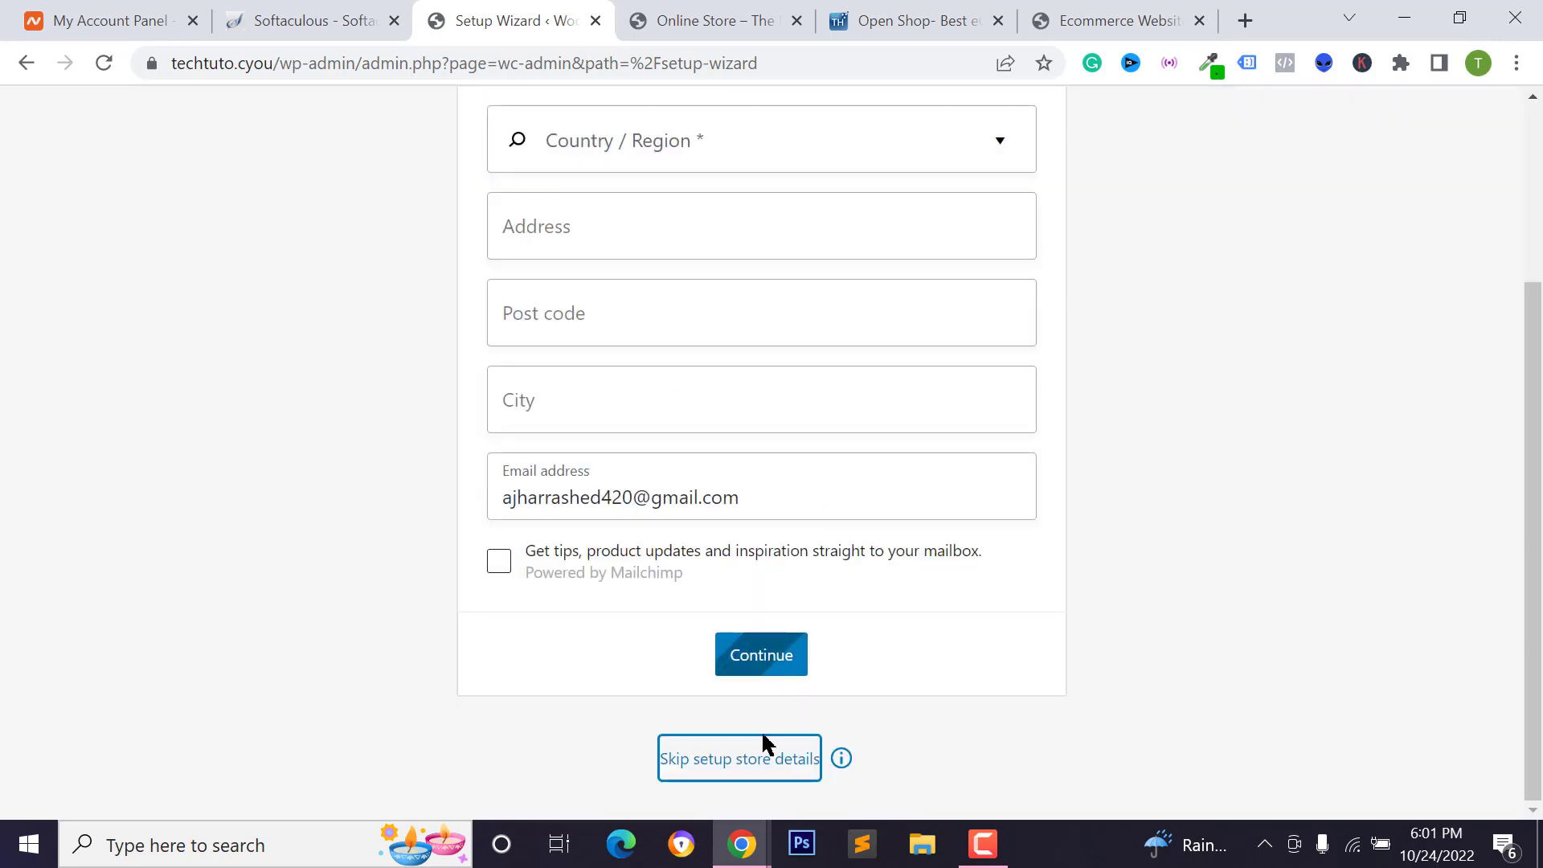
pyautogui.click(784, 760)
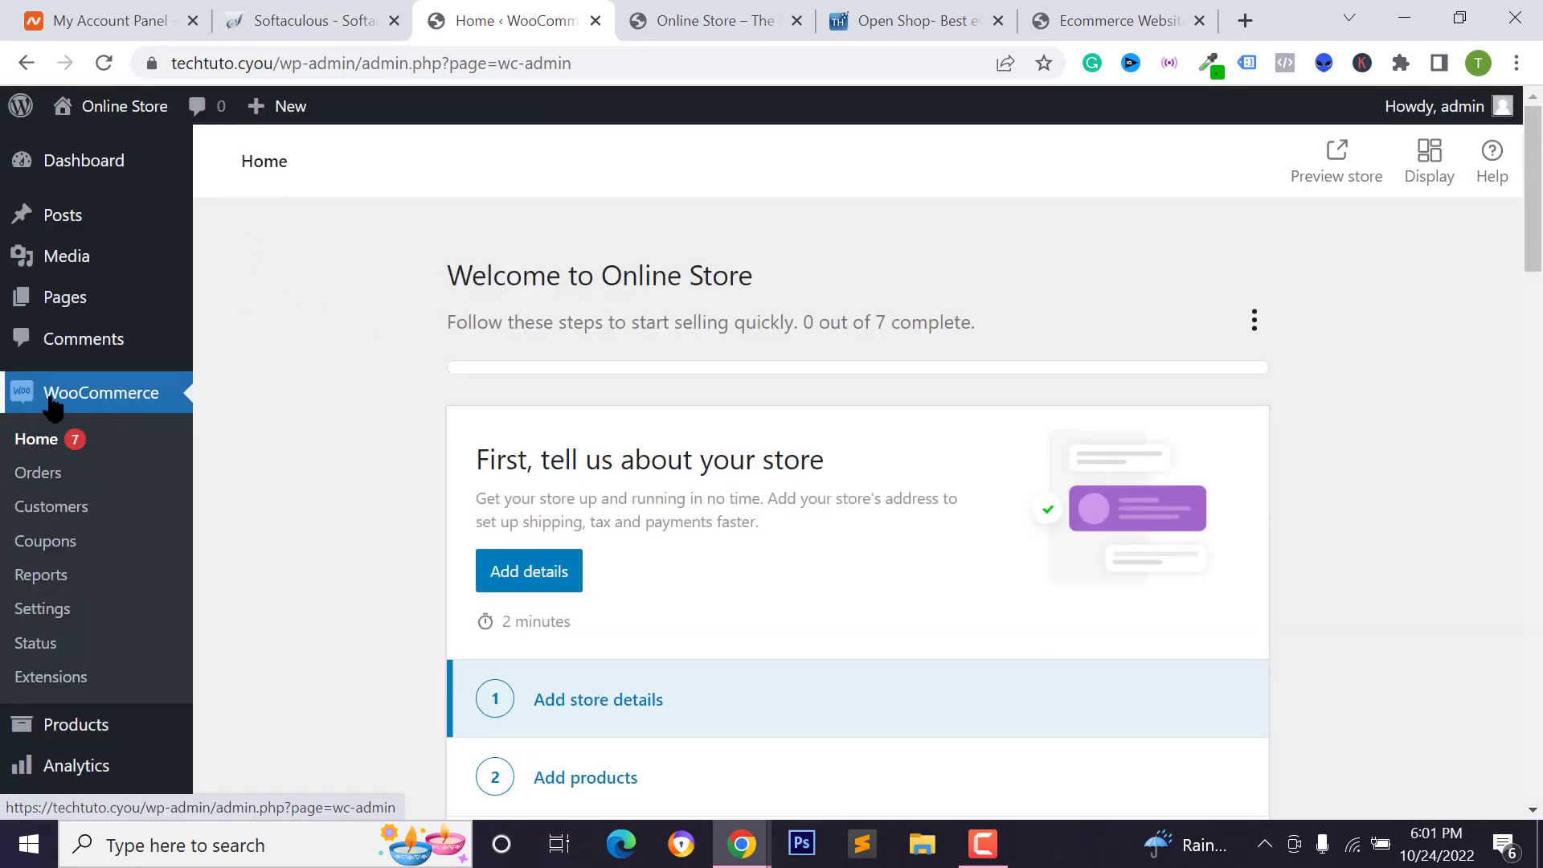
# Step: Navigate the admin sidebar's WooCommerce menu toward its Settings page
pyautogui.scroll(-4, 40, 482)
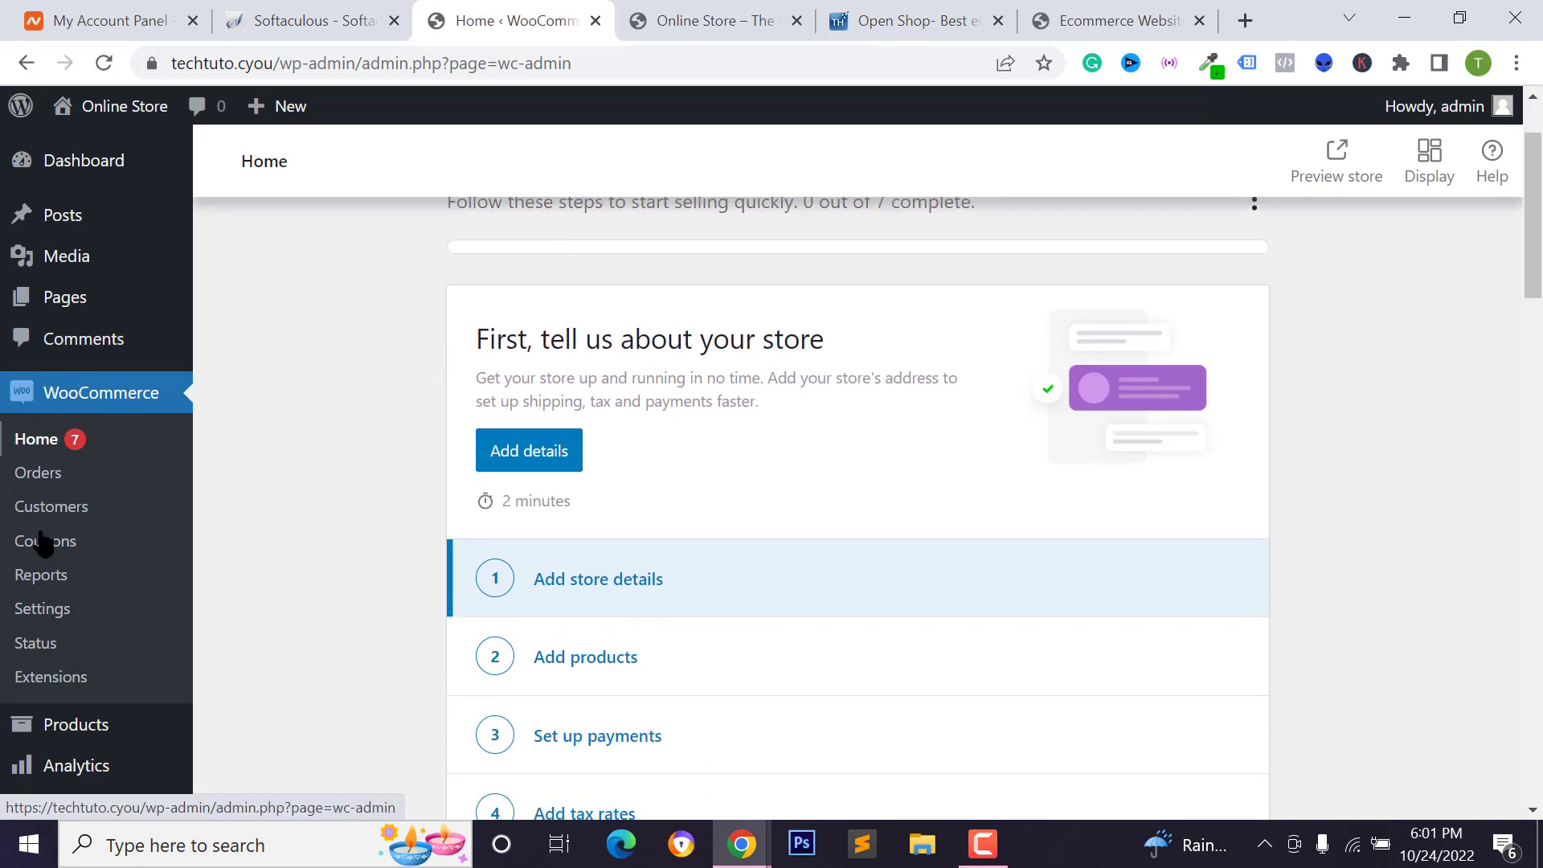
pyautogui.moveTo(87, 732)
pyautogui.scroll(-1, 89, 731)
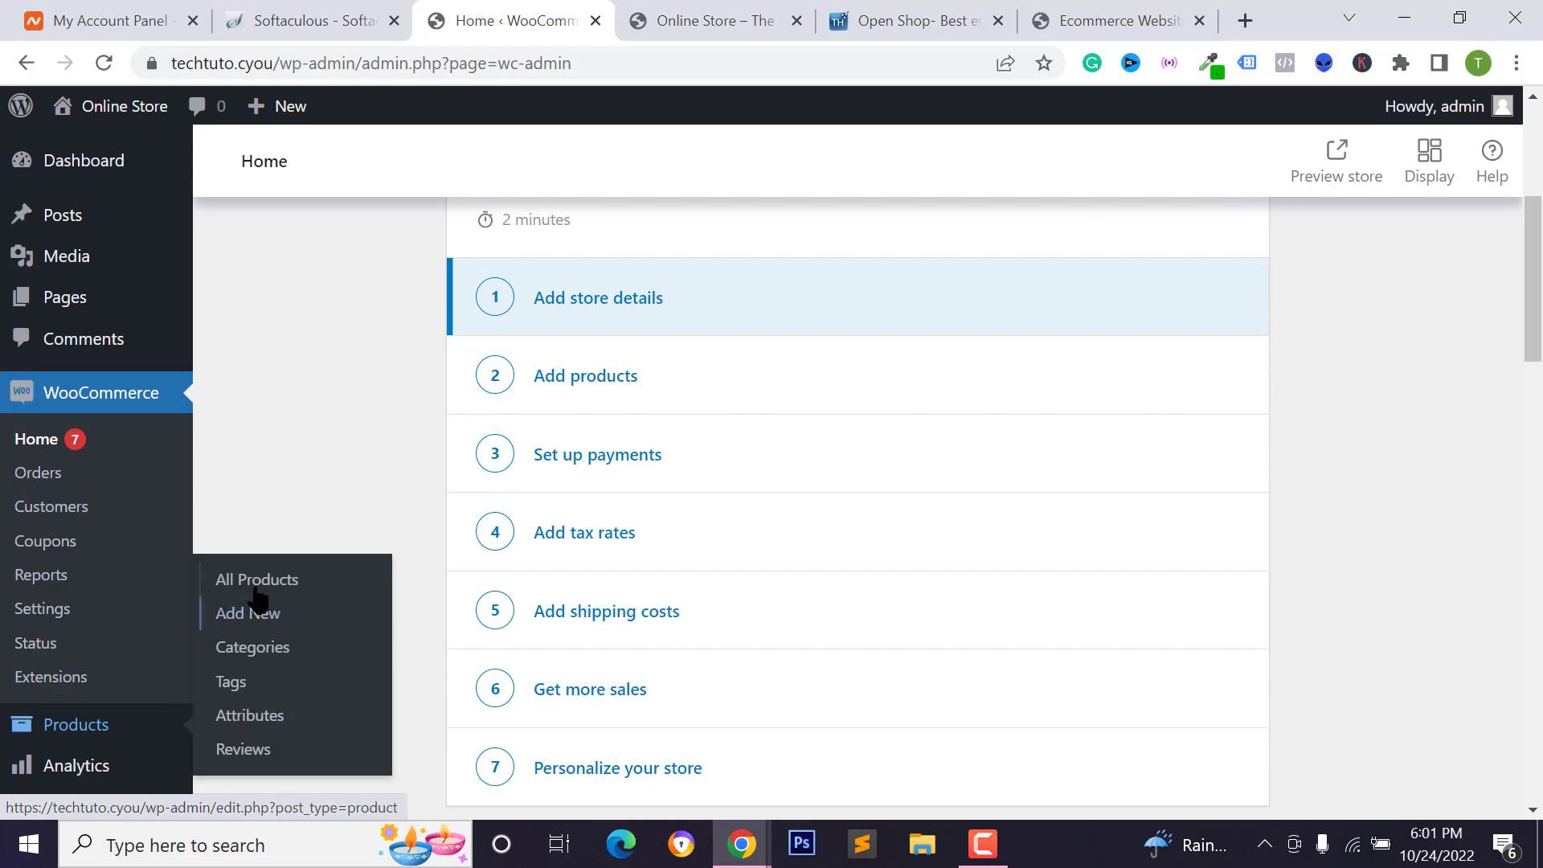
pyautogui.click(247, 616)
# Step: Open WooCommerce Settings and review the General tab options
pyautogui.click(68, 615)
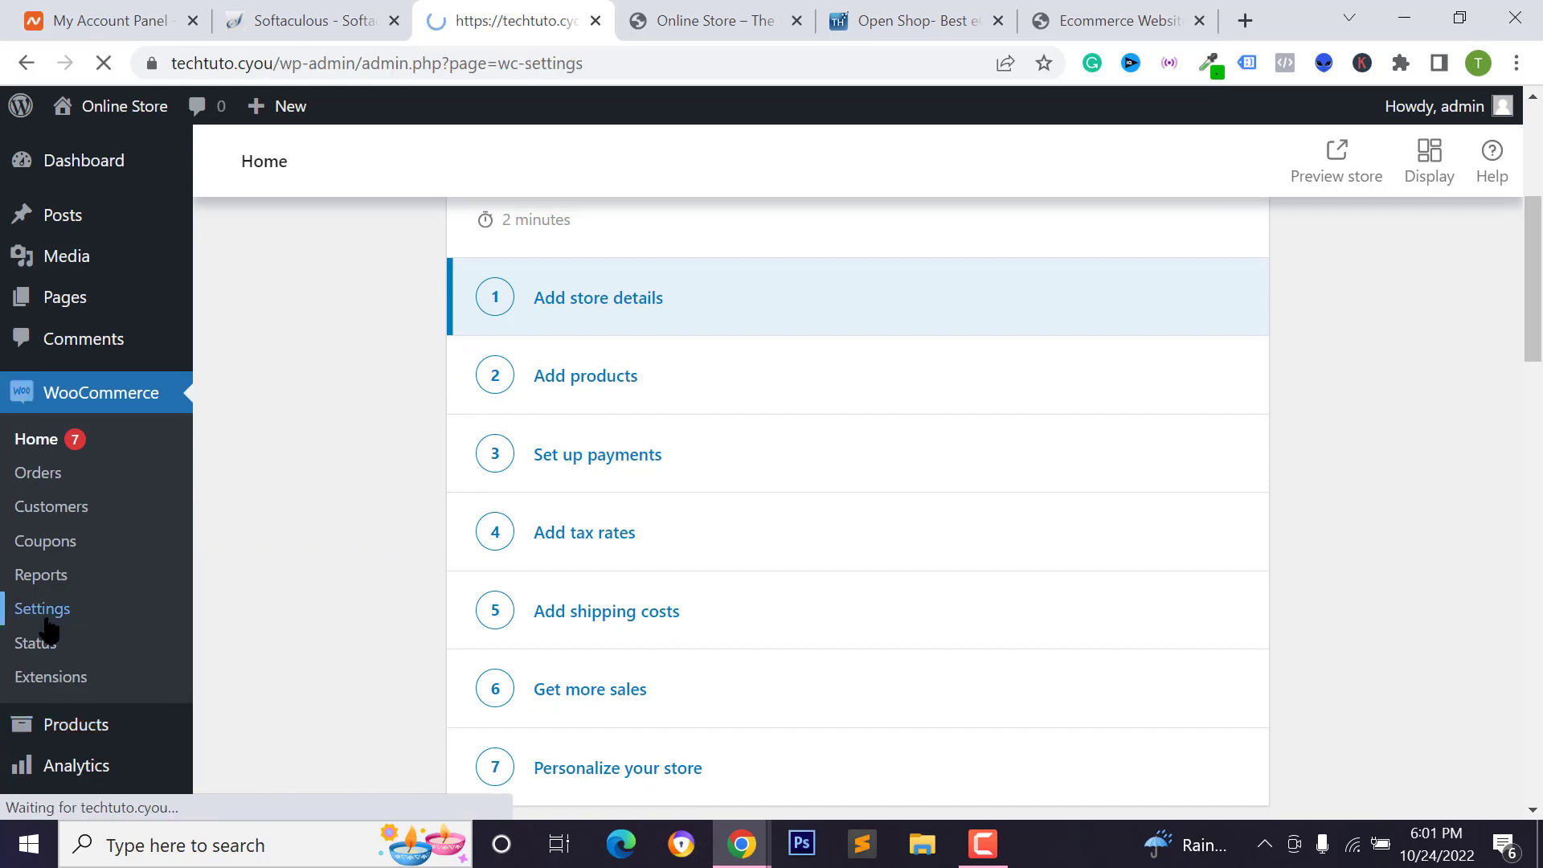
pyautogui.scroll(-8, 623, 465)
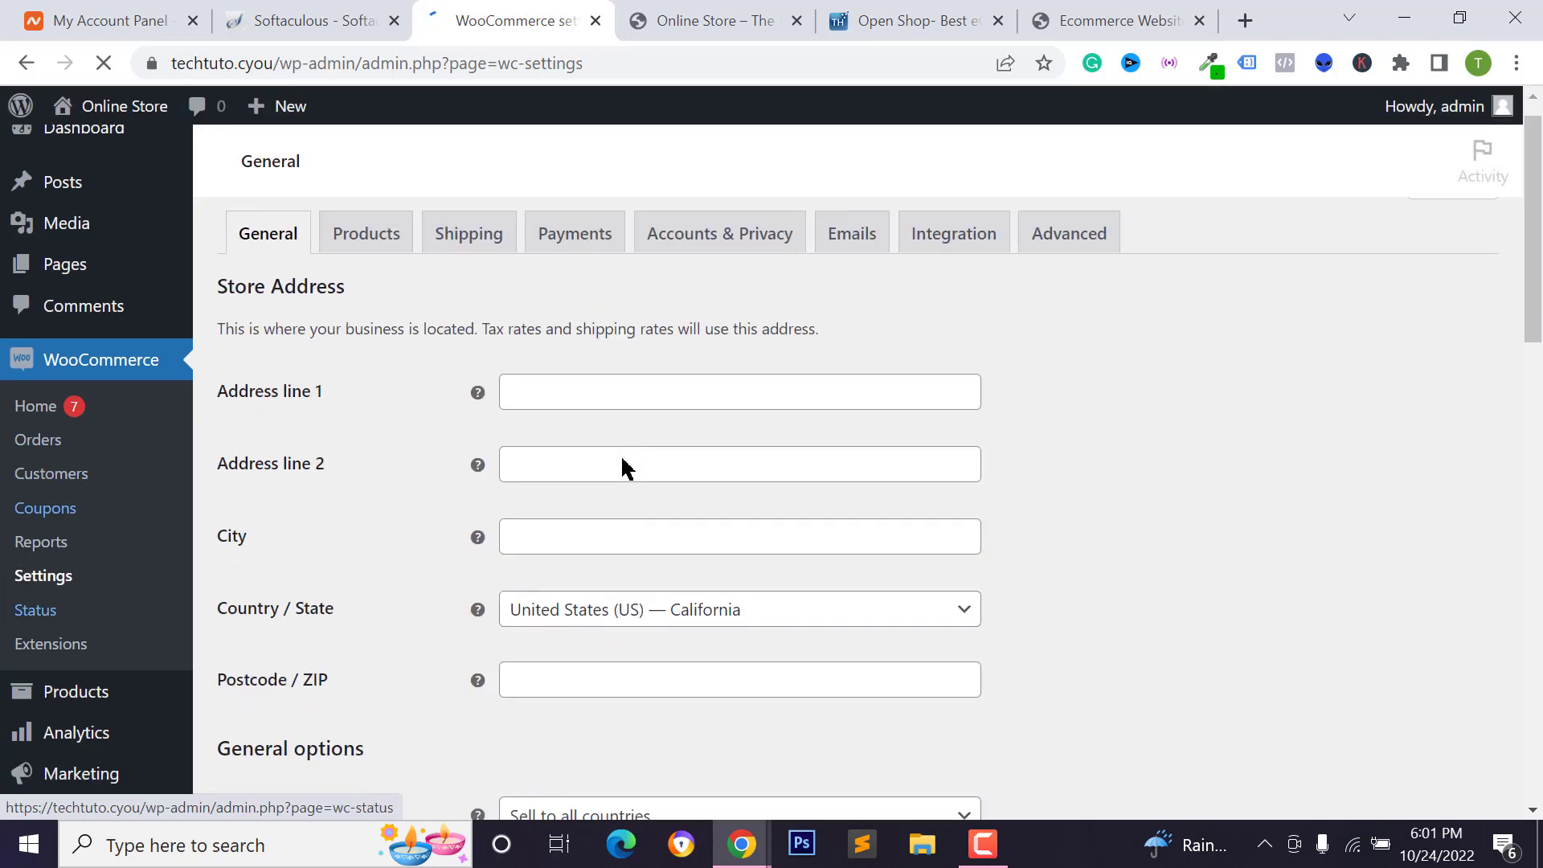
pyautogui.scroll(10, 565, 540)
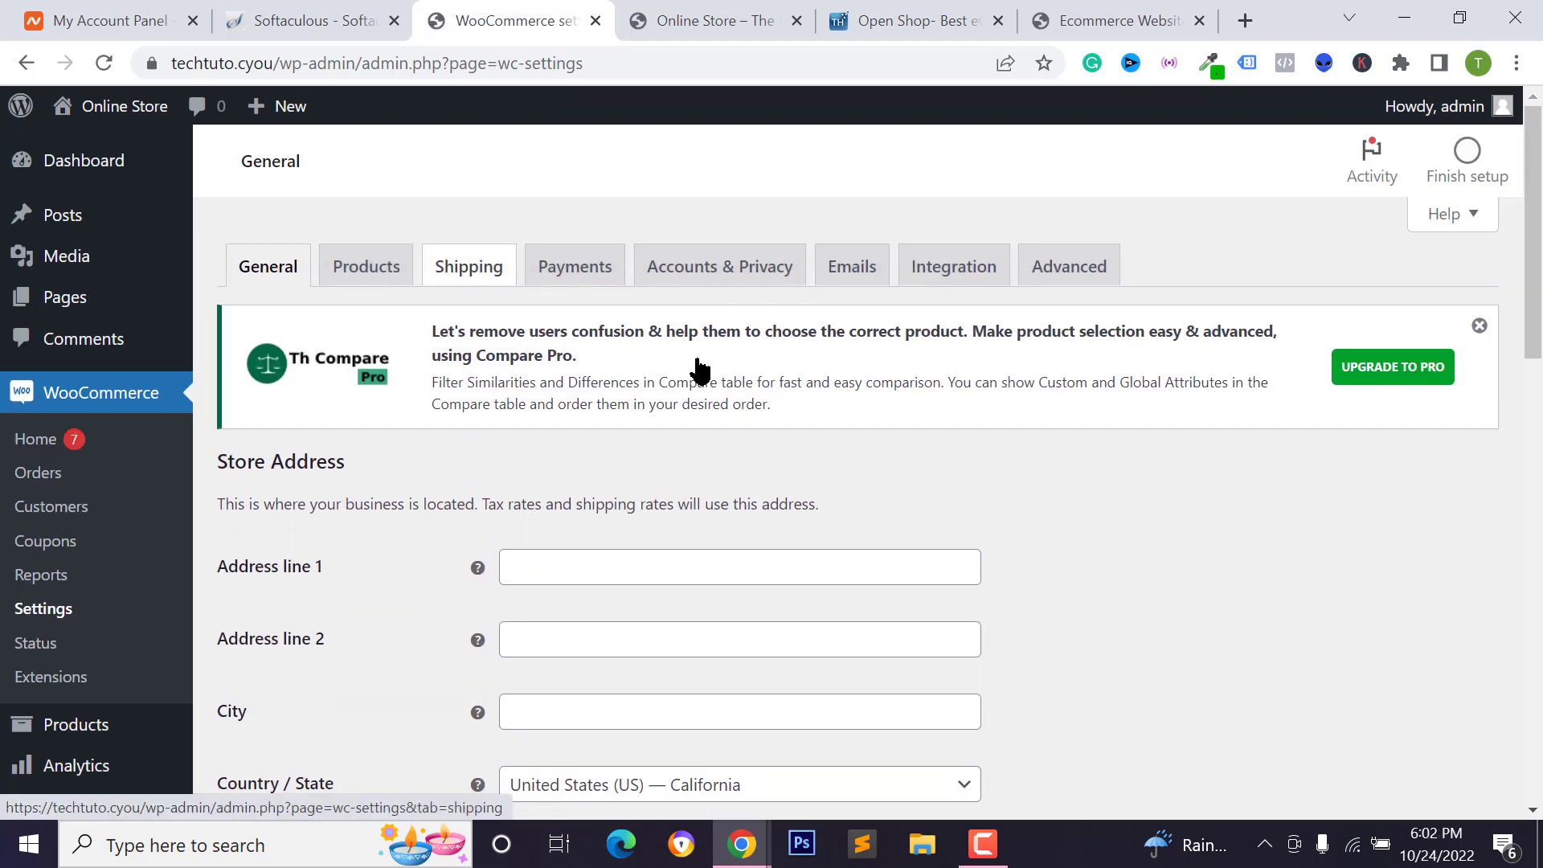
pyautogui.scroll(-7, 509, 579)
pyautogui.scroll(4, 44, 440)
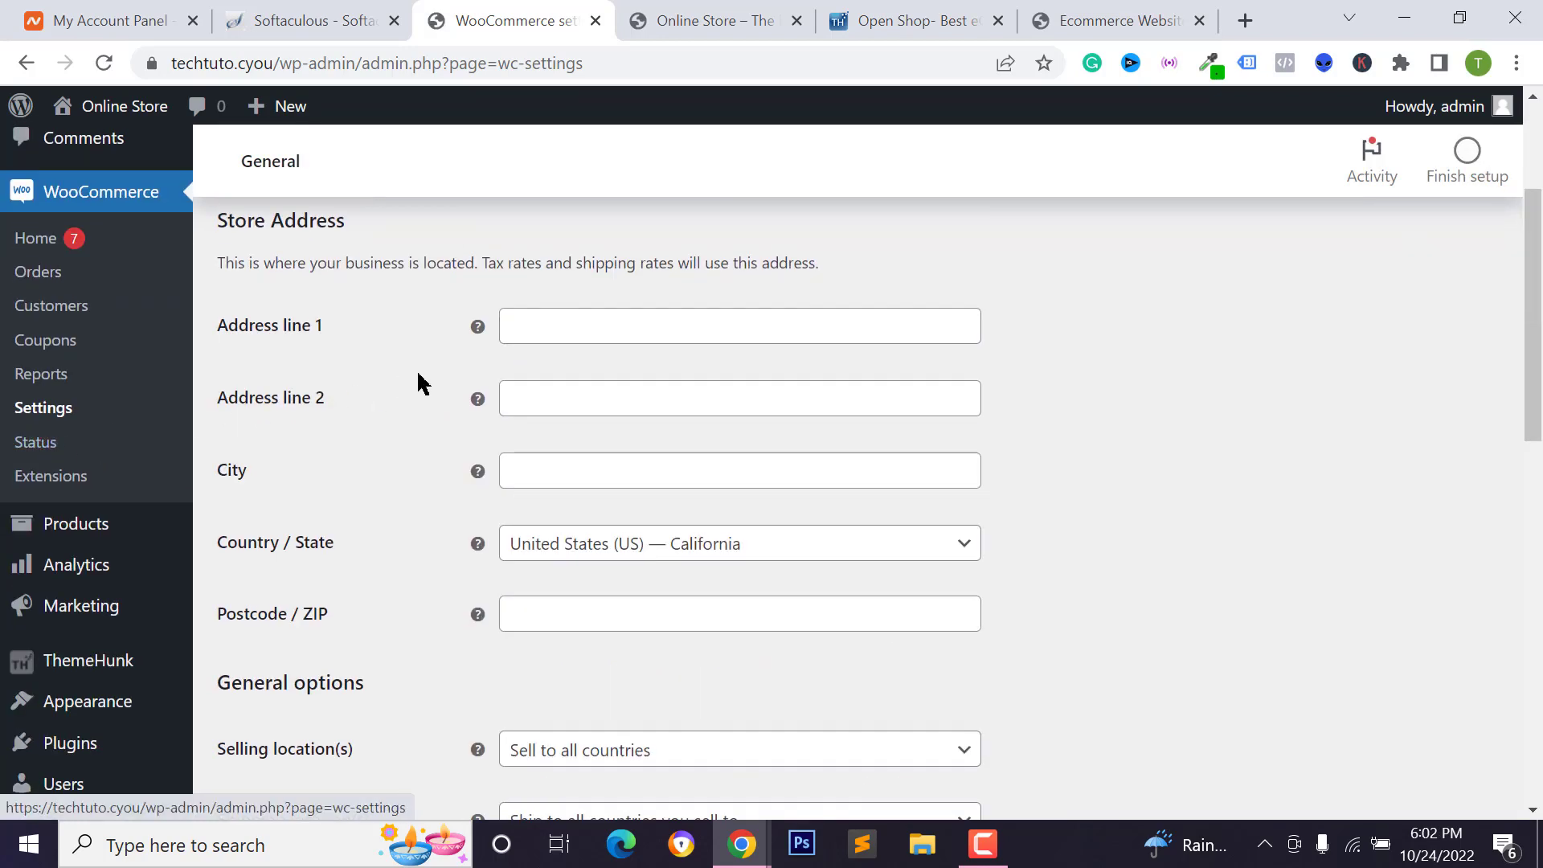
pyautogui.scroll(-2, 555, 342)
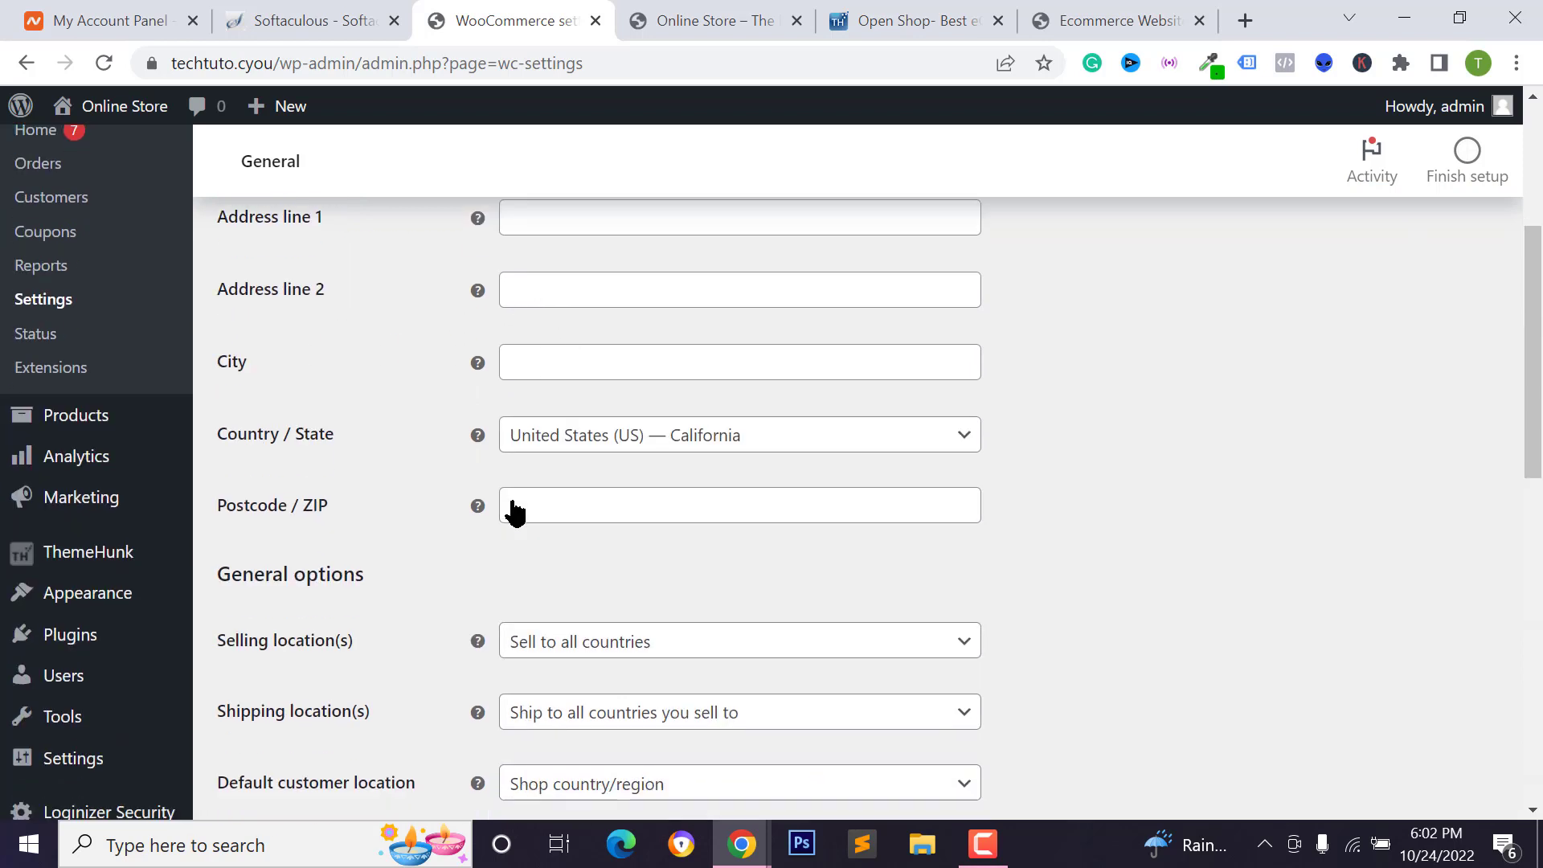
pyautogui.scroll(-1, 555, 378)
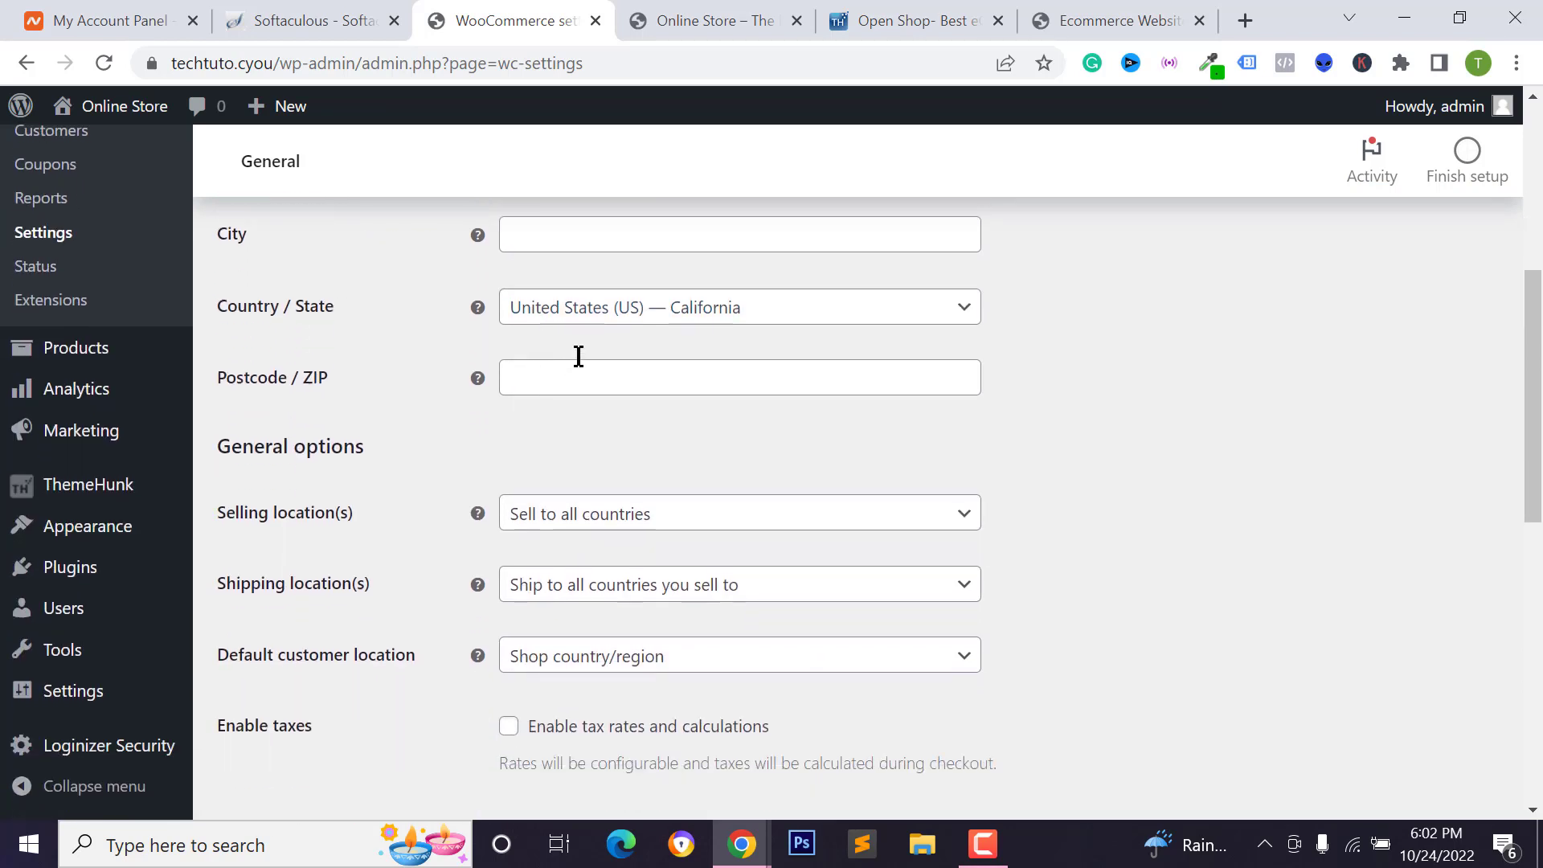
pyautogui.scroll(-1, 482, 402)
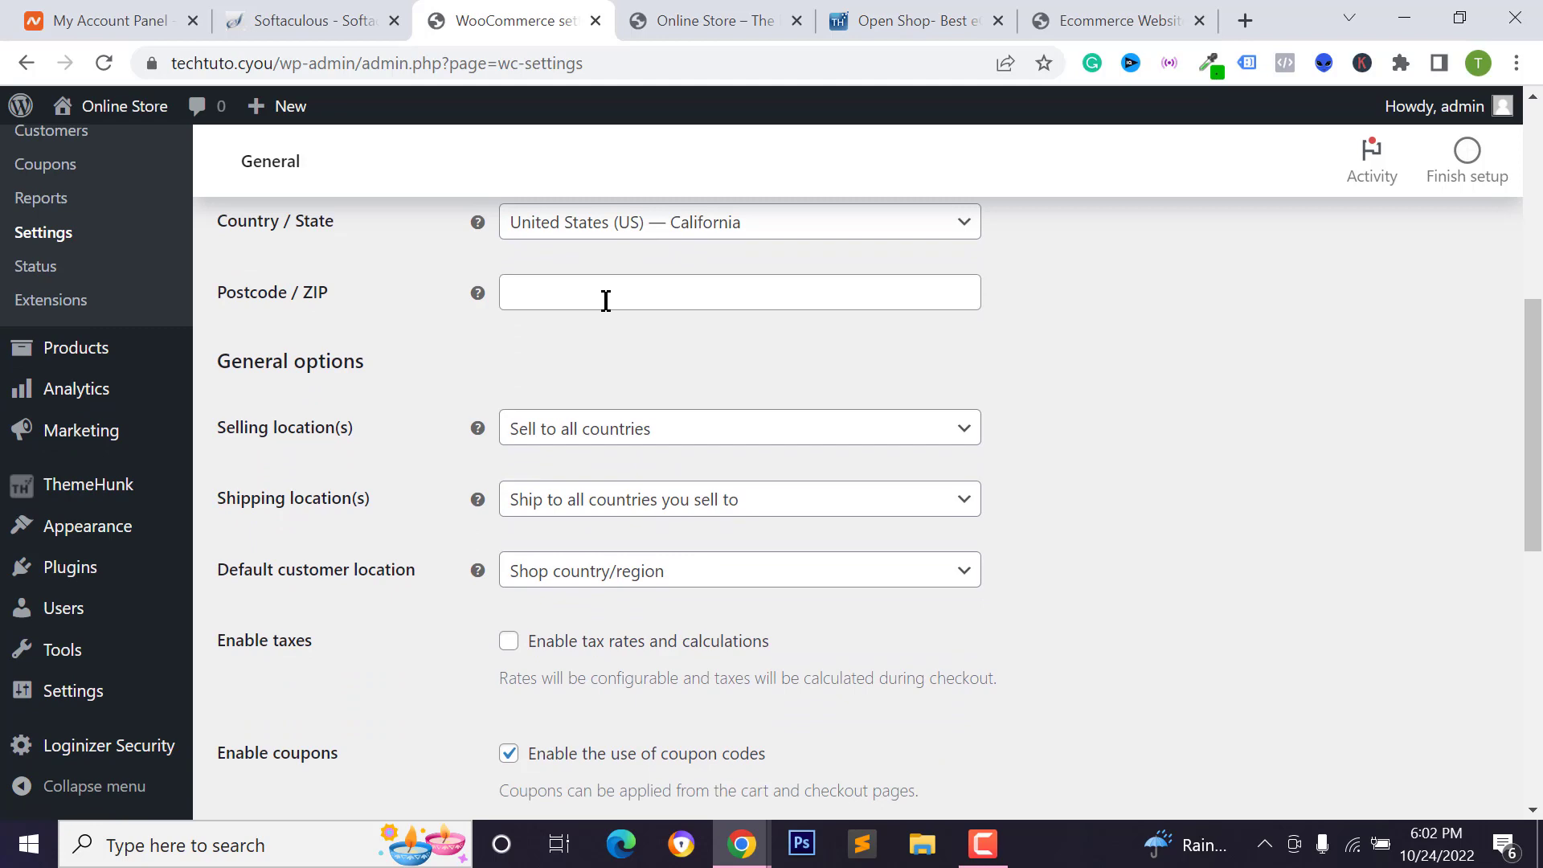
pyautogui.scroll(-2, 595, 474)
pyautogui.scroll(-6, 492, 517)
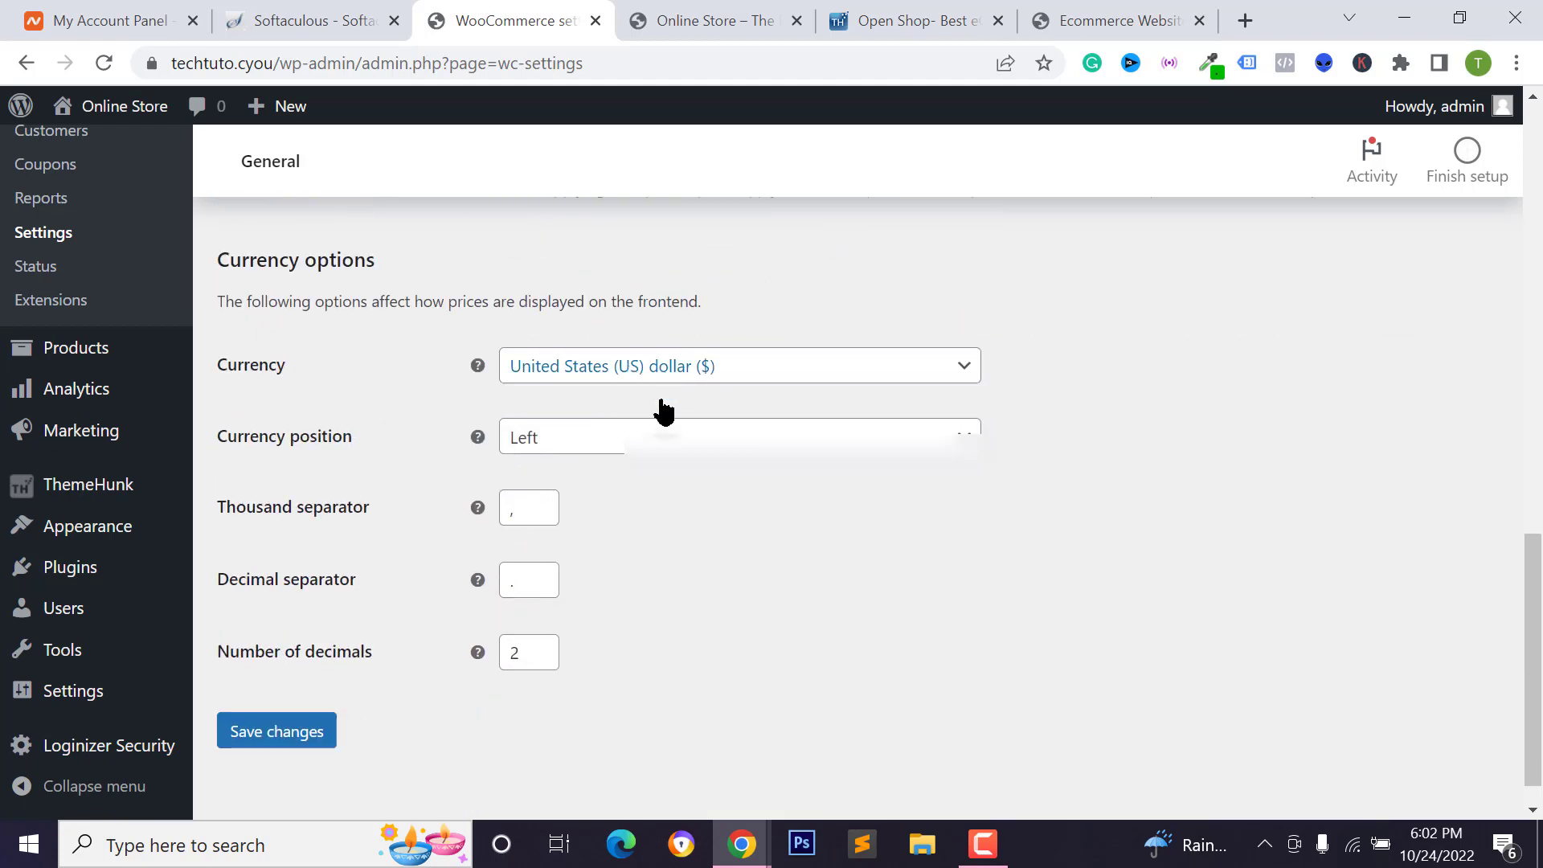
pyautogui.scroll(10, 610, 402)
# Step: Enter the store's first address line and postcode
pyautogui.click(565, 408)
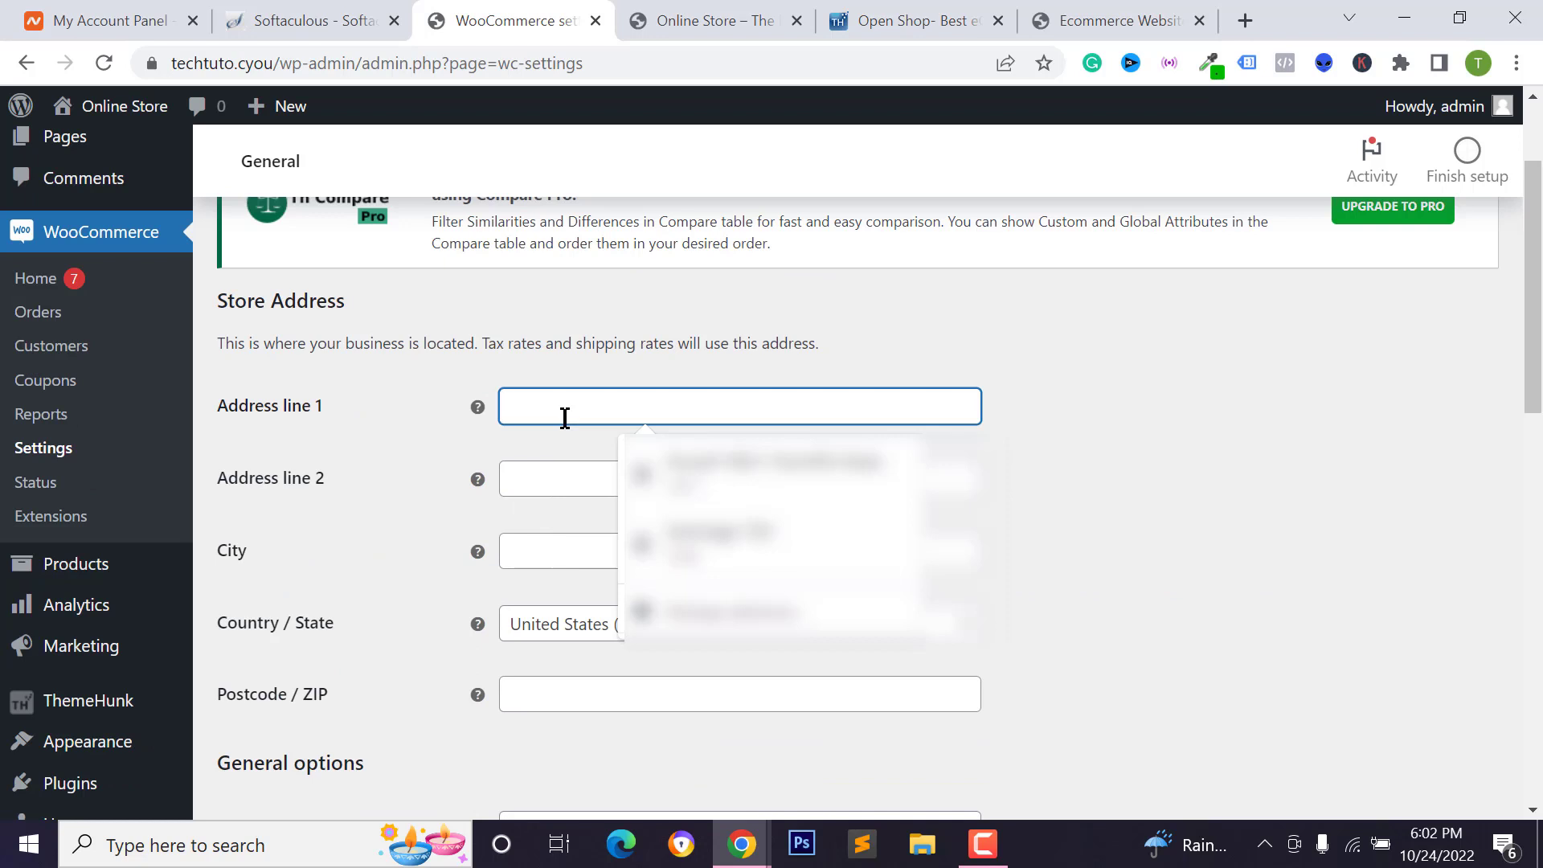
pyautogui.write('Demo Add')
pyautogui.press('Tab')
pyautogui.scroll(-3, 270, 398)
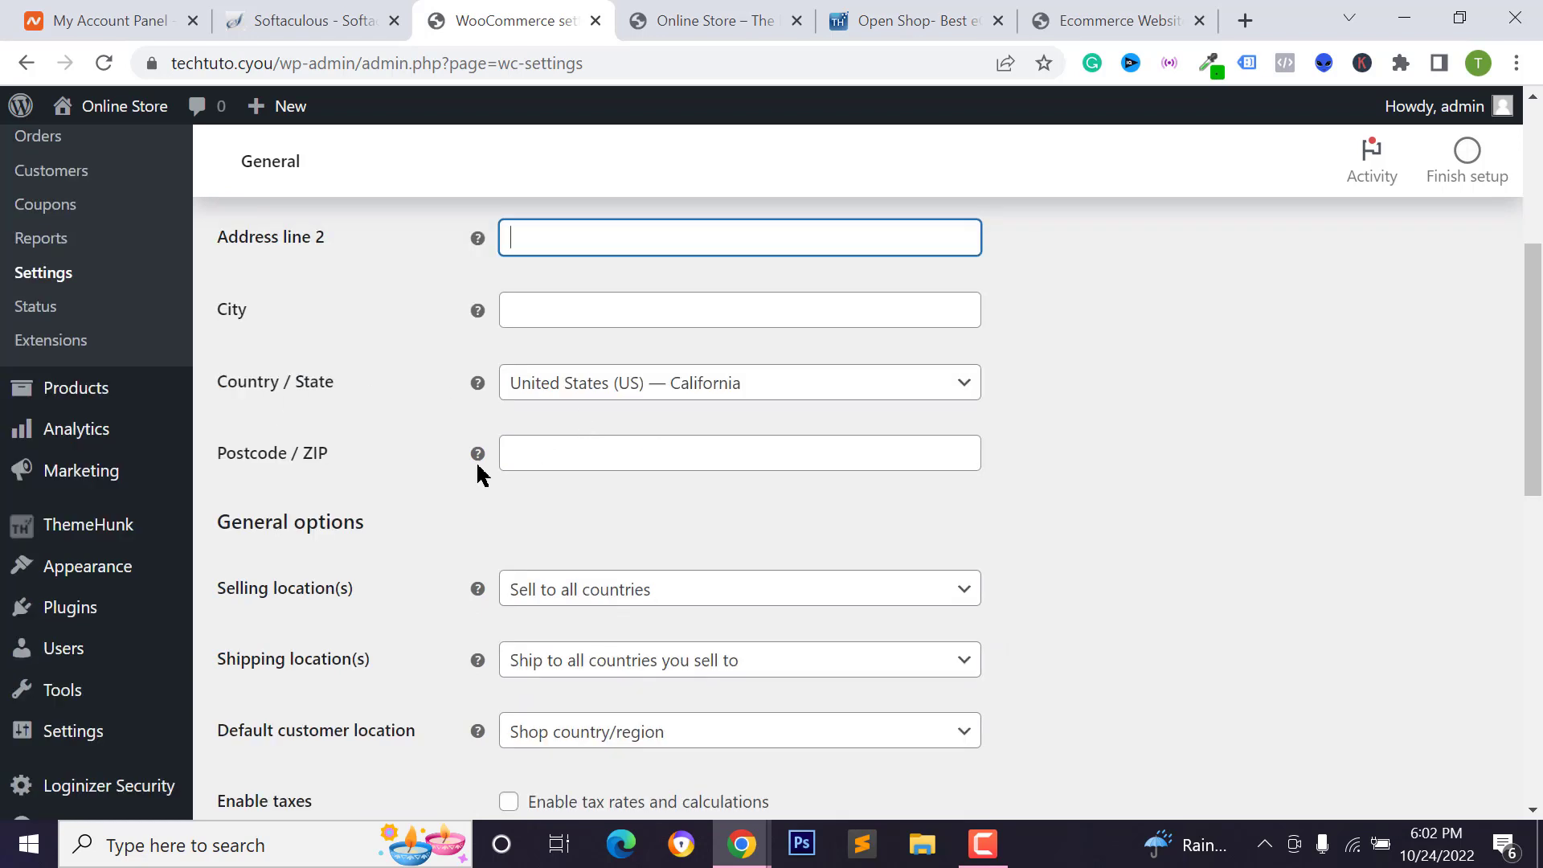
pyautogui.scroll(-1, 479, 472)
pyautogui.click(541, 416)
pyautogui.write('3232')
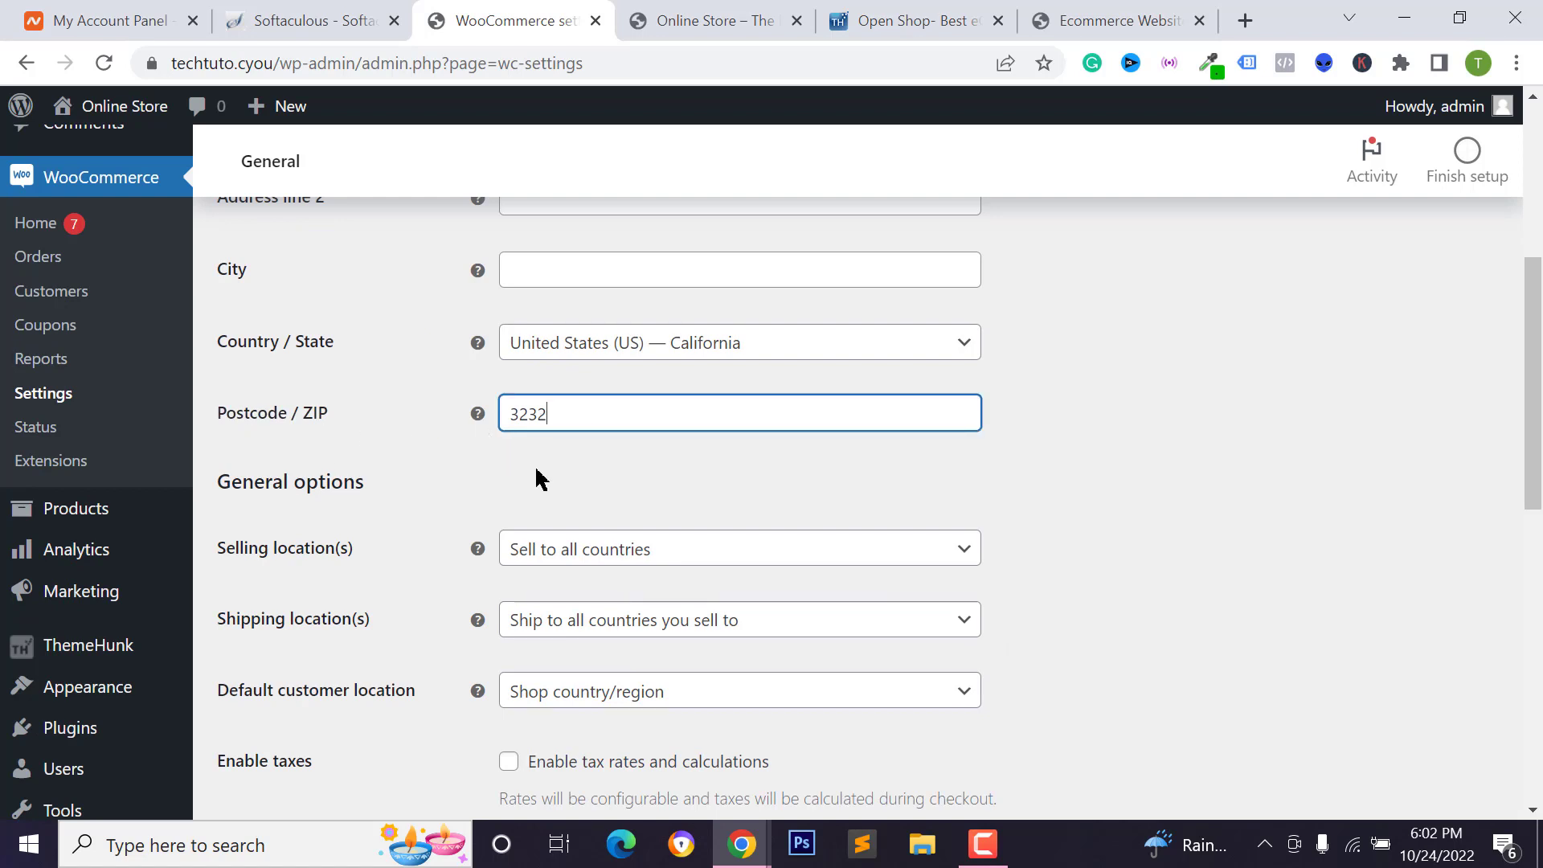
pyautogui.scroll(-2, 386, 493)
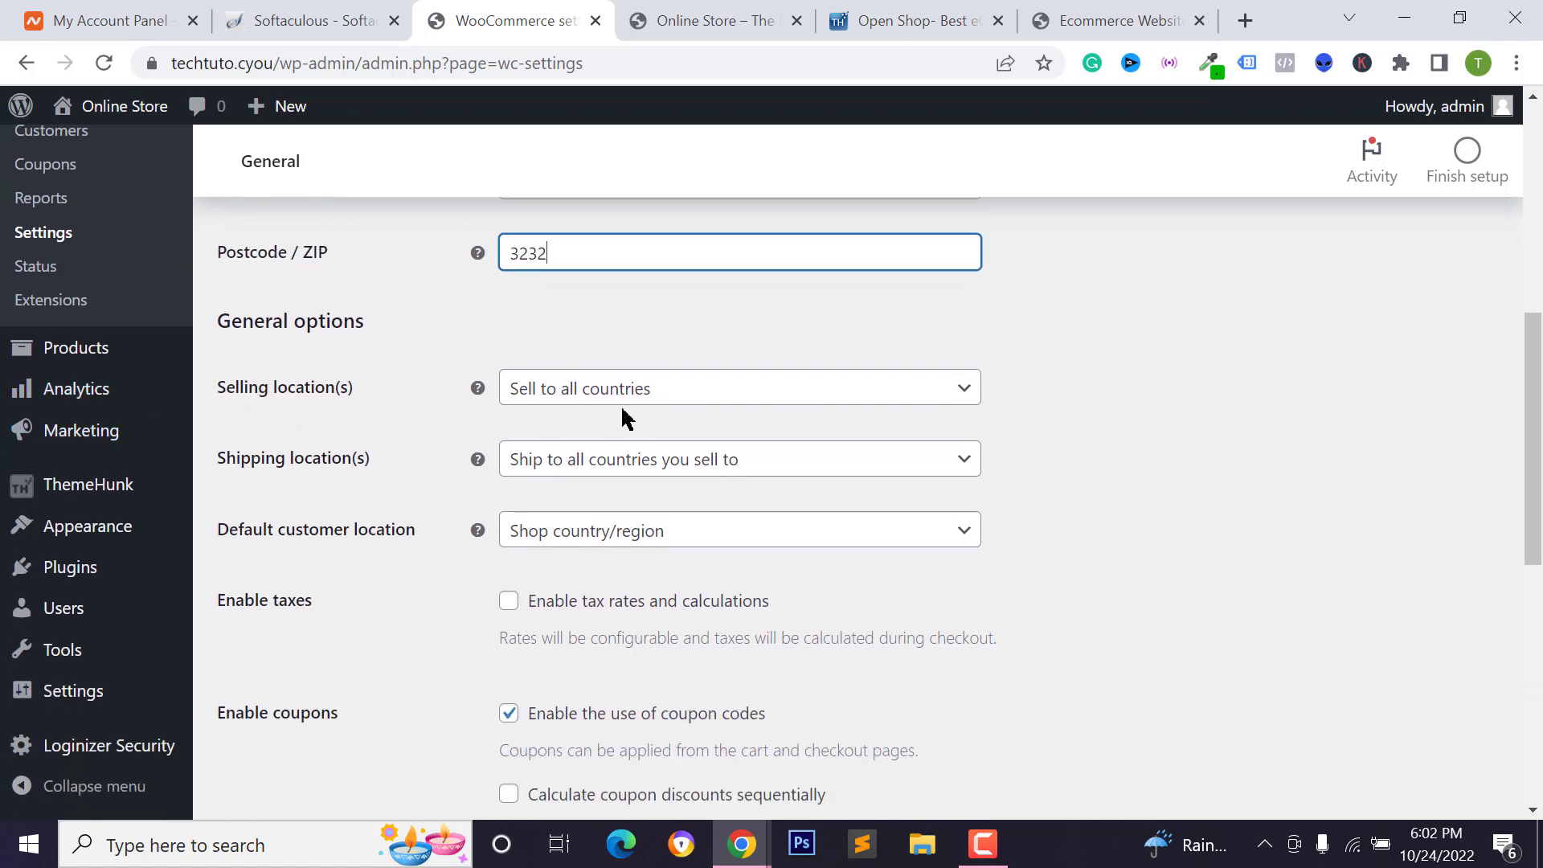
# Step: Set selling locations to specific countries, only United States (US)
pyautogui.click(566, 397)
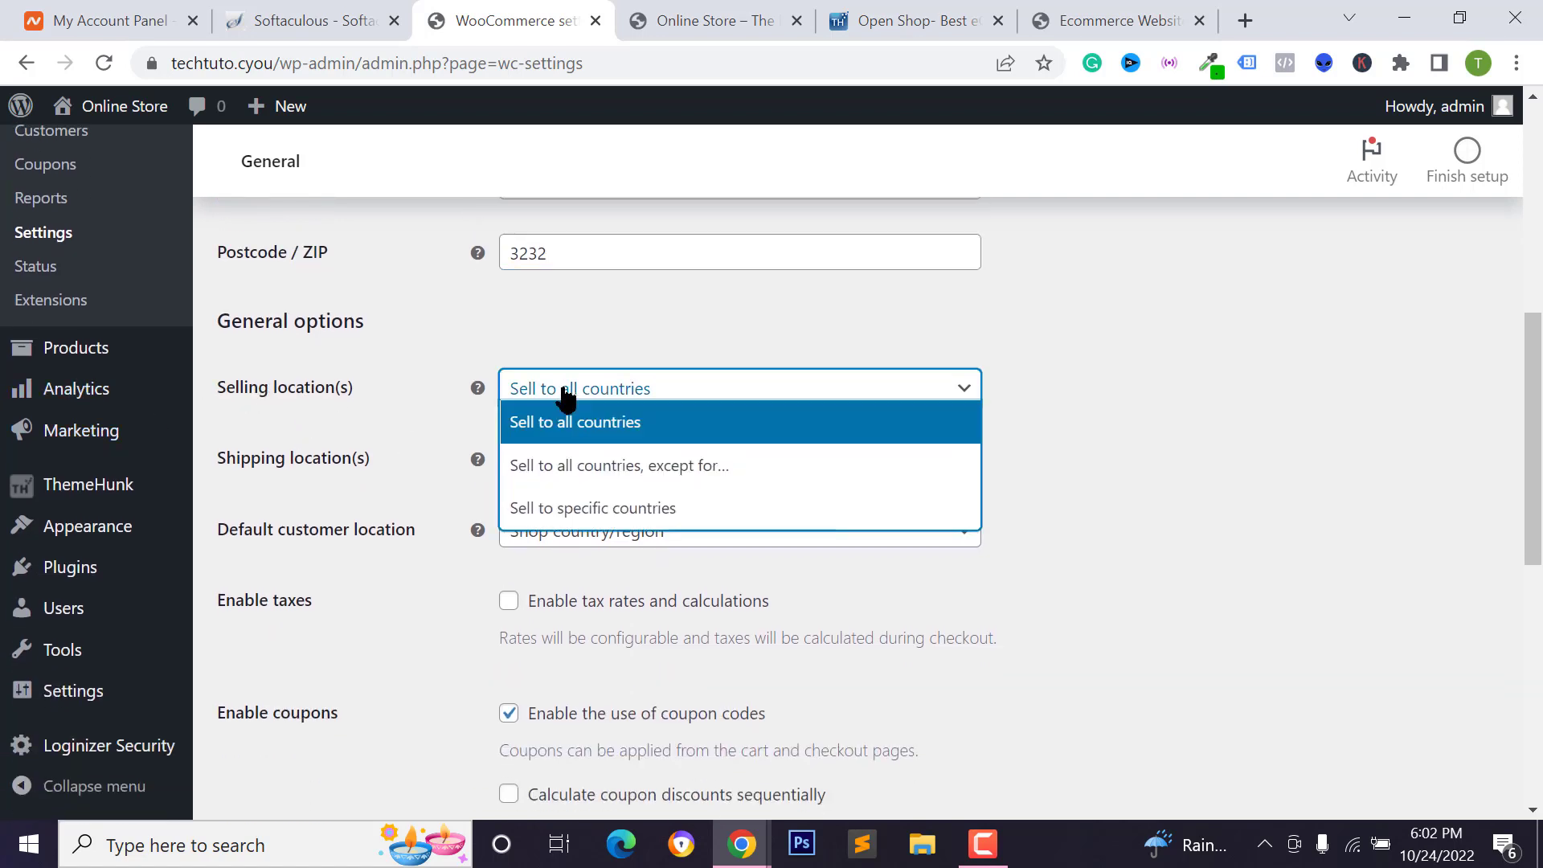
pyautogui.click(567, 511)
pyautogui.scroll(2, 546, 585)
pyautogui.click(520, 586)
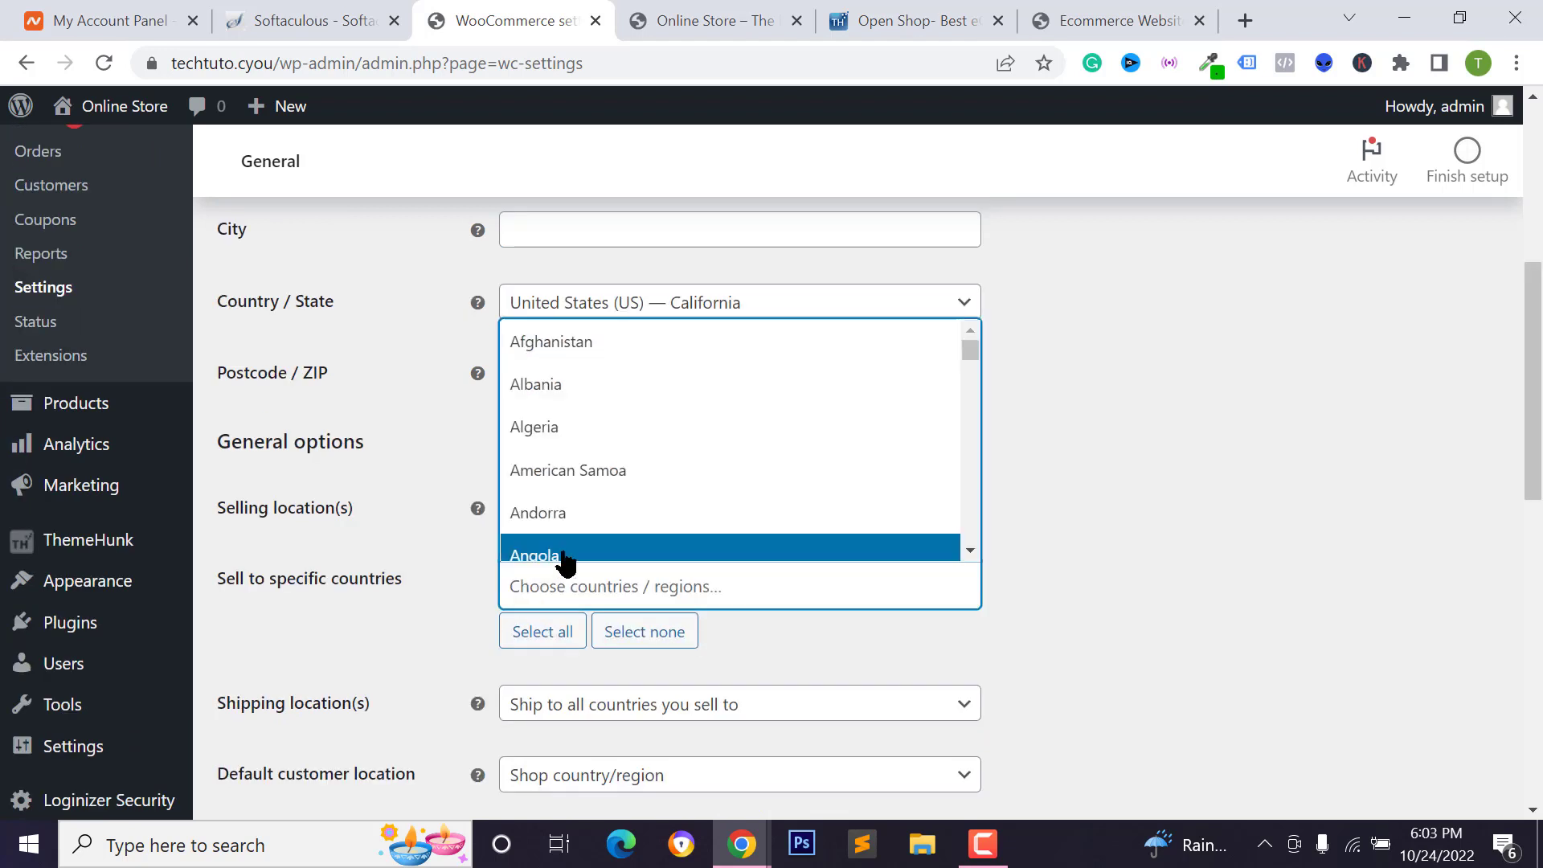
pyautogui.click(414, 542)
pyautogui.click(551, 518)
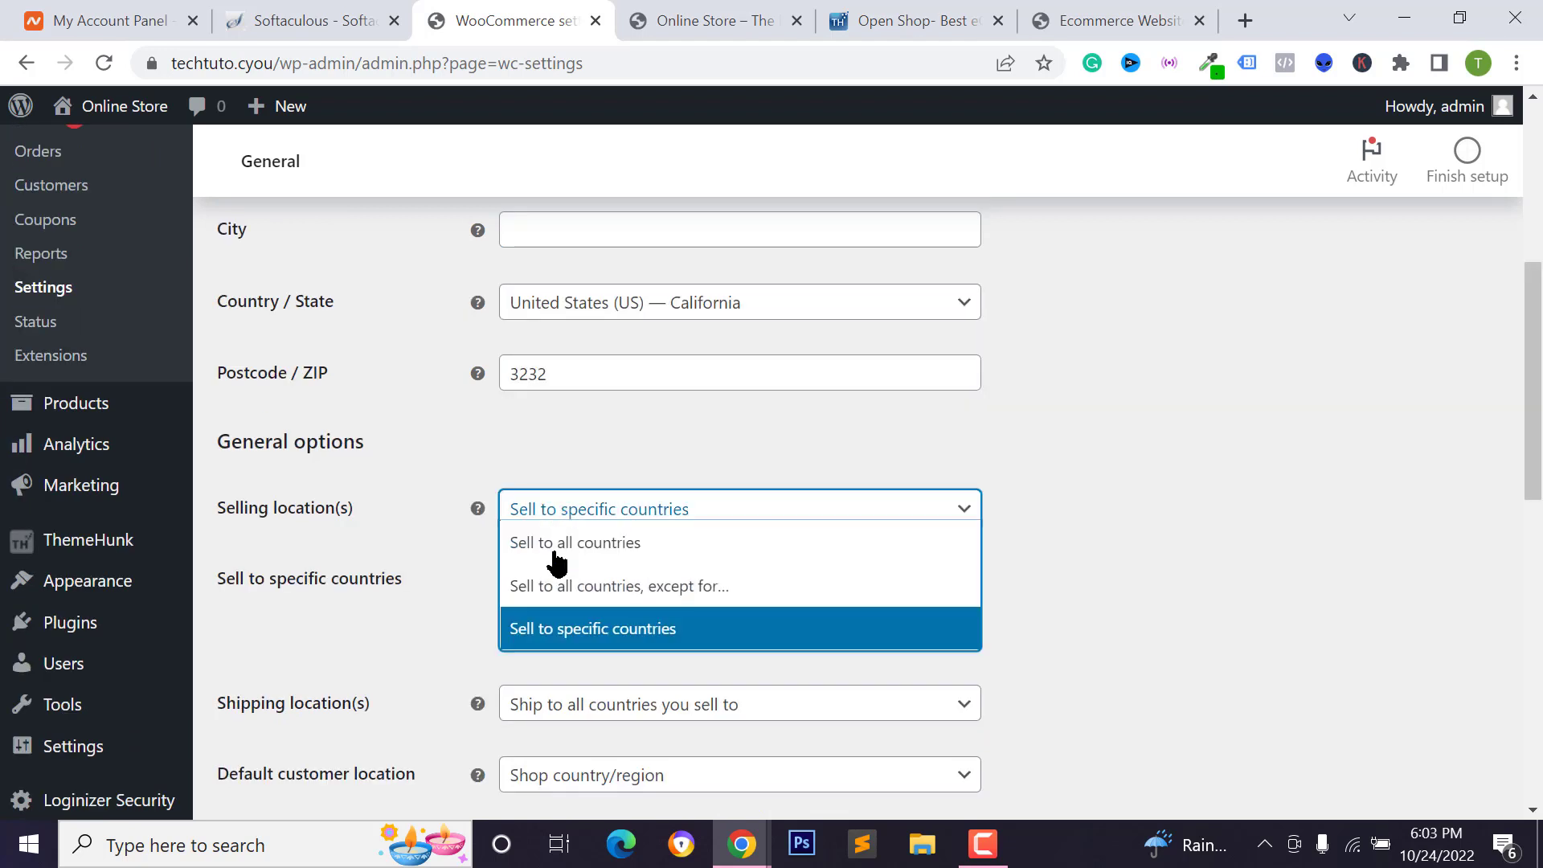
pyautogui.click(552, 628)
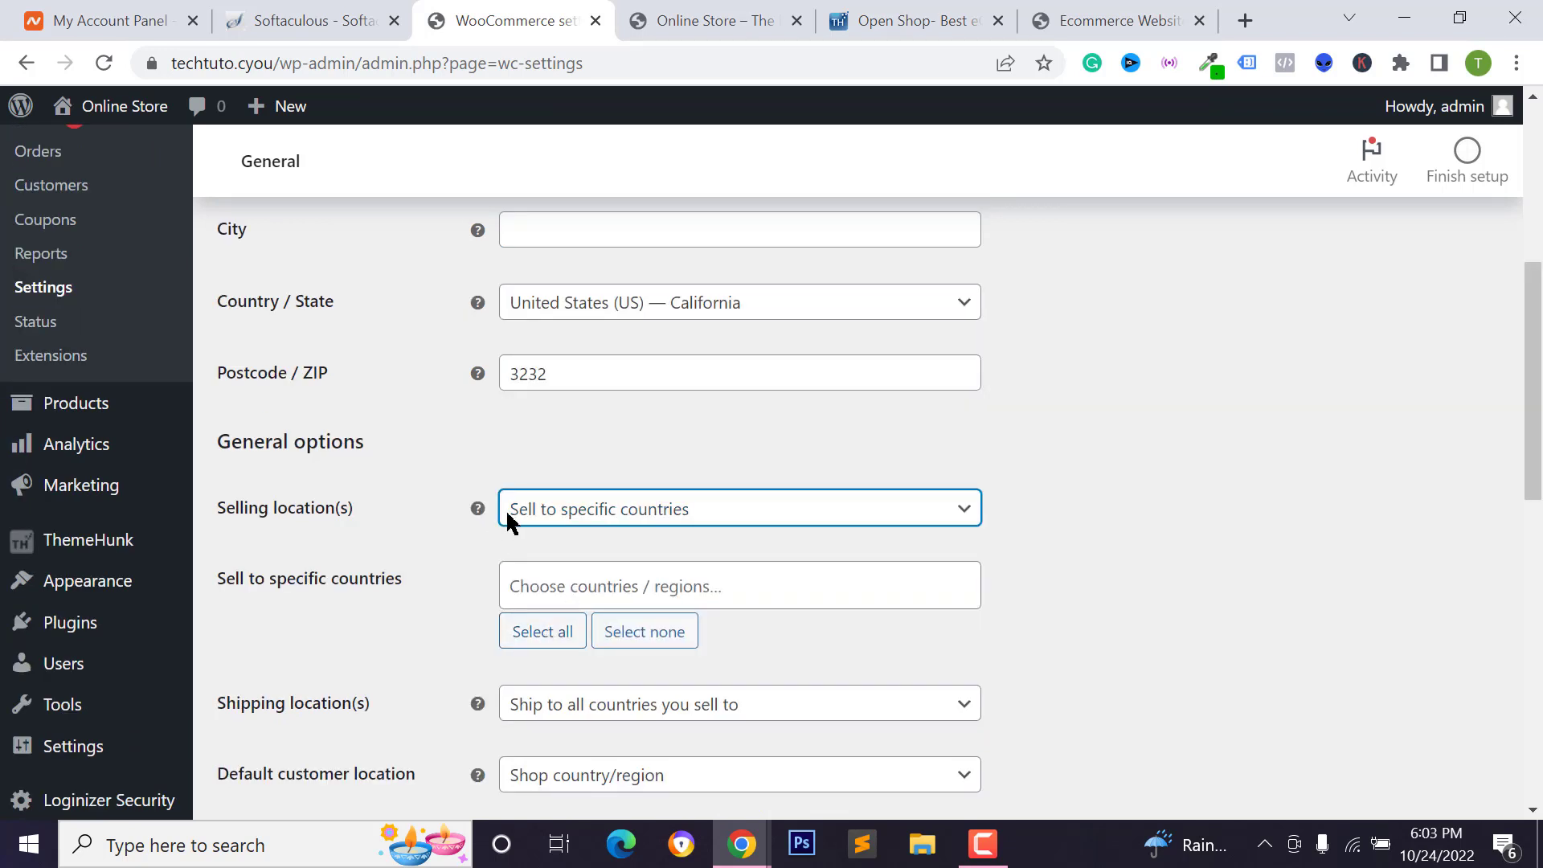
pyautogui.click(562, 577)
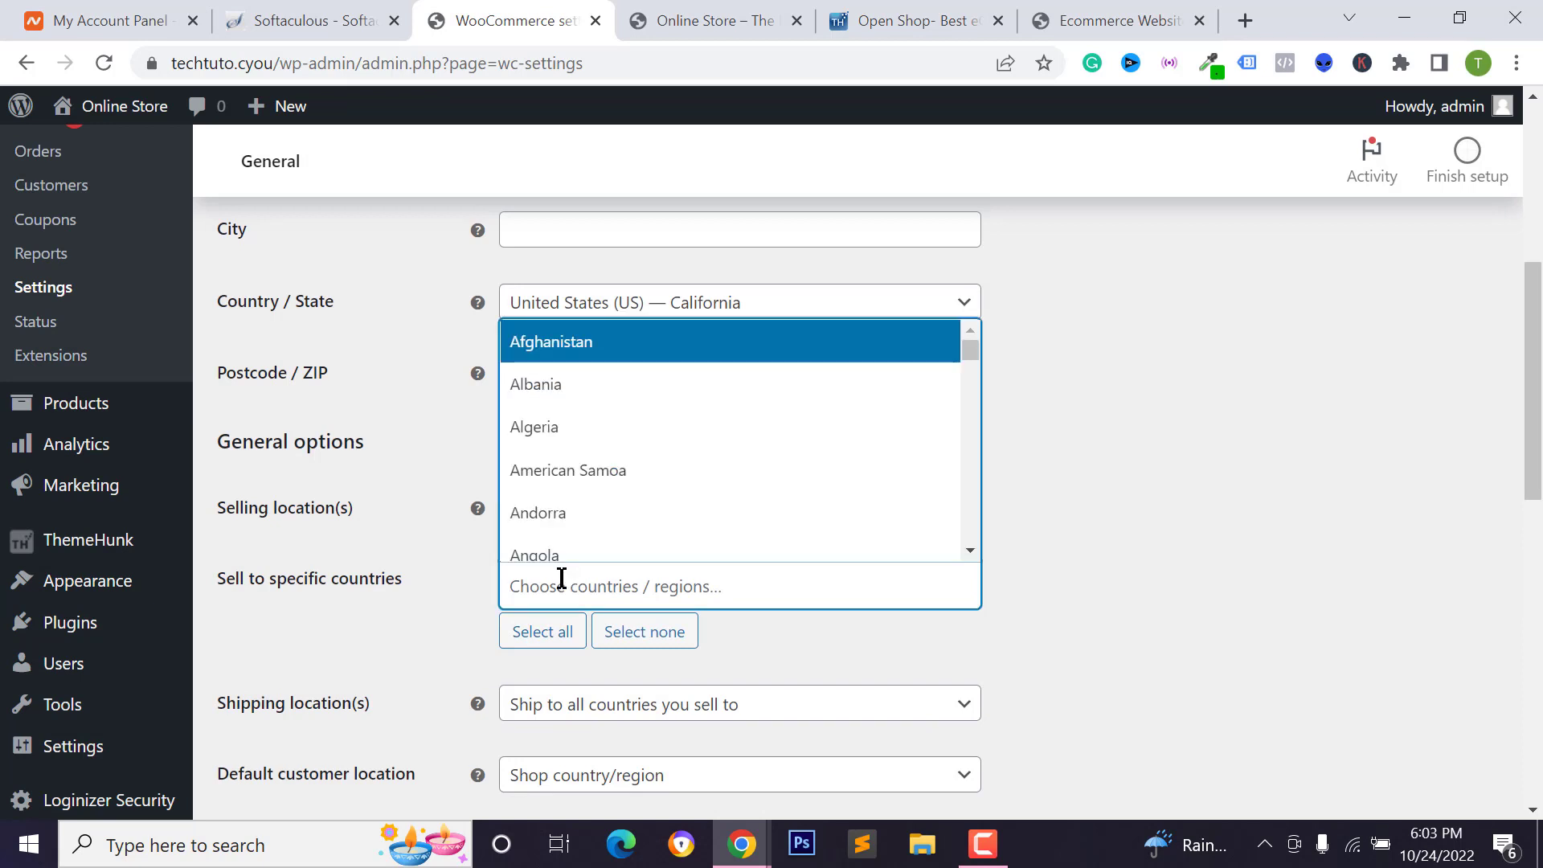
pyautogui.write('unit')
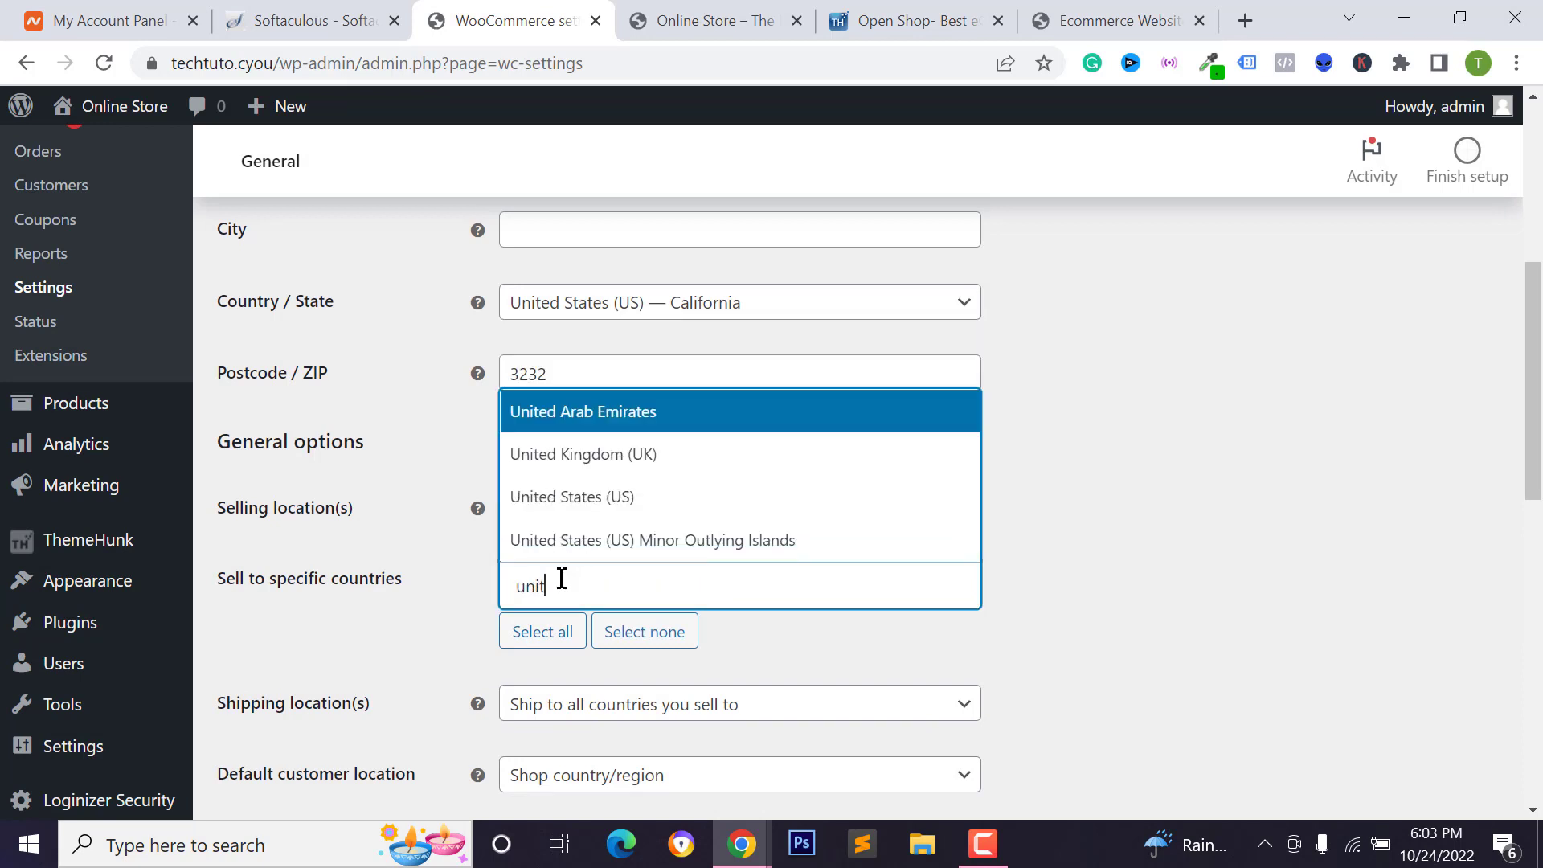
pyautogui.write('ed')
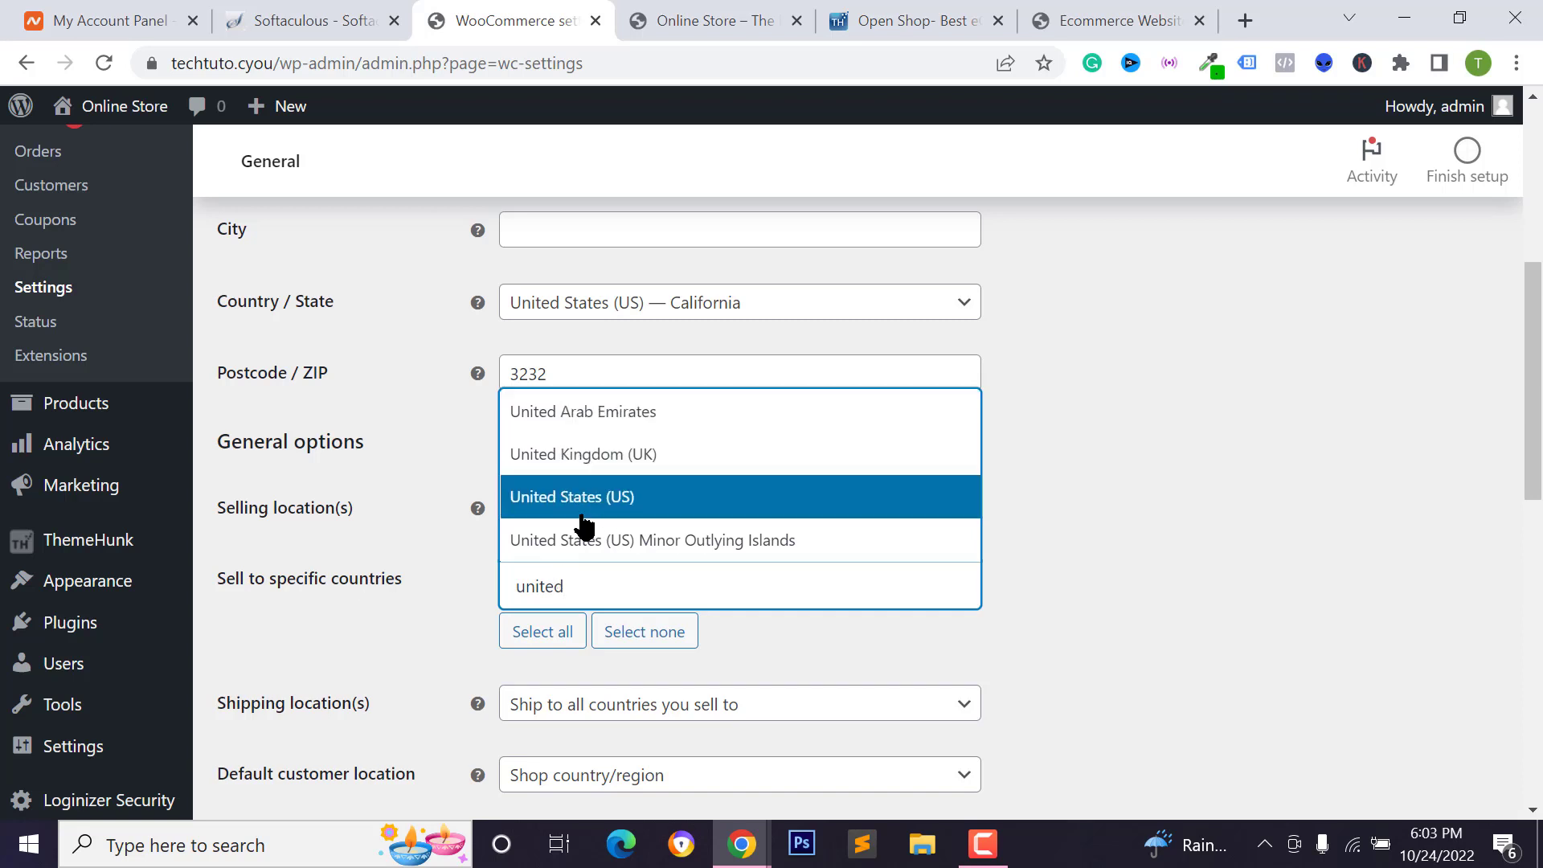
pyautogui.click(588, 496)
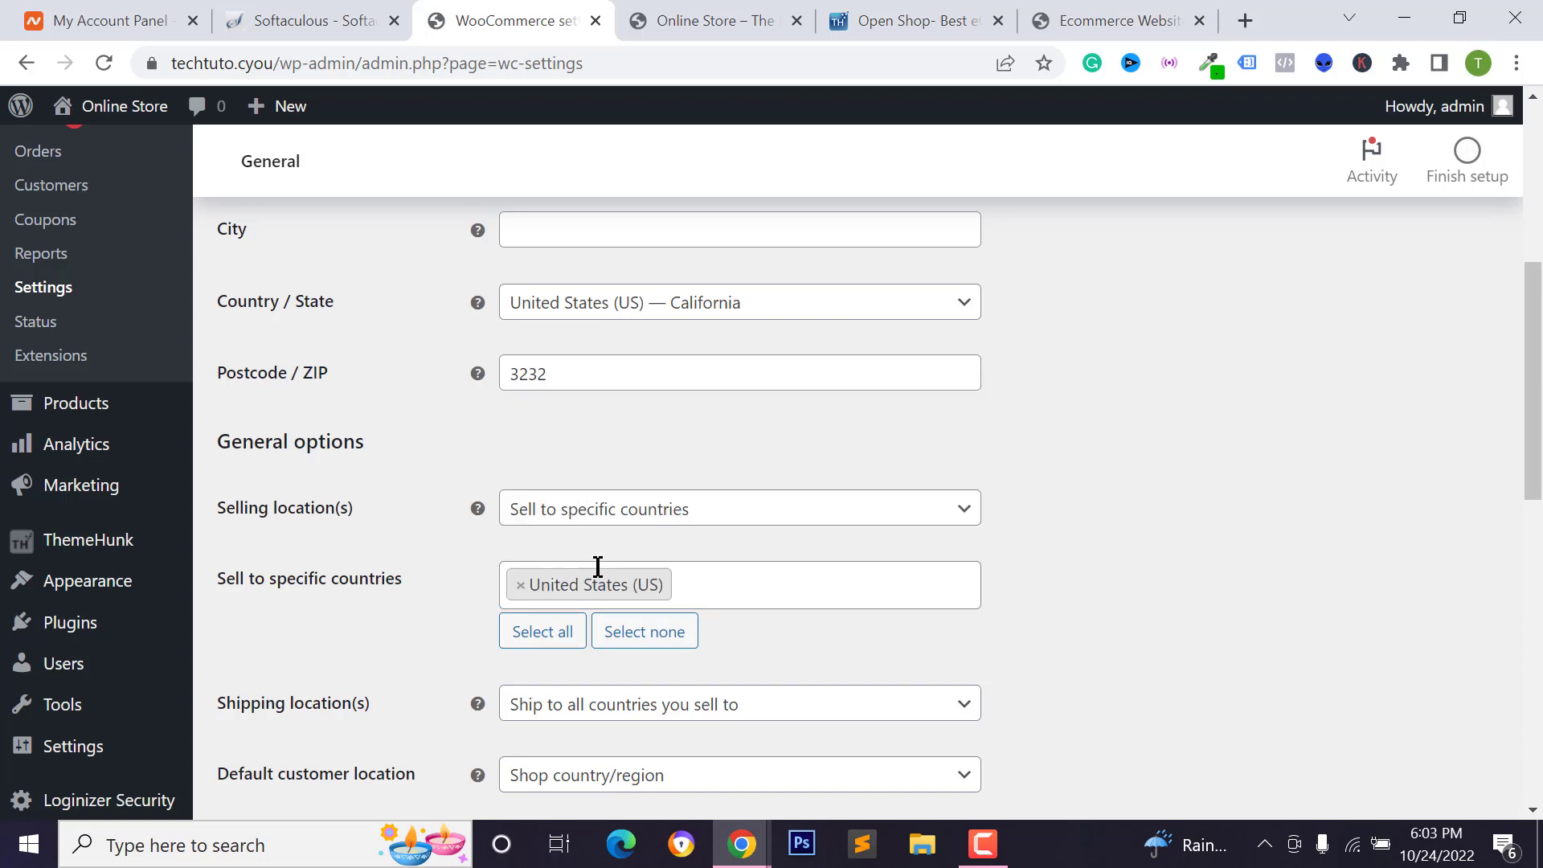
pyautogui.scroll(-3, 597, 567)
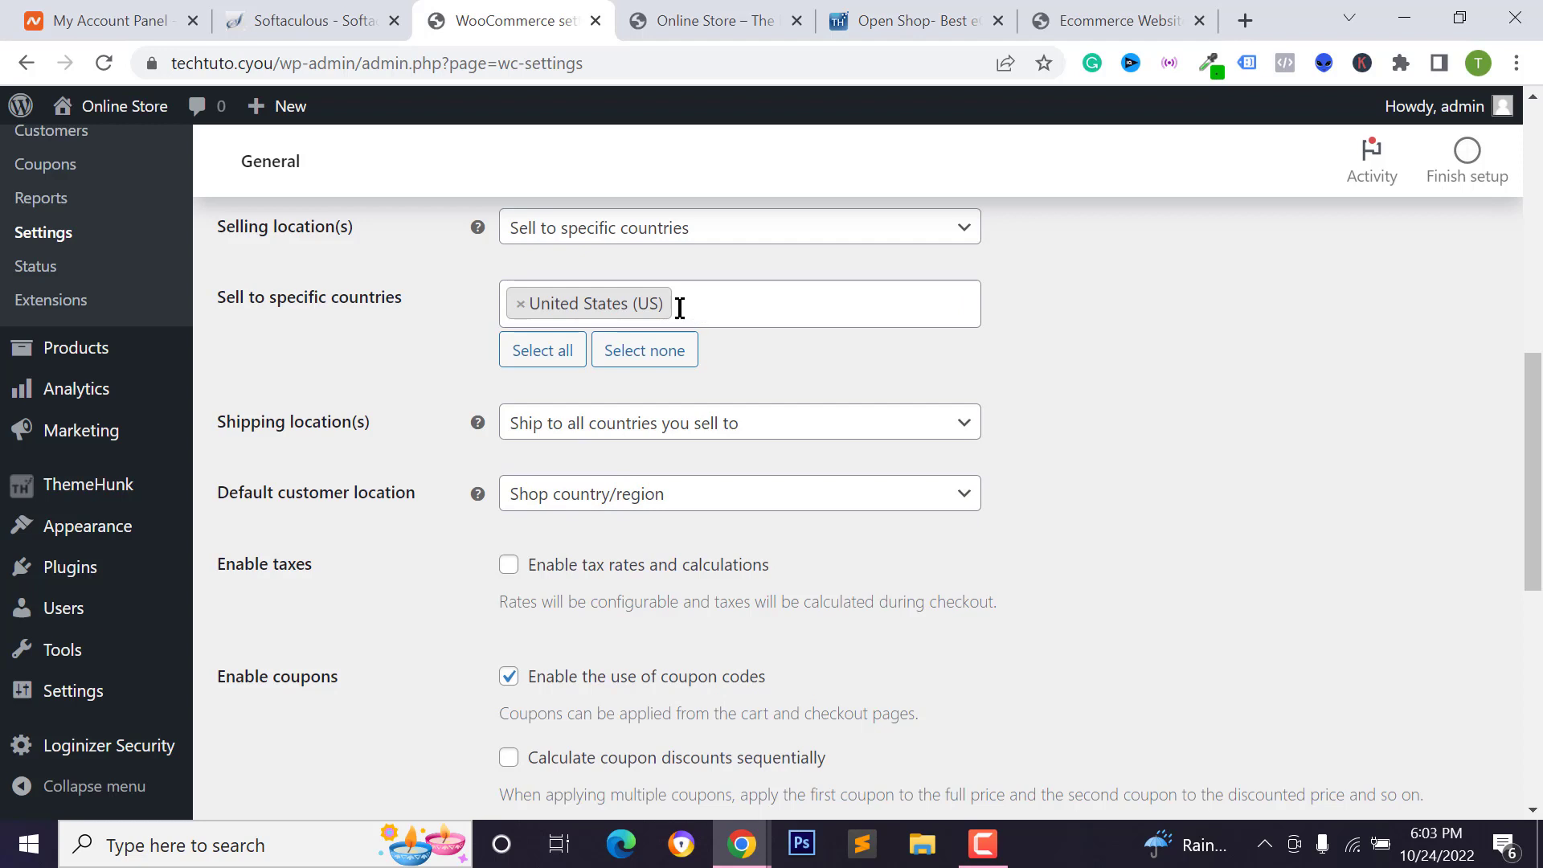
pyautogui.scroll(1, 680, 427)
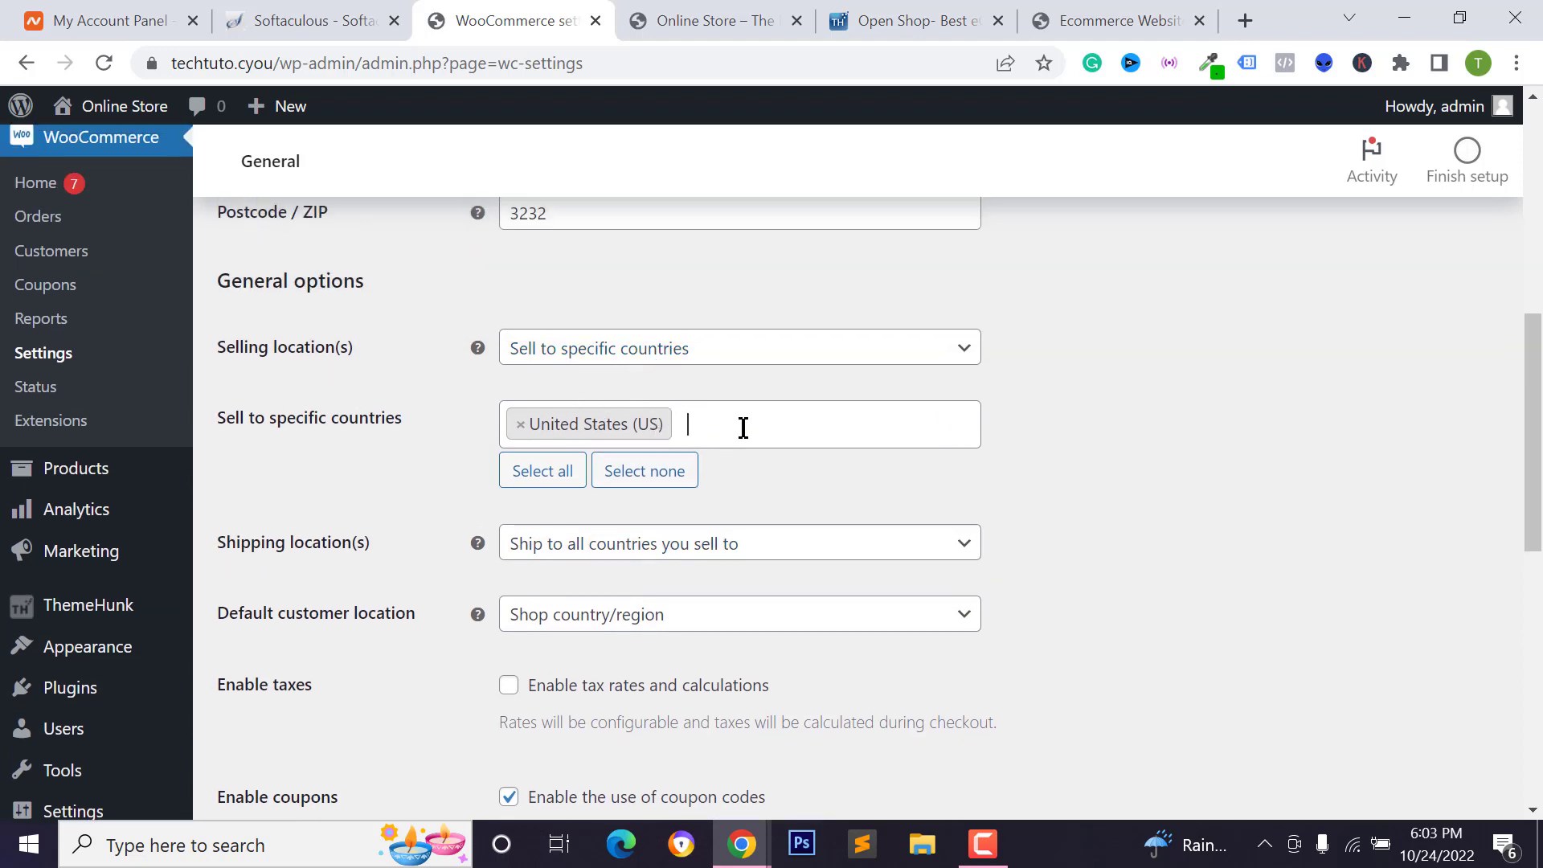
pyautogui.scroll(-2, 541, 586)
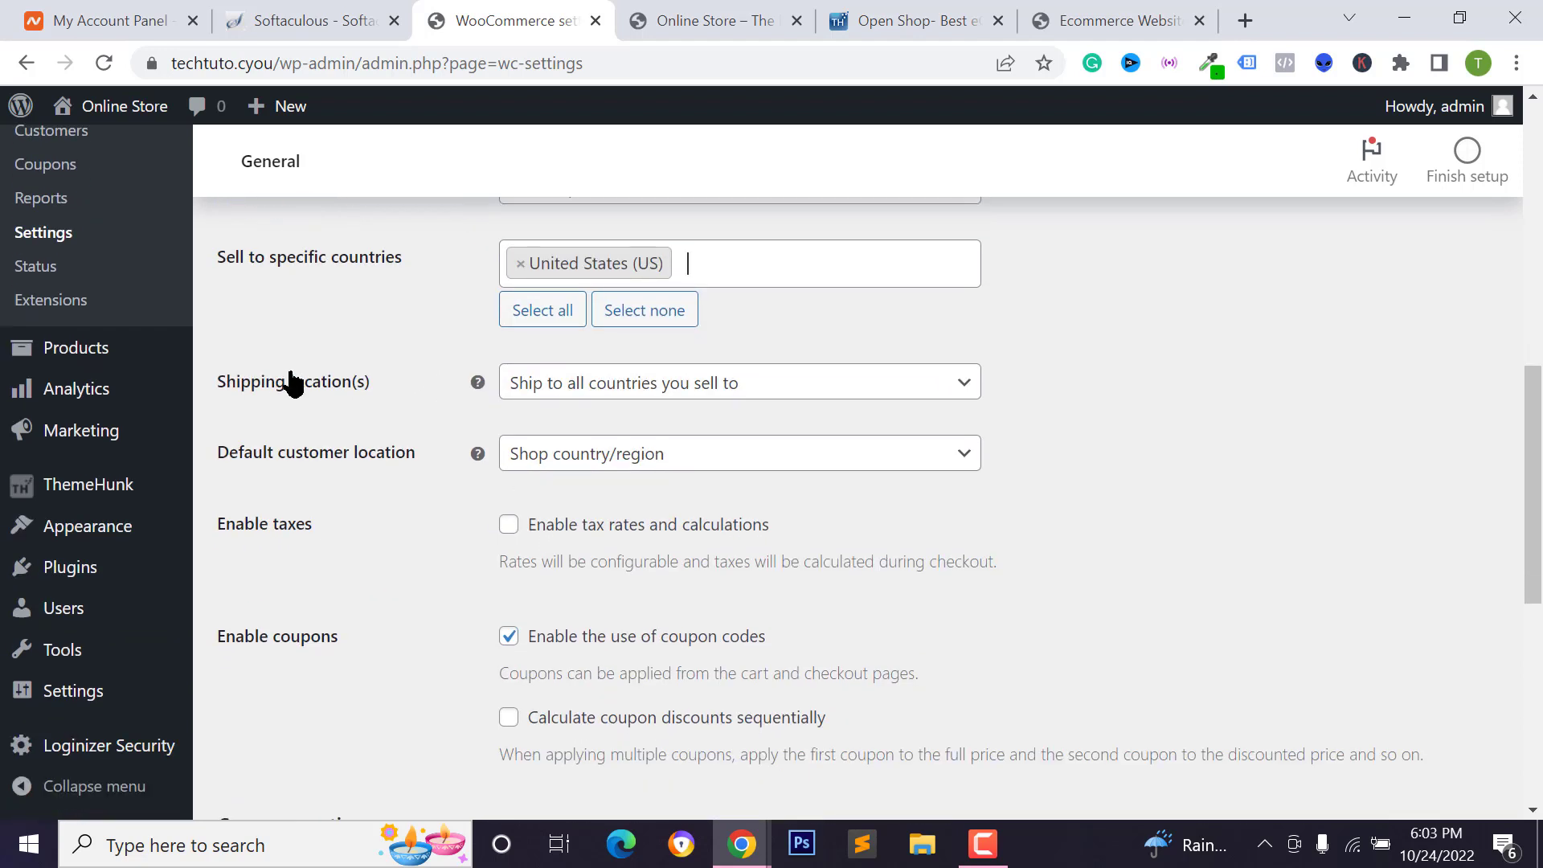
# Step: Set shipping locations to specific countries, only United States (US)
pyautogui.click(609, 385)
pyautogui.click(525, 386)
pyautogui.click(575, 384)
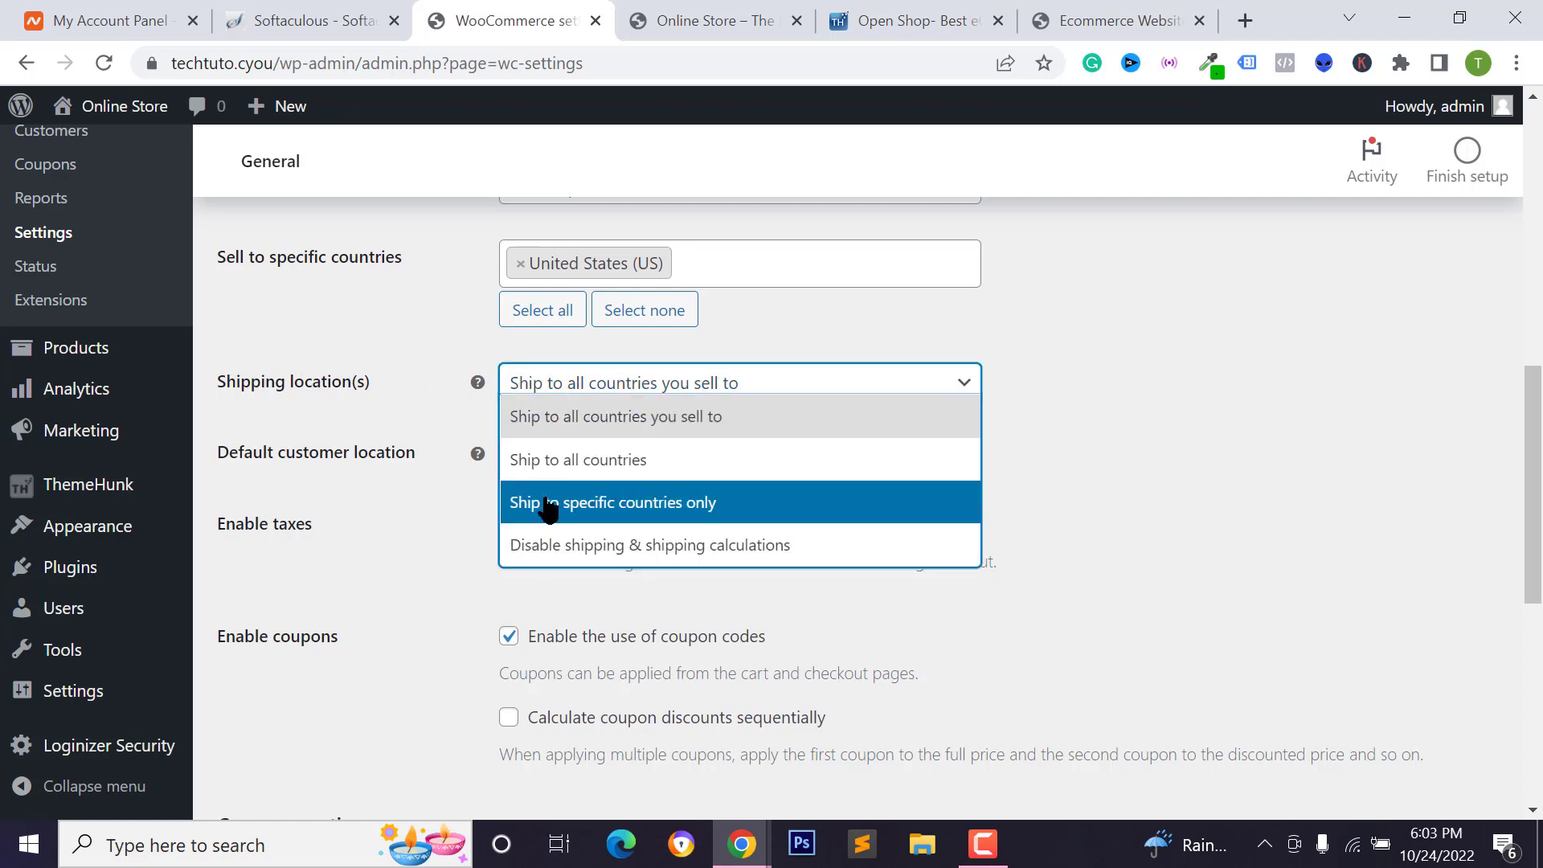
pyautogui.click(645, 510)
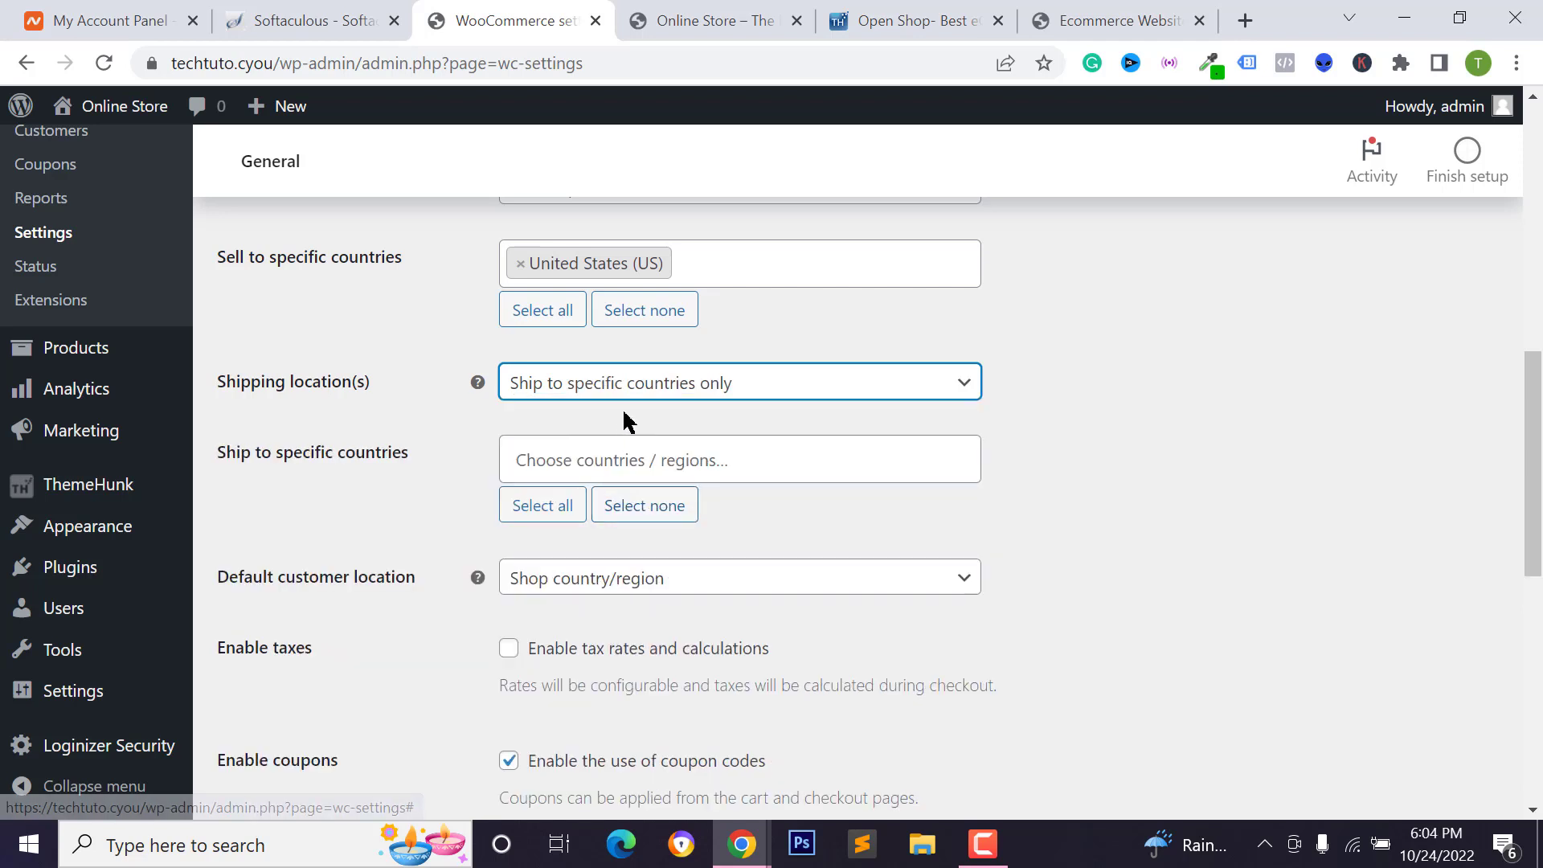
pyautogui.click(615, 467)
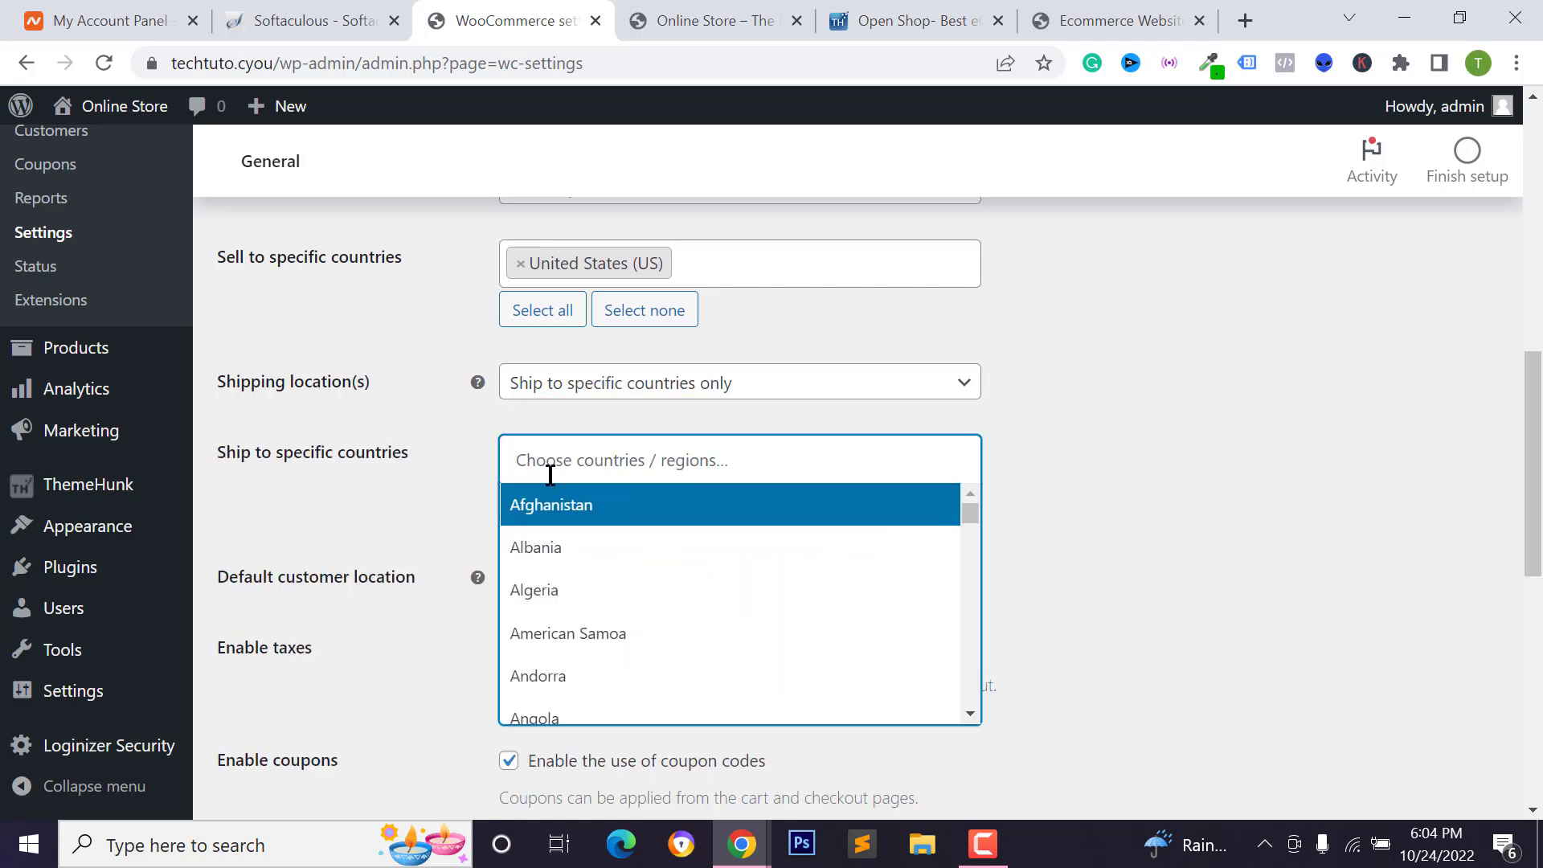
pyautogui.click(386, 482)
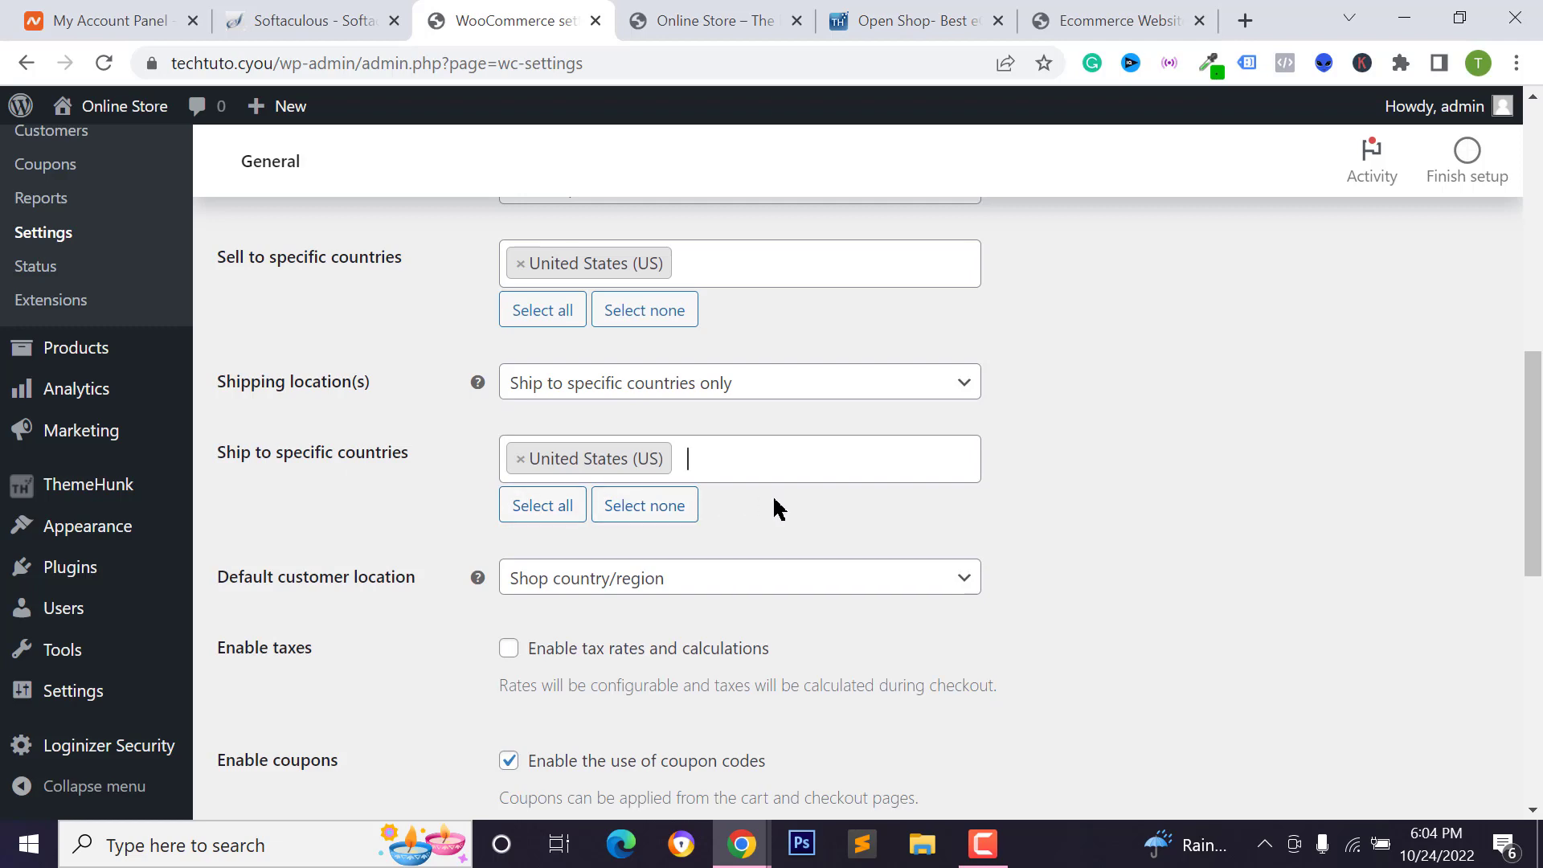
pyautogui.scroll(-3, 679, 558)
pyautogui.scroll(-4, 528, 552)
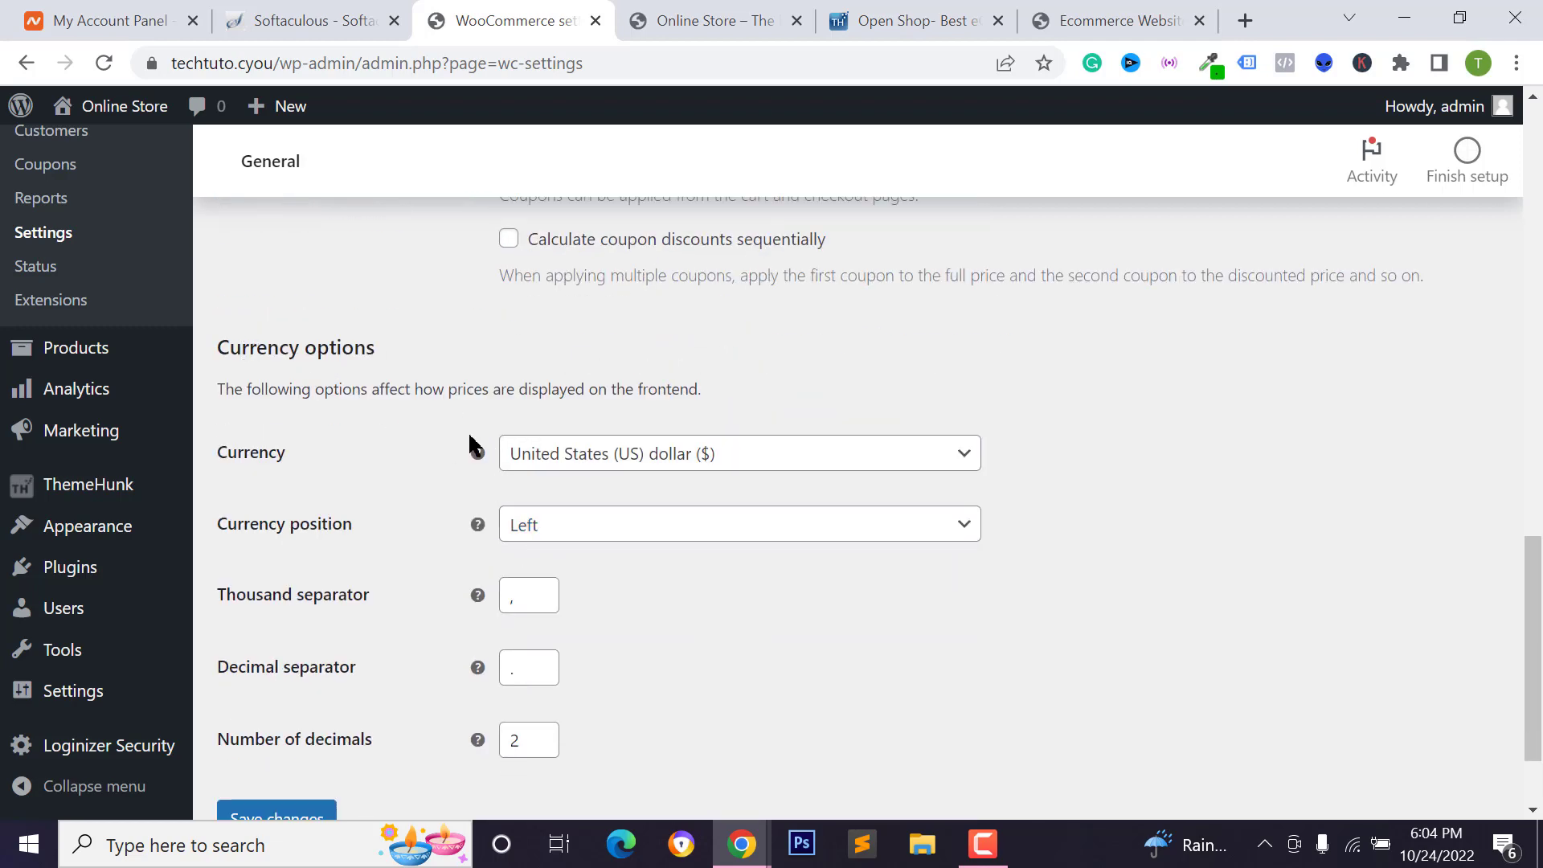
# Step: Keep US dollar as the store currency and save the general settings
pyautogui.click(724, 454)
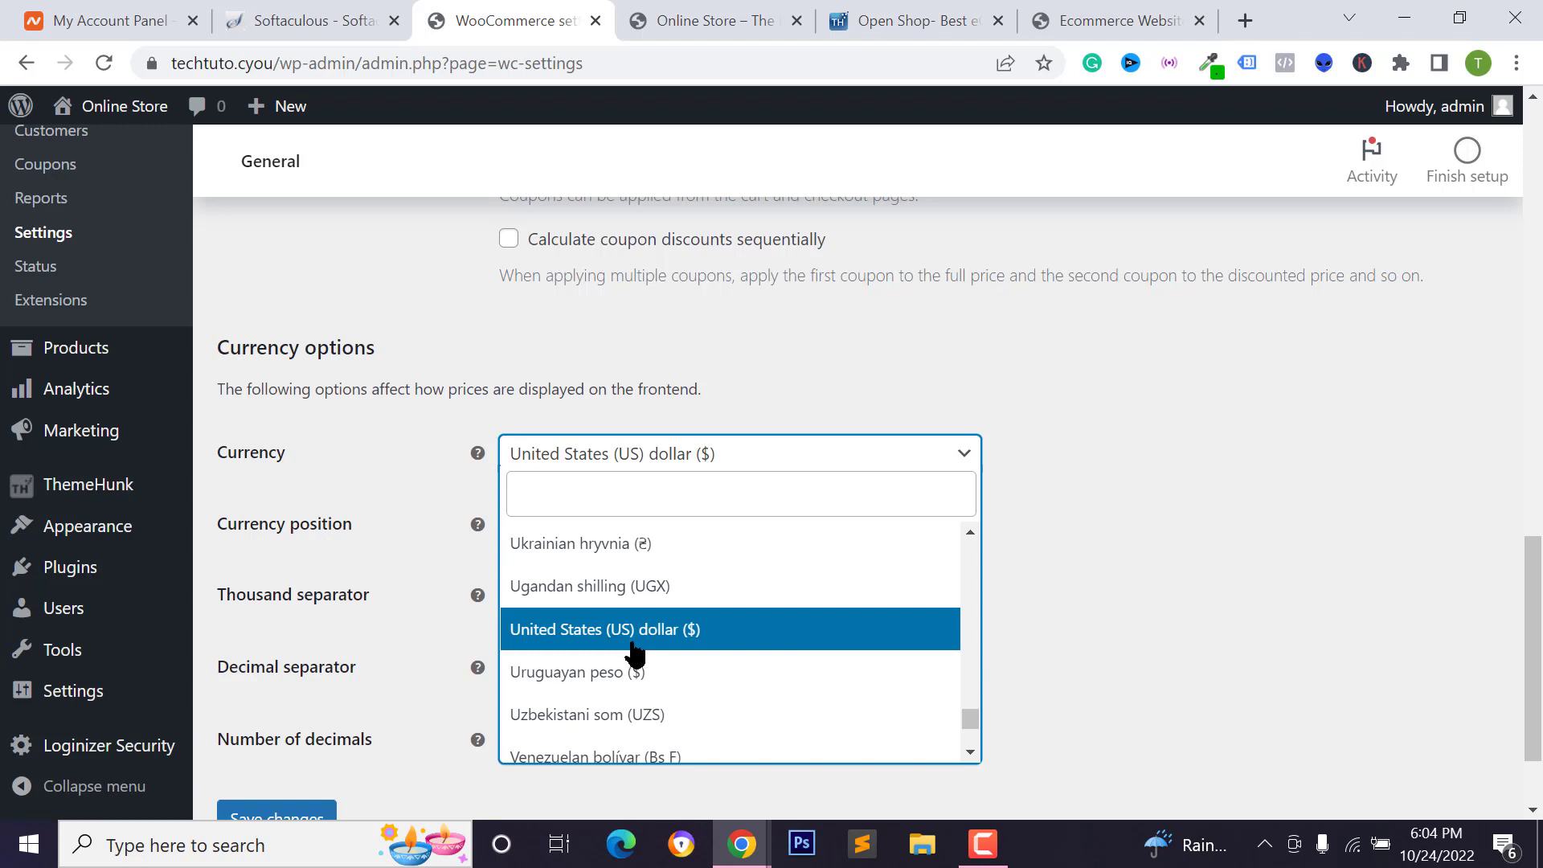
pyautogui.scroll(4, 631, 648)
pyautogui.click(1102, 368)
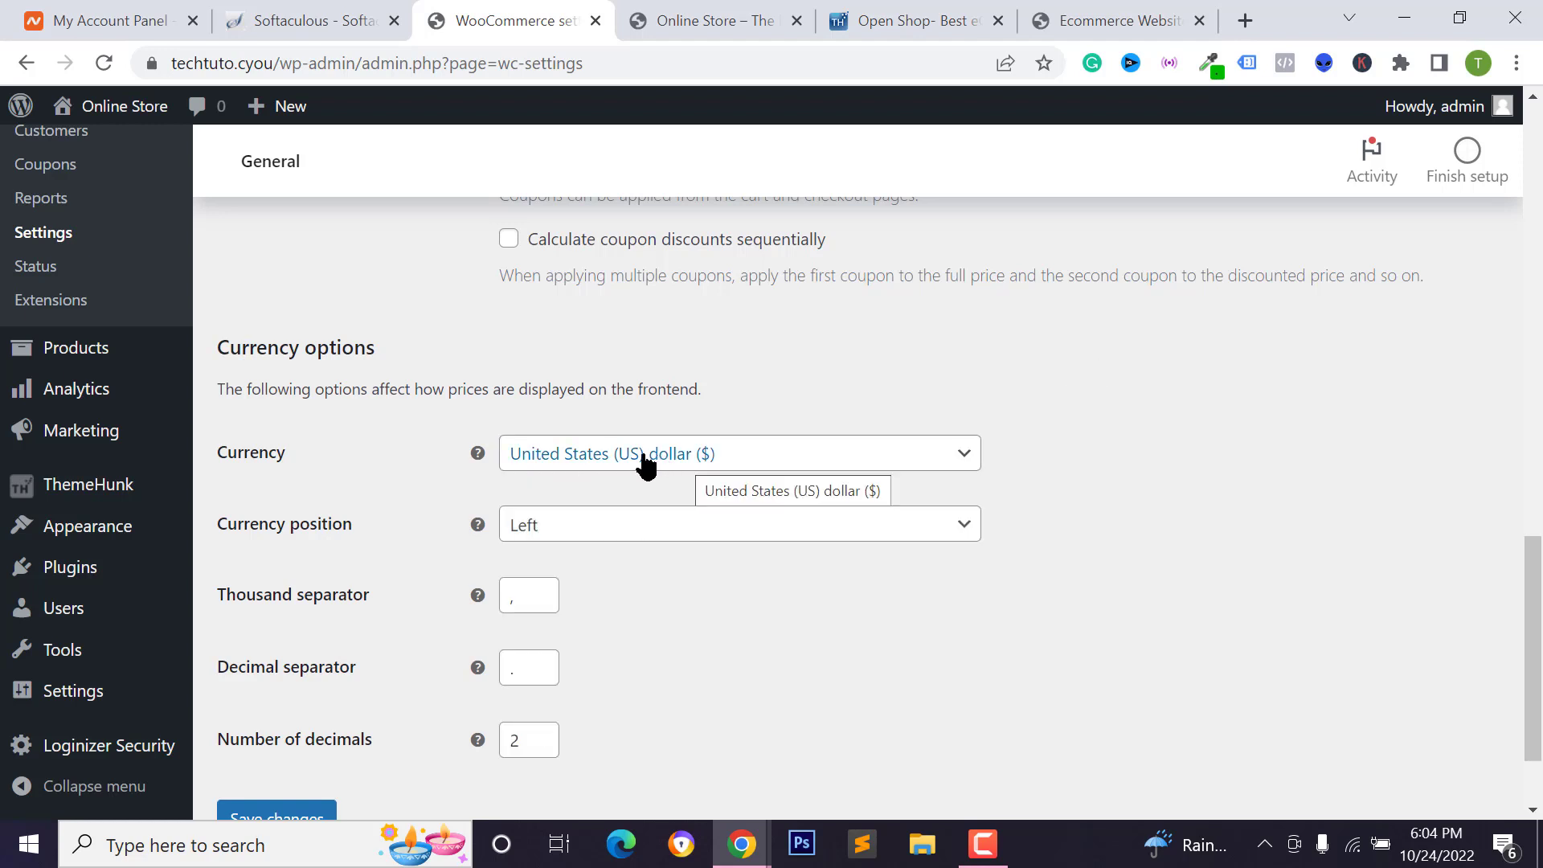
pyautogui.scroll(-2, 560, 504)
pyautogui.click(258, 692)
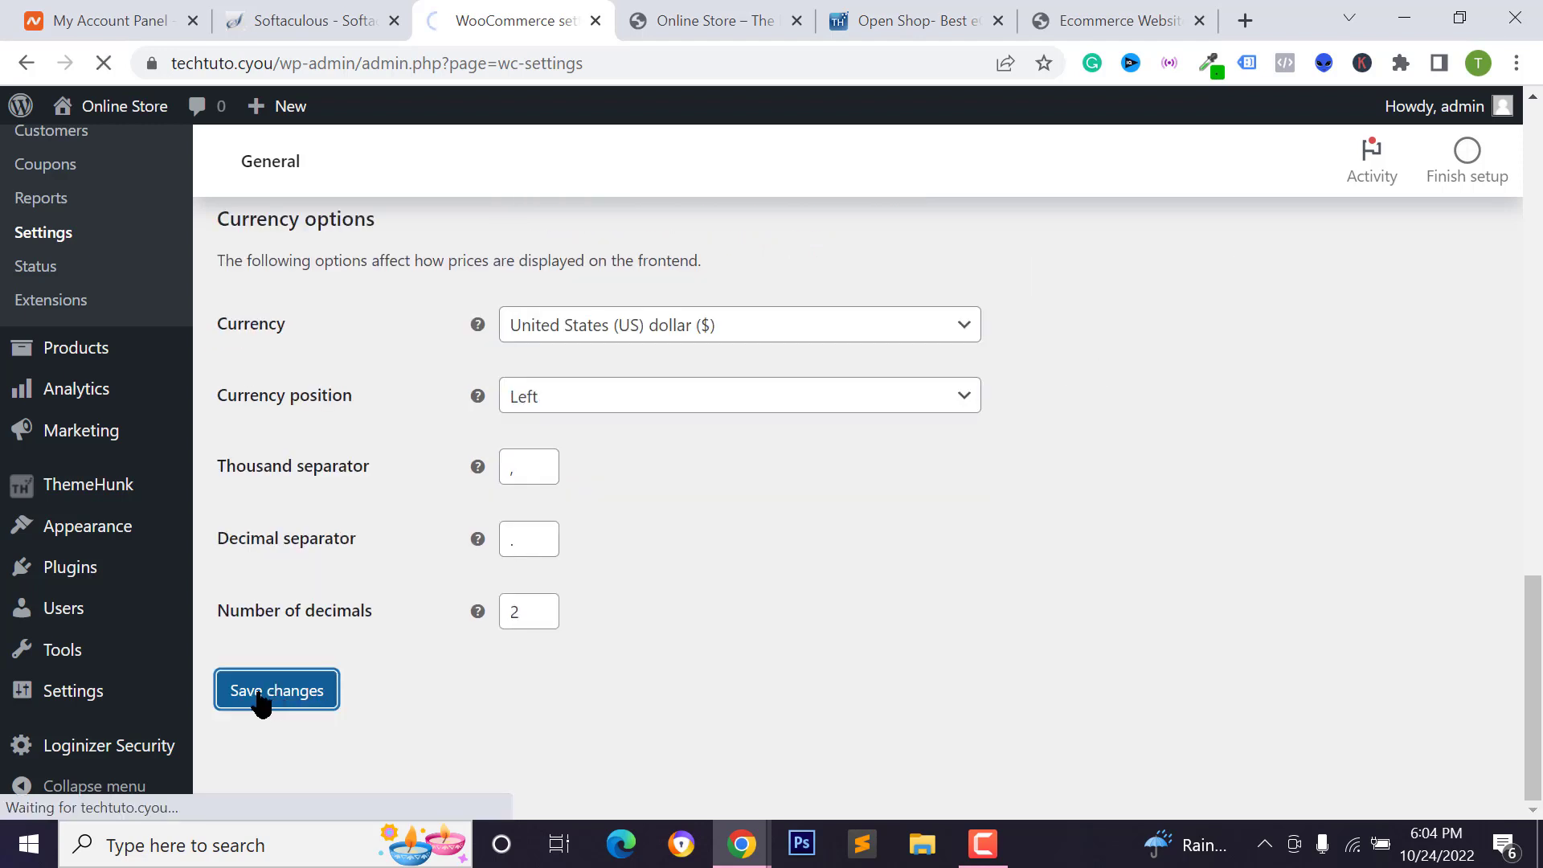
pyautogui.scroll(7, 861, 665)
pyautogui.scroll(-7, 758, 620)
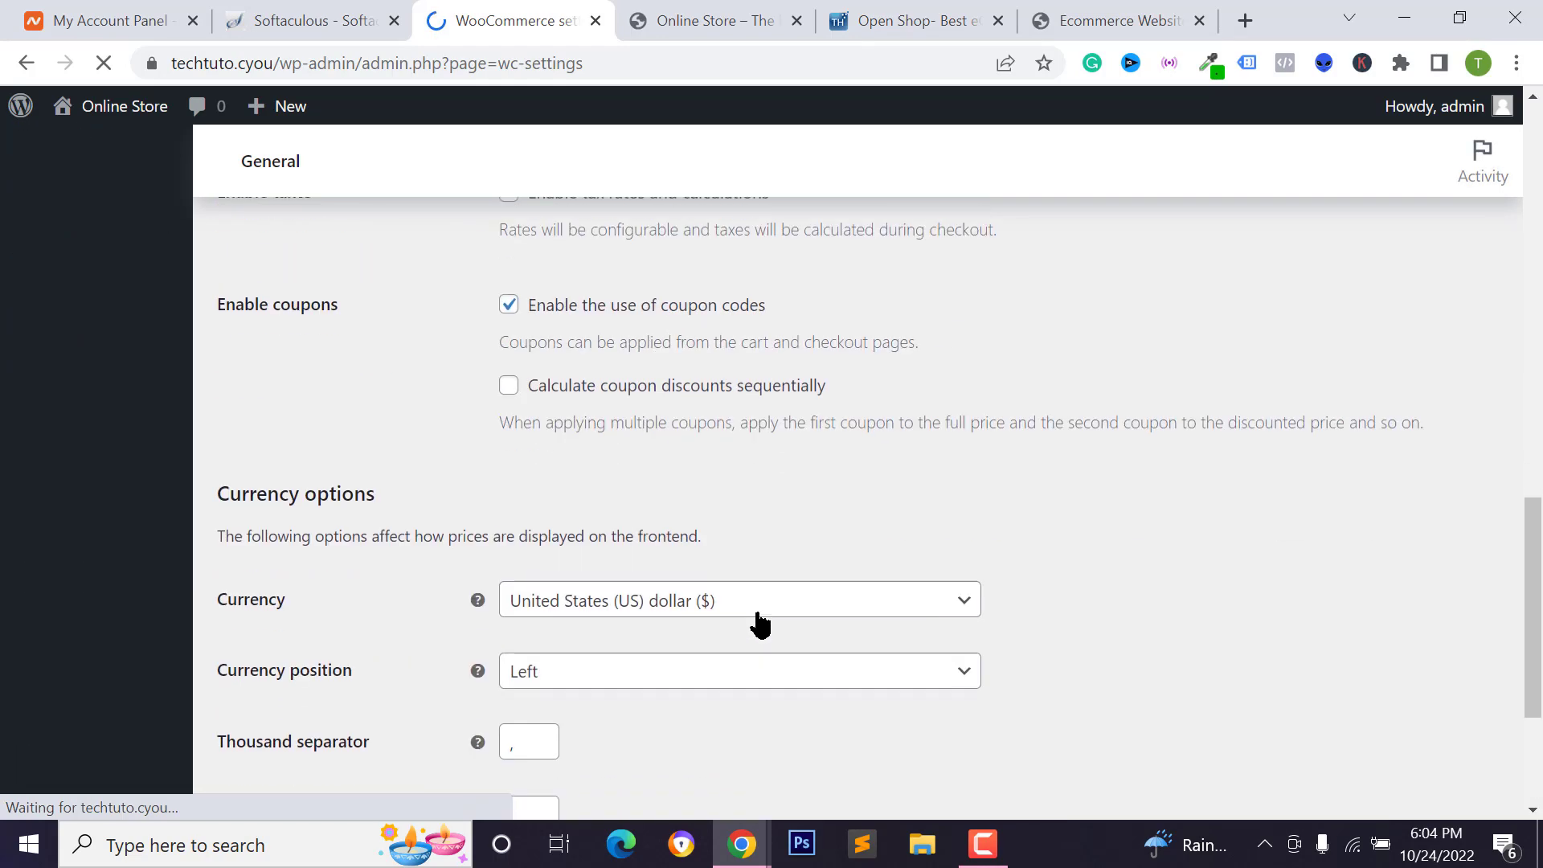
# Step: Install YITH WooCommerce Wishlist from the Open Shop Options Recommended Plugin list
pyautogui.moveTo(144, 519)
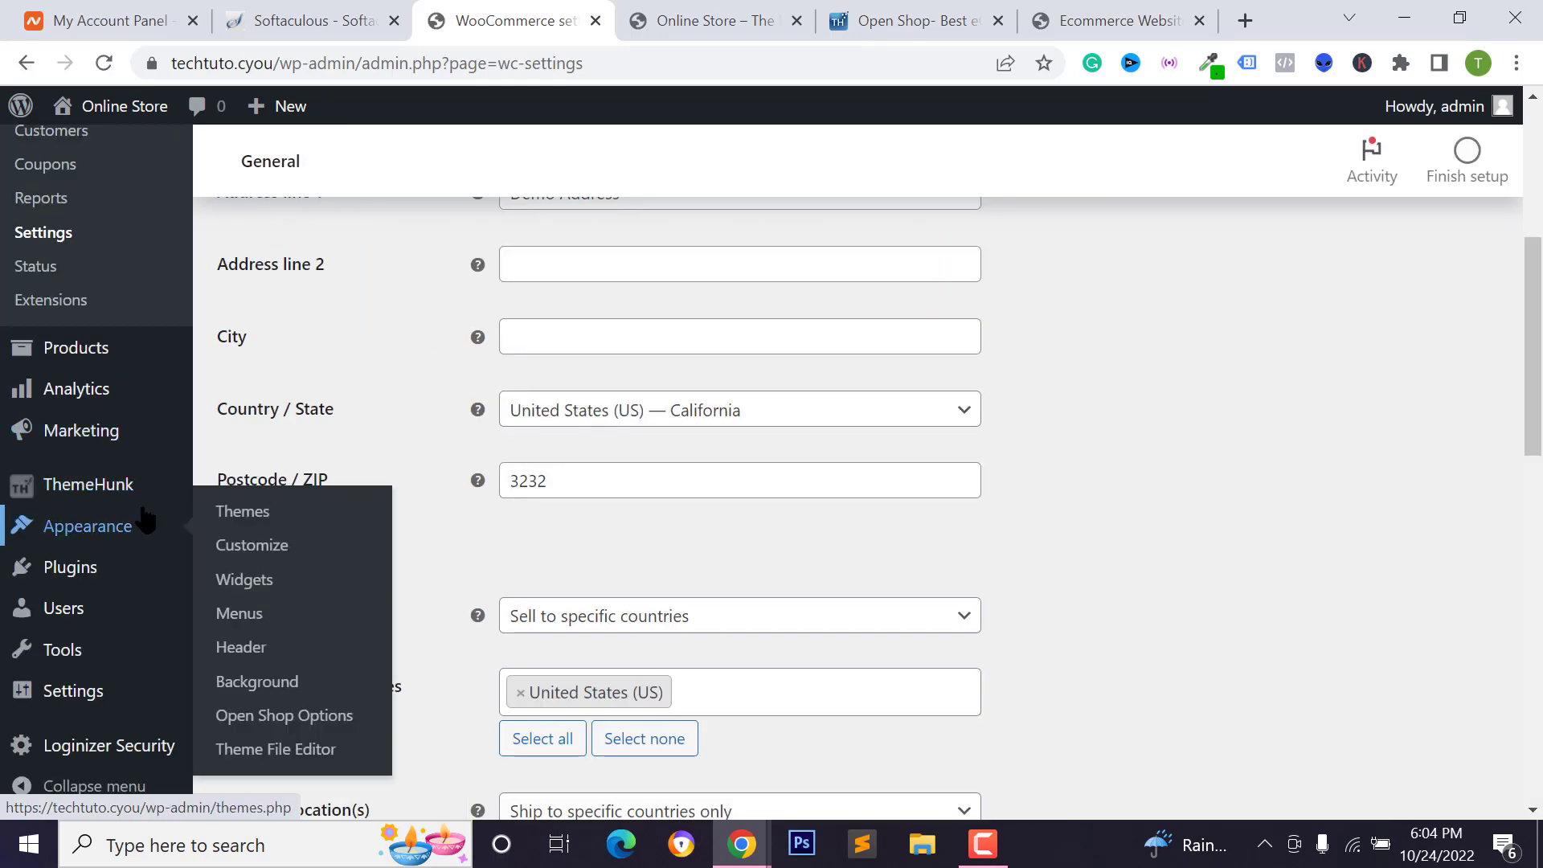
pyautogui.click(283, 727)
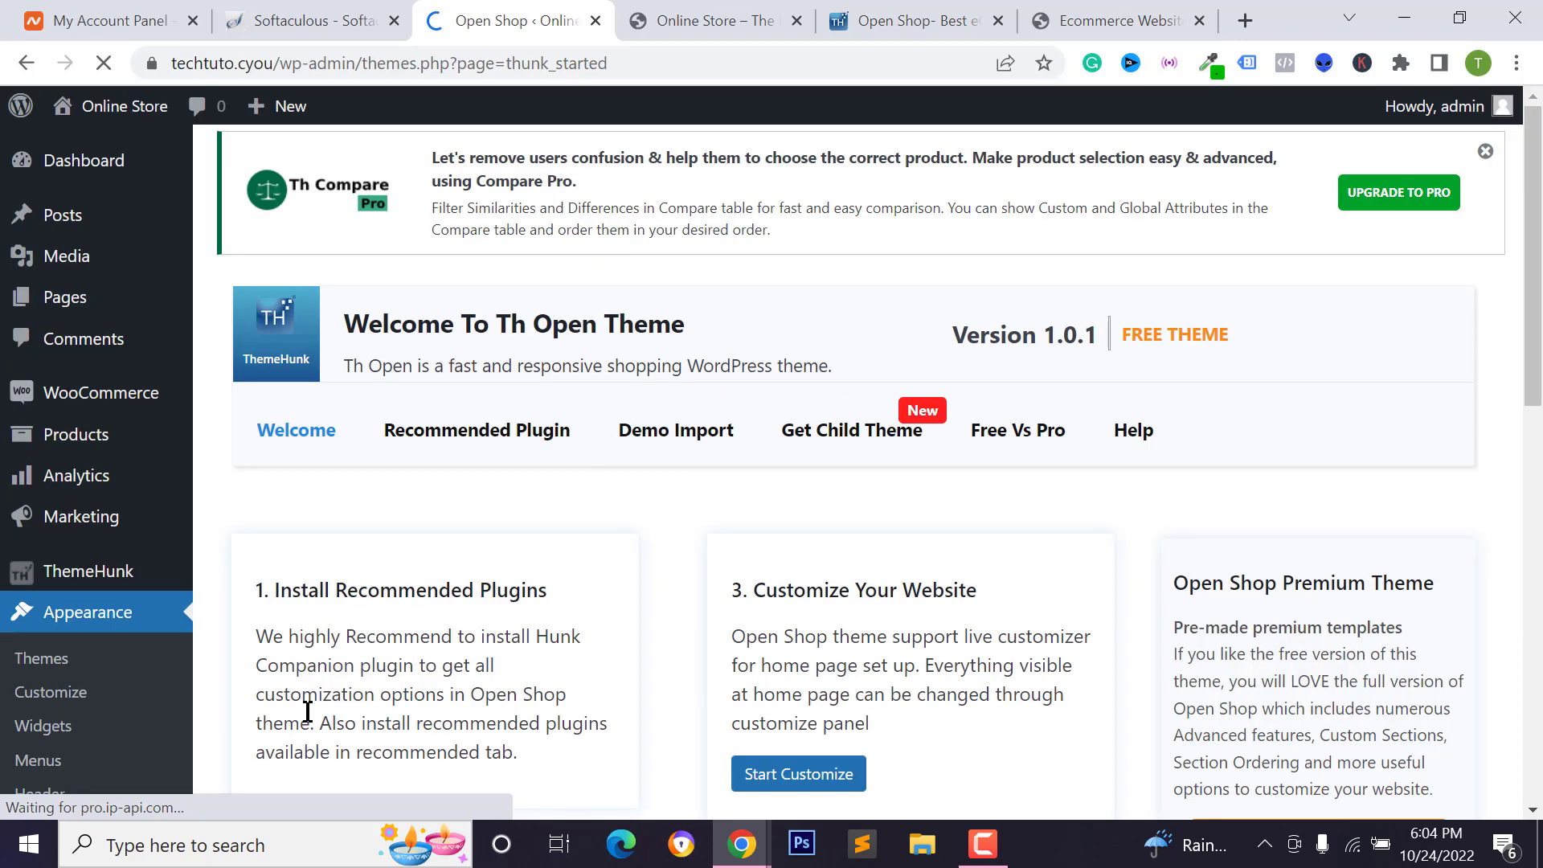
pyautogui.click(439, 450)
pyautogui.scroll(-15, 439, 459)
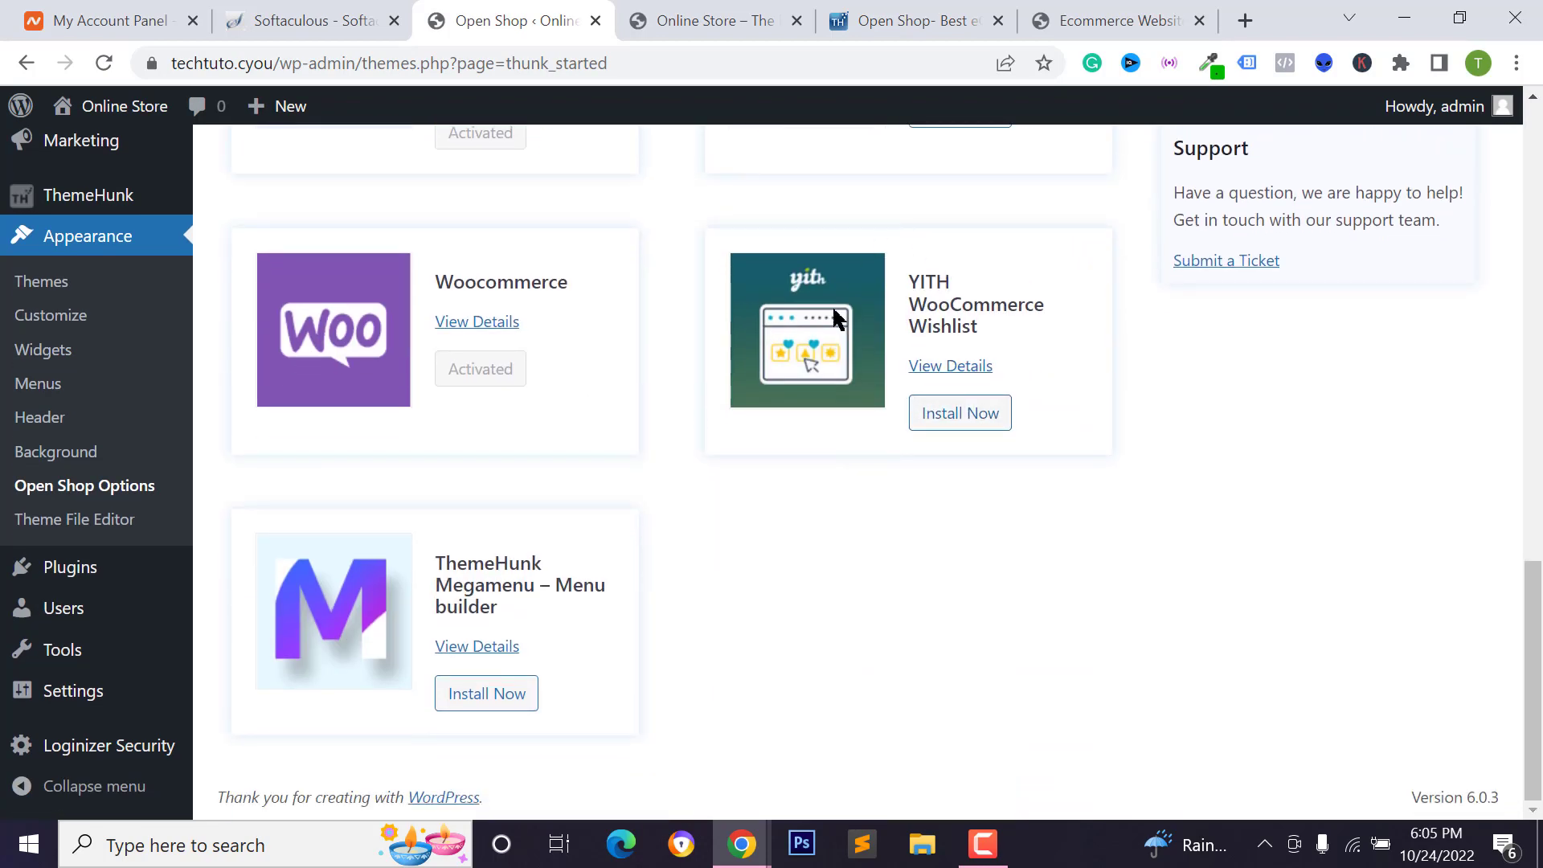
pyautogui.click(940, 406)
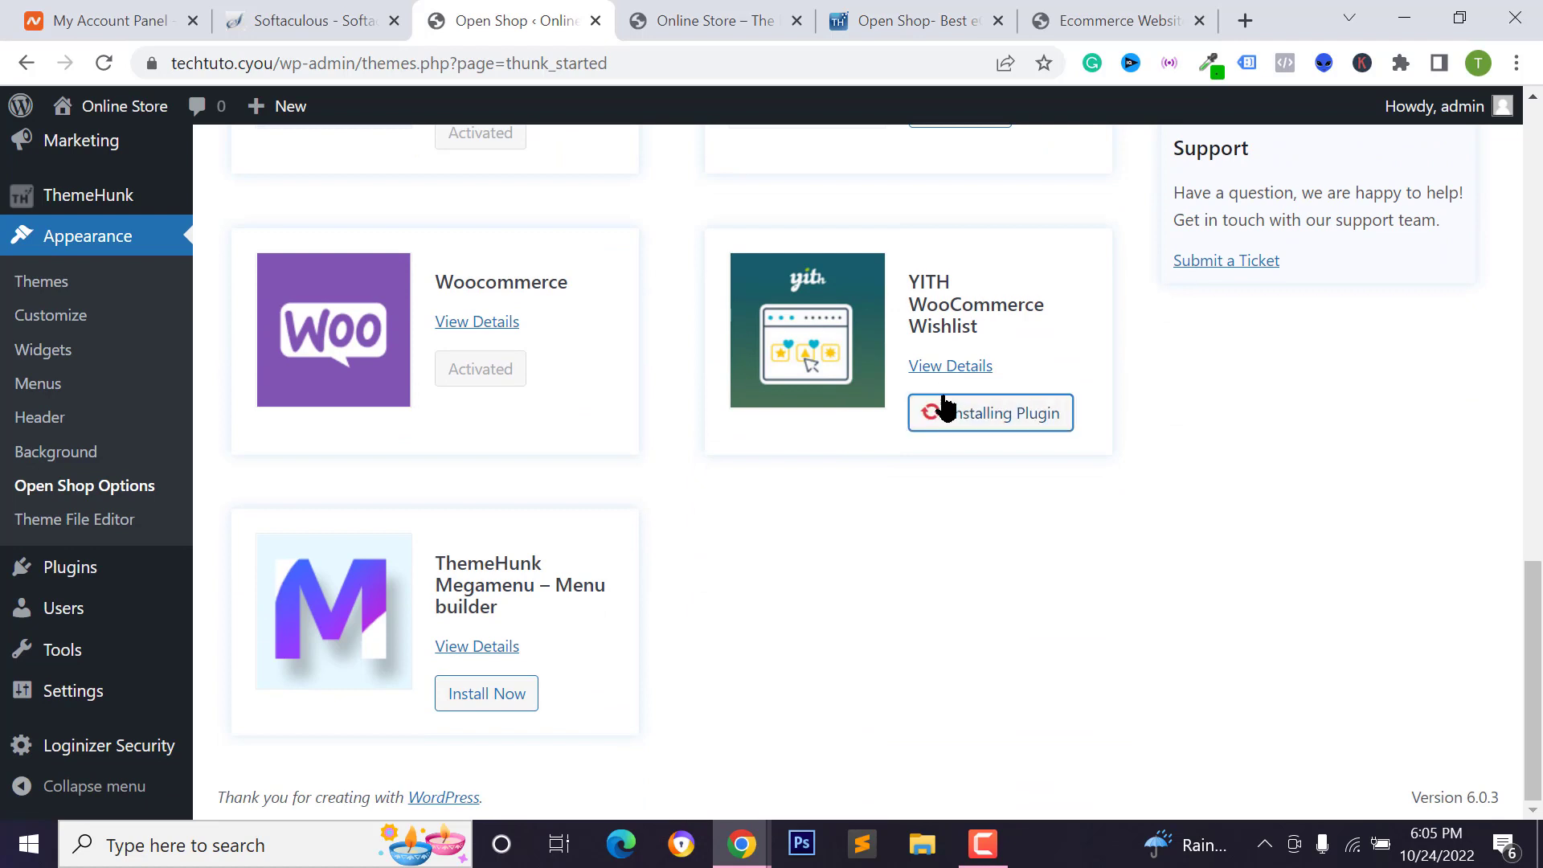
pyautogui.tripleClick(910, 325)
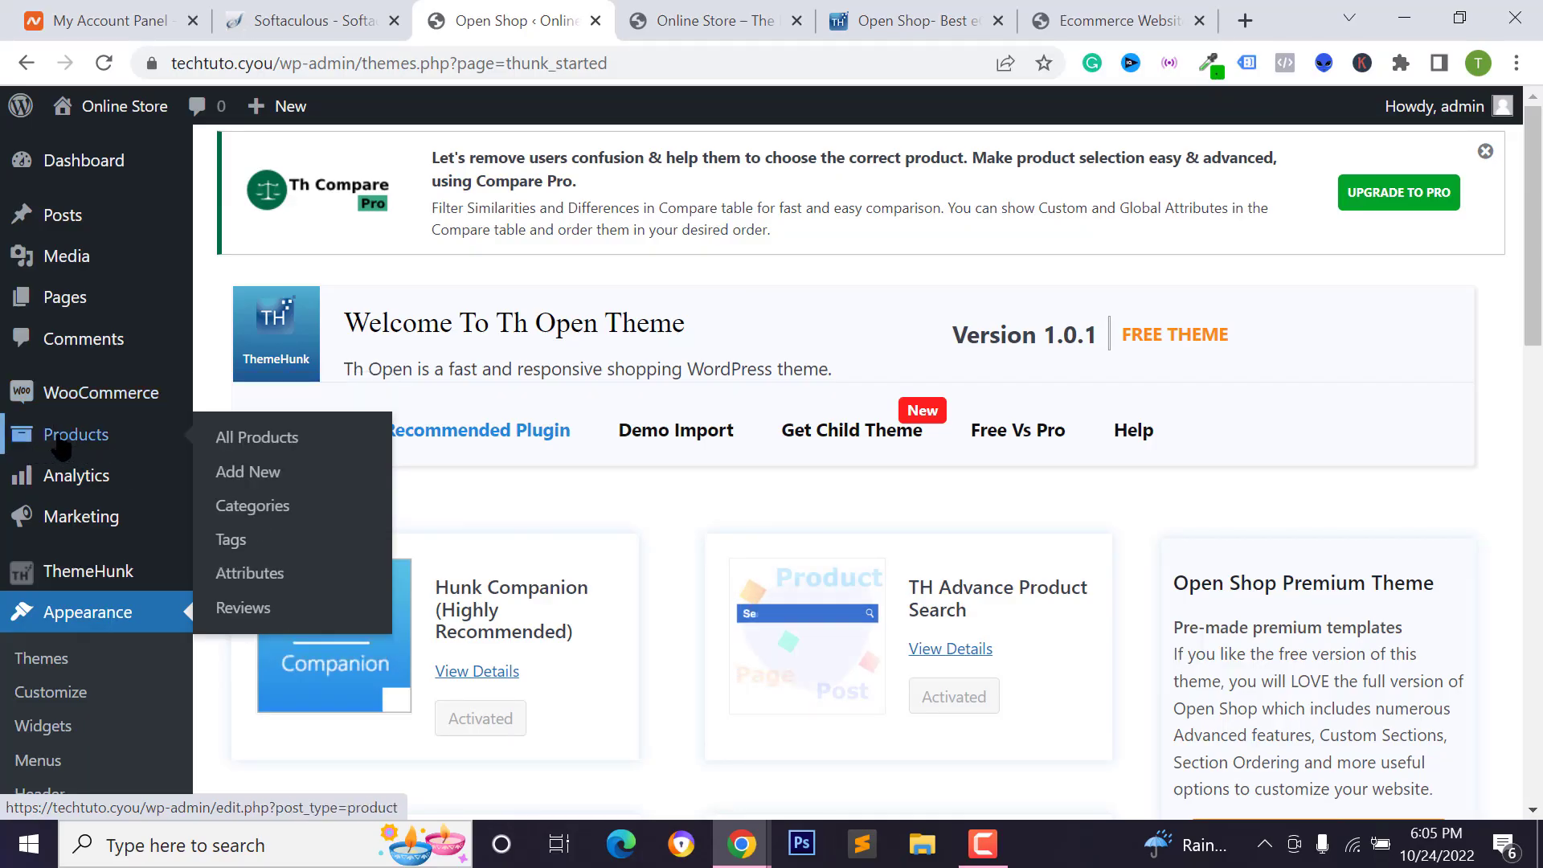
# Step: Start a new product and paste 'Cras neque est, ultricies ac ligula' as its name
pyautogui.click(235, 478)
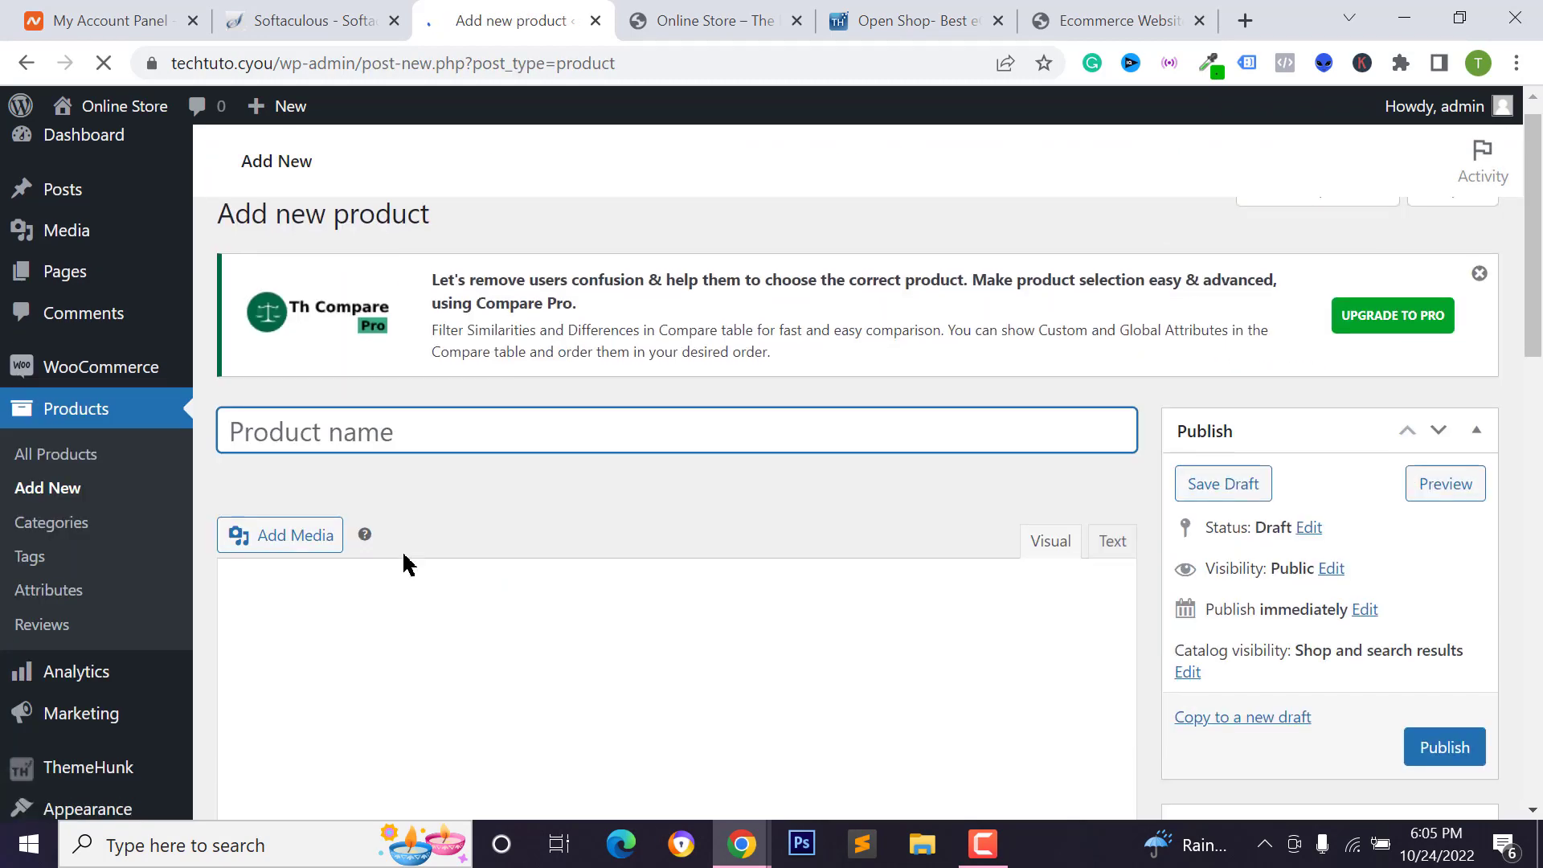
pyautogui.scroll(-4, 410, 554)
pyautogui.scroll(-4, 1140, 613)
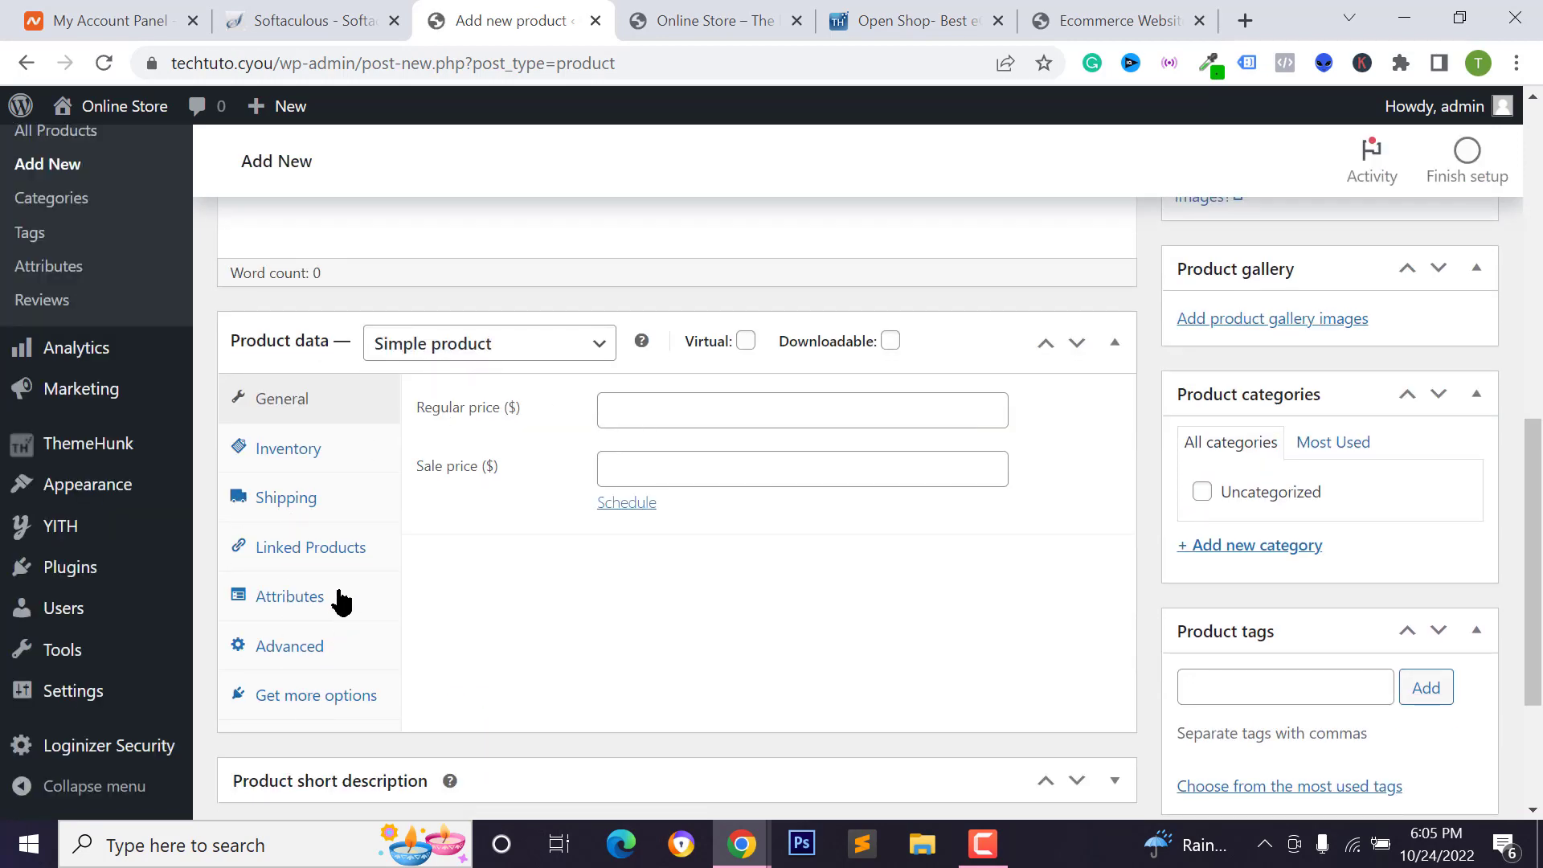
pyautogui.scroll(4, 579, 447)
pyautogui.click(674, 7)
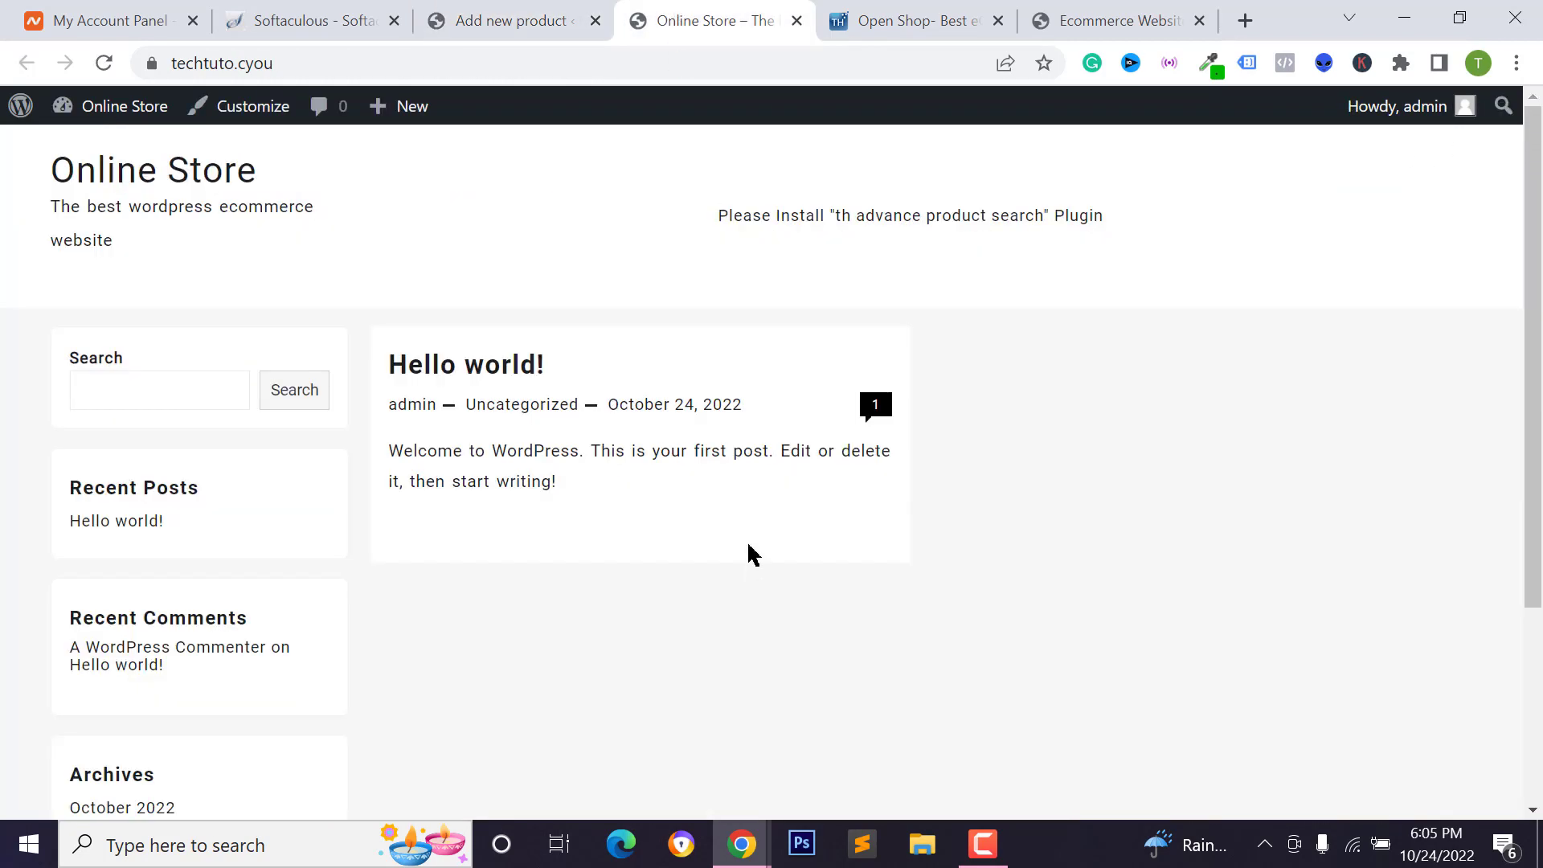
pyautogui.click(494, 19)
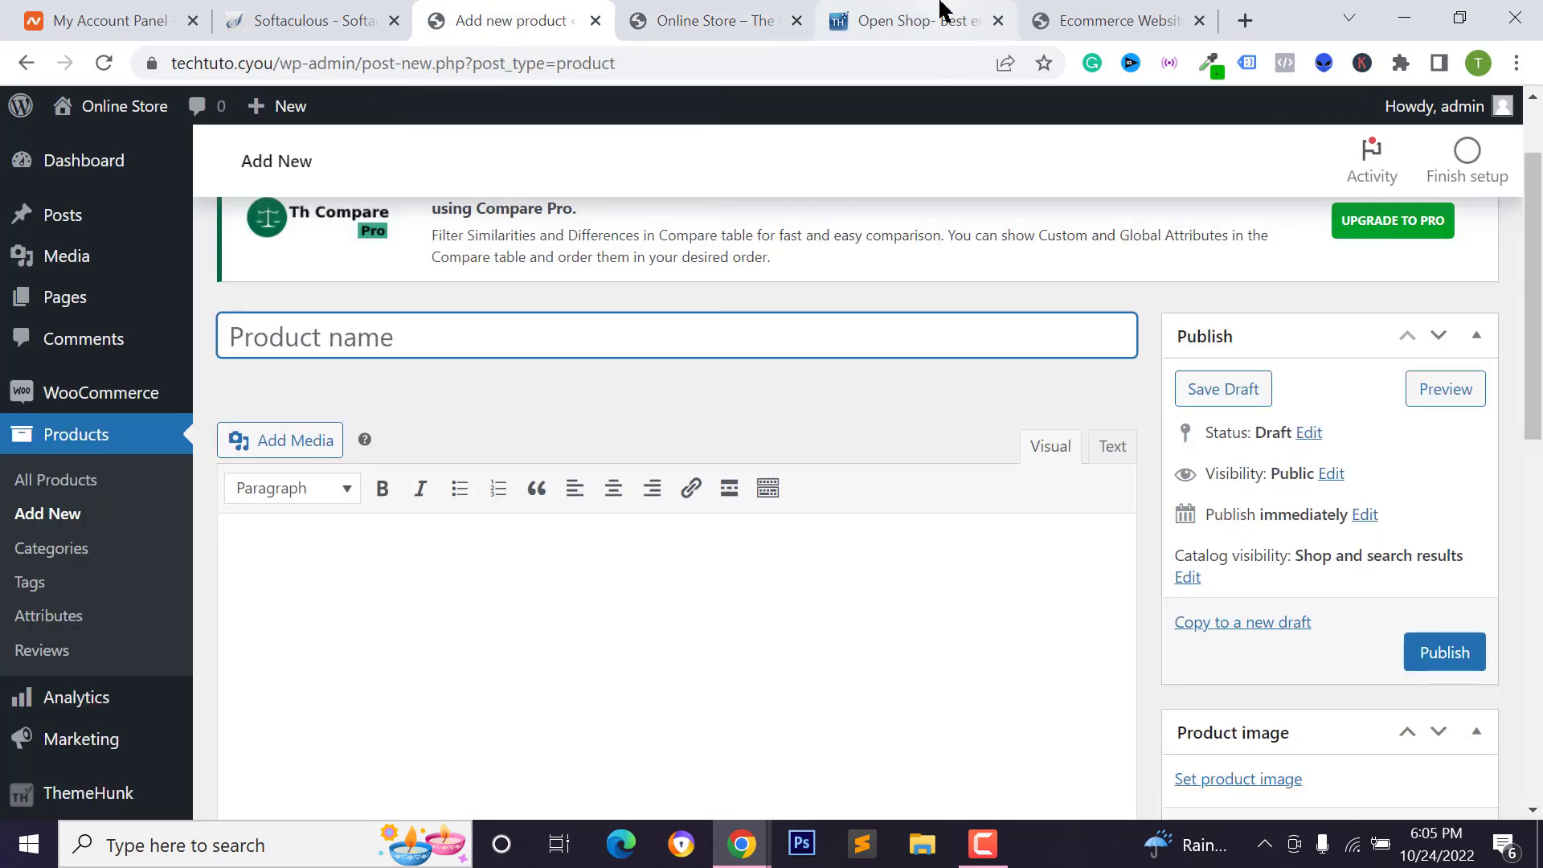
pyautogui.click(1117, 20)
pyautogui.click(716, 20)
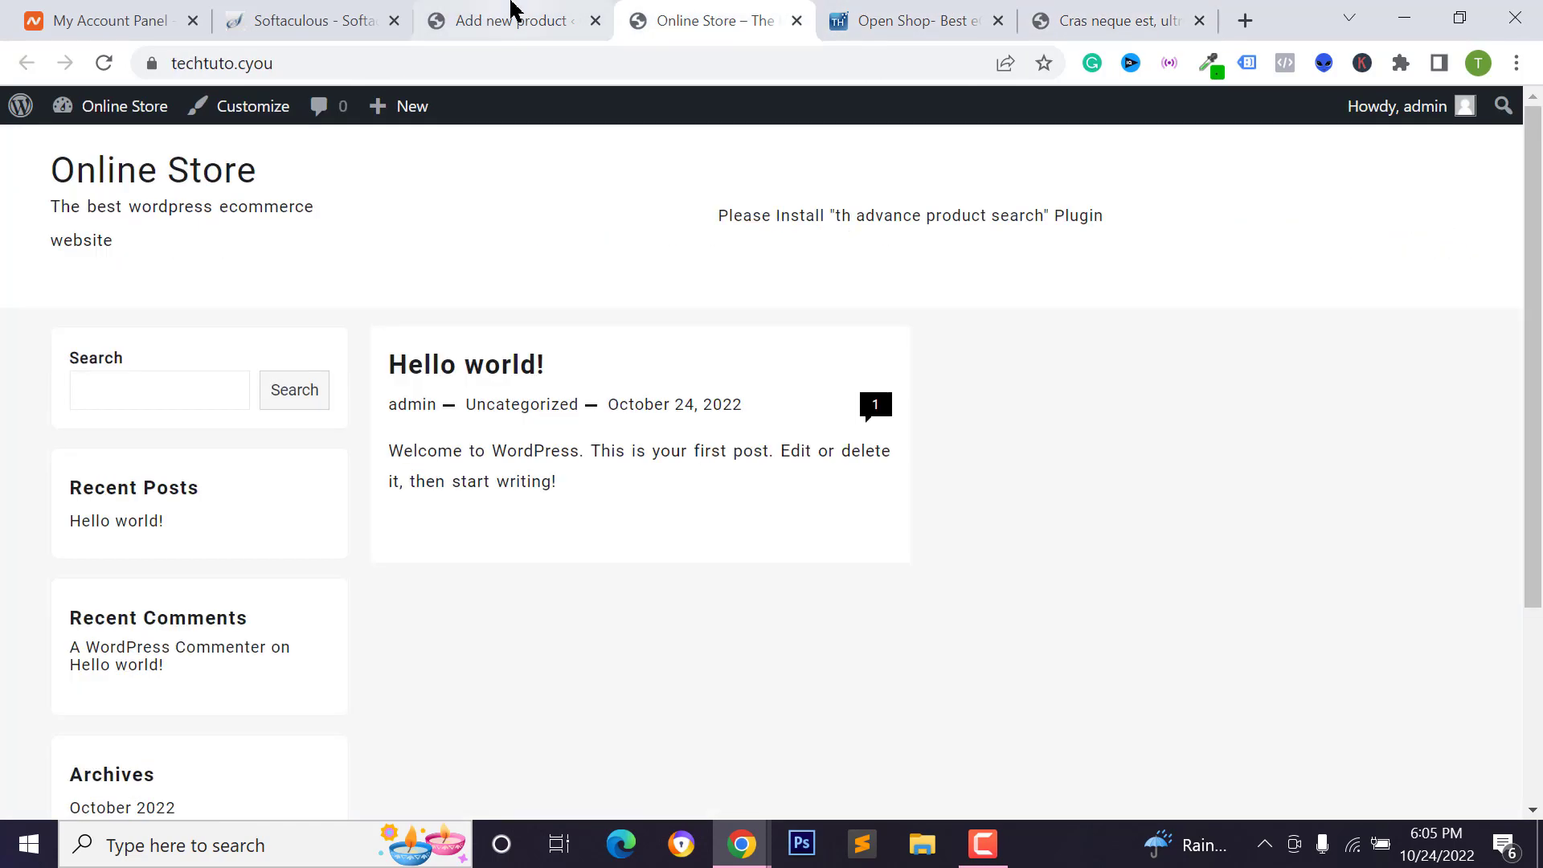
pyautogui.click(511, 20)
pyautogui.write('Cras neque est, ultricies ac ligula')
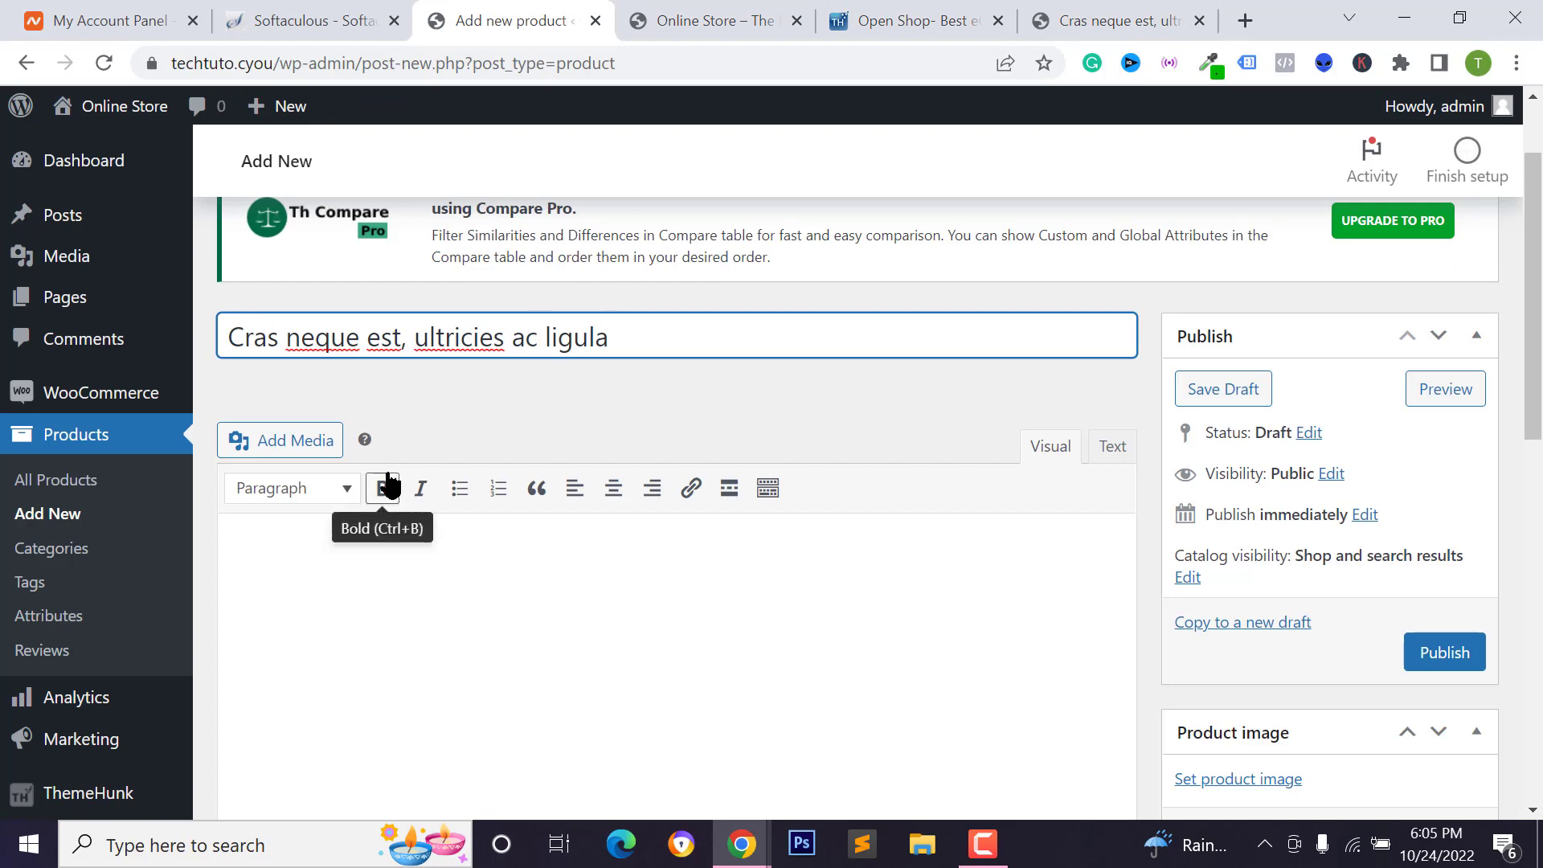
# Step: Copy the demo product's description paragraph and paste it into the product description
pyautogui.click(506, 617)
pyautogui.scroll(-3, 509, 602)
pyautogui.scroll(3, 248, 486)
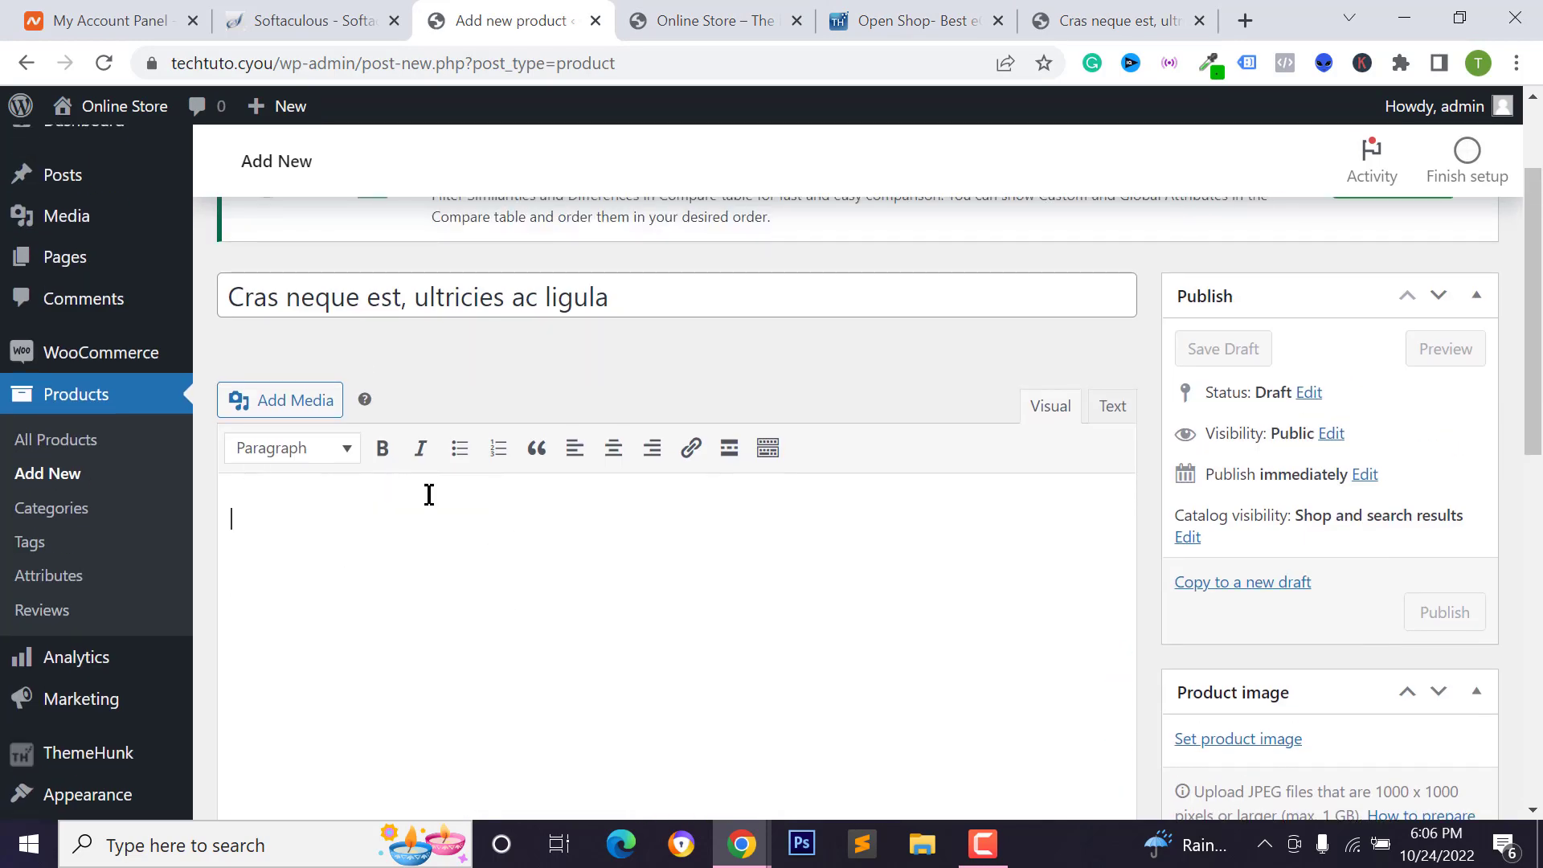
pyautogui.click(900, 15)
pyautogui.click(1104, 22)
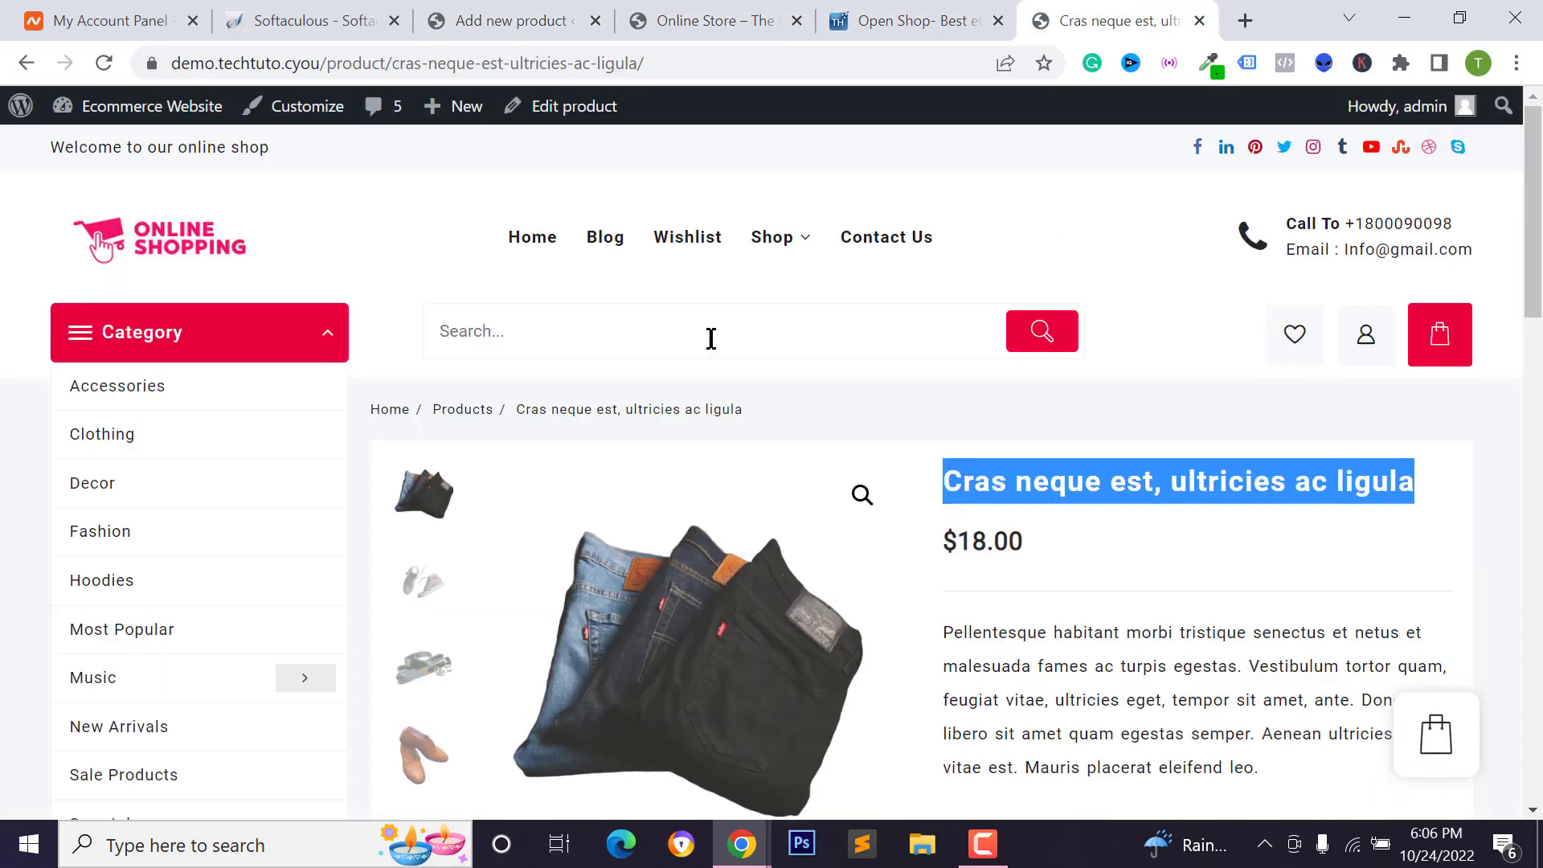
pyautogui.scroll(-4, 951, 421)
pyautogui.click(945, 307)
pyautogui.moveTo(945, 307); pyautogui.dragTo(1258, 447)
pyautogui.hotkey('ctrl', 'c')
pyautogui.click(511, 20)
pyautogui.hotkey('ctrl', 'v')
pyautogui.scroll(-4, 396, 538)
pyautogui.scroll(-3, 433, 520)
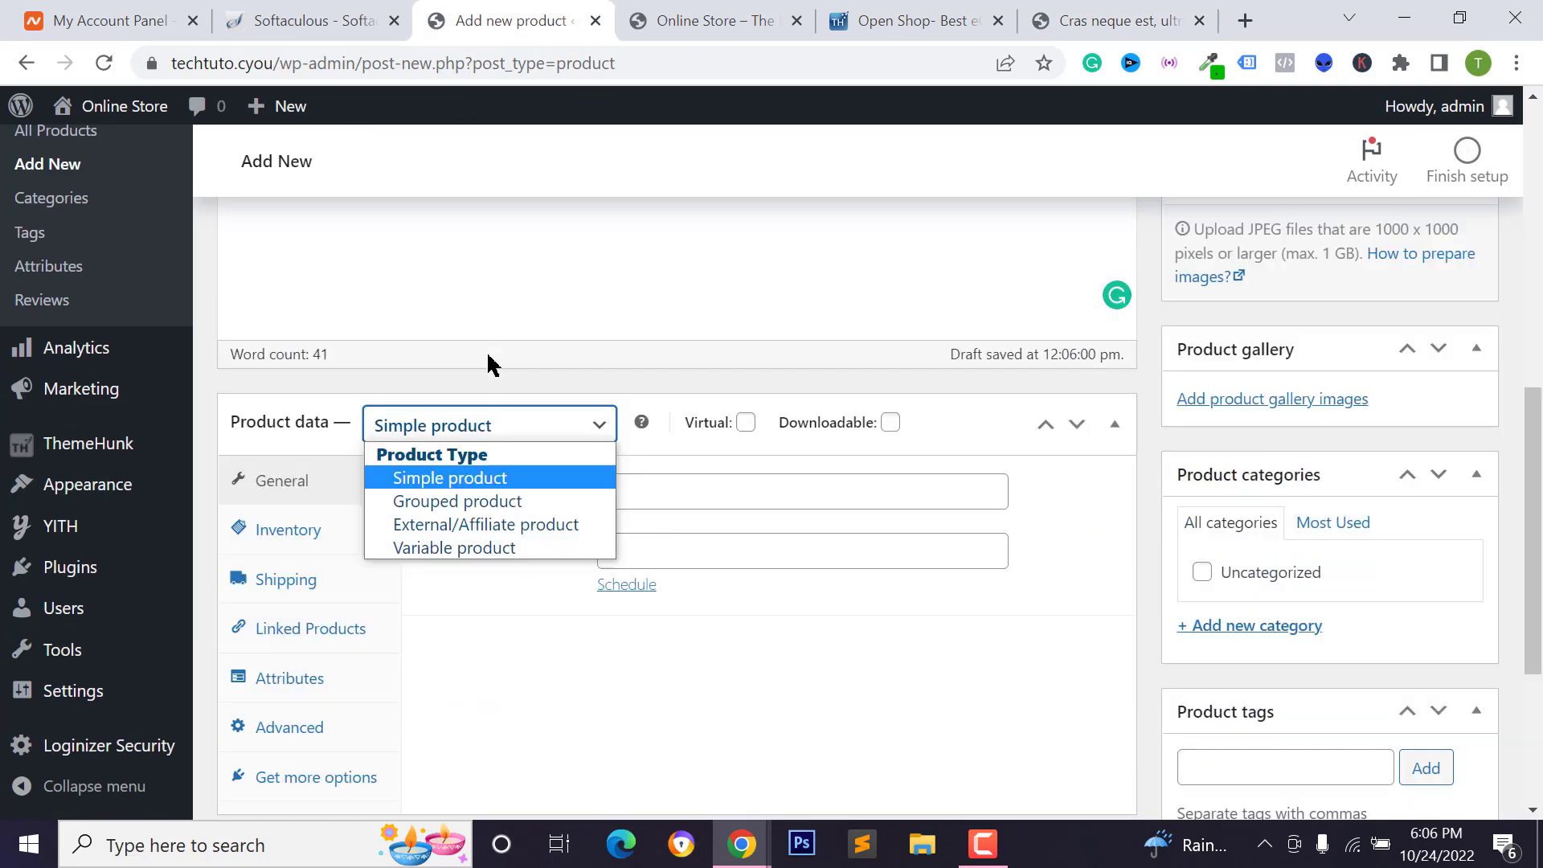
pyautogui.click(446, 438)
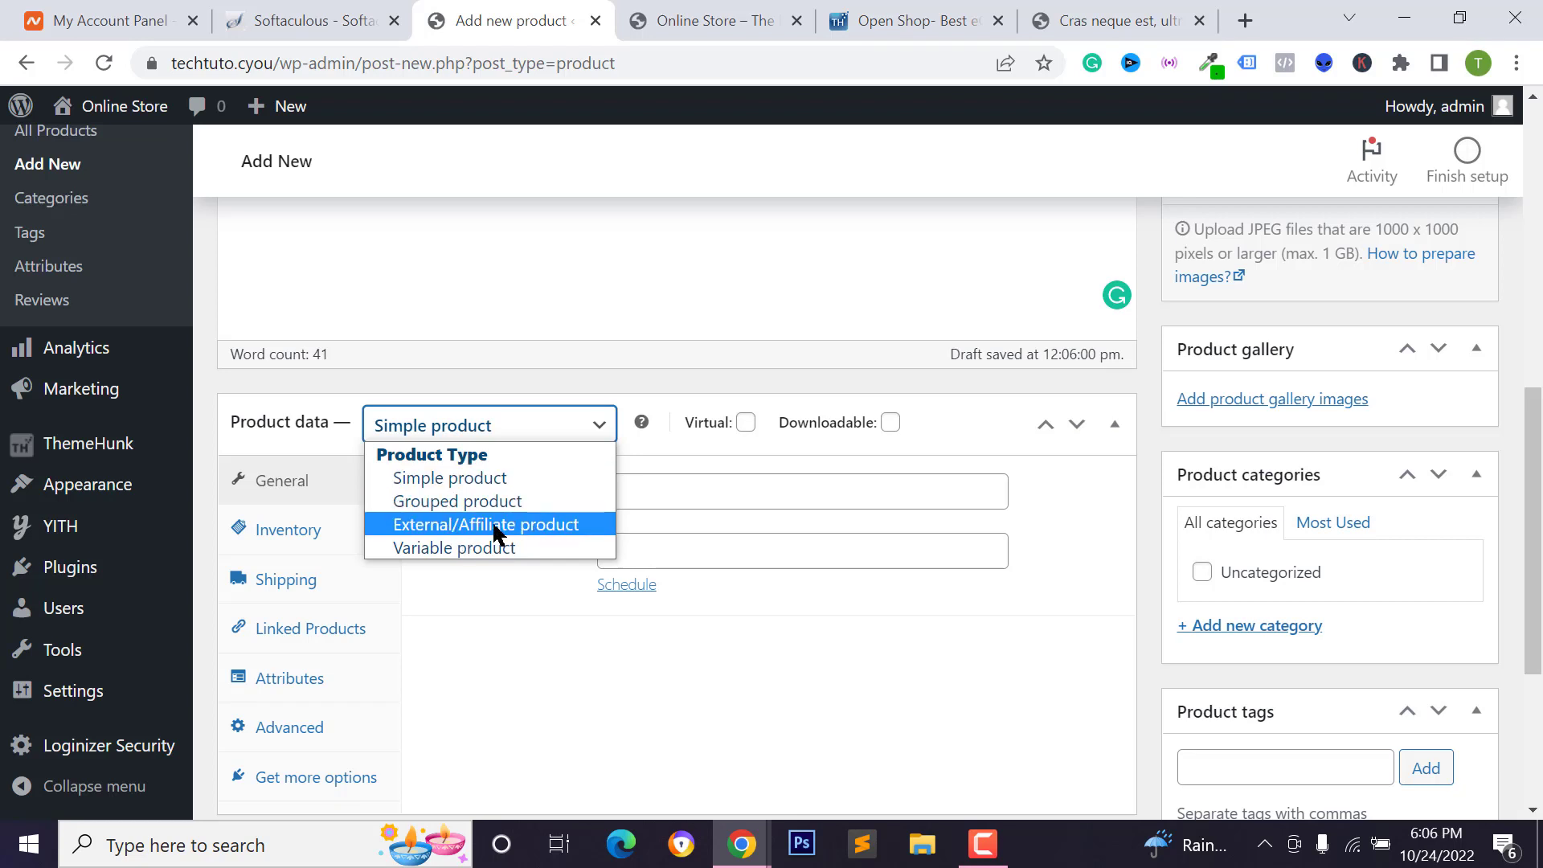
pyautogui.press('Down')
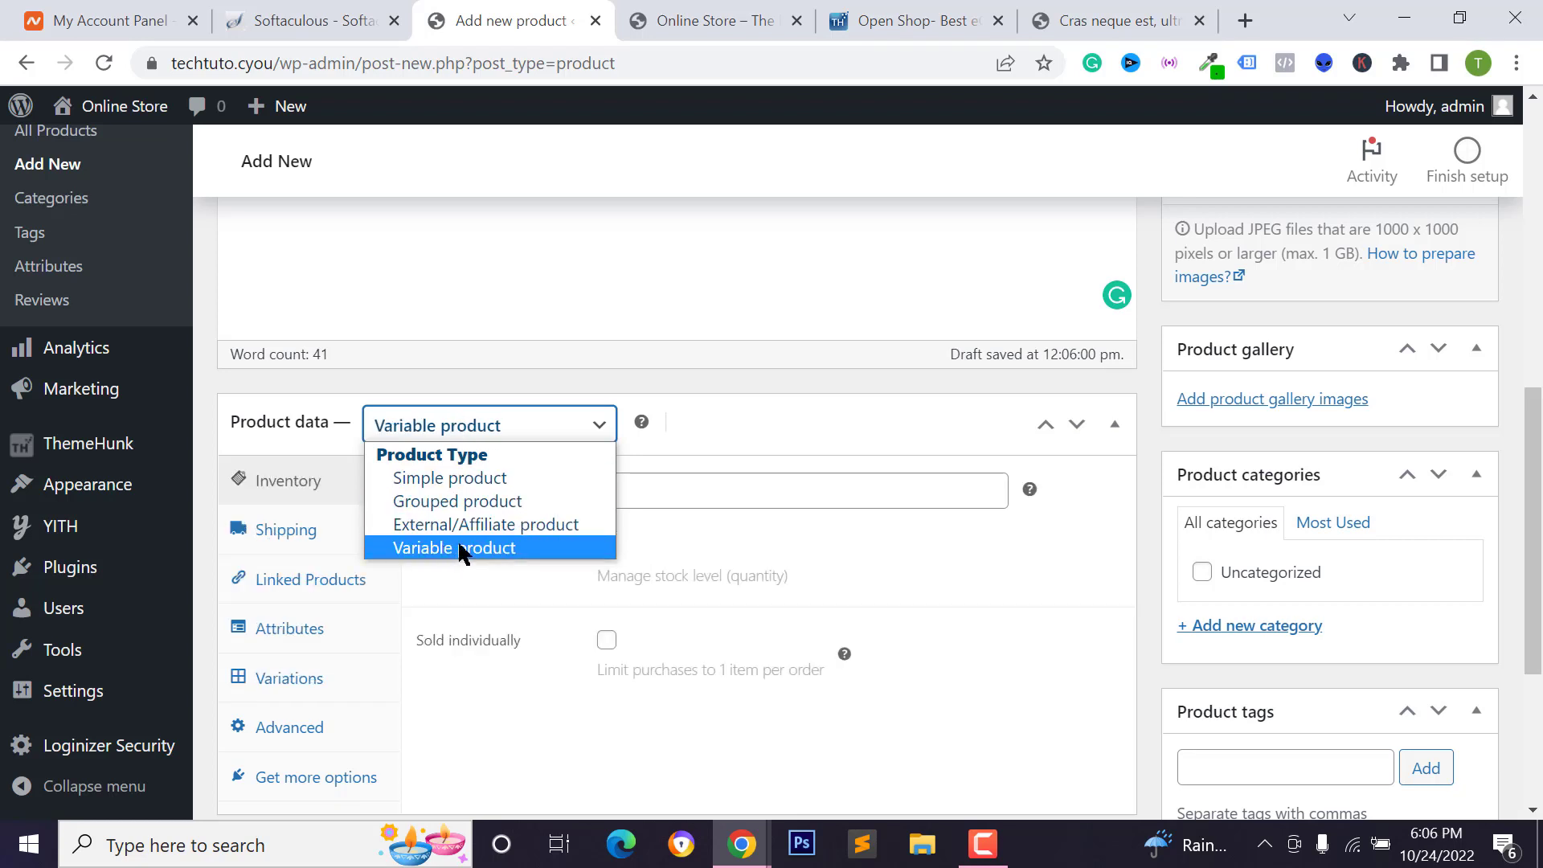
pyautogui.click(455, 479)
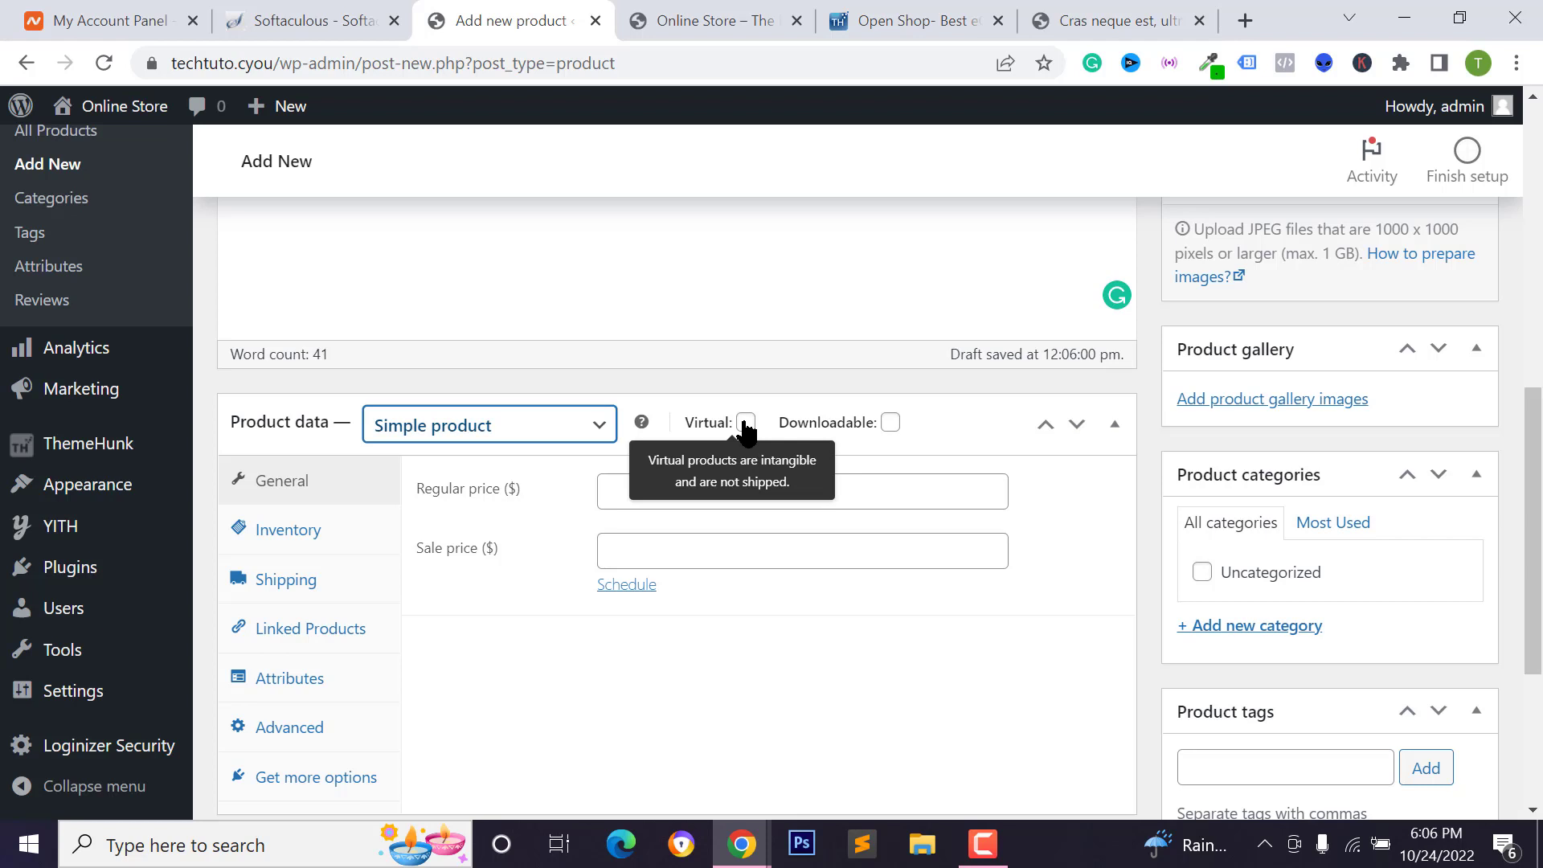
pyautogui.click(746, 423)
pyautogui.click(745, 424)
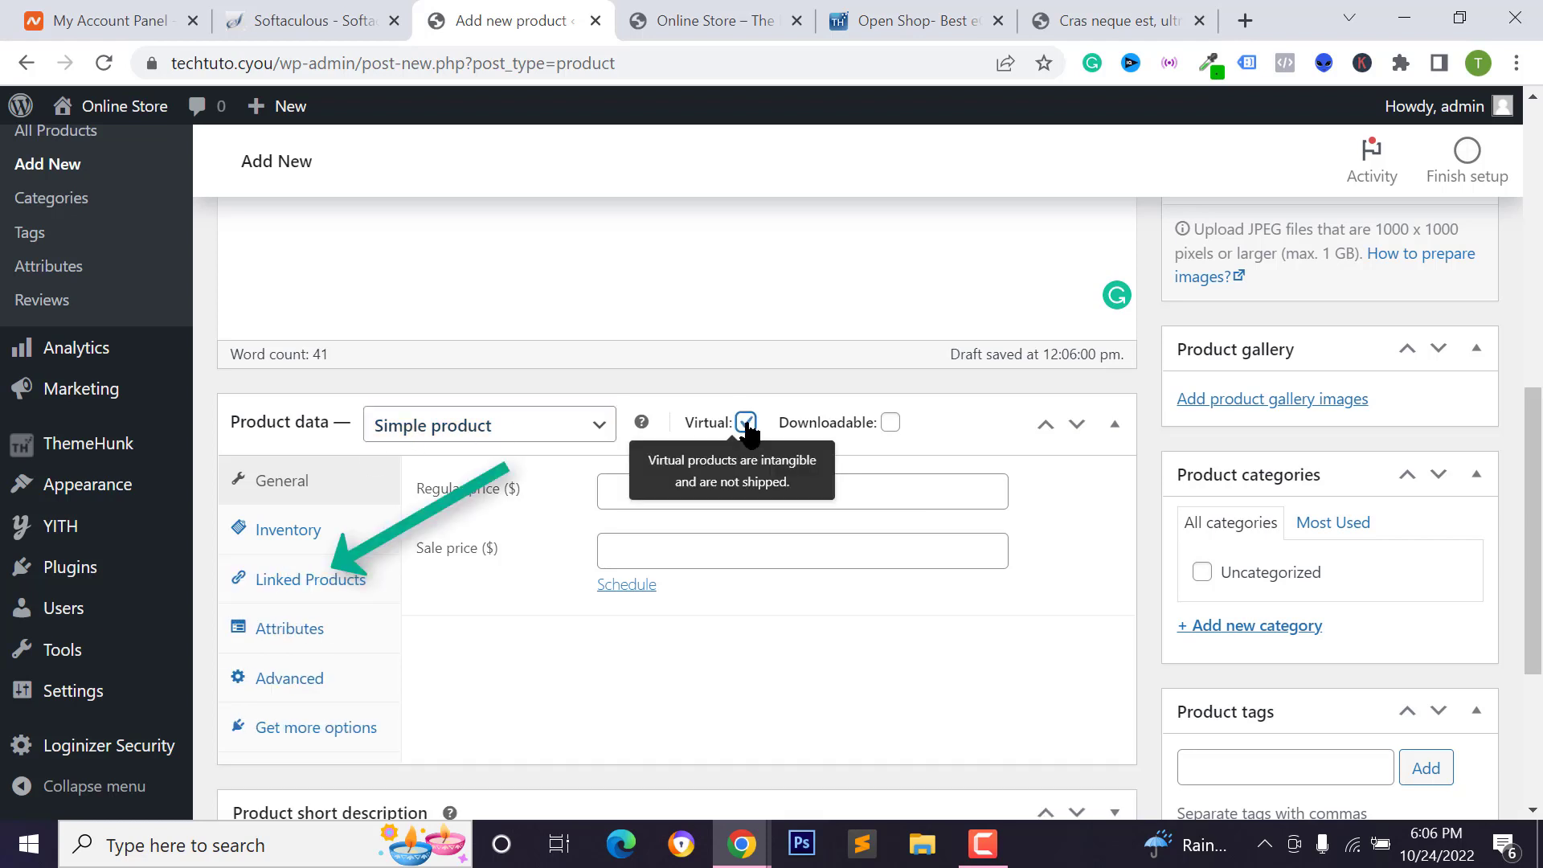
pyautogui.click(746, 424)
pyautogui.click(746, 423)
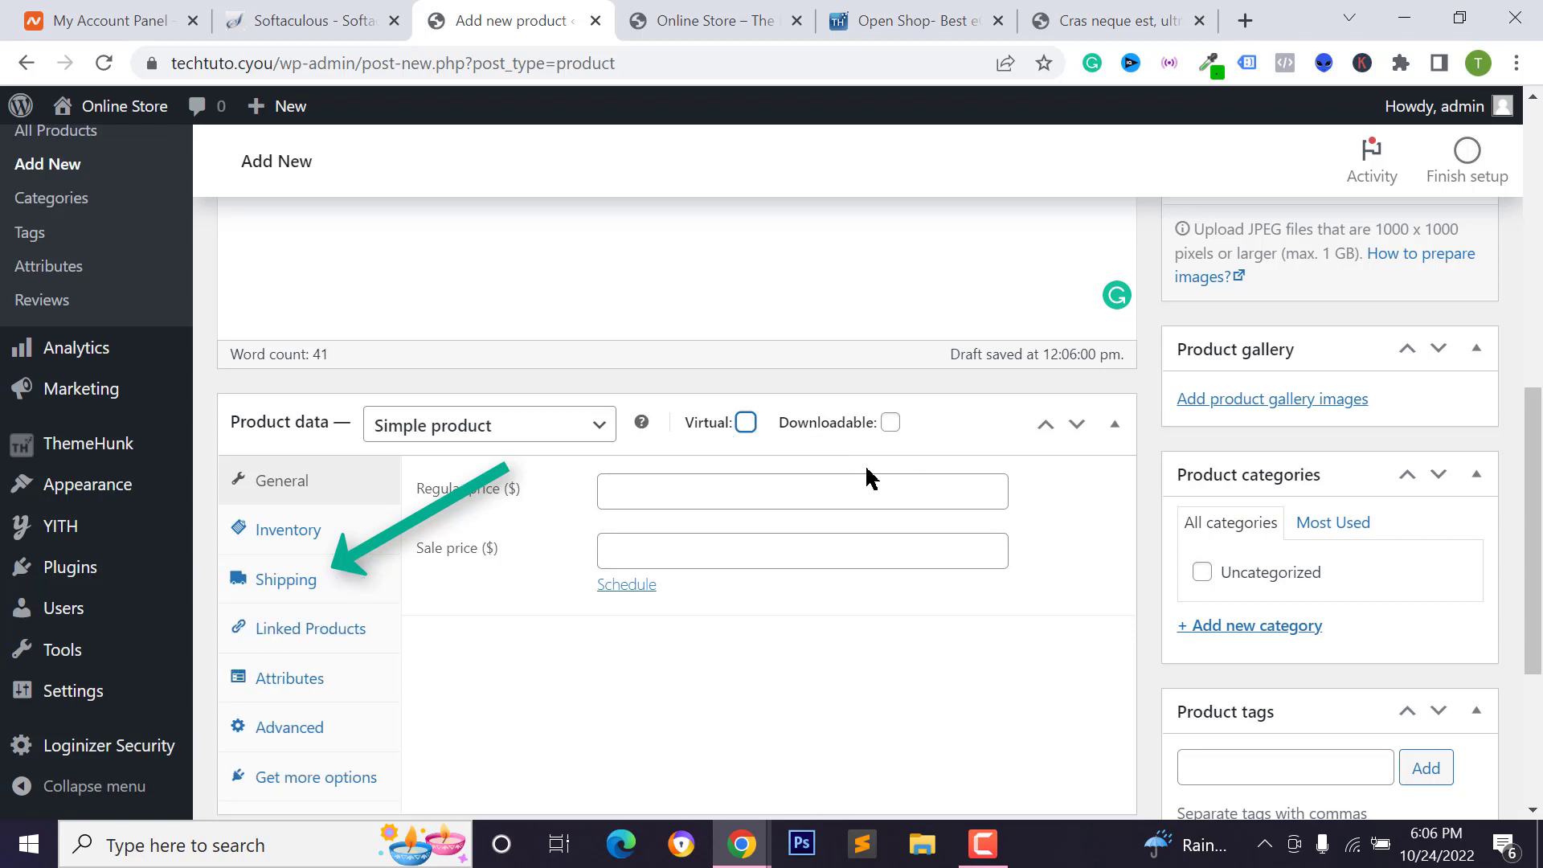
pyautogui.click(890, 424)
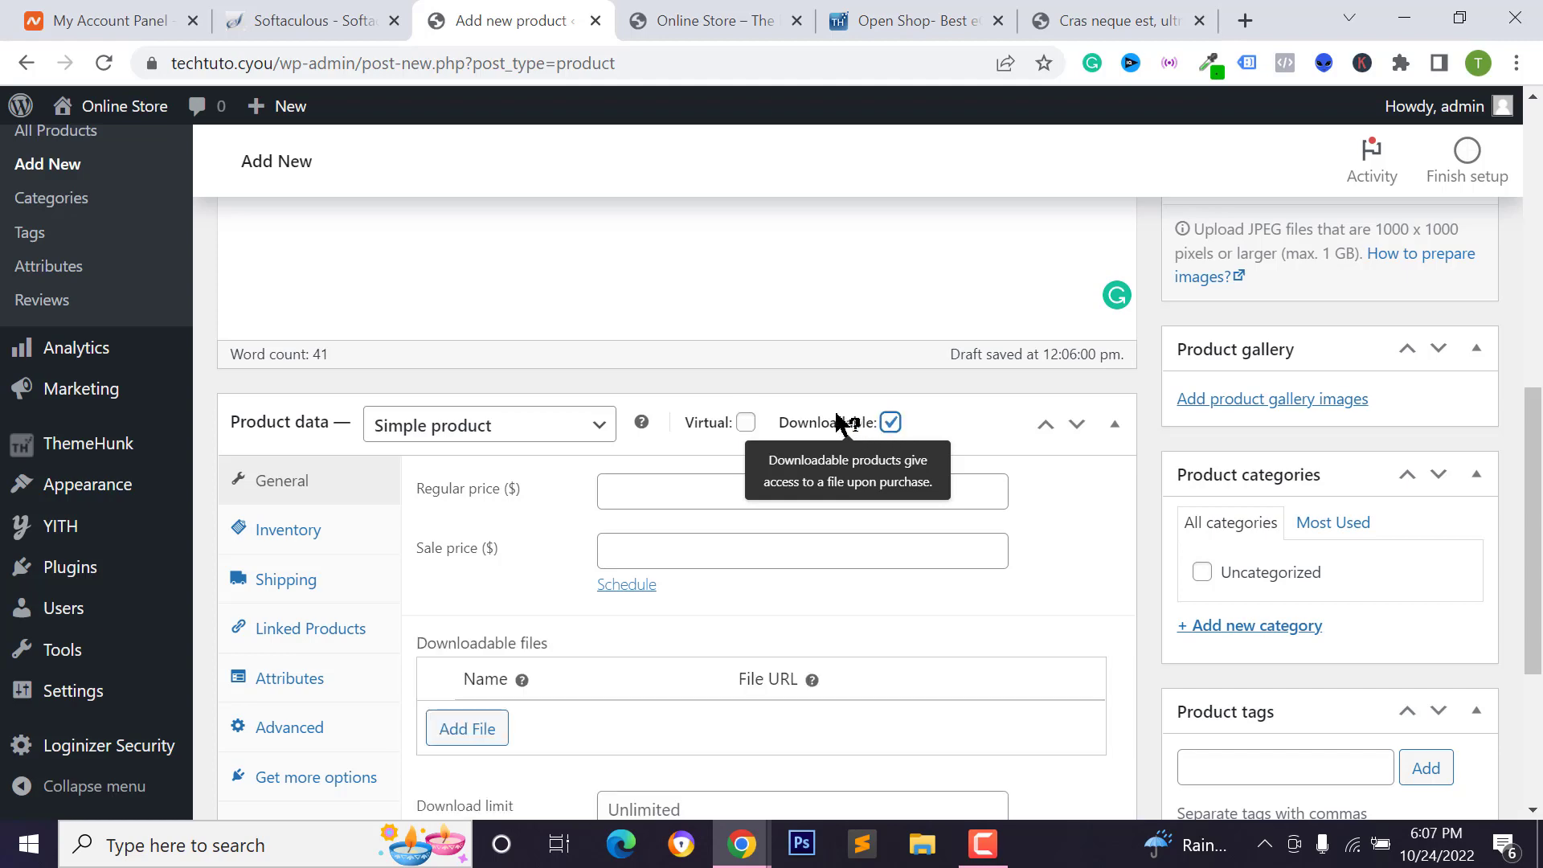
pyautogui.scroll(-3, 850, 536)
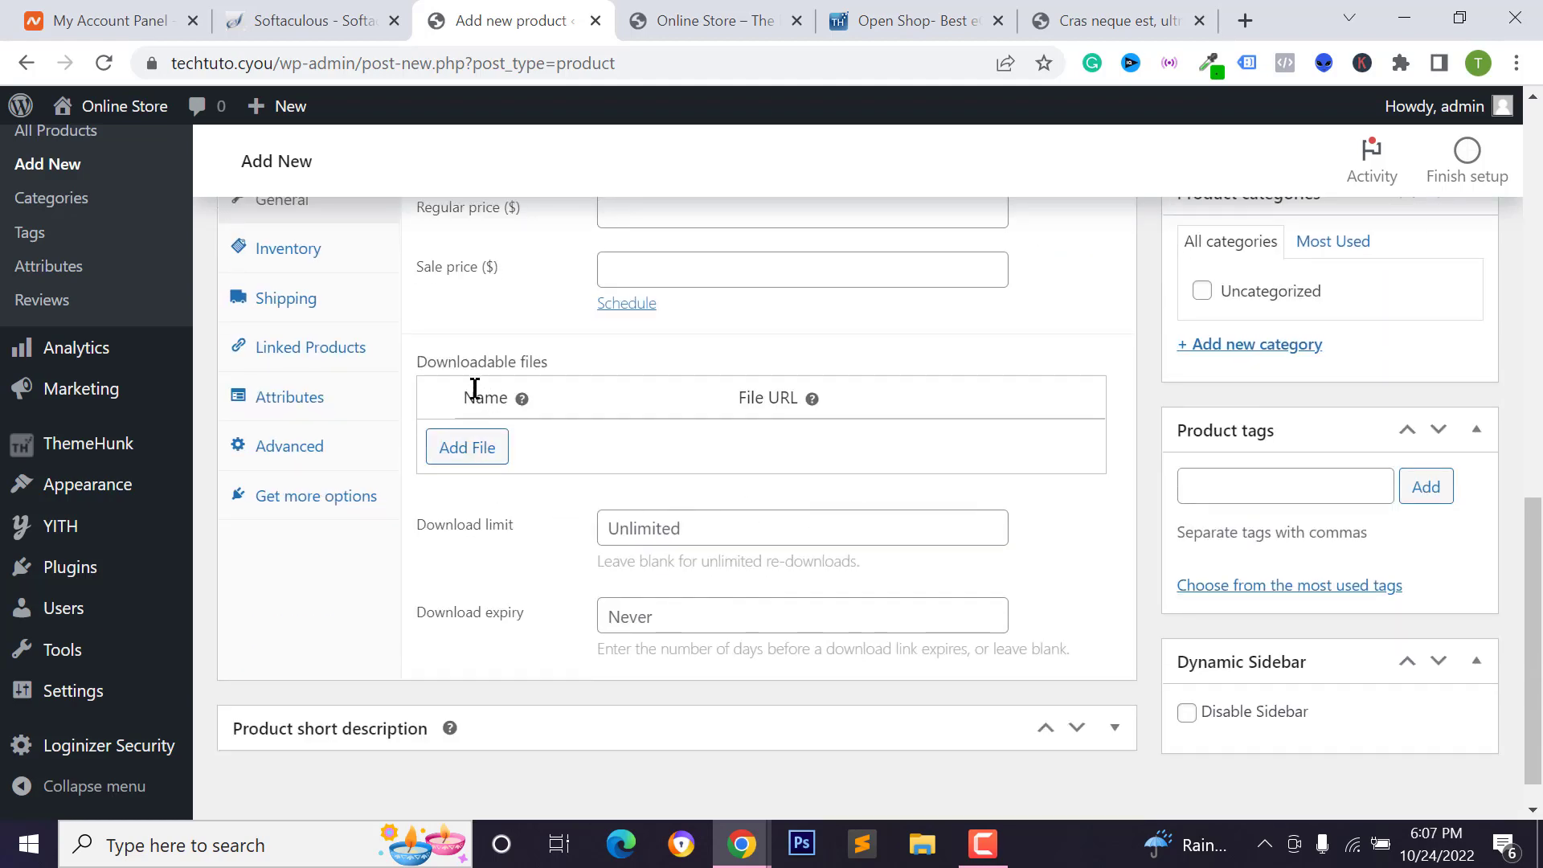
pyautogui.click(605, 528)
pyautogui.scroll(5, 691, 547)
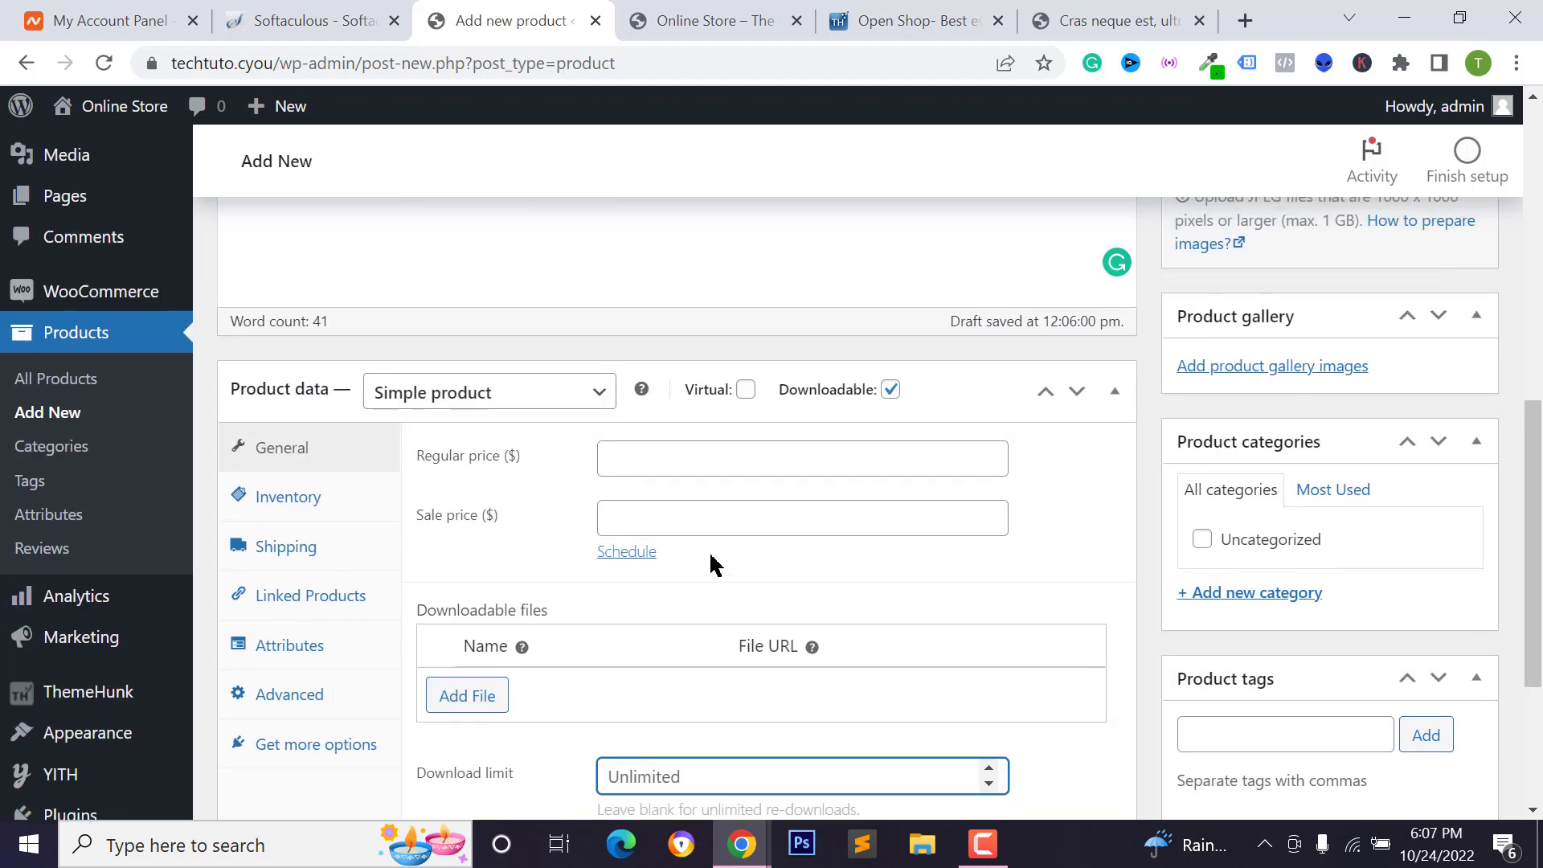
pyautogui.click(890, 503)
pyautogui.scroll(-3, 793, 506)
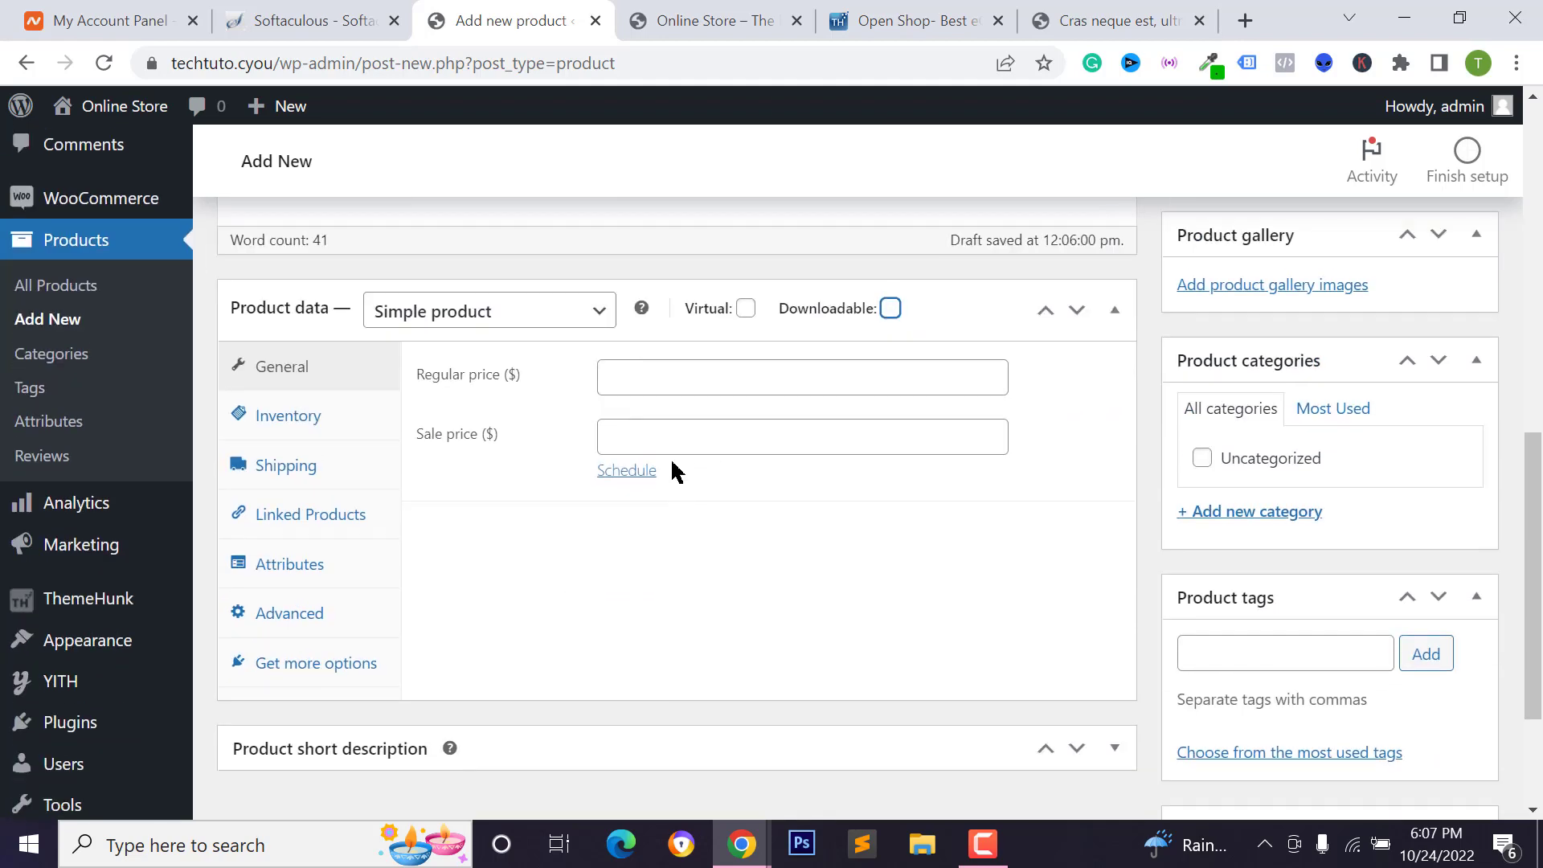
# Step: Enter a regular price of 67 and a sale price of 50, leaving sale dates unscheduled
pyautogui.click(636, 379)
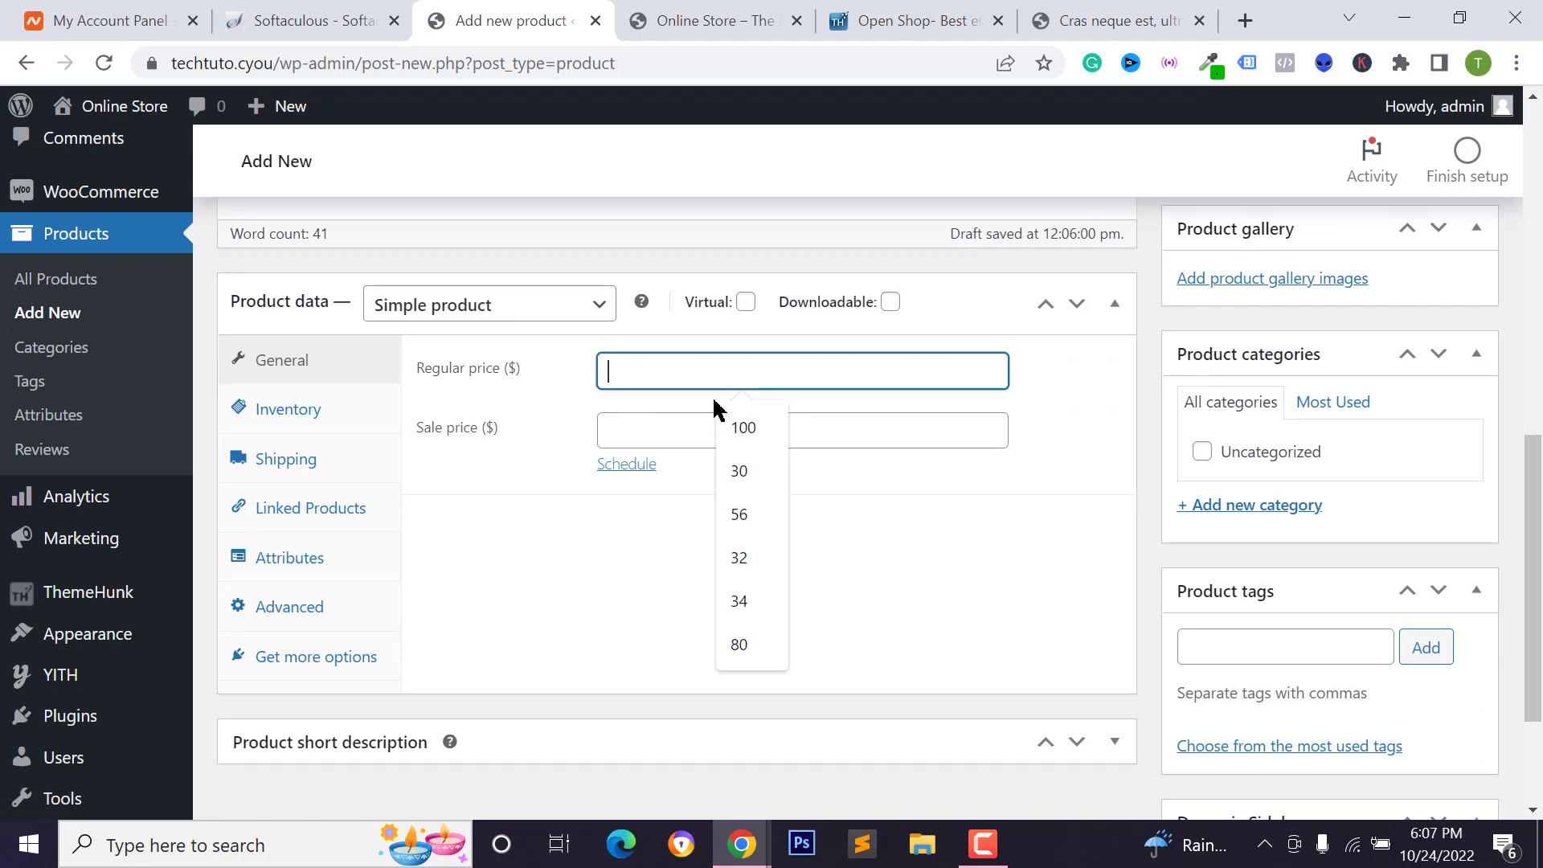
pyautogui.write('67')
pyautogui.click(627, 436)
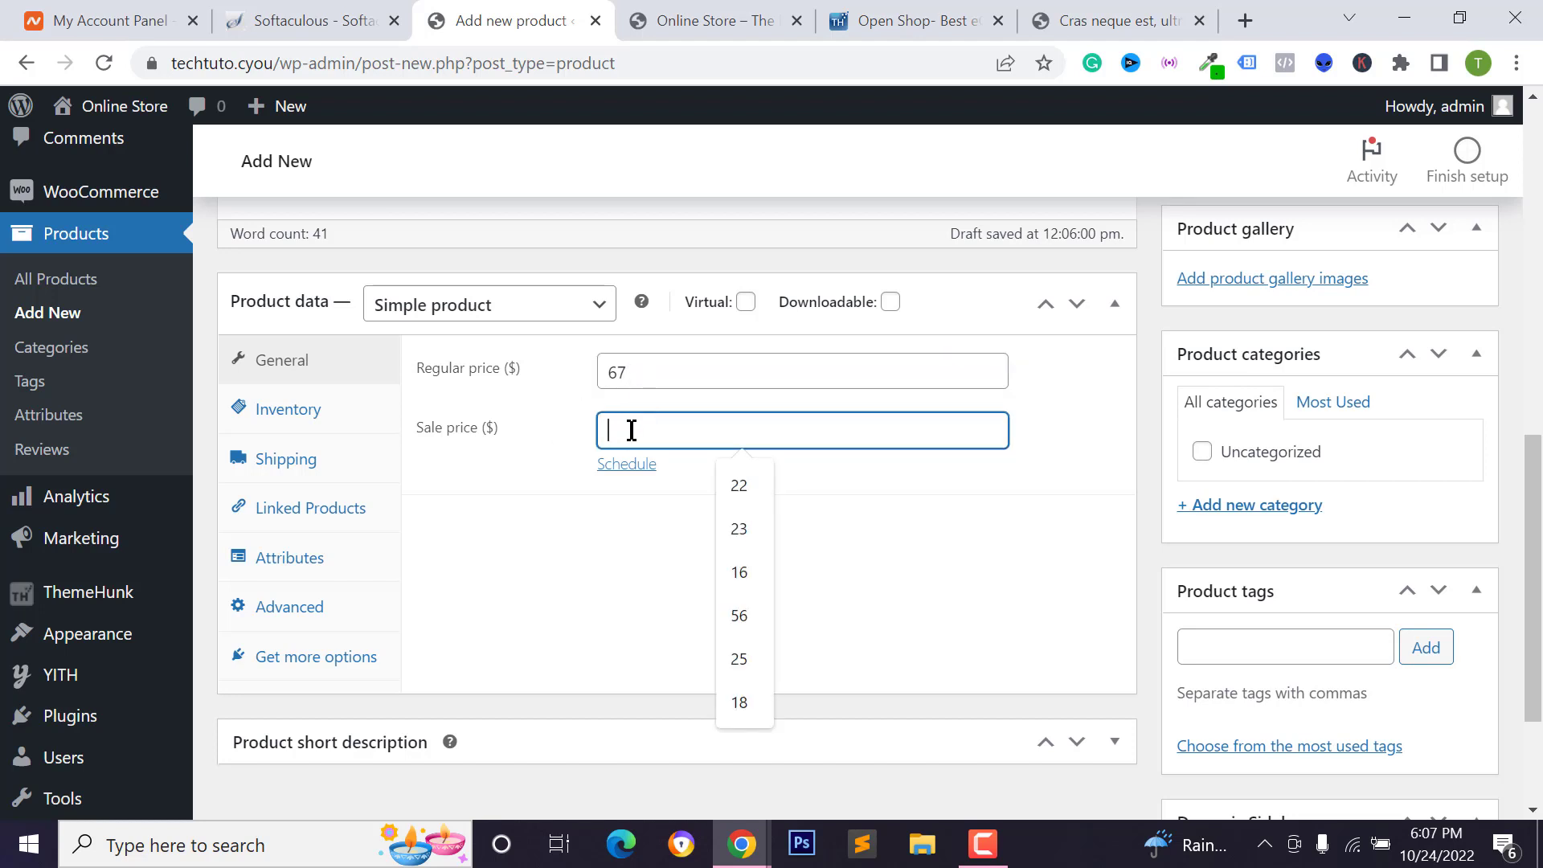
pyautogui.write('50')
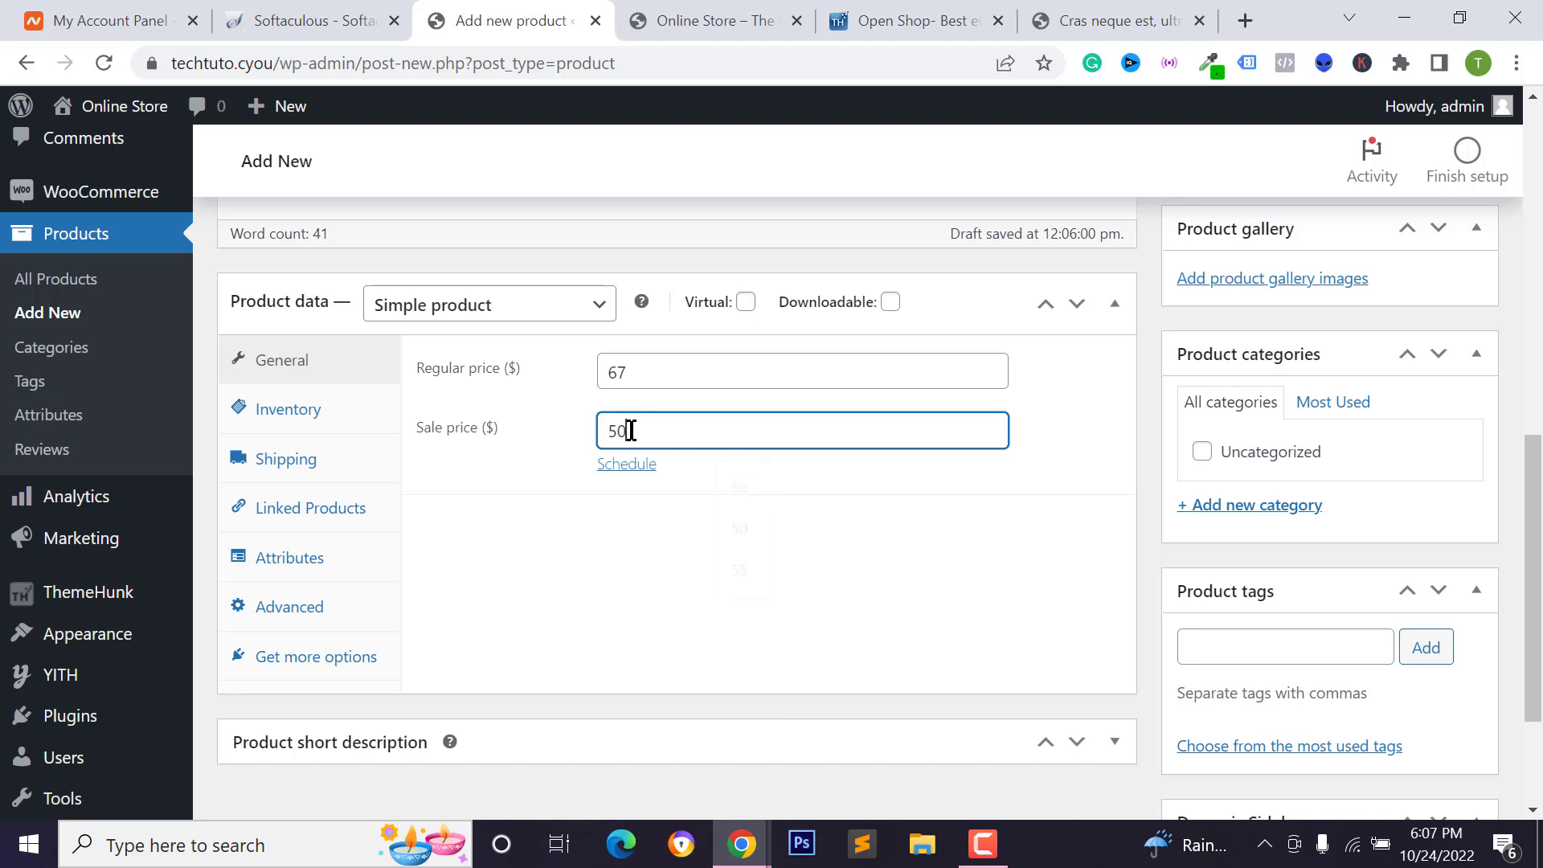
pyautogui.click(631, 466)
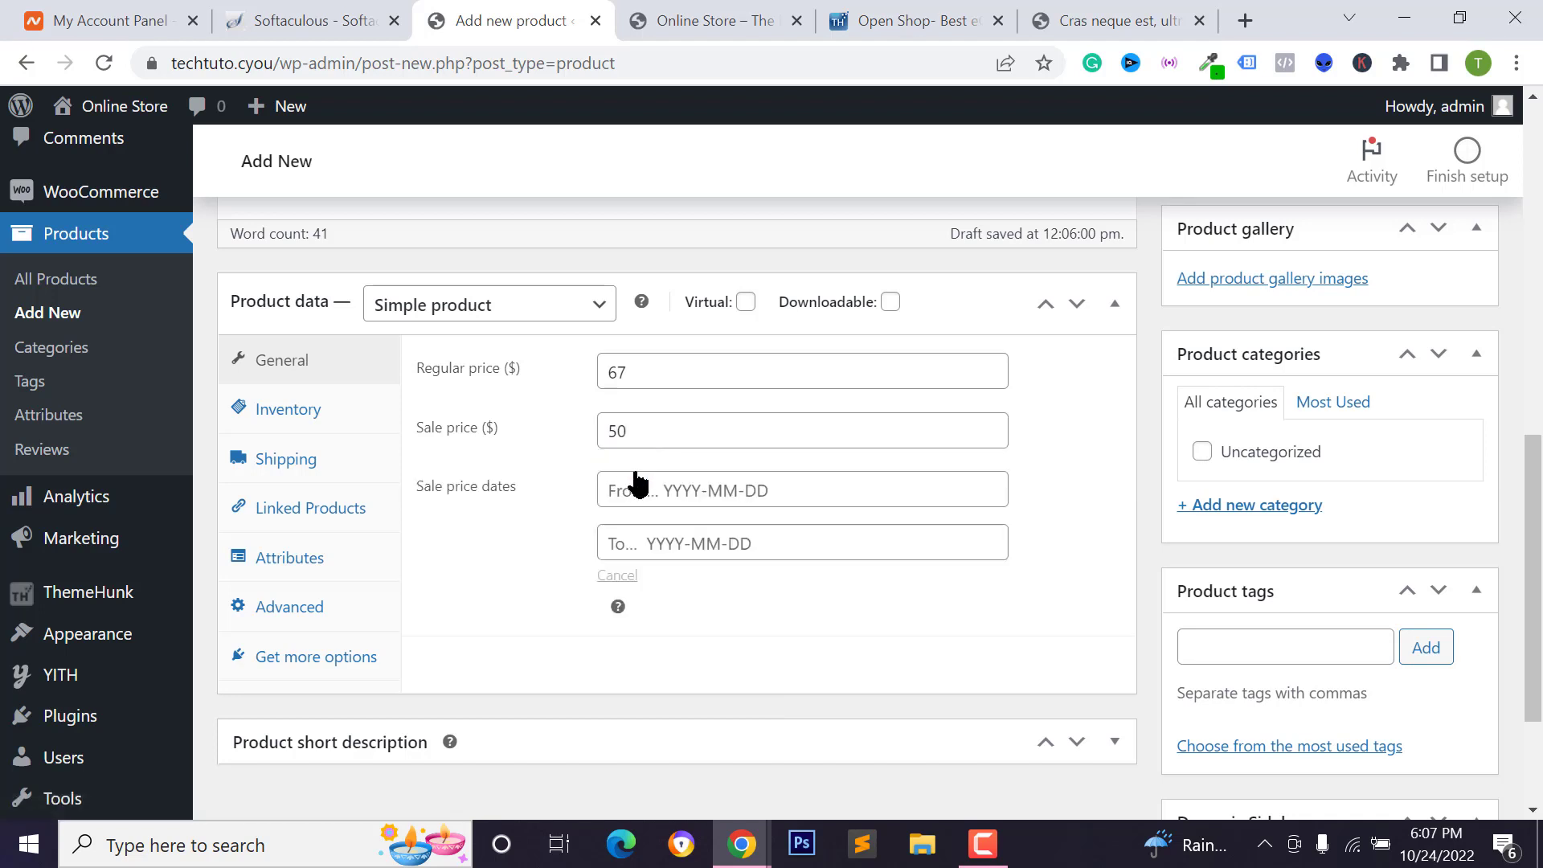
pyautogui.click(616, 575)
pyautogui.click(286, 413)
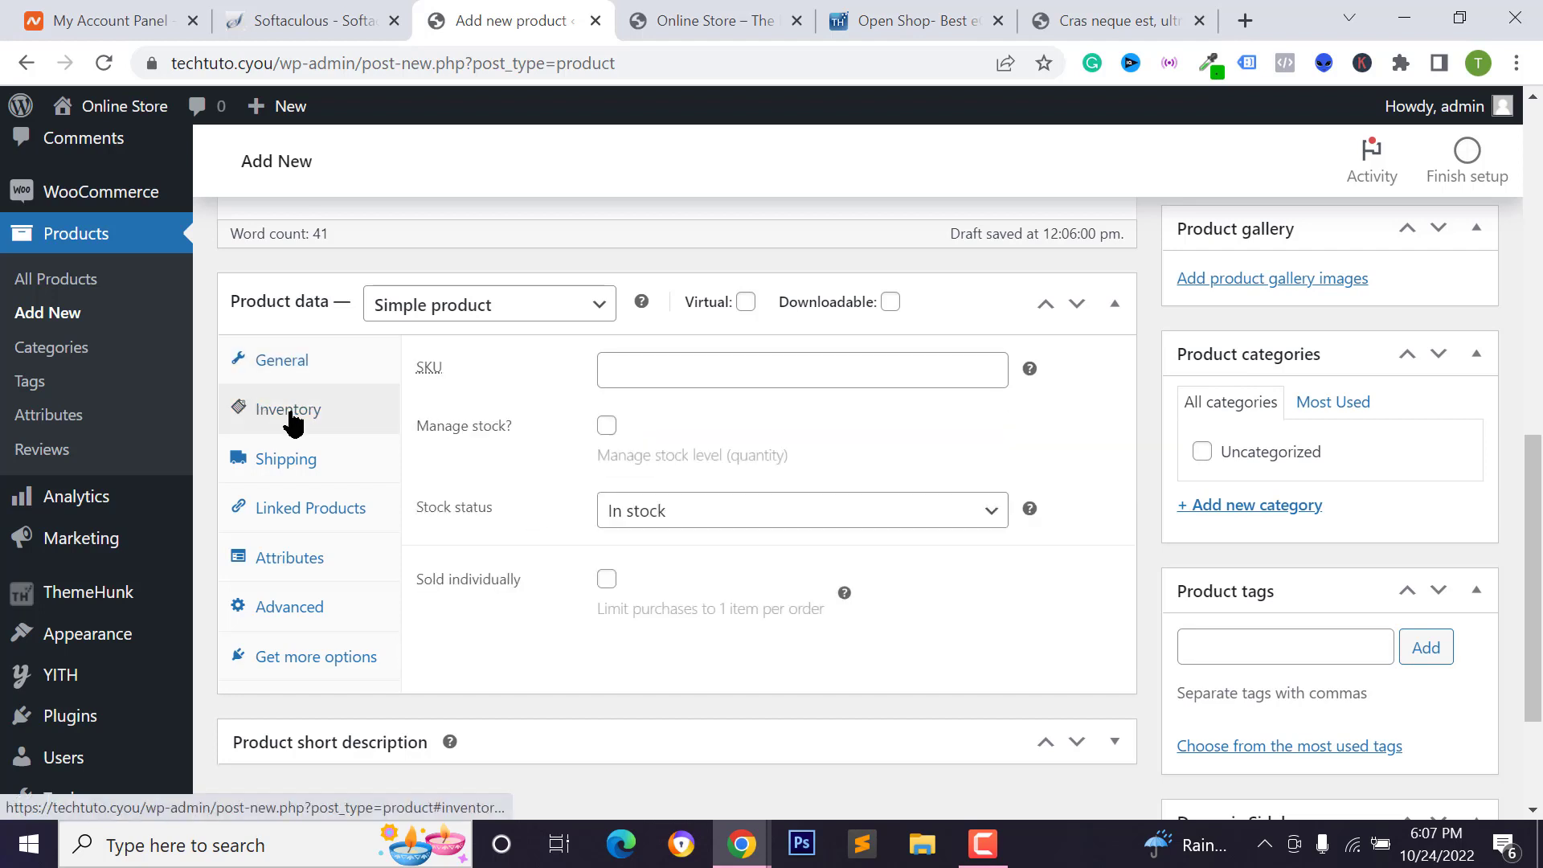
# Step: Enter SKU WERE32 and enable stock management with a stock quantity
pyautogui.click(675, 368)
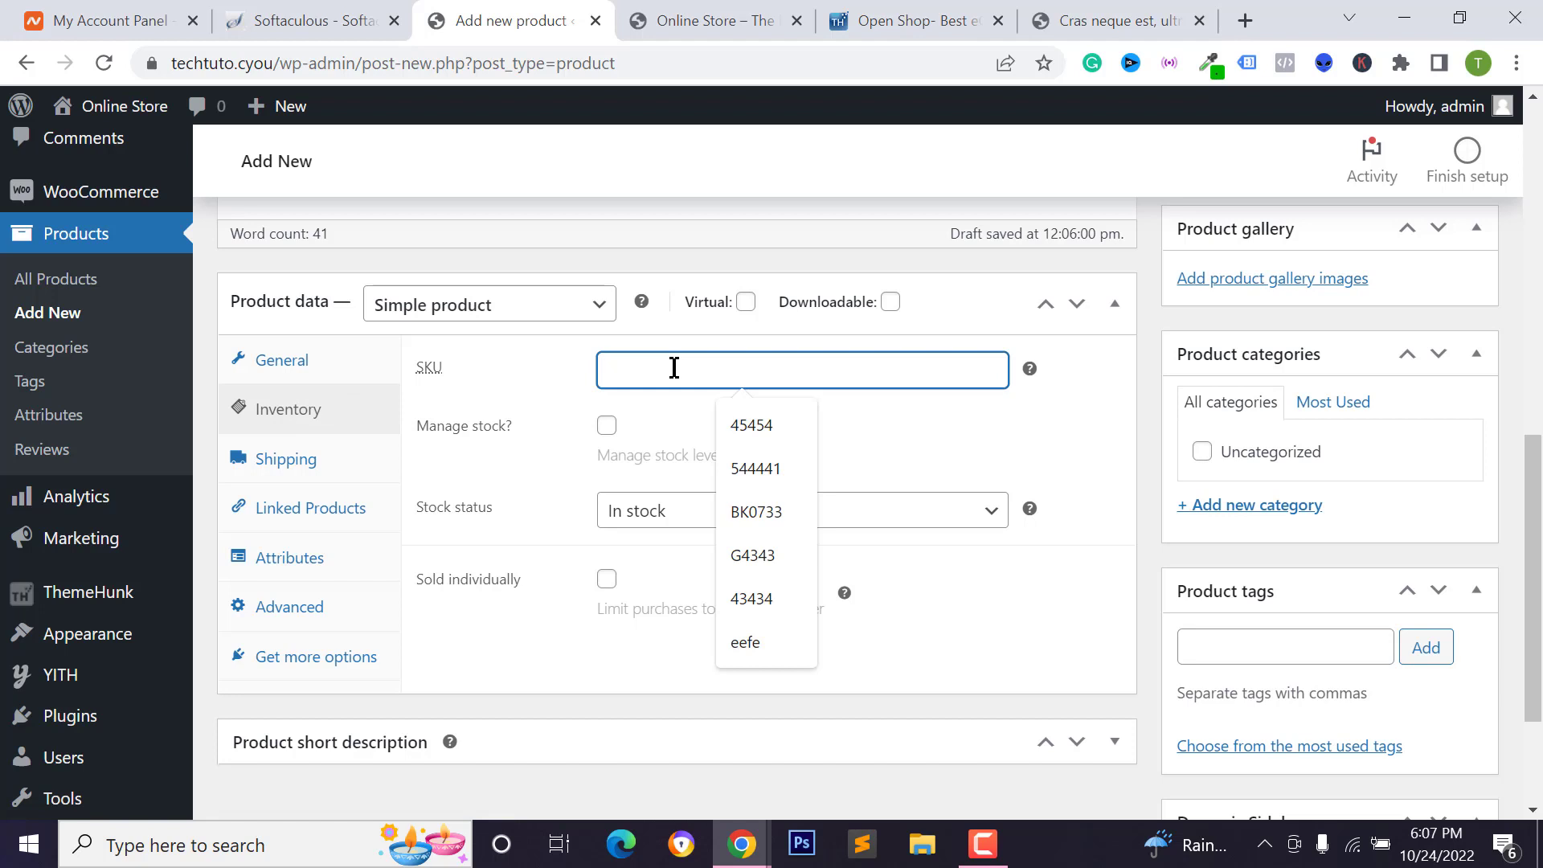
pyautogui.write('WERE32')
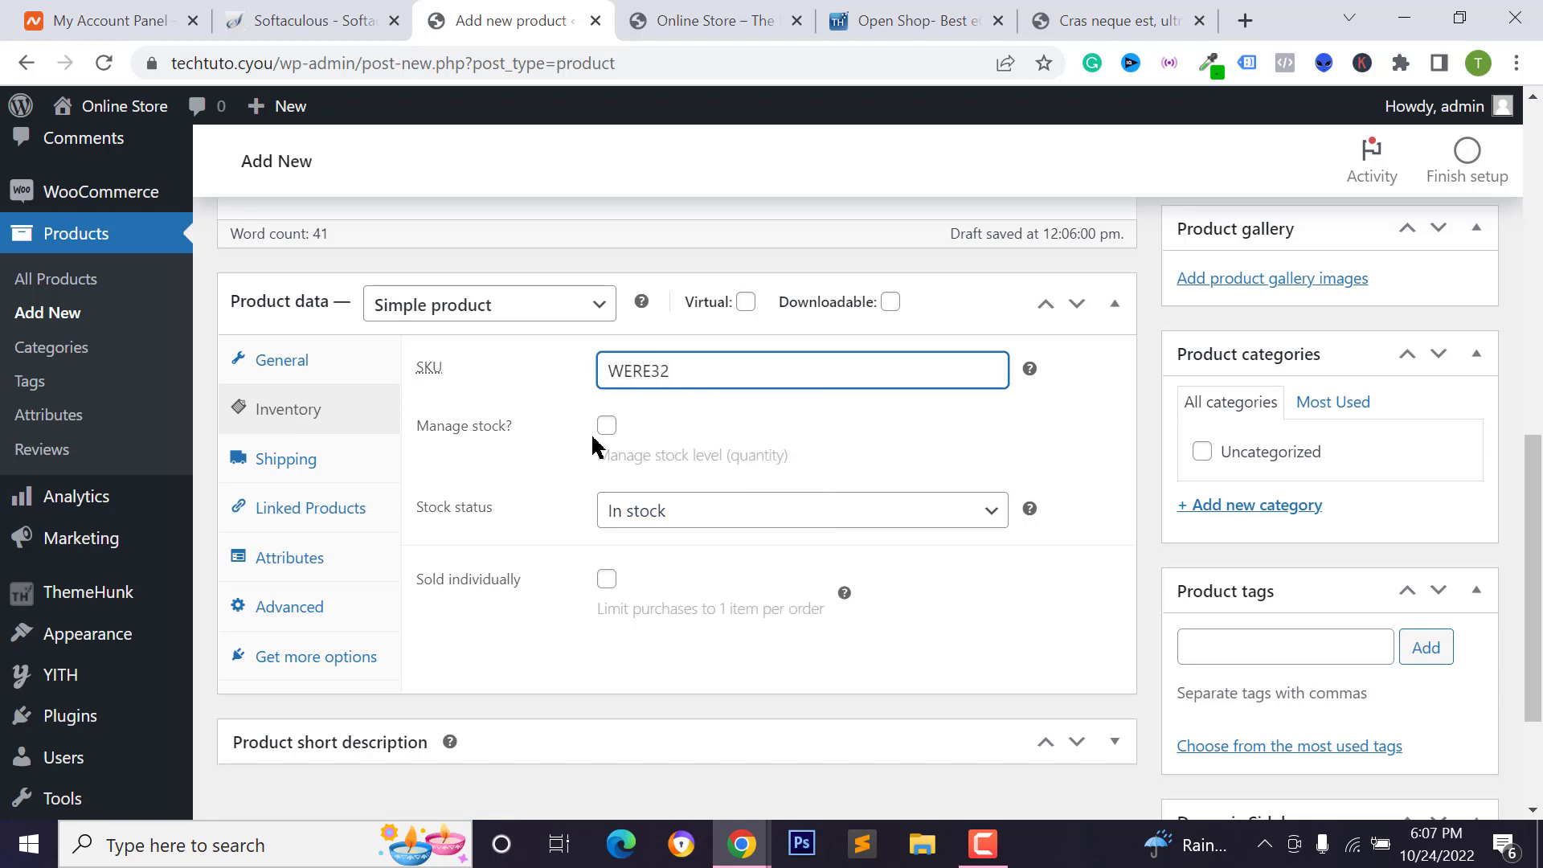
pyautogui.click(606, 427)
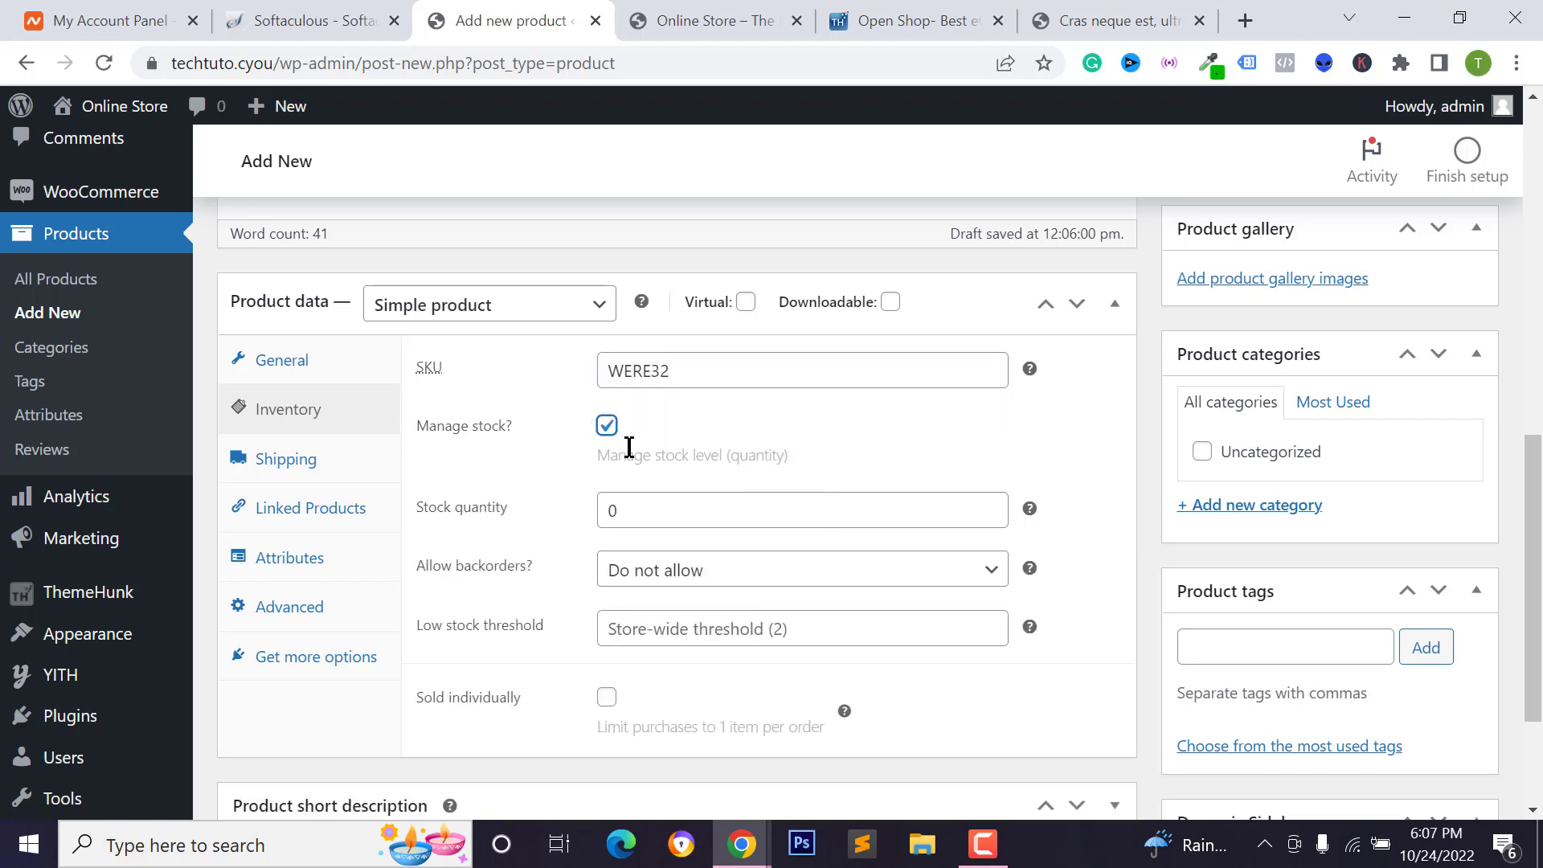
pyautogui.click(607, 427)
pyautogui.click(607, 427)
pyautogui.click(606, 507)
pyautogui.doubleClick(602, 503)
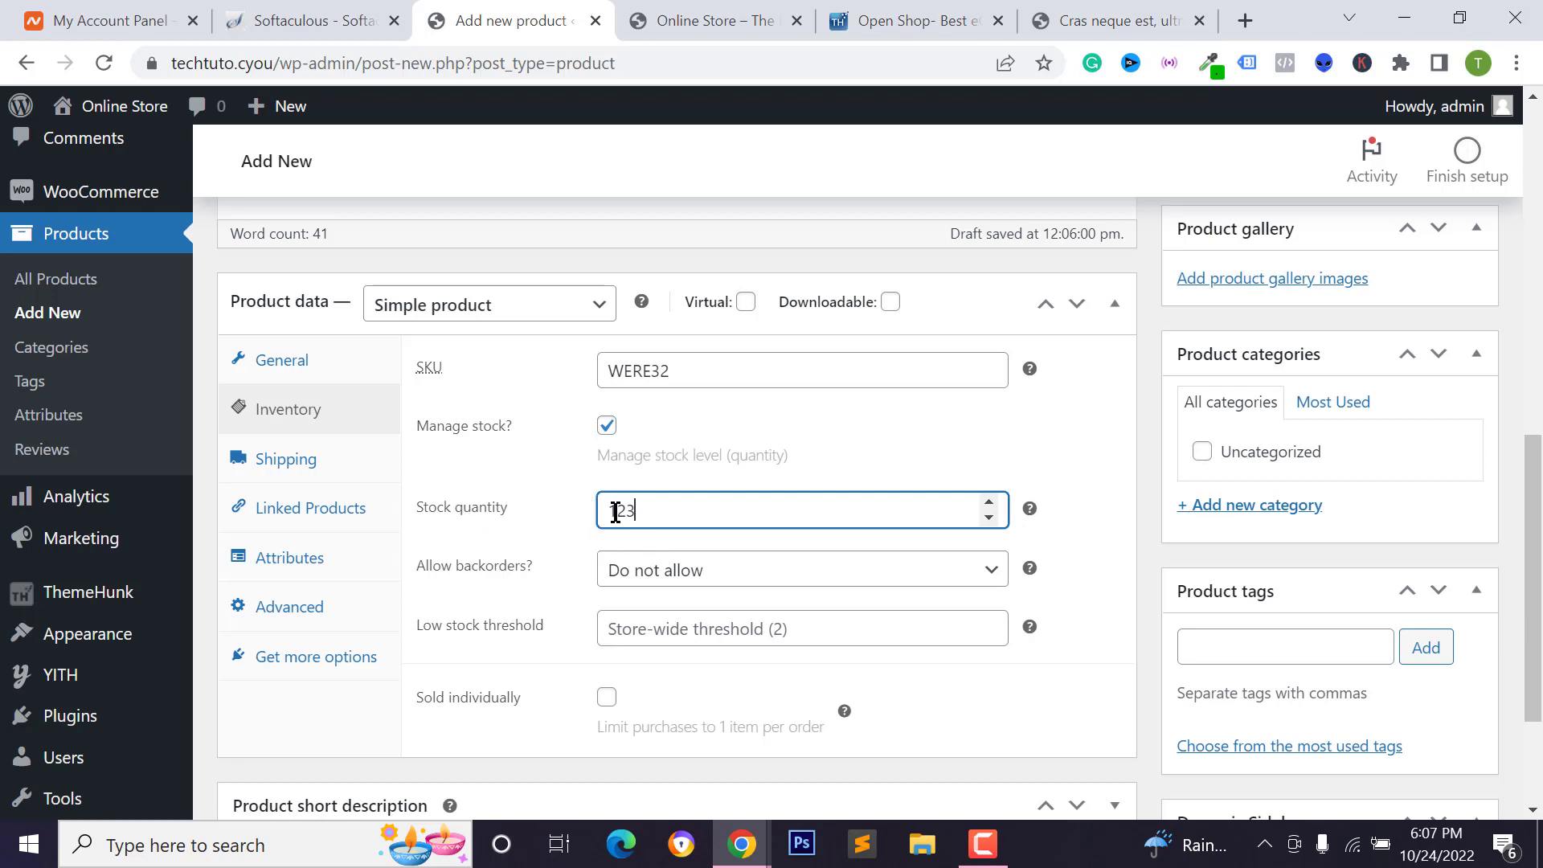
pyautogui.scroll(1, 300, 492)
# Step: Set the product's shipping weight to 0.2
pyautogui.click(309, 500)
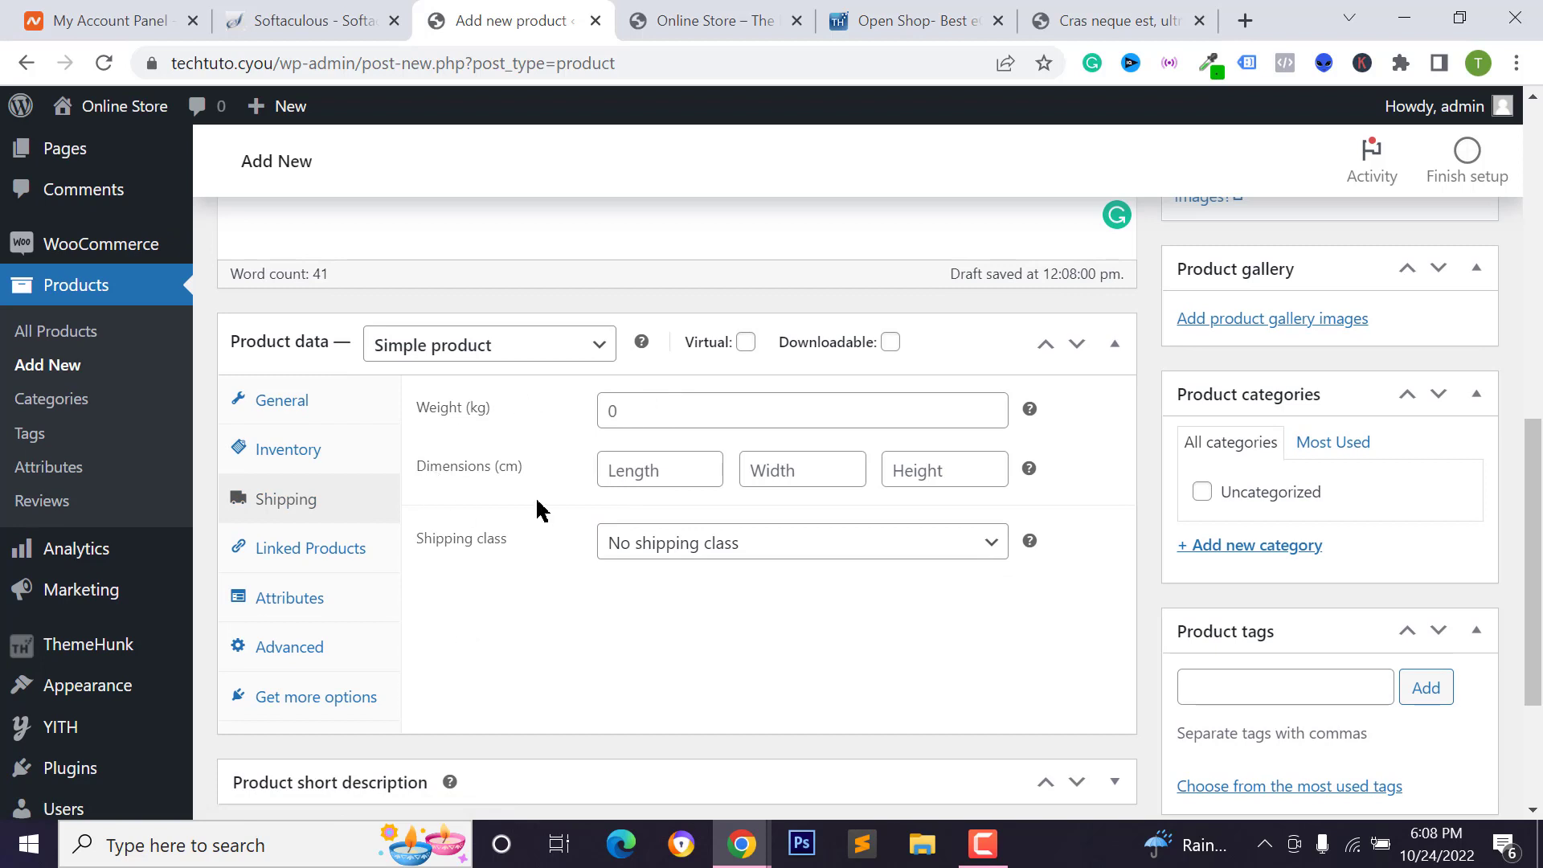
pyautogui.click(632, 404)
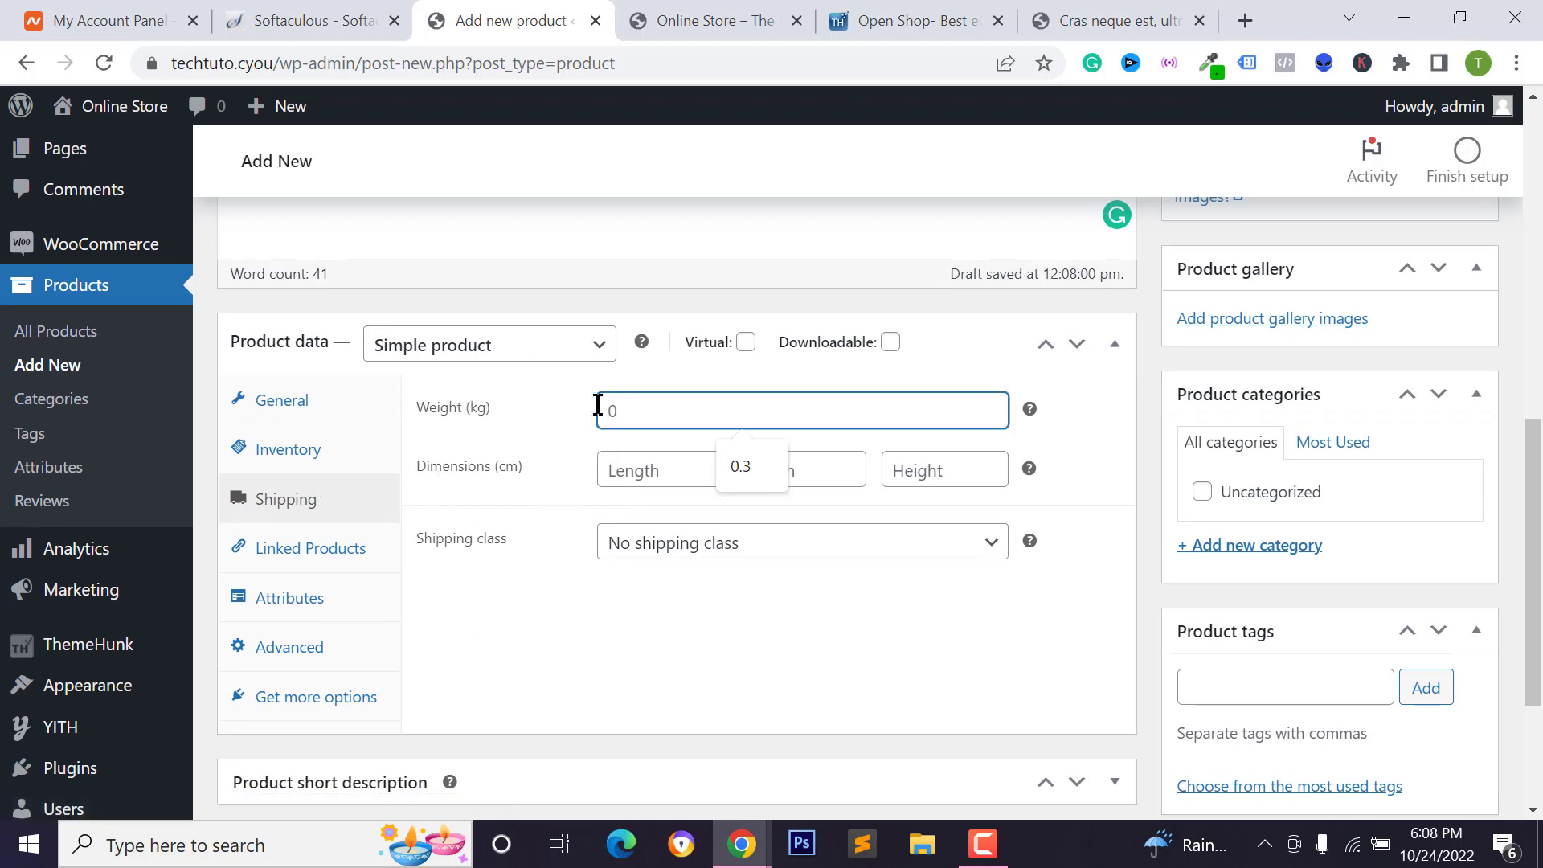
pyautogui.write('0.2')
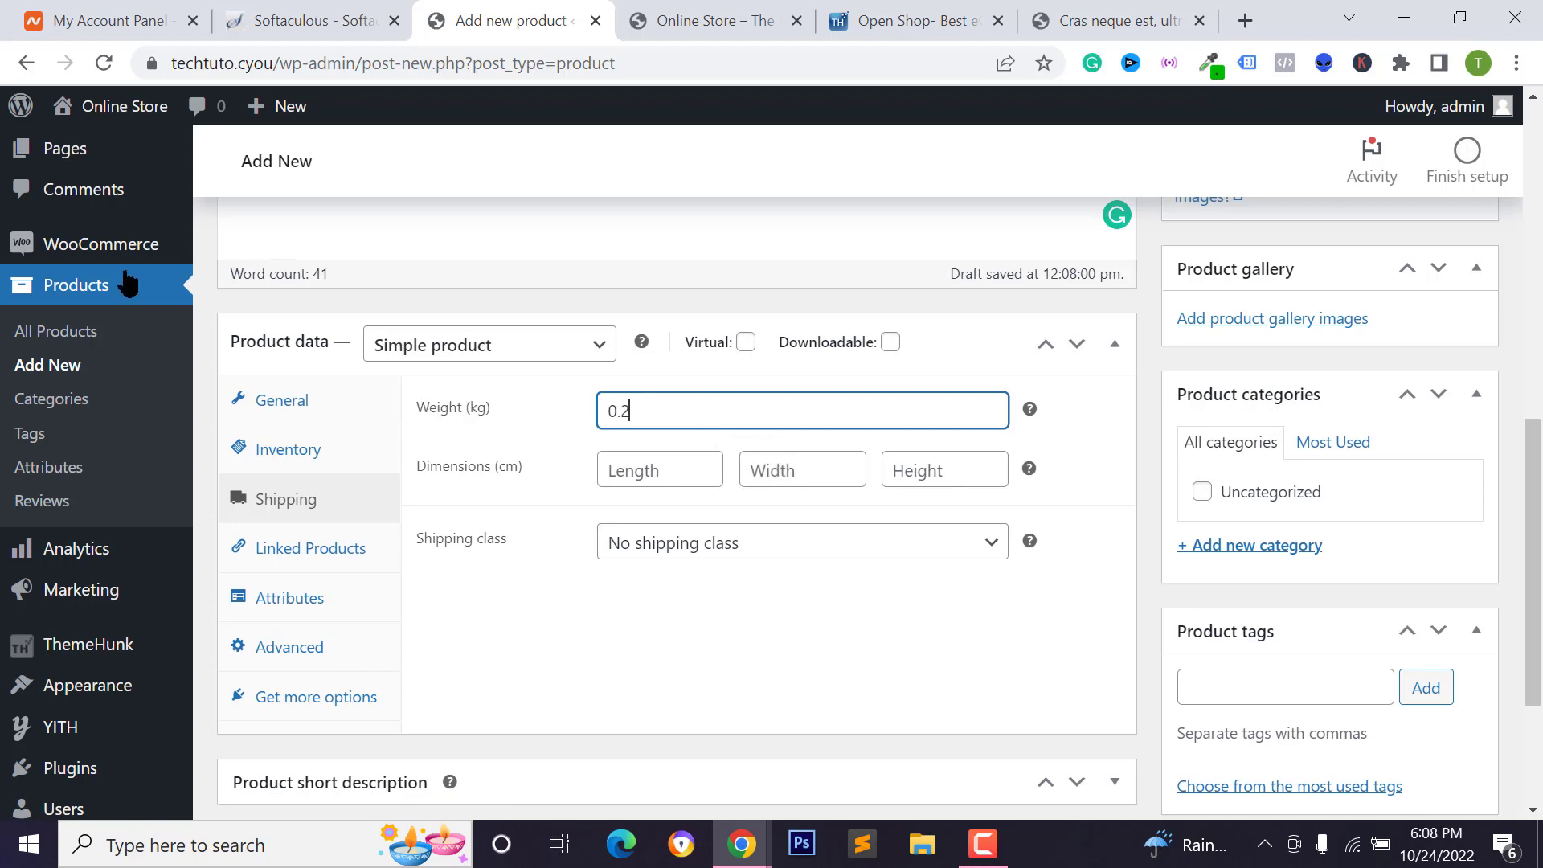
# Step: Open WooCommerce Settings in a new tab and save the Products weight unit as g
pyautogui.moveTo(70, 254)
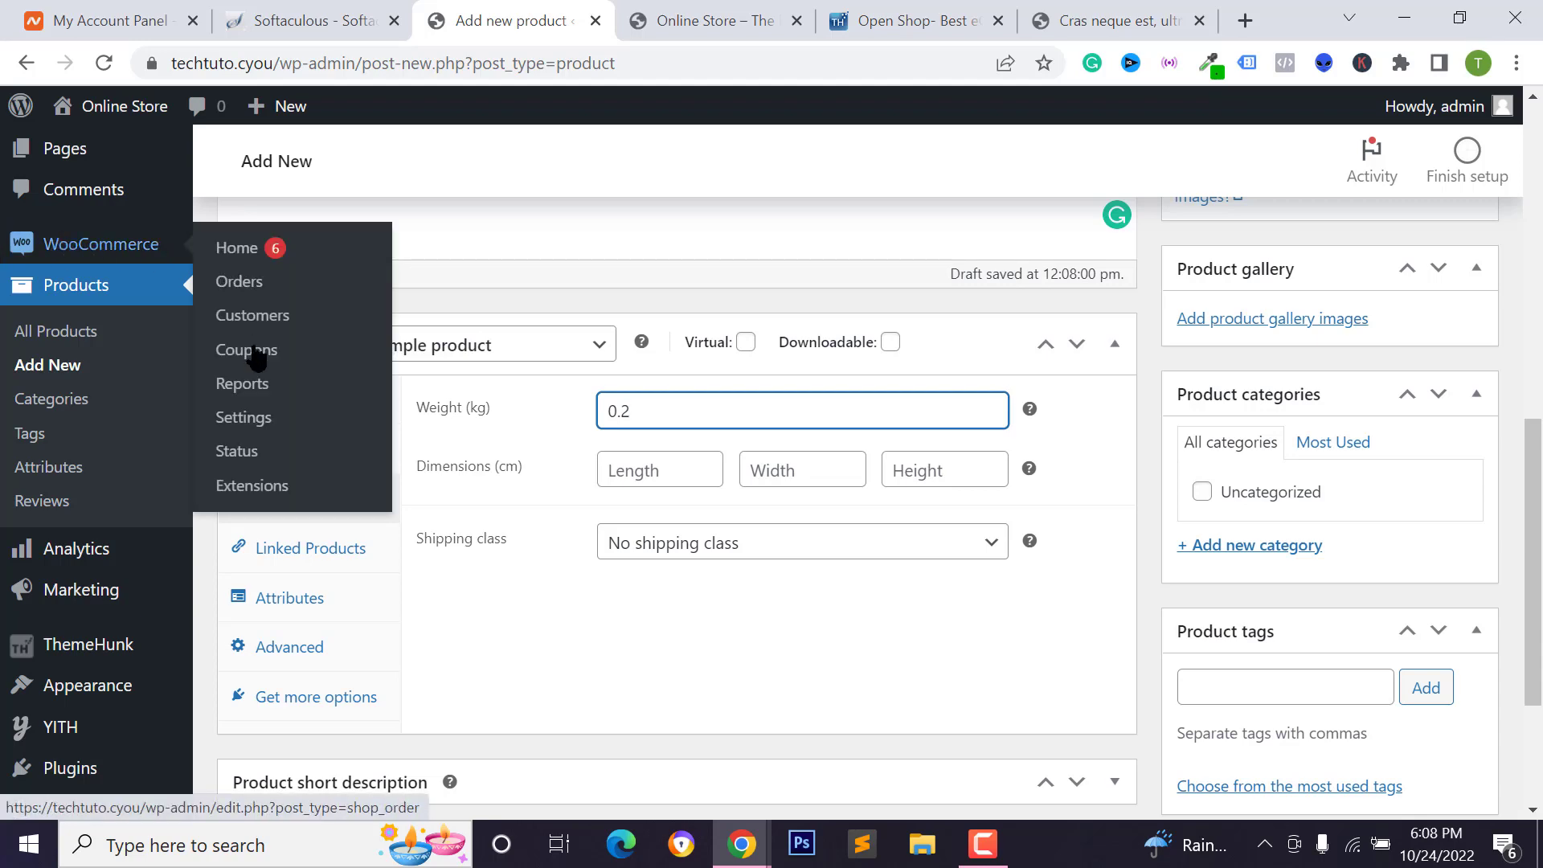
pyautogui.rightClick(225, 427)
pyautogui.click(320, 448)
pyautogui.hotkey('ctrl', 'Tab')
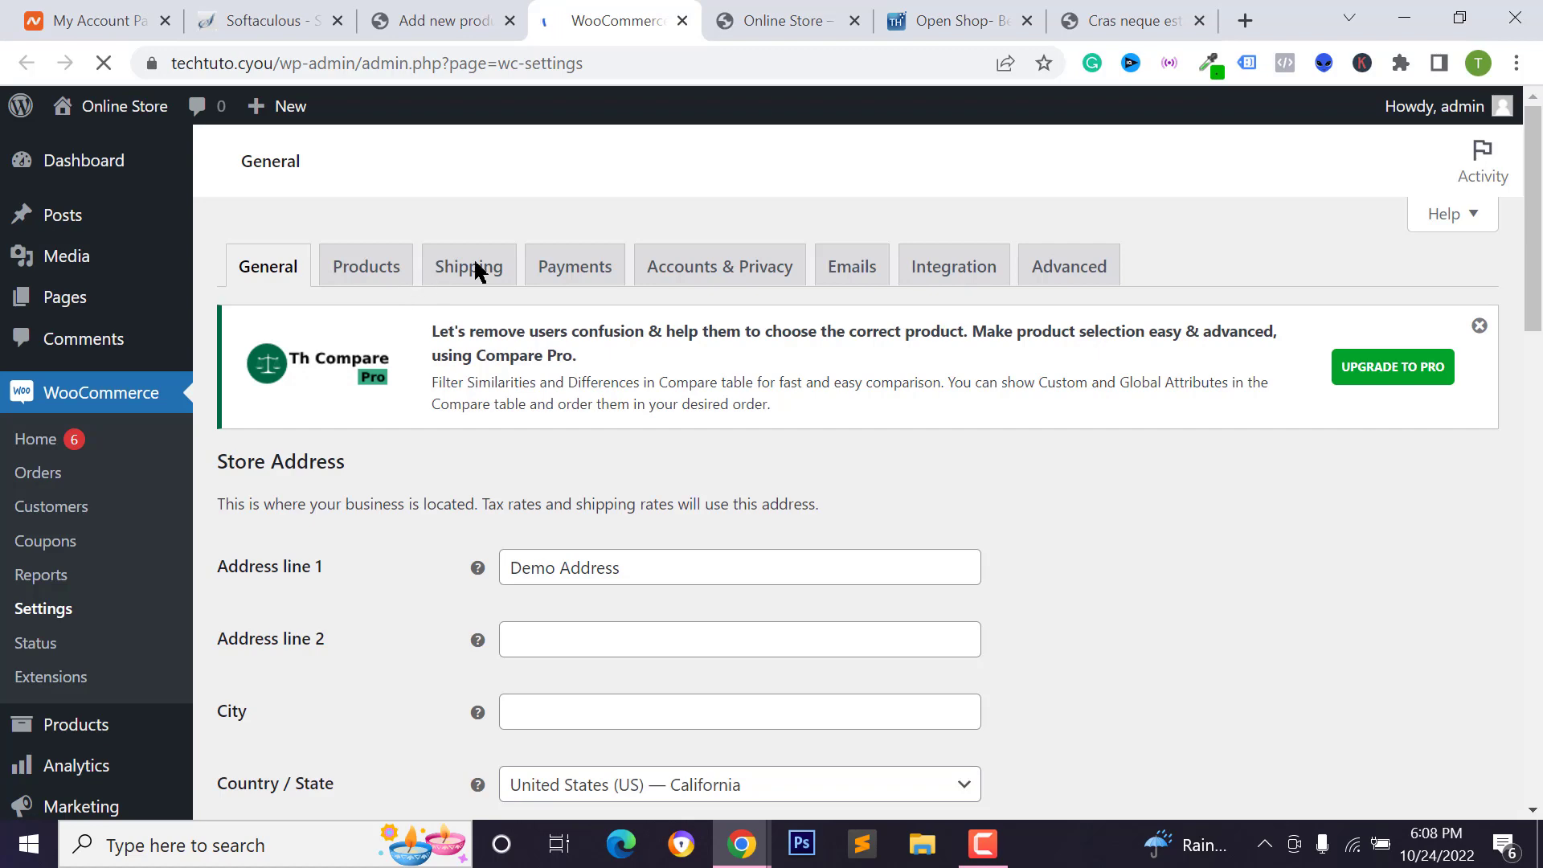
pyautogui.click(354, 274)
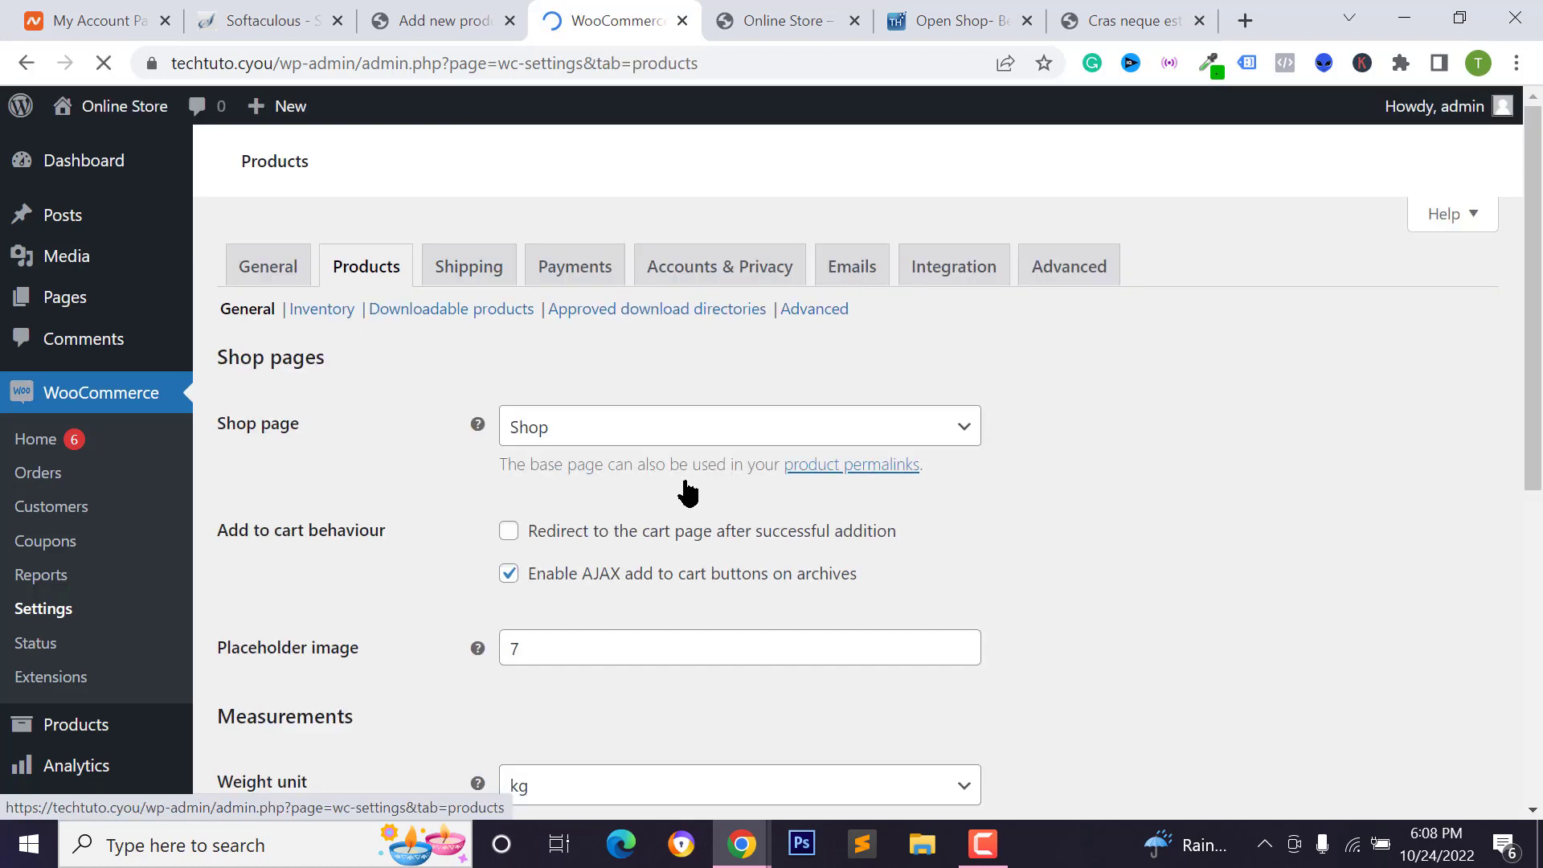
pyautogui.scroll(-5, 524, 490)
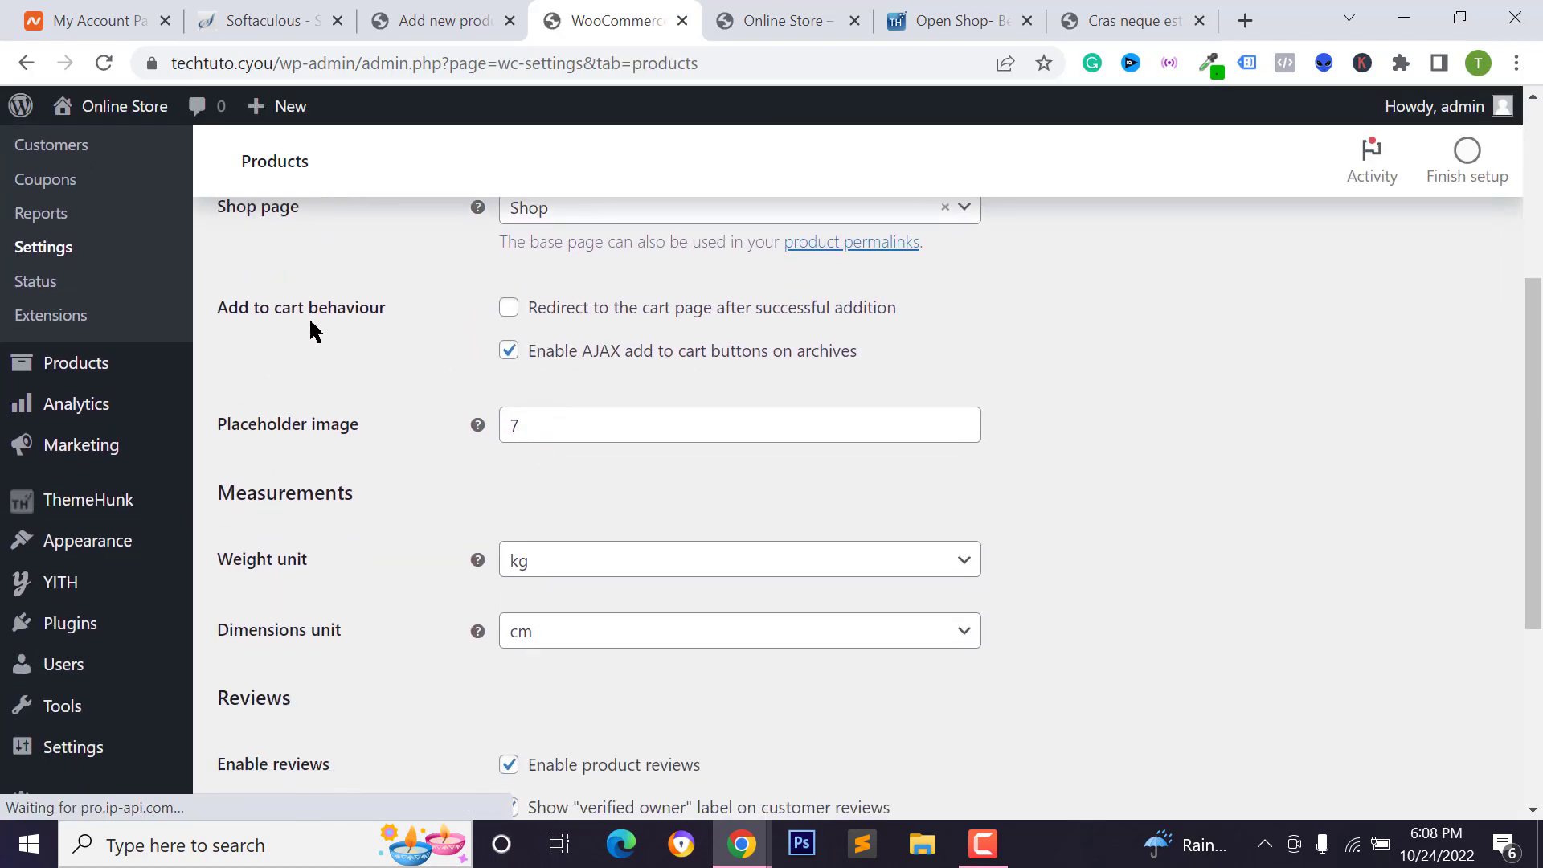
pyautogui.scroll(2, 306, 321)
pyautogui.scroll(-4, 503, 386)
pyautogui.click(537, 401)
pyautogui.click(536, 403)
pyautogui.click(534, 404)
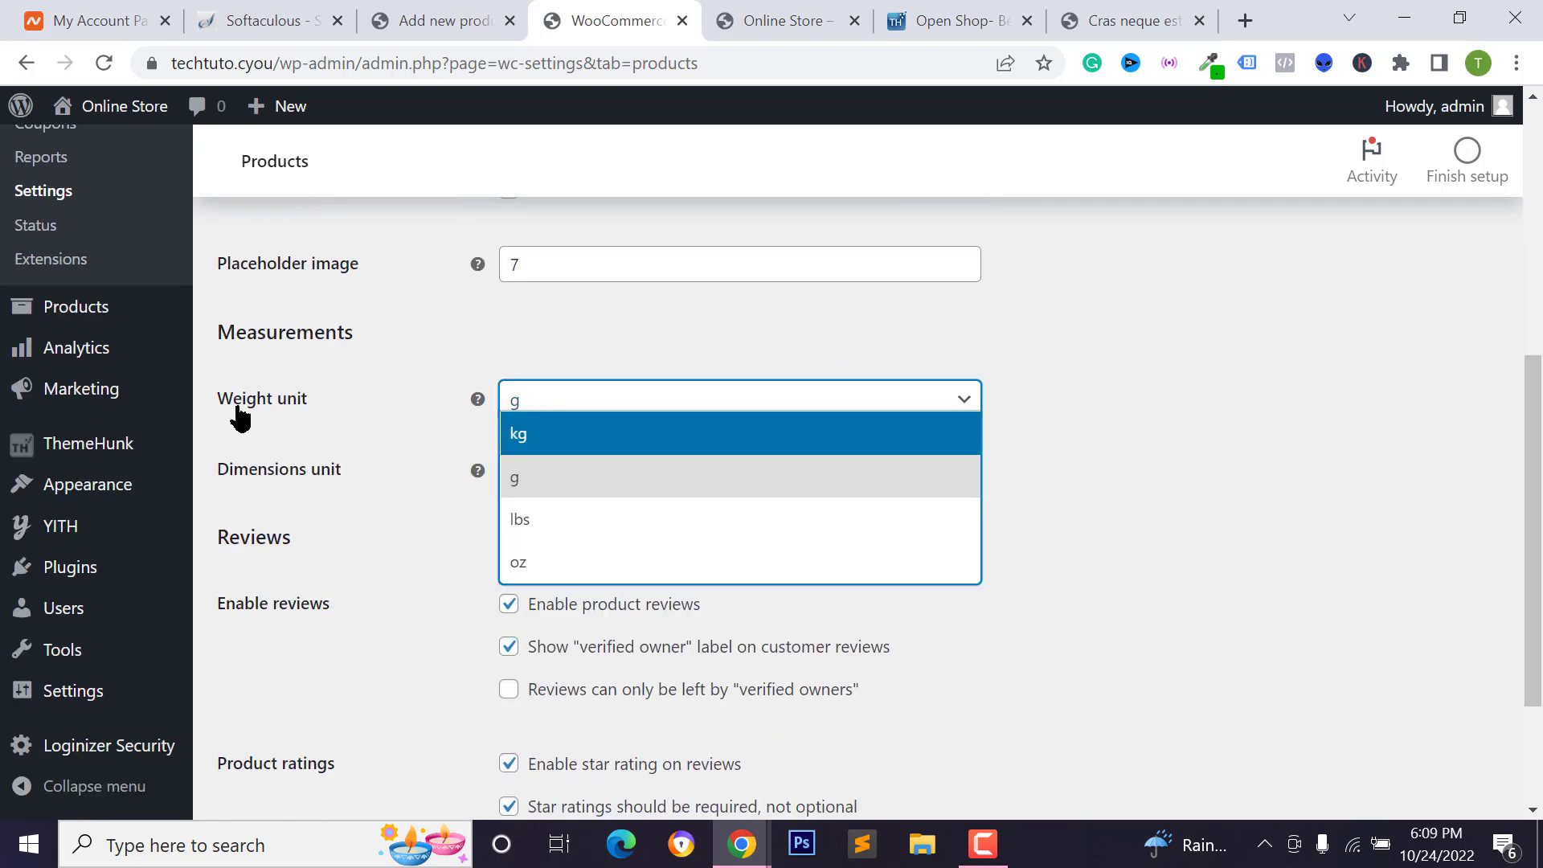
pyautogui.click(530, 400)
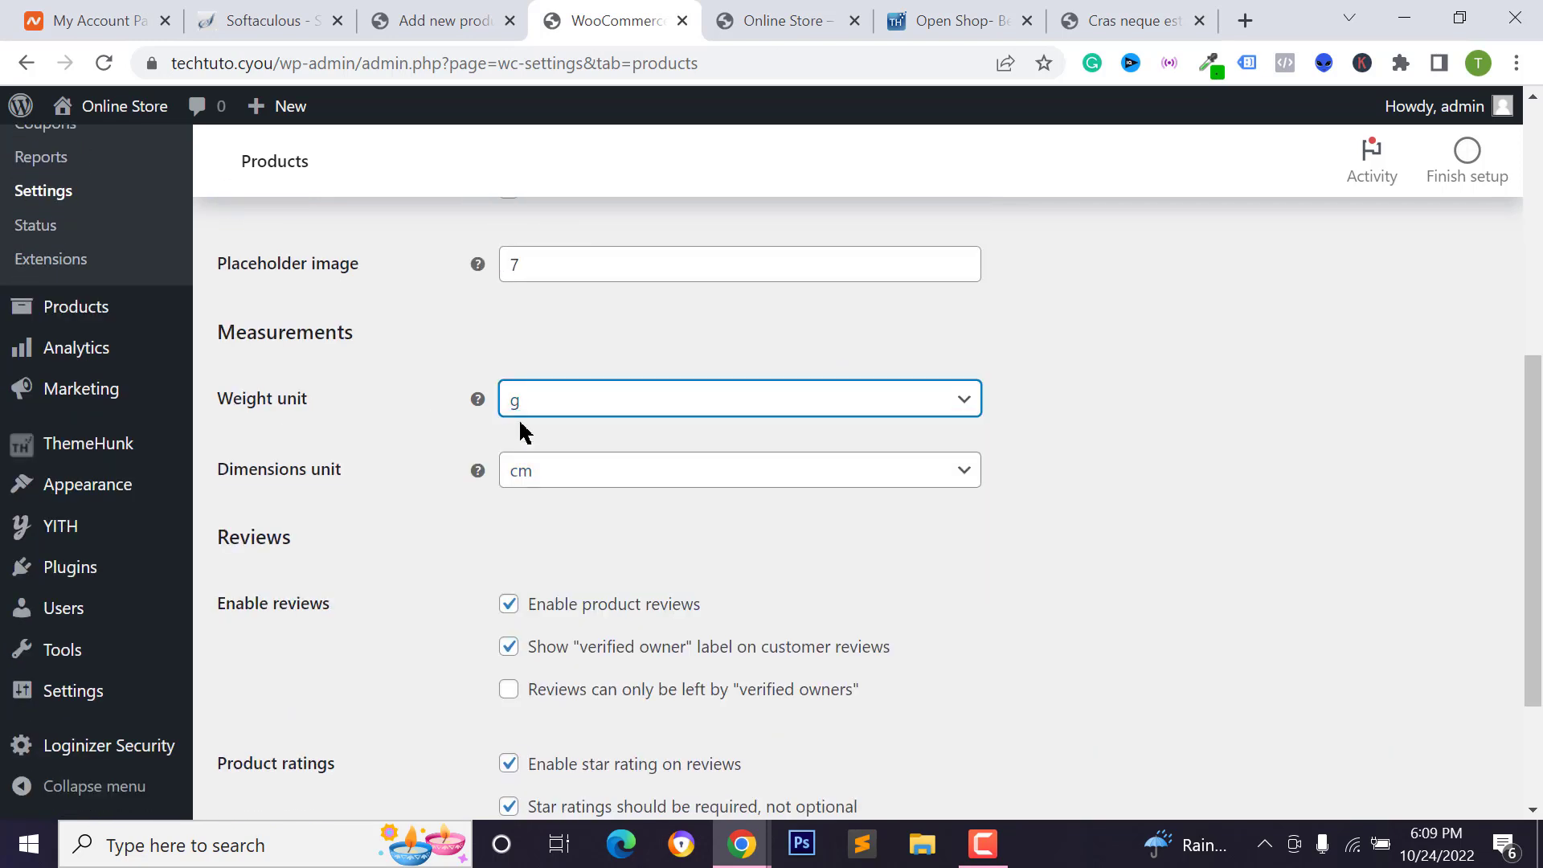
pyautogui.scroll(-2, 585, 414)
pyautogui.click(278, 694)
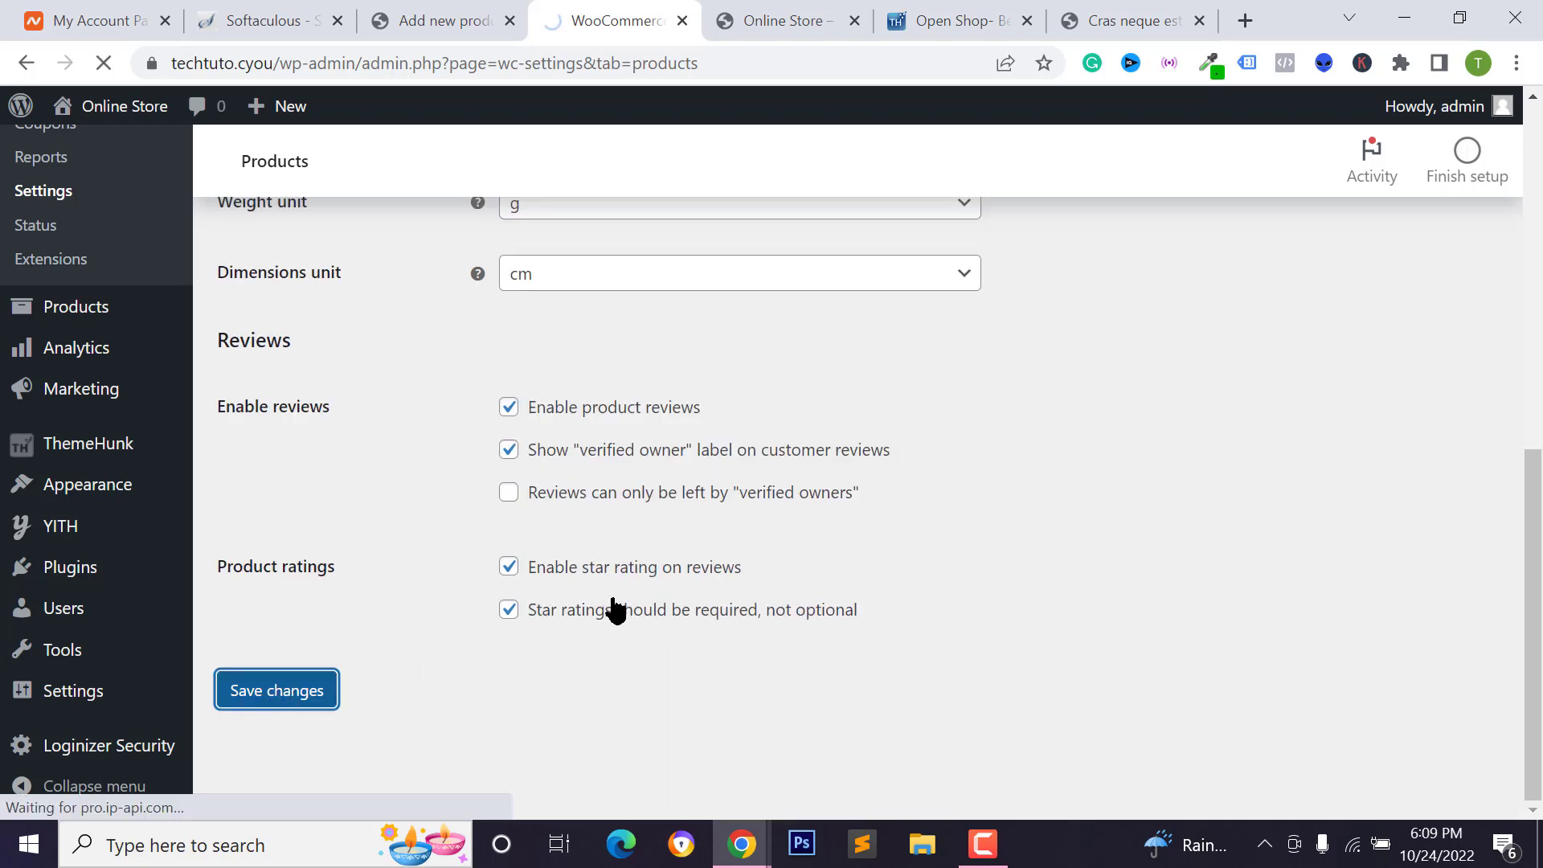
pyautogui.scroll(4, 606, 591)
# Step: Keep cm as the dimensions unit and return to the new product editor
pyautogui.click(575, 542)
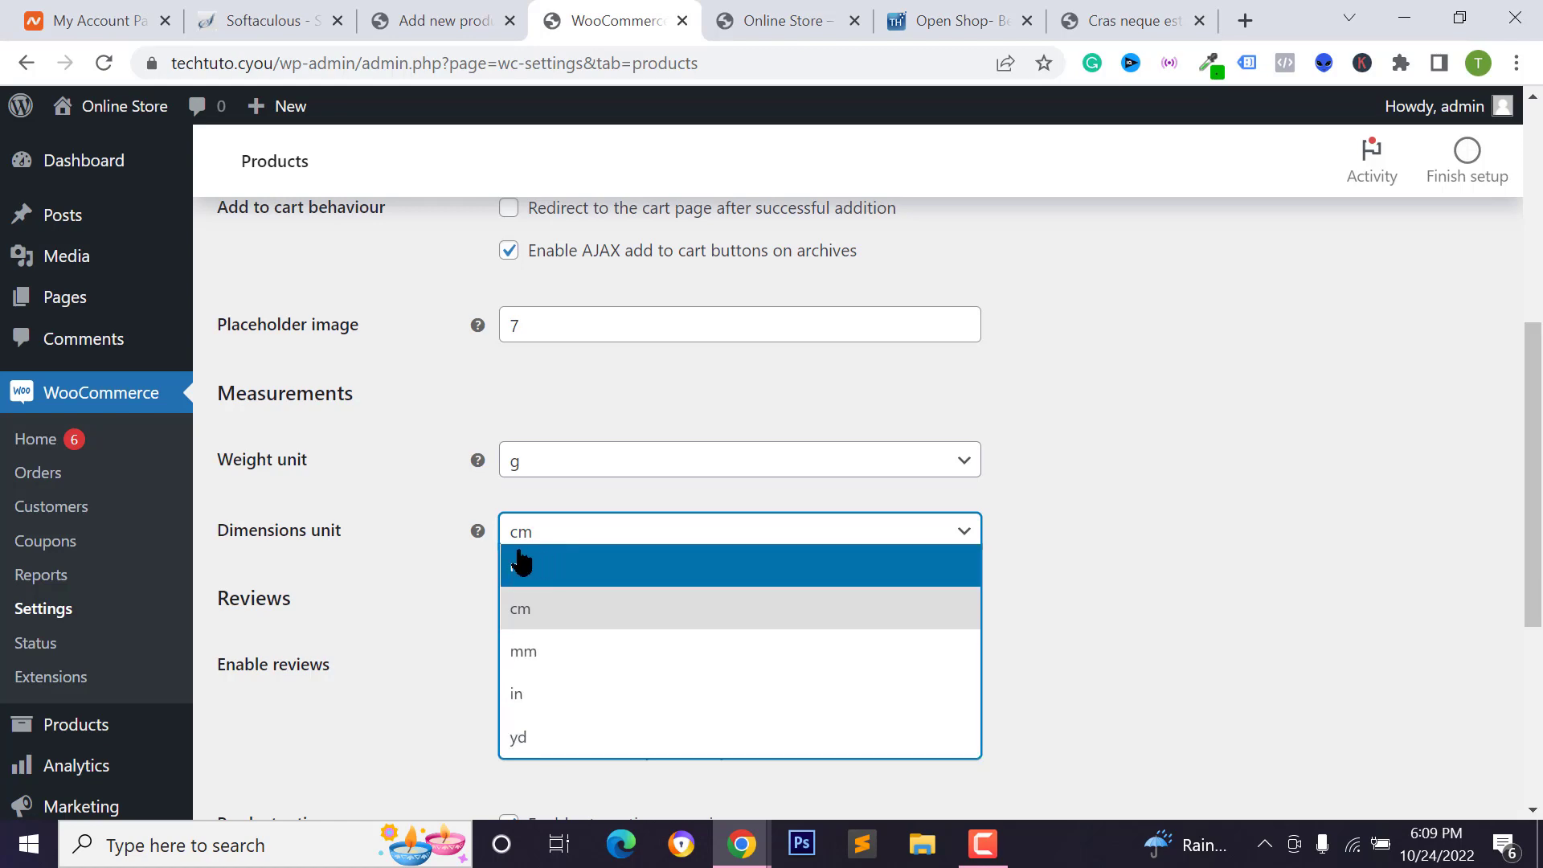
pyautogui.click(369, 533)
pyautogui.scroll(-3, 506, 509)
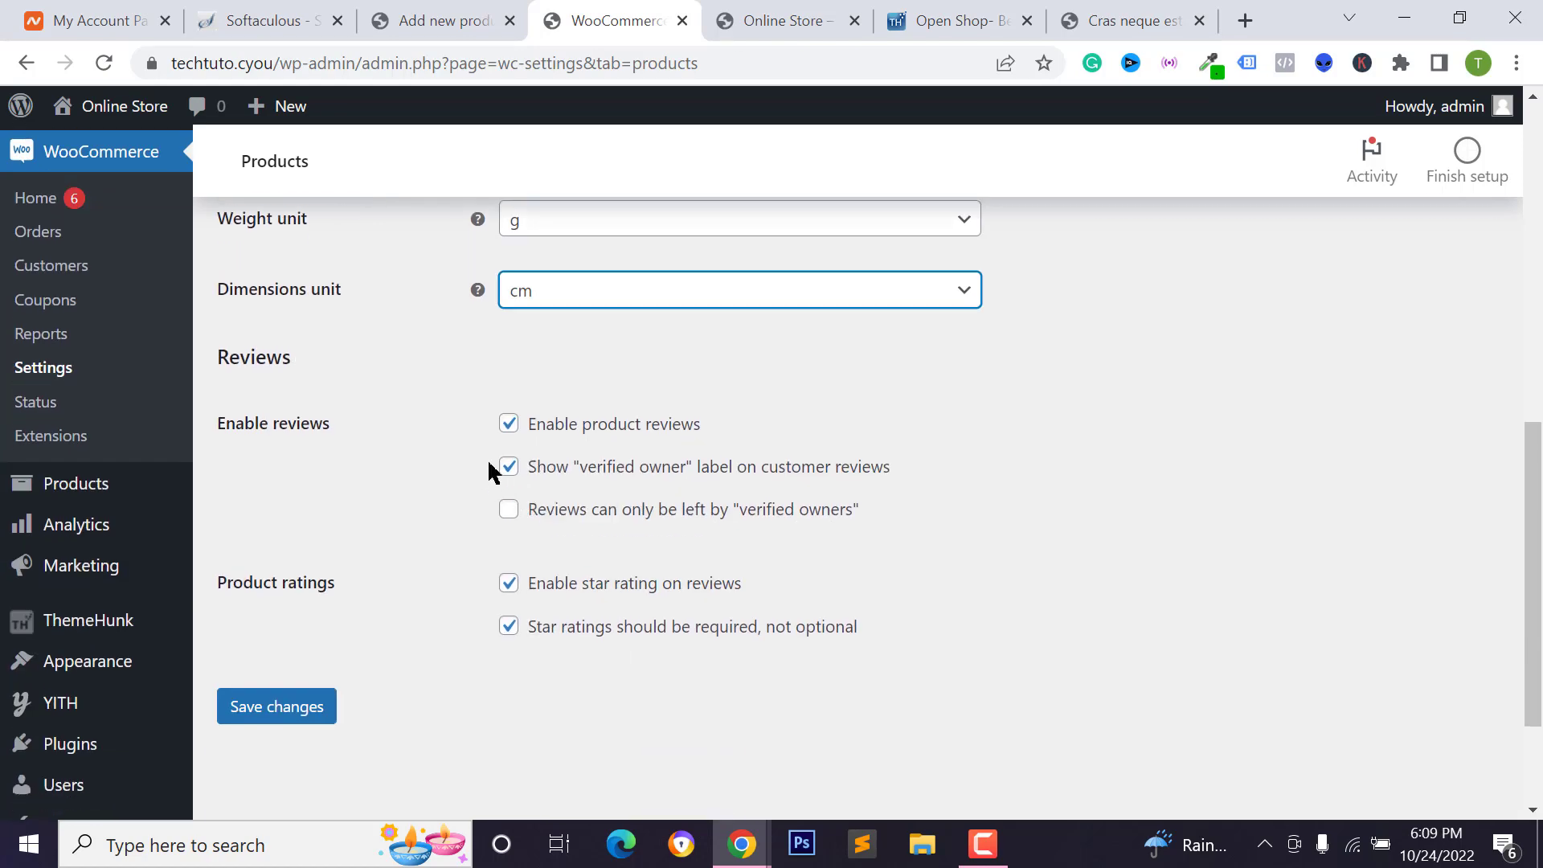
pyautogui.scroll(2, 492, 474)
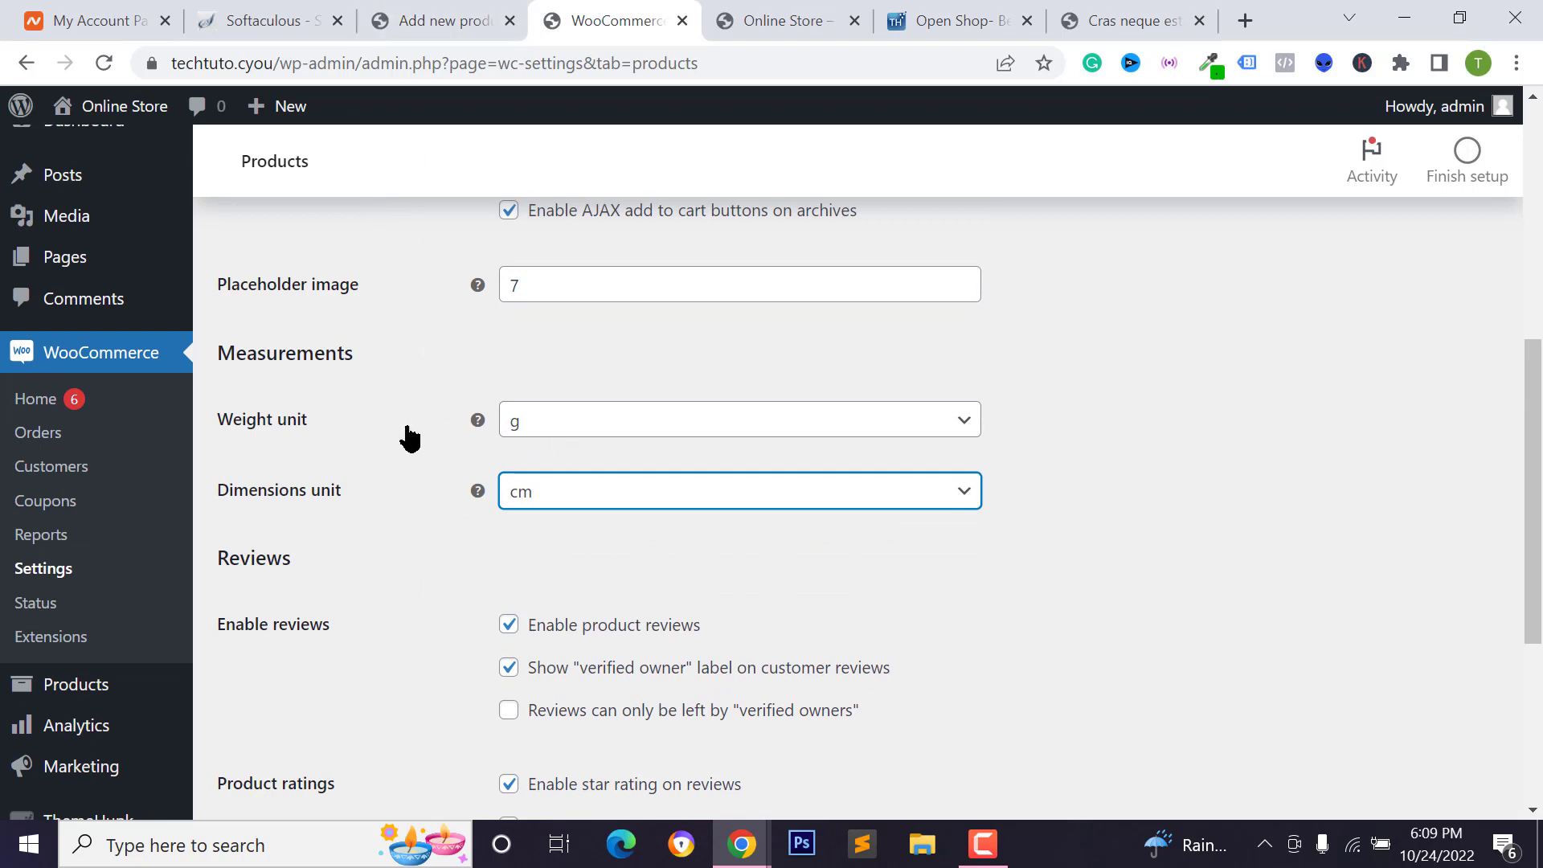
pyautogui.click(434, 16)
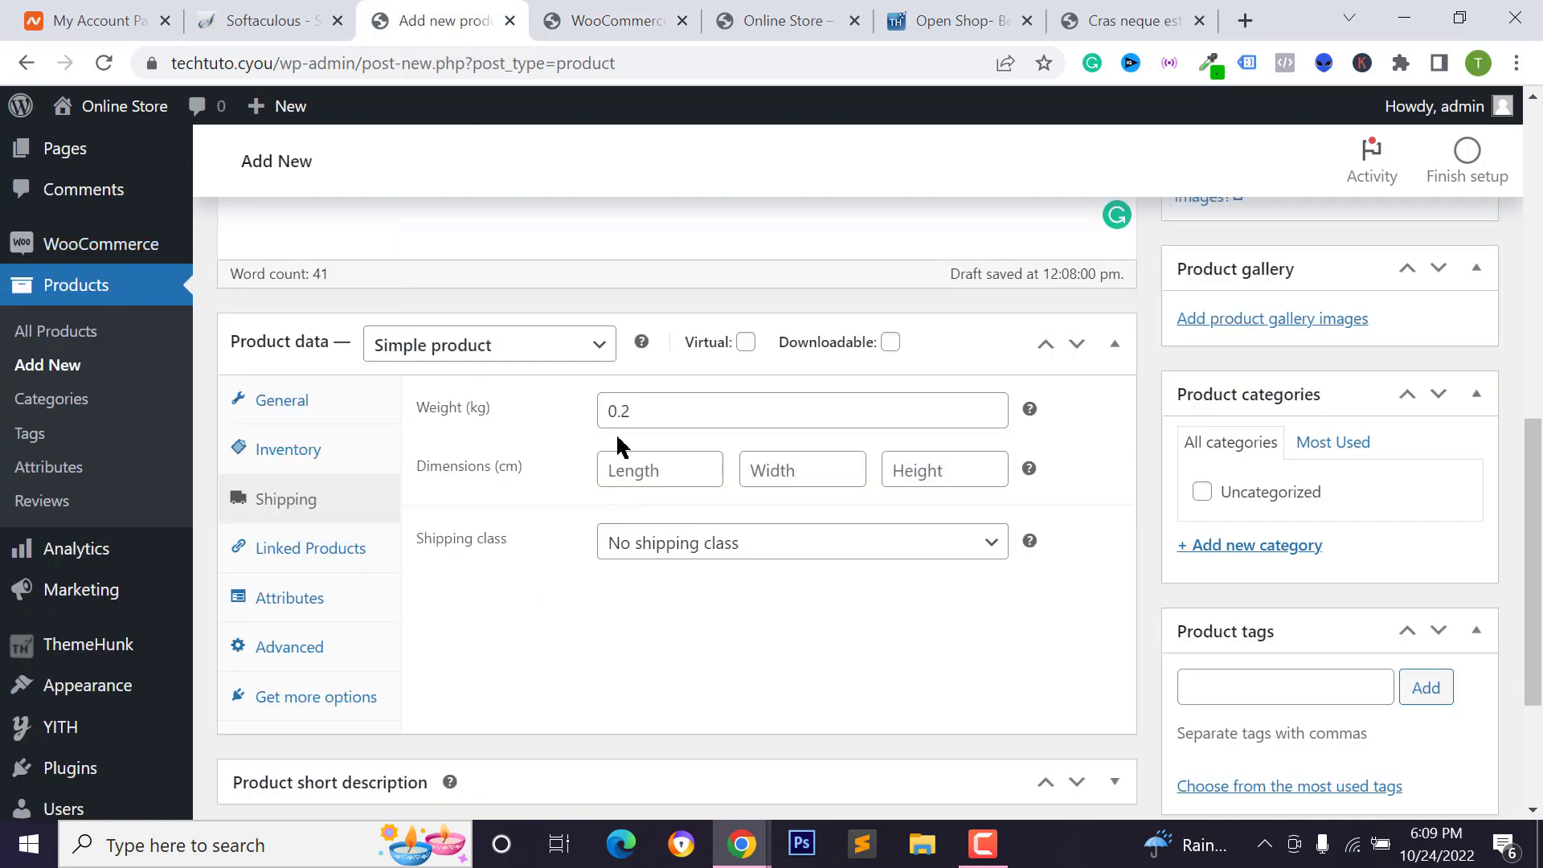
# Step: Enter length 3, width 2 and height 3, then show the Attributes section
pyautogui.click(687, 408)
pyautogui.click(690, 470)
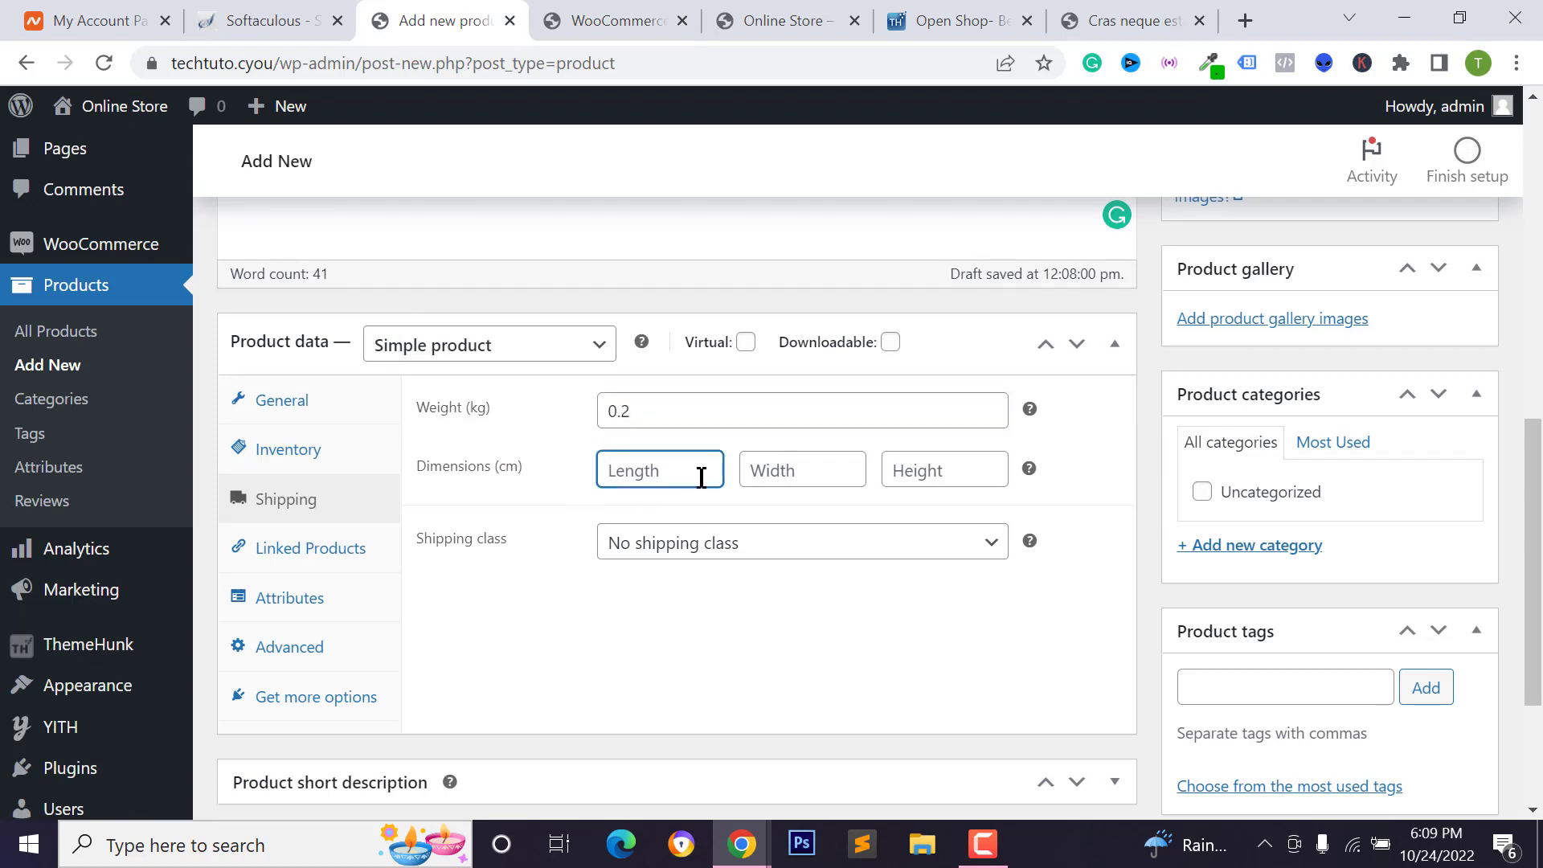
pyautogui.write('3')
pyautogui.click(799, 472)
pyautogui.write('2')
pyautogui.click(927, 472)
pyautogui.write('3')
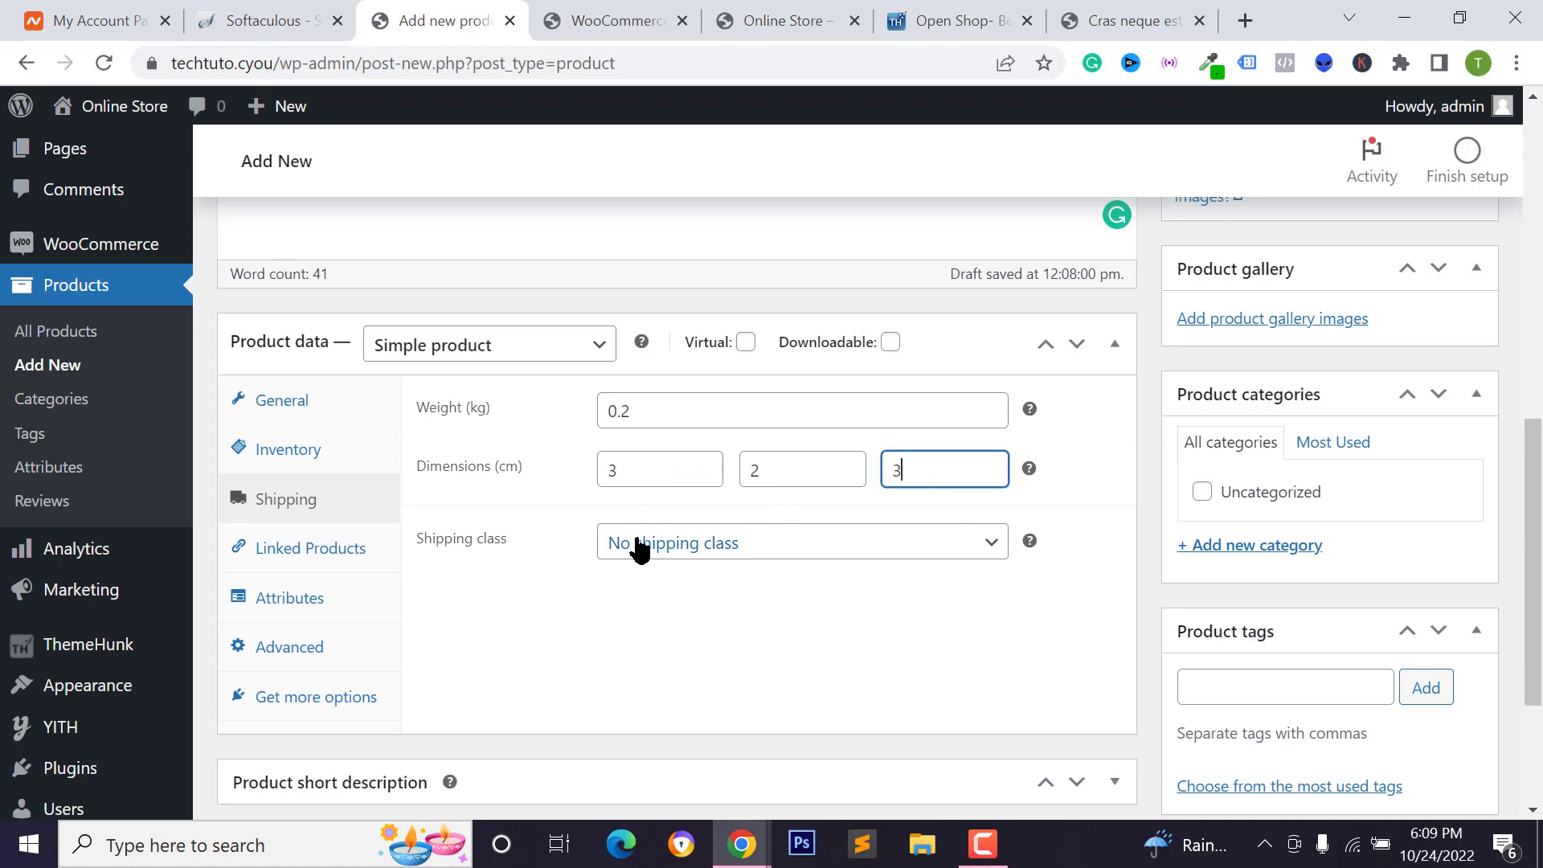
pyautogui.click(394, 547)
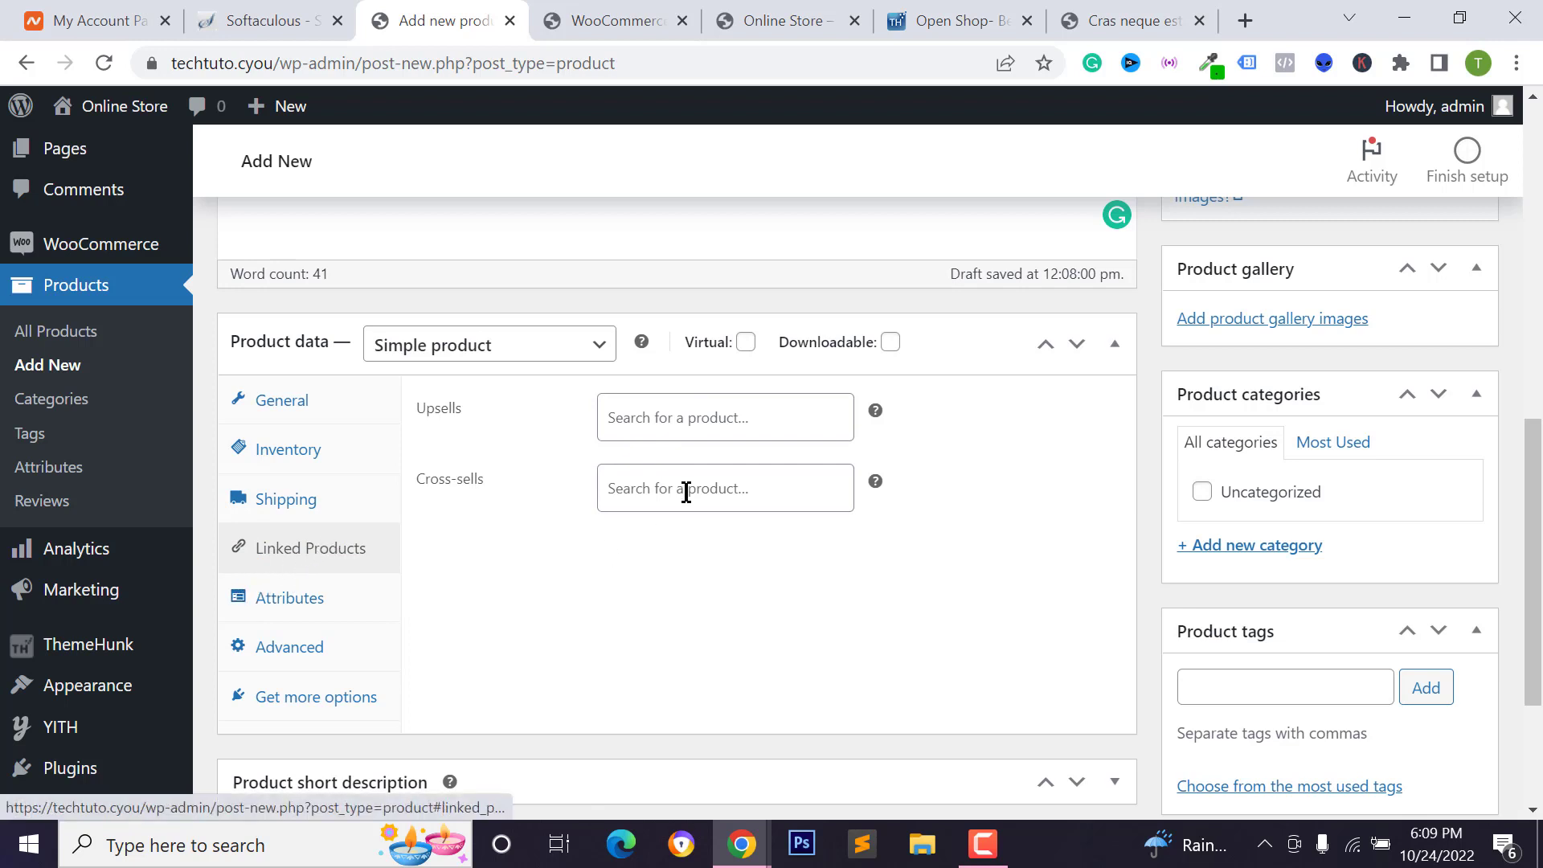
pyautogui.click(291, 593)
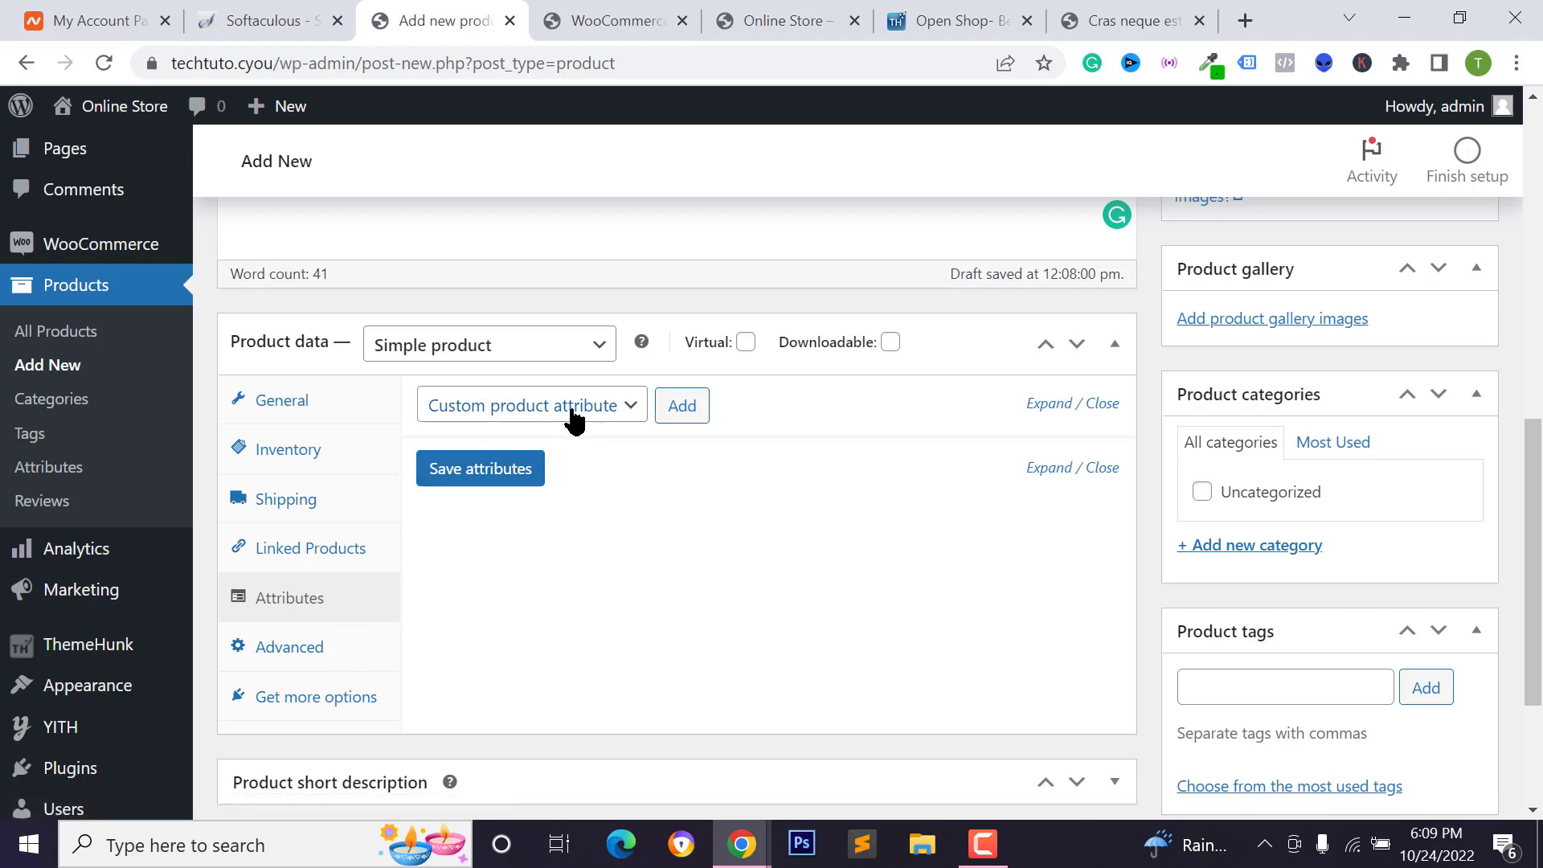
# Step: Add a custom attribute Colors with values Red | Blue and save the attributes
pyautogui.click(660, 410)
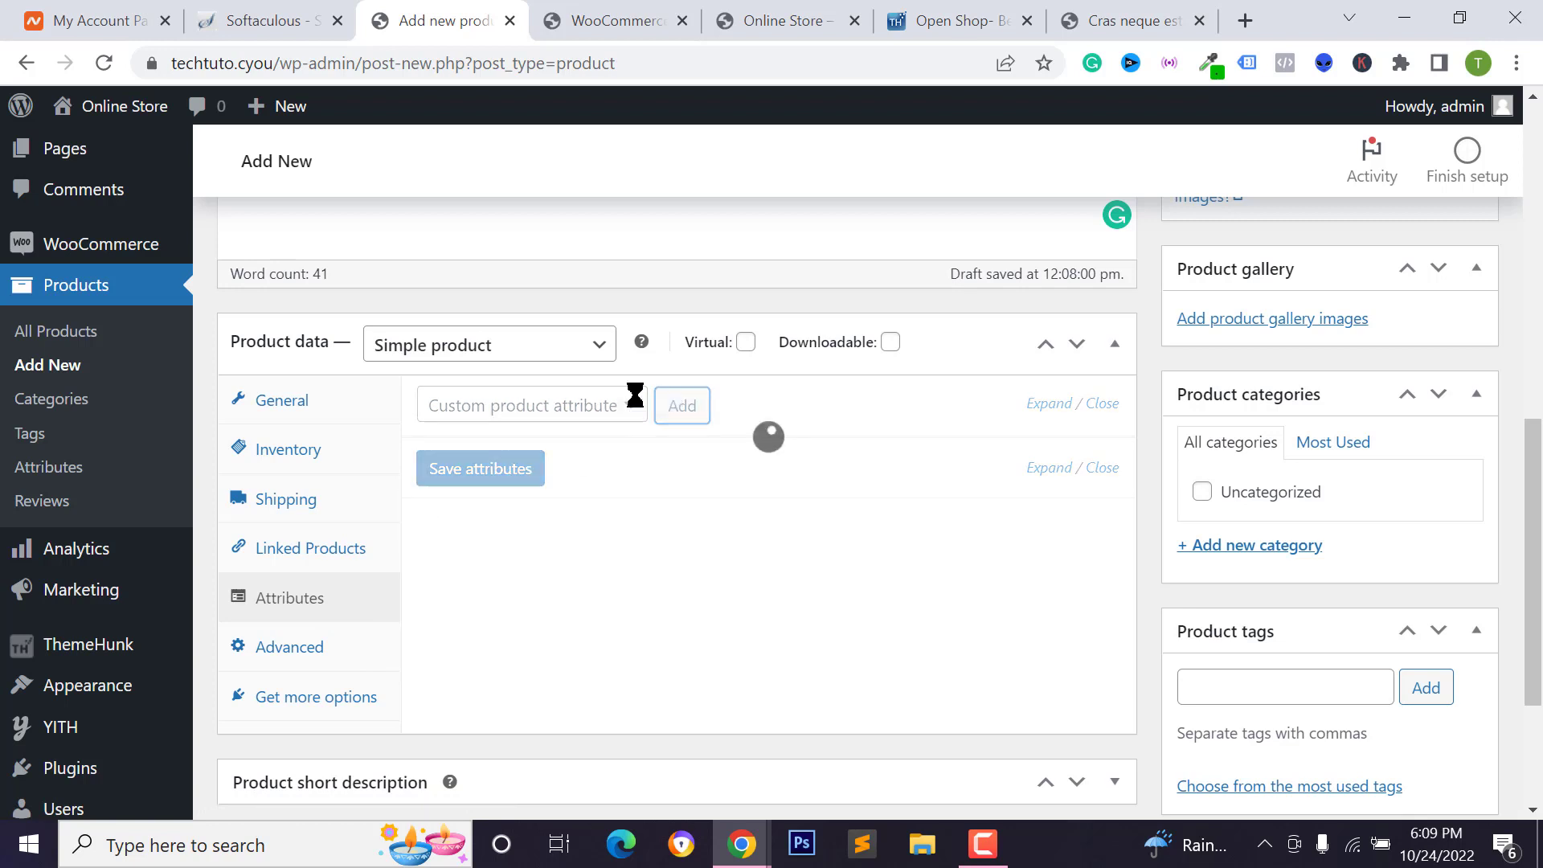
pyautogui.click(513, 552)
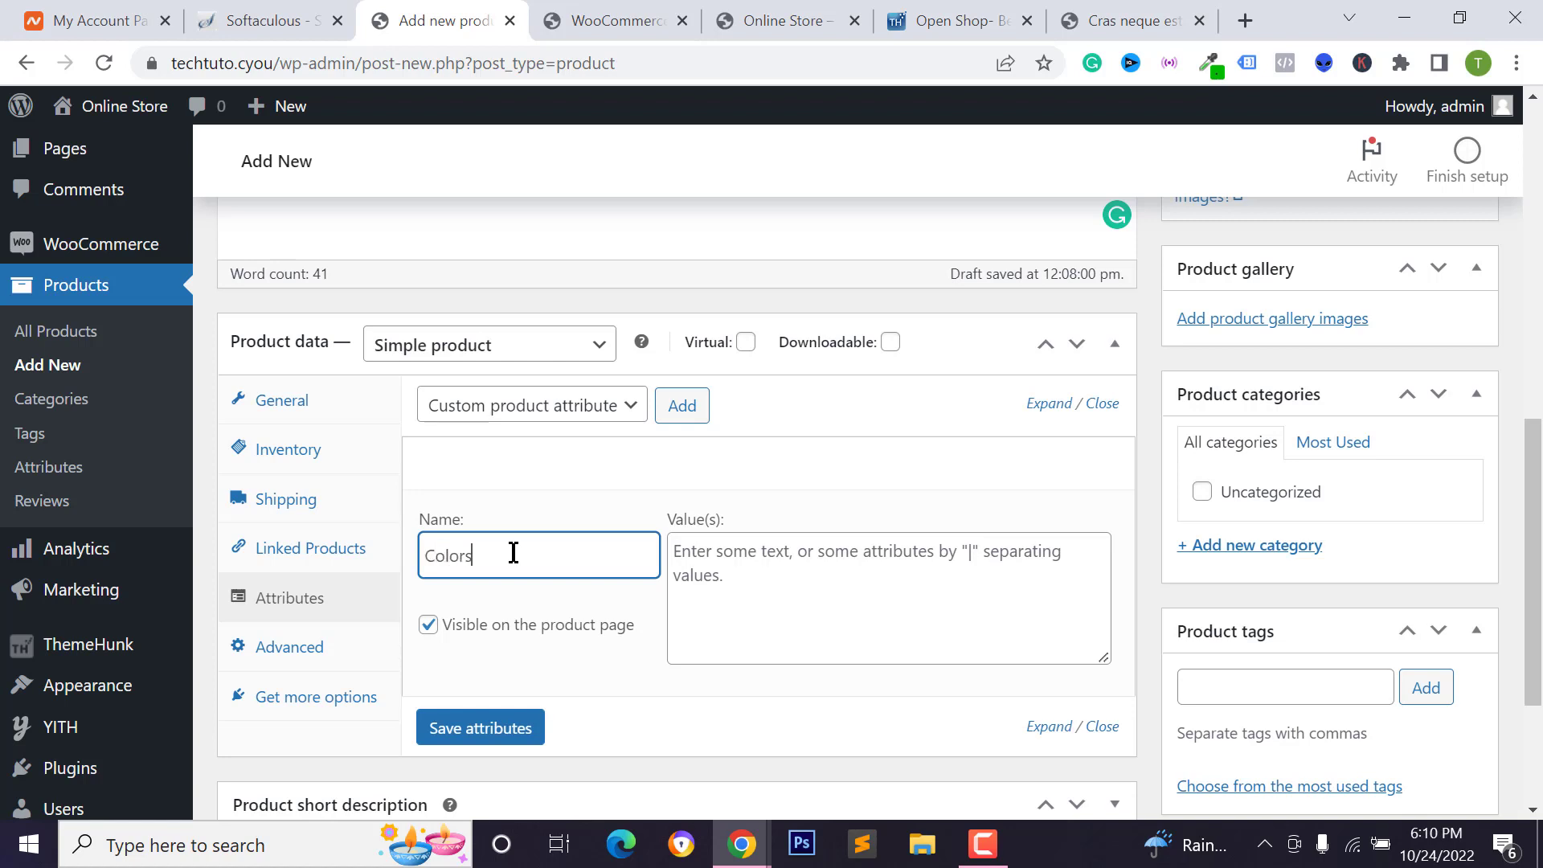
pyautogui.click(768, 599)
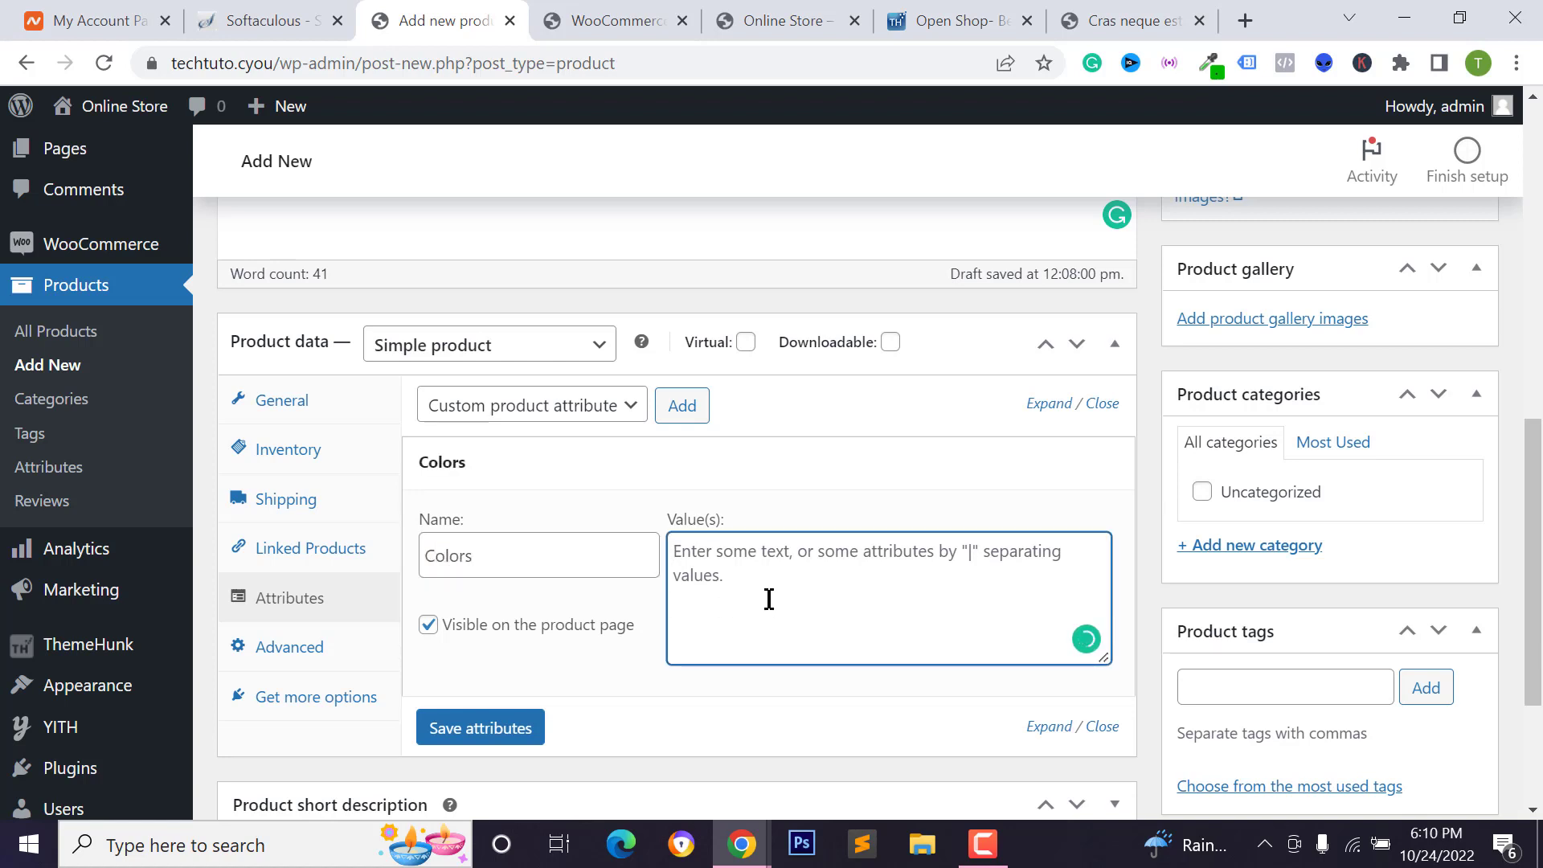
pyautogui.write('Red | Blue')
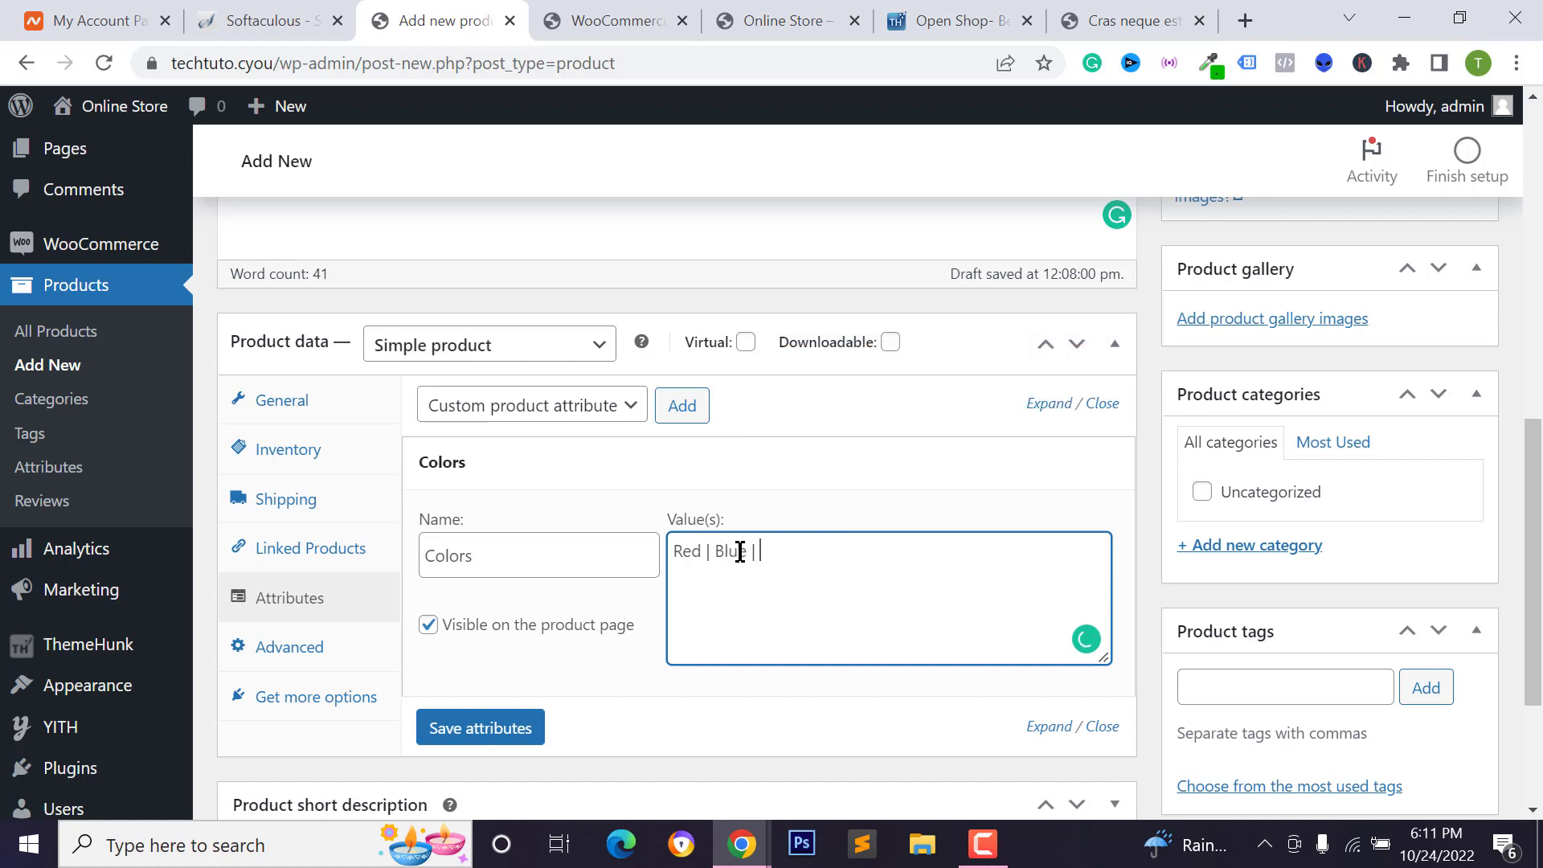
pyautogui.click(515, 727)
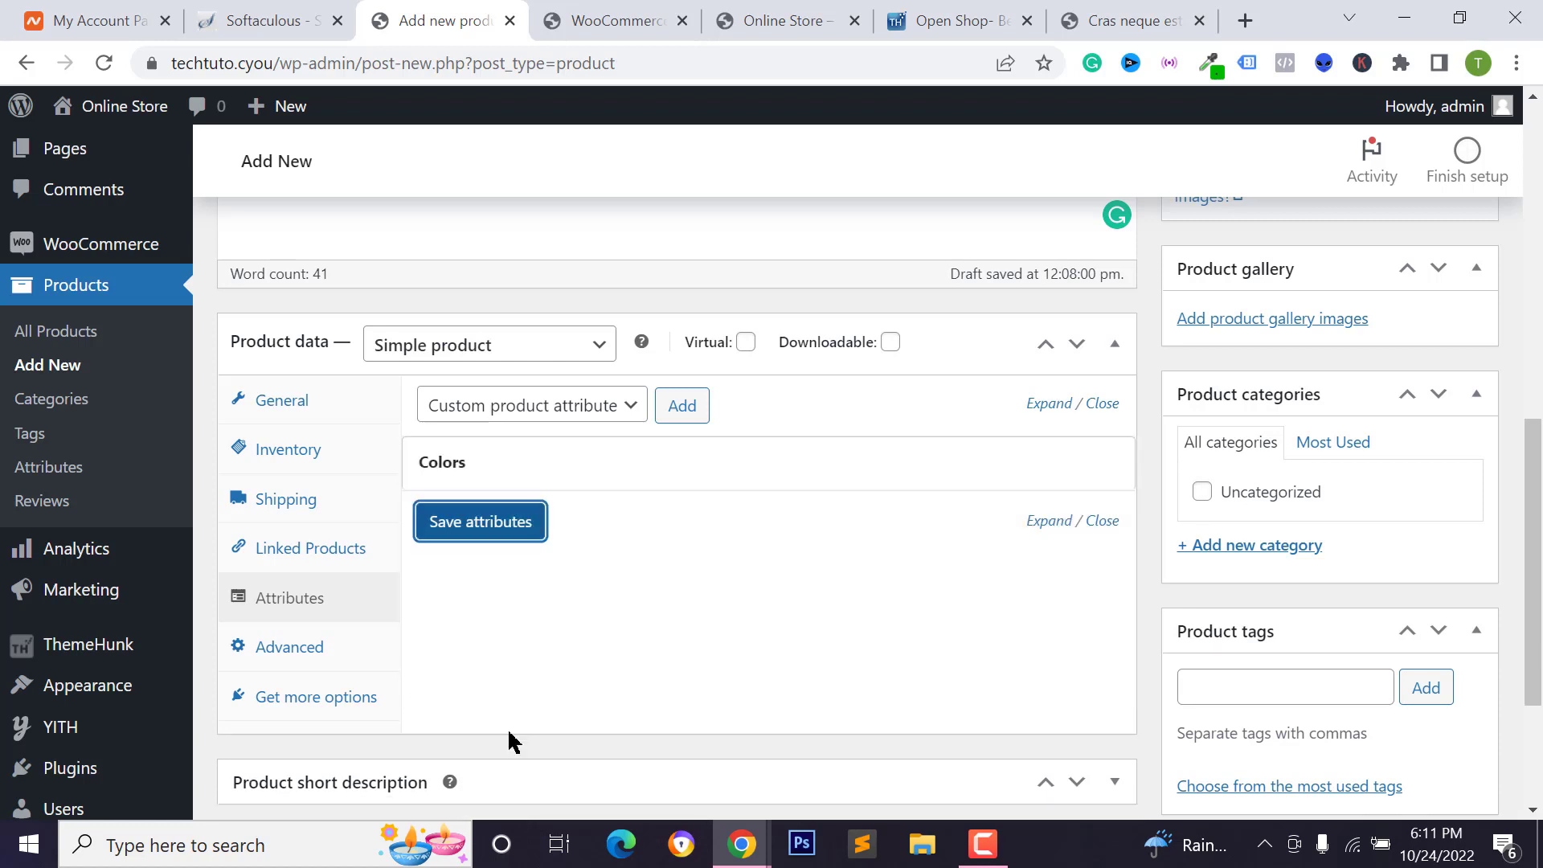
pyautogui.click(489, 523)
# Step: Upload the jeans photo p4.png and set it as the product image
pyautogui.scroll(6, 1288, 348)
pyautogui.scroll(-2, 1288, 429)
pyautogui.scroll(2, 1186, 446)
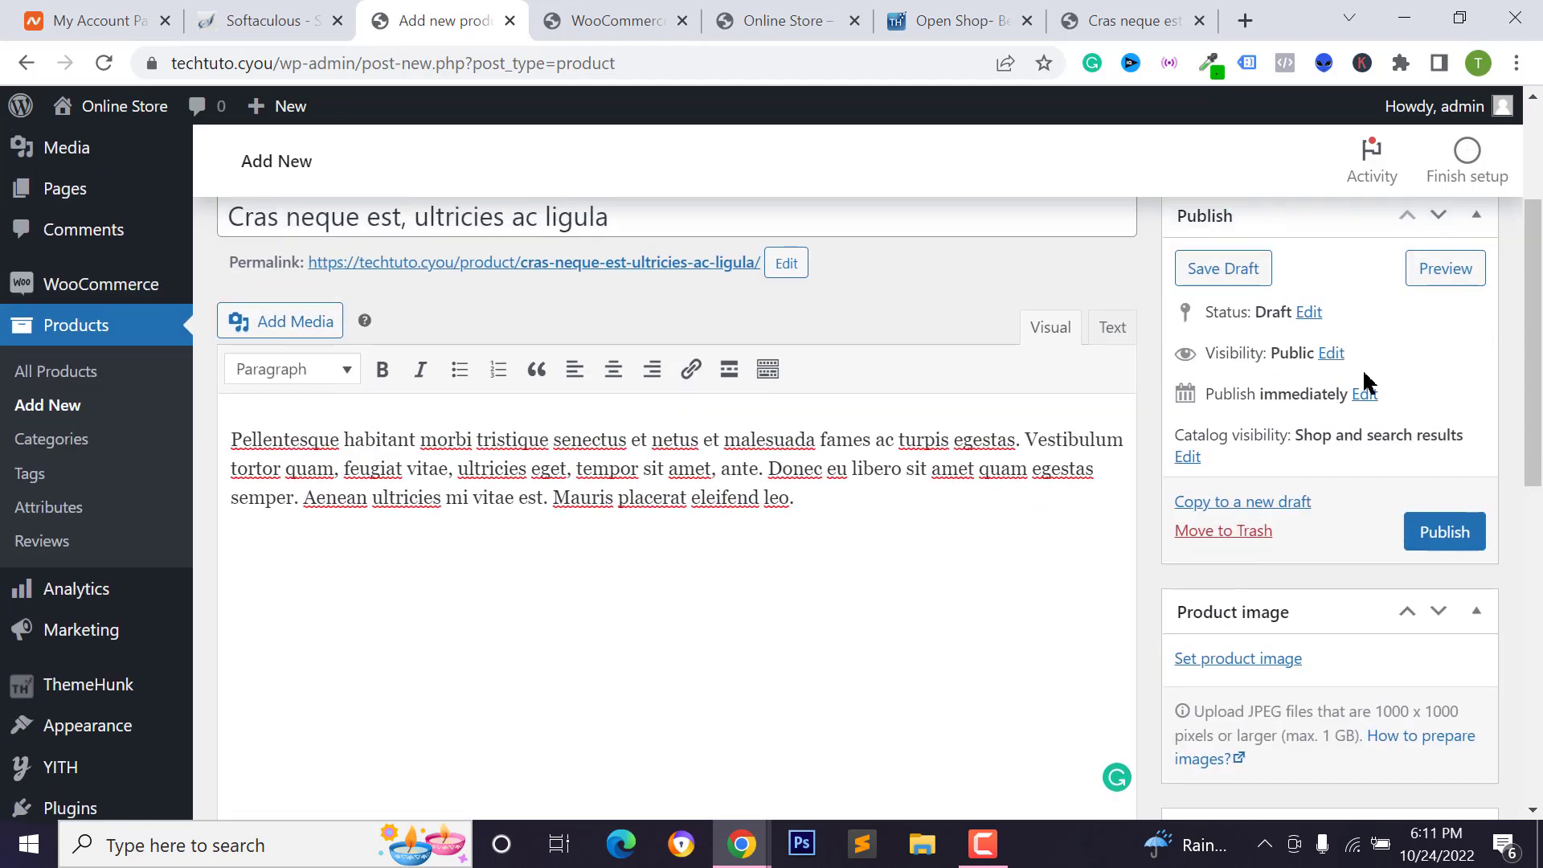
pyautogui.scroll(-2, 1419, 538)
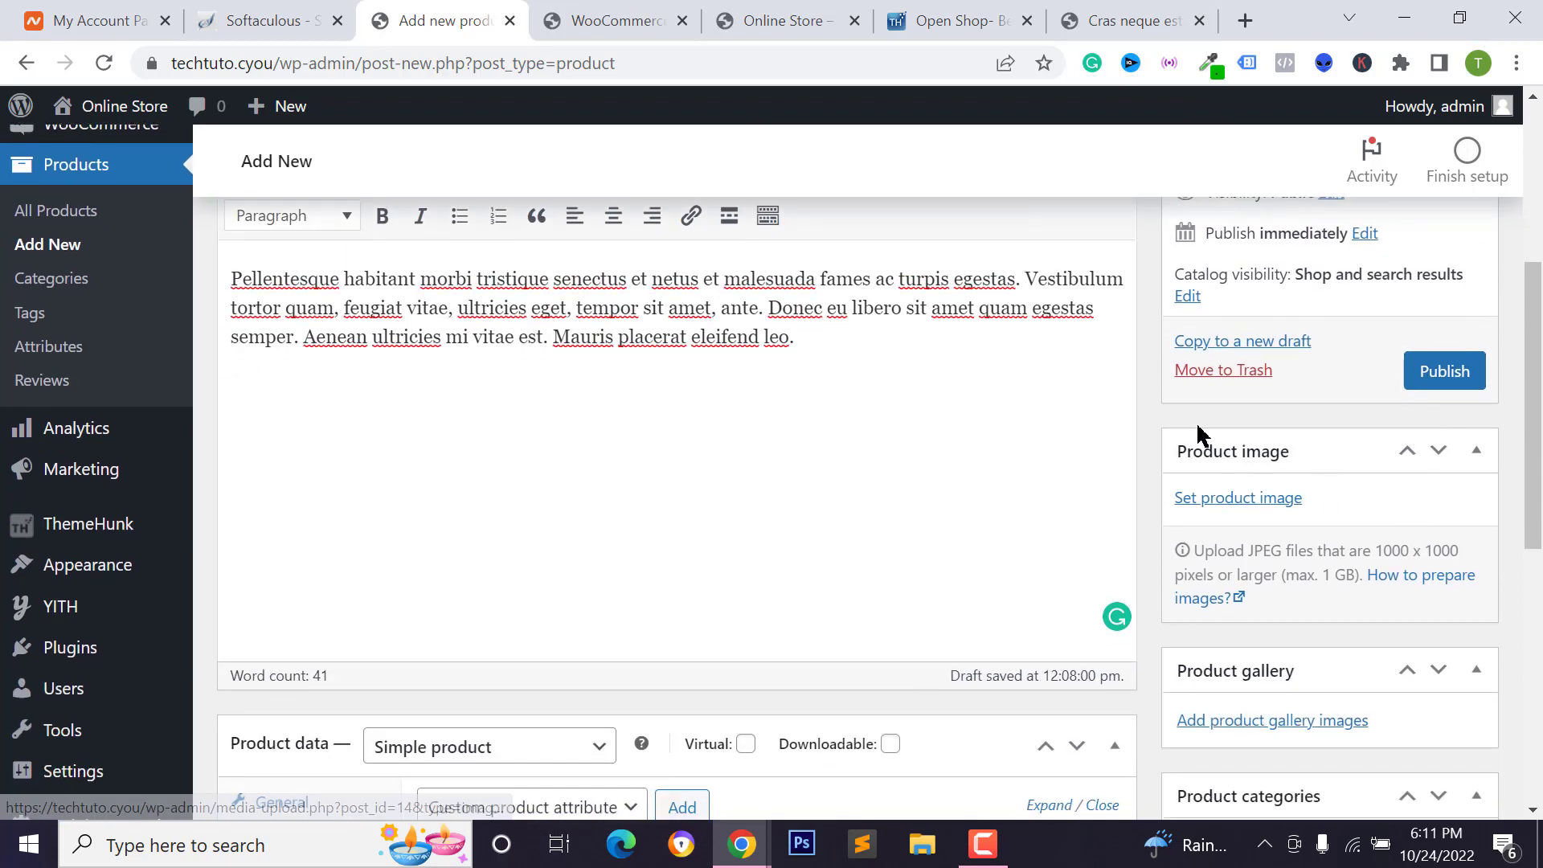
pyautogui.click(1274, 499)
pyautogui.click(80, 203)
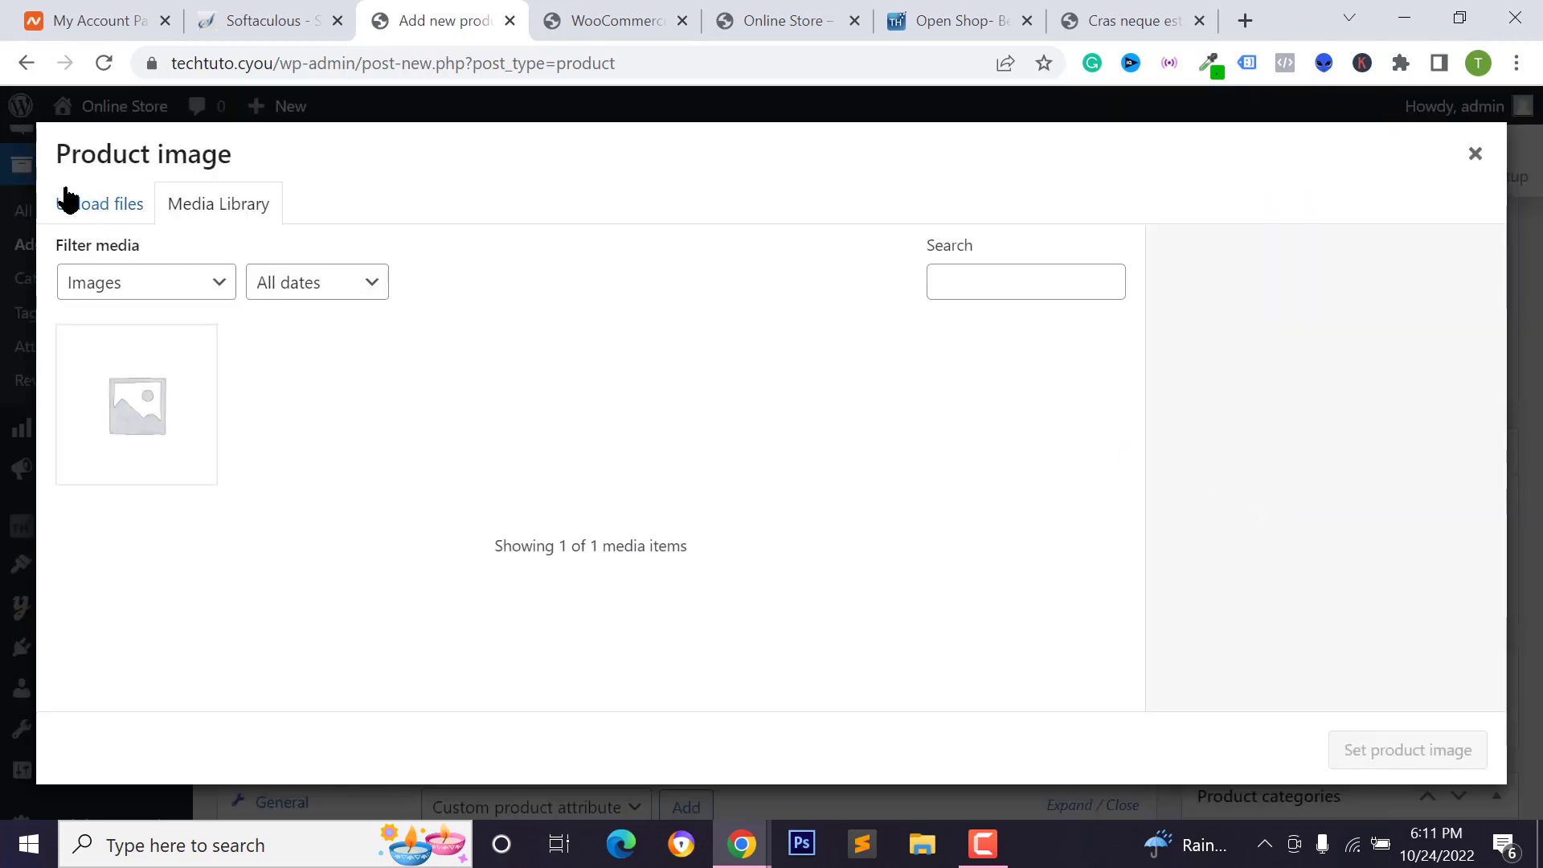
pyautogui.click(764, 505)
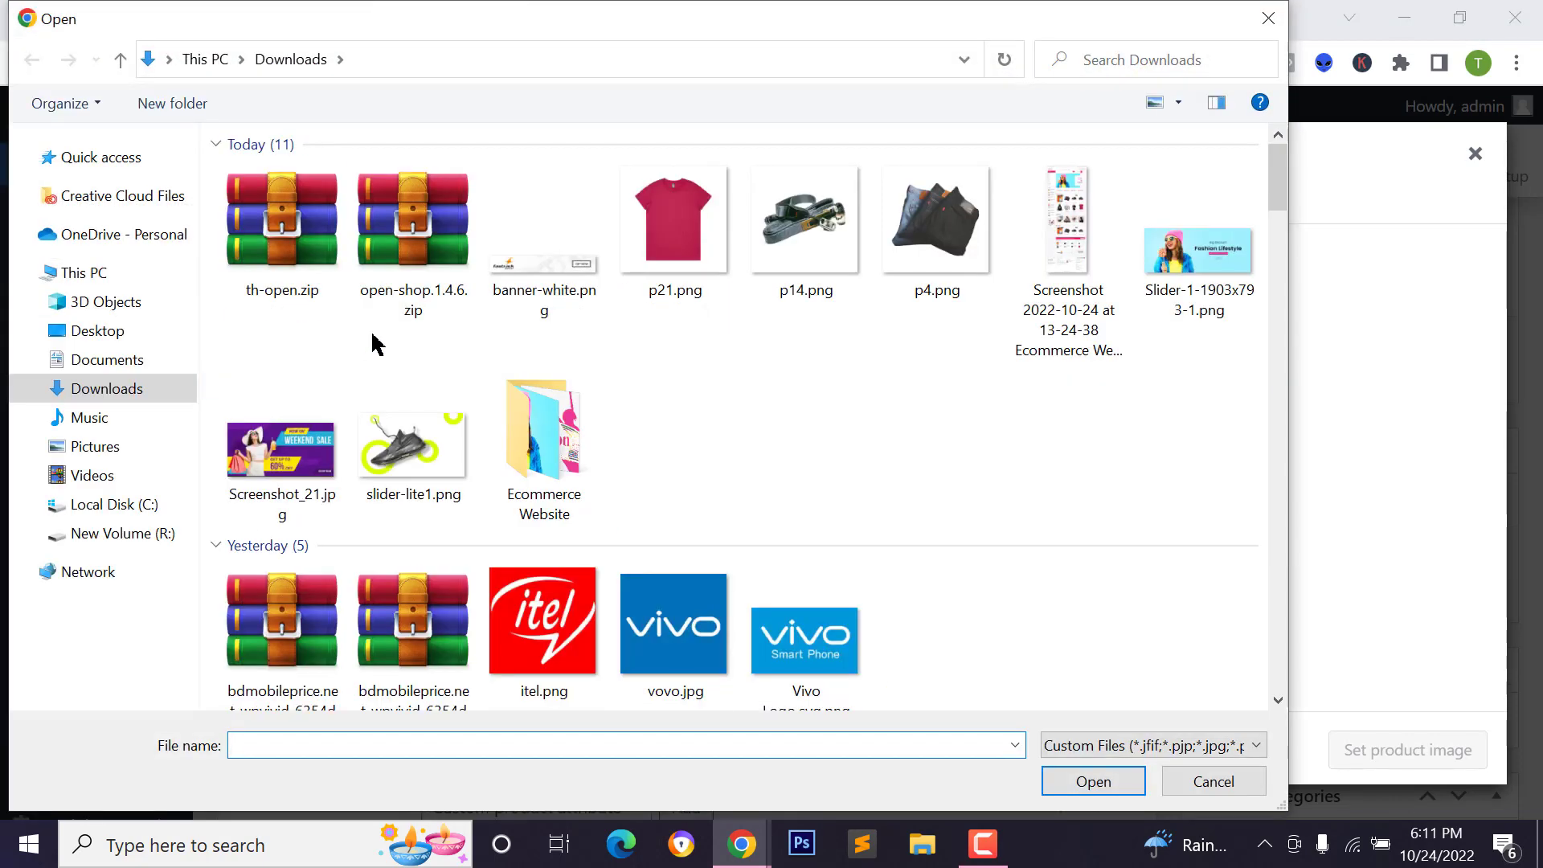
pyautogui.click(920, 237)
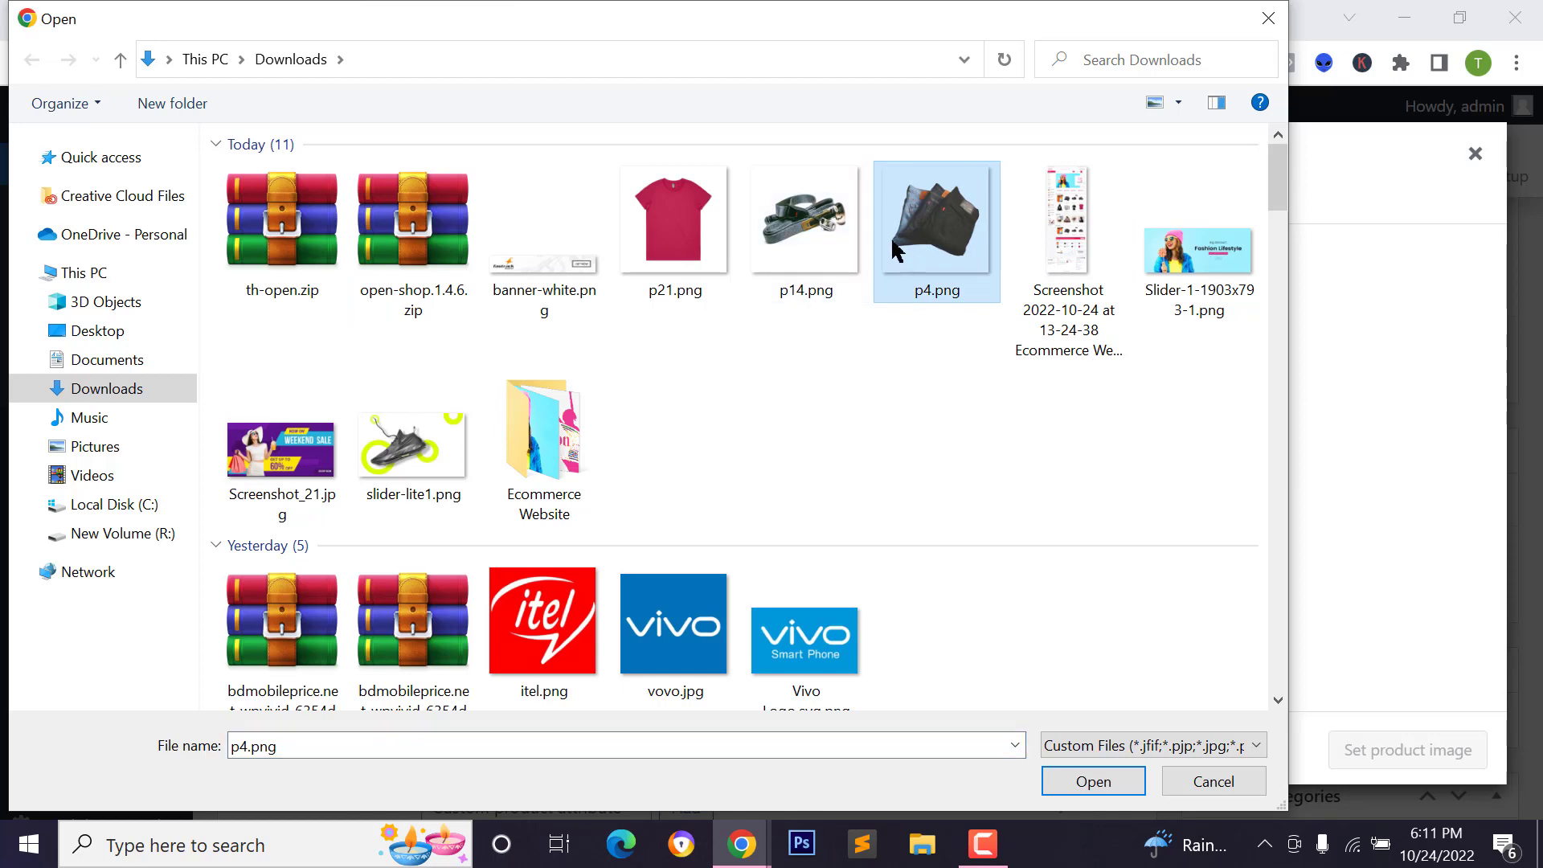
pyautogui.click(1091, 780)
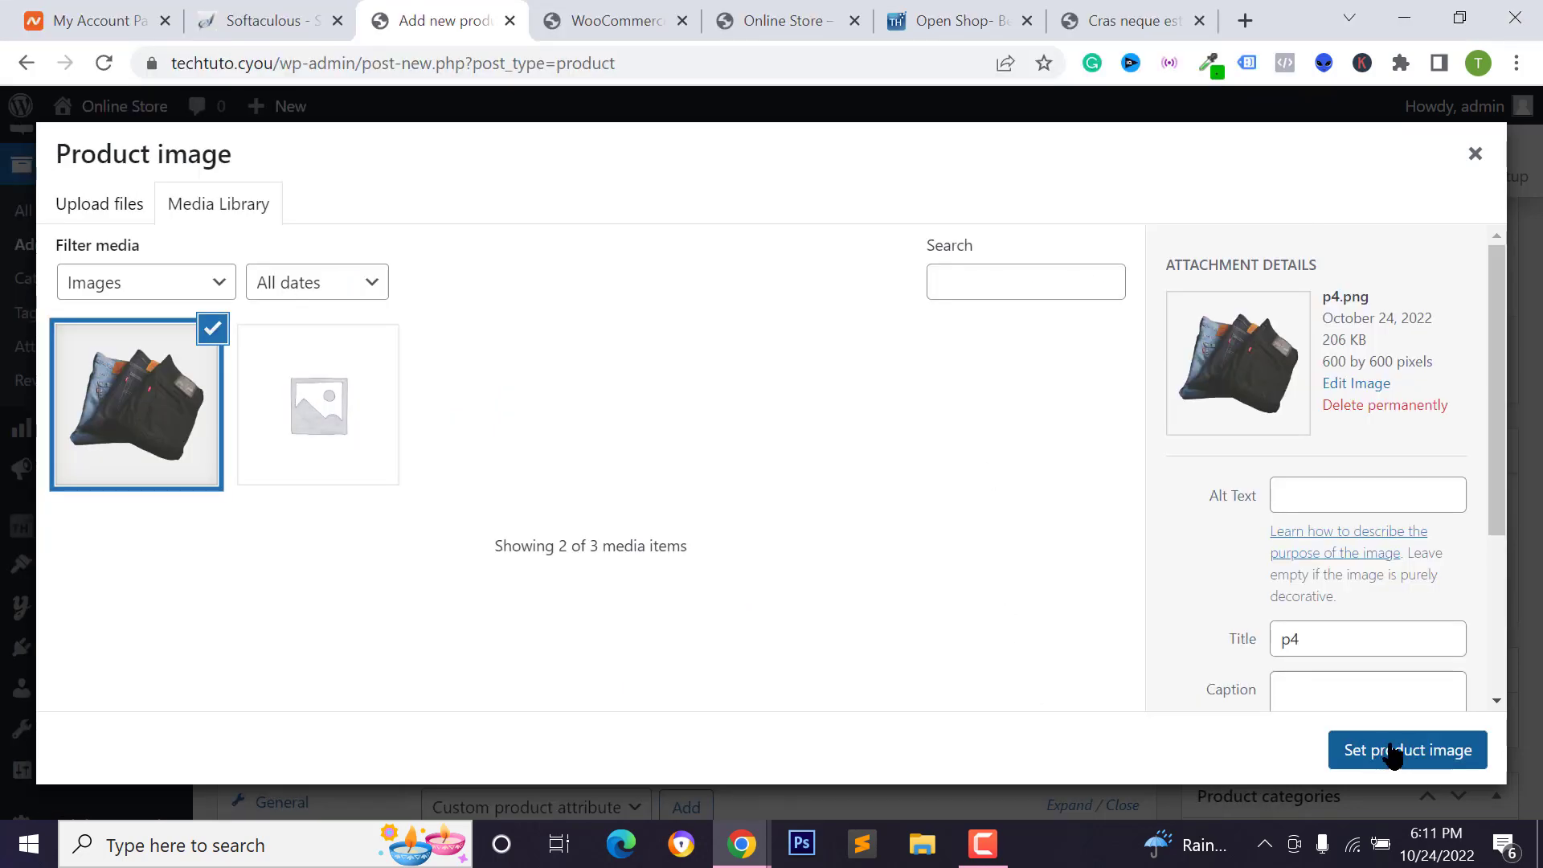
pyautogui.click(1384, 755)
pyautogui.scroll(-8, 1421, 643)
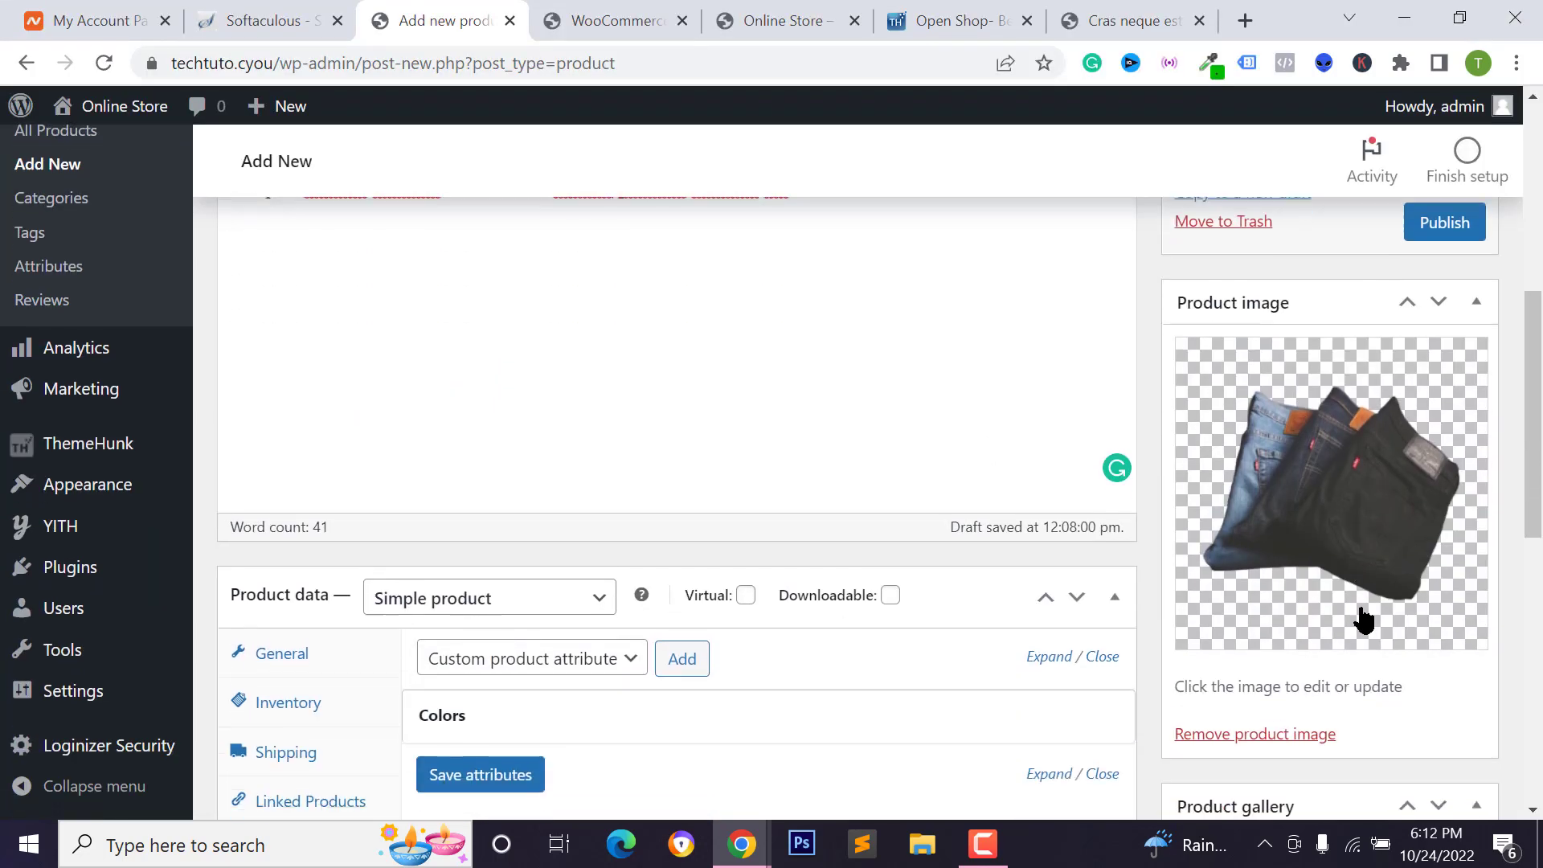
pyautogui.scroll(2, 1330, 372)
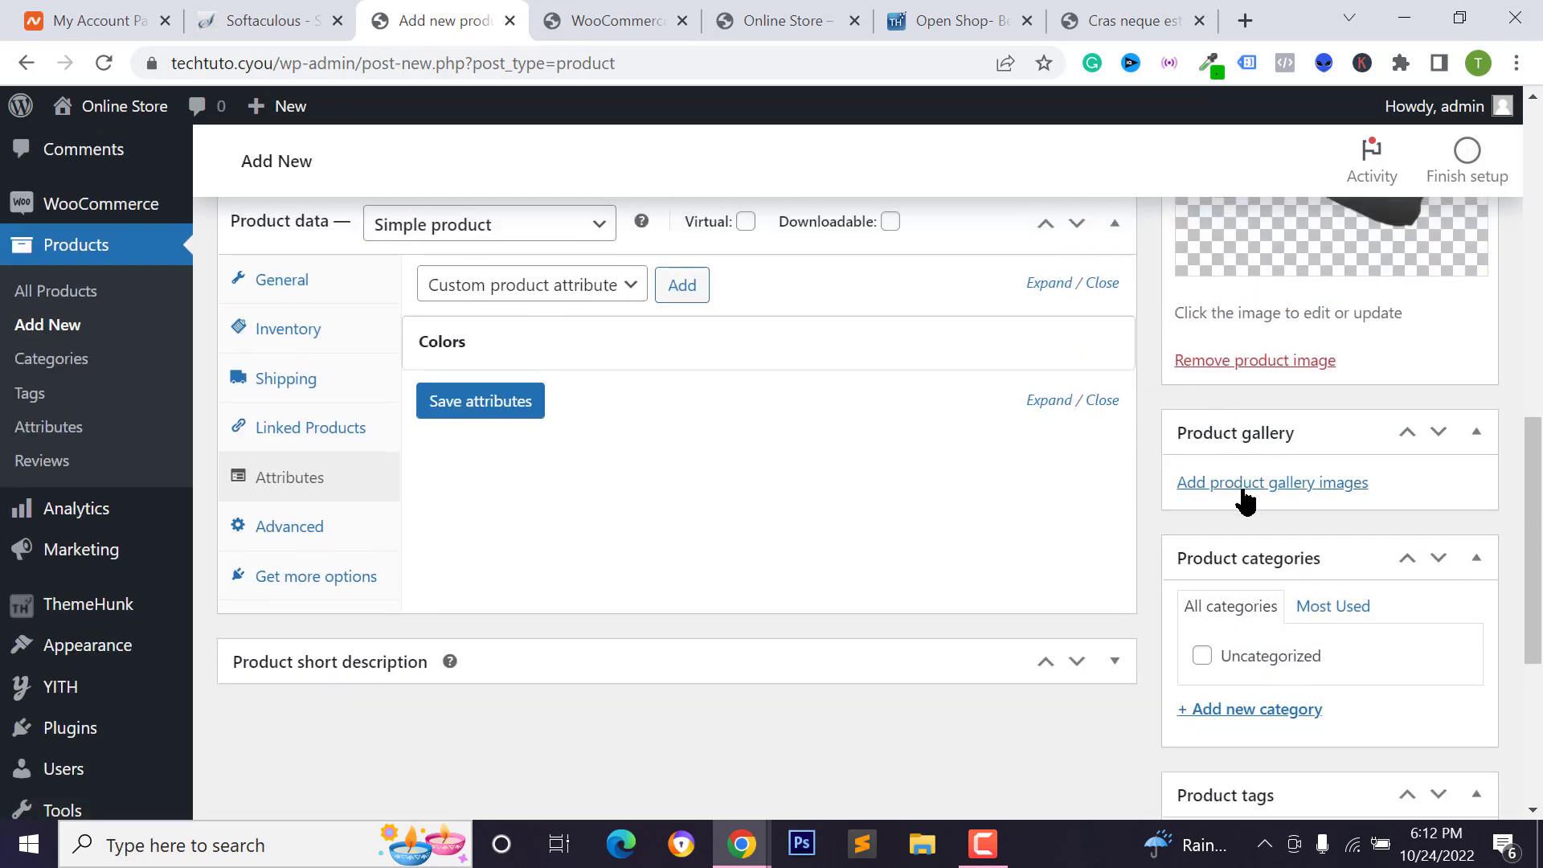
# Step: Look over the storefront and an existing product page, then return to the editor
pyautogui.click(811, 18)
pyautogui.click(619, 20)
pyautogui.click(1134, 20)
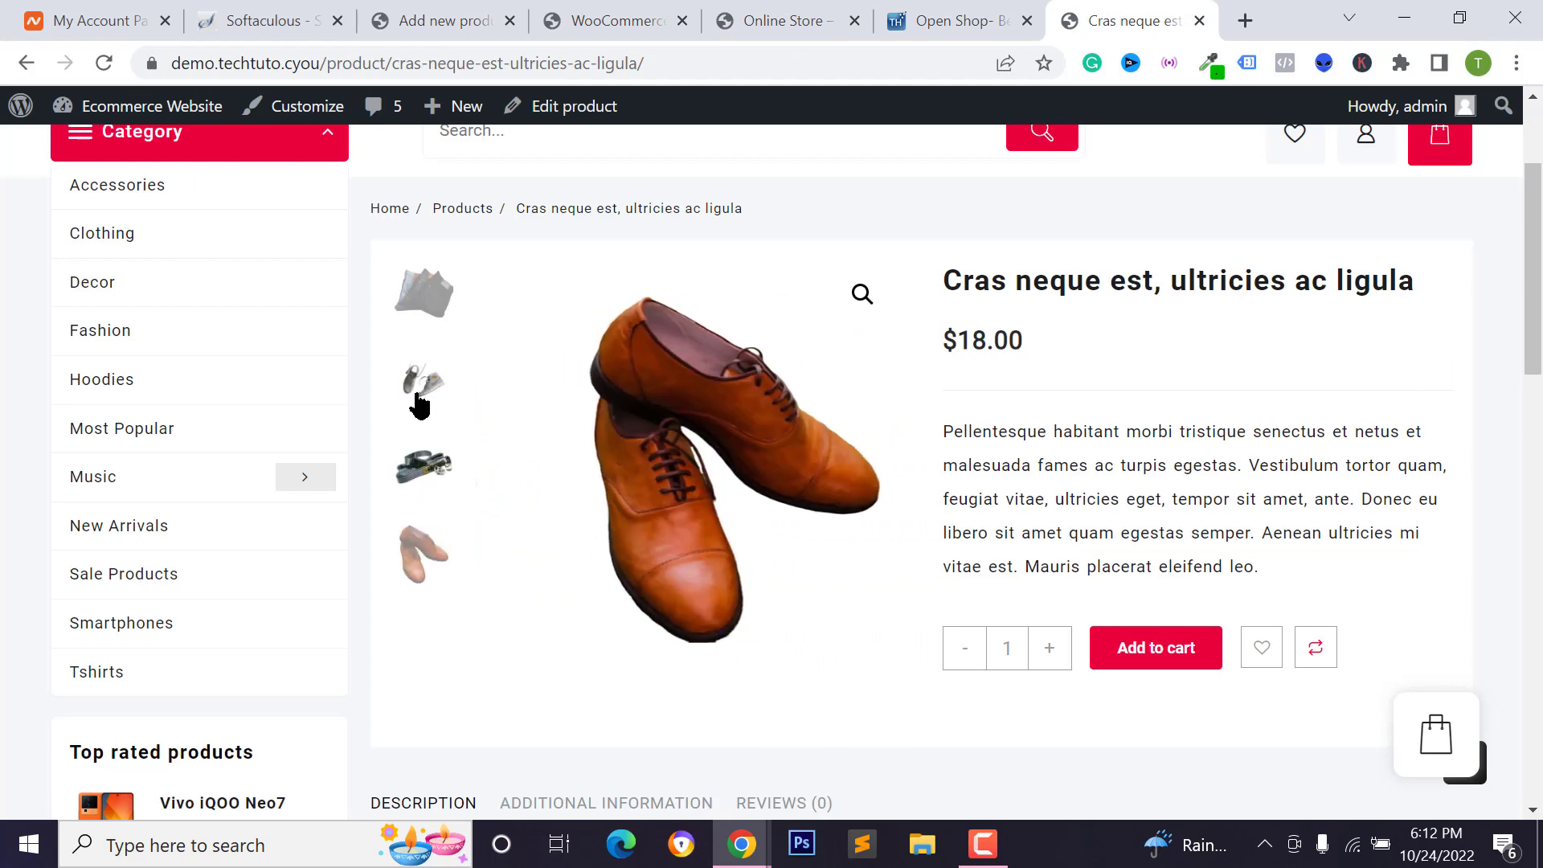
pyautogui.click(438, 21)
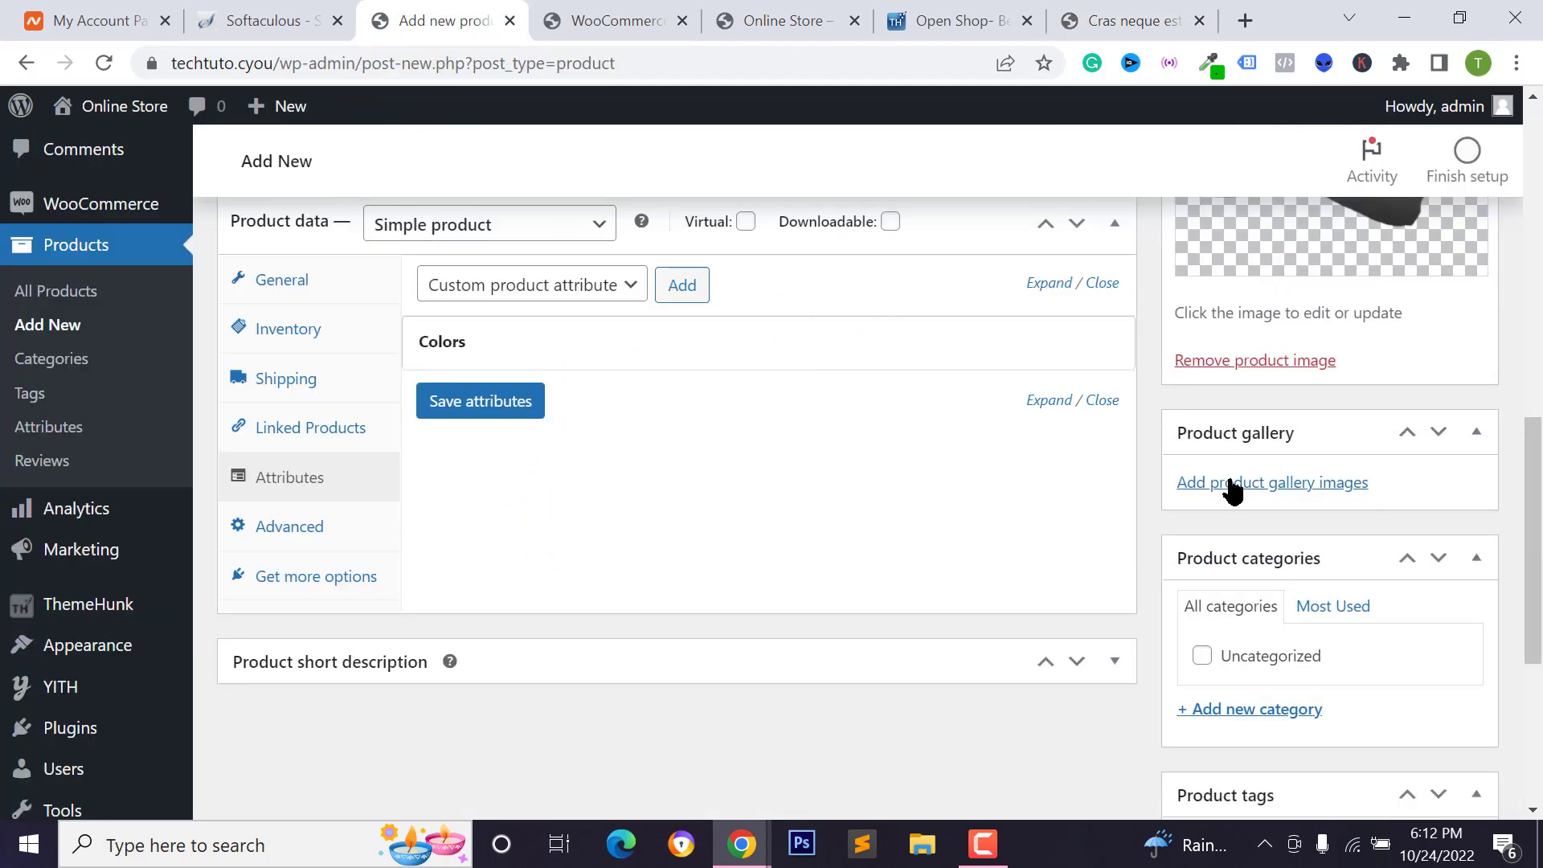
# Step: Upload p14.png, p21.png and slider-lite1.png and add them to the product gallery
pyautogui.click(1229, 482)
pyautogui.click(100, 203)
pyautogui.click(771, 499)
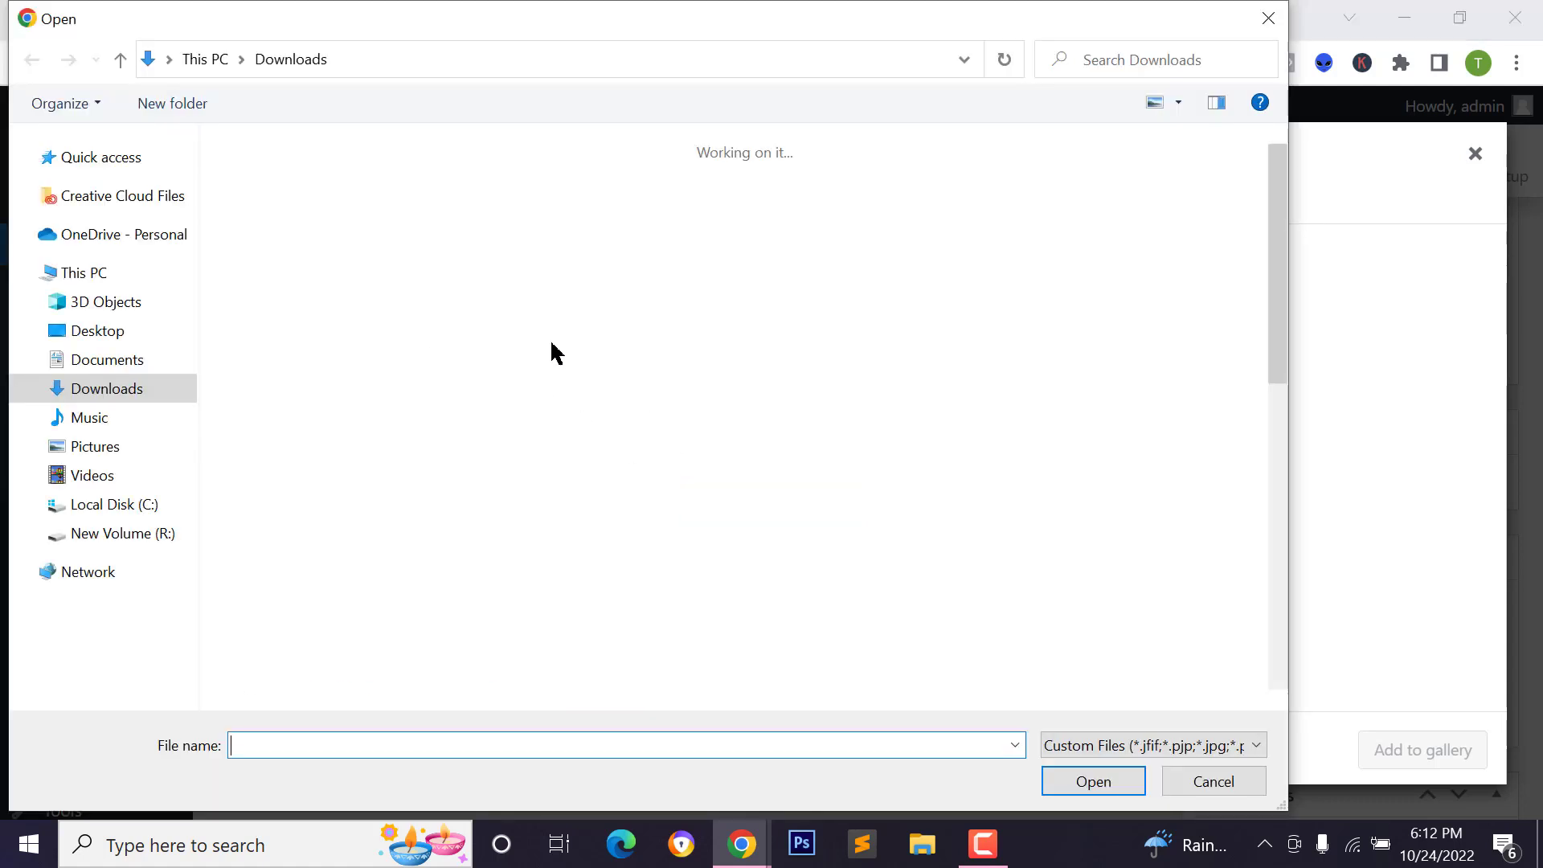
pyautogui.click(837, 258)
pyautogui.keyDown('ctrl'); pyautogui.click(664, 249); pyautogui.keyUp('ctrl')
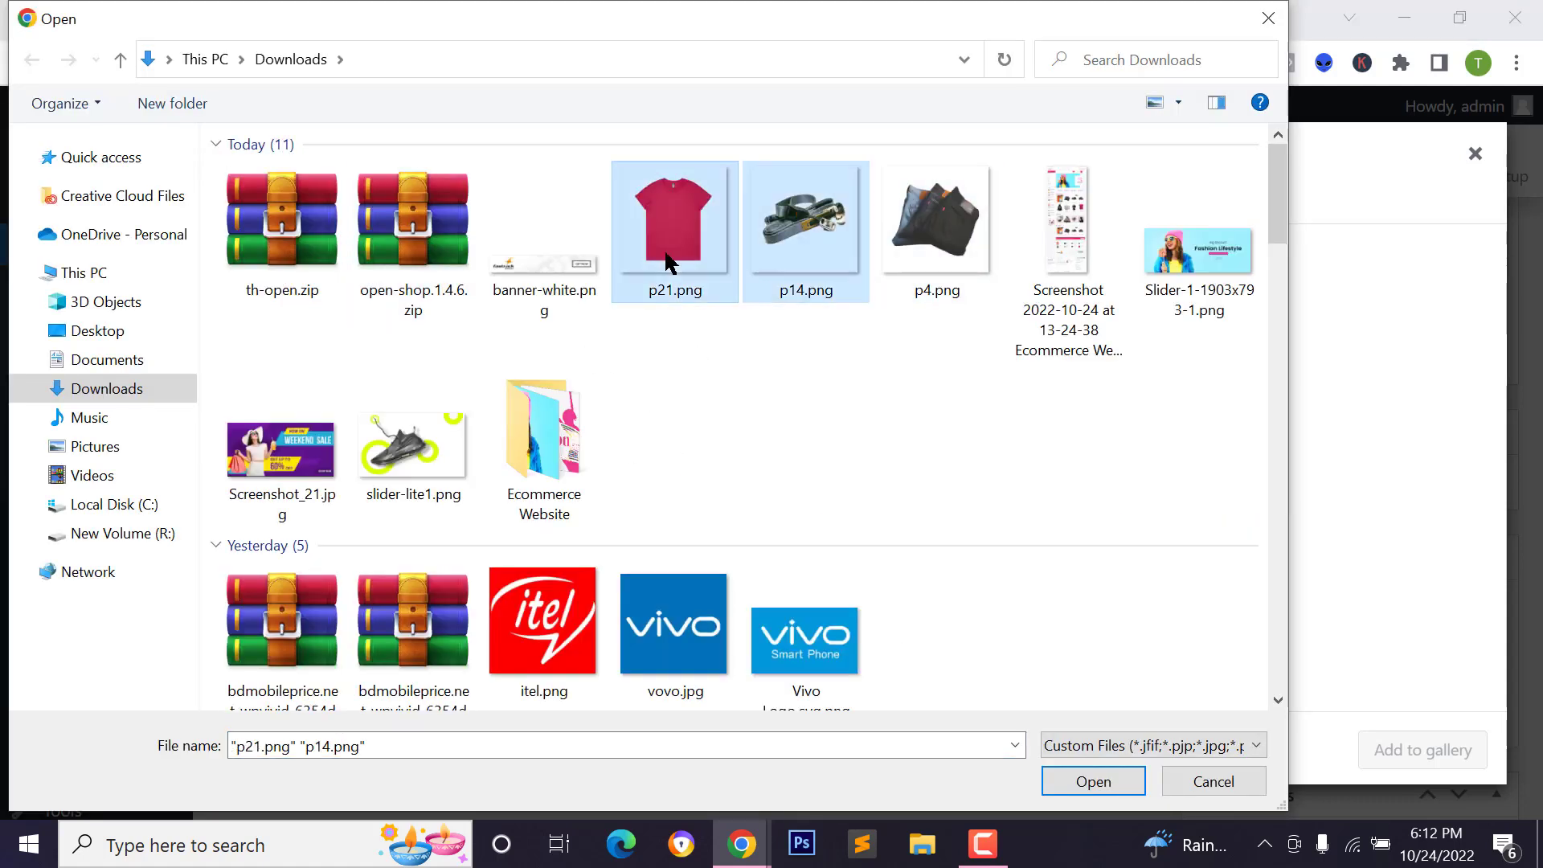
pyautogui.keyDown('ctrl'); pyautogui.click(413, 446); pyautogui.keyUp('ctrl')
pyautogui.click(1093, 782)
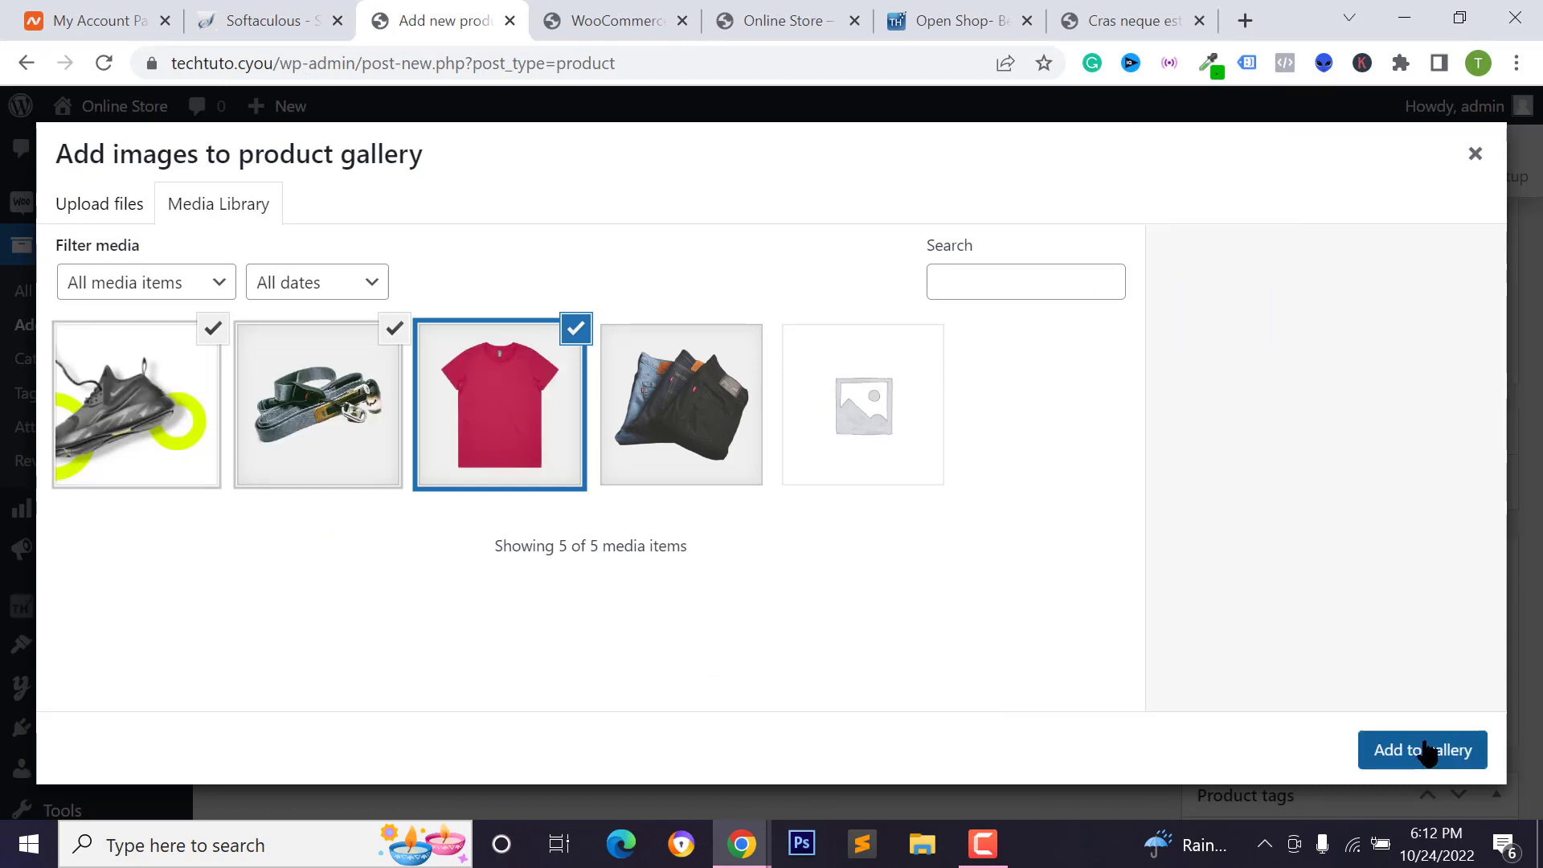
pyautogui.click(1426, 751)
pyautogui.scroll(-5, 1204, 520)
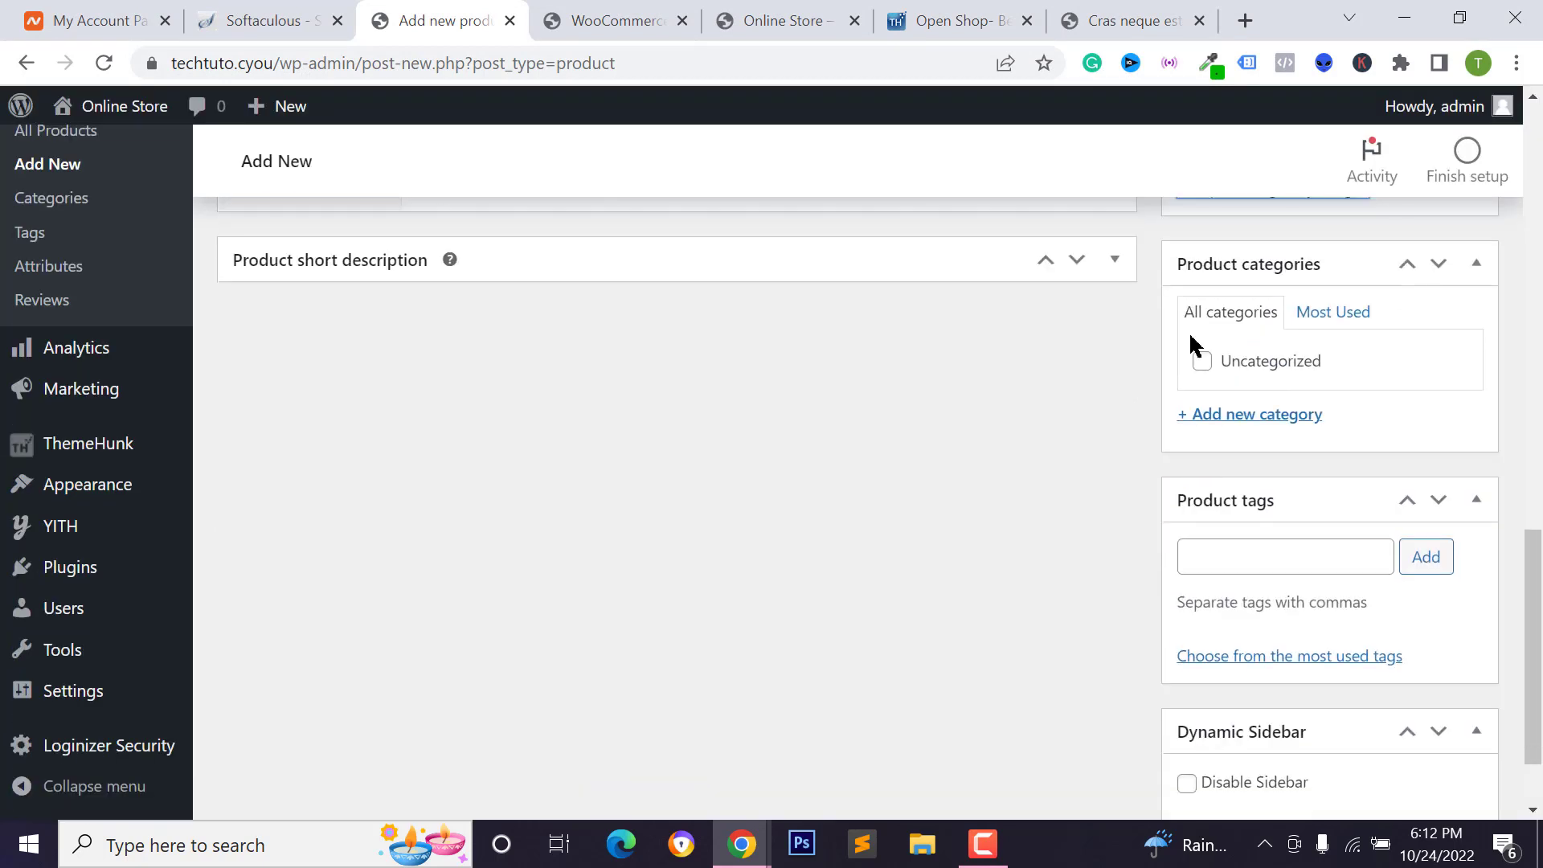
pyautogui.scroll(1, 1275, 320)
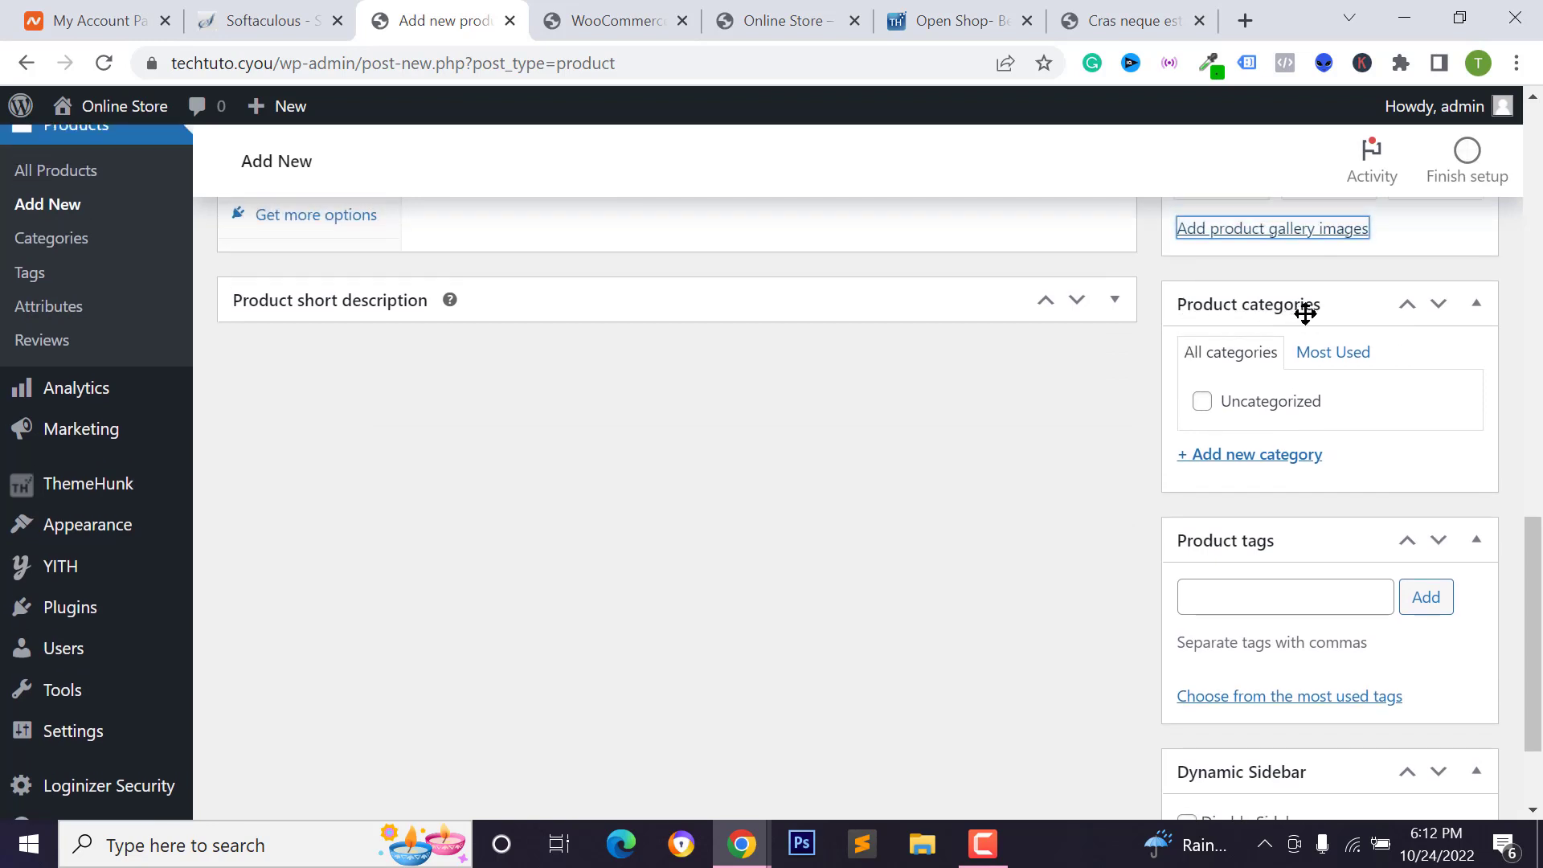
# Step: Create the Fashions product category and tick it for this product
pyautogui.click(1216, 407)
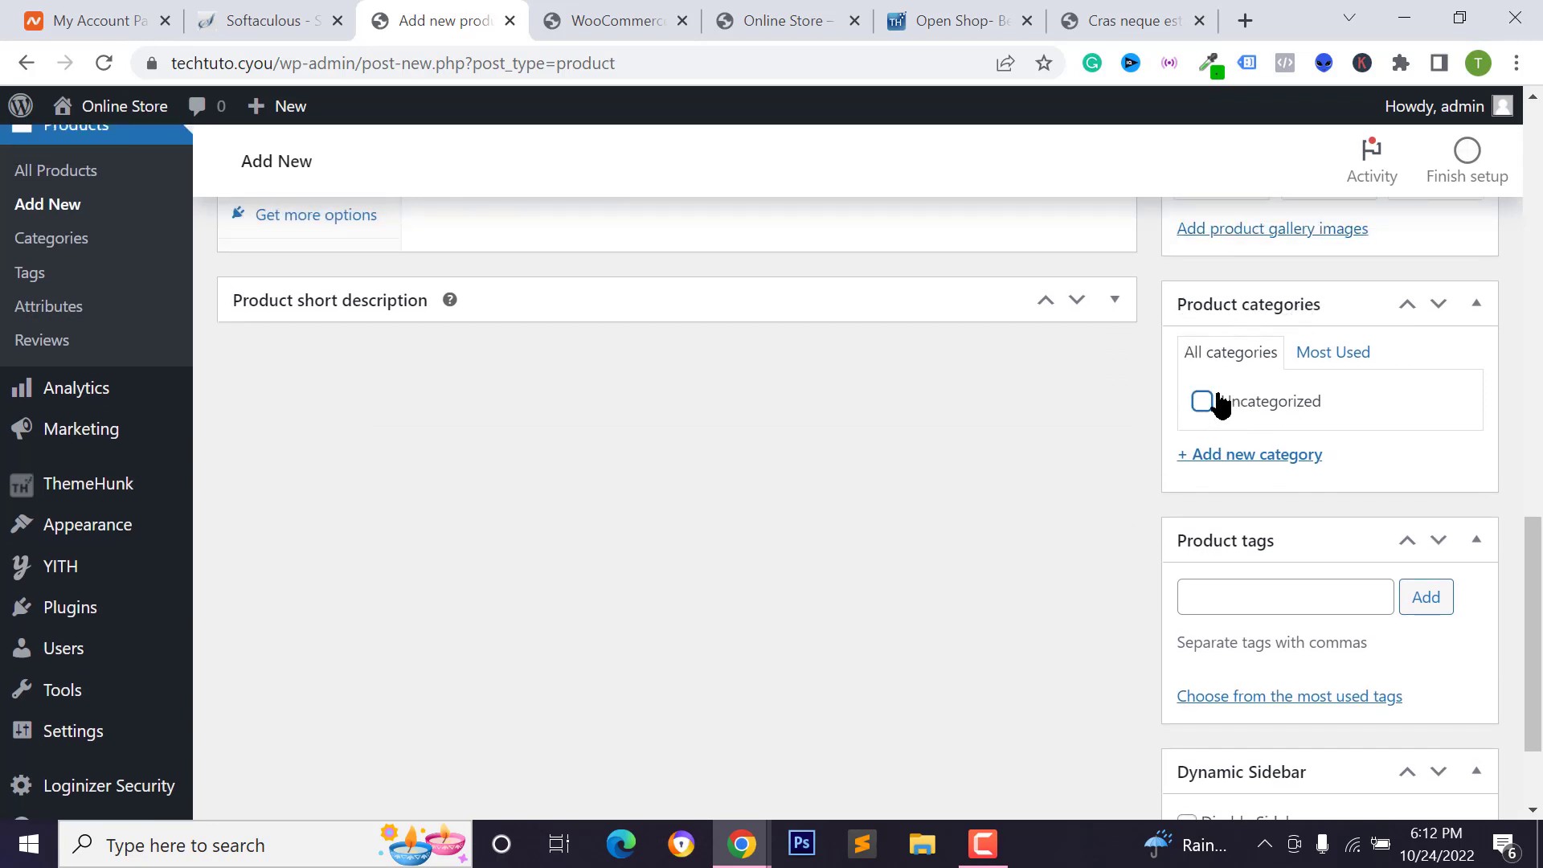
pyautogui.click(1206, 465)
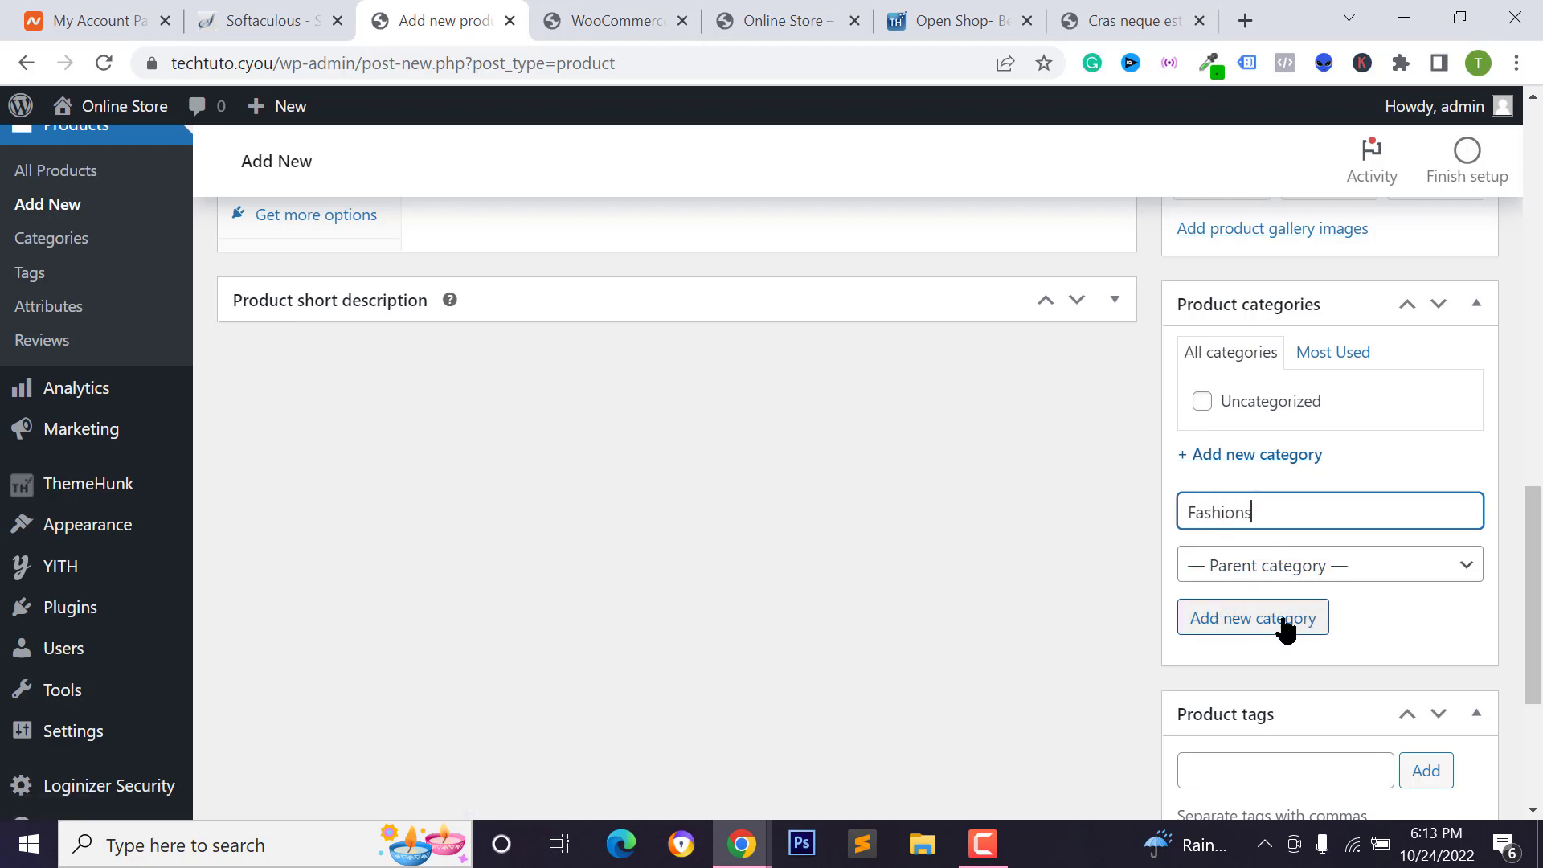
pyautogui.click(1219, 621)
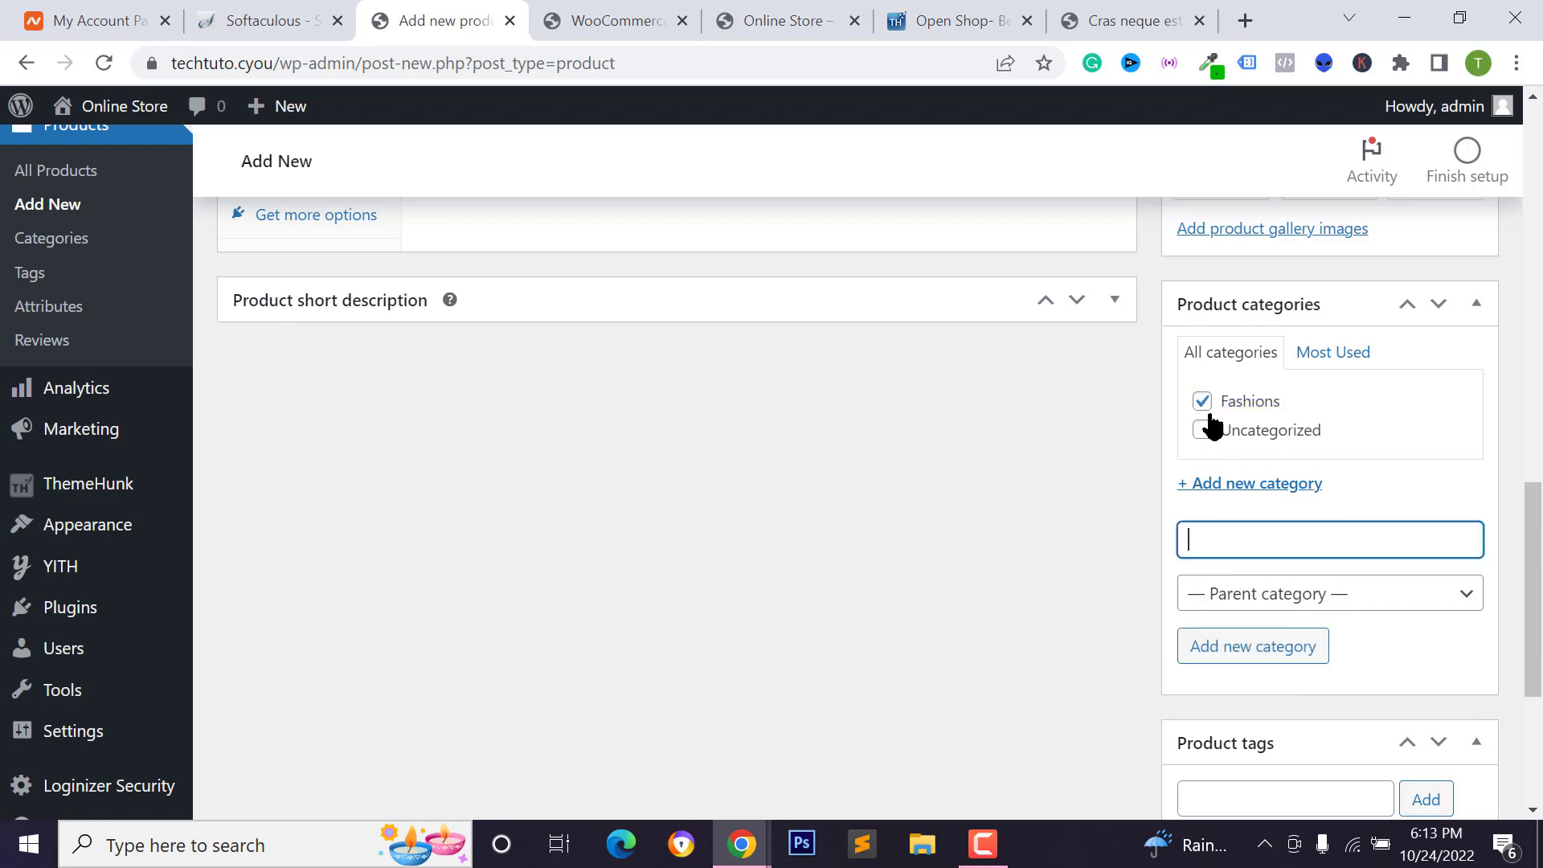
pyautogui.scroll(-4, 1328, 683)
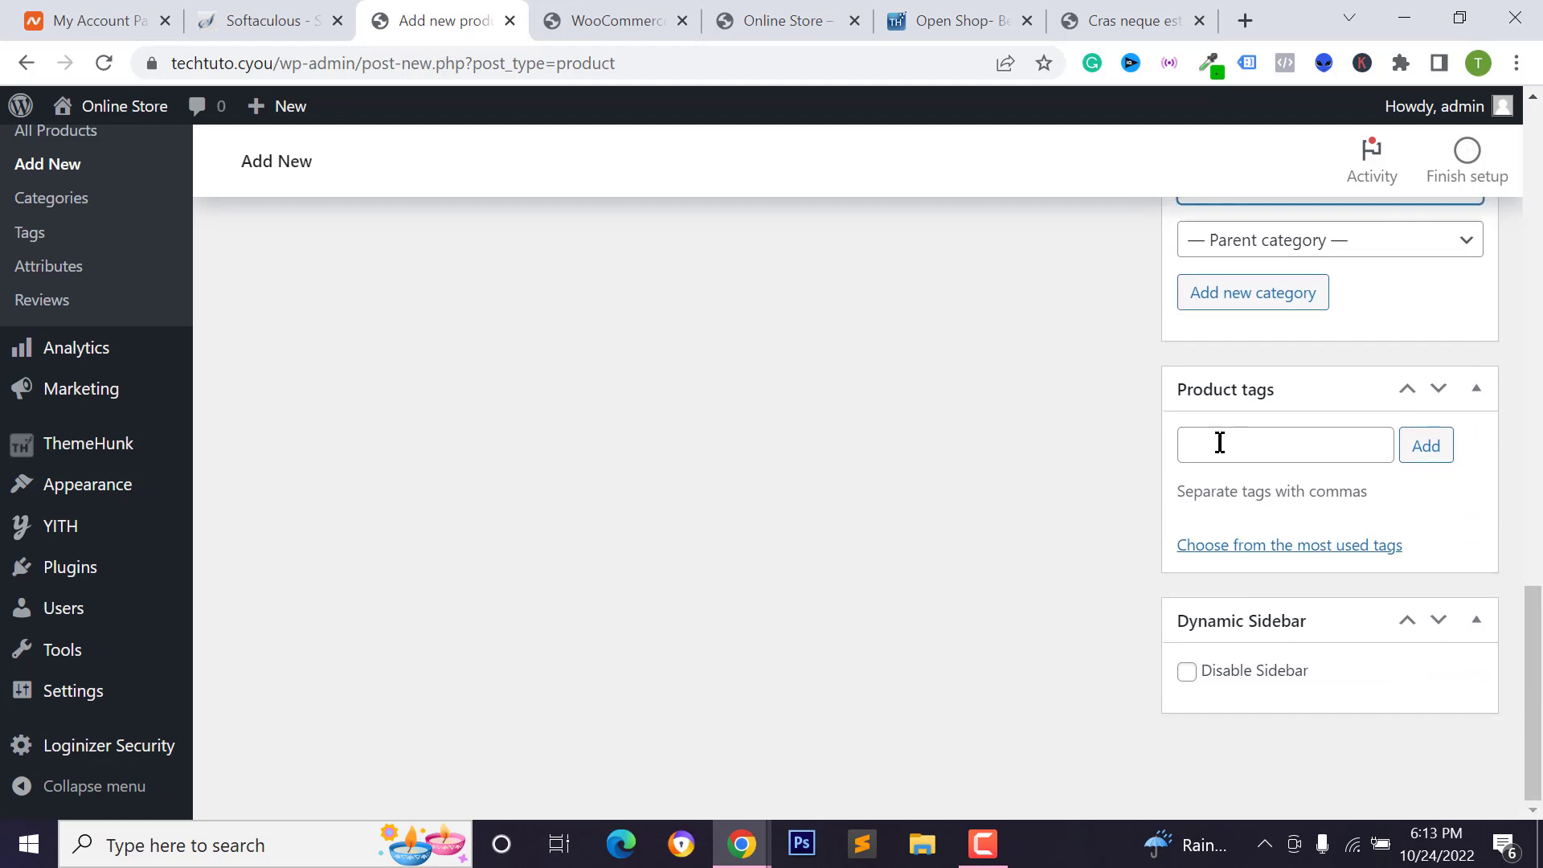
pyautogui.scroll(20, 1119, 568)
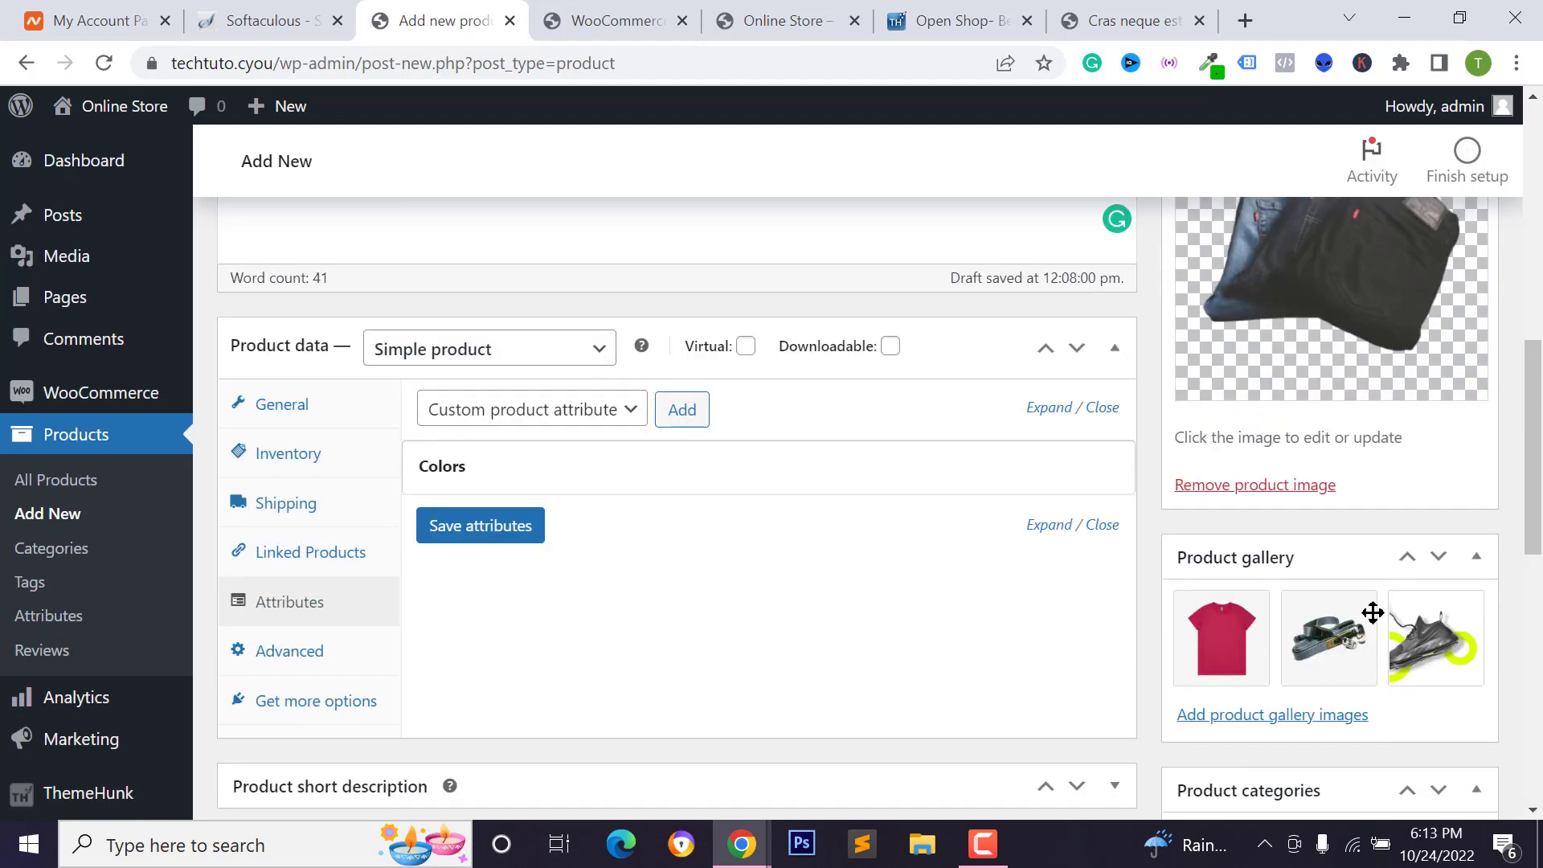
pyautogui.scroll(-3, 1003, 421)
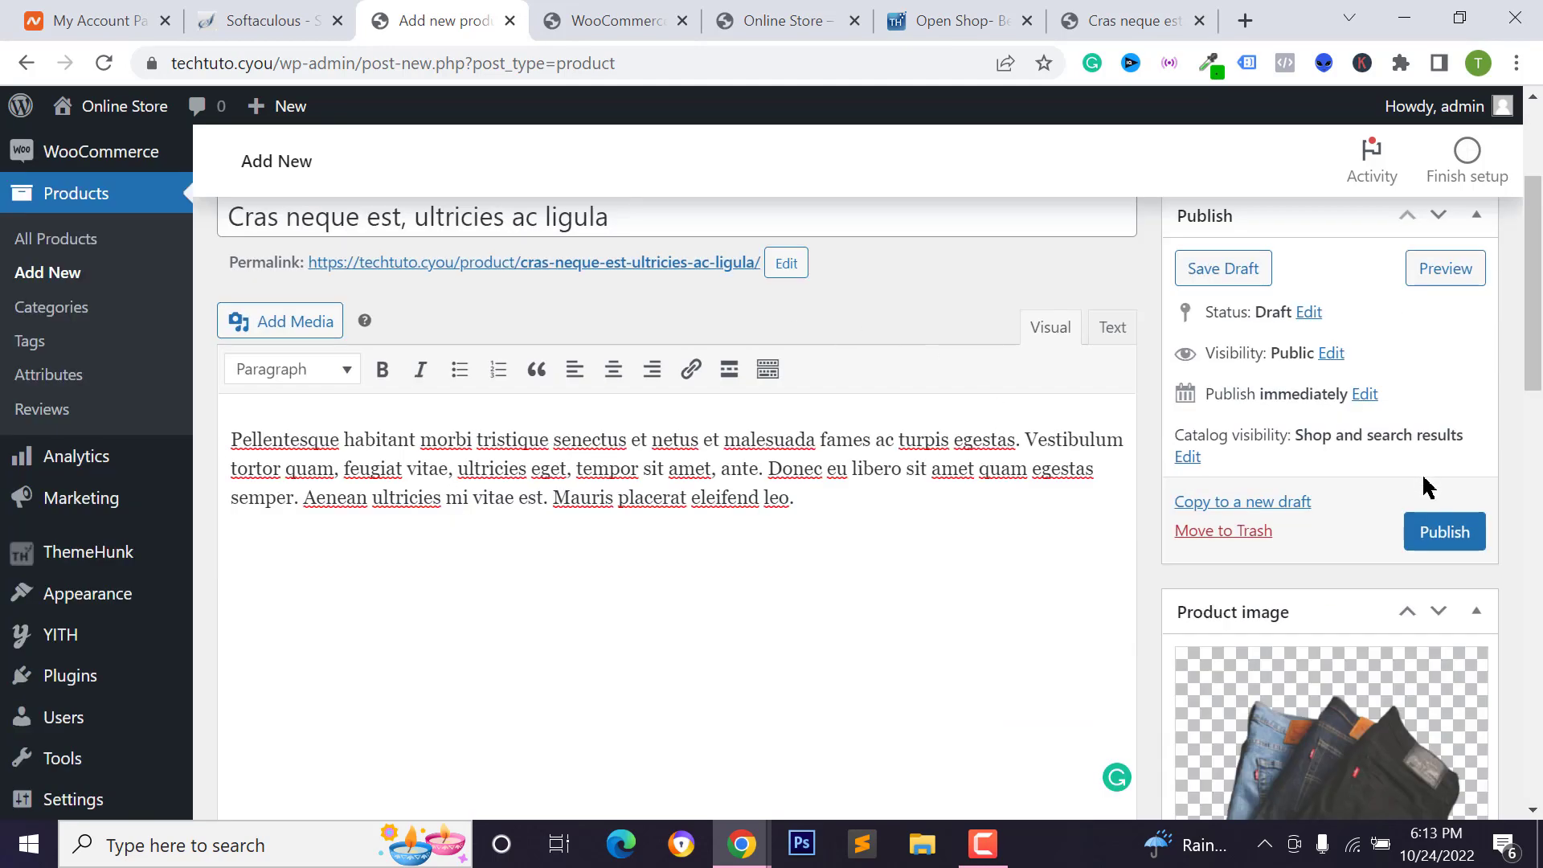
# Step: Publish the product and view its live storefront page in a new browser tab
pyautogui.click(1443, 533)
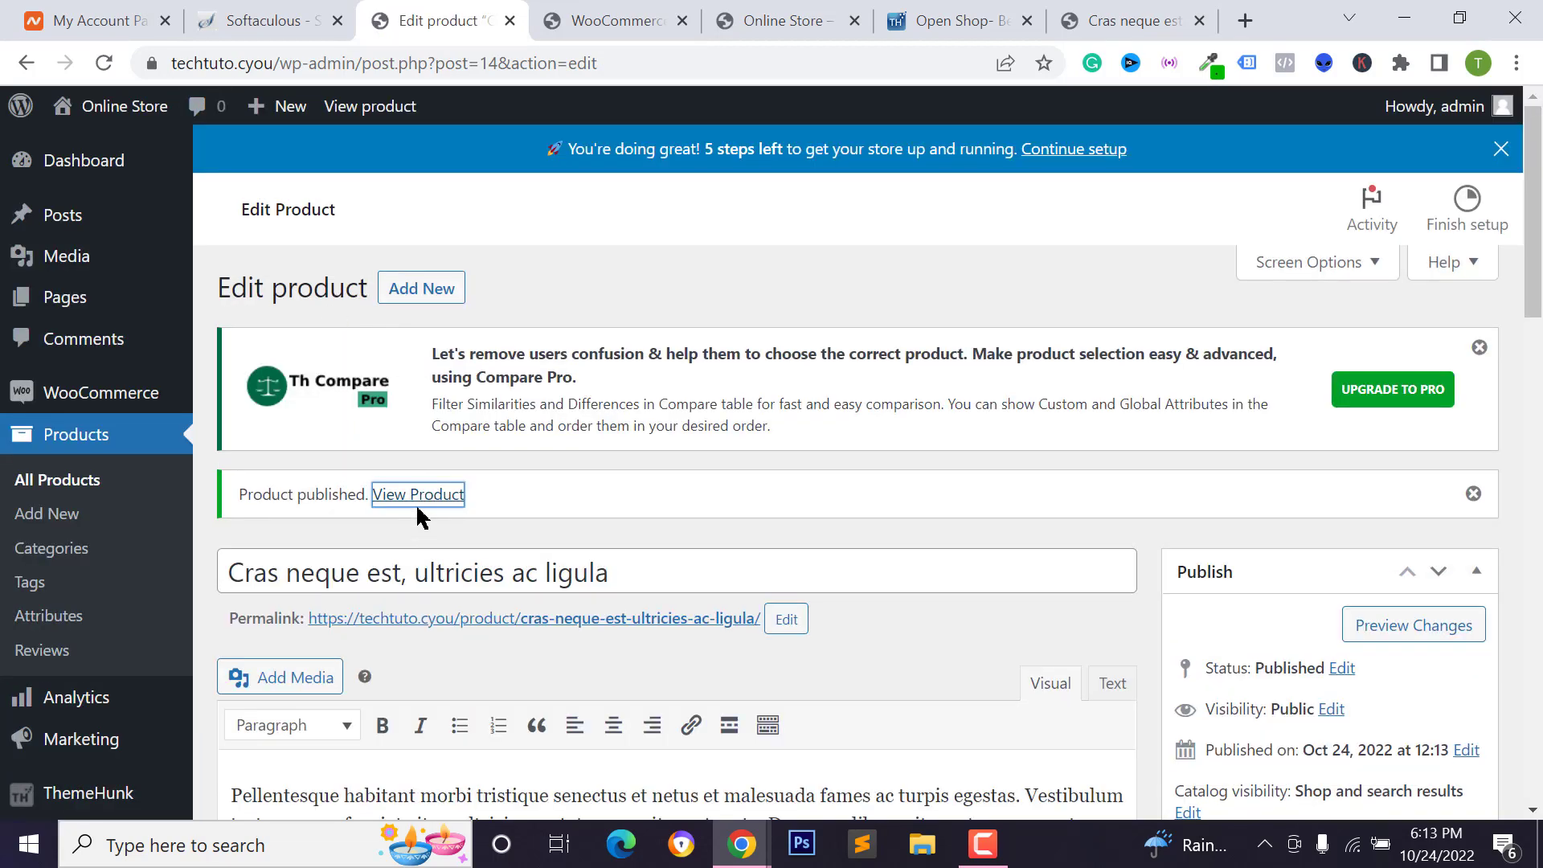
pyautogui.rightClick(428, 498)
pyautogui.click(475, 507)
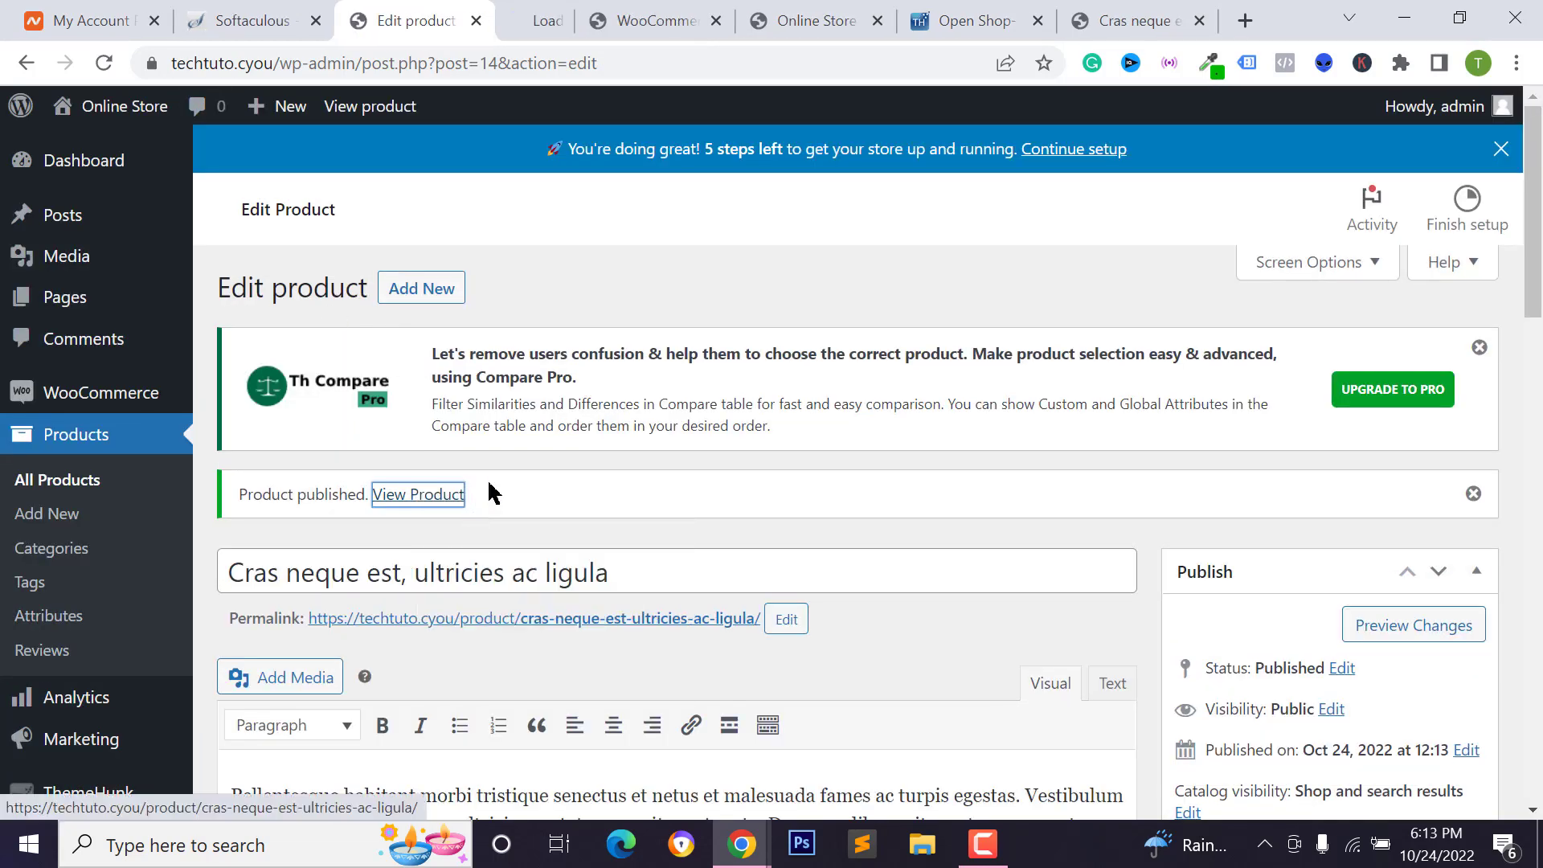
pyautogui.click(522, 22)
# Step: Highlight the product title and the '123 in stock' label on the storefront page
pyautogui.scroll(-2, 992, 327)
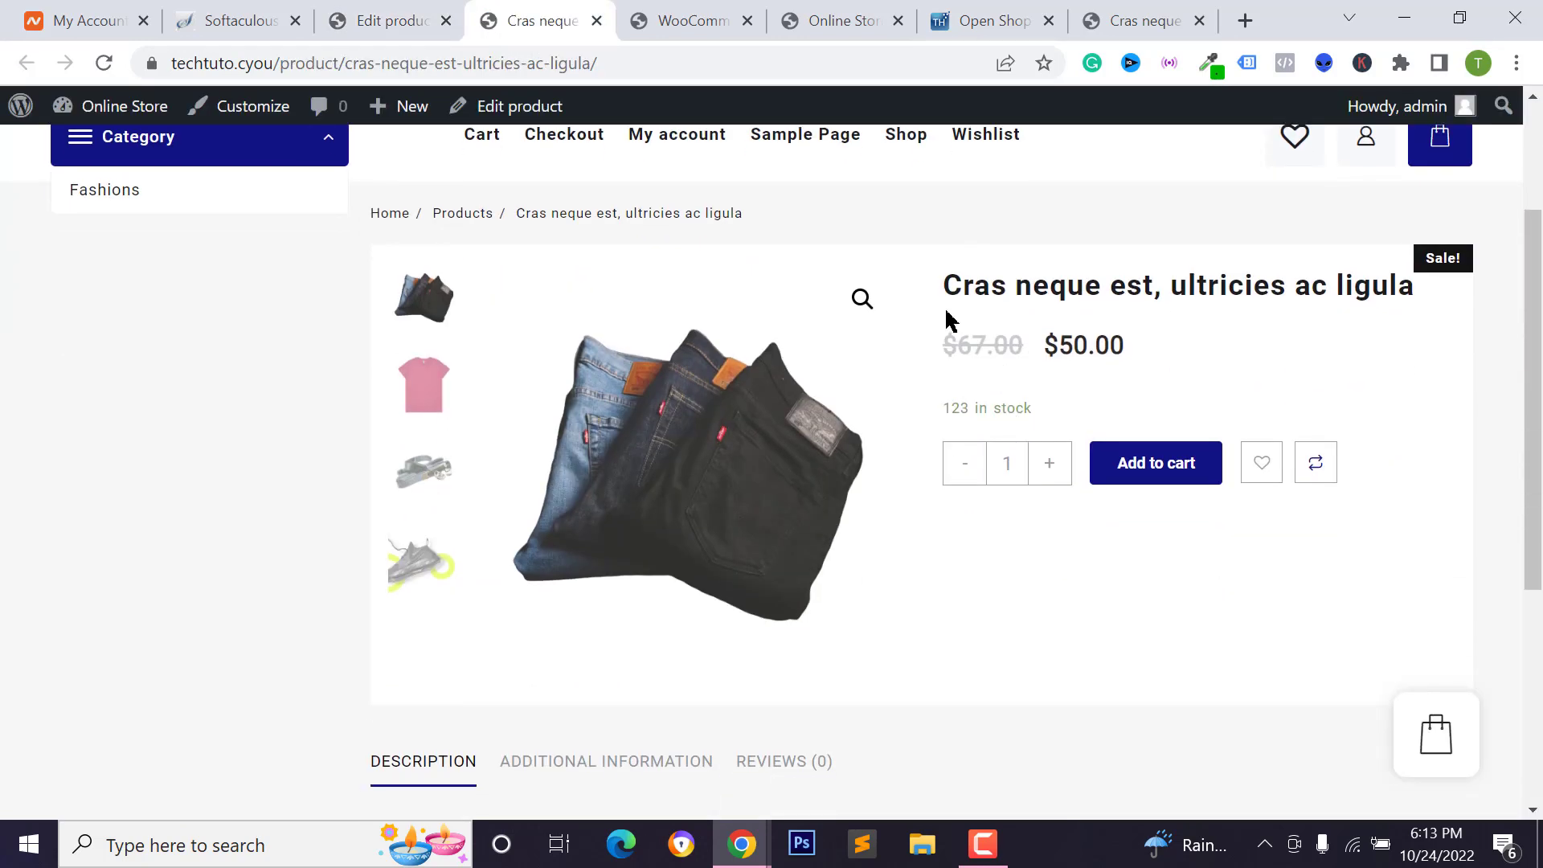
pyautogui.moveTo(945, 291); pyautogui.dragTo(1144, 283)
pyautogui.moveTo(939, 413); pyautogui.dragTo(1009, 406)
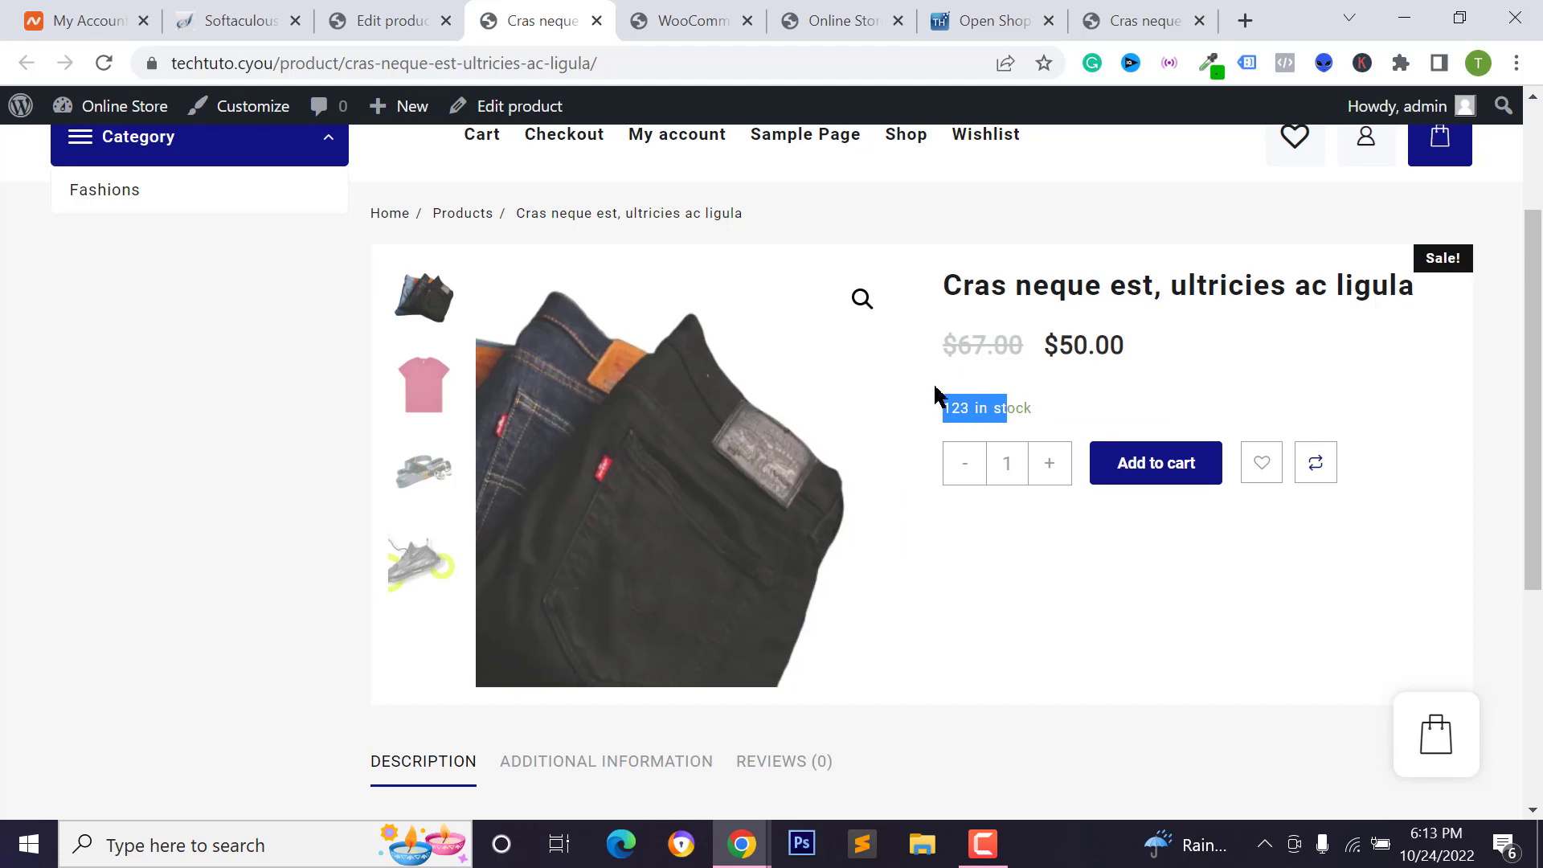
# Step: Preview the red t-shirt, lanyard and other gallery images, then return to the Edit product tab
pyautogui.click(424, 384)
pyautogui.click(426, 482)
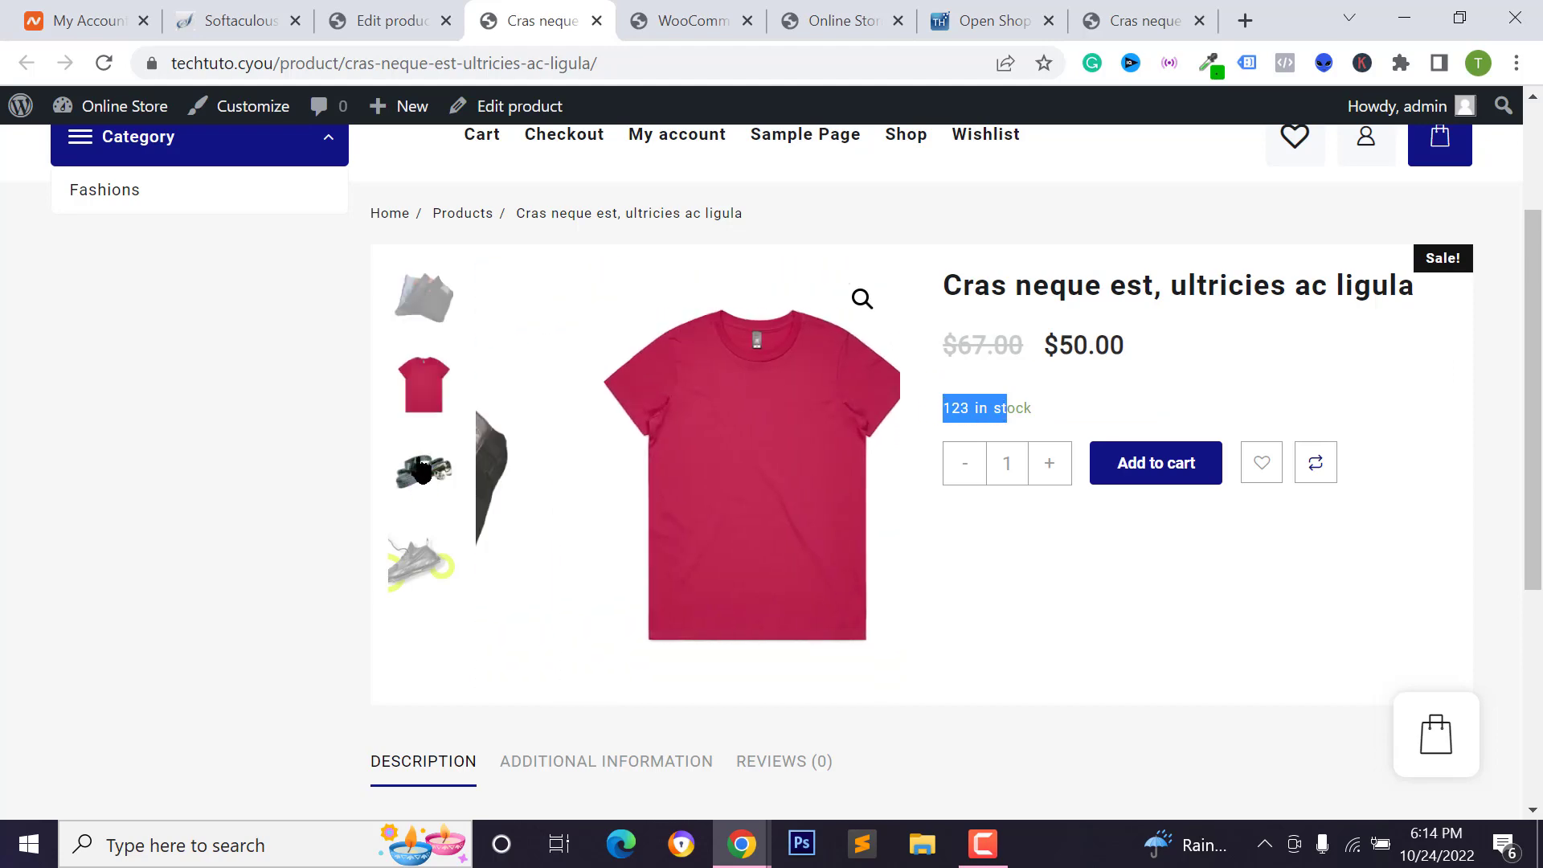
pyautogui.click(423, 562)
pyautogui.click(418, 391)
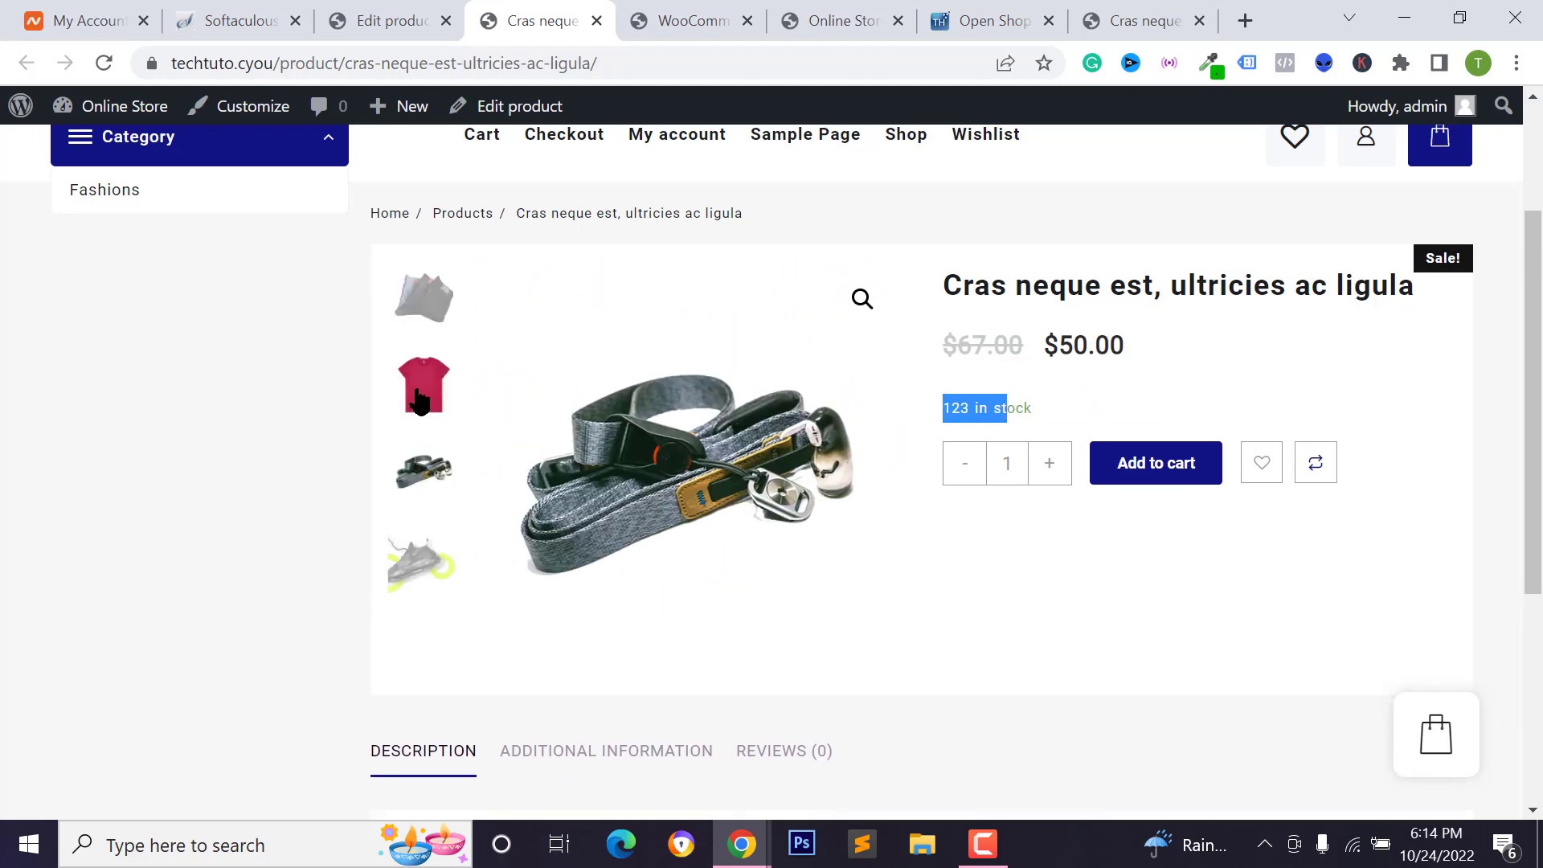
pyautogui.scroll(-2, 772, 472)
pyautogui.scroll(4, 1174, 576)
pyautogui.scroll(-3, 1170, 627)
pyautogui.scroll(3, 804, 466)
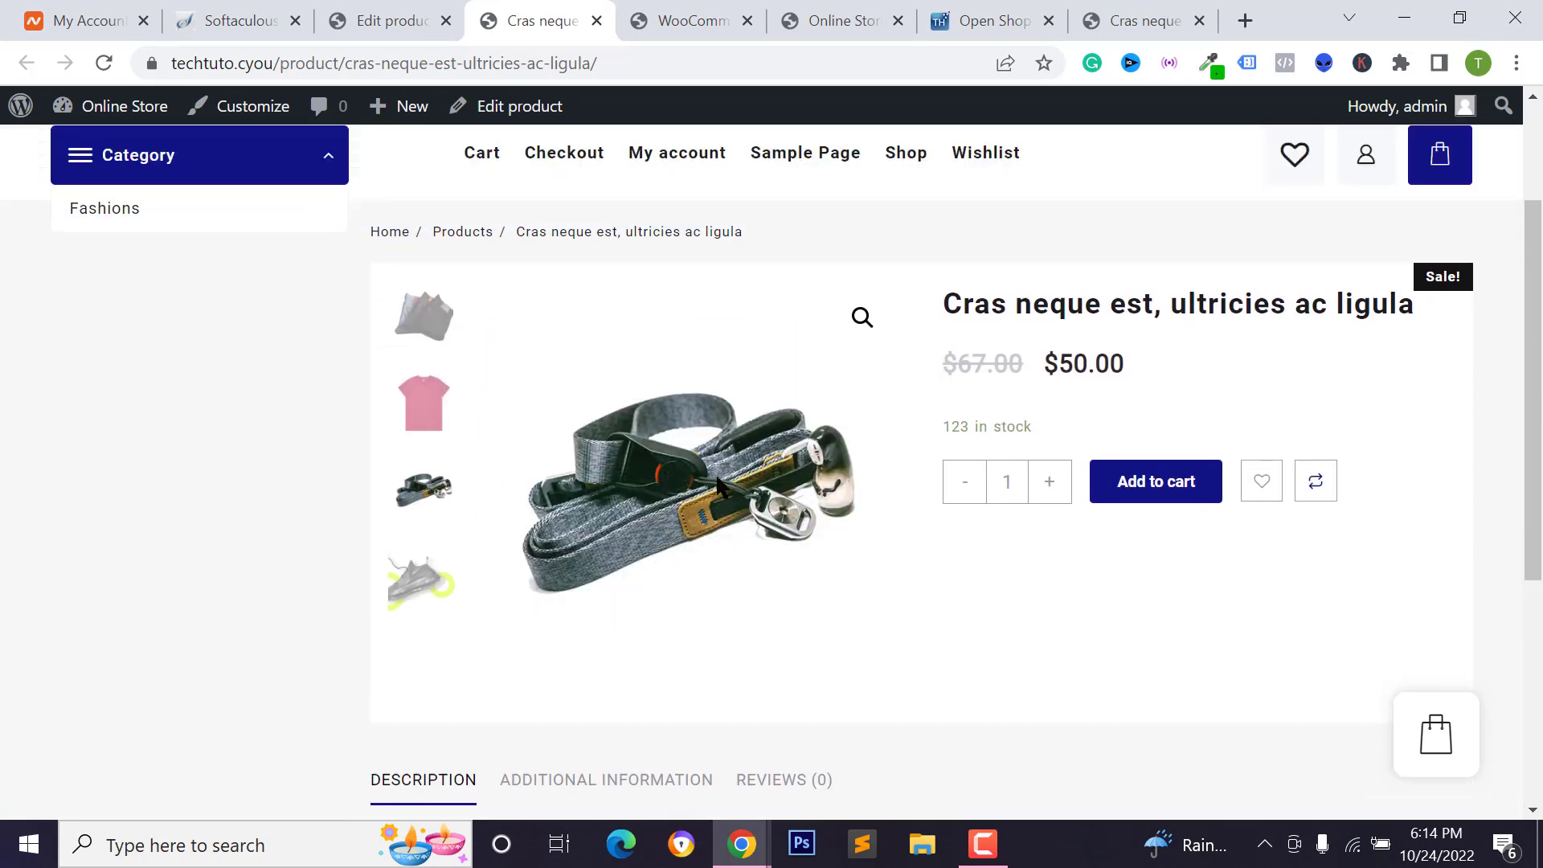
pyautogui.hotkey('ctrl', 'shift', 'Tab')
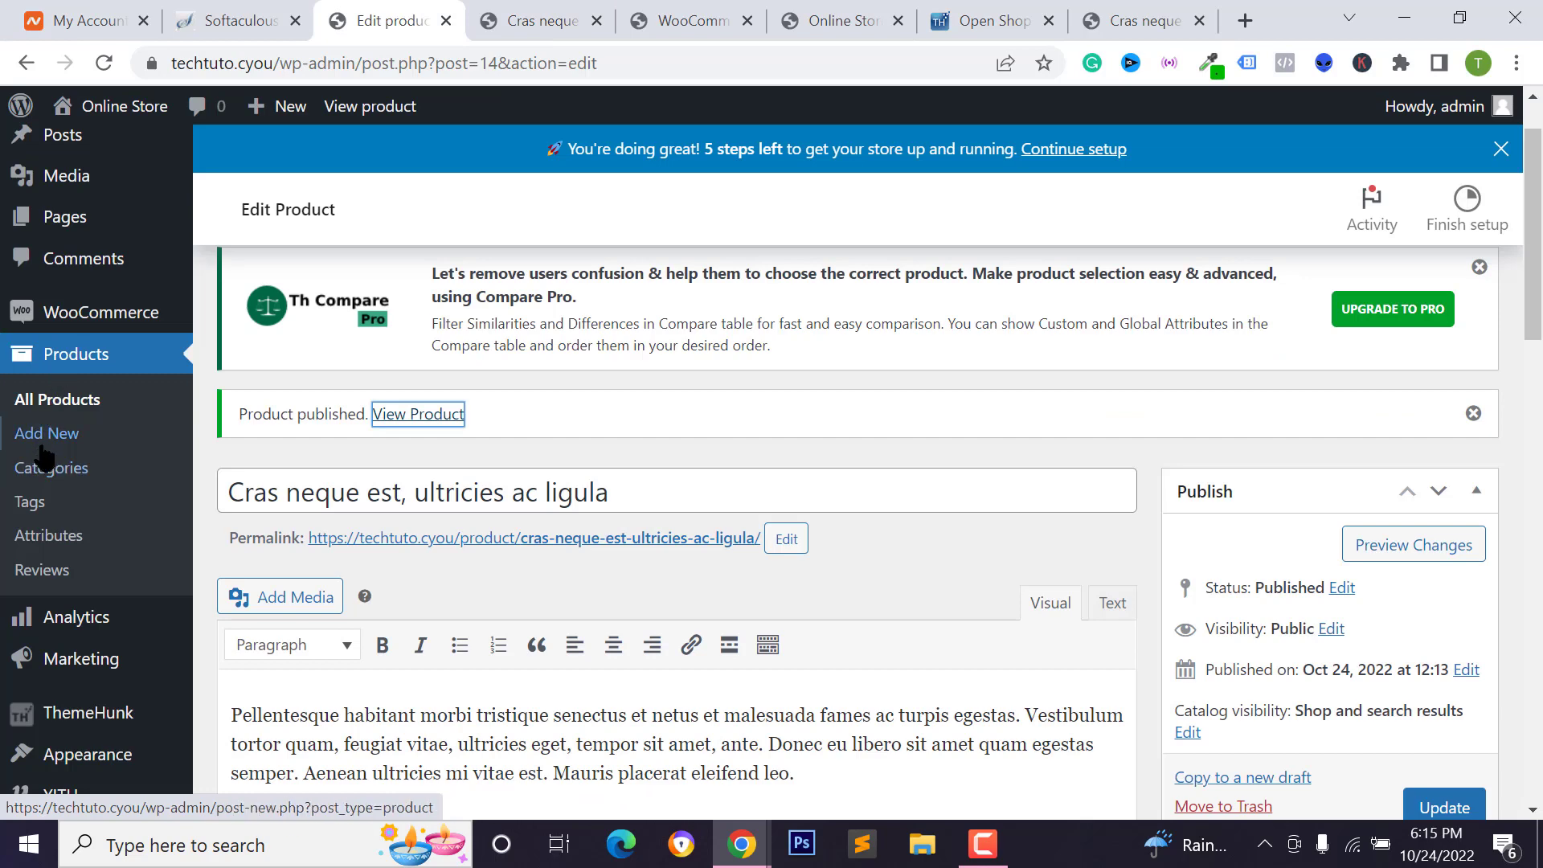
# Step: Change the product type to Variable product
pyautogui.scroll(-10, 358, 460)
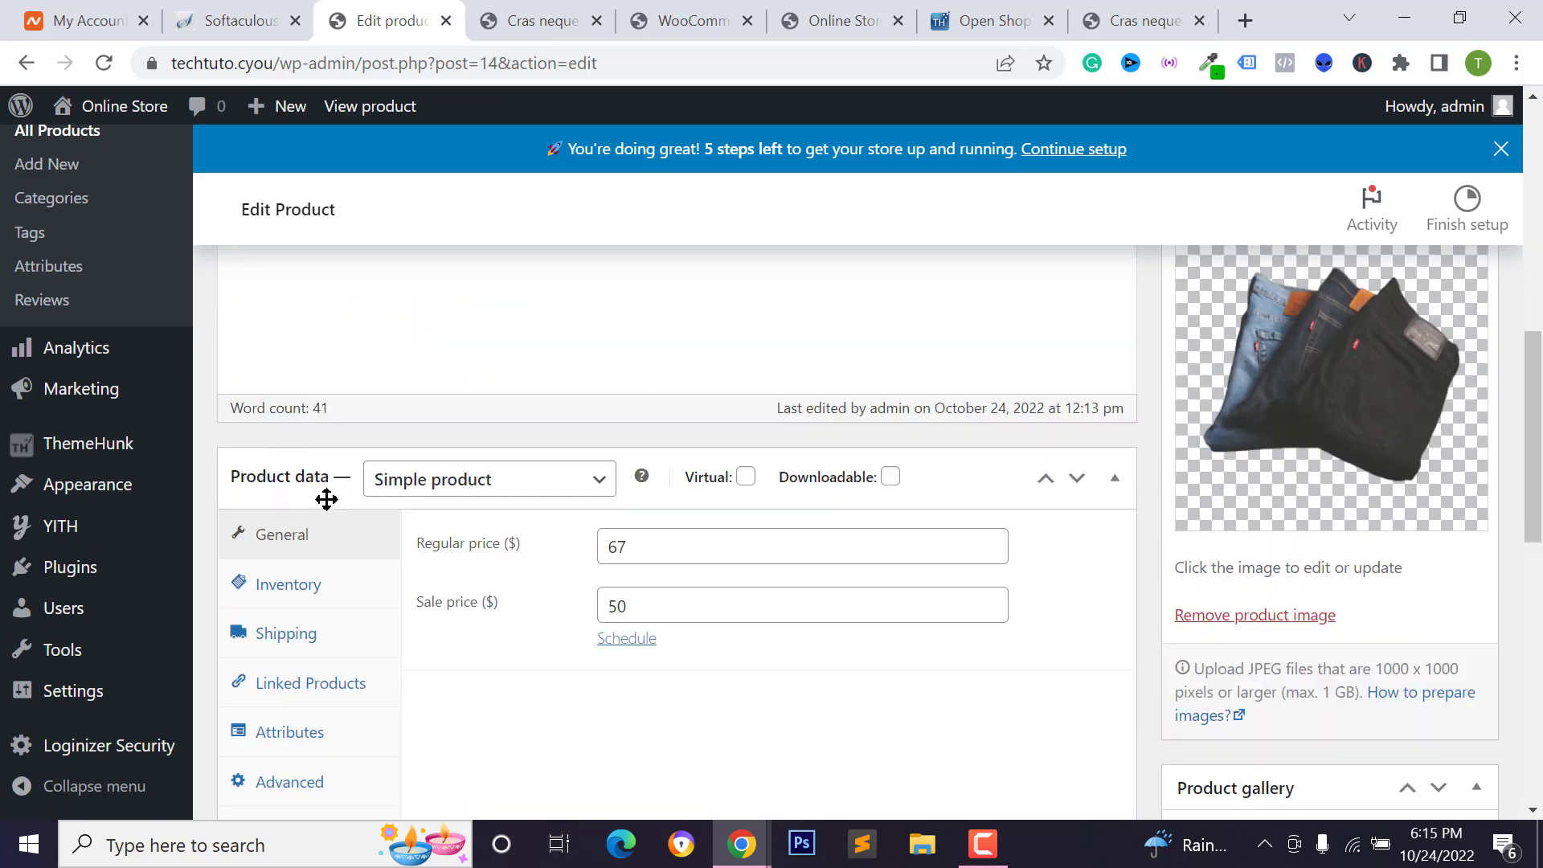
pyautogui.scroll(3, 282, 448)
pyautogui.scroll(4, 427, 426)
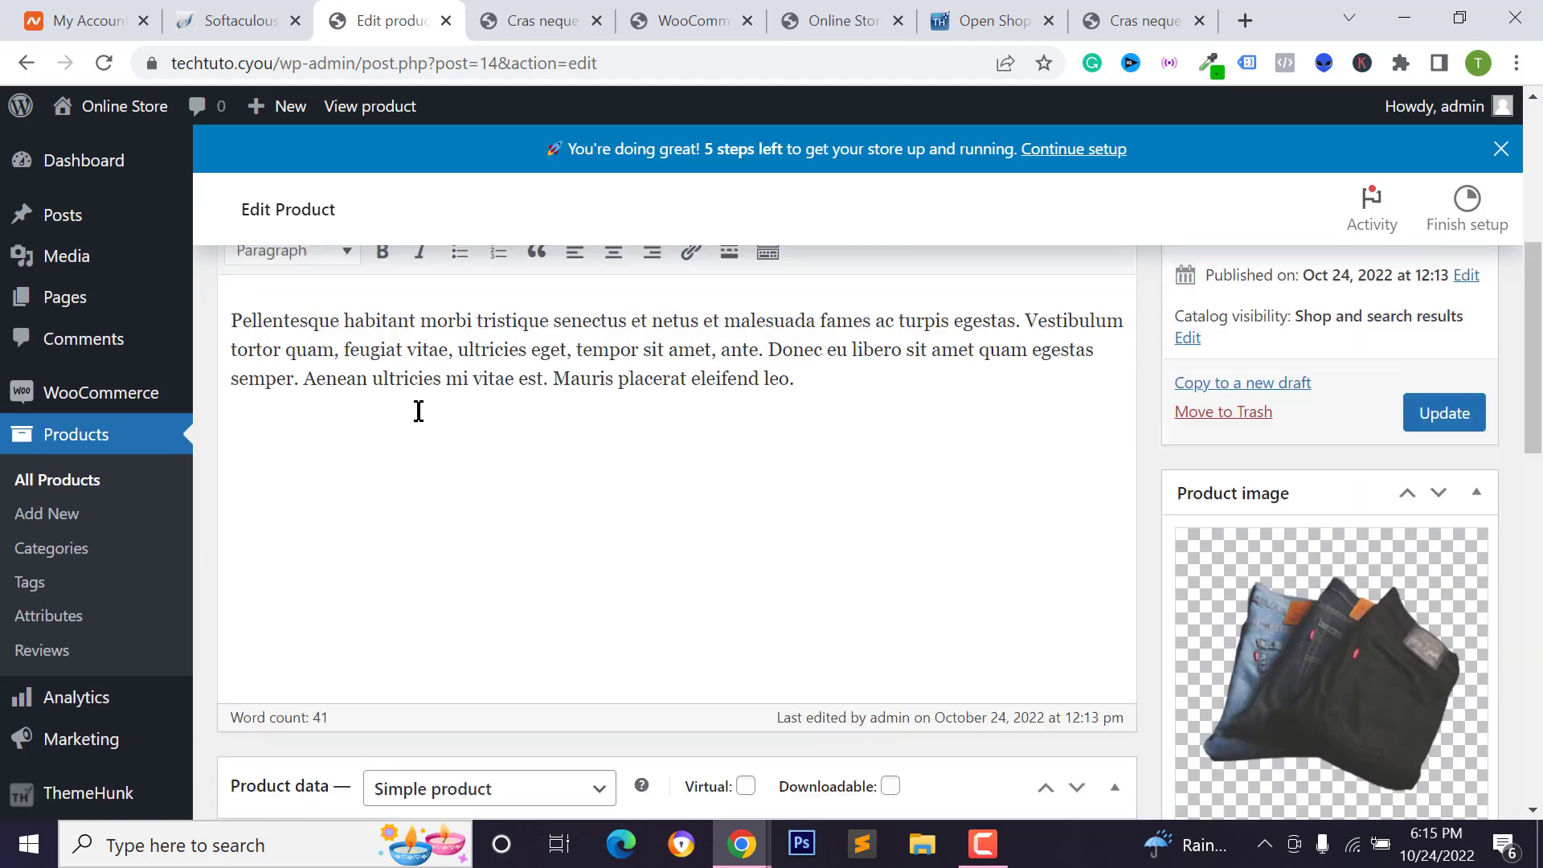
pyautogui.scroll(-5, 378, 466)
pyautogui.click(434, 423)
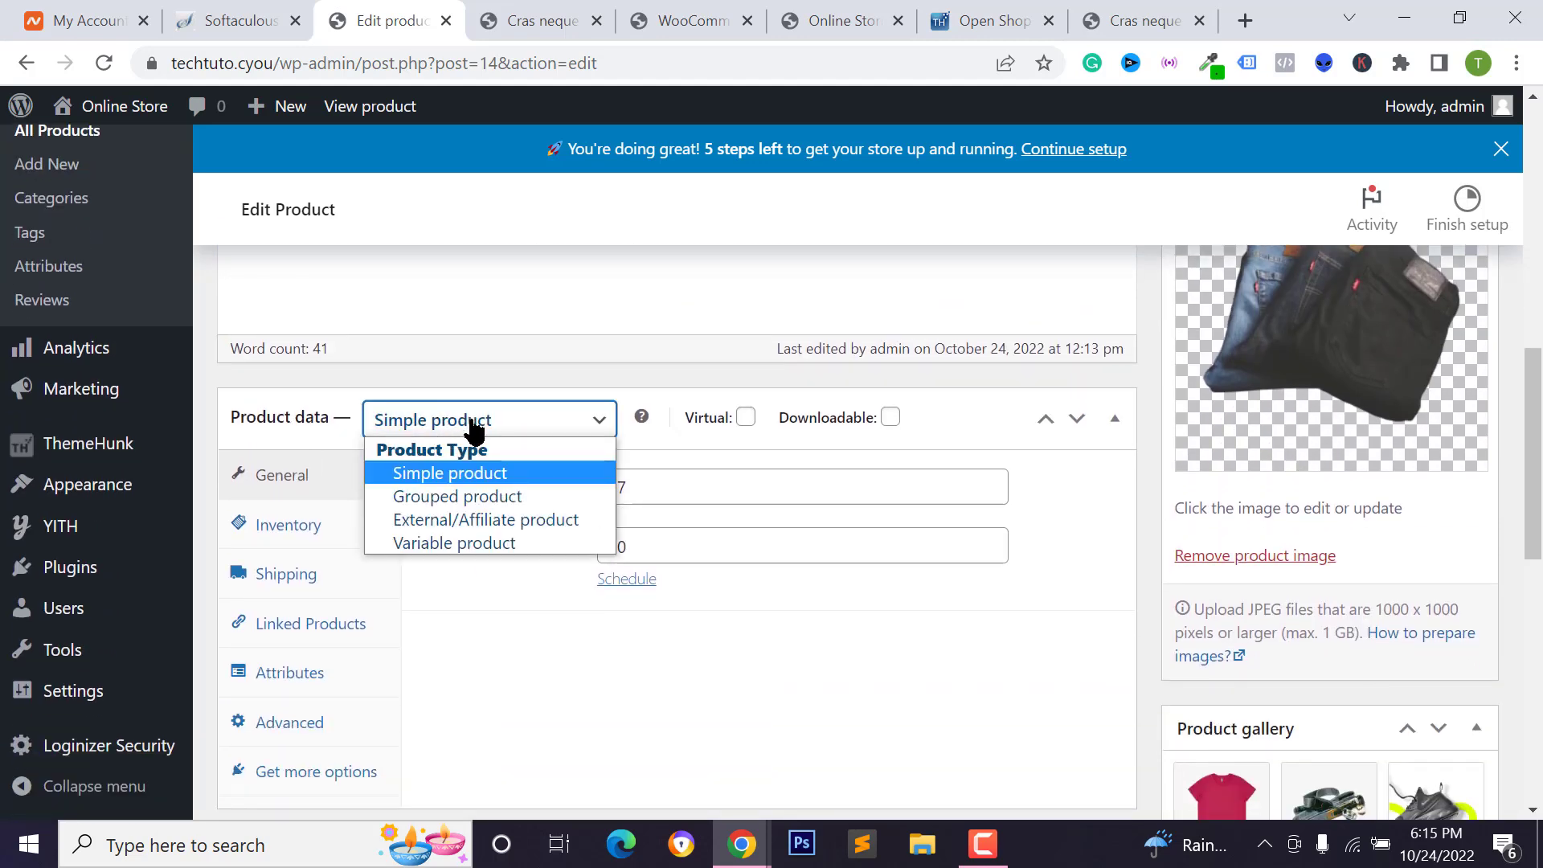
pyautogui.click(437, 542)
# Step: Make the Colors attribute (Red | Blue) visible and used for variations, and save it
pyautogui.scroll(-1, 418, 444)
pyautogui.click(268, 543)
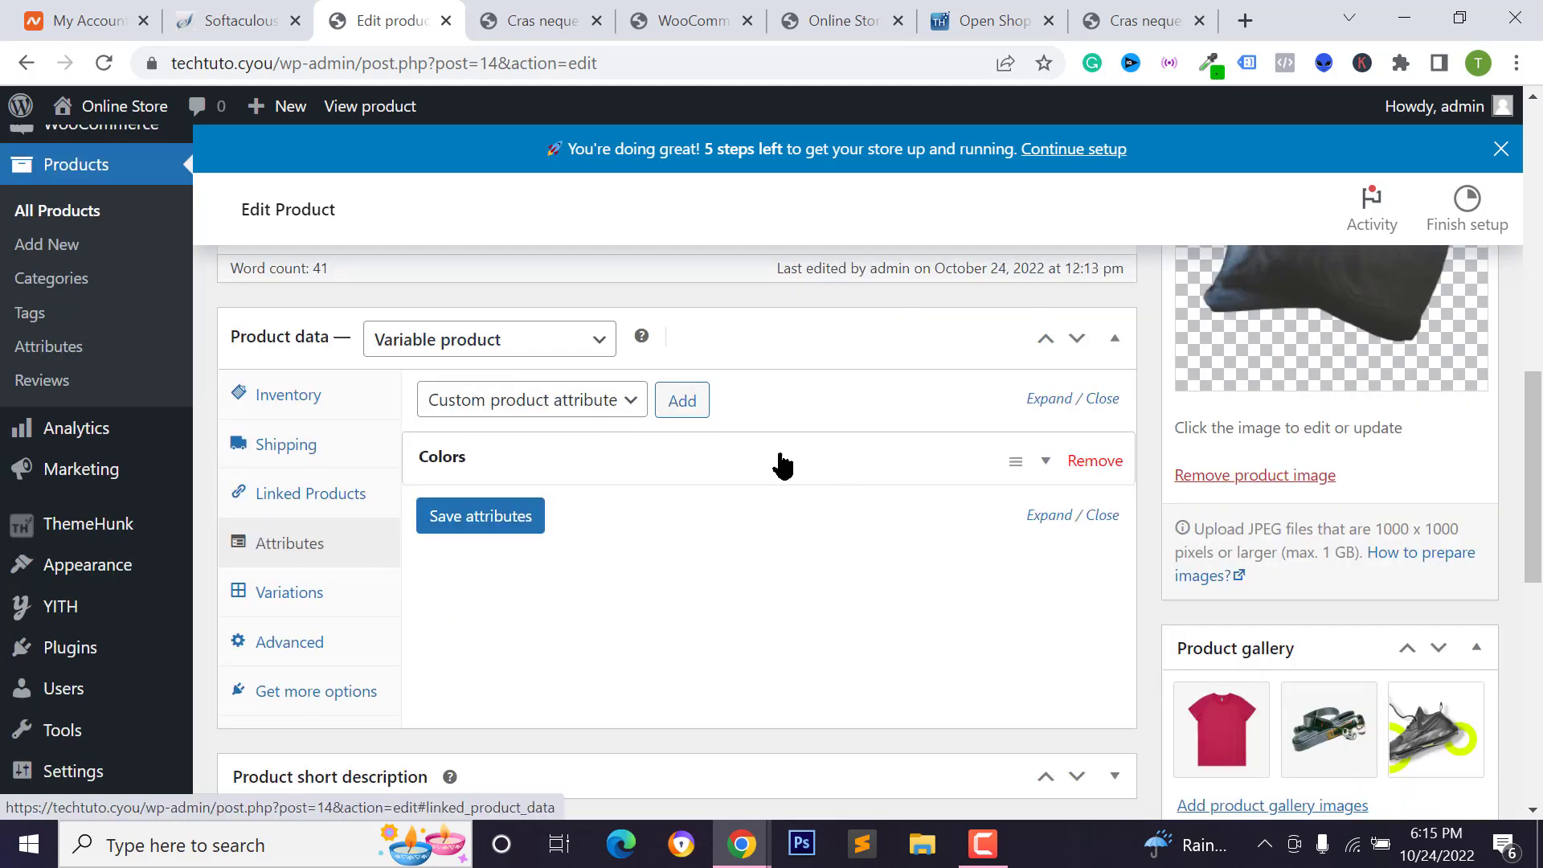
pyautogui.click(526, 474)
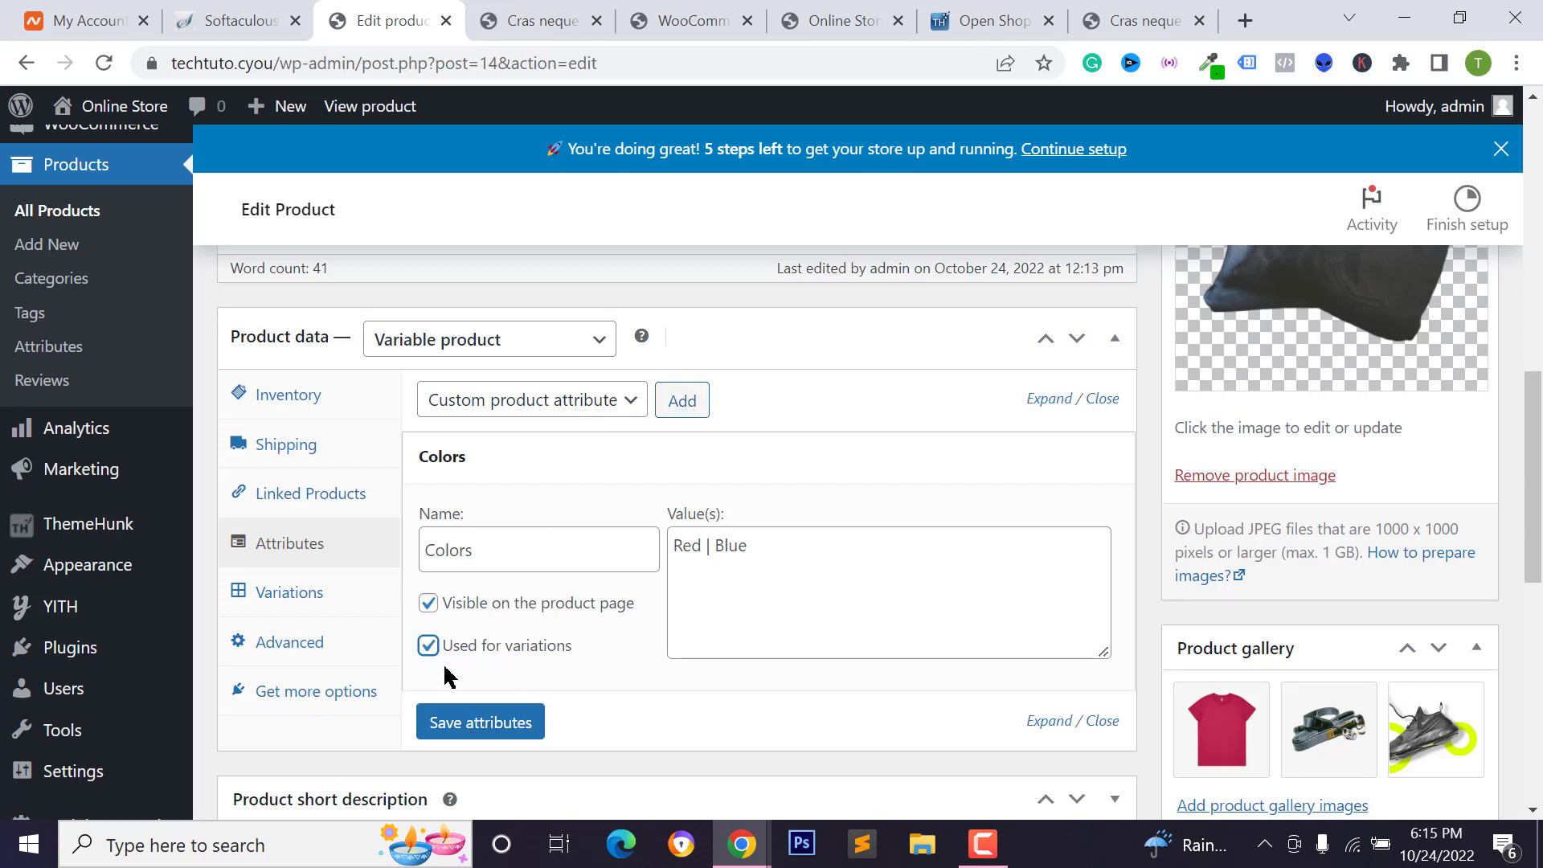
pyautogui.click(480, 732)
pyautogui.click(466, 524)
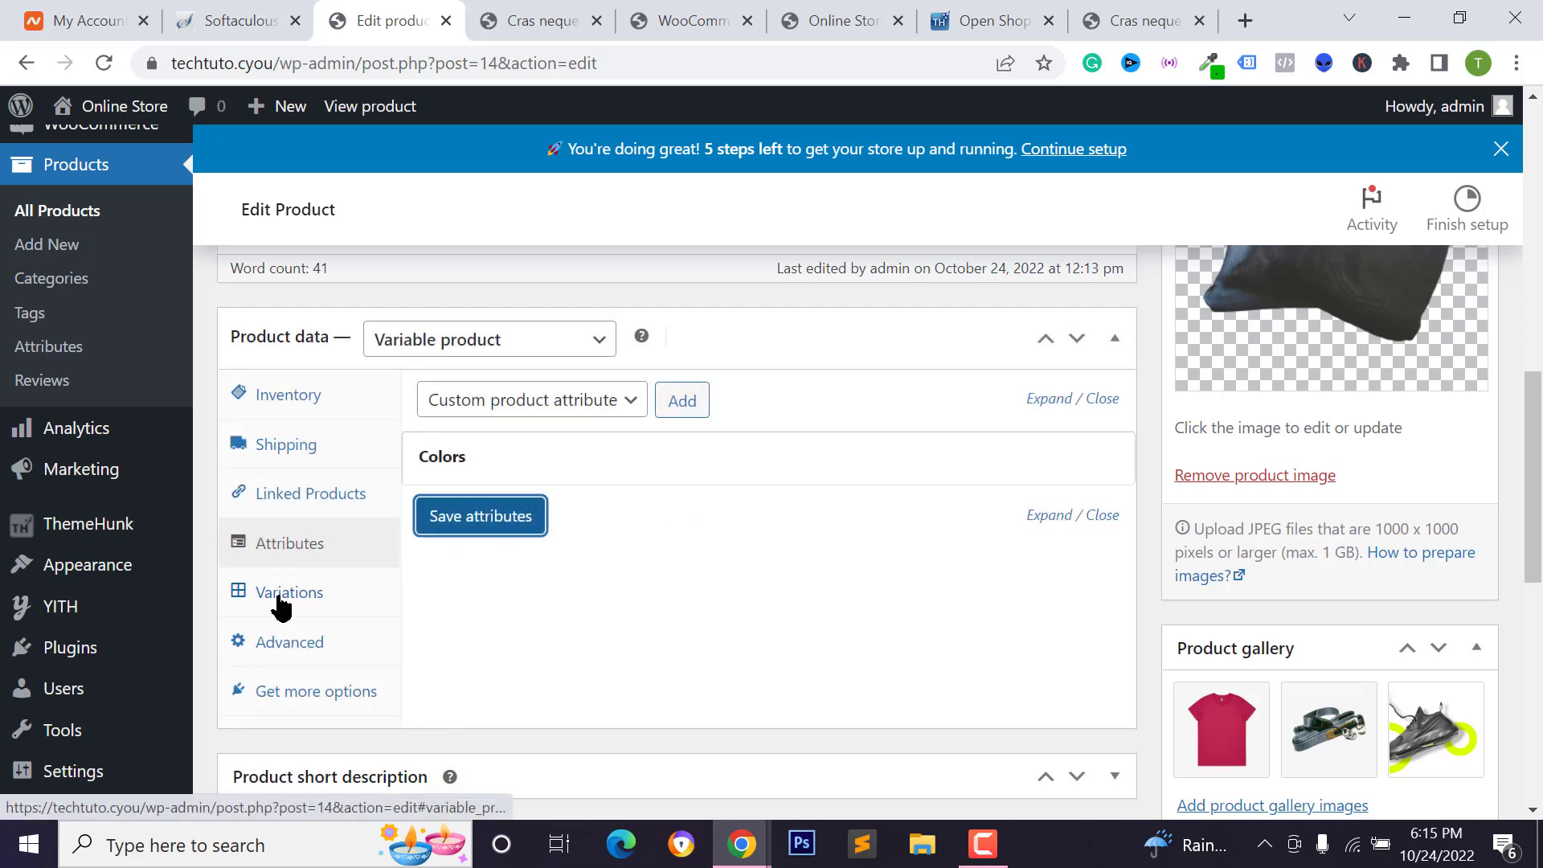
pyautogui.click(281, 601)
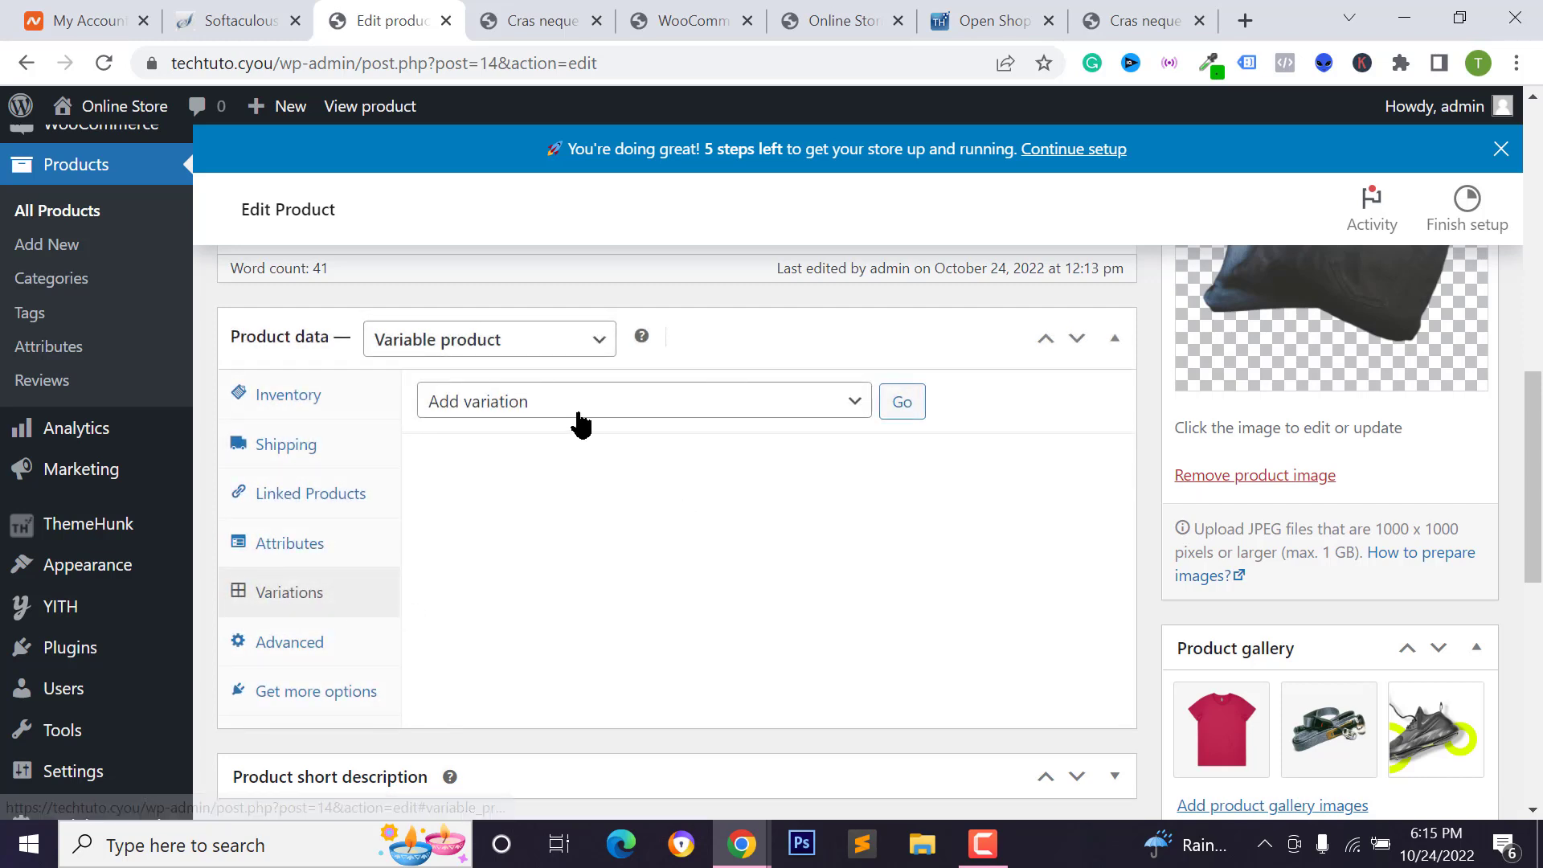
# Step: Create variations from all attributes, producing #19 Red and #20 Blue
pyautogui.click(828, 403)
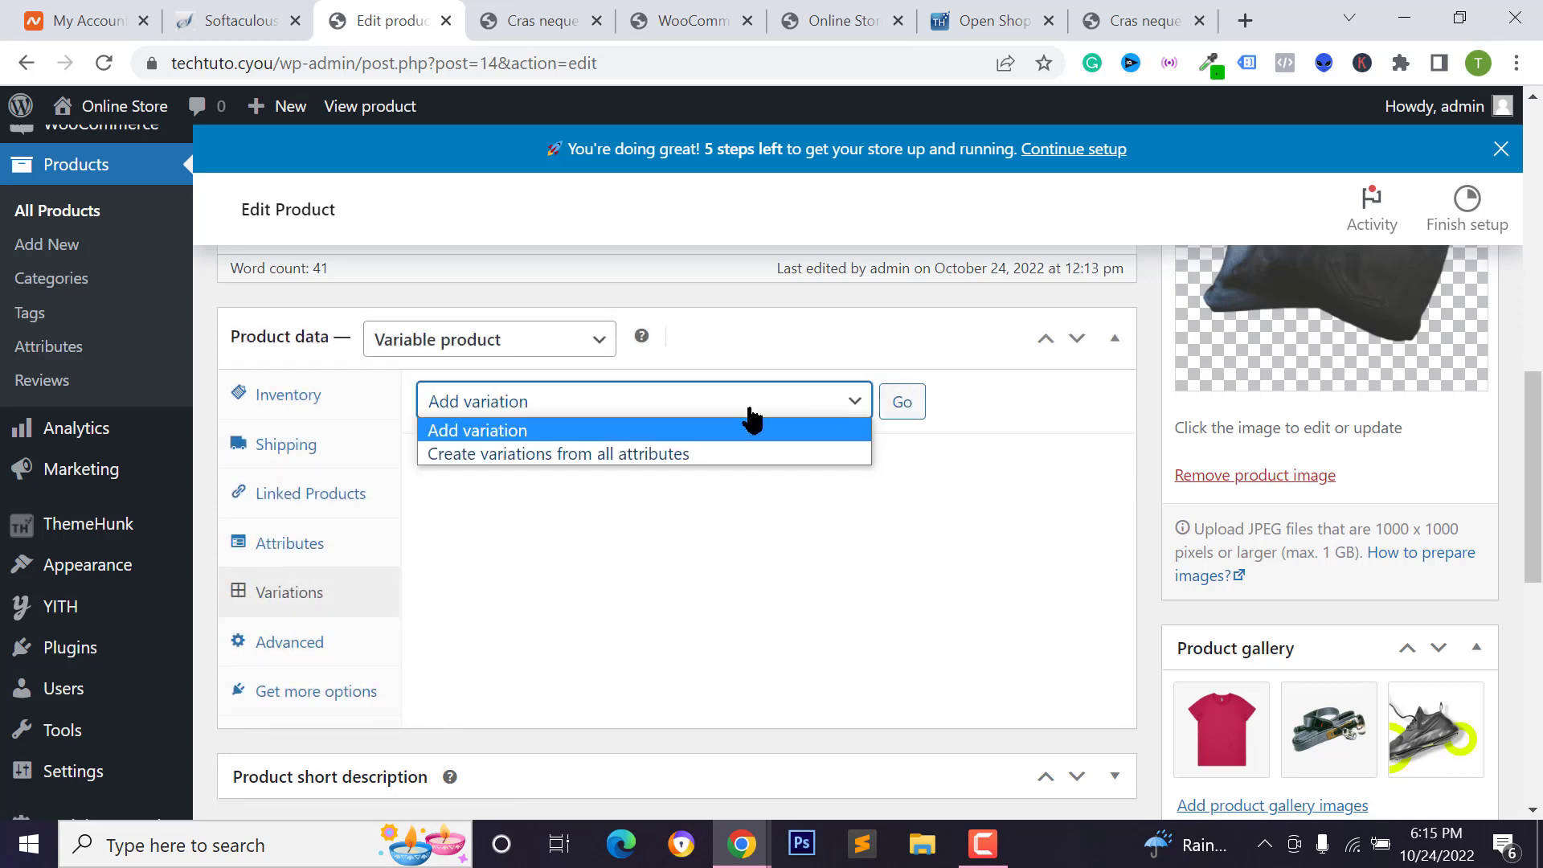
pyautogui.click(468, 455)
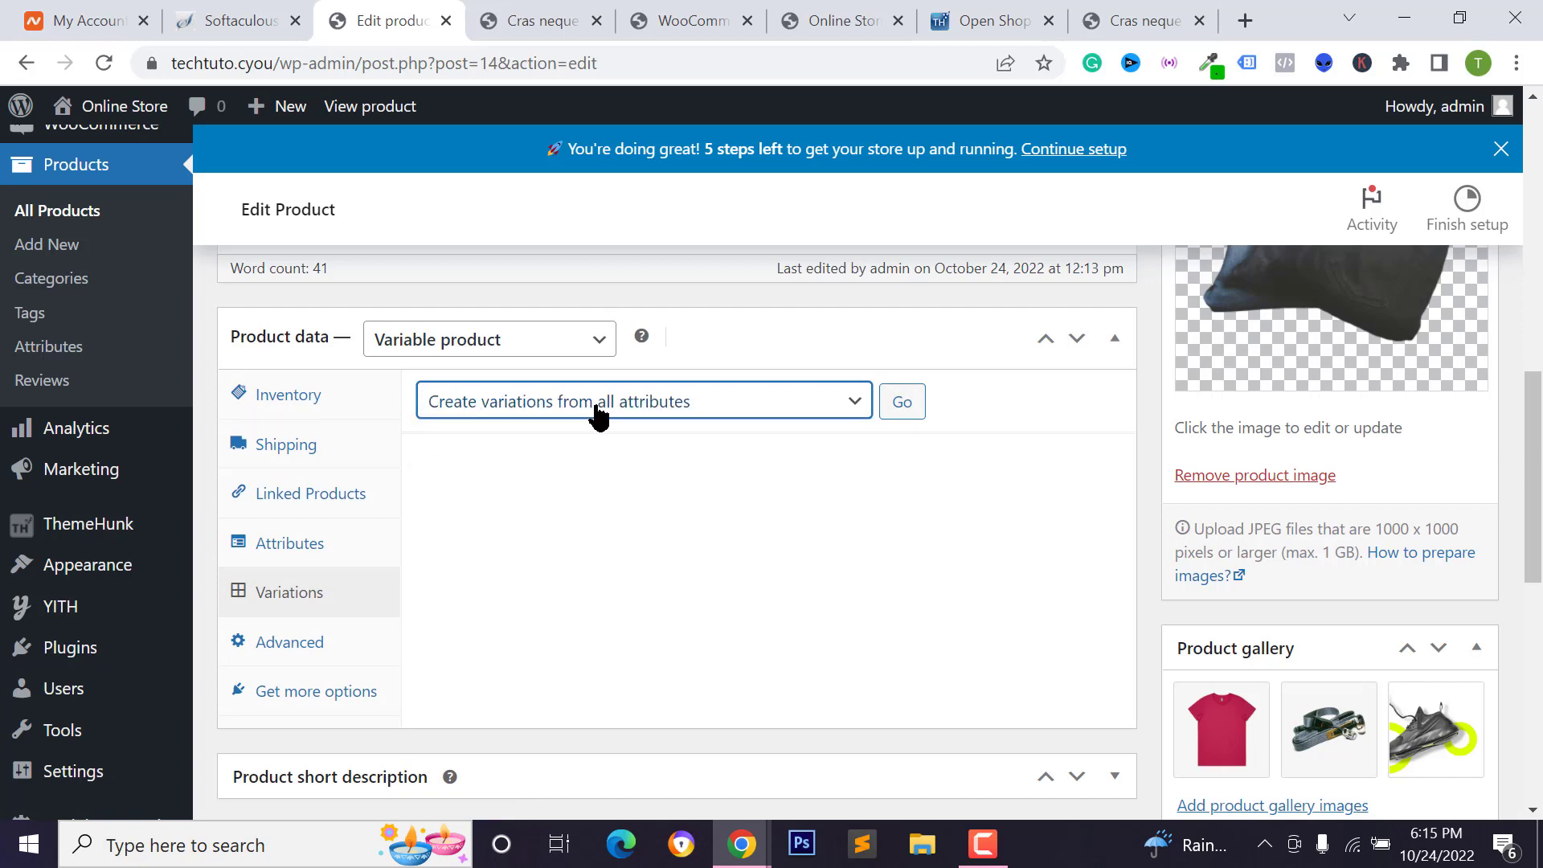
pyautogui.click(898, 404)
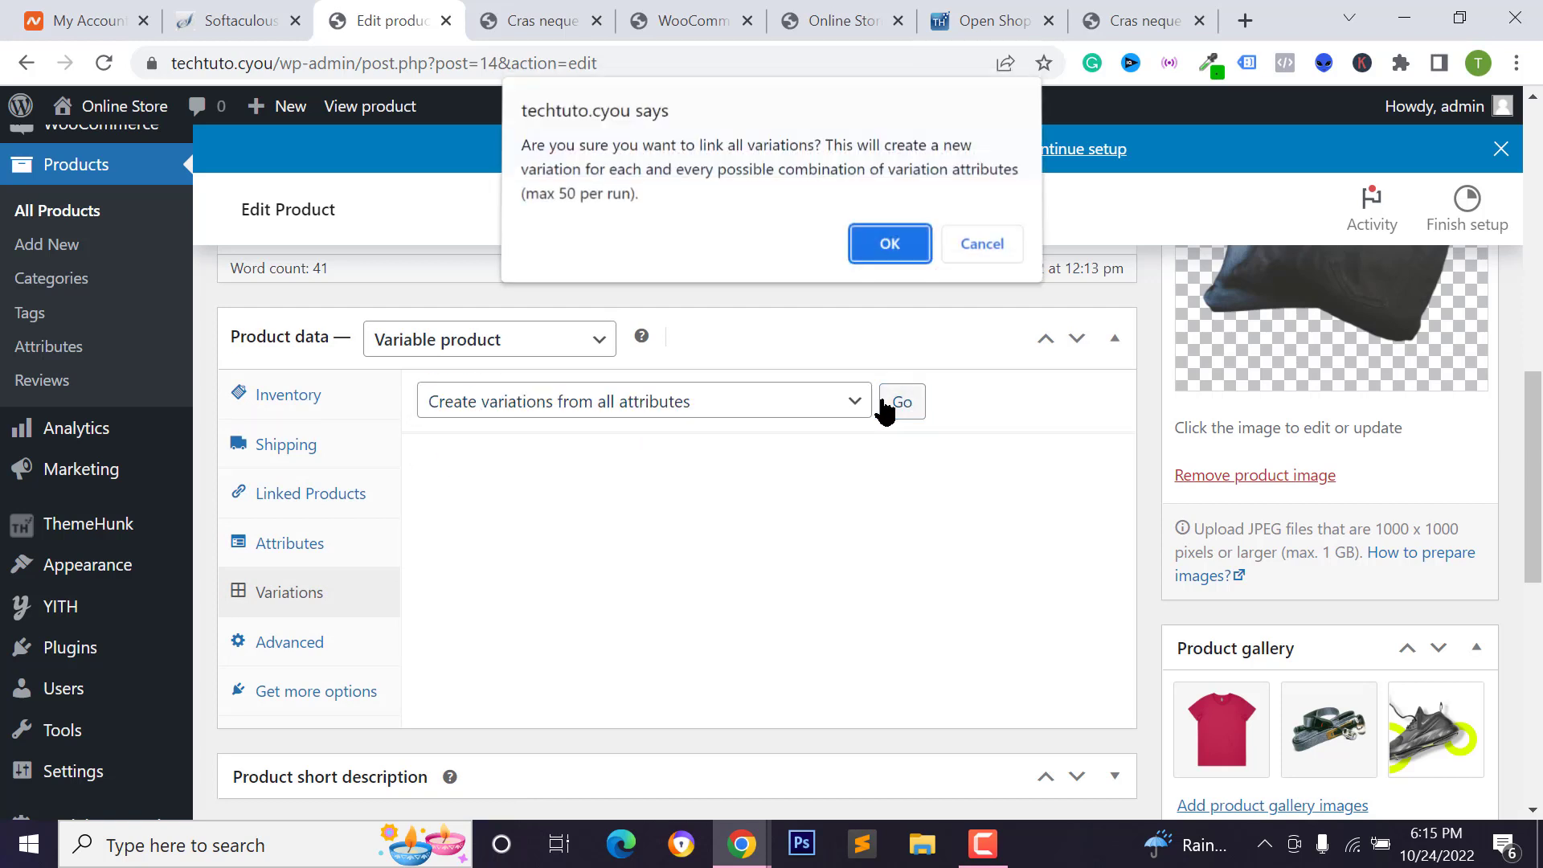
pyautogui.click(890, 249)
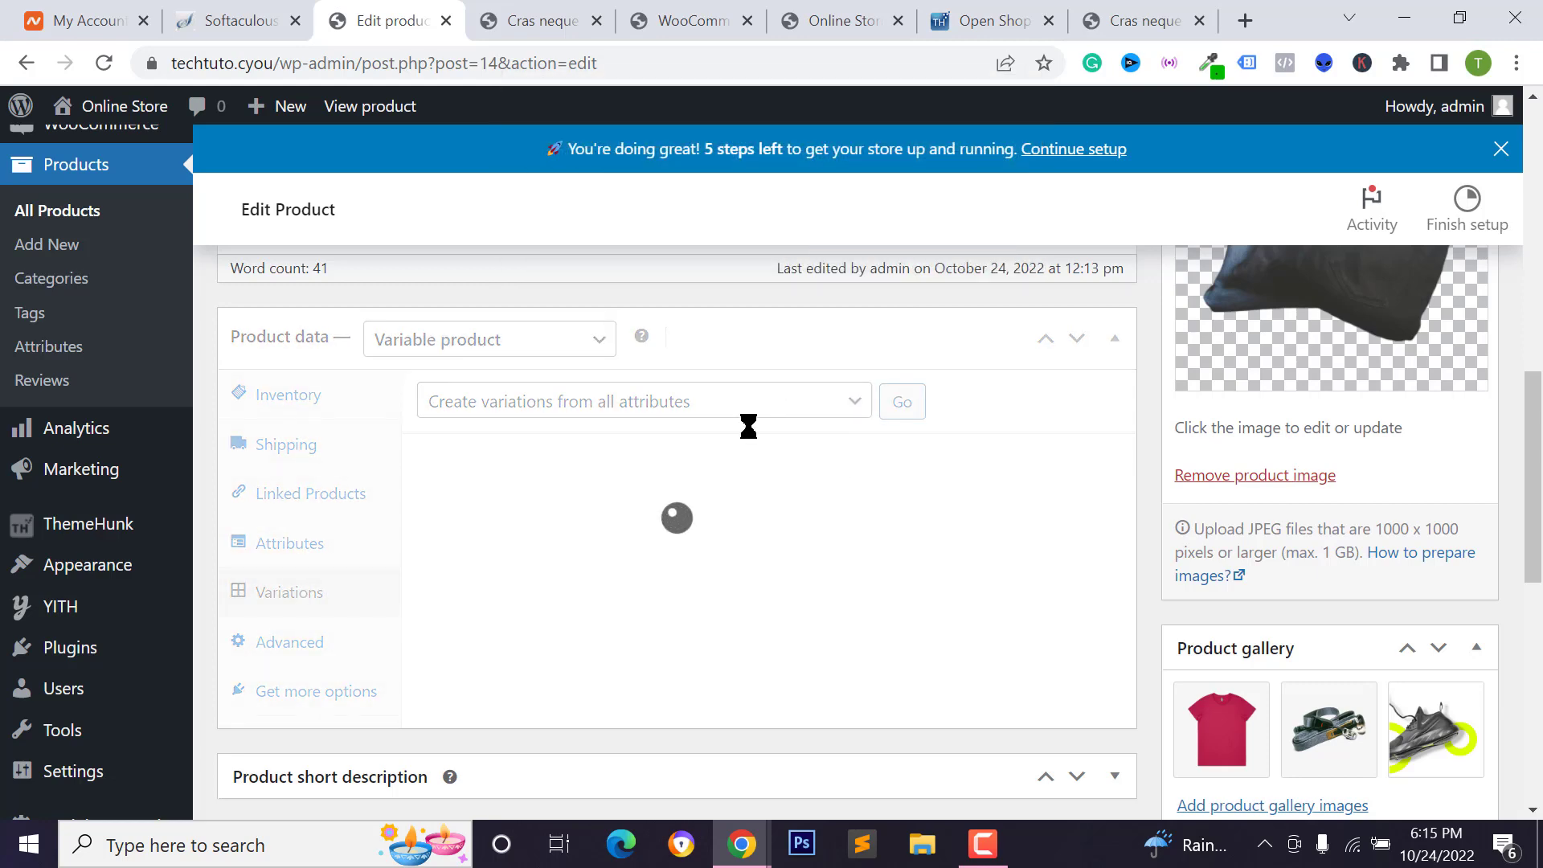
pyautogui.press('Return')
# Step: Set the Red variation's regular price to 54
pyautogui.scroll(-2, 656, 587)
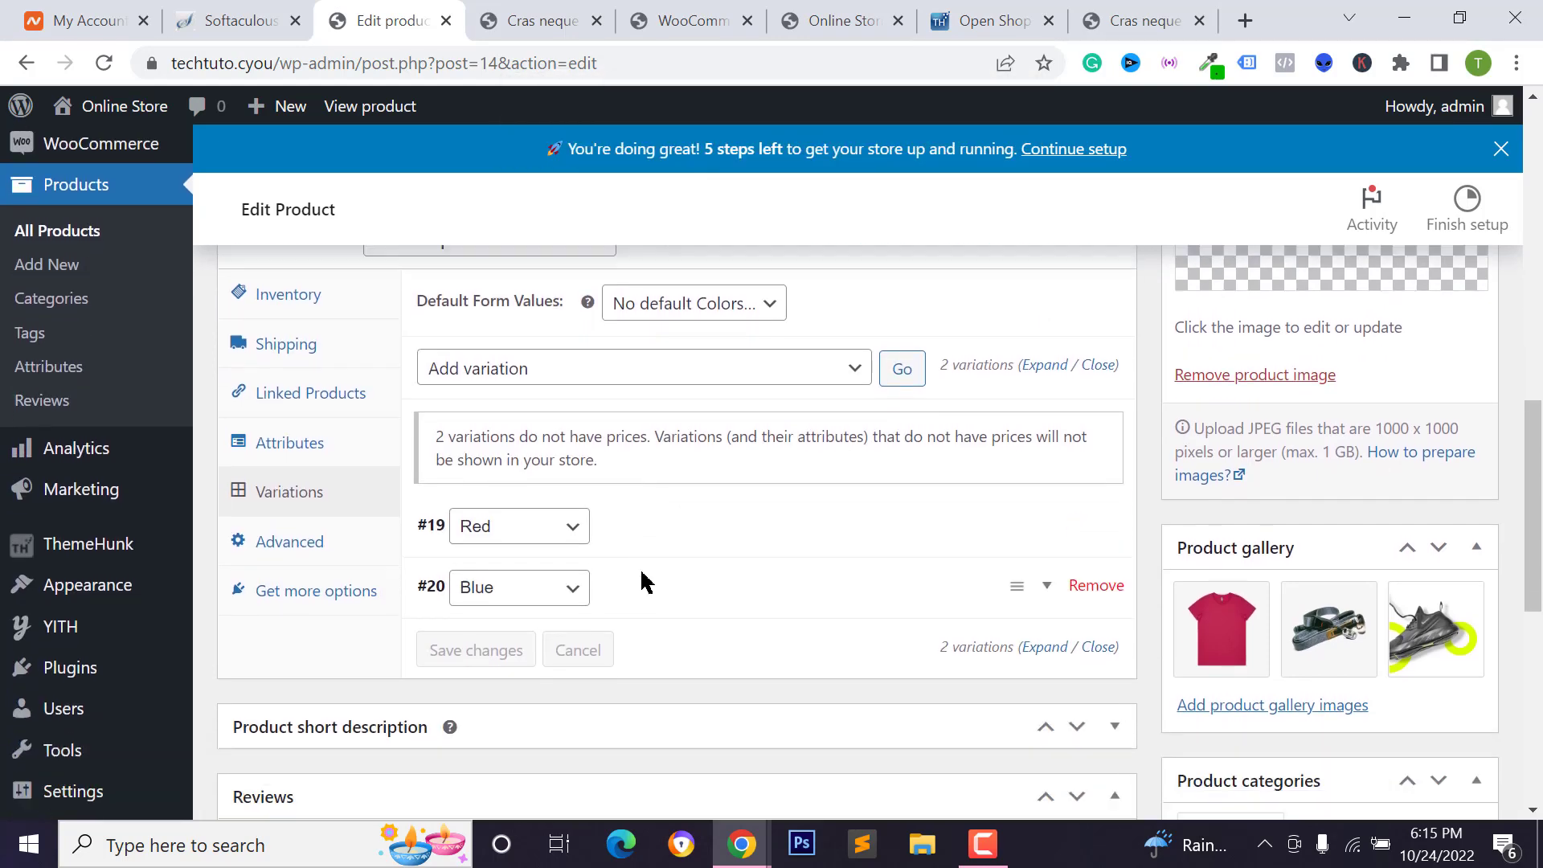
pyautogui.click(661, 474)
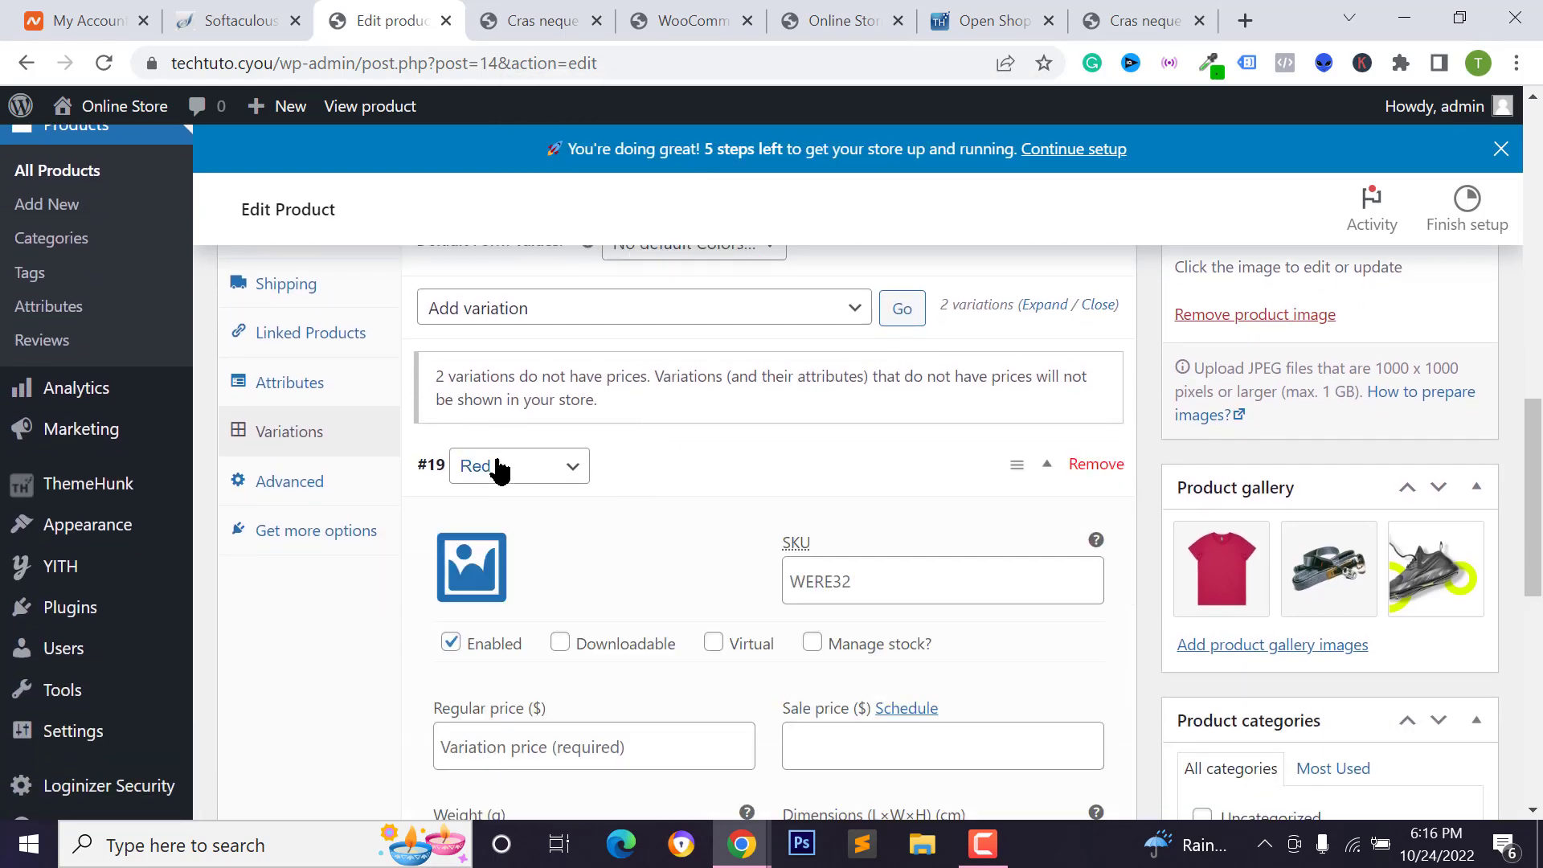
pyautogui.scroll(-1, 697, 490)
pyautogui.scroll(-3, 623, 421)
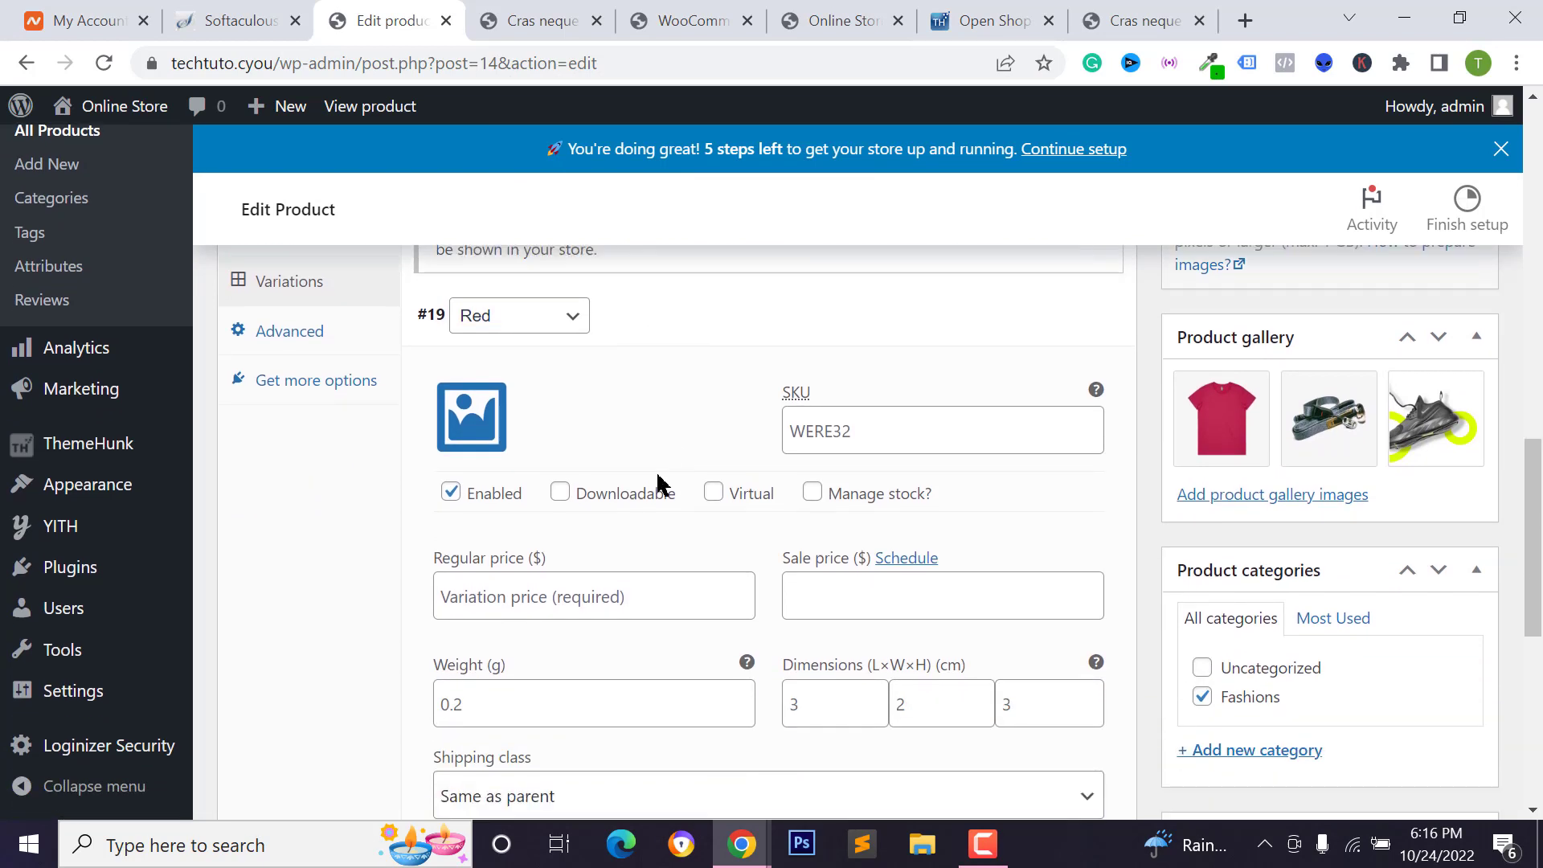
pyautogui.click(515, 480)
pyautogui.scroll(2, 534, 482)
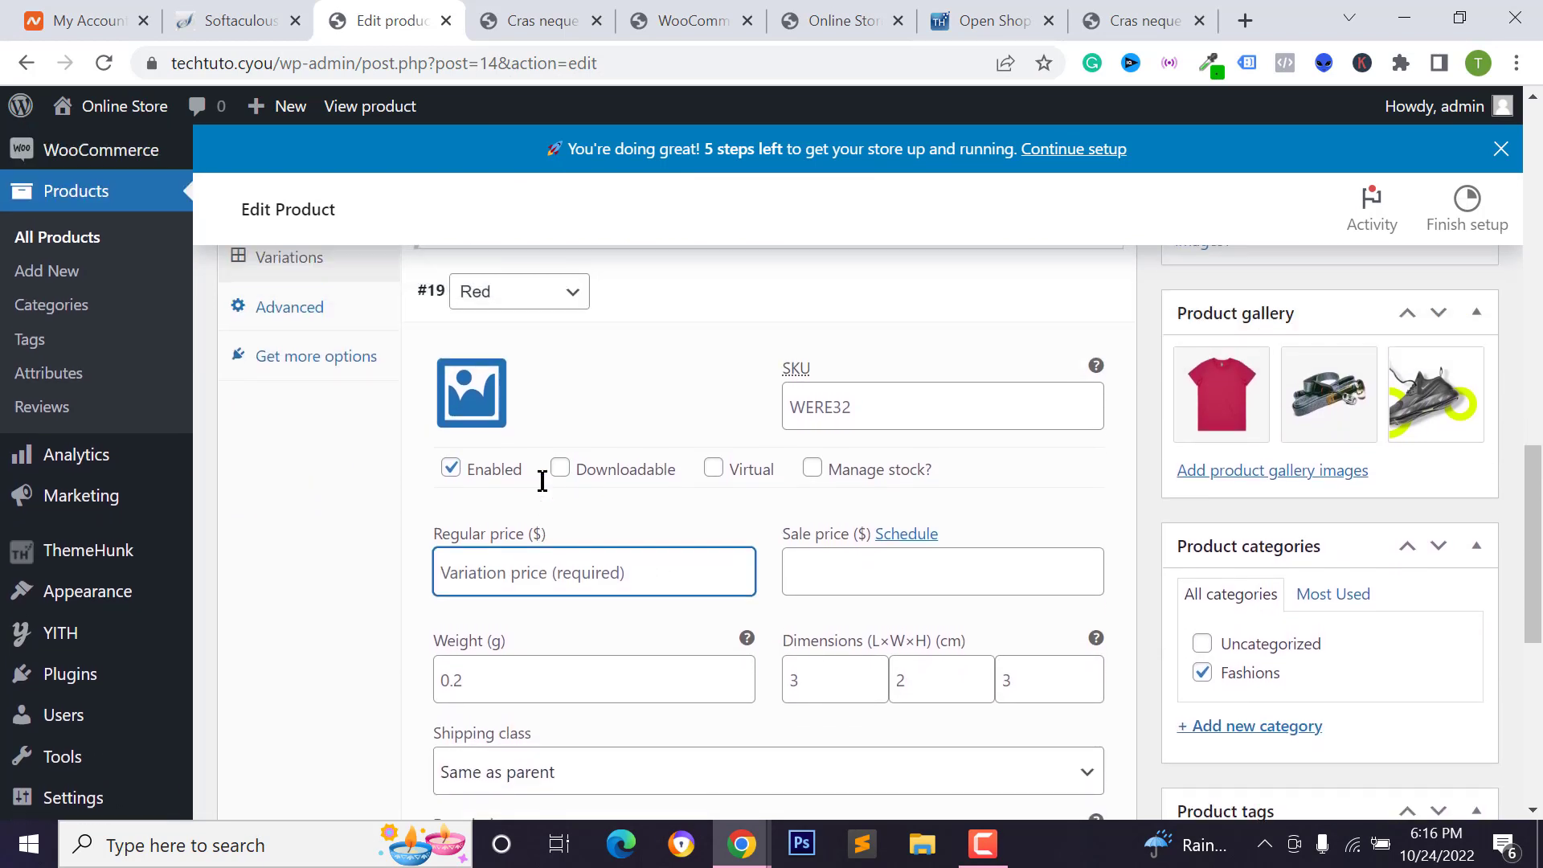
pyautogui.write('54')
pyautogui.click(714, 306)
# Step: Enter the Blue variation's own regular price
pyautogui.click(651, 375)
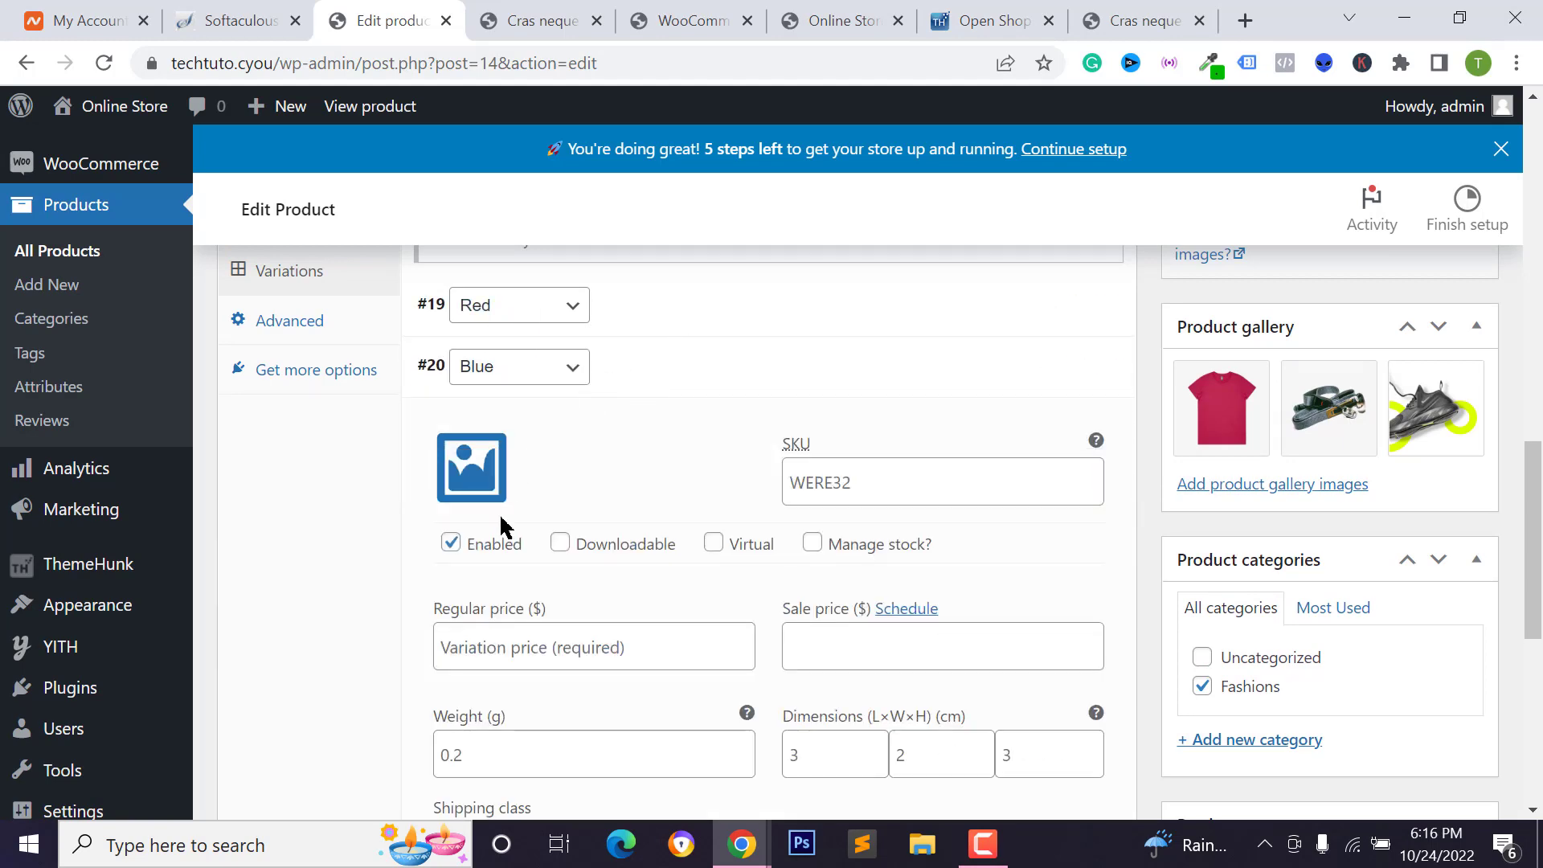
pyautogui.scroll(-1, 527, 345)
pyautogui.scroll(1, 488, 592)
pyautogui.click(490, 609)
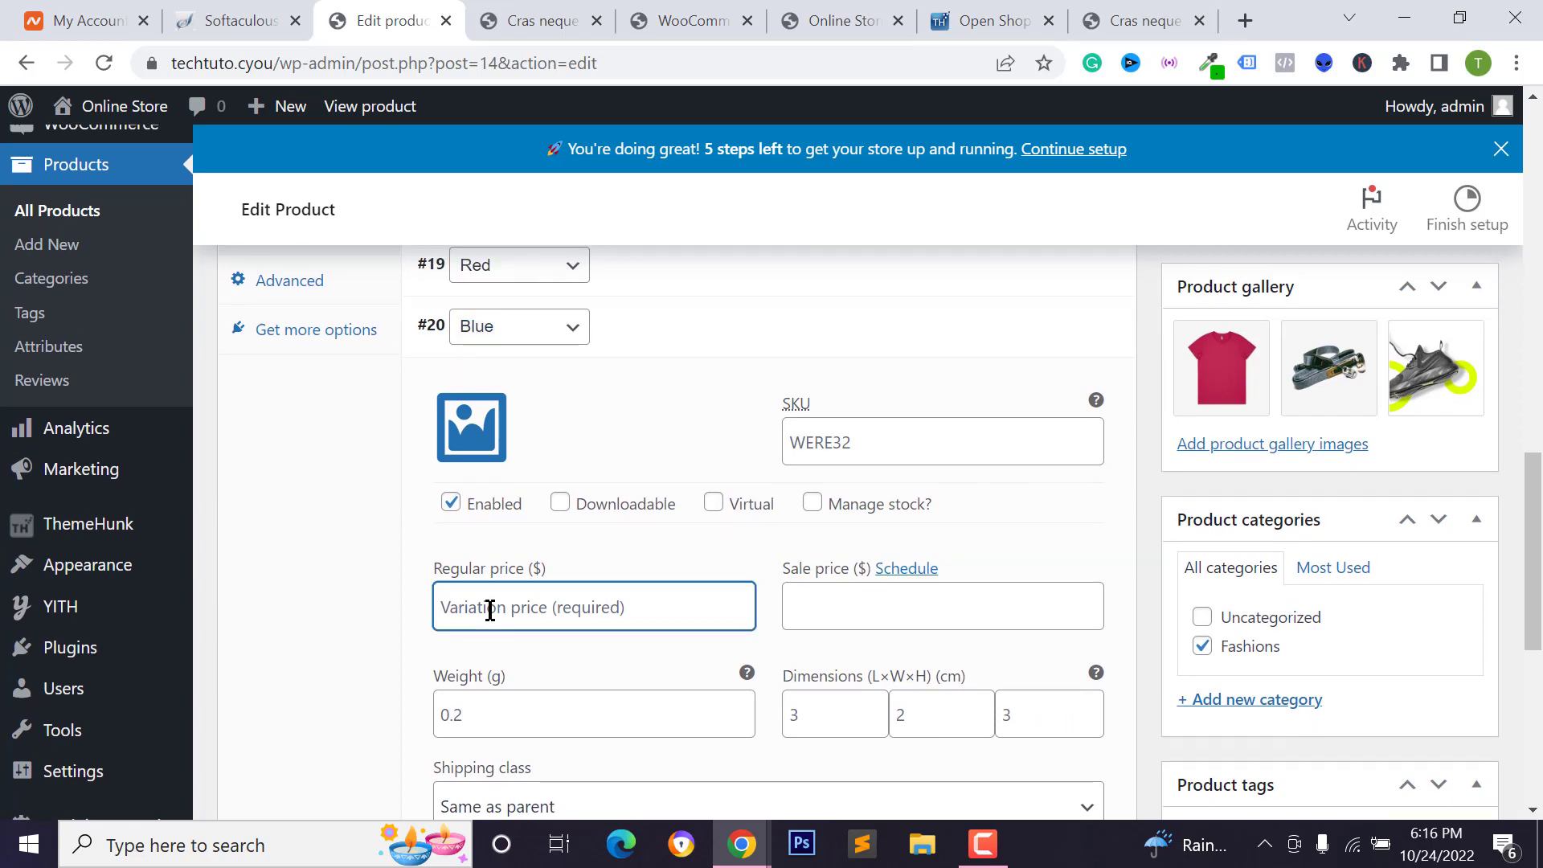
pyautogui.write('70')
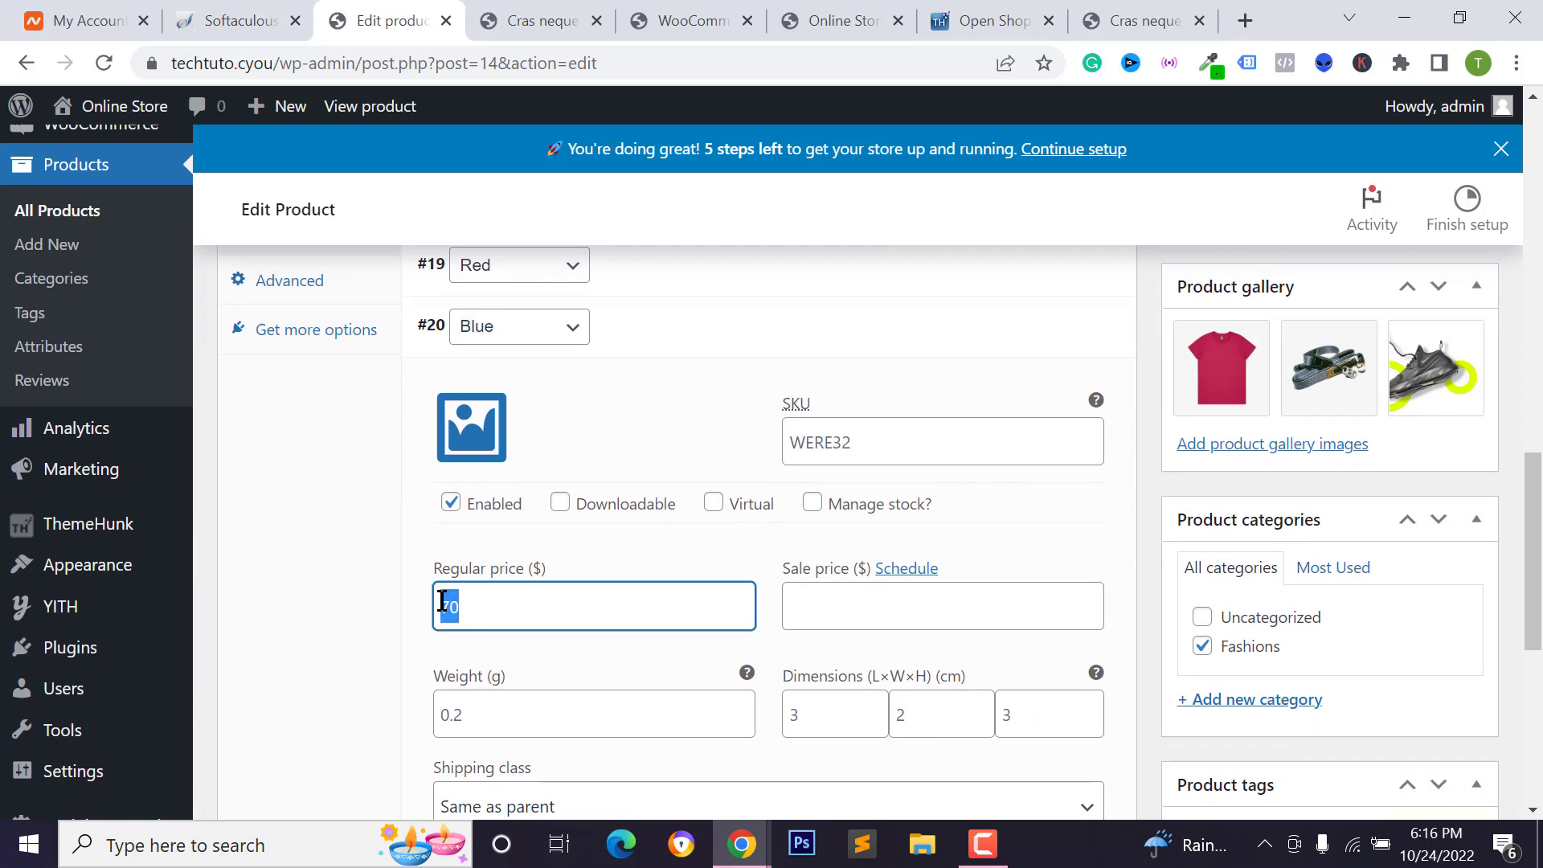
pyautogui.click(676, 337)
# Step: Save the variation price changes
pyautogui.scroll(1, 512, 438)
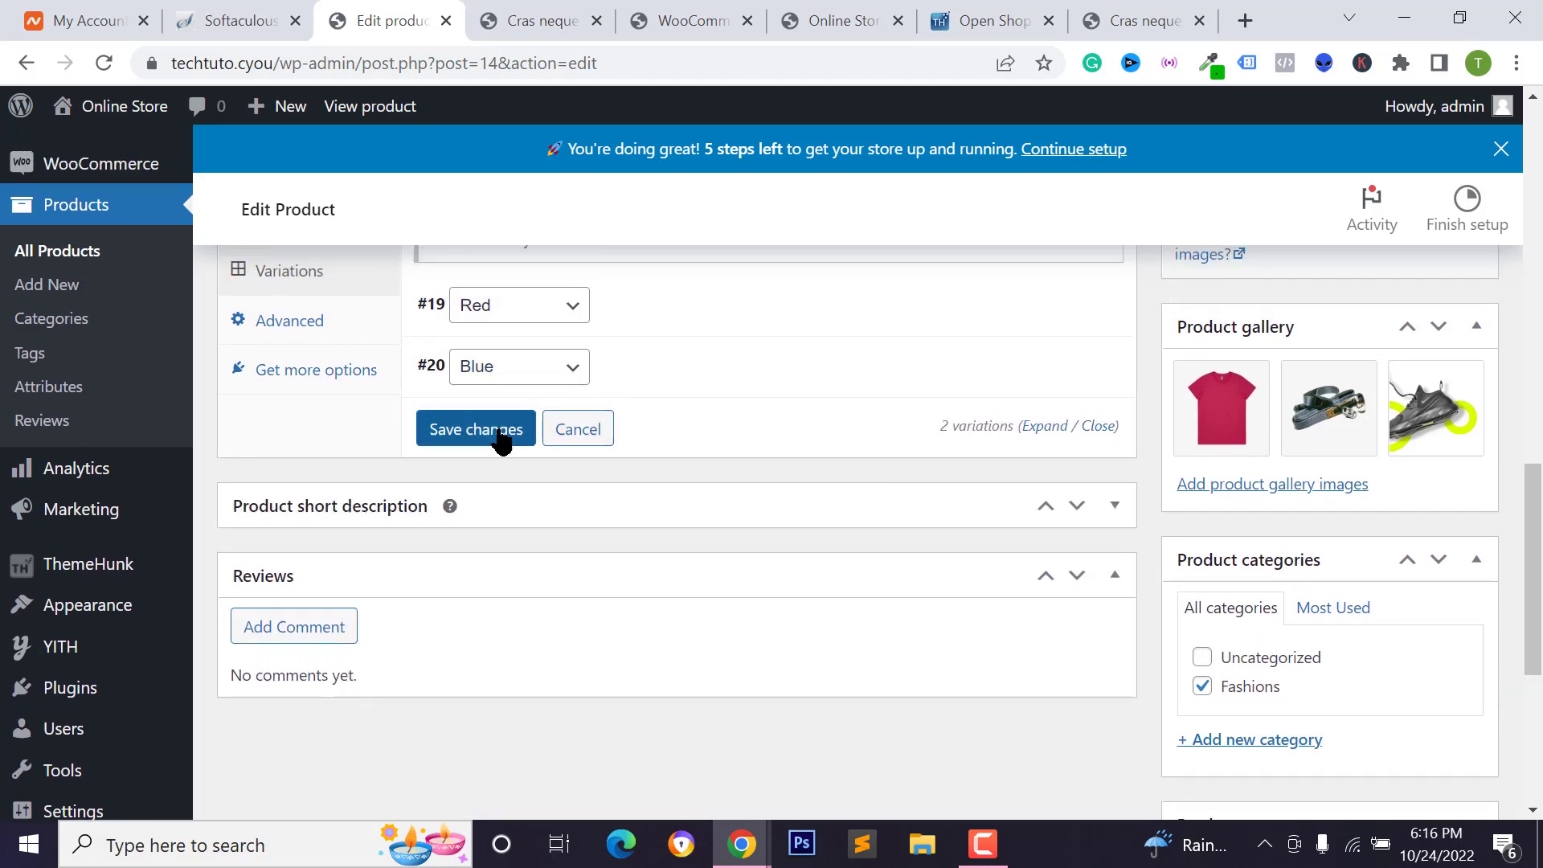
pyautogui.click(613, 375)
pyautogui.click(476, 430)
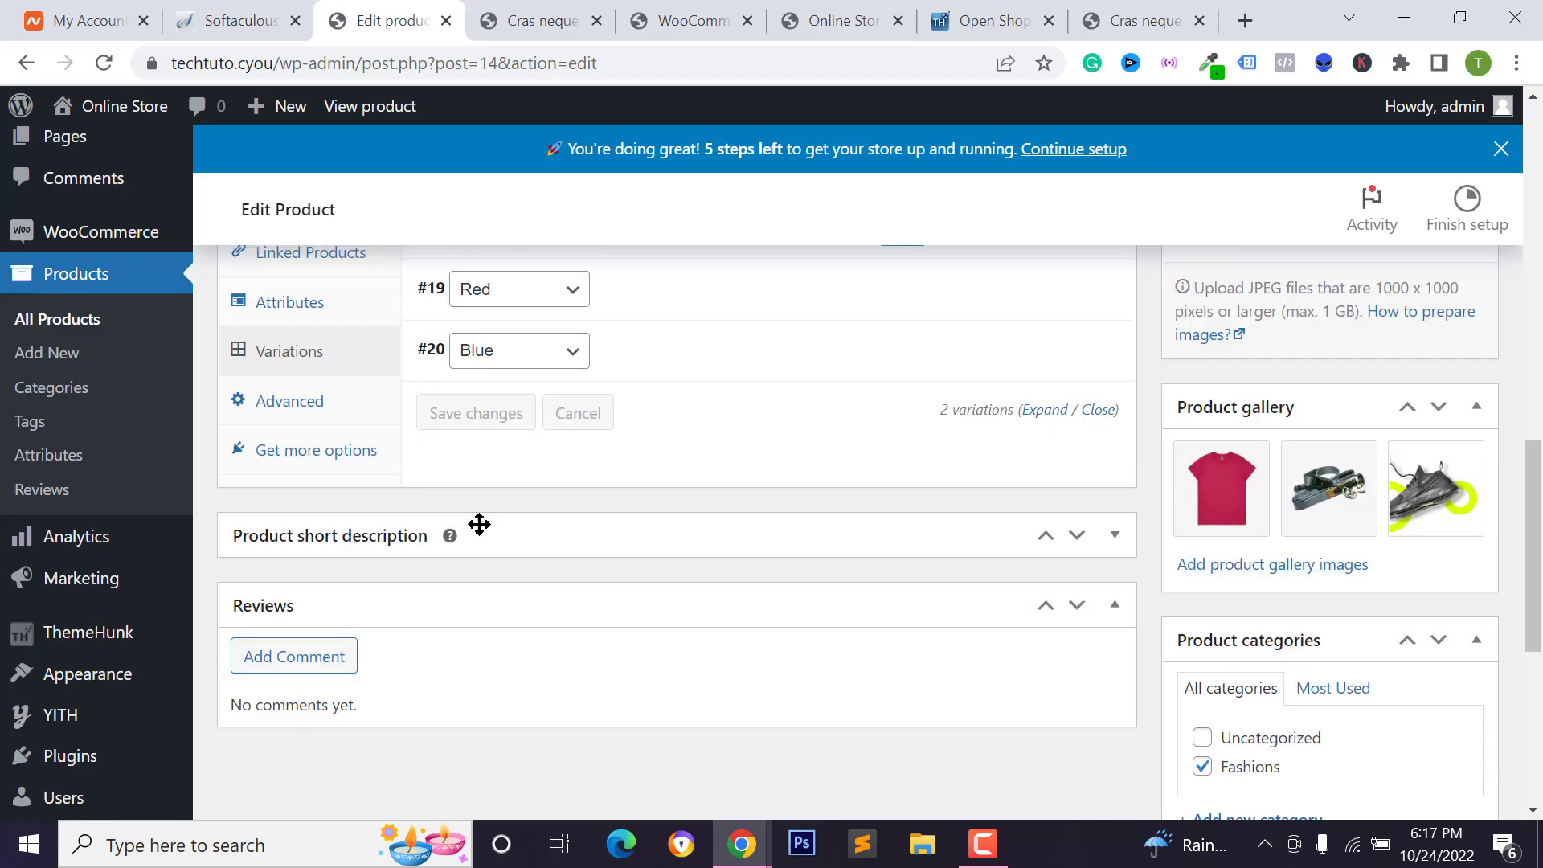
pyautogui.scroll(4, 478, 504)
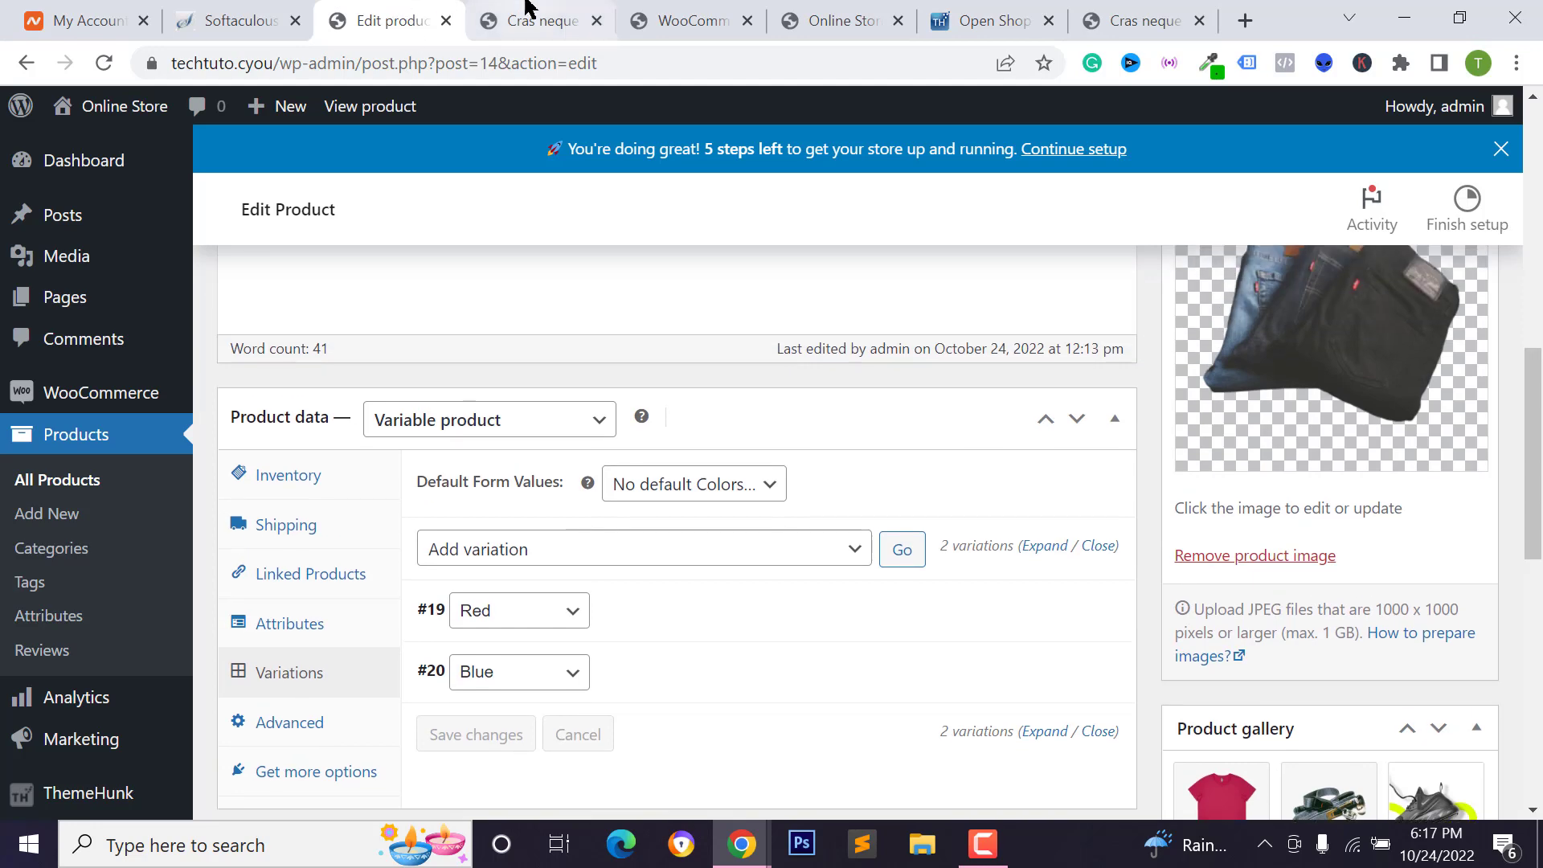
pyautogui.click(527, 11)
# Step: Reload the storefront page and confirm Red costs $54.00 and Blue $78.00
pyautogui.click(104, 63)
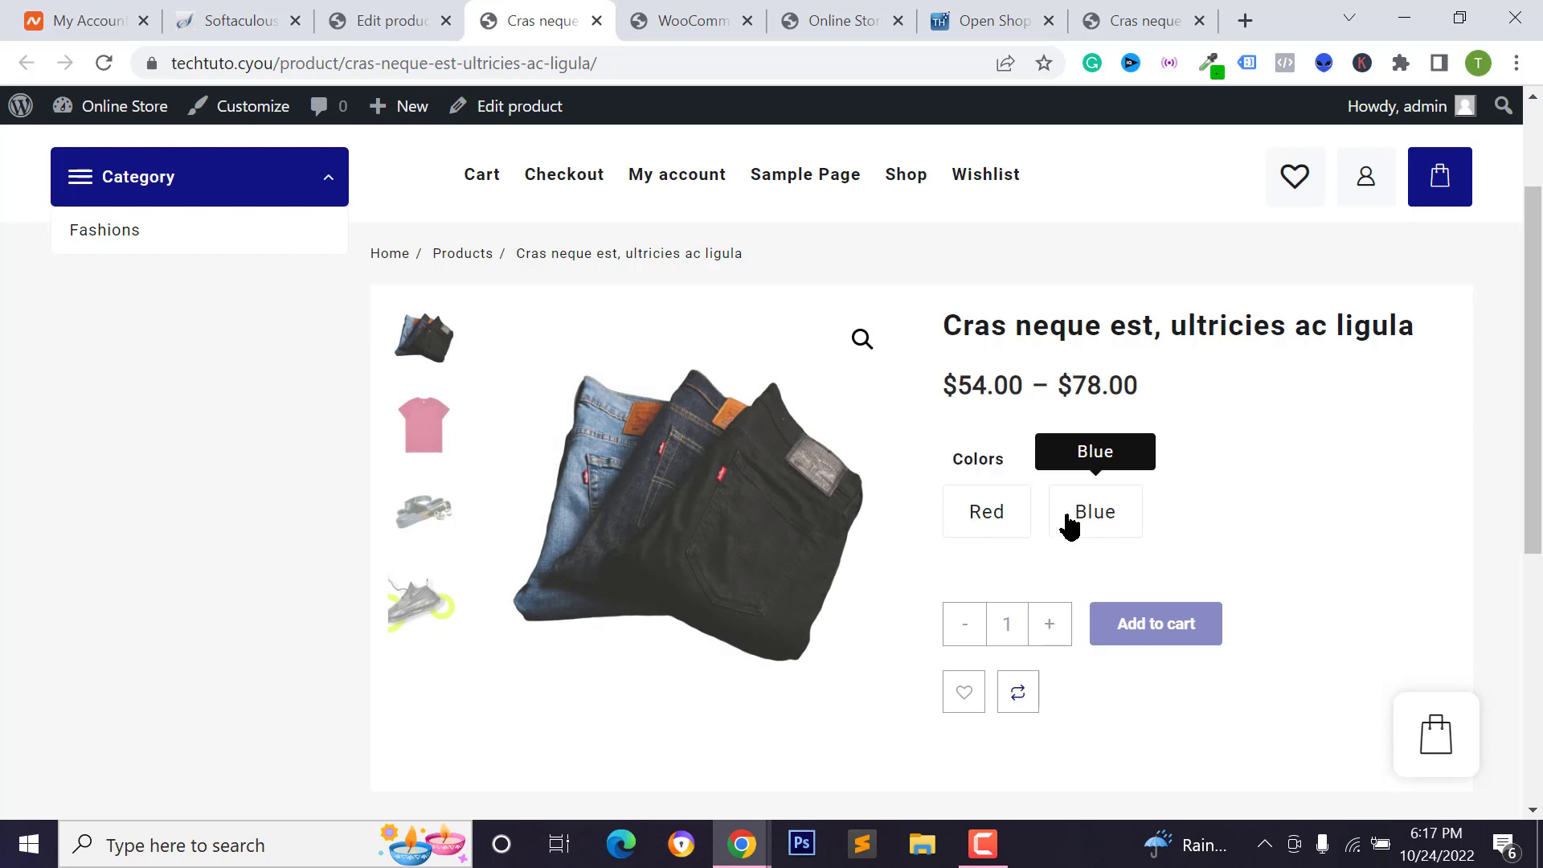
pyautogui.click(979, 521)
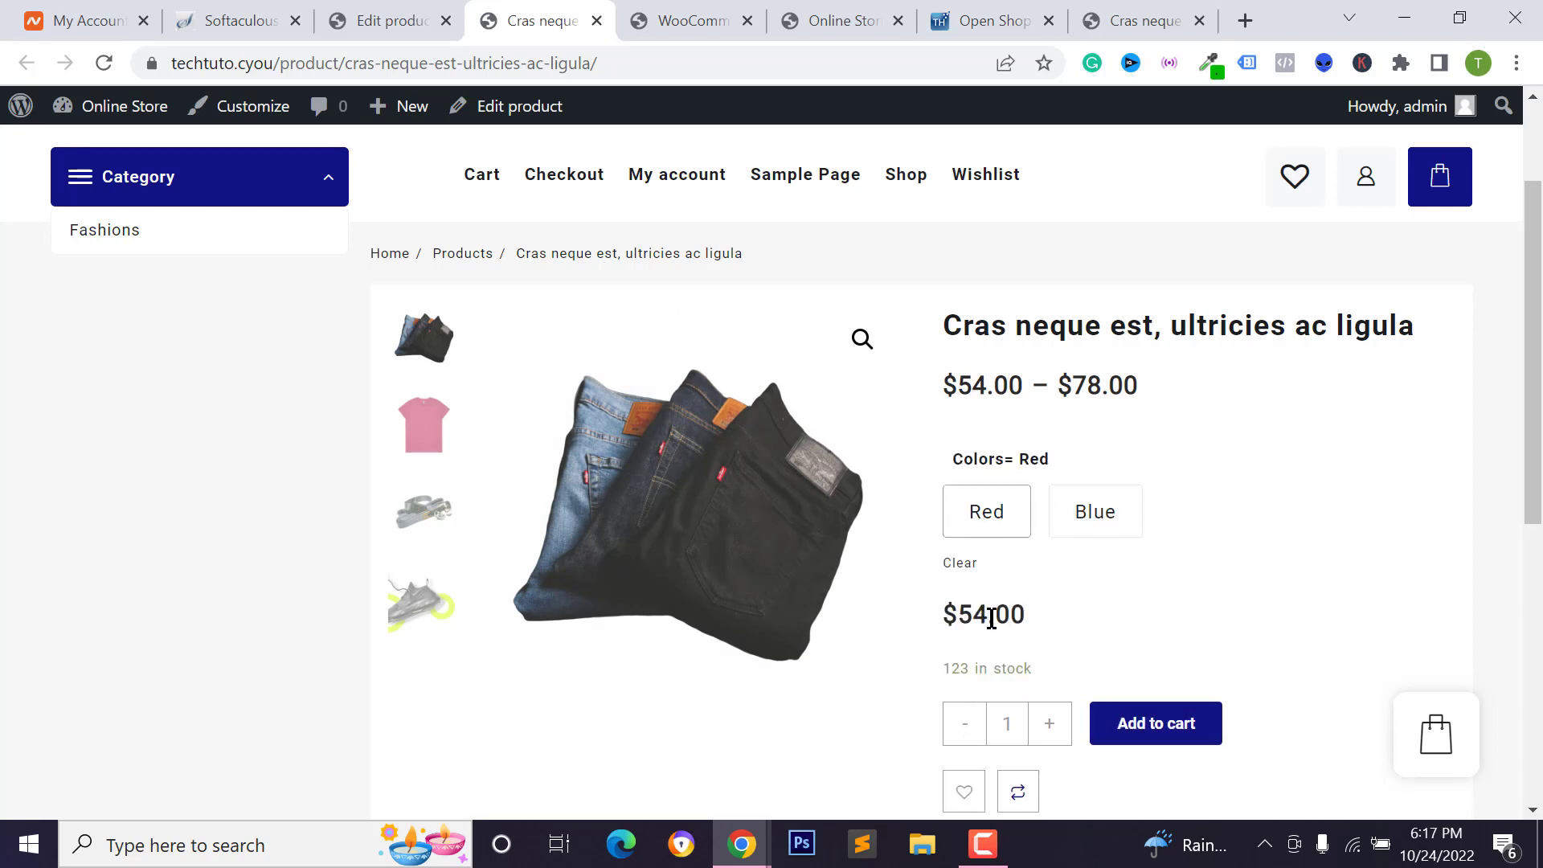
pyautogui.click(1095, 514)
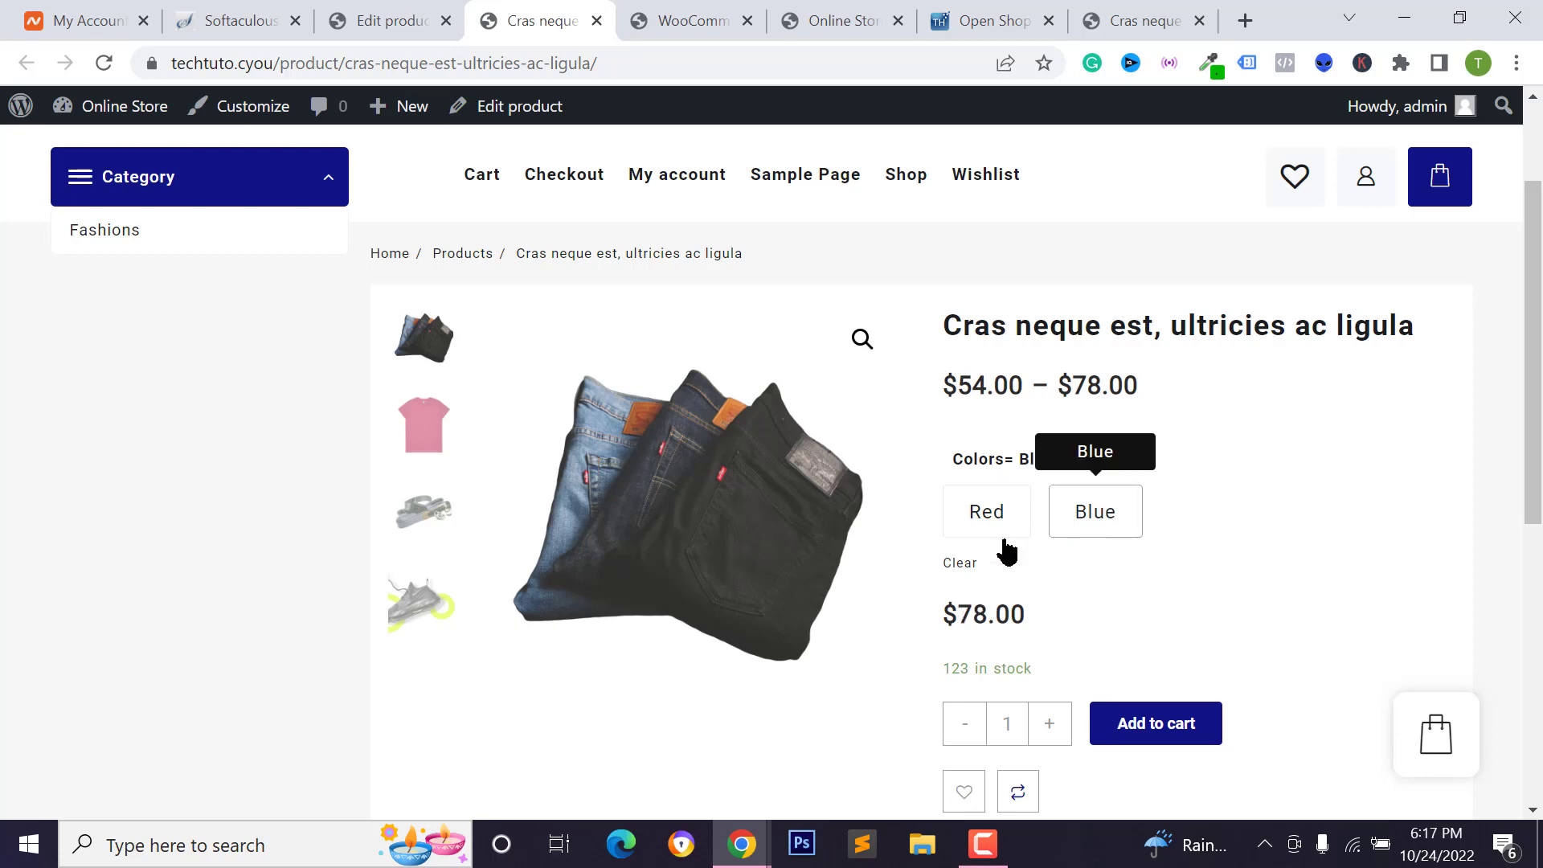
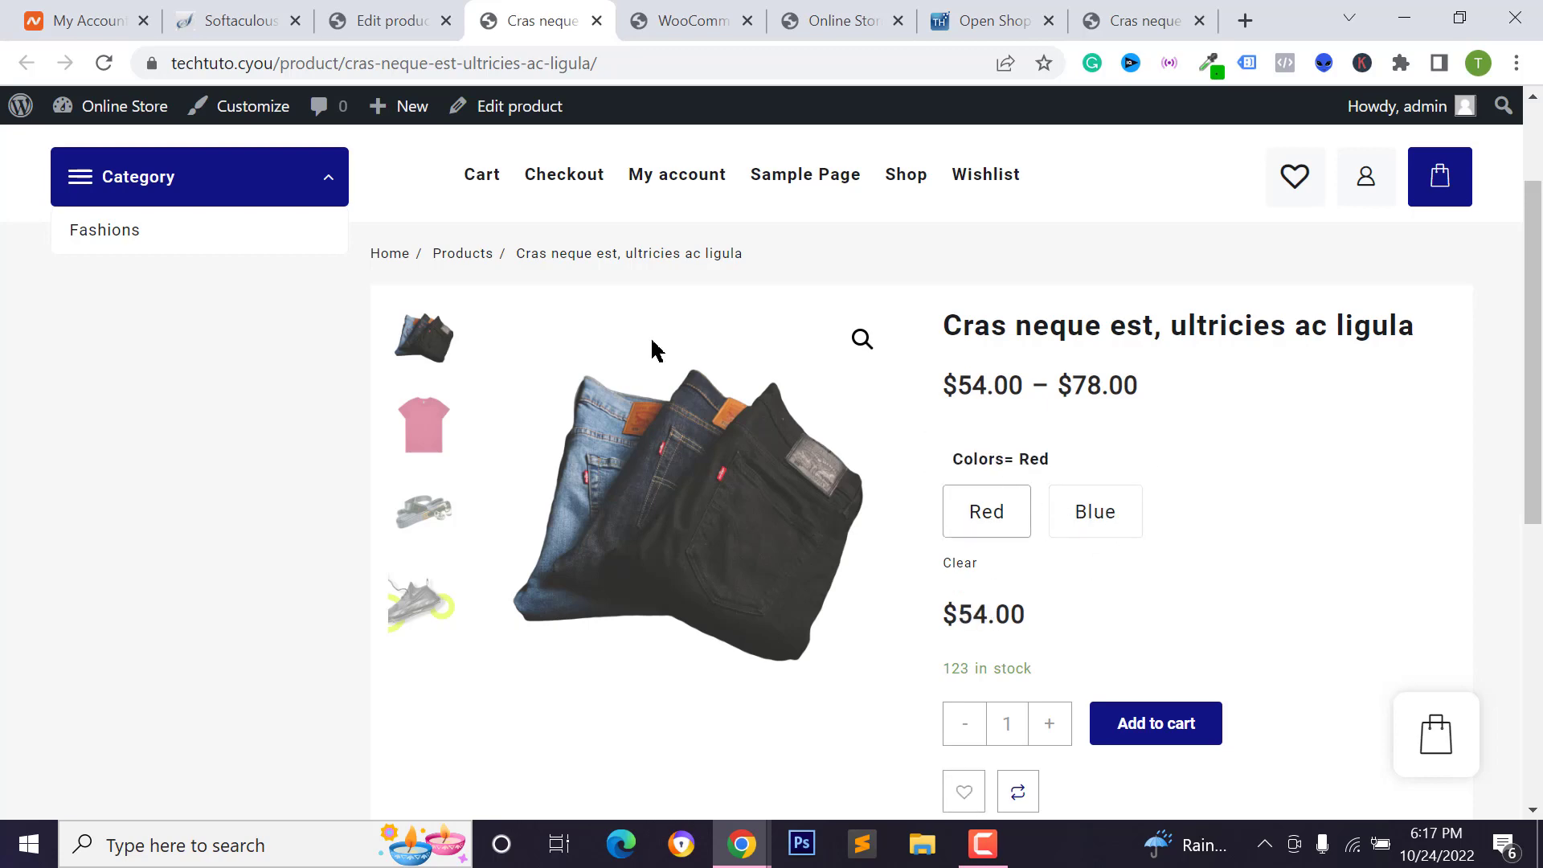
# Step: In the product editor, select the description's last sentence, 'Mauris placerat eleifend leo.'
pyautogui.click(354, 24)
pyautogui.scroll(-1, 335, 508)
pyautogui.scroll(2, 389, 265)
pyautogui.scroll(5, 450, 418)
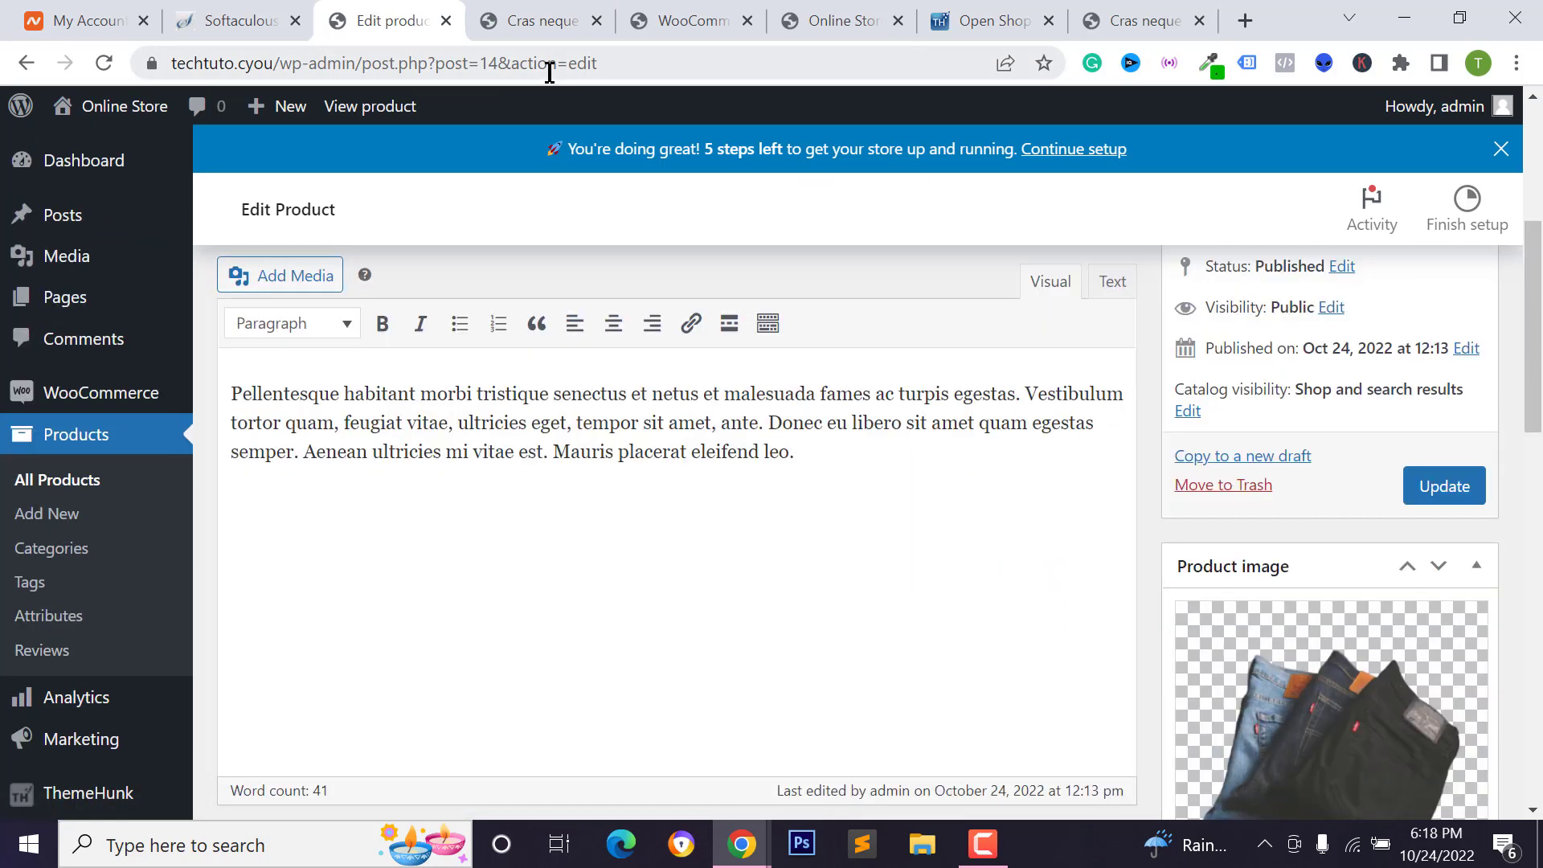
pyautogui.scroll(-1, 490, 434)
pyautogui.scroll(1, 555, 438)
pyautogui.moveTo(808, 458); pyautogui.dragTo(830, 460)
pyautogui.hotkey('ctrl', 'c')
# Step: Paste that sentence into the Product short description, update the product, and view its live page
pyautogui.scroll(-10, 447, 447)
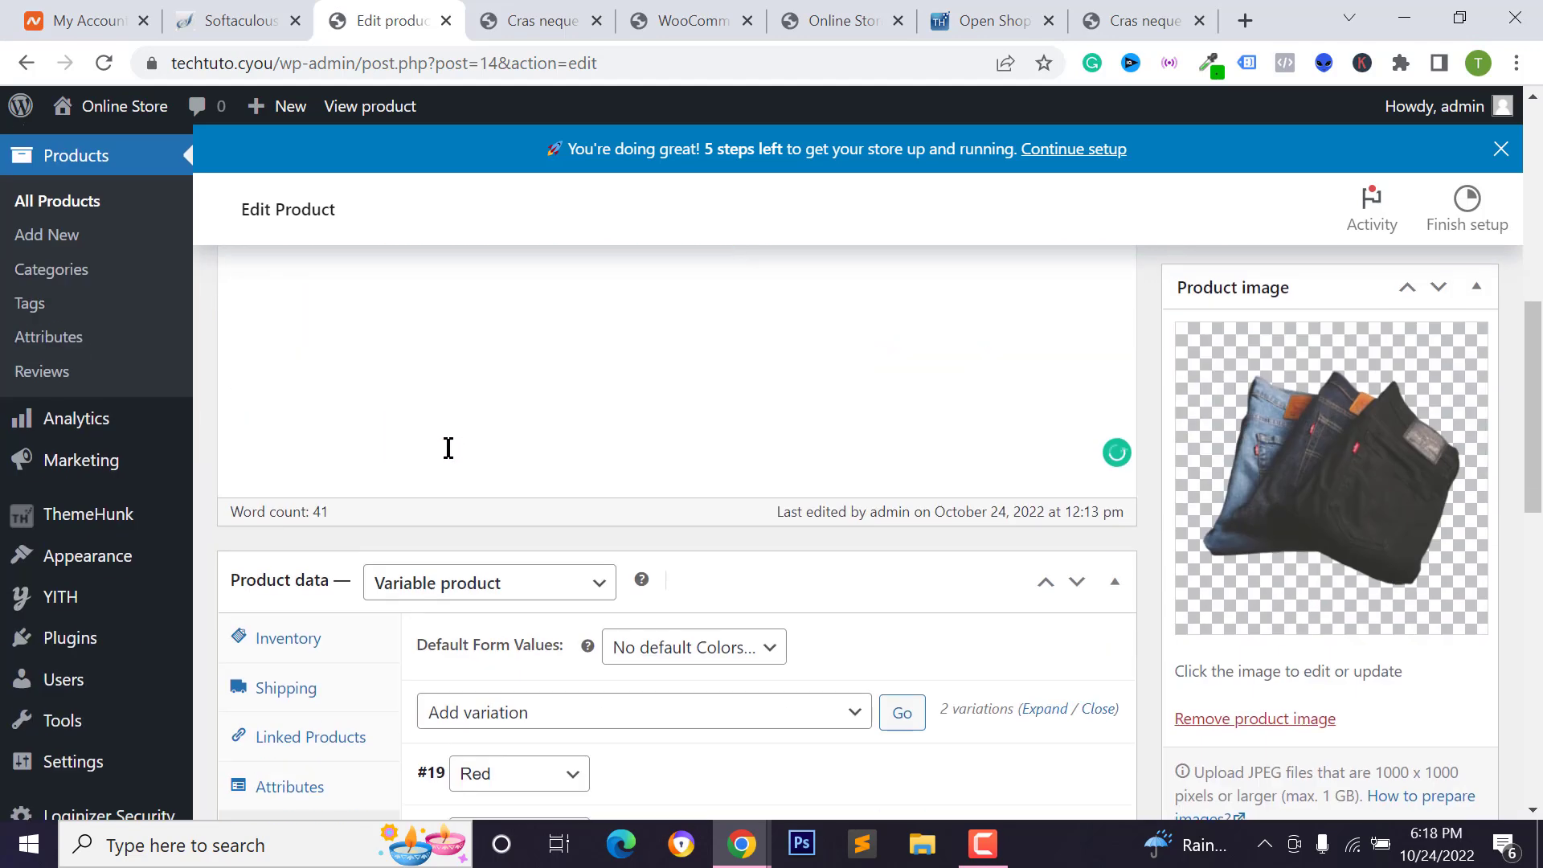
pyautogui.click(311, 383)
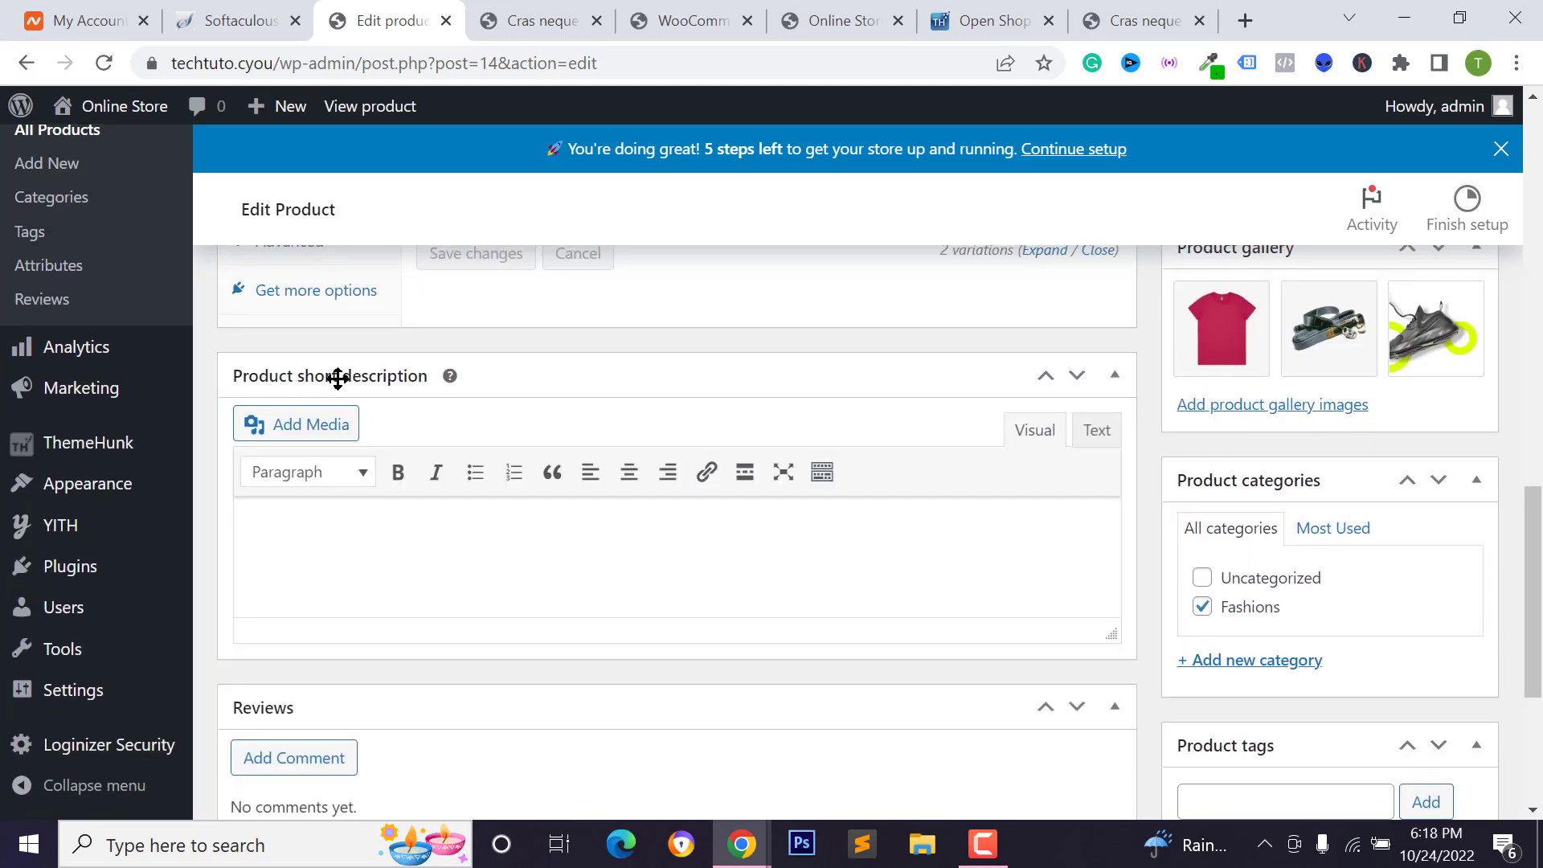
pyautogui.hotkey('ctrl', 'v')
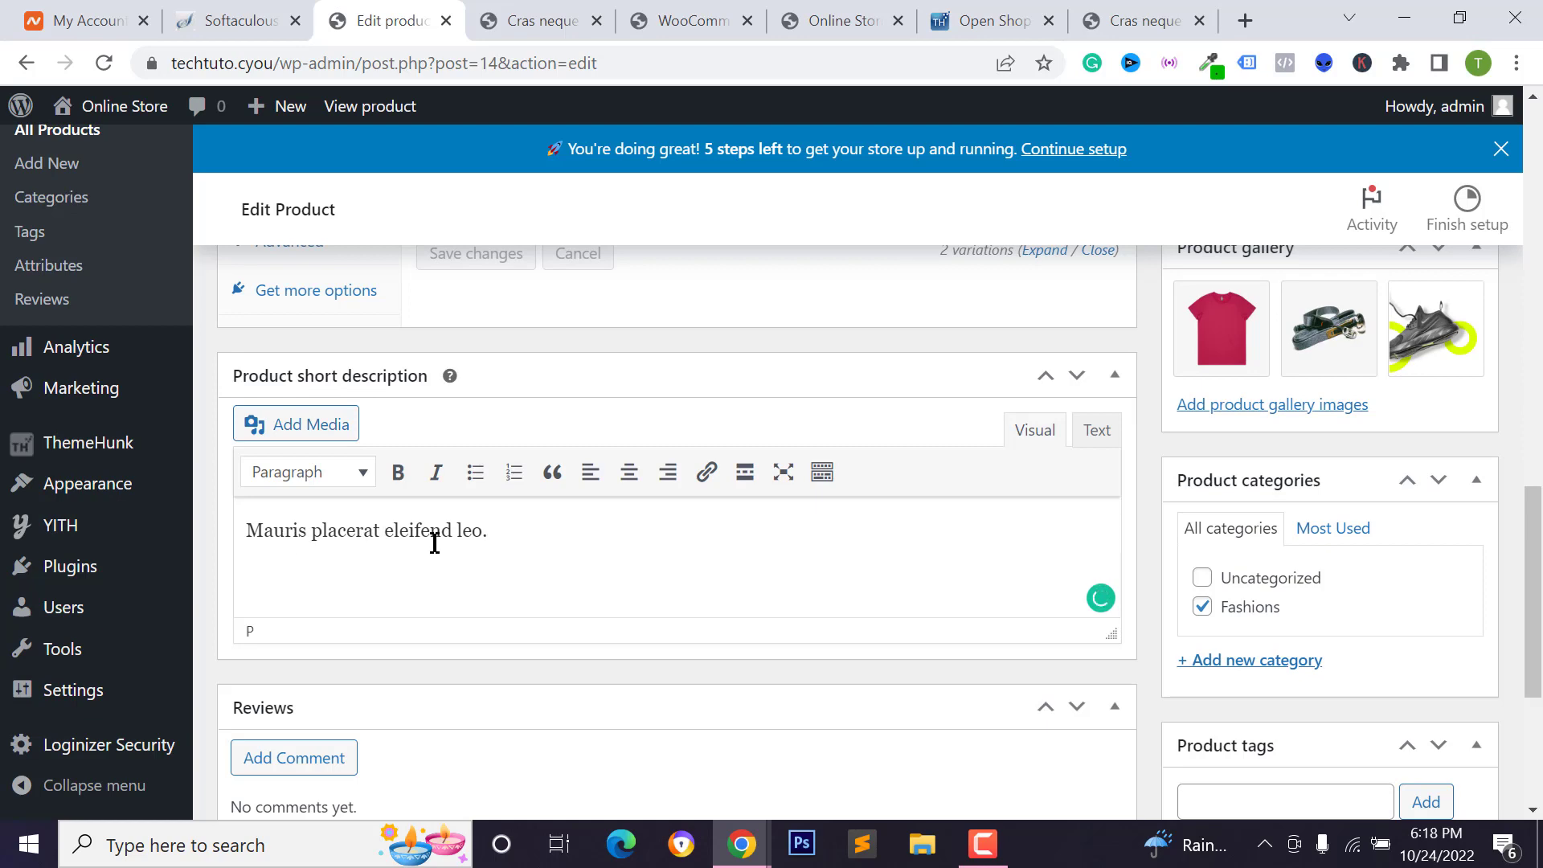
pyautogui.scroll(10, 734, 606)
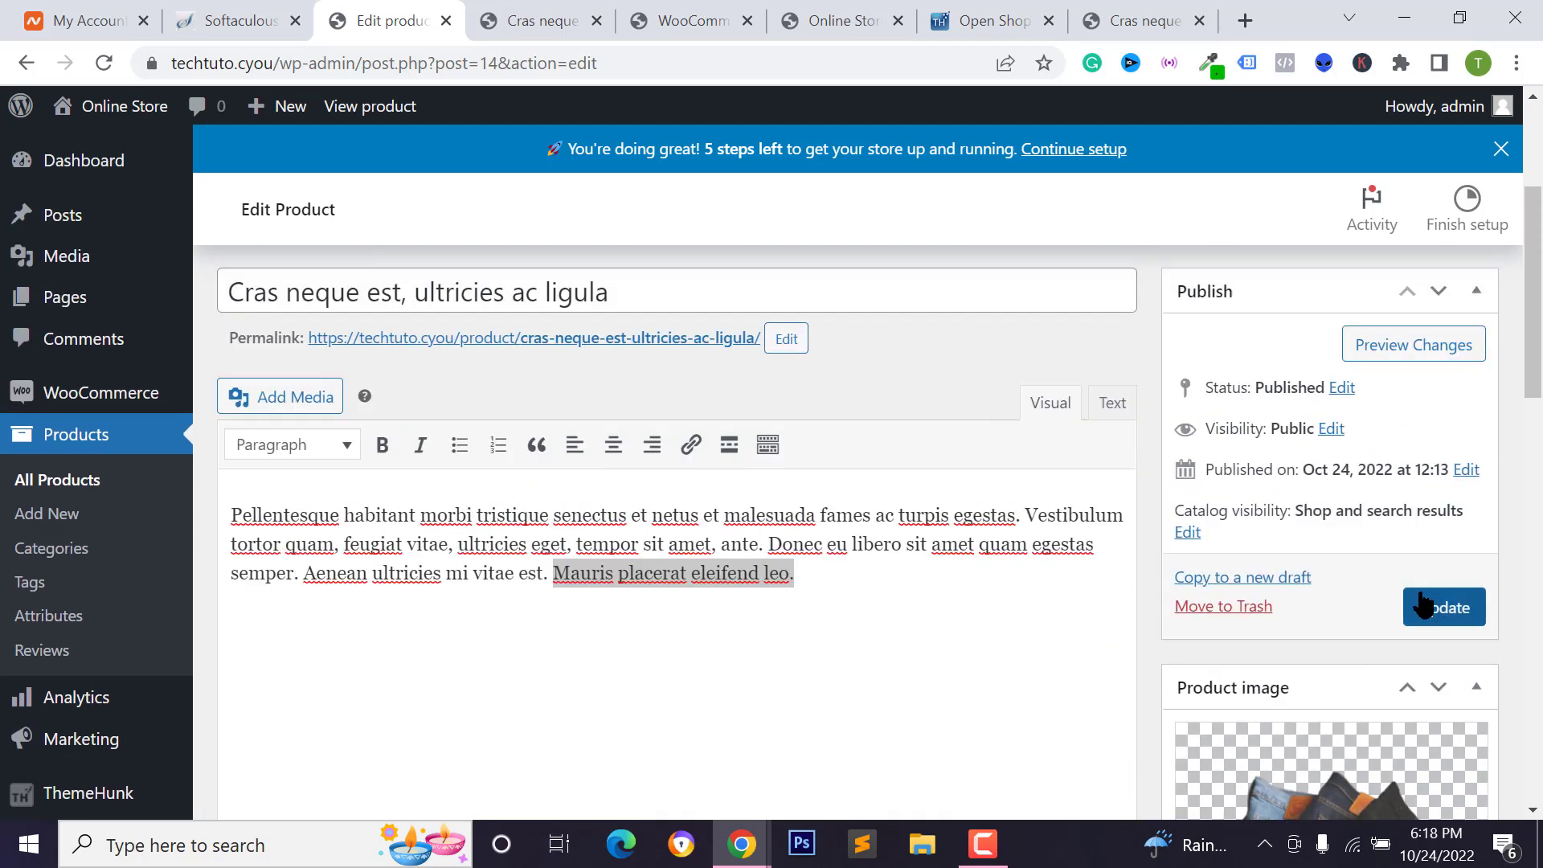
pyautogui.click(1444, 608)
pyautogui.click(579, 24)
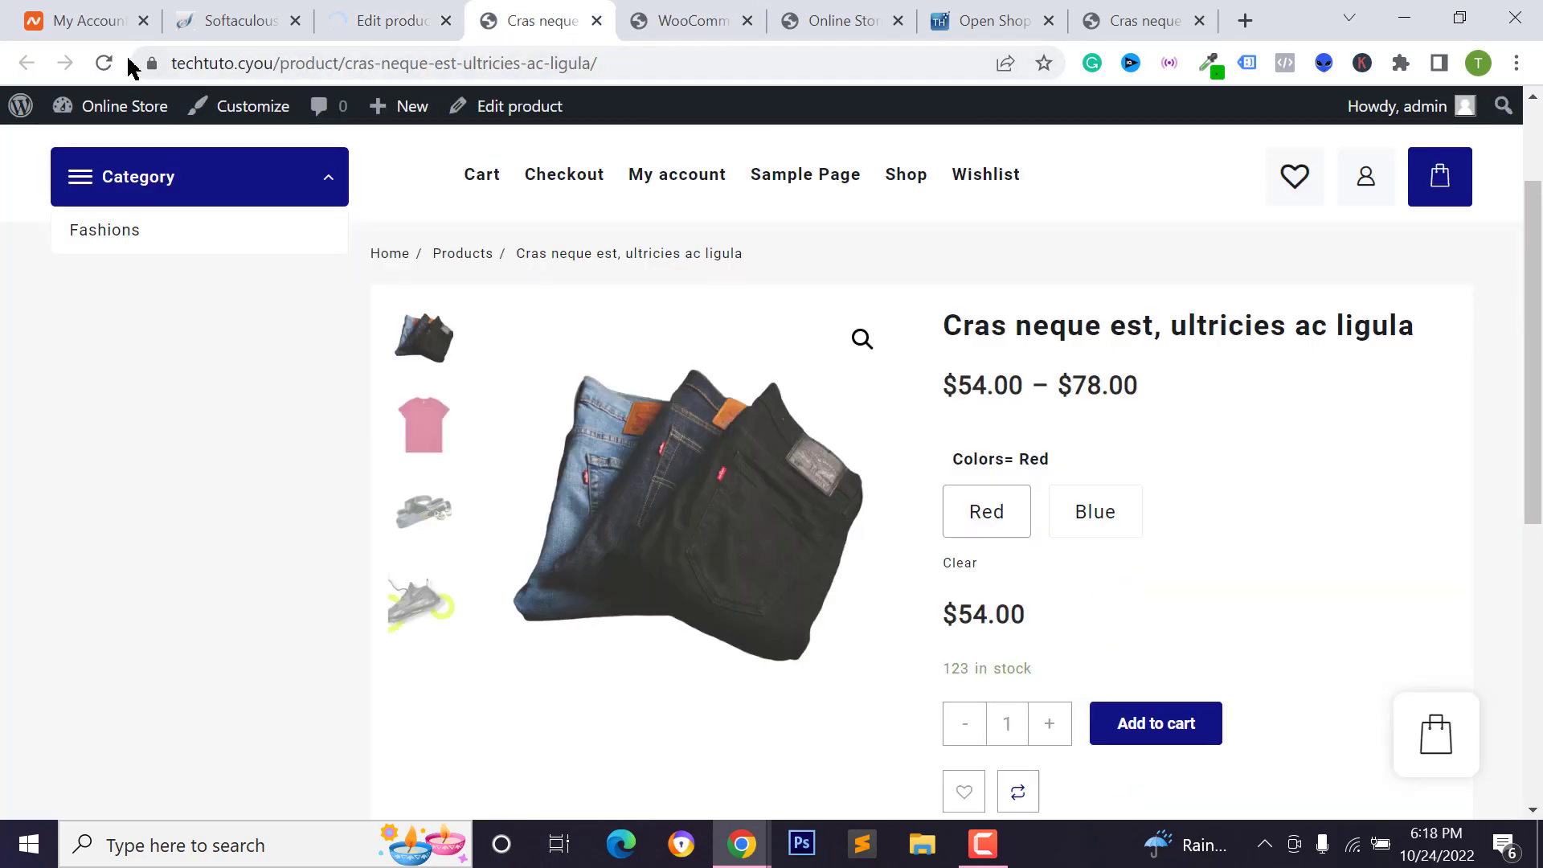
# Step: Reload the product page and check that 'Mauris placerat eleifend leo.' appears as the short description
pyautogui.click(98, 63)
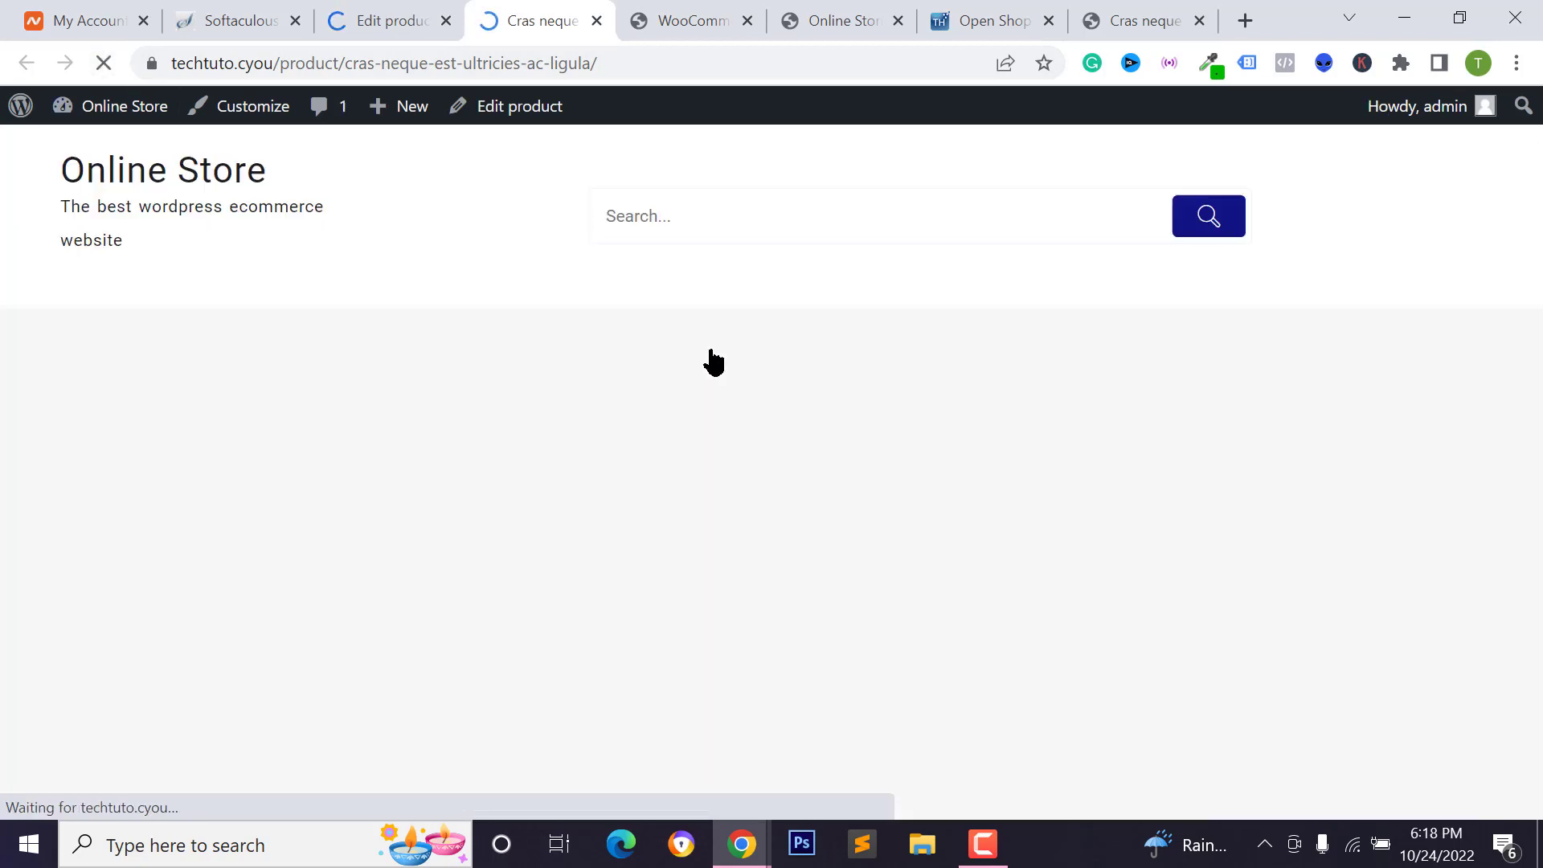
pyautogui.moveTo(986, 479); pyautogui.dragTo(946, 479)
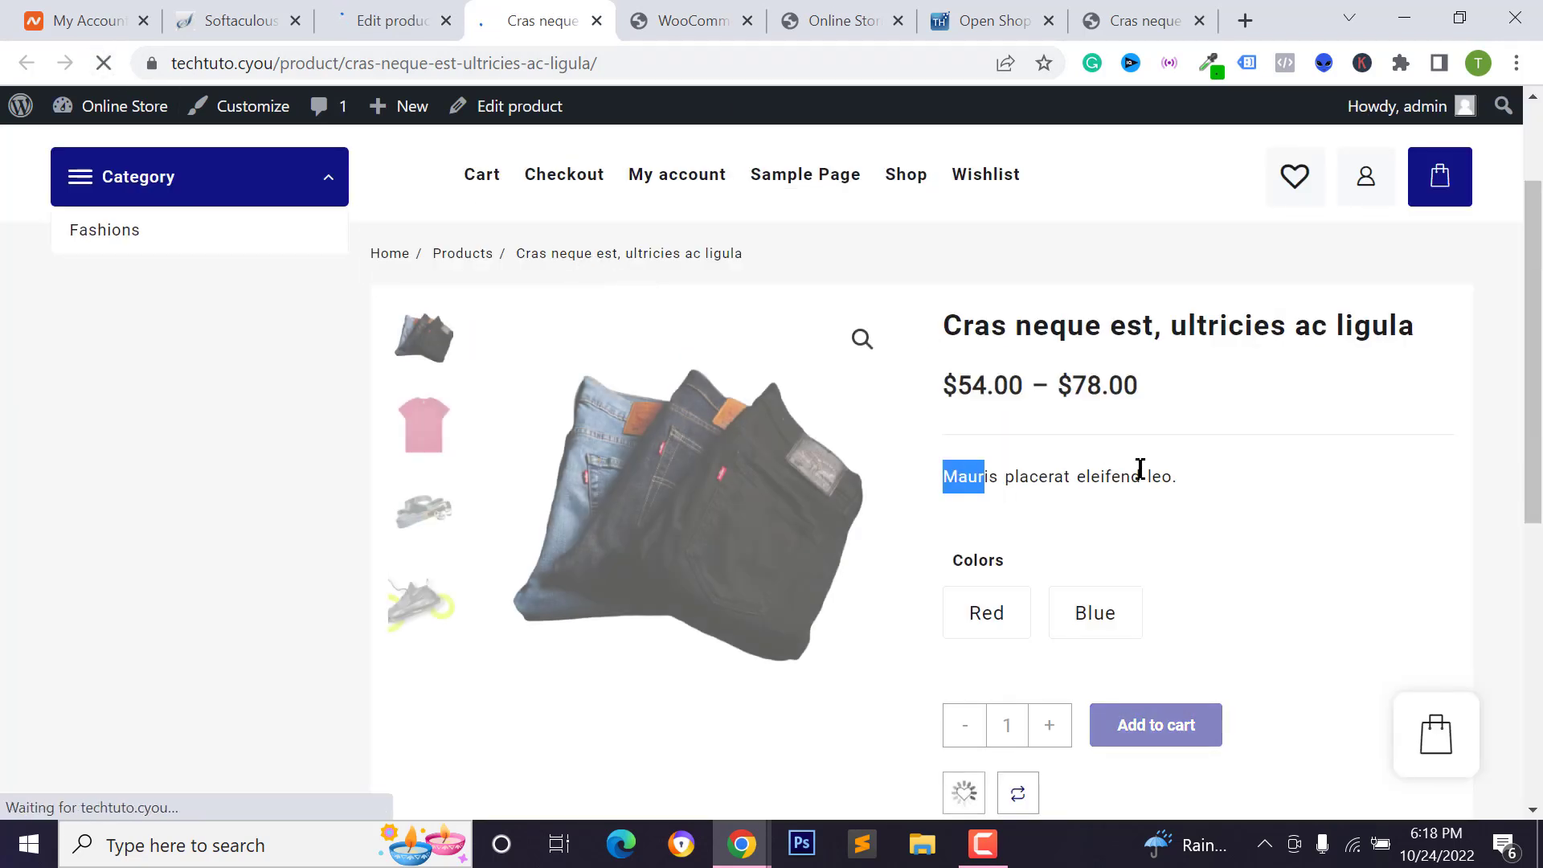
pyautogui.tripleClick(1090, 471)
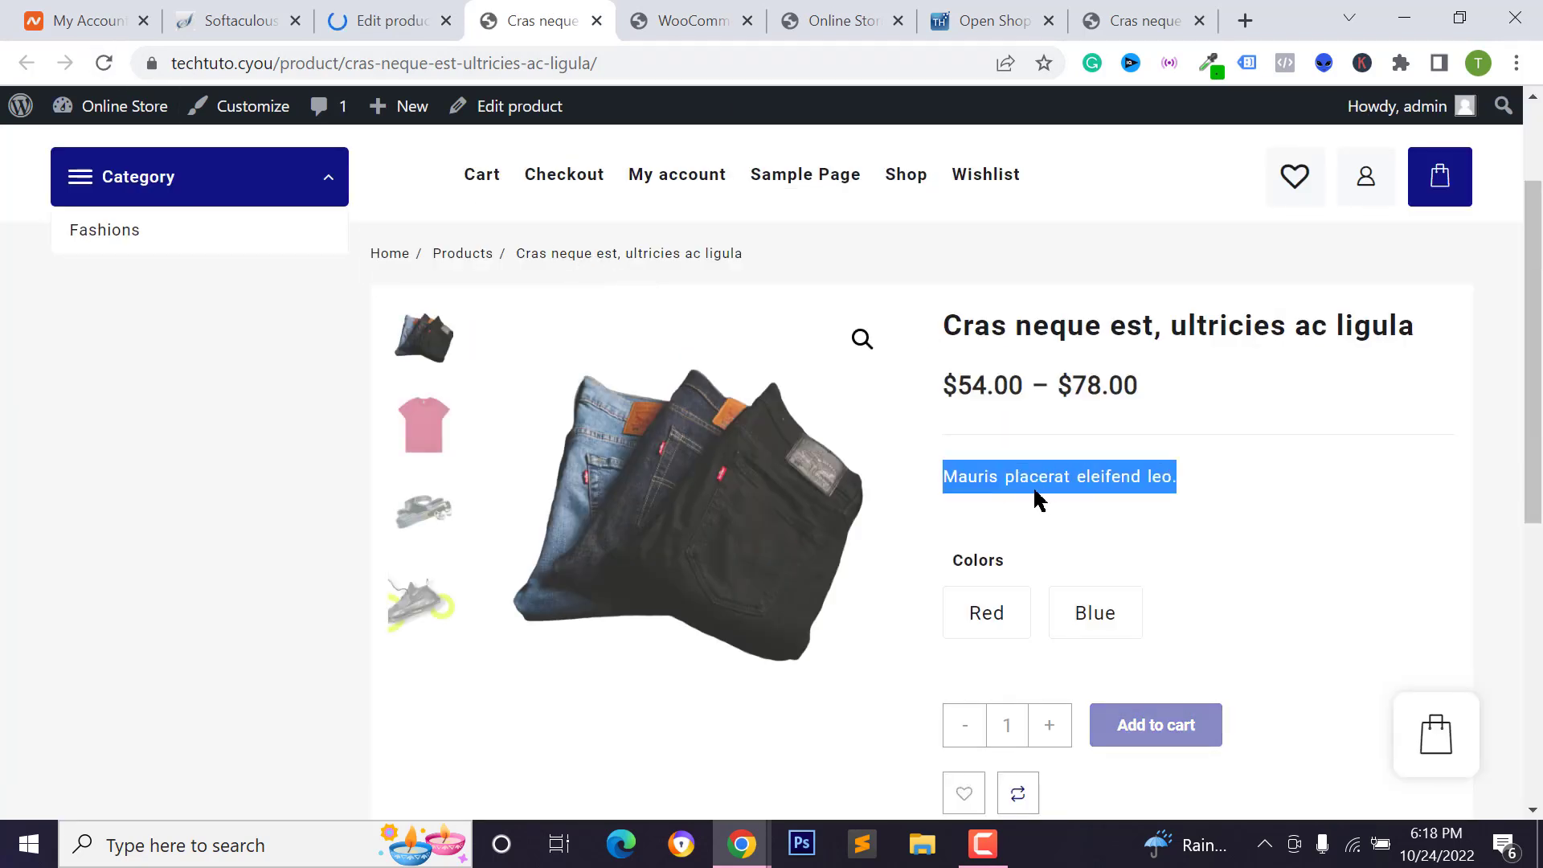
# Step: Visit the store's homepage, then go back to the Edit Product screen
pyautogui.click(400, 15)
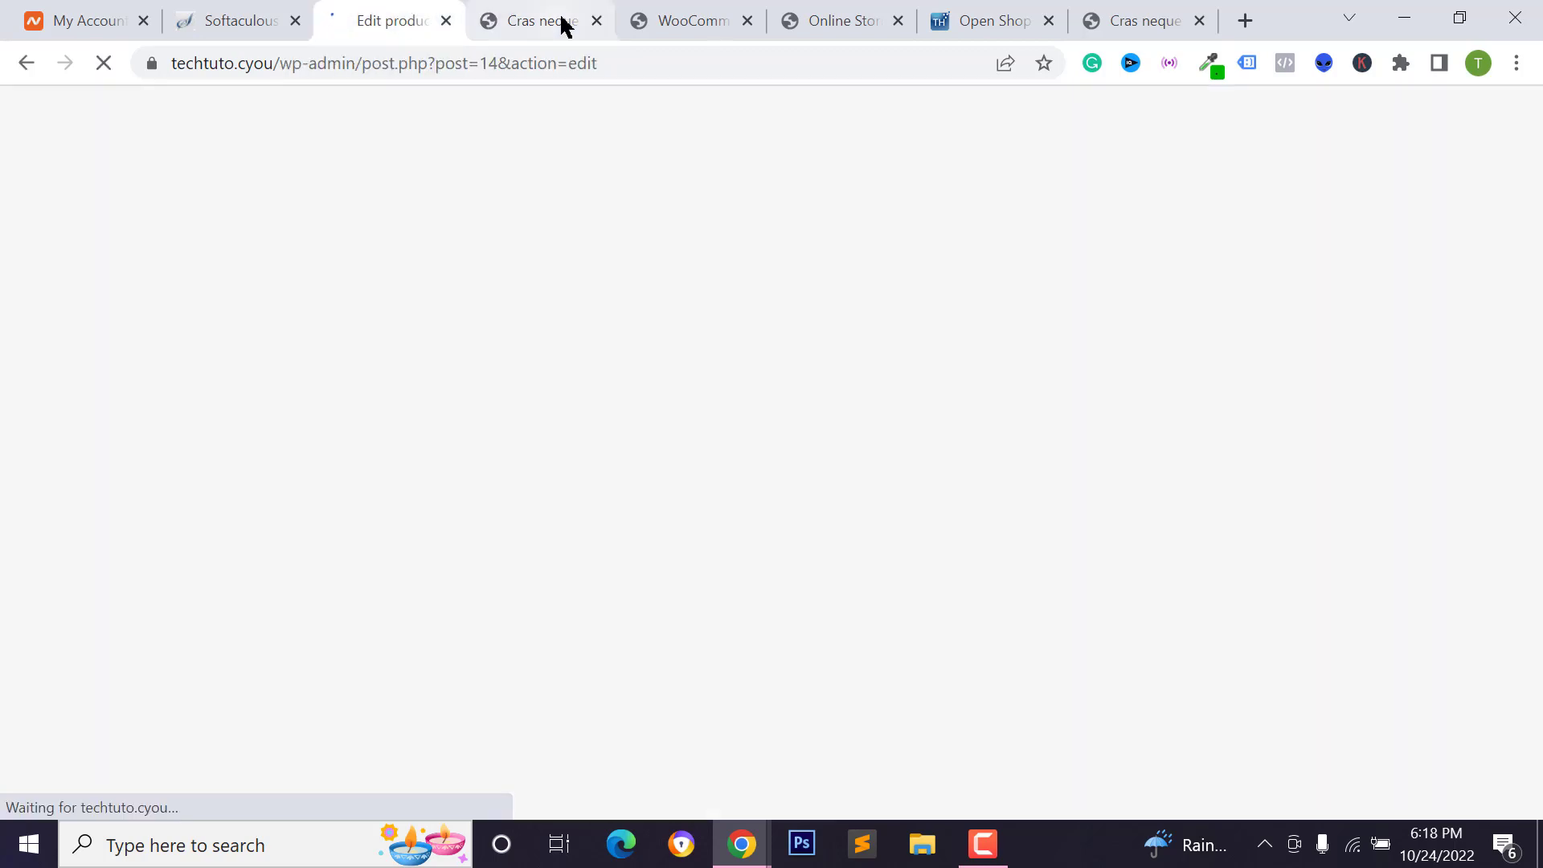
pyautogui.click(554, 21)
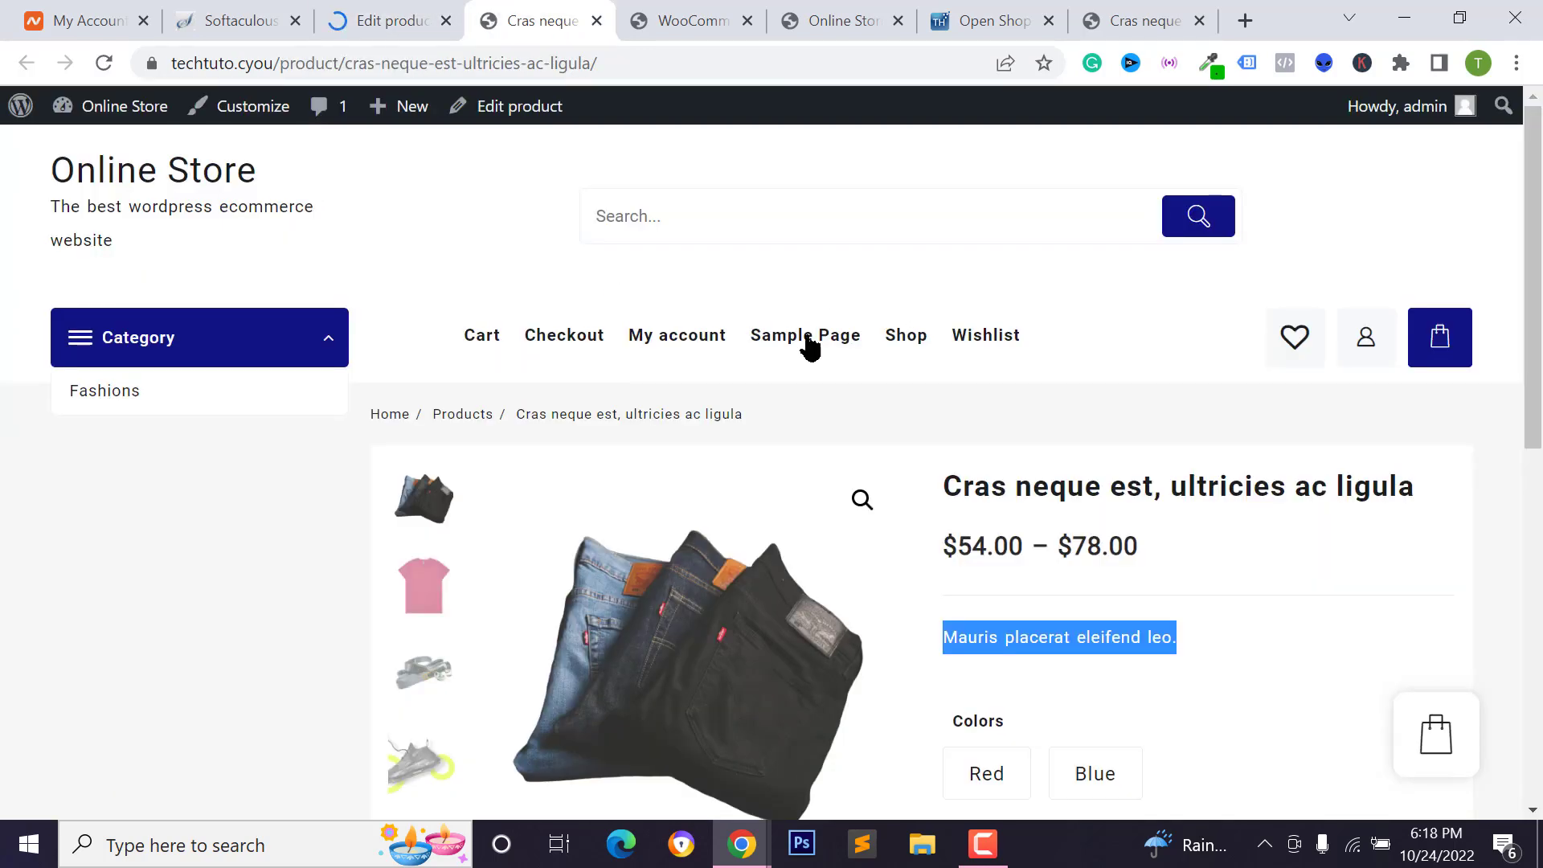
pyautogui.click(744, 208)
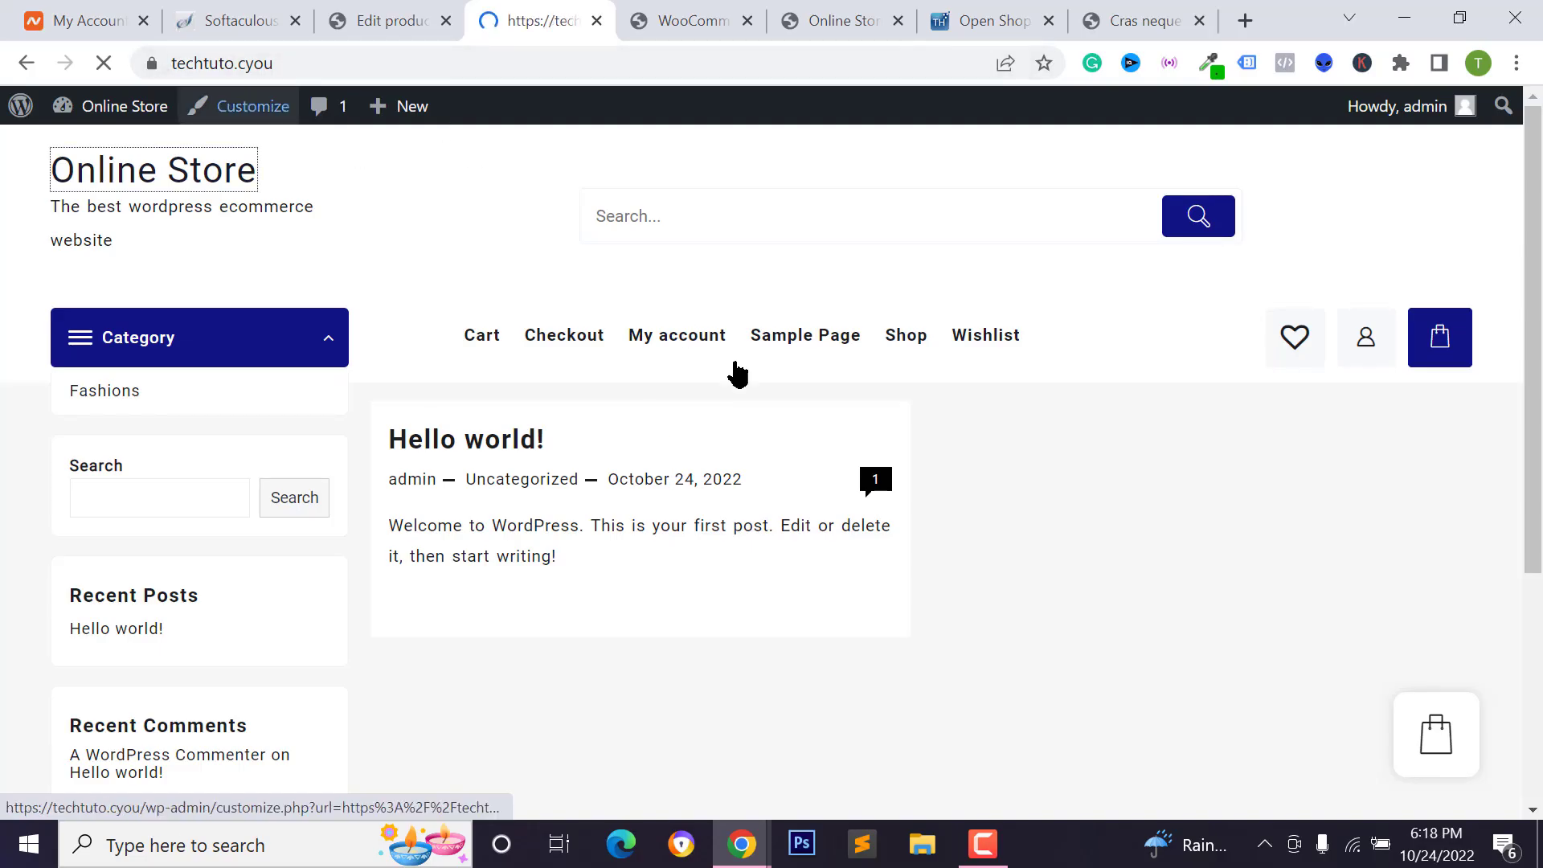
pyautogui.scroll(-3, 820, 196)
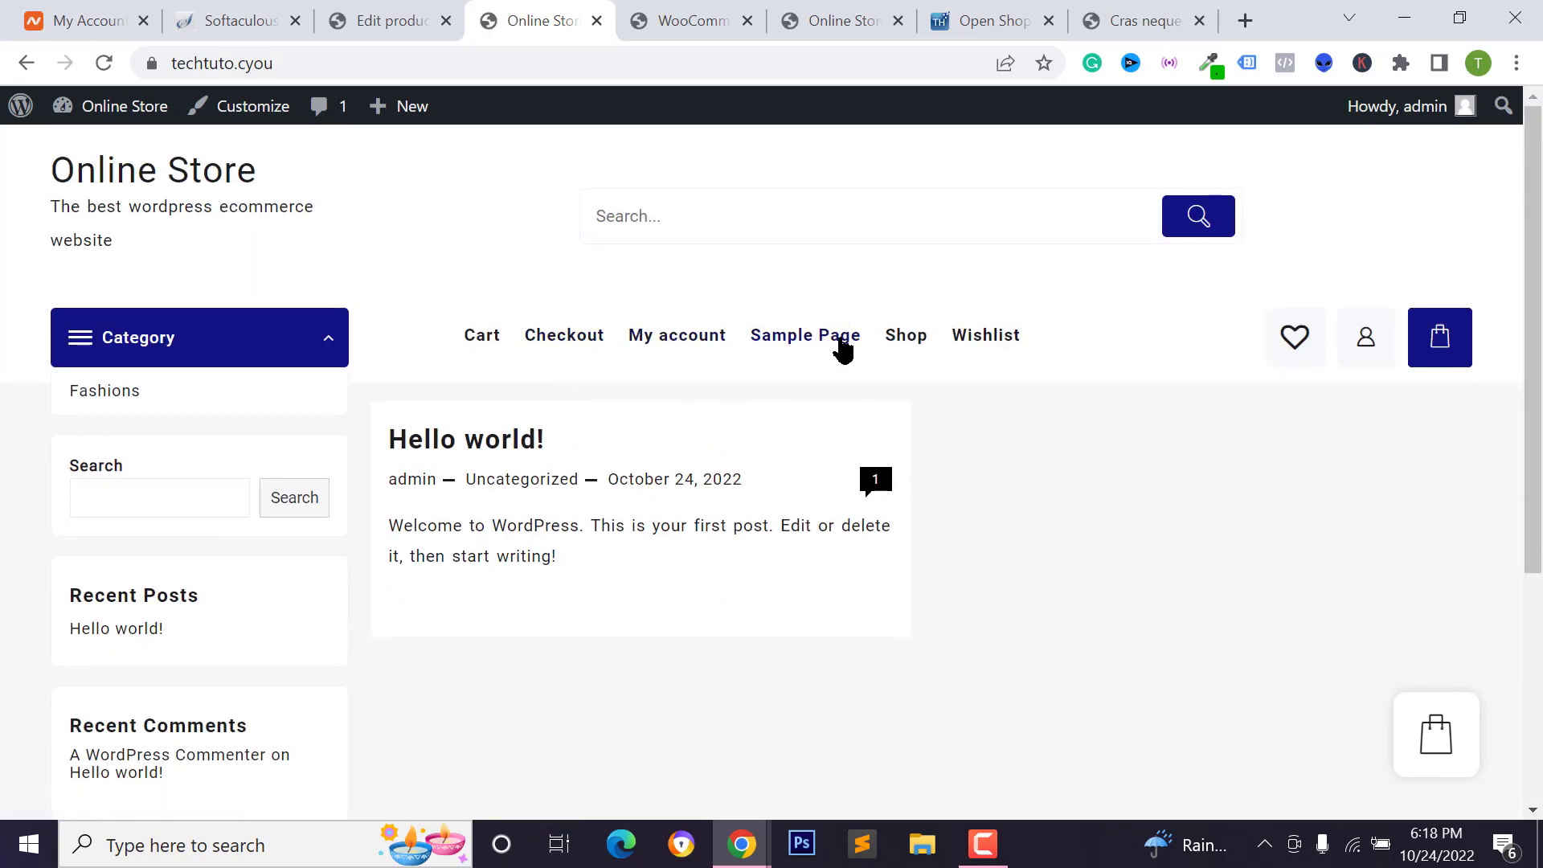
pyautogui.hotkey('ctrl', 'shift', 'Tab')
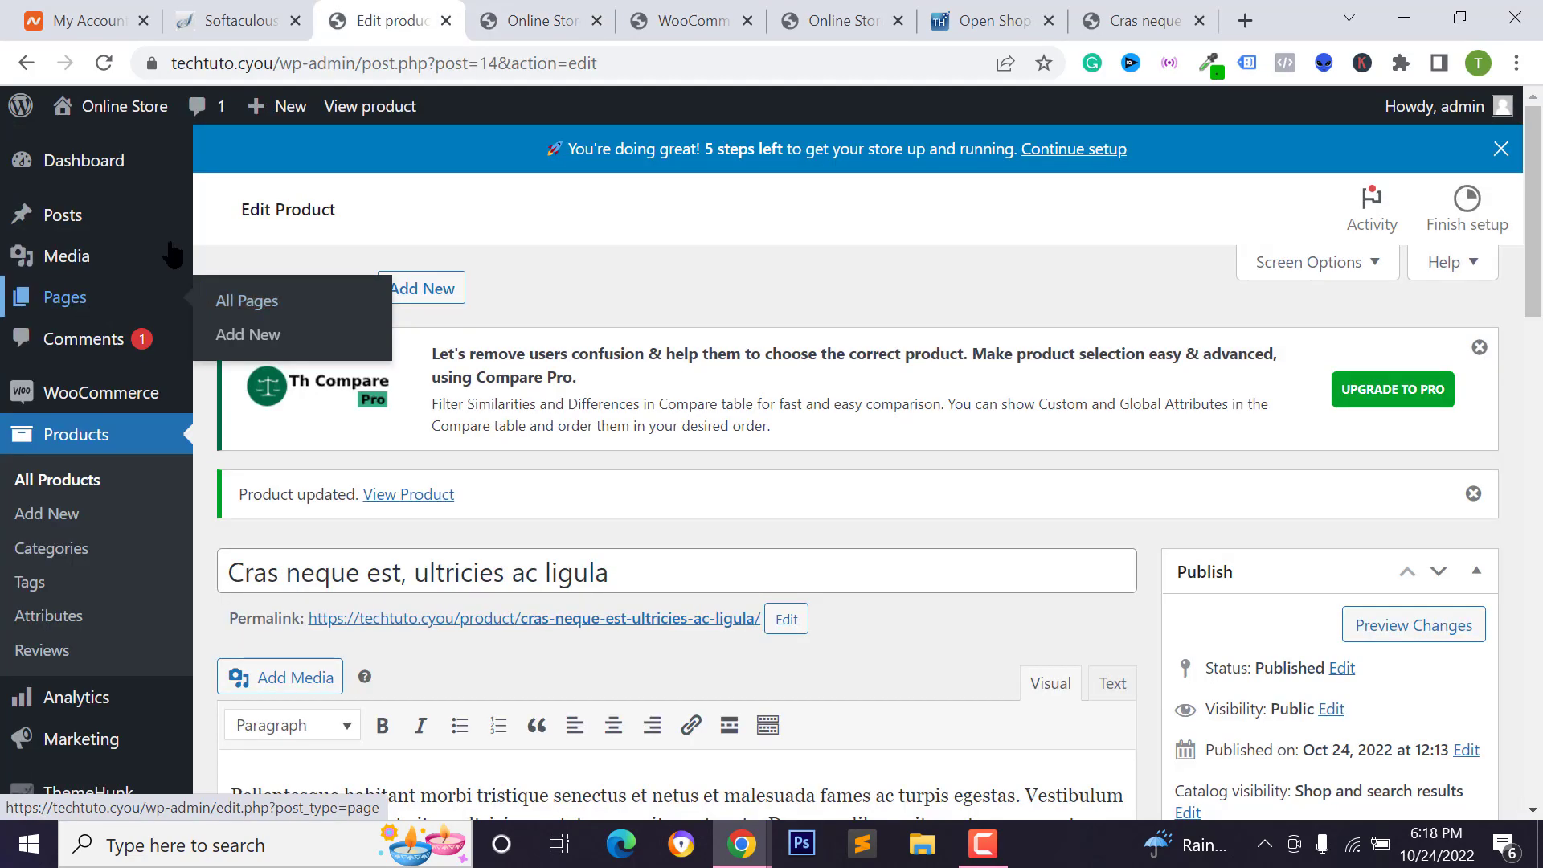
# Step: Start a new page titled 'Home'
pyautogui.click(58, 304)
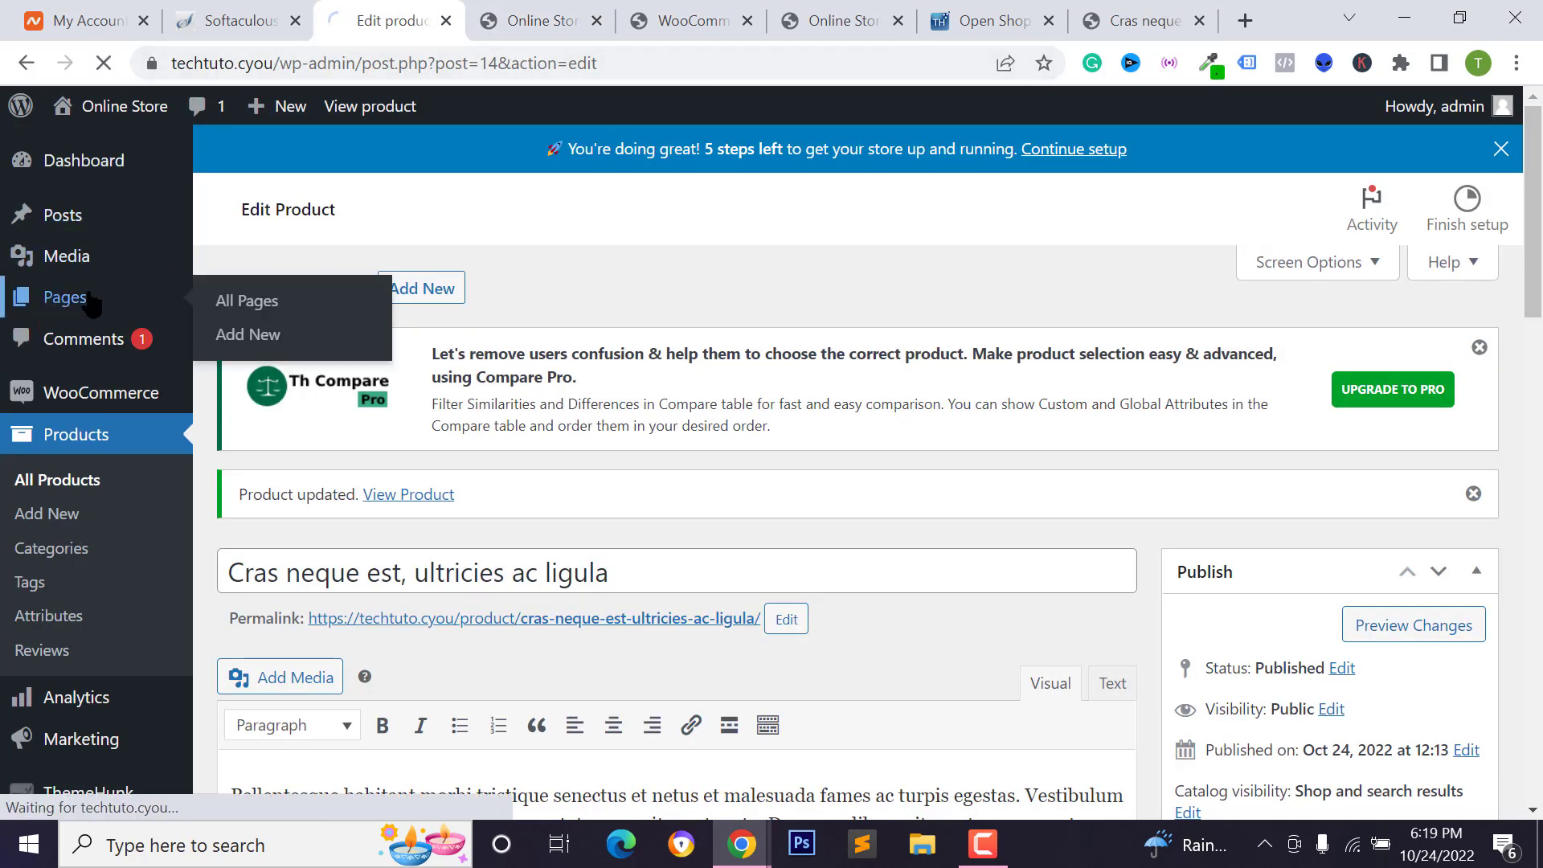
pyautogui.click(334, 170)
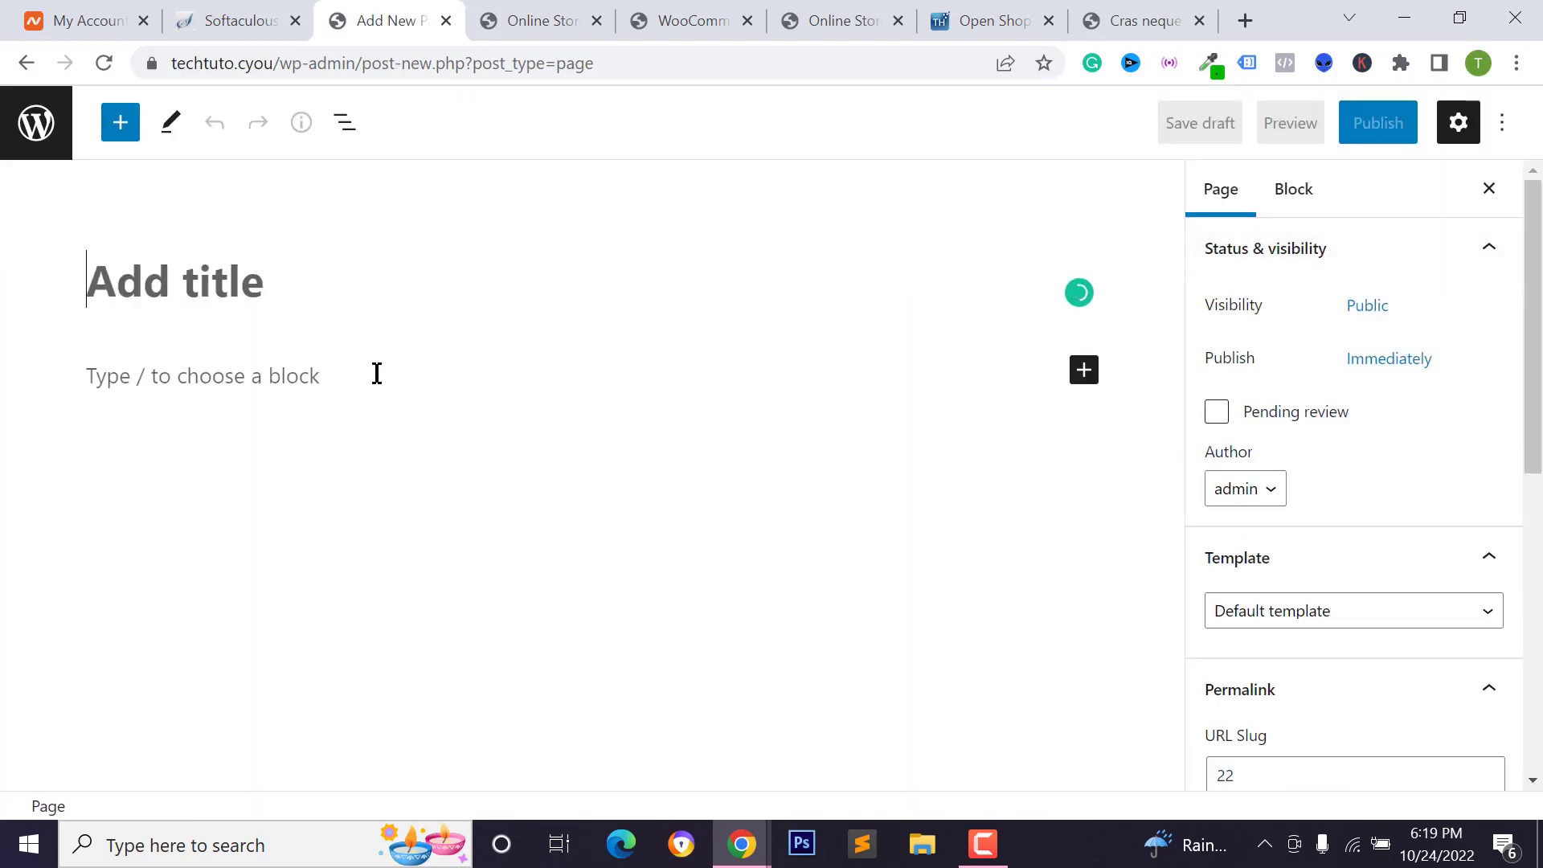
pyautogui.write('Home')
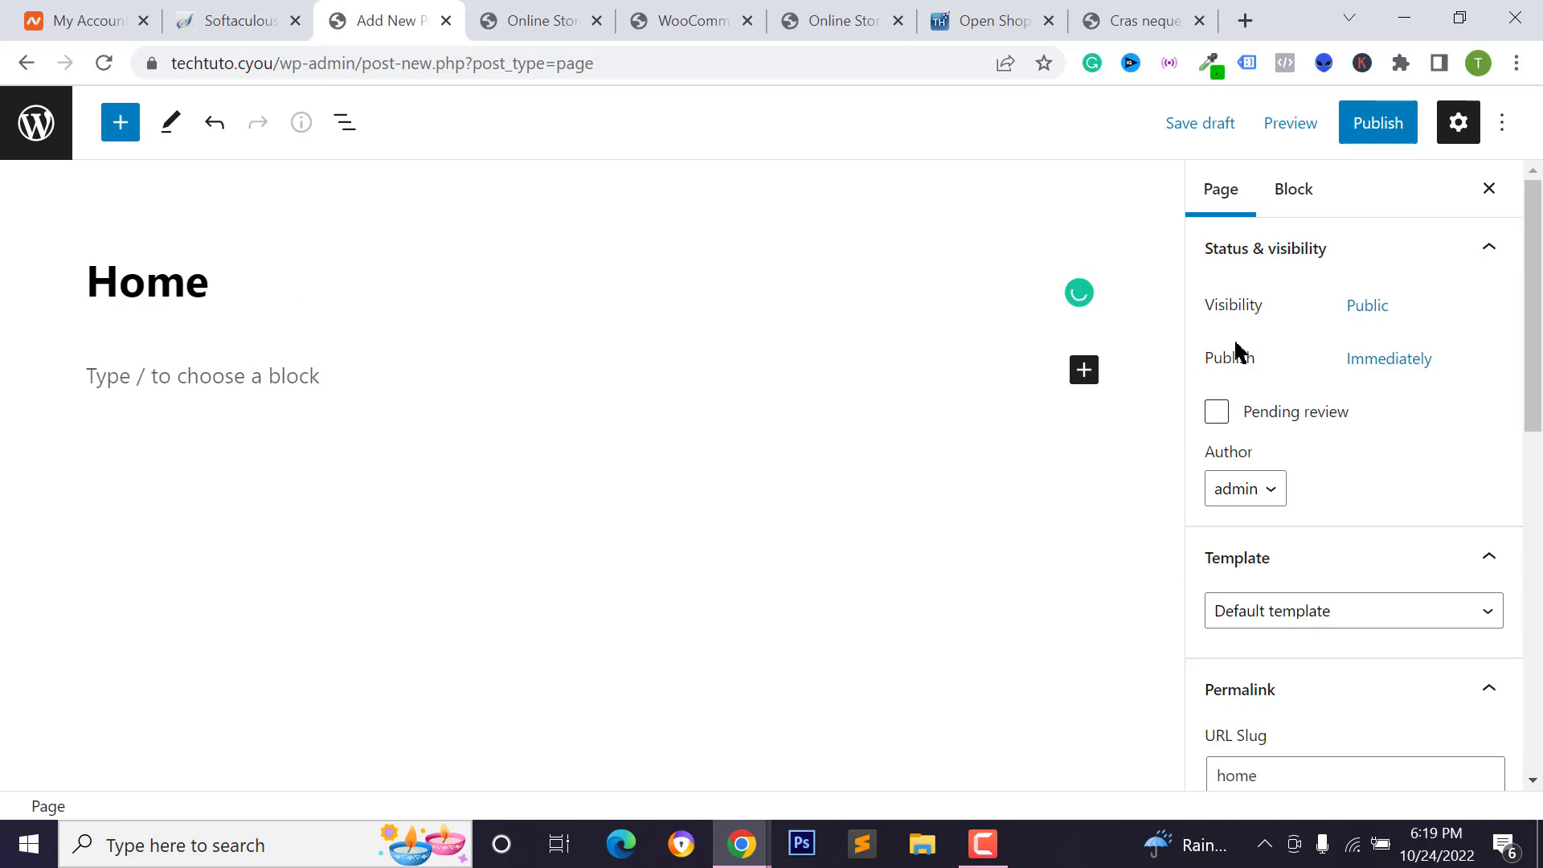
# Step: Give the Home page the Homepage Template and publish it
pyautogui.click(1222, 201)
pyautogui.click(1459, 122)
pyautogui.click(1460, 122)
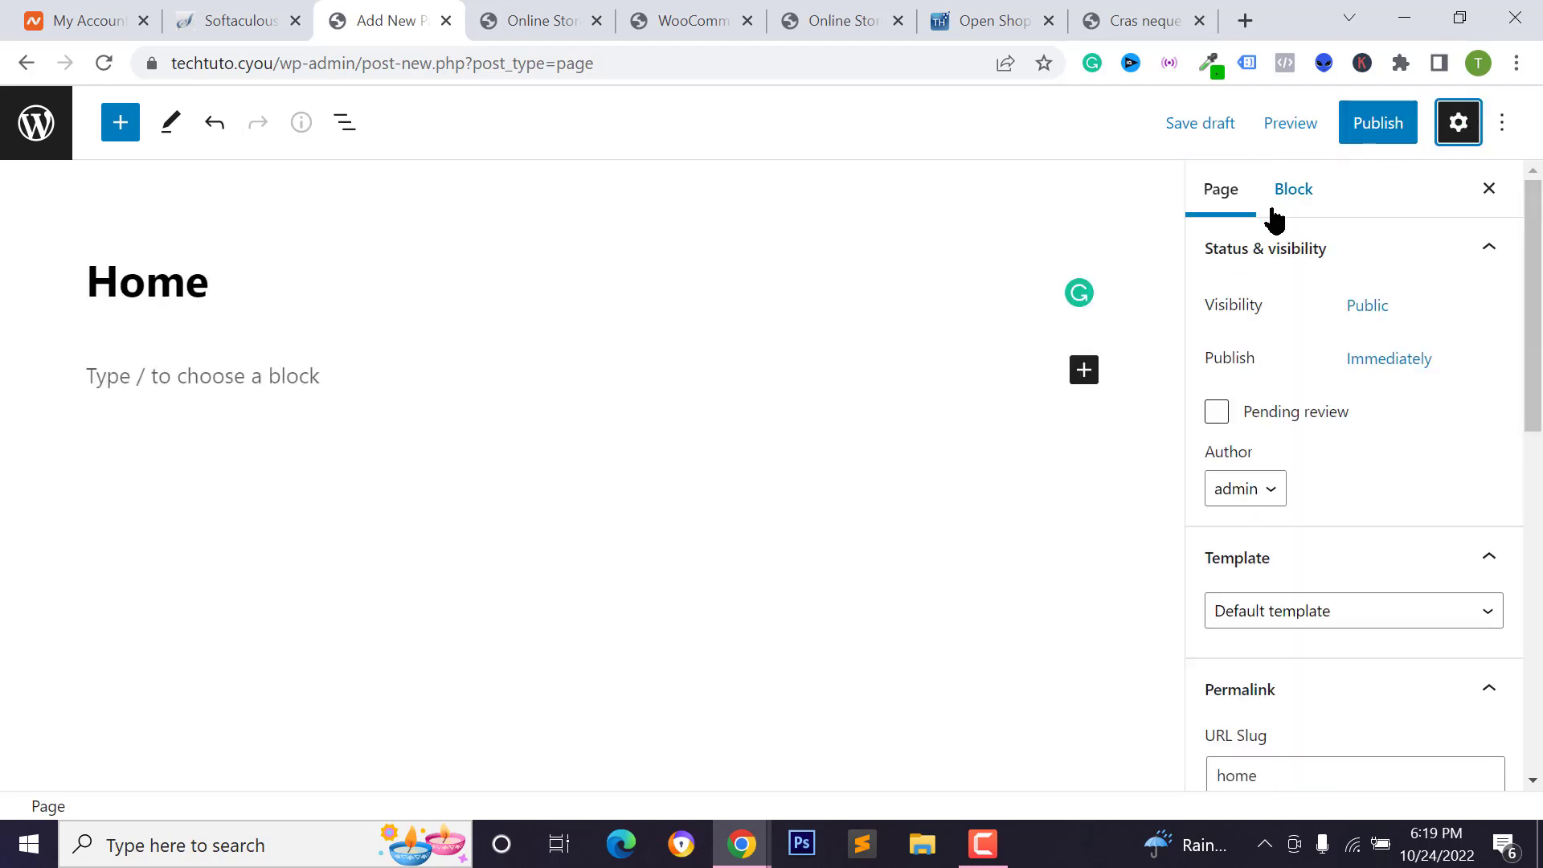
pyautogui.click(1230, 209)
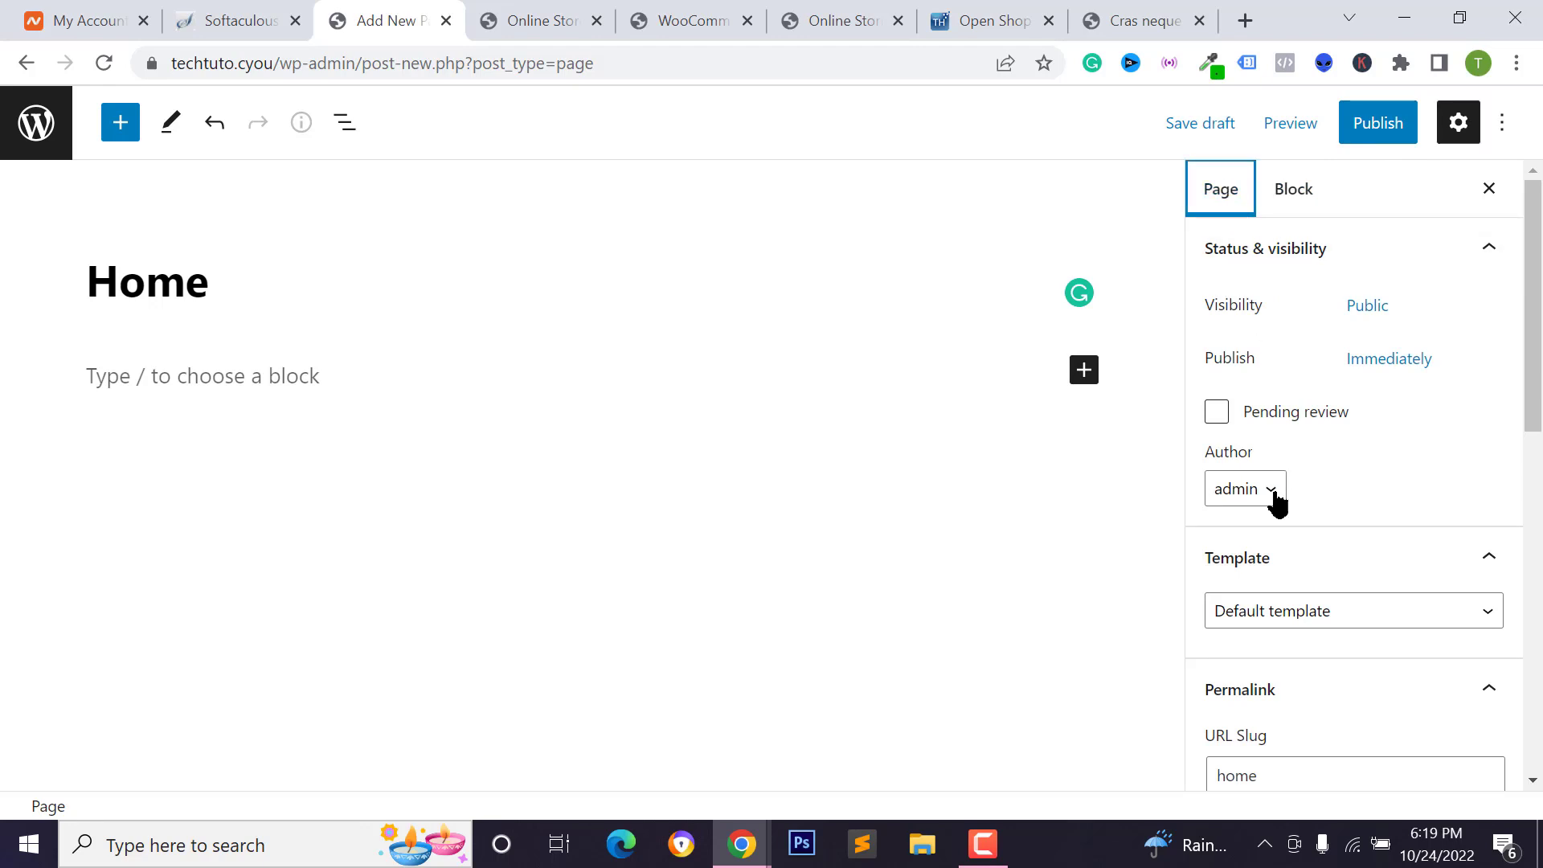
pyautogui.scroll(-3, 1281, 475)
pyautogui.click(1269, 412)
pyautogui.click(1285, 460)
pyautogui.click(1281, 426)
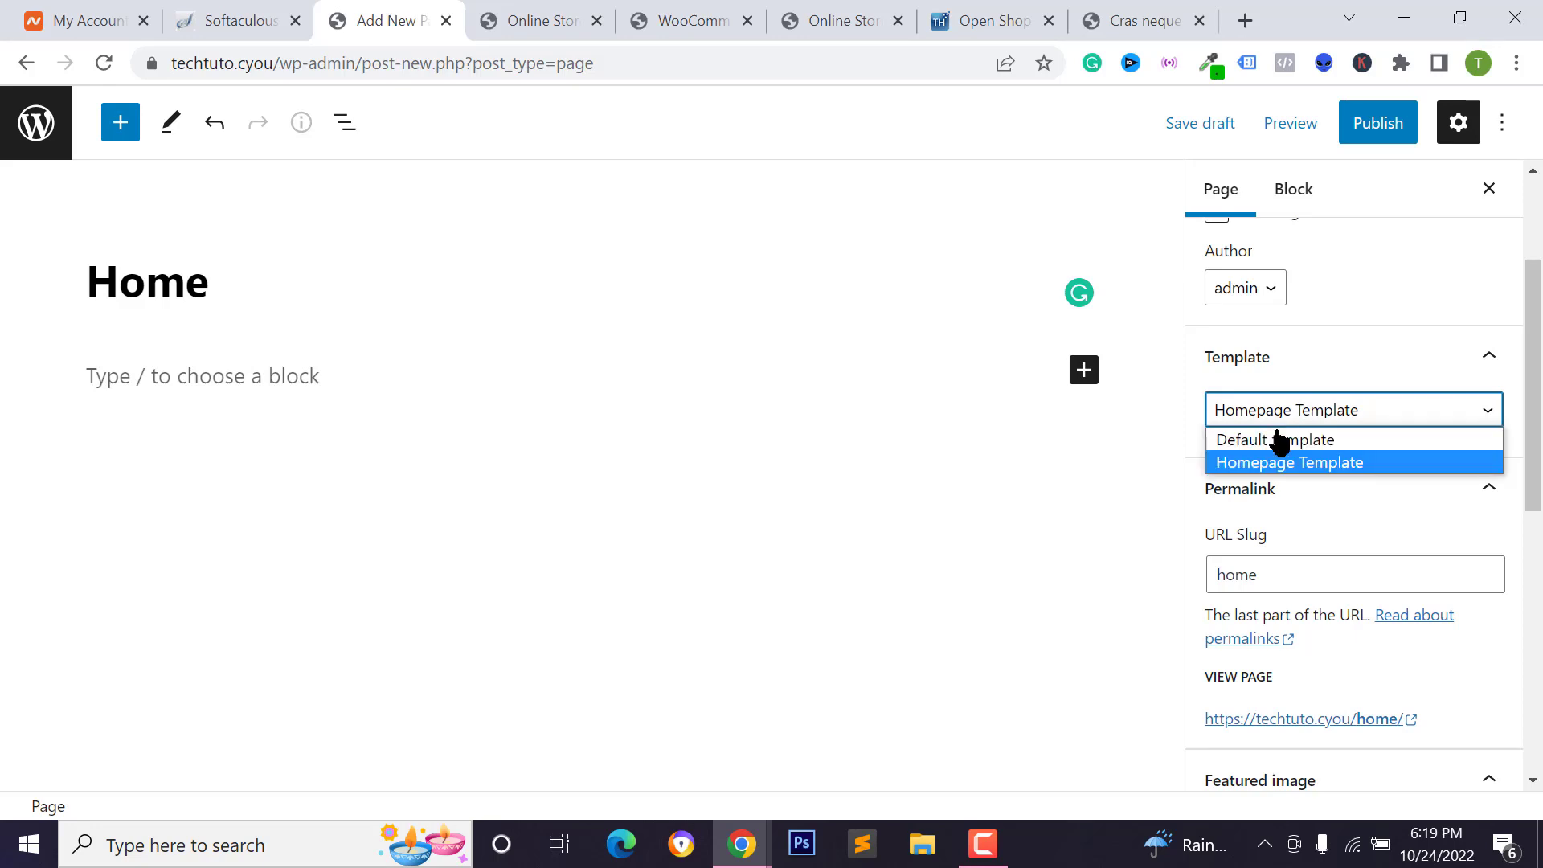
pyautogui.click(1279, 464)
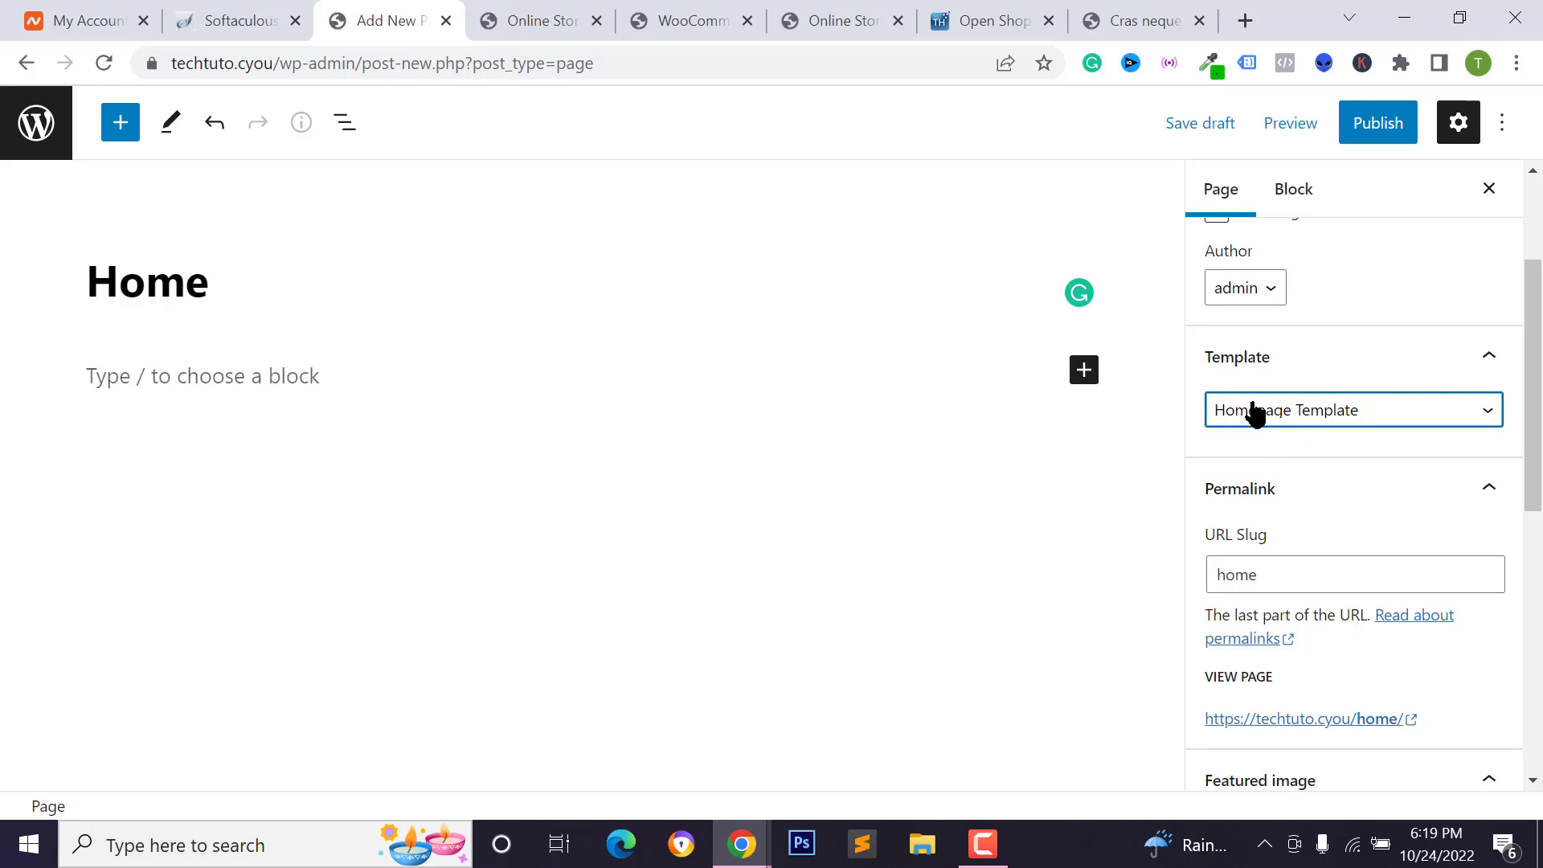
pyautogui.click(1374, 133)
pyautogui.click(1326, 124)
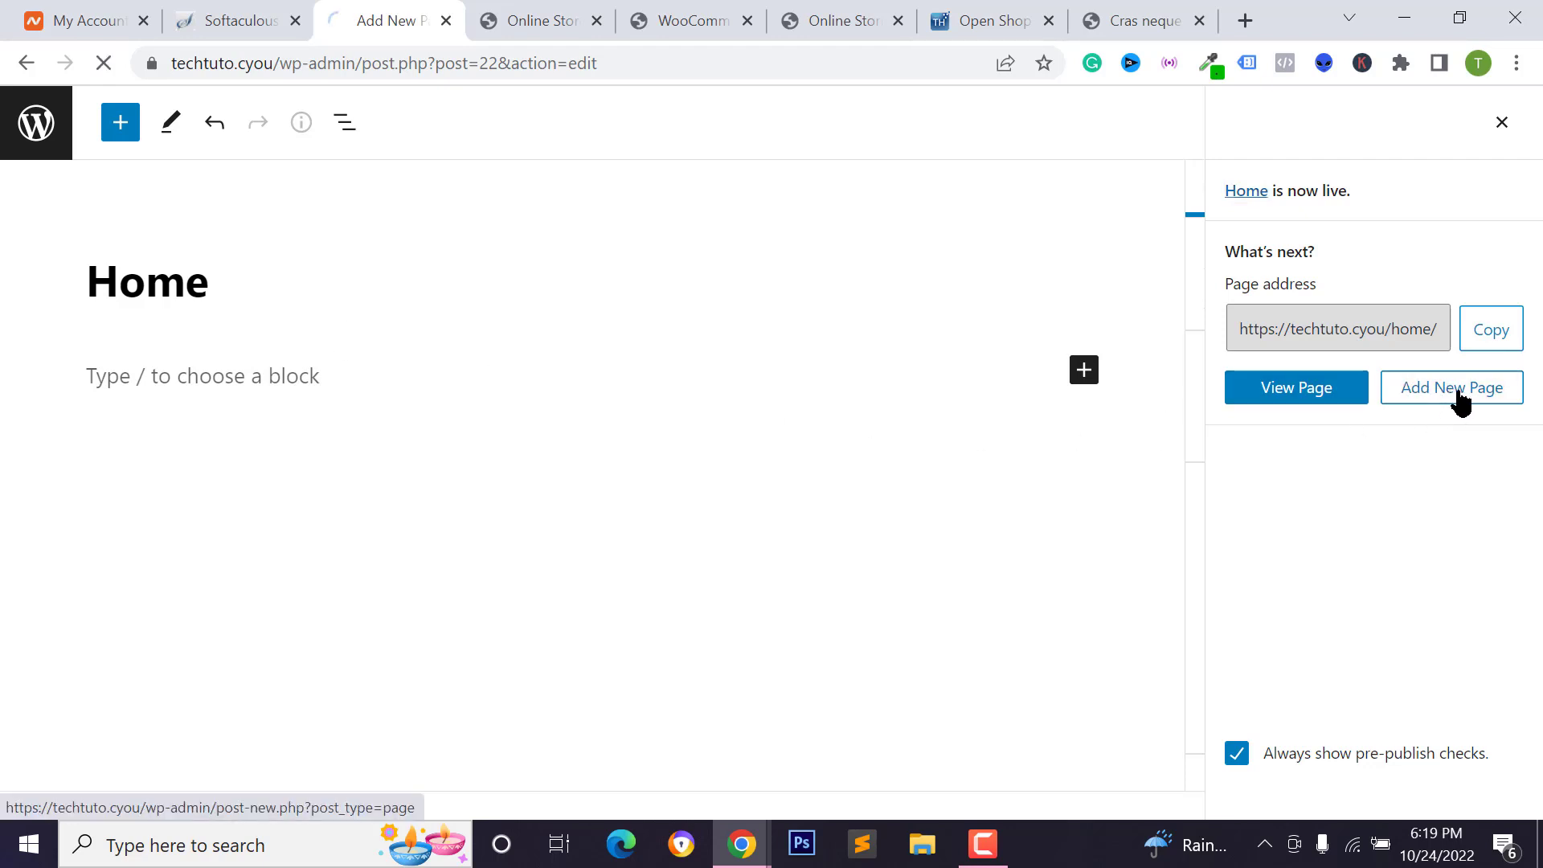
# Step: Create and publish a second page named 'Blogs', then go back to the pages list
pyautogui.click(1451, 394)
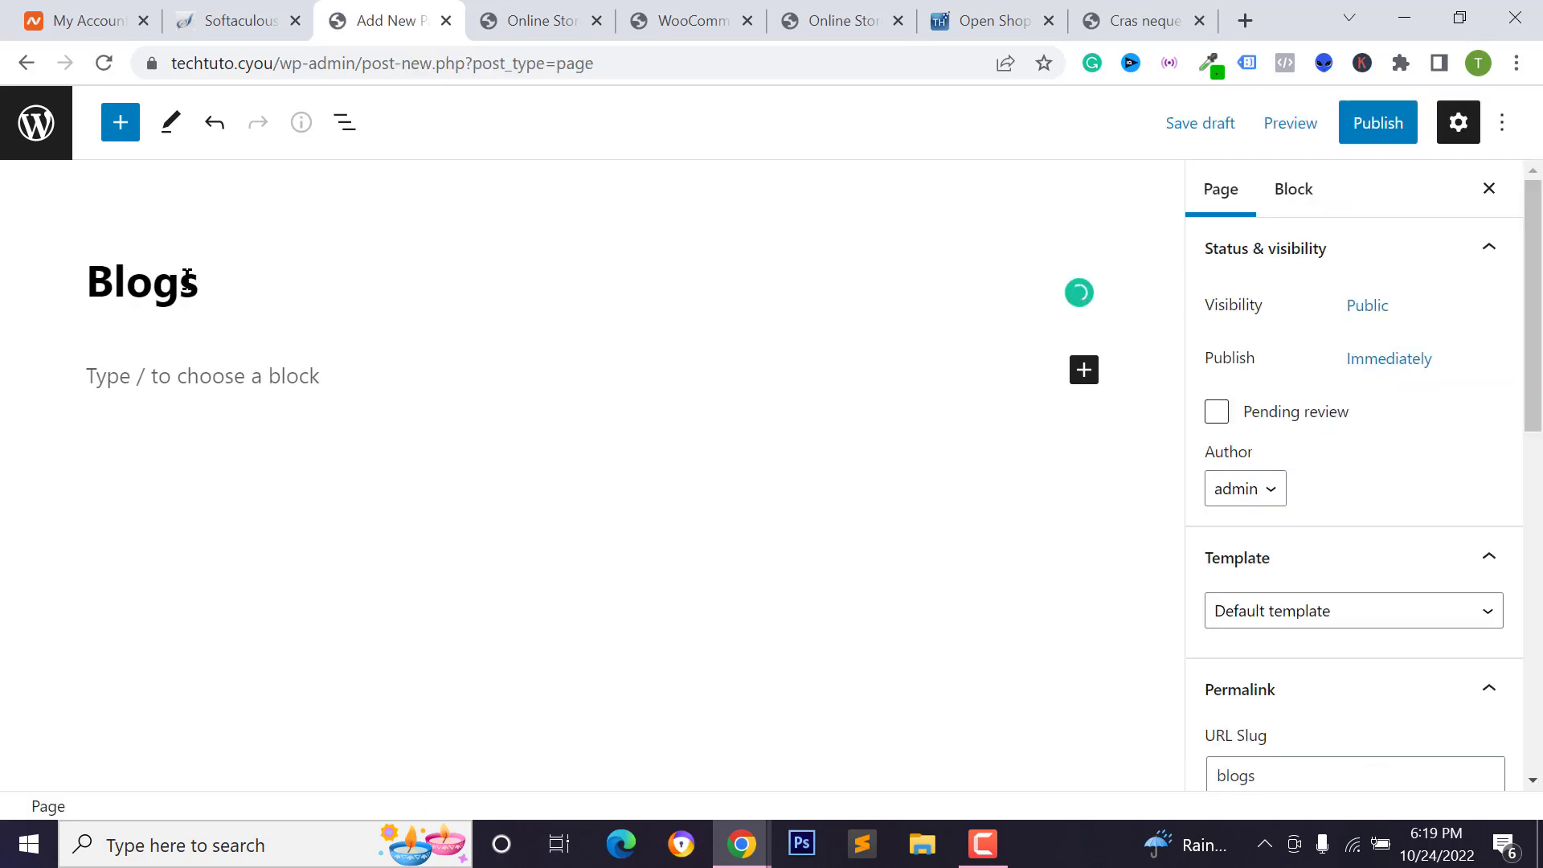
pyautogui.click(1371, 124)
pyautogui.click(1361, 128)
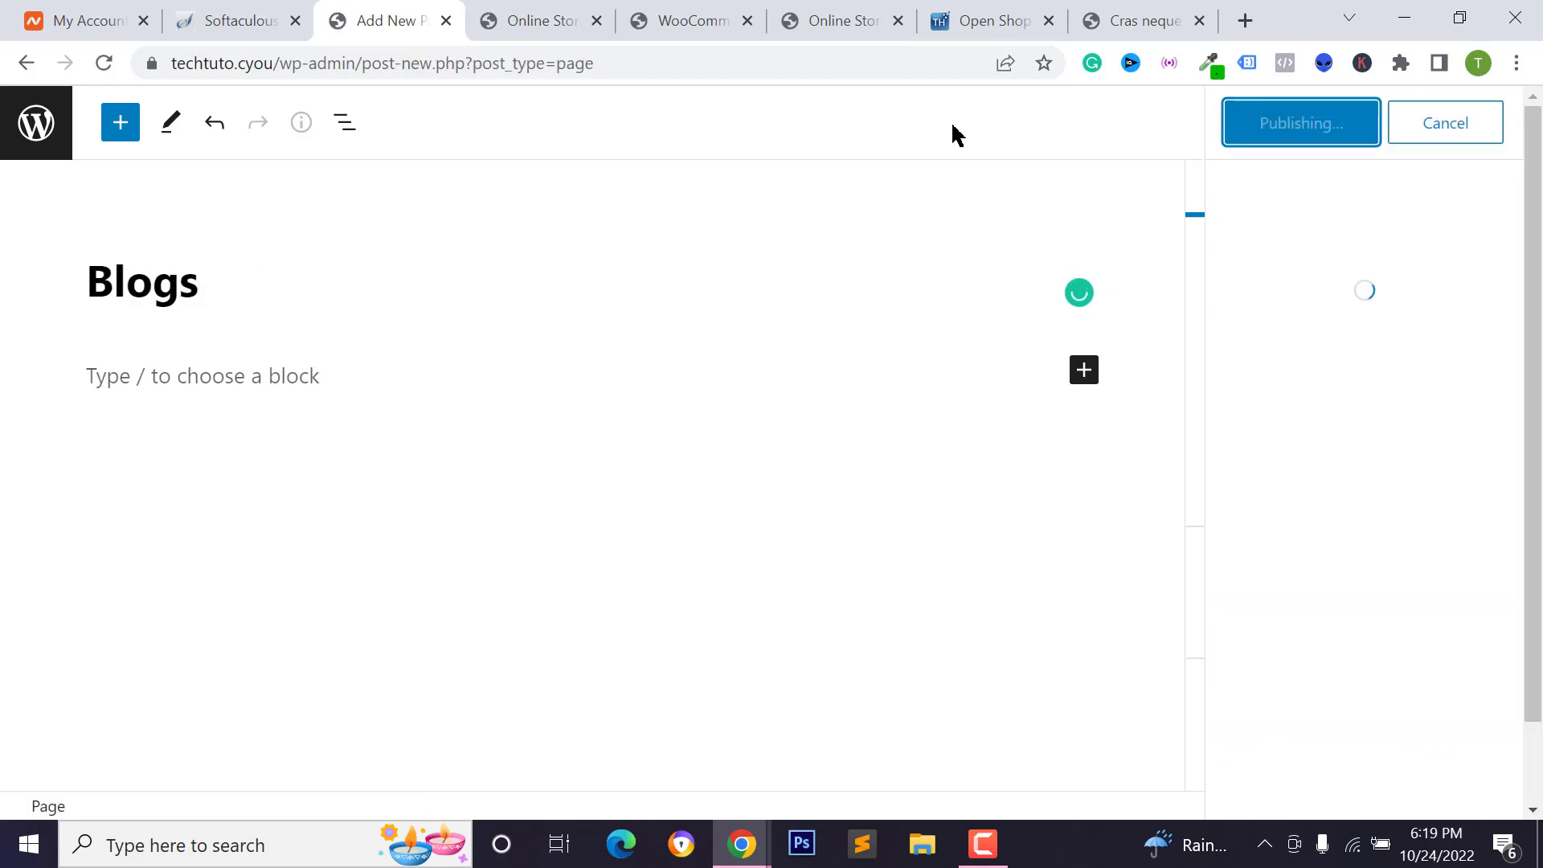
pyautogui.click(46, 124)
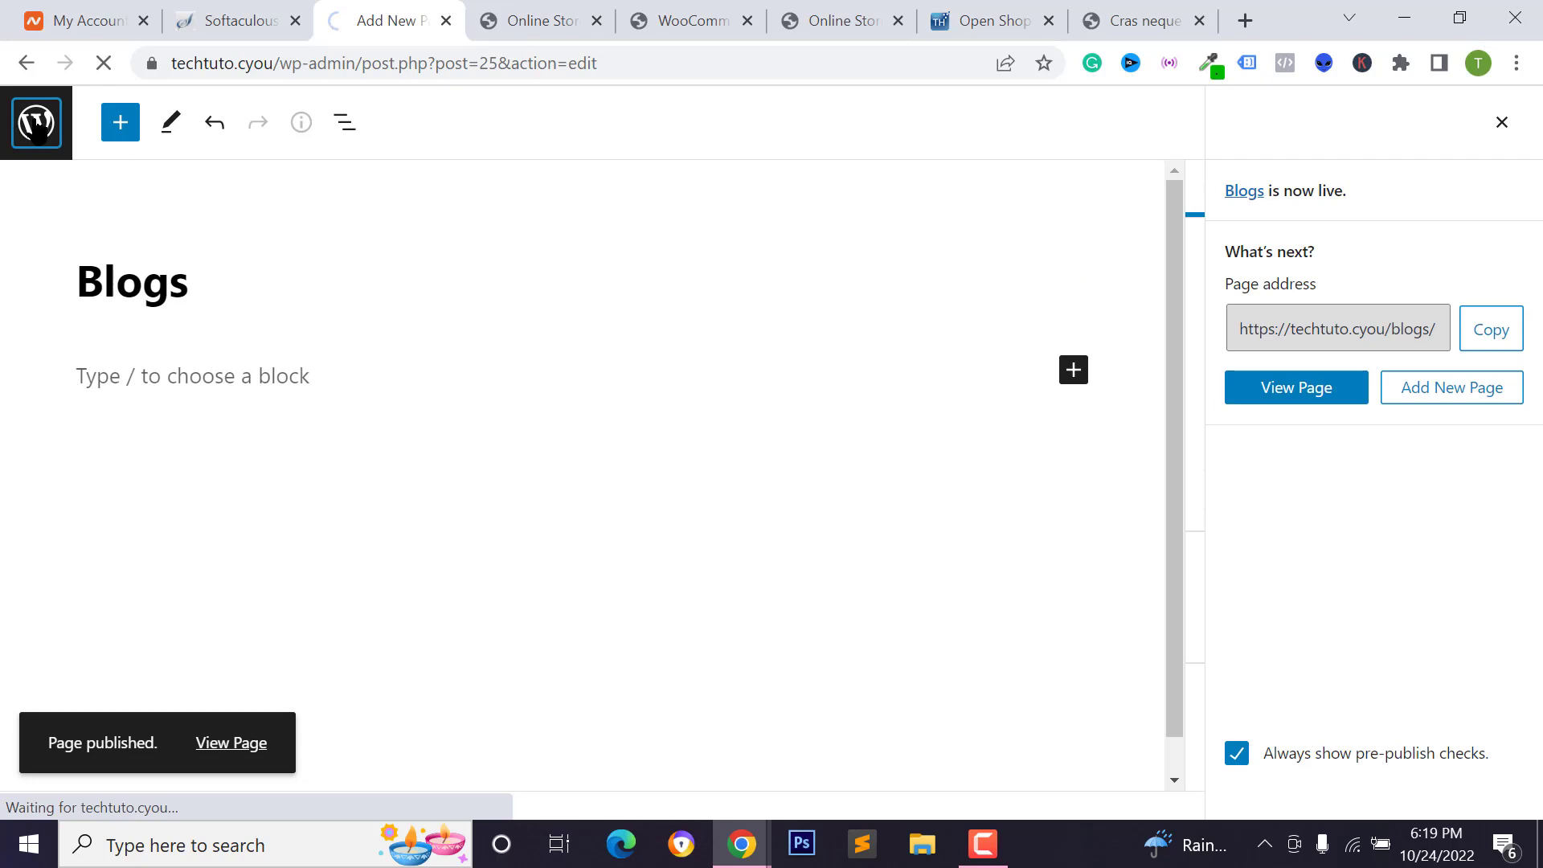
# Step: In Reading settings, use a static front page with Homepage 'Home' and Posts page 'Blogs', and save
pyautogui.scroll(-6, 161, 653)
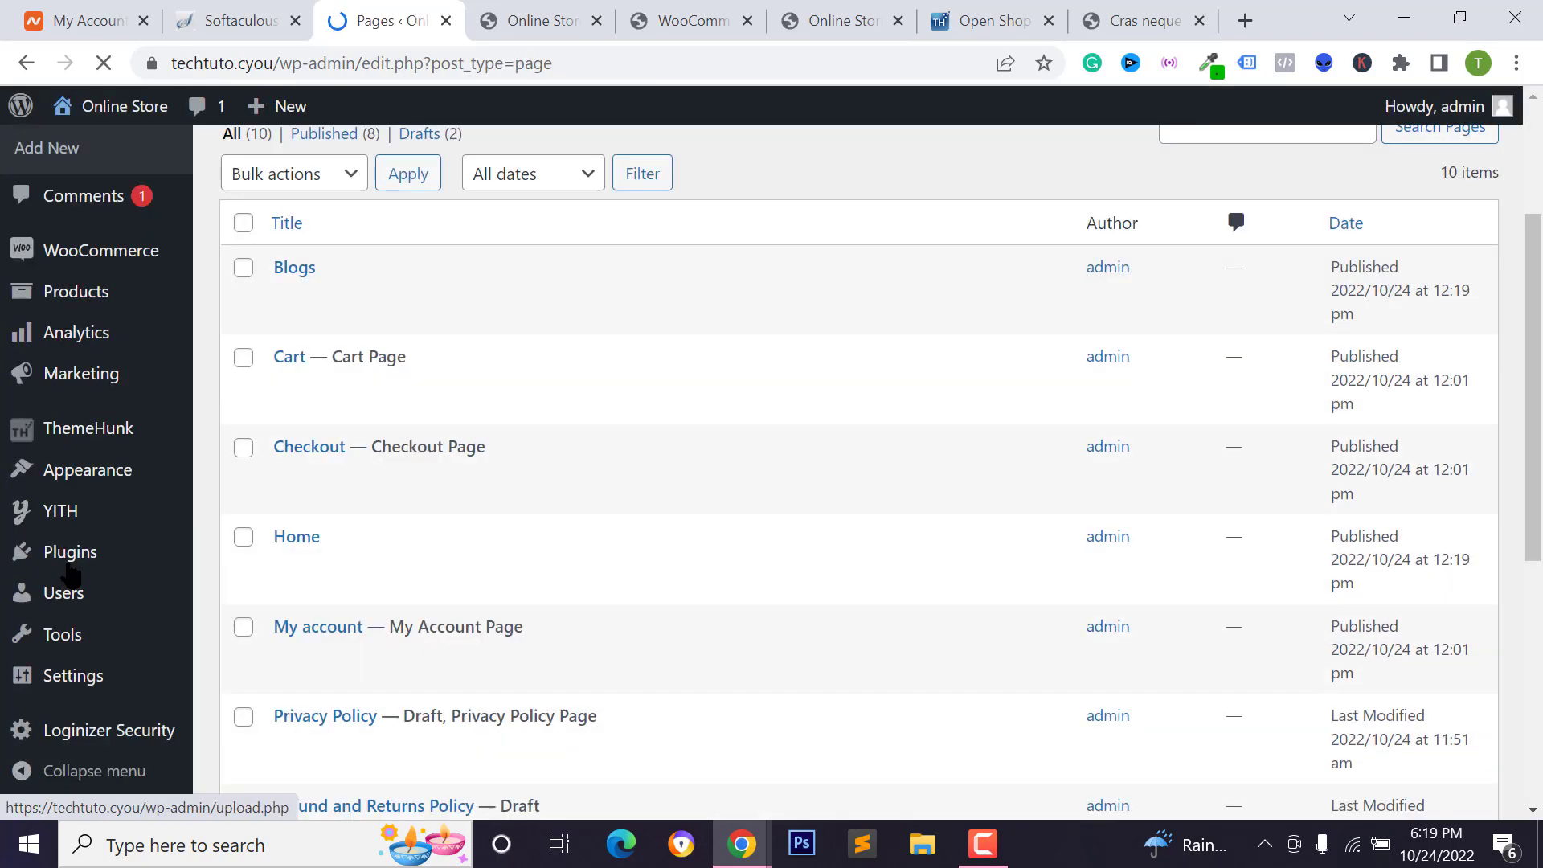
pyautogui.moveTo(53, 699)
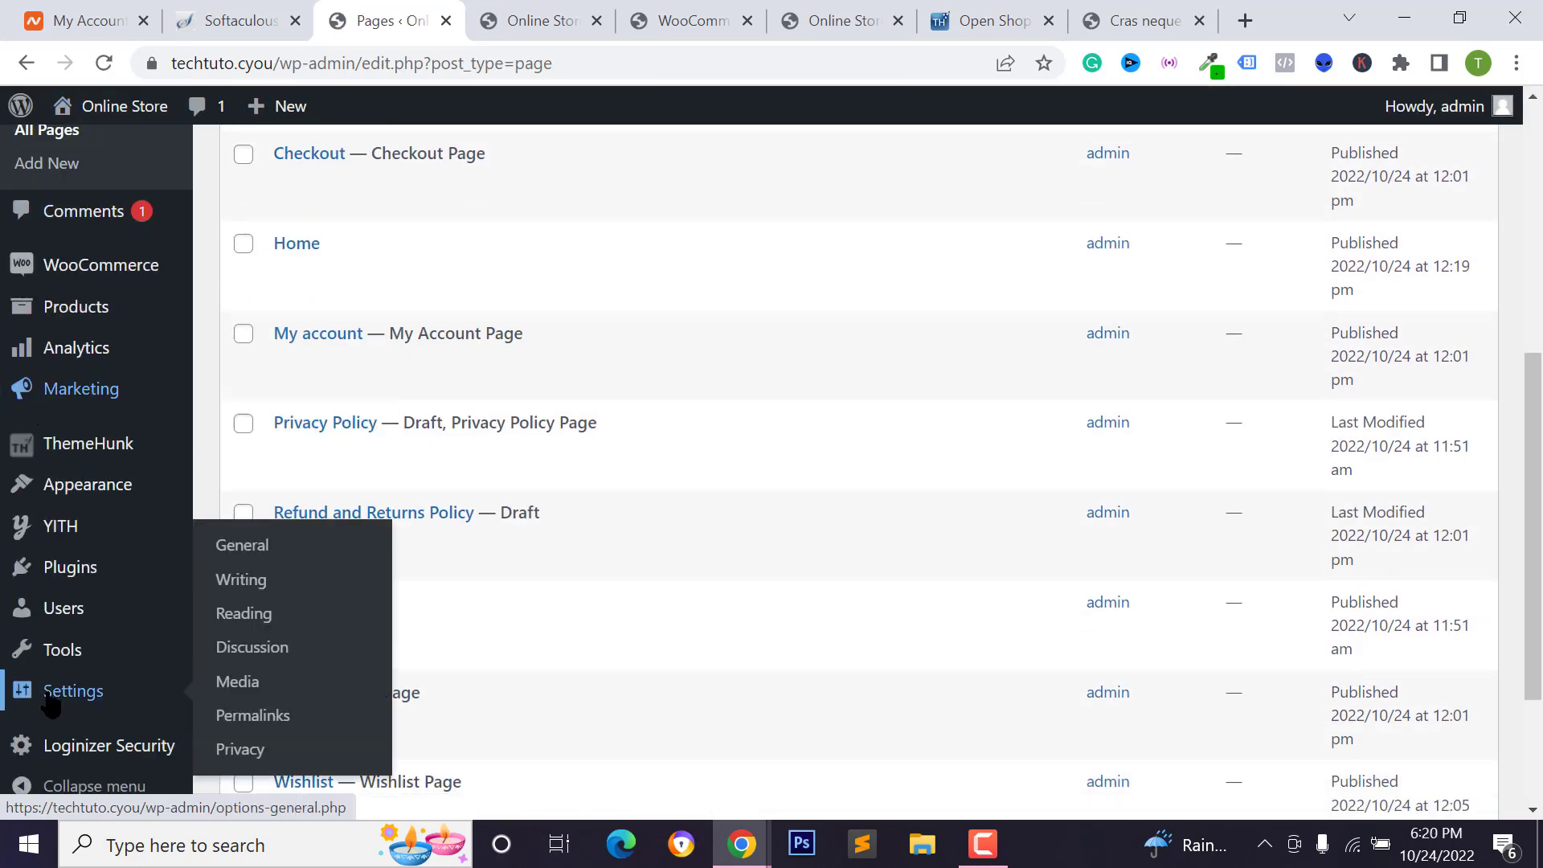
pyautogui.click(244, 613)
pyautogui.scroll(3, 503, 381)
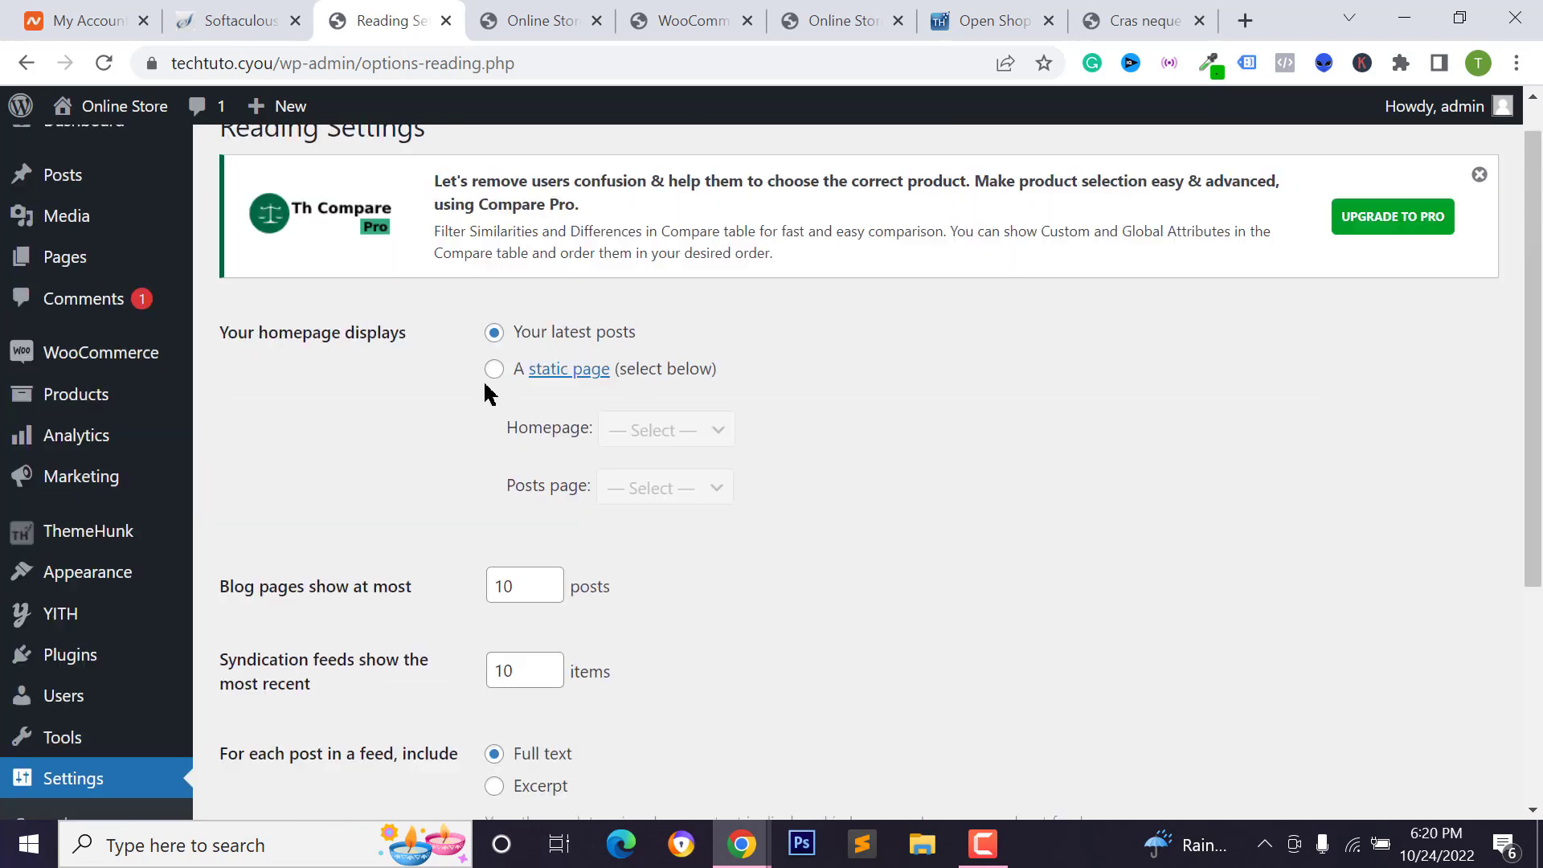
pyautogui.click(494, 371)
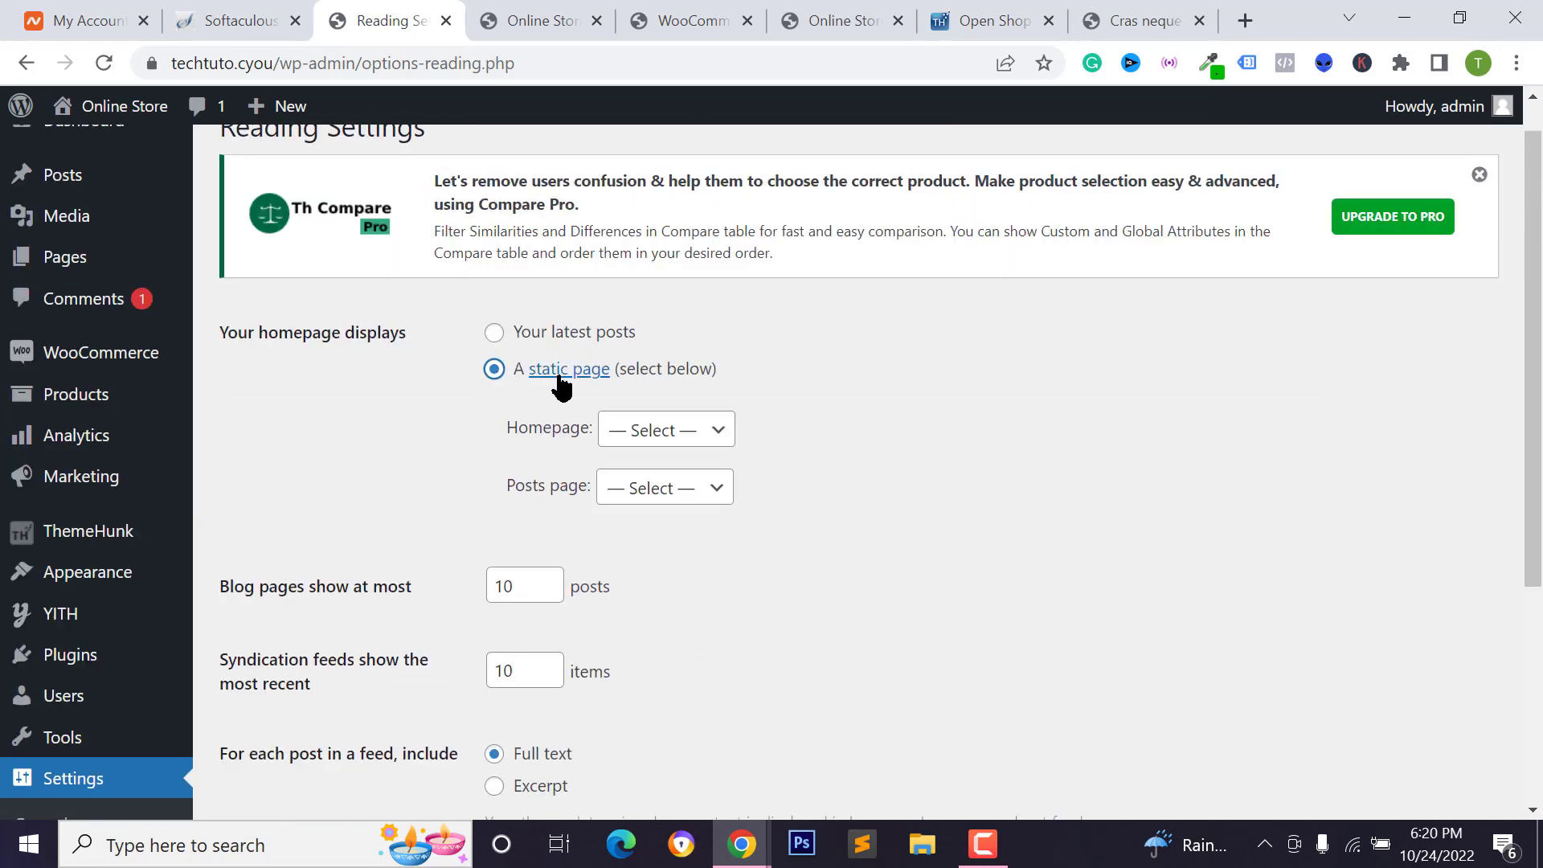
pyautogui.click(677, 441)
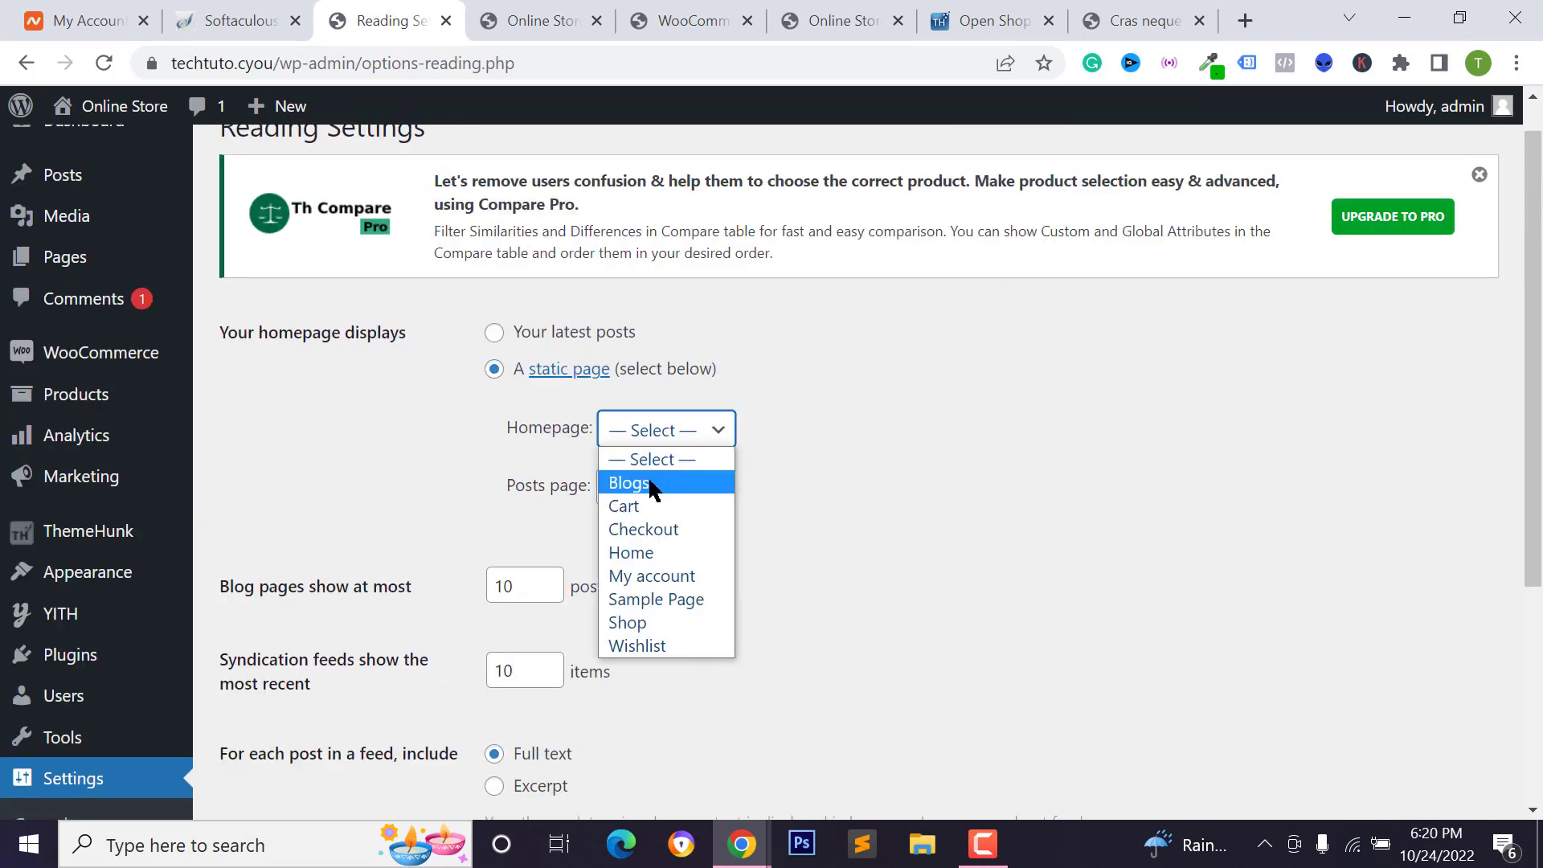
pyautogui.click(620, 563)
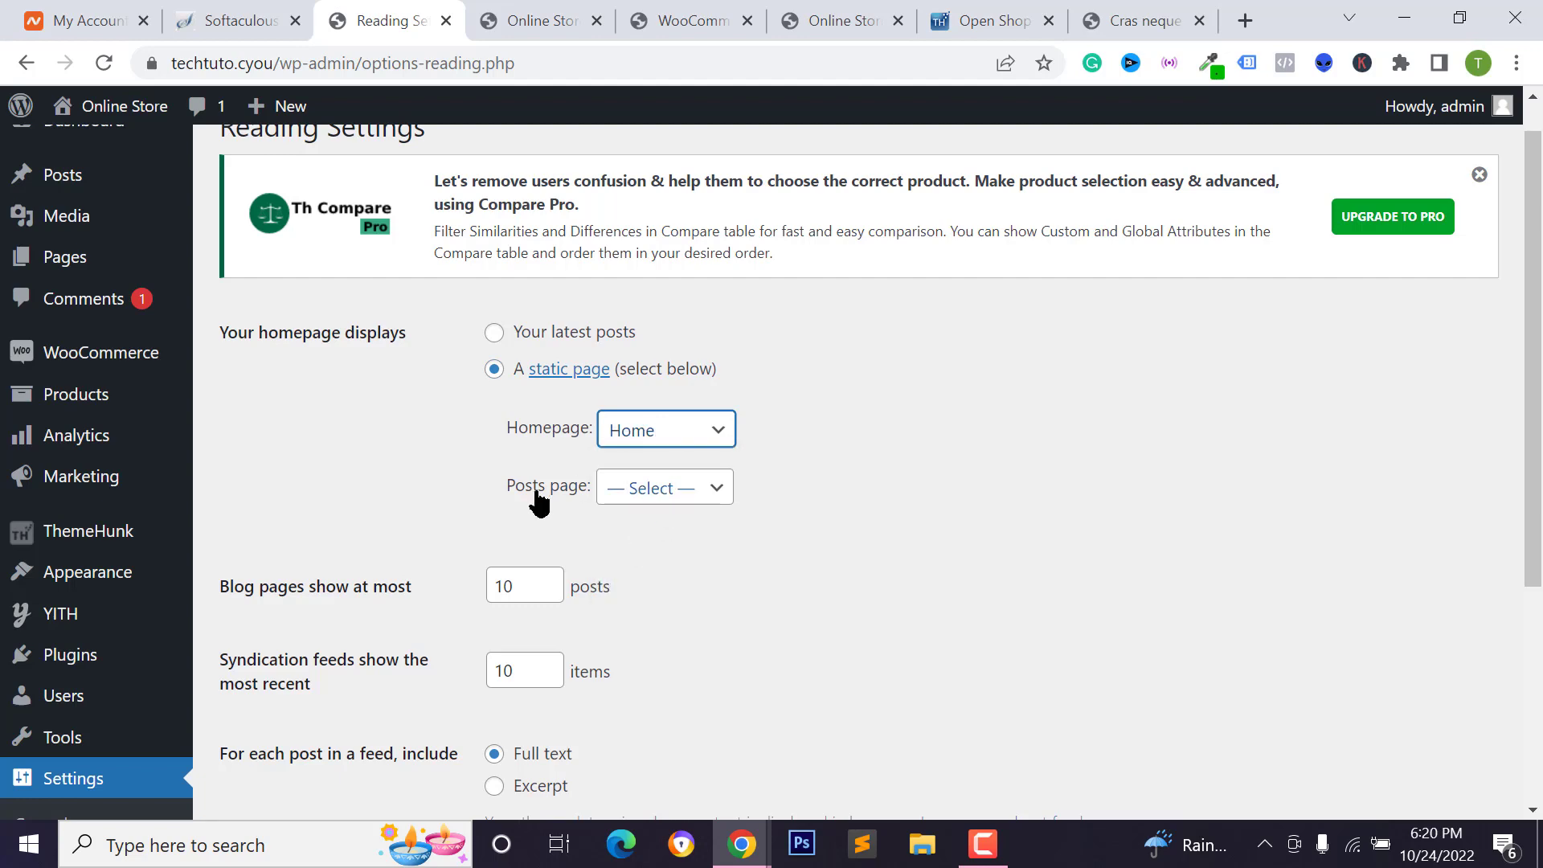
pyautogui.click(635, 489)
pyautogui.click(630, 540)
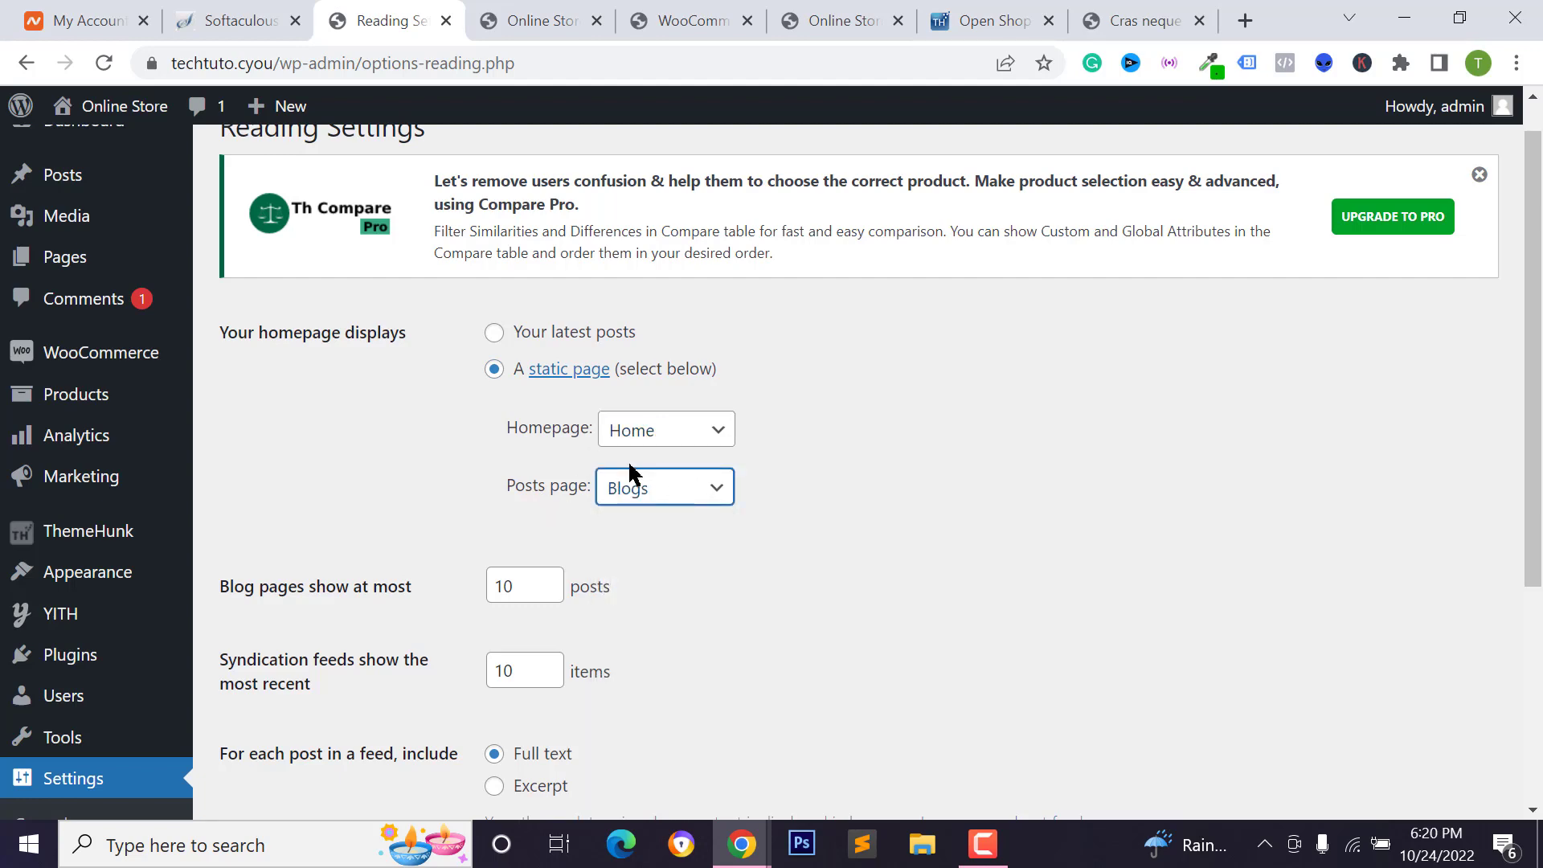
pyautogui.scroll(-4, 541, 661)
pyautogui.click(273, 655)
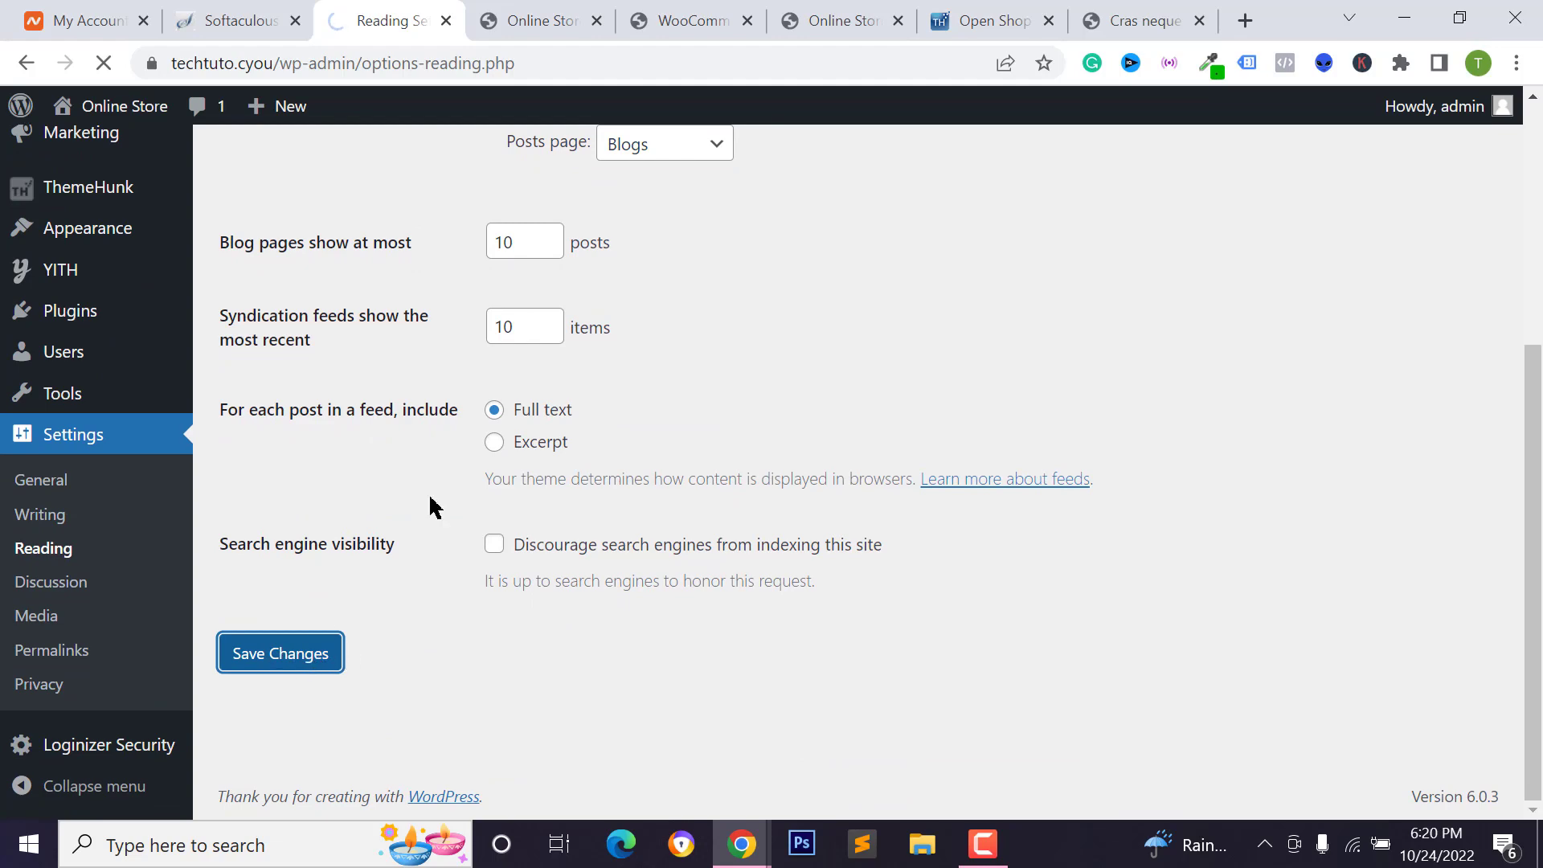
pyautogui.scroll(-5, 107, 598)
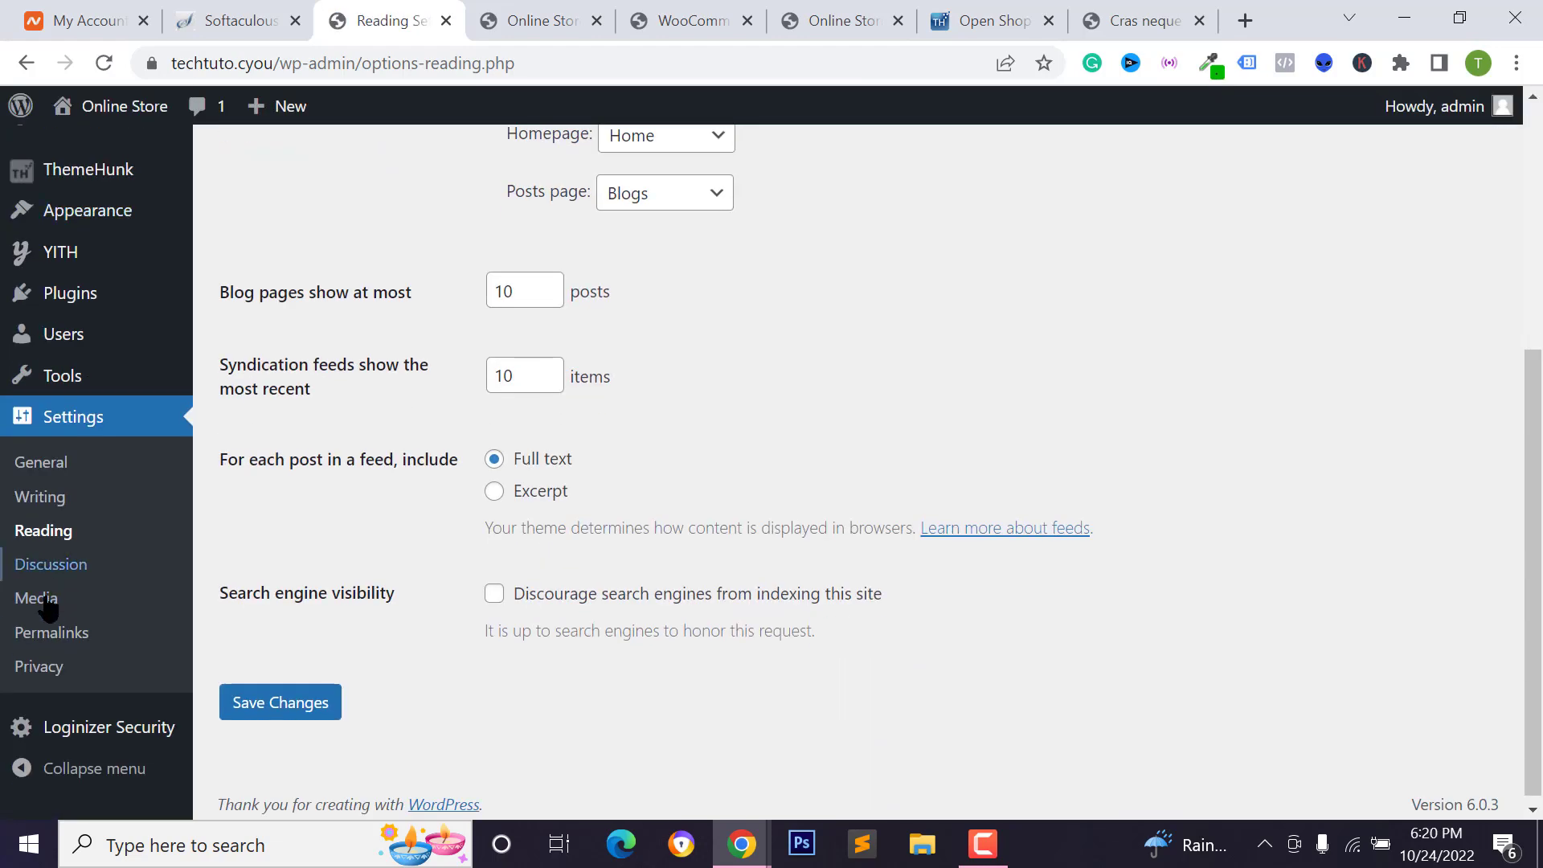
# Step: Save the Post name permalink structure (/%postname%/) and reload the storefront
pyautogui.click(55, 634)
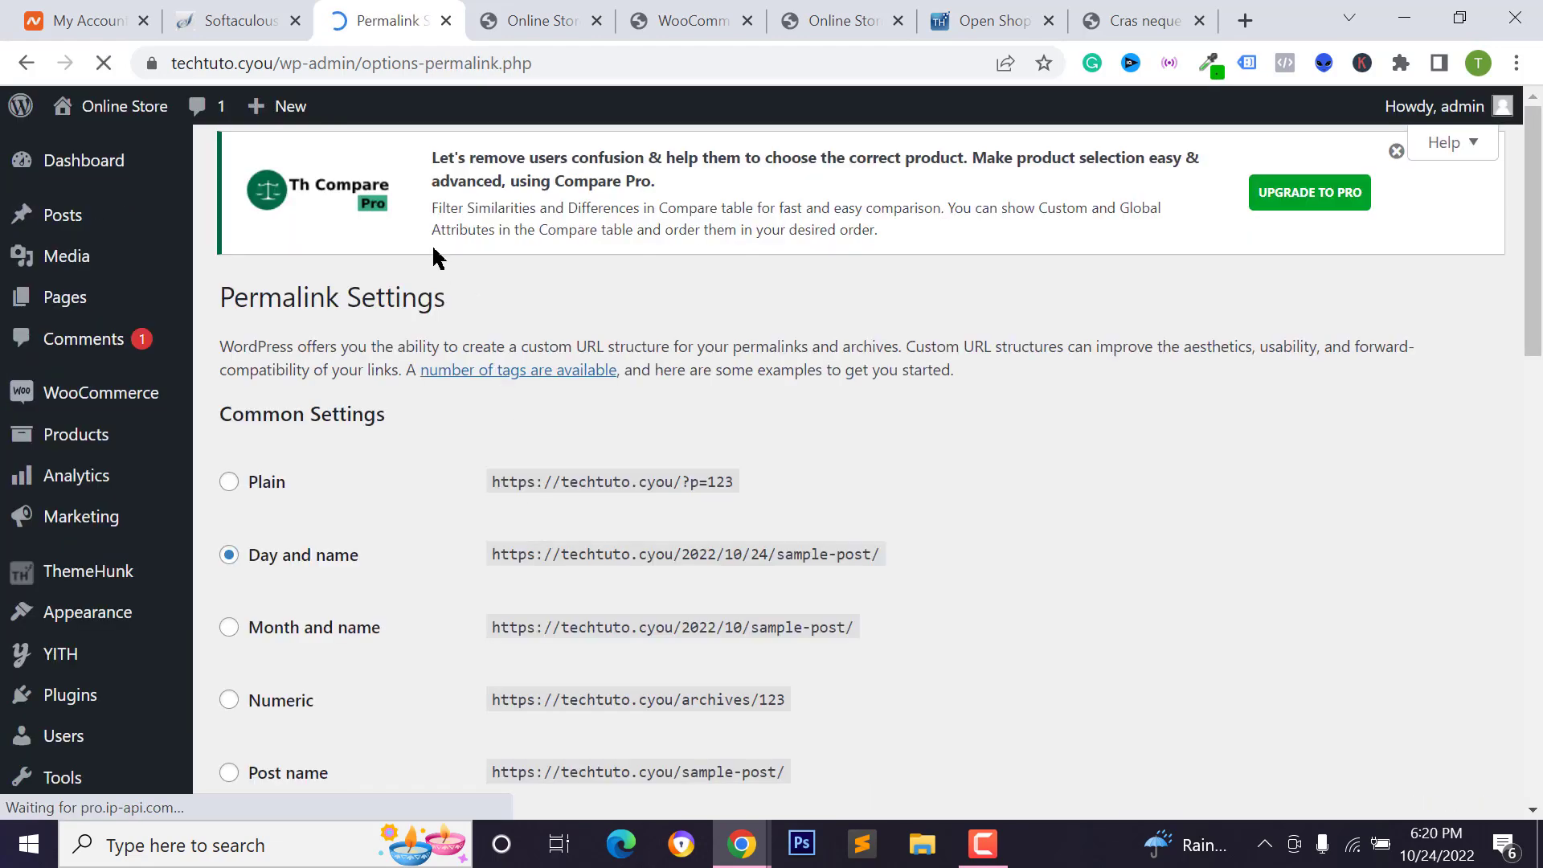
pyautogui.scroll(-4, 417, 472)
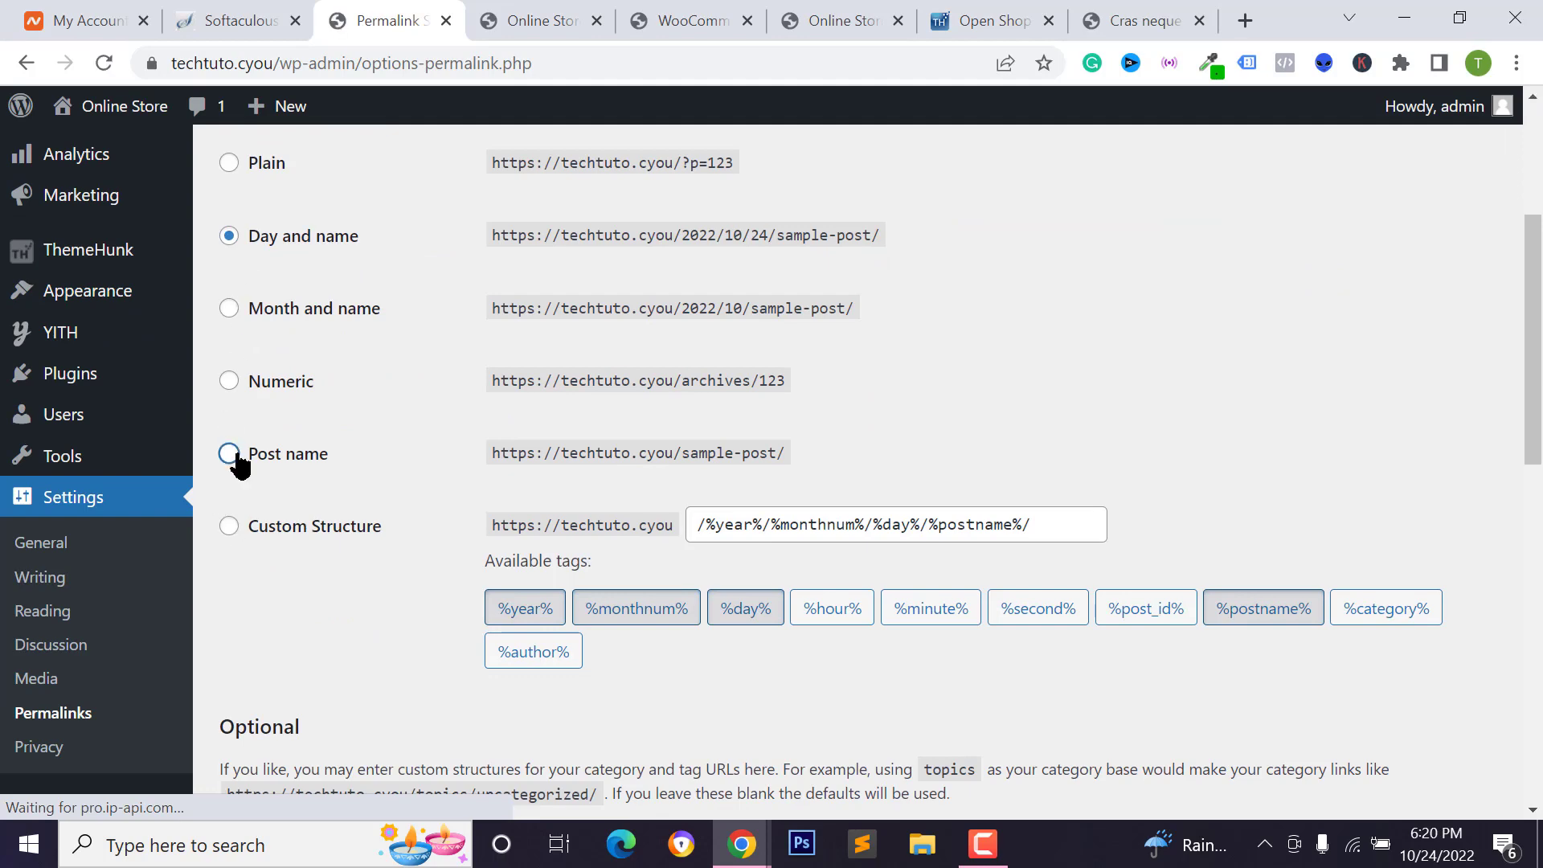
pyautogui.click(229, 455)
pyautogui.scroll(-12, 268, 515)
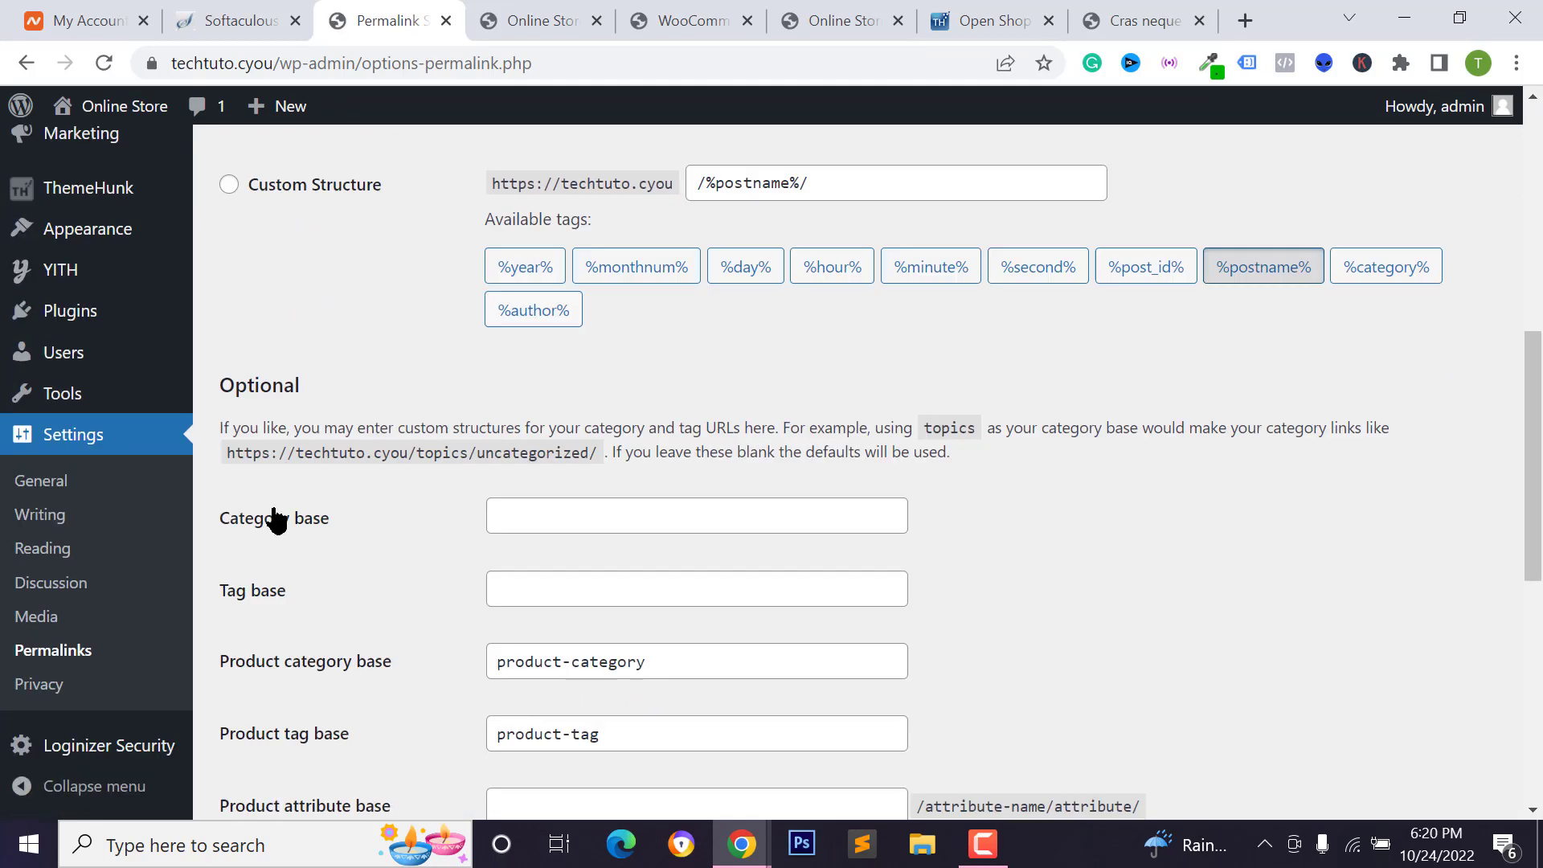
pyautogui.click(286, 688)
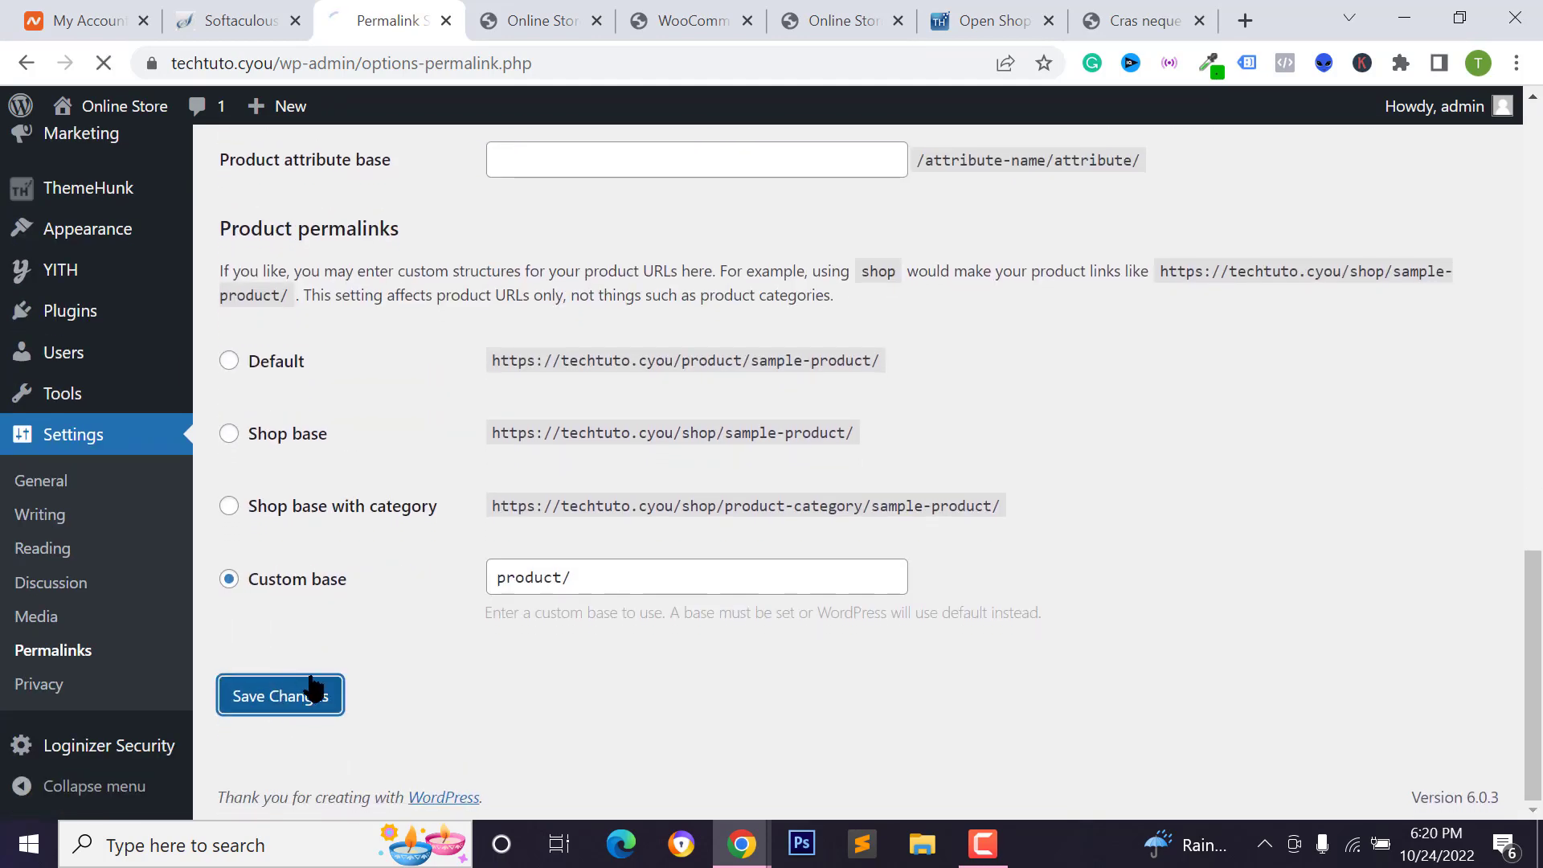
pyautogui.click(514, 20)
pyautogui.click(102, 62)
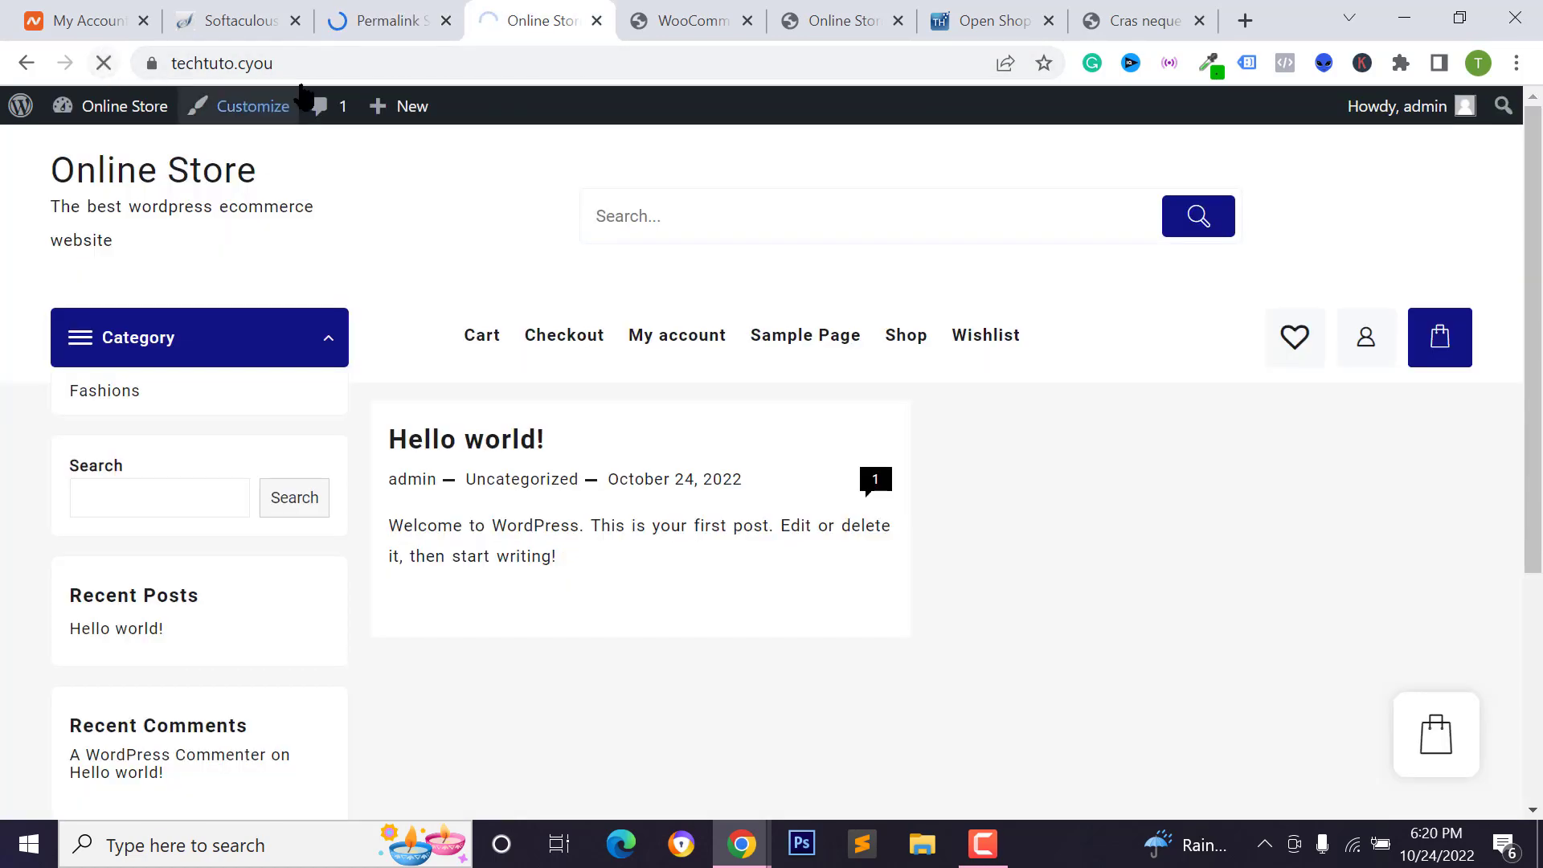
pyautogui.scroll(-7, 764, 509)
pyautogui.scroll(4, 560, 264)
pyautogui.scroll(-10, 606, 475)
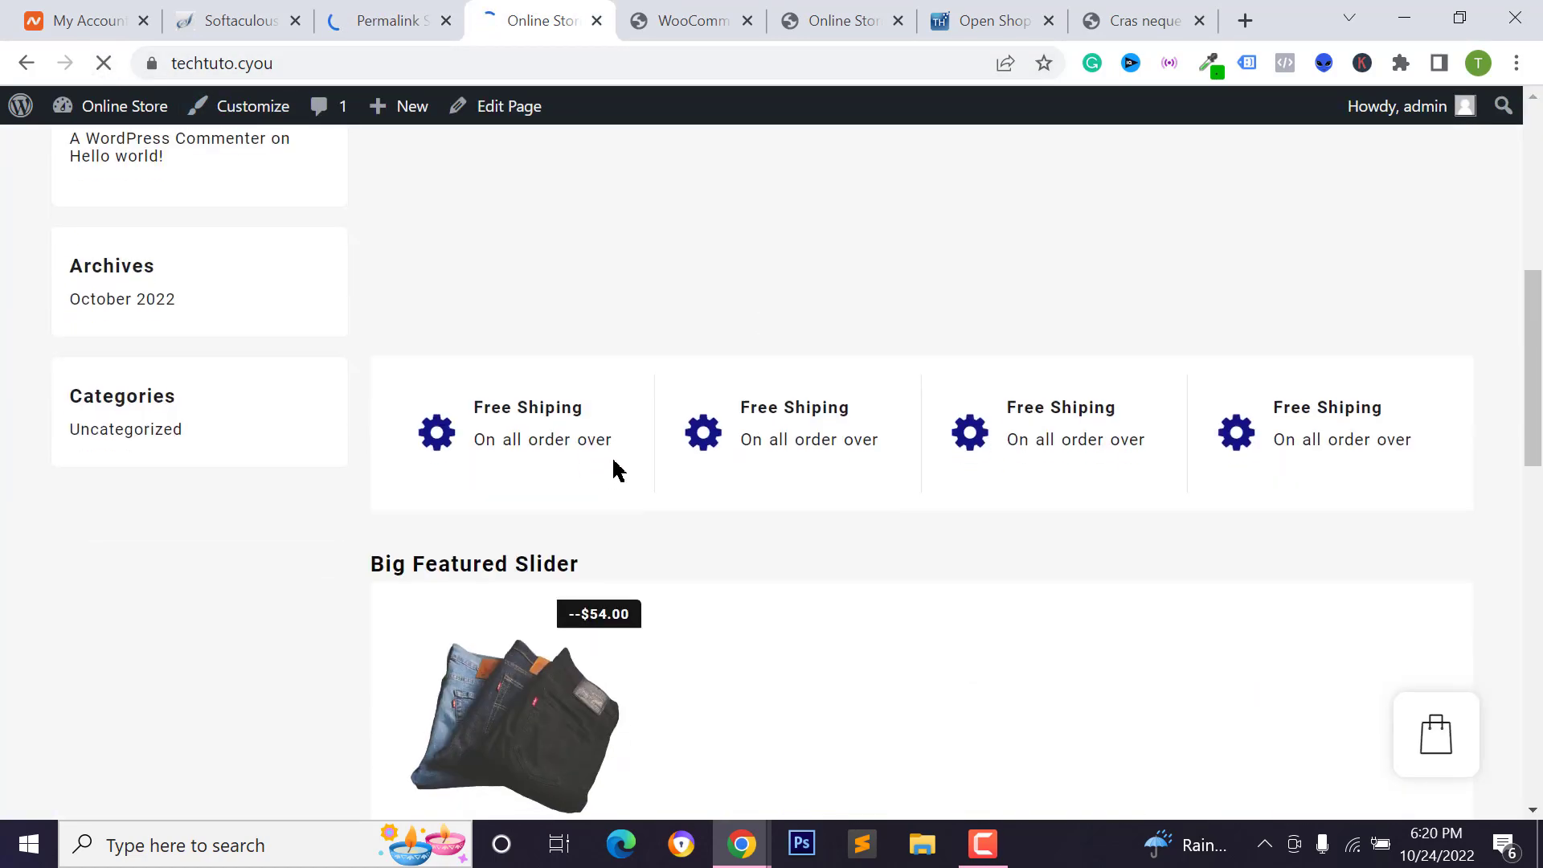
pyautogui.scroll(4, 599, 506)
pyautogui.scroll(3, 595, 506)
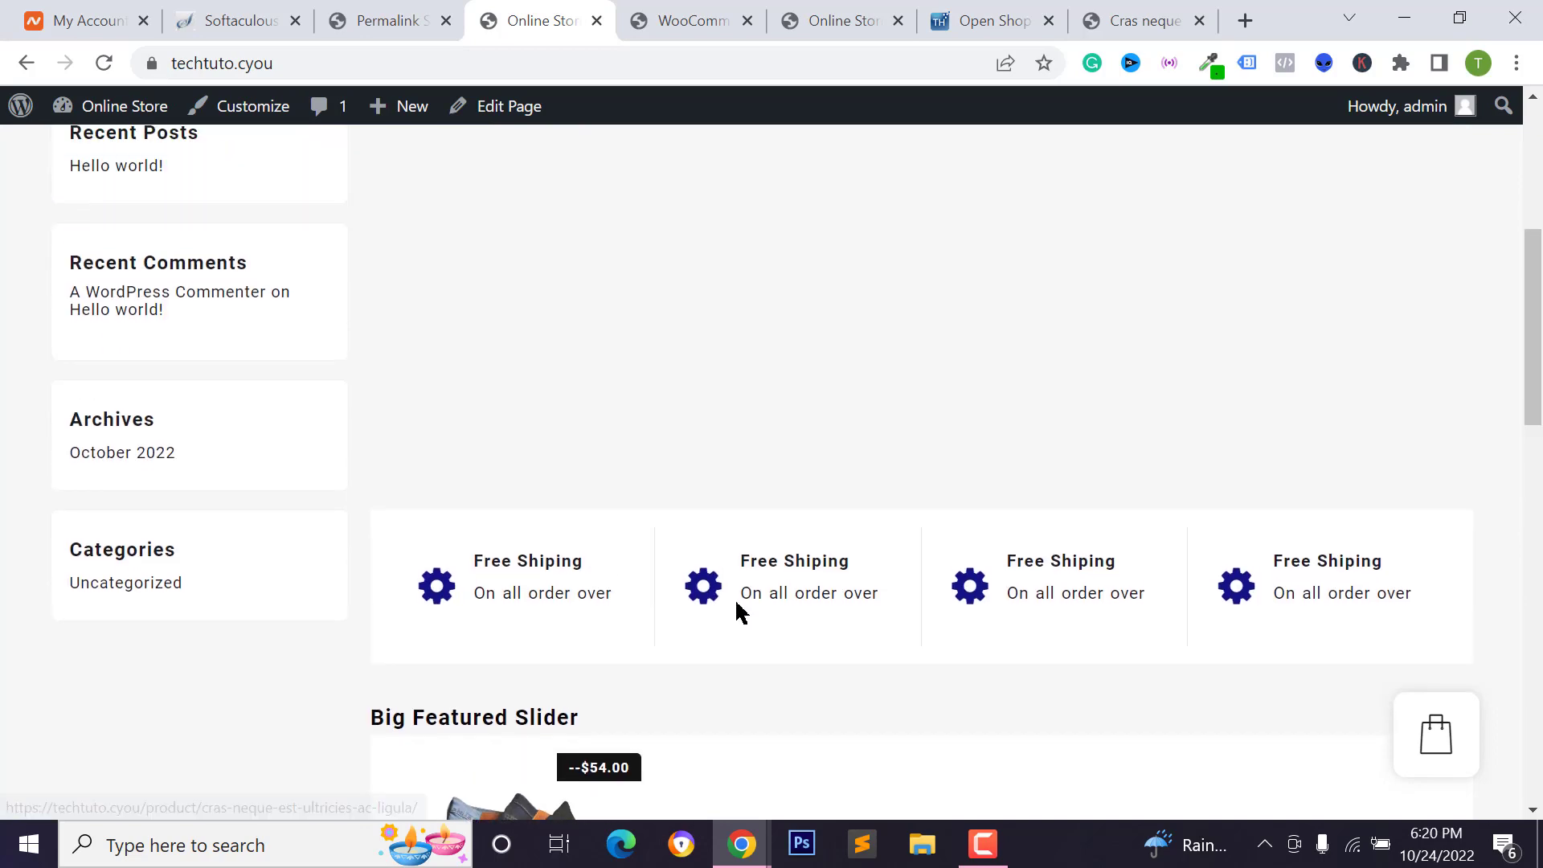
pyautogui.scroll(5, 1312, 575)
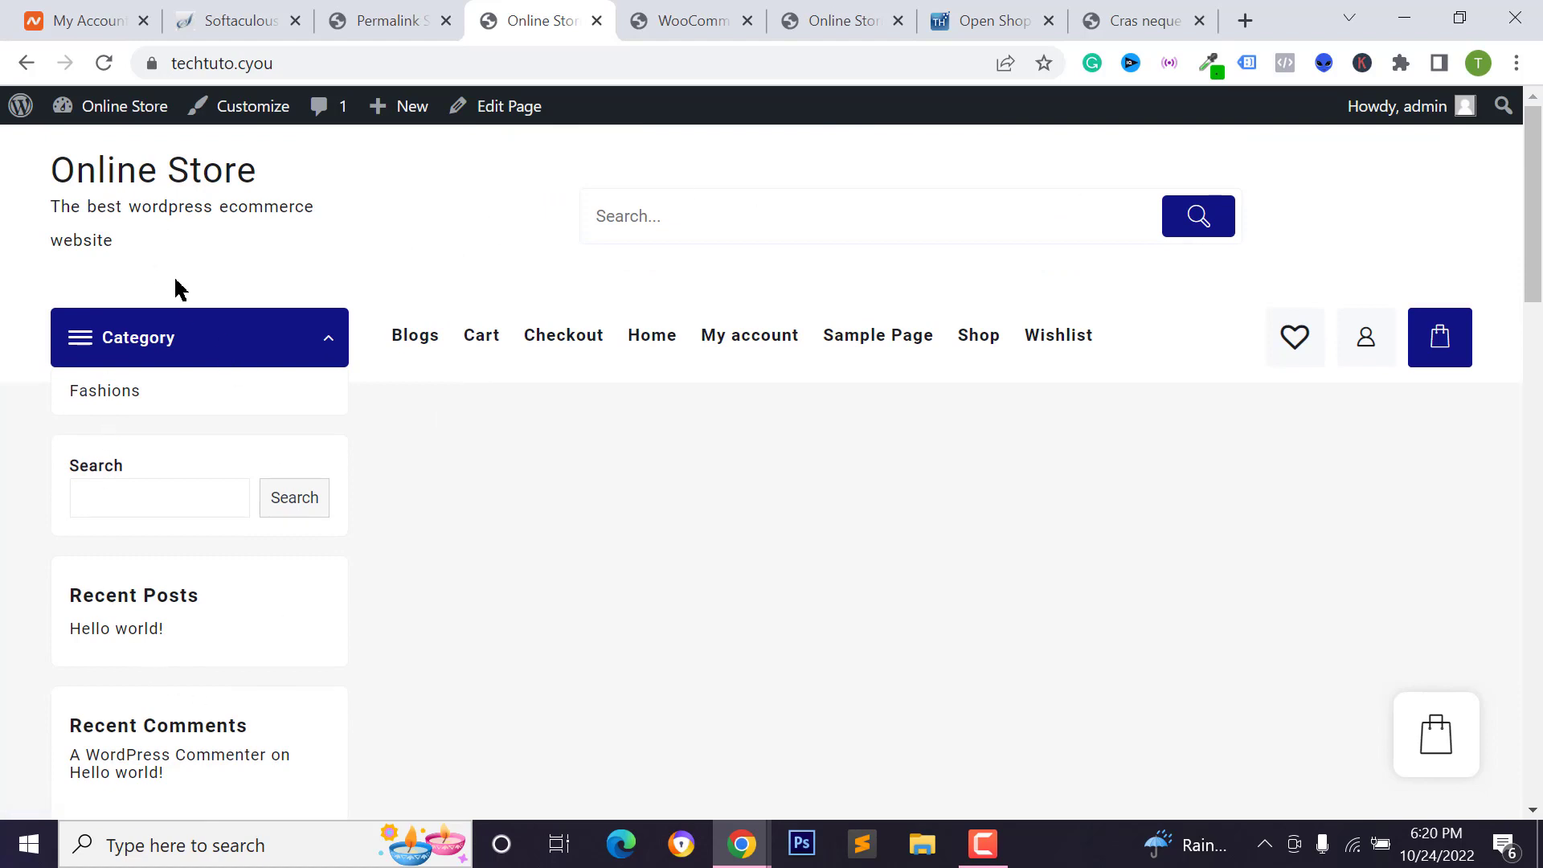
pyautogui.scroll(-4, 221, 611)
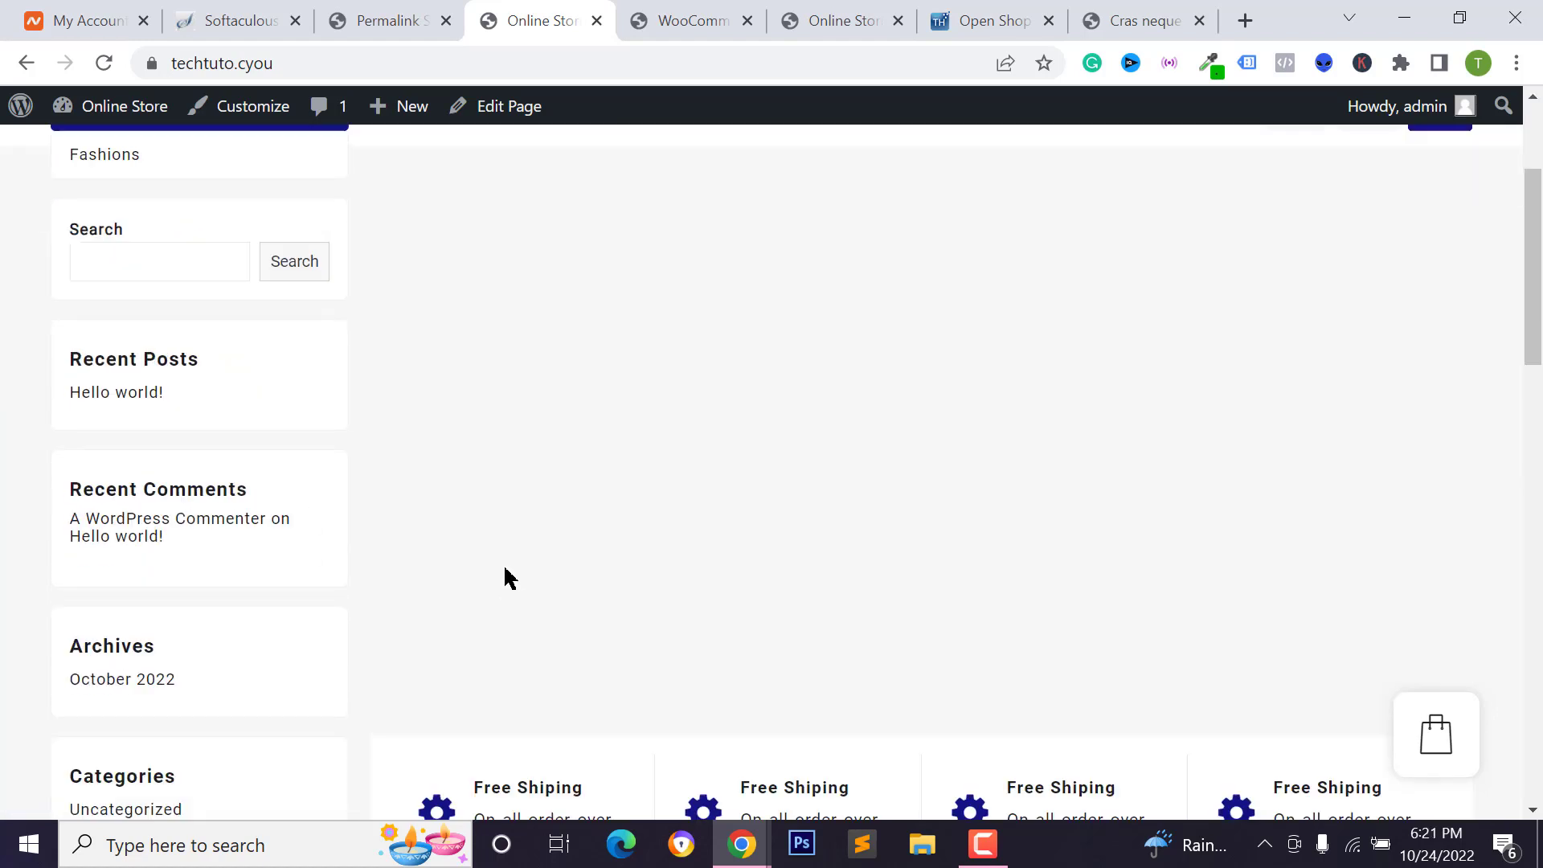
pyautogui.scroll(4, 482, 583)
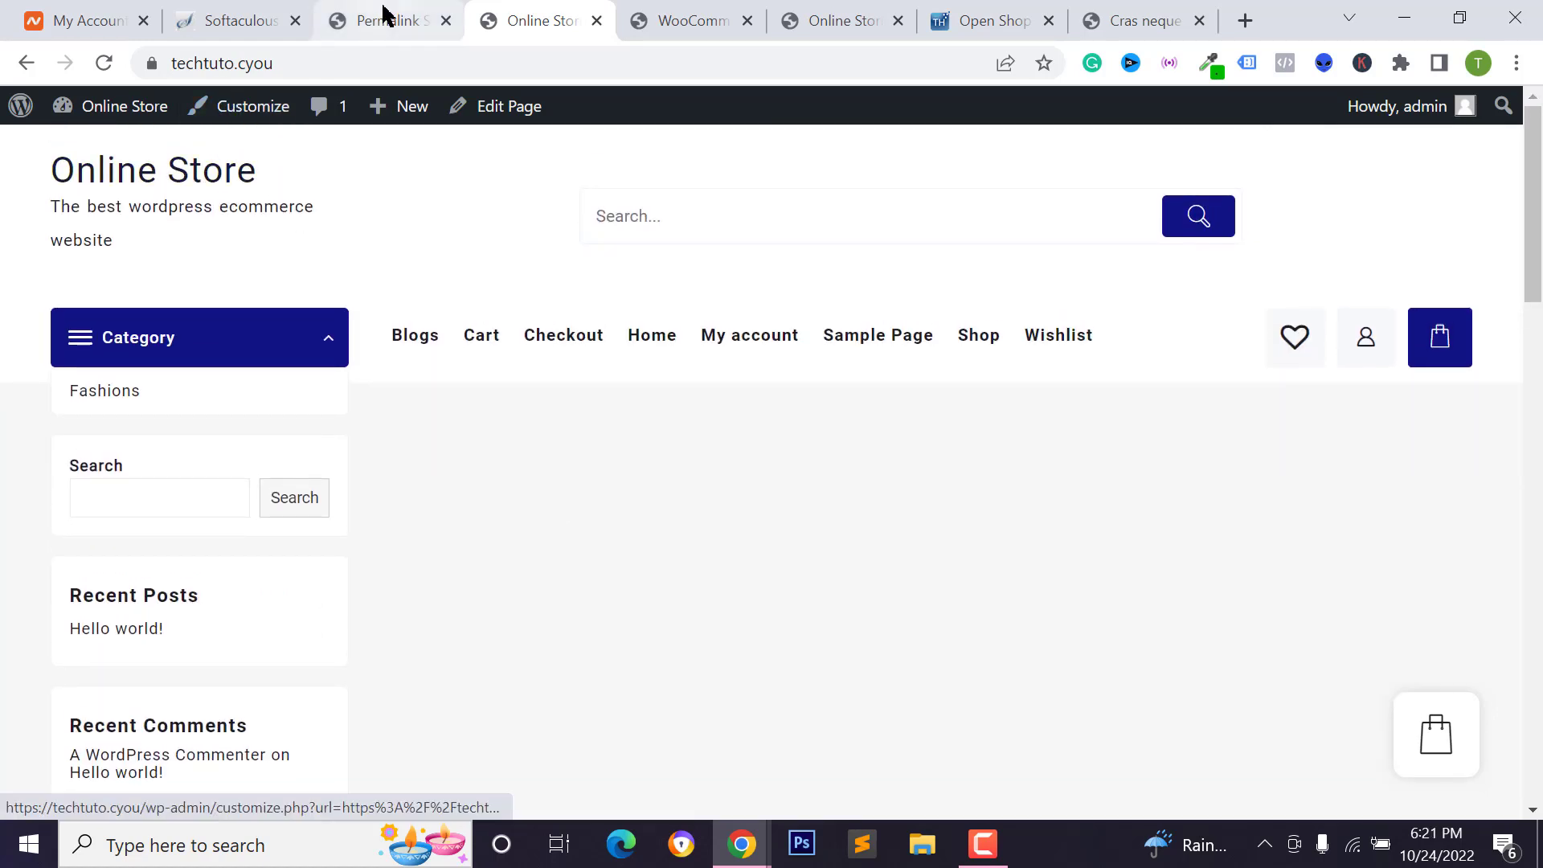
pyautogui.click(386, 20)
pyautogui.scroll(-2, 41, 518)
pyautogui.moveTo(32, 452)
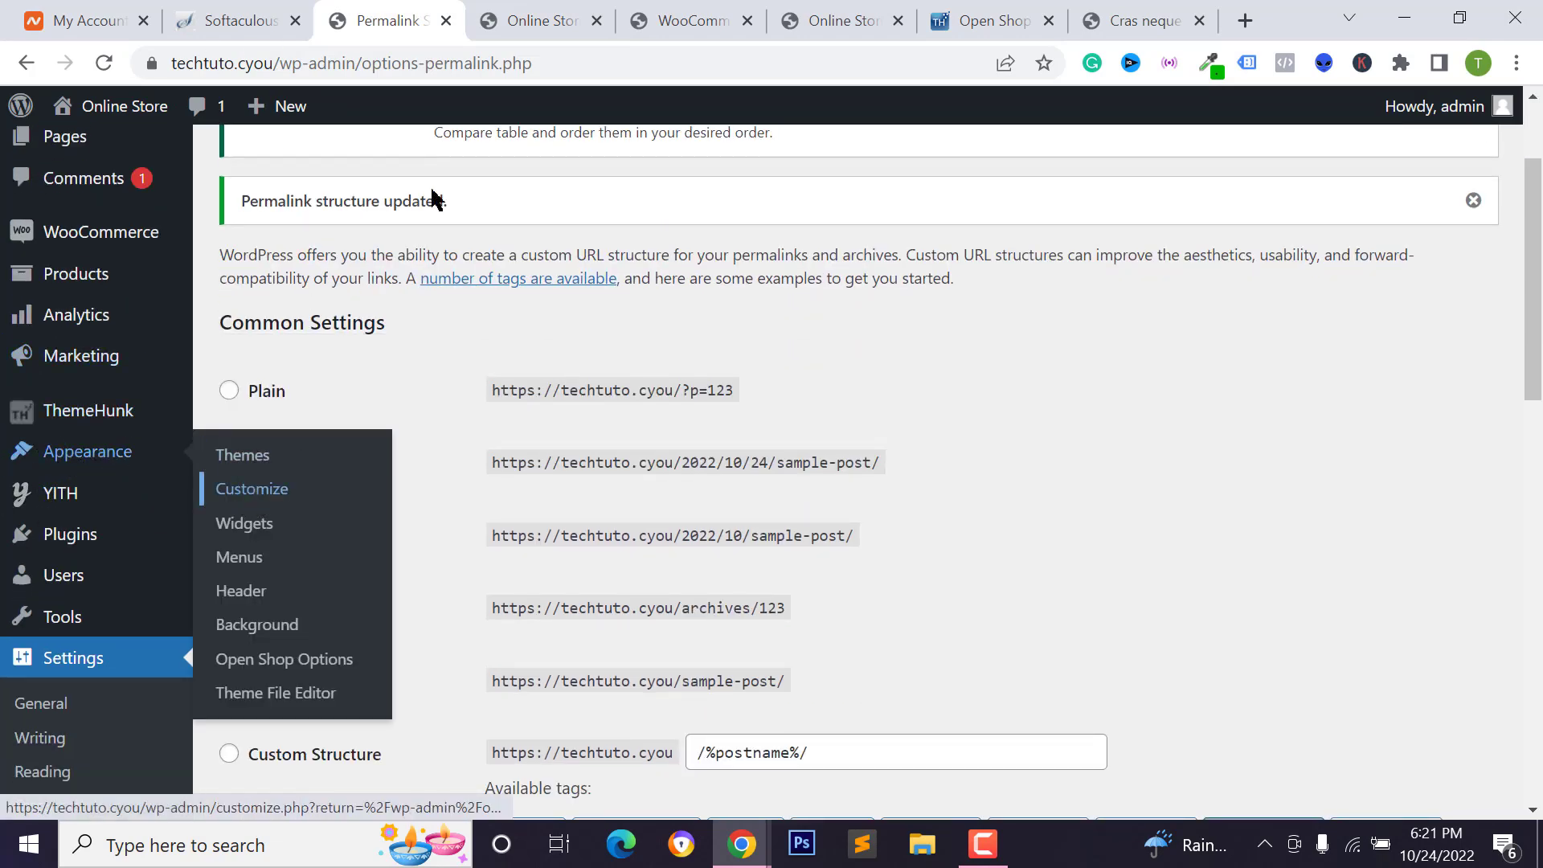
pyautogui.hotkey('ctrl', 'Tab')
# Step: In the Customizer's Above Header settings, choose a layout with a content bar
pyautogui.click(250, 115)
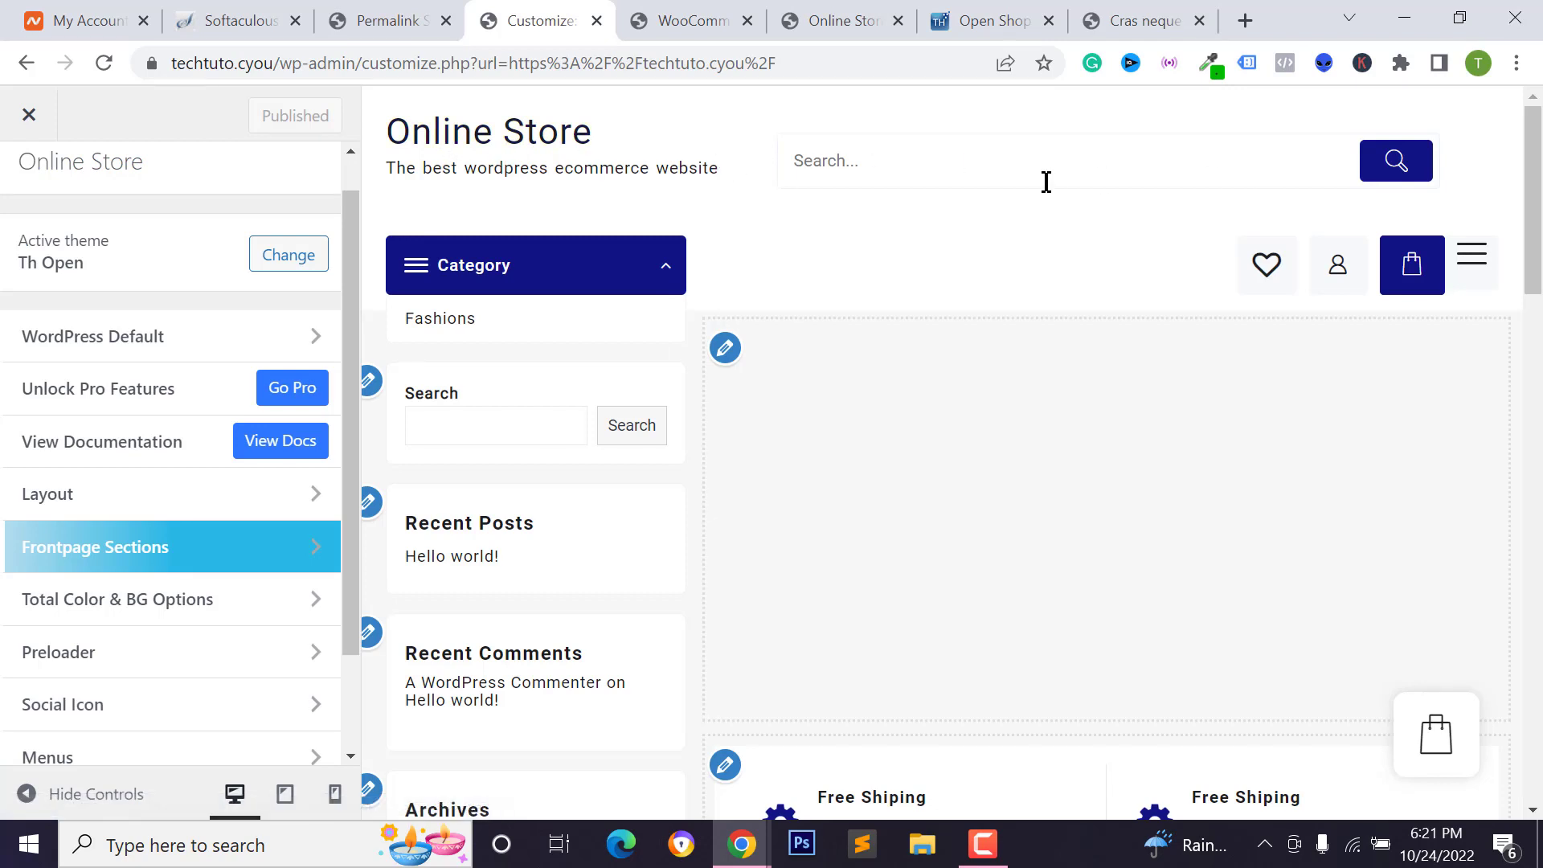
pyautogui.click(101, 496)
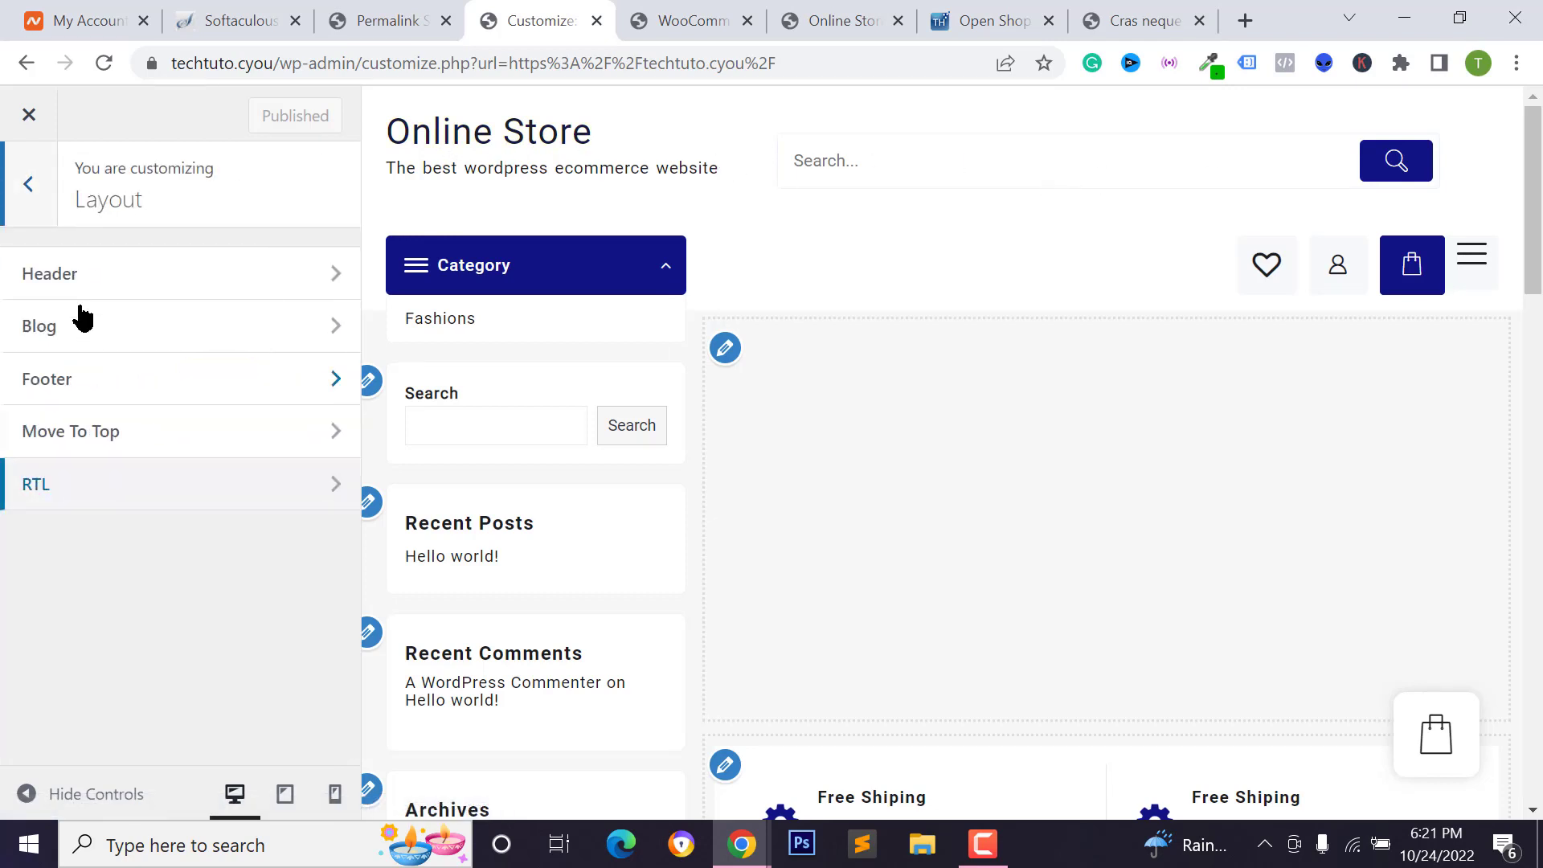
pyautogui.click(77, 278)
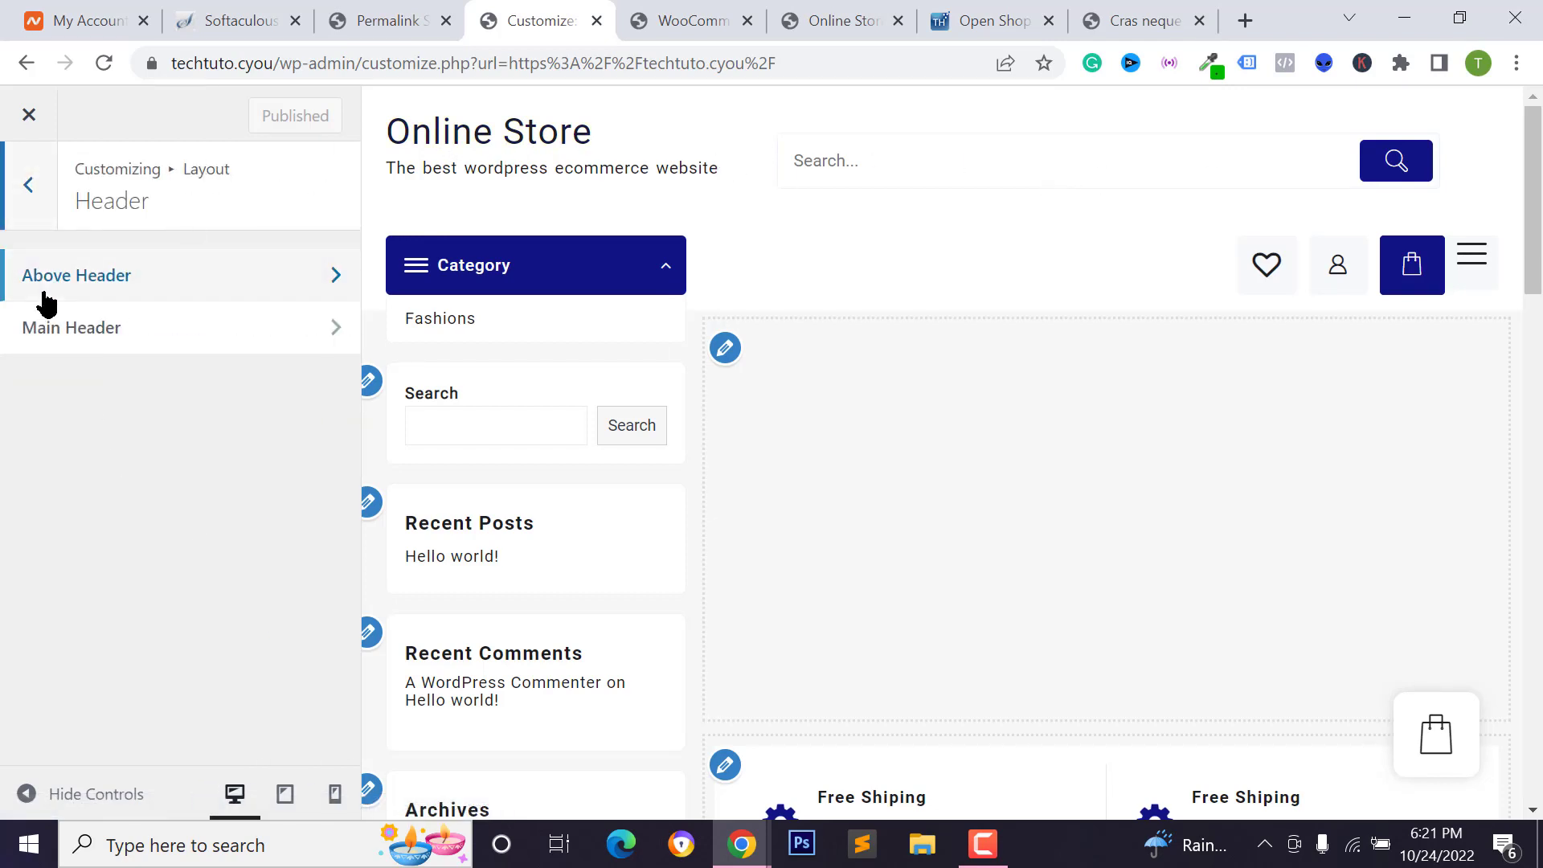
pyautogui.click(137, 276)
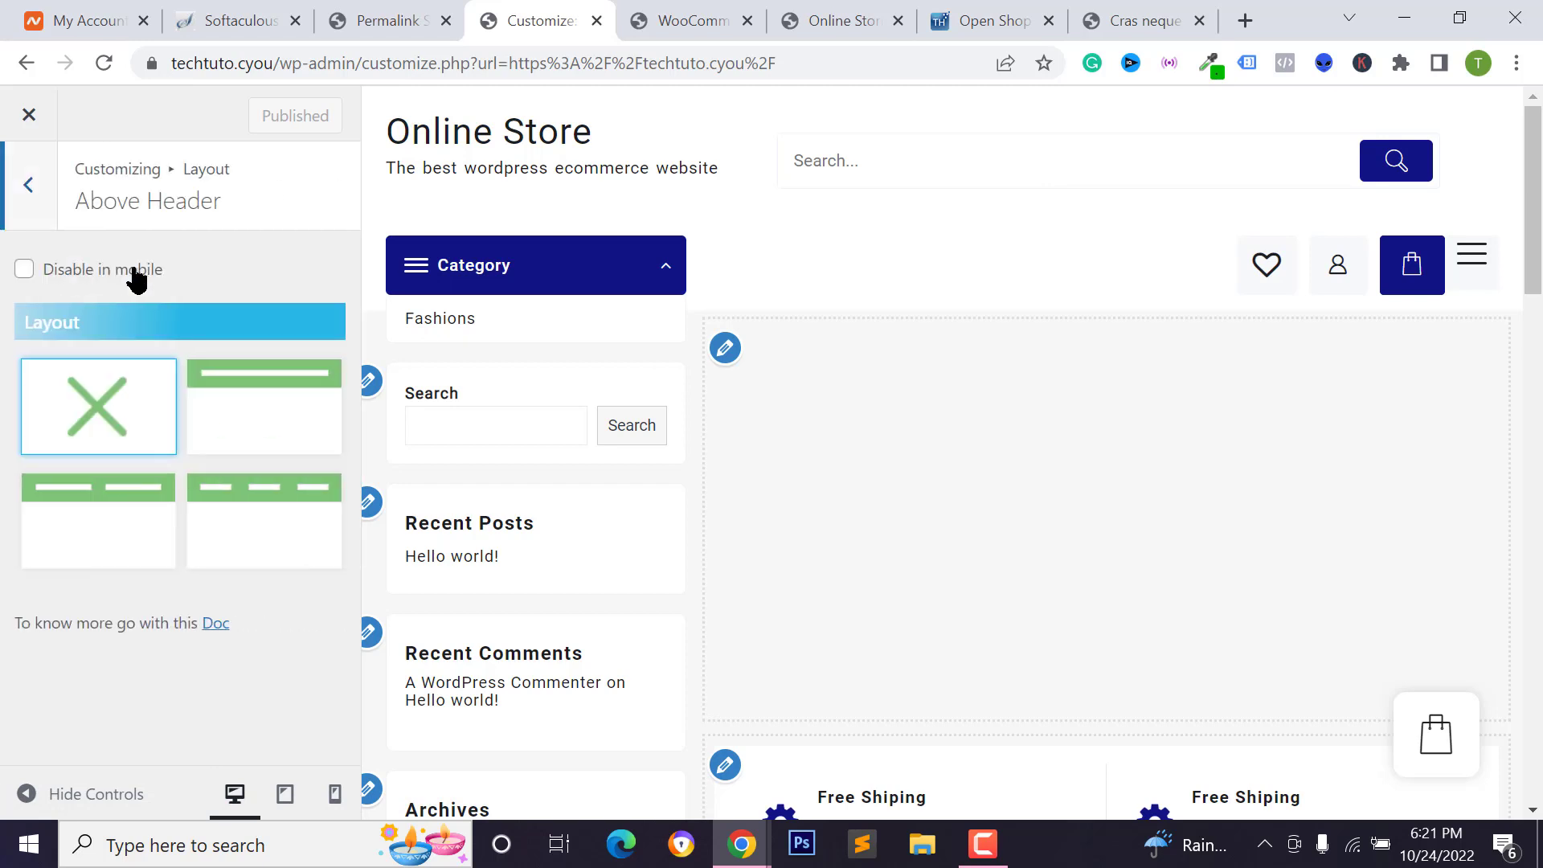
pyautogui.click(217, 415)
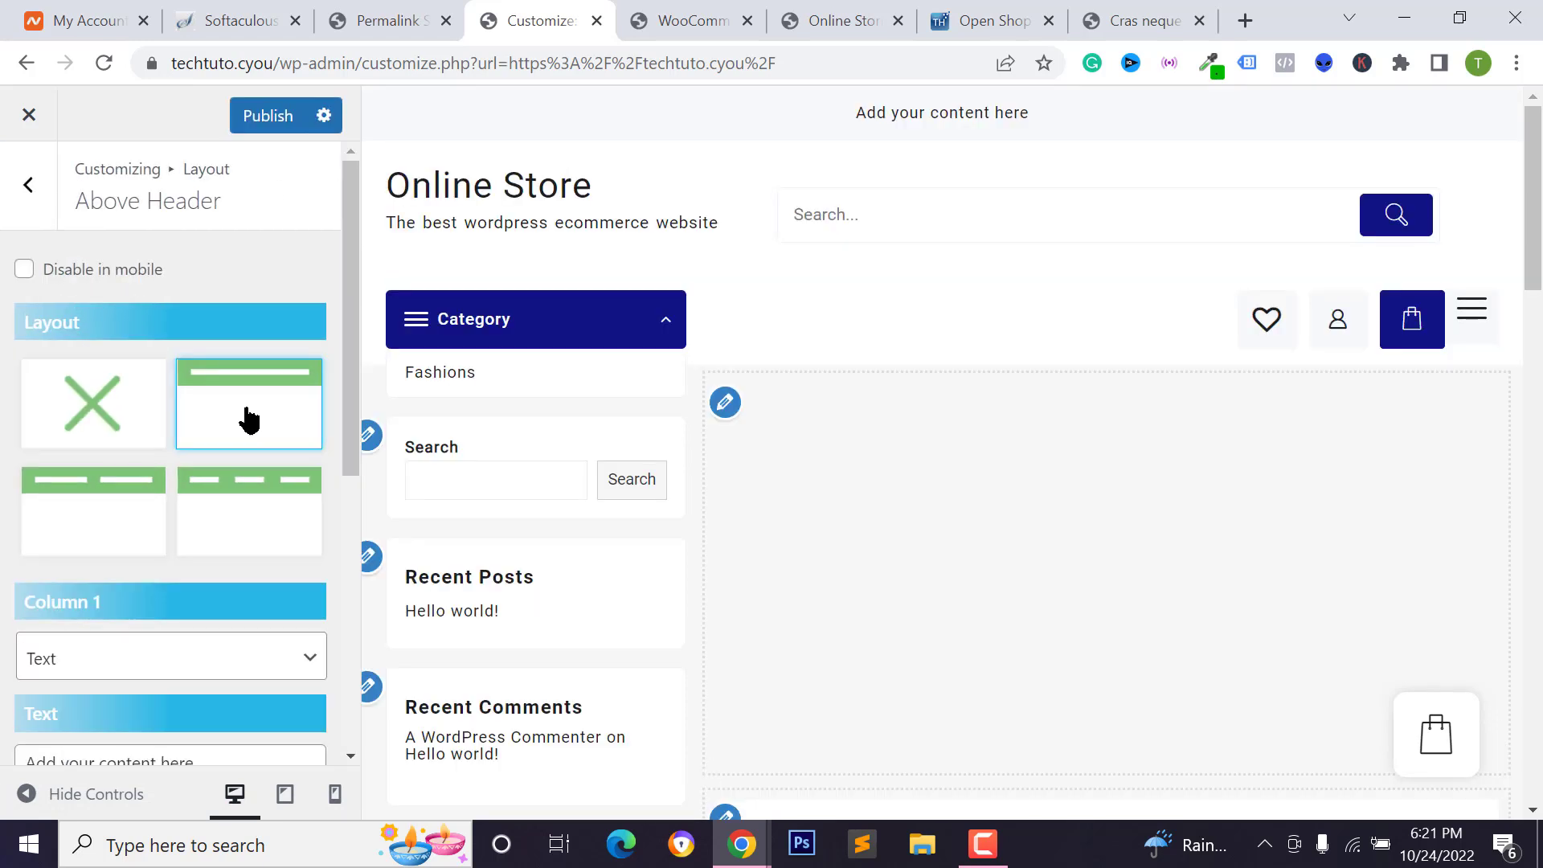
pyautogui.click(107, 500)
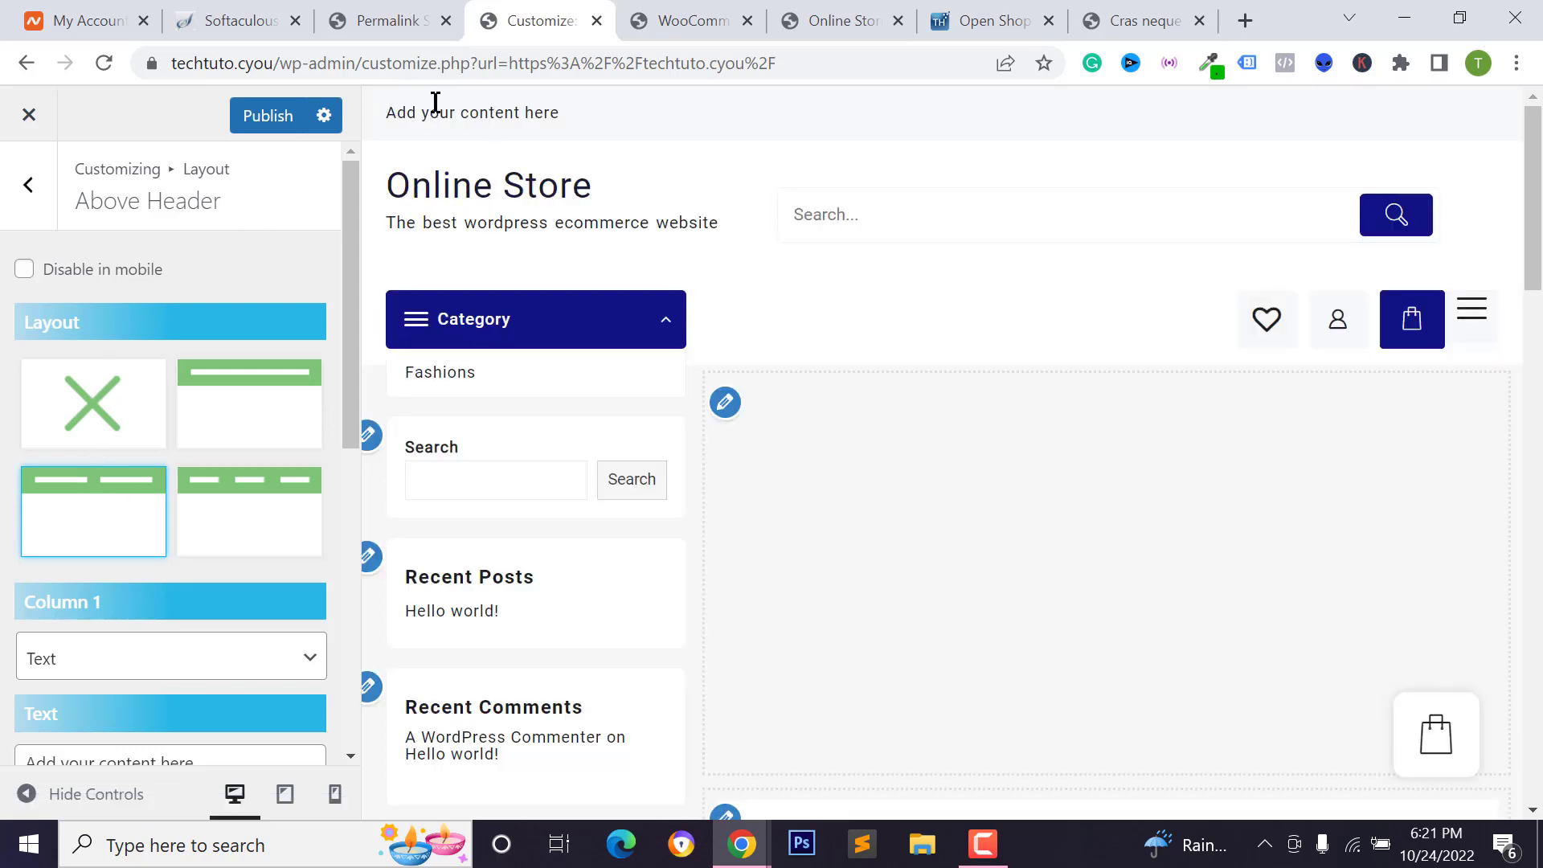
pyautogui.scroll(-4, 64, 388)
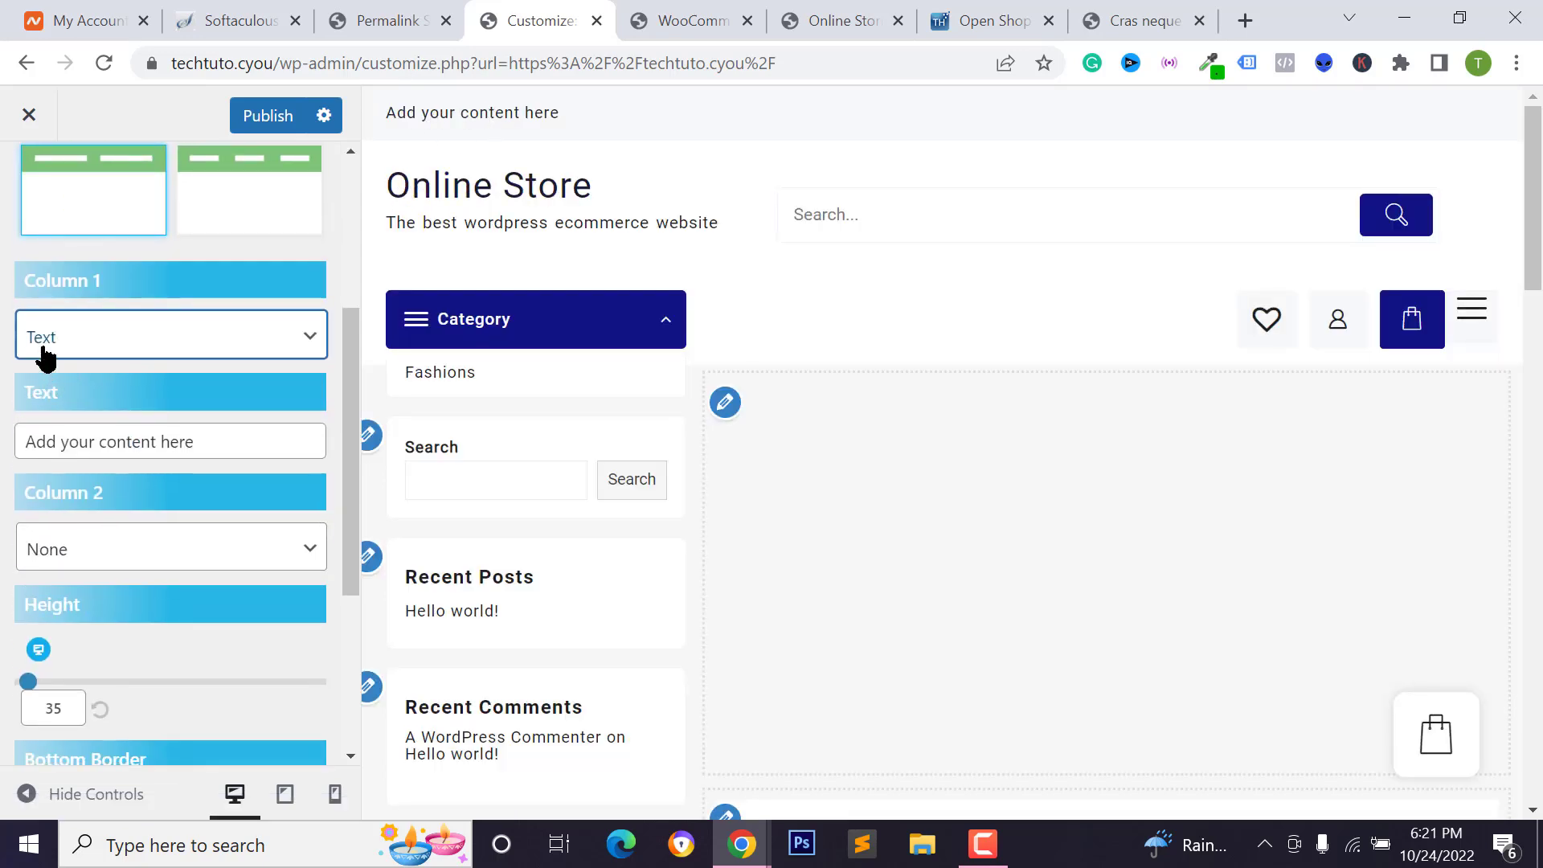
# Step: Set Above Header Column 1 to Text reading 'Welcome to our website!'
pyautogui.click(58, 317)
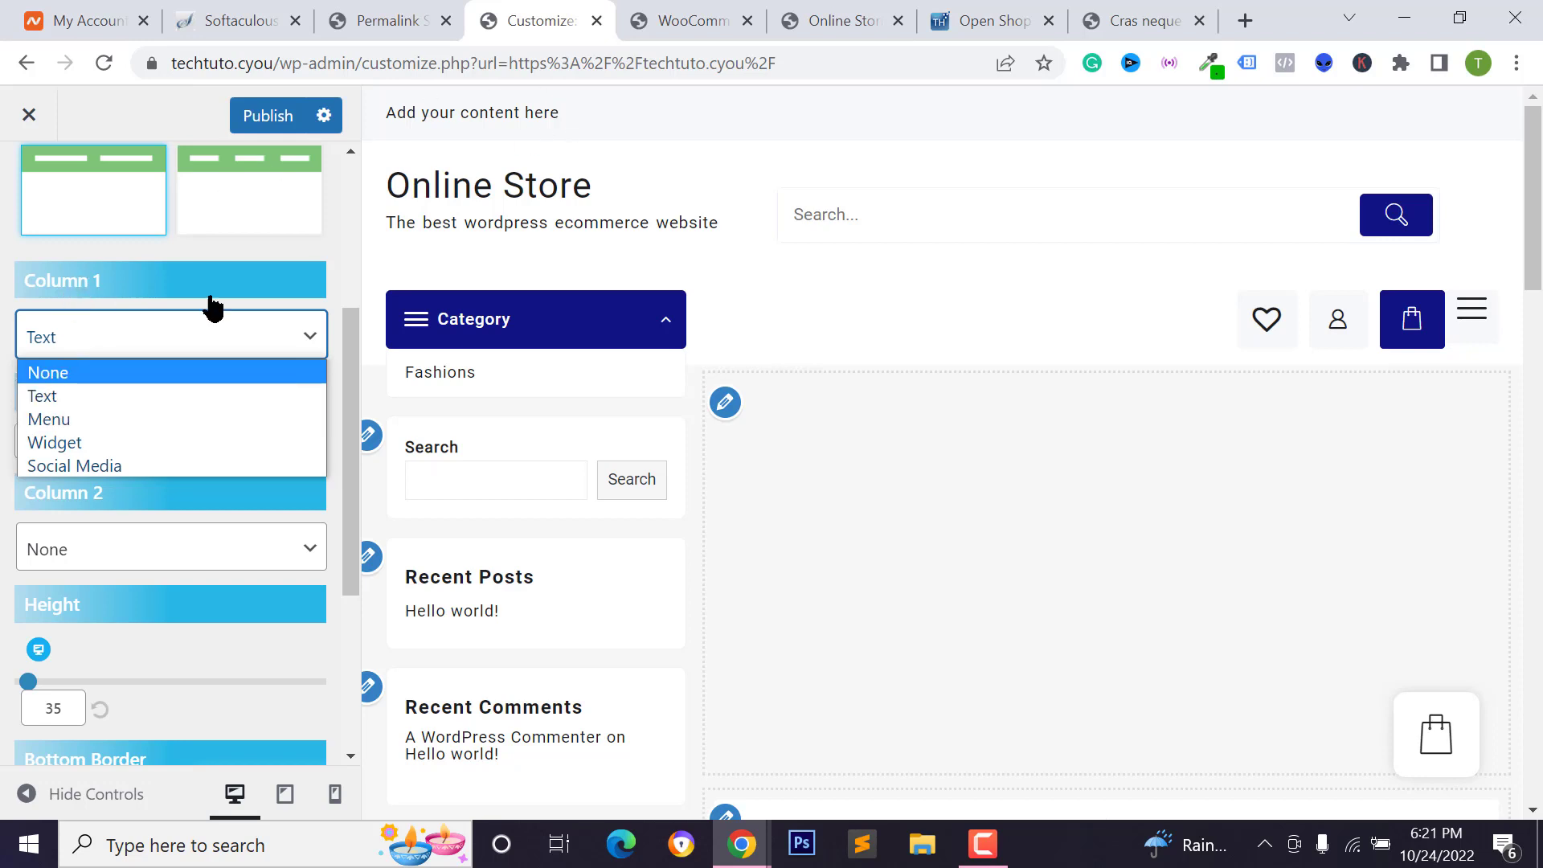
pyautogui.click(55, 398)
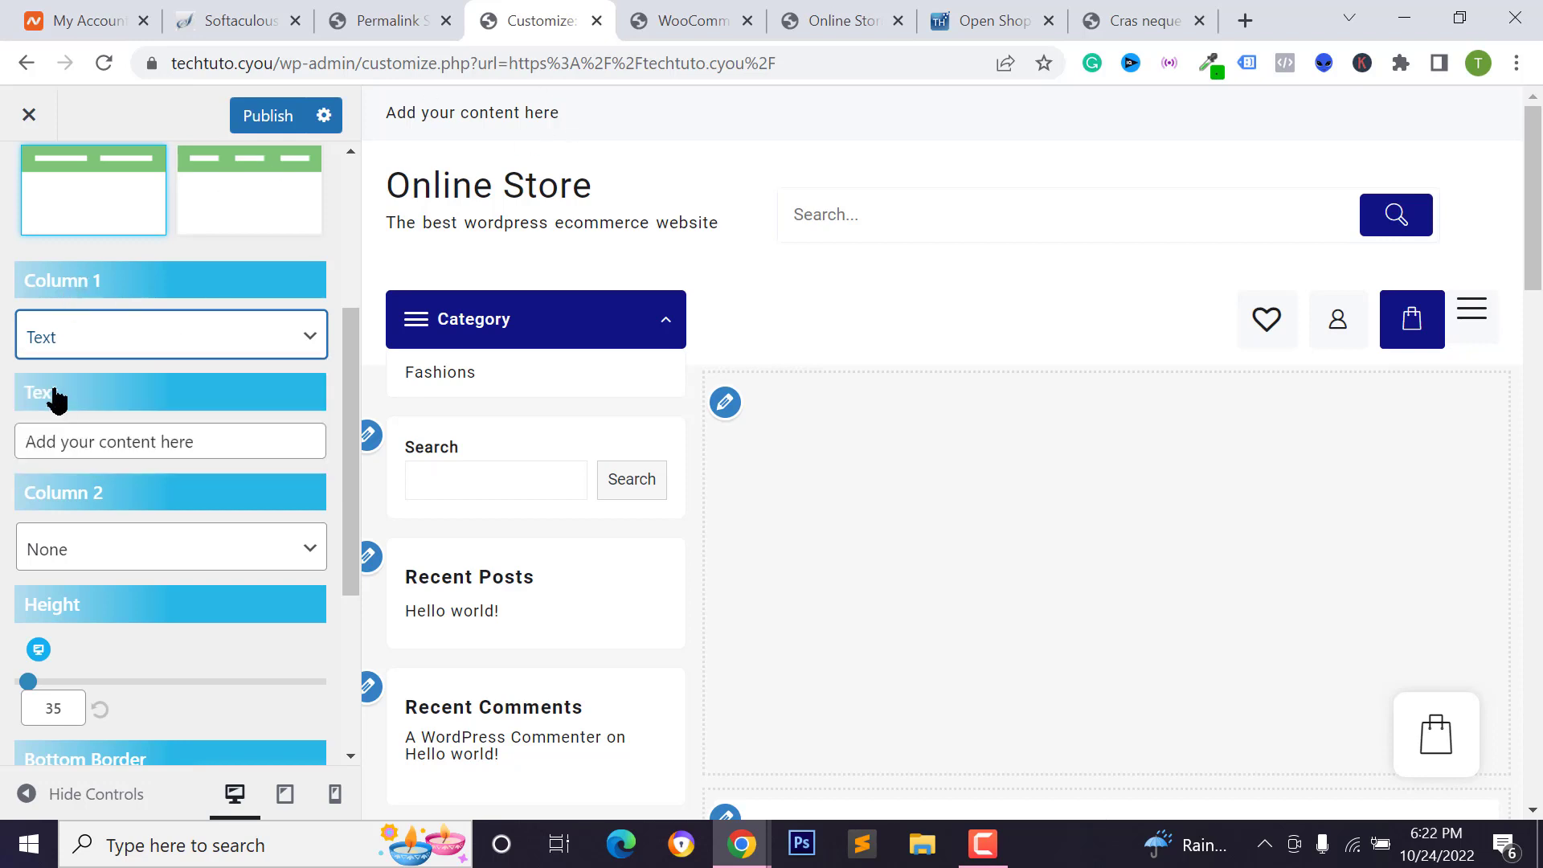
pyautogui.tripleClick(69, 451)
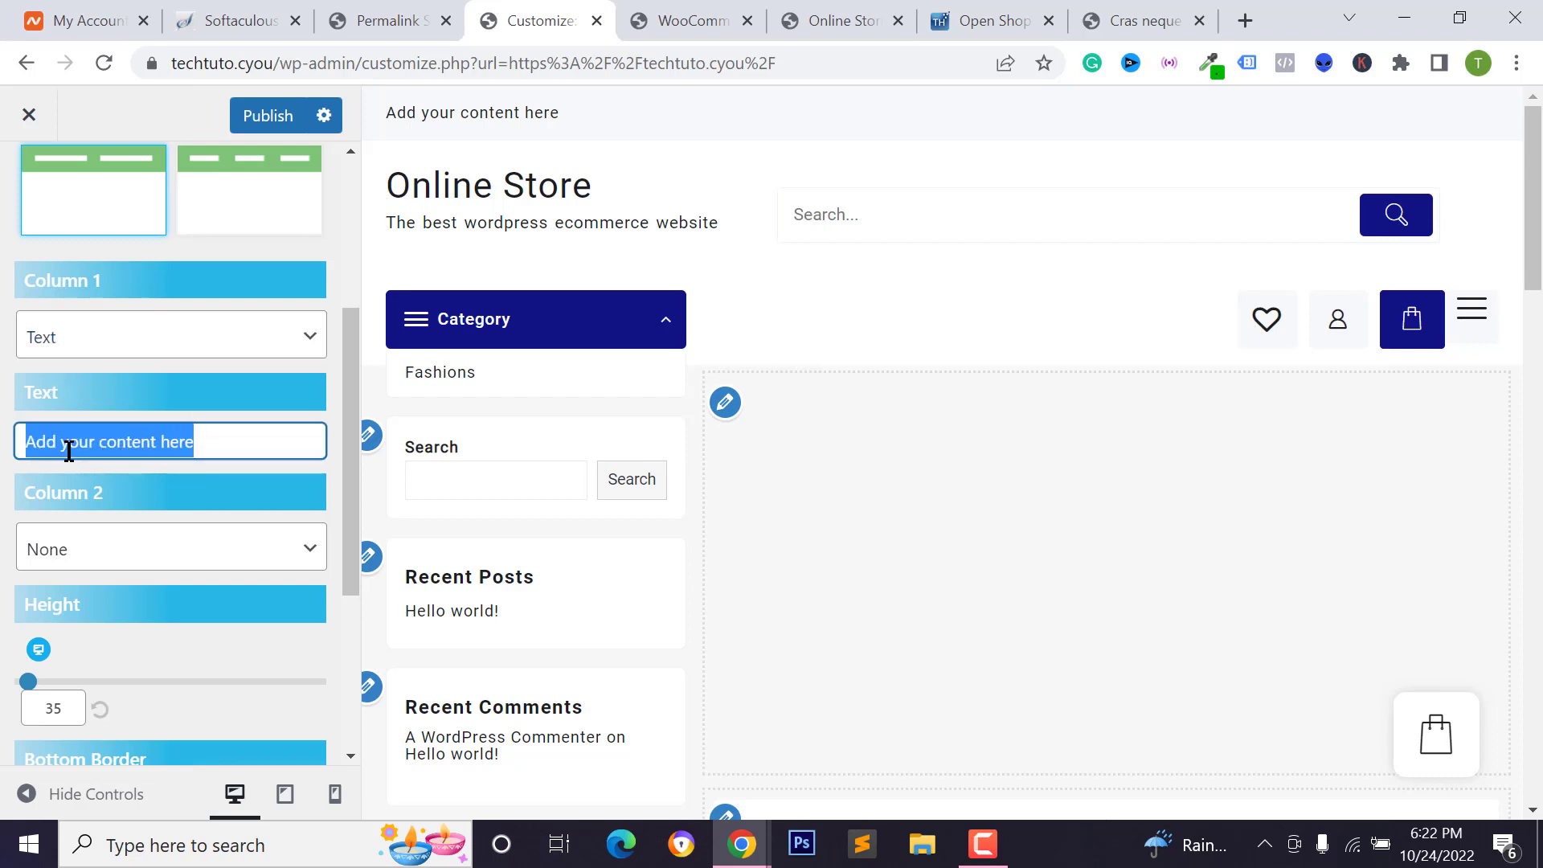
pyautogui.write('Welcome')
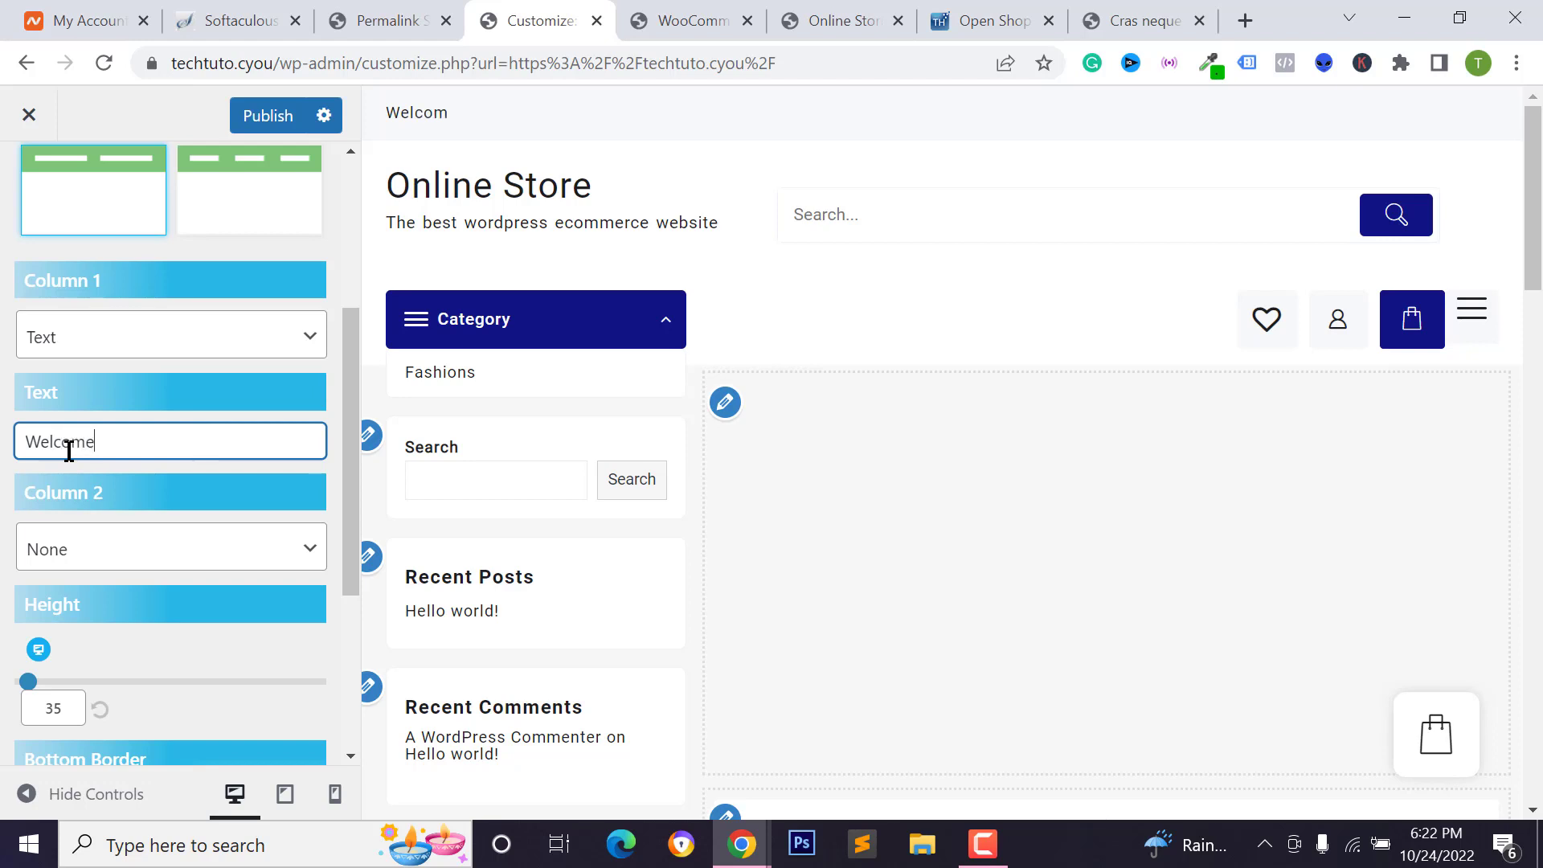
pyautogui.write(' to our website!')
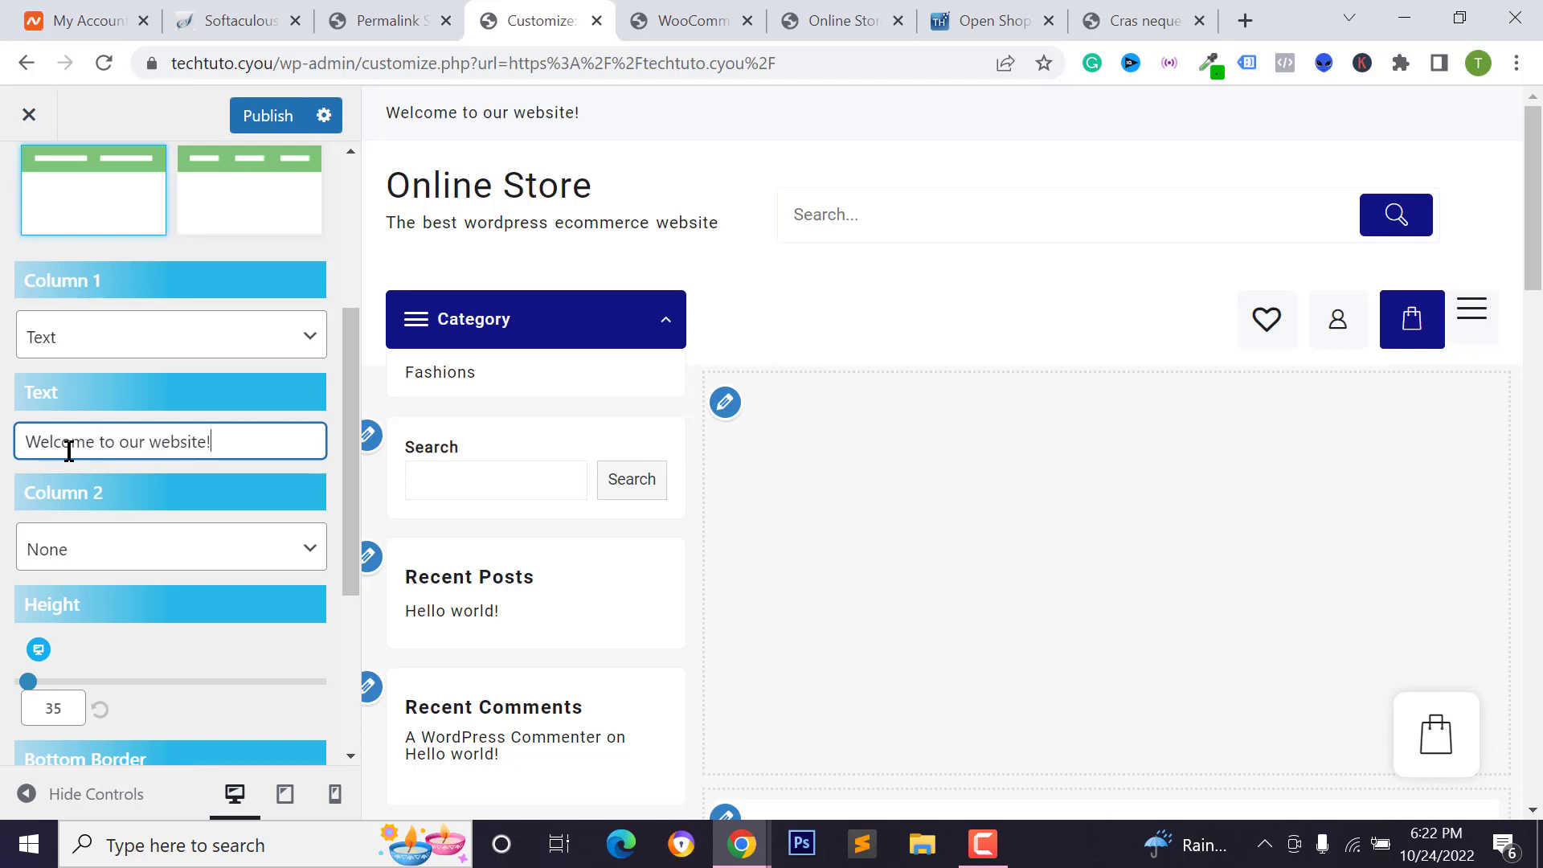
# Step: Set Above Header Column 2 to show Social Media icons
pyautogui.scroll(-1, 83, 559)
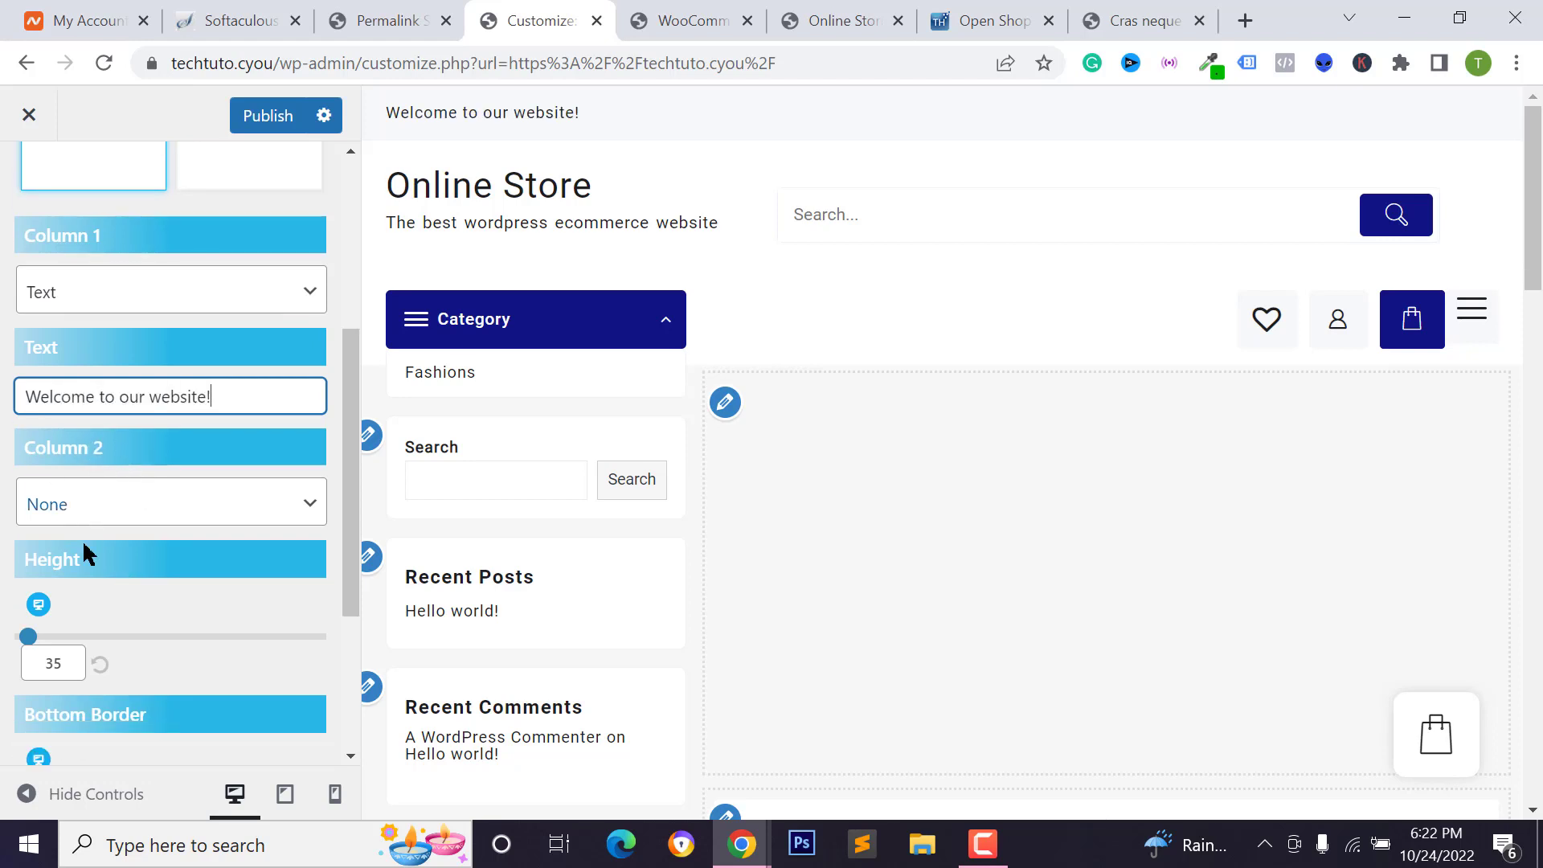
pyautogui.click(73, 438)
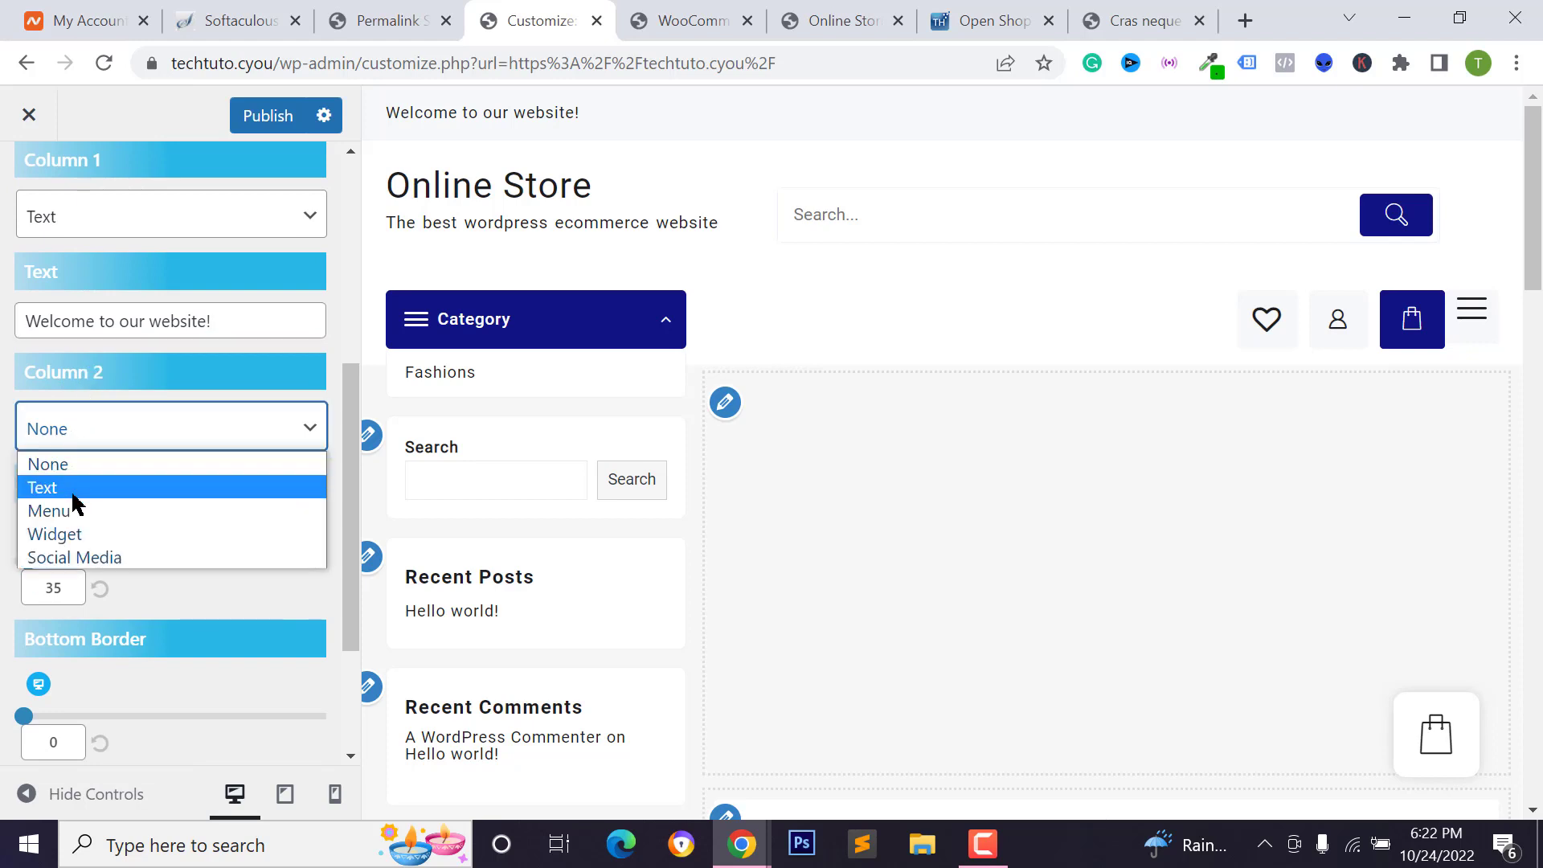
pyautogui.click(79, 558)
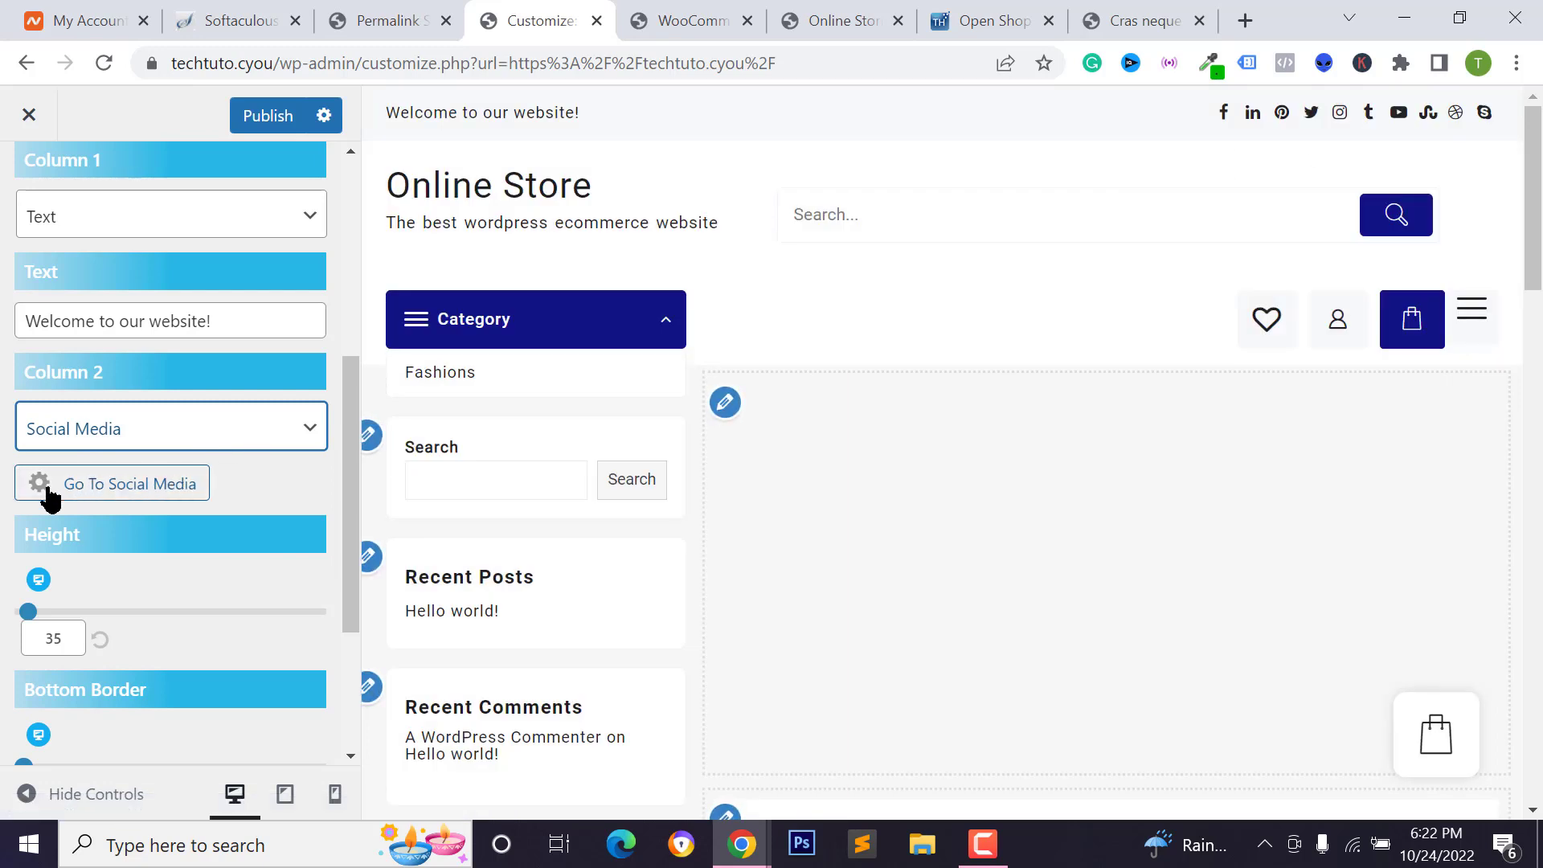
# Step: Replace the Facebook link's placeholder # with the store's Facebook page URL
pyautogui.click(106, 499)
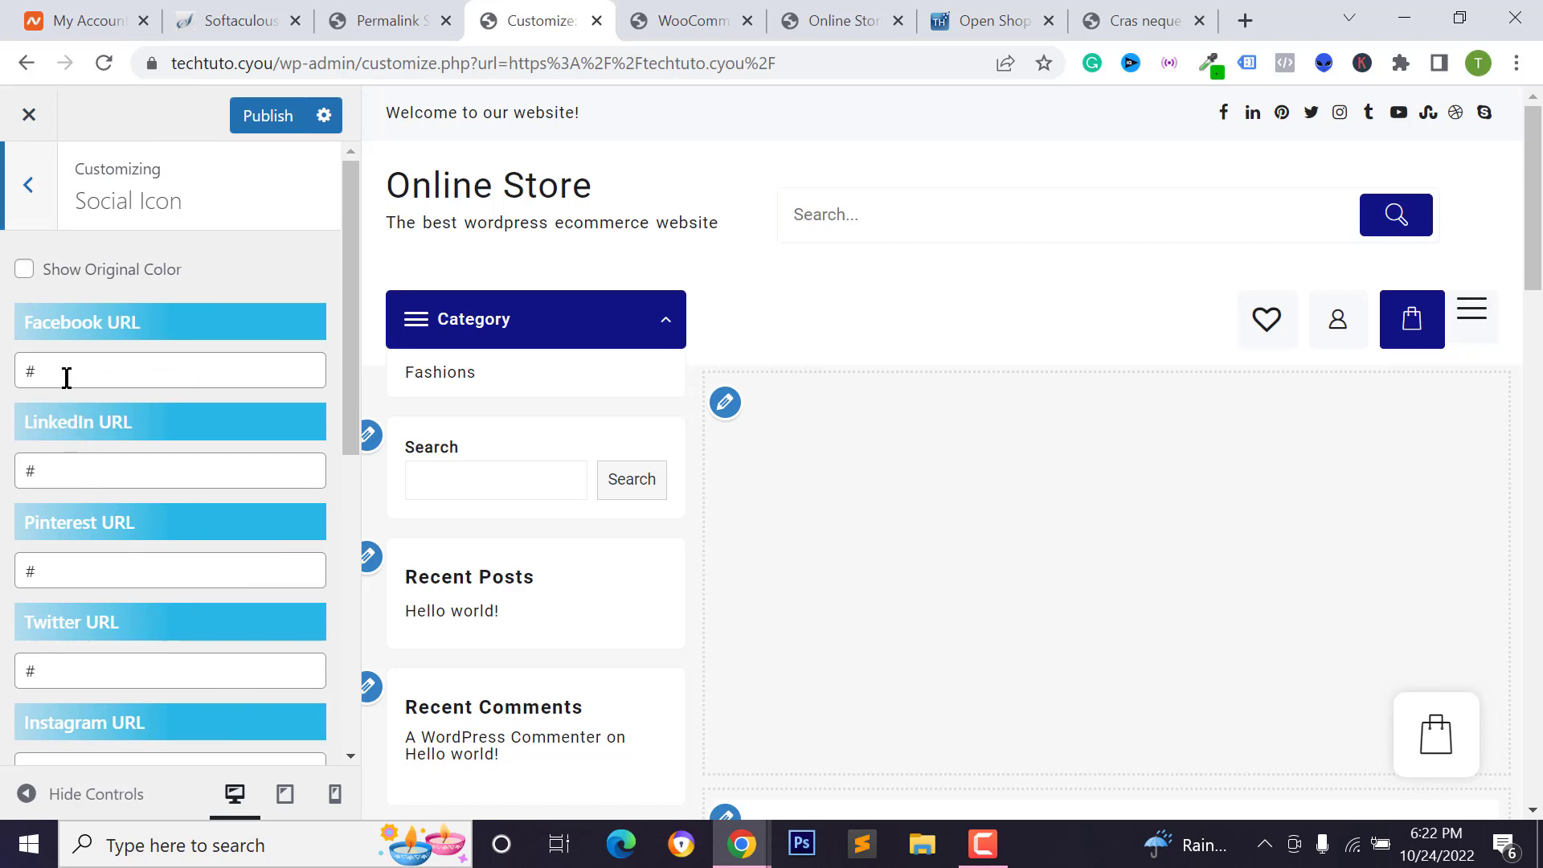
pyautogui.click(73, 375)
pyautogui.moveTo(72, 376); pyautogui.dragTo(22, 375)
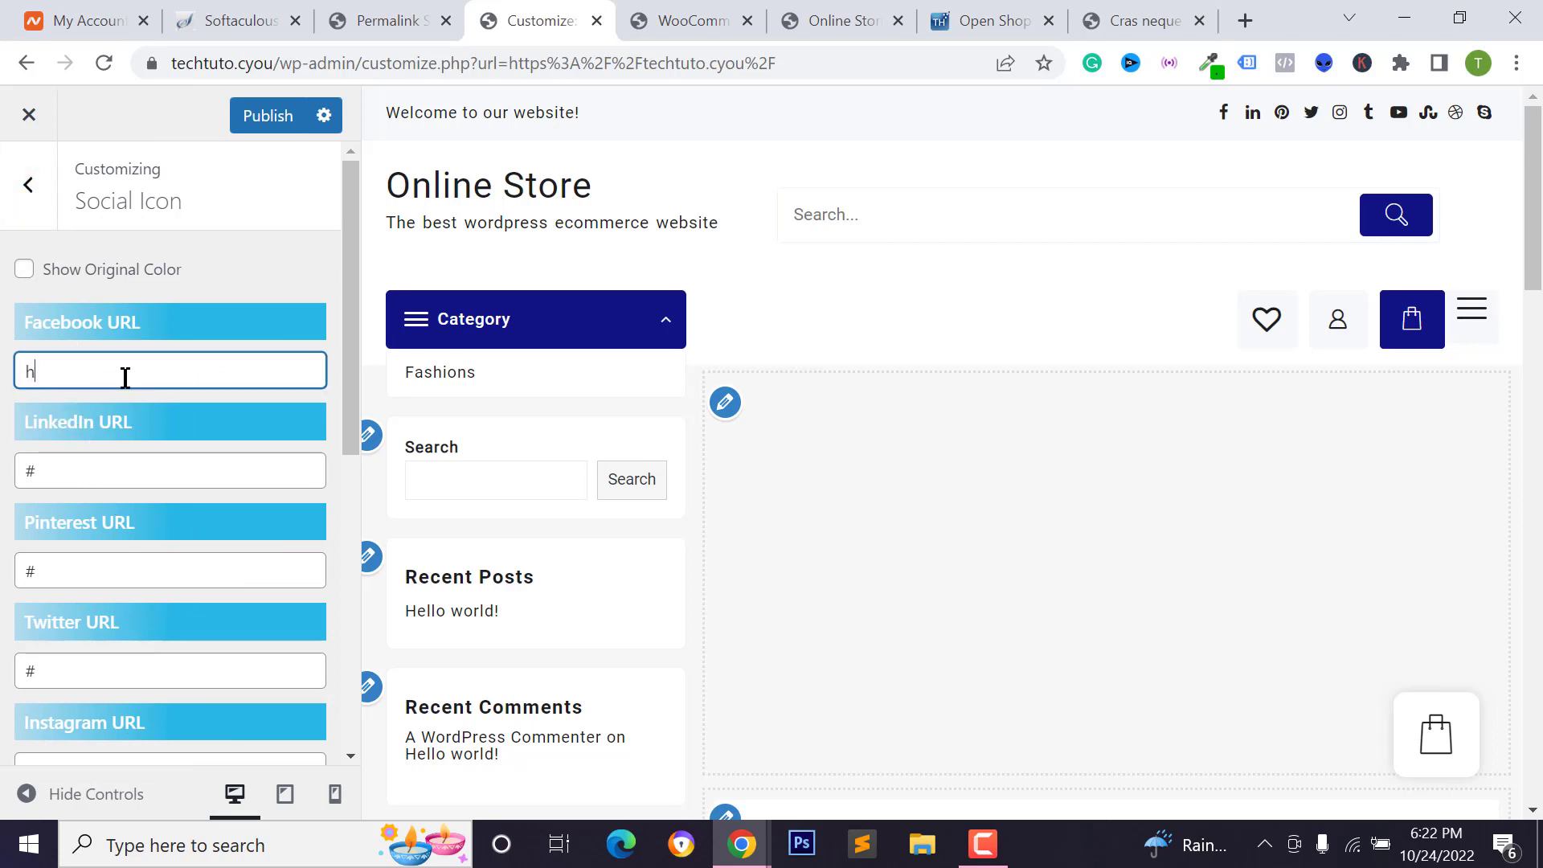
pyautogui.write('hhtt')
pyautogui.press('BackSpace')
pyautogui.press('BackSpace')
pyautogui.press('BackSpace')
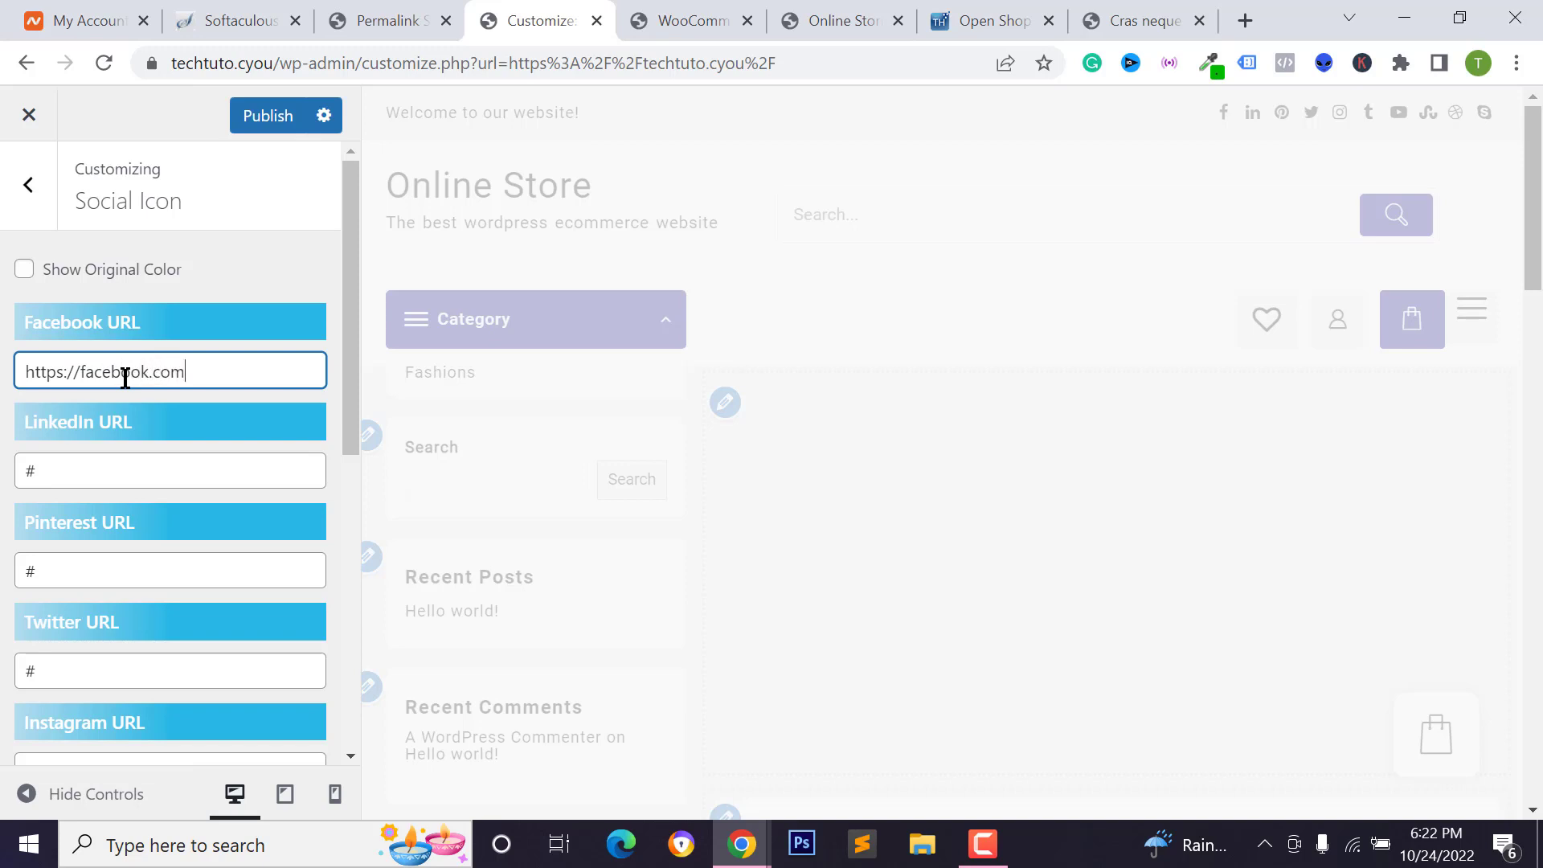
pyautogui.write('ajharrashedoffical')
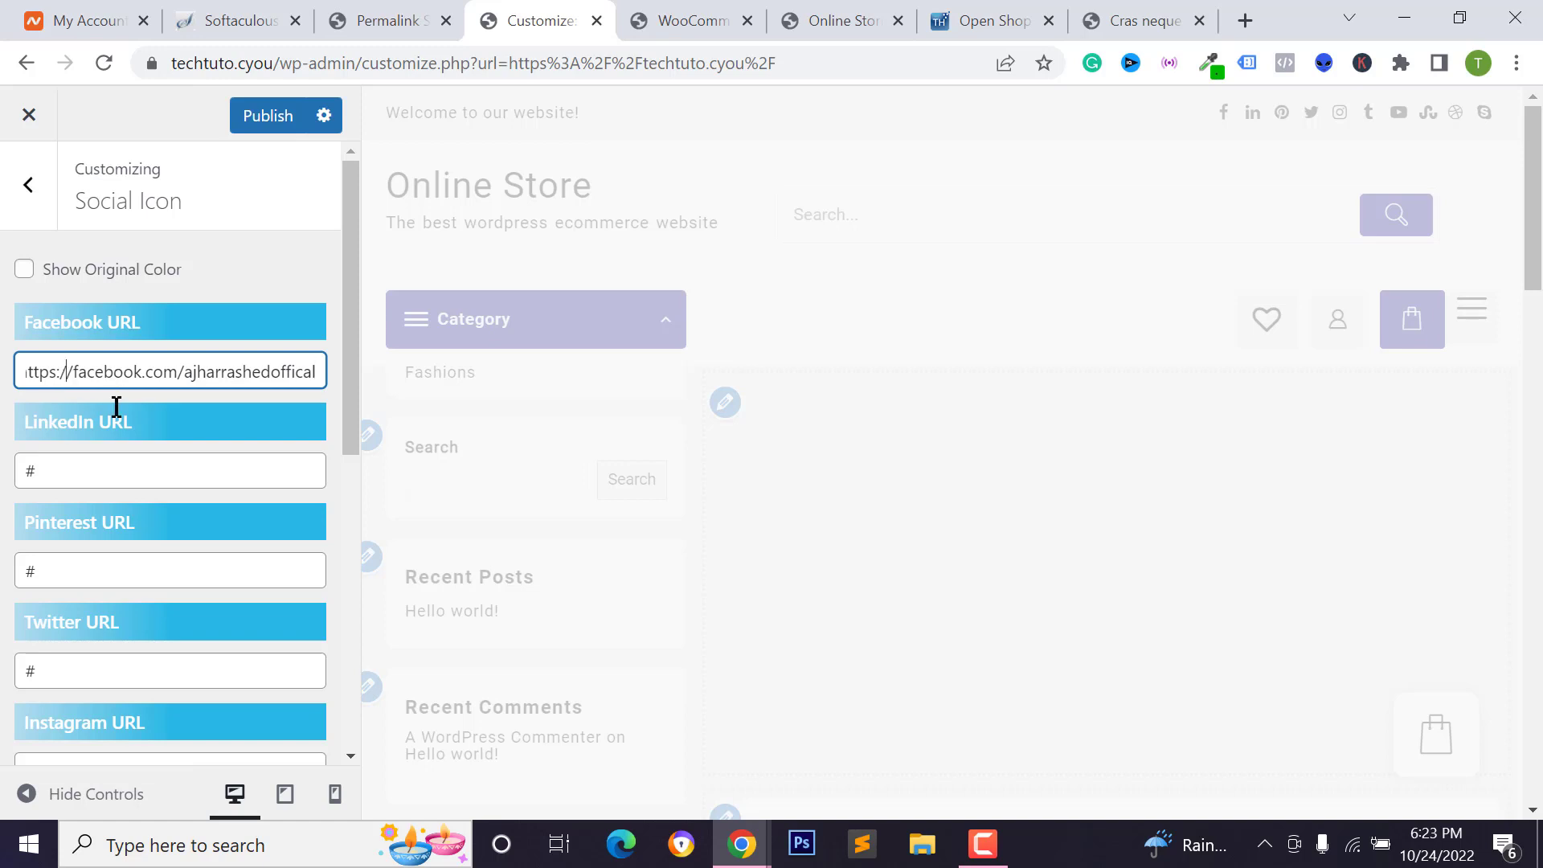
# Step: Clear placeholder links for unused networks like Twitter, leaving Facebook, LinkedIn, Instagram and Skype
pyautogui.click(107, 464)
pyautogui.scroll(-3, 93, 510)
pyautogui.moveTo(69, 475); pyautogui.dragTo(19, 475)
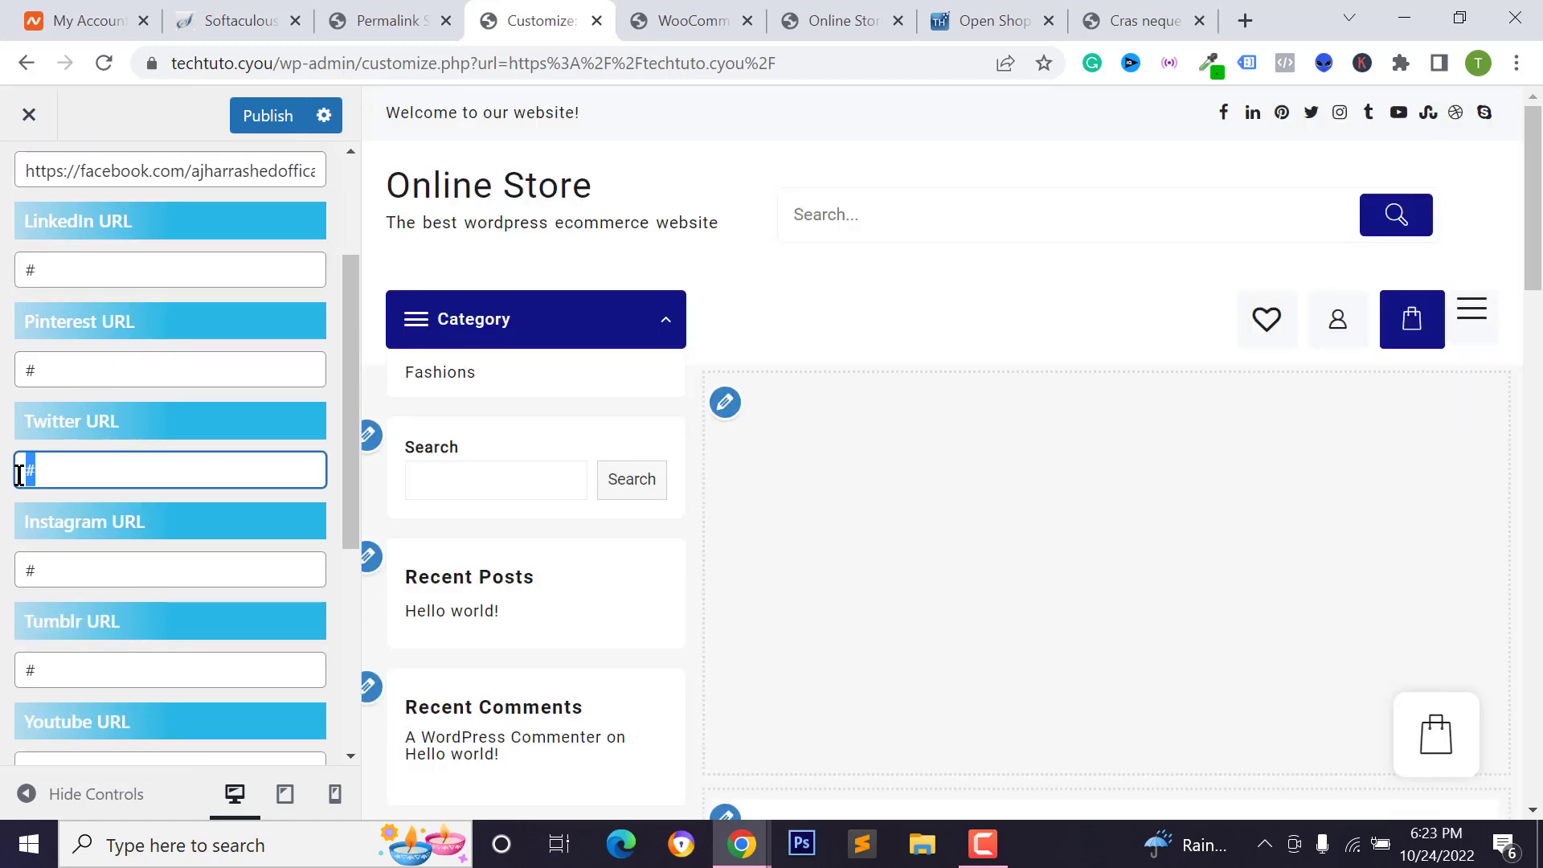
pyautogui.press('BackSpace')
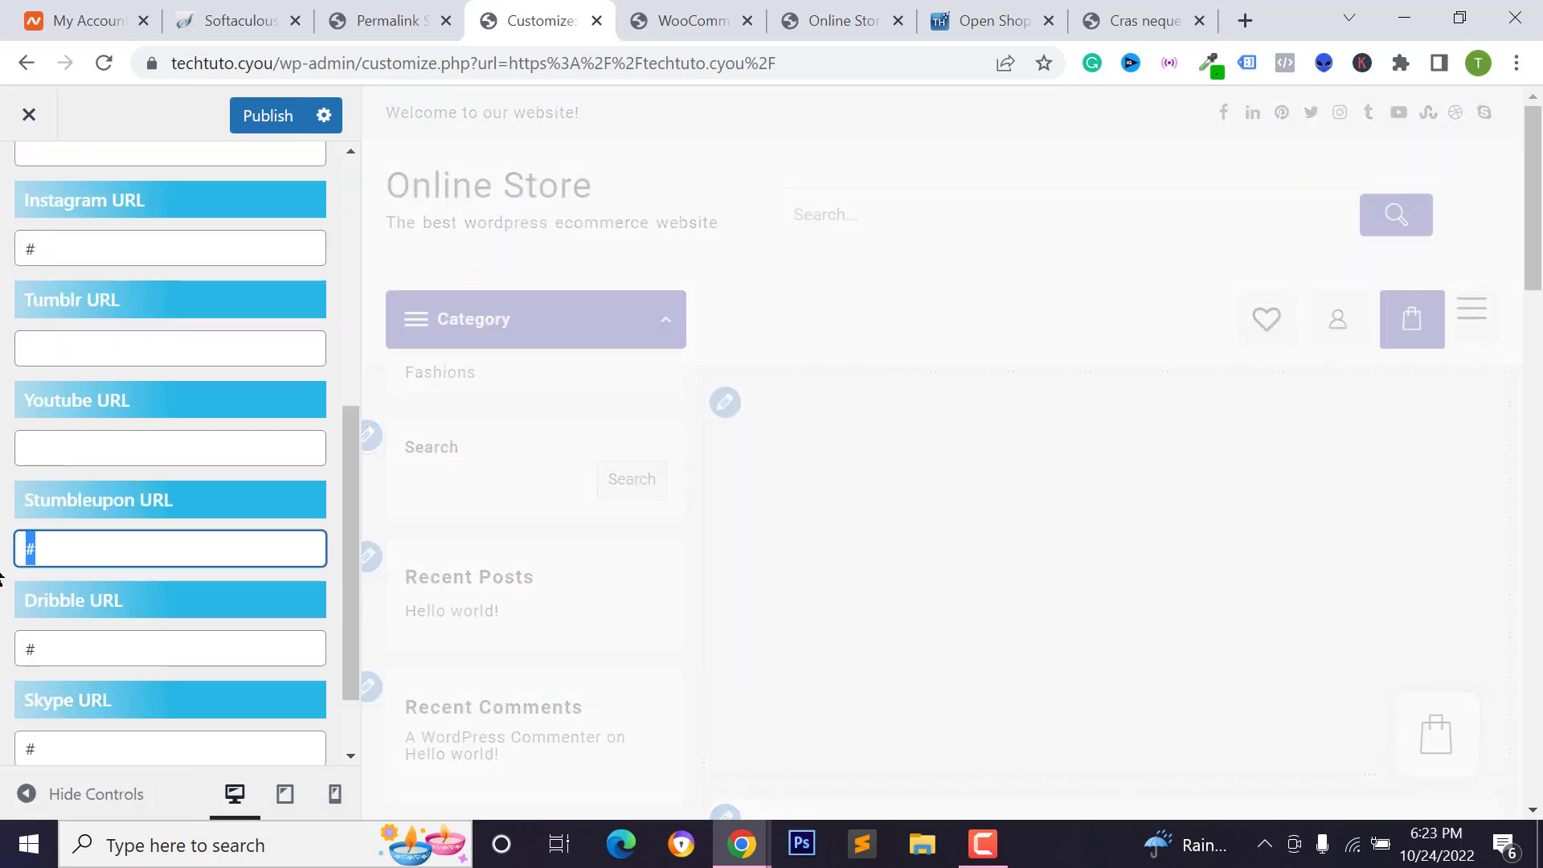
pyautogui.press('BackSpace')
pyautogui.scroll(-1, 89, 629)
pyautogui.scroll(8, 76, 602)
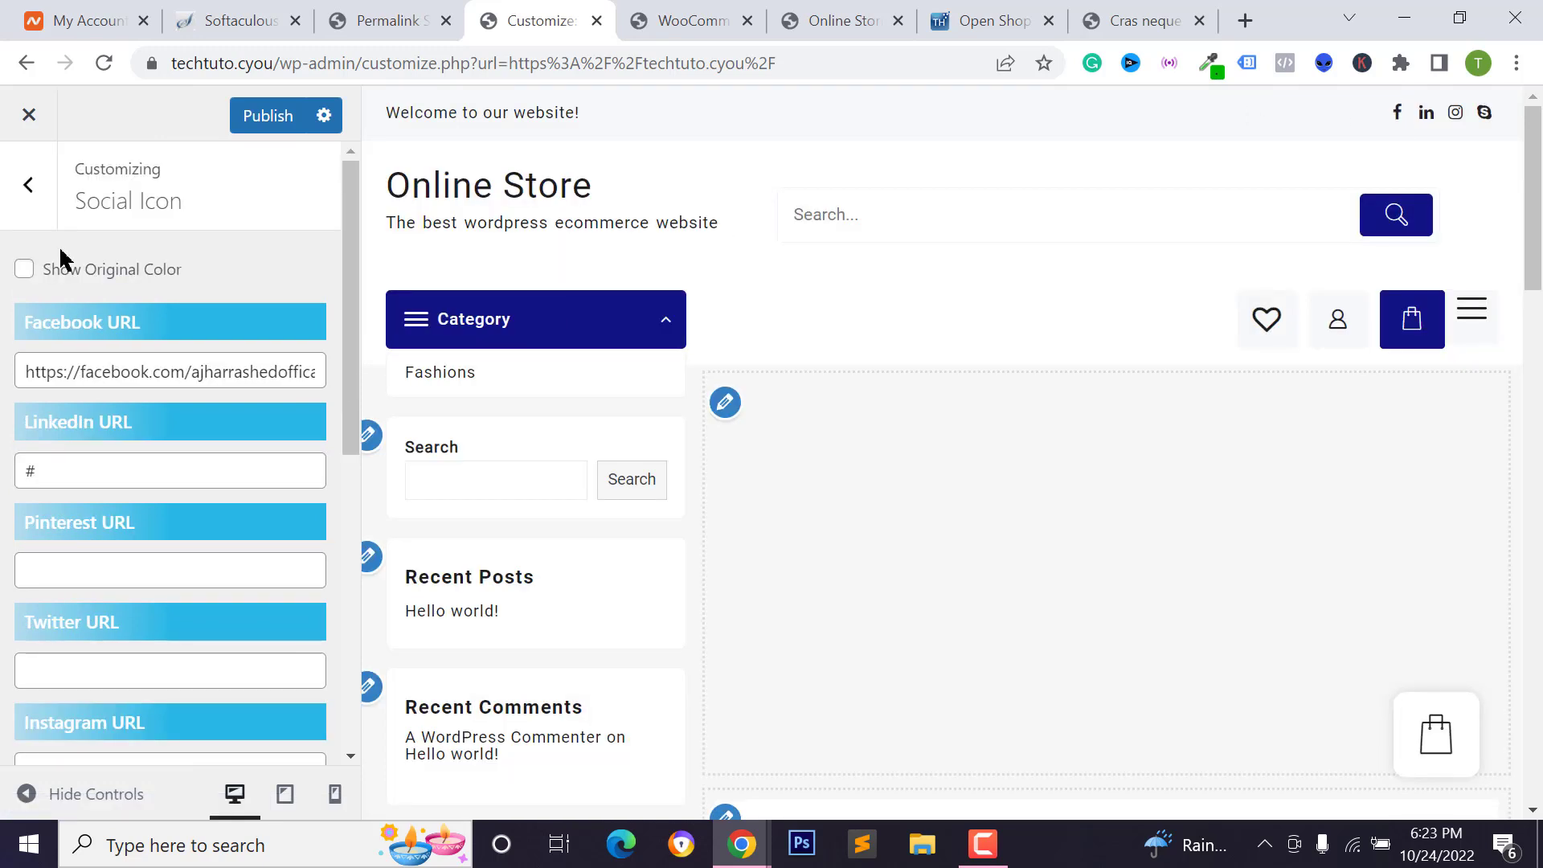
pyautogui.click(29, 186)
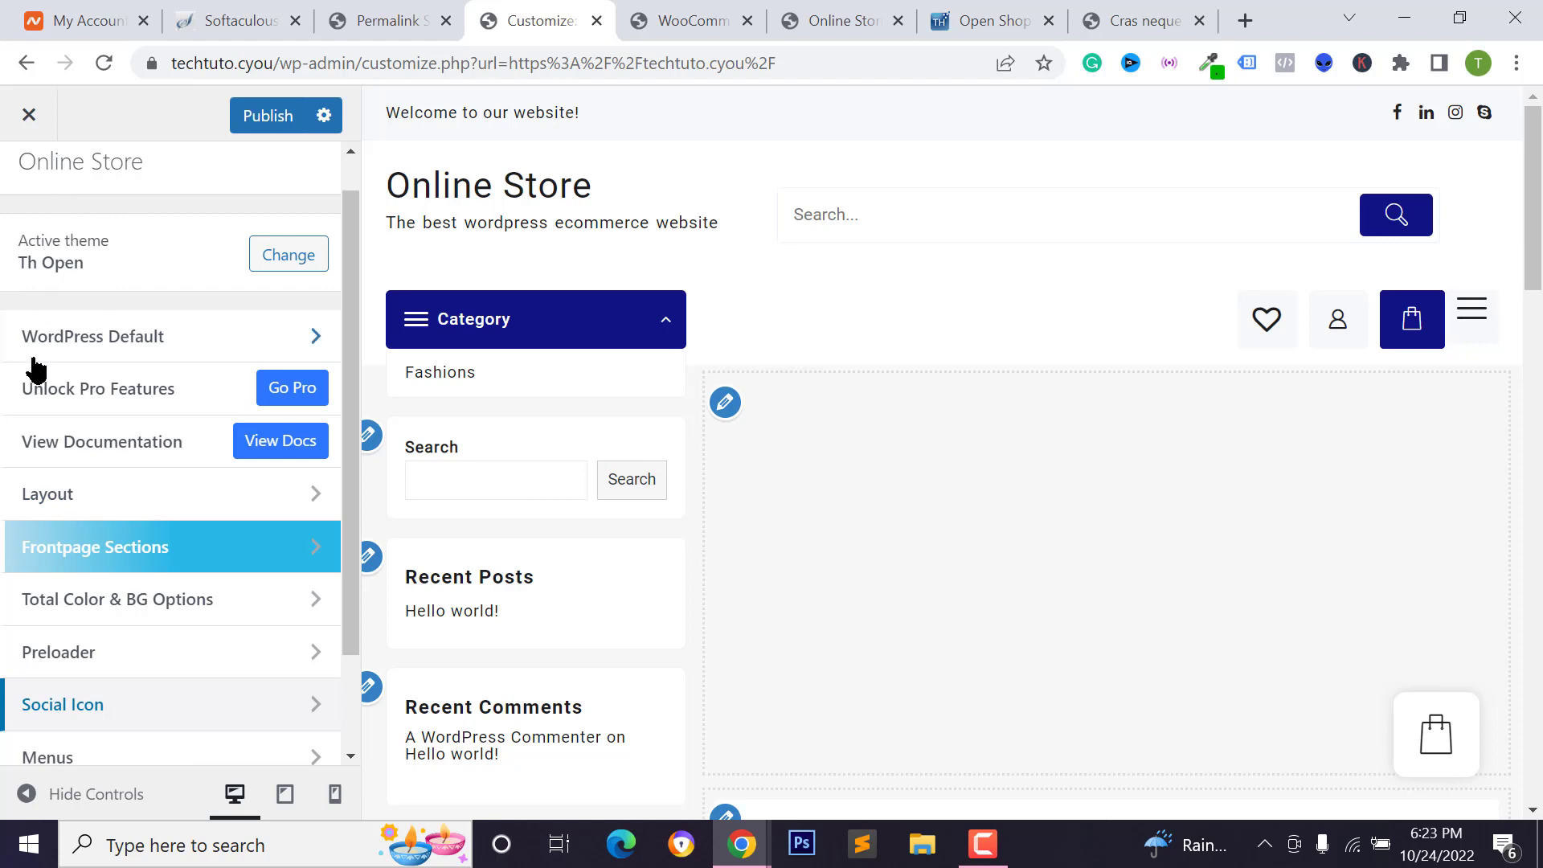
pyautogui.click(58, 513)
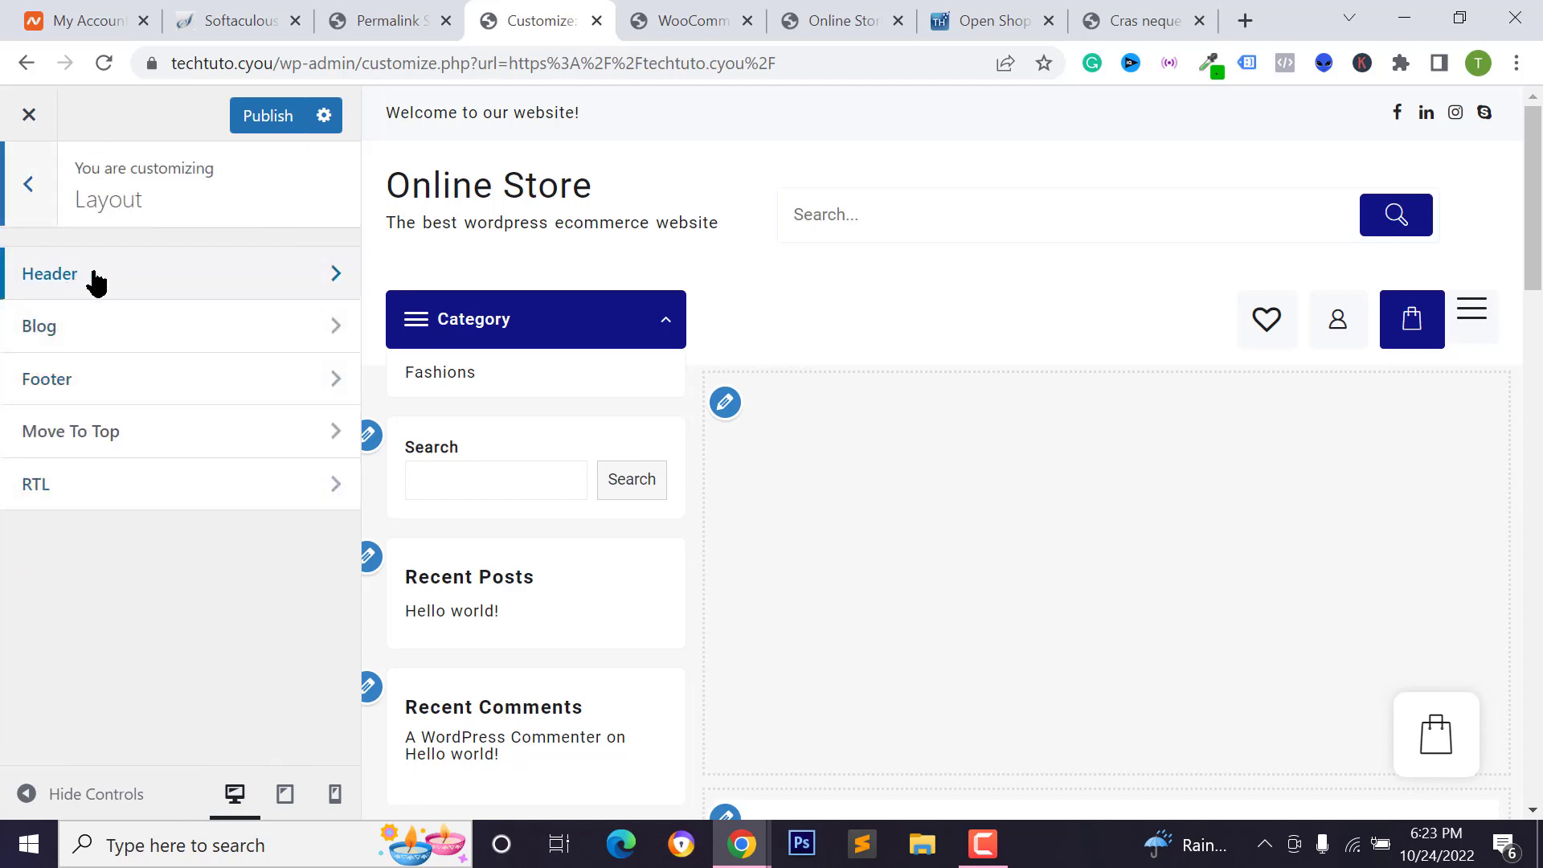
# Step: Set the Main Header to Layout 1 with centred menu alignment
pyautogui.click(70, 288)
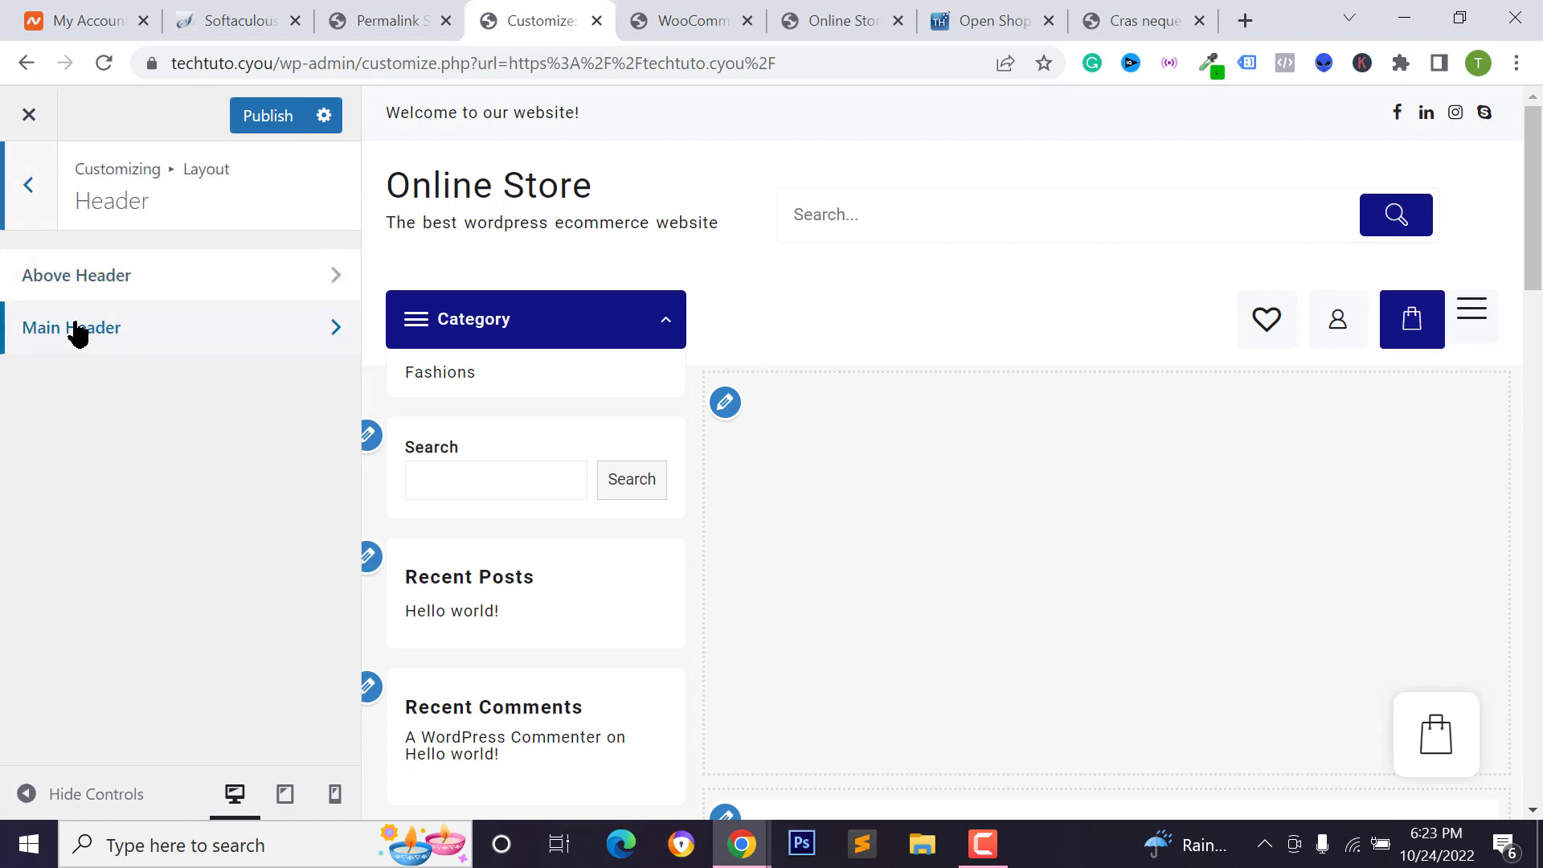
pyautogui.click(78, 333)
pyautogui.scroll(-3, 169, 473)
pyautogui.scroll(3, 170, 474)
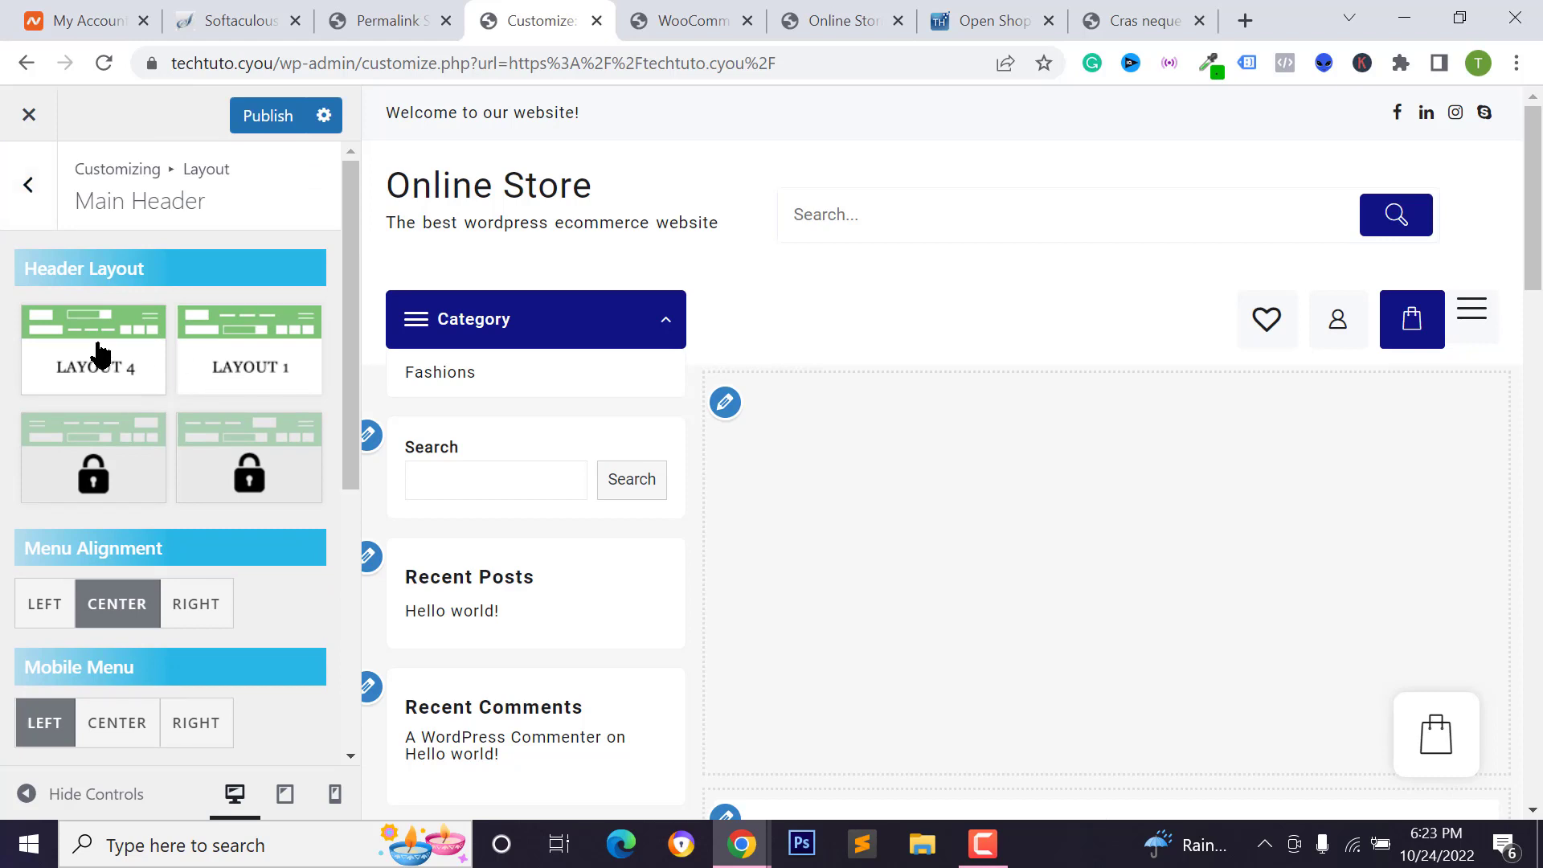
pyautogui.click(266, 362)
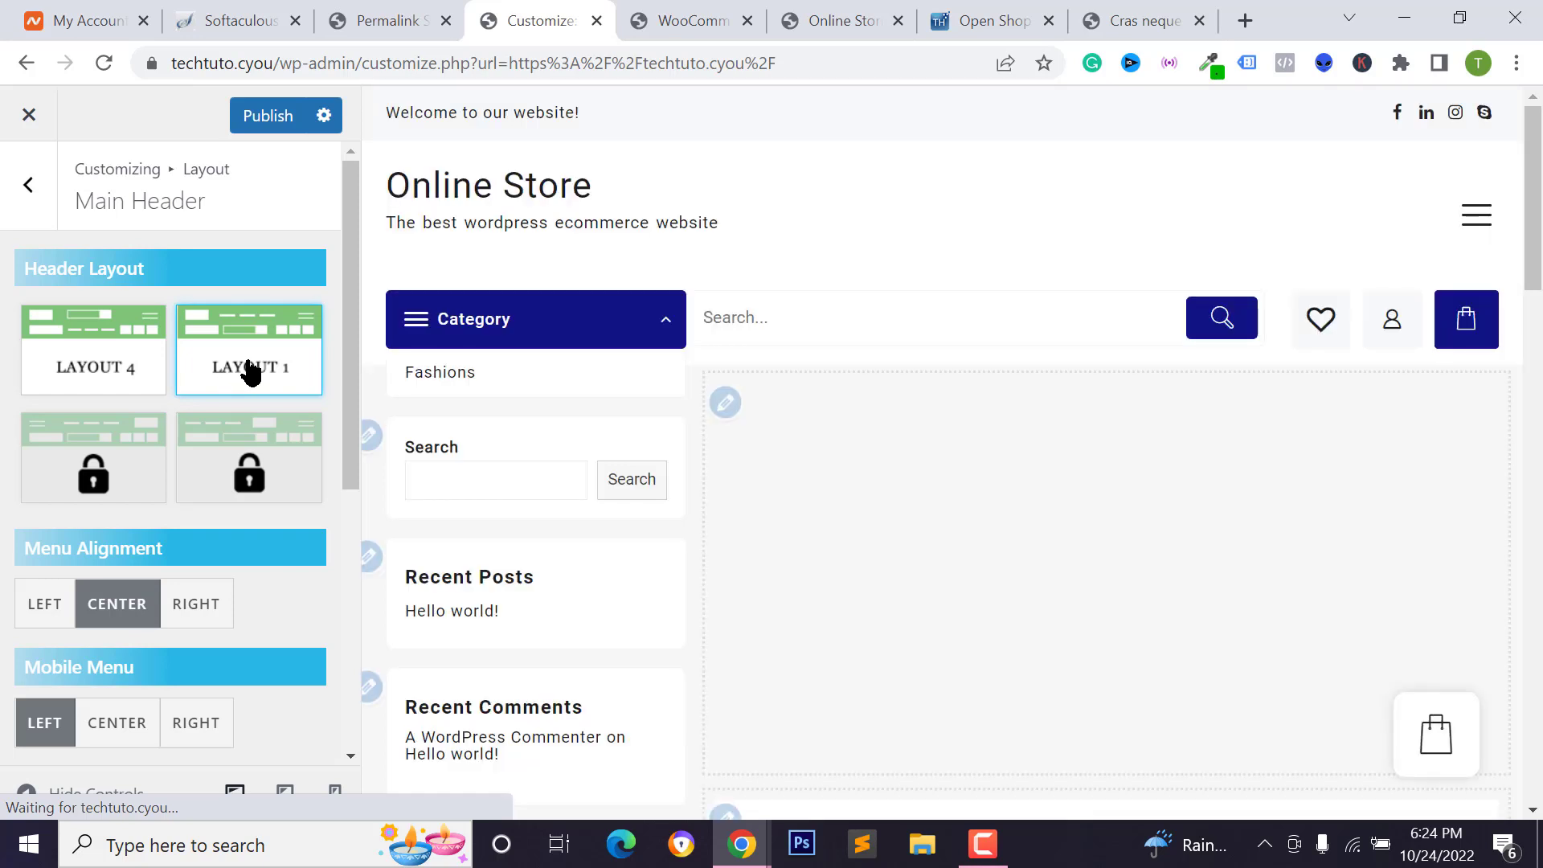
pyautogui.scroll(-3, 42, 310)
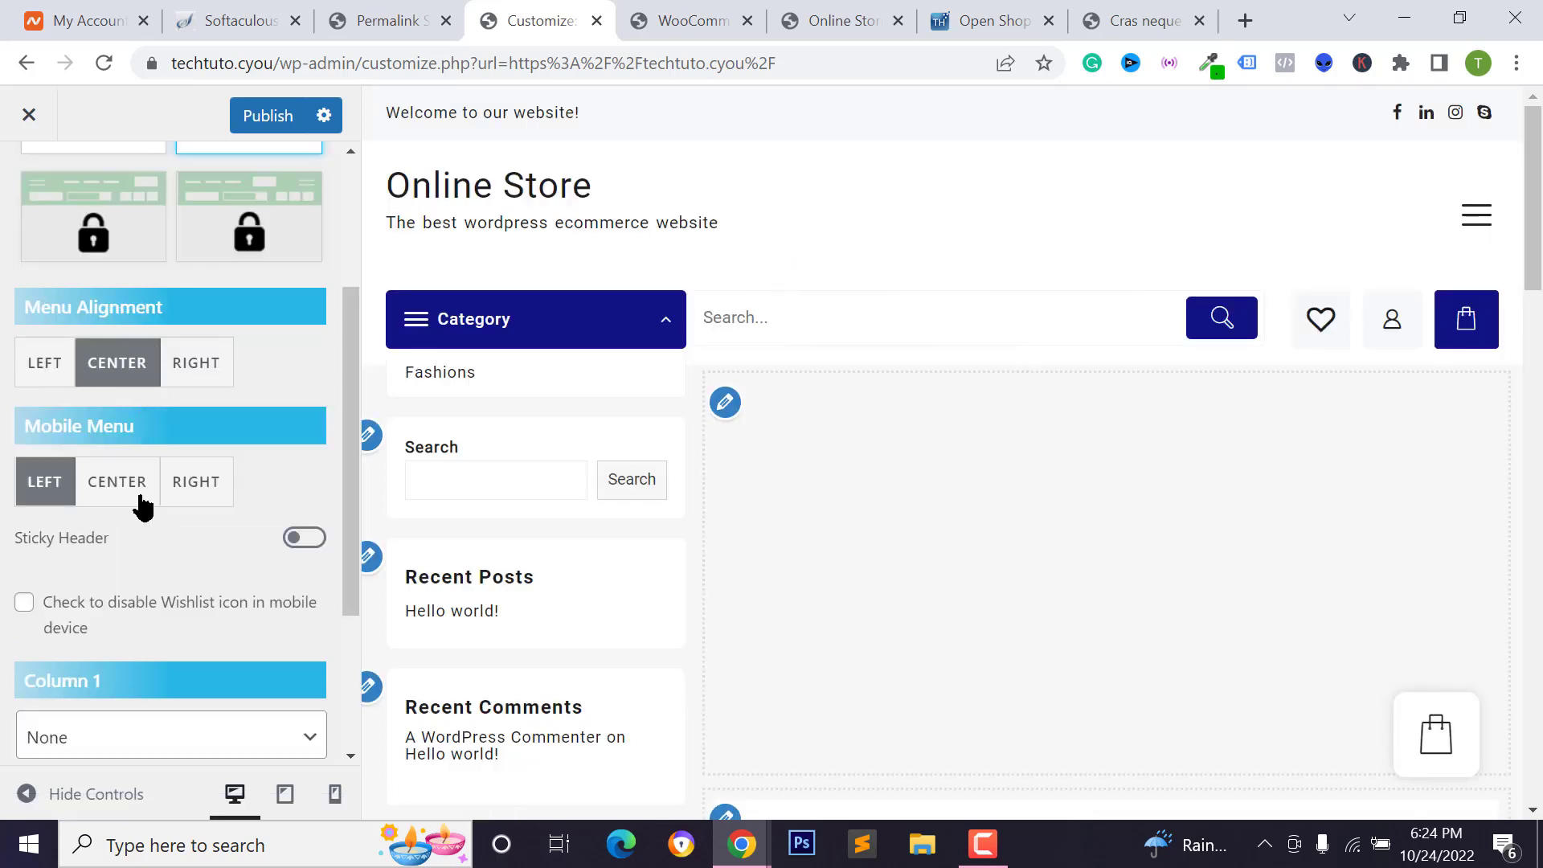
pyautogui.scroll(-2, 145, 553)
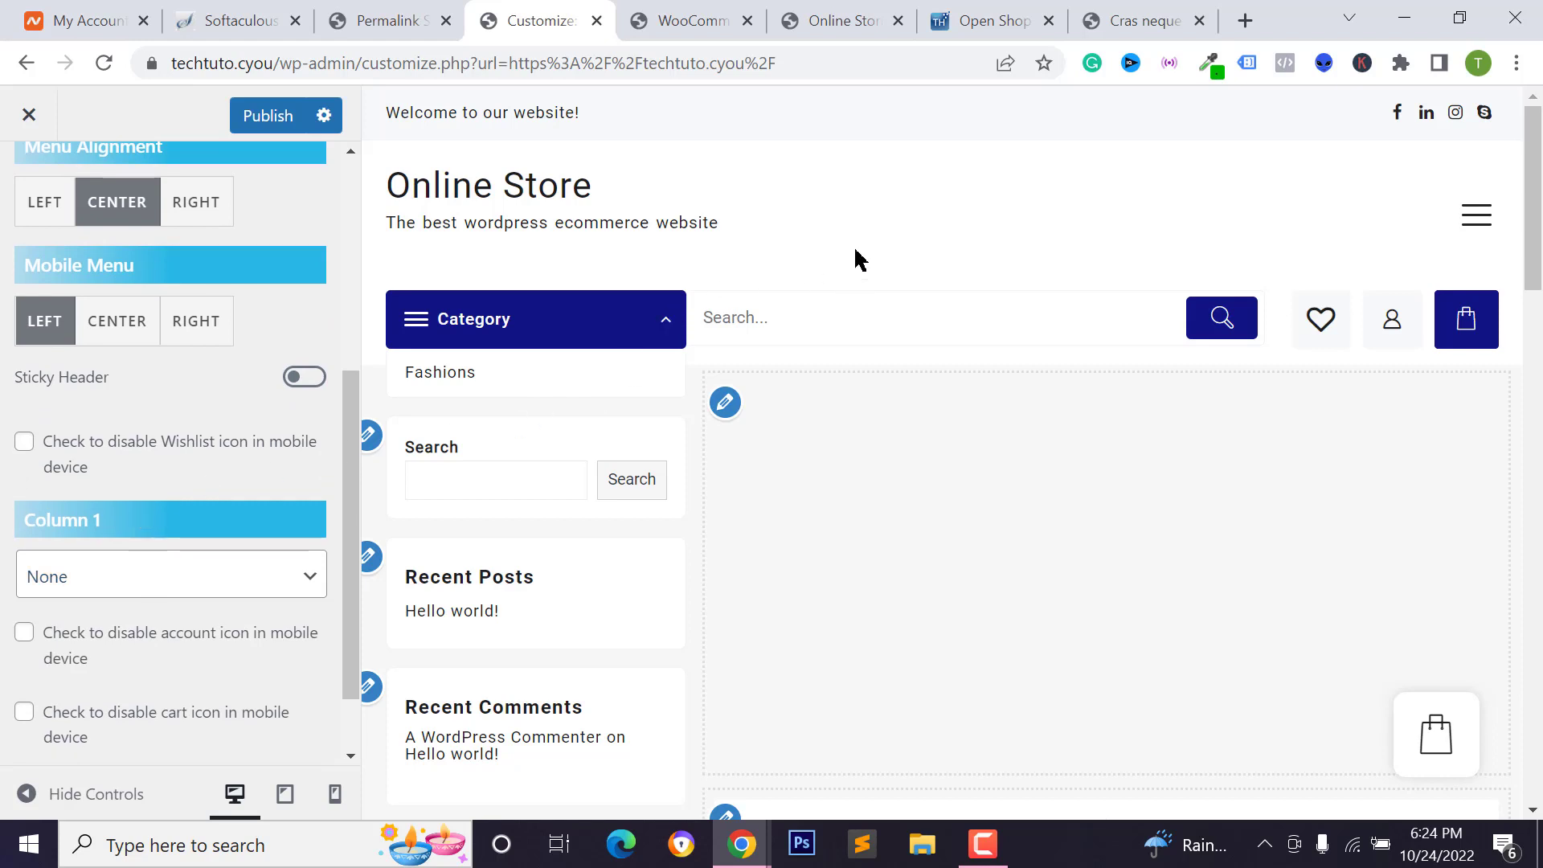
pyautogui.scroll(2, 240, 452)
pyautogui.hotkey('ctrl', '-')
pyautogui.hotkey('ctrl', '-')
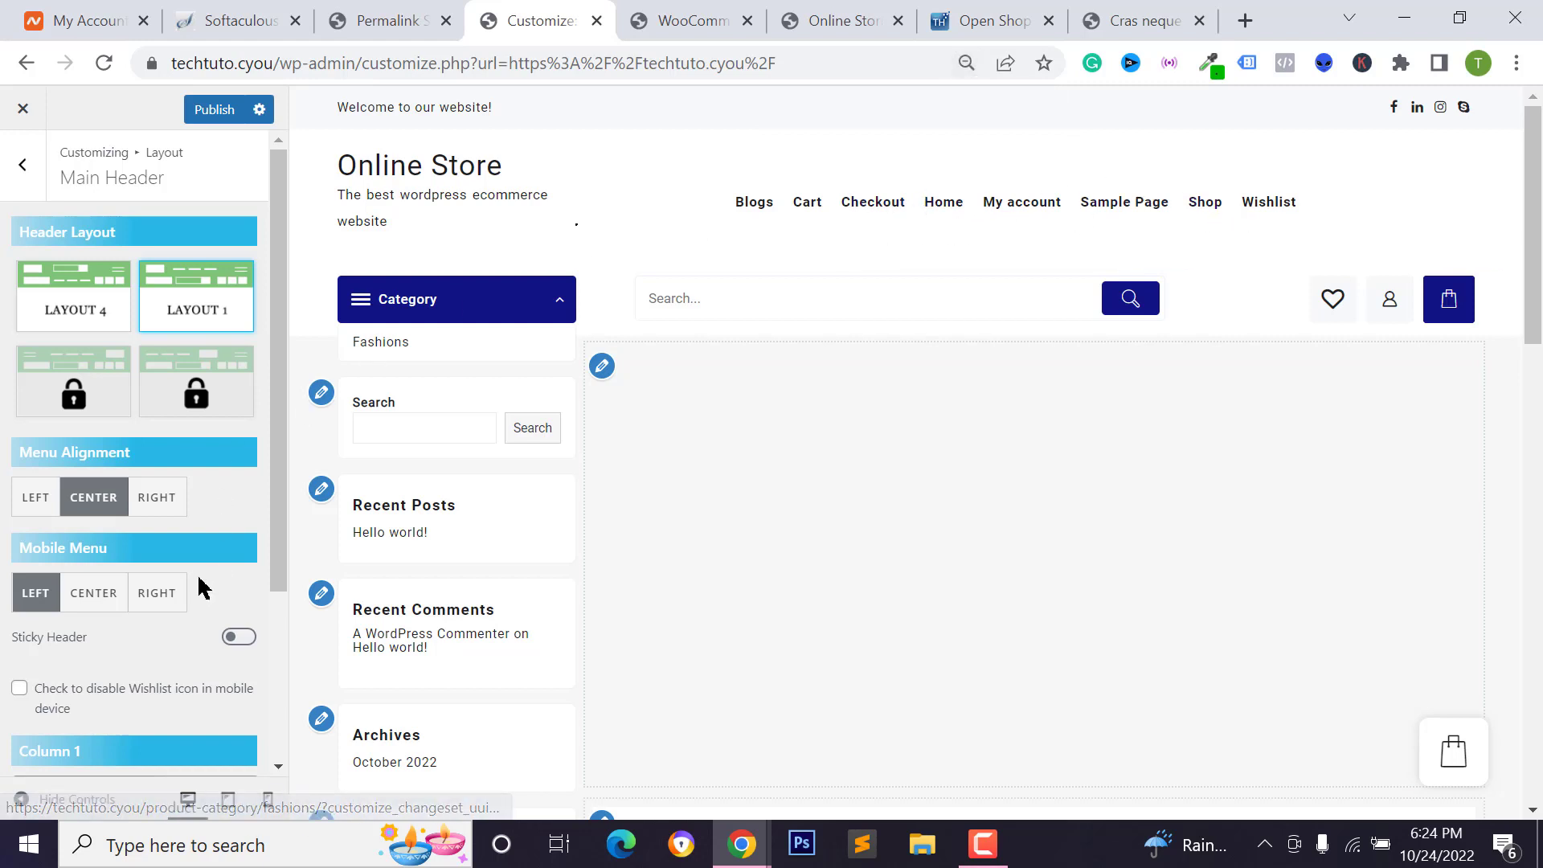
pyautogui.scroll(-3, 162, 579)
pyautogui.scroll(3, 89, 473)
pyautogui.scroll(-3, 82, 560)
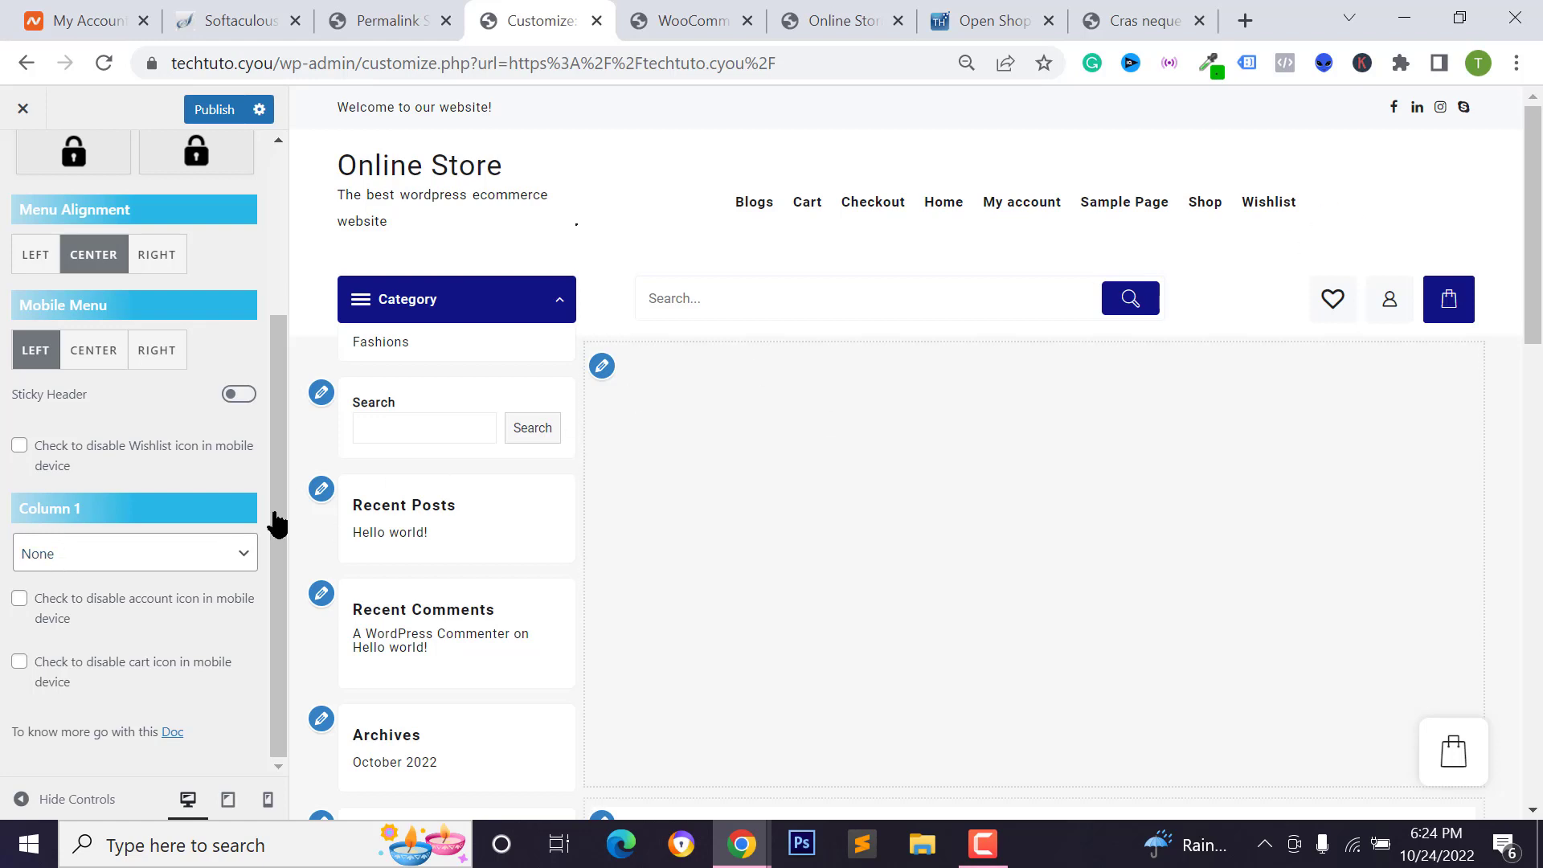
# Step: Set the Main Header's Column 1 to Call-To and check its phone number and email fields
pyautogui.click(145, 553)
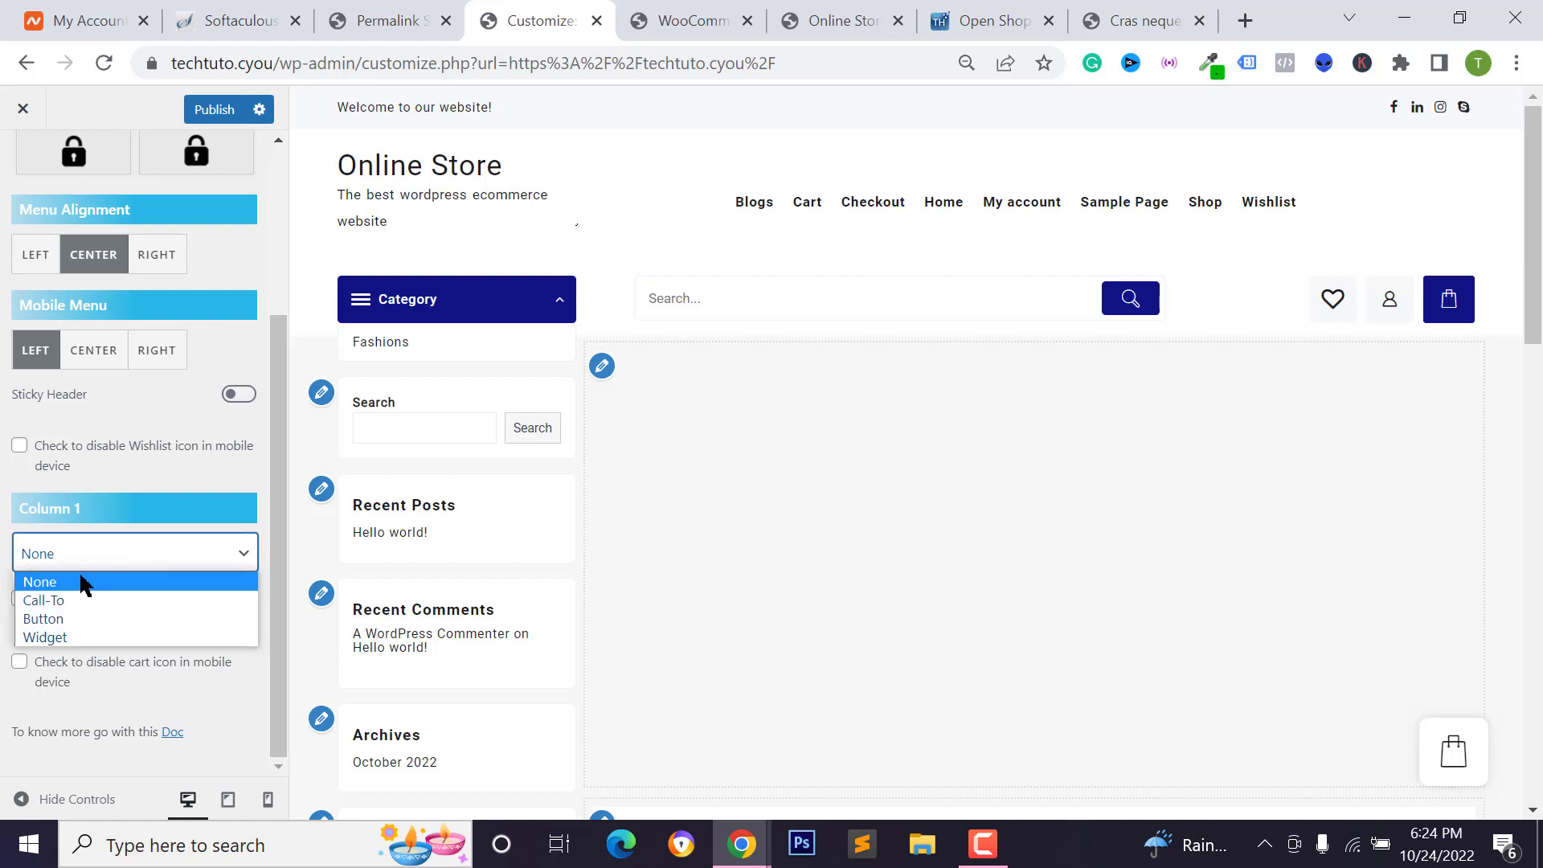
pyautogui.click(66, 600)
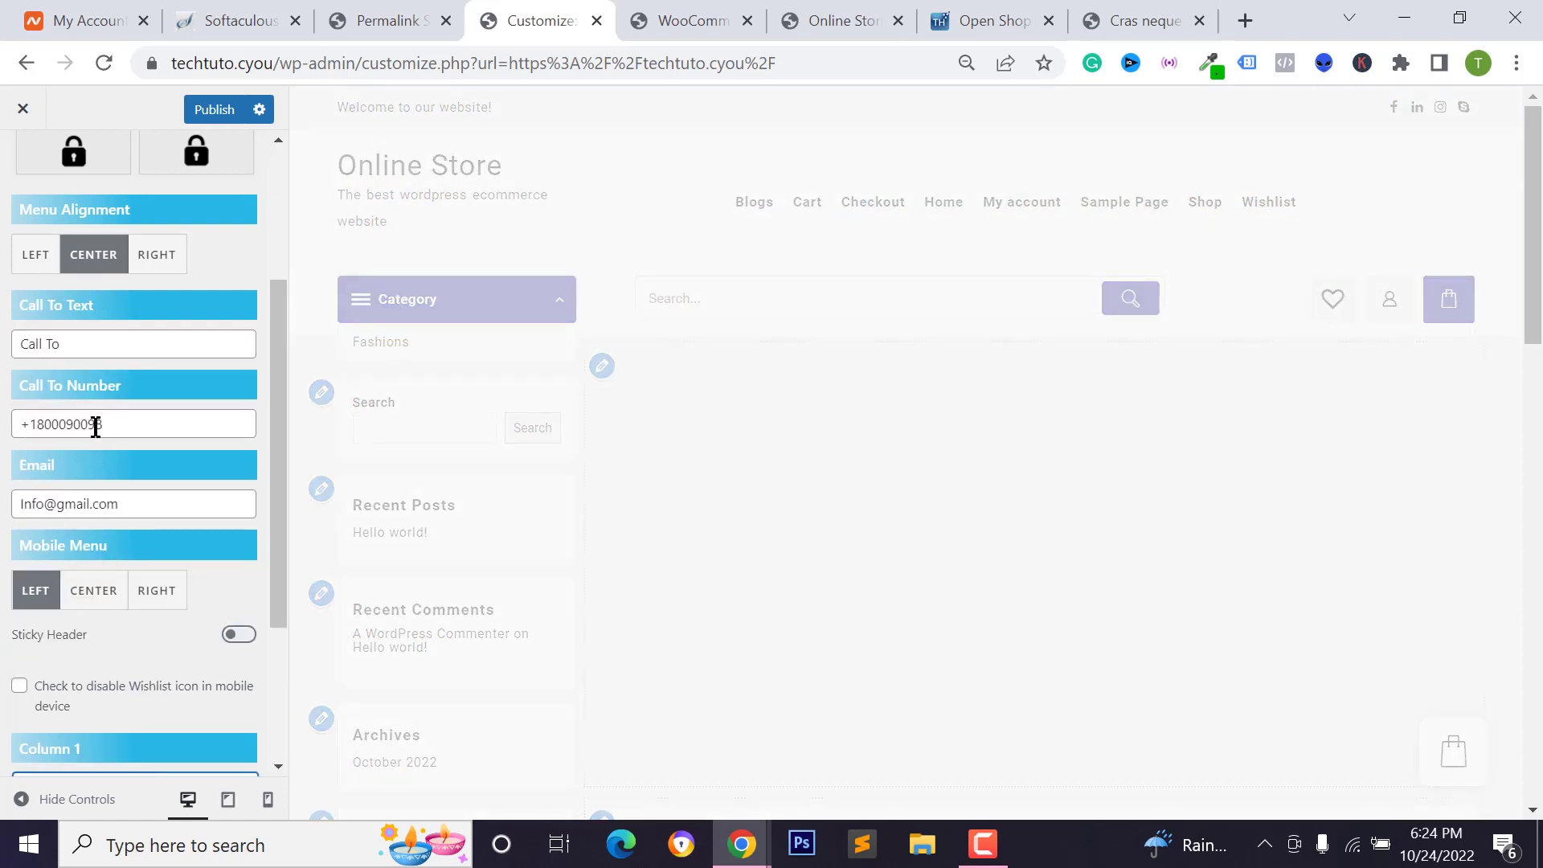
pyautogui.moveTo(110, 504); pyautogui.dragTo(32, 505)
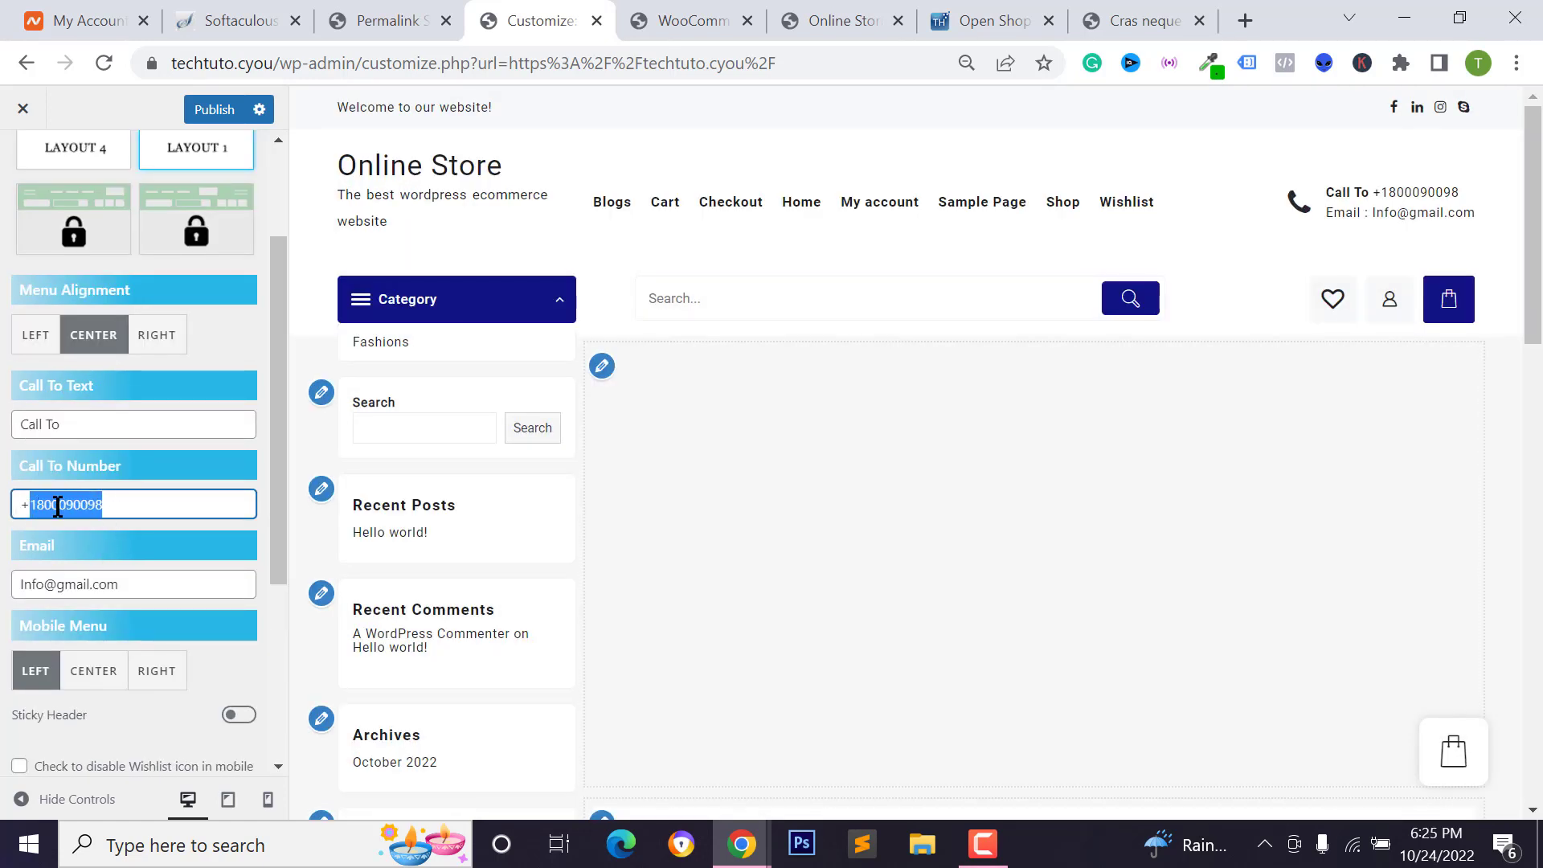
pyautogui.click(127, 510)
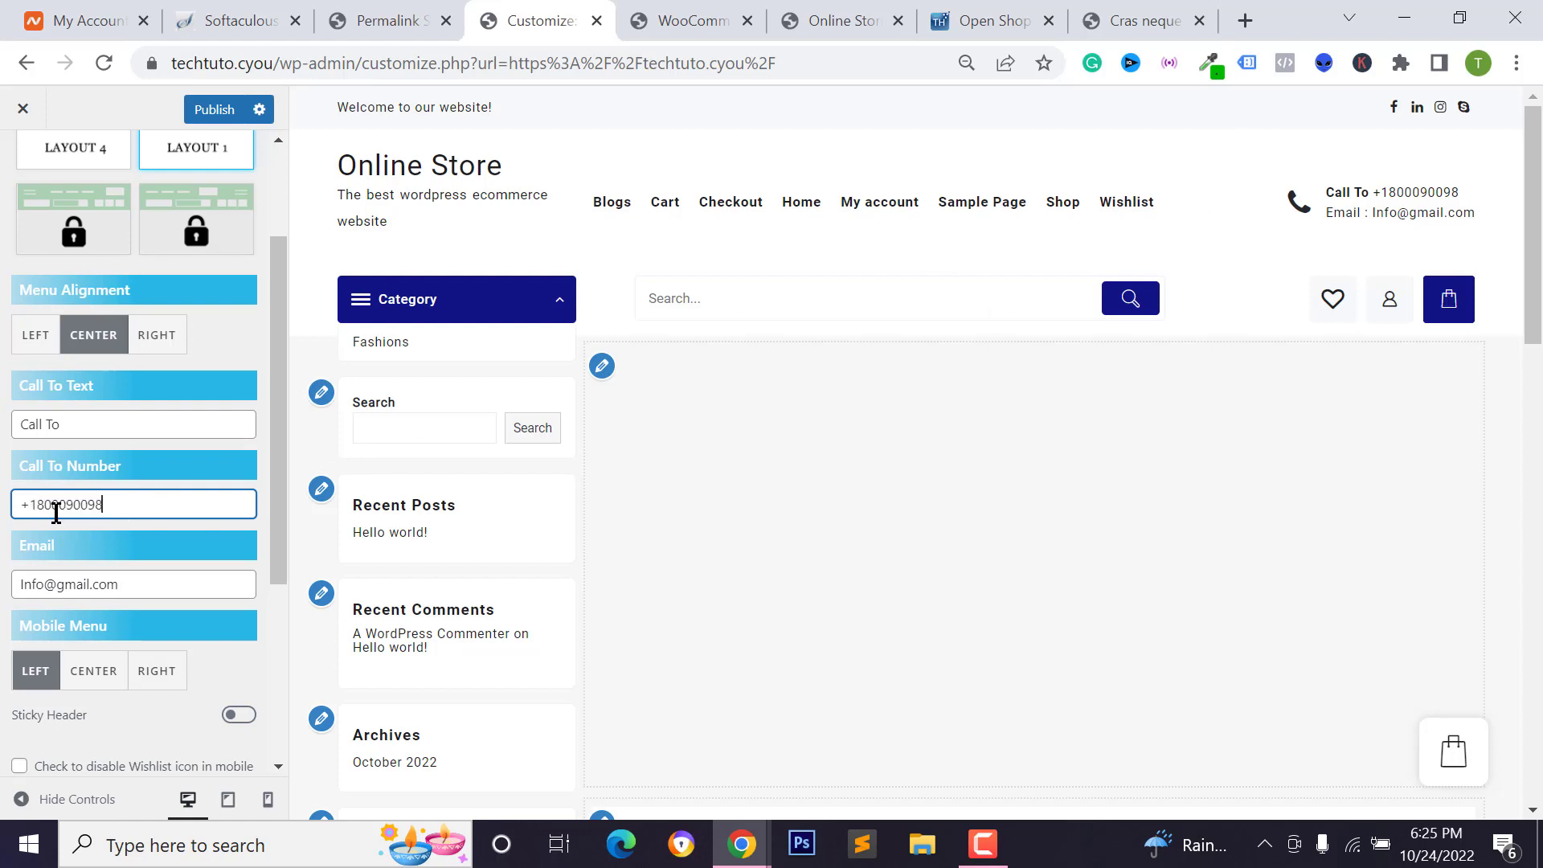
pyautogui.moveTo(127, 581); pyautogui.dragTo(87, 584)
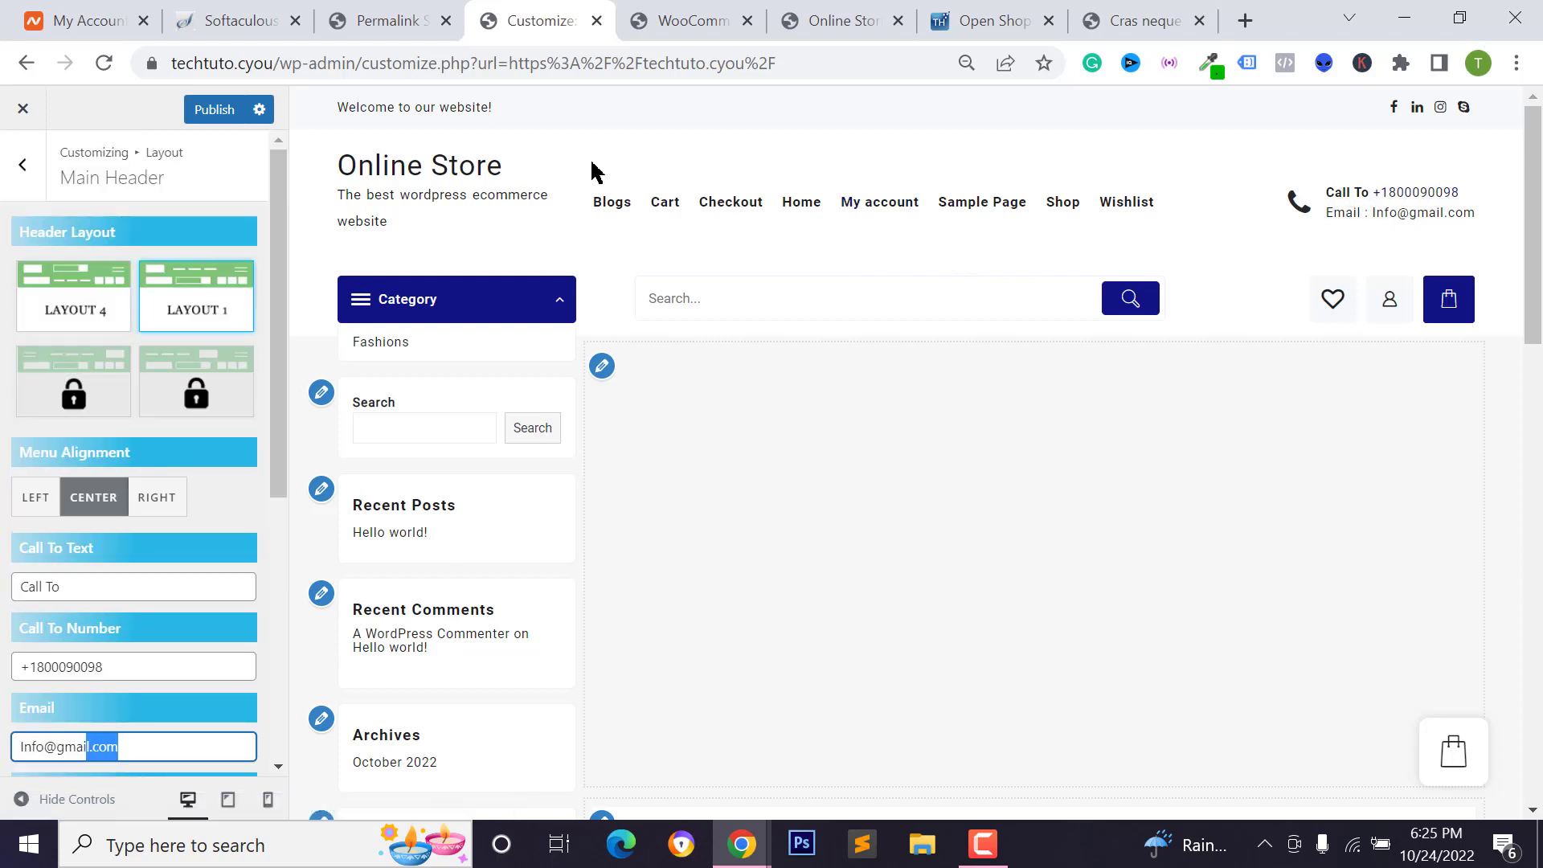
pyautogui.click(19, 167)
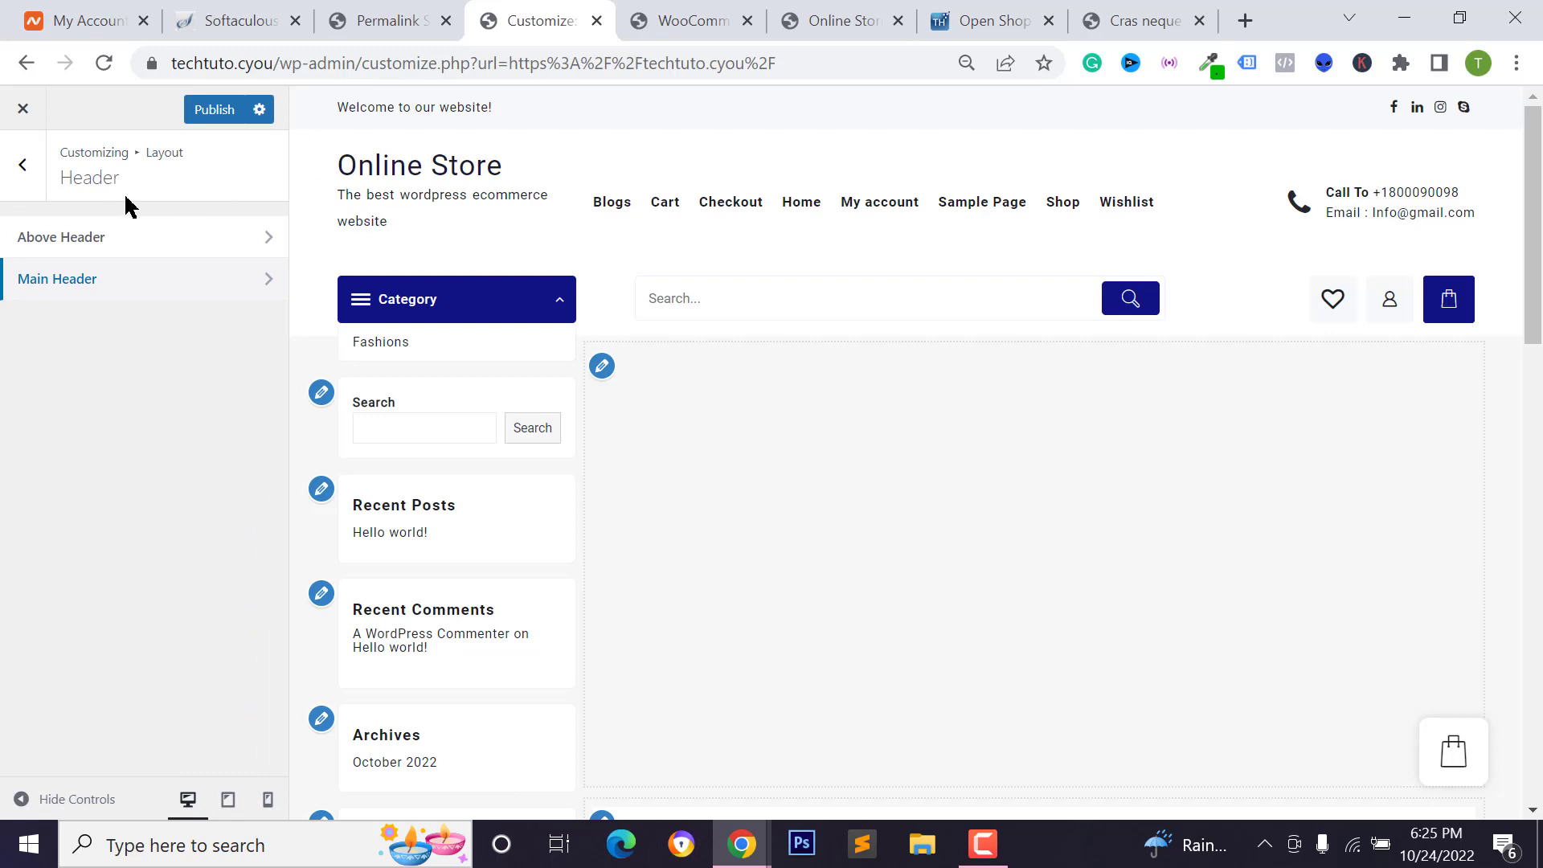
# Step: In Site Identity, upload the Online Shopping image as the site logo without cropping
pyautogui.click(22, 167)
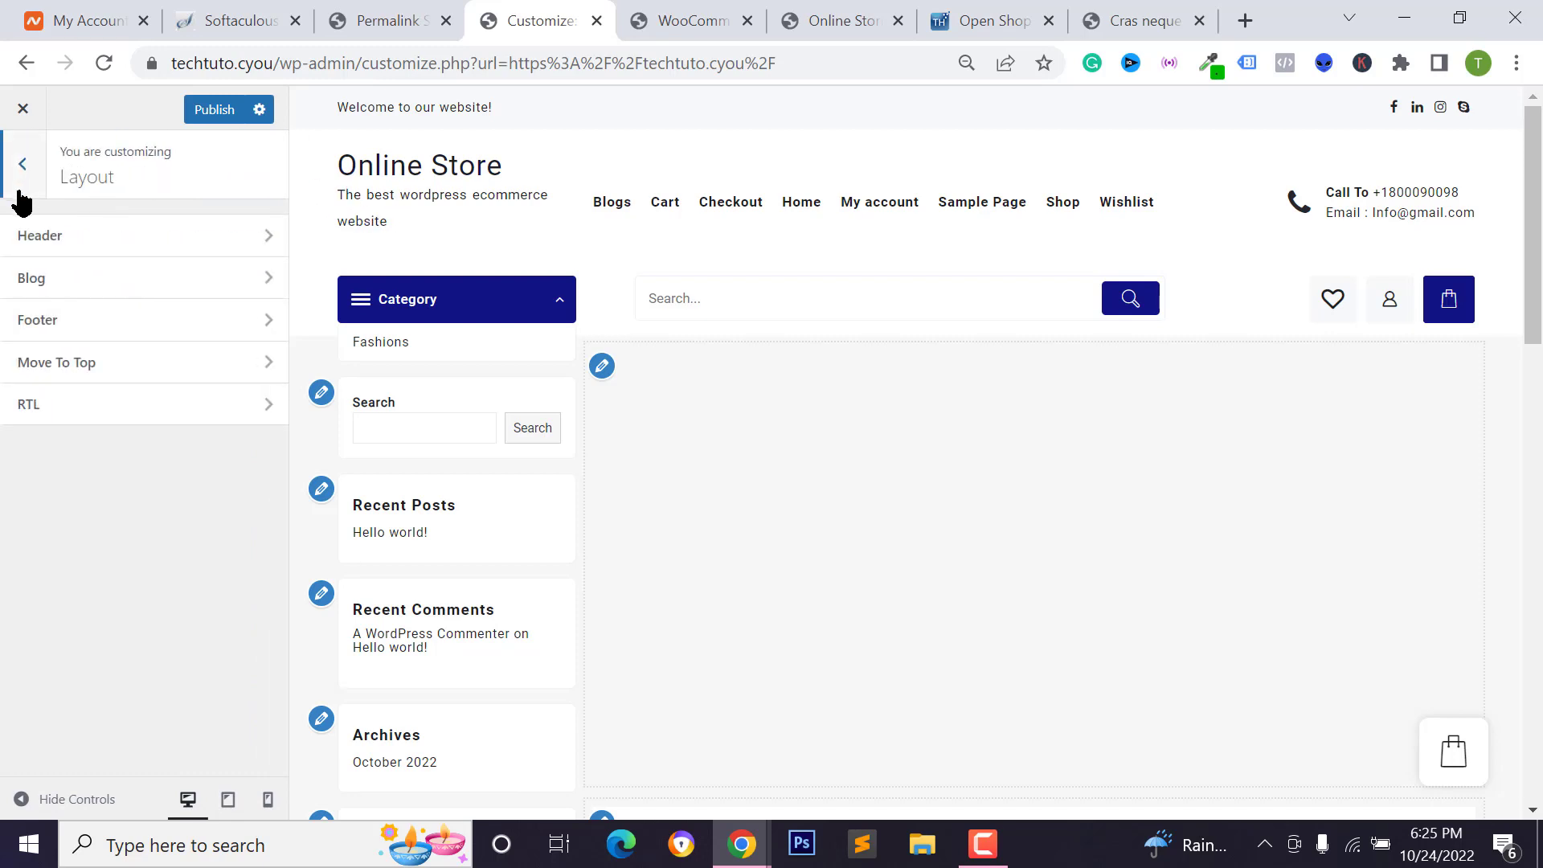
pyautogui.click(21, 171)
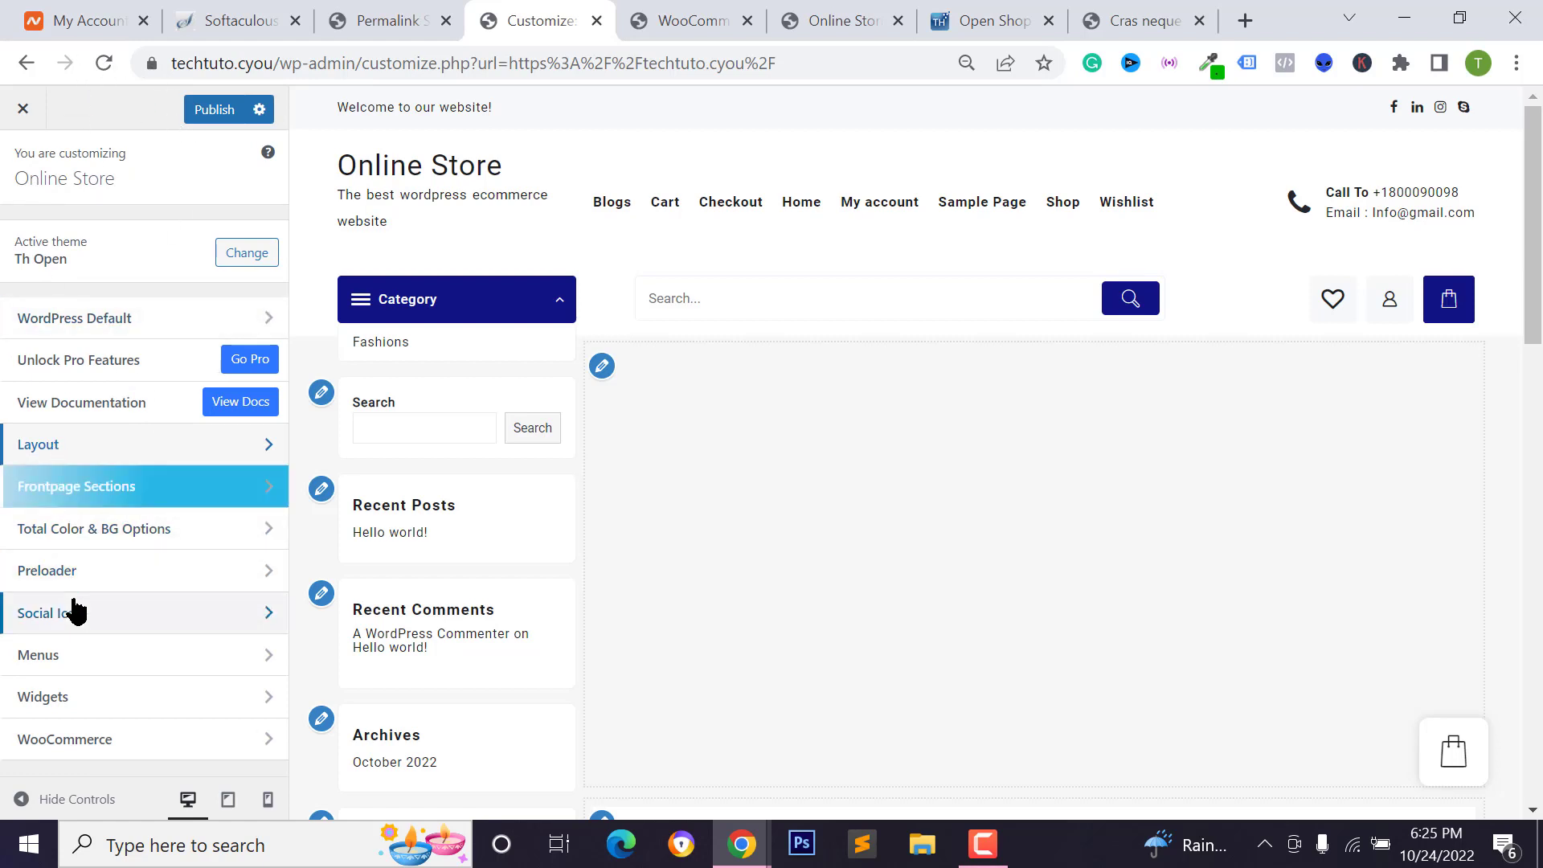
pyautogui.click(67, 322)
pyautogui.click(84, 236)
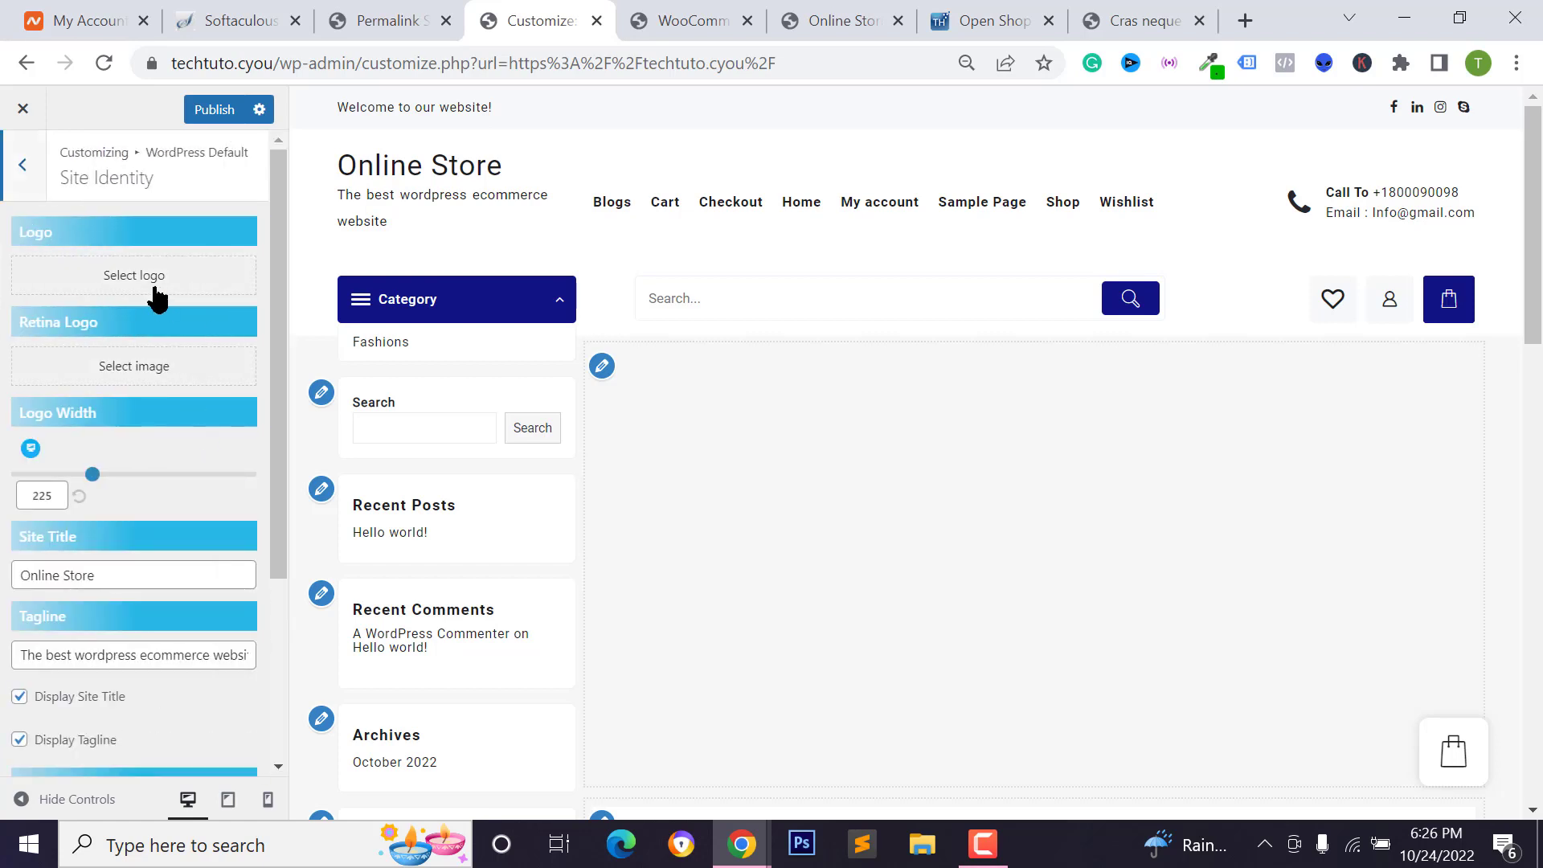
pyautogui.click(106, 281)
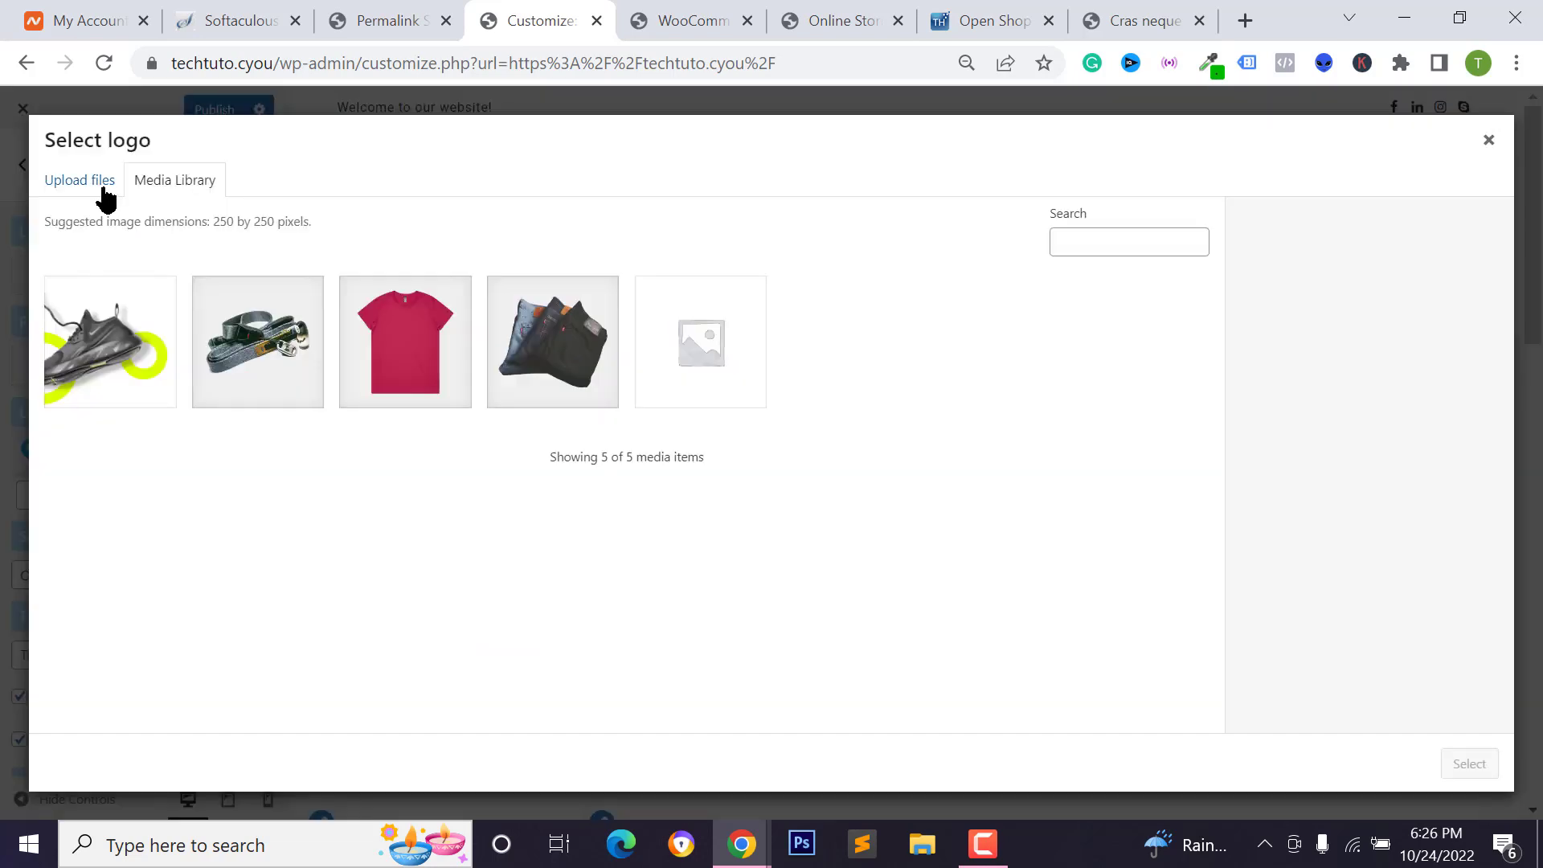
pyautogui.click(77, 180)
pyautogui.click(772, 458)
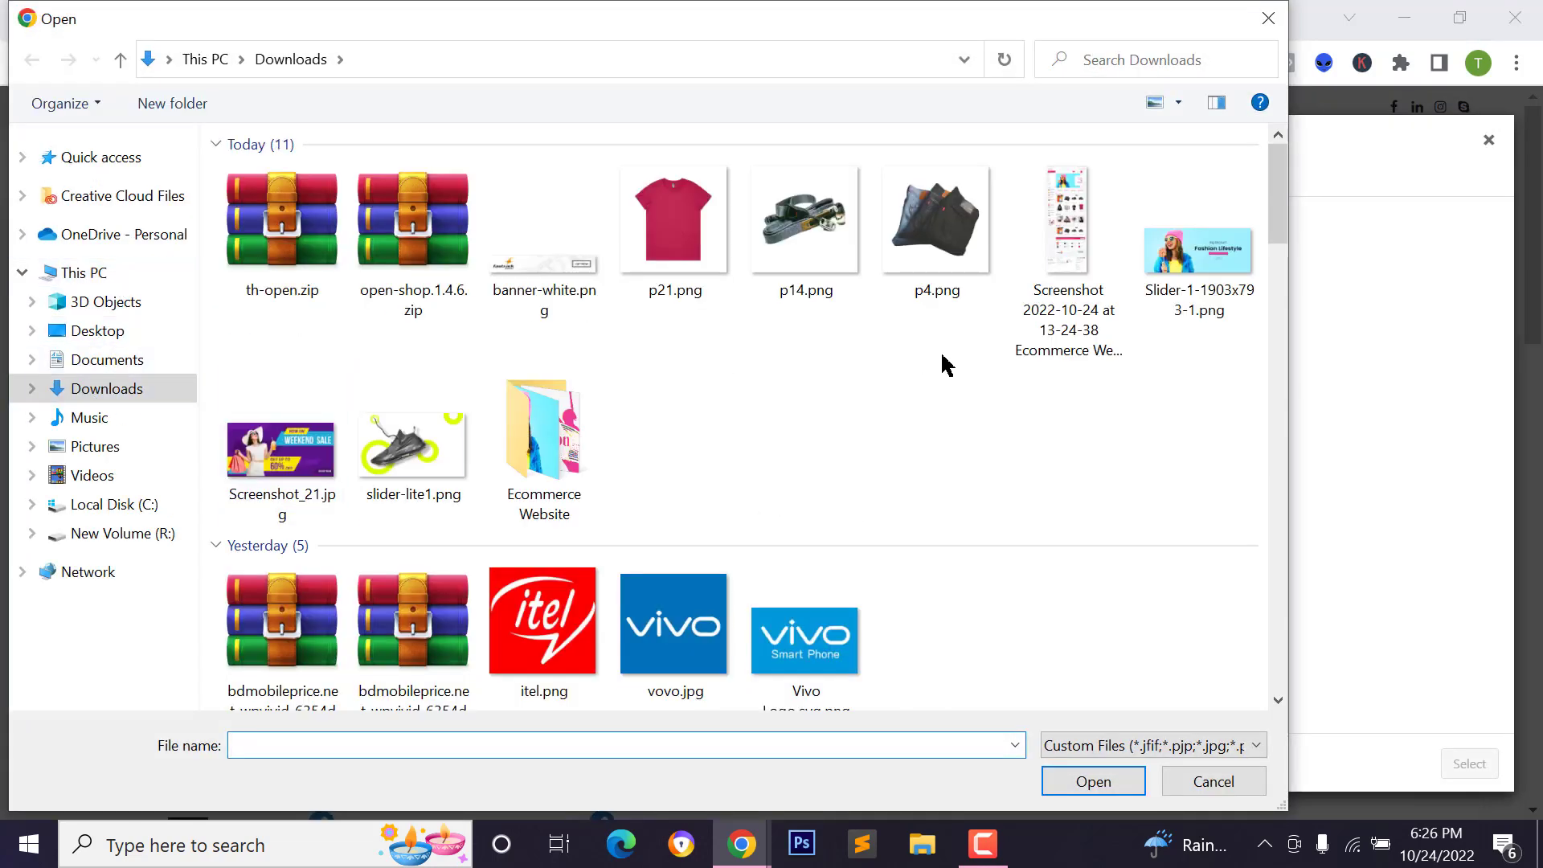
pyautogui.doubleClick(562, 430)
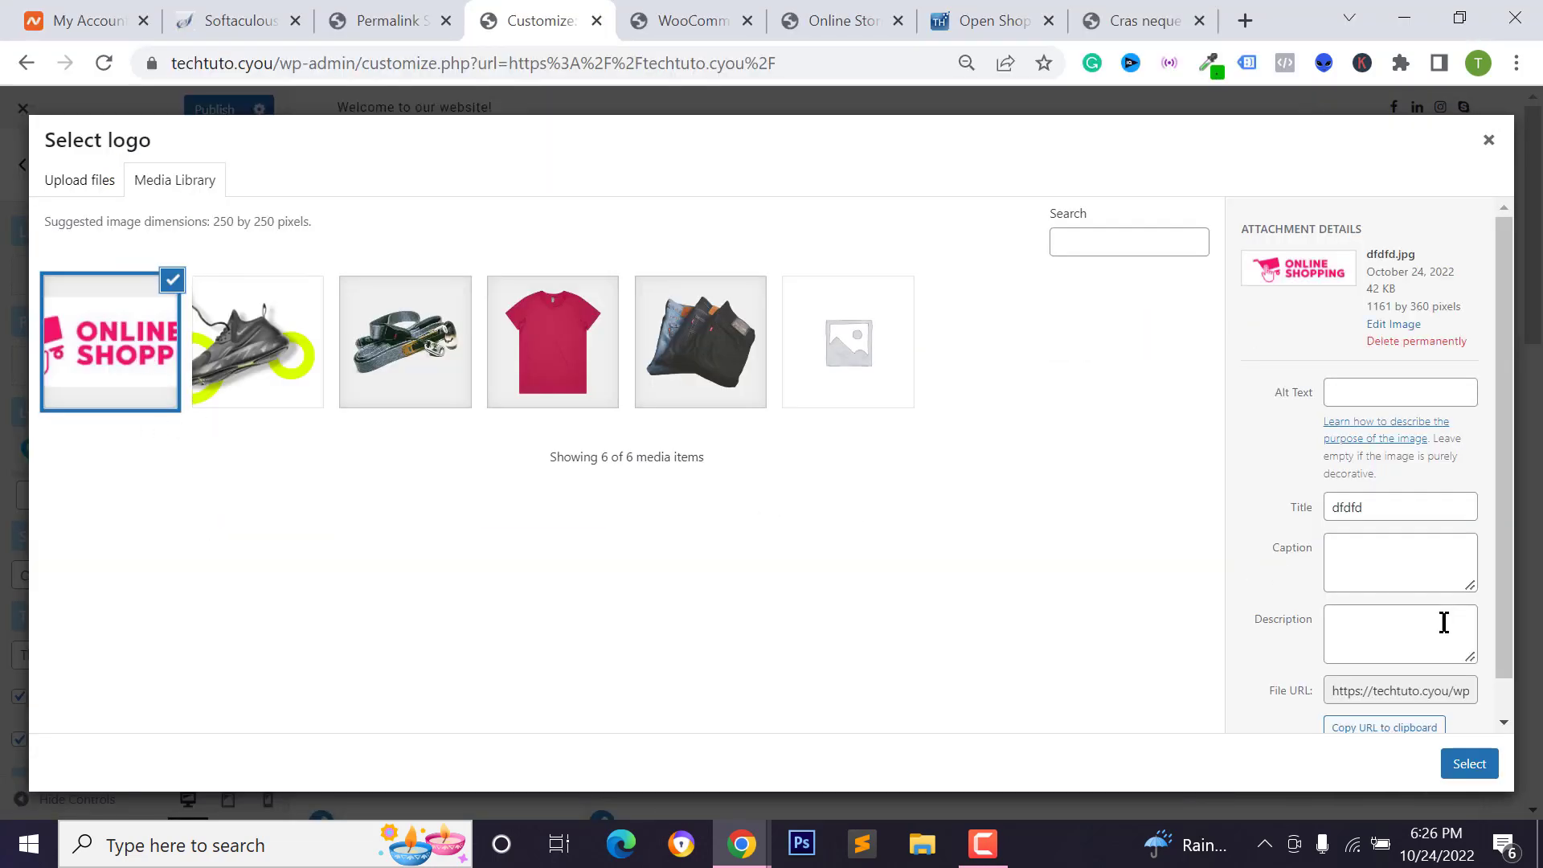
pyautogui.click(1463, 764)
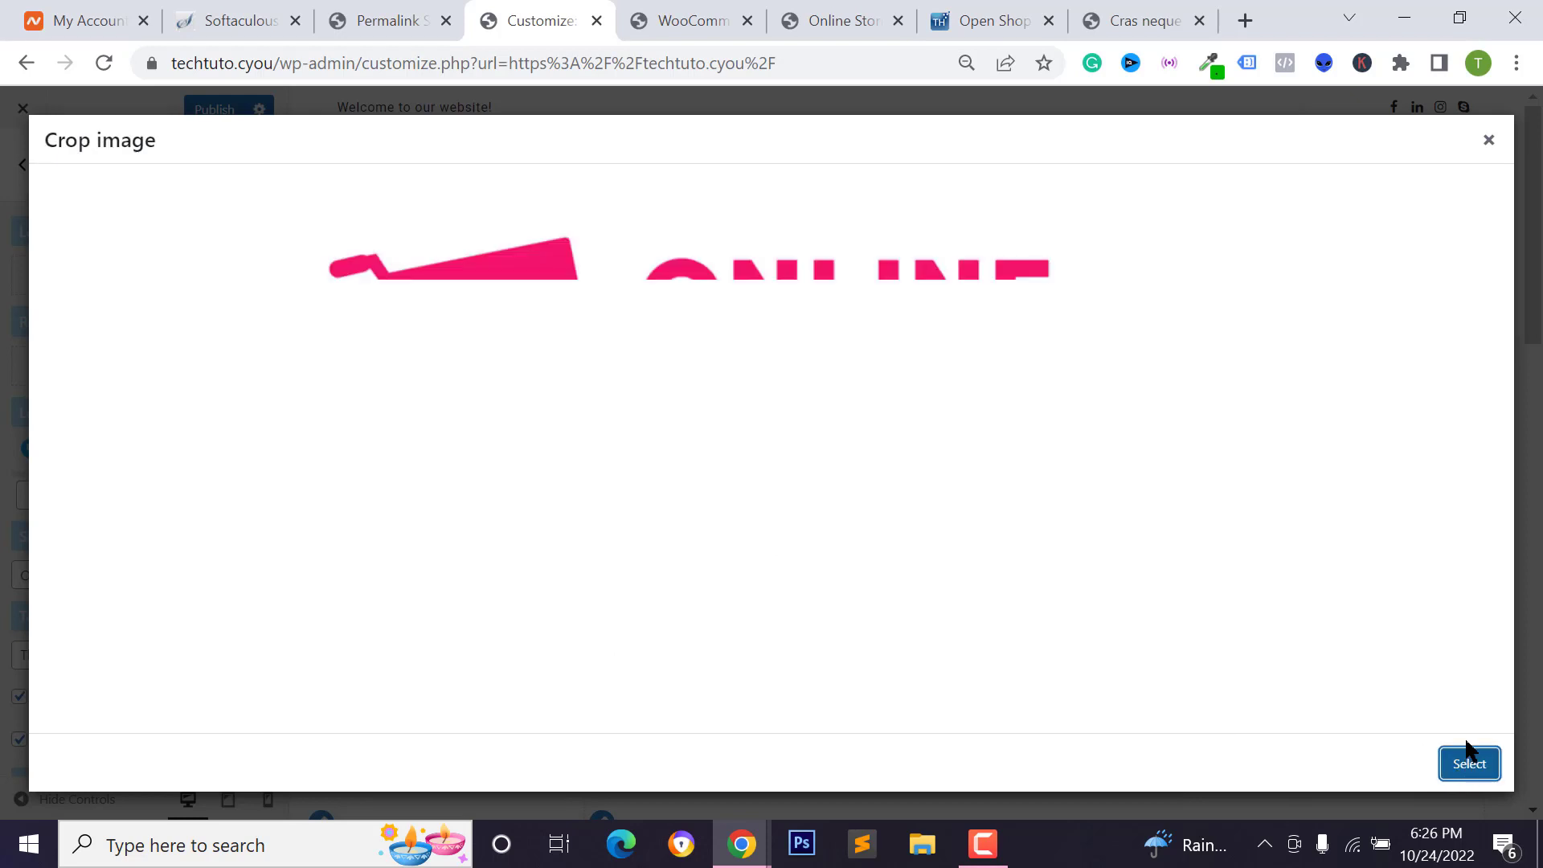
pyautogui.click(1333, 768)
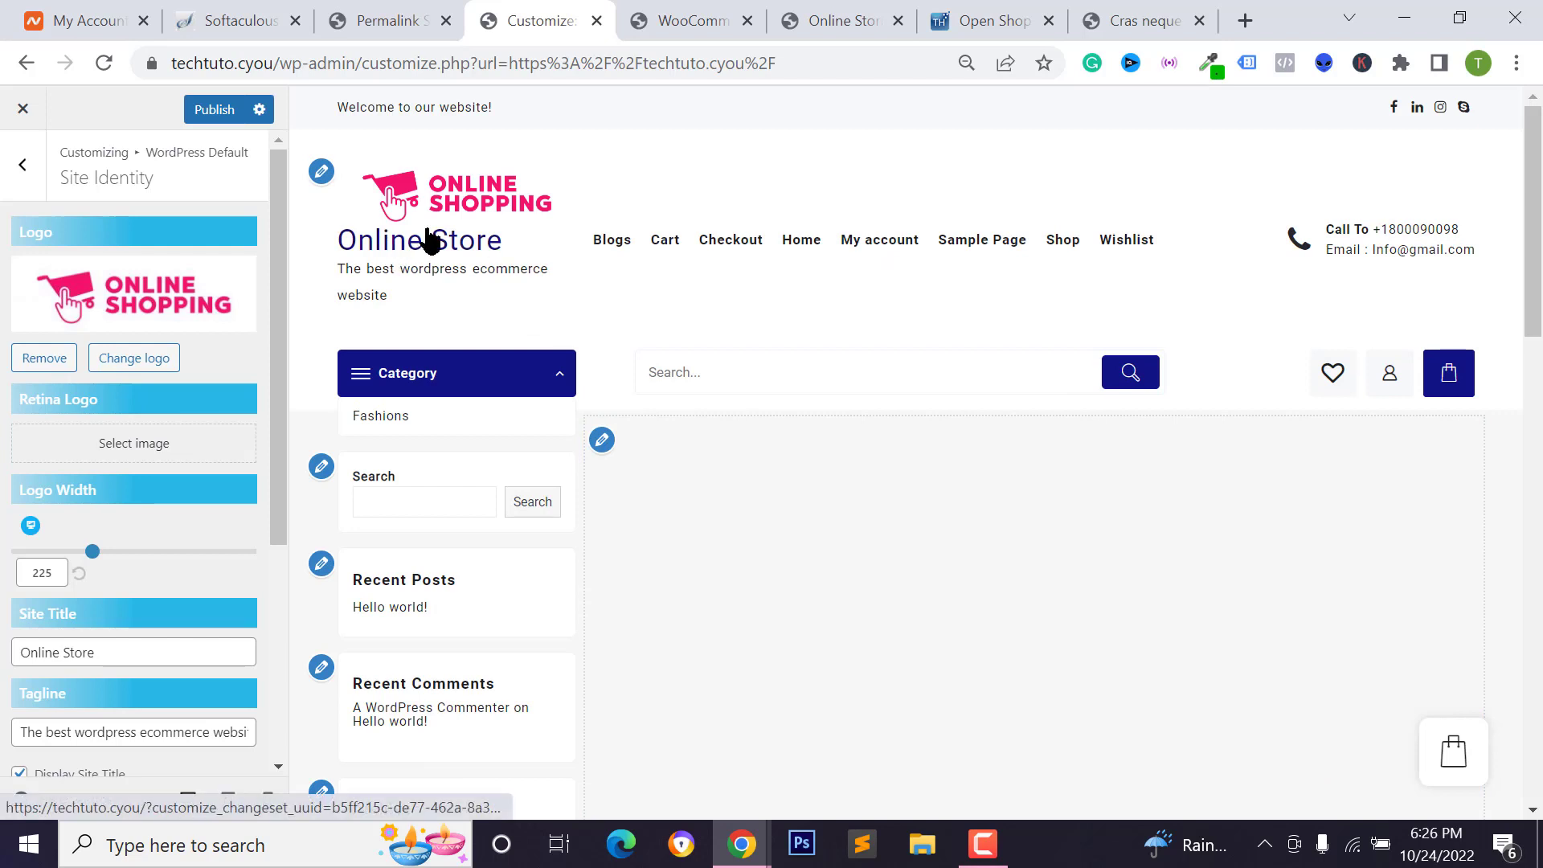
# Step: Hide the site title and tagline so only the logo appears in the header
pyautogui.scroll(-3, 52, 551)
pyautogui.moveTo(318, 261); pyautogui.dragTo(488, 249)
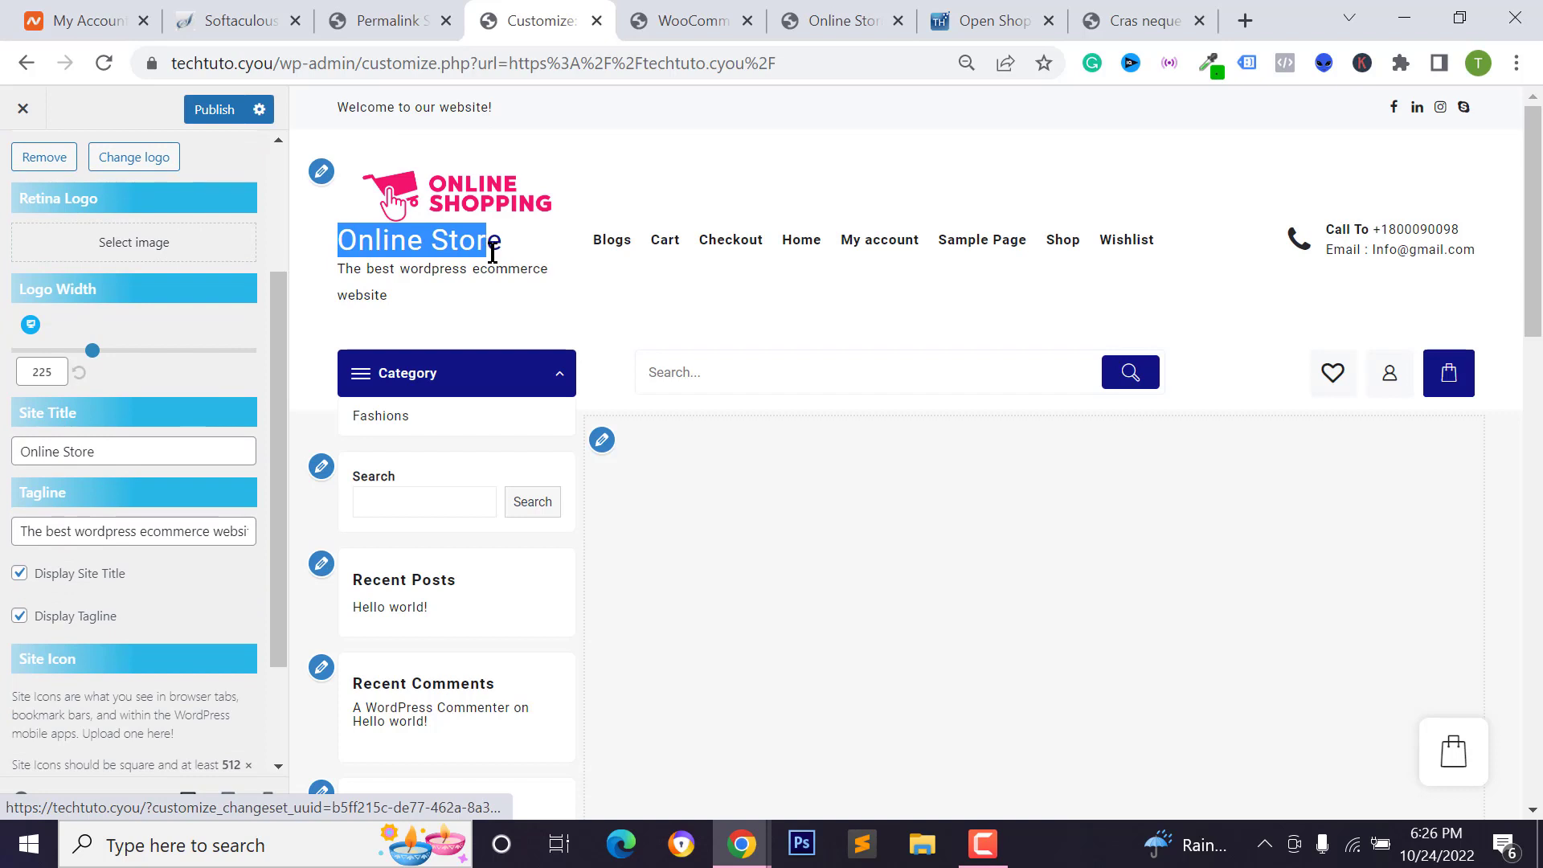
pyautogui.click(48, 575)
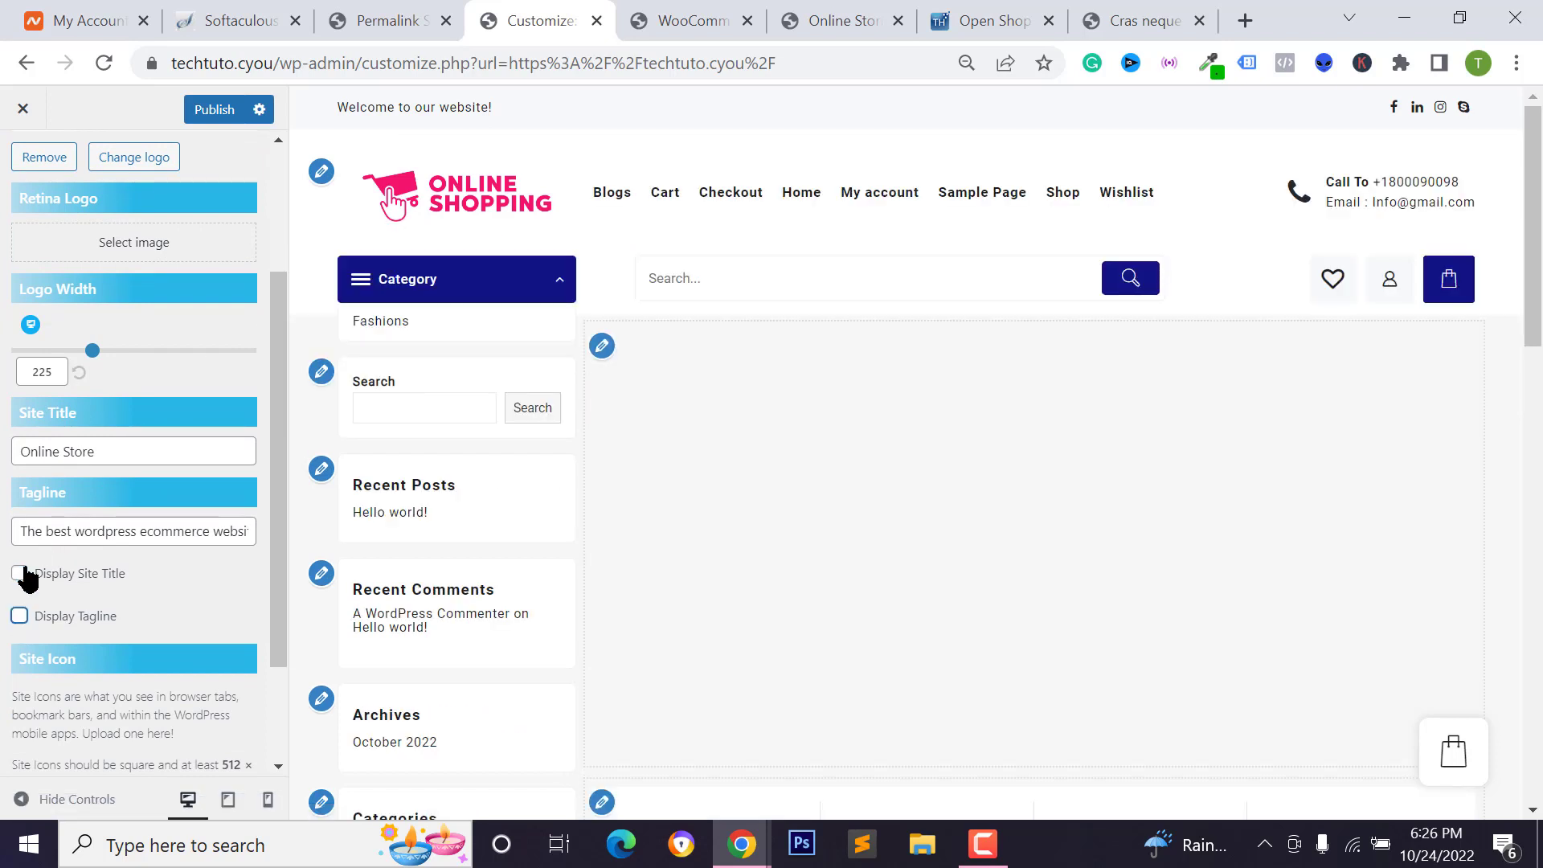
pyautogui.doubleClick(41, 453)
pyautogui.tripleClick(92, 442)
pyautogui.tripleClick(104, 518)
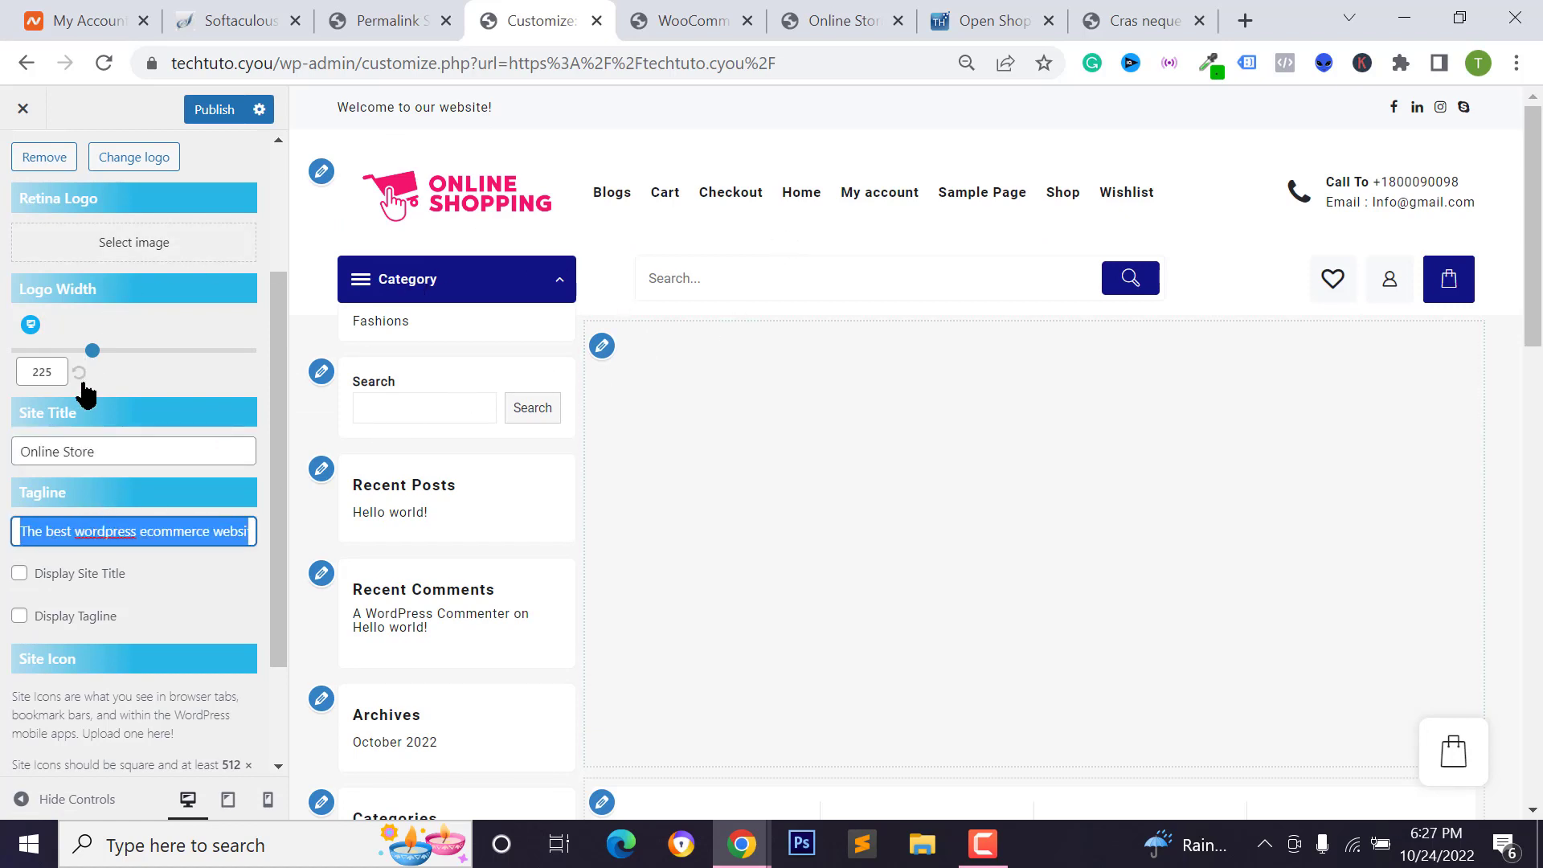
pyautogui.scroll(3, 55, 191)
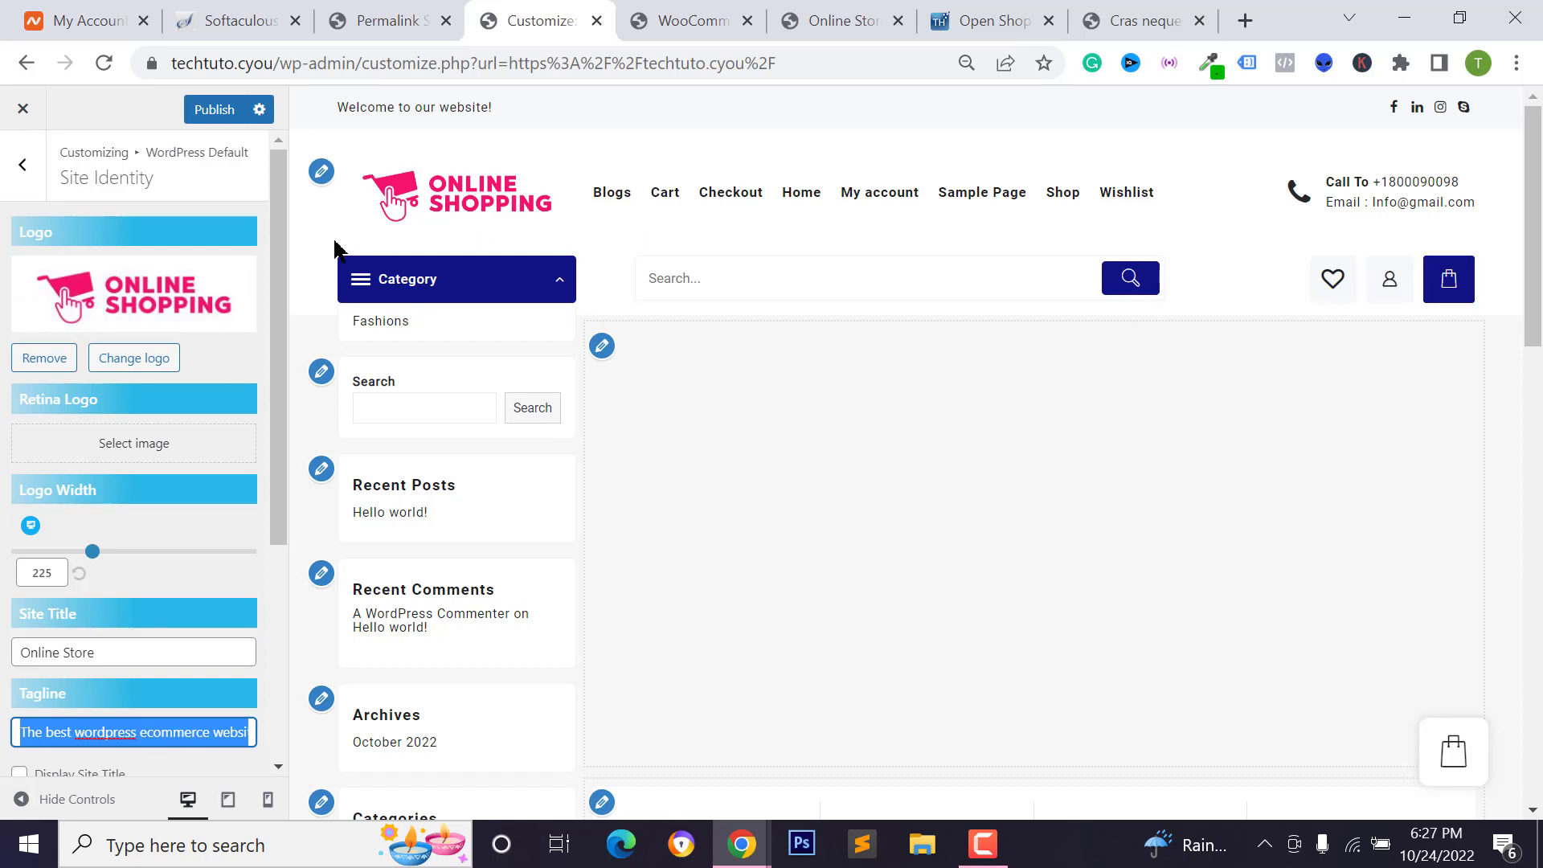
# Step: Set the Global Colors Theme Color to pink #ff215c, then publish and reload the Customizer
pyautogui.click(34, 189)
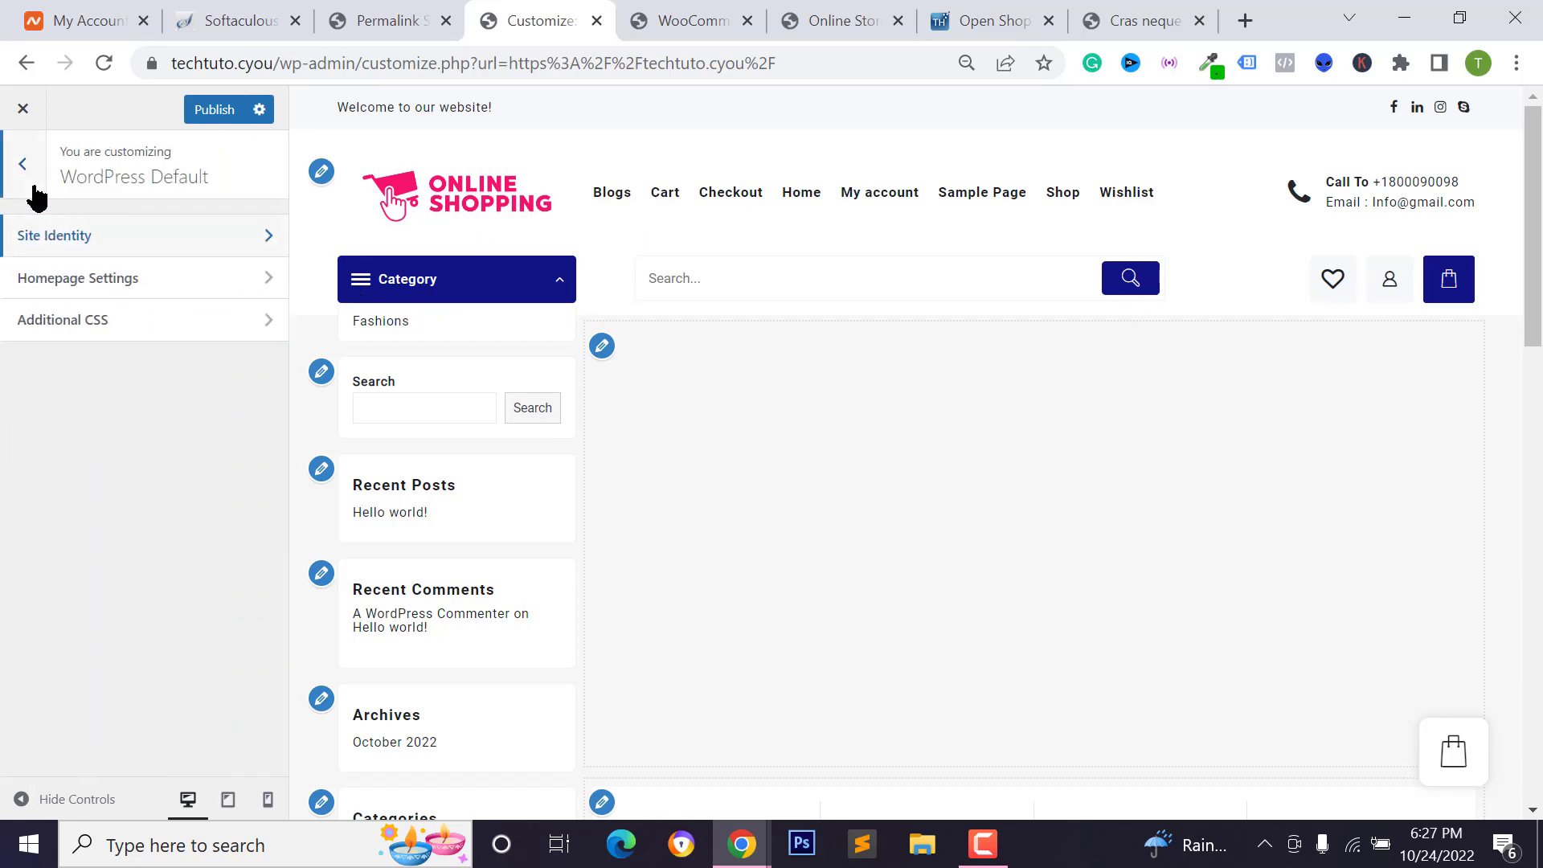
pyautogui.click(35, 164)
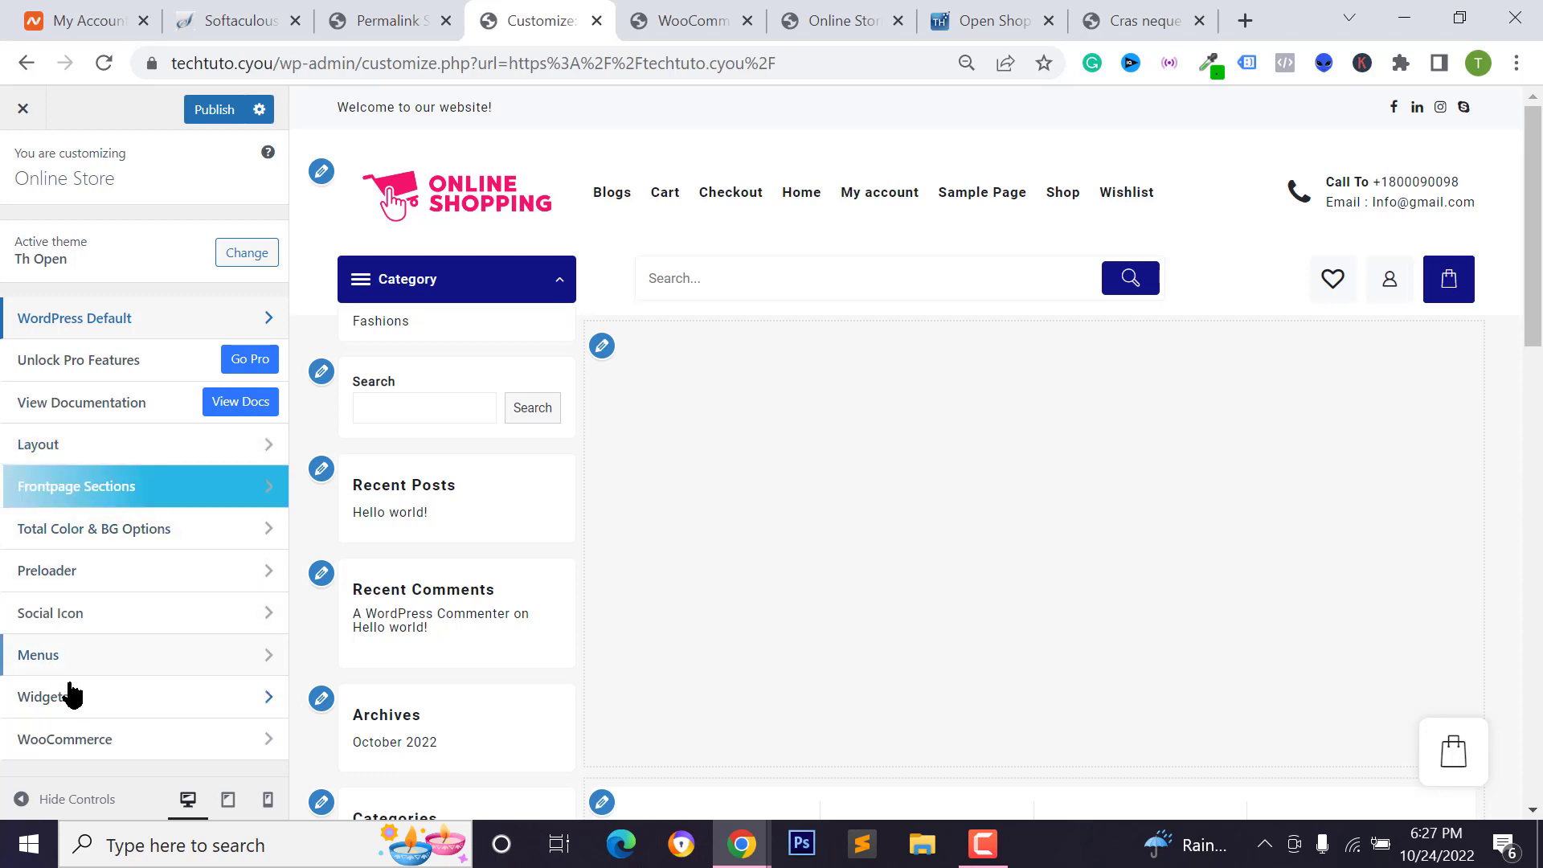
pyautogui.click(69, 531)
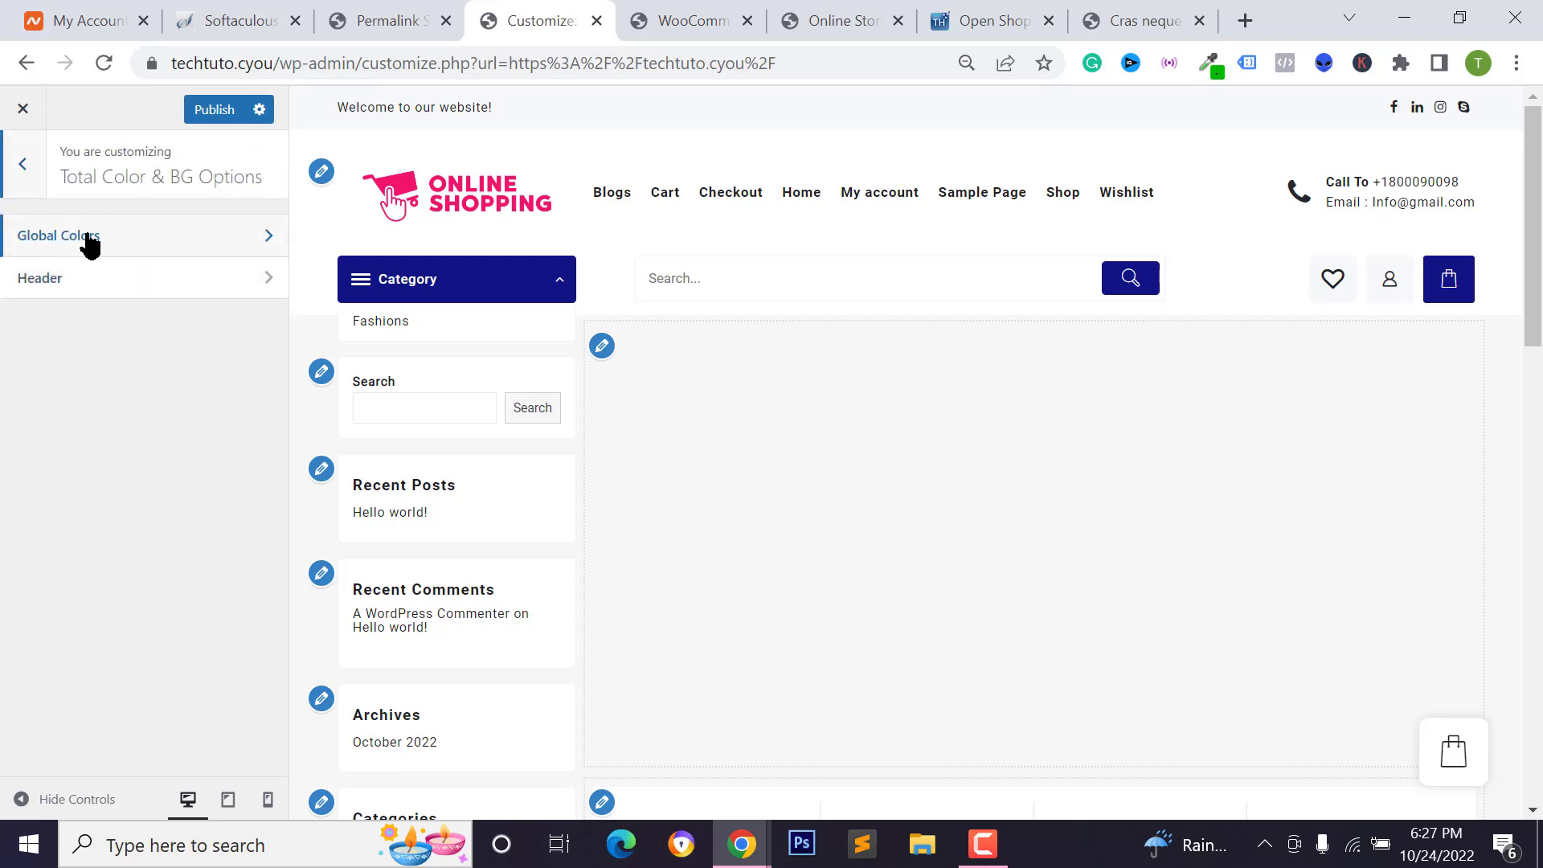
pyautogui.click(90, 244)
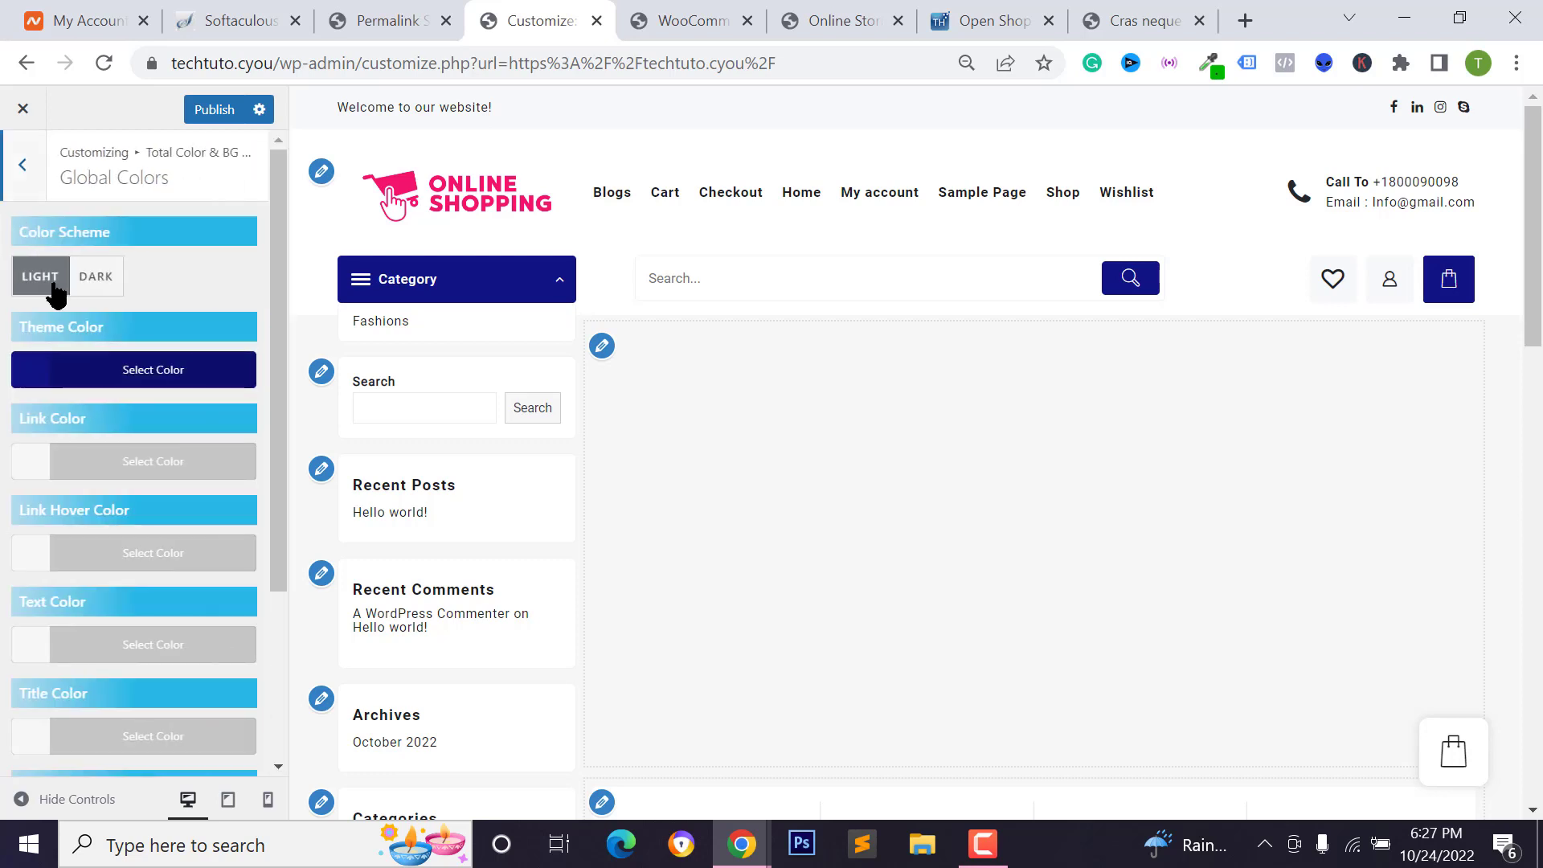
pyautogui.click(35, 373)
pyautogui.moveTo(153, 480); pyautogui.dragTo(211, 441)
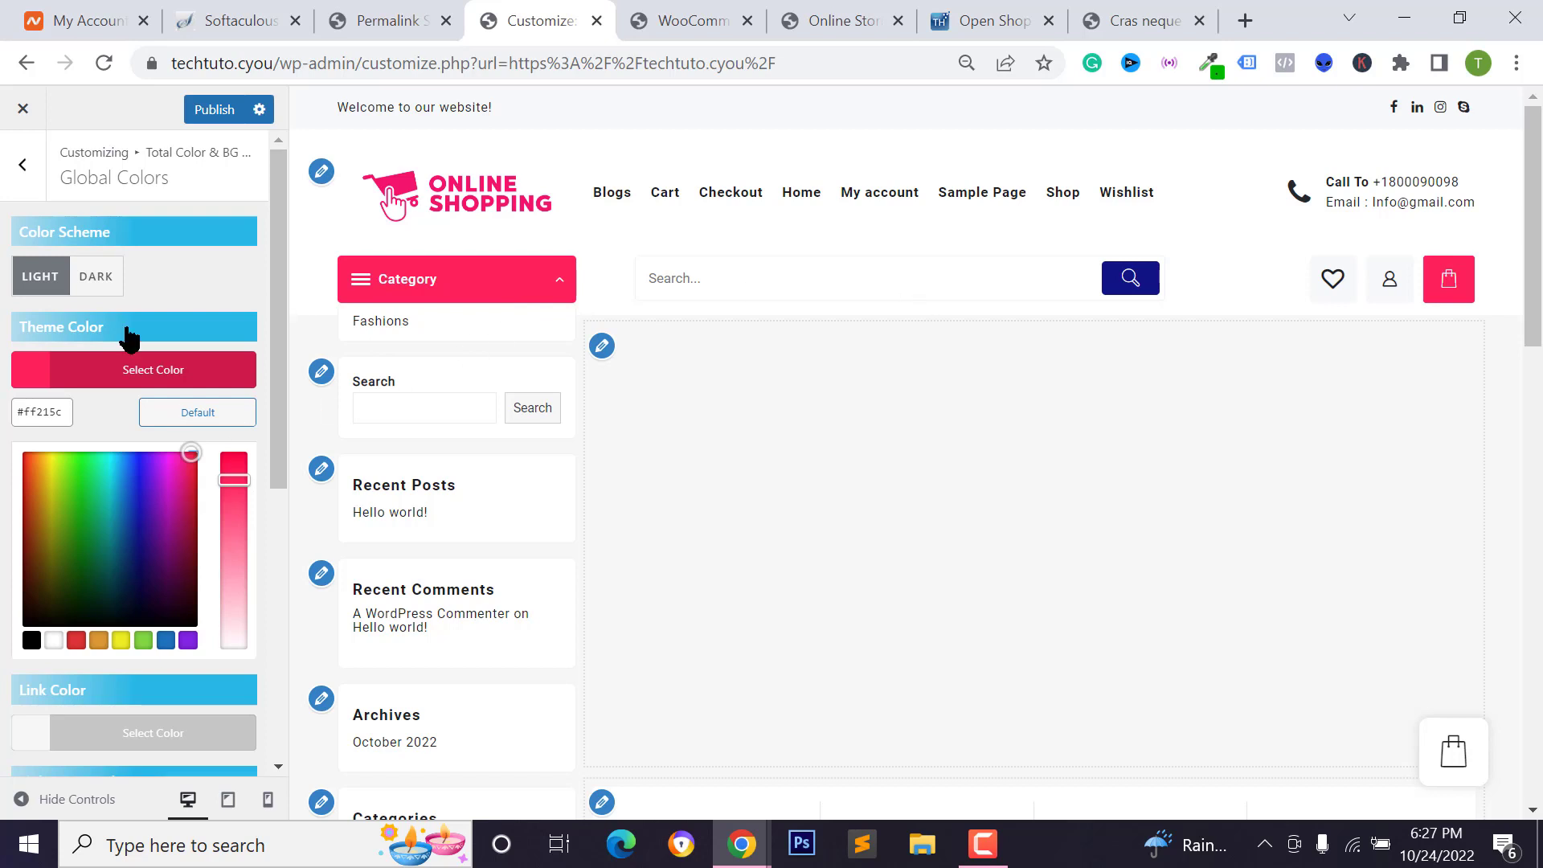
pyautogui.click(190, 112)
pyautogui.click(104, 63)
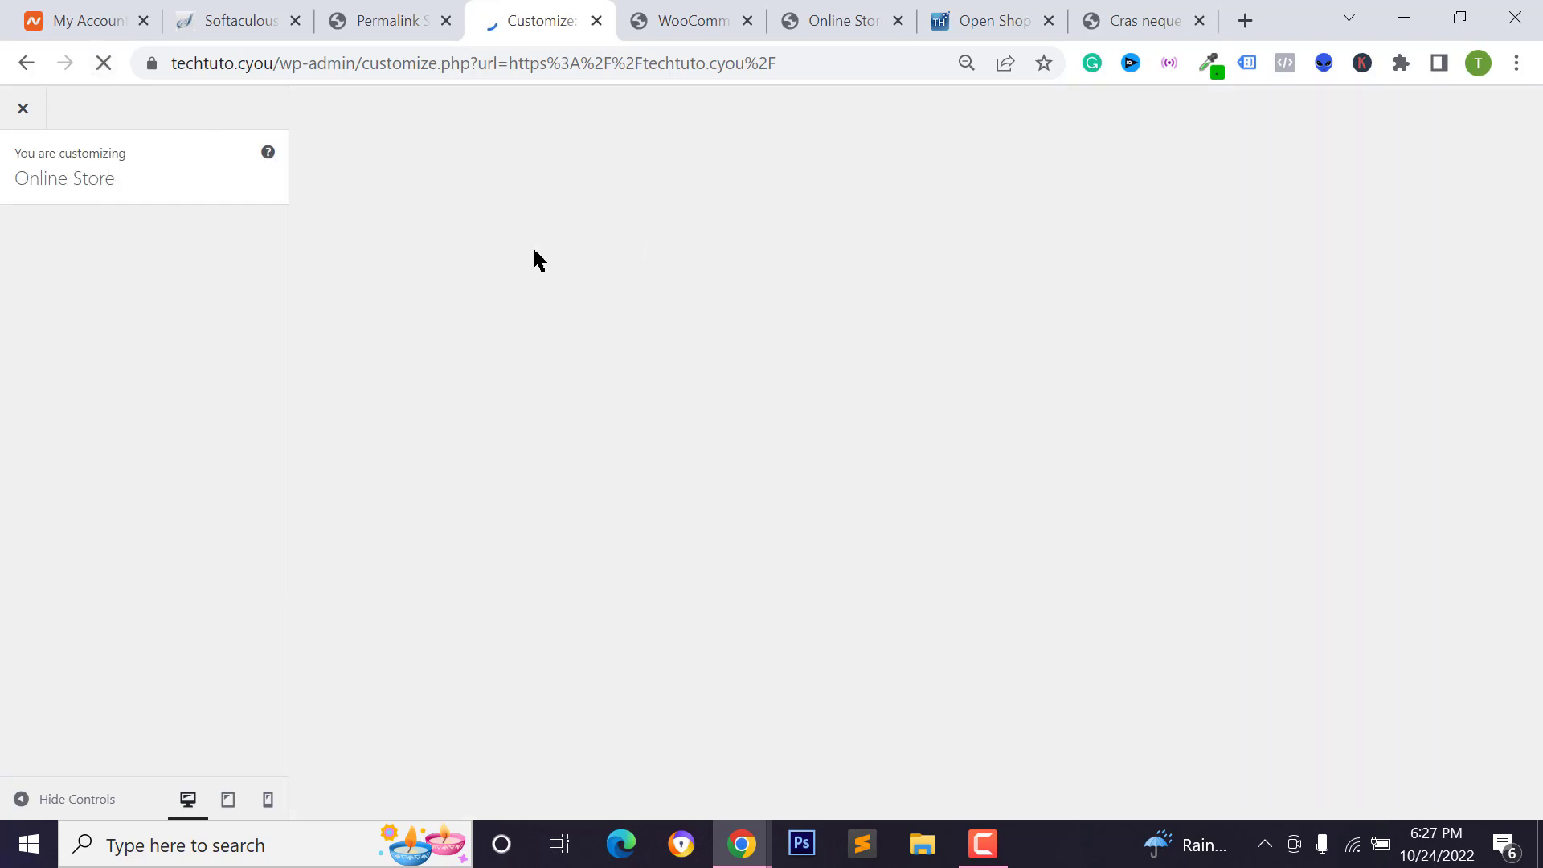
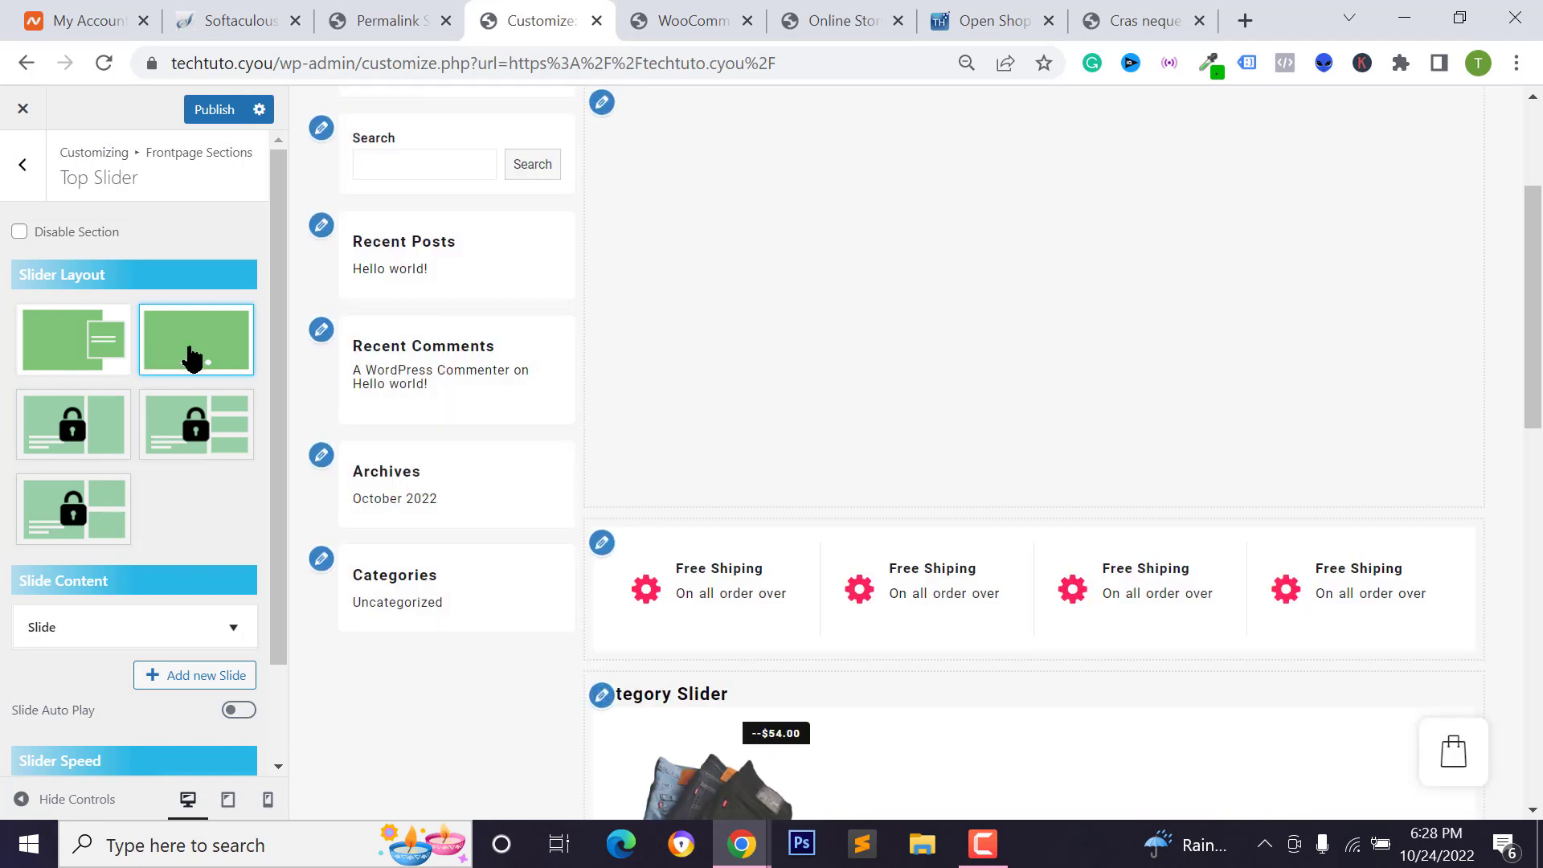
# Step: Switch the top slider to the image-with-side-panel layout and expand the slide settings
pyautogui.click(87, 356)
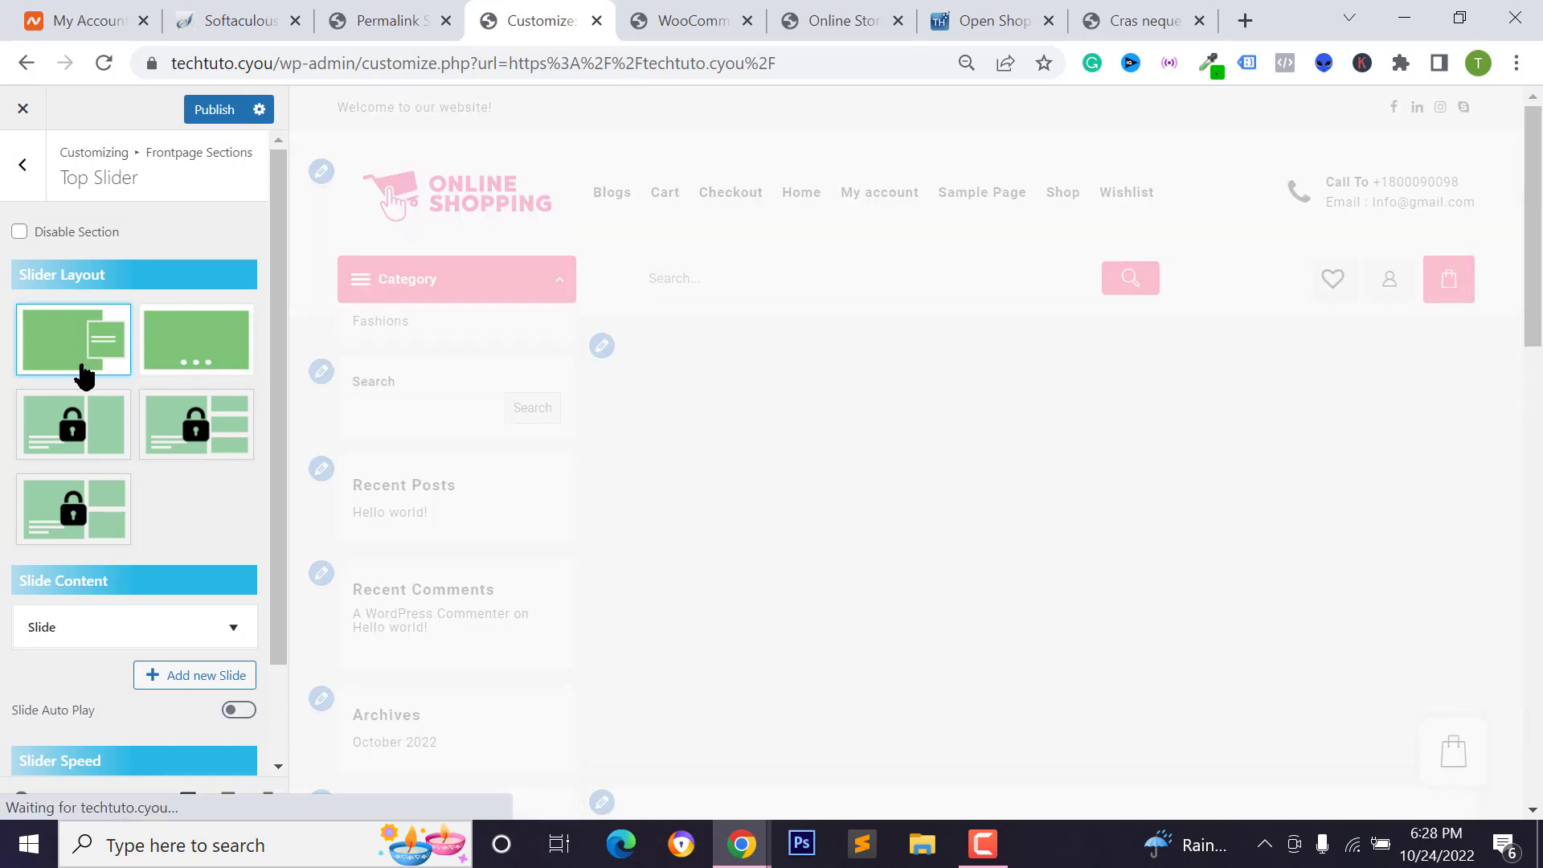
pyautogui.scroll(-2, 41, 467)
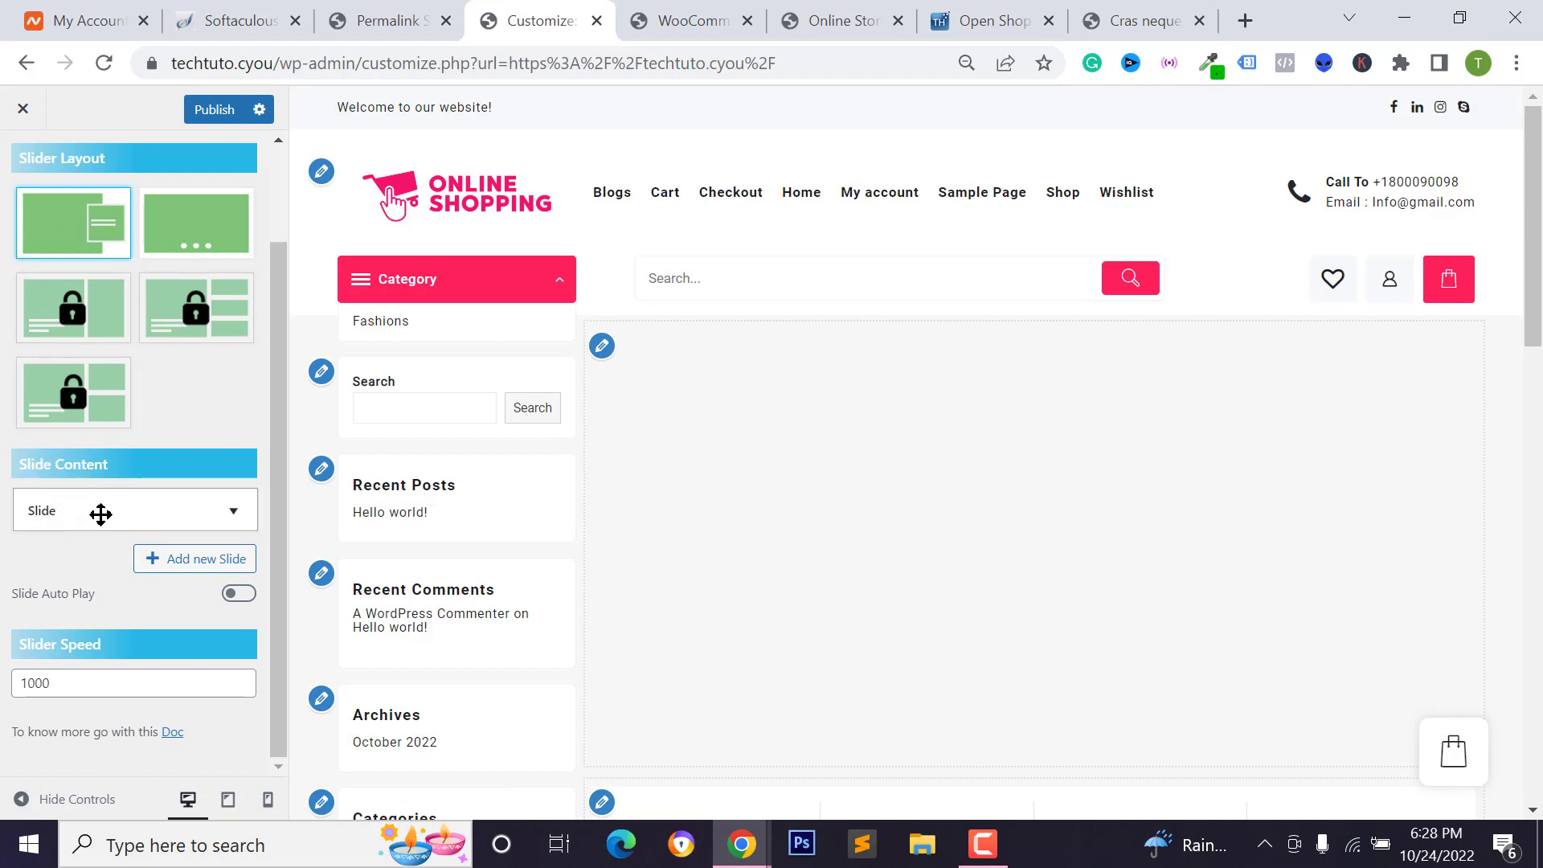
pyautogui.click(96, 513)
pyautogui.scroll(-3, 81, 504)
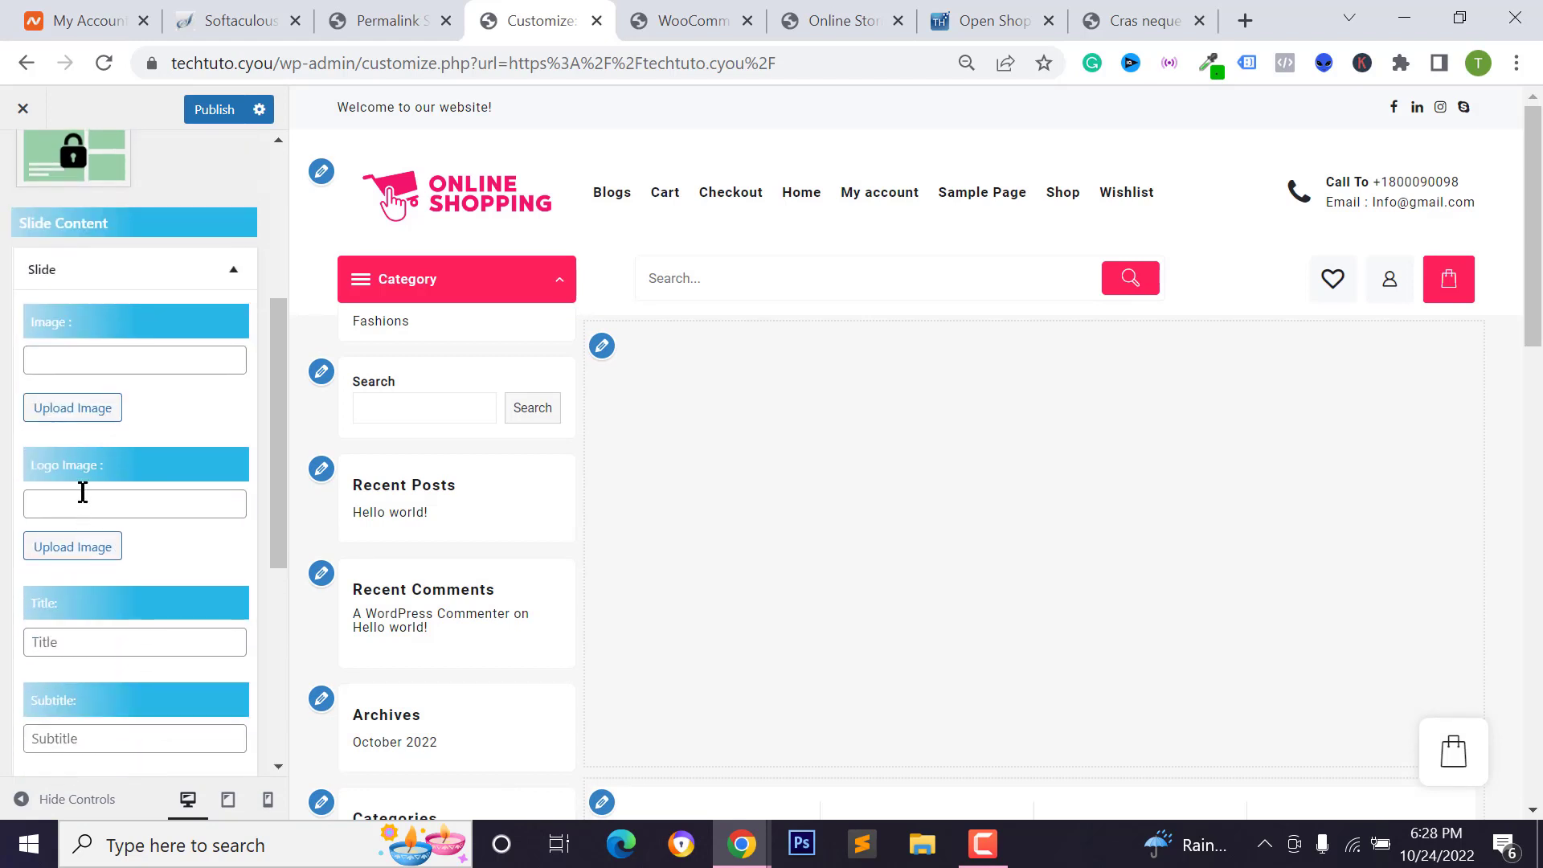
# Step: Upload slider-lite-1.jpg from the Ecommerce Website folder and insert it as the slide image
pyautogui.click(74, 358)
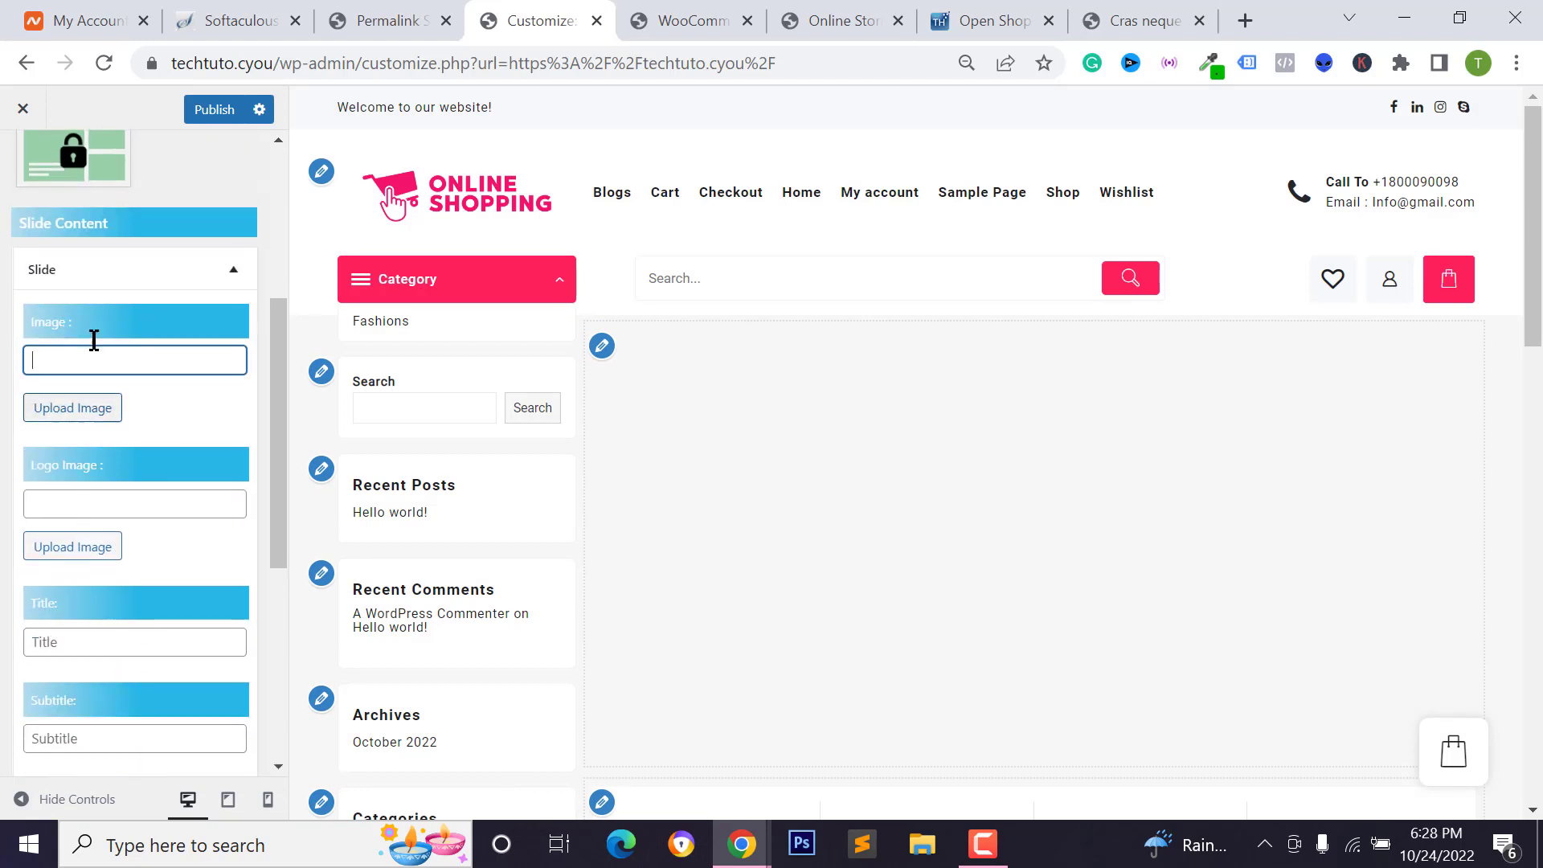
pyautogui.click(59, 410)
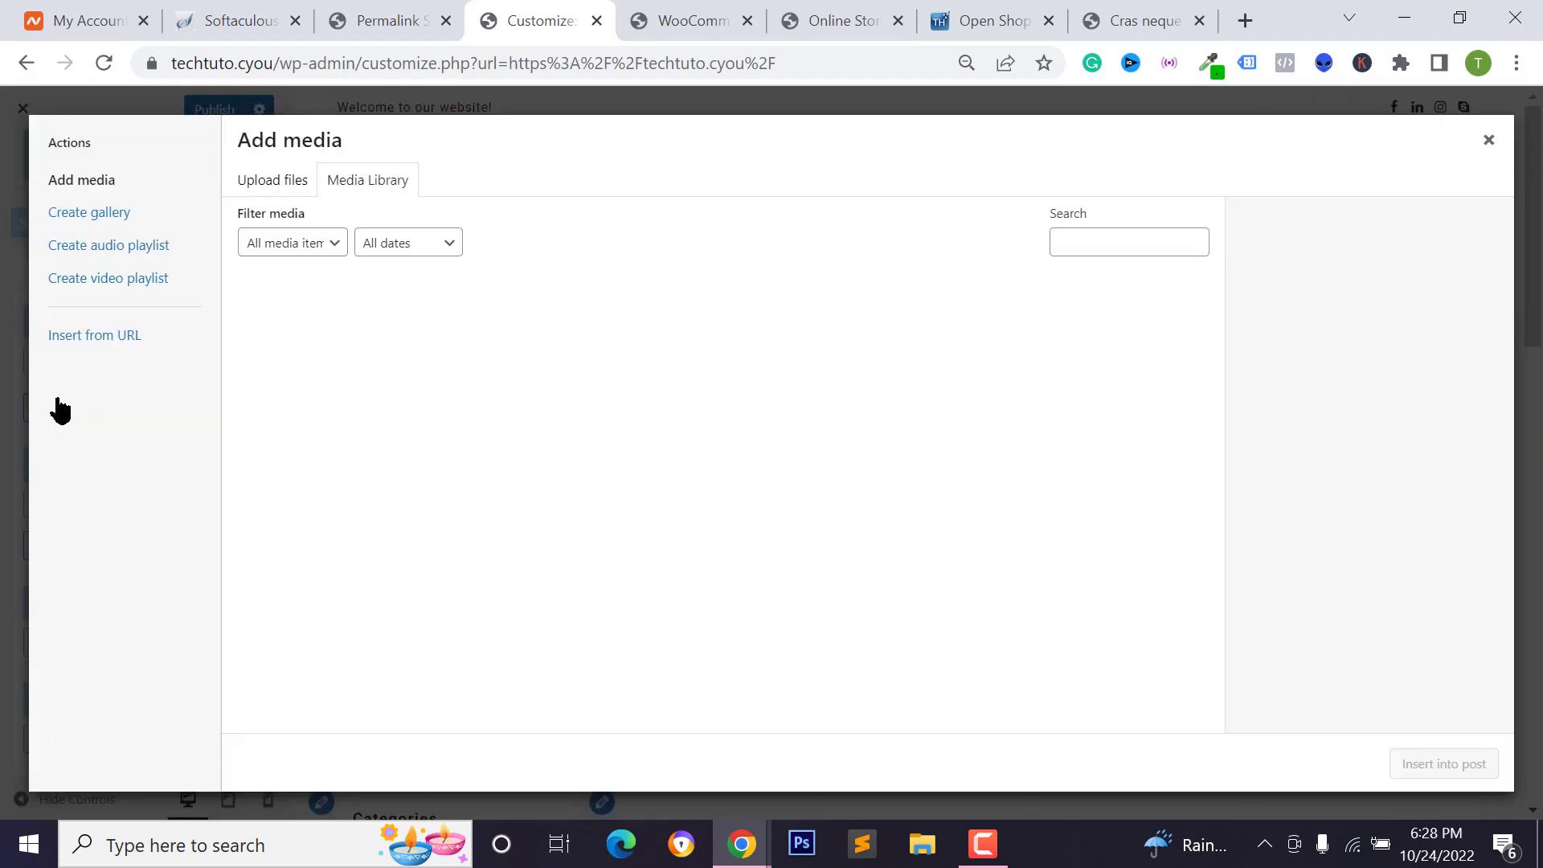
pyautogui.click(278, 180)
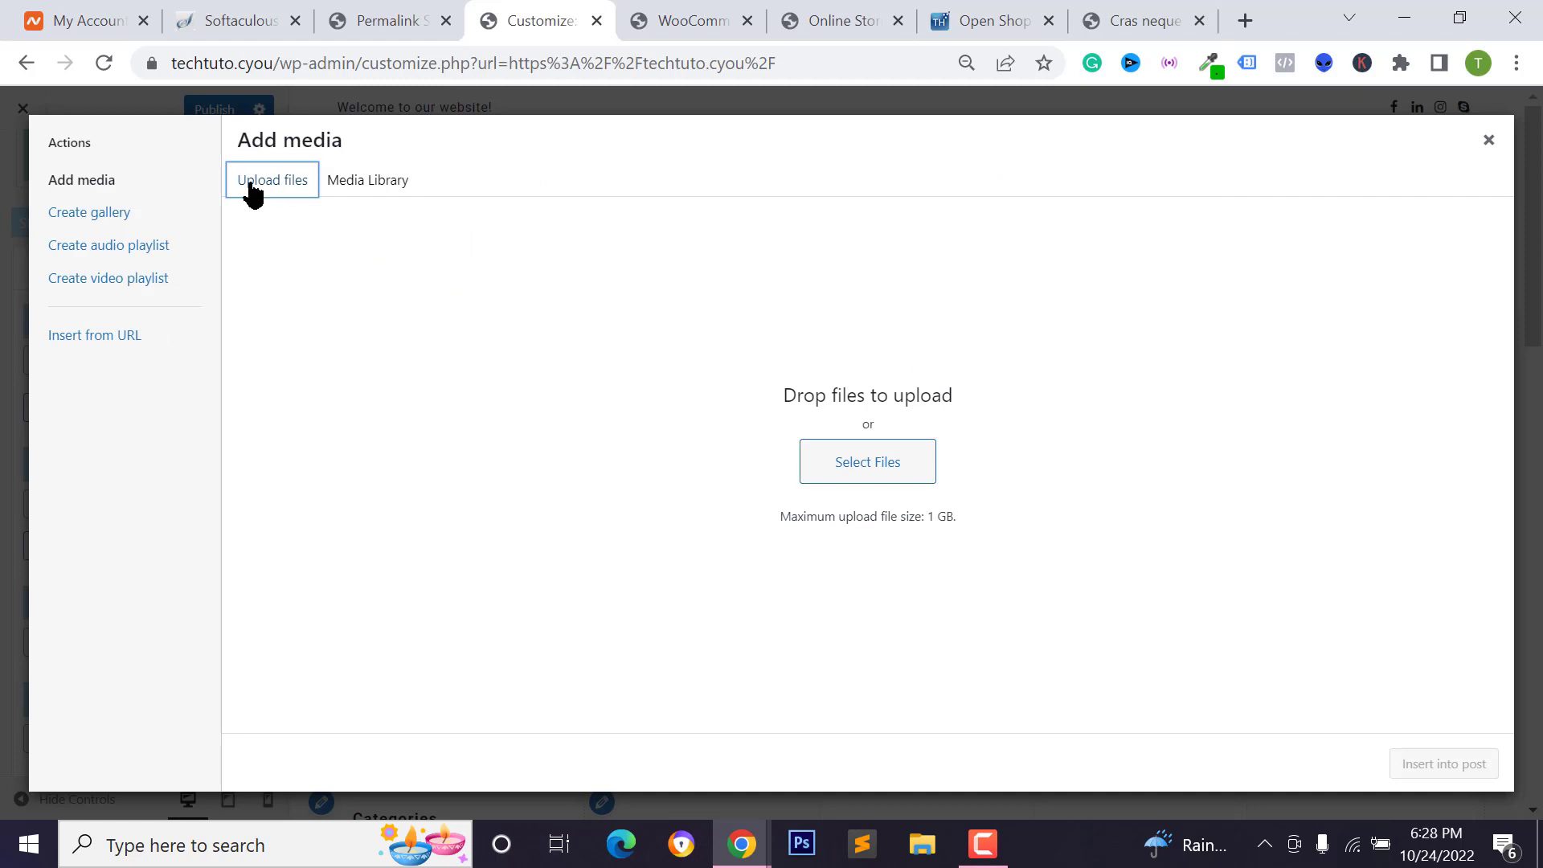
pyautogui.click(850, 471)
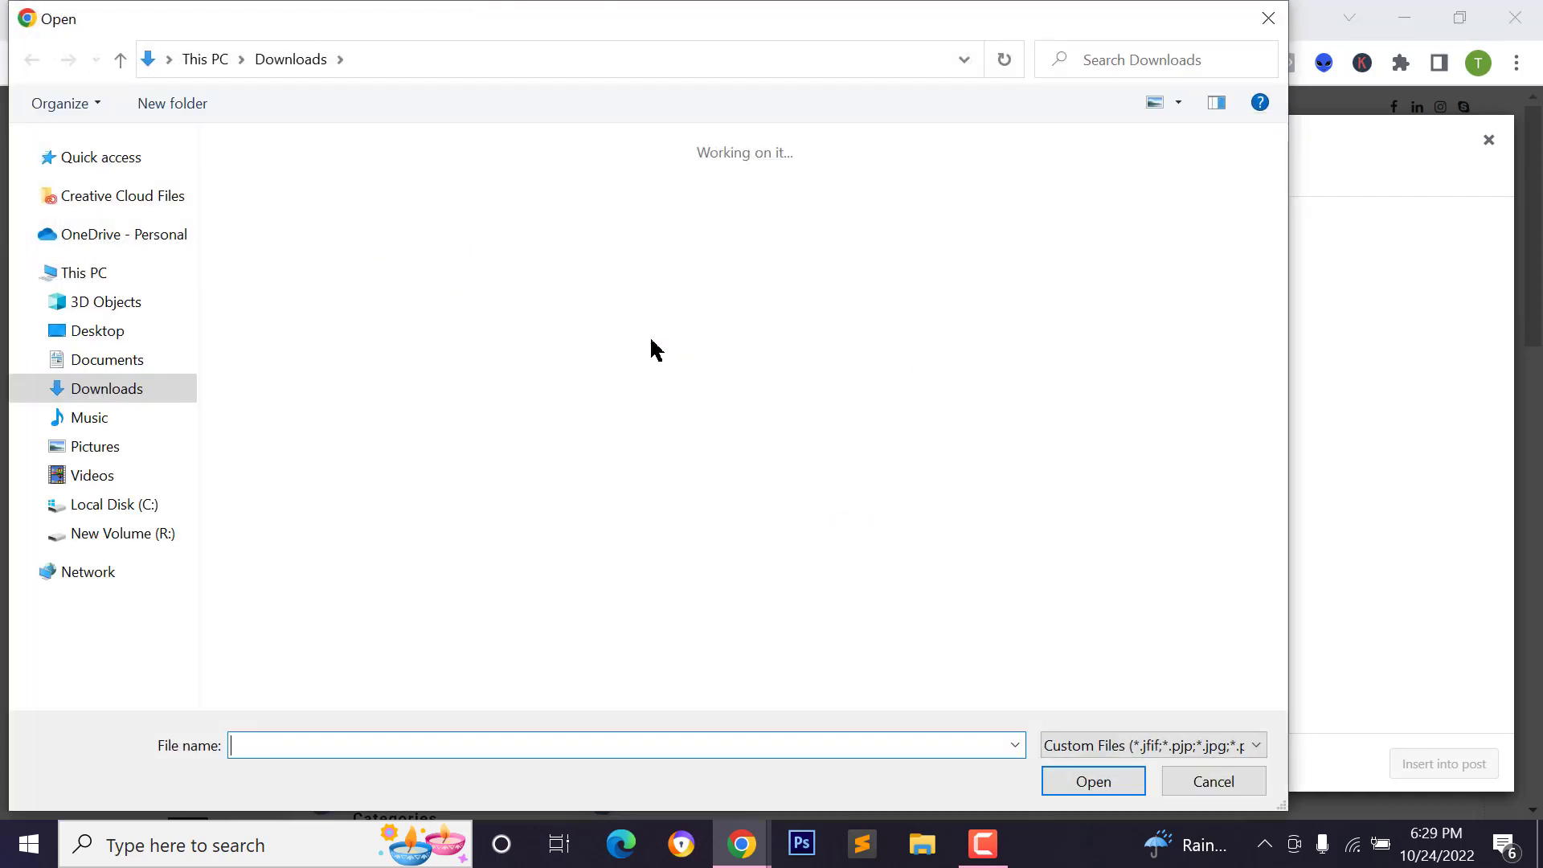
pyautogui.doubleClick(562, 499)
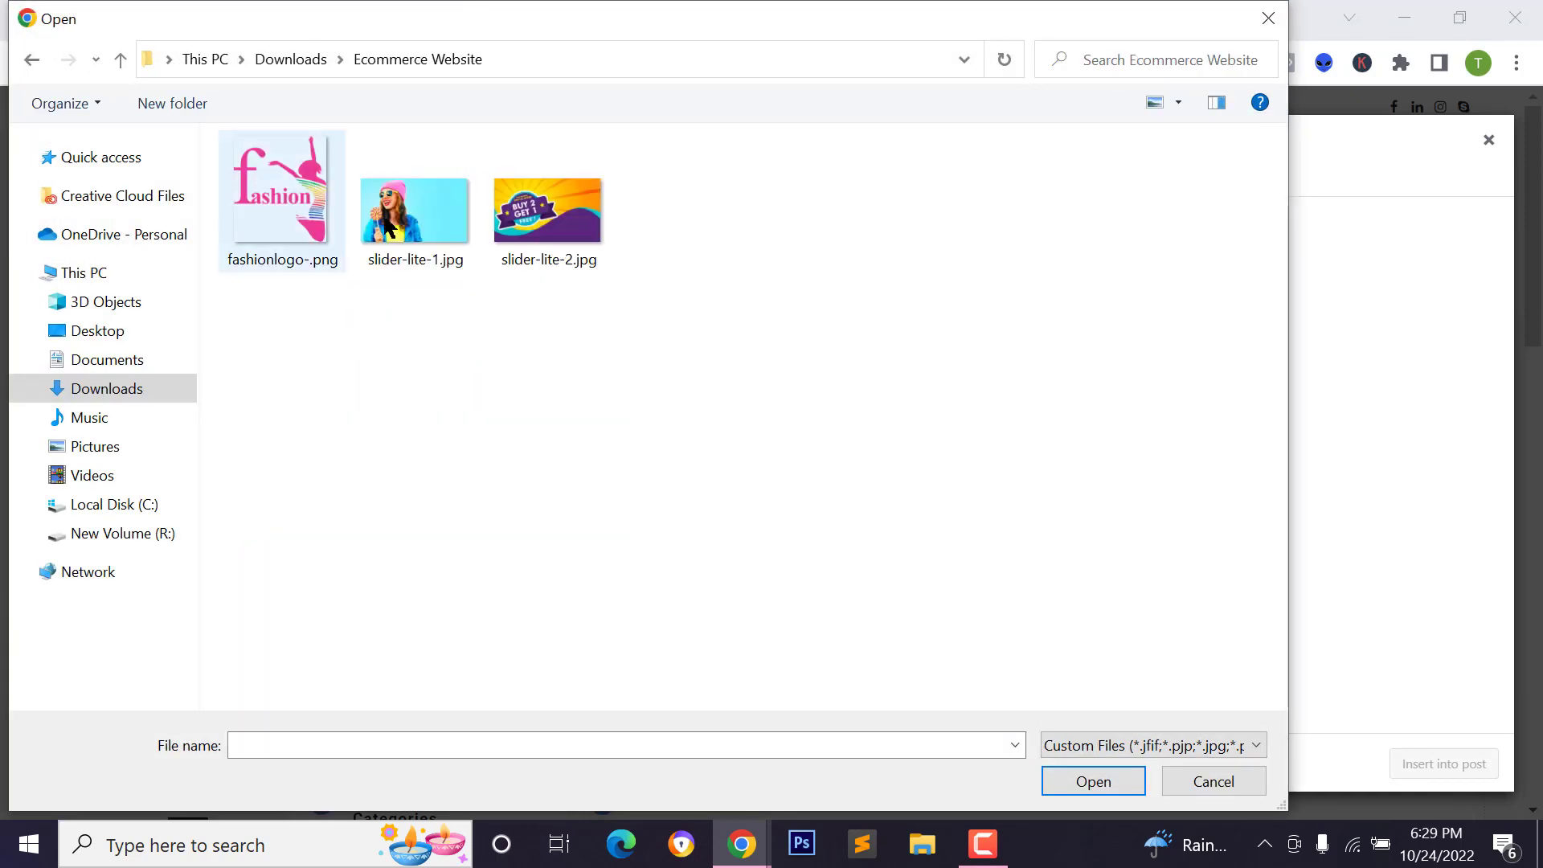
pyautogui.click(384, 225)
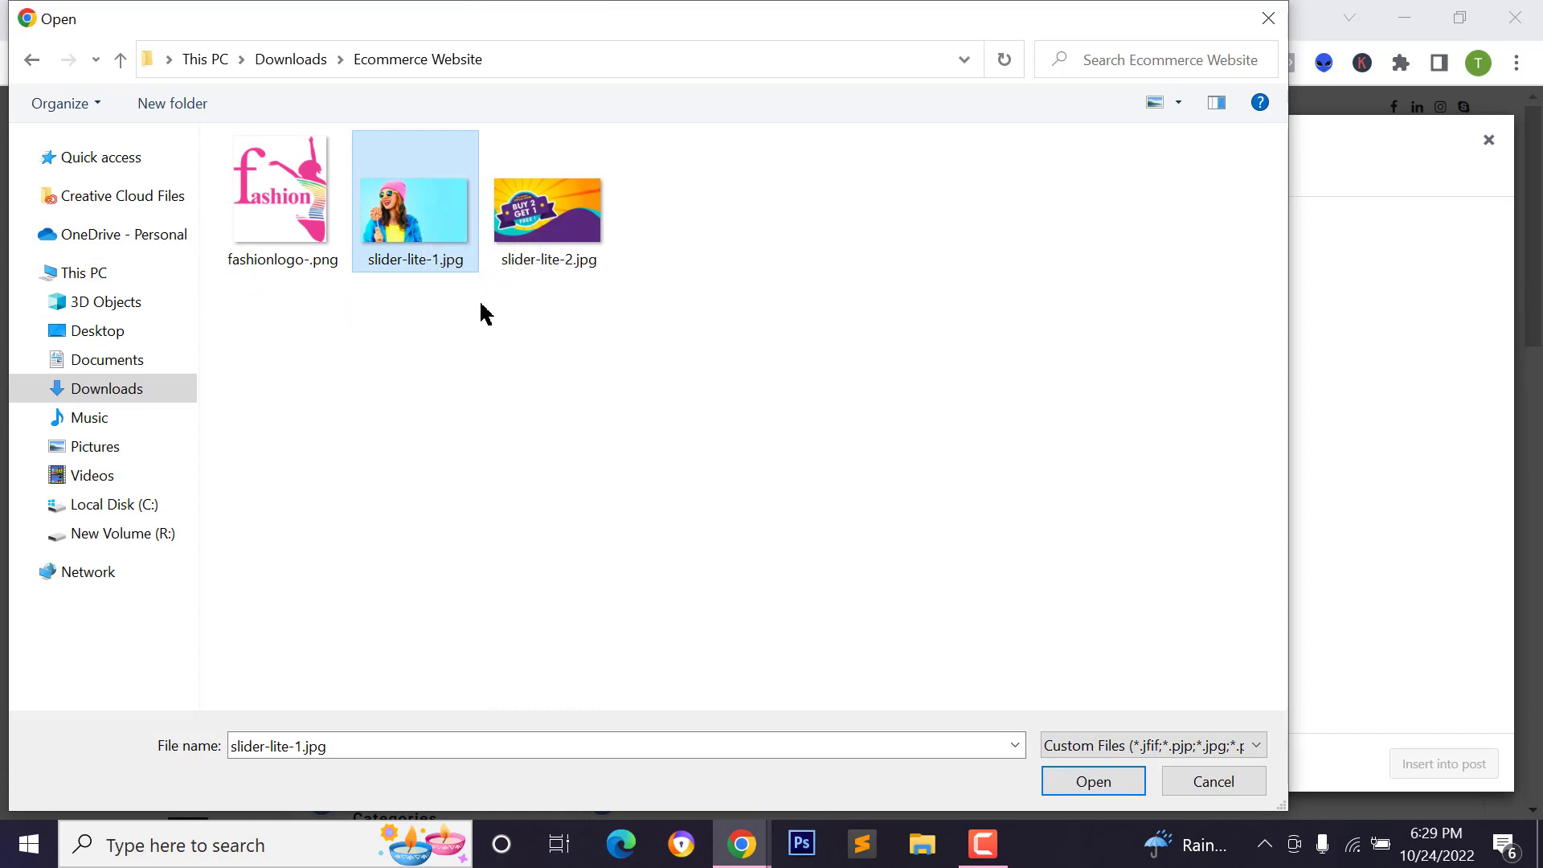
pyautogui.click(1055, 780)
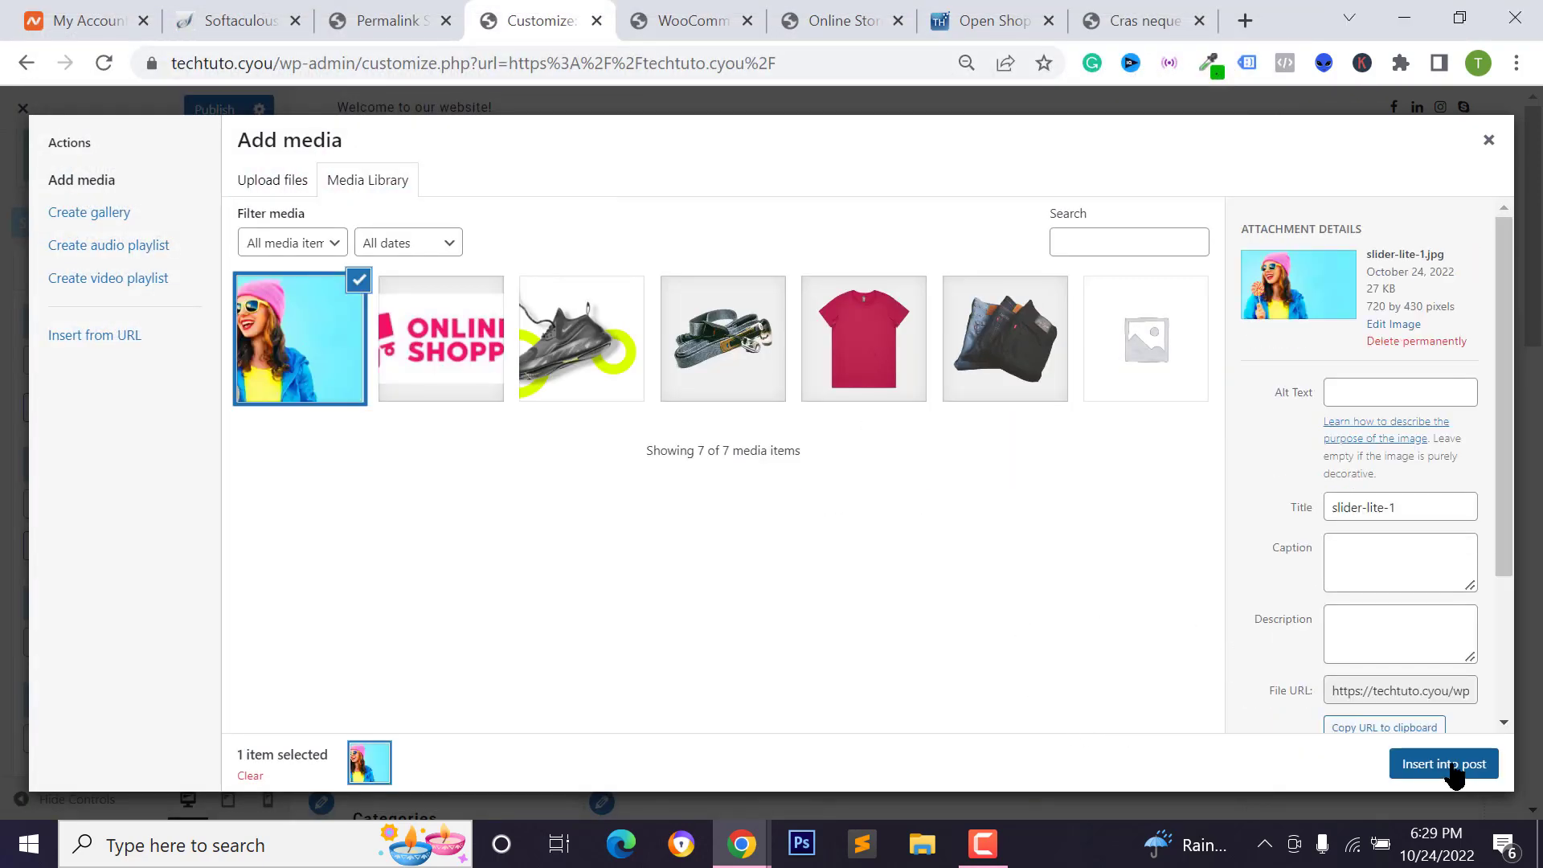
pyautogui.click(1445, 764)
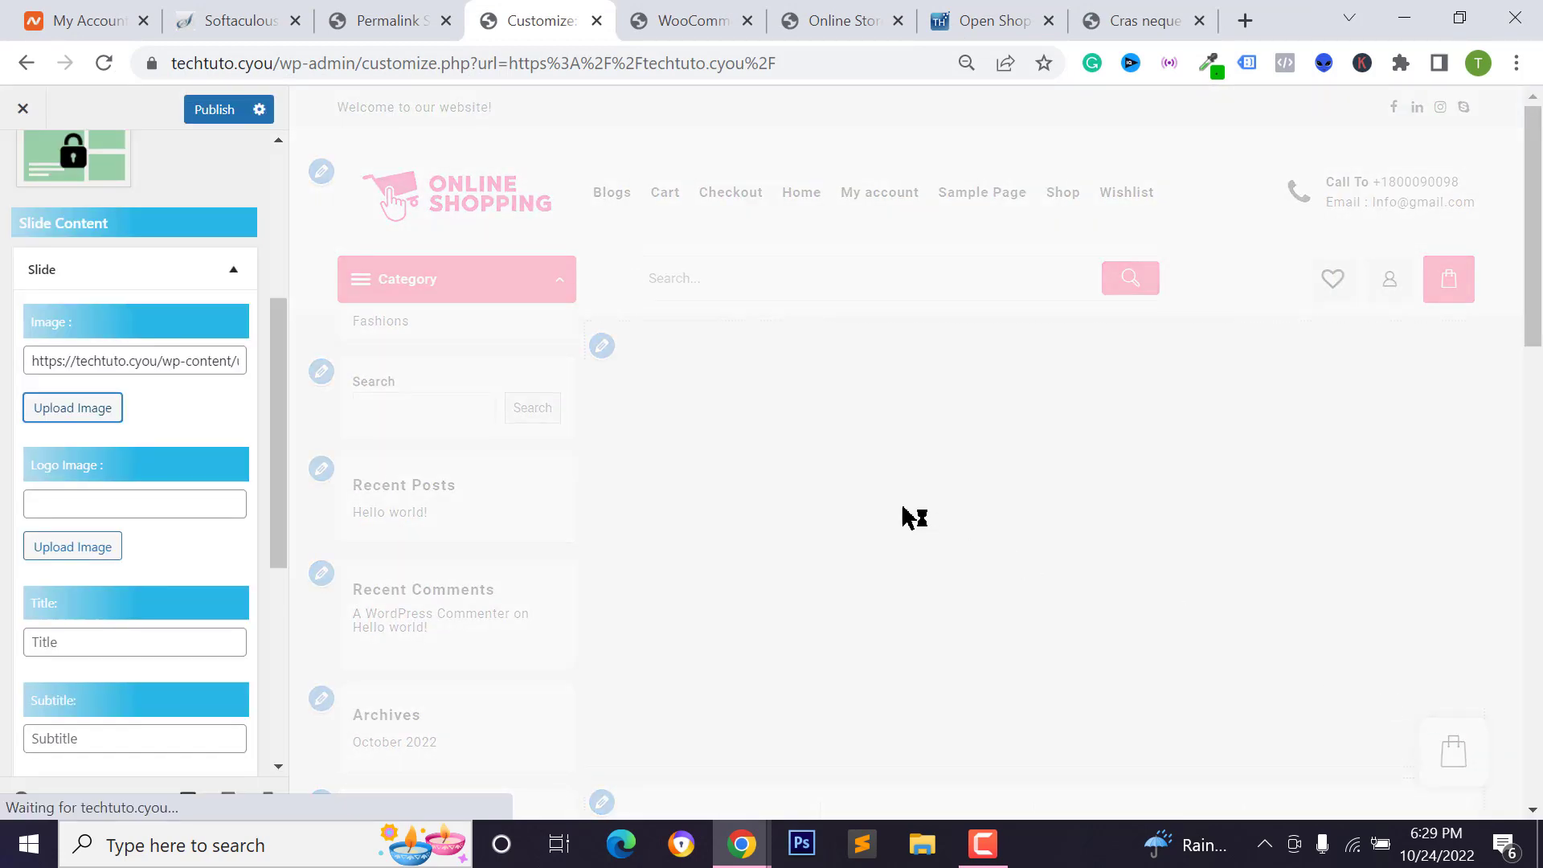
pyautogui.scroll(-2, 1009, 486)
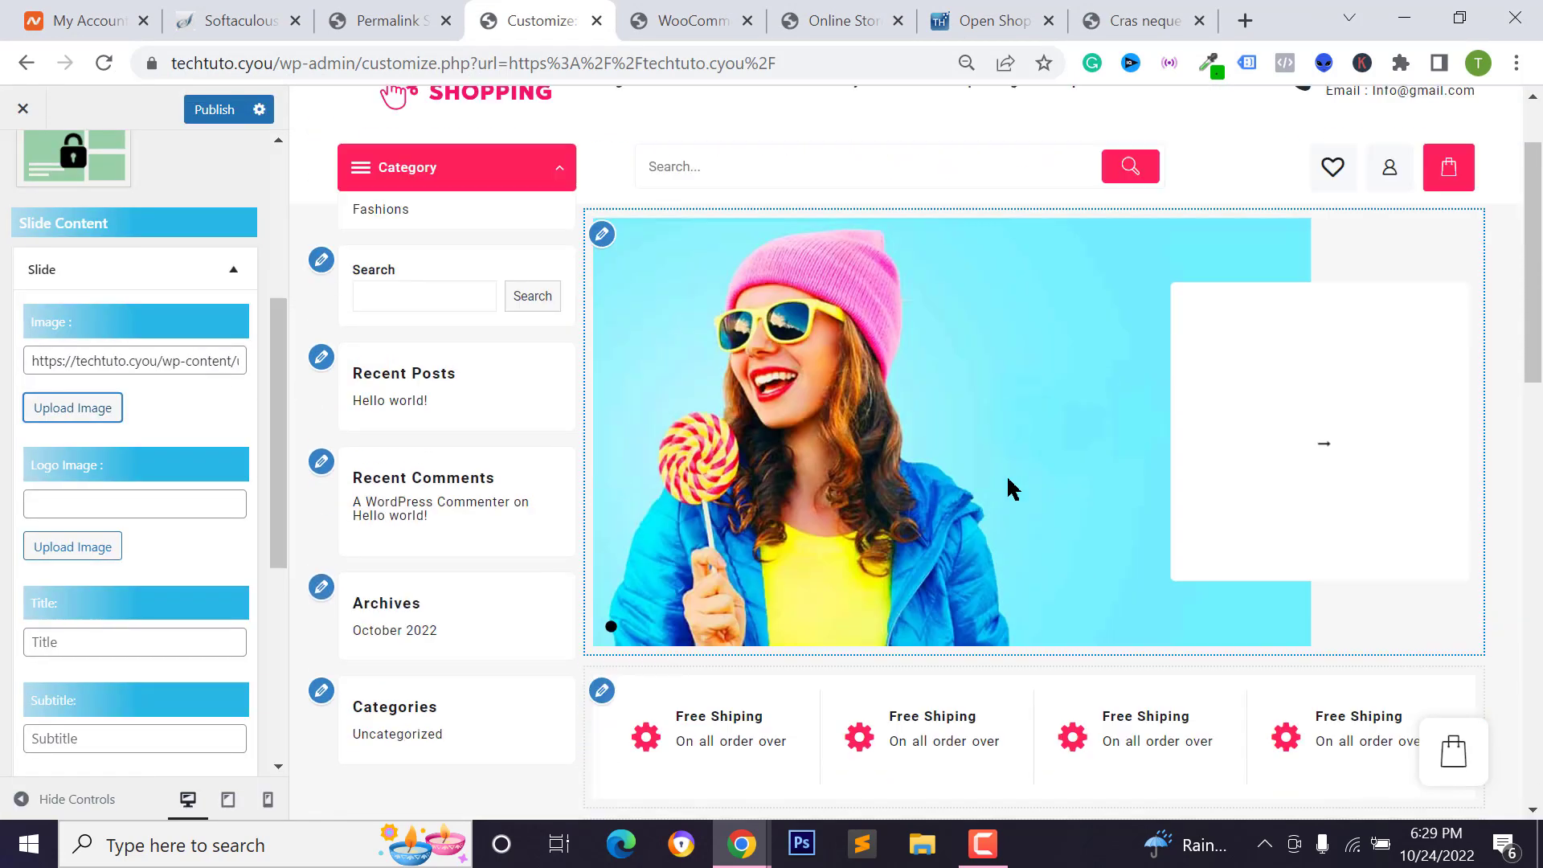
pyautogui.scroll(1, 672, 323)
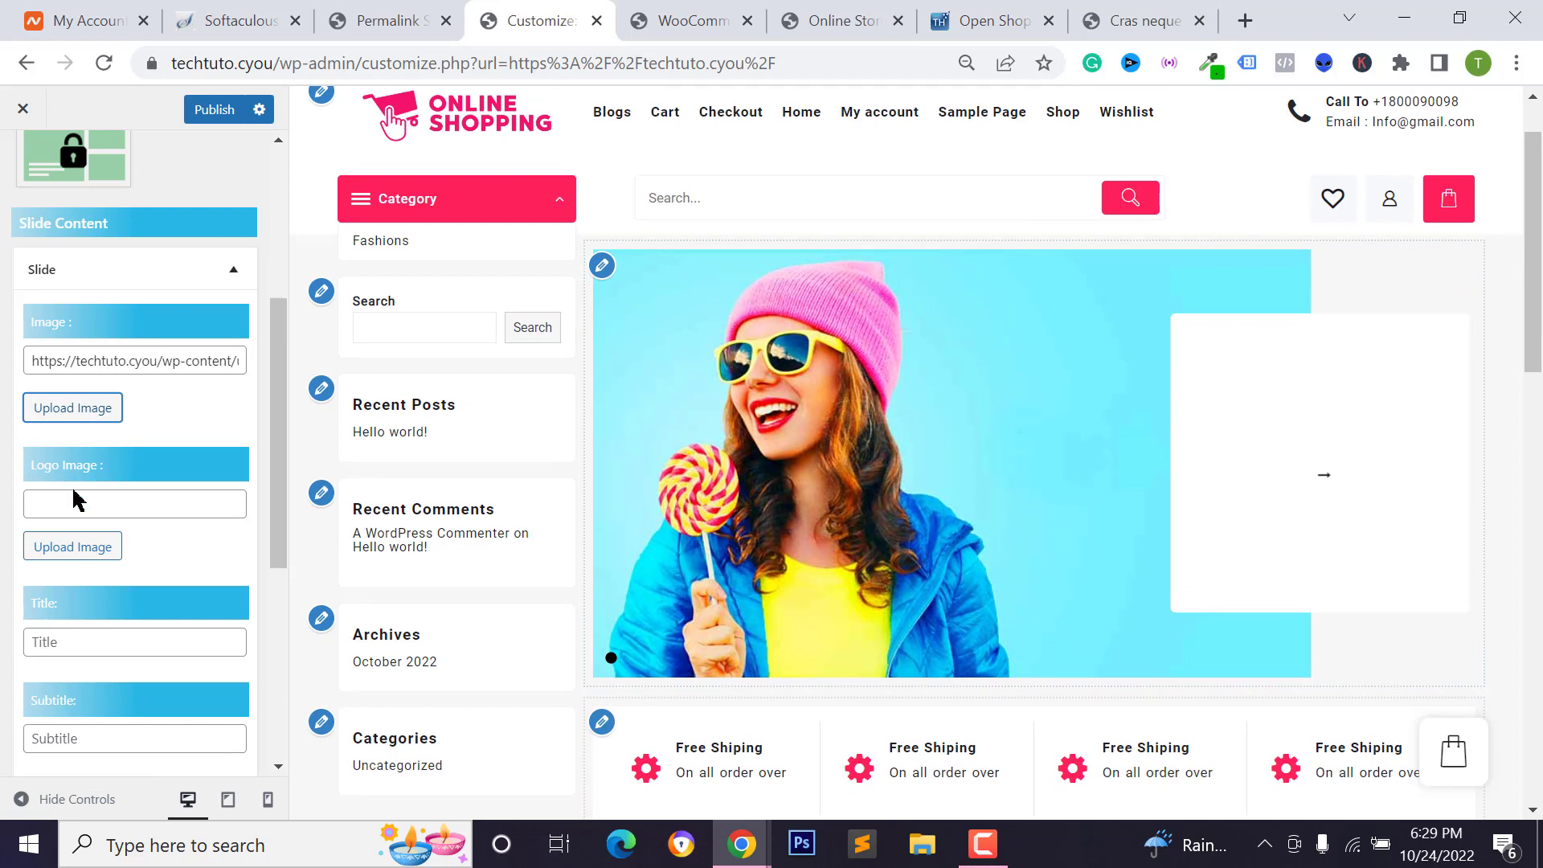
pyautogui.scroll(-1, 59, 489)
pyautogui.click(49, 452)
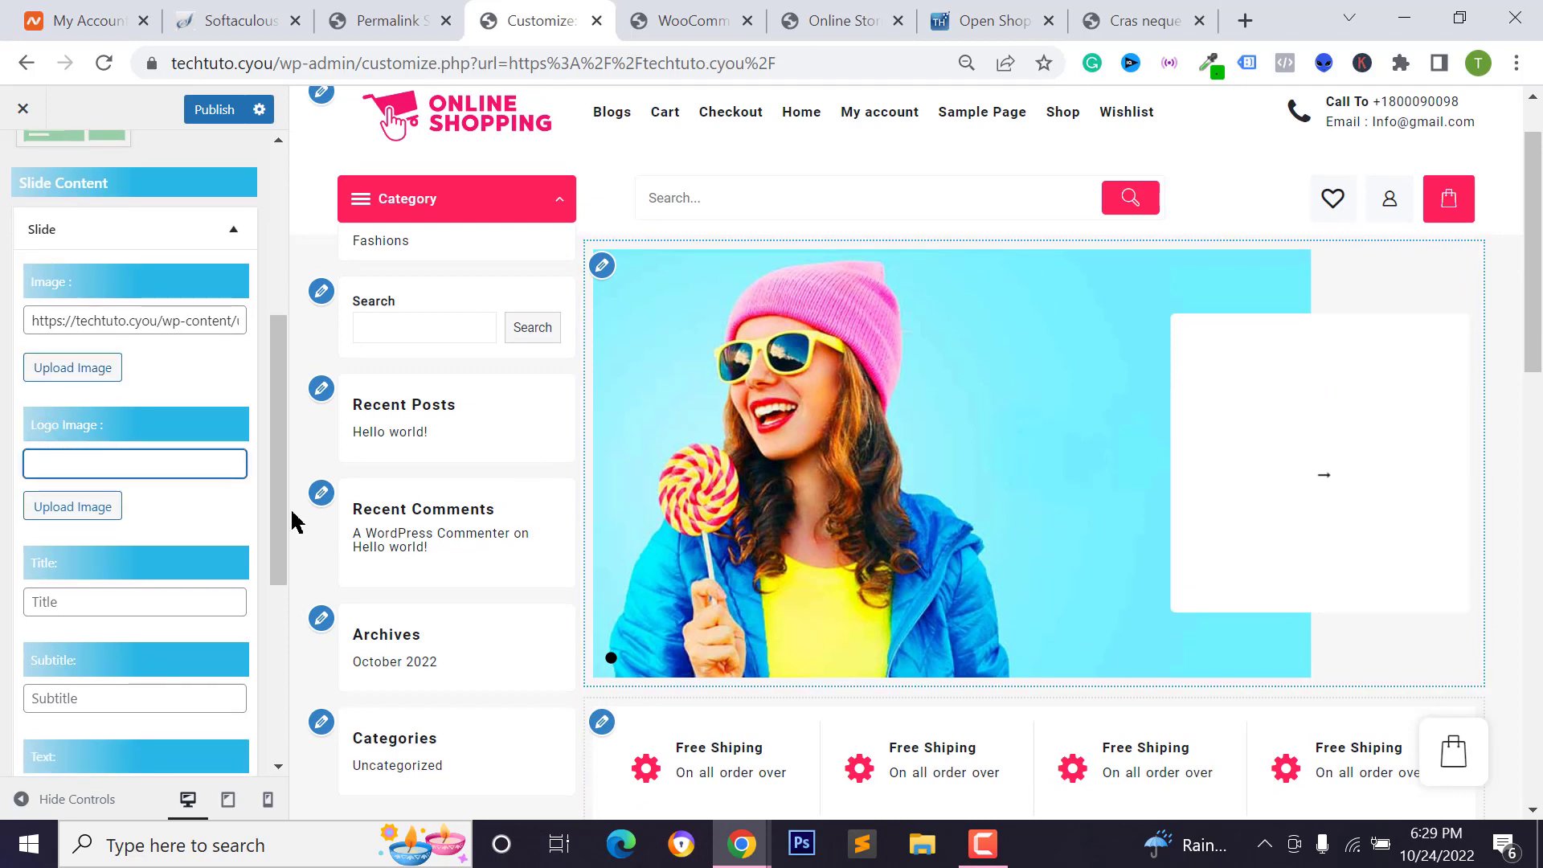
# Step: Upload fashionlogo-.png and insert it as the slide's logo image
pyautogui.click(46, 509)
pyautogui.click(297, 179)
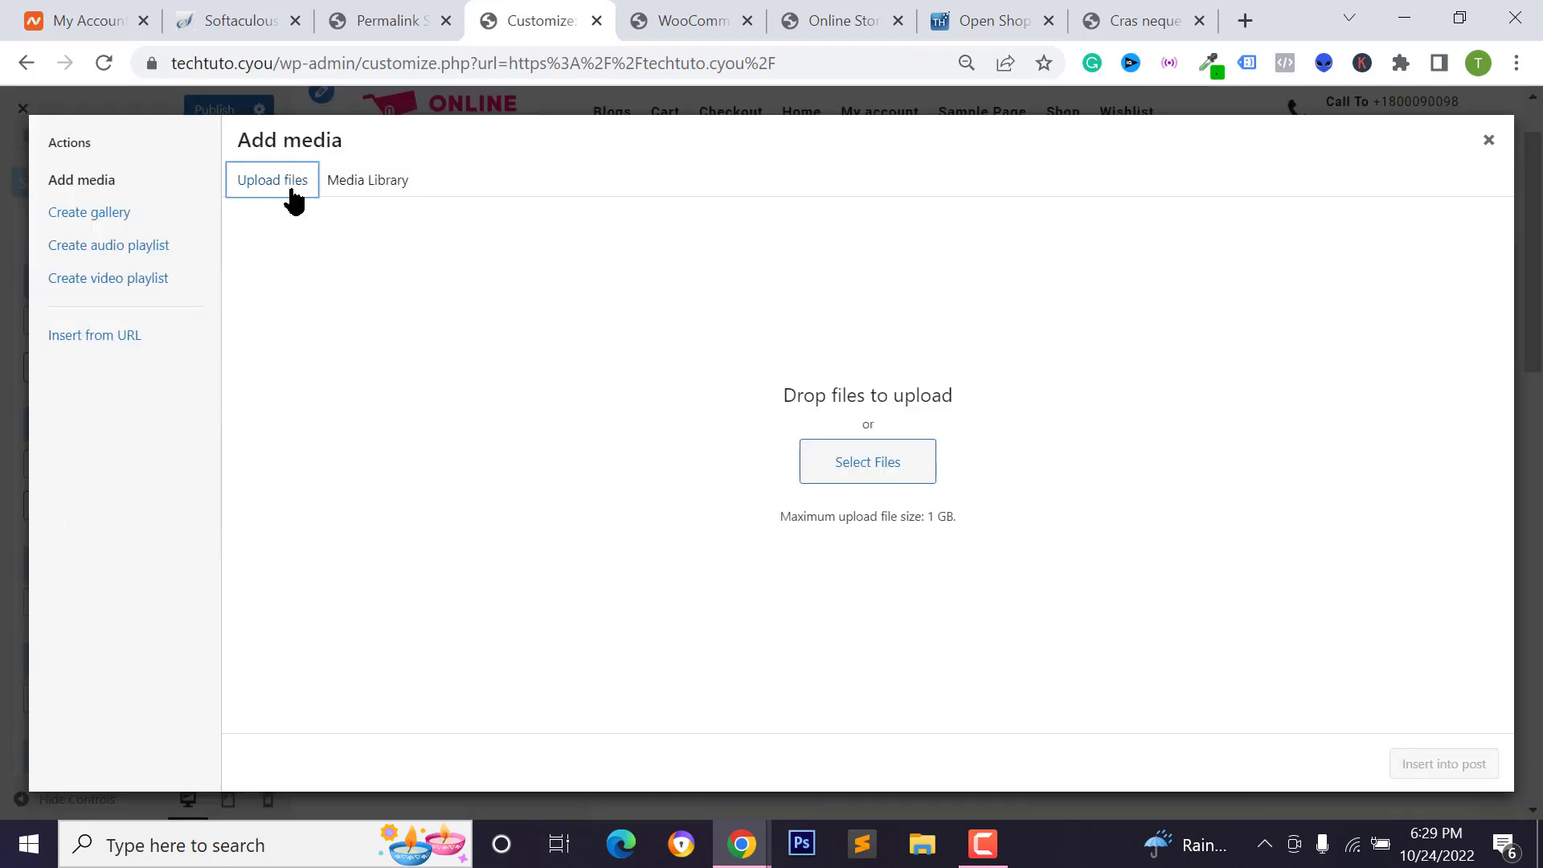
pyautogui.click(840, 481)
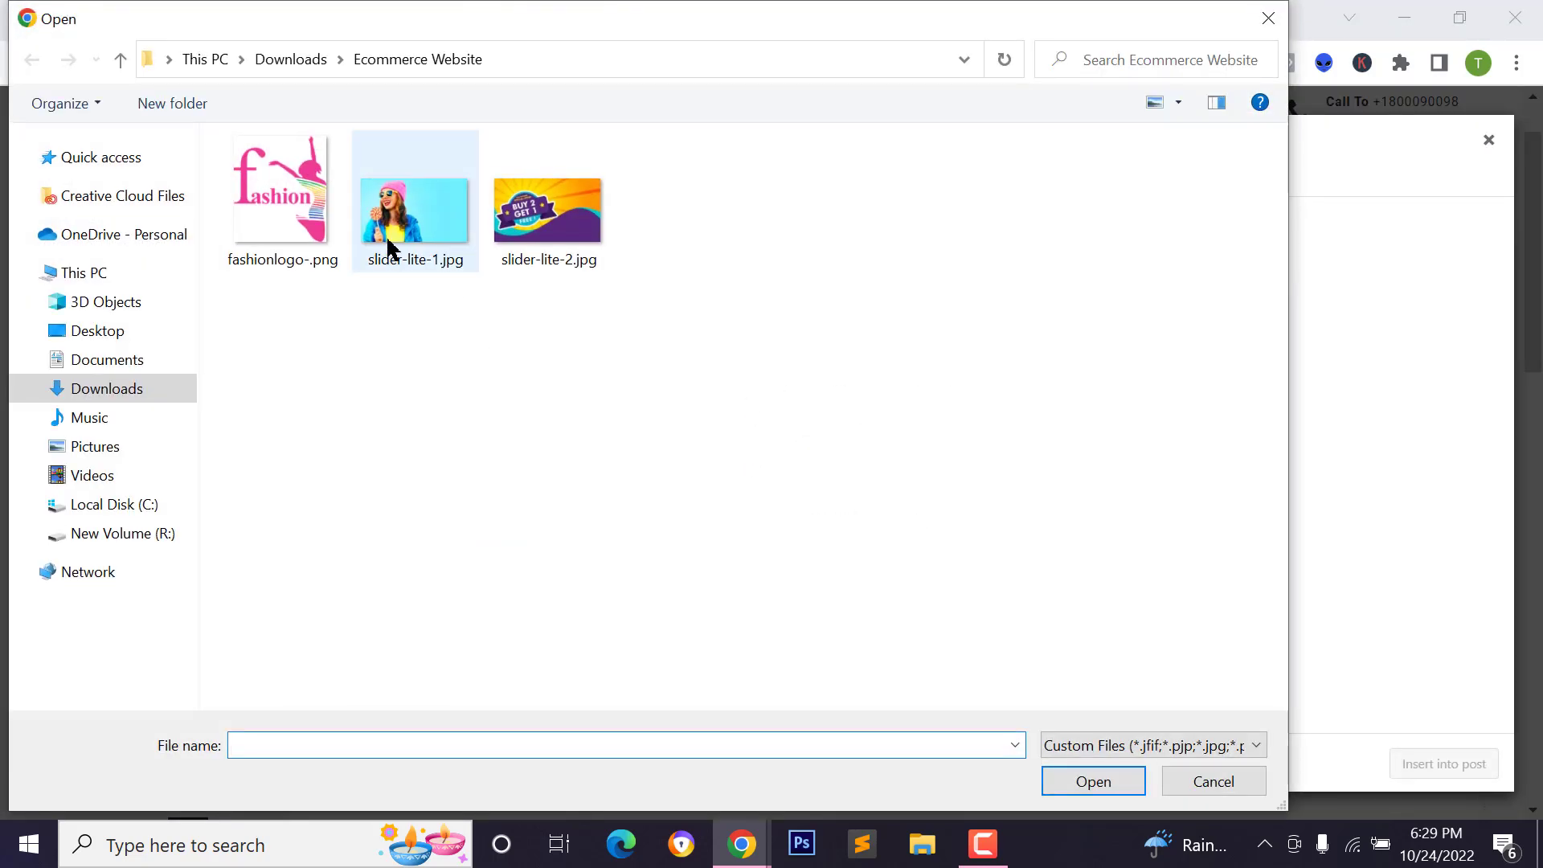
pyautogui.click(290, 234)
pyautogui.click(1073, 773)
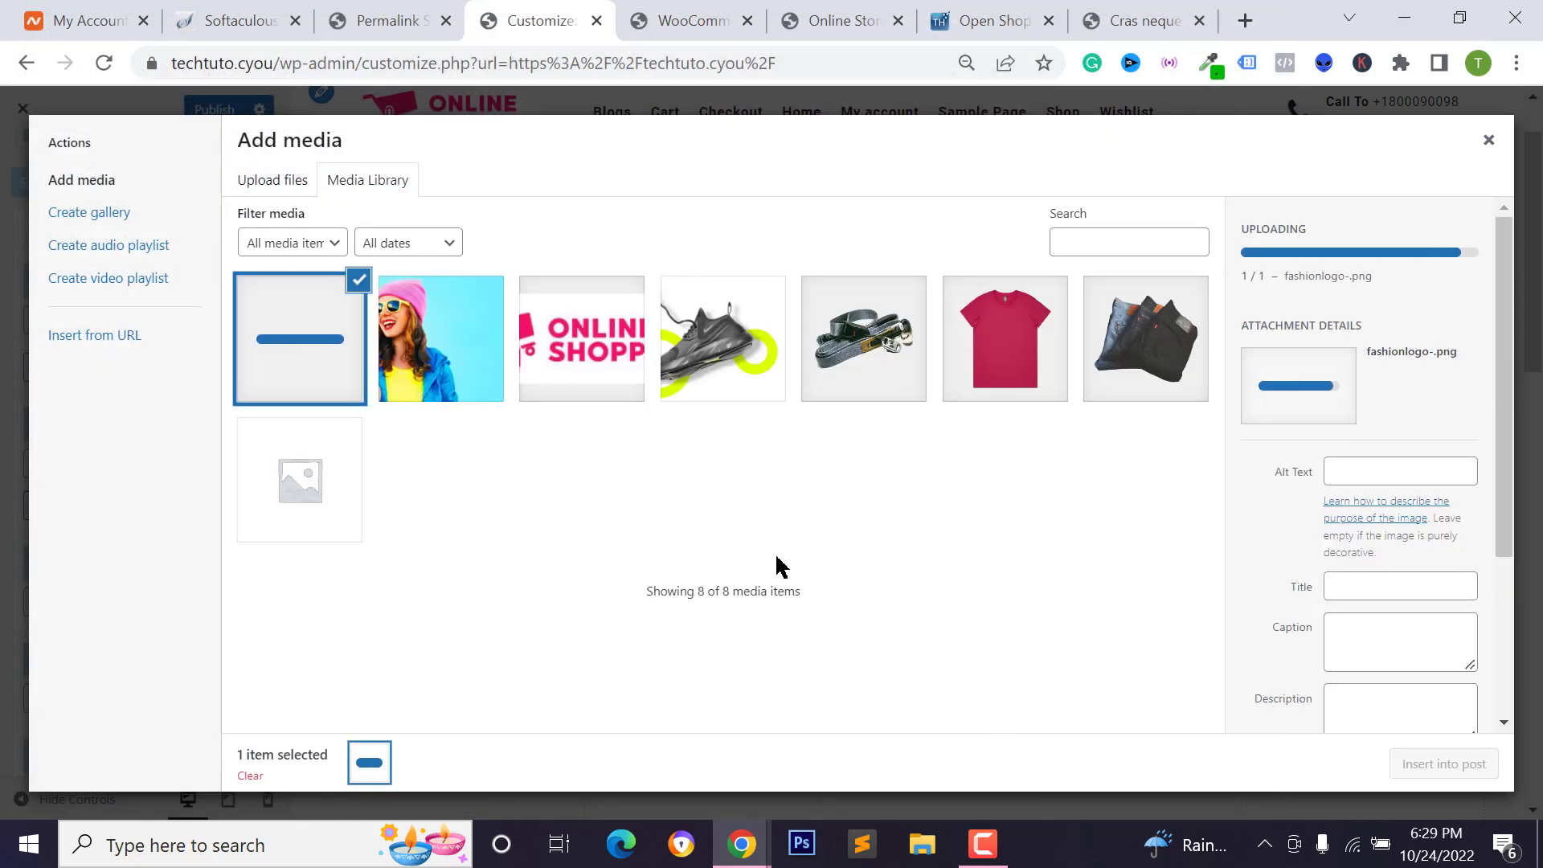
pyautogui.click(1525, 818)
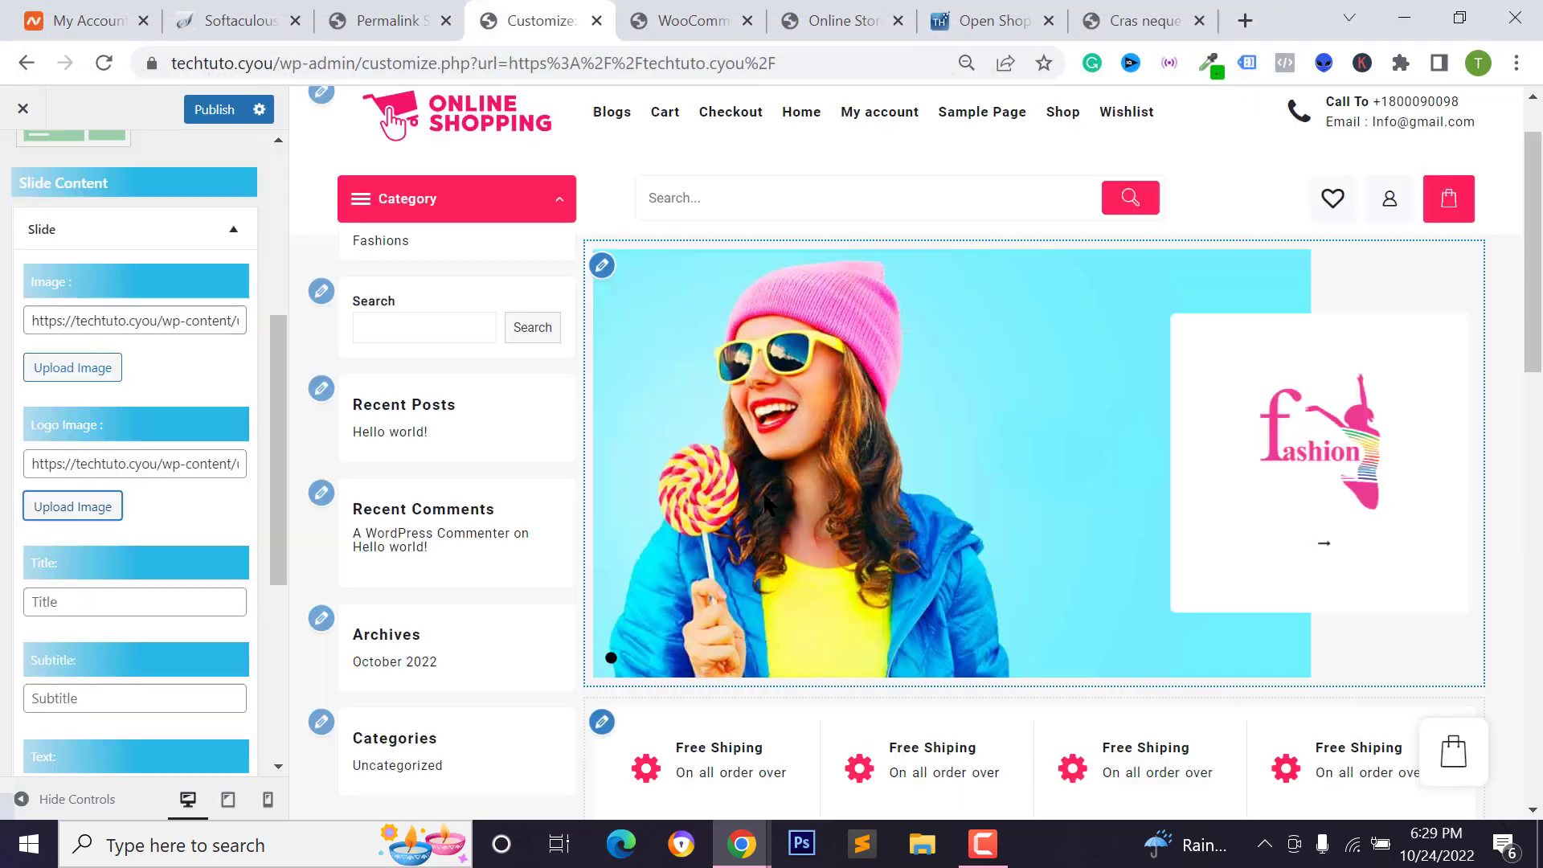
pyautogui.scroll(-1, 44, 554)
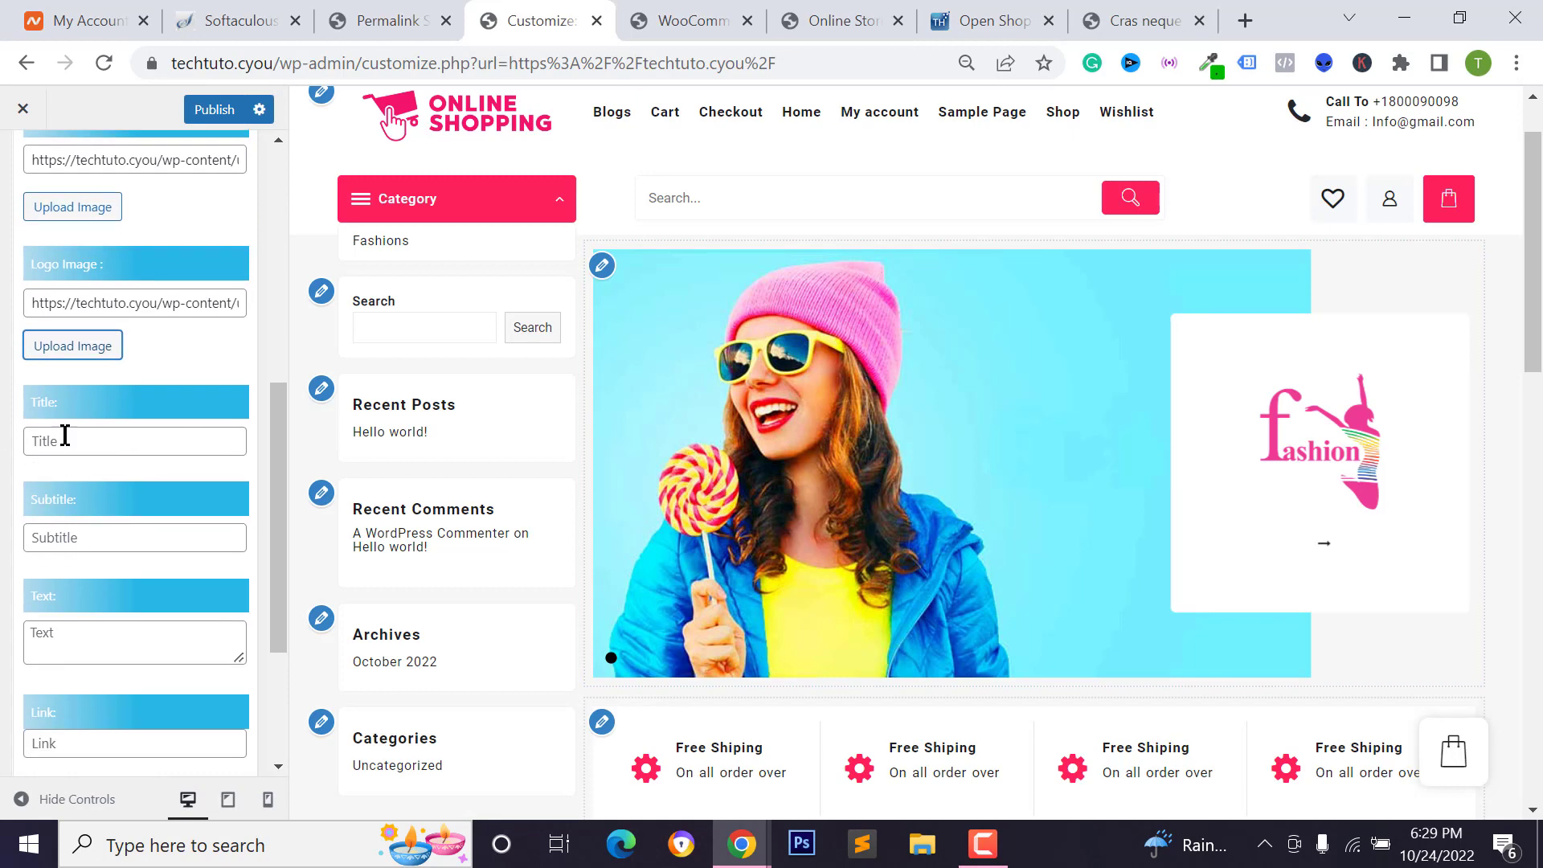
# Step: Enter title 'BIG DISCOUNT', subtitle 'To get 40% discount just visit' and button text 'Get It'
pyautogui.click(46, 440)
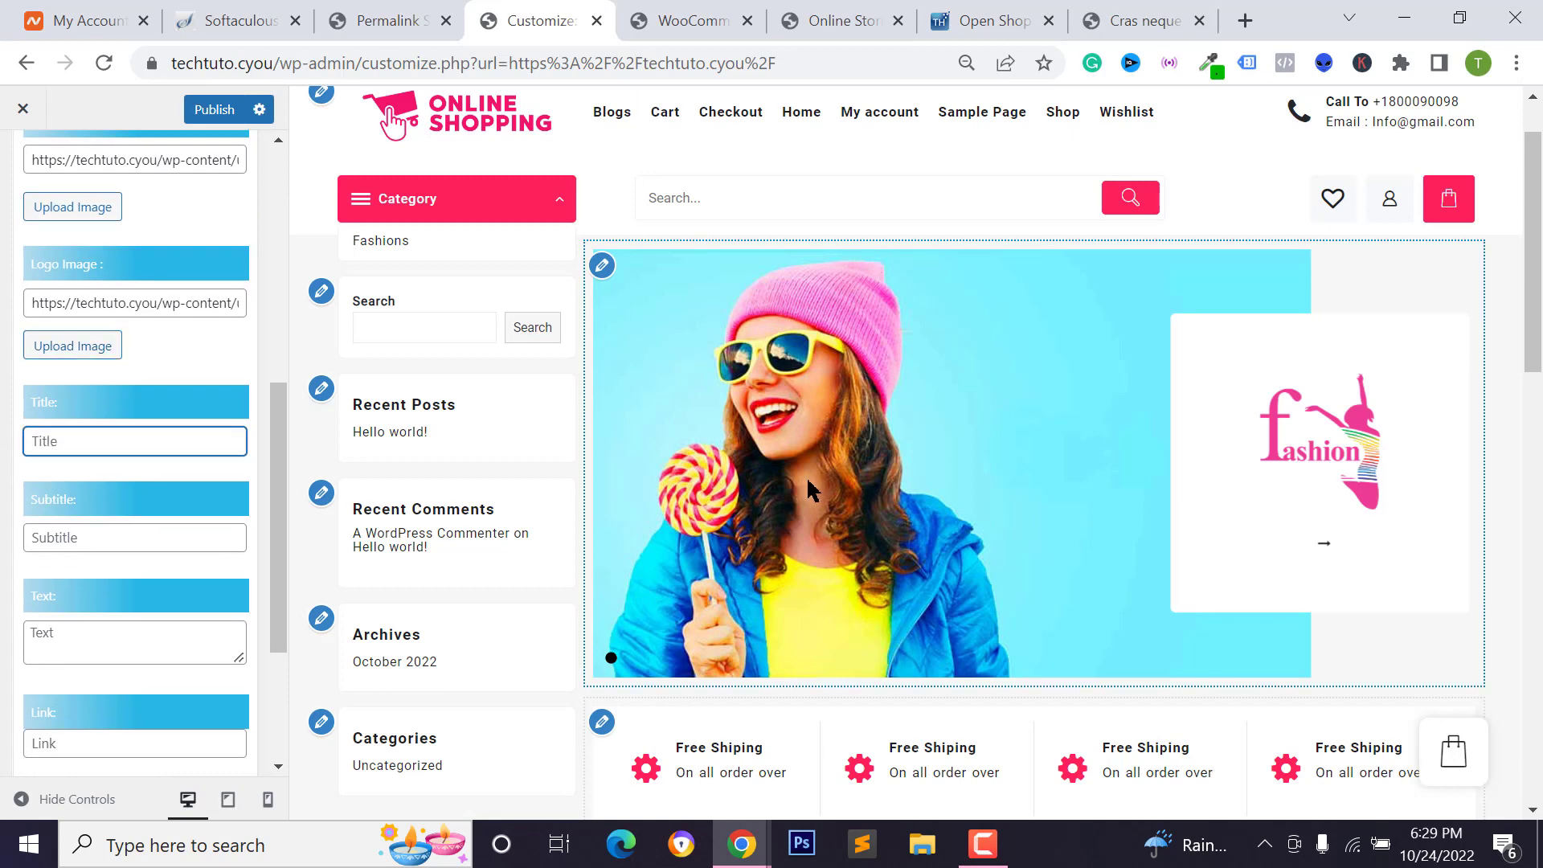
pyautogui.write('BIG DIS')
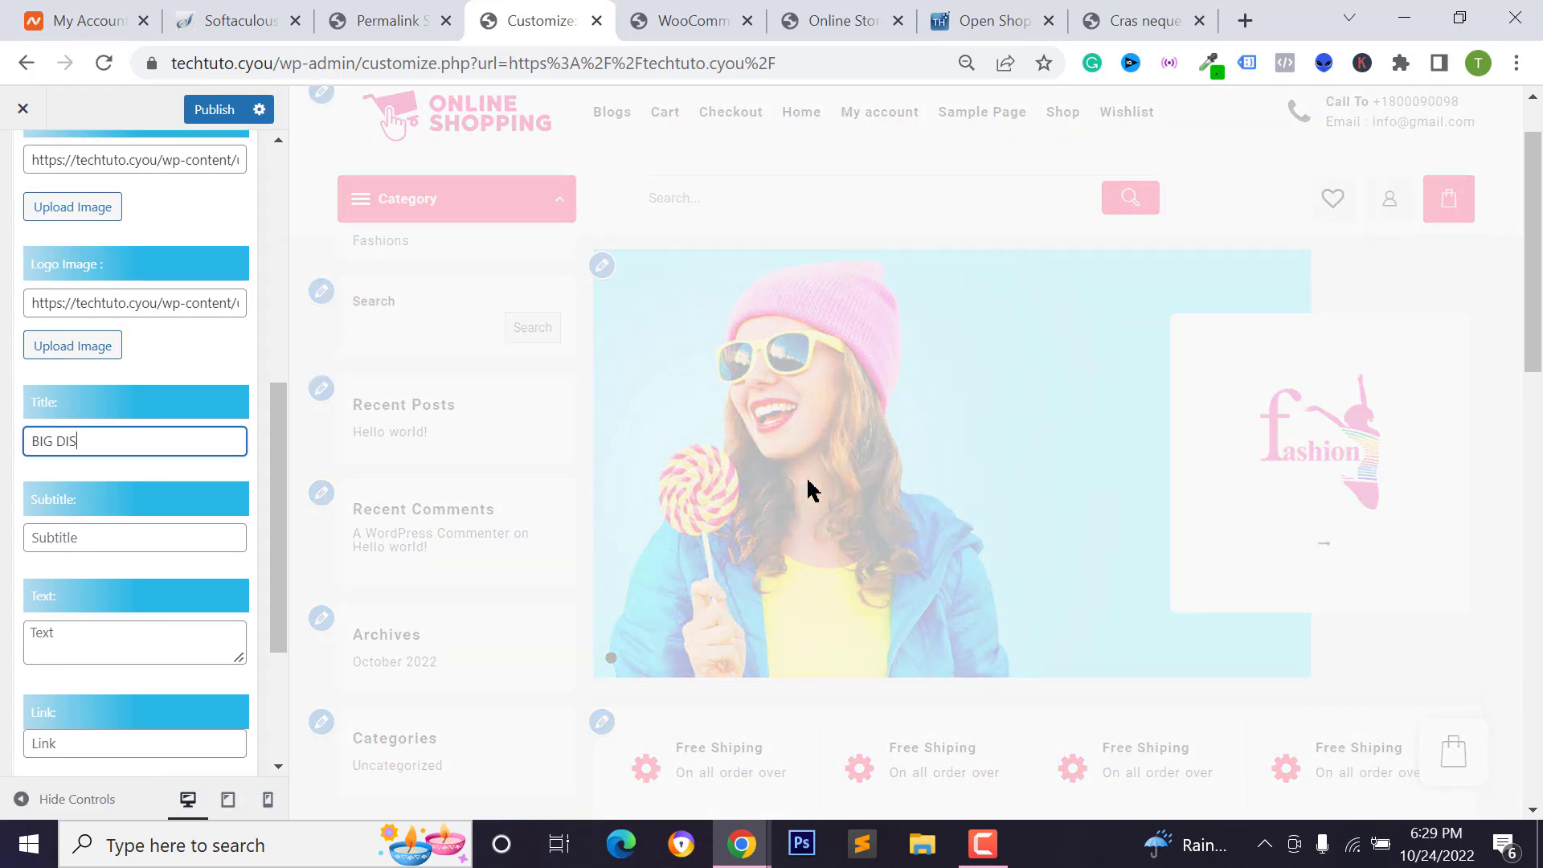
pyautogui.write('COUNT')
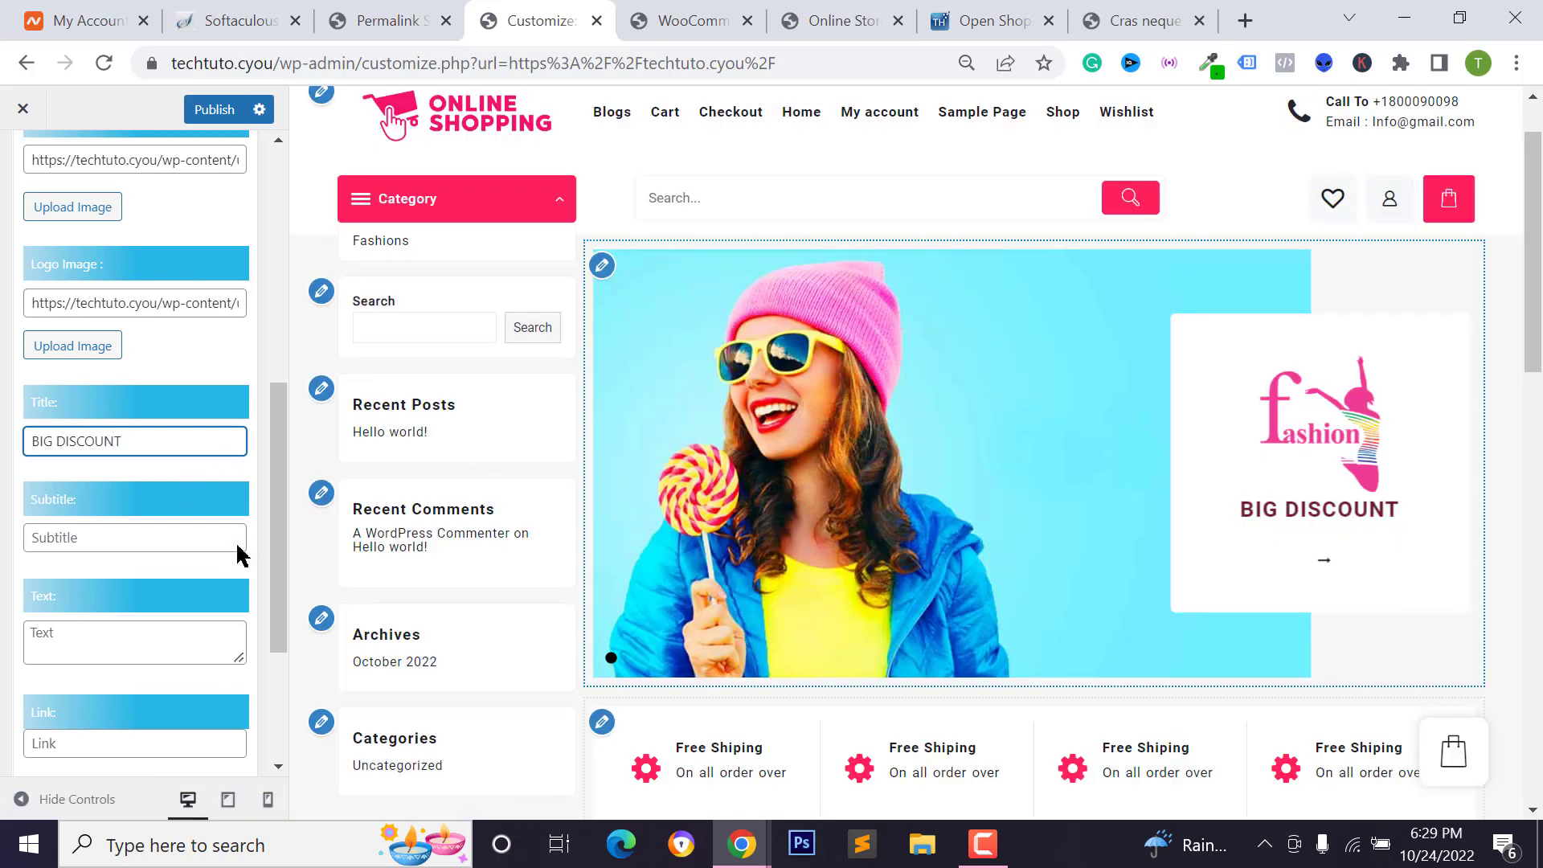
pyautogui.click(90, 529)
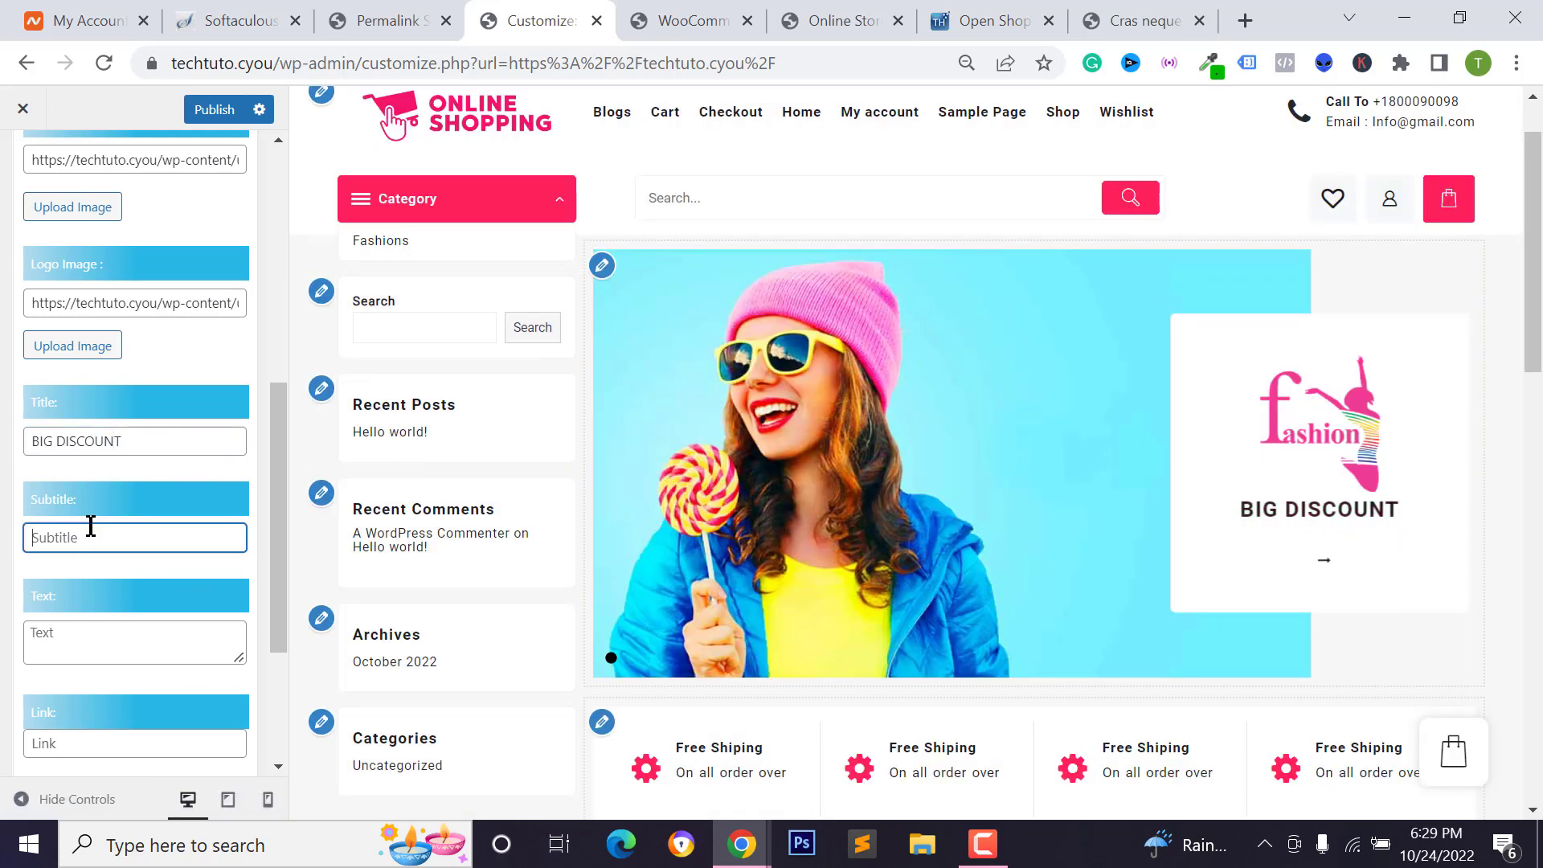
pyautogui.write('To get')
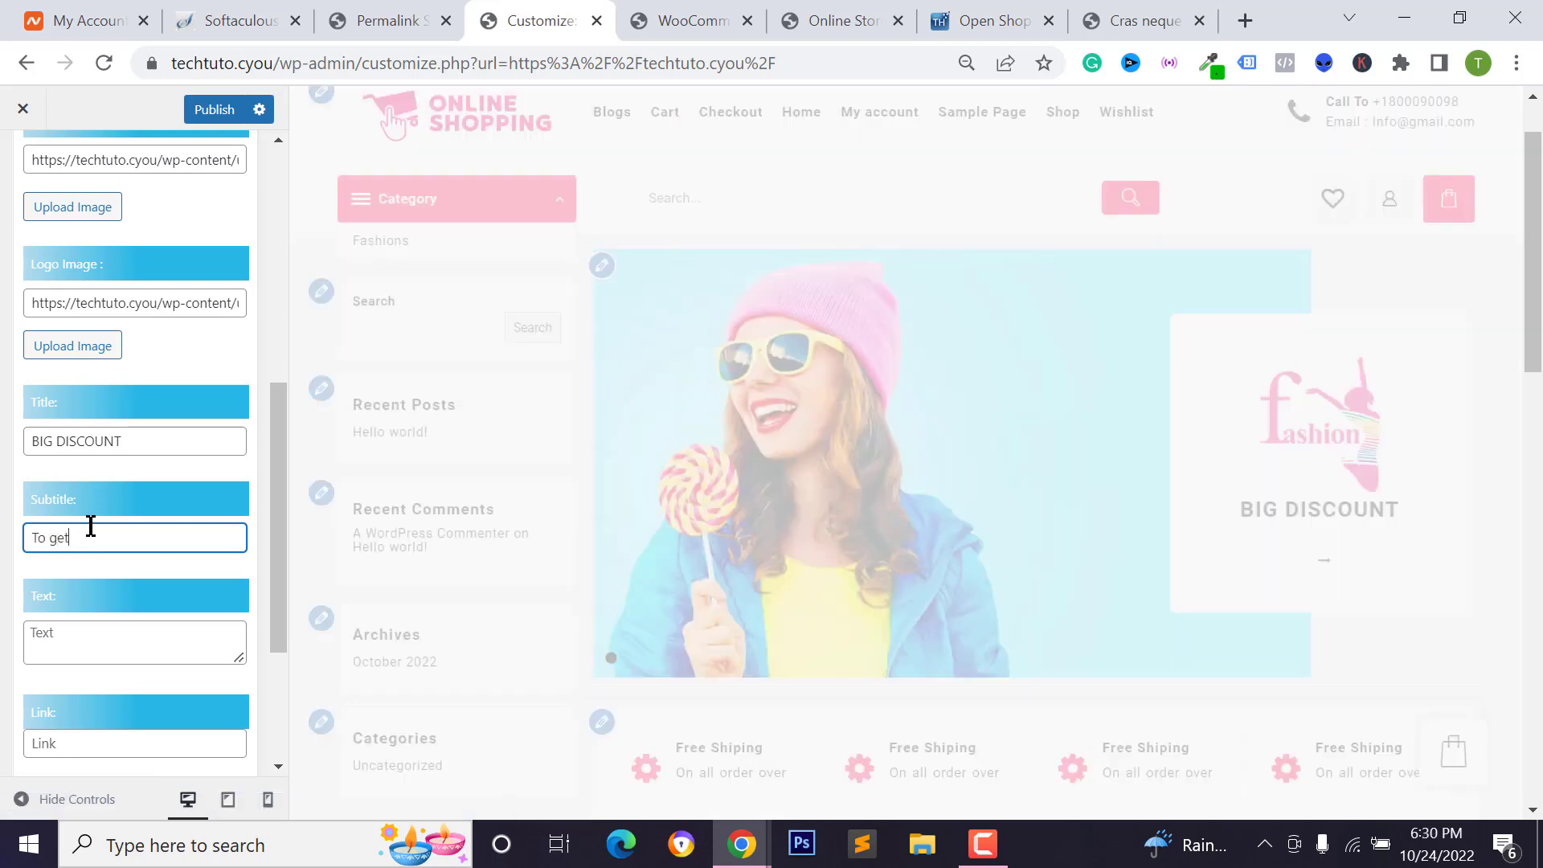
pyautogui.write(' 40% discount just visit')
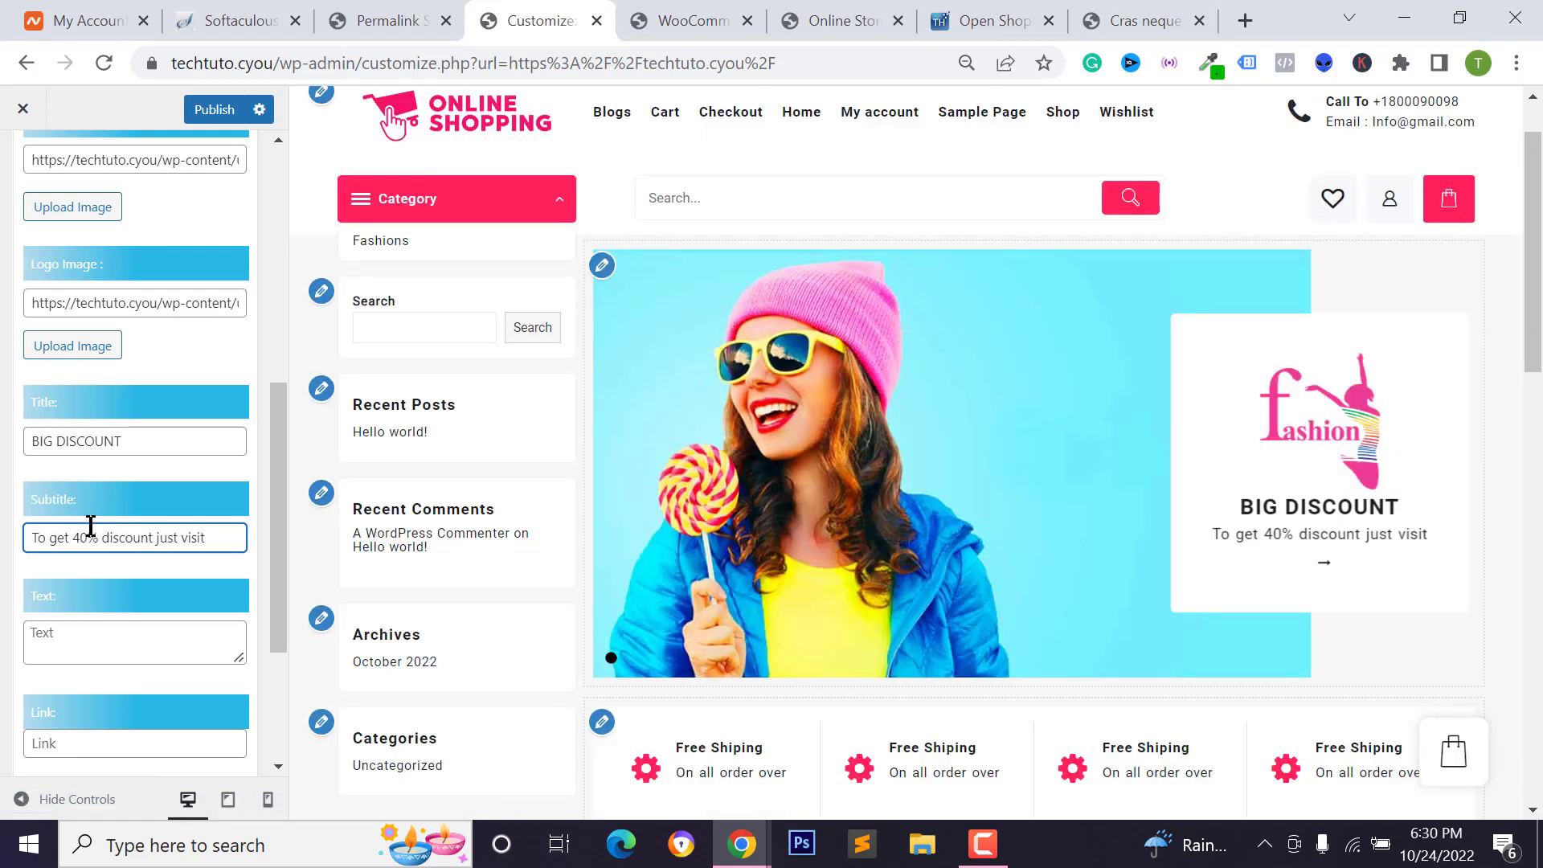
pyautogui.click(74, 634)
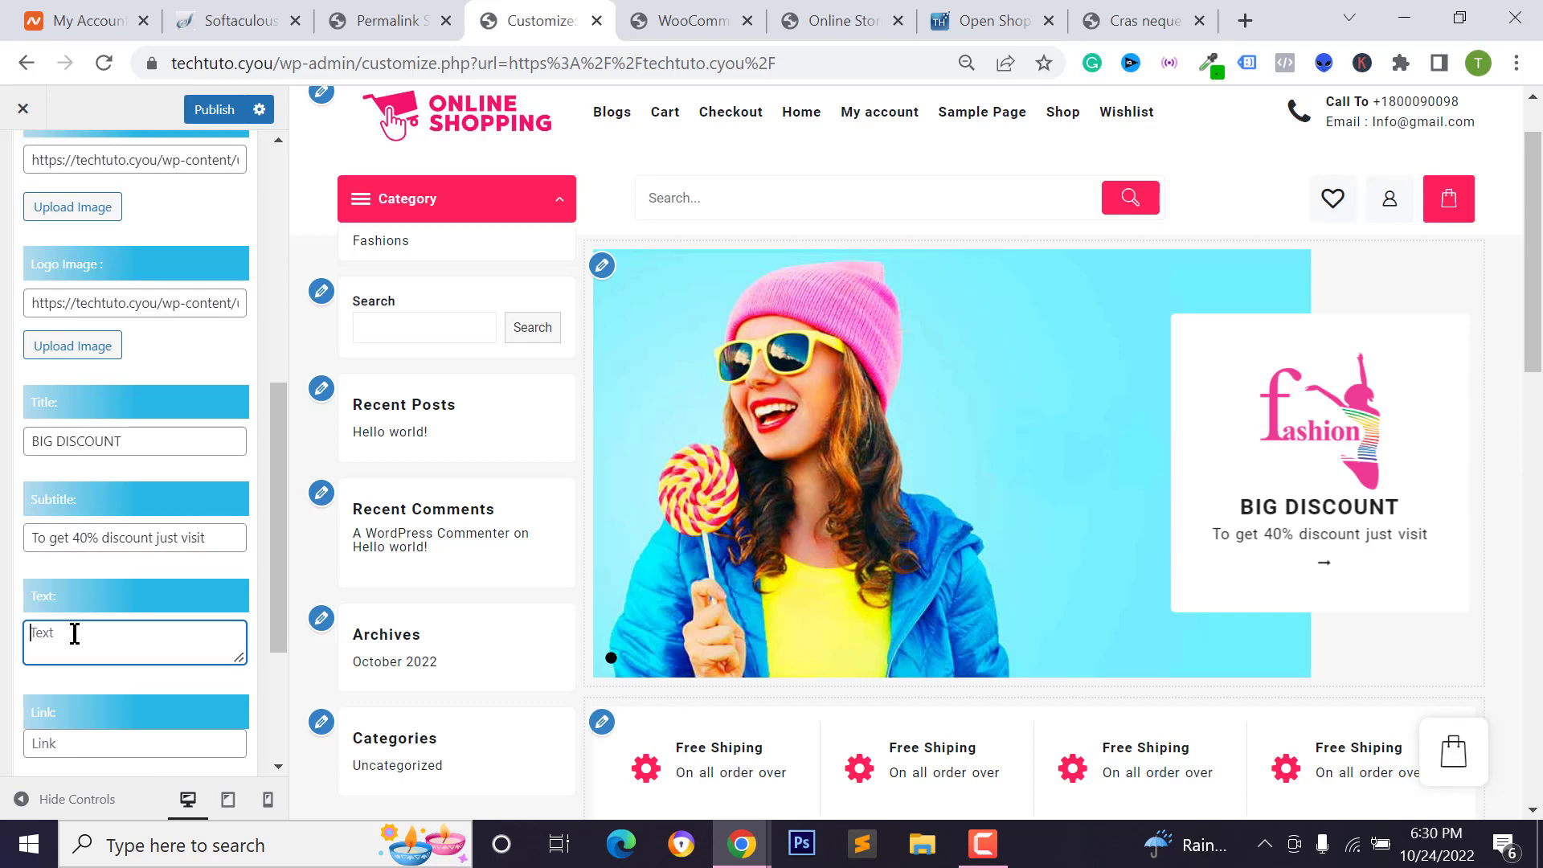
pyautogui.scroll(-2, 73, 631)
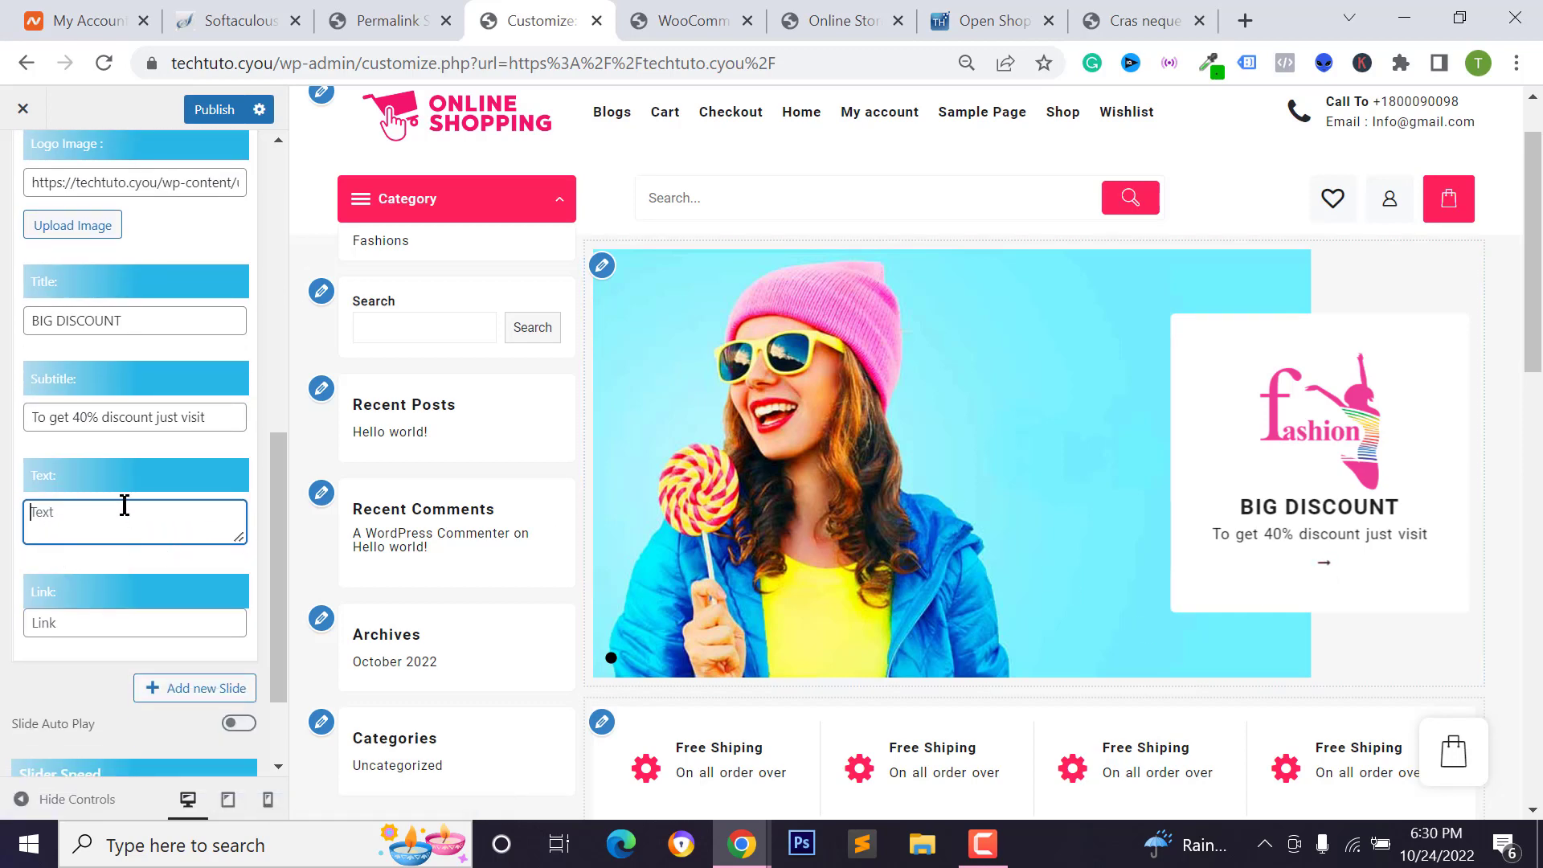
pyautogui.write('Get It')
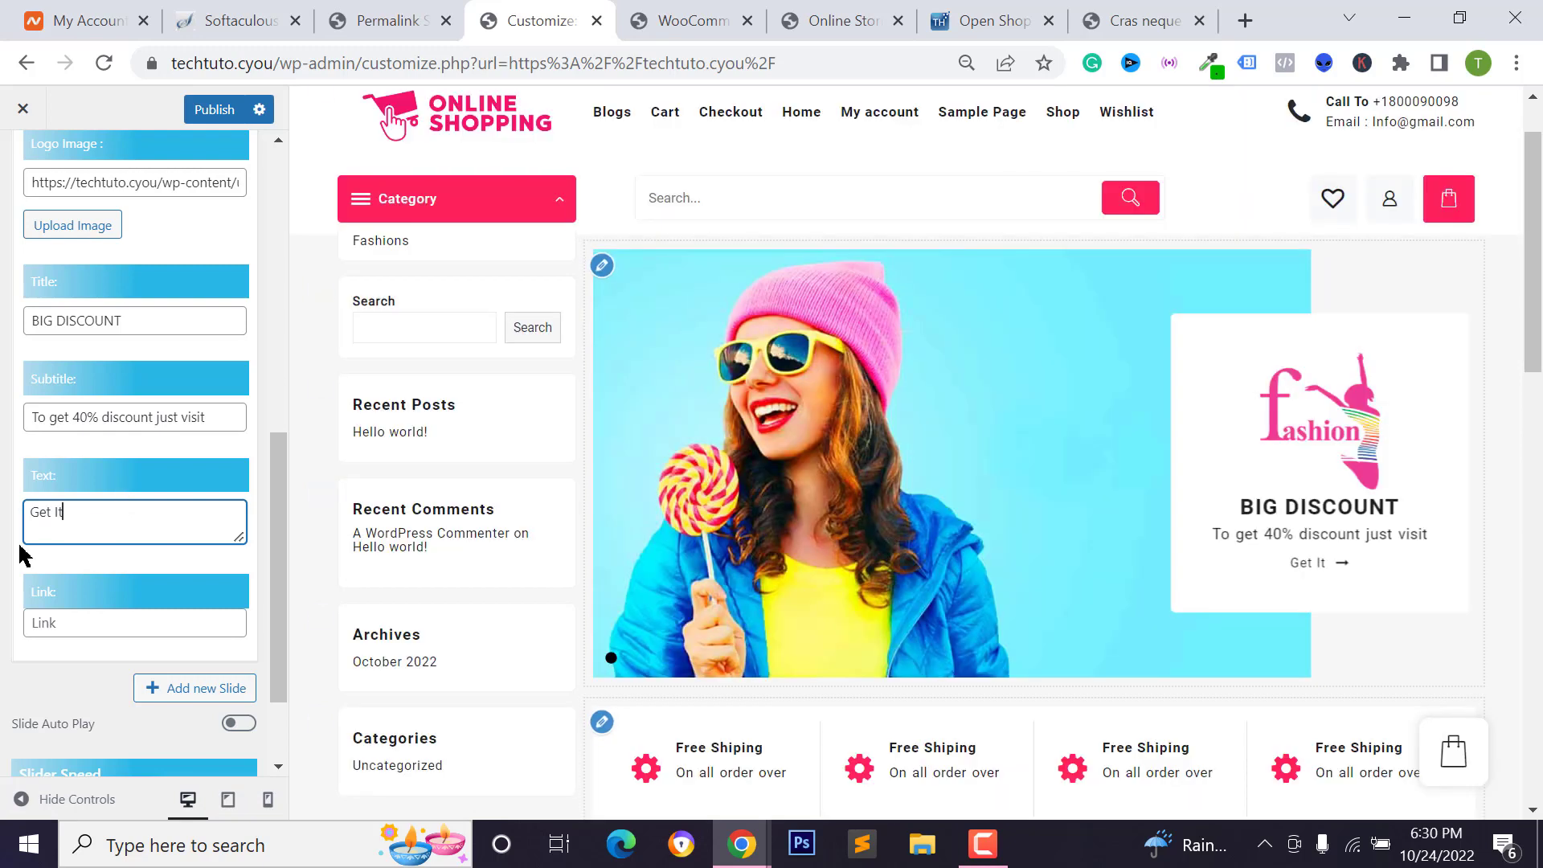
pyautogui.click(90, 613)
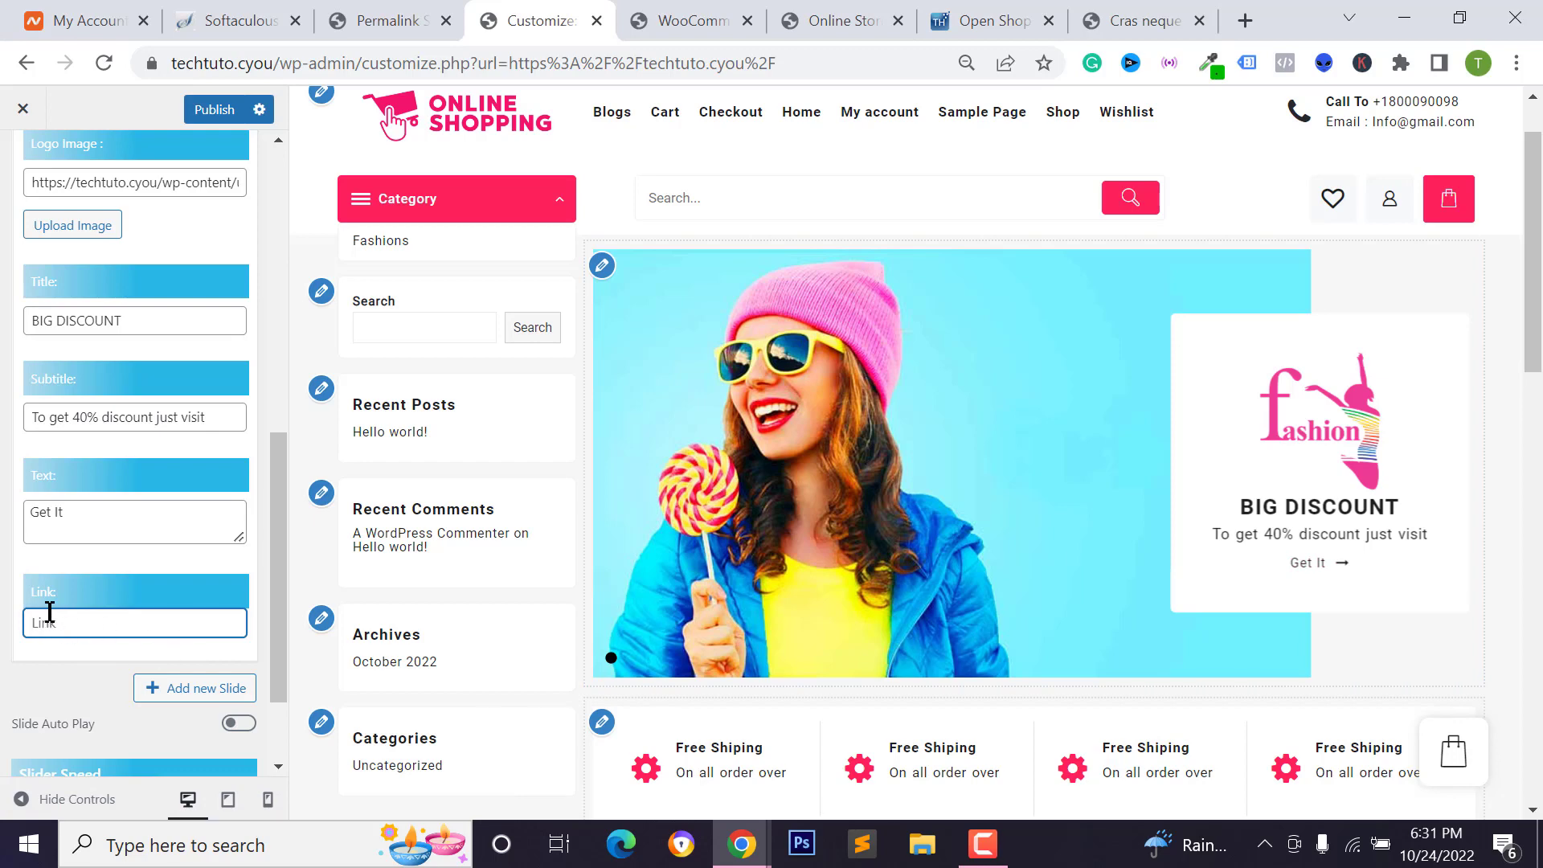
# Step: Copy the Cart page's link address from the Pages list
pyautogui.click(377, 20)
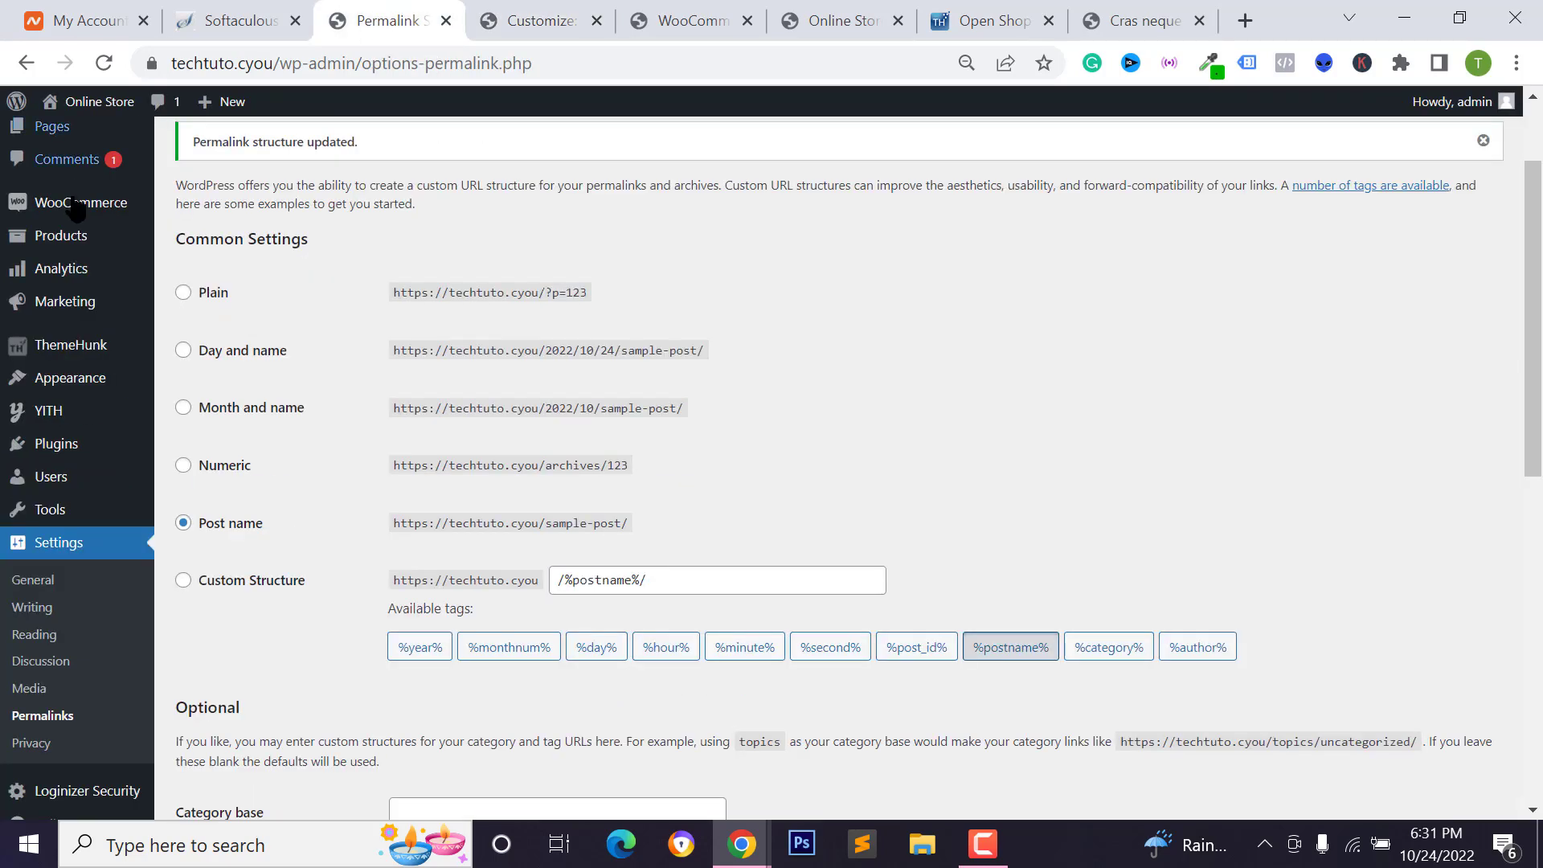
pyautogui.moveTo(55, 229)
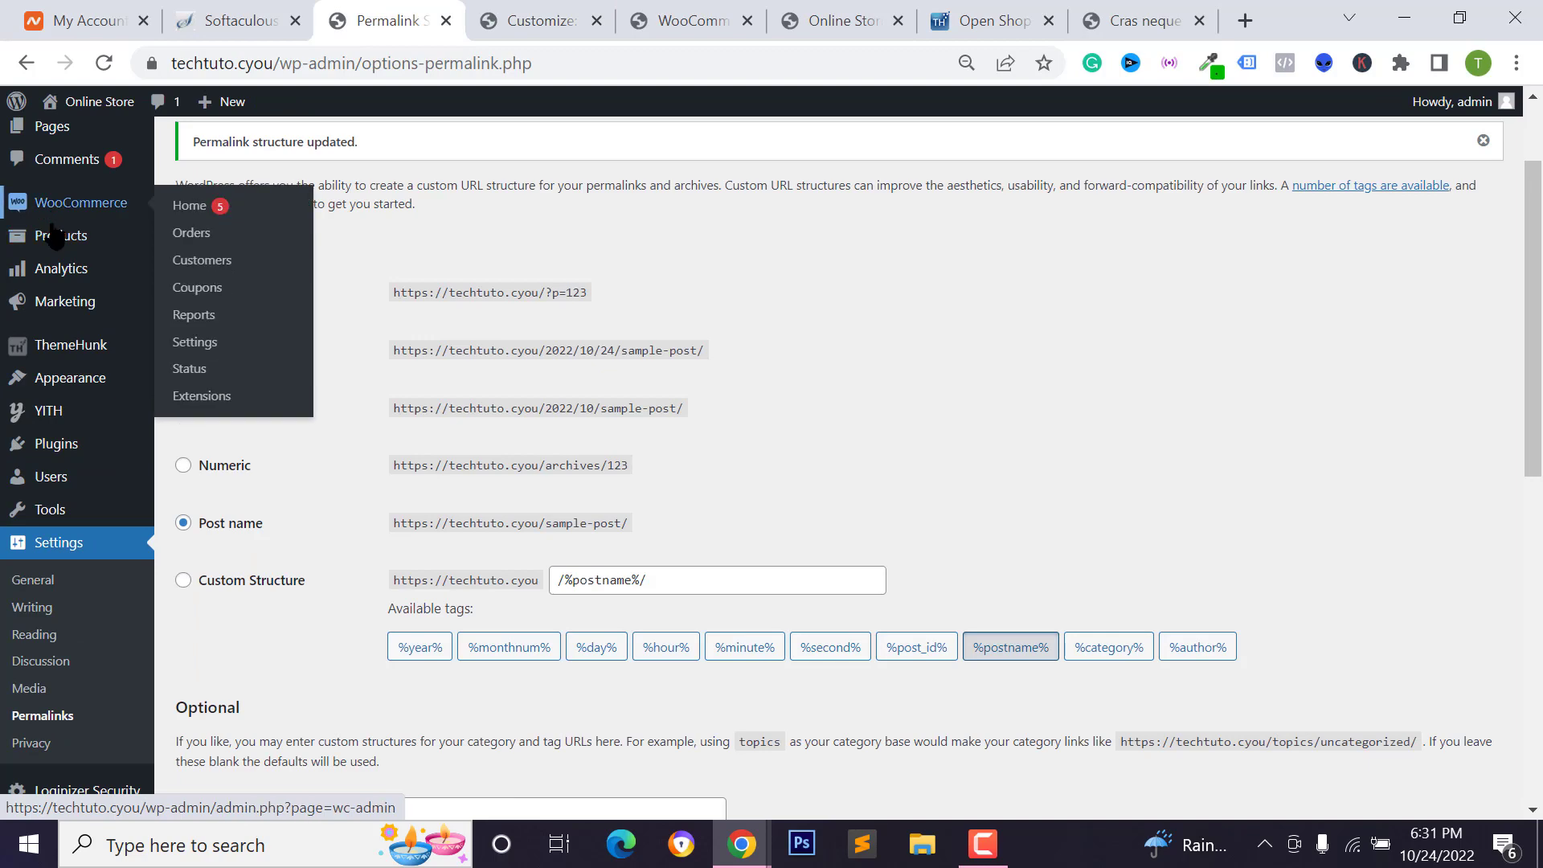
pyautogui.click(210, 243)
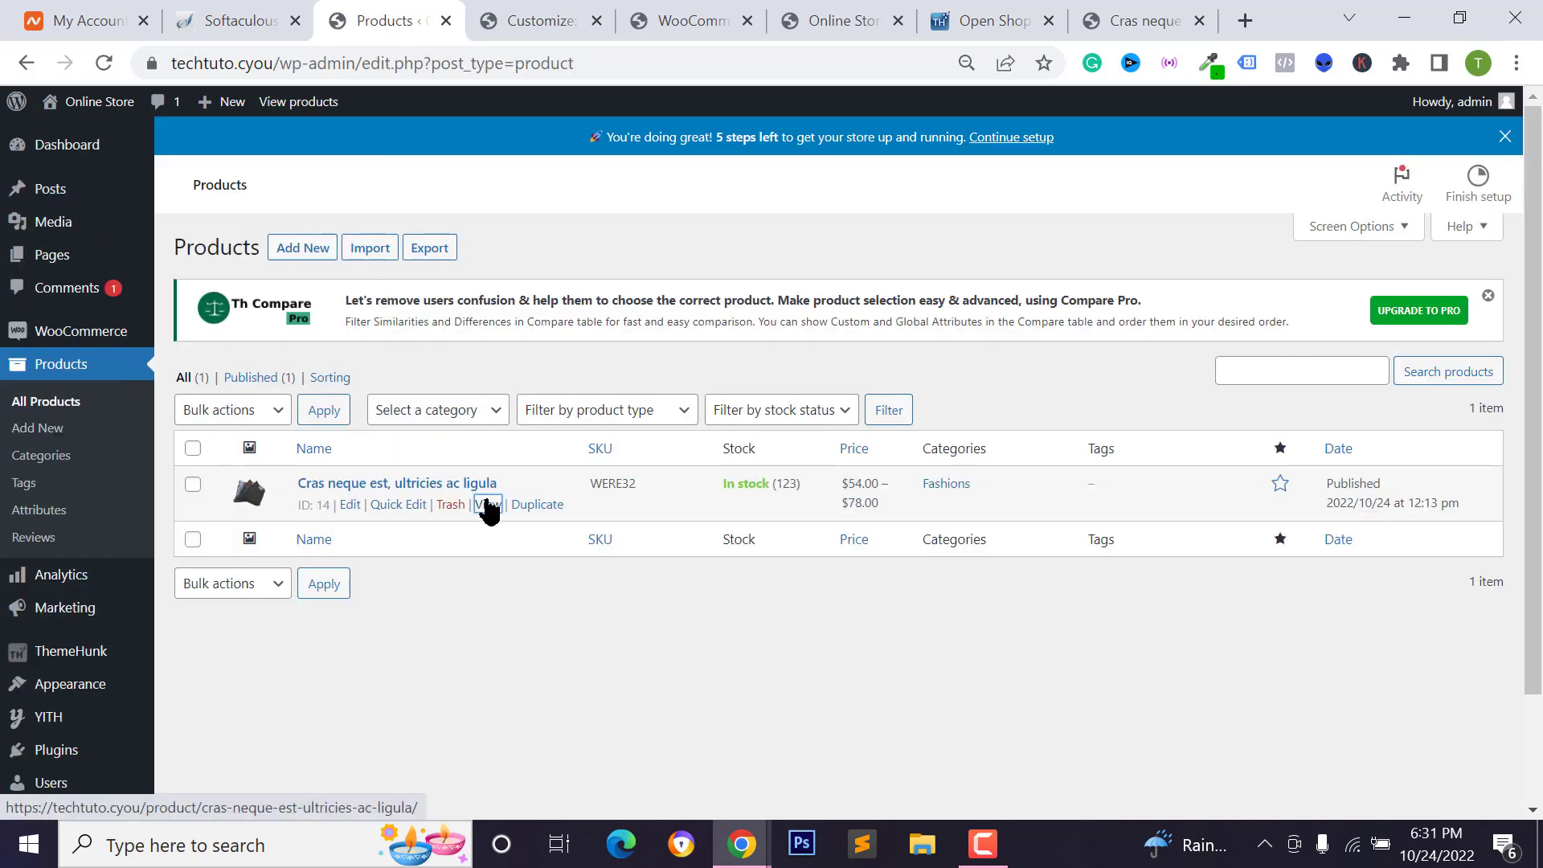
pyautogui.rightClick(496, 507)
pyautogui.click(537, 645)
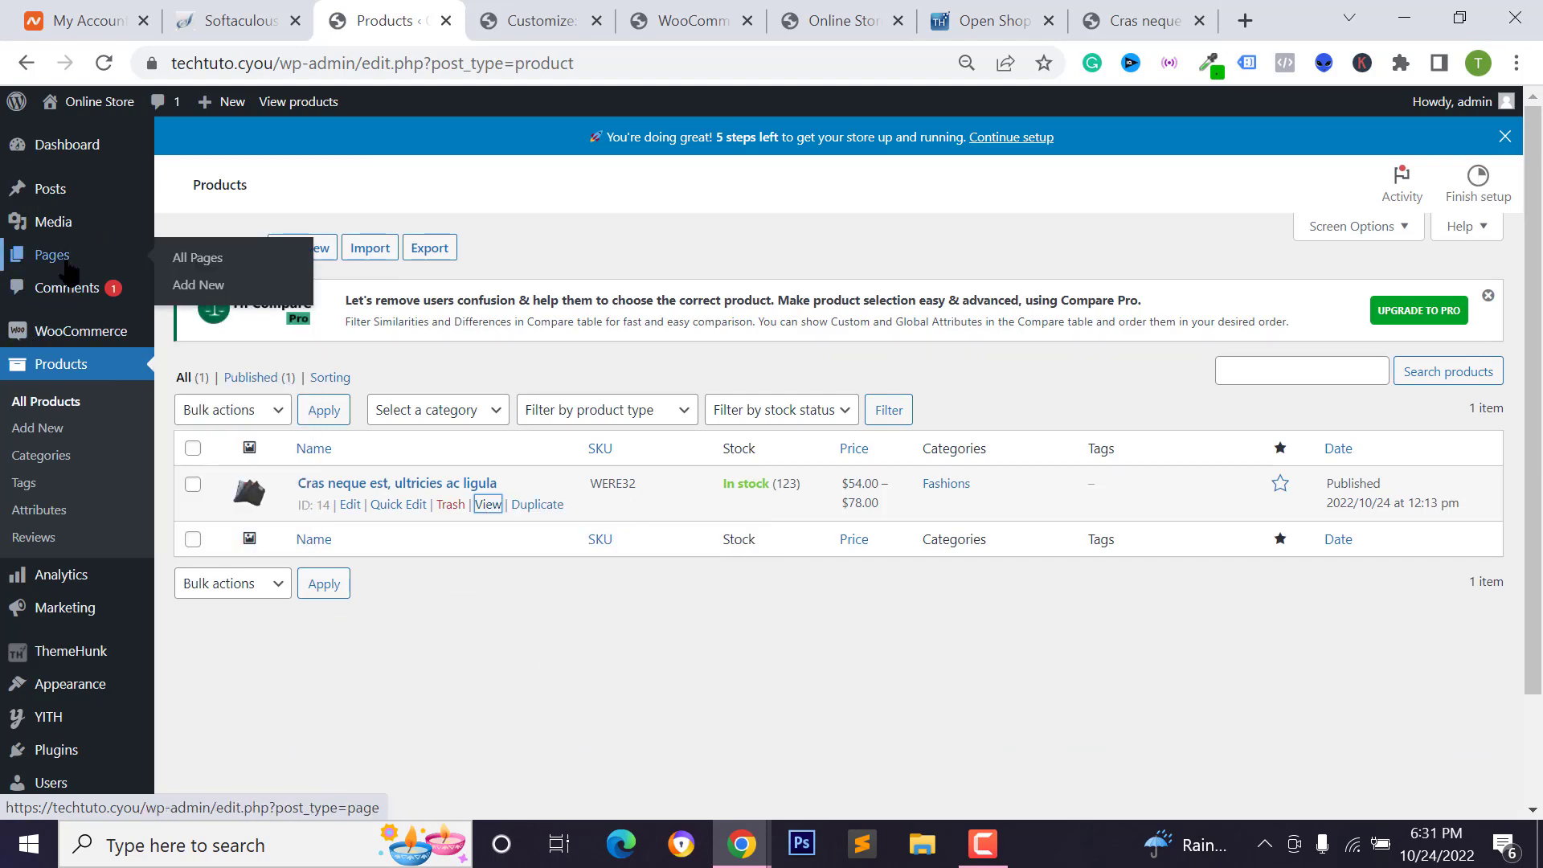
pyautogui.click(192, 259)
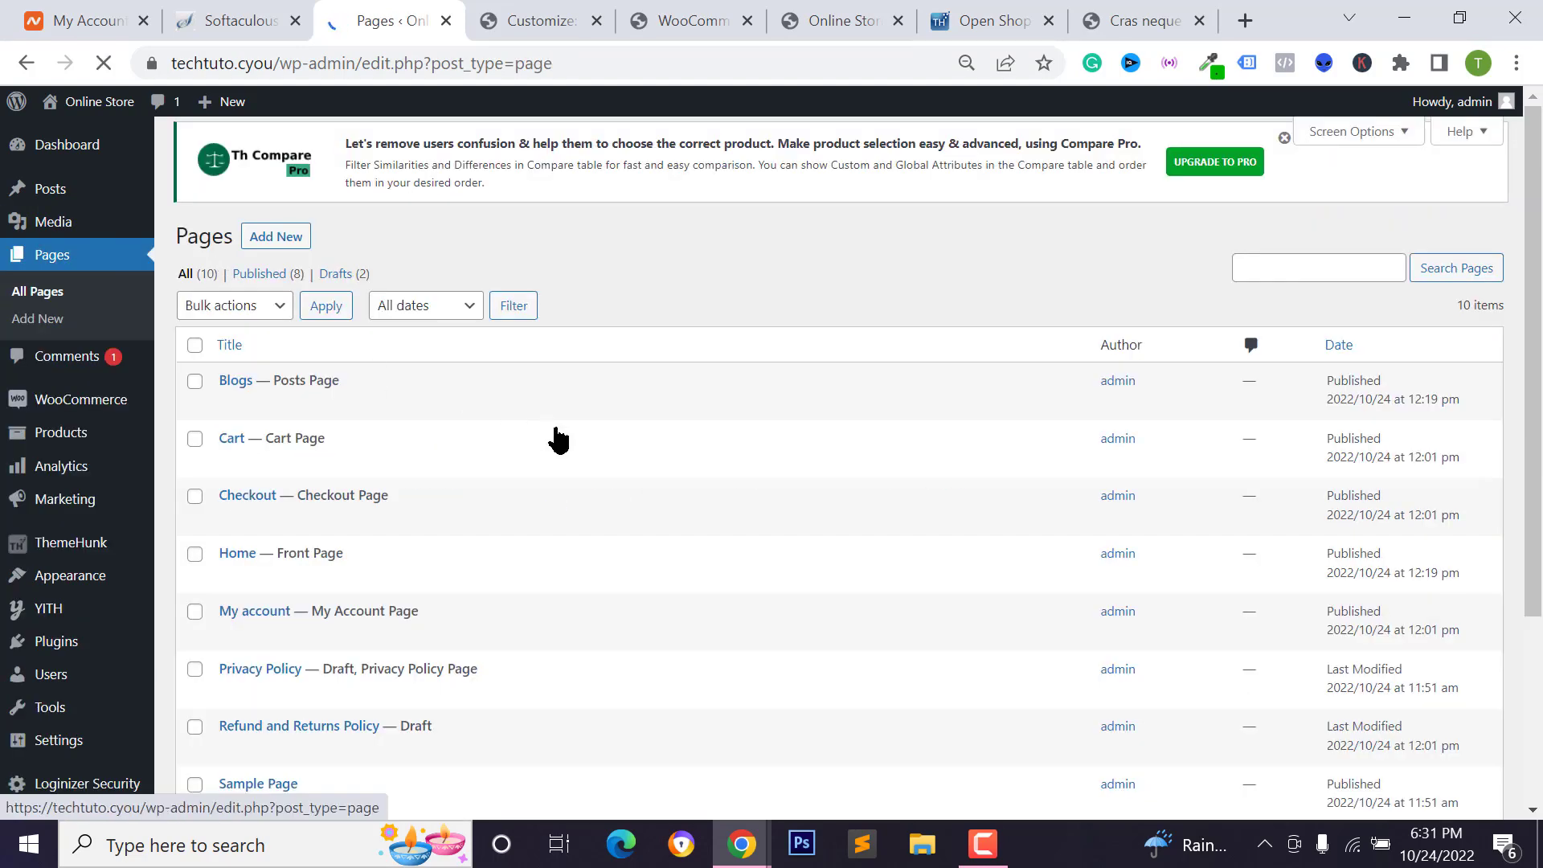
pyautogui.rightClick(361, 458)
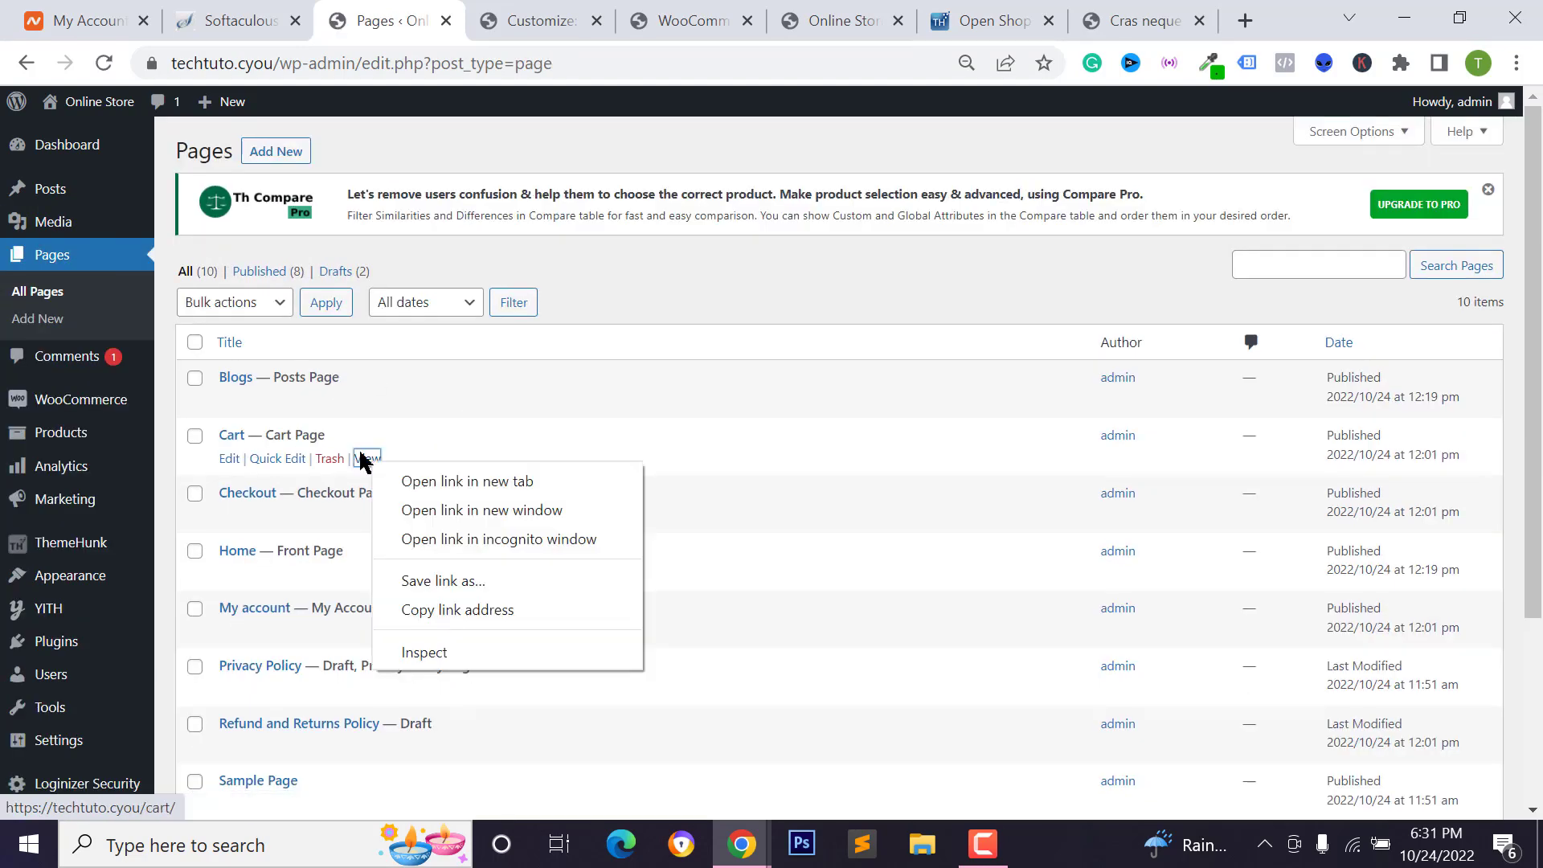
pyautogui.click(434, 615)
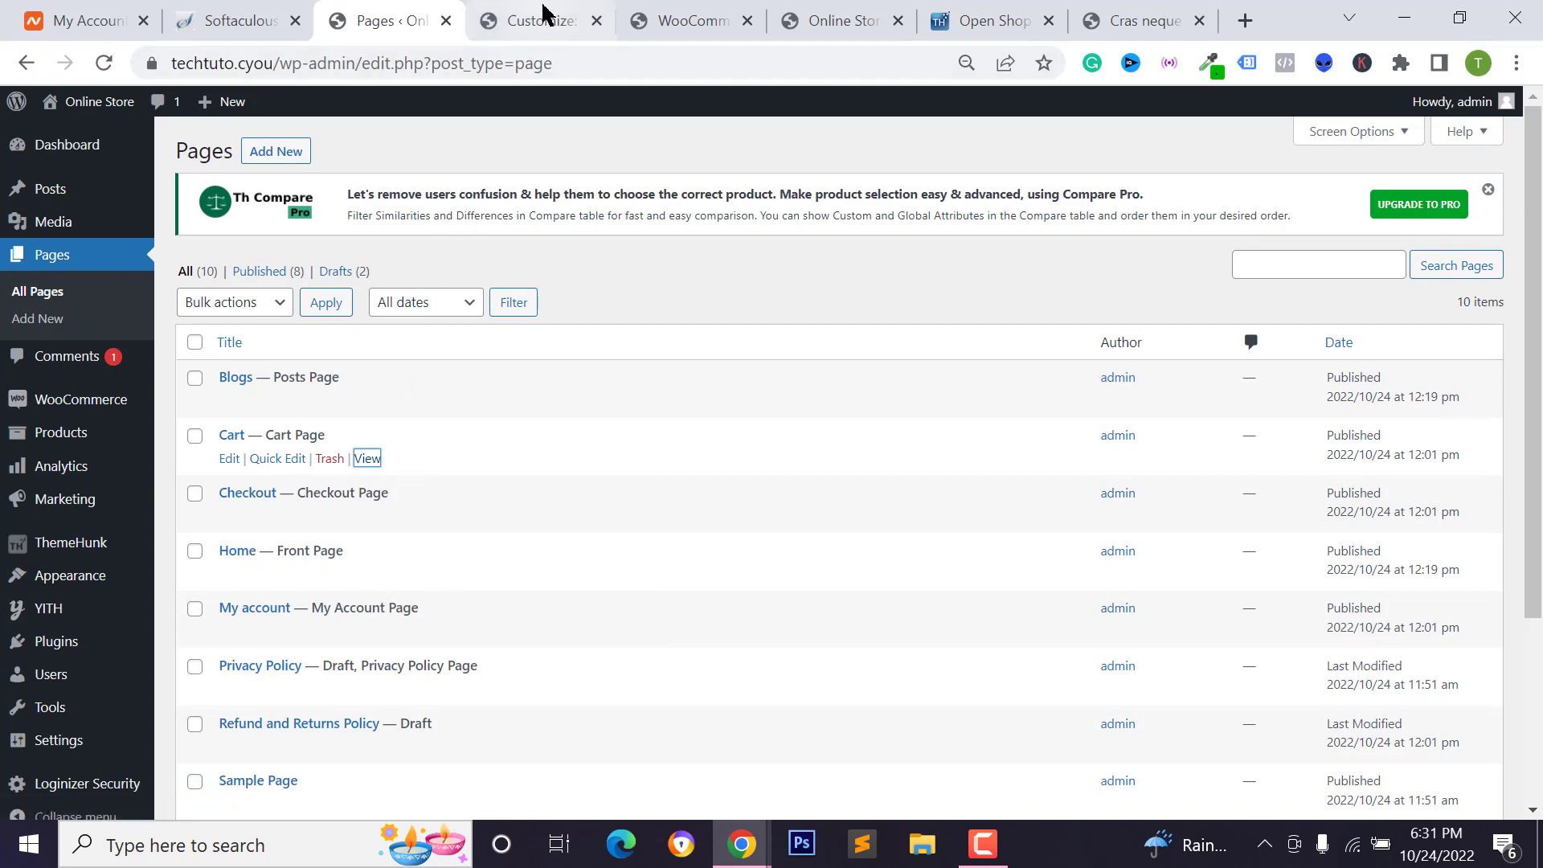
pyautogui.click(540, 20)
pyautogui.click(643, 21)
pyautogui.click(518, 20)
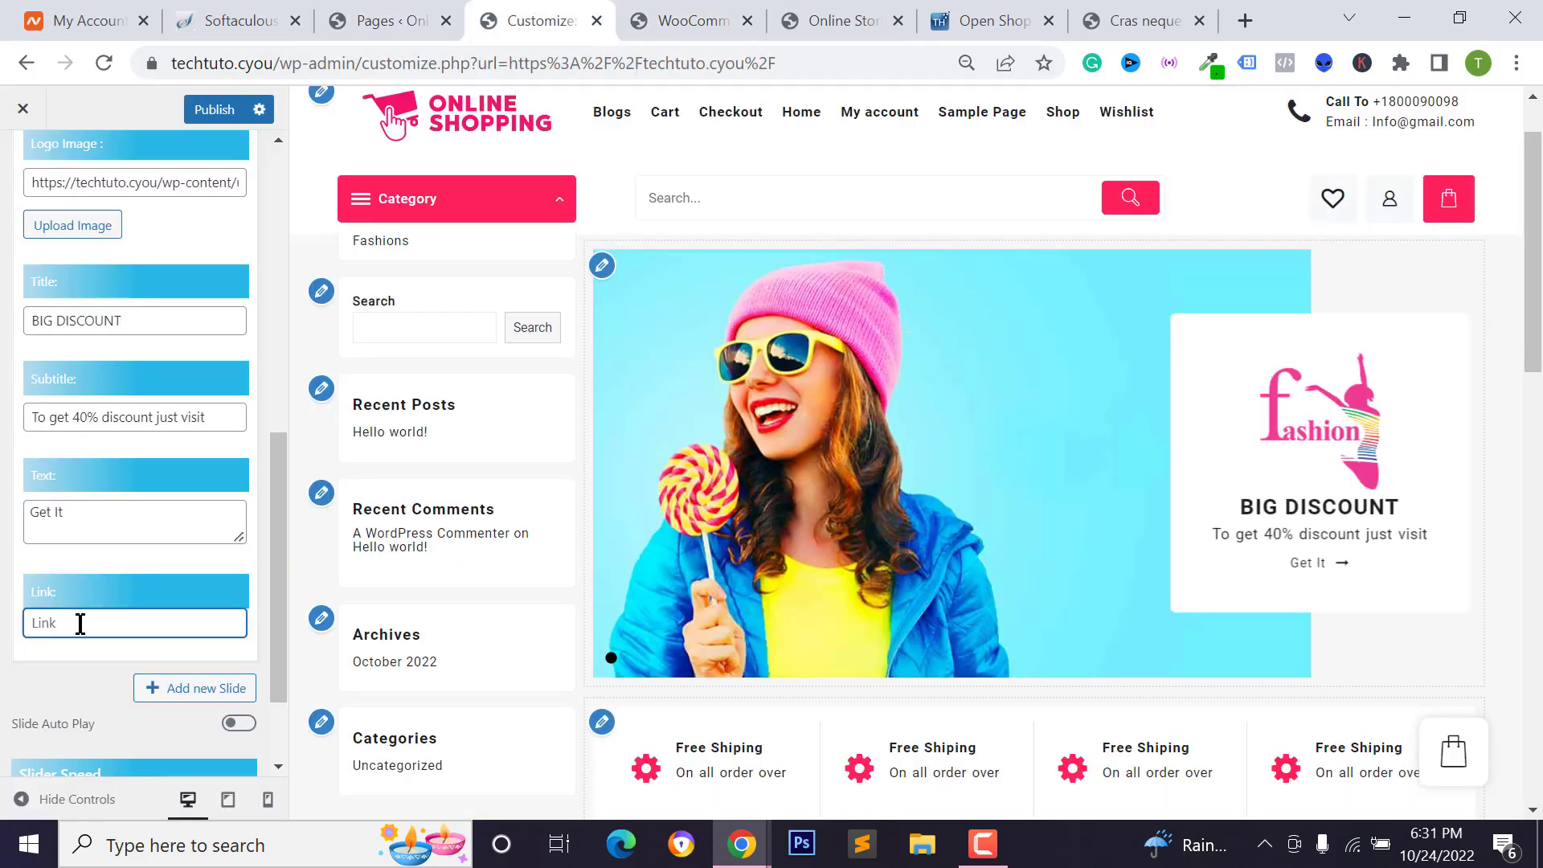
pyautogui.hotkey('ctrl', 'v')
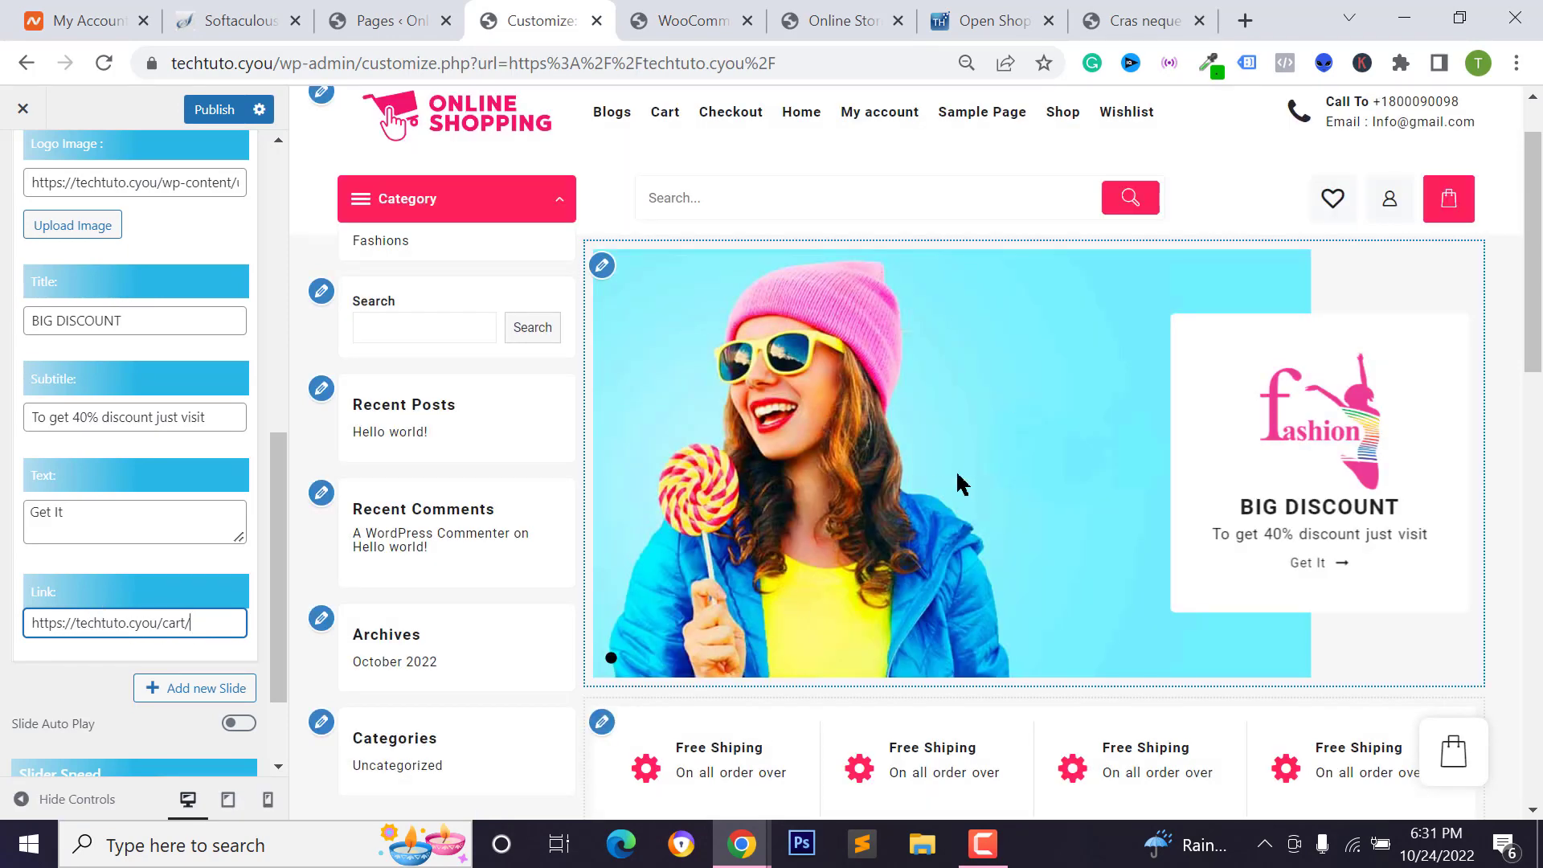
pyautogui.scroll(1, 962, 483)
pyautogui.scroll(7, 104, 252)
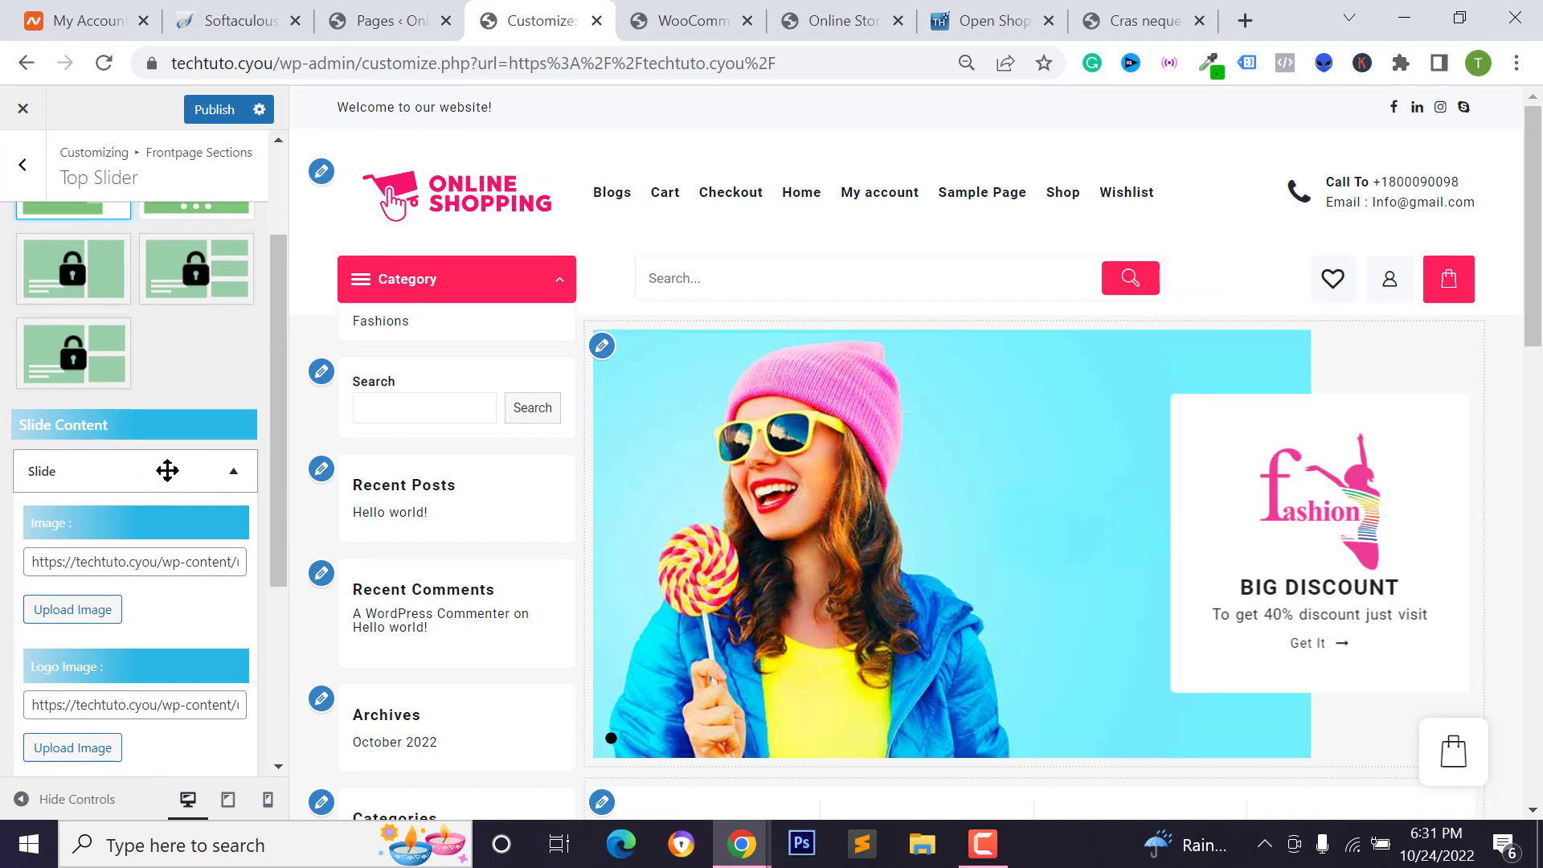
# Step: Add a second slide and upload slider-lite-2.jpg for its image
pyautogui.click(166, 470)
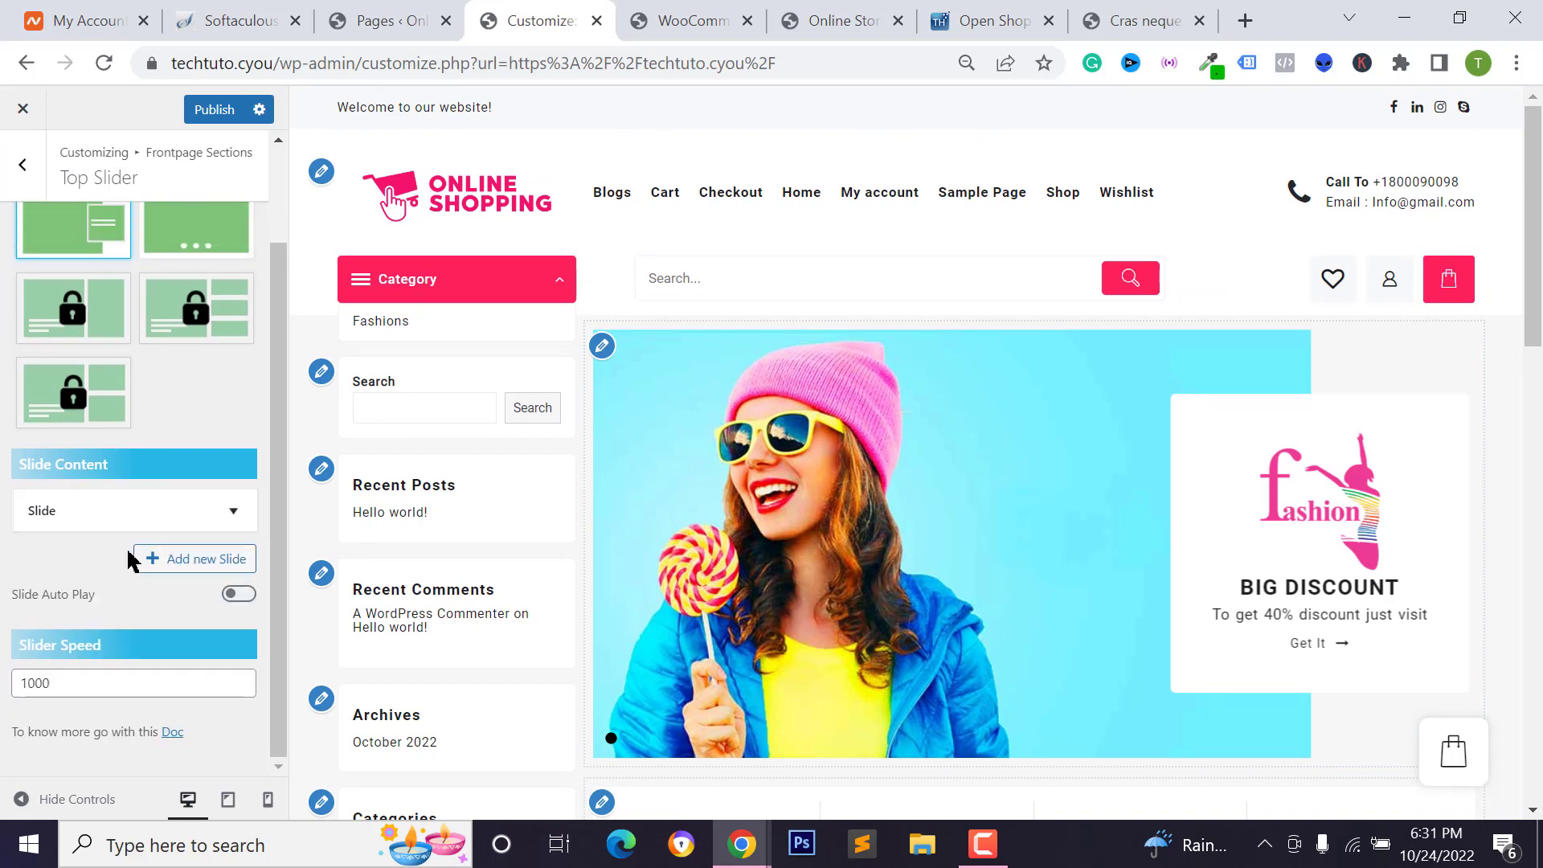
pyautogui.click(191, 560)
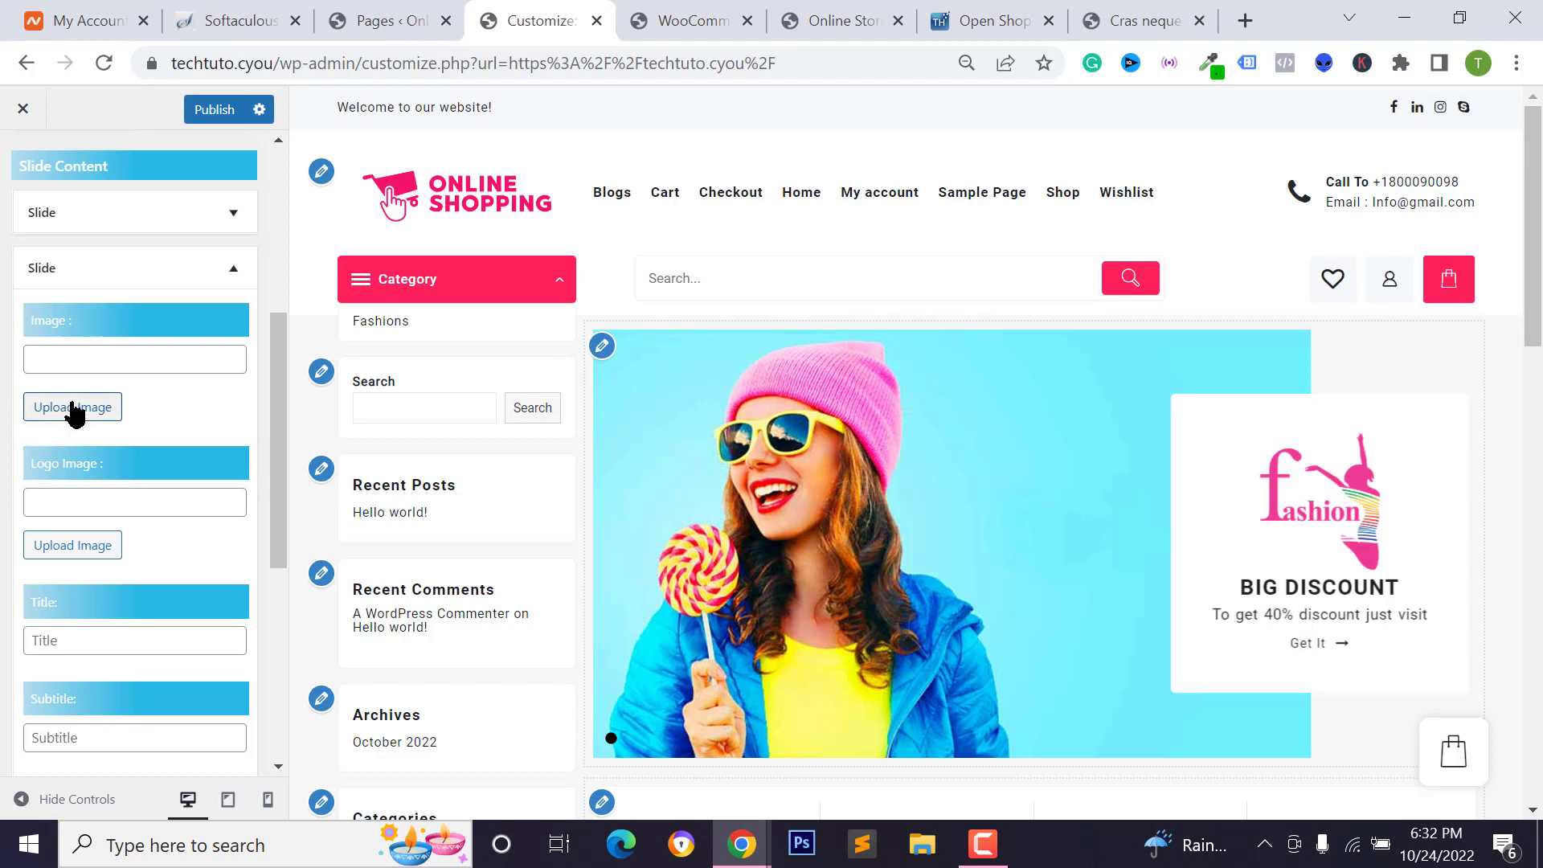
pyautogui.click(73, 408)
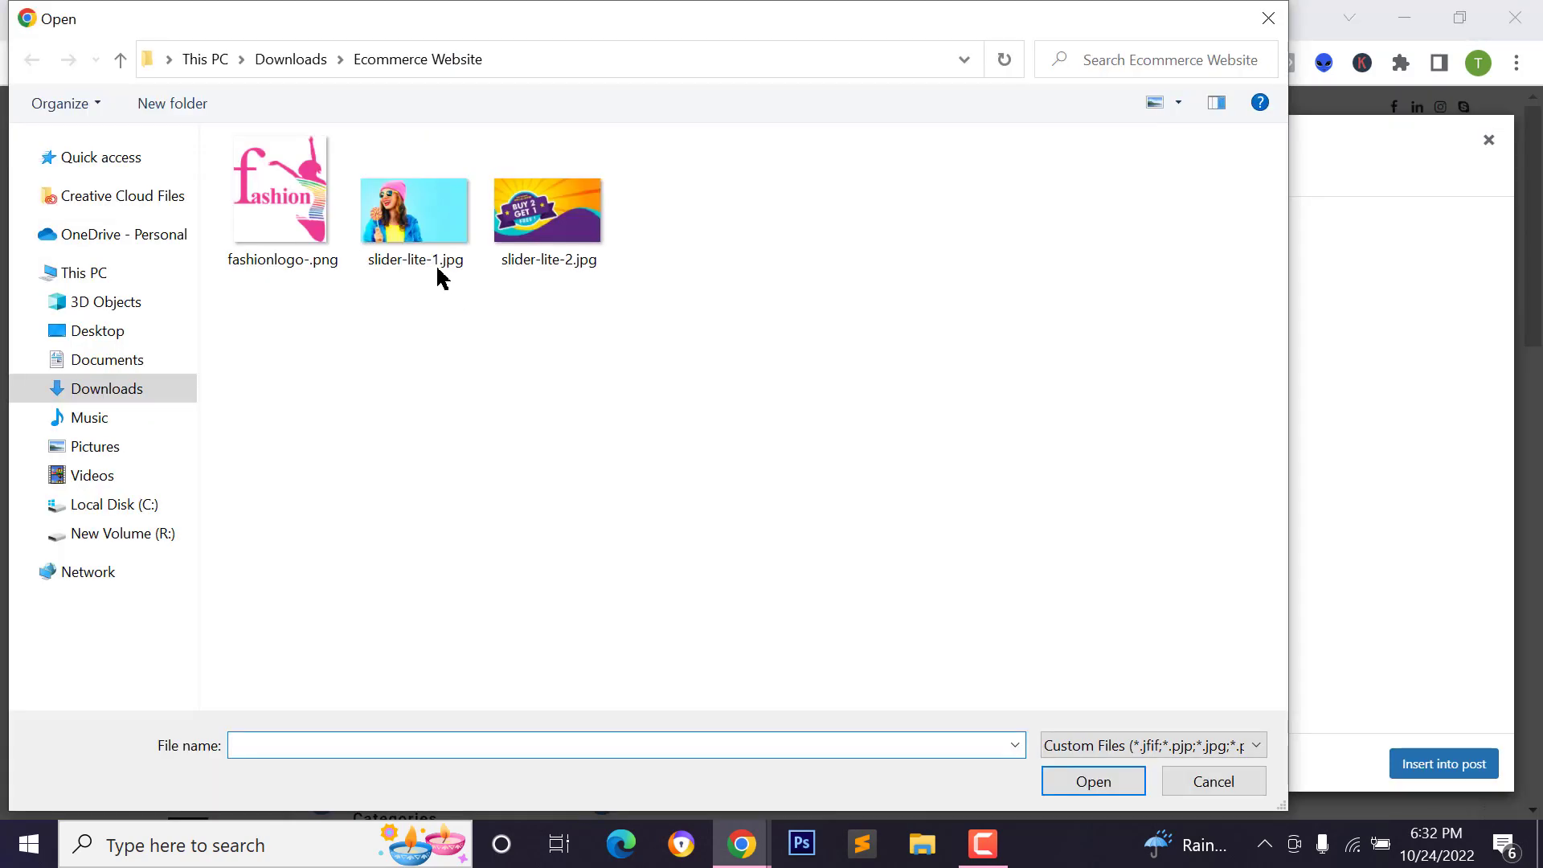
pyautogui.click(550, 215)
pyautogui.click(1096, 770)
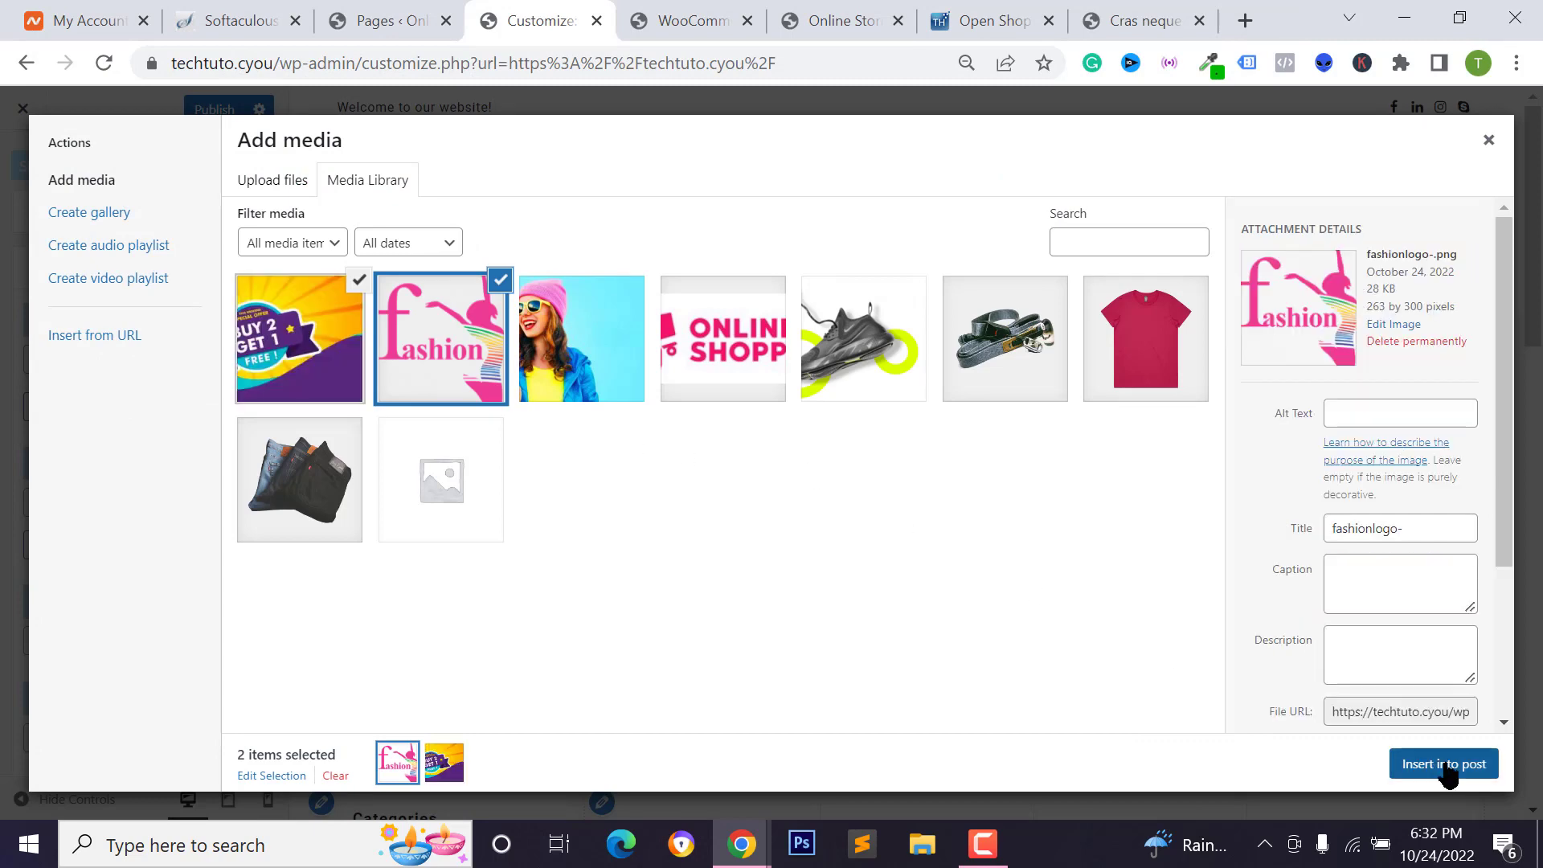
pyautogui.click(1444, 766)
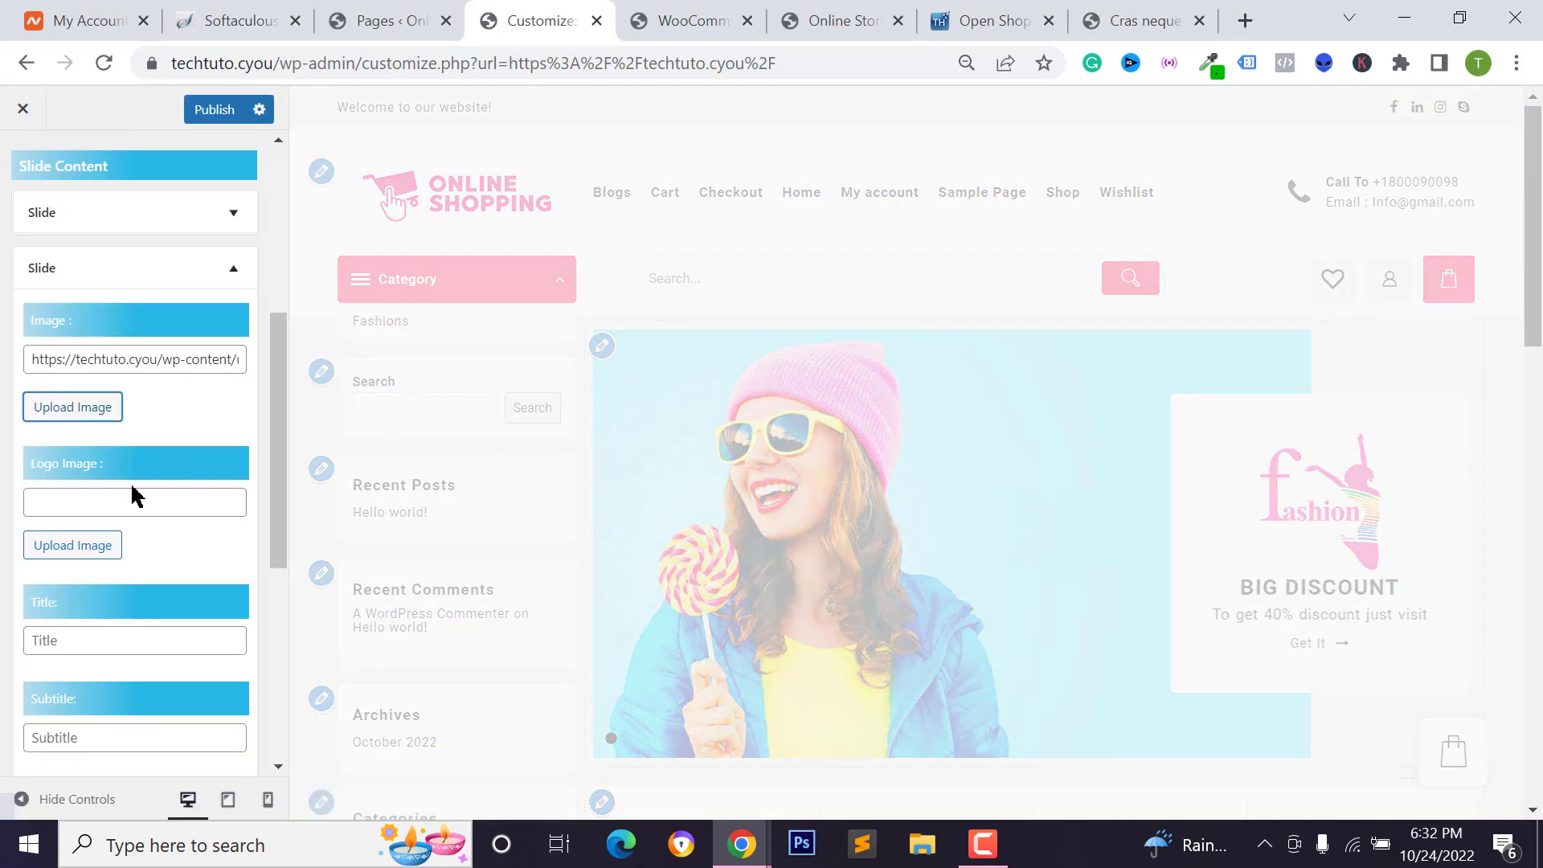
pyautogui.scroll(-1, 841, 716)
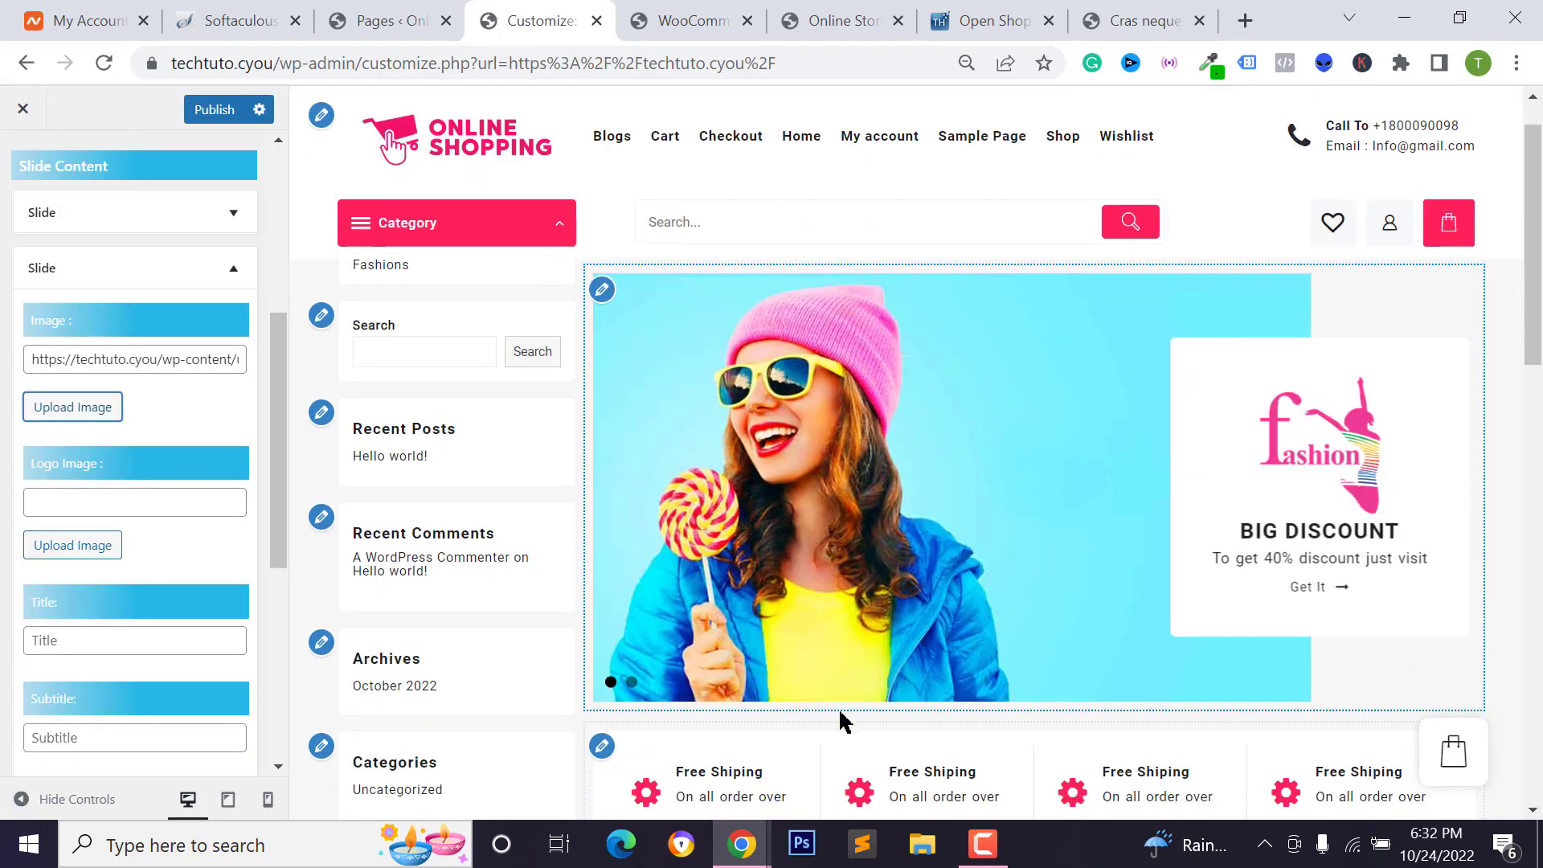
pyautogui.click(633, 618)
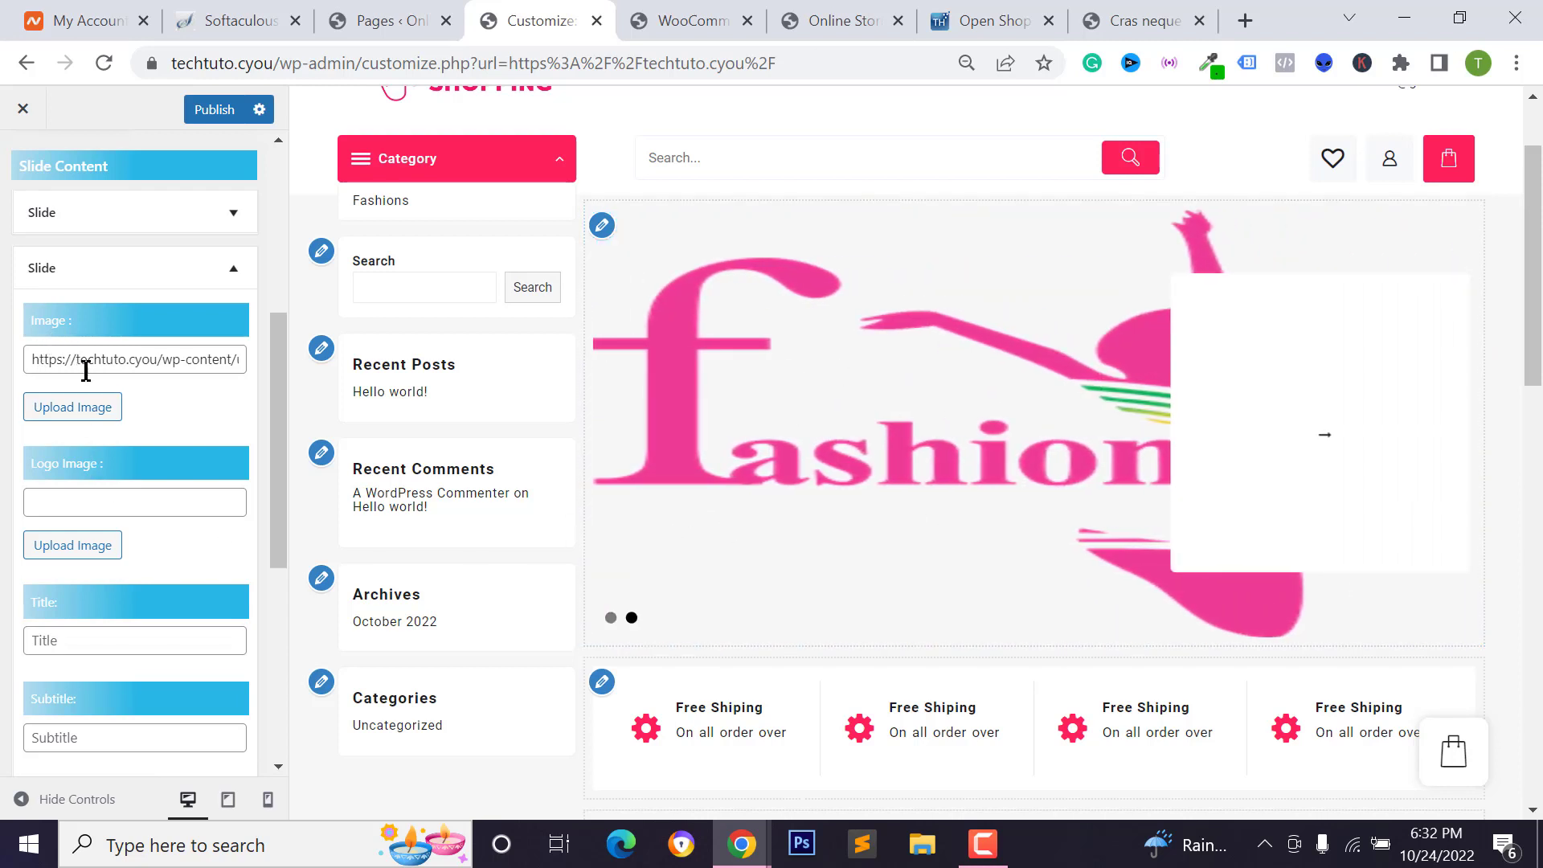
pyautogui.scroll(2, 86, 371)
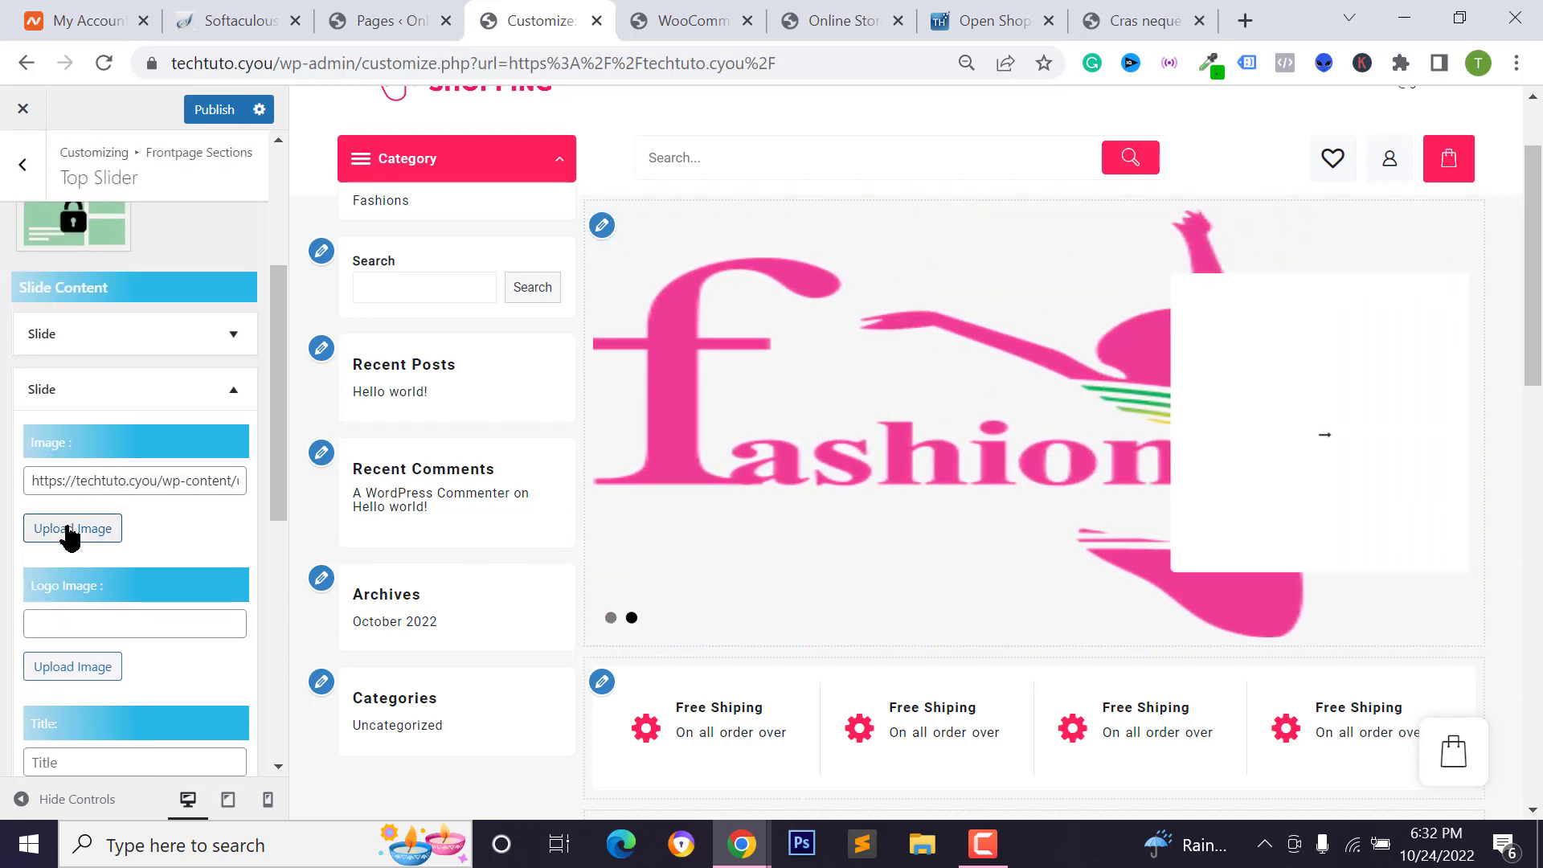
# Step: Set the Buy 2 Get 1 banner as the second slide's image
pyautogui.click(76, 535)
pyautogui.click(299, 325)
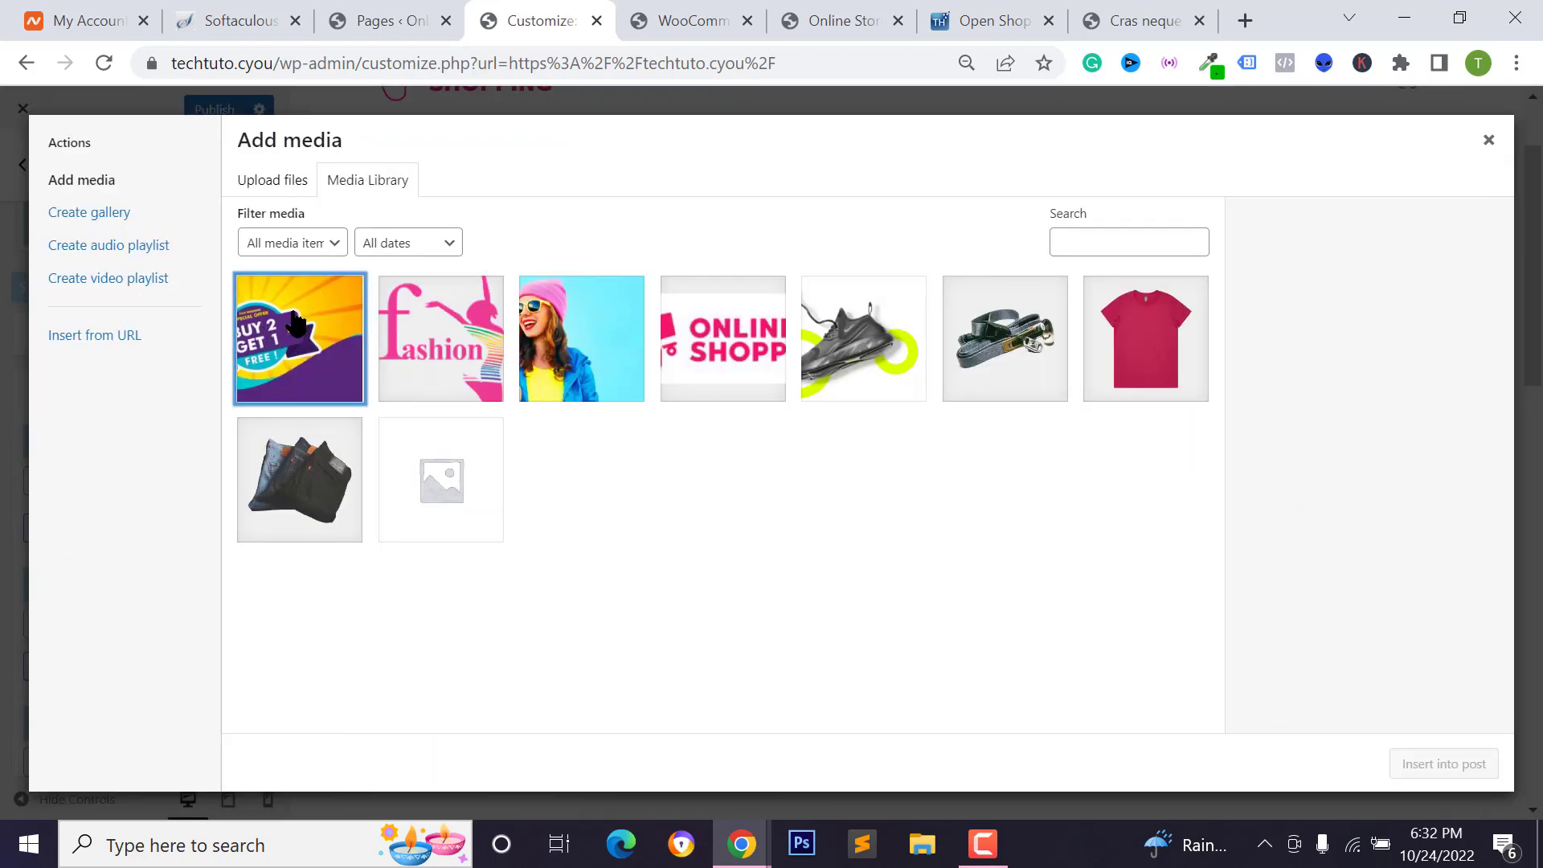
pyautogui.click(296, 322)
pyautogui.click(1444, 764)
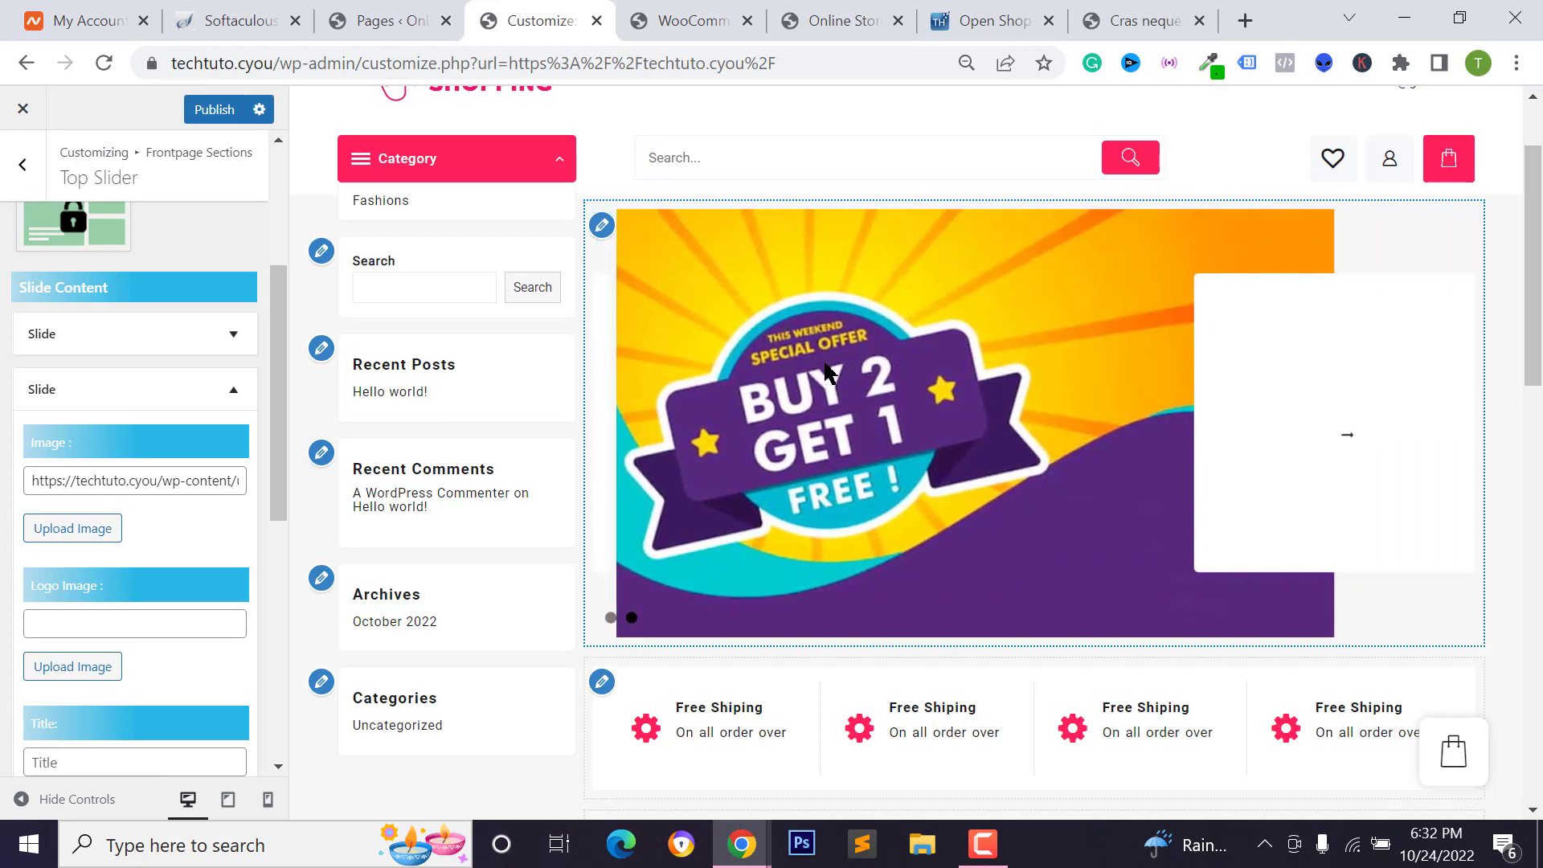
pyautogui.scroll(-2, 96, 606)
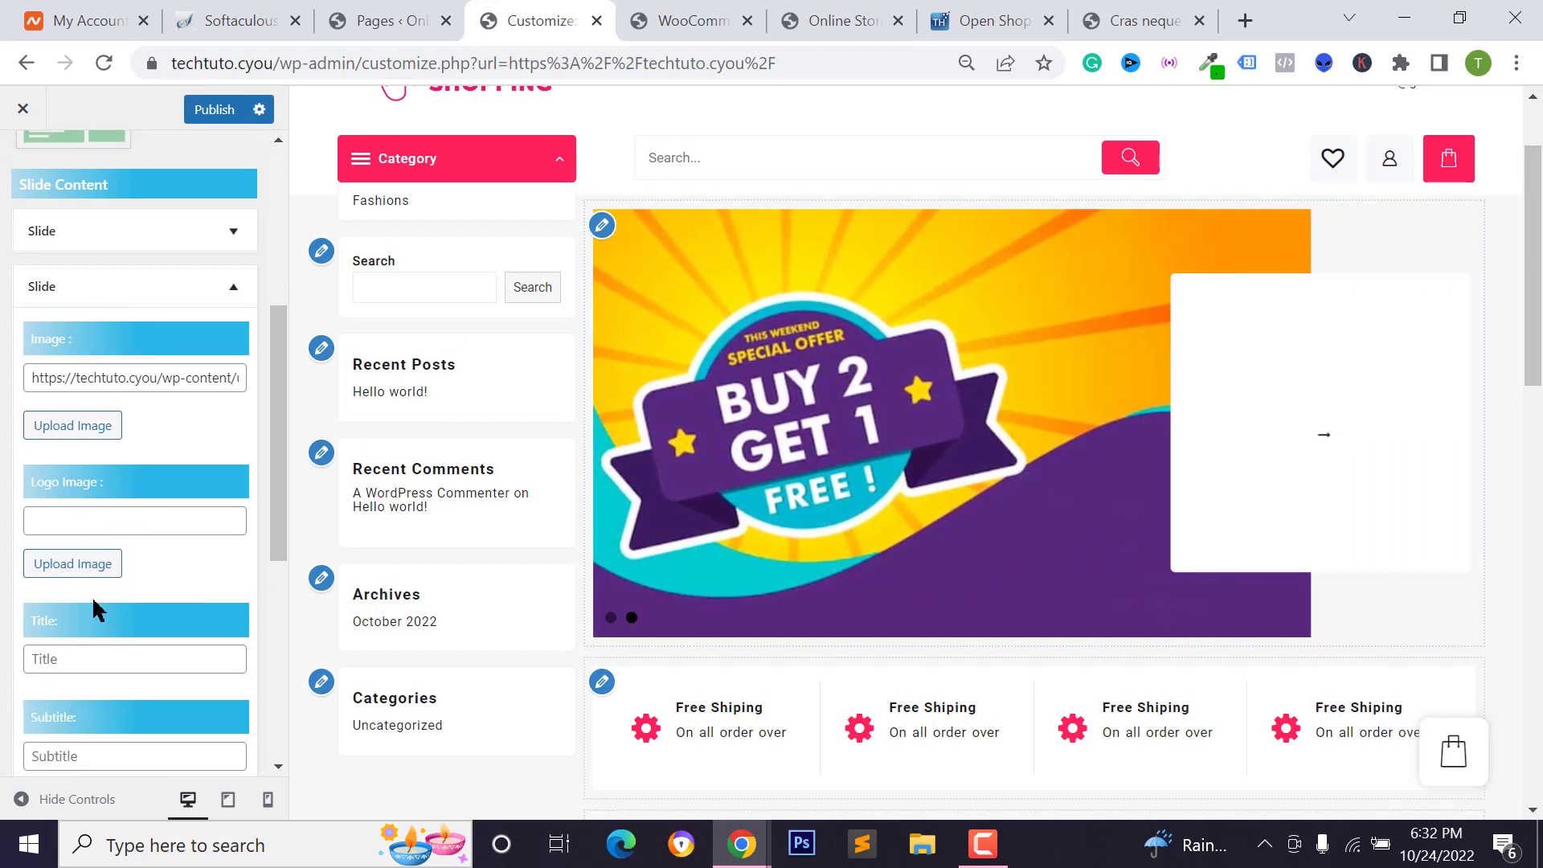
pyautogui.click(103, 502)
pyautogui.scroll(-2, 96, 514)
pyautogui.click(83, 523)
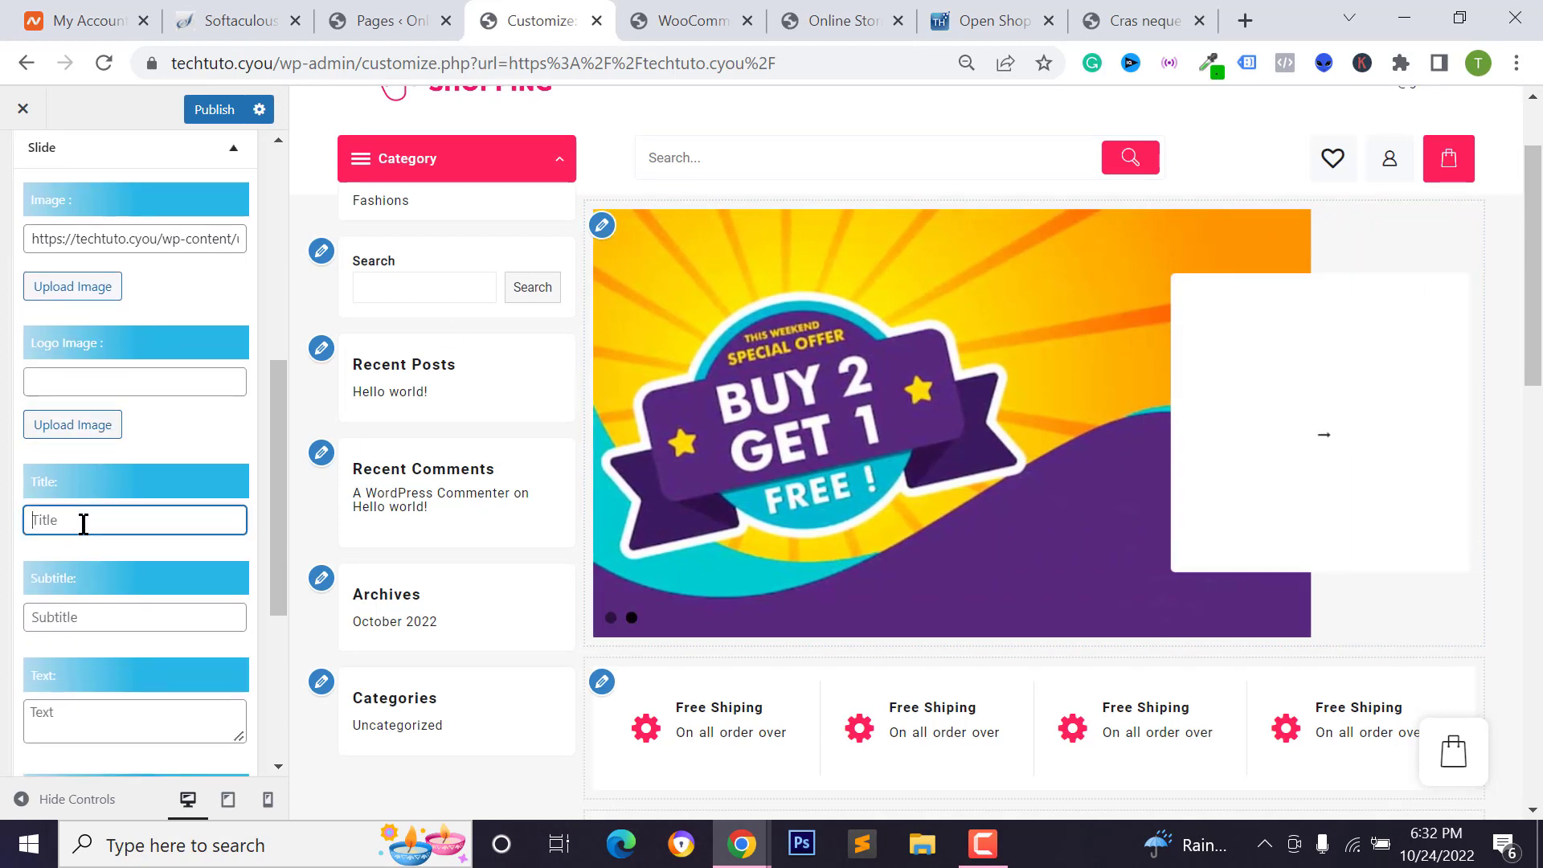
pyautogui.scroll(-2, 76, 579)
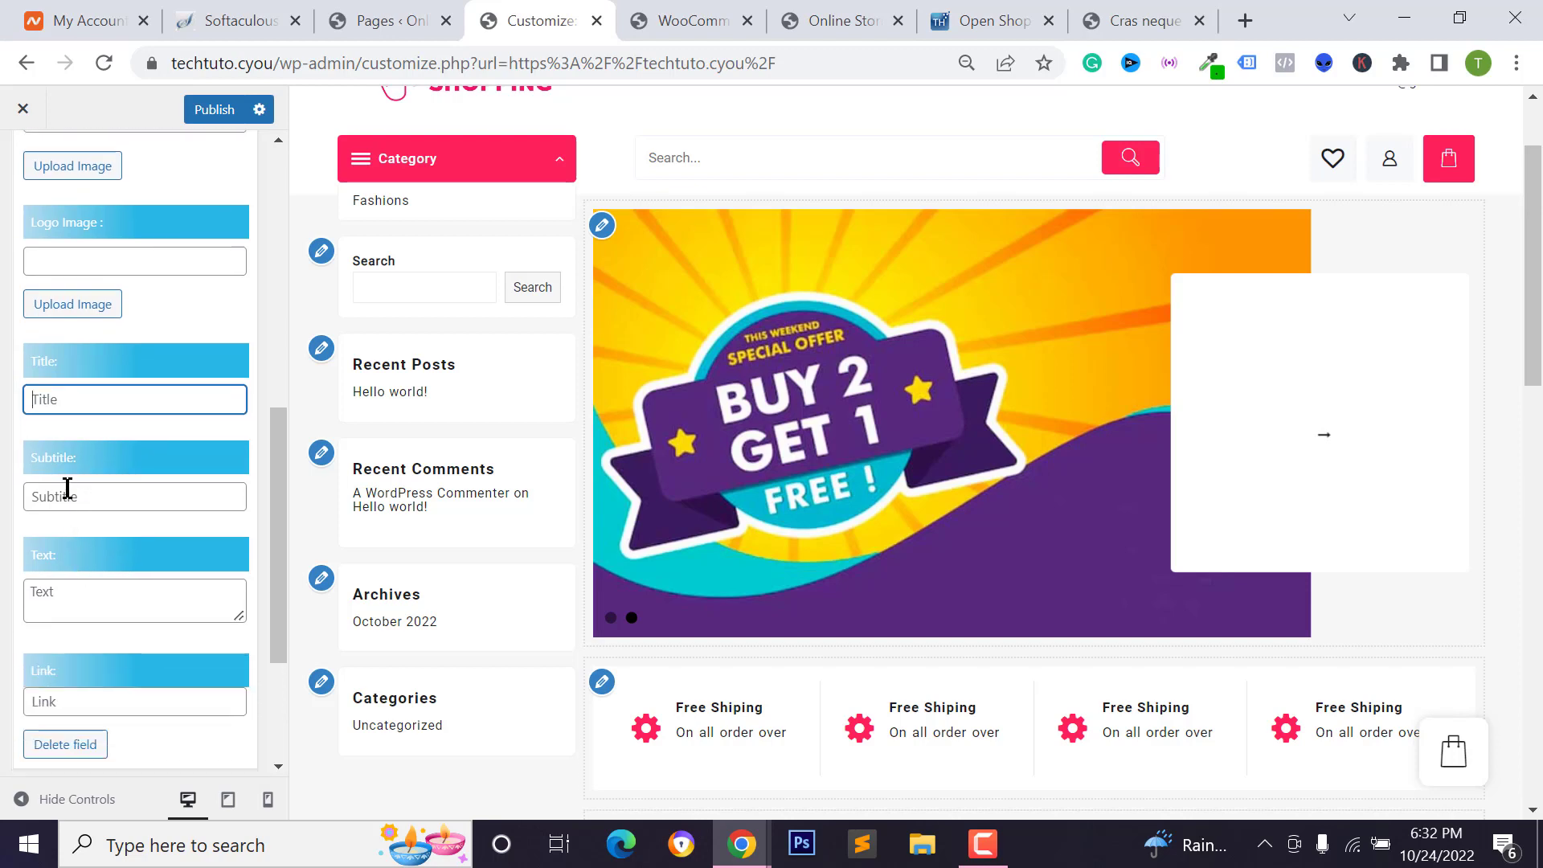
pyautogui.scroll(2, 110, 544)
pyautogui.scroll(-5, 114, 679)
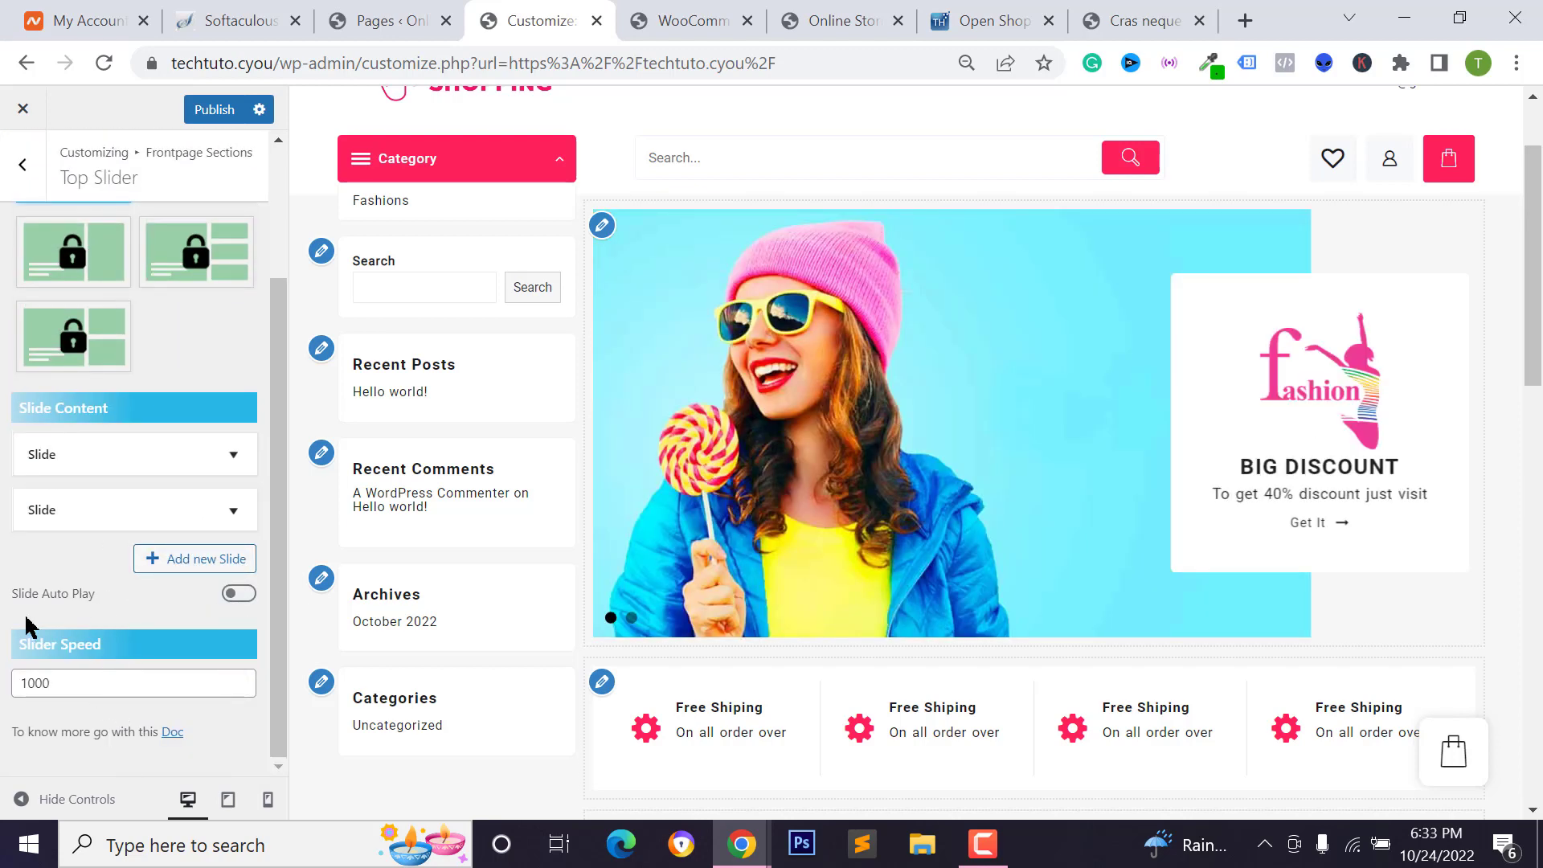
# Step: Turn on Slide Auto Play with slider speed 1000 and return to the sections list
pyautogui.click(234, 595)
pyautogui.click(141, 683)
pyautogui.press('Down')
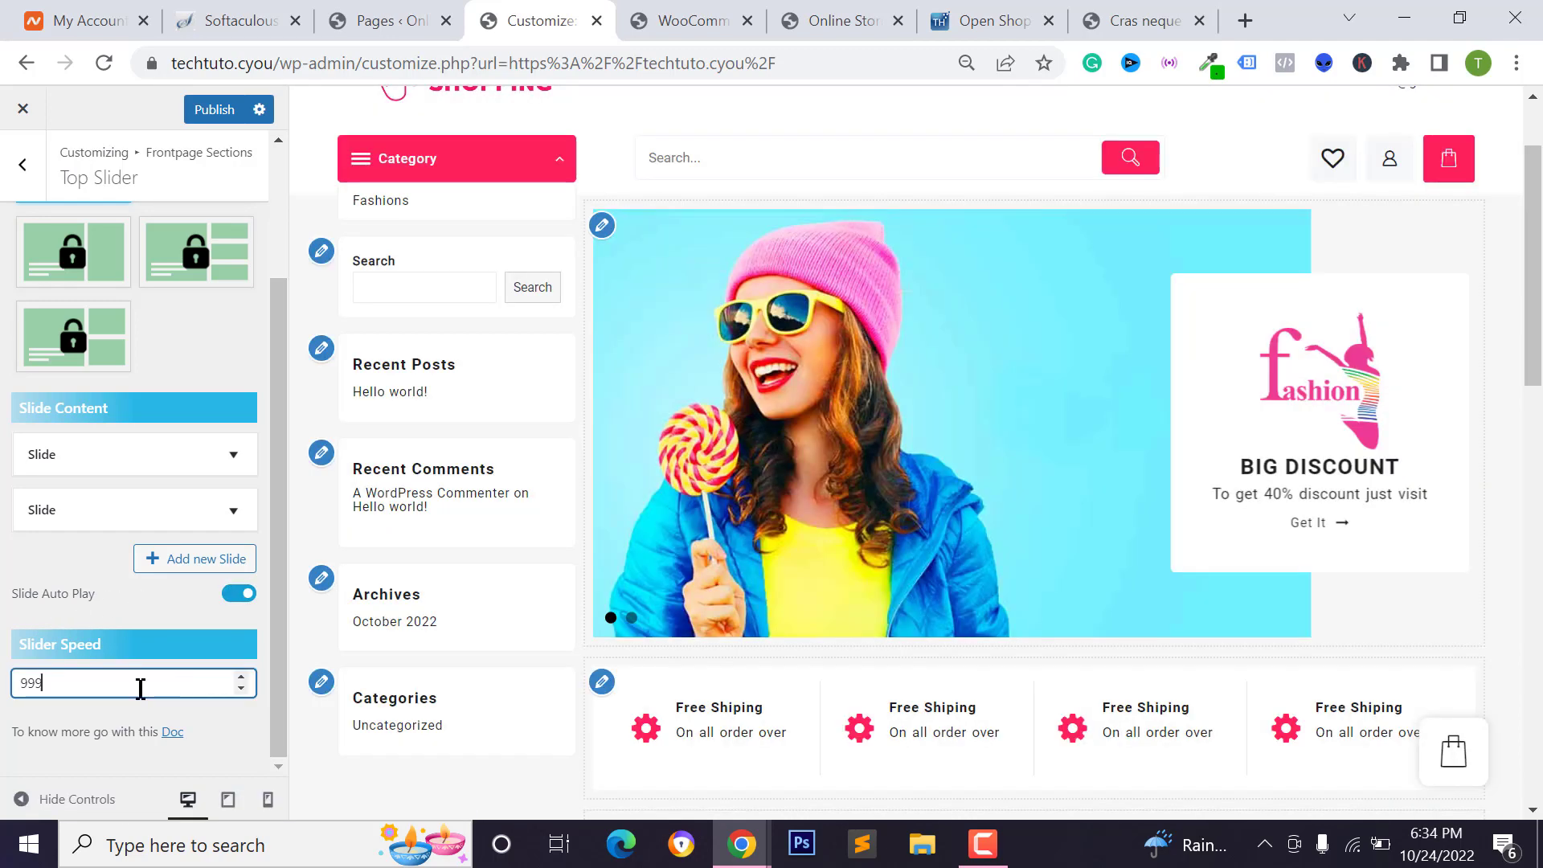
pyautogui.scroll(1, 217, 692)
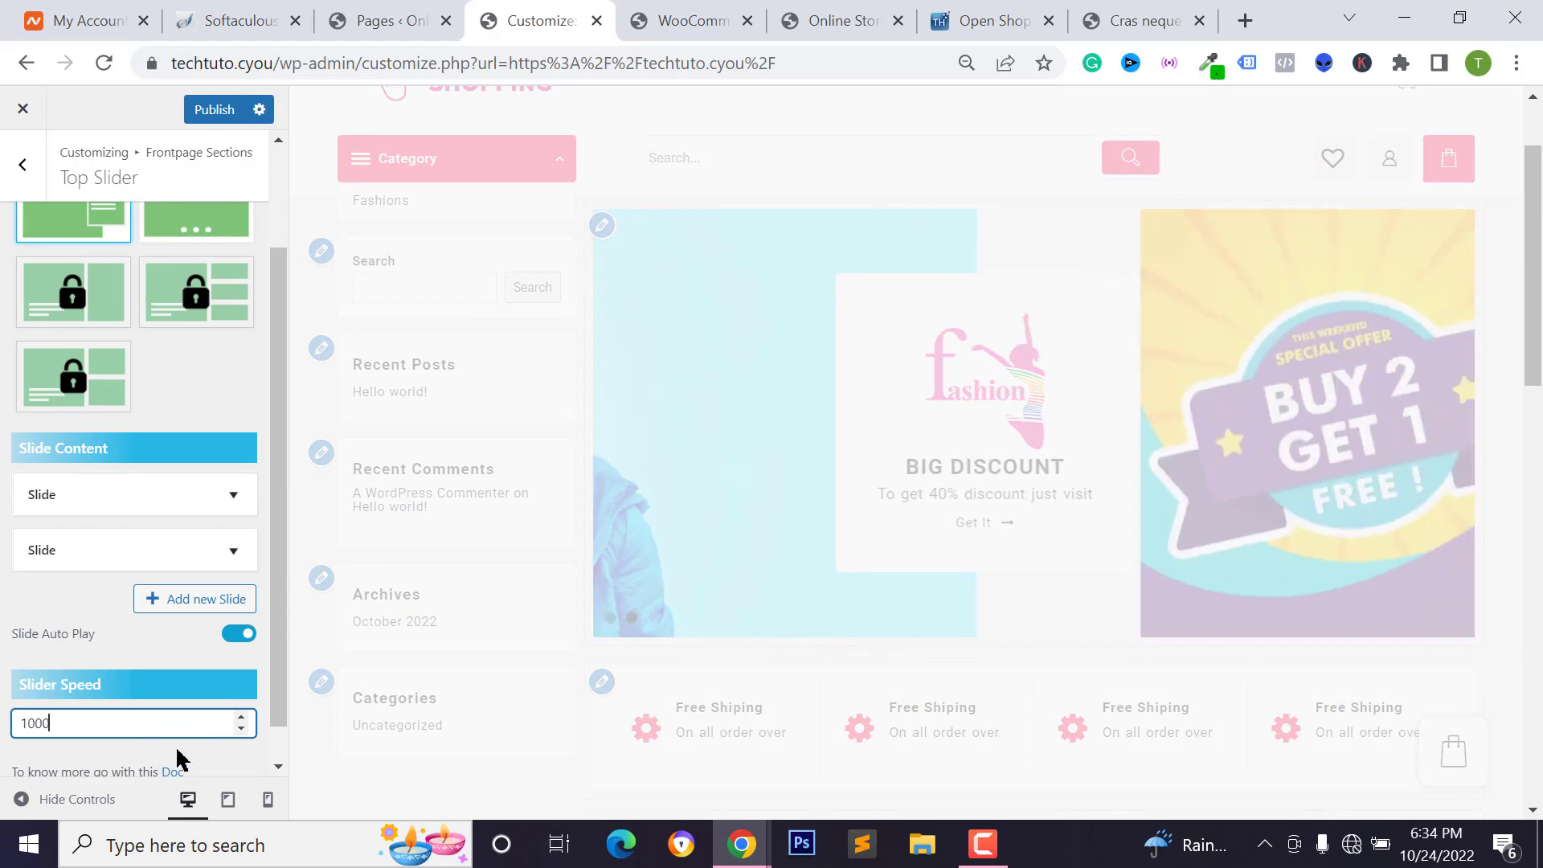
pyautogui.press('Escape')
pyautogui.scroll(-2, 693, 471)
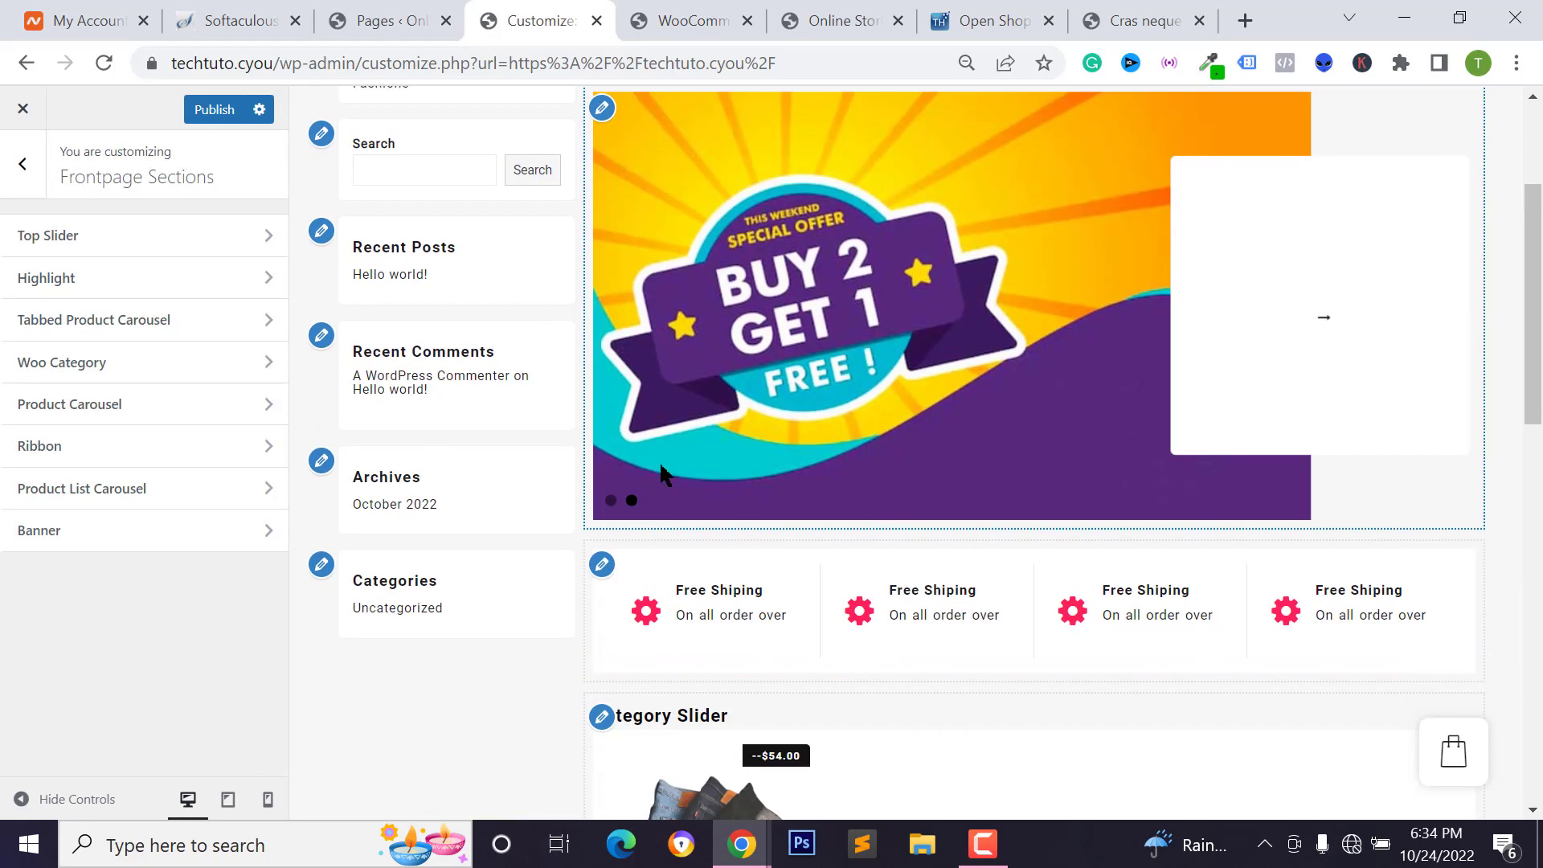
# Step: Set the first highlight feature's icon to fa-plane
pyautogui.click(602, 561)
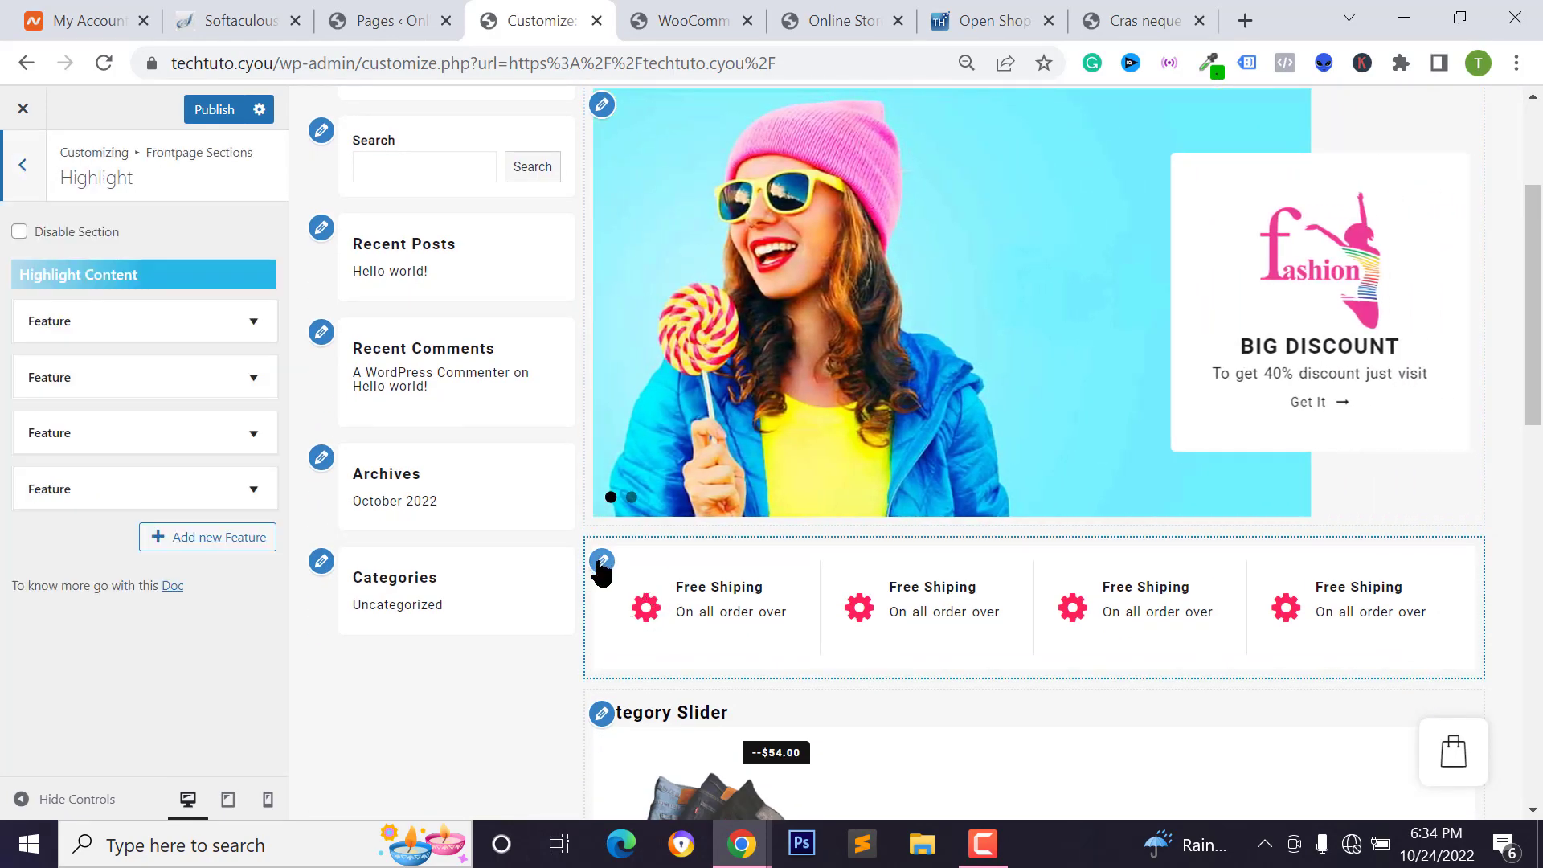
pyautogui.scroll(-2, 602, 571)
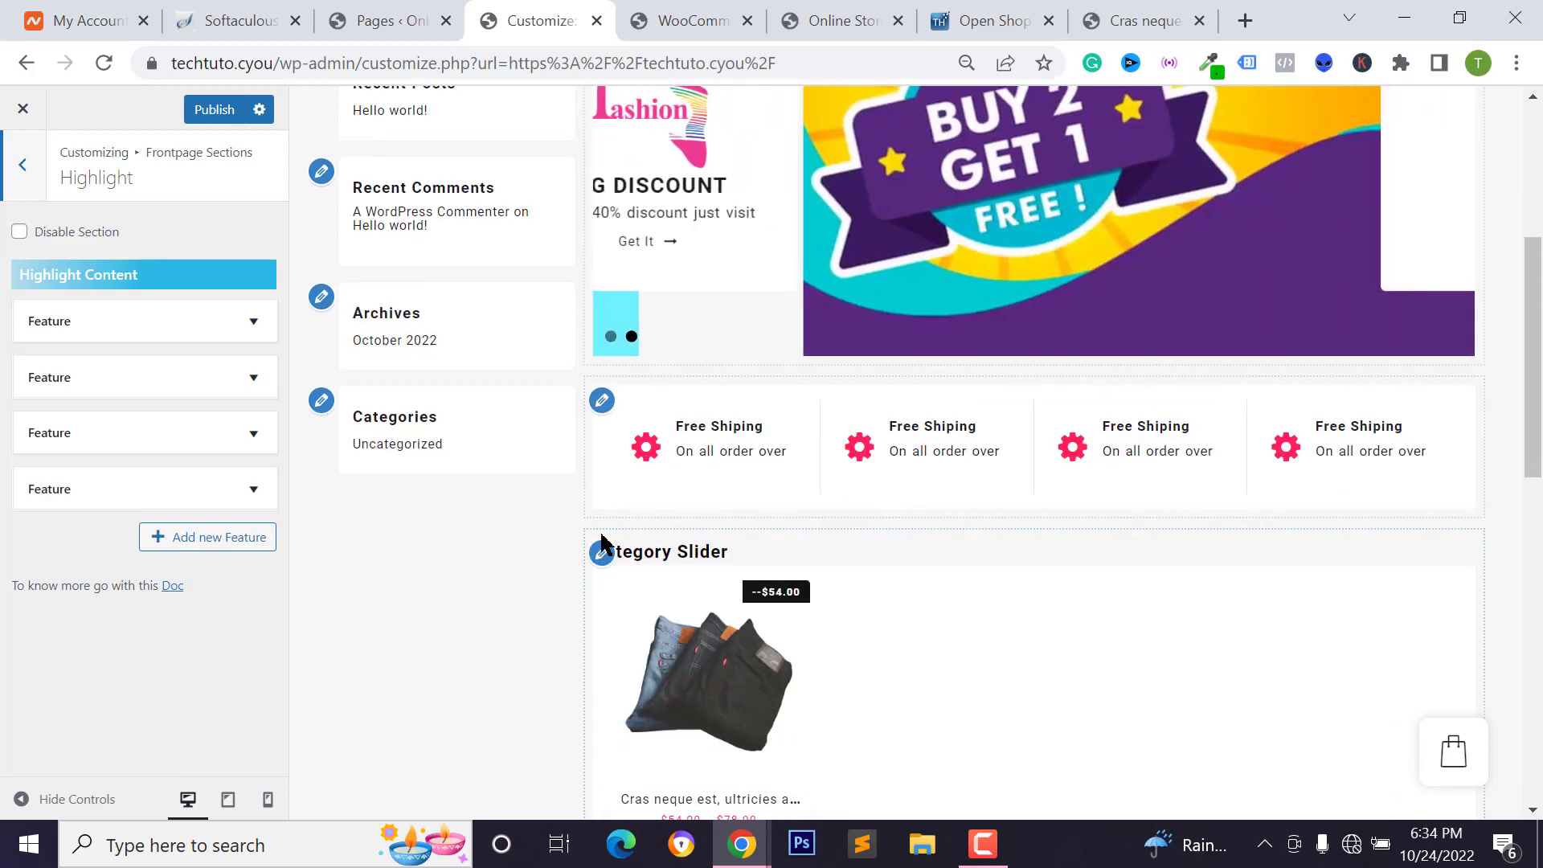
pyautogui.click(602, 553)
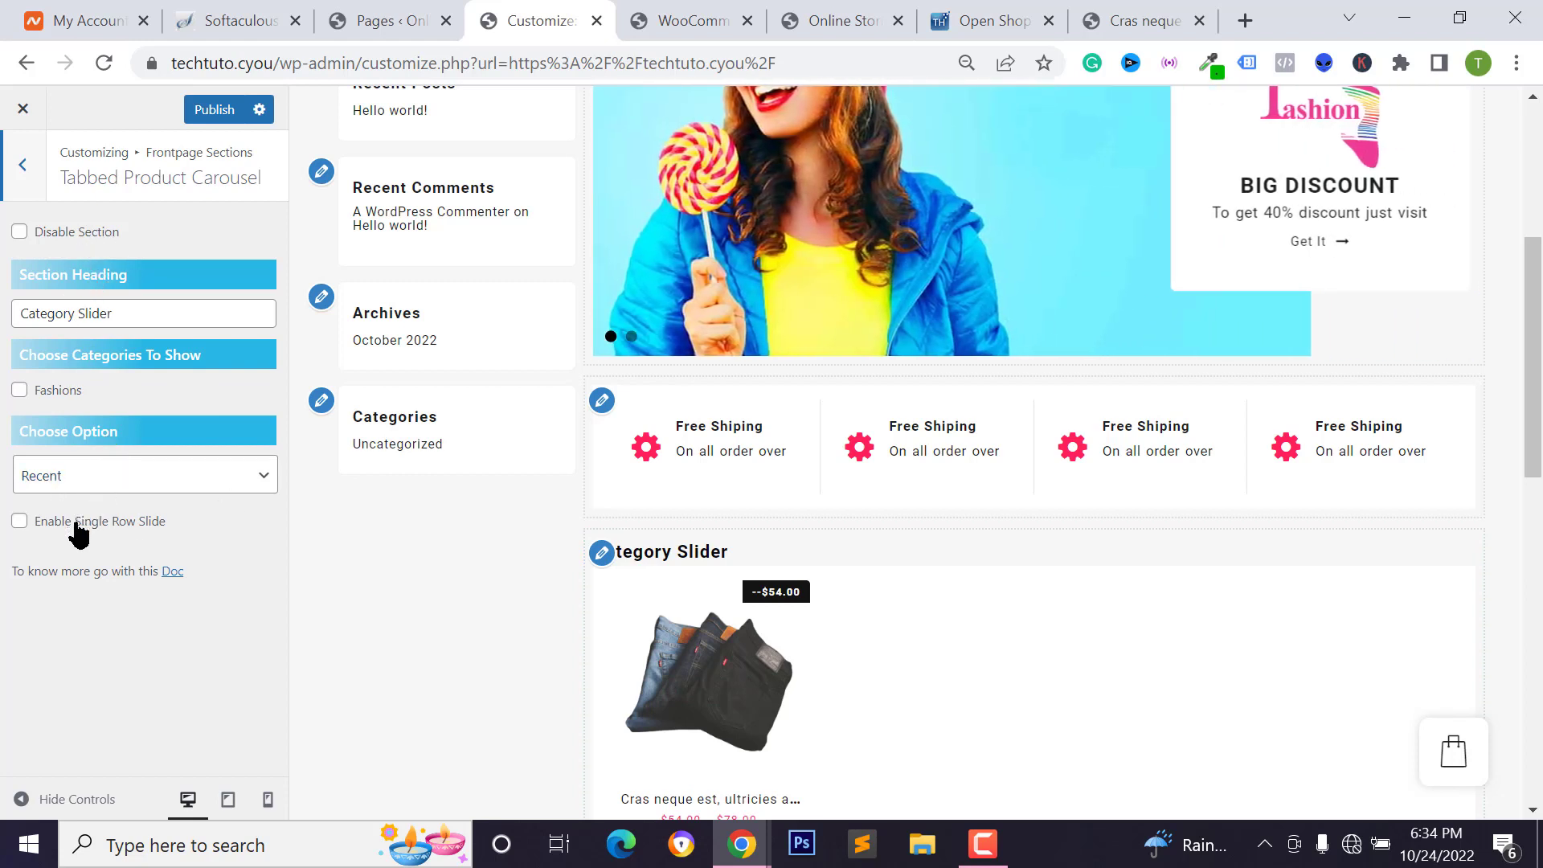
pyautogui.click(602, 399)
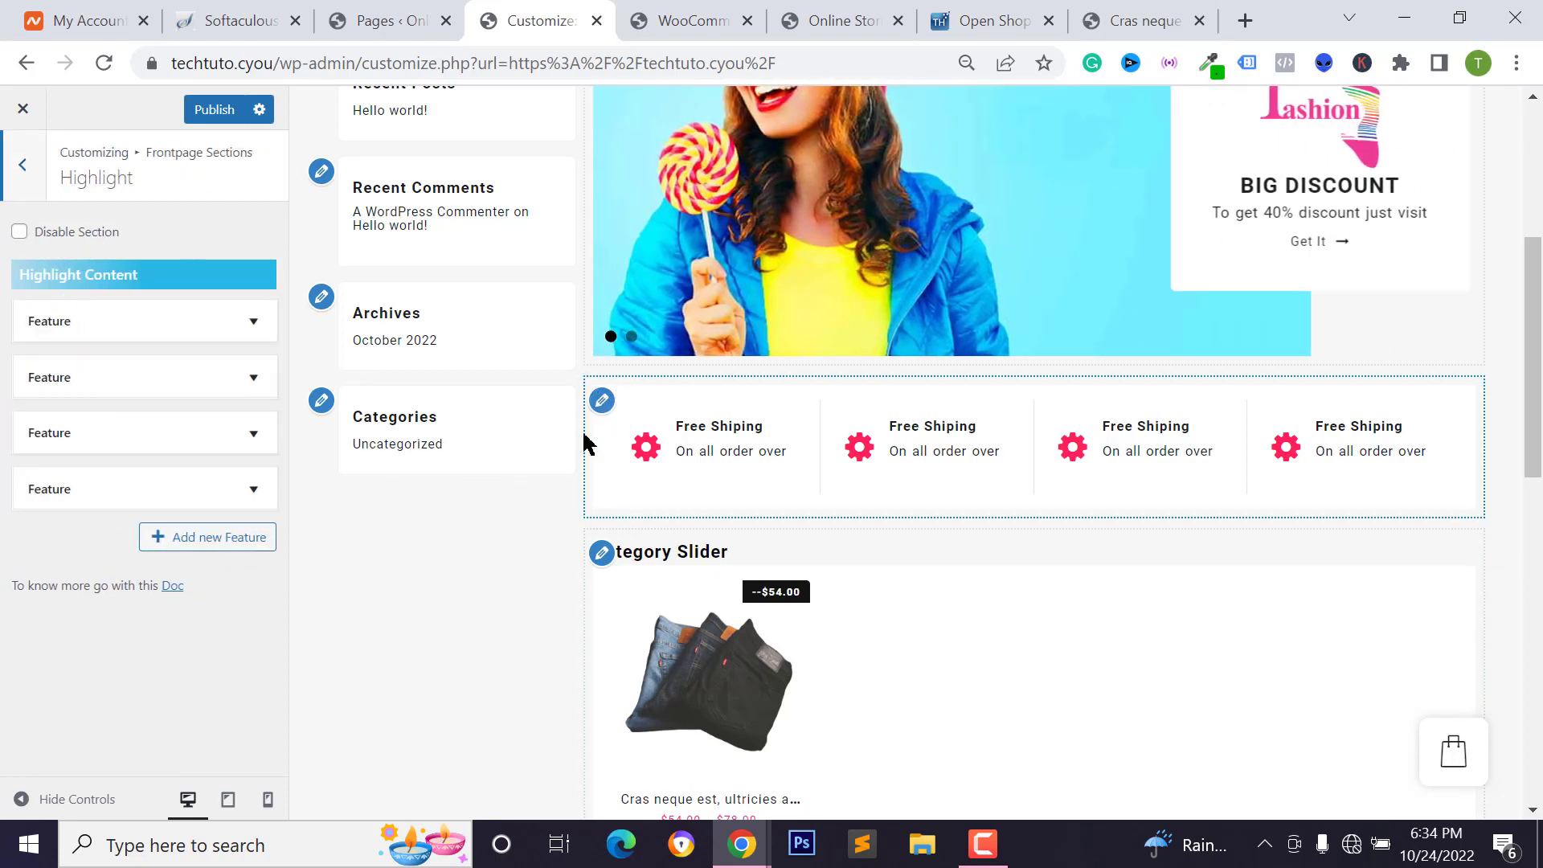
pyautogui.click(156, 323)
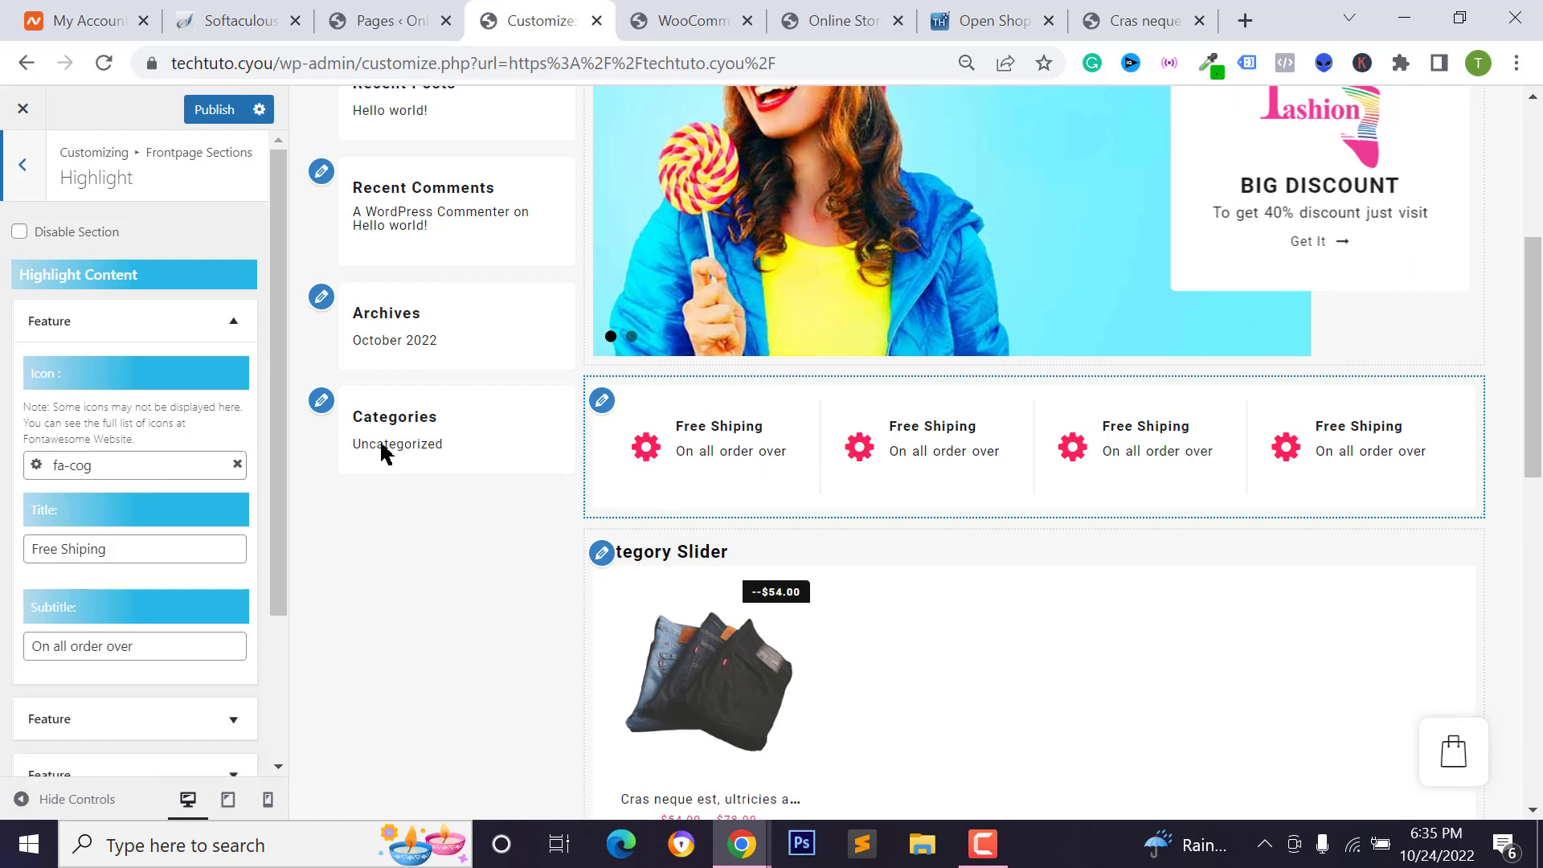
pyautogui.click(73, 465)
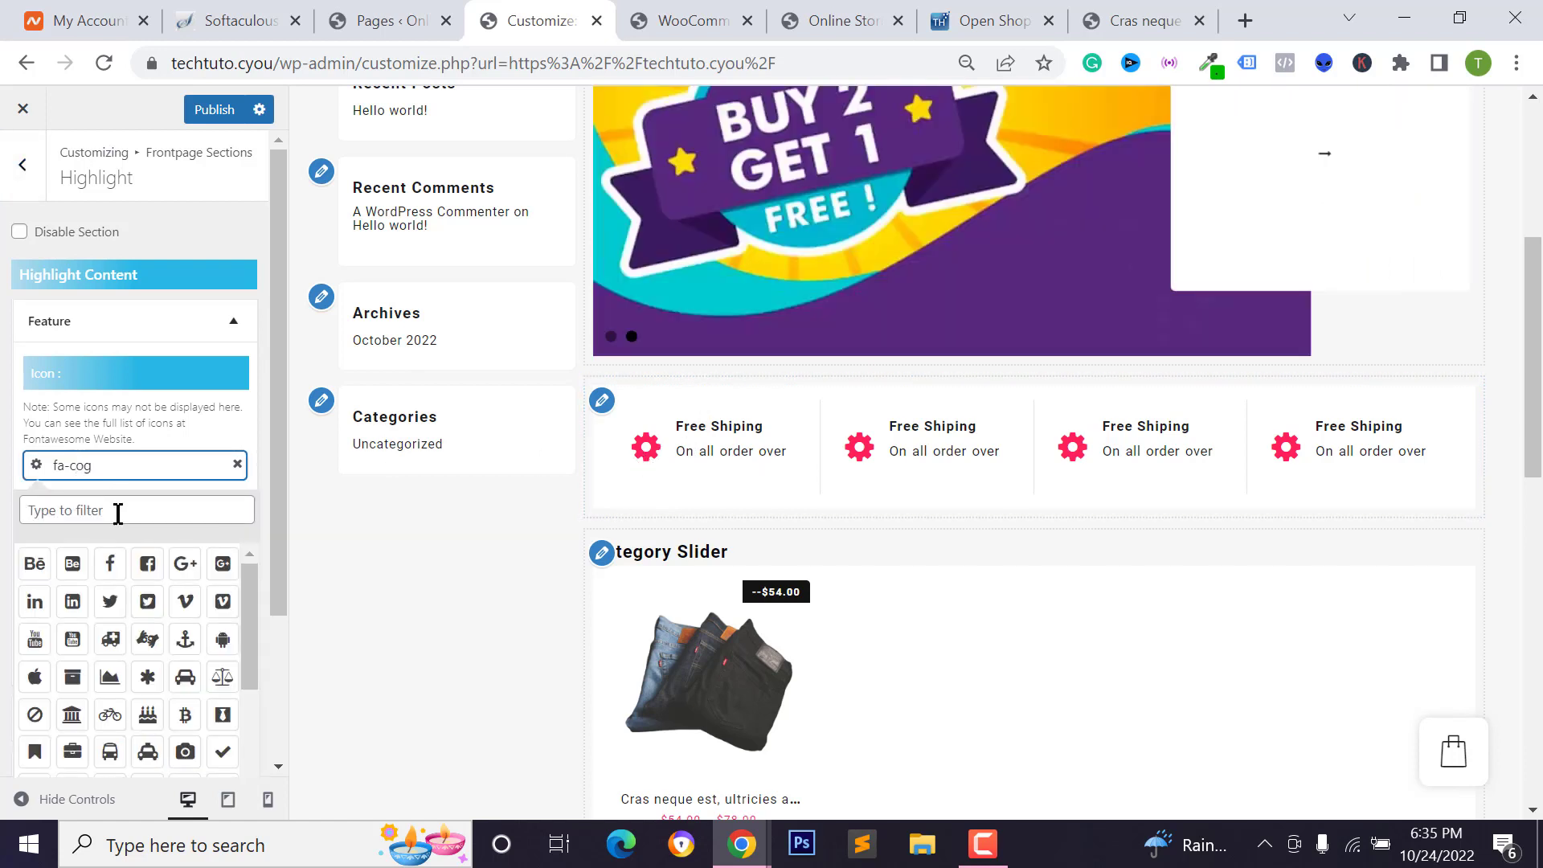
pyautogui.click(118, 513)
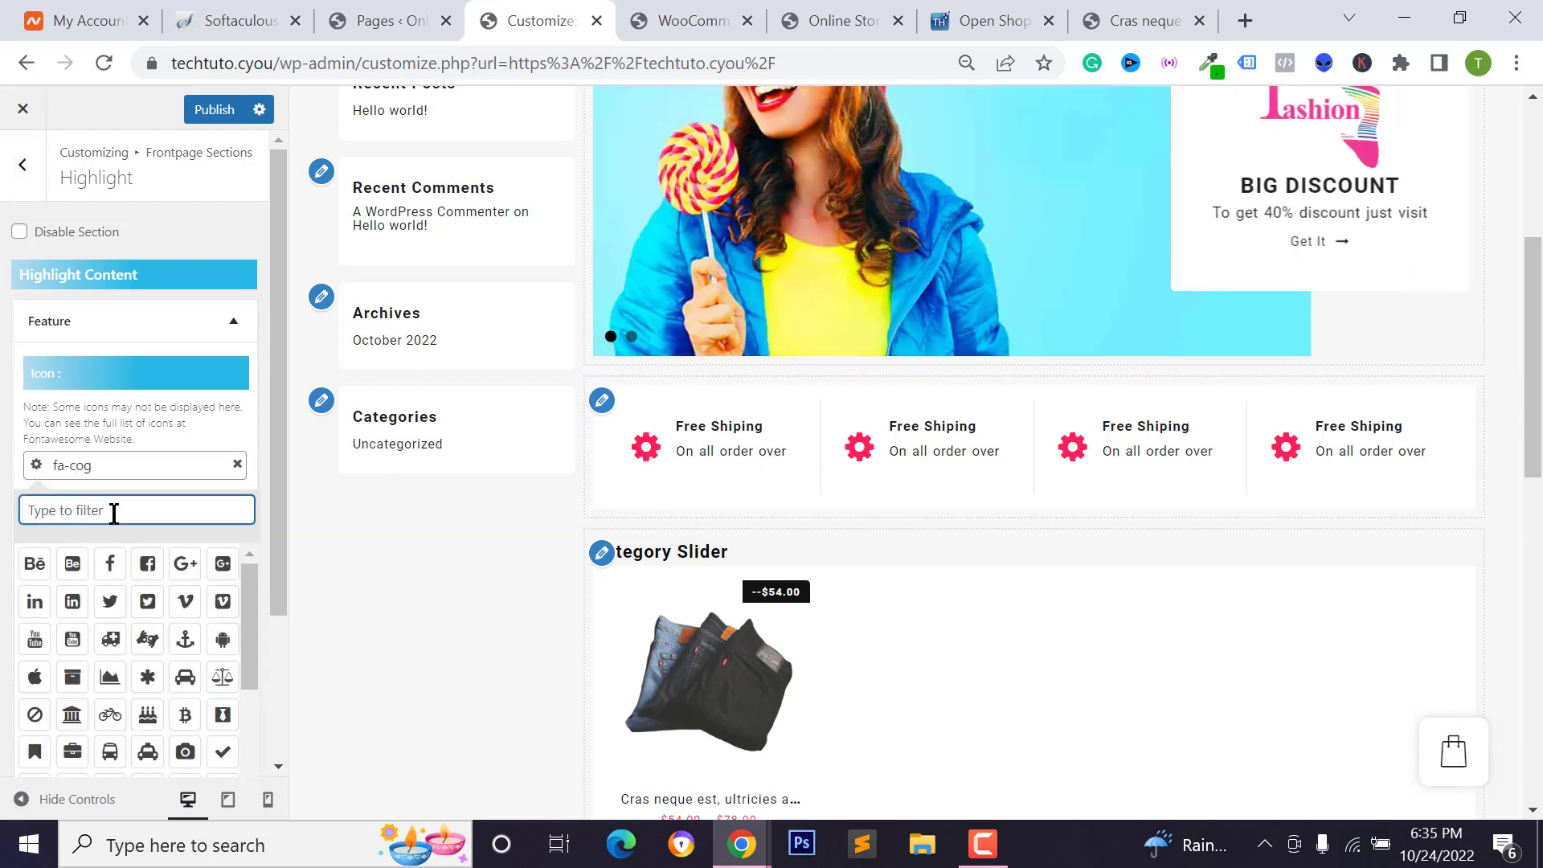
pyautogui.write('plane')
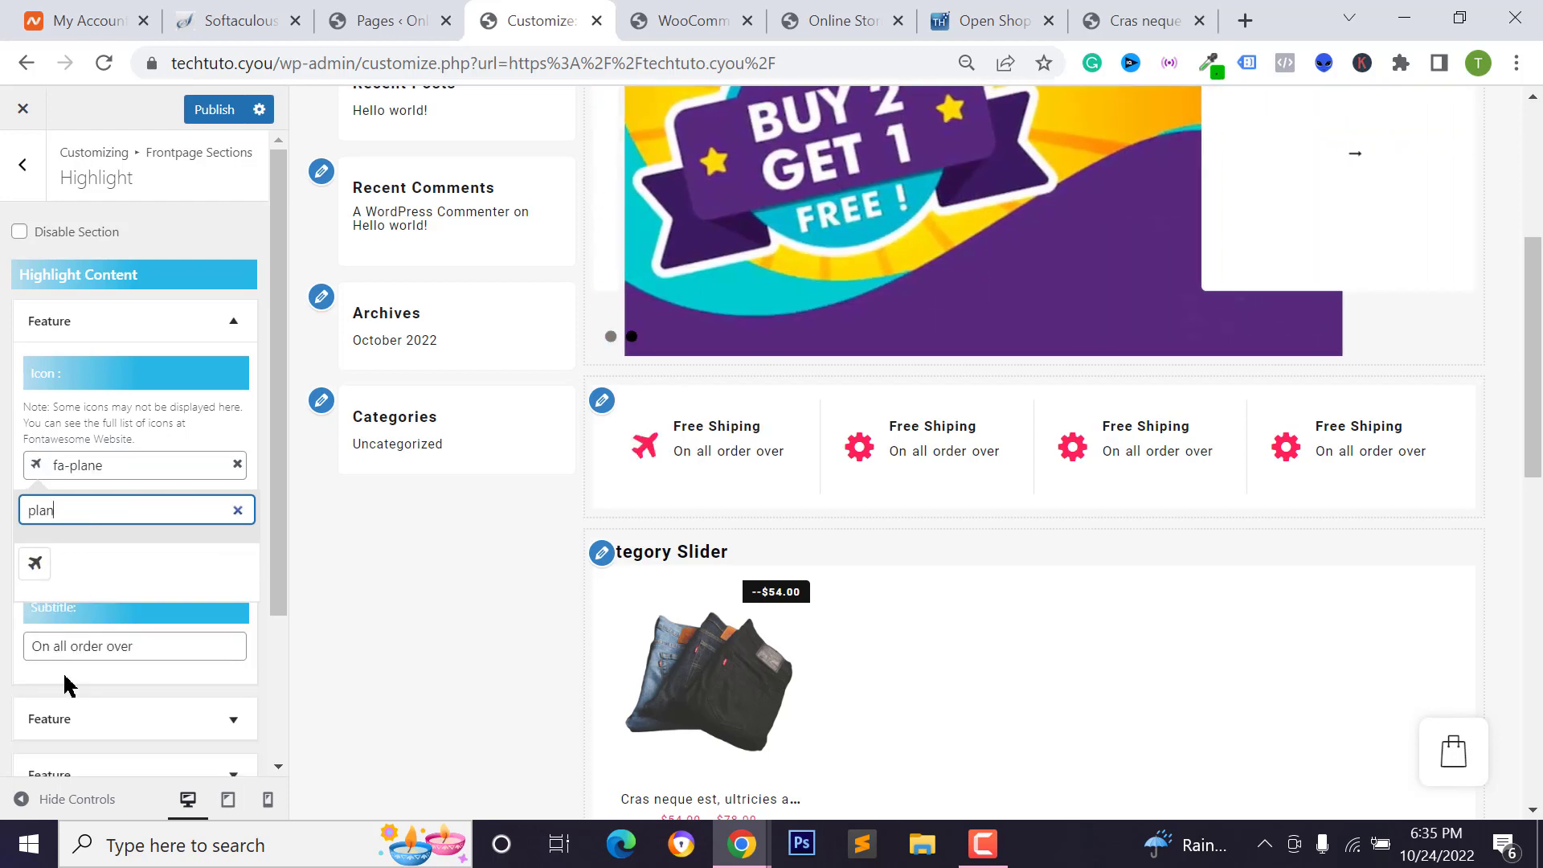
pyautogui.click(36, 561)
pyautogui.tripleClick(66, 555)
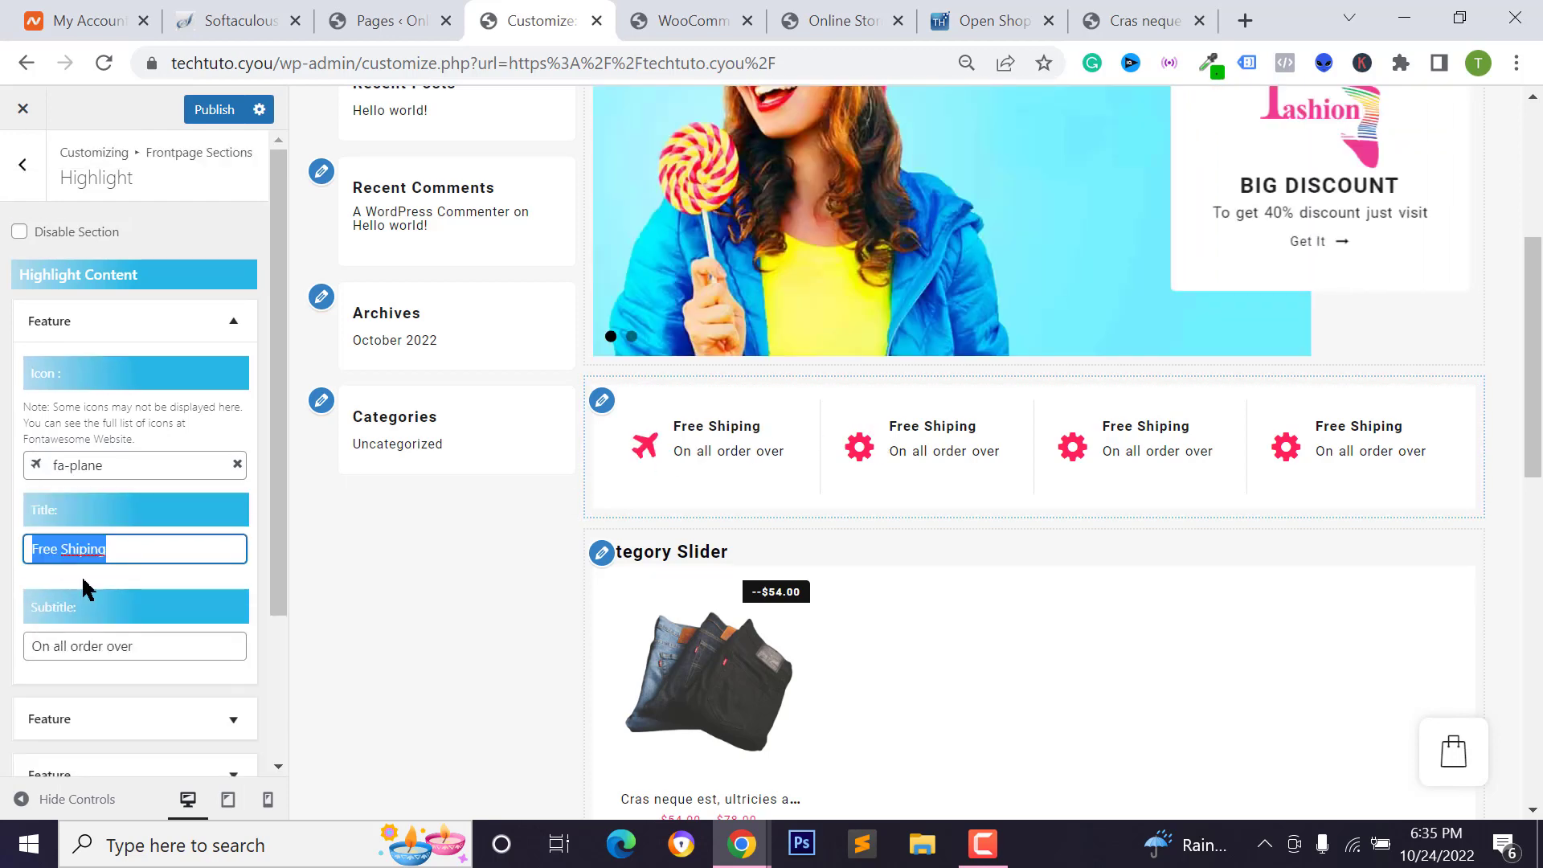
pyautogui.click(215, 336)
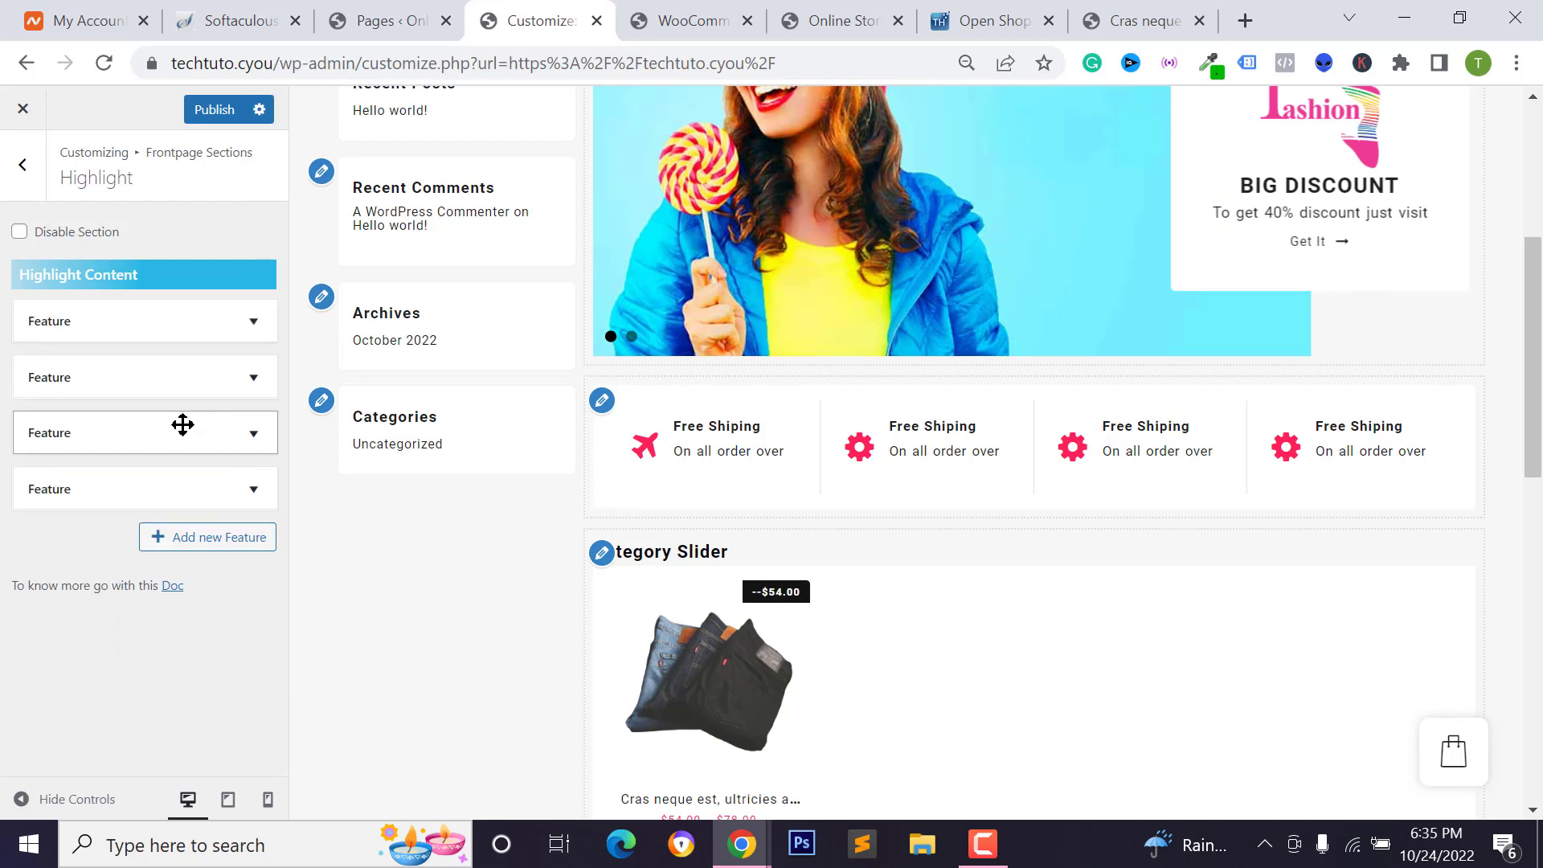
# Step: Change the second highlight feature's icon to fa-birthday-cake
pyautogui.click(207, 381)
pyautogui.scroll(-1, 61, 487)
pyautogui.click(81, 432)
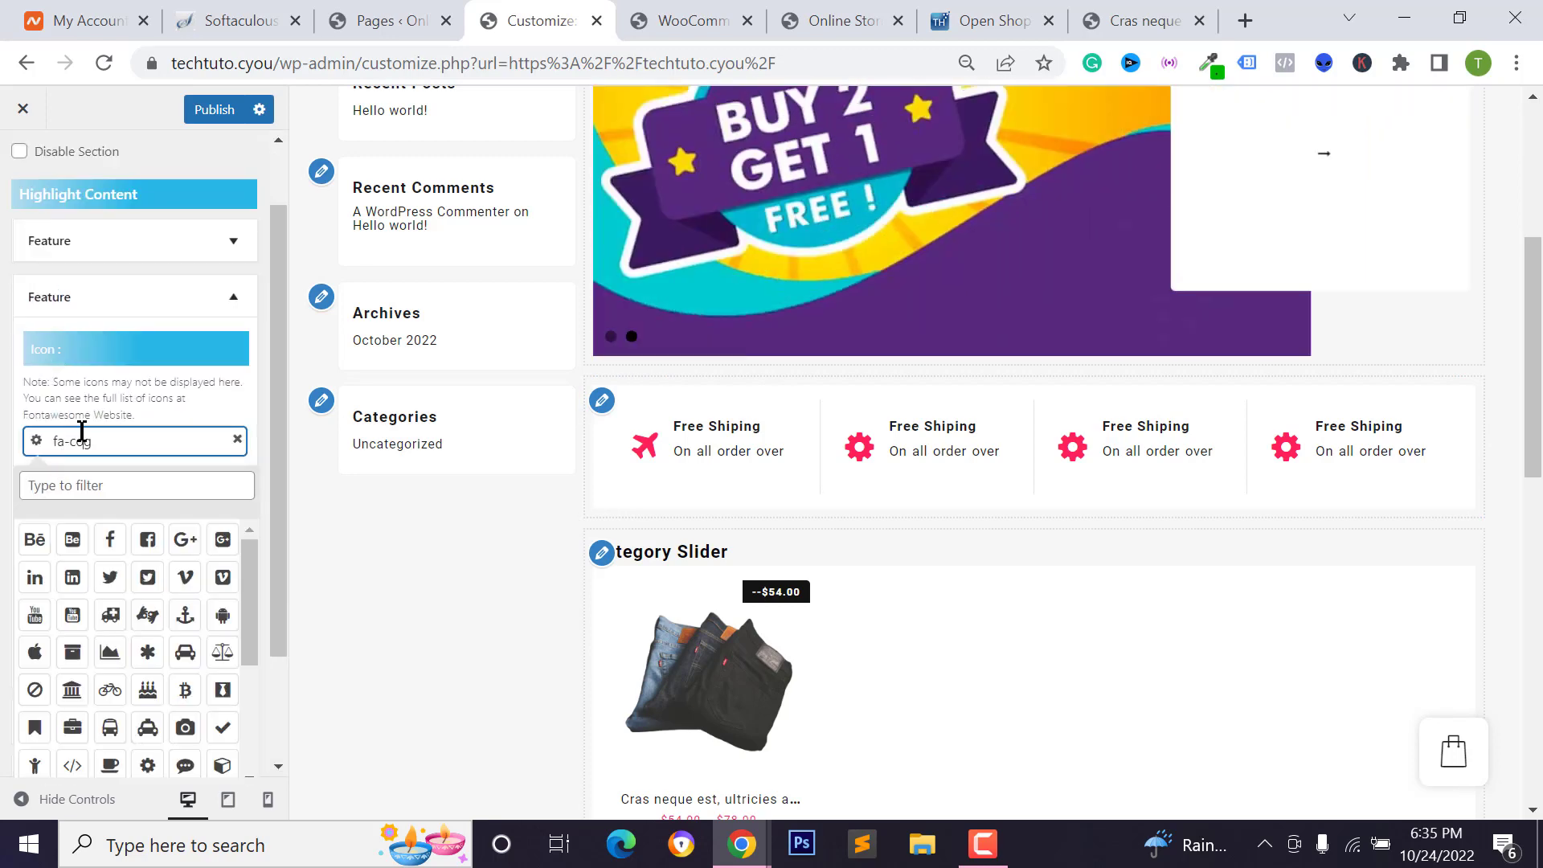
pyautogui.scroll(-1, 145, 667)
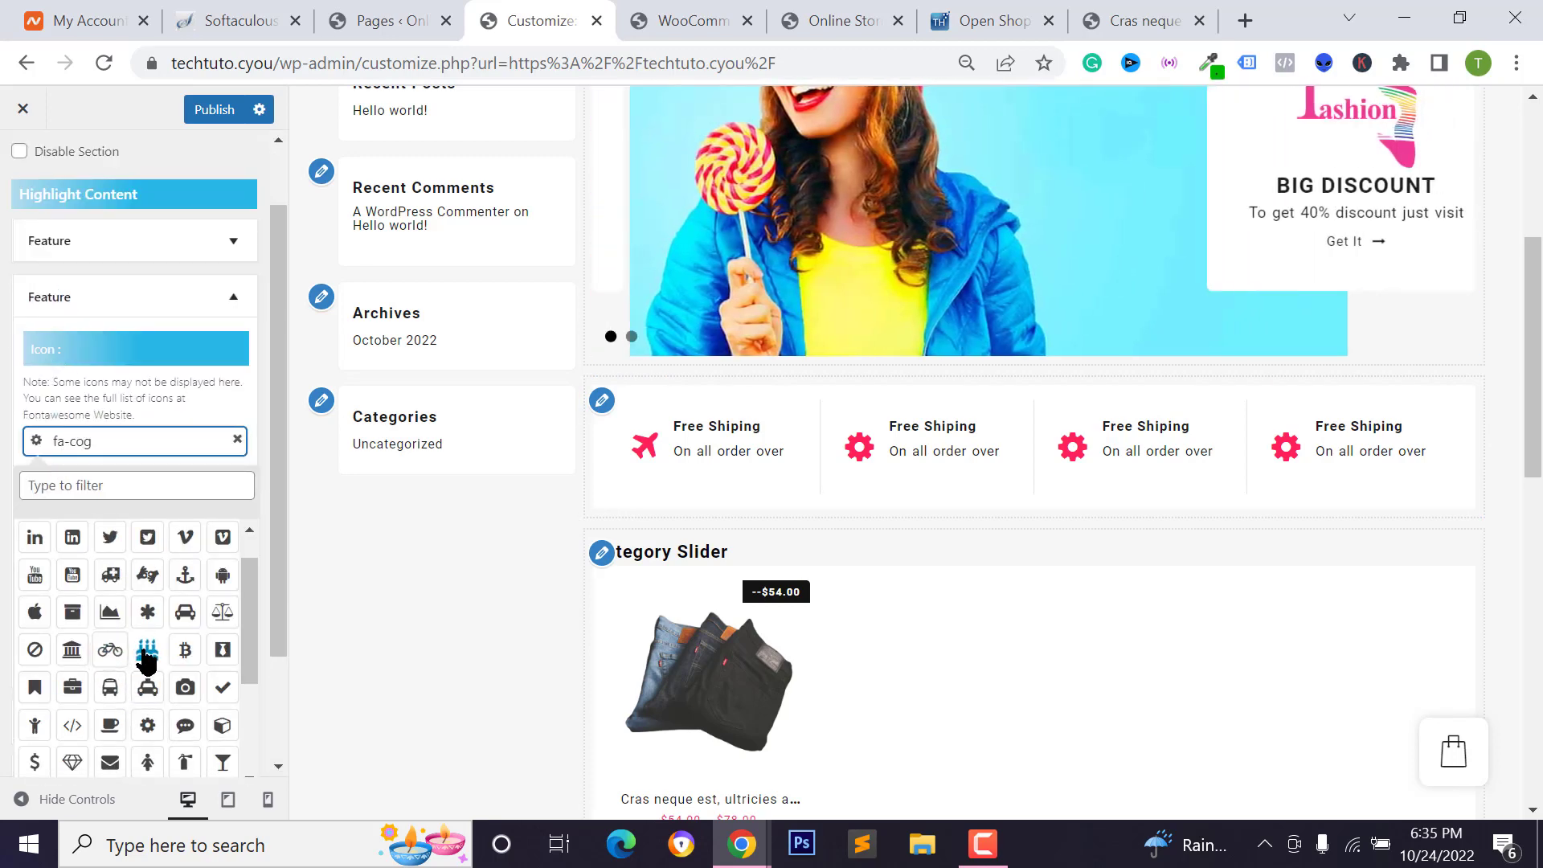
pyautogui.click(147, 651)
pyautogui.click(4, 460)
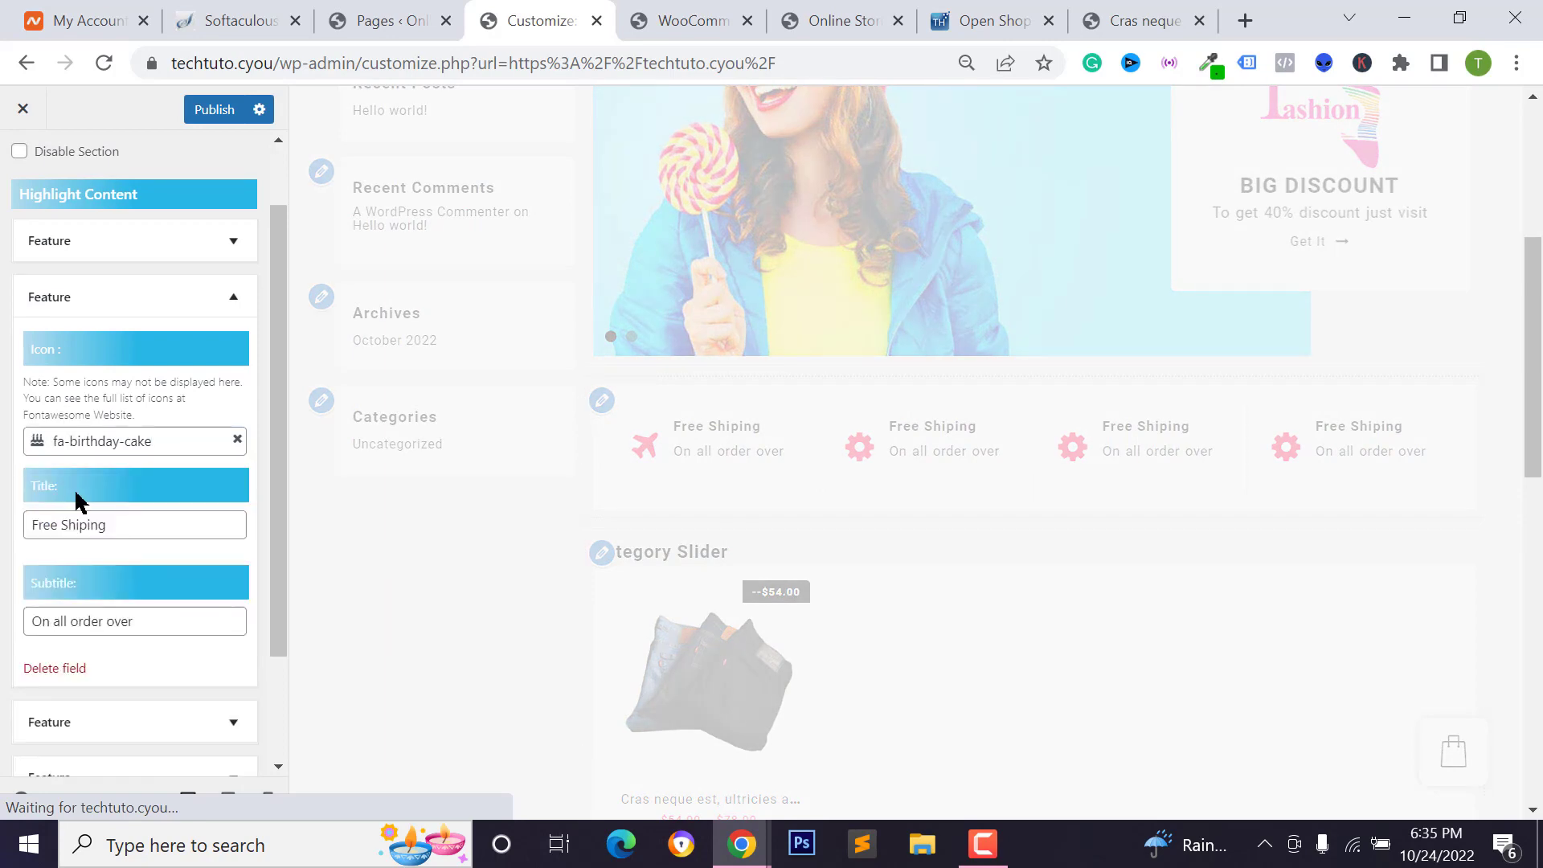
pyautogui.tripleClick(87, 518)
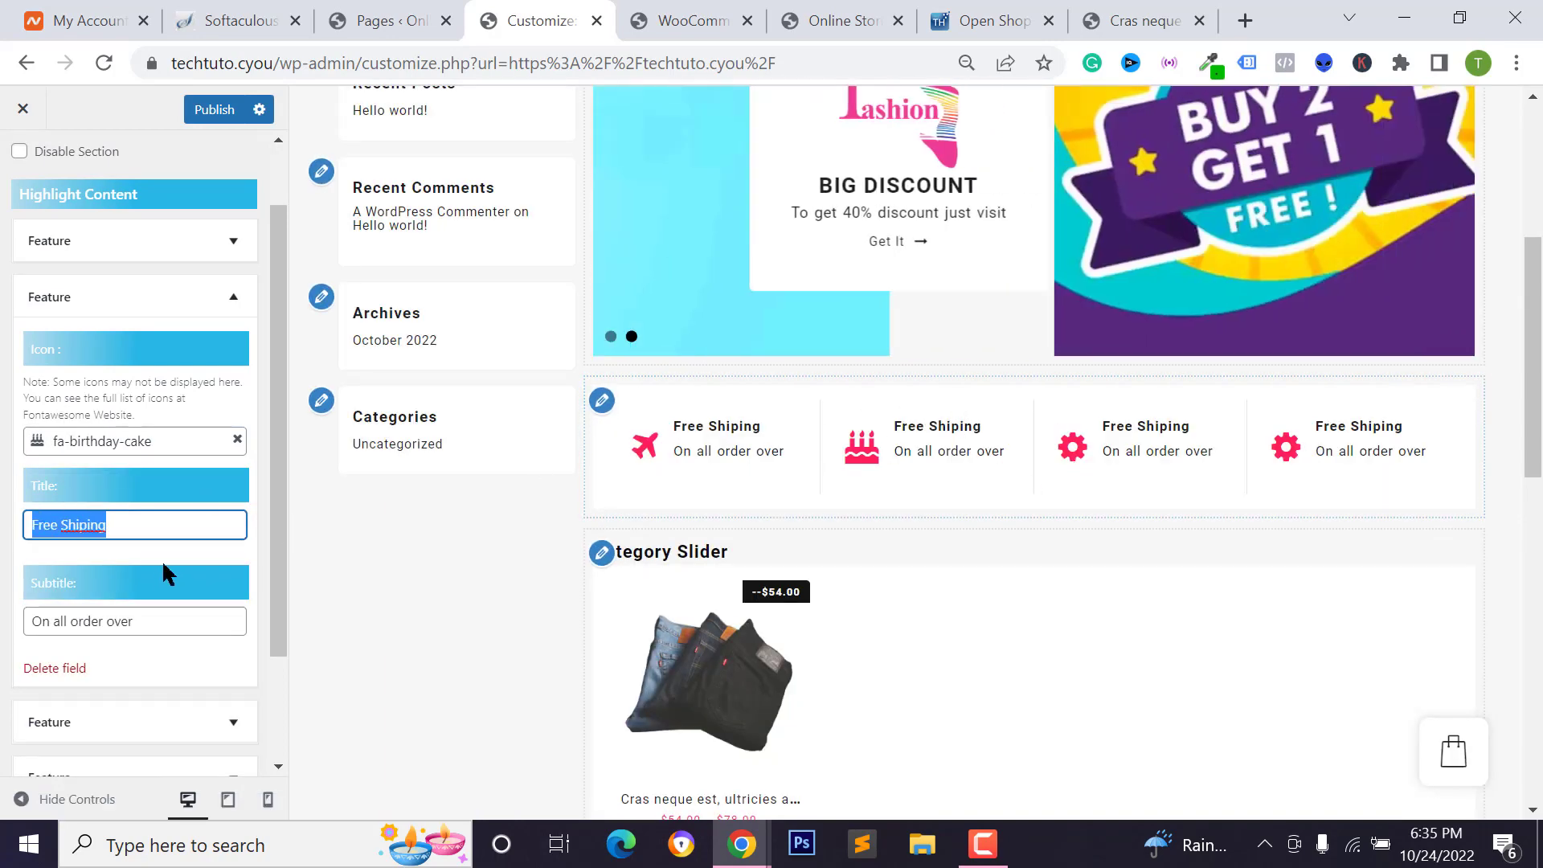
pyautogui.scroll(-2, 138, 575)
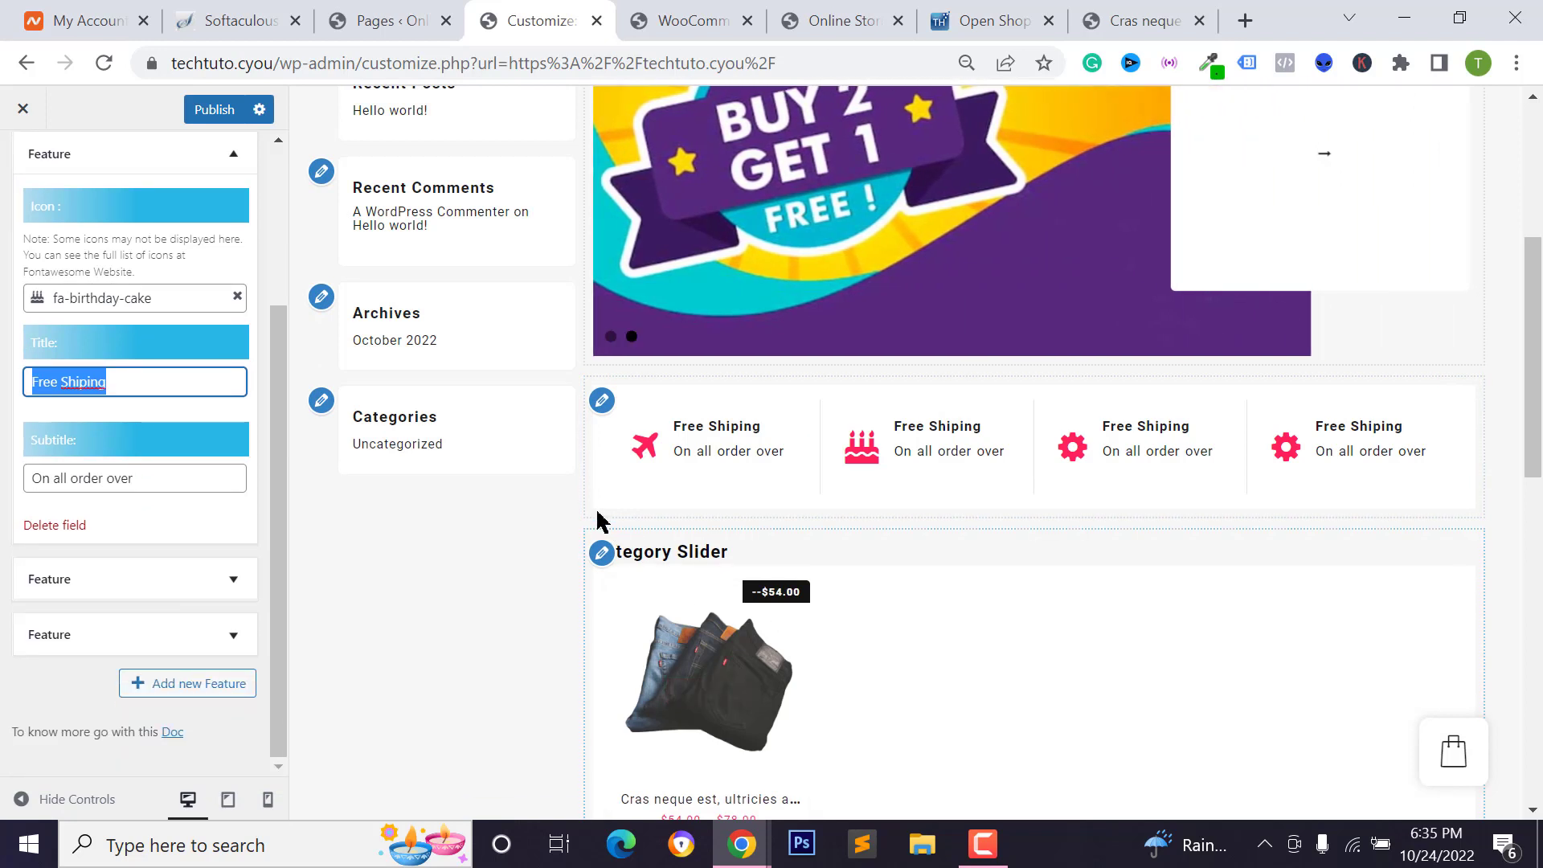
pyautogui.click(601, 552)
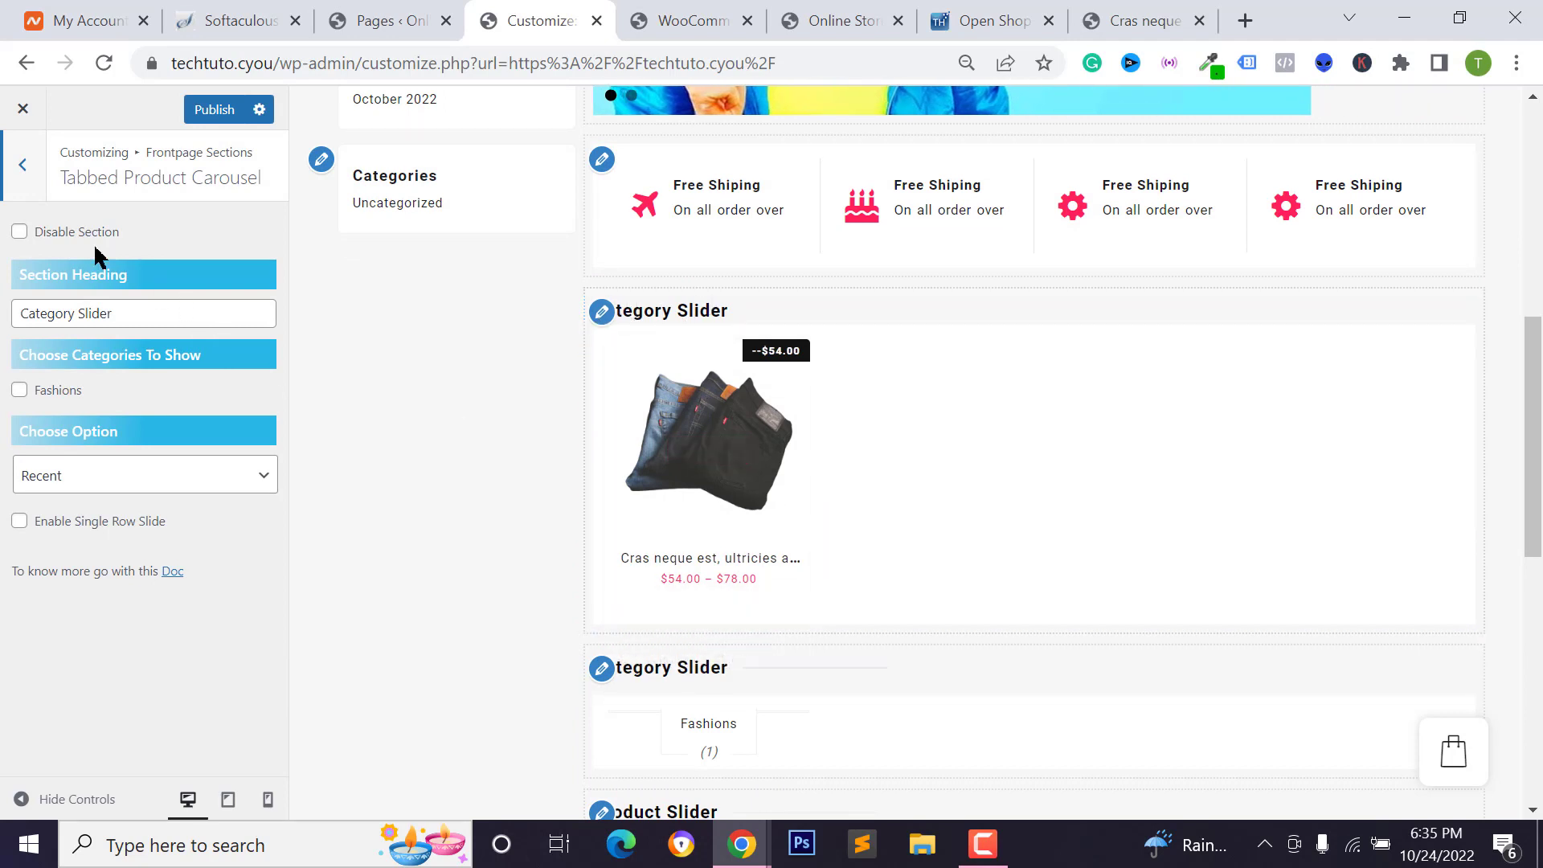
# Step: Change the section heading to 'Recent Products', leaving Fashions off and display option Recent
pyautogui.doubleClick(62, 312)
pyautogui.tripleClick(63, 313)
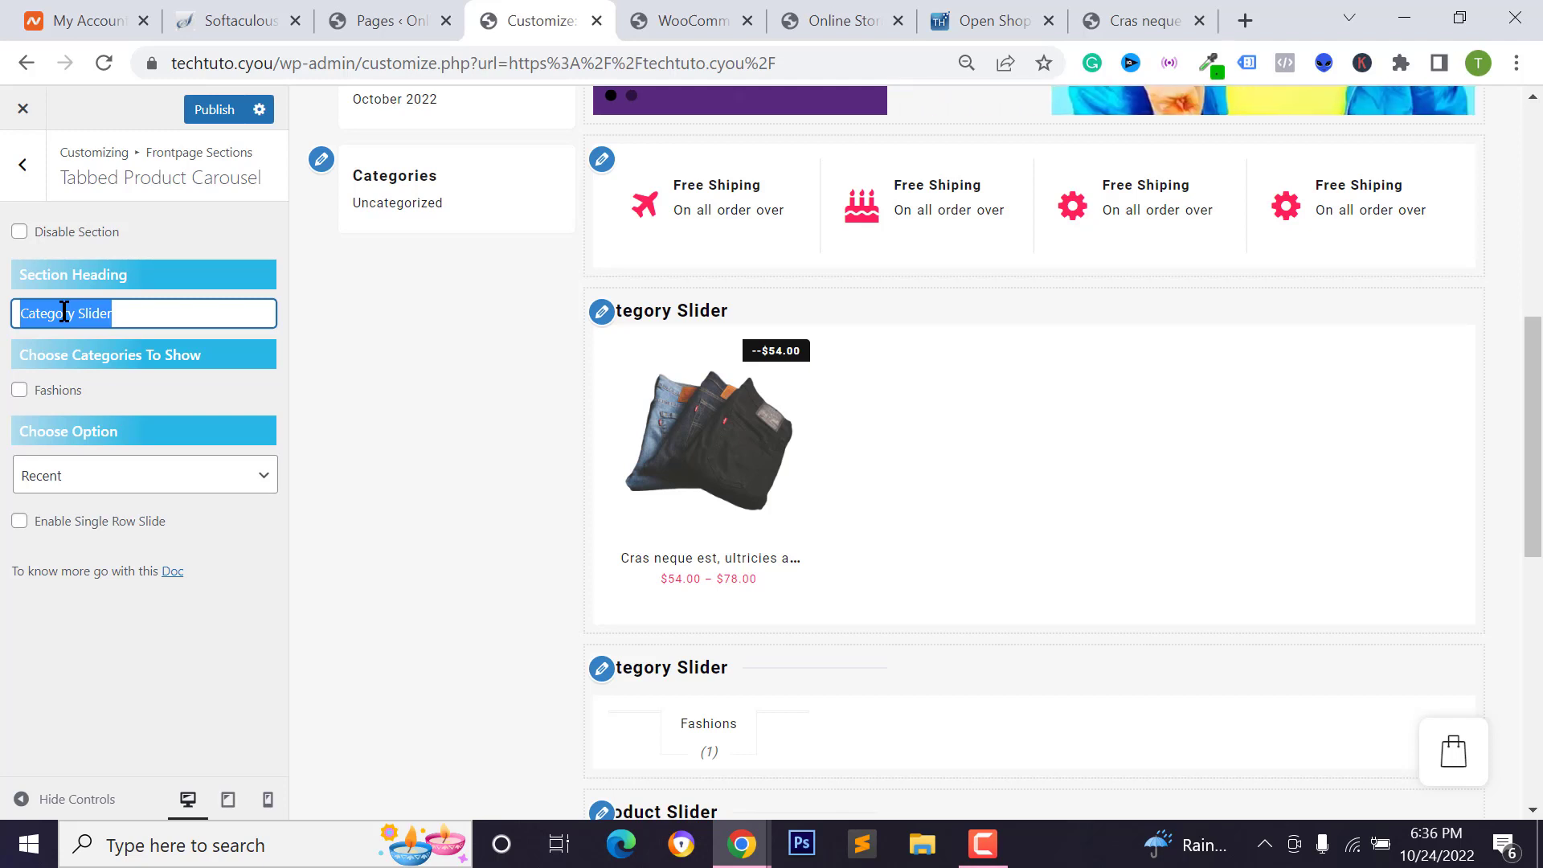
pyautogui.write('Rec')
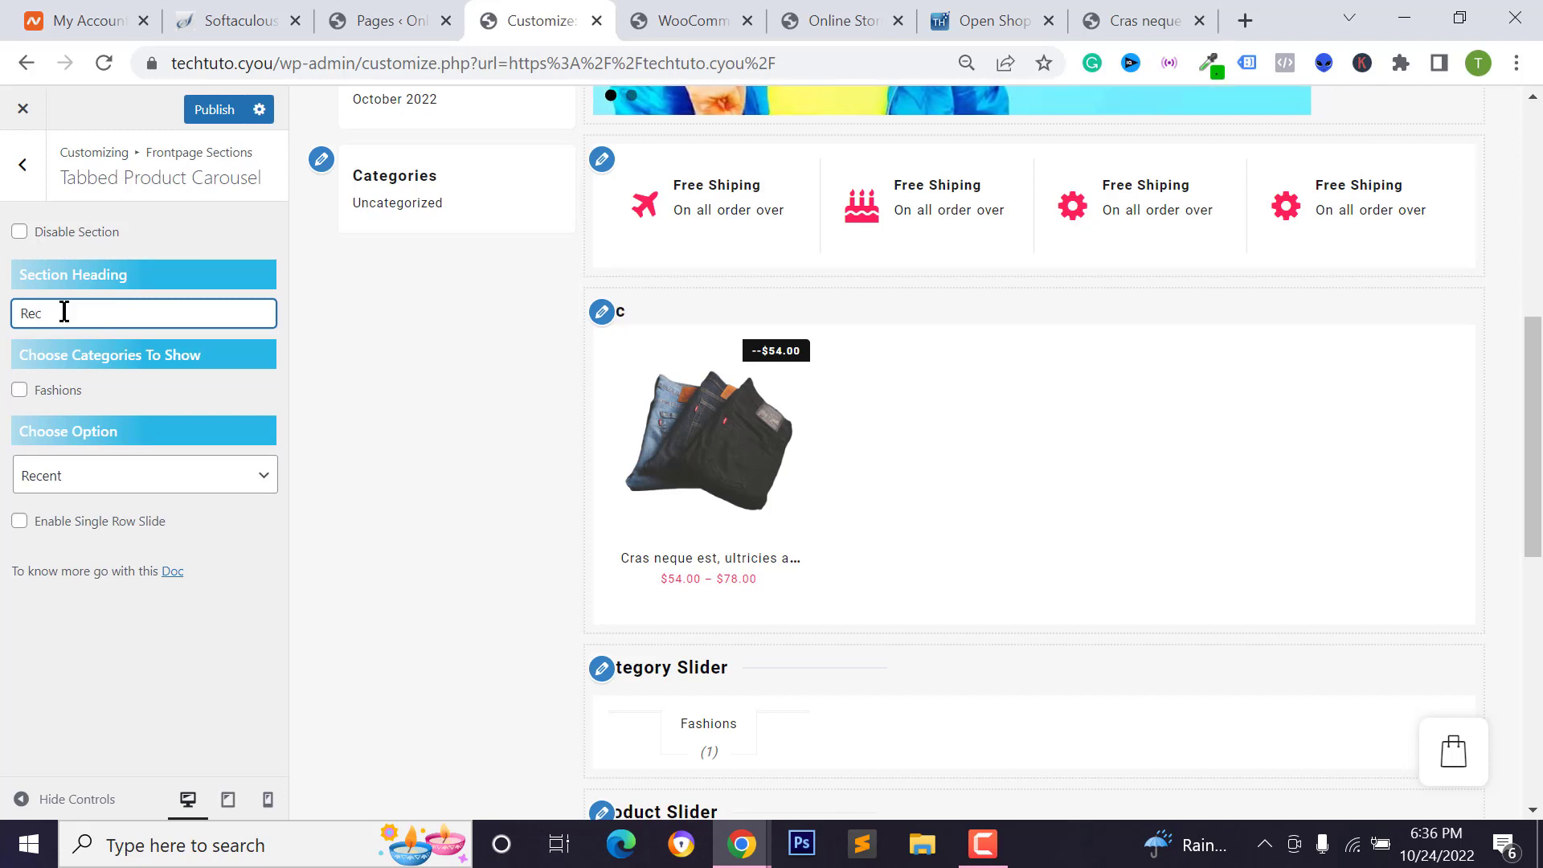
pyautogui.write('ent Products')
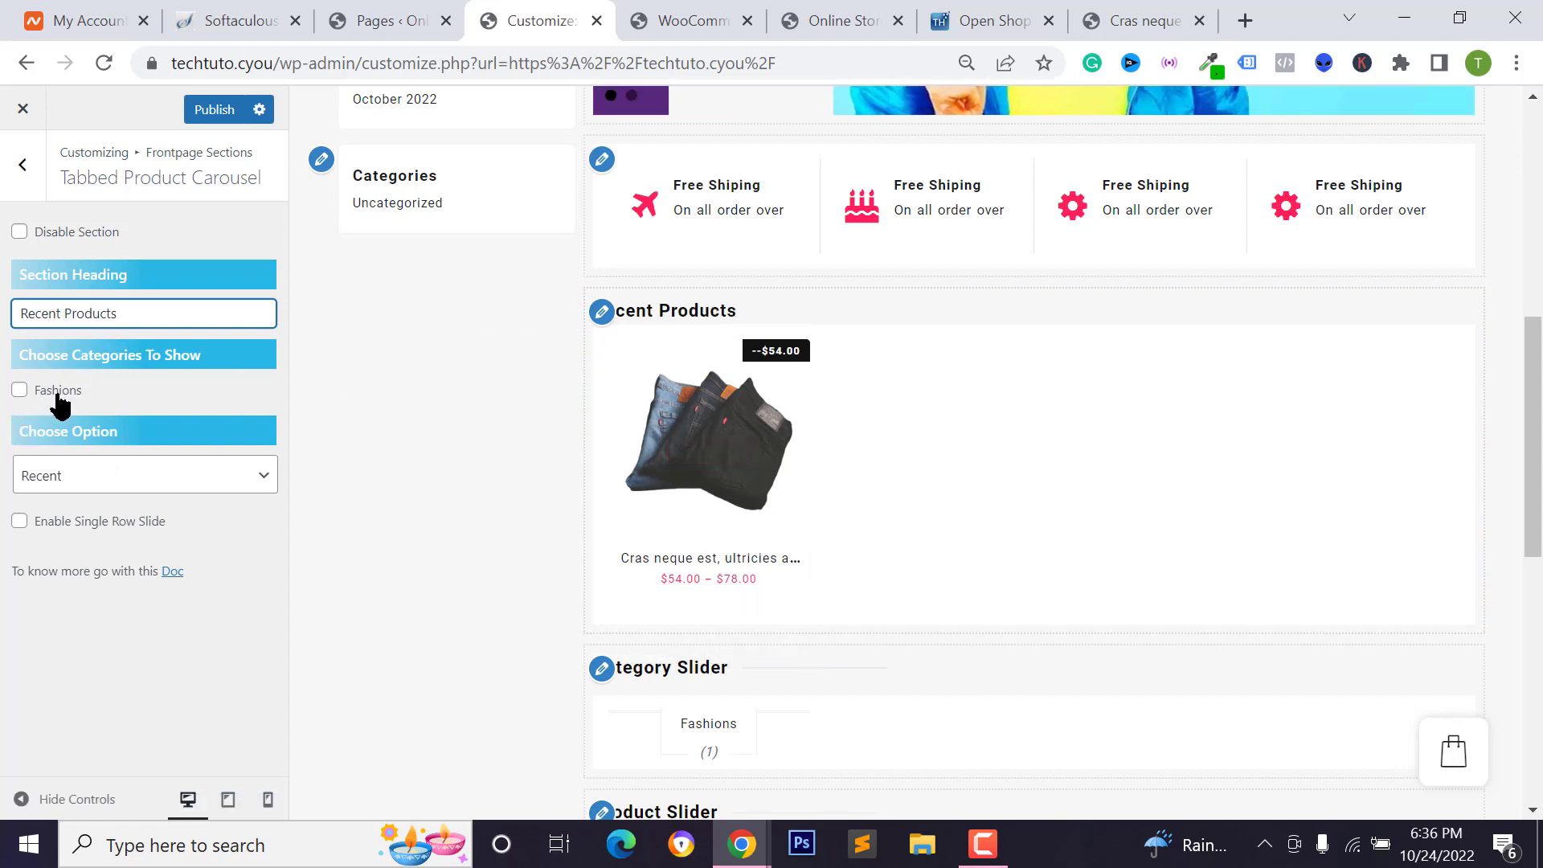
pyautogui.click(20, 390)
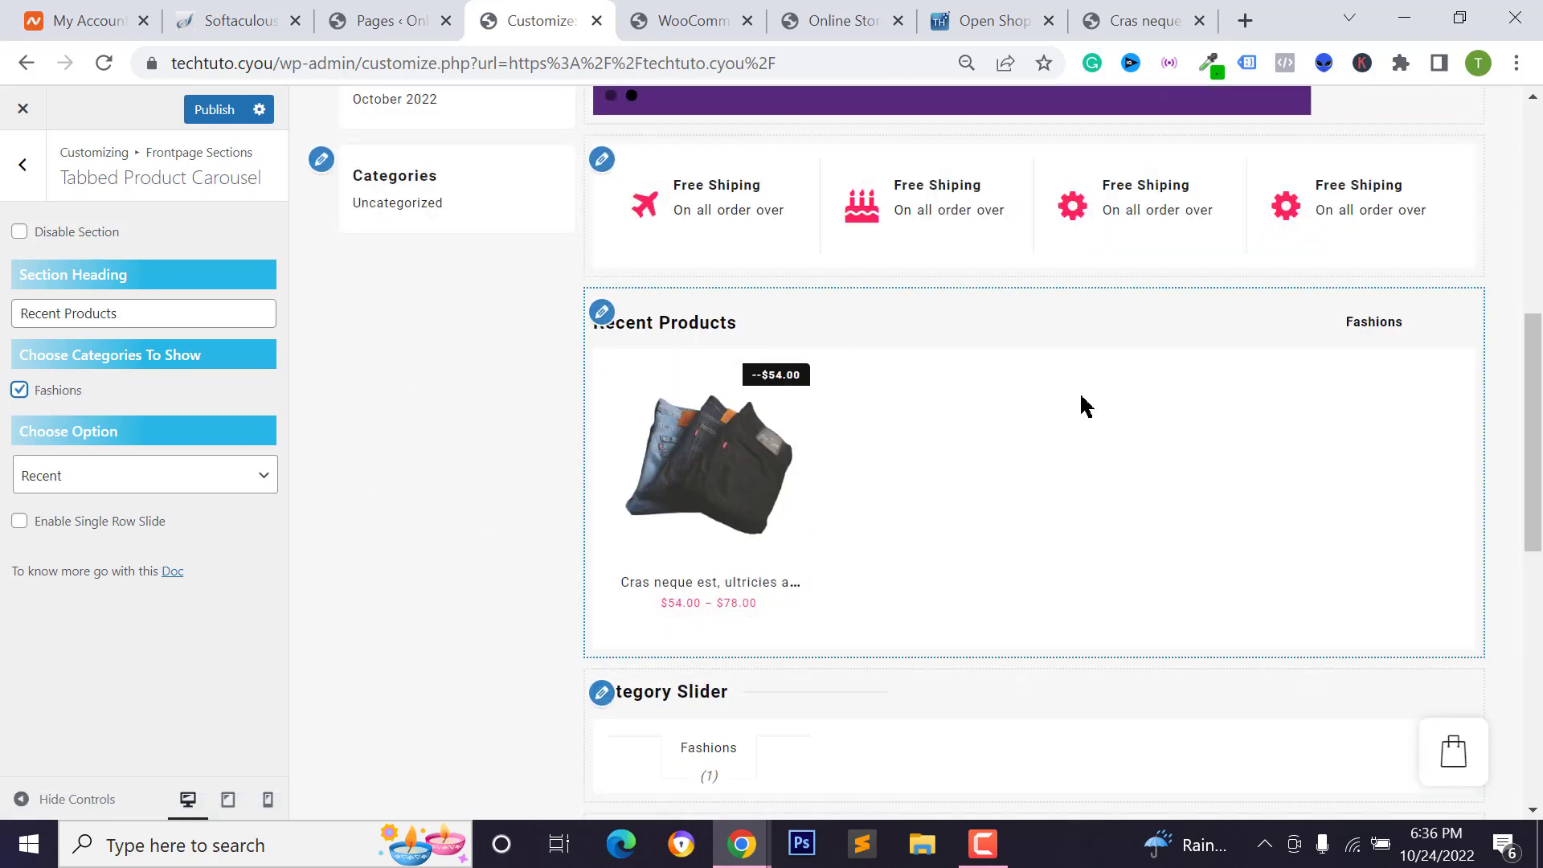
pyautogui.click(20, 390)
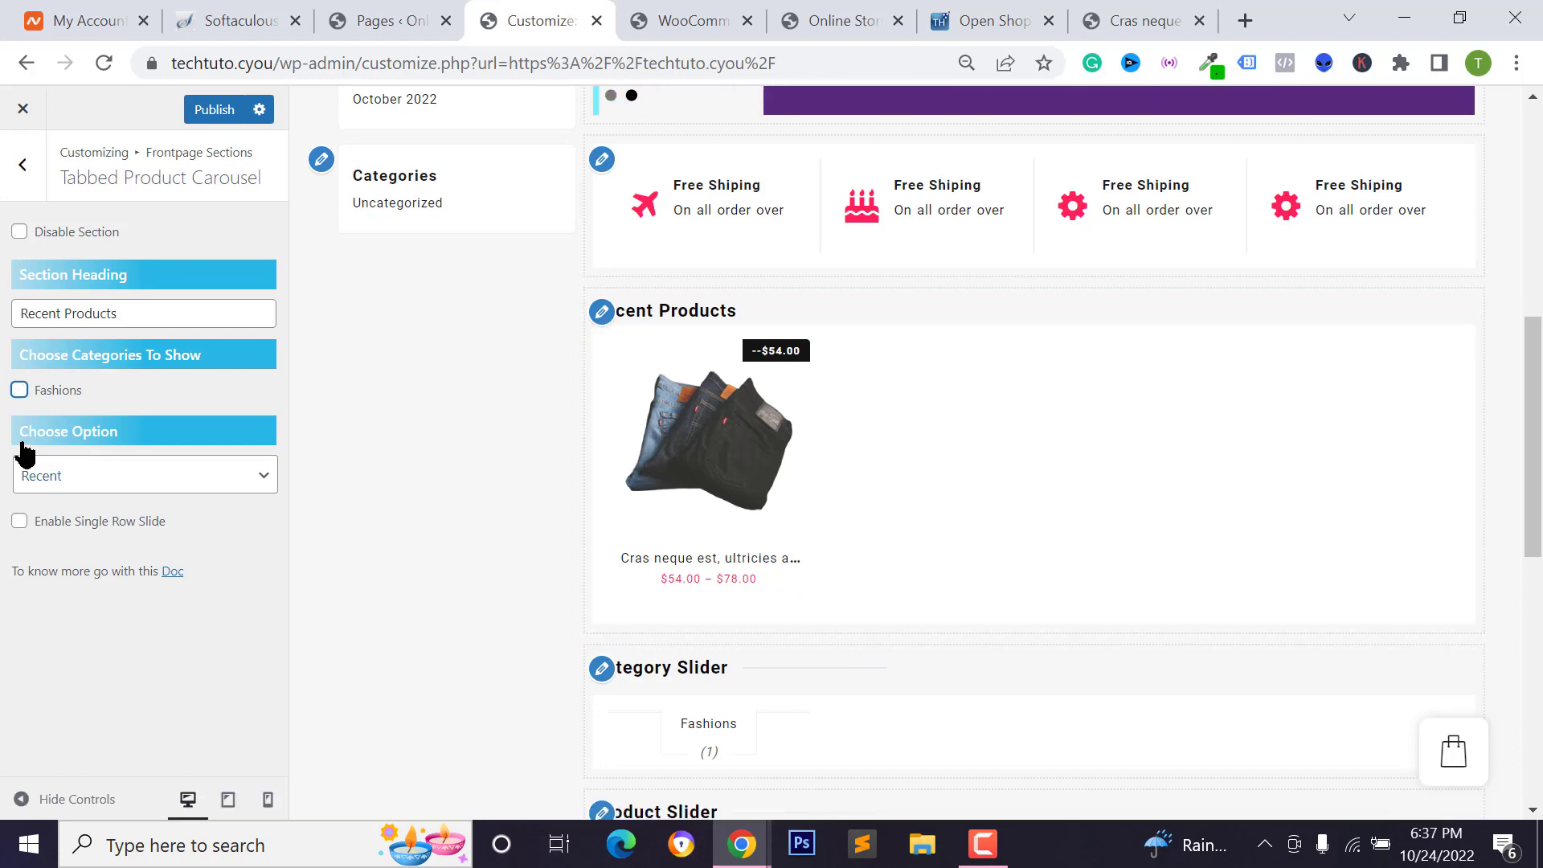
pyautogui.click(64, 482)
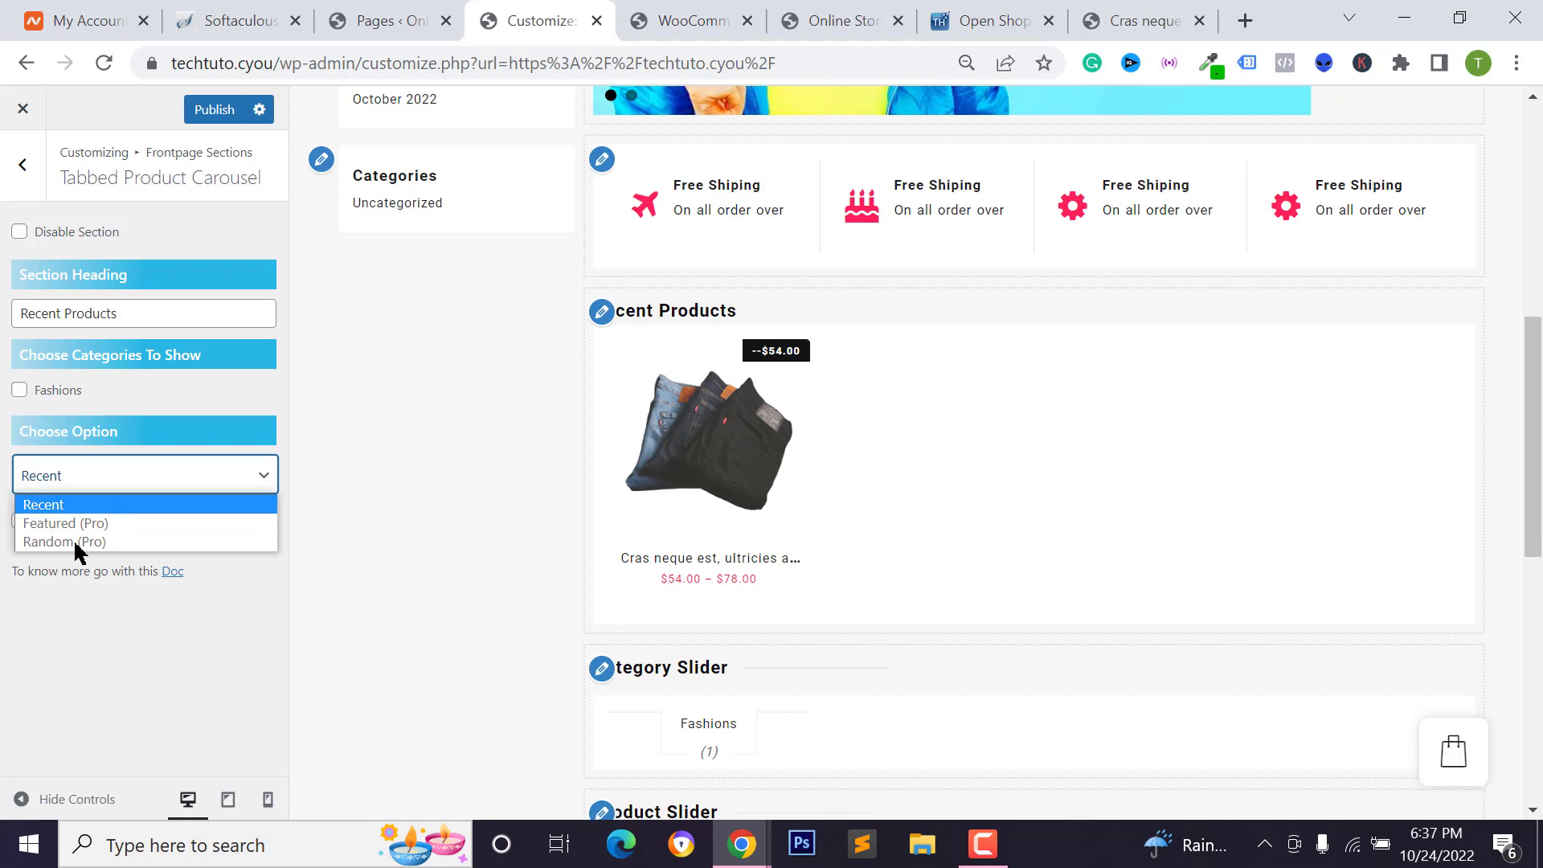
pyautogui.click(76, 486)
pyautogui.click(72, 486)
pyautogui.click(156, 482)
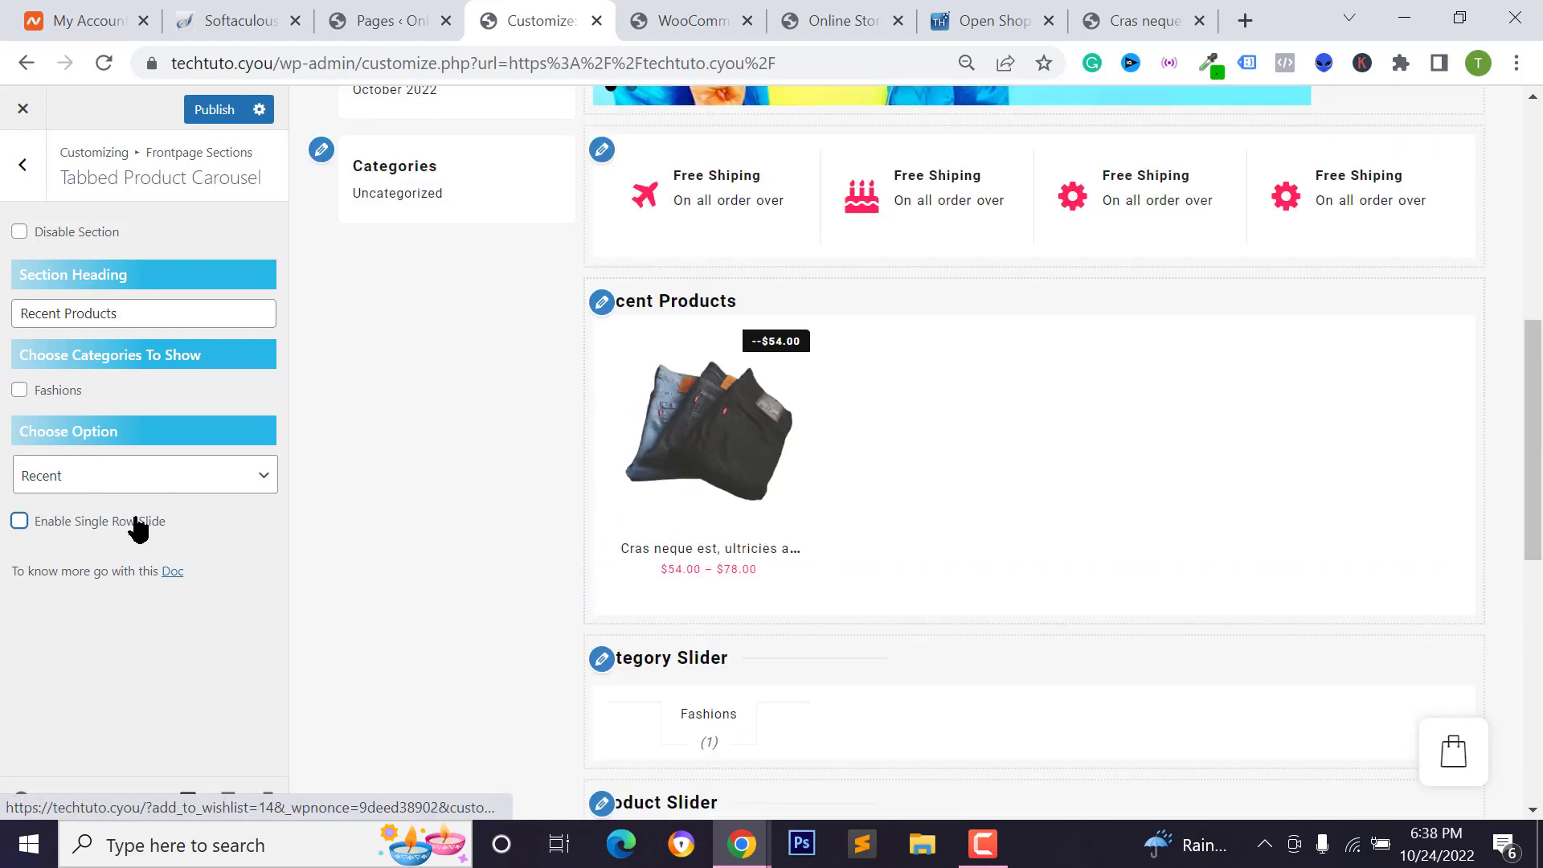
# Step: View the Ecommerce demo store homepage for comparison
pyautogui.scroll(-3, 975, 507)
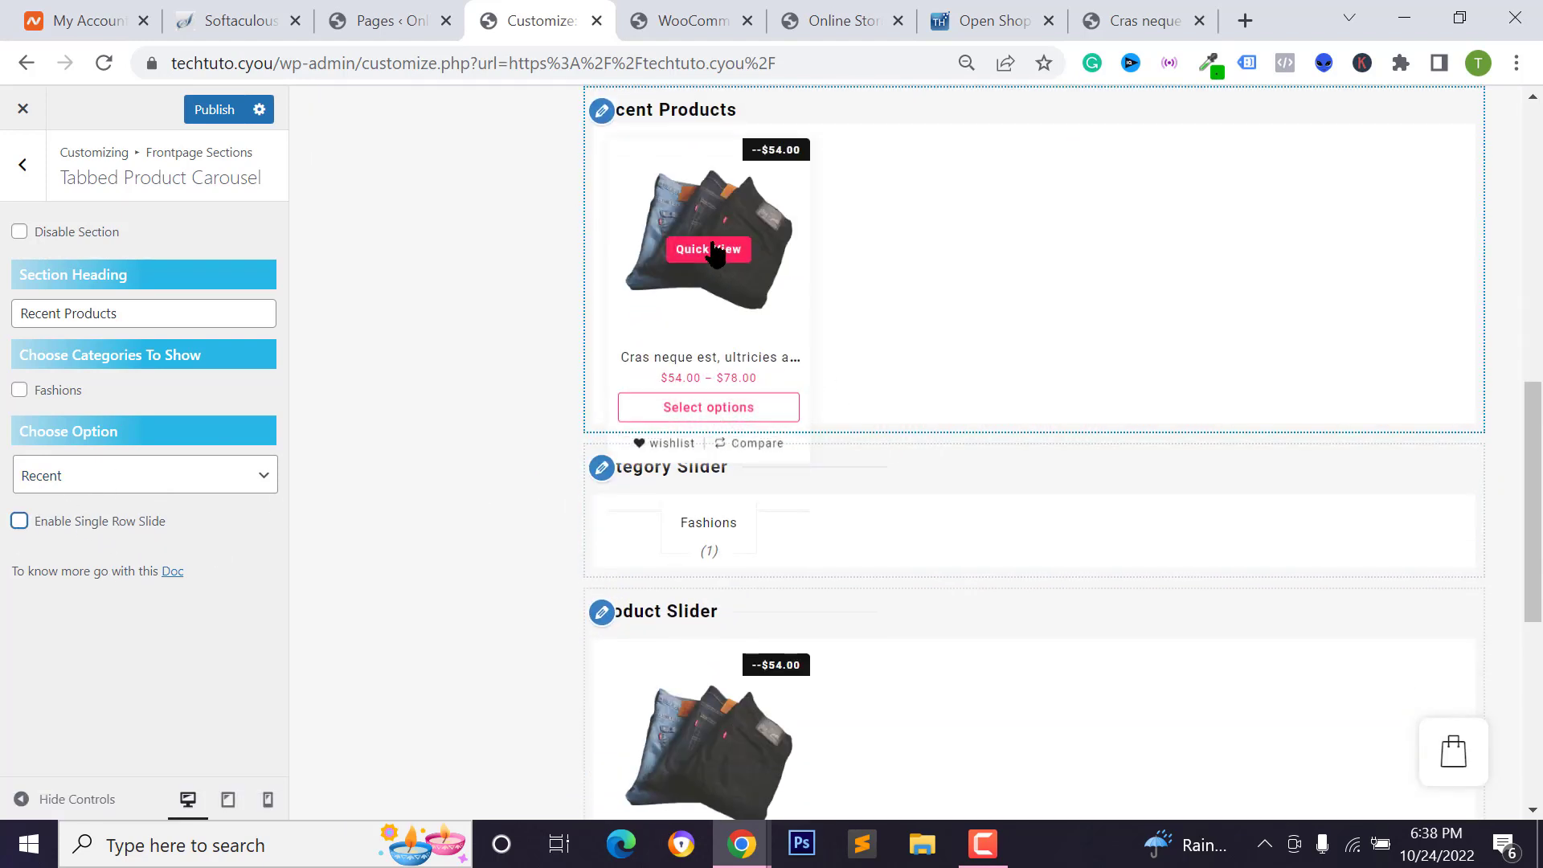
pyautogui.scroll(-2, 701, 344)
pyautogui.scroll(3, 708, 514)
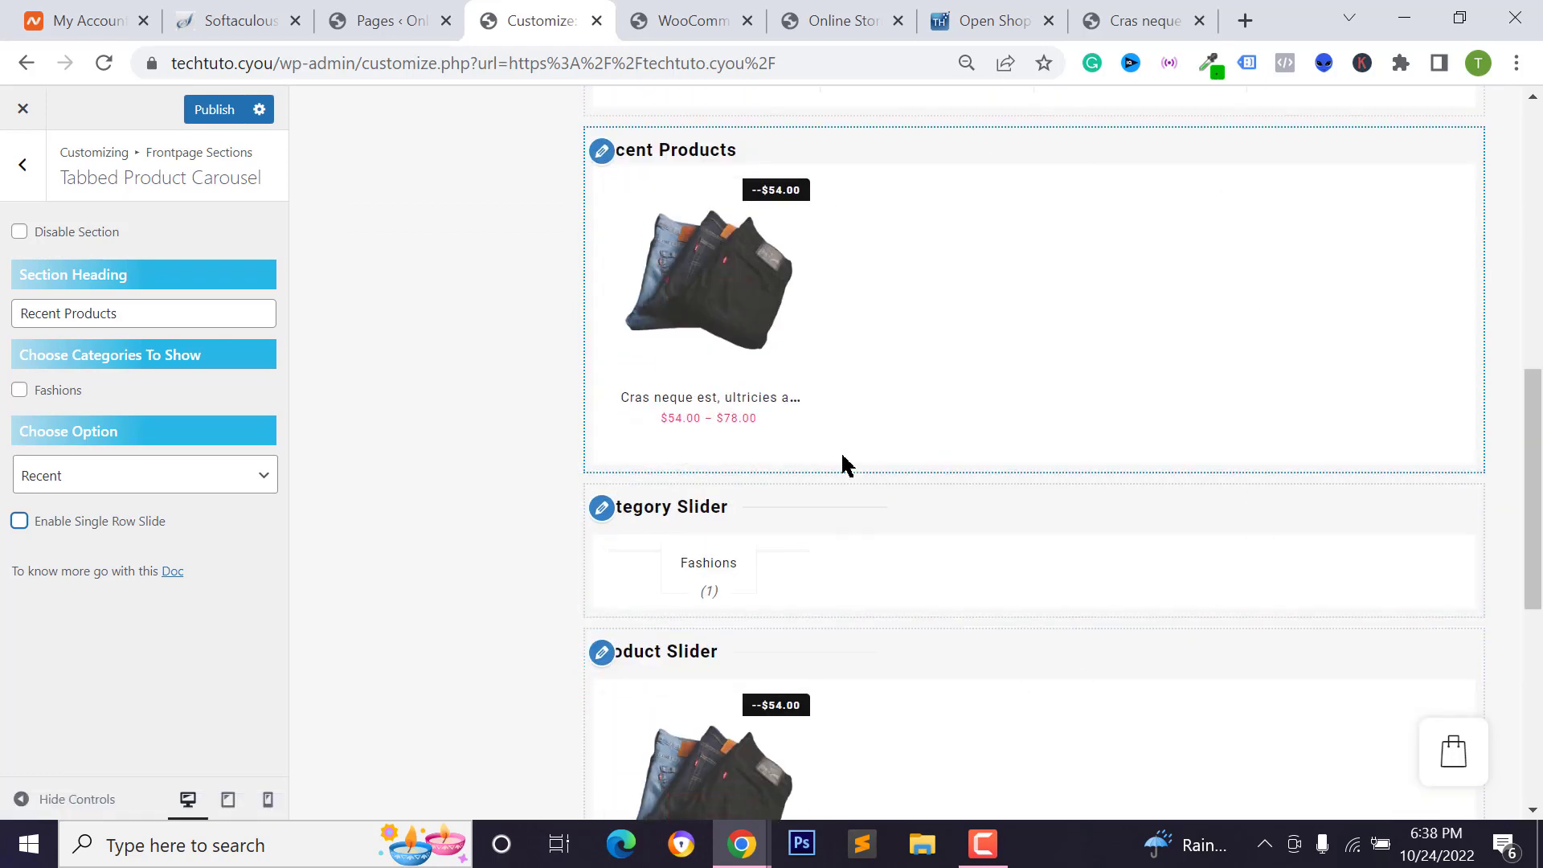
pyautogui.hotkey('ctrl', '9')
pyautogui.scroll(2, 759, 410)
pyautogui.scroll(-7, 965, 450)
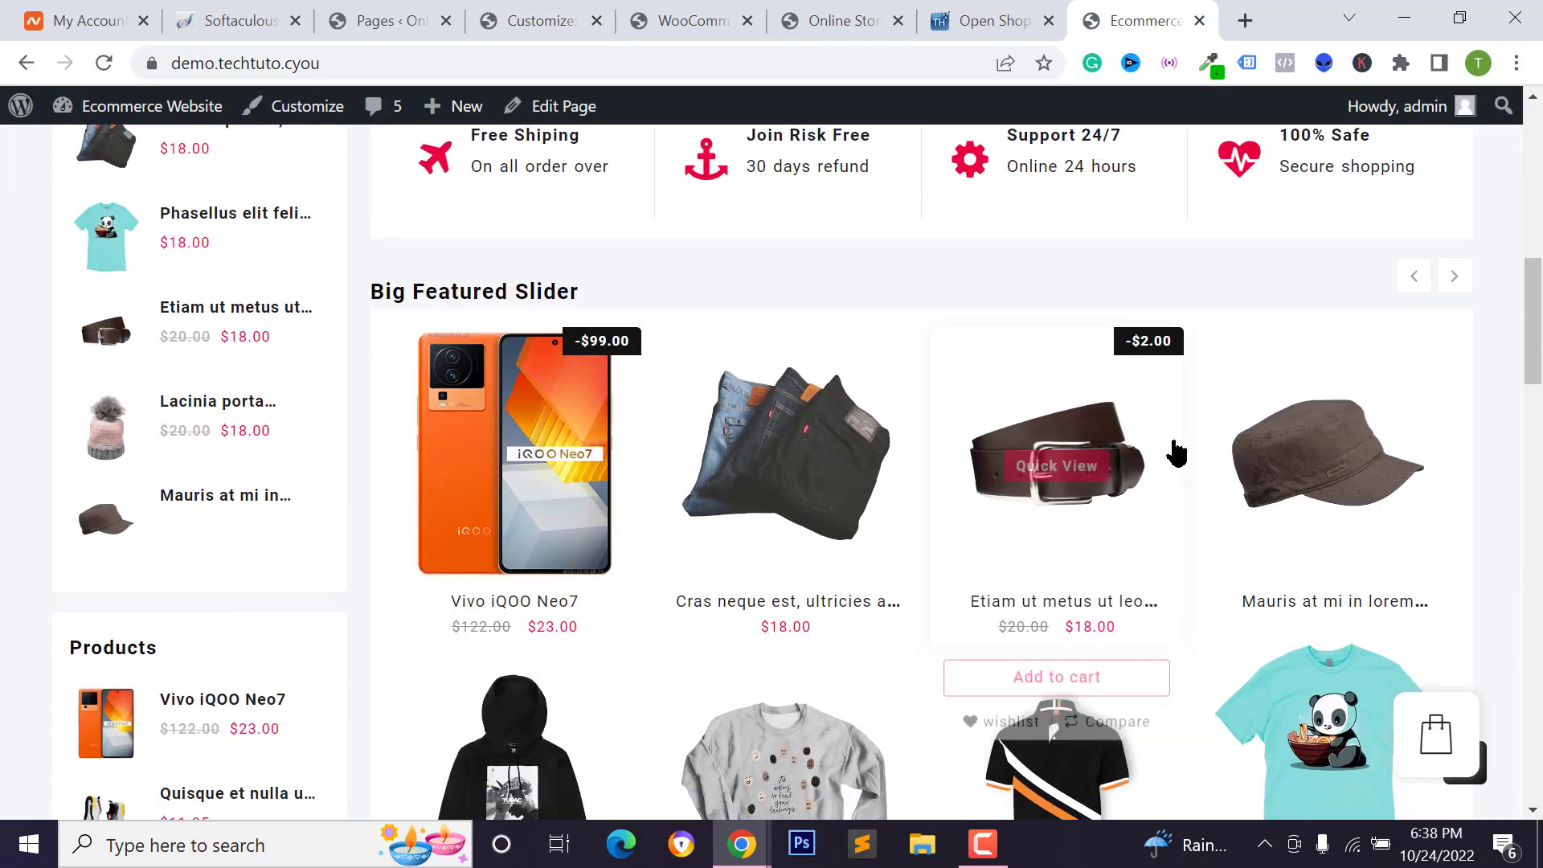
# Step: Retitle the Woo Category section 'Categories', tick Fashions, and publish the changes
pyautogui.hotkey('ctrl', '4')
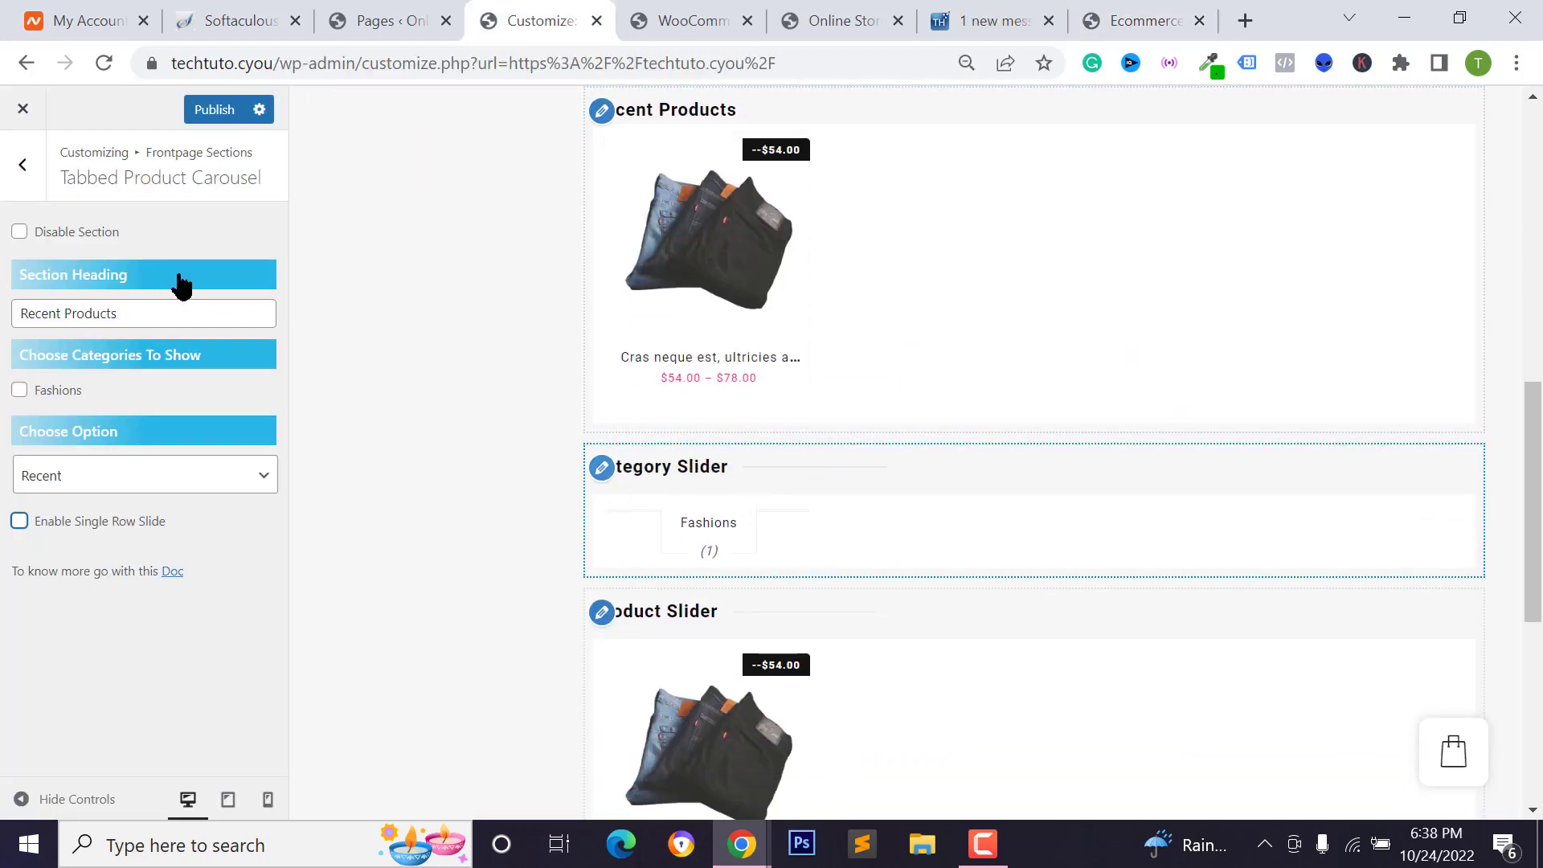
pyautogui.click(24, 165)
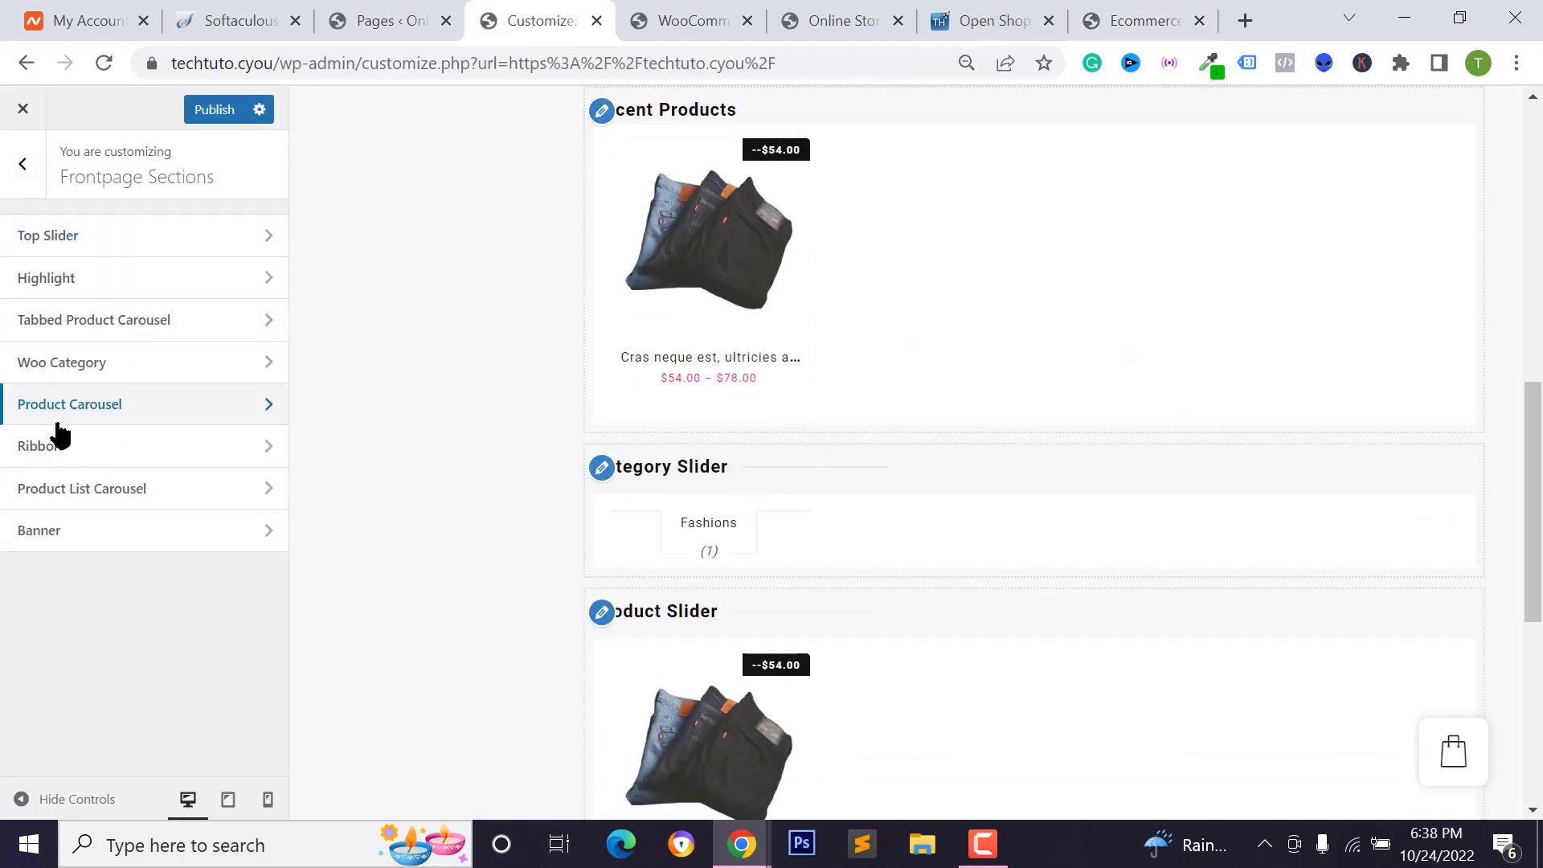
pyautogui.click(56, 359)
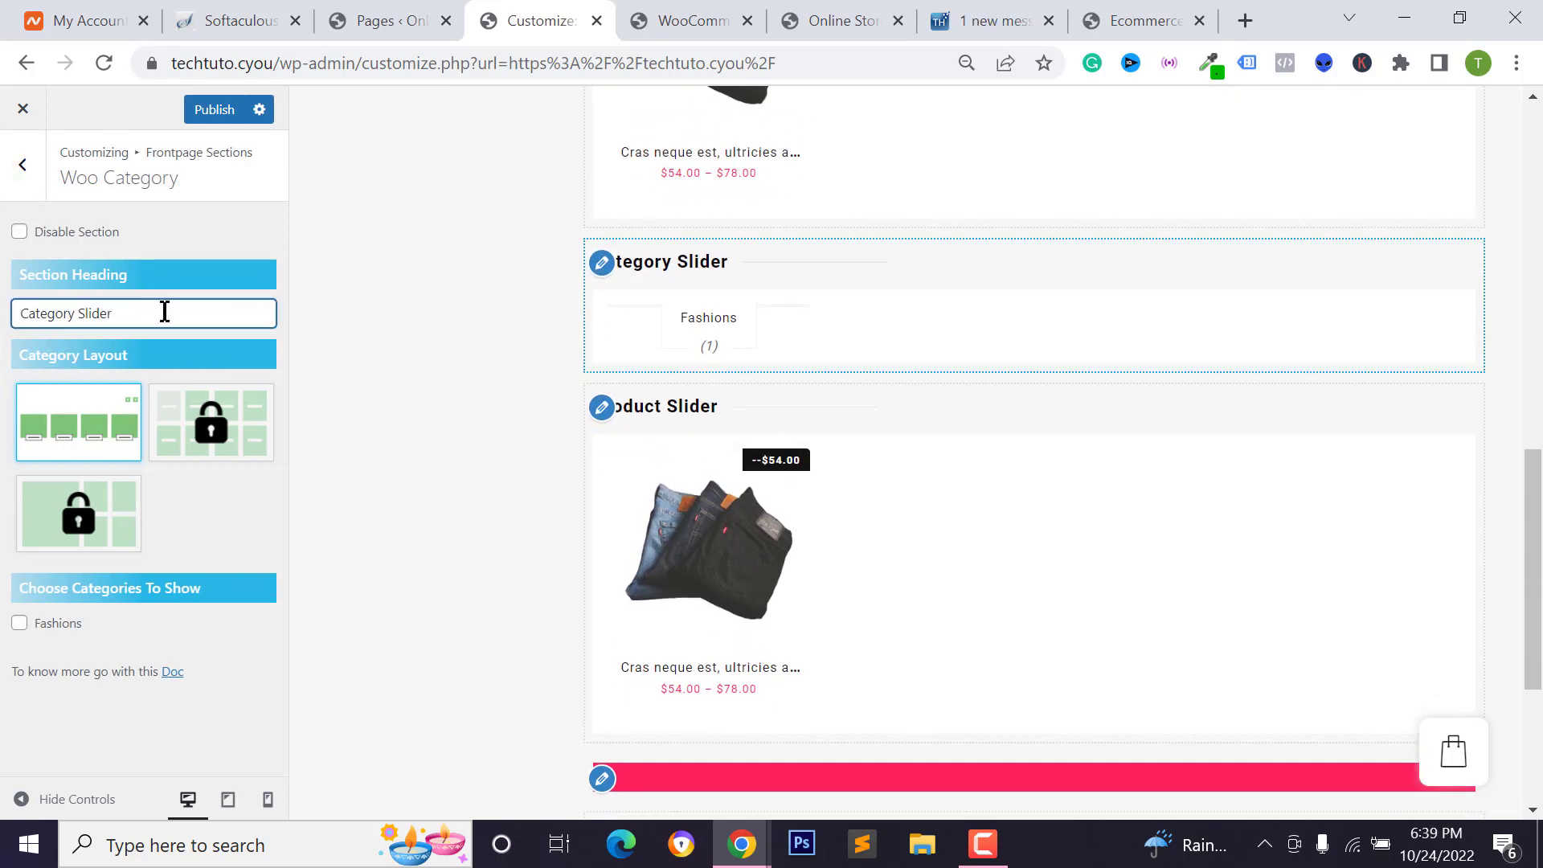
pyautogui.tripleClick(99, 315)
pyautogui.write('Categories')
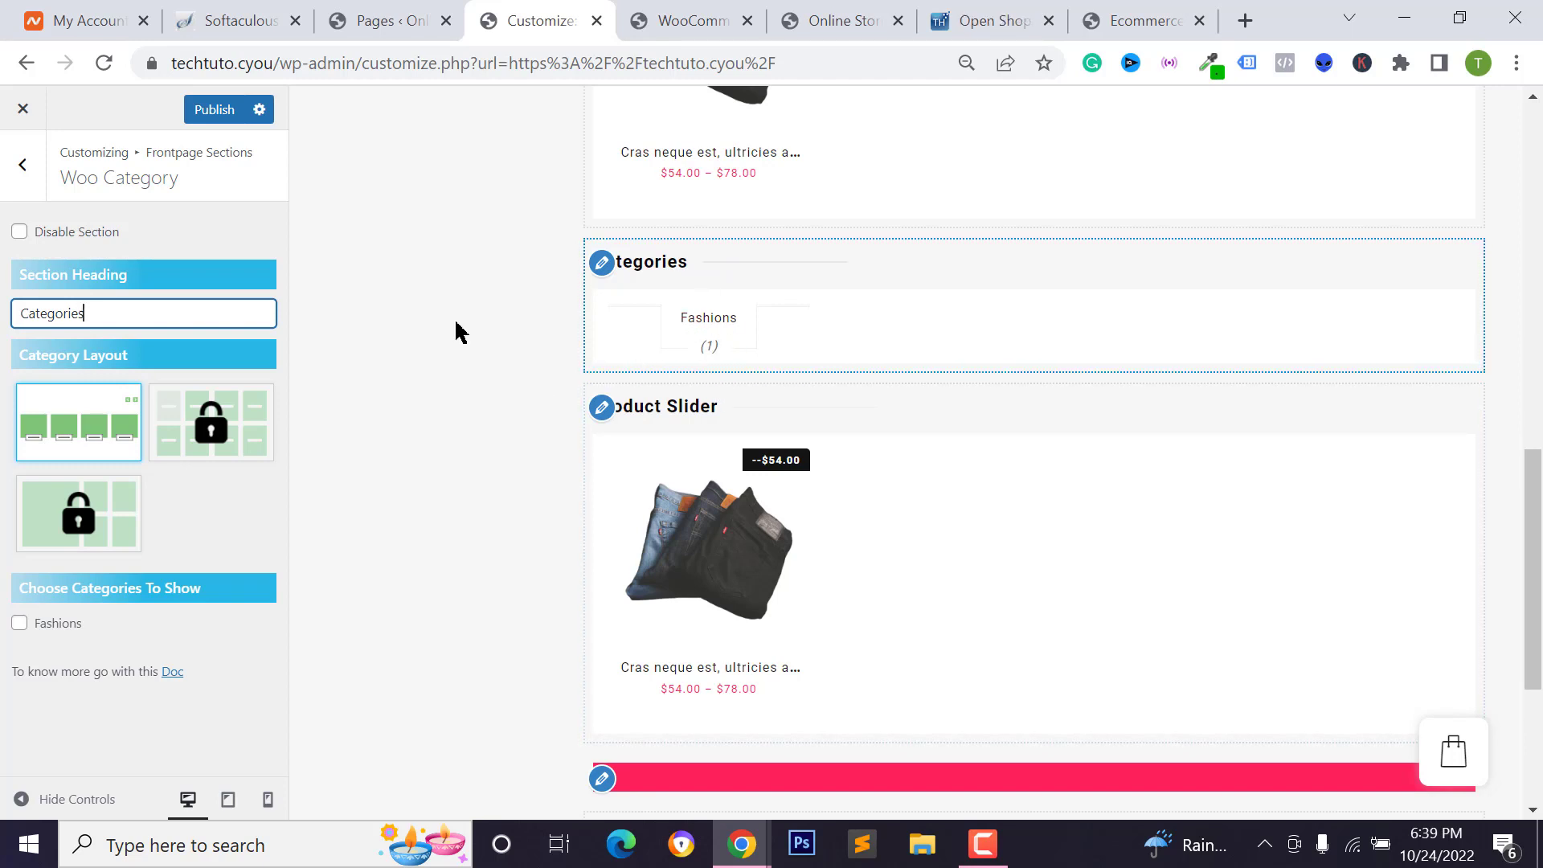
pyautogui.click(44, 625)
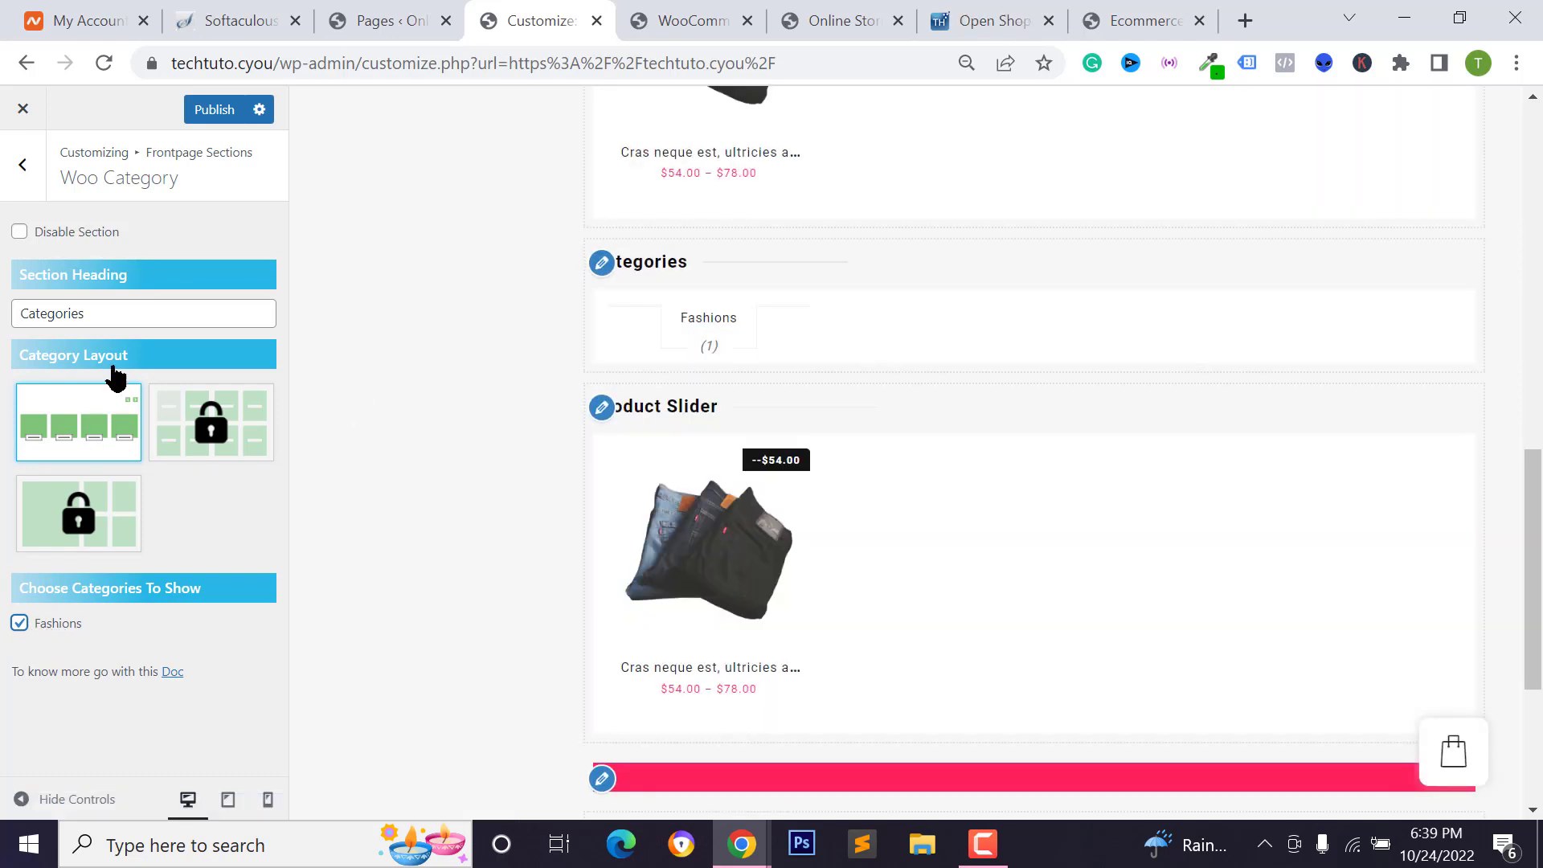
pyautogui.click(191, 107)
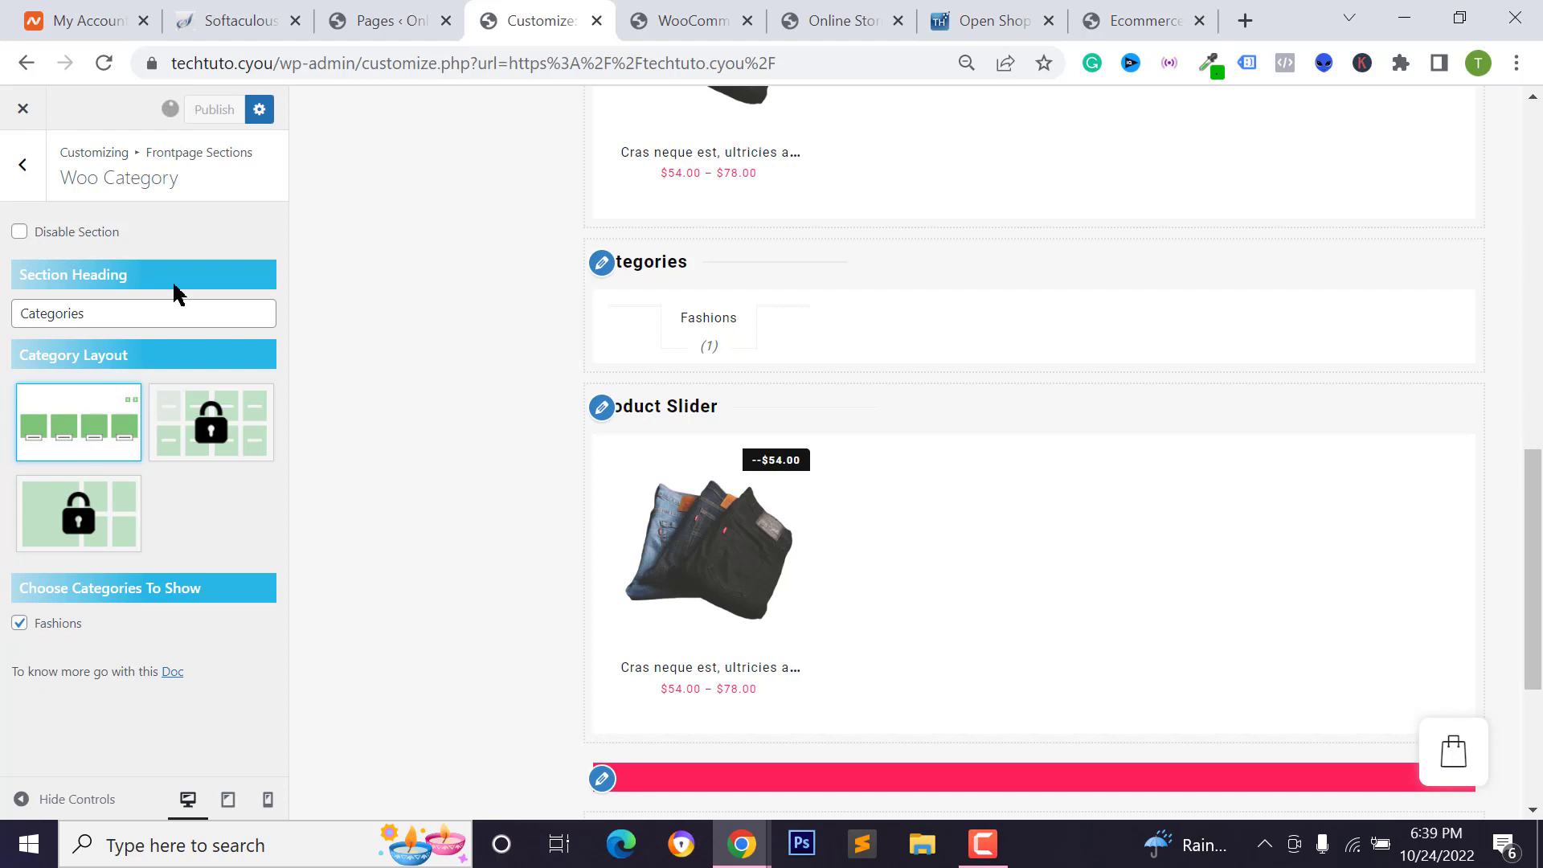
pyautogui.click(378, 20)
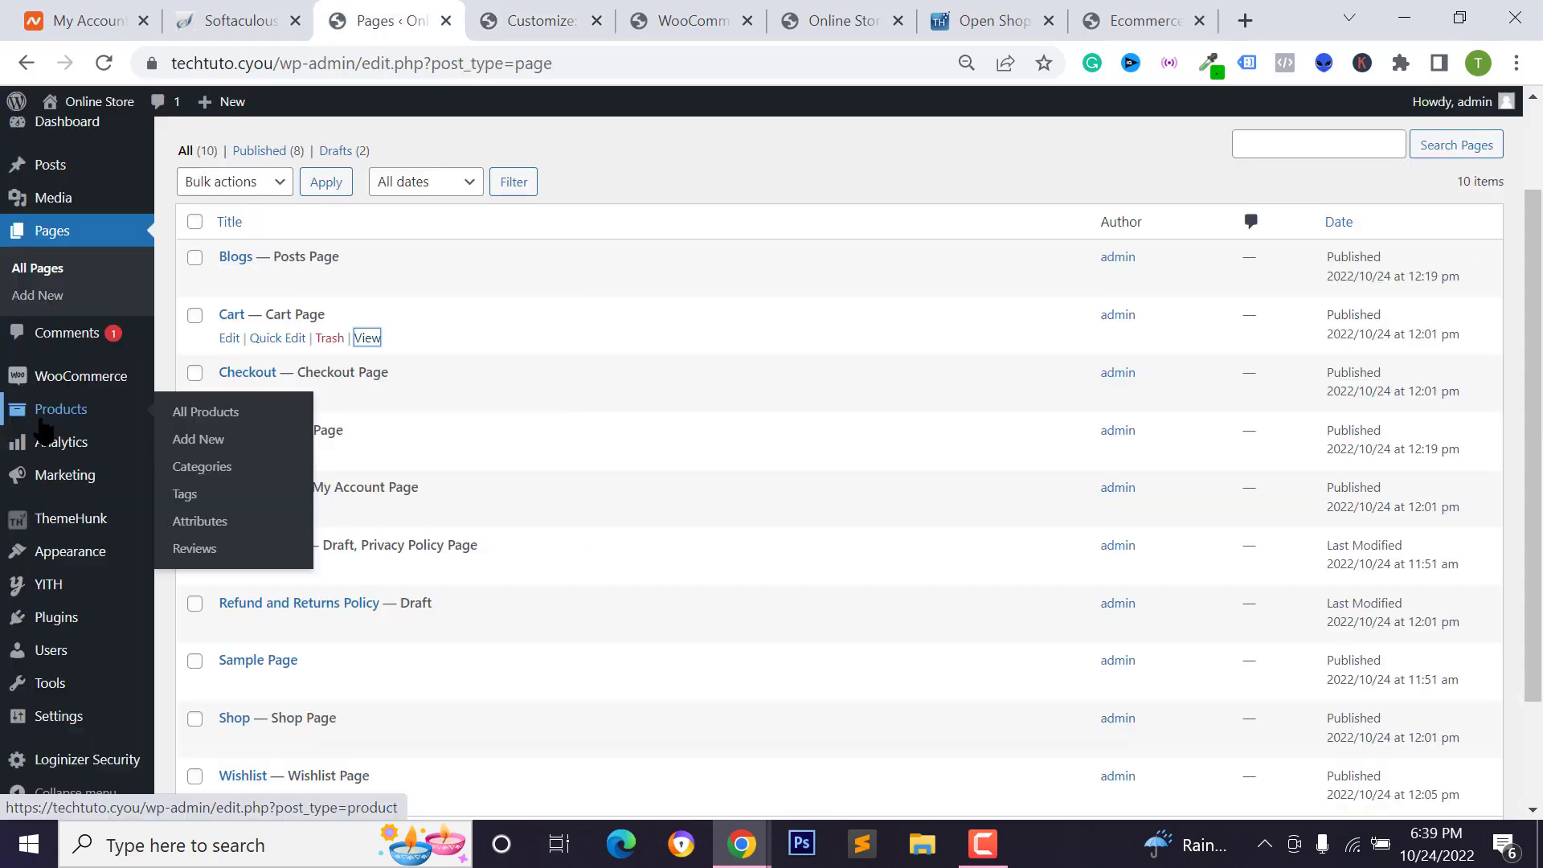
# Step: Open the Fashions product category's edit page
pyautogui.click(205, 466)
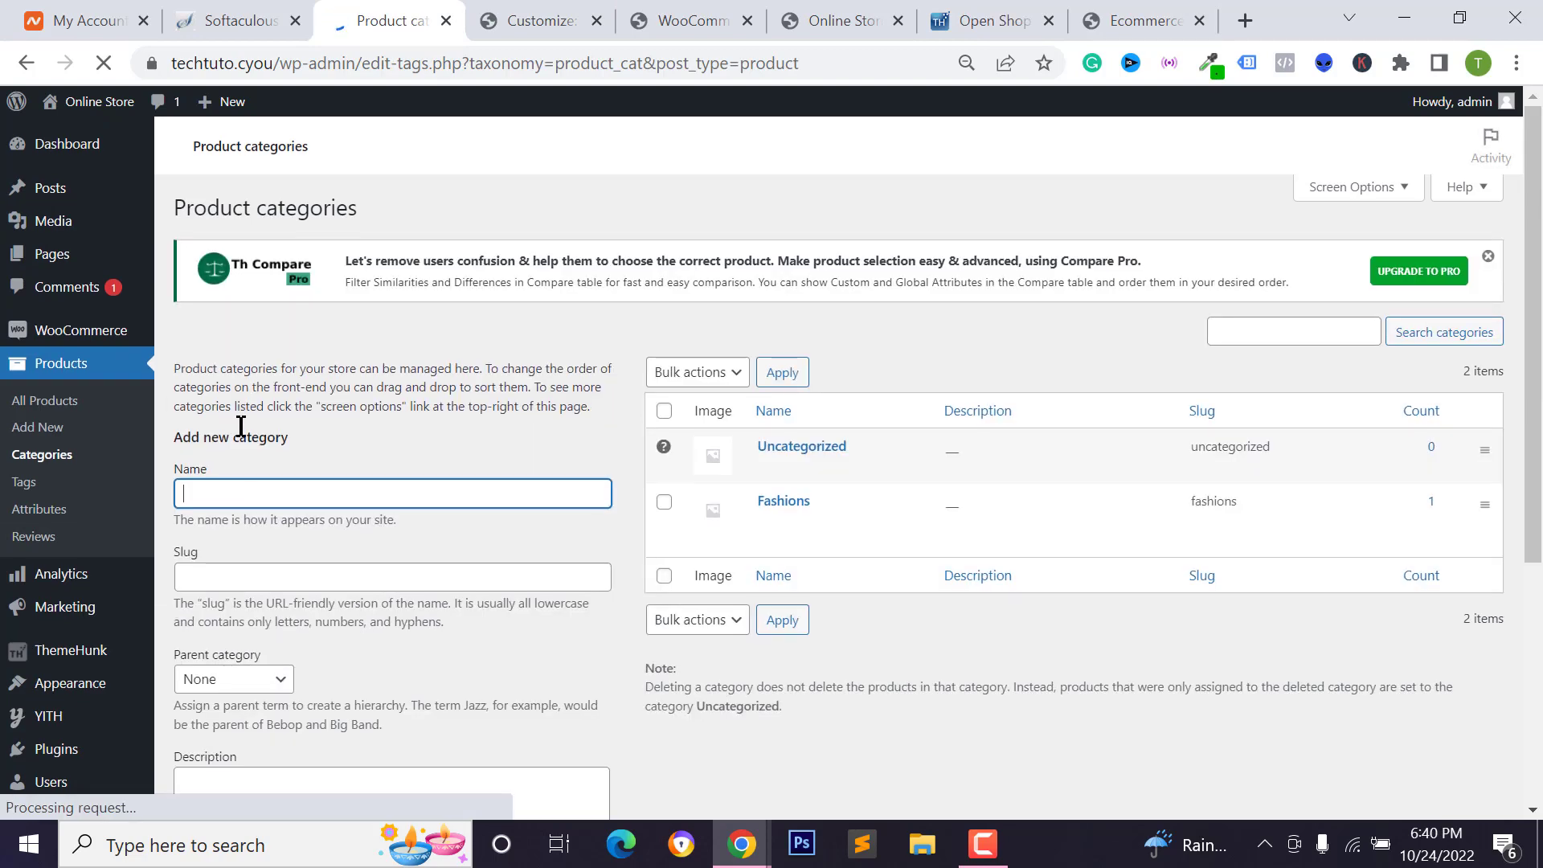
pyautogui.scroll(-2, 229, 428)
pyautogui.scroll(-5, 334, 586)
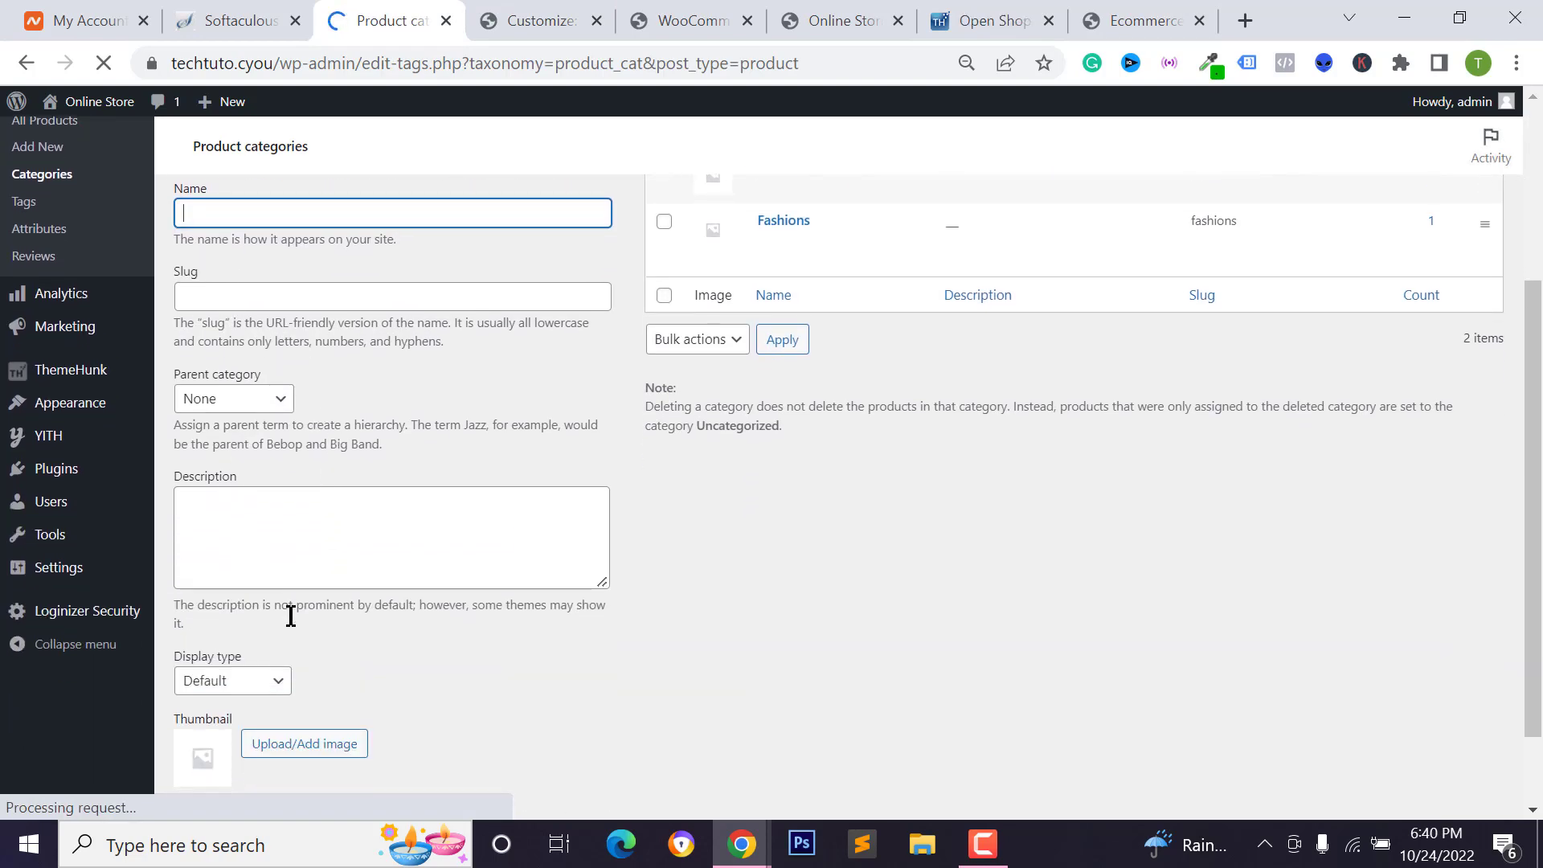
pyautogui.scroll(3, 744, 362)
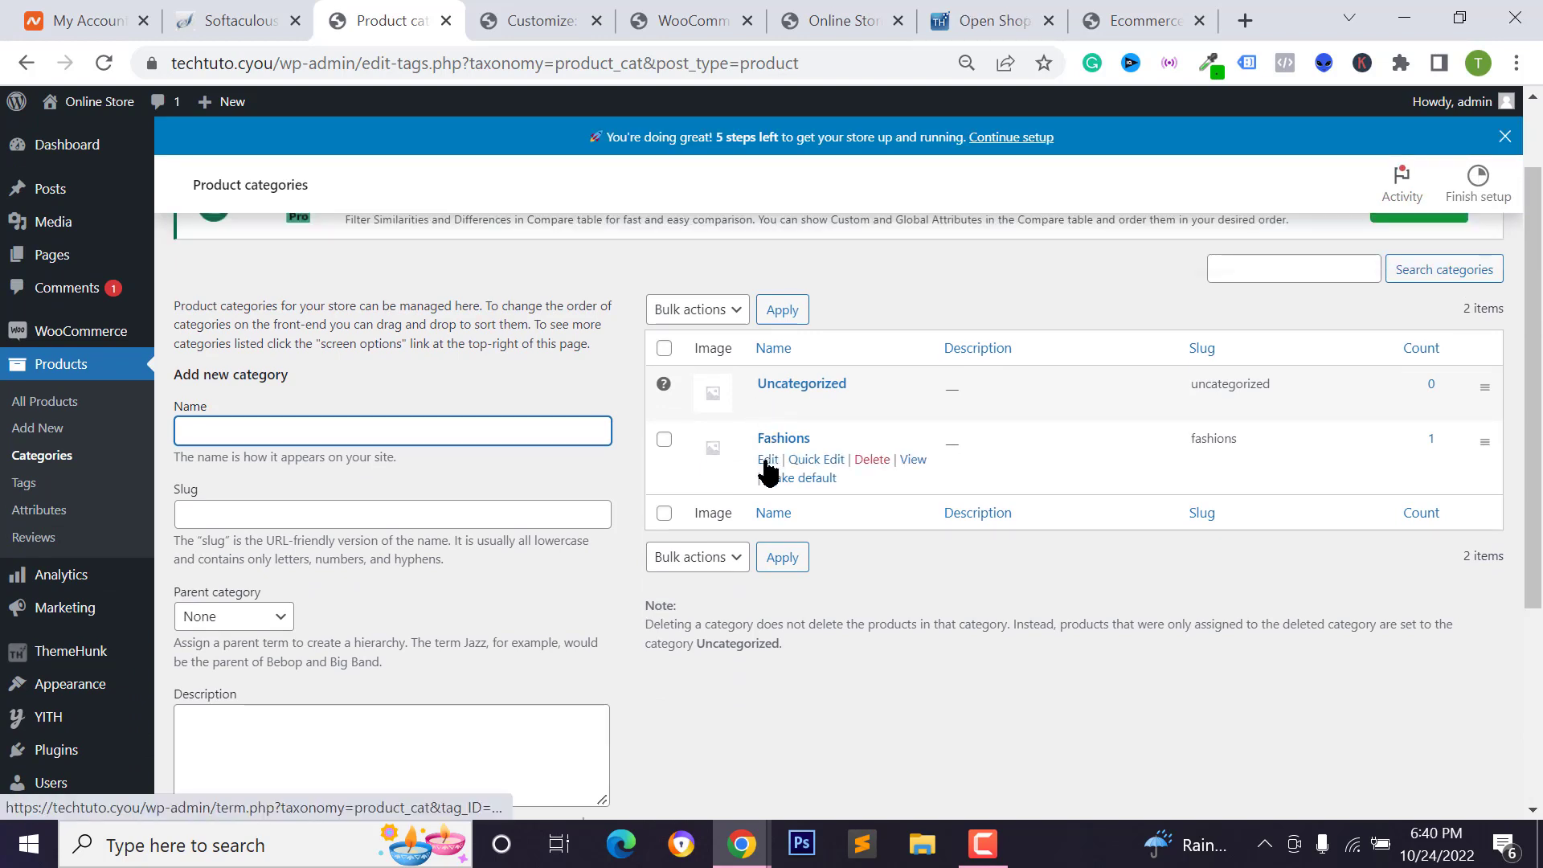
pyautogui.click(767, 461)
pyautogui.click(770, 461)
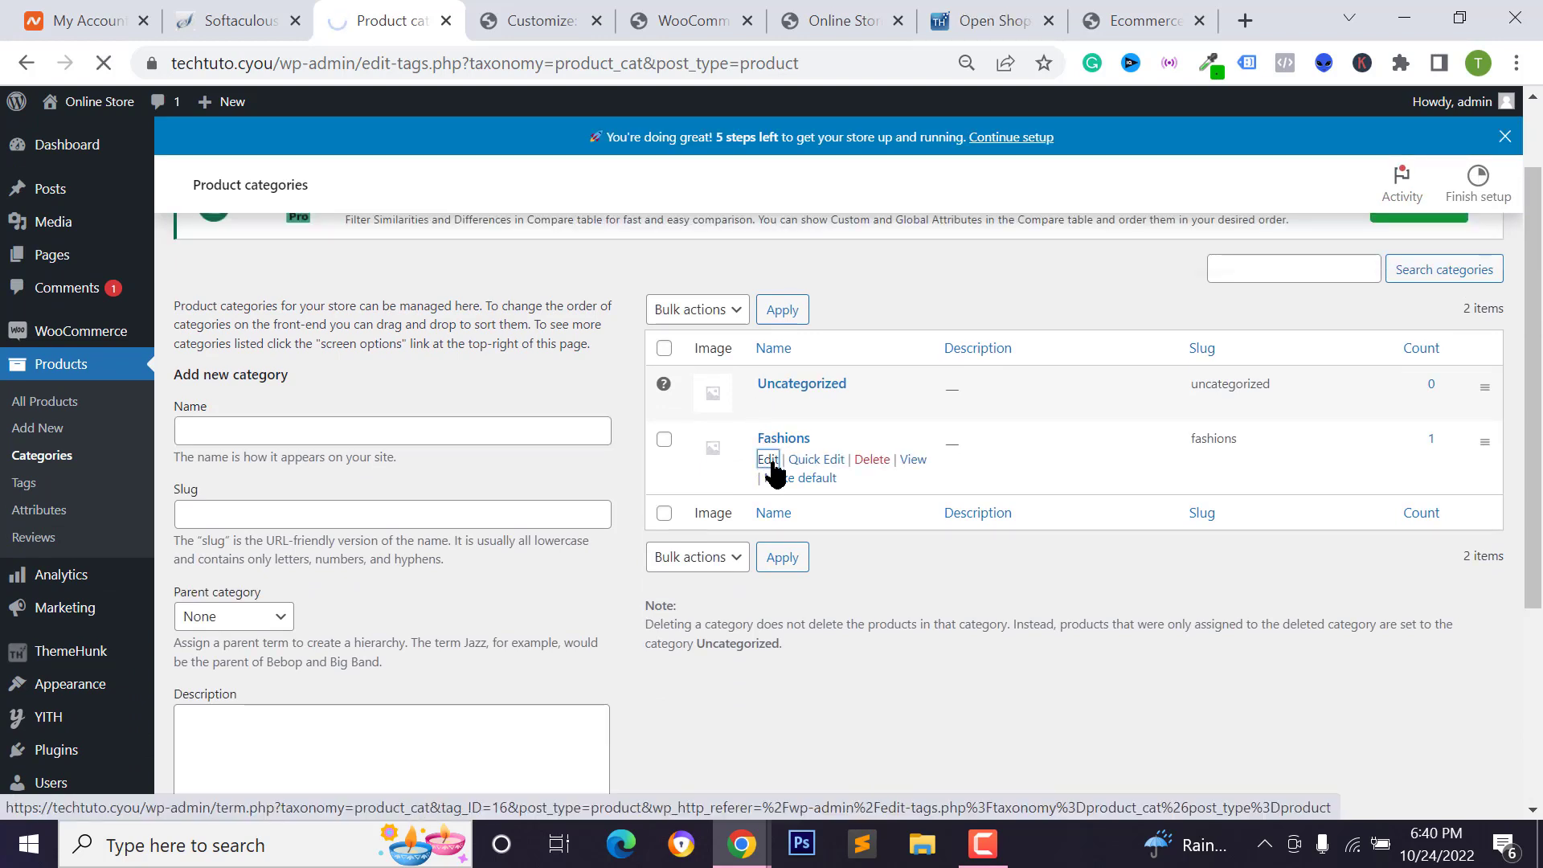
pyautogui.scroll(-2, 388, 587)
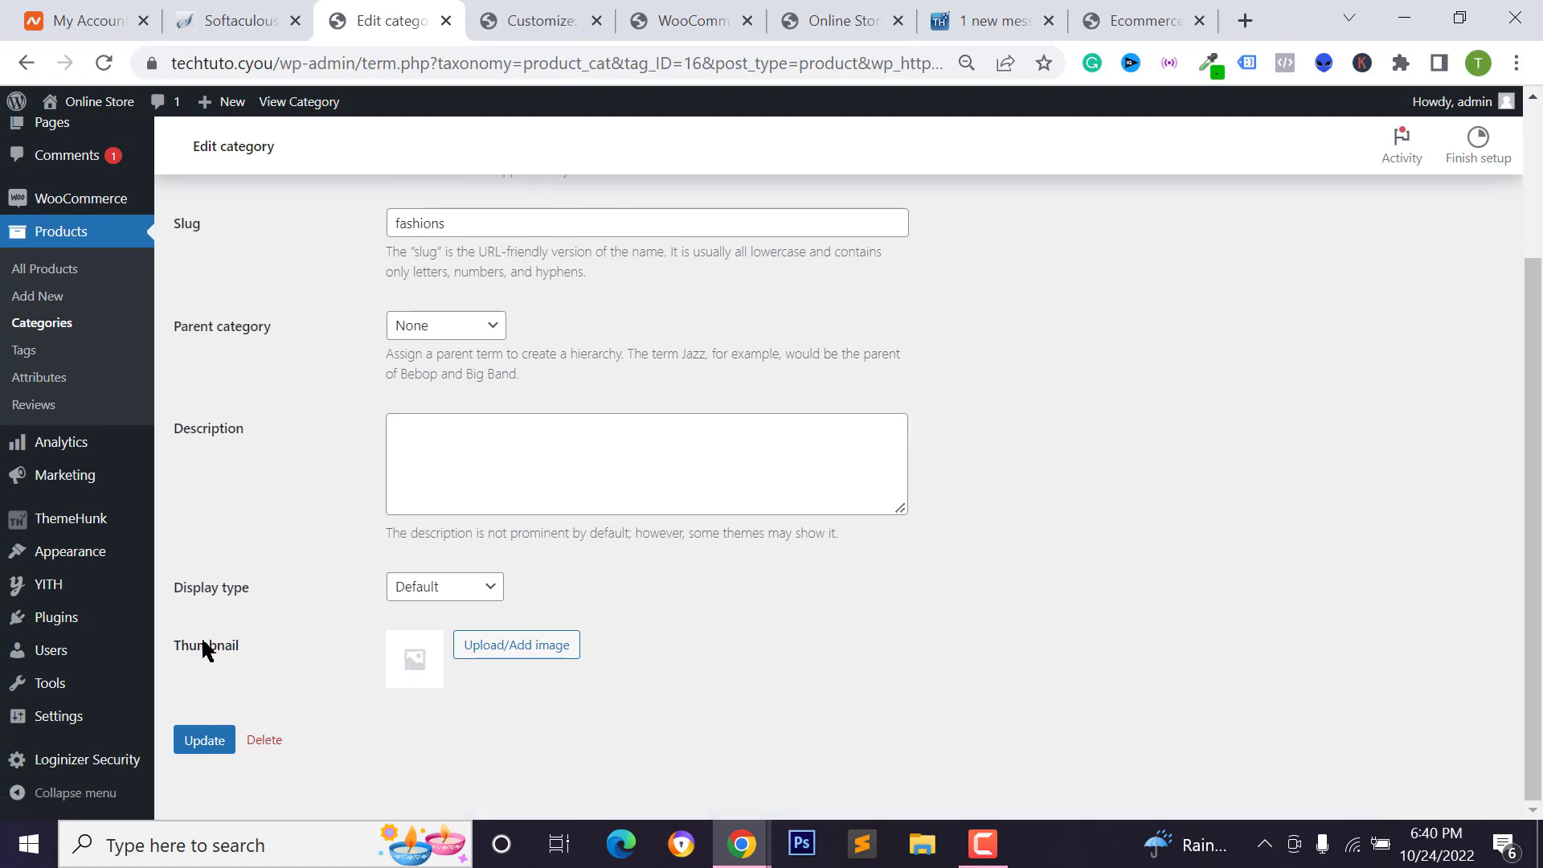
# Step: Set the lanyard picture as the Fashions thumbnail and update the category
pyautogui.click(498, 687)
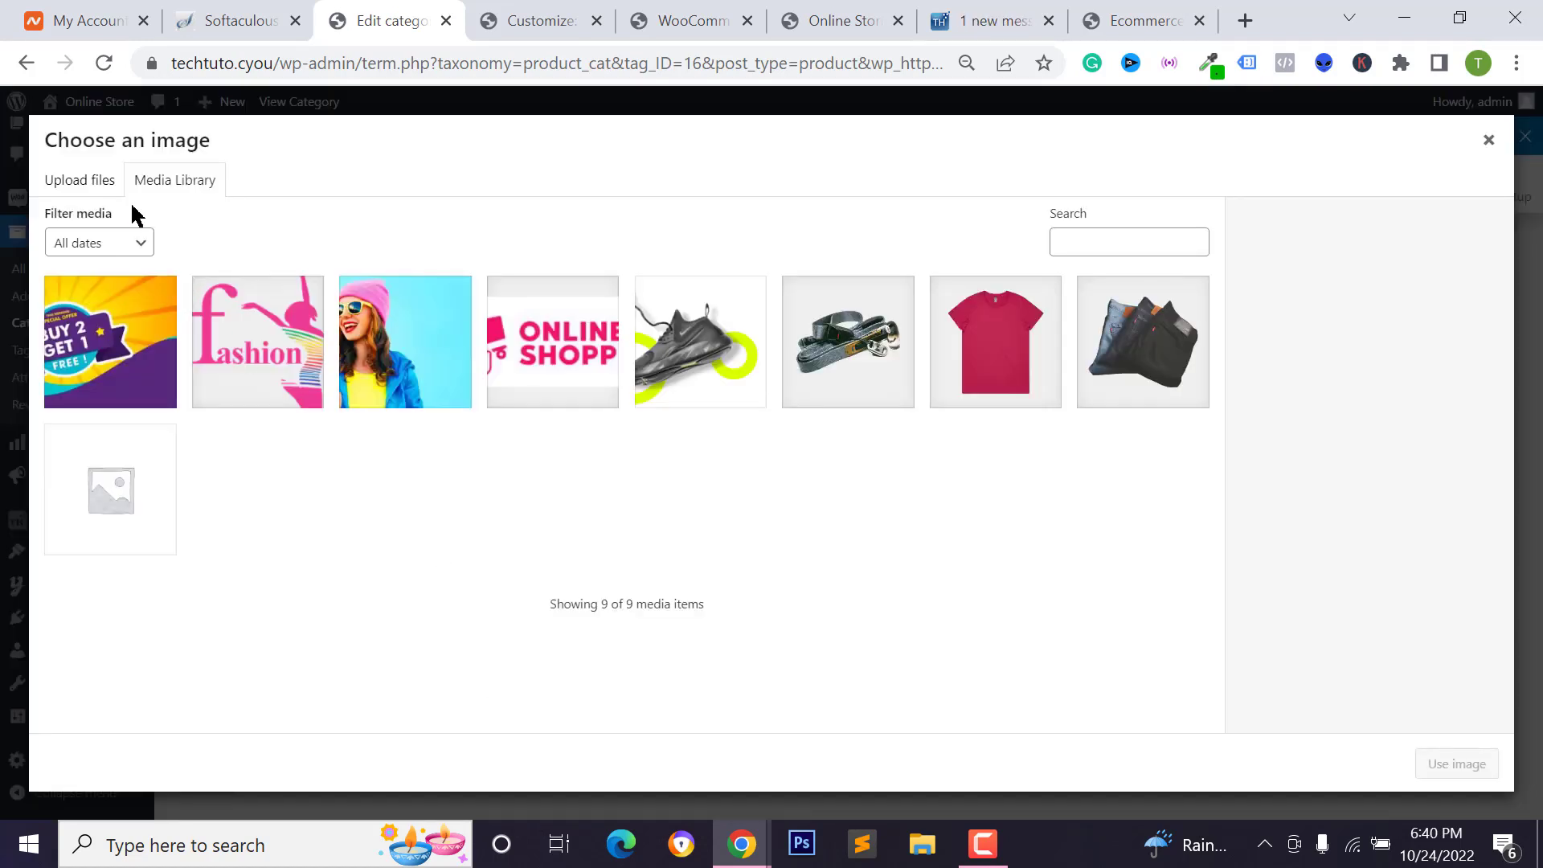
pyautogui.click(367, 353)
pyautogui.click(712, 362)
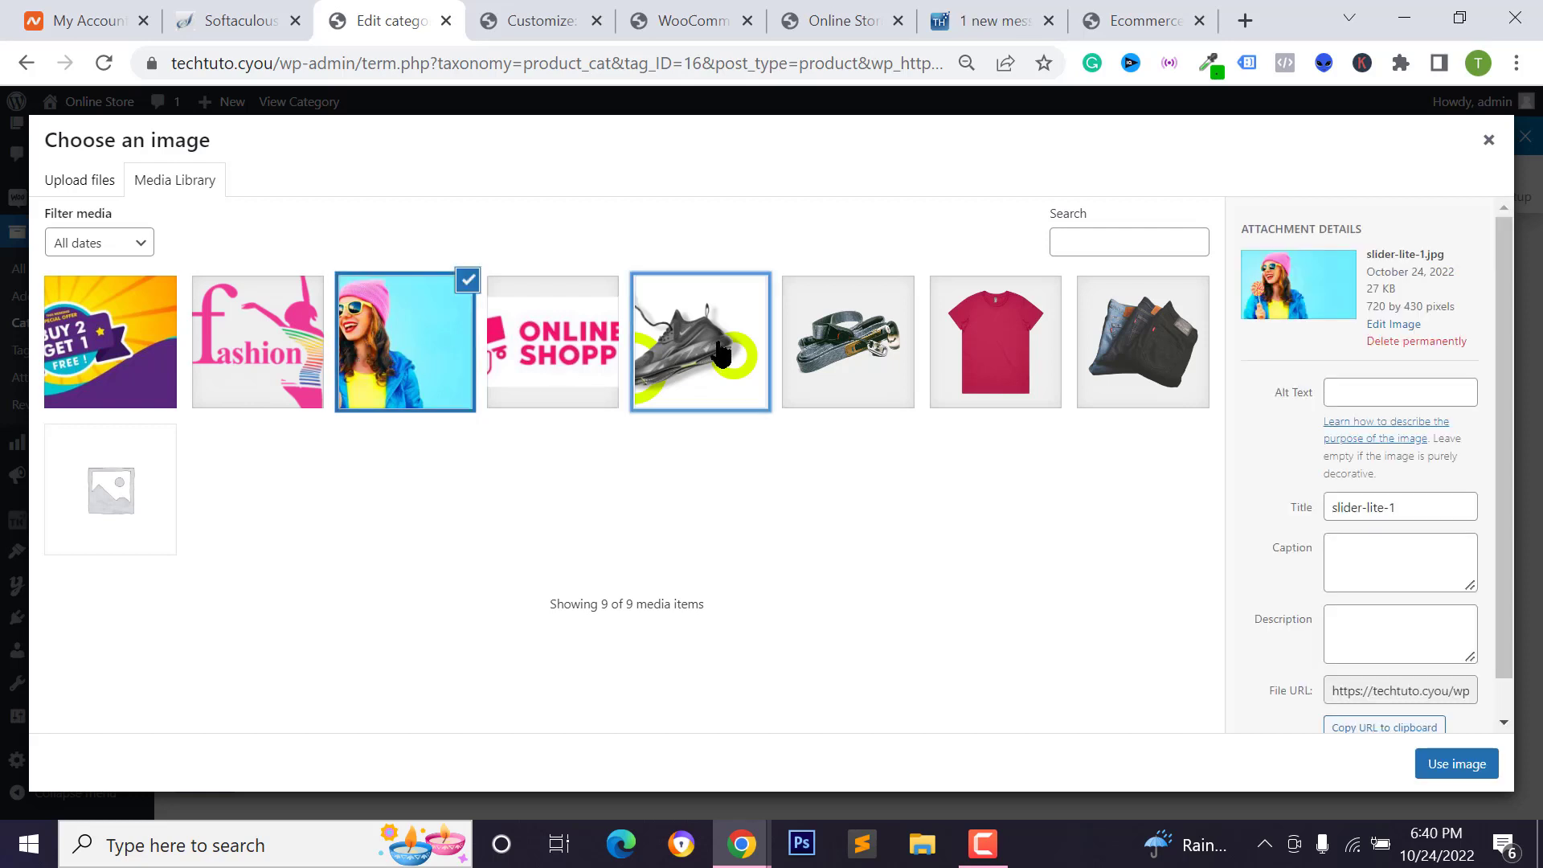
pyautogui.click(884, 347)
pyautogui.click(1445, 764)
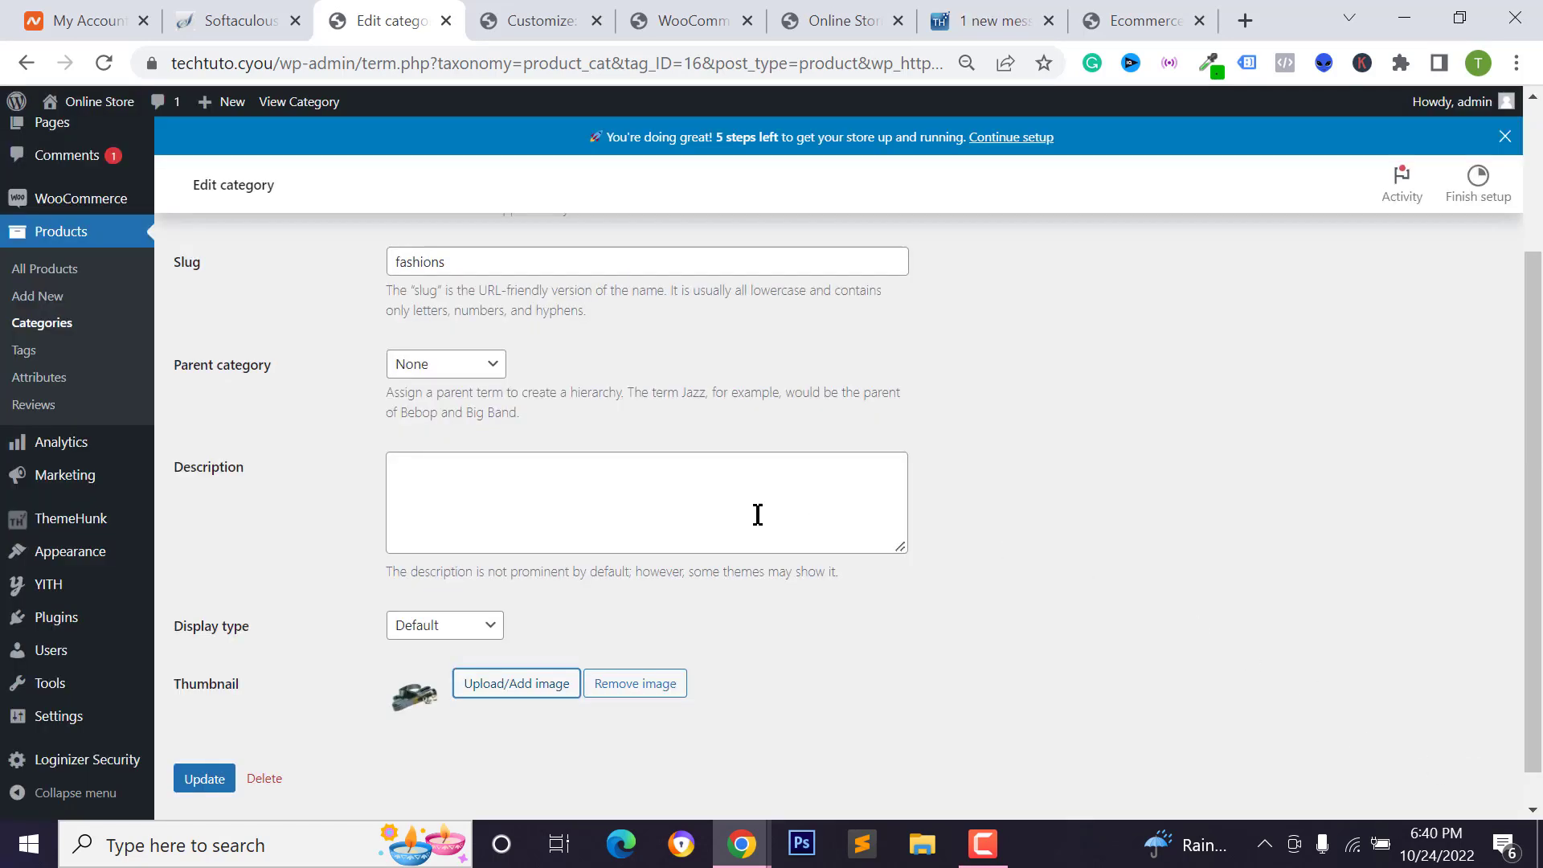
pyautogui.click(210, 780)
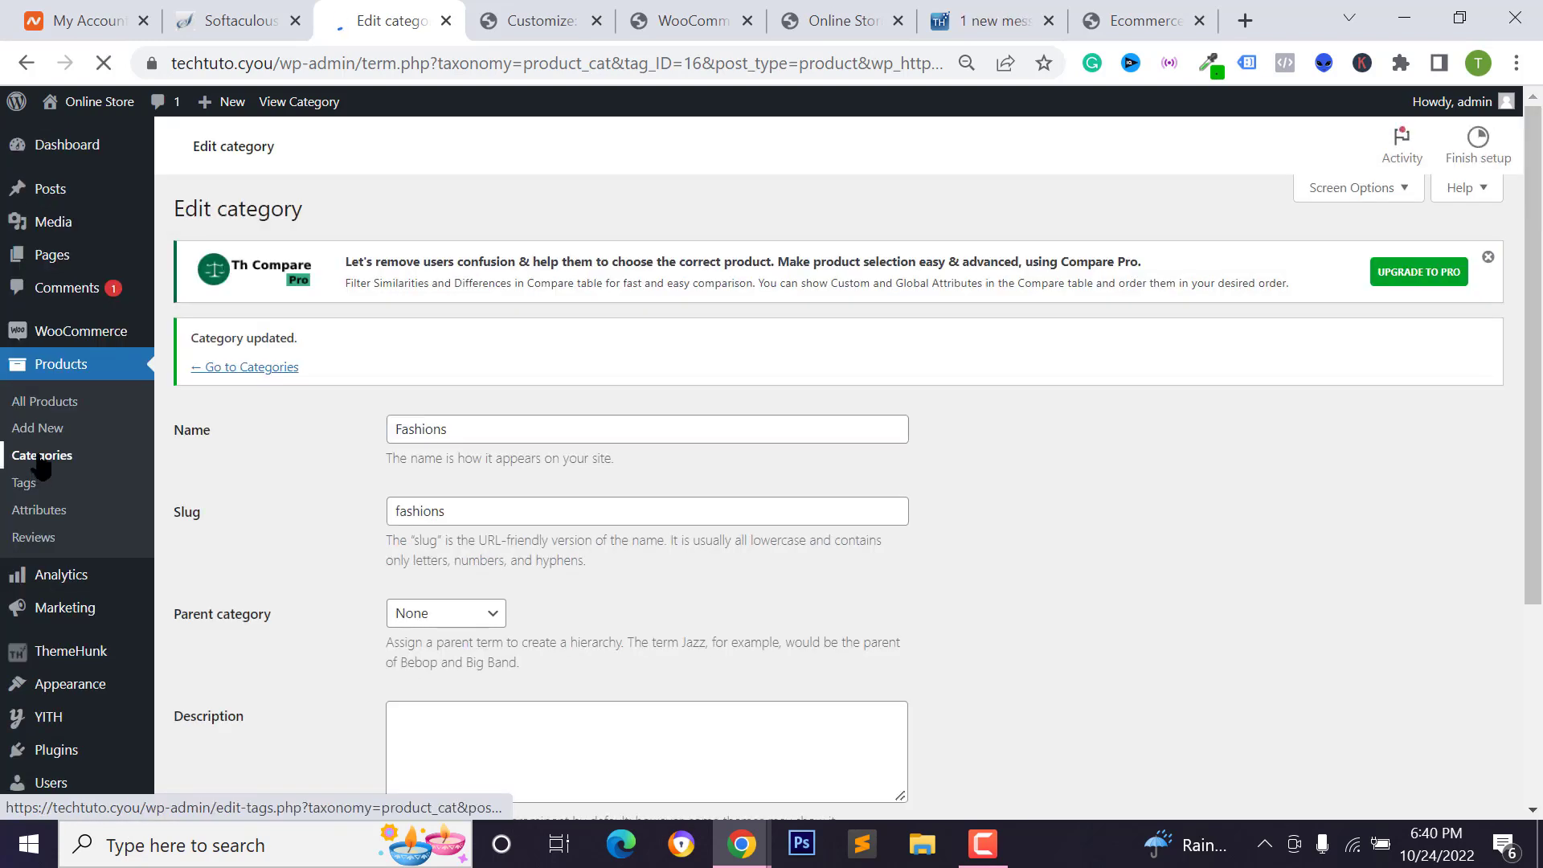
pyautogui.click(90, 466)
# Step: Create a T-Shirts product category with the red T-shirt image as its thumbnail
pyautogui.click(222, 494)
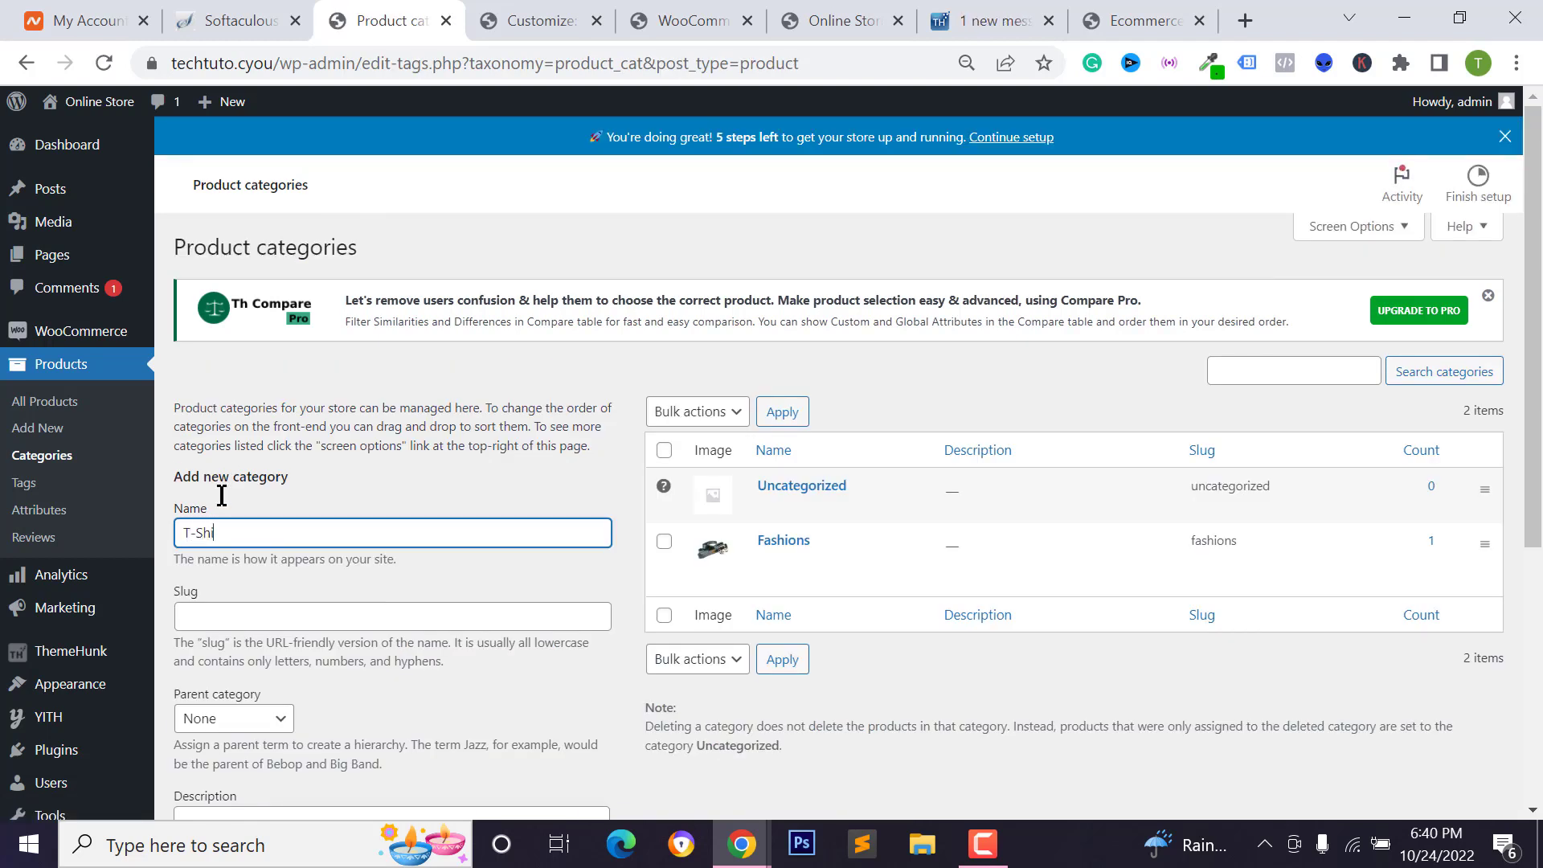
pyautogui.scroll(-6, 222, 495)
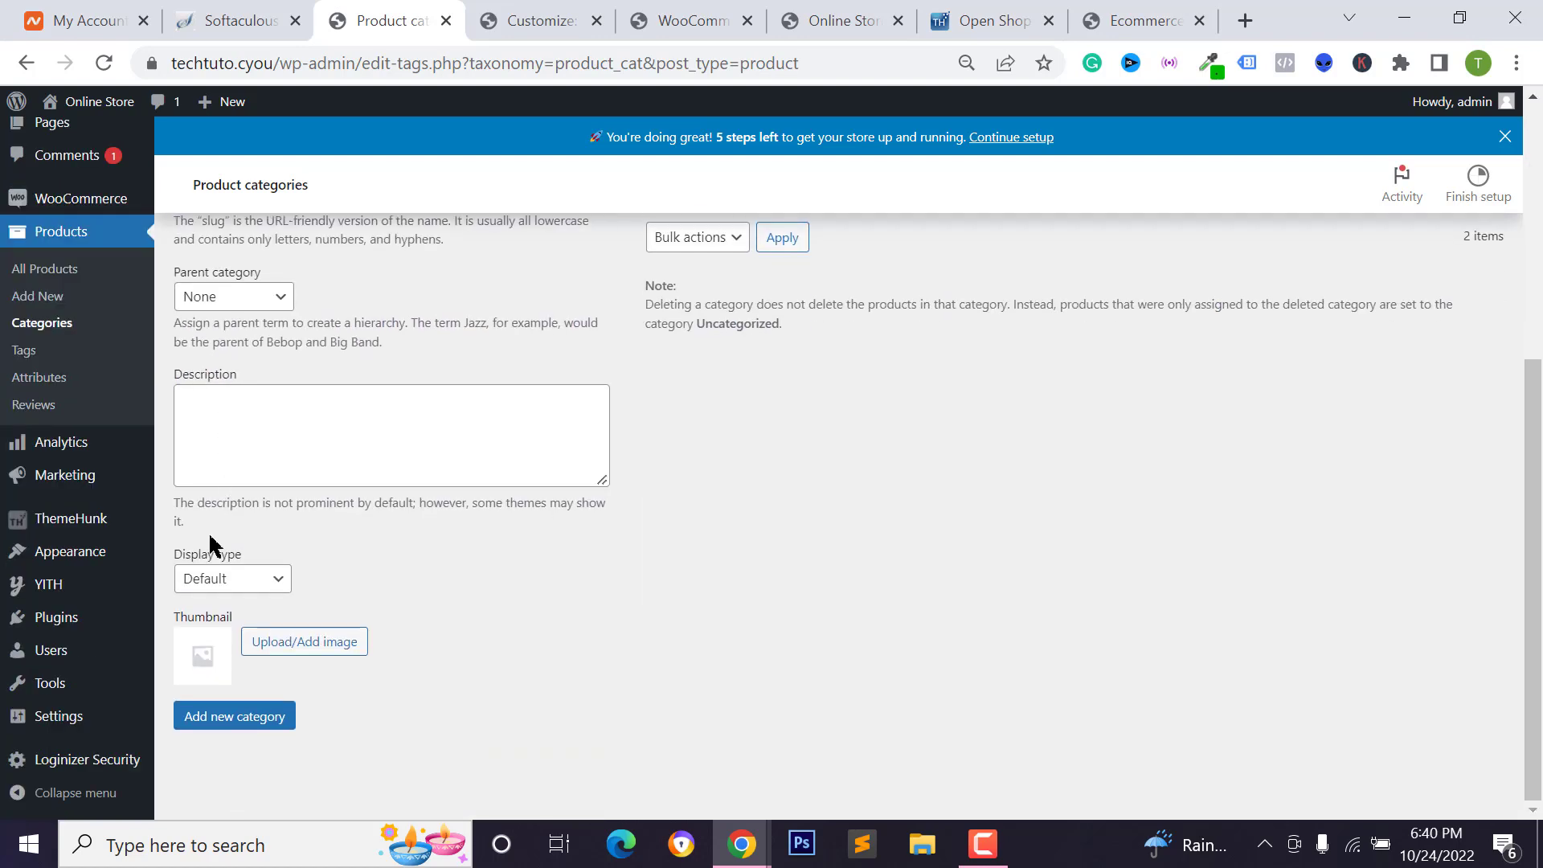
pyautogui.click(268, 648)
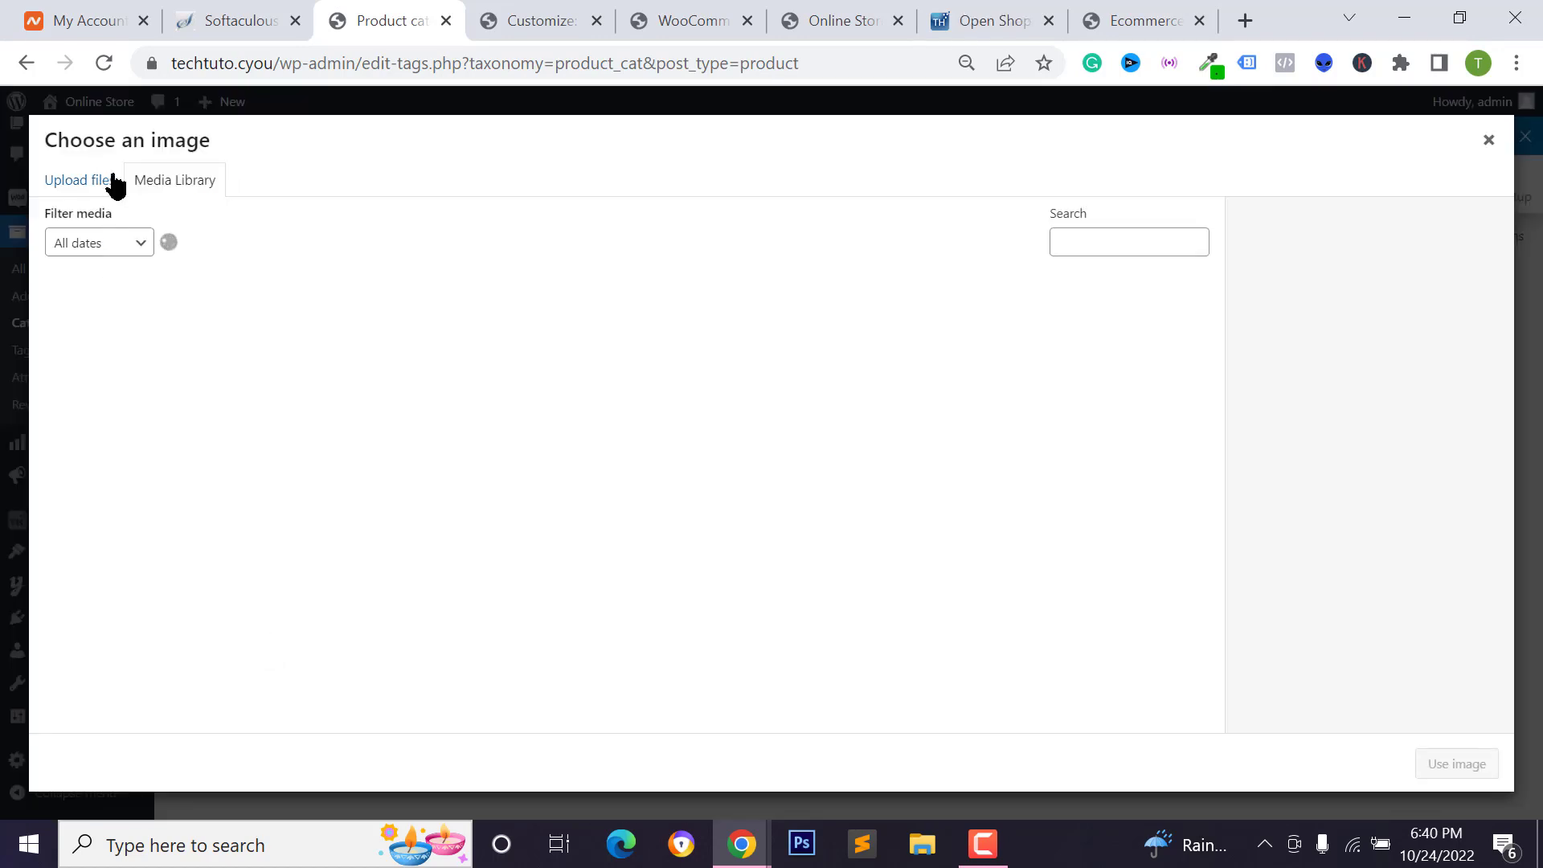
pyautogui.click(991, 344)
pyautogui.click(1456, 764)
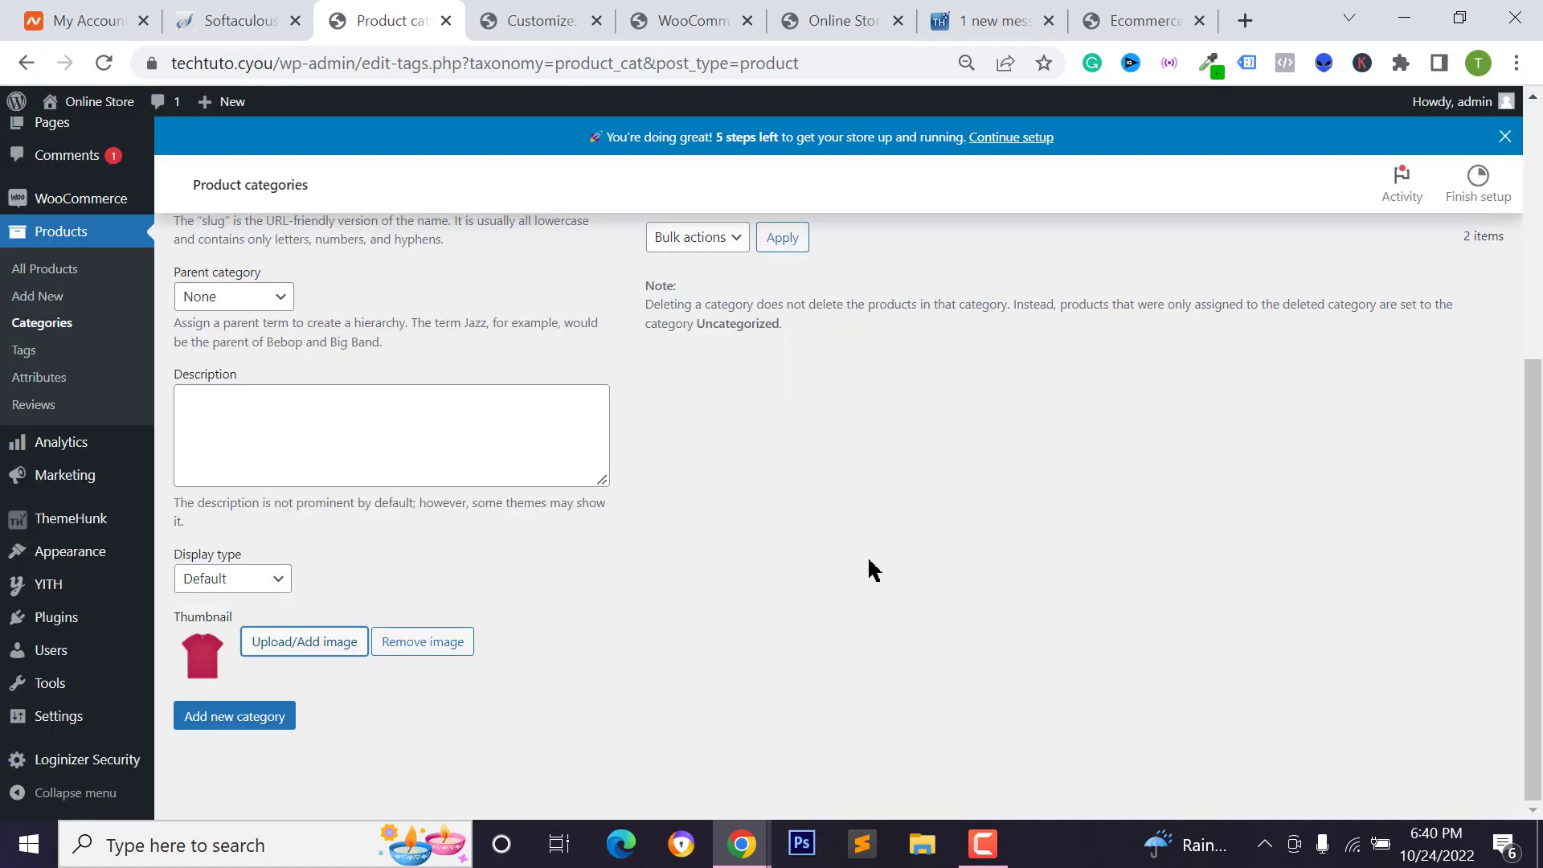
pyautogui.click(233, 714)
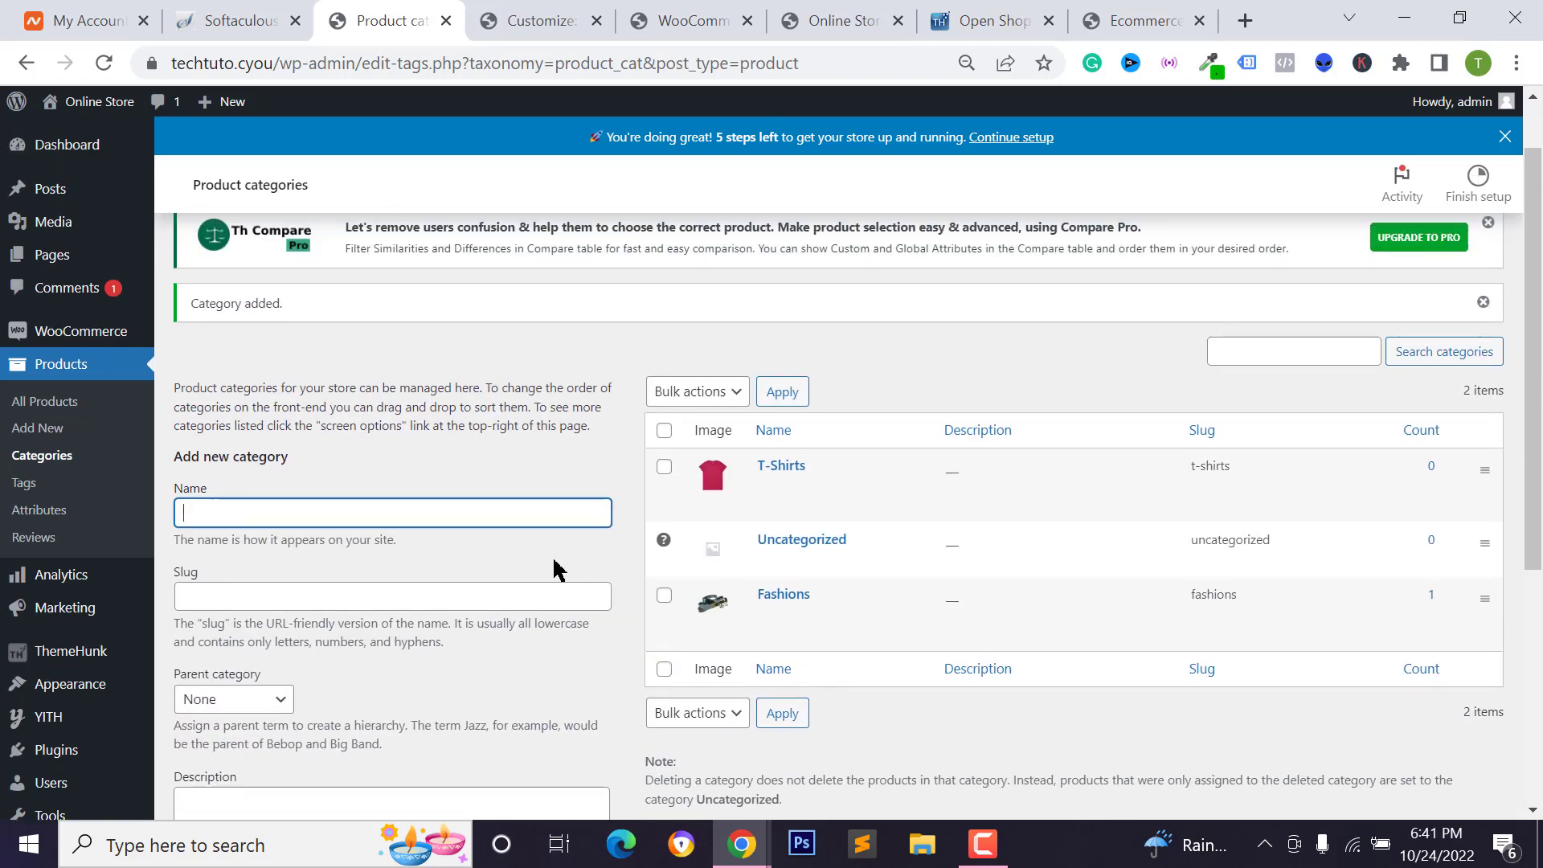
# Step: Quick Edit the existing product to tick the T-Shirts category and update it
pyautogui.scroll(-1, 692, 563)
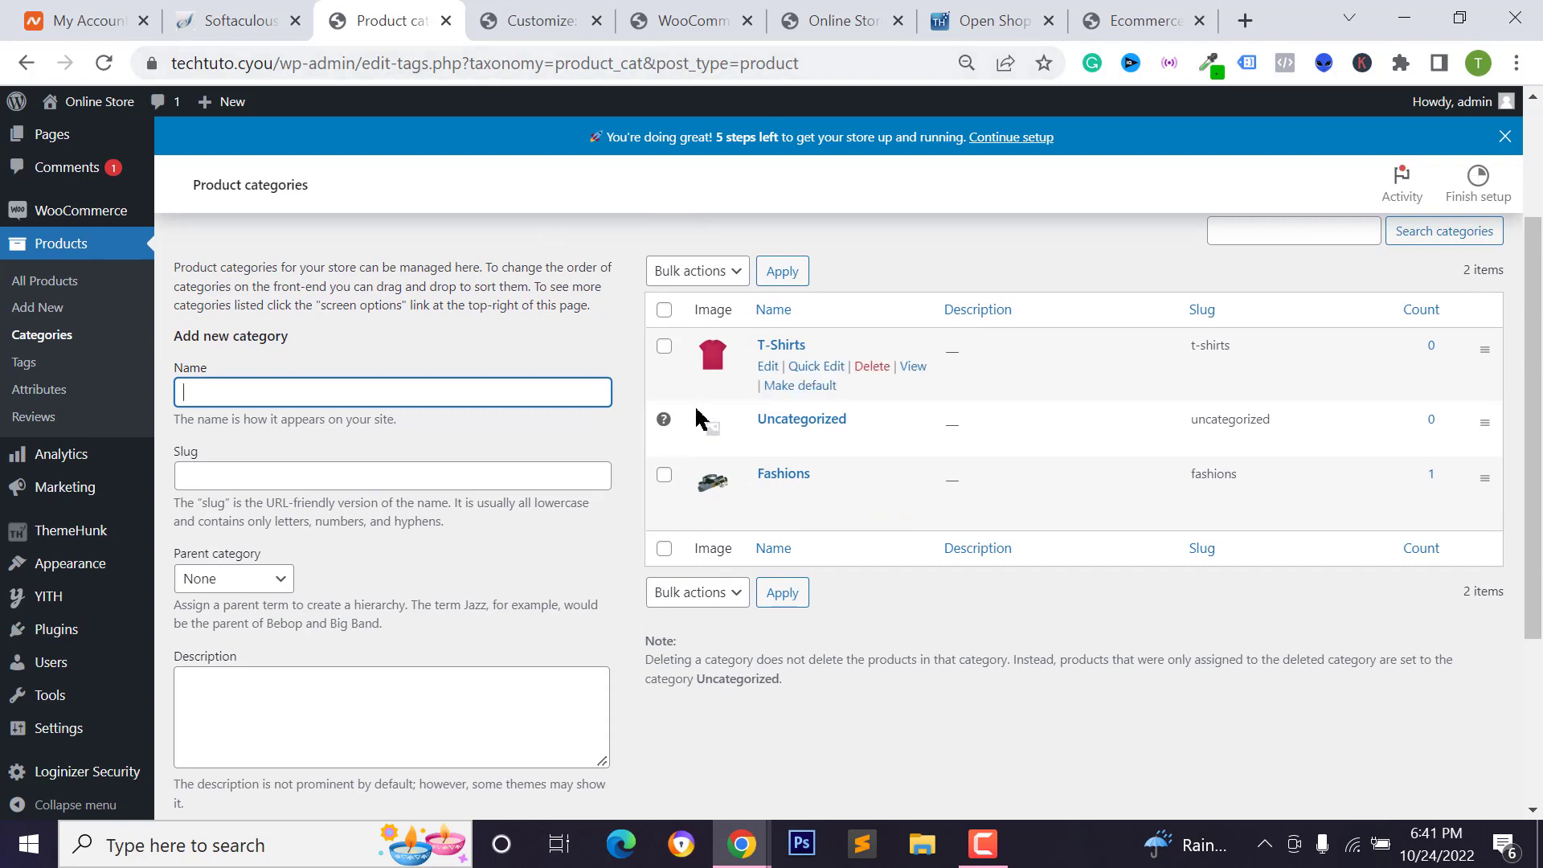
pyautogui.click(43, 282)
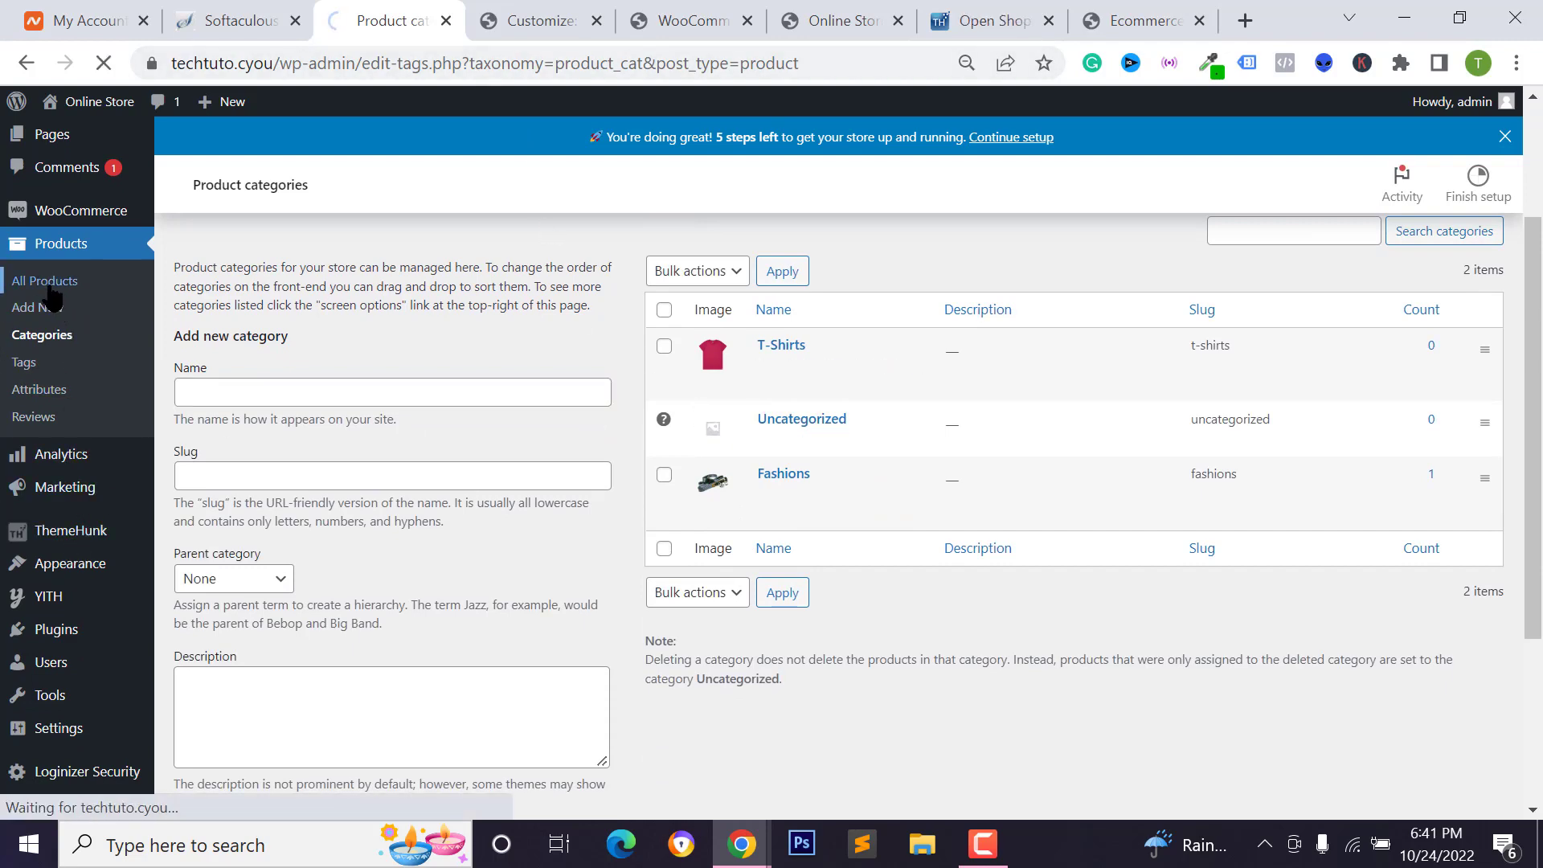
pyautogui.click(394, 508)
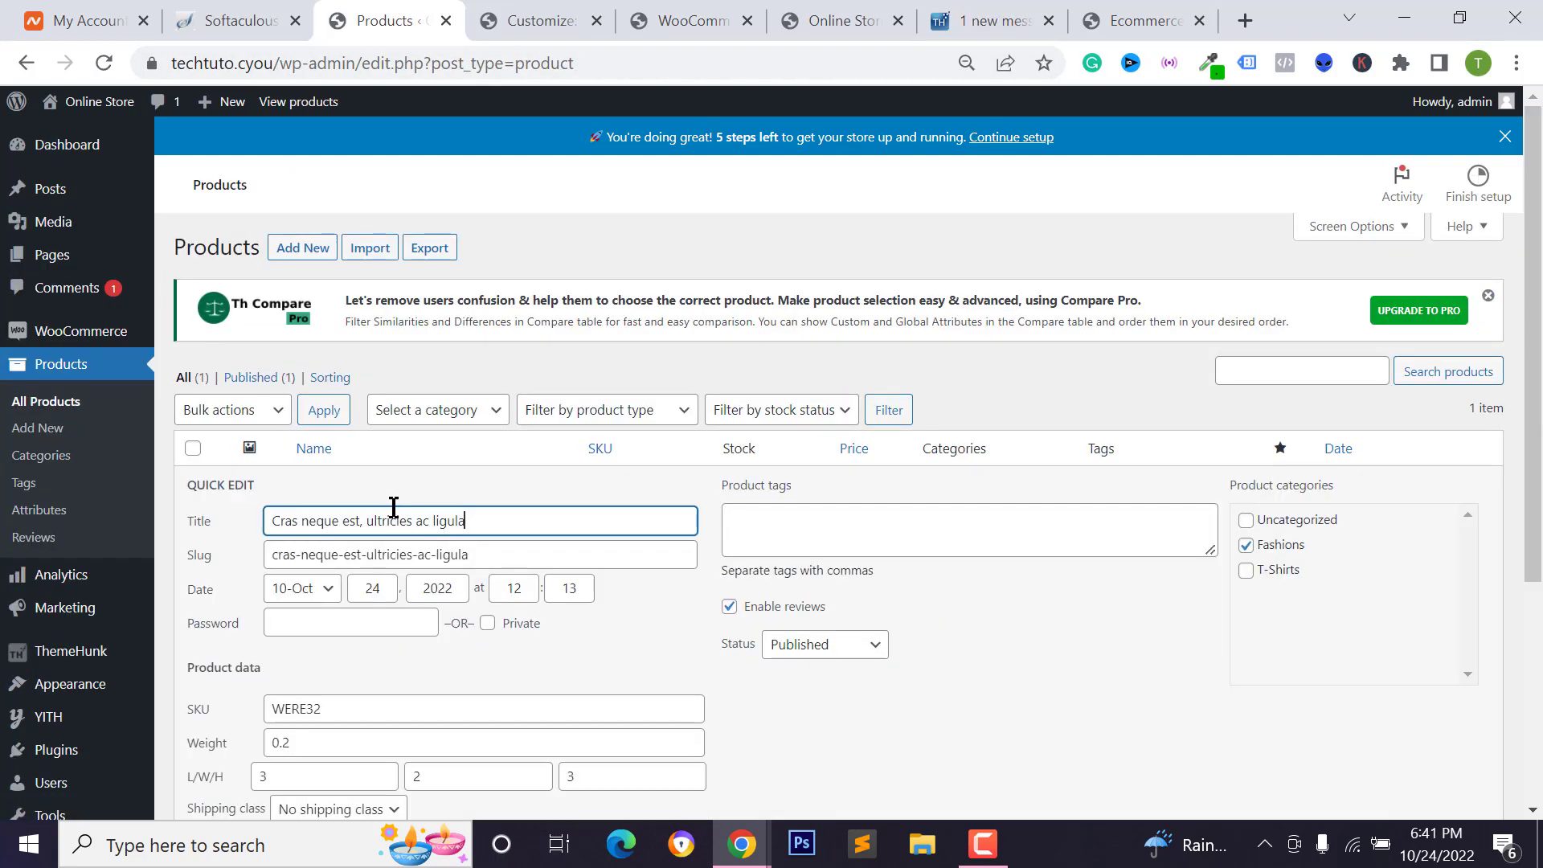
pyautogui.scroll(-1, 850, 612)
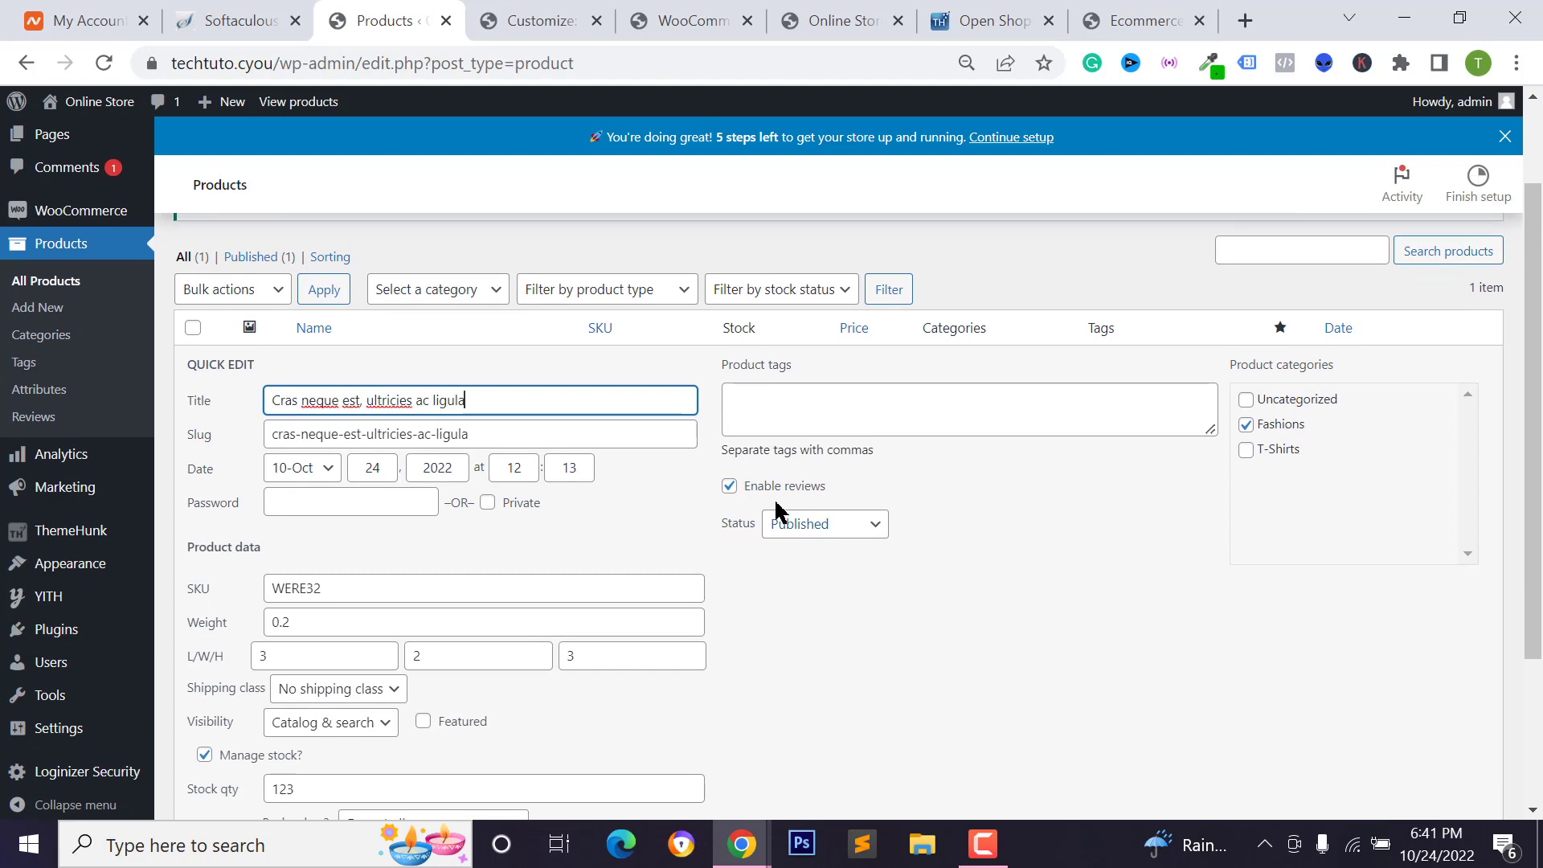
pyautogui.click(1247, 450)
pyautogui.scroll(-3, 1201, 519)
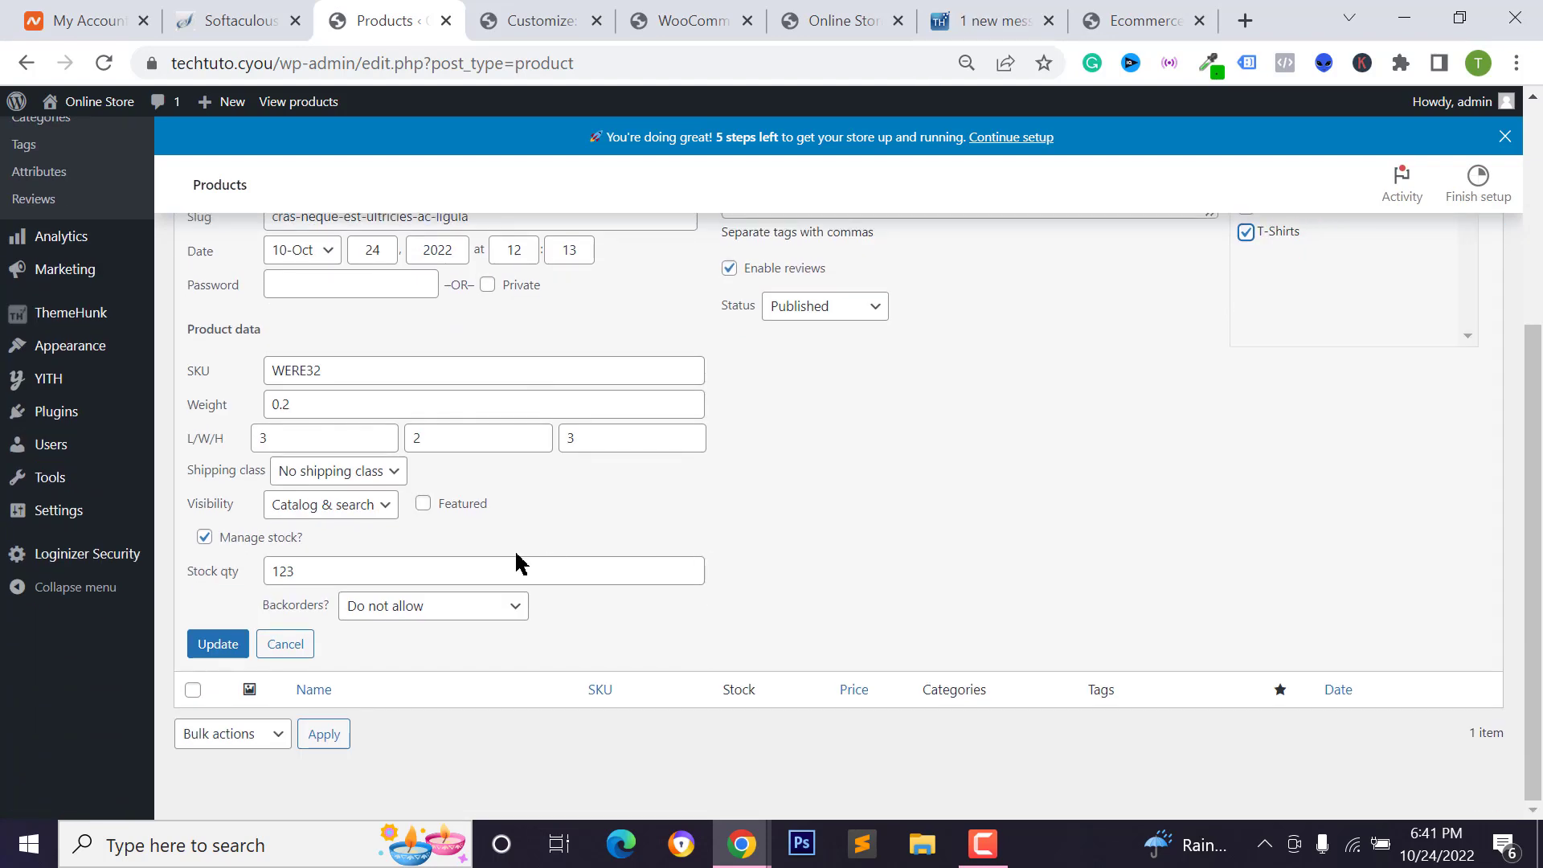
pyautogui.click(214, 643)
pyautogui.click(548, 14)
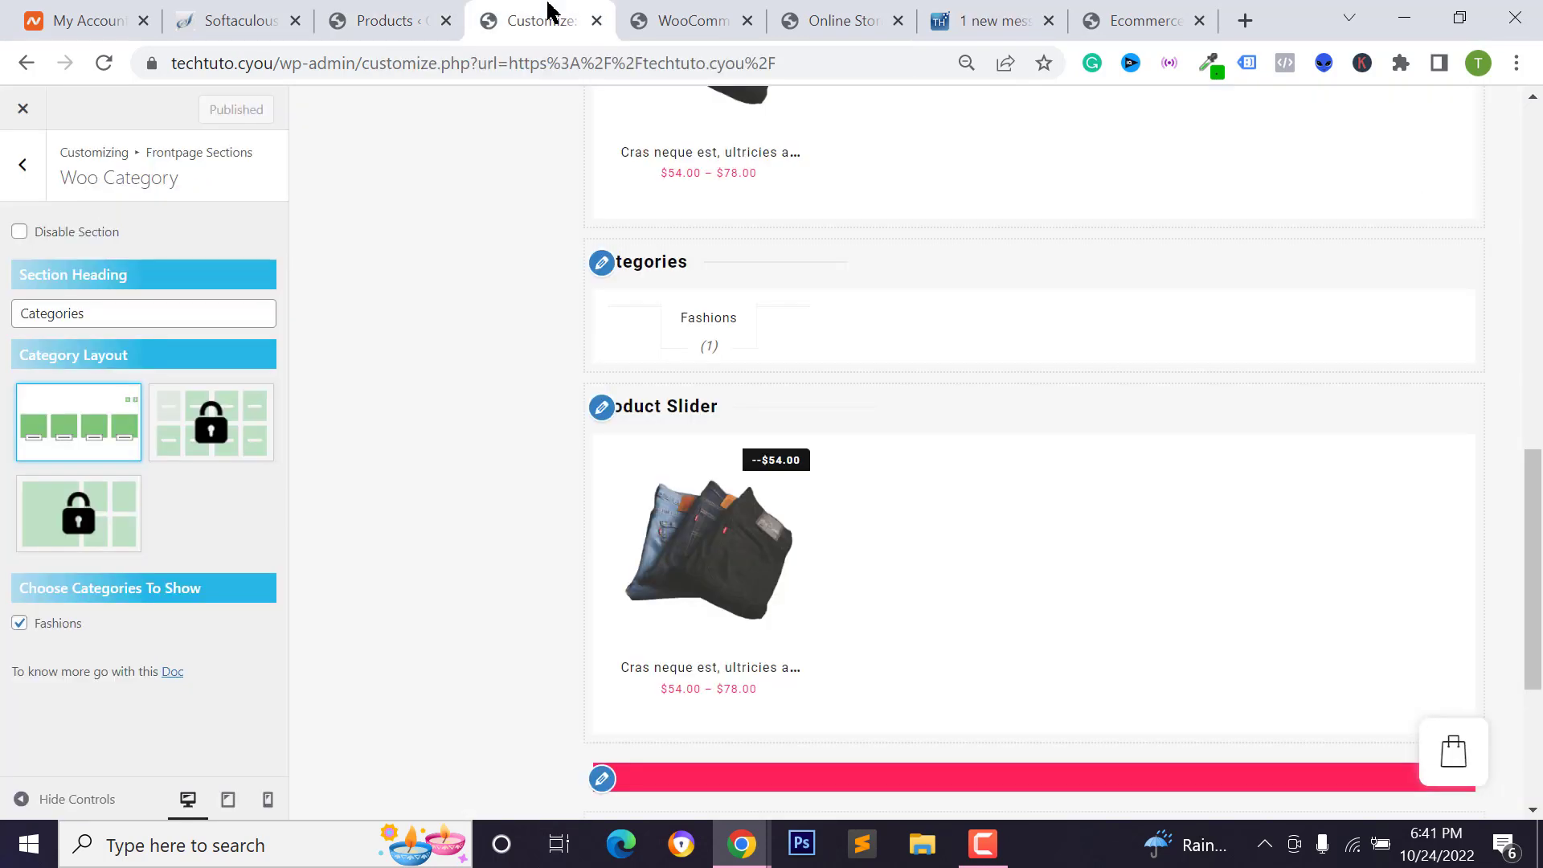
# Step: Reload the Customizer, tick T-Shirts under Choose Categories To Show, and publish
pyautogui.click(102, 64)
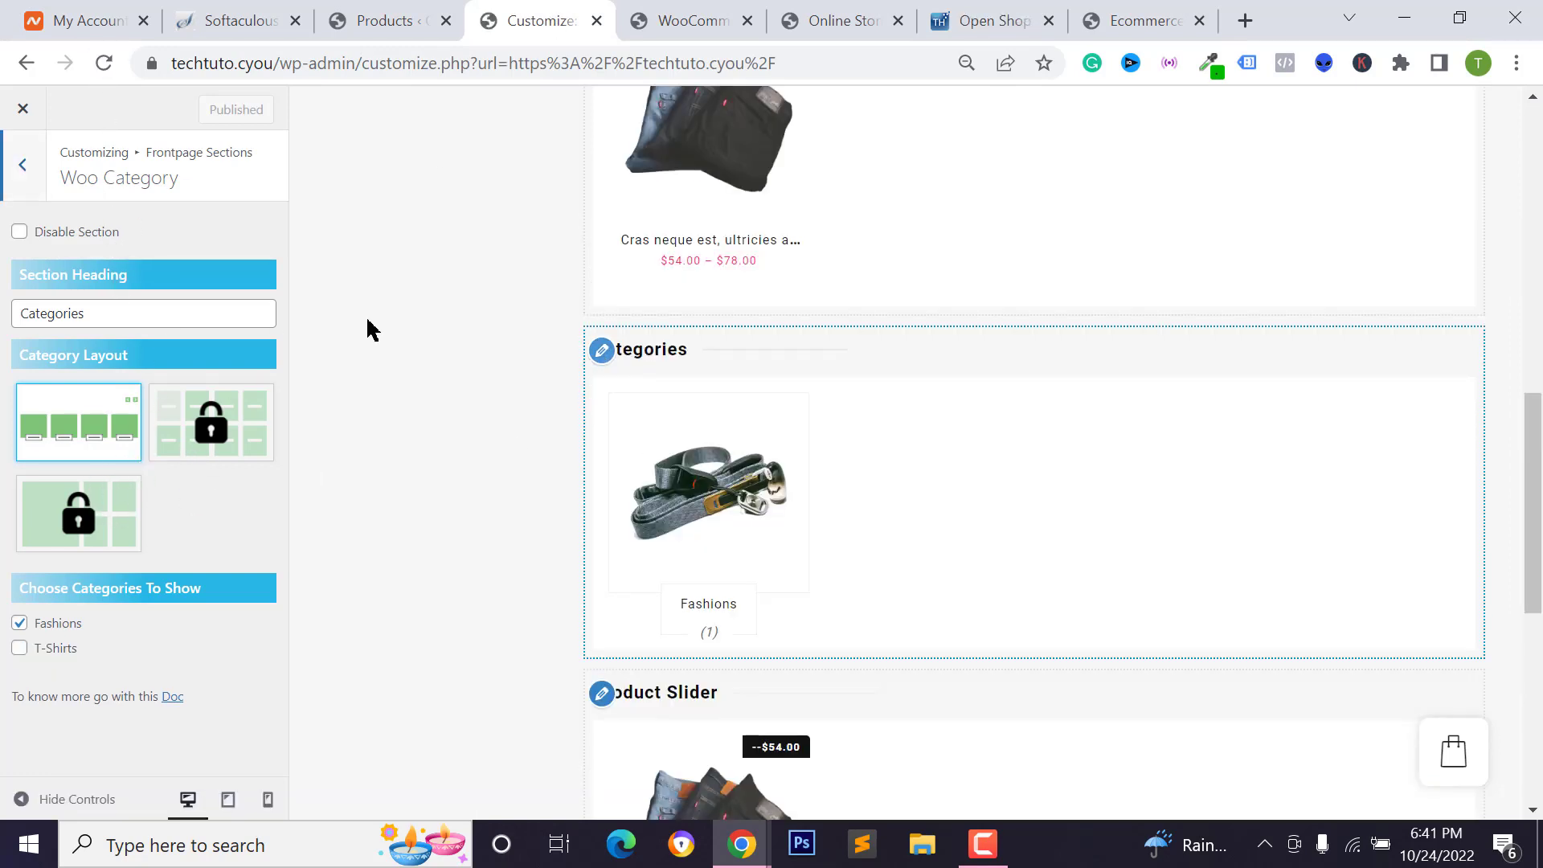
pyautogui.click(19, 648)
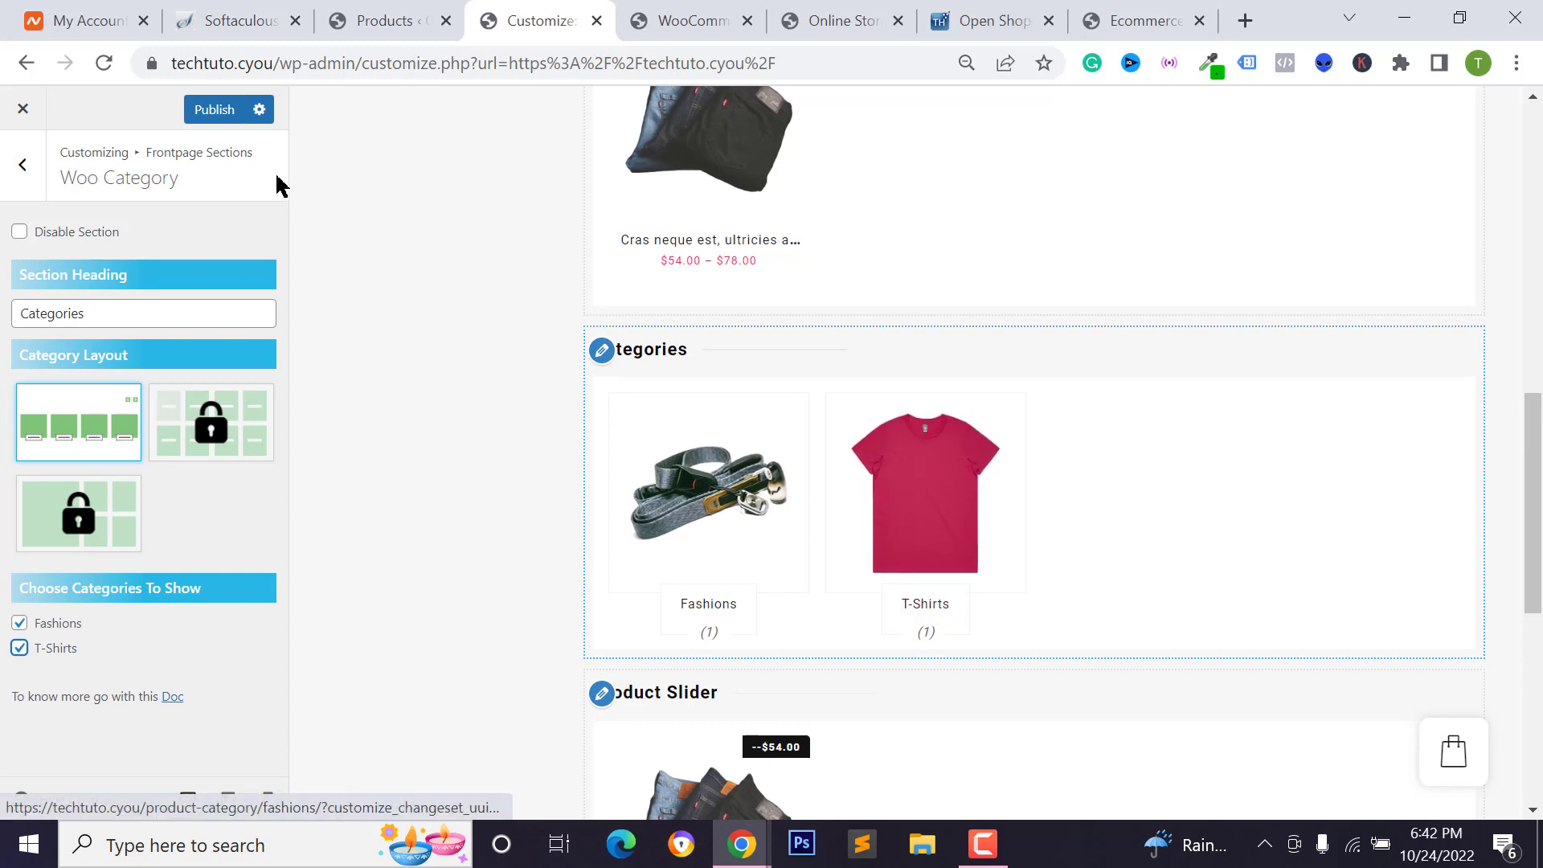
pyautogui.click(209, 113)
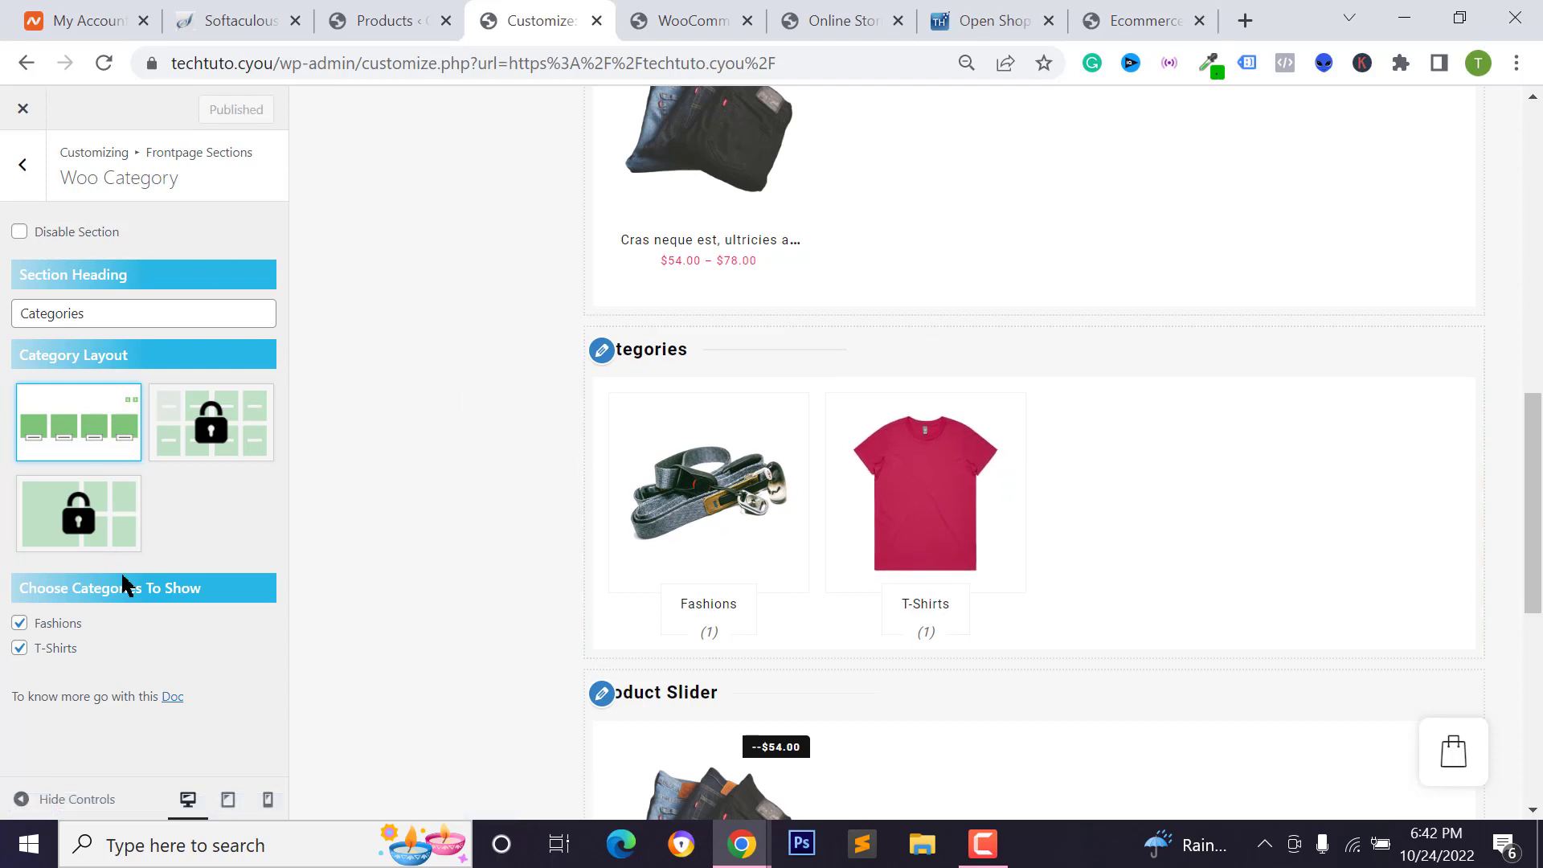
pyautogui.scroll(-6, 1222, 489)
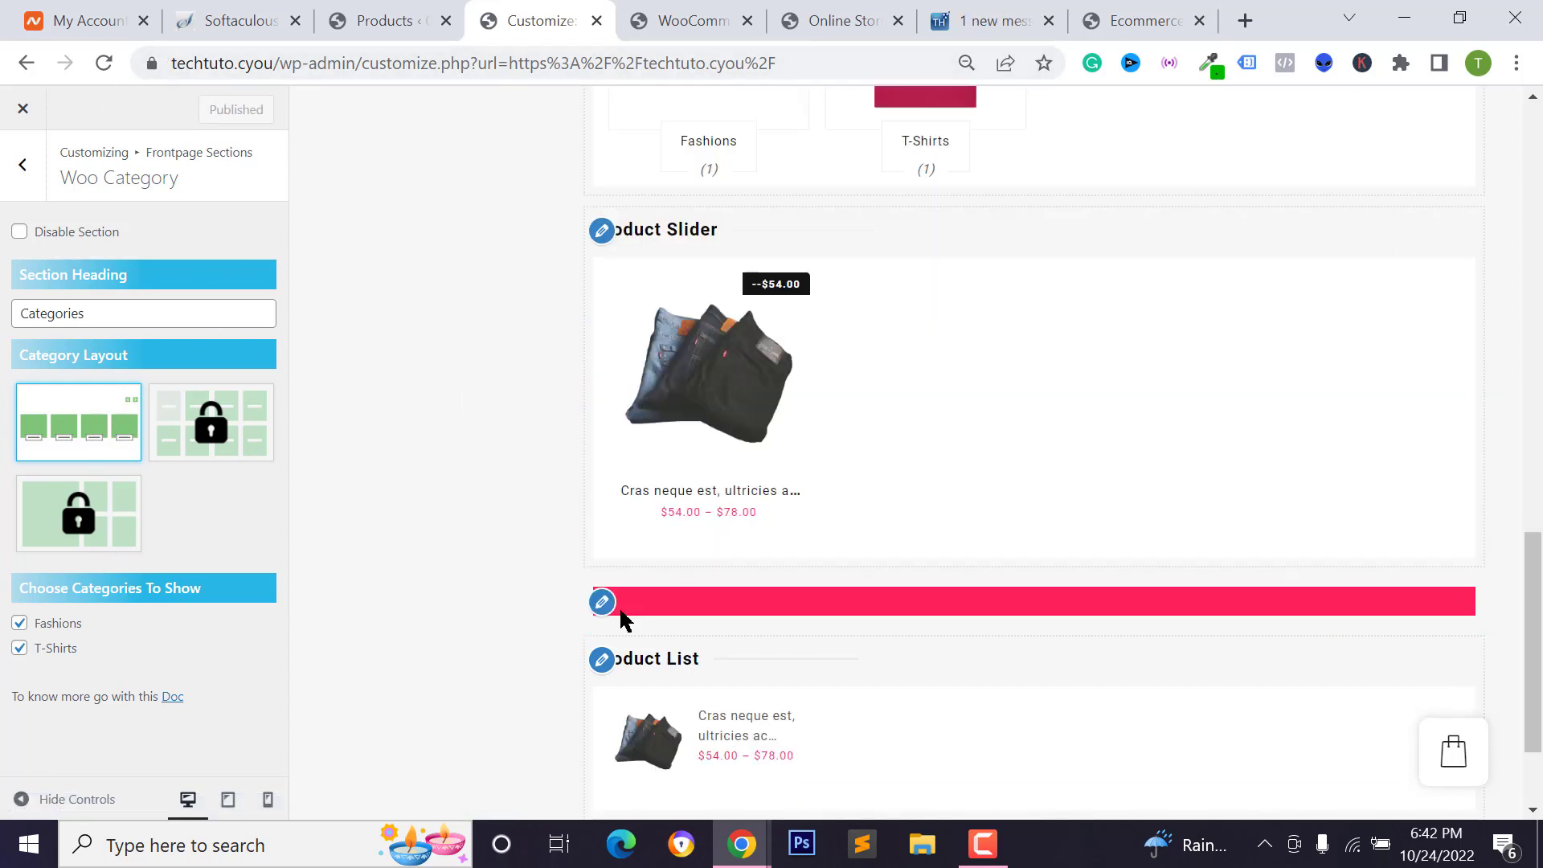
# Step: Open the pink Ribbon section settings and copy the banner sentence from the demo store
pyautogui.click(602, 603)
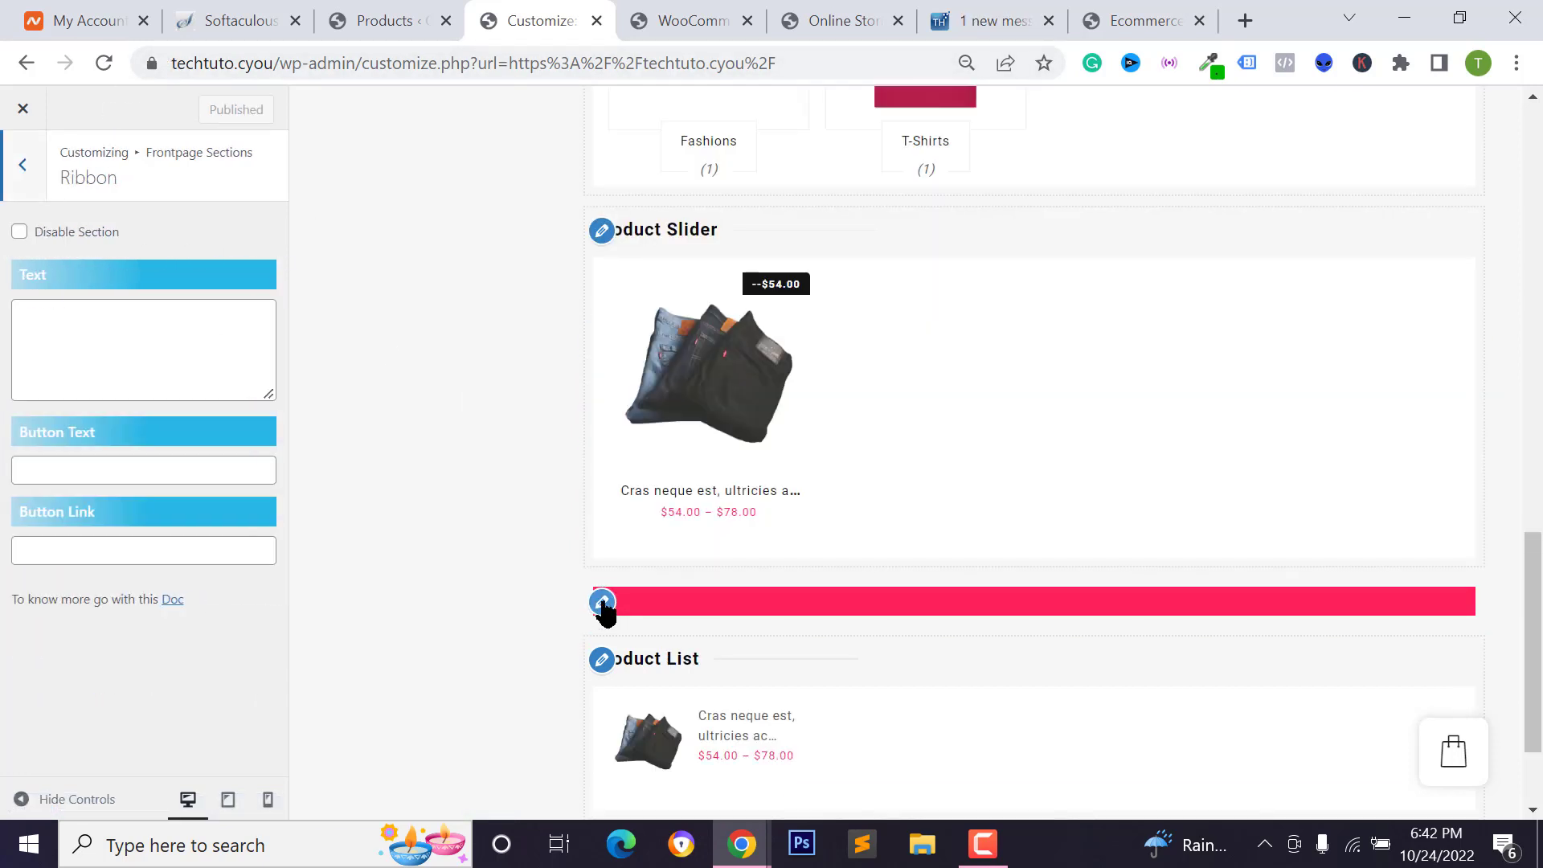
pyautogui.click(84, 478)
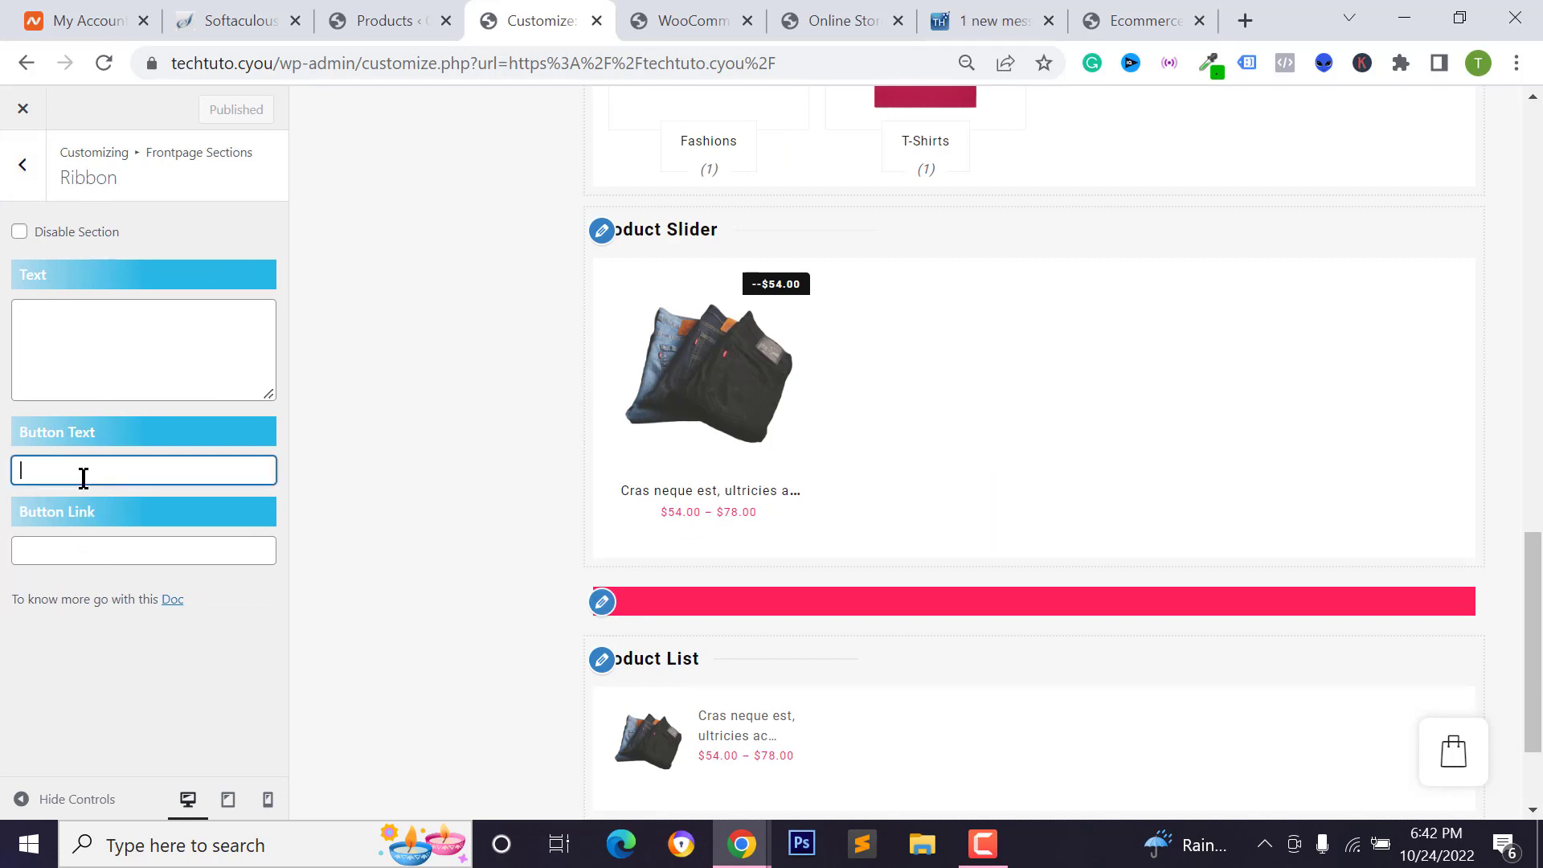
pyautogui.click(75, 546)
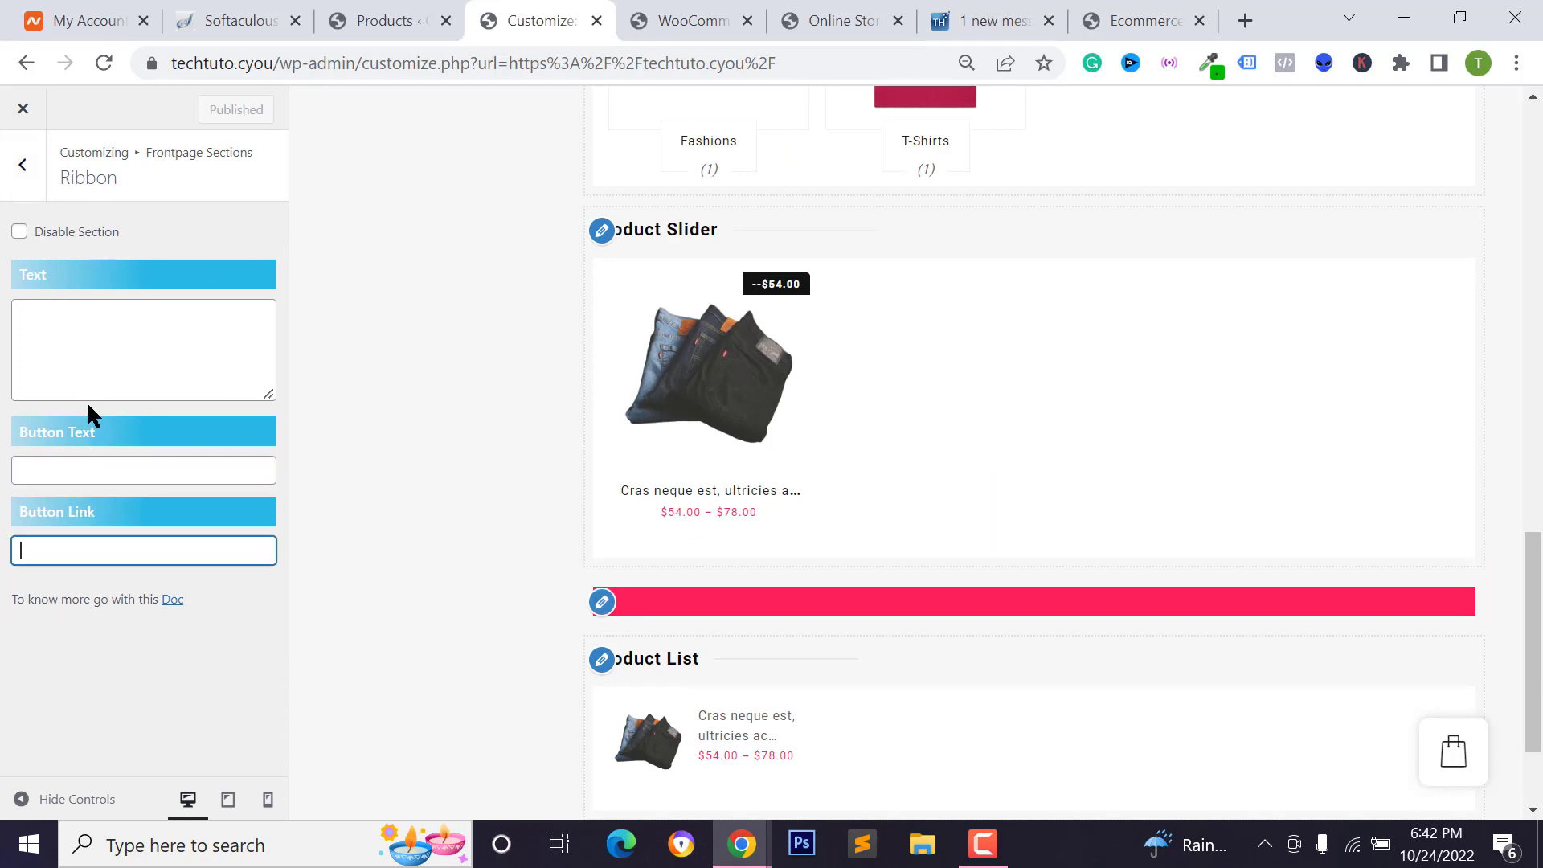
pyautogui.click(836, 20)
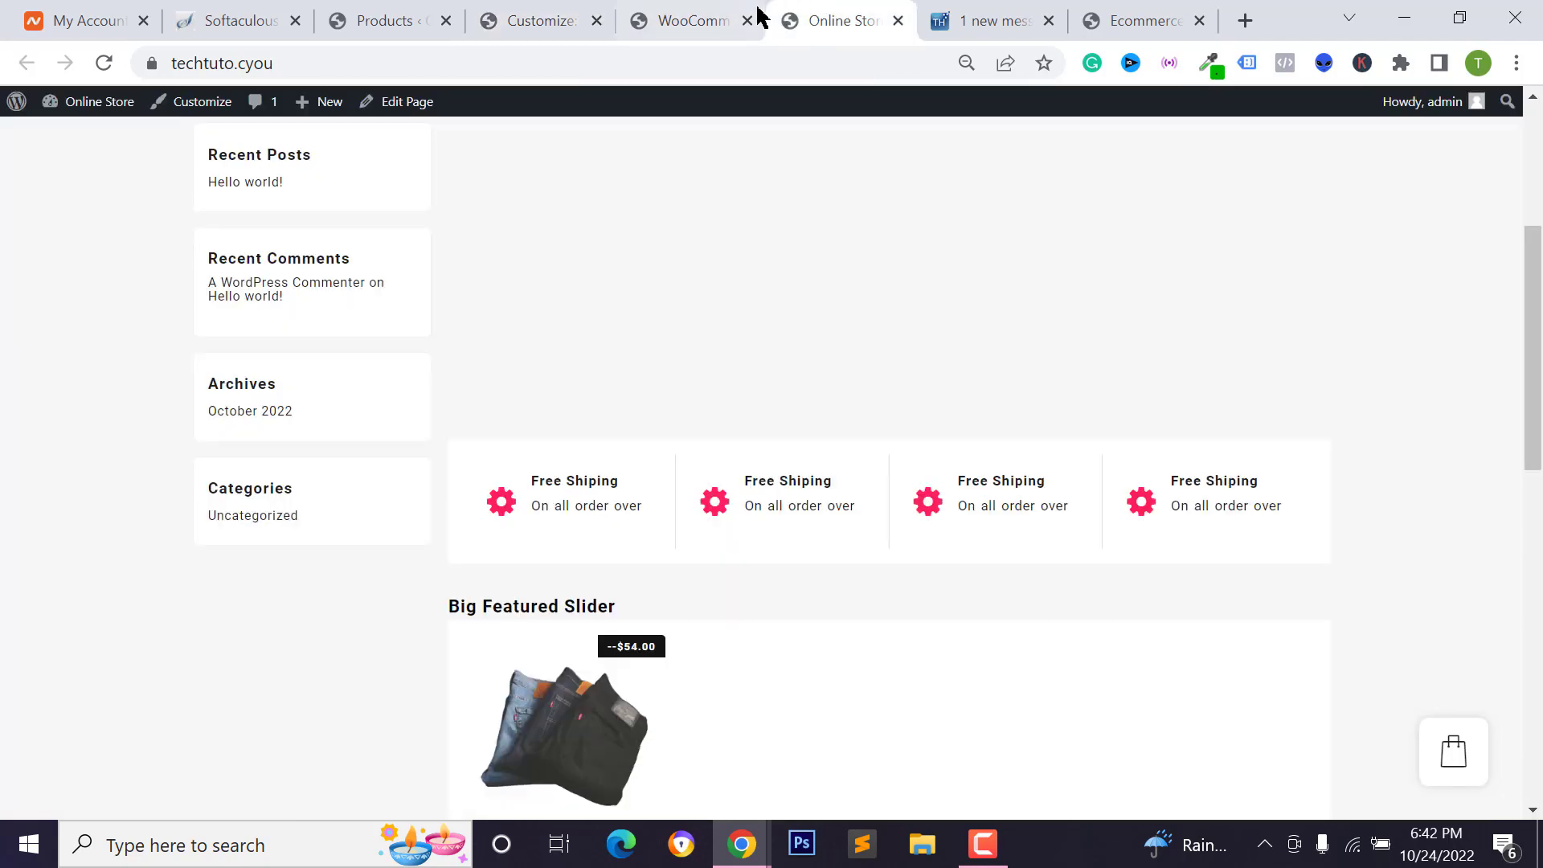
pyautogui.click(1141, 20)
pyautogui.scroll(-15, 809, 410)
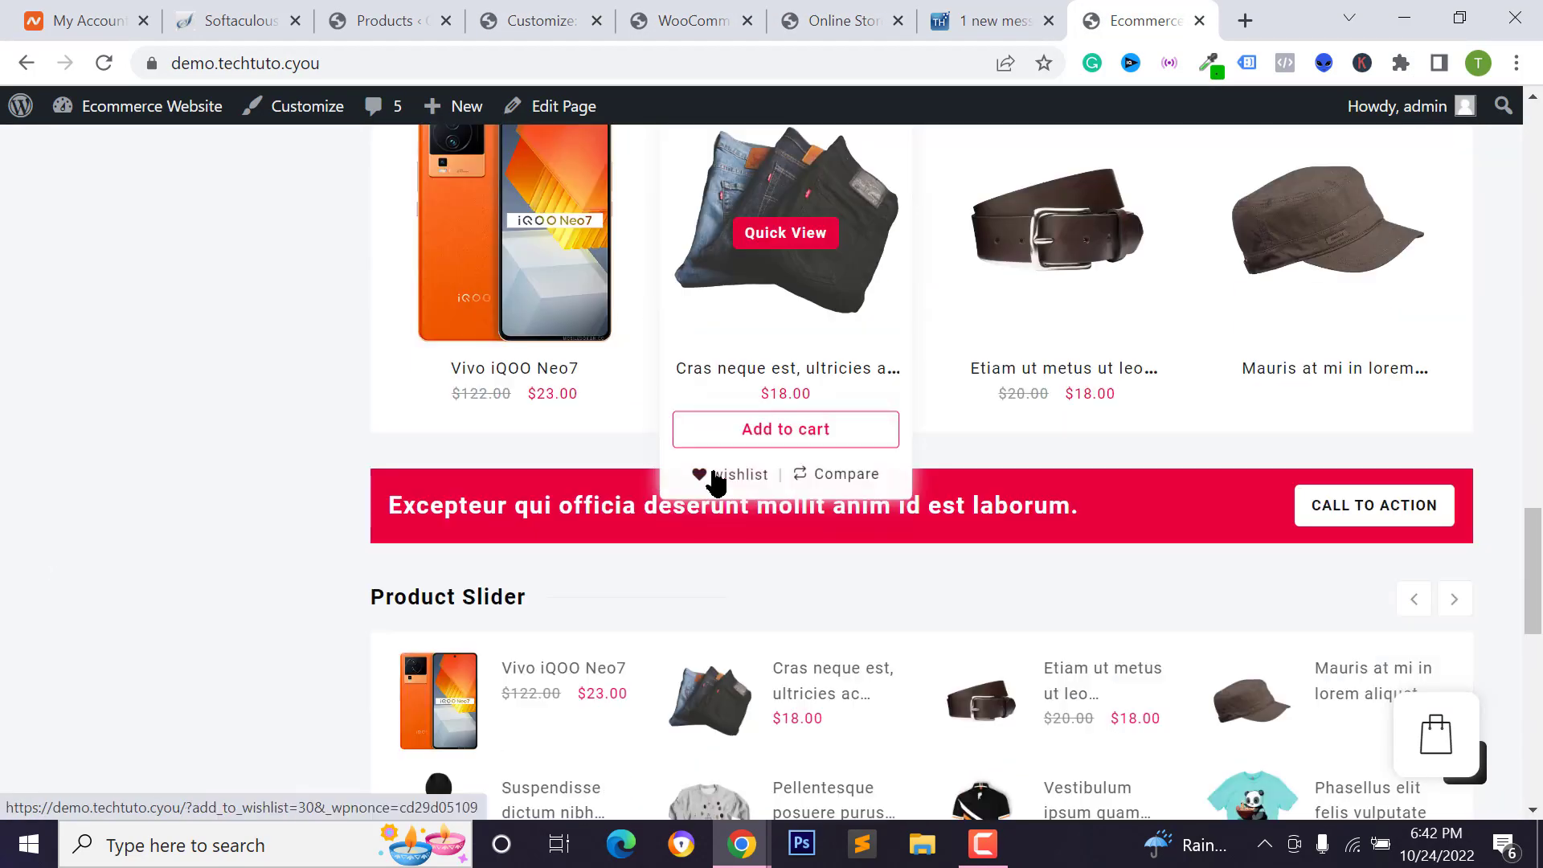
pyautogui.moveTo(391, 507); pyautogui.dragTo(1077, 505)
pyautogui.hotkey('ctrl', 'c')
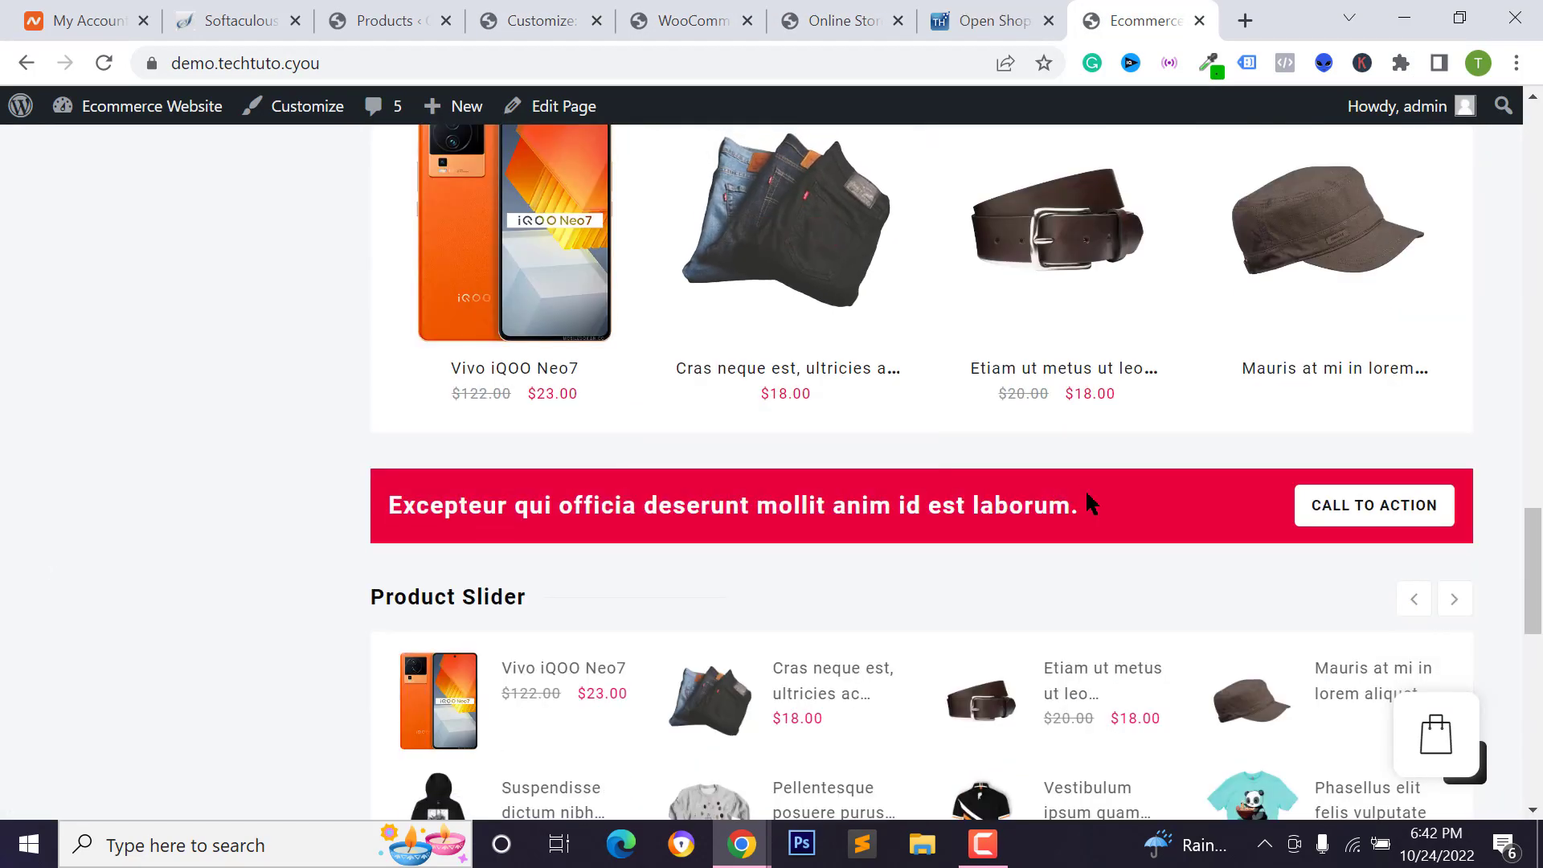
# Step: Paste the copied demo sentence into the Ribbon section's text box
pyautogui.click(699, 20)
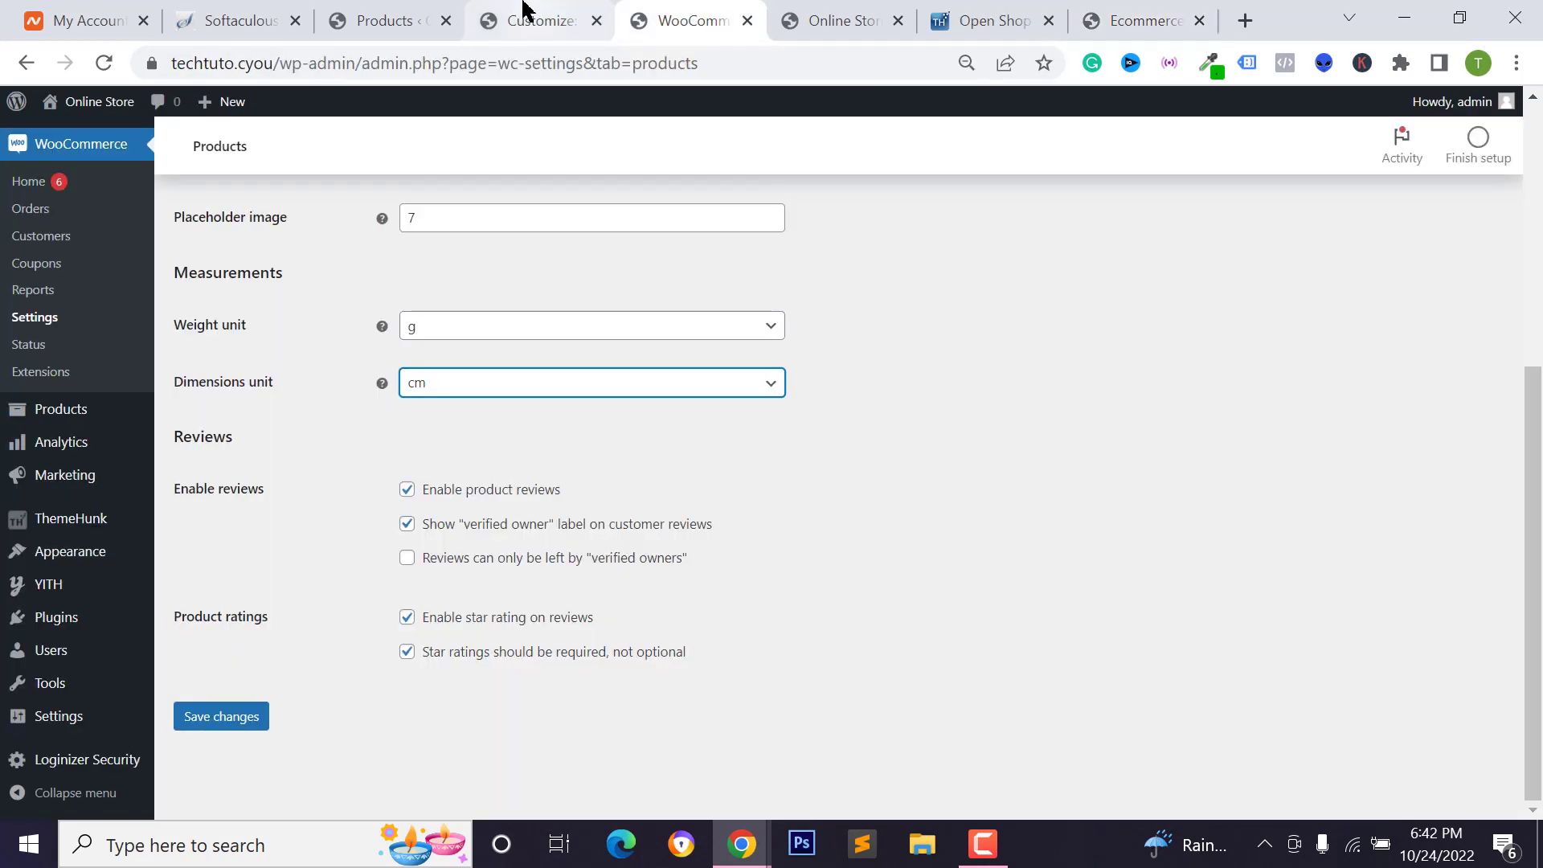
pyautogui.click(526, 17)
pyautogui.click(384, 20)
pyautogui.click(526, 20)
pyautogui.click(131, 369)
pyautogui.hotkey('ctrl', 'v')
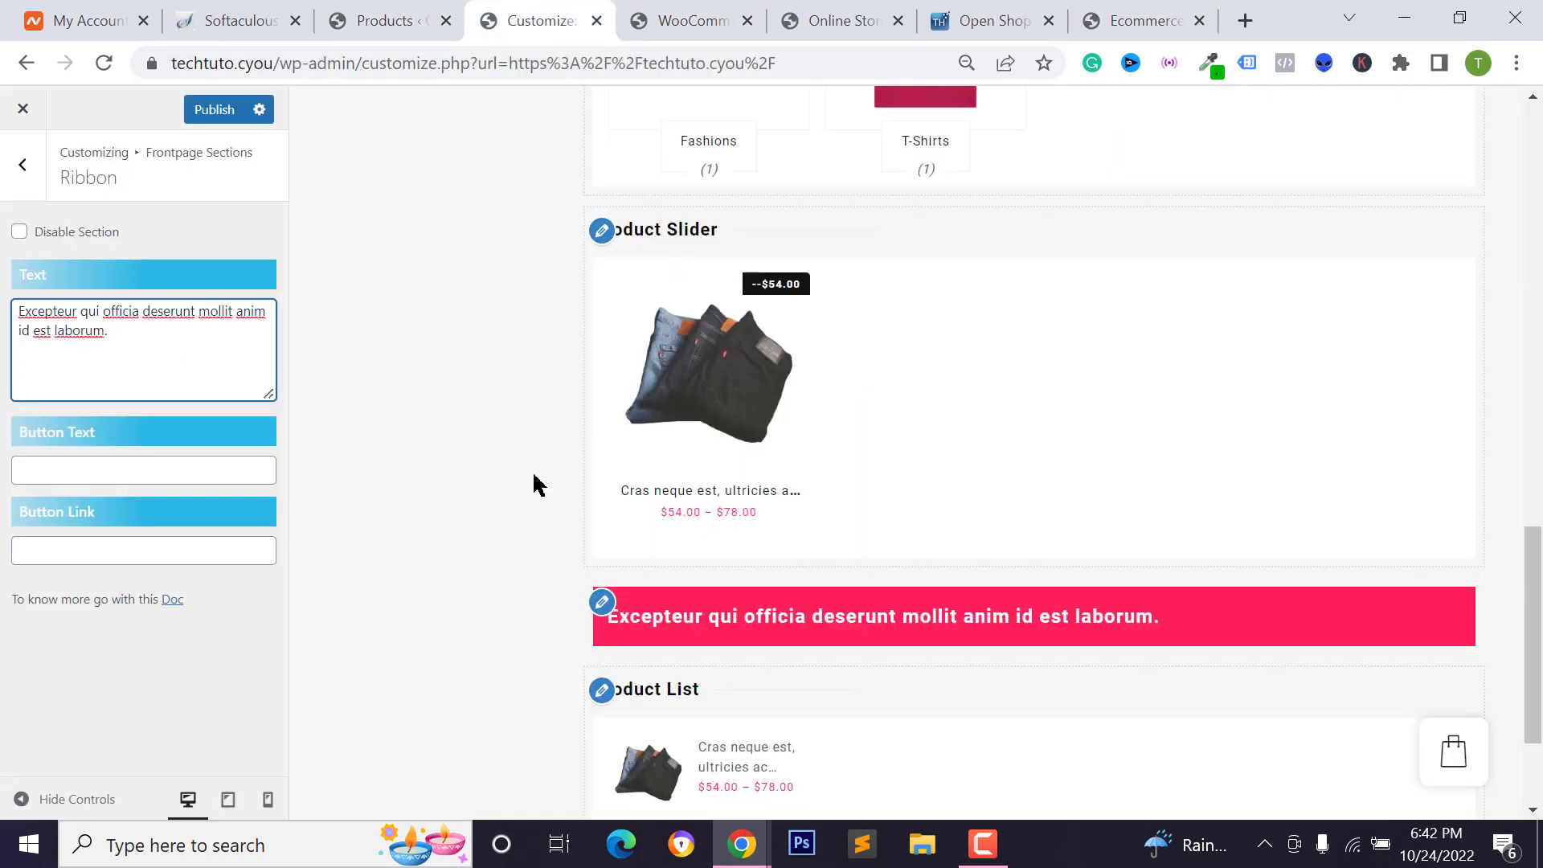
pyautogui.click(113, 481)
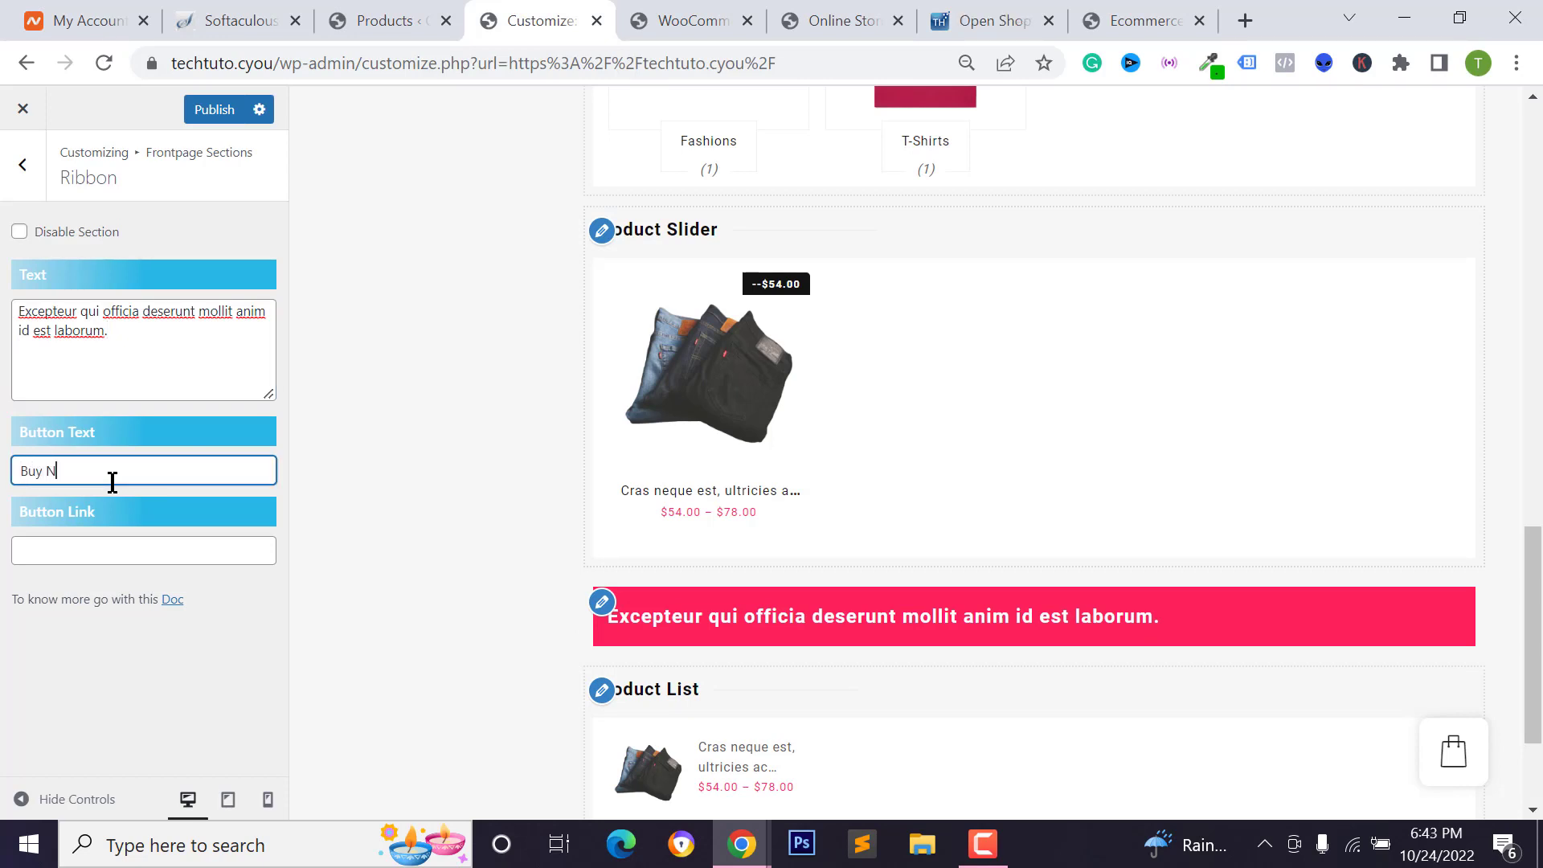
pyautogui.click(112, 552)
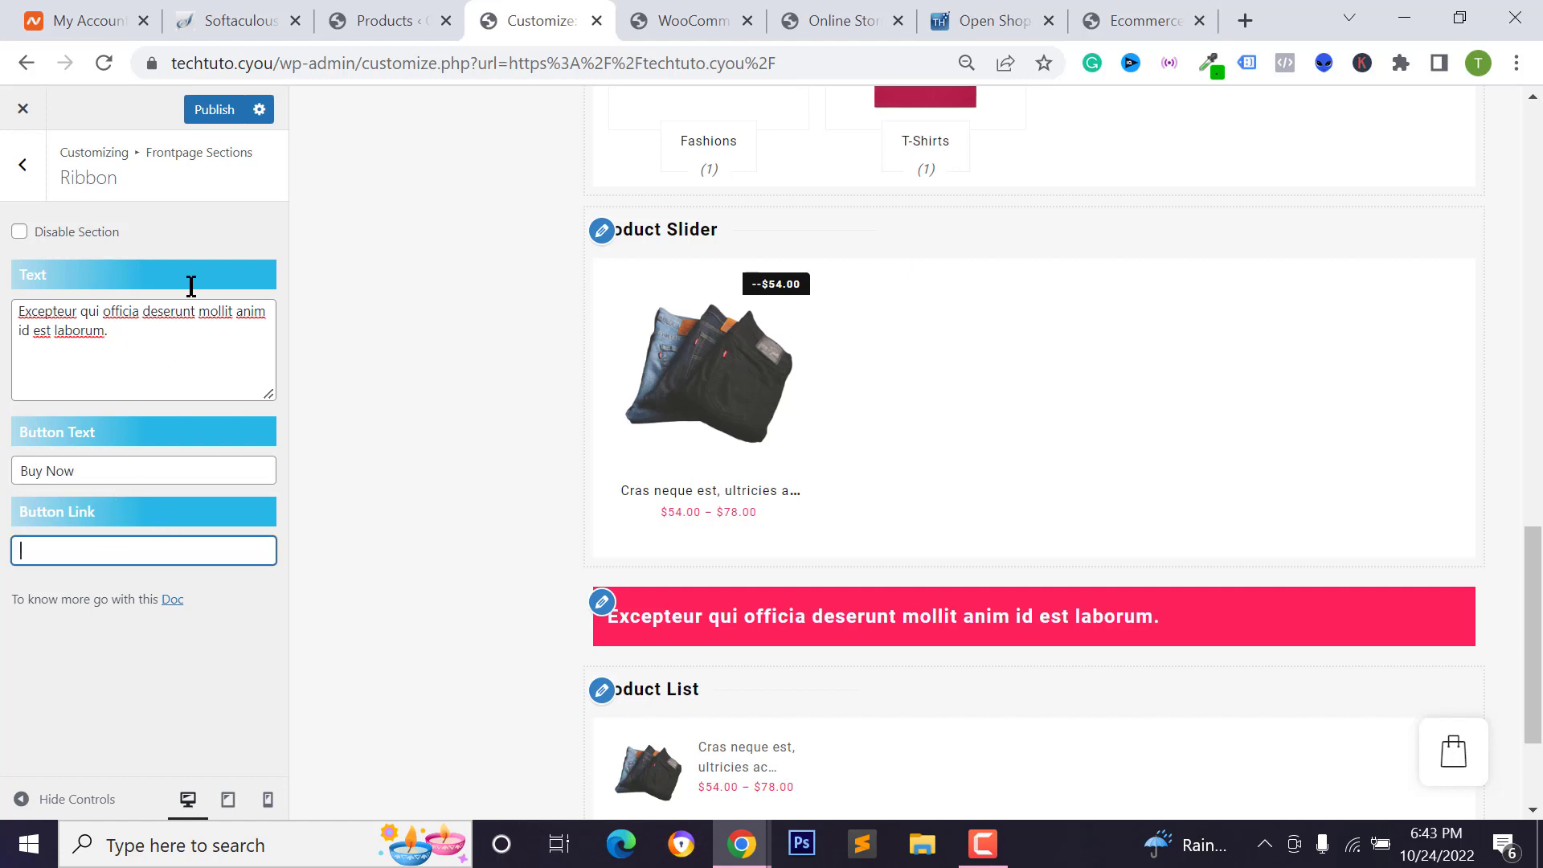
pyautogui.hotkey('ctrl', 'shift', 'Tab')
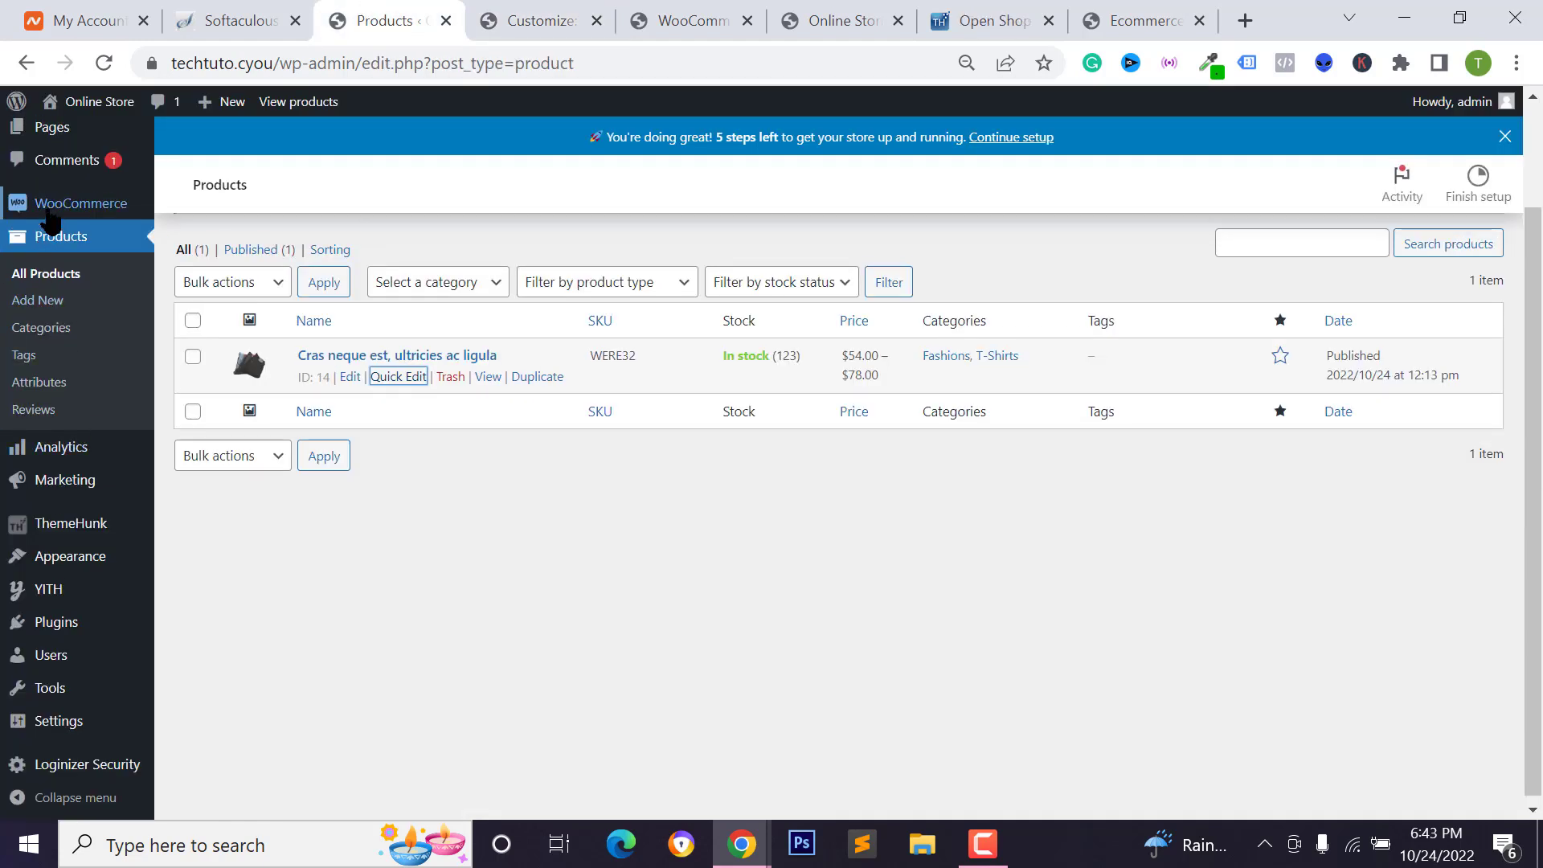
pyautogui.click(266, 210)
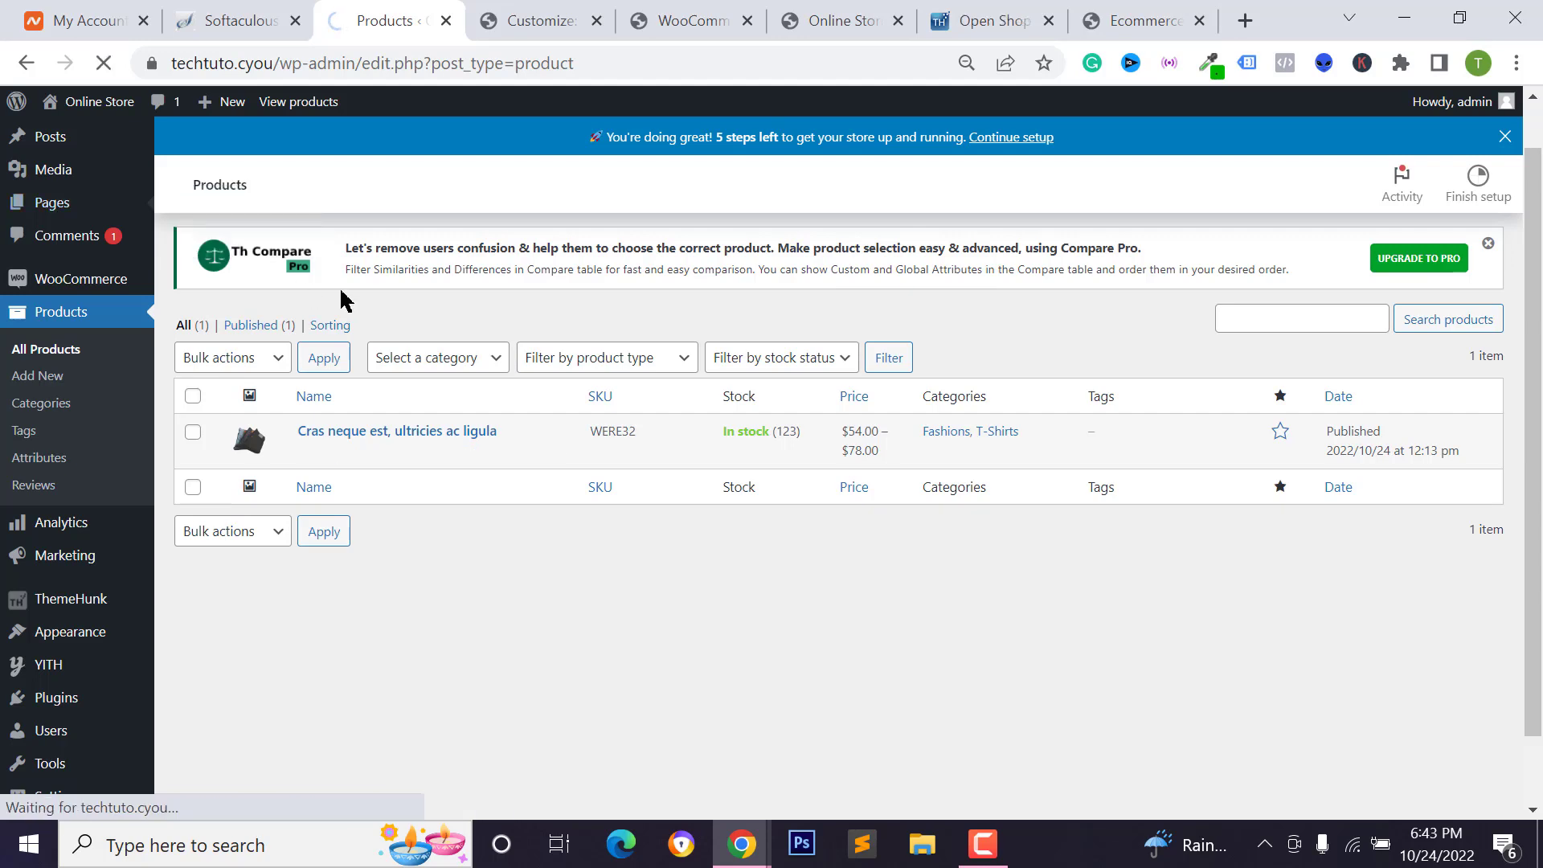
pyautogui.scroll(-10, 431, 568)
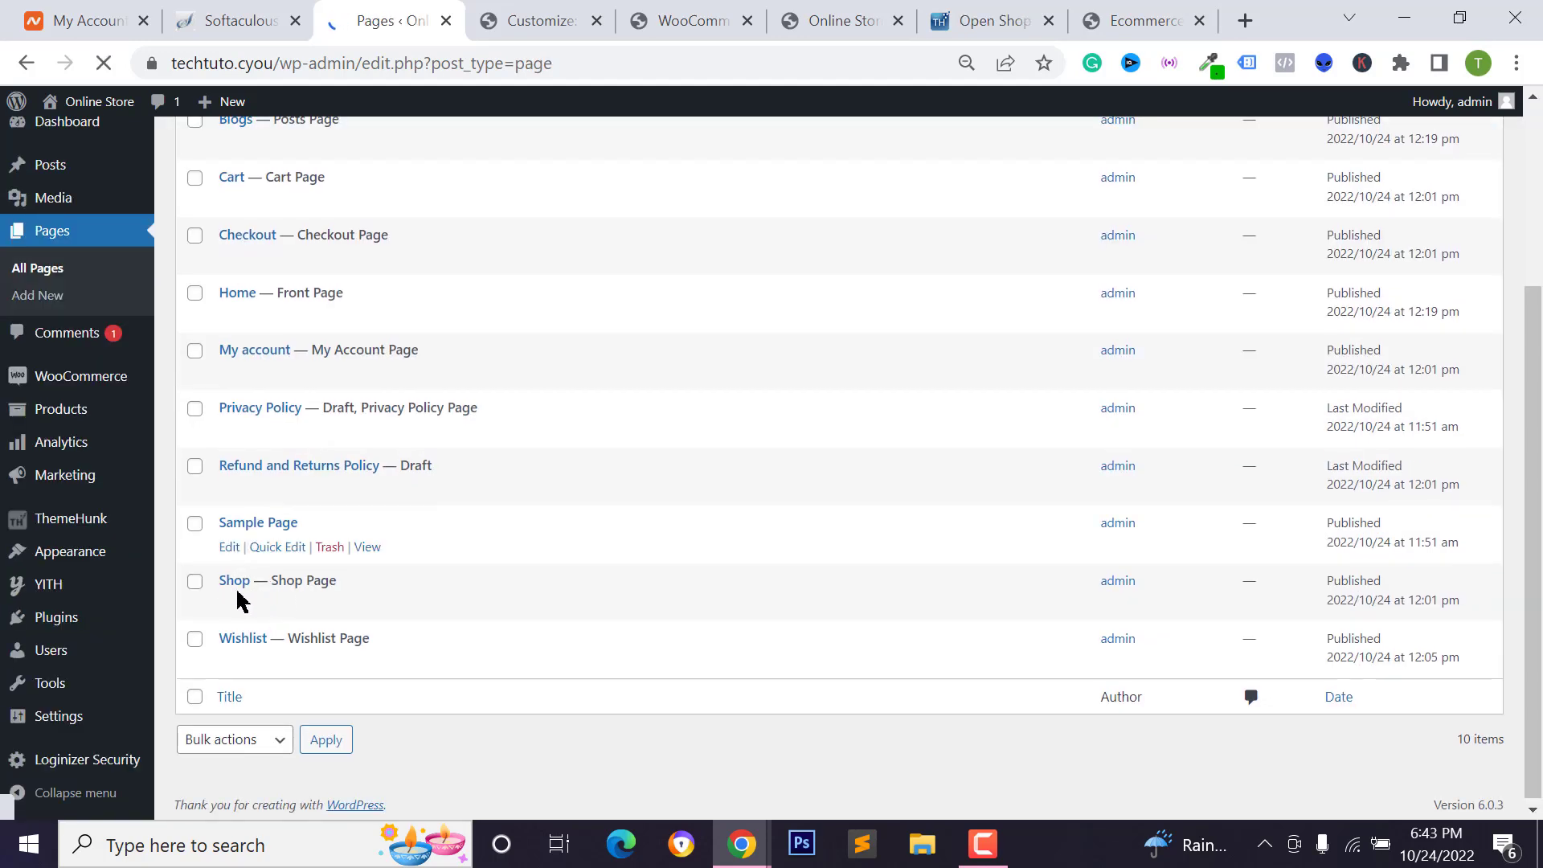
pyautogui.rightClick(365, 604)
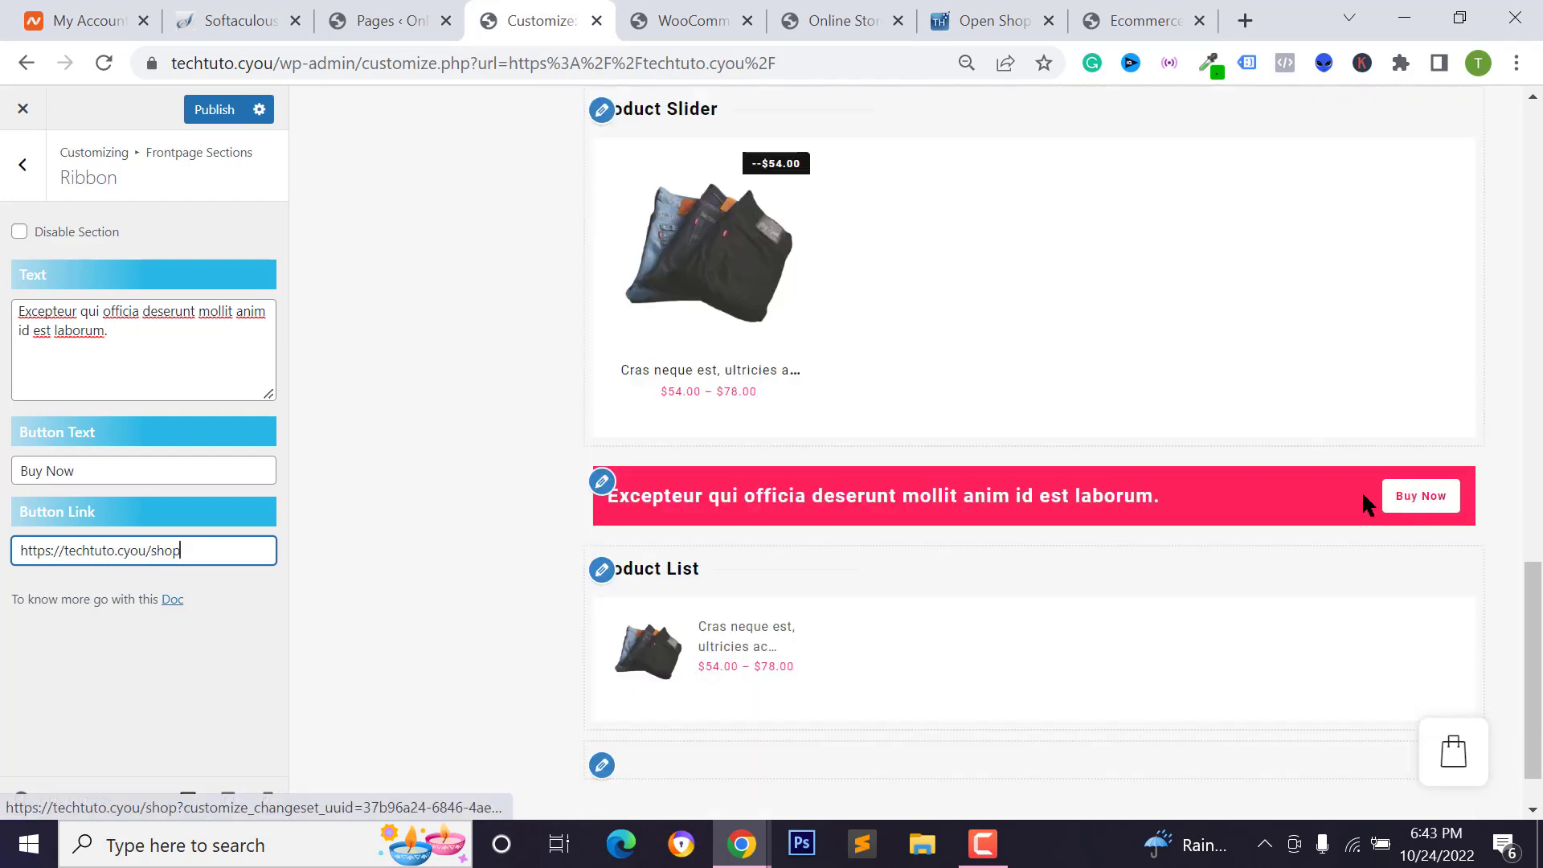
pyautogui.scroll(-1, 1326, 515)
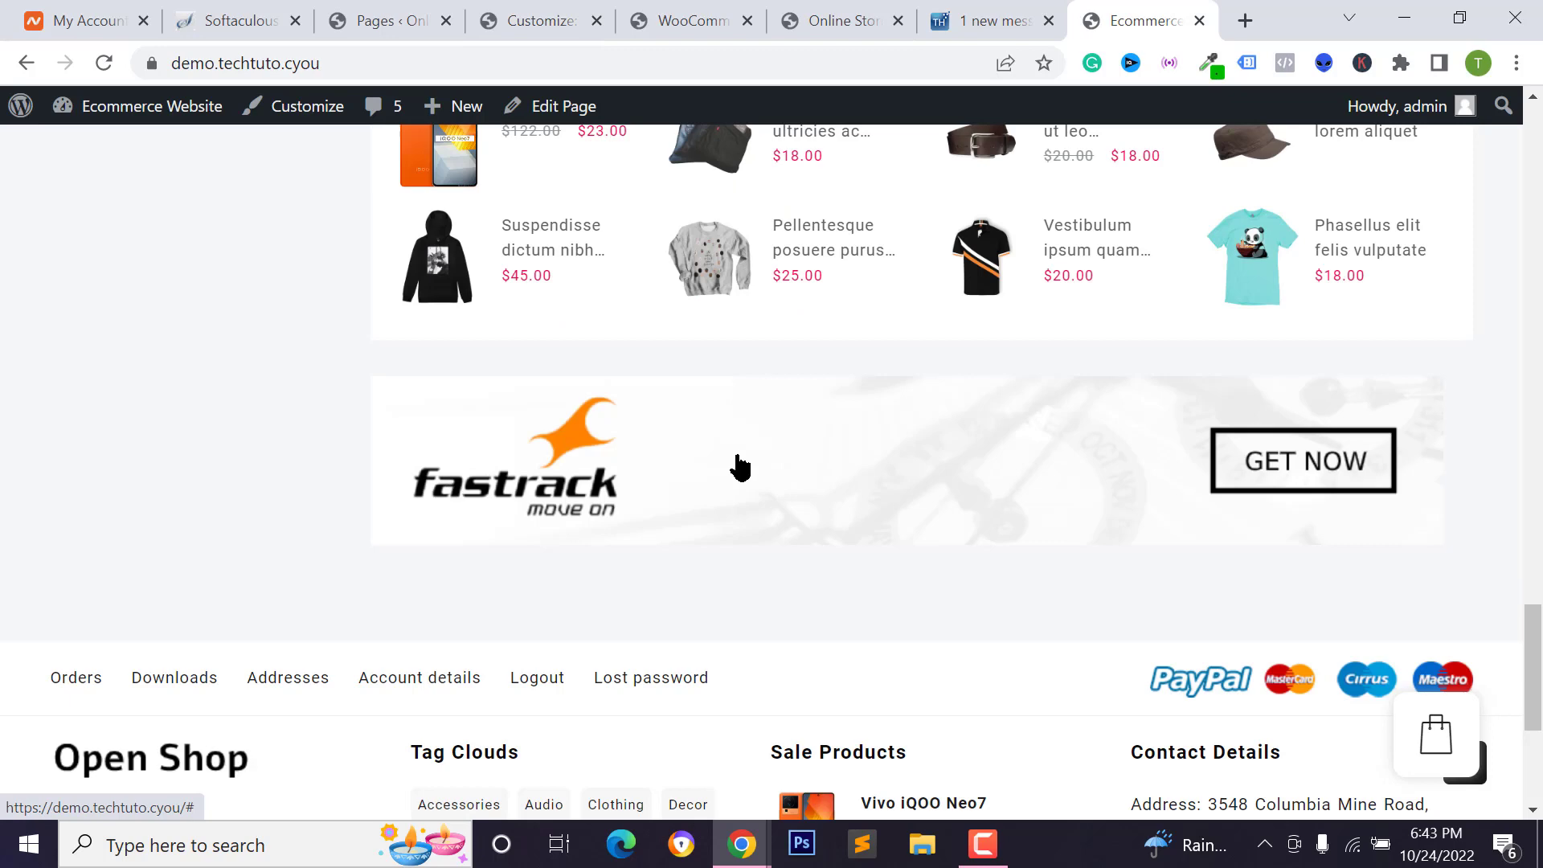
pyautogui.moveTo(1058, 496); pyautogui.dragTo(699, 520)
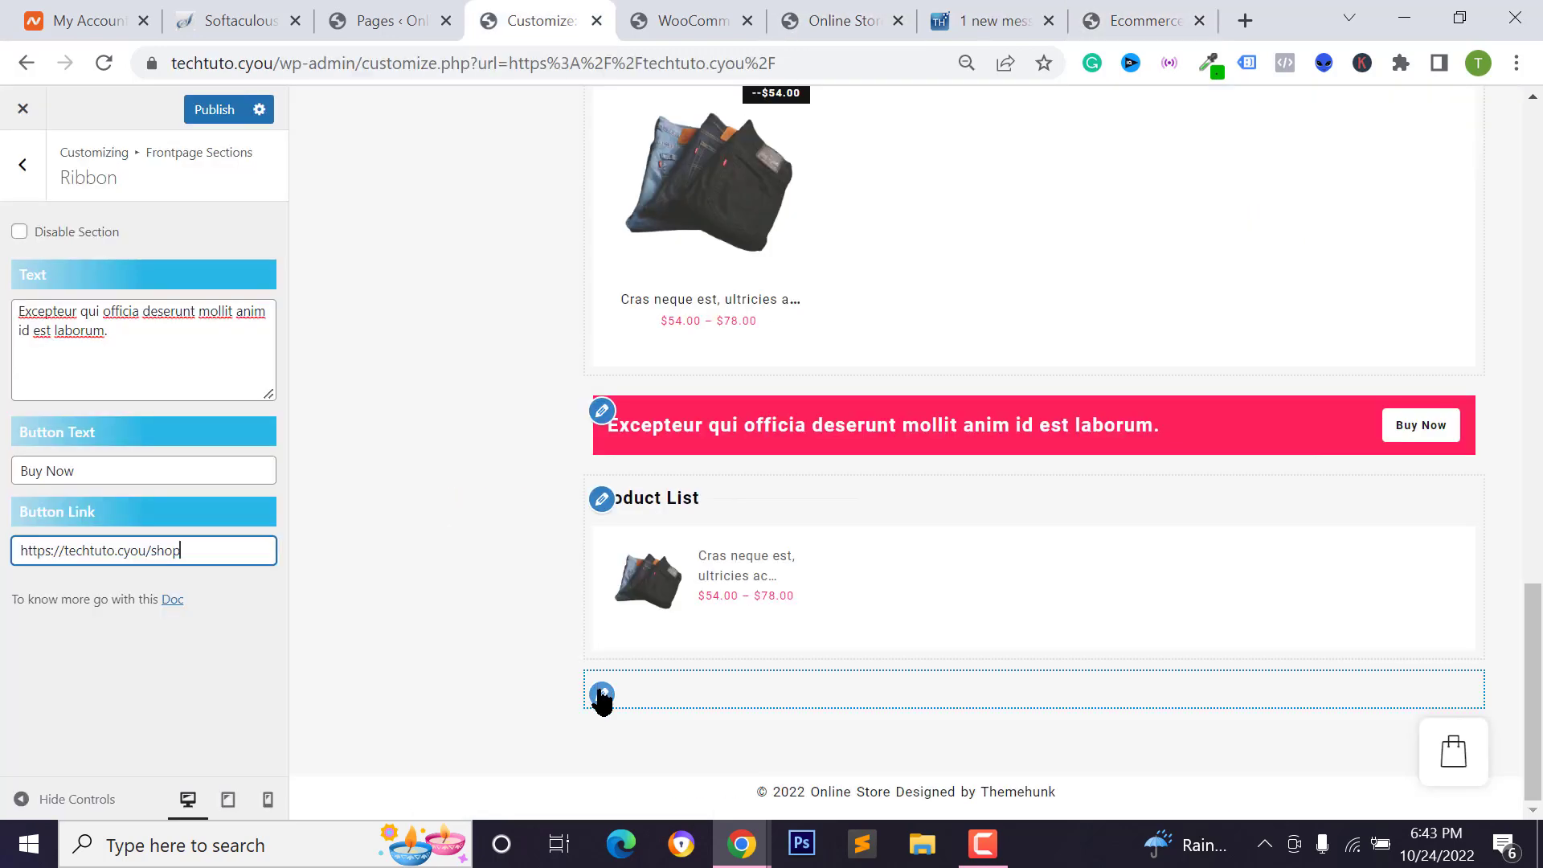
# Step: Give the Banner the first single-image layout with uploaded banner-white.png from Downloads, then publish
pyautogui.click(601, 695)
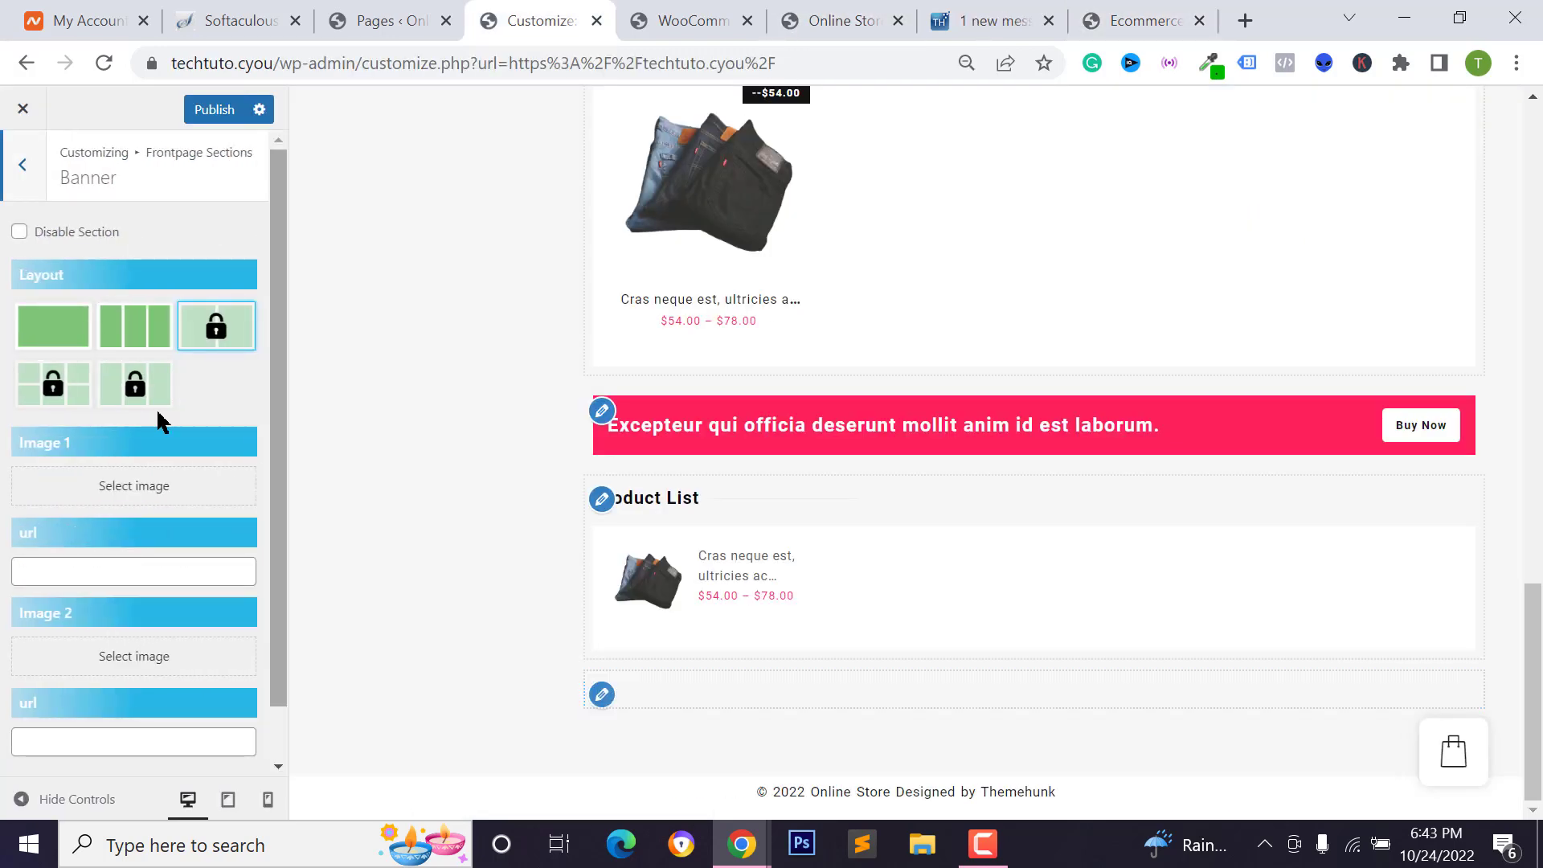
pyautogui.click(74, 330)
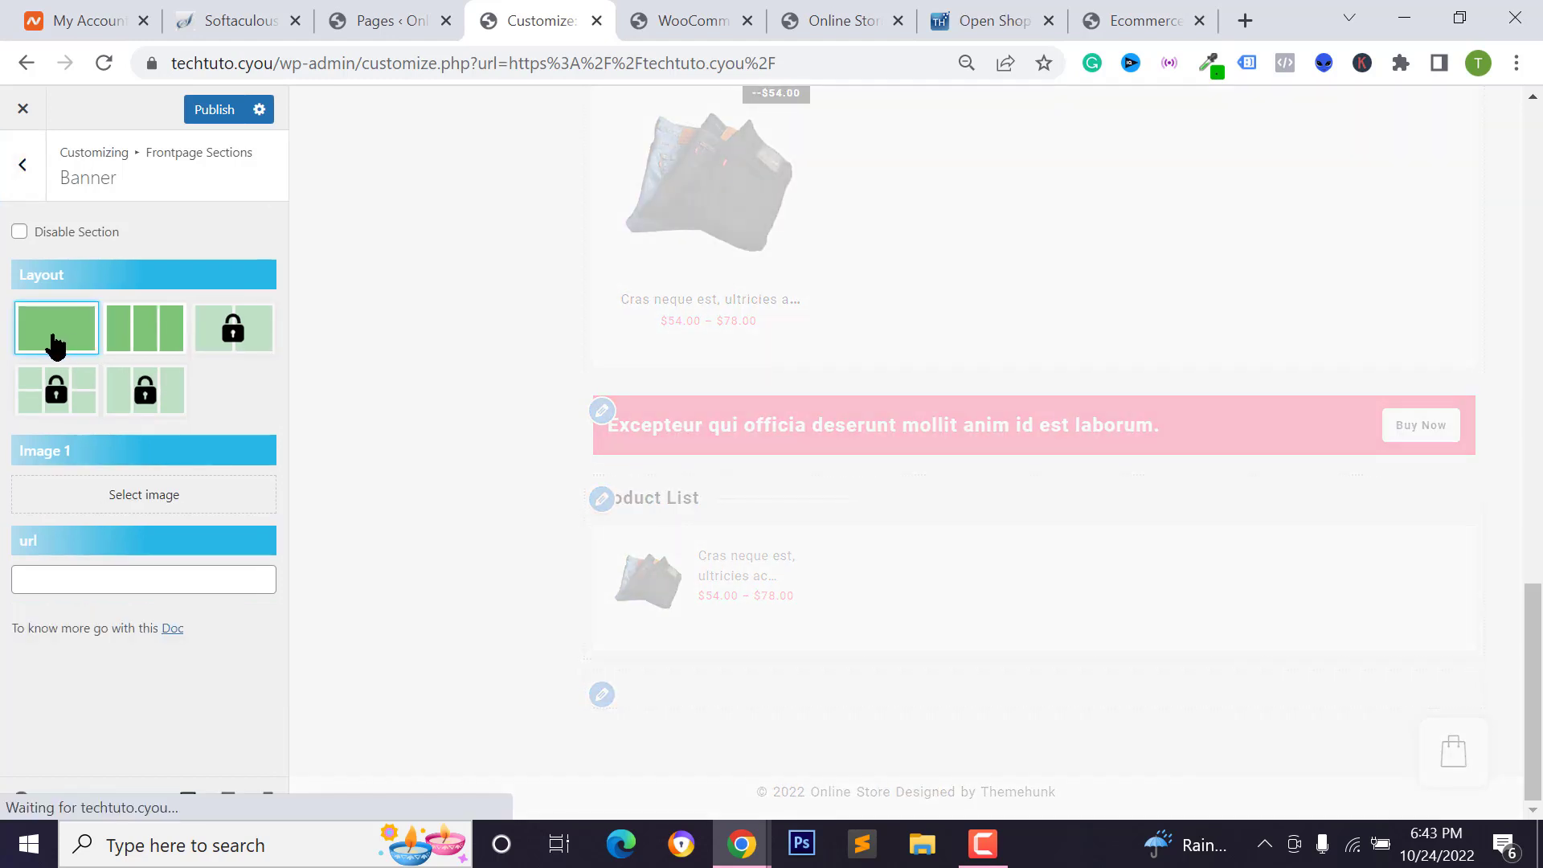
pyautogui.click(127, 496)
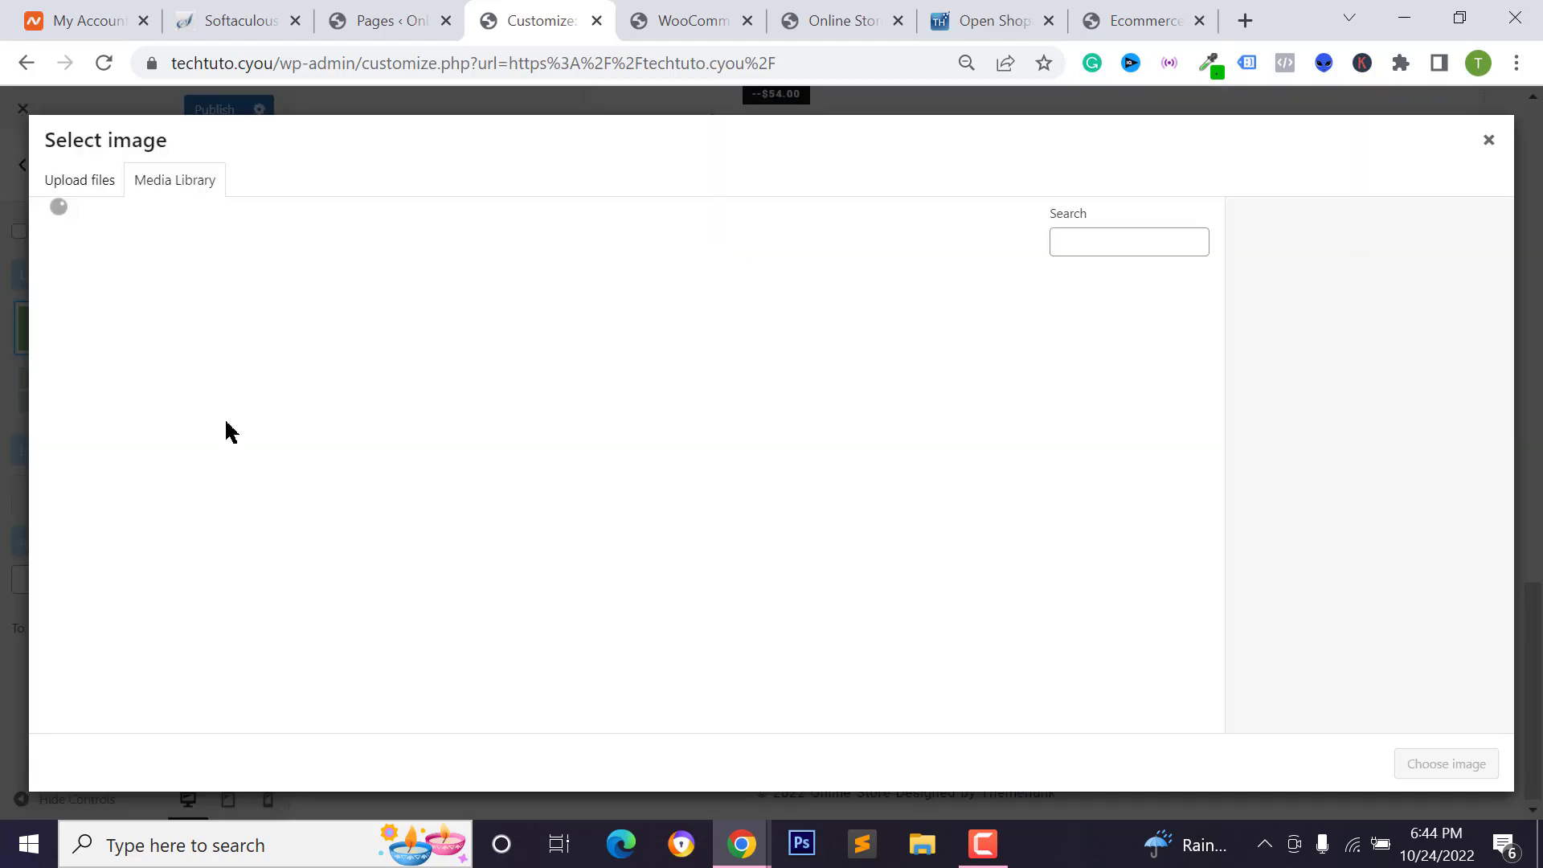
pyautogui.click(74, 191)
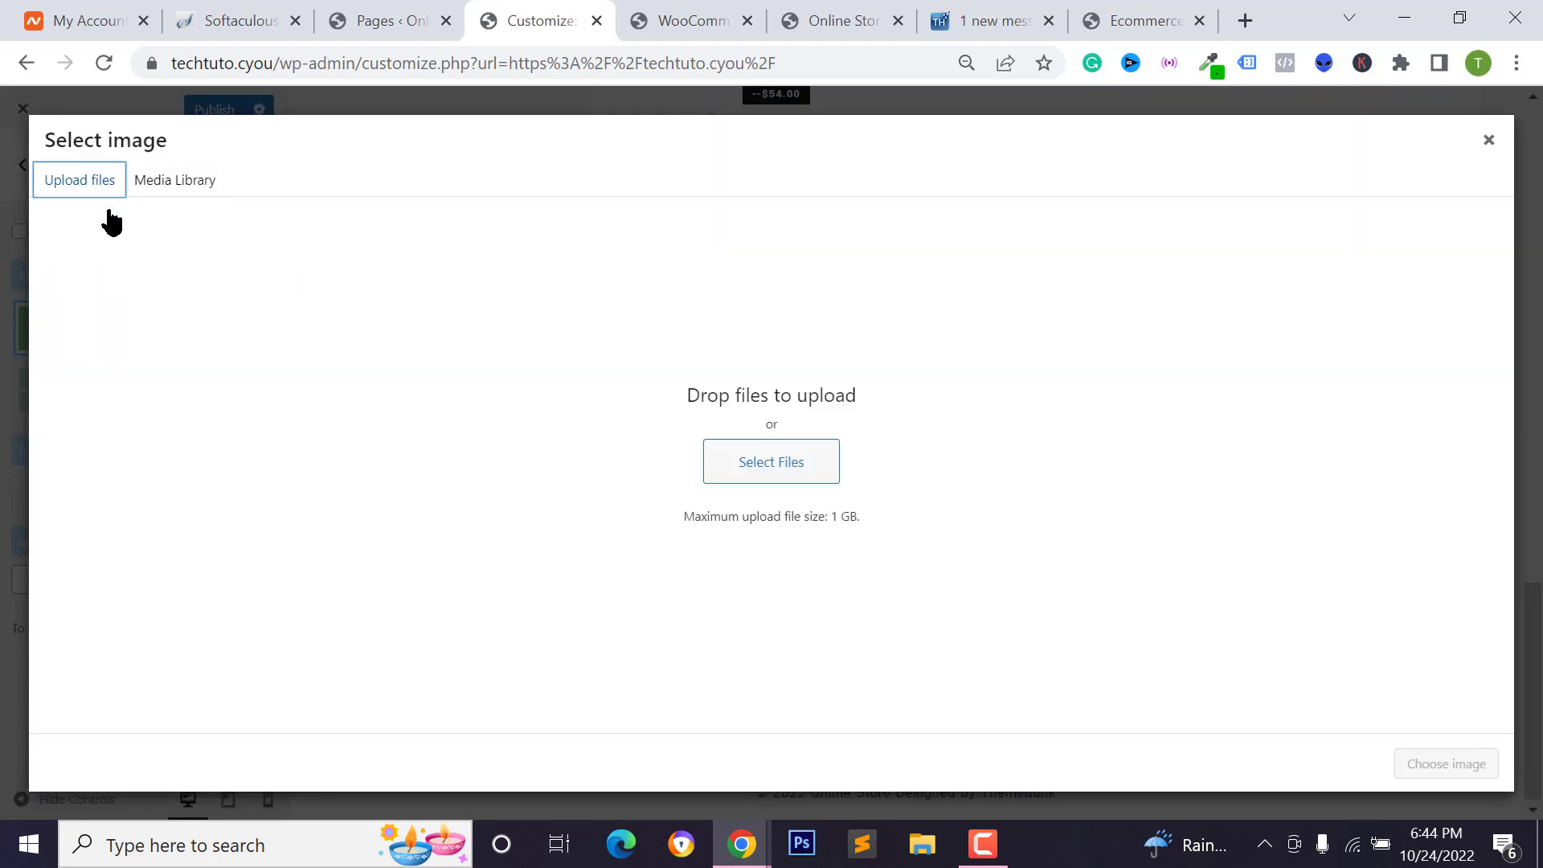
pyautogui.click(786, 482)
pyautogui.click(107, 388)
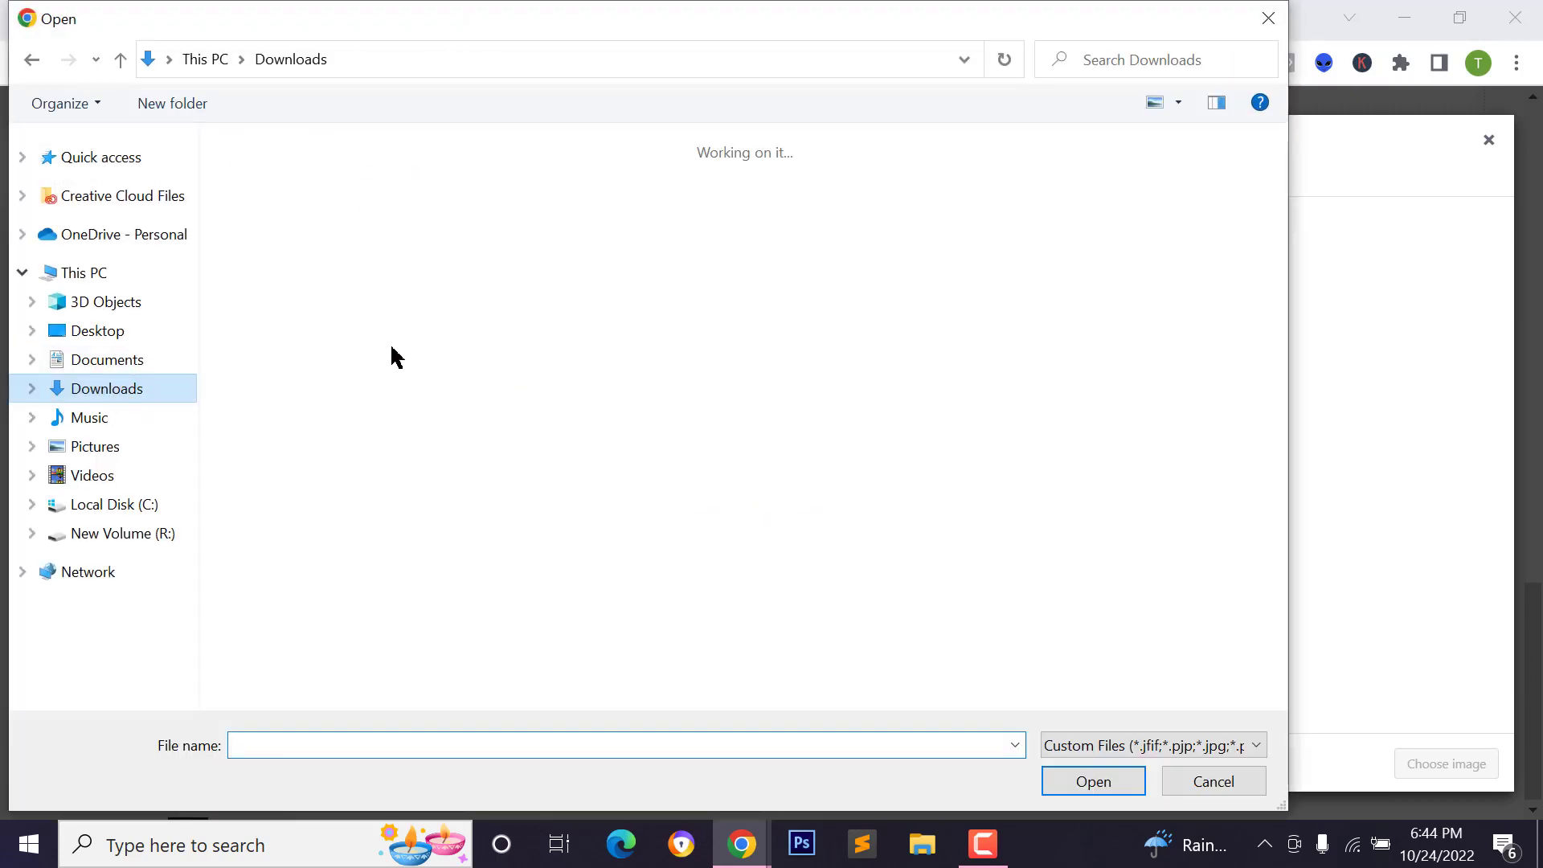
pyautogui.click(534, 299)
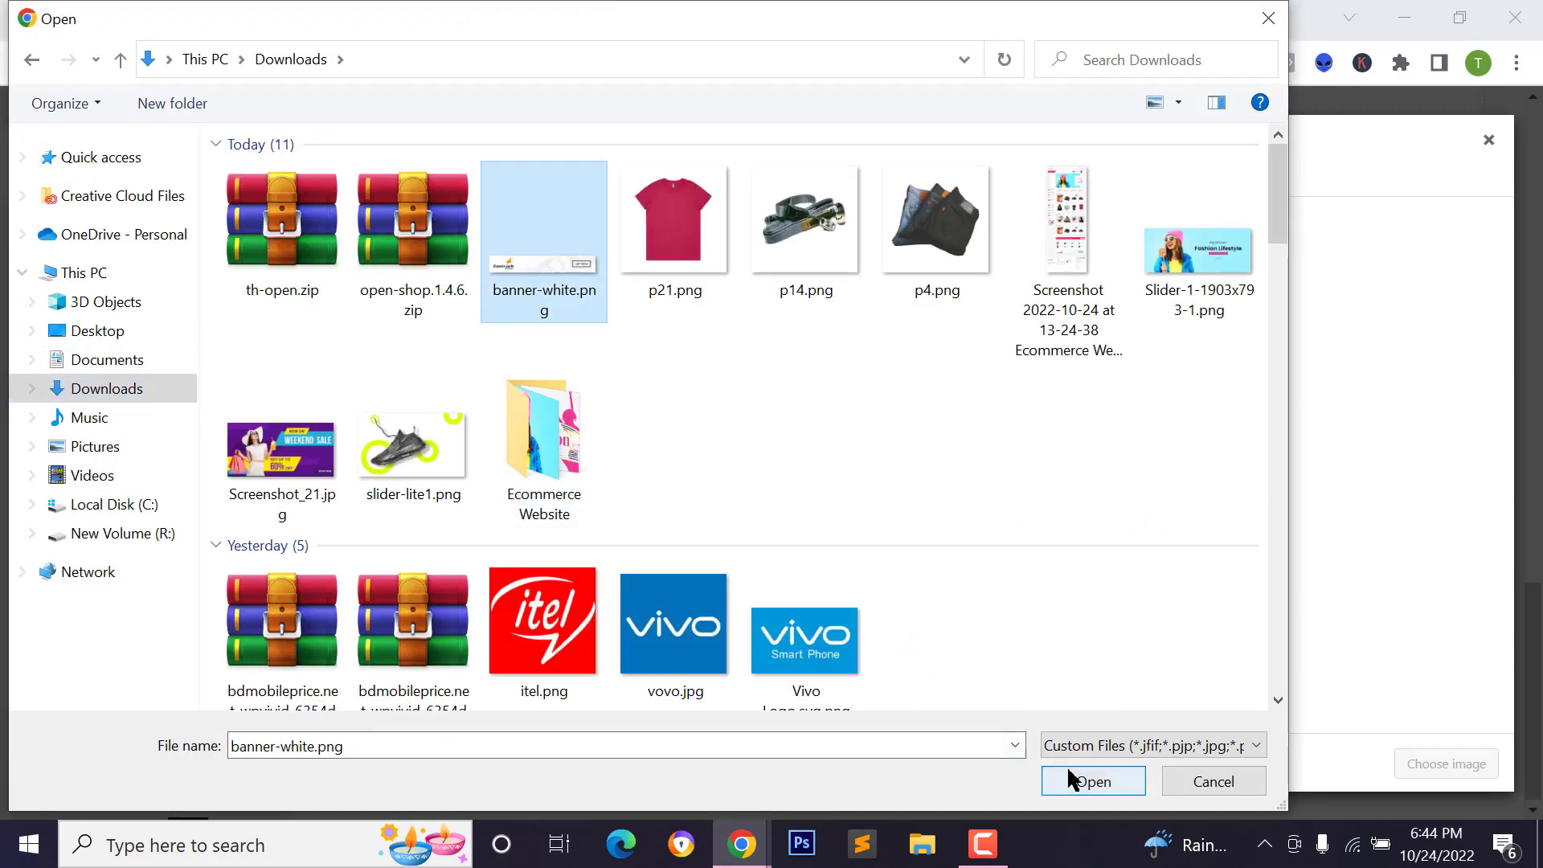
pyautogui.click(1074, 779)
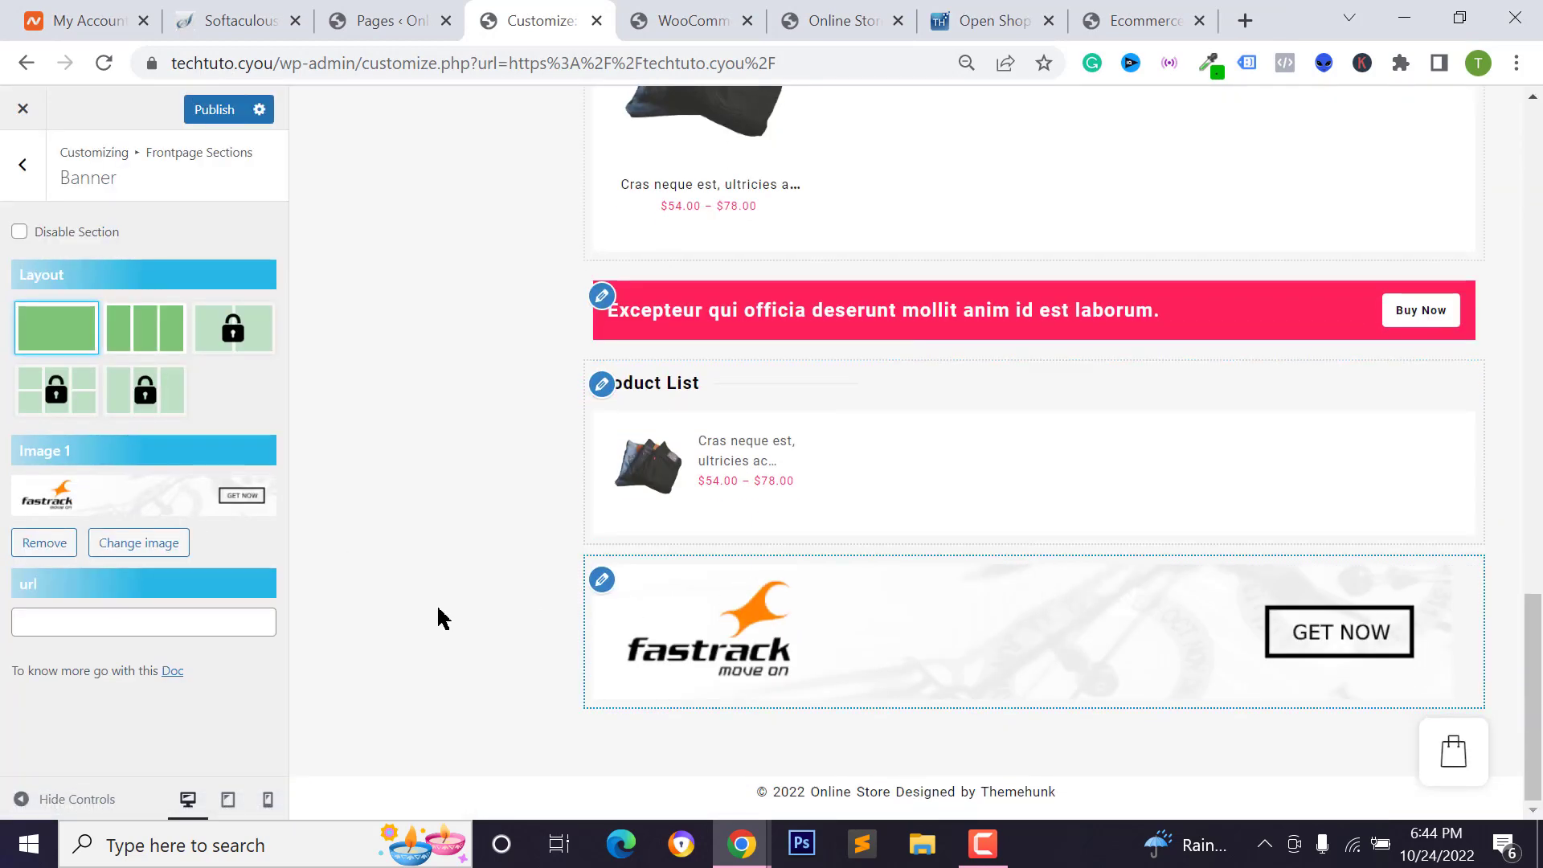
pyautogui.click(88, 627)
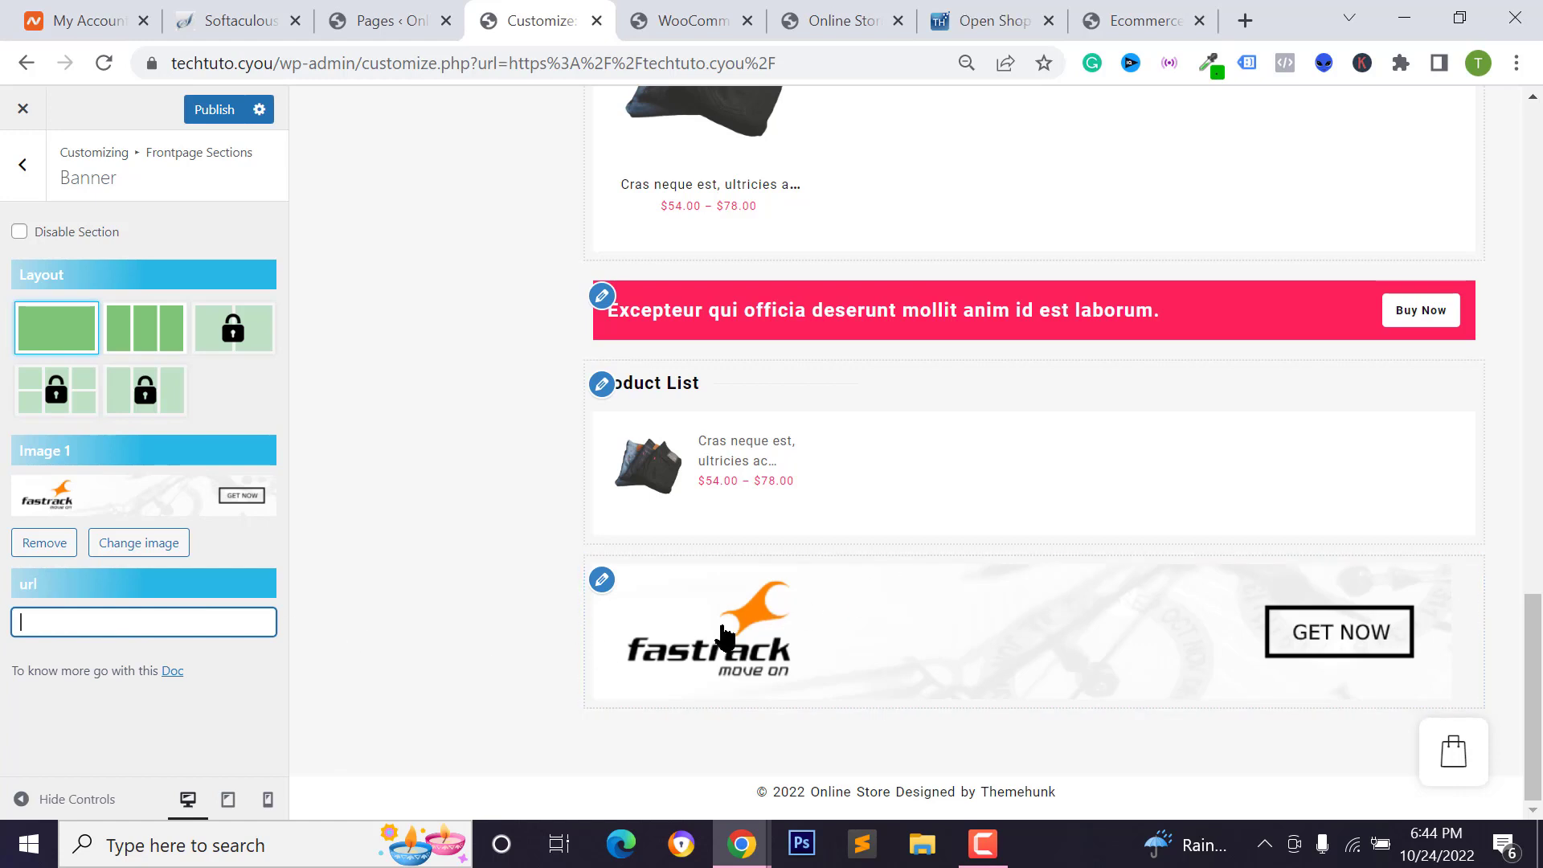
pyautogui.click(212, 110)
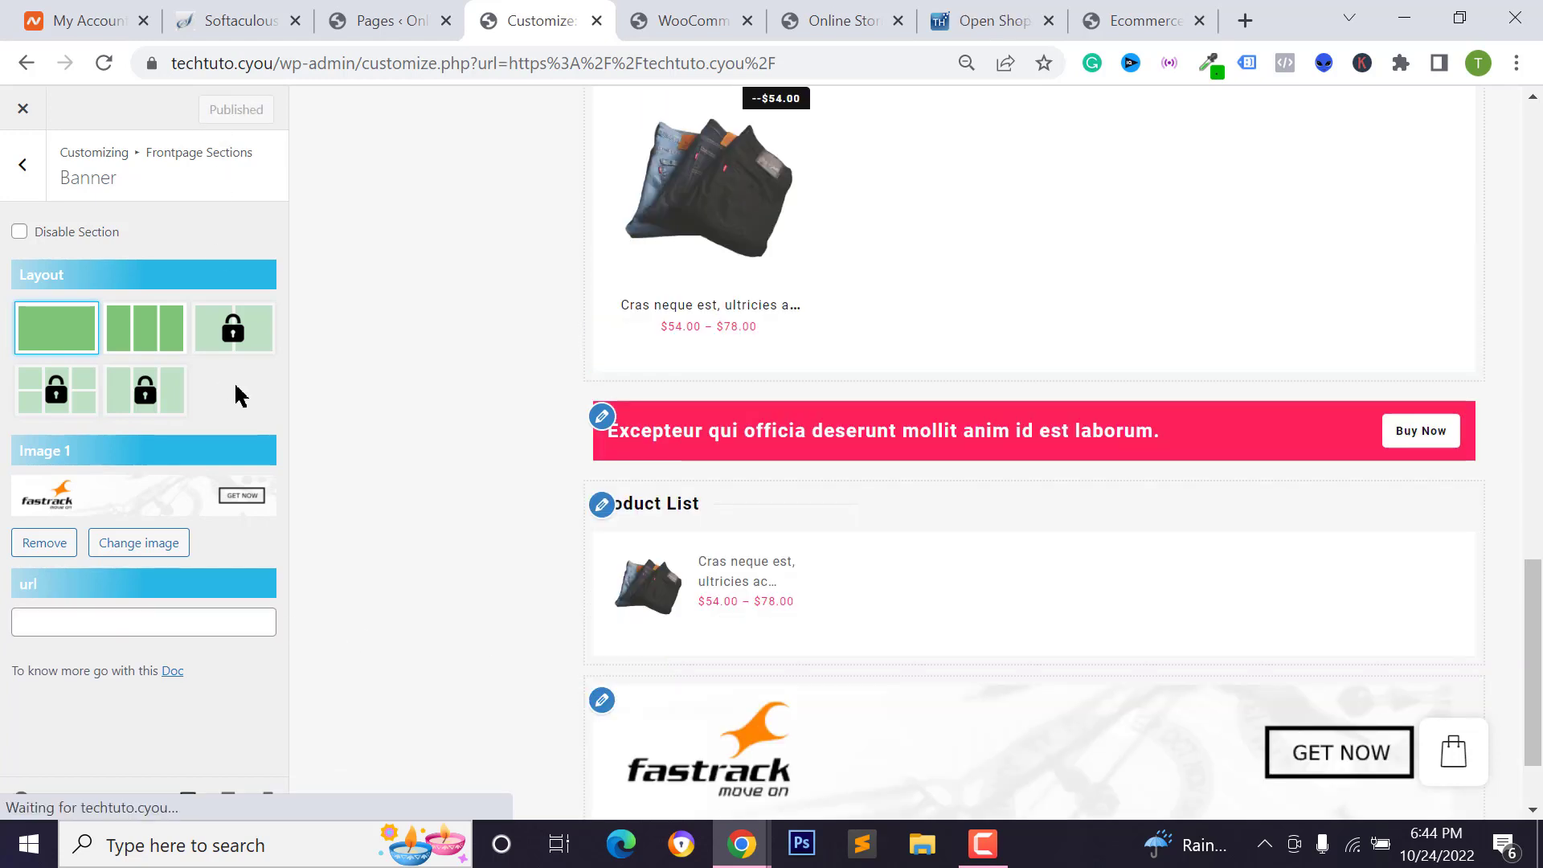
pyautogui.hotkey('ctrl', 'Tab')
pyautogui.hotkey('ctrl', 'Tab')
# Step: Scroll through the live Online Shopping store front page to review the changes
pyautogui.scroll(4, 785, 654)
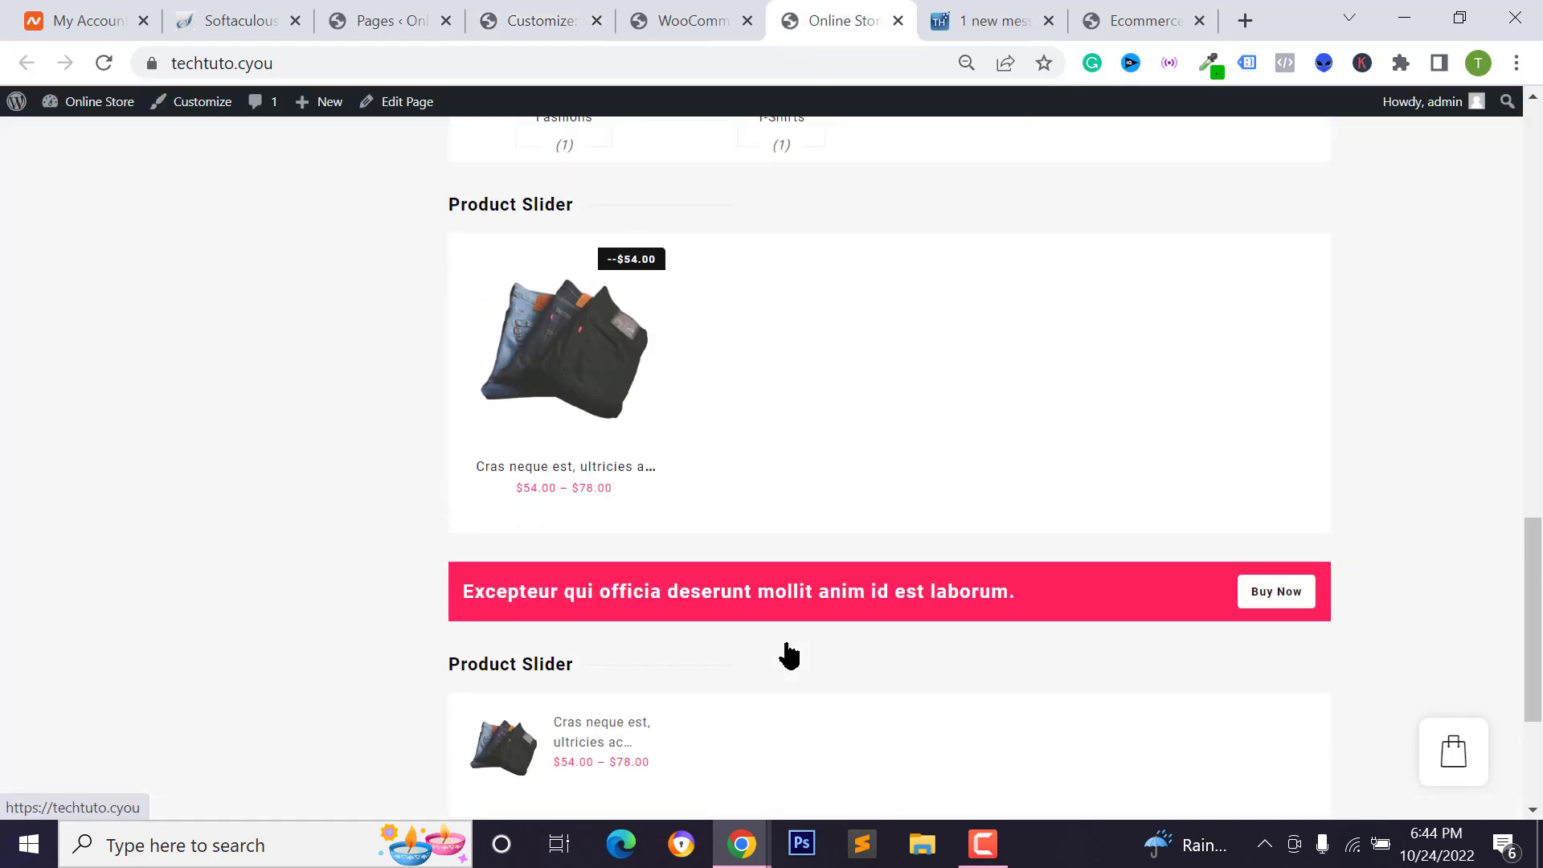
pyautogui.scroll(-4, 586, 676)
pyautogui.scroll(5, 594, 655)
pyautogui.scroll(10, 602, 655)
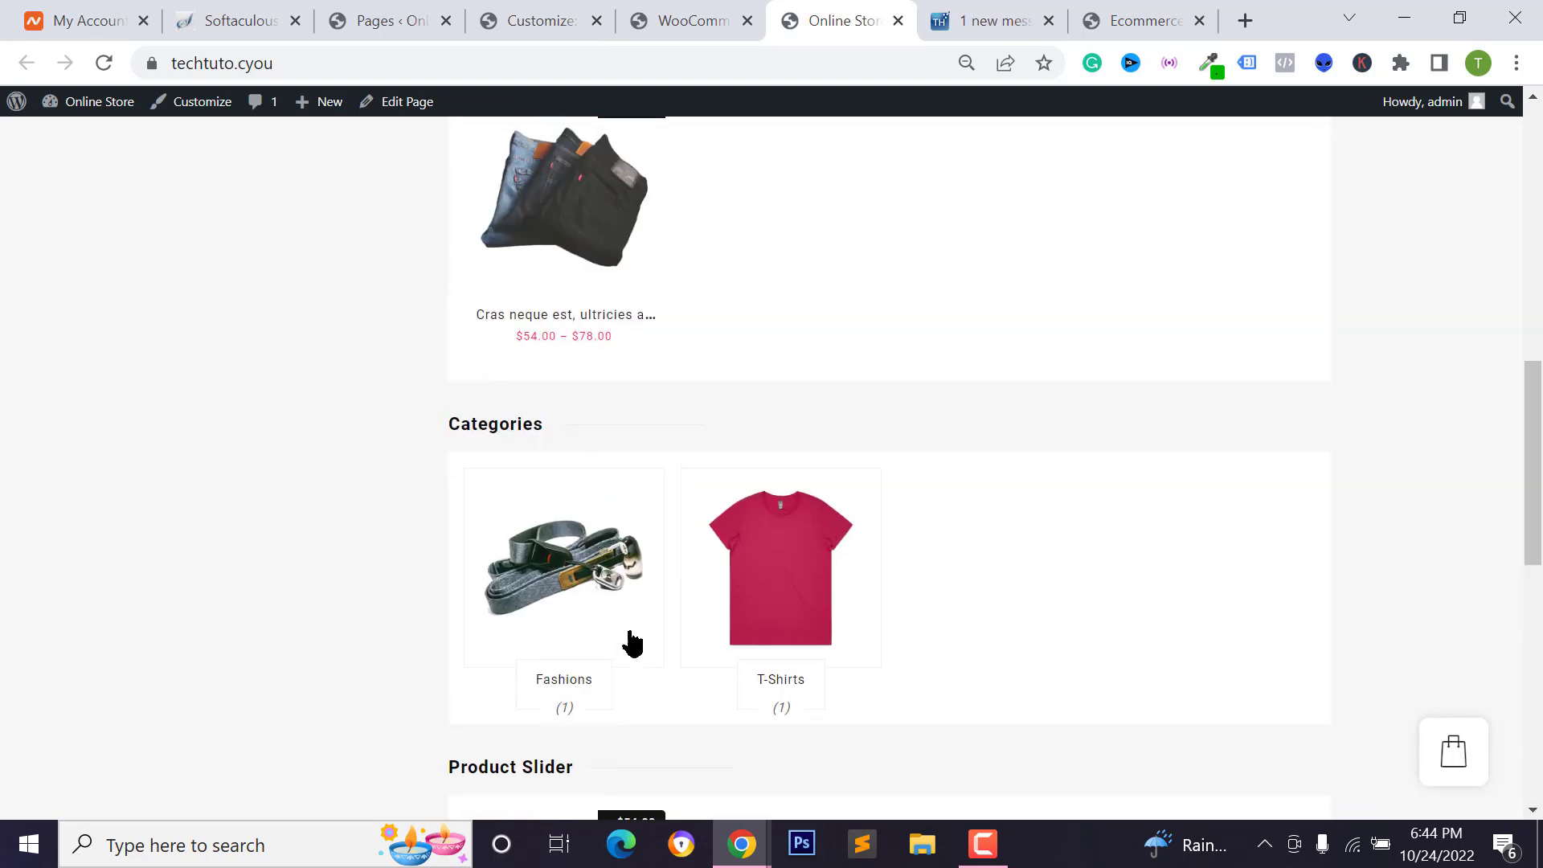
pyautogui.scroll(-4, 640, 615)
pyautogui.scroll(10, 718, 667)
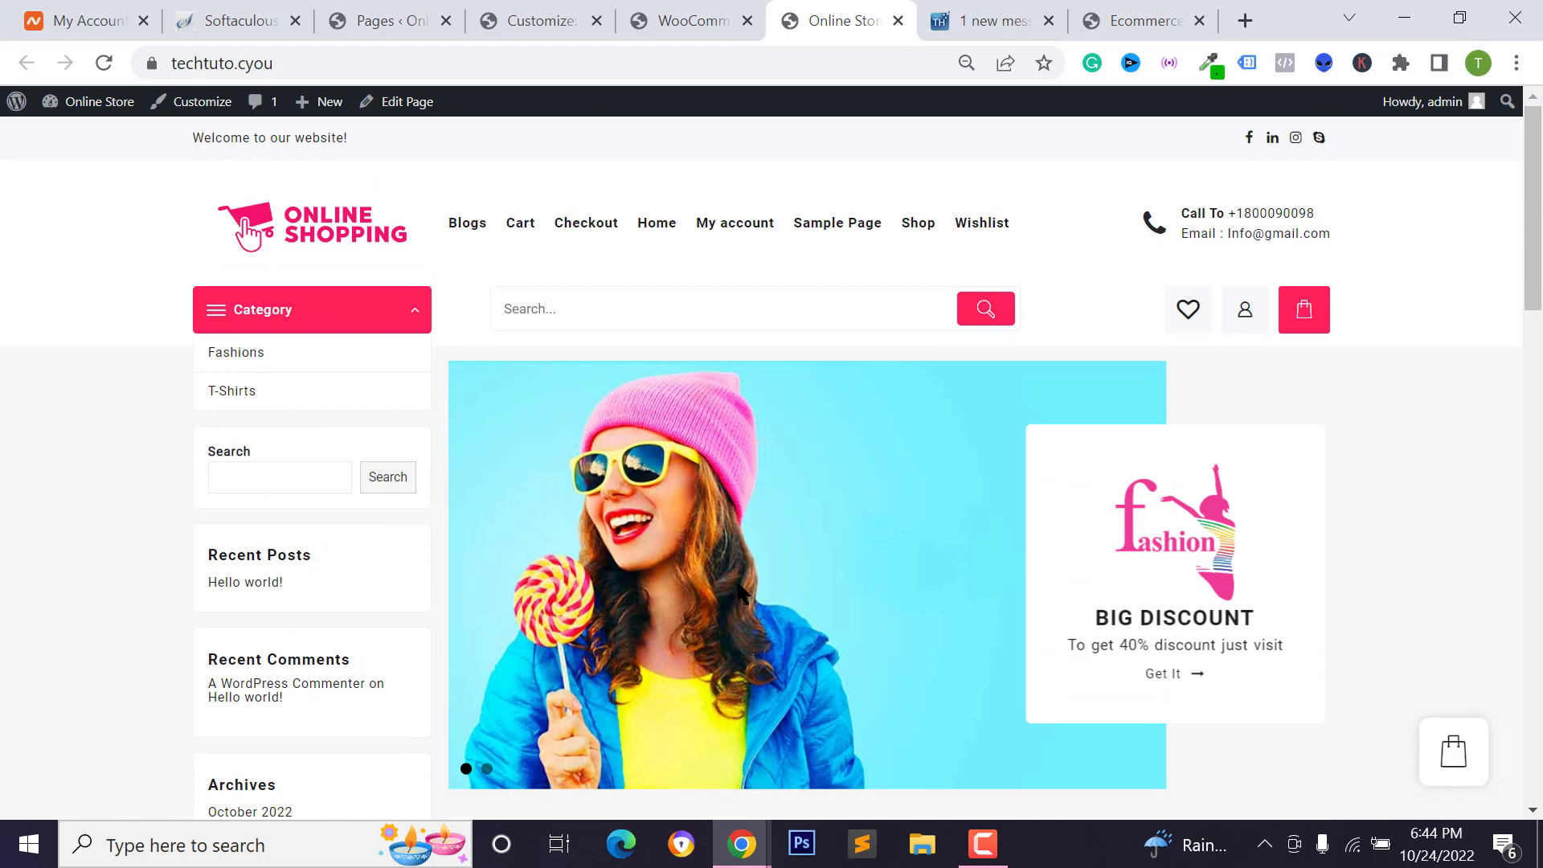
pyautogui.scroll(-1, 277, 378)
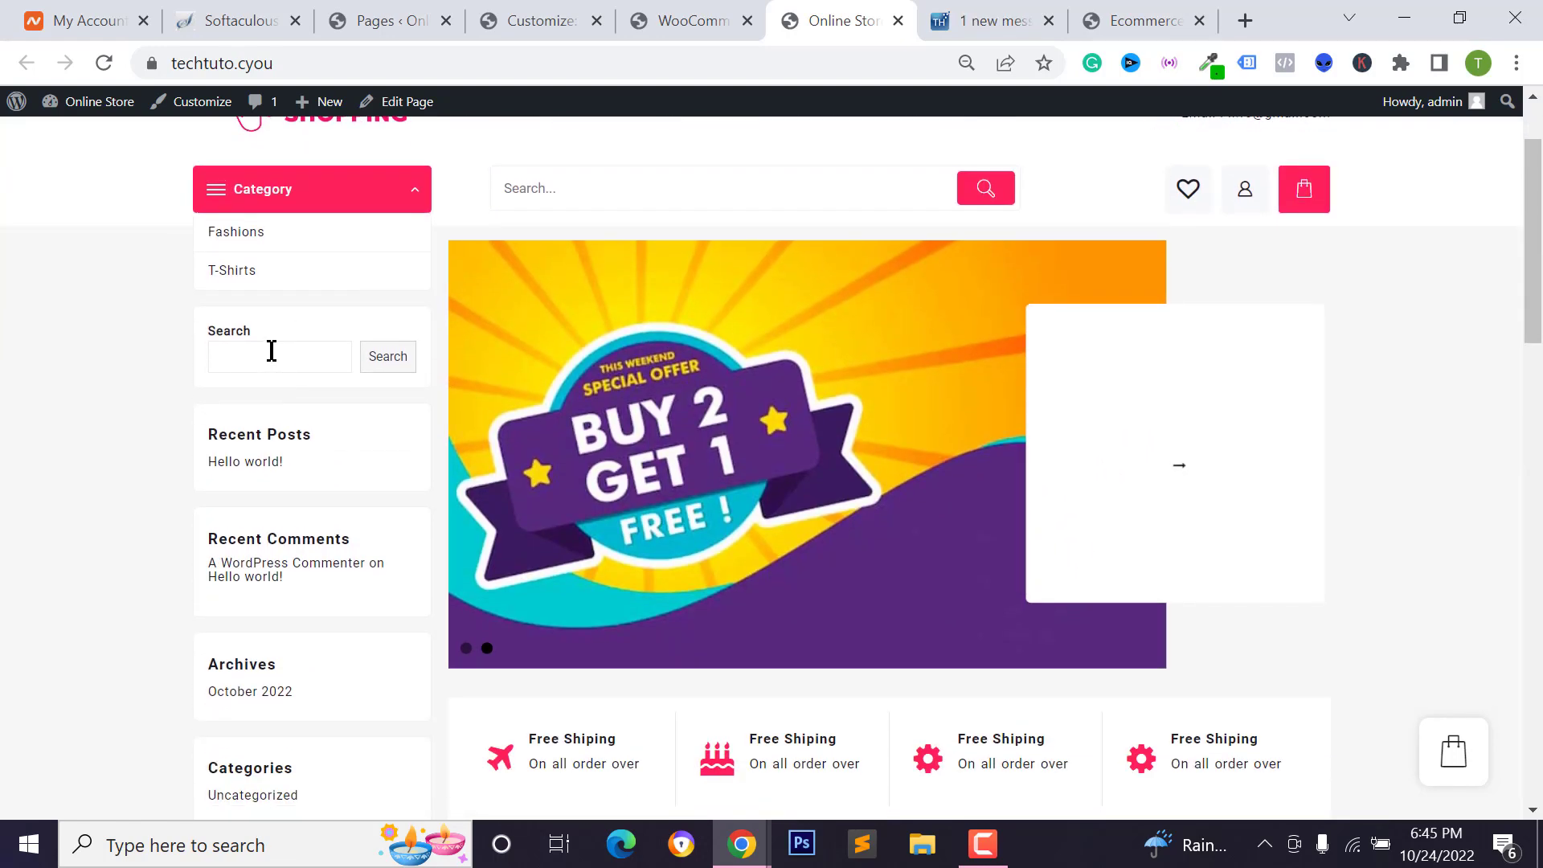
pyautogui.scroll(-2, 262, 462)
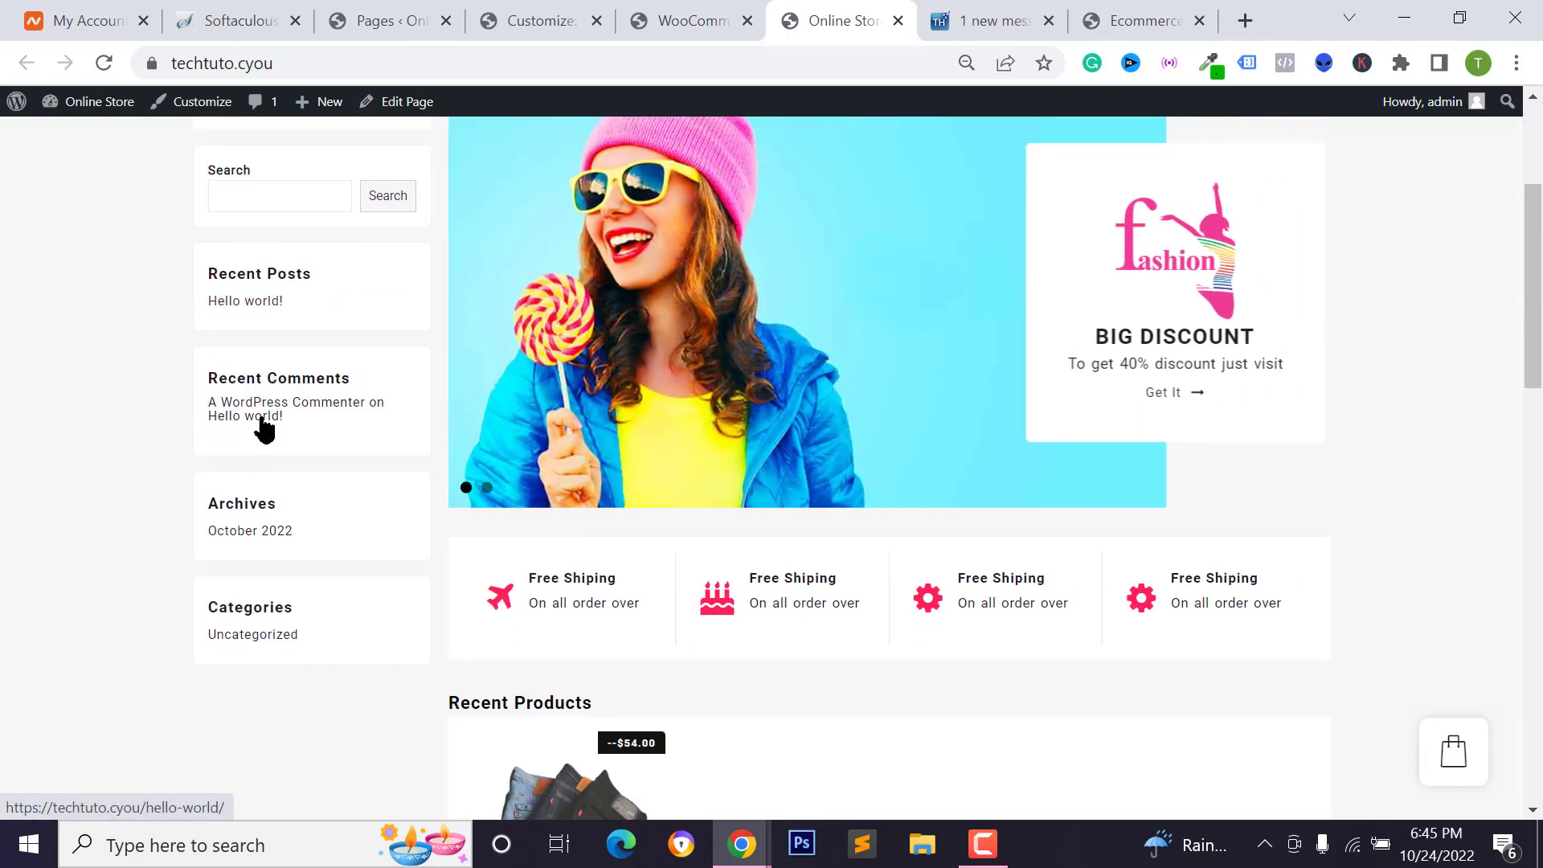
pyautogui.scroll(1, 334, 324)
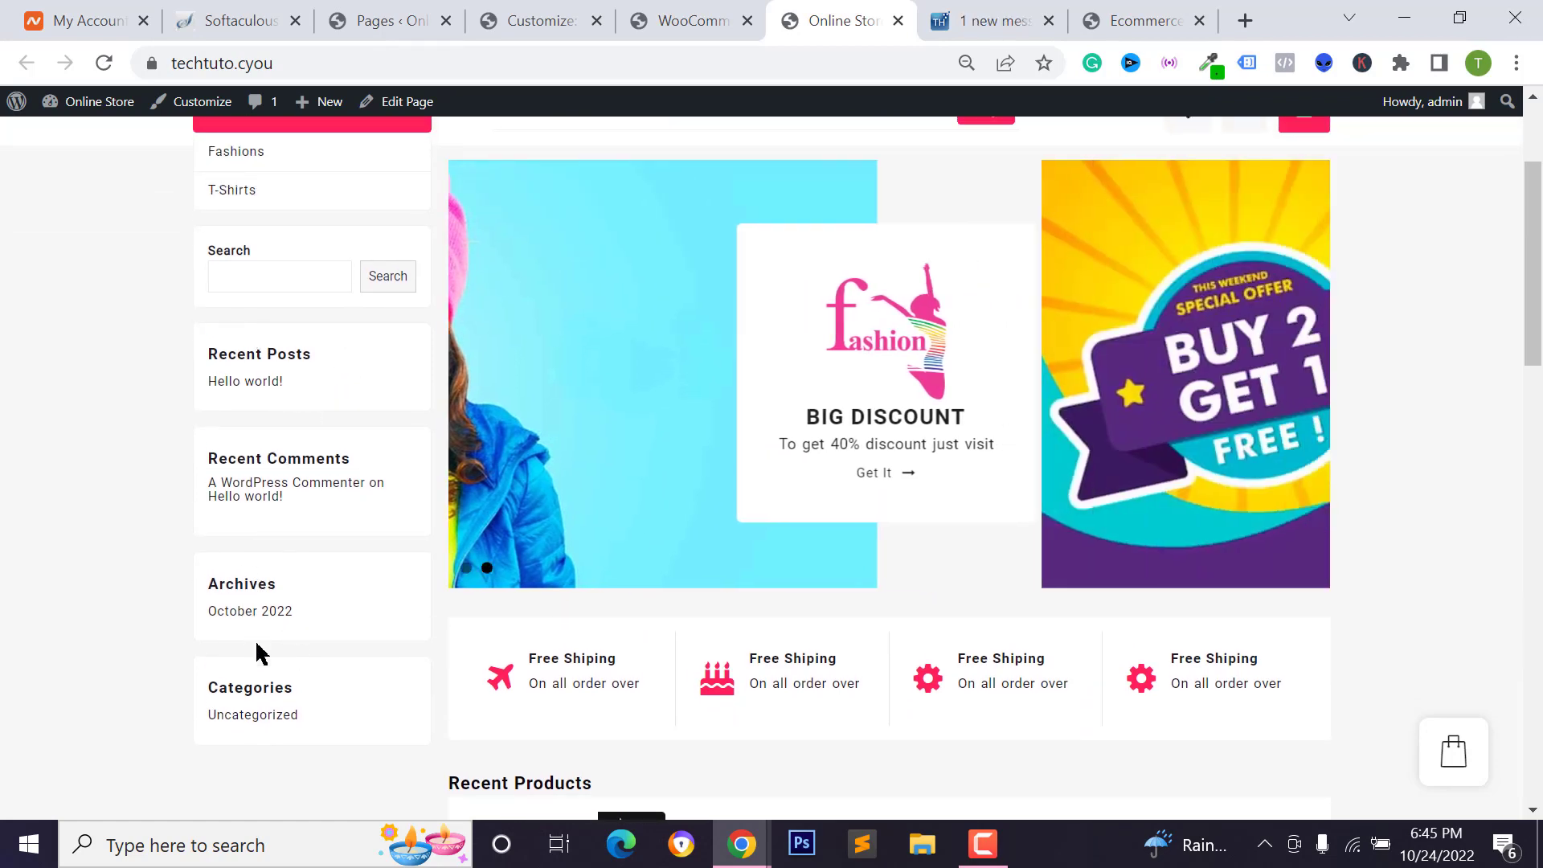
# Step: Browse the demo store's product sections and advance its Latest News carousel twice
pyautogui.click(960, 15)
pyautogui.click(1093, 9)
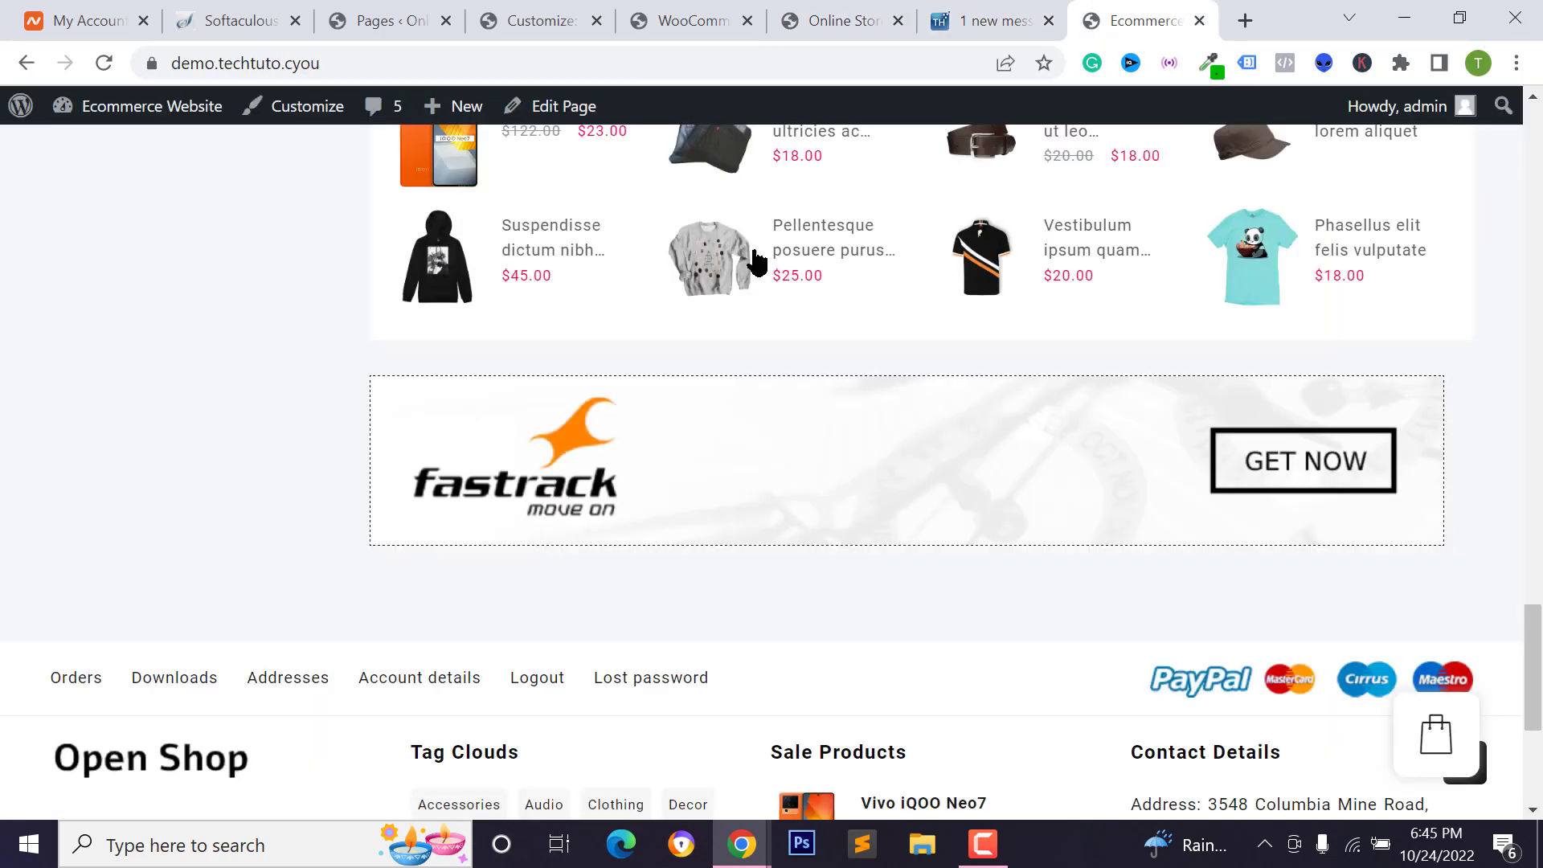
pyautogui.scroll(10, 81, 502)
pyautogui.scroll(-4, 98, 462)
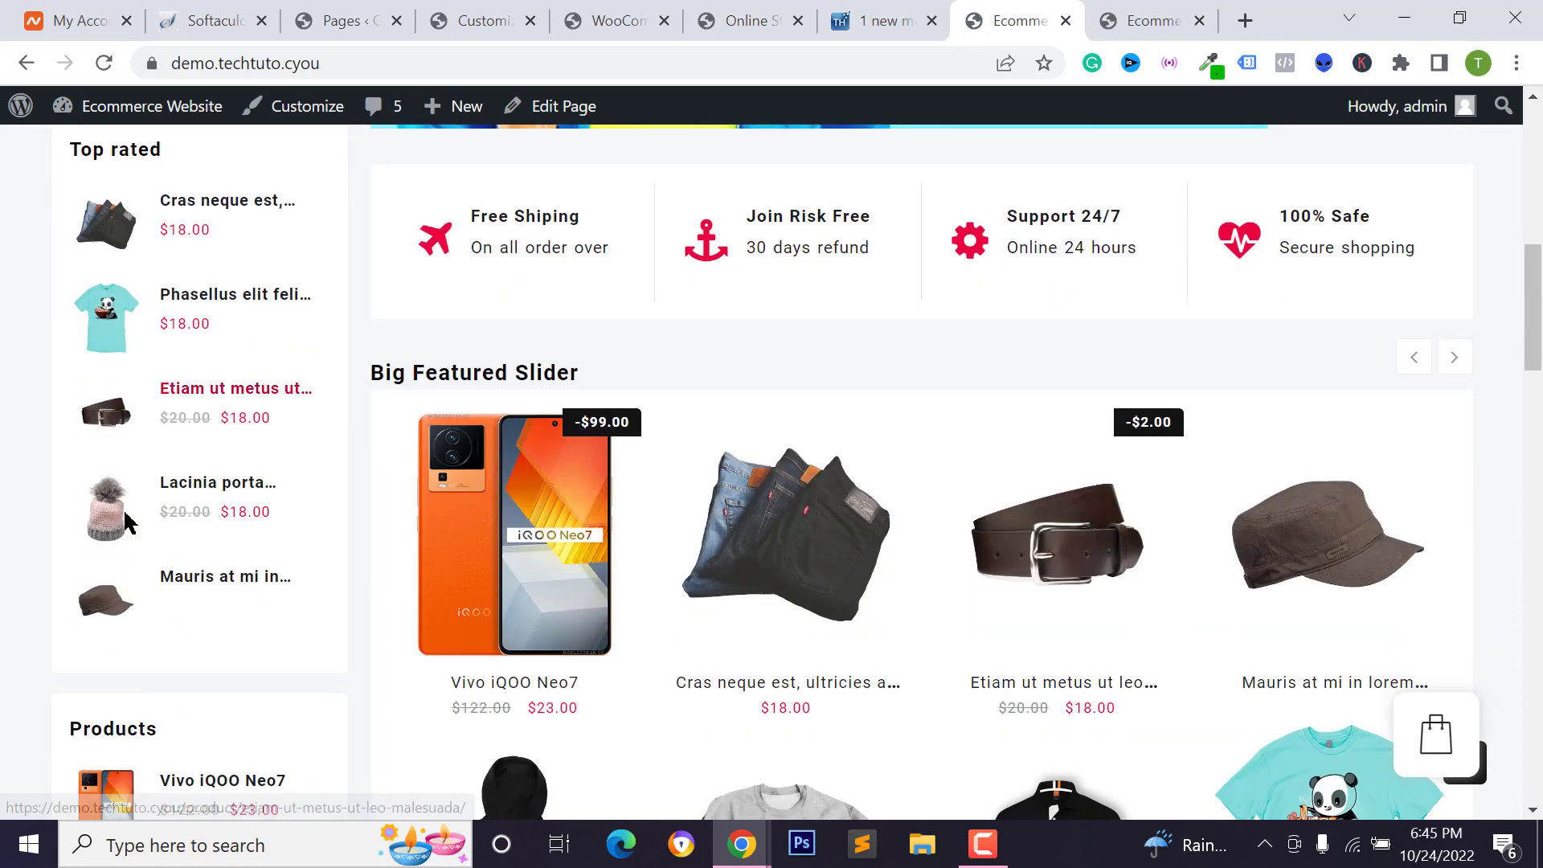
pyautogui.scroll(2, 228, 631)
pyautogui.scroll(-9, 221, 624)
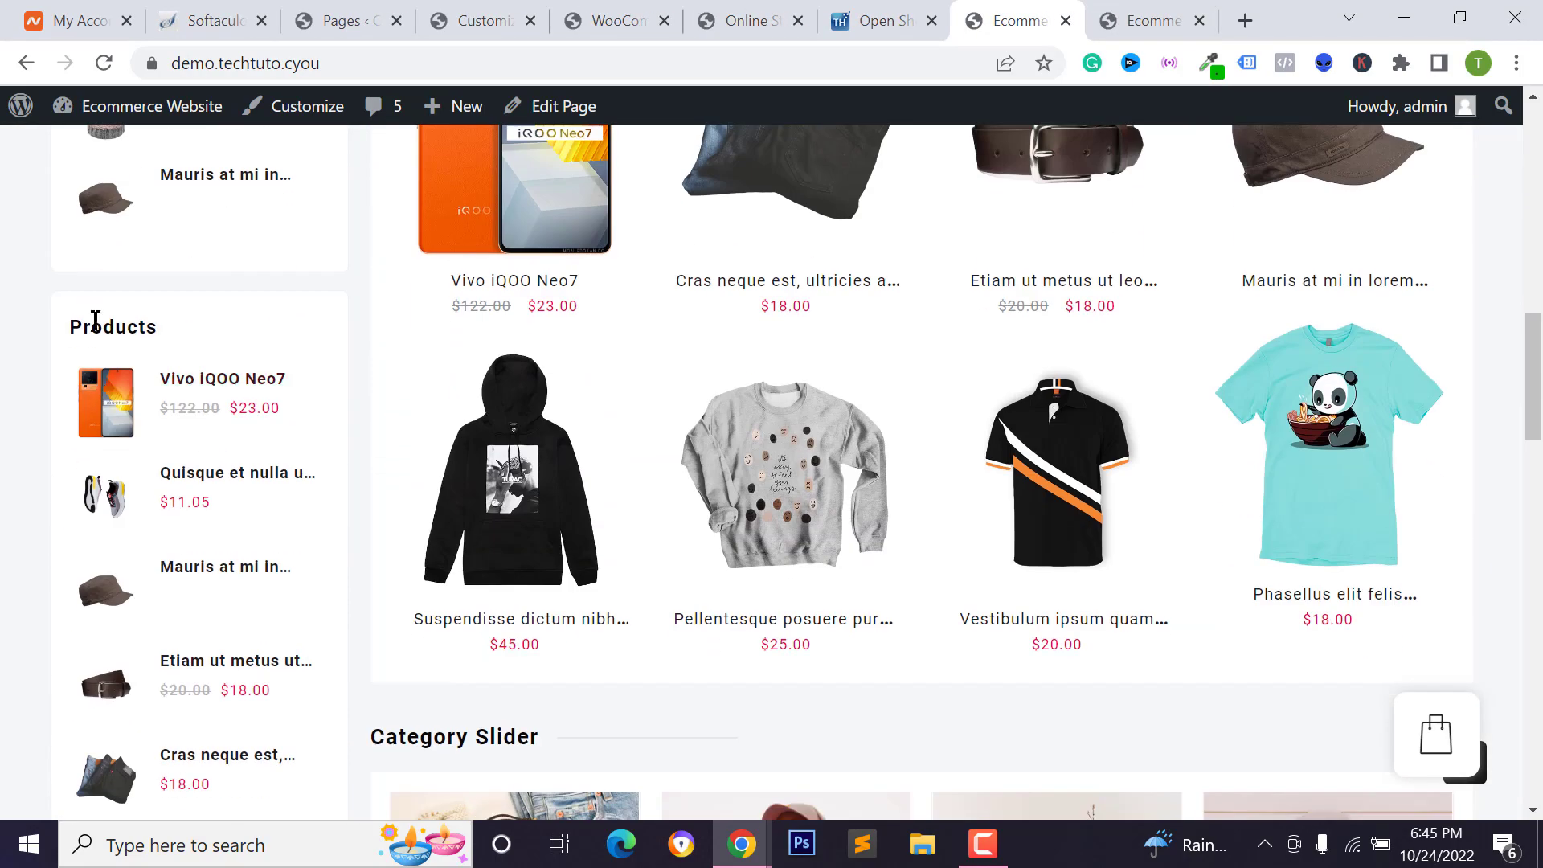
pyautogui.scroll(-4, 161, 576)
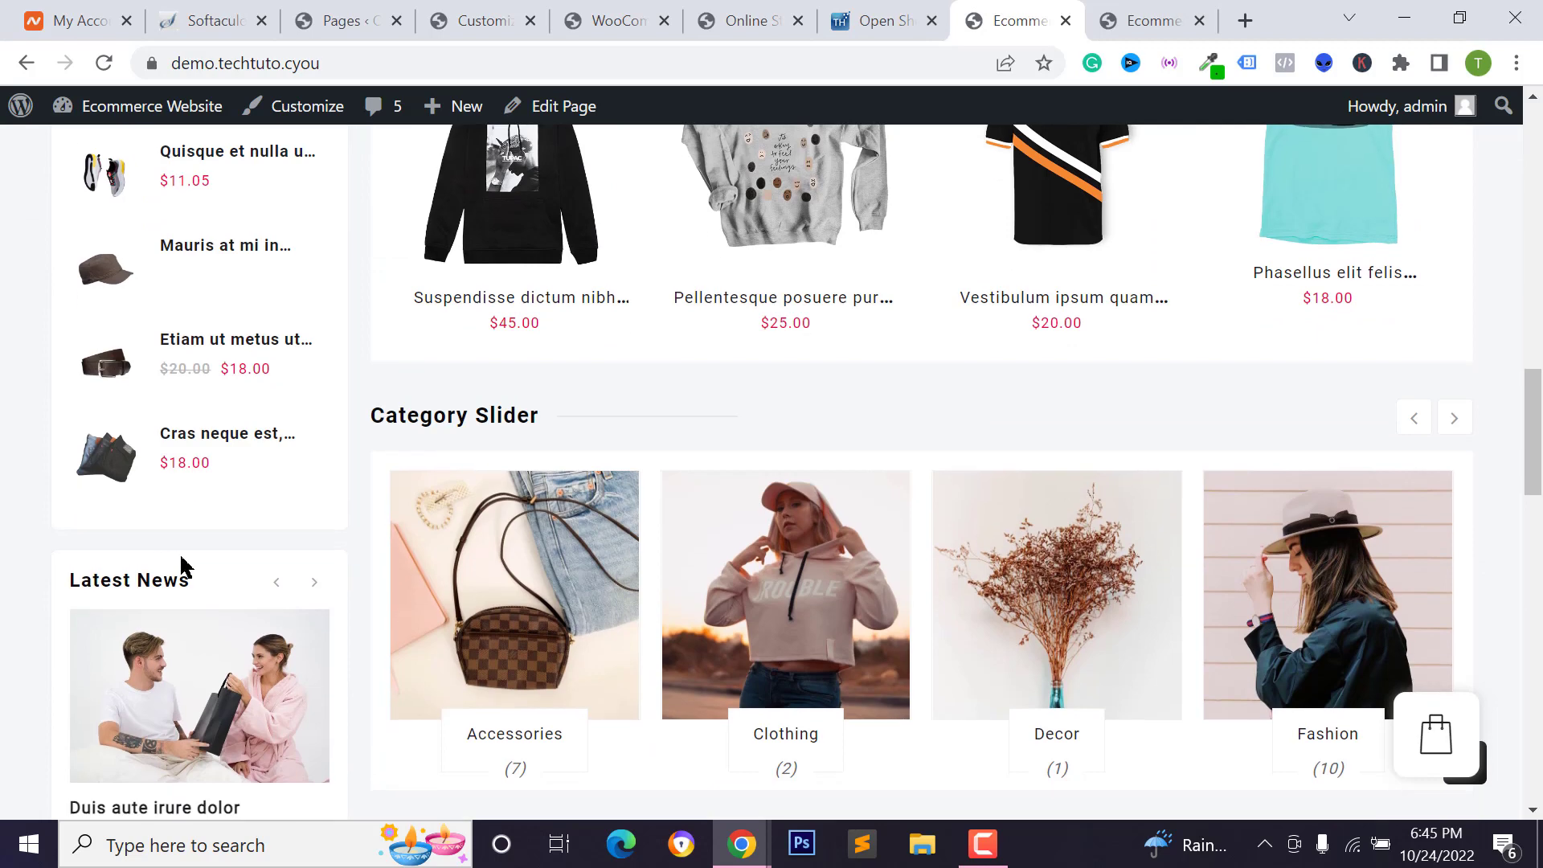
pyautogui.scroll(-4, 183, 565)
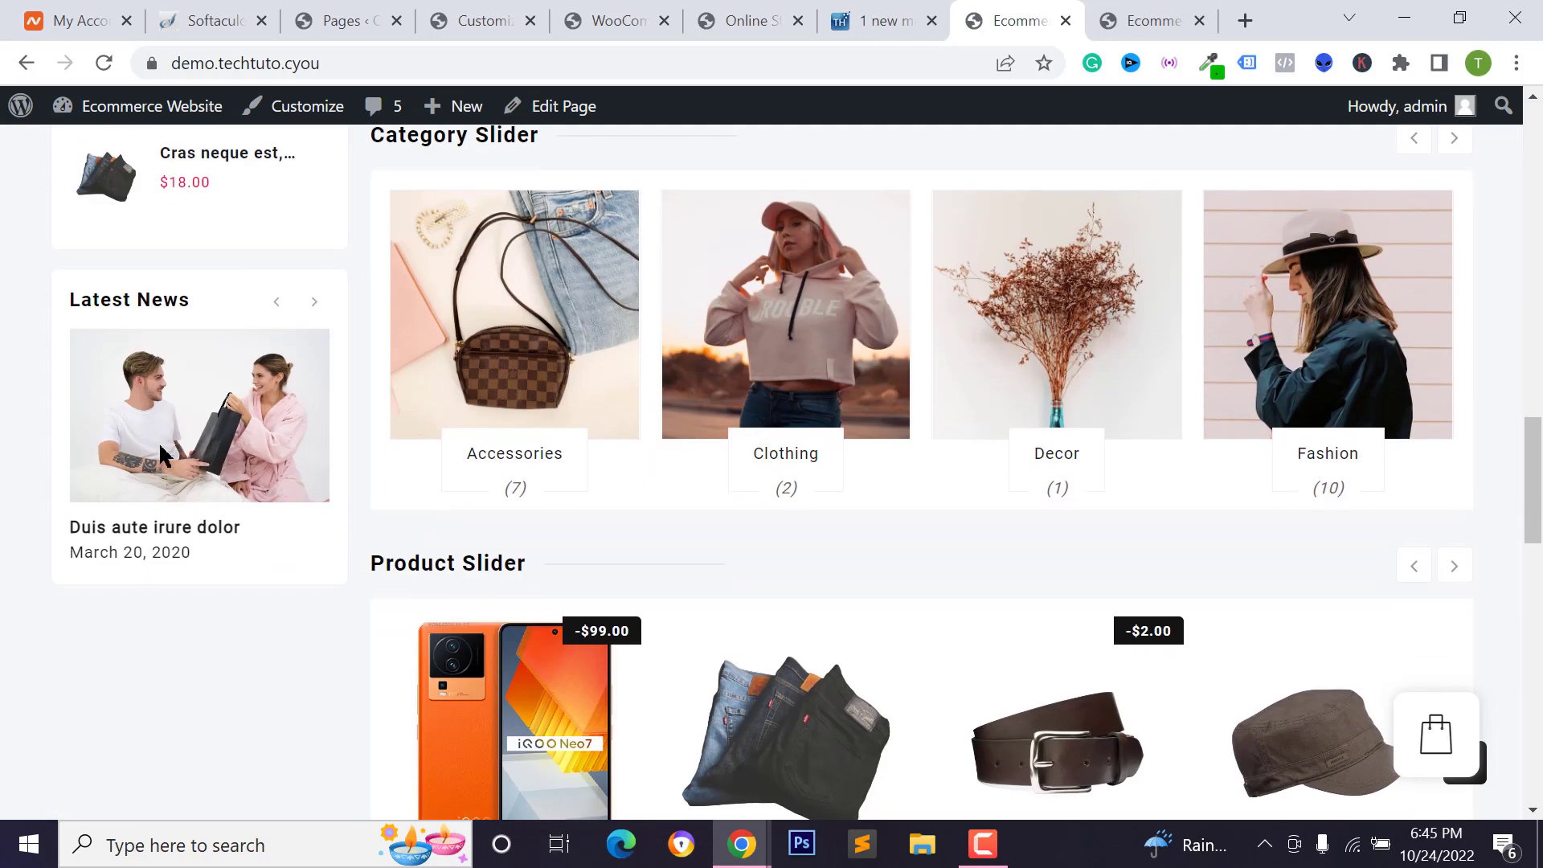
pyautogui.click(314, 301)
pyautogui.click(315, 301)
pyautogui.click(579, 20)
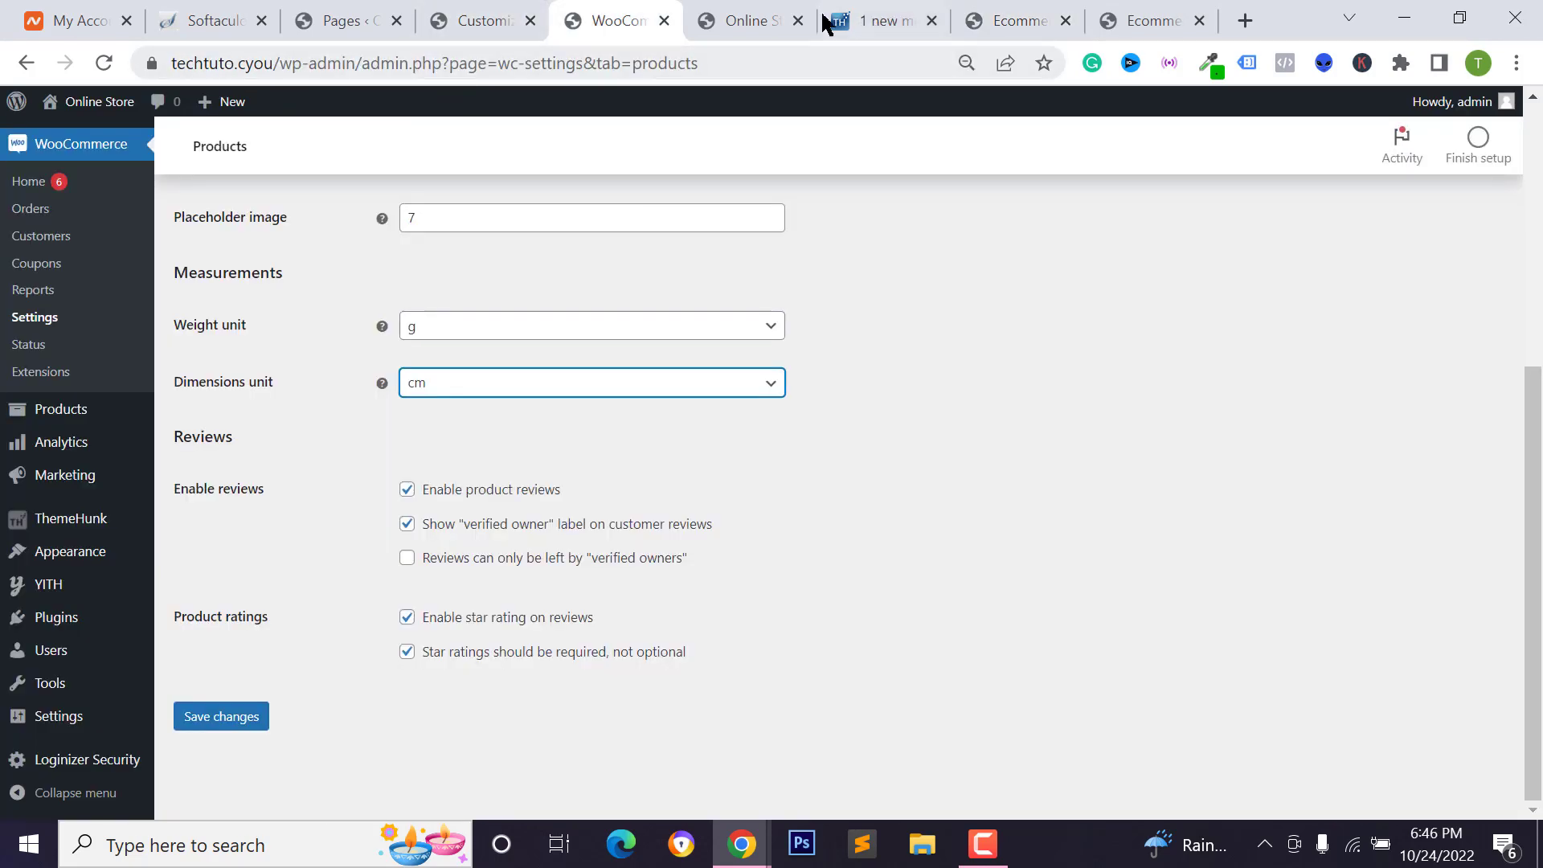
pyautogui.click(976, 20)
pyautogui.scroll(5, 427, 510)
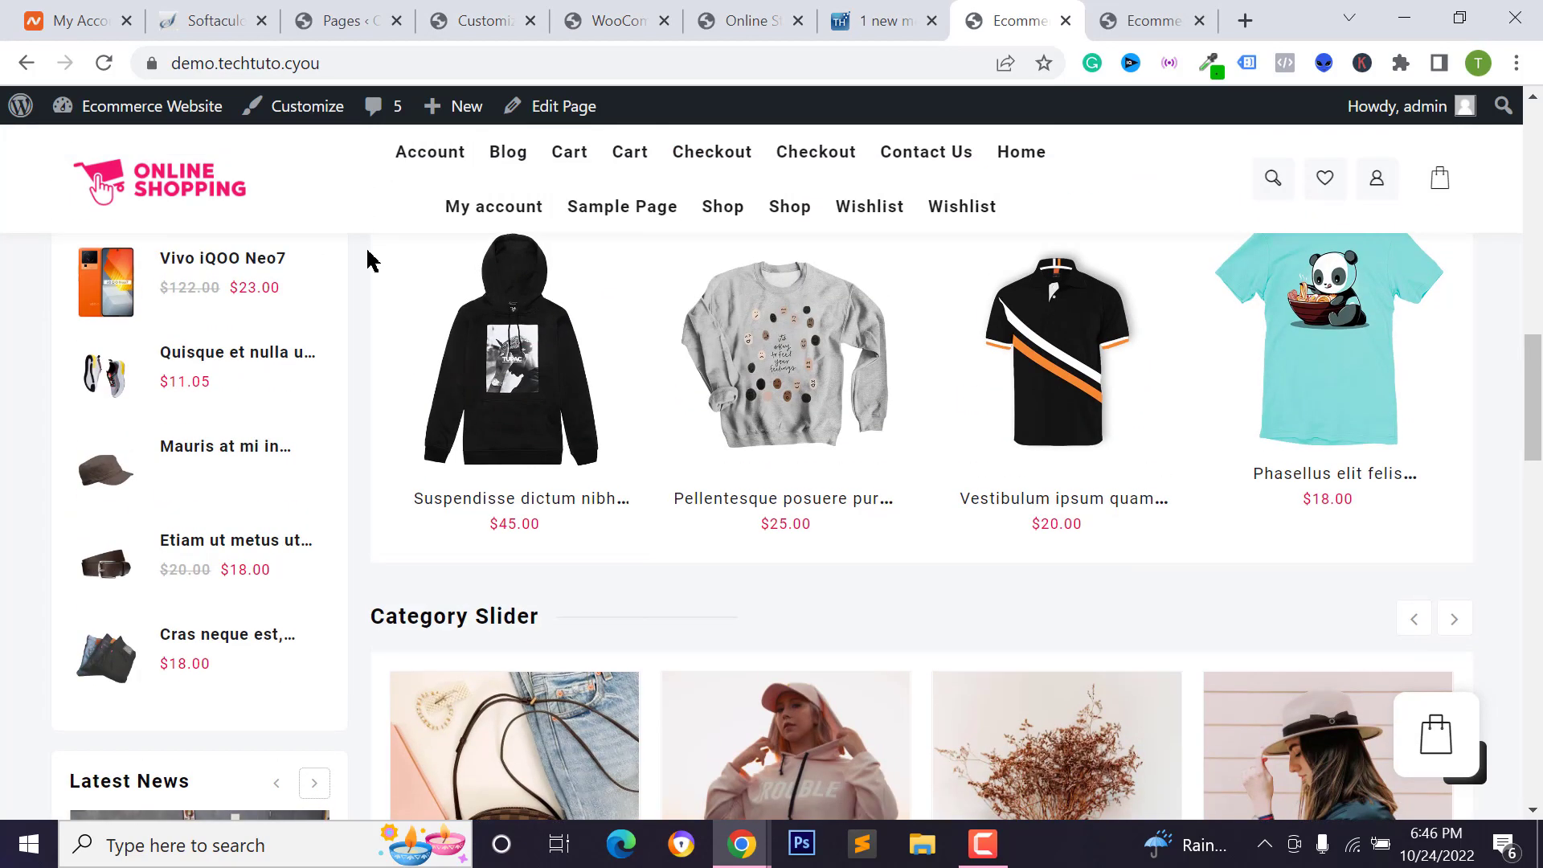
# Step: Go back to the main Customizer menu and open Widgets > Primary Sidebar
pyautogui.click(482, 21)
pyautogui.click(21, 180)
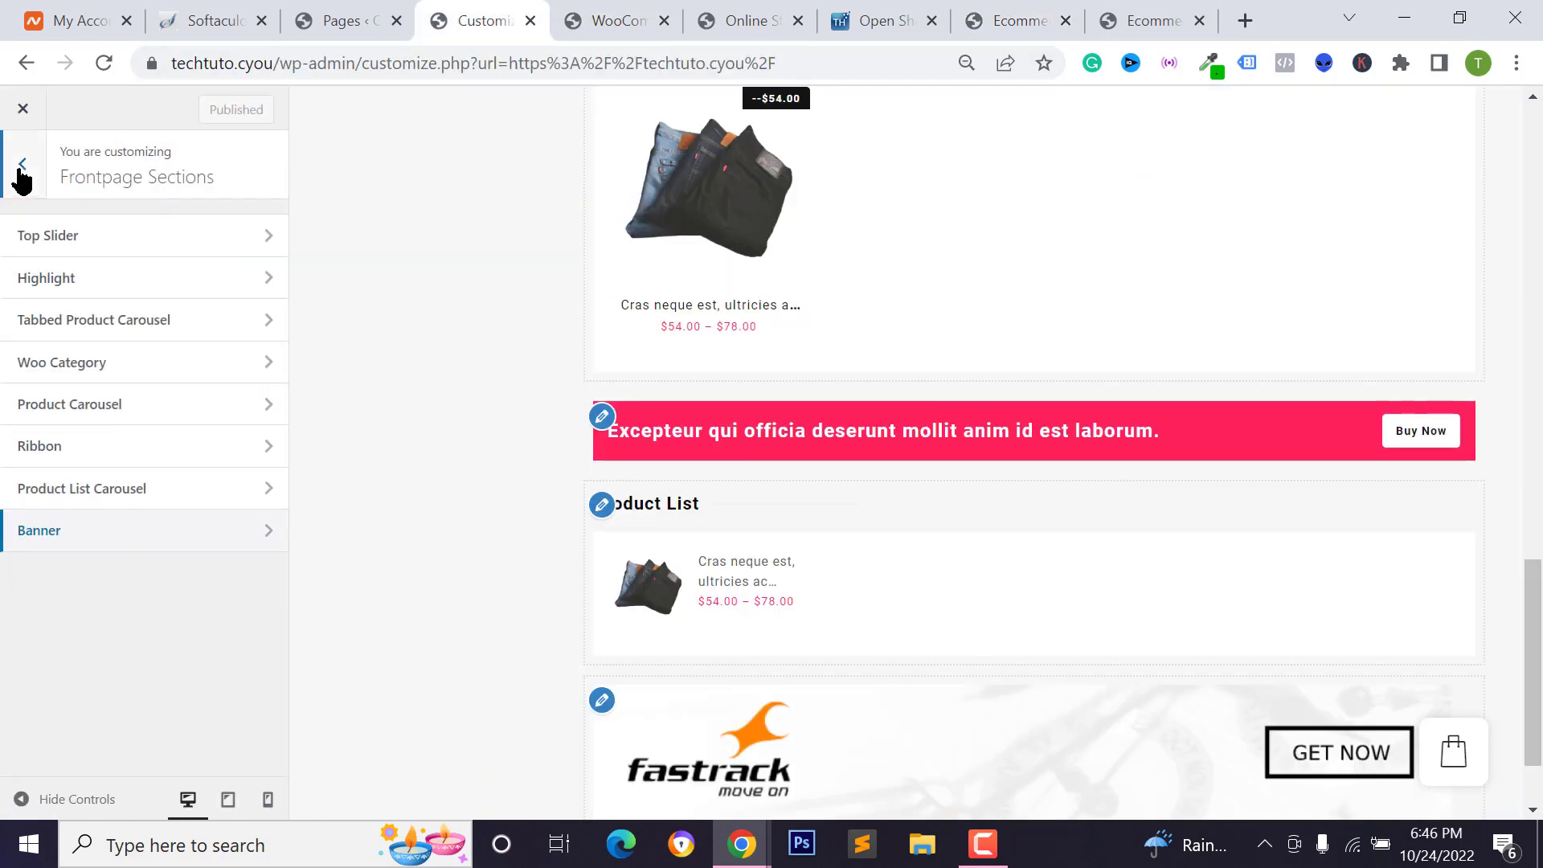
pyautogui.click(21, 180)
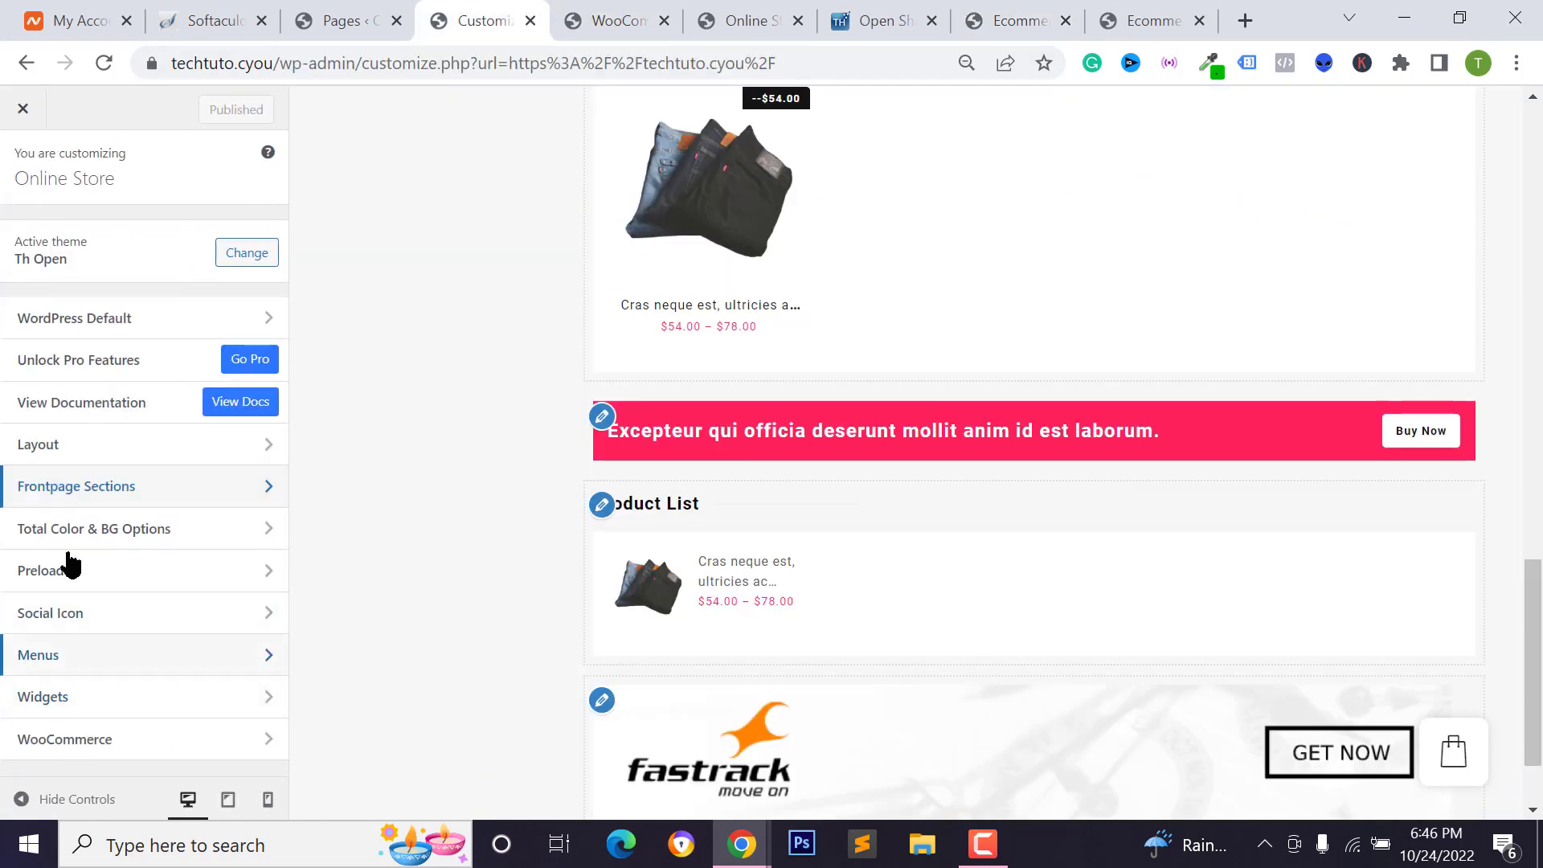
pyautogui.click(121, 704)
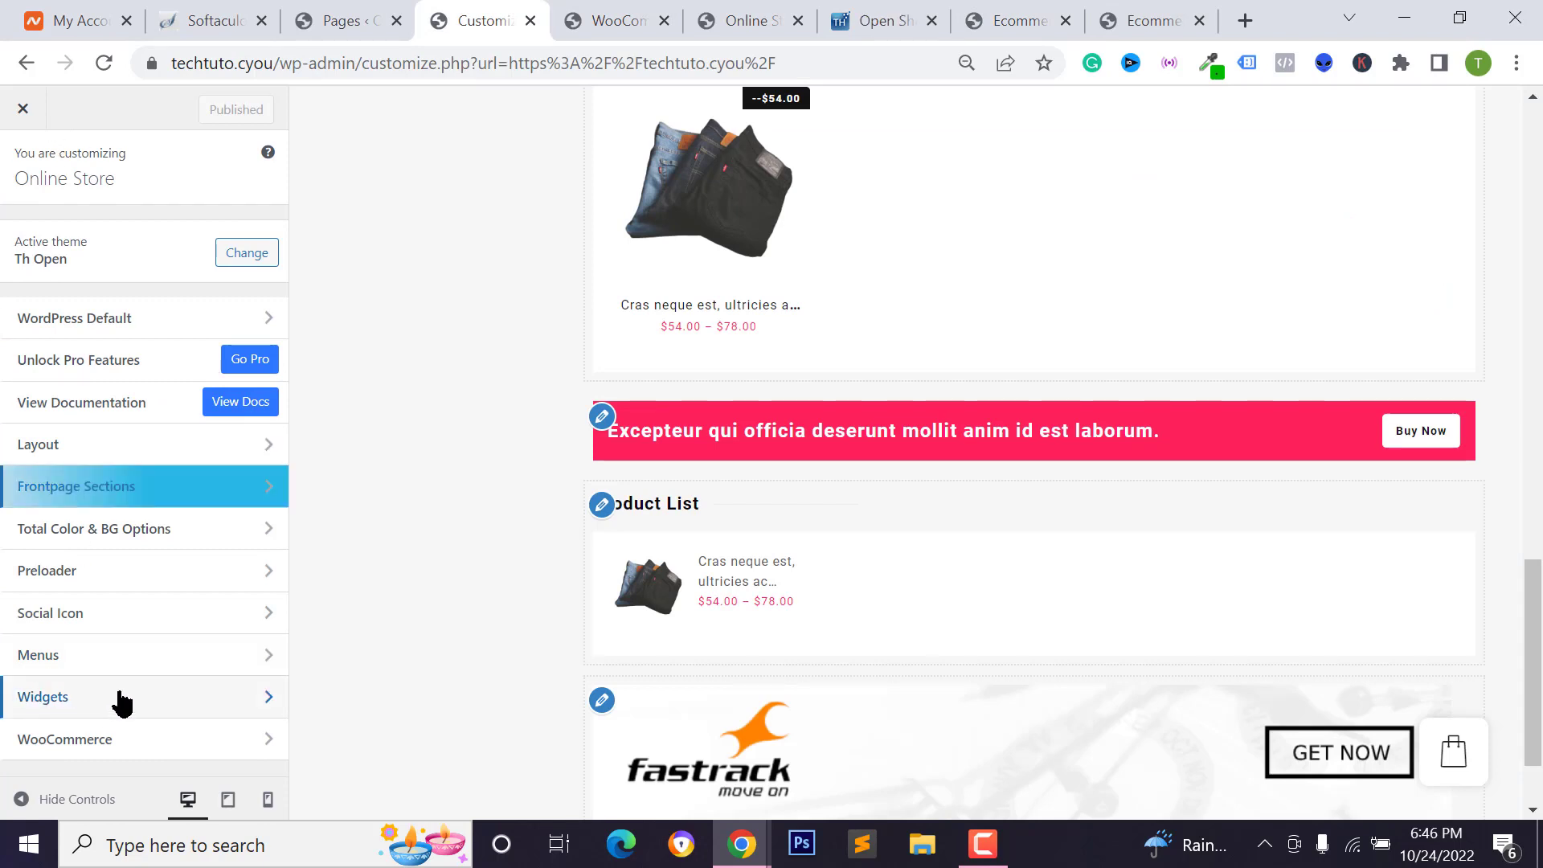
pyautogui.click(90, 370)
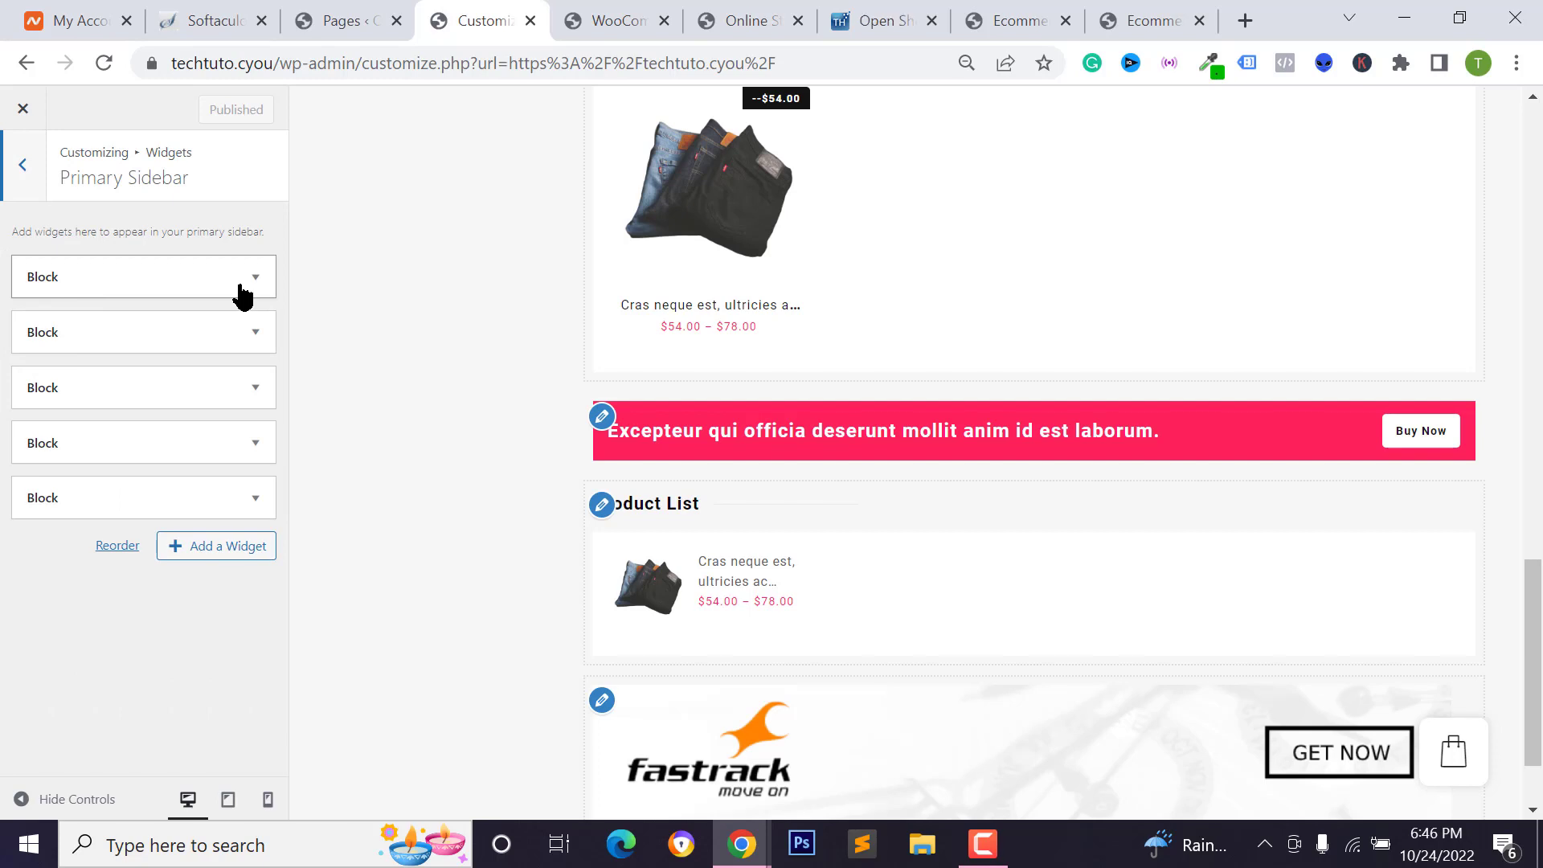
# Step: Expand and remove each Block widget from the Primary Sidebar
pyautogui.click(241, 296)
pyautogui.click(34, 466)
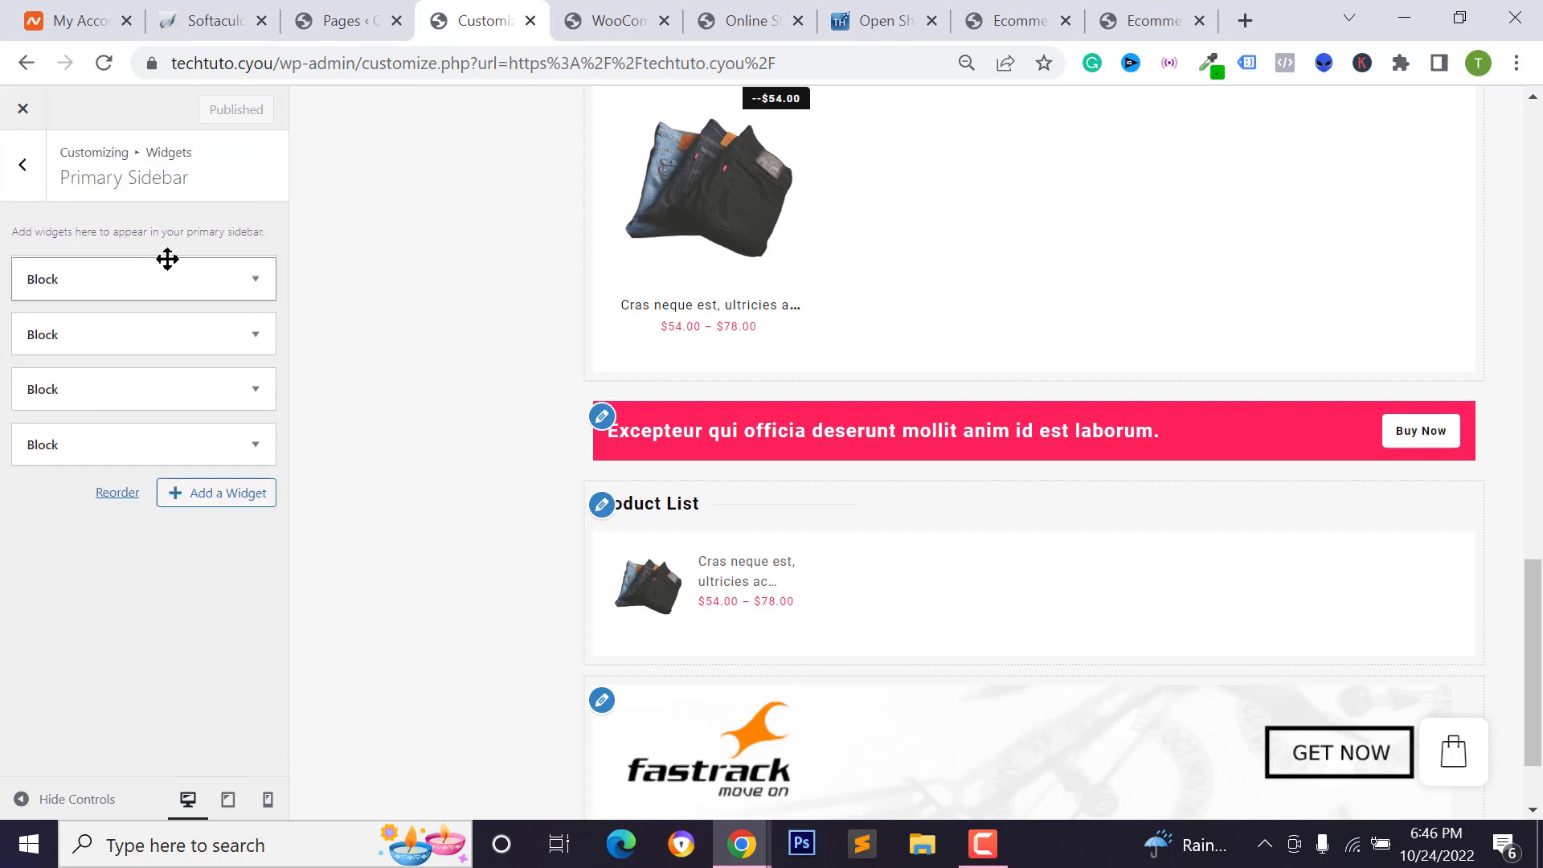
pyautogui.click(167, 258)
pyautogui.click(34, 504)
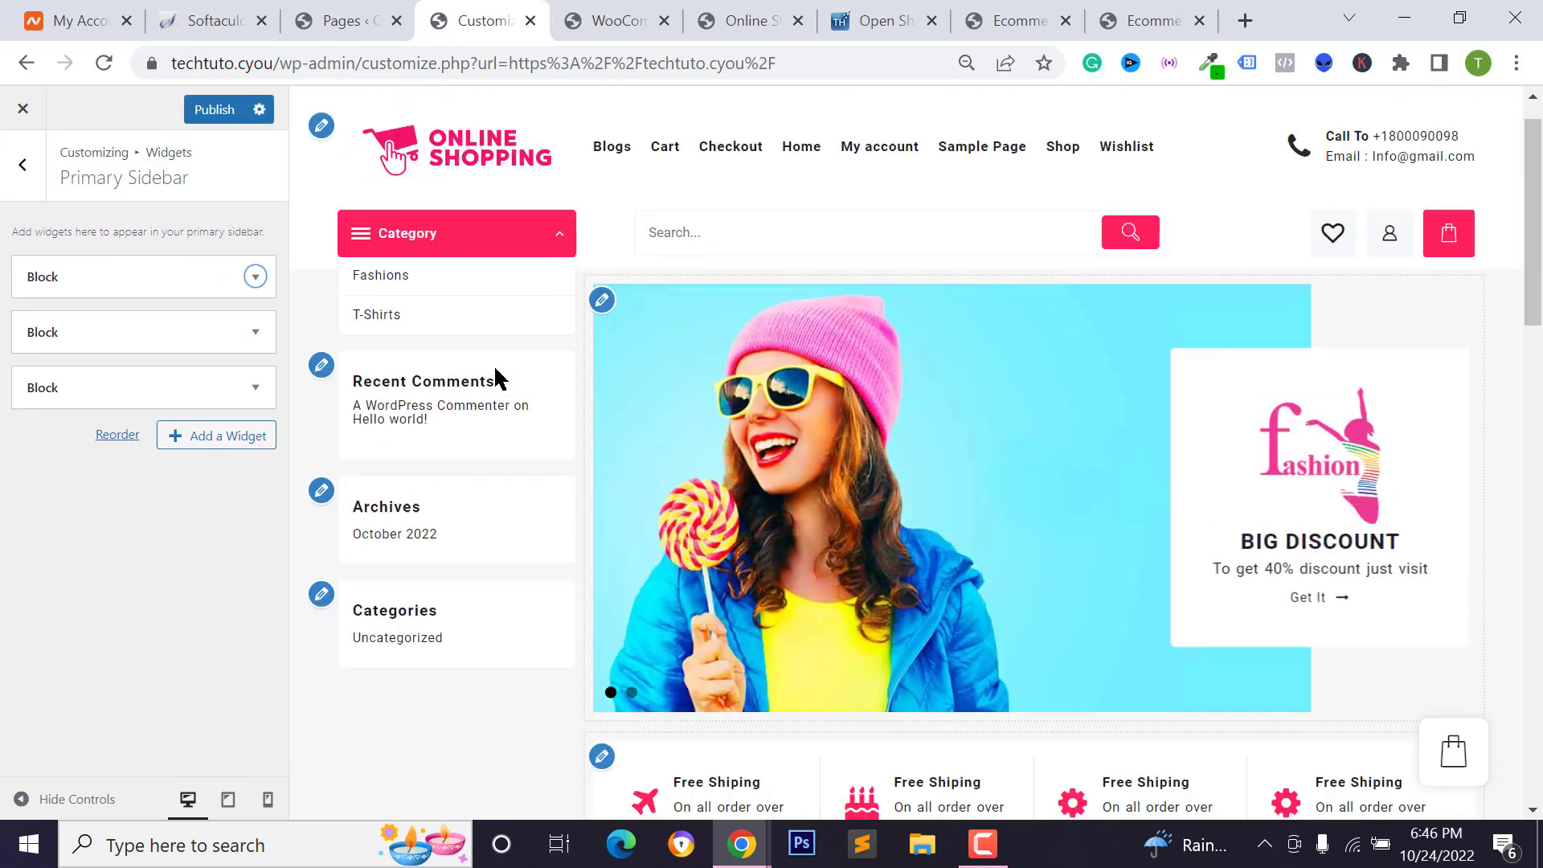
pyautogui.click(257, 278)
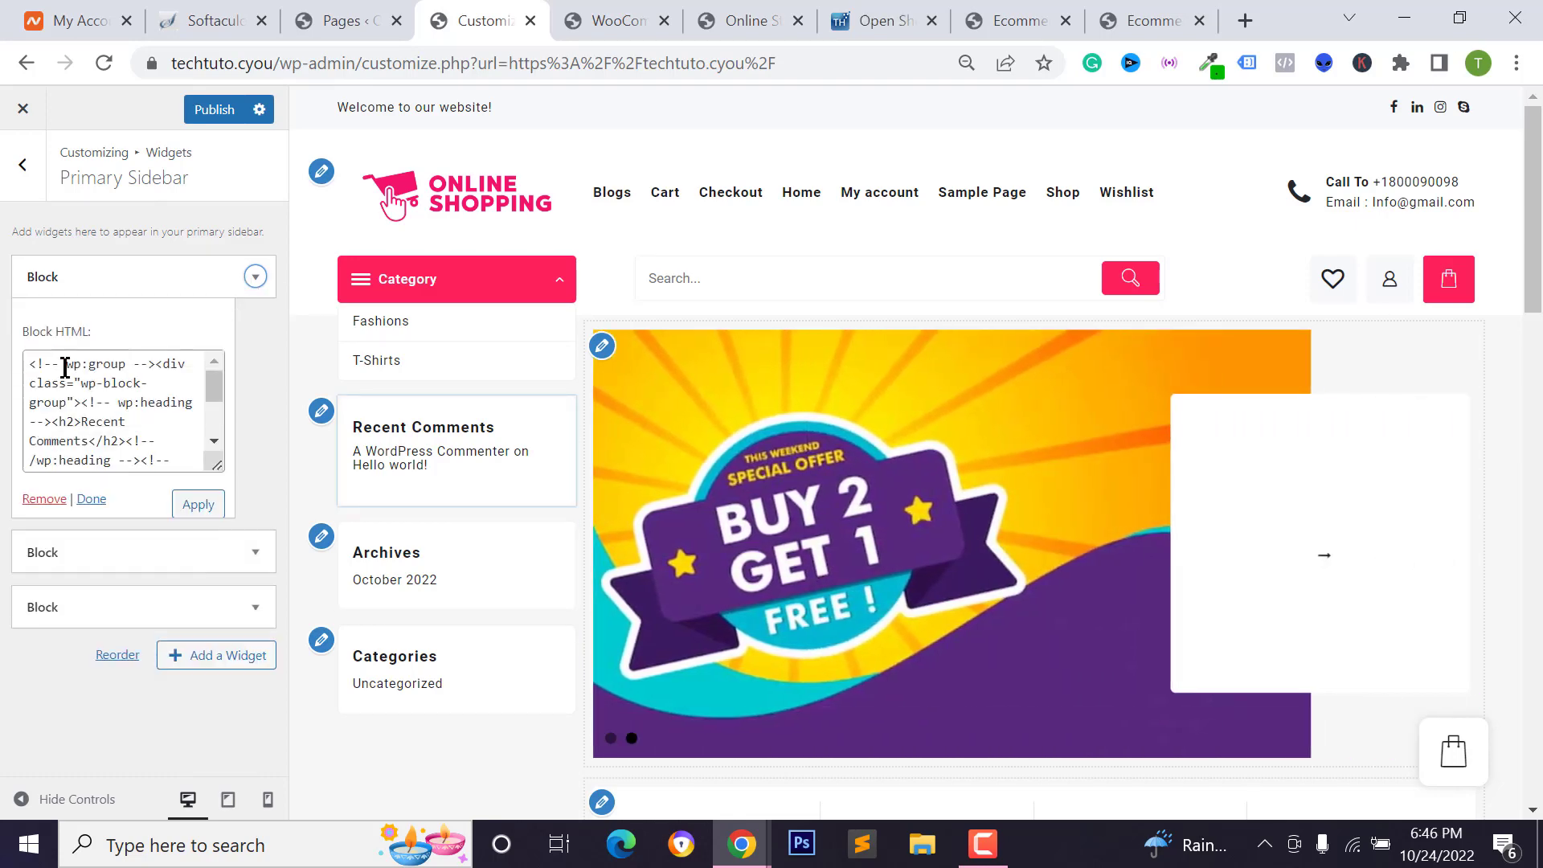
pyautogui.click(45, 498)
pyautogui.click(49, 505)
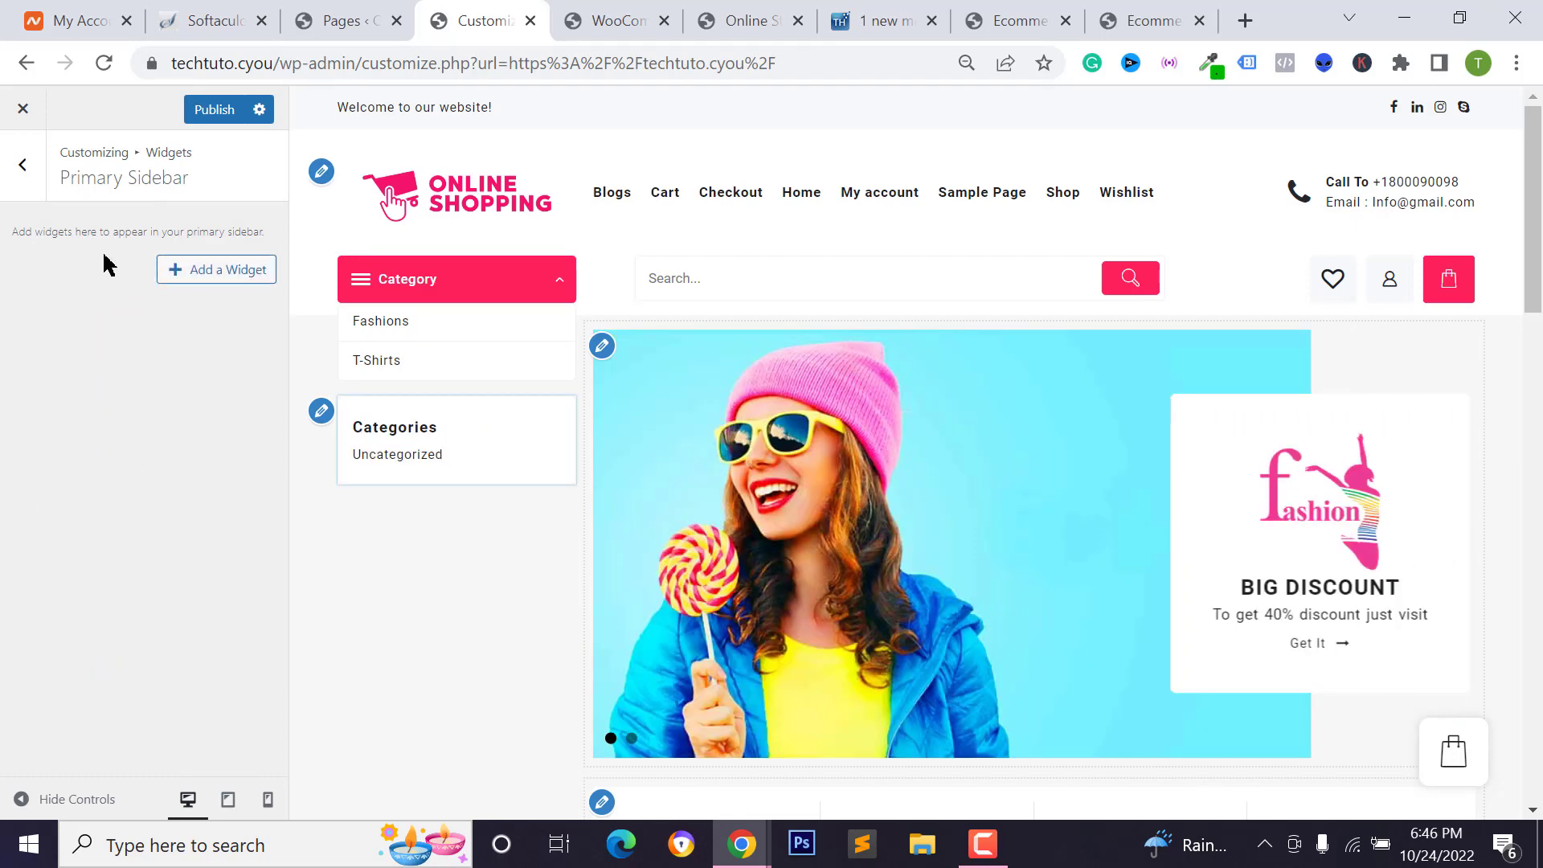
pyautogui.click(194, 273)
# Step: Add a Products by Rating list widget, adjust its product count, and apply
pyautogui.scroll(-10, 386, 458)
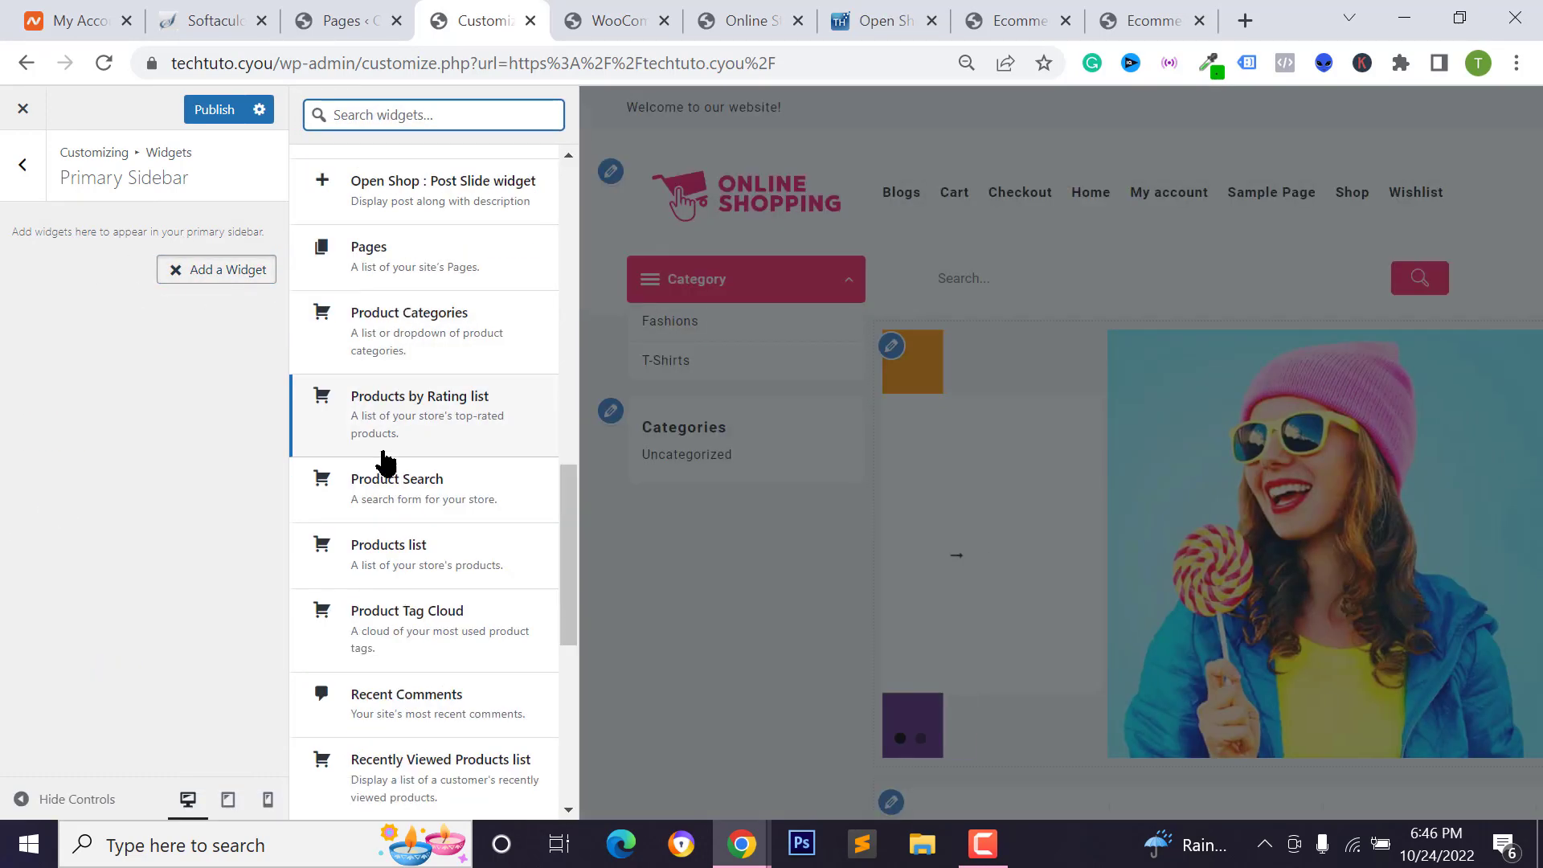
pyautogui.scroll(-2, 406, 554)
pyautogui.scroll(2, 408, 511)
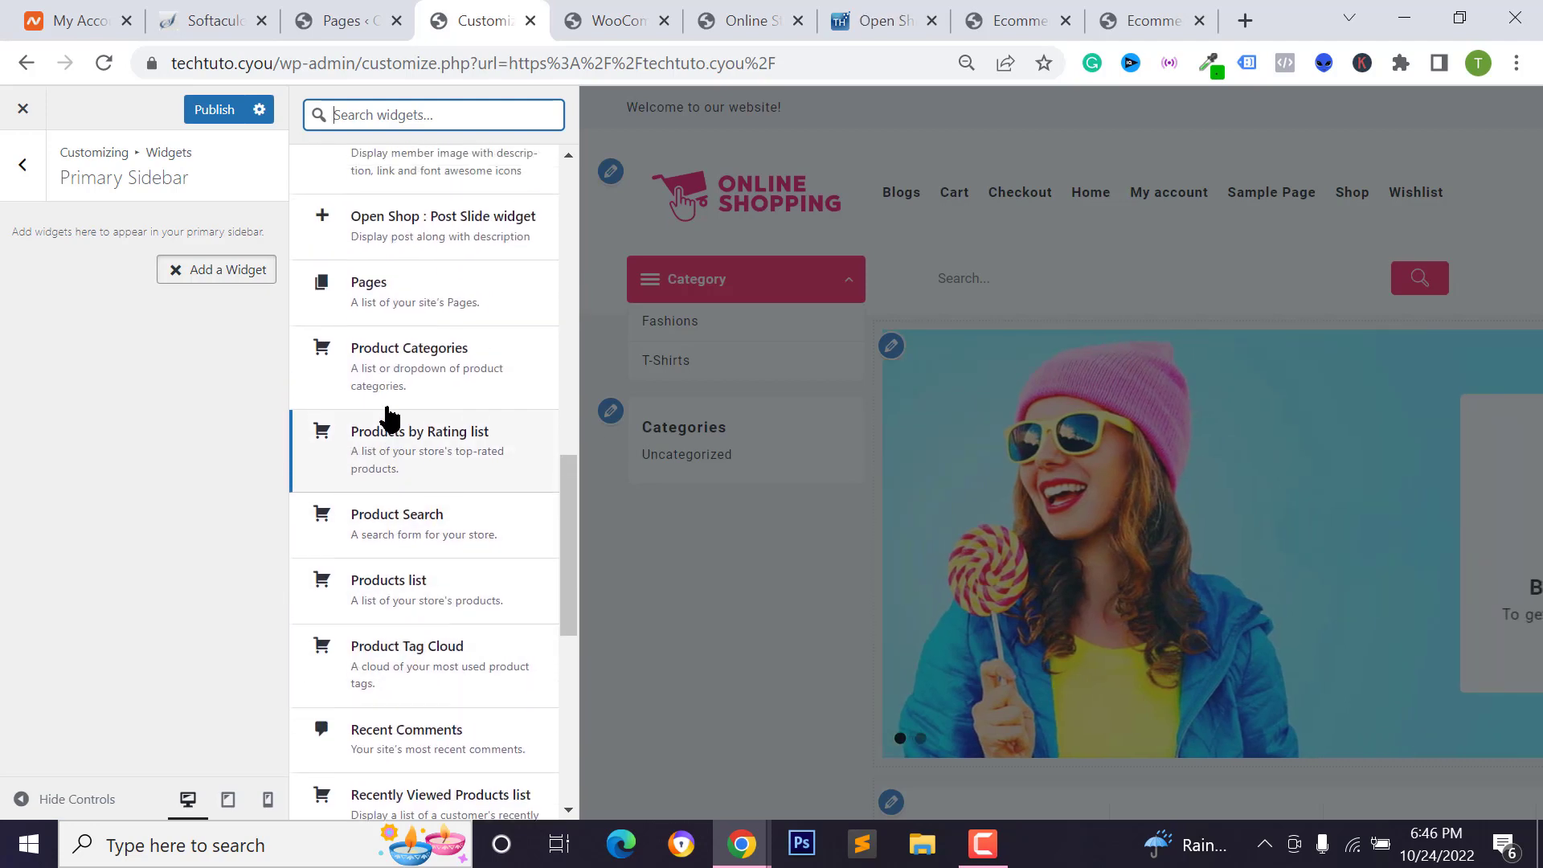
pyautogui.click(413, 460)
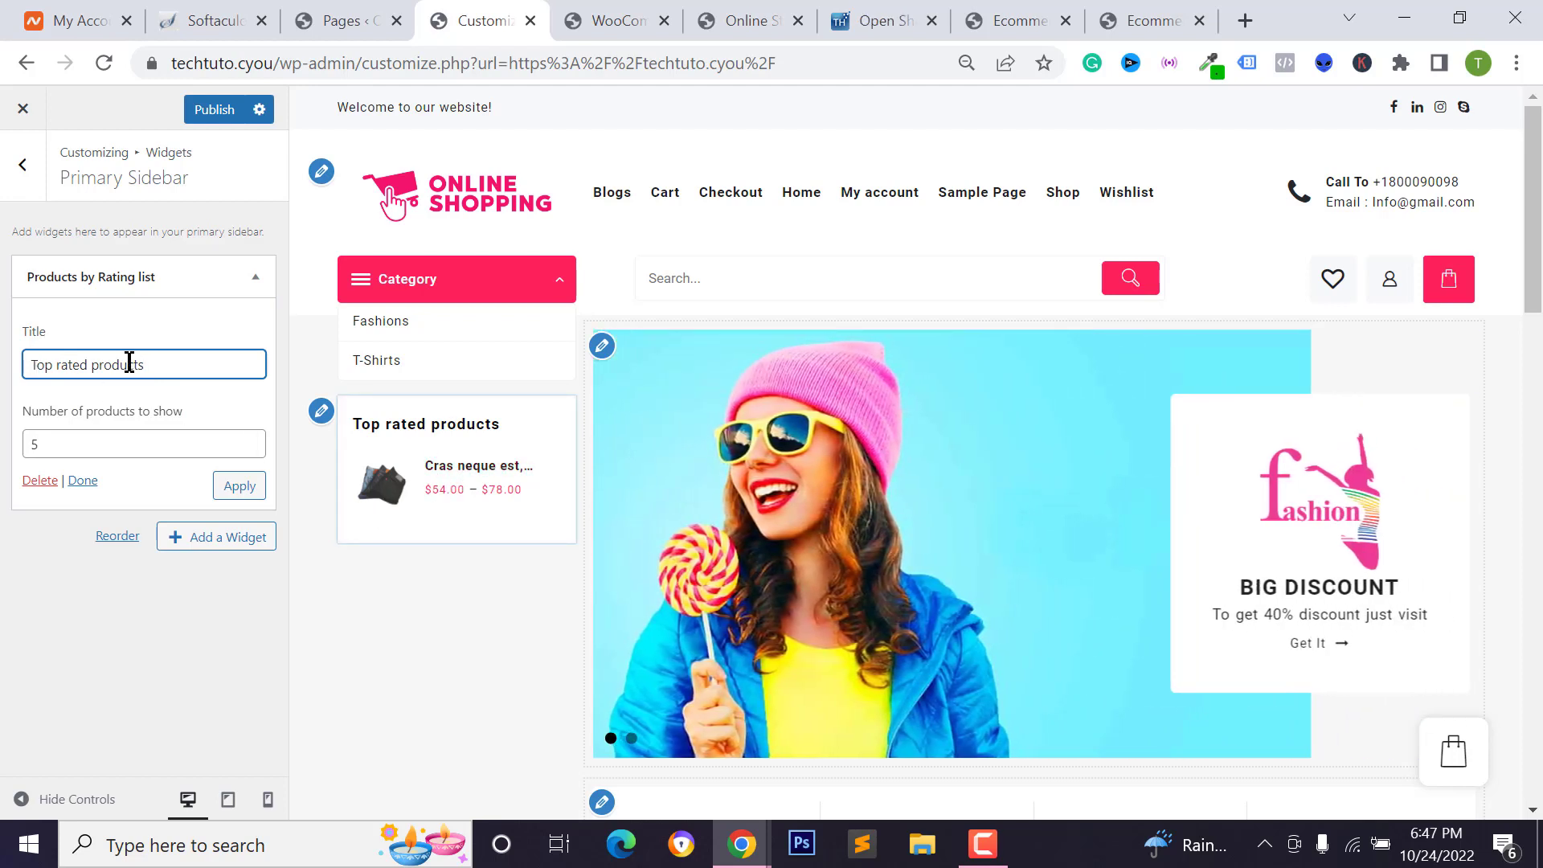
pyautogui.moveTo(57, 450); pyautogui.dragTo(26, 442)
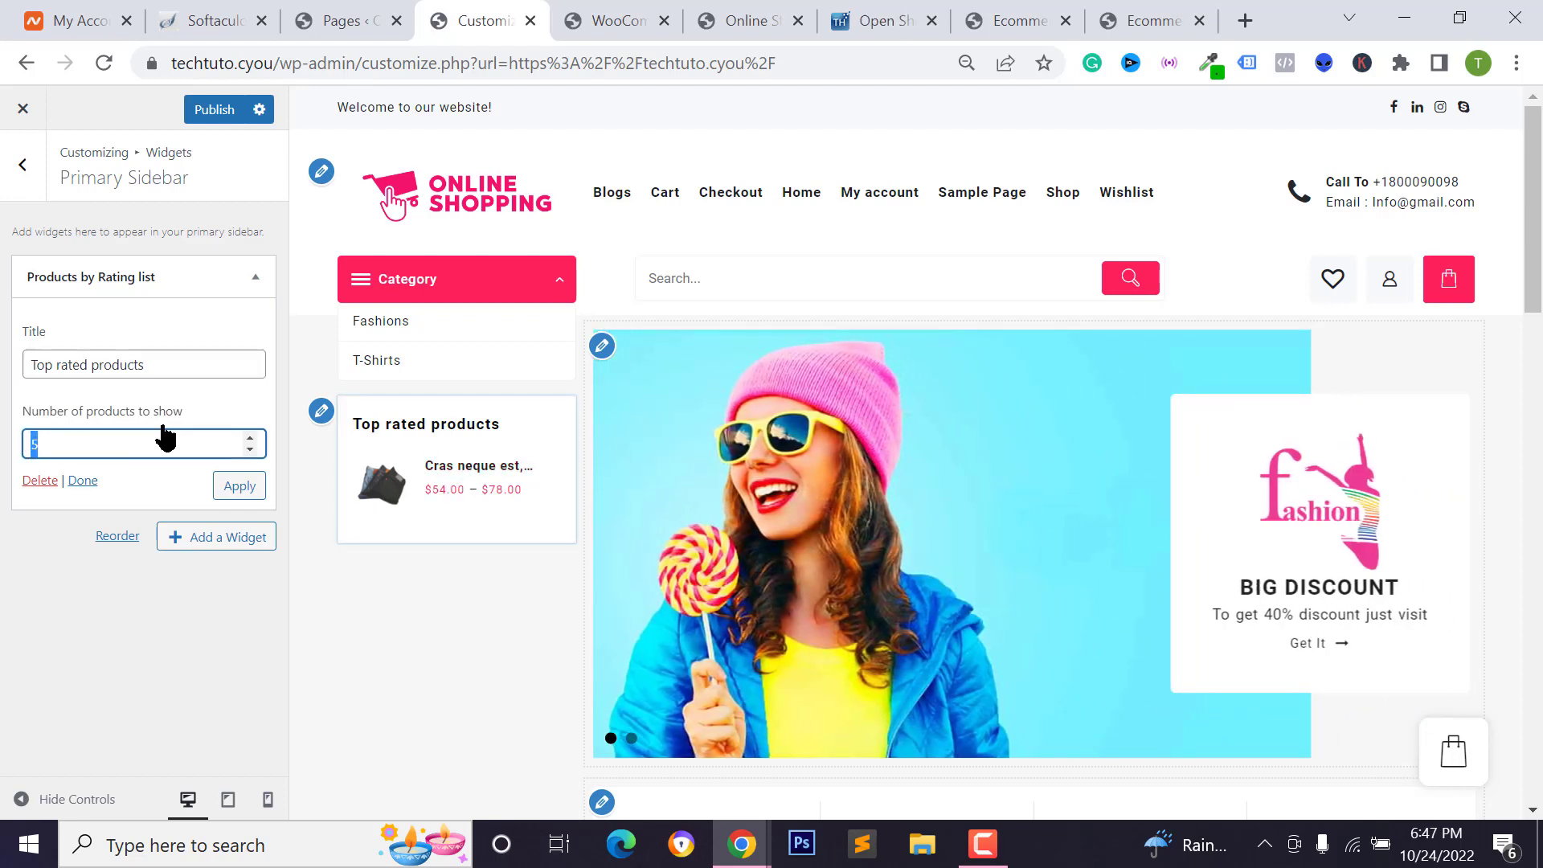
pyautogui.click(97, 442)
pyautogui.click(247, 487)
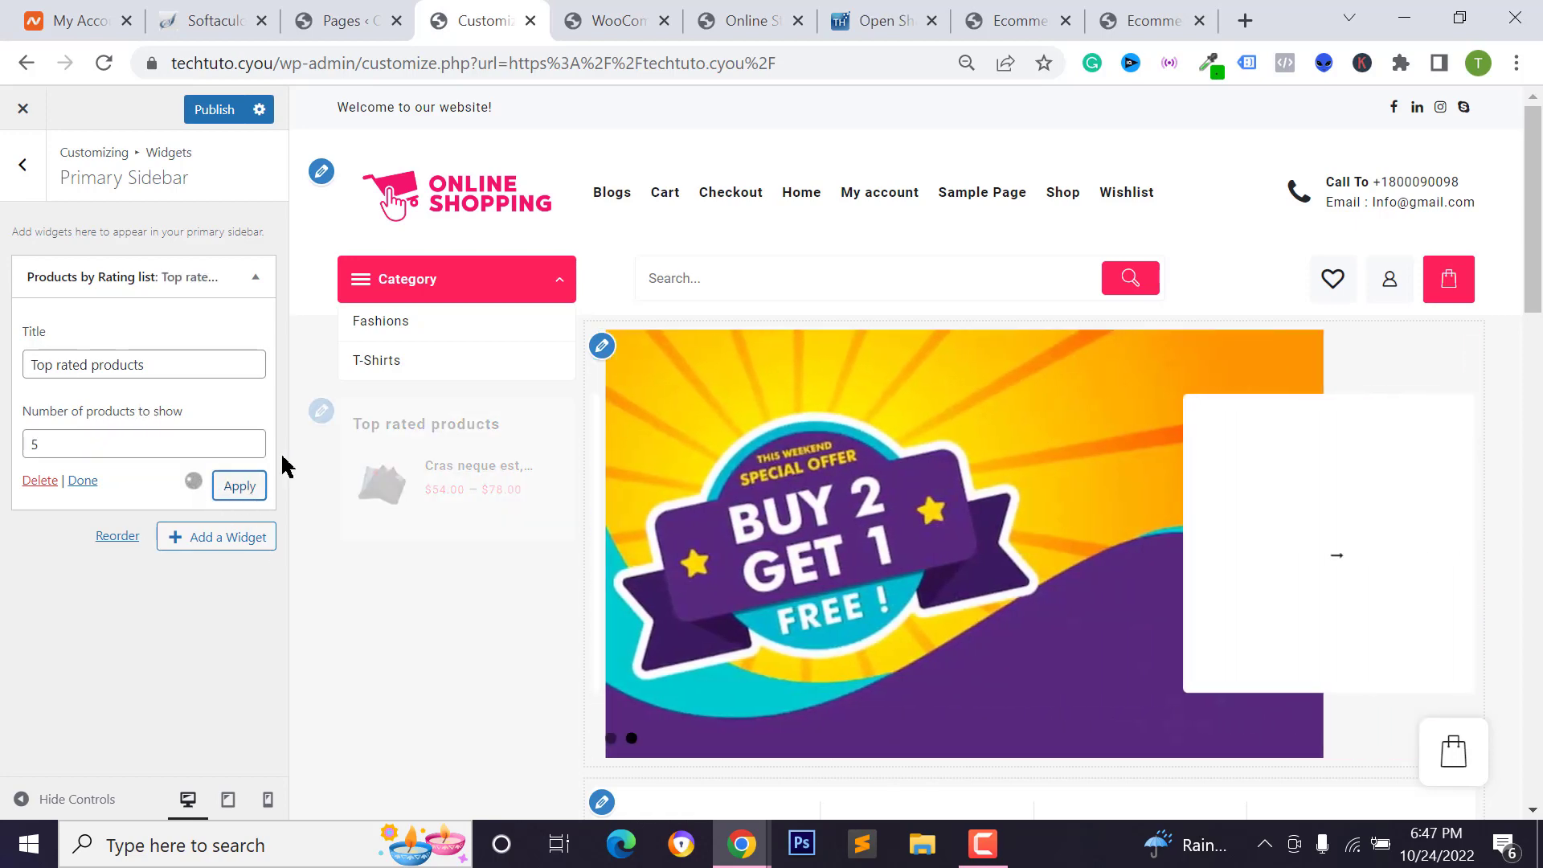
# Step: Add a Products list widget ordered by Date, descending
pyautogui.click(193, 540)
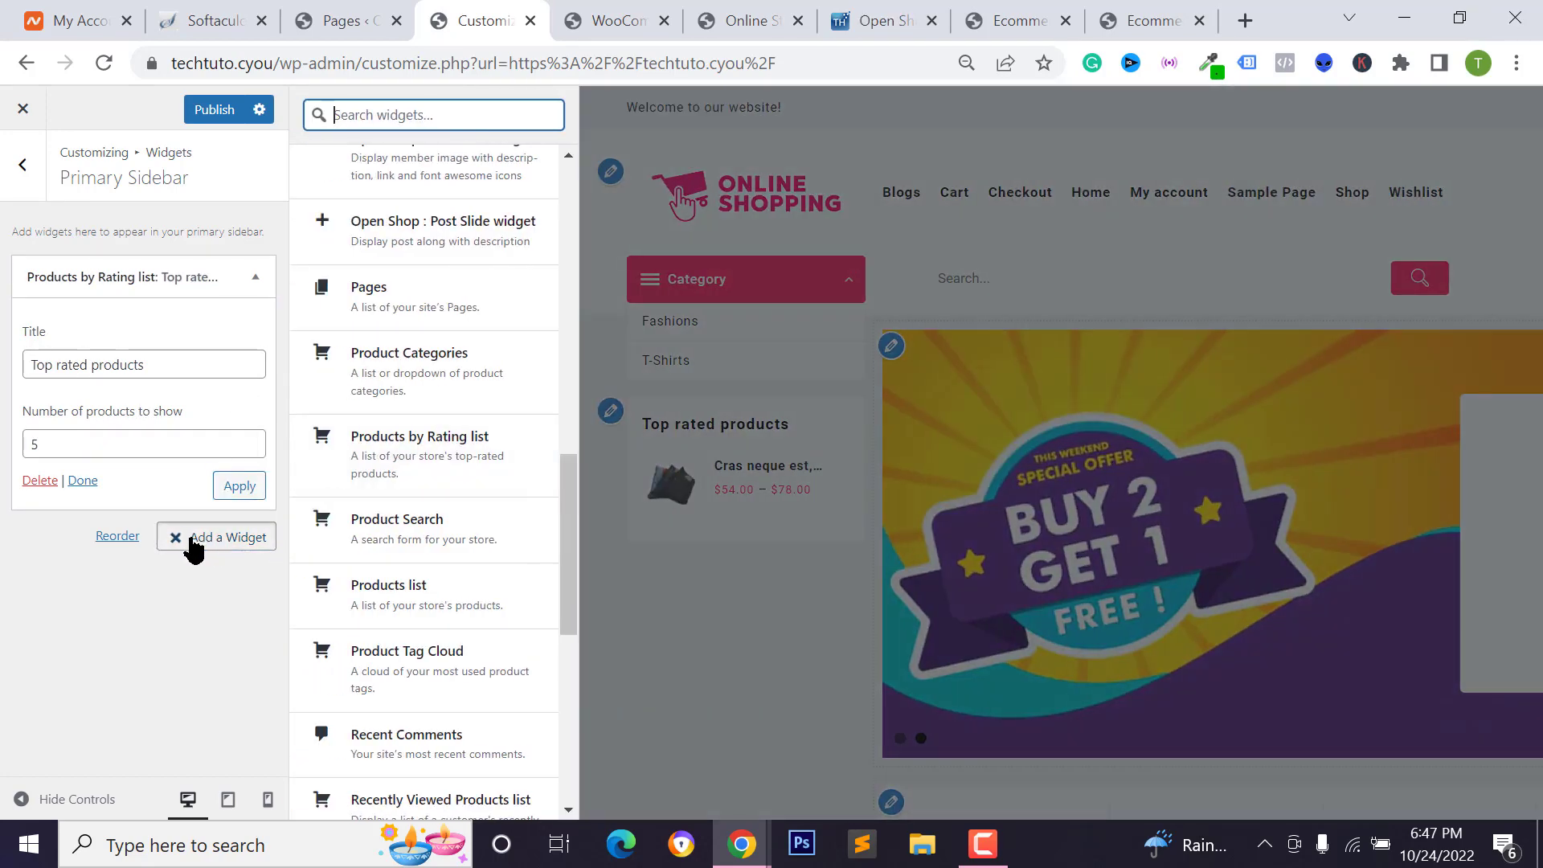
pyautogui.scroll(-8, 379, 482)
pyautogui.scroll(6, 394, 478)
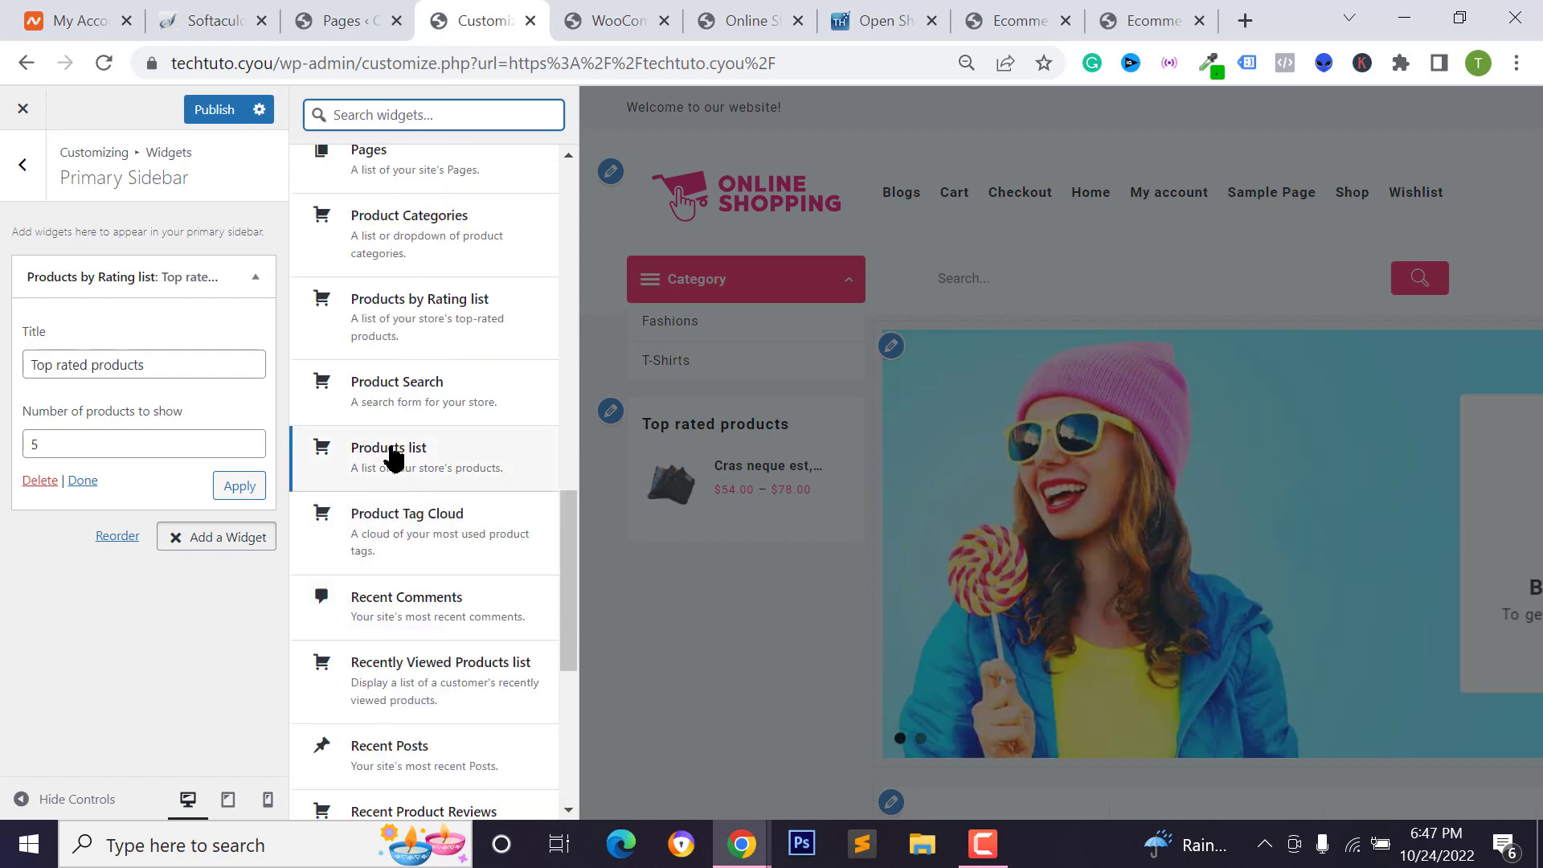
pyautogui.click(393, 457)
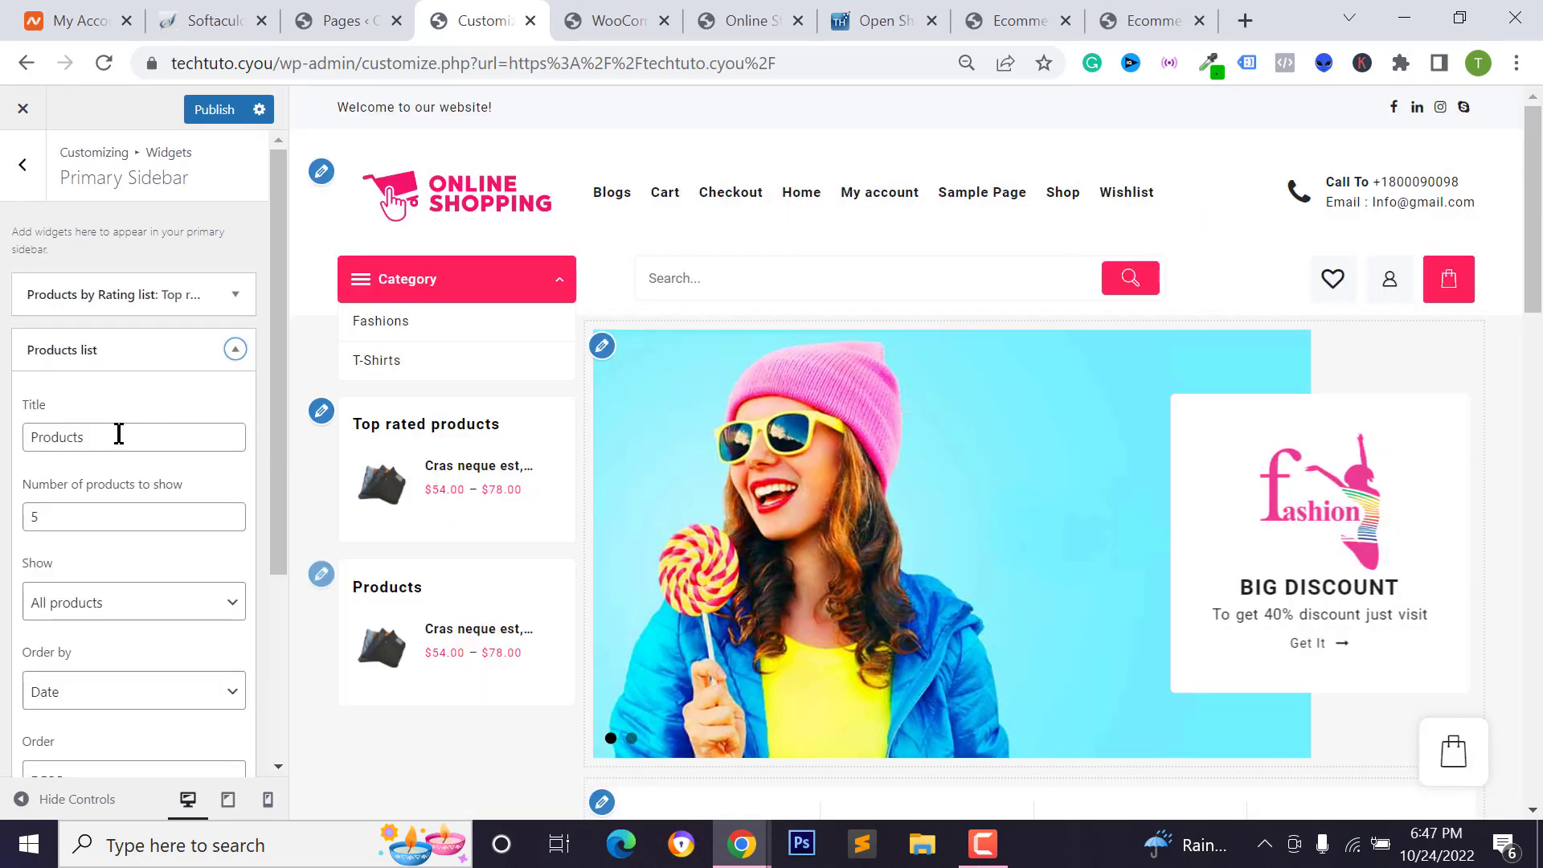
pyautogui.scroll(-2, 67, 449)
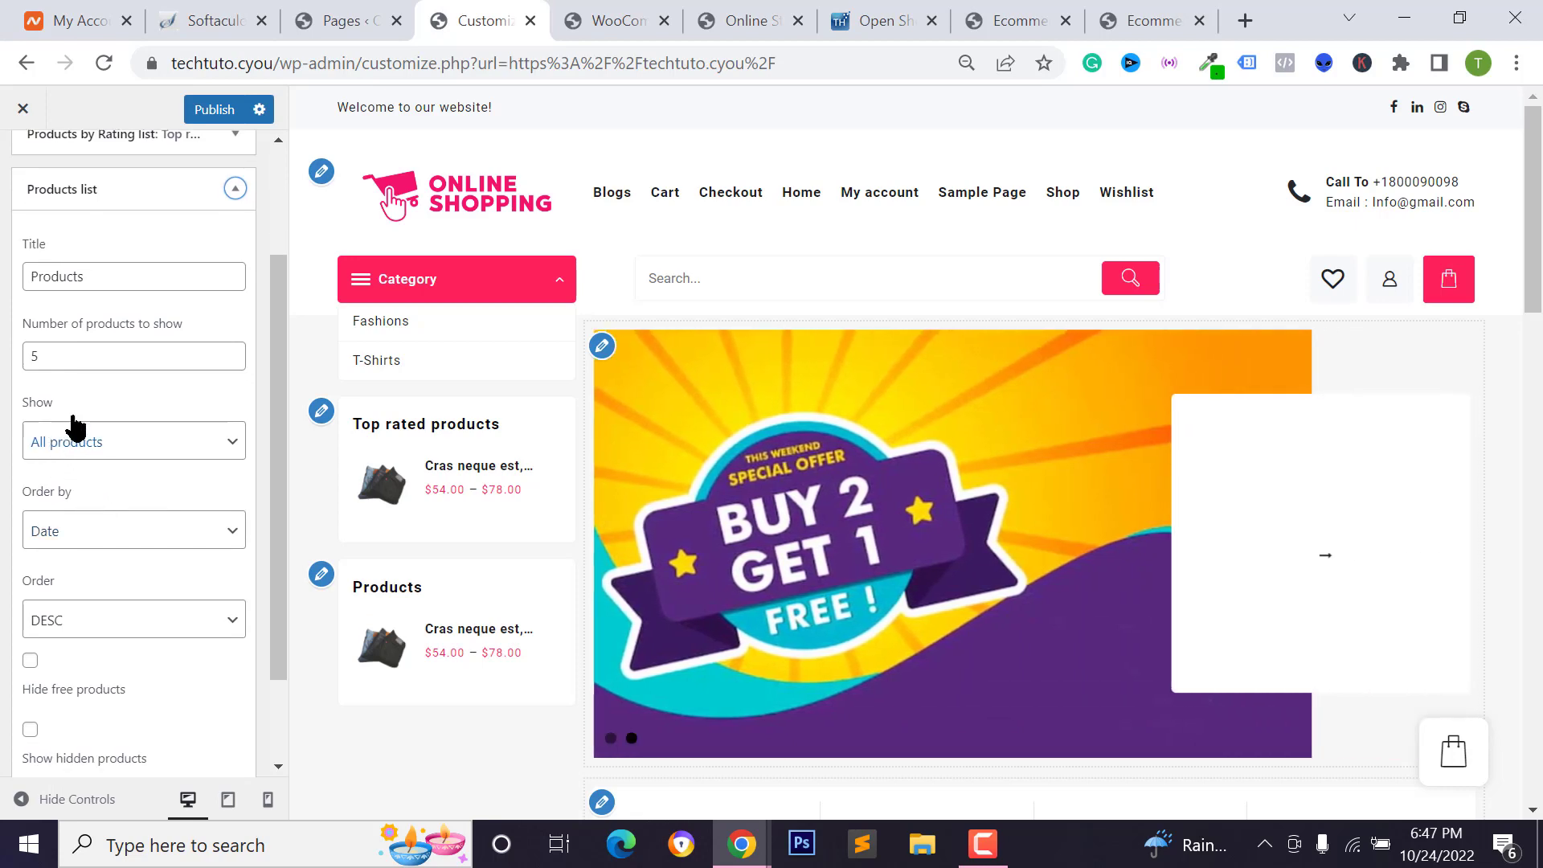
pyautogui.click(100, 452)
pyautogui.click(93, 444)
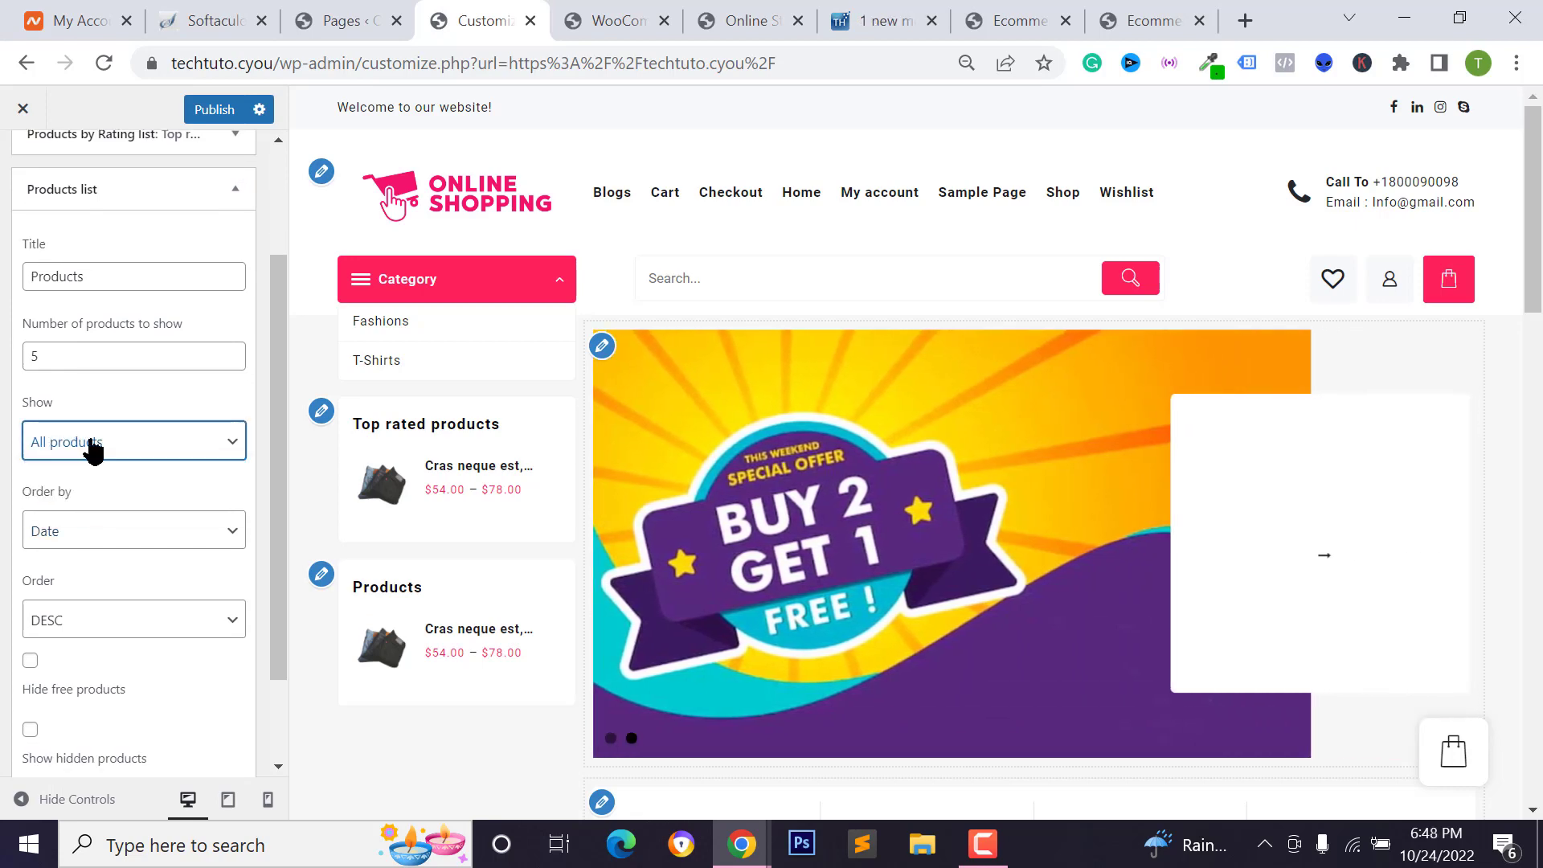
pyautogui.click(92, 448)
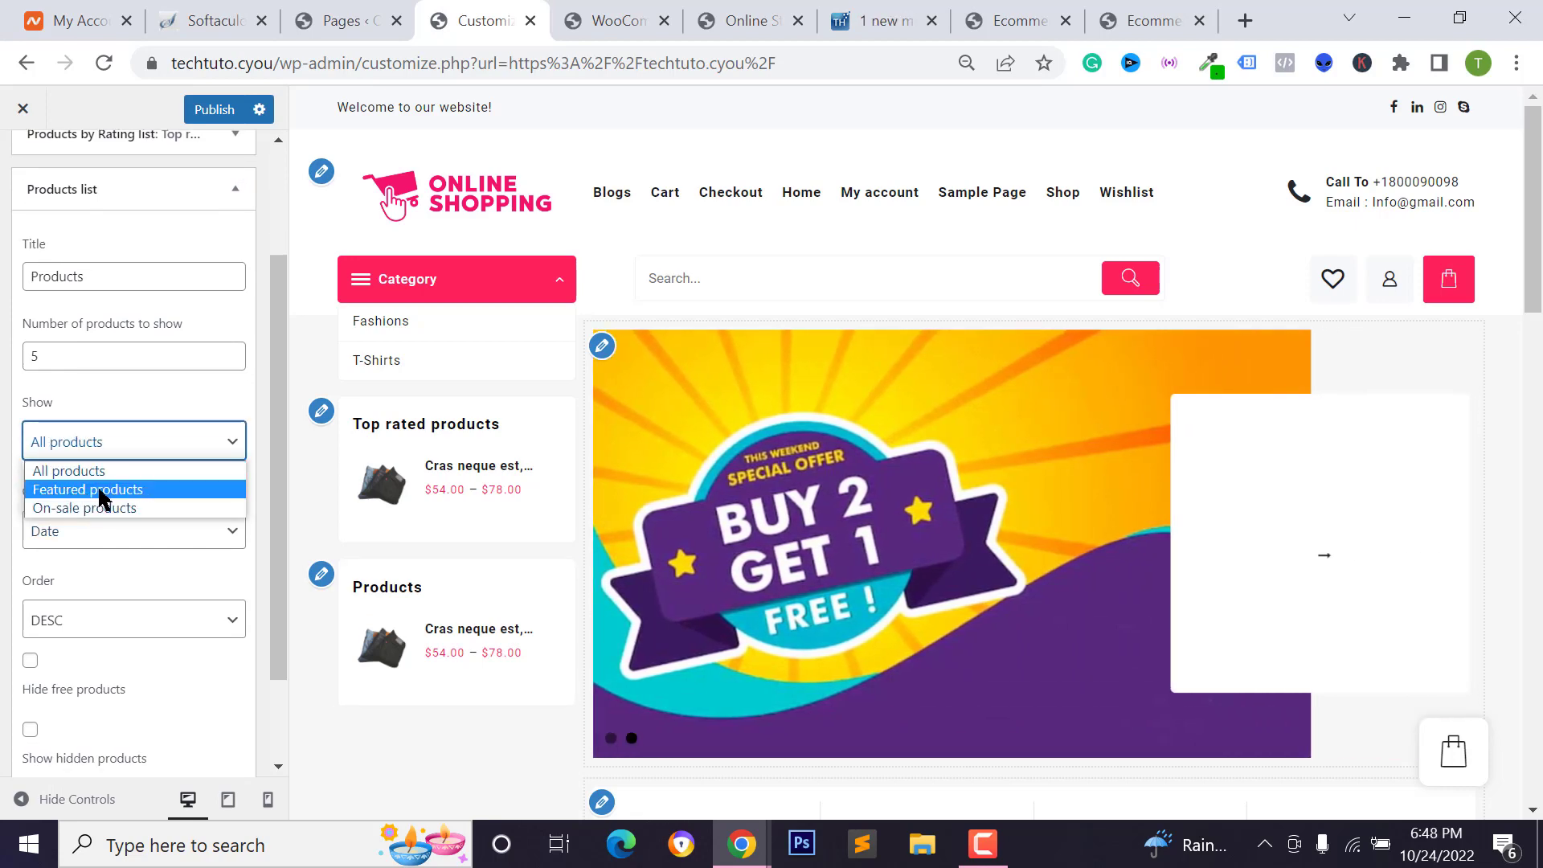
pyautogui.scroll(-2, 61, 417)
pyautogui.click(79, 420)
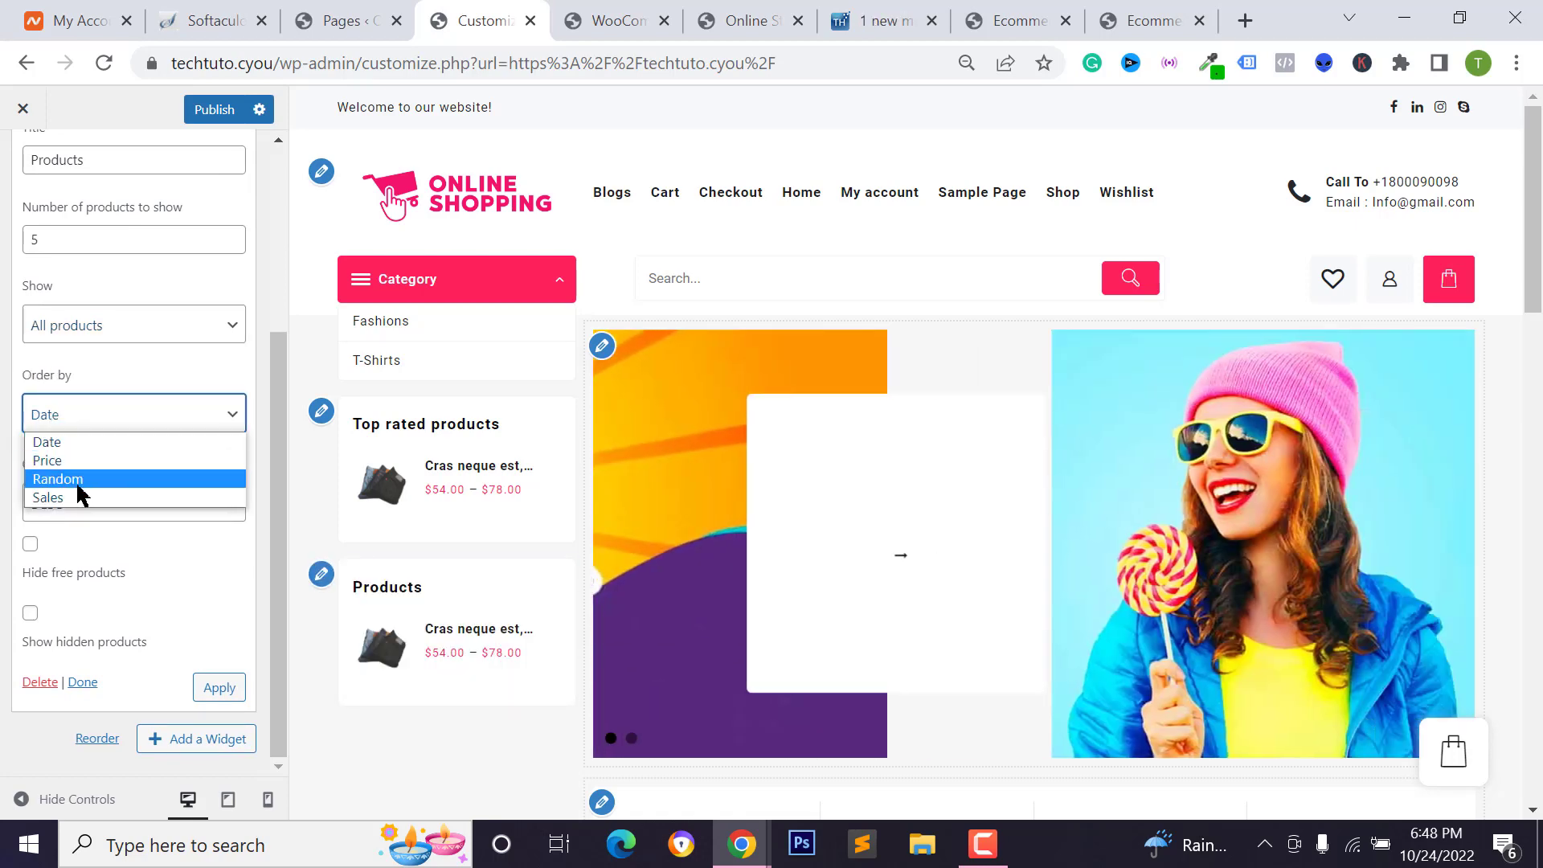
pyautogui.click(95, 407)
pyautogui.click(74, 504)
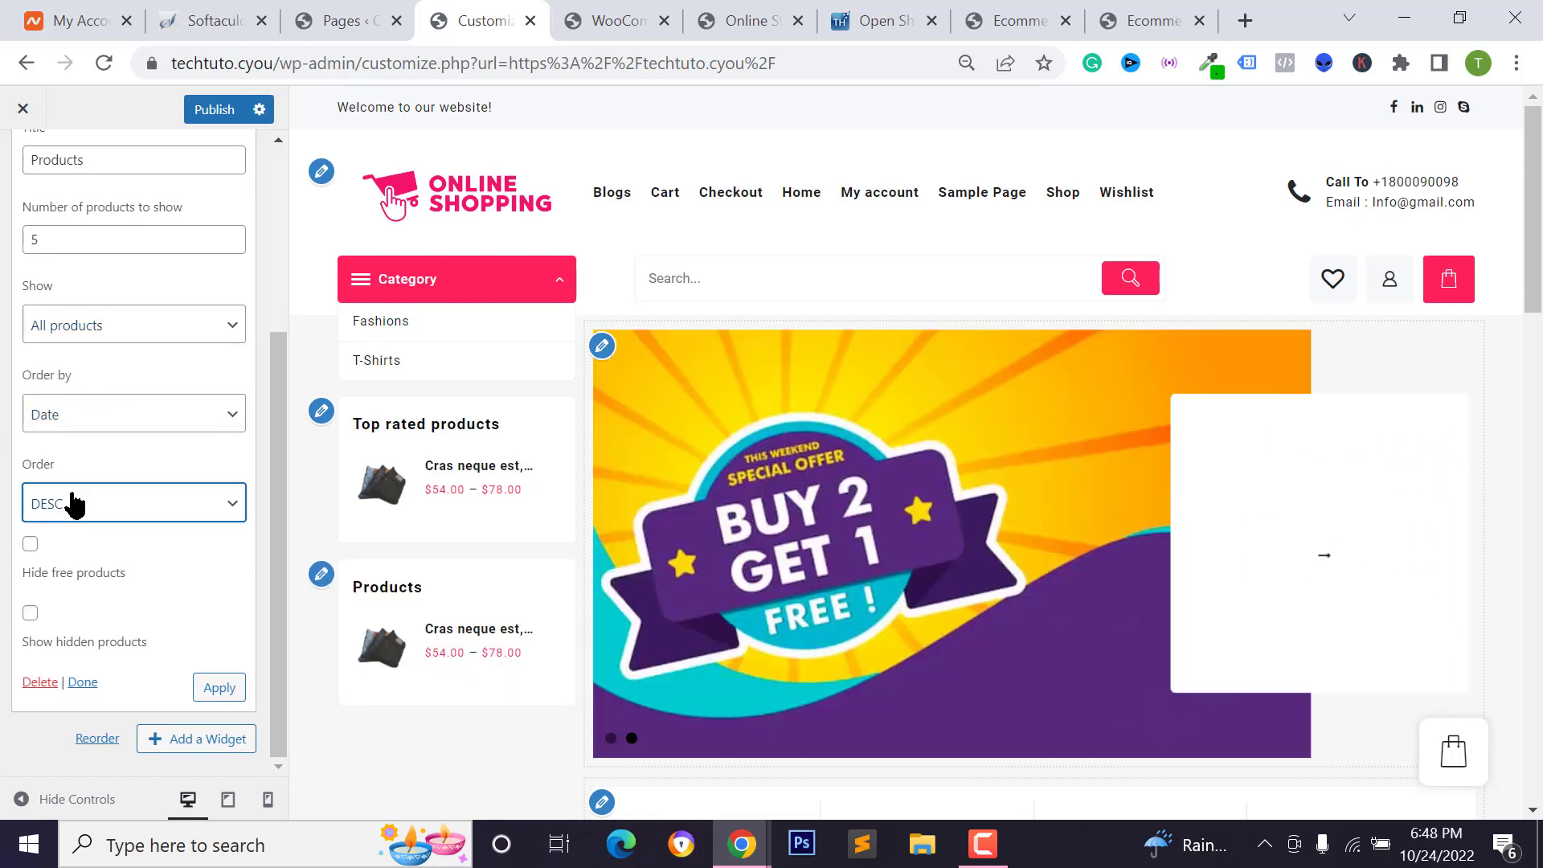
pyautogui.click(74, 504)
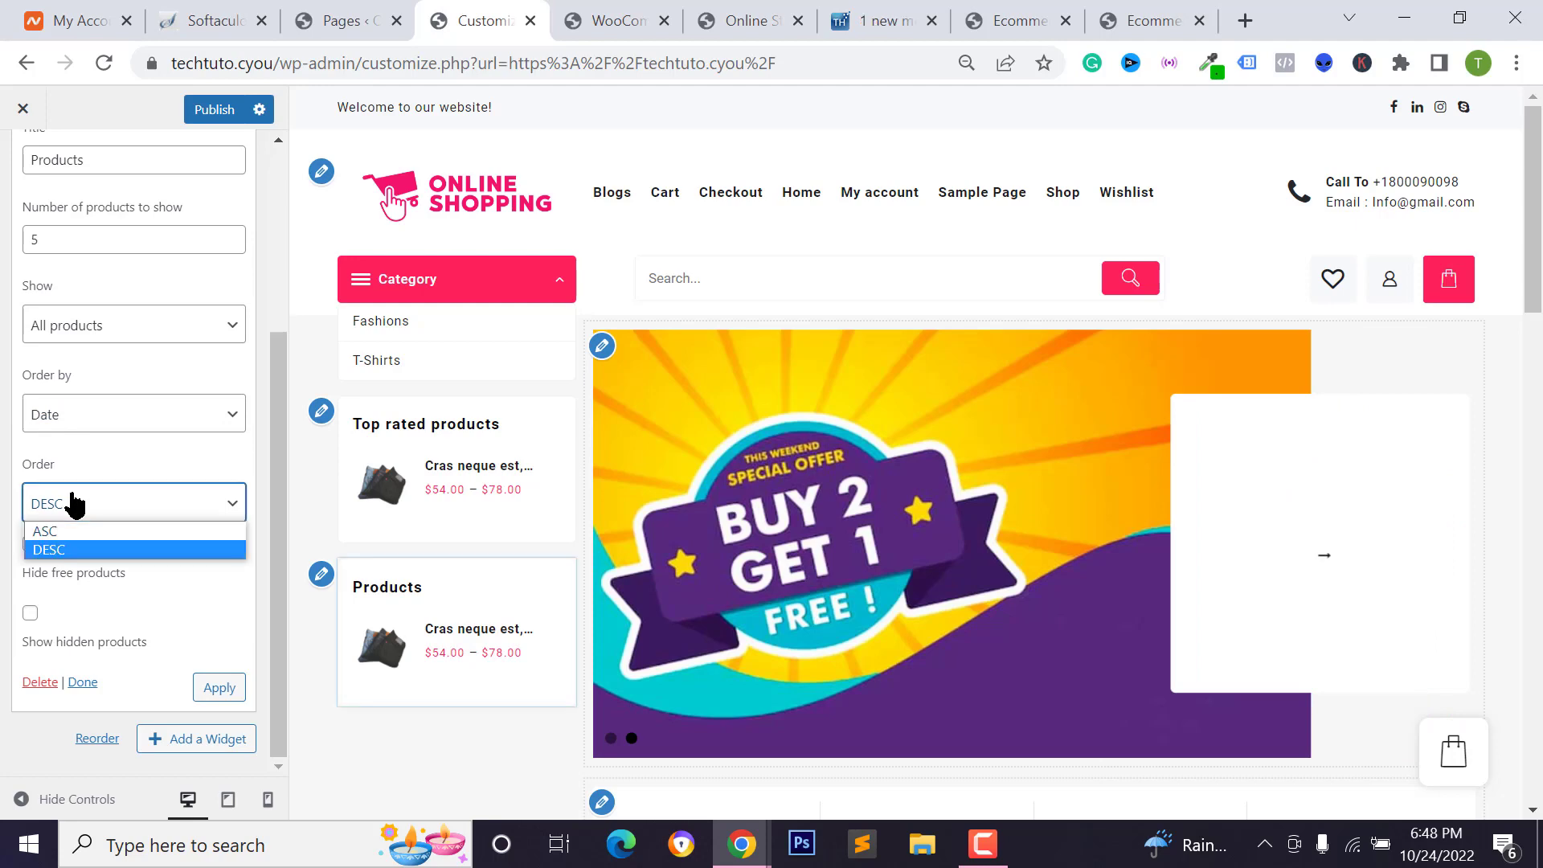
pyautogui.click(78, 550)
pyautogui.scroll(1, 223, 727)
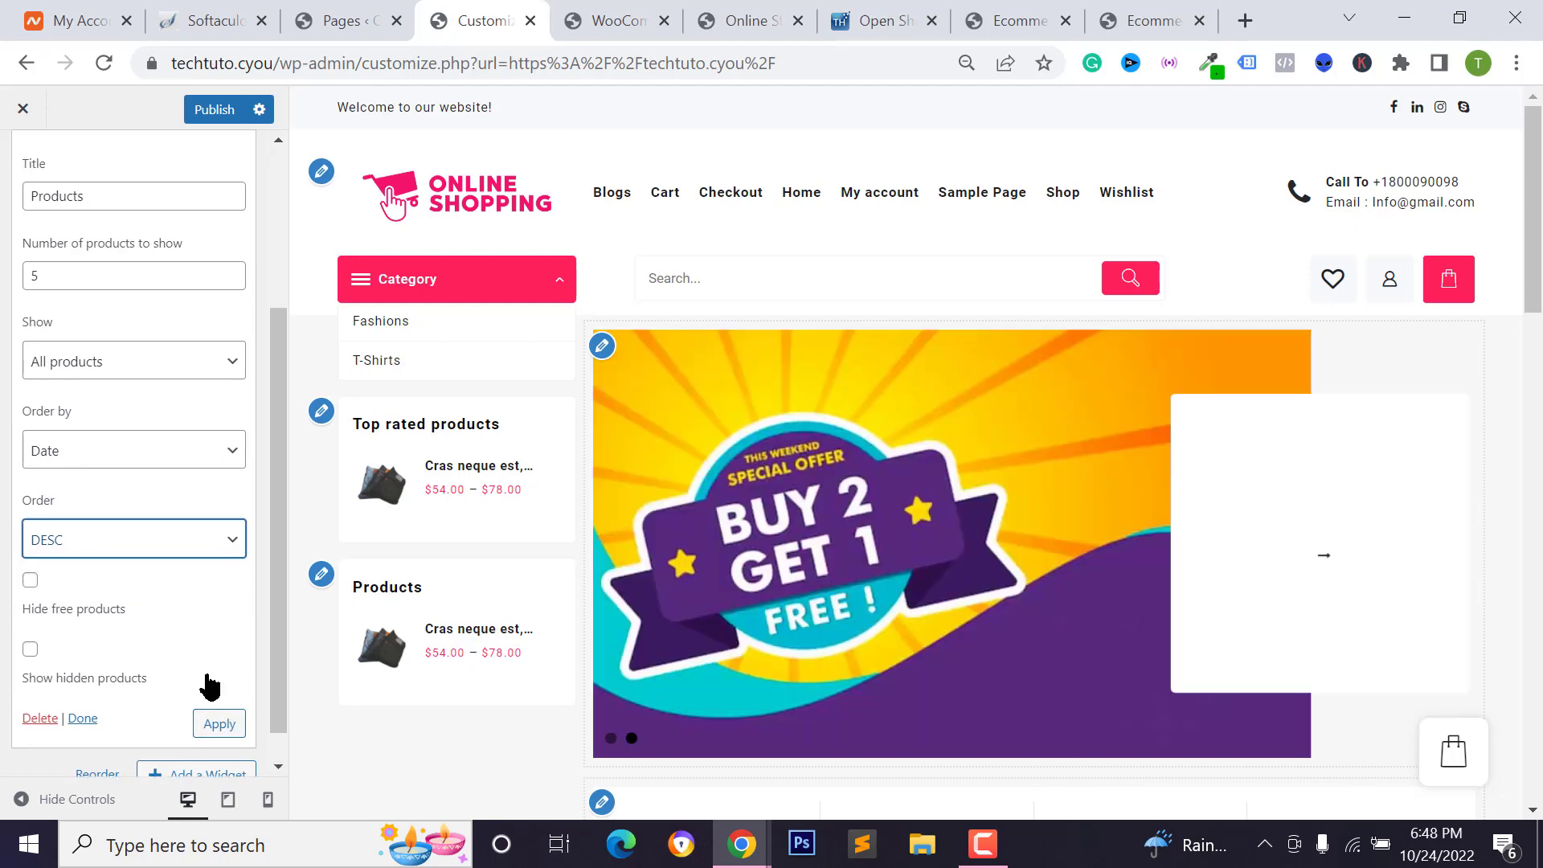
pyautogui.scroll(-1, 209, 685)
# Step: Add an Open Shop: Post Slide widget ordered by Recent Posts, then return to the main panel
pyautogui.click(203, 738)
pyautogui.scroll(-2, 380, 482)
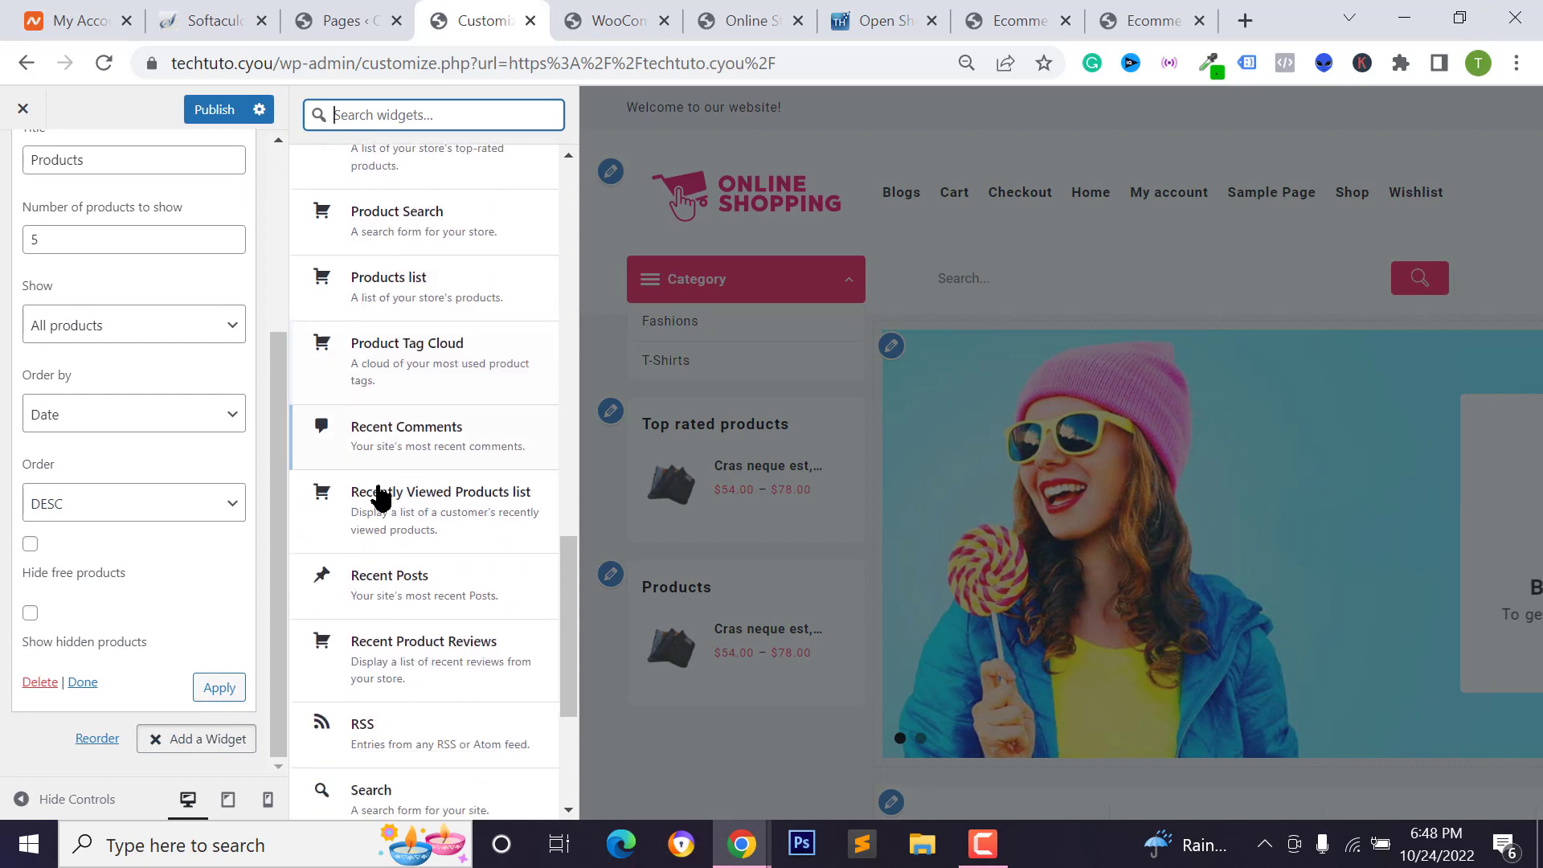
pyautogui.scroll(-4, 386, 514)
pyautogui.scroll(10, 402, 562)
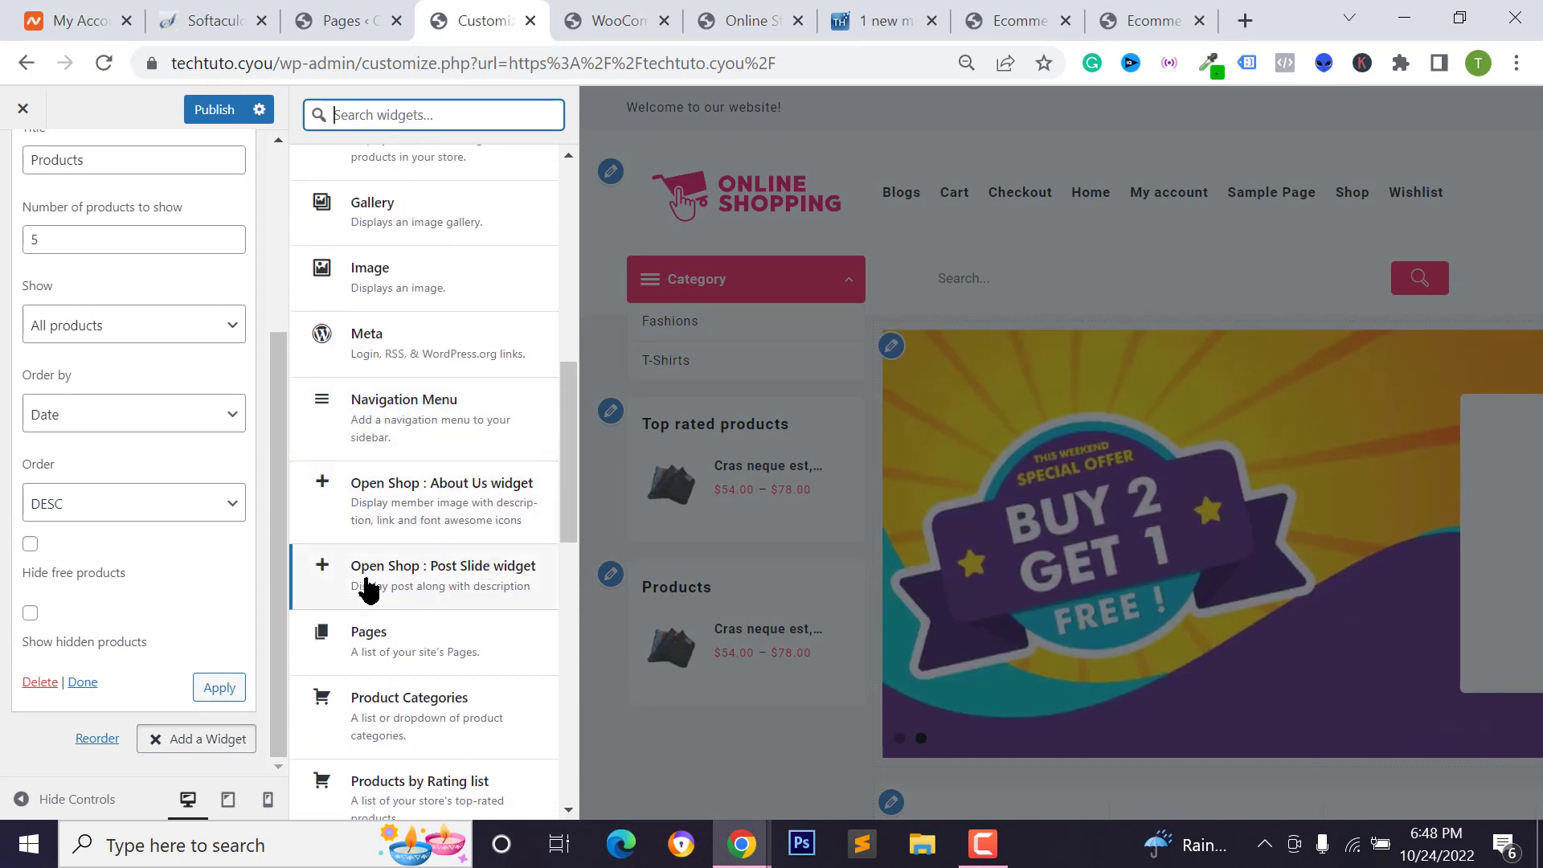
pyautogui.click(389, 568)
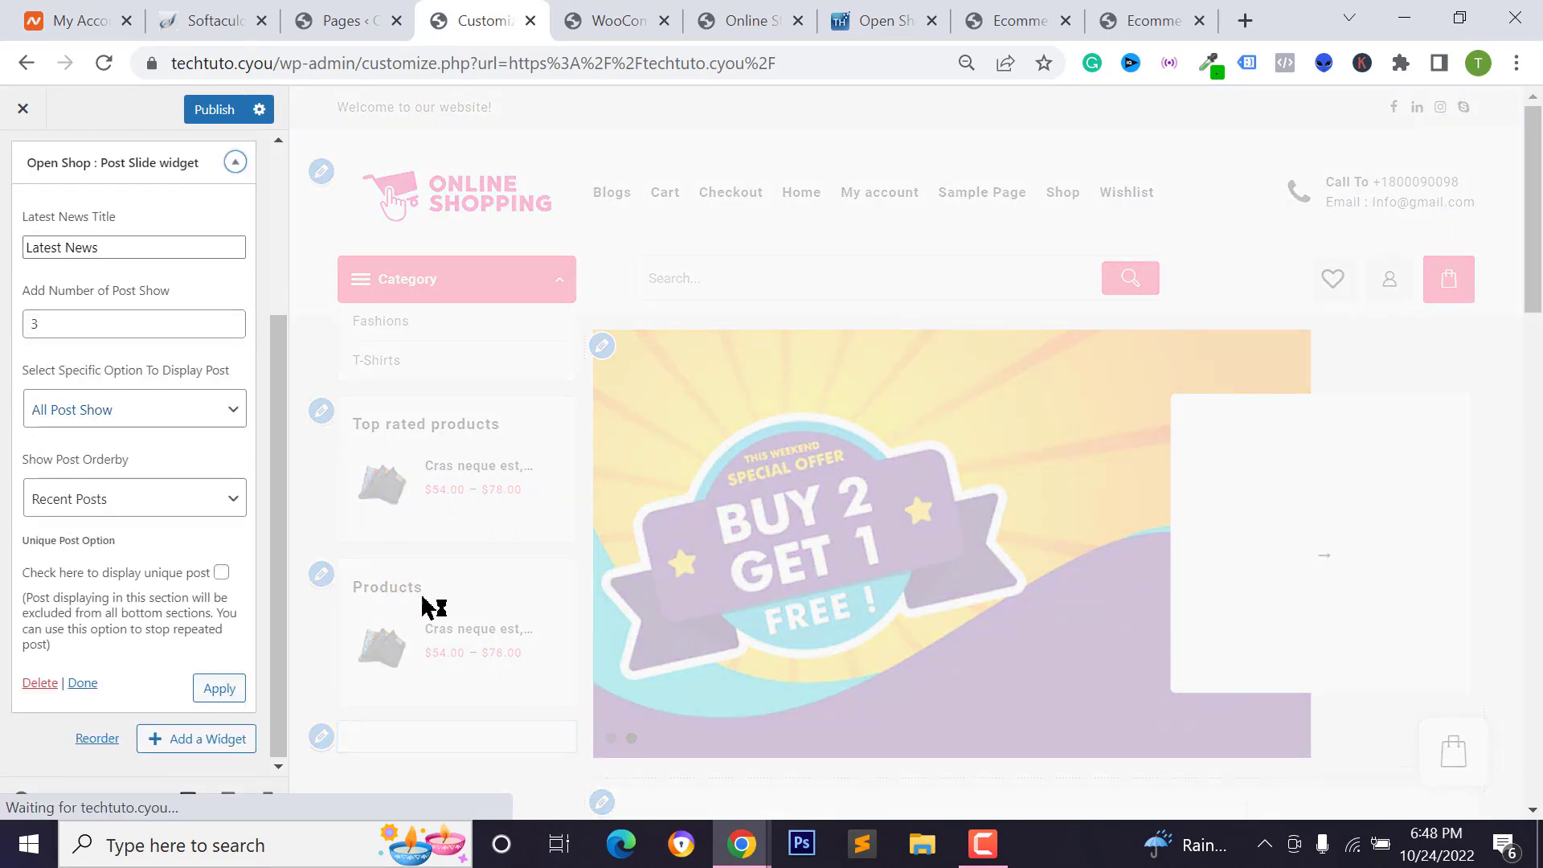
pyautogui.scroll(-3, 427, 606)
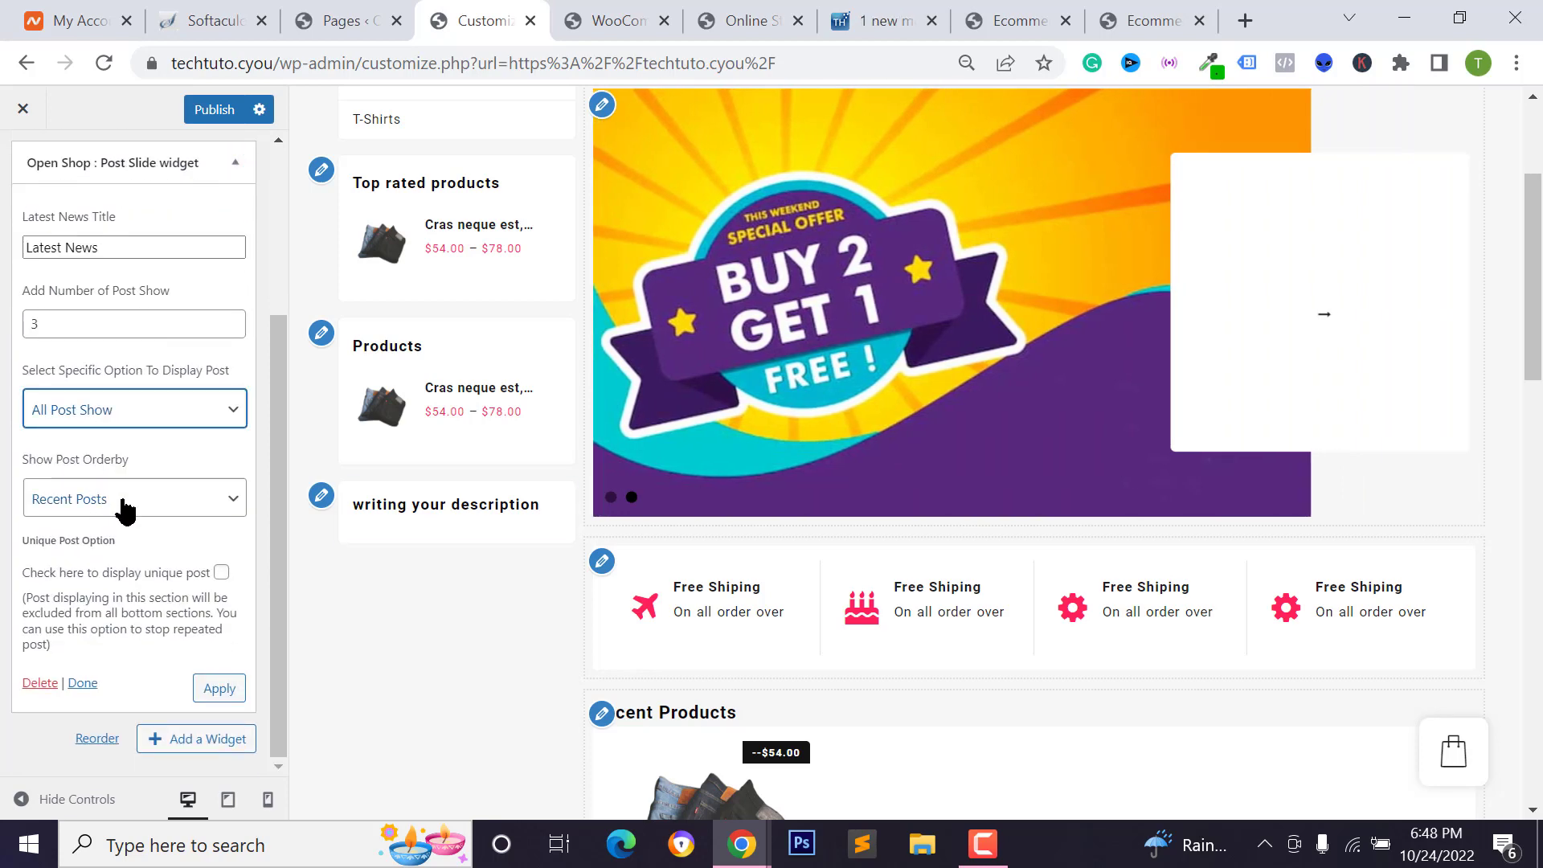
pyautogui.click(121, 503)
pyautogui.click(172, 569)
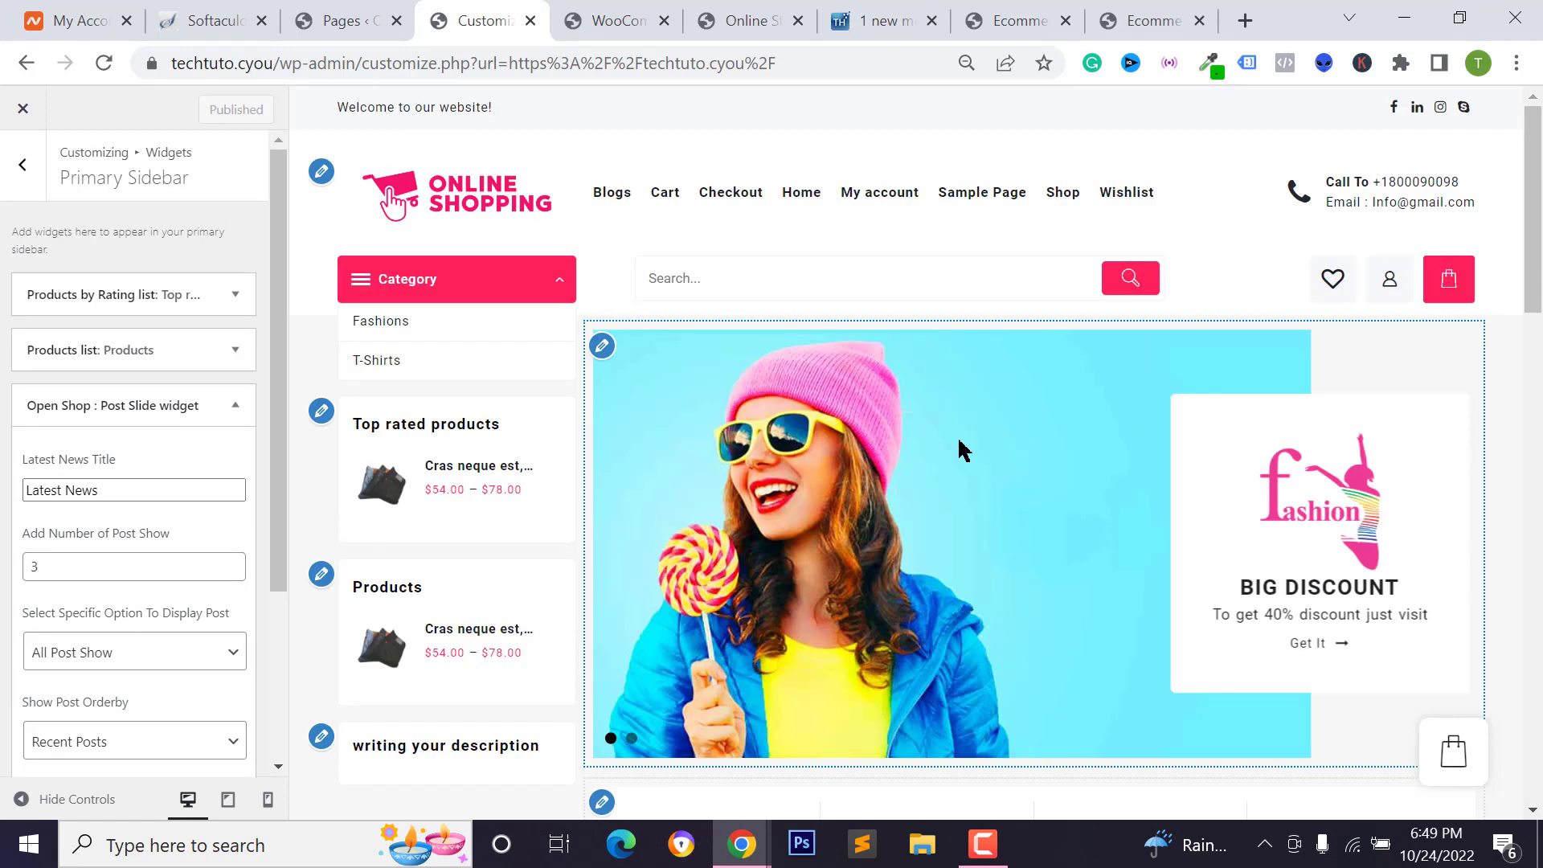
pyautogui.scroll(-4, 541, 458)
pyautogui.scroll(4, 506, 446)
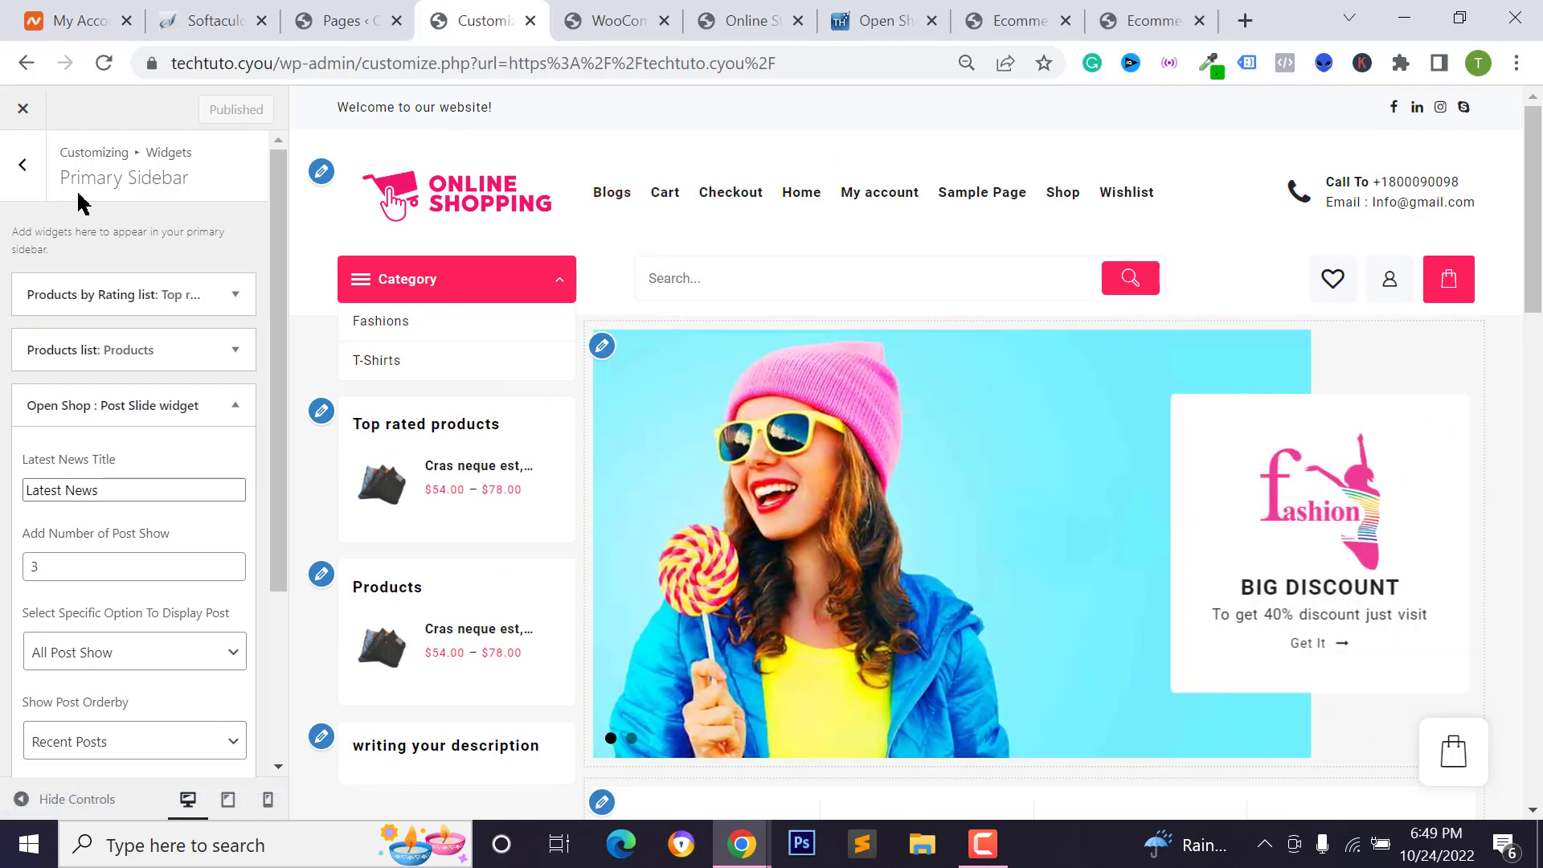
pyautogui.click(36, 167)
pyautogui.click(31, 166)
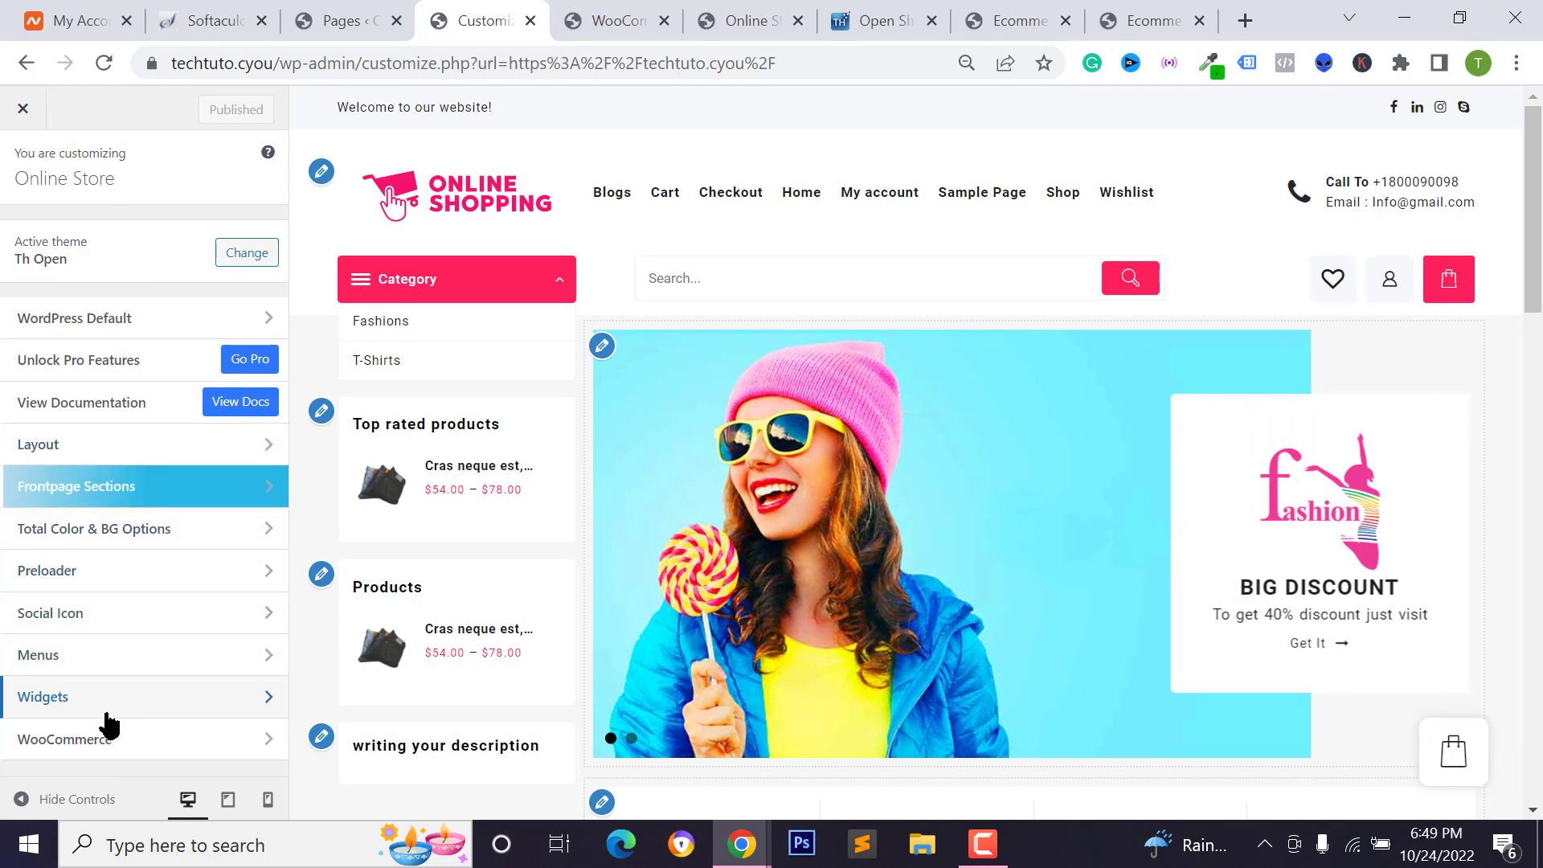
# Step: Create a menu named 'Main Menu' and assign it to the Main location
pyautogui.click(54, 657)
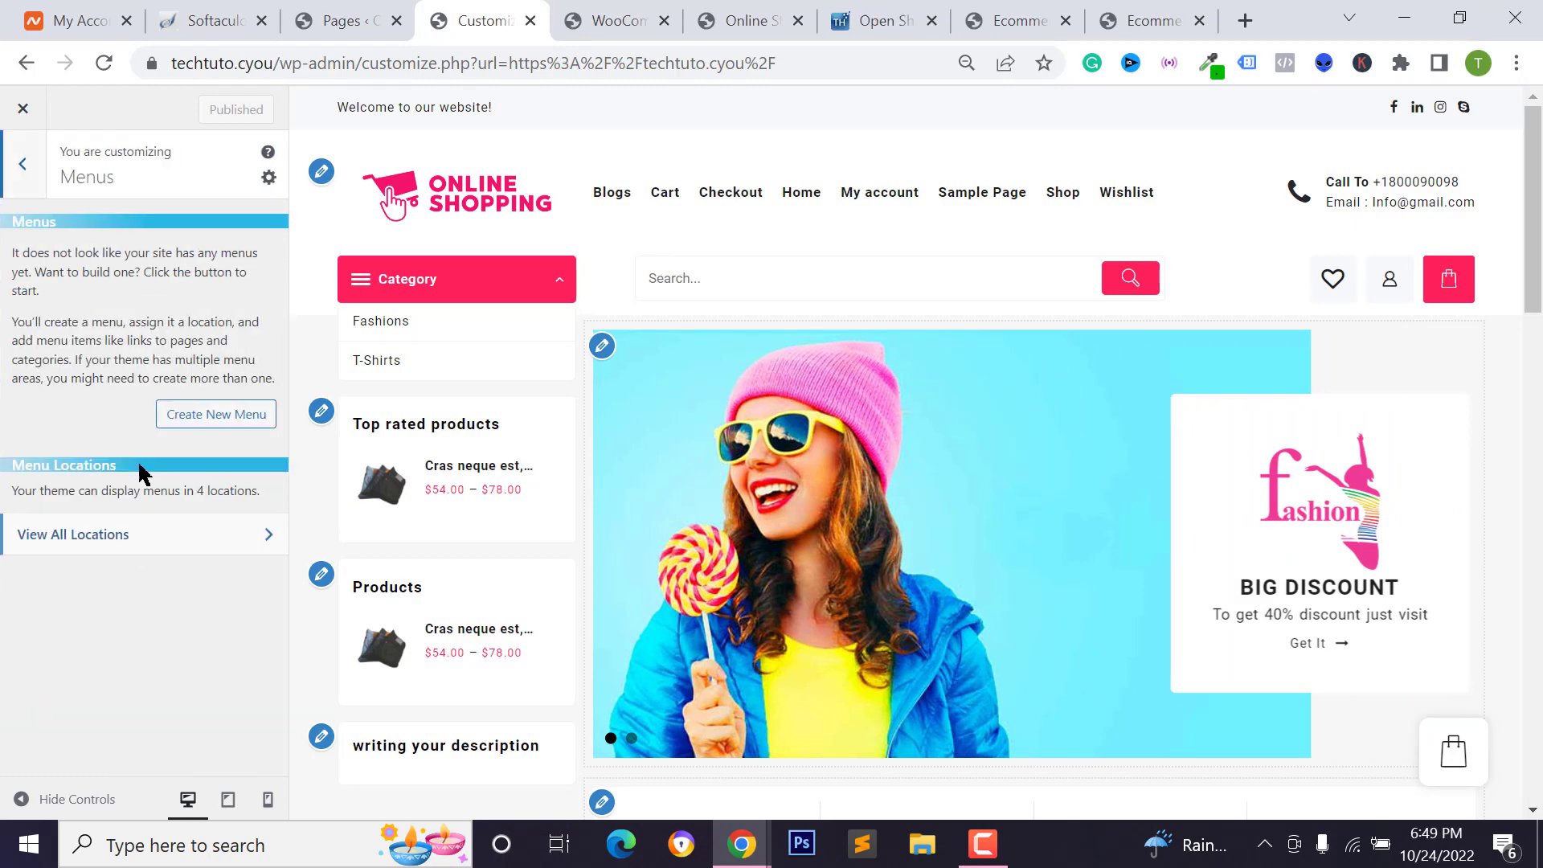
pyautogui.click(198, 415)
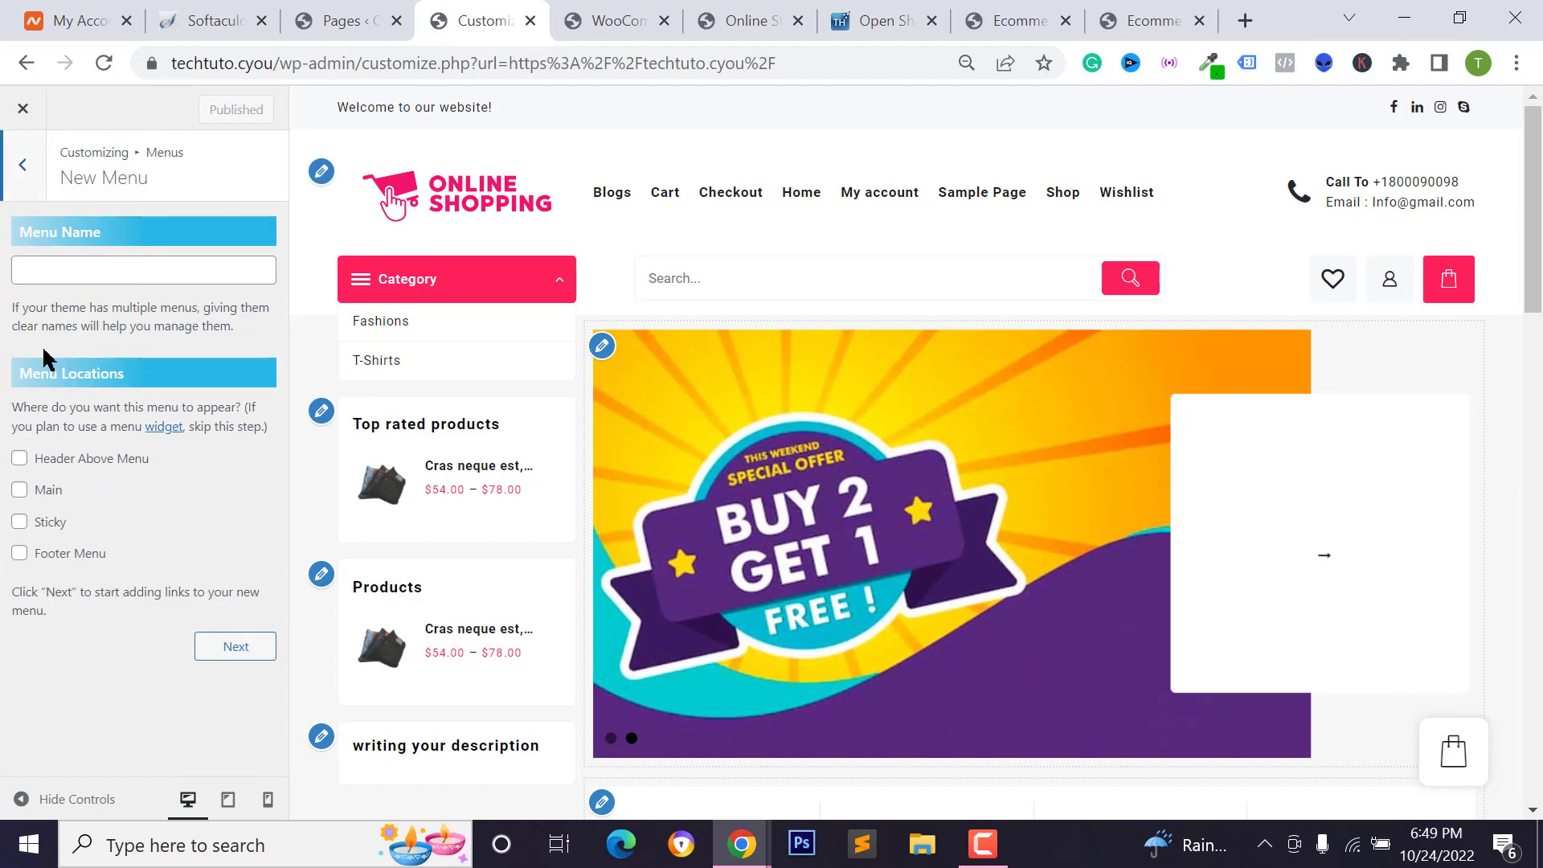
pyautogui.click(55, 264)
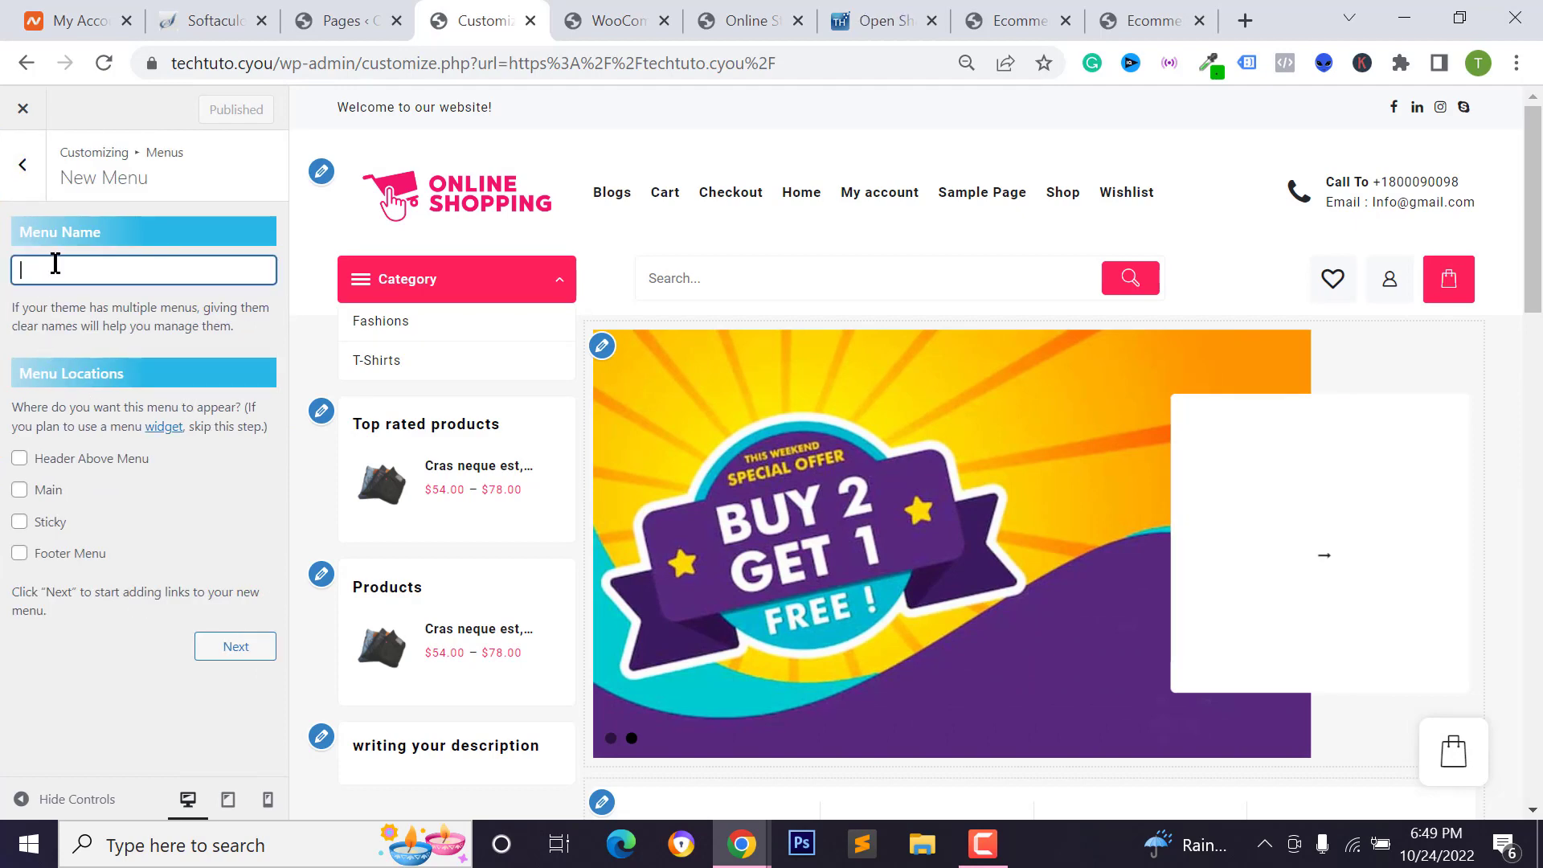
pyautogui.write('Main Menu')
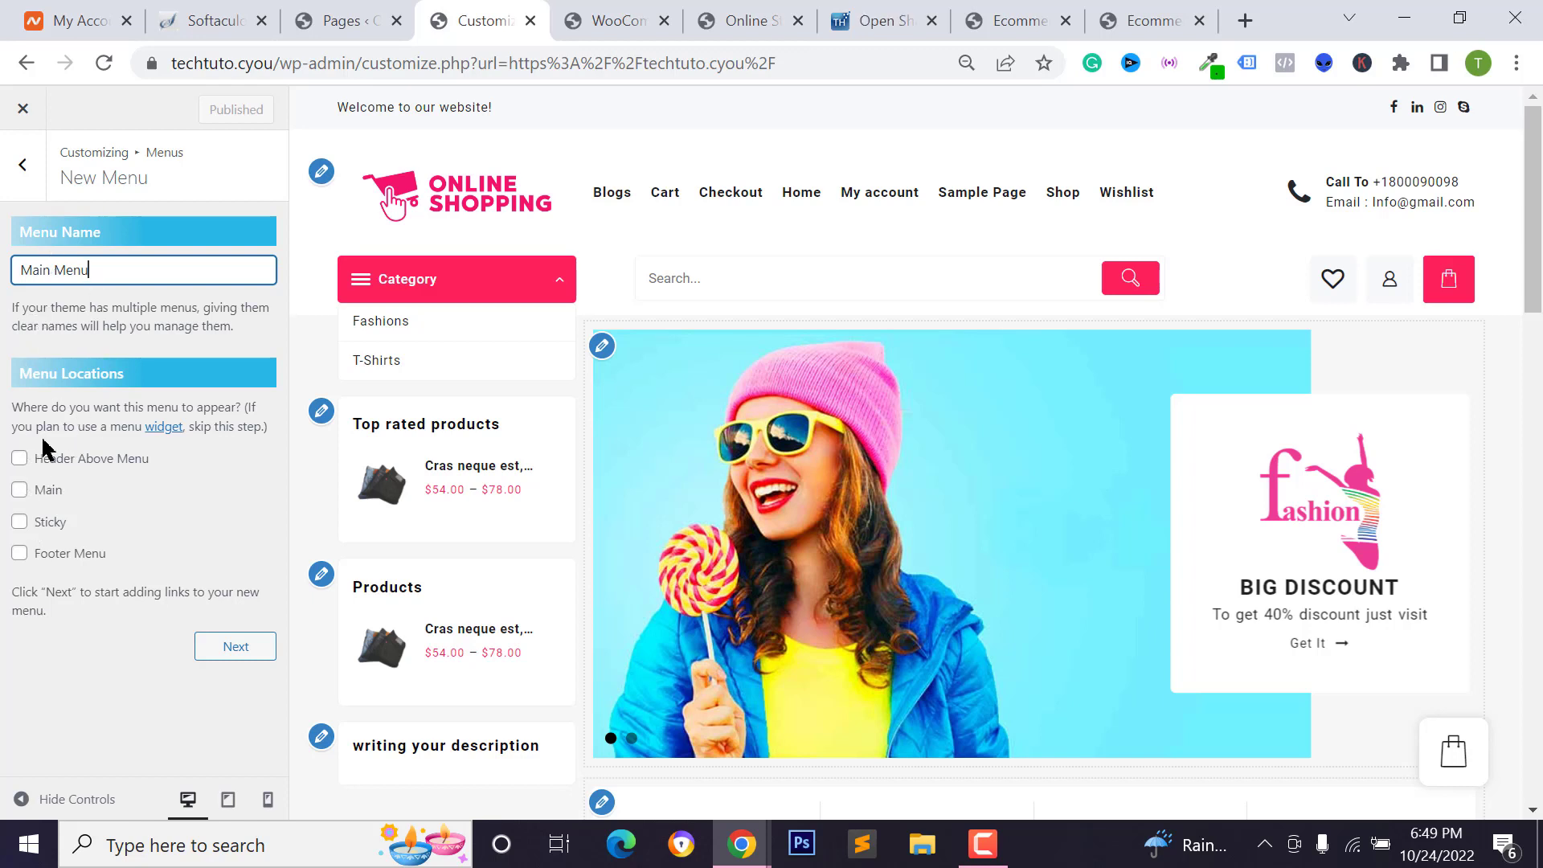
pyautogui.click(19, 490)
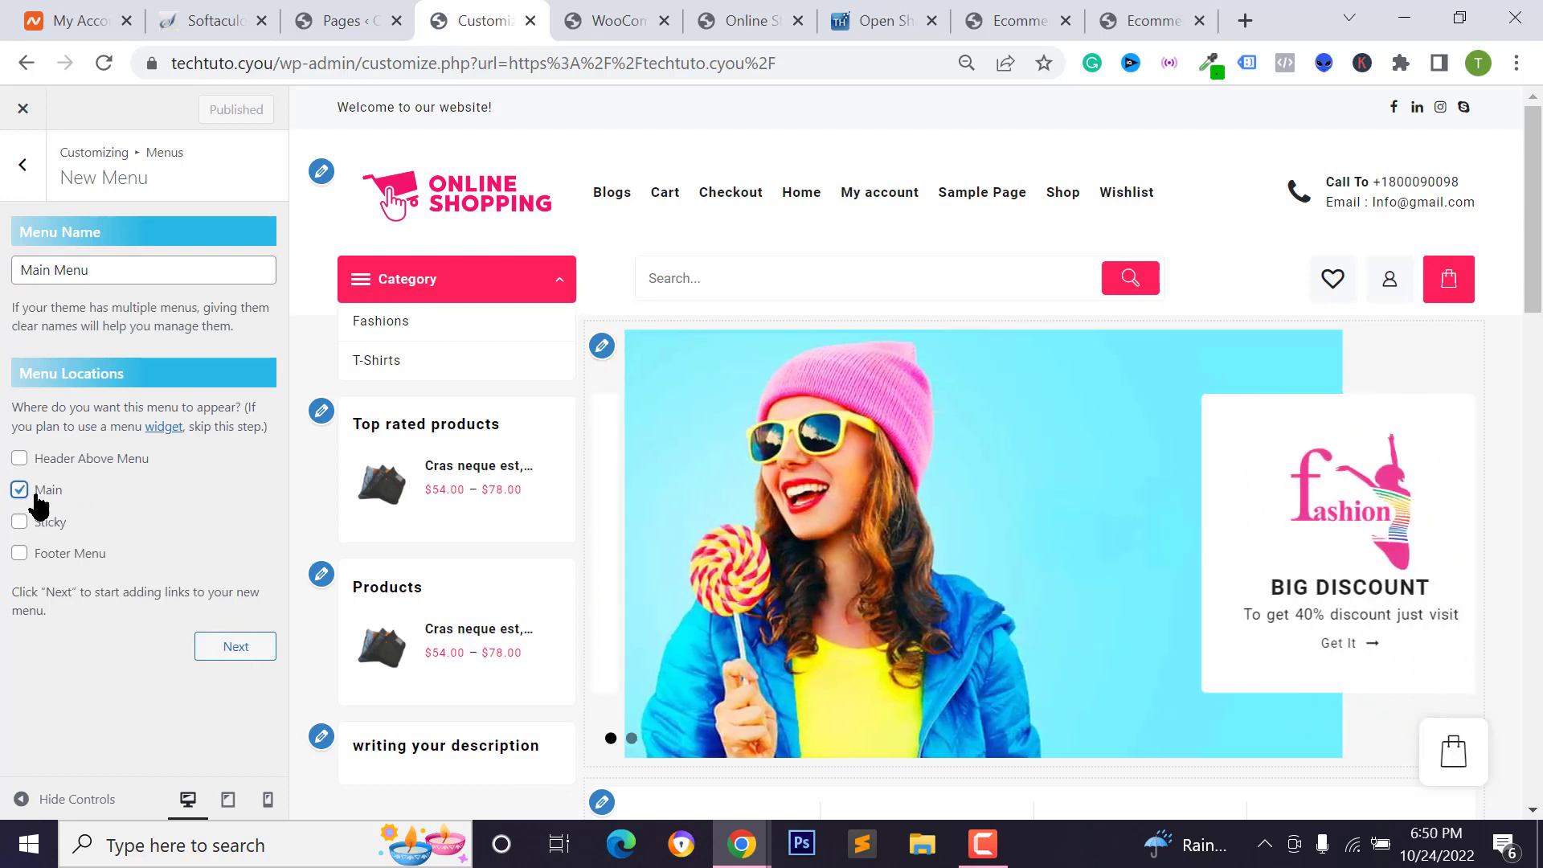
pyautogui.click(235, 648)
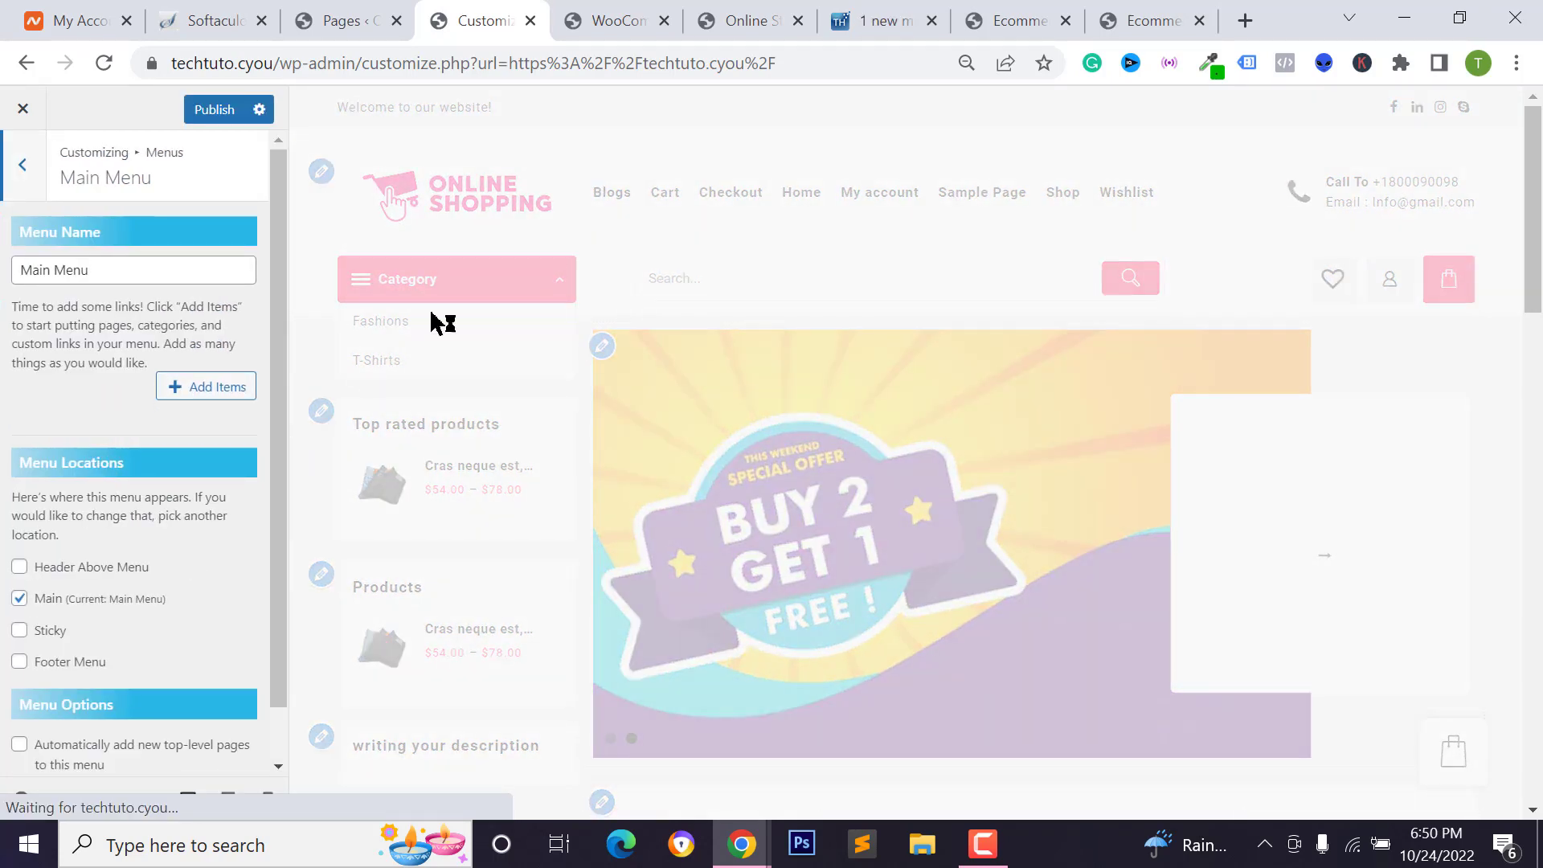
# Step: Add Home, Wishlist, Shop, Fashions and T-Shirts items to the Main Menu
pyautogui.click(192, 410)
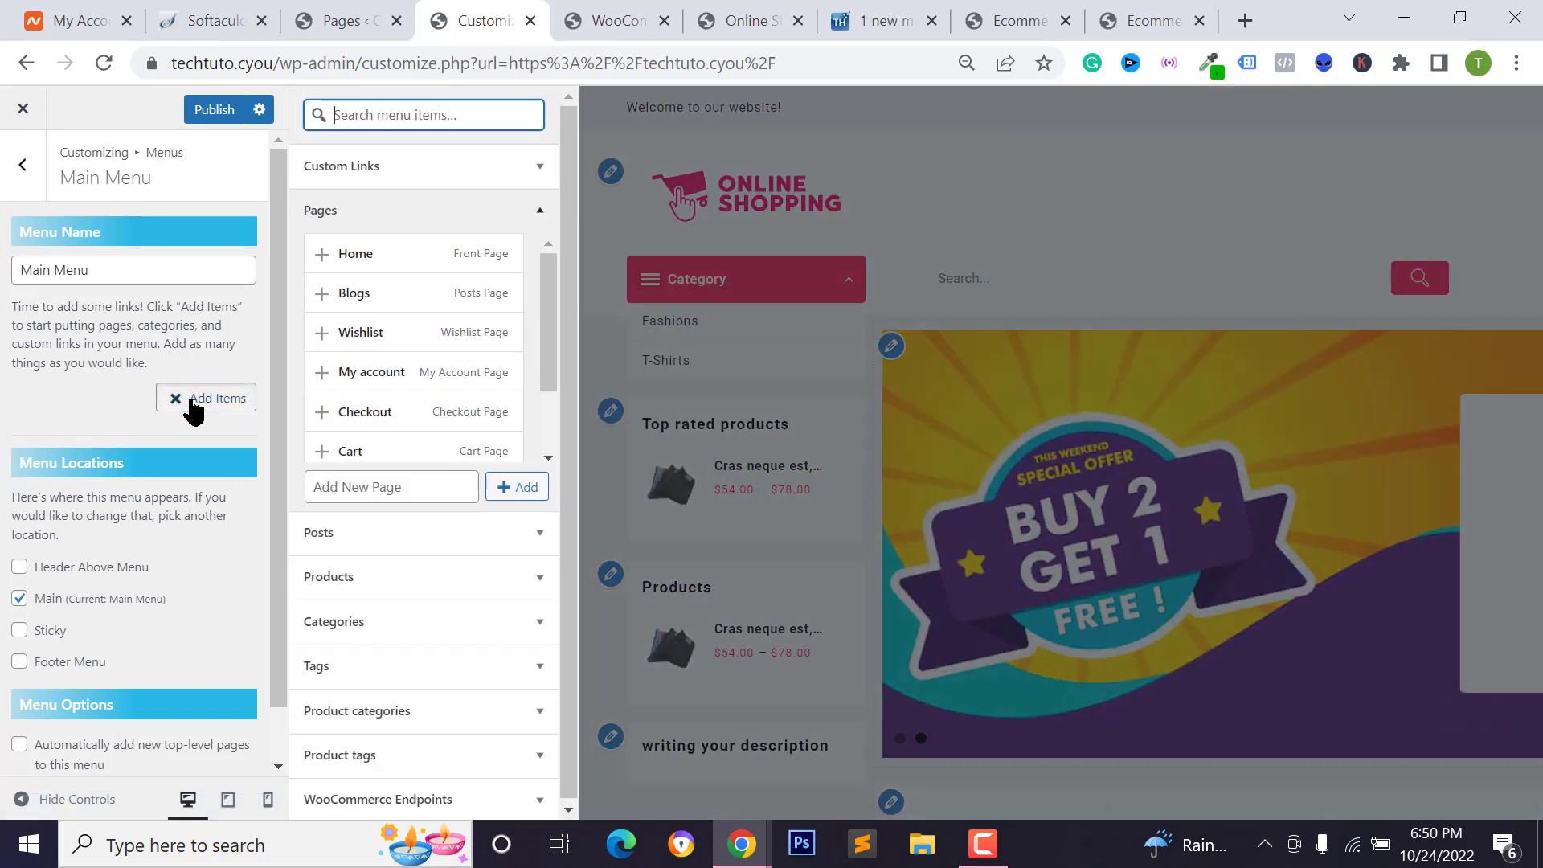
pyautogui.click(322, 258)
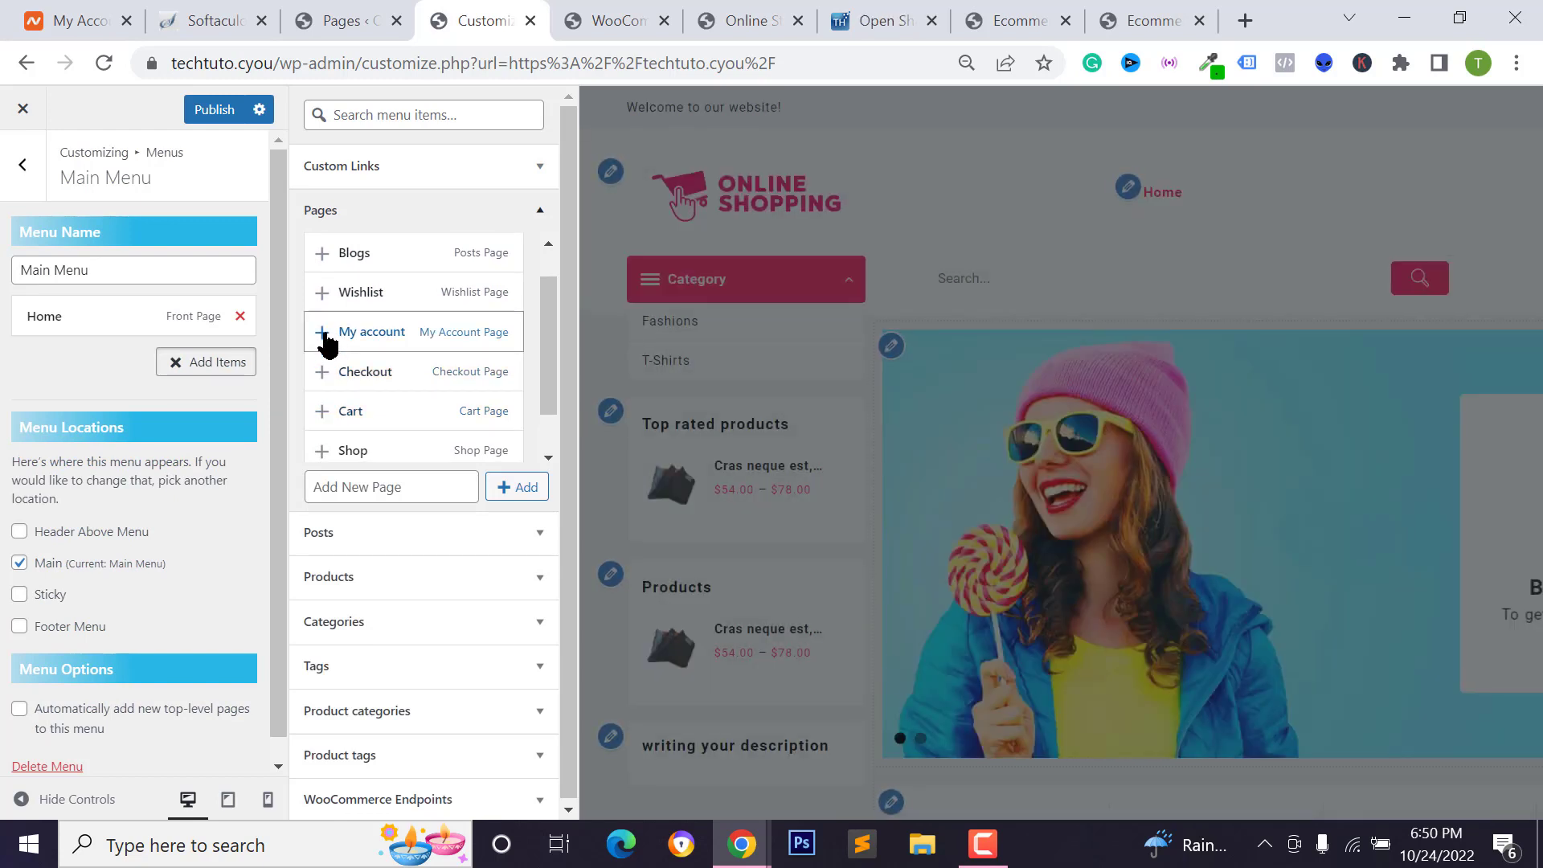
pyautogui.click(322, 294)
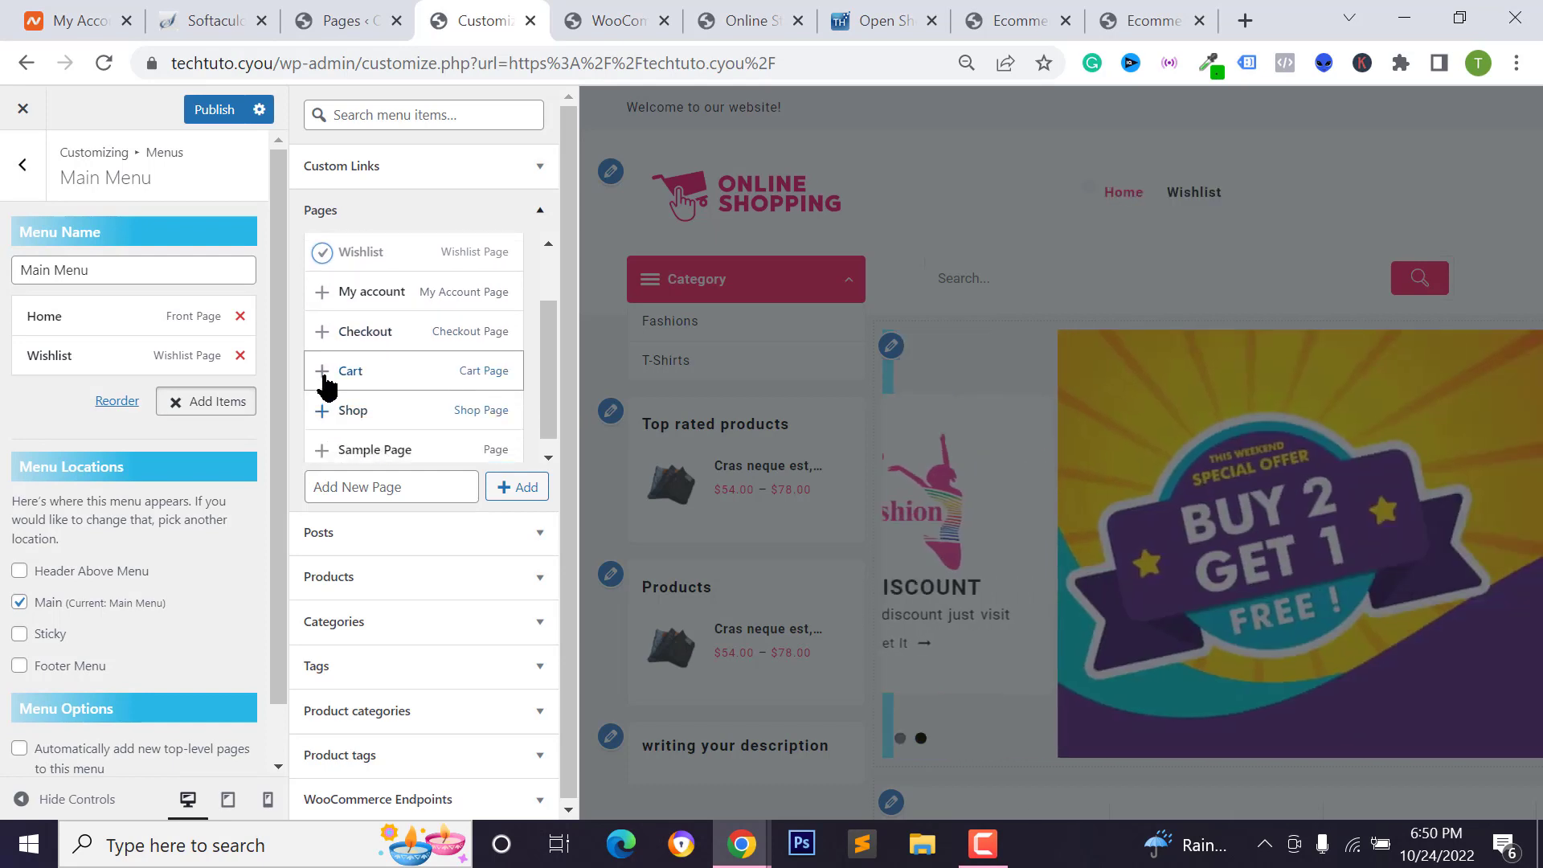
pyautogui.scroll(-2, 323, 362)
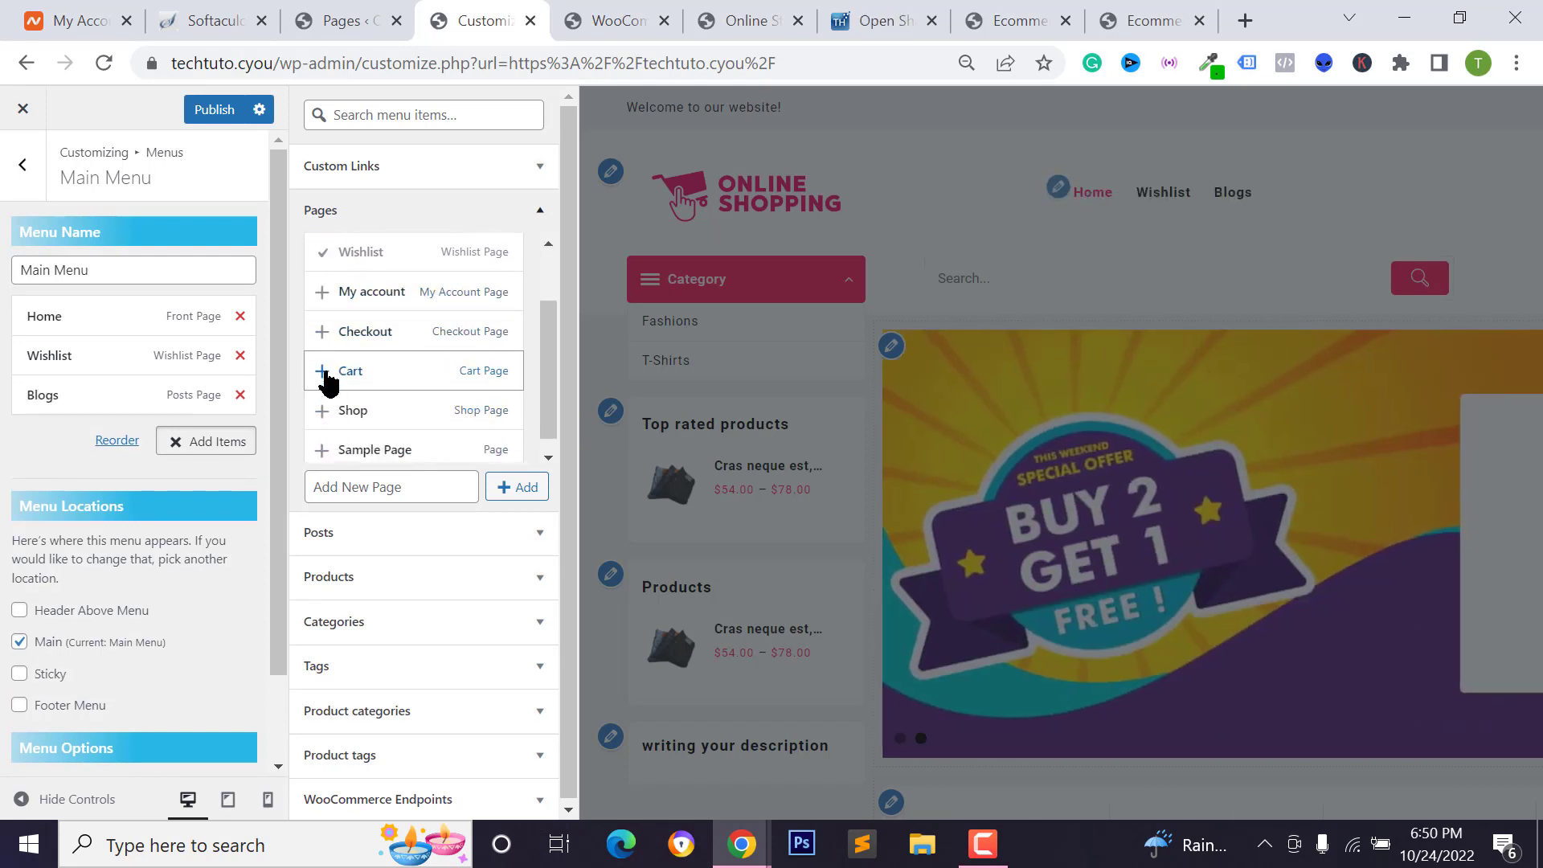
pyautogui.click(322, 395)
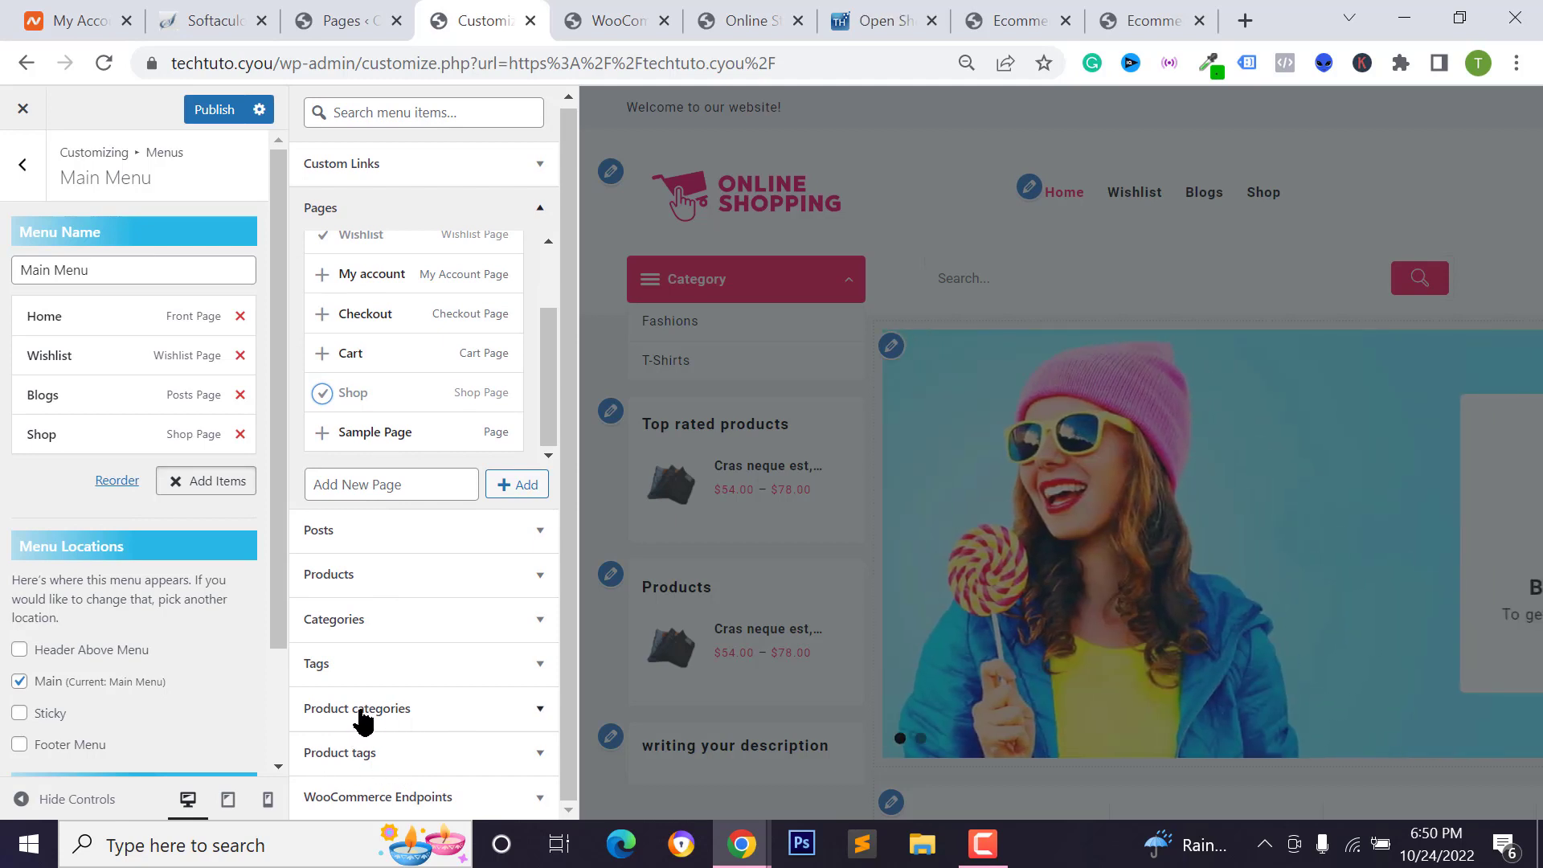
pyautogui.click(403, 711)
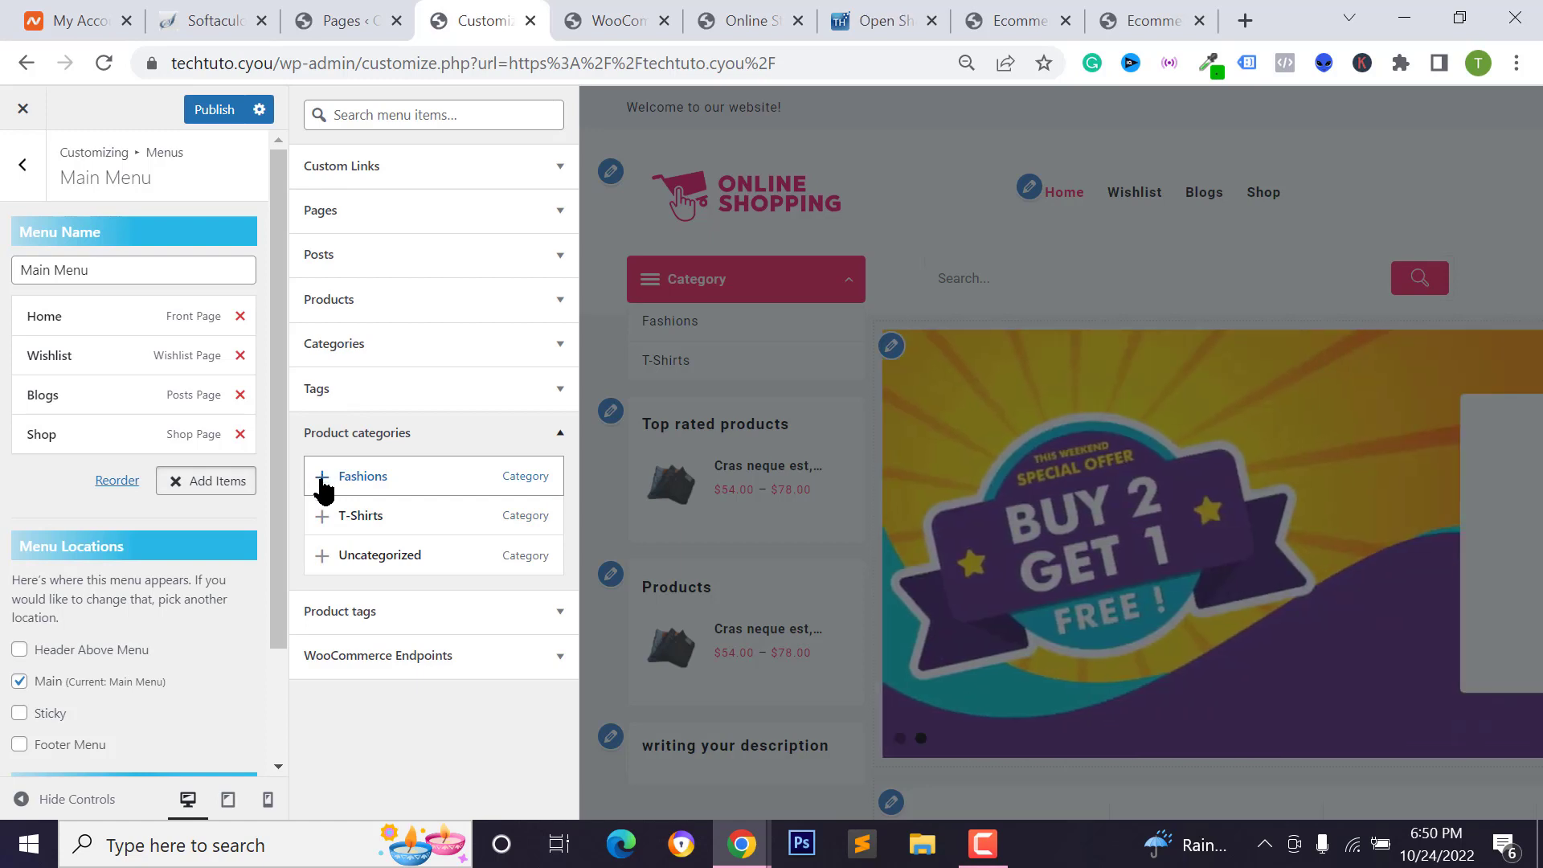
pyautogui.click(322, 479)
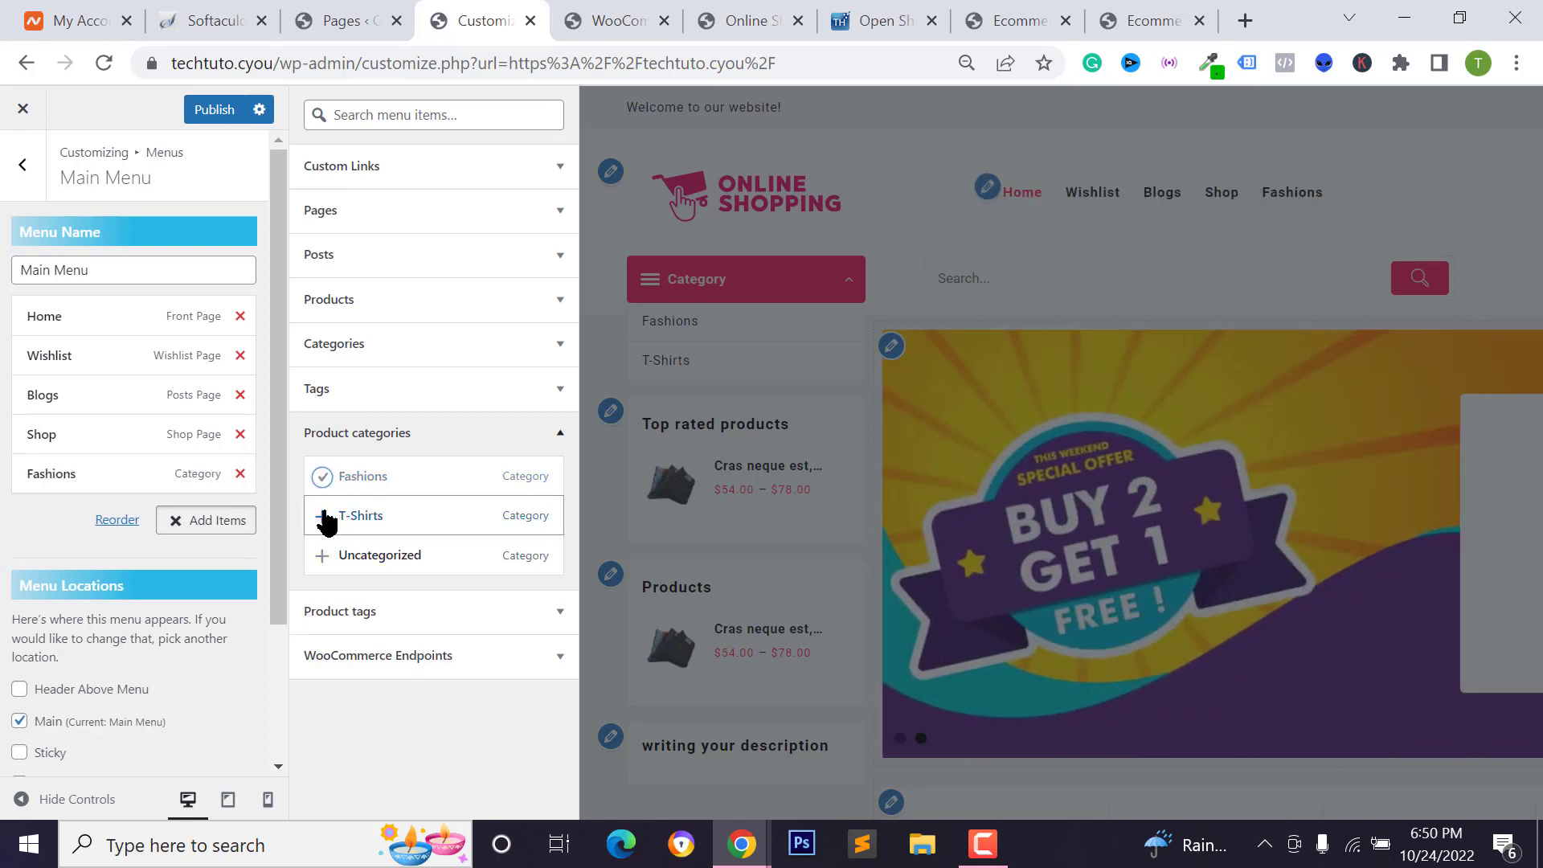
pyautogui.click(322, 516)
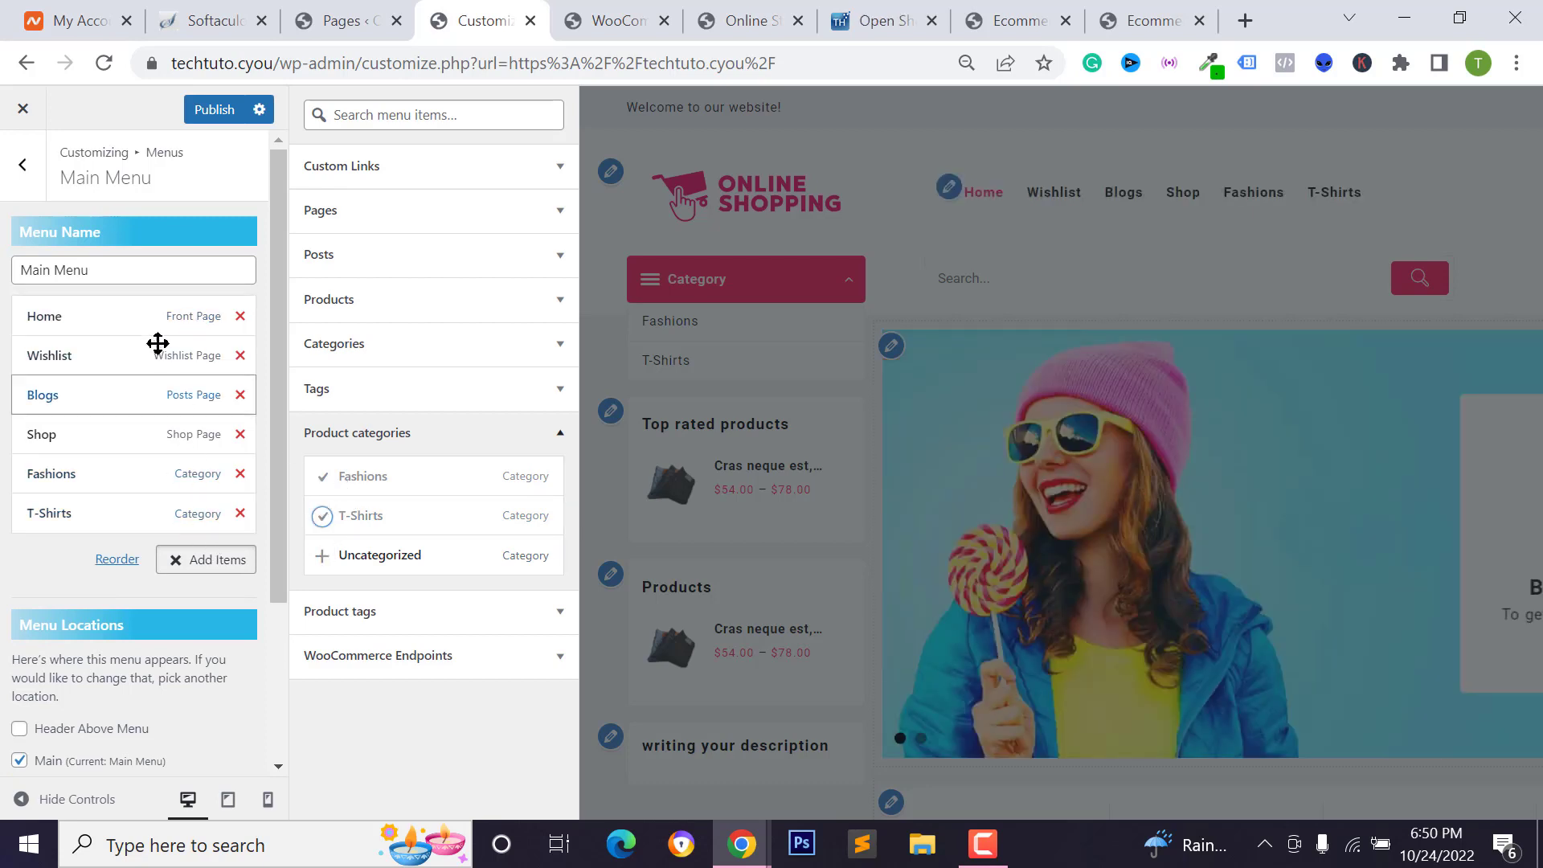
# Step: Add a custom link with URL # and text 'Categories' to the Main Menu
pyautogui.click(362, 166)
pyautogui.click(423, 205)
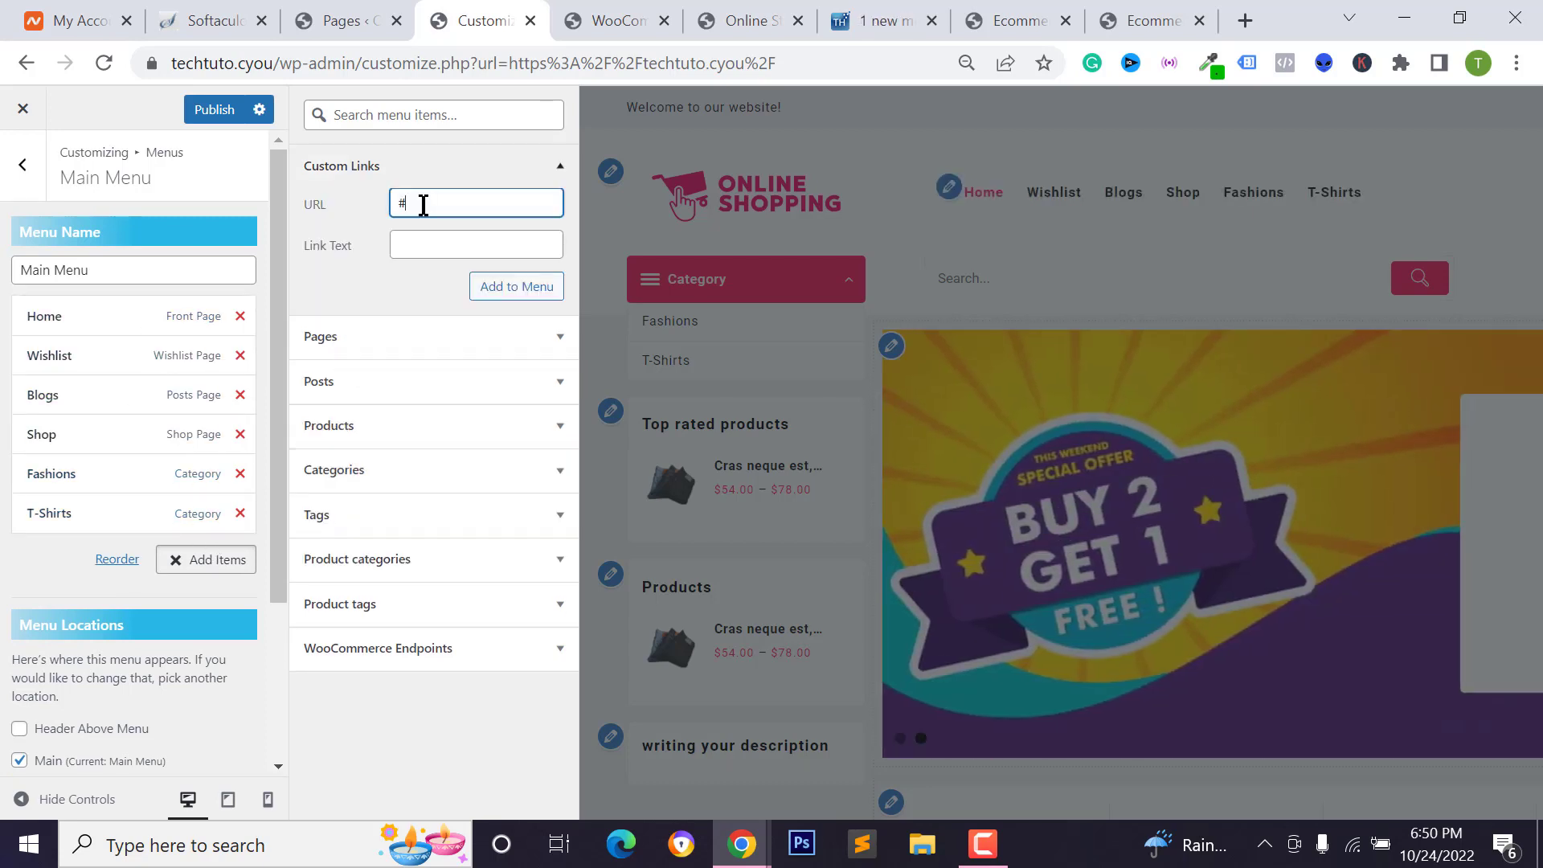
pyautogui.click(422, 248)
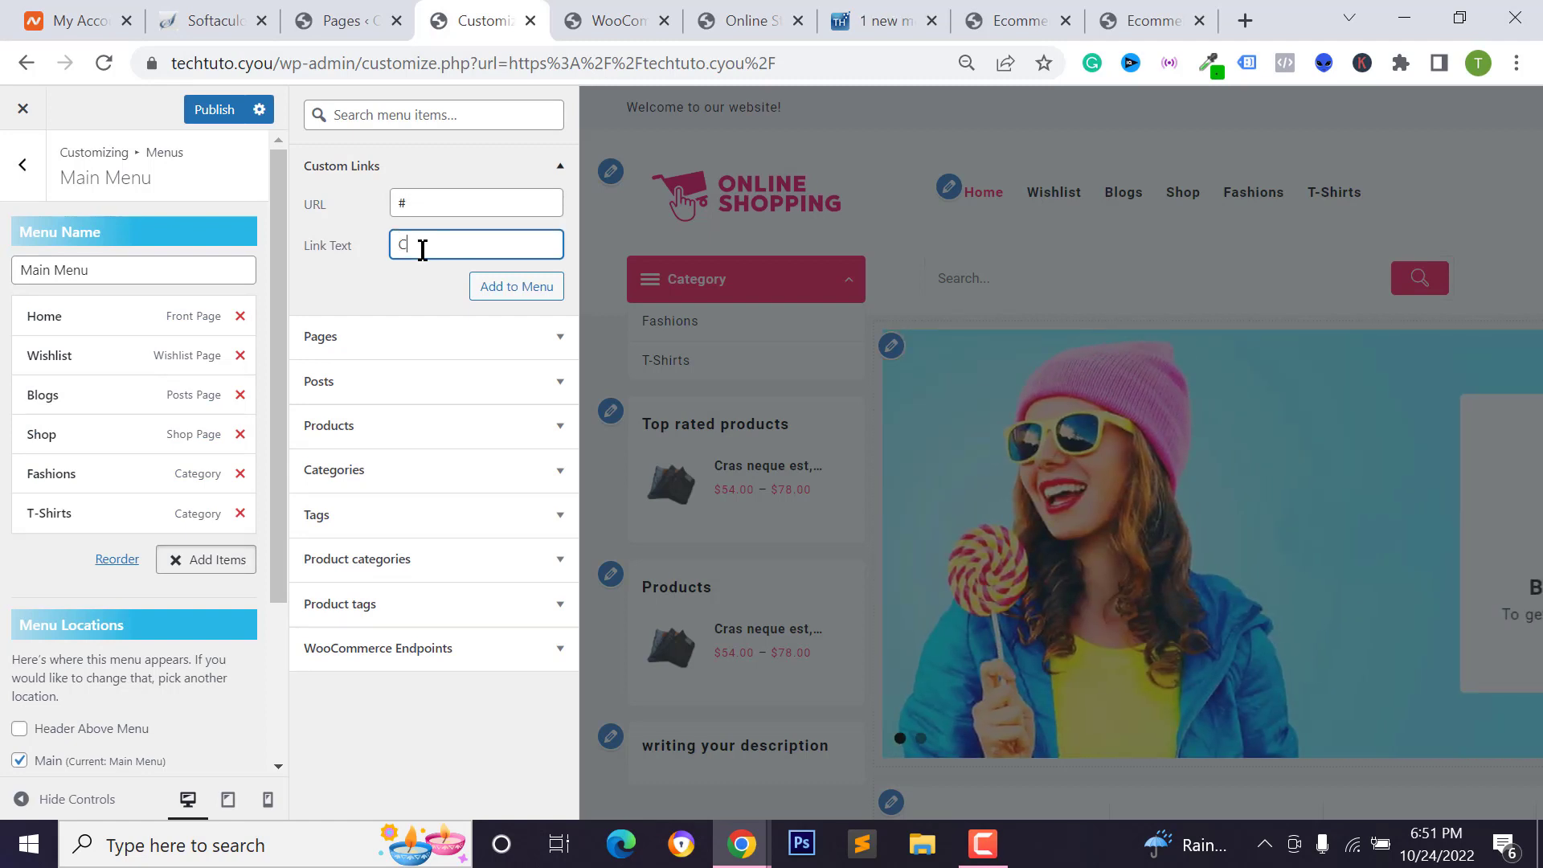
pyautogui.write('Categories')
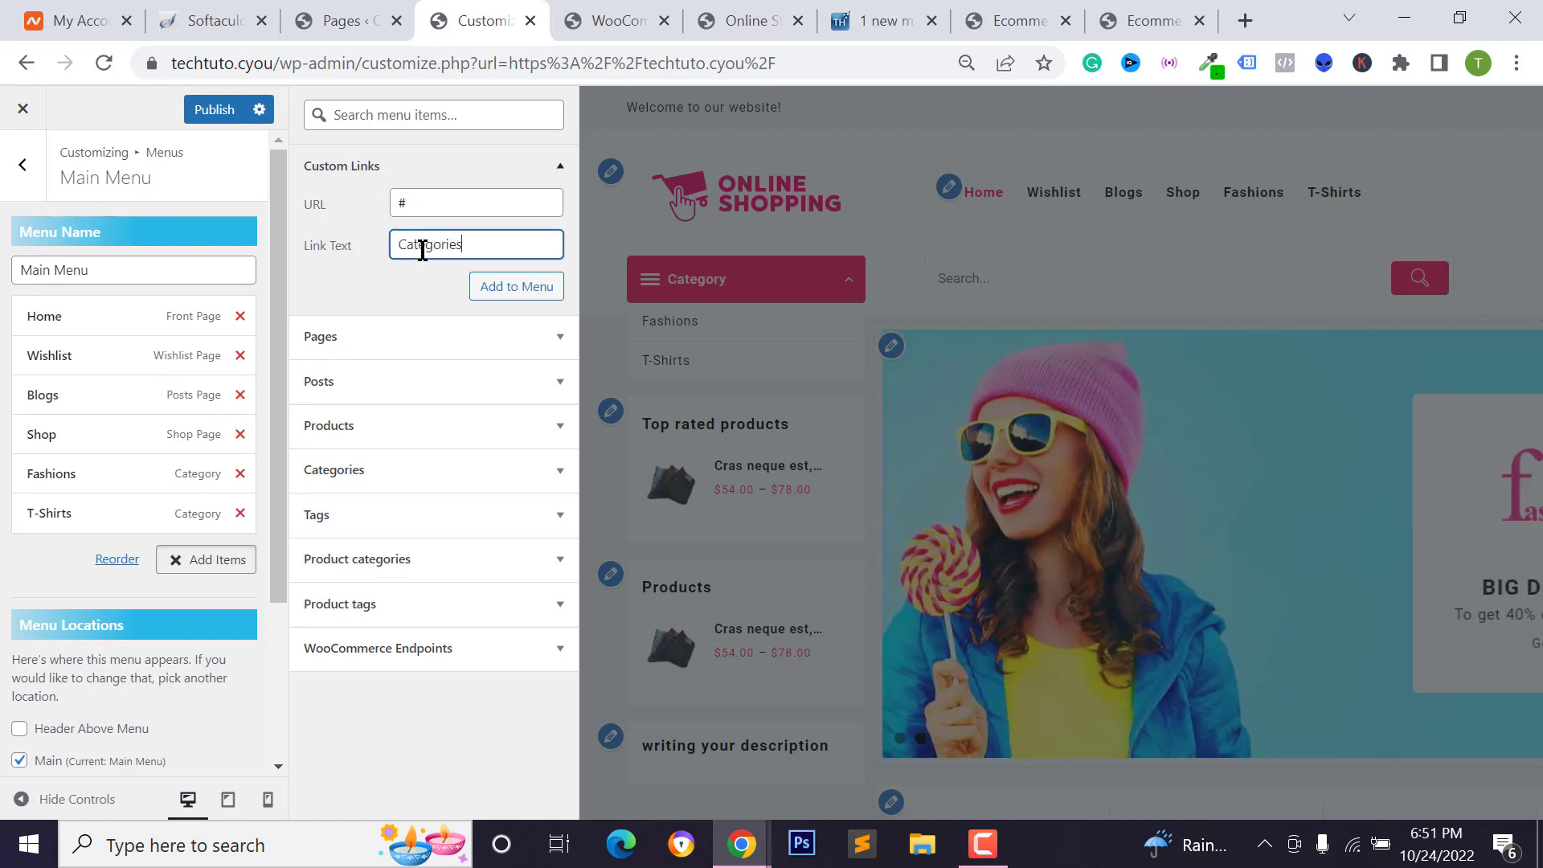
pyautogui.click(506, 290)
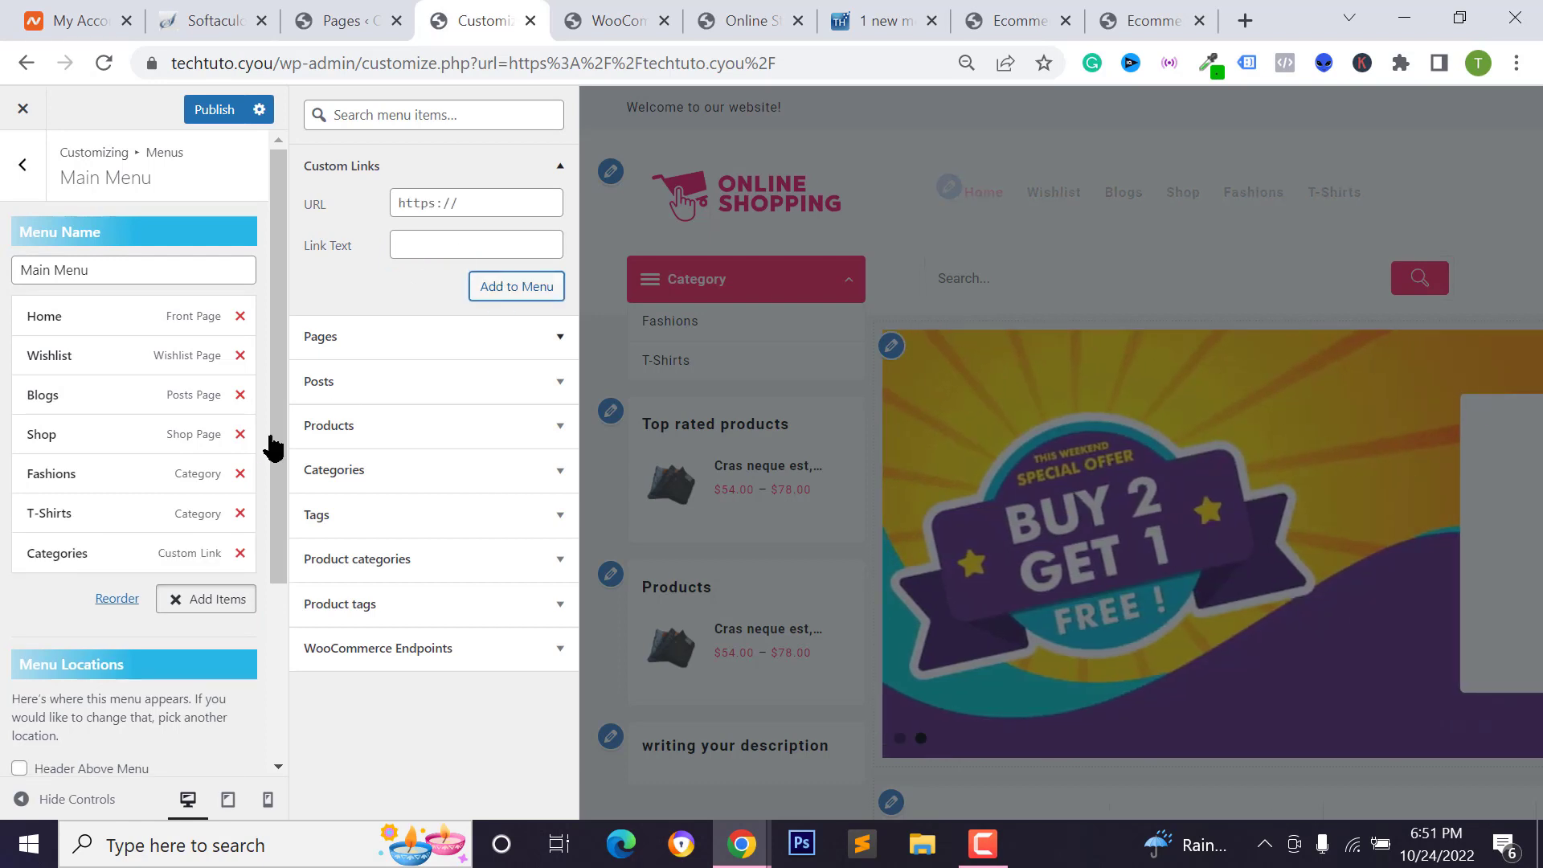
# Step: Nest T-Shirts under Categories, then bring up the Preloader settings
pyautogui.moveTo(76, 523); pyautogui.dragTo(71, 558)
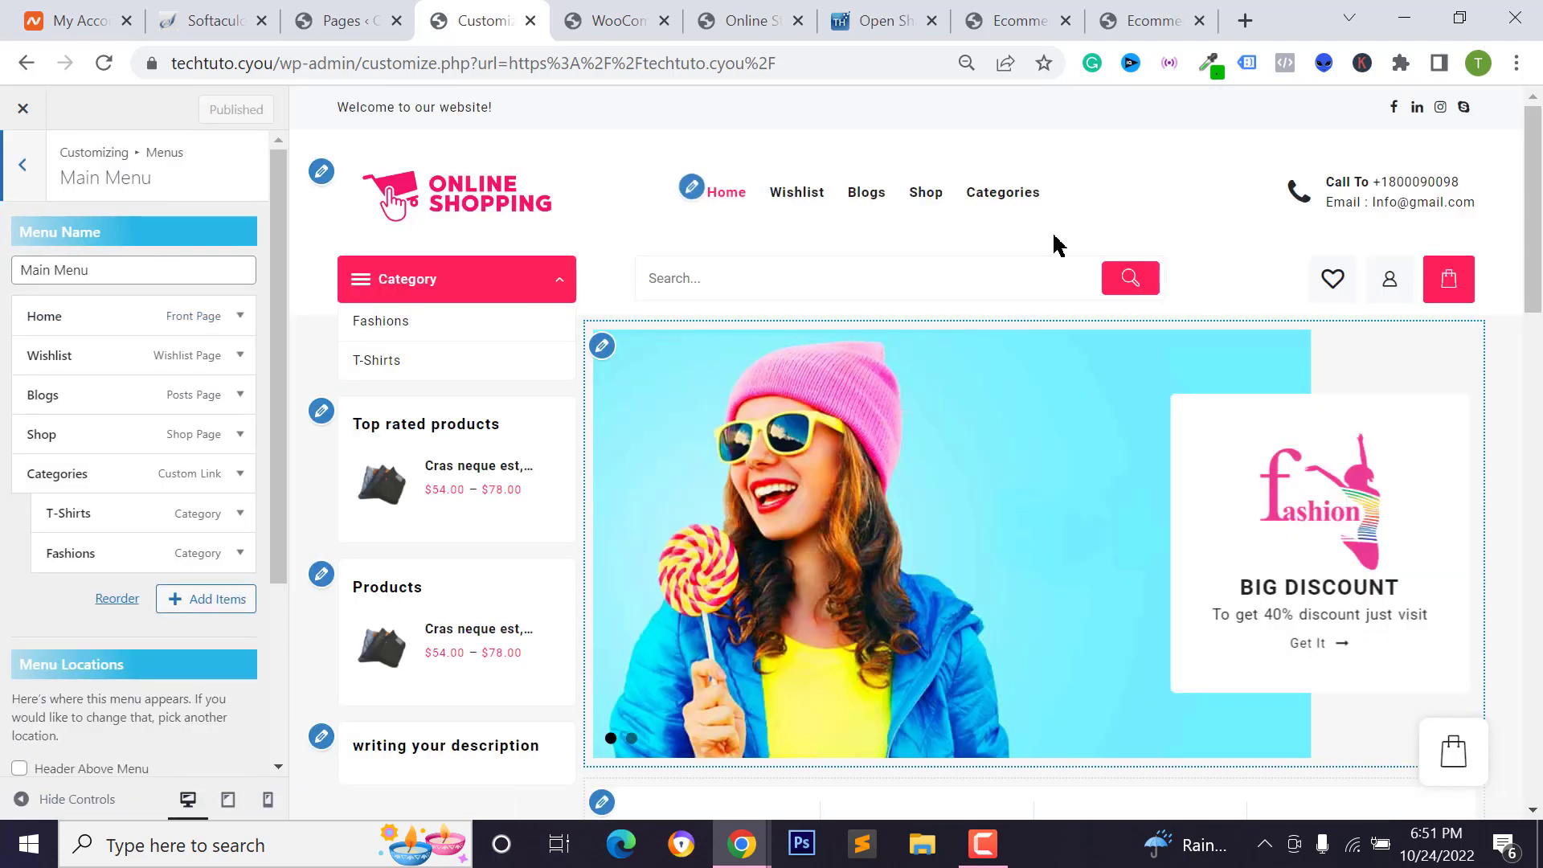
pyautogui.press('Escape')
pyautogui.press('Escape')
pyautogui.click(77, 573)
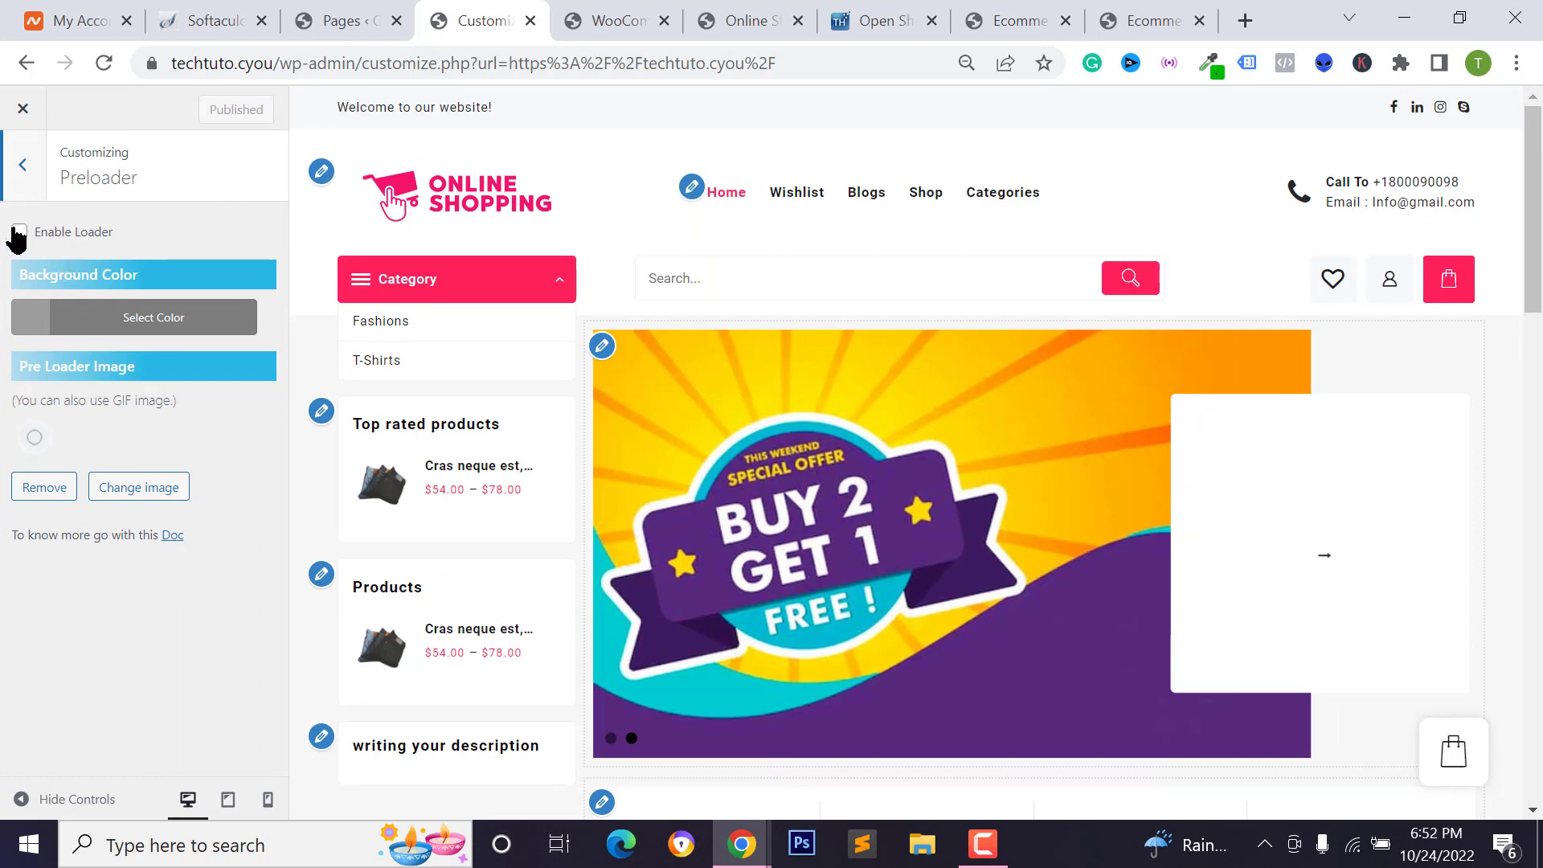
# Step: Enable the loader with a pink background color and view the live store's footer
pyautogui.click(19, 232)
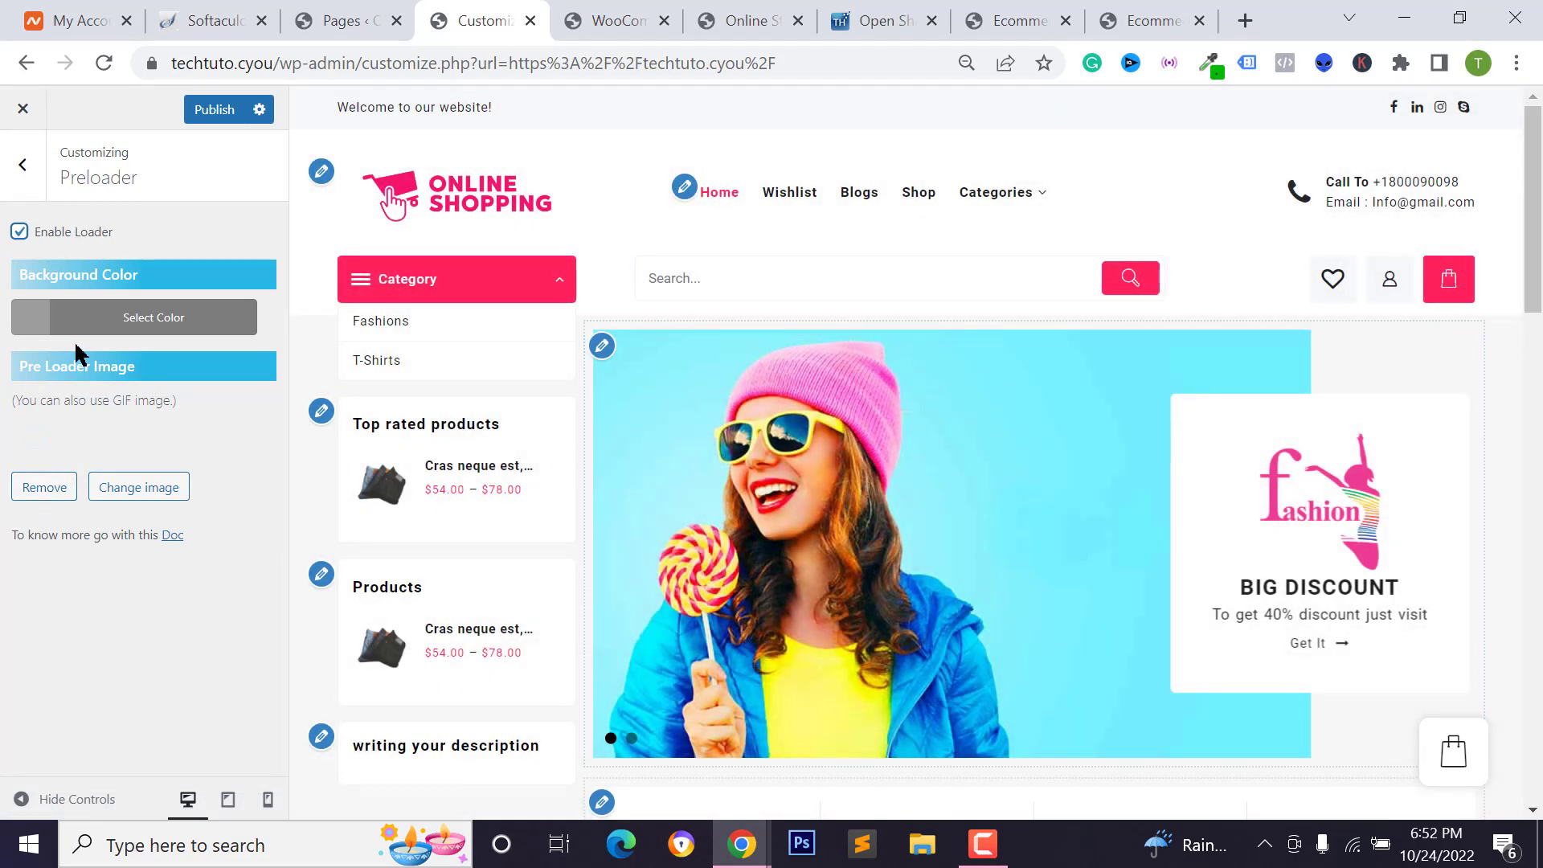
pyautogui.click(24, 330)
pyautogui.scroll(-1, 123, 552)
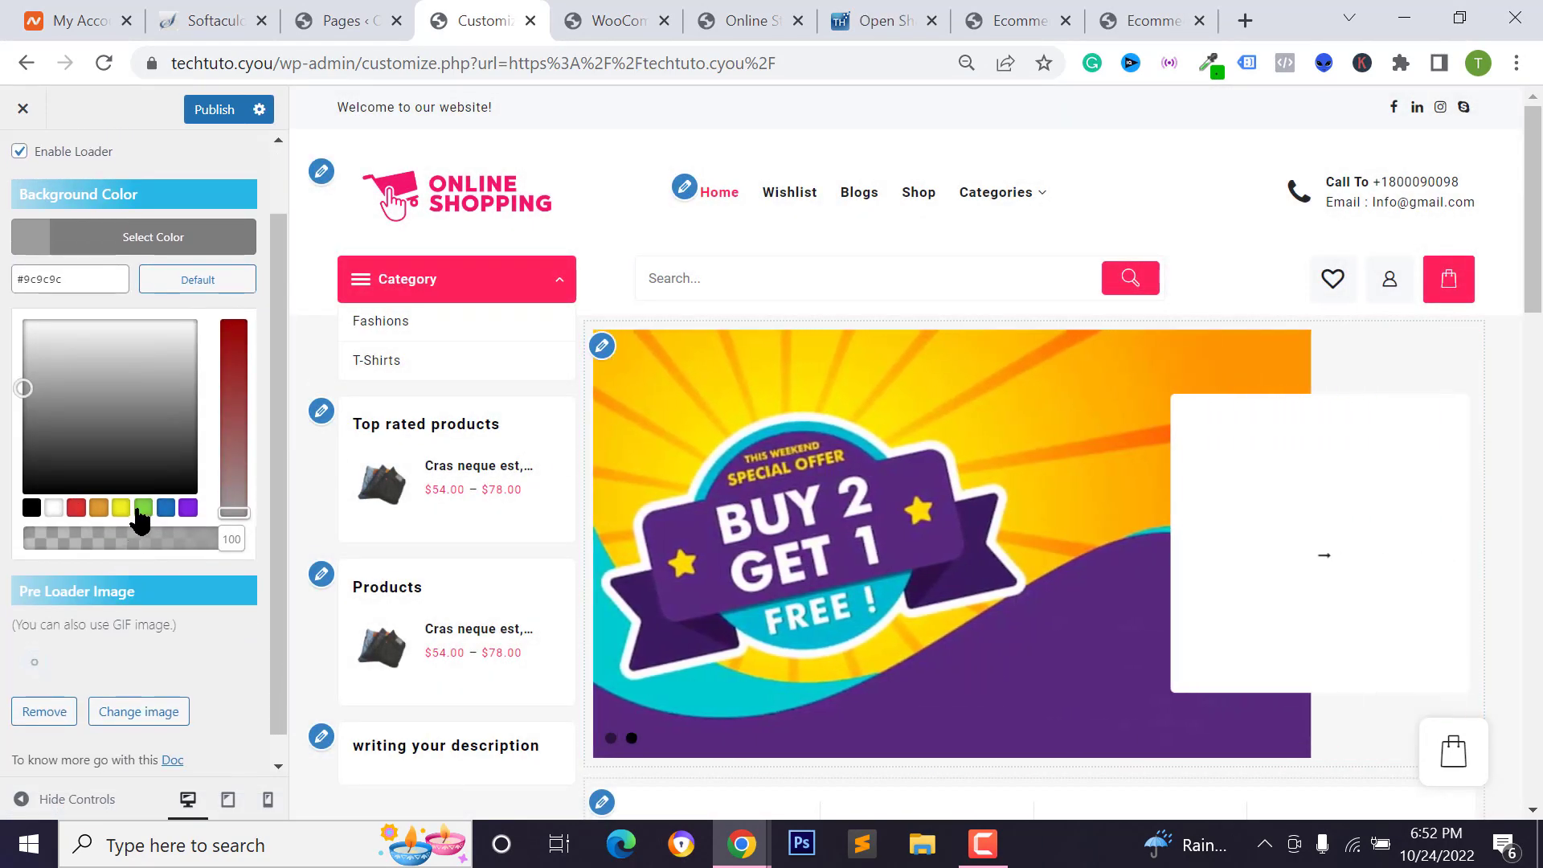
pyautogui.click(143, 508)
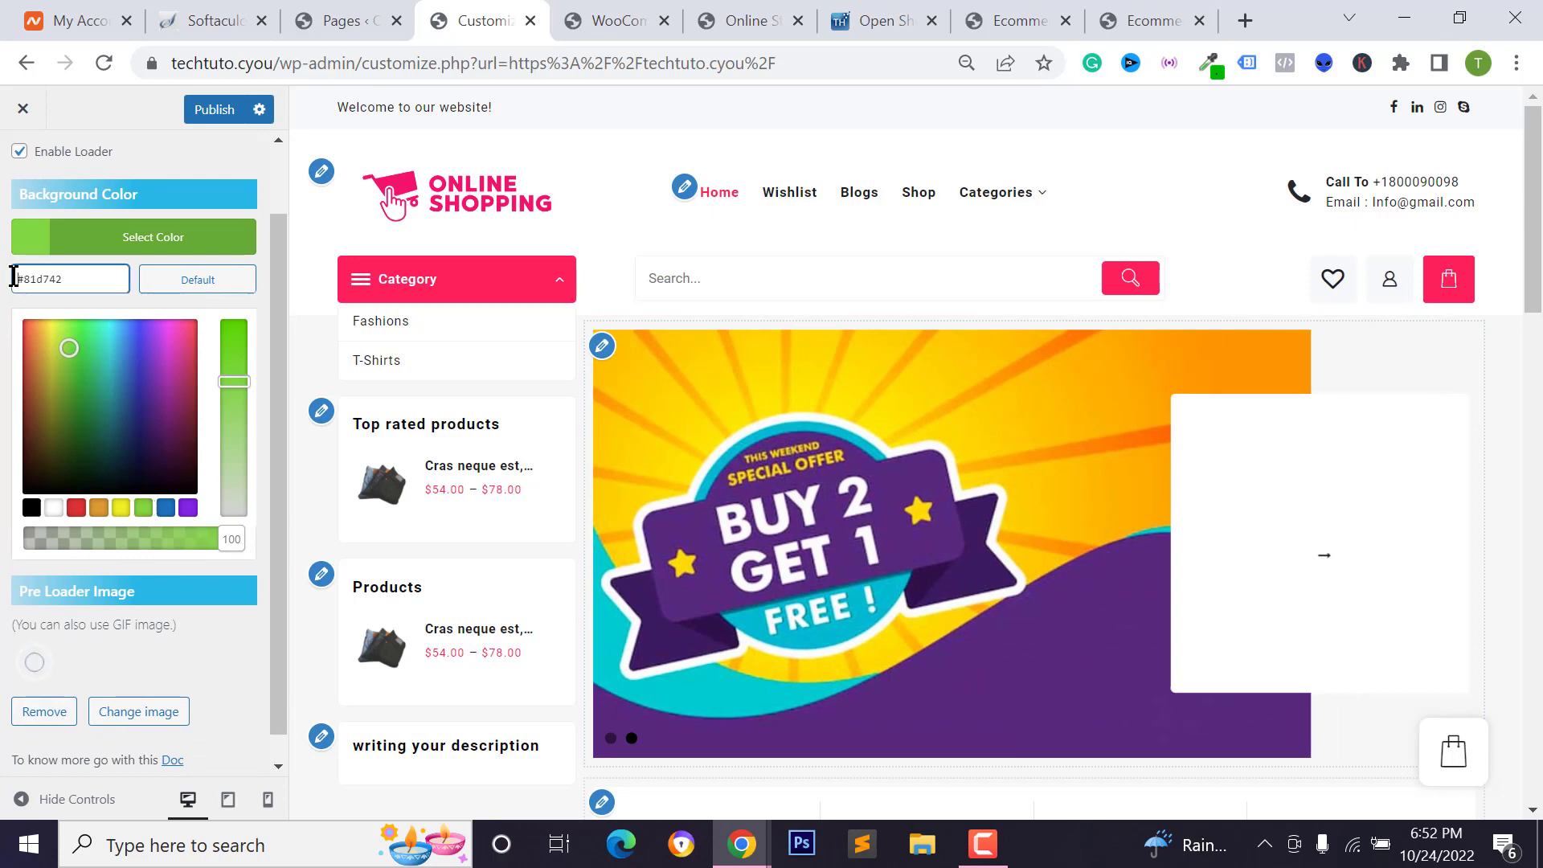
pyautogui.moveTo(91, 372); pyautogui.dragTo(193, 286)
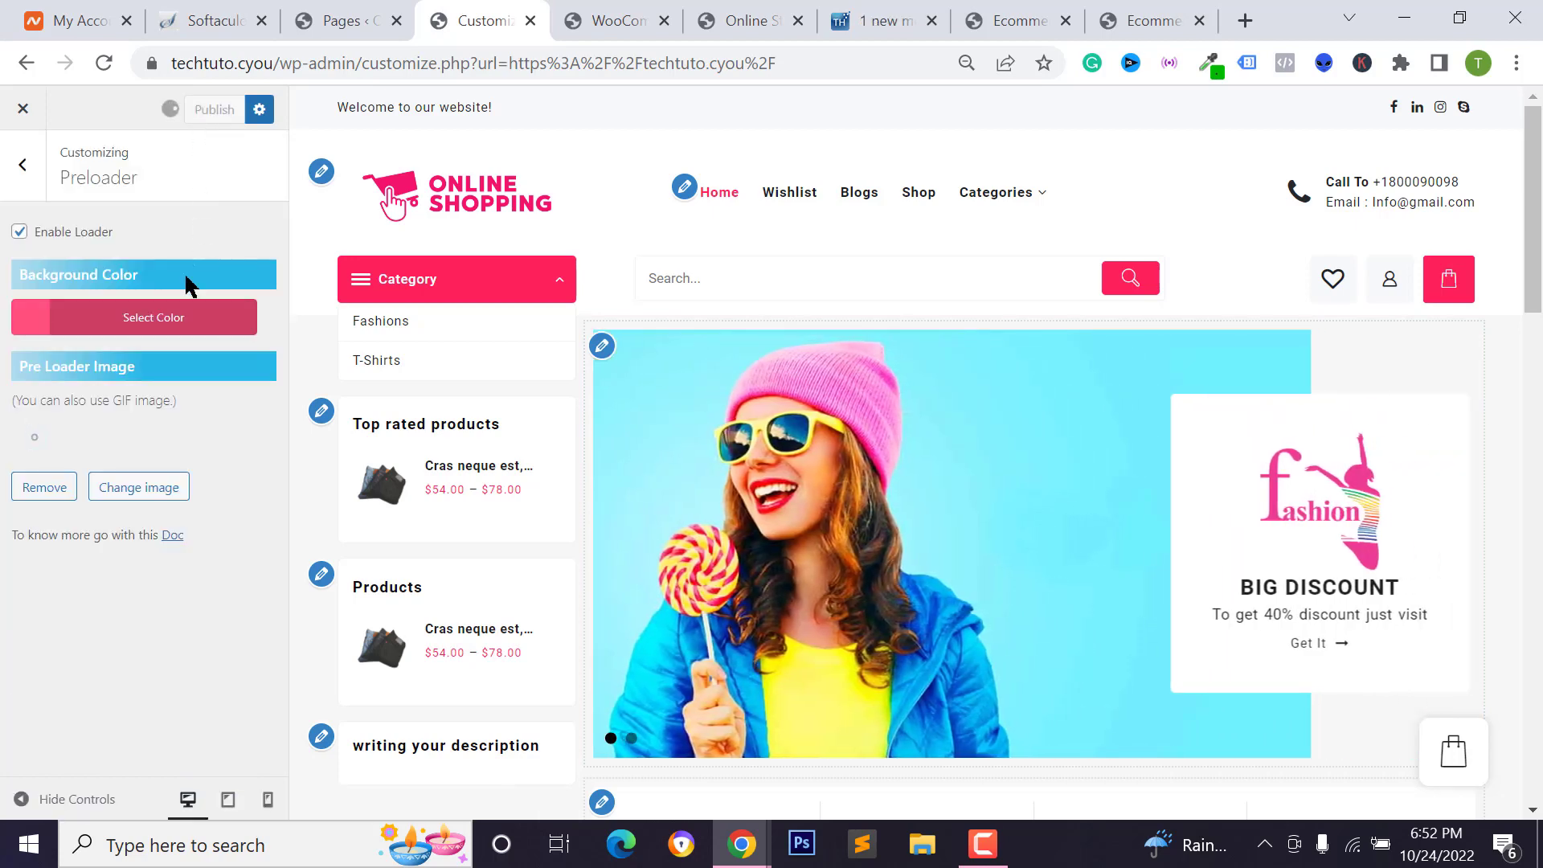
pyautogui.click(589, 28)
pyautogui.click(743, 20)
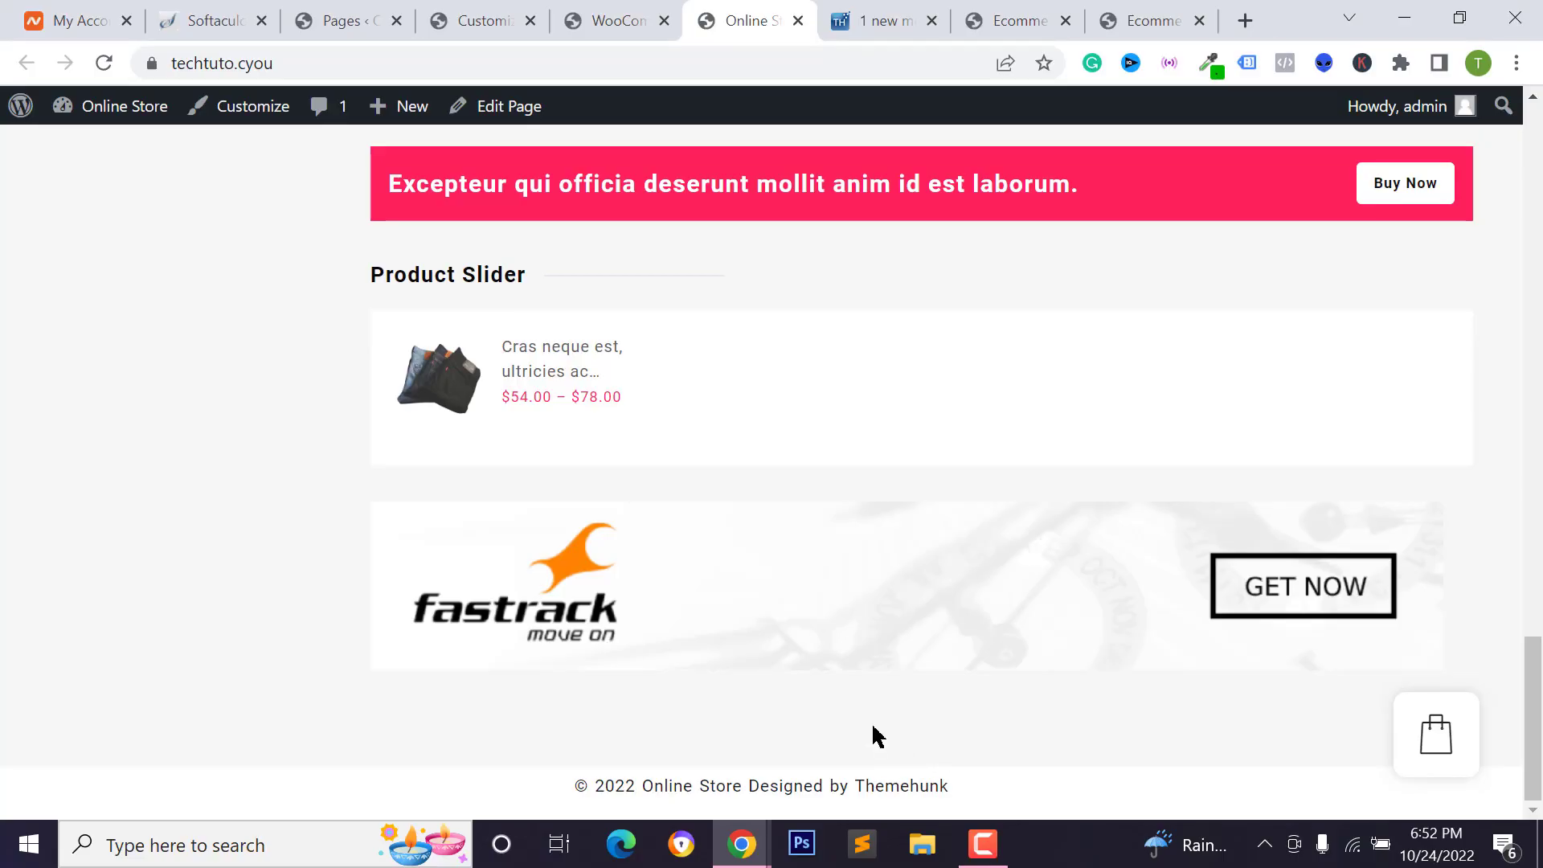
pyautogui.click(1016, 20)
pyautogui.click(1125, 20)
pyautogui.click(1119, 258)
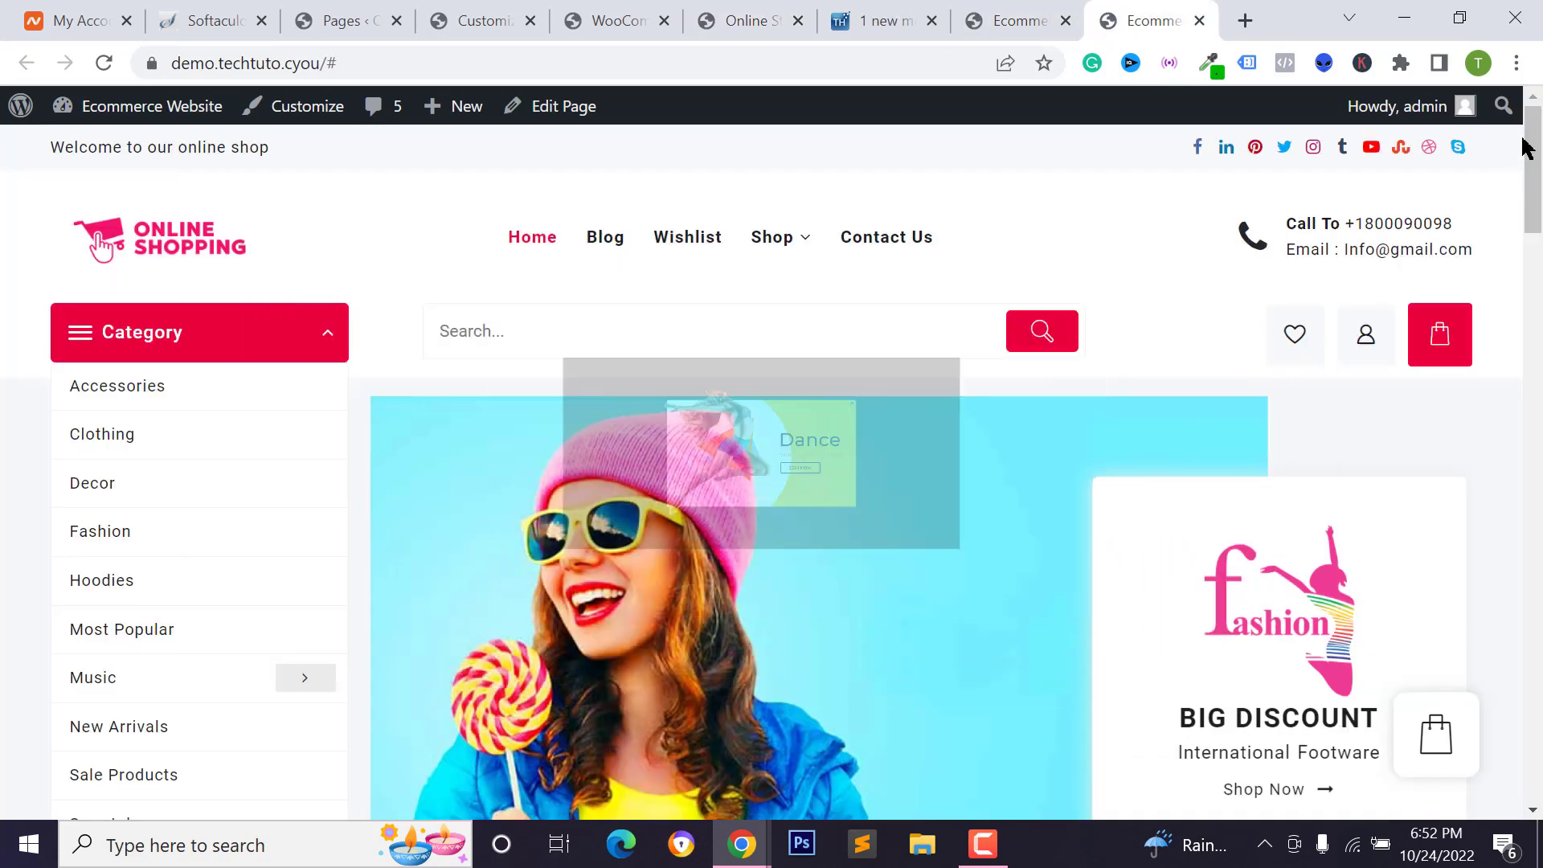
pyautogui.moveTo(1537, 175); pyautogui.dragTo(1536, 748)
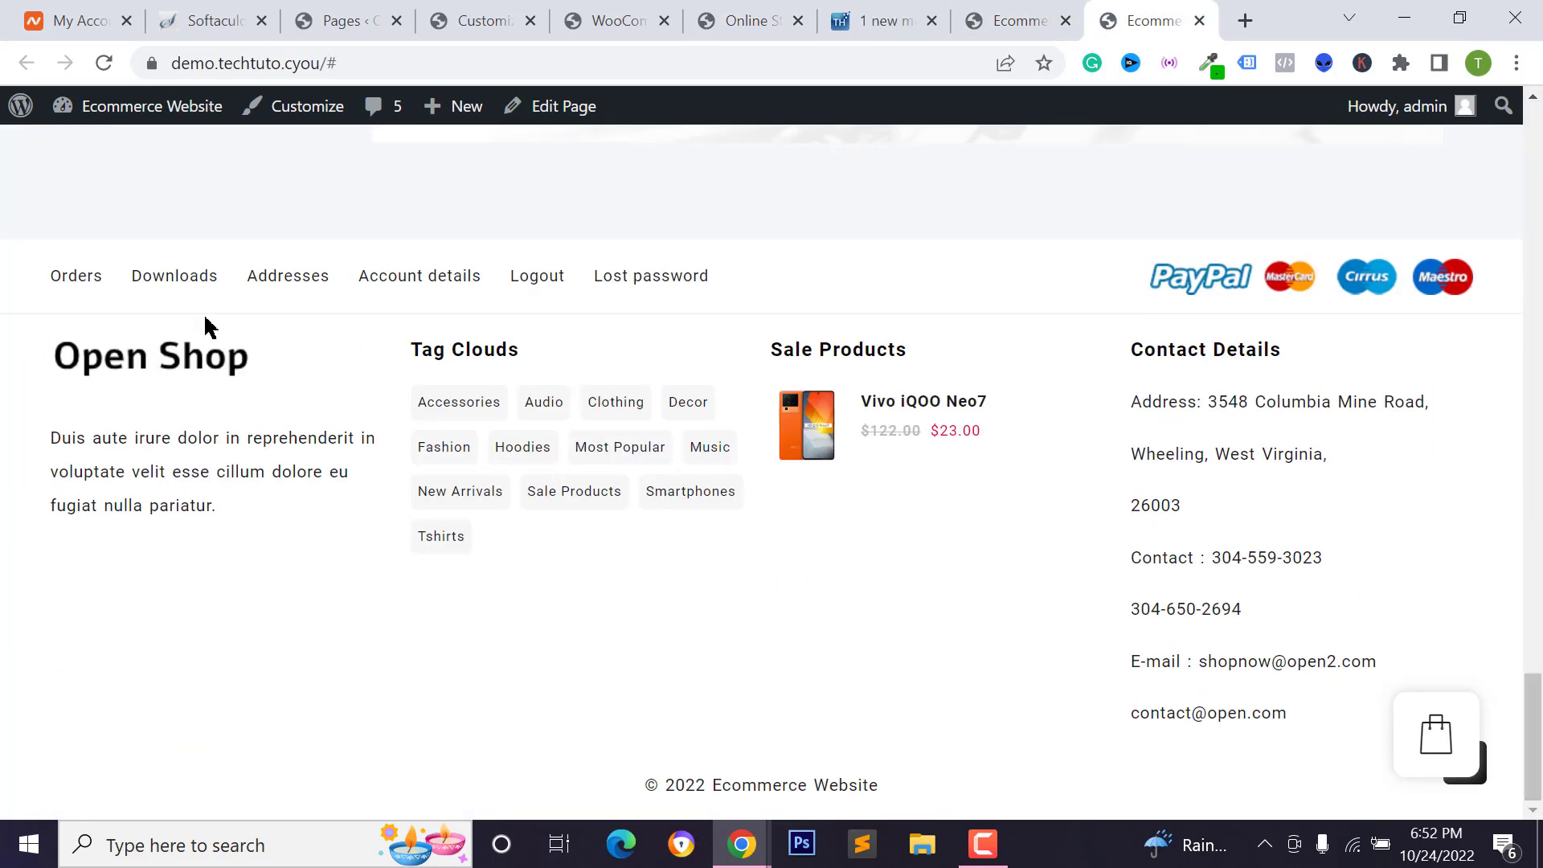
pyautogui.scroll(2, 779, 472)
pyautogui.scroll(-2, 269, 431)
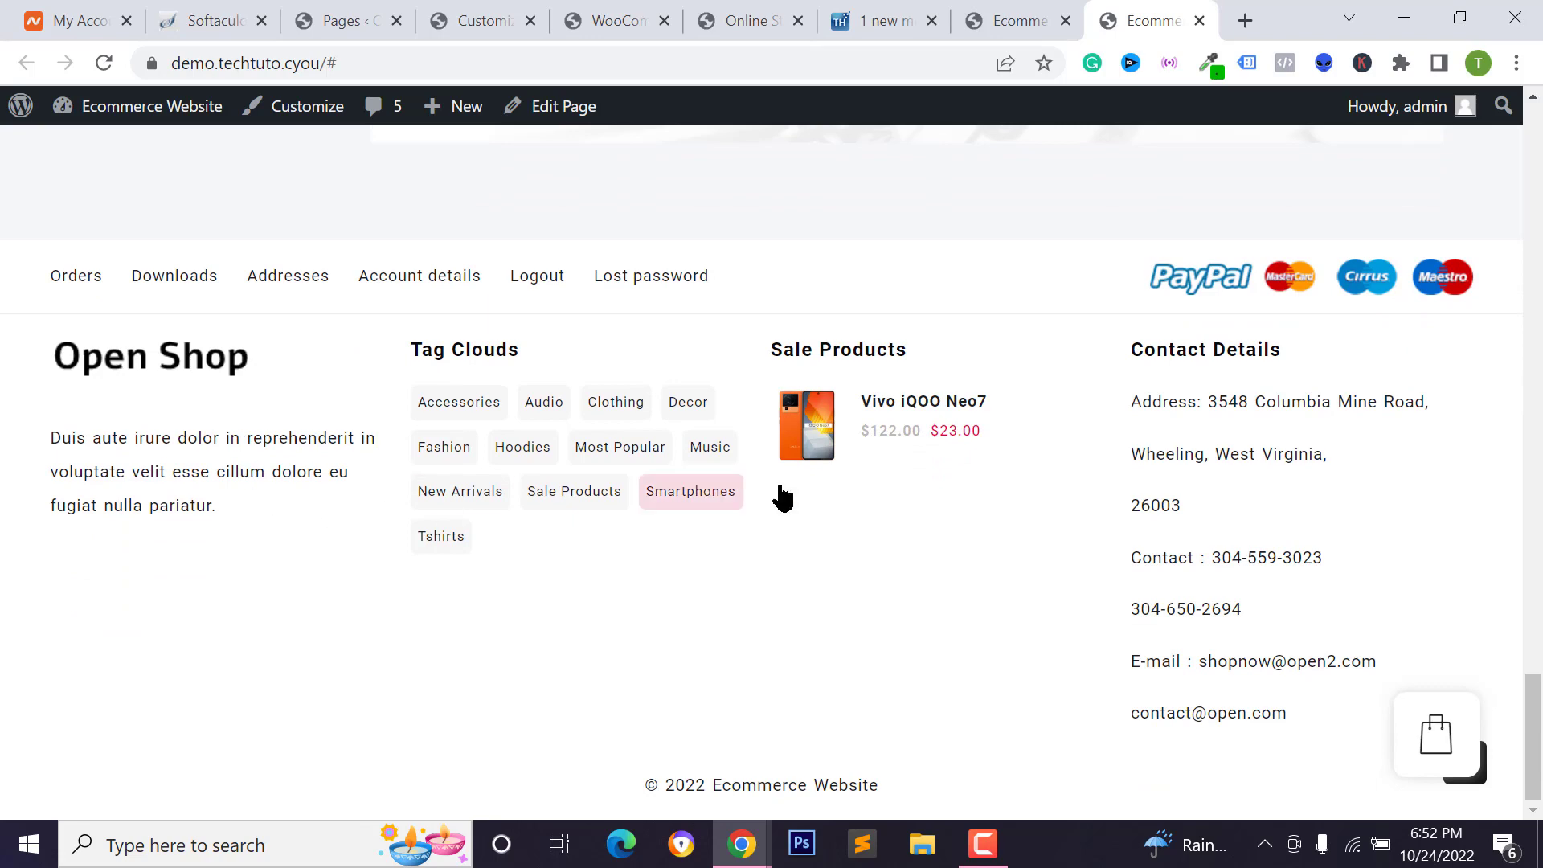
pyautogui.scroll(5, 1307, 522)
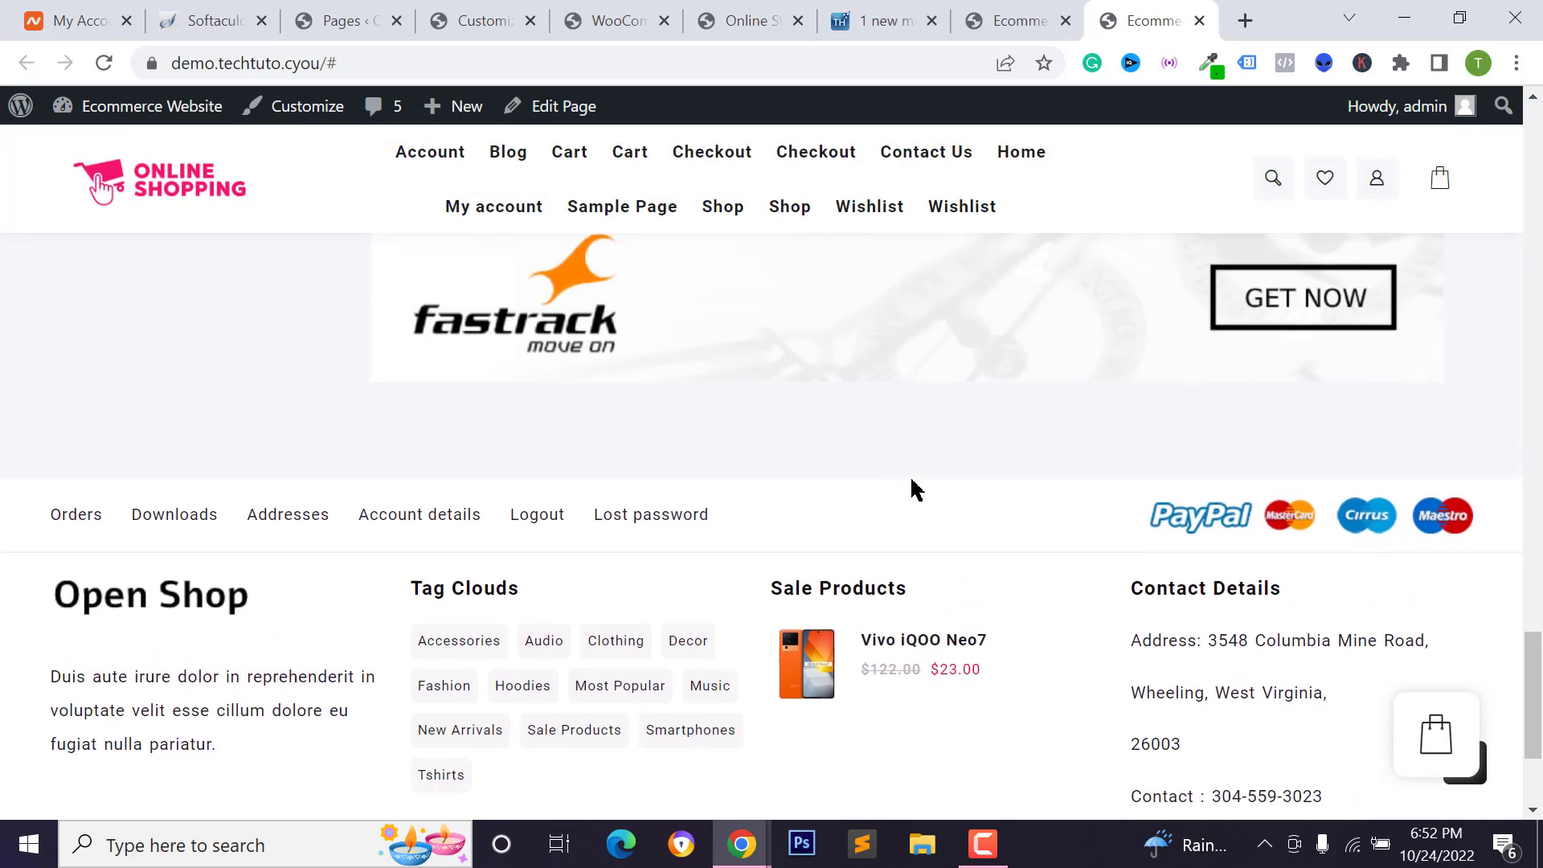
pyautogui.scroll(-4, 526, 567)
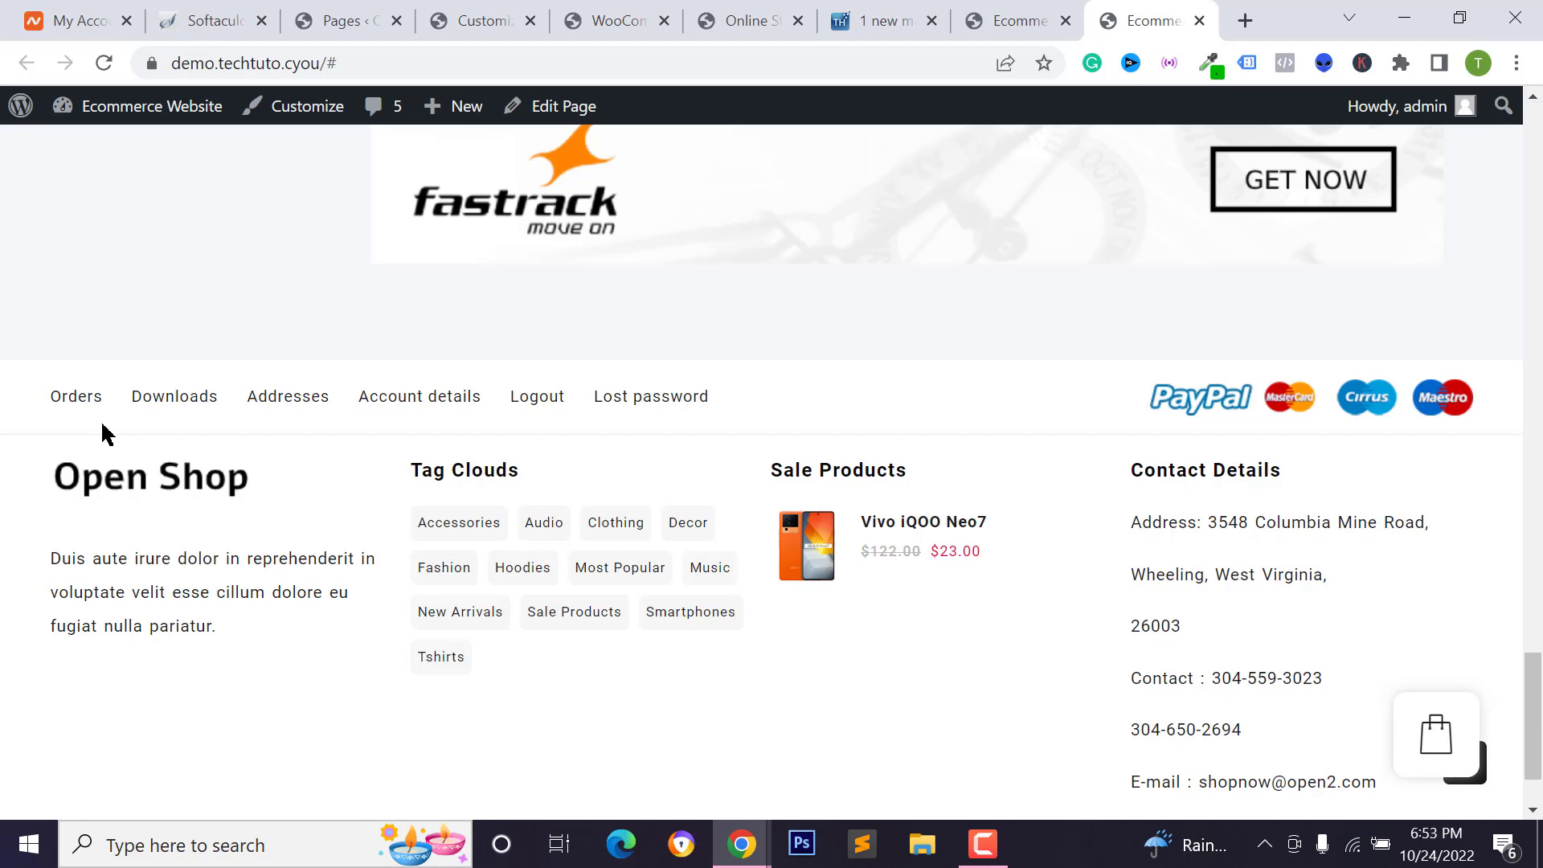
pyautogui.click(740, 17)
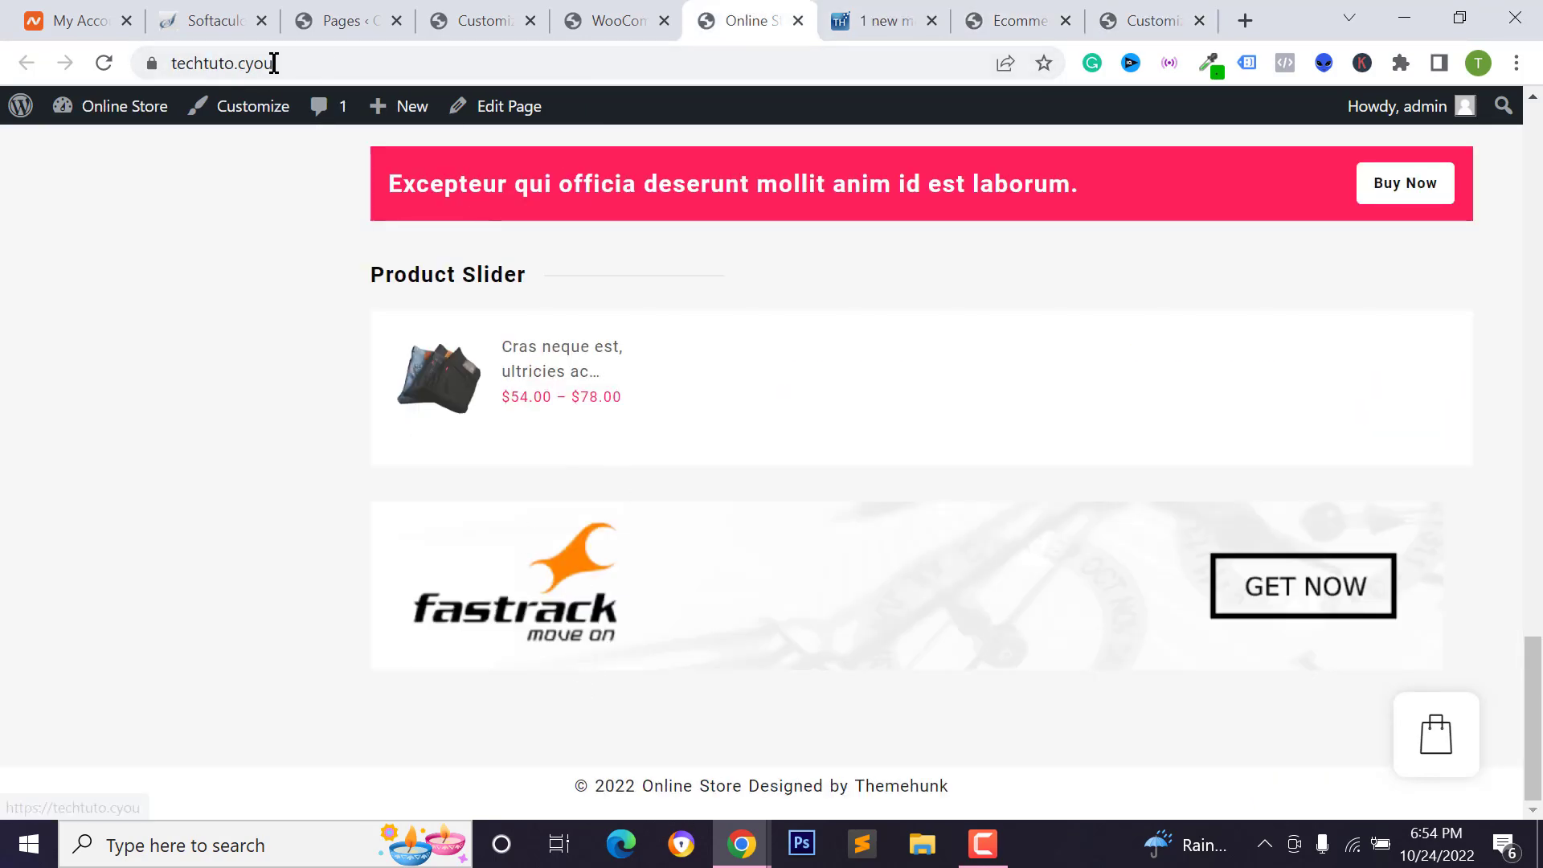
pyautogui.click(473, 18)
# Step: Go to the Above Footer settings under Layout > Footer
pyautogui.click(13, 201)
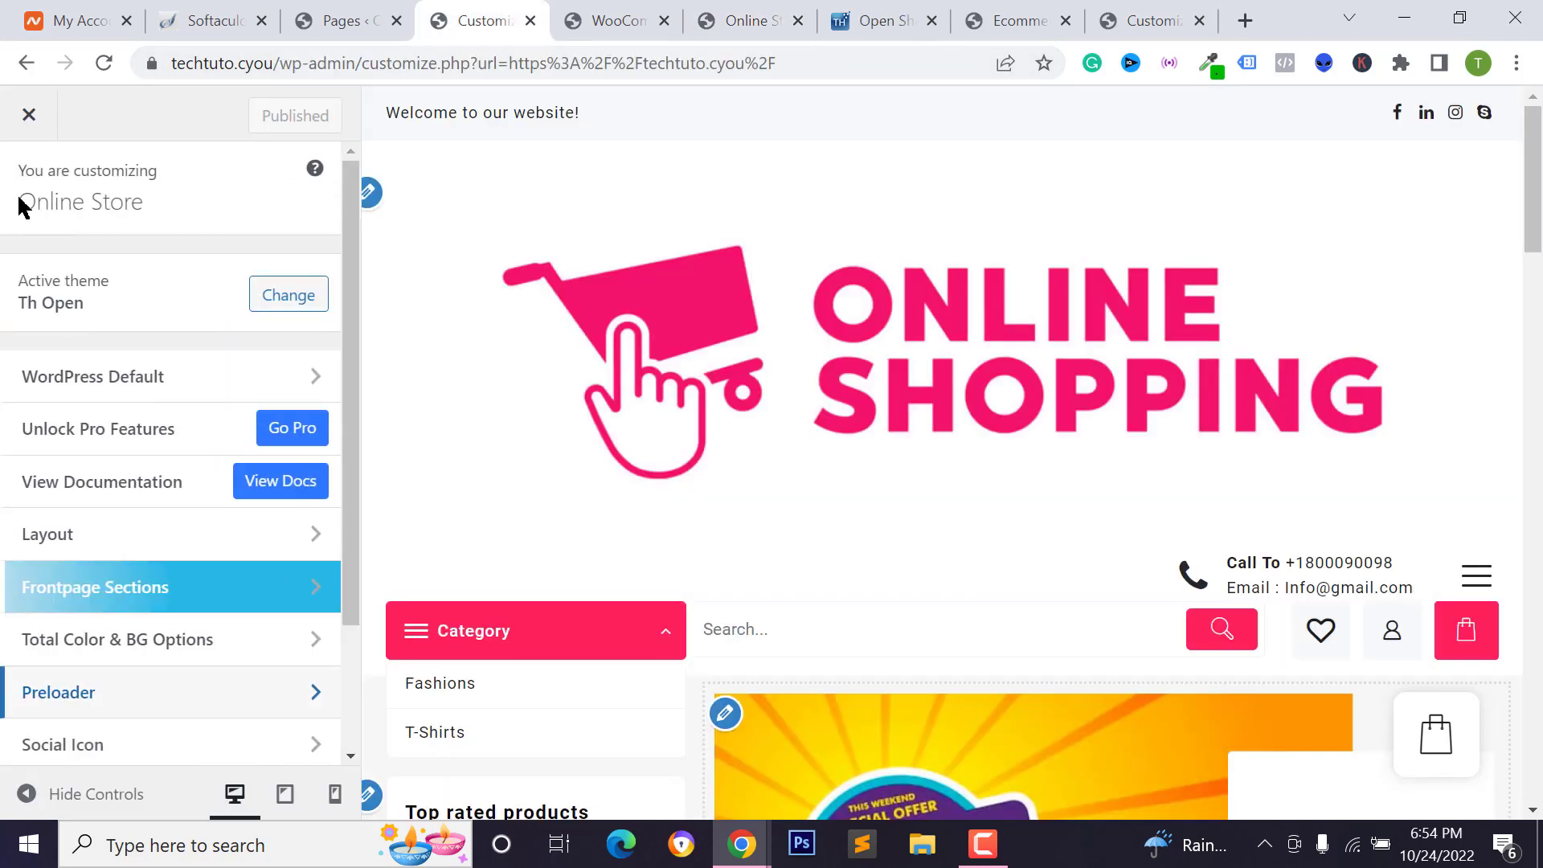
pyautogui.scroll(-2, 103, 482)
pyautogui.click(68, 385)
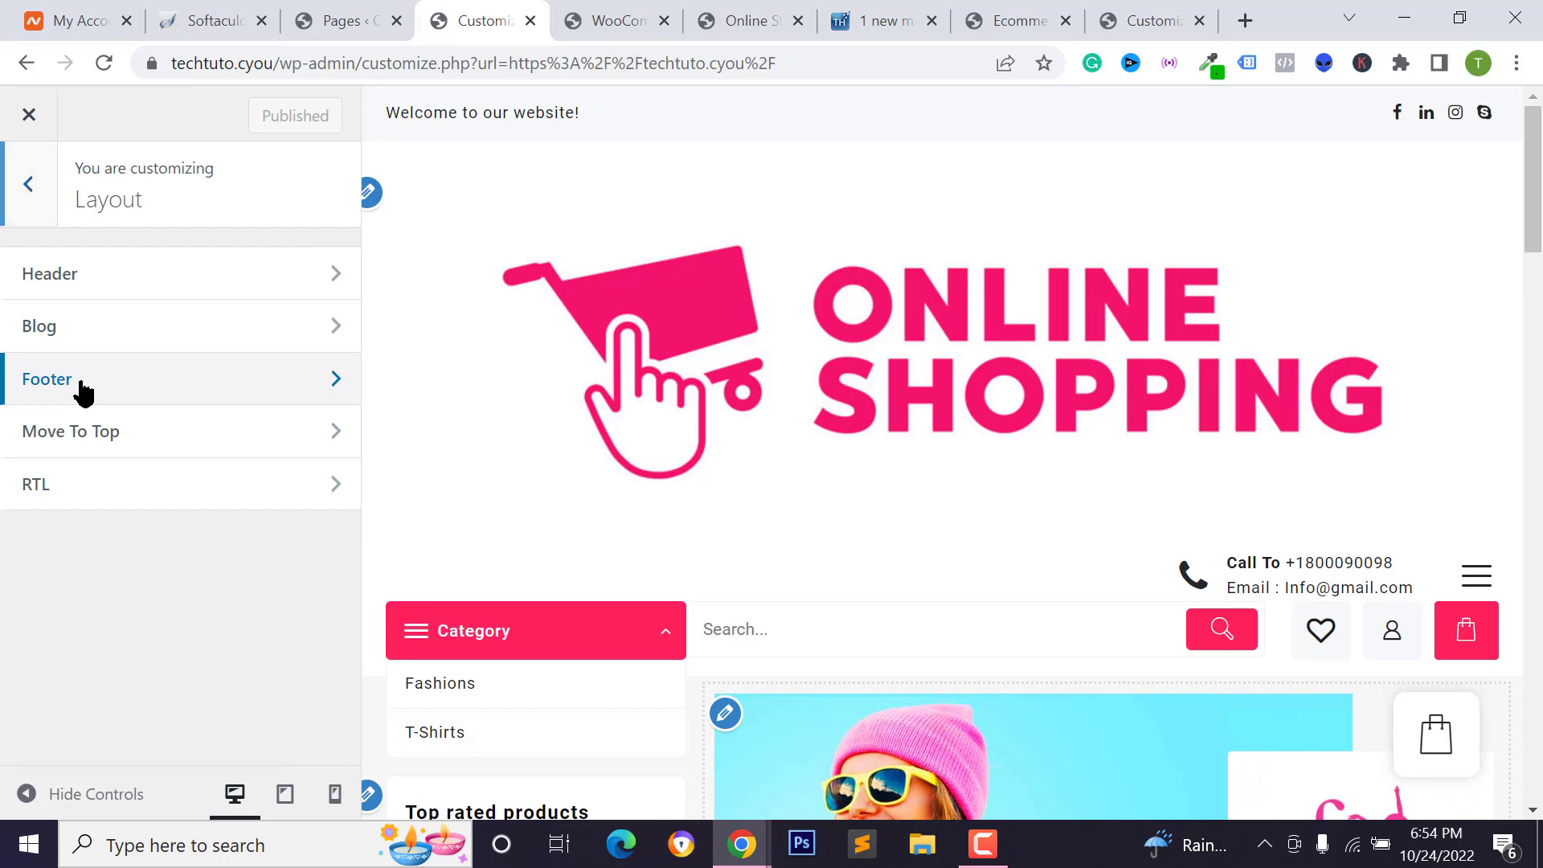
pyautogui.click(84, 392)
pyautogui.click(120, 273)
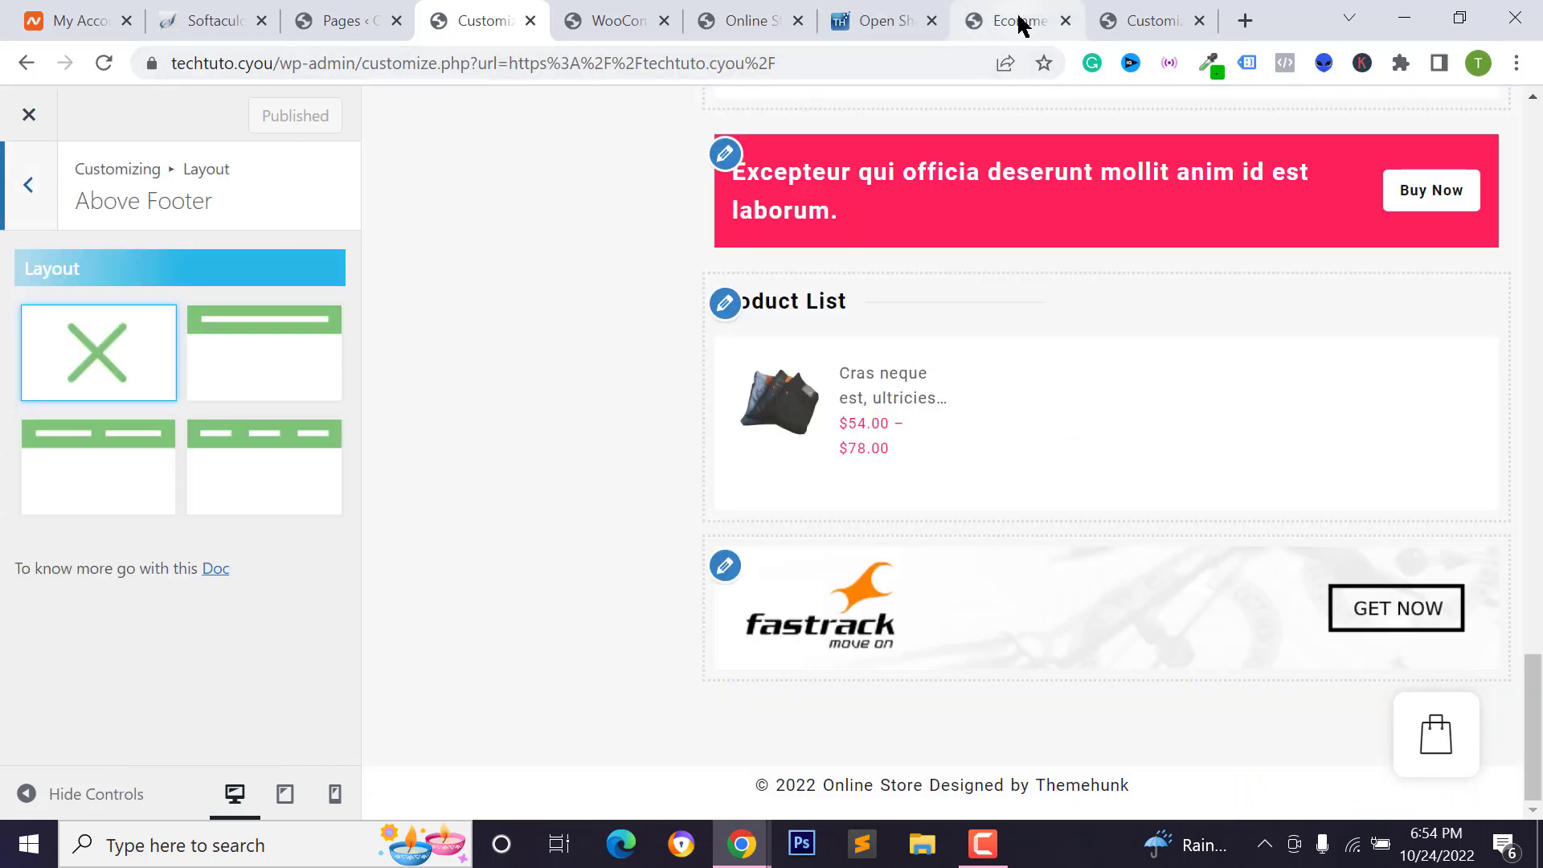
# Step: Save the demo store's payment logos image as payment.png
pyautogui.click(1018, 23)
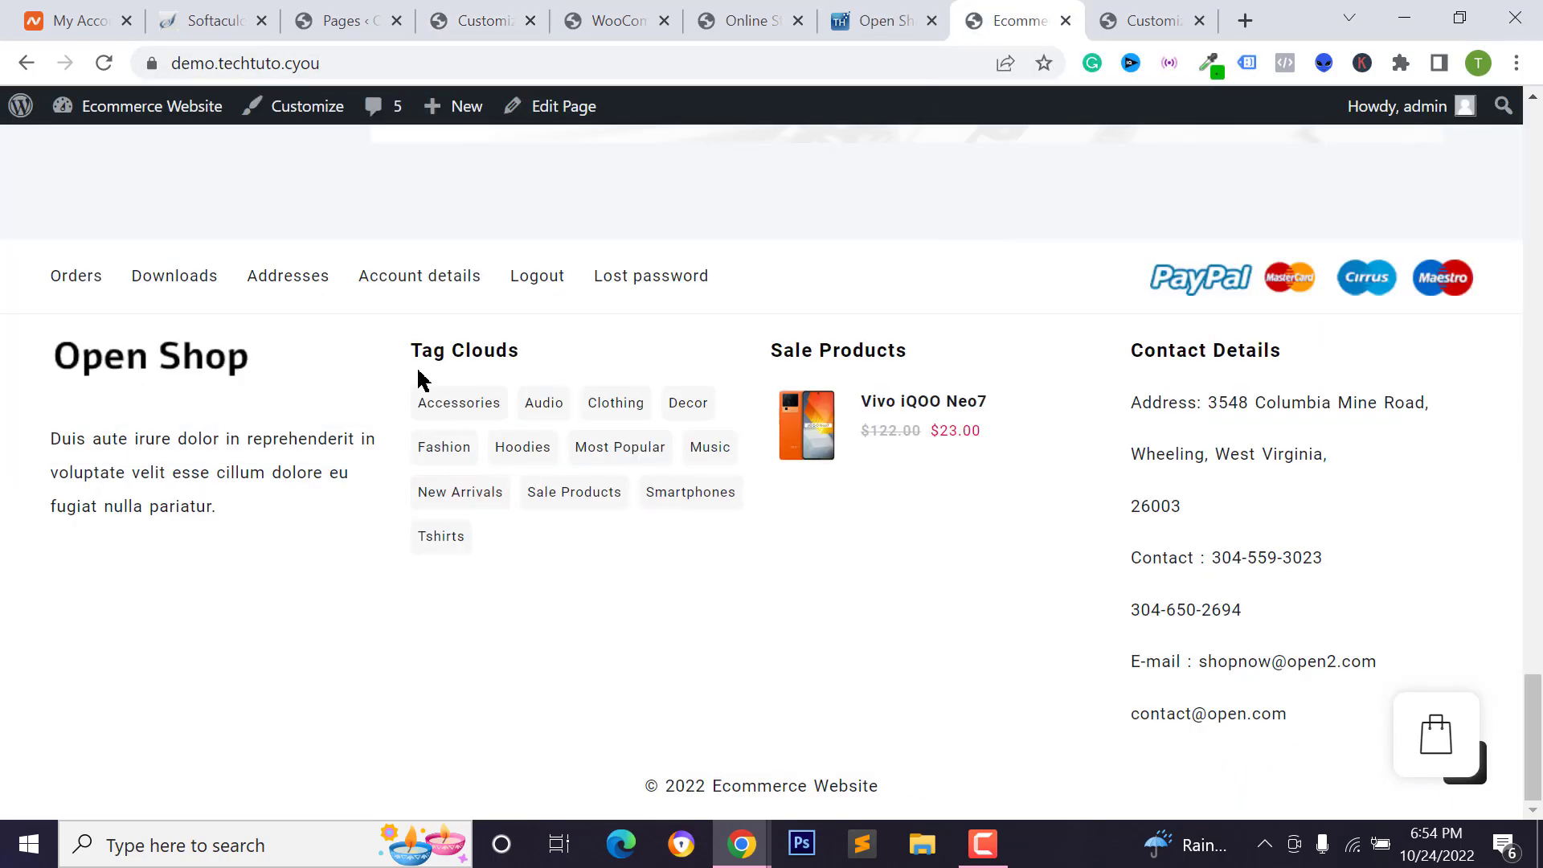
pyautogui.rightClick(1294, 281)
pyautogui.click(1347, 317)
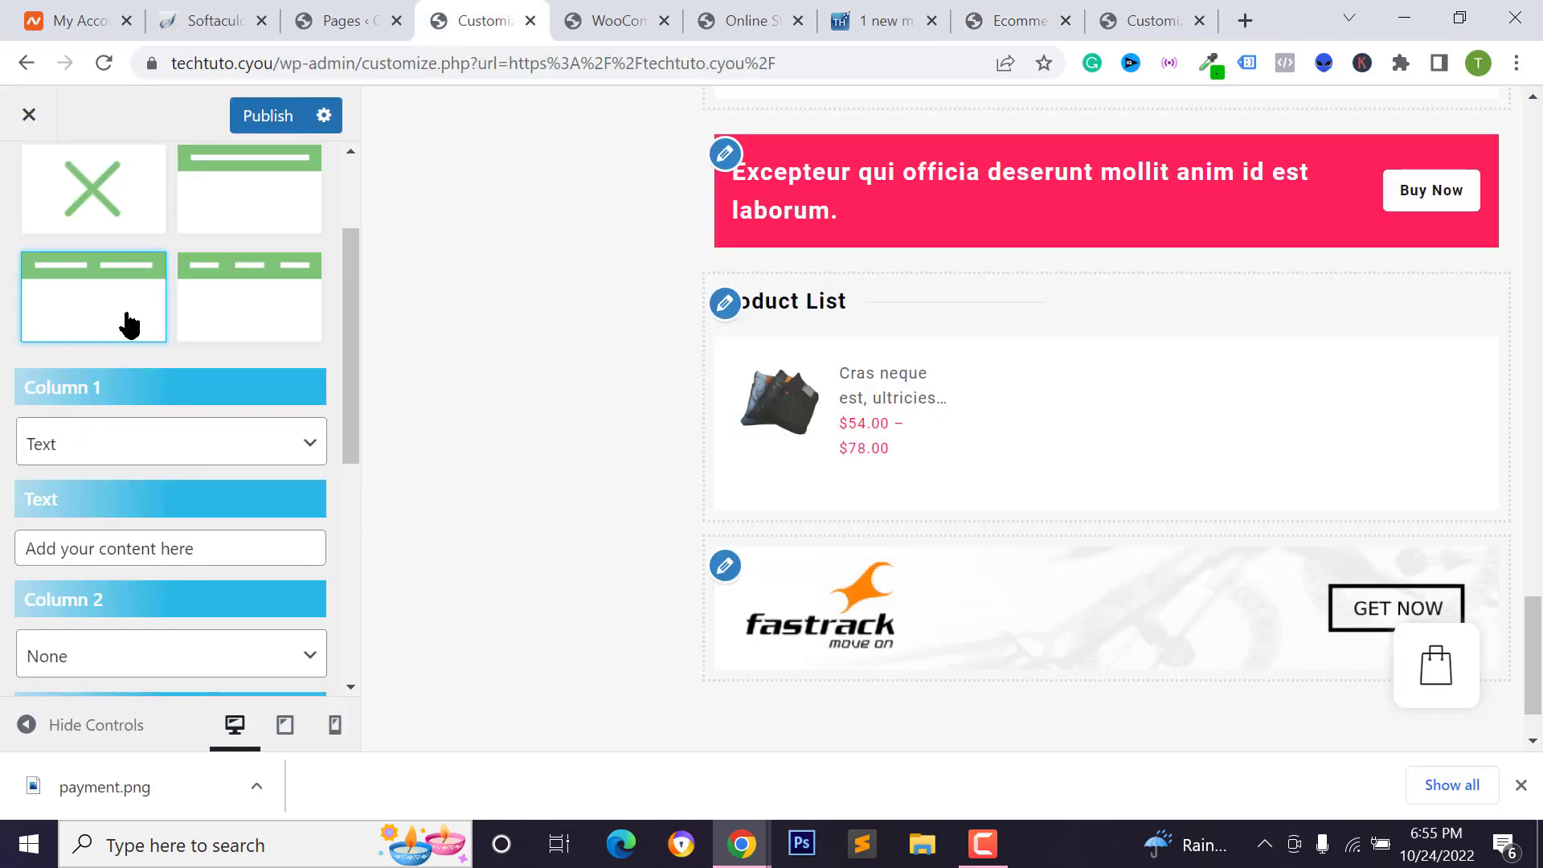
# Step: Set Above Footer Column 1 to Menu and Column 2 to Widget
pyautogui.scroll(-1, 88, 353)
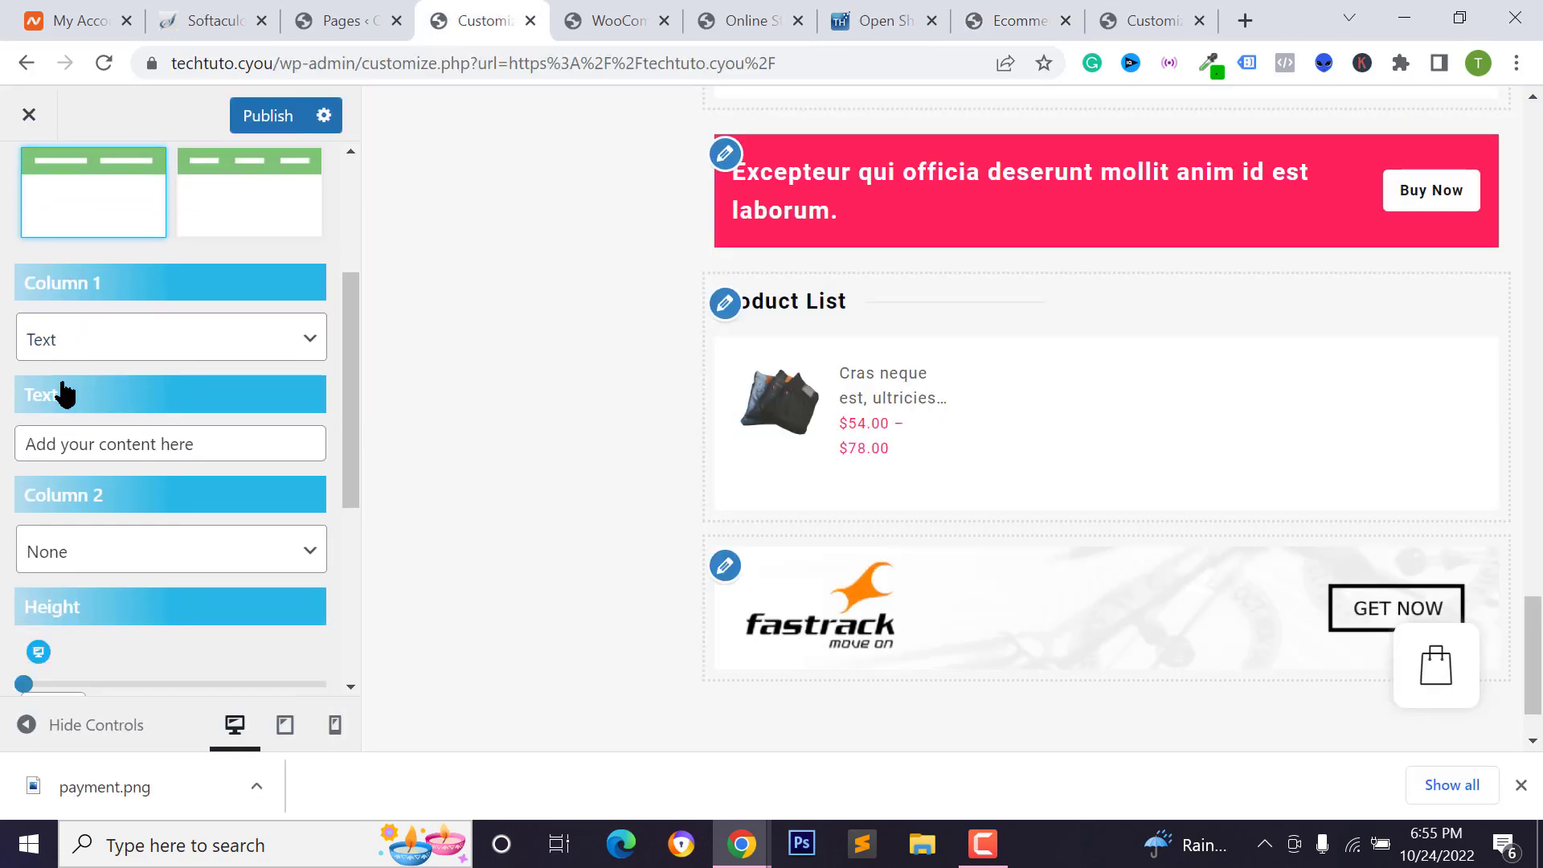
pyautogui.click(66, 338)
pyautogui.click(61, 412)
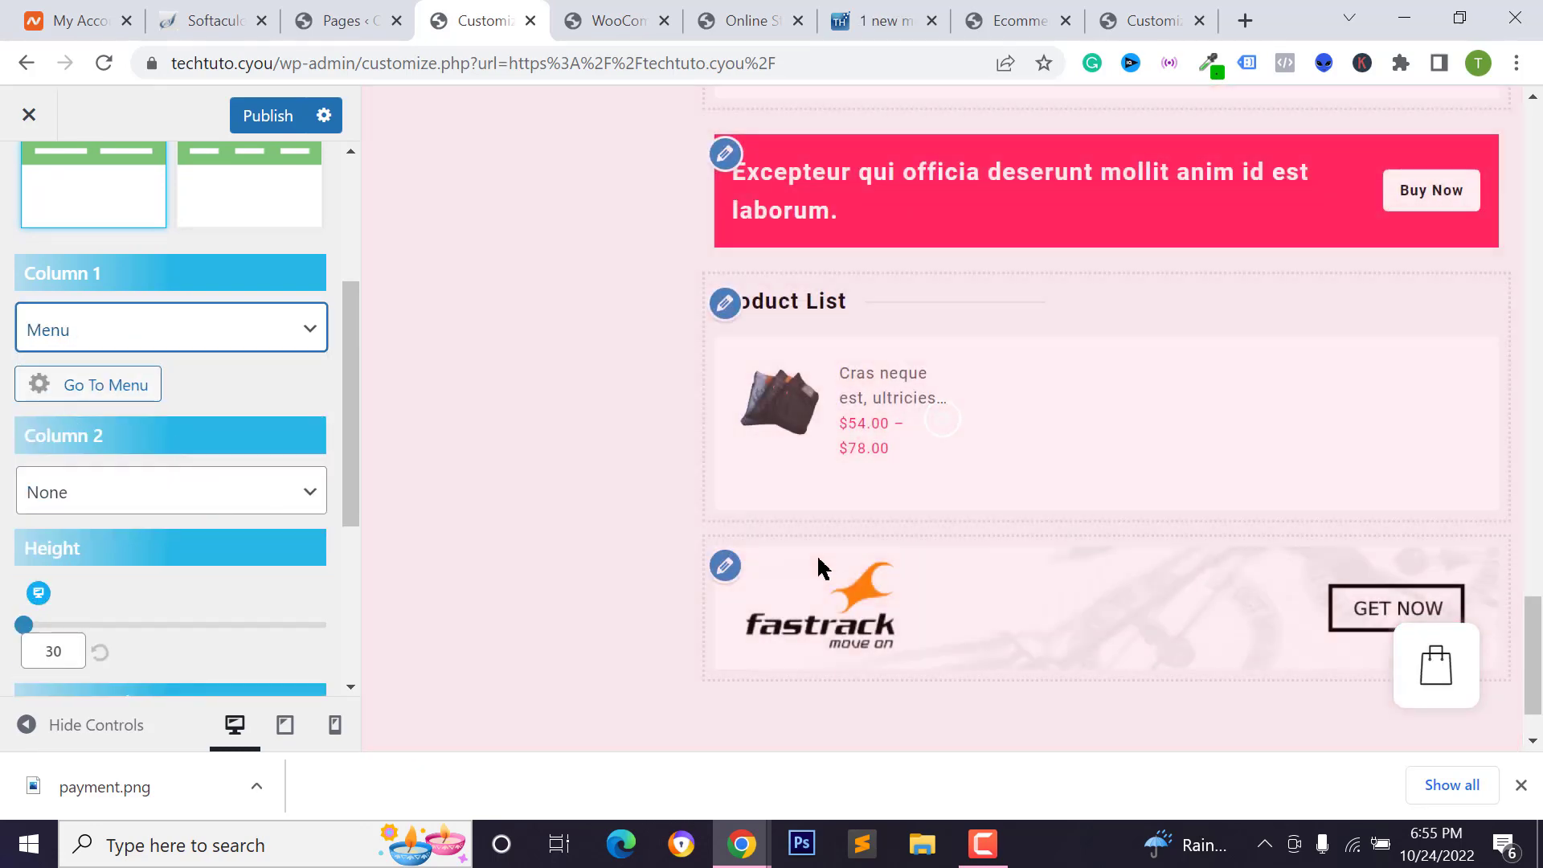
pyautogui.scroll(-1, 823, 594)
pyautogui.click(193, 492)
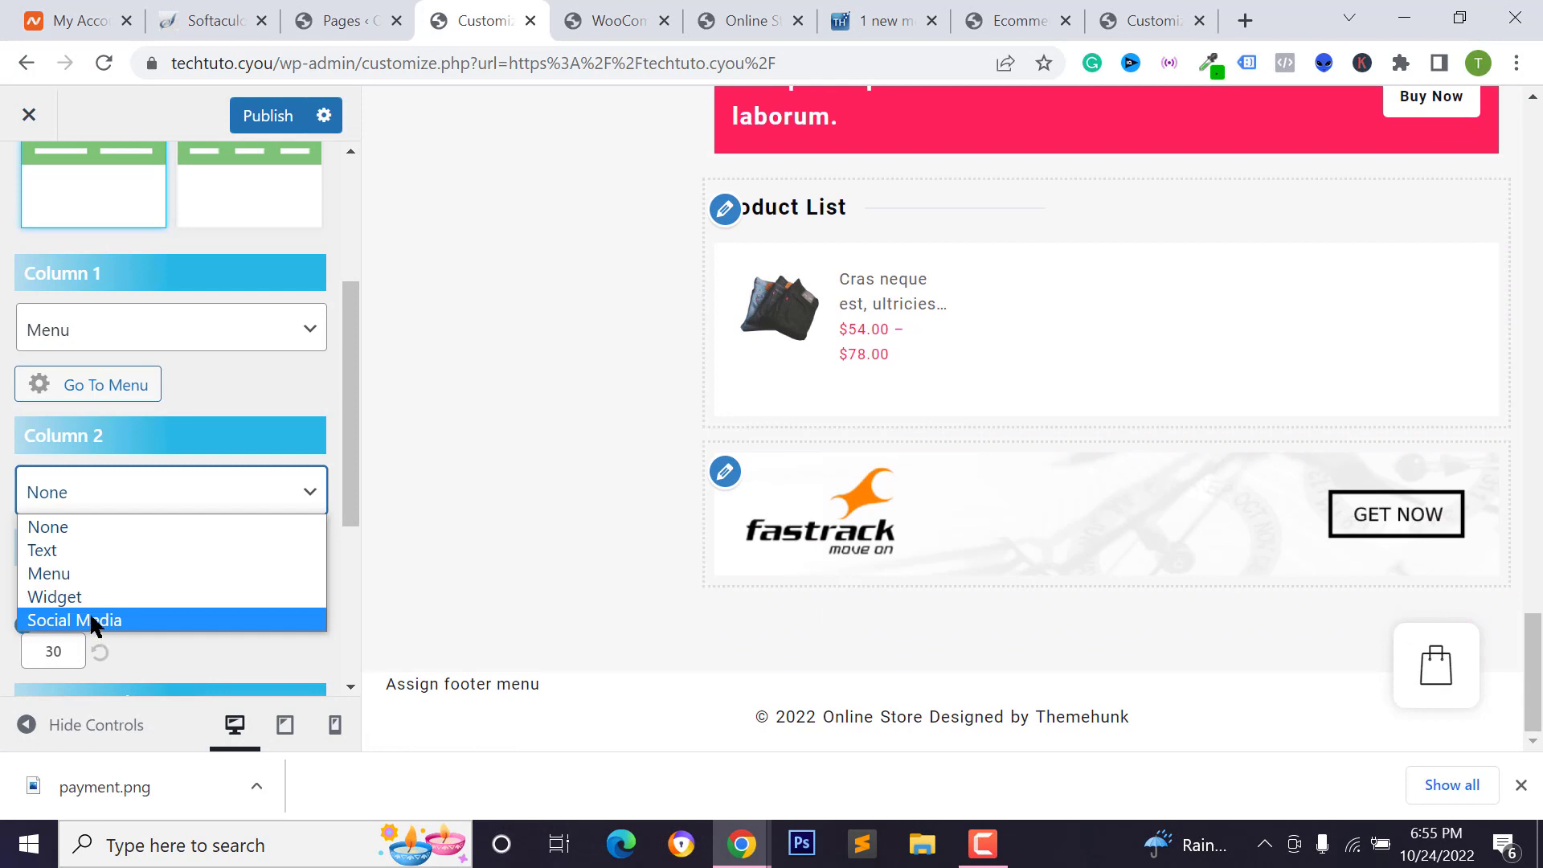
pyautogui.click(80, 597)
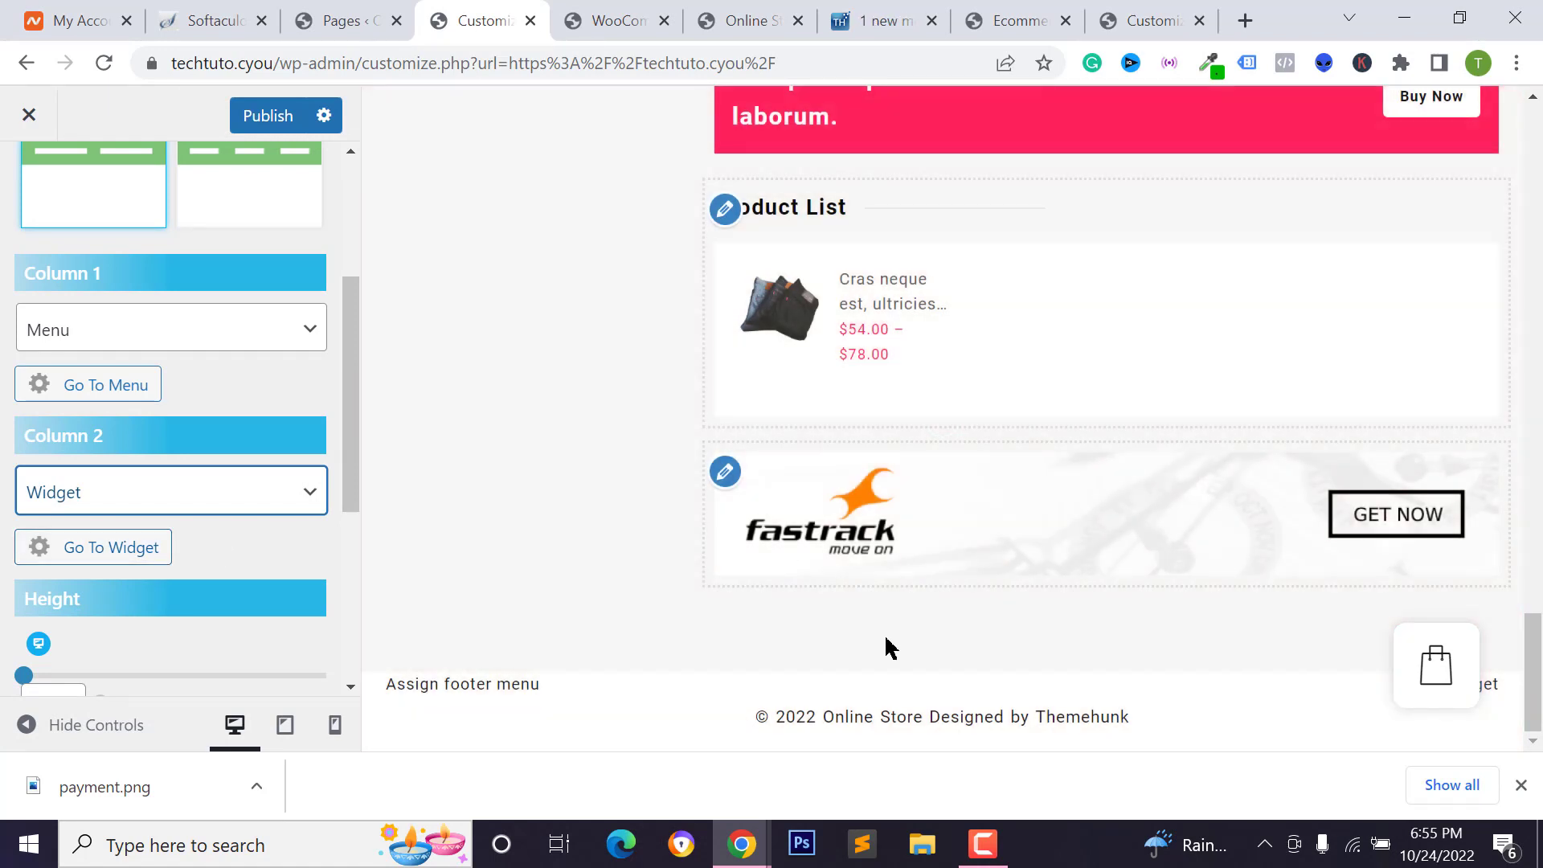
# Step: Add an Image widget to the Footer Top Second Widget area
pyautogui.click(85, 547)
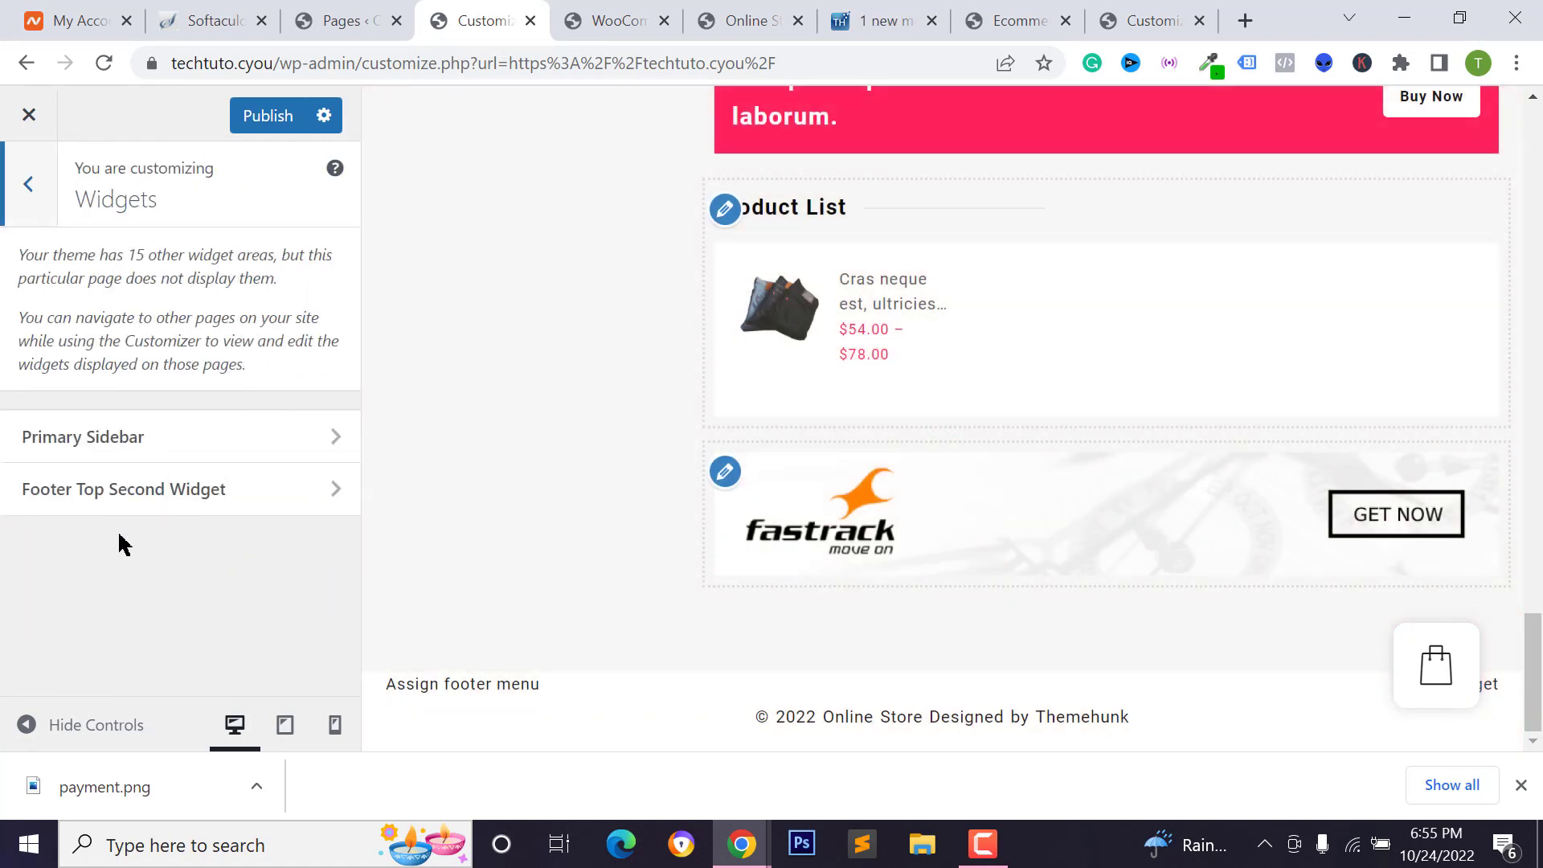
pyautogui.click(181, 492)
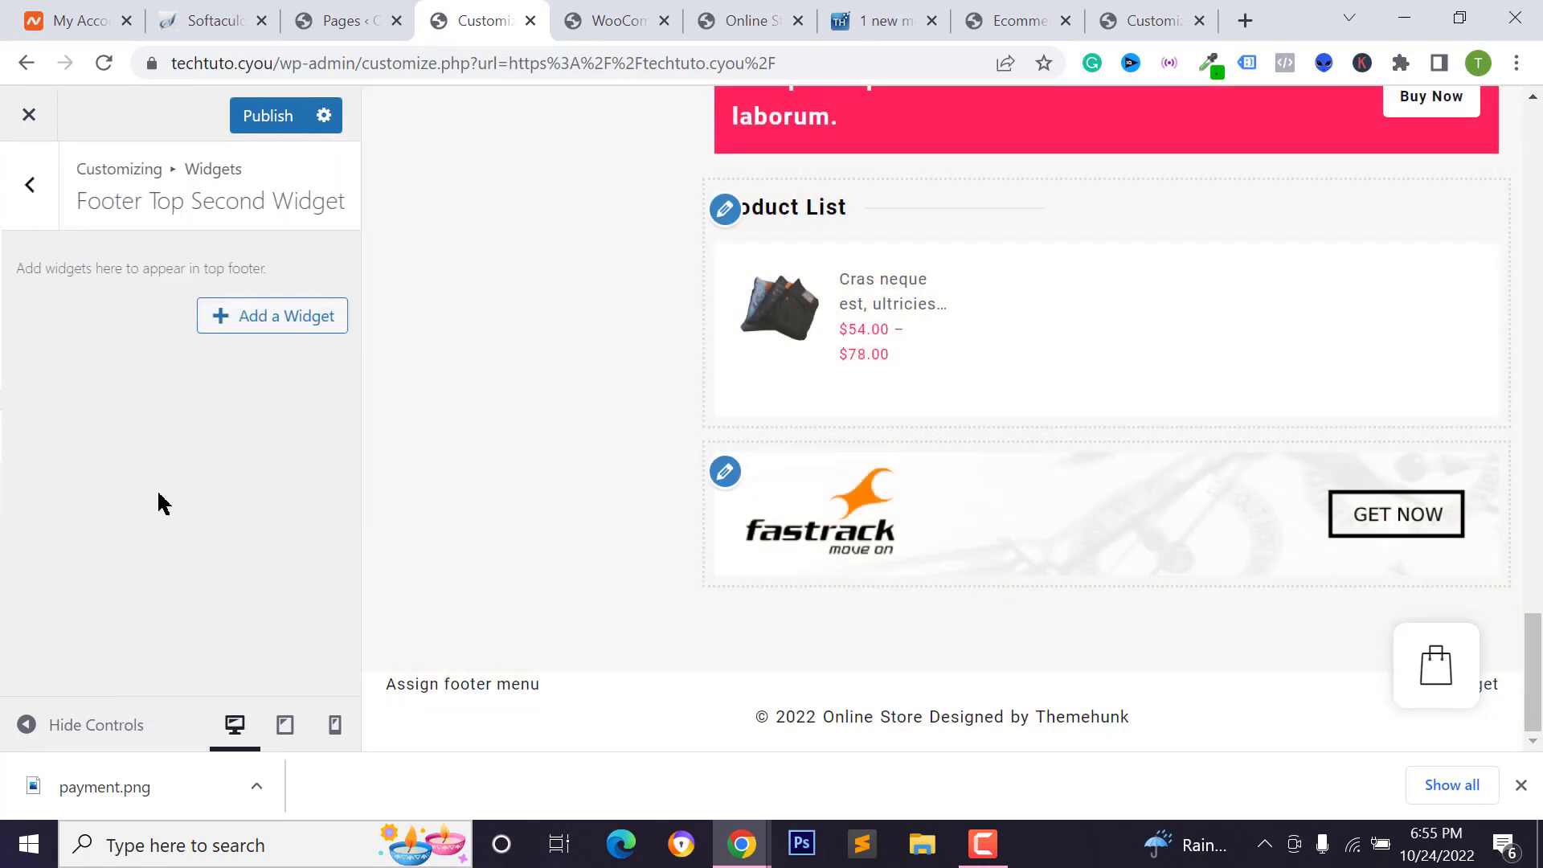
pyautogui.click(229, 322)
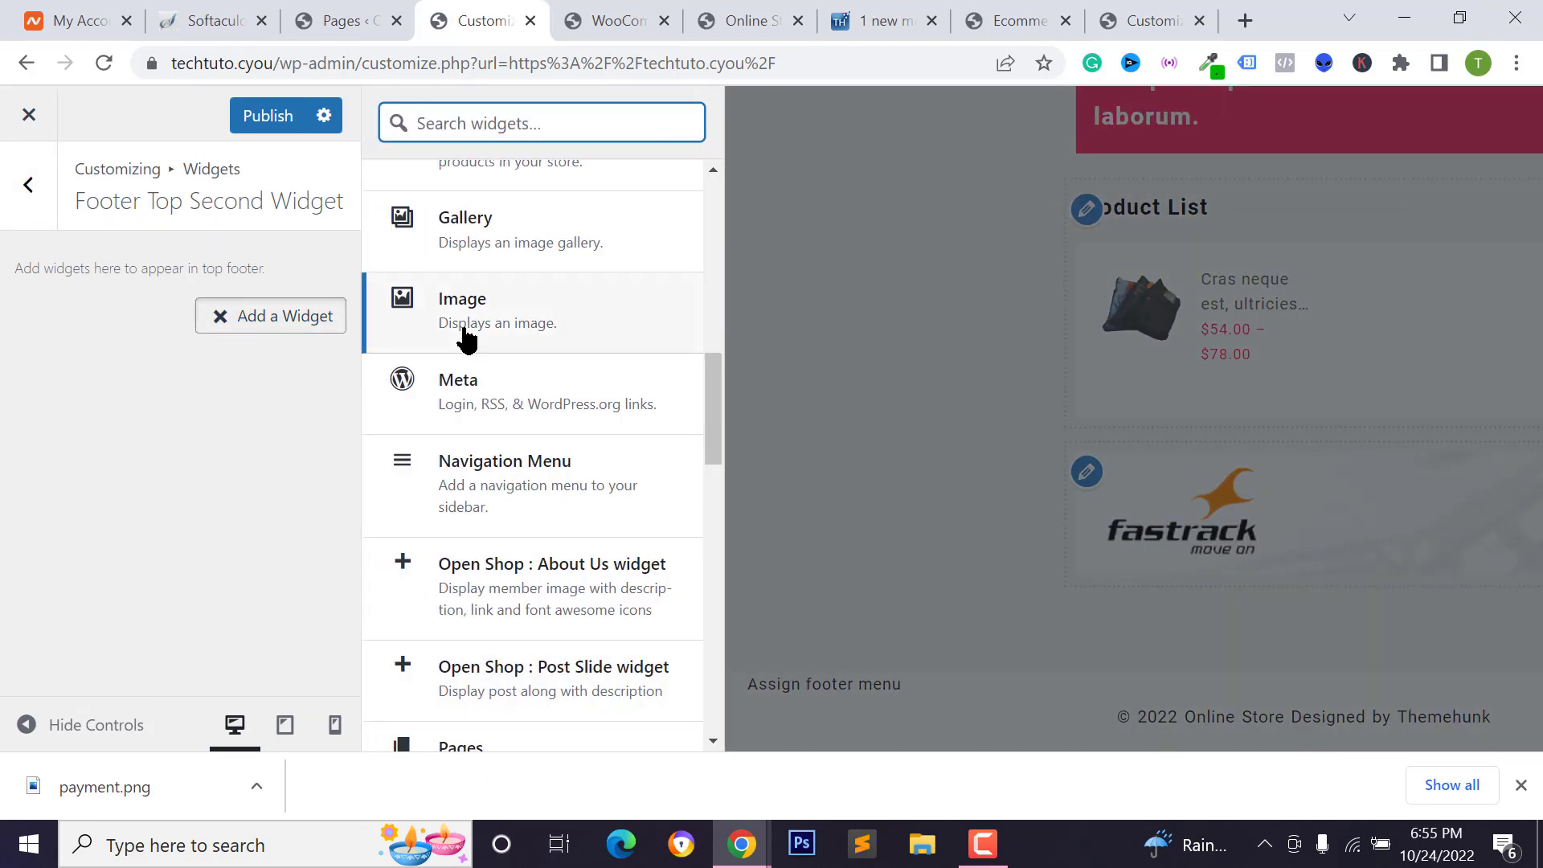
pyautogui.click(465, 331)
# Step: Upload payment.png from Downloads and add it to the Image widget
pyautogui.click(131, 465)
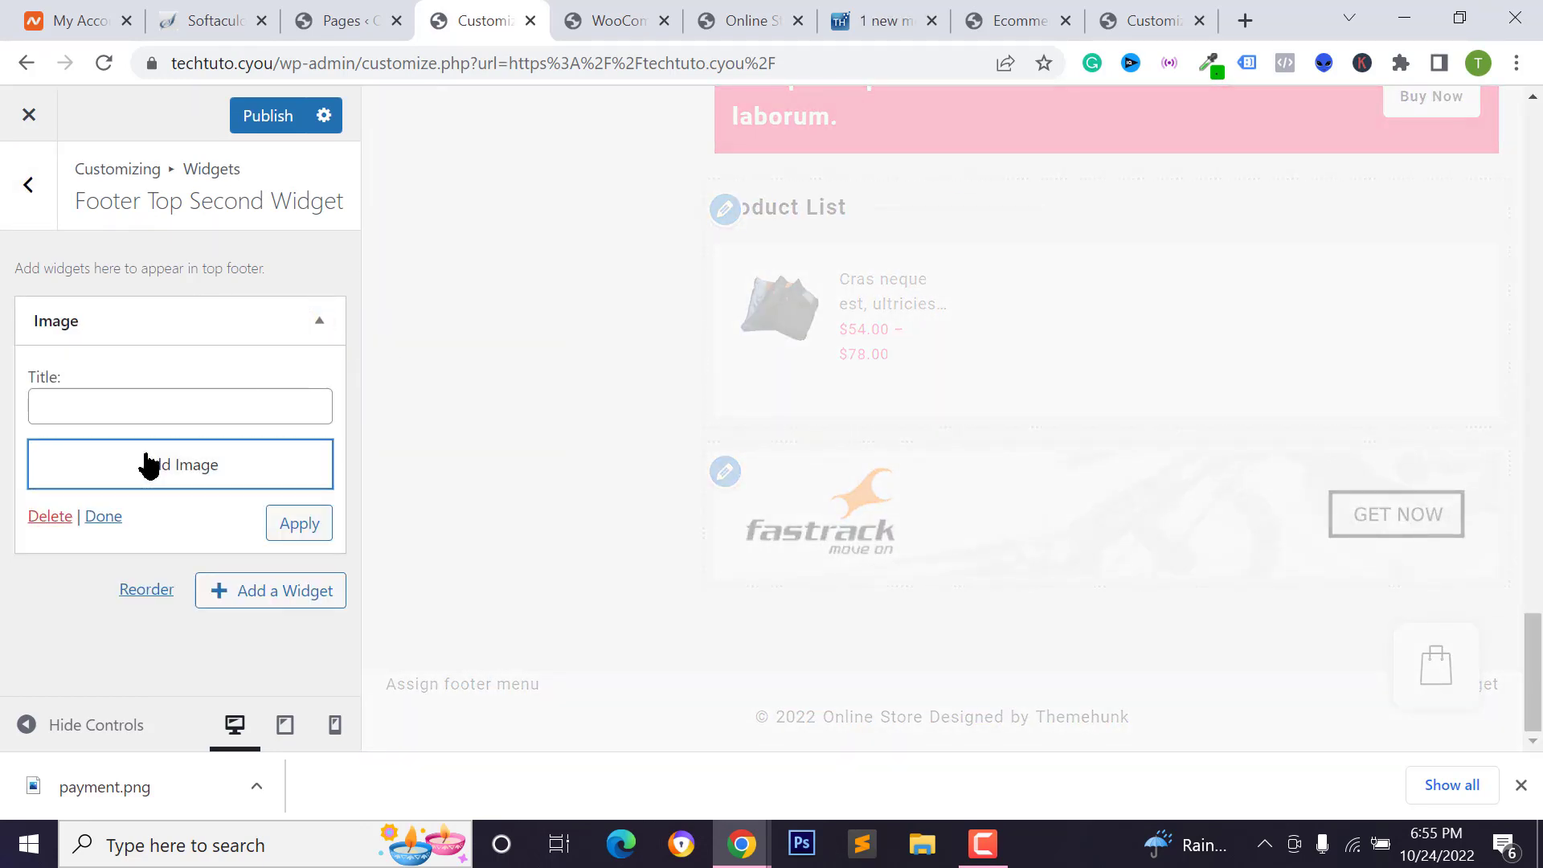
pyautogui.click(338, 215)
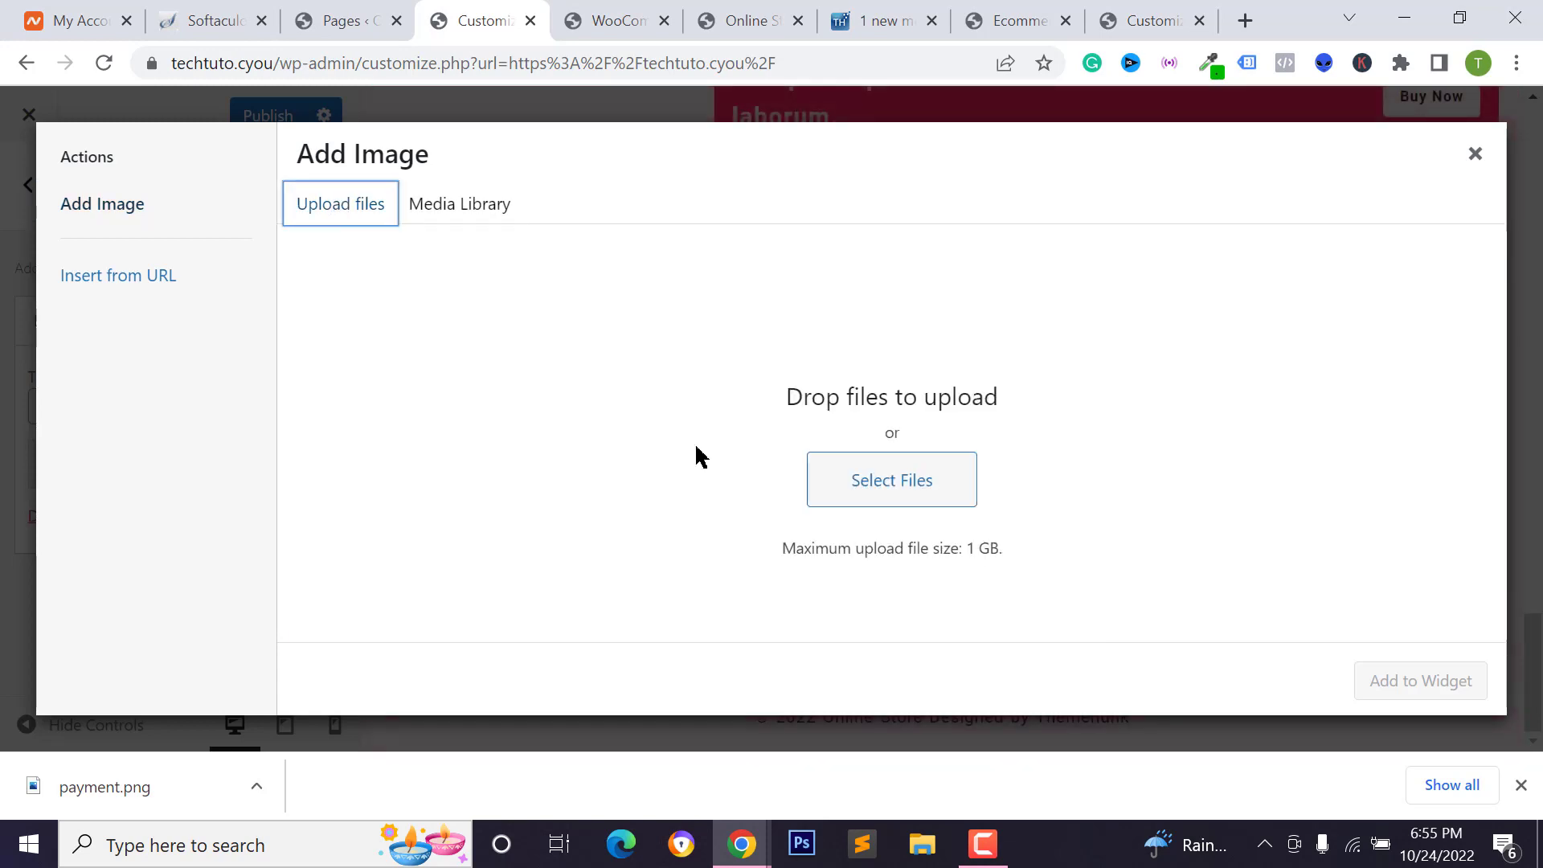
pyautogui.click(885, 485)
pyautogui.click(1093, 782)
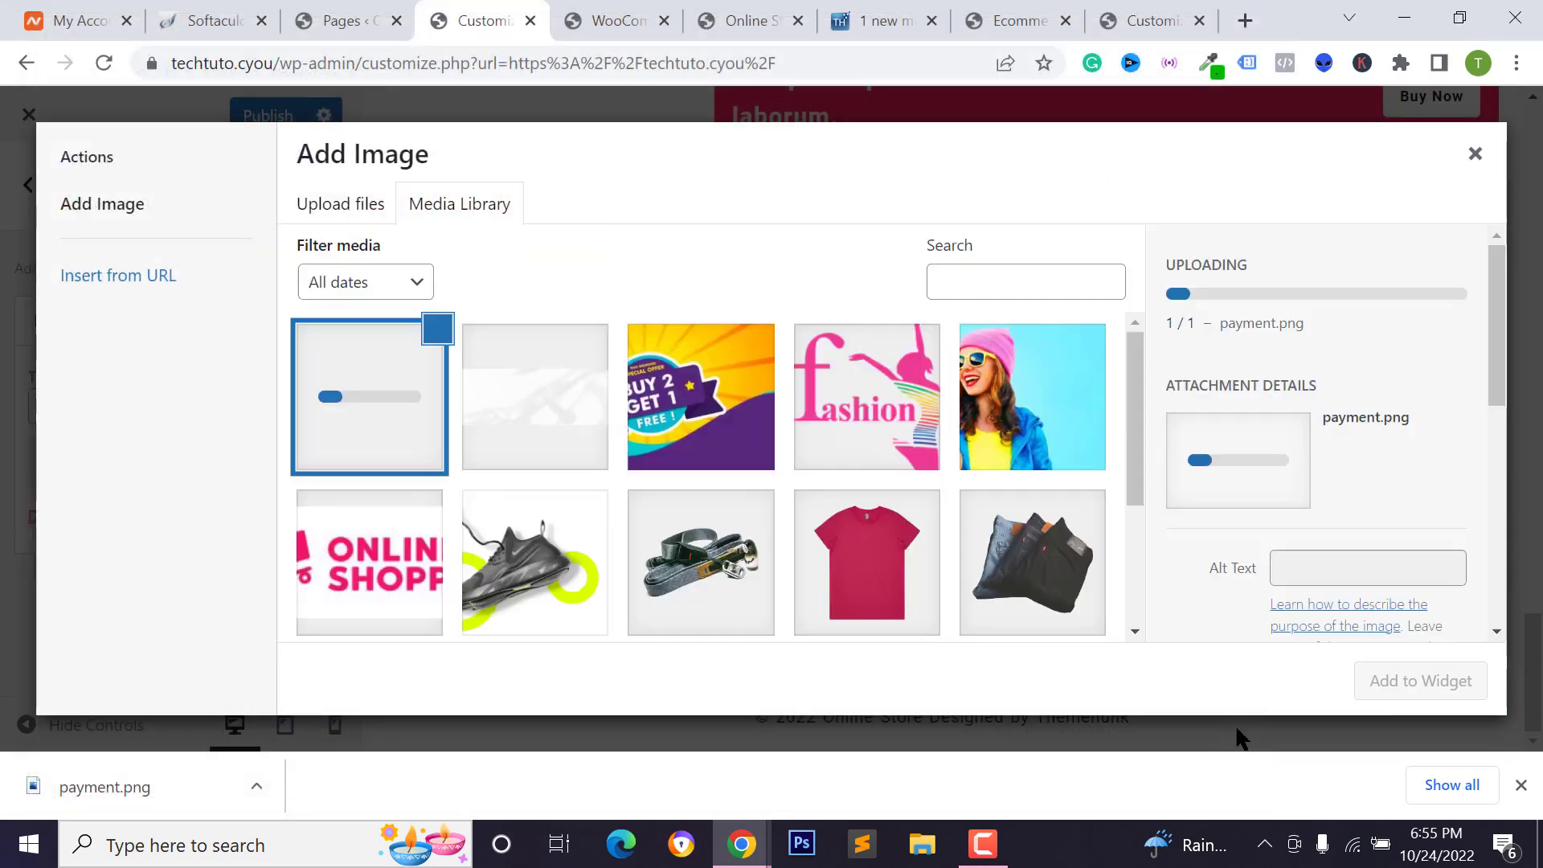
pyautogui.click(1521, 785)
pyautogui.click(1423, 756)
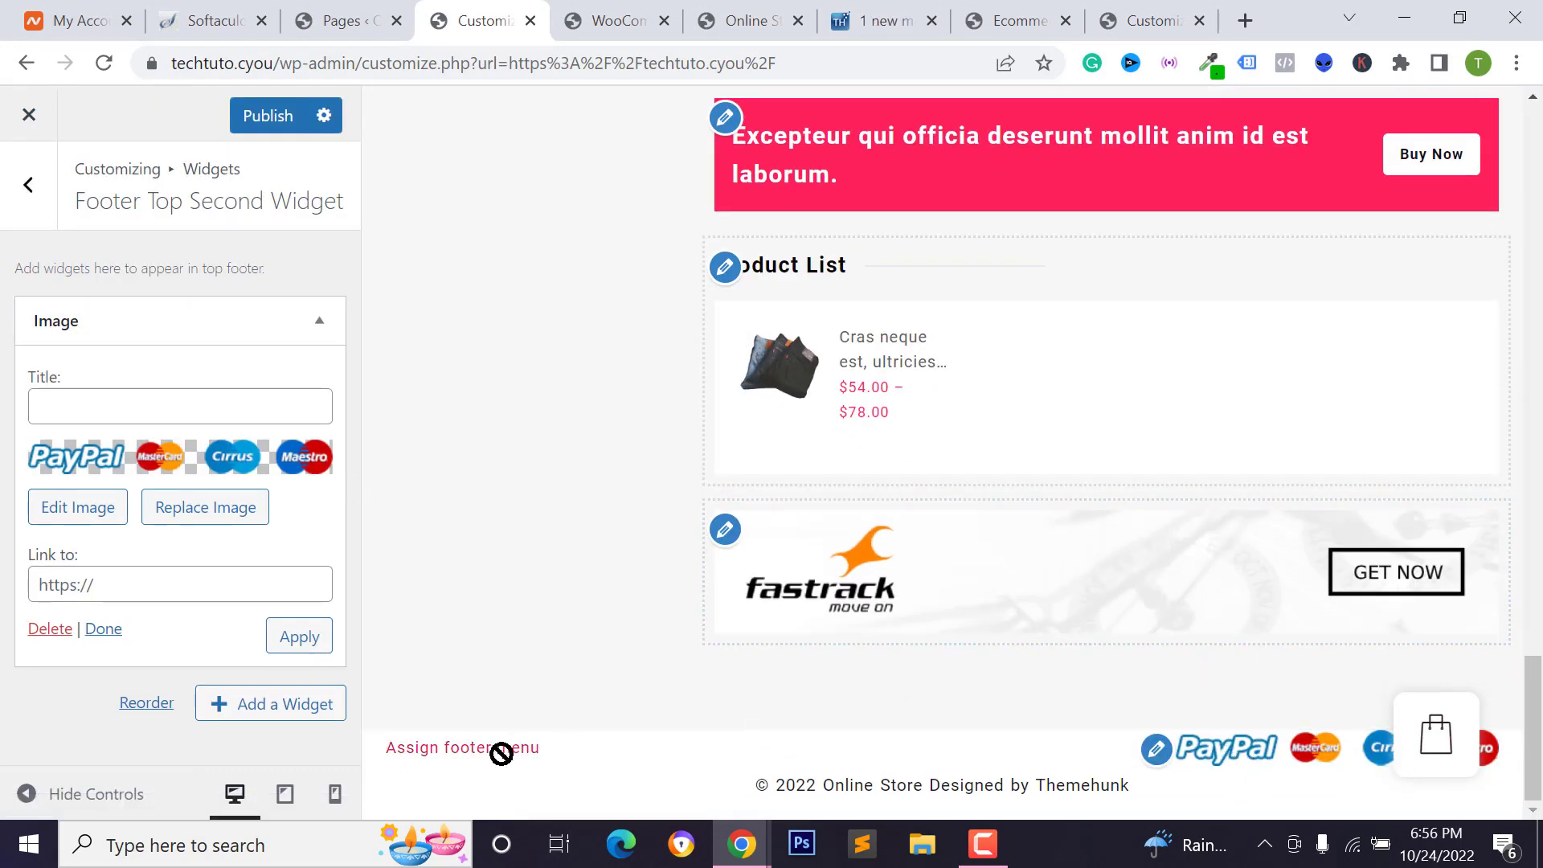
pyautogui.click(449, 748)
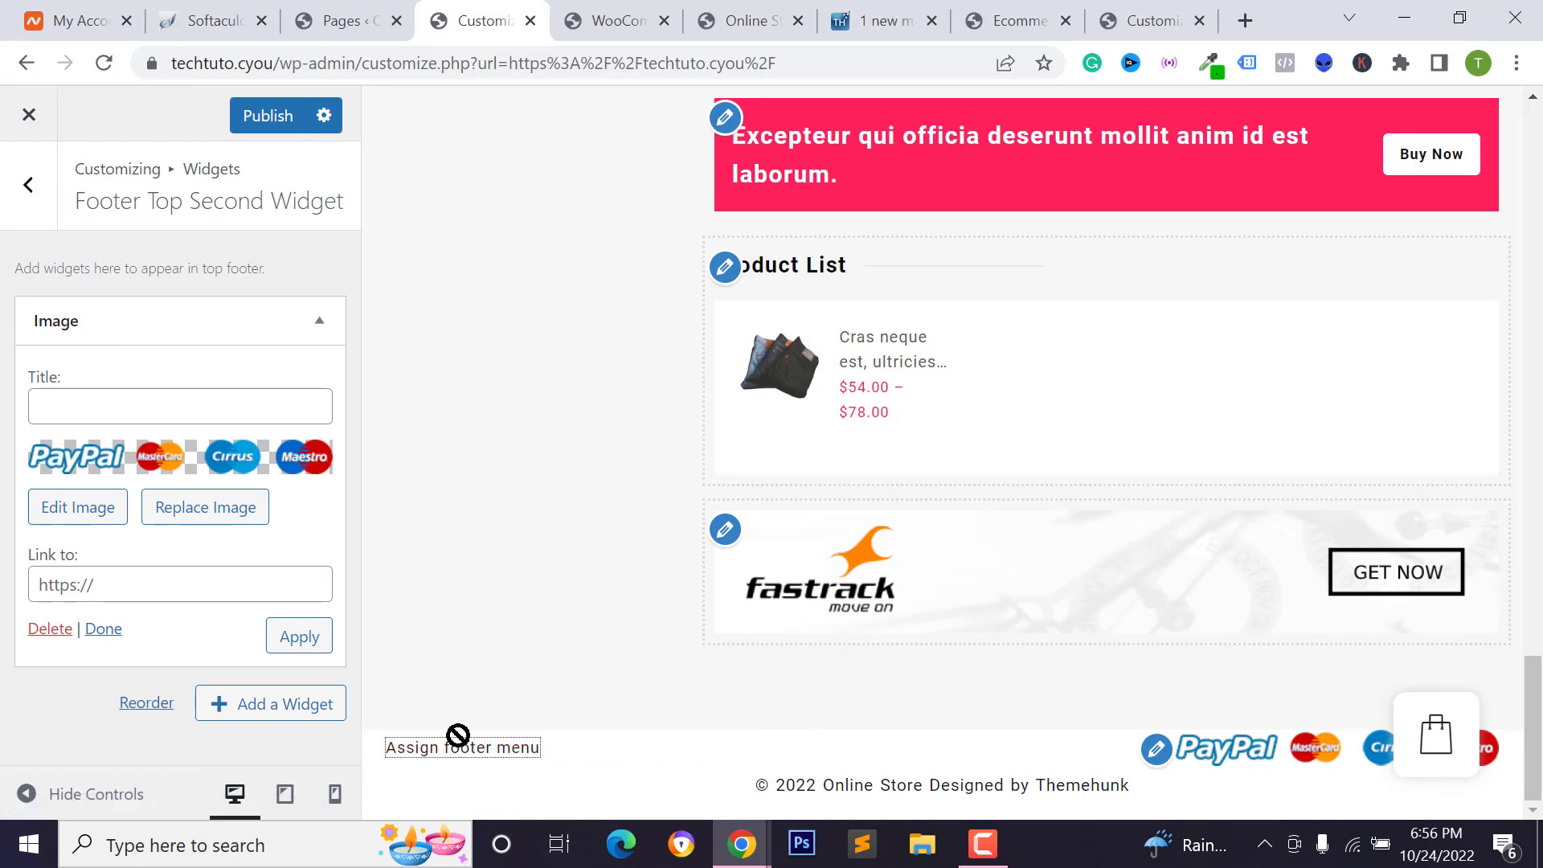
pyautogui.click(11, 221)
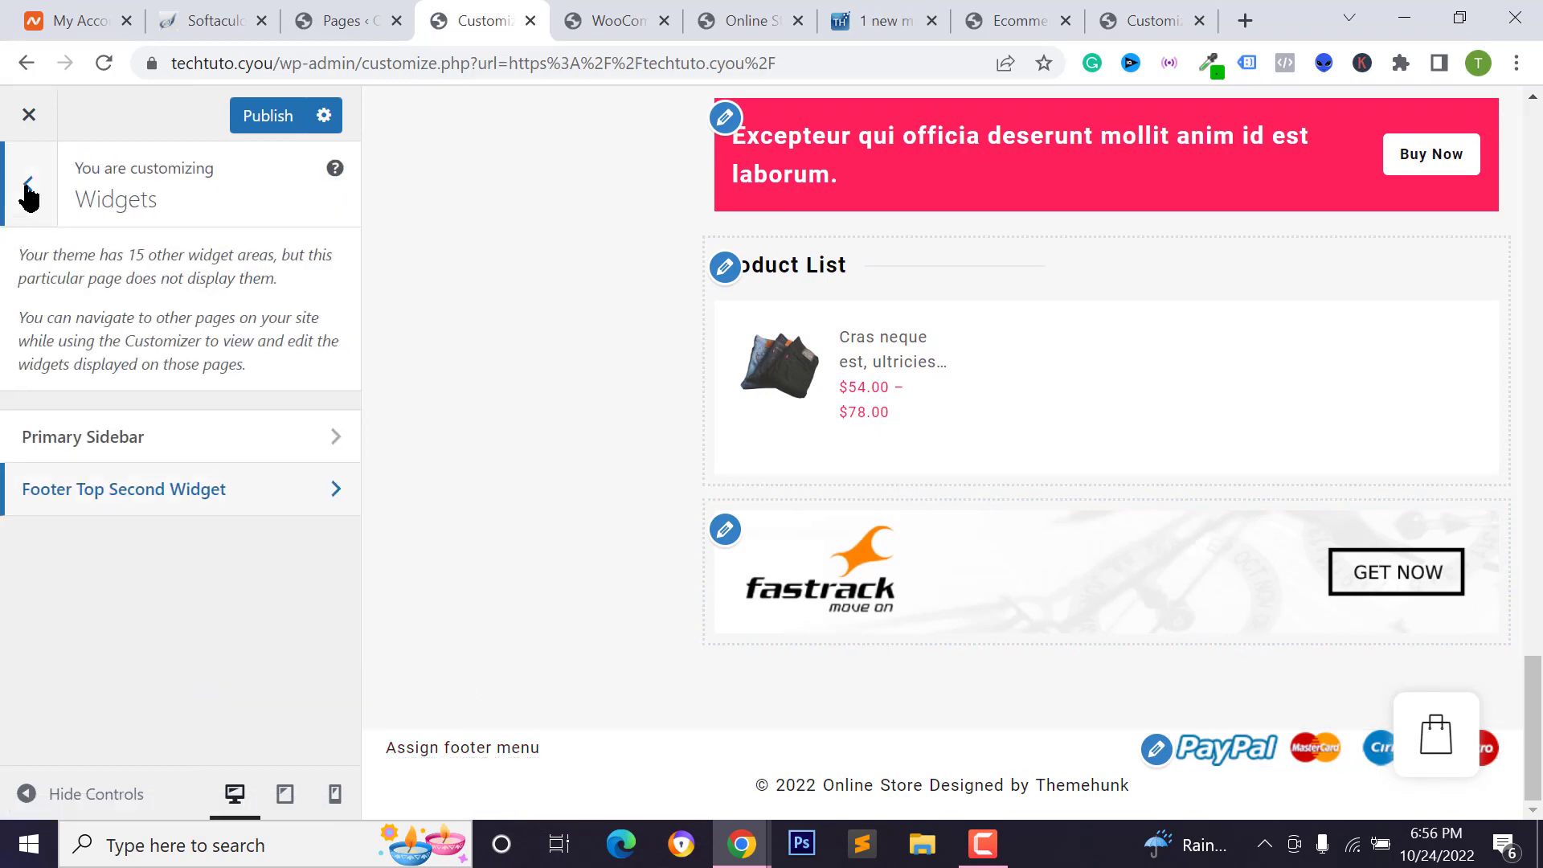
# Step: Navigate to Layout > Footer > Above Footer and go to its menu settings
pyautogui.click(24, 191)
pyautogui.click(80, 378)
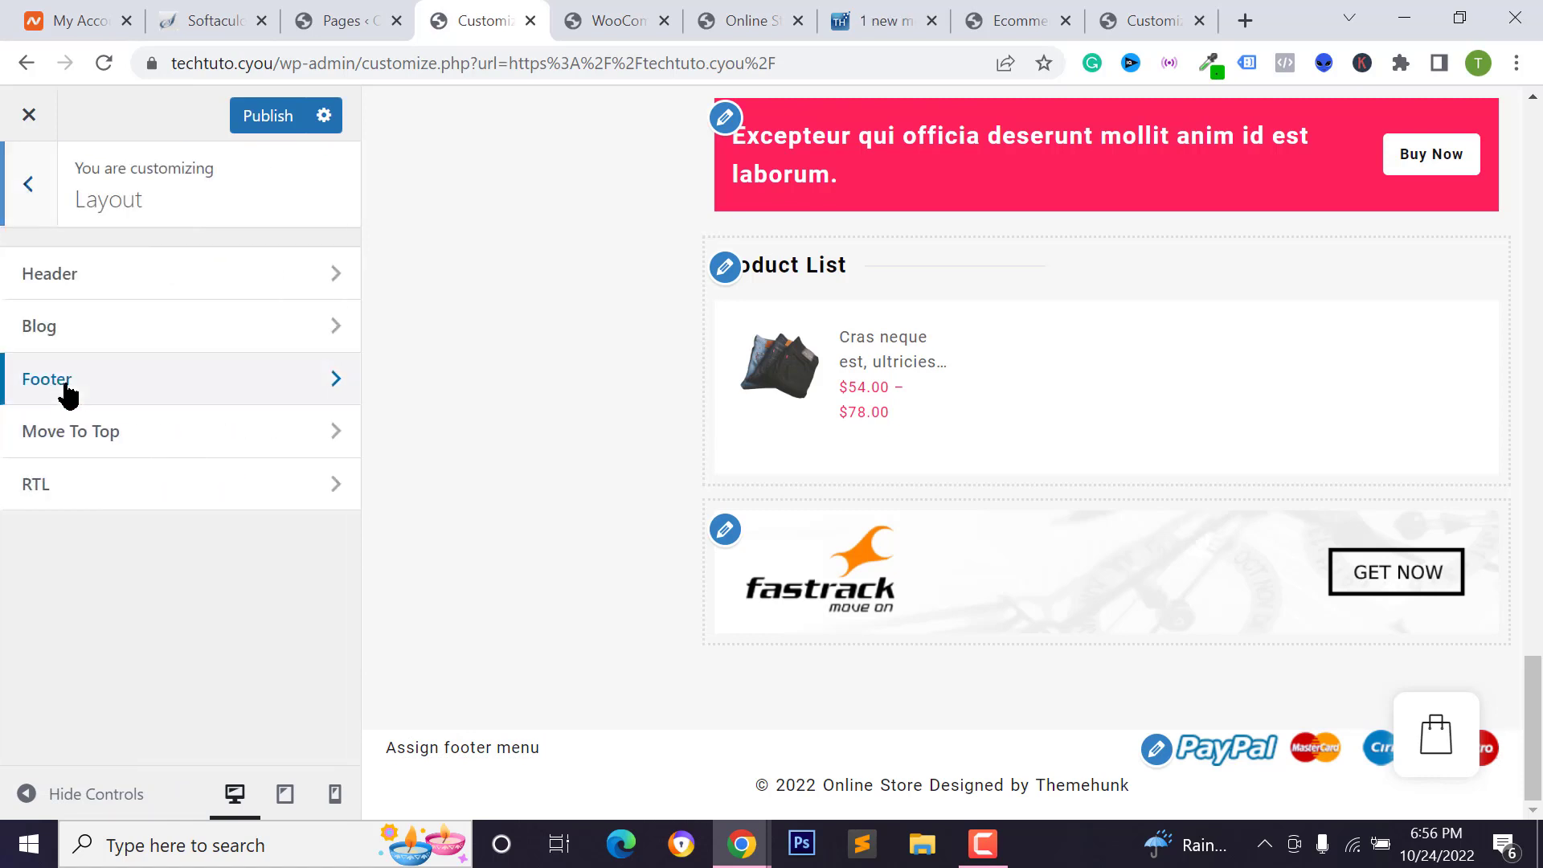
pyautogui.click(86, 392)
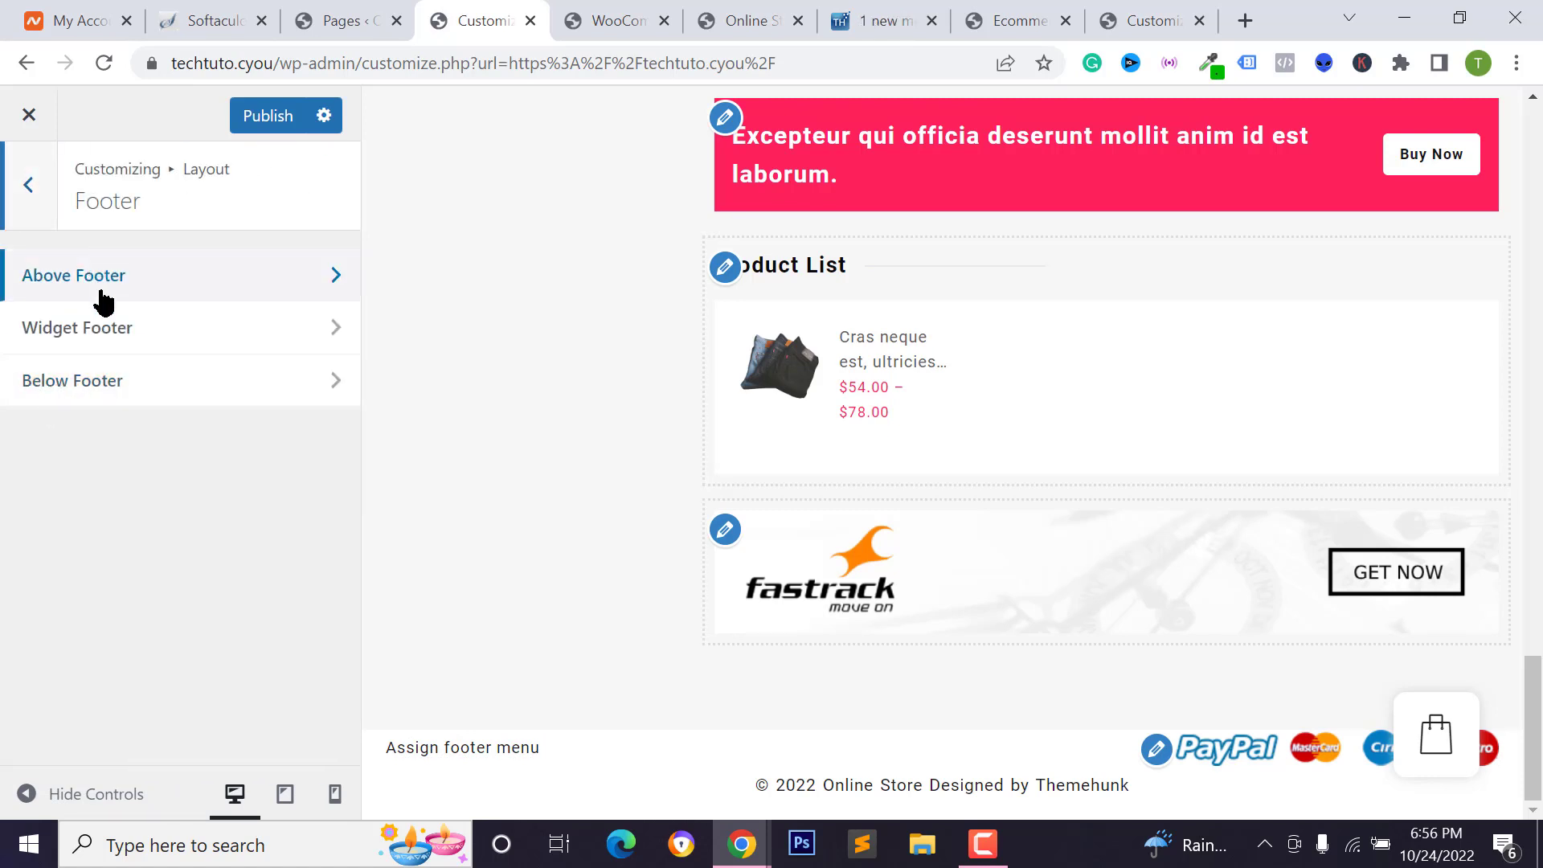
pyautogui.click(103, 282)
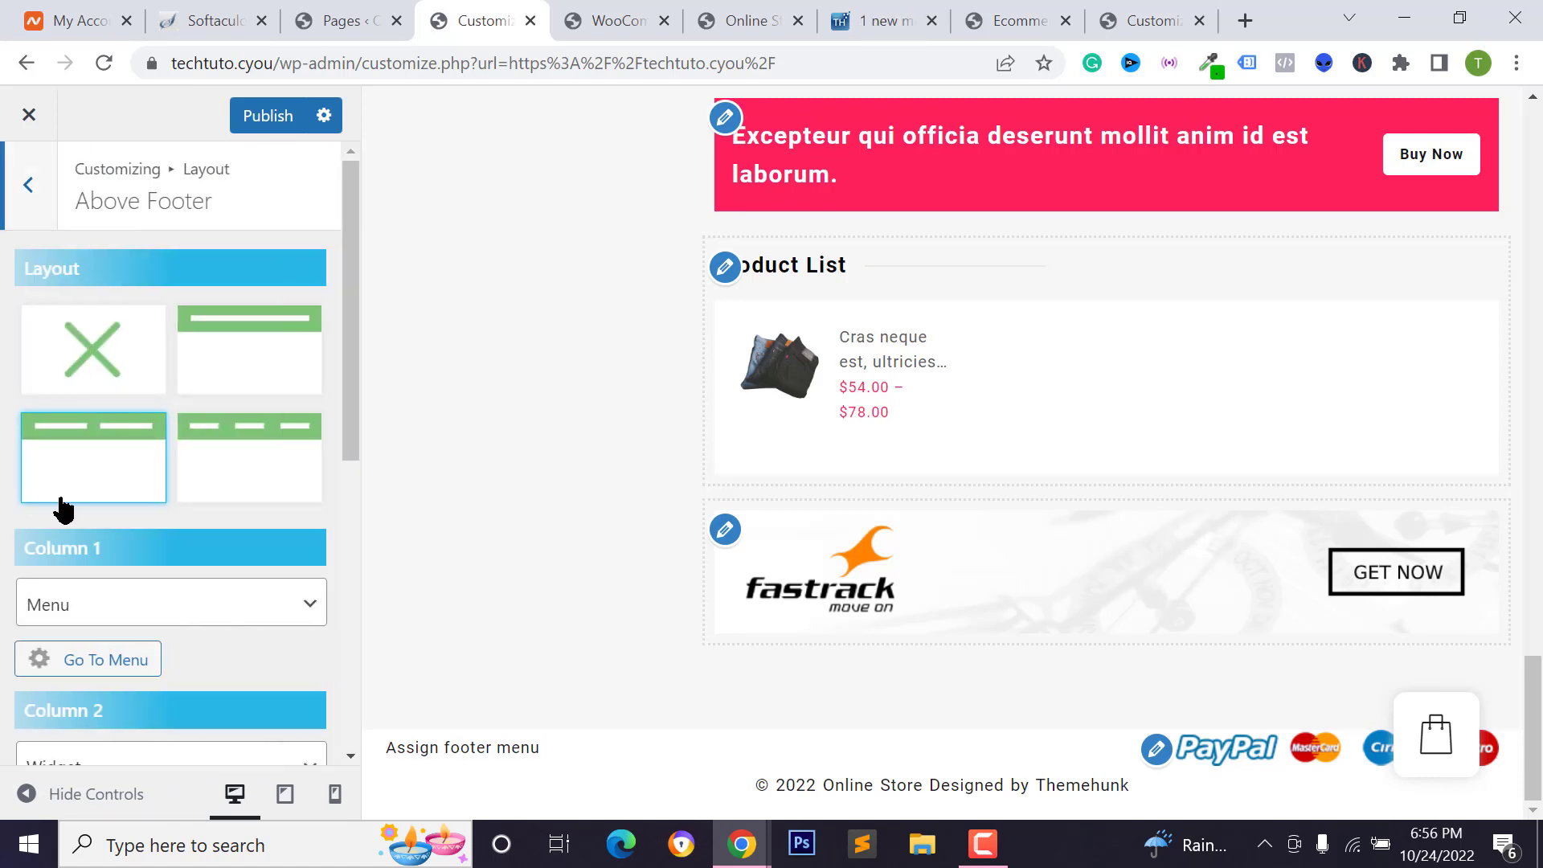
pyautogui.scroll(-3, 78, 498)
pyautogui.click(73, 424)
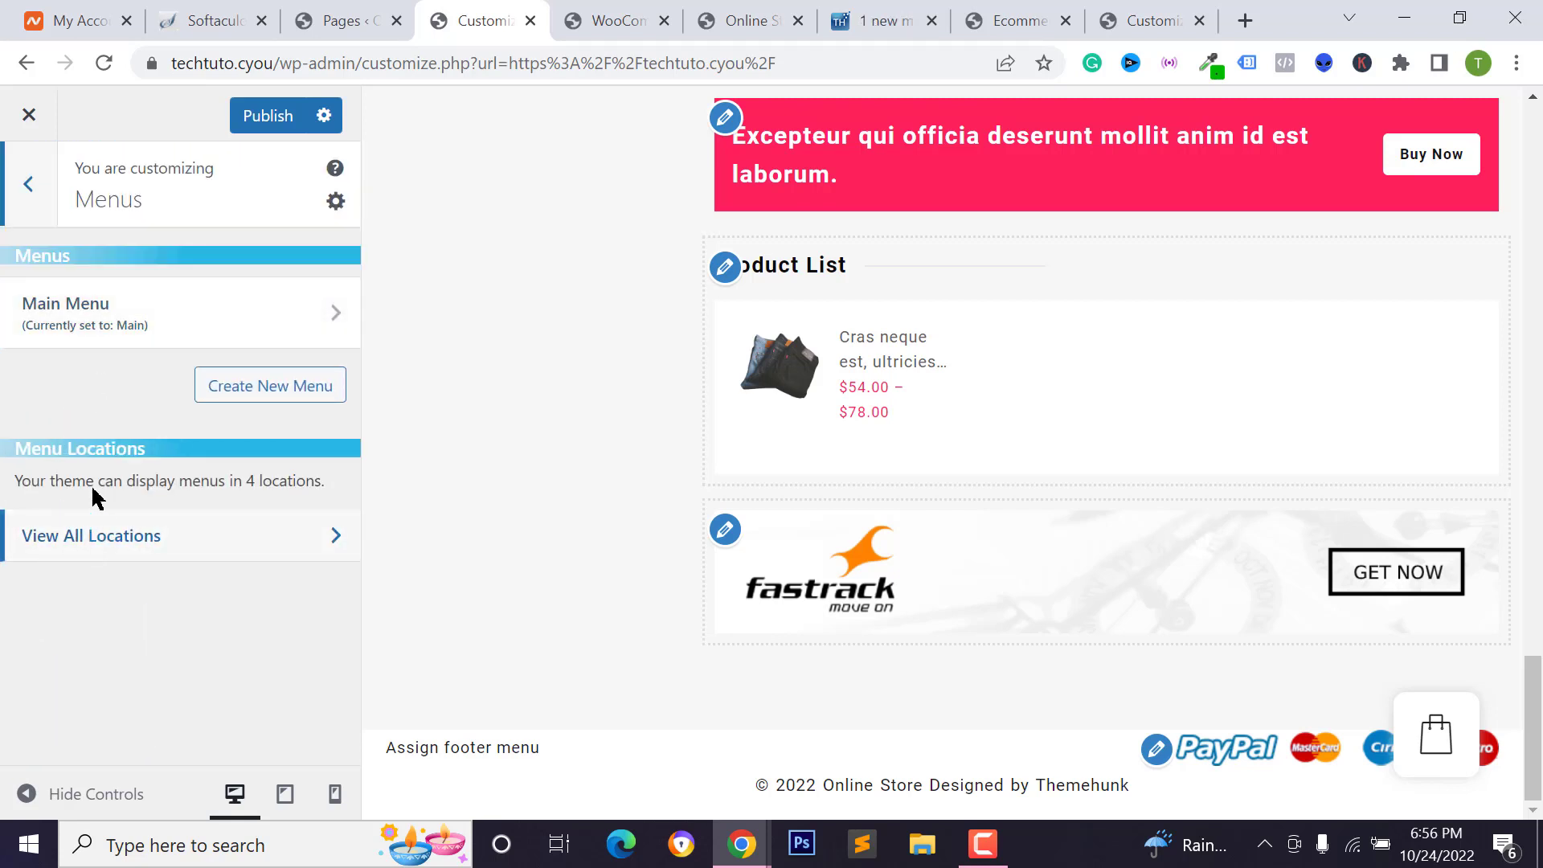
# Step: Create a menu named 'Above Footer Menu' assigned to the Footer Menu location
pyautogui.click(249, 395)
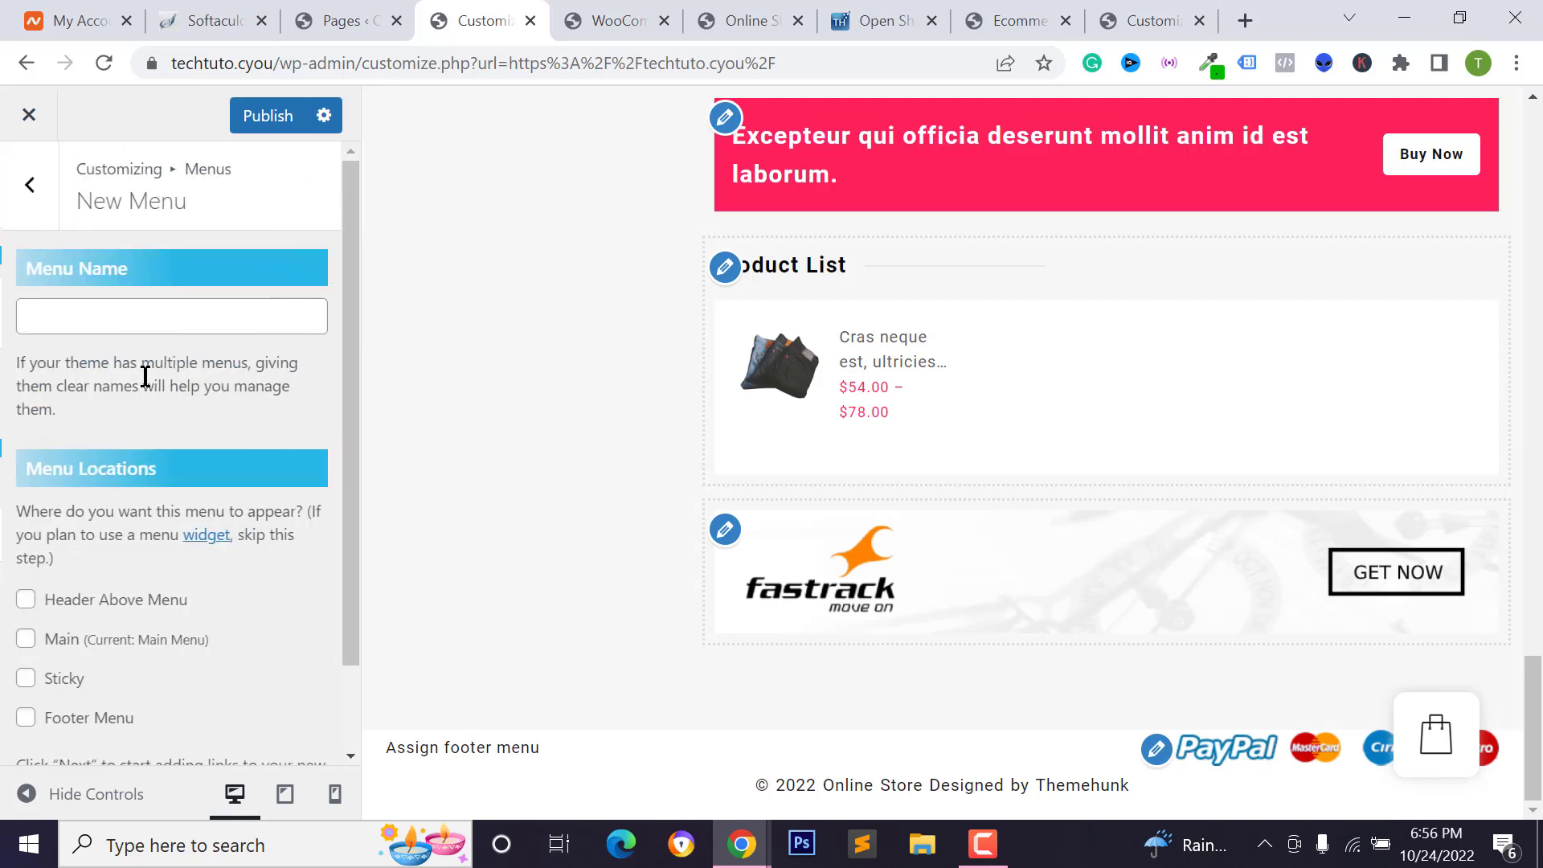
pyautogui.click(98, 320)
pyautogui.write('Above Footer Menu')
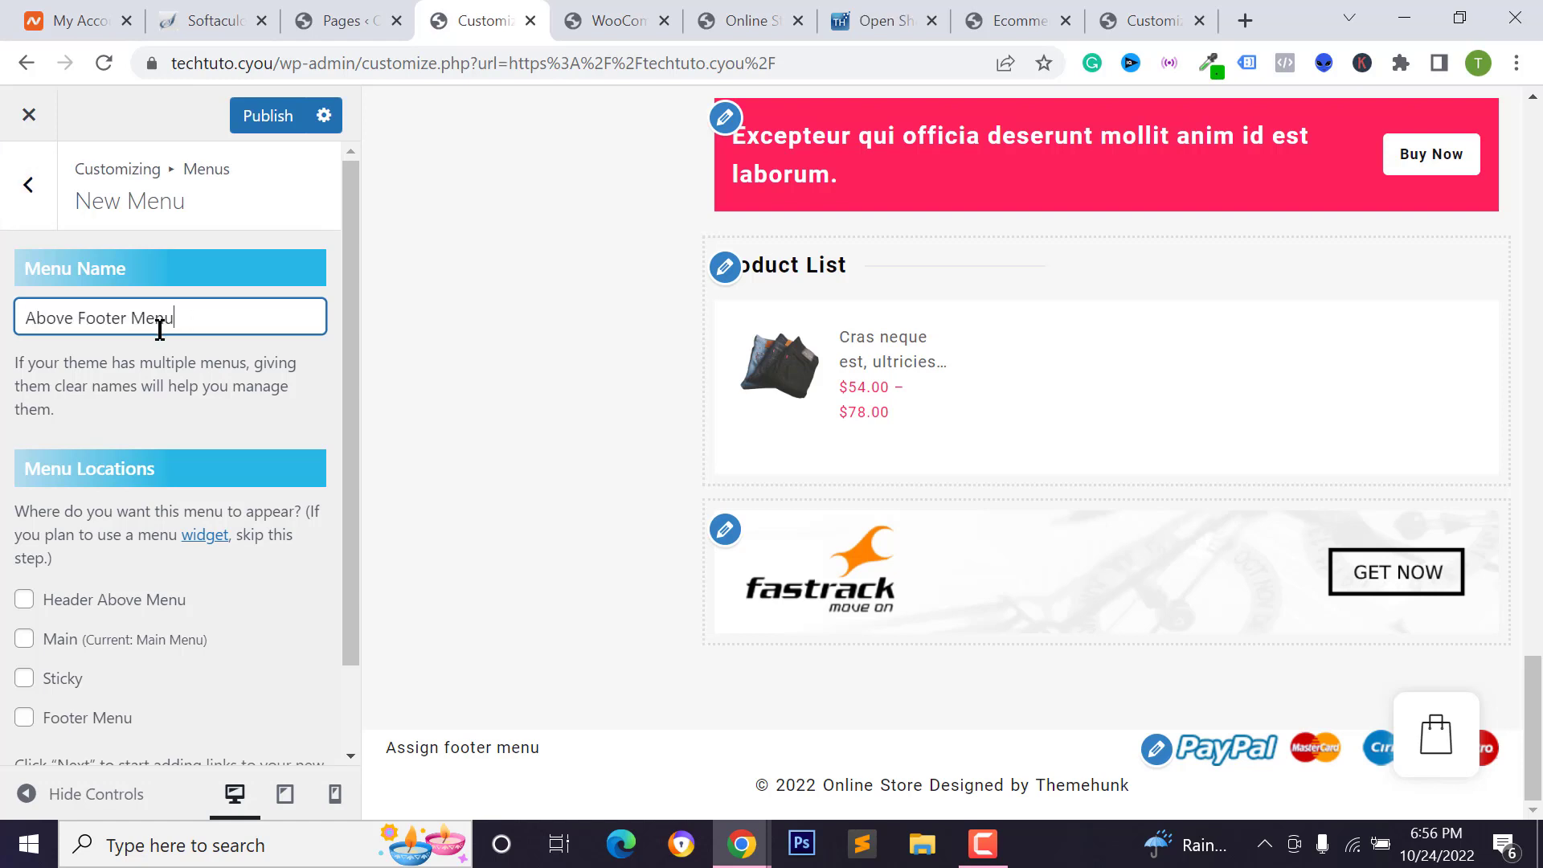
pyautogui.scroll(-1, 80, 514)
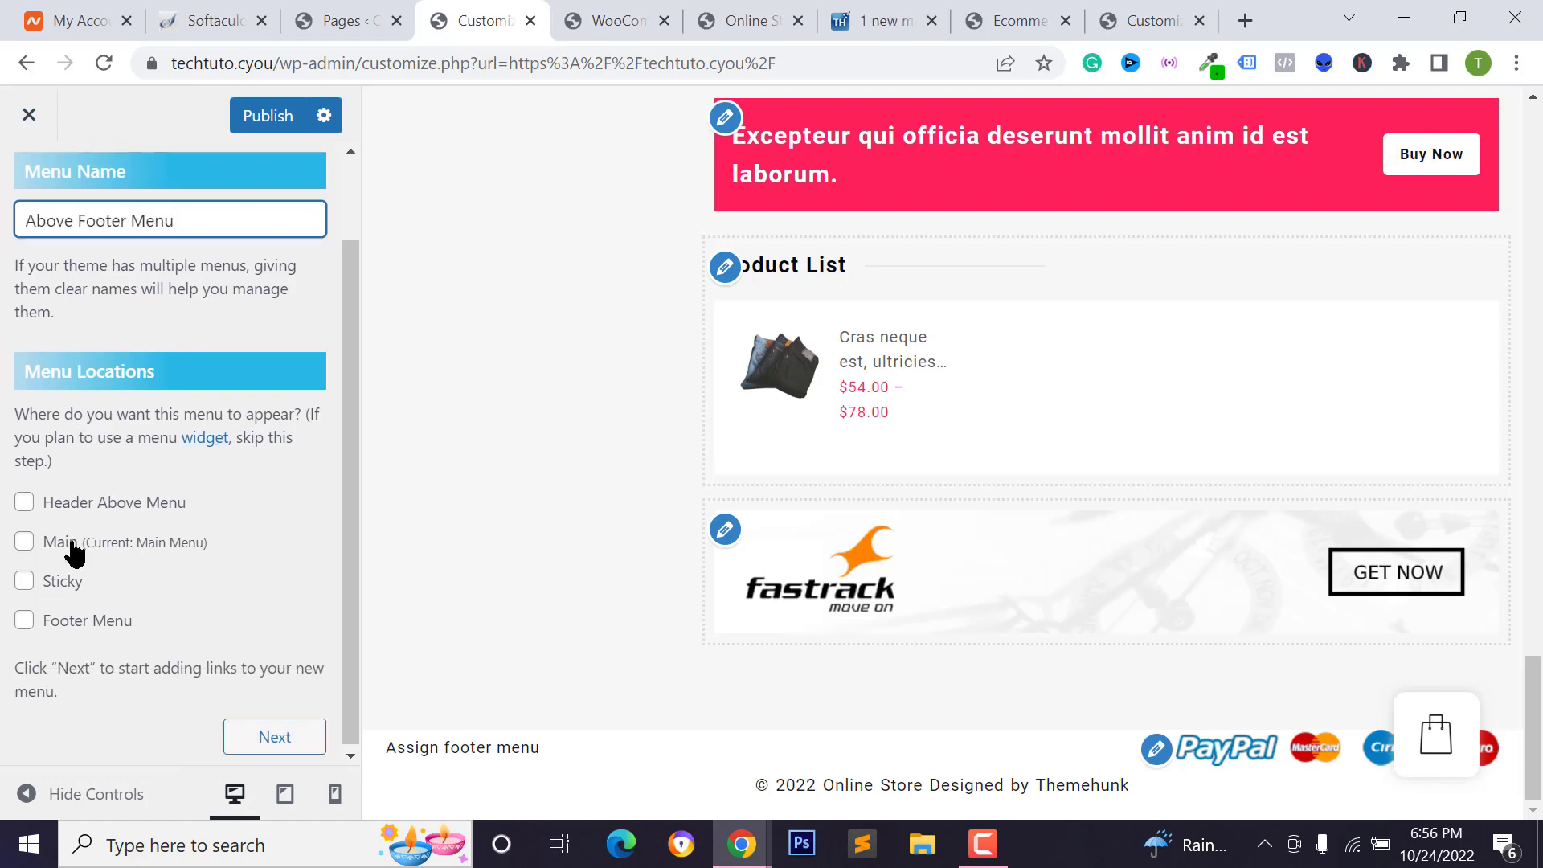
pyautogui.click(57, 624)
pyautogui.click(266, 733)
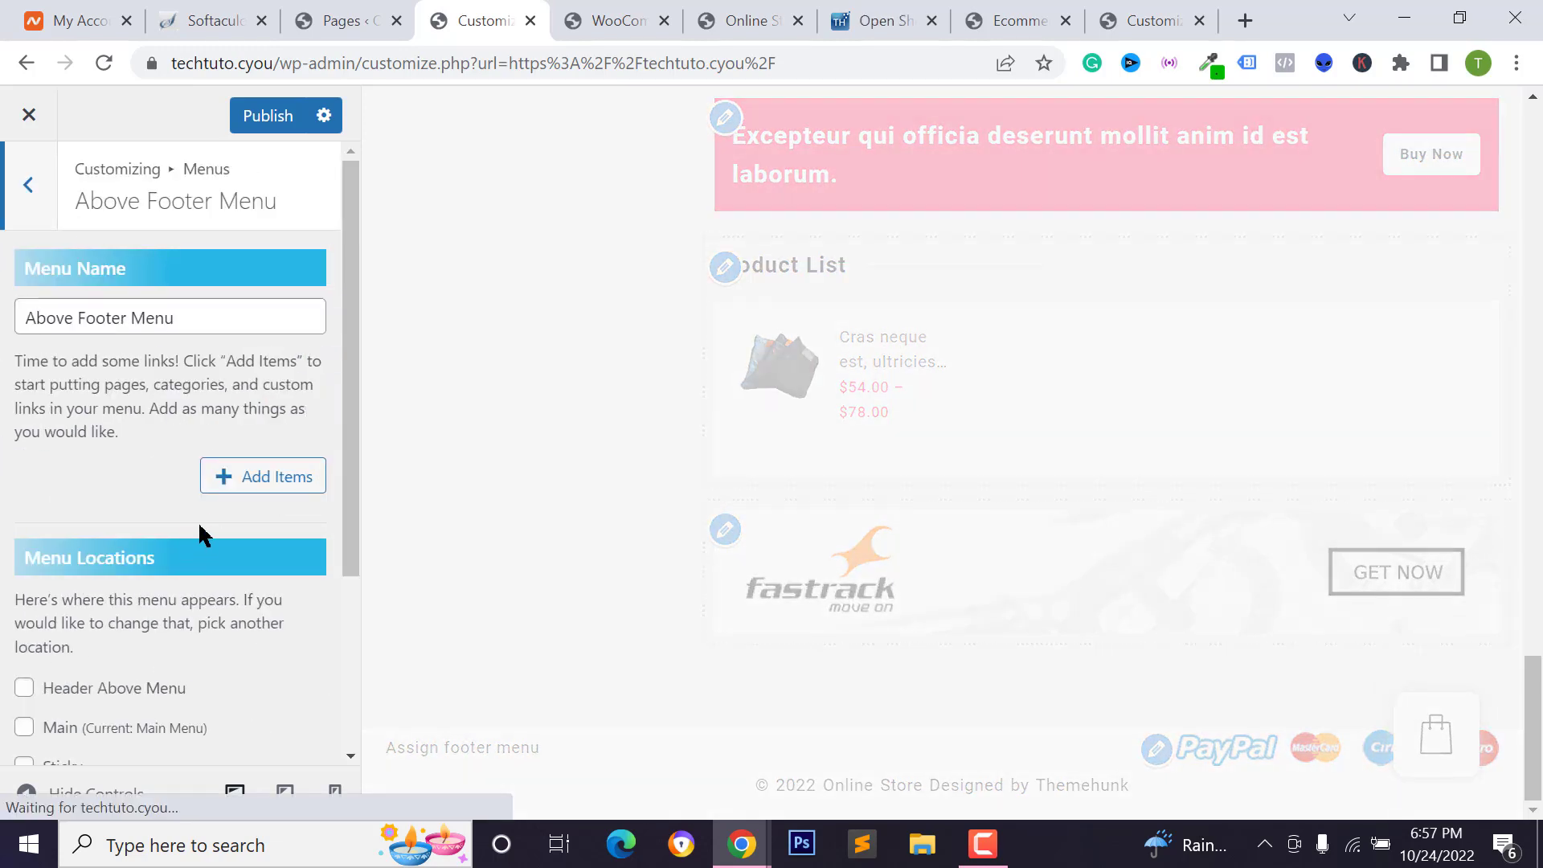
# Step: Add a new Contact Us page to the Above Footer Menu
pyautogui.click(203, 484)
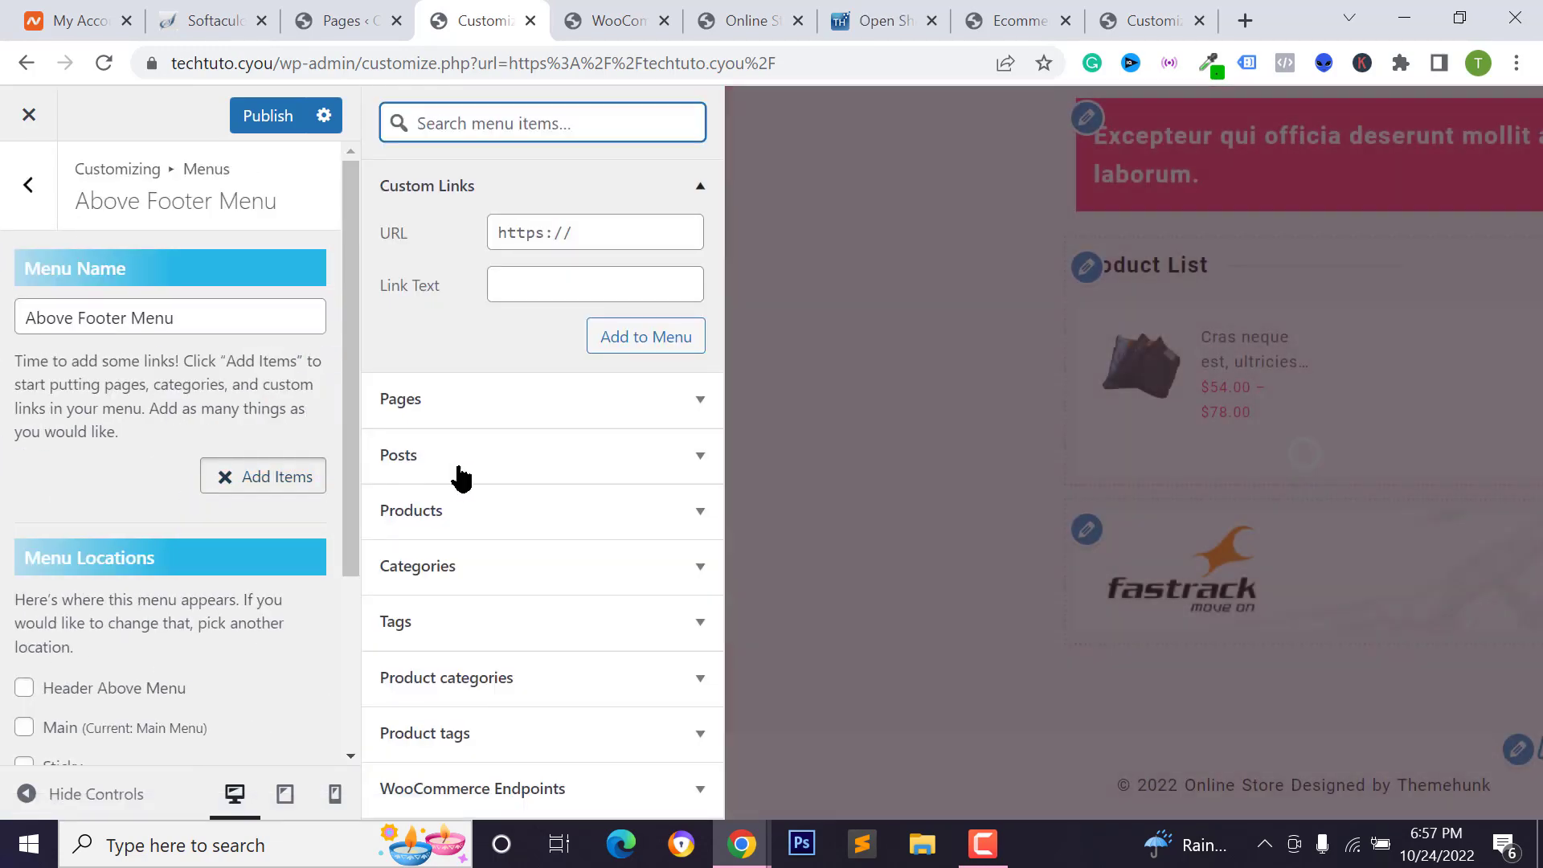
pyautogui.click(454, 399)
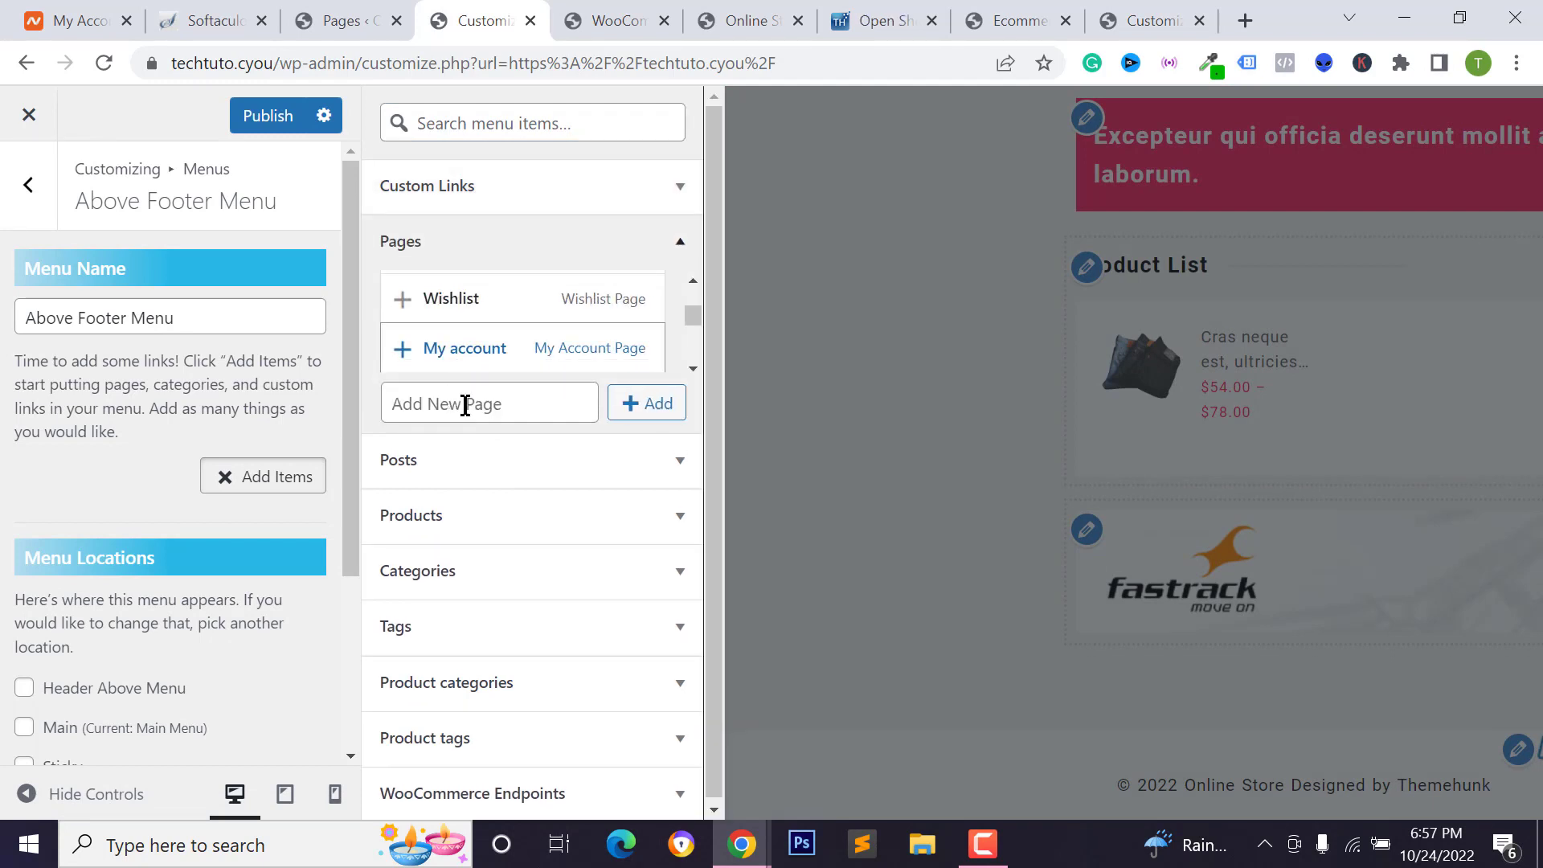
pyautogui.scroll(-2, 537, 341)
pyautogui.scroll(-2, 537, 341)
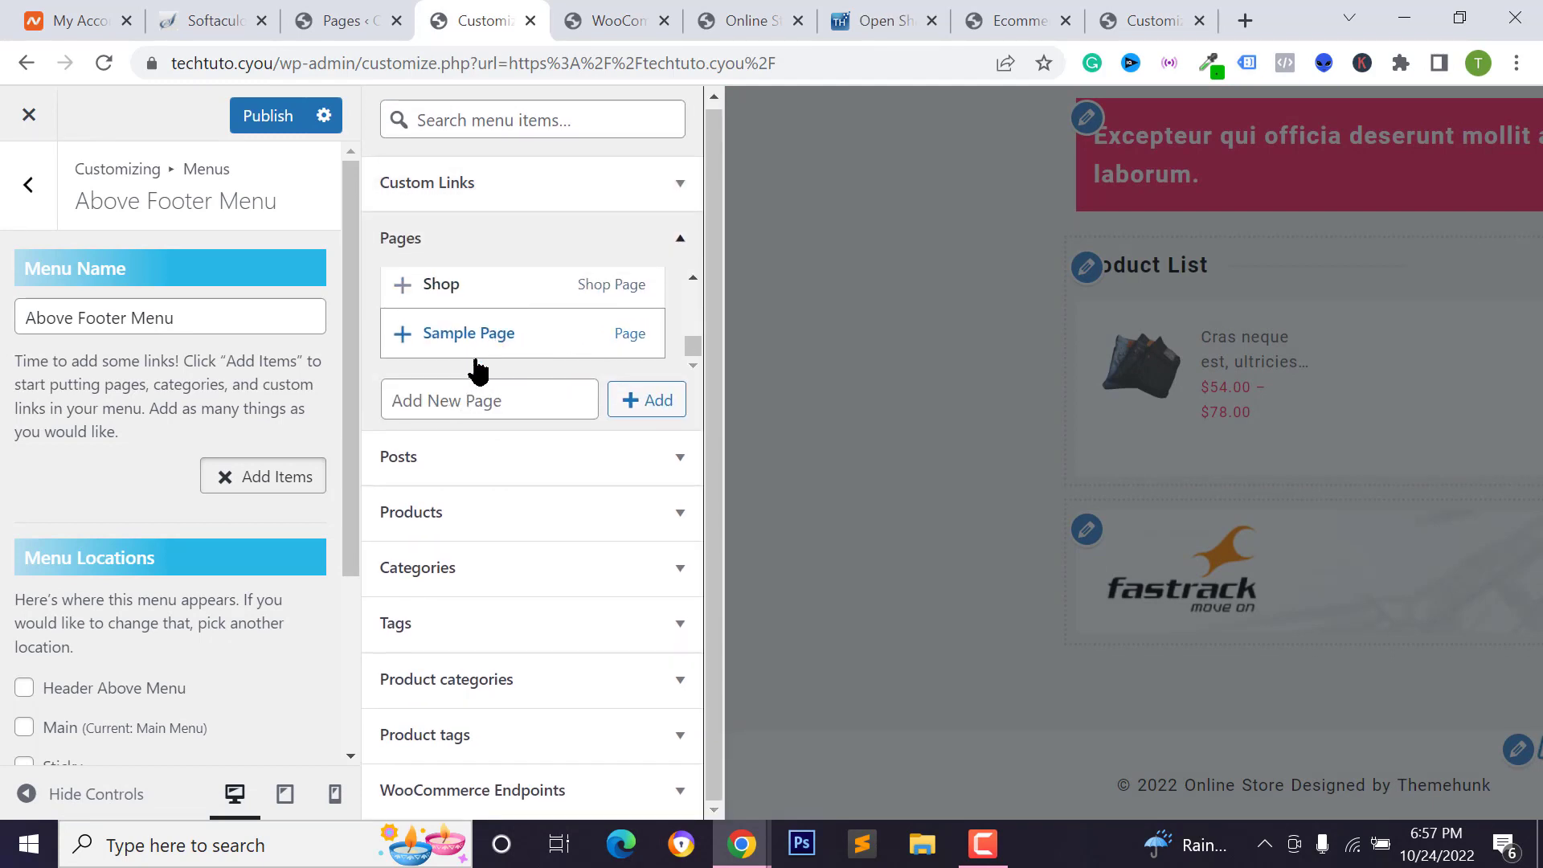
pyautogui.click(452, 403)
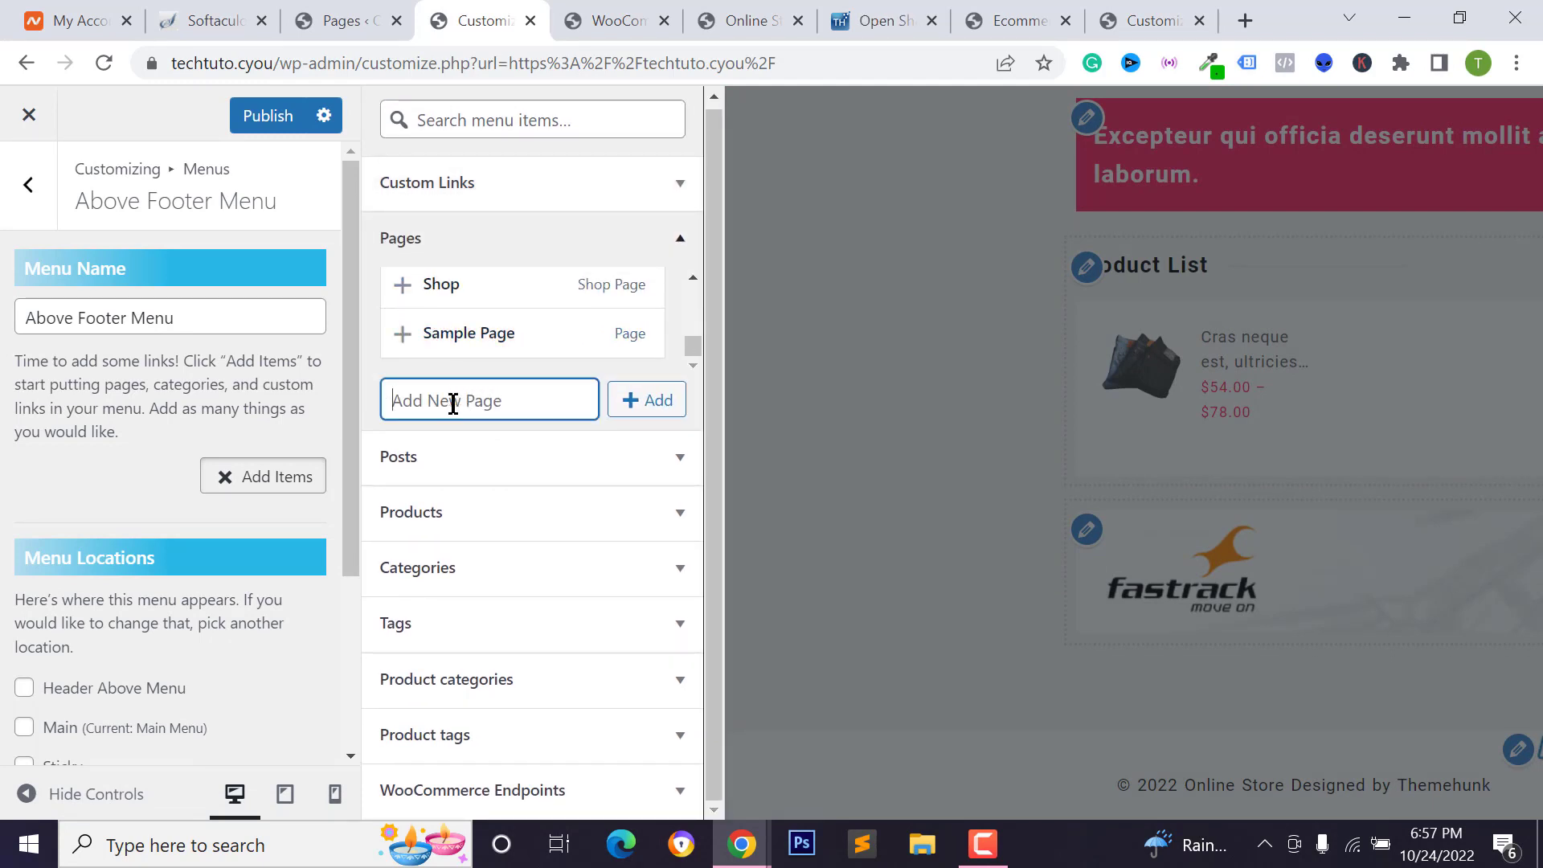
pyautogui.write('Contact Us')
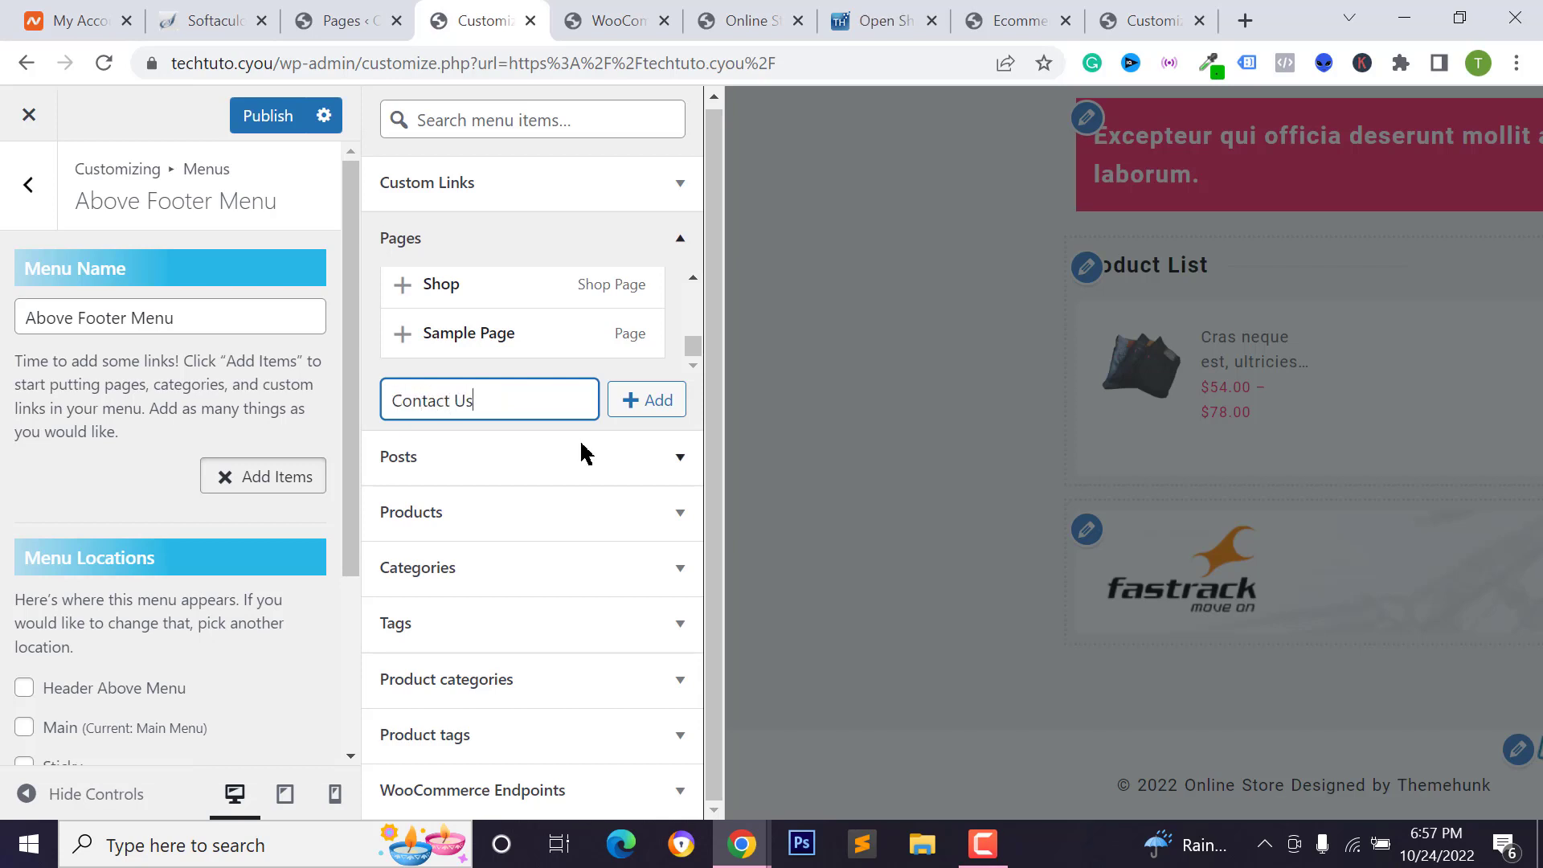
pyautogui.click(615, 403)
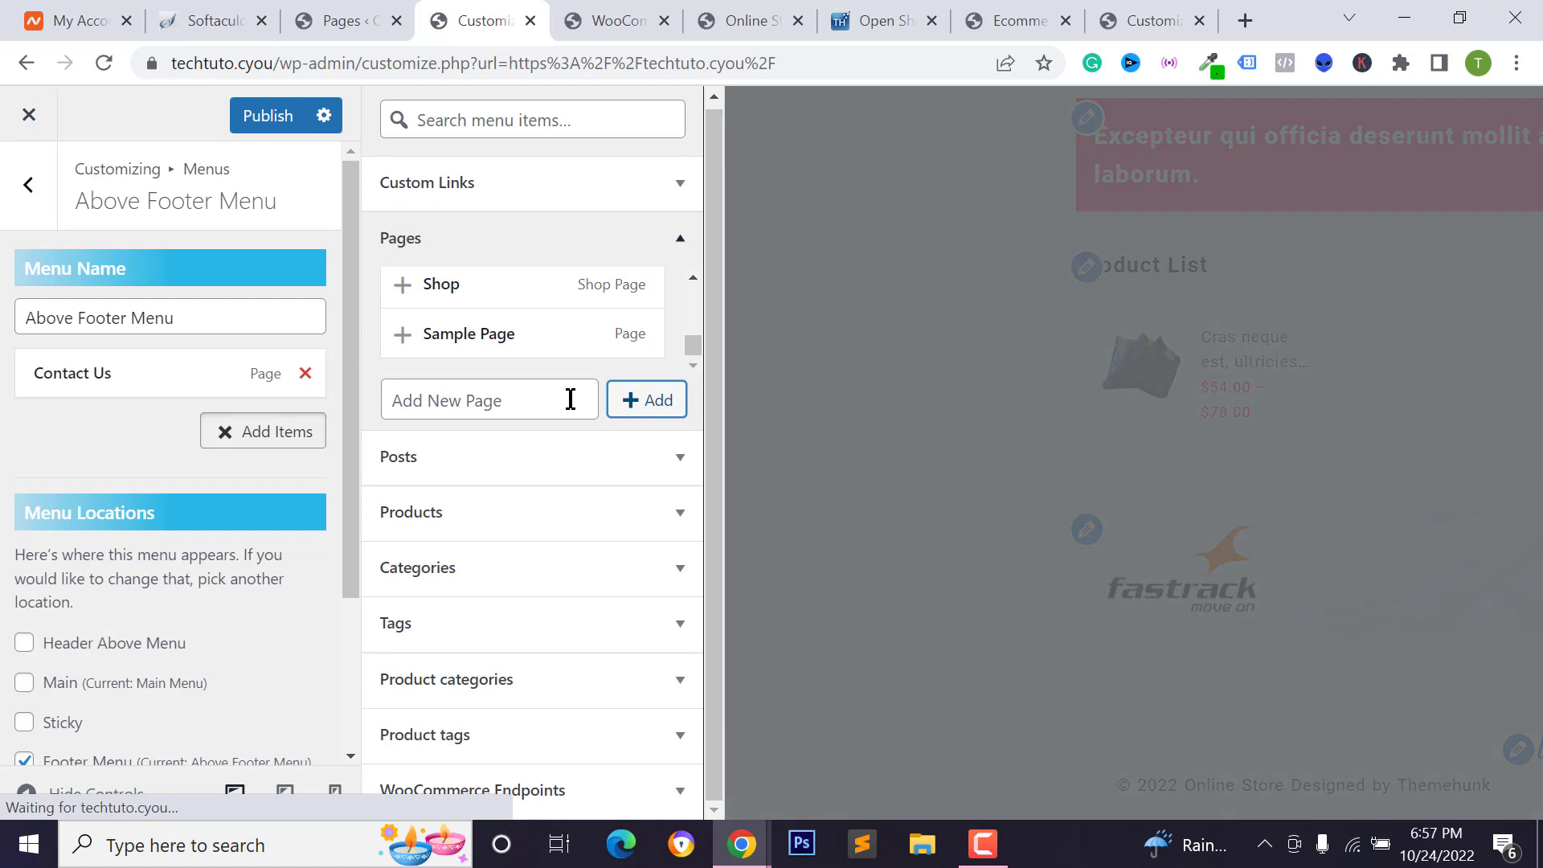
# Step: Add new About Us and Privacy & Policy pages, and start naming Terms & Conditions
pyautogui.click(532, 397)
pyautogui.write('About Us')
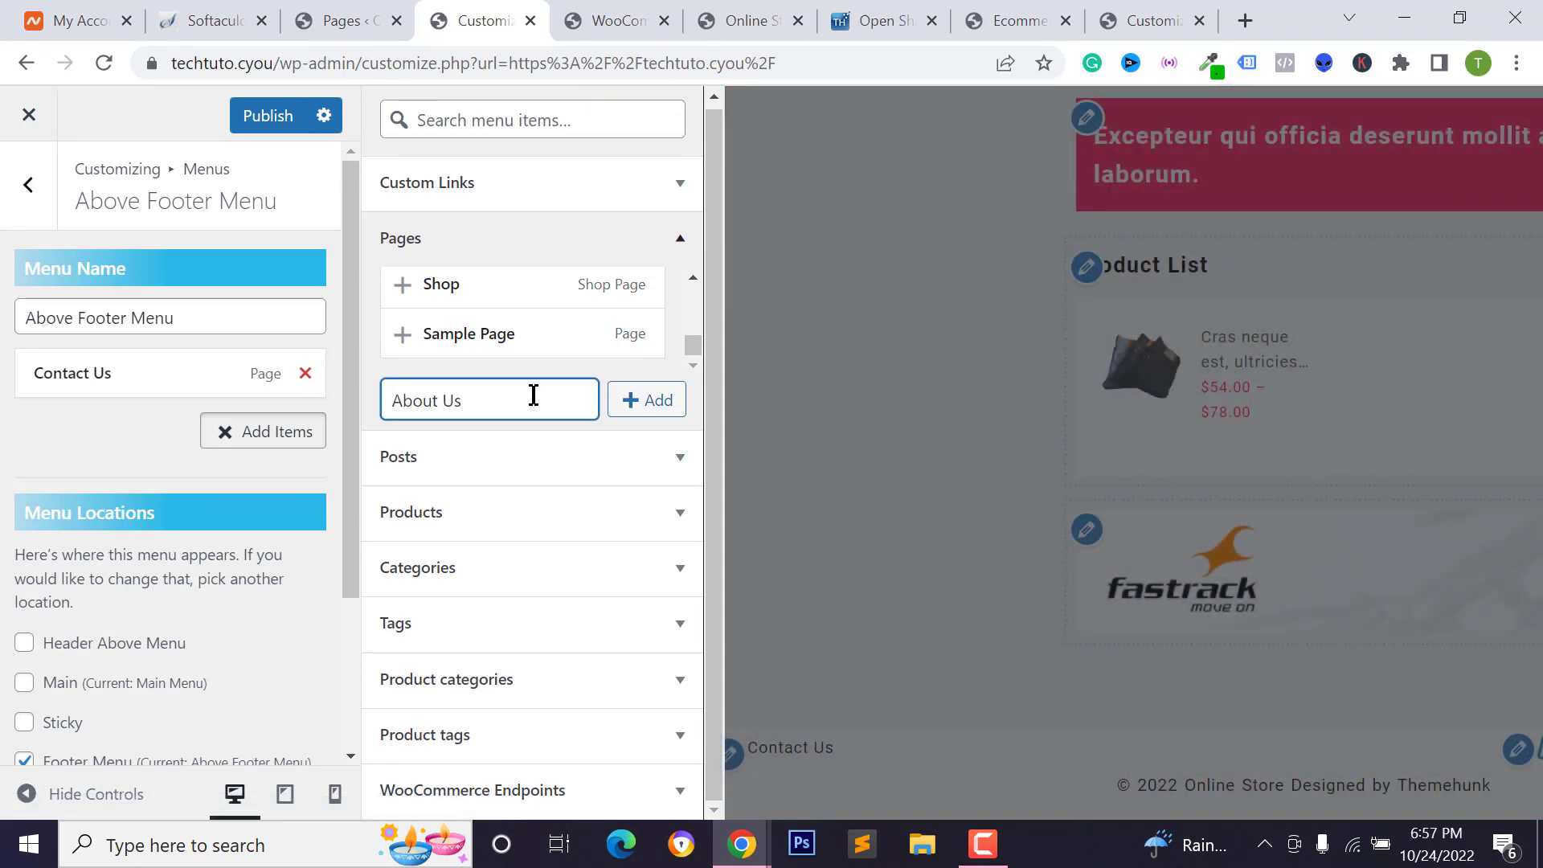
pyautogui.click(641, 411)
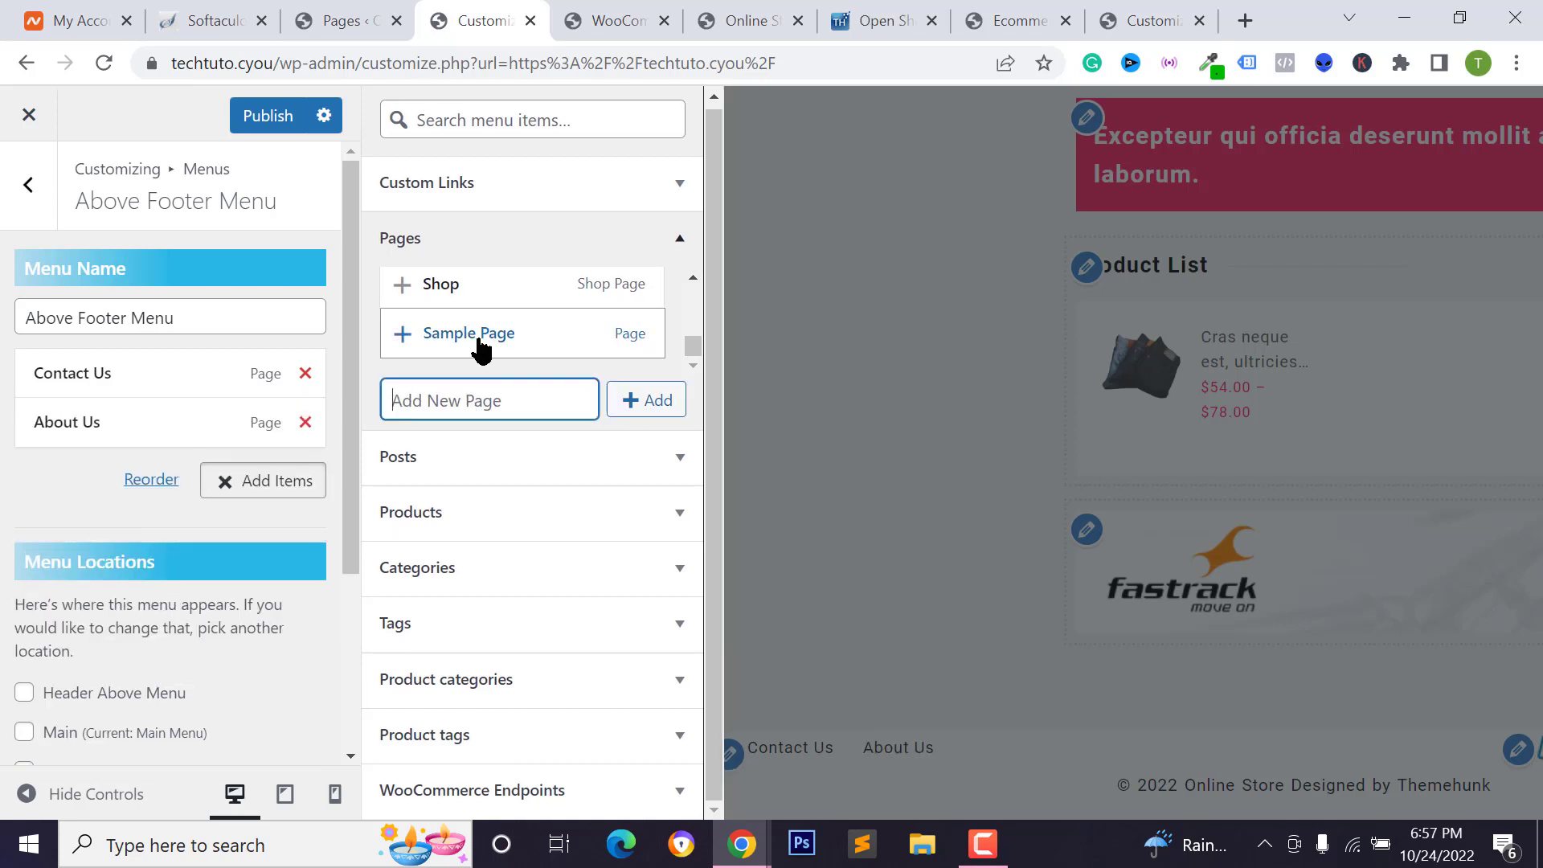
pyautogui.scroll(5, 476, 345)
pyautogui.scroll(-5, 483, 317)
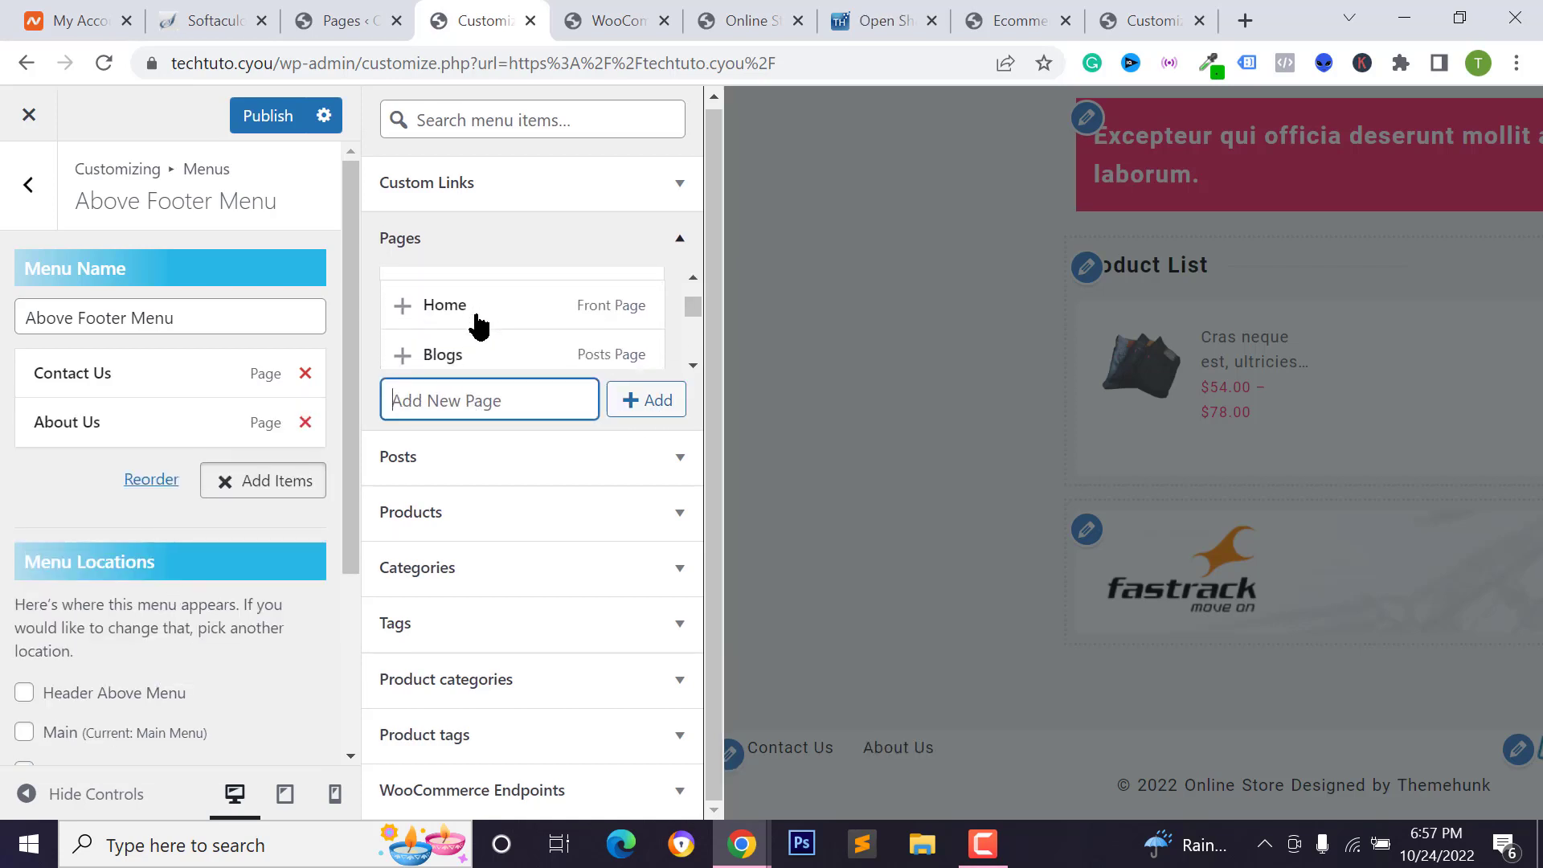
pyautogui.write('Privacy & Policy')
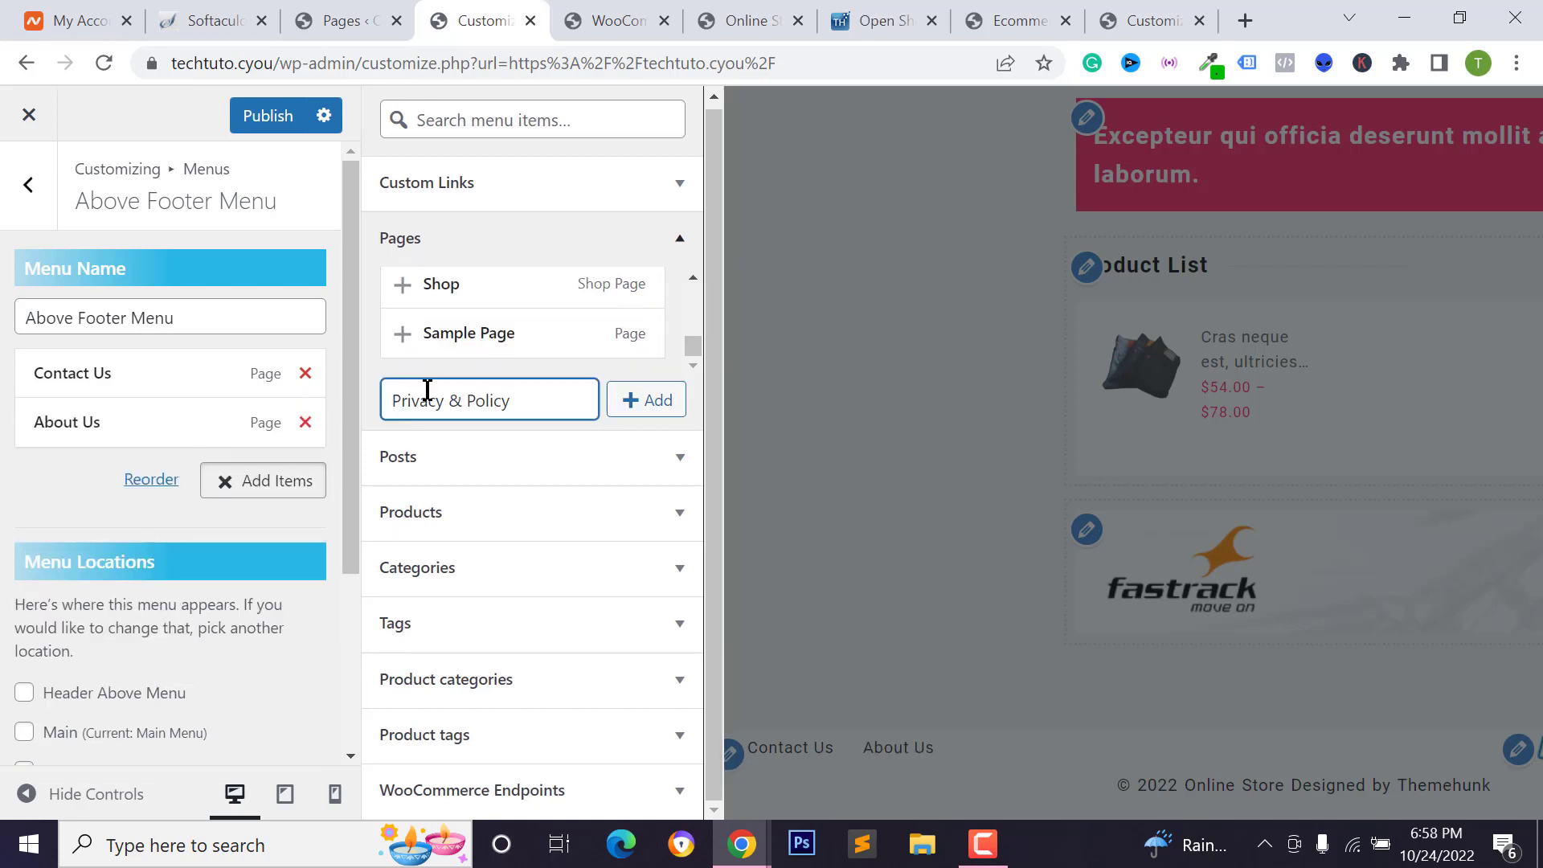
pyautogui.click(643, 413)
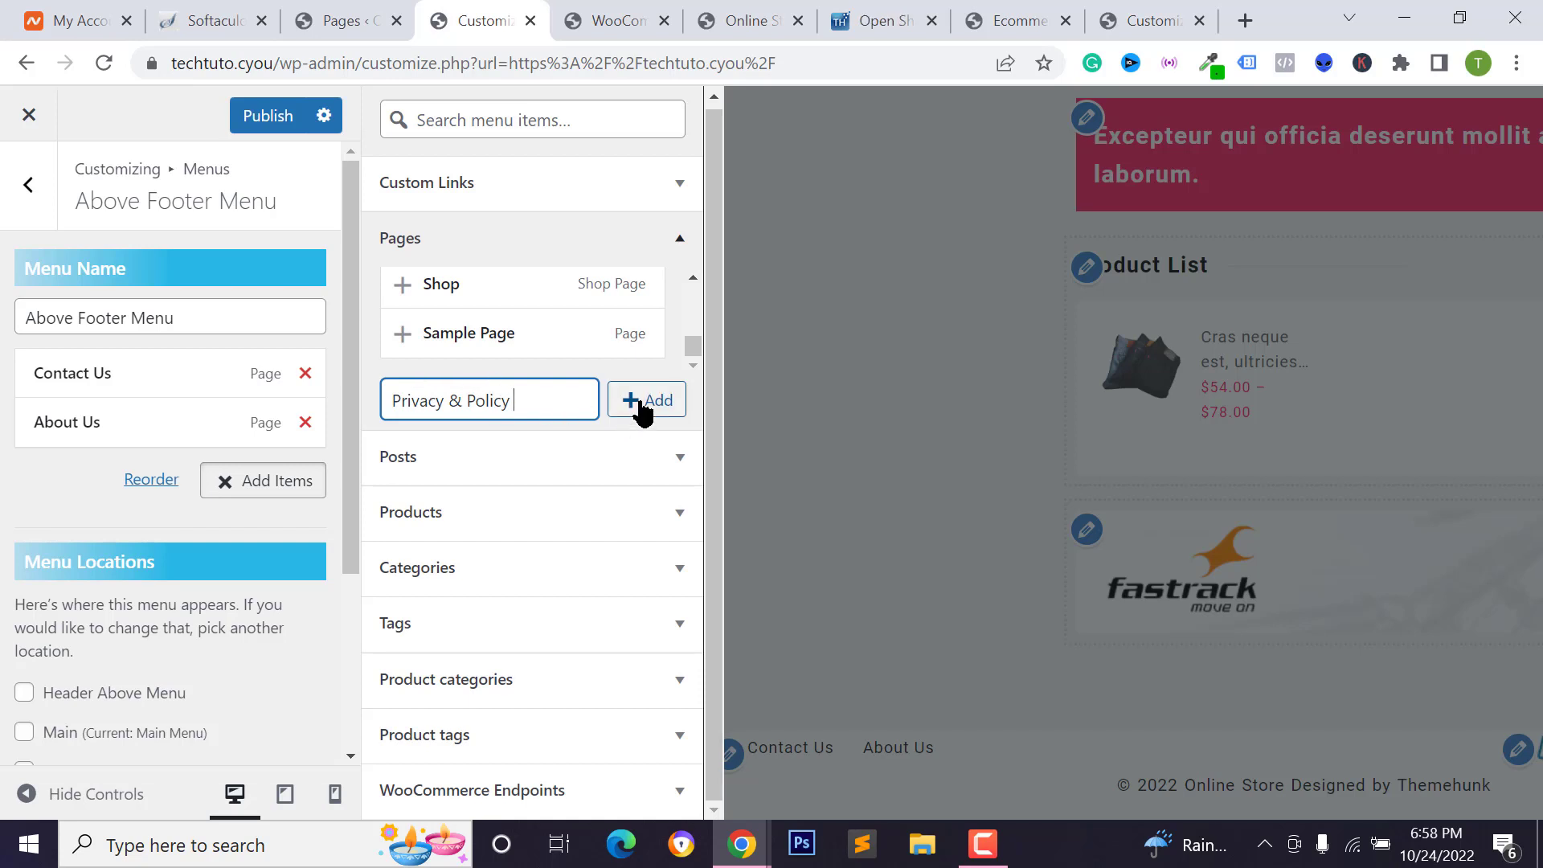
pyautogui.click(538, 399)
pyautogui.write('T')
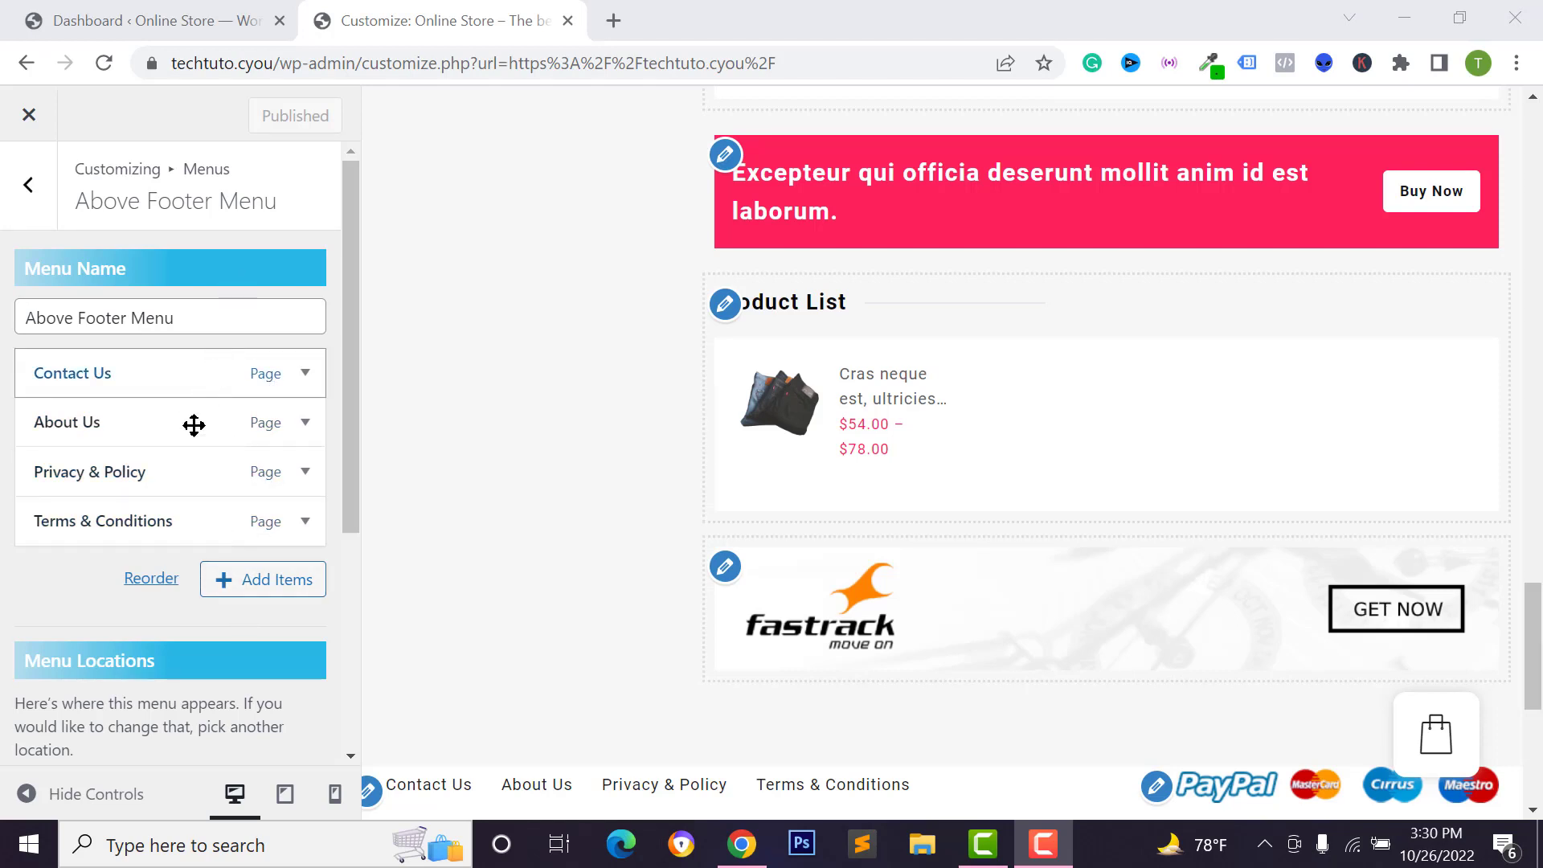
# Step: Reopen Add Items for the Above Footer Menu, ready to name another new page
pyautogui.click(267, 587)
pyautogui.click(268, 590)
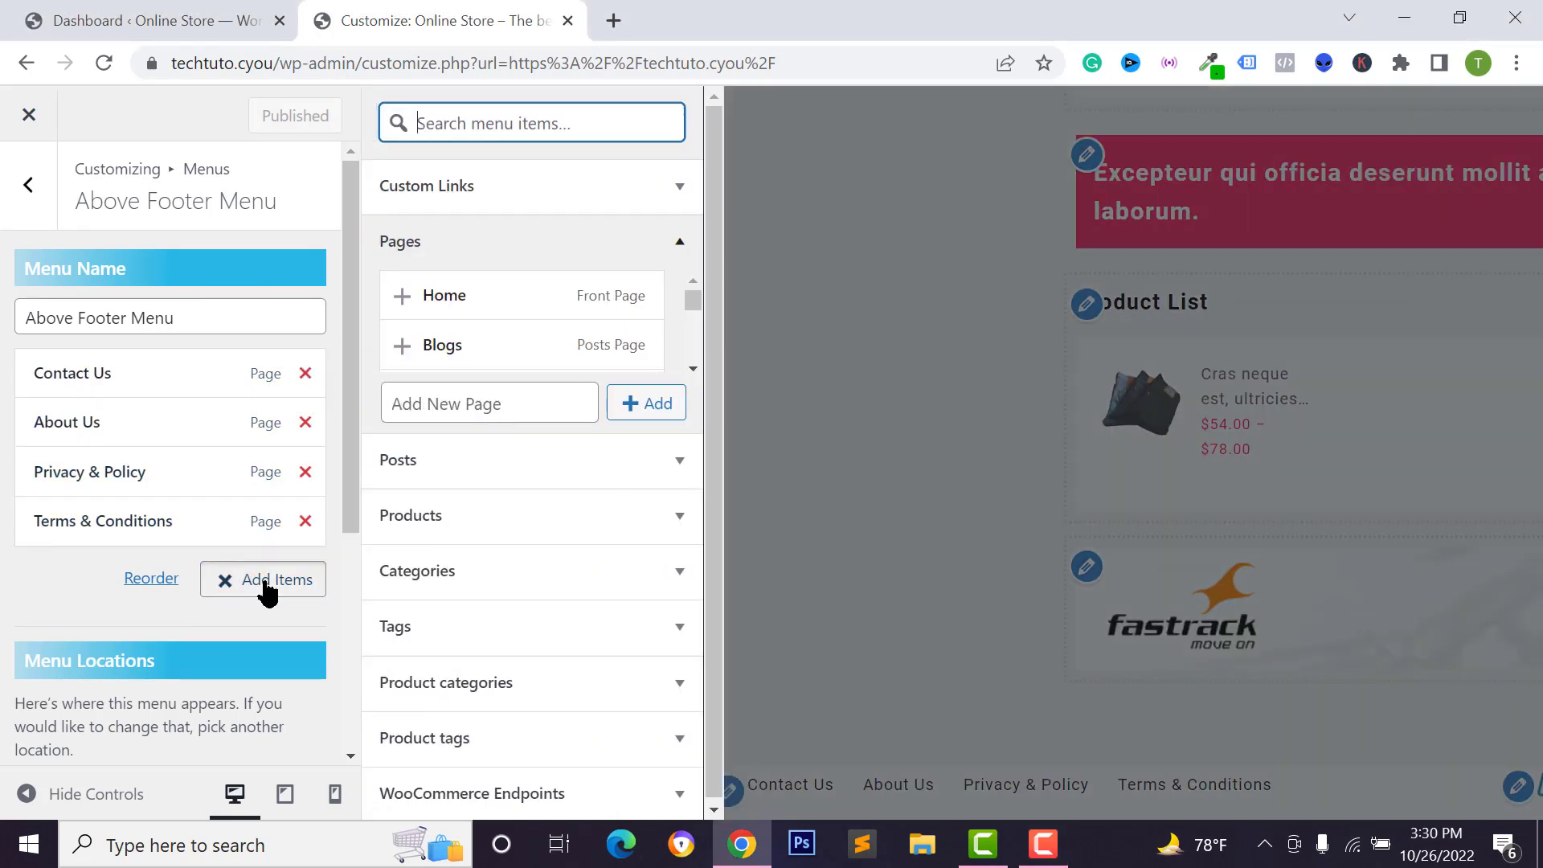
pyautogui.click(492, 406)
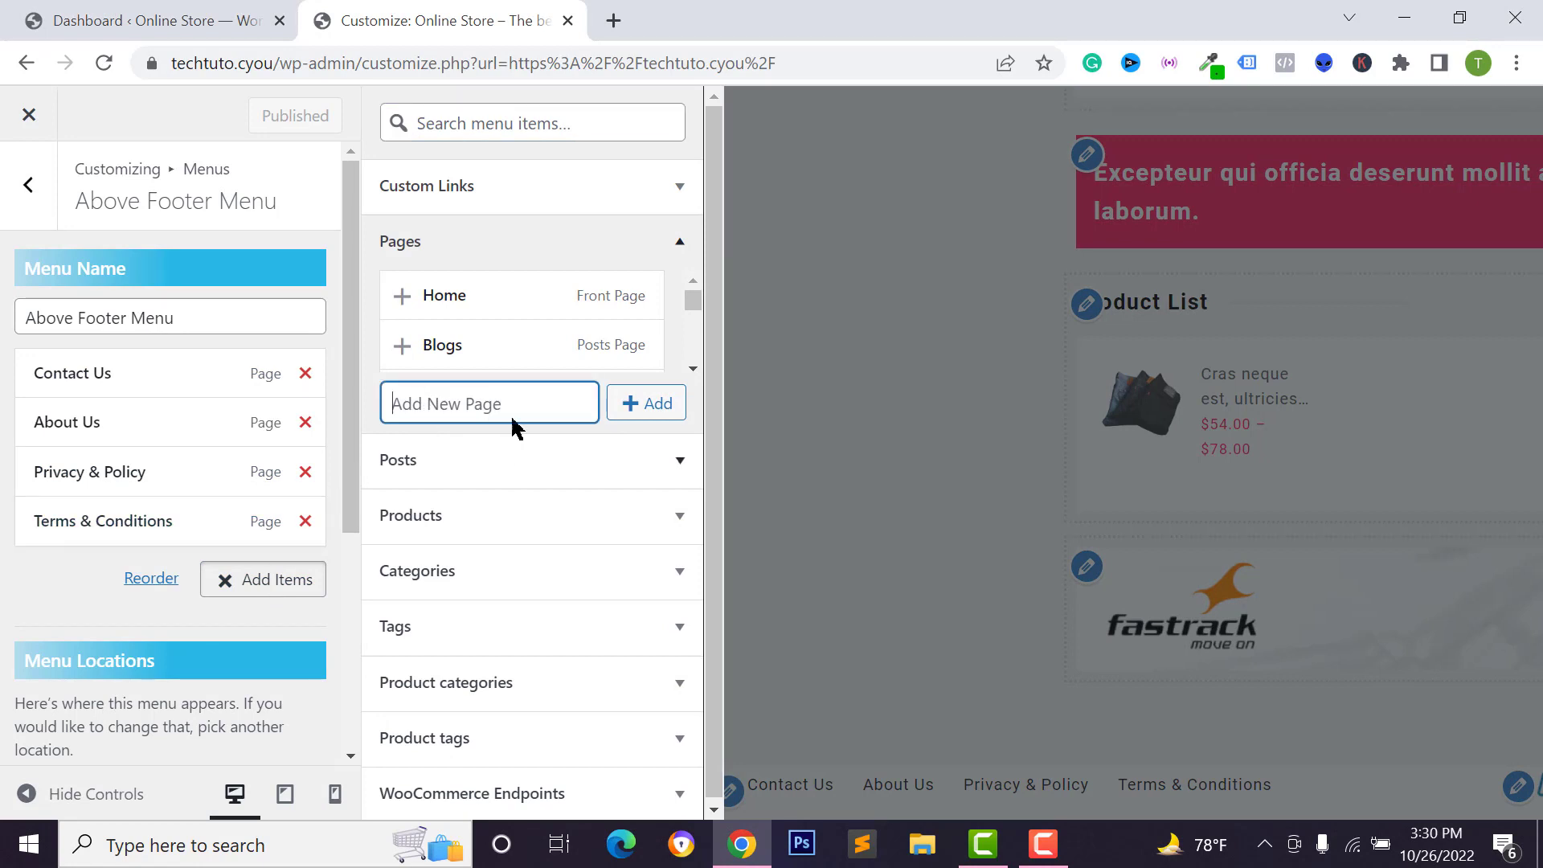
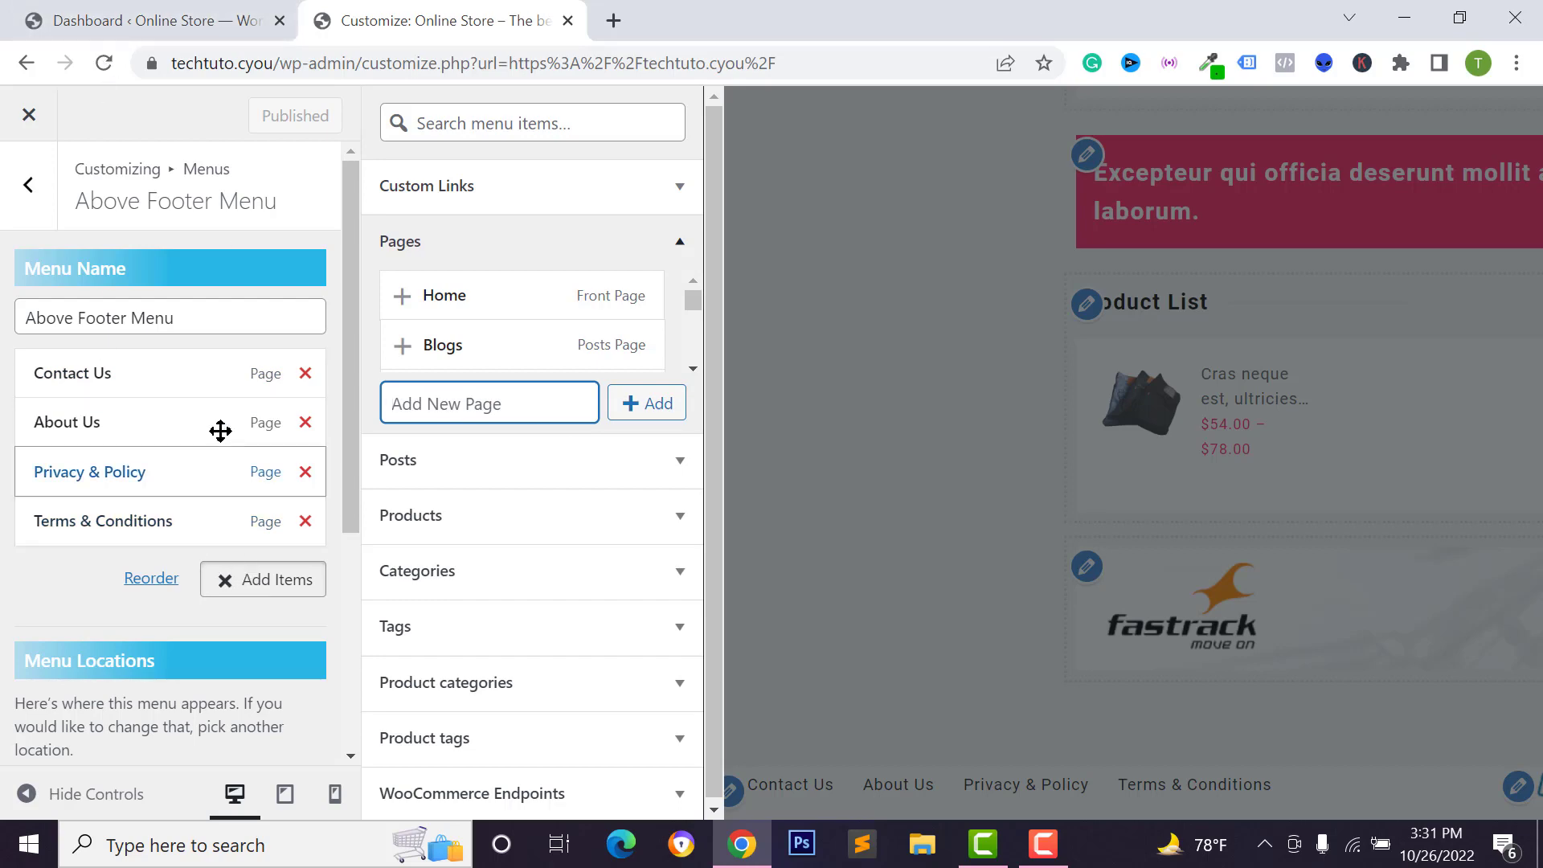
# Step: Open the Terms & Conditions page in the editor, then leave it without saving
pyautogui.click(134, 10)
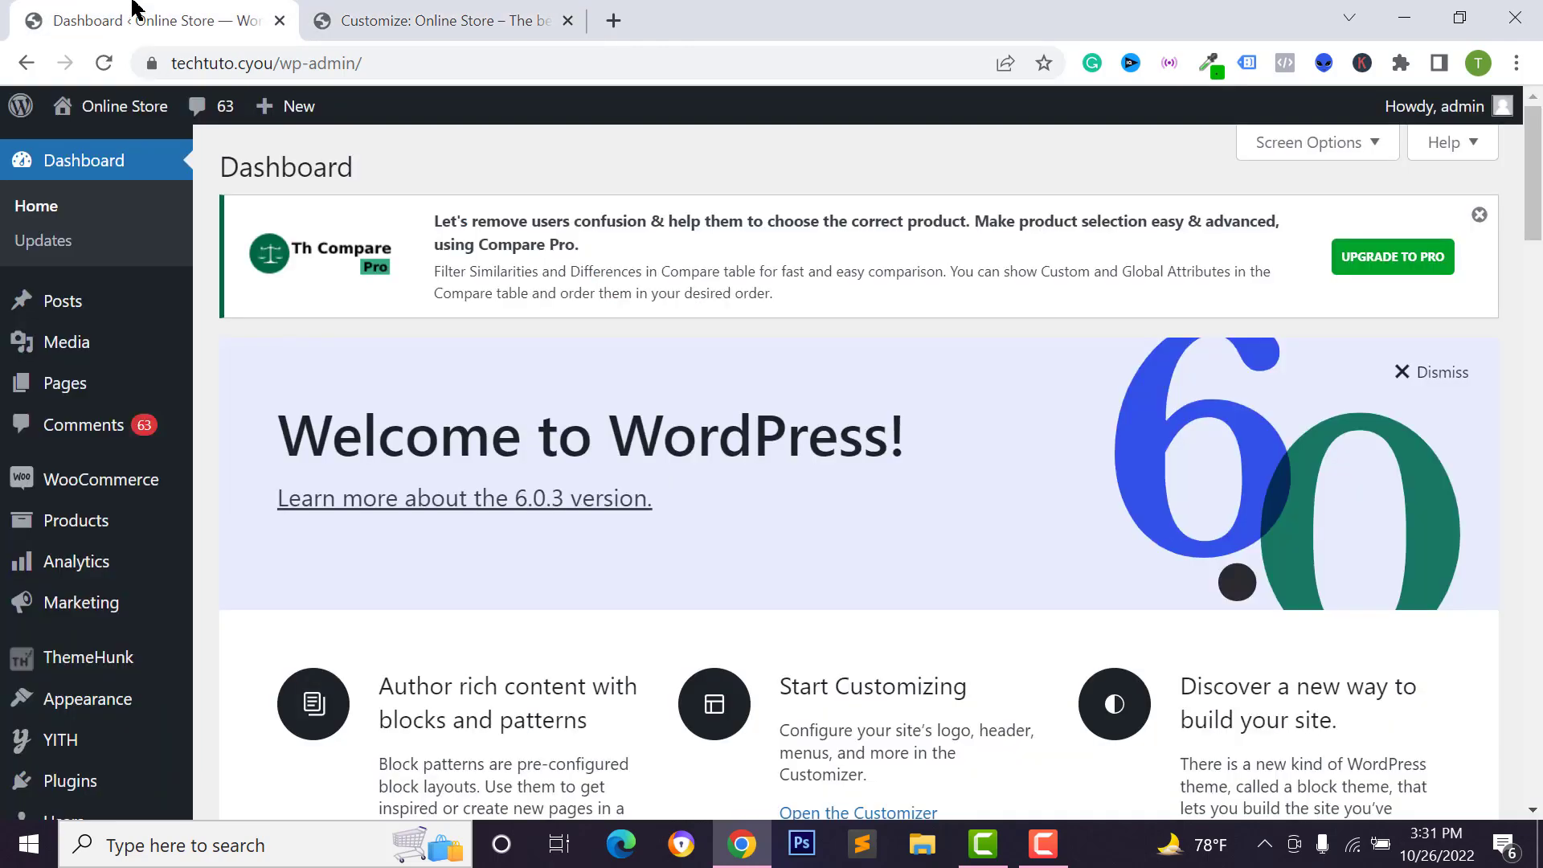
pyautogui.moveTo(62, 399)
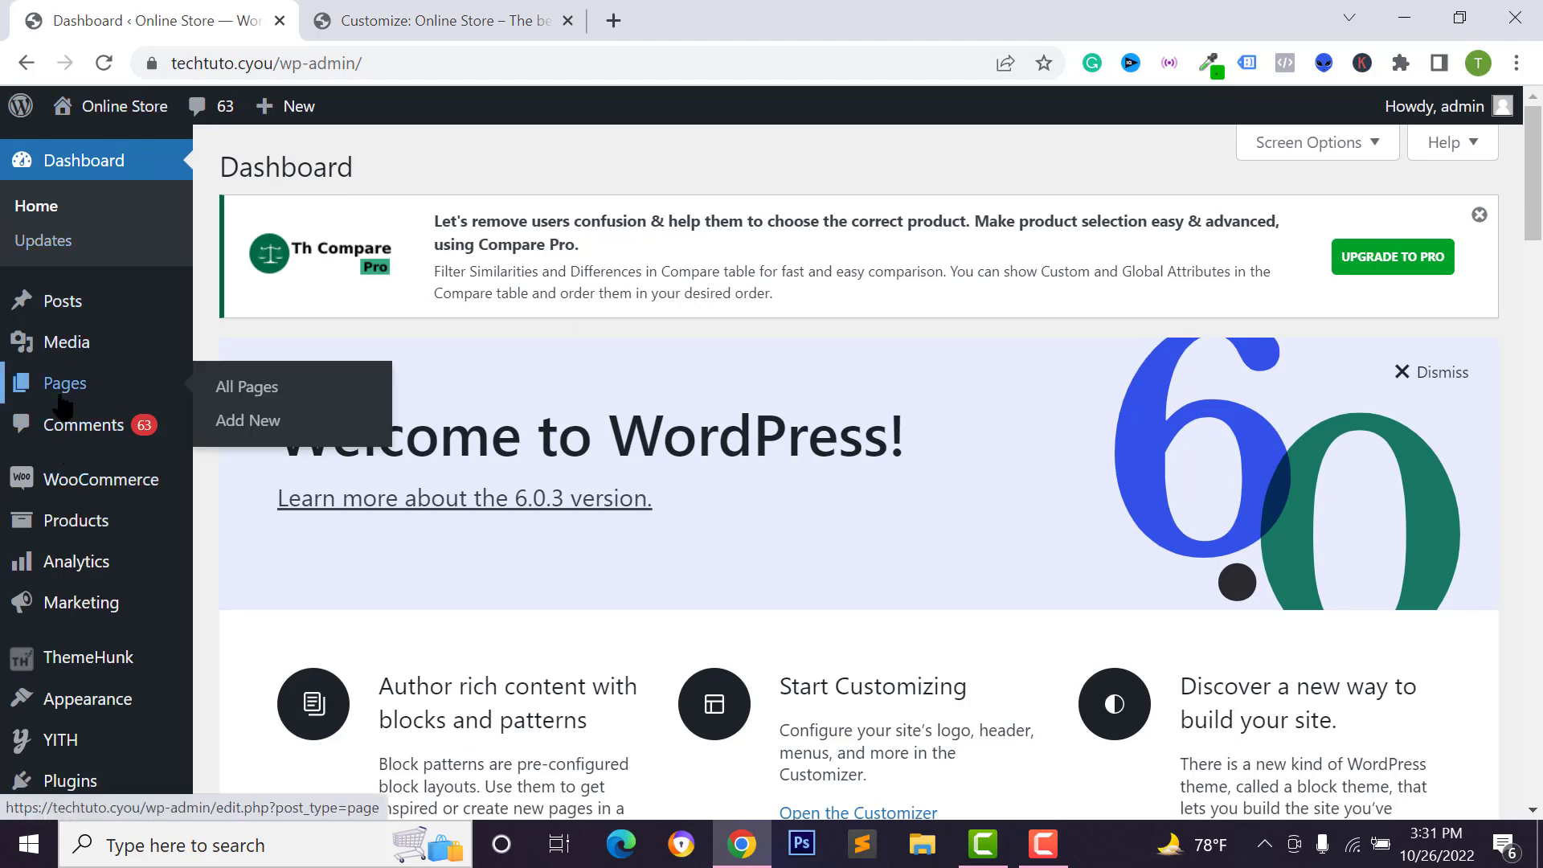
pyautogui.click(255, 394)
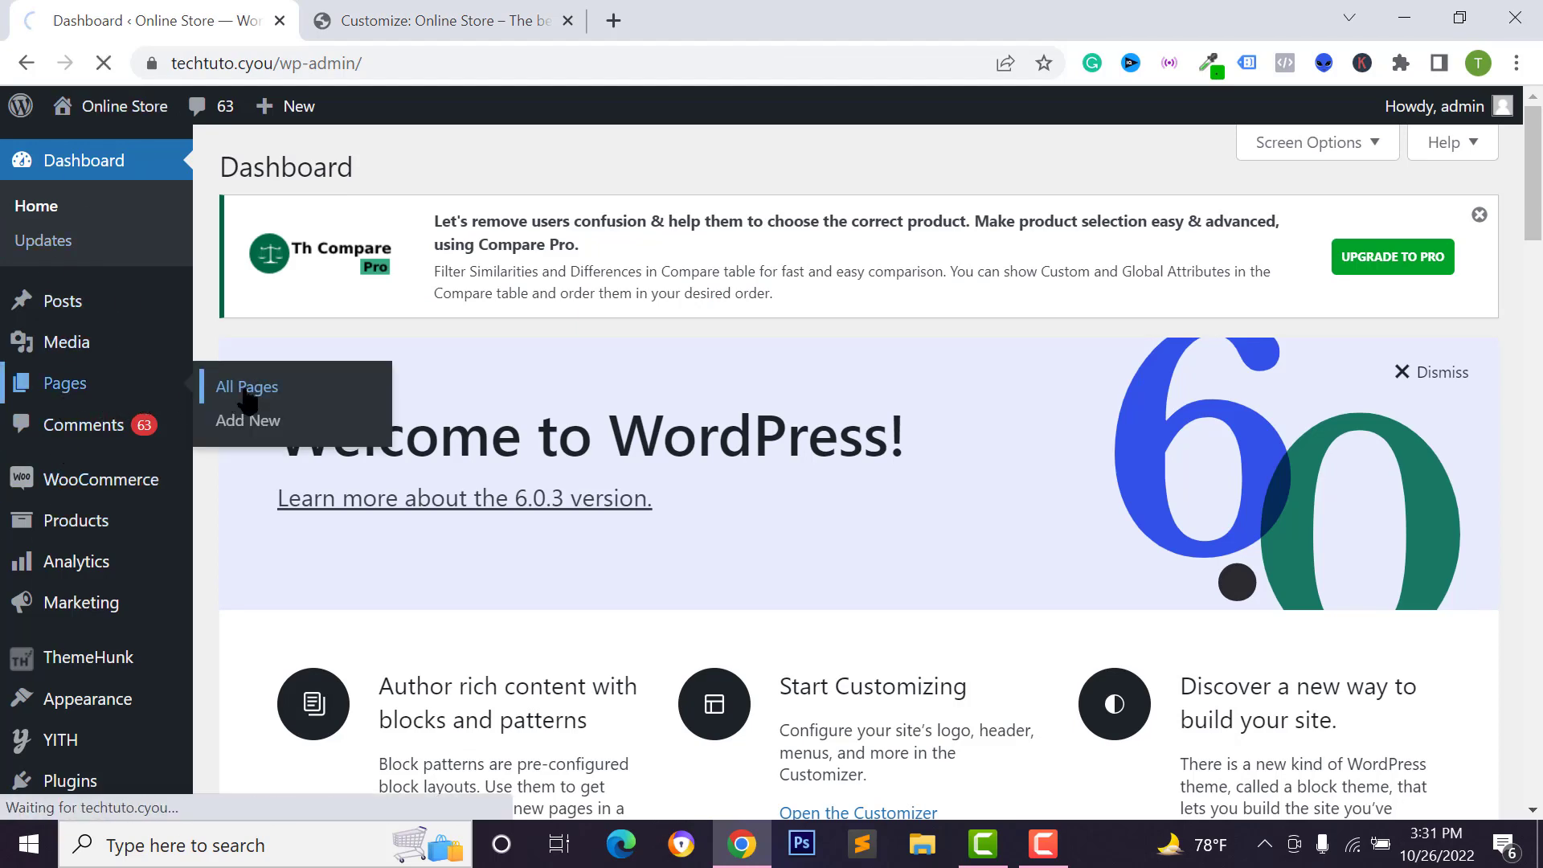
pyautogui.scroll(-5, 316, 393)
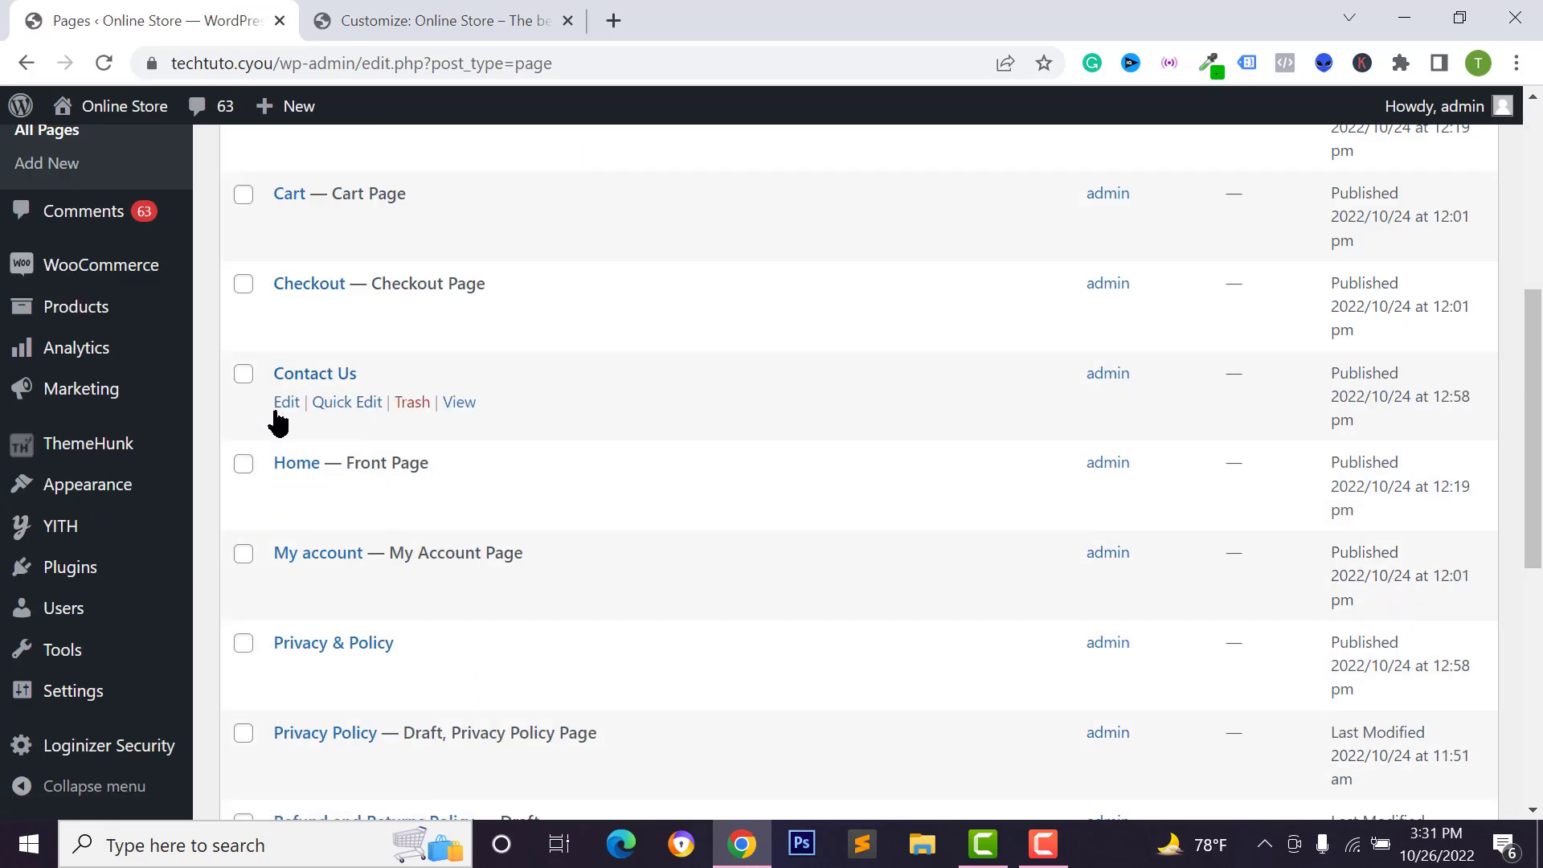
pyautogui.scroll(-2, 325, 438)
pyautogui.scroll(1, 325, 438)
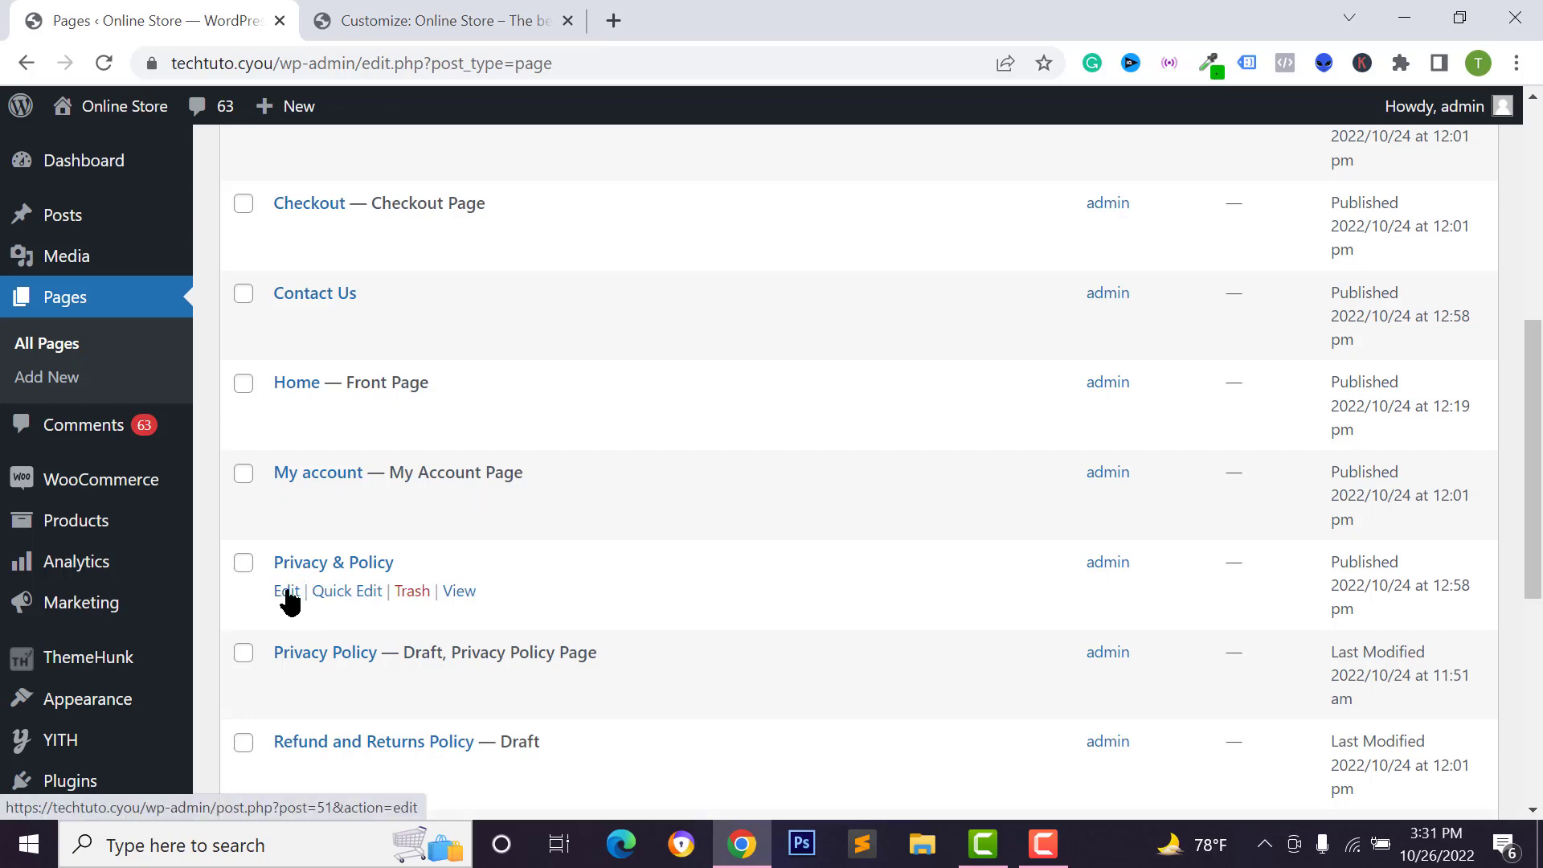
pyautogui.scroll(-6, 294, 601)
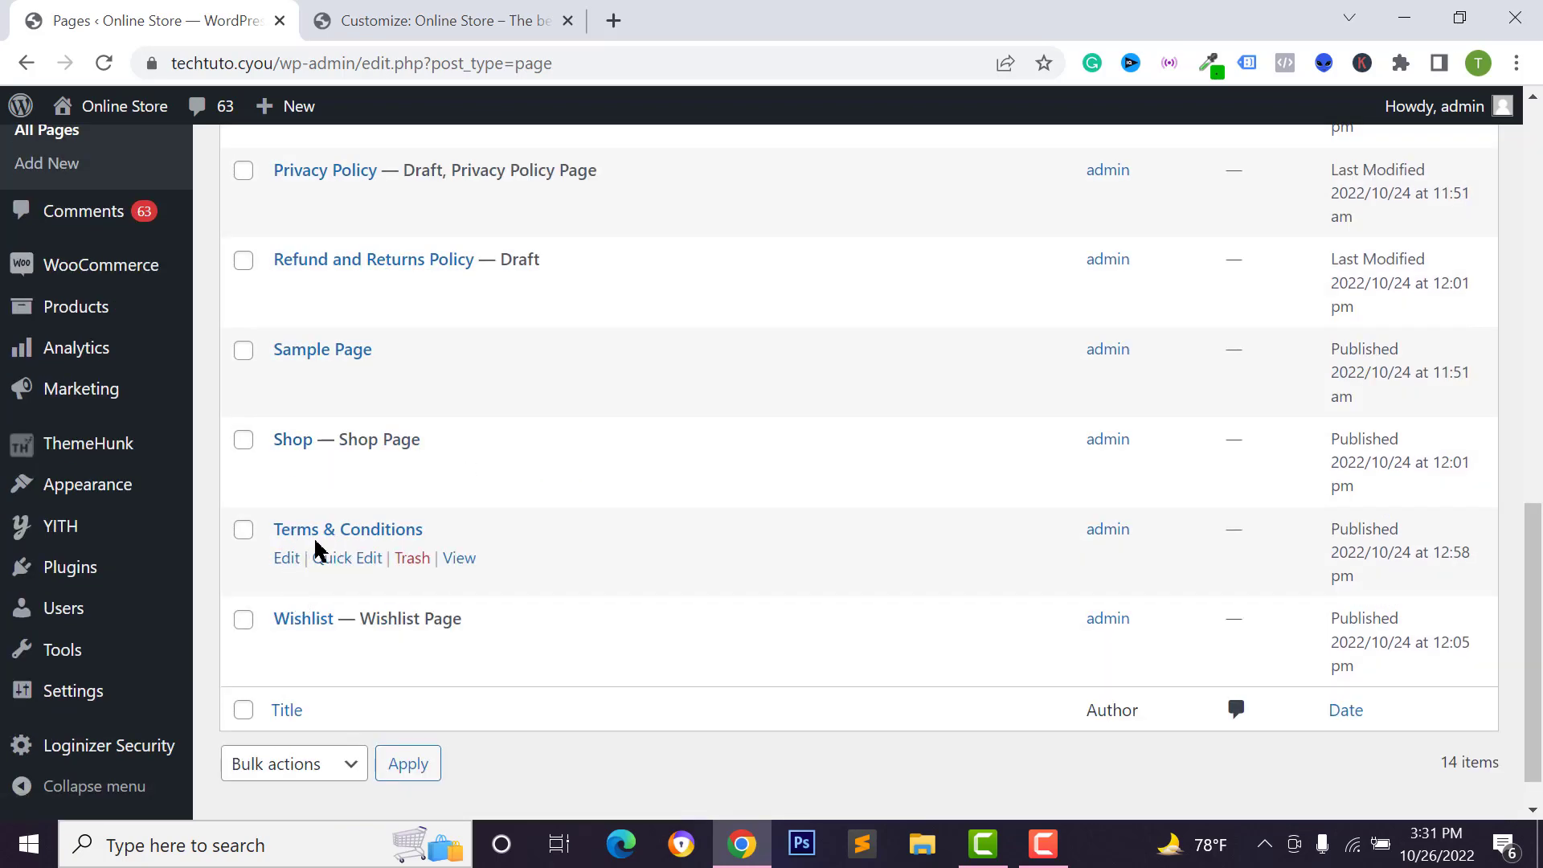
pyautogui.click(288, 559)
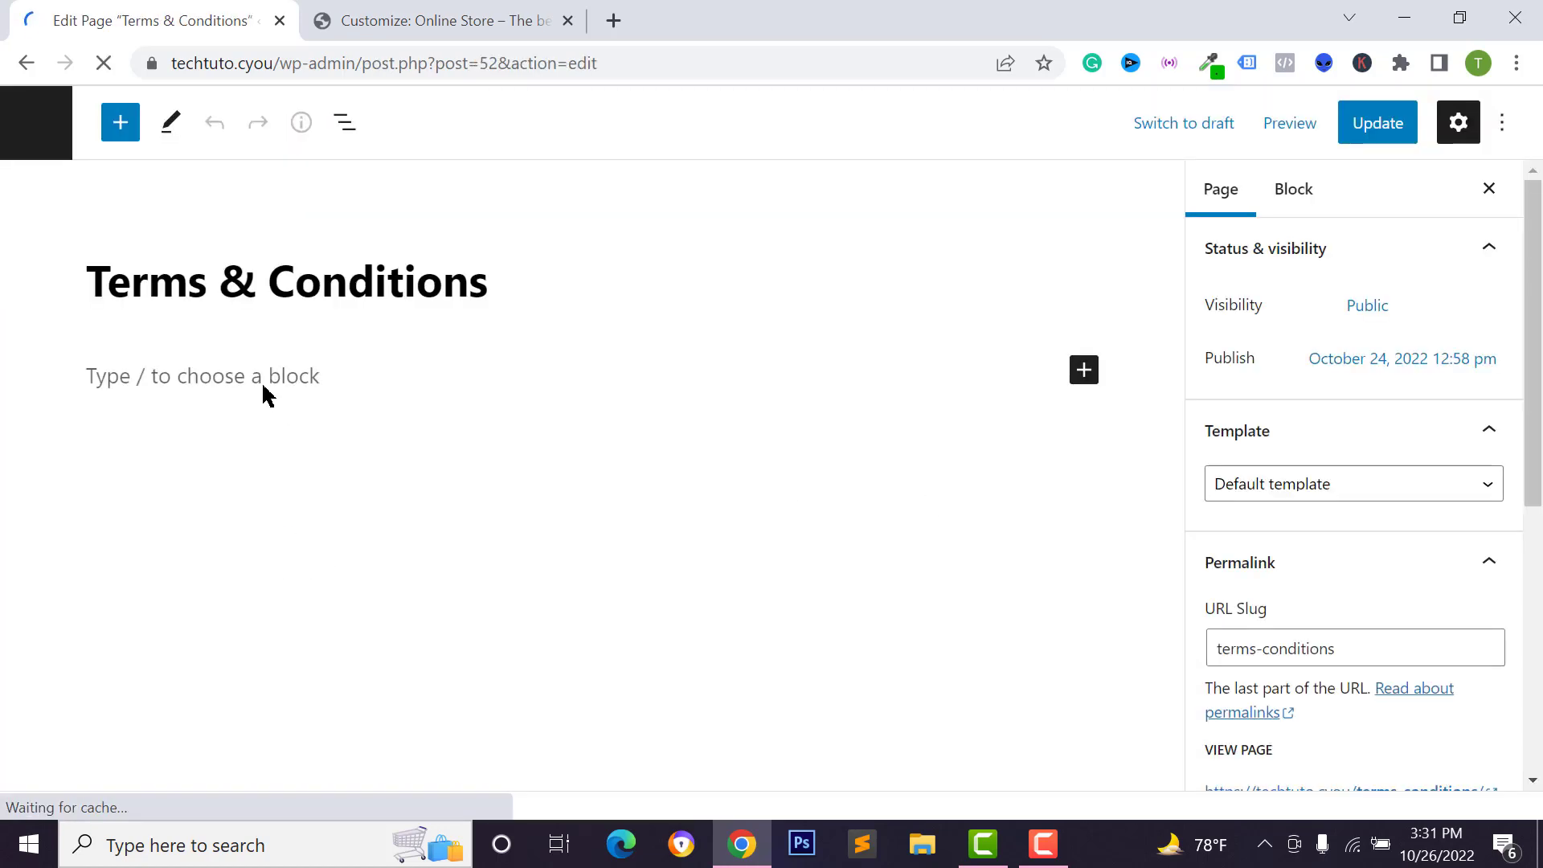
pyautogui.click(268, 379)
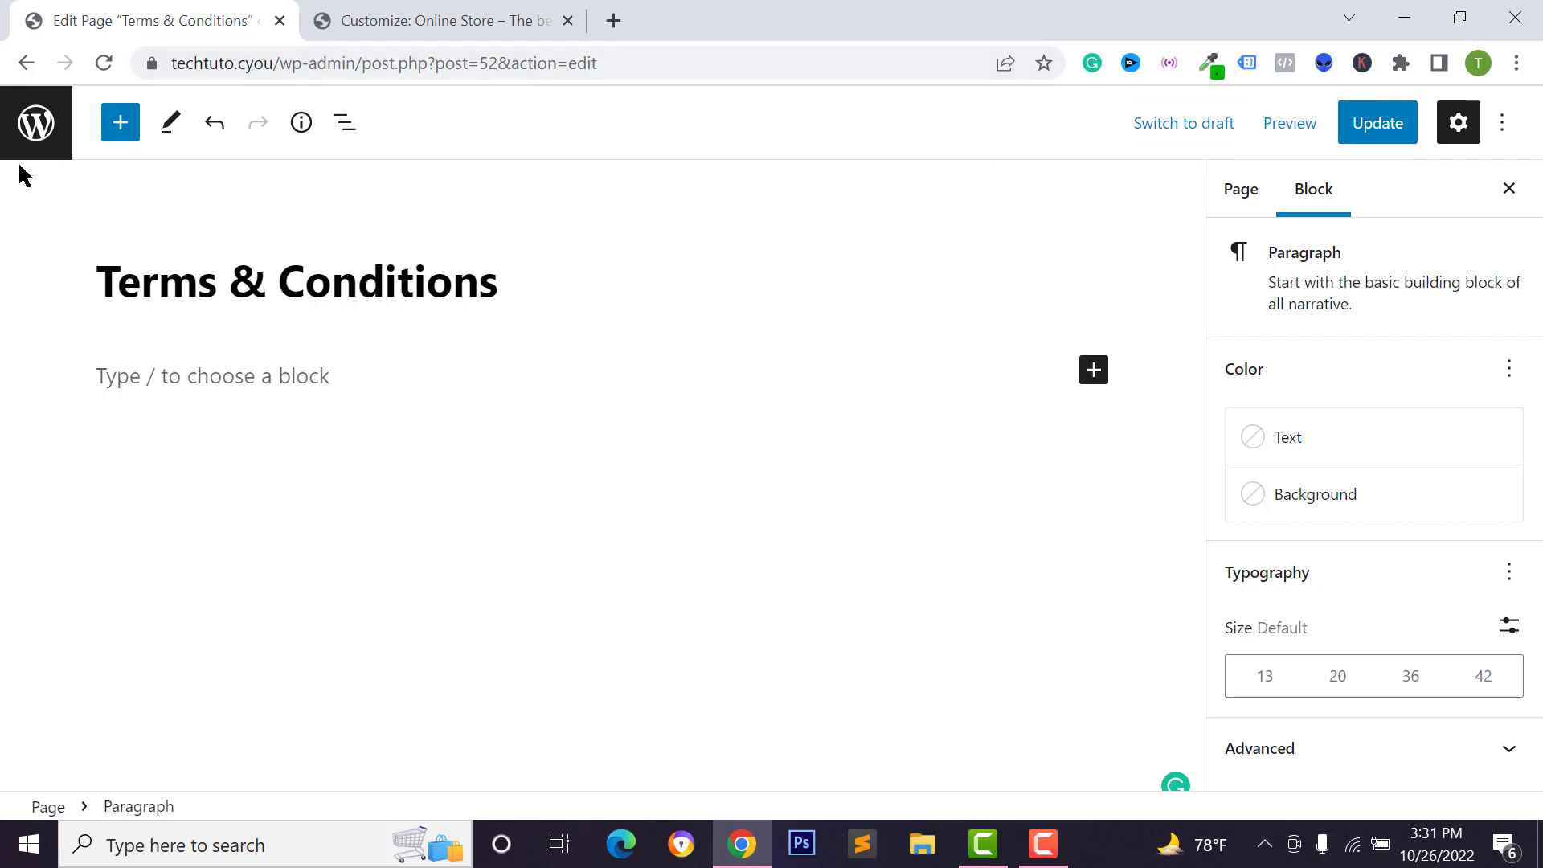
pyautogui.click(36, 123)
pyautogui.click(892, 197)
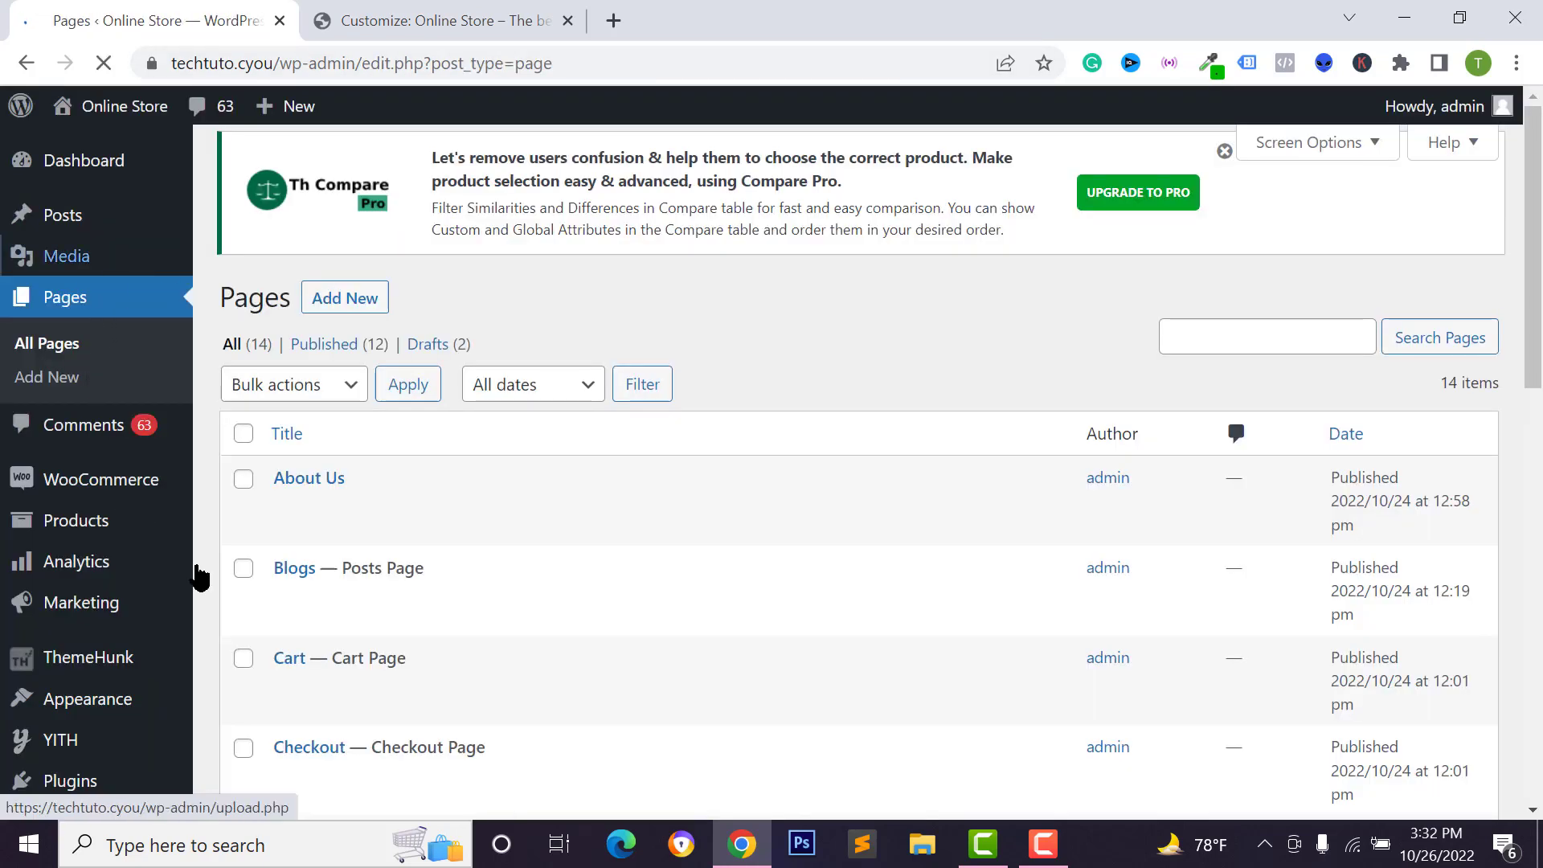
pyautogui.scroll(-3, 306, 372)
pyautogui.scroll(1, 303, 354)
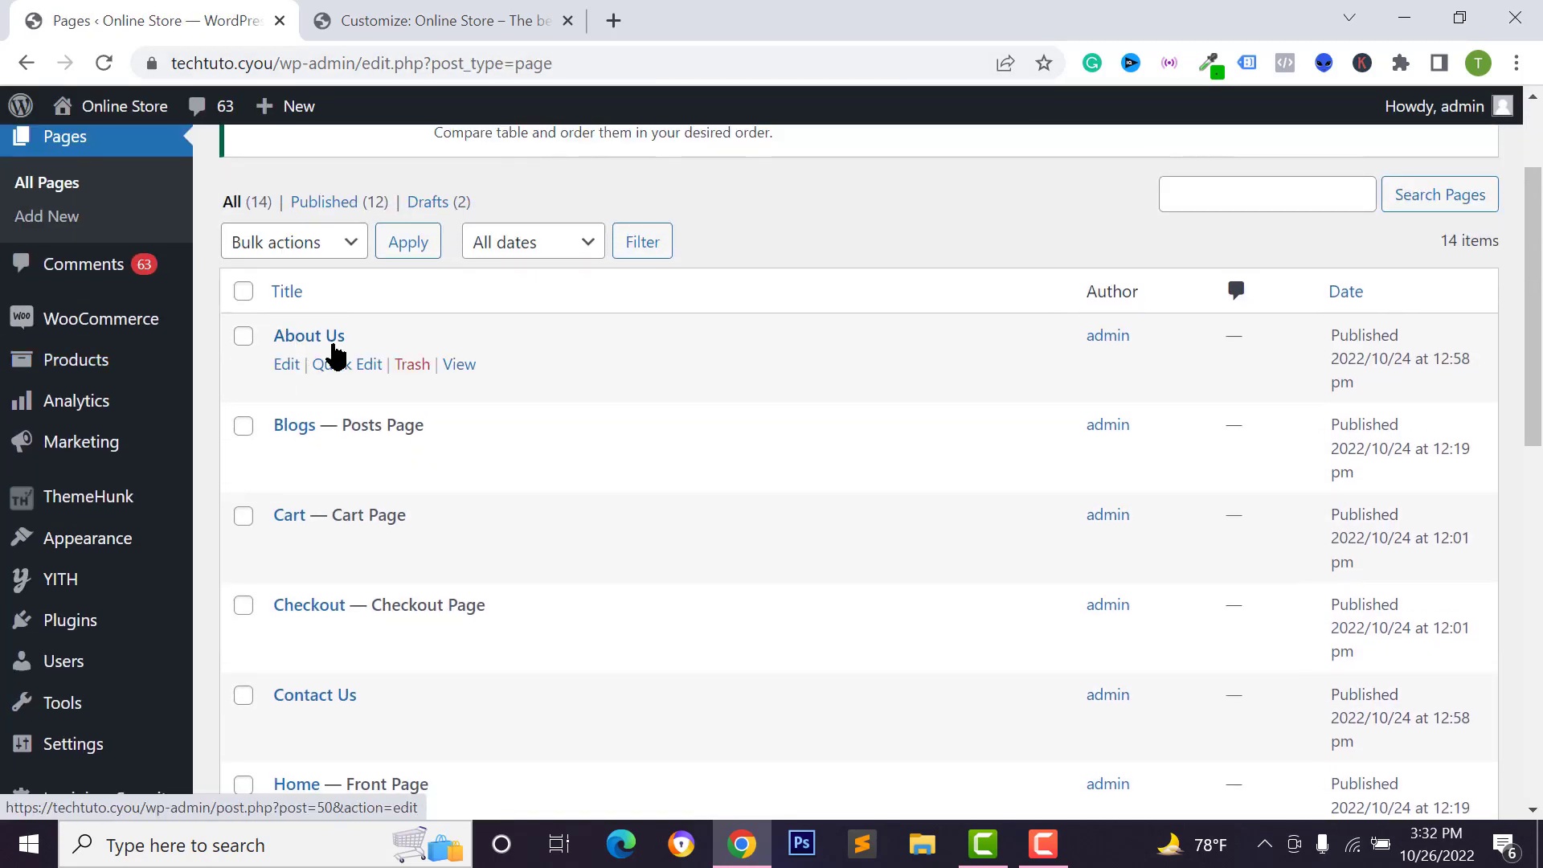
pyautogui.scroll(-4, 305, 450)
pyautogui.scroll(1, 301, 428)
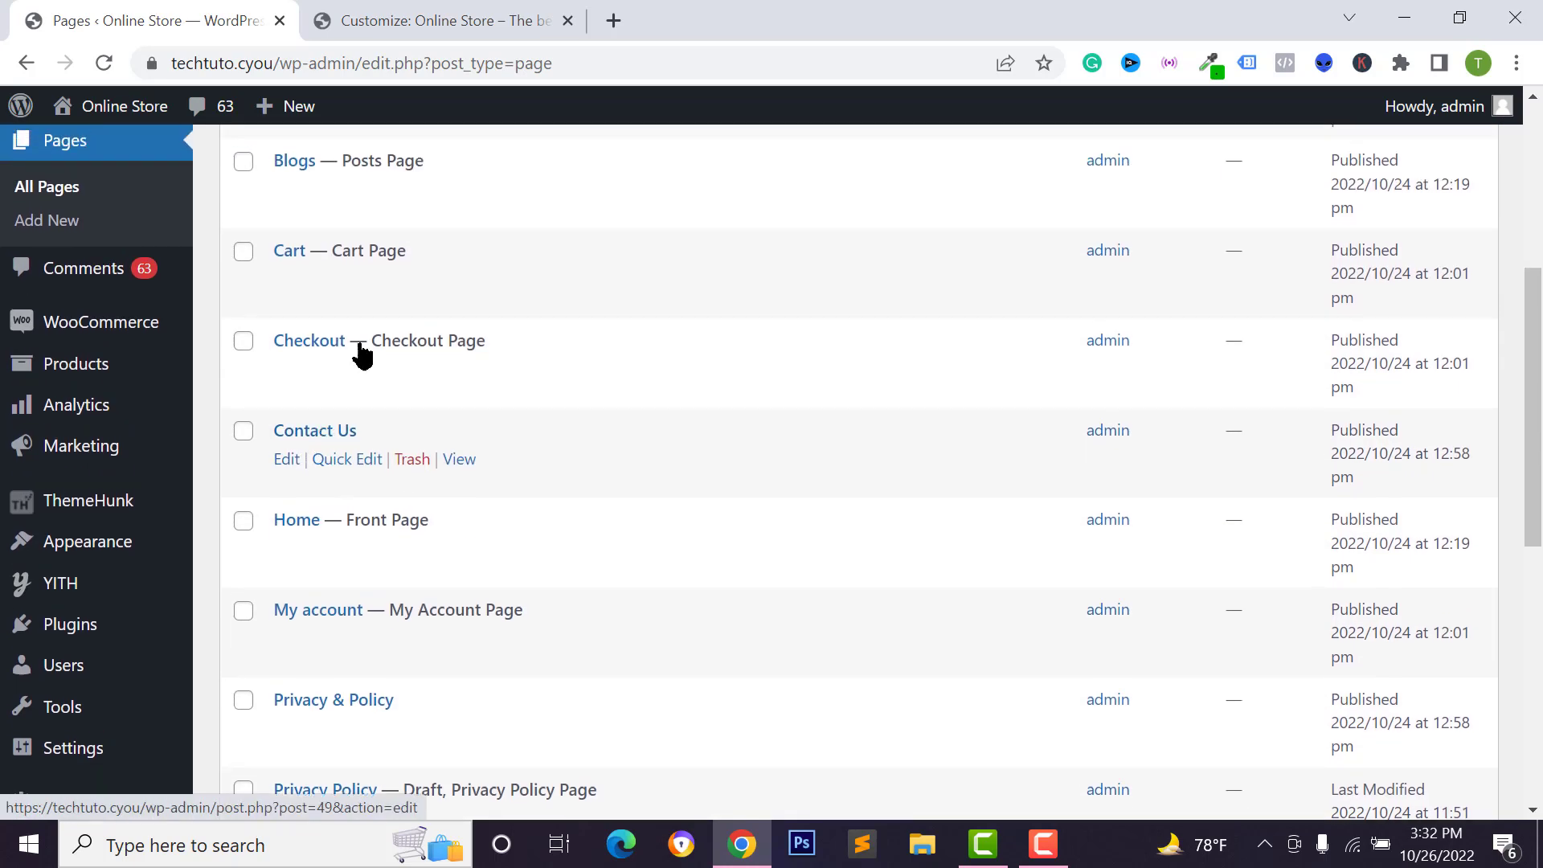
# Step: Back in the customizer, add Fashions from Product categories to the footer menu and publish
pyautogui.hotkey('ctrl', 'Tab')
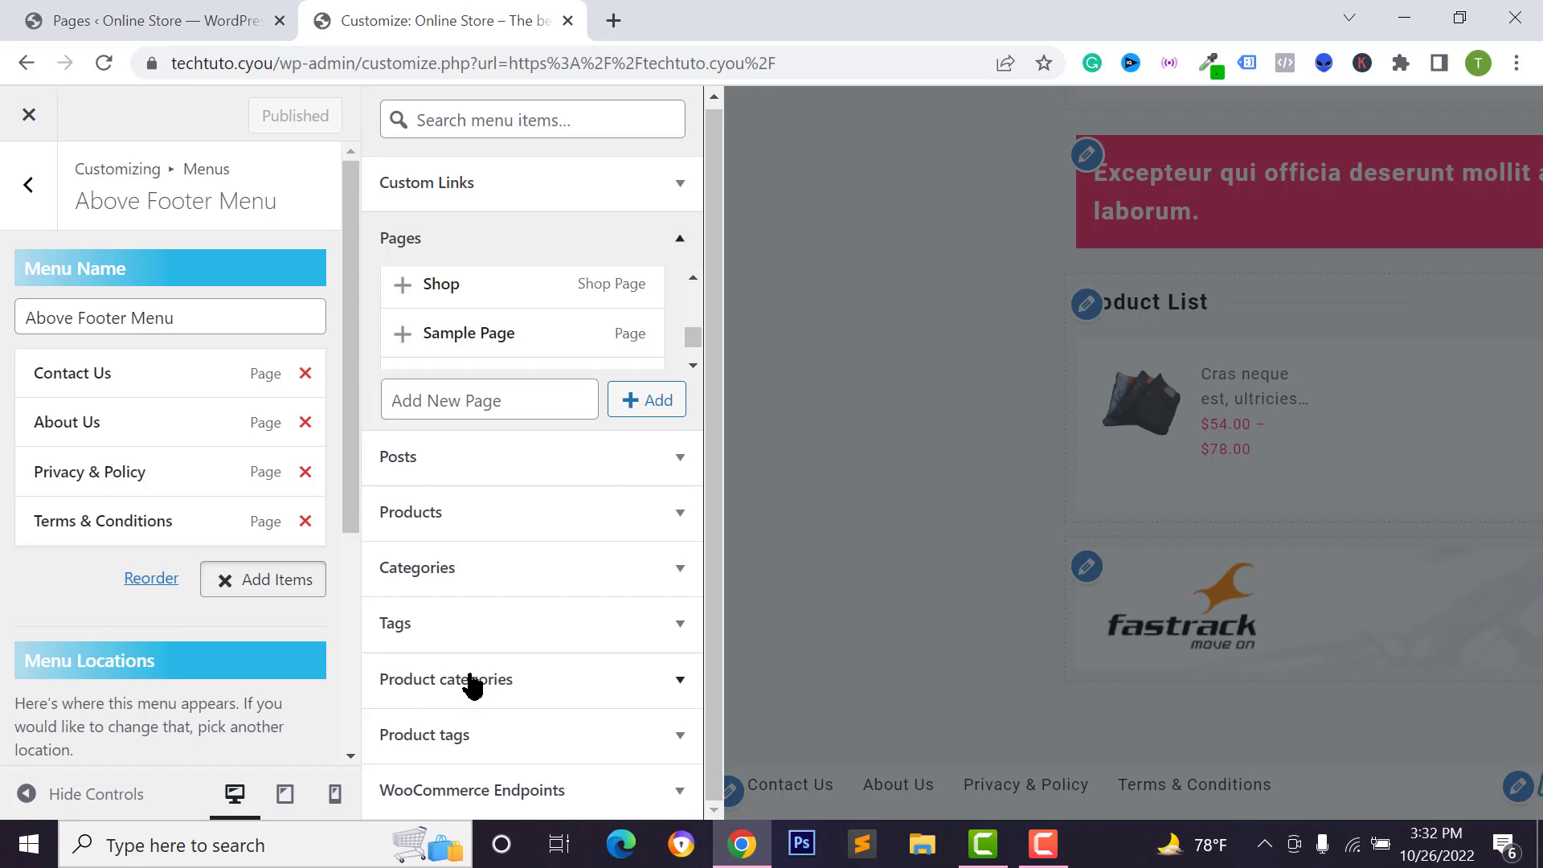
pyautogui.click(473, 681)
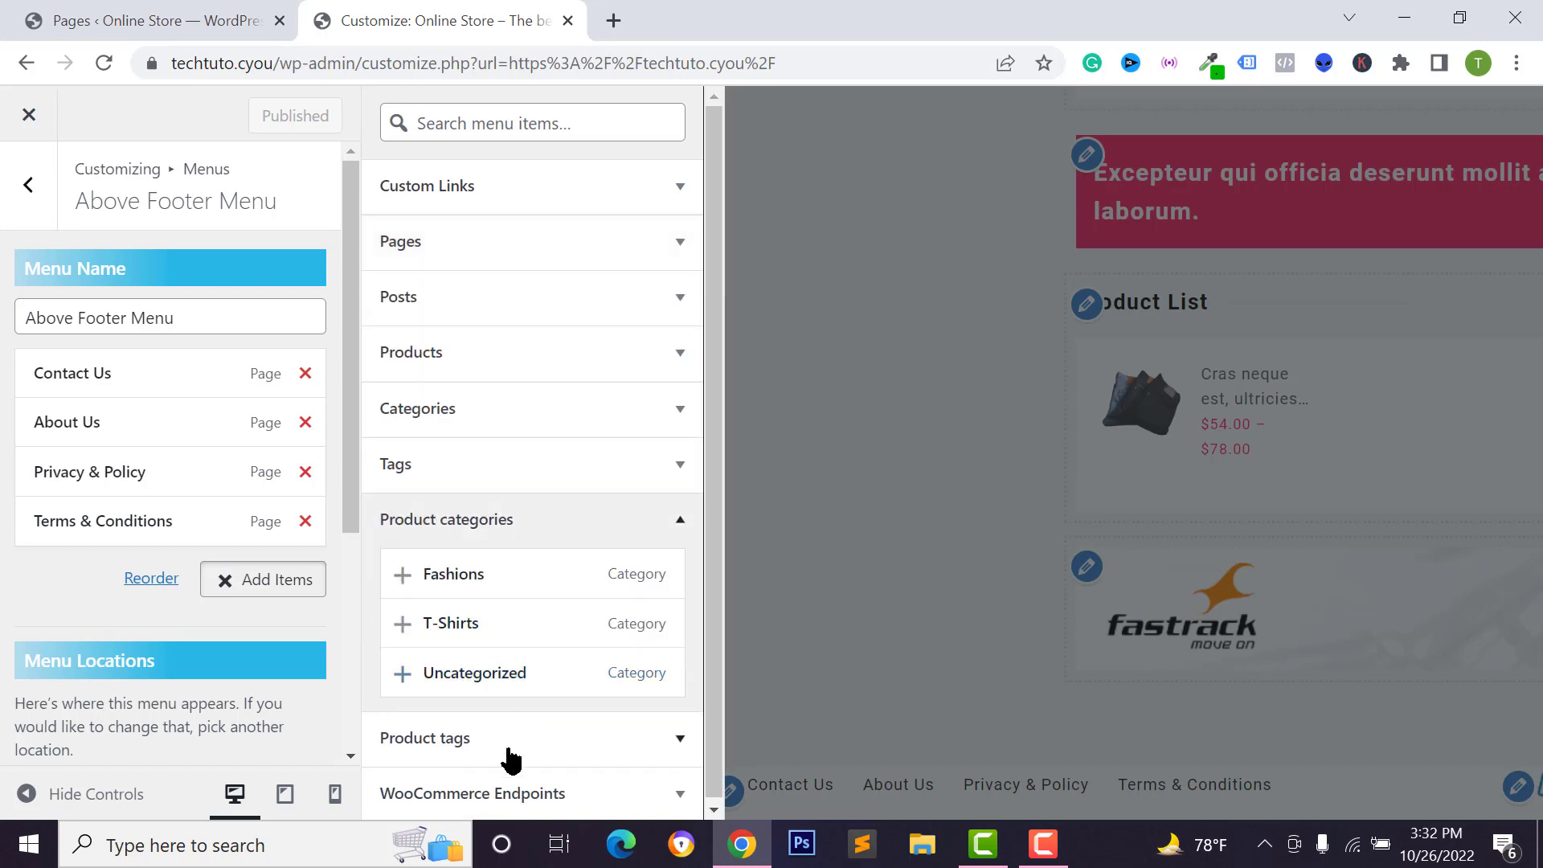
pyautogui.click(414, 581)
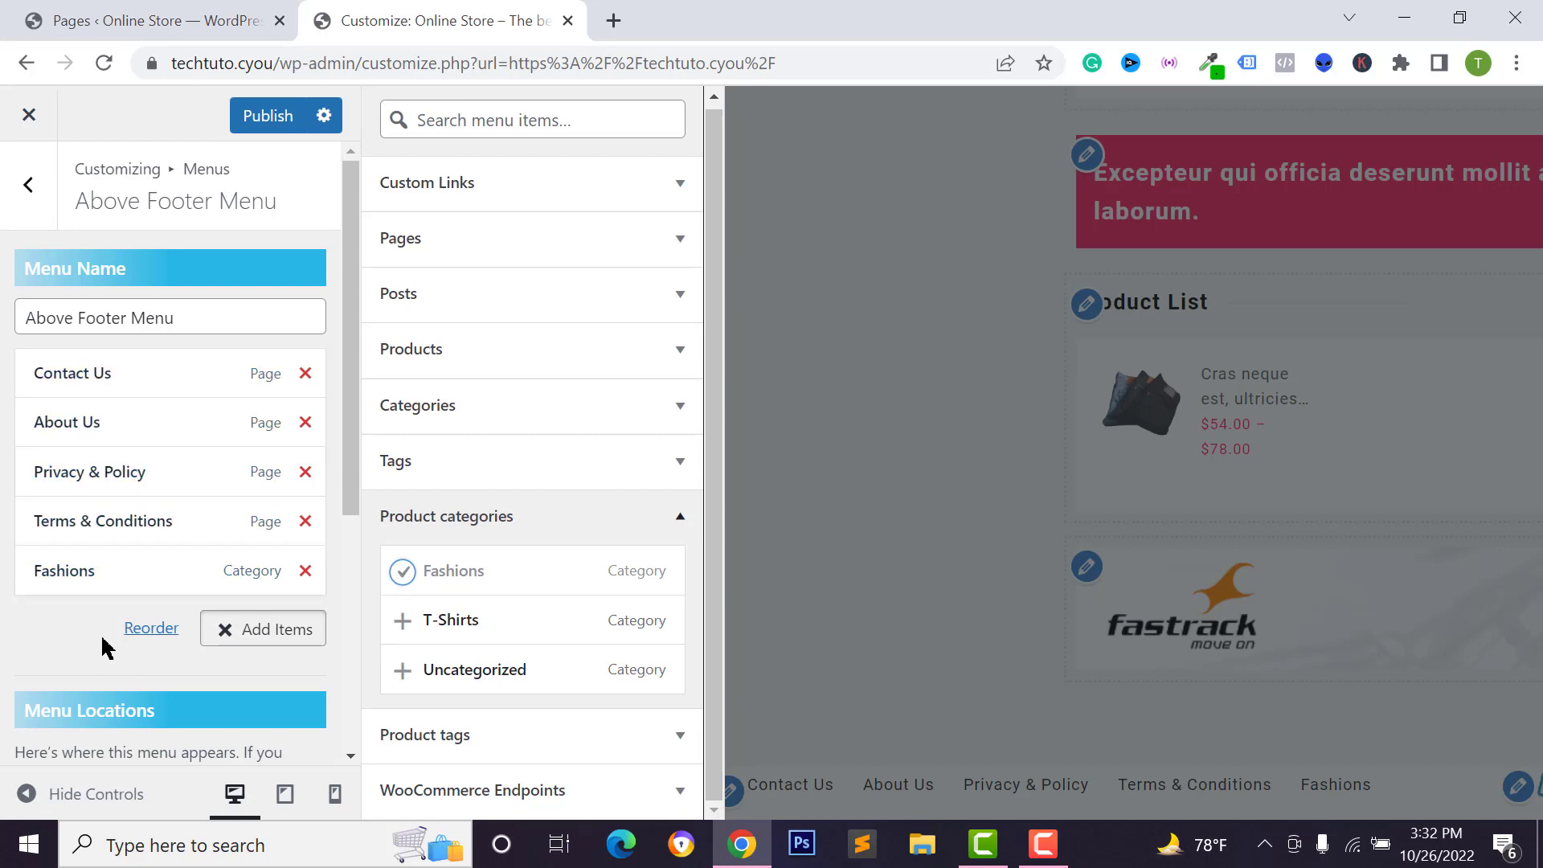
pyautogui.click(258, 121)
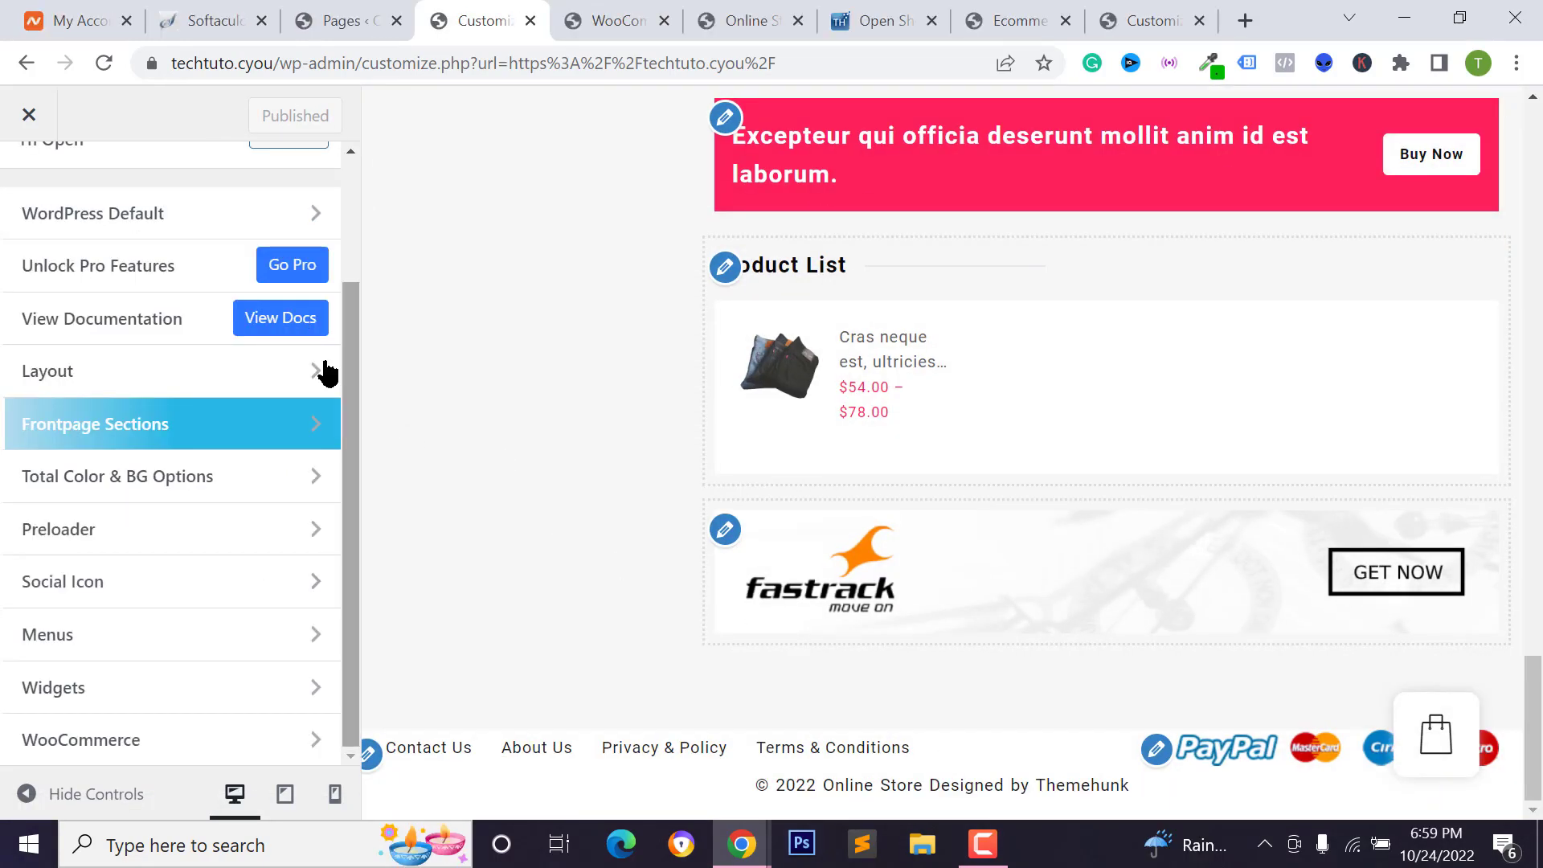
pyautogui.scroll(2, 147, 265)
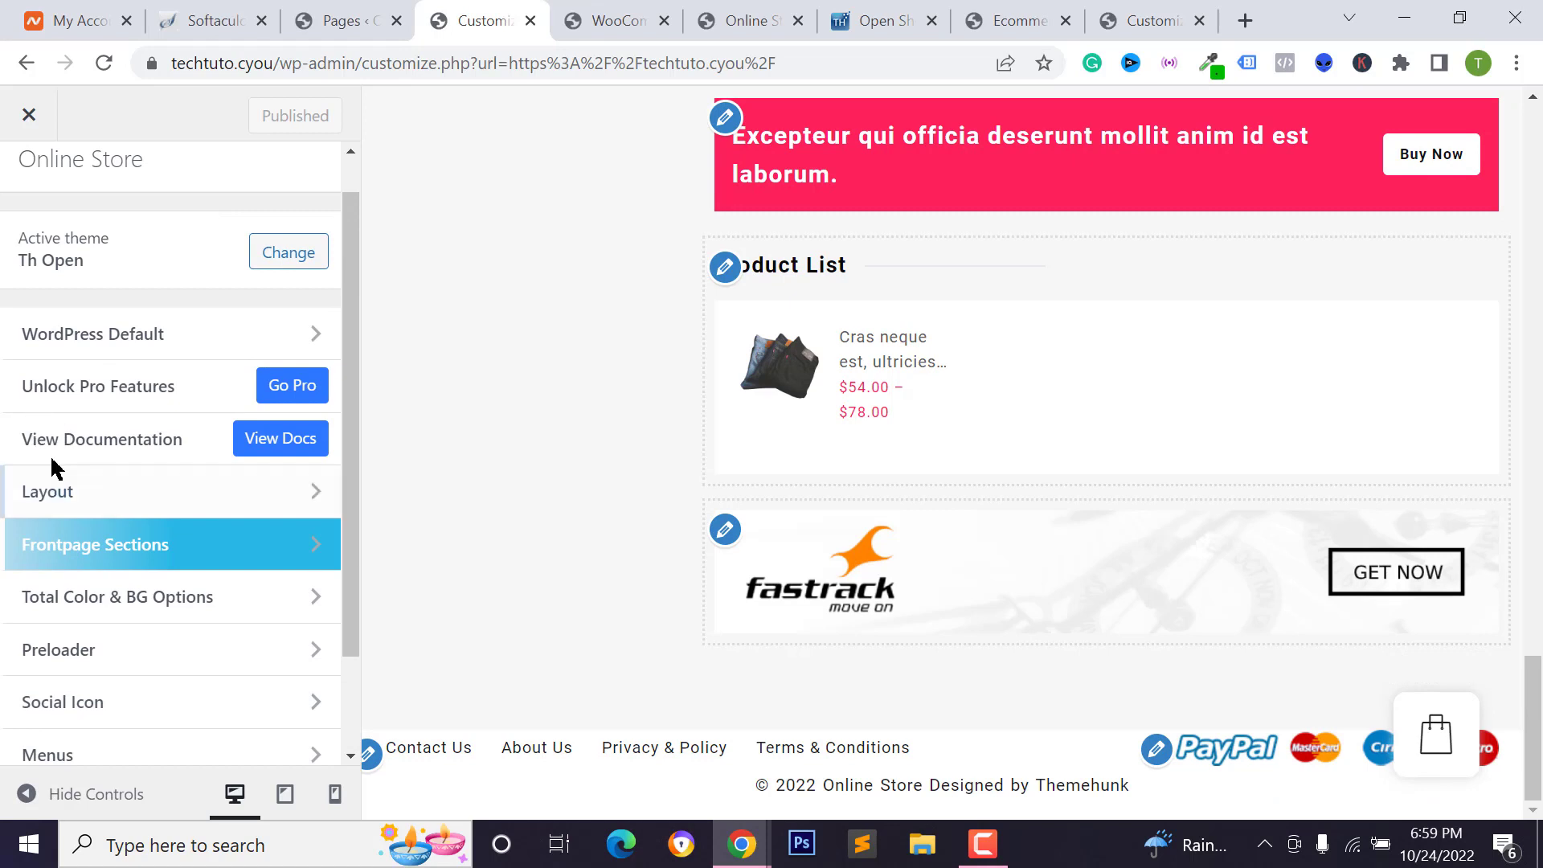
# Step: Pick the four-column layout under Layout > Footer > Widget Footer and go to the footer widget areas
pyautogui.click(65, 497)
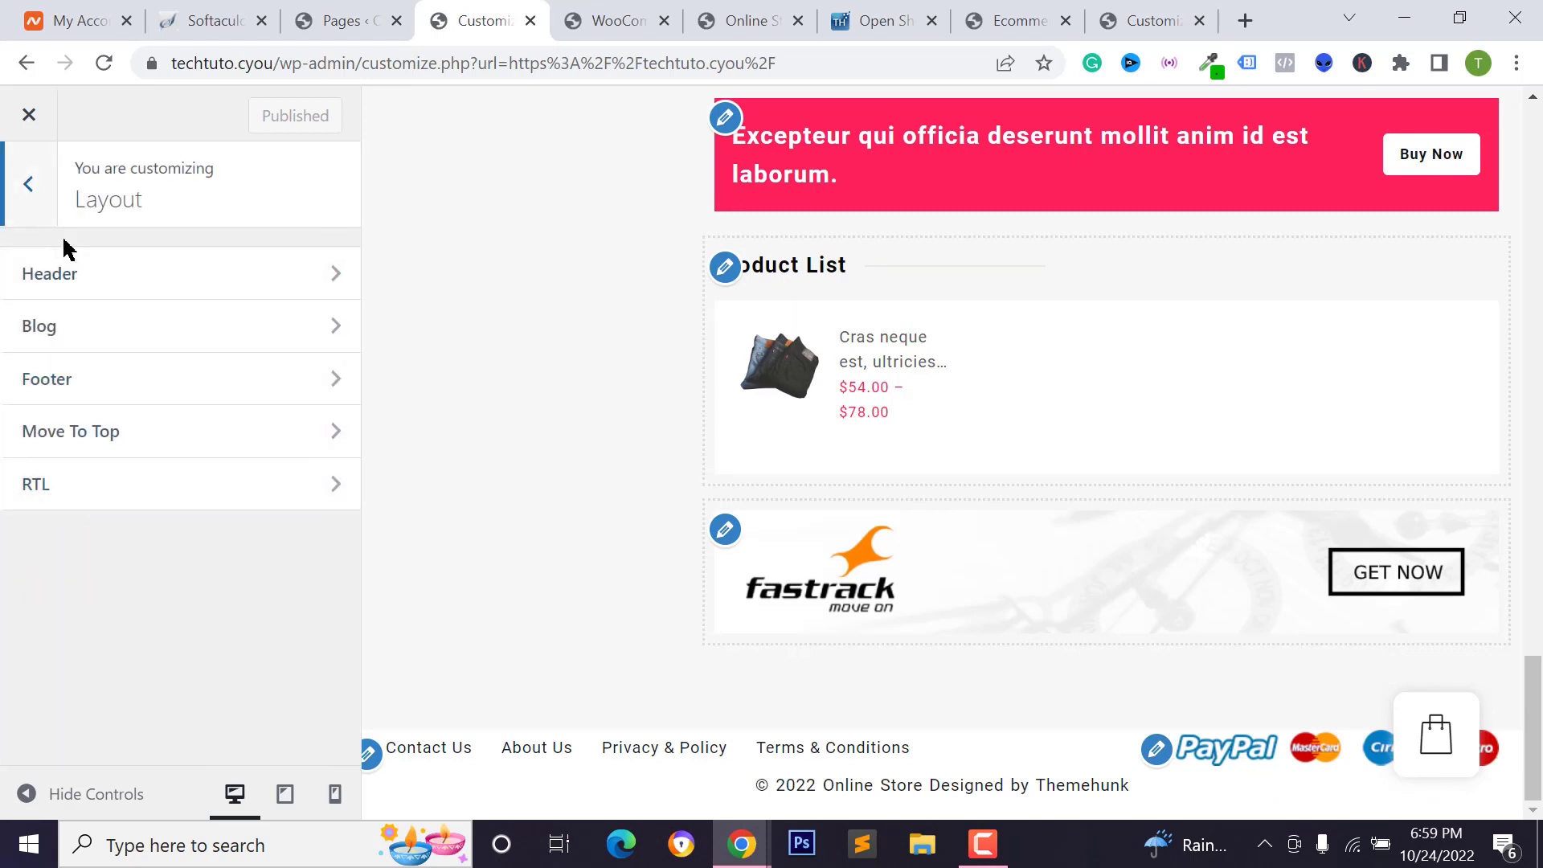
pyautogui.click(56, 381)
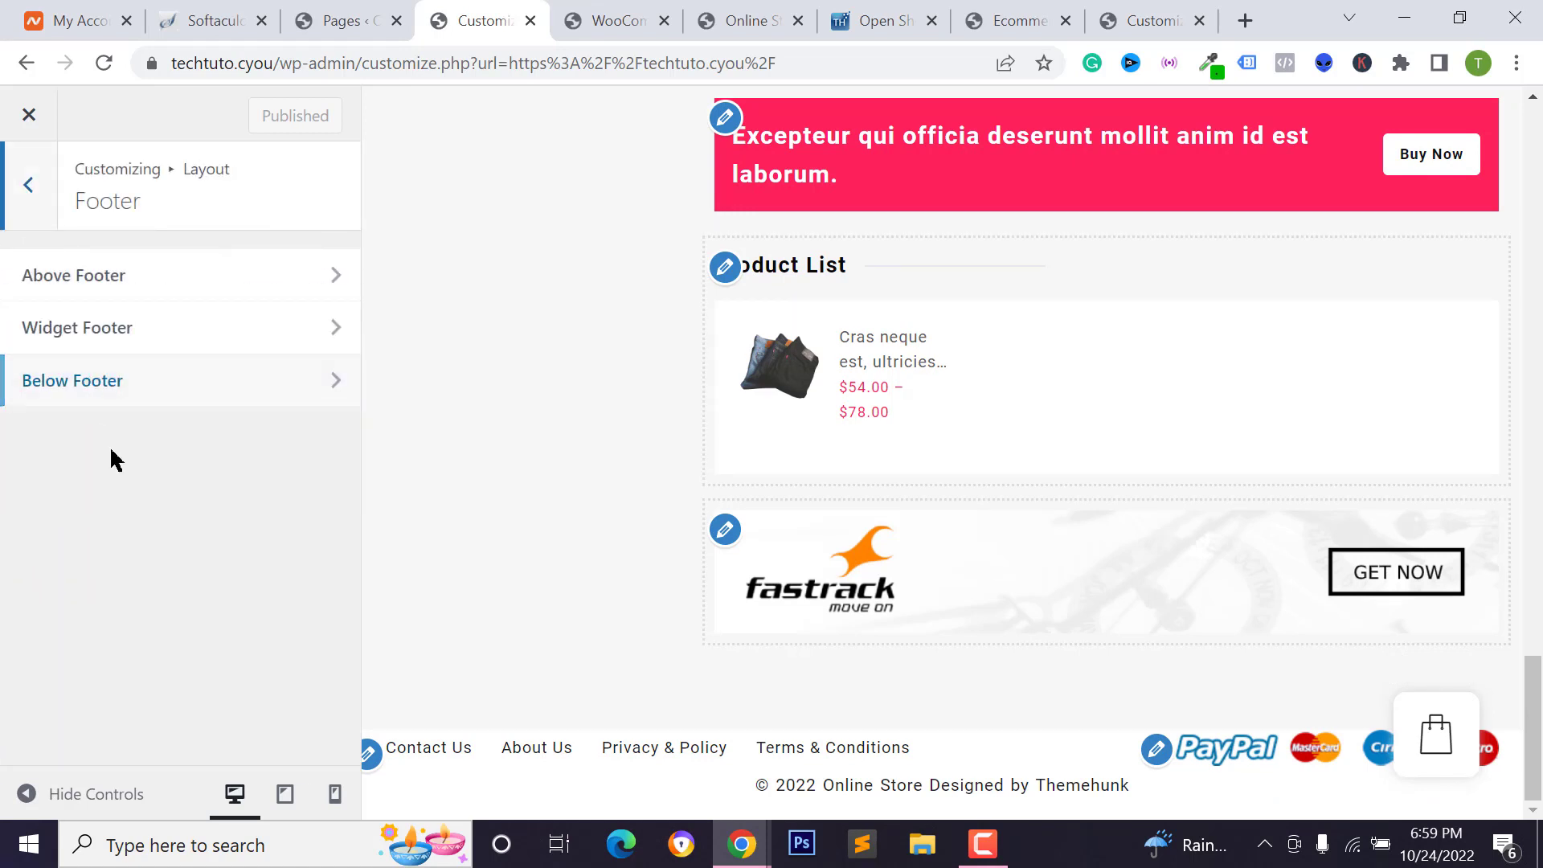
pyautogui.click(68, 345)
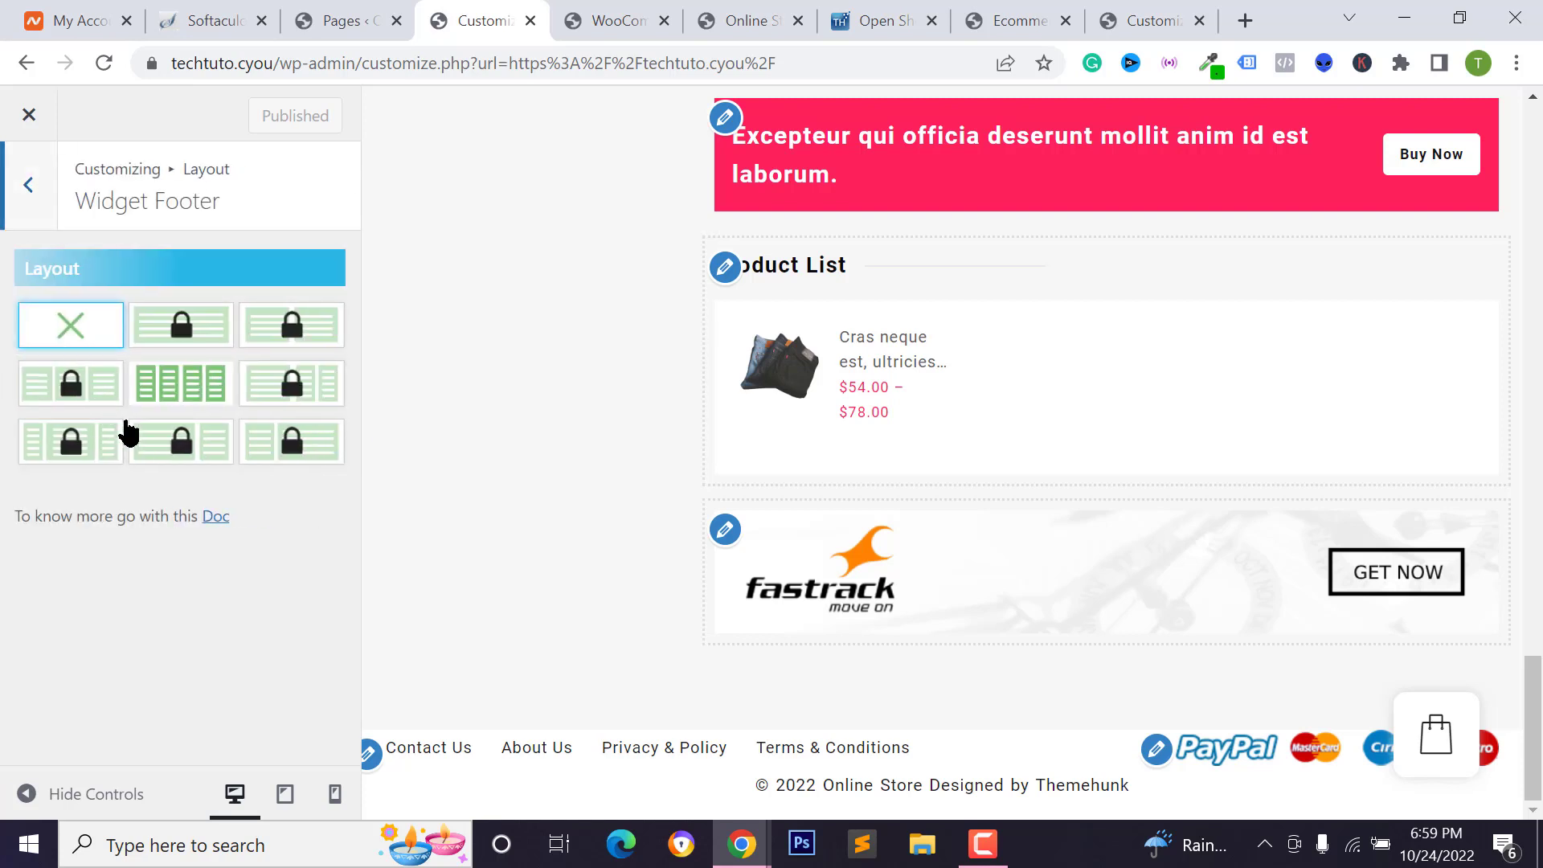
pyautogui.click(178, 390)
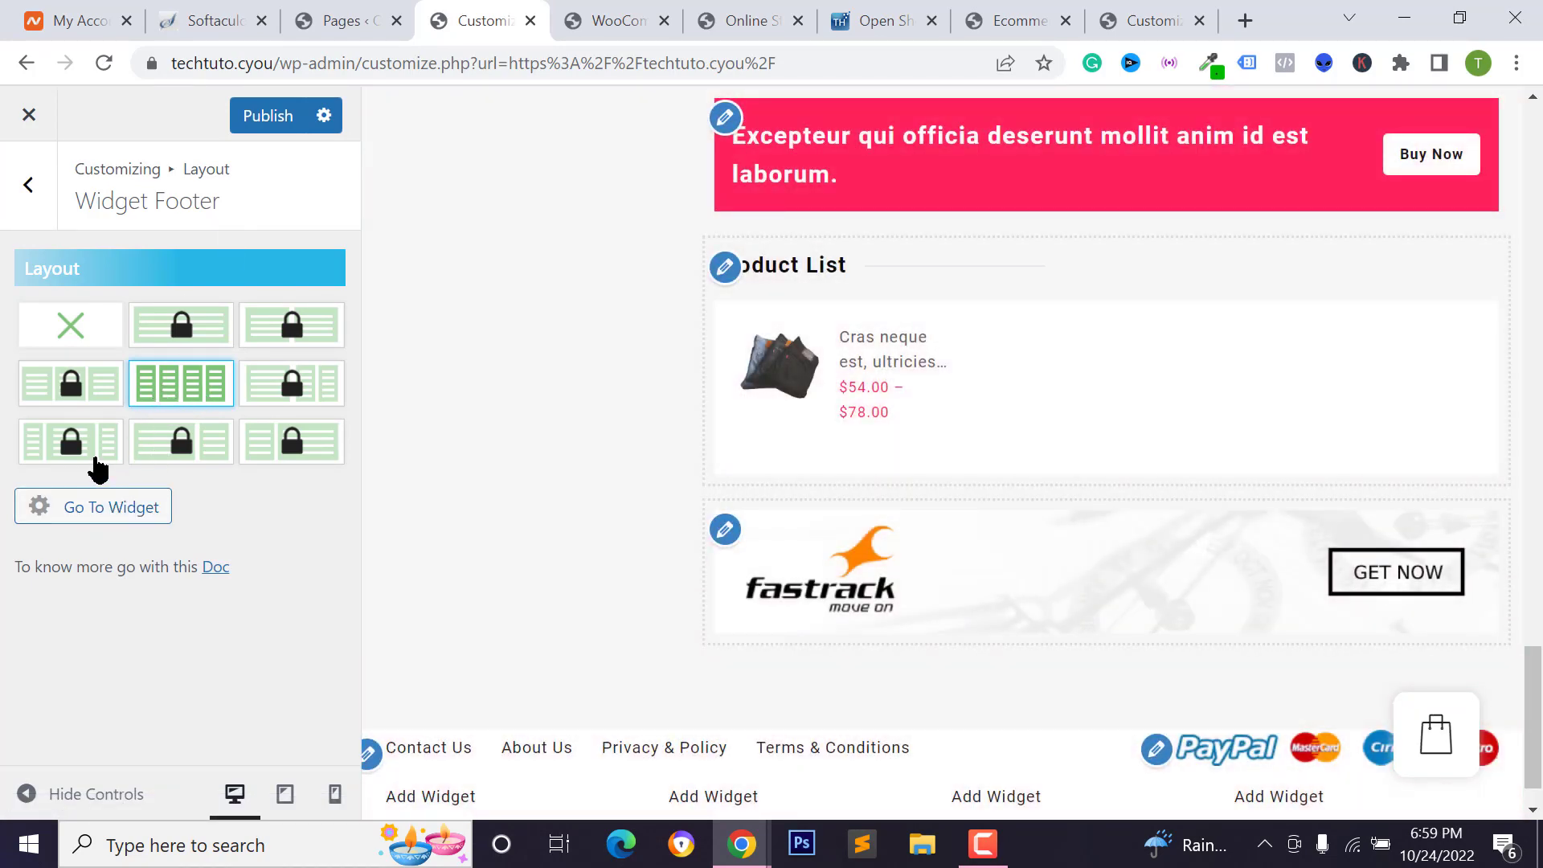
pyautogui.click(121, 508)
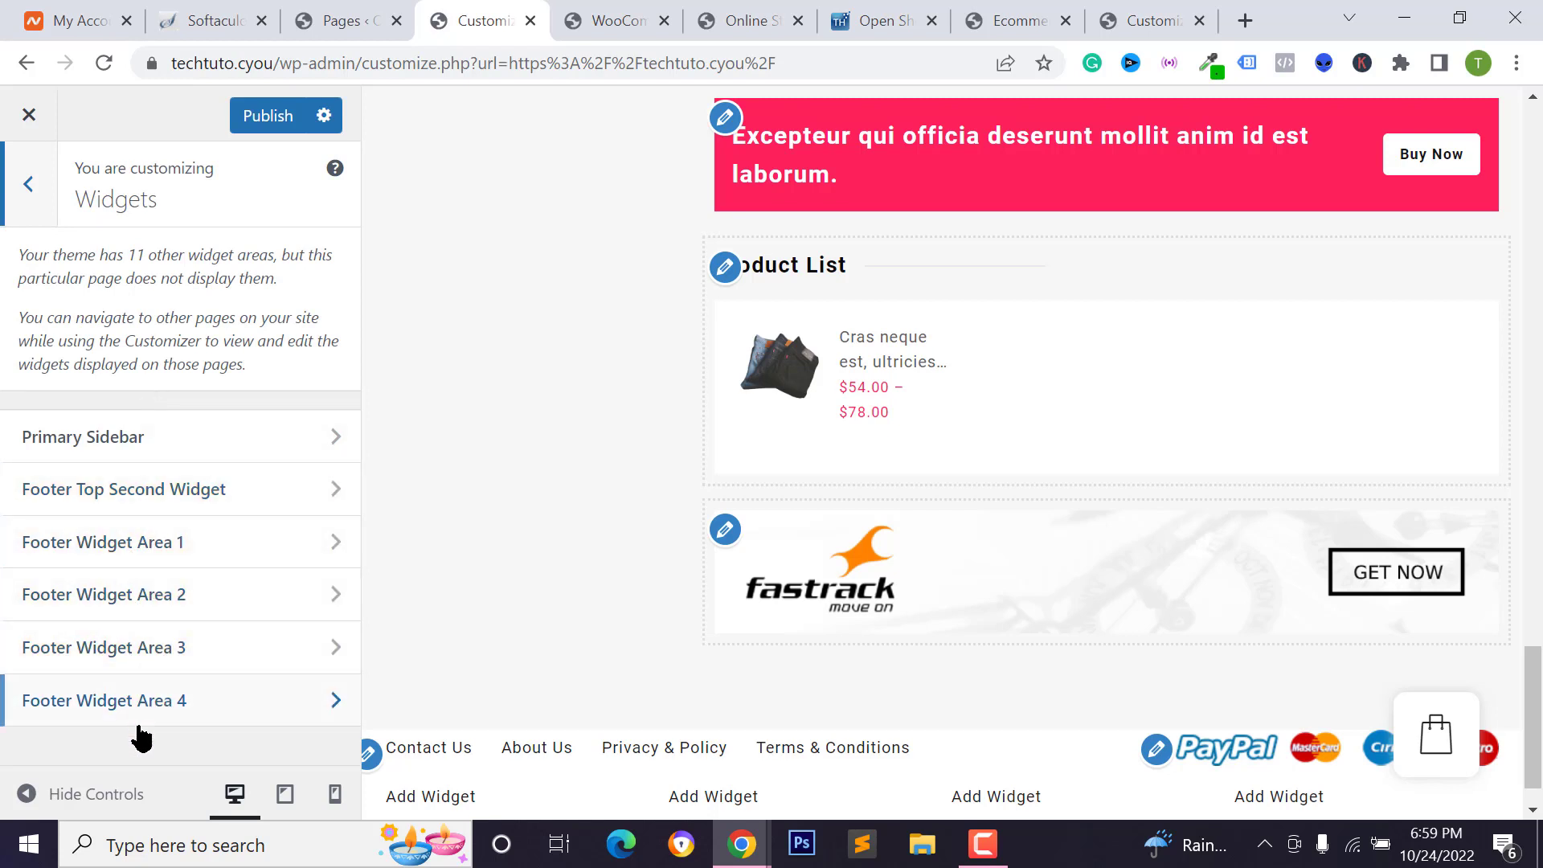
# Step: Put a Custom HTML widget titled About Us with a Latin paragraph in Footer Widget Area 1
pyautogui.click(185, 543)
pyautogui.click(262, 269)
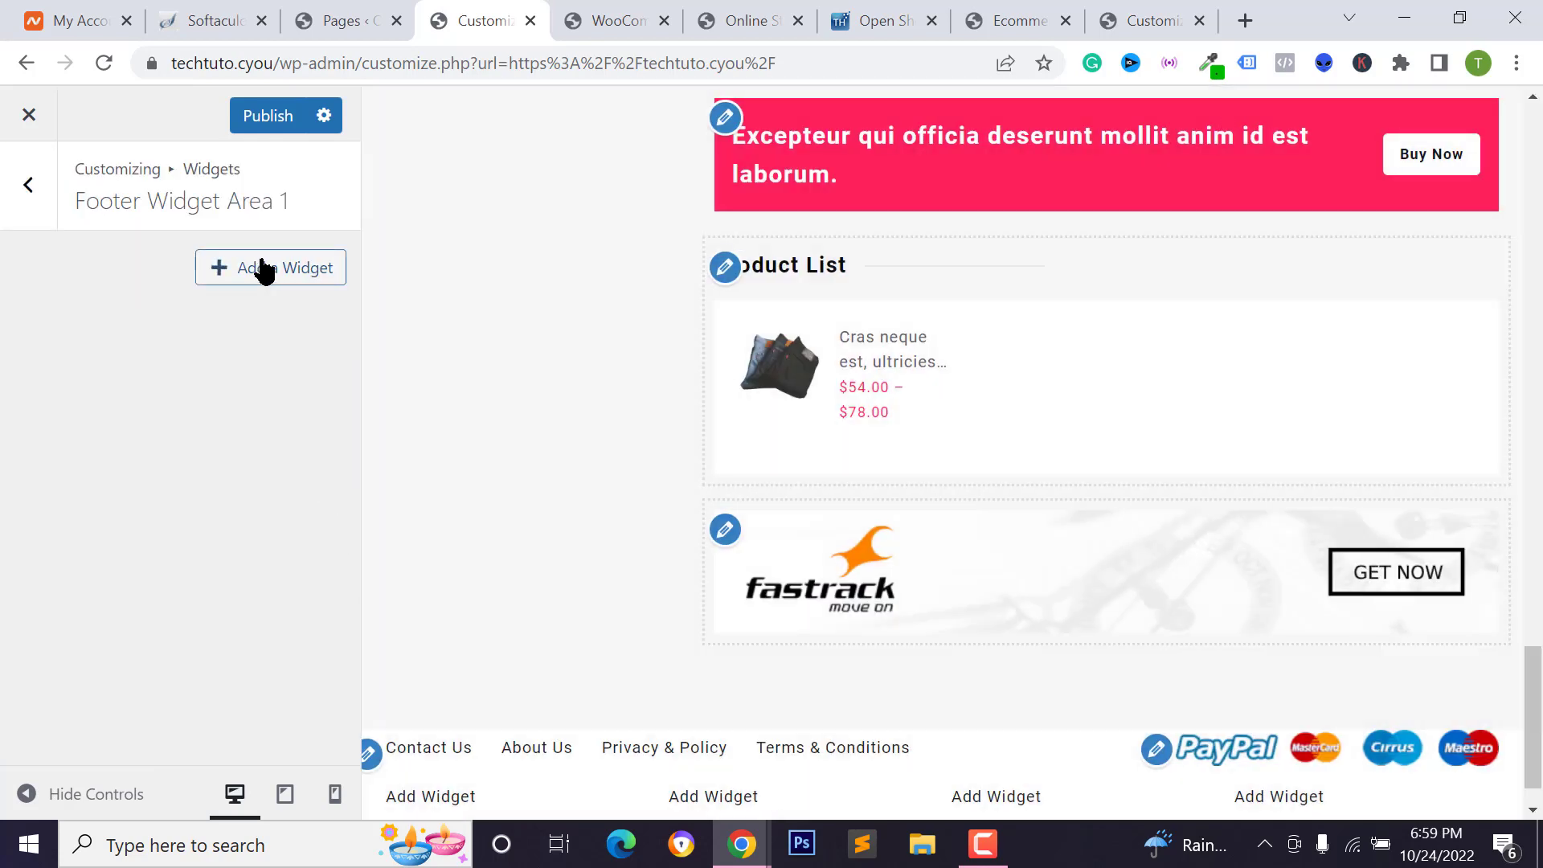
pyautogui.click(262, 269)
pyautogui.scroll(10, 509, 386)
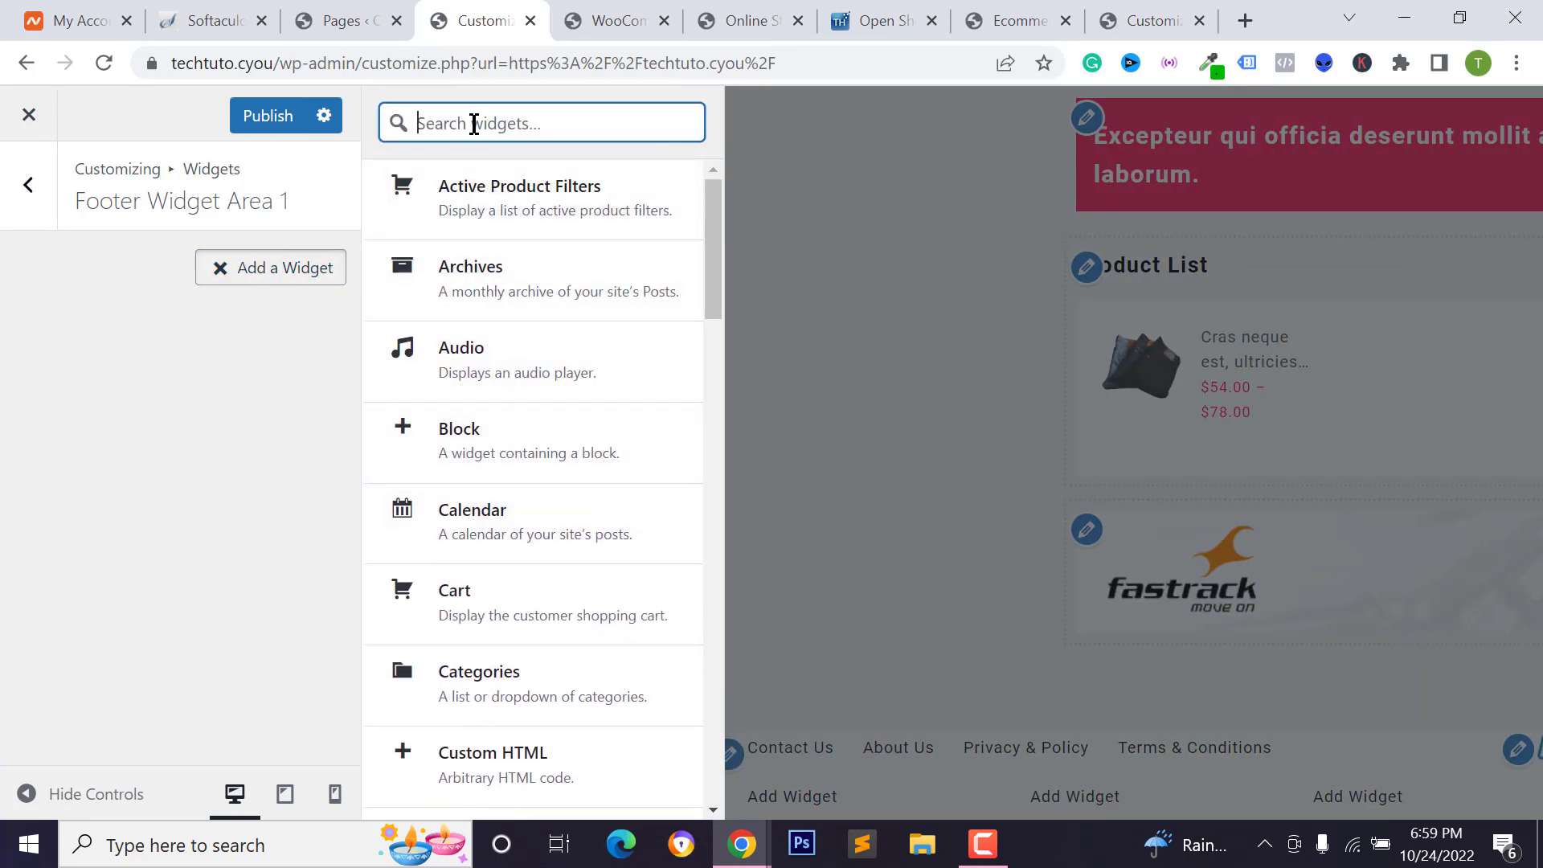
pyautogui.click(518, 768)
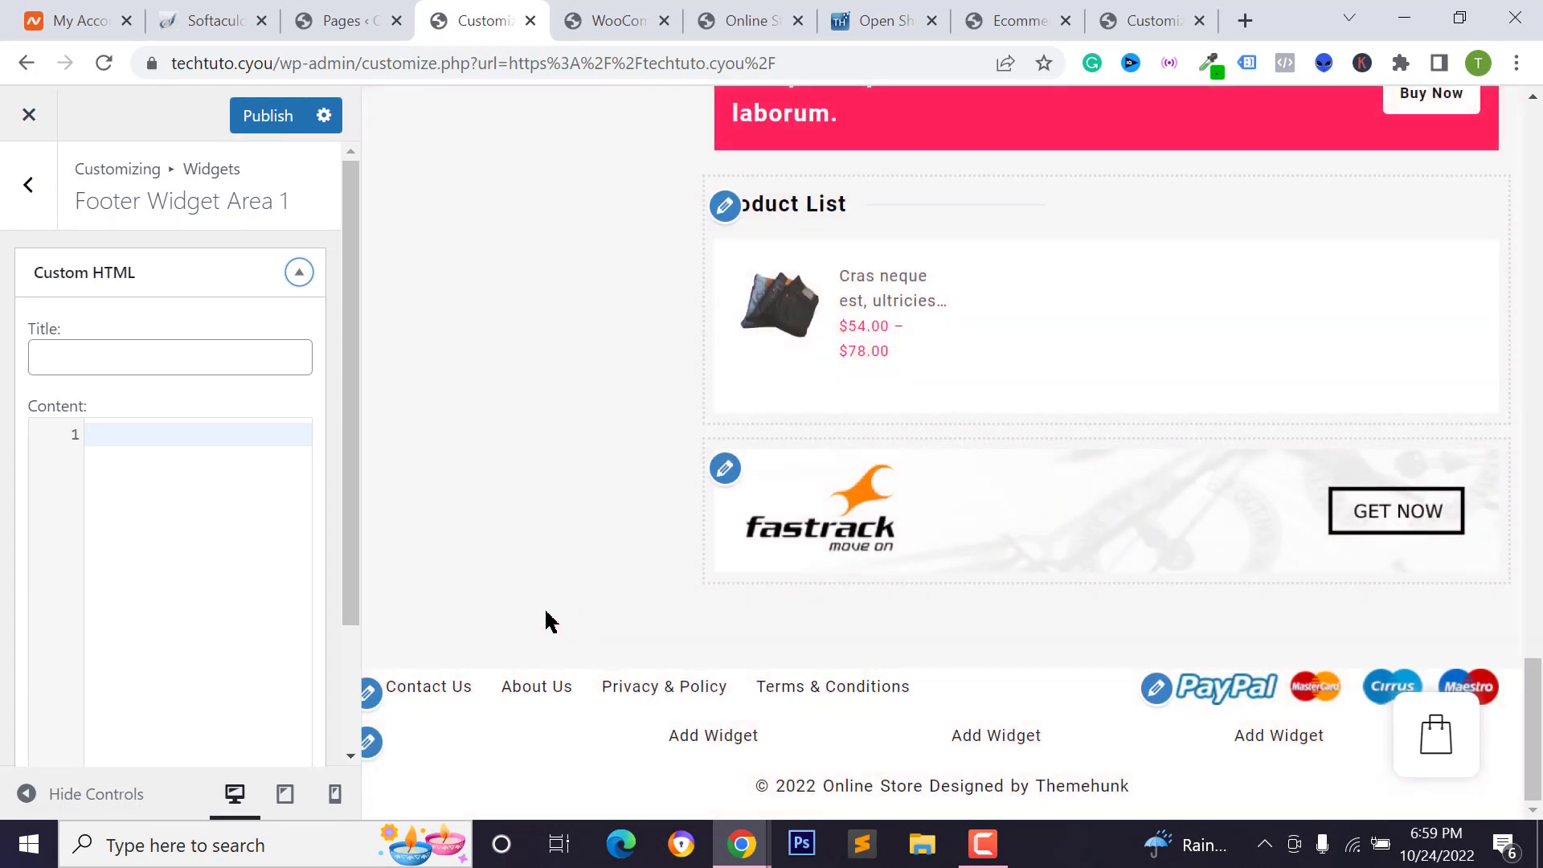
pyautogui.click(117, 361)
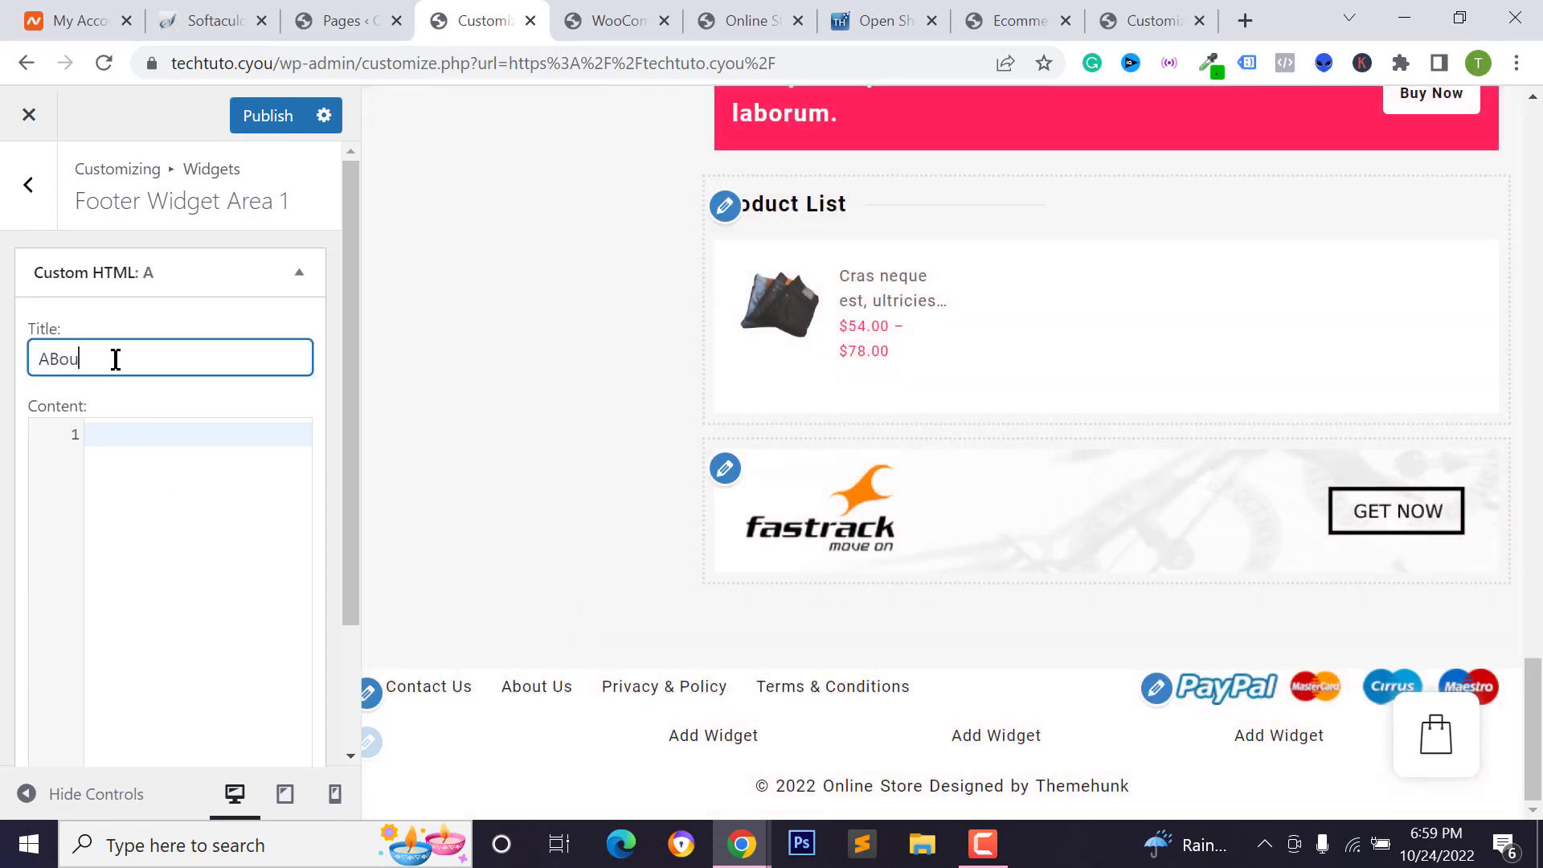
pyautogui.write('About Us')
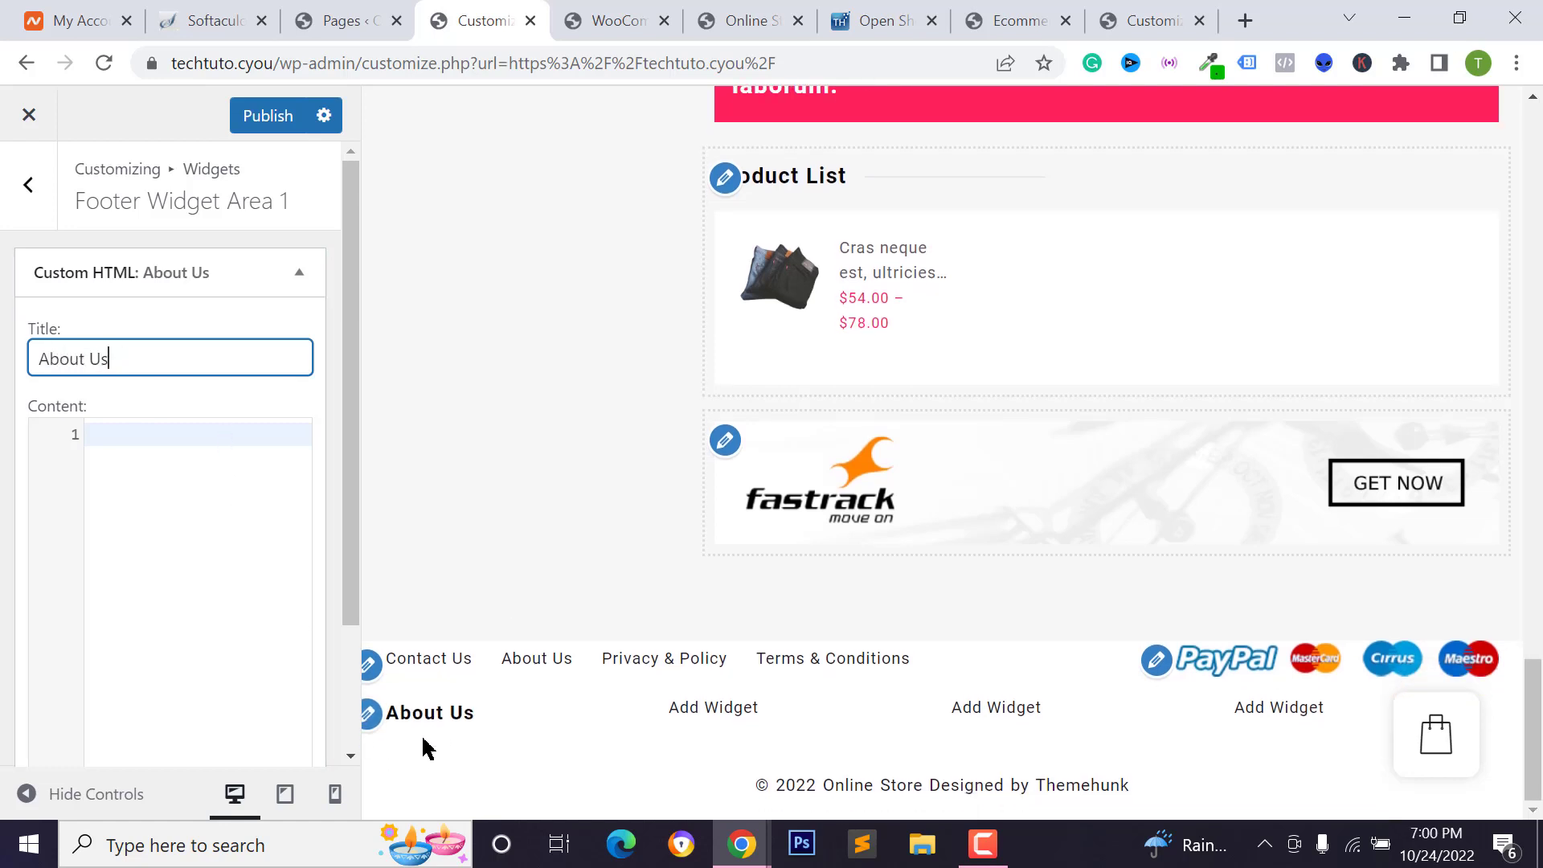
pyautogui.click(232, 639)
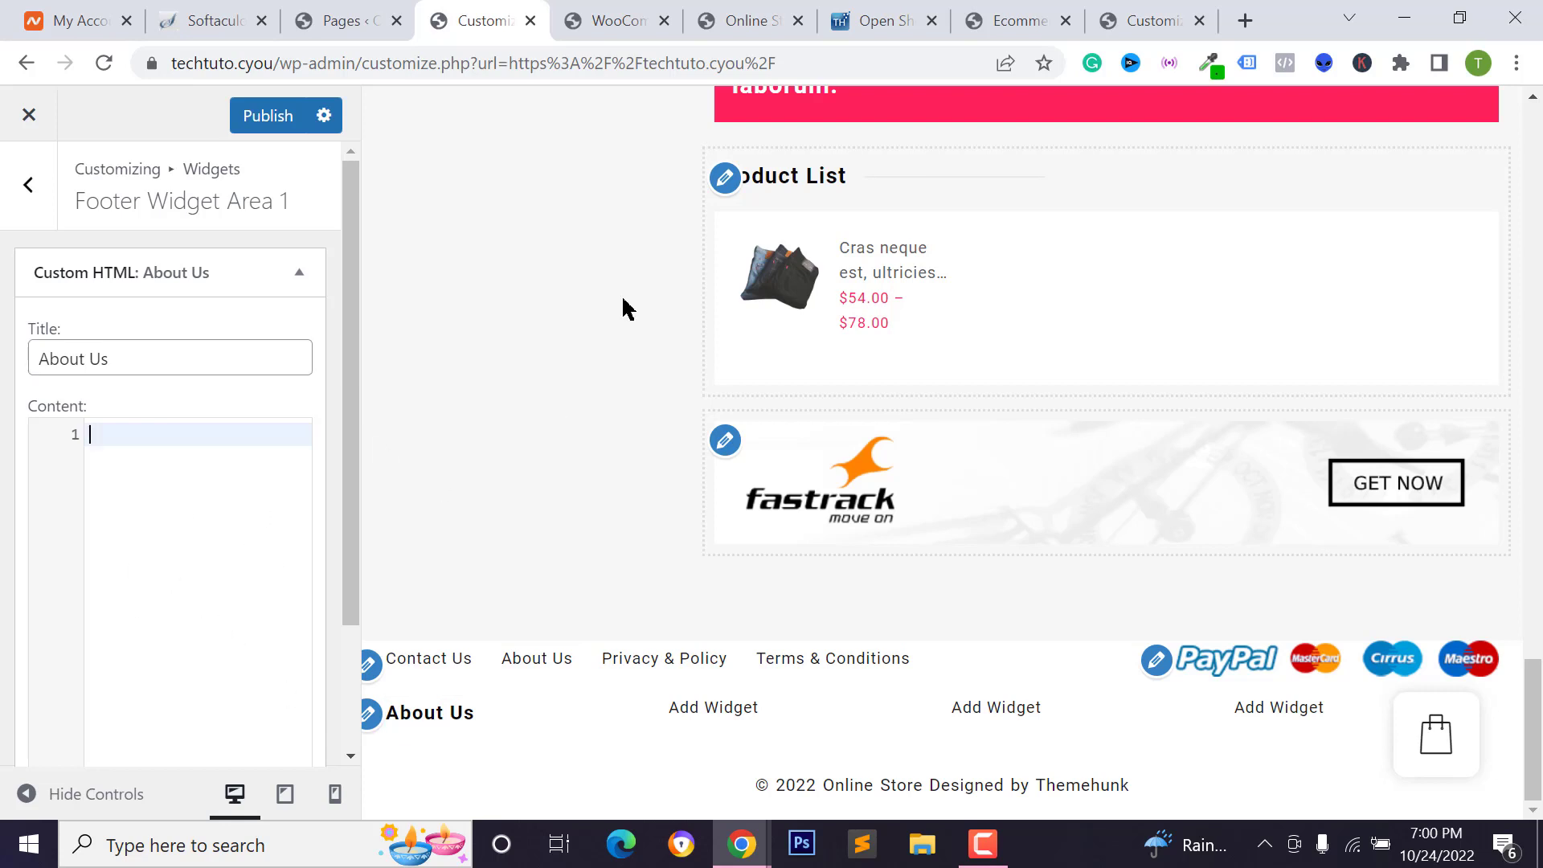
pyautogui.click(1141, 20)
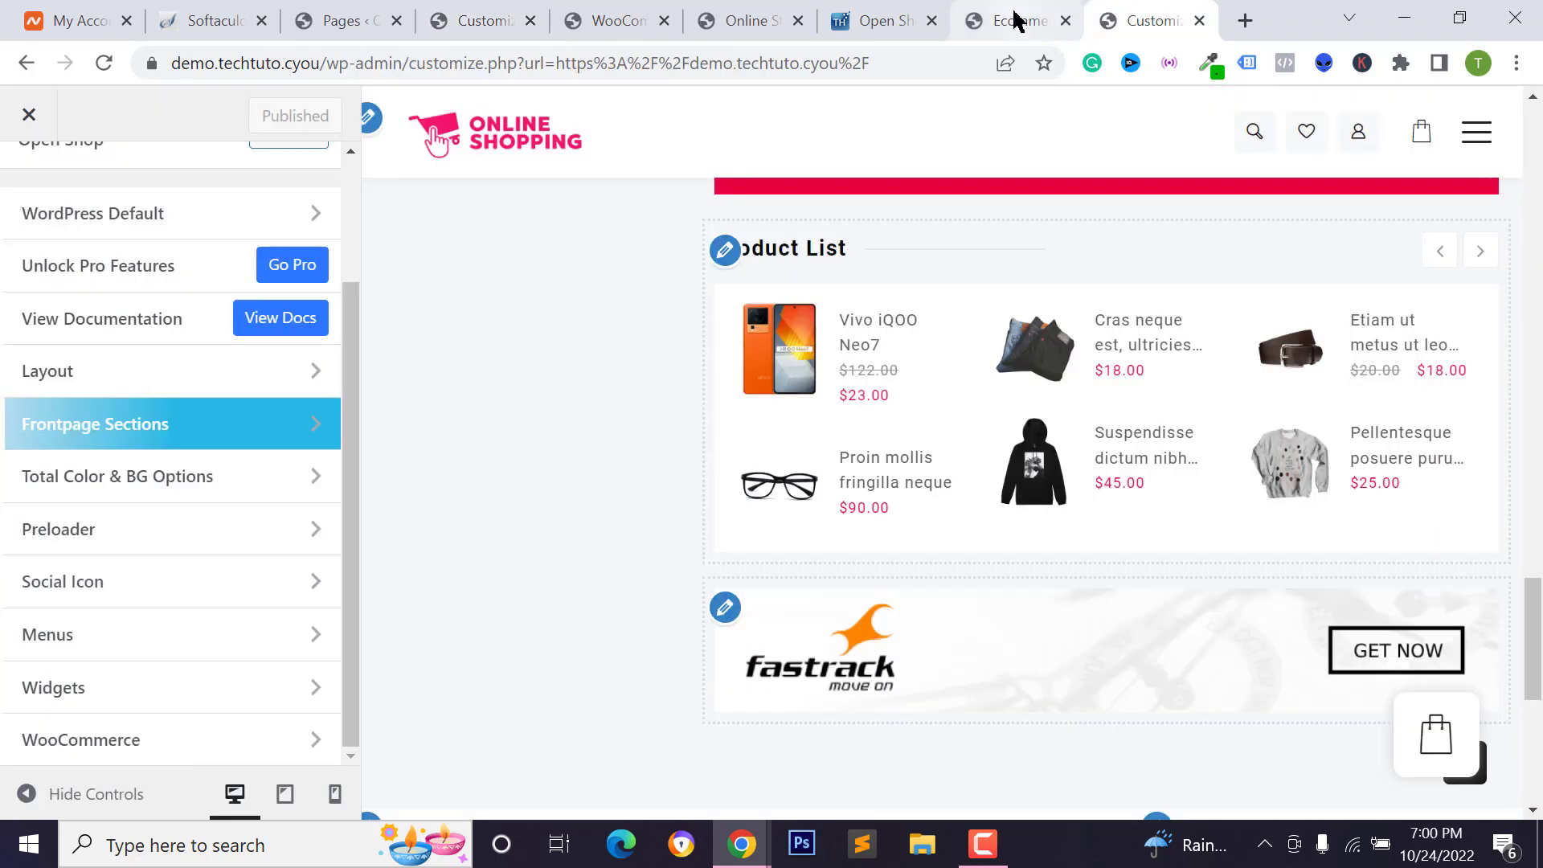
pyautogui.hotkey('ctrl', '4')
pyautogui.click(280, 653)
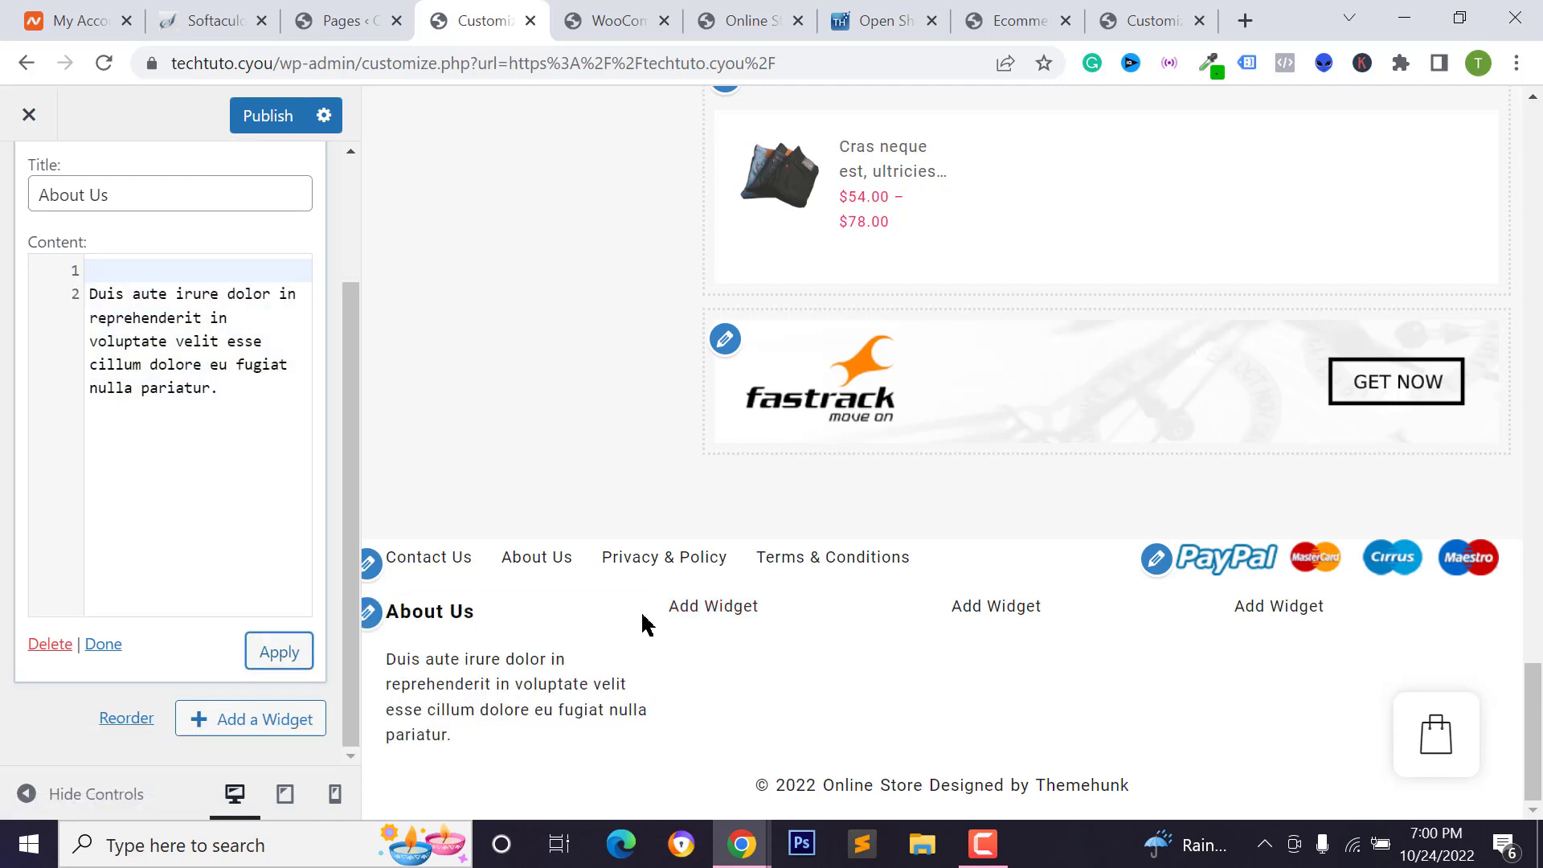
pyautogui.scroll(3, 145, 265)
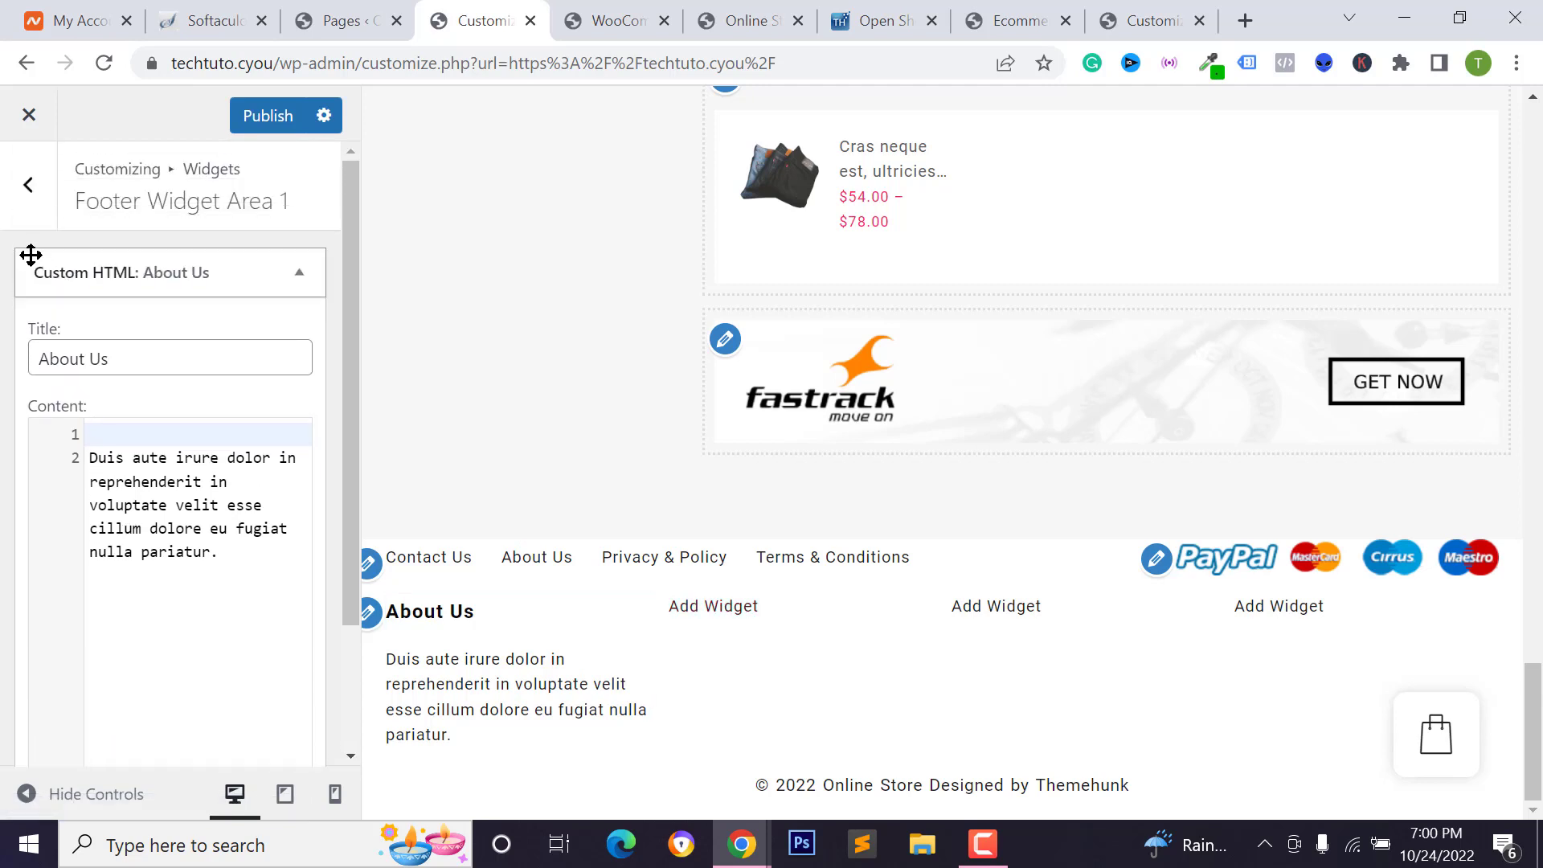
pyautogui.click(28, 184)
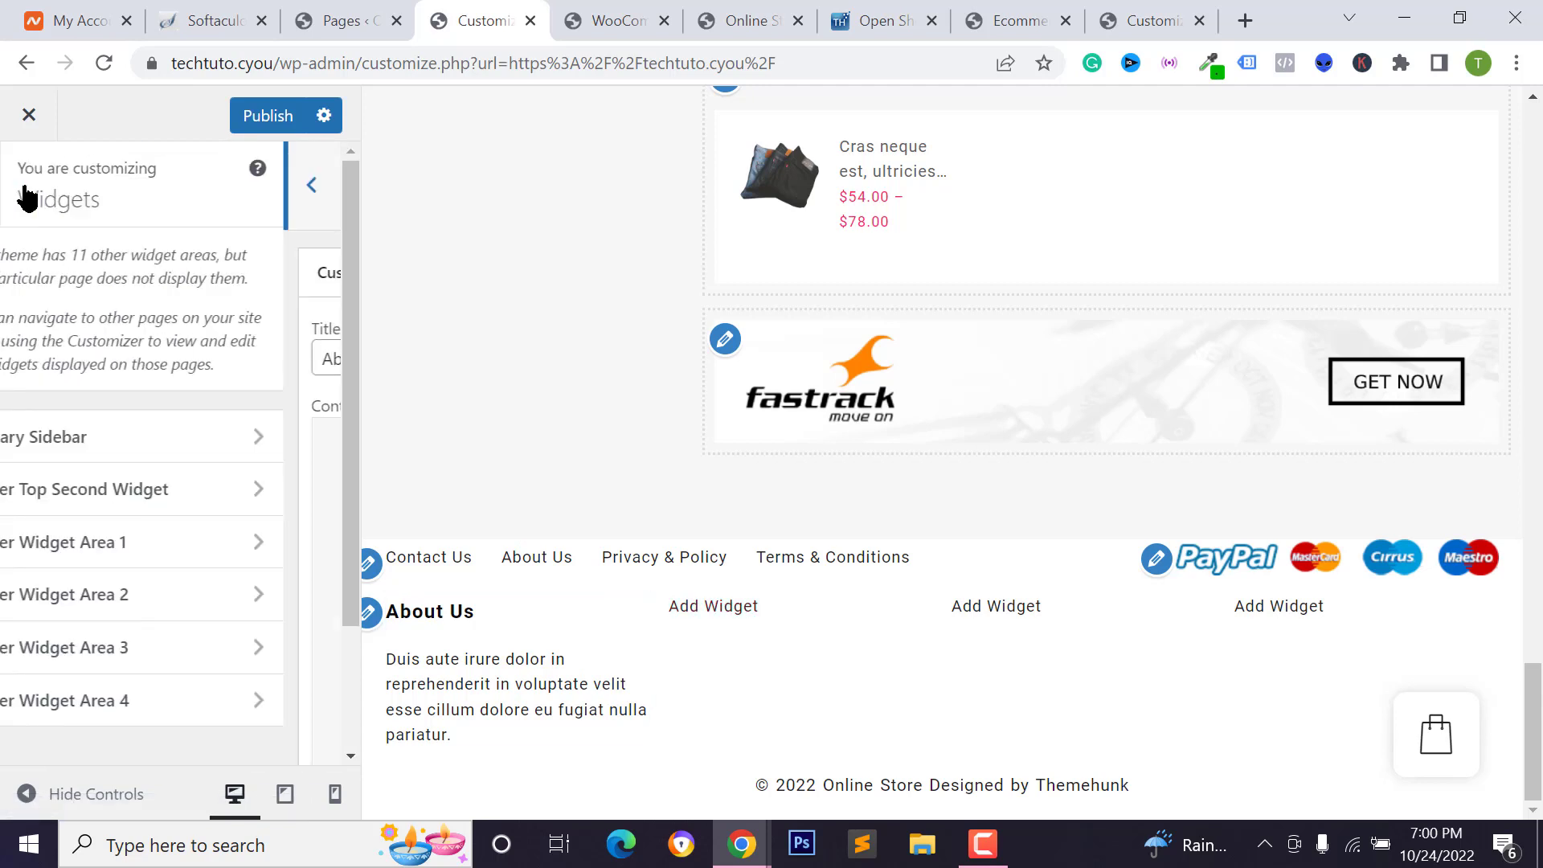
# Step: In Footer Widget Area 2, add Product Categories via search 'cat', ticking Show product counts and Hide empty categories
pyautogui.click(137, 599)
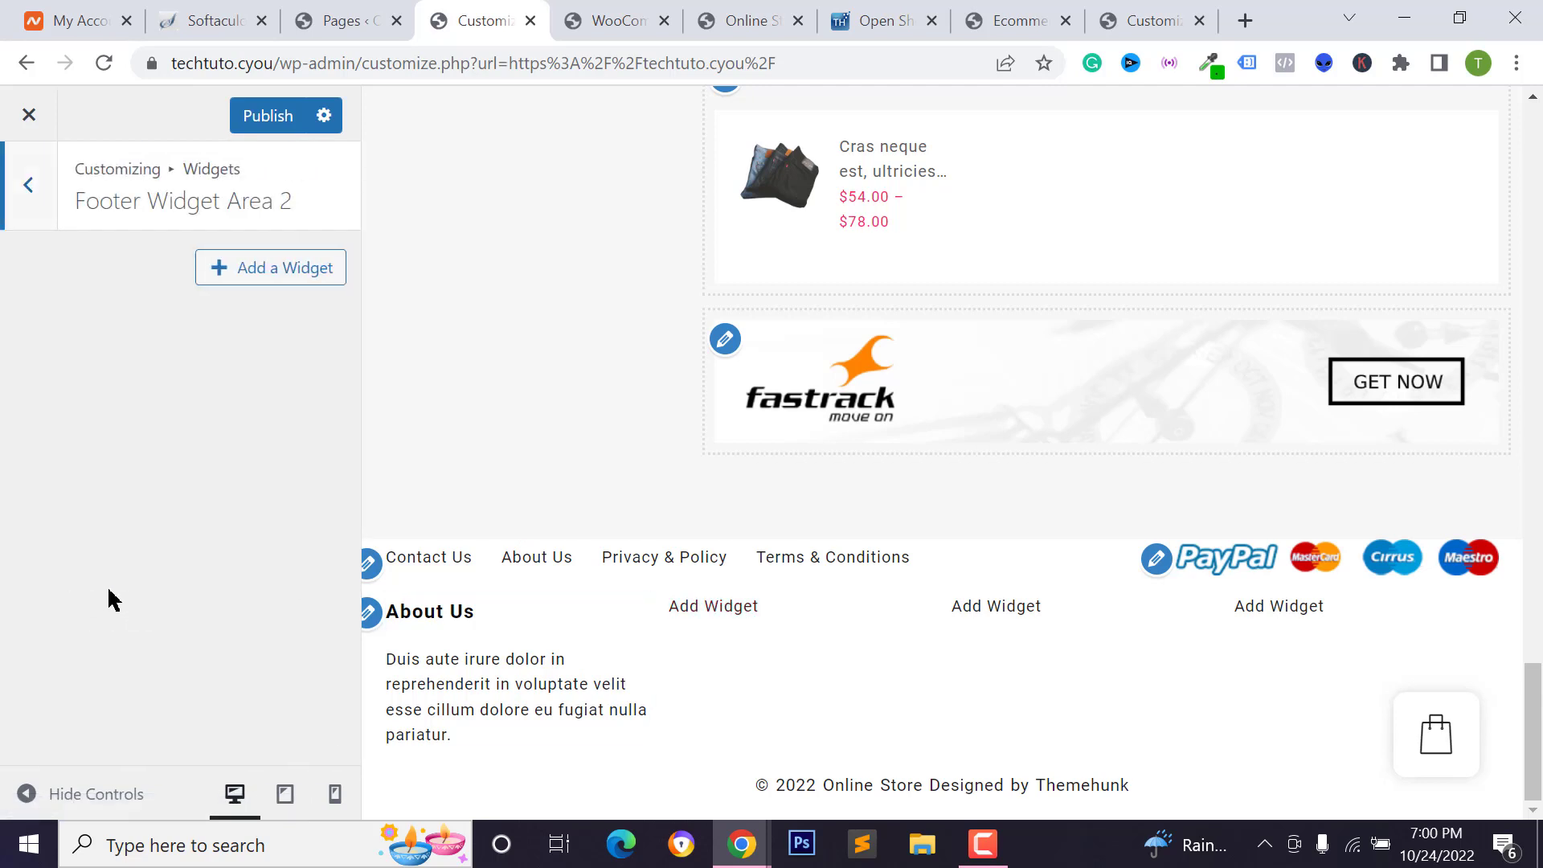
pyautogui.click(257, 273)
pyautogui.click(1017, 20)
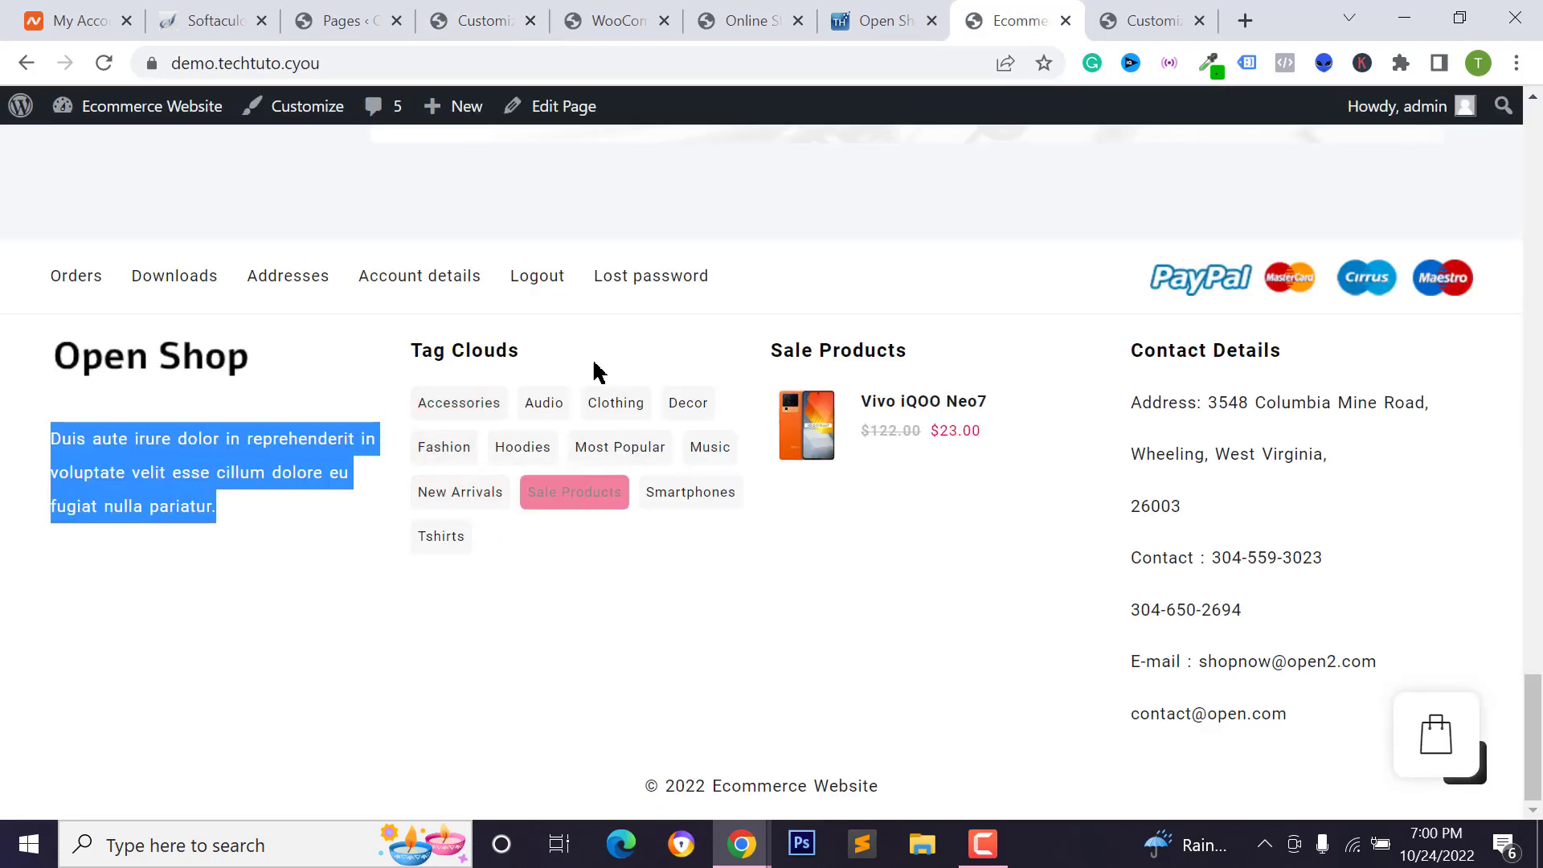
pyautogui.click(766, 16)
pyautogui.click(606, 16)
pyautogui.click(482, 17)
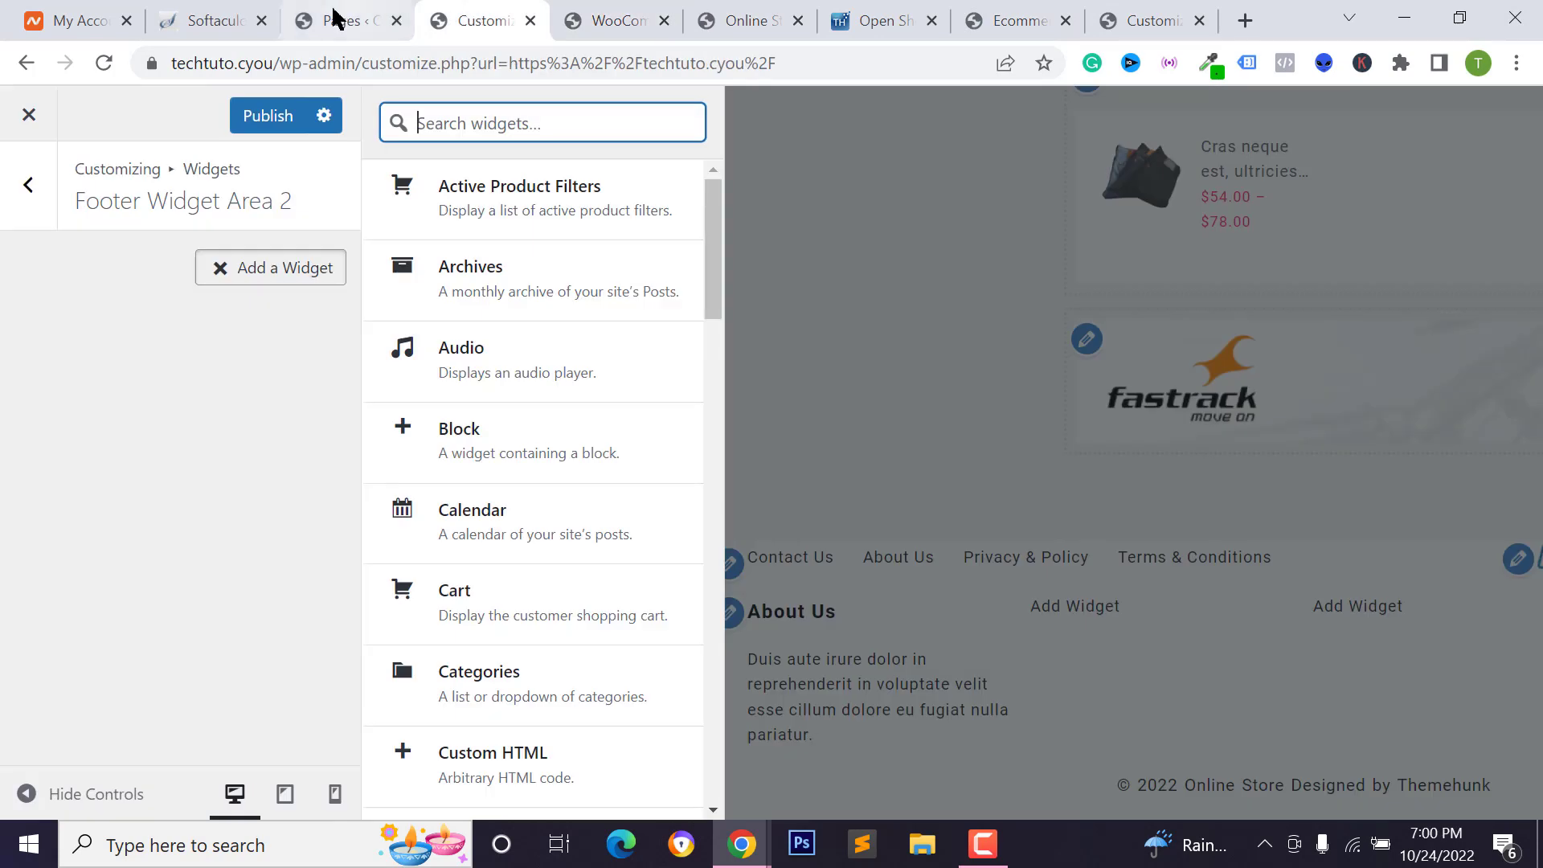
pyautogui.write('cate')
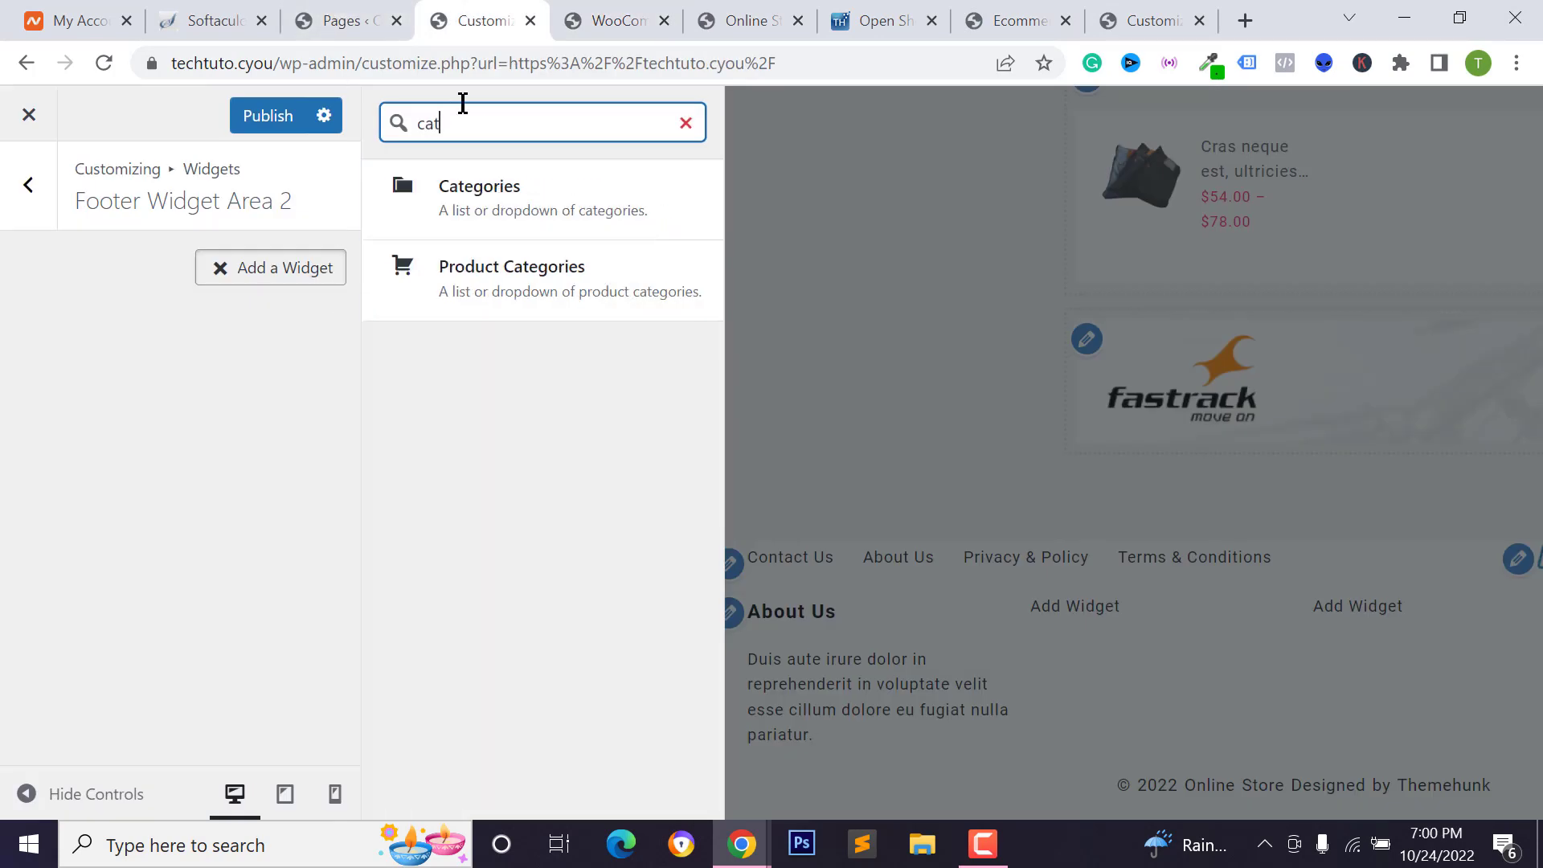
pyautogui.click(523, 285)
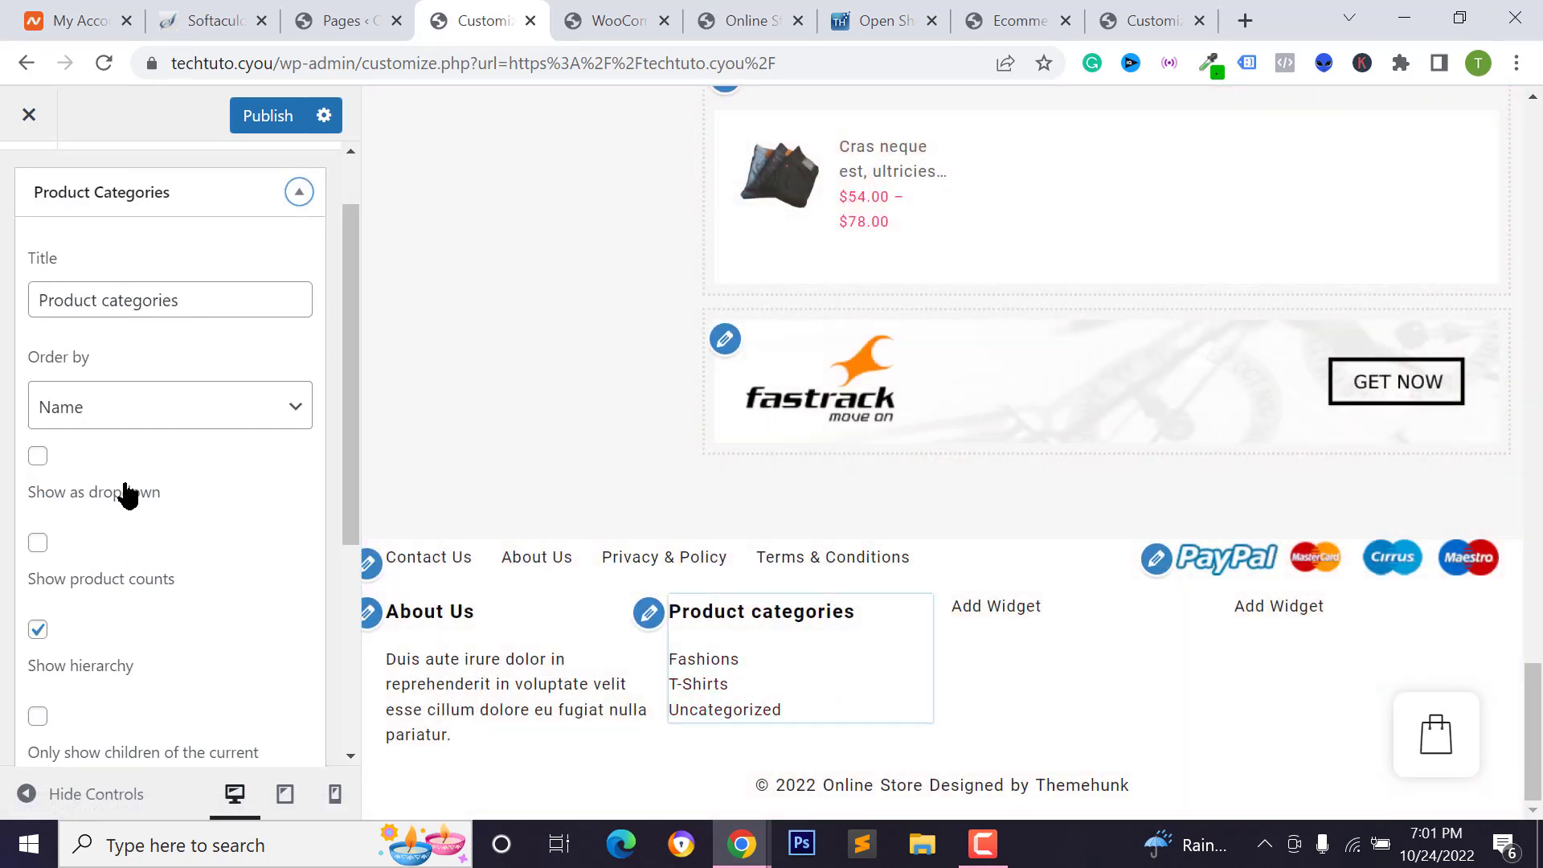
pyautogui.scroll(-3, 56, 482)
pyautogui.click(41, 281)
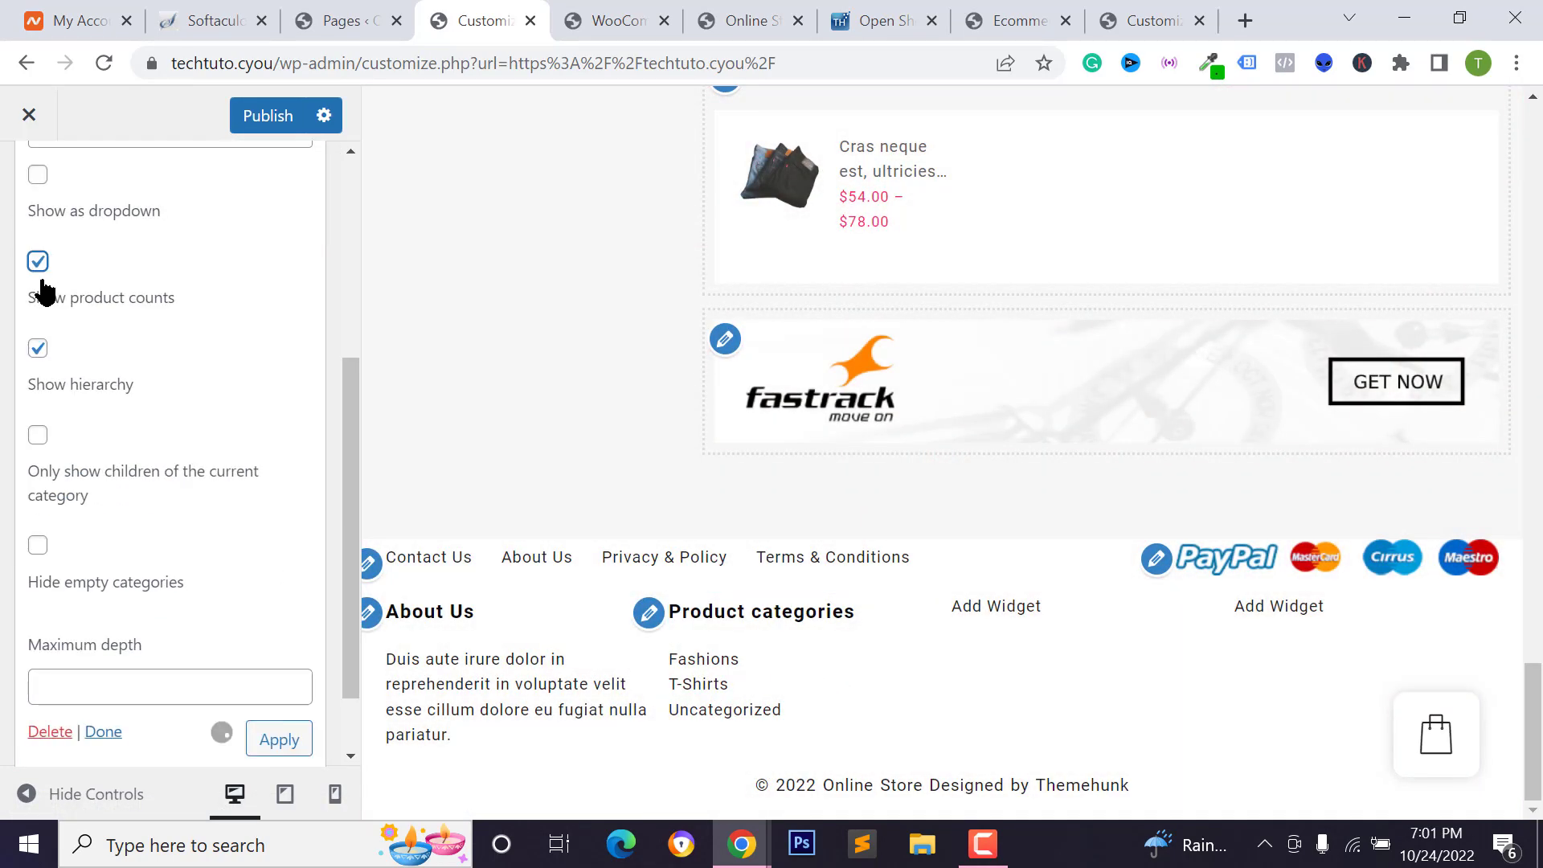
pyautogui.click(38, 546)
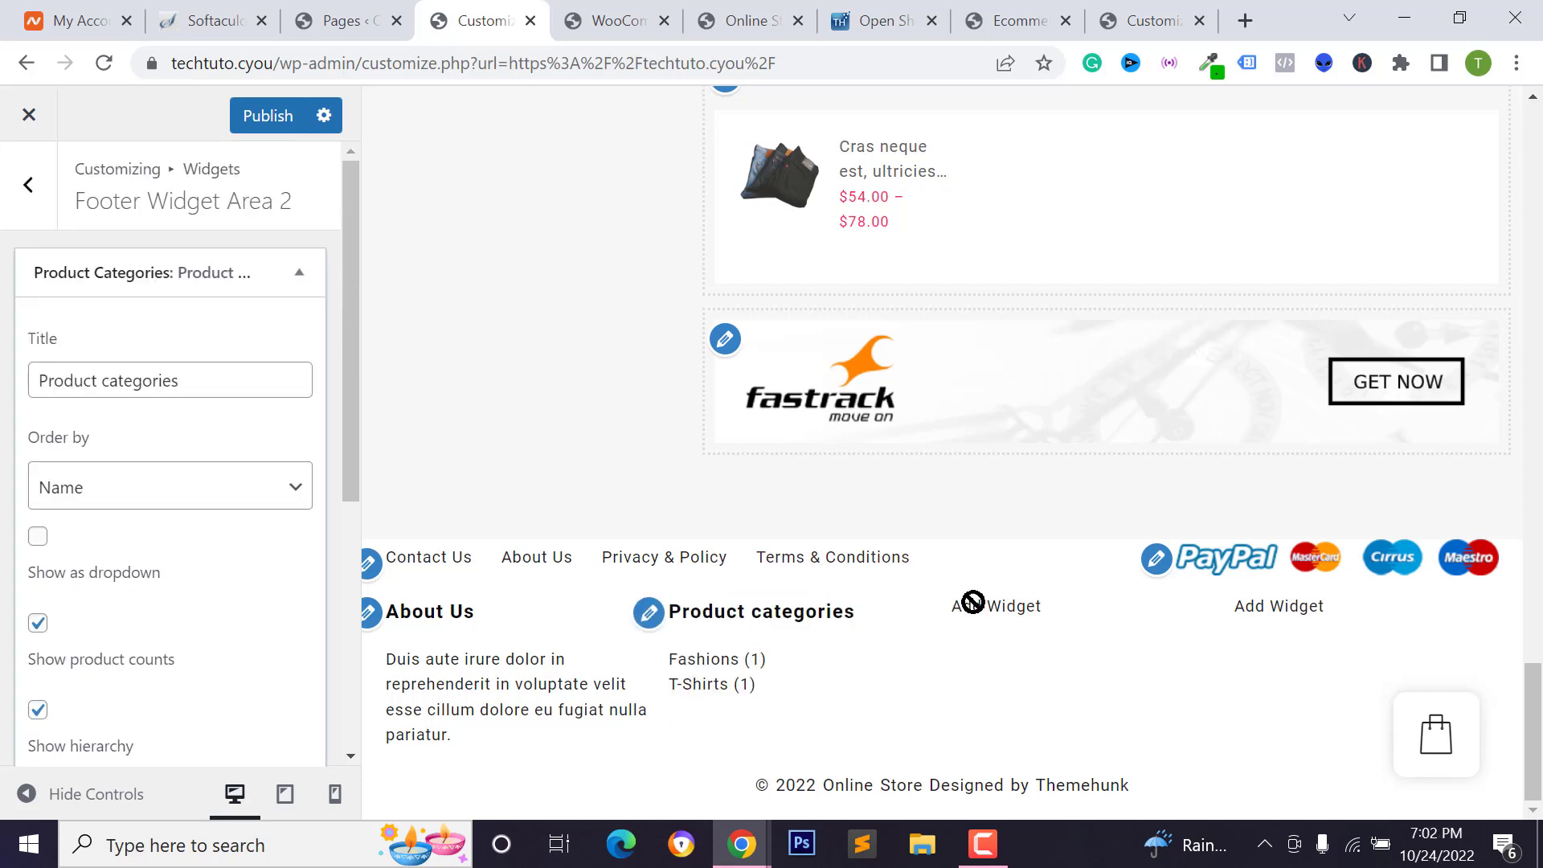
pyautogui.click(28, 211)
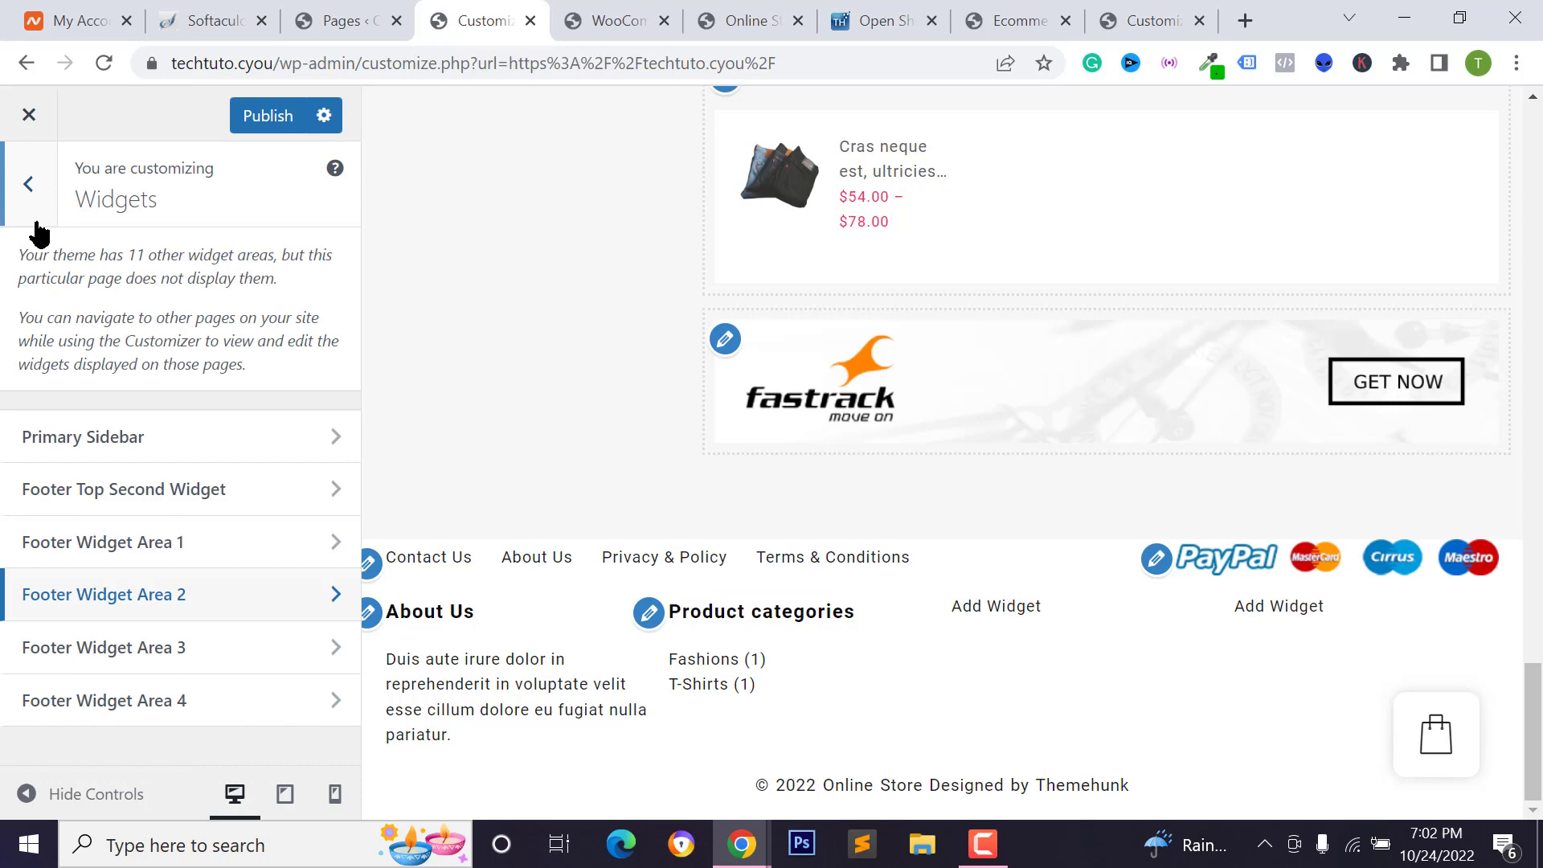
# Step: Add a Products list widget to Footer Widget Area 3 with Number of products to show set to 2
pyautogui.click(141, 650)
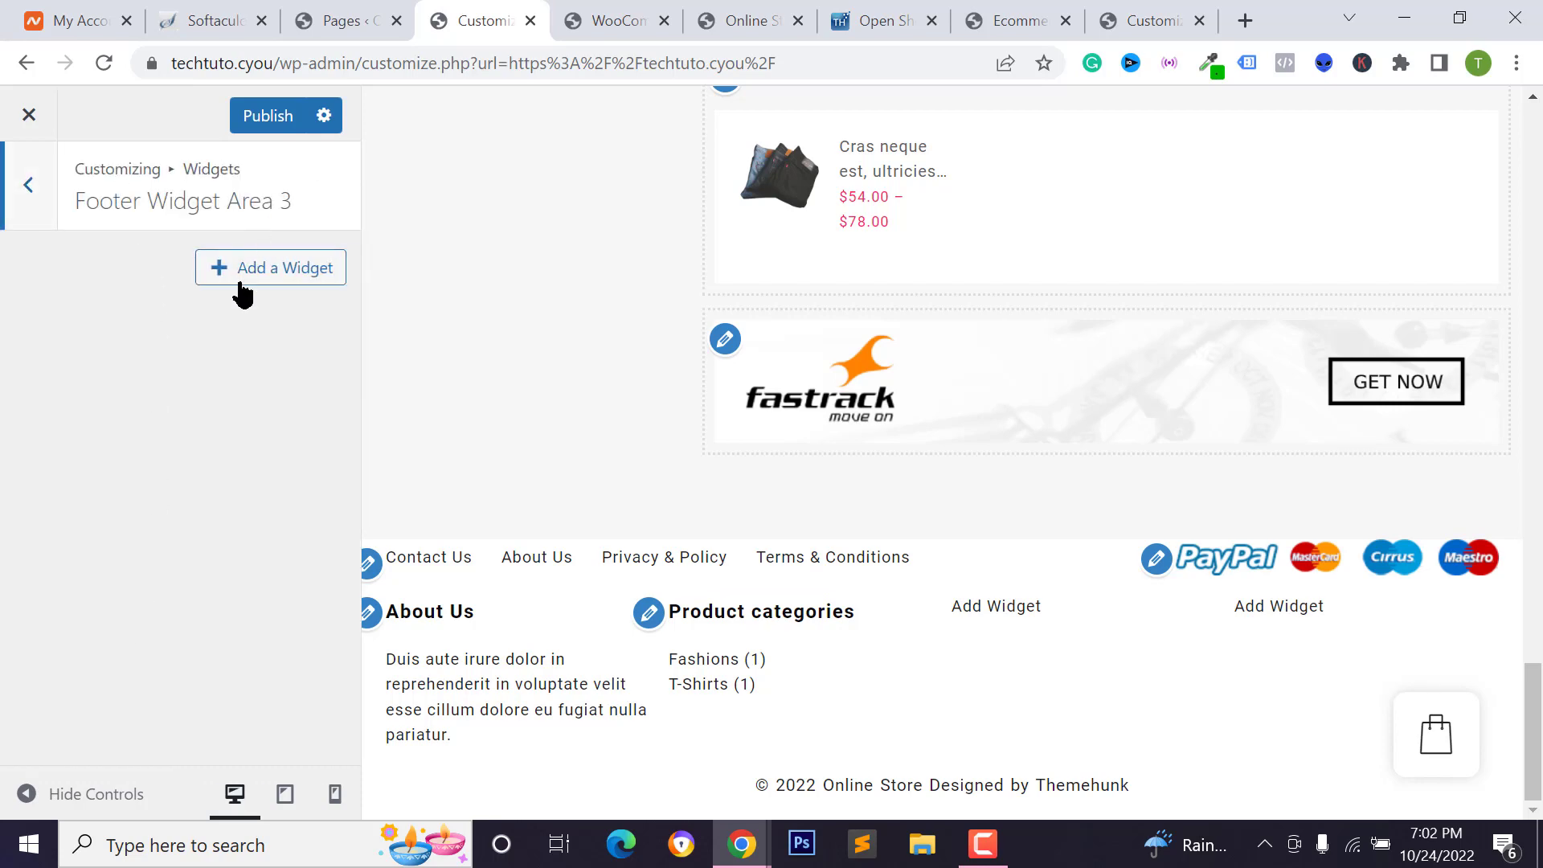
pyautogui.click(241, 259)
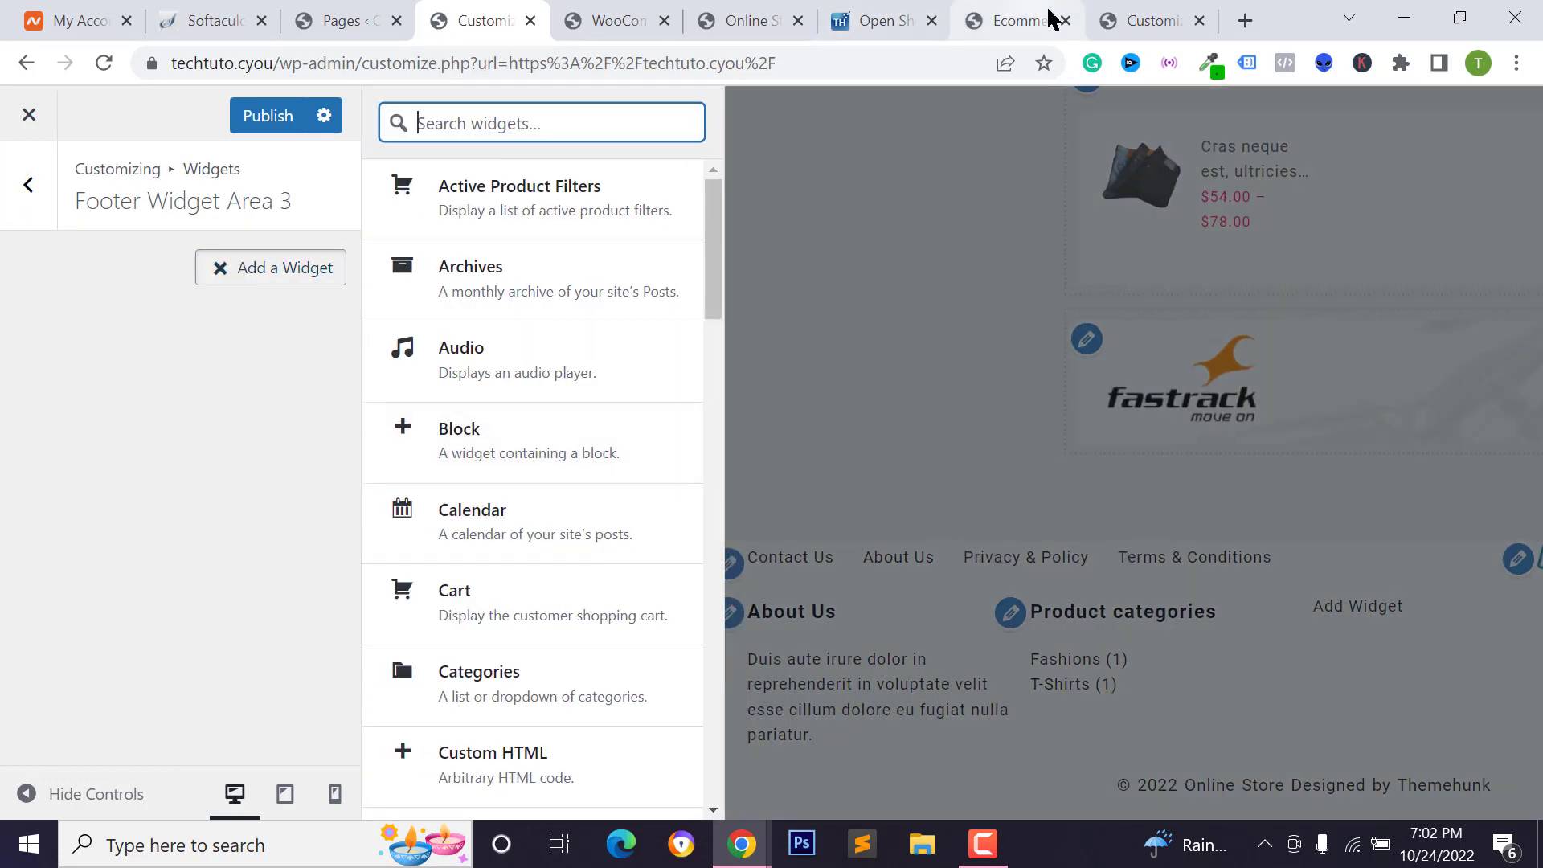
pyautogui.scroll(-5, 531, 211)
pyautogui.scroll(-6, 503, 365)
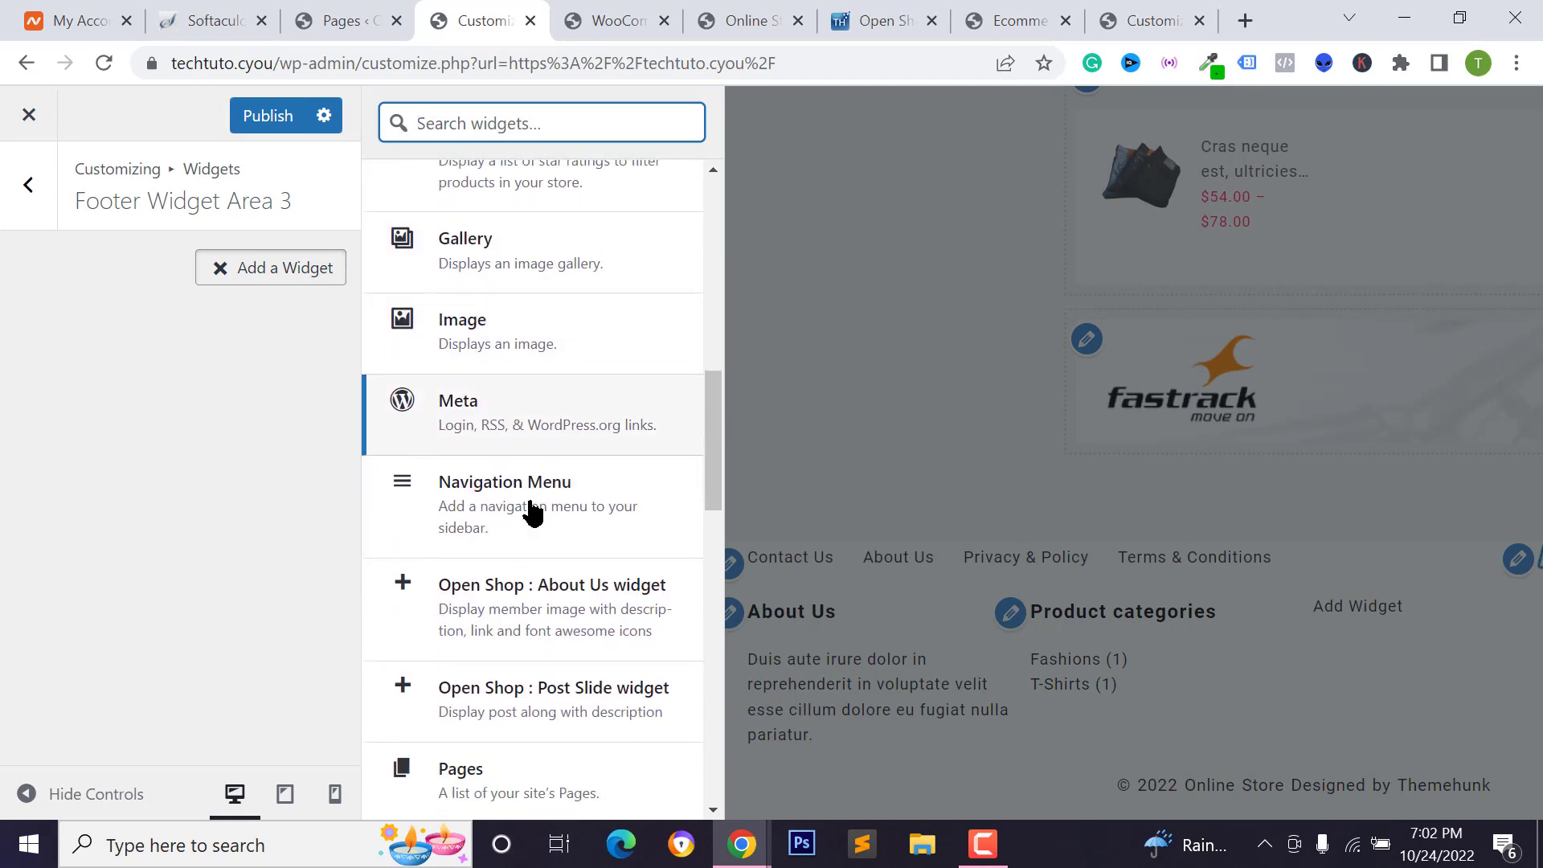
pyautogui.scroll(-7, 530, 511)
pyautogui.click(485, 554)
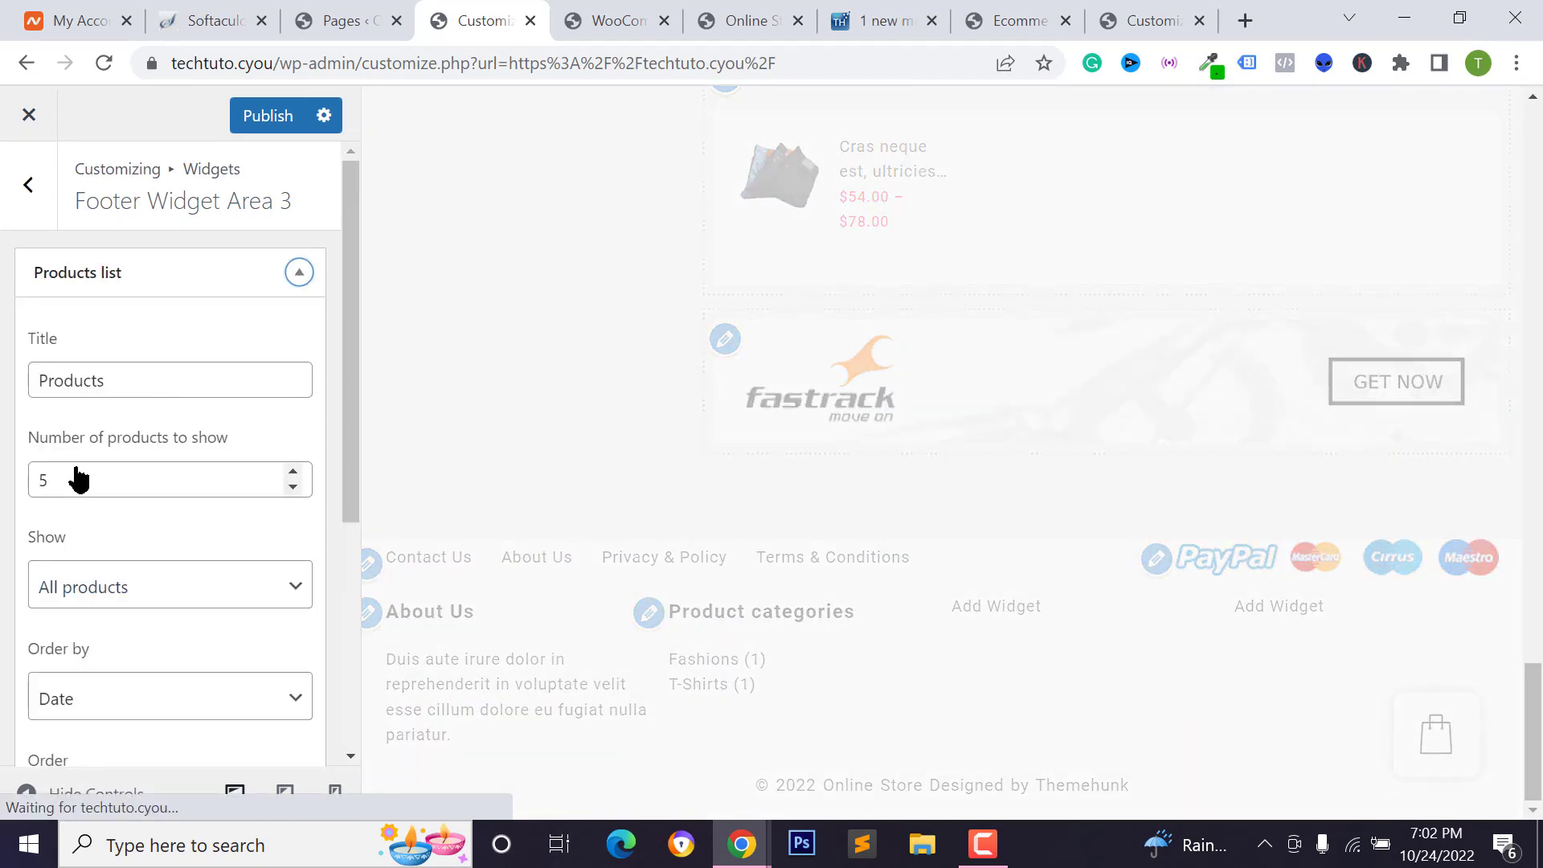
pyautogui.moveTo(78, 480); pyautogui.dragTo(2, 482)
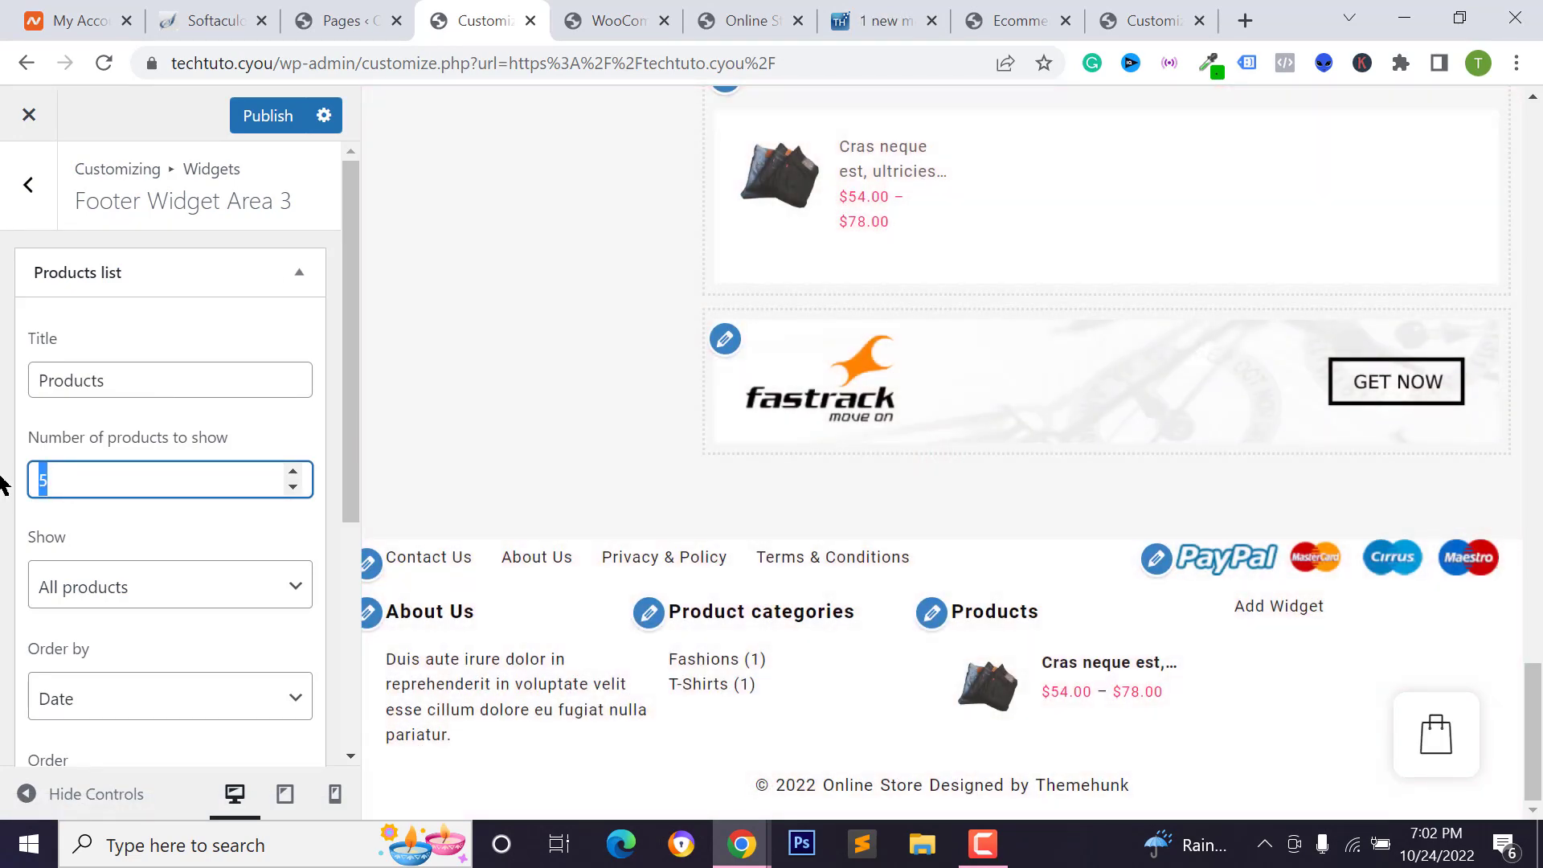
pyautogui.write('2')
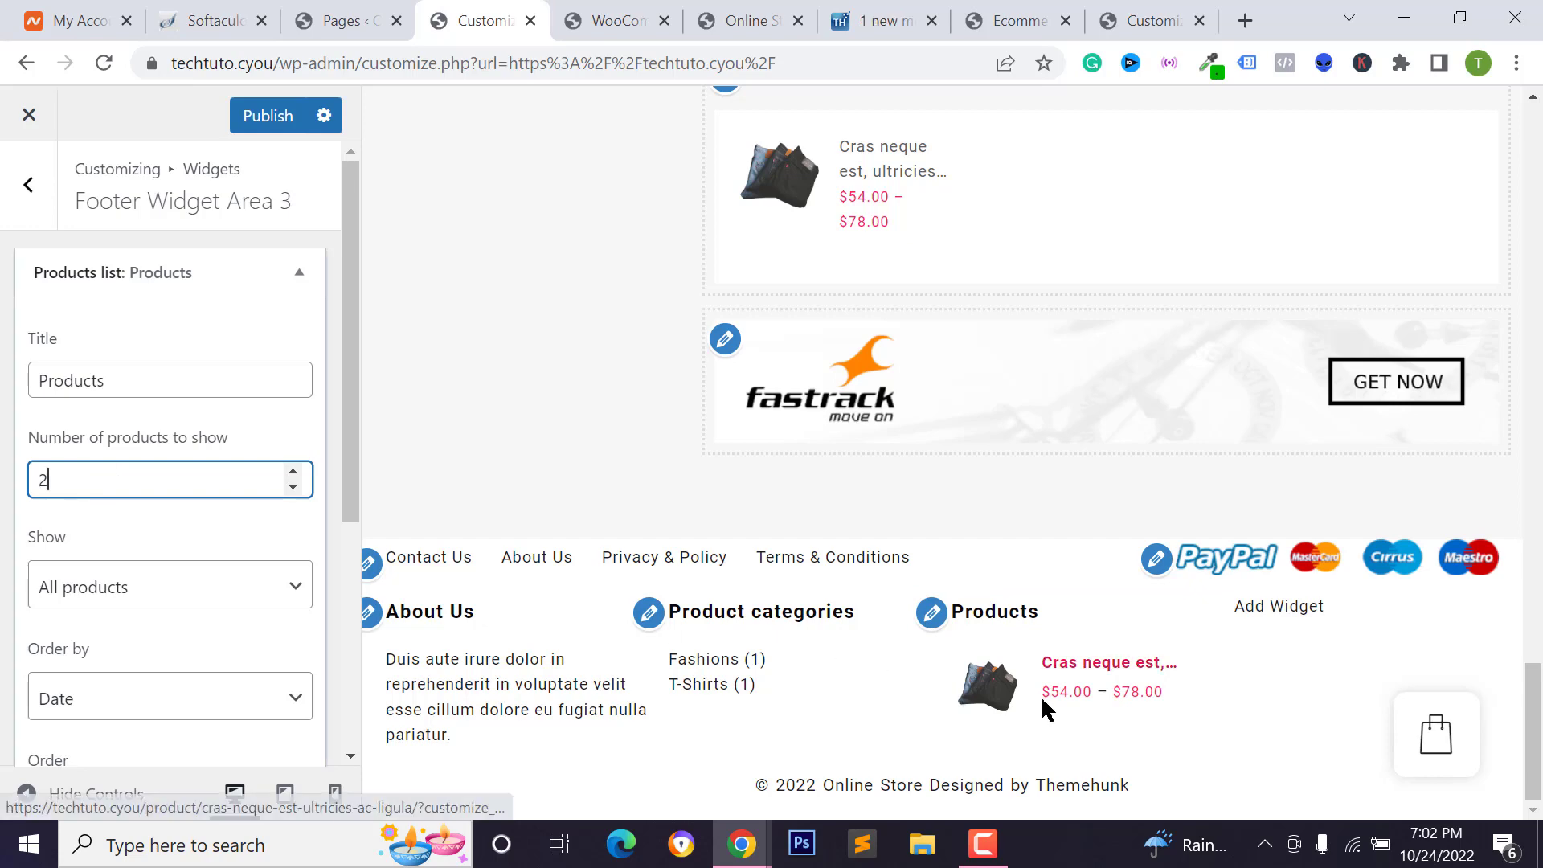
pyautogui.click(28, 185)
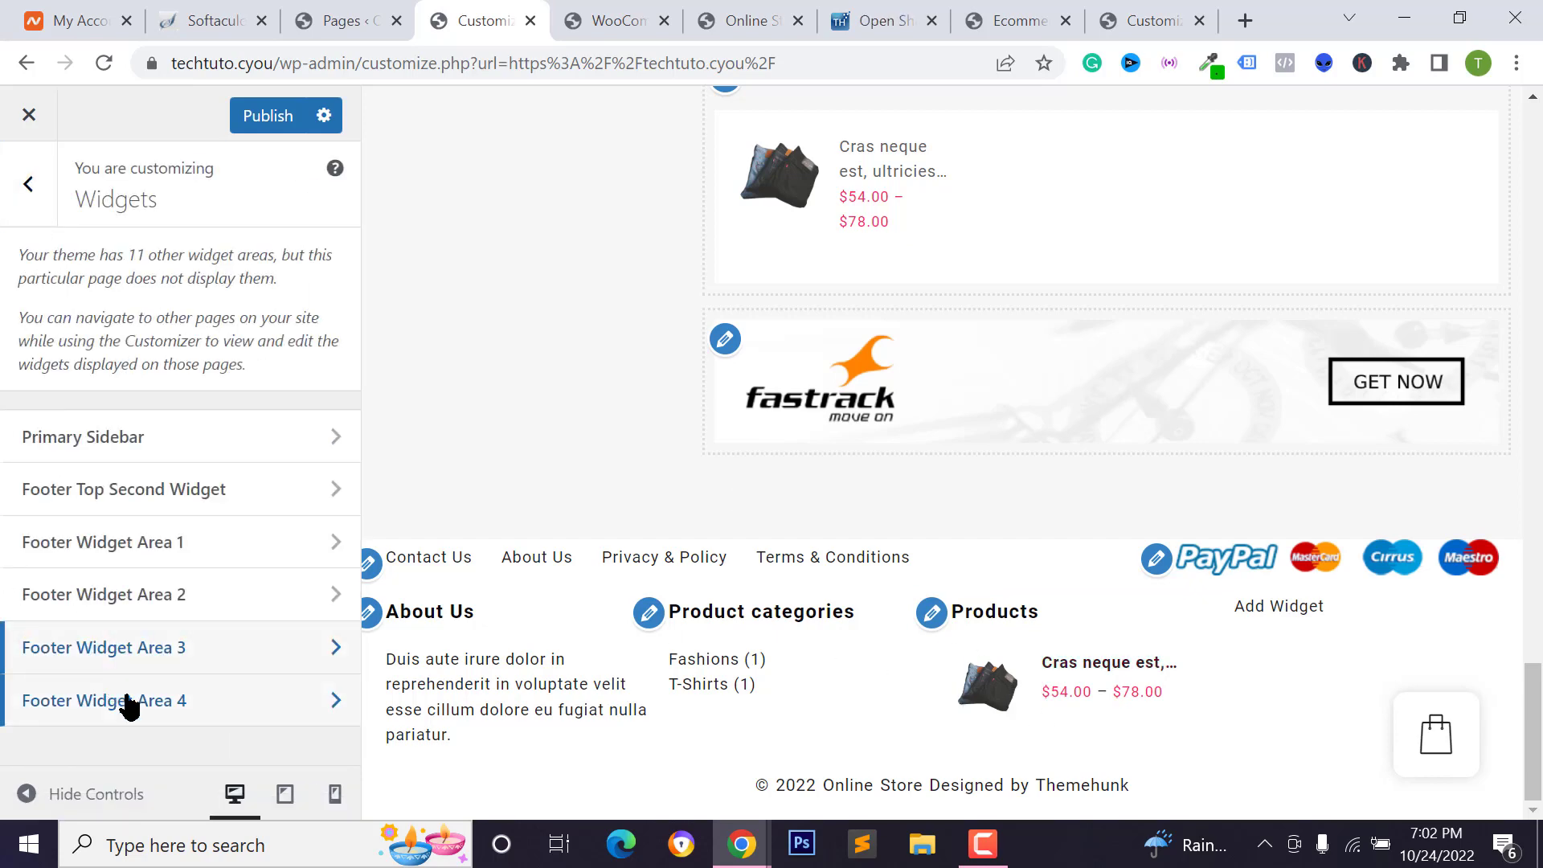
# Step: Add a Text widget to Footer Widget Area 4 and paste in the demo site's contact details
pyautogui.click(120, 699)
pyautogui.click(244, 282)
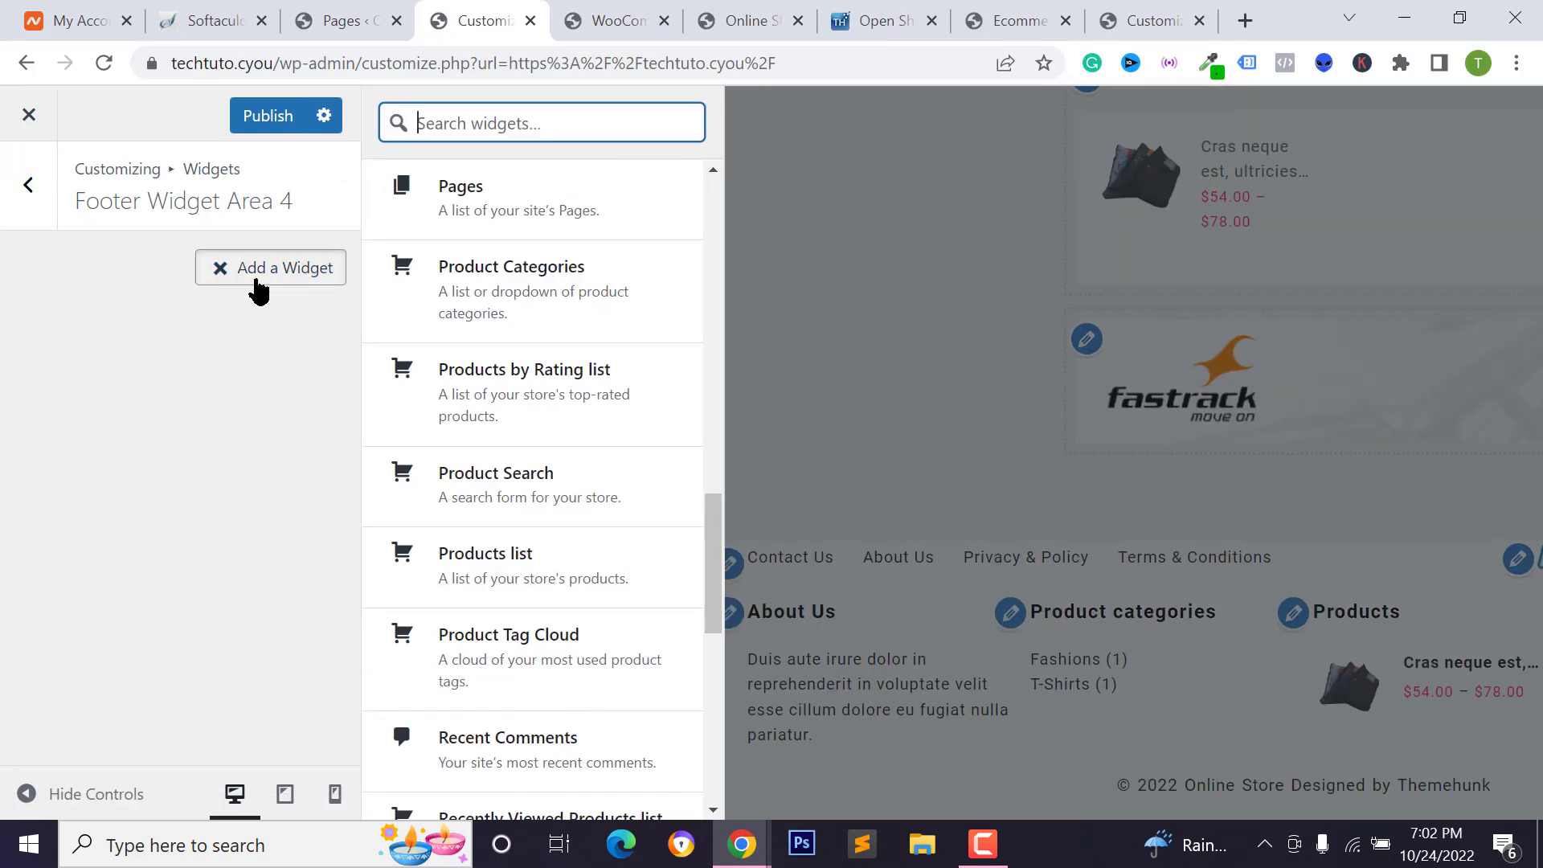
pyautogui.scroll(-5, 492, 555)
pyautogui.scroll(-2, 493, 562)
pyautogui.click(486, 592)
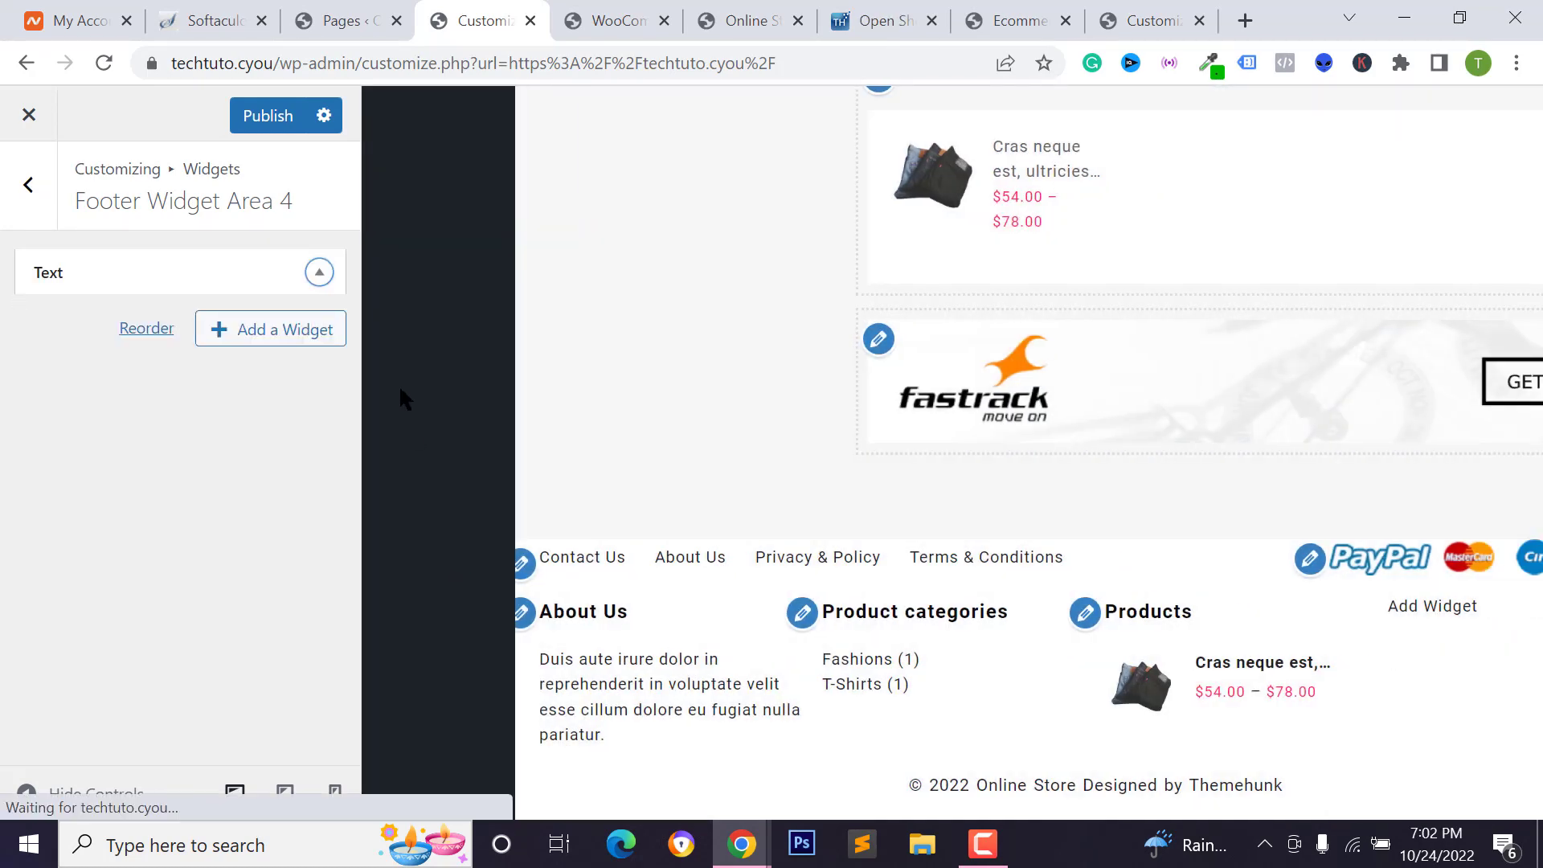
pyautogui.hotkey('ctrl', '8')
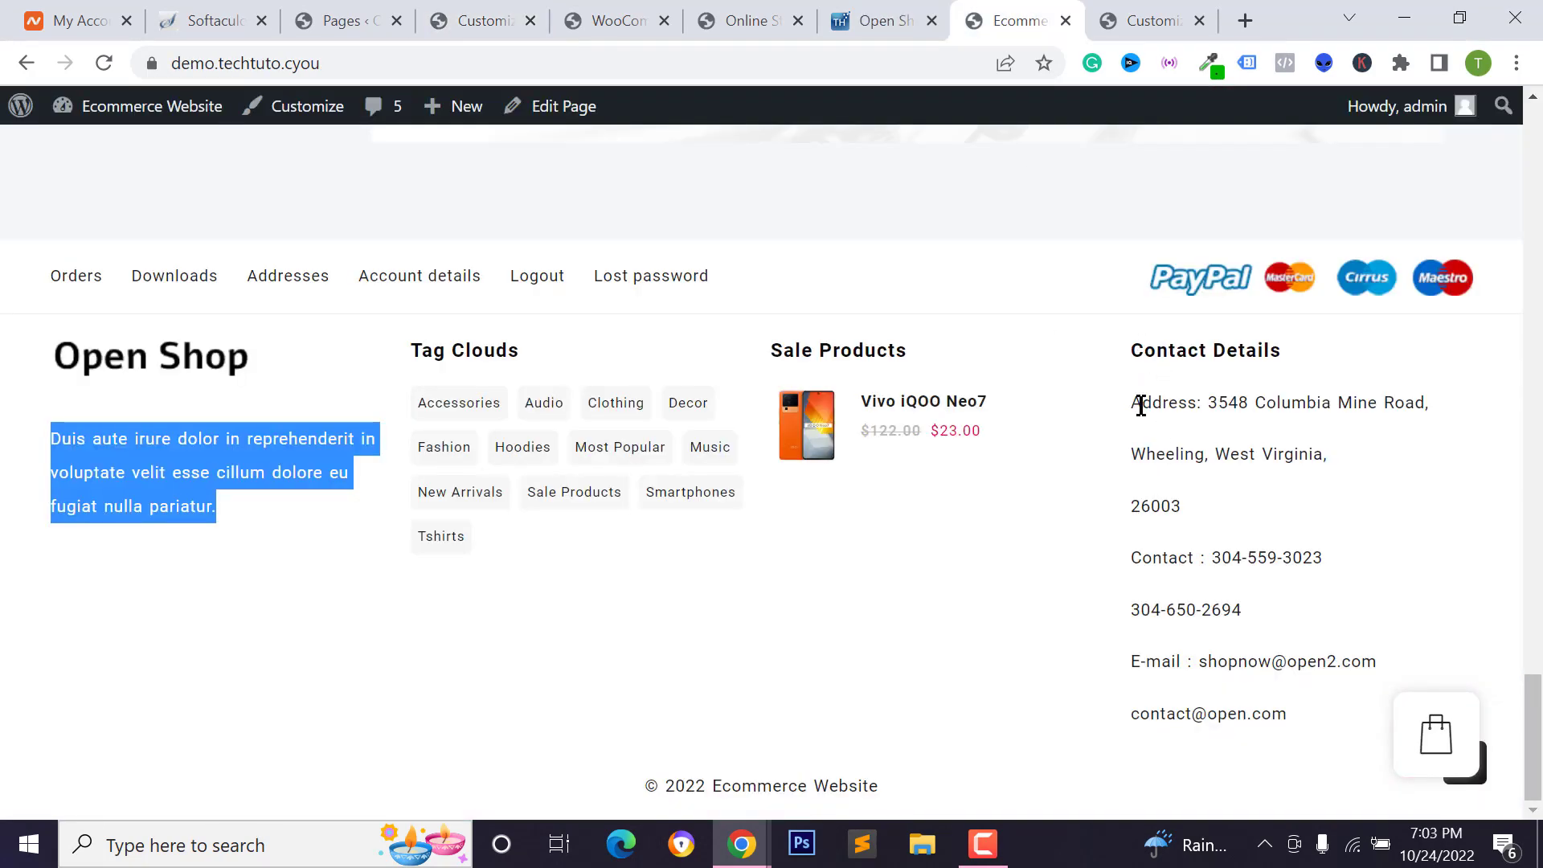
pyautogui.moveTo(1141, 406); pyautogui.dragTo(1295, 731)
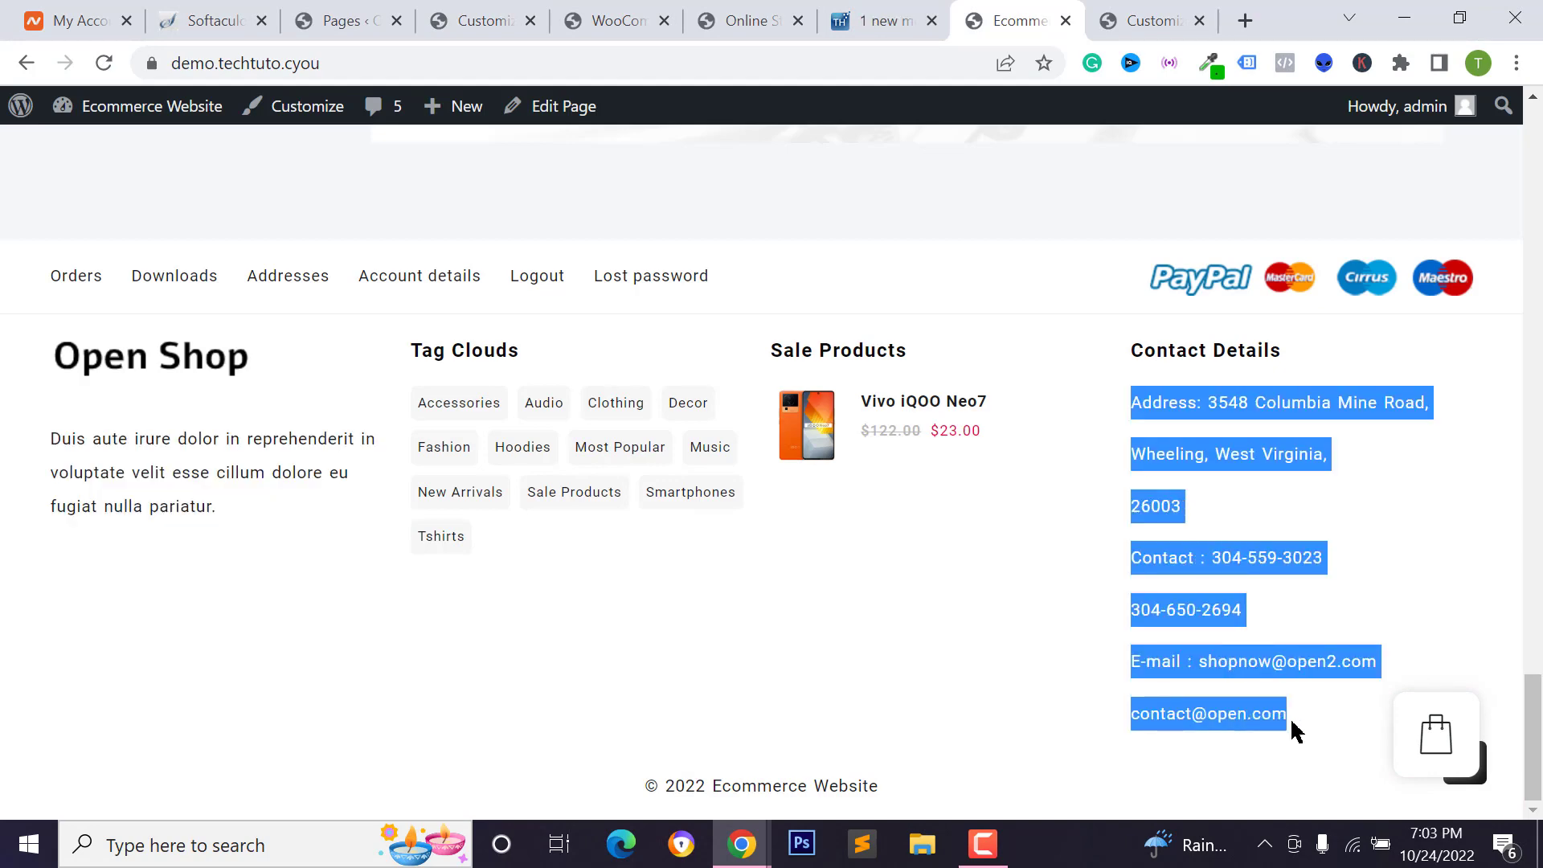
pyautogui.rightClick(1173, 409)
pyautogui.click(1171, 414)
pyautogui.hotkey('ctrl', 'shift', 'Tab')
pyautogui.hotkey('ctrl', 'shift', 'Tab')
pyautogui.hotkey('ctrl', 'shift', 'Tab')
pyautogui.hotkey('ctrl', 'shift', 'Tab')
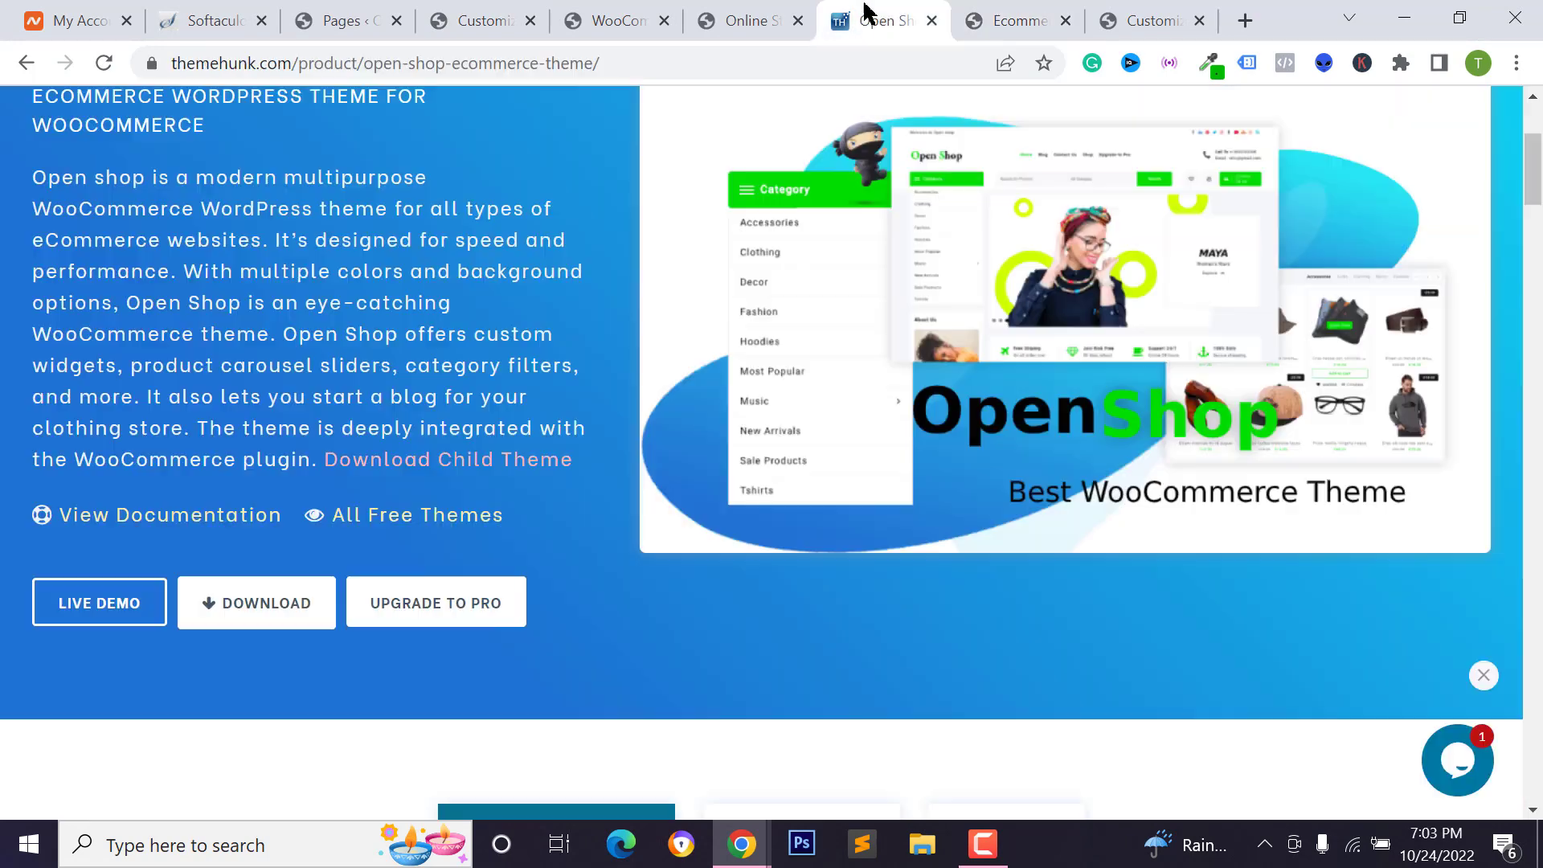
pyautogui.hotkey('ctrl', 'v')
pyautogui.scroll(5, 159, 588)
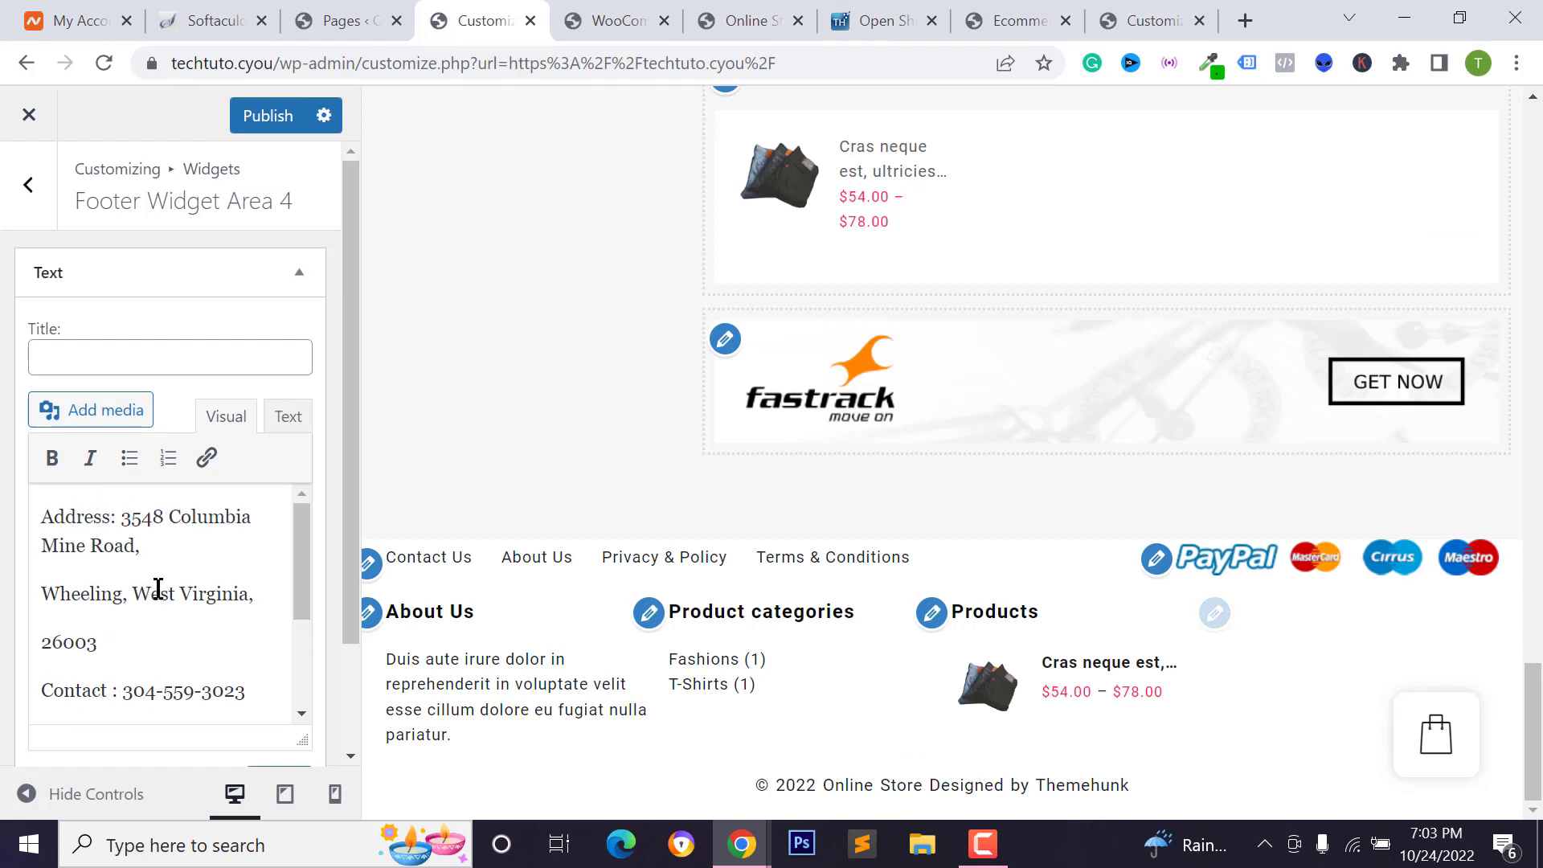
pyautogui.moveTo(117, 517); pyautogui.dragTo(164, 542)
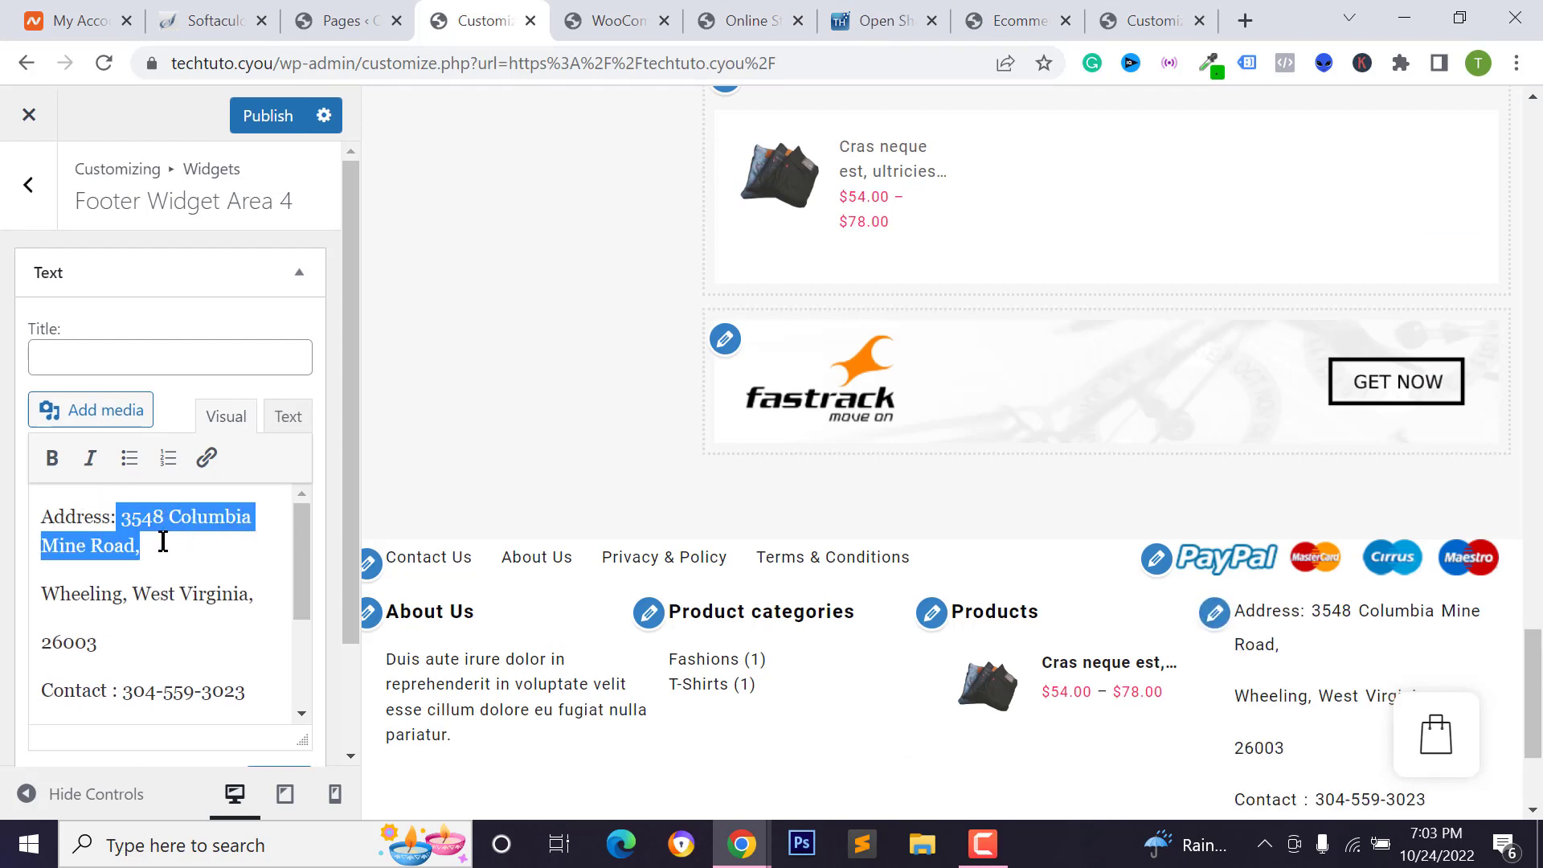
pyautogui.click(138, 596)
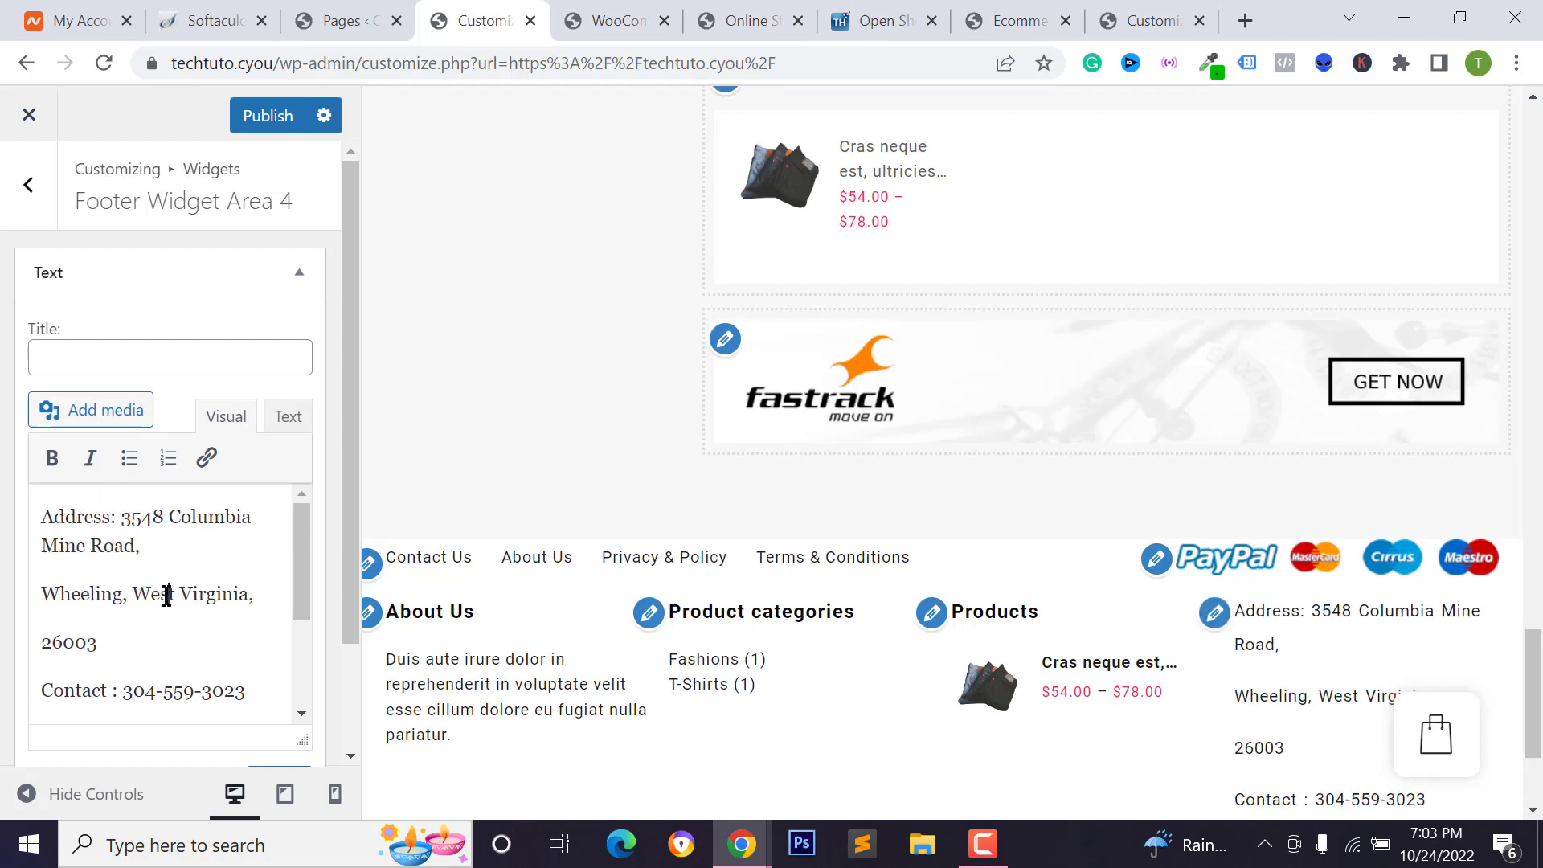
pyautogui.scroll(-1, 89, 621)
pyautogui.scroll(-2, 113, 615)
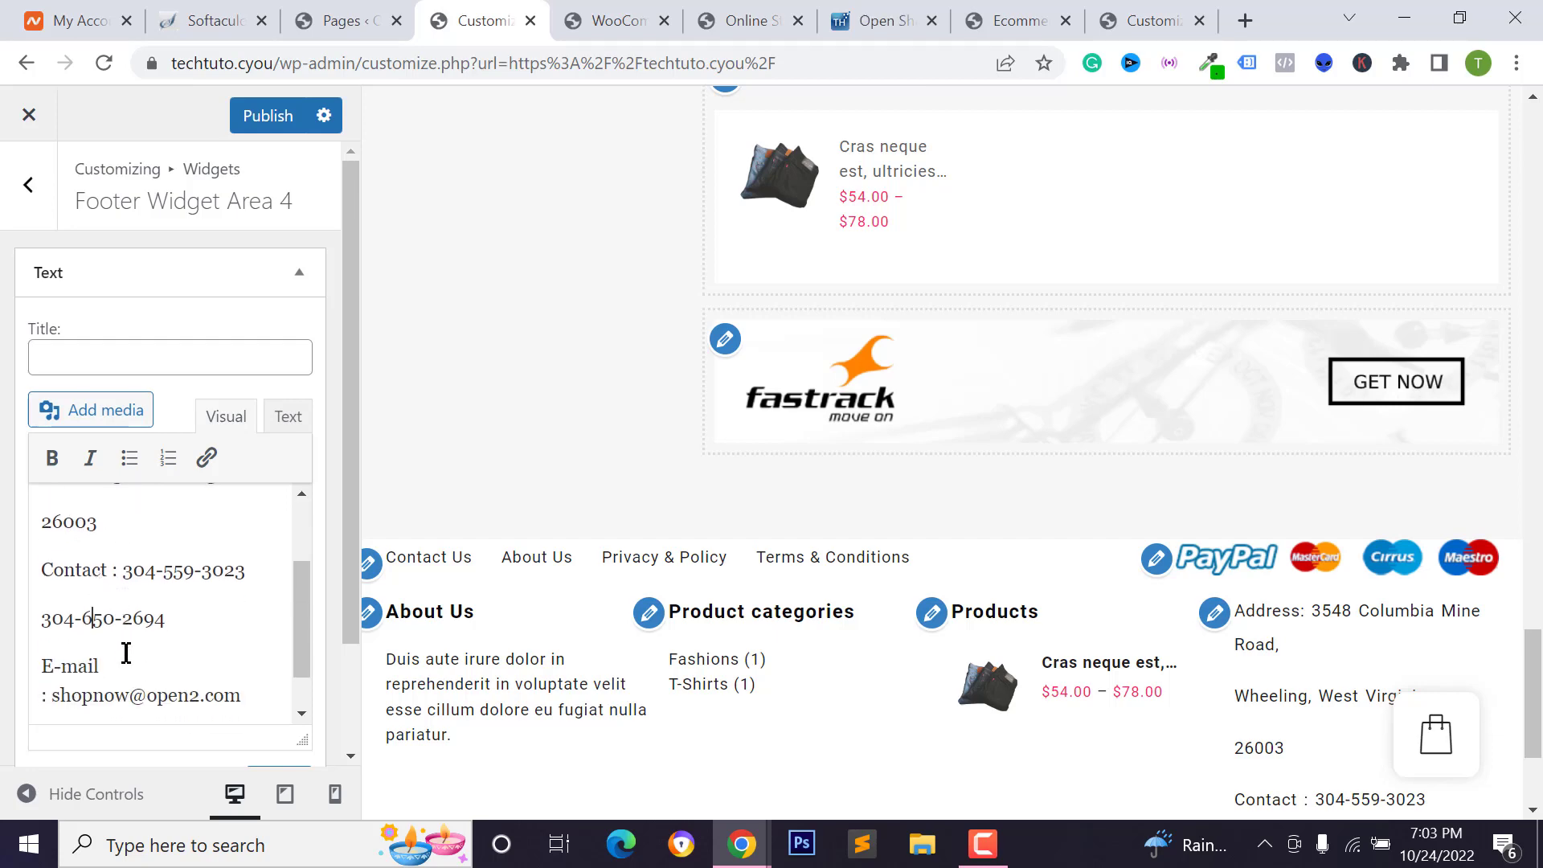
pyautogui.scroll(-3, 1294, 611)
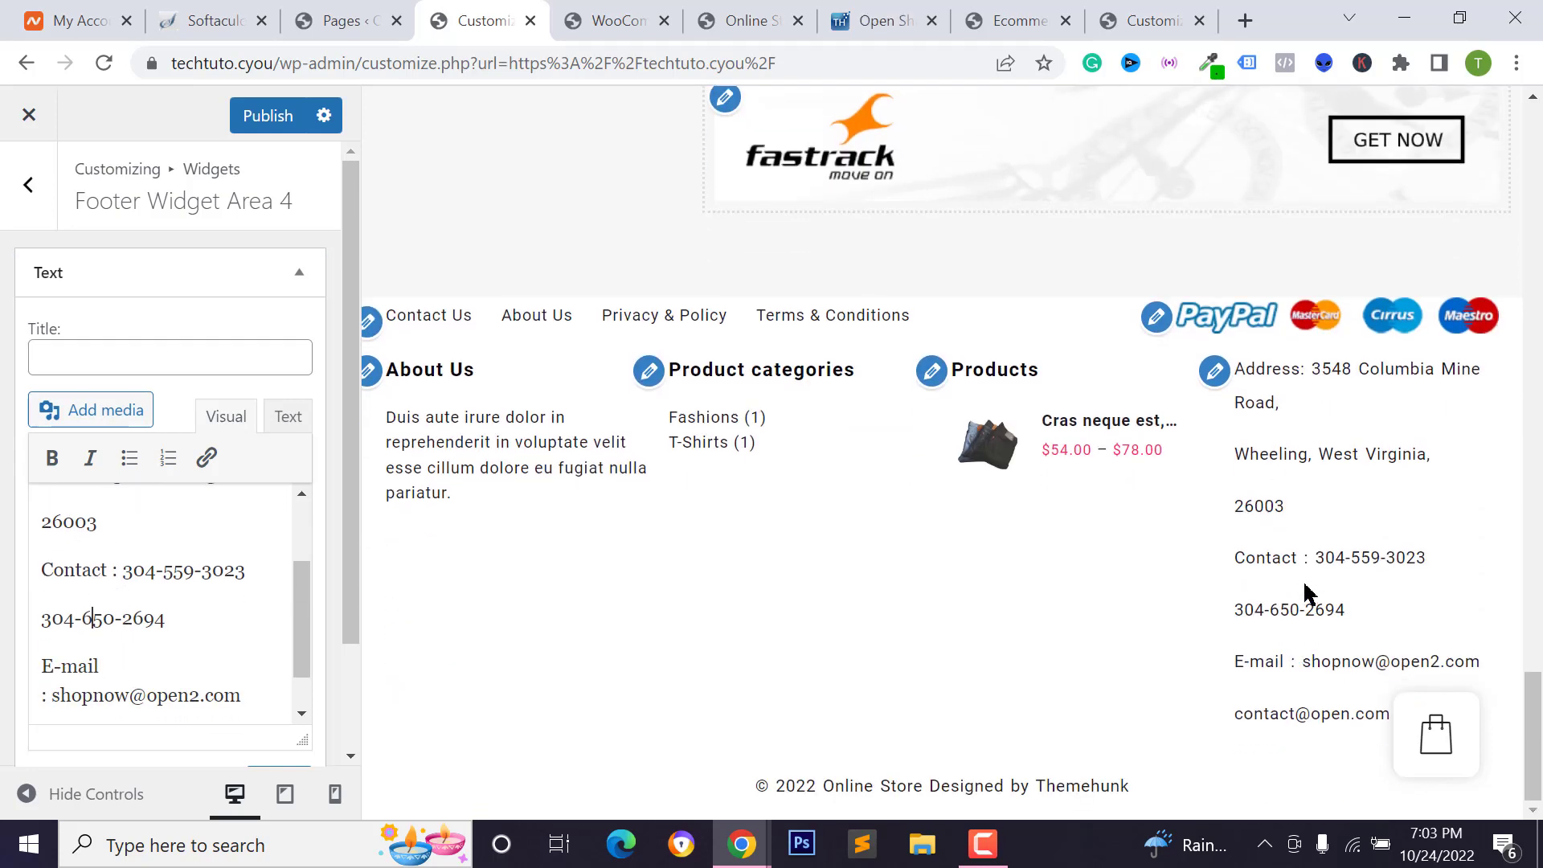
# Step: Title the text widget 'Contact' and publish the footer changes
pyautogui.click(183, 355)
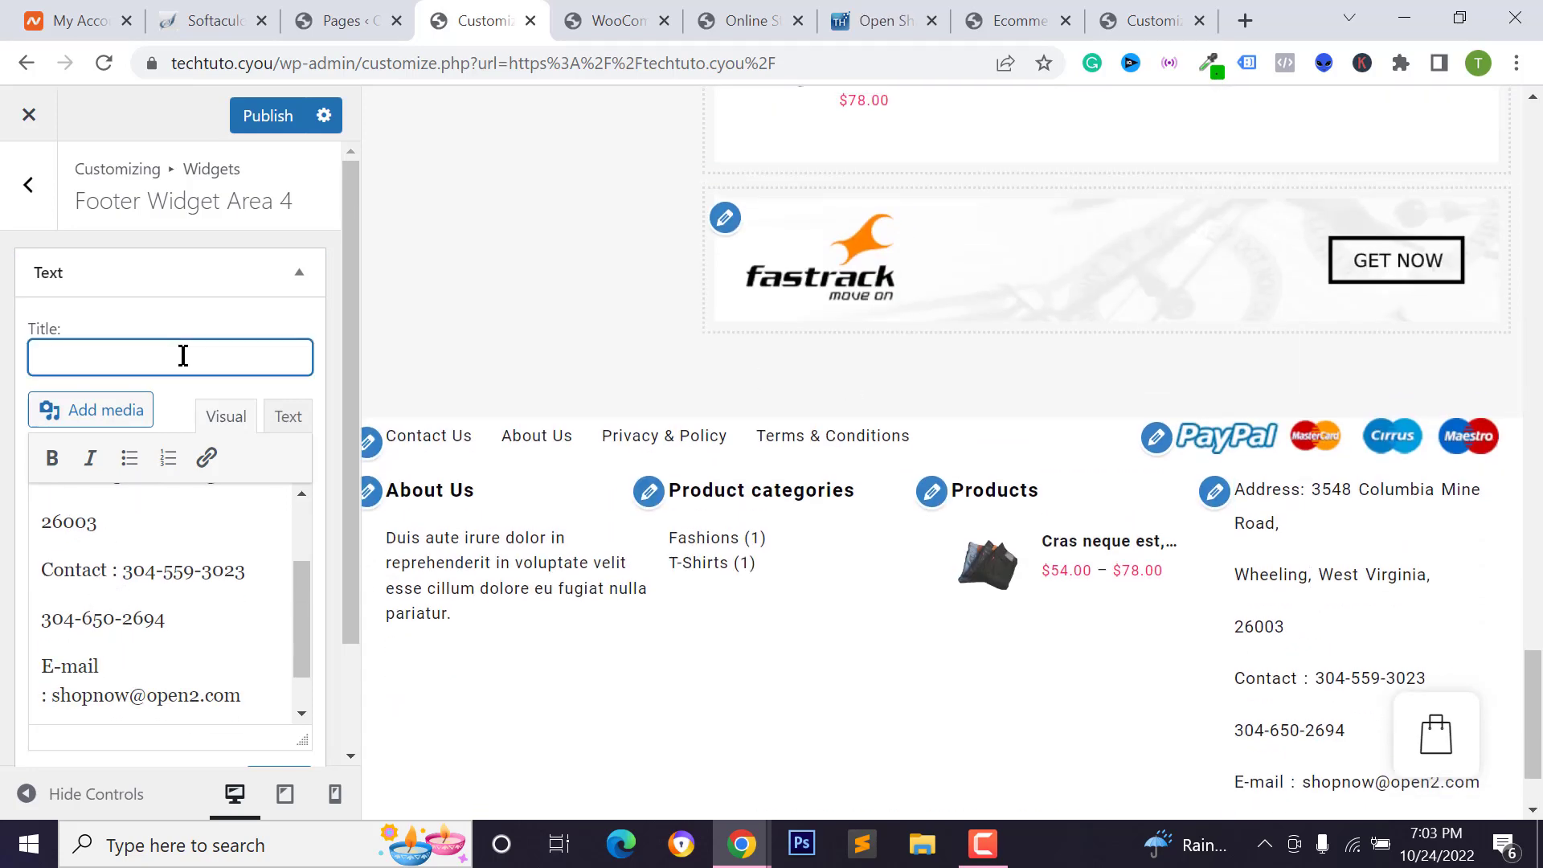
pyautogui.write('Con')
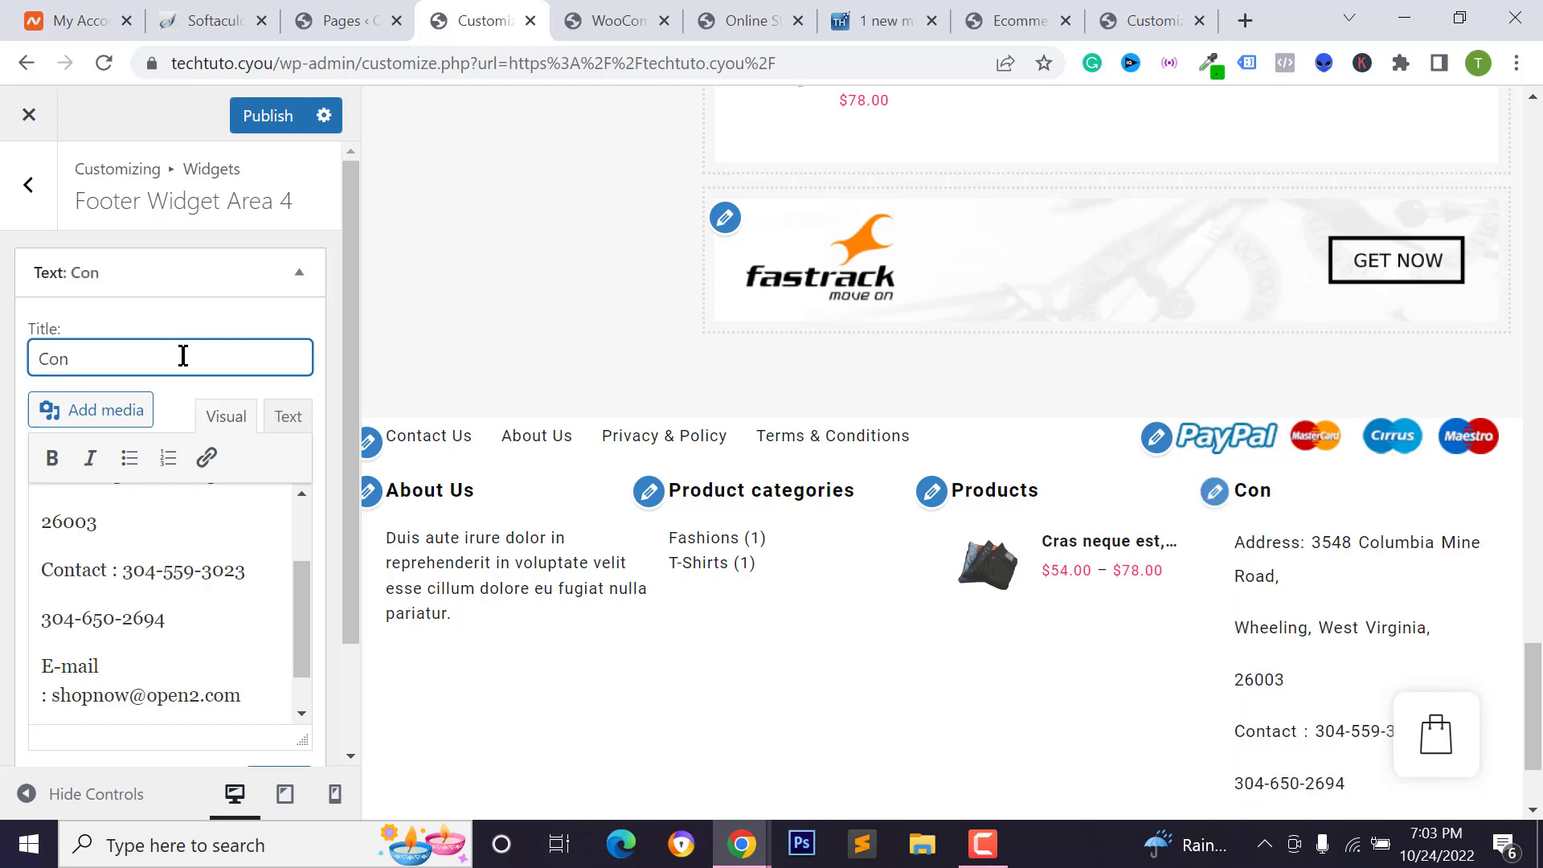
pyautogui.write('tact')
pyautogui.press('BackSpace')
pyautogui.click(282, 120)
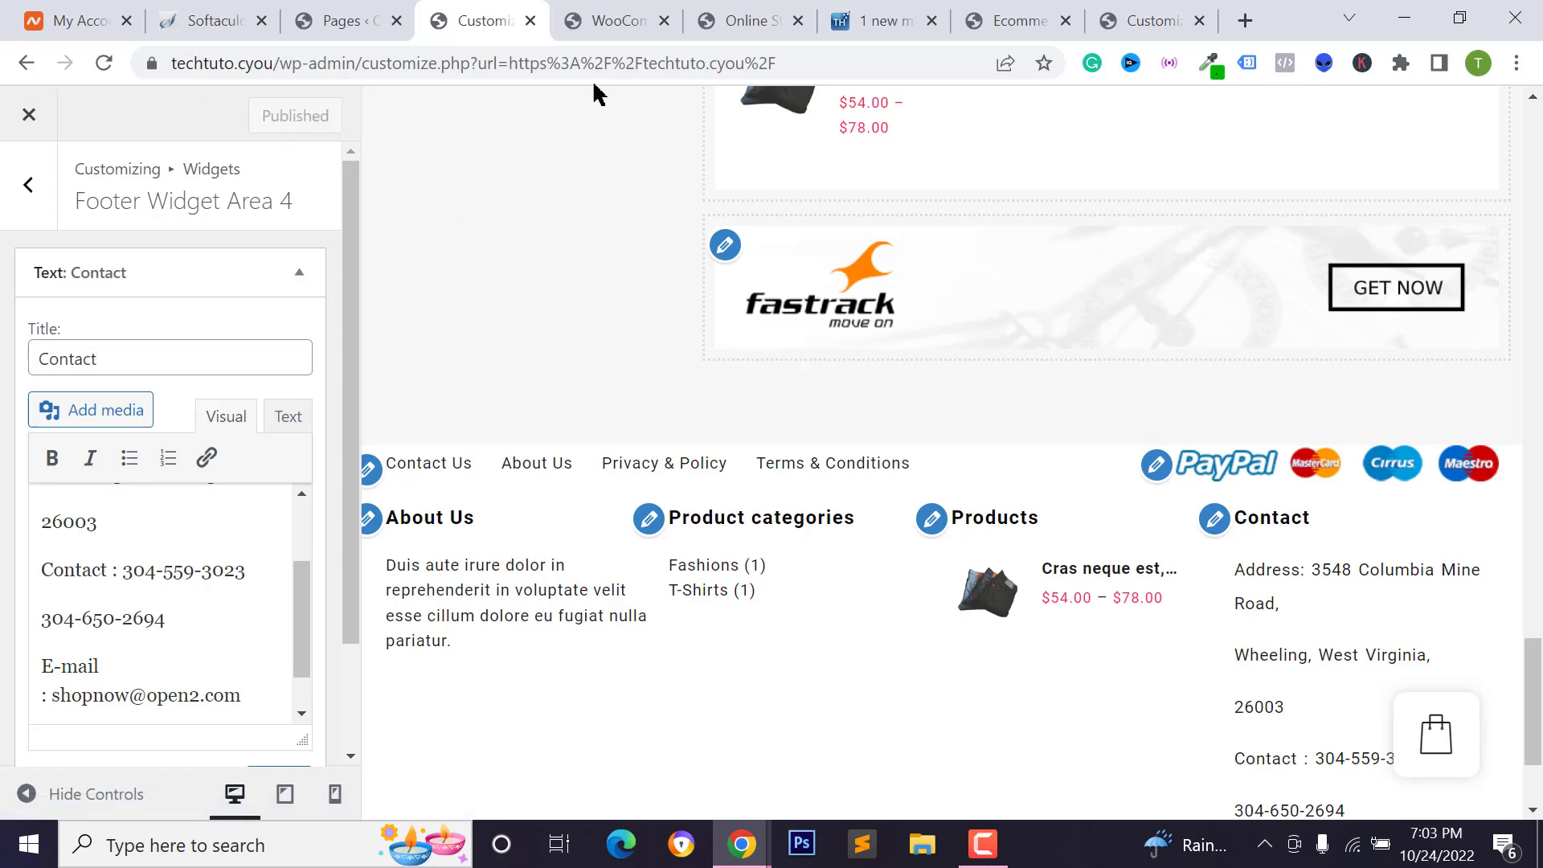
pyautogui.click(619, 24)
# Step: Reload the live storefront to see the new footer and open the jeans product page
pyautogui.click(744, 20)
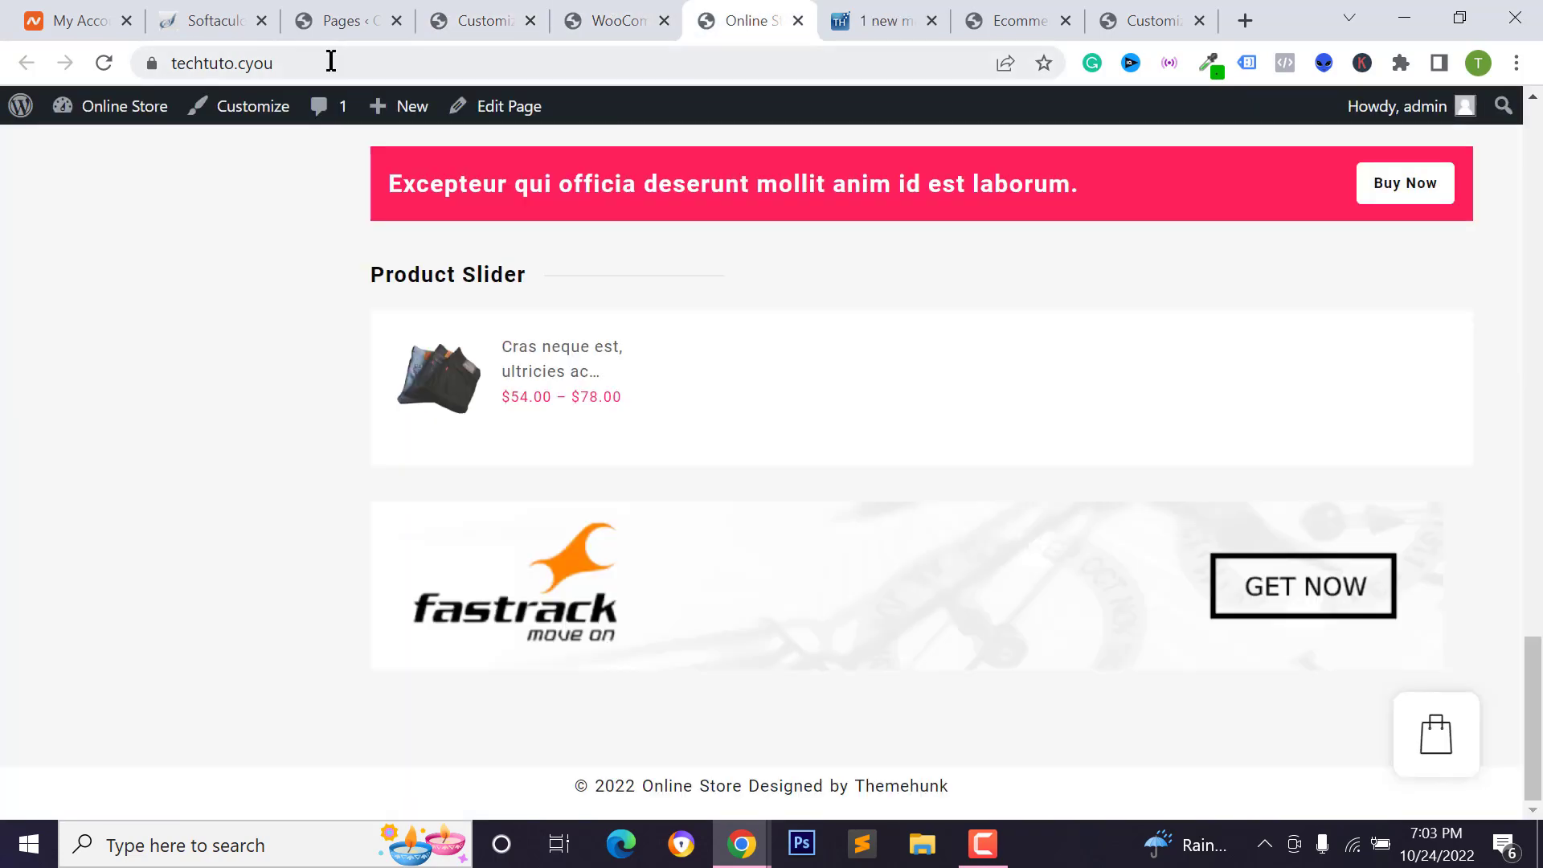
pyautogui.click(105, 64)
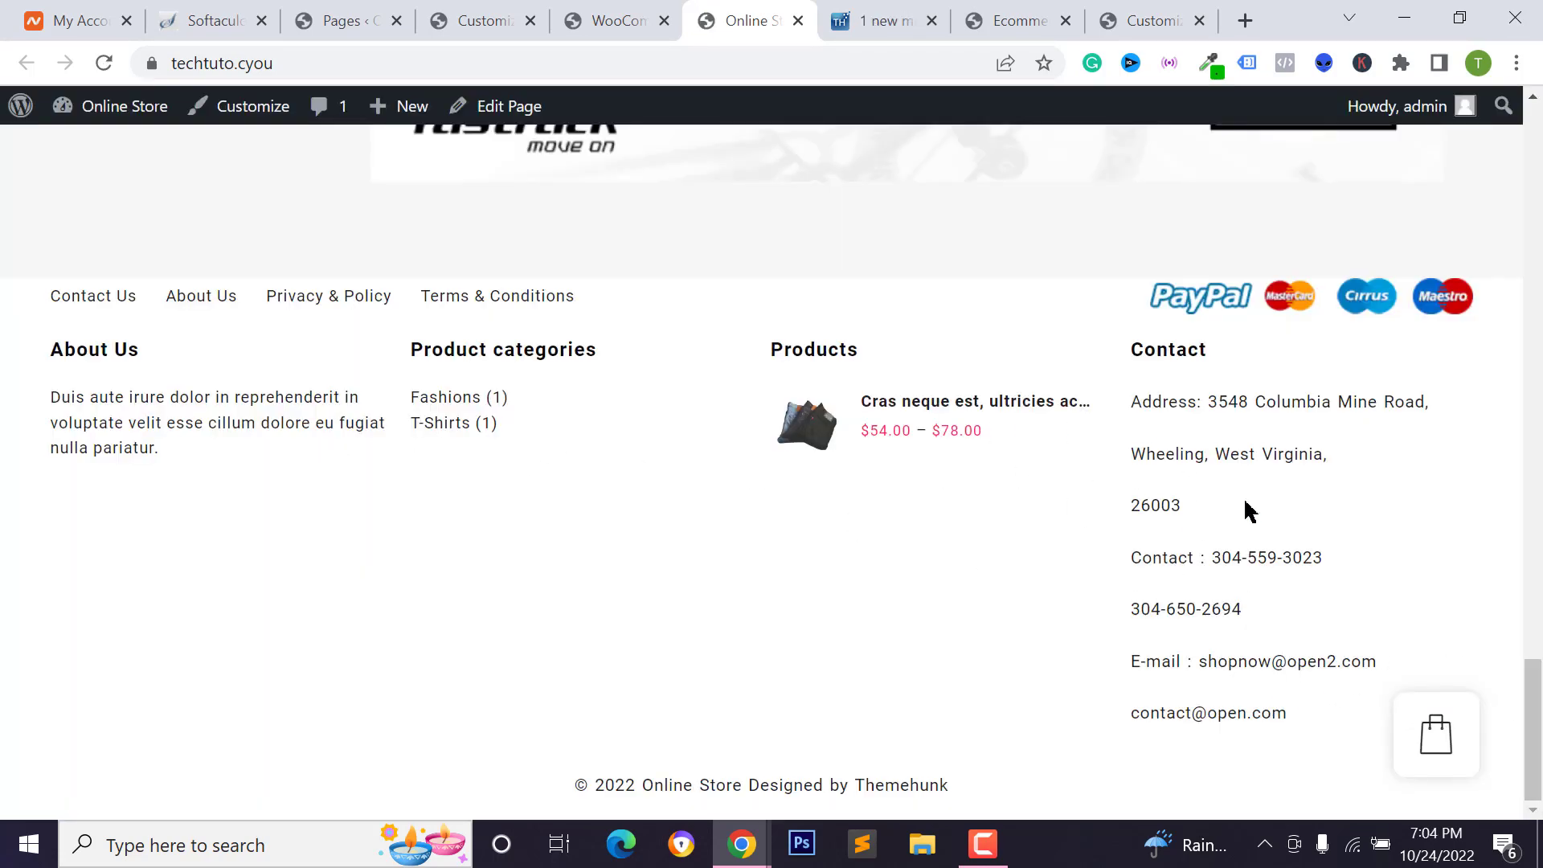
pyautogui.scroll(2, 1273, 423)
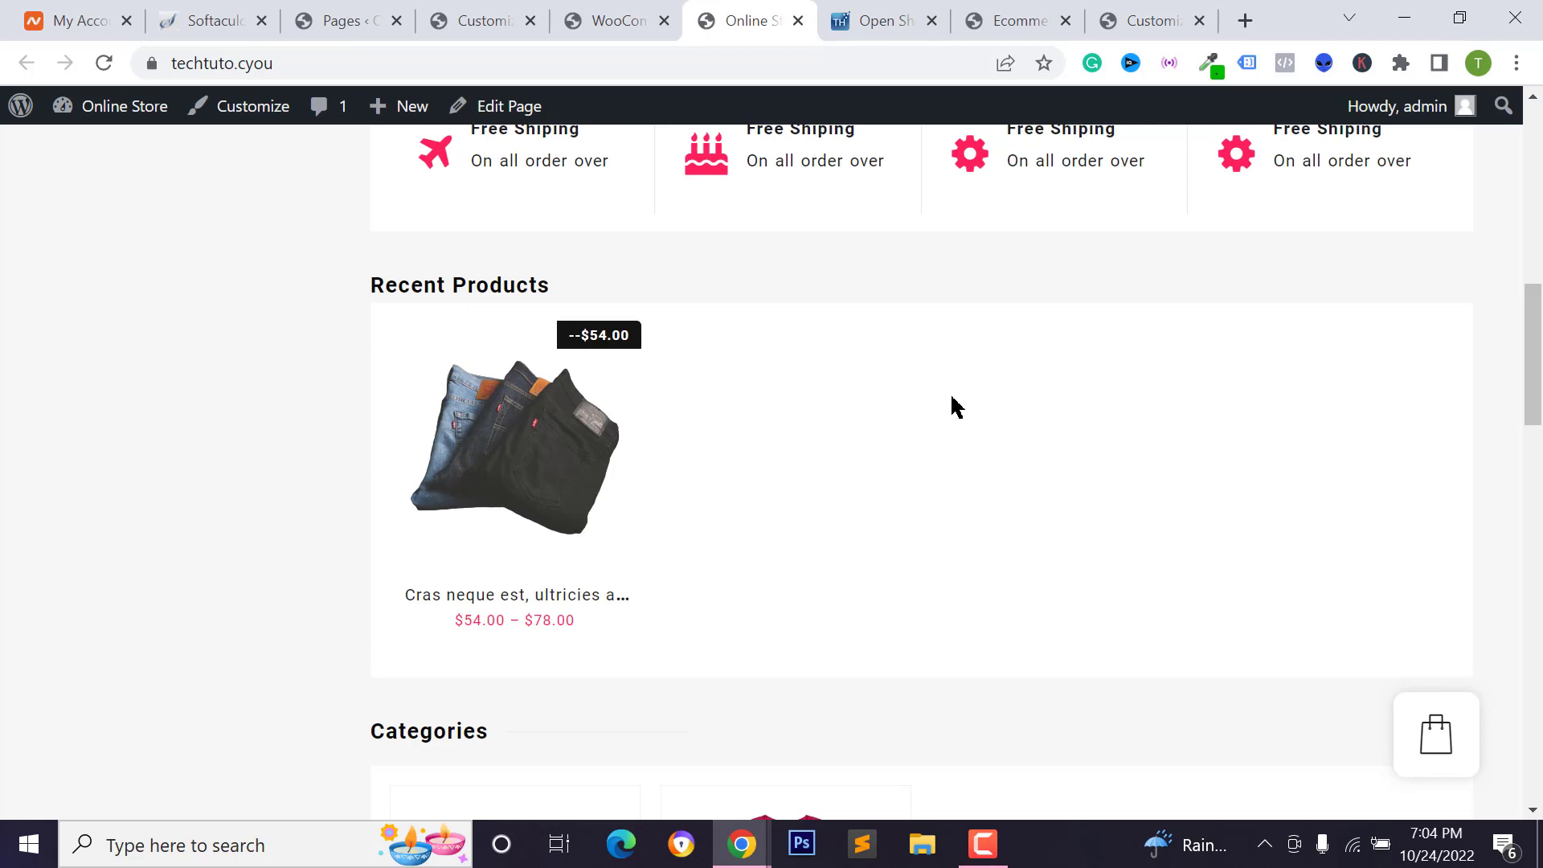
pyautogui.moveTo(572, 461)
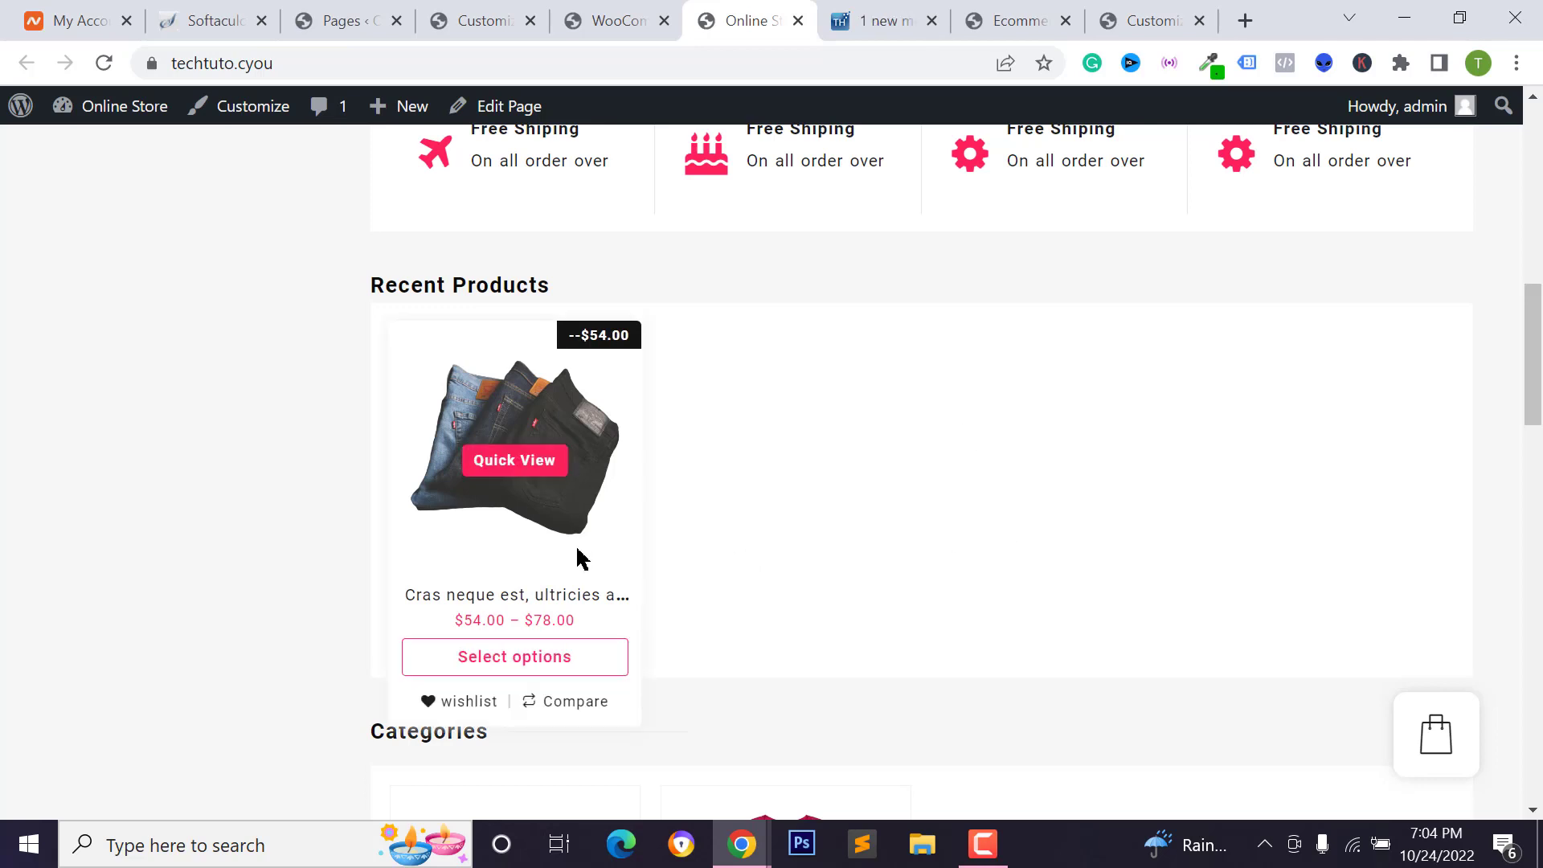
pyautogui.click(541, 599)
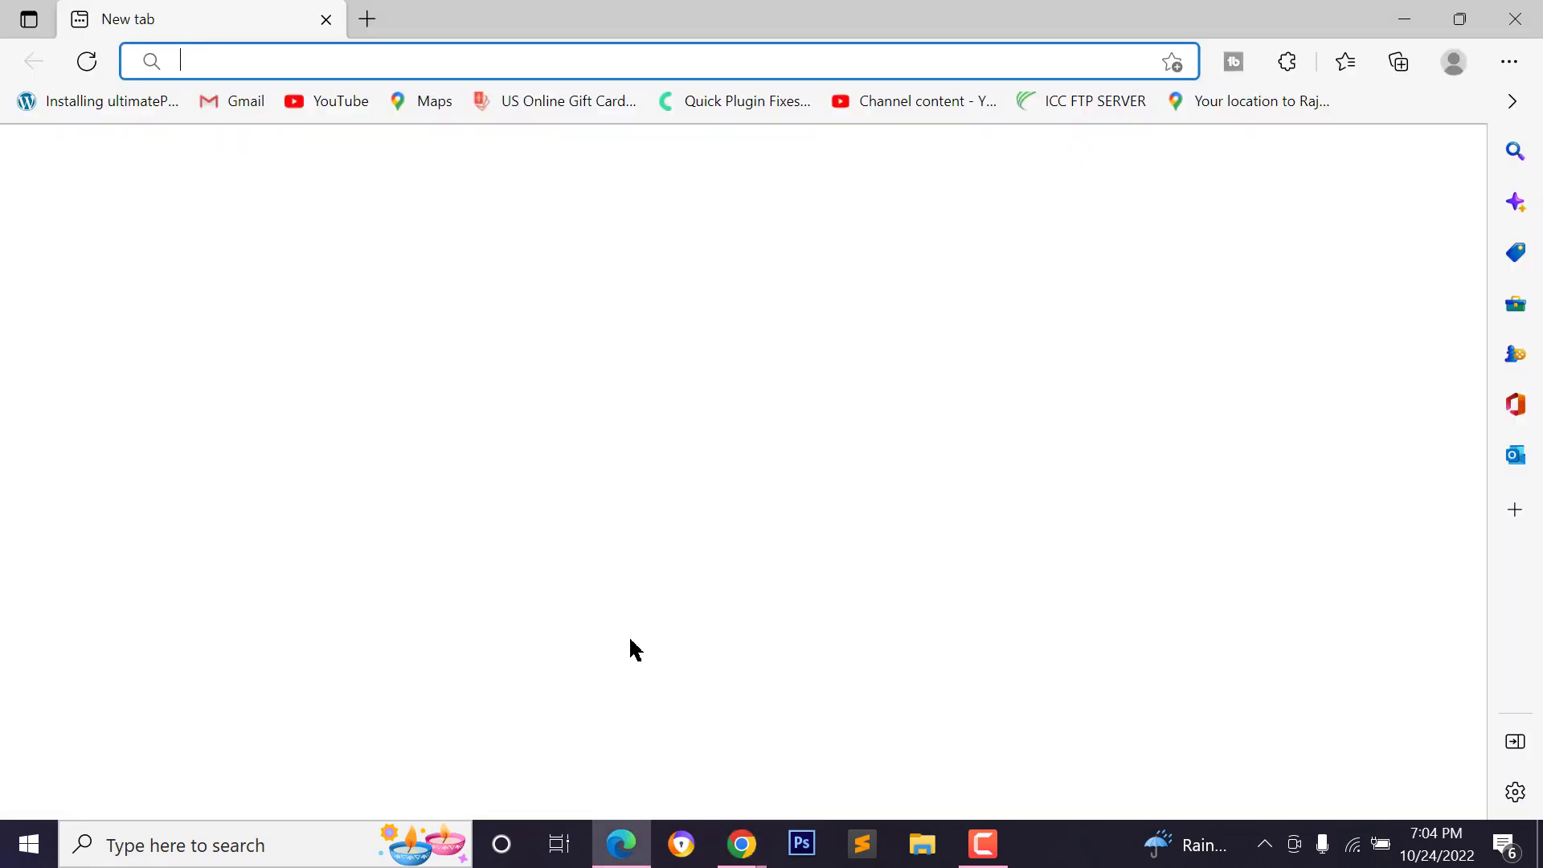
# Step: Load techtuto.cyou in Edge, view My account showing only a Login form, then return to the admin
pyautogui.write('dem')
pyautogui.press('BackSpace')
pyautogui.press('BackSpace')
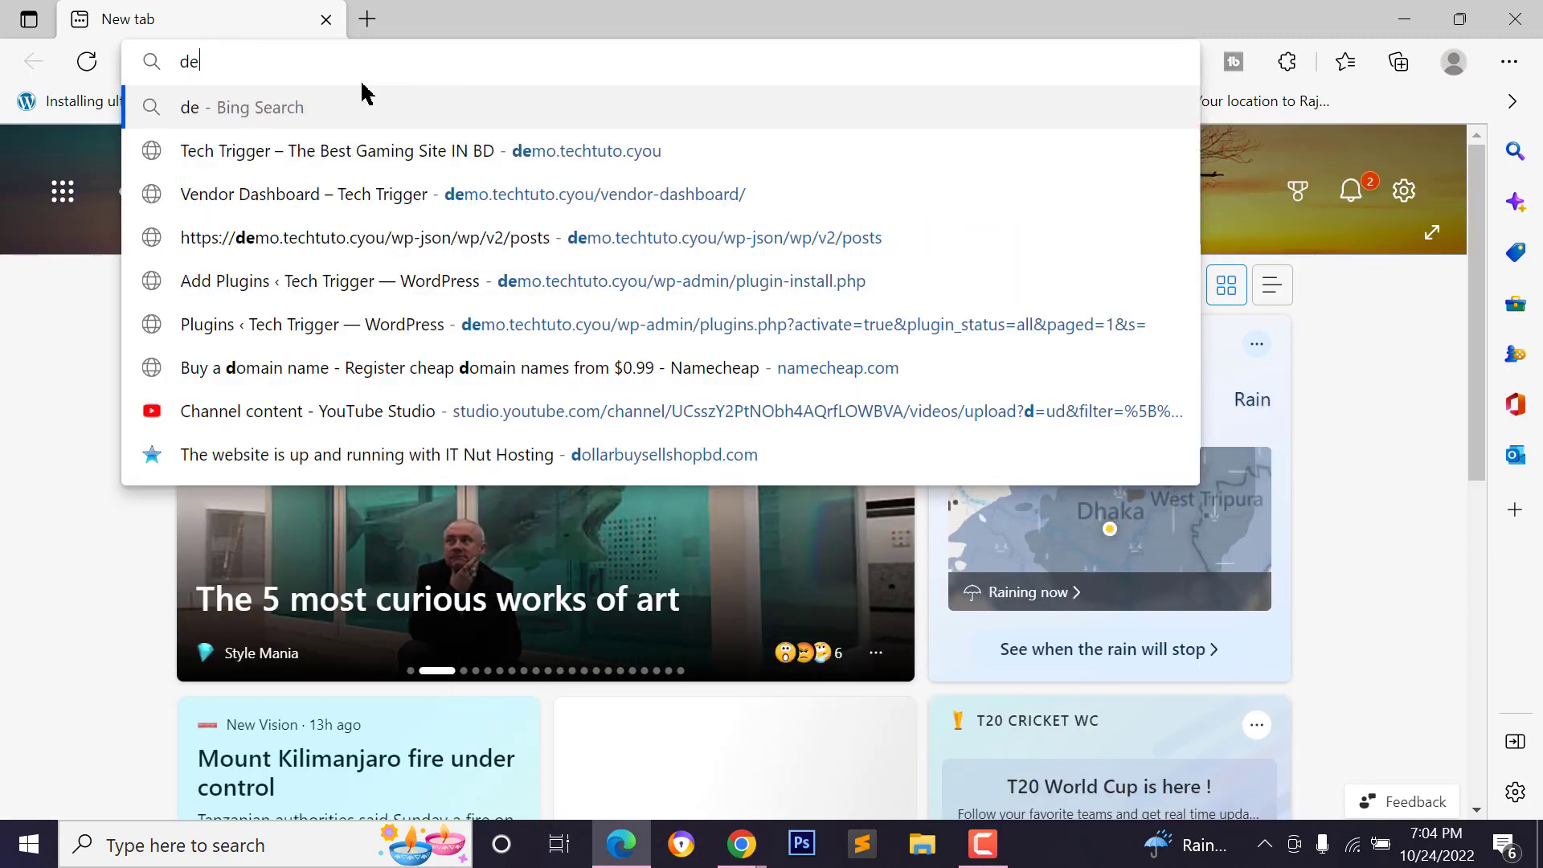
pyautogui.press('BackSpace')
pyautogui.press('BackSpace')
pyautogui.write('tech')
pyautogui.press('Return')
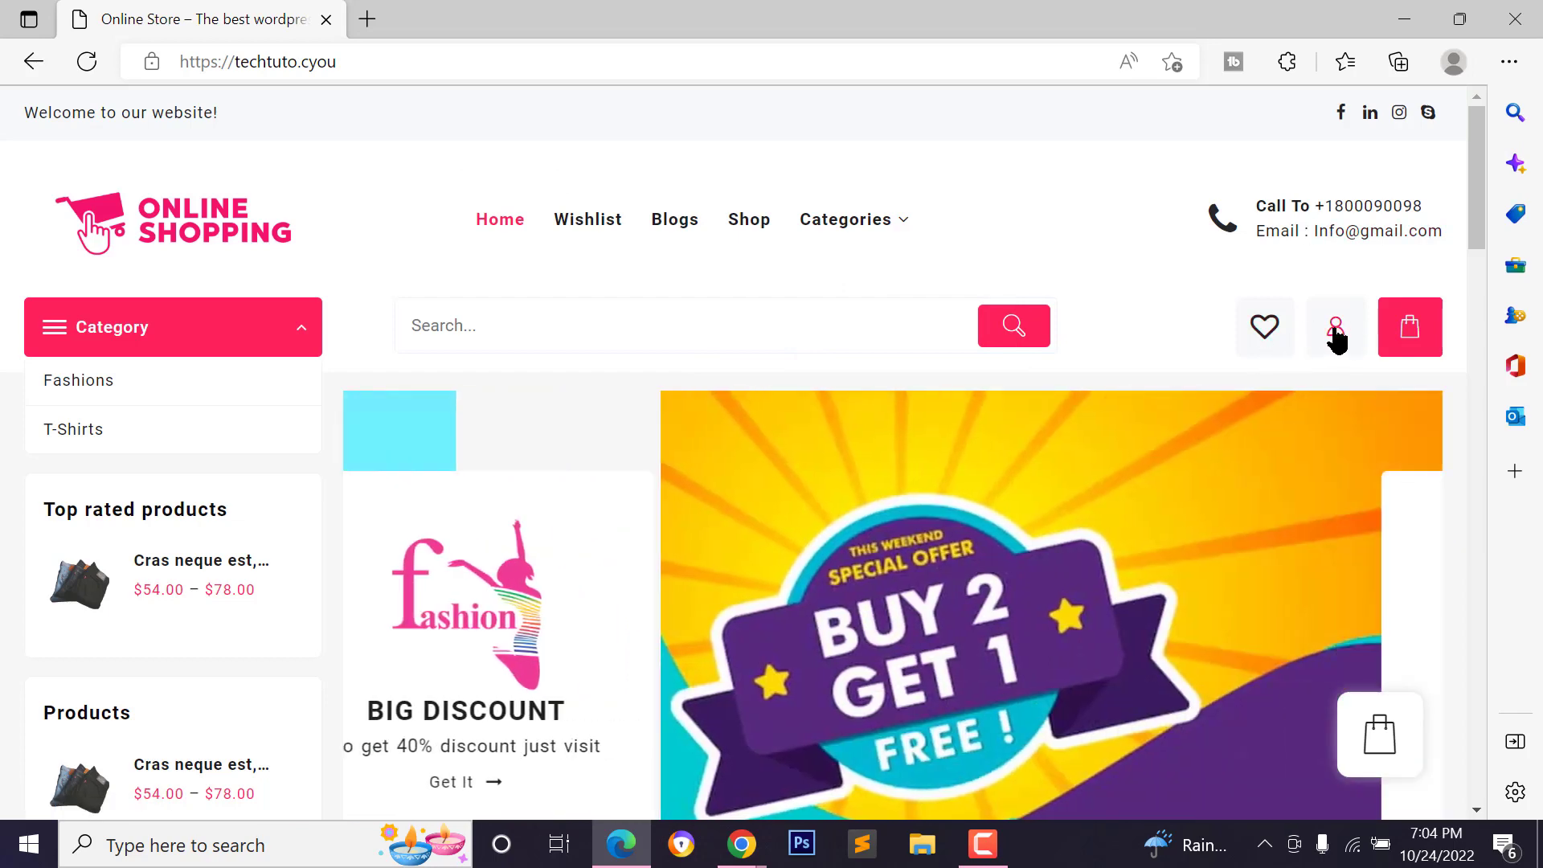
pyautogui.click(1334, 329)
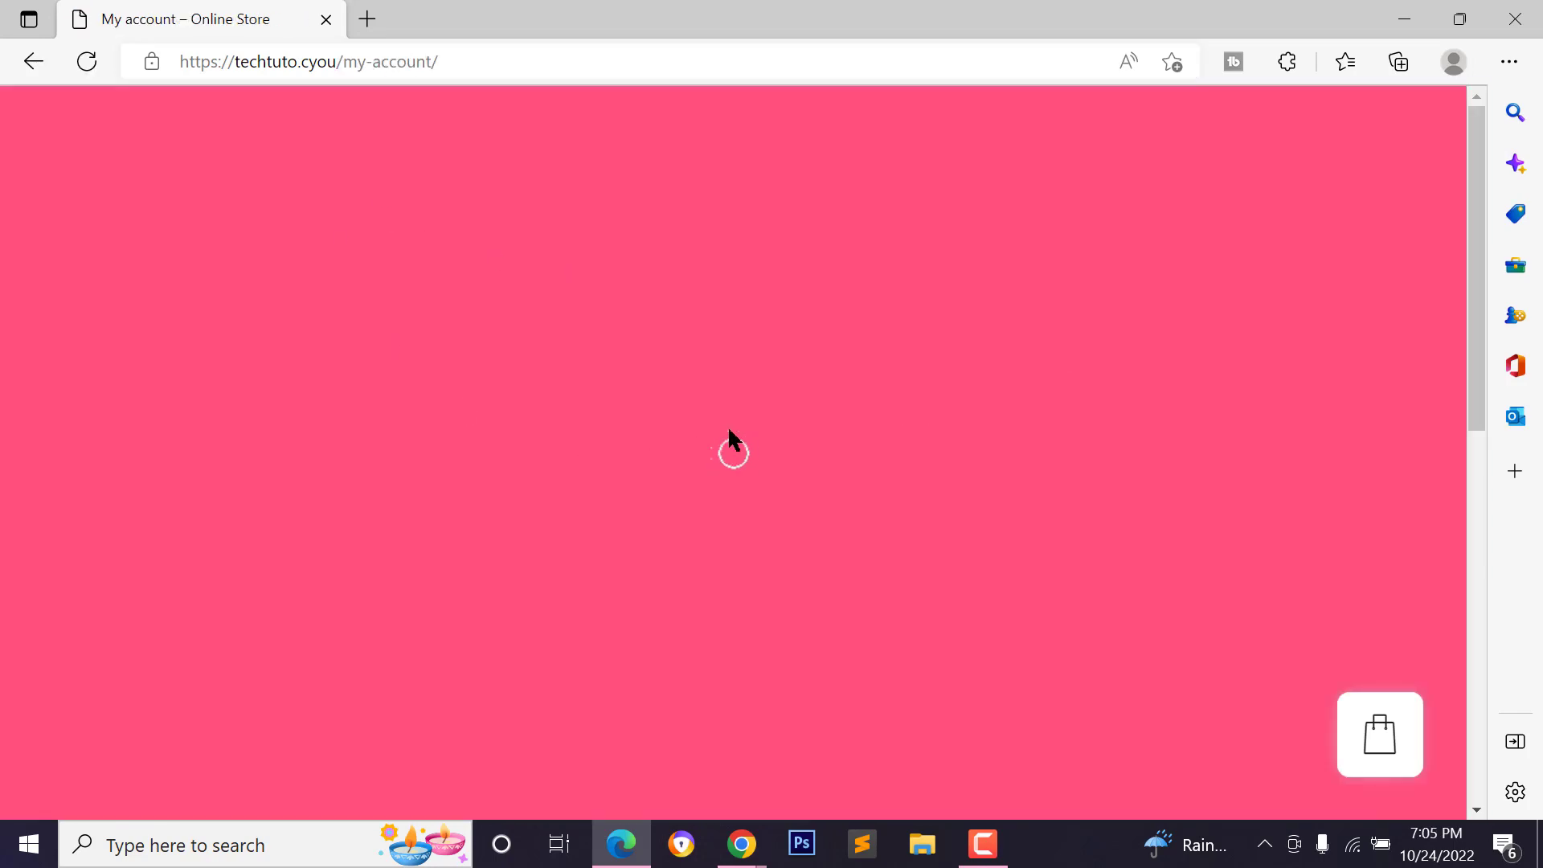
pyautogui.scroll(-3, 579, 600)
pyautogui.scroll(2, 996, 458)
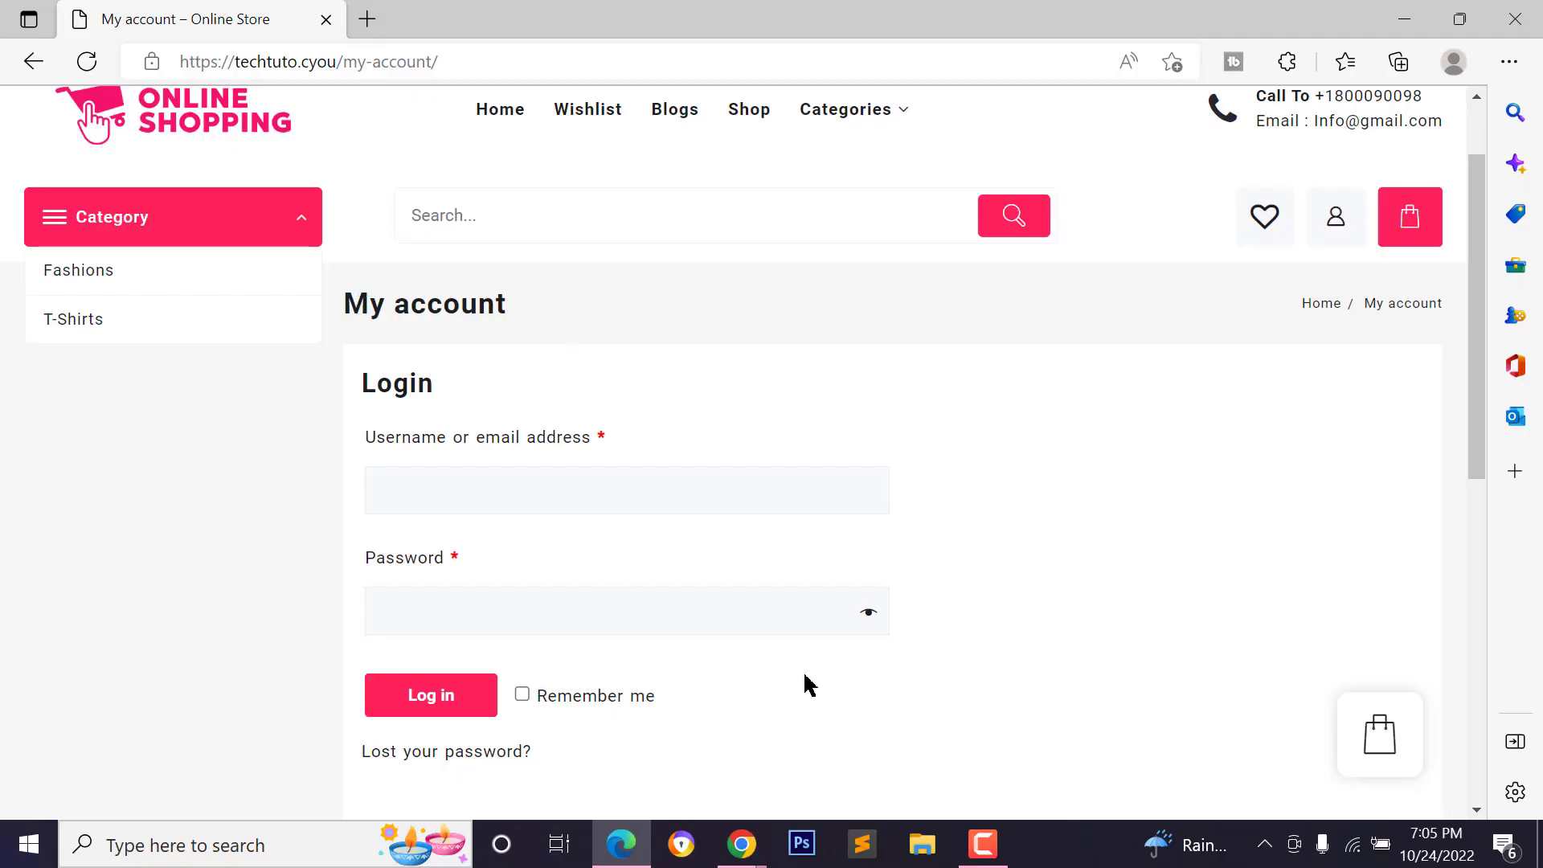
pyautogui.scroll(-2, 808, 684)
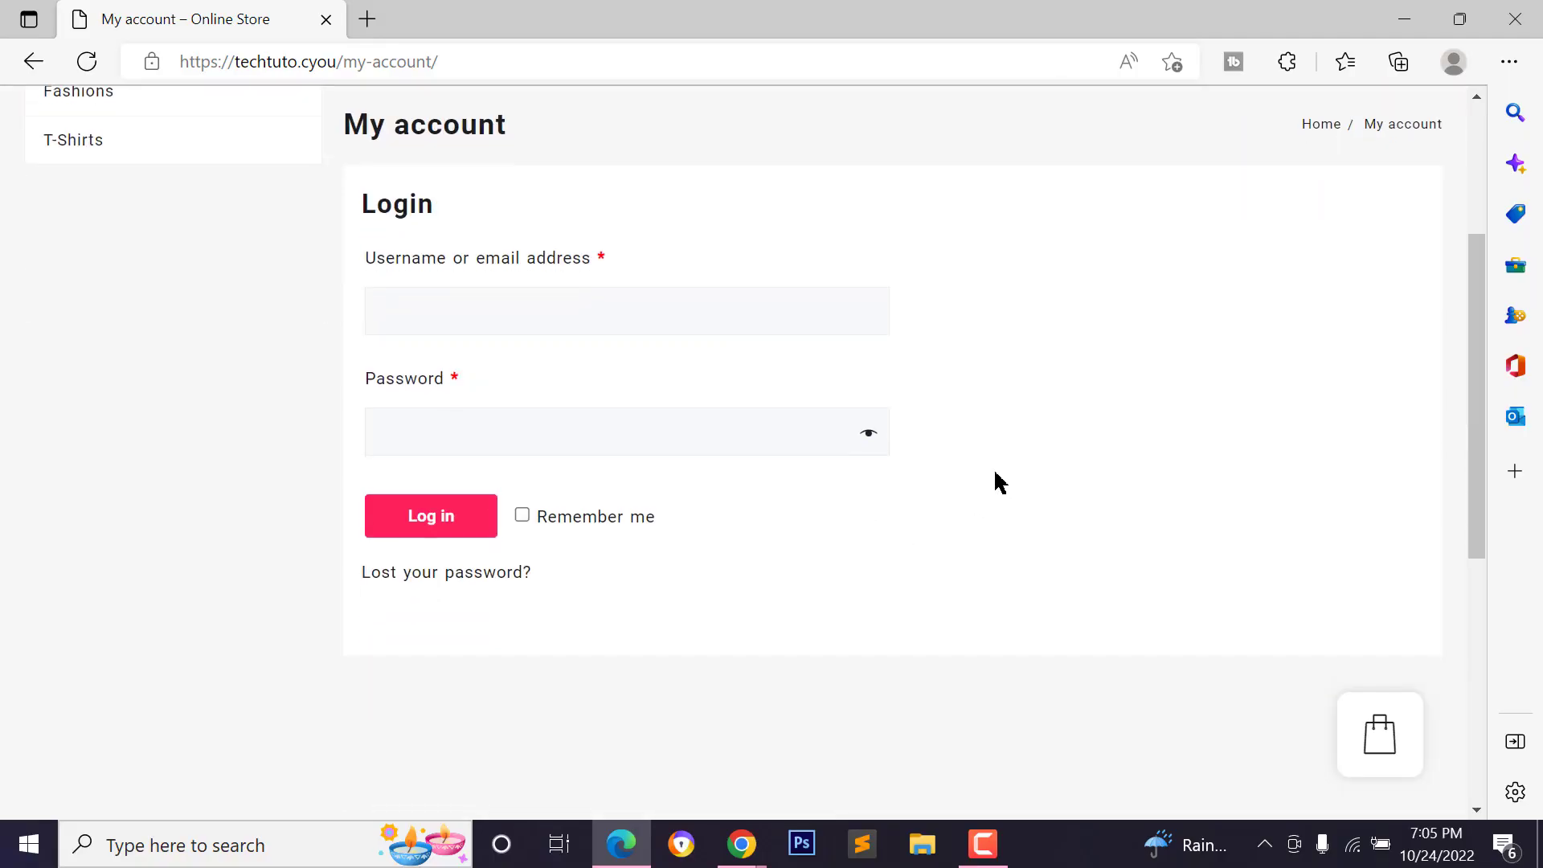
pyautogui.scroll(2, 1044, 470)
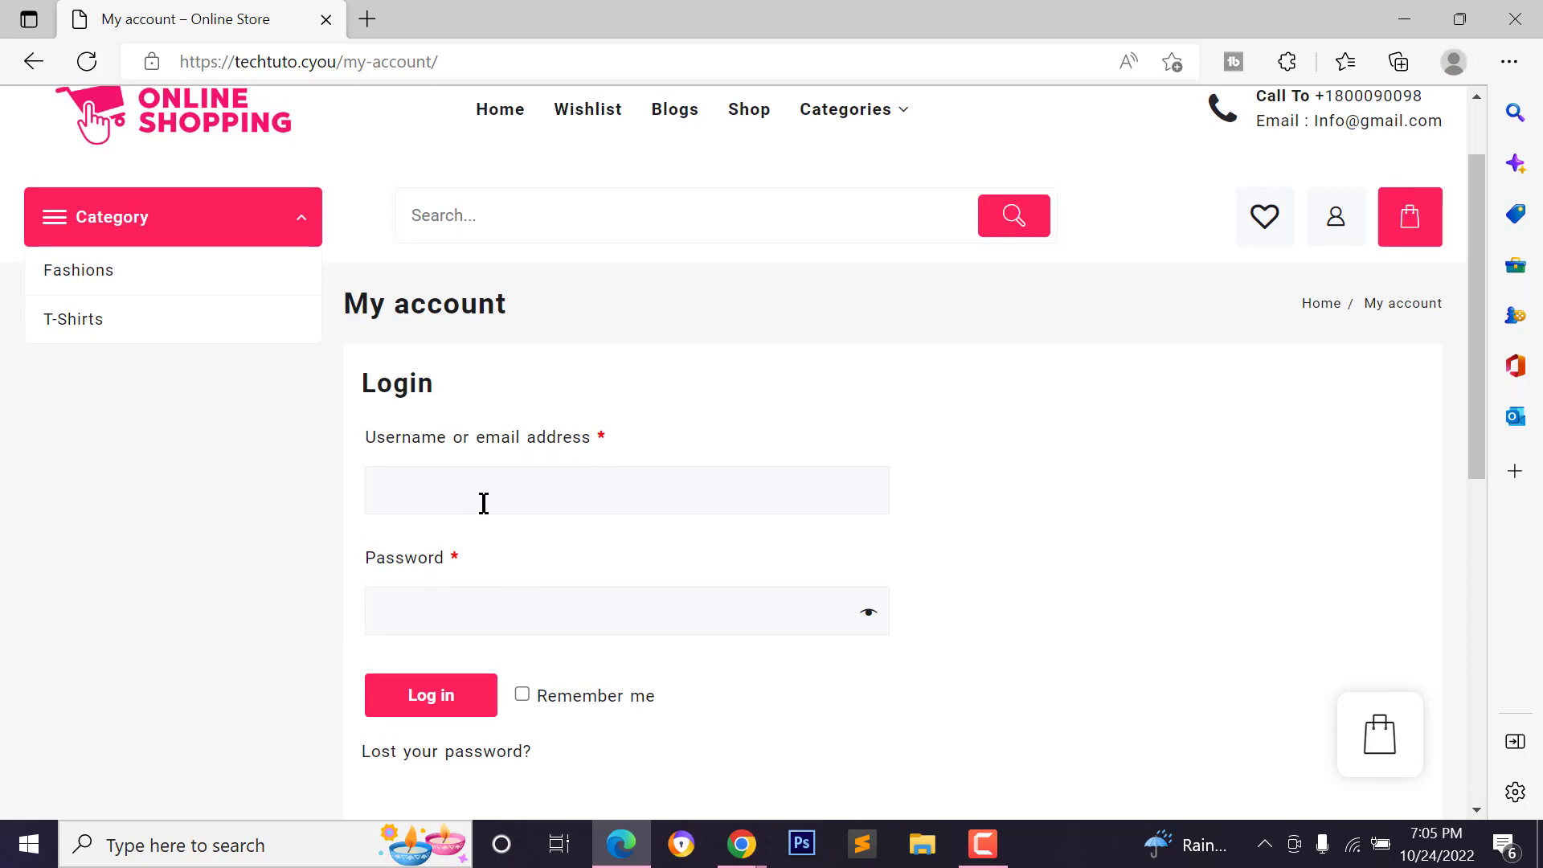
pyautogui.hotkey('alt', 'Tab')
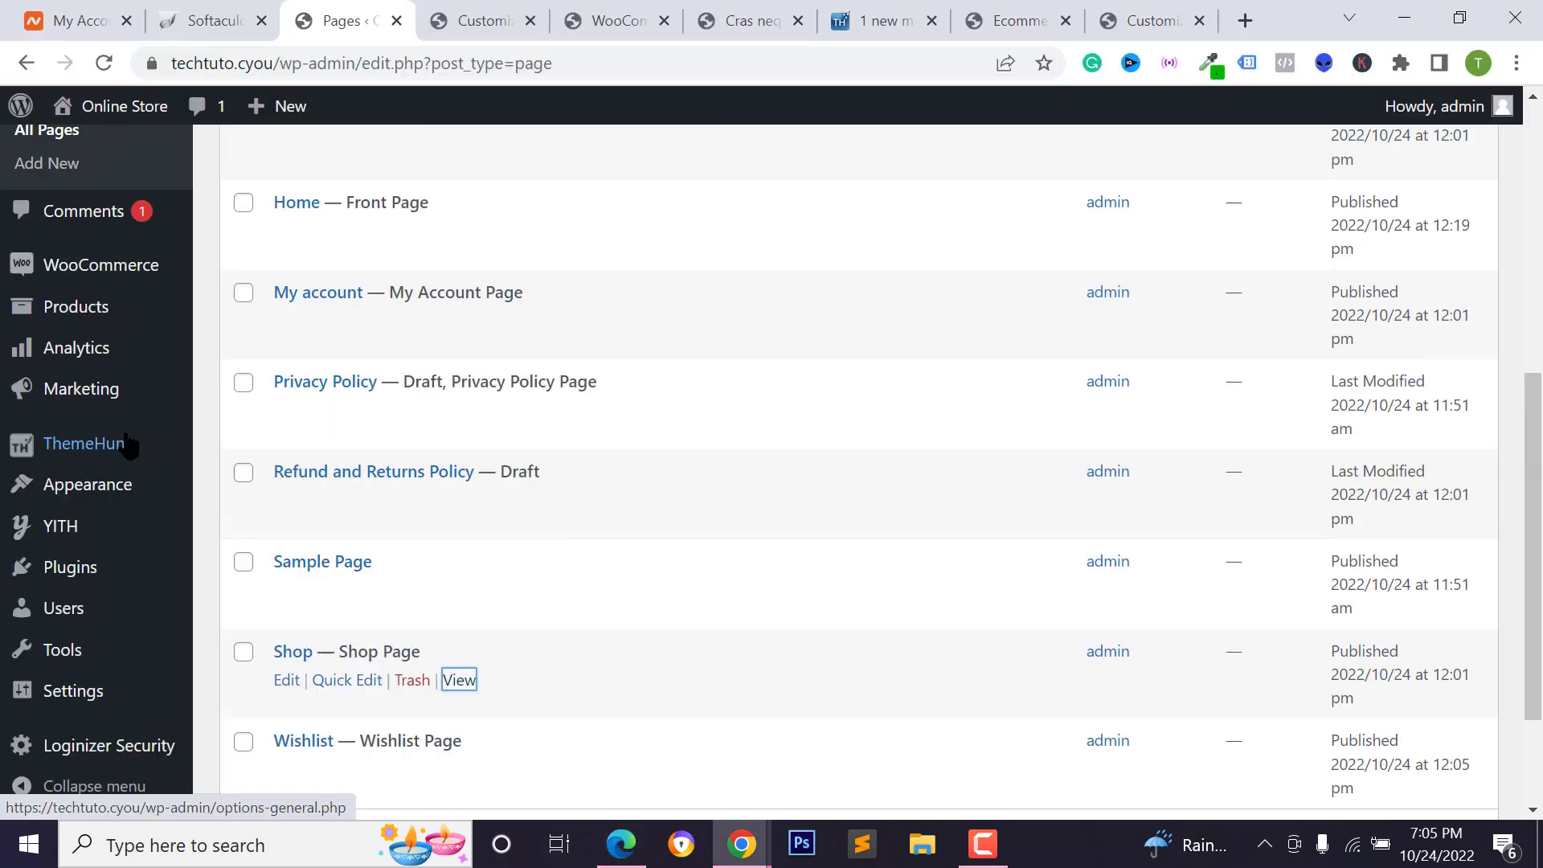
# Step: Enable 'Anyone can register' in Settings > General and save
pyautogui.moveTo(116, 699)
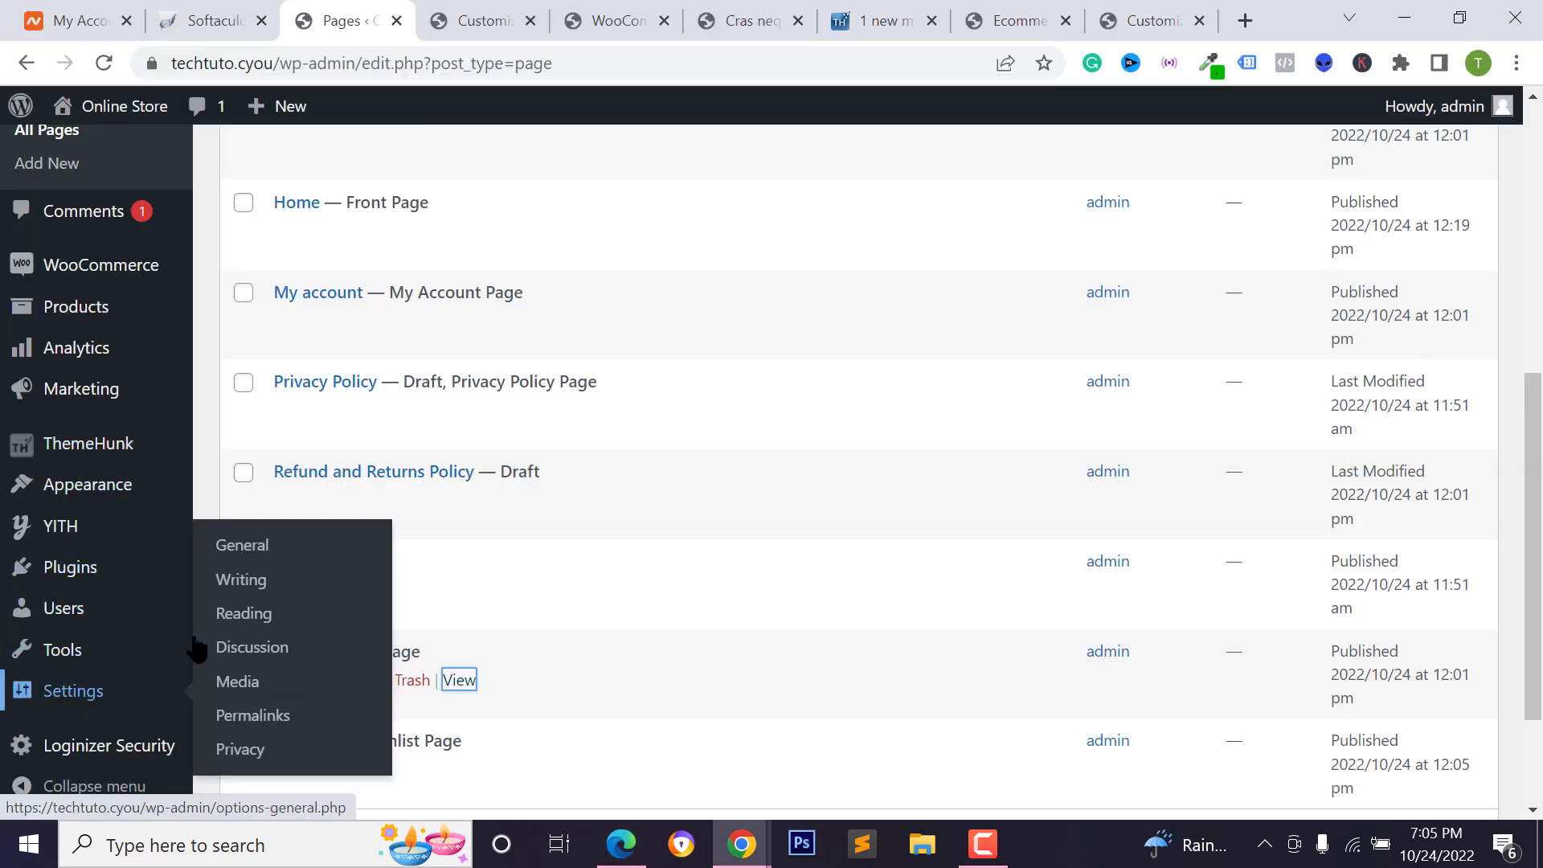
pyautogui.click(243, 553)
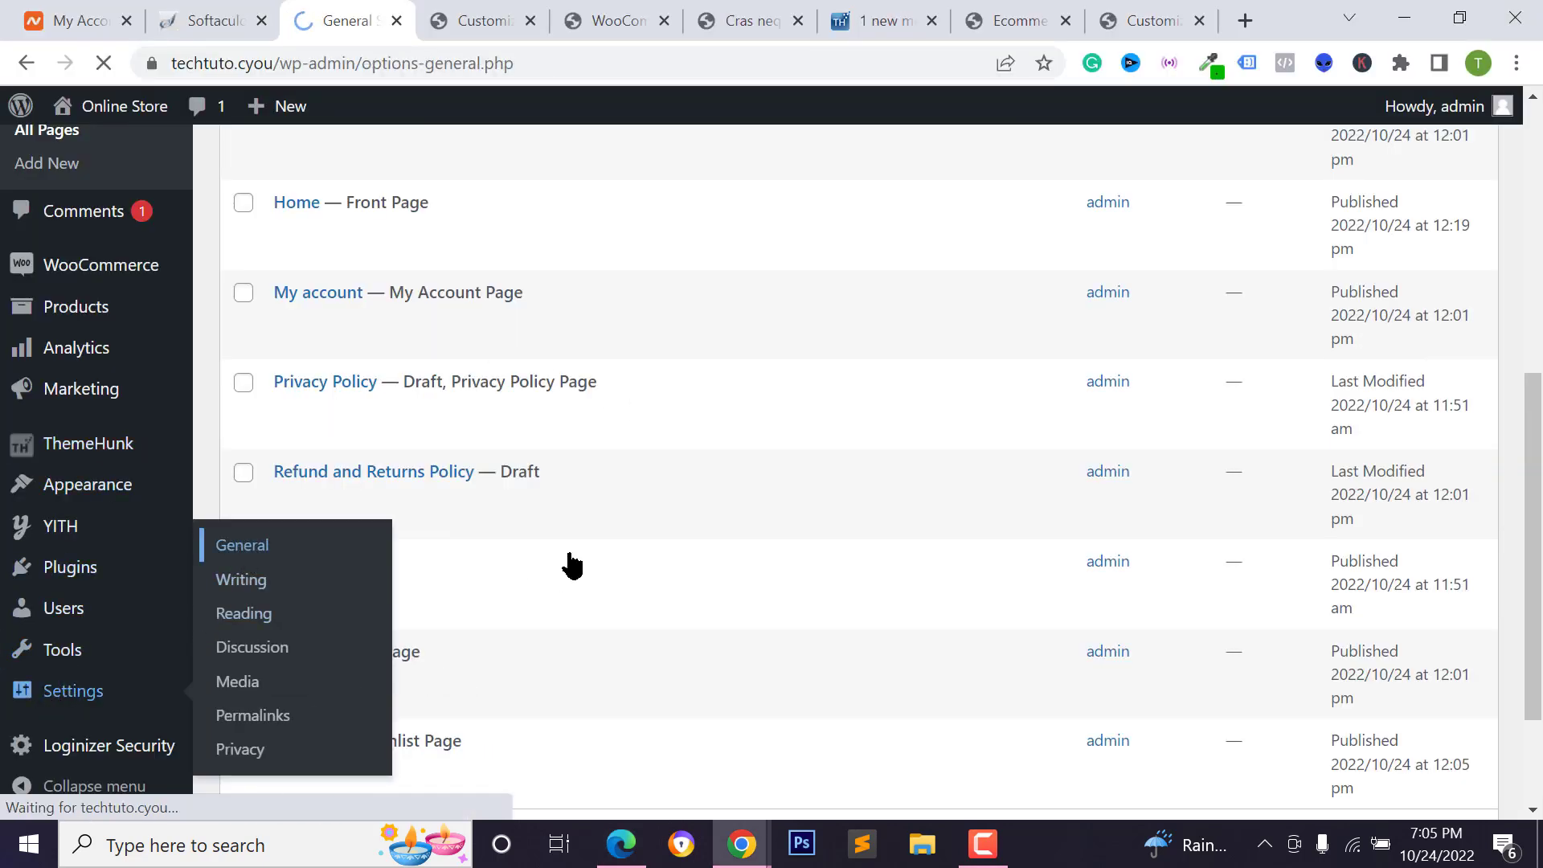
pyautogui.scroll(-3, 568, 561)
pyautogui.click(493, 409)
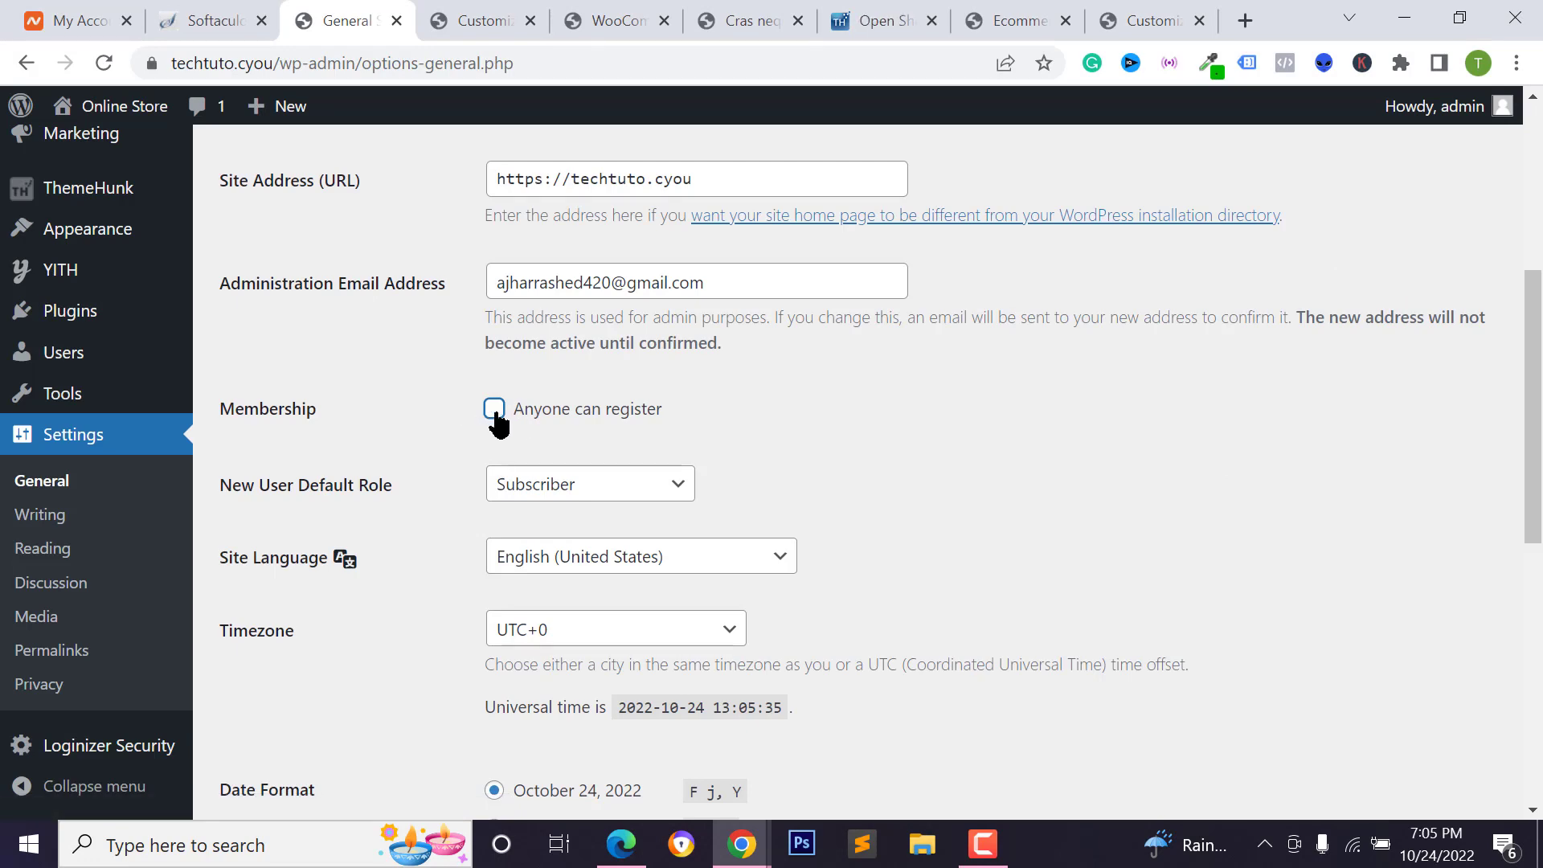
pyautogui.scroll(-10, 437, 489)
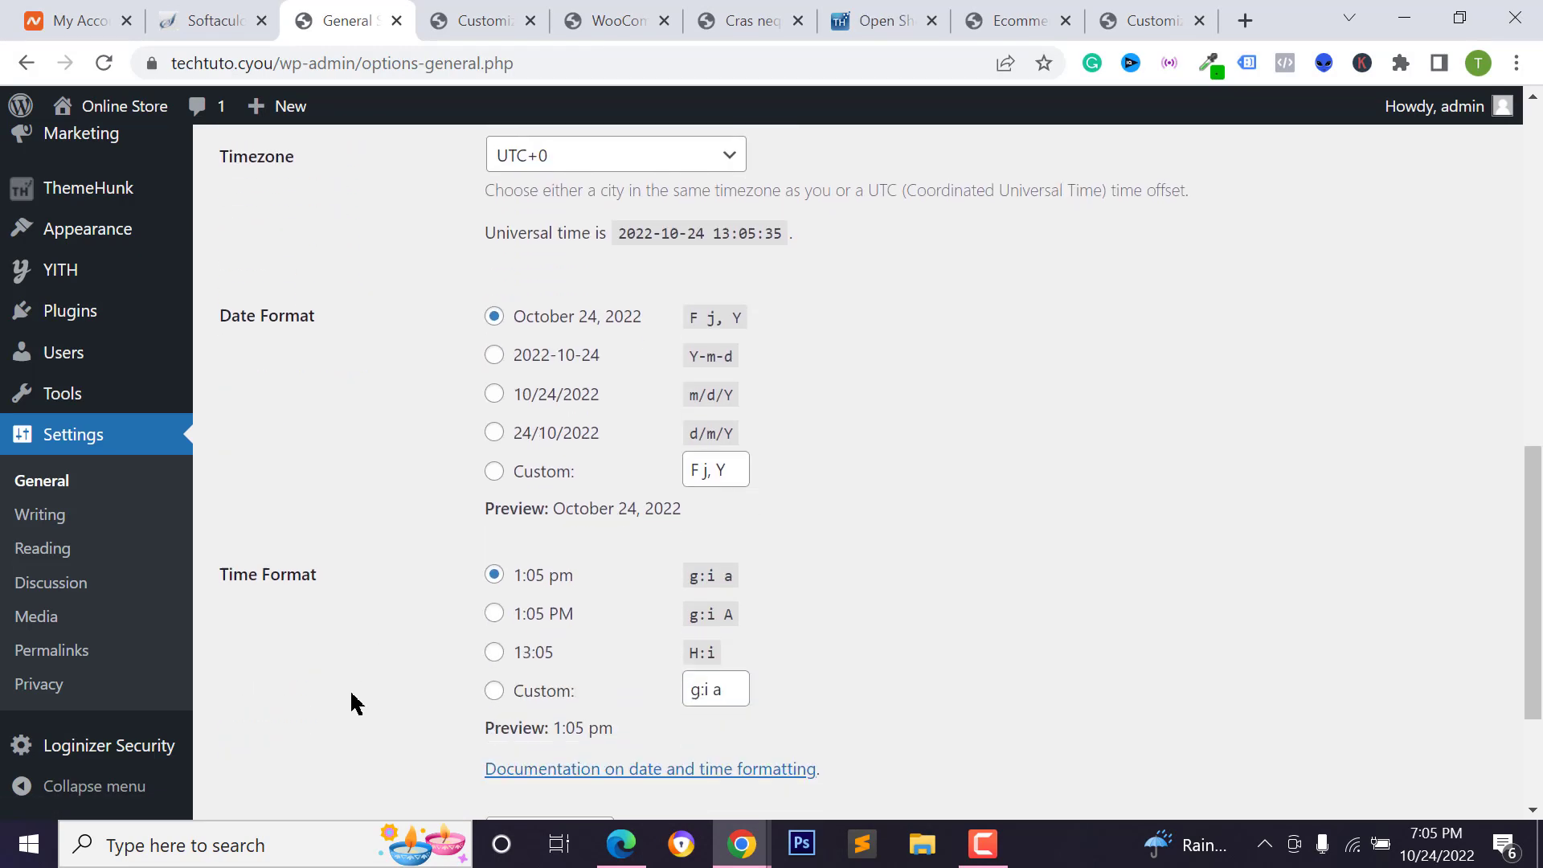
pyautogui.click(308, 695)
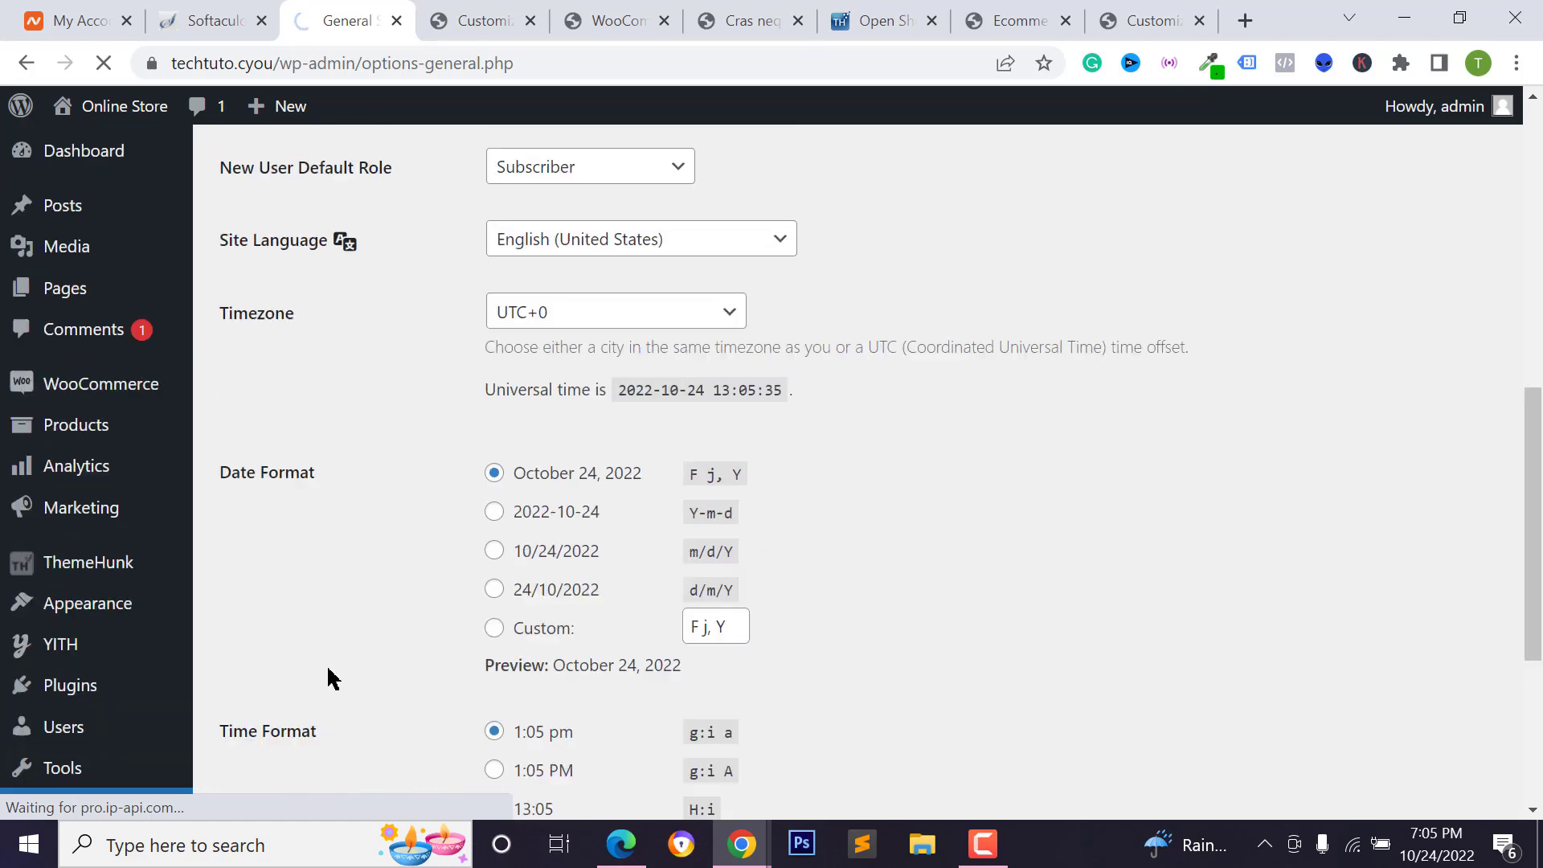
# Step: In WooCommerce Accounts & Privacy, disable guest checkout and allow checkout login and account creation
pyautogui.moveTo(100, 394)
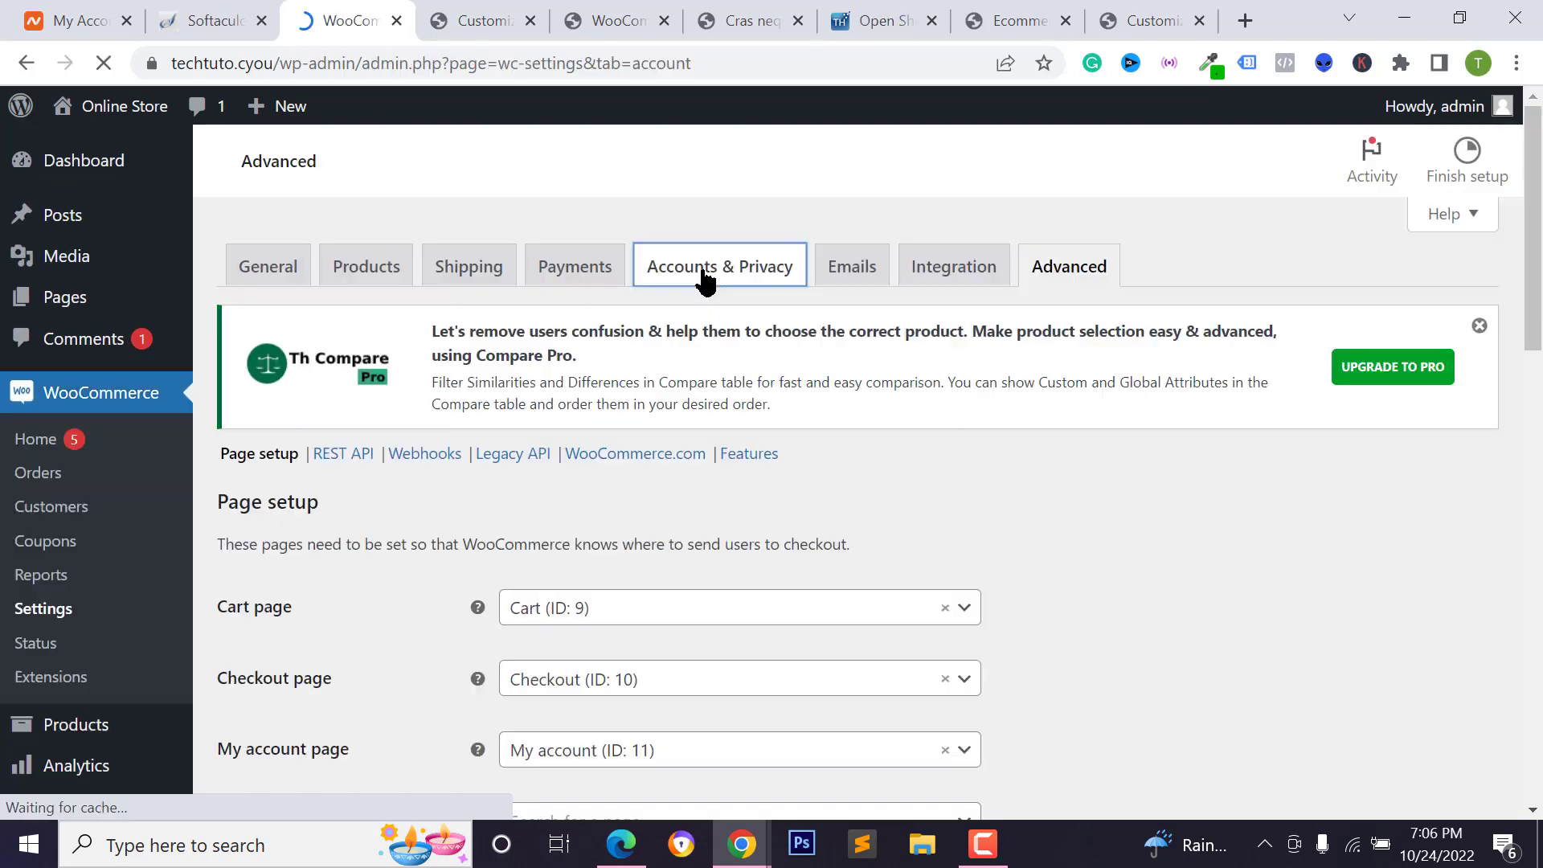
pyautogui.click(711, 270)
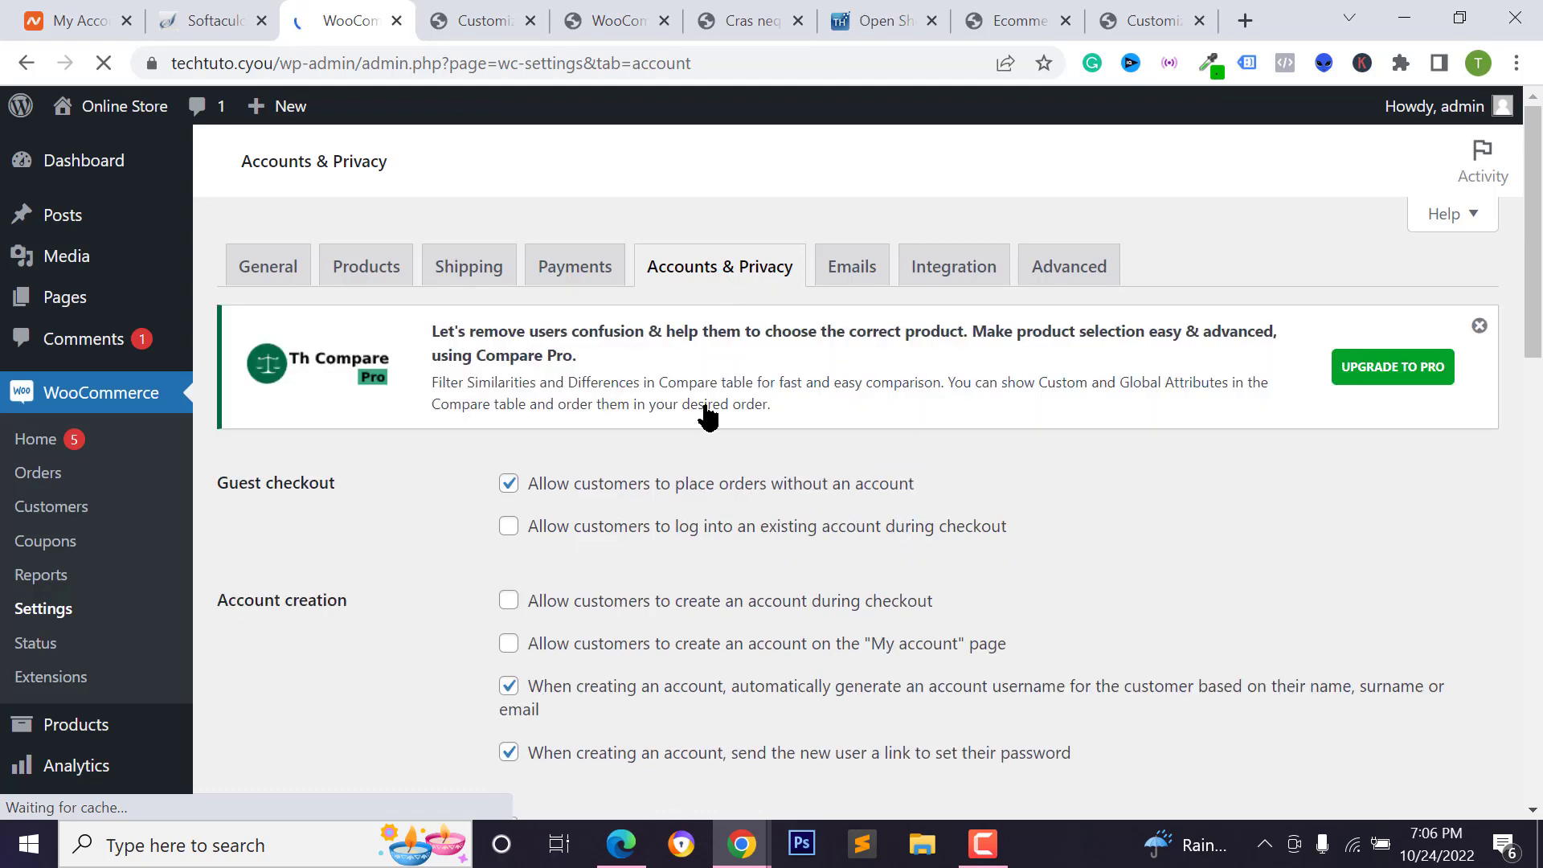
pyautogui.scroll(-2, 530, 353)
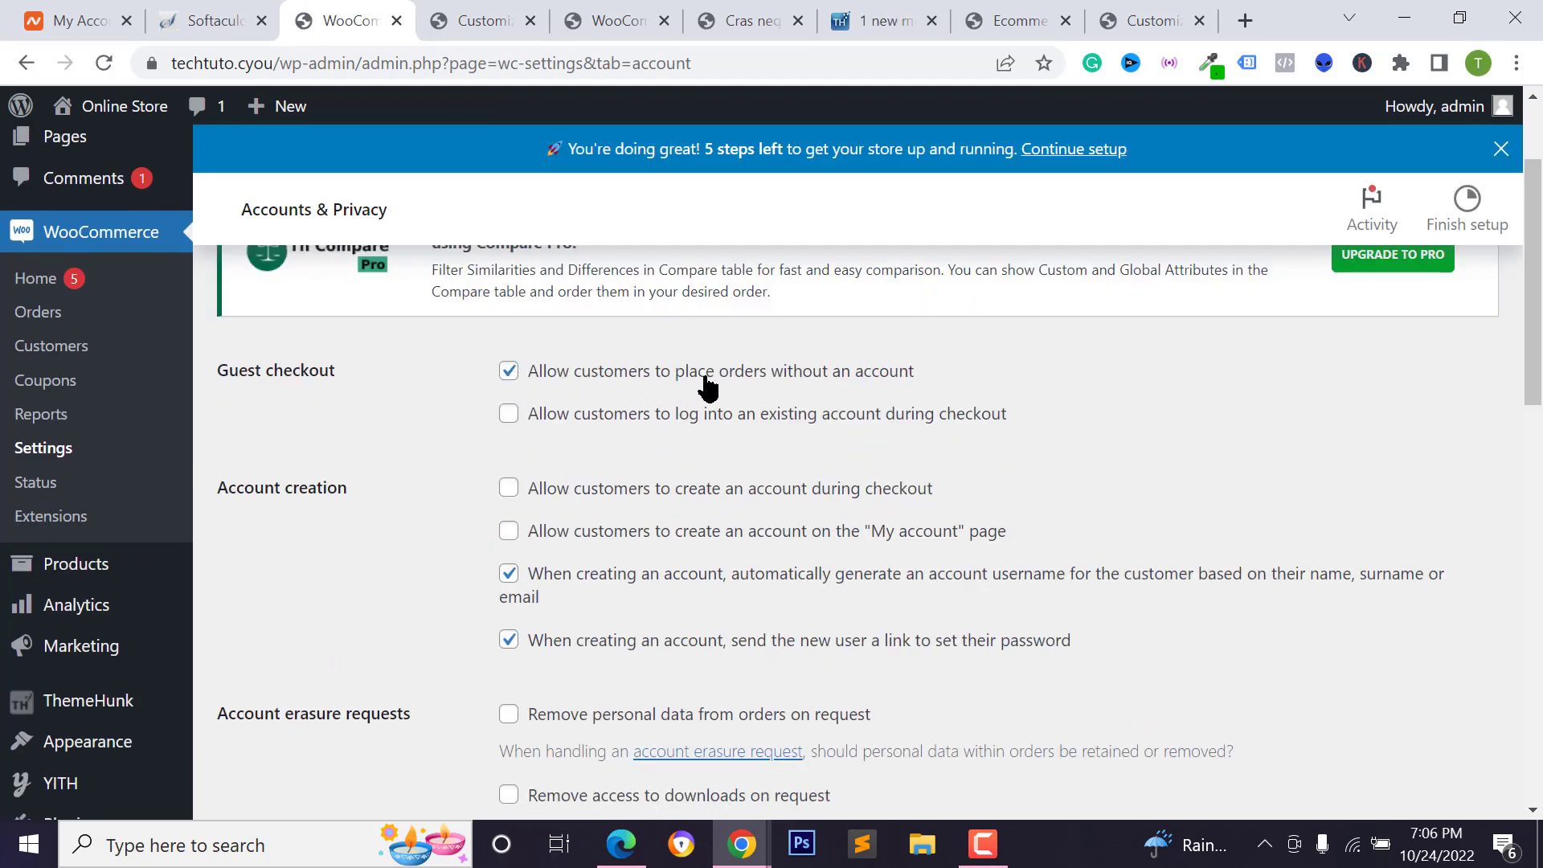
pyautogui.click(511, 372)
pyautogui.click(663, 416)
pyautogui.click(567, 492)
# Step: Allow account creation on My account, turn off username auto-generation, and save changes
pyautogui.scroll(-1, 679, 526)
pyautogui.scroll(-1, 679, 526)
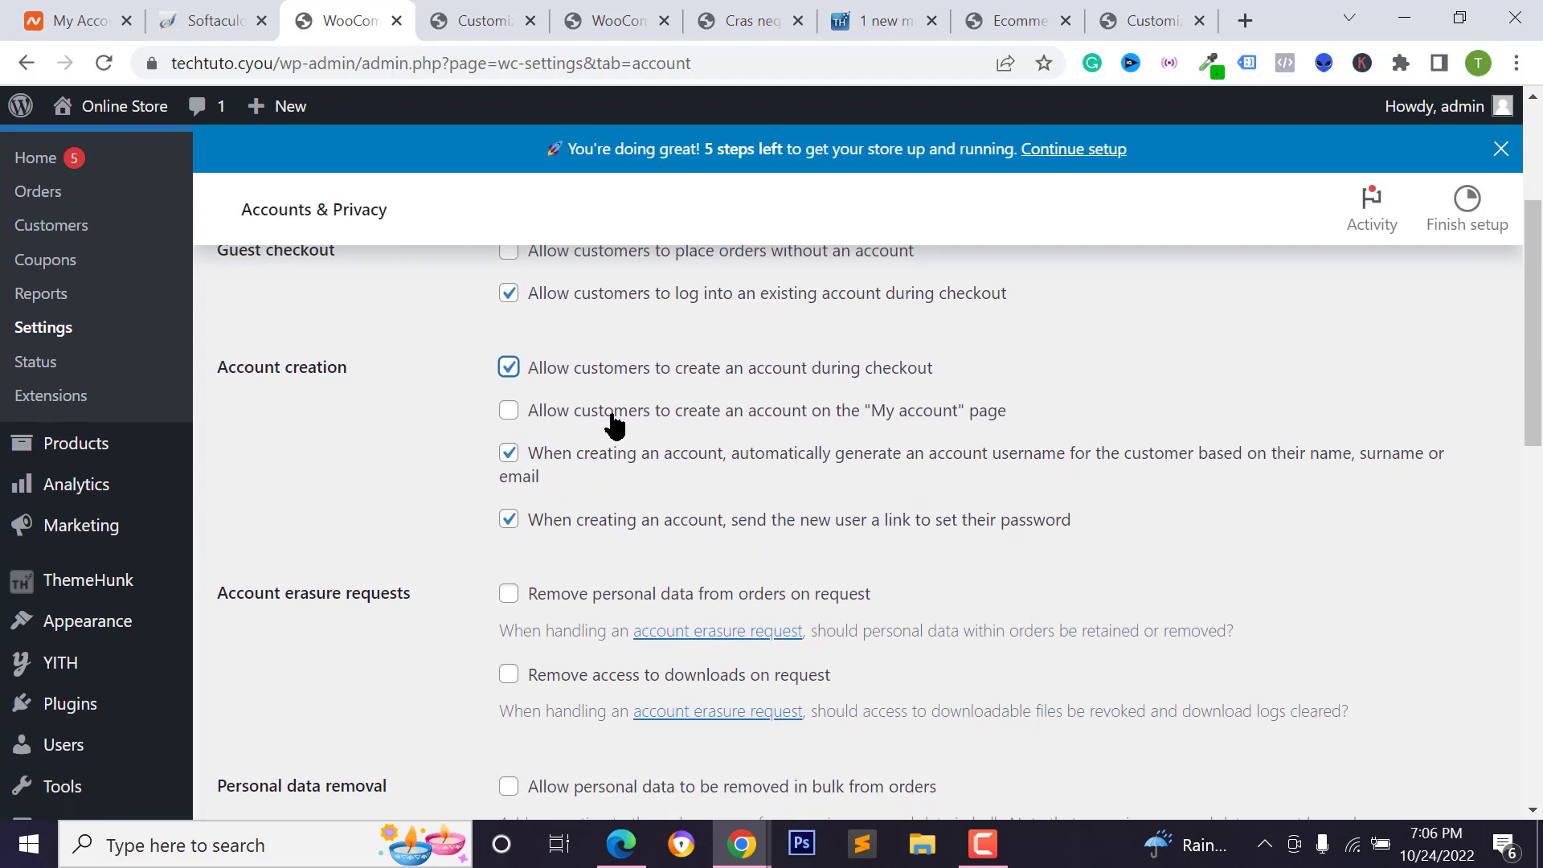
pyautogui.moveTo(865, 412); pyautogui.dragTo(978, 414)
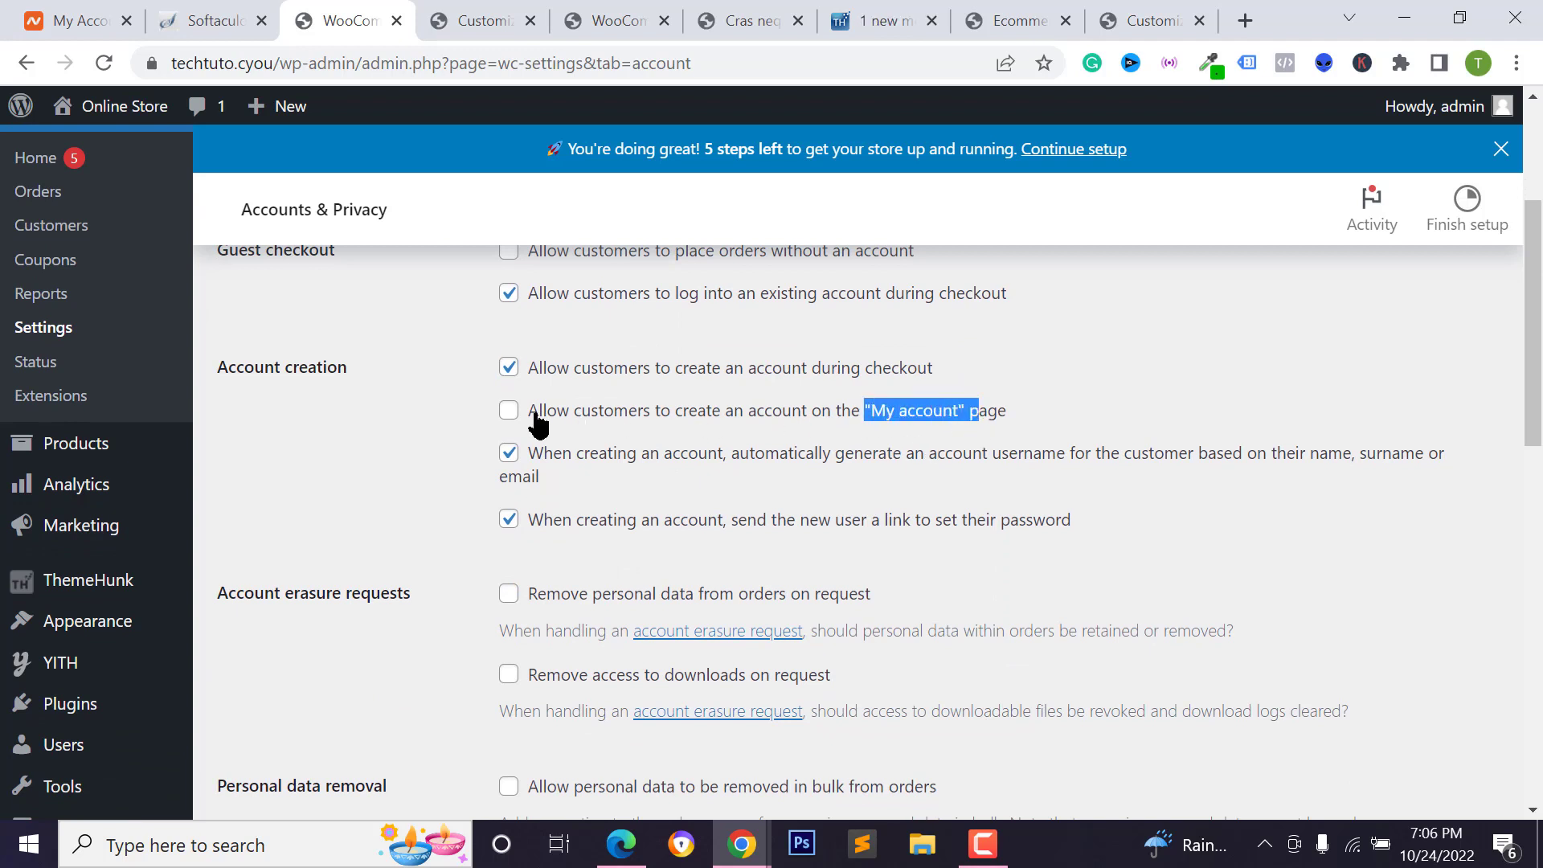
pyautogui.click(576, 418)
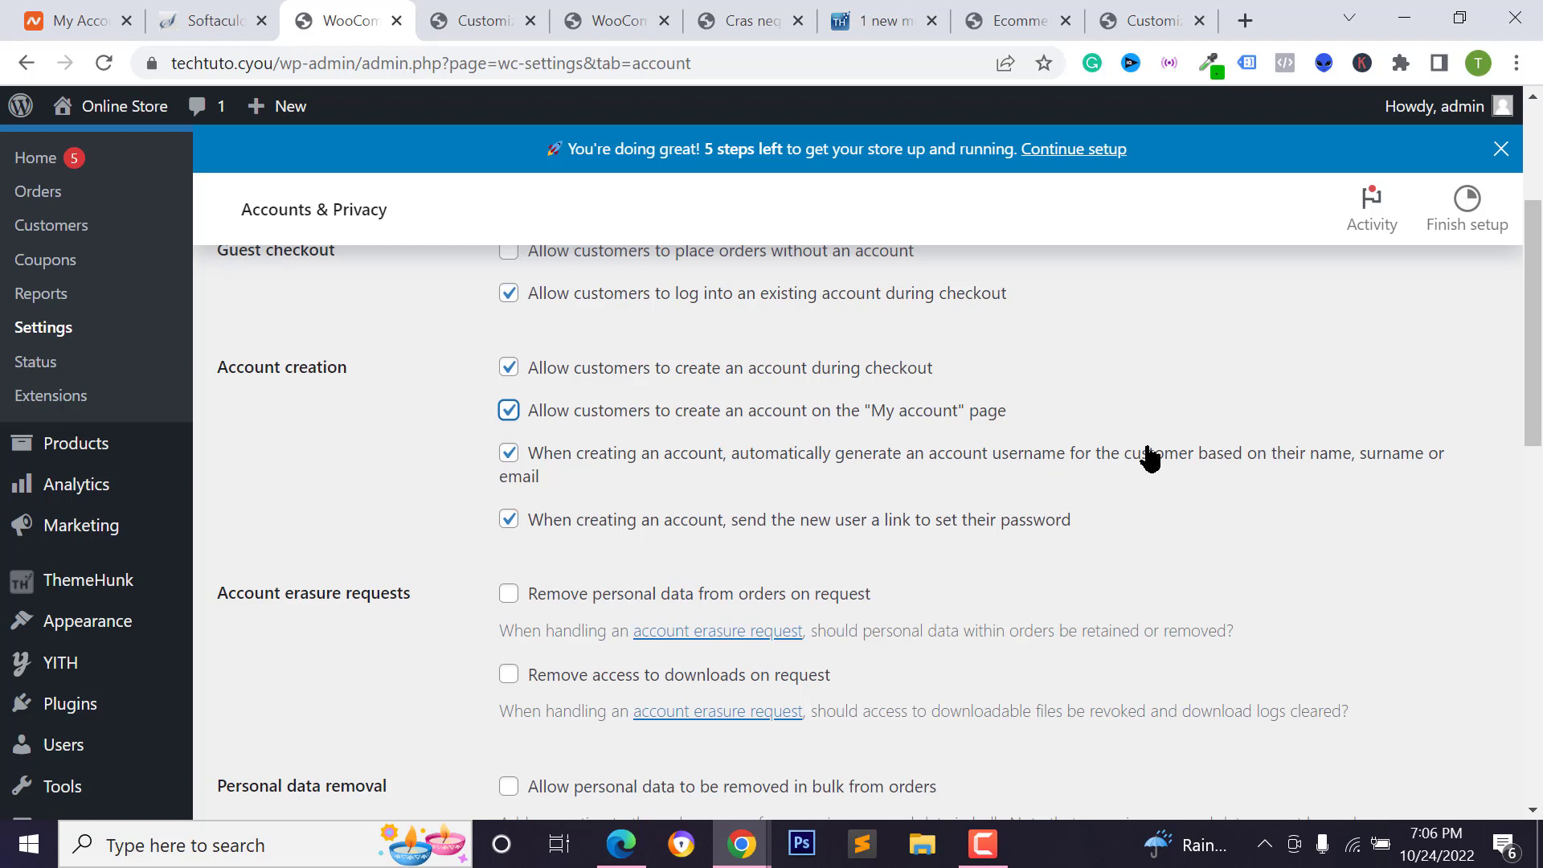
pyautogui.click(510, 452)
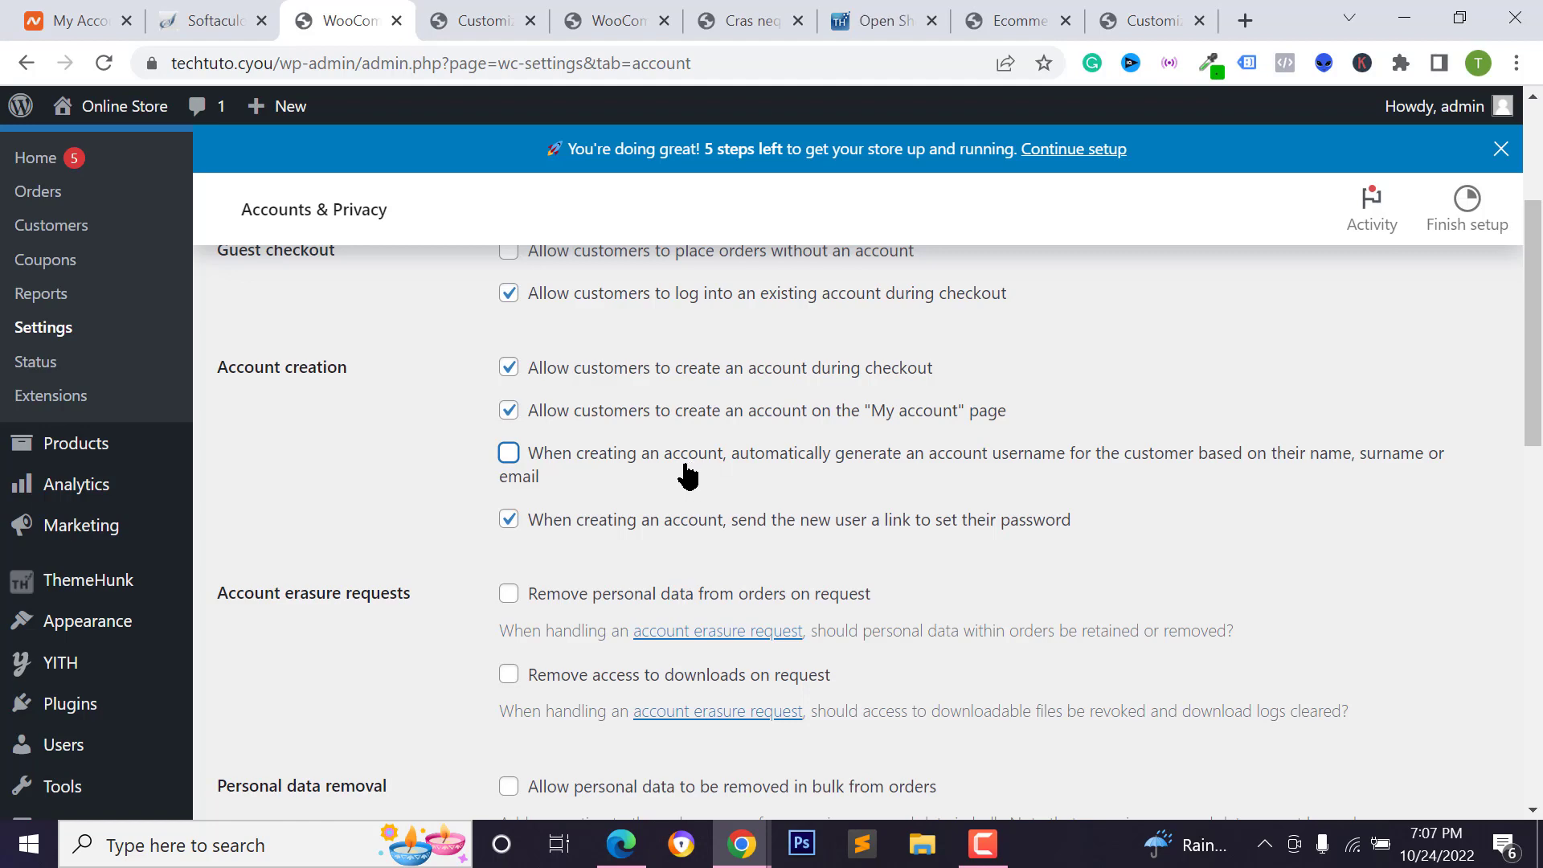
pyautogui.scroll(-10, 585, 491)
pyautogui.click(293, 706)
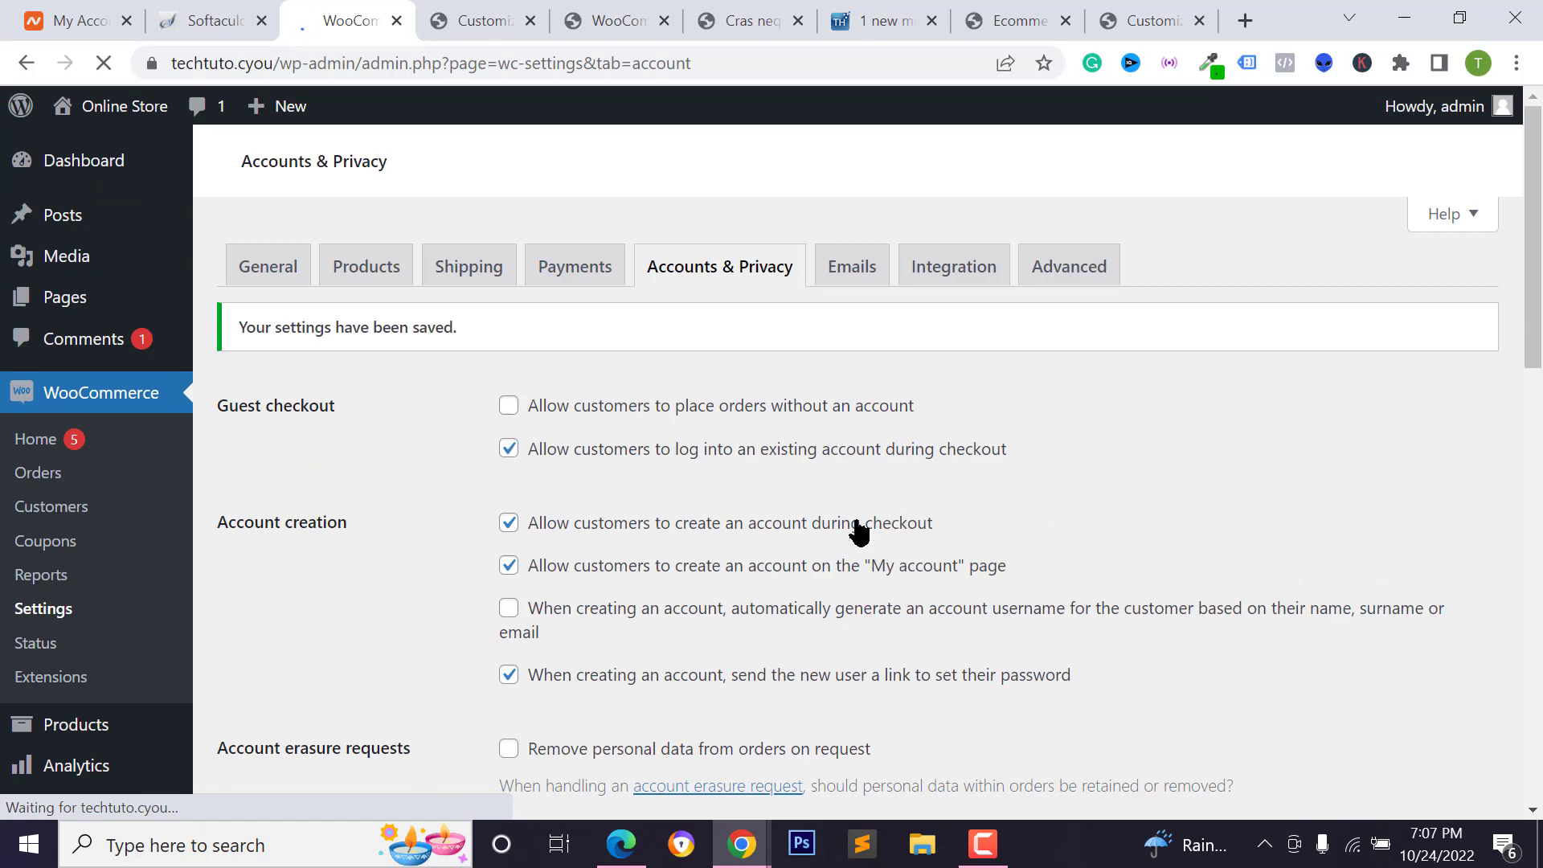
pyautogui.hotkey('alt', 'Tab')
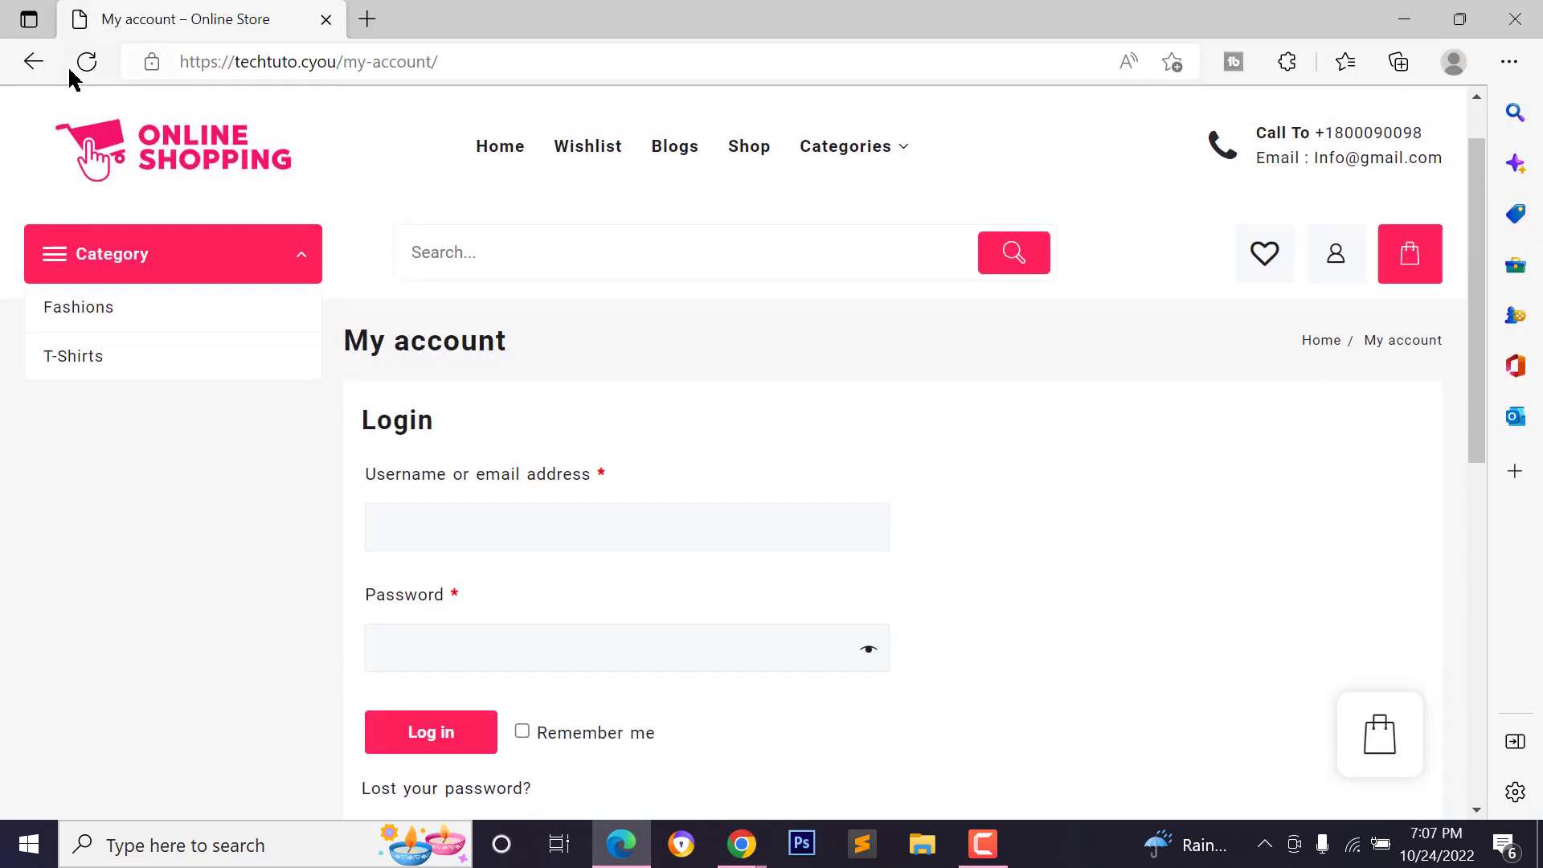
# Step: Reload My account in Edge and check the new Register form's Username and Email address fields
pyautogui.click(84, 66)
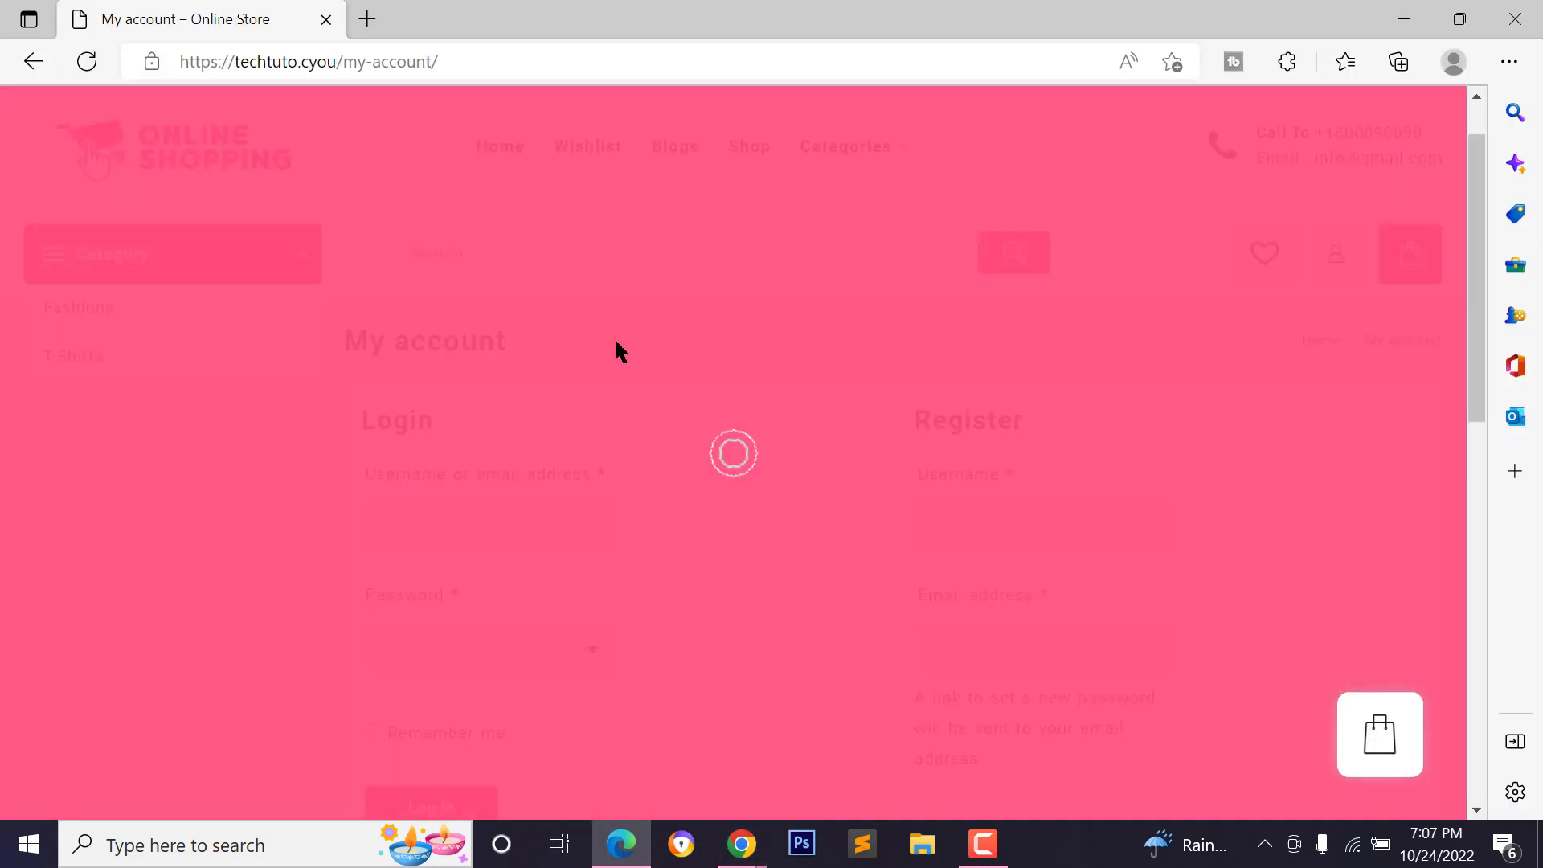
pyautogui.scroll(-2, 1043, 472)
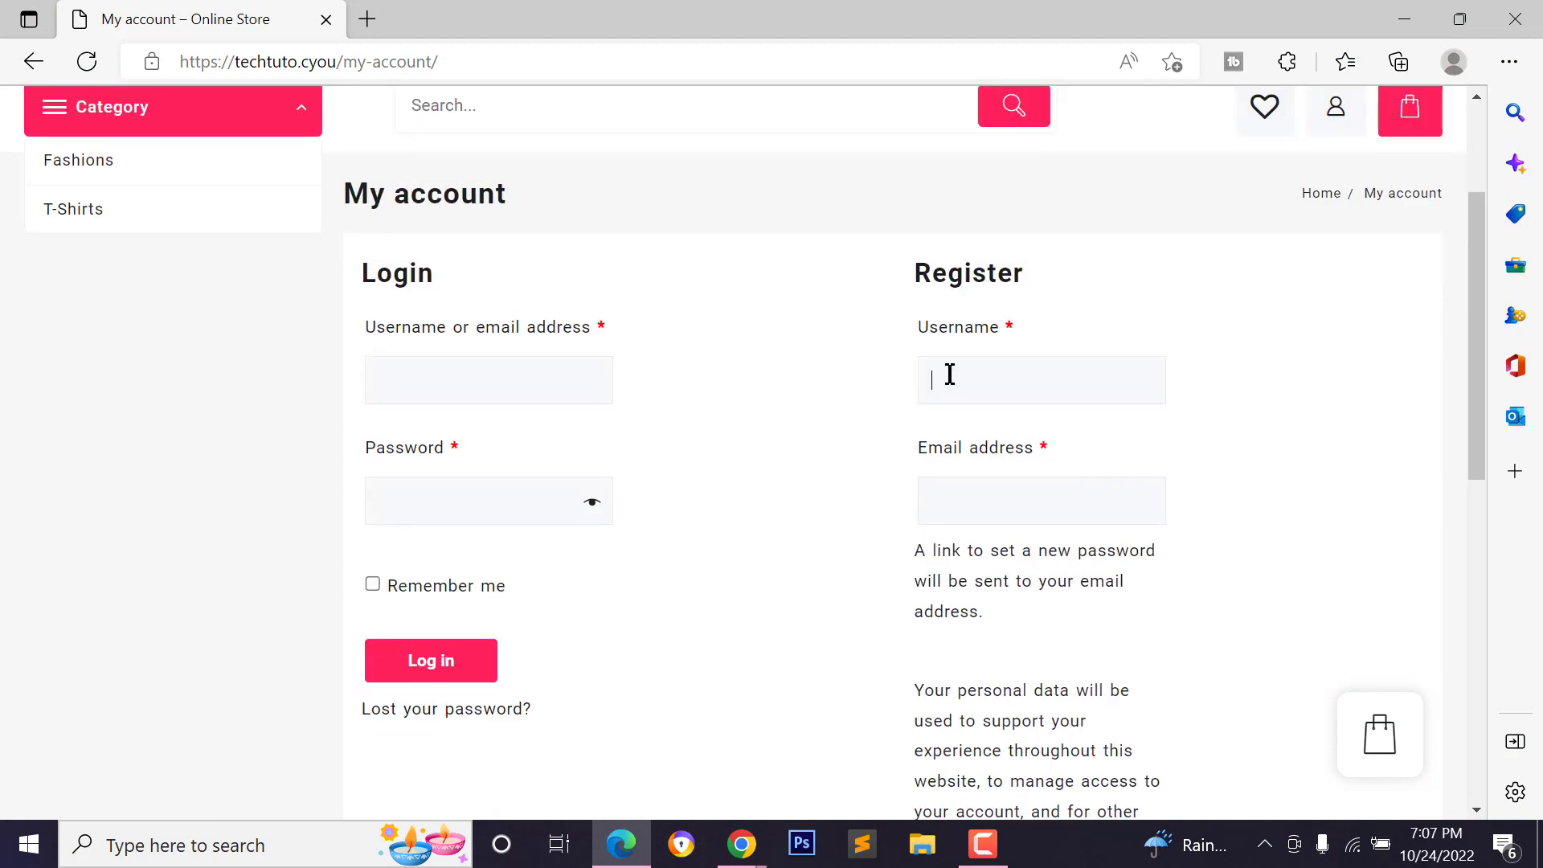
pyautogui.scroll(1, 948, 376)
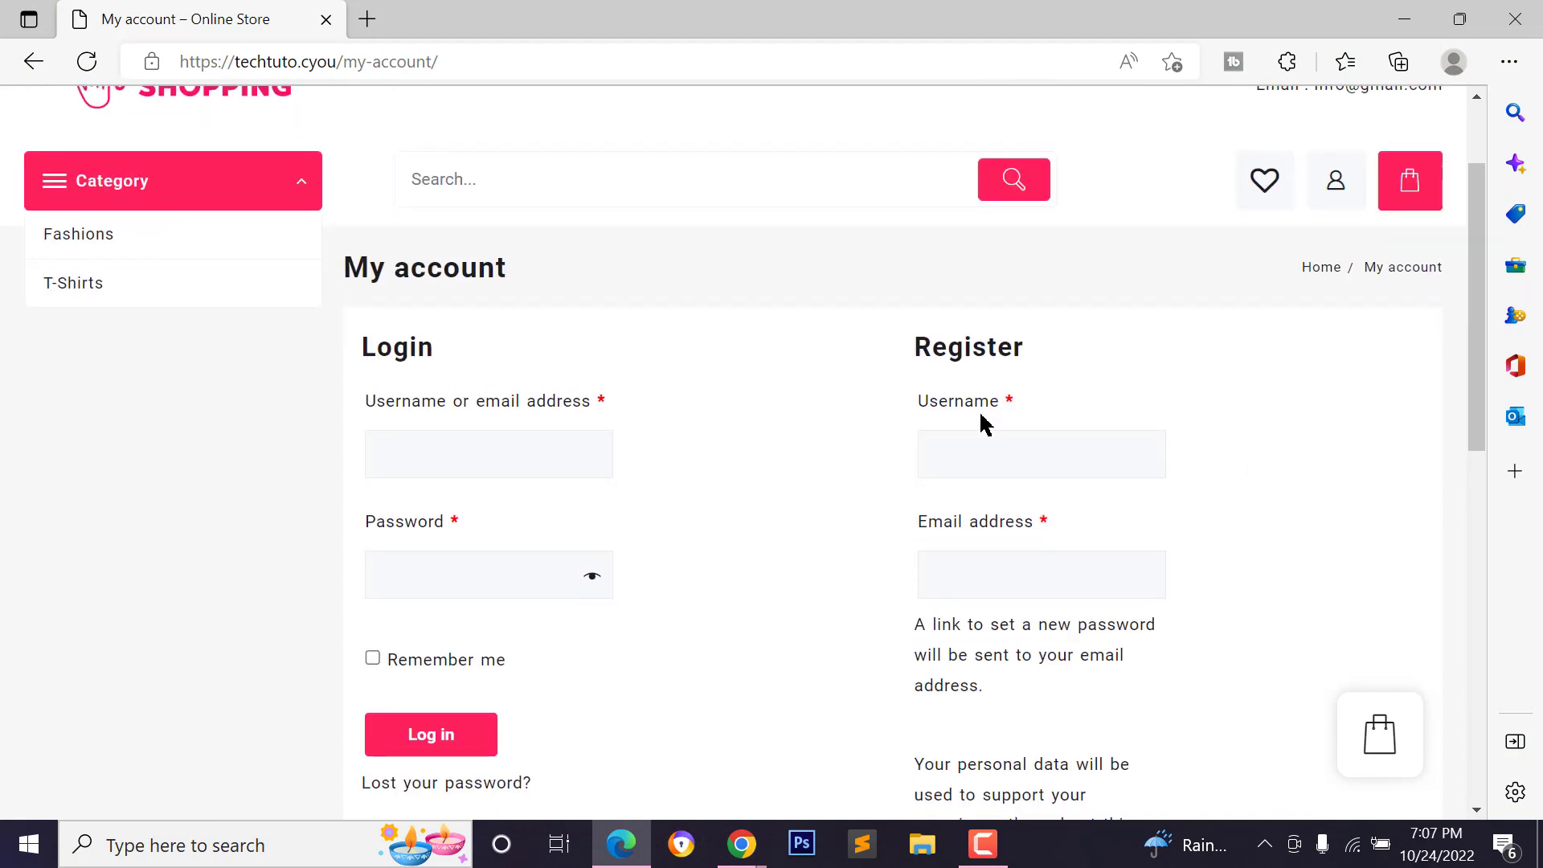
pyautogui.click(987, 467)
pyautogui.click(975, 552)
pyautogui.scroll(-3, 969, 482)
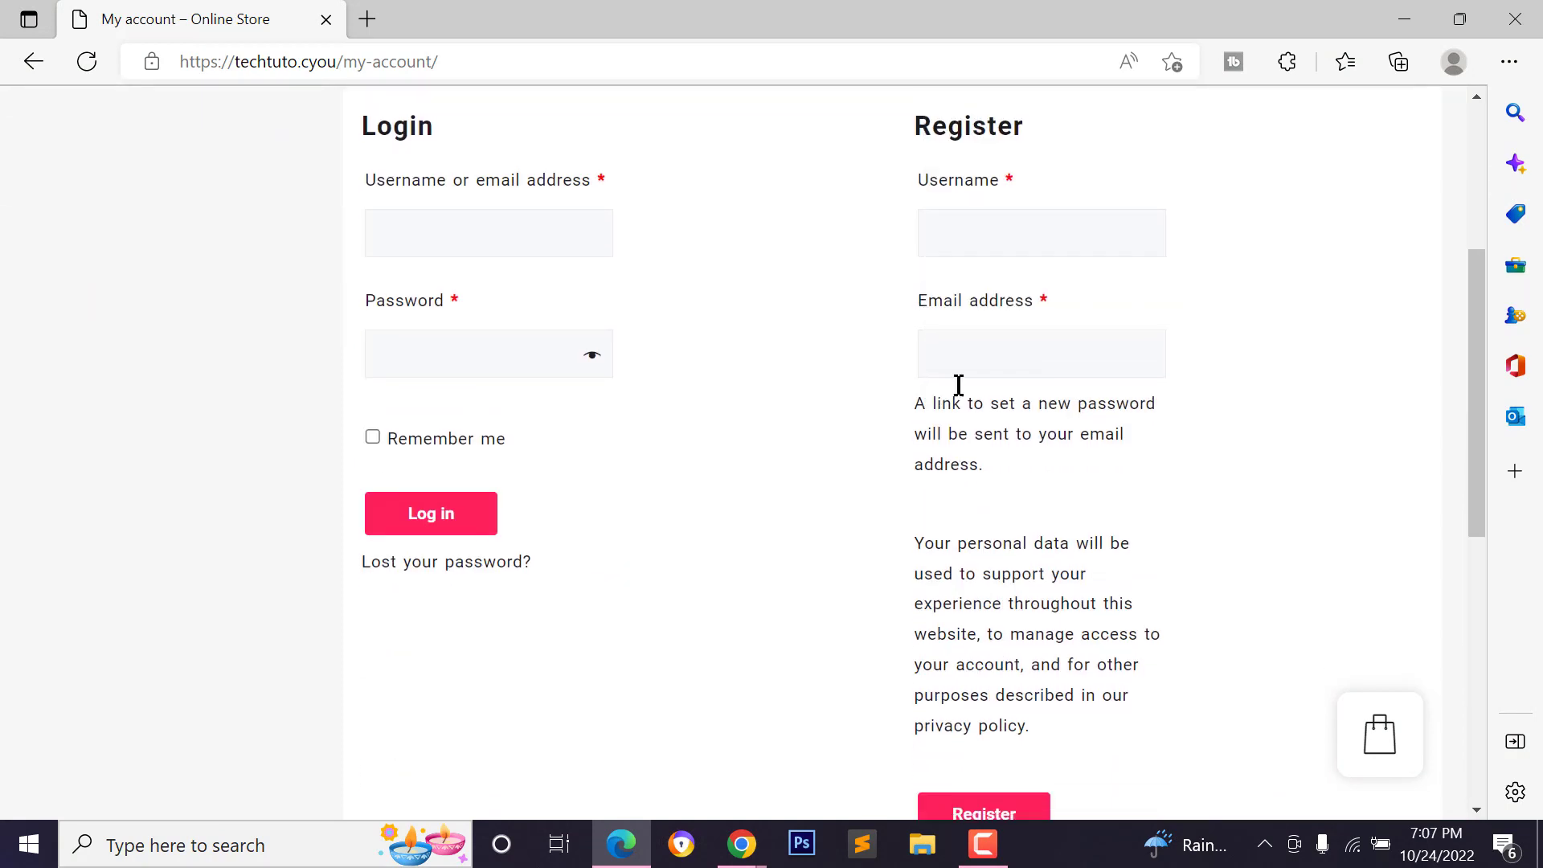
pyautogui.scroll(-2, 976, 546)
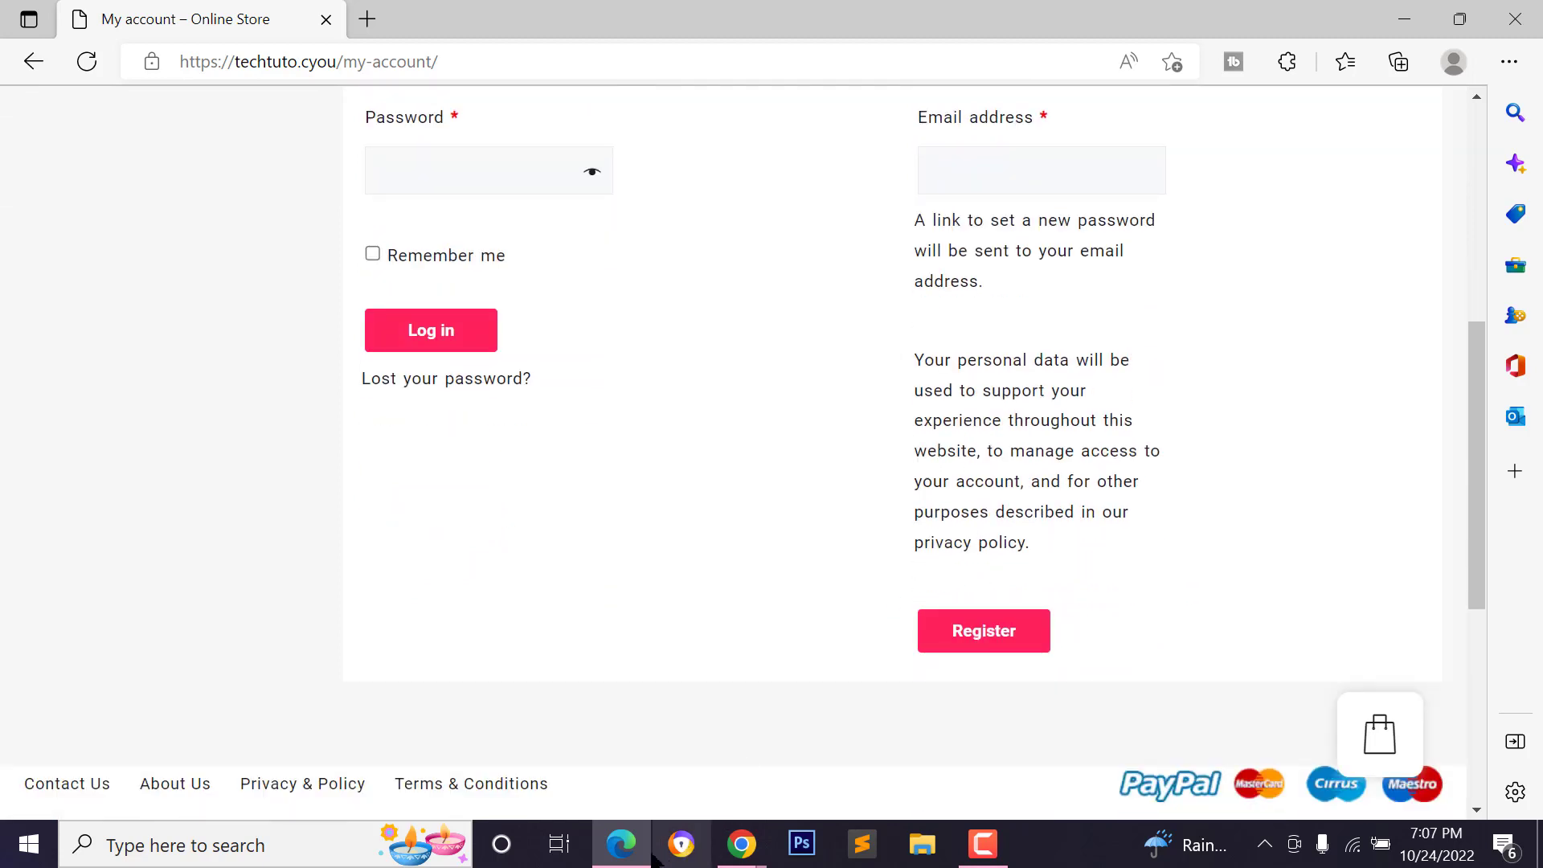
pyautogui.click(621, 844)
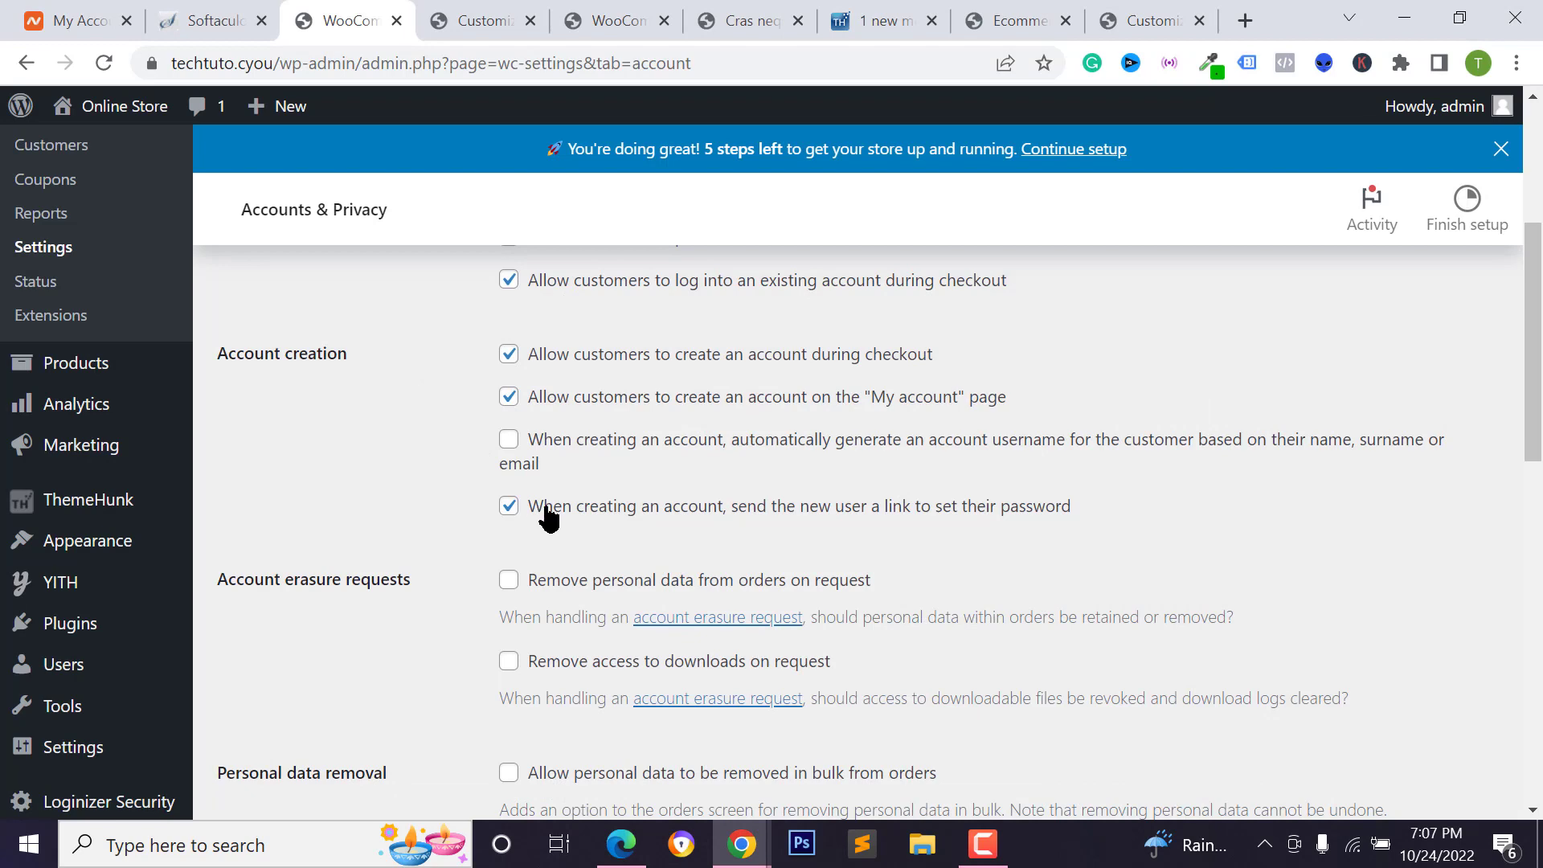
# Step: Stop sending new users a password-setup link and save the account and privacy settings
pyautogui.click(549, 511)
pyautogui.scroll(-8, 534, 533)
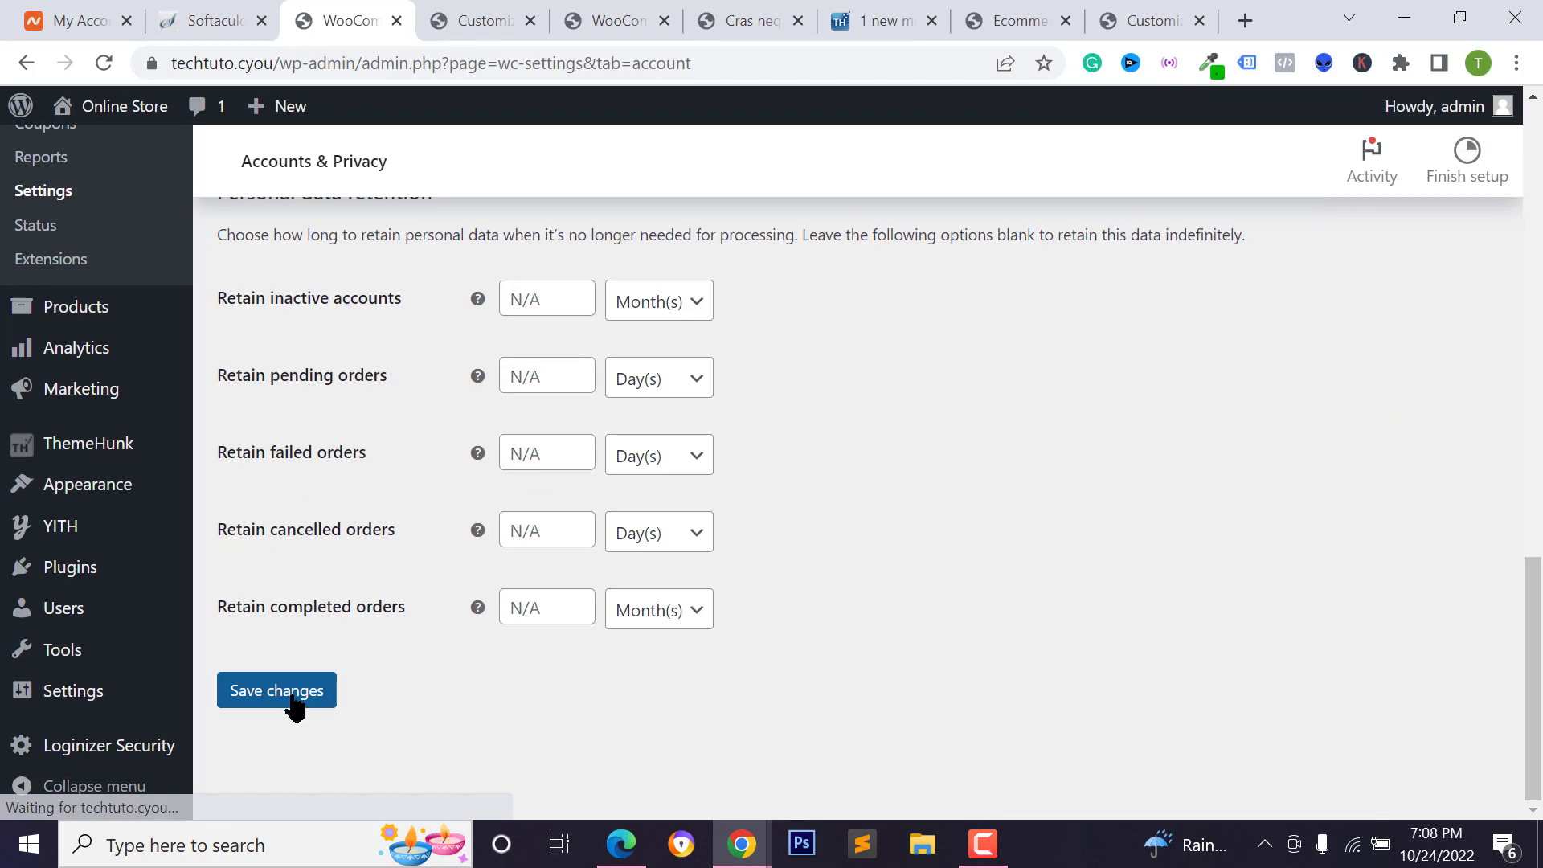
pyautogui.click(294, 699)
# Step: Reload the storefront My account page and register a customer with username, email and password
pyautogui.click(619, 840)
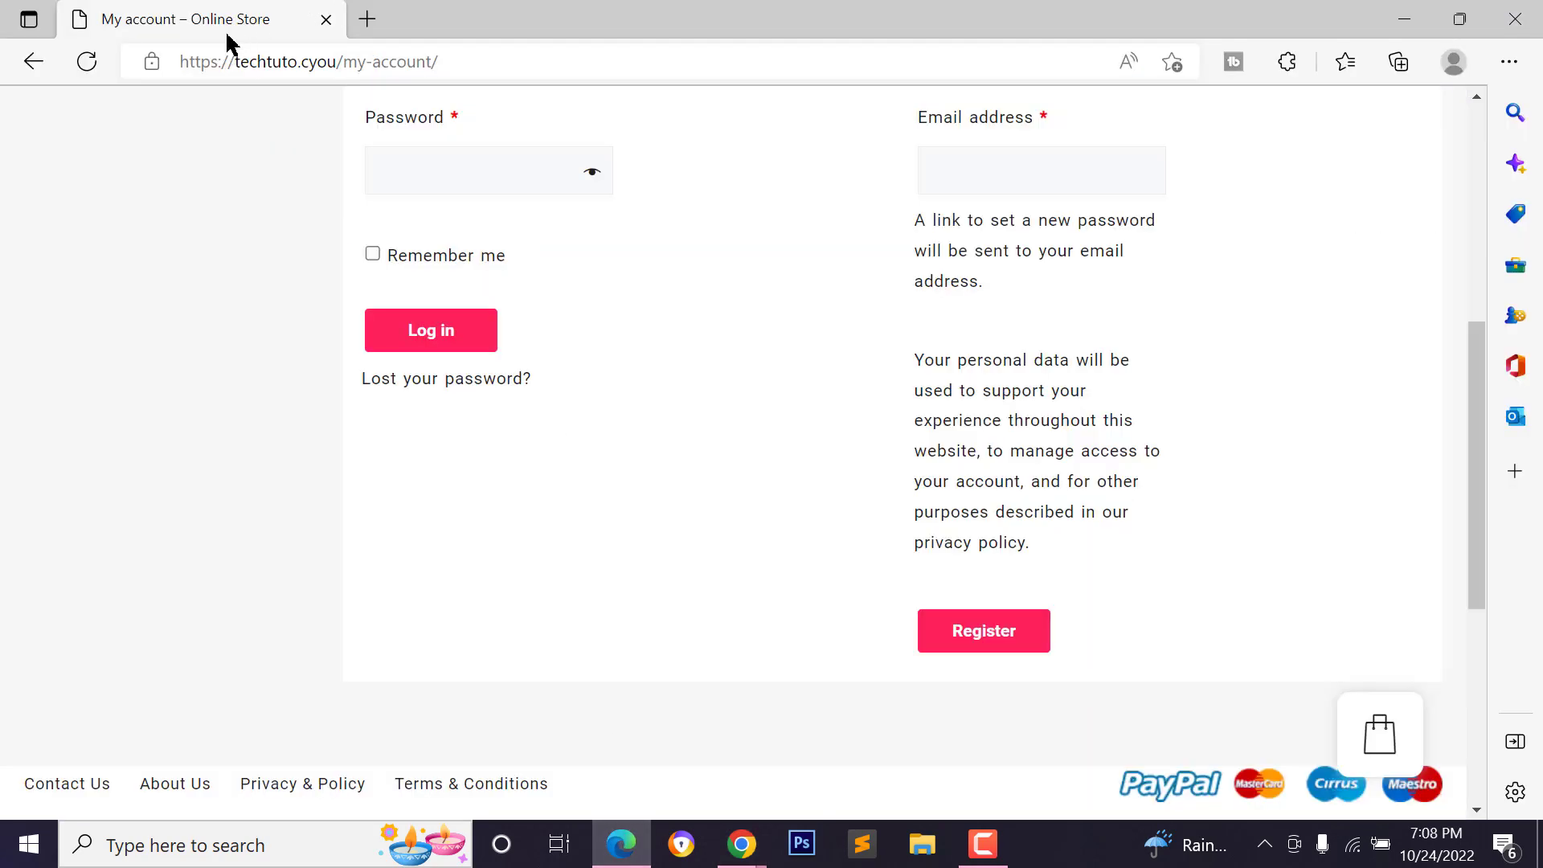
pyautogui.click(87, 61)
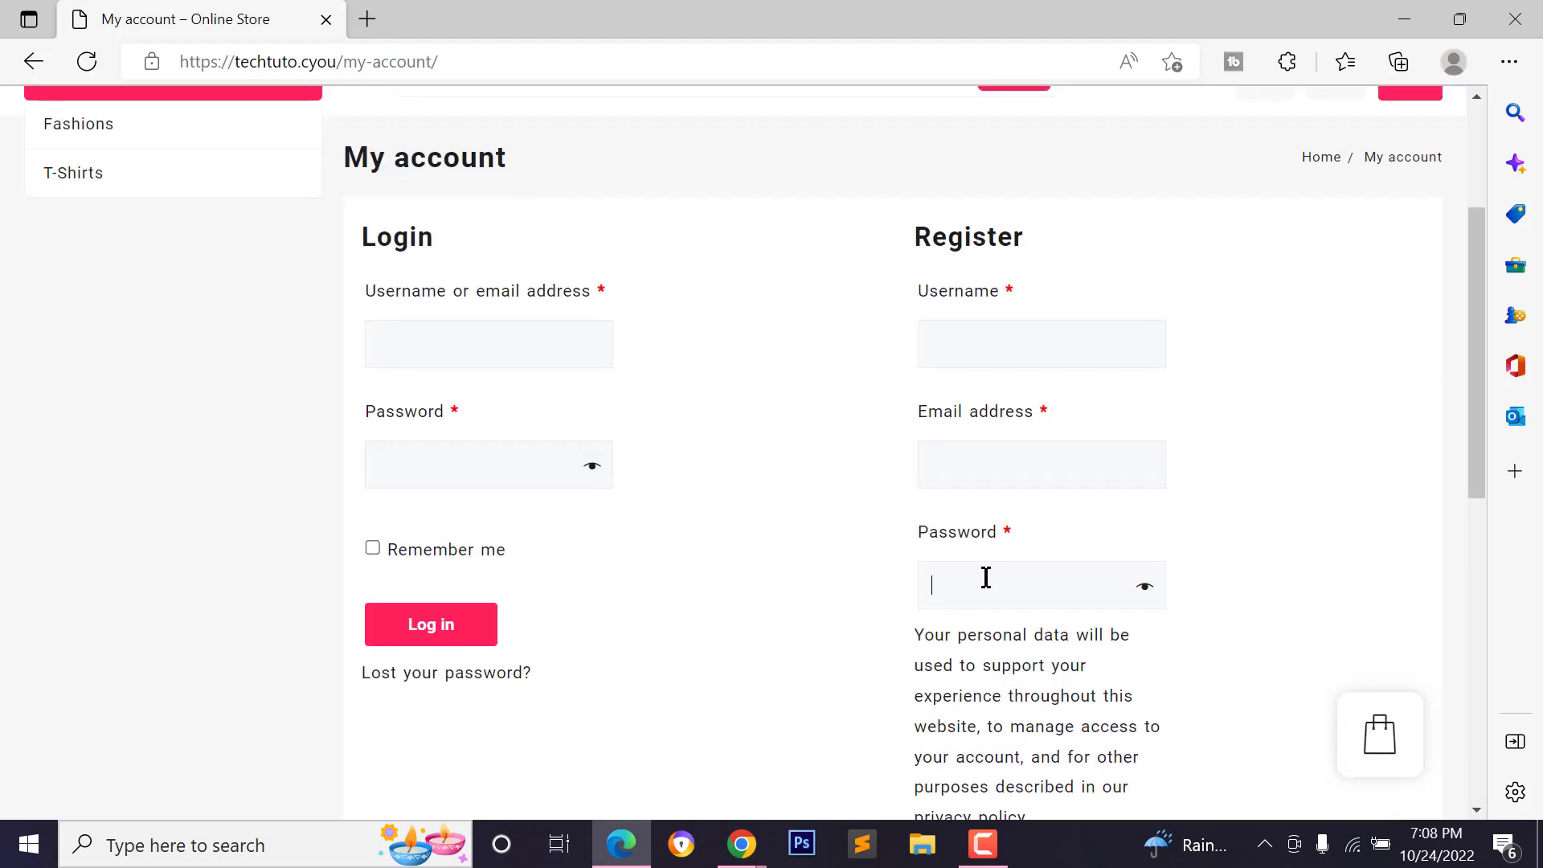
pyautogui.click(983, 326)
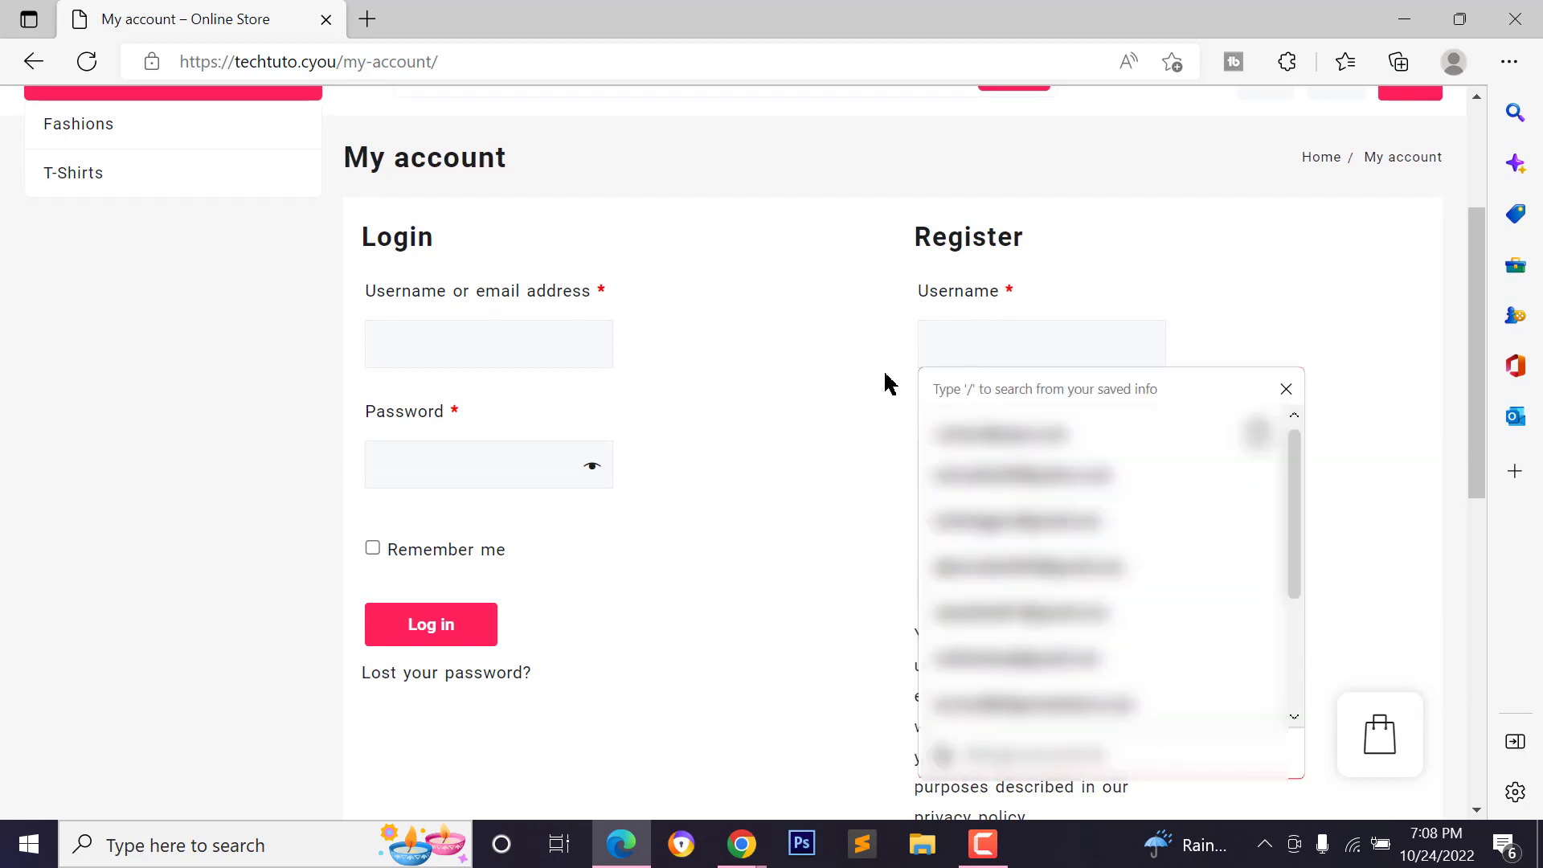
pyautogui.write('a')
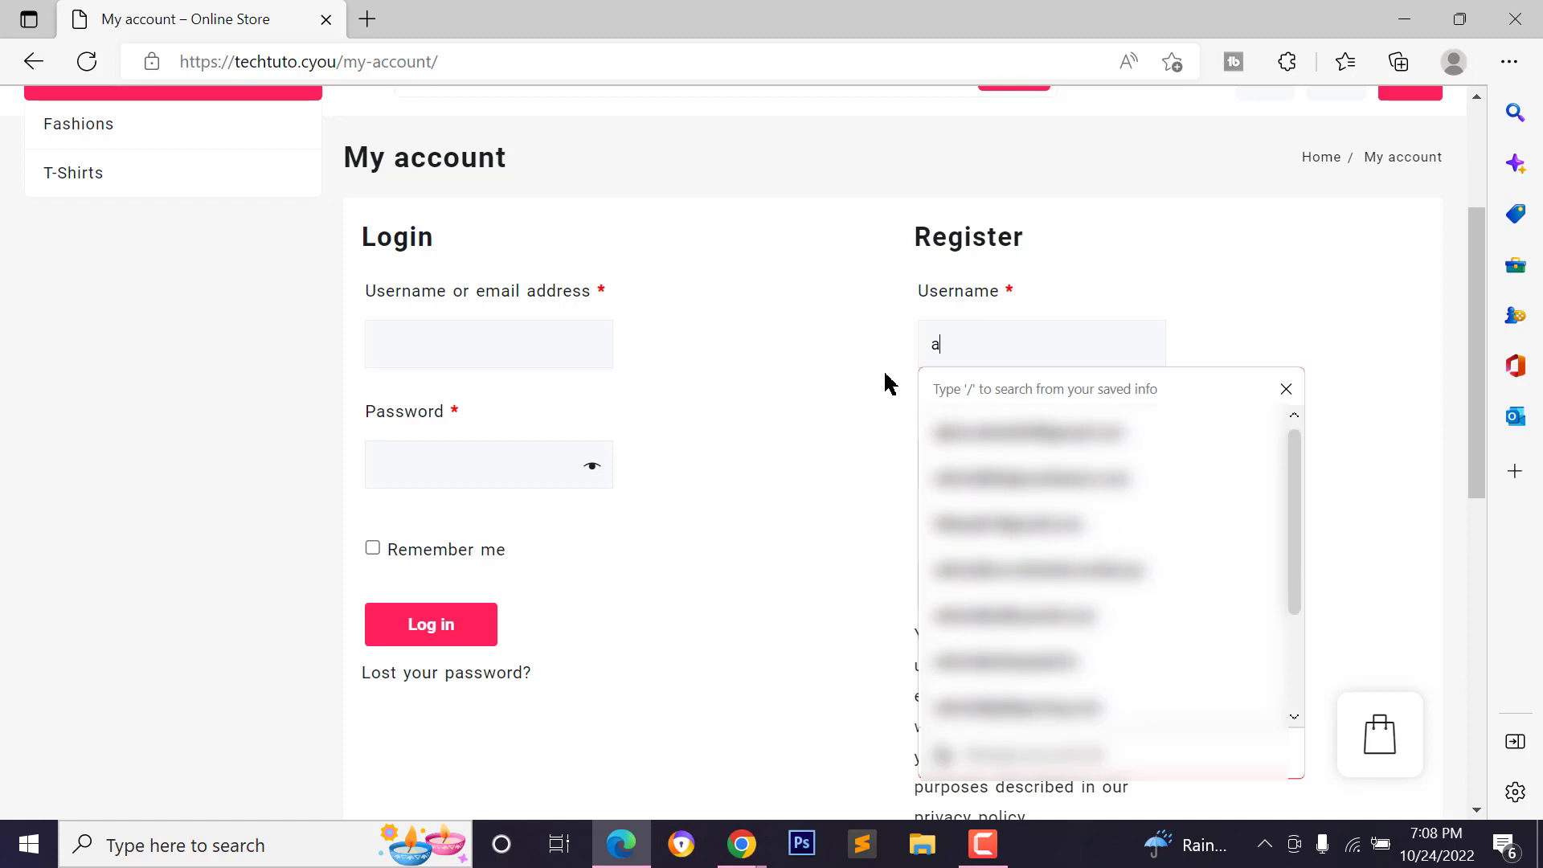
pyautogui.press('BackSpace')
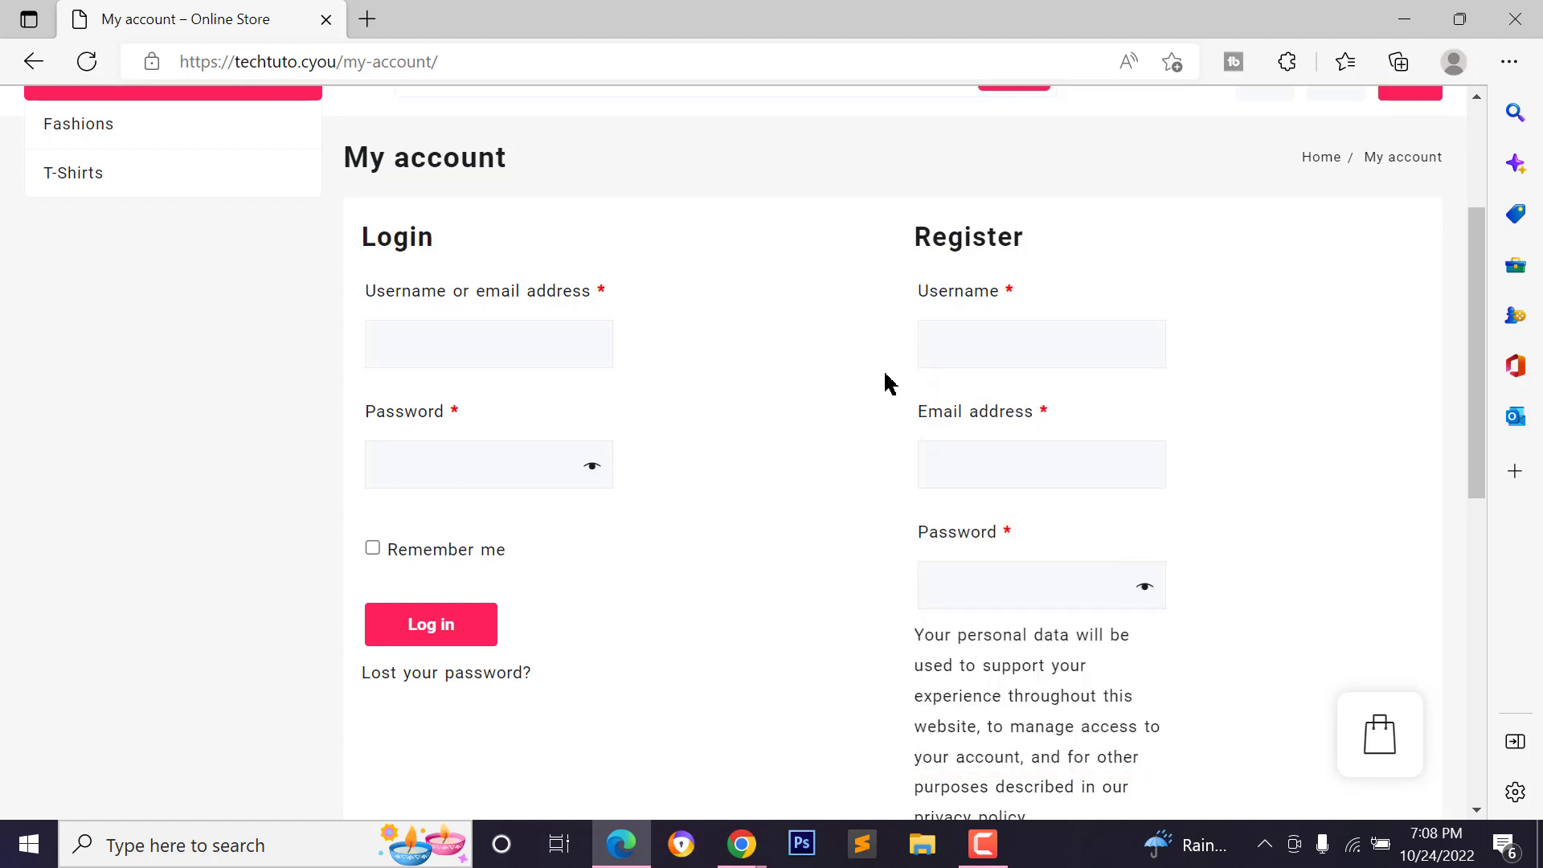
pyautogui.write('Ajharul')
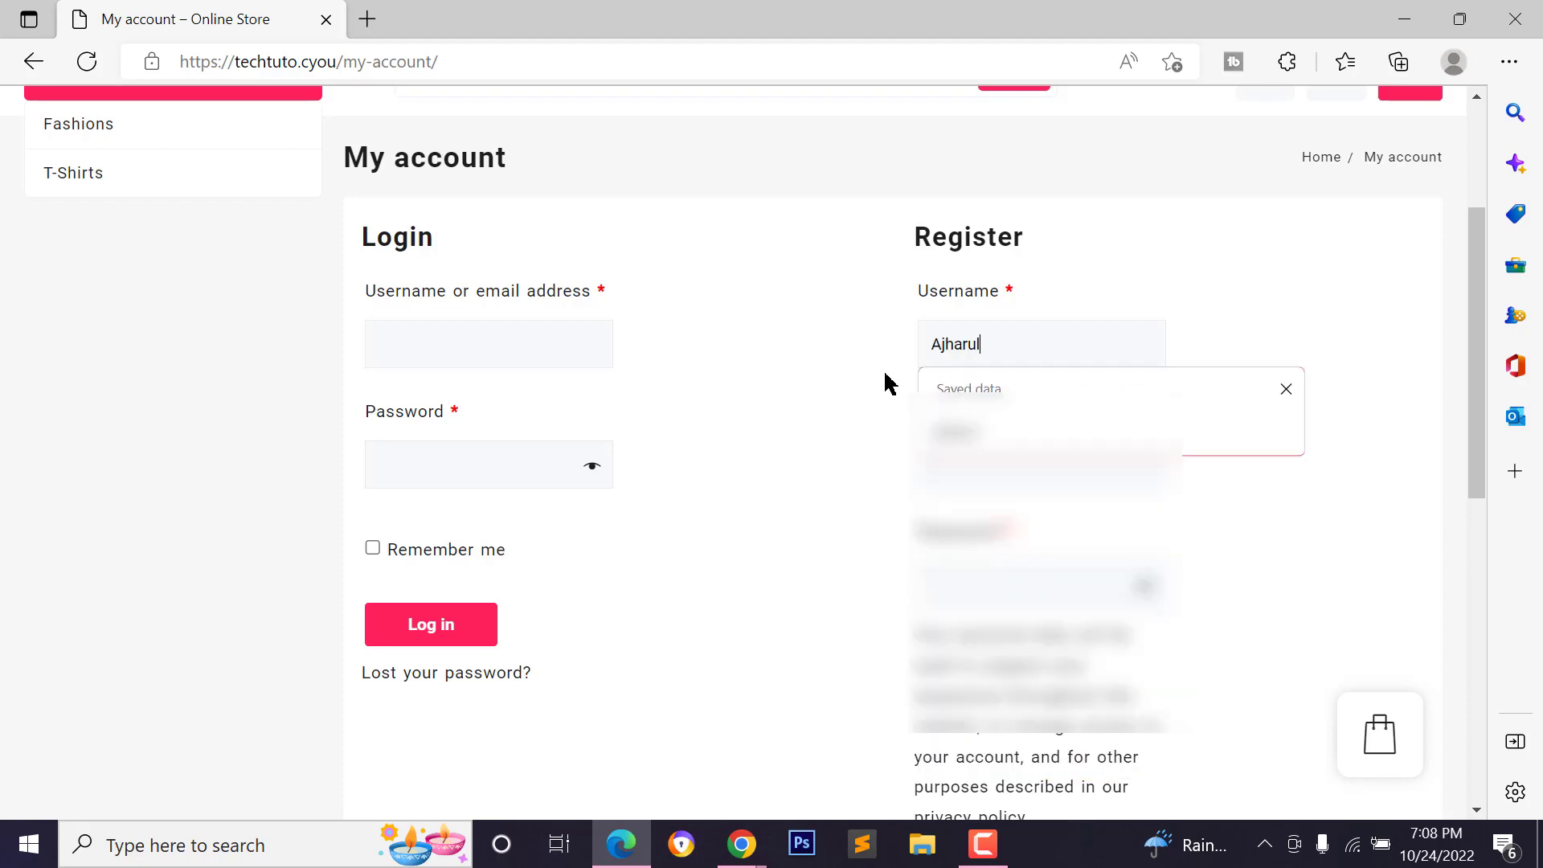
pyautogui.press('Tab')
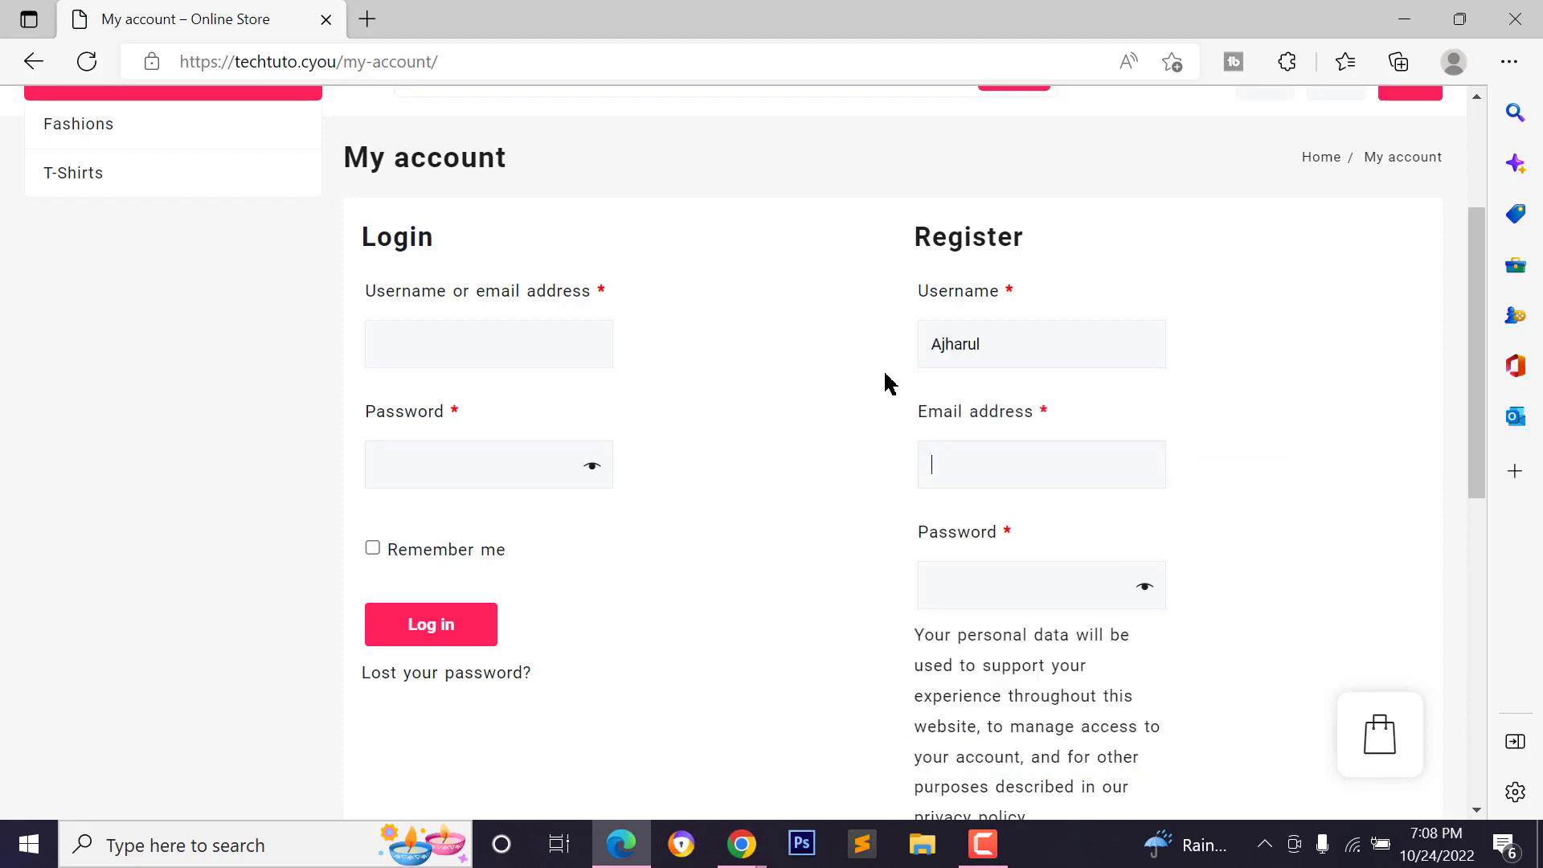
pyautogui.write('ajh')
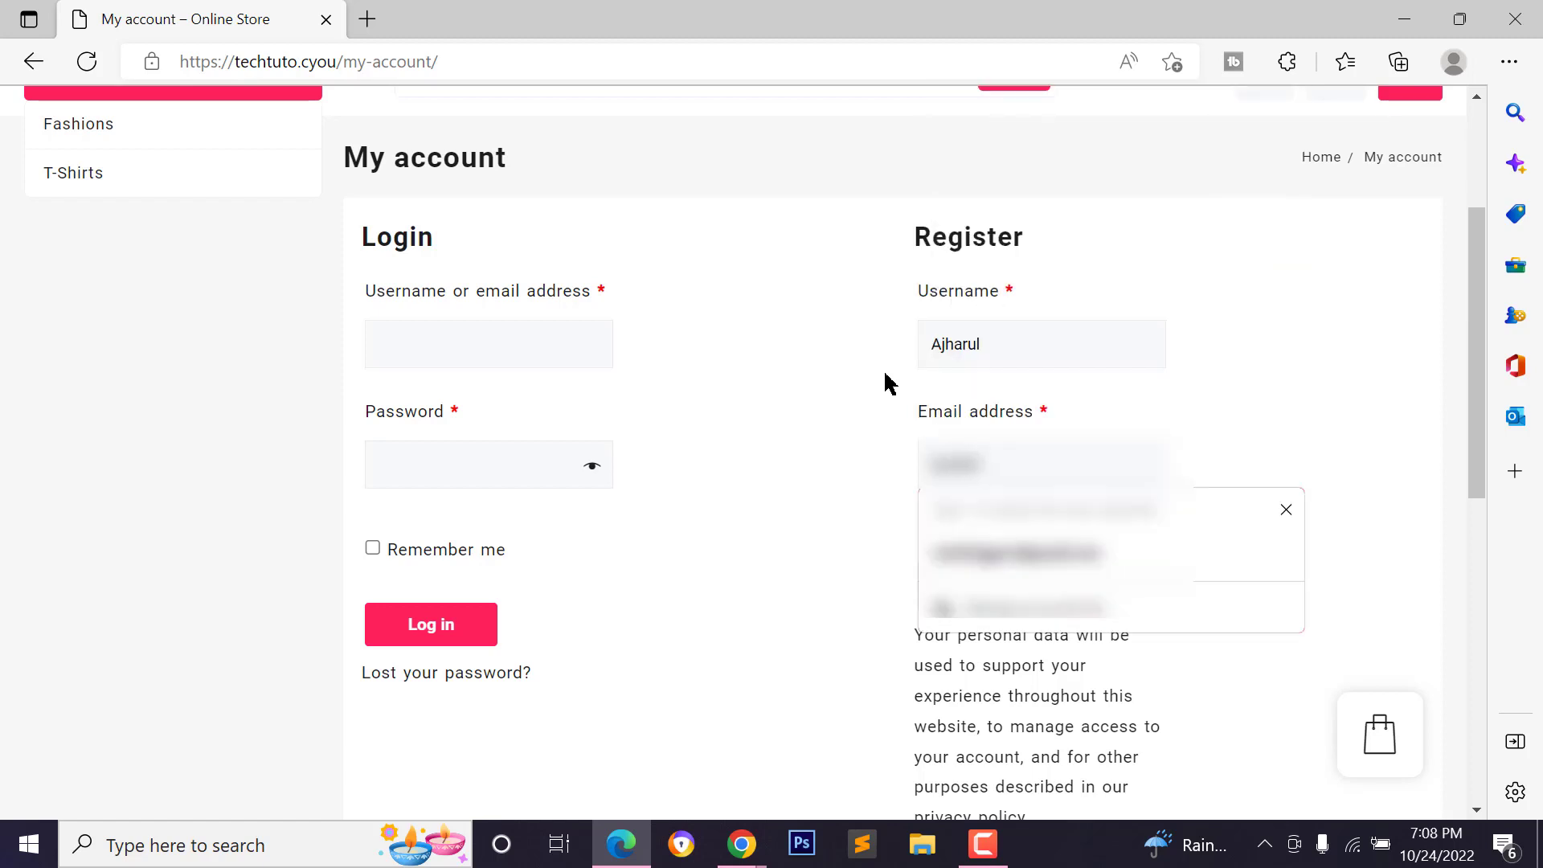
pyautogui.click(1017, 553)
pyautogui.click(999, 584)
pyautogui.write('••••••••••••')
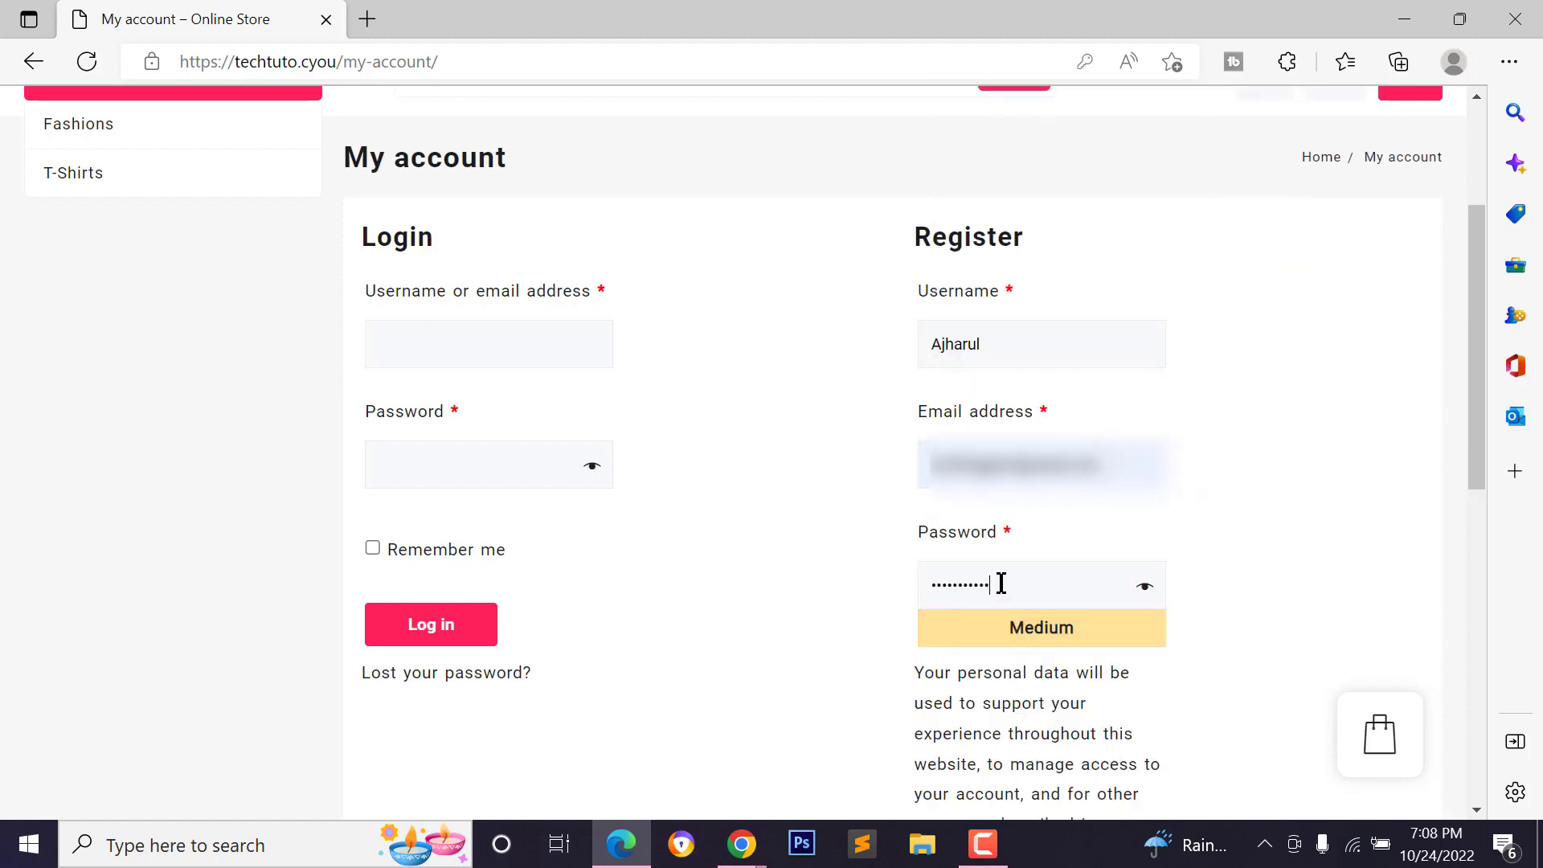
pyautogui.scroll(-2, 999, 591)
pyautogui.press('Return')
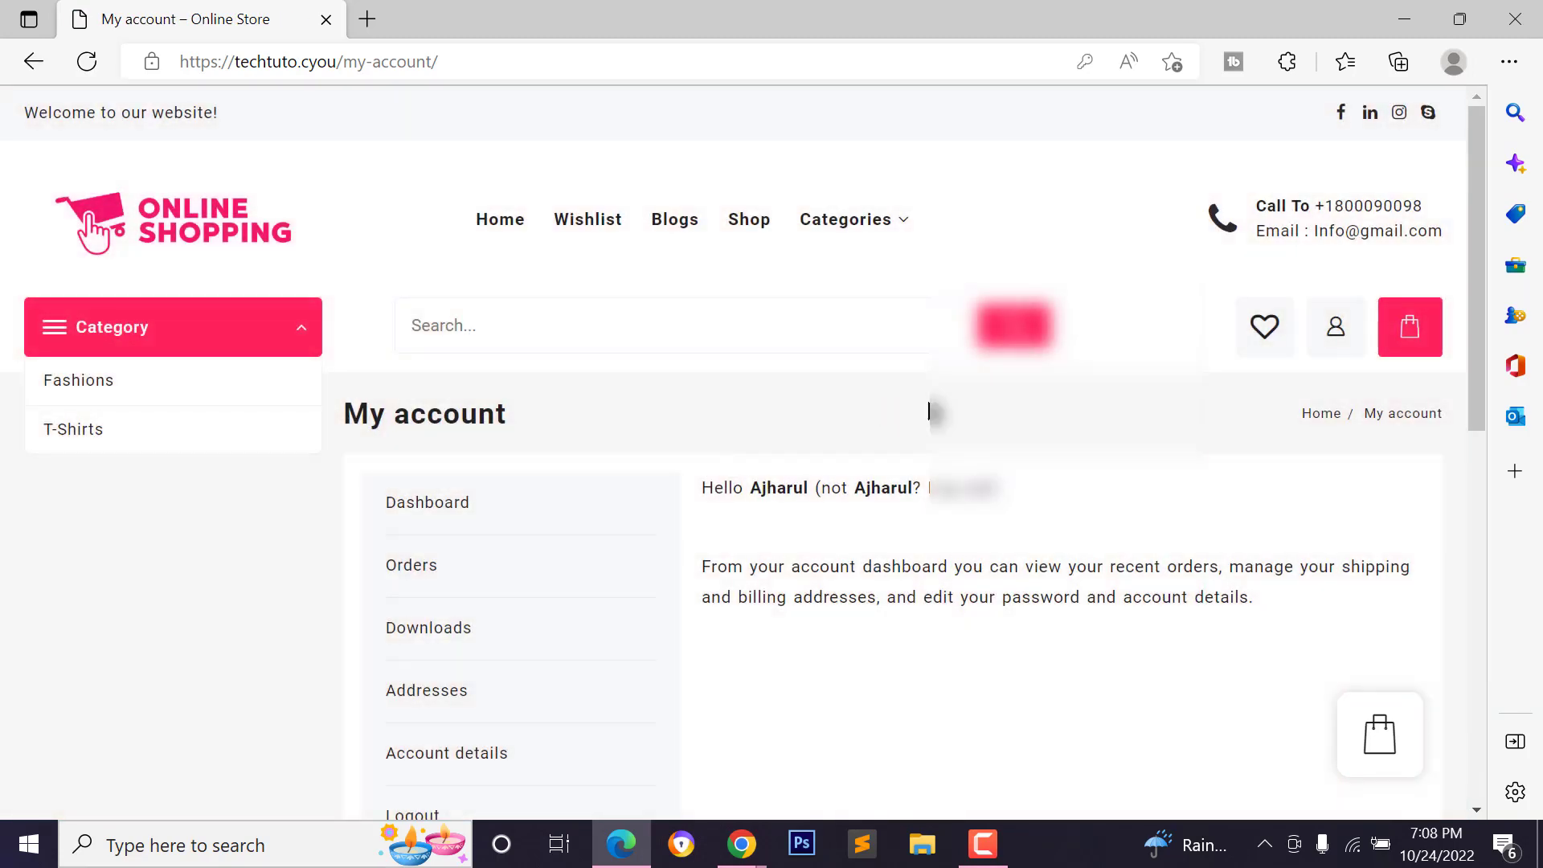
# Step: Check the new customer's account sections and empty order history
pyautogui.scroll(-3, 798, 480)
pyautogui.scroll(2, 499, 306)
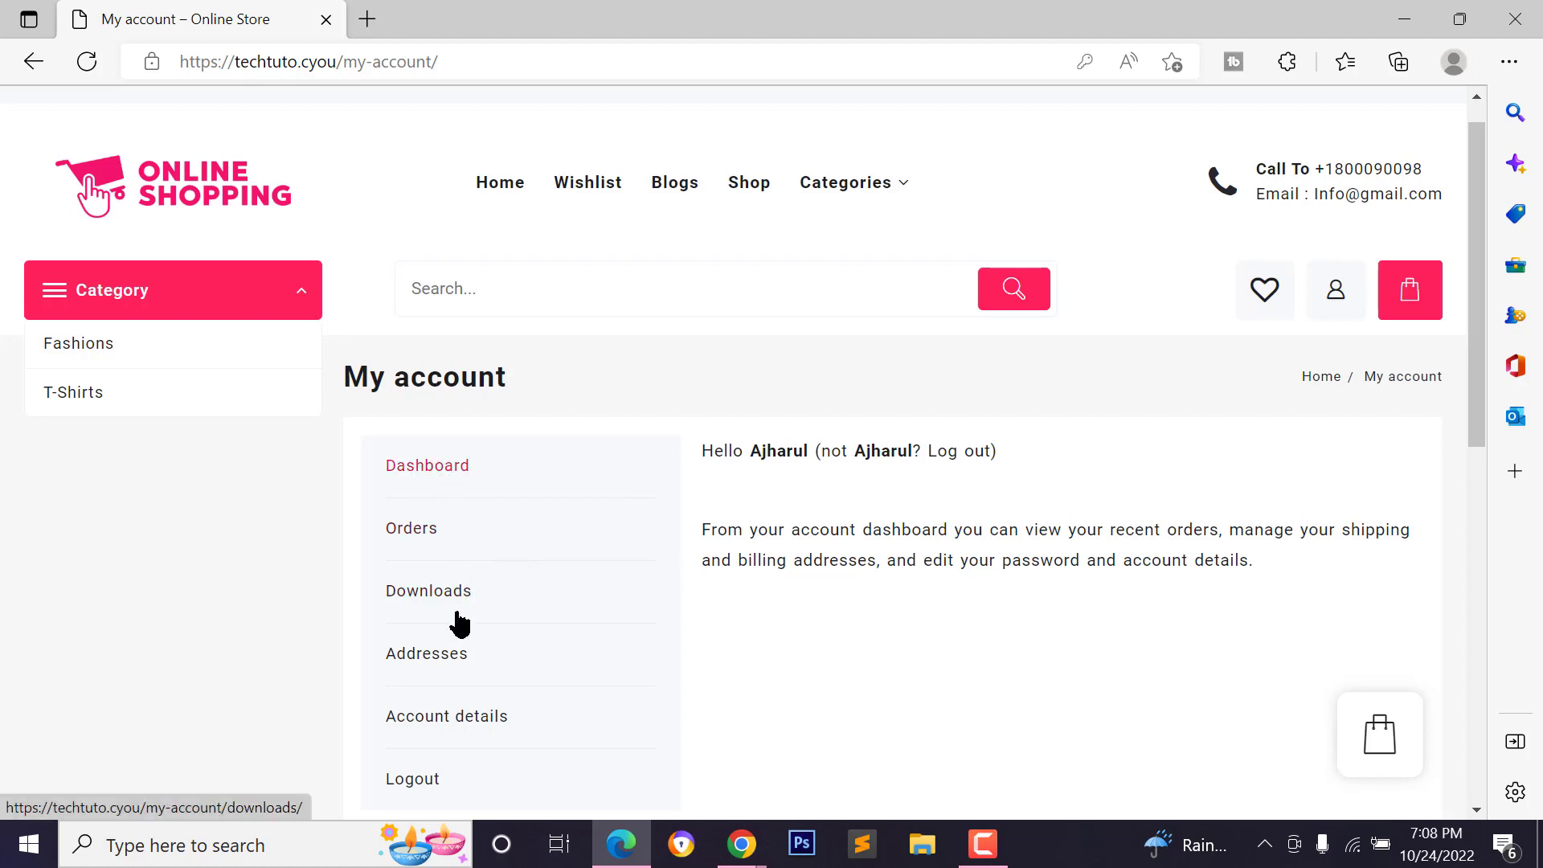
pyautogui.scroll(-3, 458, 623)
pyautogui.scroll(2, 434, 361)
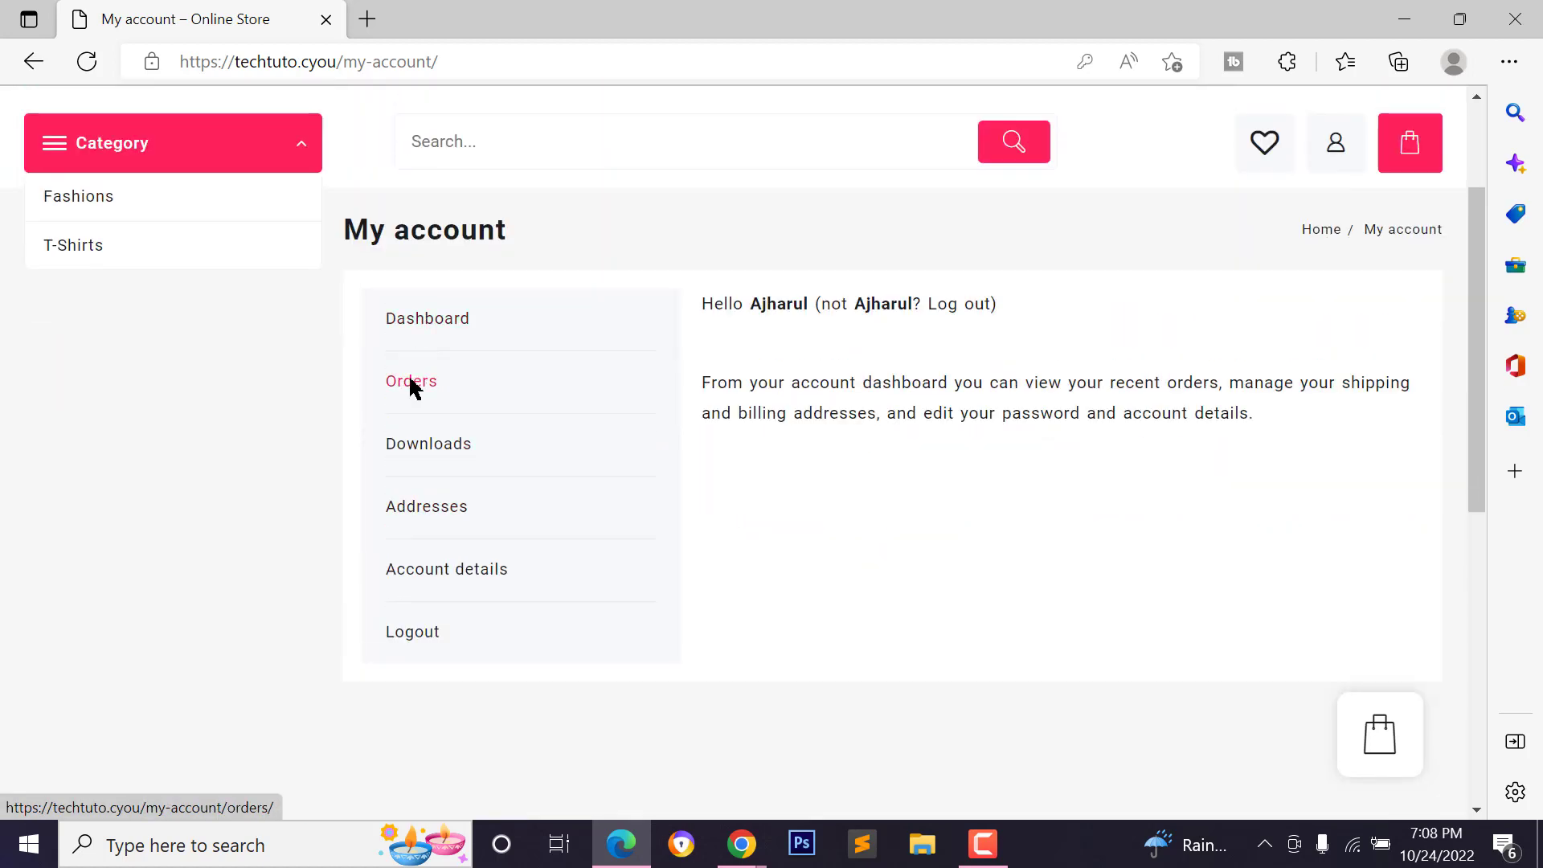
pyautogui.click(456, 389)
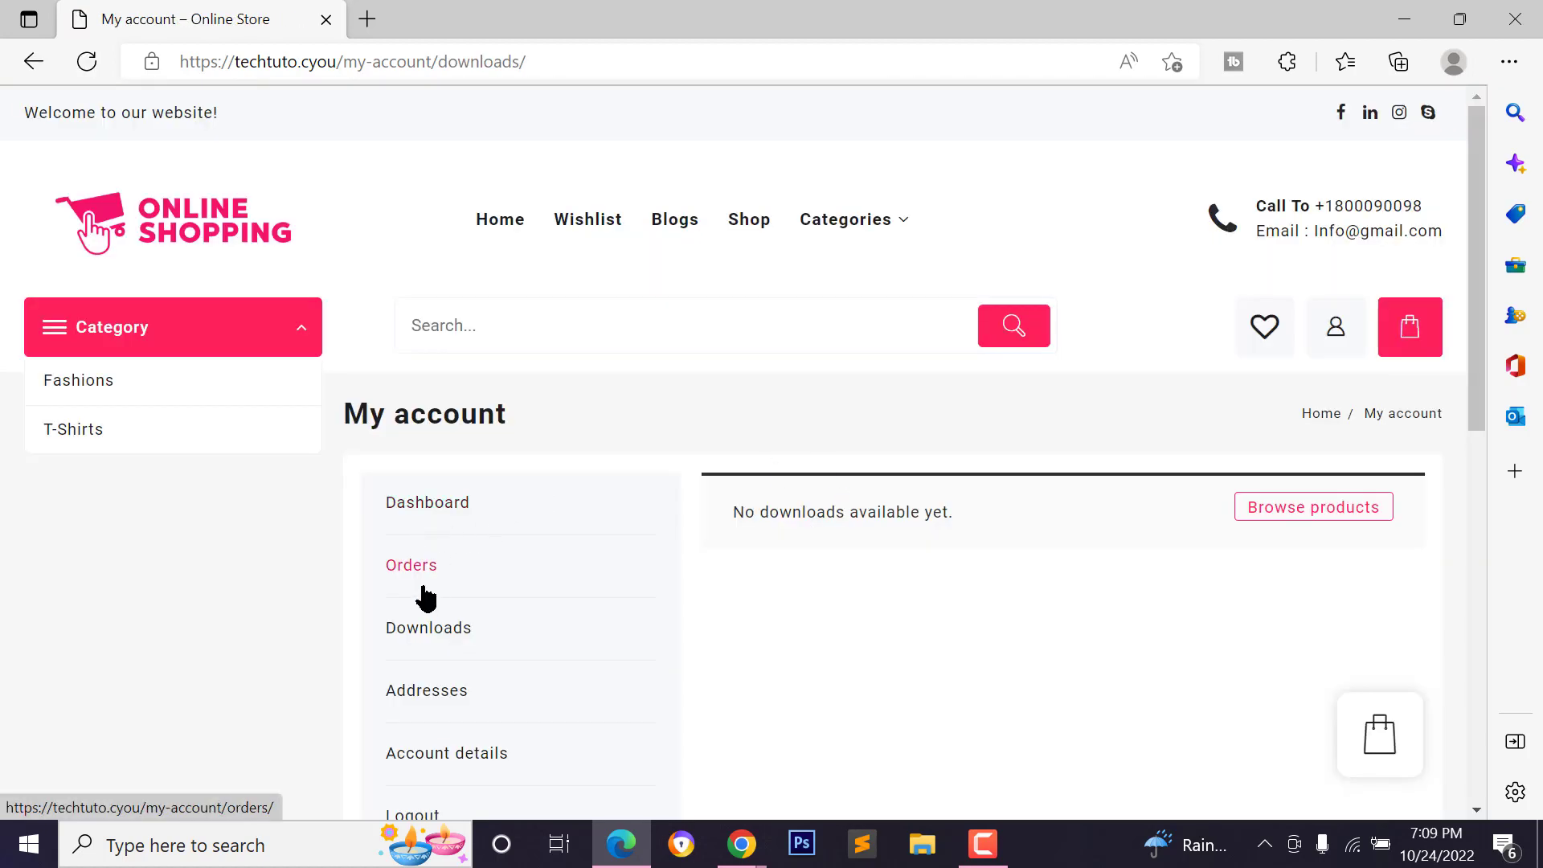
pyautogui.click(422, 572)
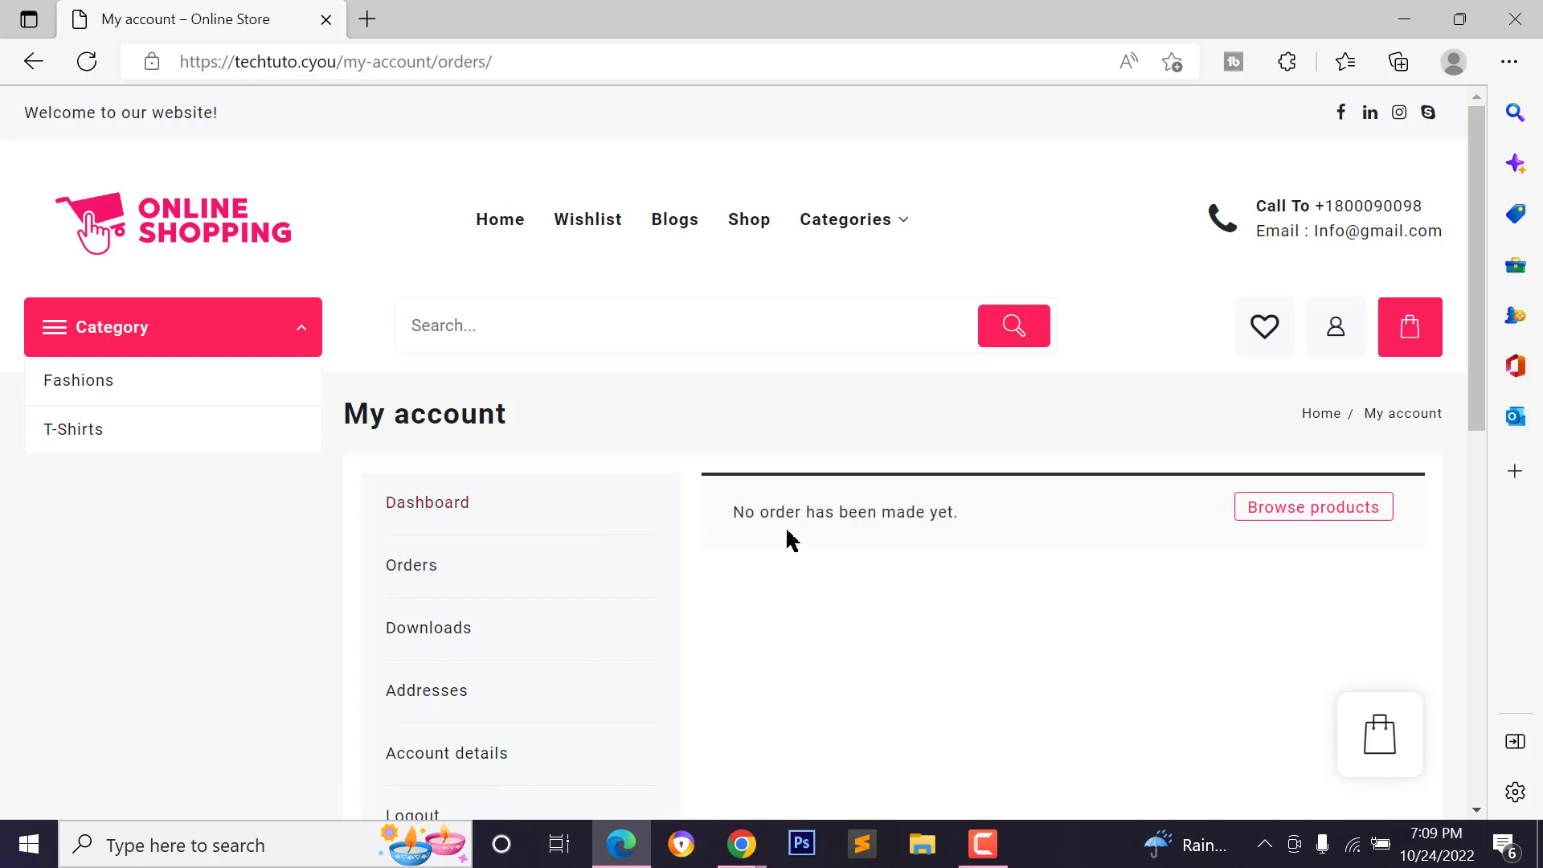
# Step: Add the Red Cras neque est jeans to the cart from the store home page
pyautogui.click(205, 203)
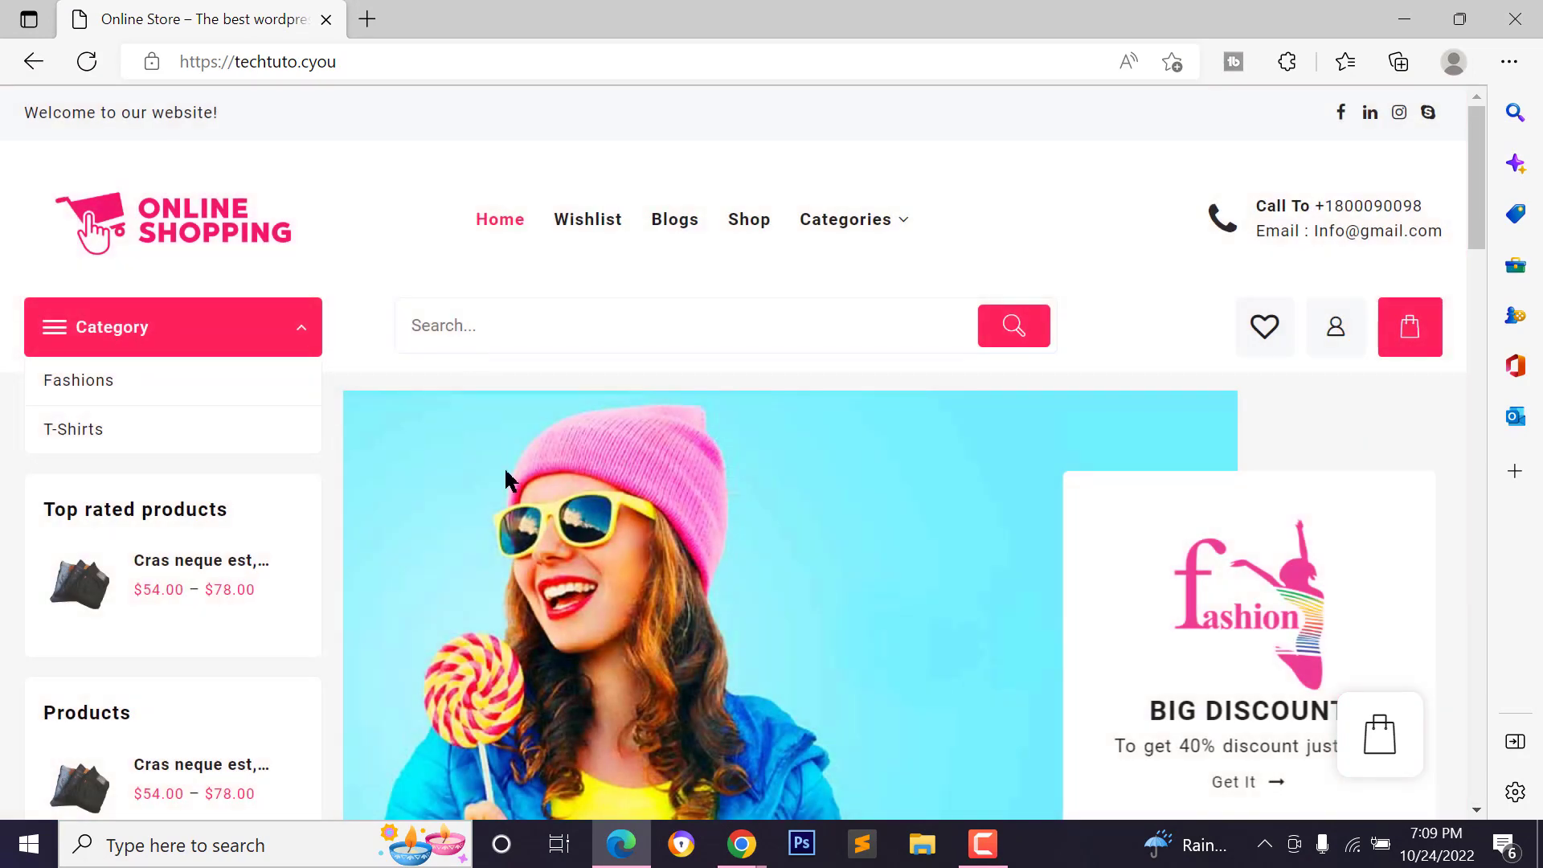
pyautogui.scroll(-10, 596, 654)
pyautogui.click(498, 561)
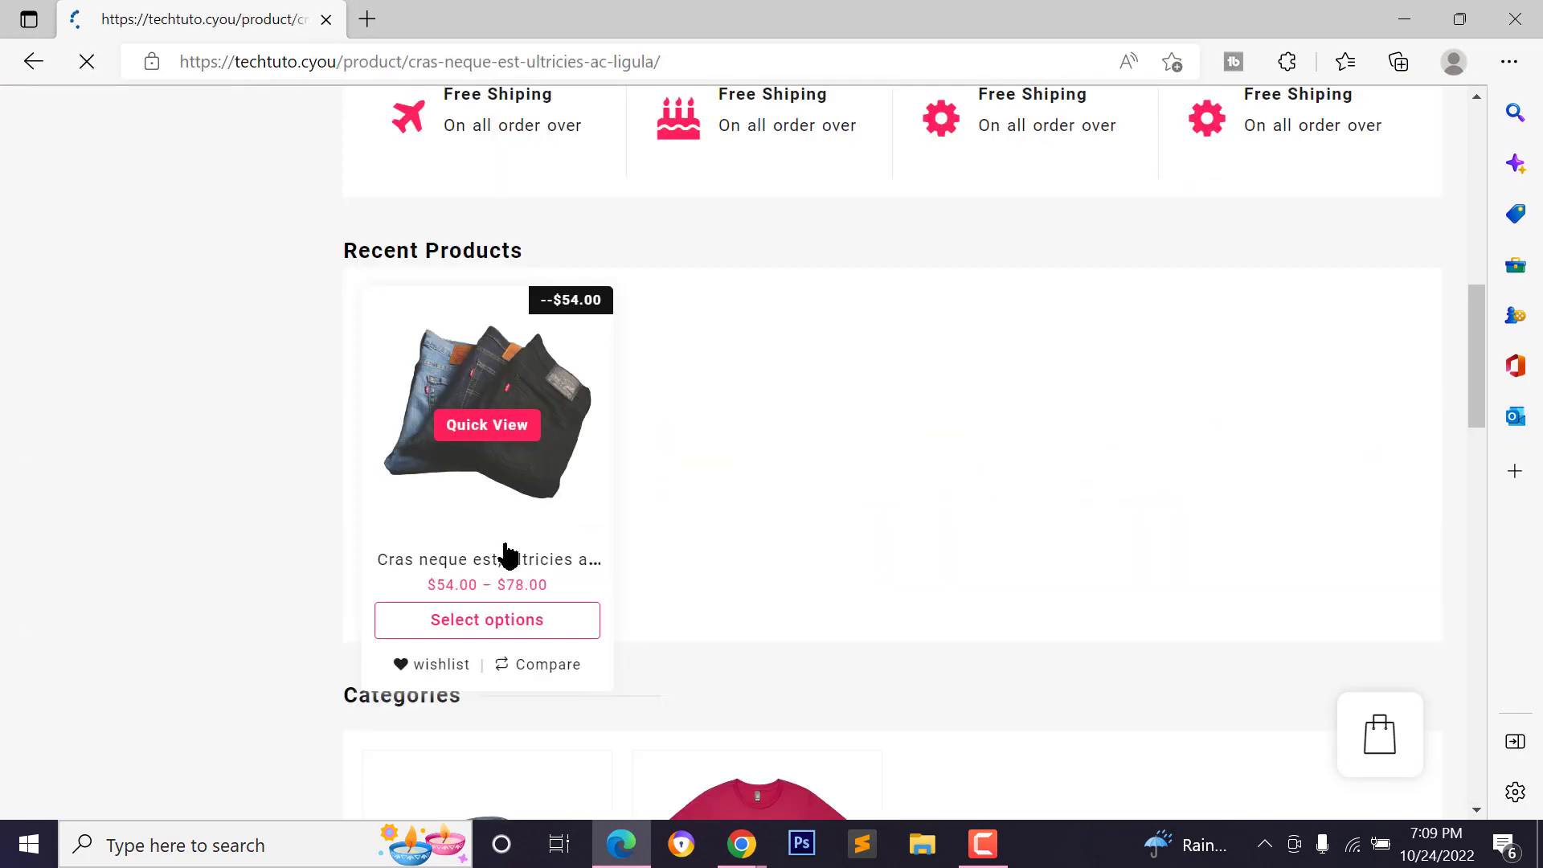
pyautogui.scroll(-4, 984, 444)
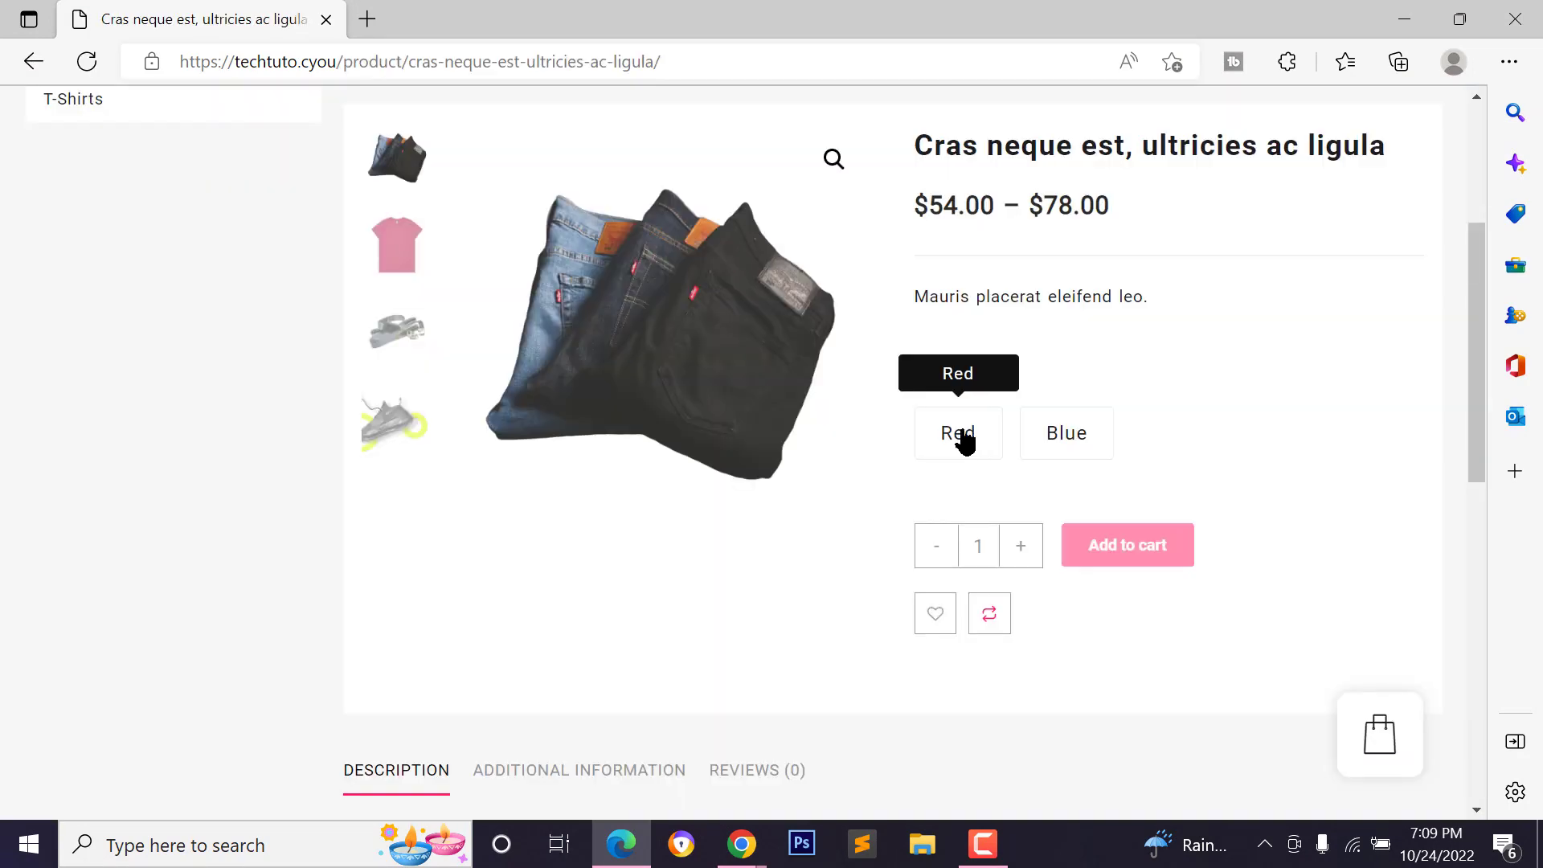
pyautogui.click(964, 440)
pyautogui.scroll(-1, 1078, 610)
pyautogui.click(1117, 611)
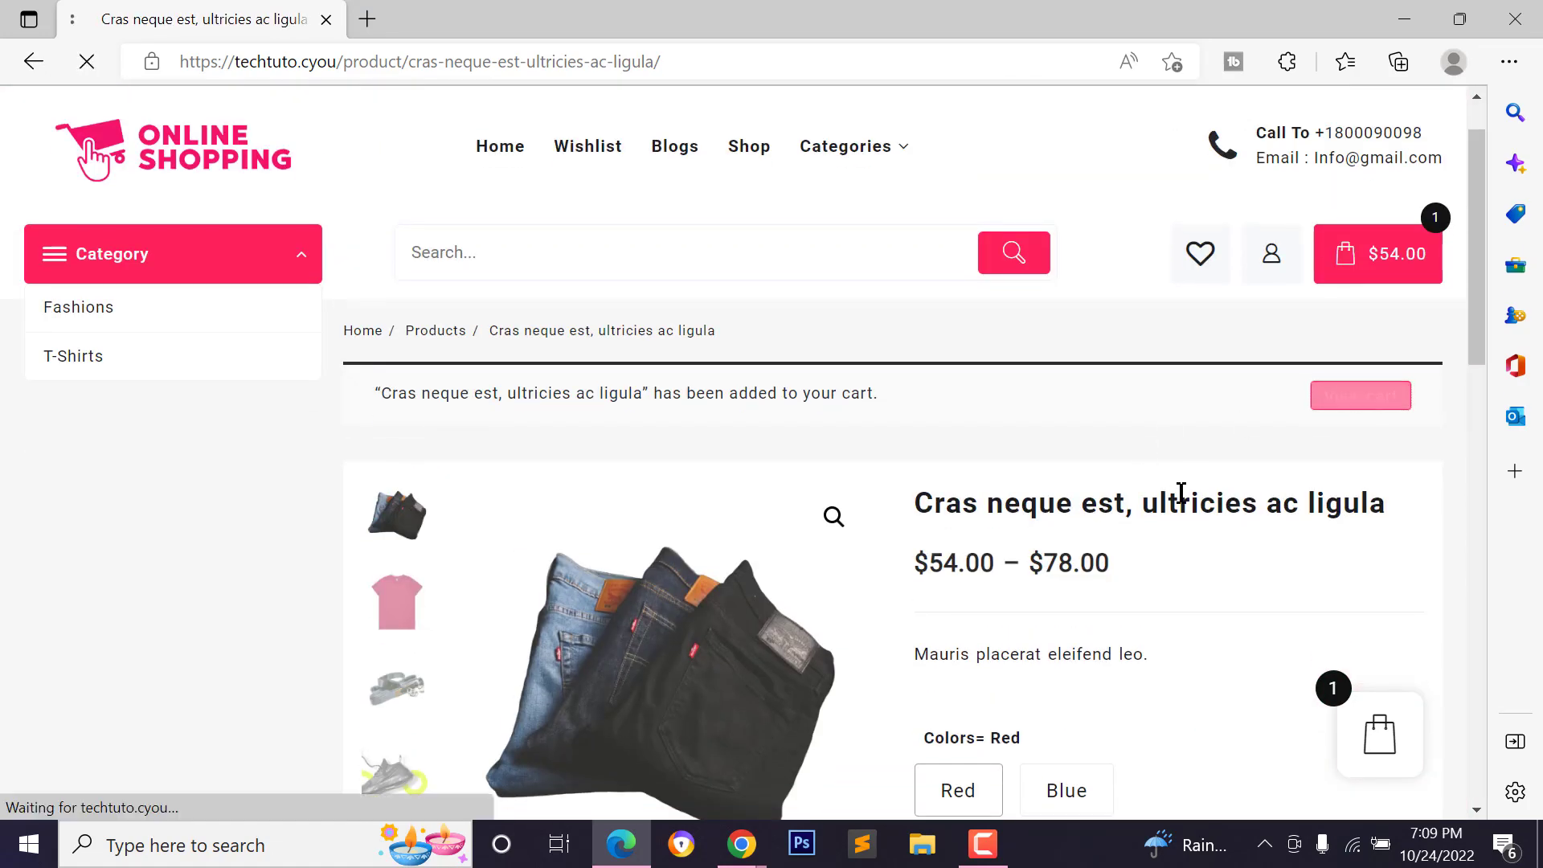
# Step: Go from the cart to checkout and review the $54.00 order
pyautogui.click(1360, 394)
pyautogui.scroll(-5, 927, 499)
pyautogui.click(1009, 582)
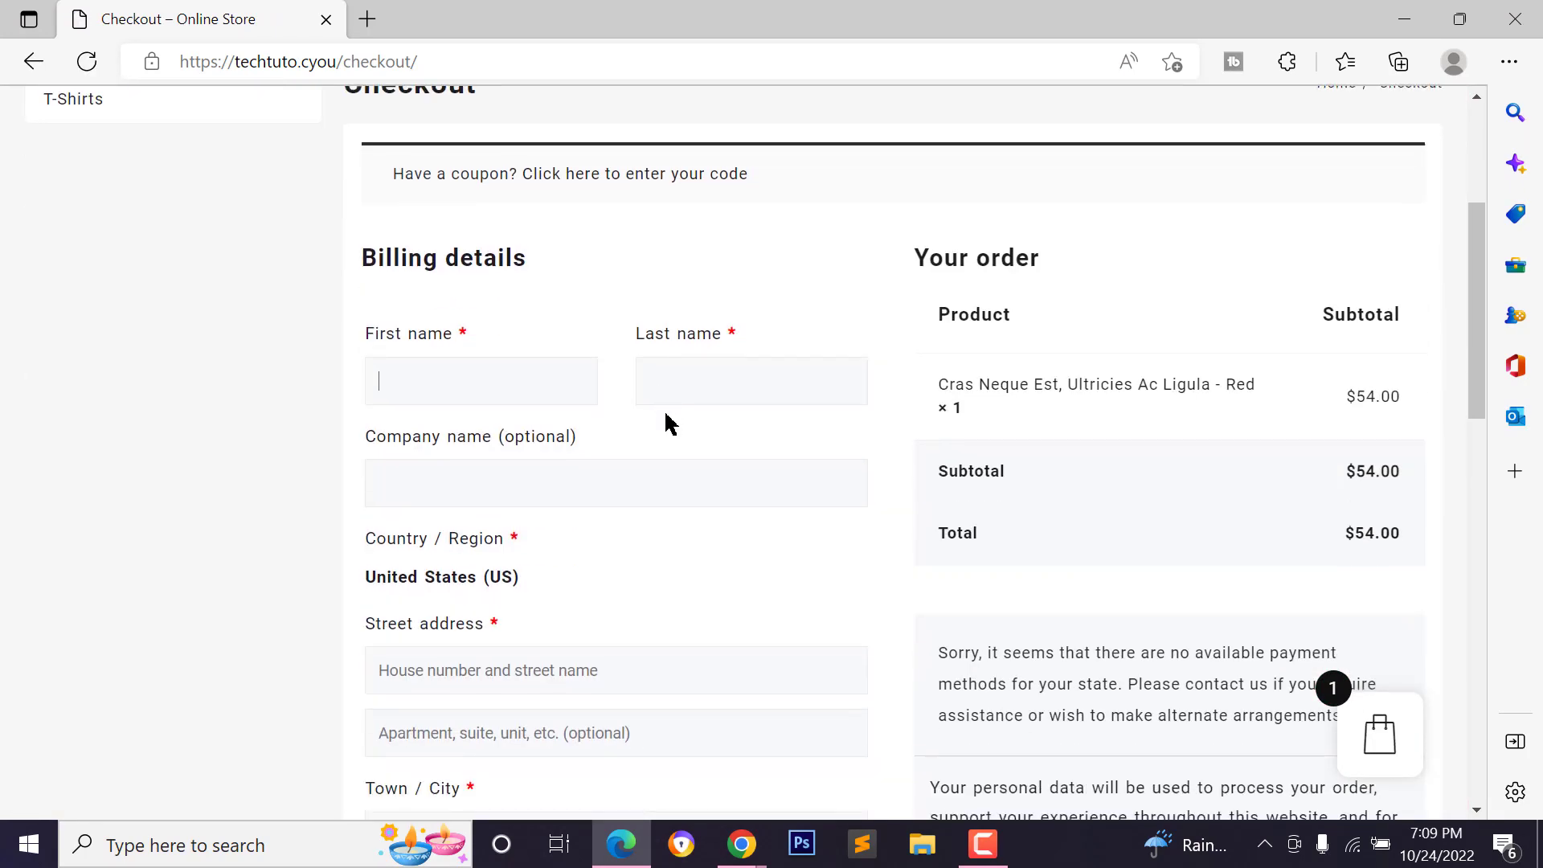
pyautogui.scroll(-6, 665, 424)
pyautogui.scroll(6, 589, 461)
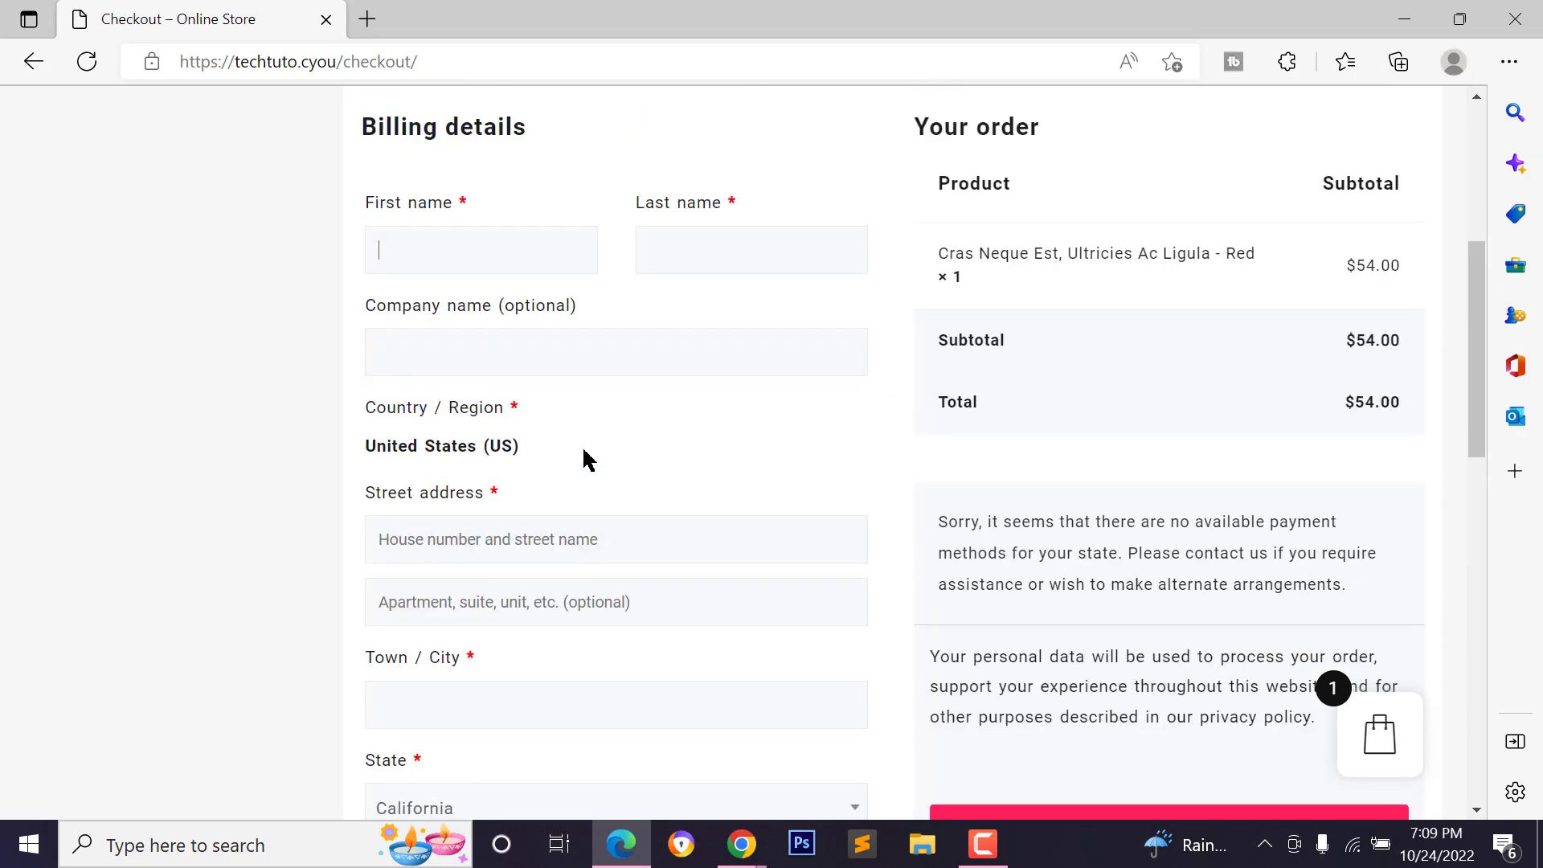
pyautogui.scroll(-7, 507, 506)
pyautogui.scroll(-4, 620, 517)
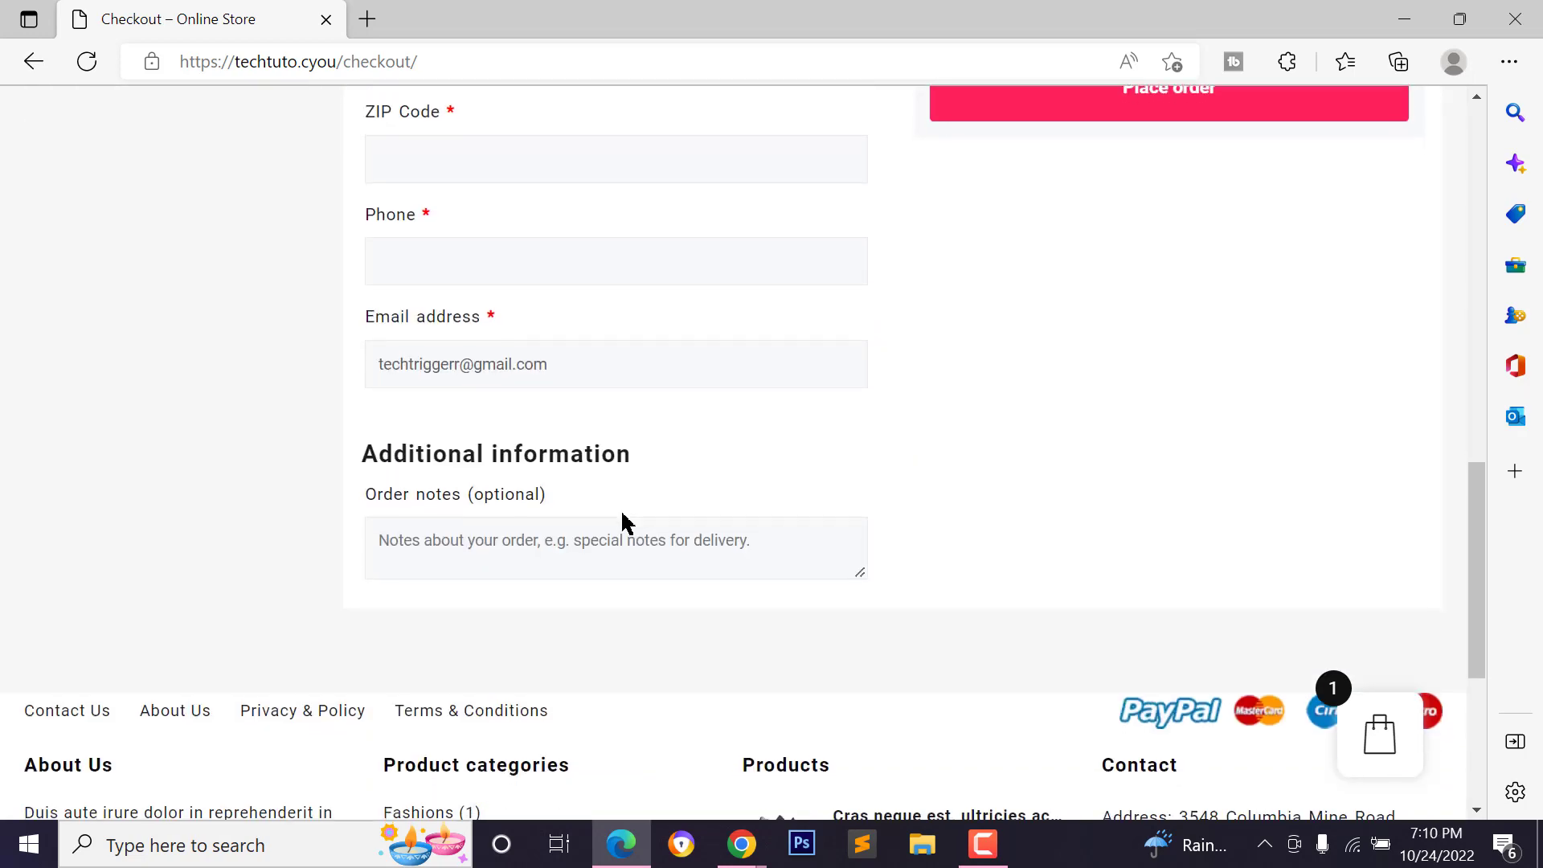
pyautogui.scroll(8, 885, 524)
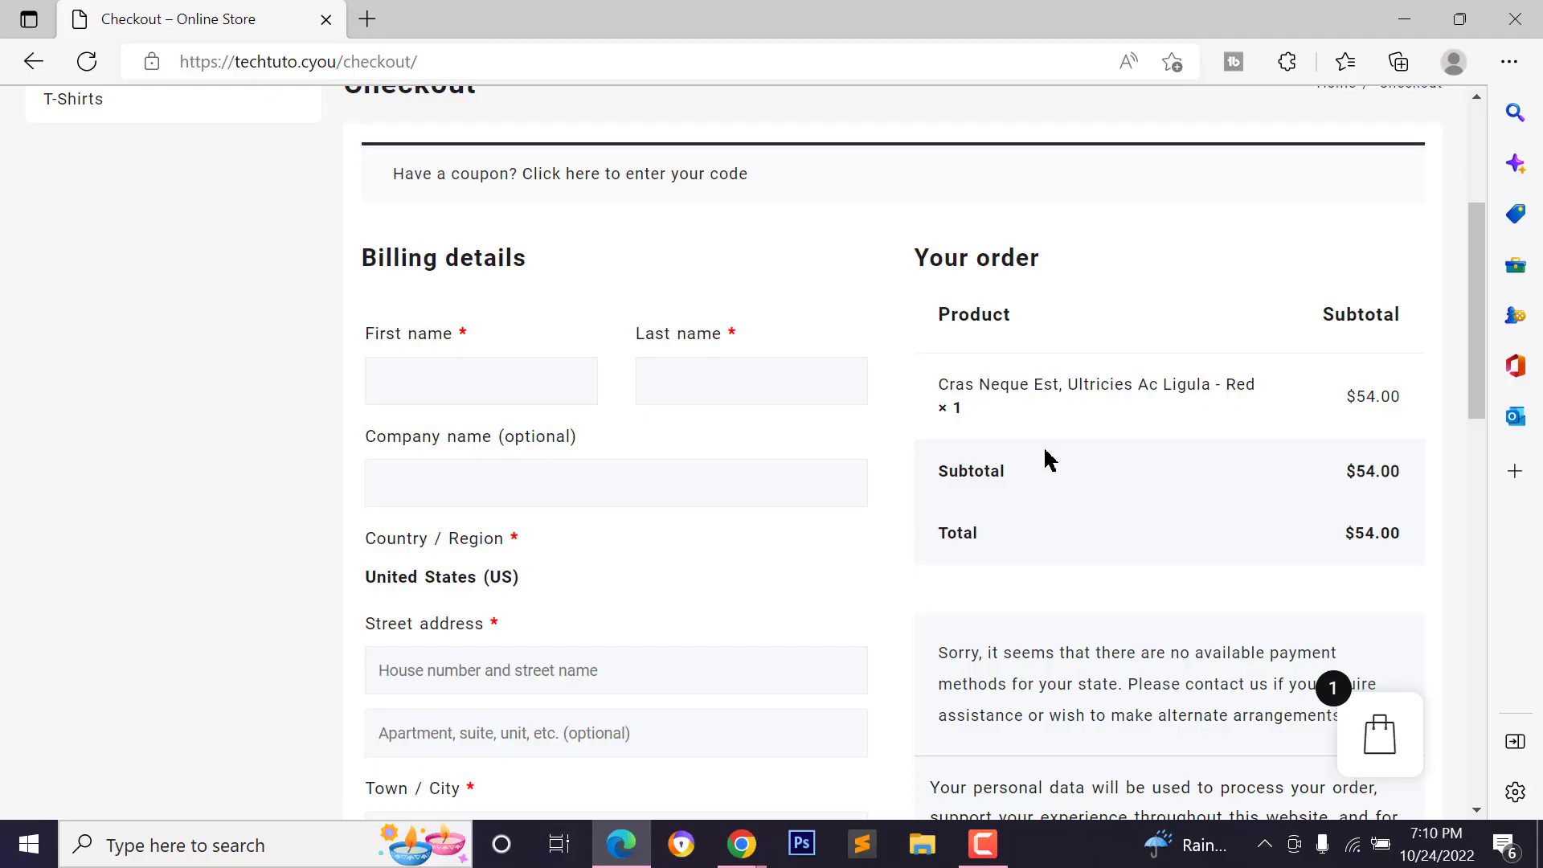
# Step: Go back to WooCommerce shipping settings and start a new shipping zone
pyautogui.moveTo(741, 843)
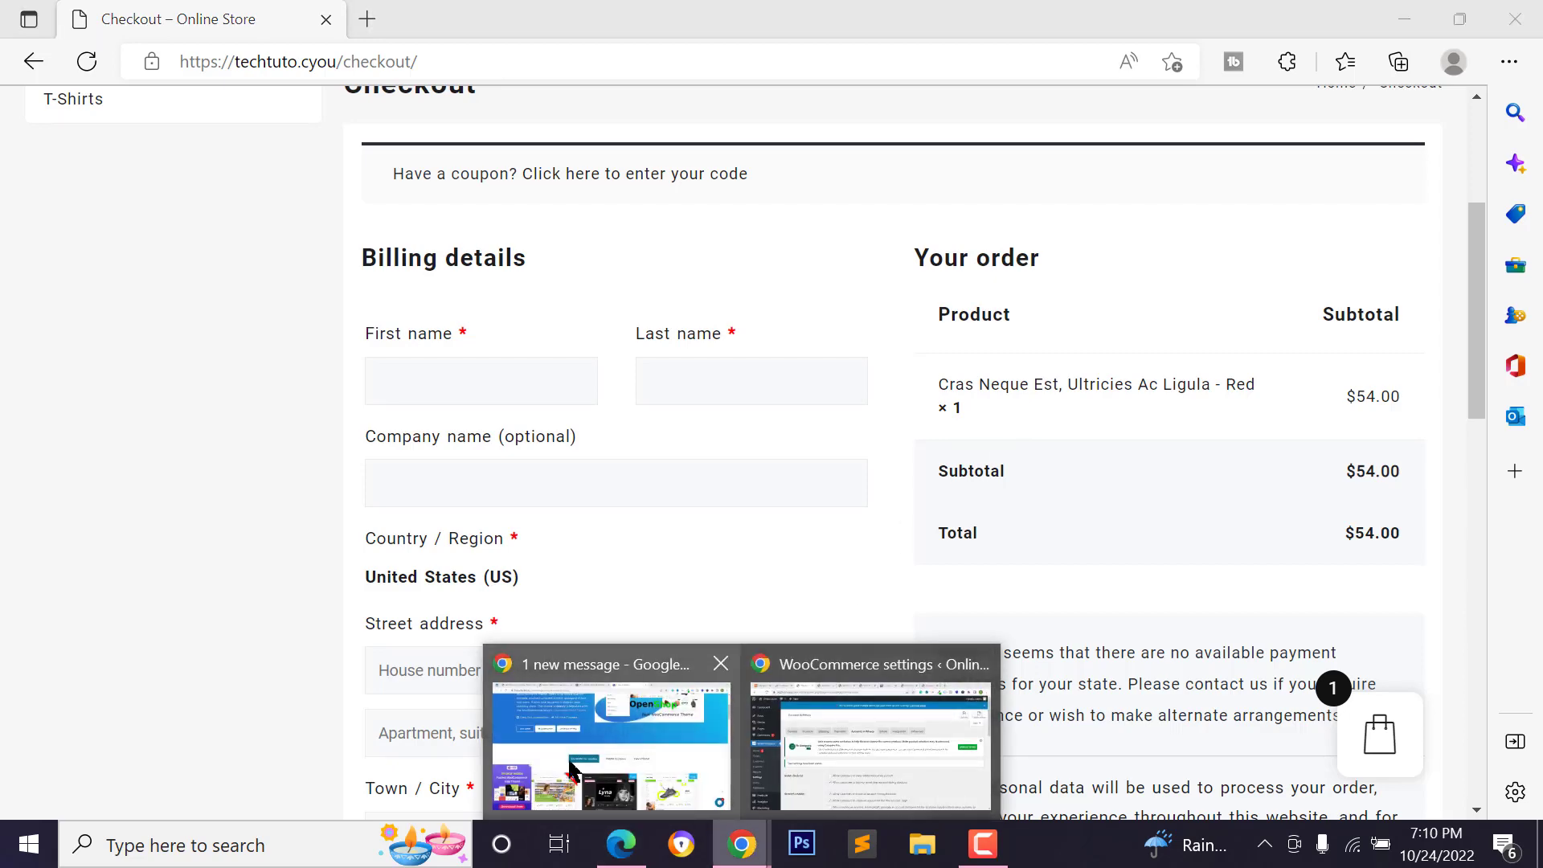
pyautogui.click(580, 767)
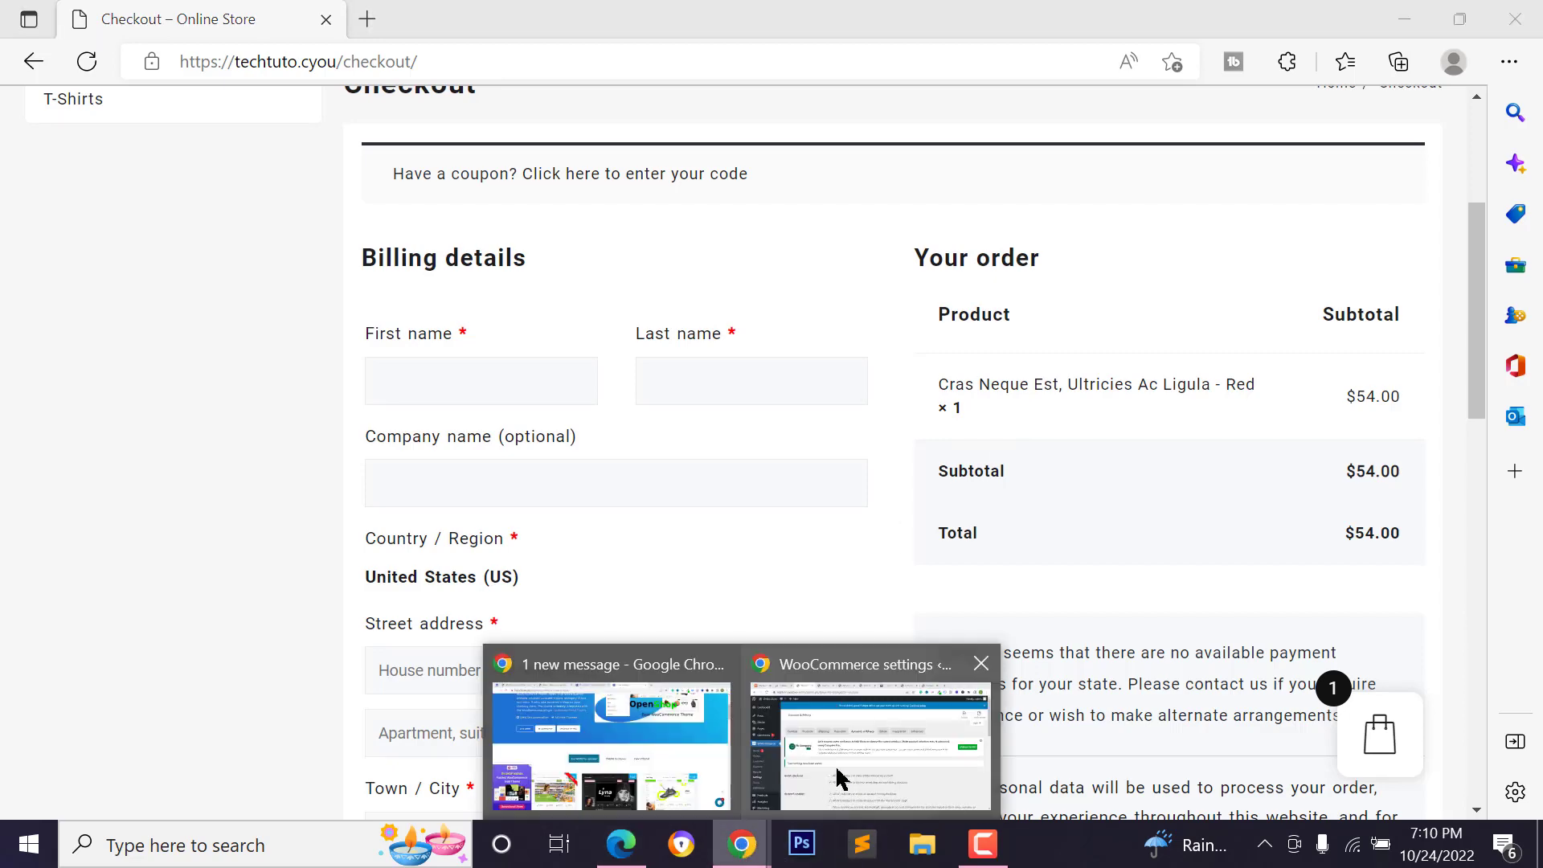
pyautogui.click(840, 776)
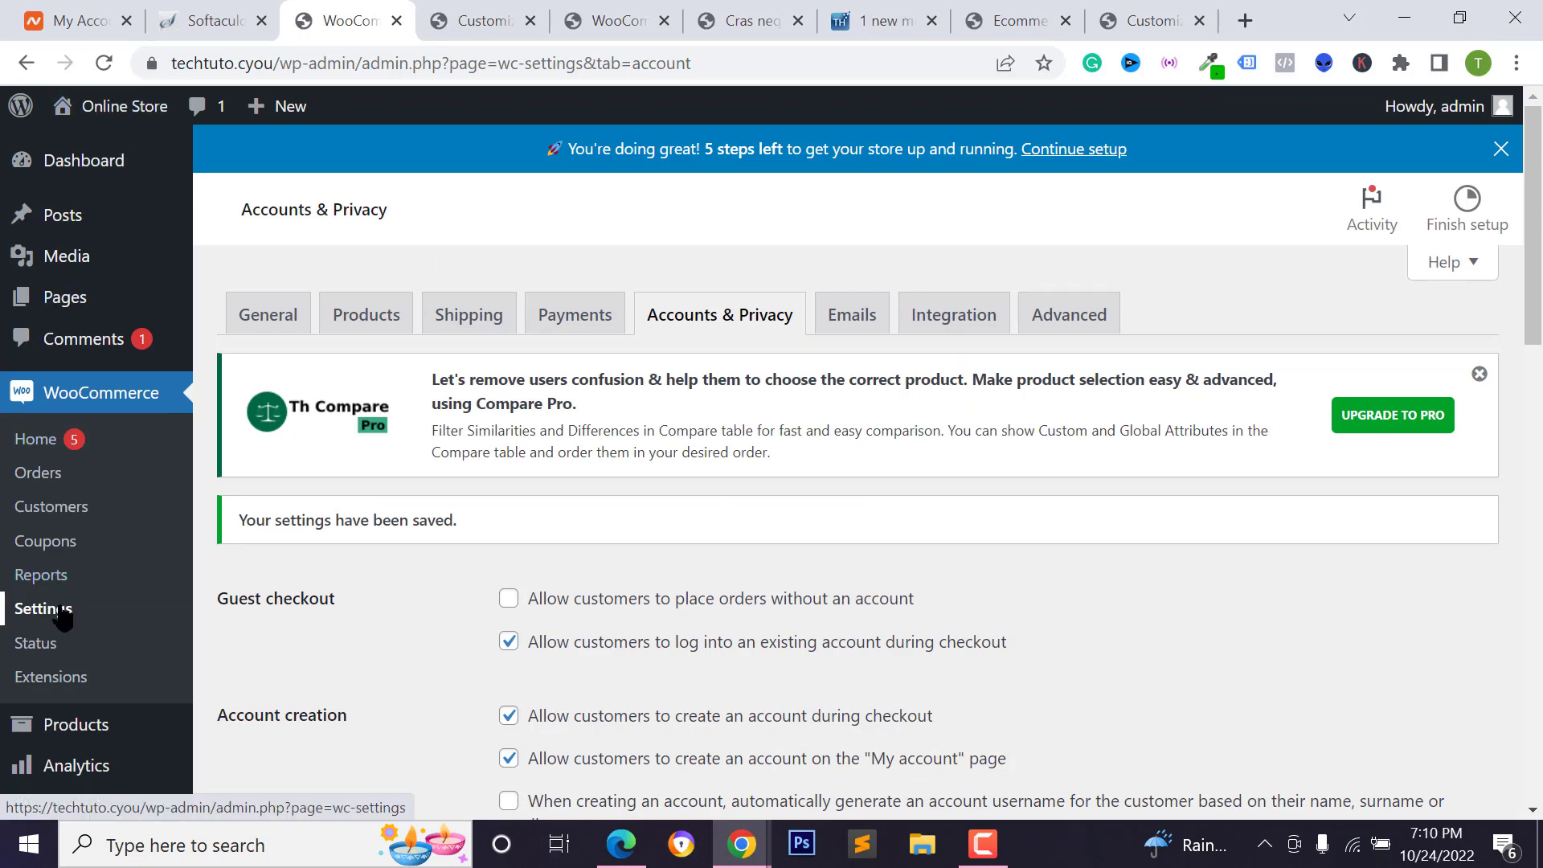
pyautogui.click(471, 322)
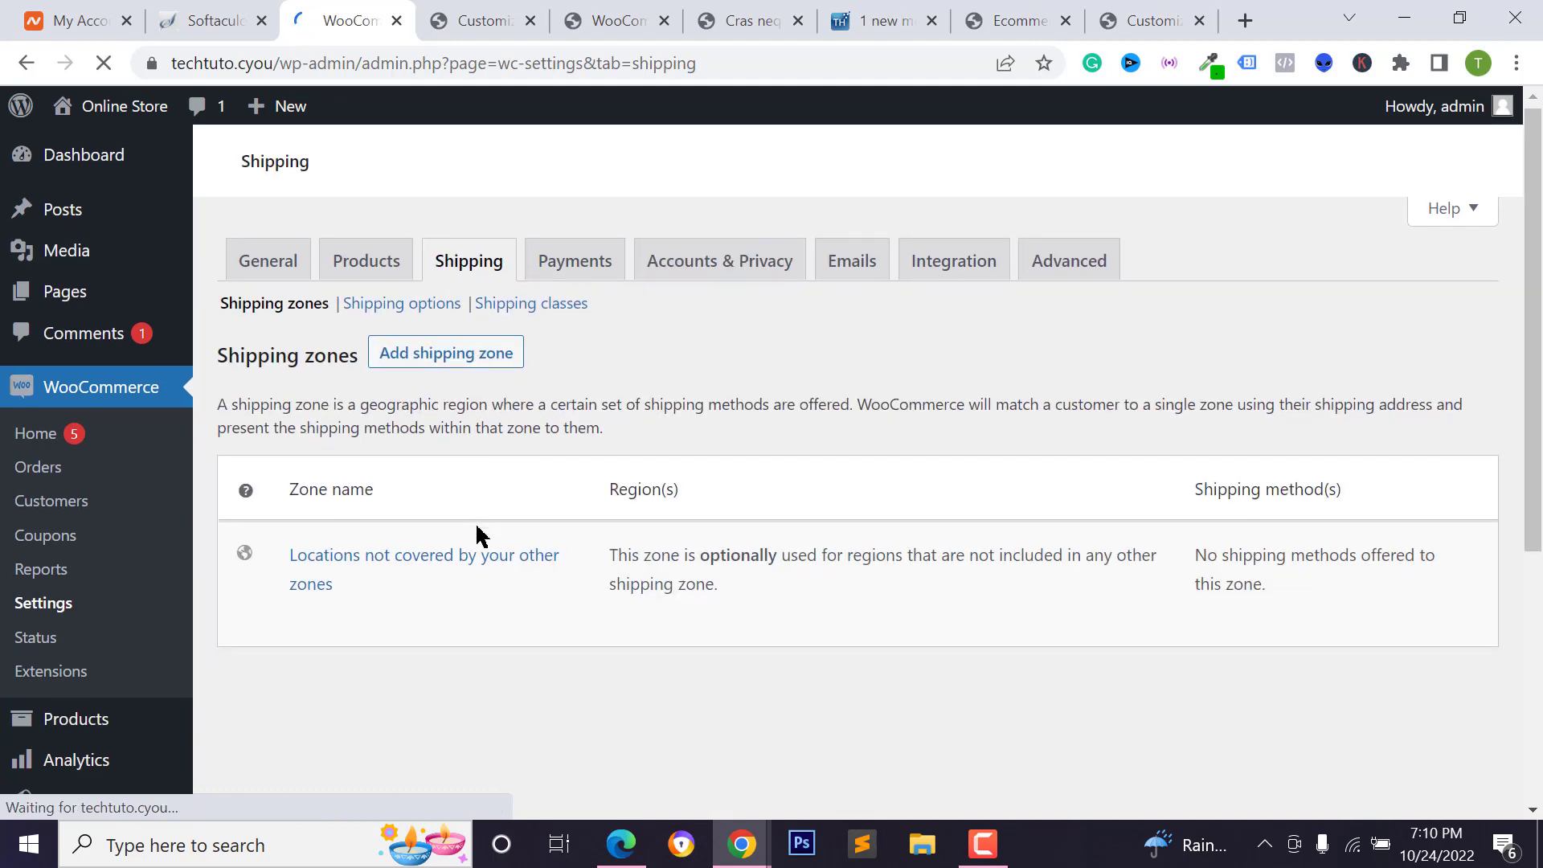
pyautogui.scroll(-1, 470, 563)
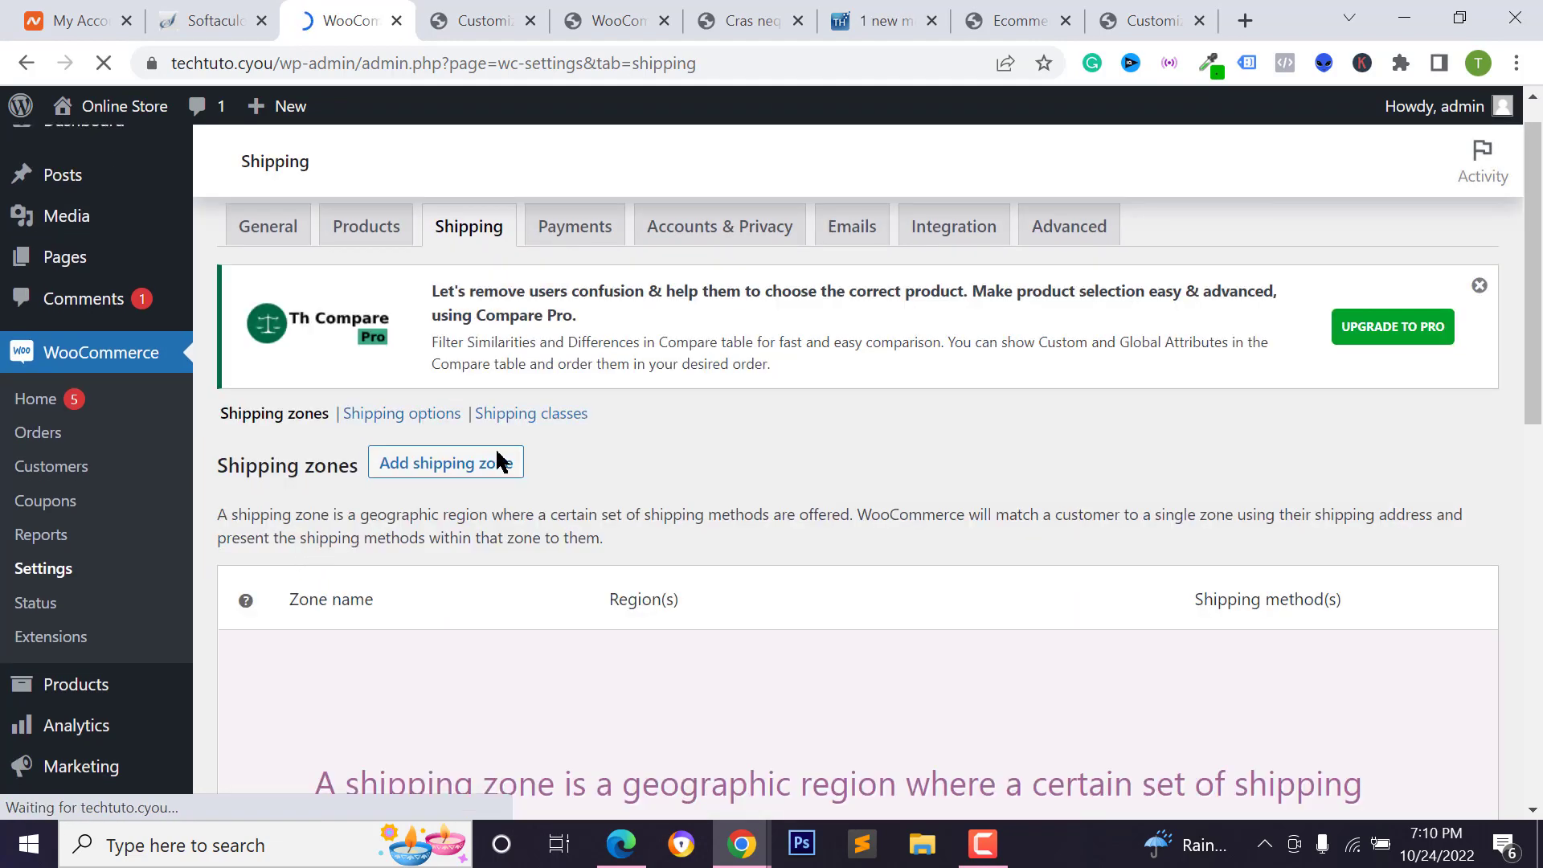
pyautogui.scroll(-10, 406, 576)
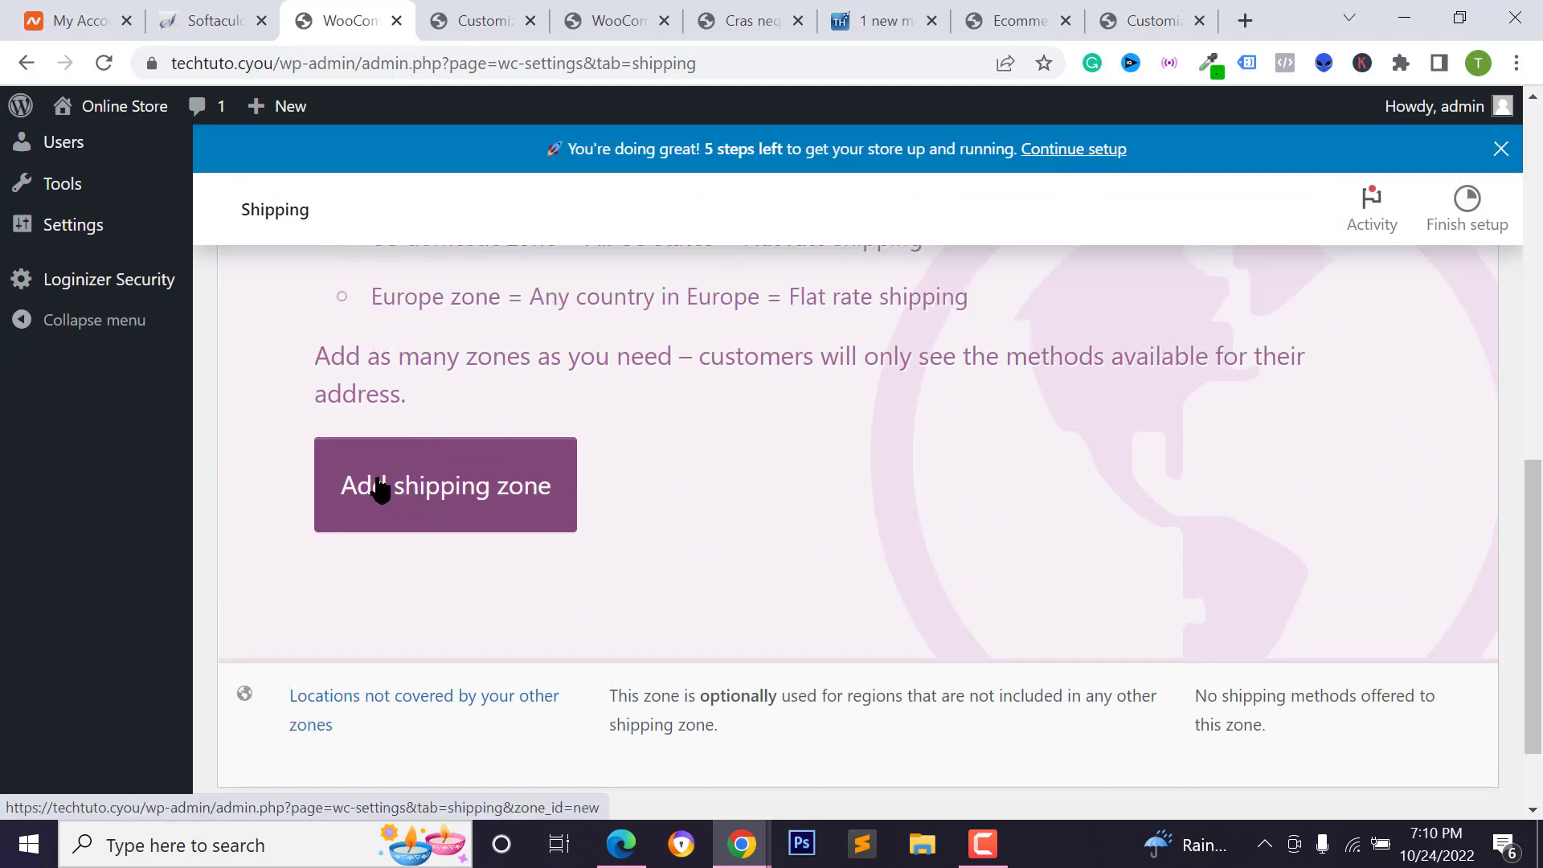
pyautogui.click(430, 502)
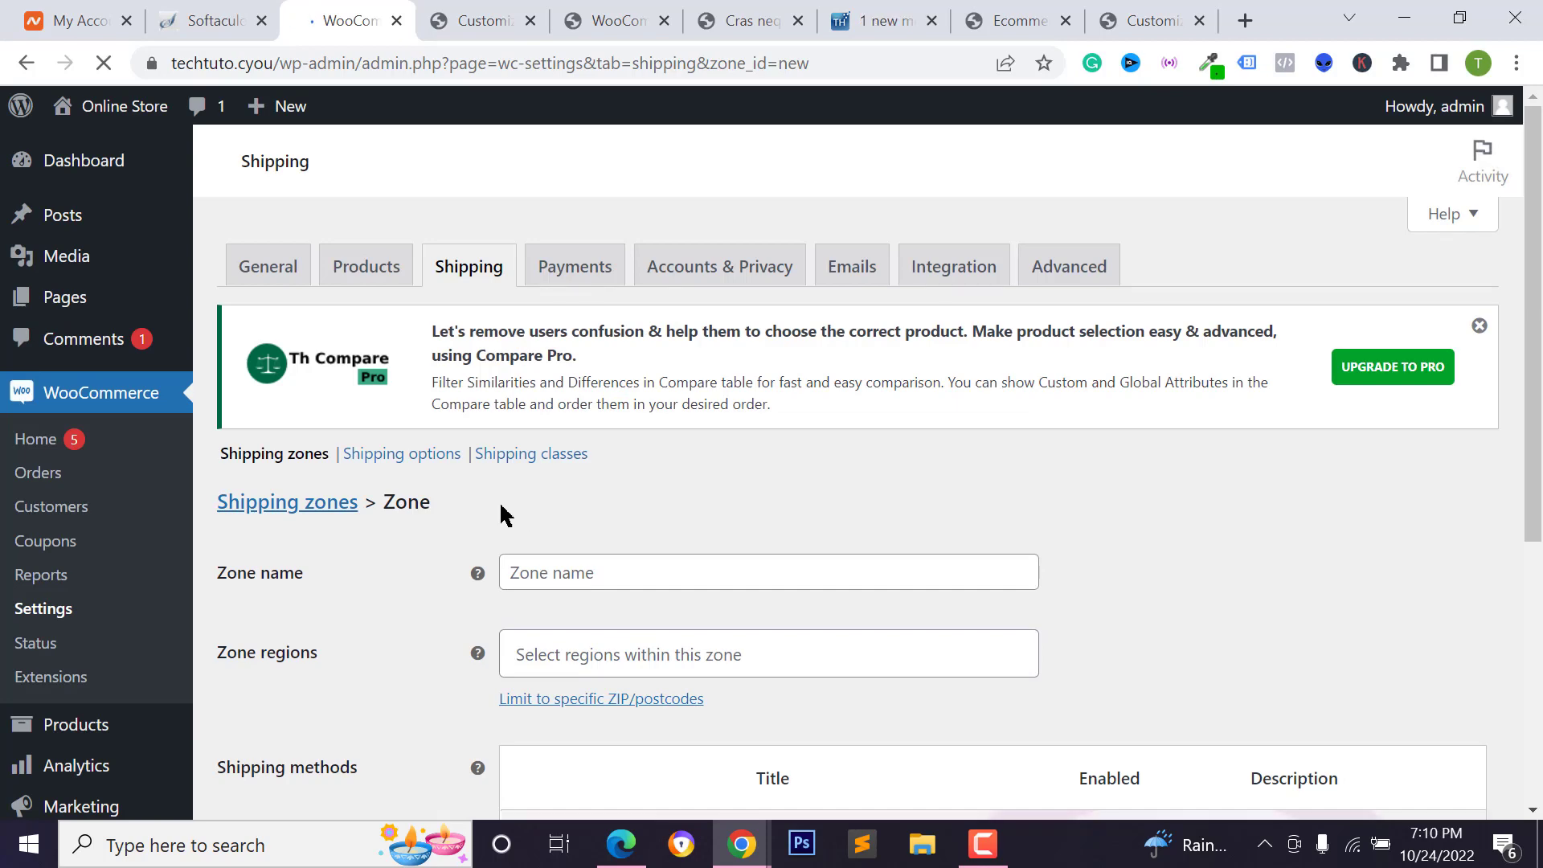
# Step: Name the zone Texas and set its region to Texas, United States (US)
pyautogui.click(618, 508)
pyautogui.write('Texas')
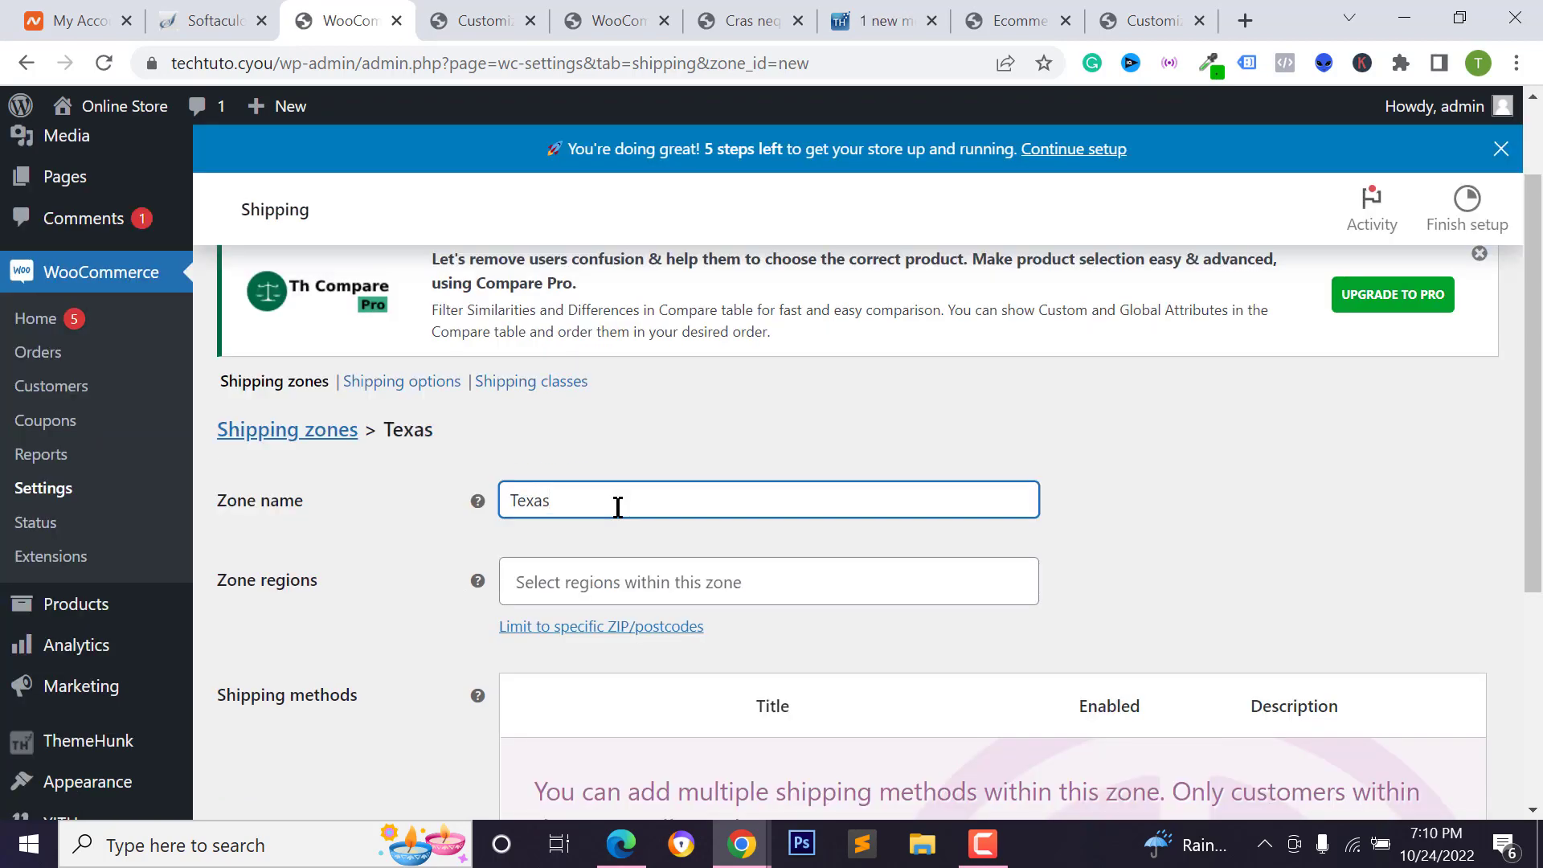
pyautogui.scroll(-1, 618, 508)
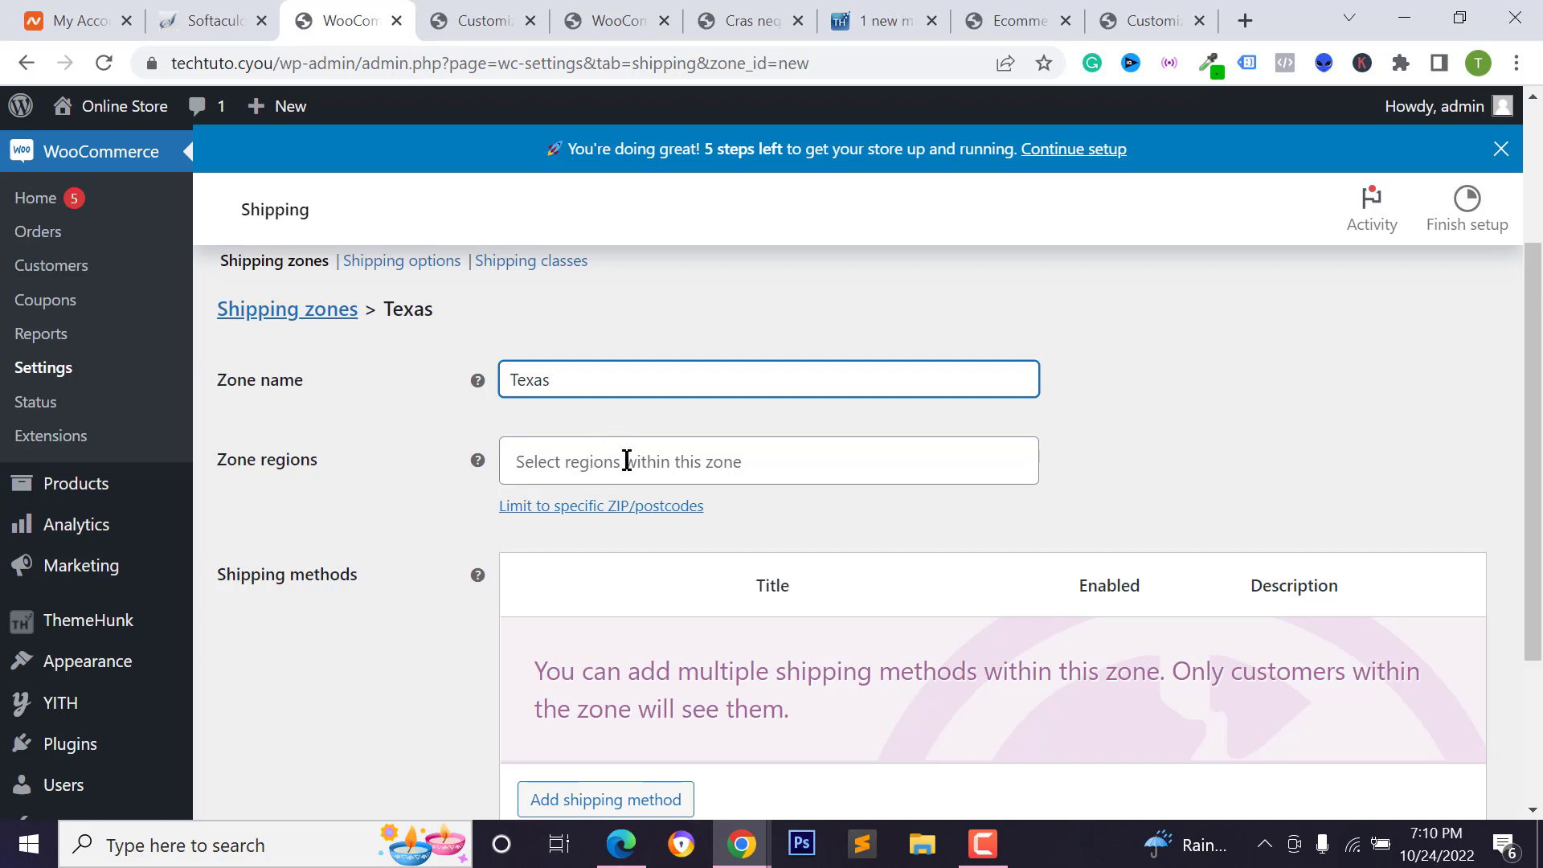
pyautogui.click(626, 461)
pyautogui.write('taxz')
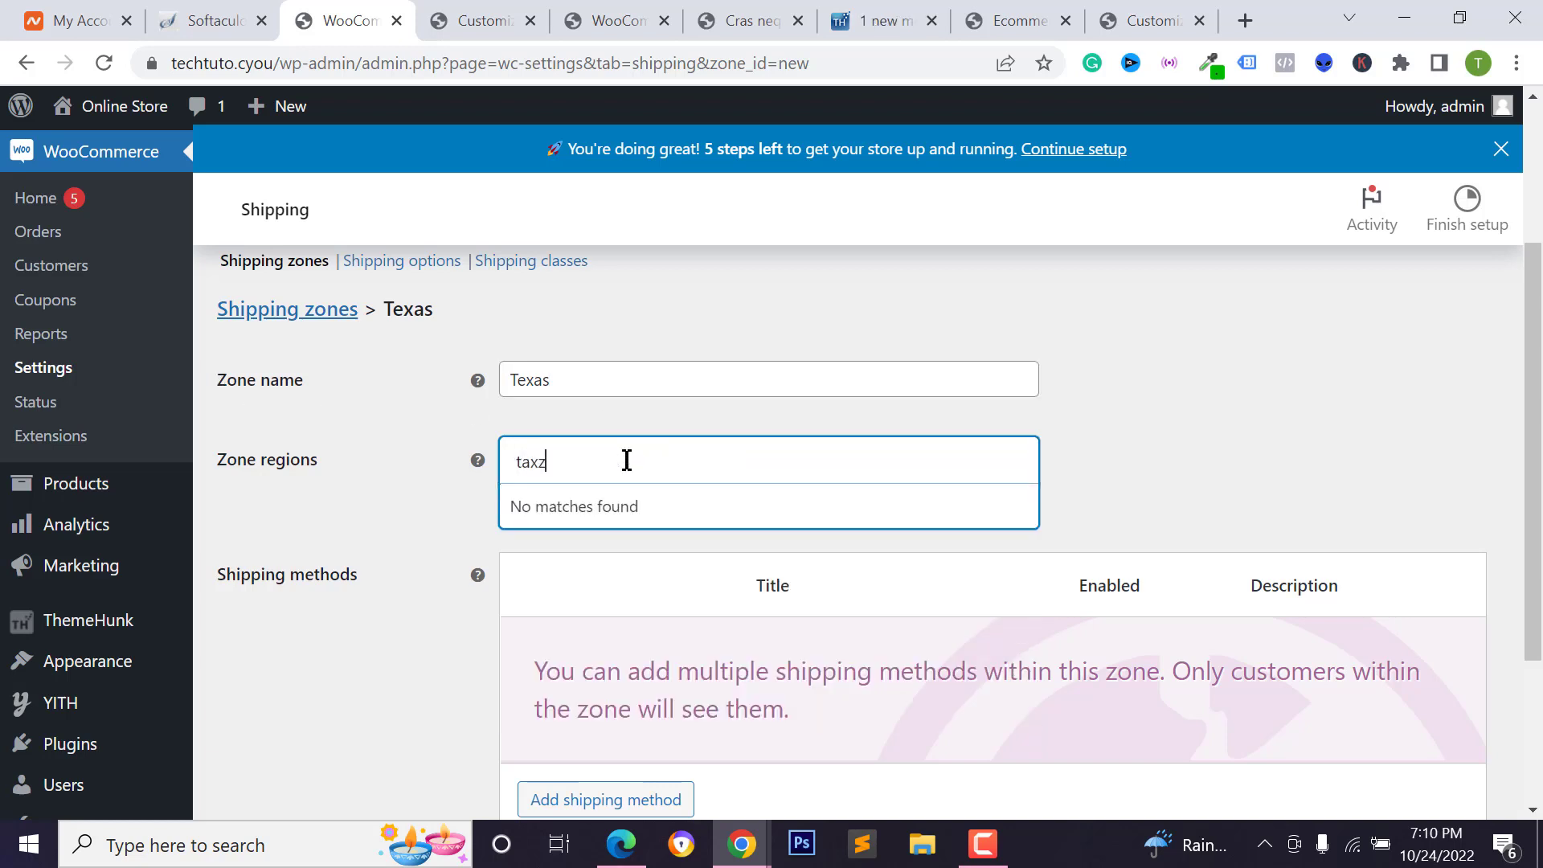
pyautogui.press('BackSpace')
pyautogui.press('BackSpace')
pyautogui.write('ex')
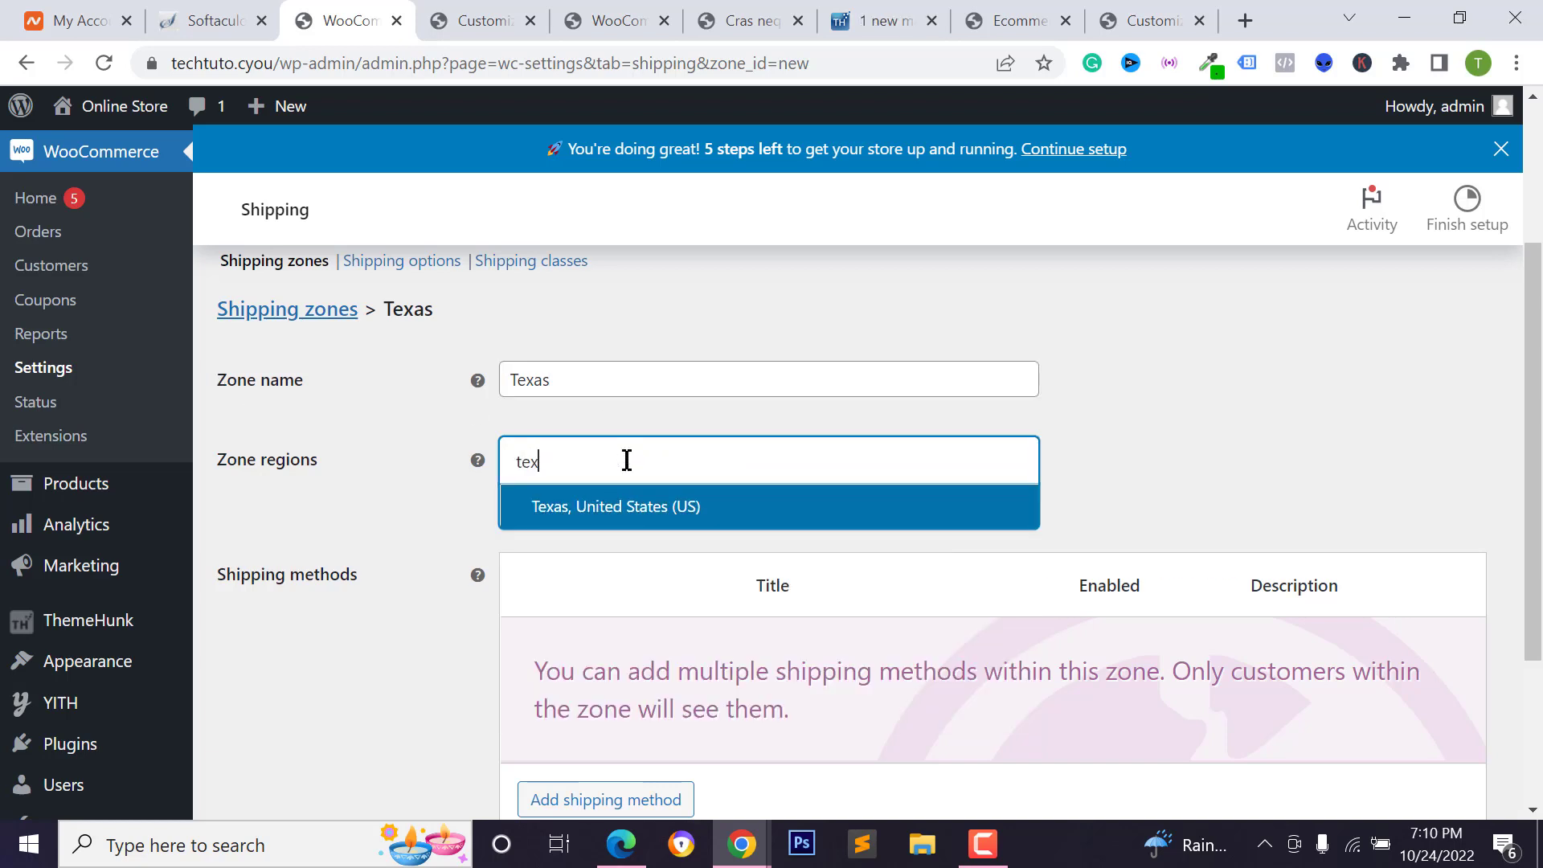
pyautogui.click(617, 526)
pyautogui.scroll(-1, 541, 527)
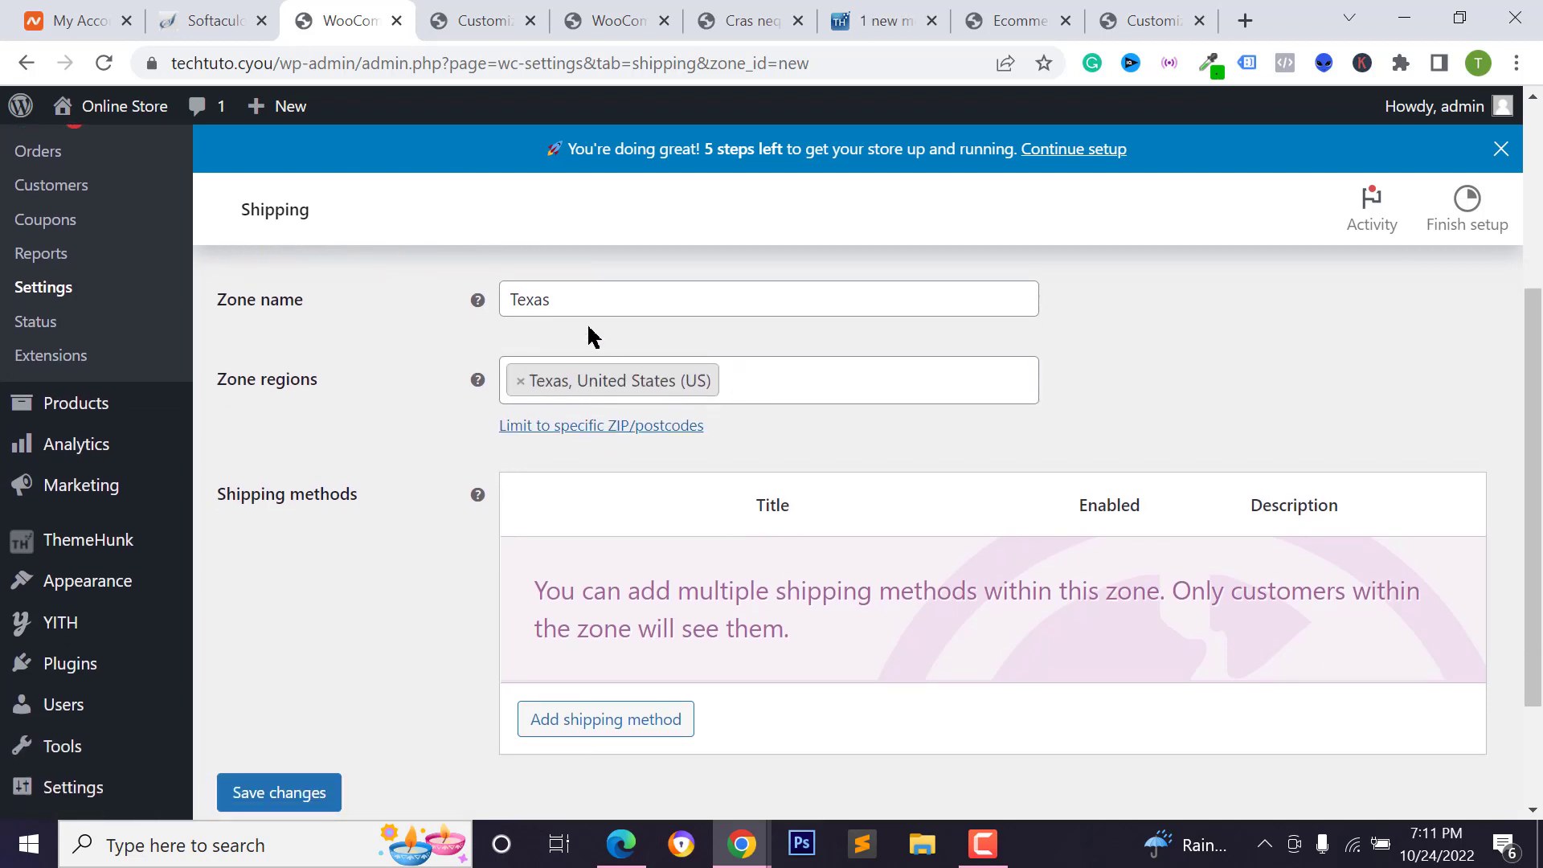
pyautogui.scroll(1, 634, 653)
pyautogui.scroll(-2, 582, 673)
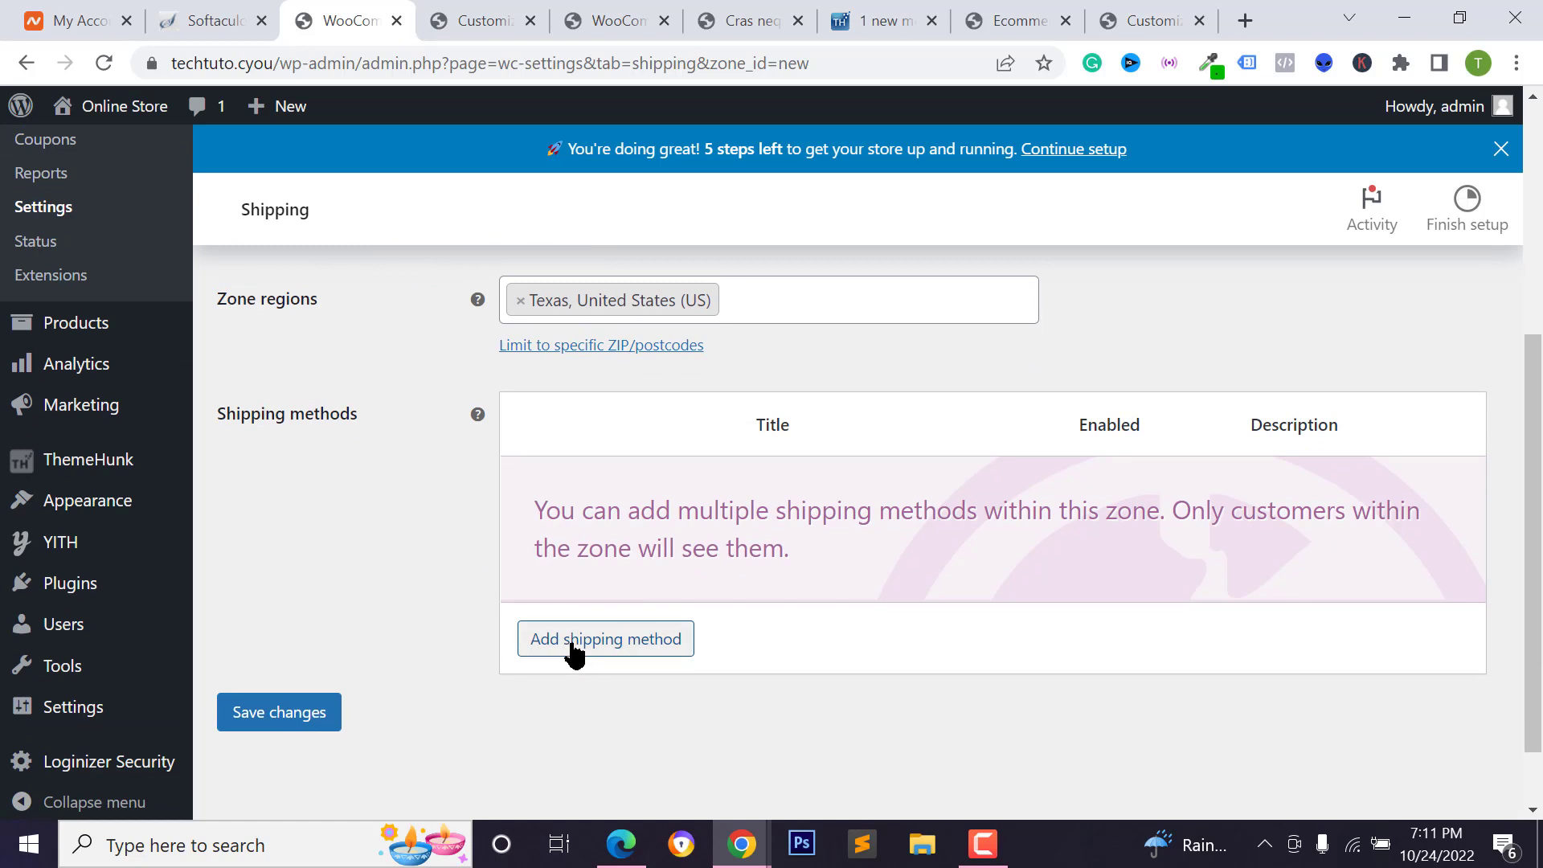
# Step: Add a Flat rate shipping method to the Texas zone
pyautogui.click(573, 643)
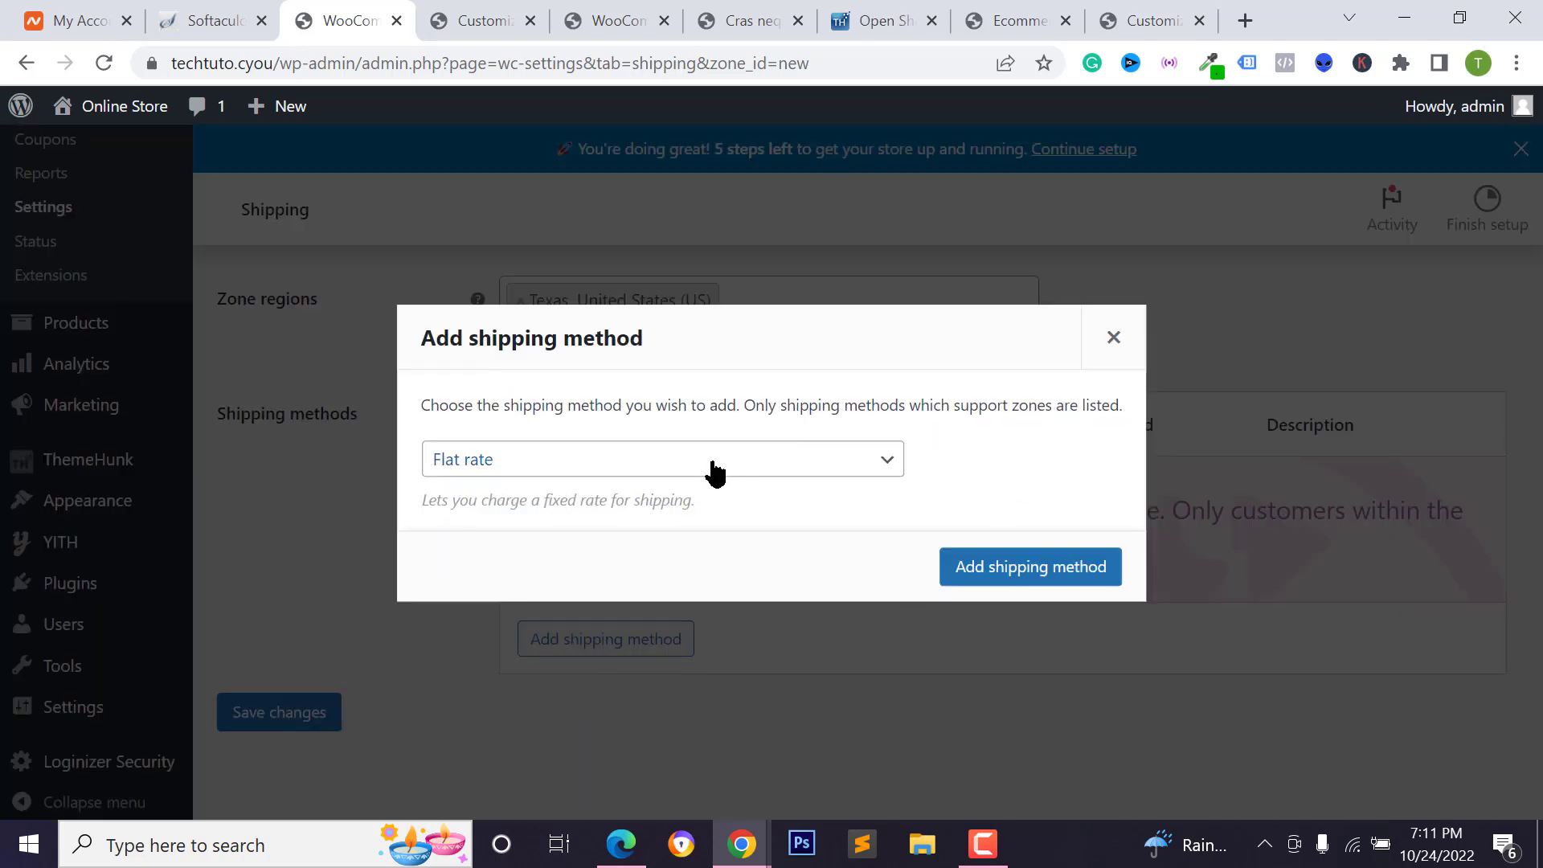
pyautogui.click(576, 469)
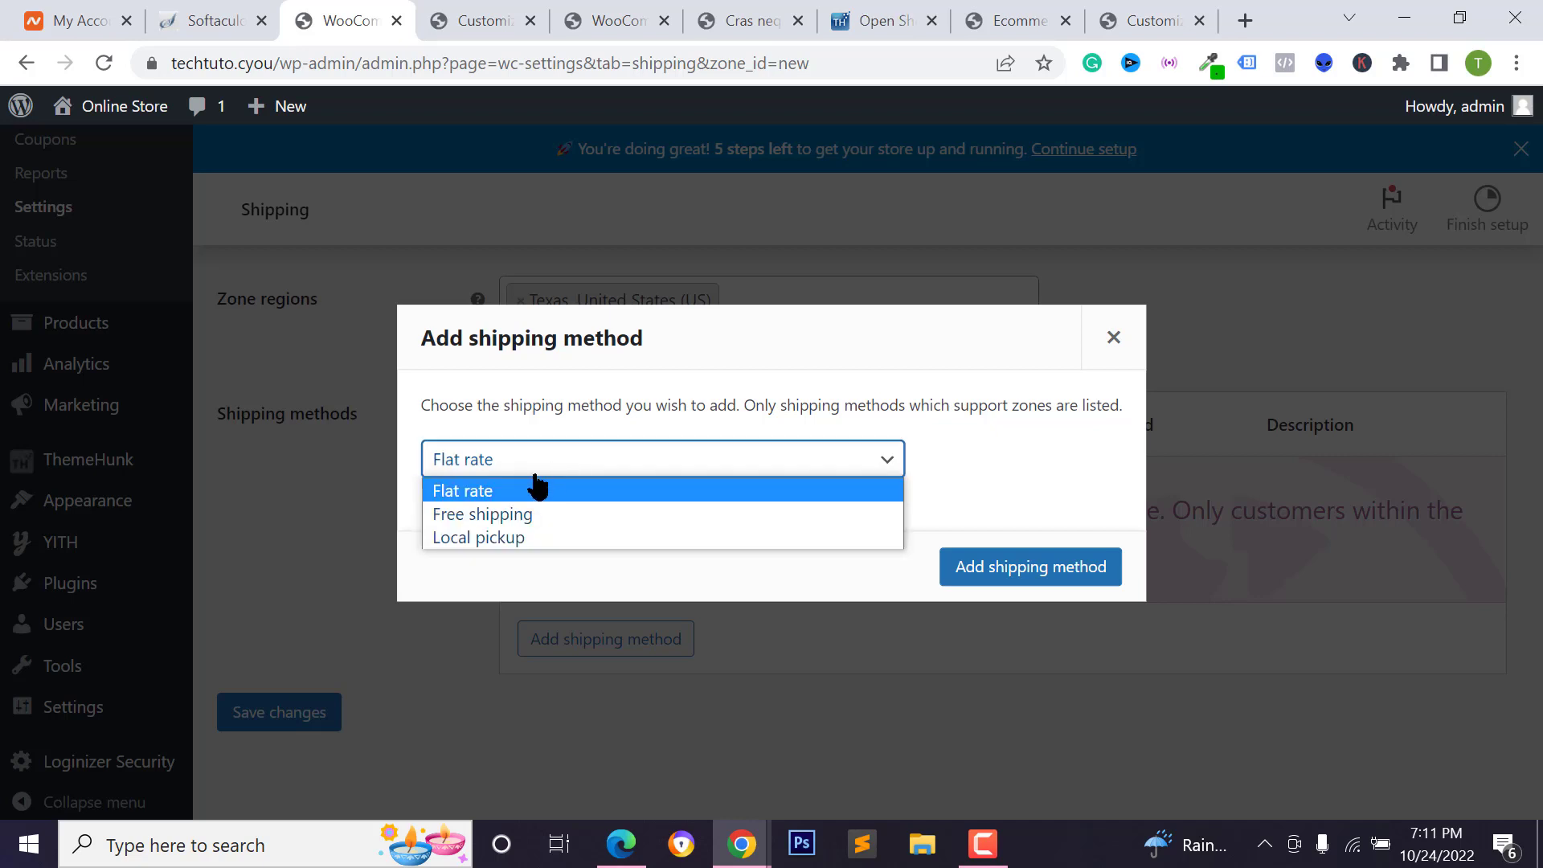
pyautogui.click(494, 486)
pyautogui.click(493, 474)
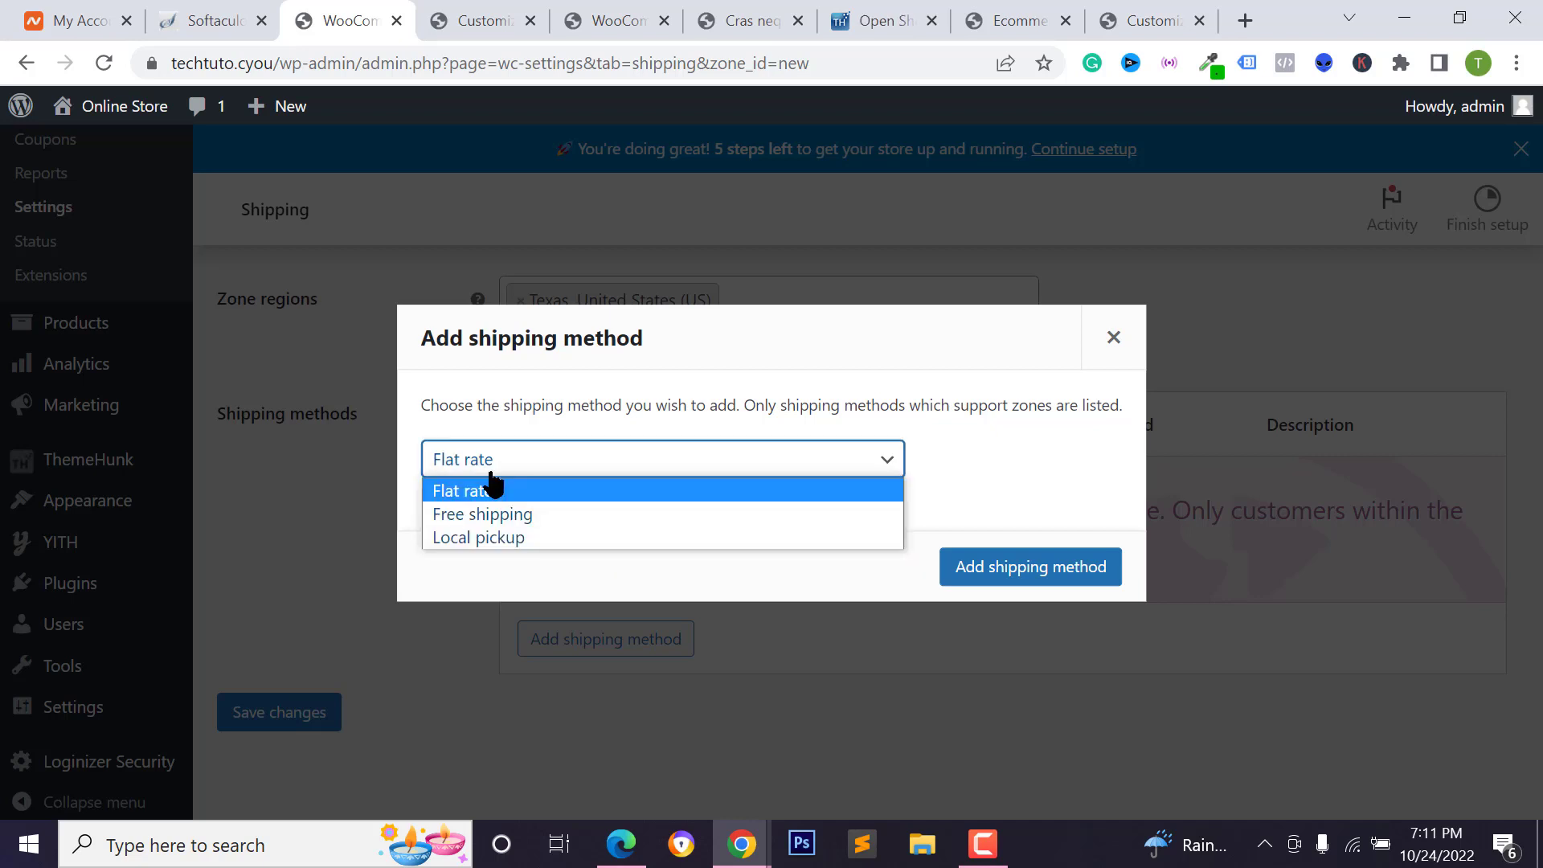
pyautogui.click(493, 537)
pyautogui.click(494, 468)
pyautogui.click(495, 478)
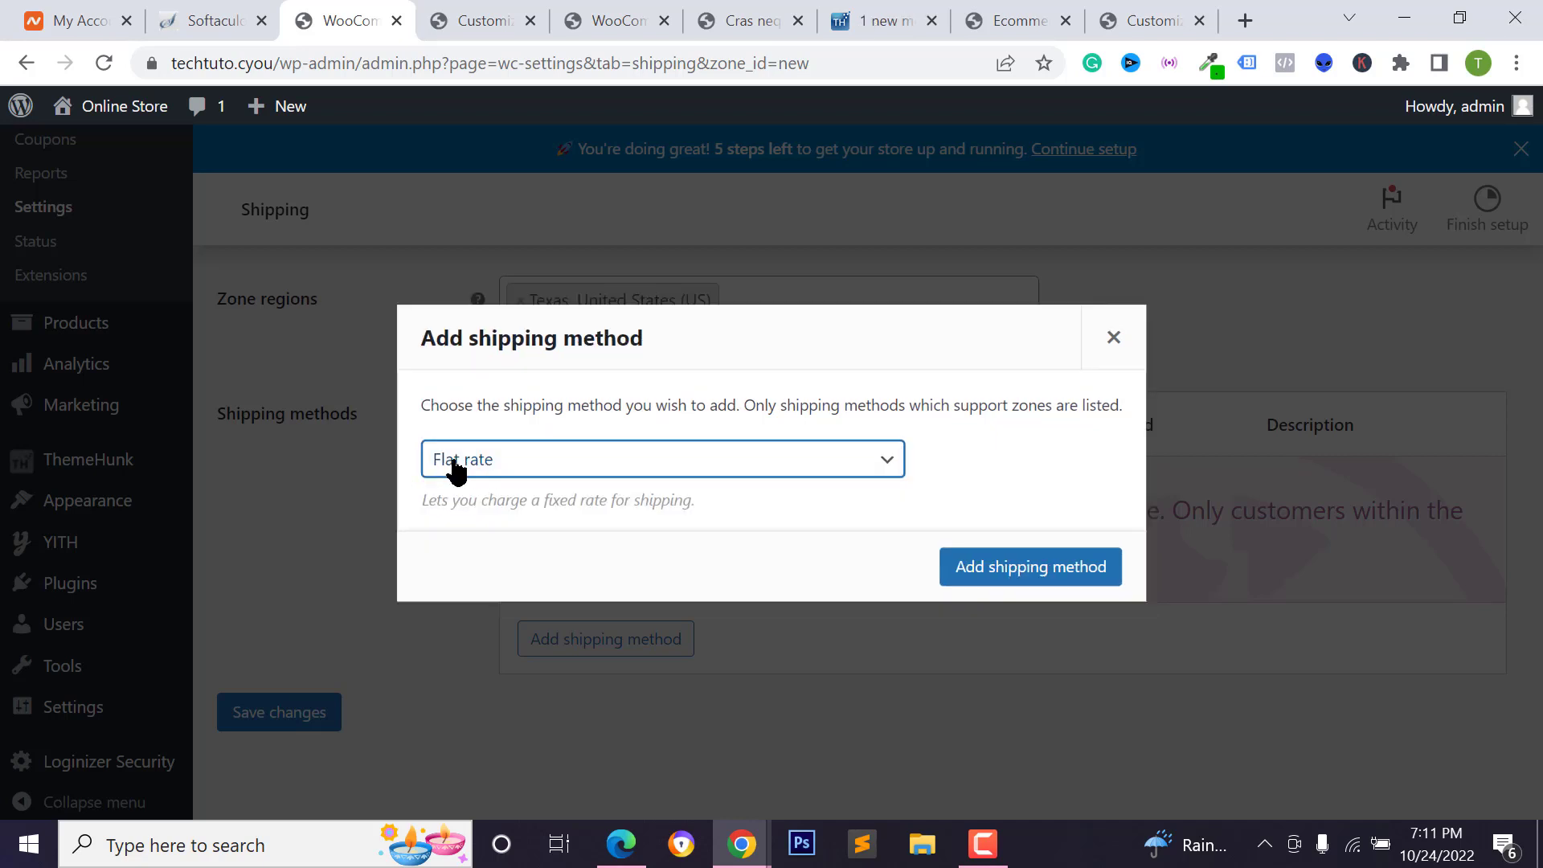
pyautogui.click(992, 575)
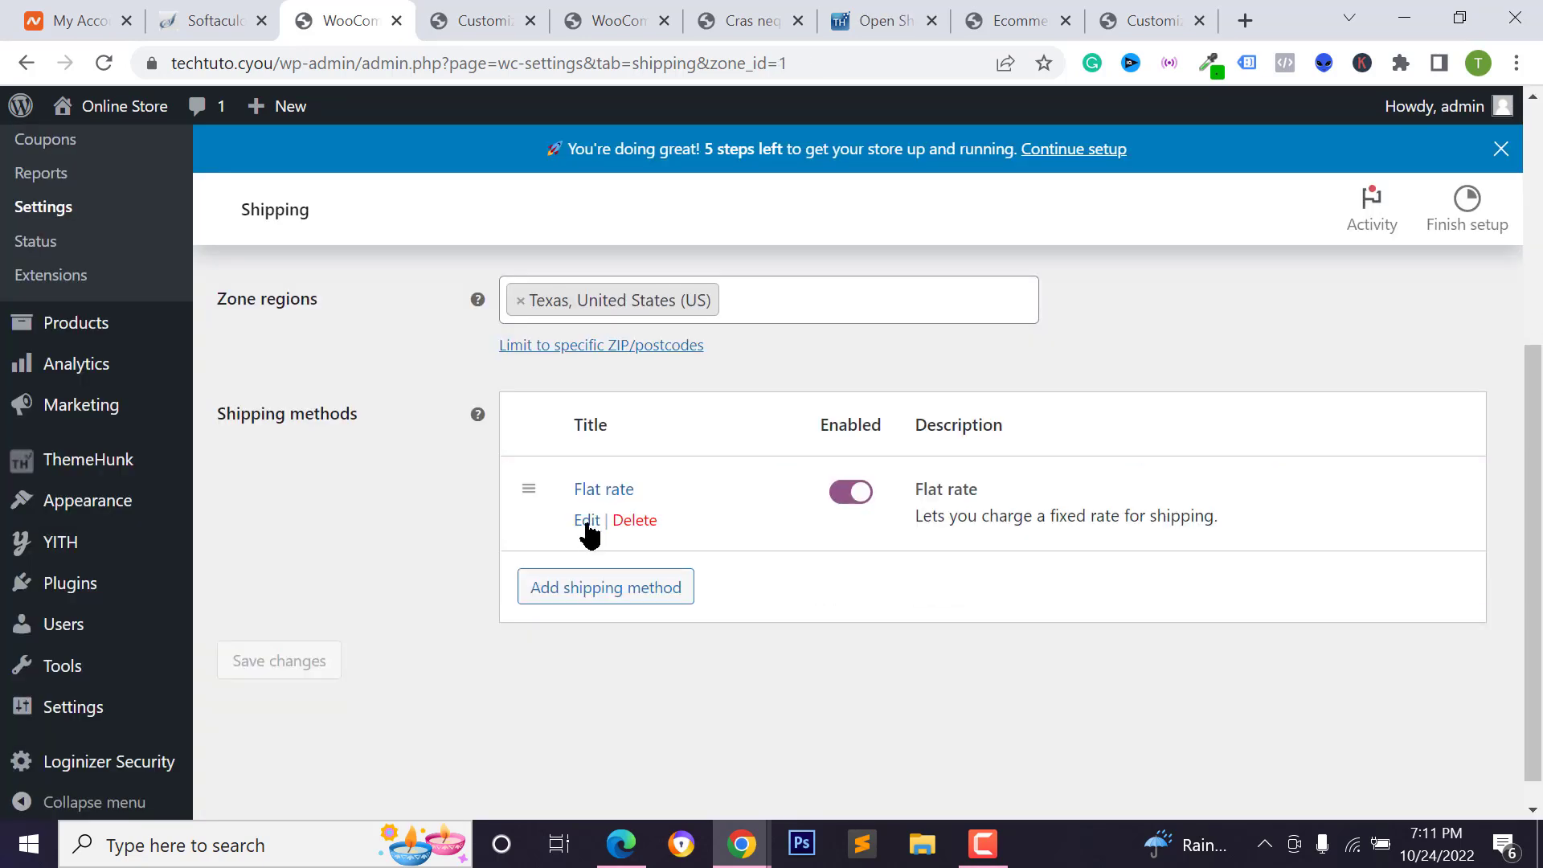
# Step: Set the Flat rate cost to 10 and save it
pyautogui.click(588, 522)
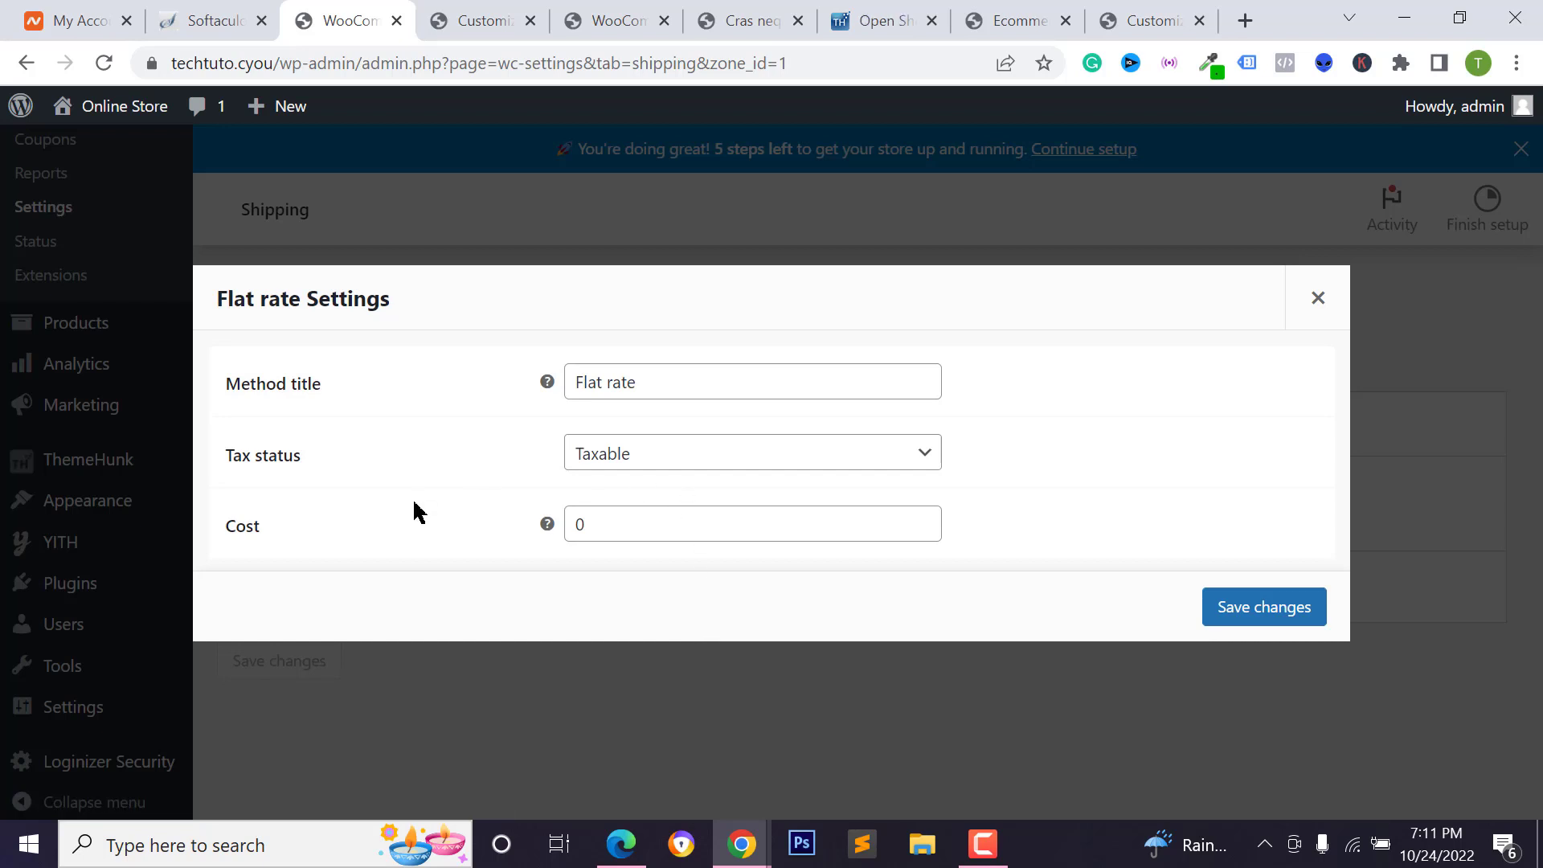
pyautogui.click(632, 537)
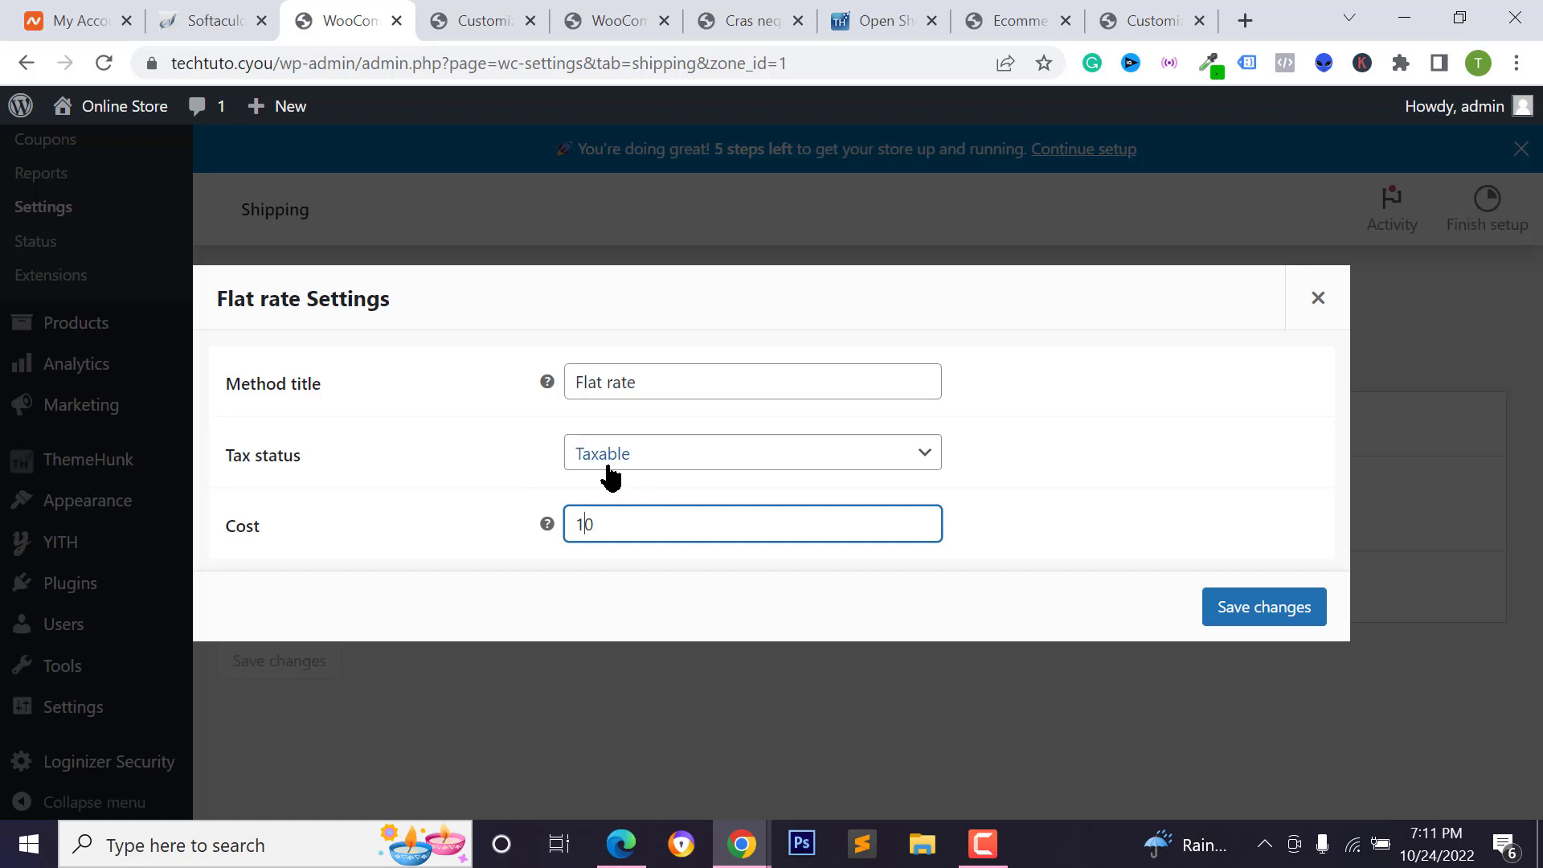
pyautogui.click(1238, 611)
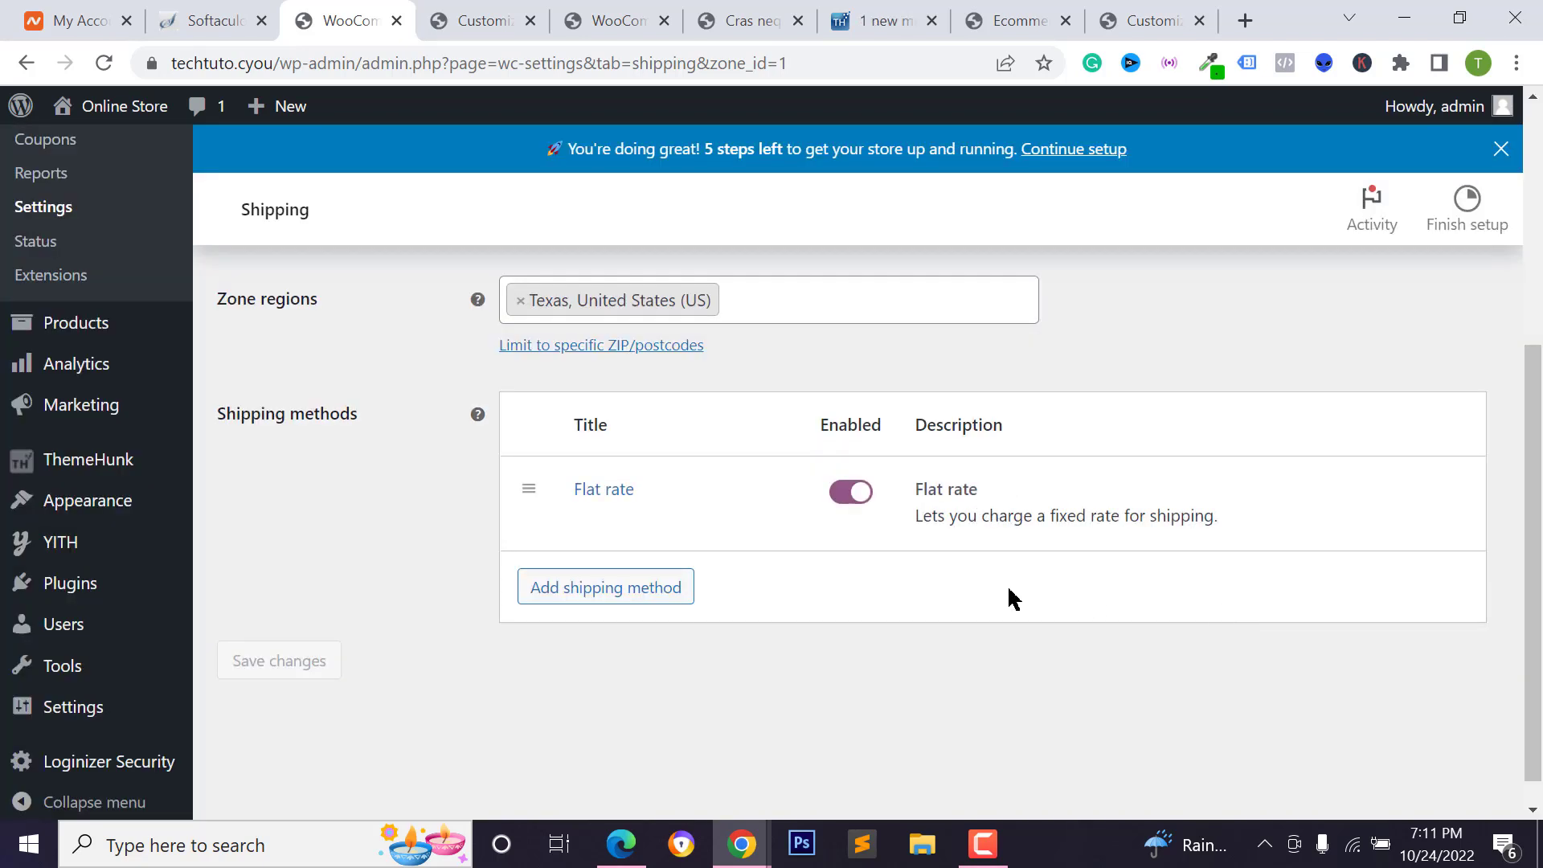
pyautogui.scroll(2, 755, 587)
pyautogui.scroll(-2, 764, 544)
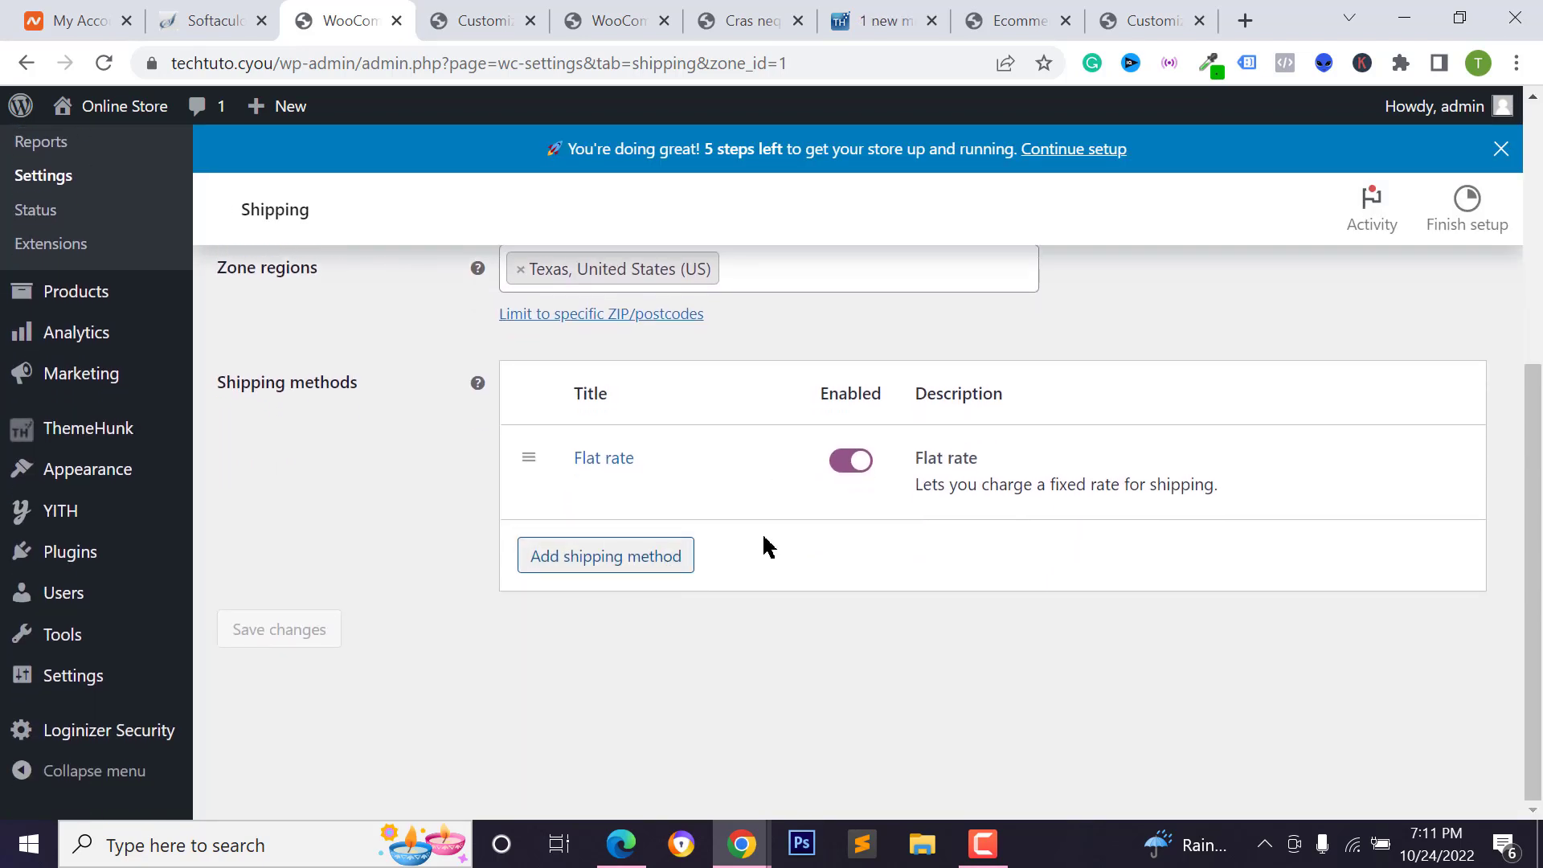
# Step: Add a Flat rate method to the 'Locations not covered by your other zones' zone
pyautogui.scroll(4, 555, 484)
pyautogui.scroll(2, 552, 483)
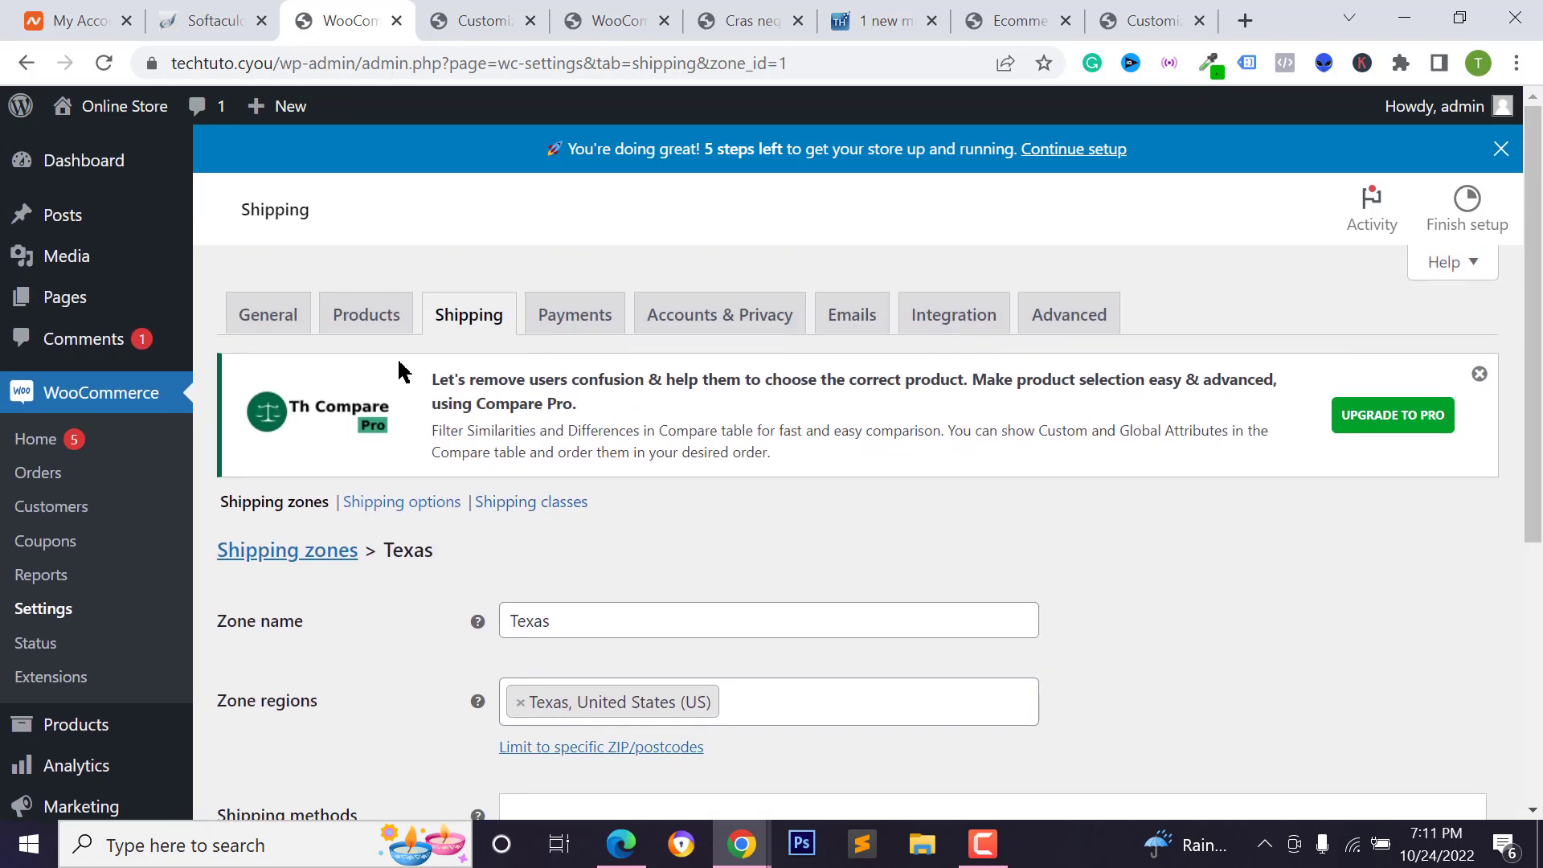
pyautogui.click(458, 325)
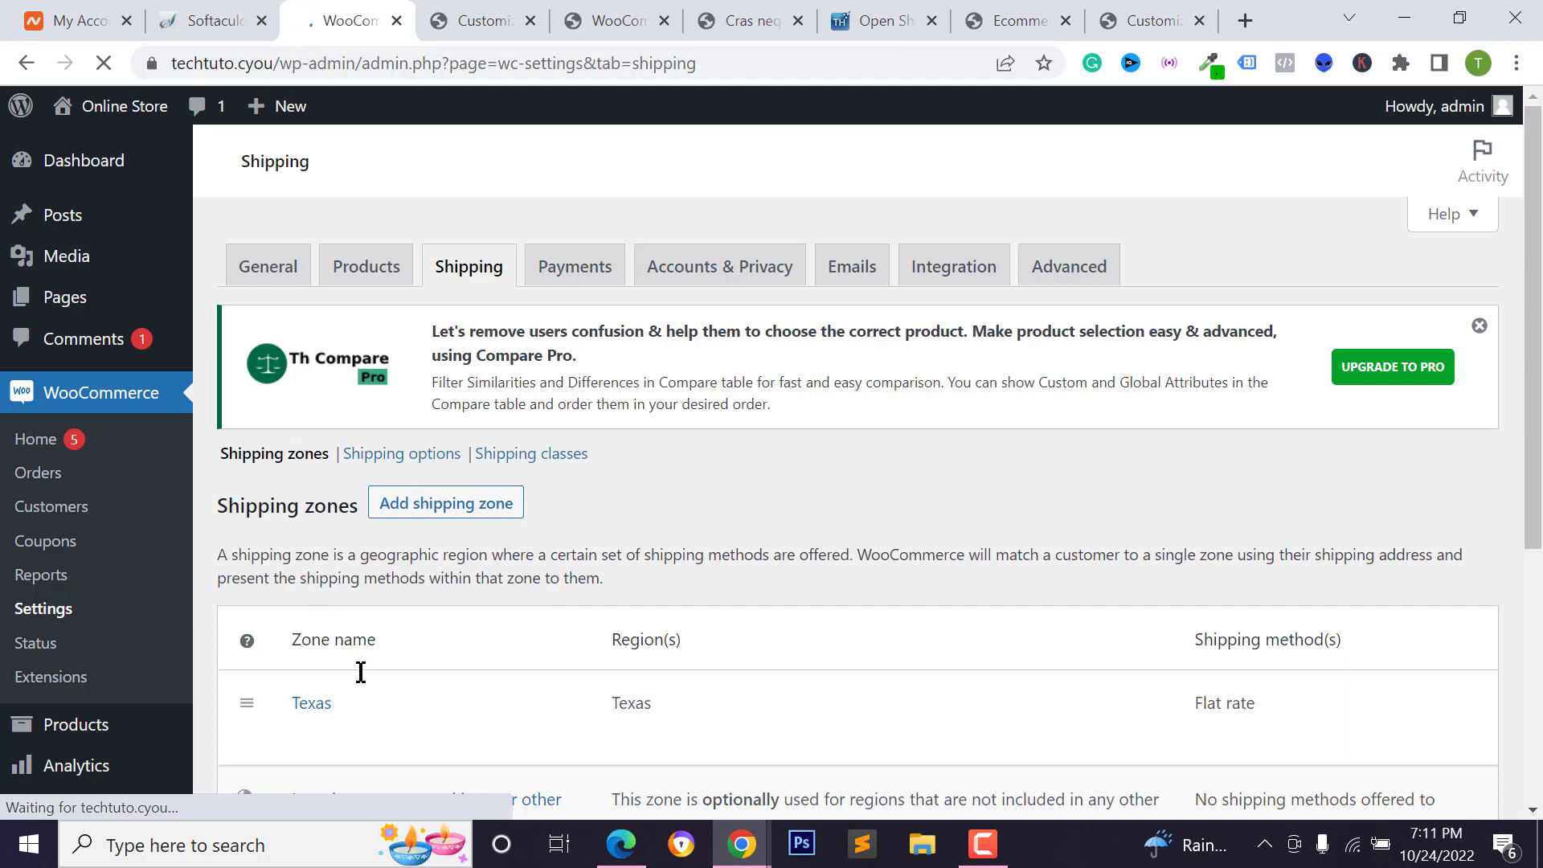
pyautogui.scroll(-4, 359, 672)
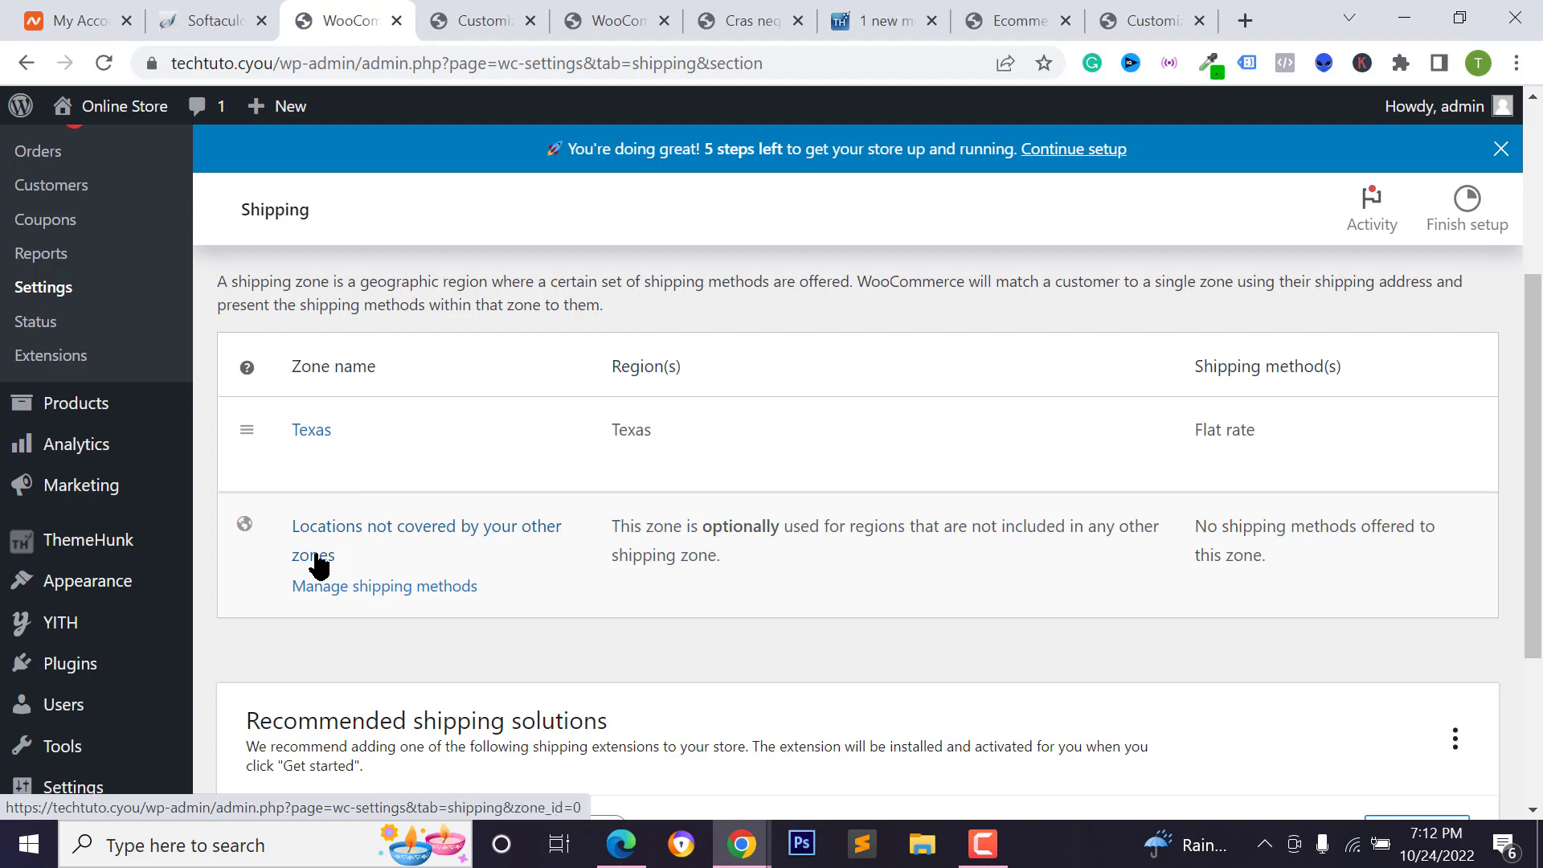
pyautogui.click(319, 563)
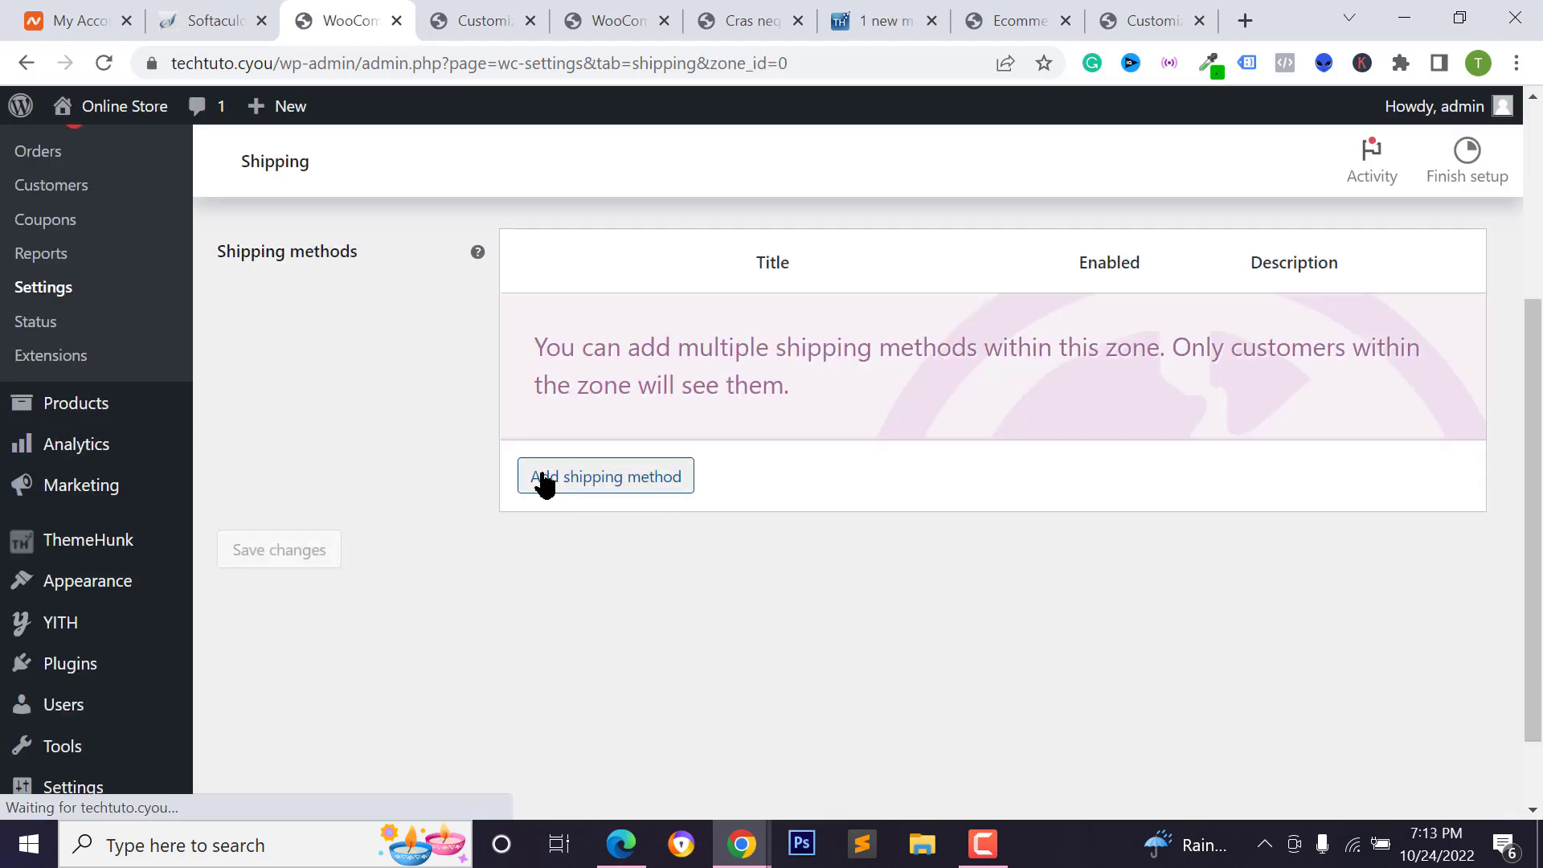
pyautogui.click(563, 480)
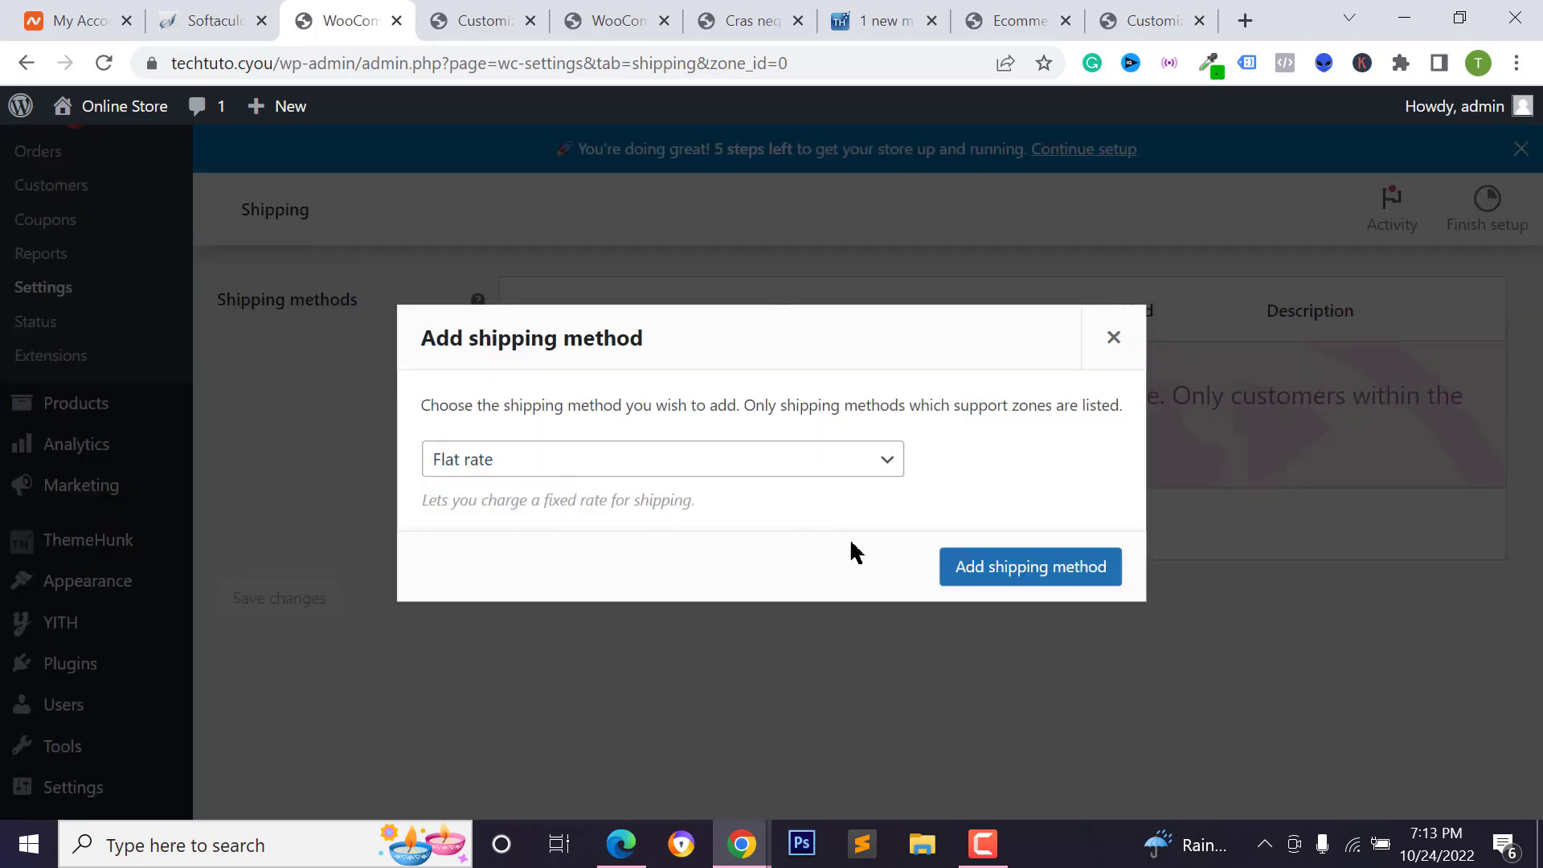
pyautogui.click(1032, 572)
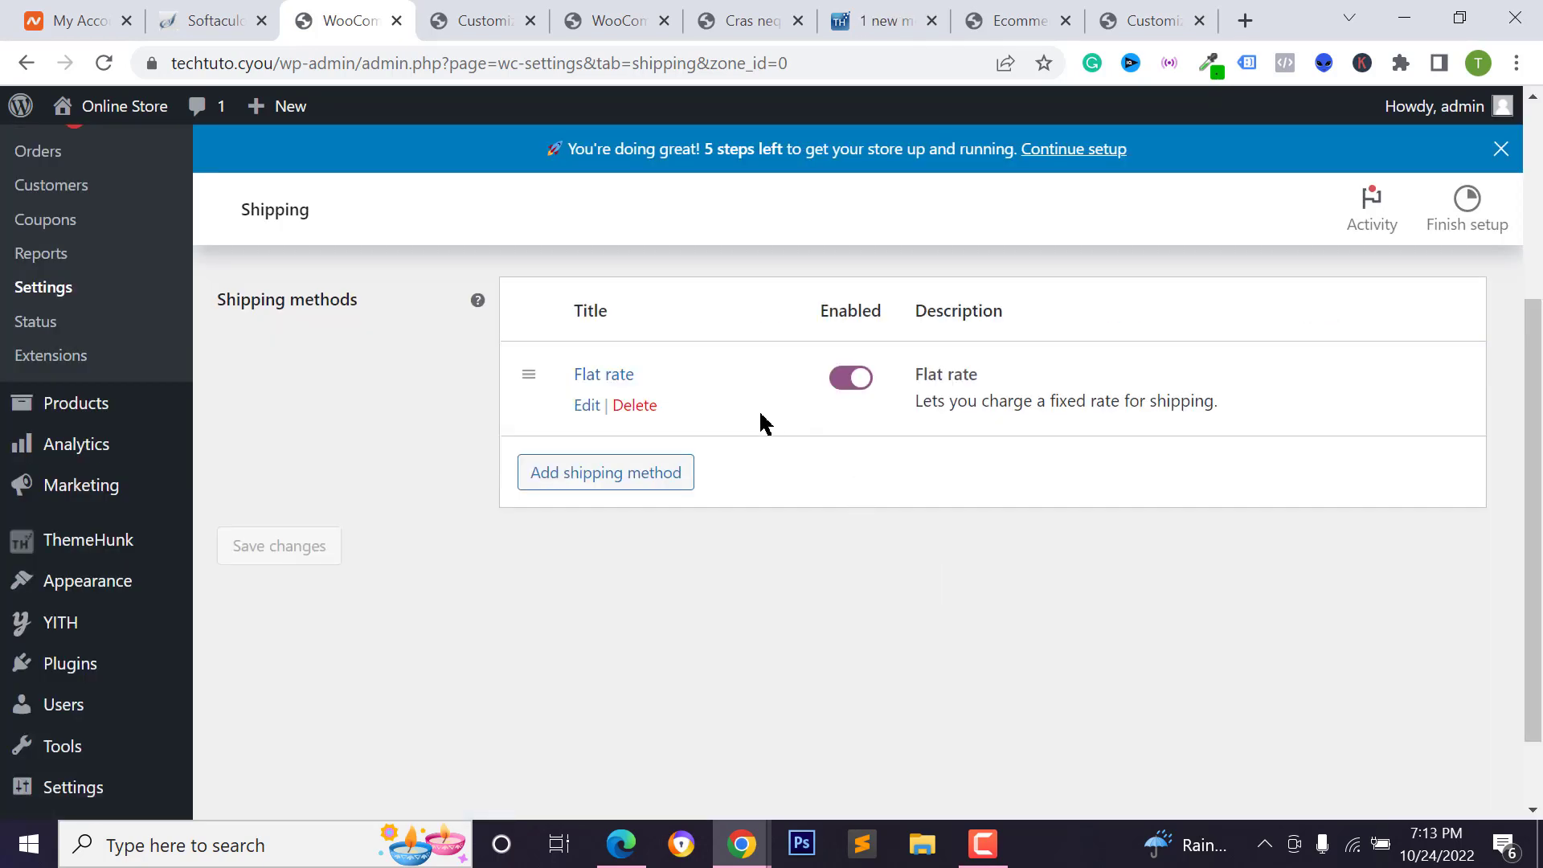
# Step: Set that Flat rate cost to 20 and save
pyautogui.click(584, 406)
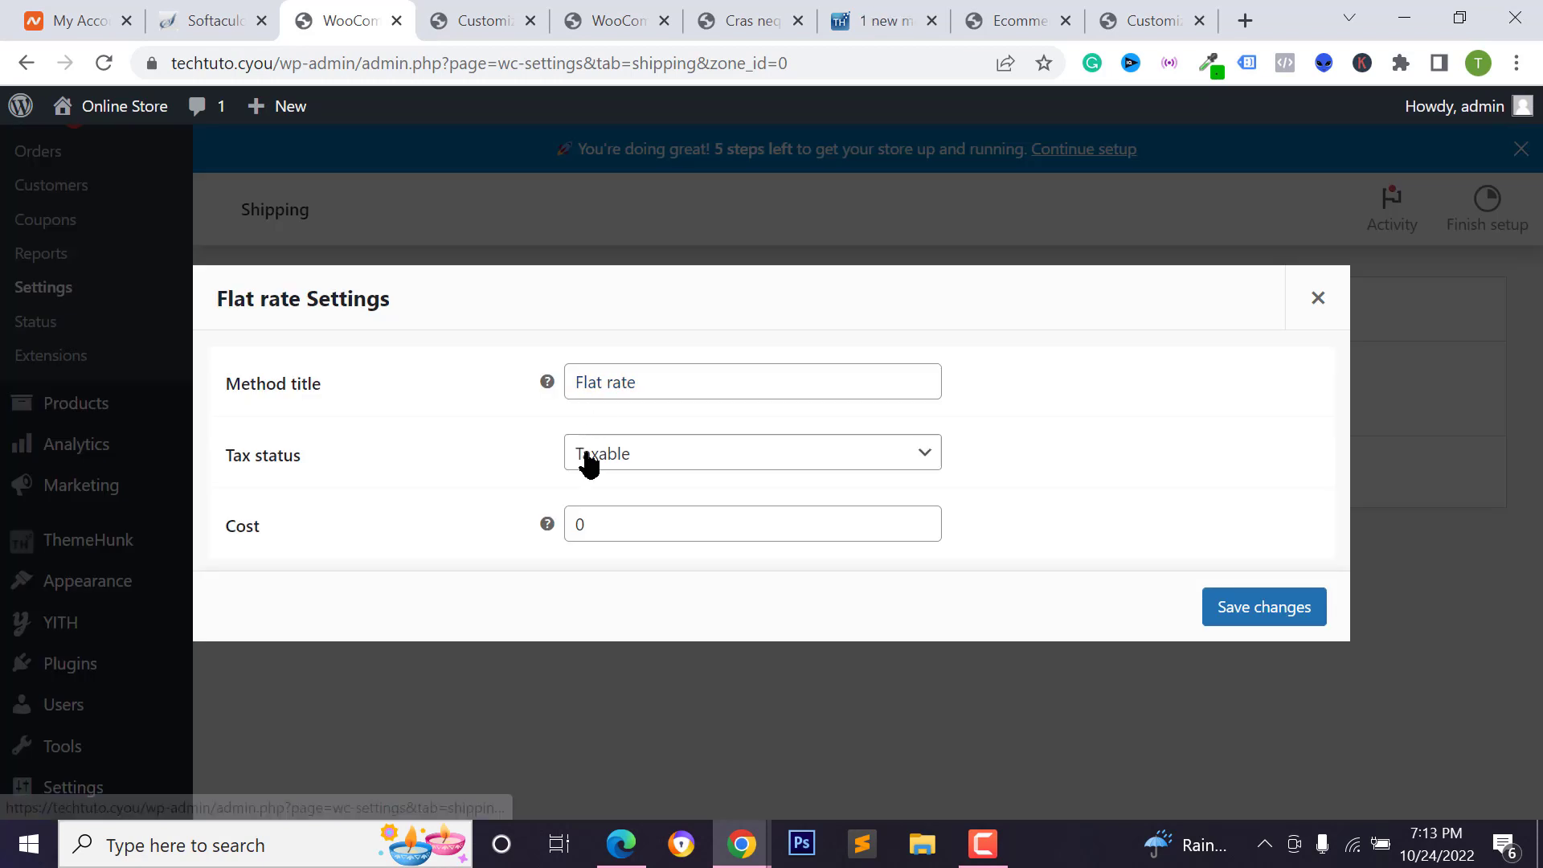
pyautogui.doubleClick(598, 524)
pyautogui.write('20')
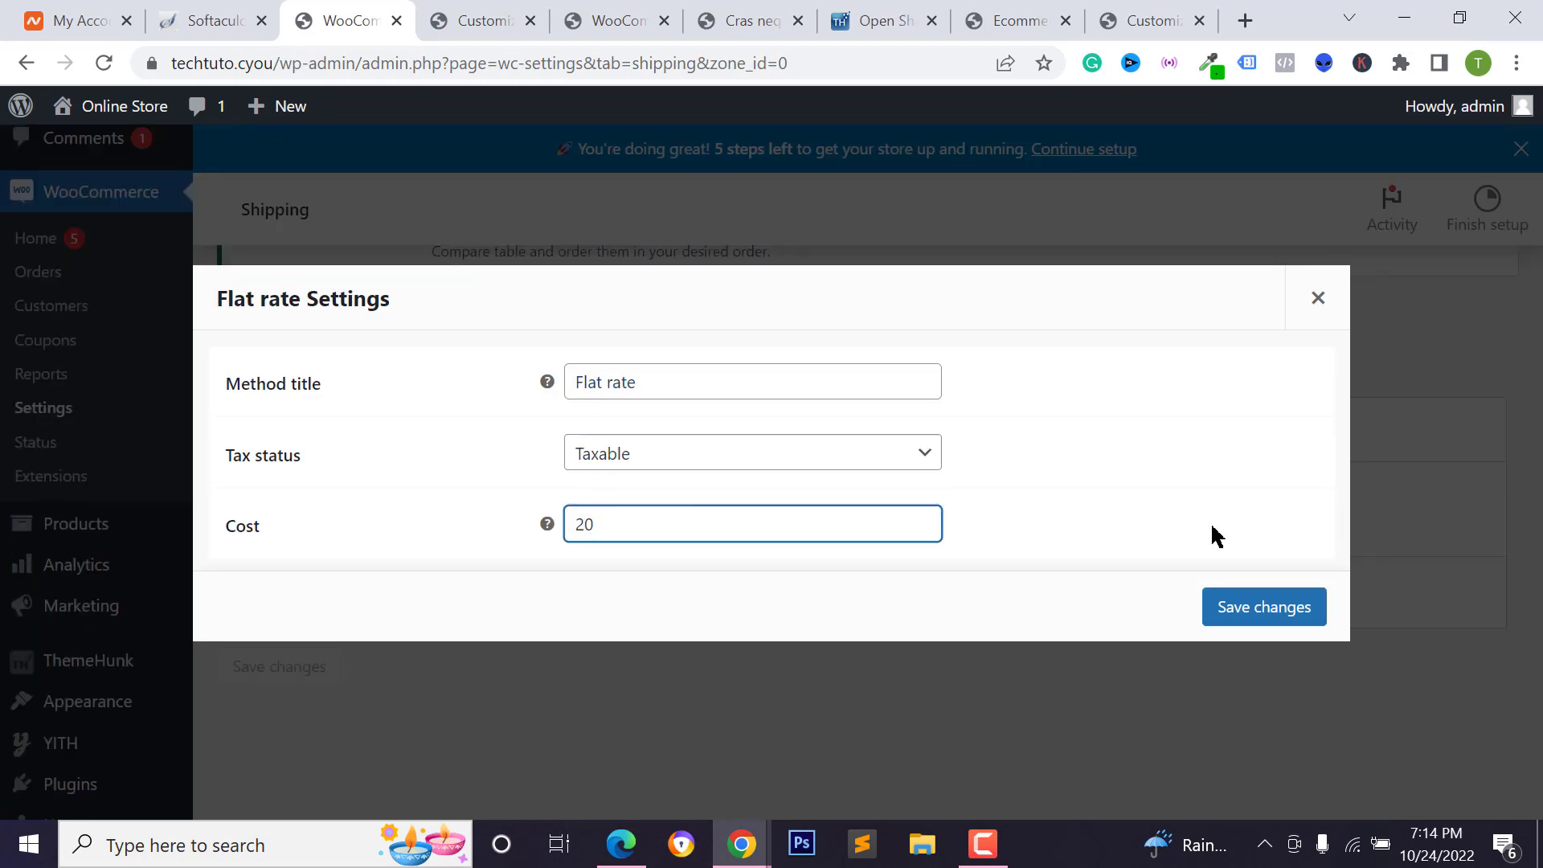
pyautogui.click(1268, 617)
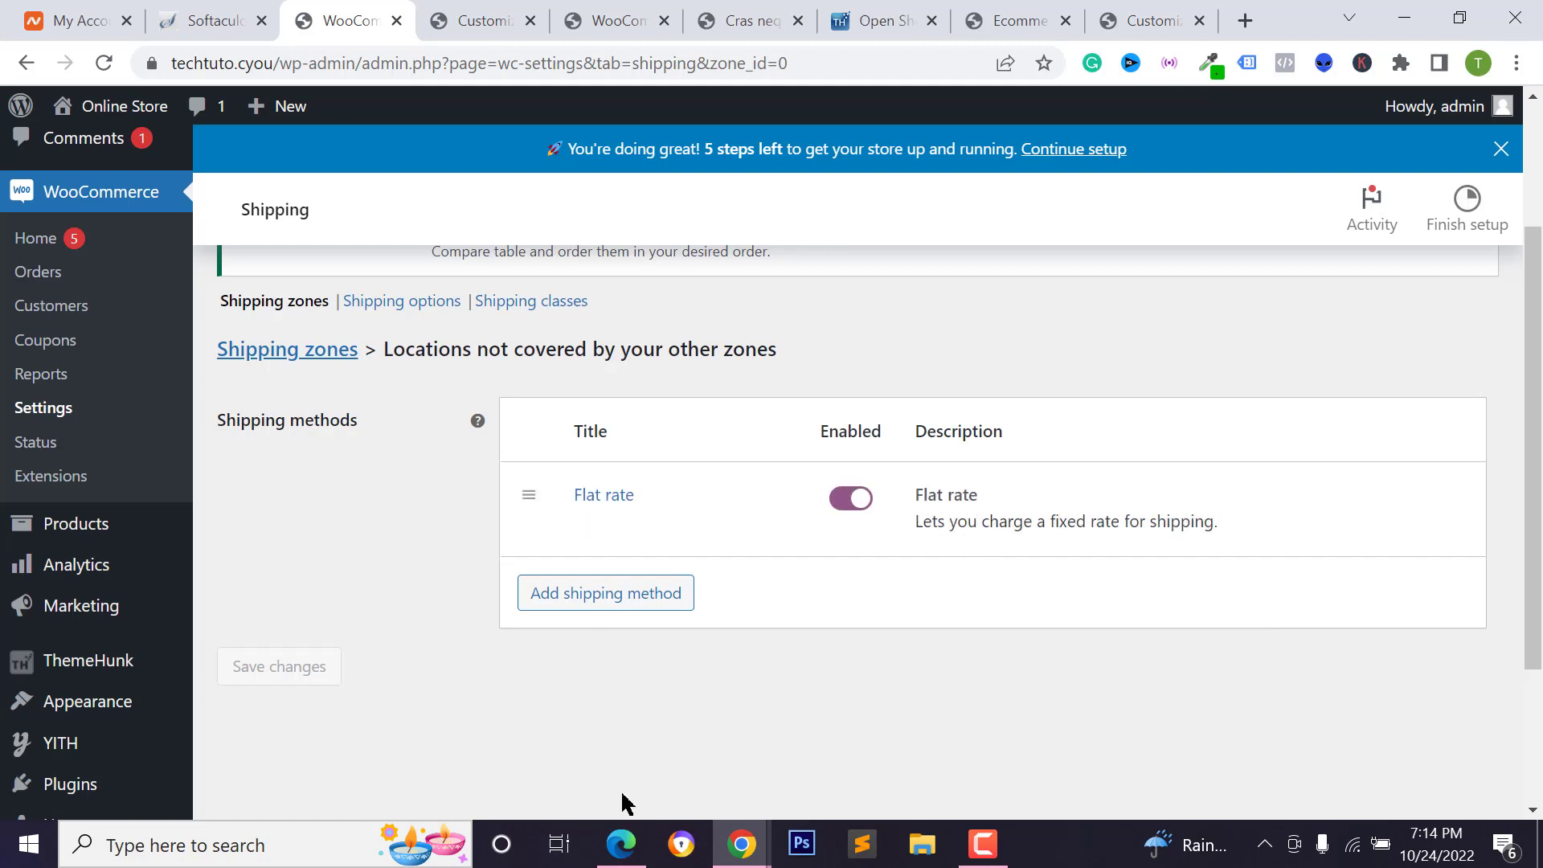
# Step: Reload checkout to pick up the new rates and edit the billing town field
pyautogui.click(614, 850)
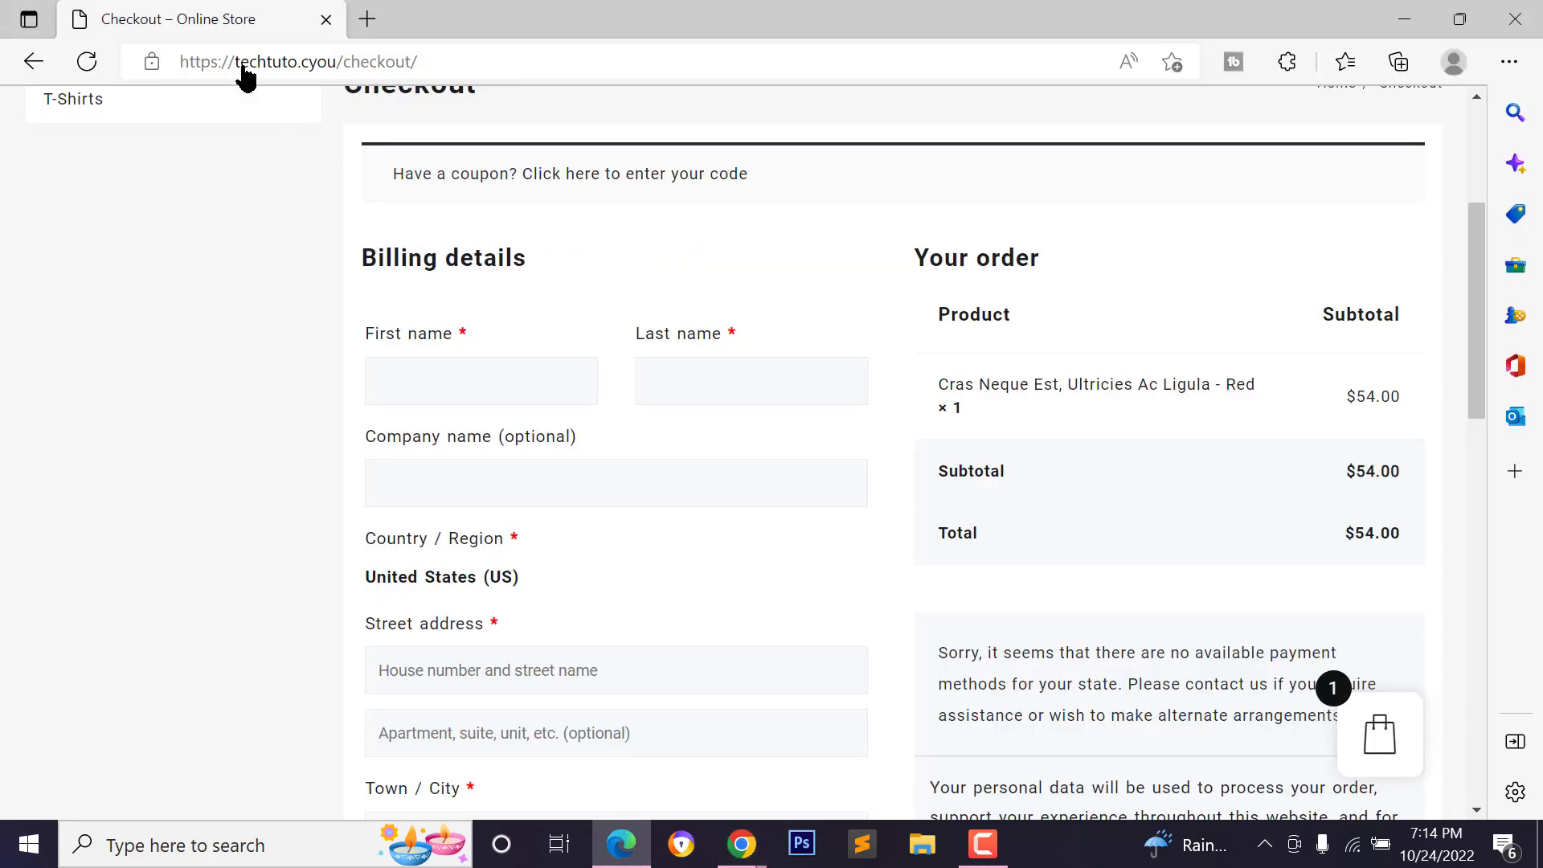
pyautogui.press('F5')
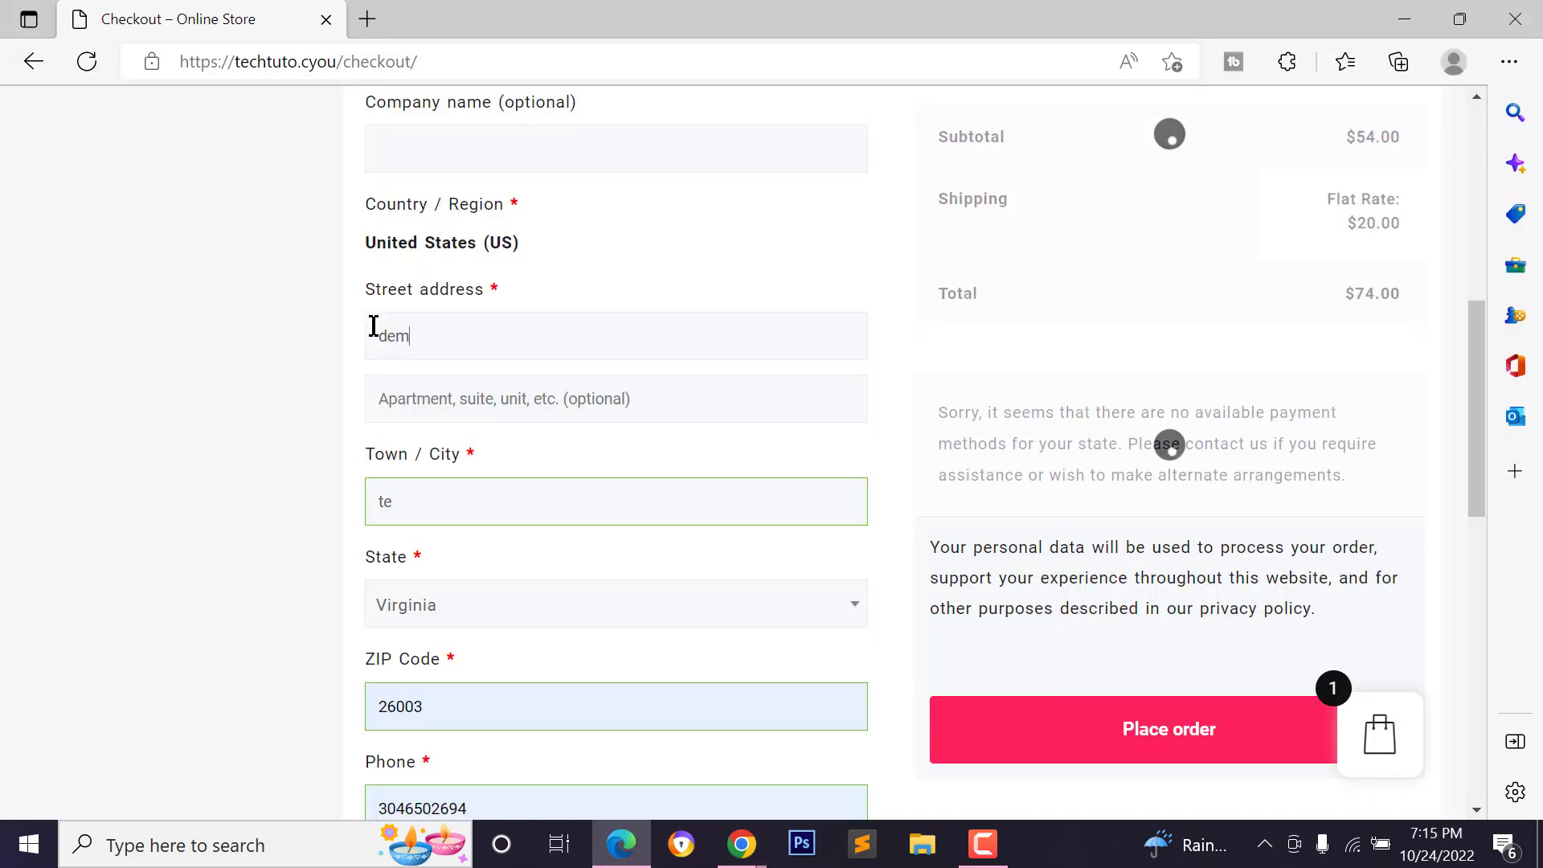
pyautogui.click(419, 352)
pyautogui.click(416, 511)
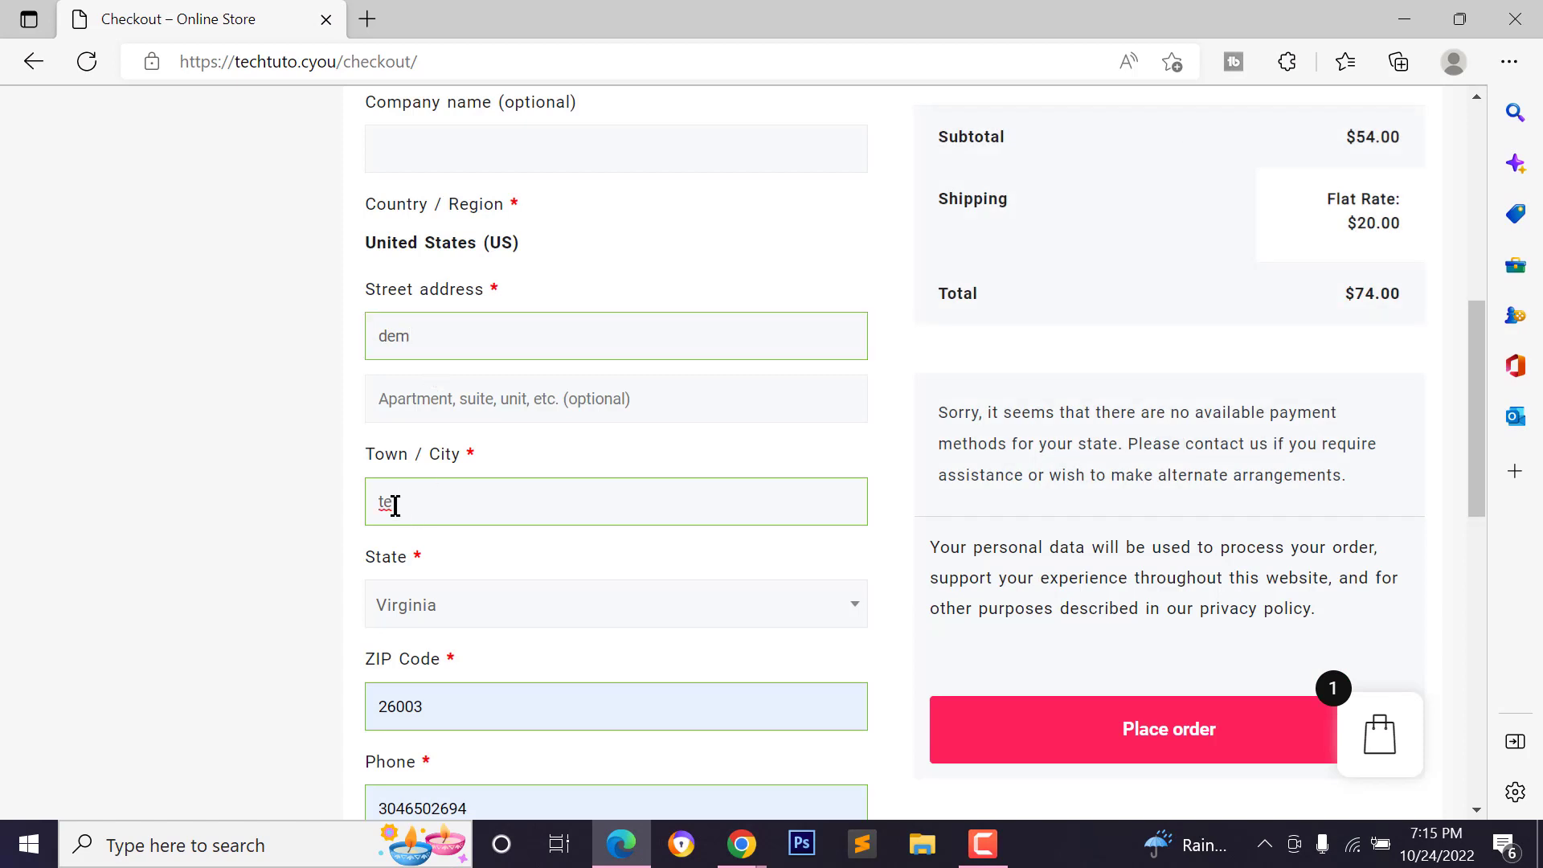
pyautogui.press('BackSpace')
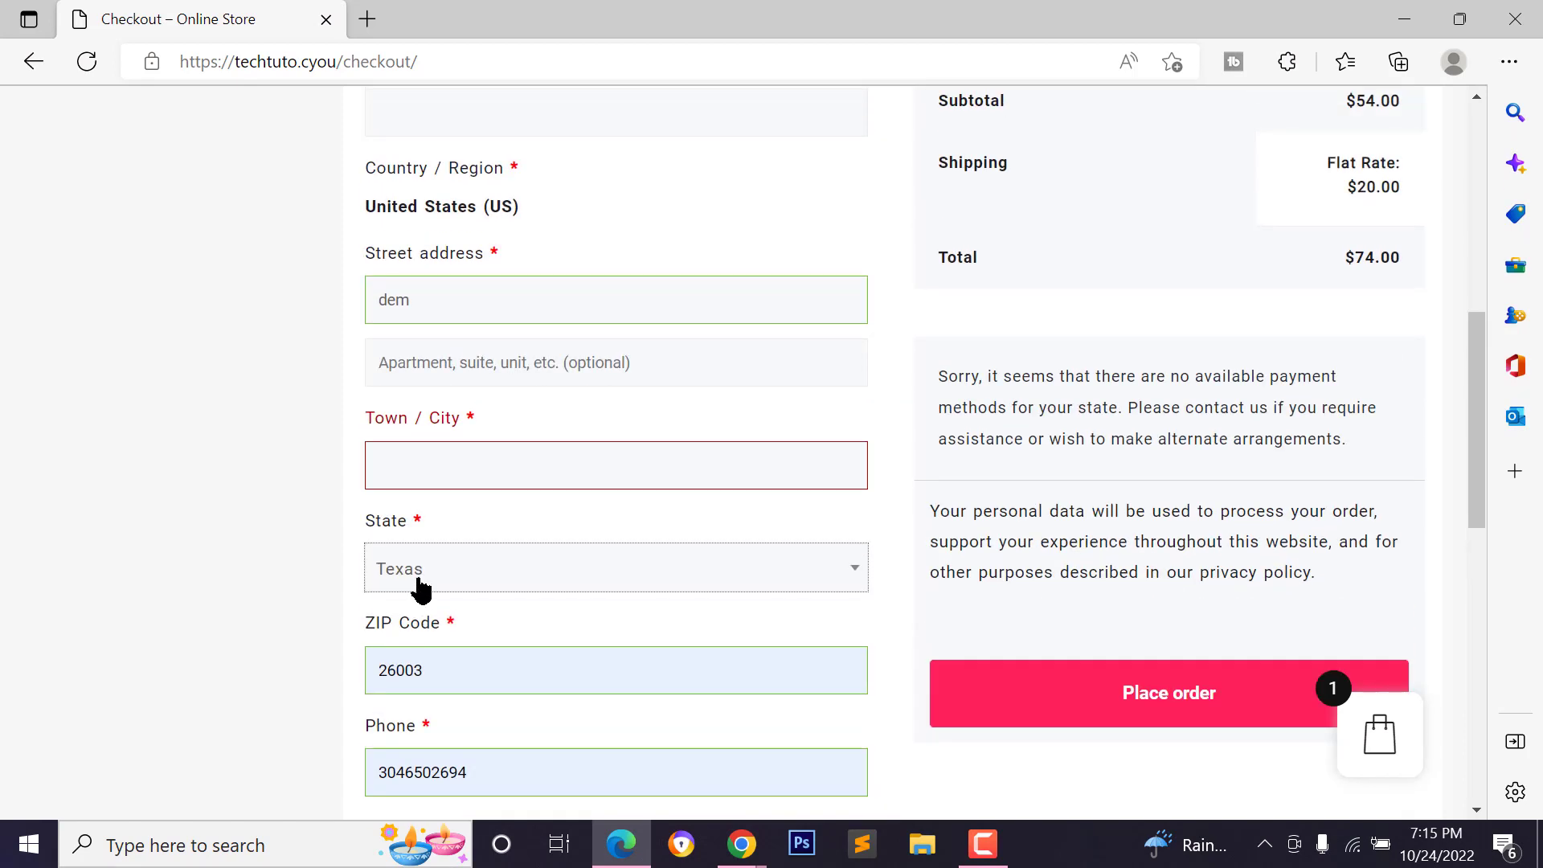
pyautogui.scroll(1, 1381, 399)
pyautogui.hotkey('shift', 'Tab')
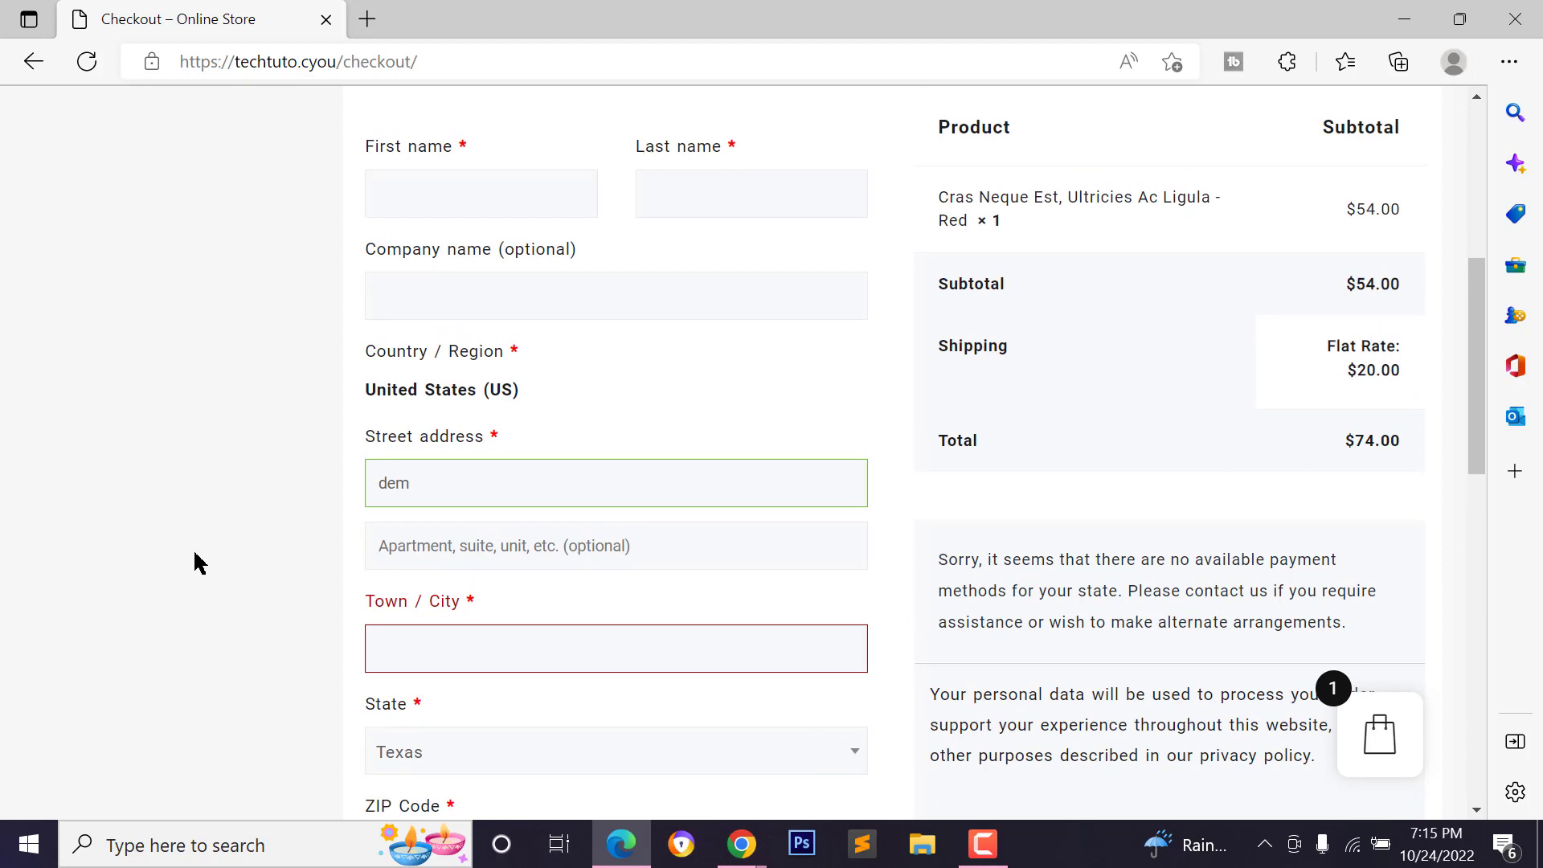
pyautogui.write('de')
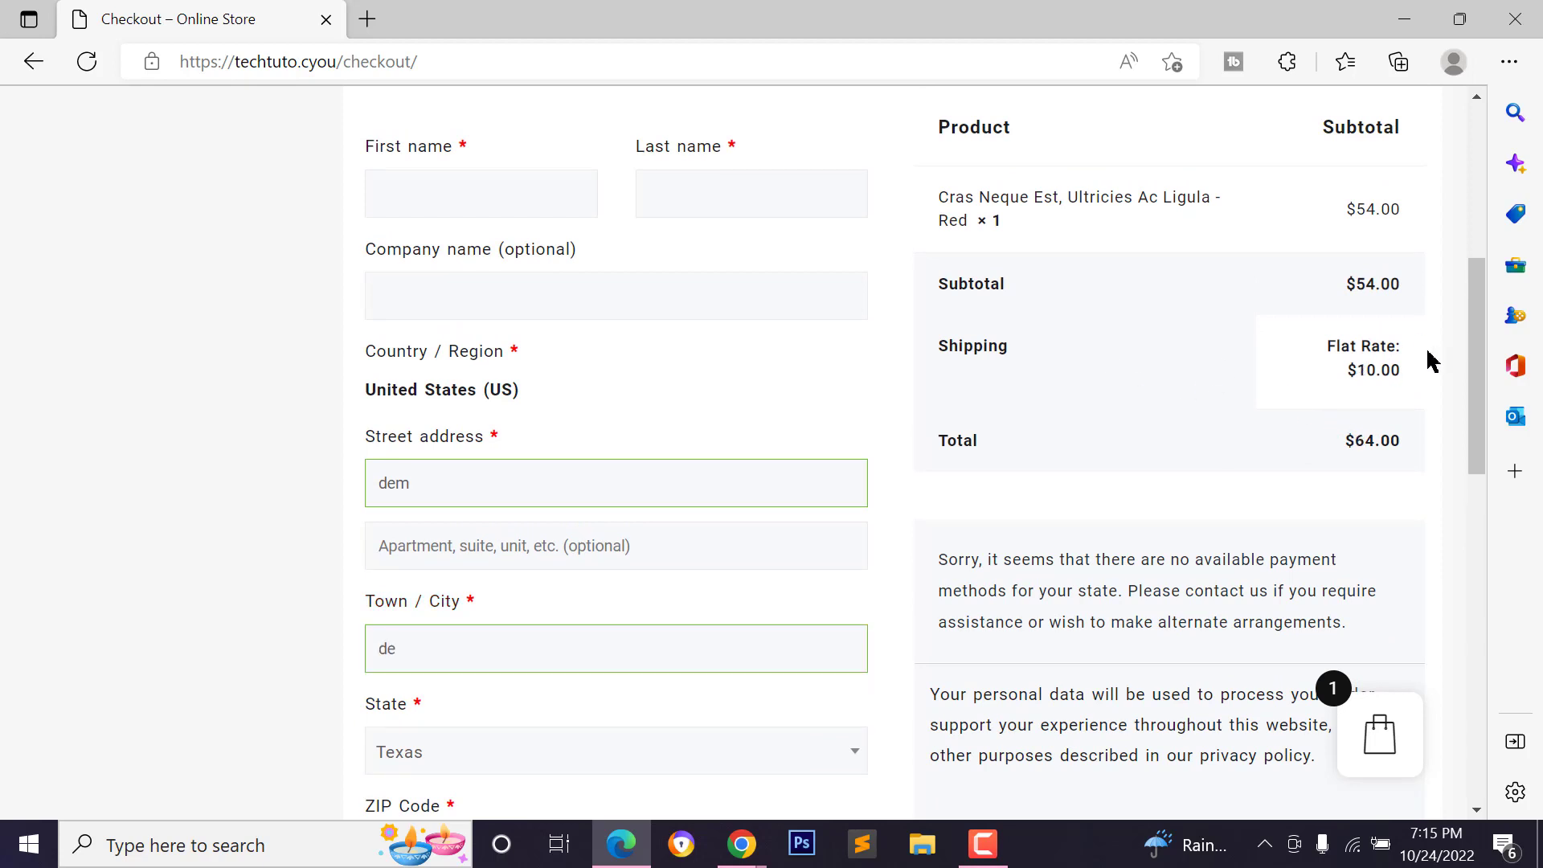
pyautogui.moveTo(1364, 377); pyautogui.dragTo(1393, 378)
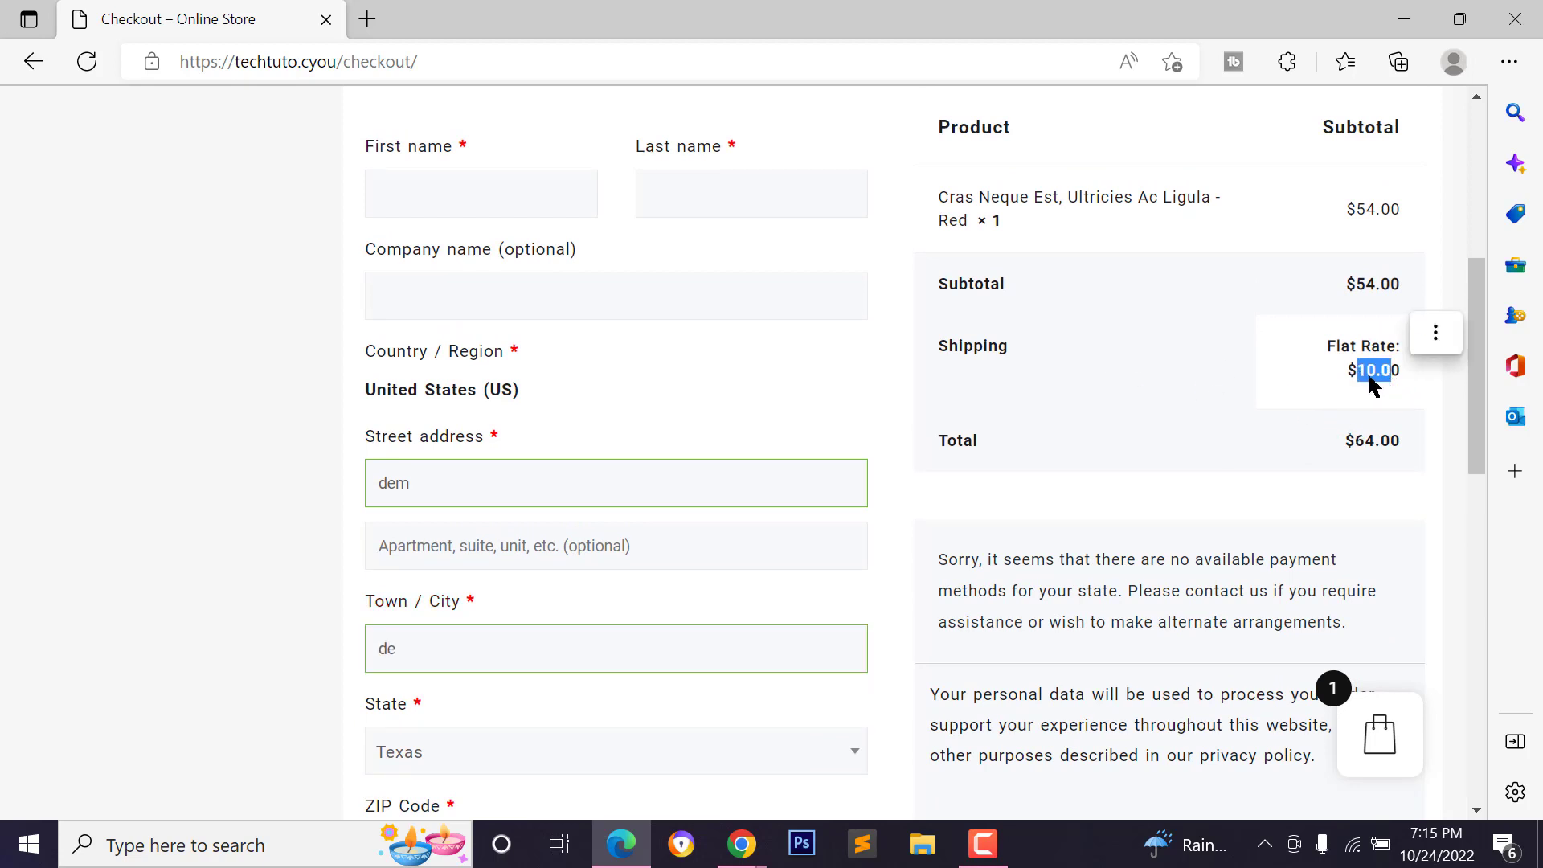
pyautogui.scroll(-3, 389, 608)
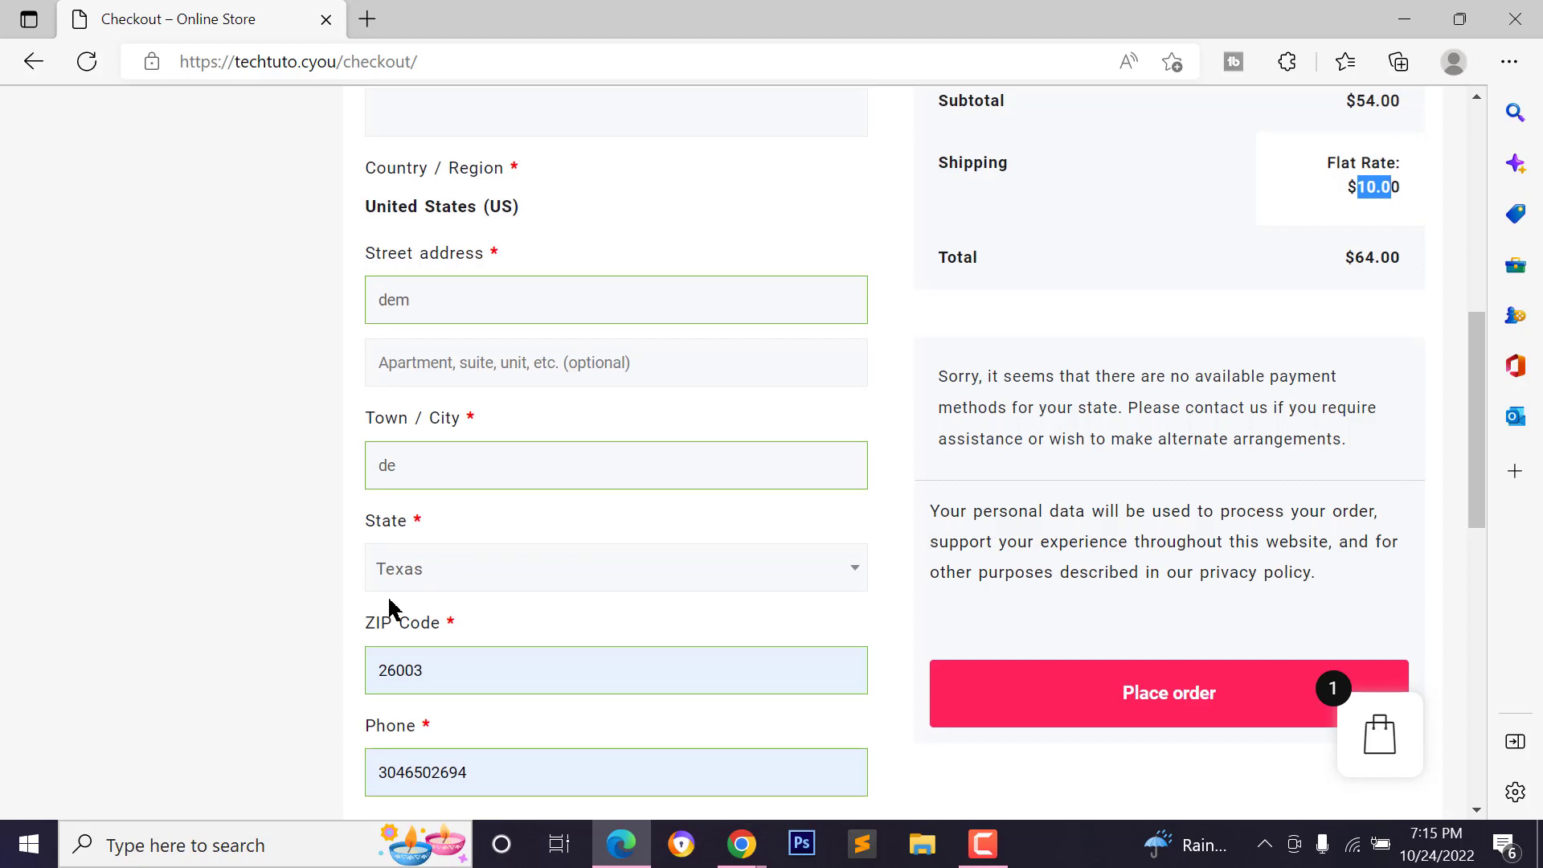
# Step: Choose Vermont as the billing state so $20.00 flat-rate shipping brings the total to $74.00
pyautogui.click(438, 577)
pyautogui.click(437, 481)
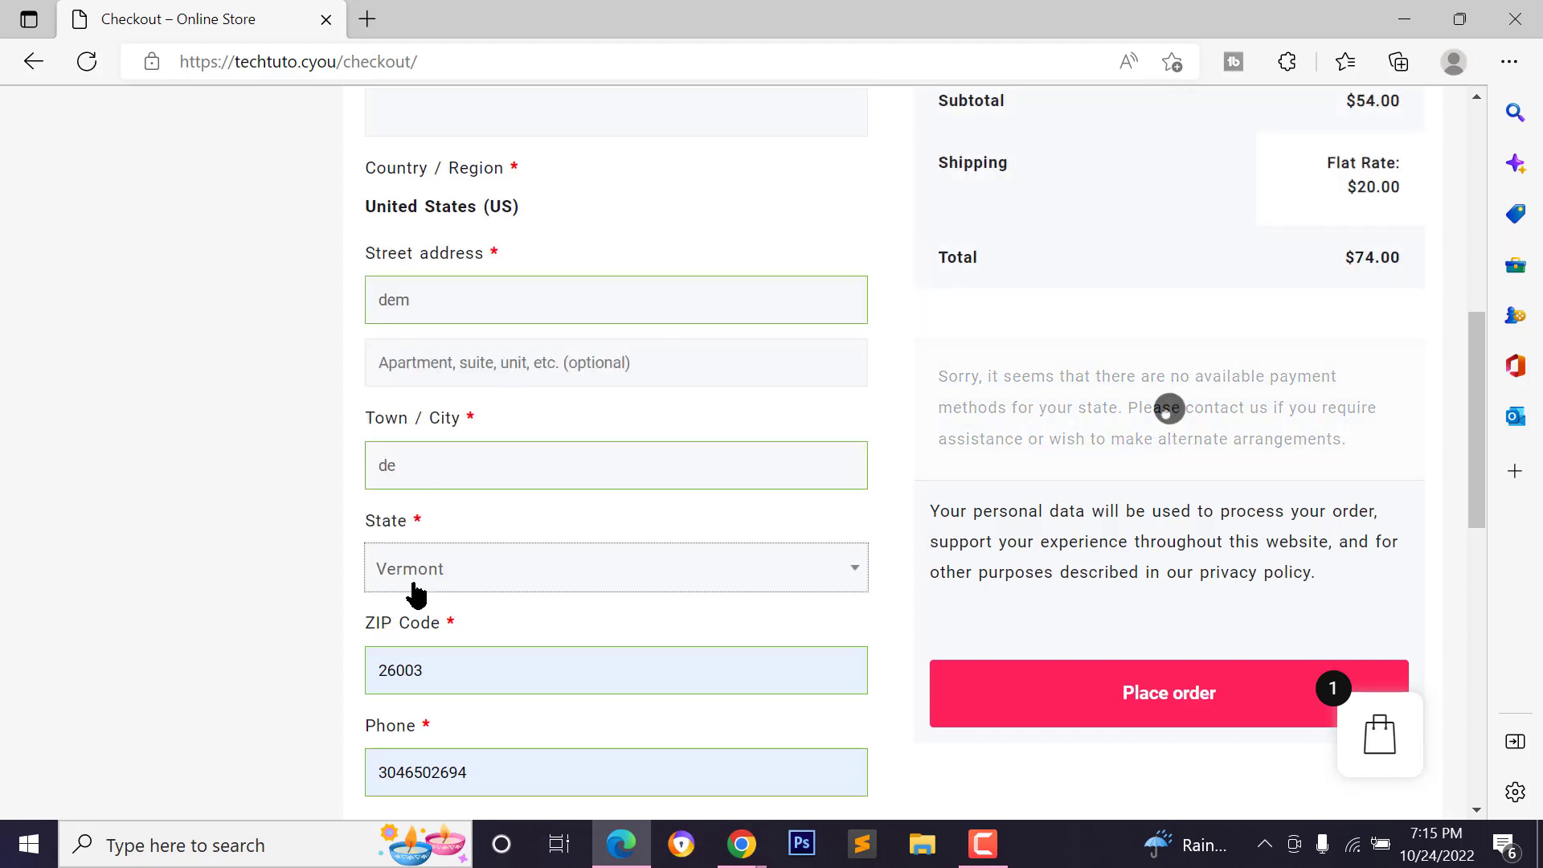
pyautogui.scroll(1, 906, 533)
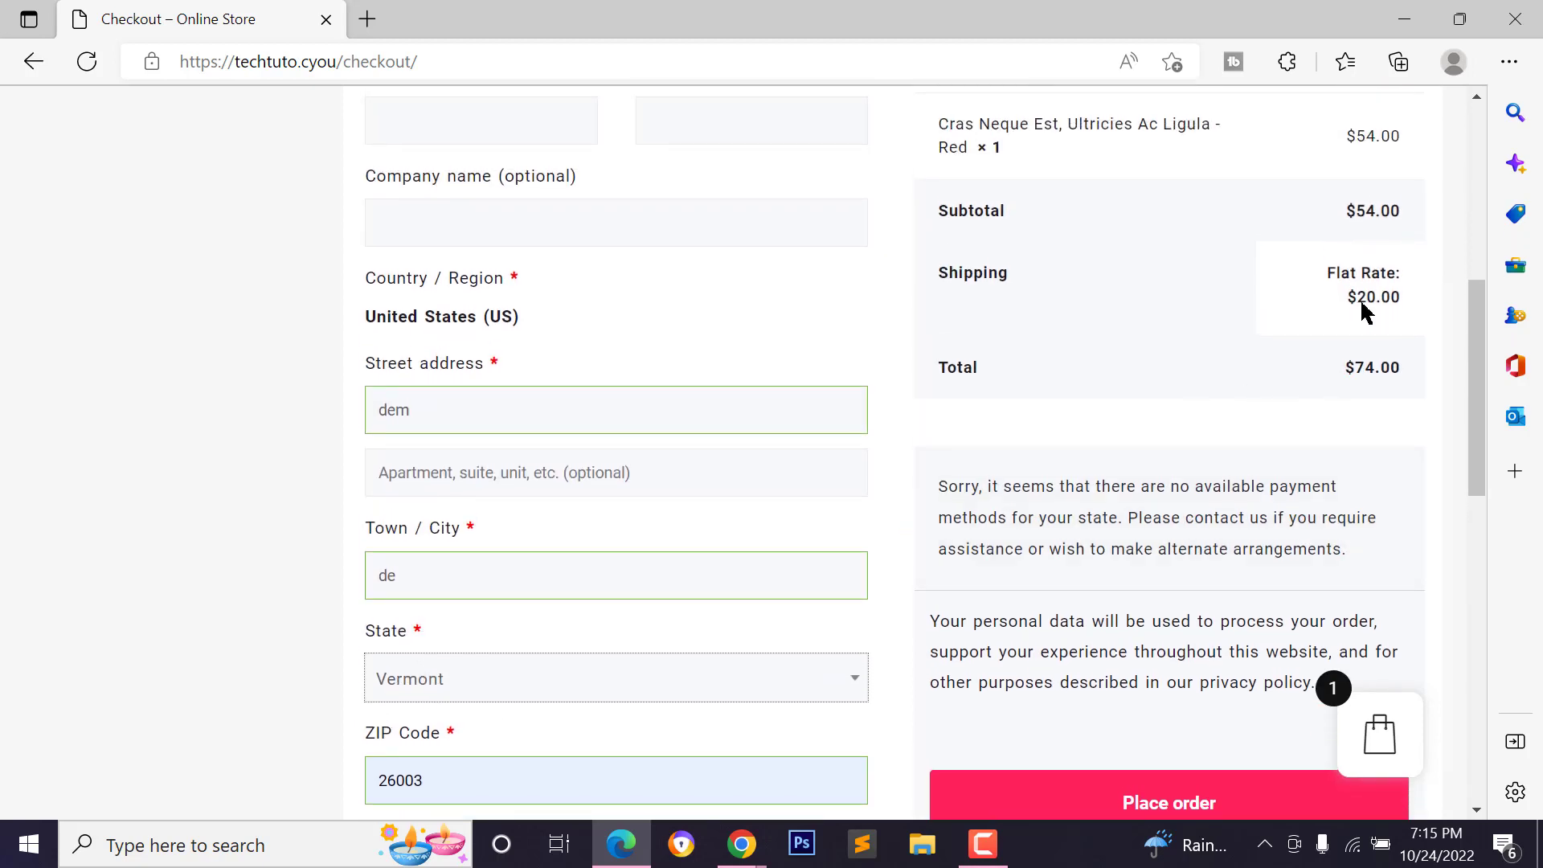
pyautogui.moveTo(1359, 299); pyautogui.dragTo(1383, 303)
pyautogui.scroll(-2, 647, 579)
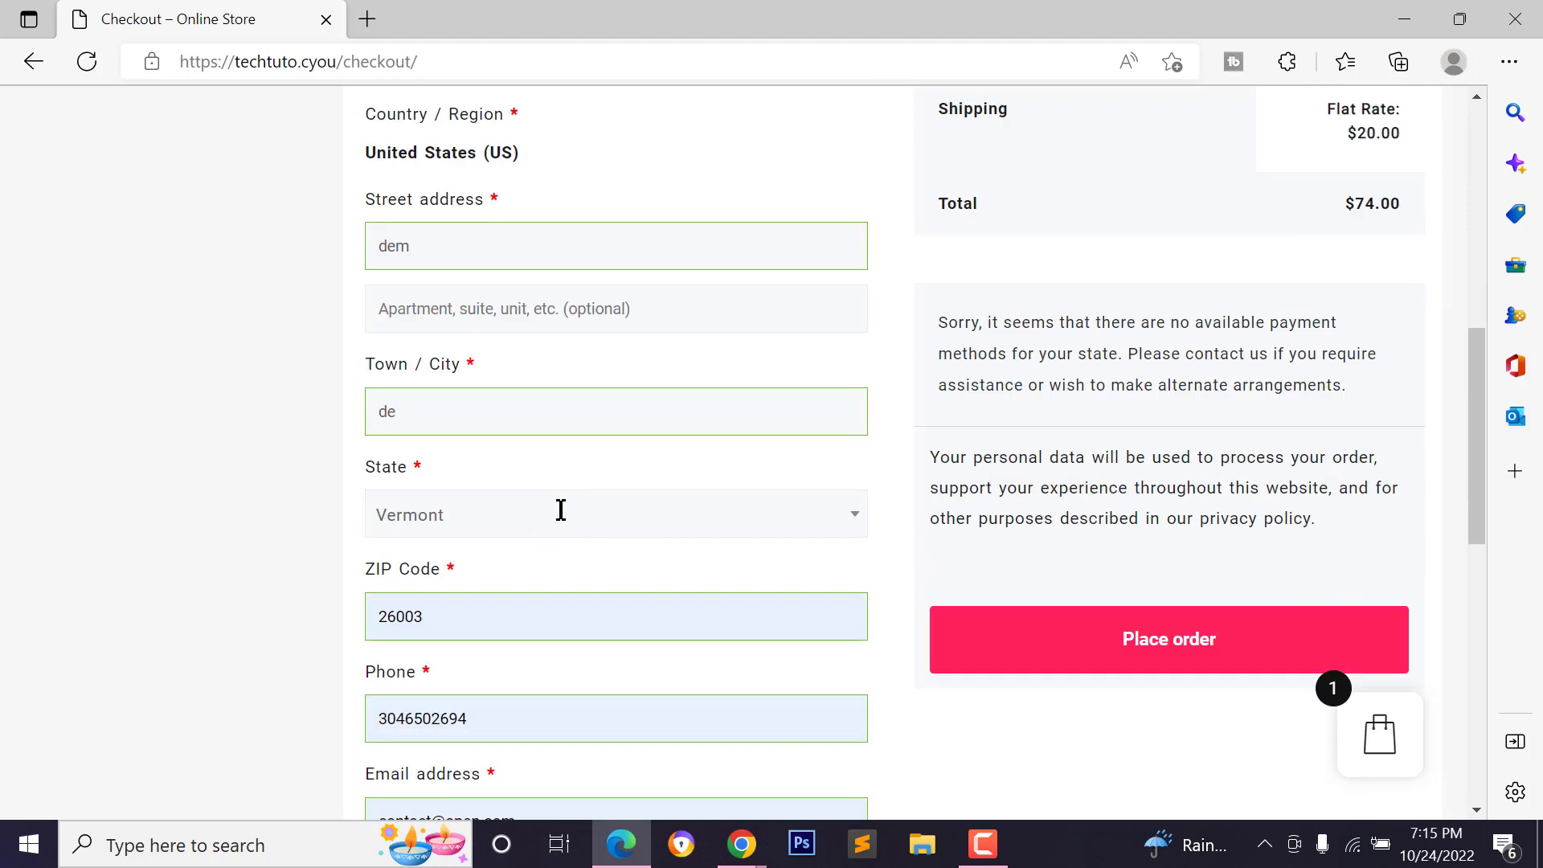
pyautogui.scroll(-1, 558, 510)
# Step: Compare the checkout against the WooCommerce Shipping settings window
pyautogui.click(742, 844)
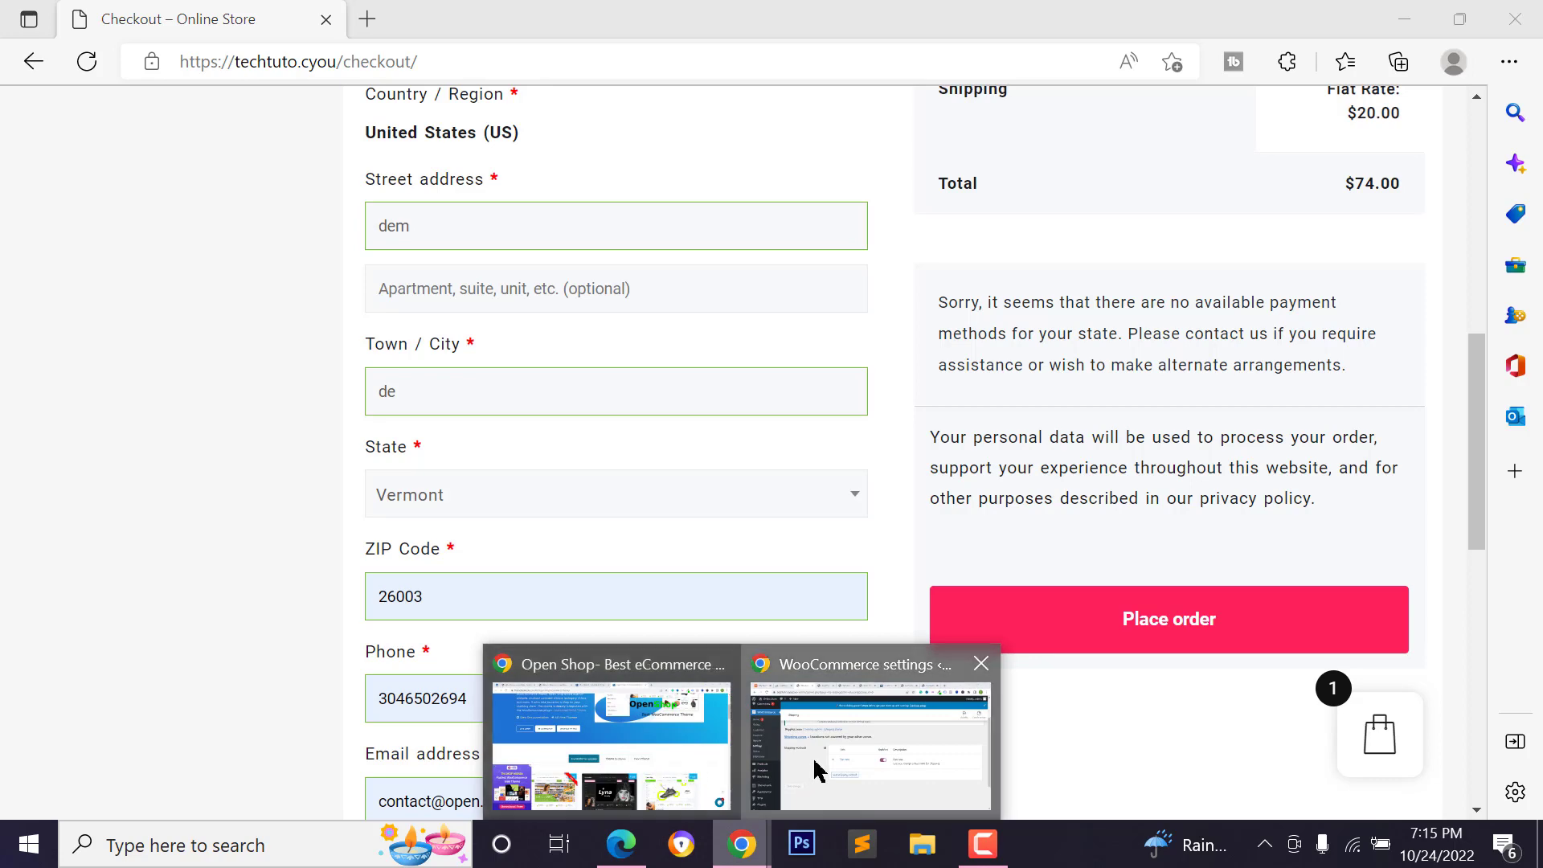
pyautogui.click(868, 748)
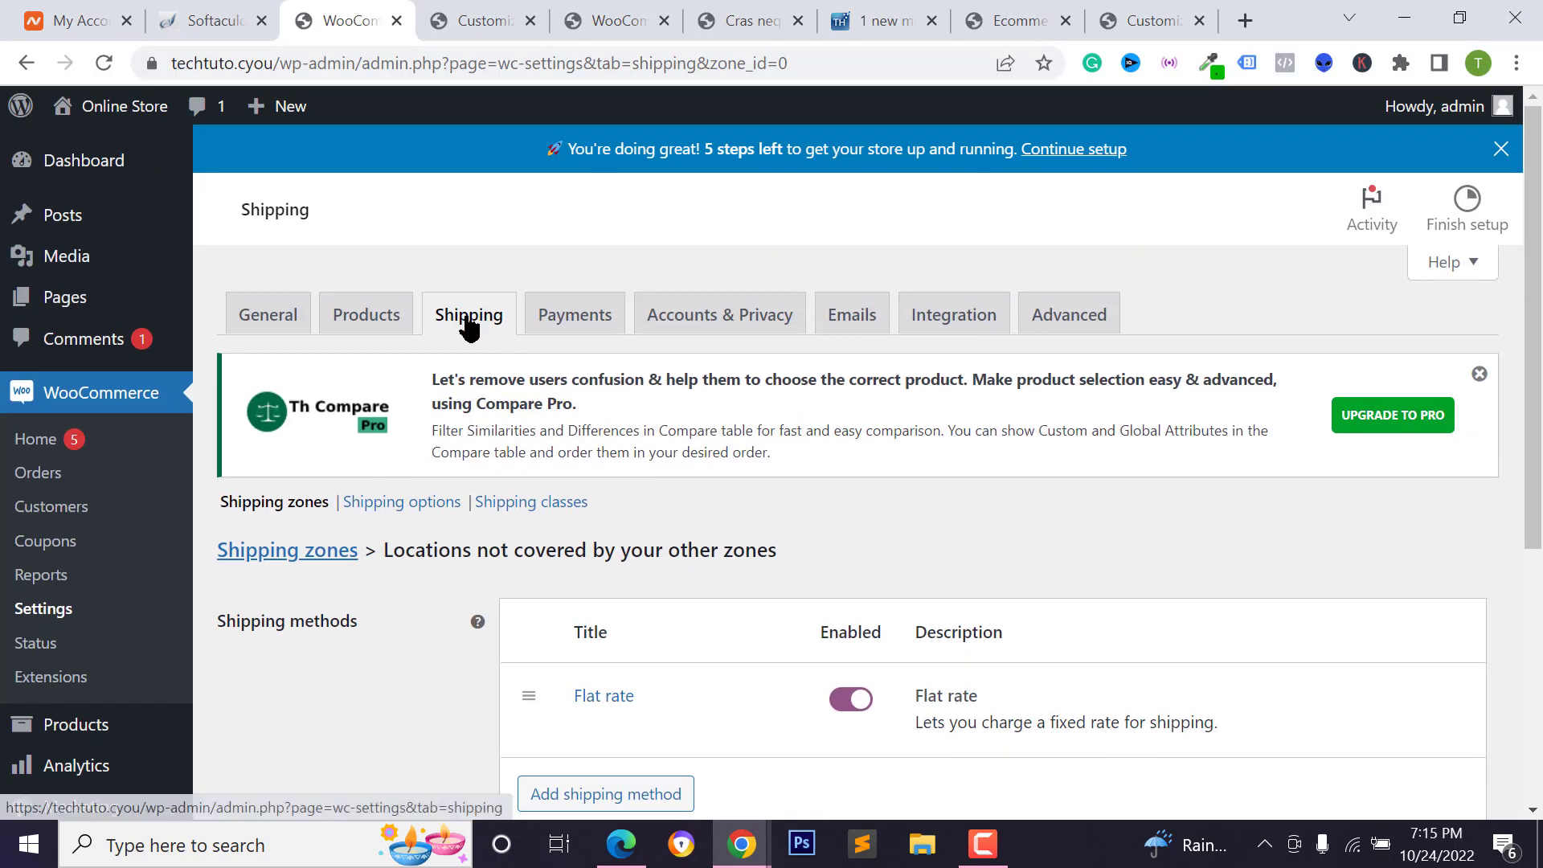
pyautogui.click(620, 843)
pyautogui.scroll(1, 776, 490)
pyautogui.scroll(-9, 774, 493)
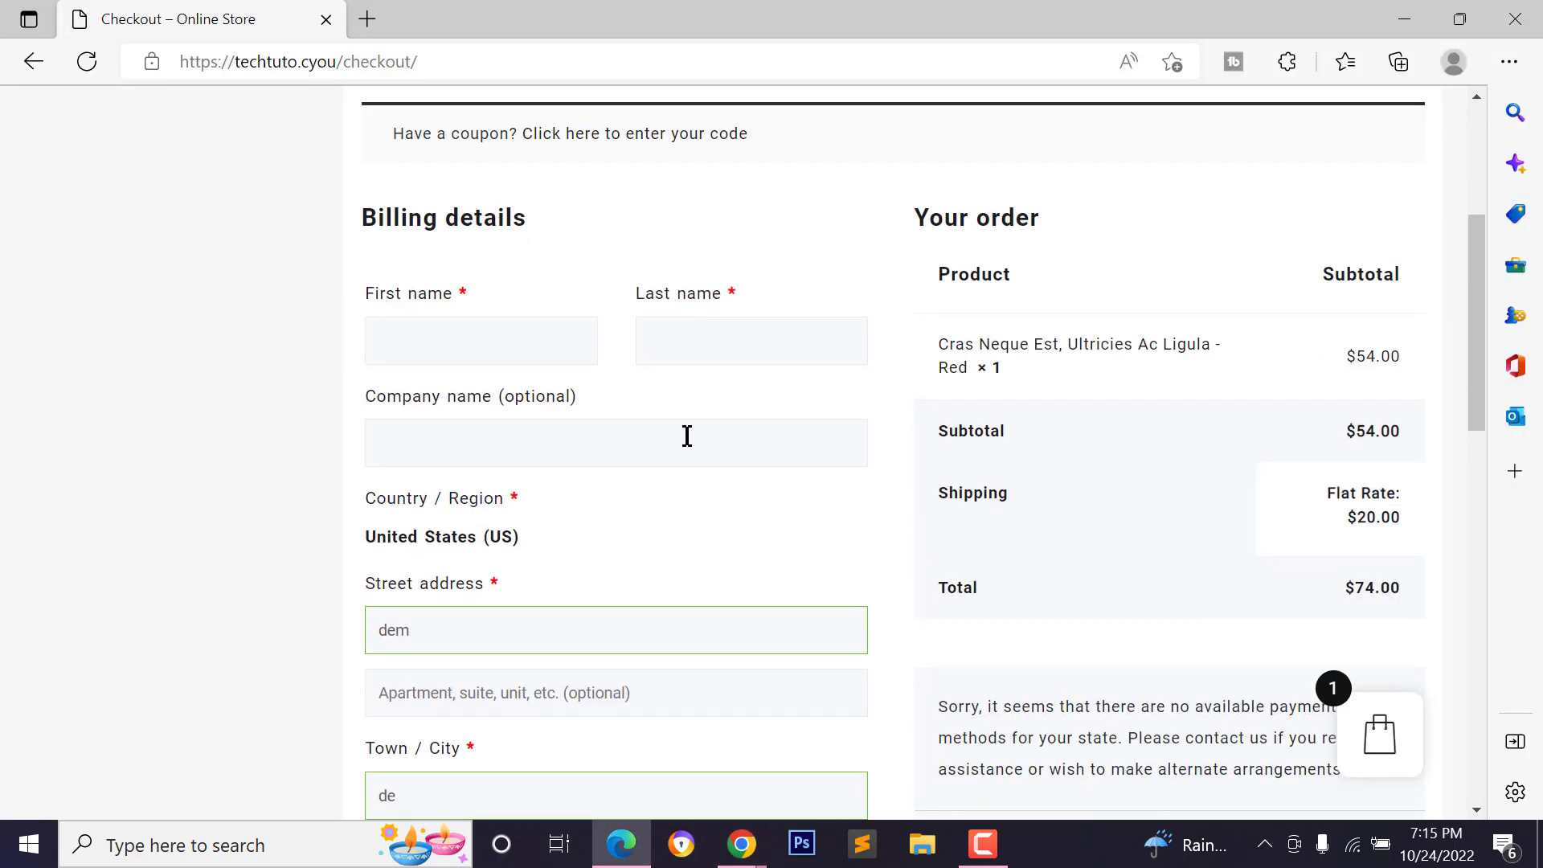
pyautogui.scroll(5, 492, 506)
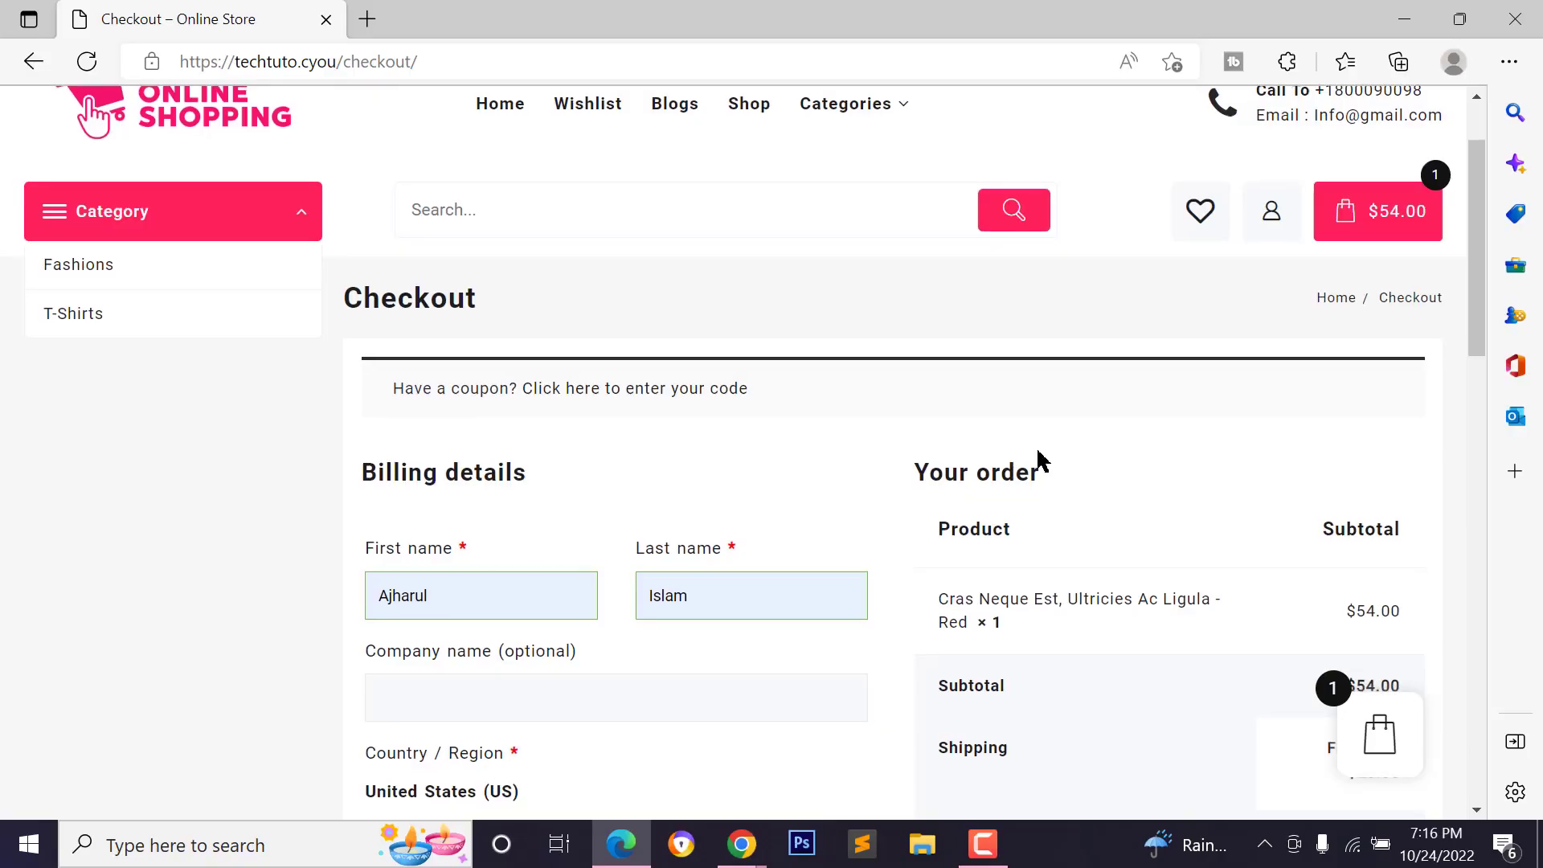
# Step: Review the checkout's missing-payment notice, then return to the uncovered-locations shipping settings
pyautogui.scroll(-6, 1037, 458)
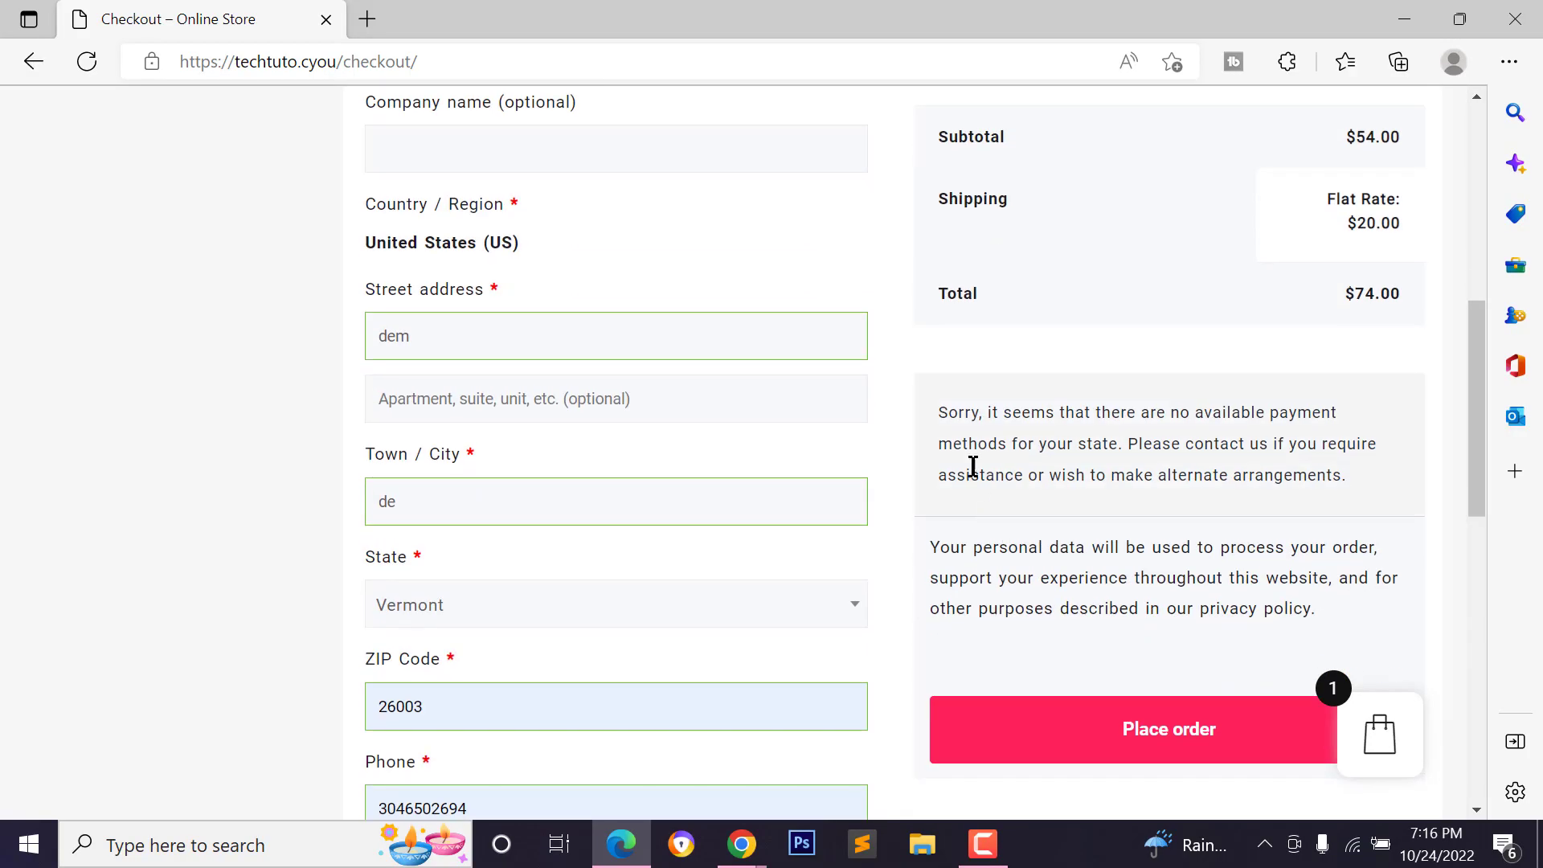
pyautogui.moveTo(944, 412); pyautogui.dragTo(1136, 462)
pyautogui.click(1023, 475)
pyautogui.scroll(4, 1025, 476)
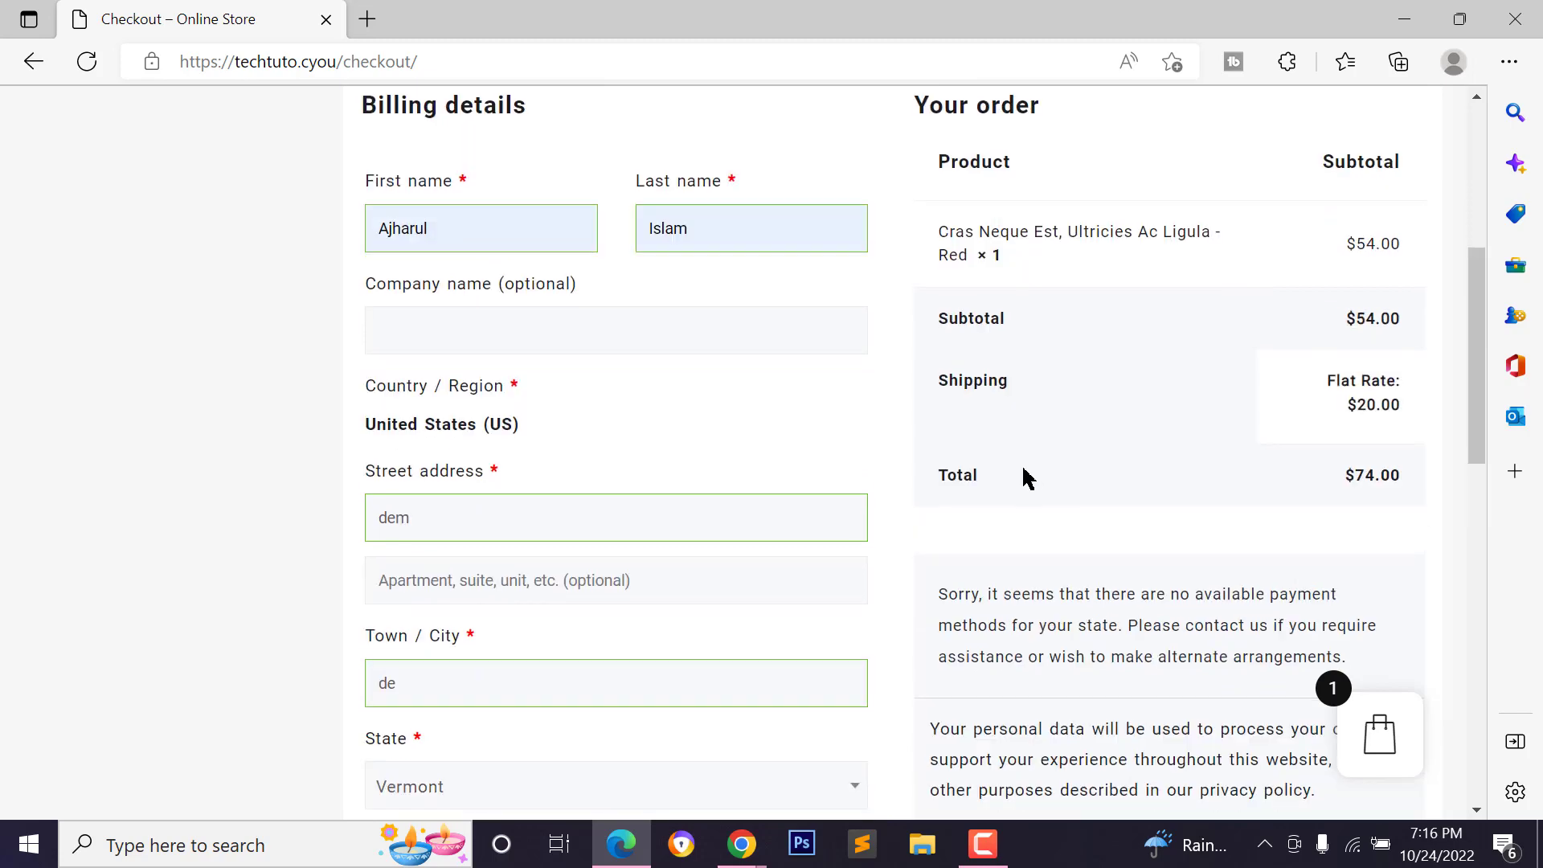
pyautogui.scroll(-3, 1027, 479)
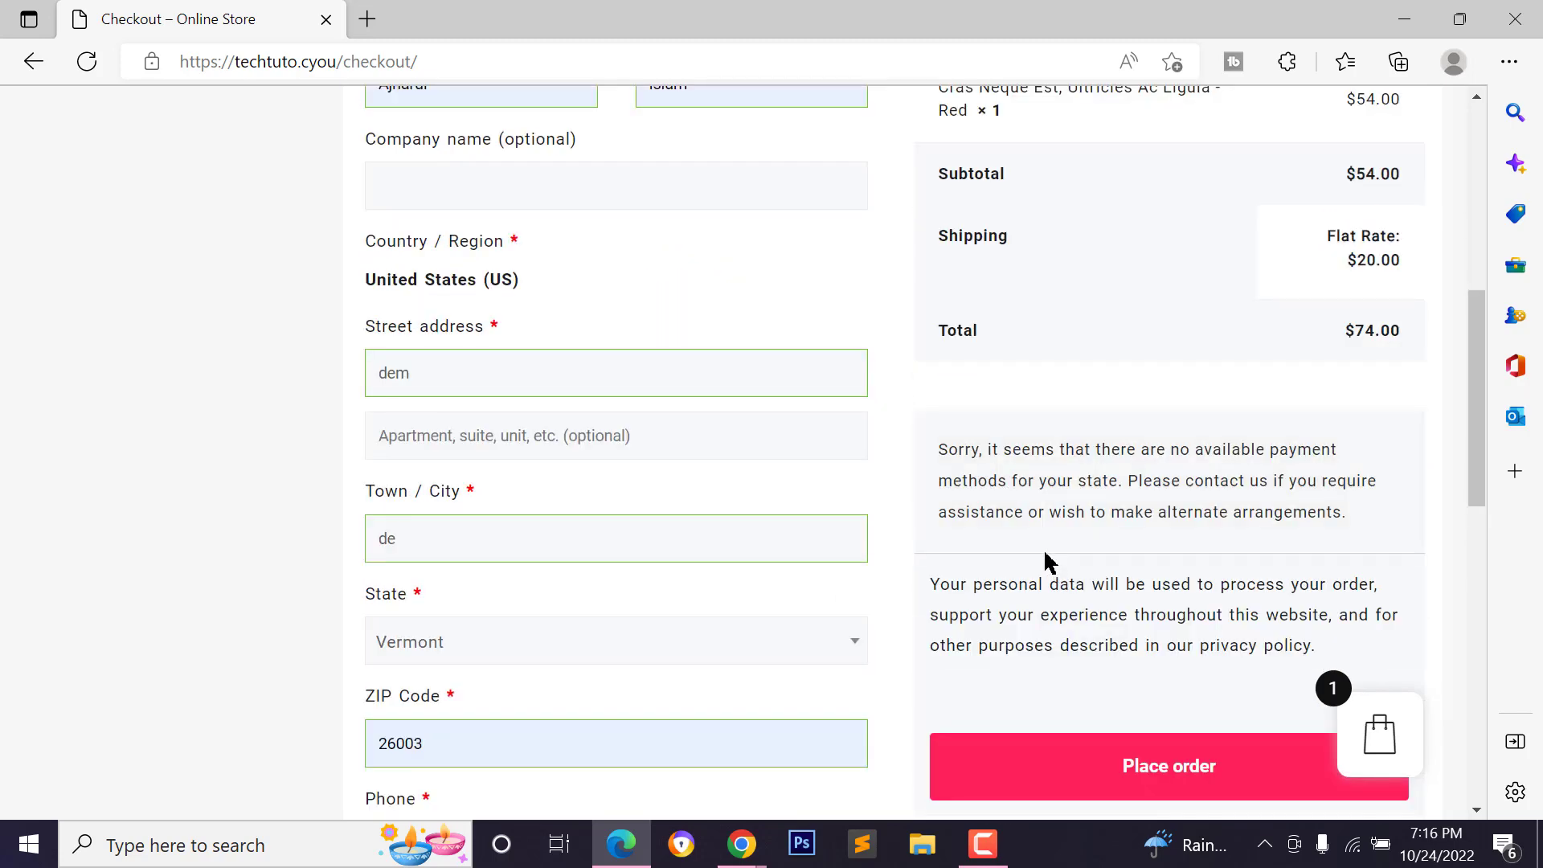
pyautogui.scroll(2, 982, 606)
pyautogui.hotkey('alt', 'Tab')
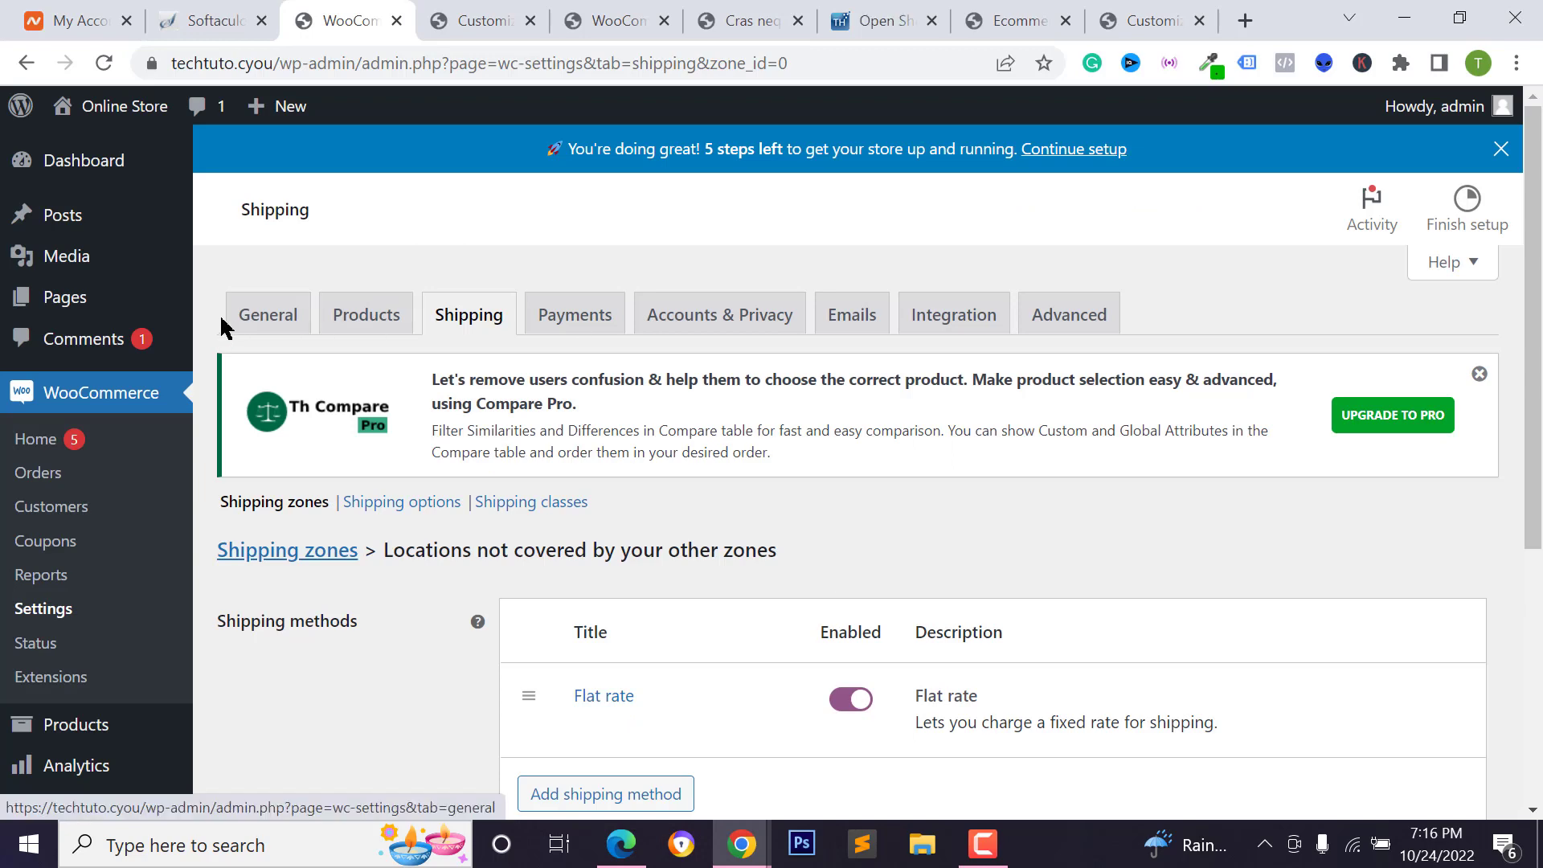
pyautogui.scroll(-5, 68, 462)
# Step: Search plugins for 'paypal' and install Payment Plugins for PayPal WooCommerce
pyautogui.moveTo(65, 567)
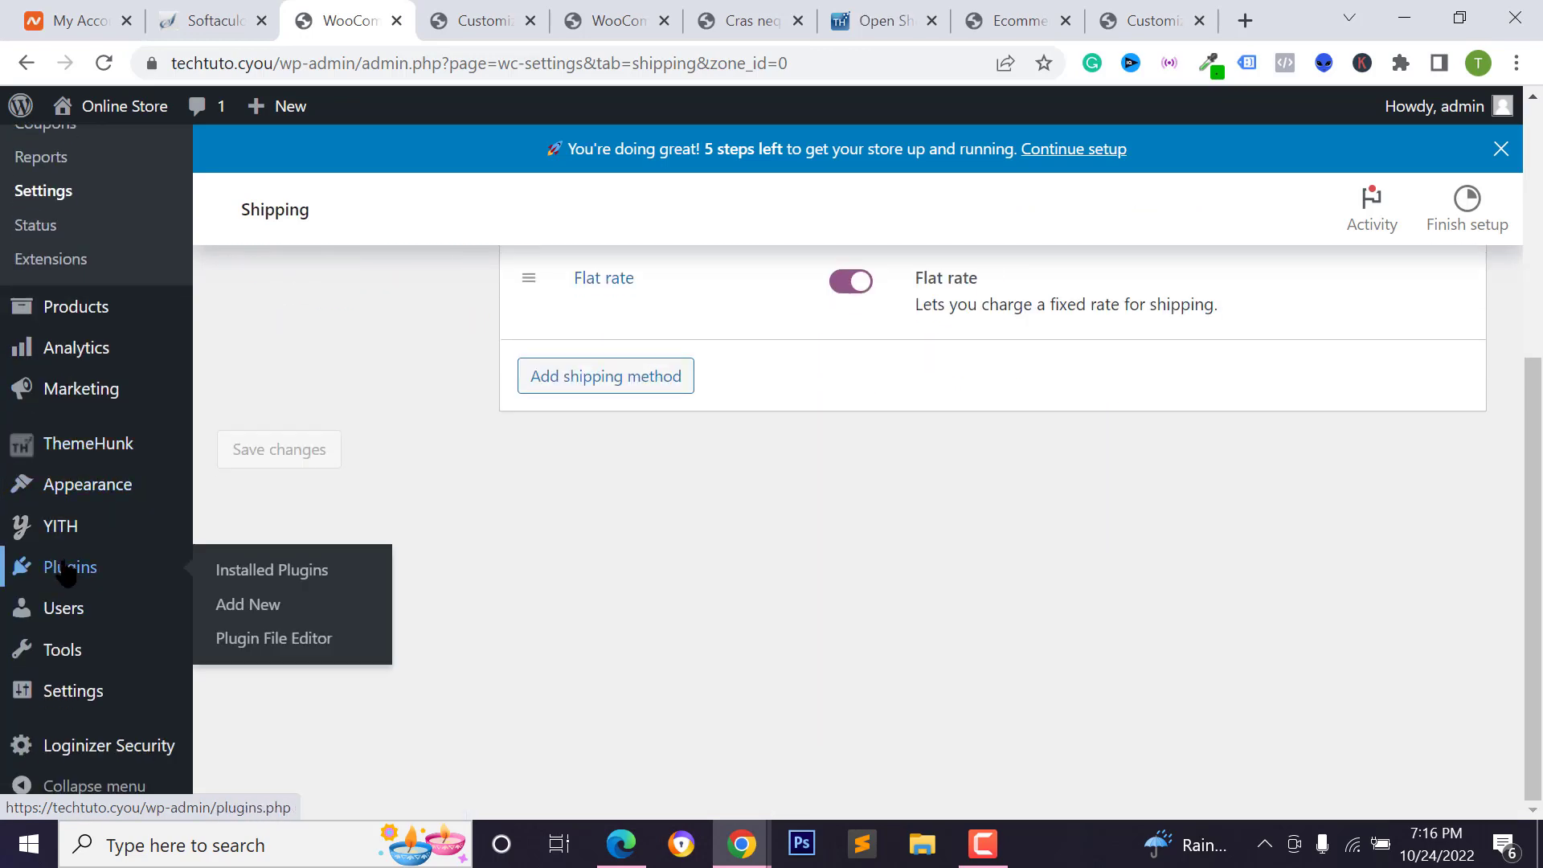
pyautogui.click(254, 615)
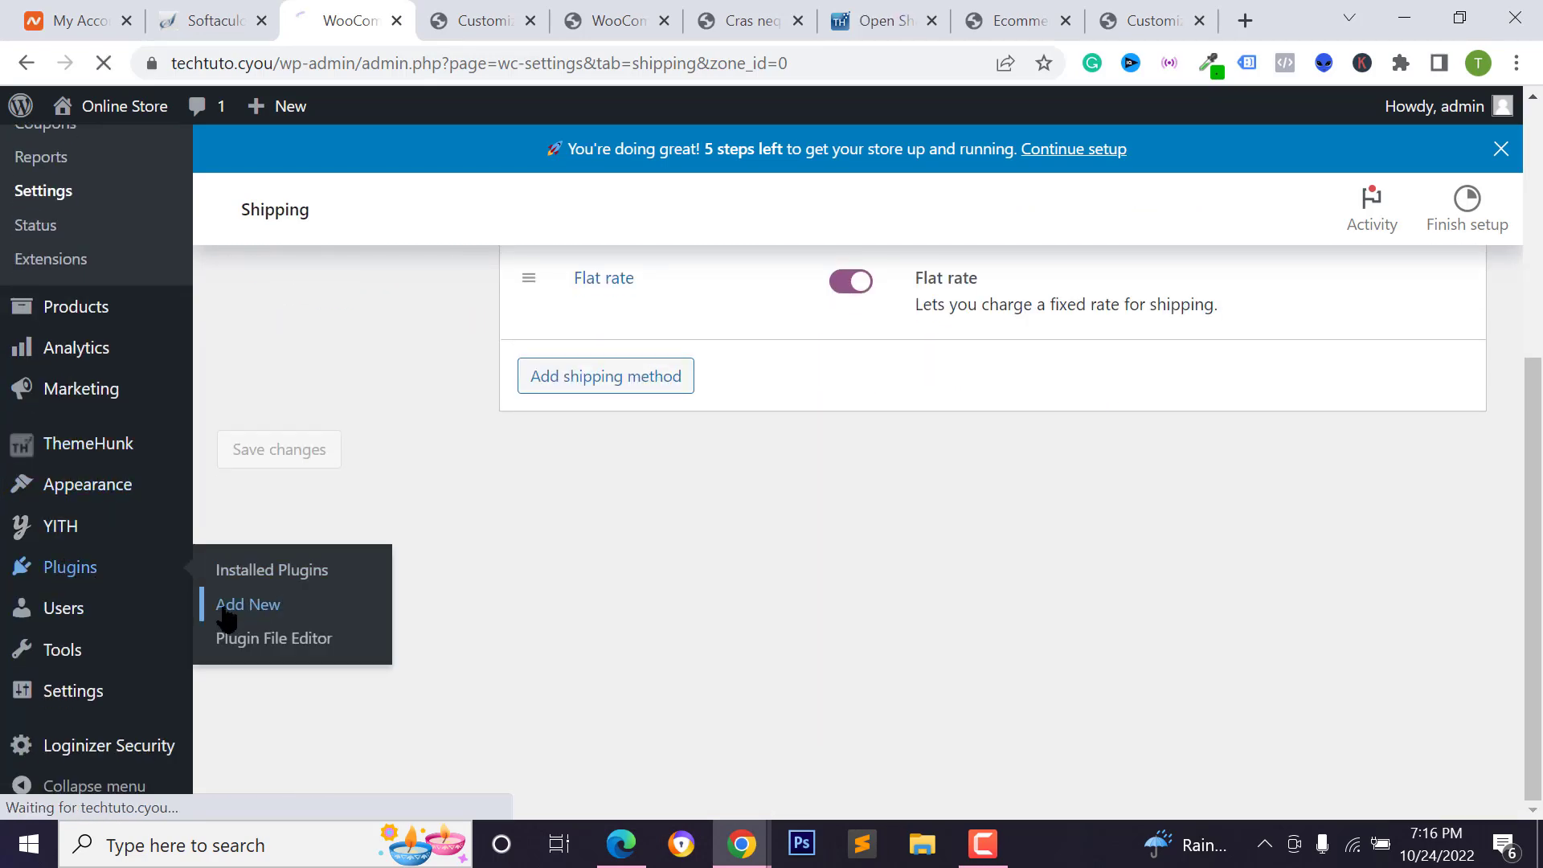
pyautogui.click(1197, 372)
pyautogui.write('paypal')
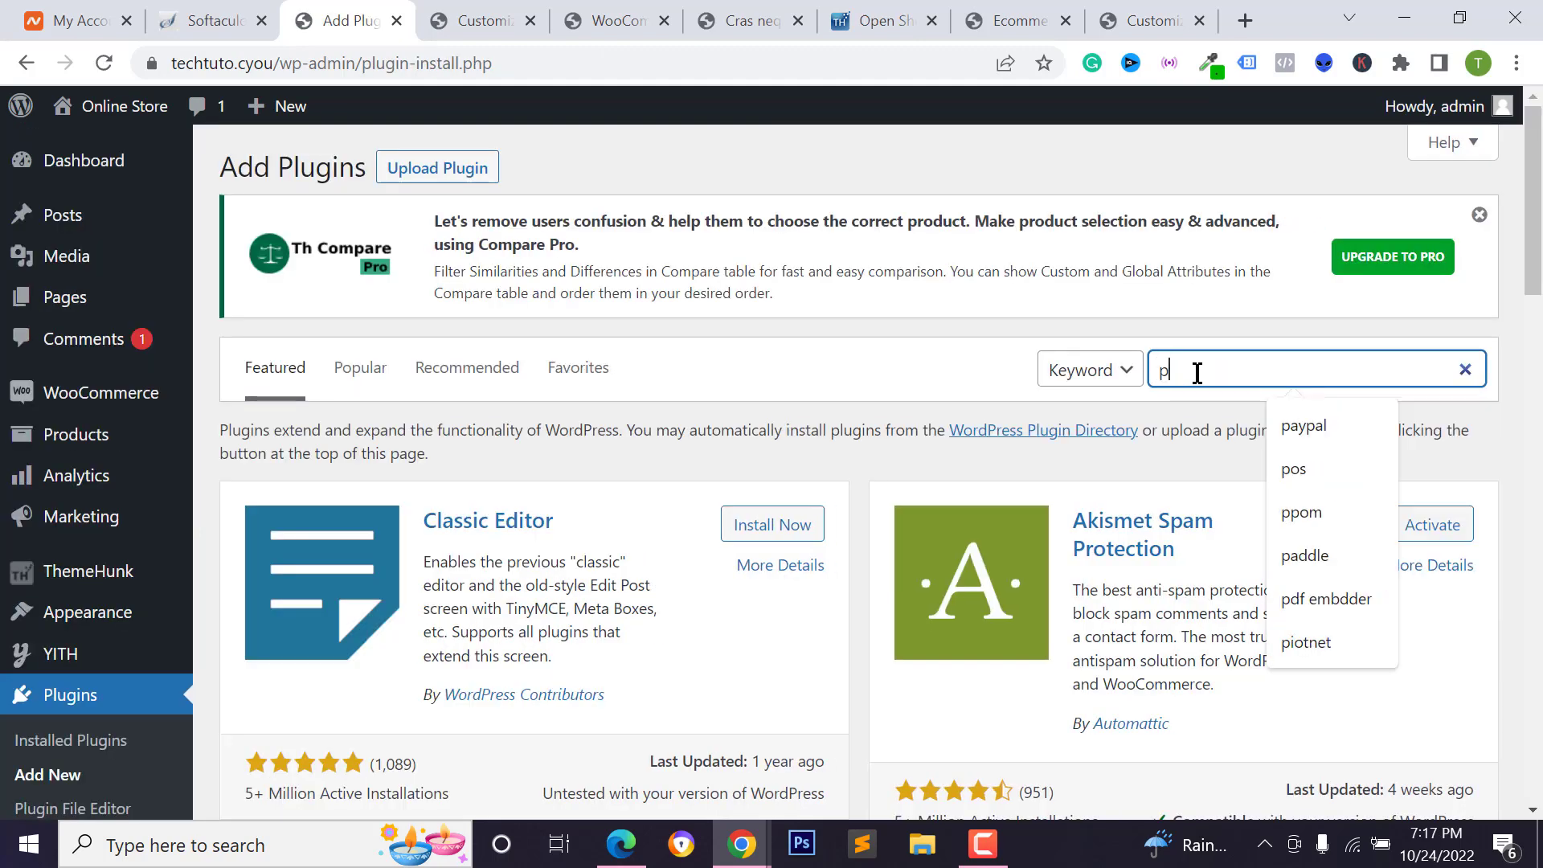
pyautogui.scroll(-5, 748, 531)
pyautogui.click(755, 509)
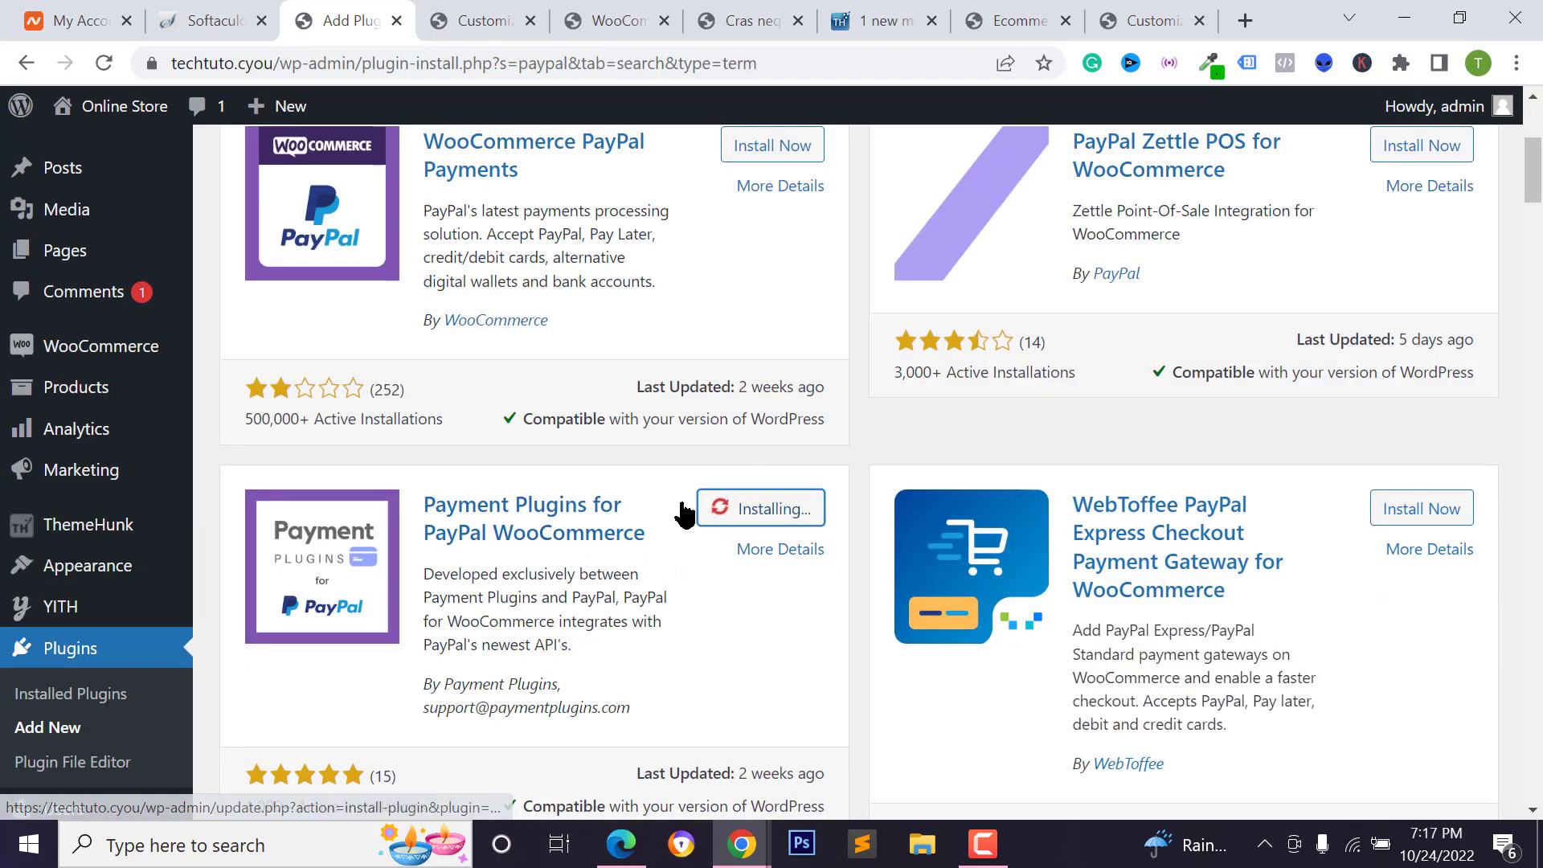
# Step: Search for 'stripe' and install Payment Plugins for Stripe WooCommerce
pyautogui.scroll(5, 772, 482)
pyautogui.doubleClick(1212, 379)
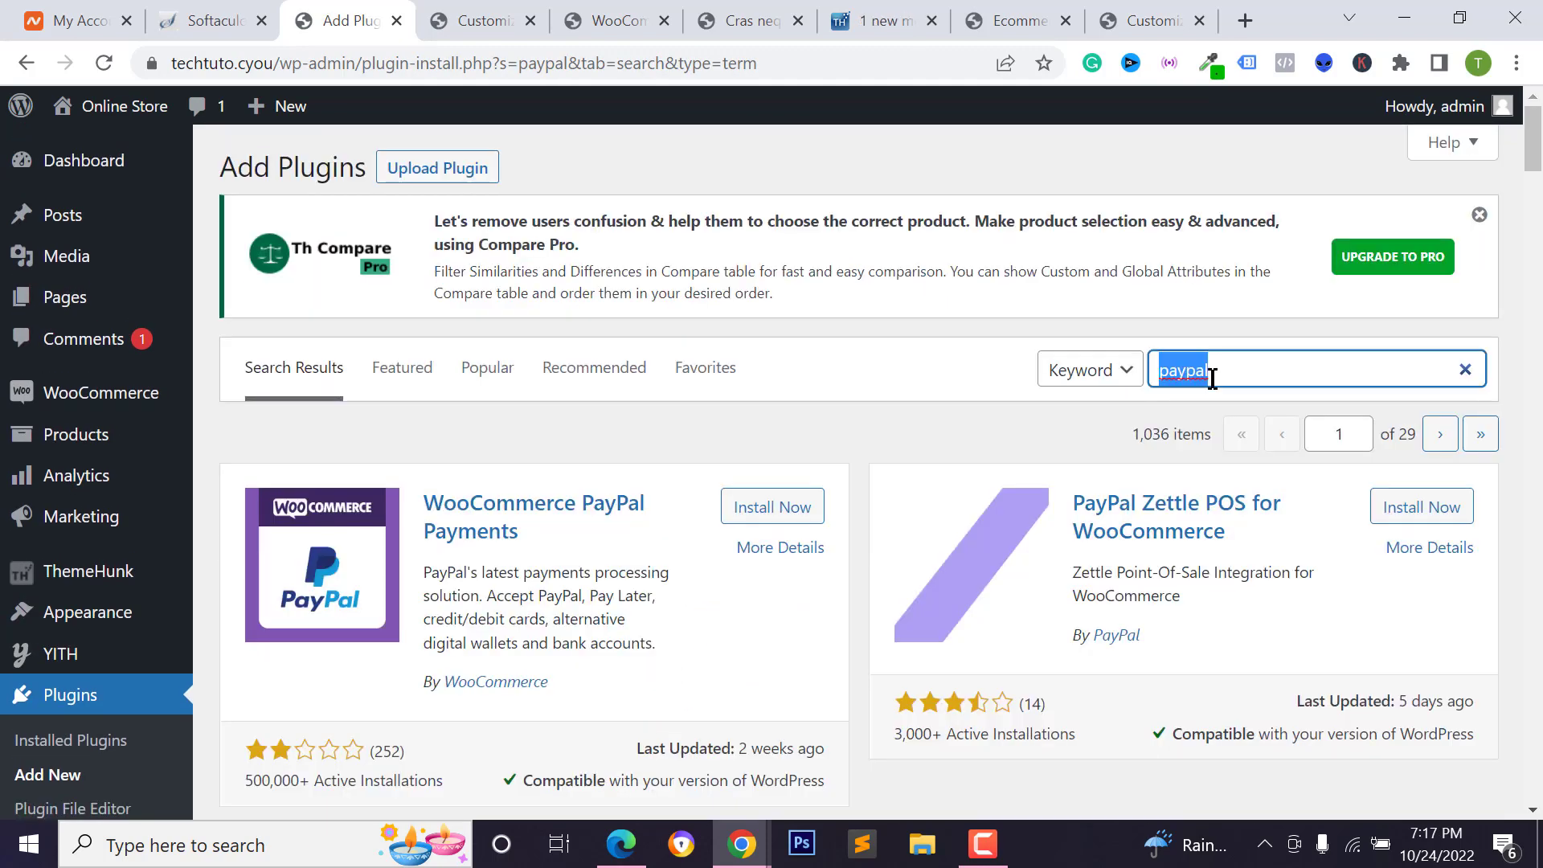
pyautogui.write('str')
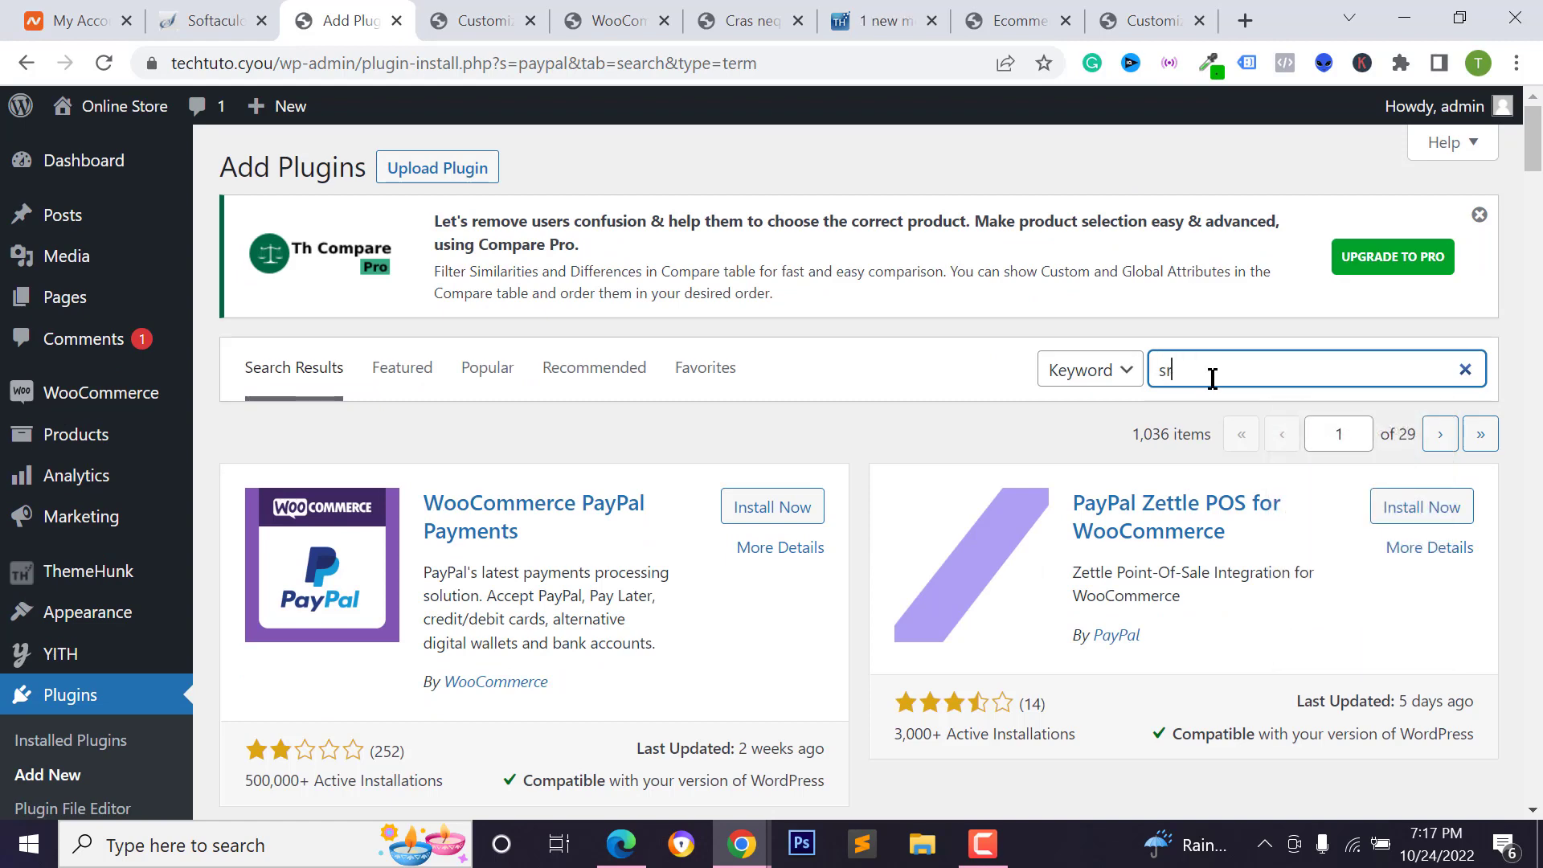
pyautogui.write('ipe')
pyautogui.click(1390, 508)
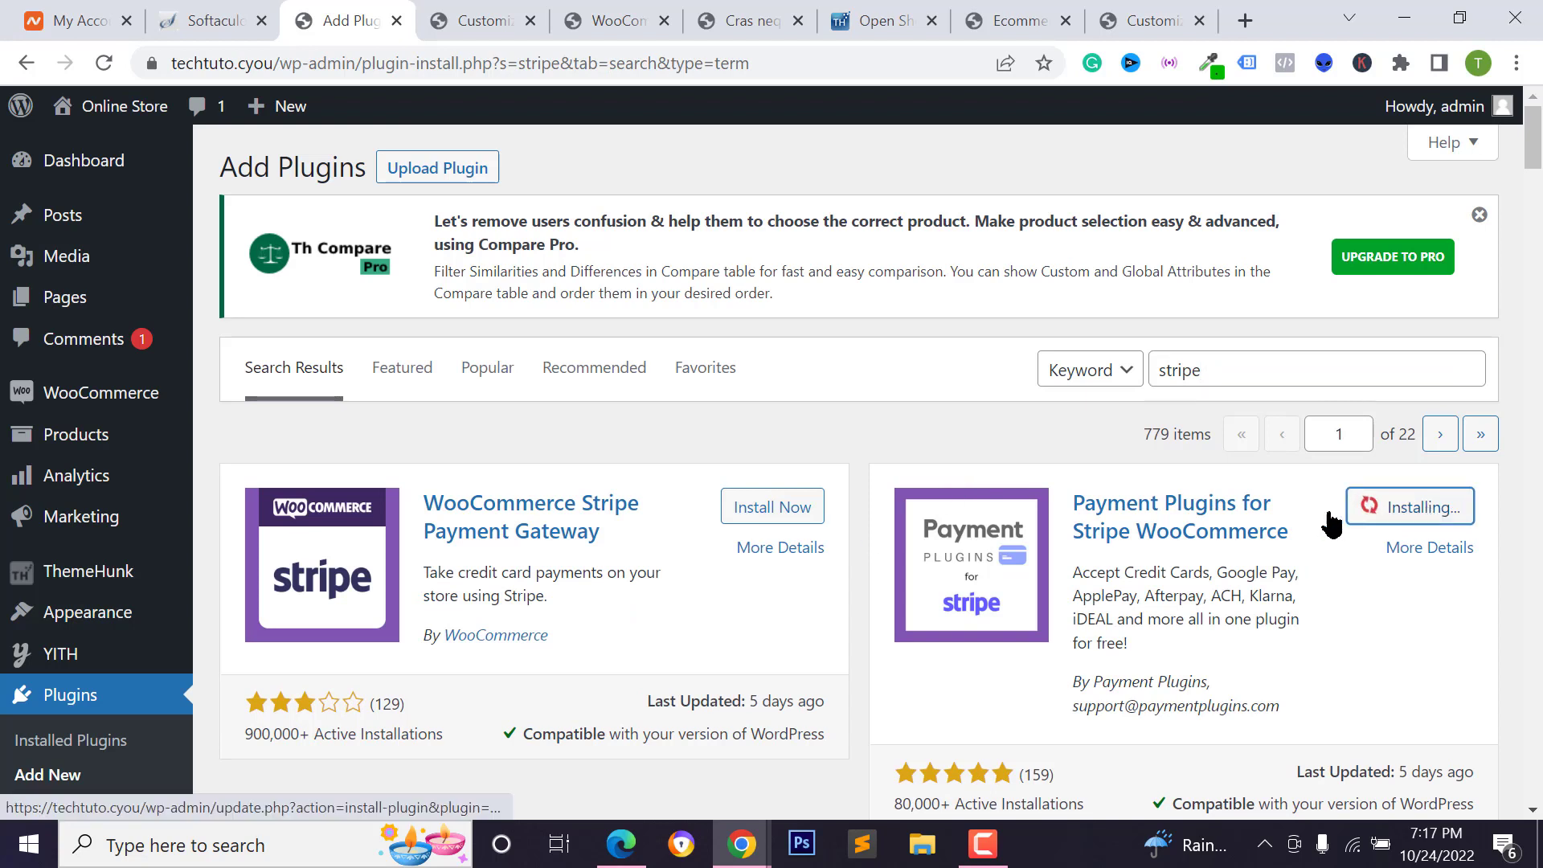
pyautogui.scroll(-1, 1302, 482)
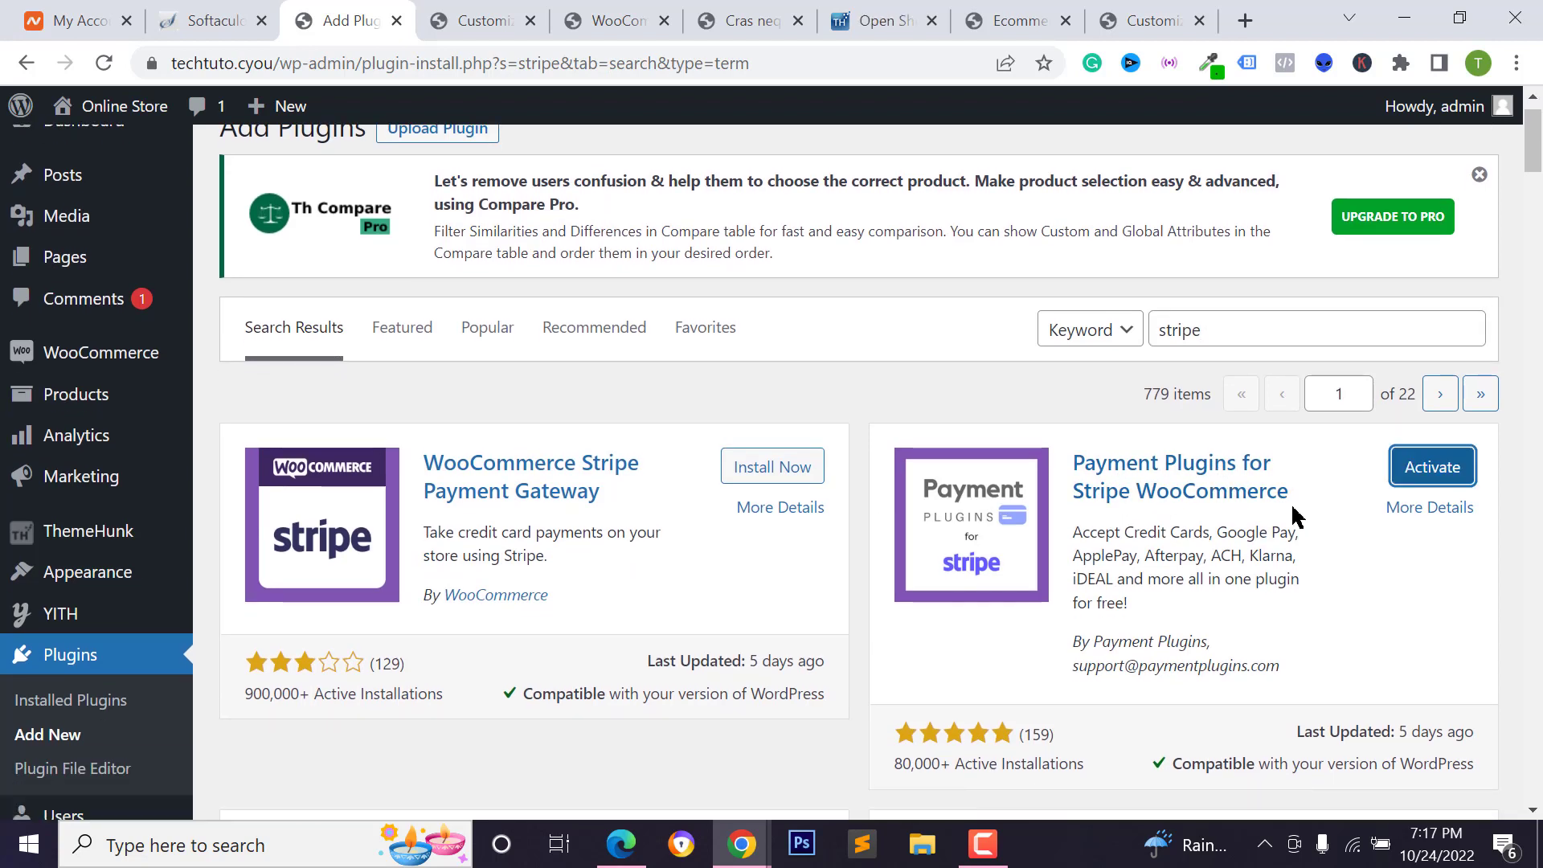
# Step: Load stripe.com in a new tab, then return to the stripe plugin search results
pyautogui.click(1245, 20)
pyautogui.write('stripe.com')
pyautogui.press('Return')
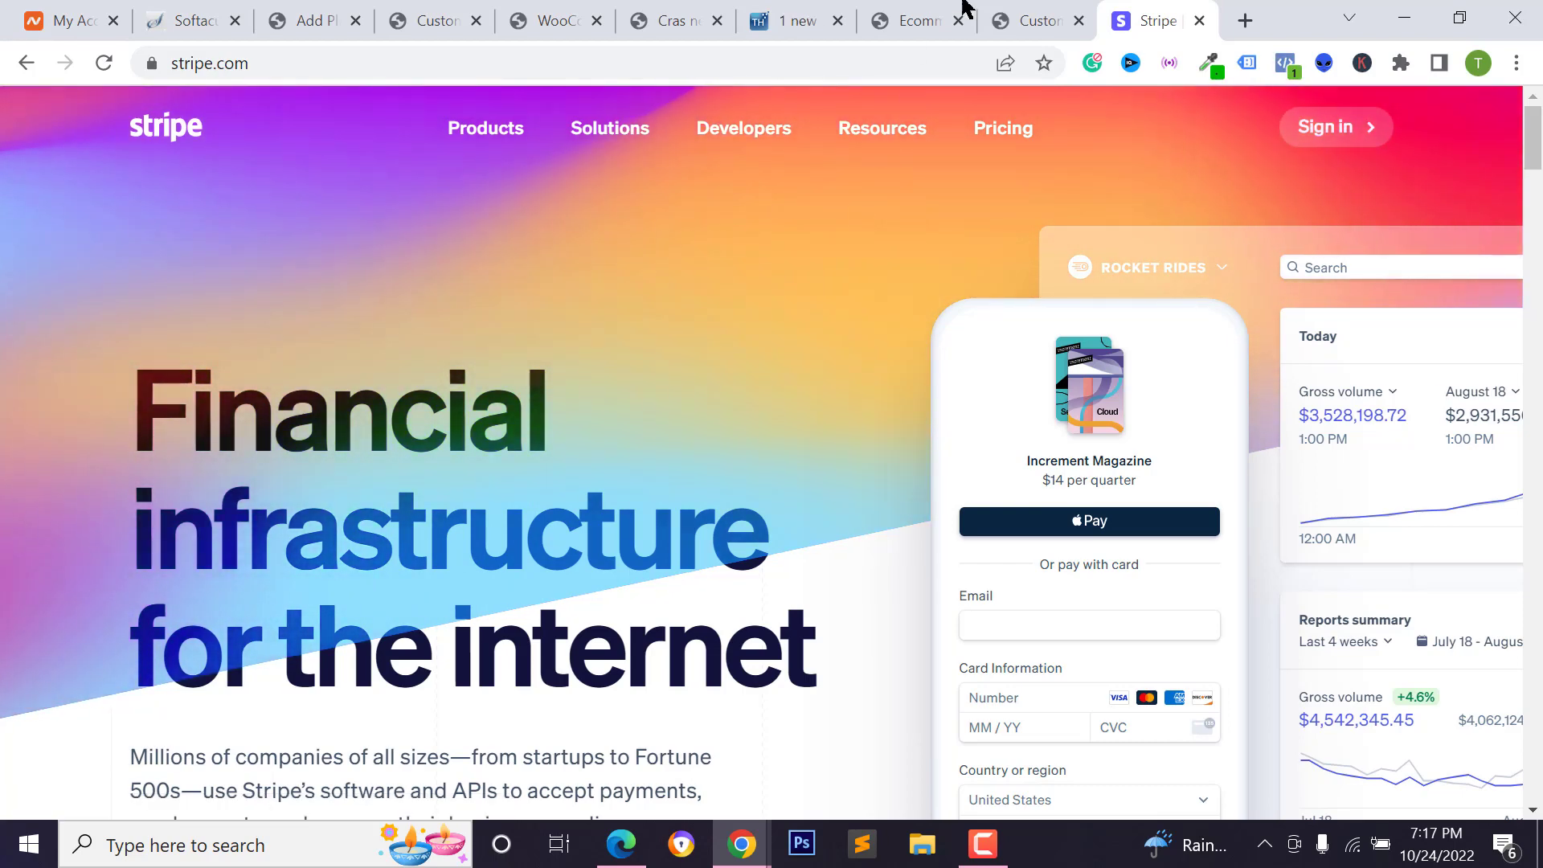
pyautogui.click(1021, 19)
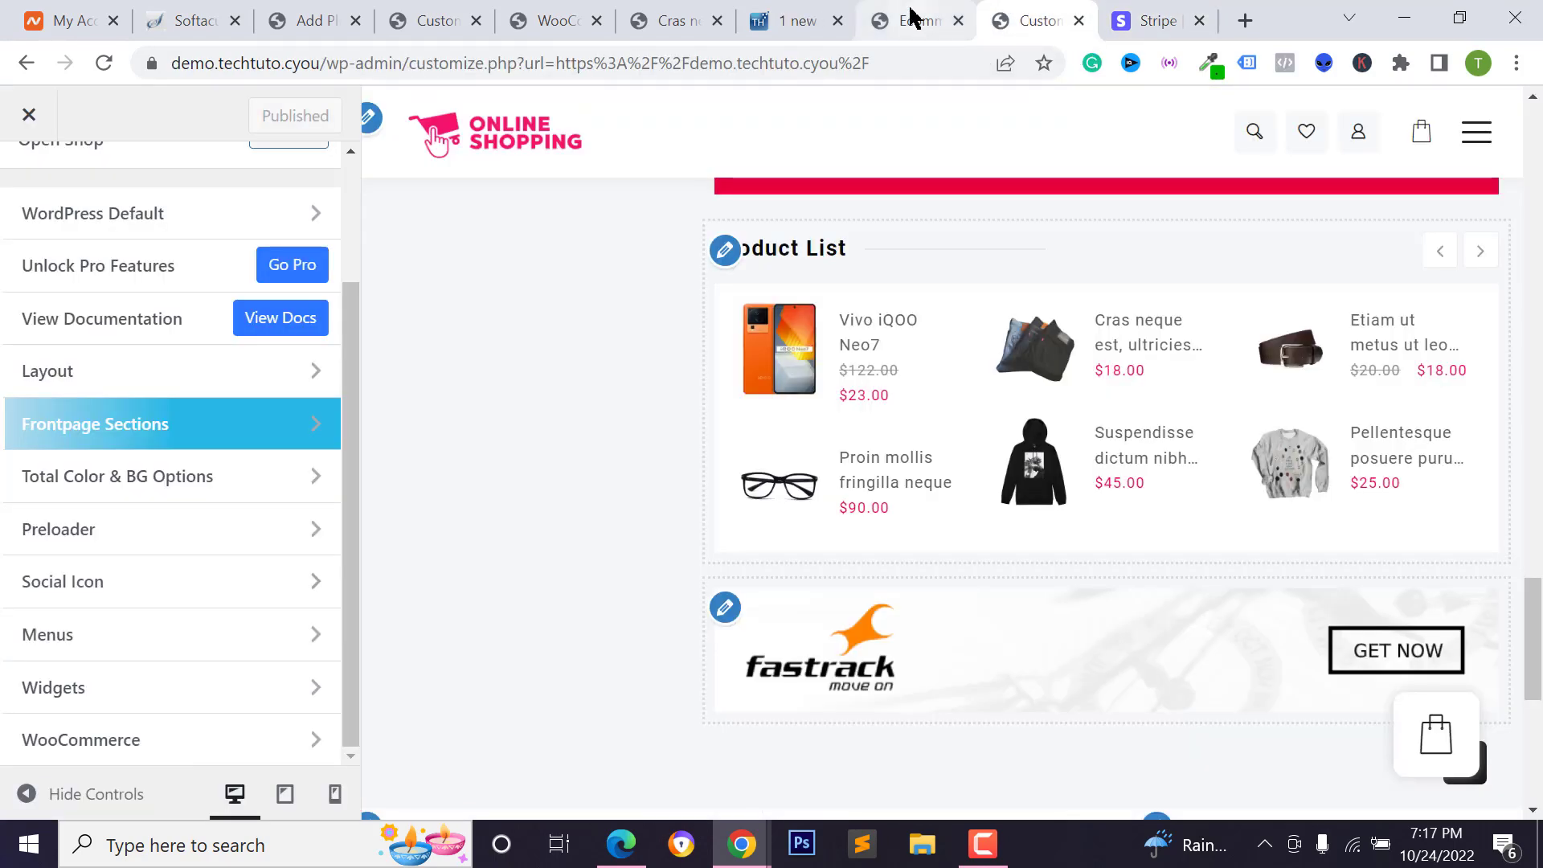
pyautogui.click(914, 20)
pyautogui.click(527, 20)
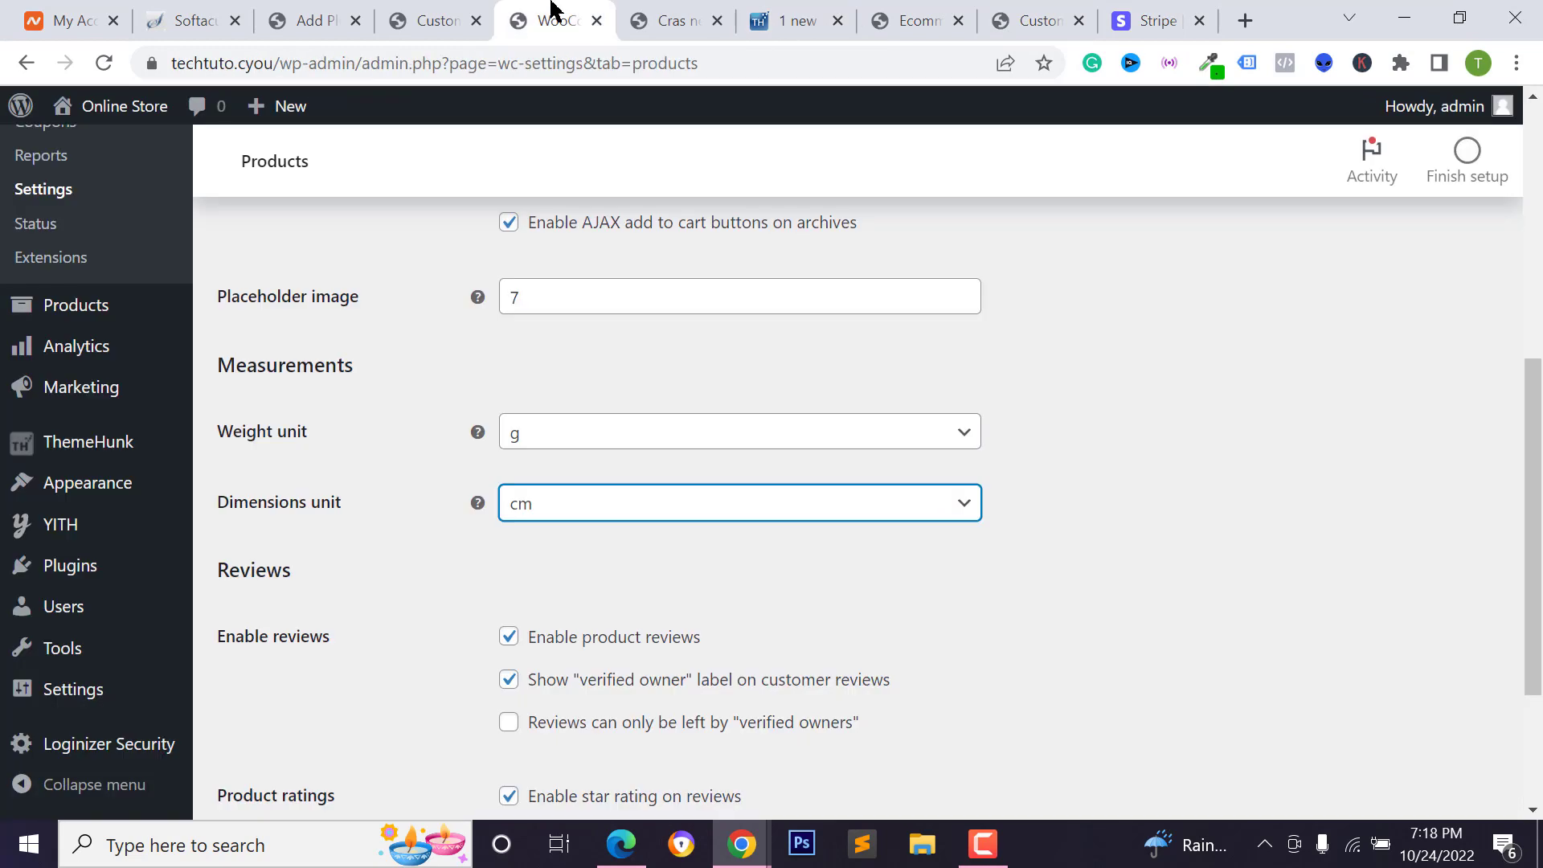
pyautogui.click(409, 20)
pyautogui.click(312, 20)
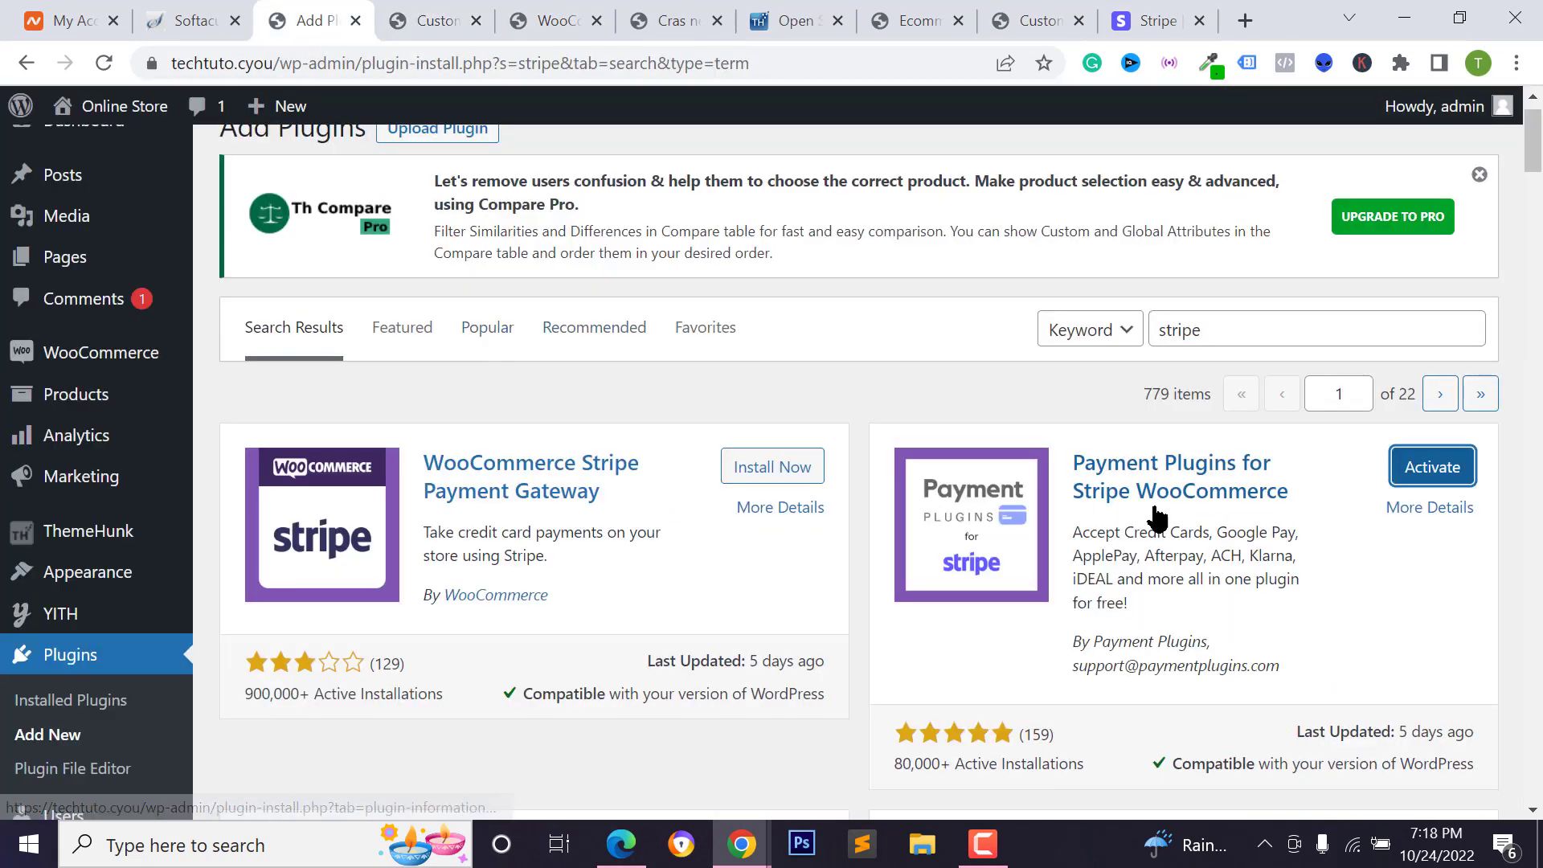
pyautogui.scroll(-1, 673, 530)
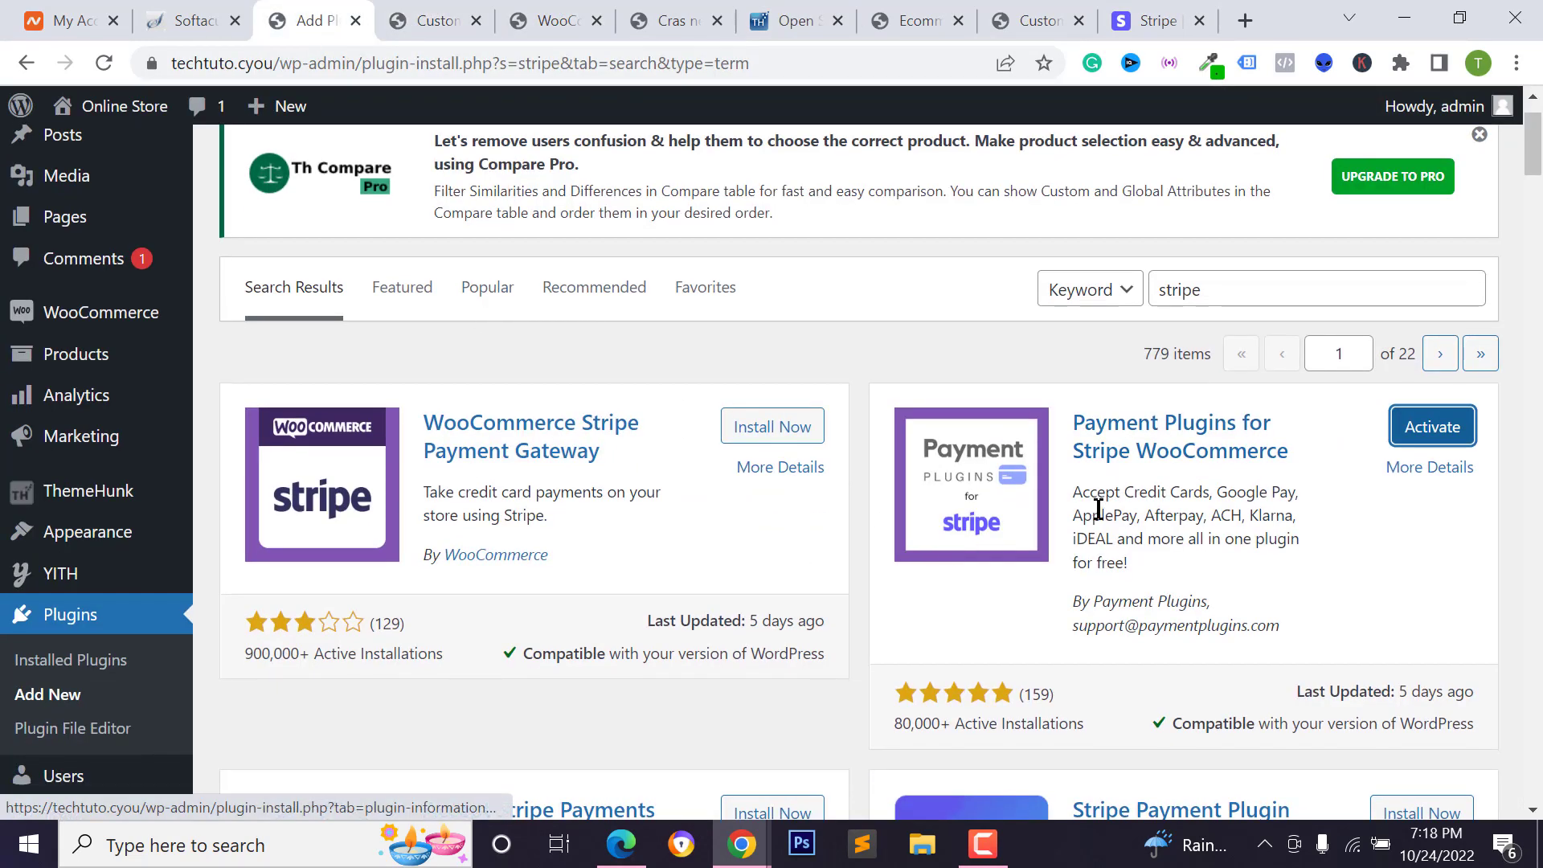
# Step: In Installed Plugins, bulk-activate the checked PayPal and Stripe Payment Plugins
pyautogui.scroll(-1, 402, 574)
pyautogui.click(44, 621)
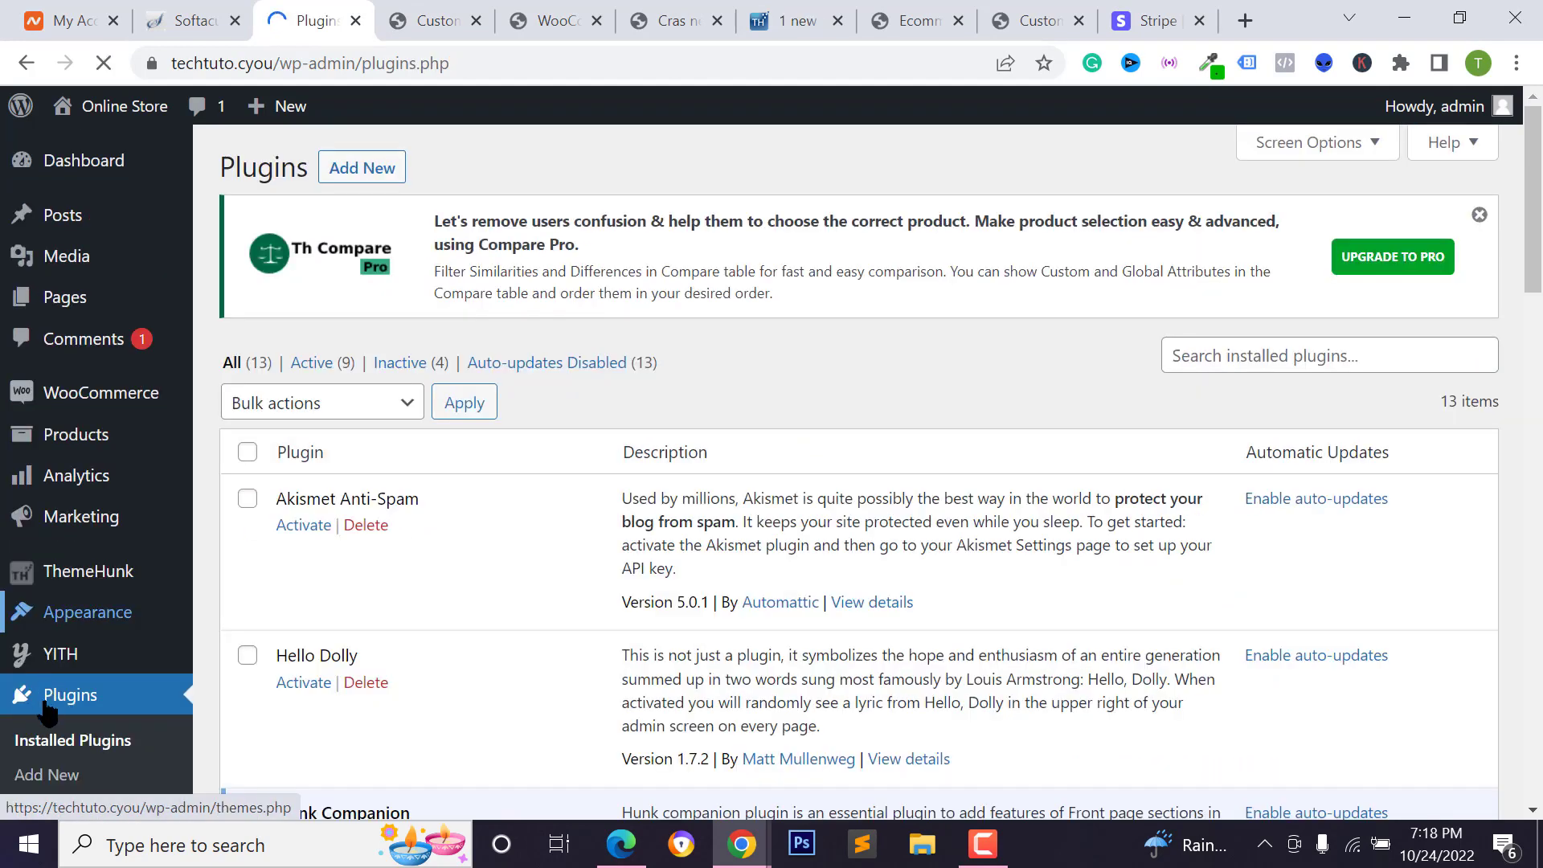
pyautogui.scroll(-5, 334, 688)
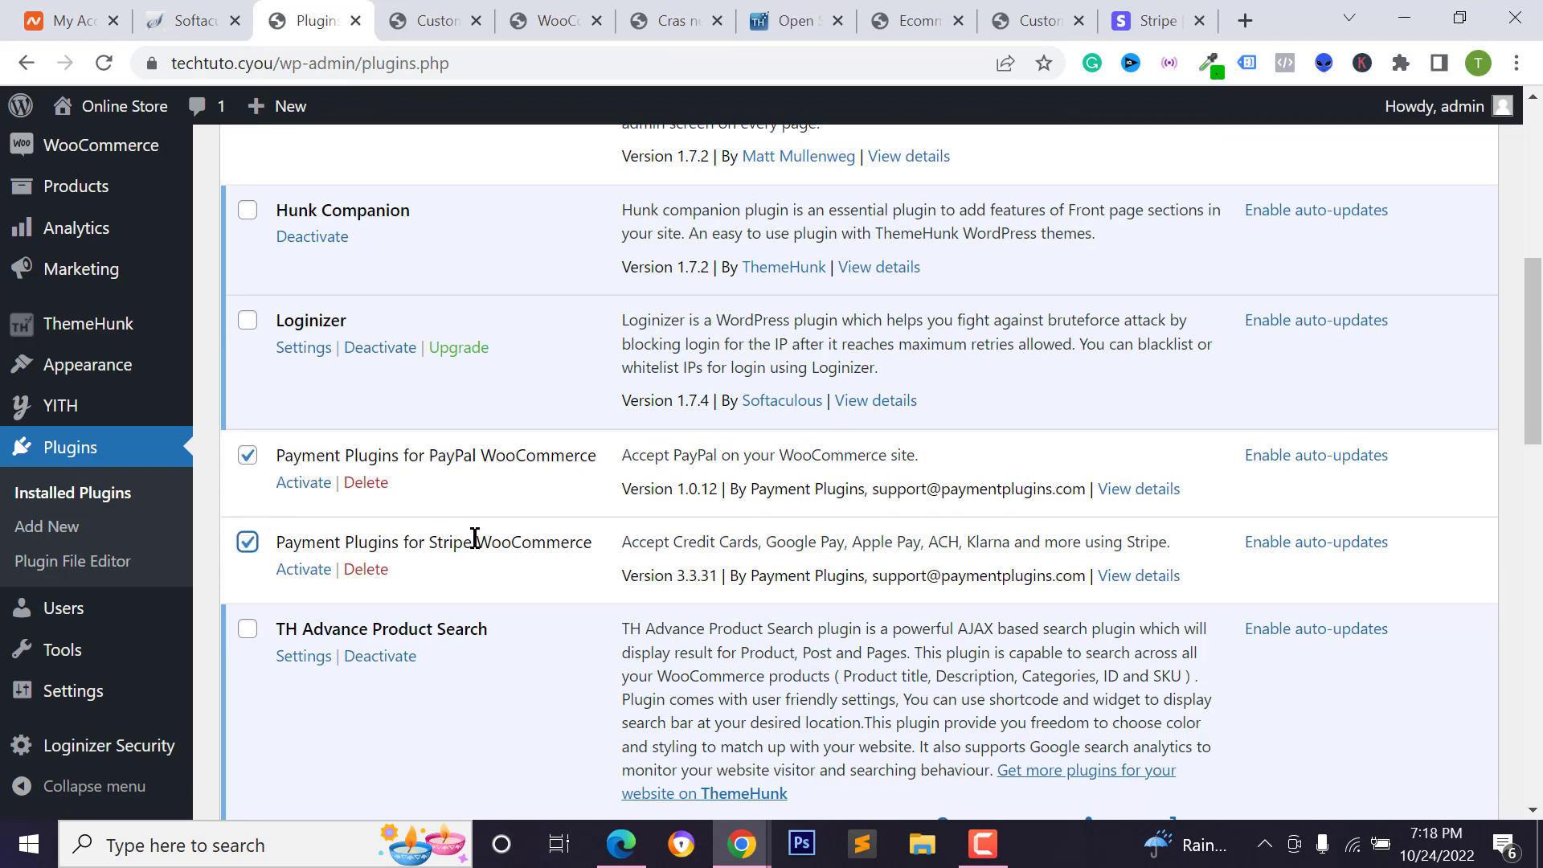
pyautogui.scroll(5, 413, 525)
pyautogui.scroll(-2, 325, 304)
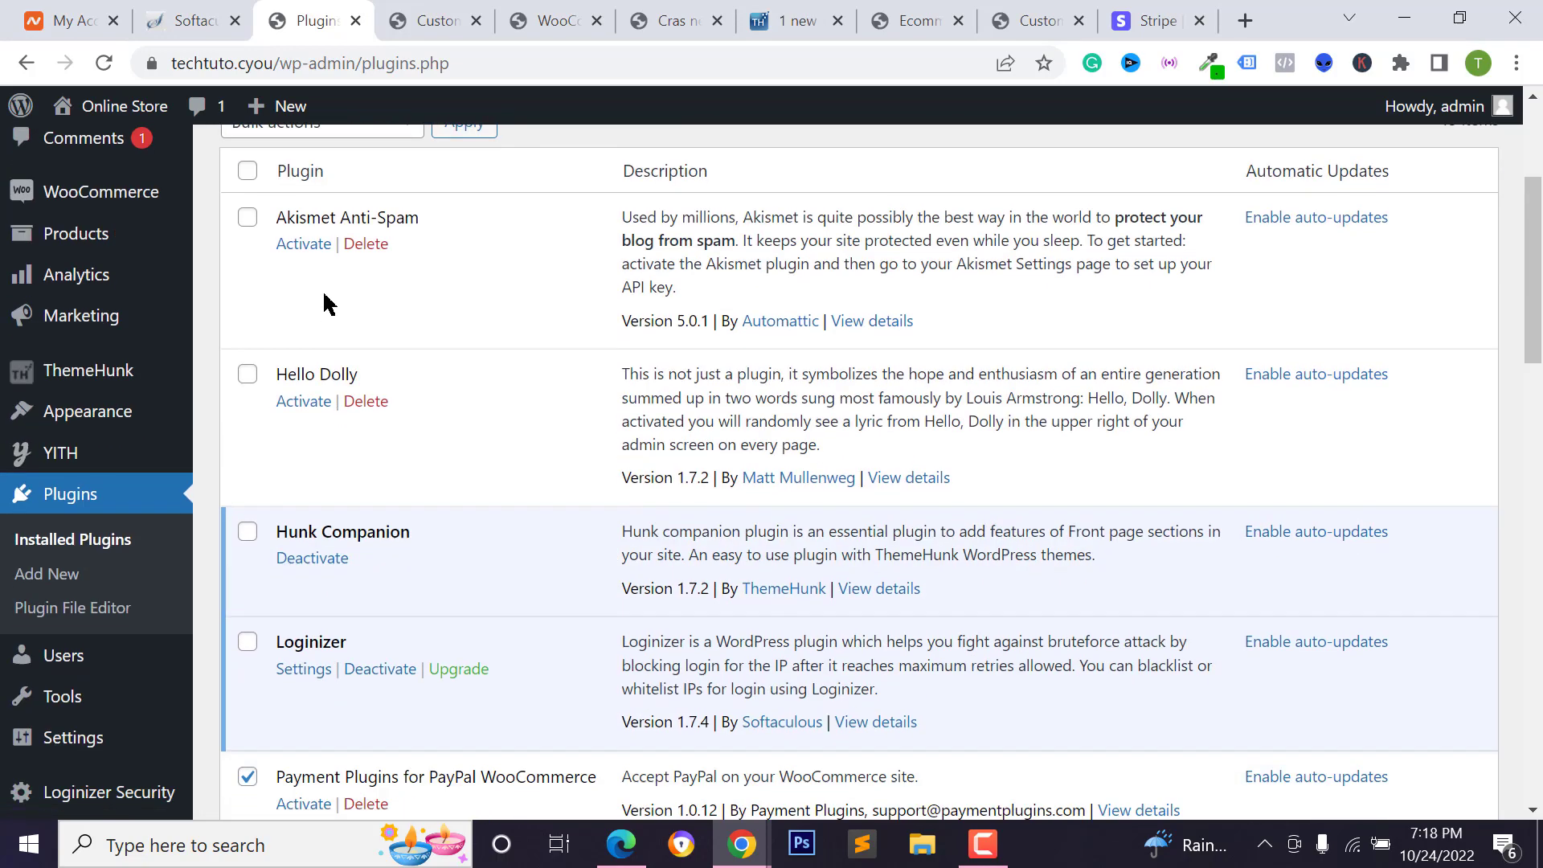
pyautogui.scroll(1, 321, 282)
pyautogui.click(291, 256)
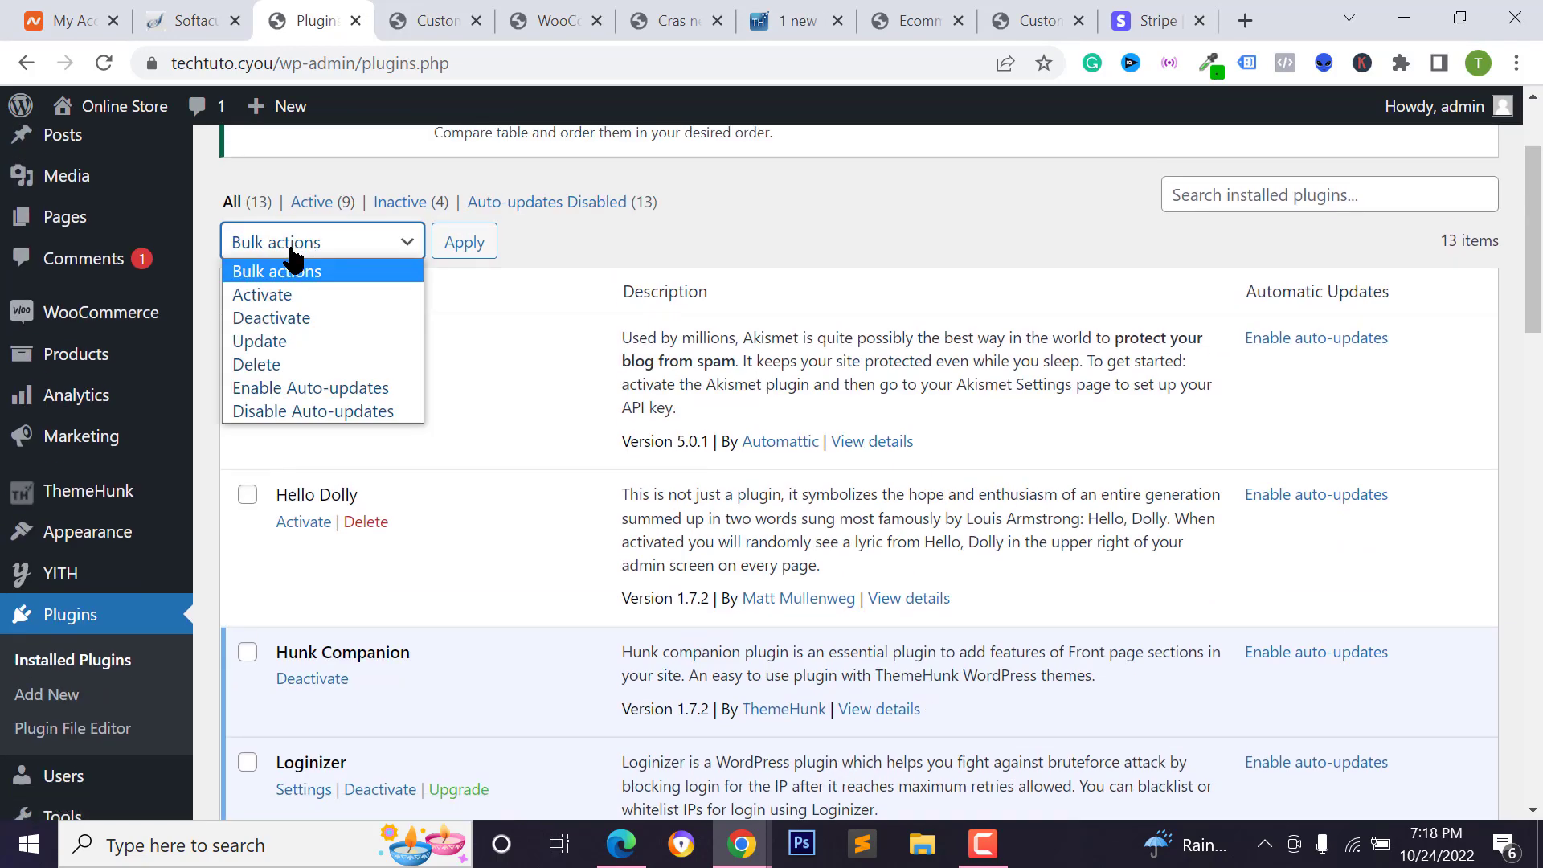
pyautogui.click(276, 292)
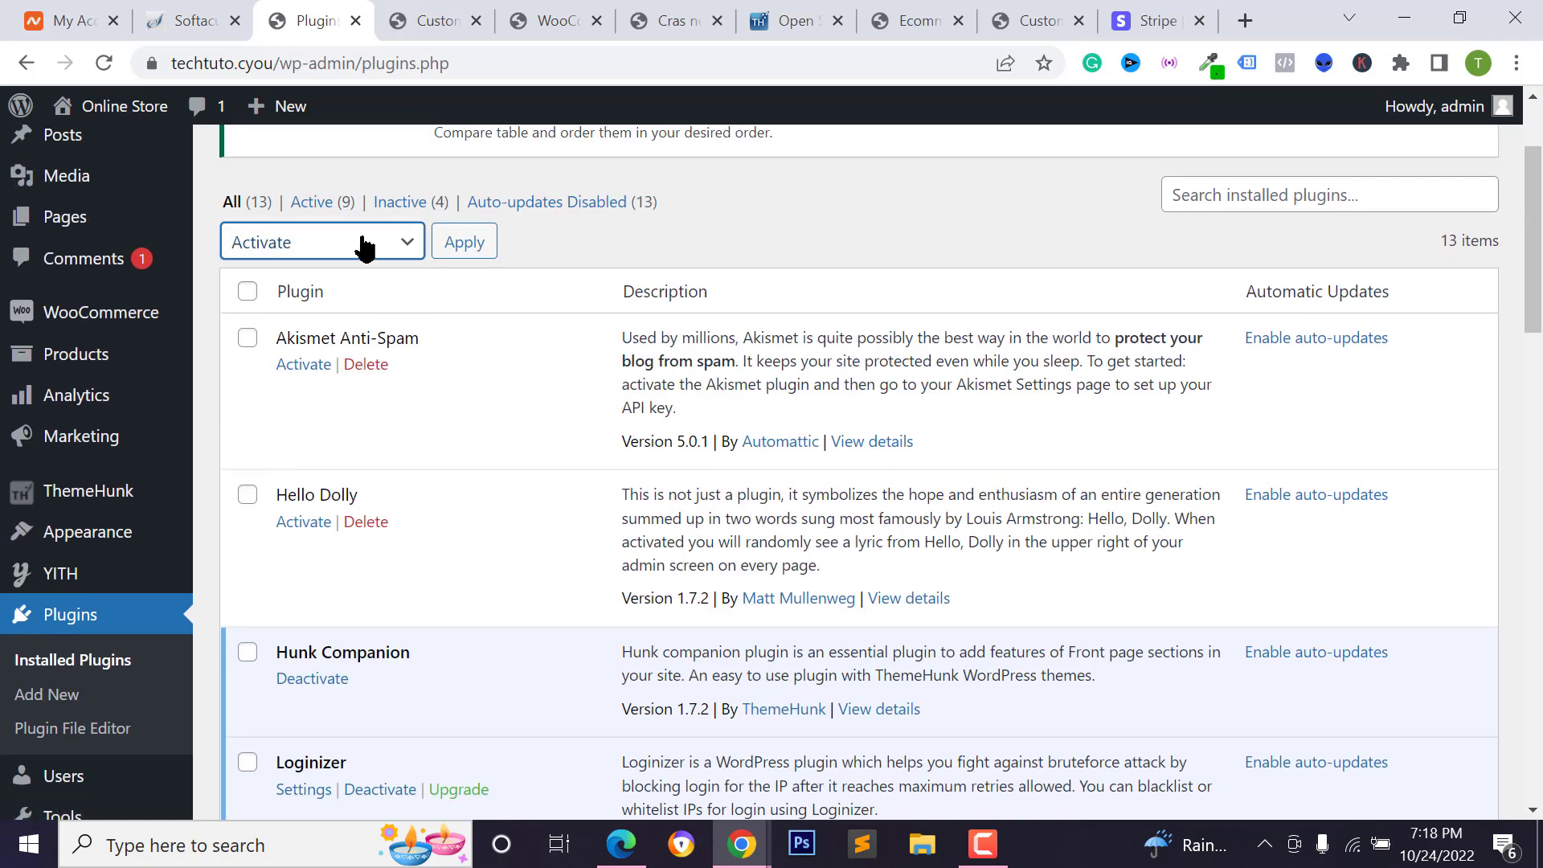
pyautogui.click(473, 251)
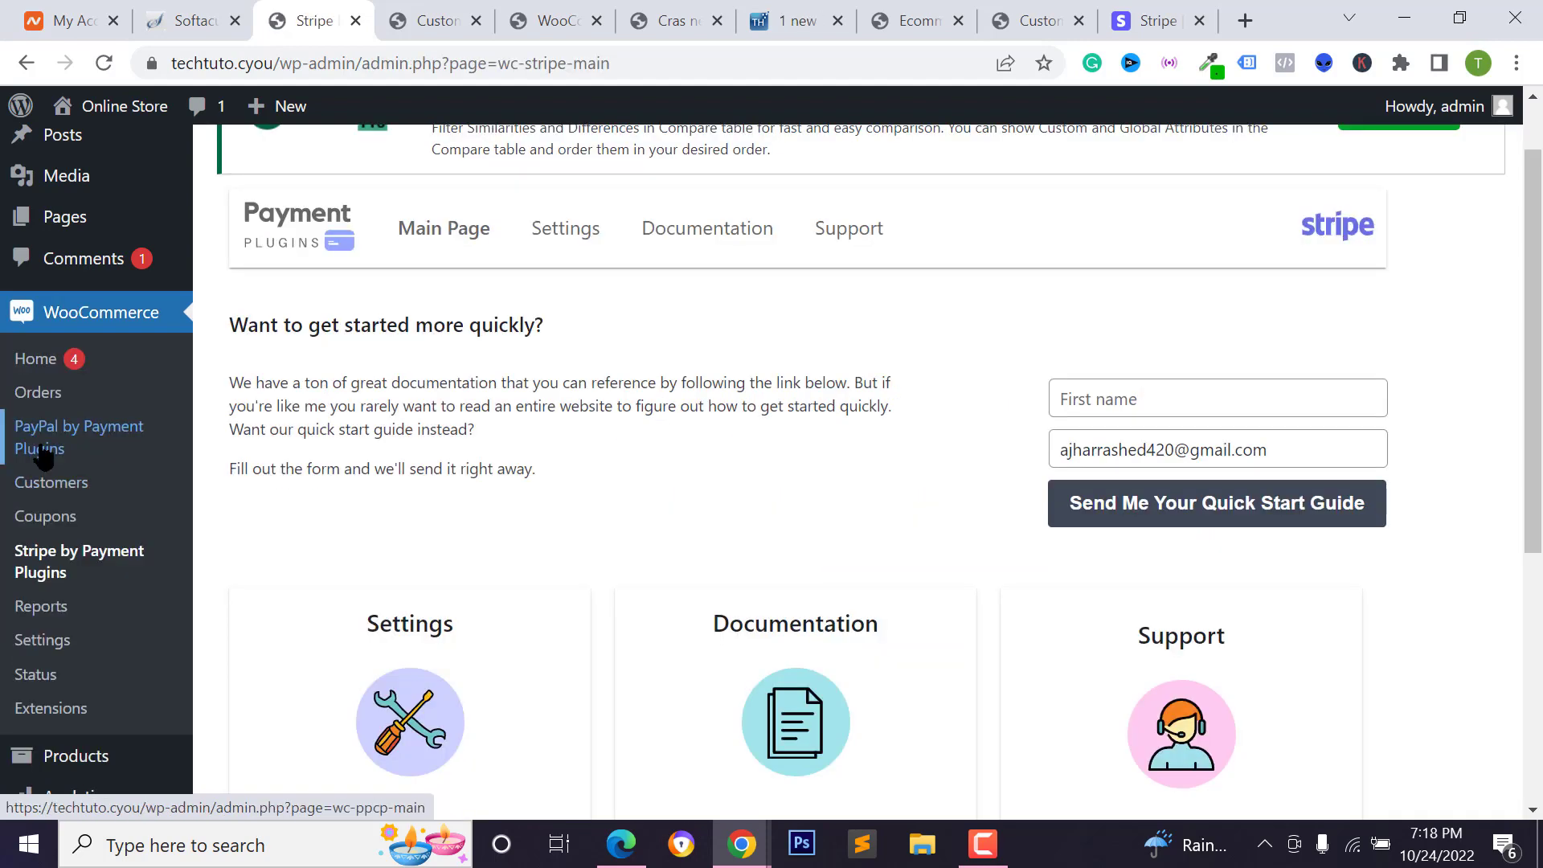
# Step: Open the PayPal by Payment Plugins settings and choose the API environment
pyautogui.click(43, 454)
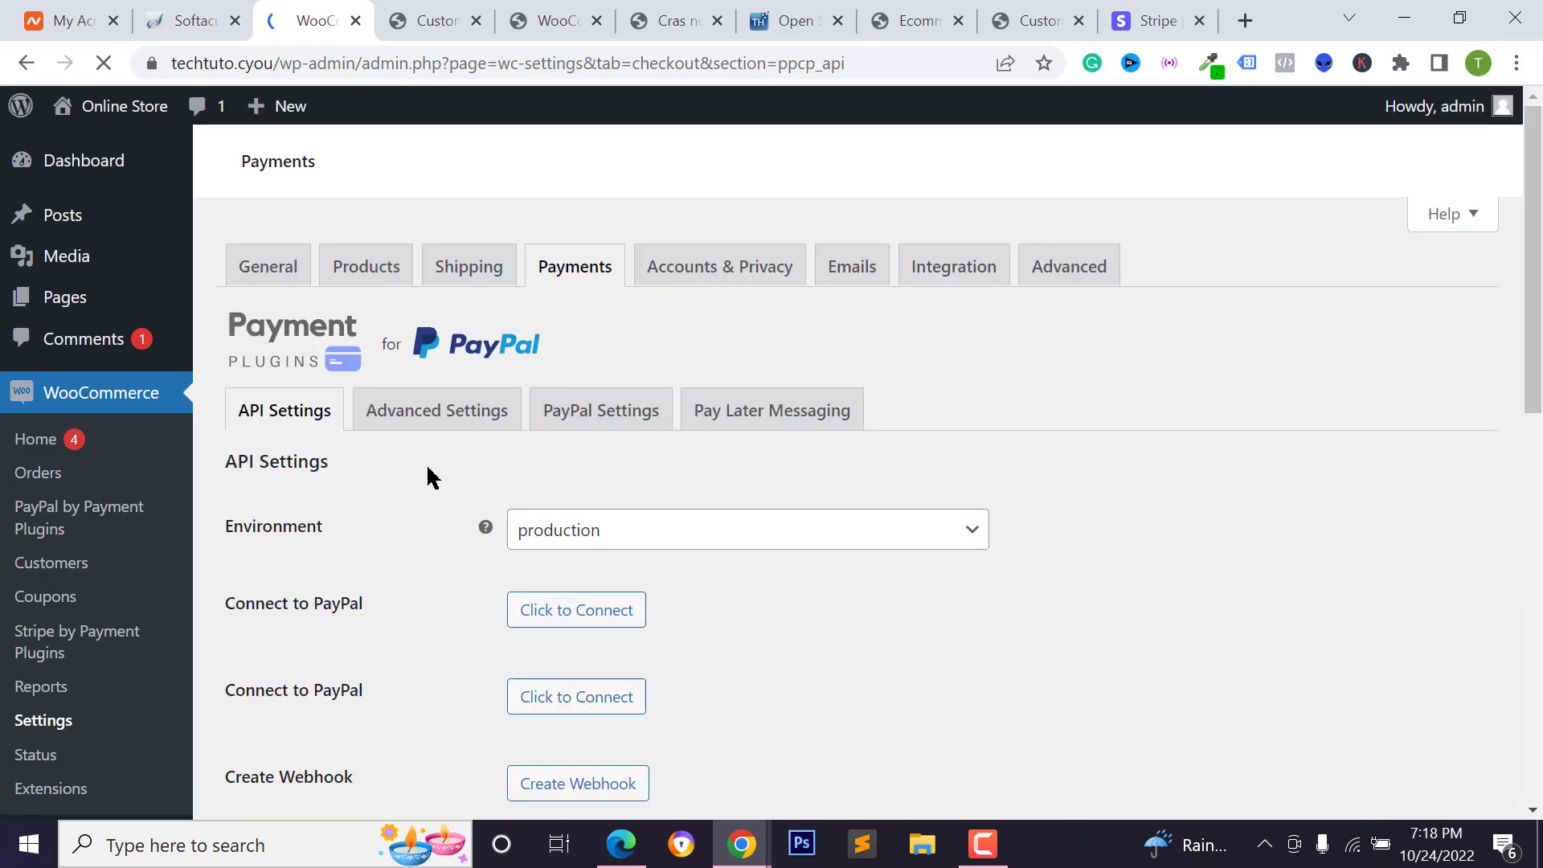
pyautogui.scroll(-3, 427, 475)
pyautogui.click(547, 478)
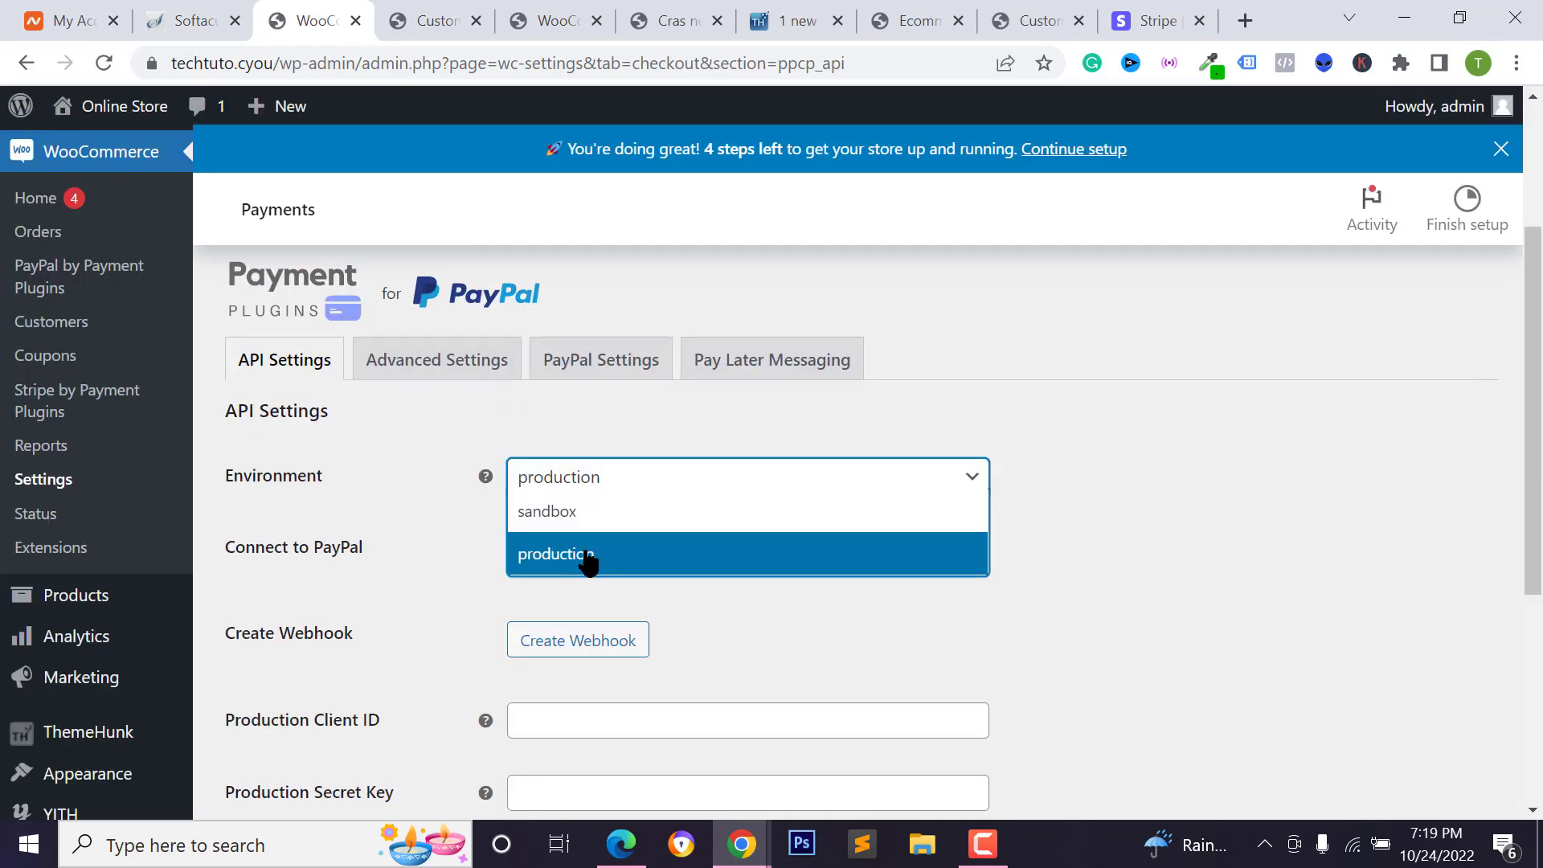
pyautogui.click(573, 523)
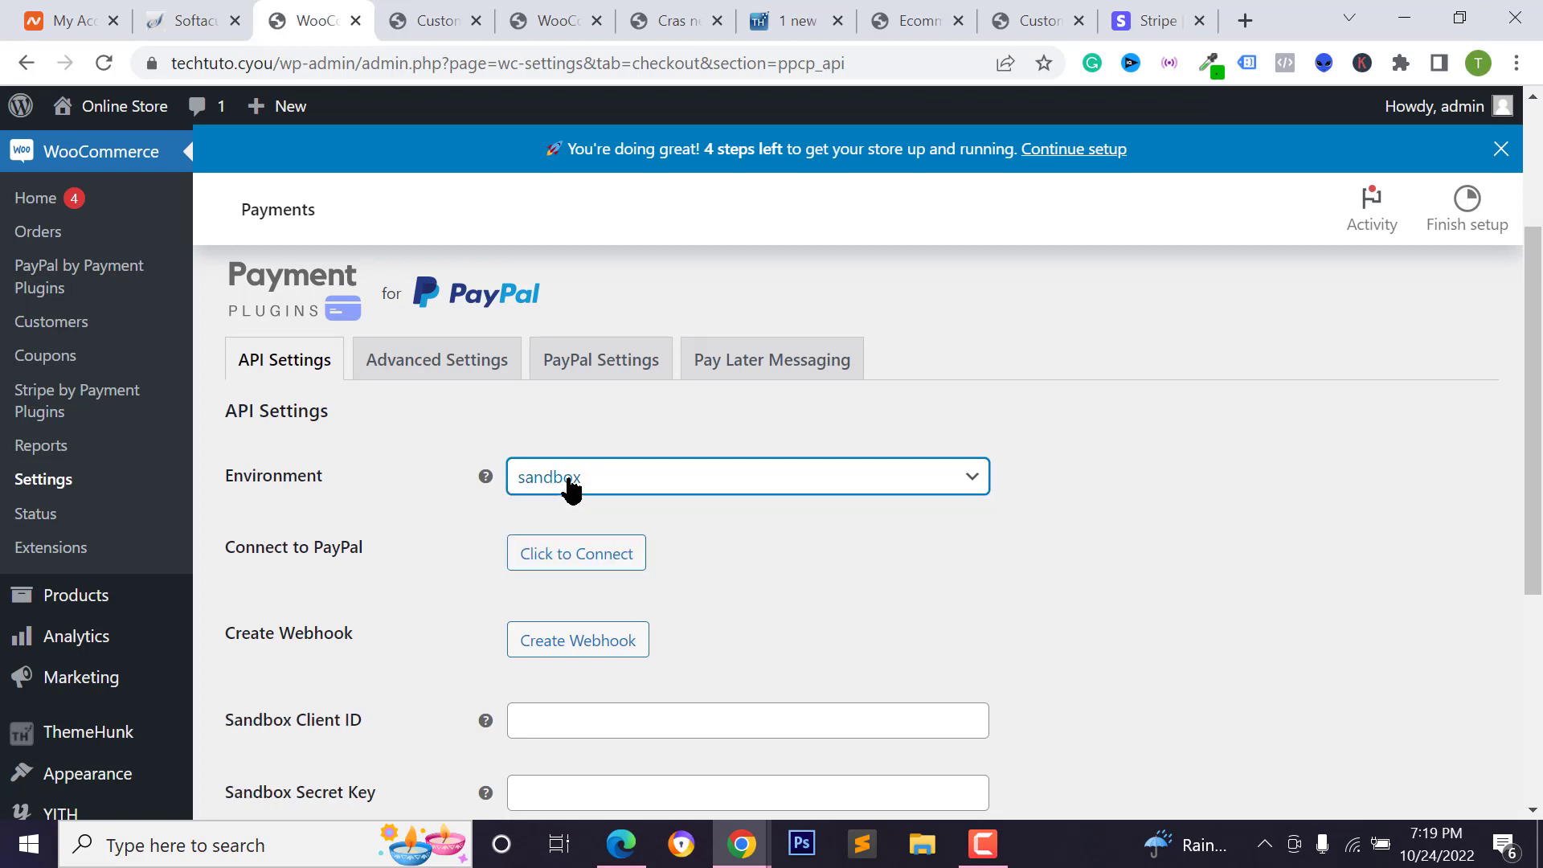
pyautogui.click(571, 485)
pyautogui.click(510, 553)
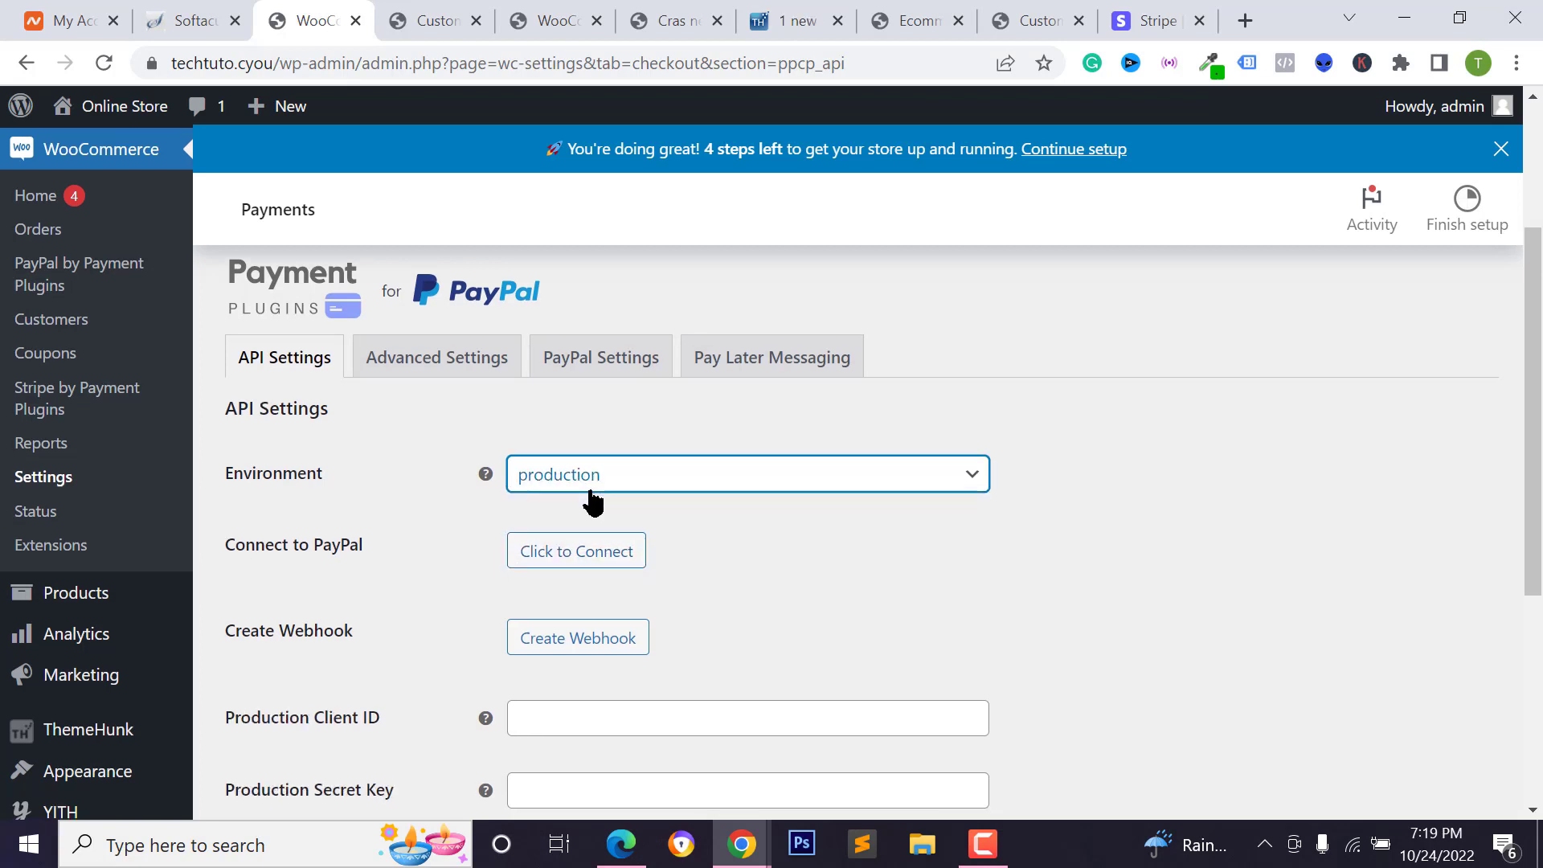
# Step: Connect the PayPal account, close the sign-up popup, and save the API settings
pyautogui.scroll(-1, 586, 503)
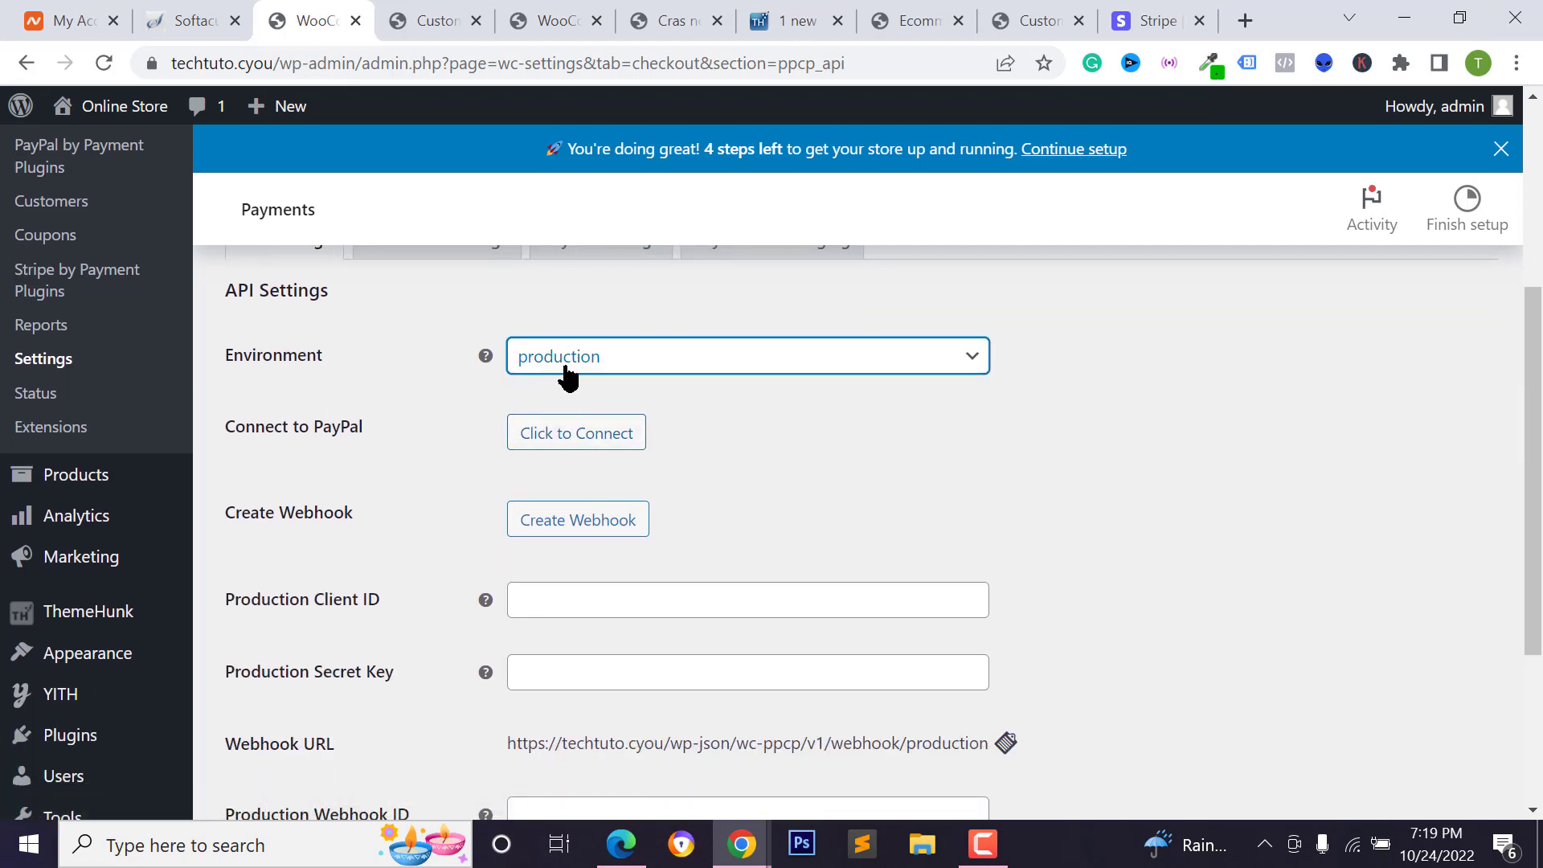
pyautogui.scroll(-1, 545, 412)
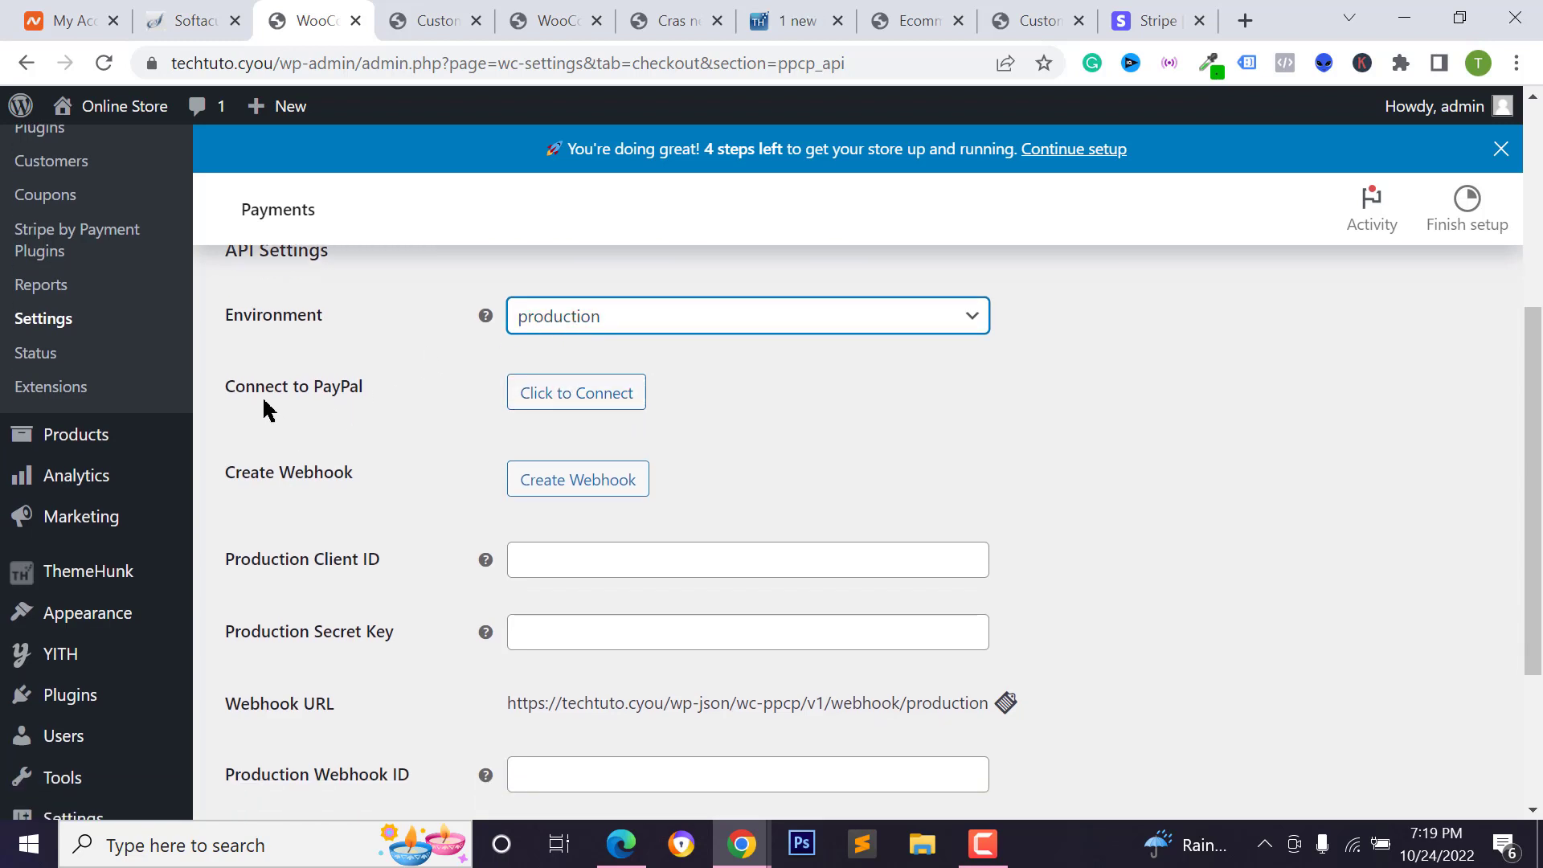
pyautogui.click(576, 401)
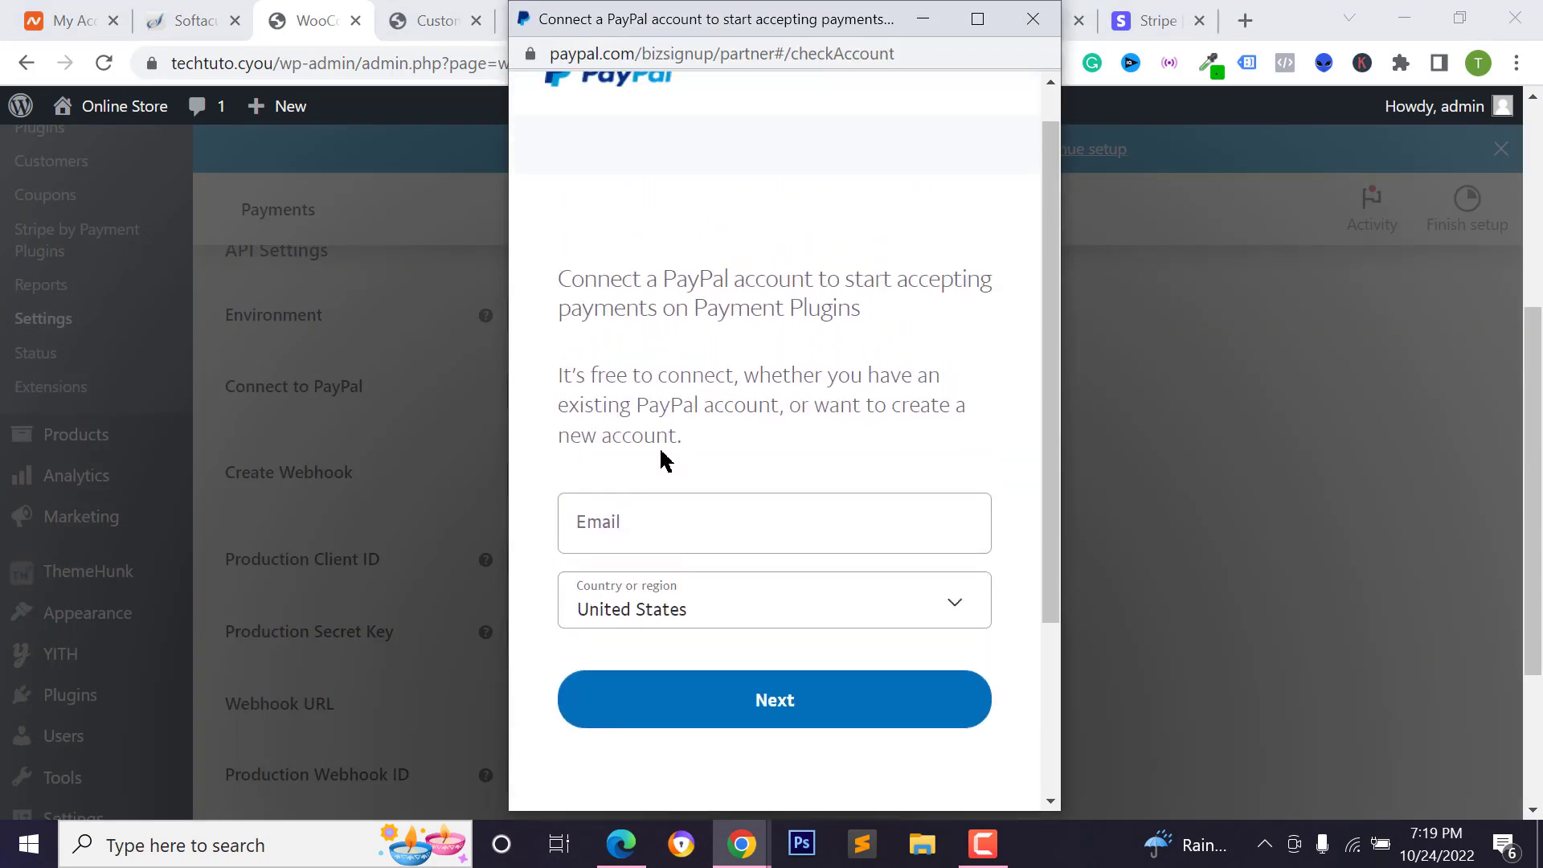
pyautogui.scroll(1, 661, 459)
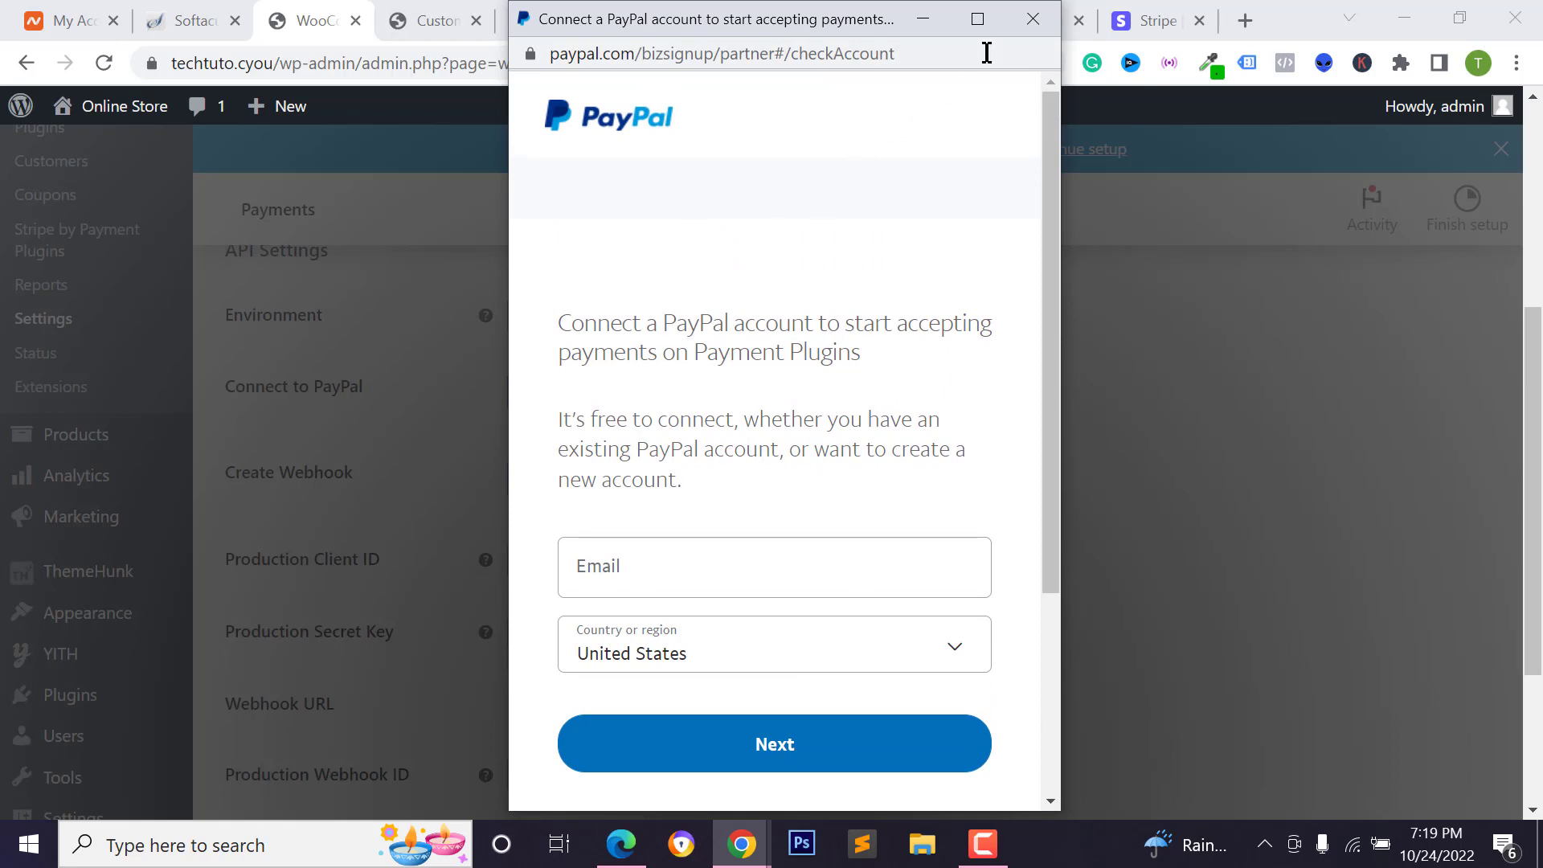
pyautogui.click(1033, 18)
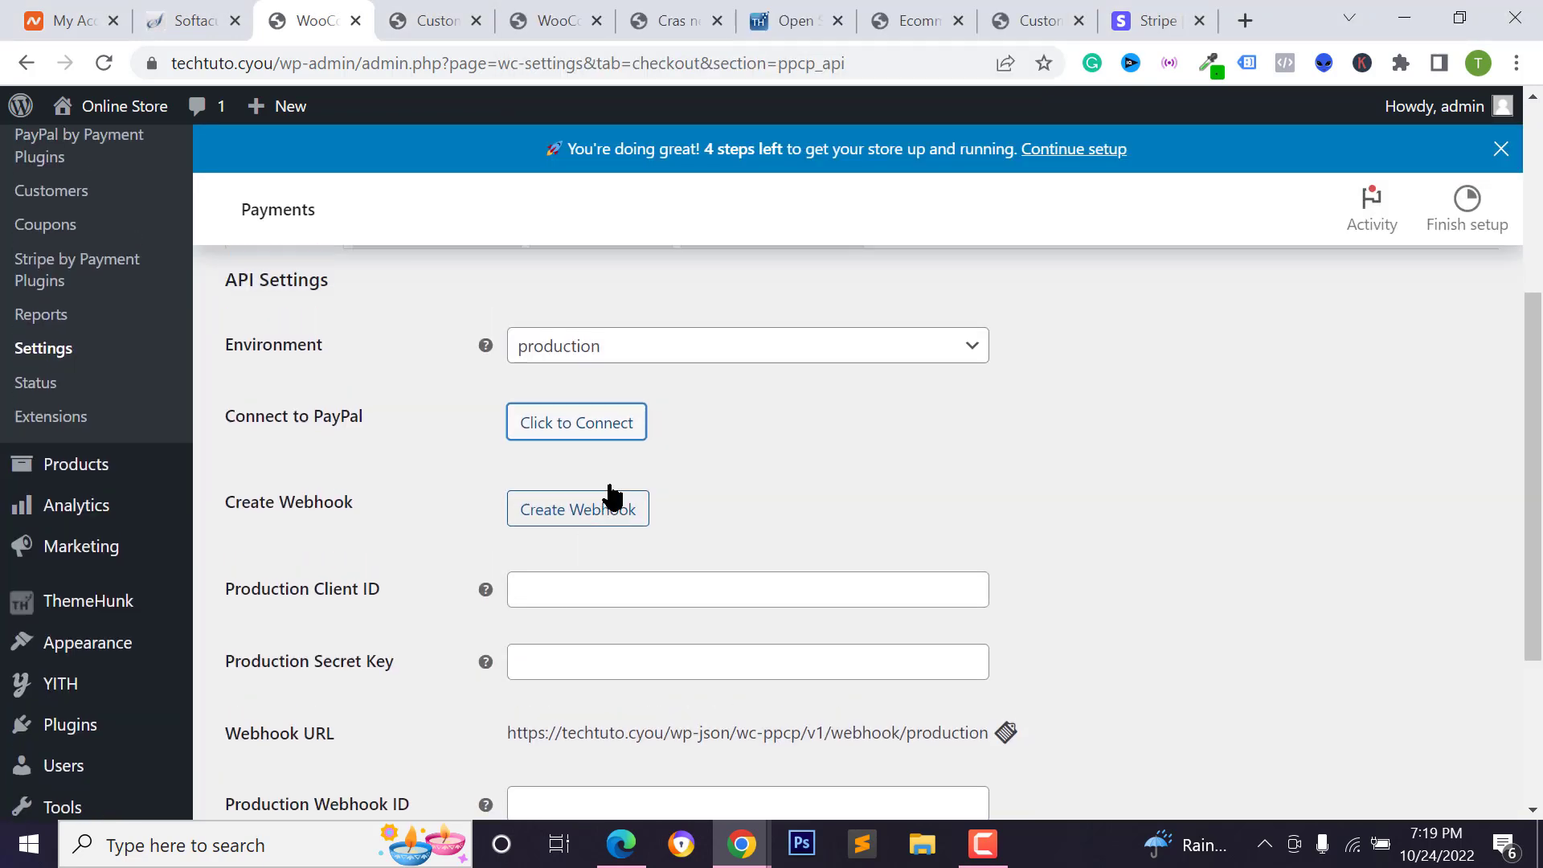
pyautogui.click(281, 693)
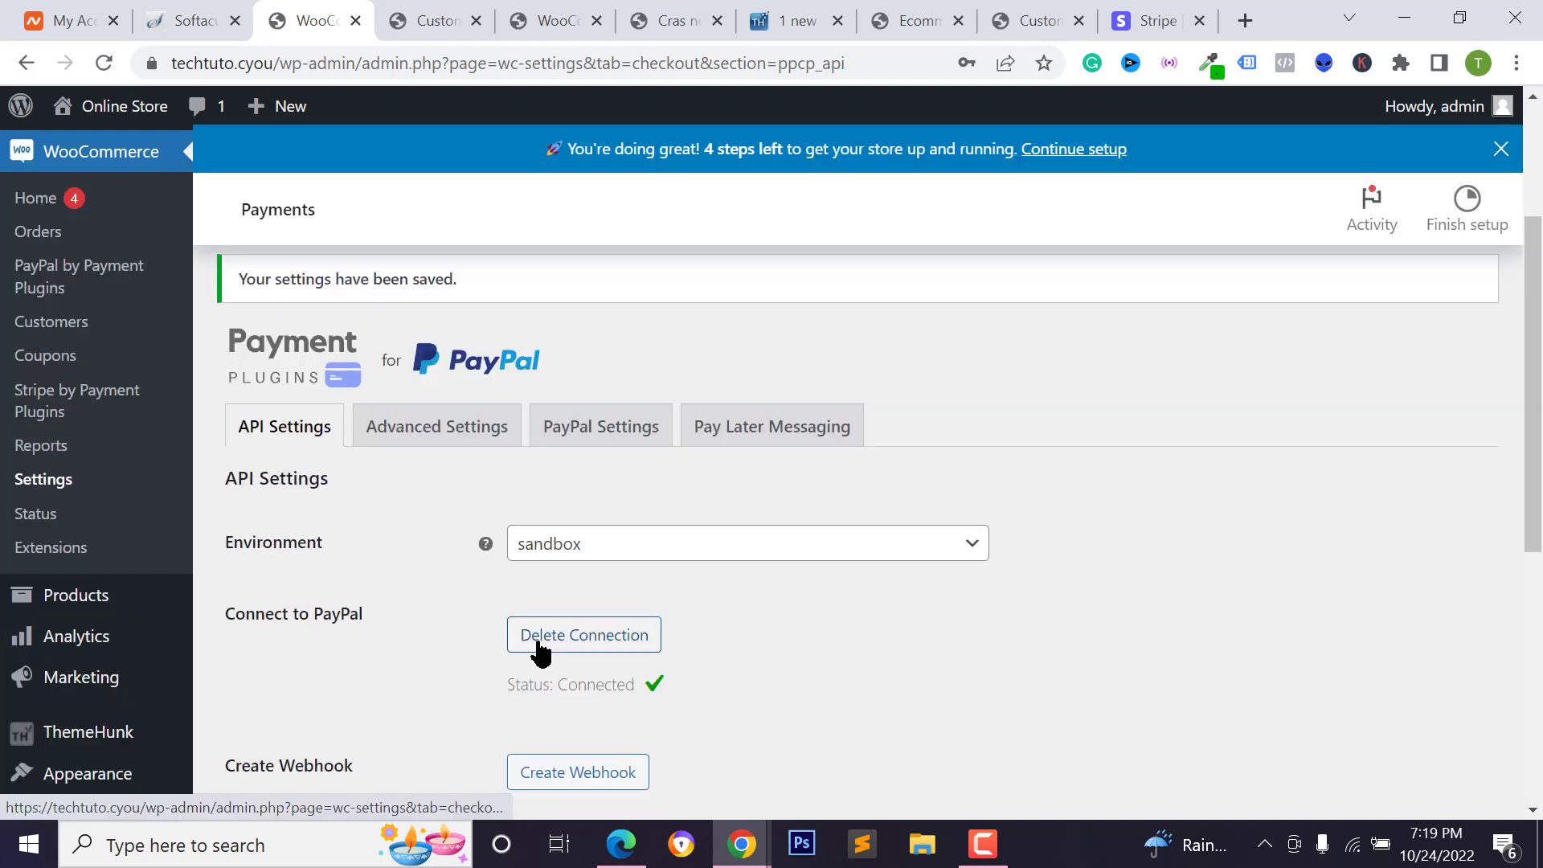
# Step: Switch Stripe by Payment Plugins to Live mode and attempt Click to Connect
pyautogui.click(48, 404)
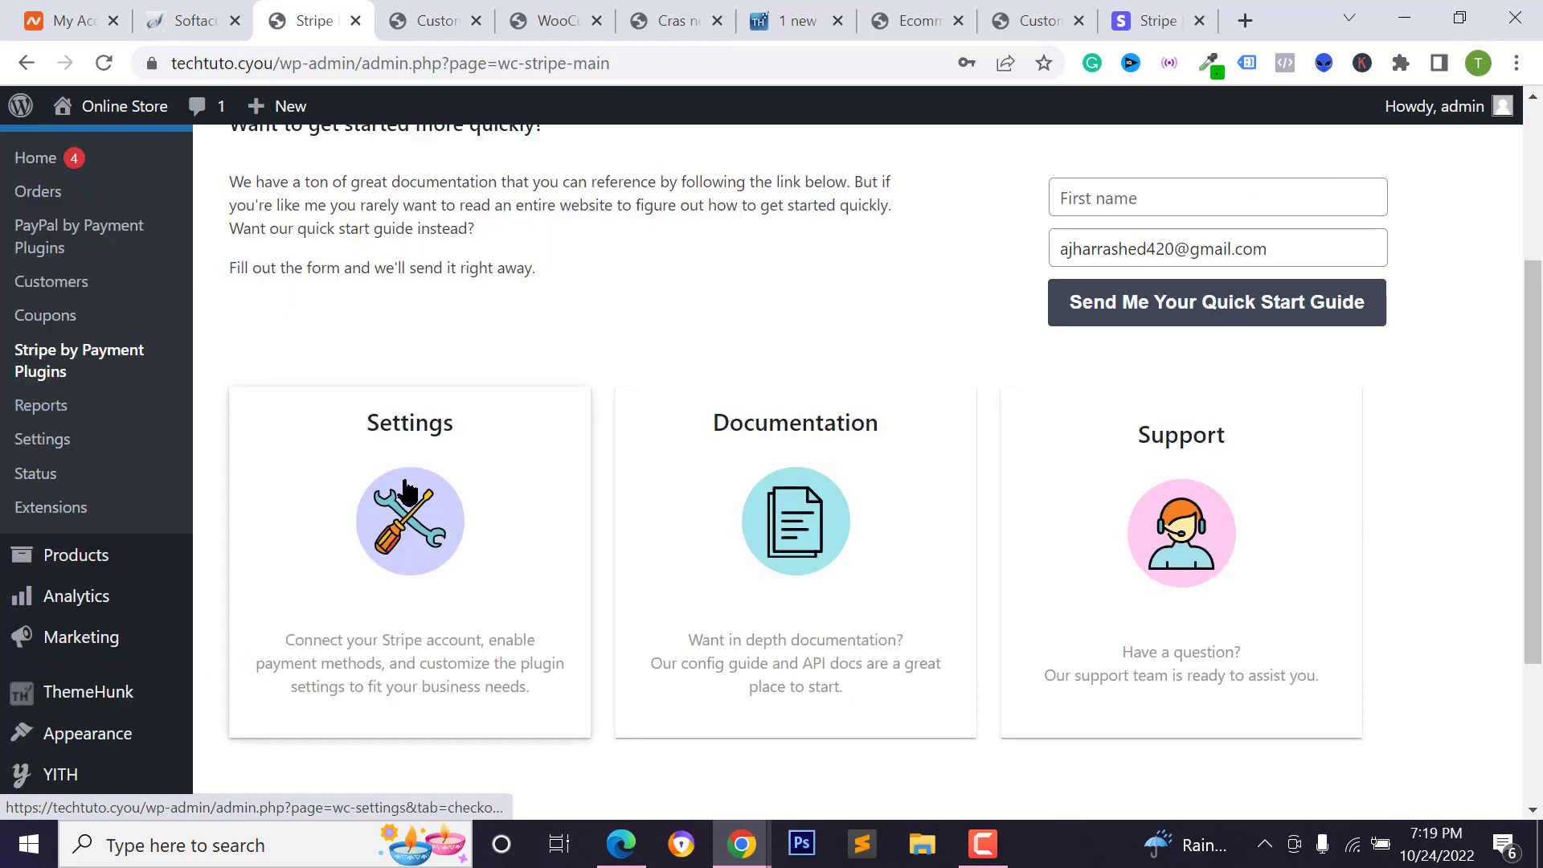
pyautogui.click(546, 505)
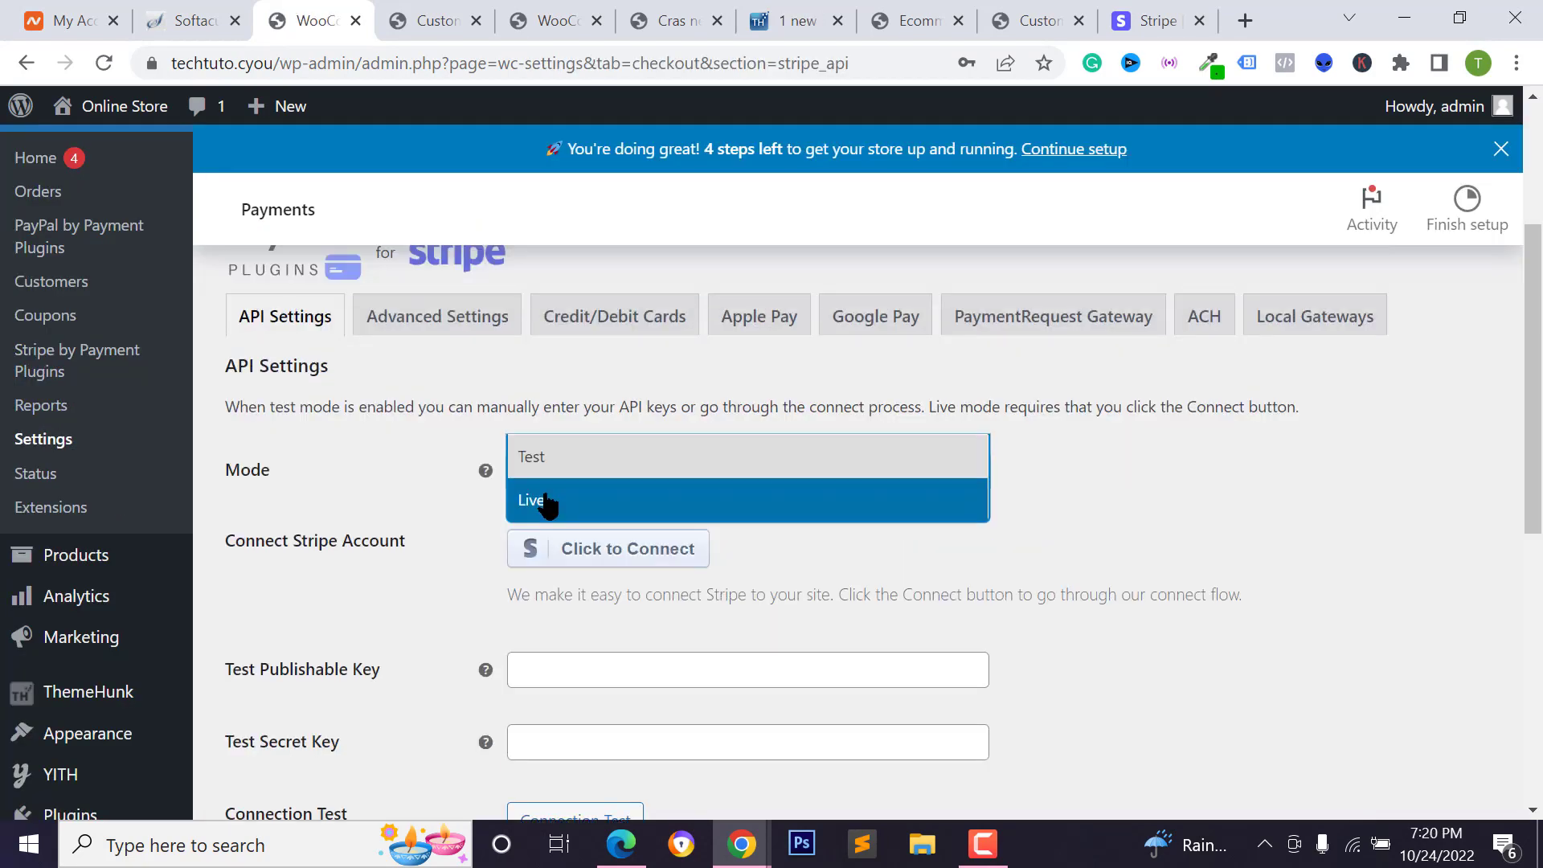
pyautogui.click(546, 499)
pyautogui.scroll(-2, 561, 517)
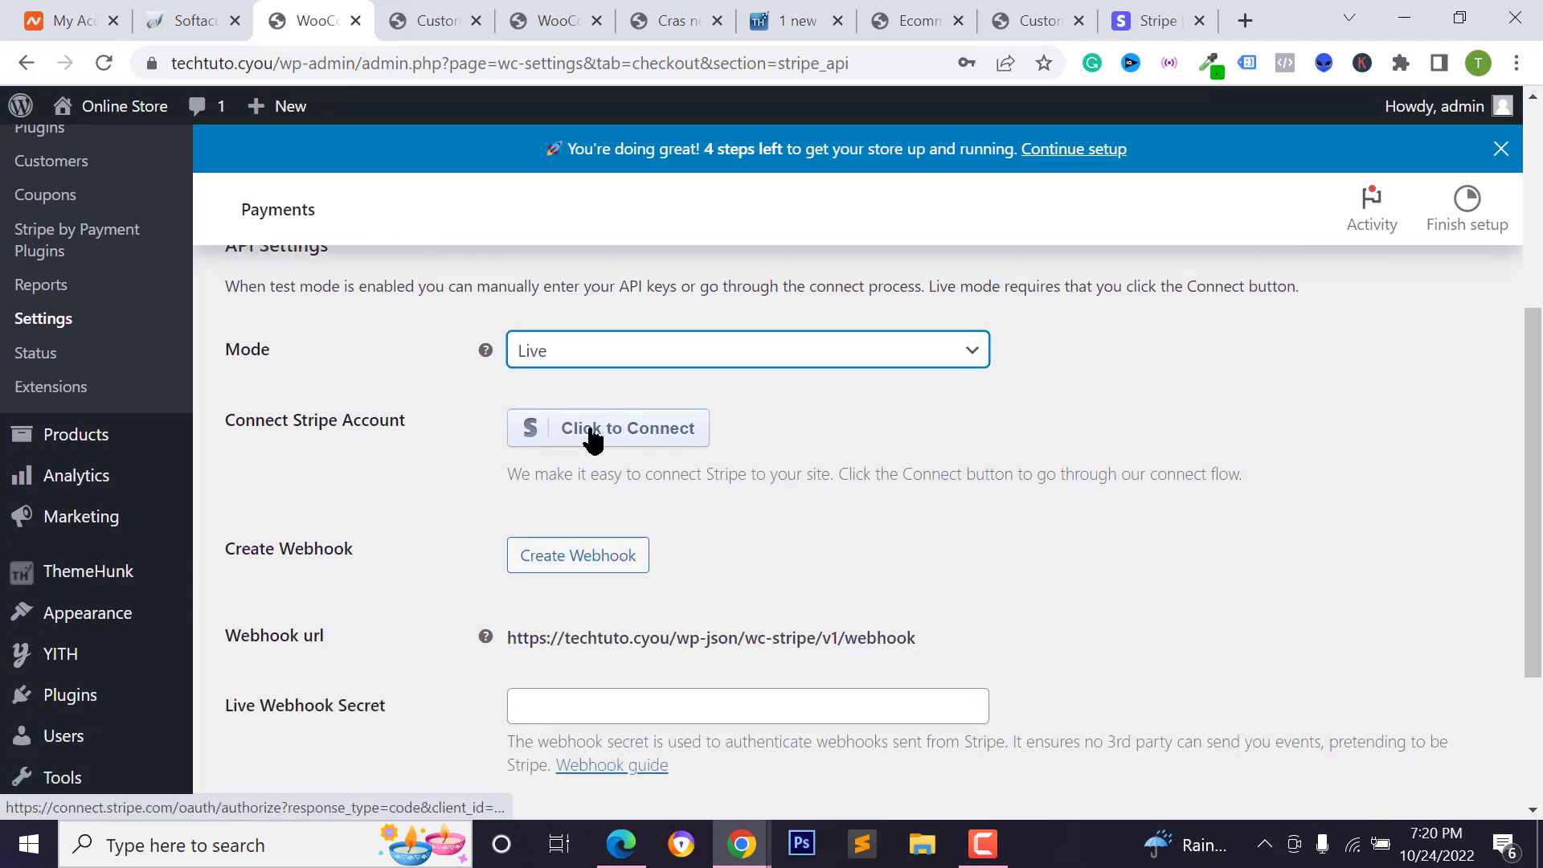
pyautogui.click(607, 436)
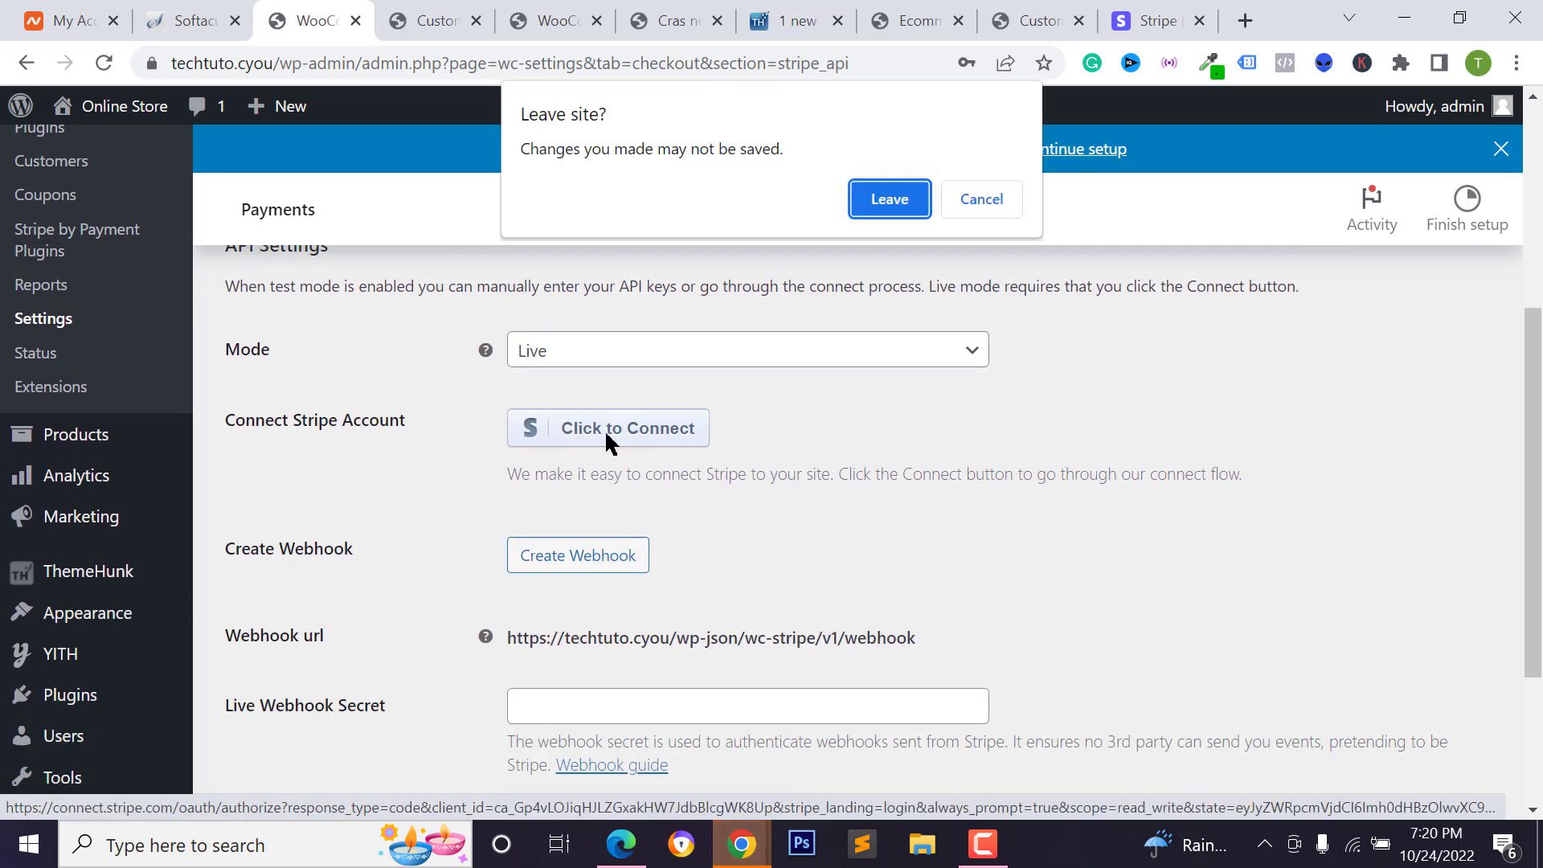
pyautogui.press('Return')
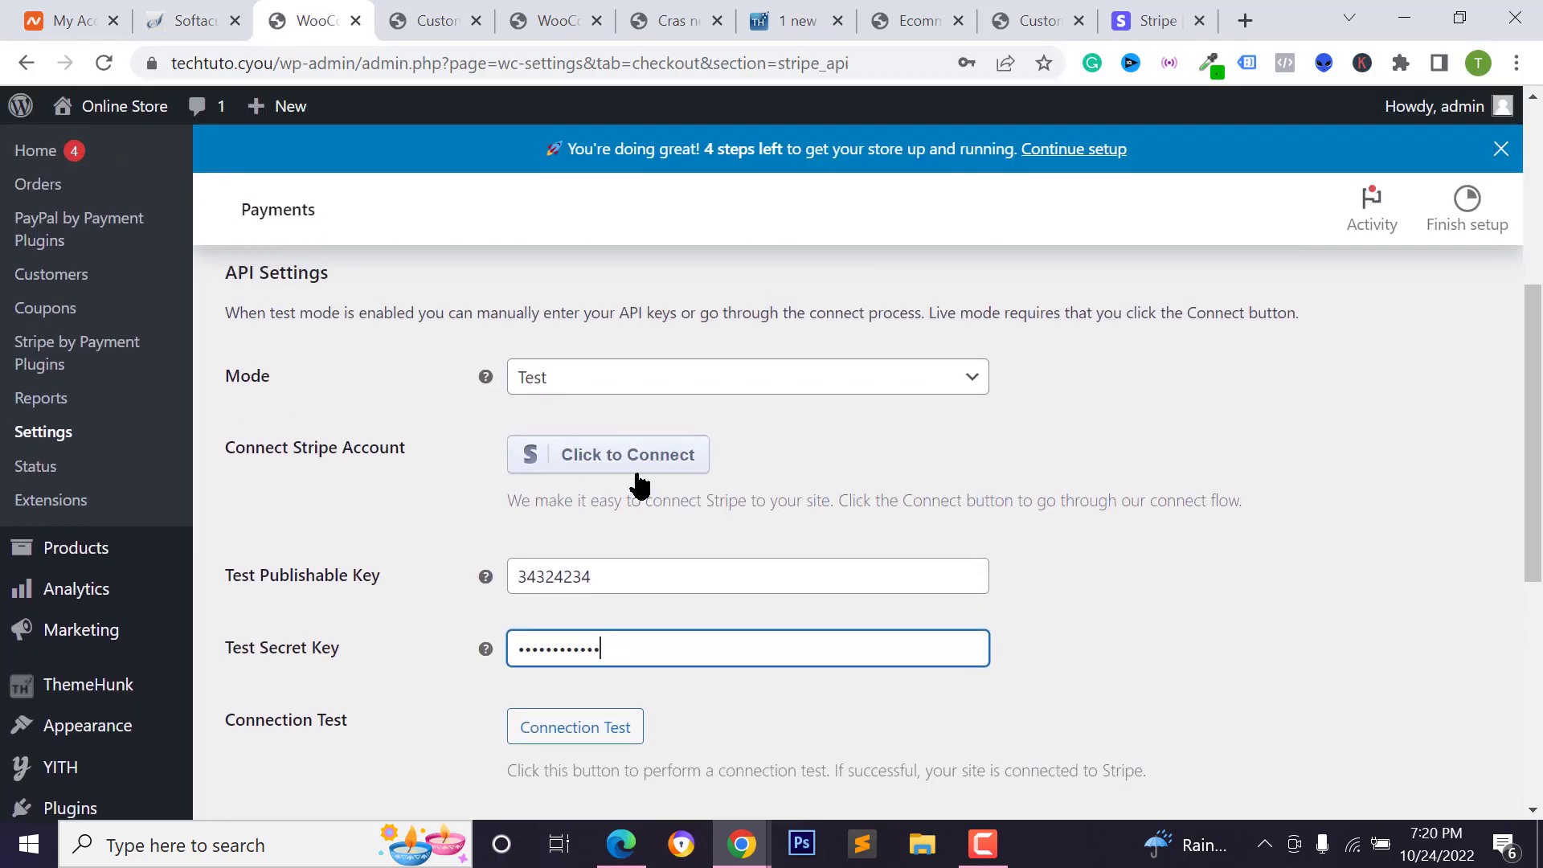
# Step: Save the Stripe API settings in Test mode with the test publishable and secret keys
pyautogui.scroll(-6, 640, 483)
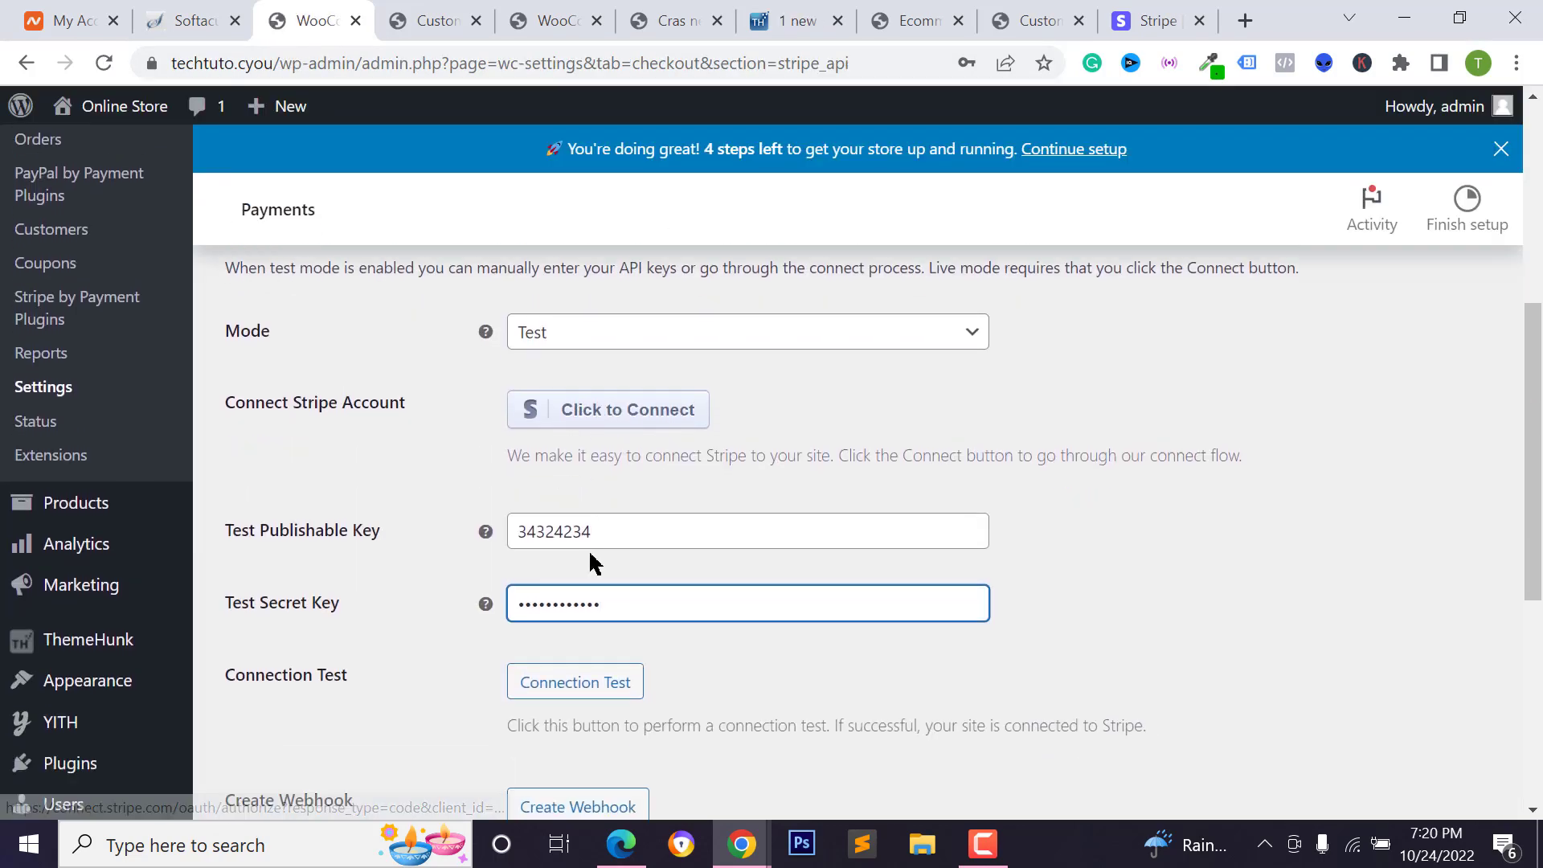
pyautogui.click(269, 691)
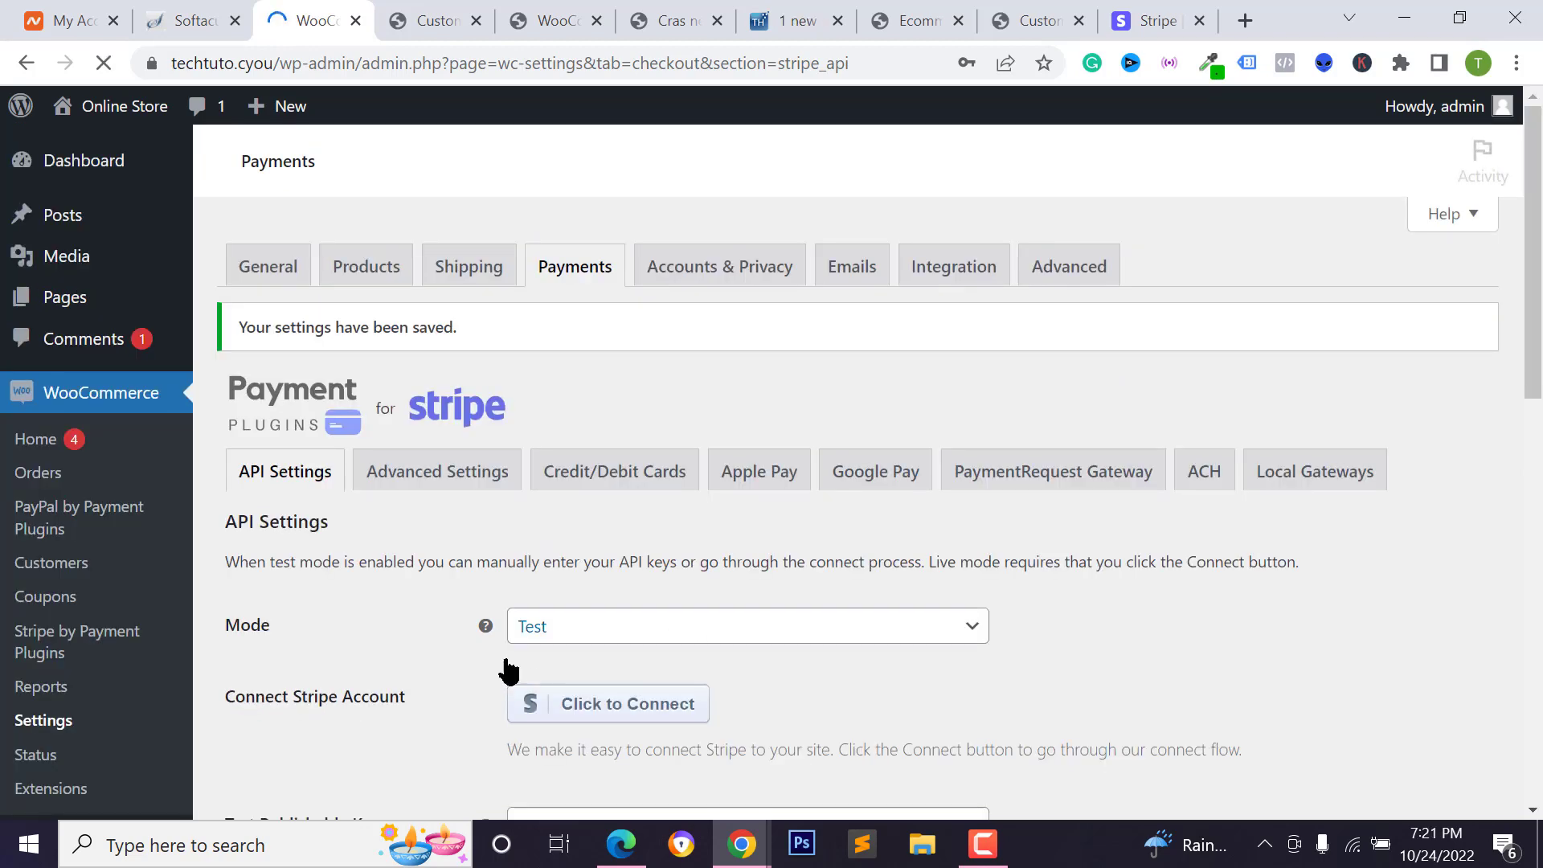
pyautogui.scroll(-2, 514, 672)
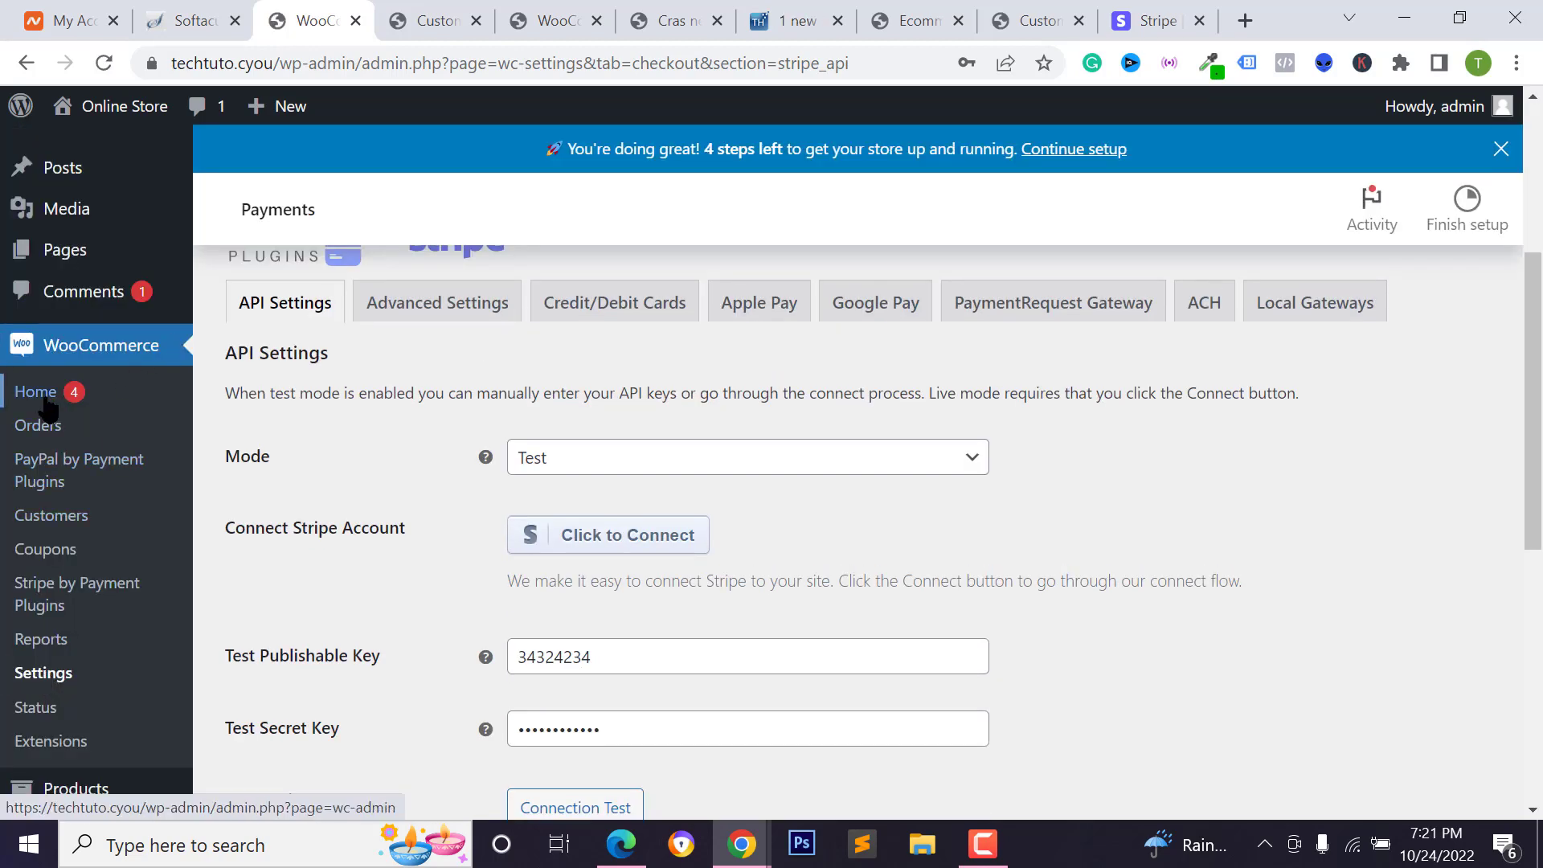
# Step: Enable the PayPal Gateway payment method in WooCommerce Payments and save
pyautogui.click(40, 675)
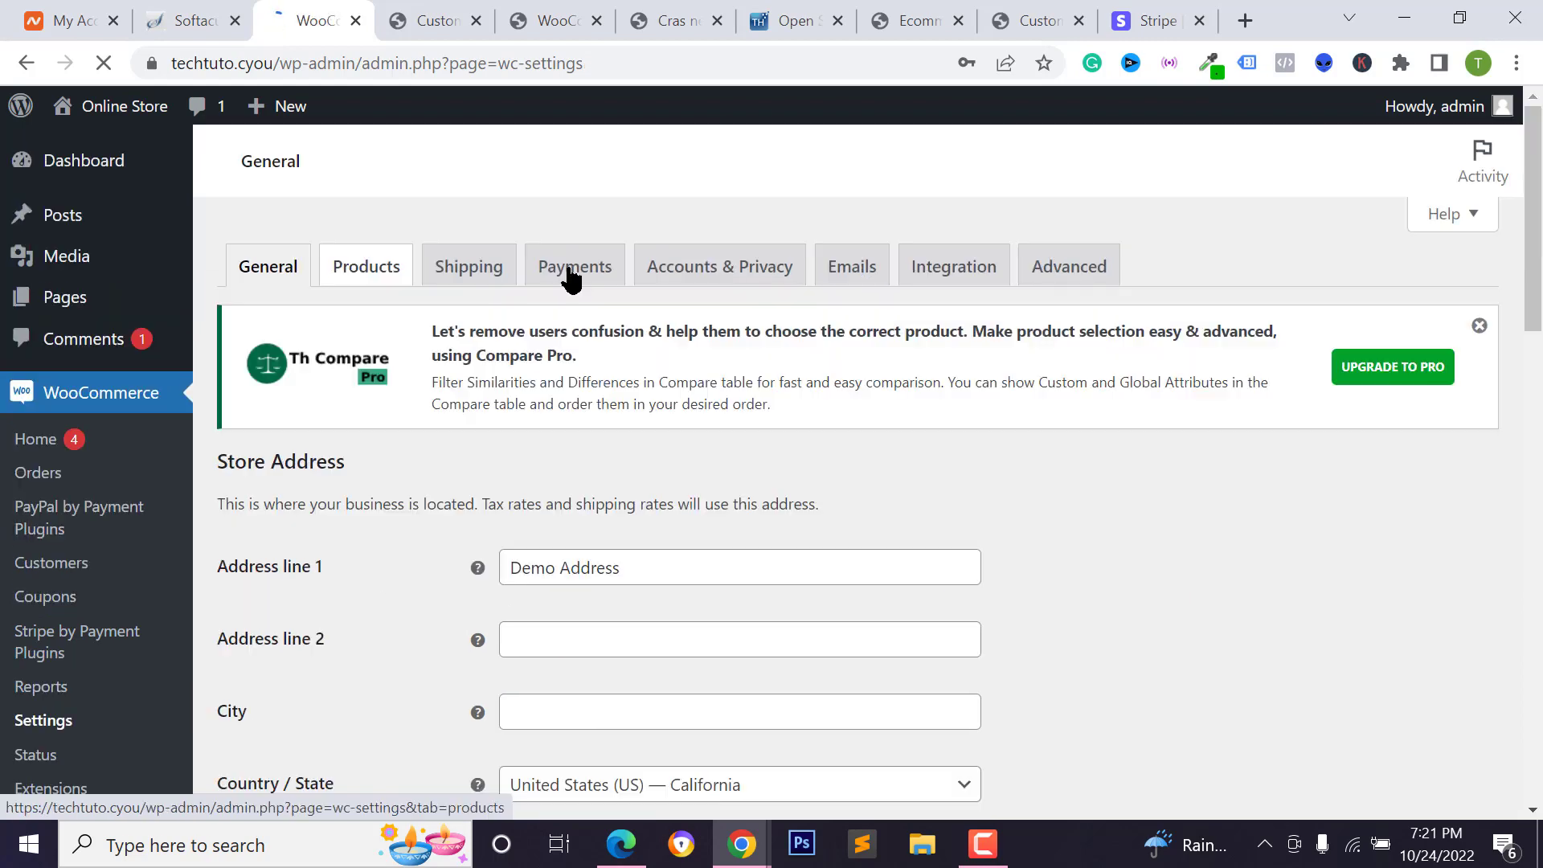
pyautogui.click(555, 278)
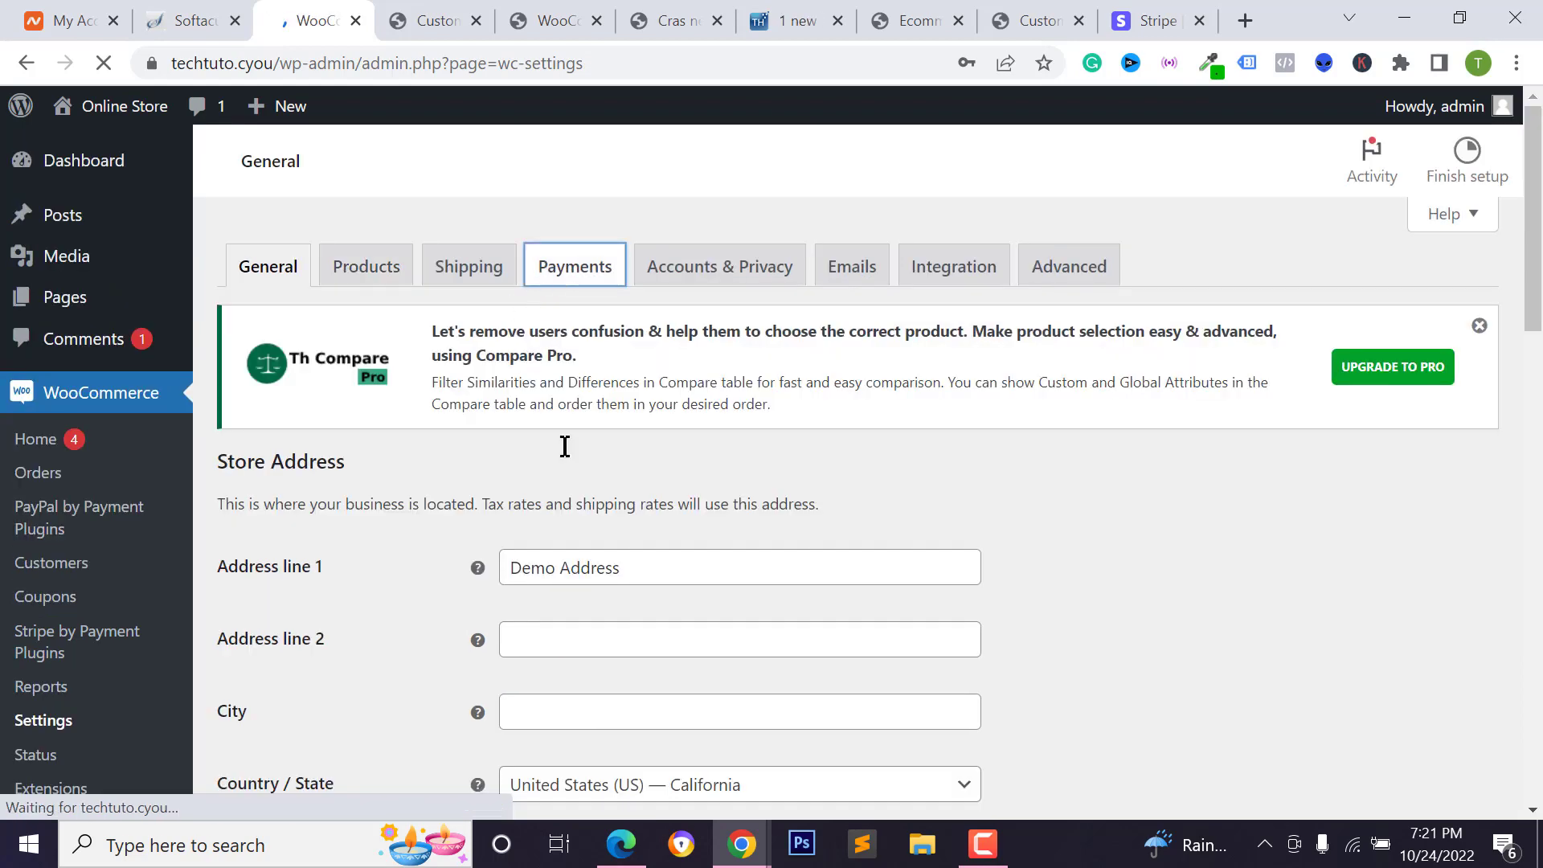
pyautogui.scroll(-6, 723, 498)
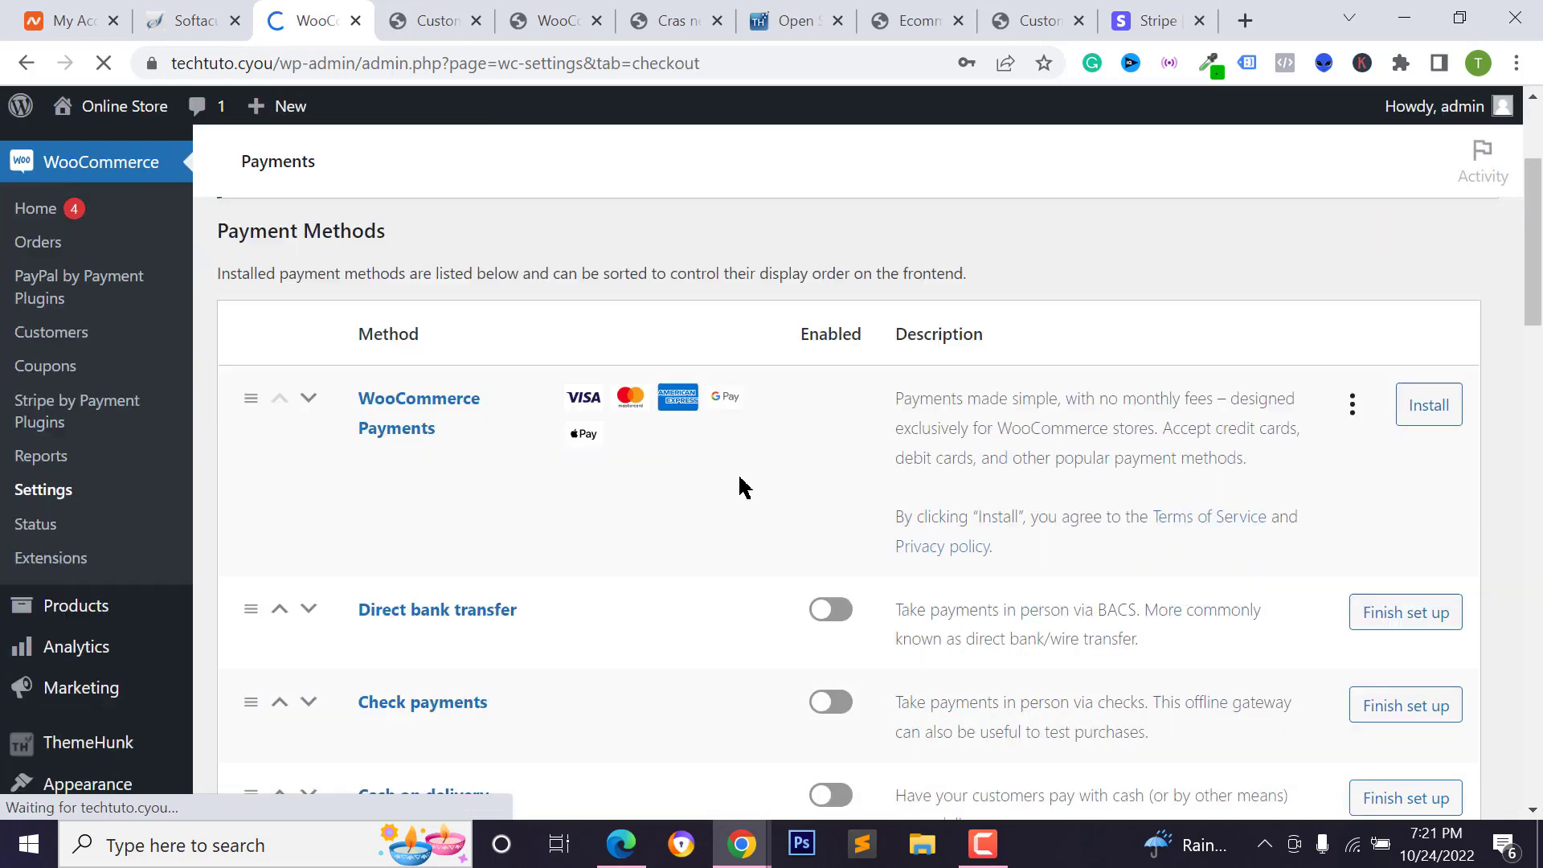
pyautogui.scroll(2, 507, 303)
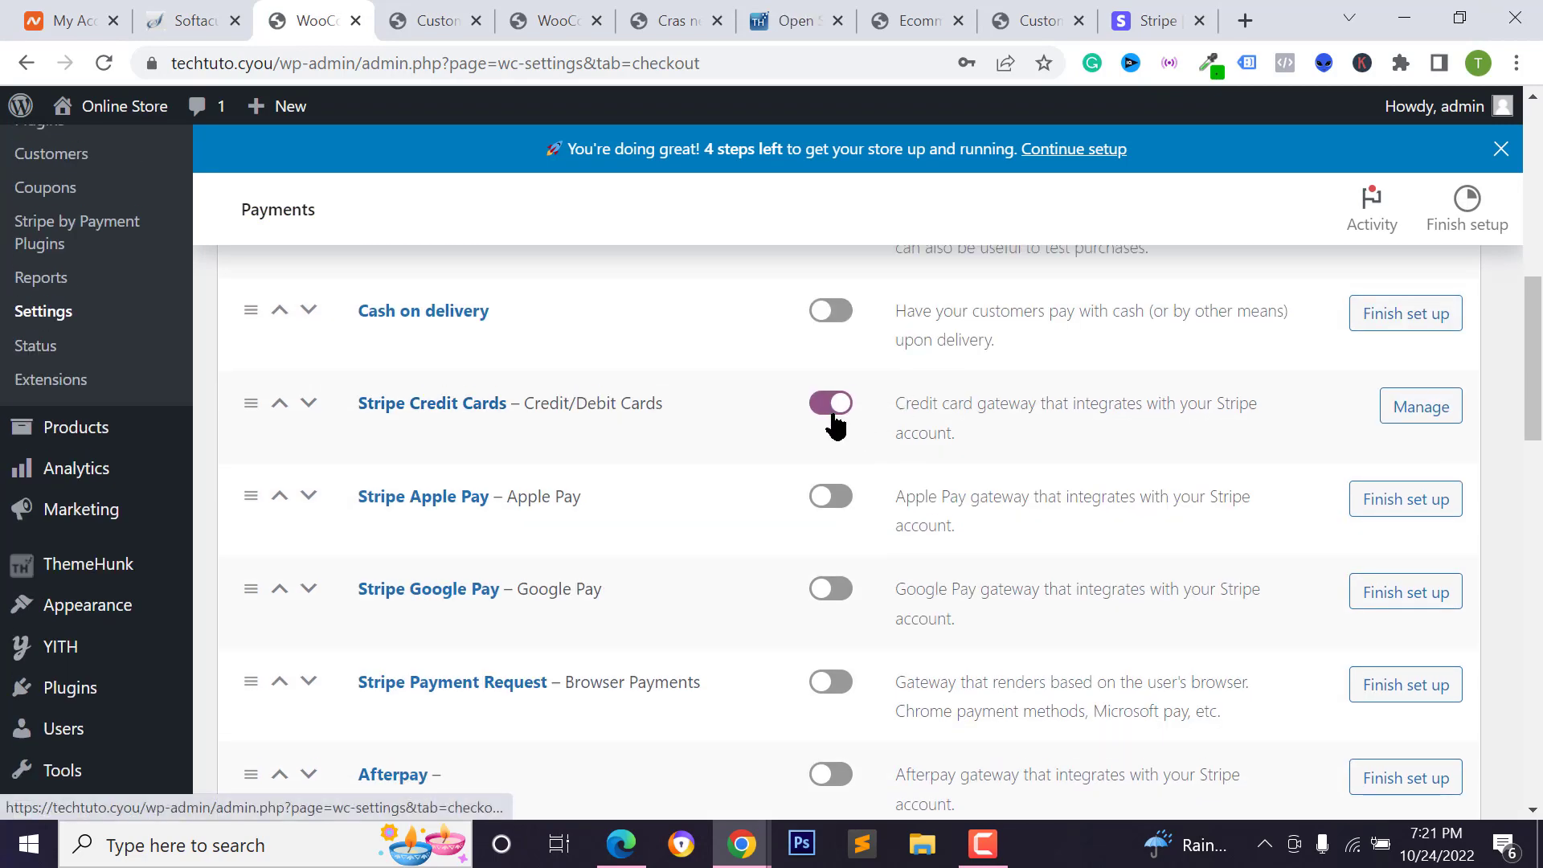
pyautogui.scroll(-4, 820, 474)
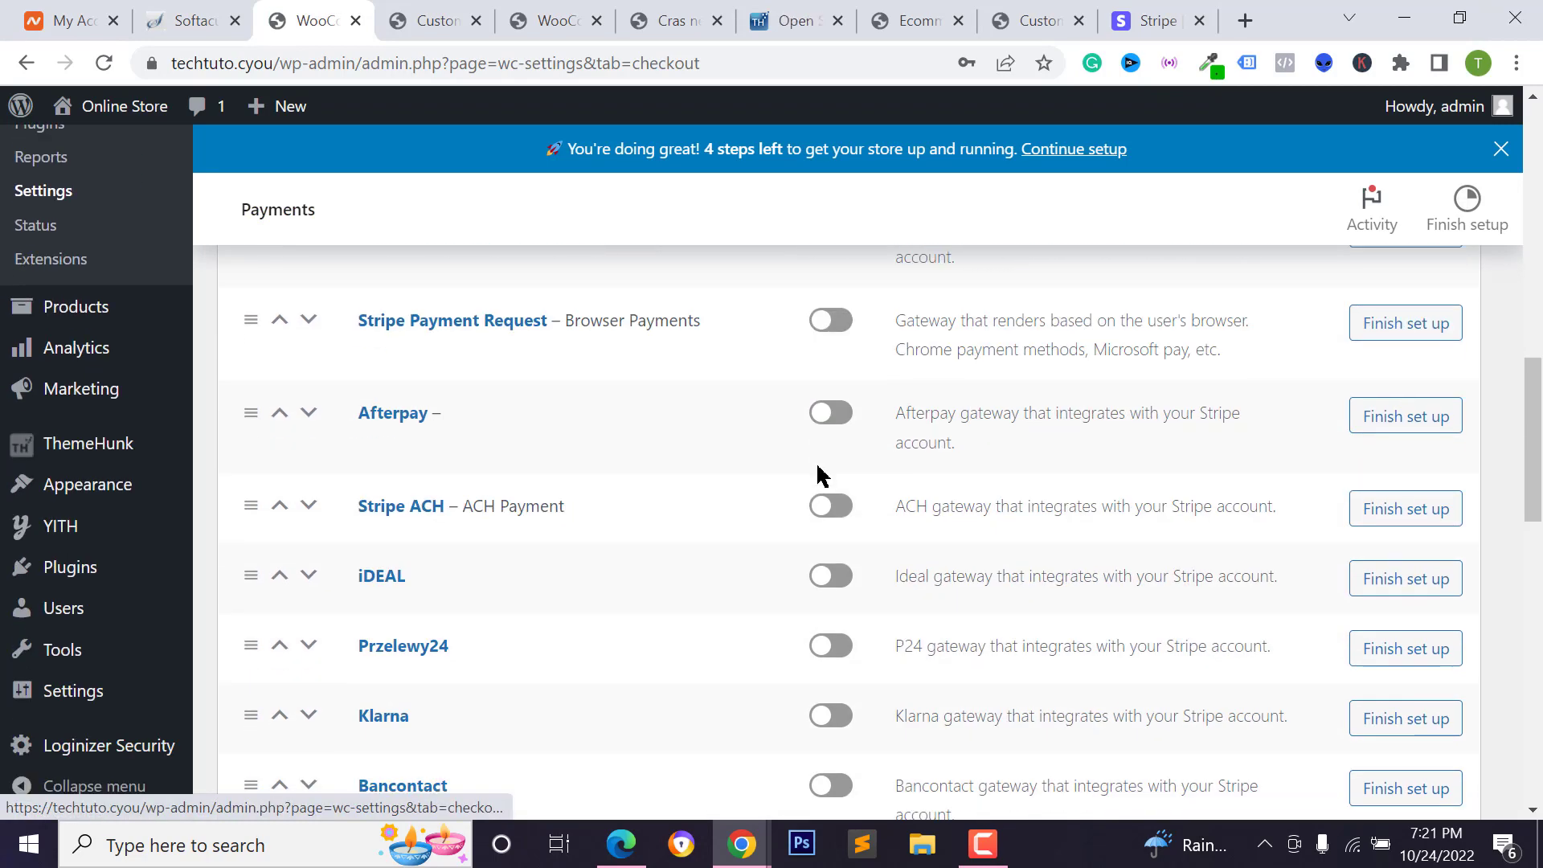
pyautogui.scroll(-12, 819, 474)
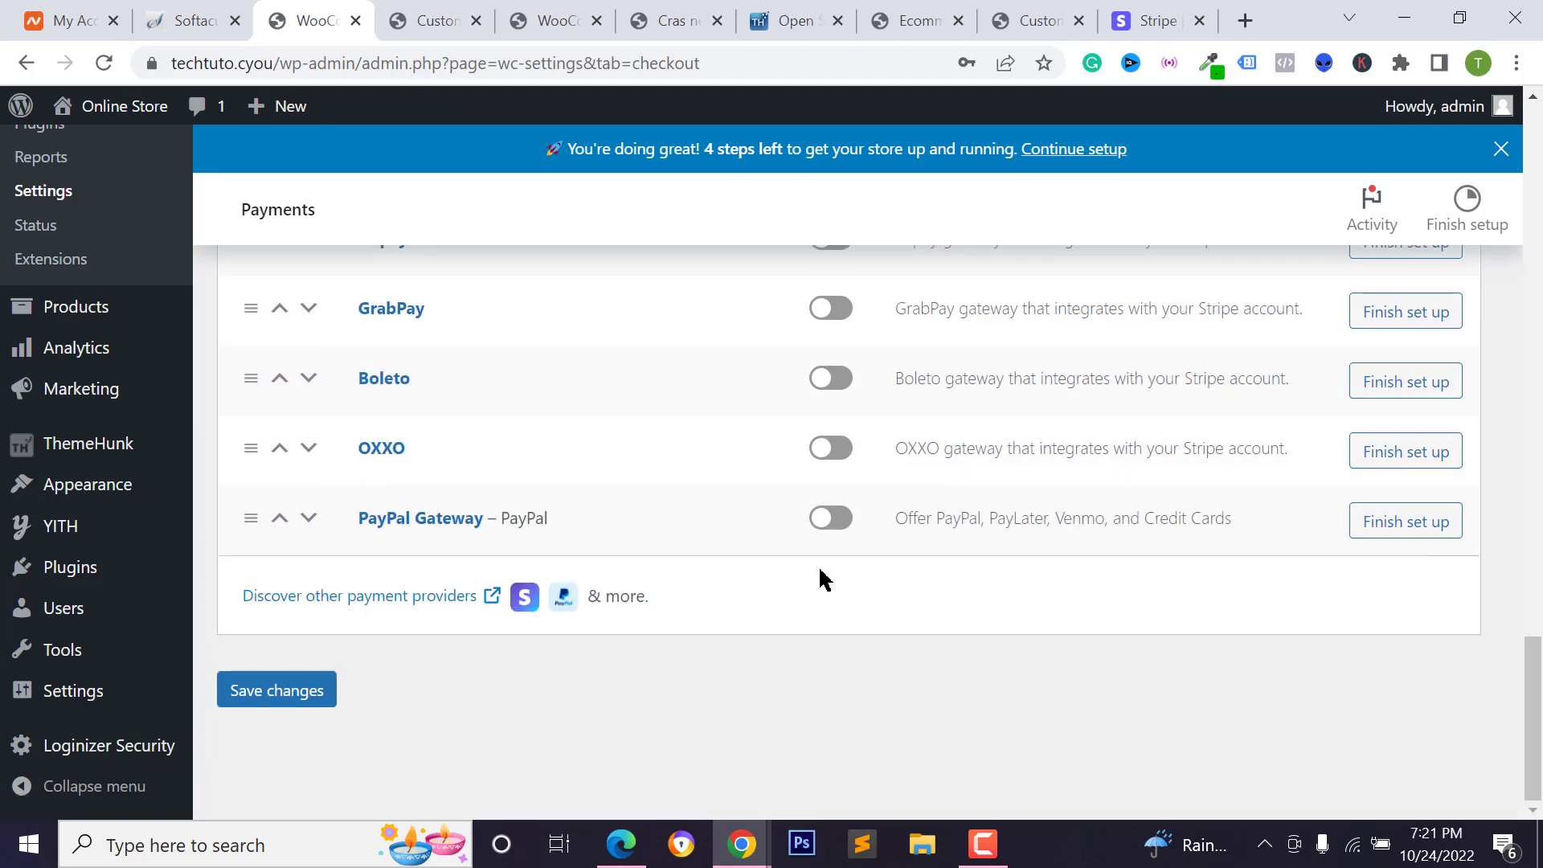
pyautogui.click(832, 522)
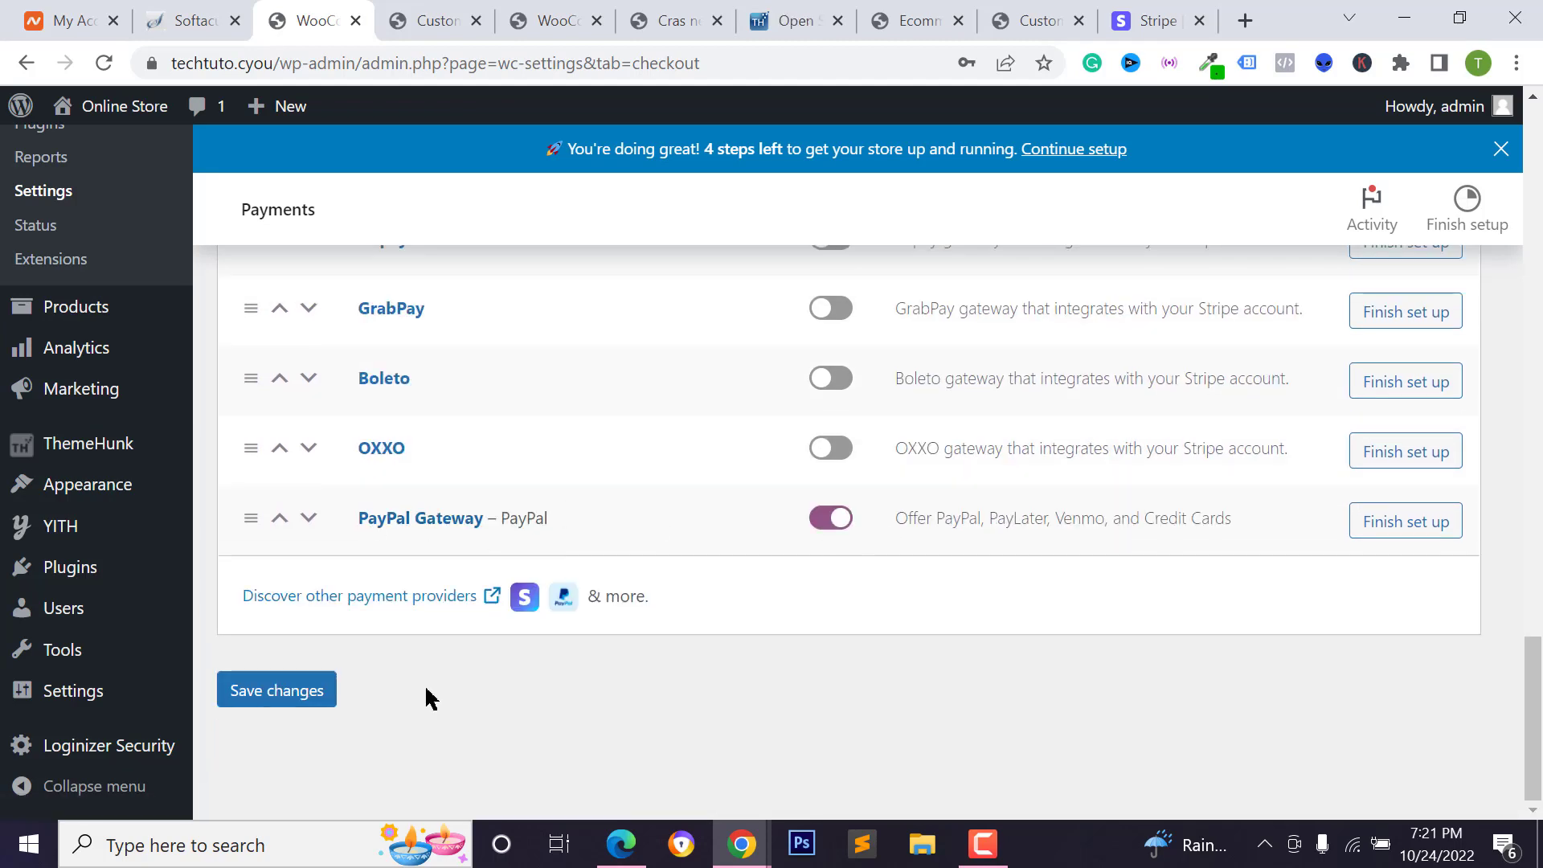
pyautogui.click(301, 693)
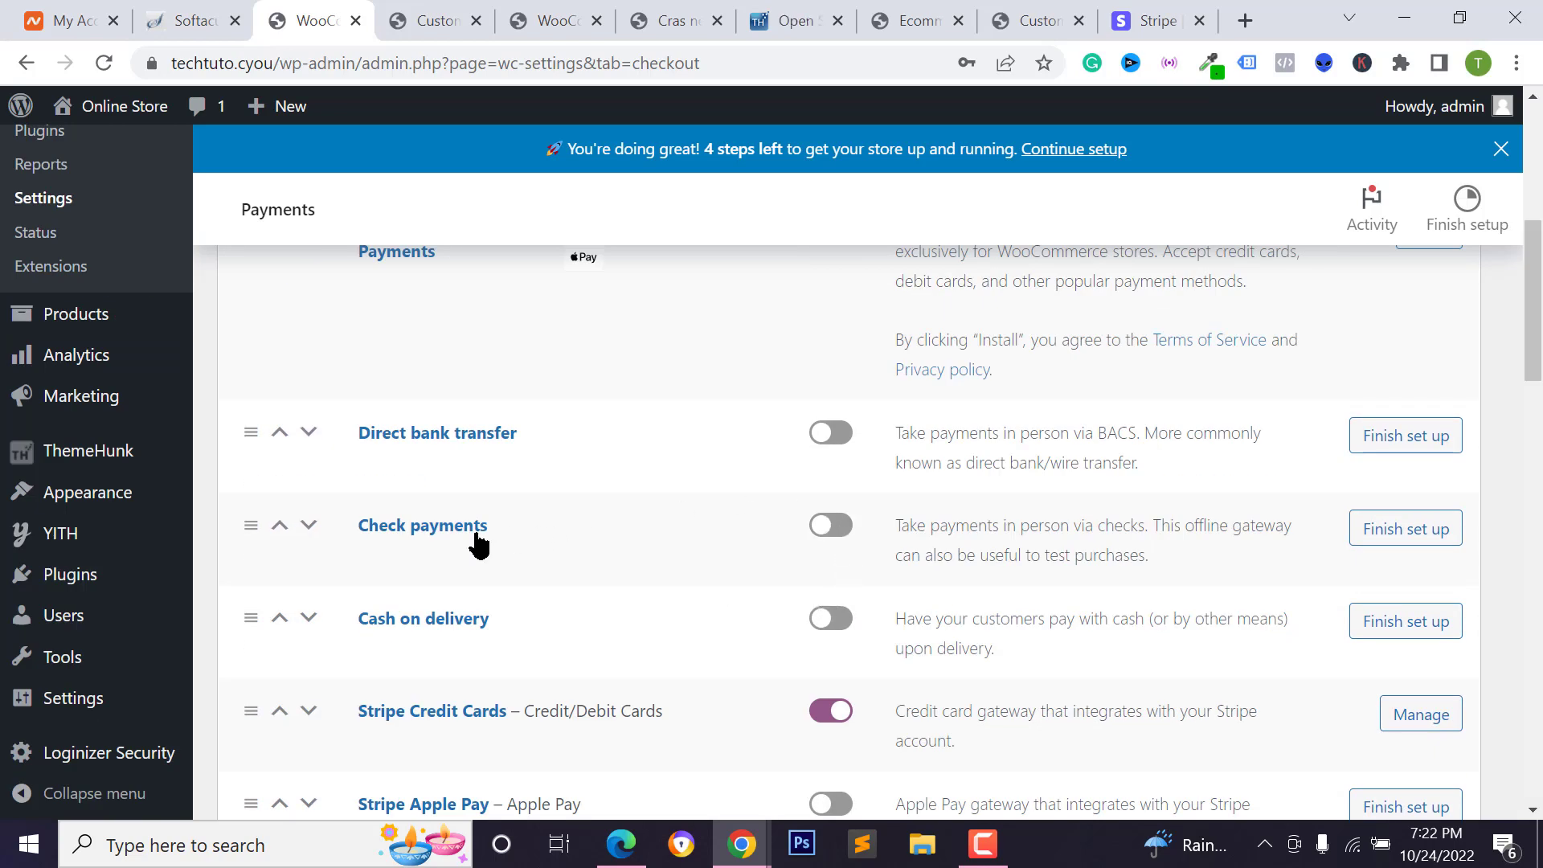
# Step: Enable Cash on delivery and Direct bank transfer, save, and return to the checkout page
pyautogui.click(831, 619)
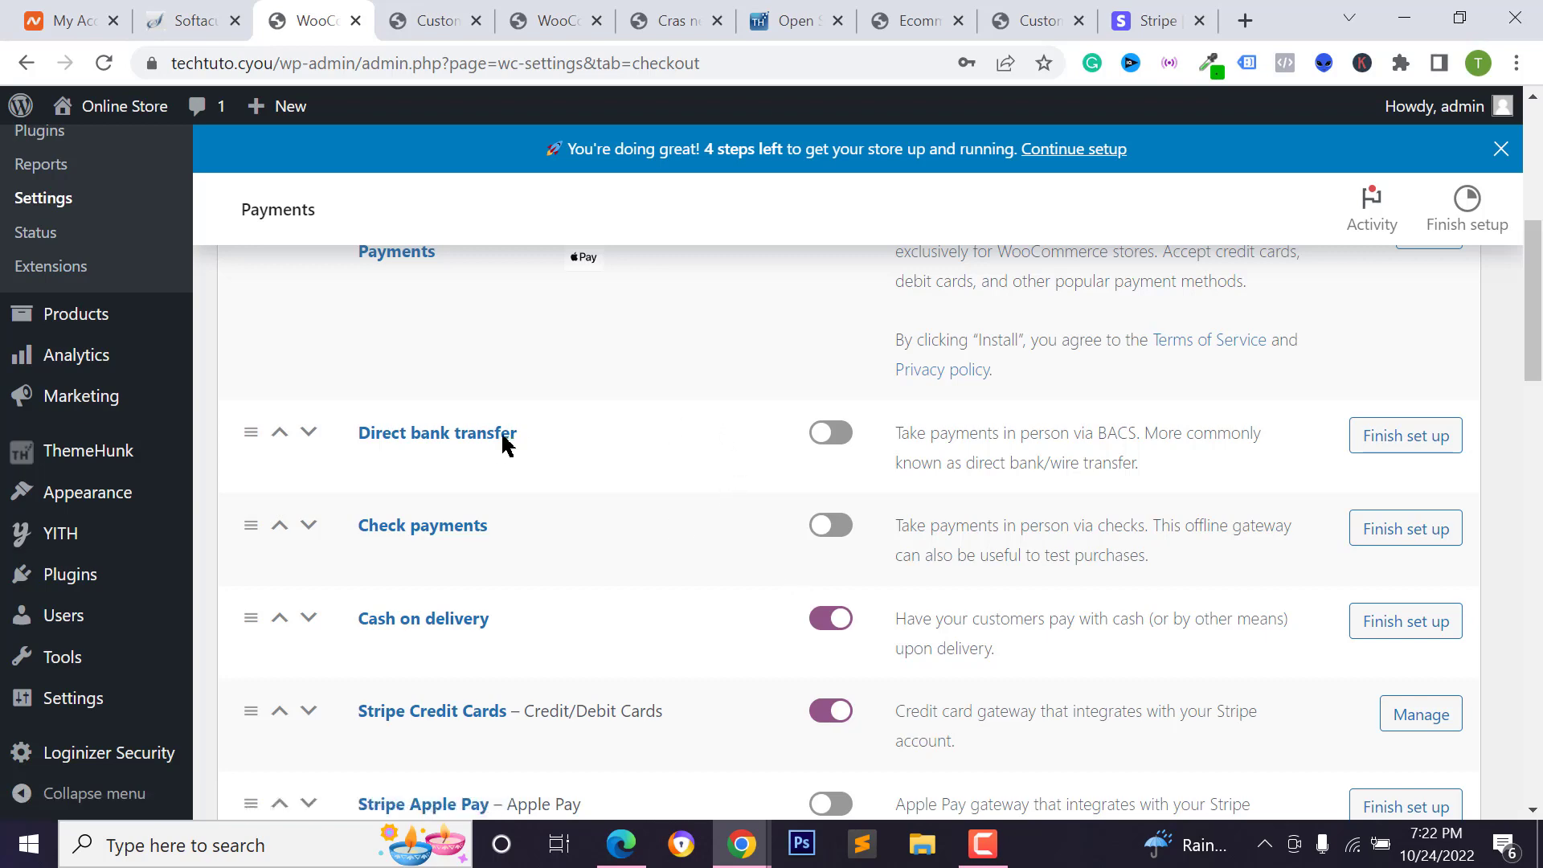
pyautogui.click(831, 434)
pyautogui.scroll(-5, 803, 554)
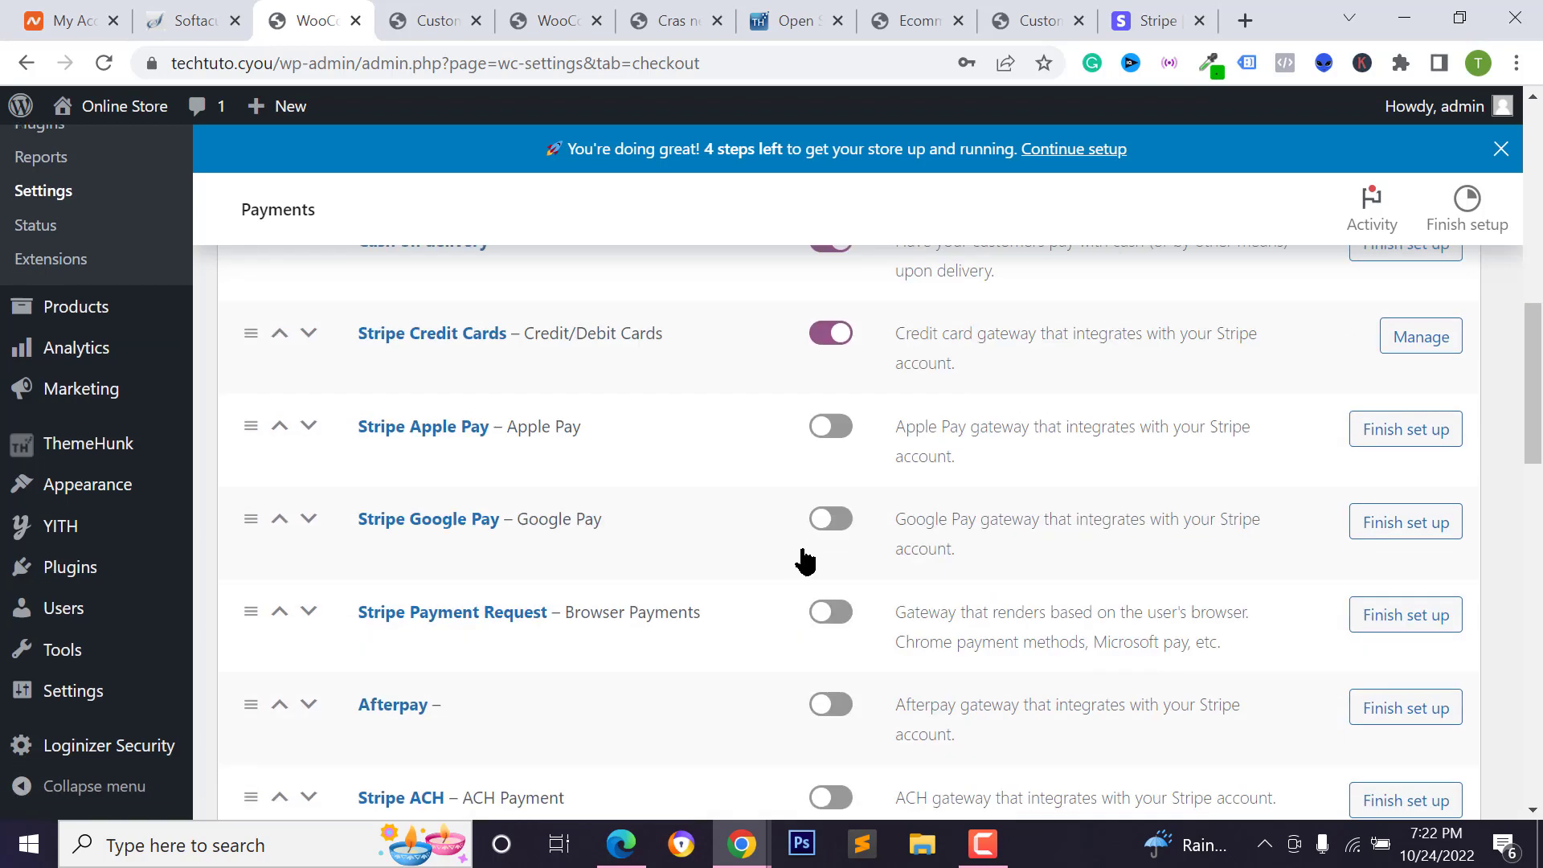
pyautogui.scroll(-10, 803, 560)
pyautogui.click(304, 690)
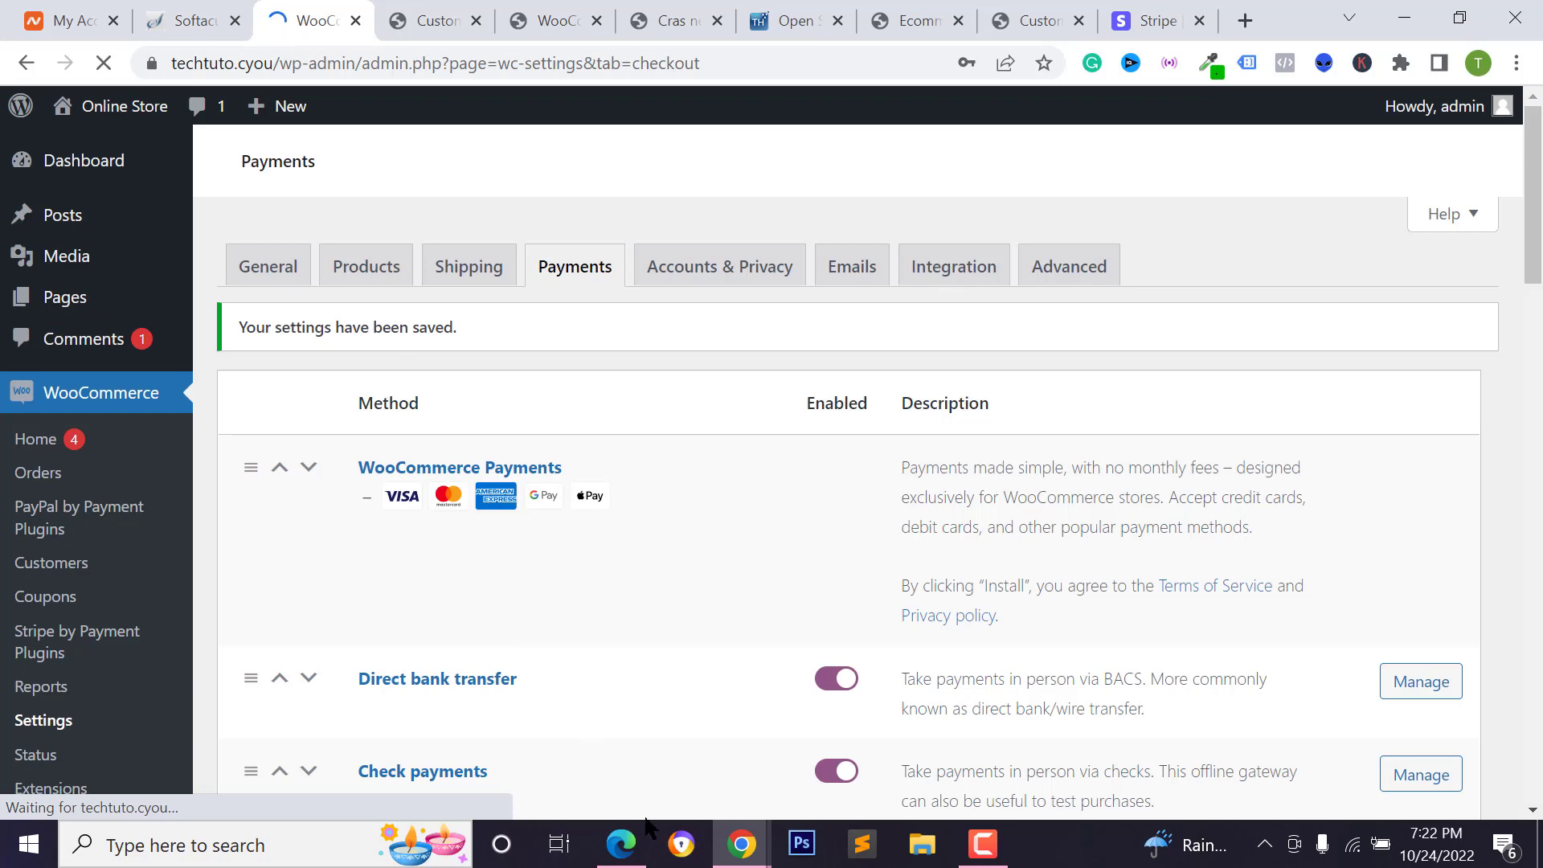
pyautogui.click(621, 844)
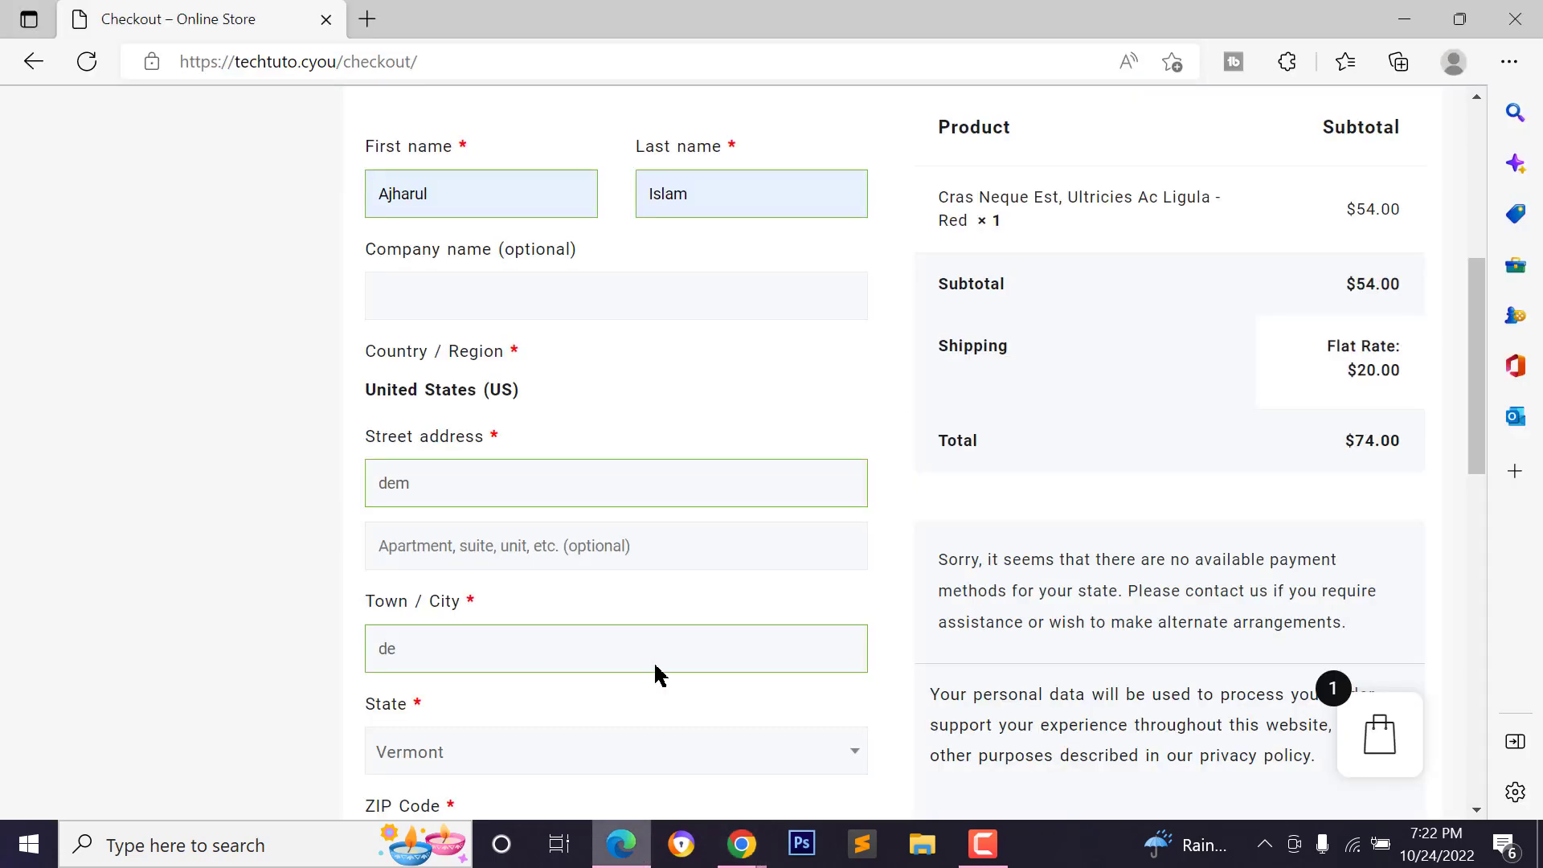
# Step: Reload the checkout and try the credit/debit card option with a test card number
pyautogui.scroll(5, 322, 257)
pyautogui.press('F5')
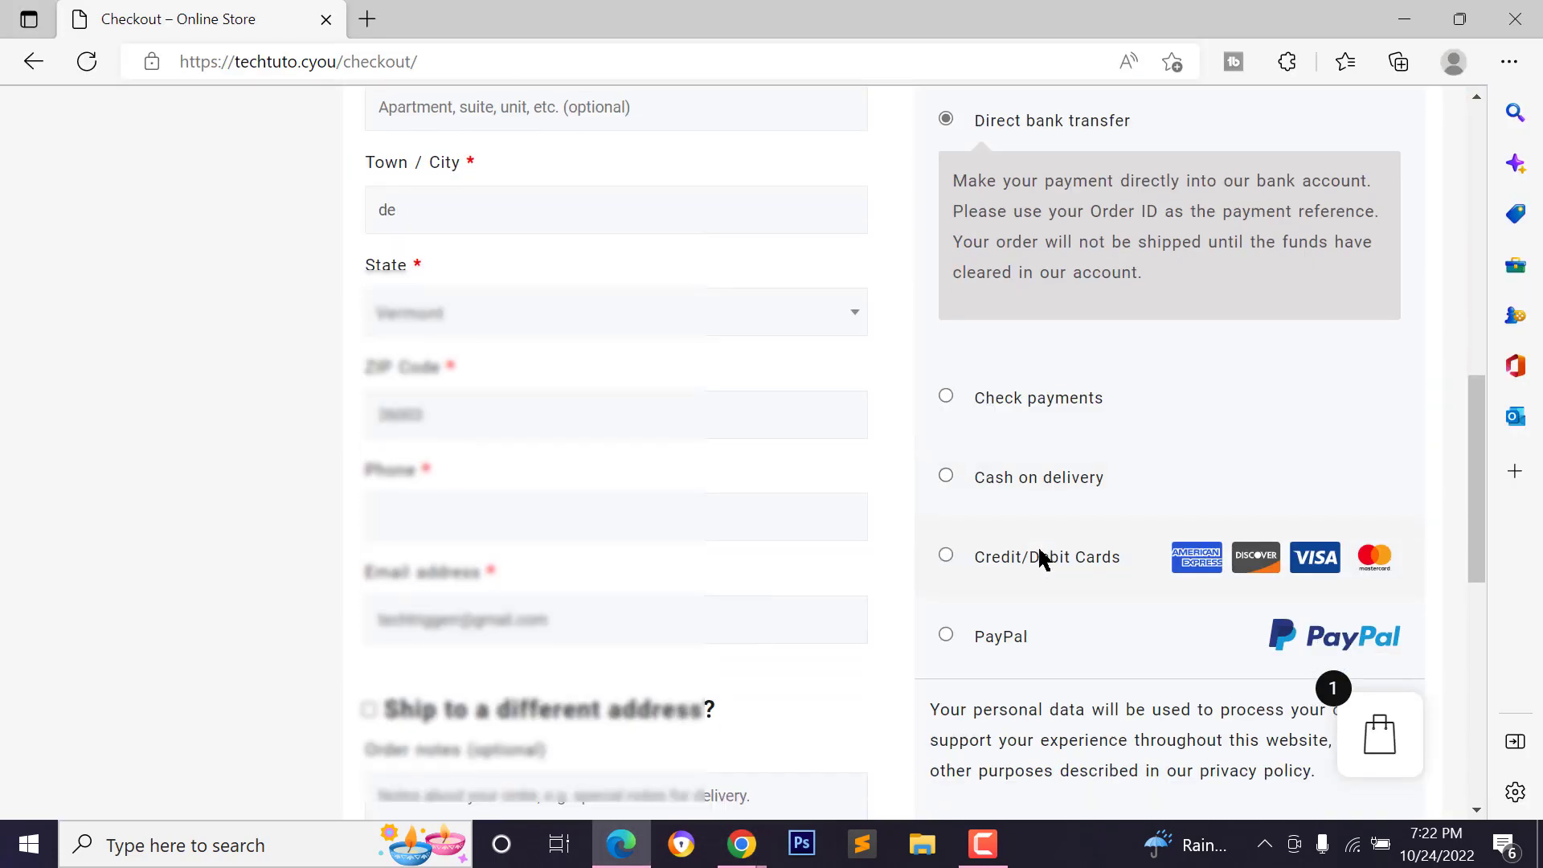
pyautogui.click(1004, 524)
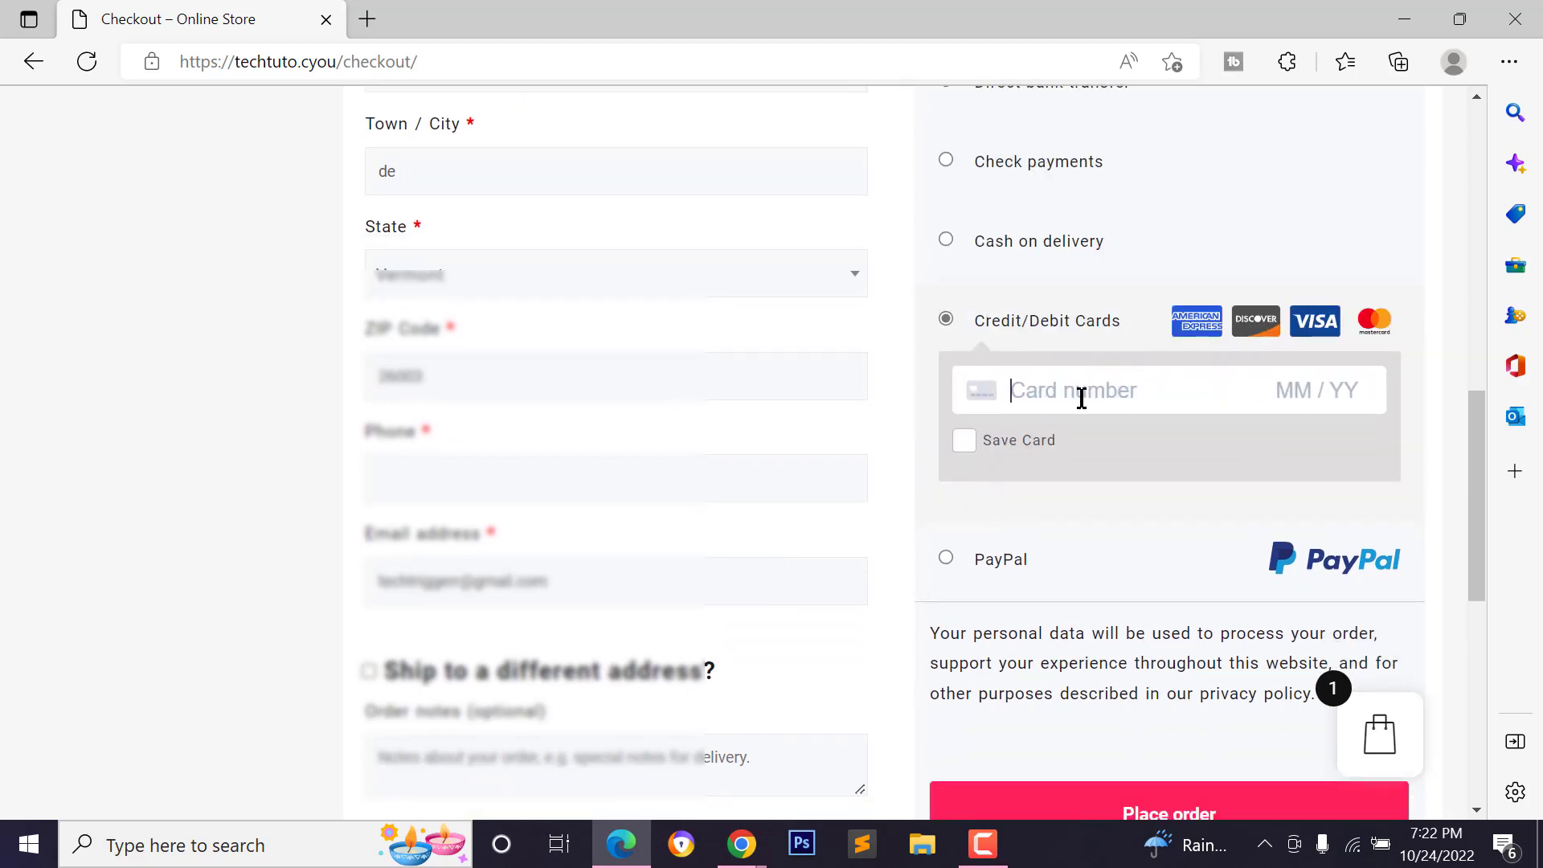
pyautogui.write('34234')
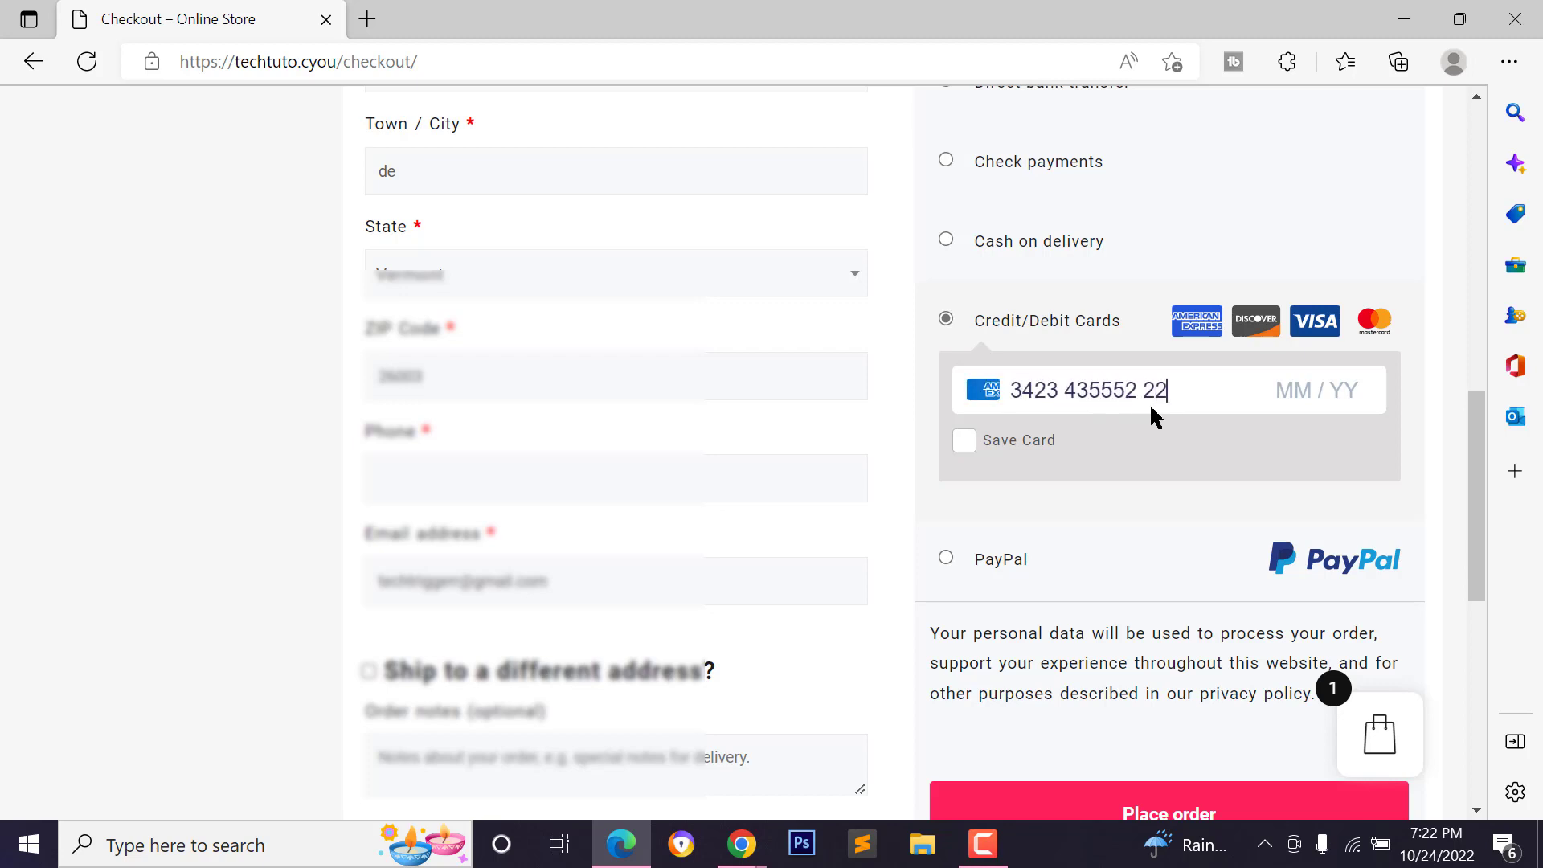
pyautogui.click(1314, 396)
pyautogui.scroll(1, 1246, 473)
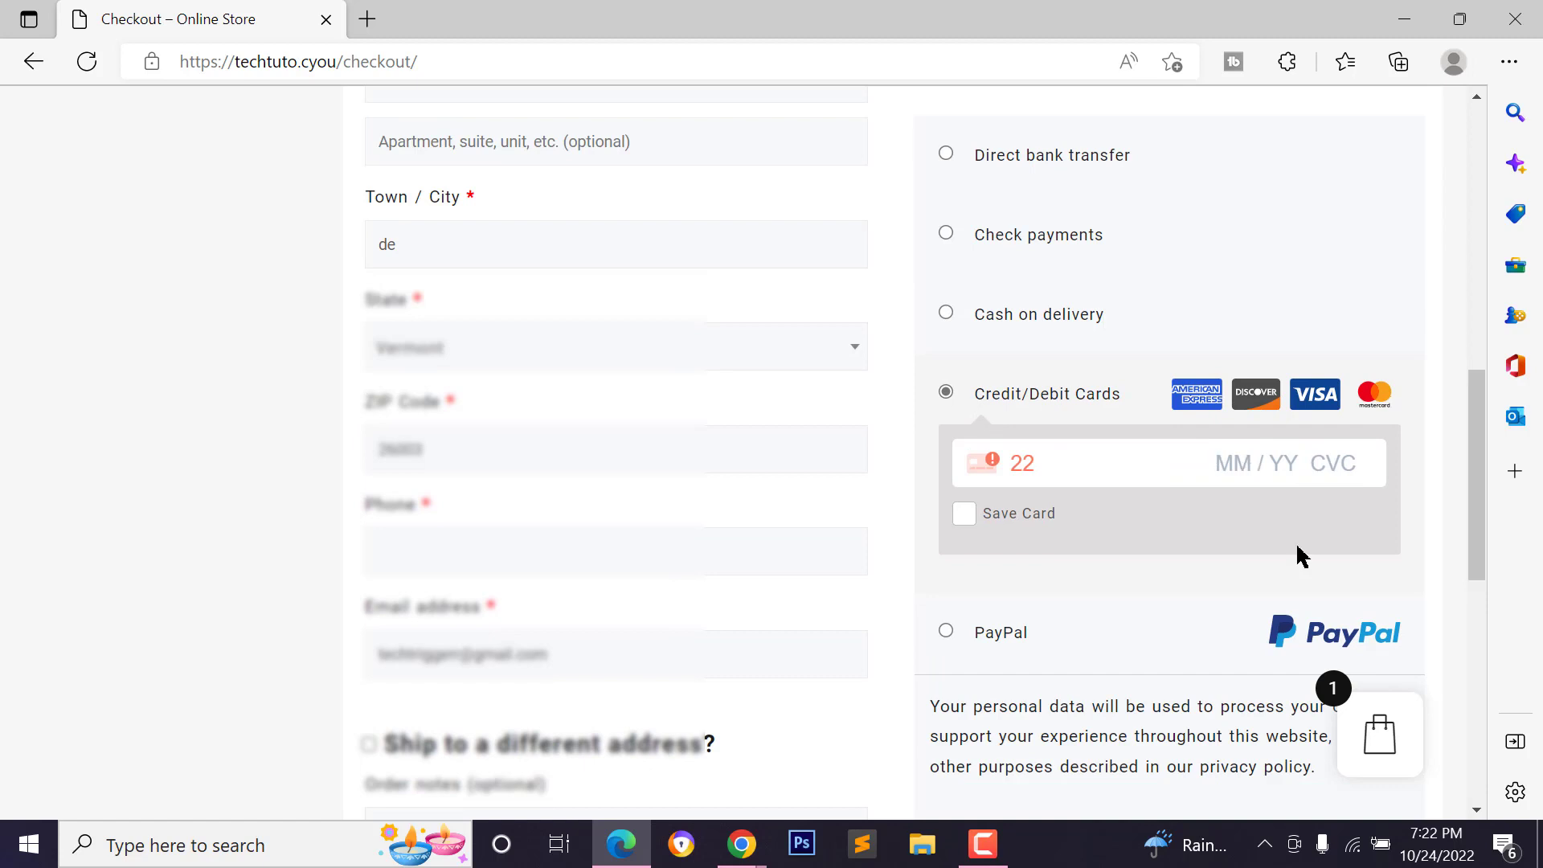
# Step: Select Cash on delivery as the payment method and place the $74.00 order
pyautogui.click(981, 632)
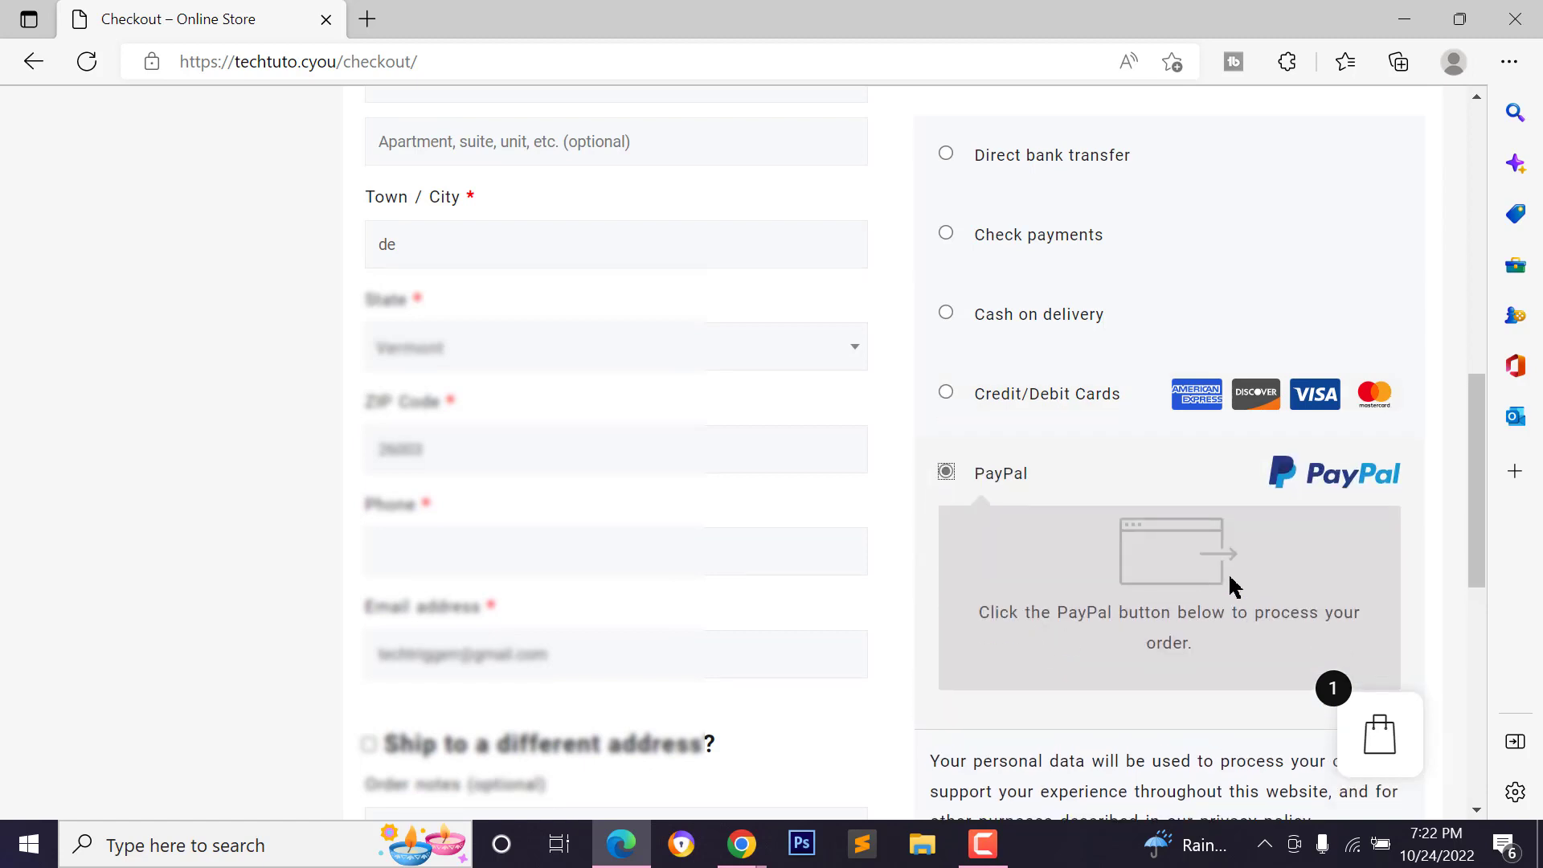
pyautogui.scroll(1, 1165, 554)
pyautogui.click(1039, 396)
pyautogui.scroll(-4, 1077, 483)
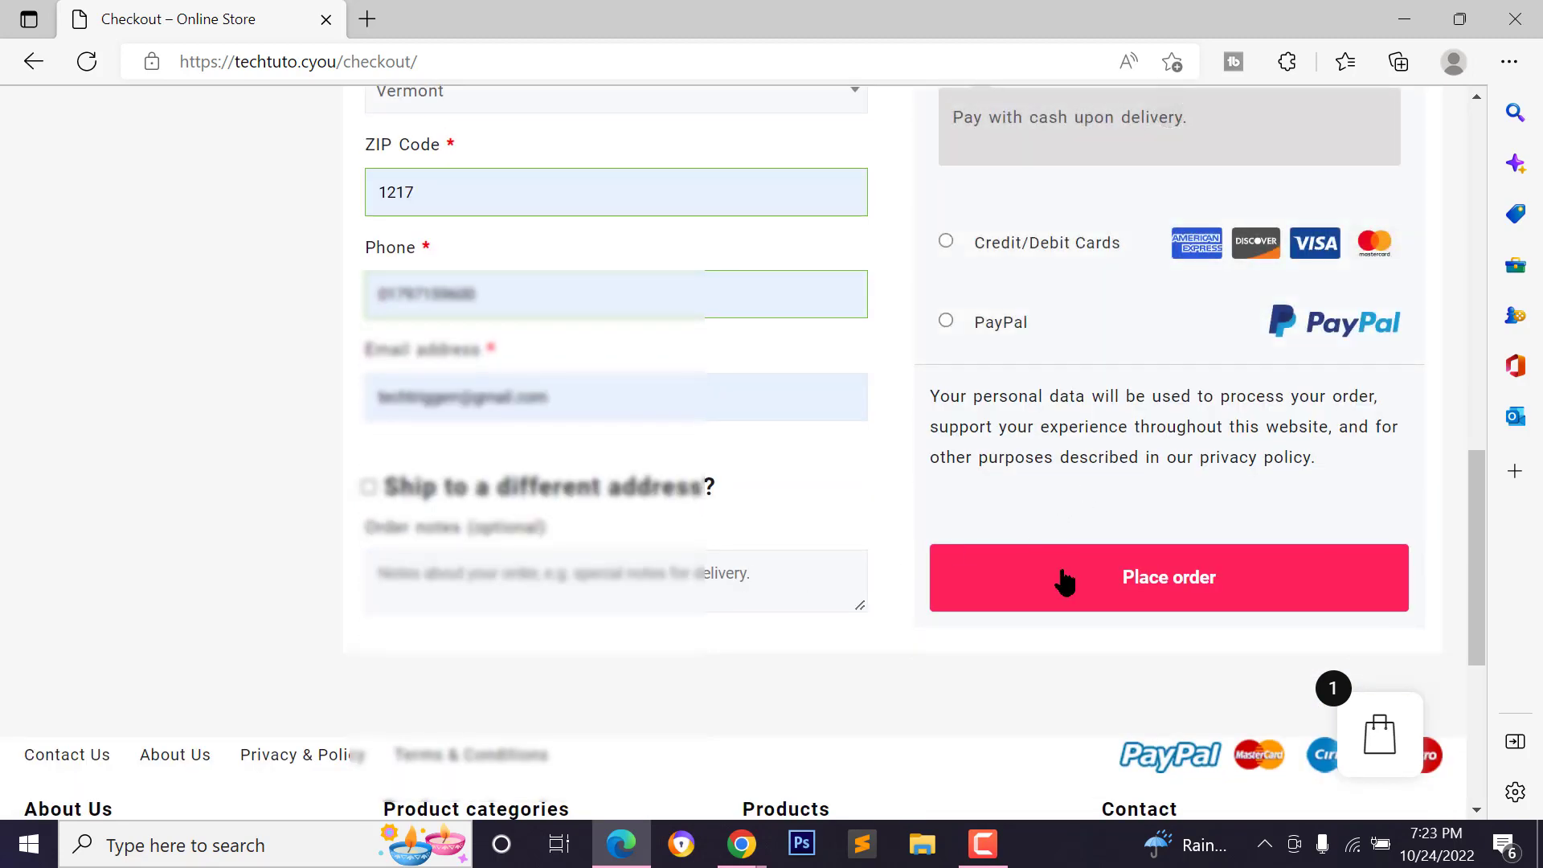
pyautogui.scroll(1, 889, 544)
pyautogui.click(1155, 621)
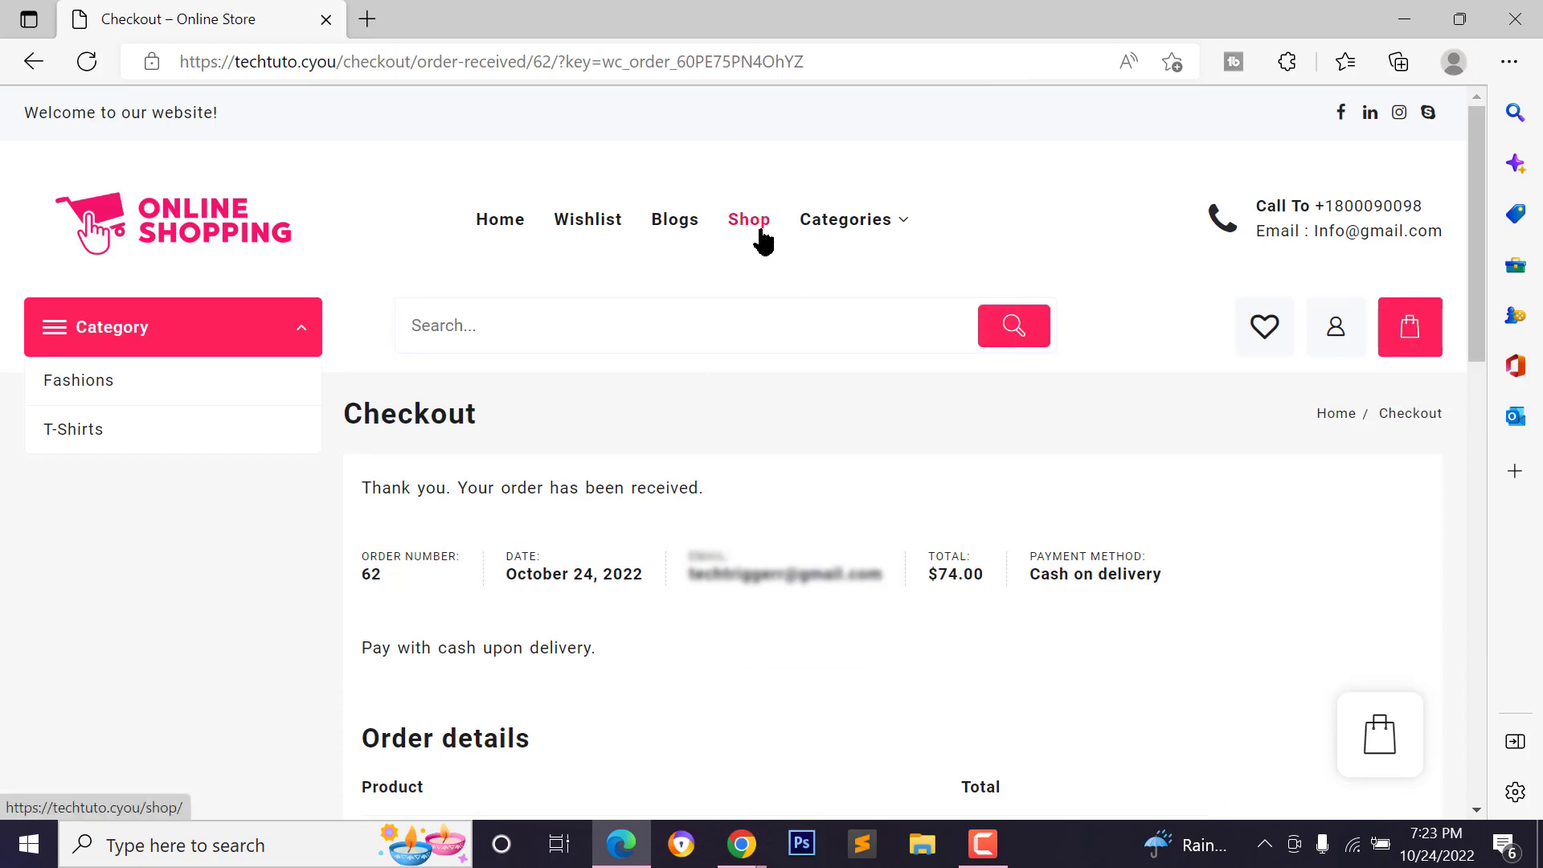
# Step: Open My account > Orders and find order #62 with Processing status
pyautogui.click(1334, 330)
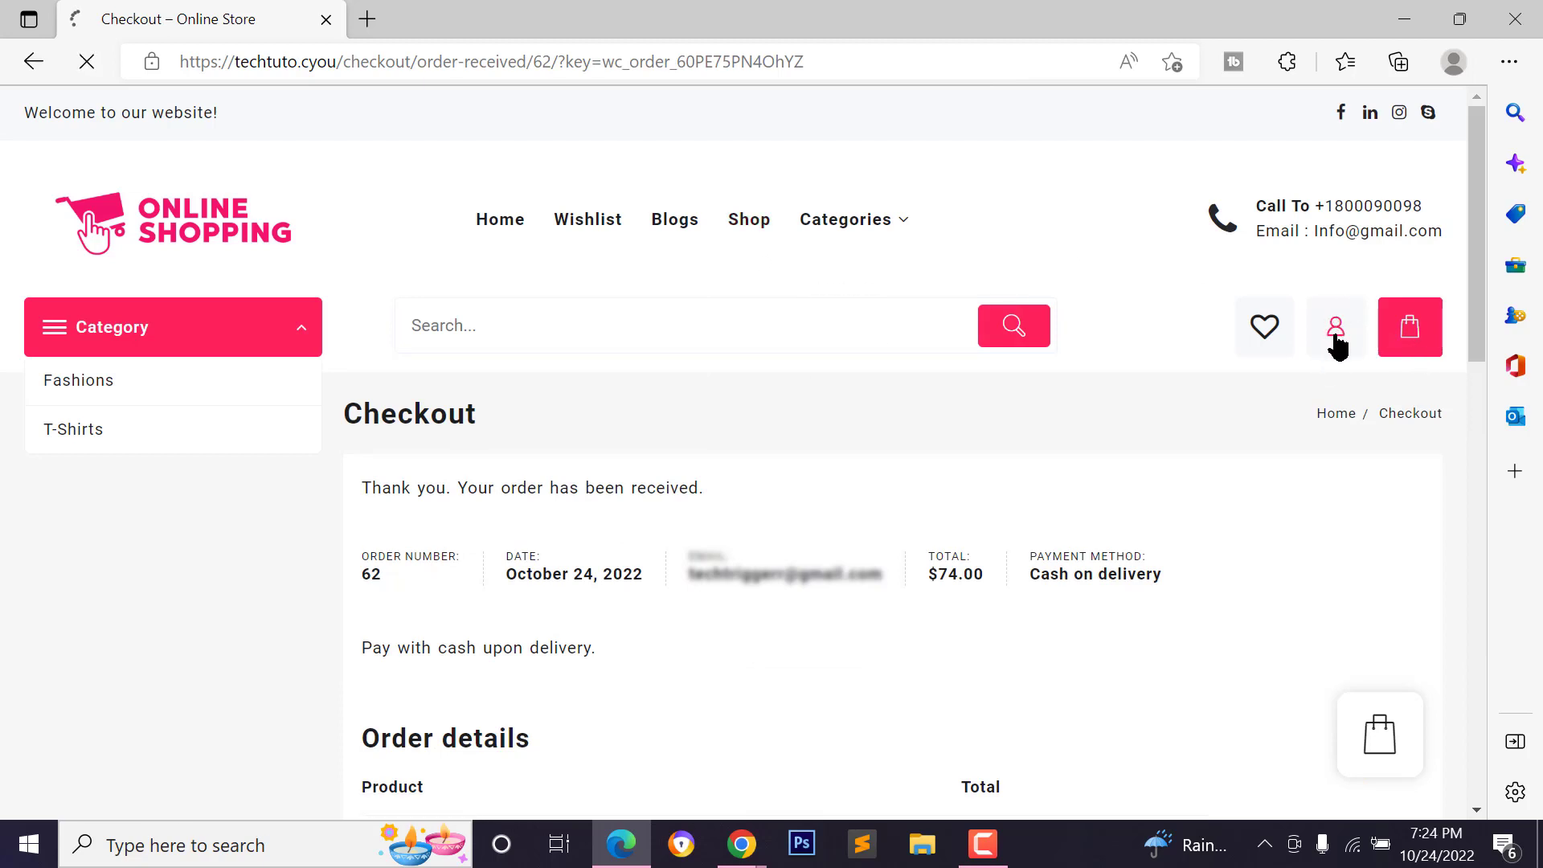
pyautogui.click(1336, 337)
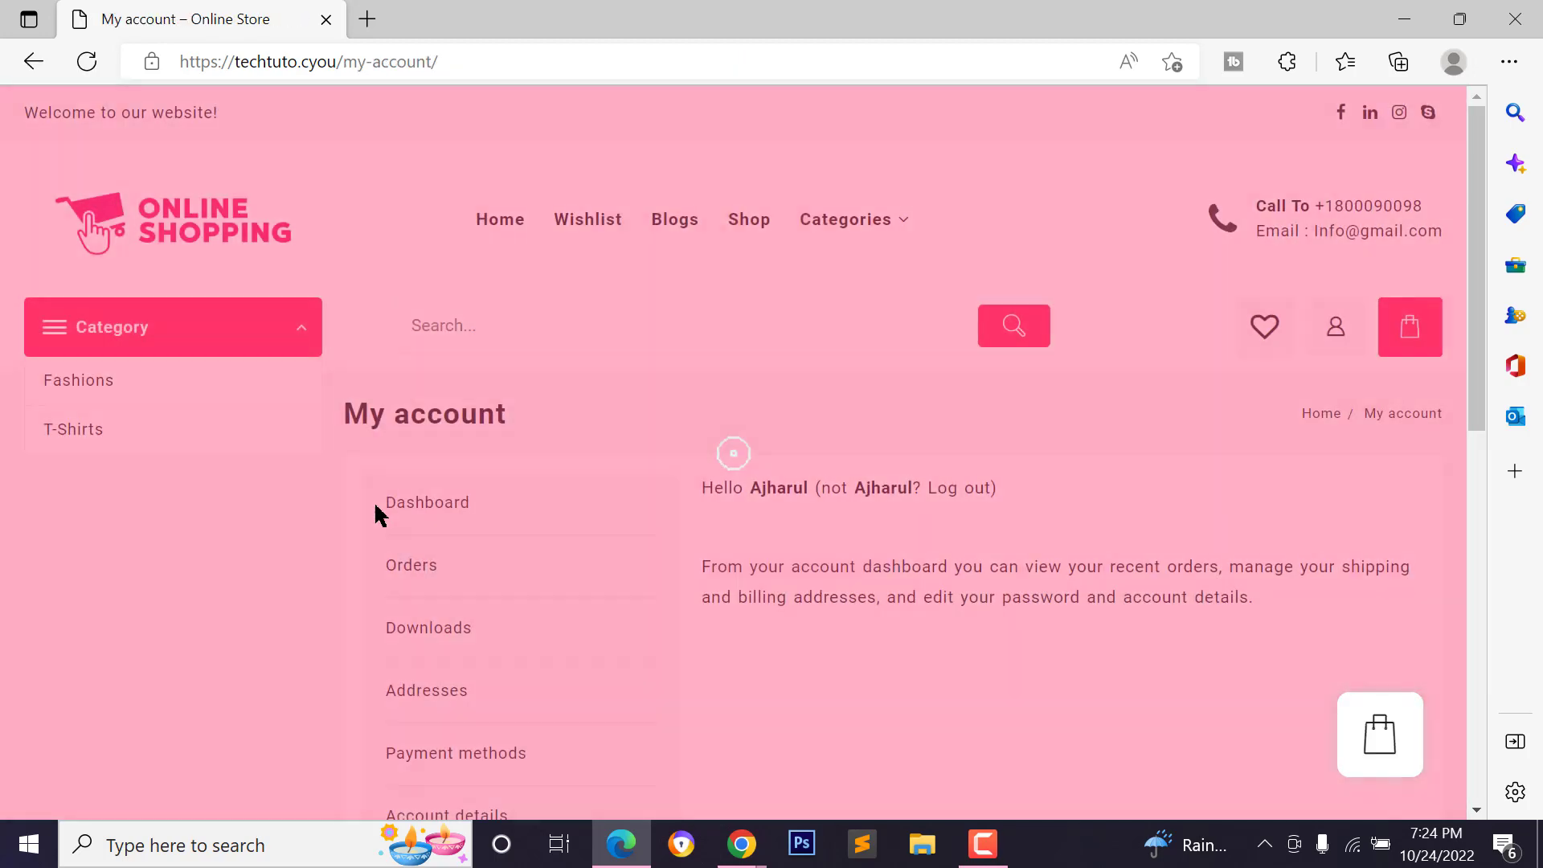
pyautogui.scroll(-2, 605, 603)
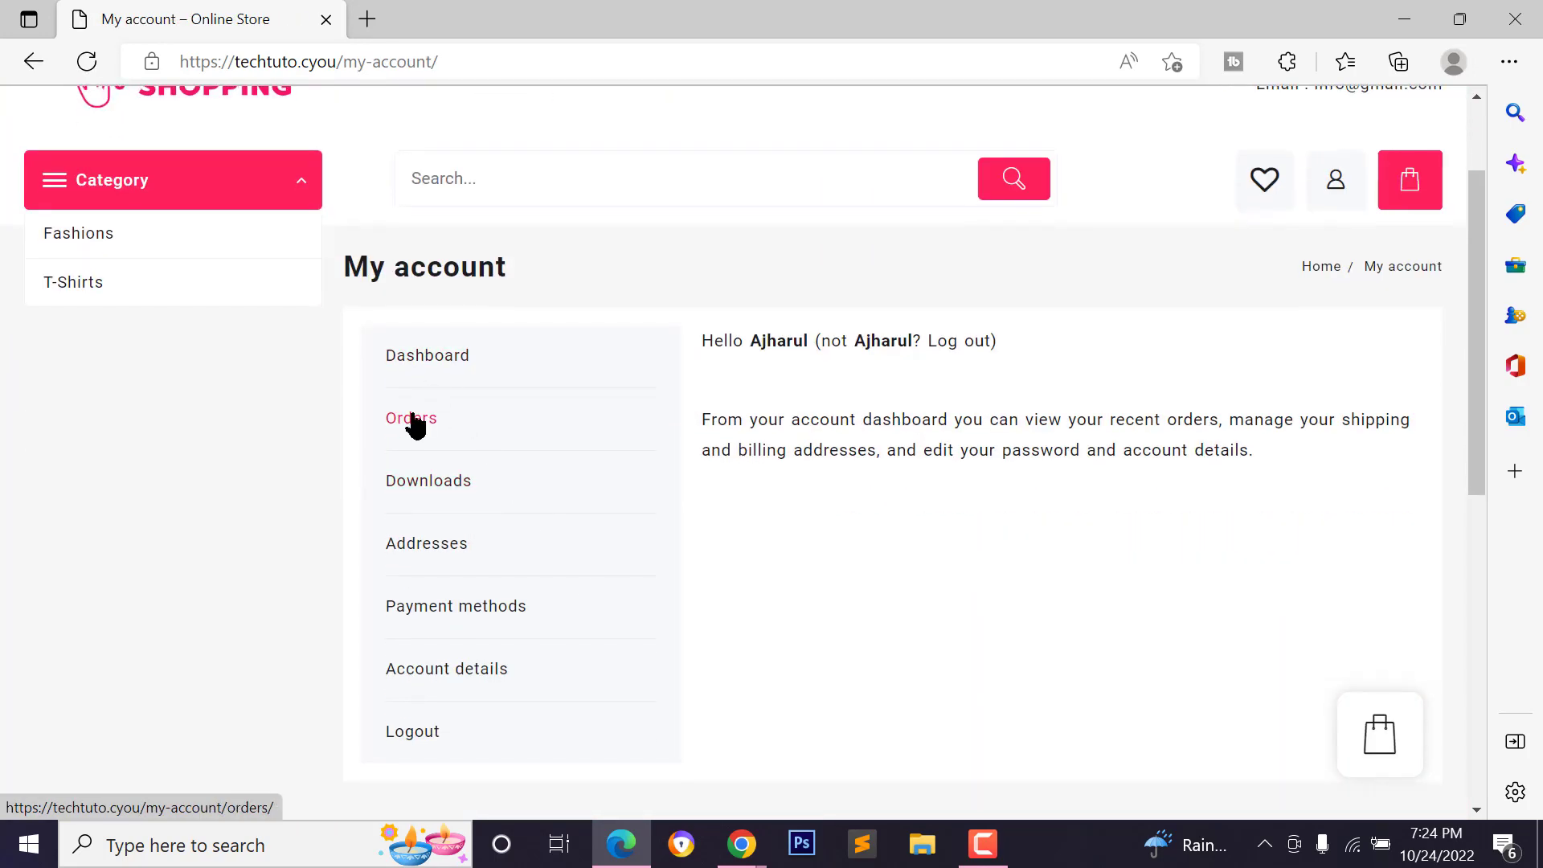
pyautogui.click(410, 426)
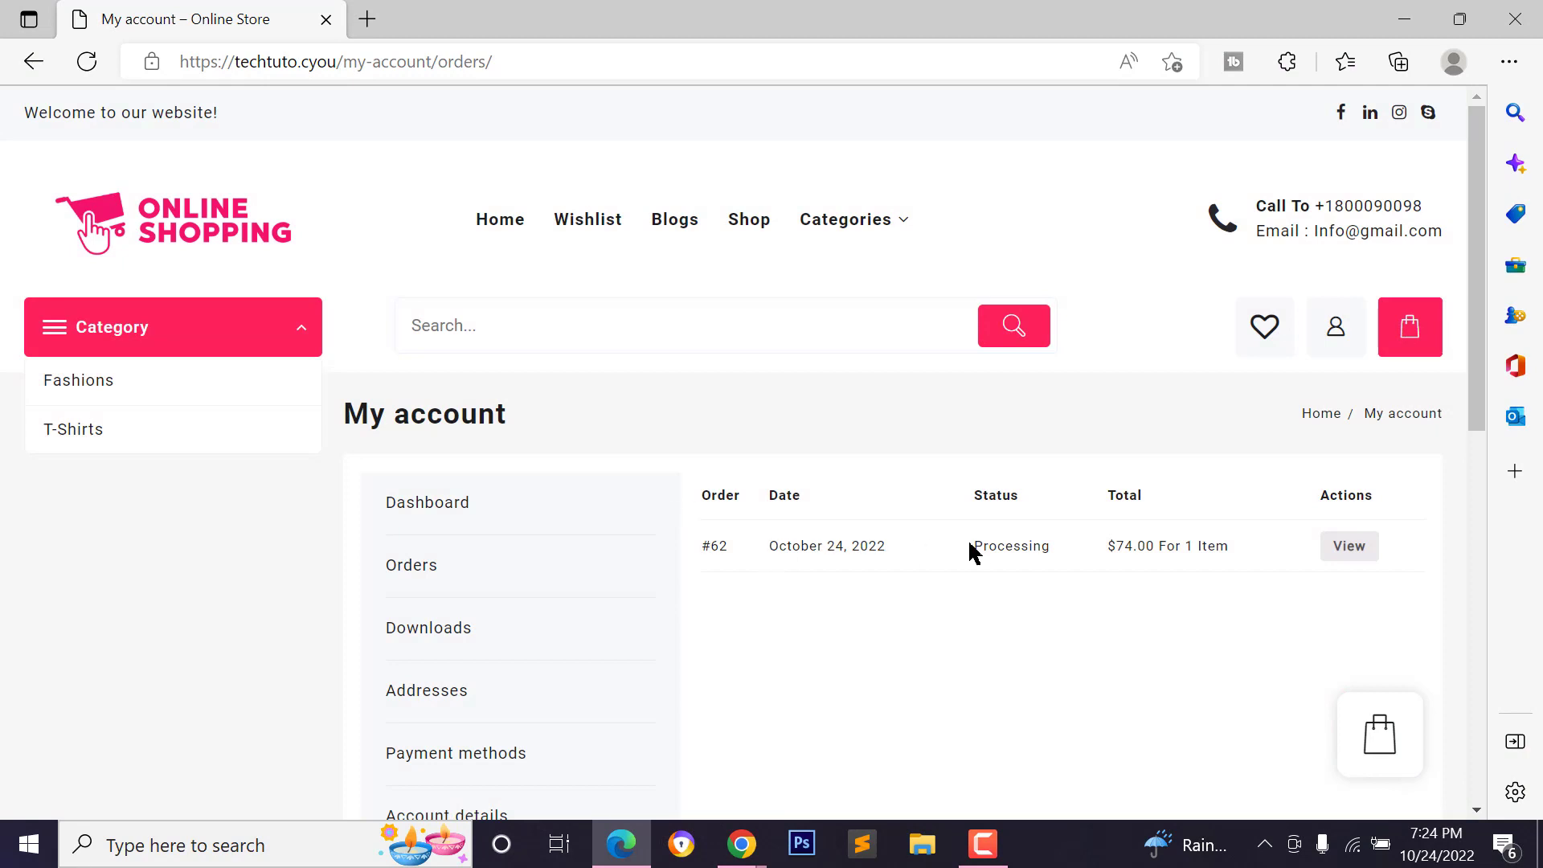
pyautogui.moveTo(982, 548); pyautogui.dragTo(1040, 553)
pyautogui.click(1003, 544)
# Step: Review order #62 details: colour Red, placed October 24, 2022, status Processing
pyautogui.click(1350, 550)
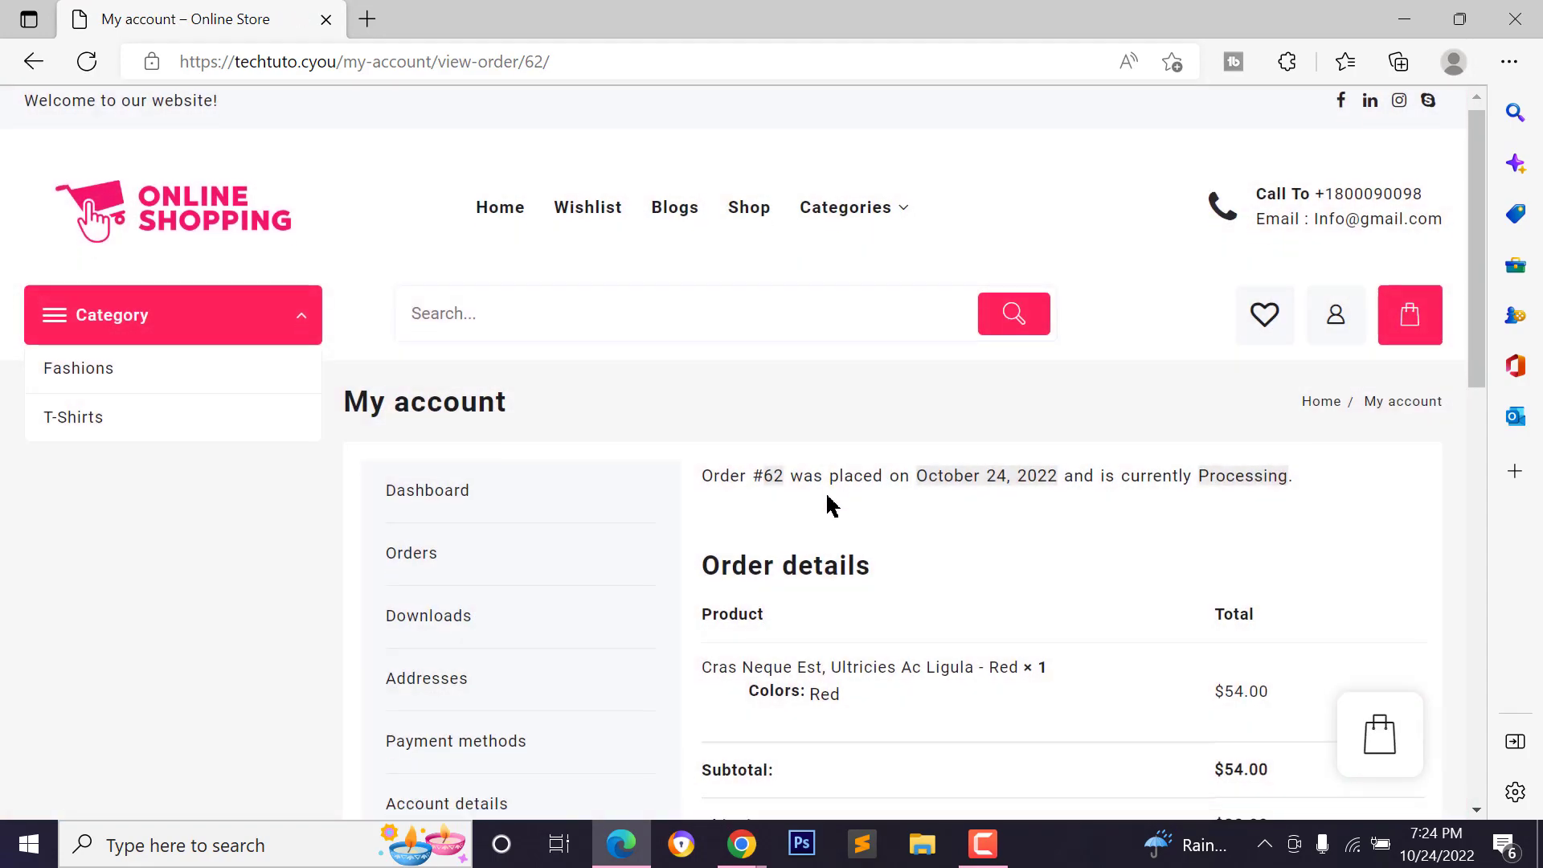
pyautogui.scroll(-3, 827, 506)
pyautogui.scroll(-3, 978, 531)
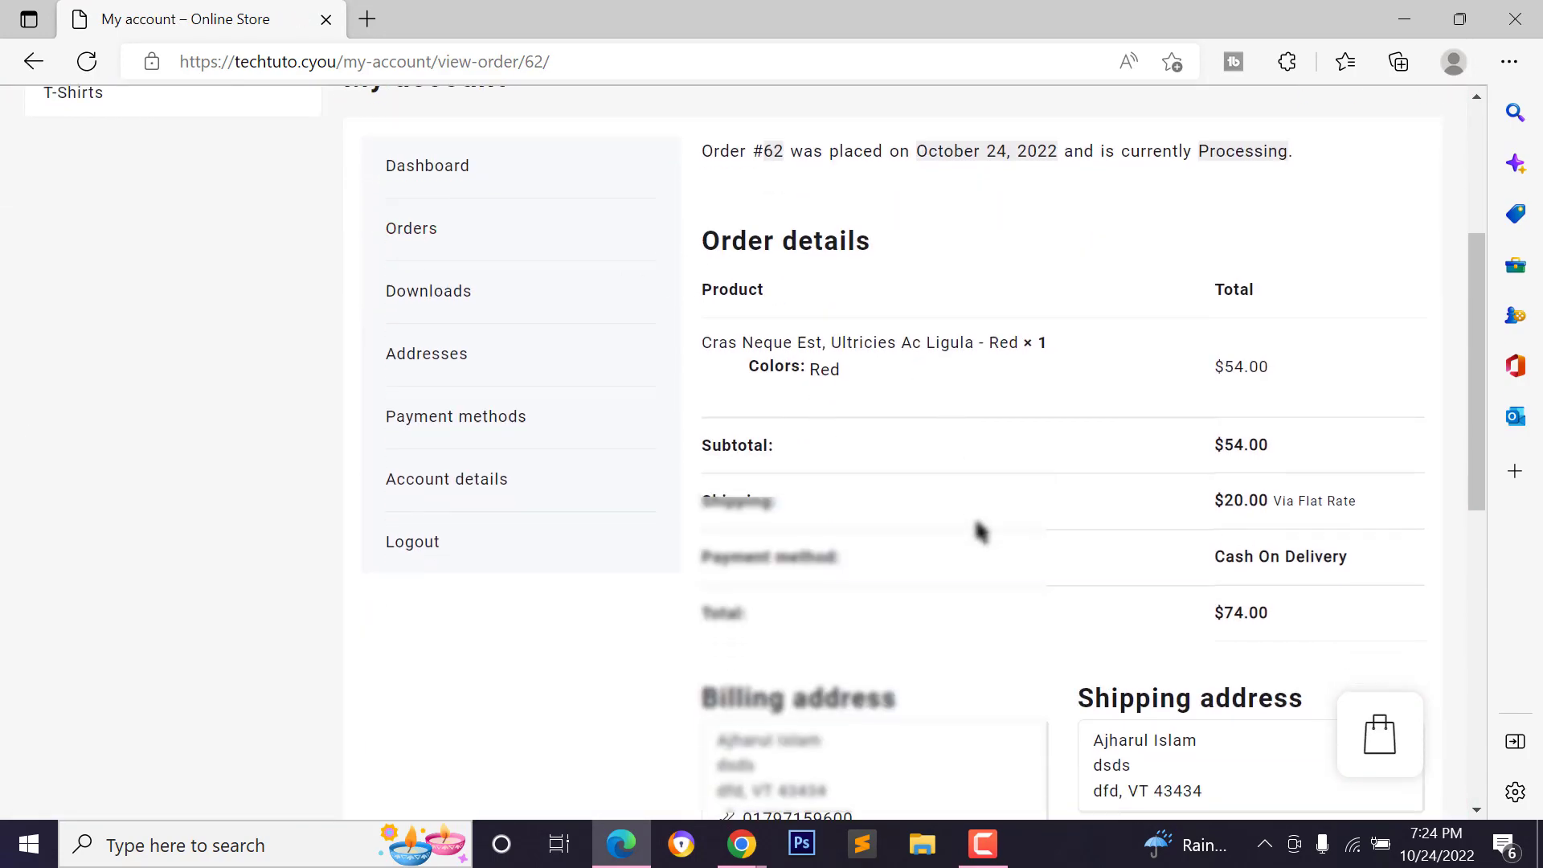
pyautogui.scroll(2, 1005, 578)
pyautogui.scroll(-2, 740, 644)
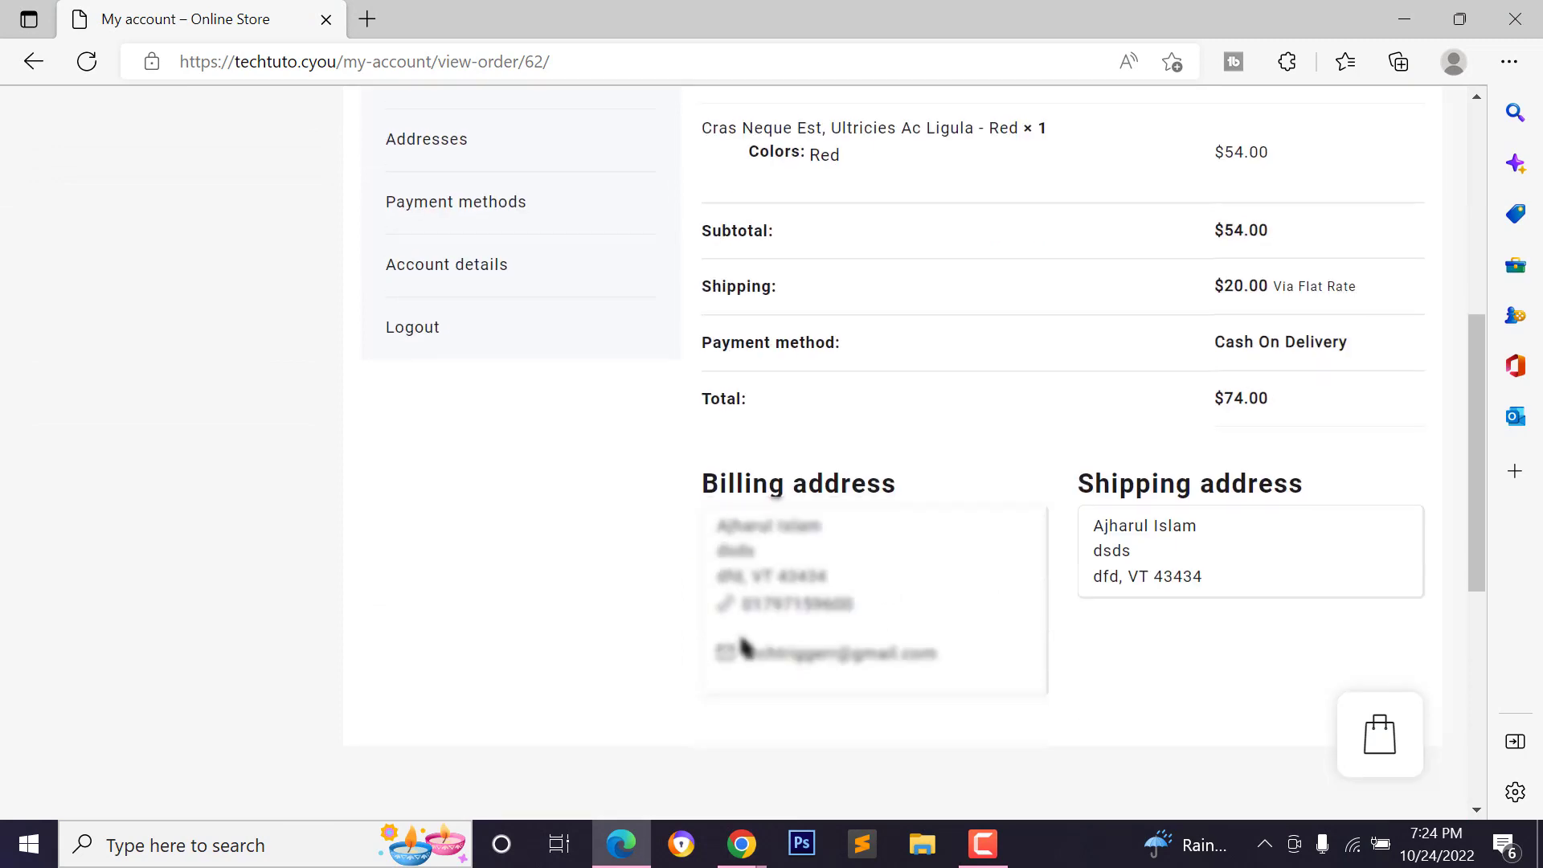
pyautogui.scroll(3, 1258, 573)
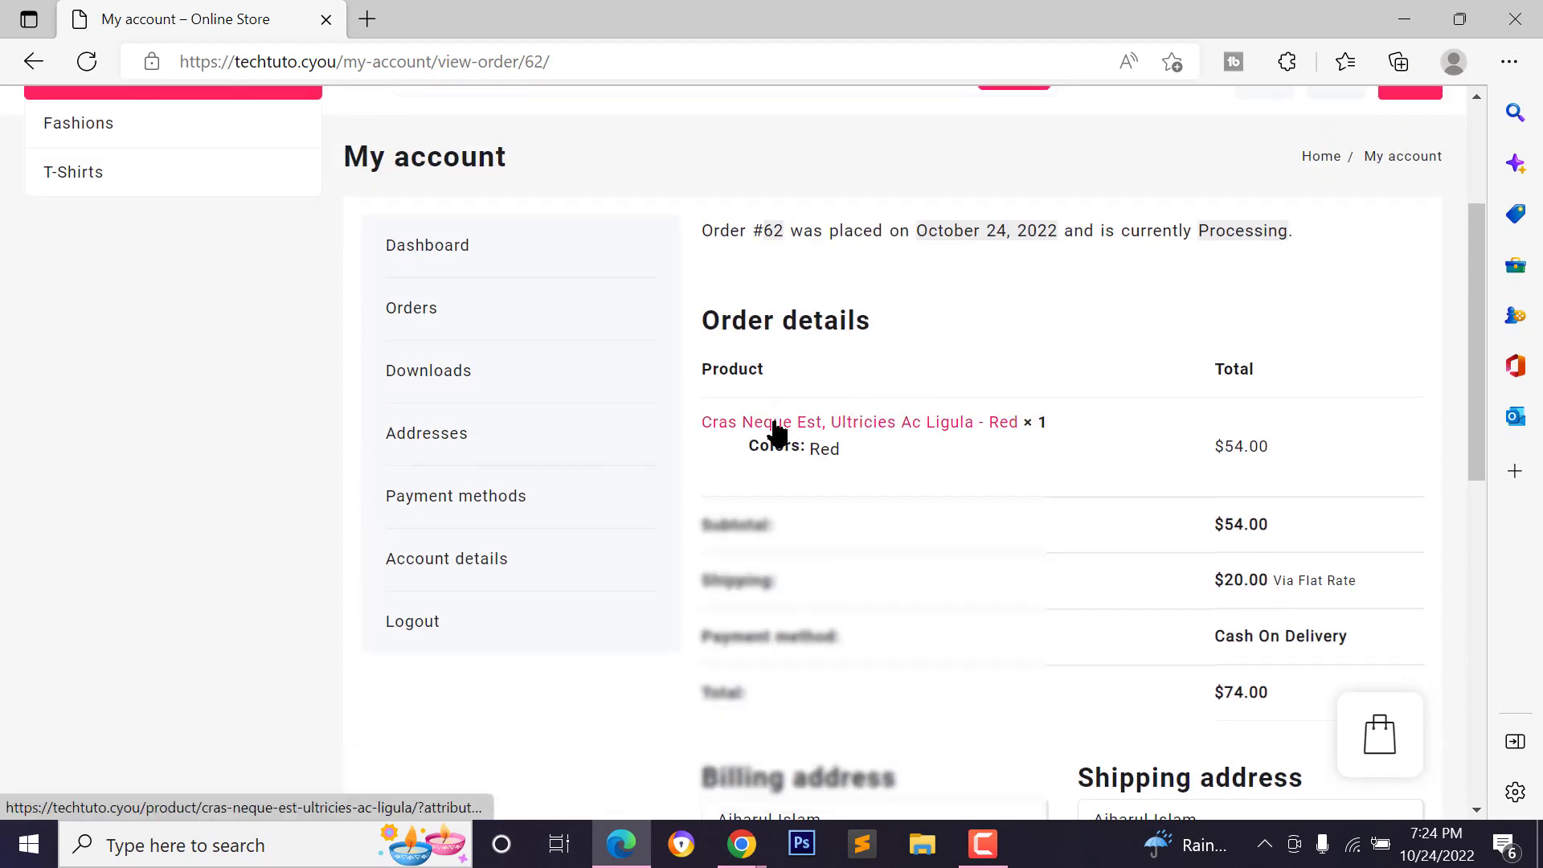
pyautogui.scroll(3, 1233, 534)
pyautogui.scroll(-2, 897, 441)
pyautogui.doubleClick(816, 488)
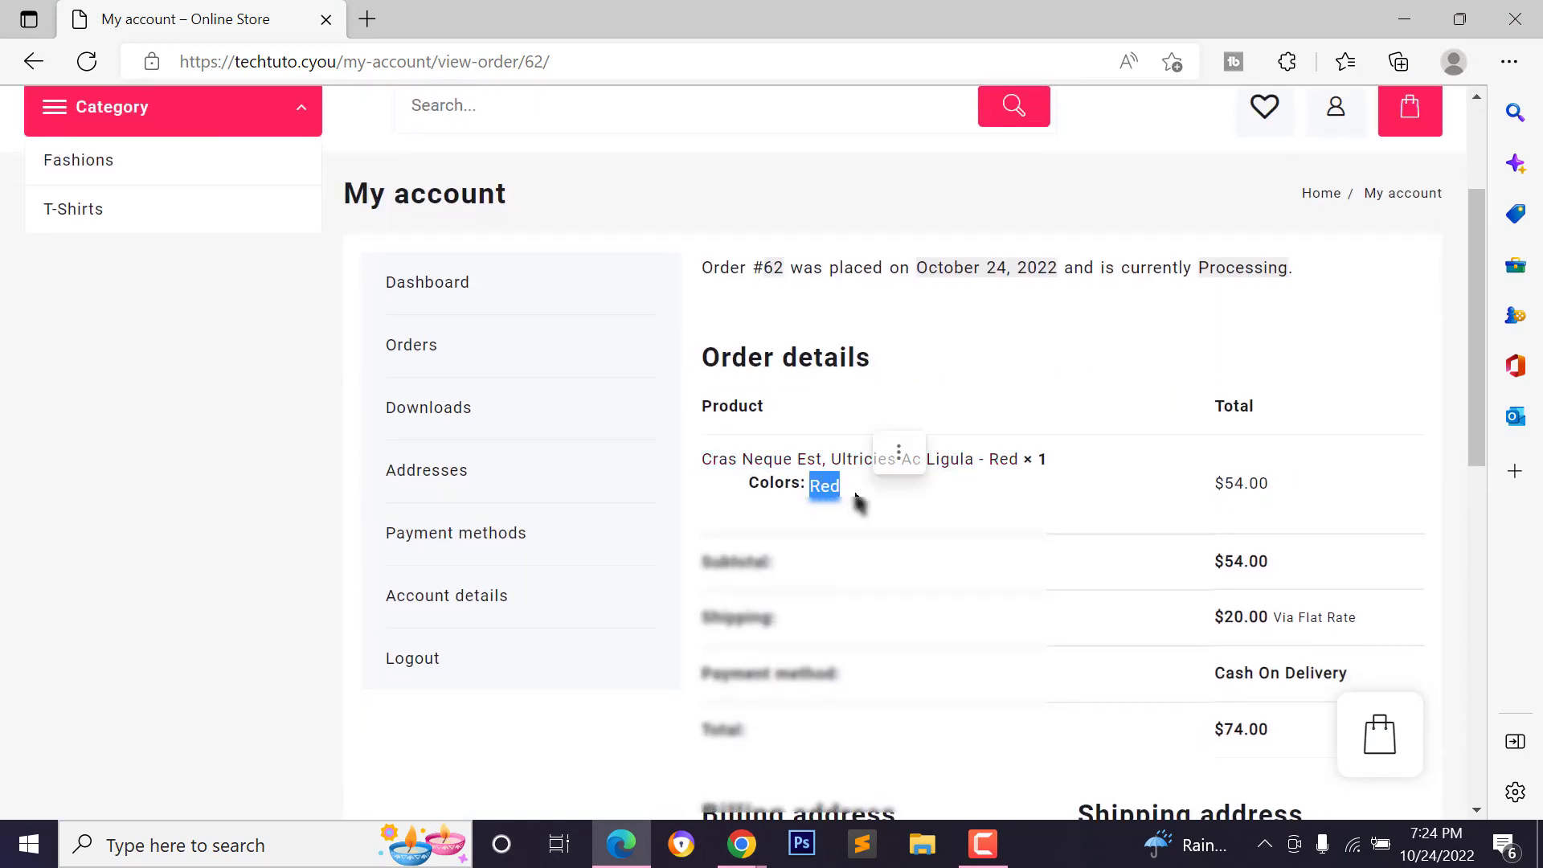
pyautogui.click(1136, 432)
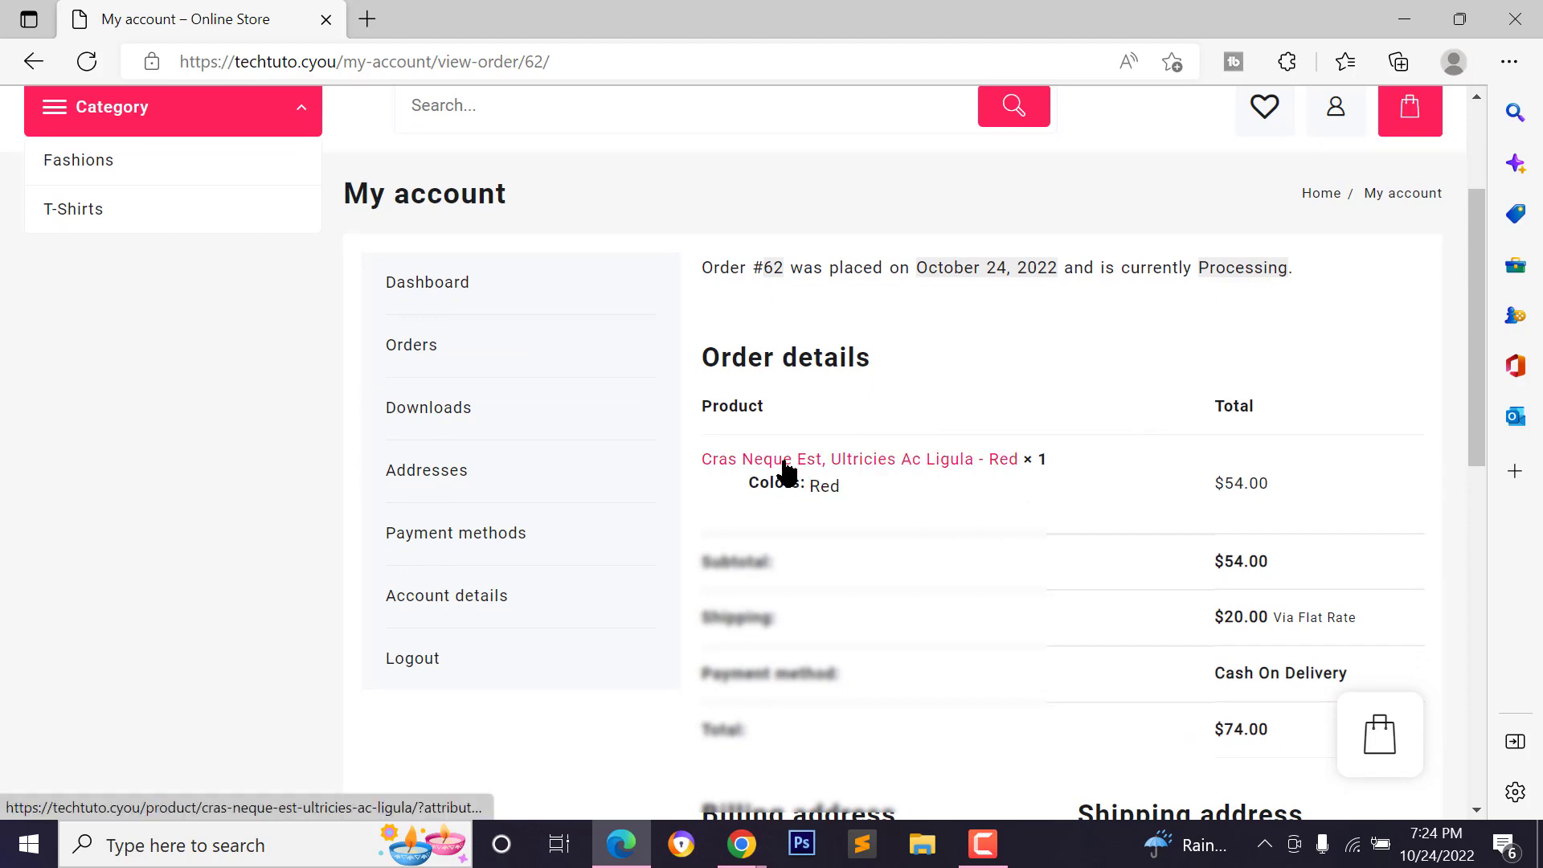
pyautogui.scroll(-3, 1181, 524)
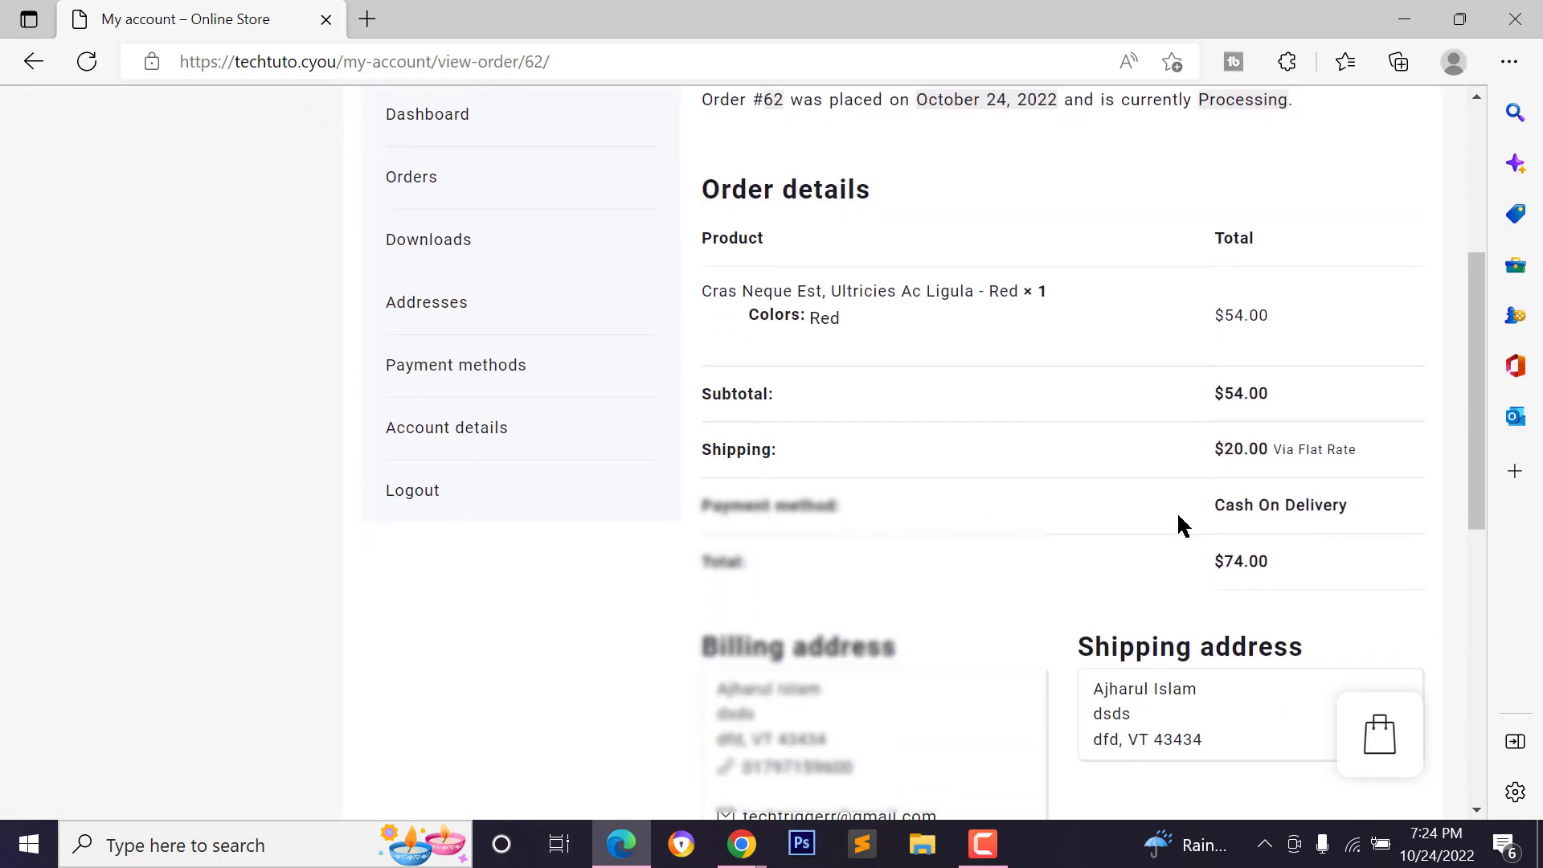
pyautogui.scroll(2, 1125, 518)
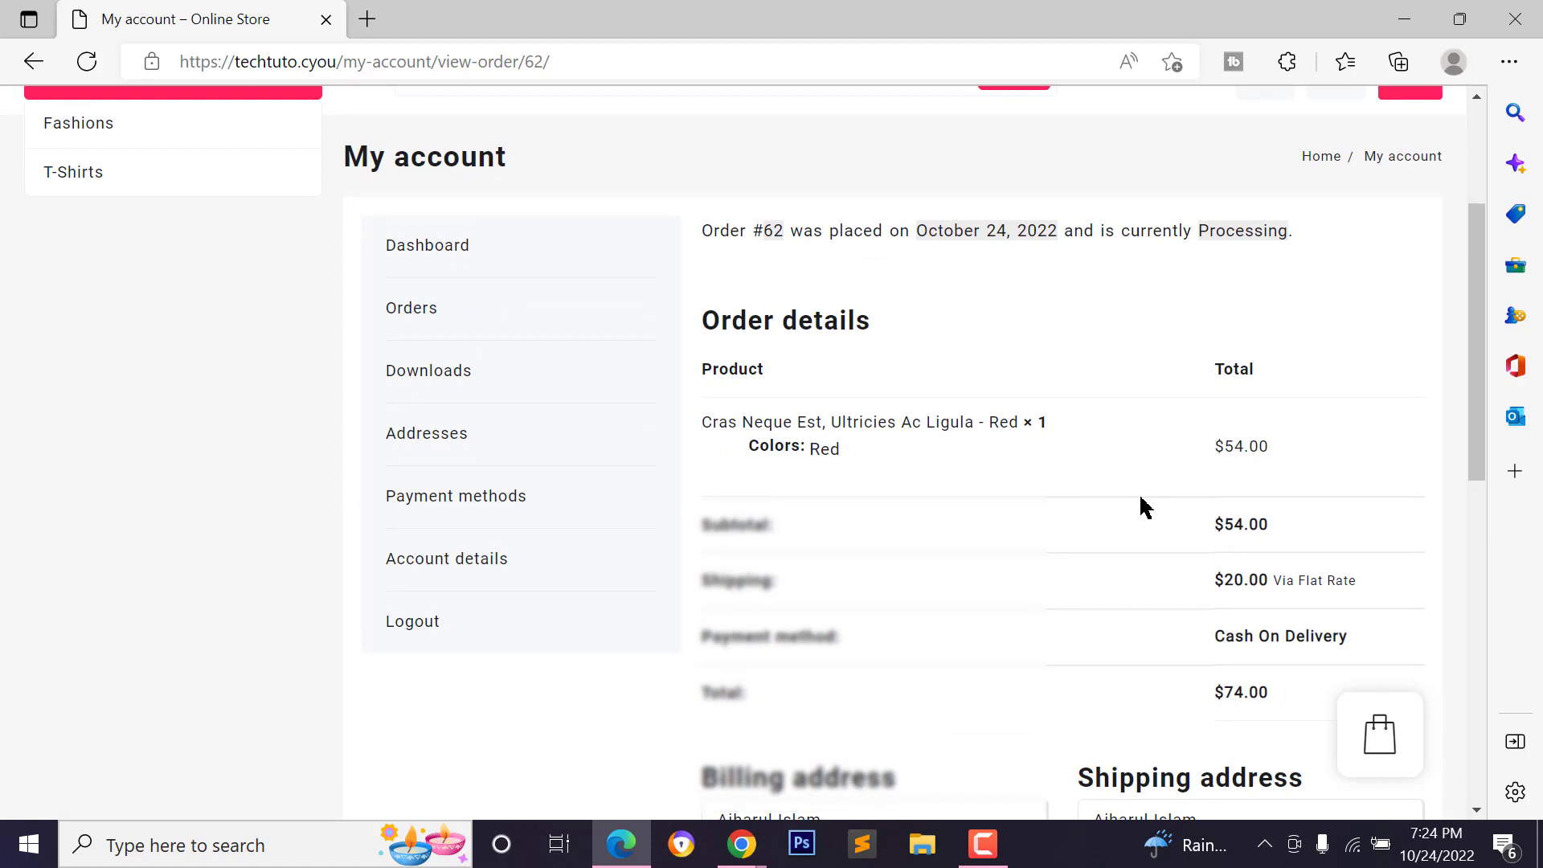
pyautogui.scroll(1, 1144, 508)
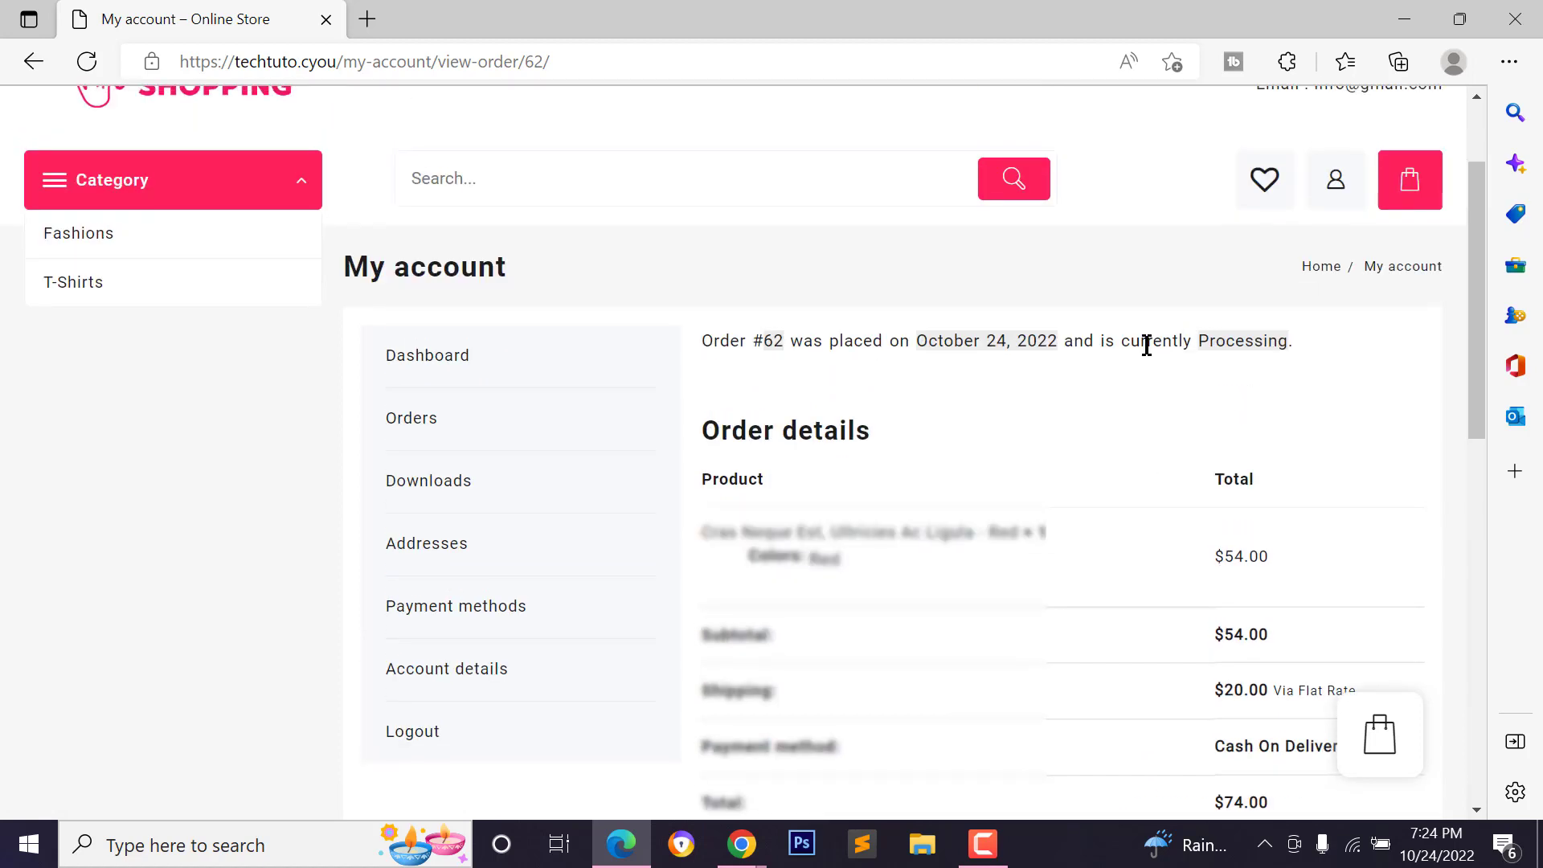
pyautogui.moveTo(1130, 346); pyautogui.dragTo(1285, 345)
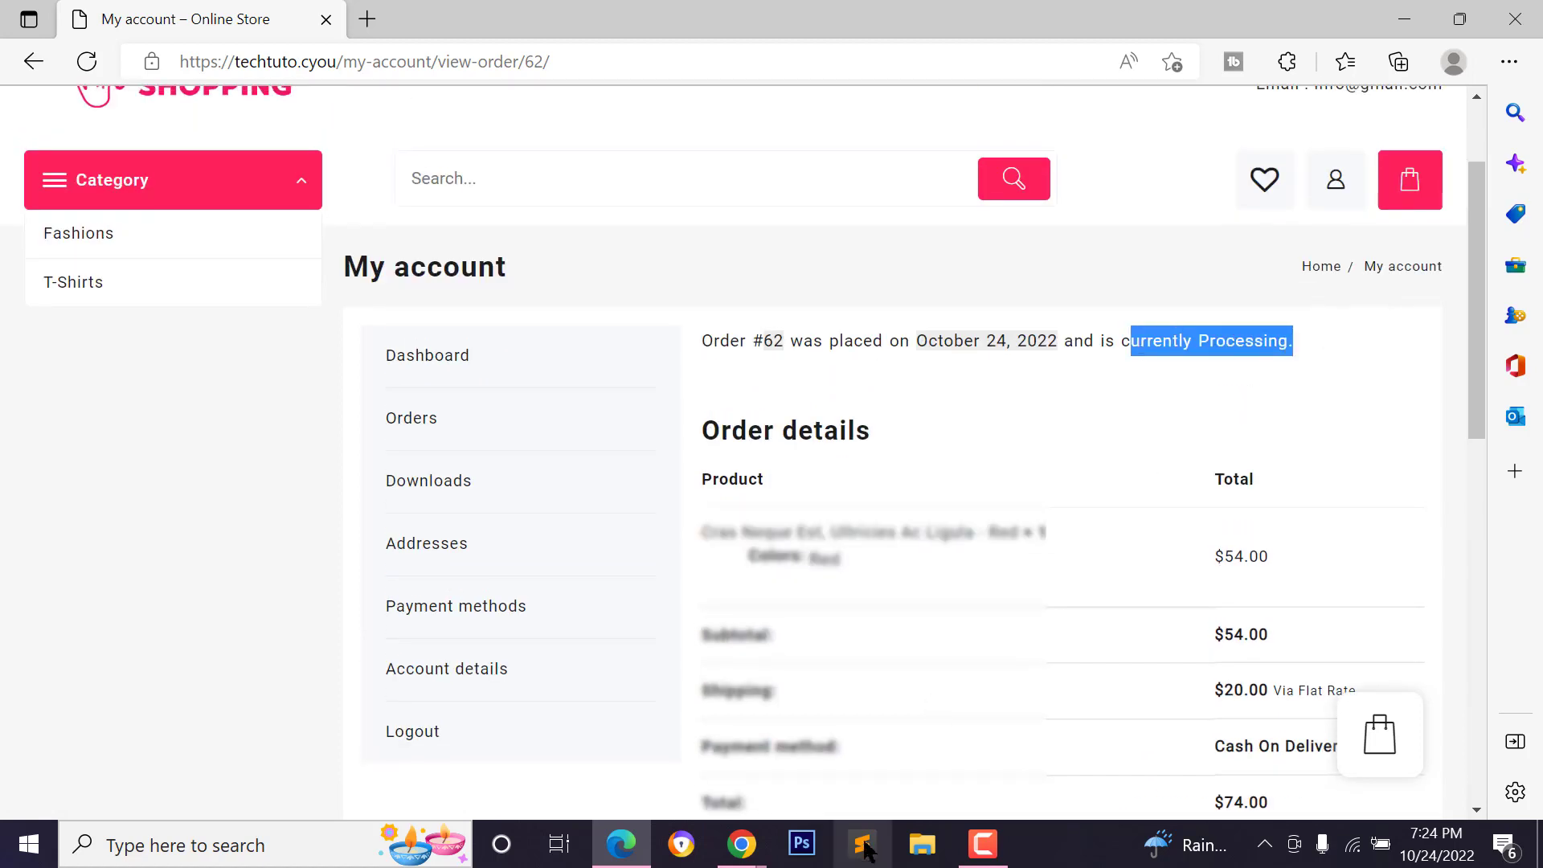
# Step: Switch to the Chrome window showing the WooCommerce Payments settings
pyautogui.click(742, 844)
pyautogui.moveTo(741, 842)
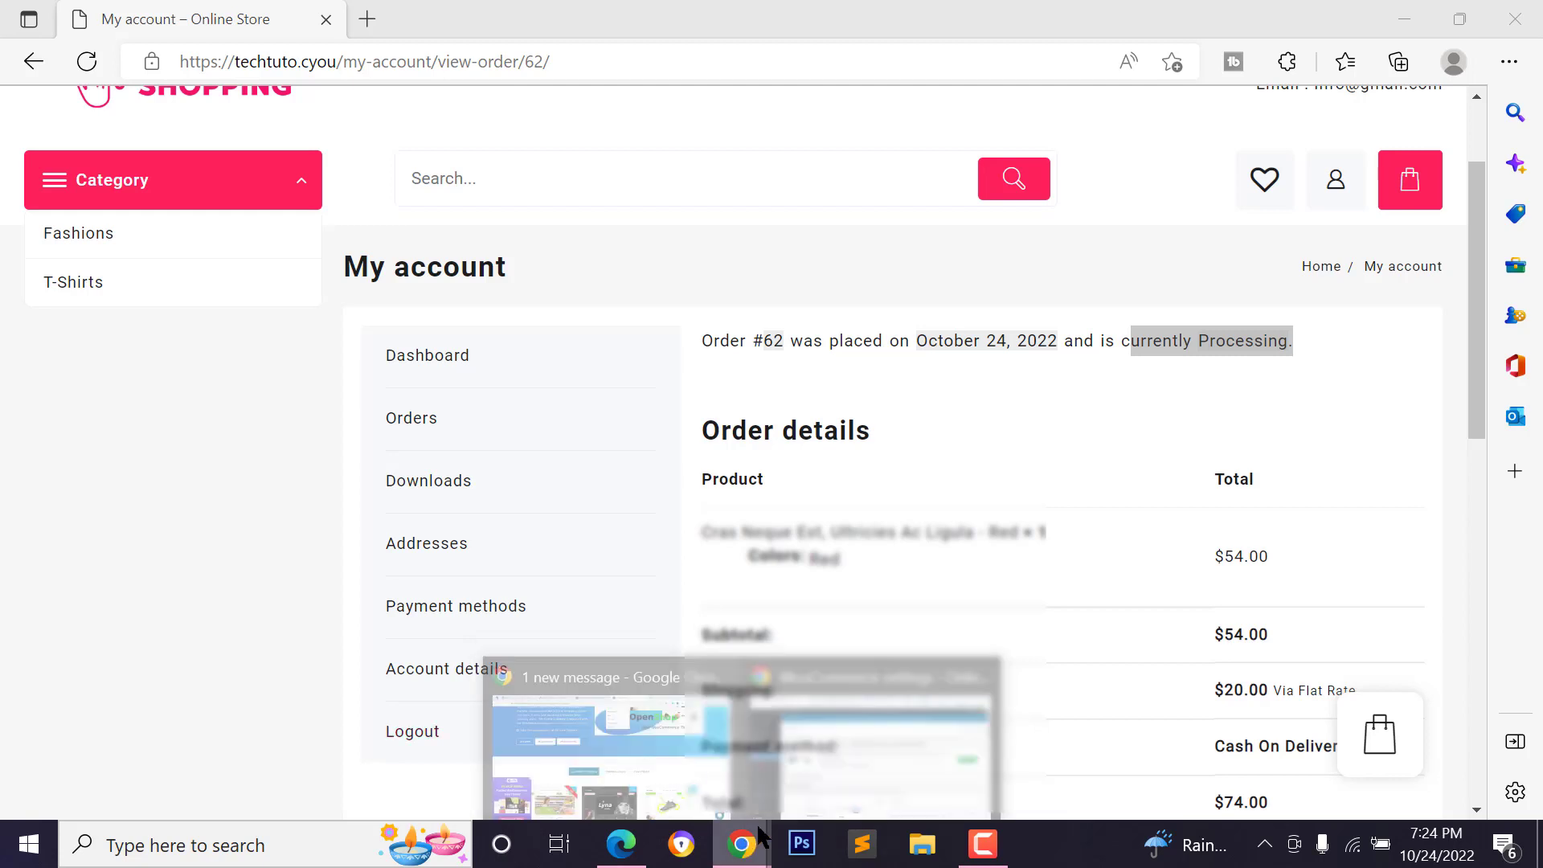
pyautogui.click(865, 746)
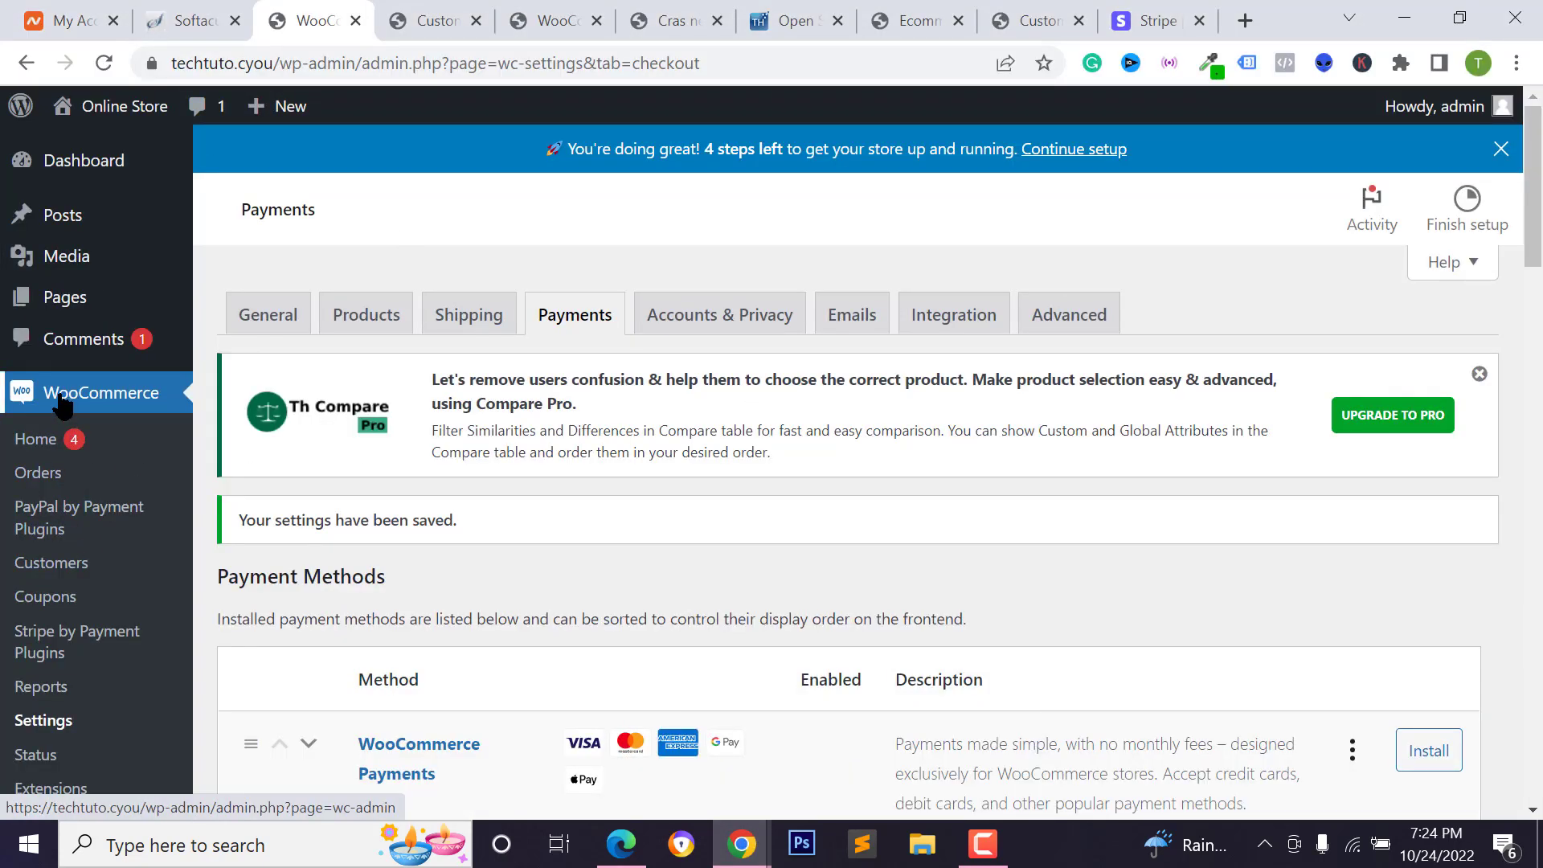
# Step: Sort WooCommerce Orders by order number and open order #62 for editing
pyautogui.click(59, 483)
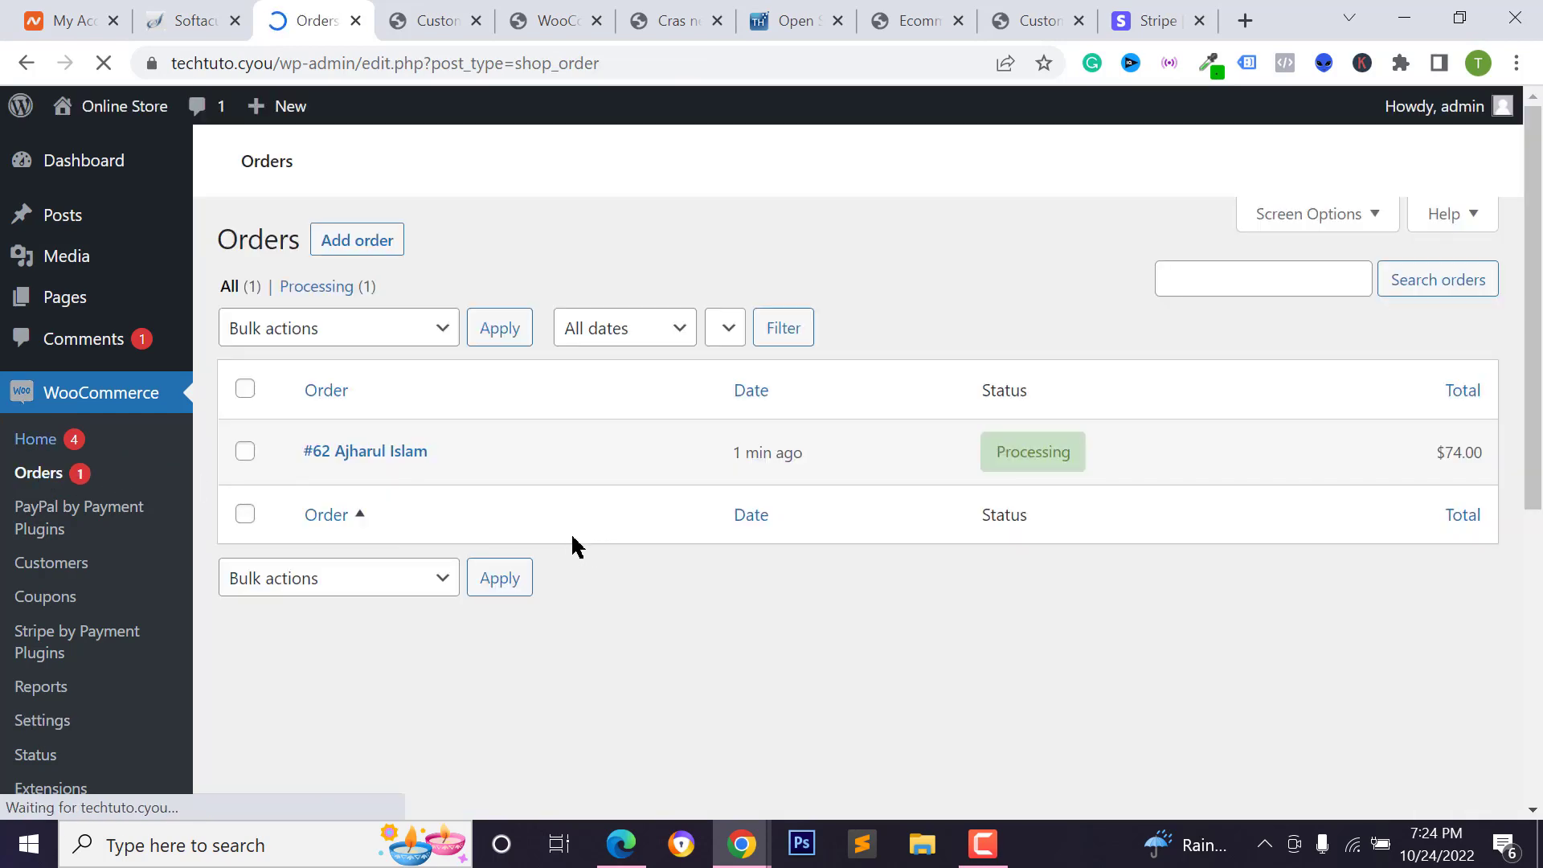
pyautogui.click(325, 555)
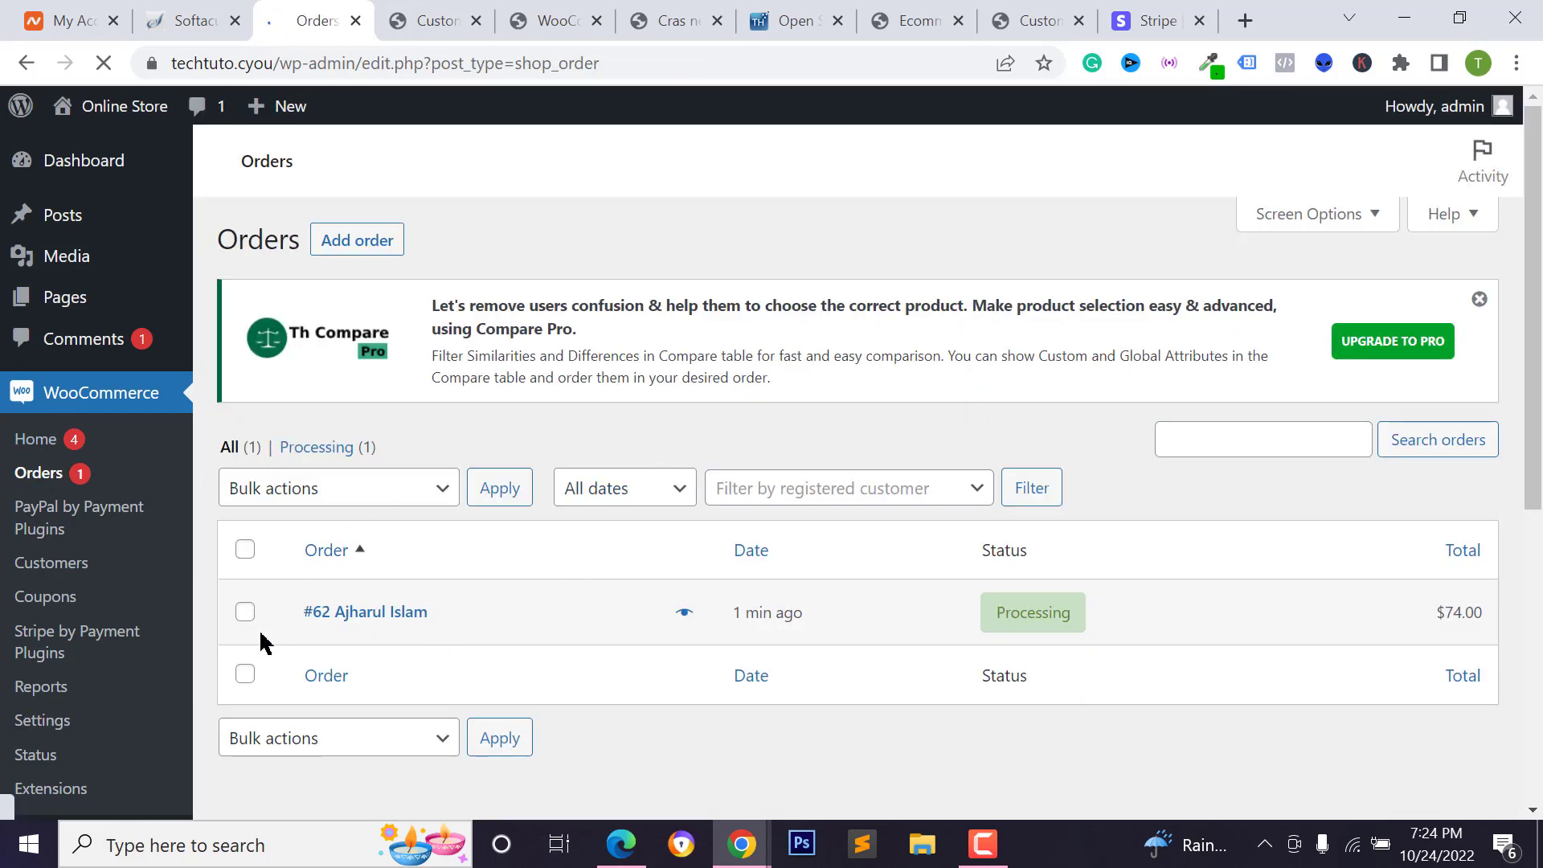
pyautogui.scroll(-1, 394, 608)
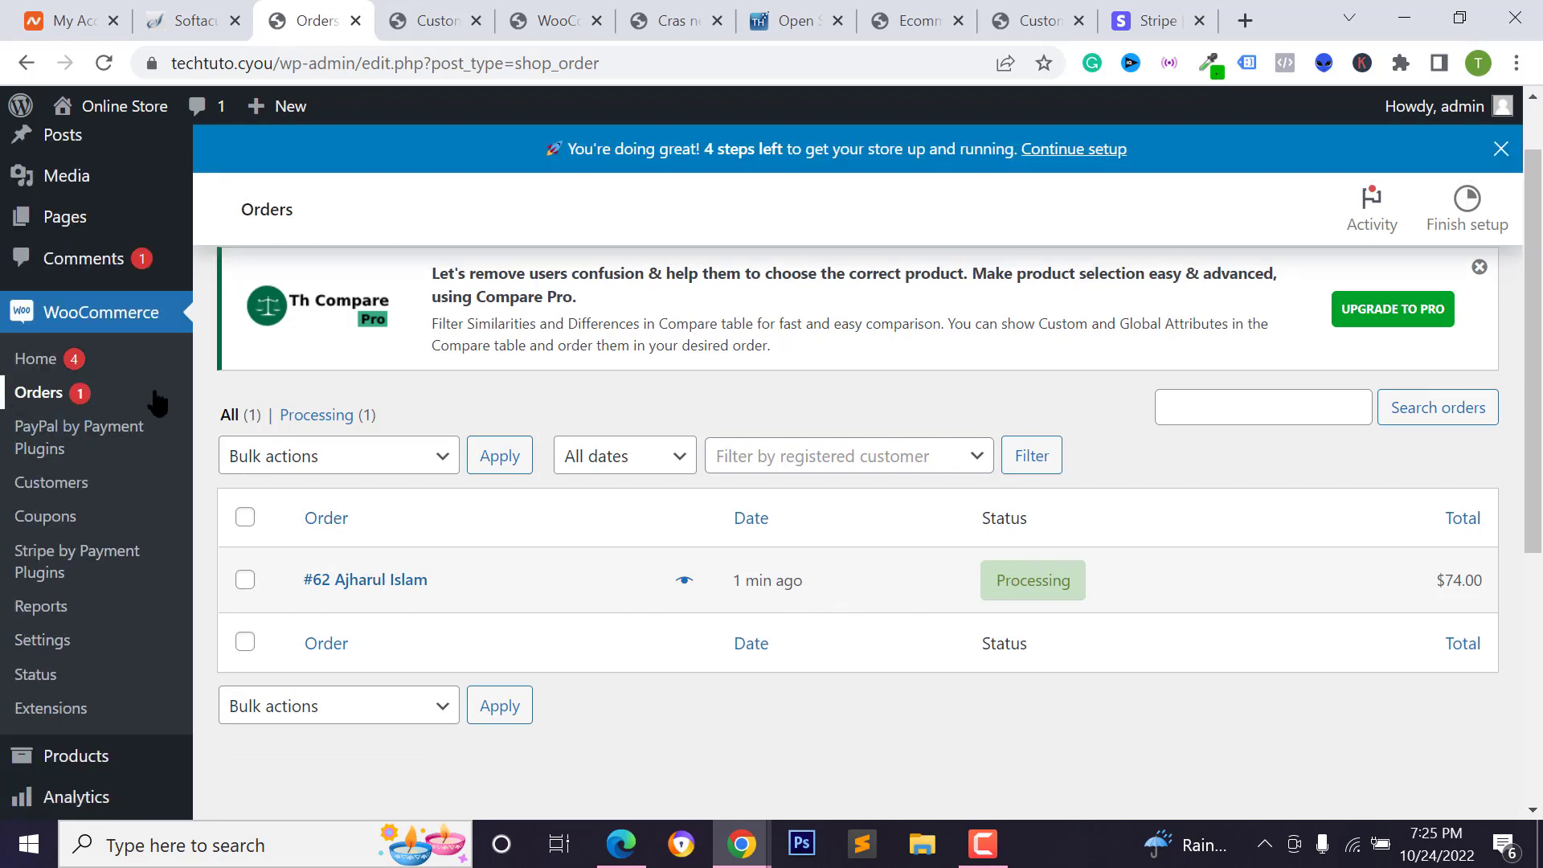
pyautogui.click(368, 588)
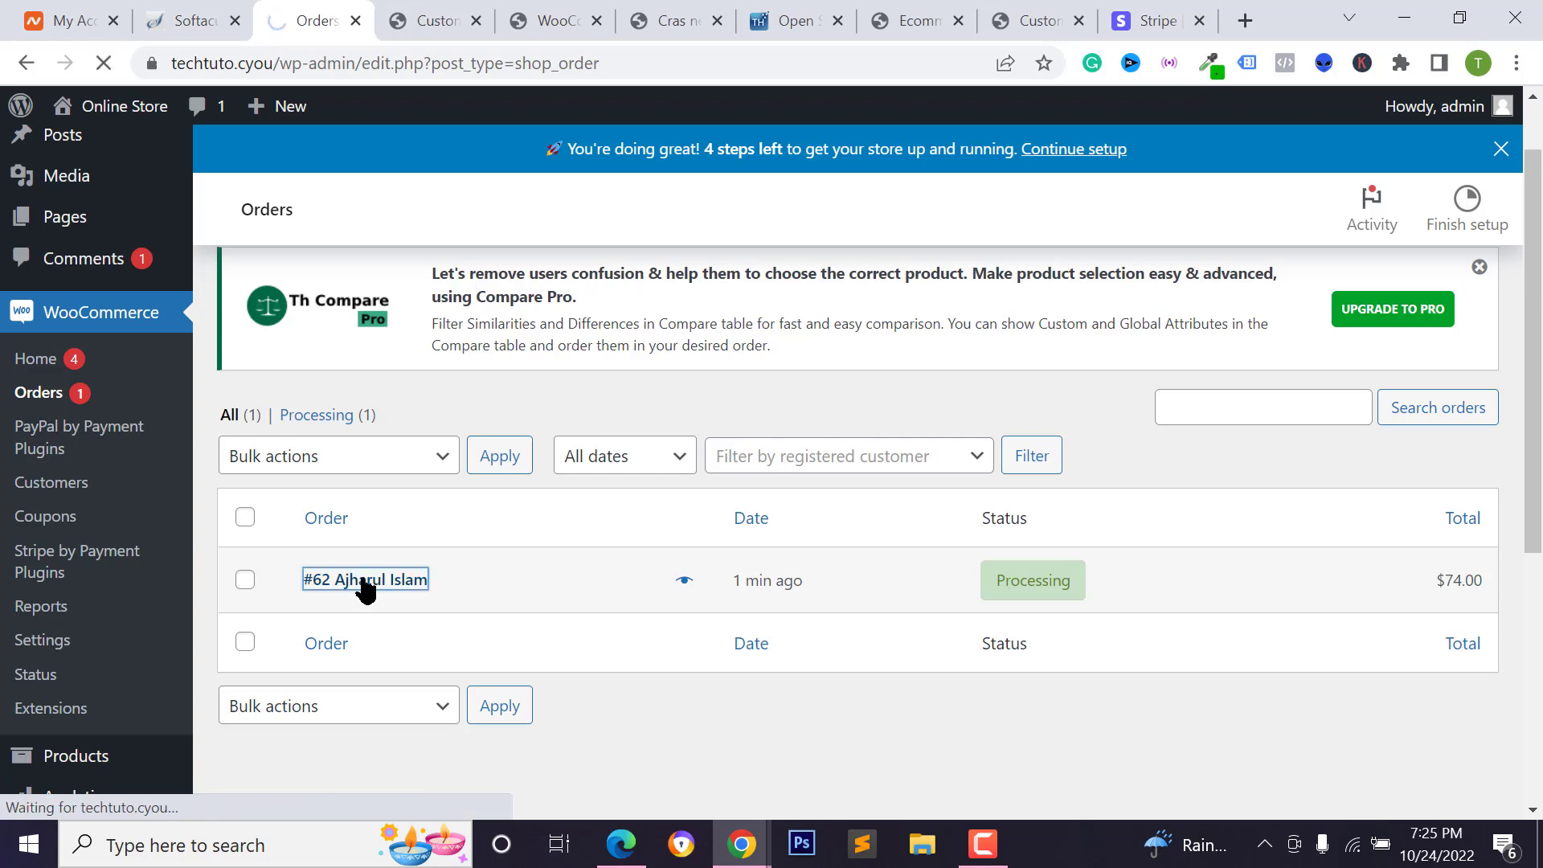
# Step: Check order #62's $20.00 shipping charge and $74.00 total on the Edit Order page
pyautogui.scroll(-1, 673, 489)
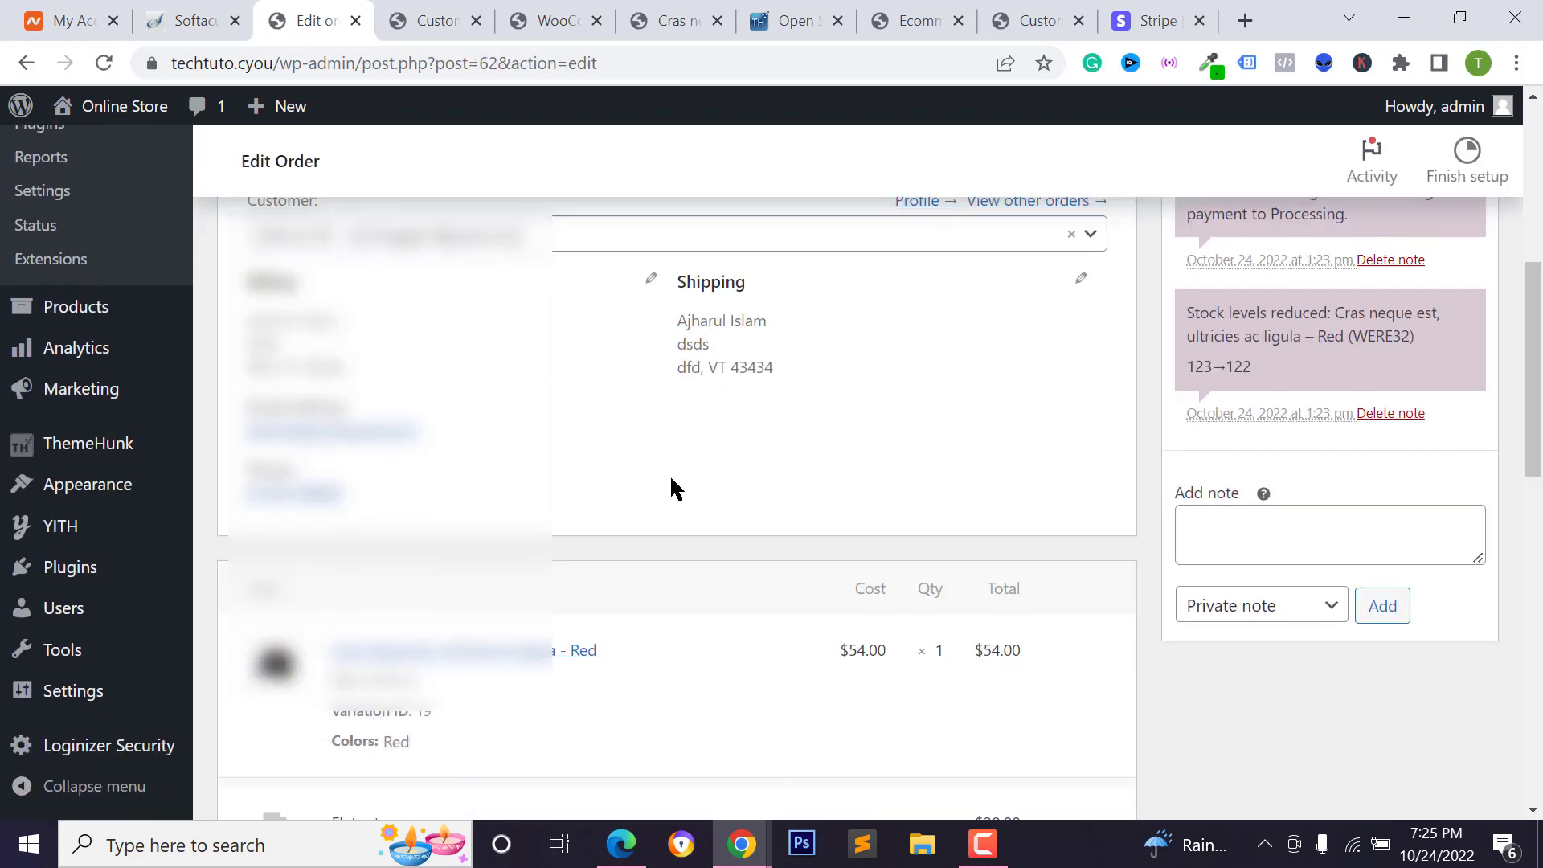
pyautogui.scroll(-3, 674, 490)
pyautogui.scroll(4, 707, 507)
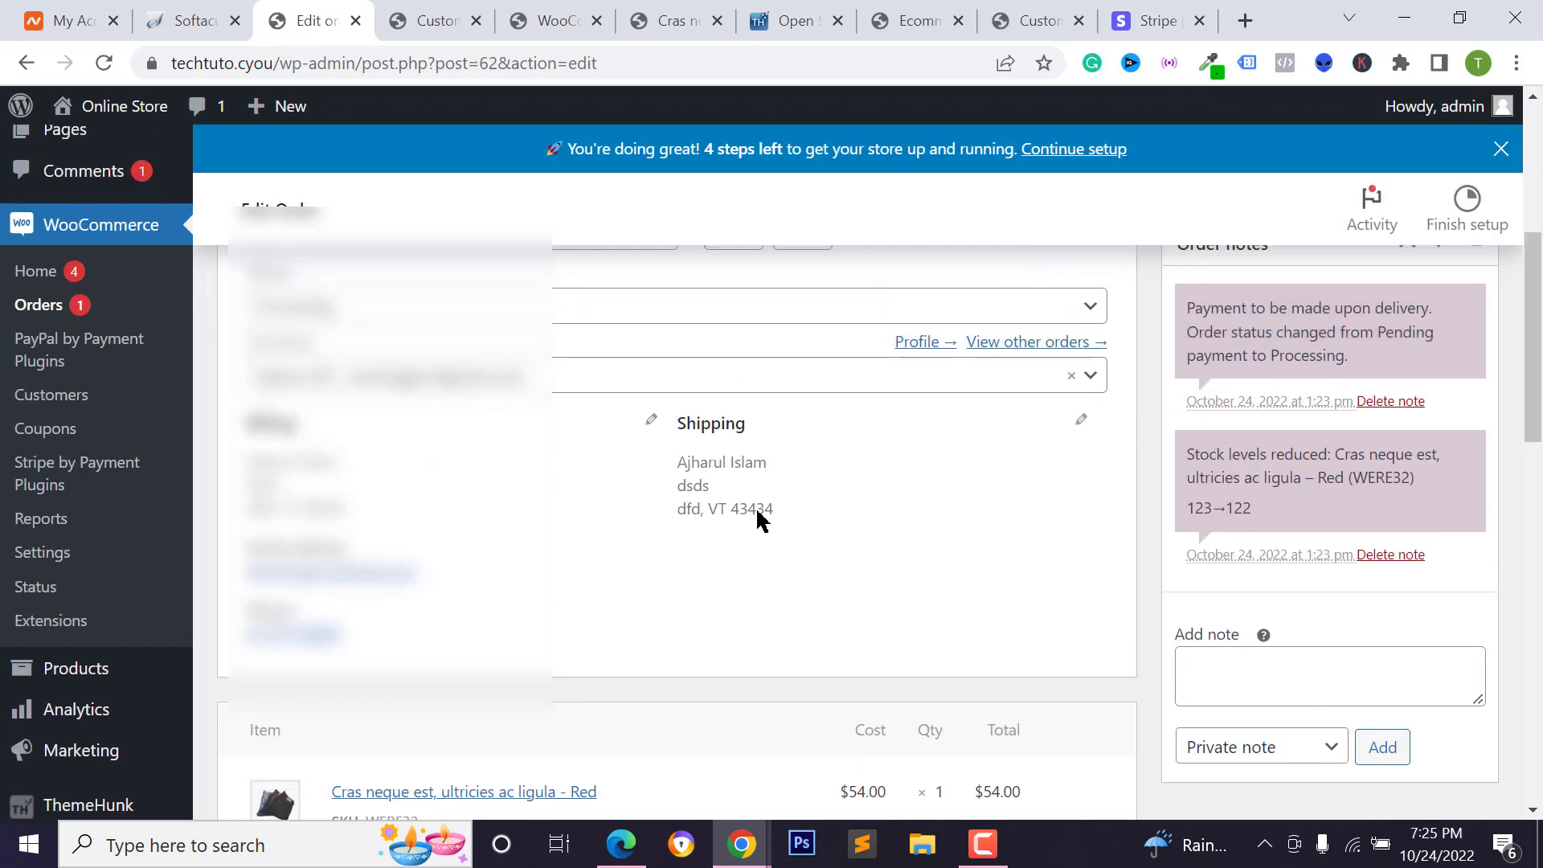
pyautogui.scroll(-3, 756, 514)
pyautogui.scroll(3, 752, 510)
pyautogui.scroll(-2, 751, 510)
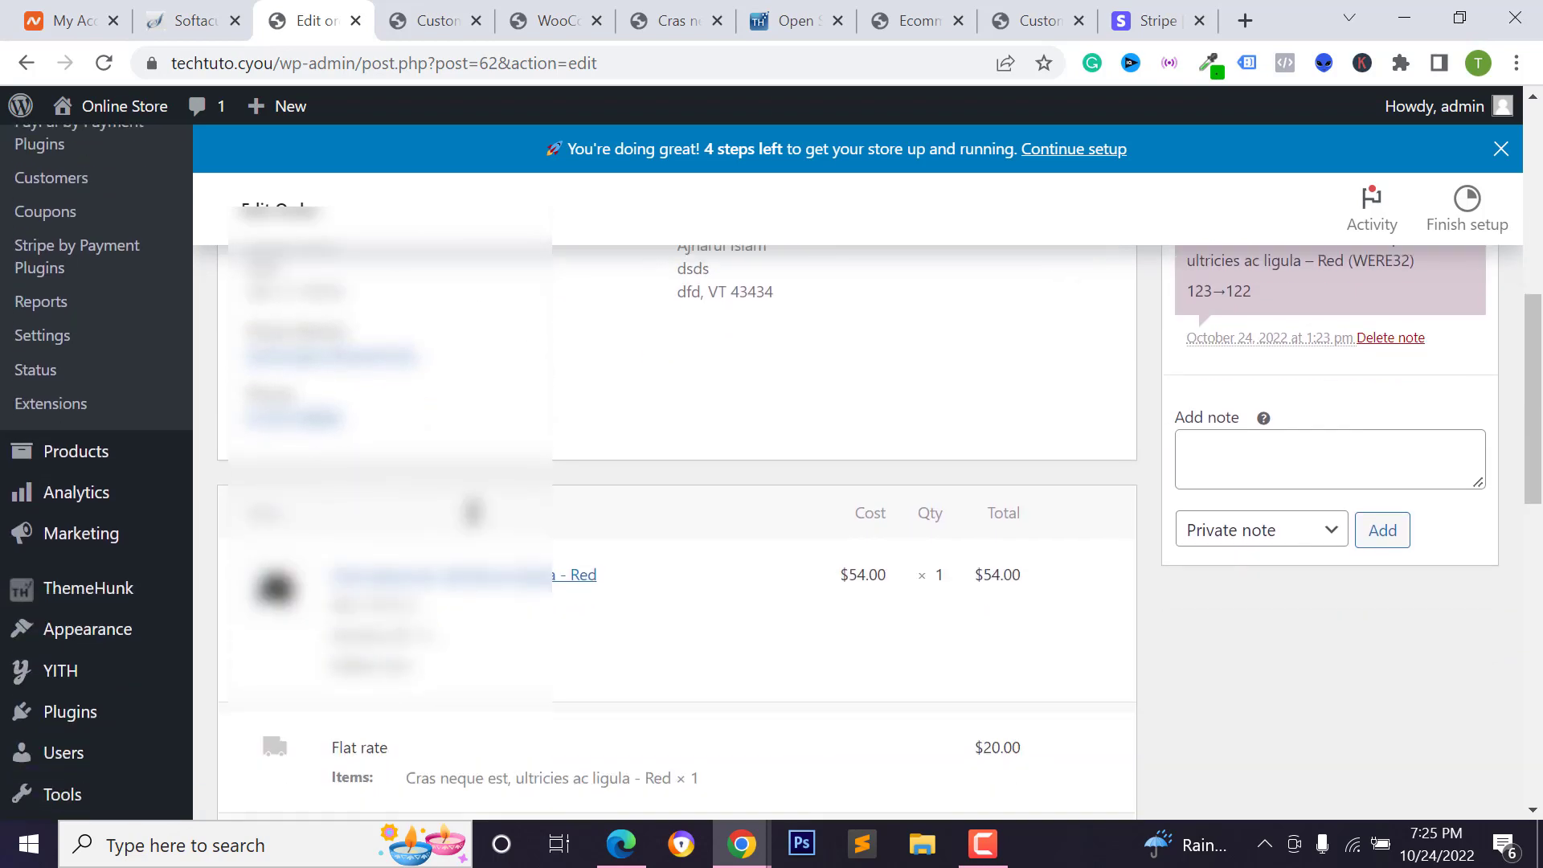
pyautogui.scroll(-3, 561, 552)
pyautogui.scroll(1, 507, 450)
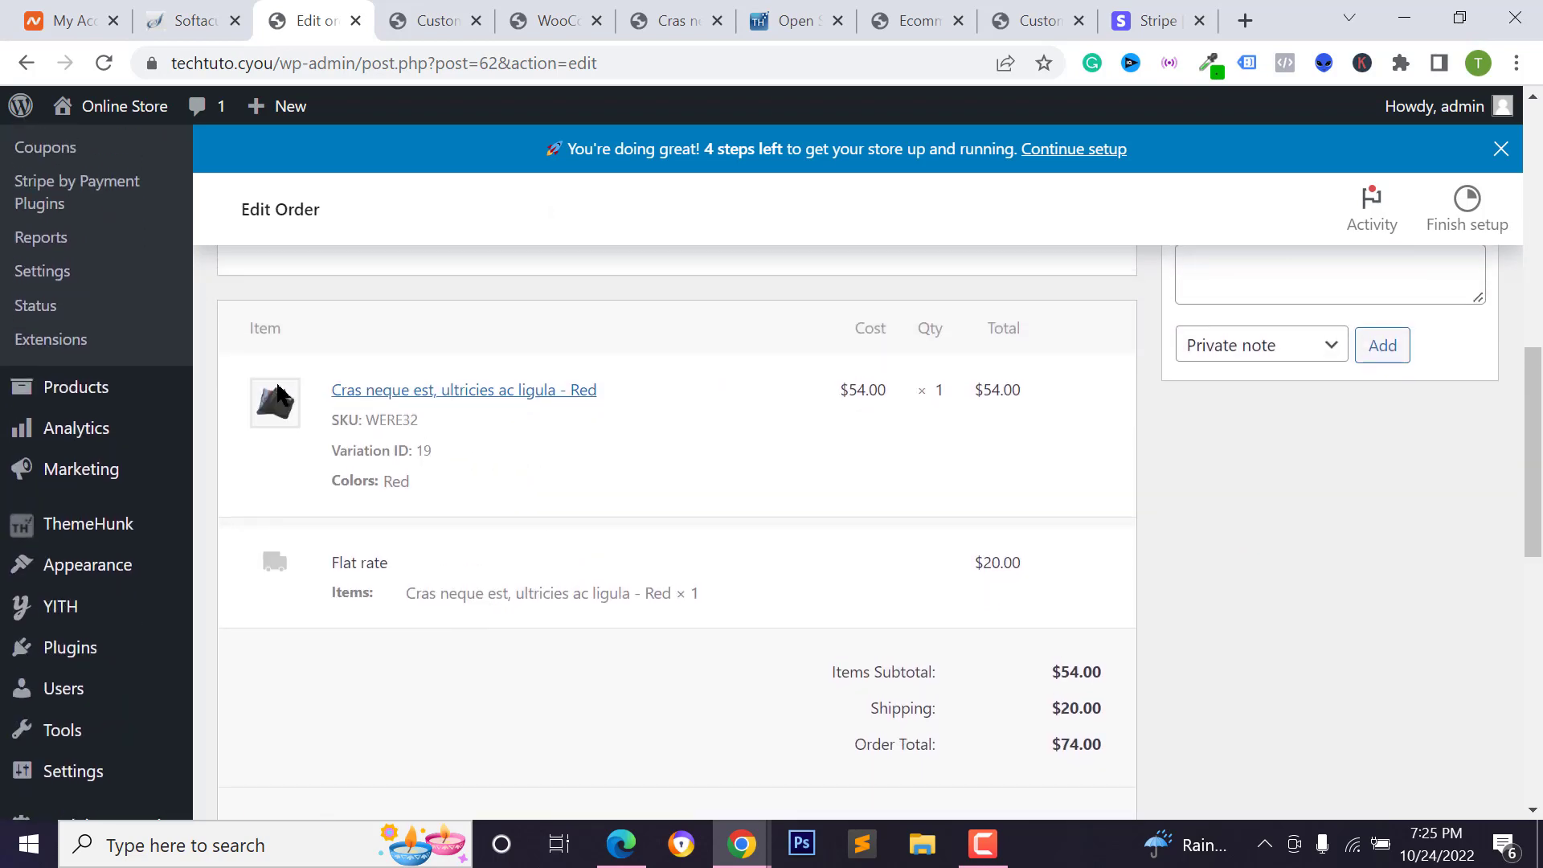
pyautogui.doubleClick(1000, 562)
pyautogui.scroll(-3, 992, 553)
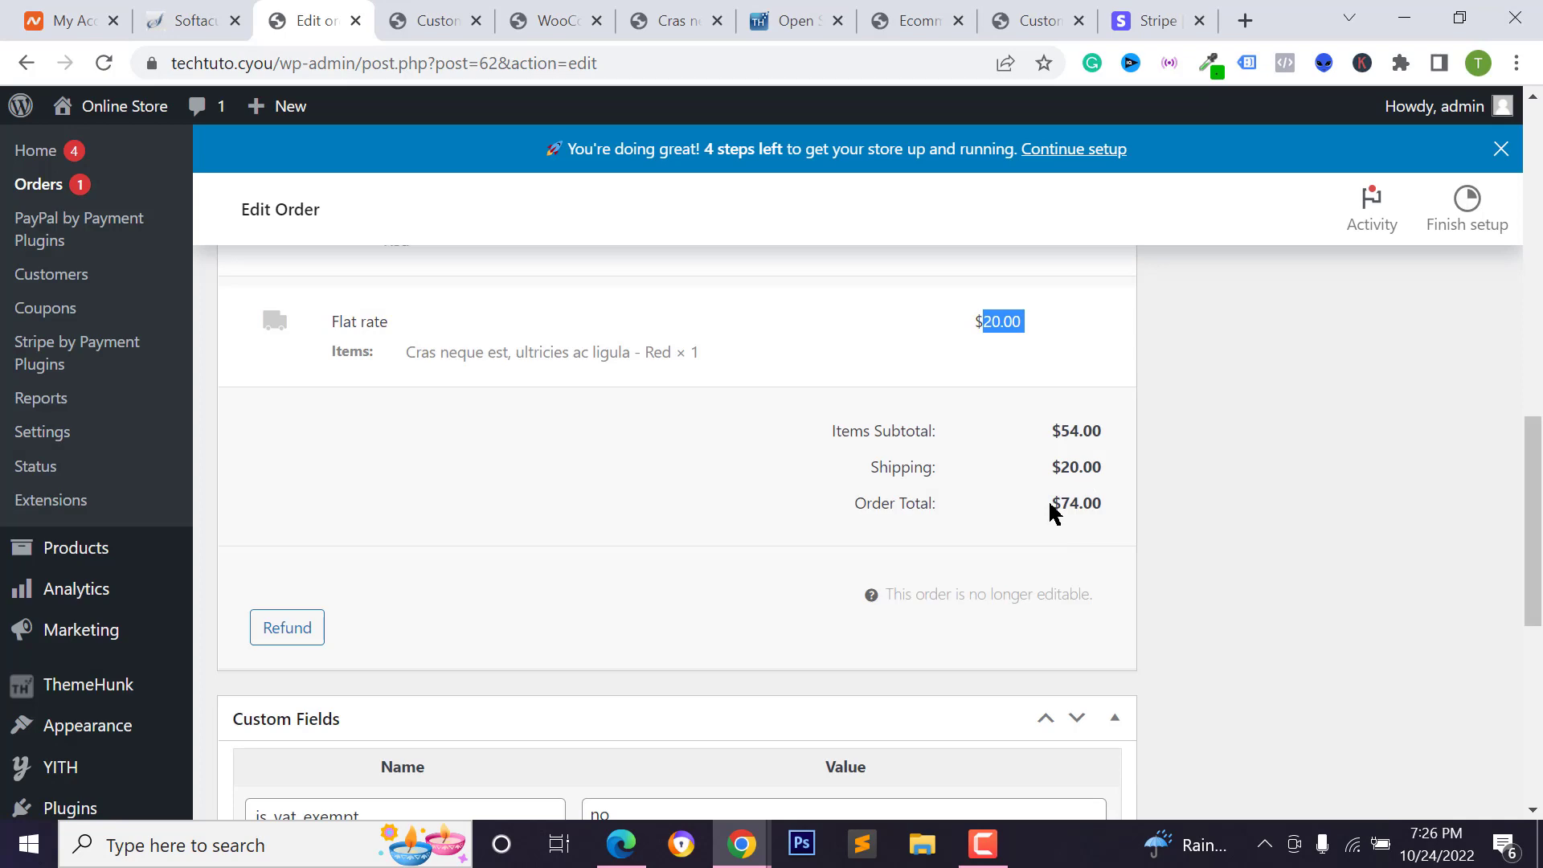
pyautogui.moveTo(1050, 504); pyautogui.dragTo(1106, 548)
pyautogui.scroll(10, 1097, 577)
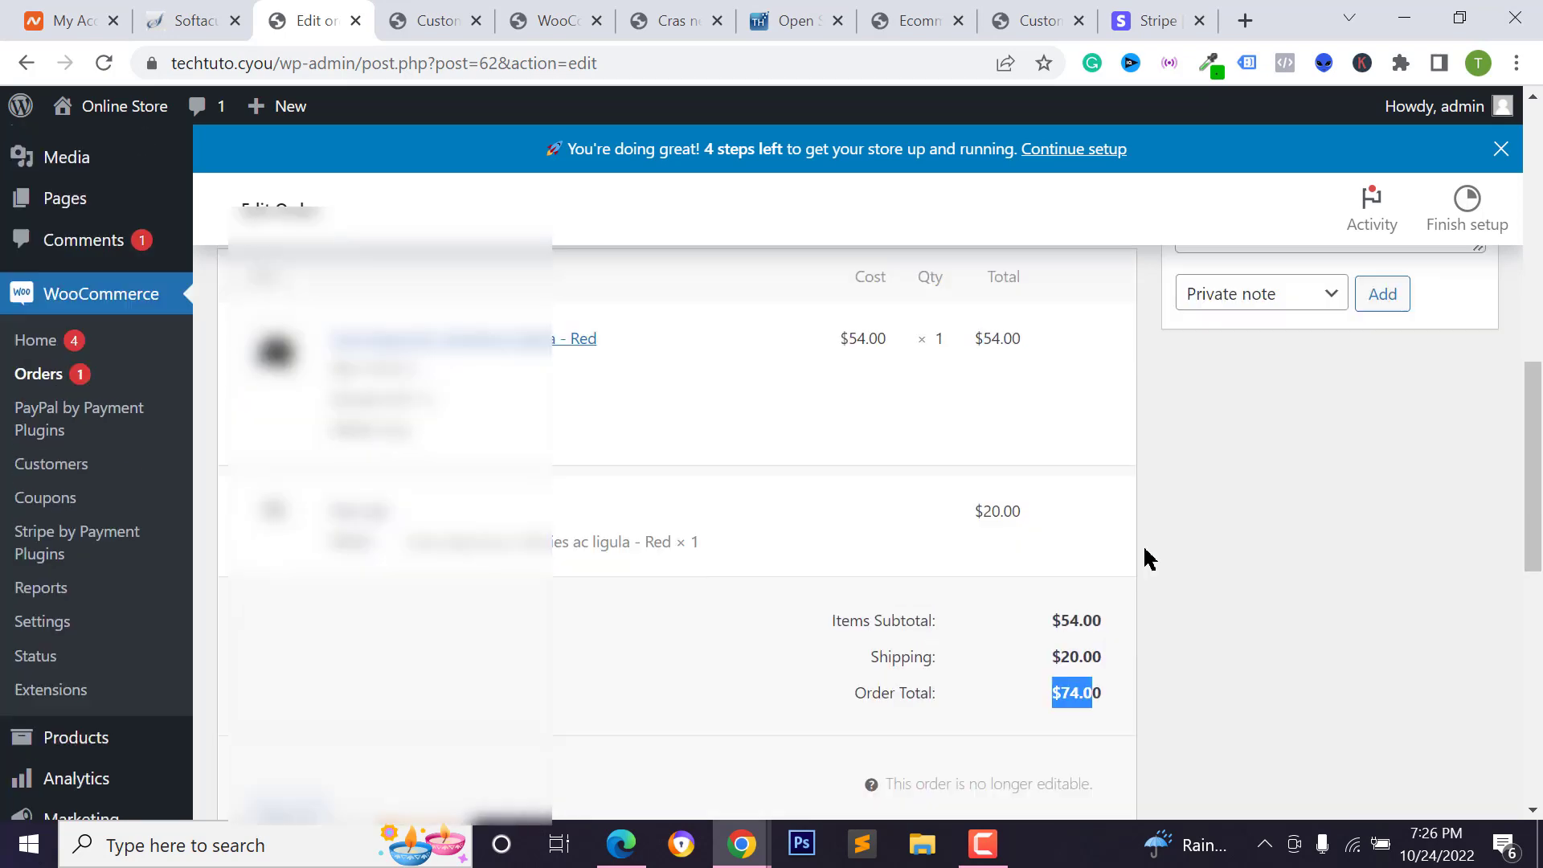
pyautogui.scroll(2, 1185, 504)
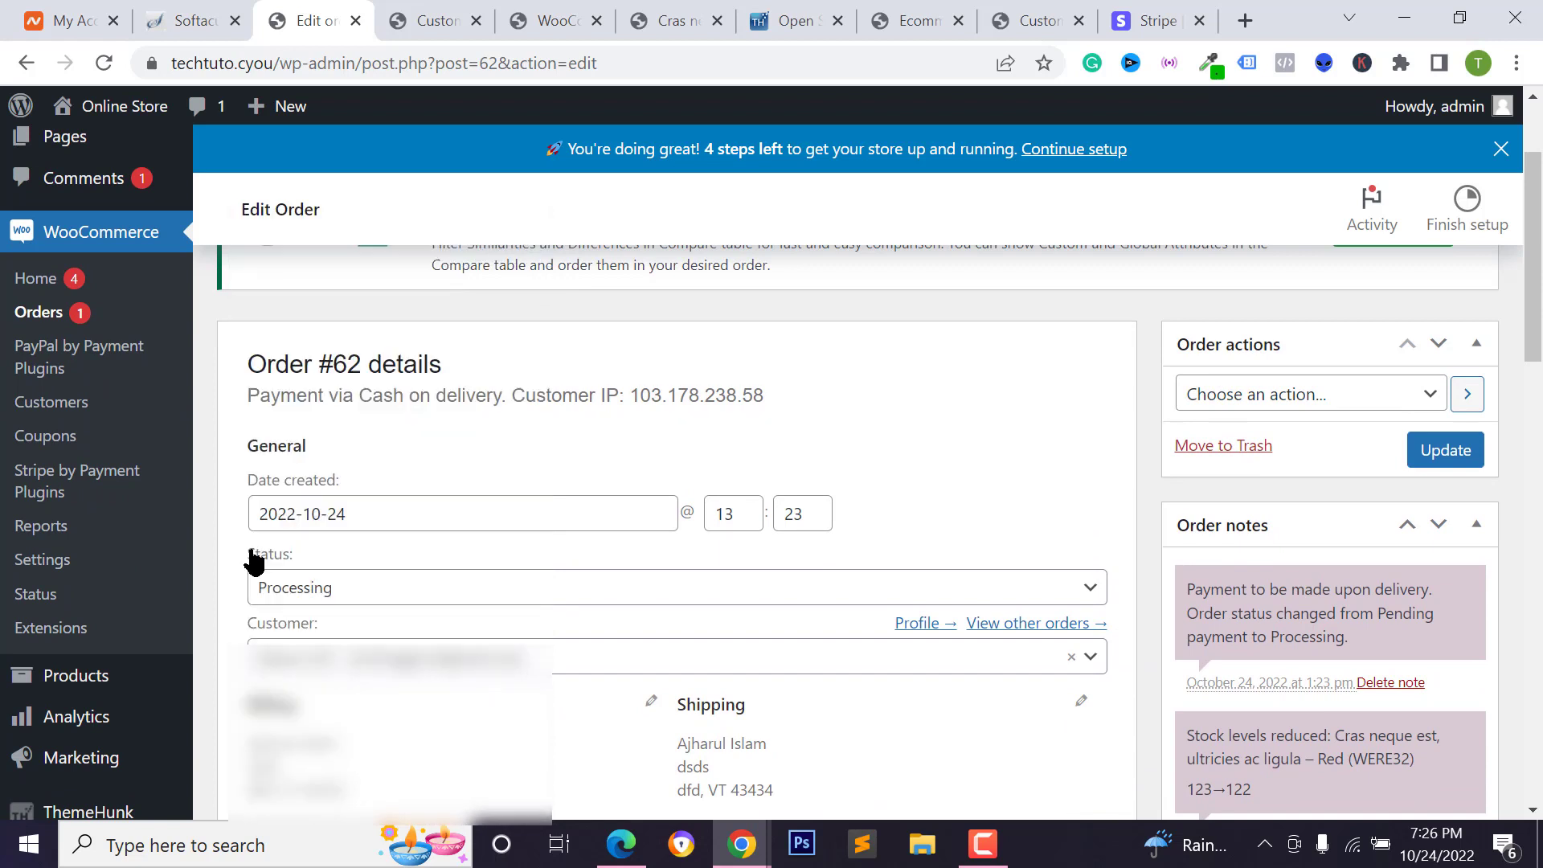
# Step: Set order #62's status to Completed and update the order
pyautogui.click(297, 597)
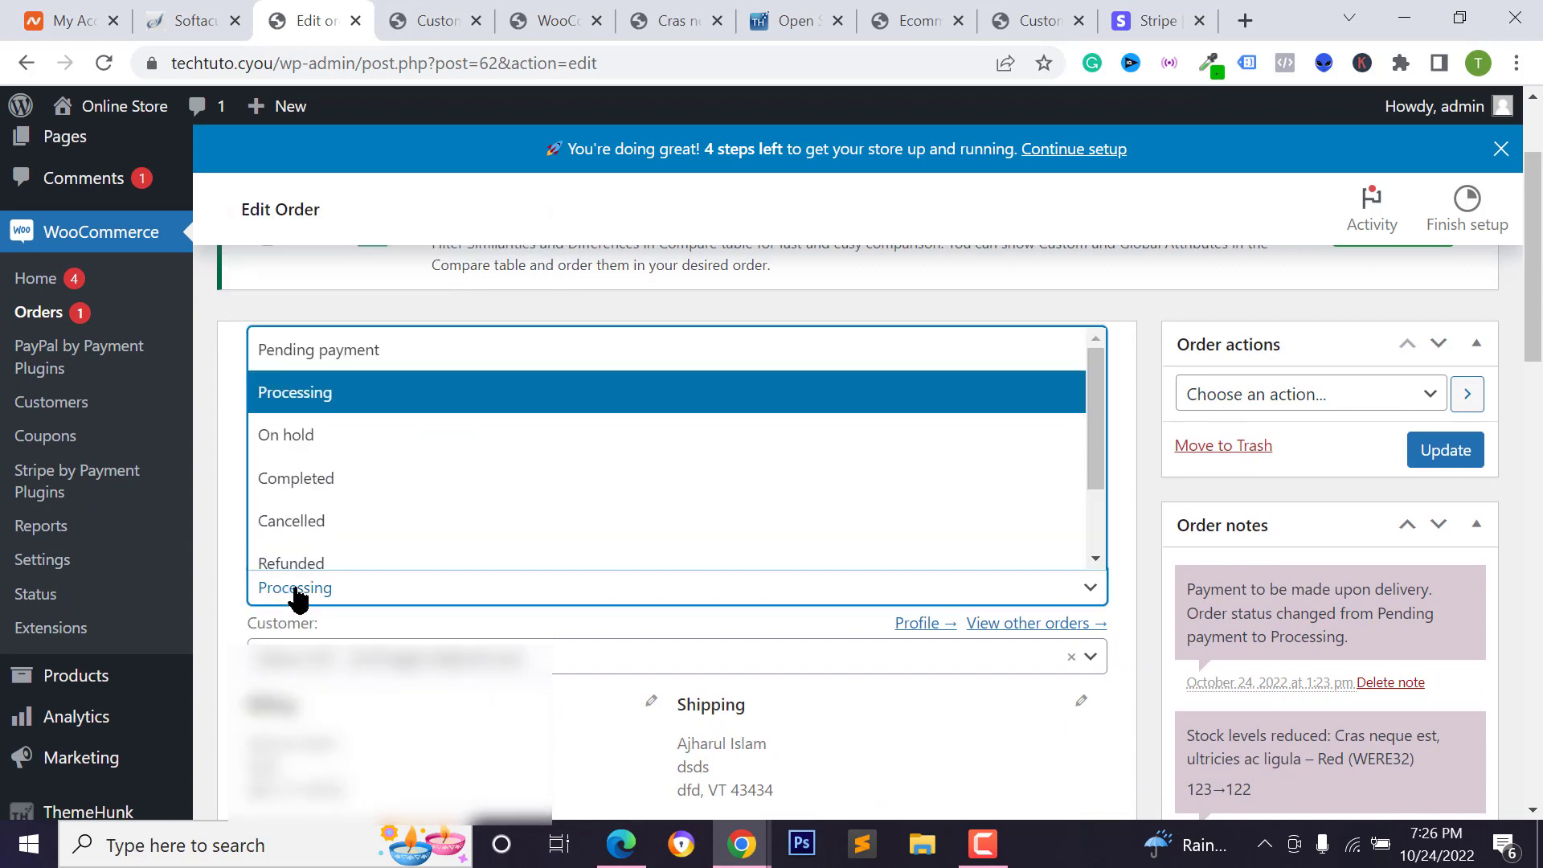
pyautogui.click(325, 482)
pyautogui.click(1414, 462)
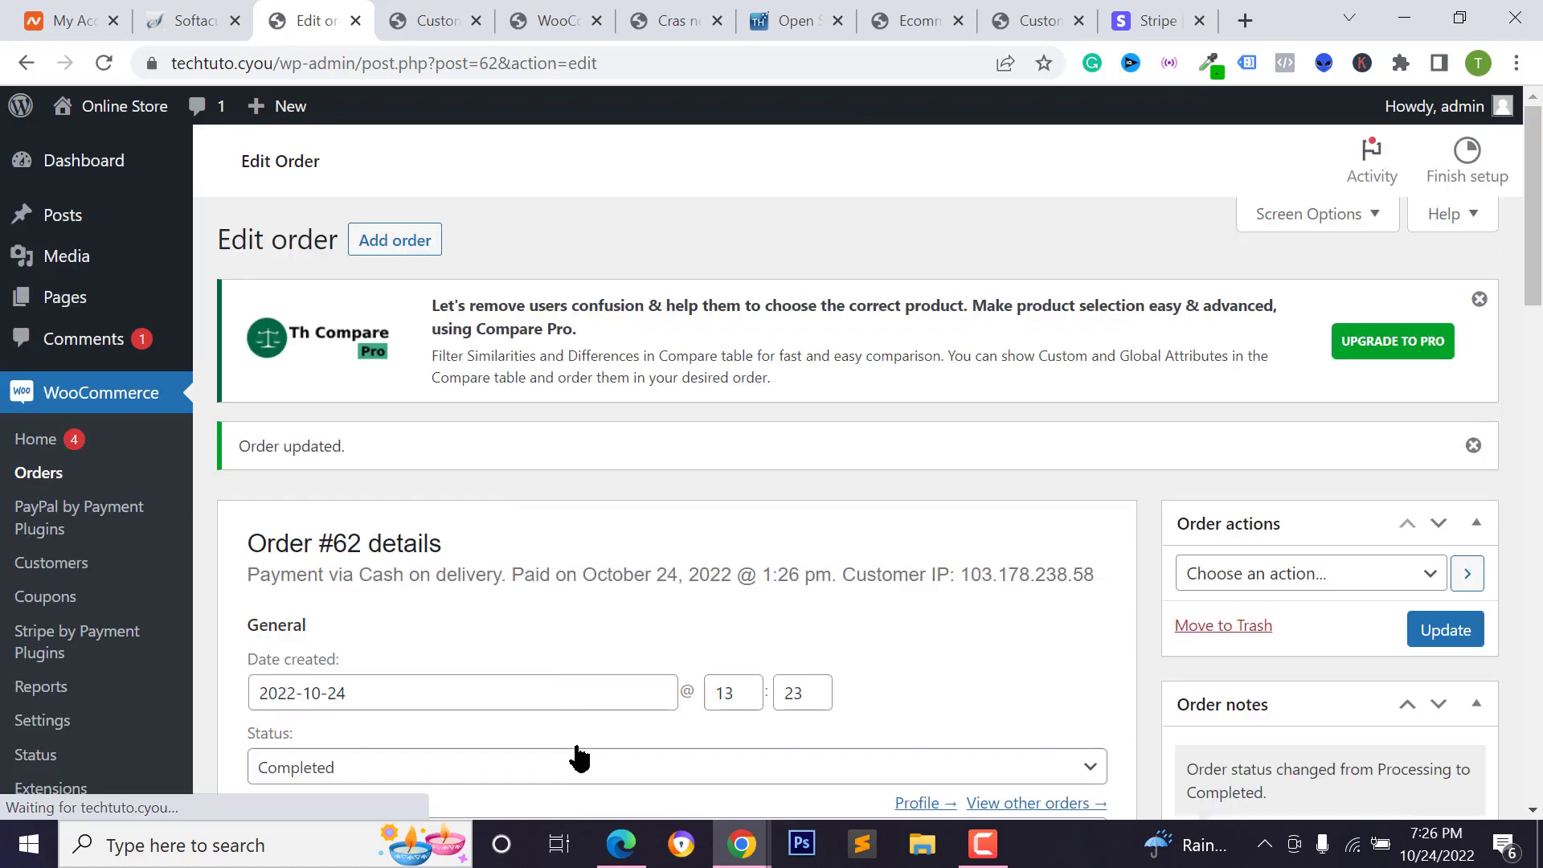
# Step: Refresh the customer's order page in Edge to confirm the Completed status
pyautogui.click(621, 856)
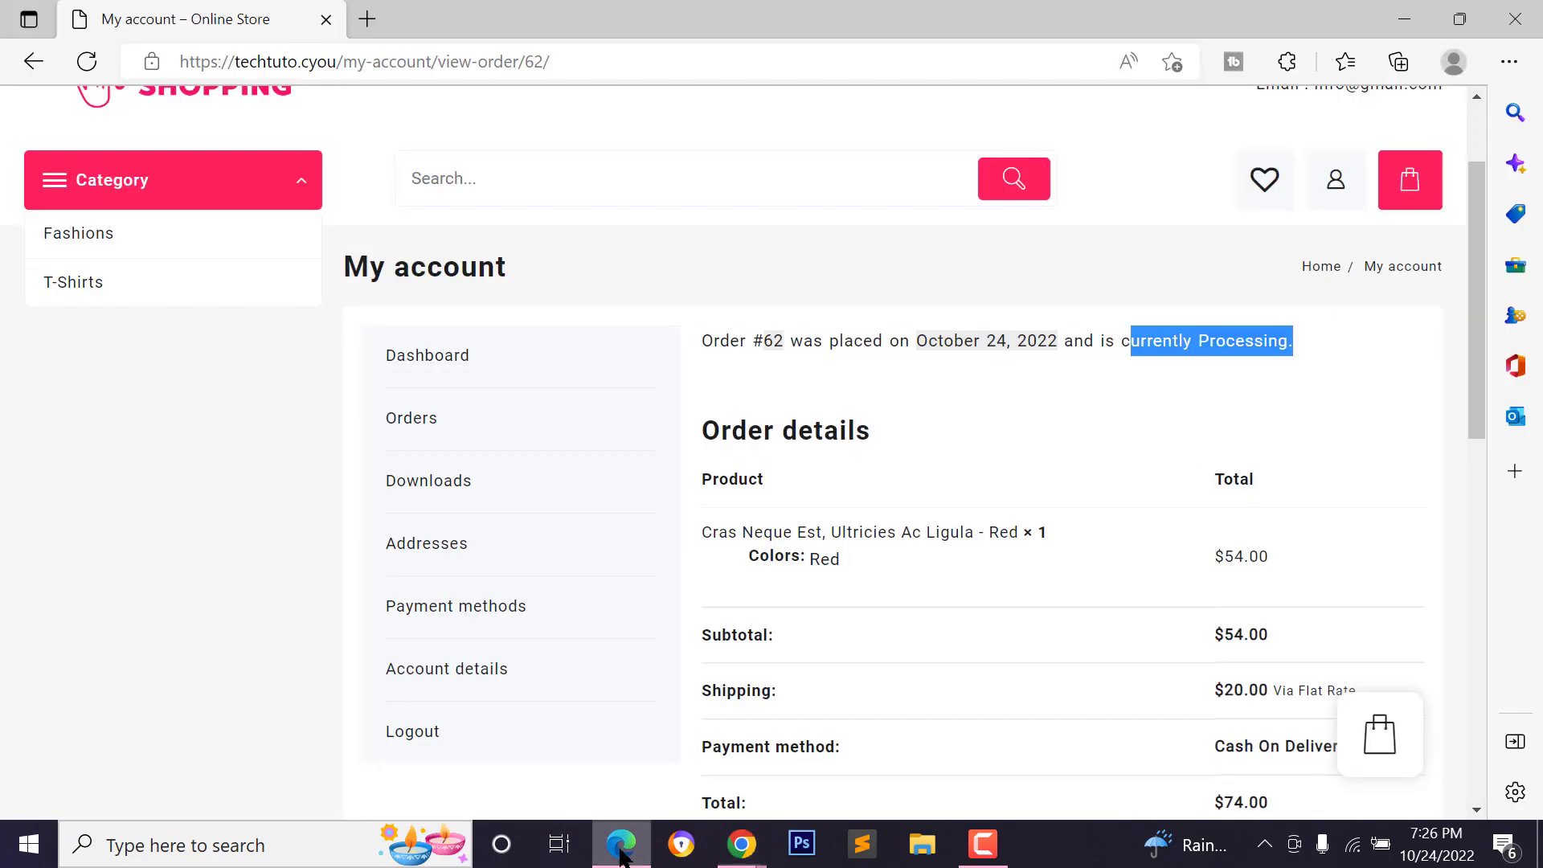
pyautogui.click(87, 62)
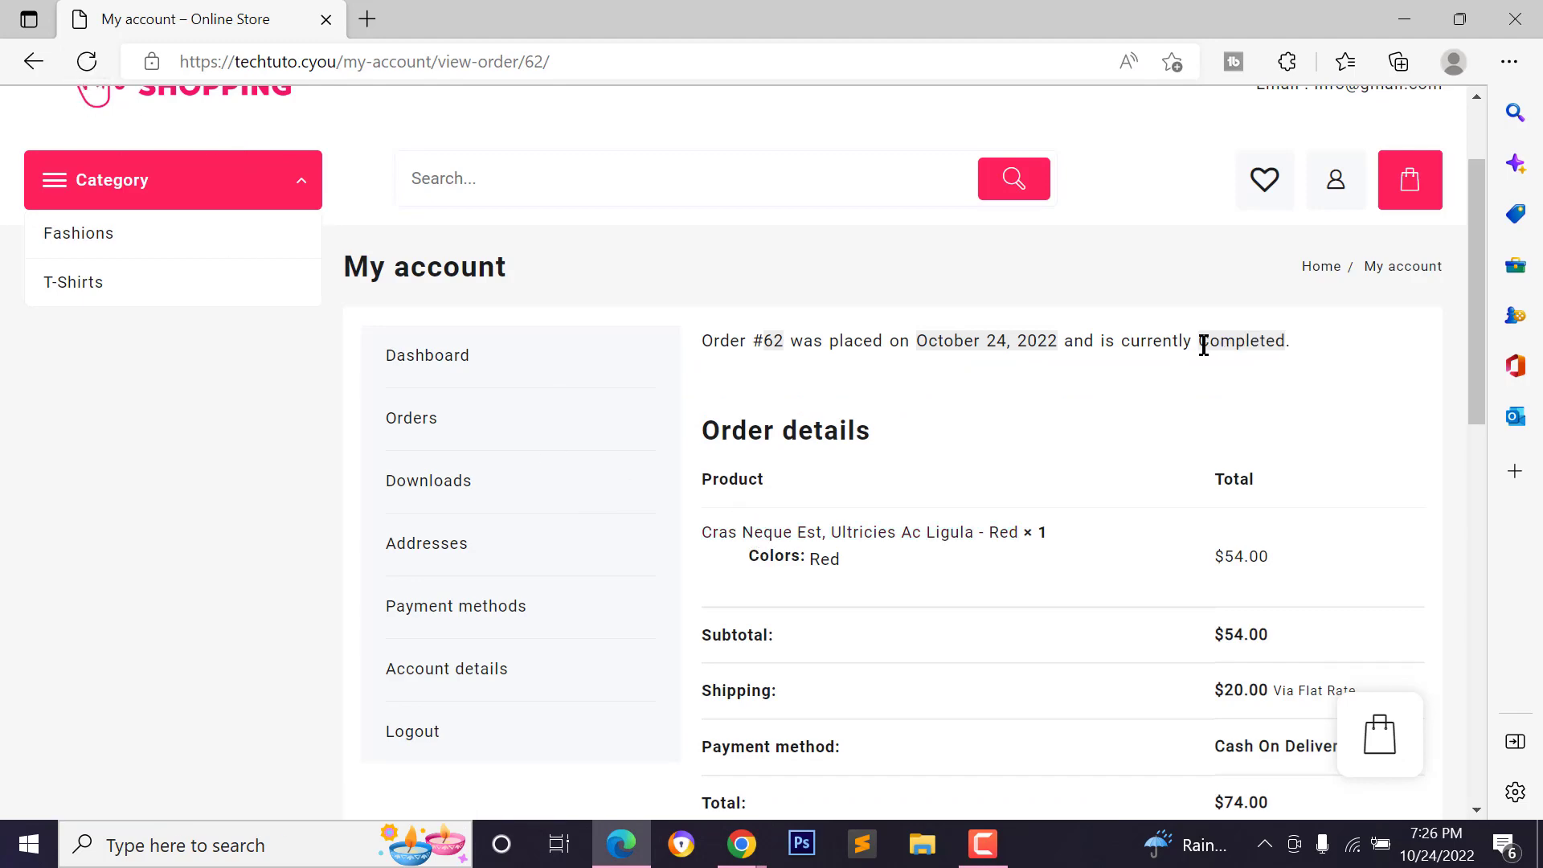
pyautogui.moveTo(1204, 345); pyautogui.dragTo(1290, 341)
pyautogui.hotkey('alt', 'Tab')
pyautogui.scroll(-4, 155, 562)
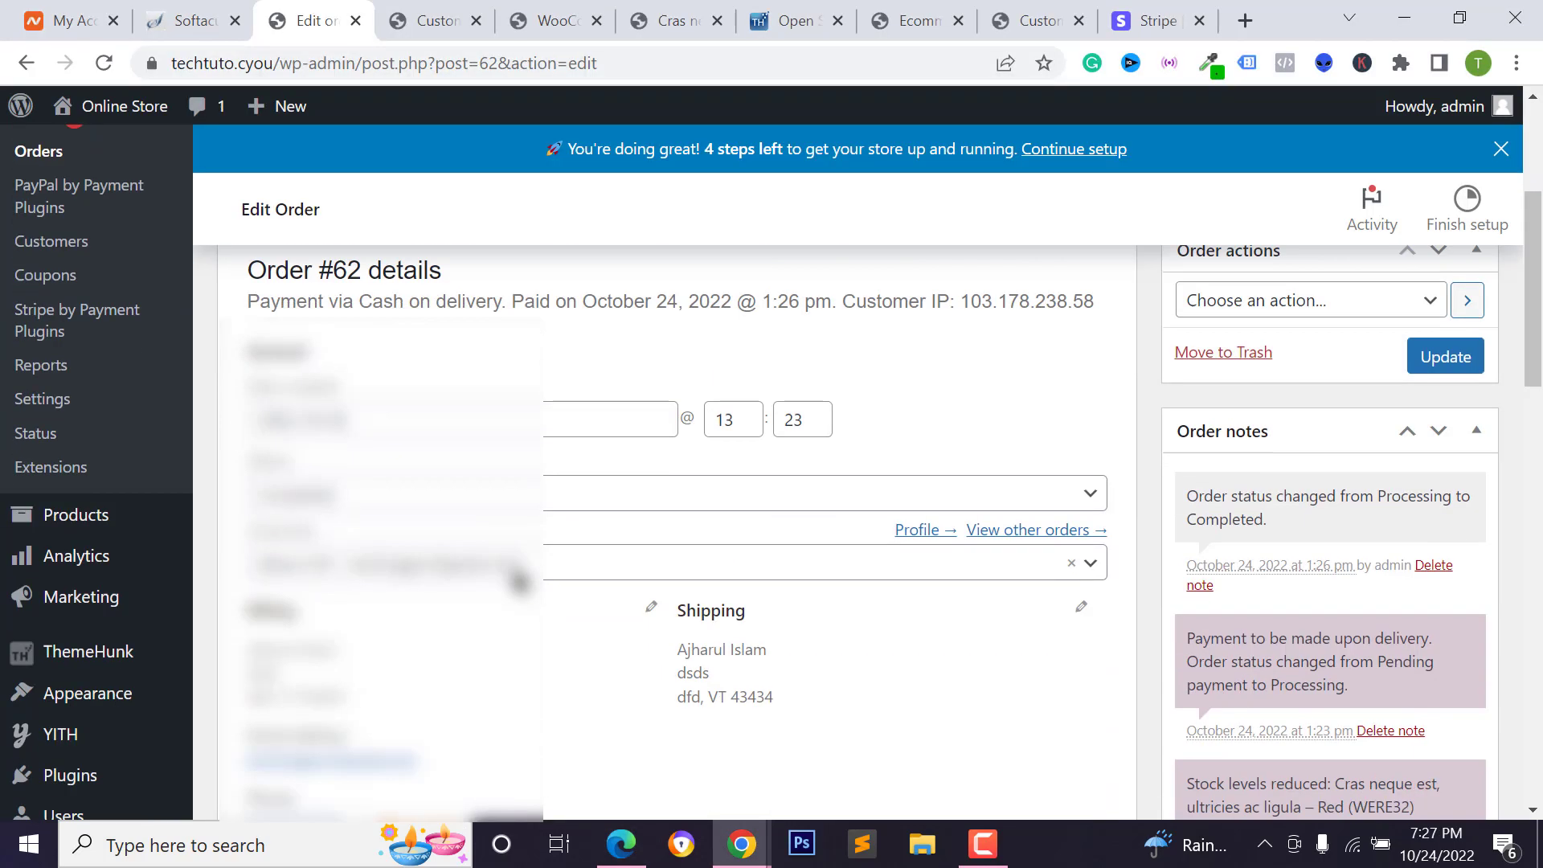
pyautogui.scroll(3, 48, 482)
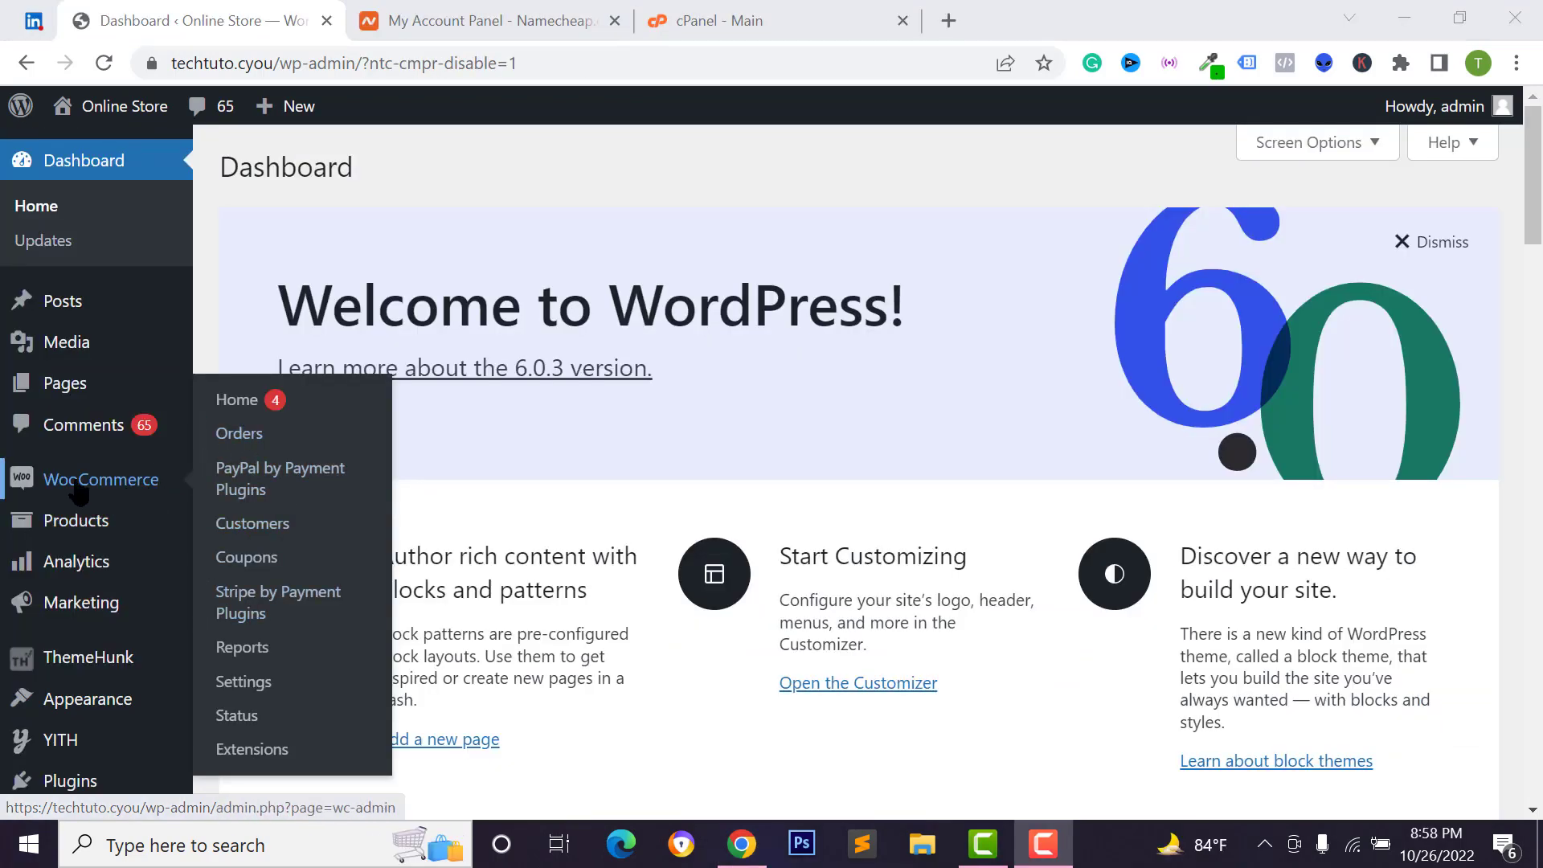
# Step: Review WooCommerce email notifications and sender options with 'From' name Online Store
pyautogui.click(245, 681)
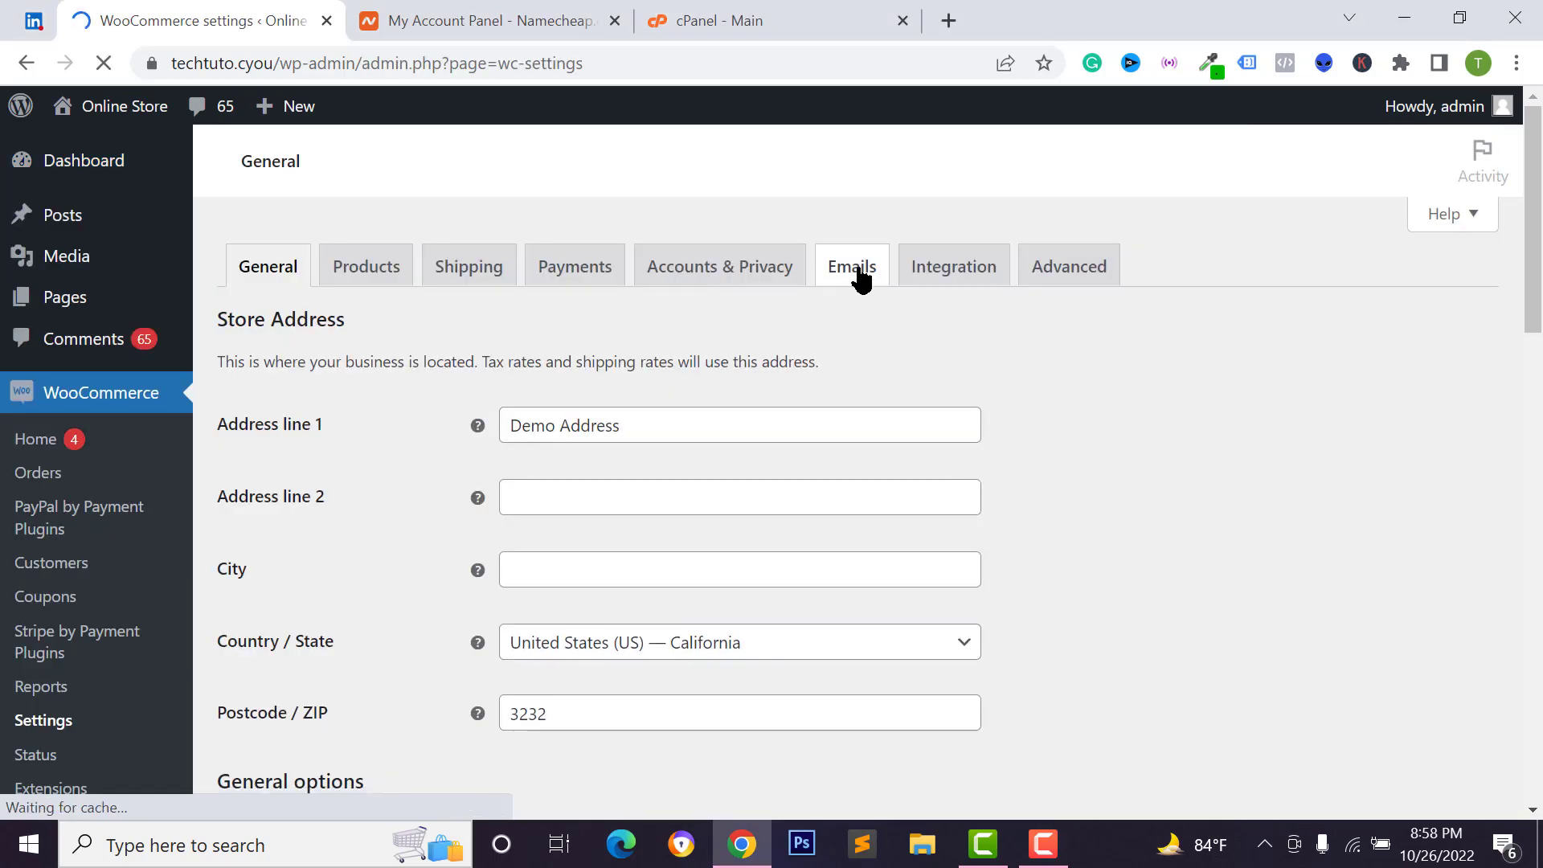
pyautogui.click(857, 272)
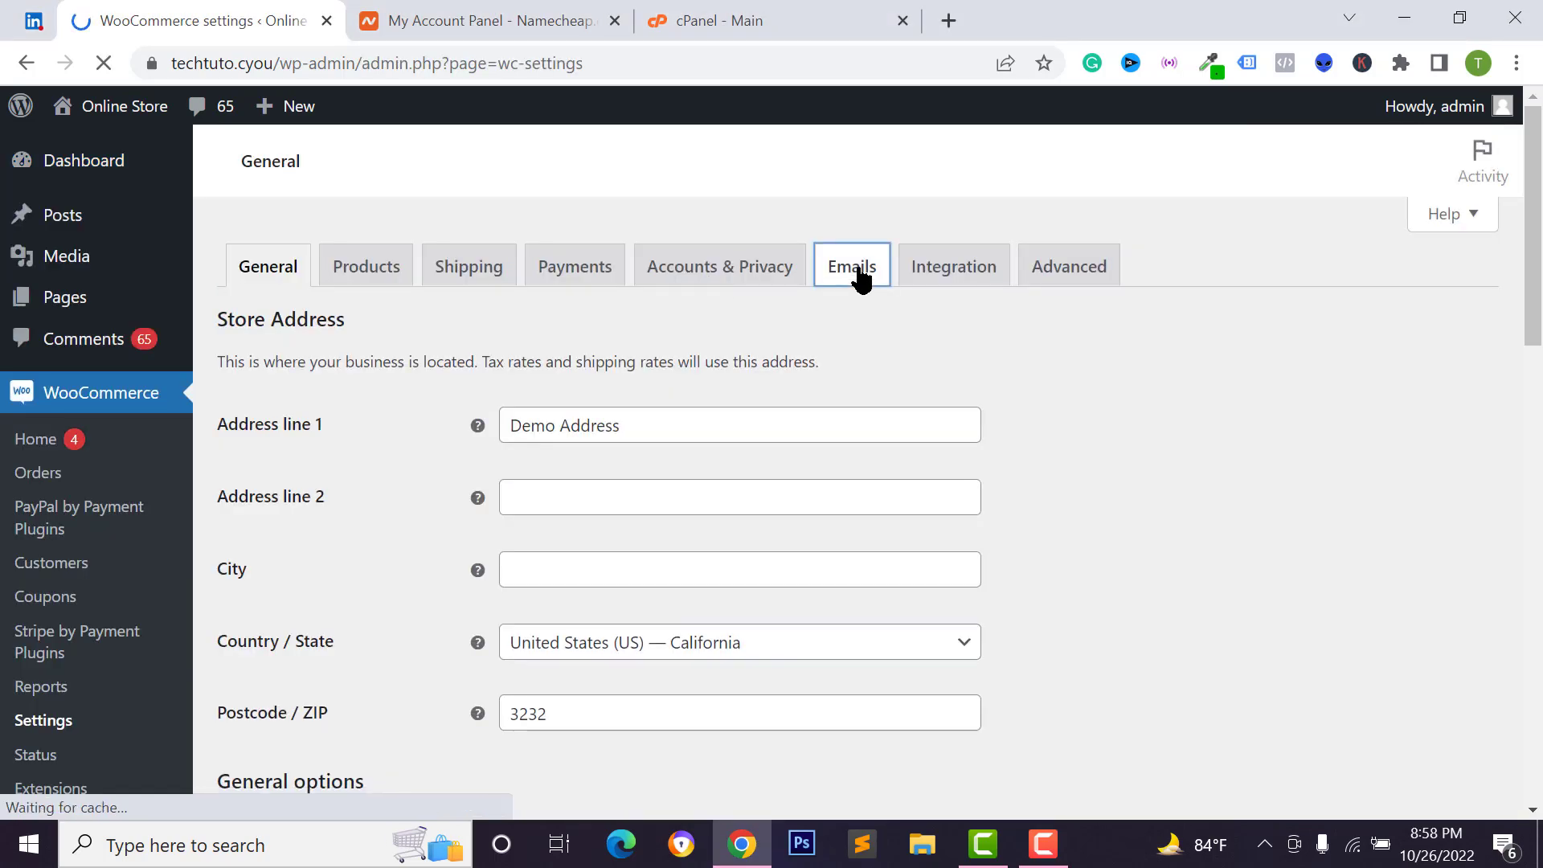
pyautogui.scroll(-3, 775, 344)
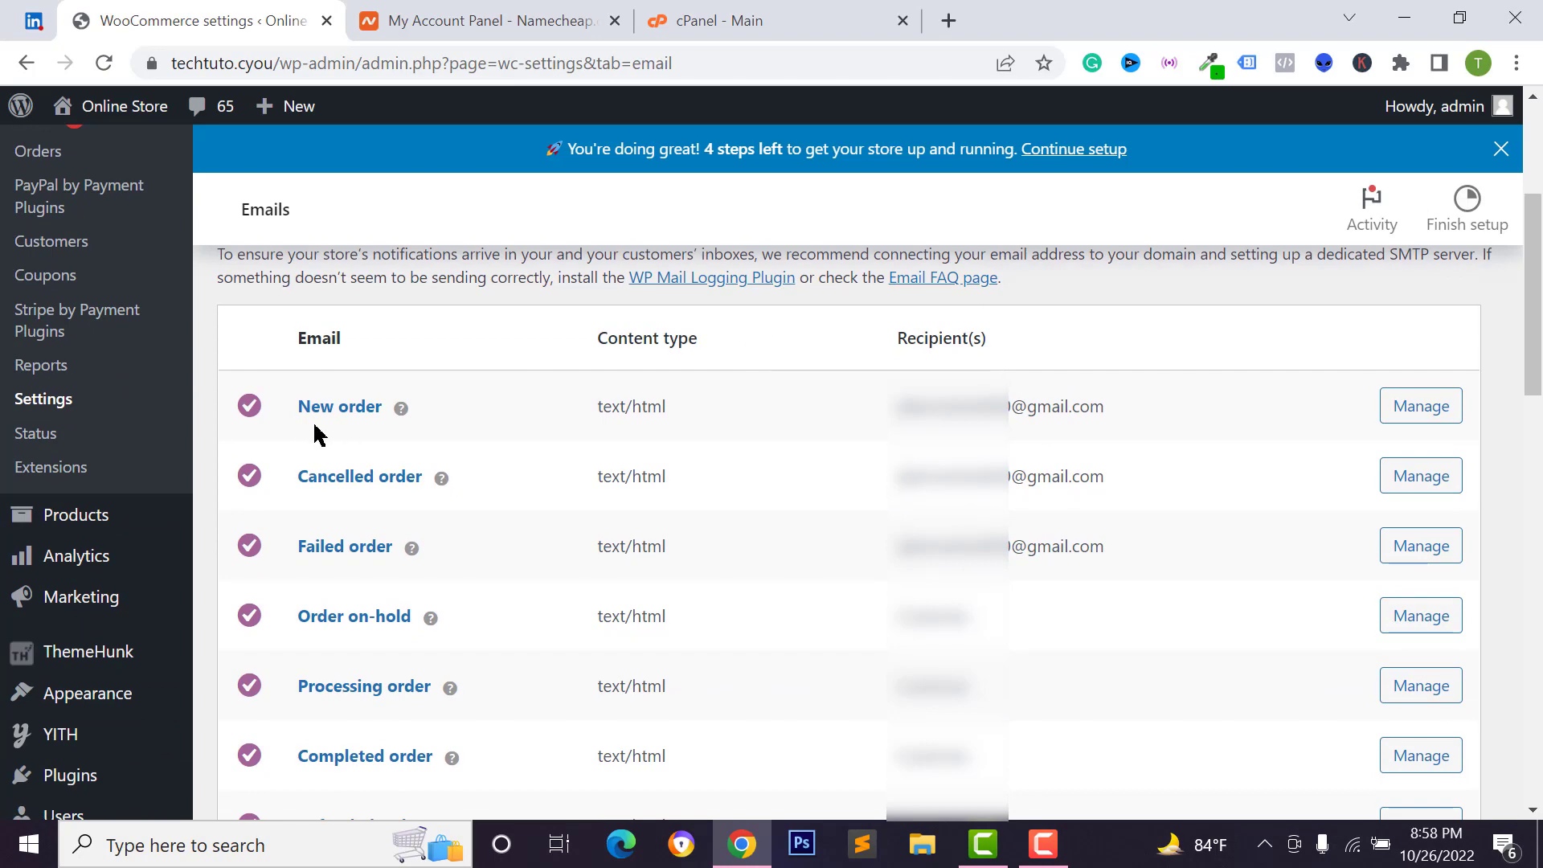
pyautogui.scroll(-9, 712, 436)
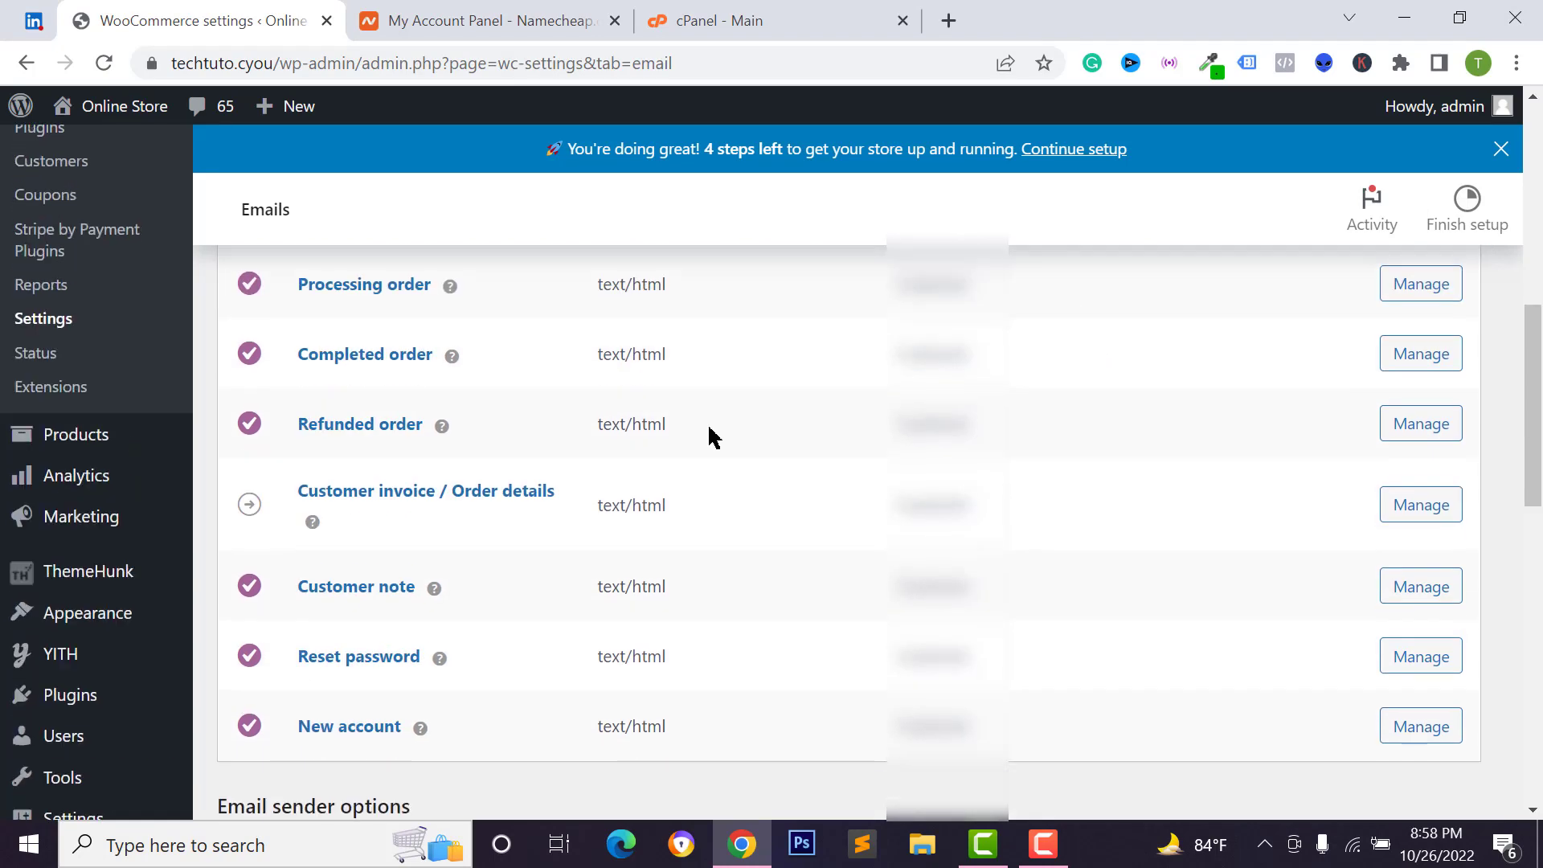
pyautogui.scroll(-2, 712, 437)
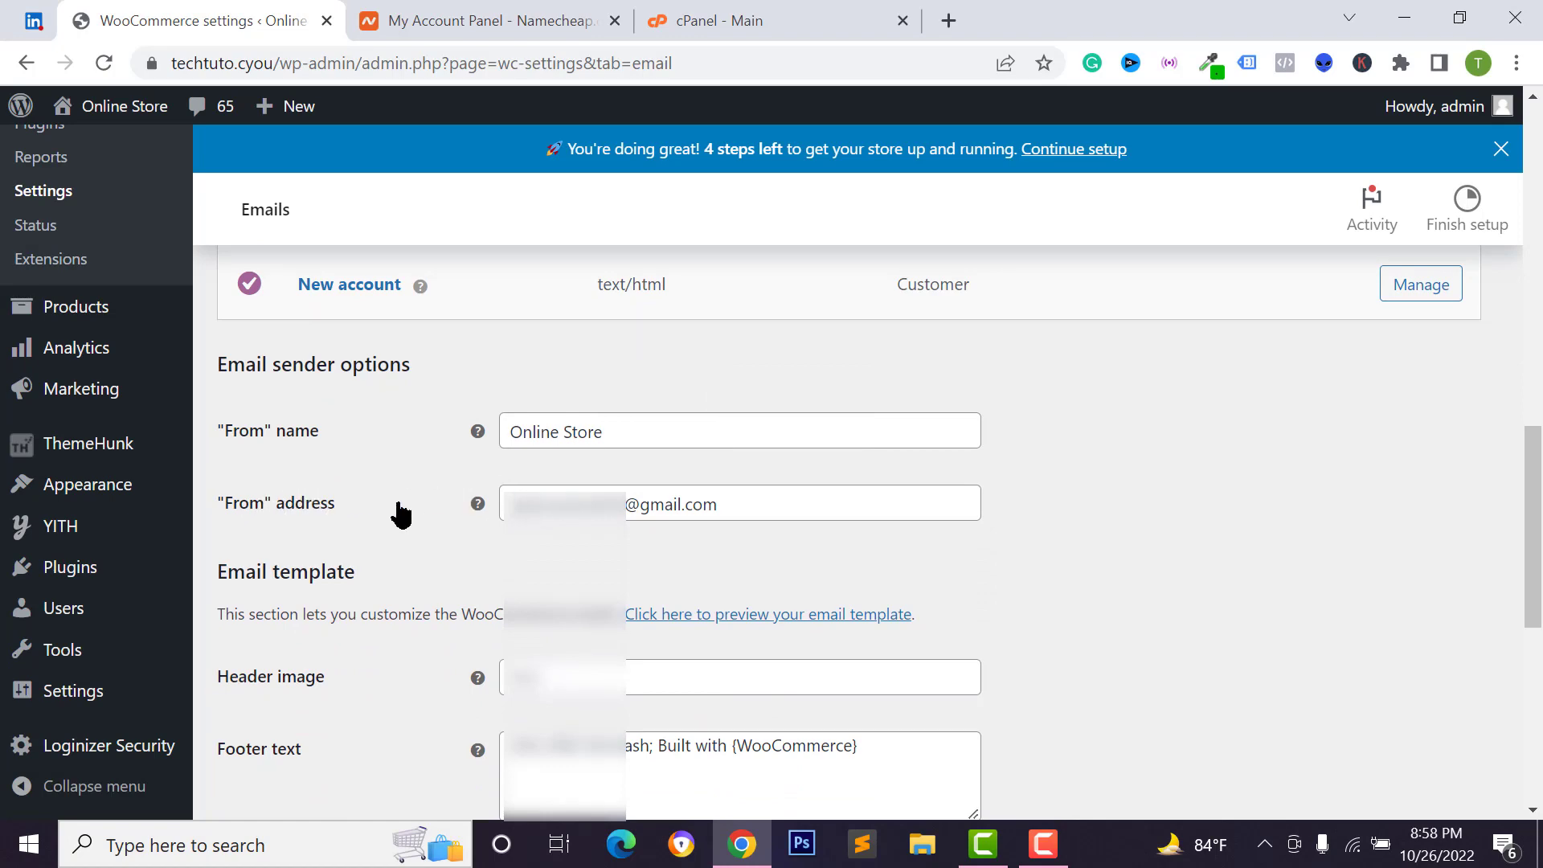
pyautogui.click(732, 34)
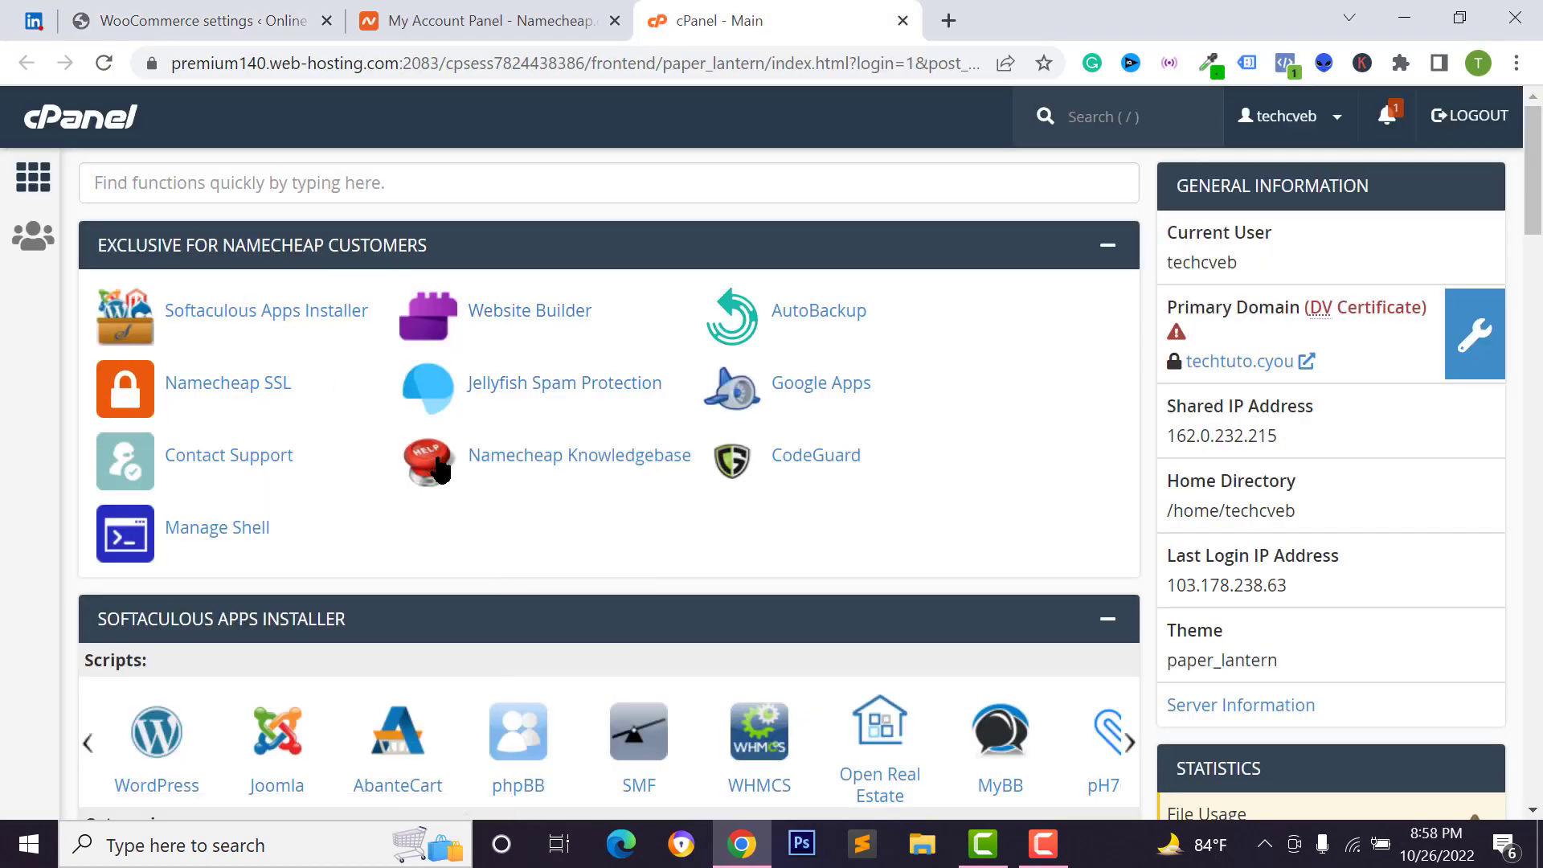
pyautogui.scroll(-12, 440, 470)
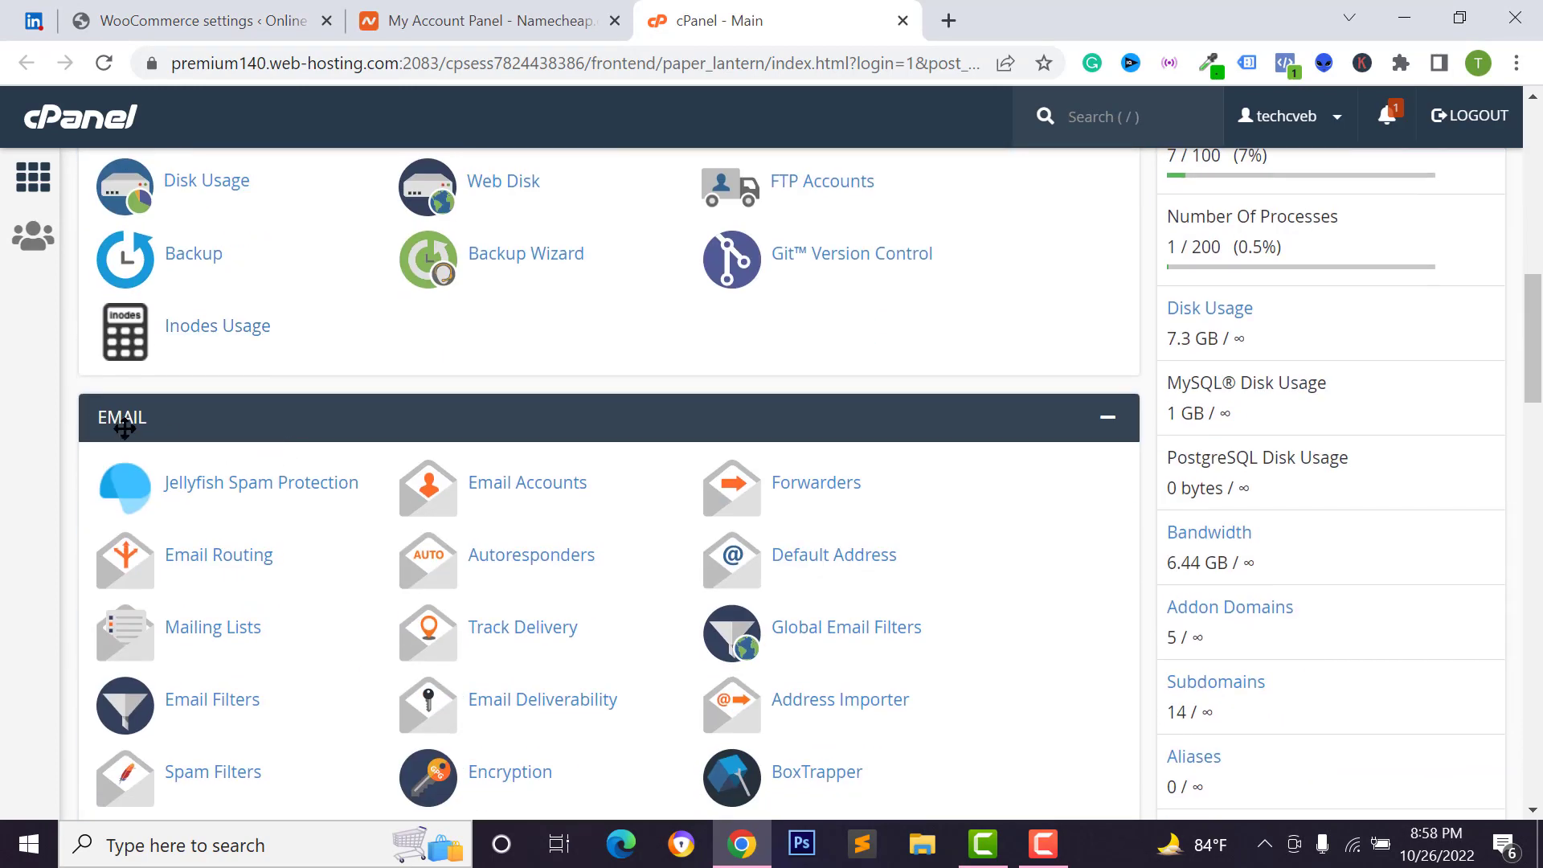
pyautogui.click(499, 485)
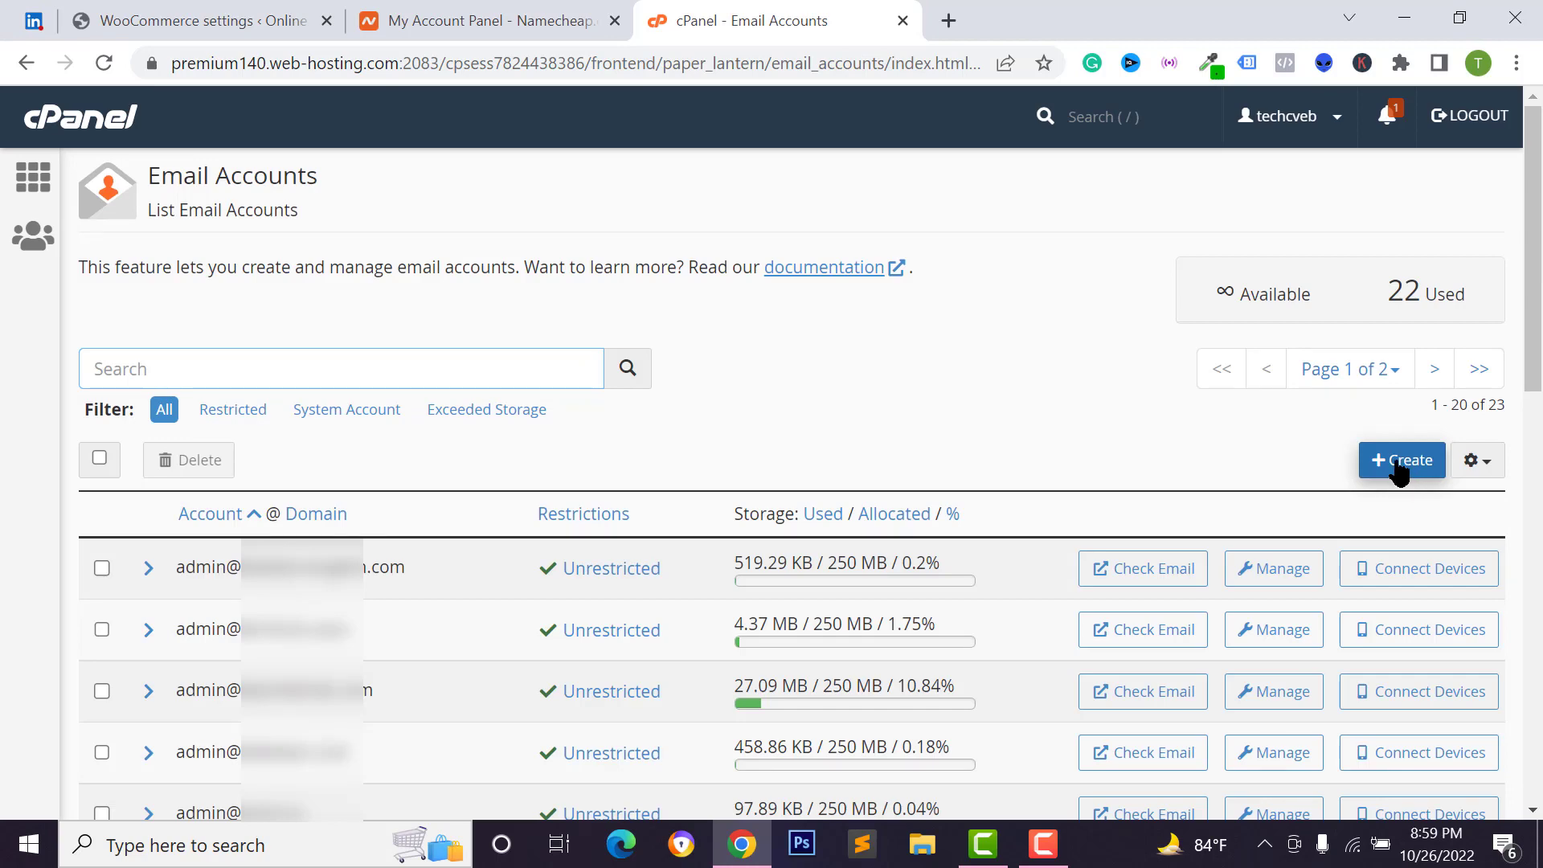
pyautogui.click(1400, 473)
pyautogui.click(295, 438)
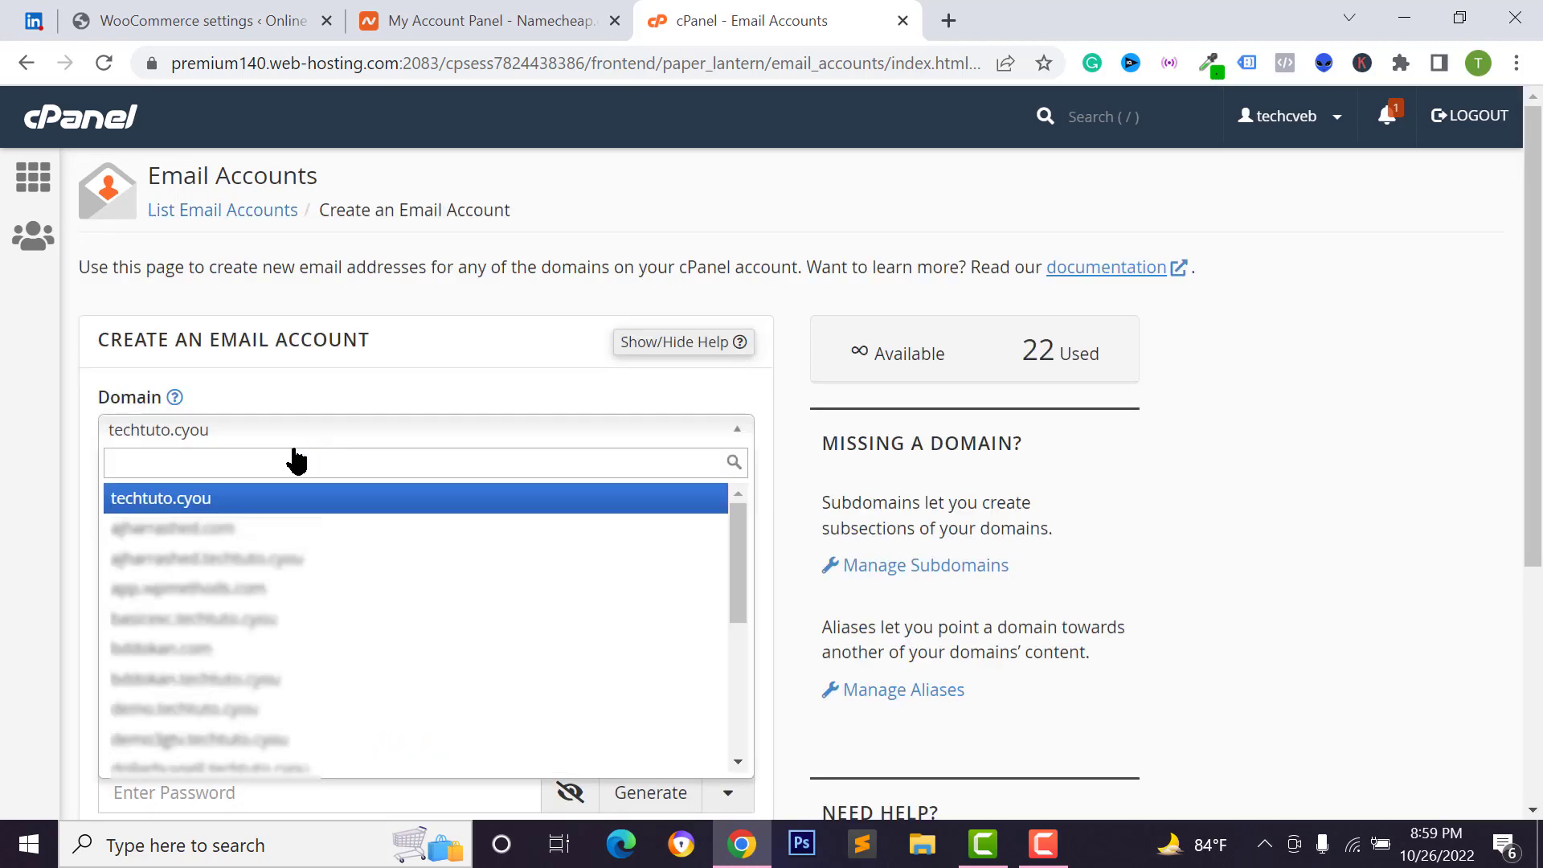
pyautogui.click(265, 497)
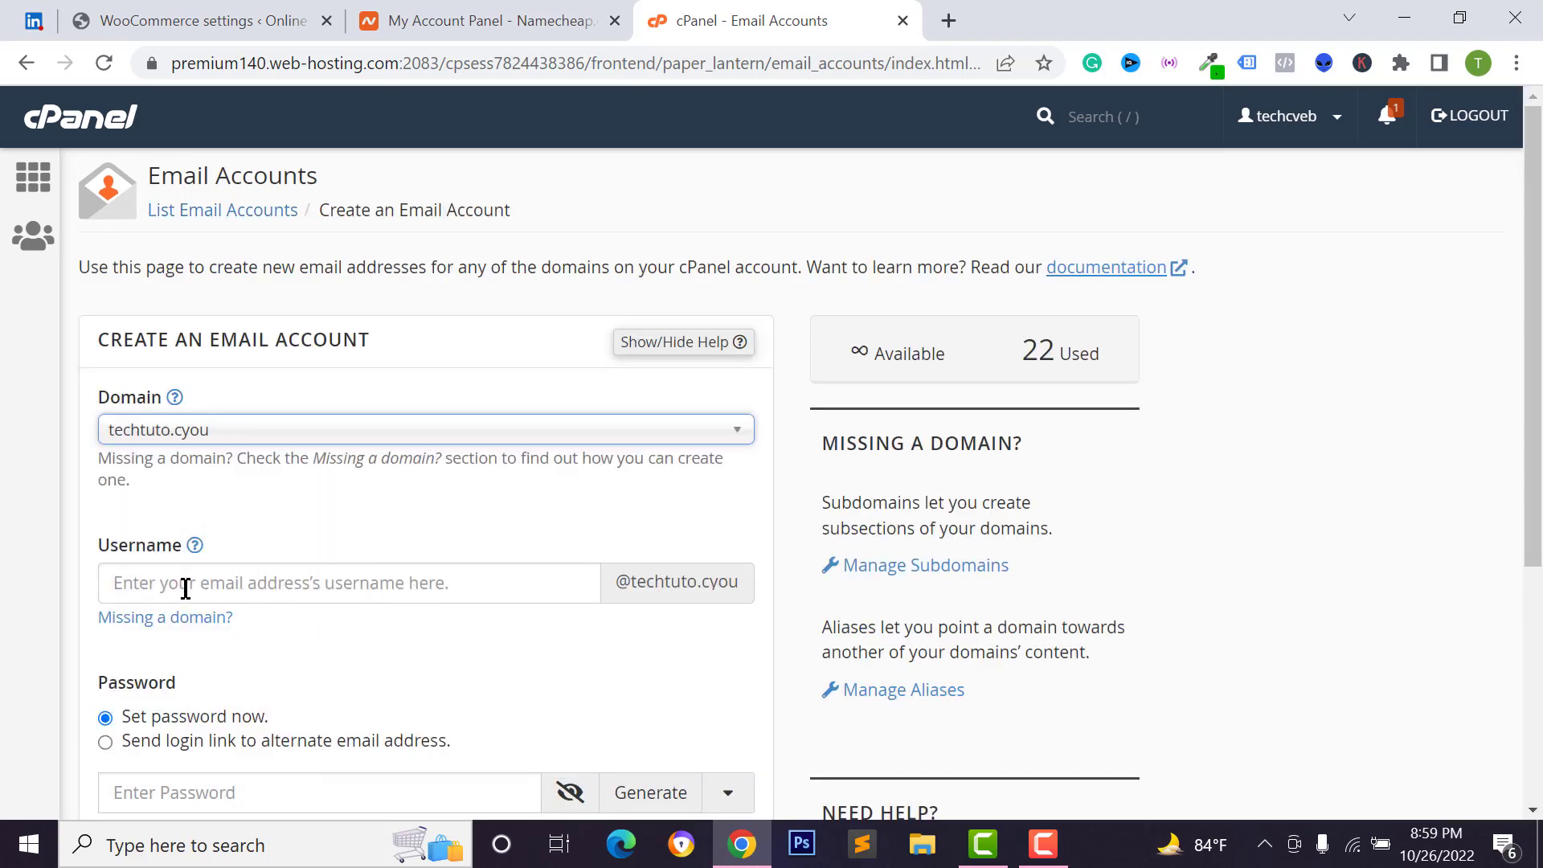
pyautogui.scroll(-1, 185, 588)
pyautogui.click(203, 503)
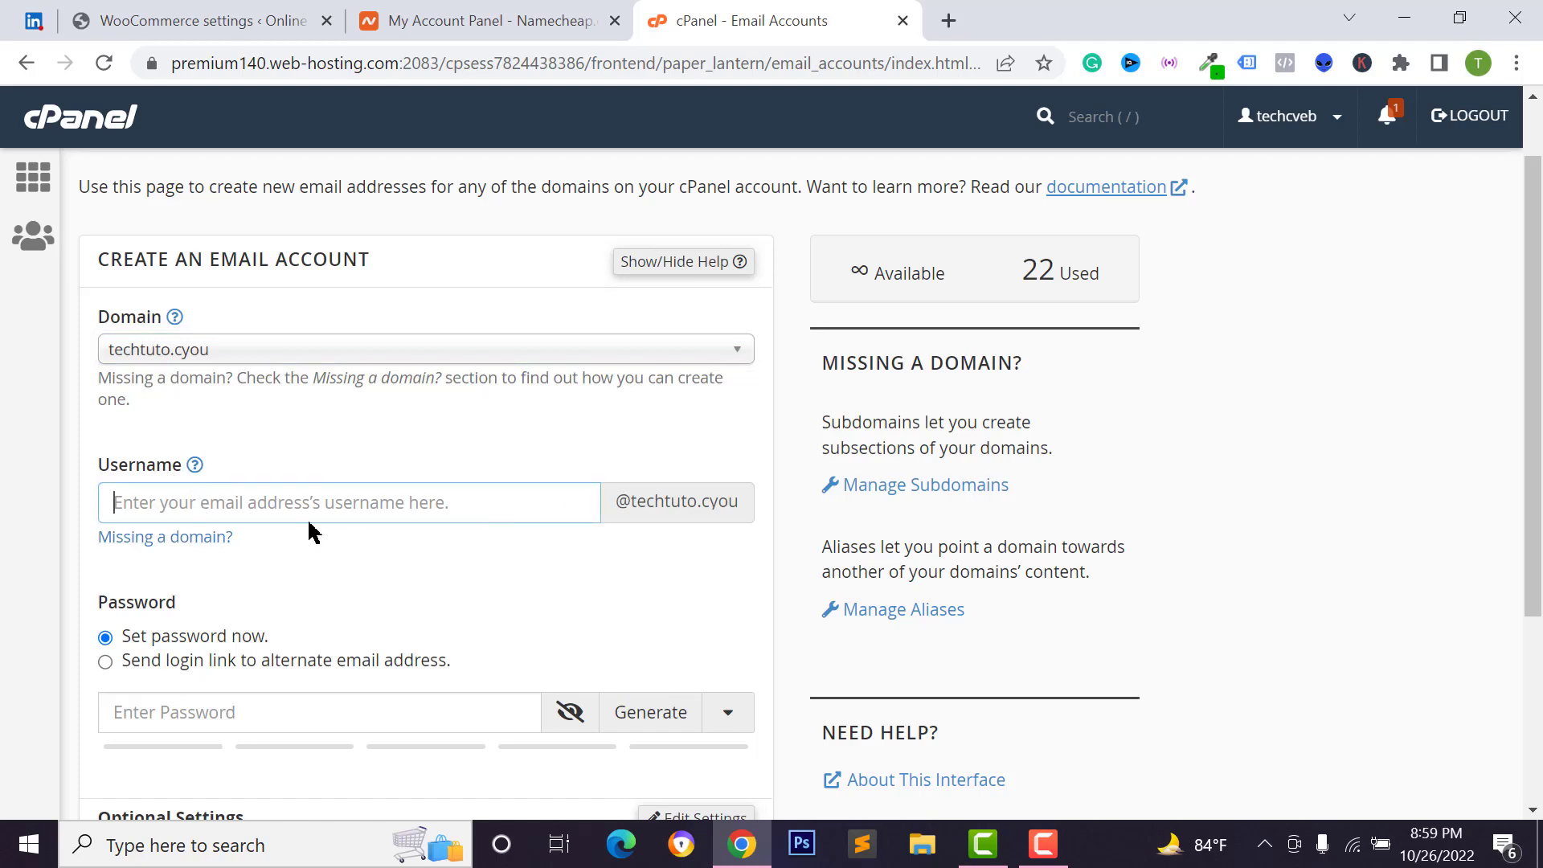
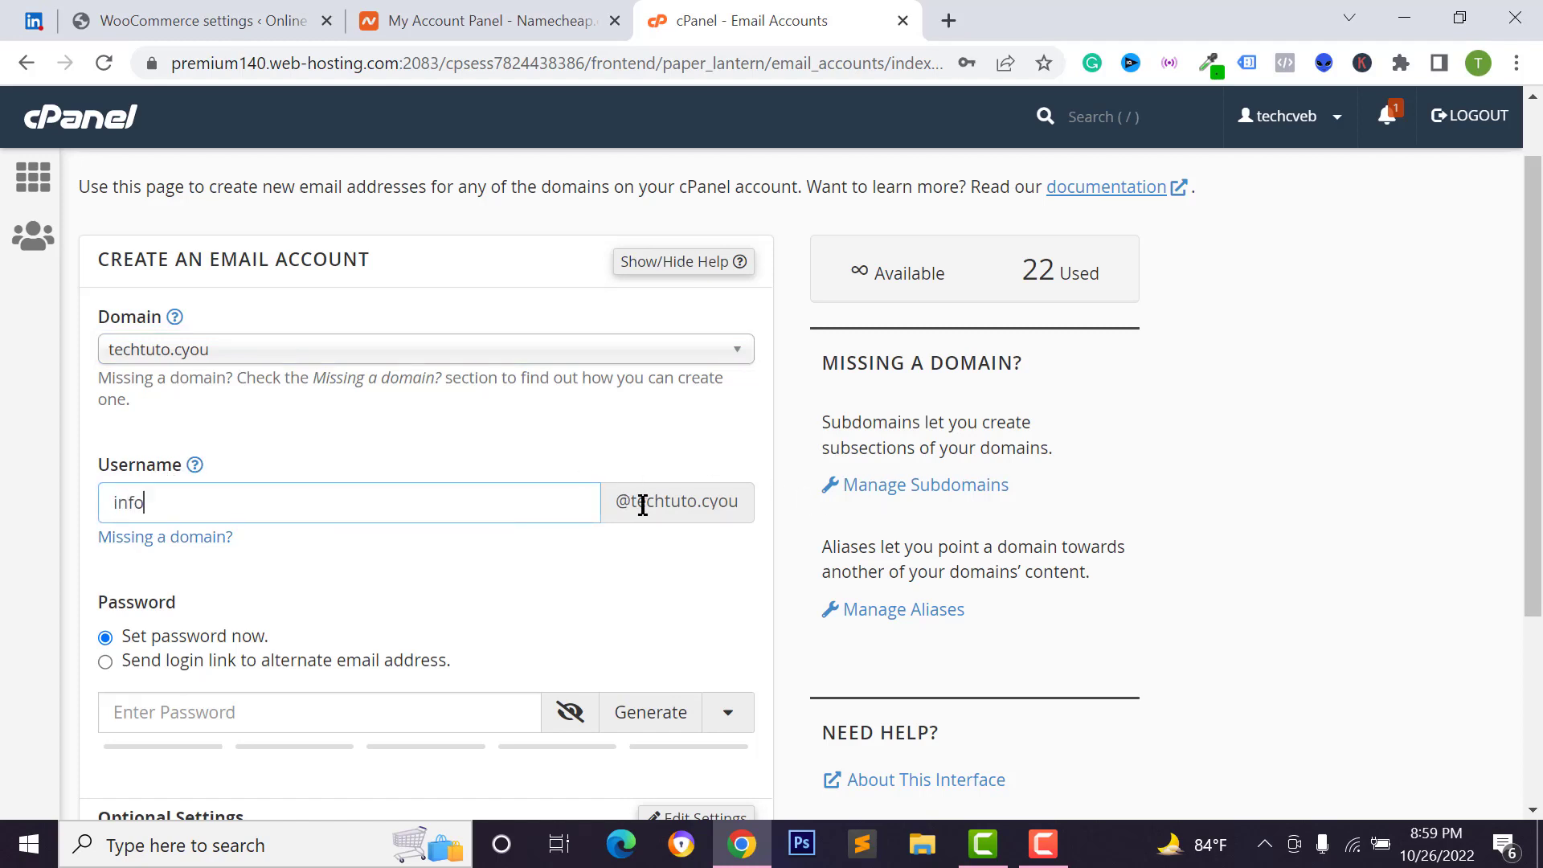
pyautogui.moveTo(644, 502); pyautogui.dragTo(737, 500)
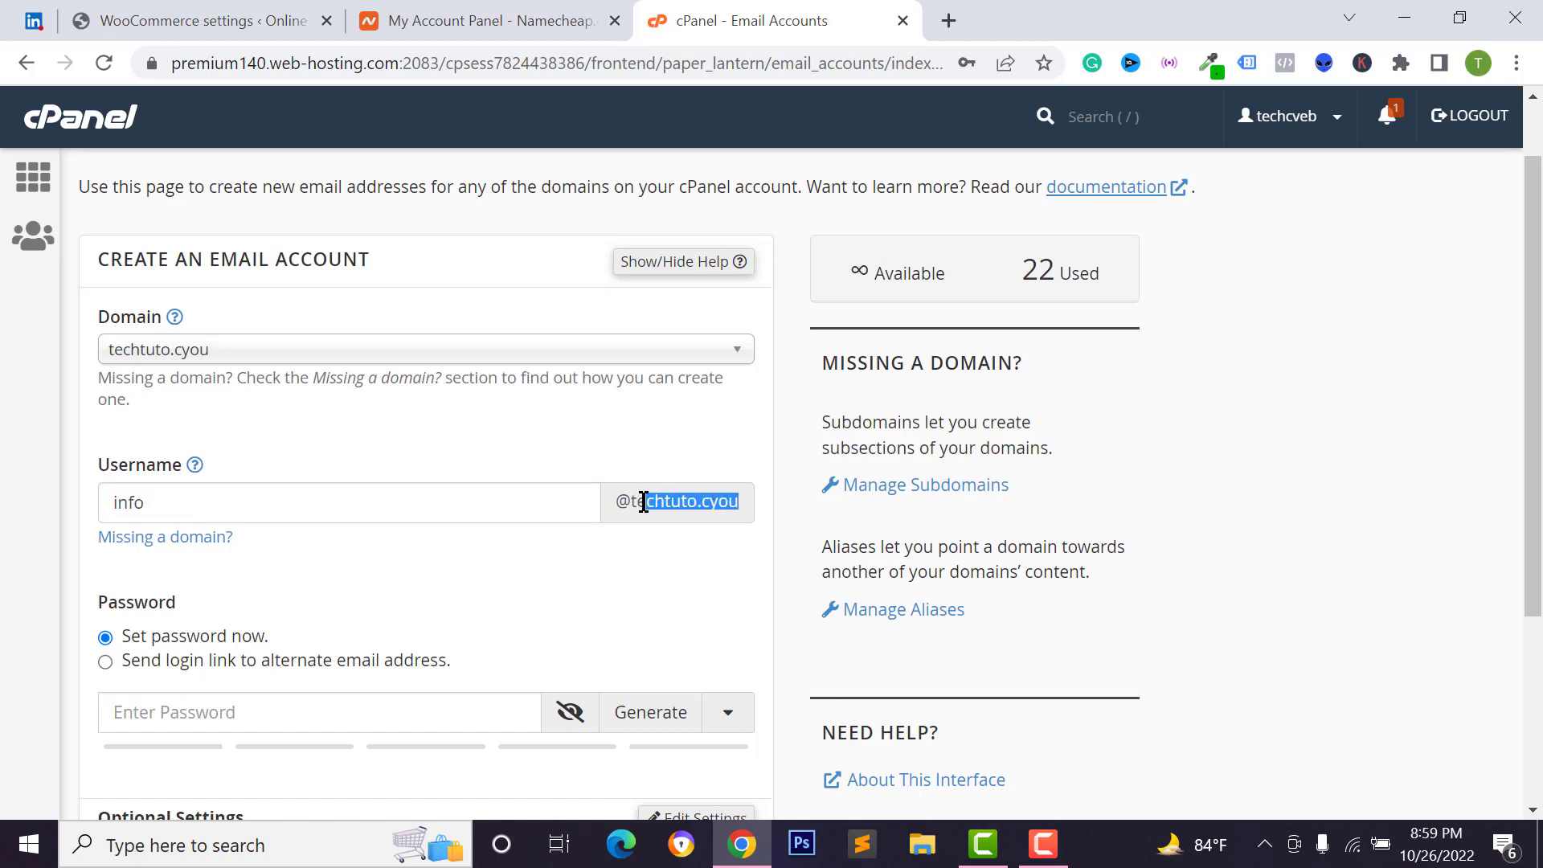
pyautogui.moveTo(616, 502); pyautogui.dragTo(738, 502)
pyautogui.click(737, 501)
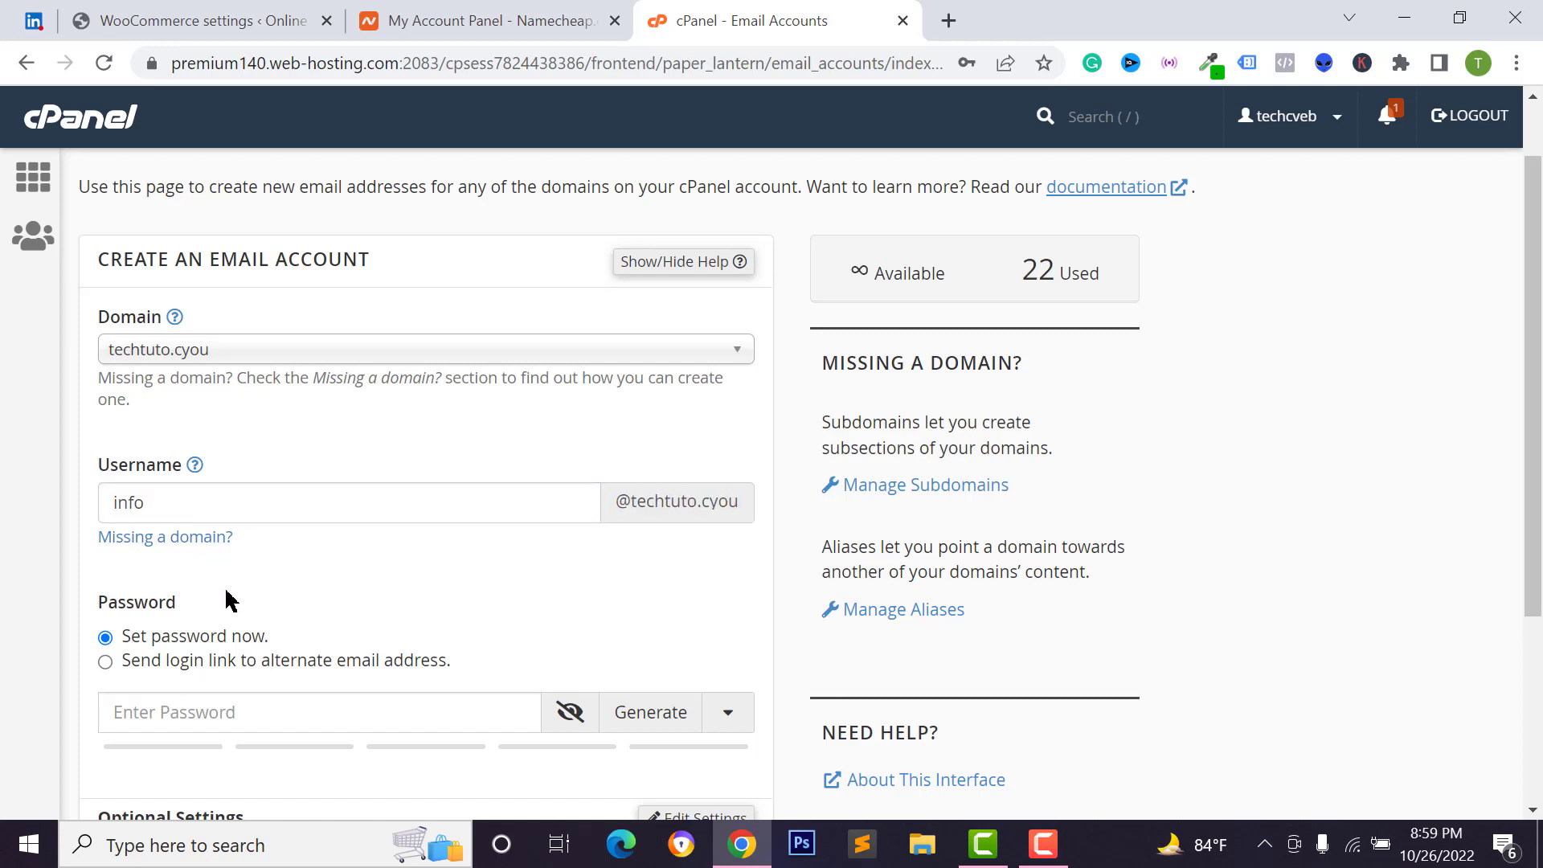
pyautogui.scroll(-2, 227, 599)
# Step: Generate and copy a strong password, then create the email account
pyautogui.click(166, 513)
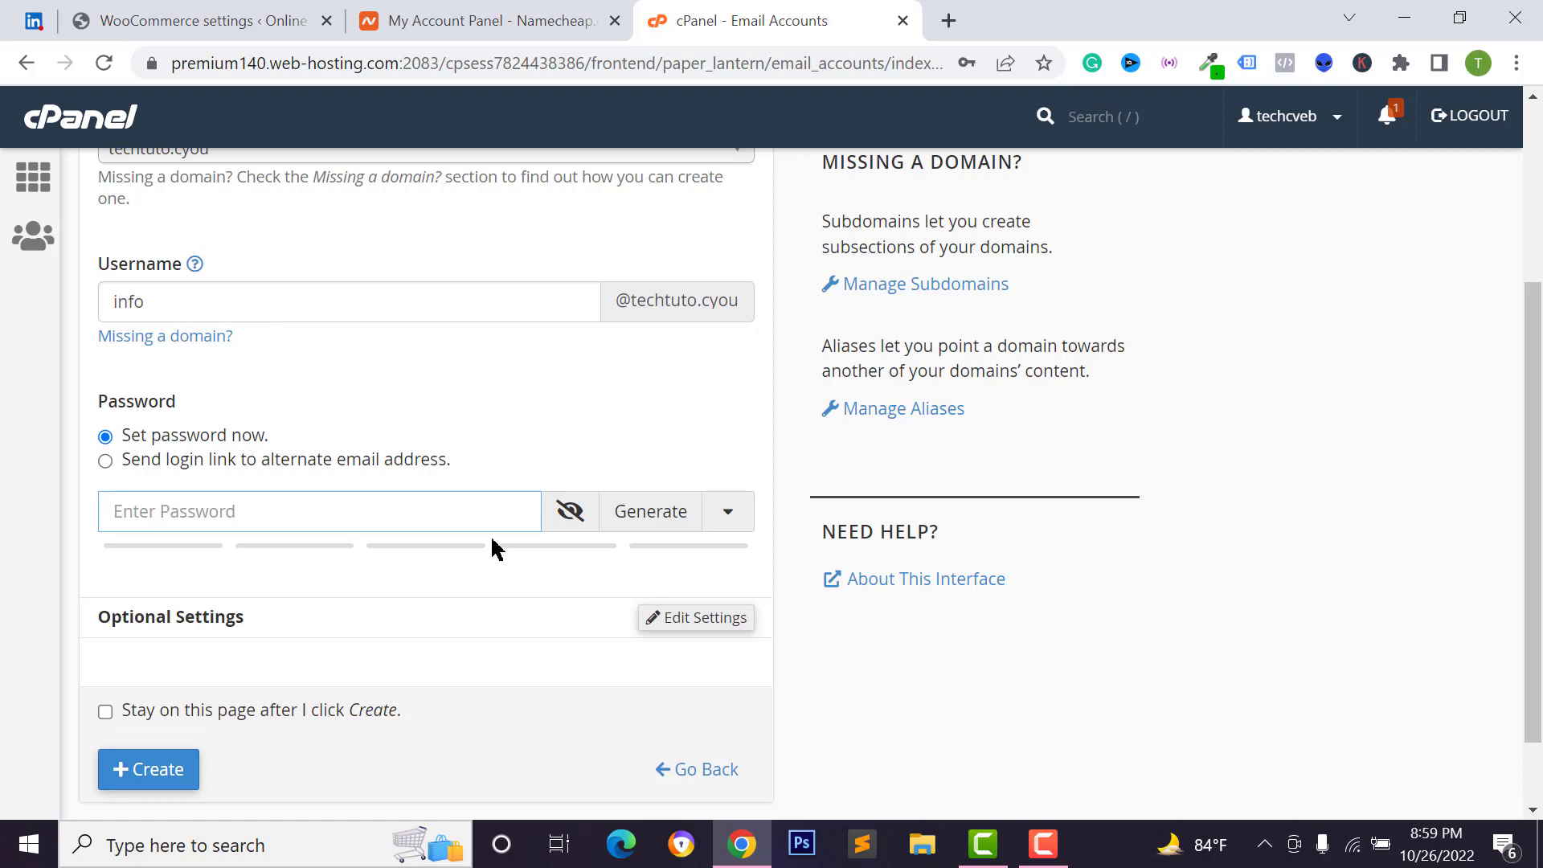
pyautogui.click(648, 524)
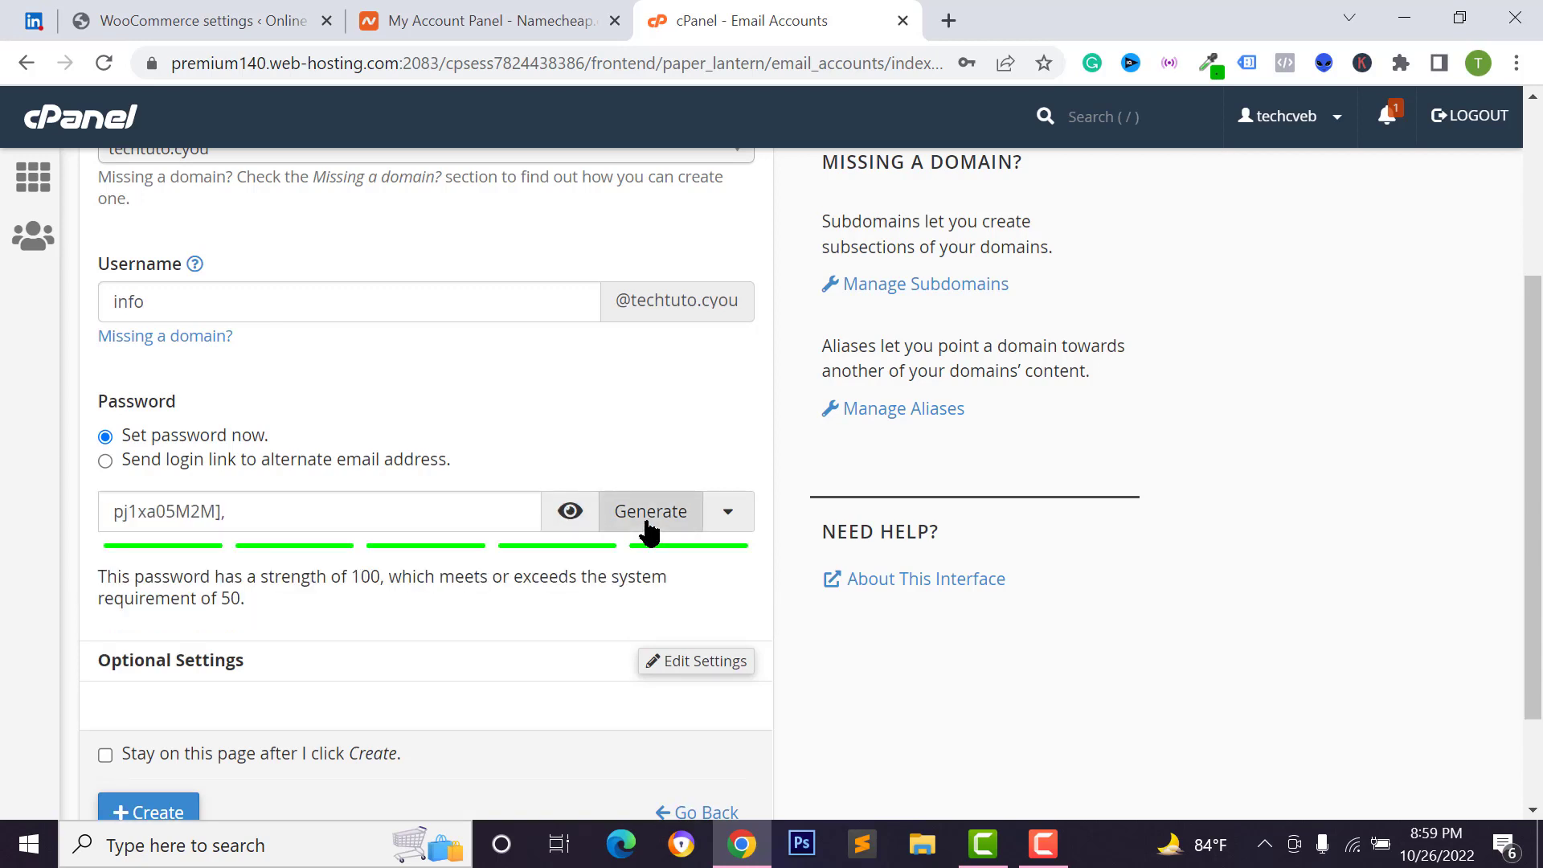
pyautogui.click(647, 524)
pyautogui.moveTo(262, 506); pyautogui.dragTo(107, 512)
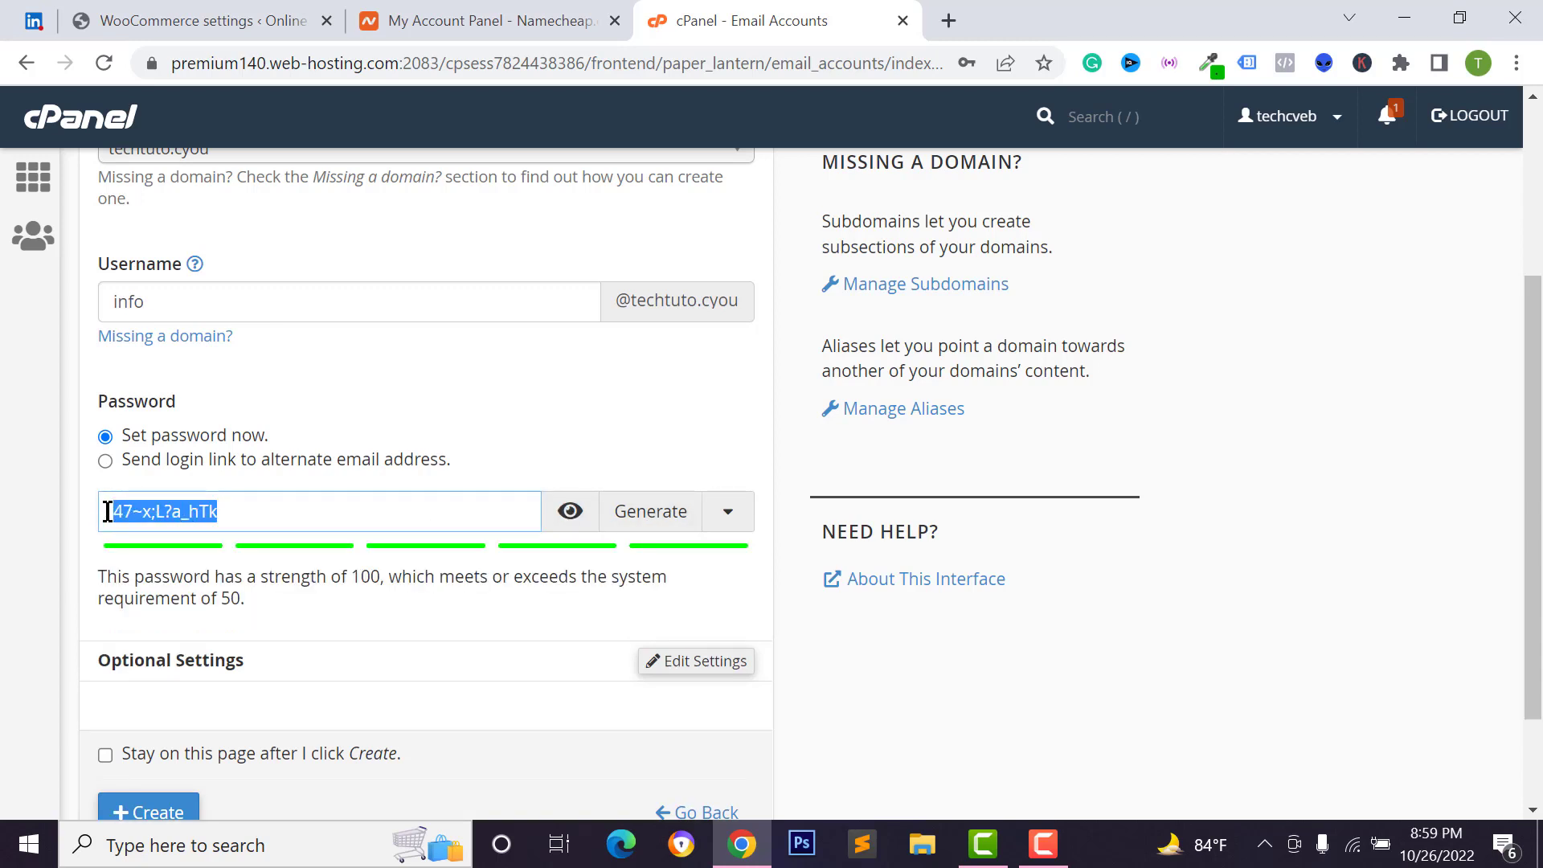
pyautogui.rightClick(144, 512)
pyautogui.click(201, 166)
pyautogui.scroll(-3, 148, 672)
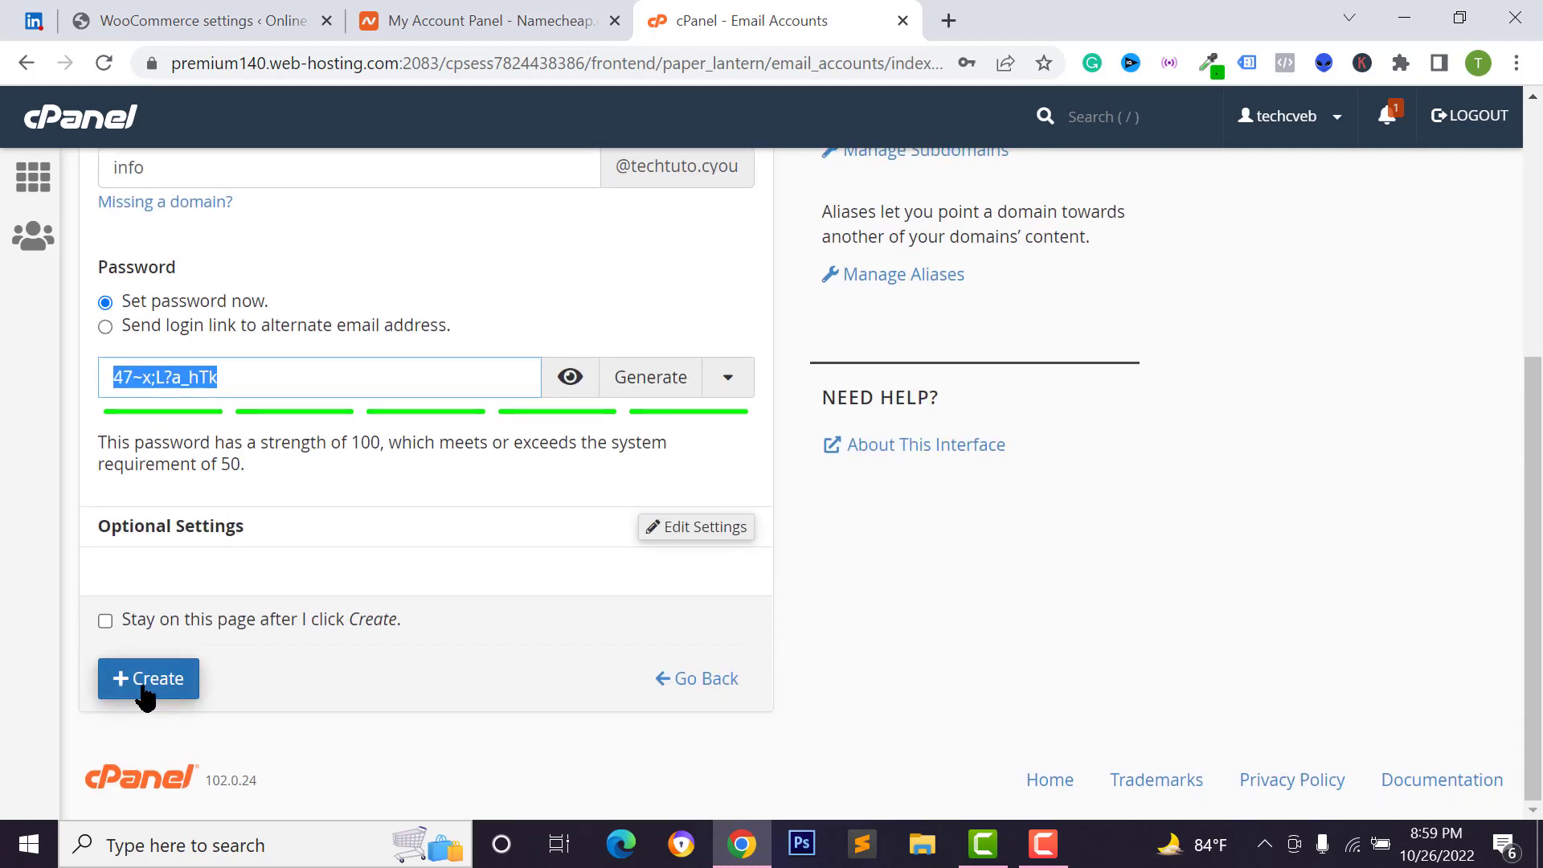
pyautogui.click(149, 683)
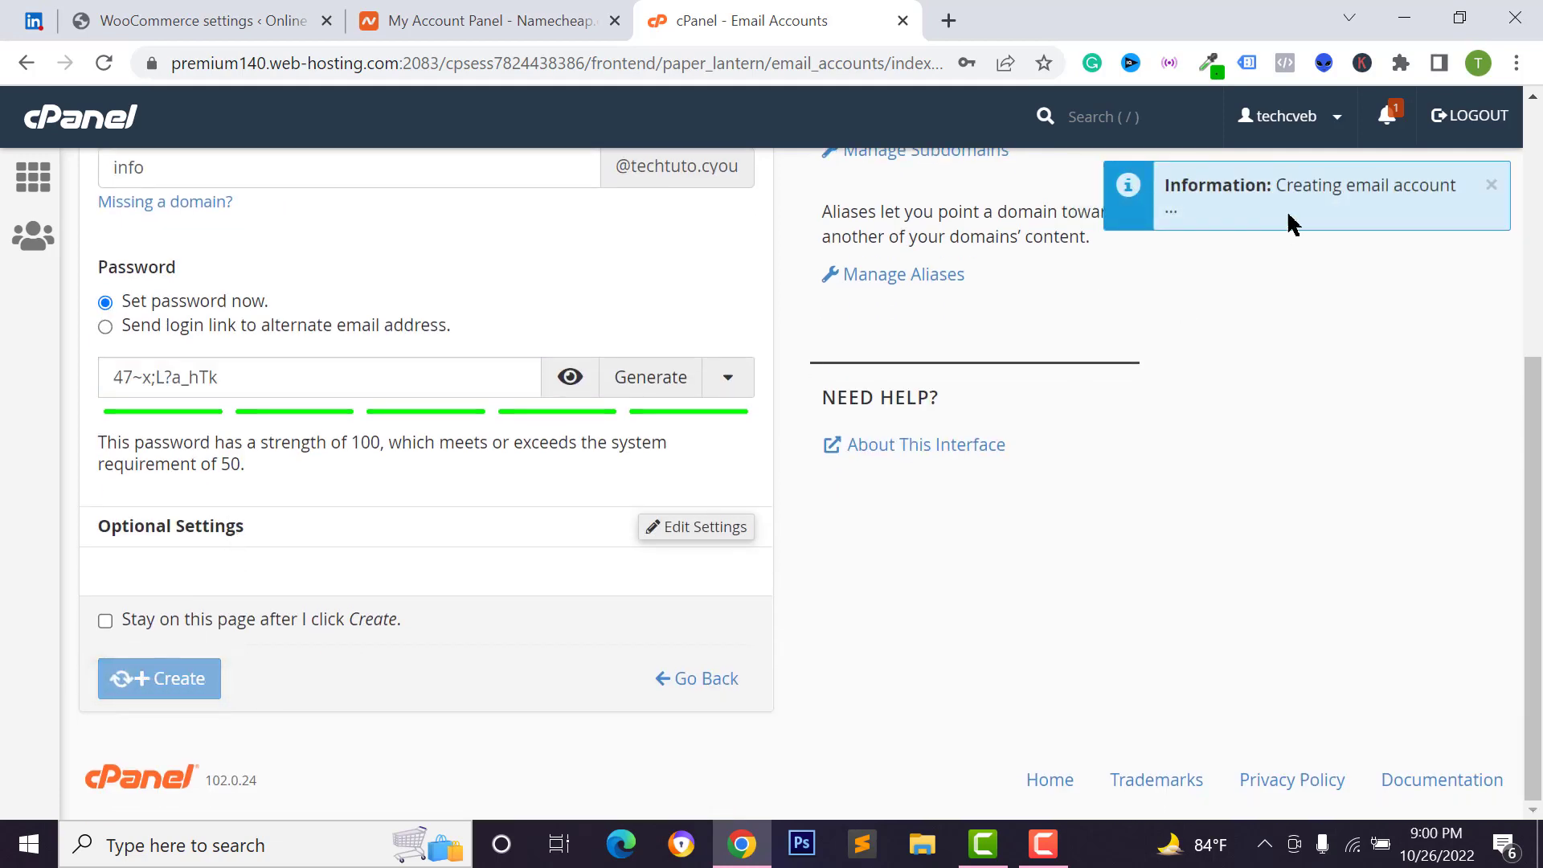
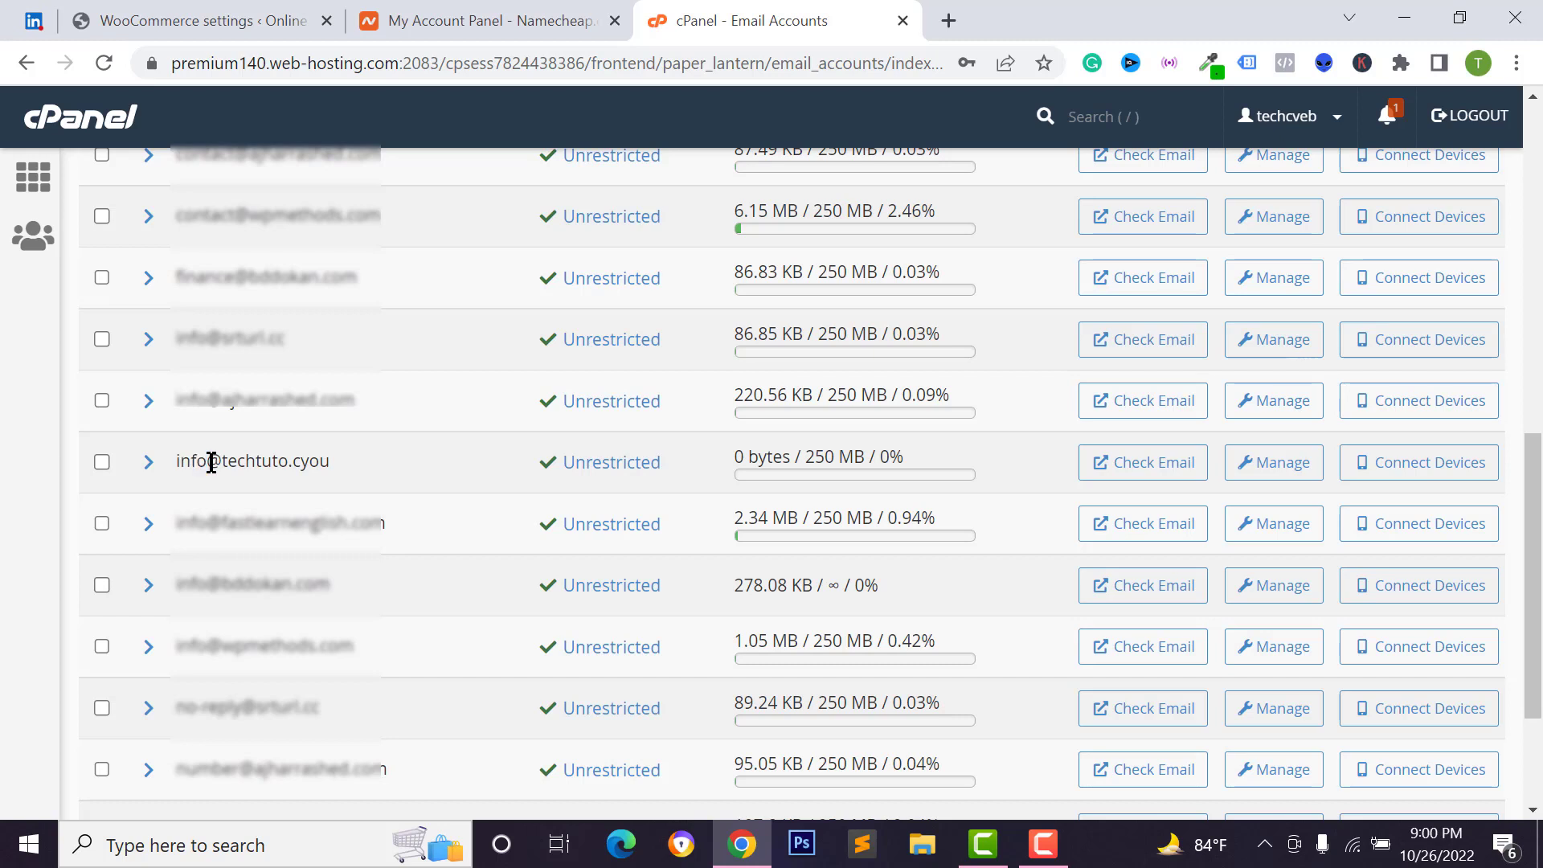
# Step: Copy the info@ mailbox address from the cPanel Email Accounts list
pyautogui.click(304, 462)
pyautogui.moveTo(336, 472); pyautogui.dragTo(174, 474)
pyautogui.rightClick(208, 463)
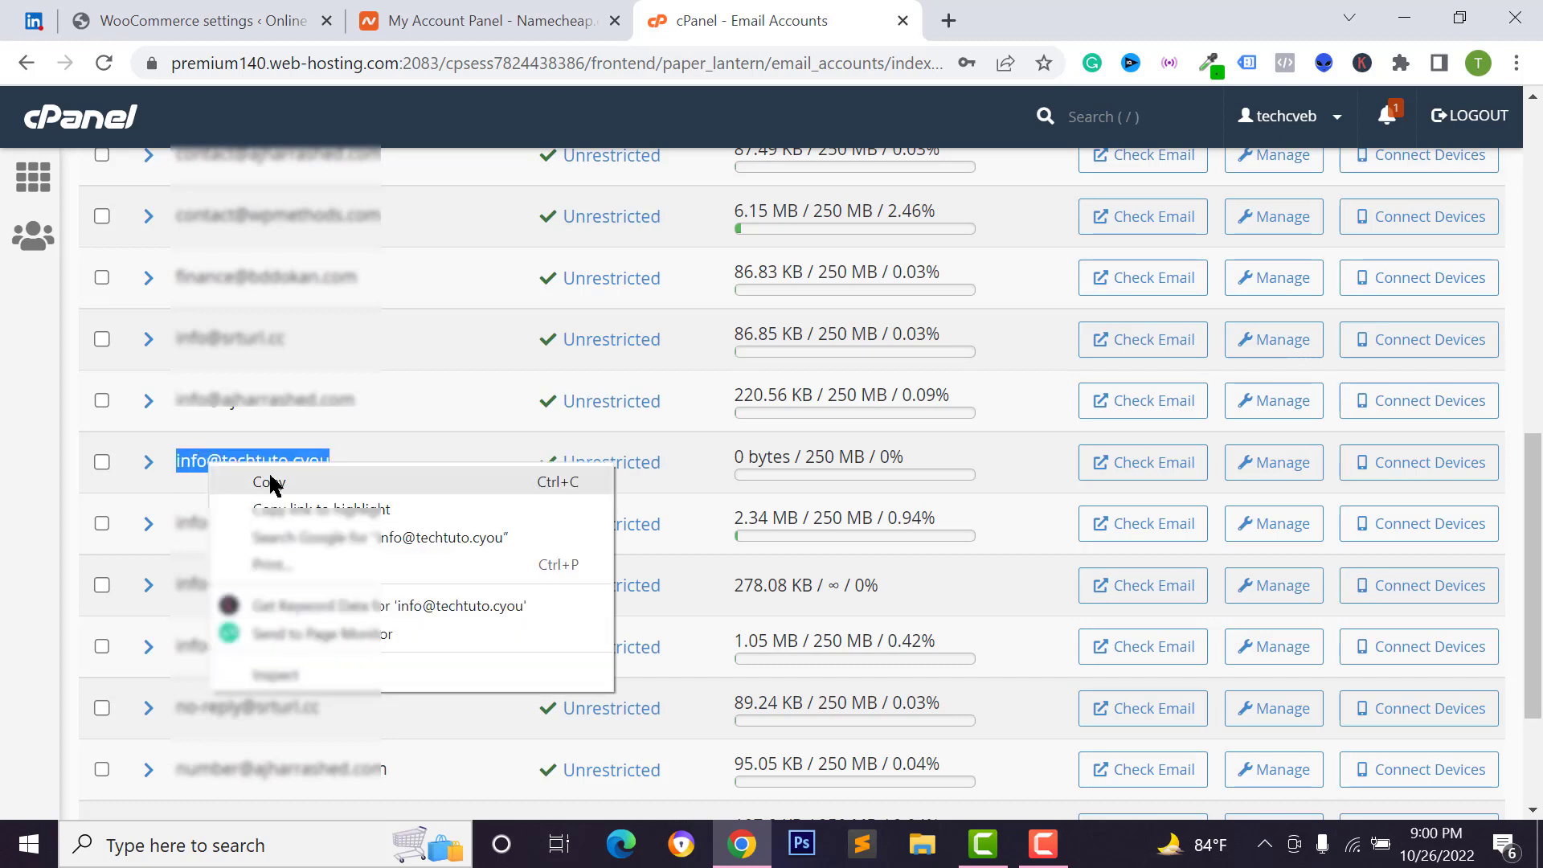
pyautogui.click(271, 483)
pyautogui.click(418, 13)
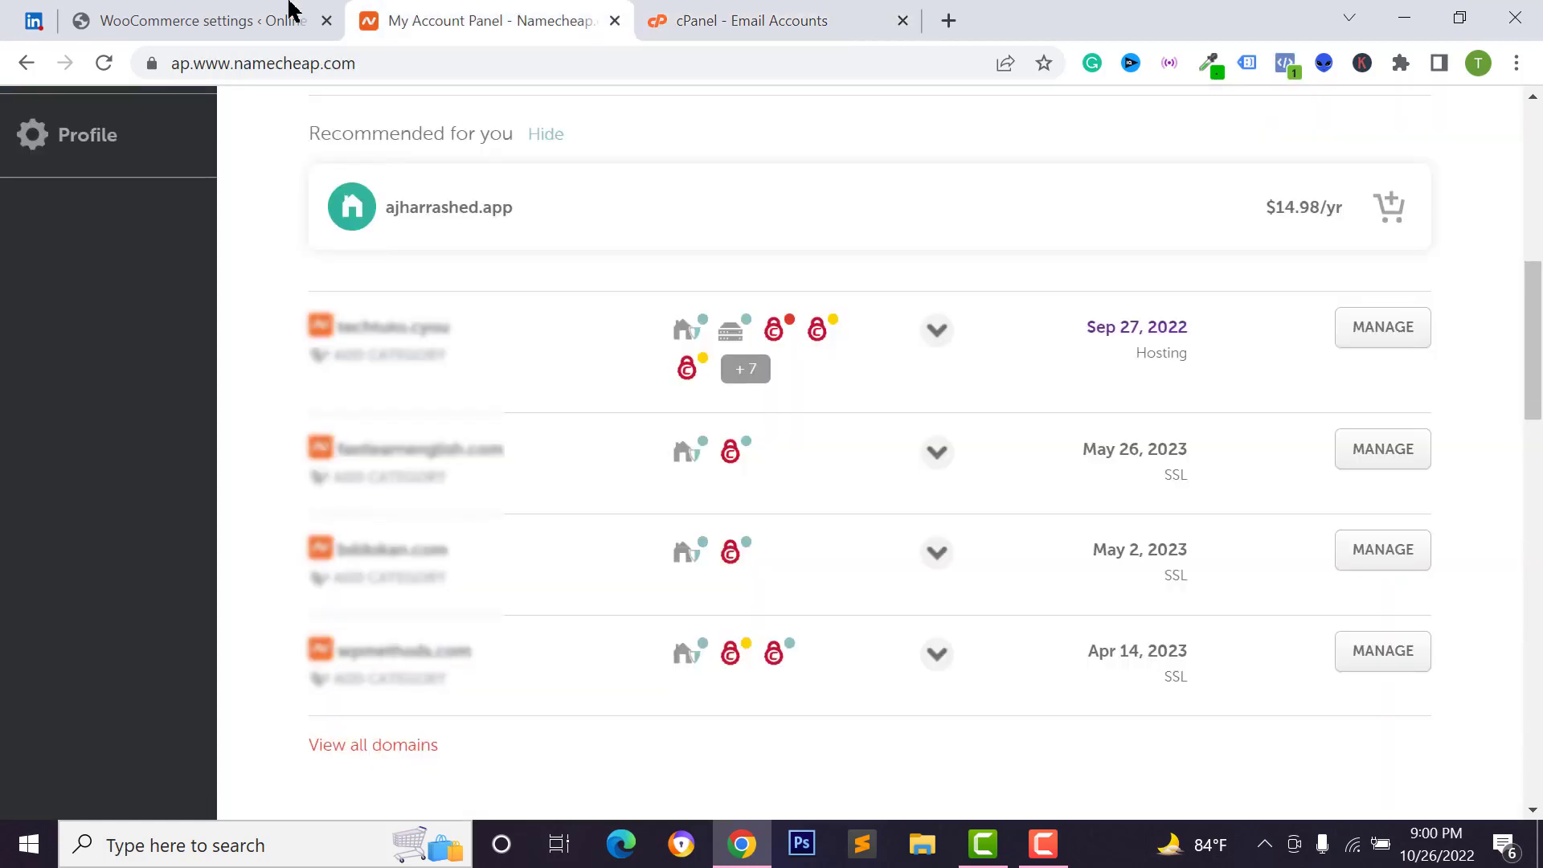
# Step: Paste the info mailbox address into WooCommerce's Emails 'From' address field
pyautogui.click(206, 14)
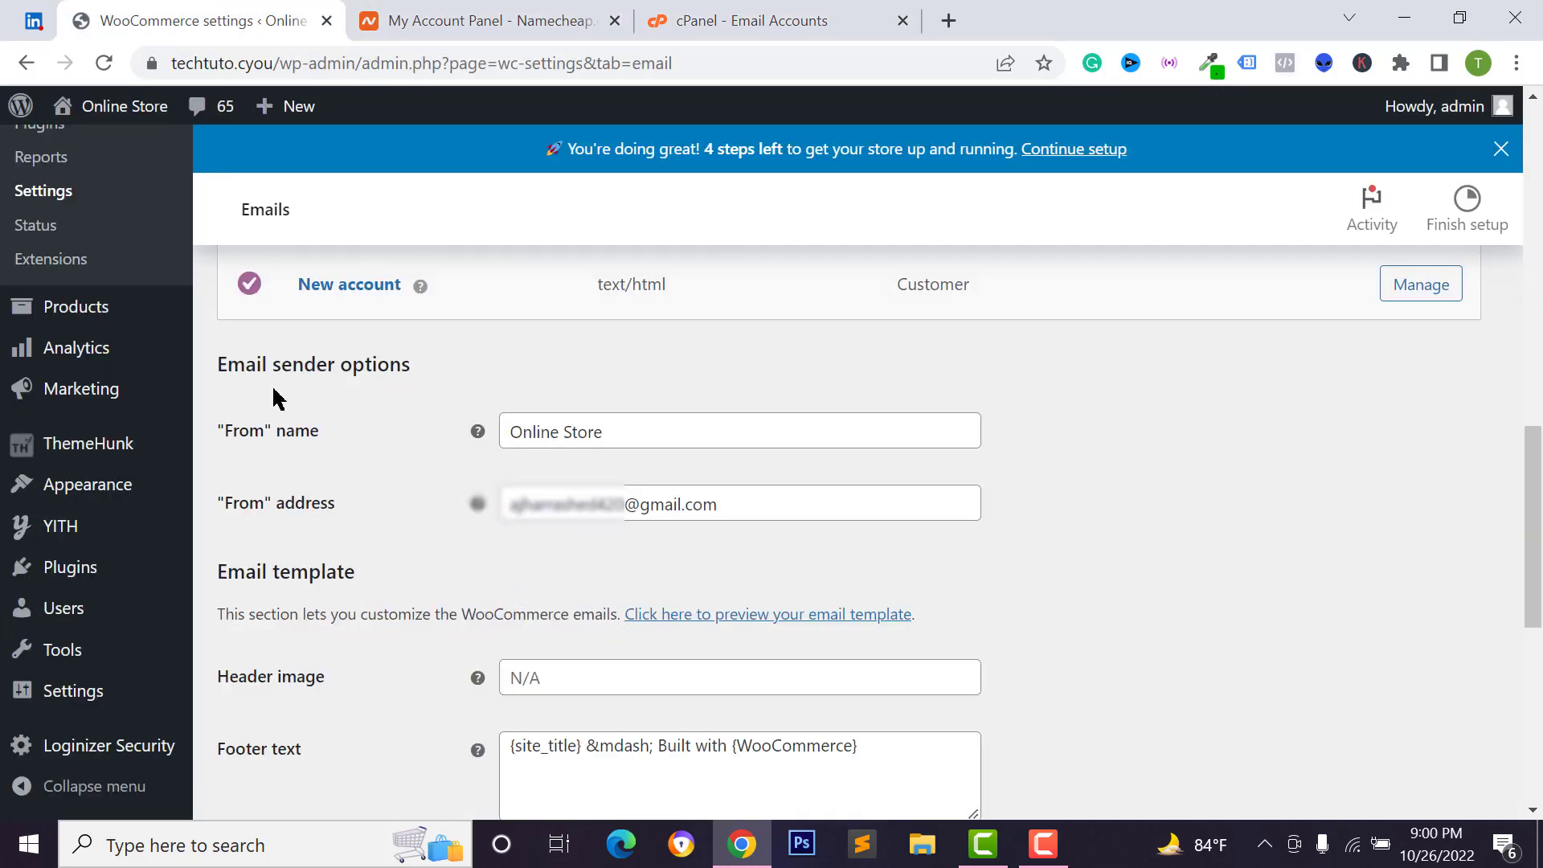
pyautogui.moveTo(364, 371); pyautogui.dragTo(417, 378)
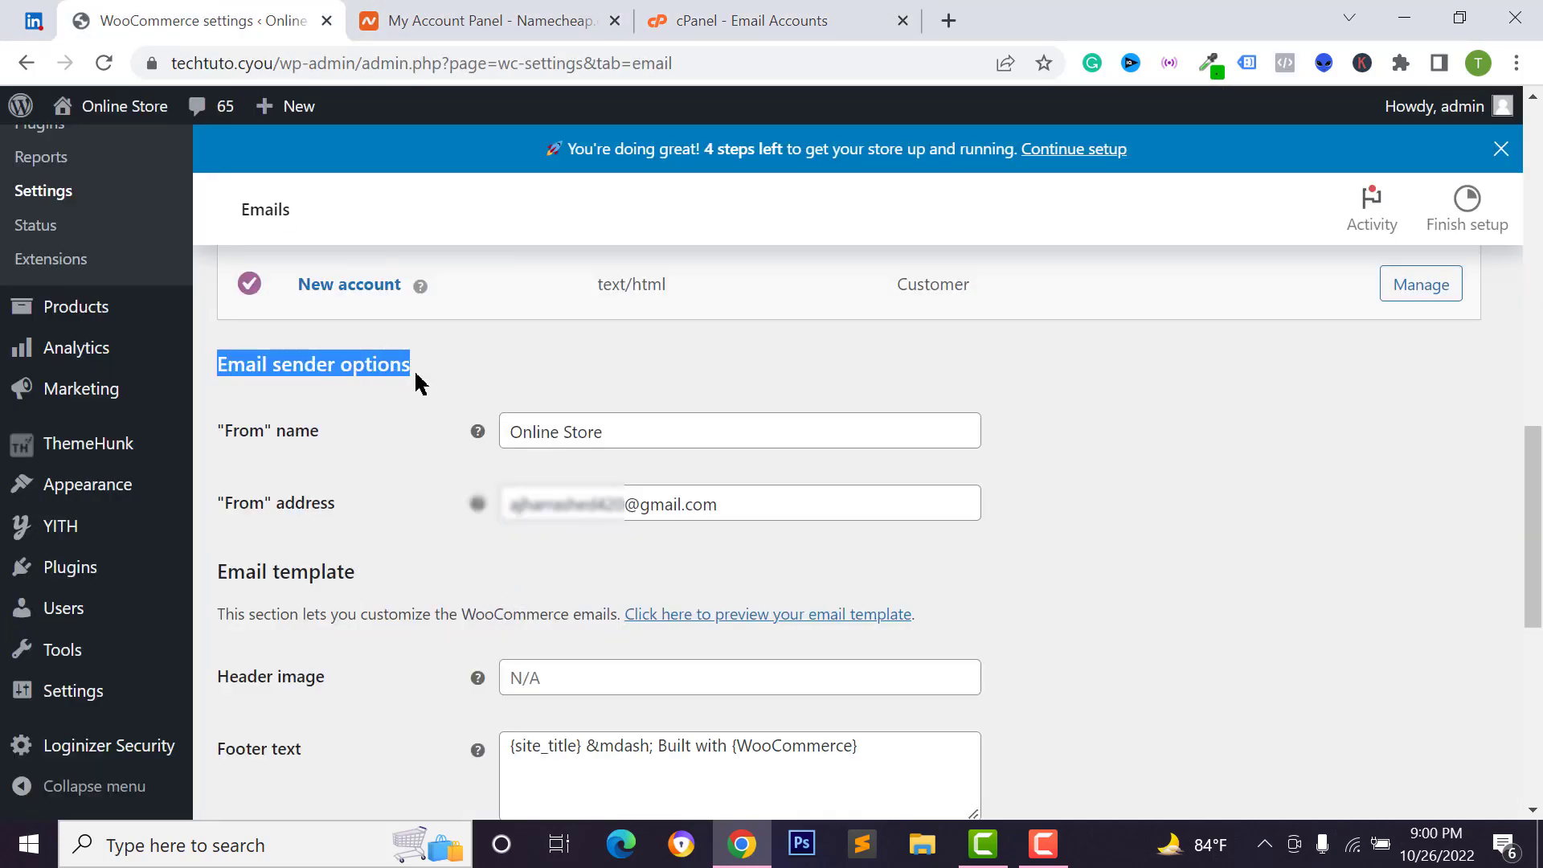
pyautogui.click(554, 537)
pyautogui.tripleClick(544, 504)
pyautogui.rightClick(546, 501)
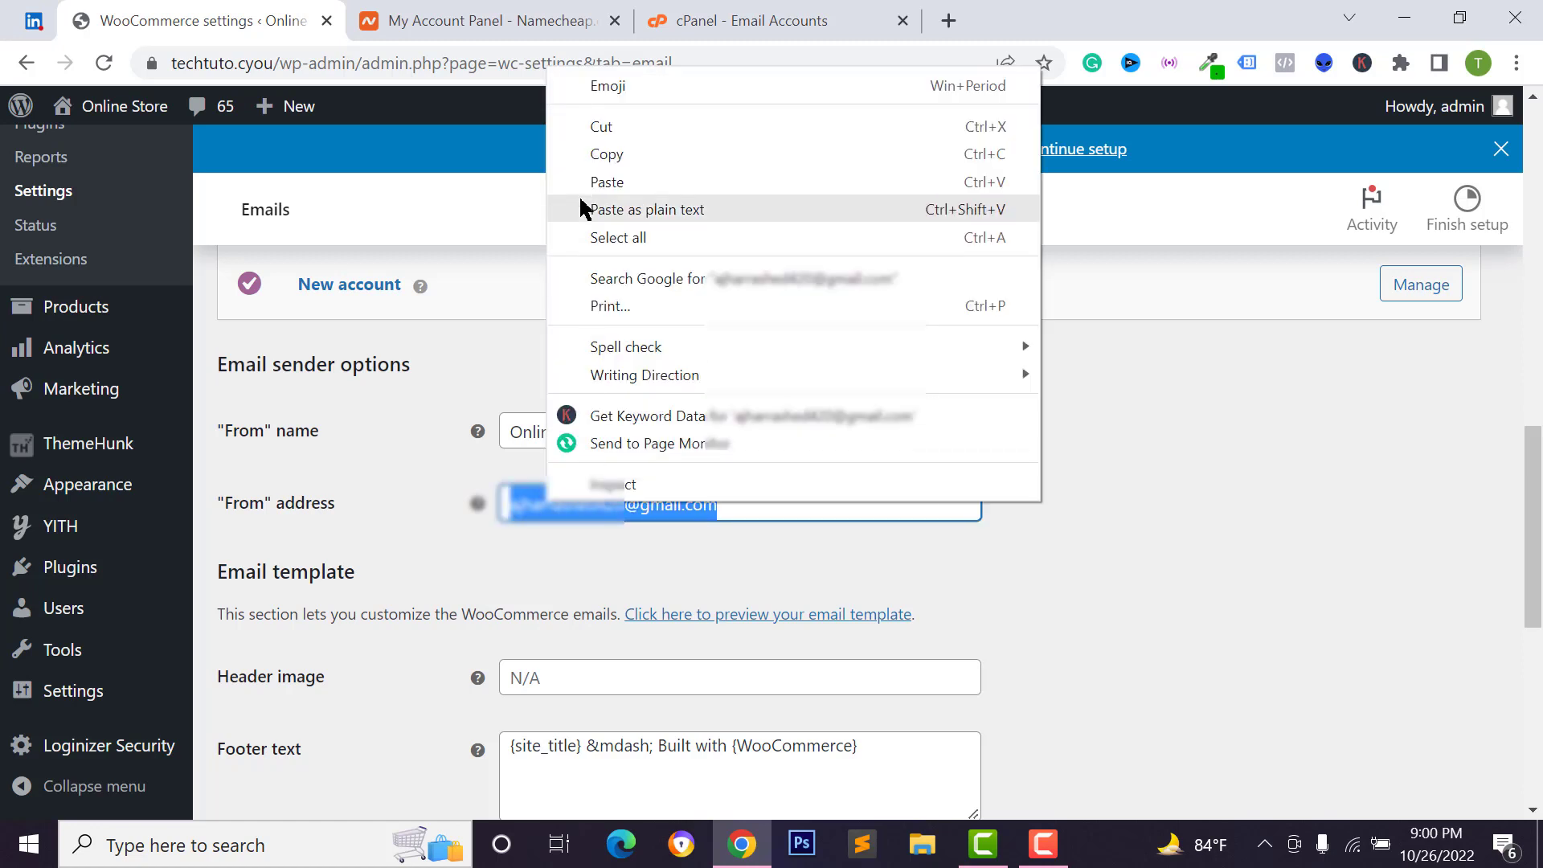
pyautogui.click(624, 180)
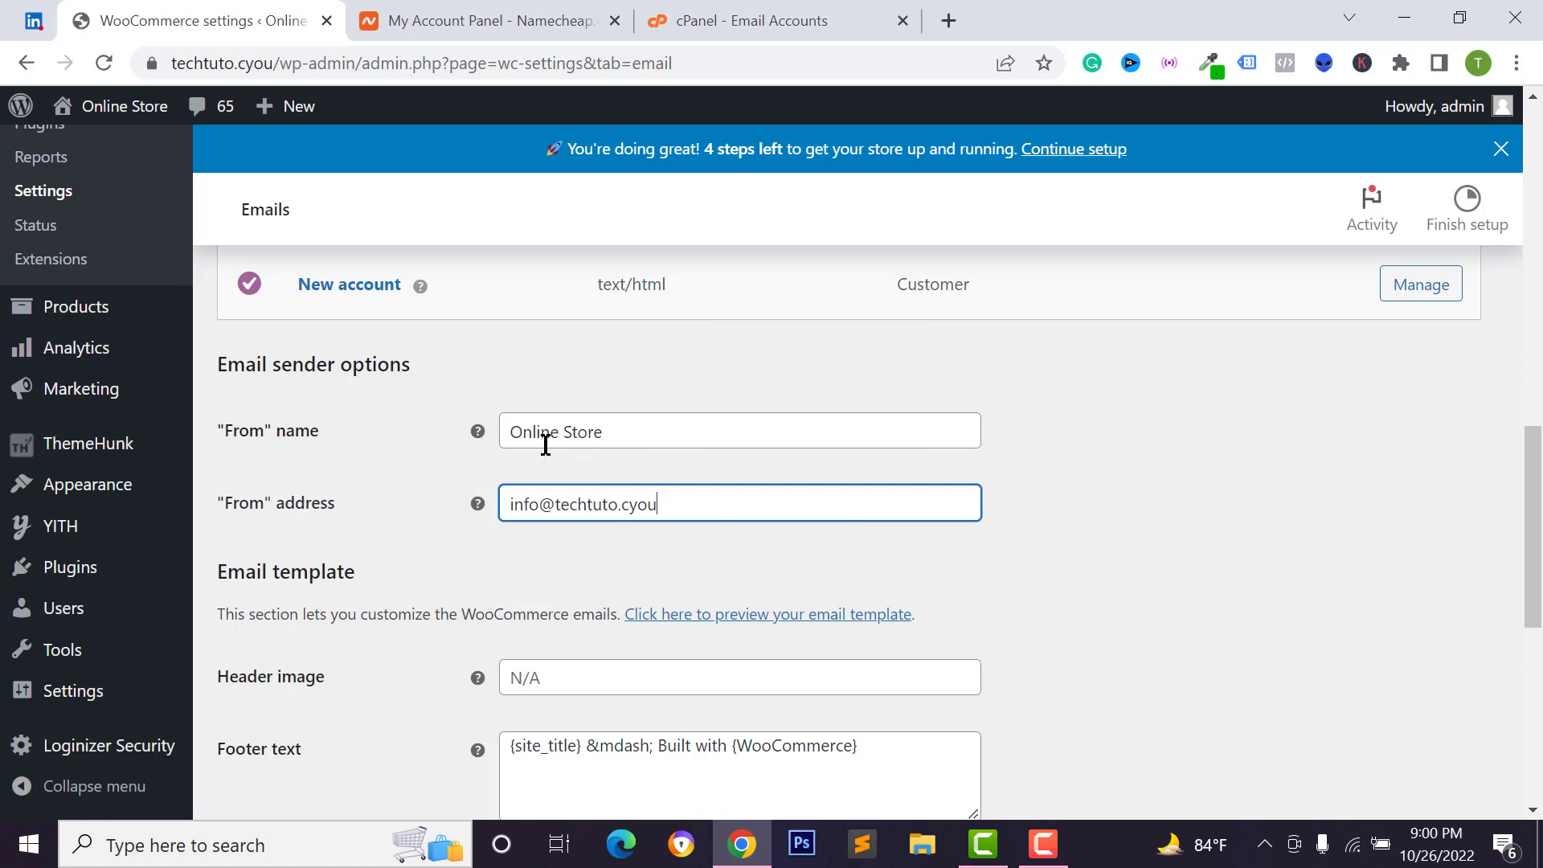
pyautogui.click(587, 432)
pyautogui.moveTo(644, 434); pyautogui.dragTo(515, 435)
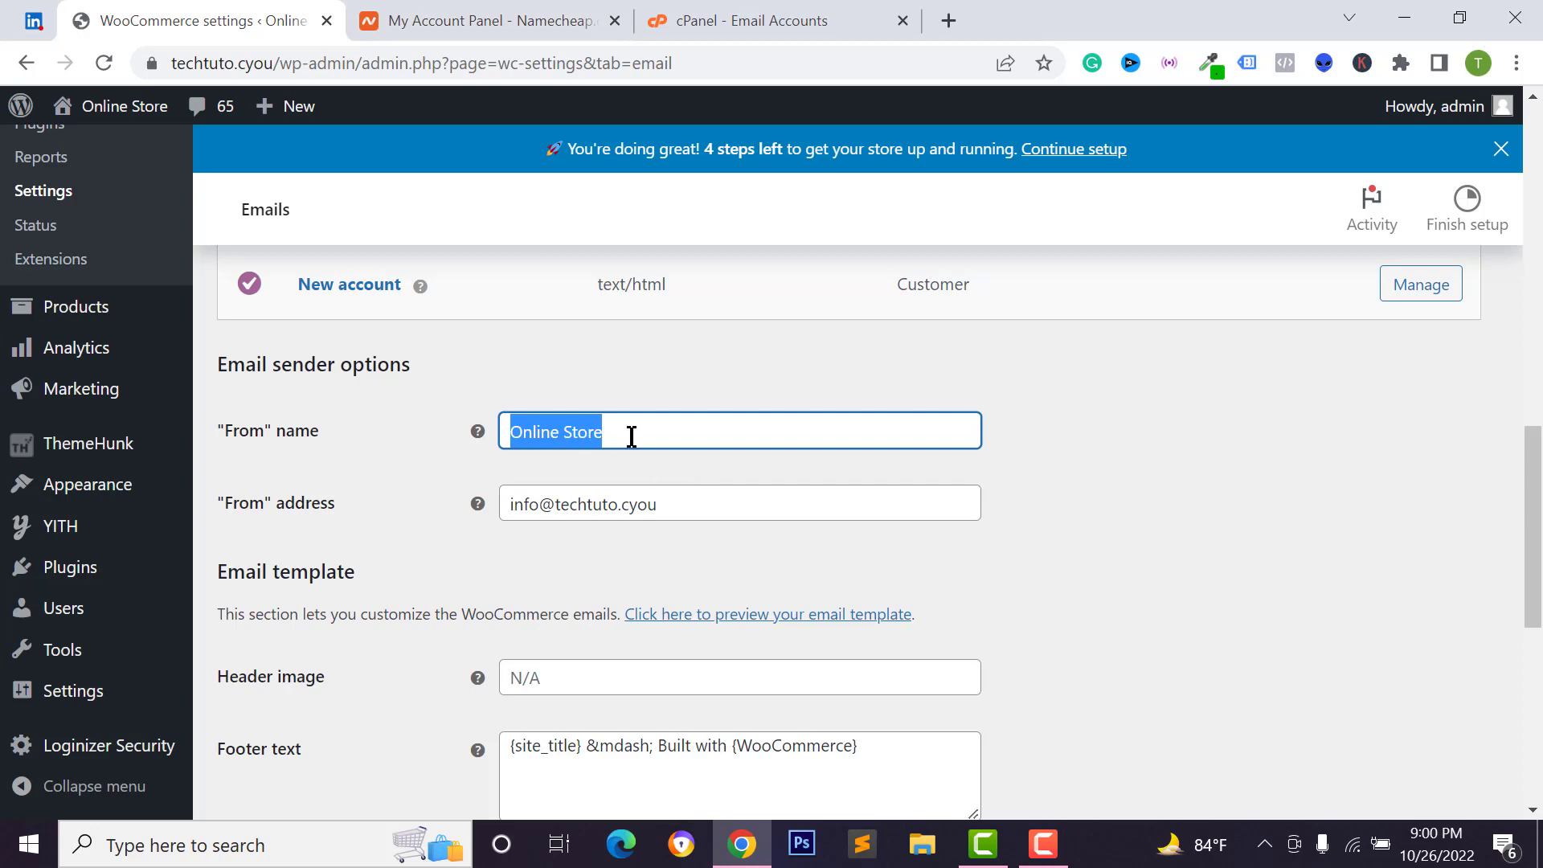
# Step: Change the email template Base color hue to #f655c0 with the colour picker
pyautogui.scroll(-4, 779, 634)
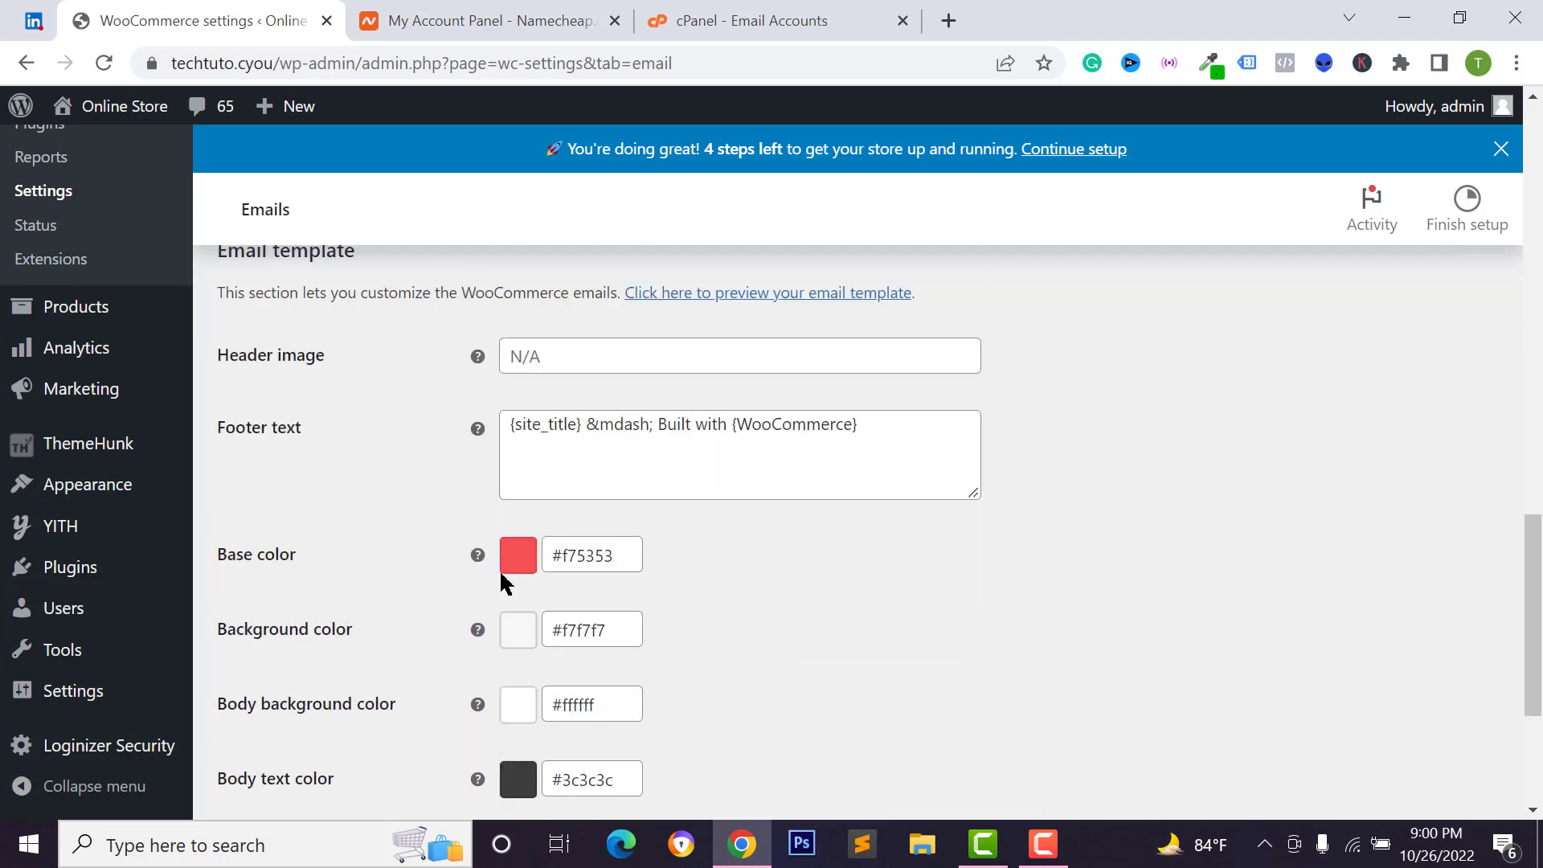
pyautogui.click(585, 569)
pyautogui.moveTo(715, 707); pyautogui.dragTo(715, 739)
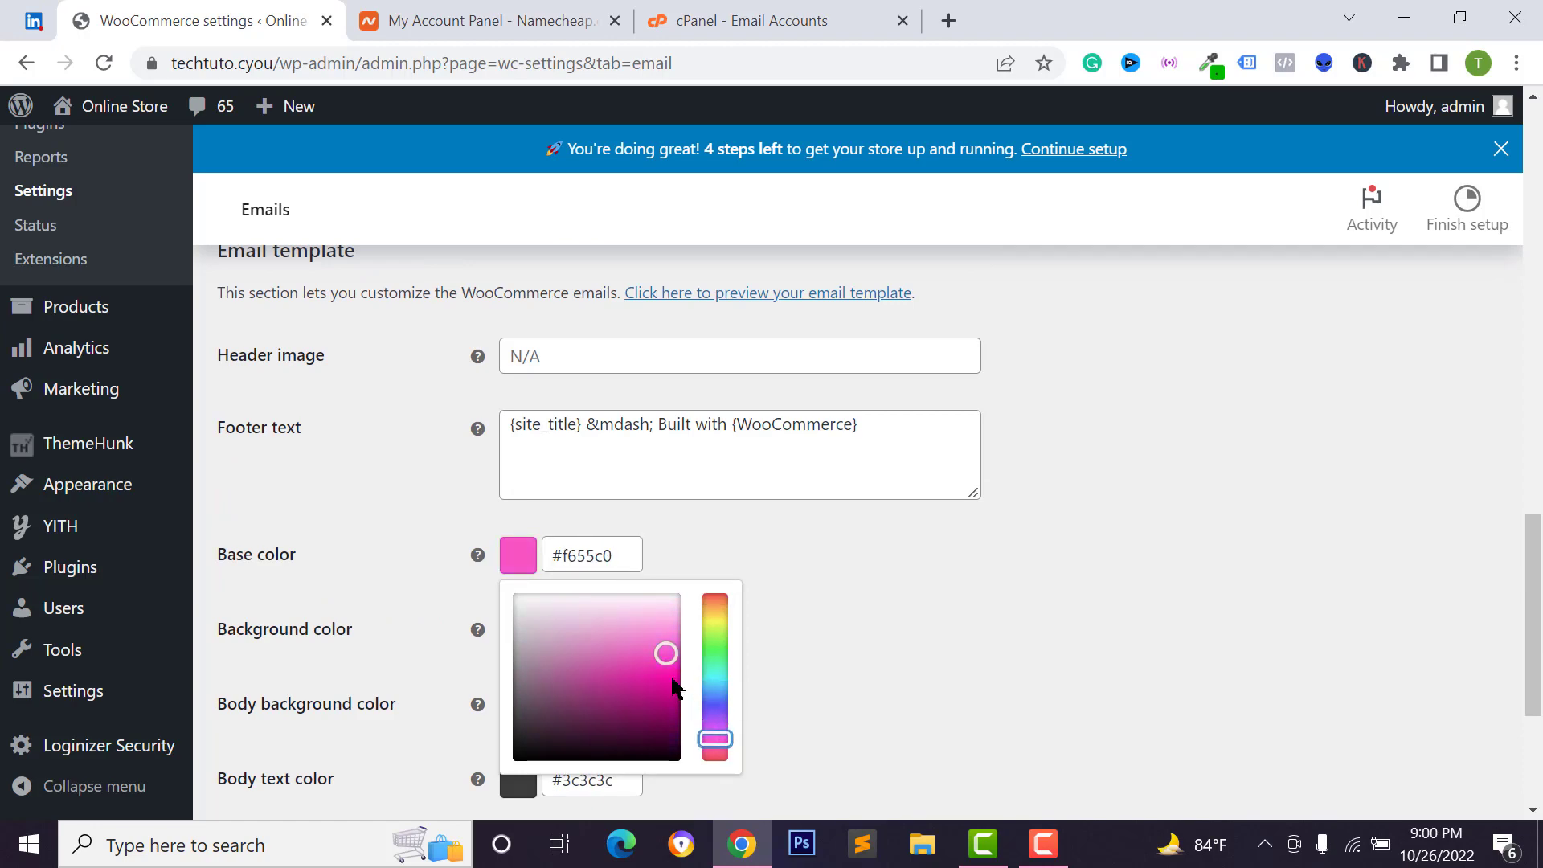
pyautogui.click(708, 605)
pyautogui.moveTo(1531, 595); pyautogui.dragTo(1521, 128)
pyautogui.scroll(-4, 1126, 520)
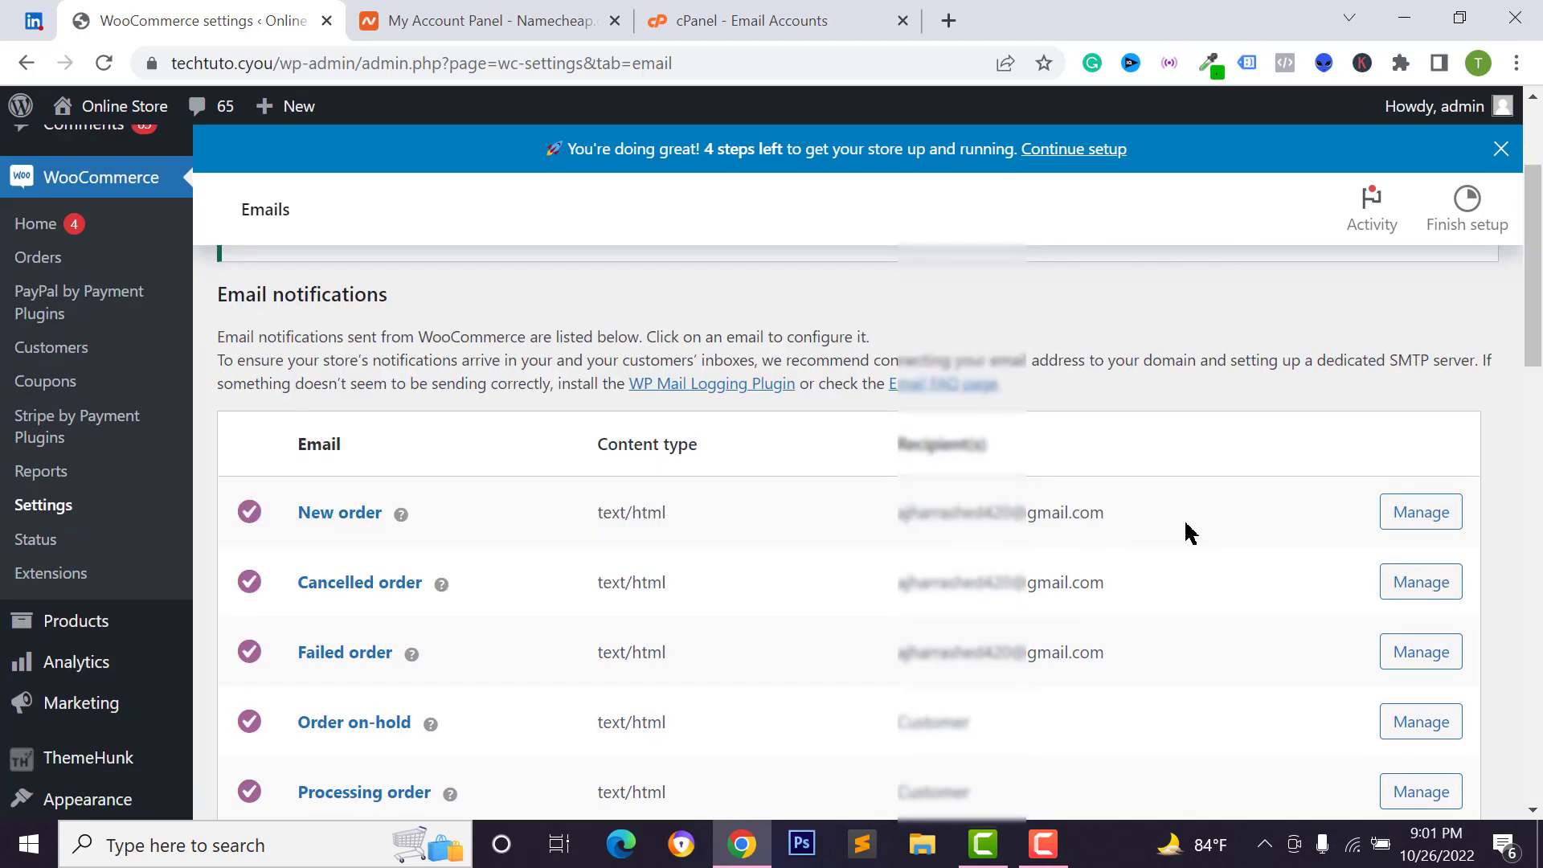
# Step: Open the New order, Cancelled order and Failed order email settings in new tabs
pyautogui.rightClick(1430, 522)
pyautogui.click(1416, 538)
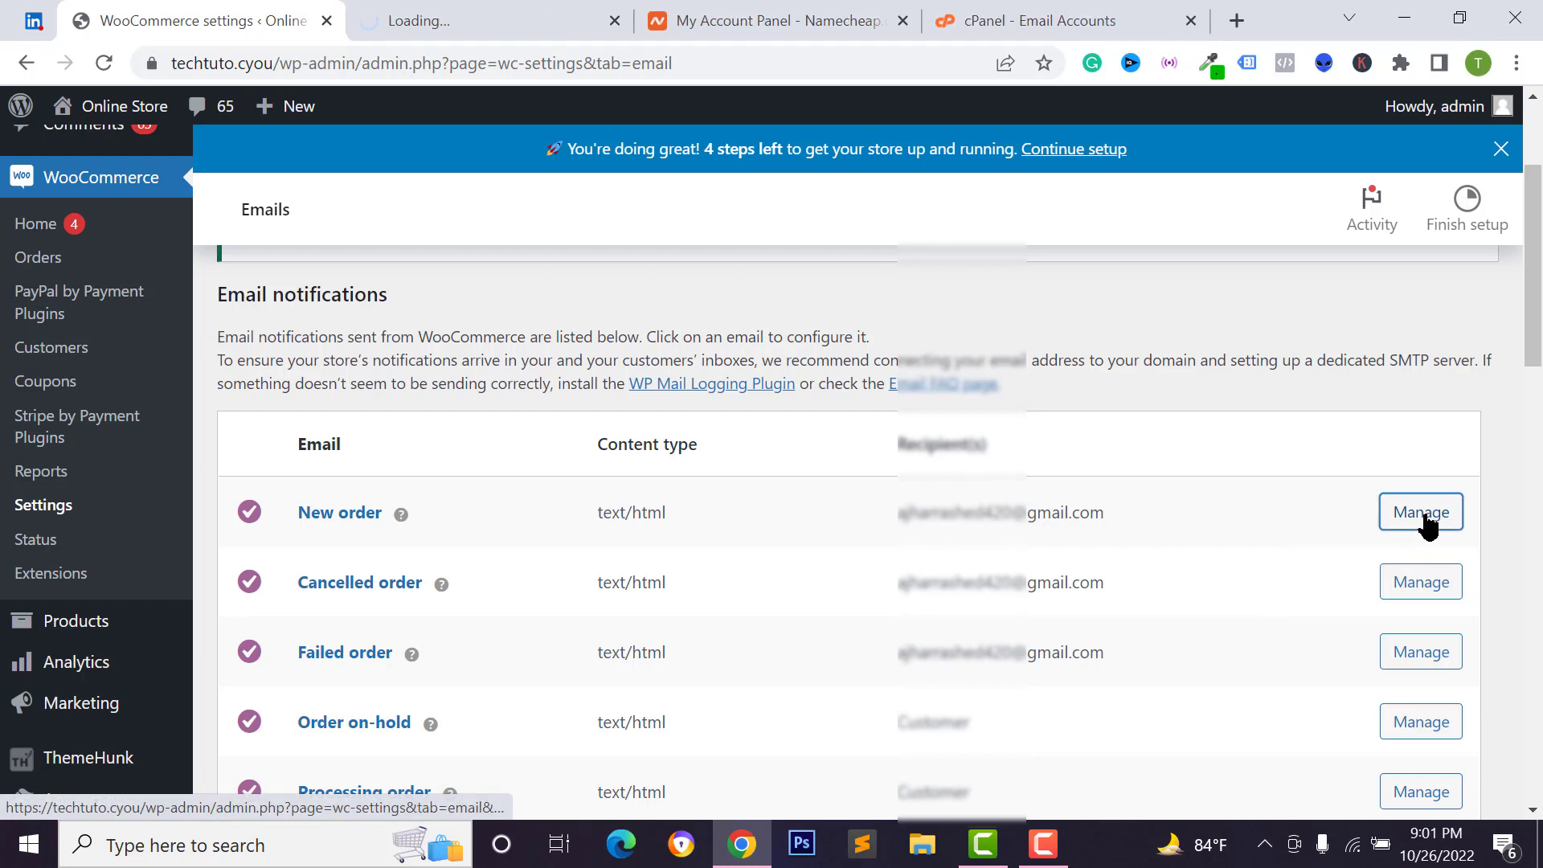
pyautogui.keyDown('ctrl'); pyautogui.click(1408, 584); pyautogui.keyUp('ctrl')
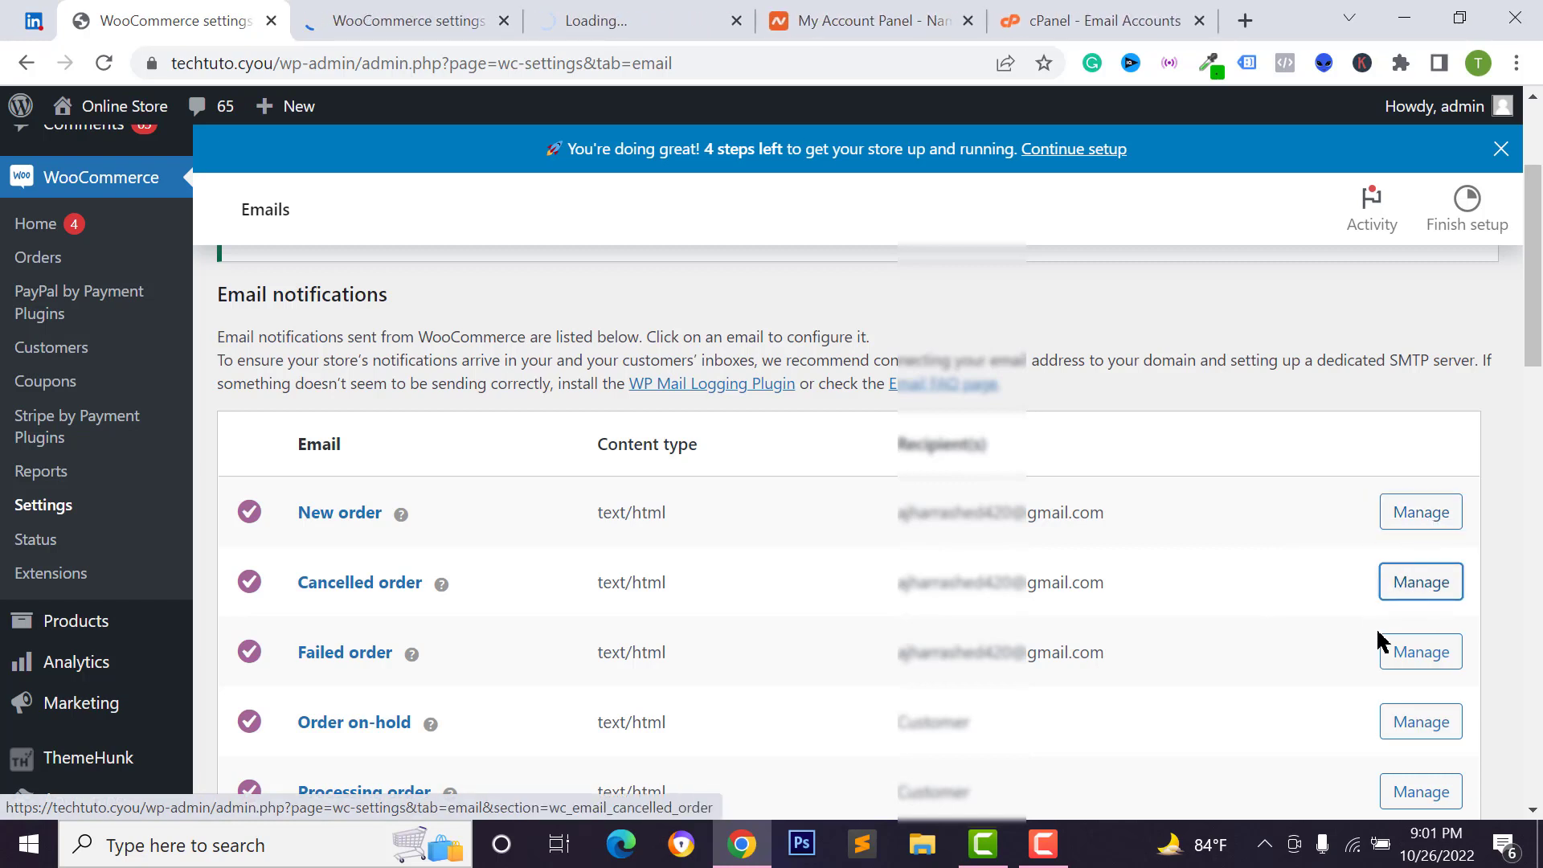
pyautogui.rightClick(1394, 652)
pyautogui.click(1344, 455)
# Step: Set the New order recipient to the info mailbox and save
pyautogui.hotkey('ctrl', 'Tab')
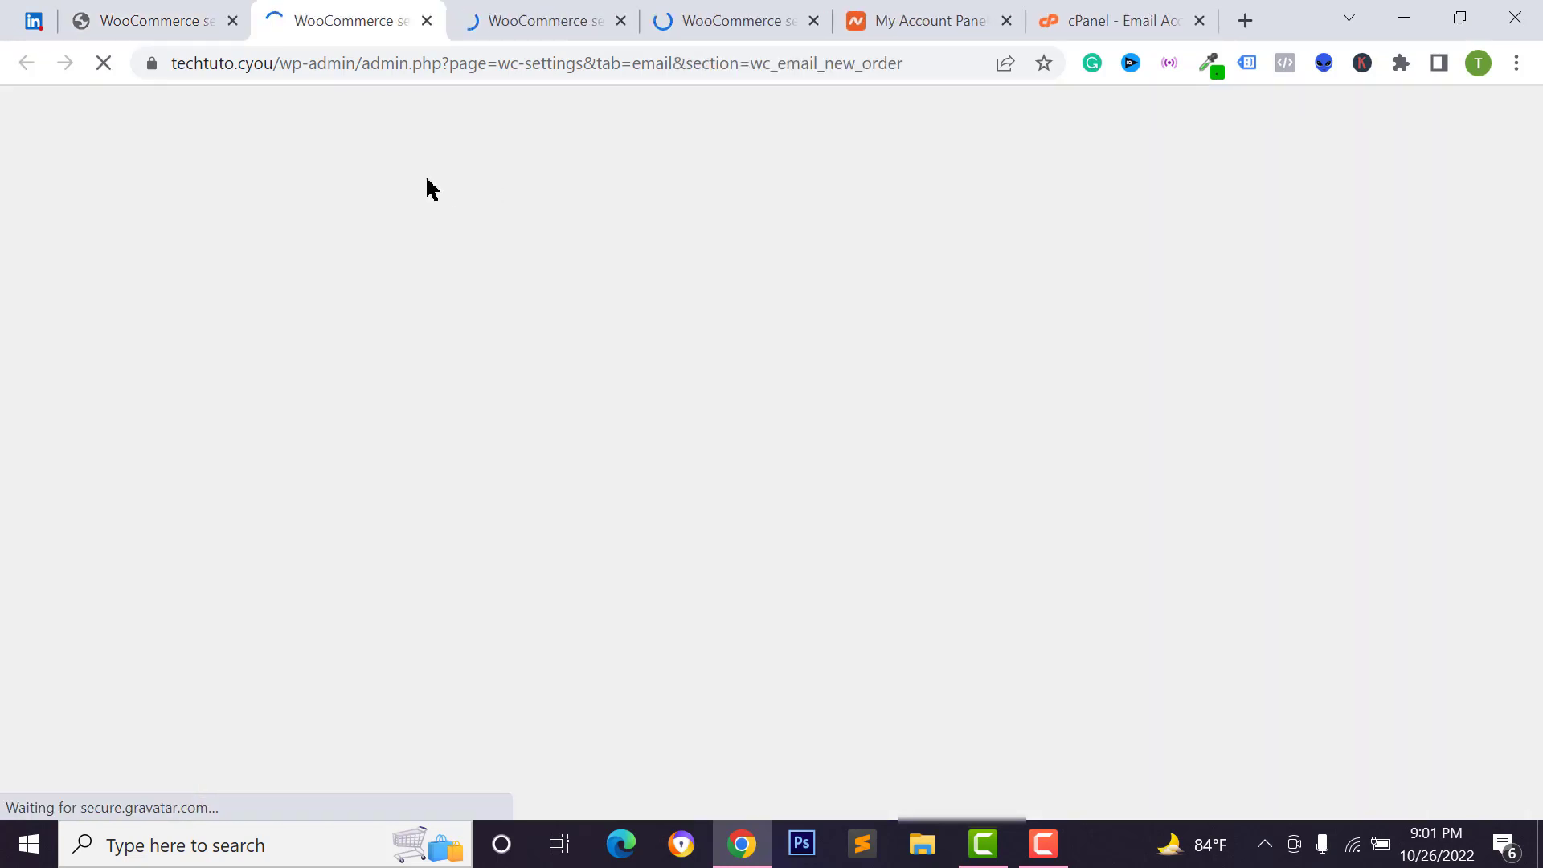
pyautogui.tripleClick(530, 571)
pyautogui.rightClick(559, 573)
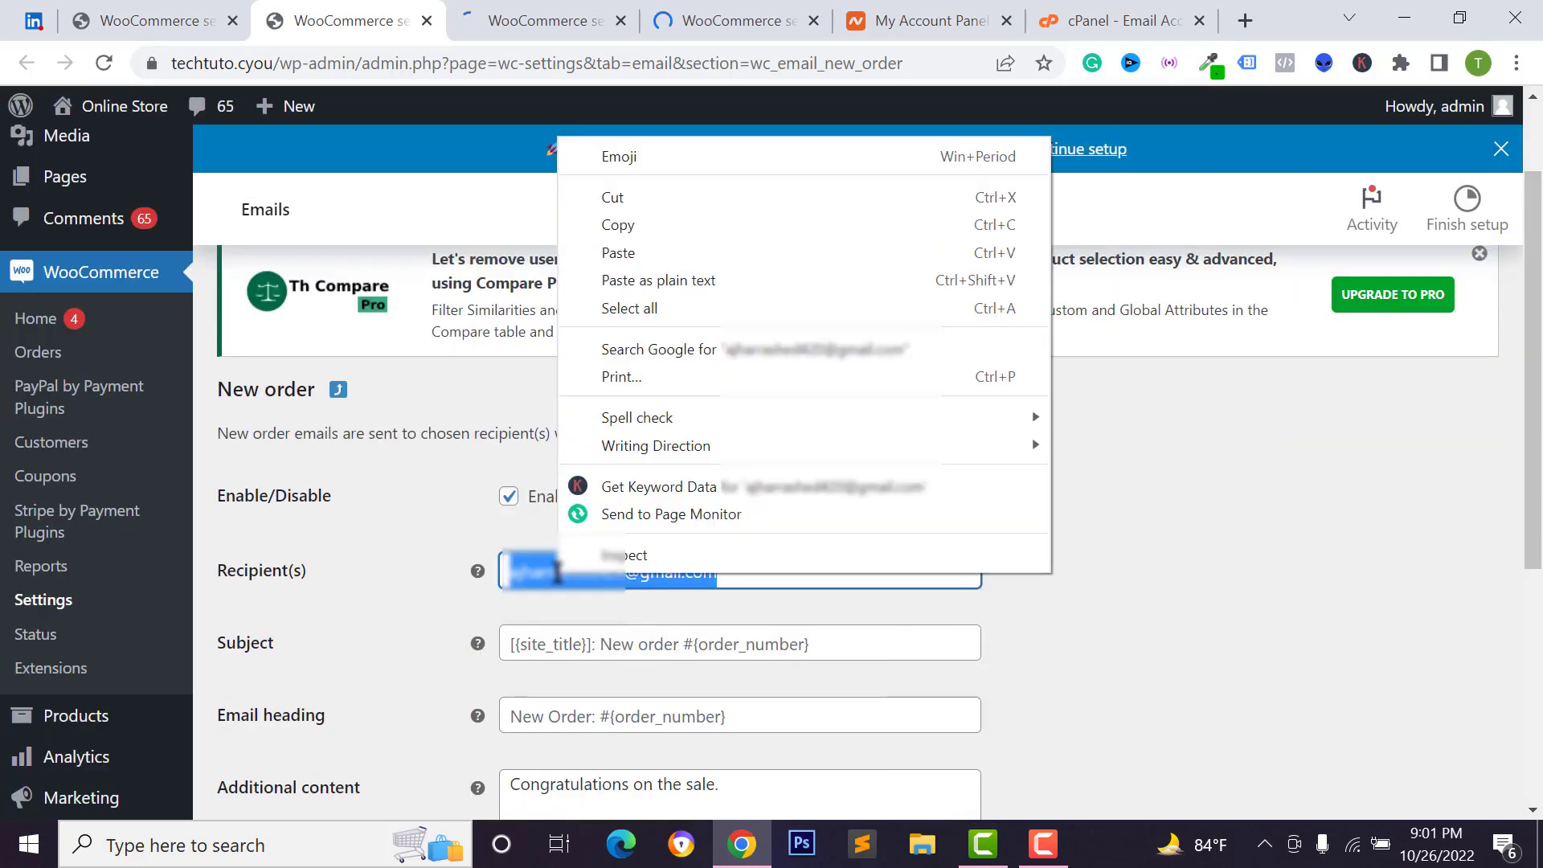
pyautogui.click(614, 261)
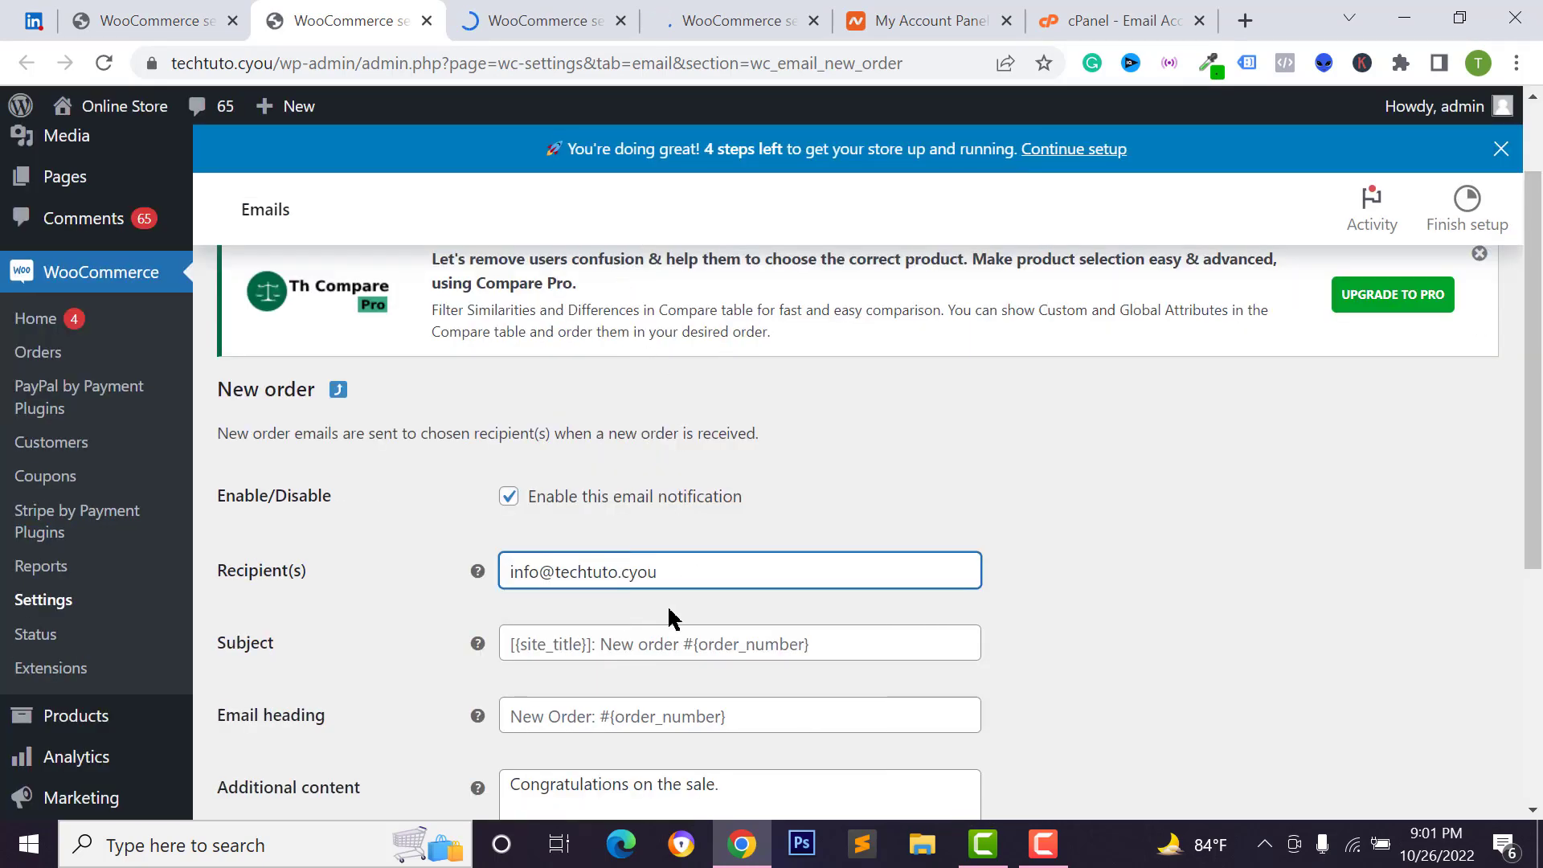
pyautogui.scroll(-5, 675, 643)
pyautogui.click(303, 691)
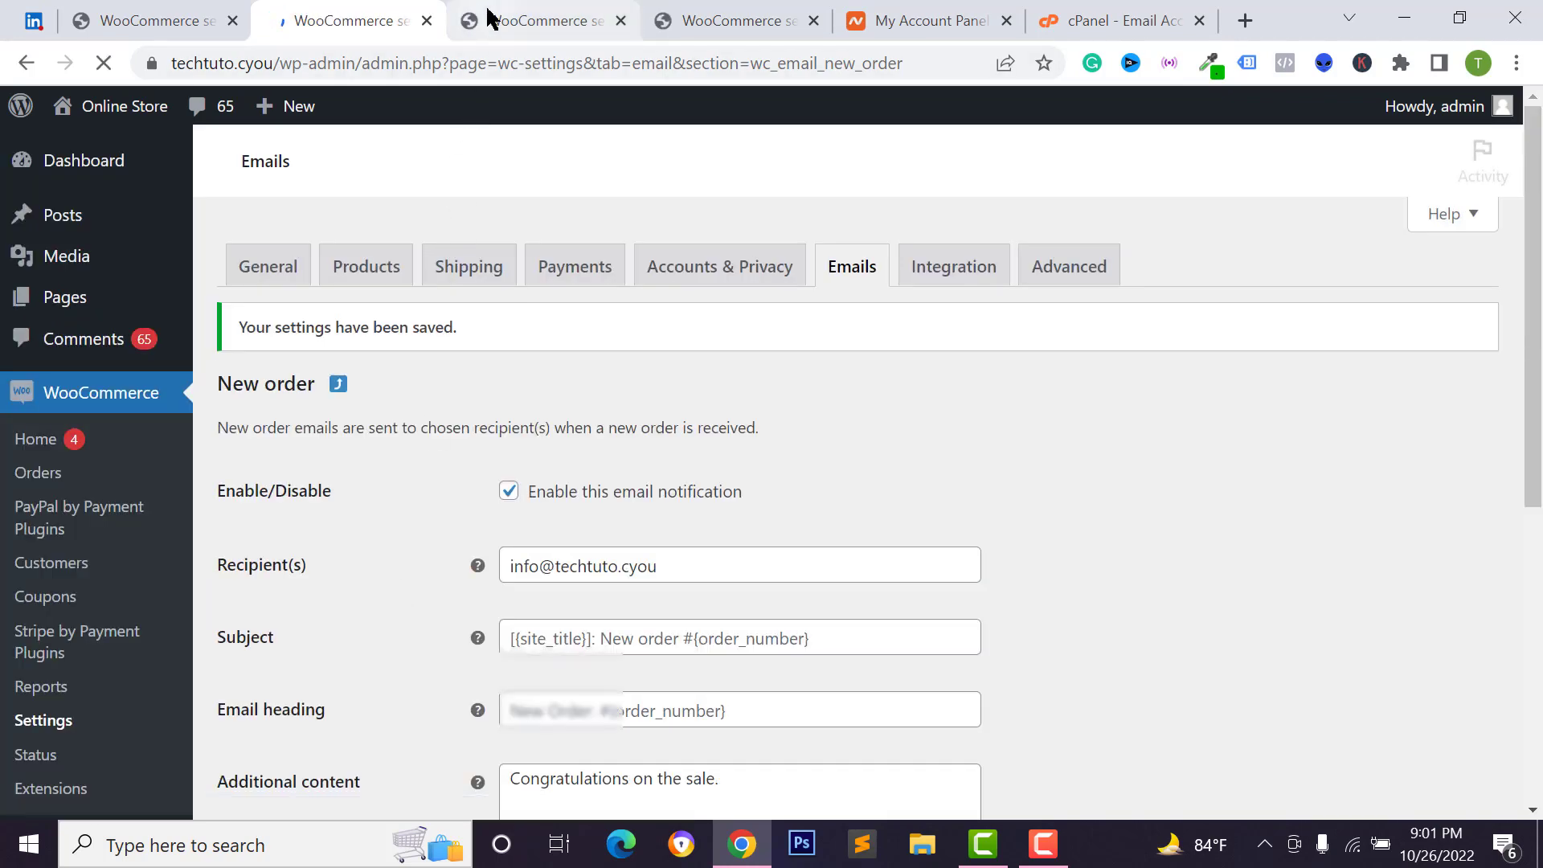
# Step: Set the Cancelled order recipient to the info mailbox and save
pyautogui.click(492, 19)
pyautogui.click(615, 691)
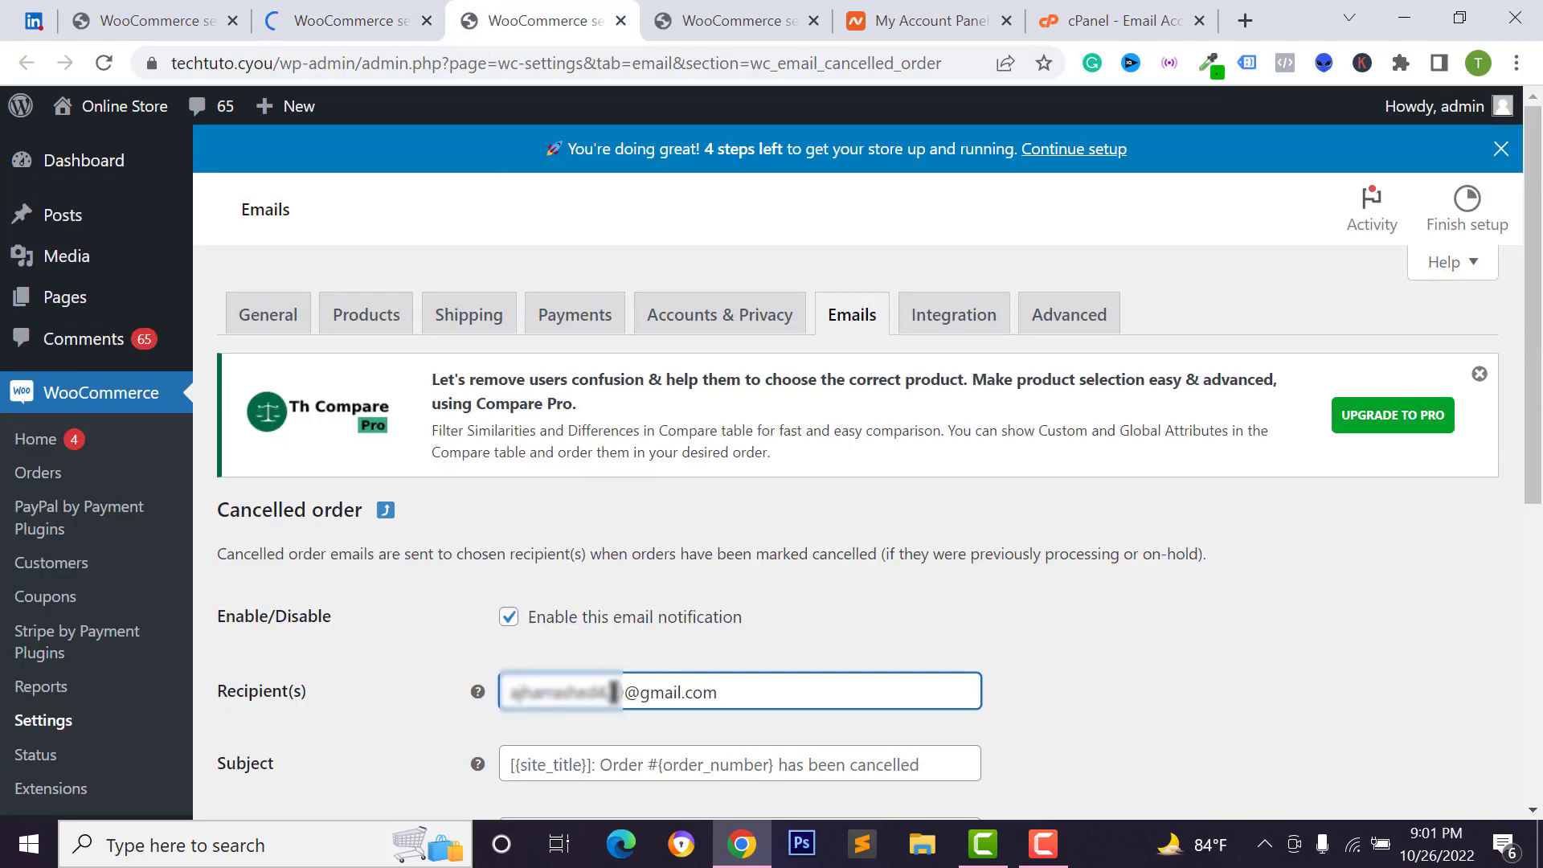
pyautogui.doubleClick(615, 691)
pyautogui.doubleClick(615, 691)
pyautogui.click(617, 691)
pyautogui.moveTo(720, 691); pyautogui.dragTo(500, 692)
pyautogui.rightClick(607, 693)
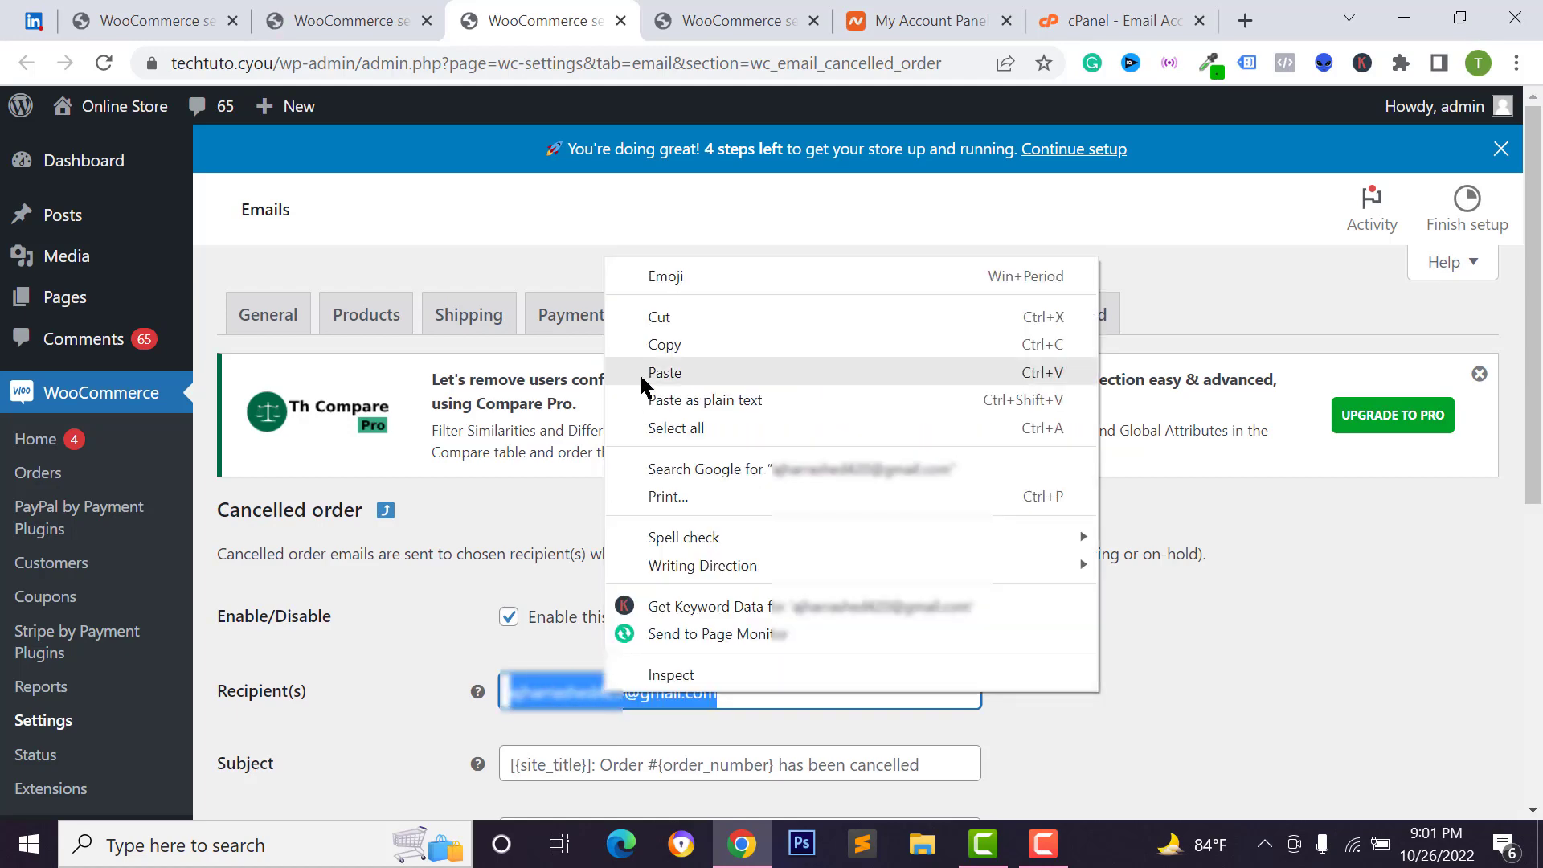
pyautogui.click(646, 379)
pyautogui.scroll(-7, 1048, 635)
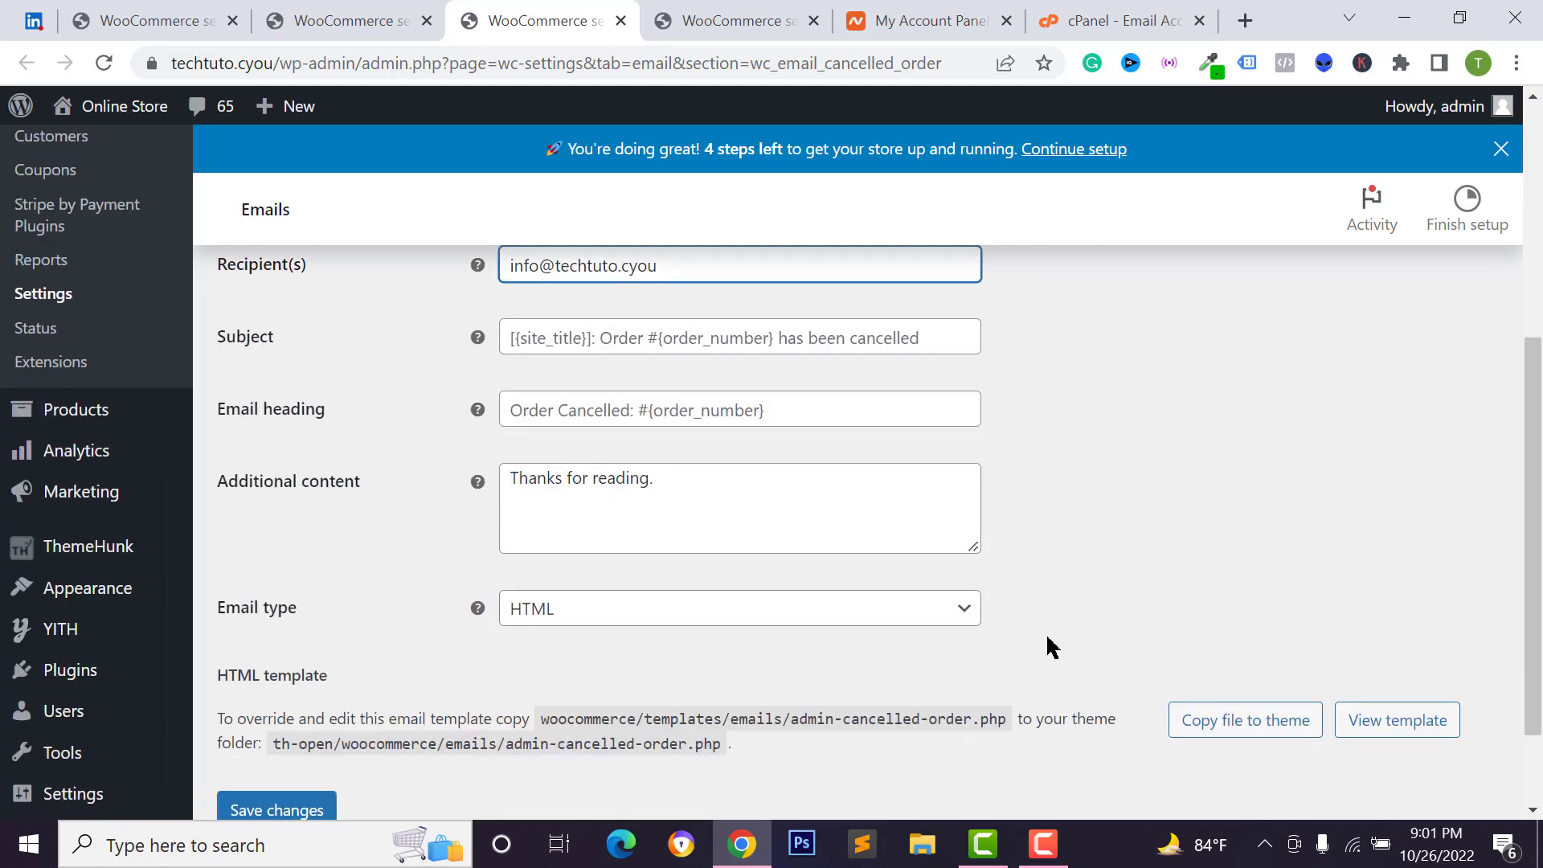
pyautogui.click(277, 693)
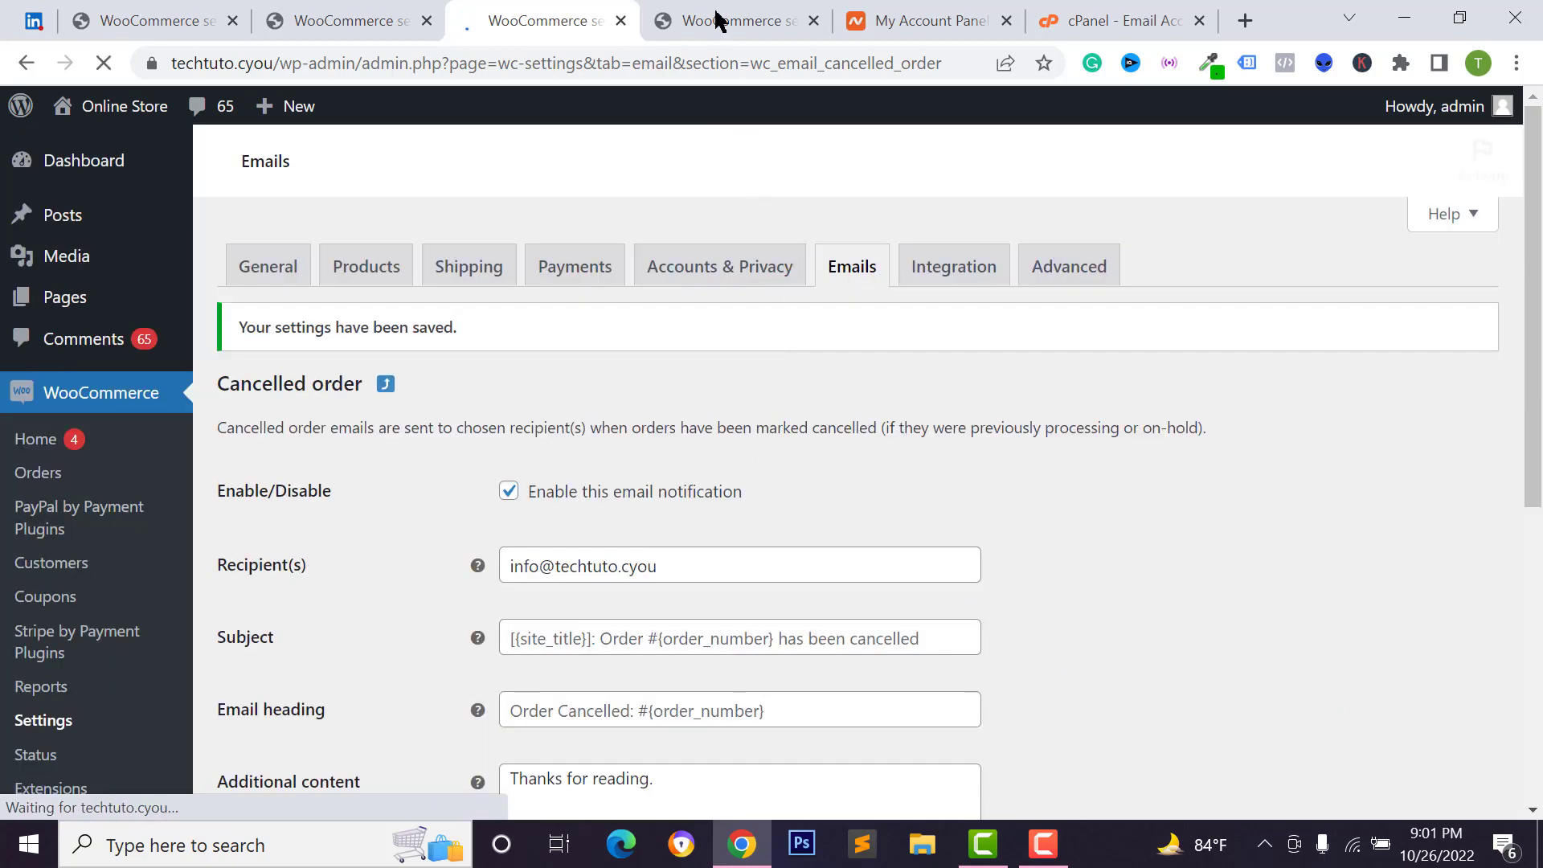
# Step: Set the Failed order recipient to the info mailbox, save, and return to the notifications list
pyautogui.click(711, 9)
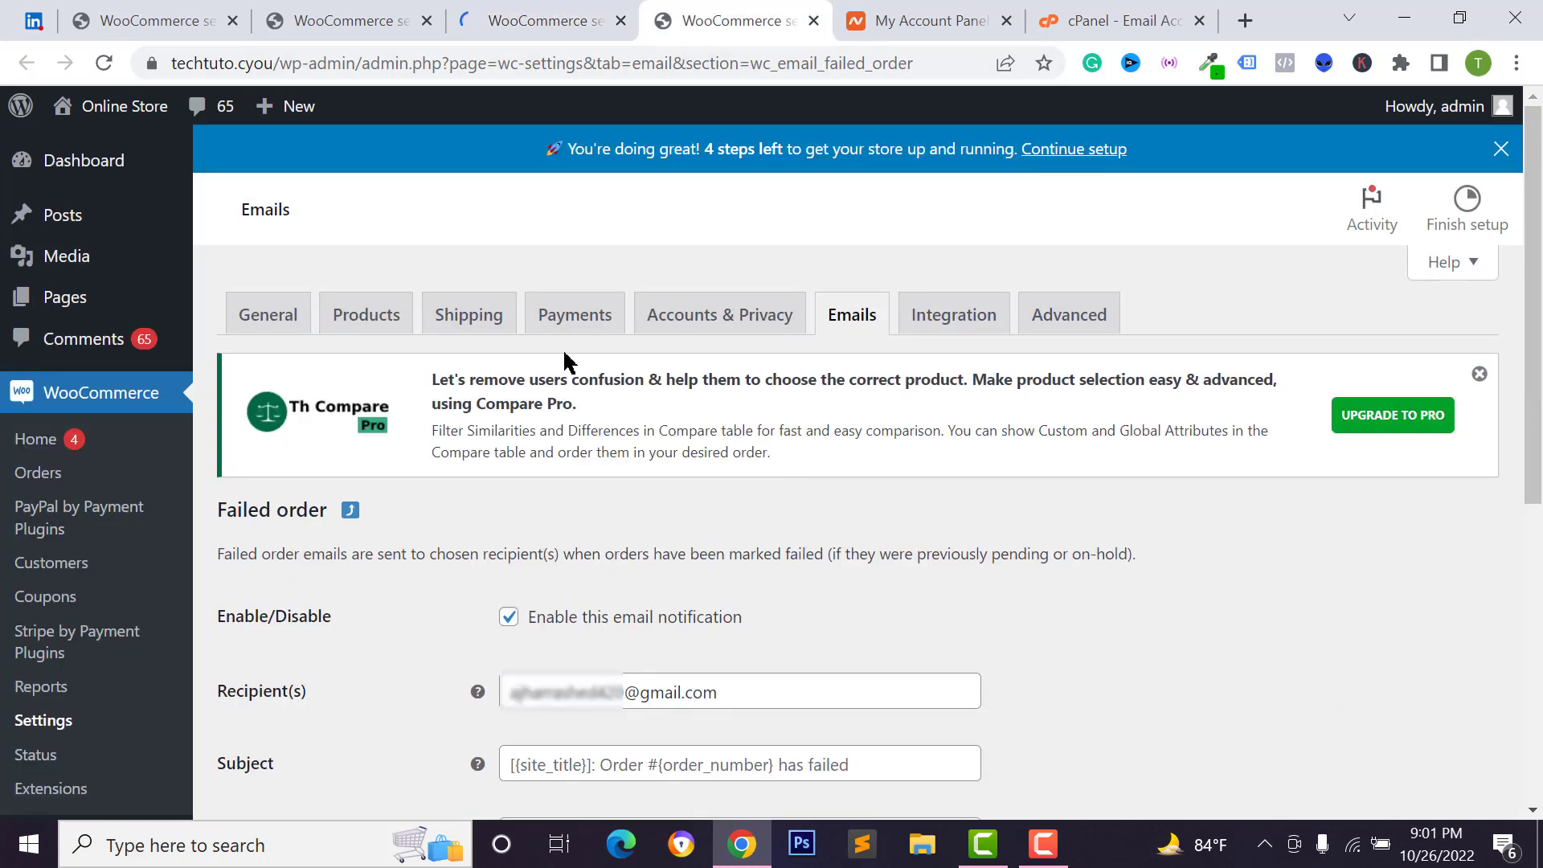
pyautogui.tripleClick(648, 705)
pyautogui.rightClick(643, 698)
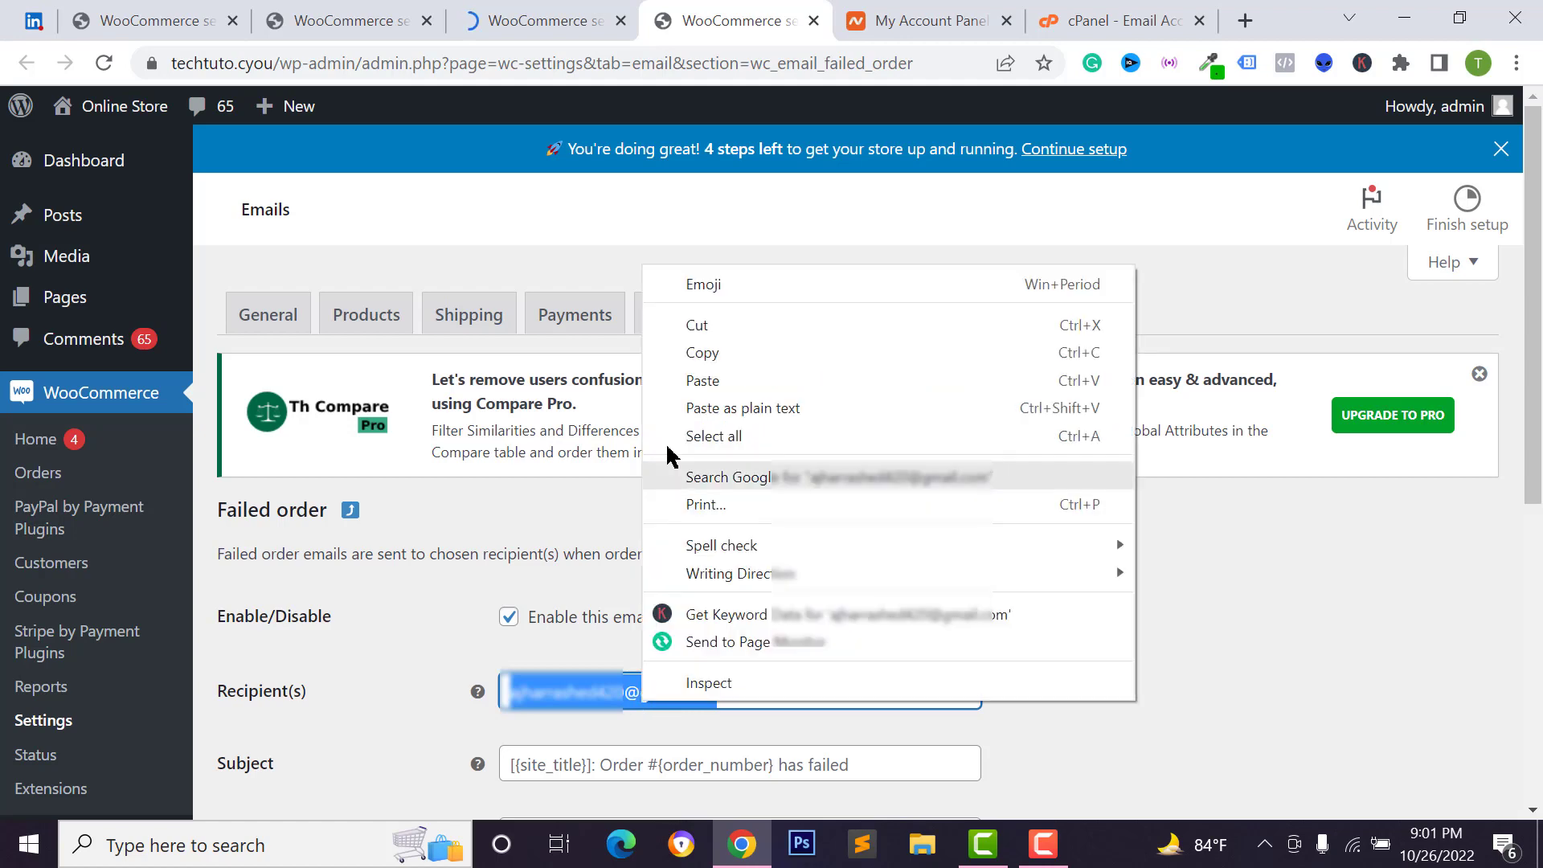
pyautogui.click(727, 380)
pyautogui.scroll(-7, 799, 619)
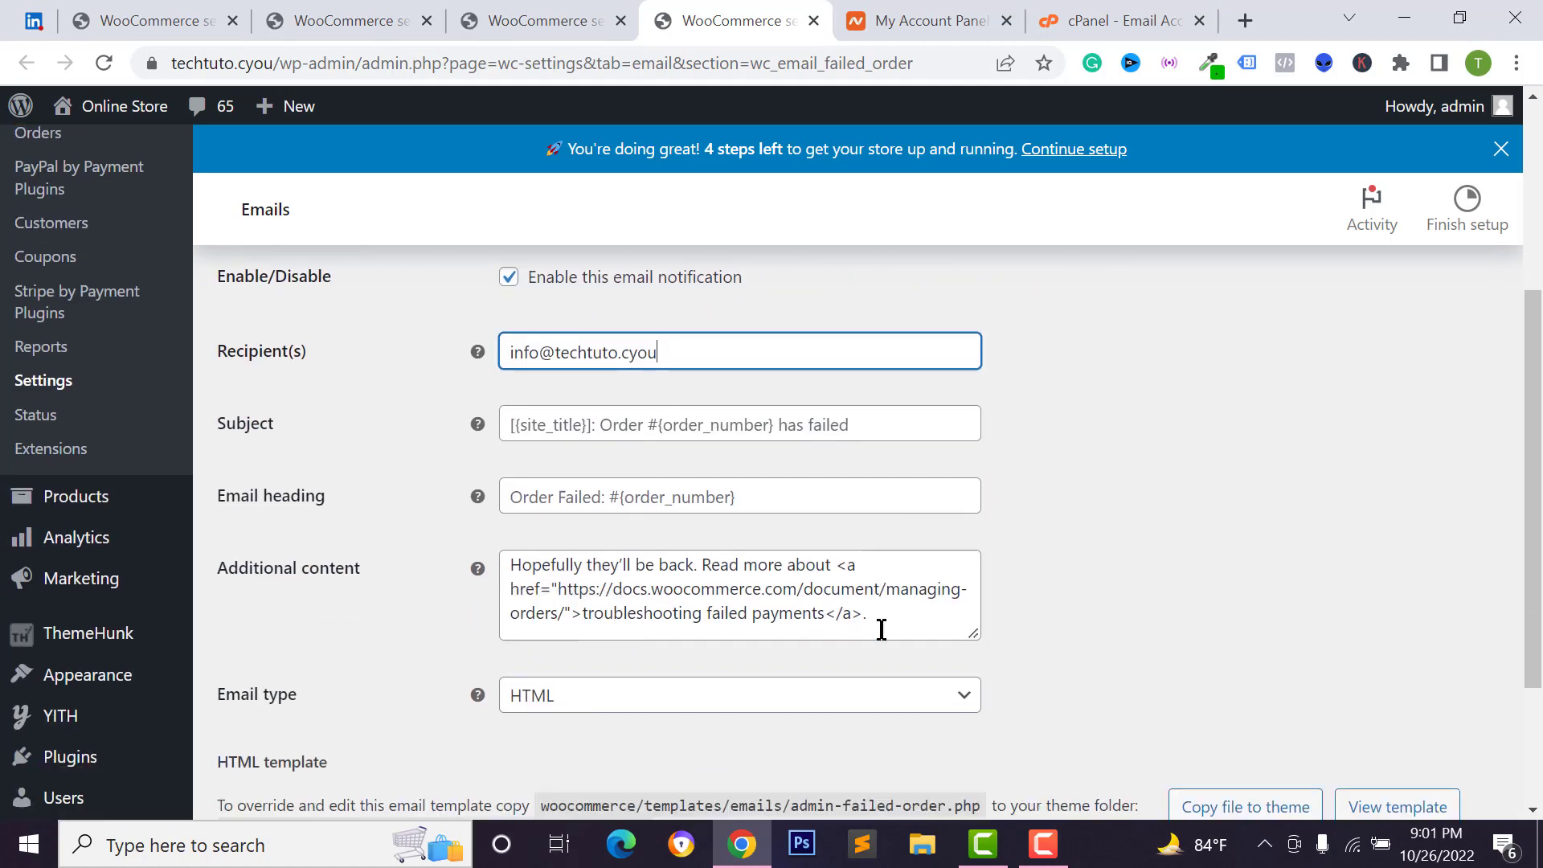
pyautogui.click(333, 696)
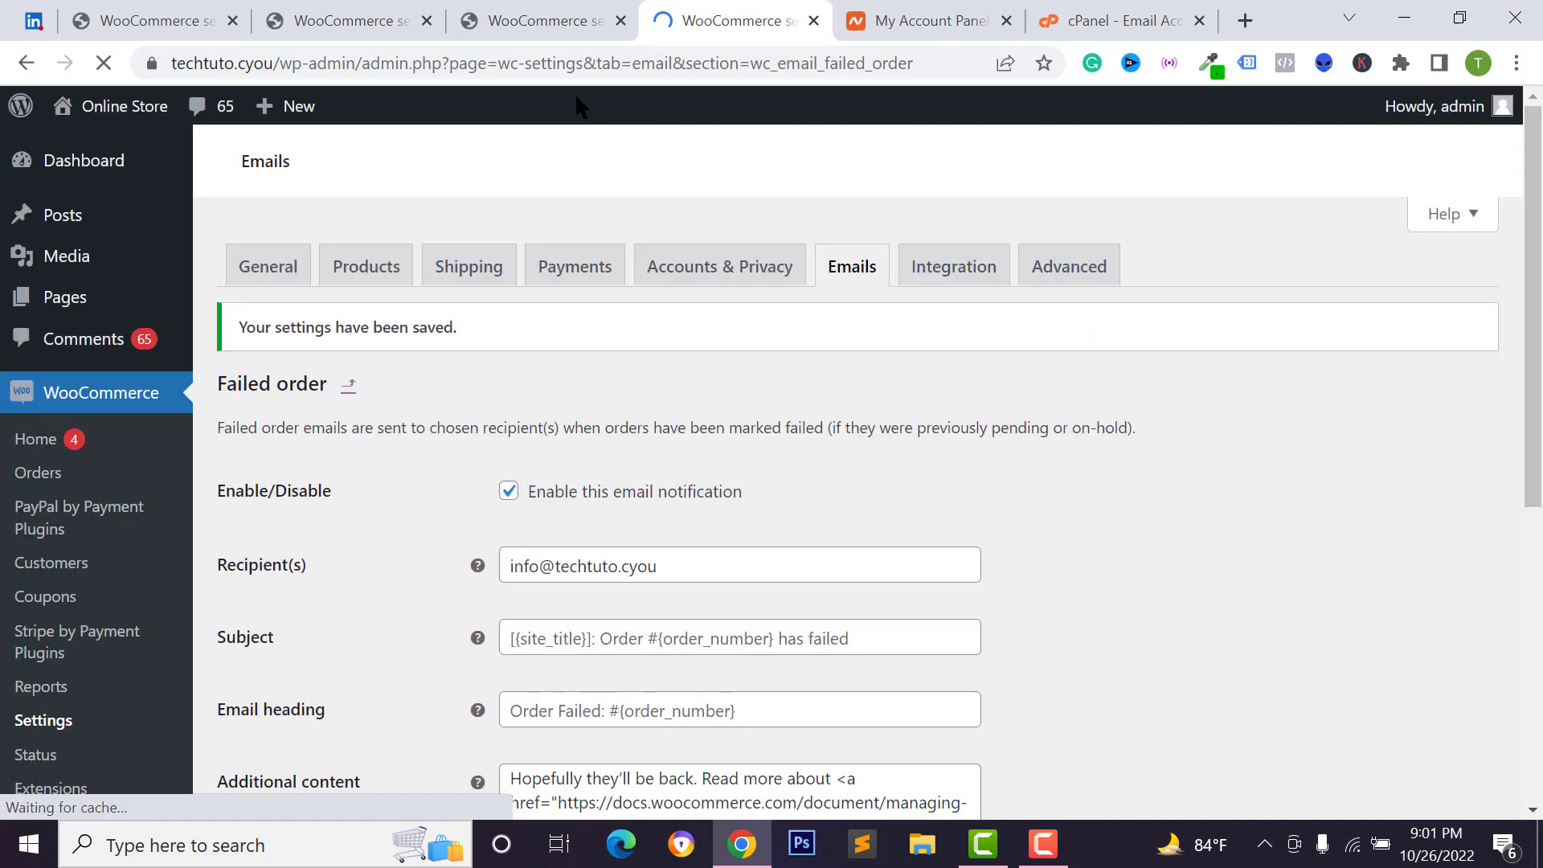
pyautogui.click(536, 20)
pyautogui.click(345, 21)
pyautogui.click(149, 24)
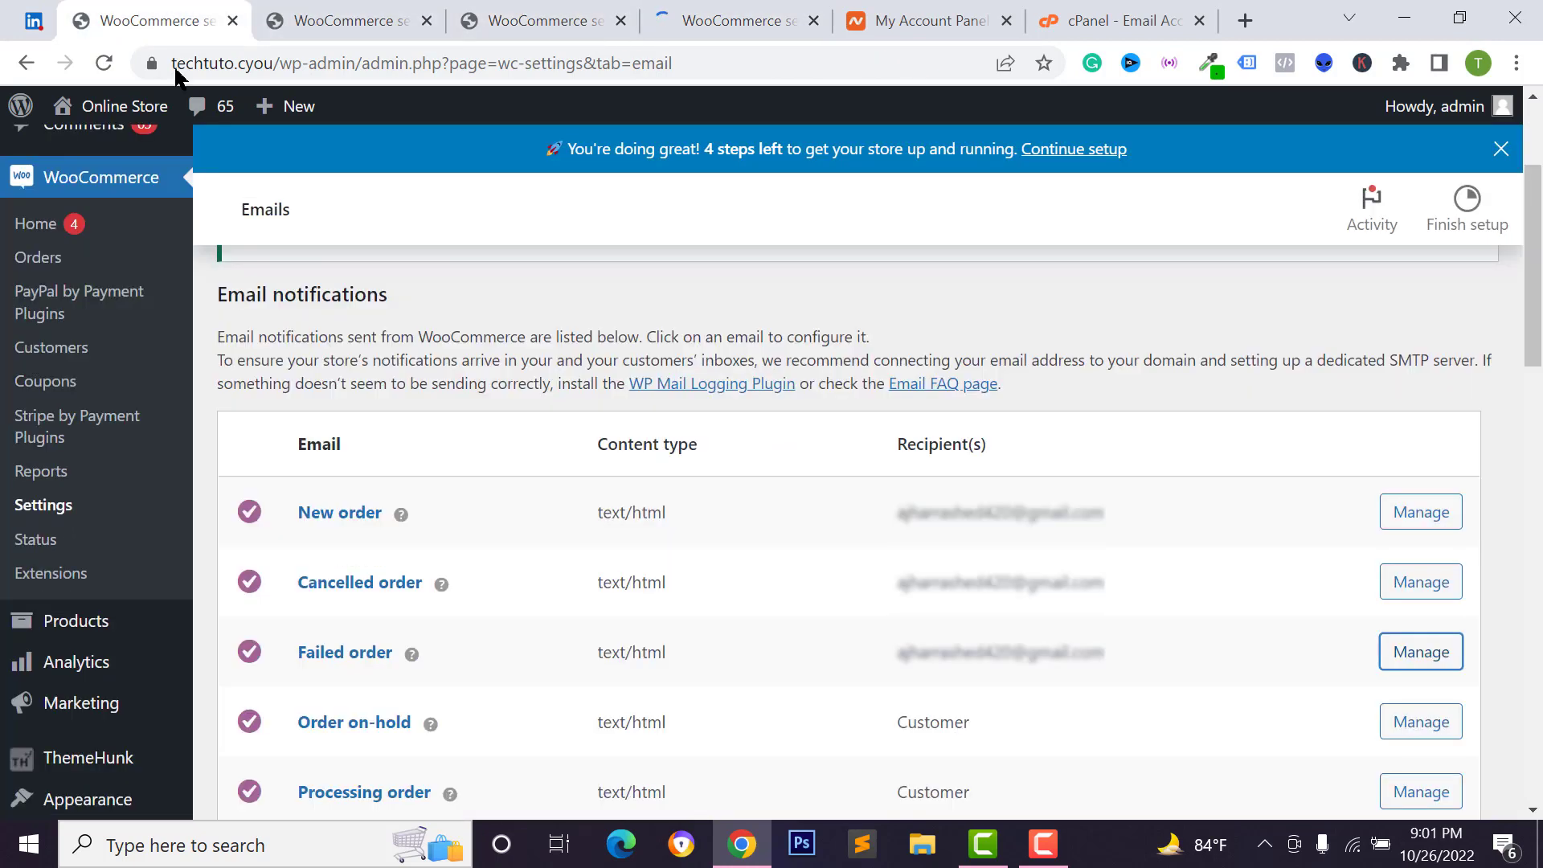
# Step: Go from cPanel Email Accounts to the Email Forwarders page
pyautogui.click(925, 20)
pyautogui.click(1117, 23)
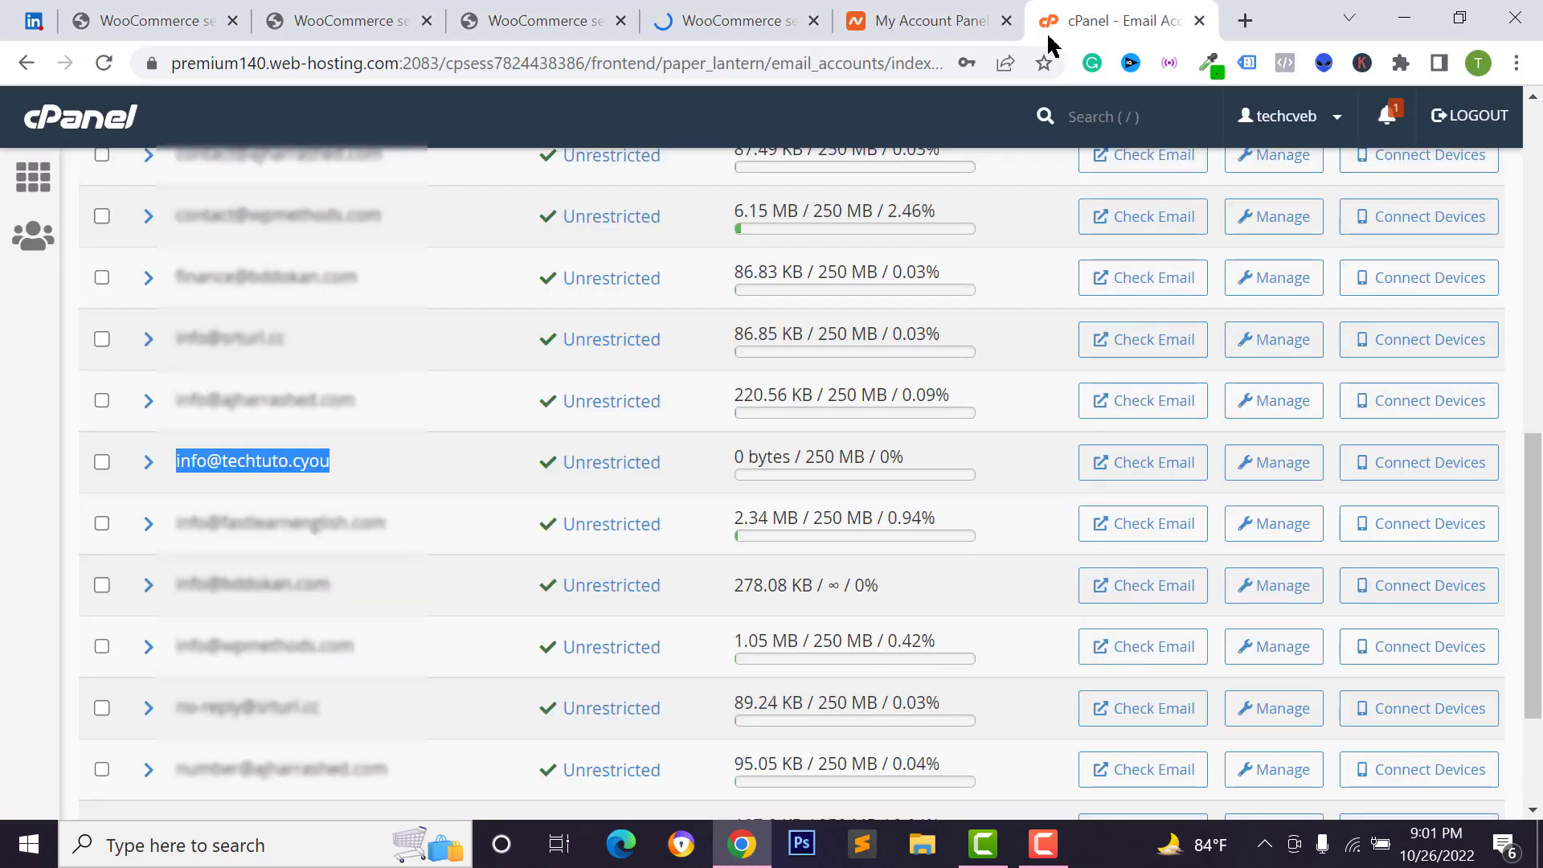
pyautogui.scroll(10, 503, 348)
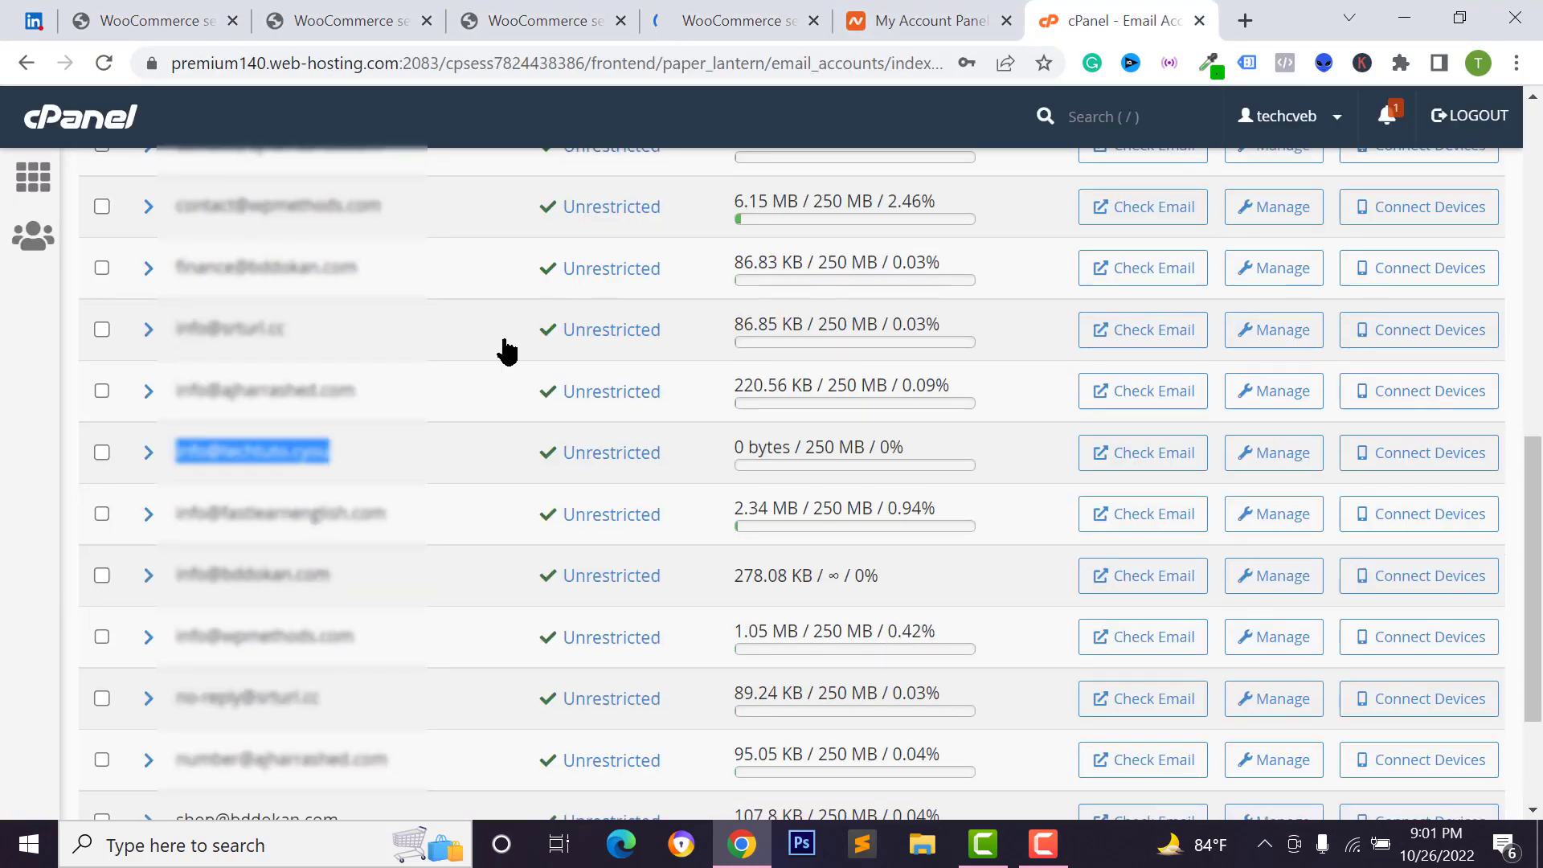
pyautogui.scroll(1, 287, 239)
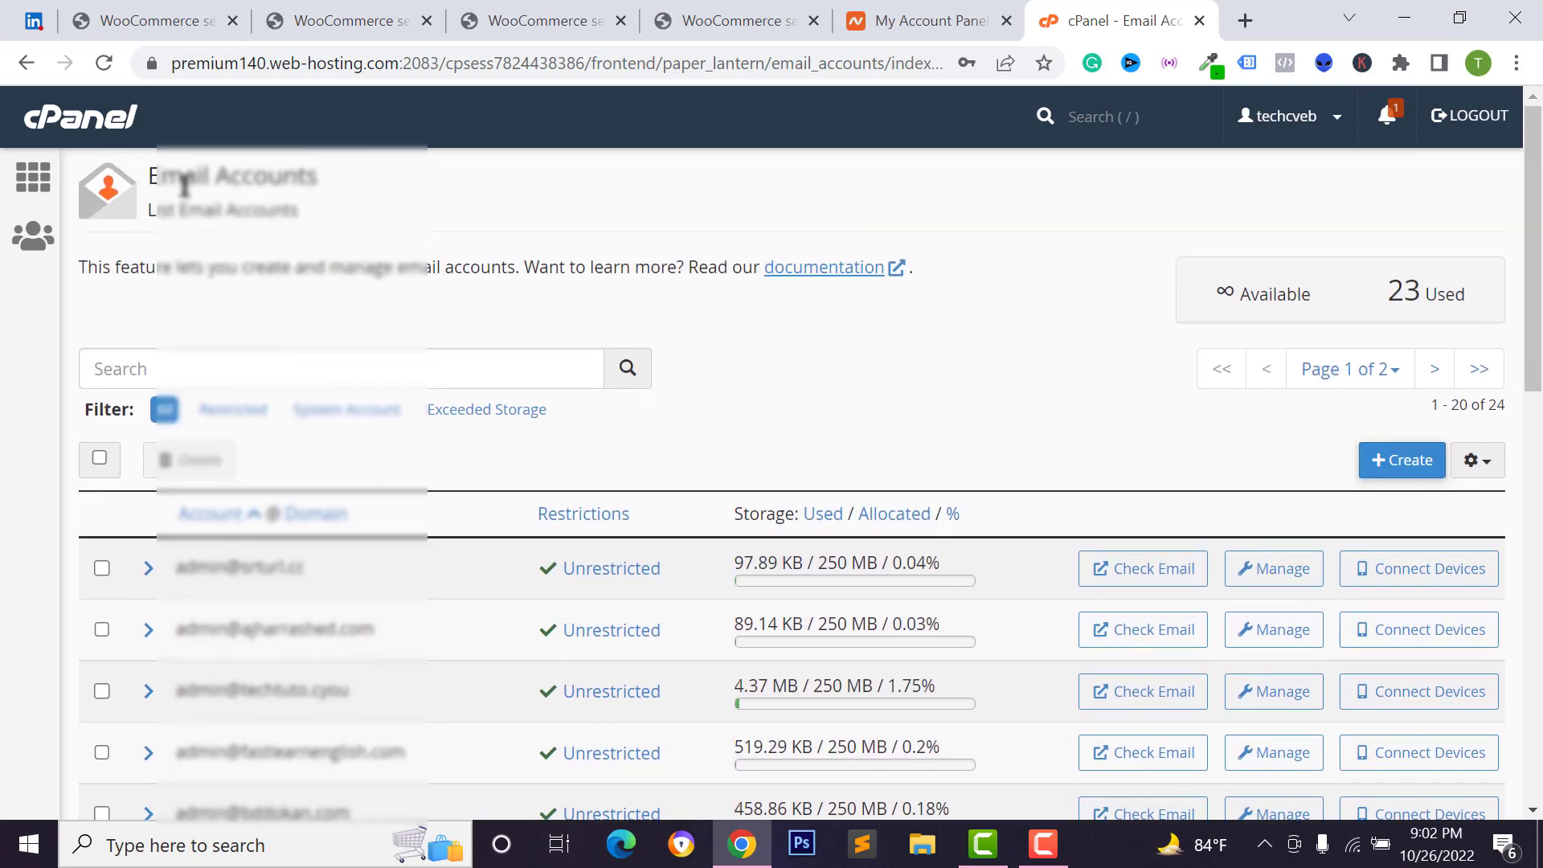
pyautogui.click(34, 178)
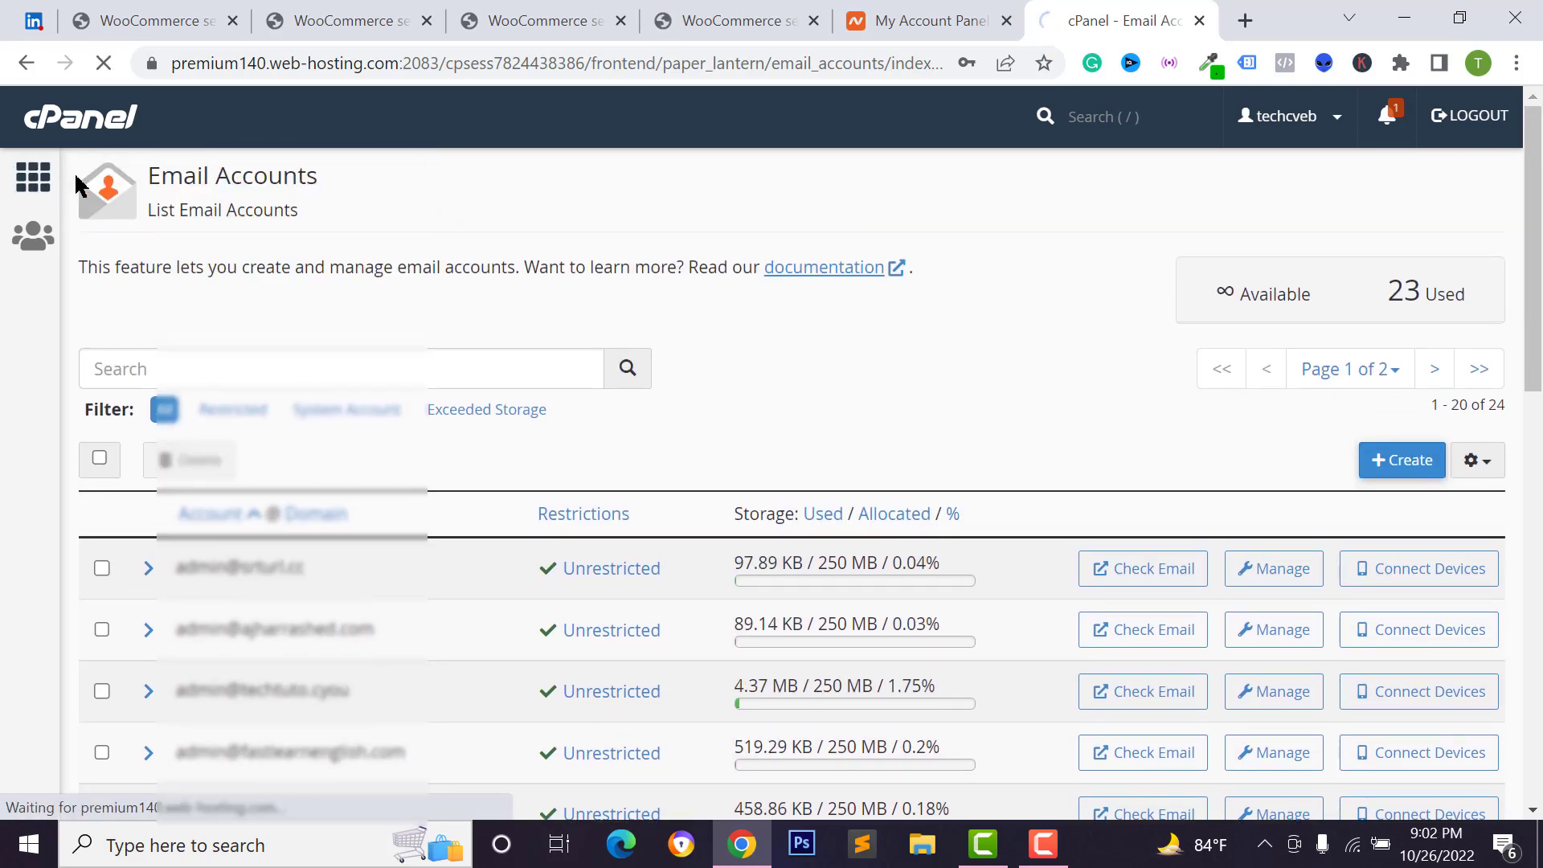
pyautogui.scroll(-10, 462, 476)
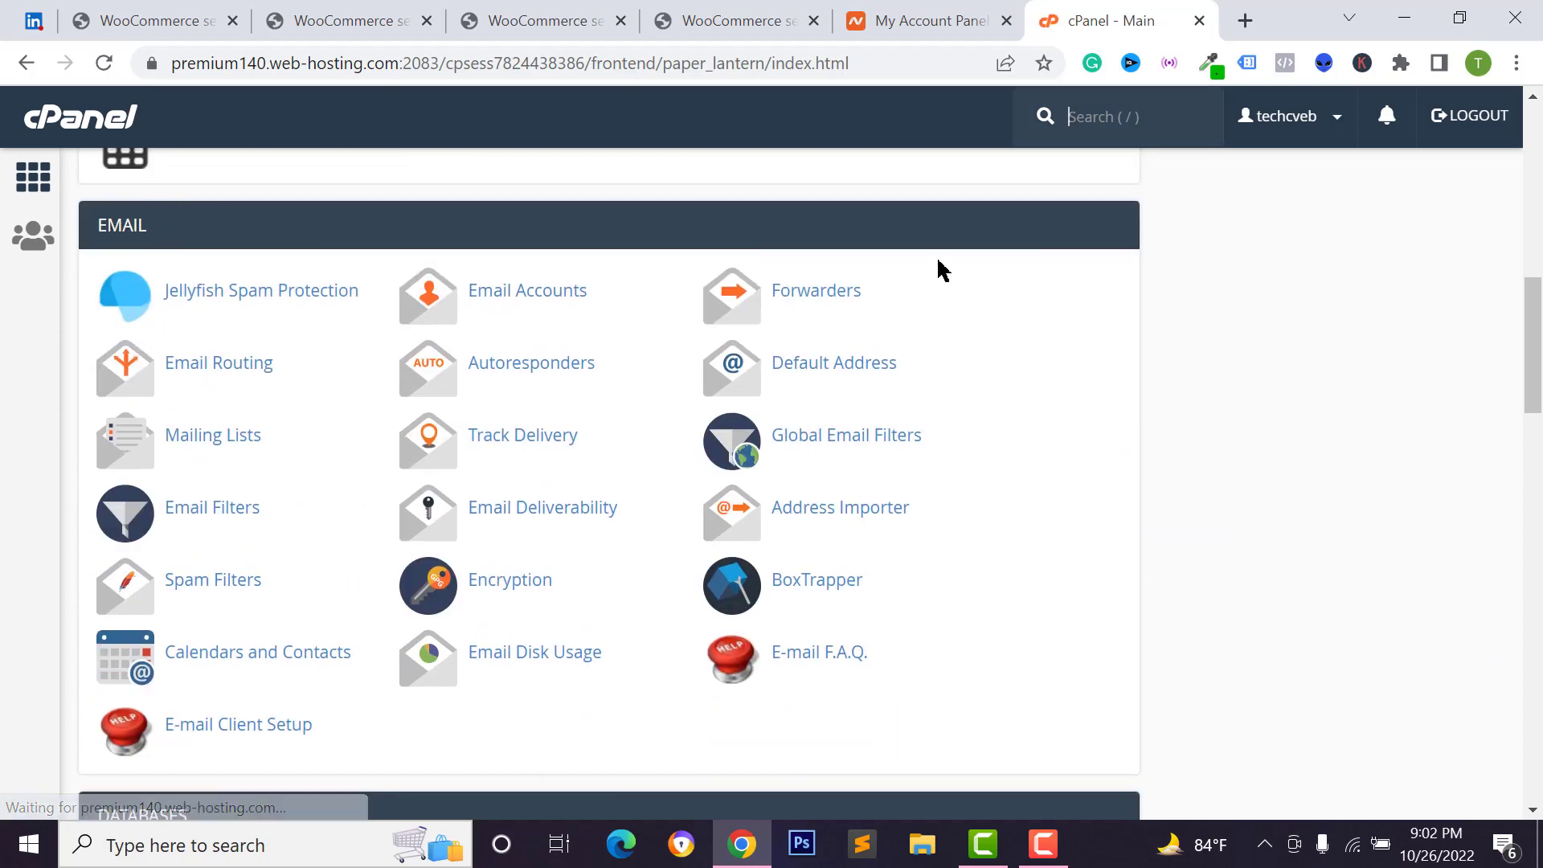
pyautogui.click(817, 296)
pyautogui.scroll(-4, 813, 394)
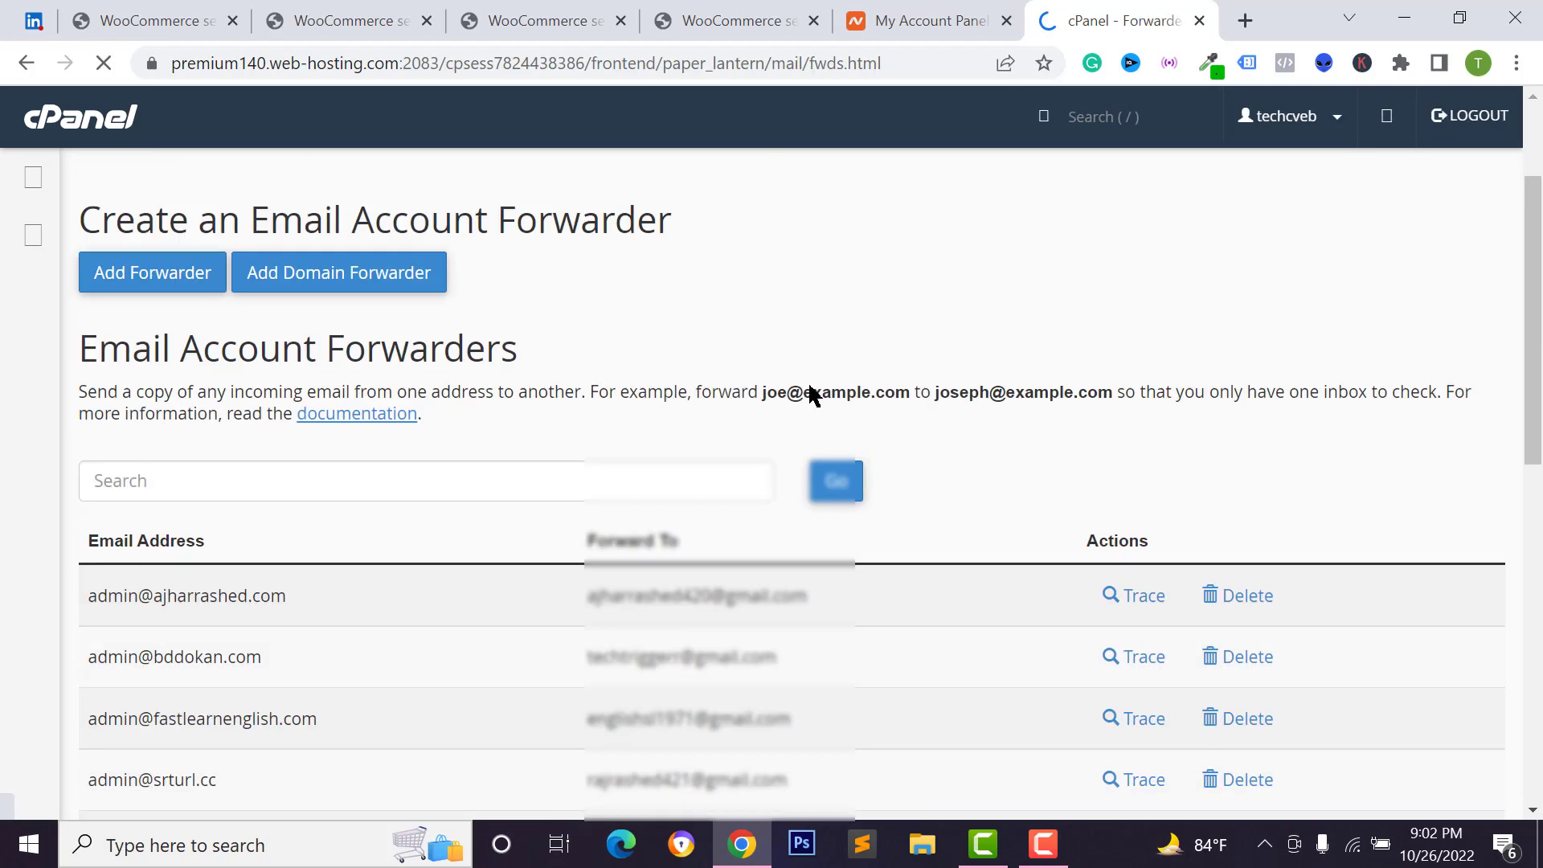
pyautogui.scroll(4, 812, 389)
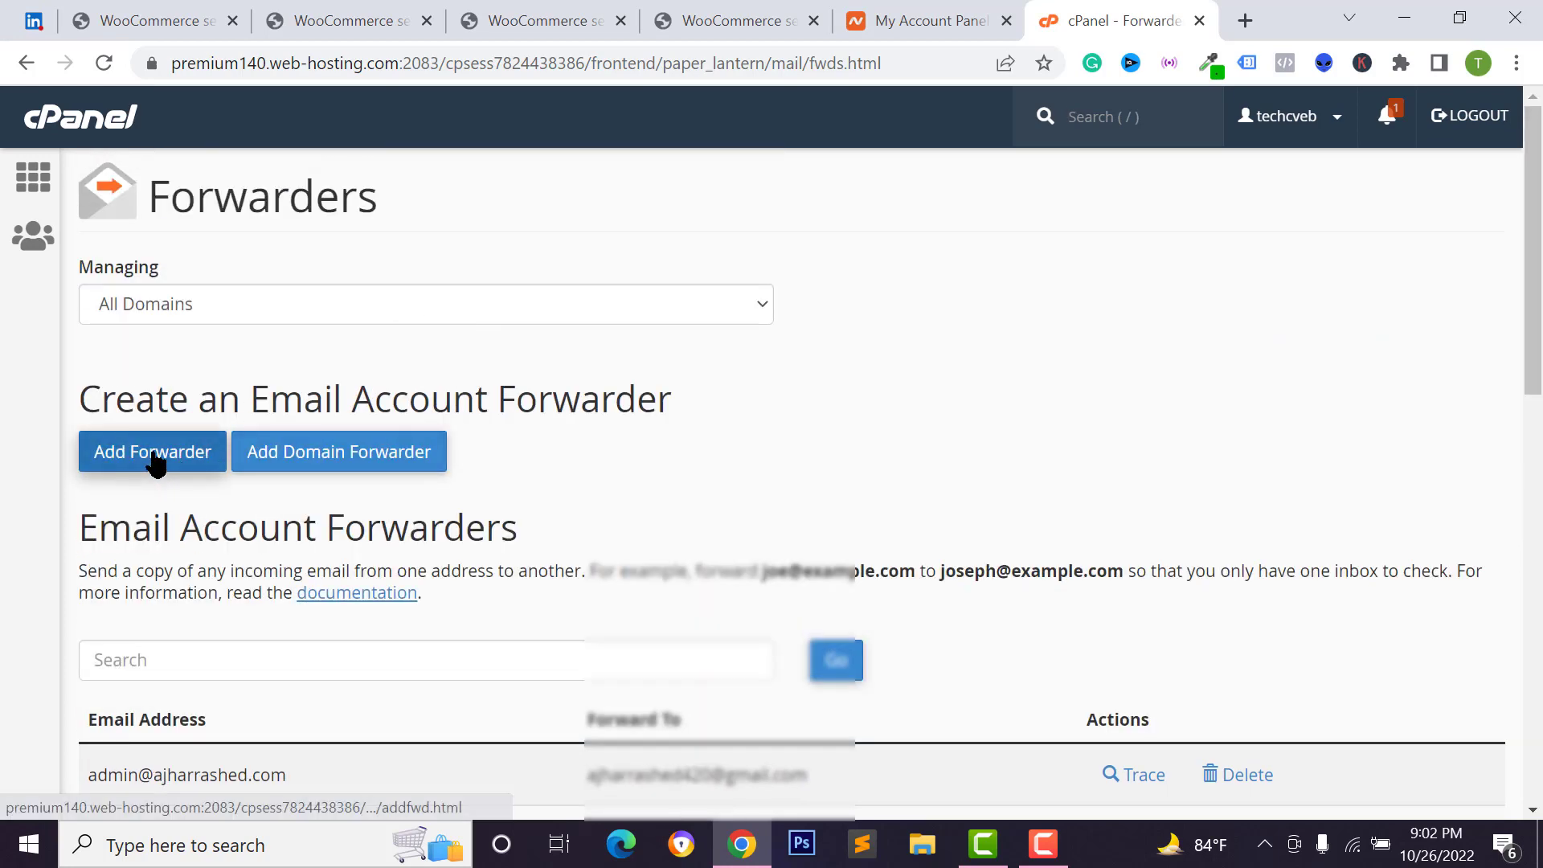
pyautogui.click(190, 464)
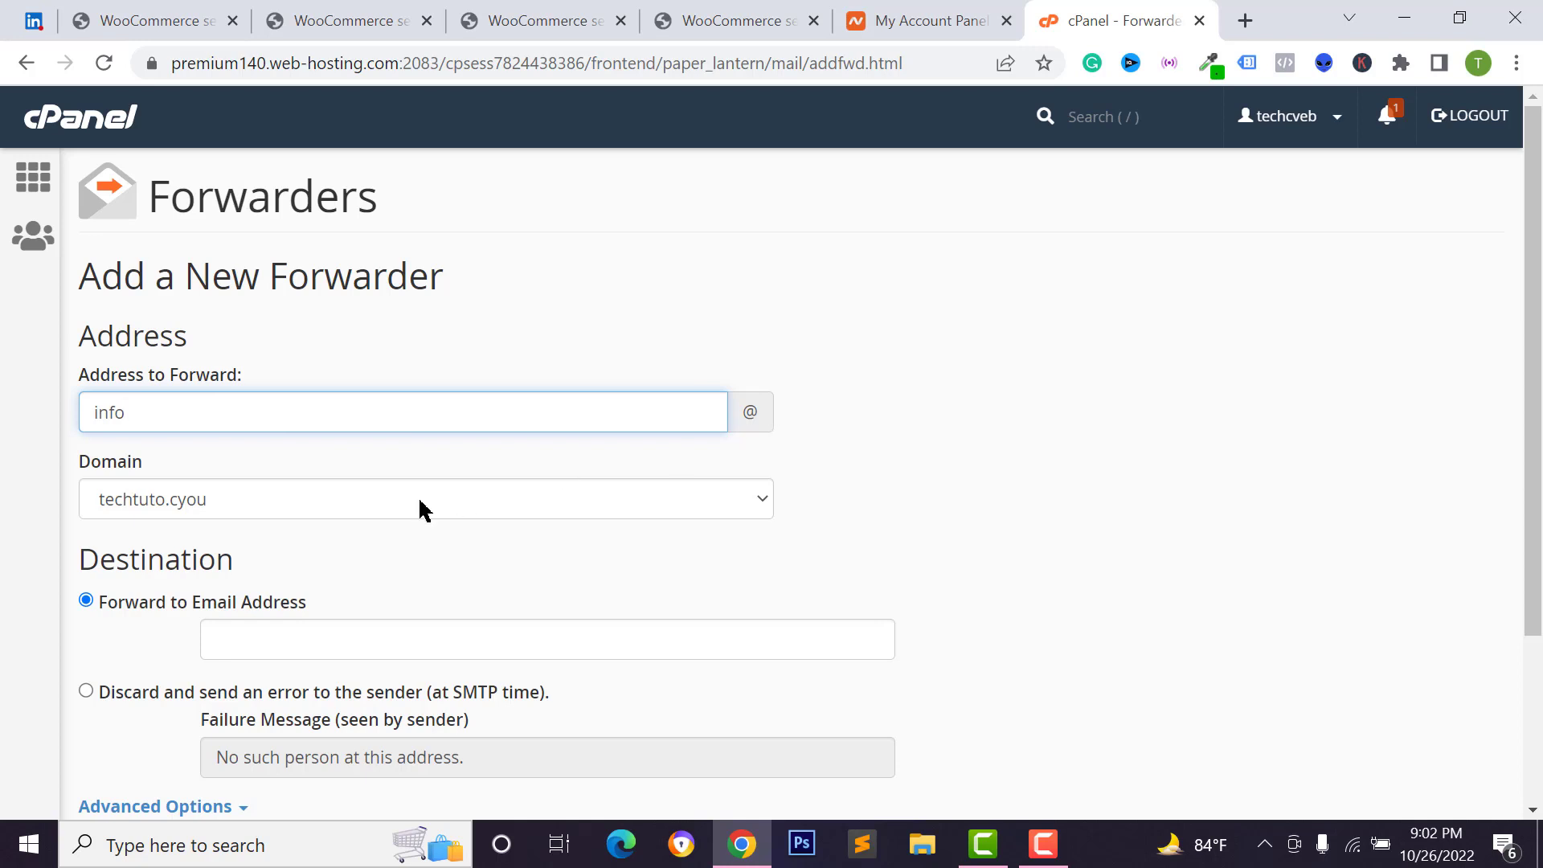
pyautogui.click(1046, 551)
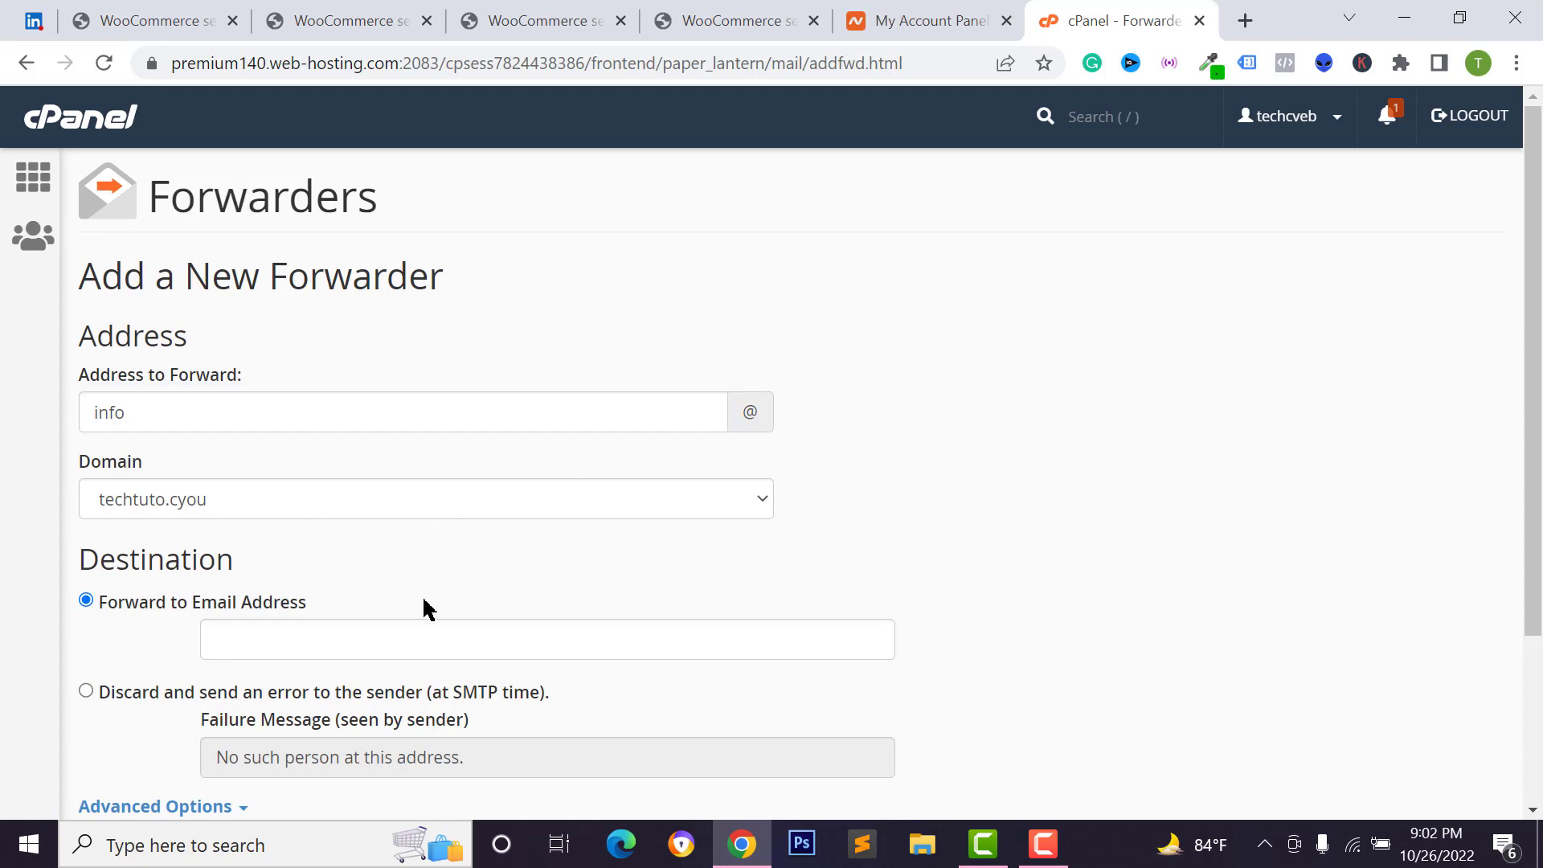
pyautogui.click(354, 650)
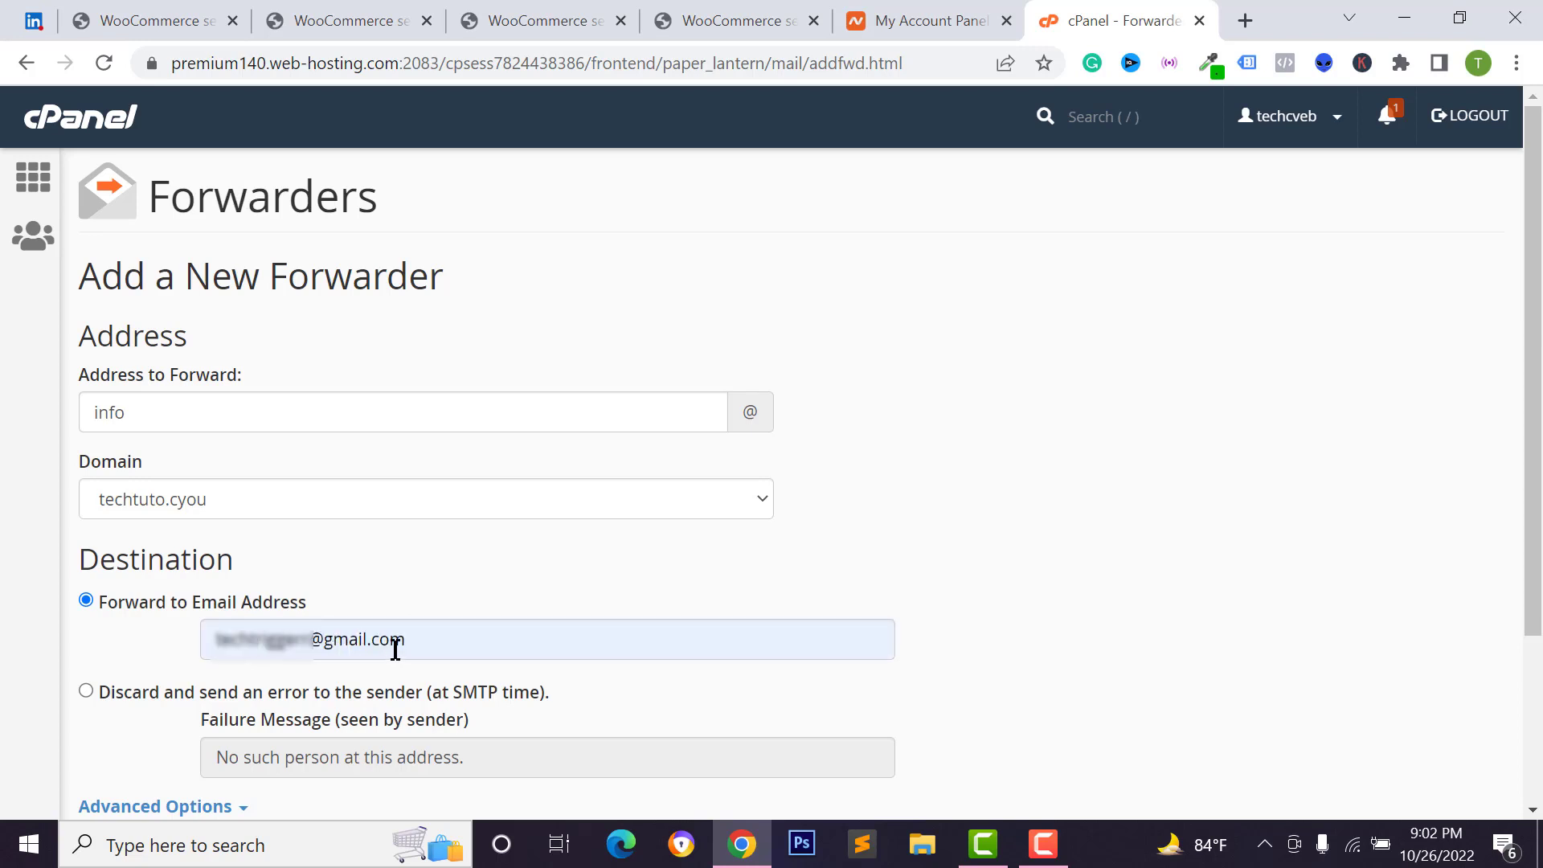
pyautogui.scroll(-3, 417, 733)
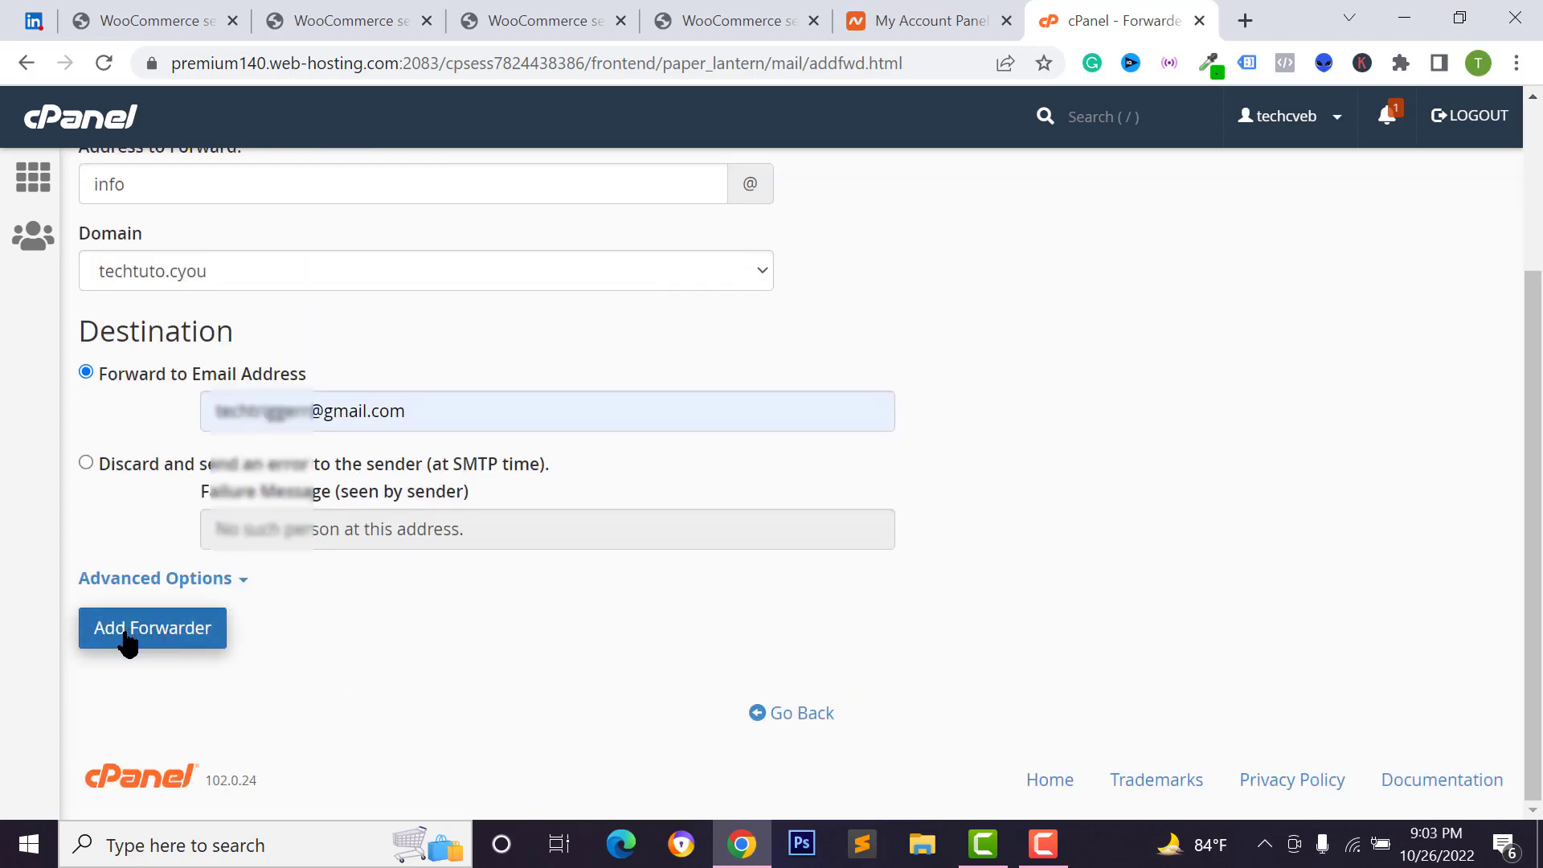
pyautogui.click(128, 639)
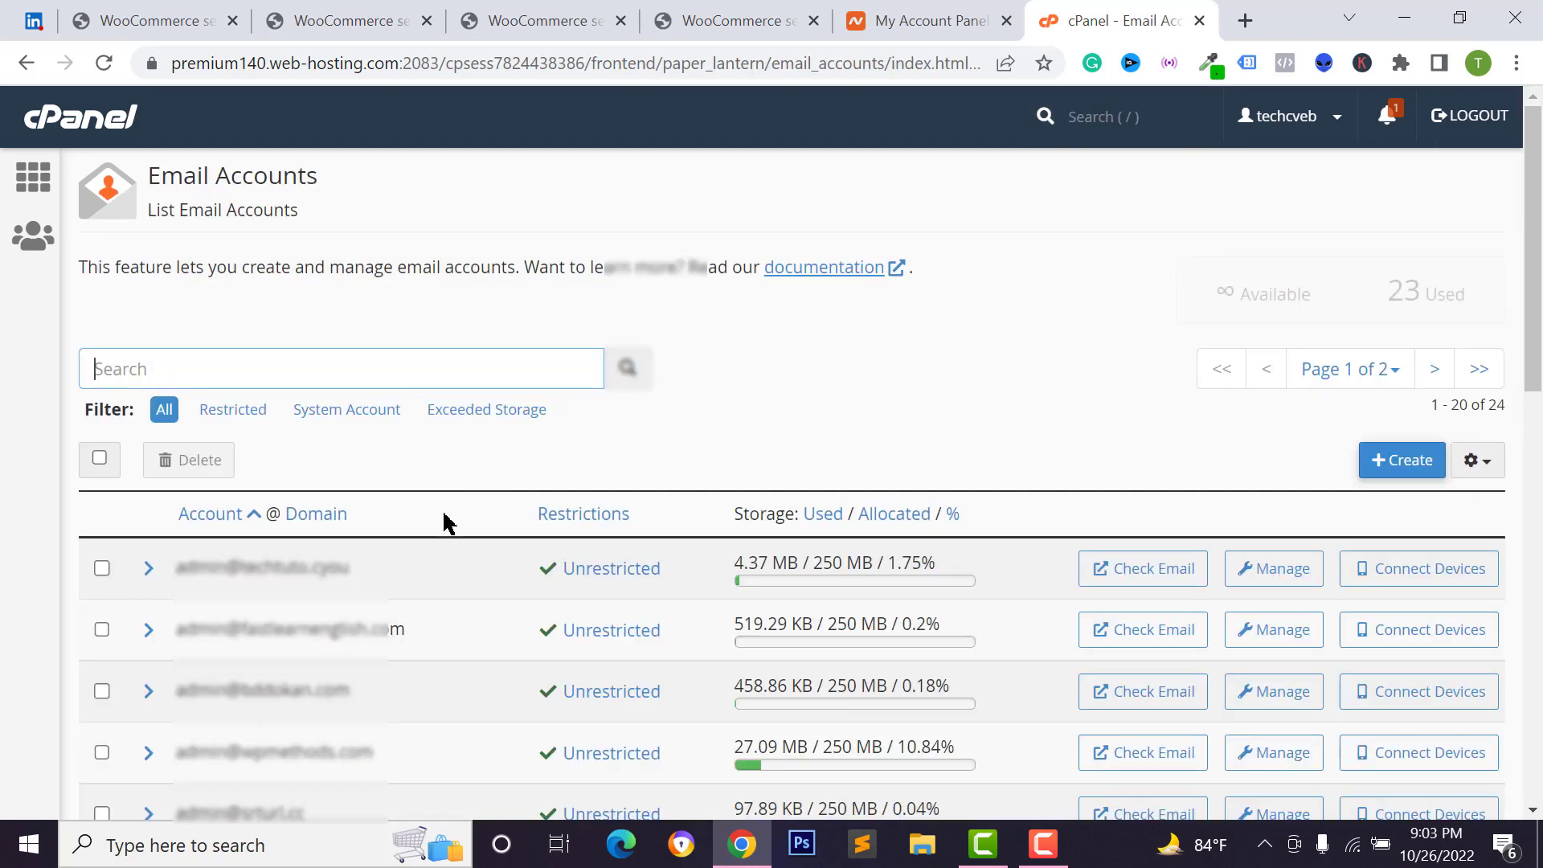
pyautogui.click(33, 176)
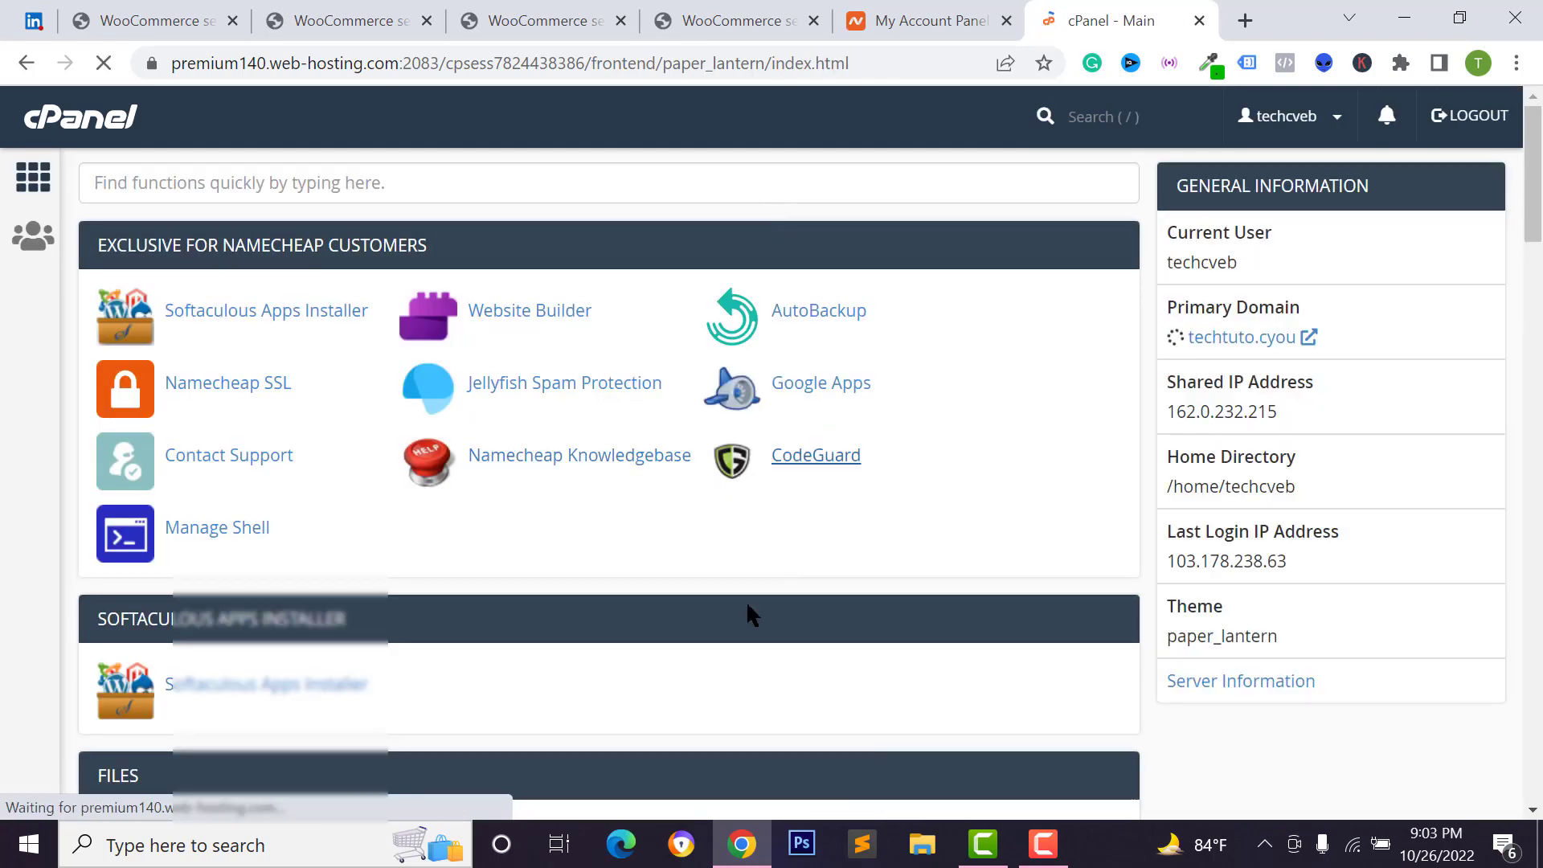
pyautogui.hotkey('ctrl', '1')
pyautogui.scroll(2, 417, 431)
pyautogui.scroll(-4, 412, 450)
pyautogui.scroll(-15, 411, 450)
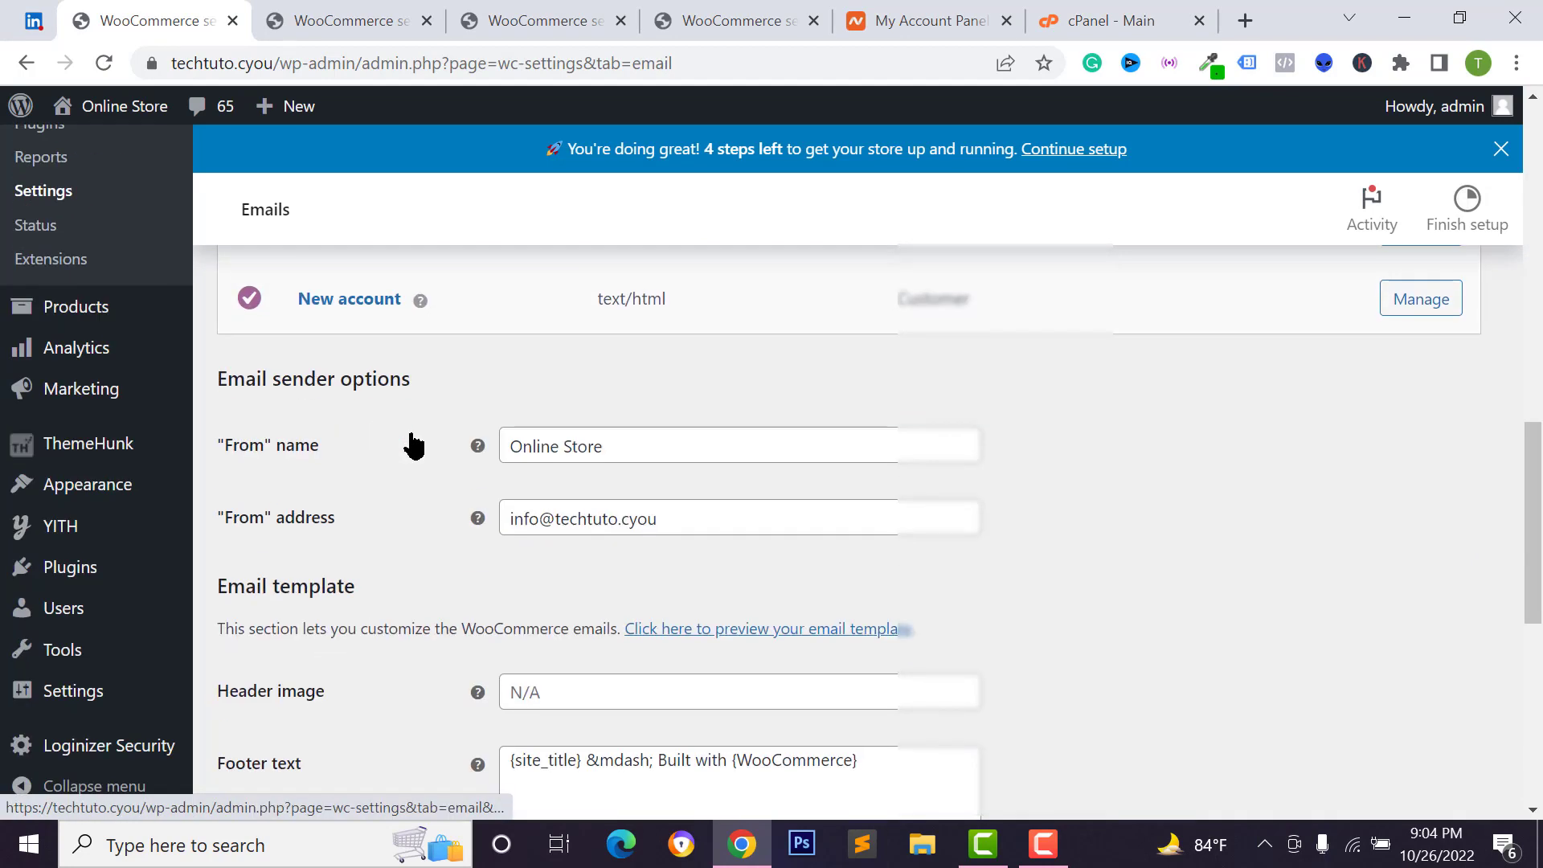
pyautogui.click(273, 693)
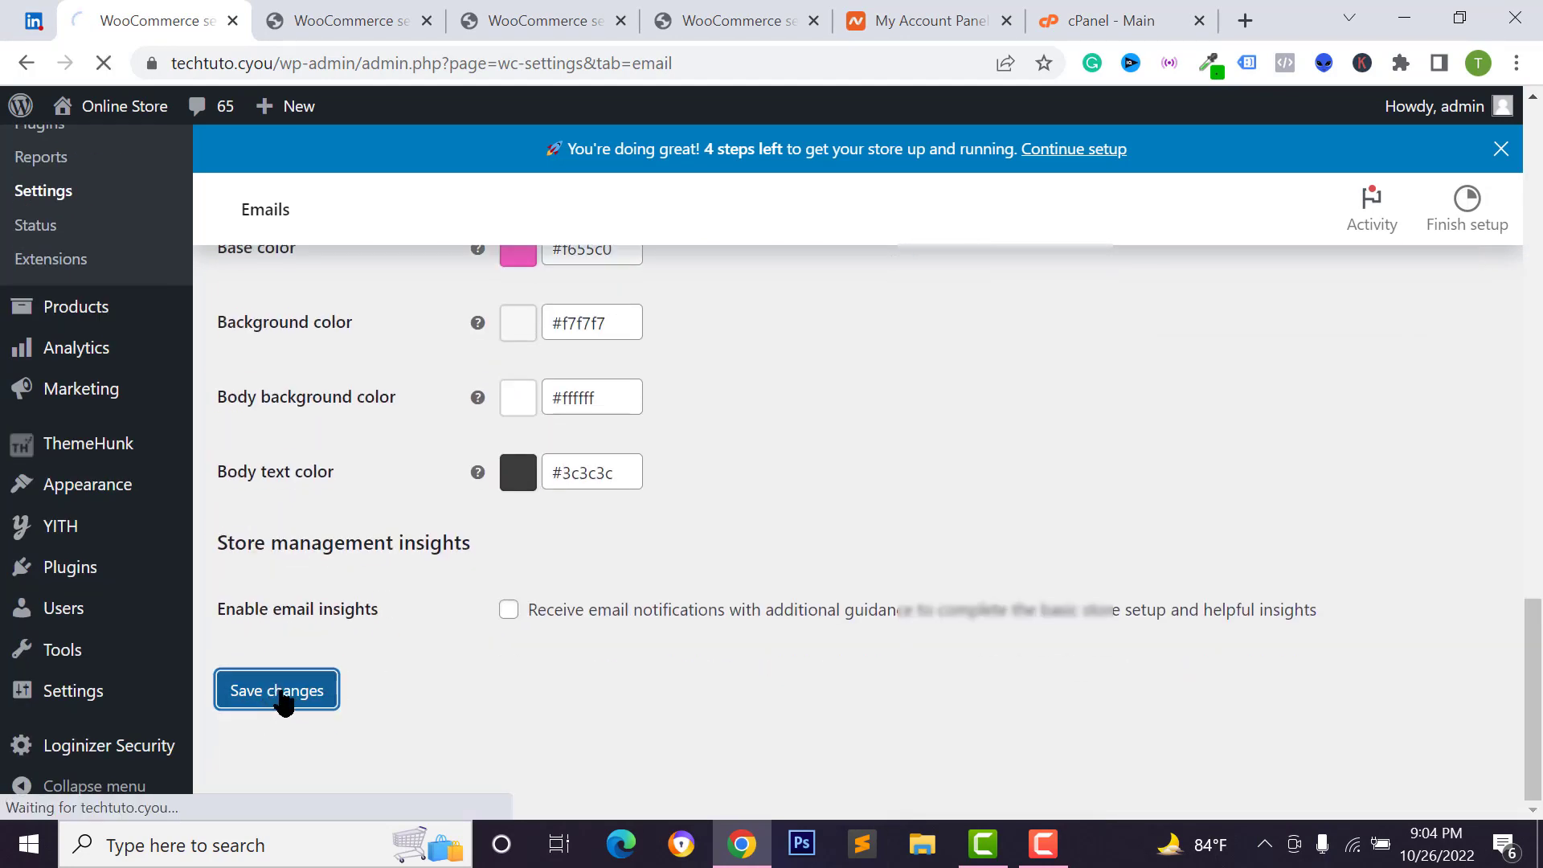
pyautogui.scroll(4, 572, 468)
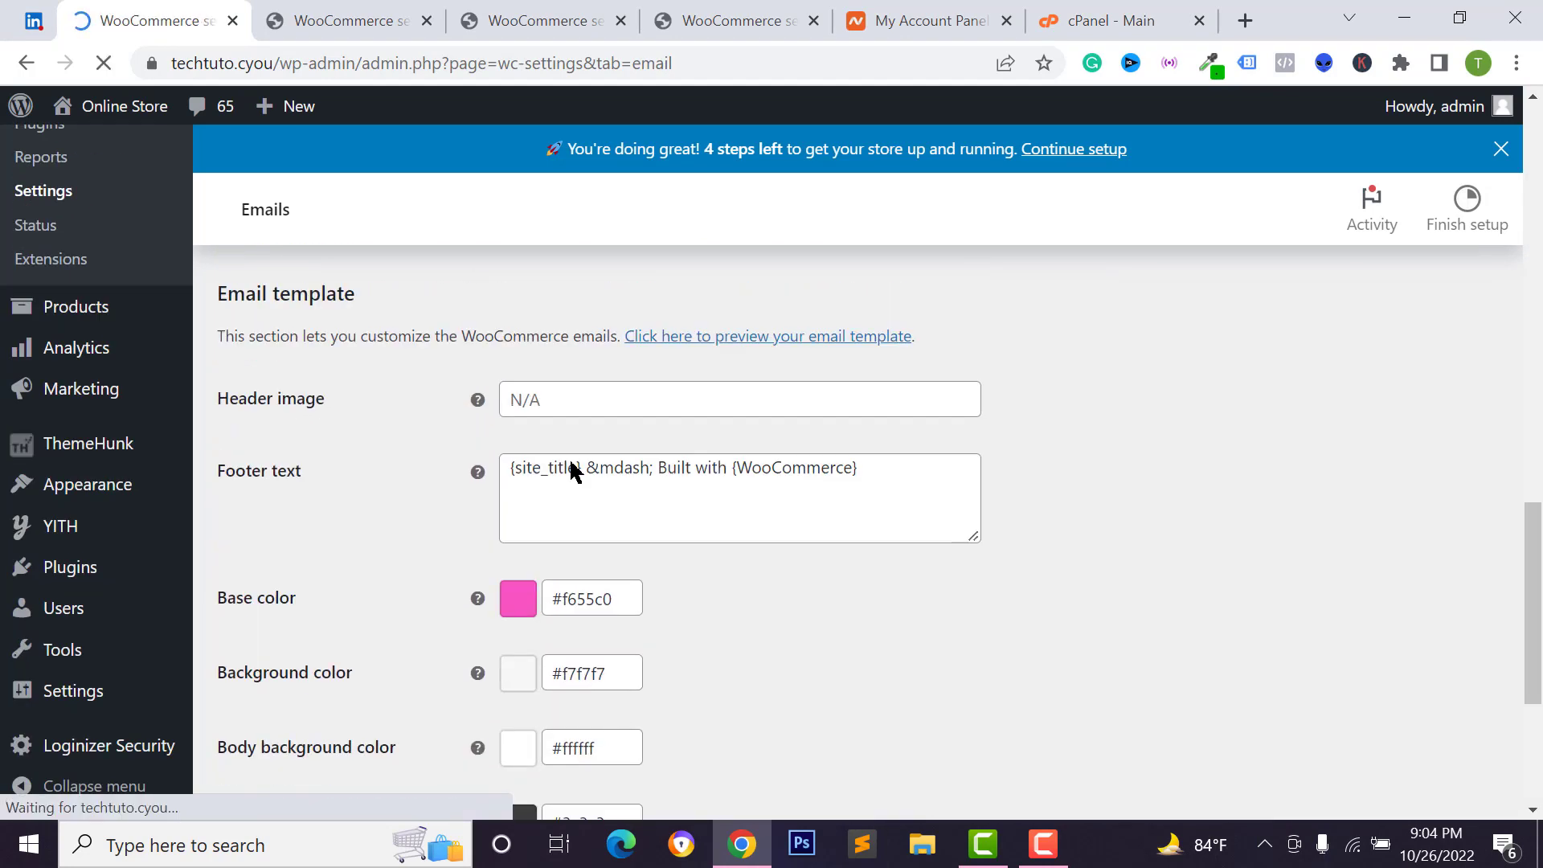
pyautogui.scroll(-5, 913, 503)
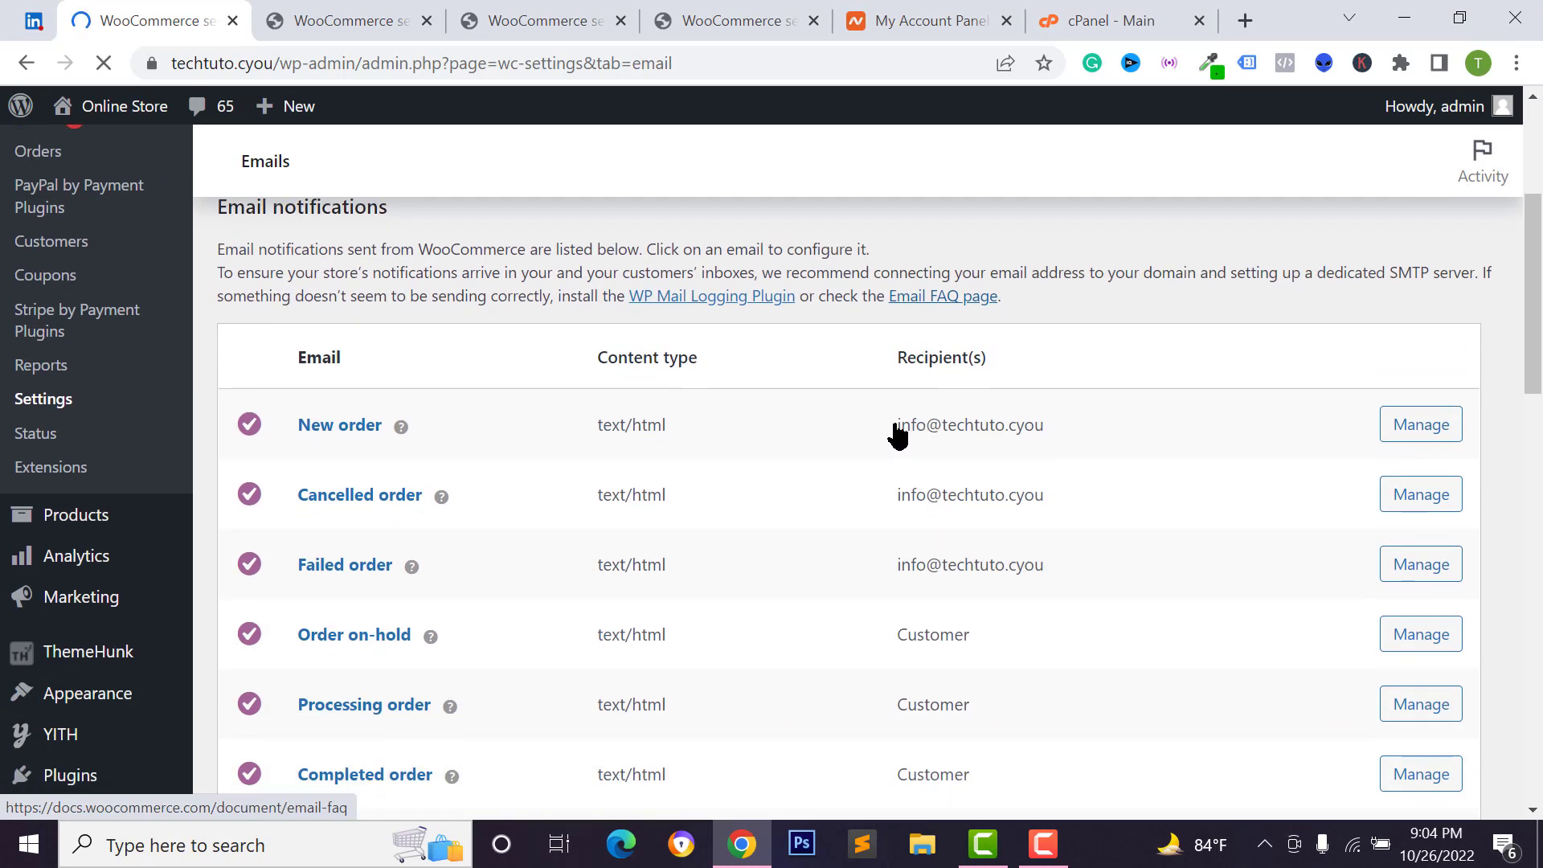
pyautogui.scroll(-10, 936, 534)
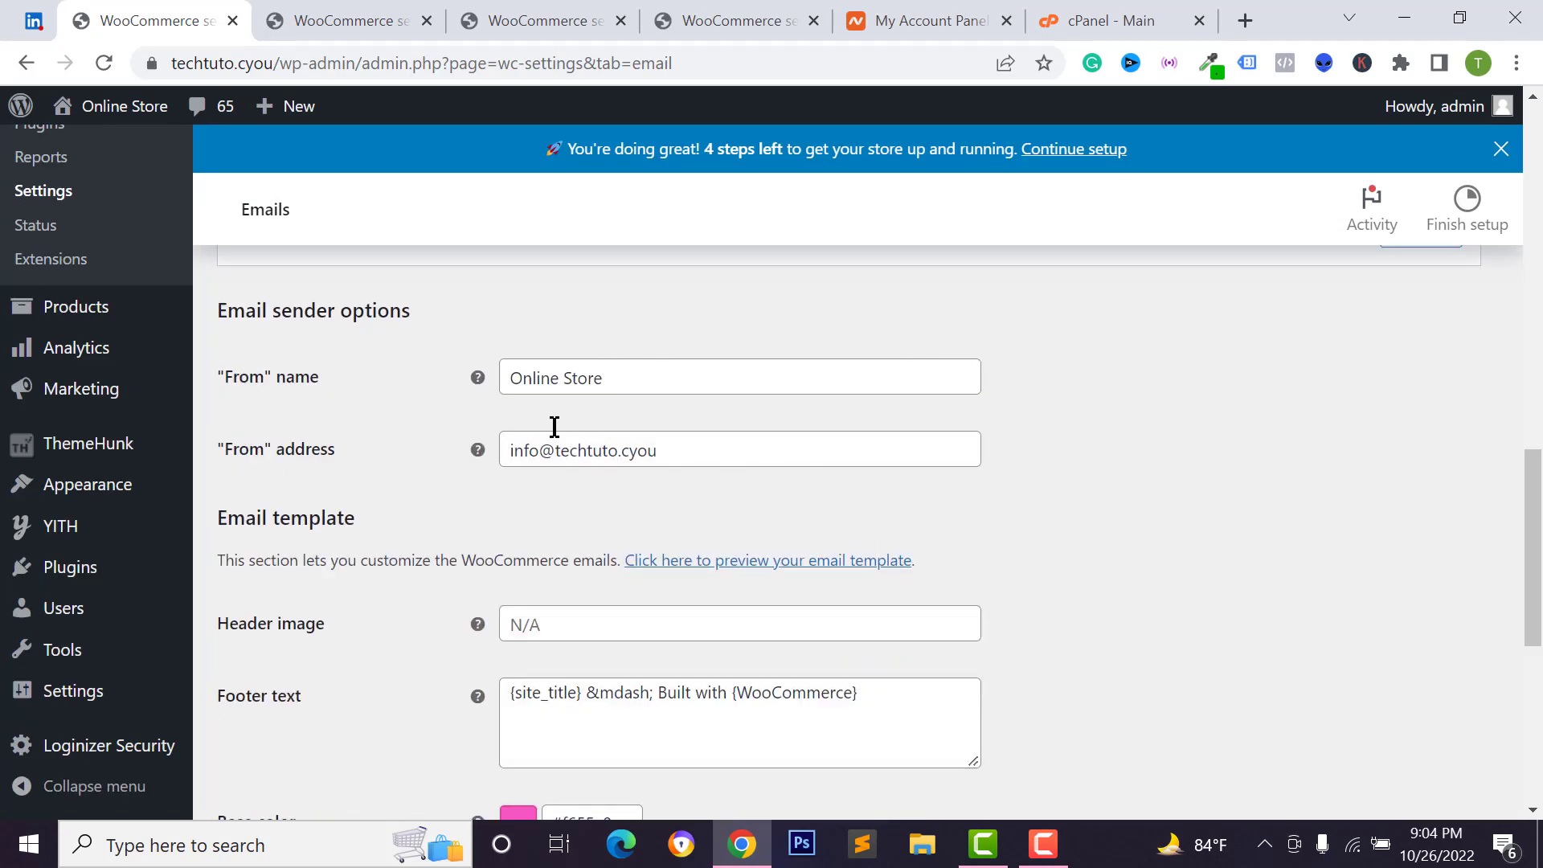
pyautogui.click(539, 434)
pyautogui.scroll(5, 948, 544)
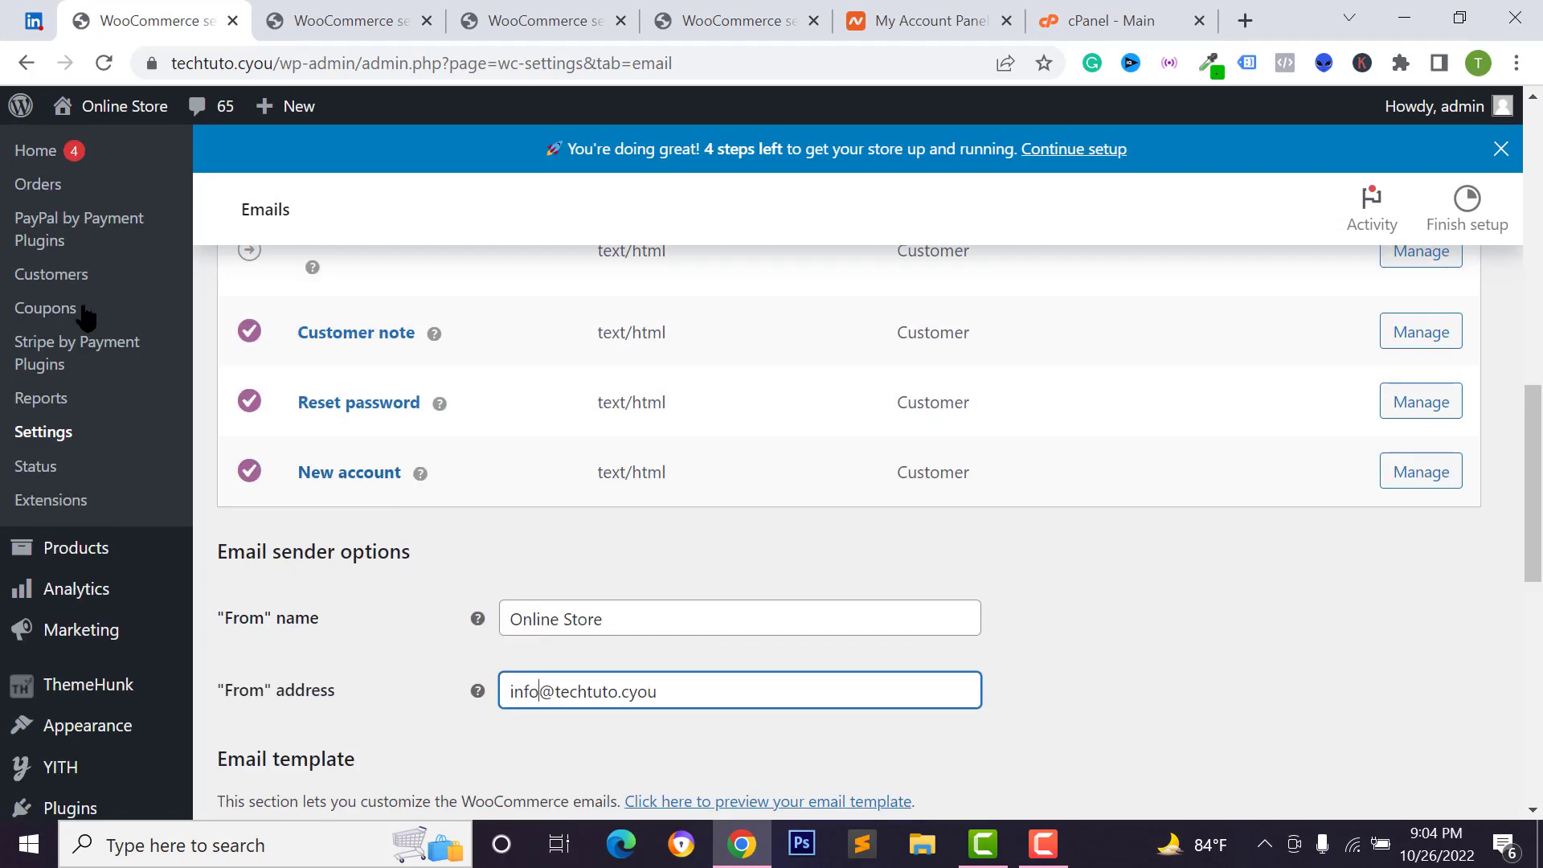
pyautogui.scroll(2, 55, 329)
# Step: Apply the 'Email invoice / order details to customer' action to order #62
pyautogui.click(44, 466)
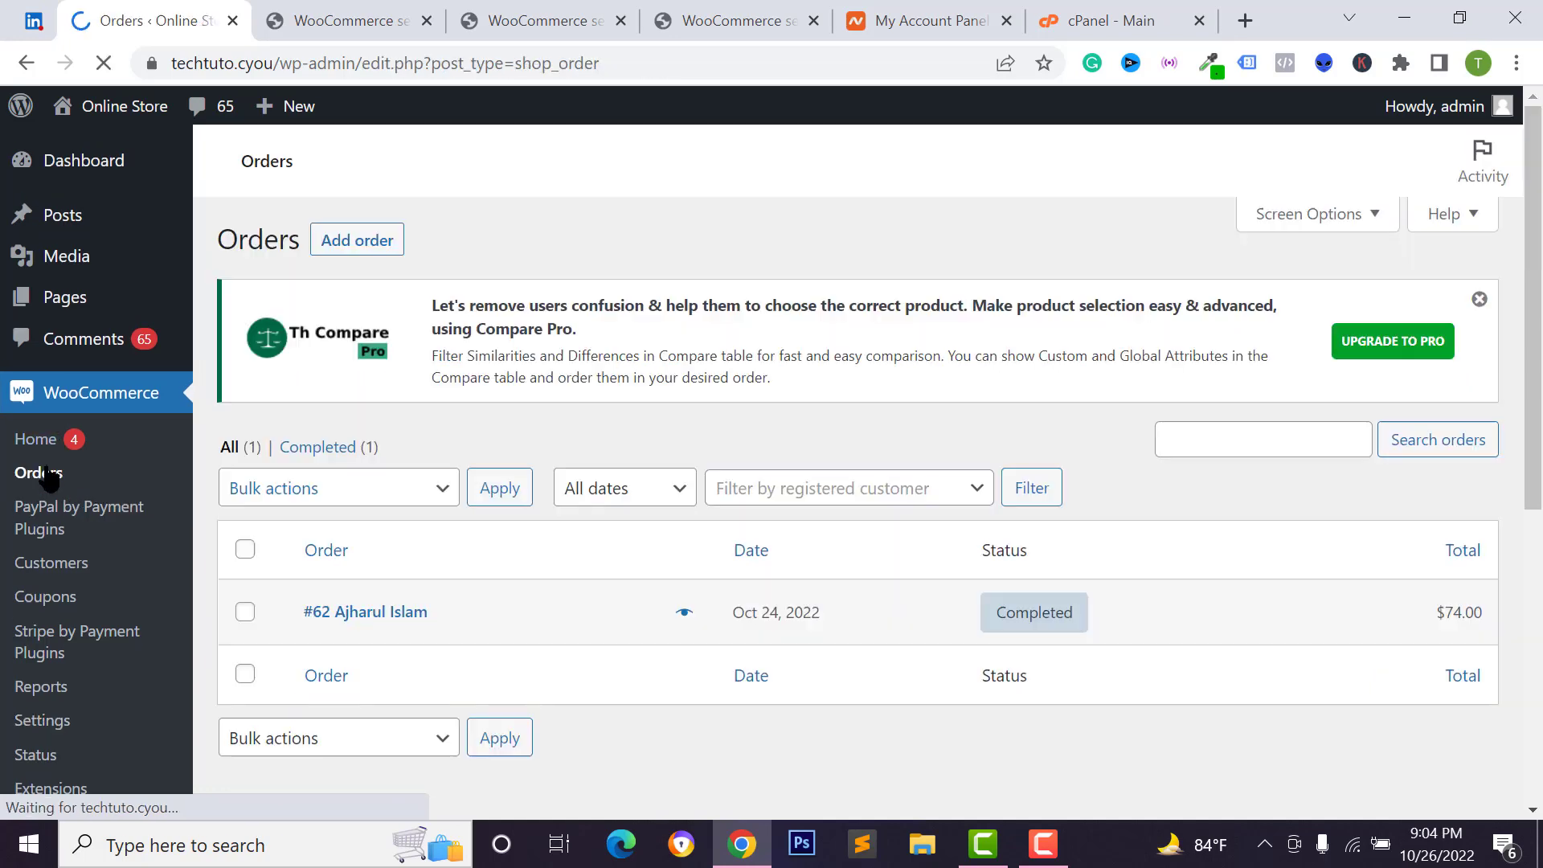
pyautogui.click(372, 613)
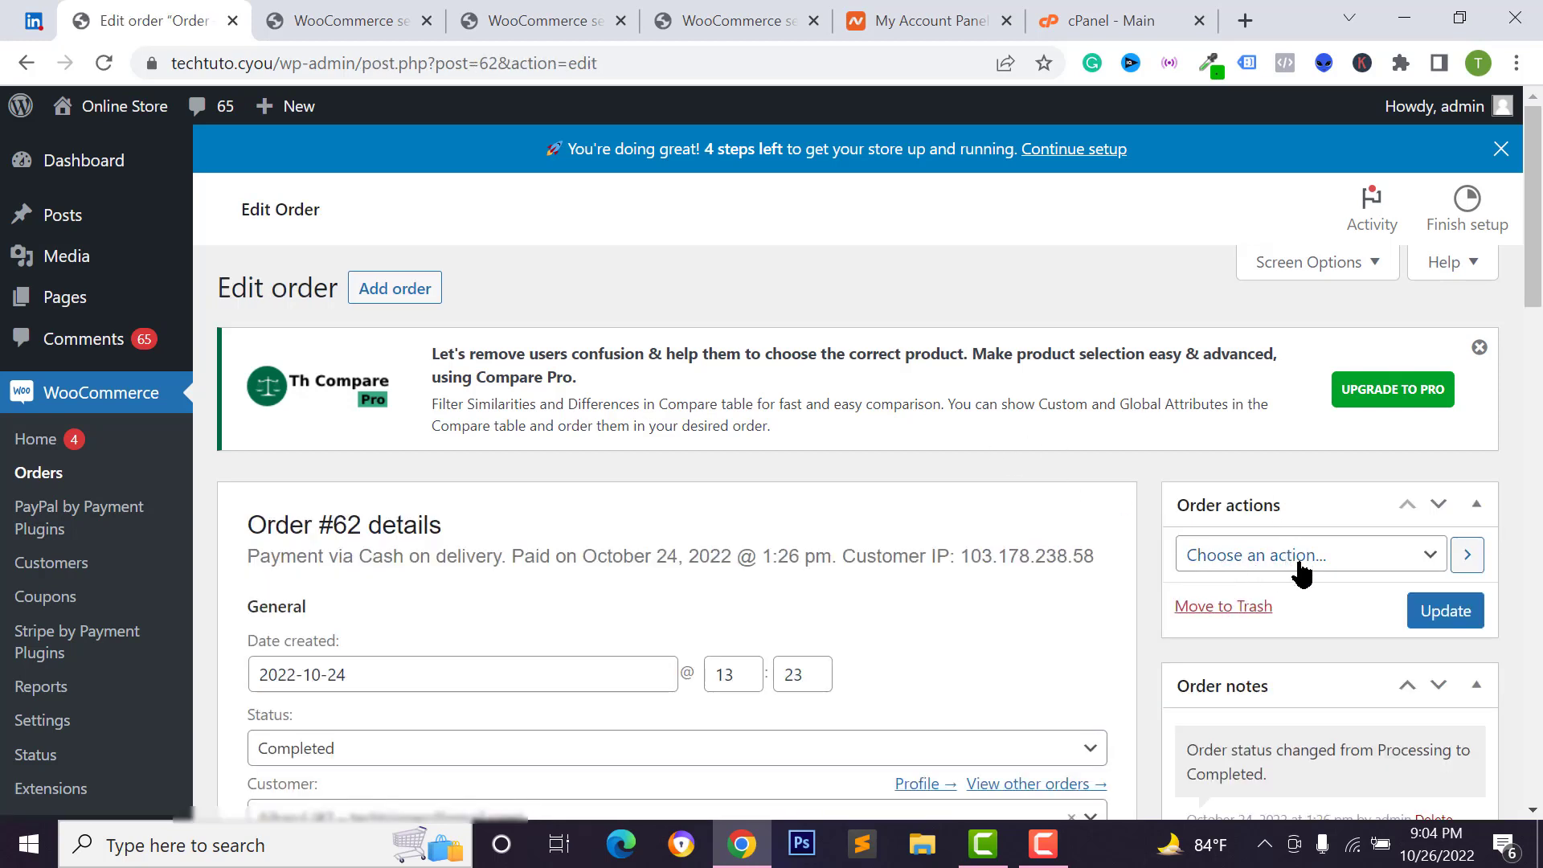
pyautogui.click(1302, 567)
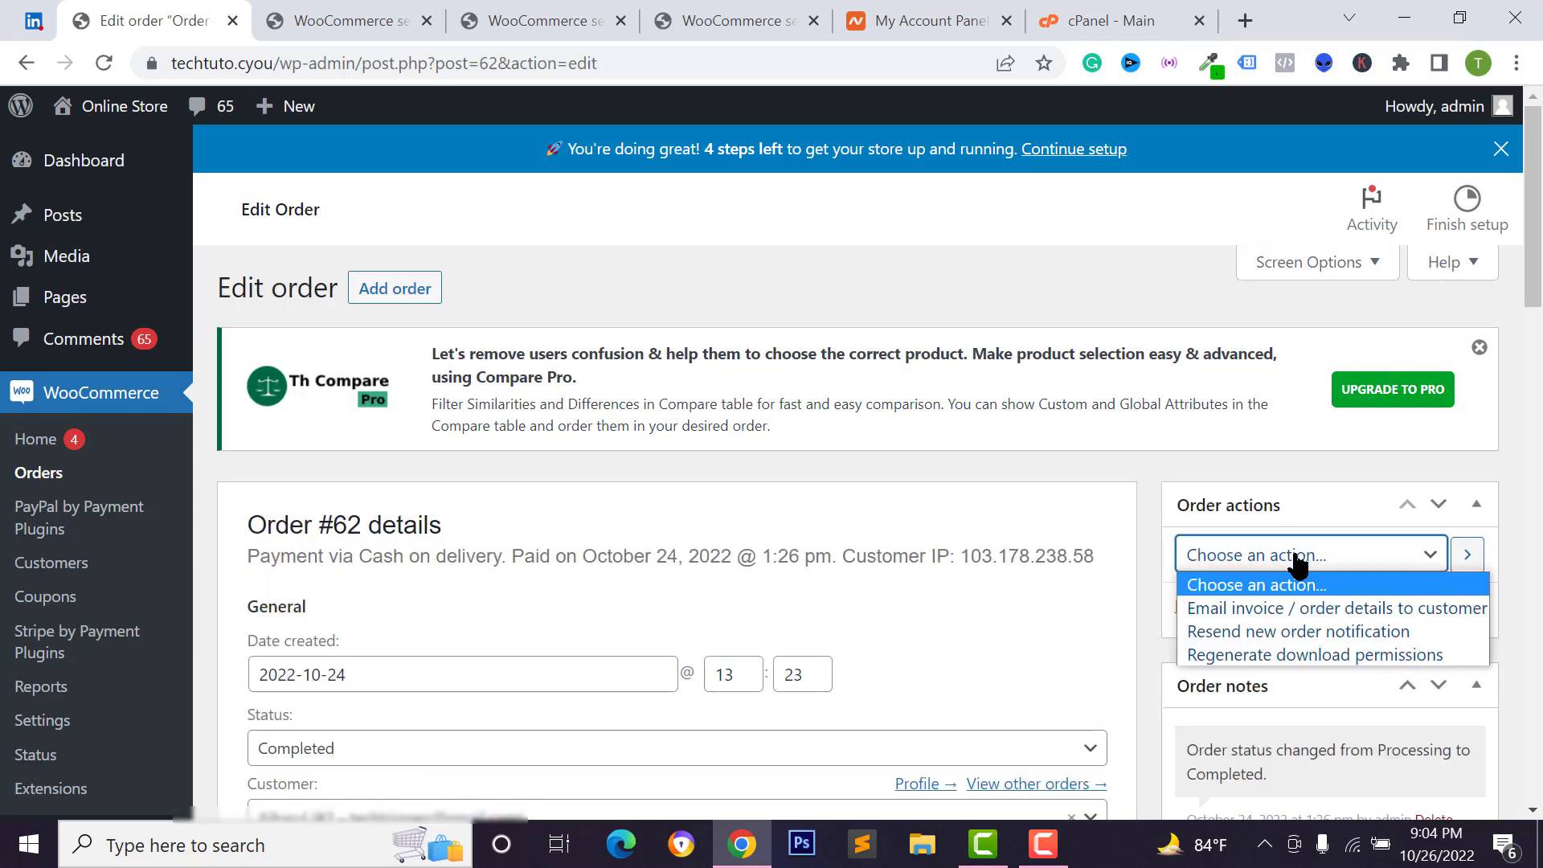
pyautogui.click(1255, 611)
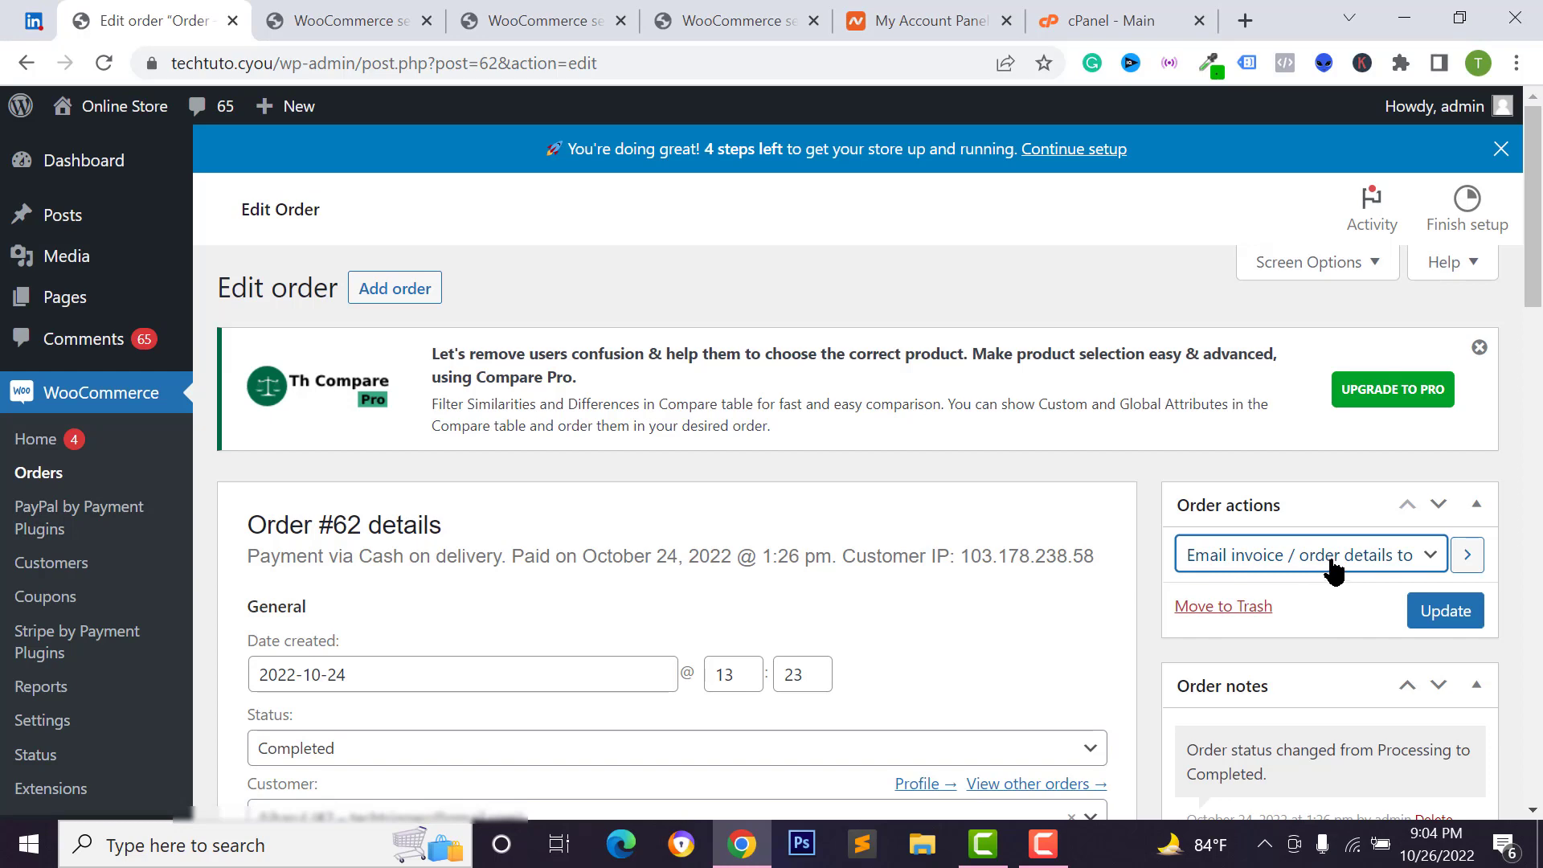
pyautogui.click(1436, 615)
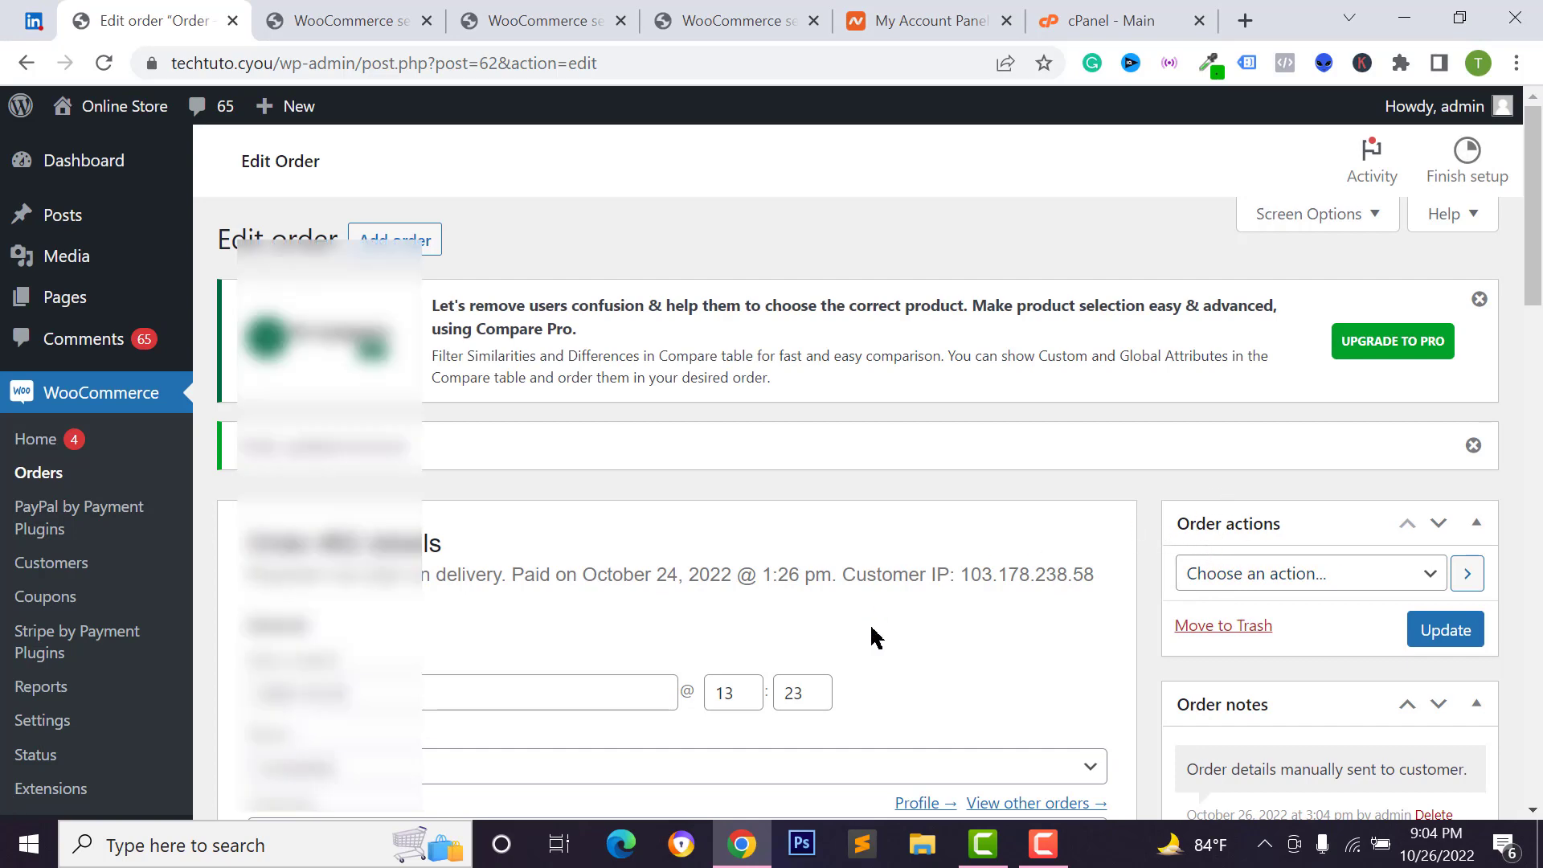
pyautogui.scroll(-6, 873, 637)
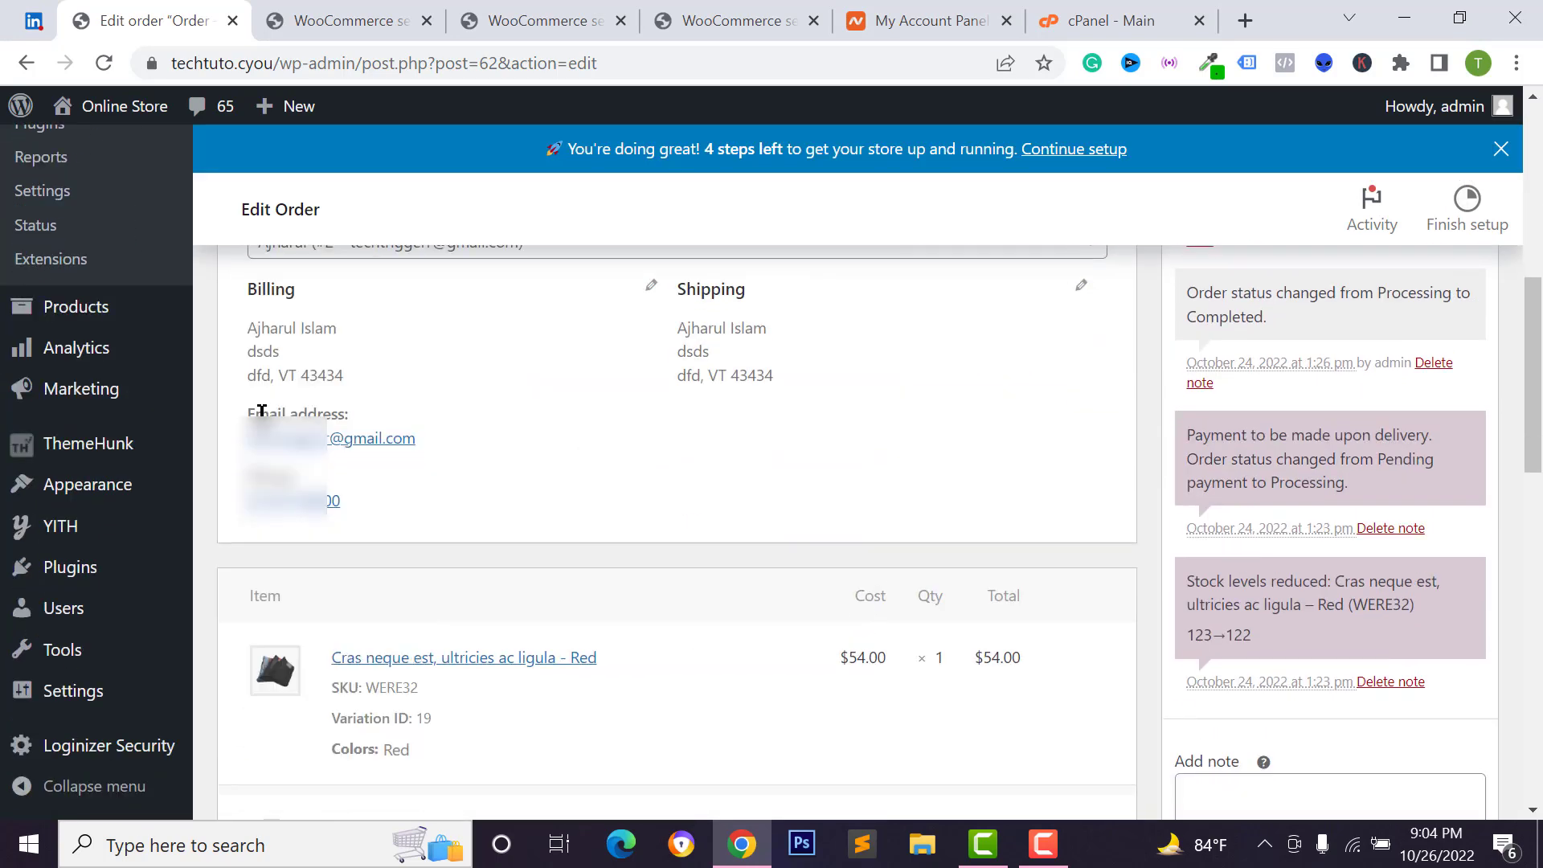
# Step: Open Gmail in a new tab and open the 'Invoice for order #62' email
pyautogui.click(1245, 21)
pyautogui.write('gmail.com')
pyautogui.press('Return')
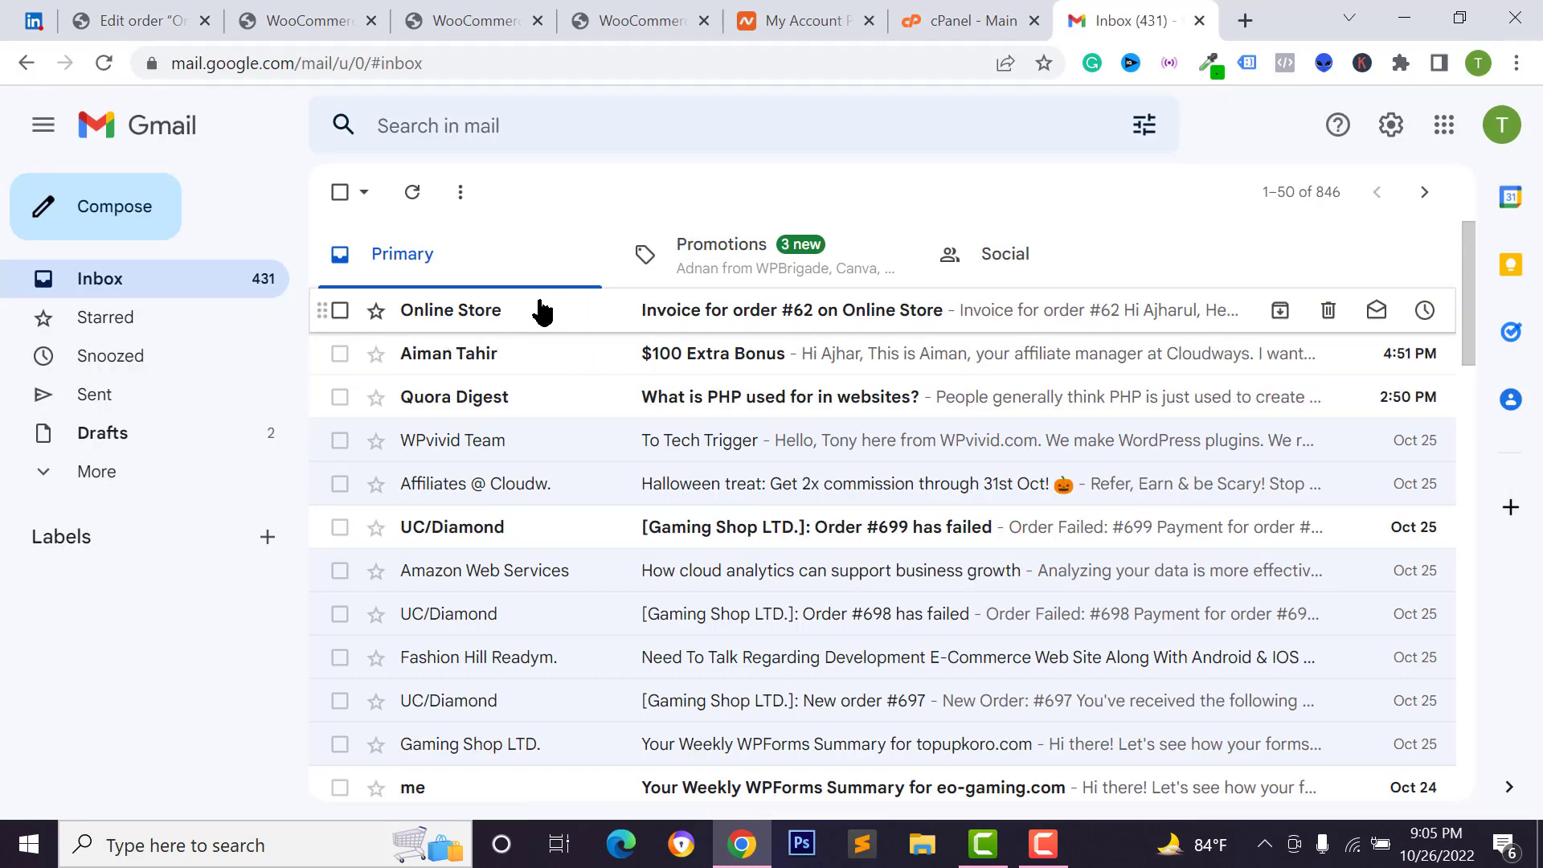
pyautogui.click(543, 311)
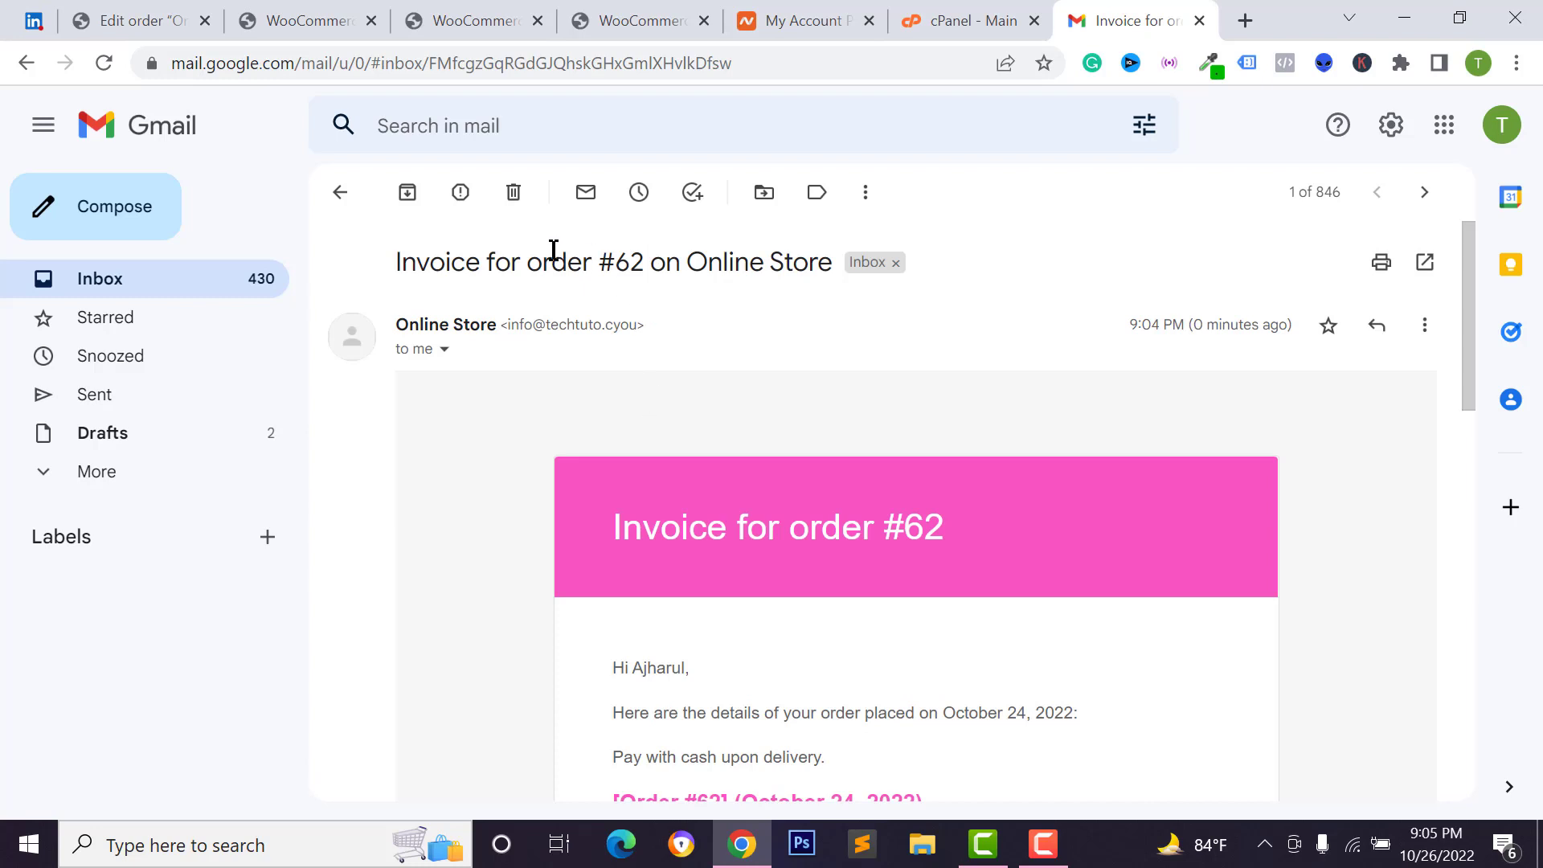
pyautogui.scroll(-1, 1109, 478)
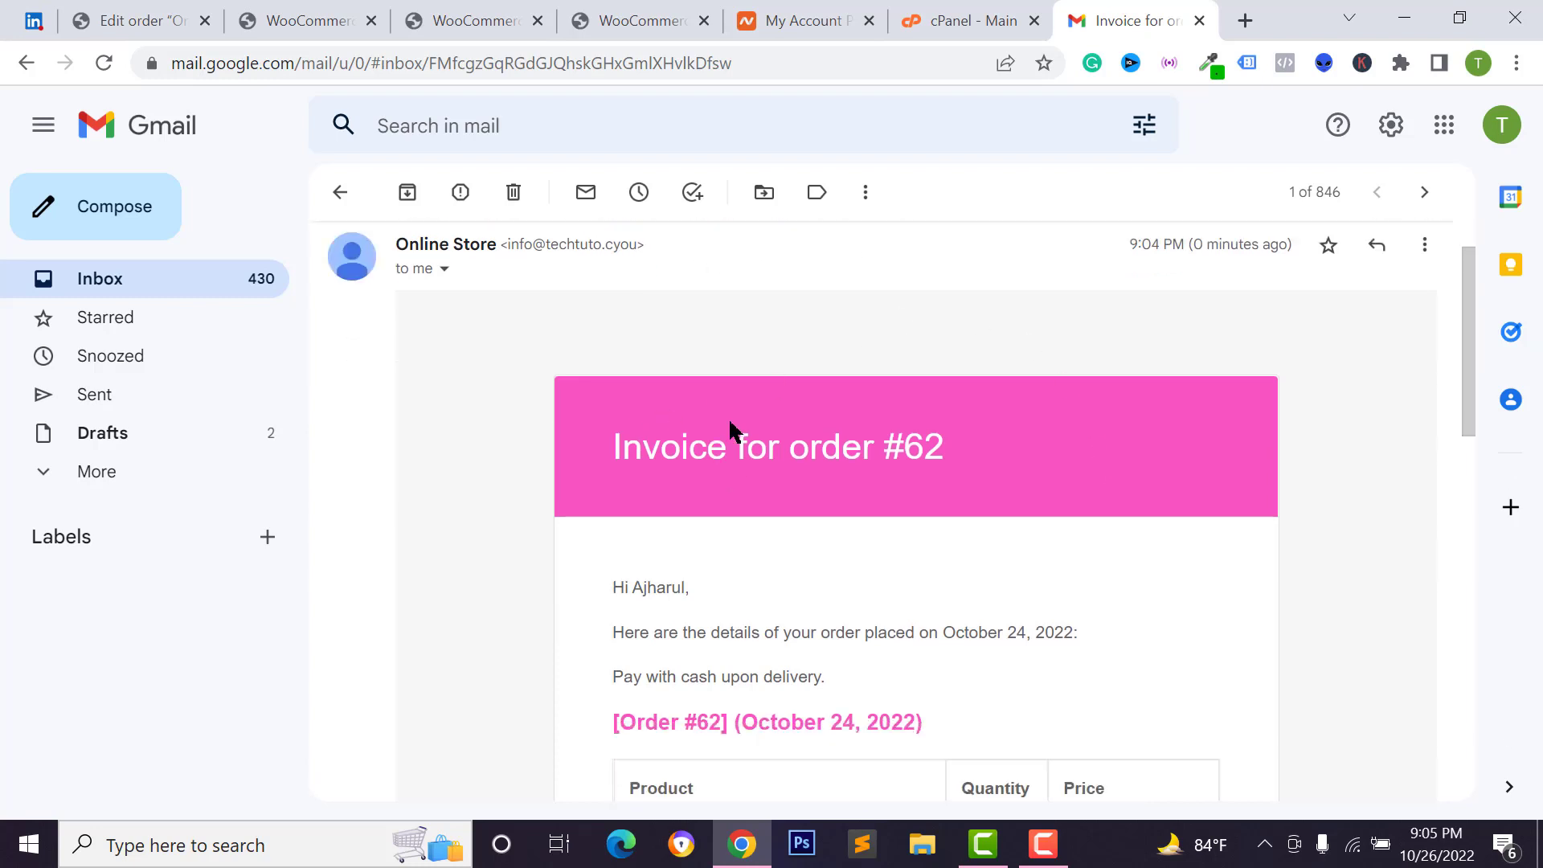
pyautogui.scroll(1, 446, 316)
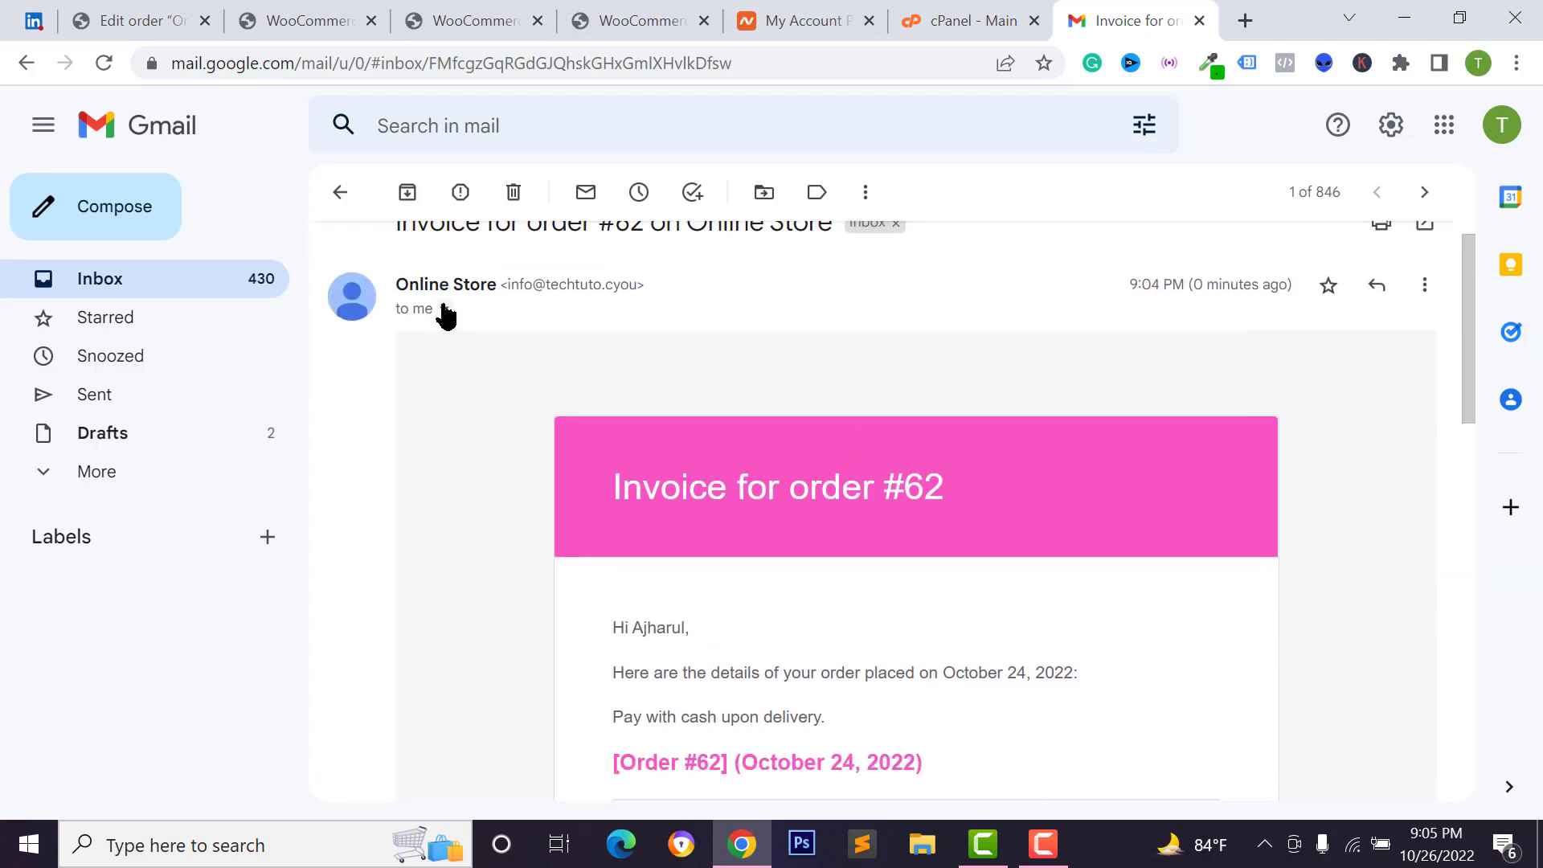
# Step: Inspect the email's sender and reply-to addresses, then read down to the footer
pyautogui.moveTo(508, 287); pyautogui.dragTo(610, 281)
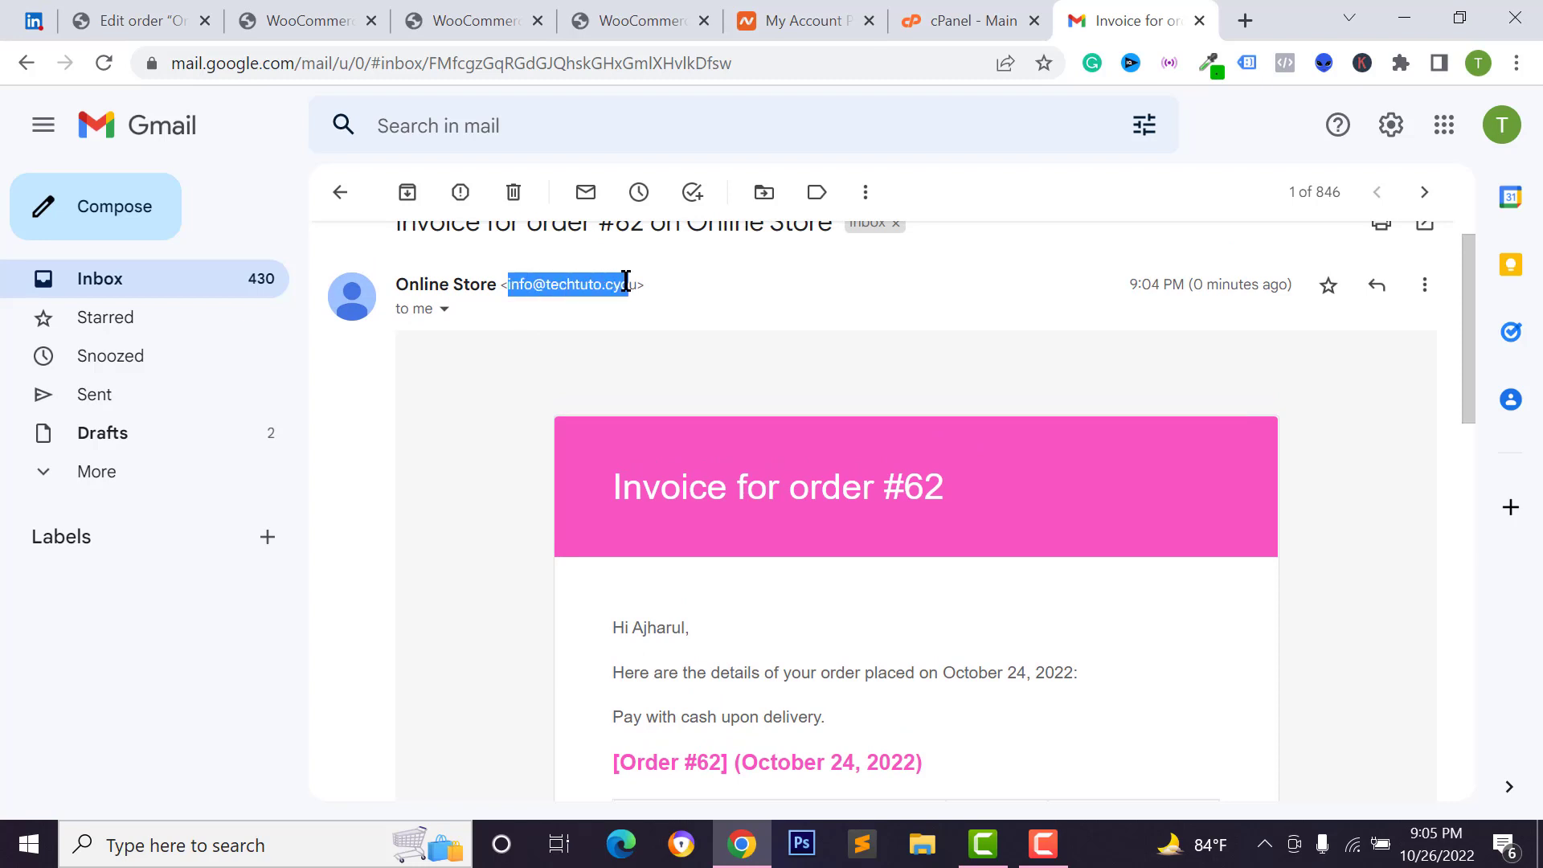
pyautogui.click(627, 282)
pyautogui.click(442, 310)
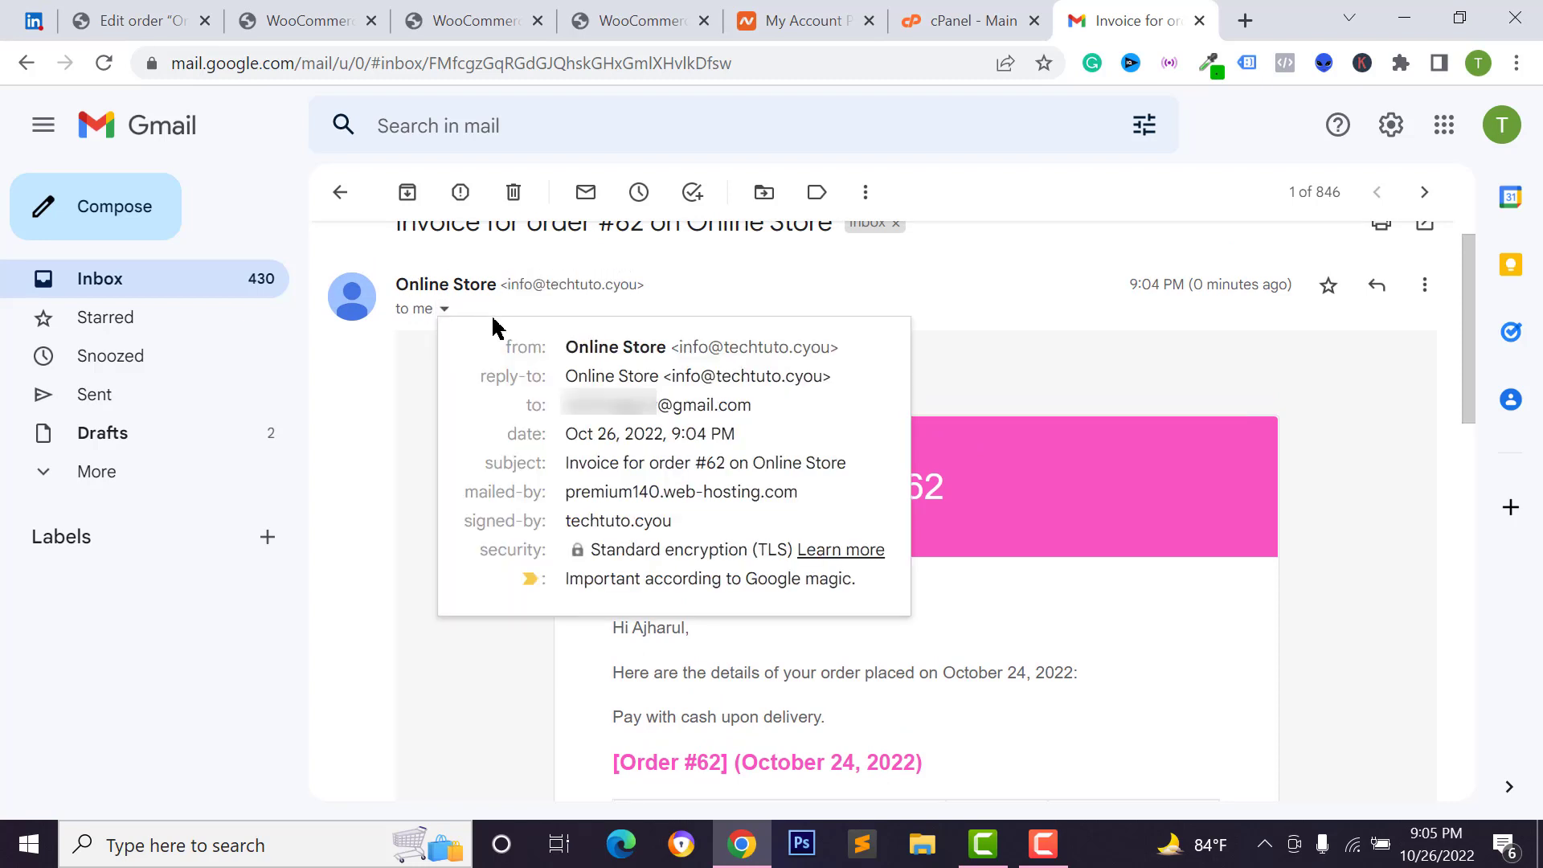
pyautogui.moveTo(675, 352); pyautogui.dragTo(825, 353)
pyautogui.moveTo(675, 376); pyautogui.dragTo(805, 376)
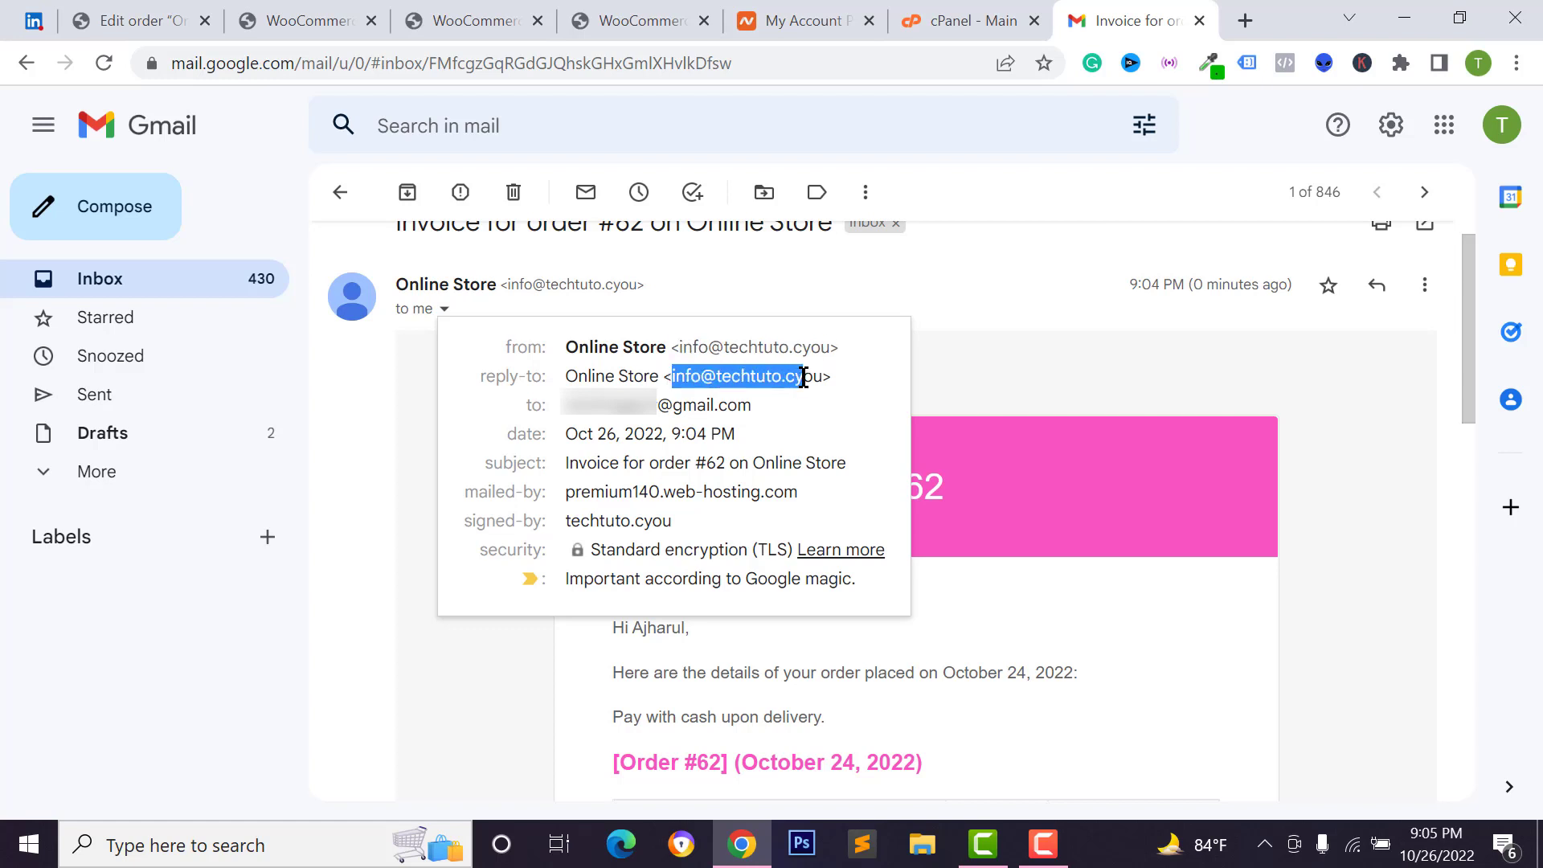
pyautogui.click(979, 351)
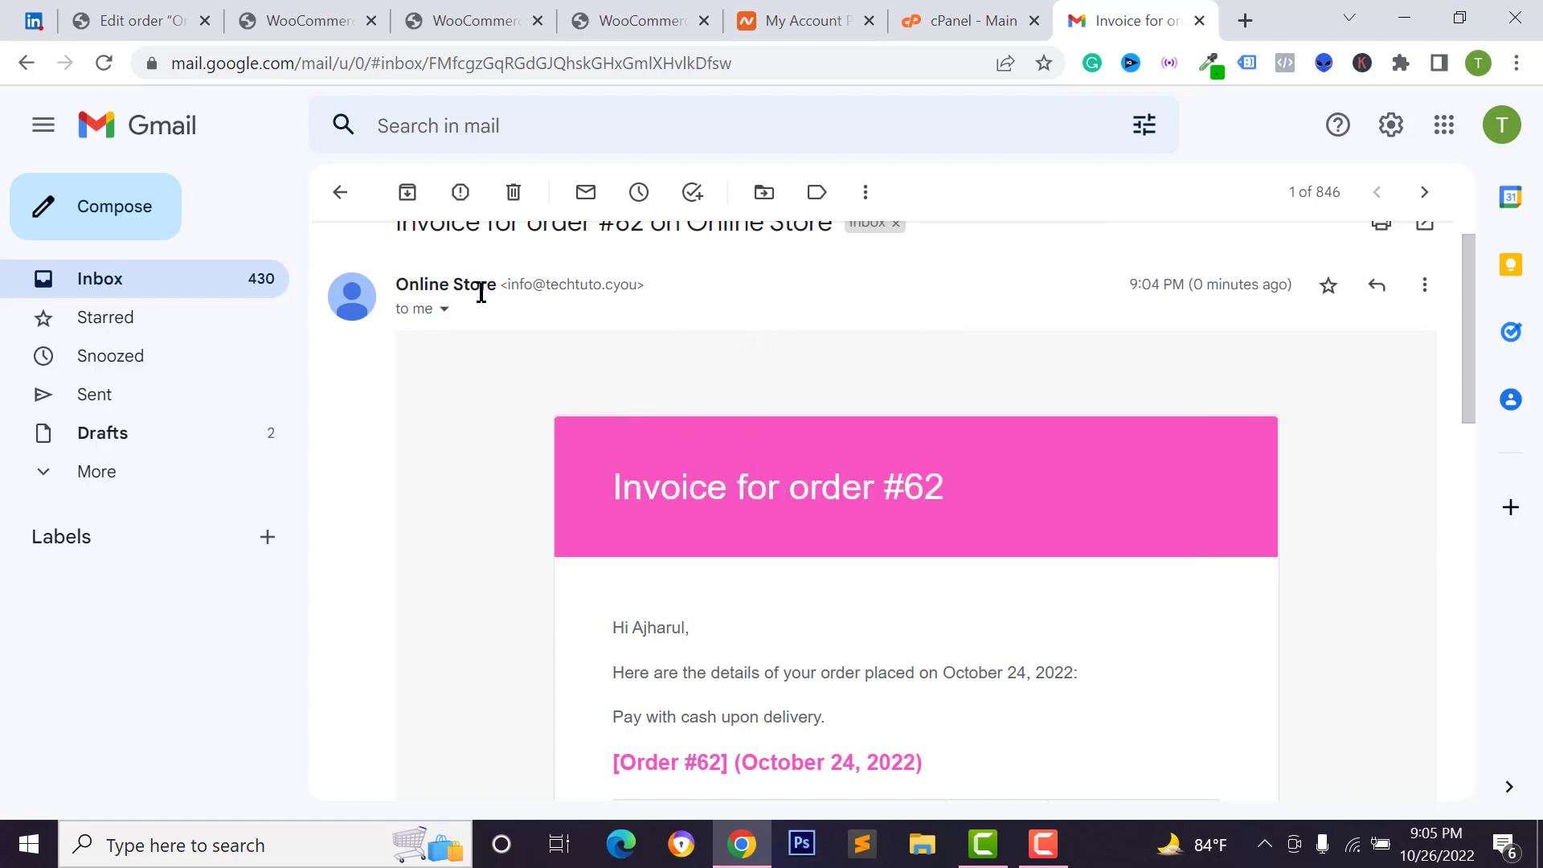
pyautogui.scroll(-8, 700, 472)
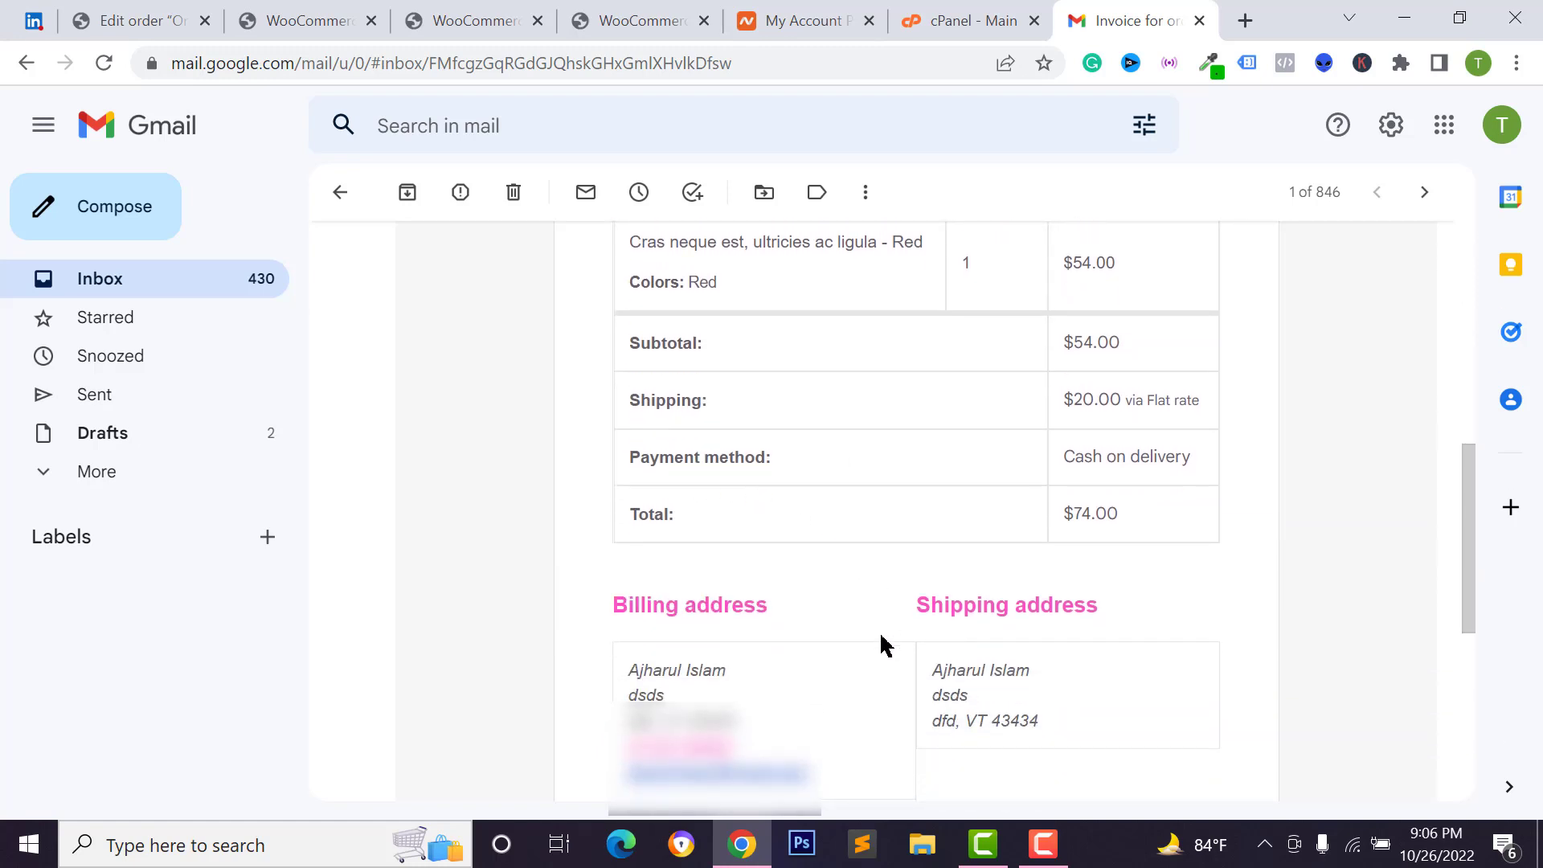
pyautogui.scroll(-4, 878, 699)
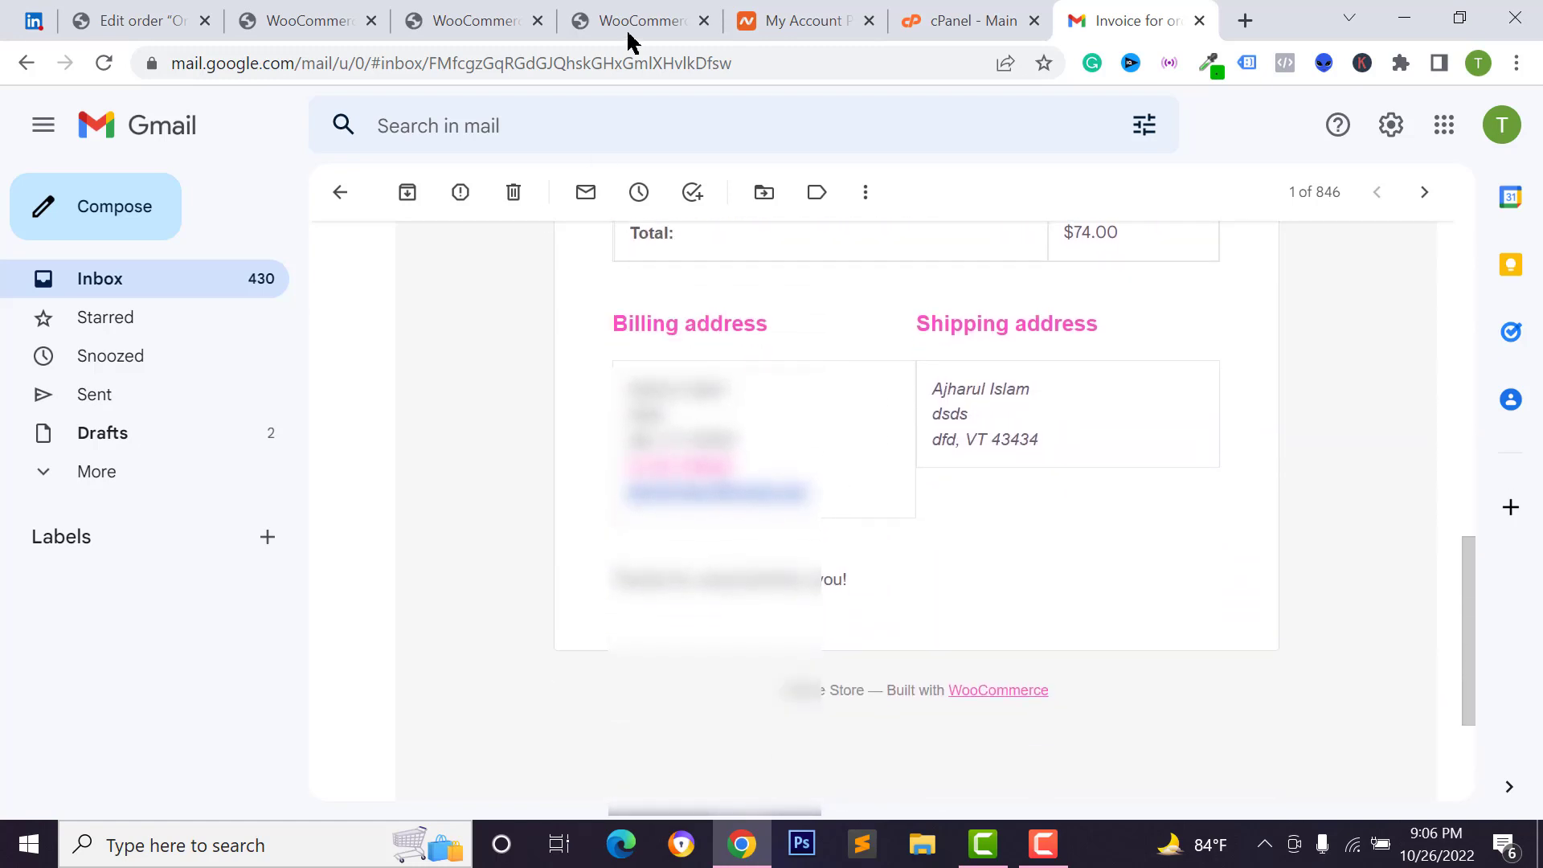
# Step: Go to Plugins > Add New in the WordPress admin
pyautogui.click(310, 21)
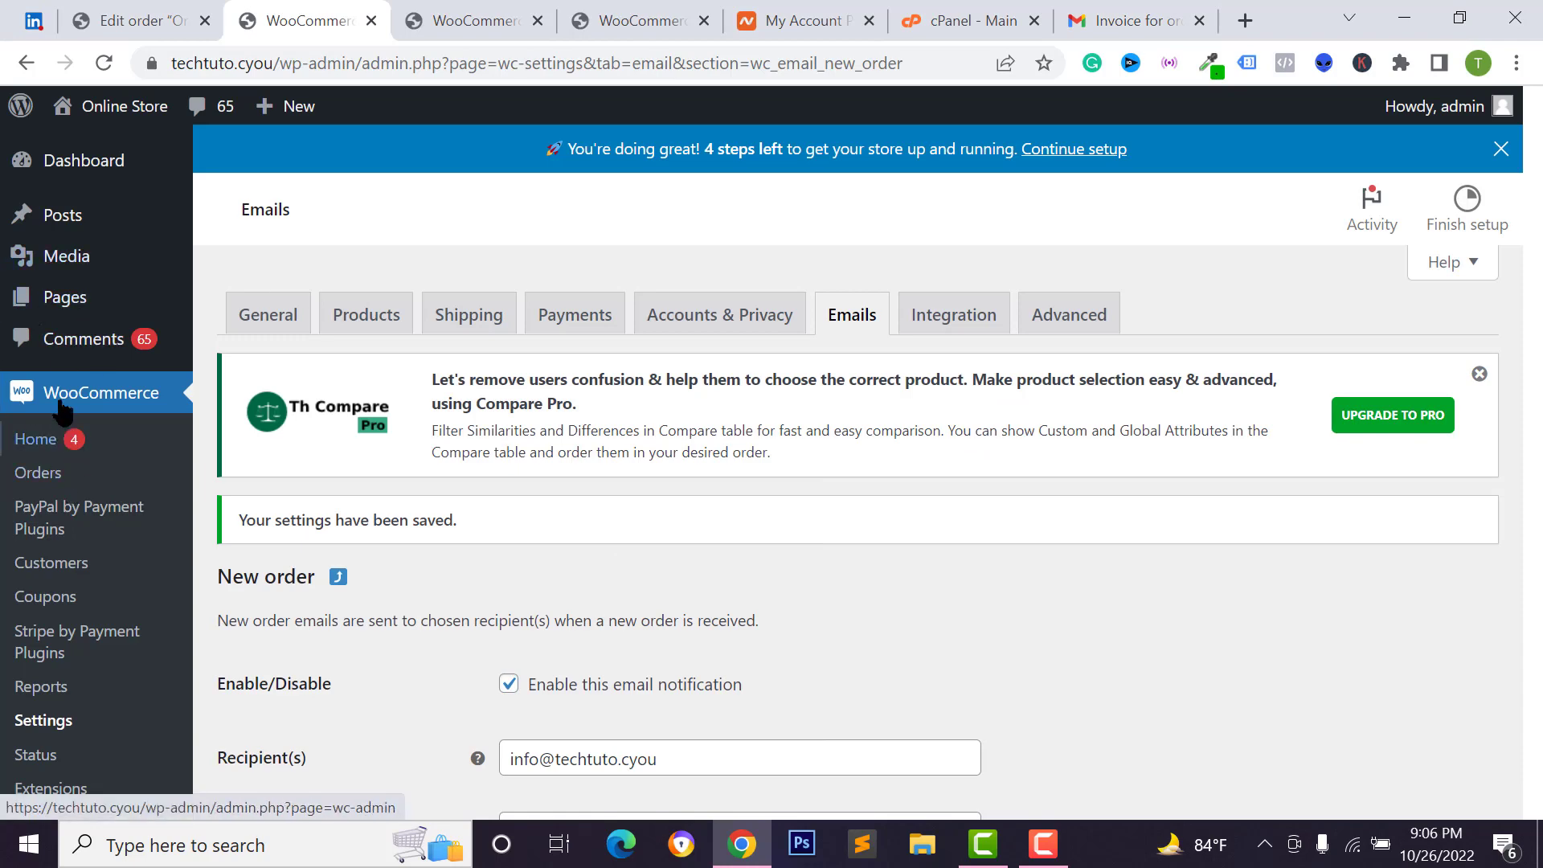
pyautogui.click(58, 296)
pyautogui.scroll(-1, 297, 370)
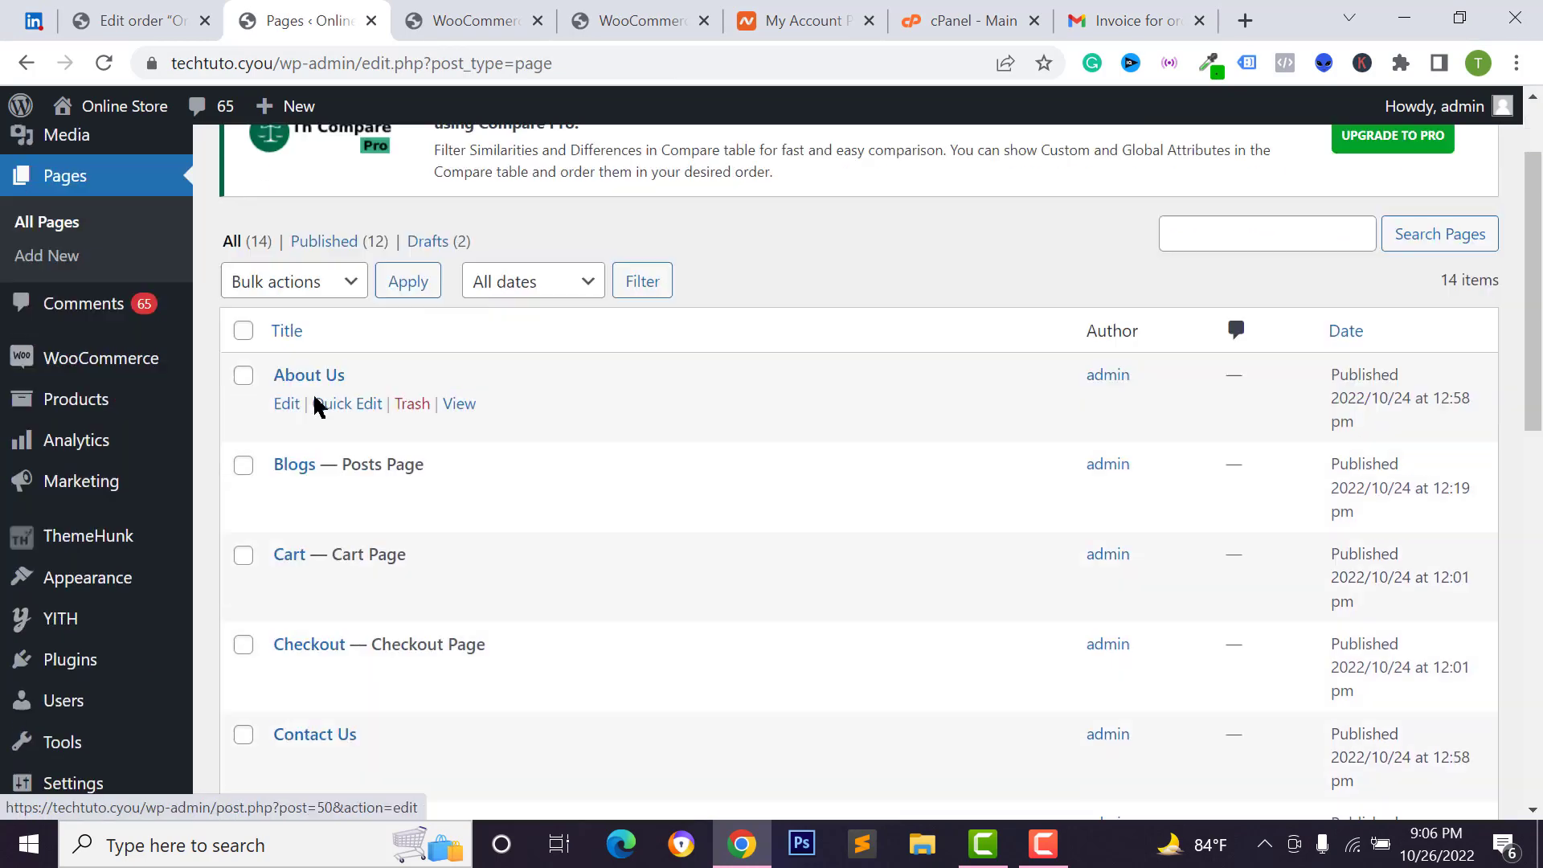
pyautogui.scroll(-1, 318, 405)
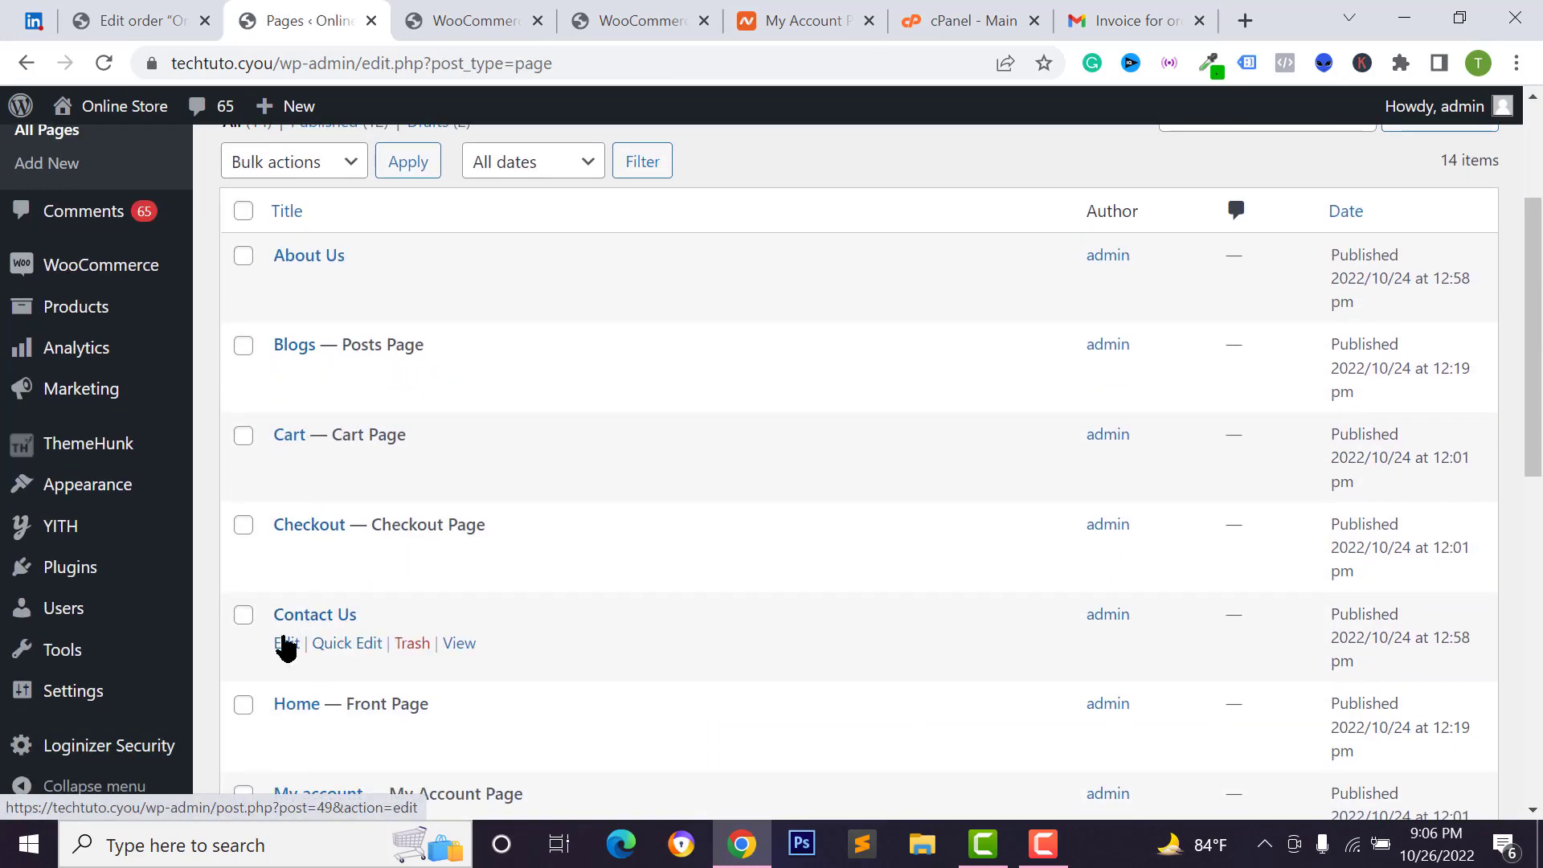
pyautogui.scroll(-1, 321, 635)
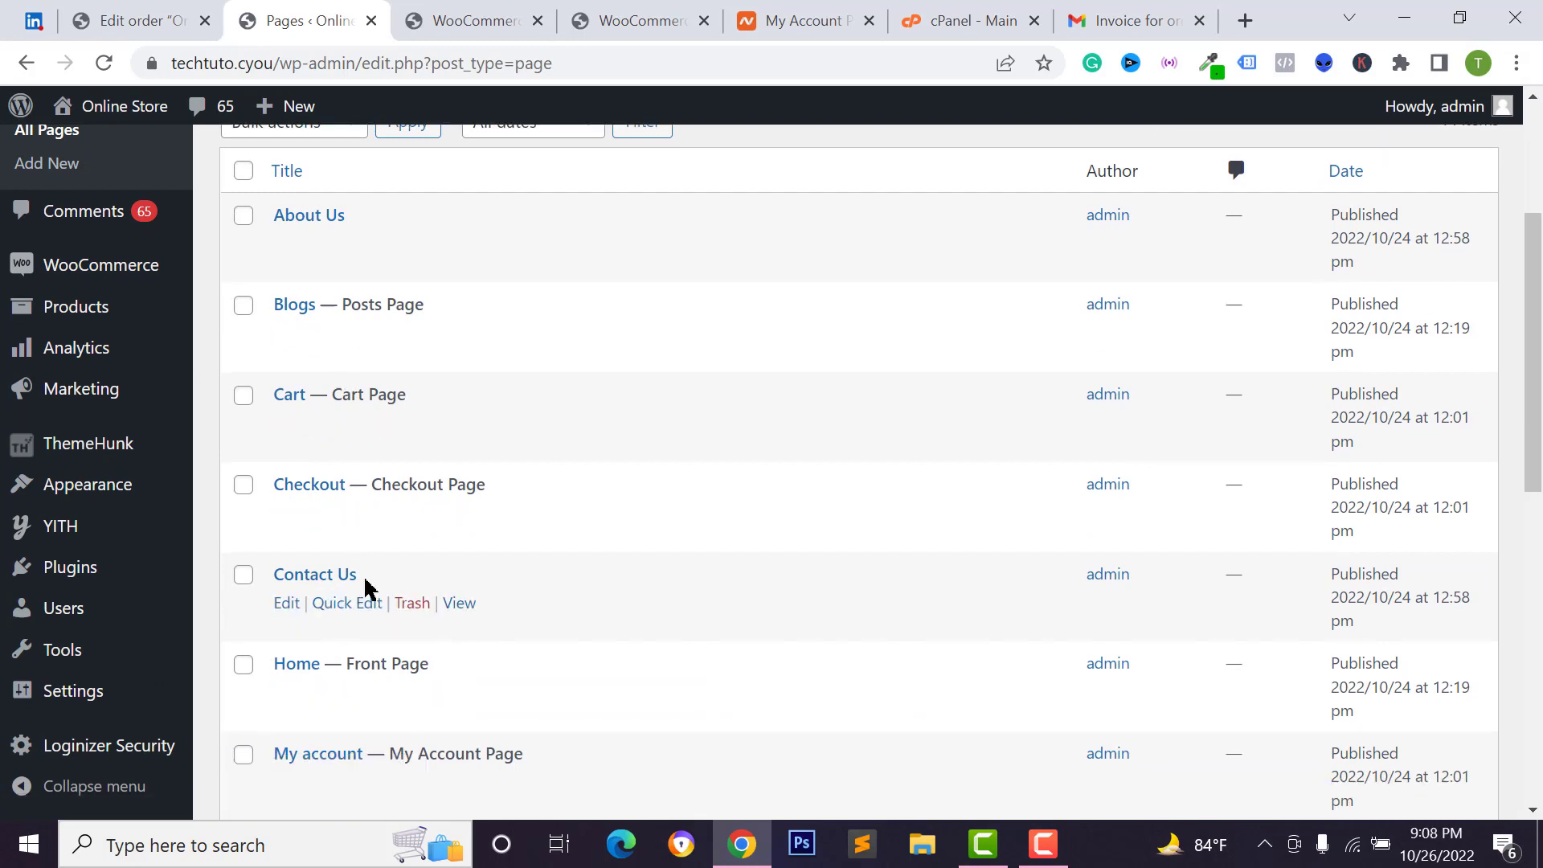
pyautogui.scroll(-2, 113, 482)
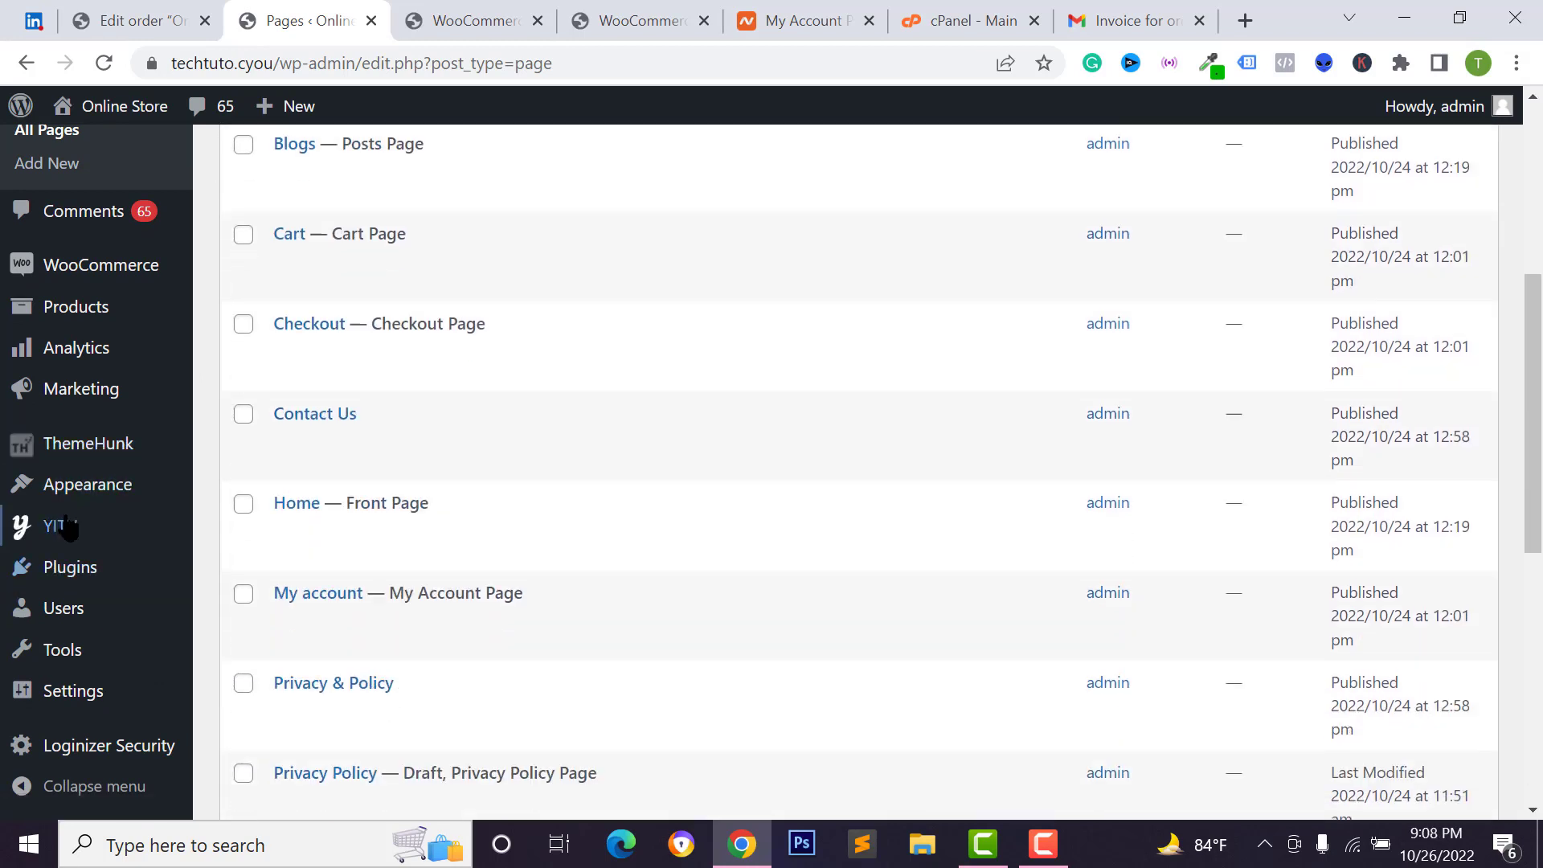
pyautogui.moveTo(71, 576)
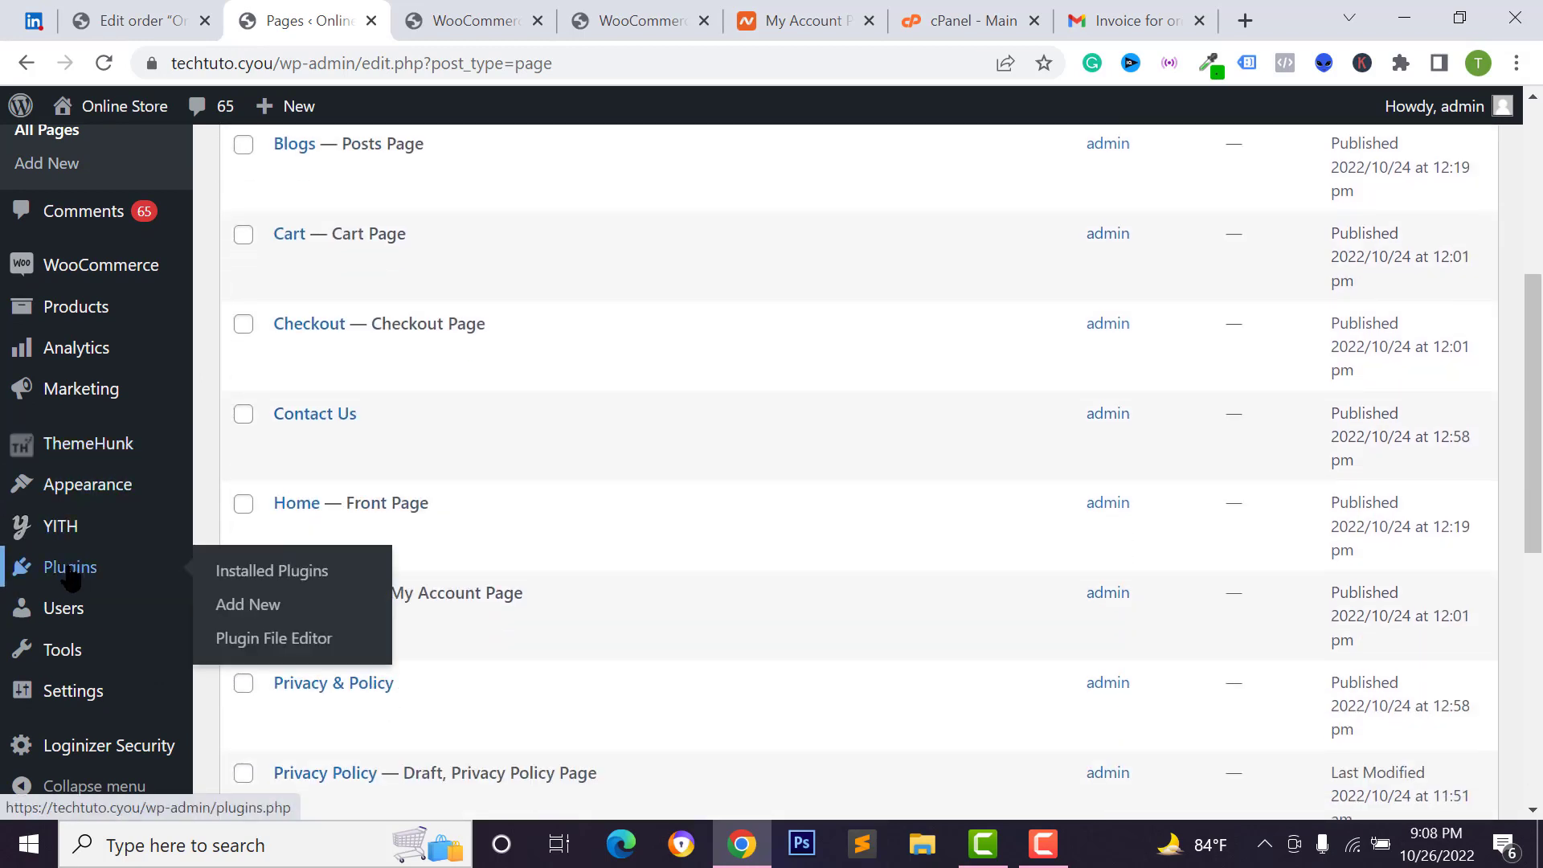
pyautogui.click(255, 606)
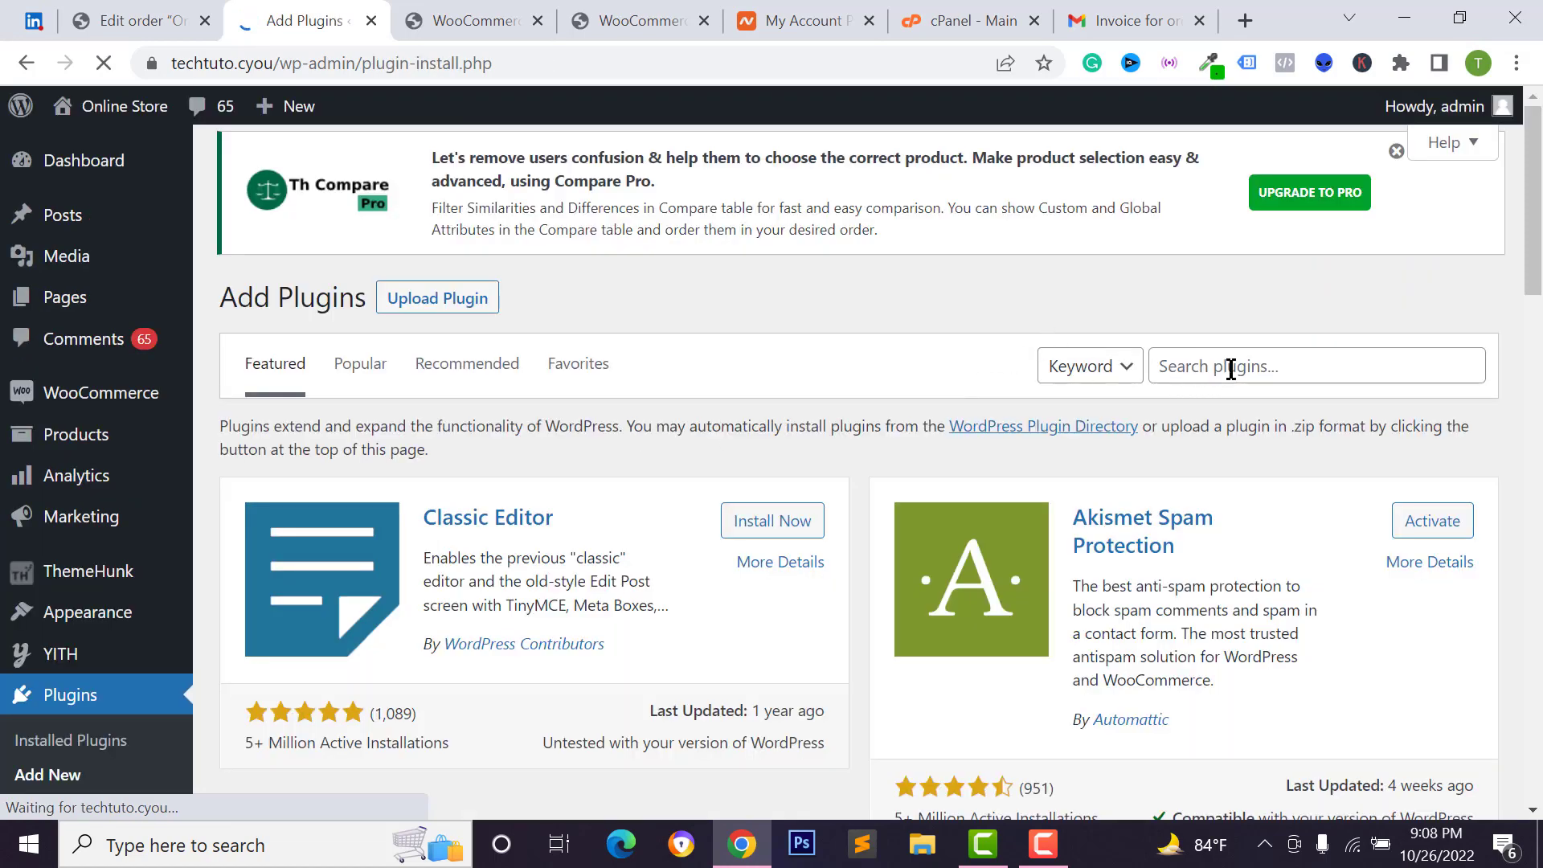
# Step: Search 'contact form', then install and activate Contact Form by WPForms
pyautogui.click(1173, 372)
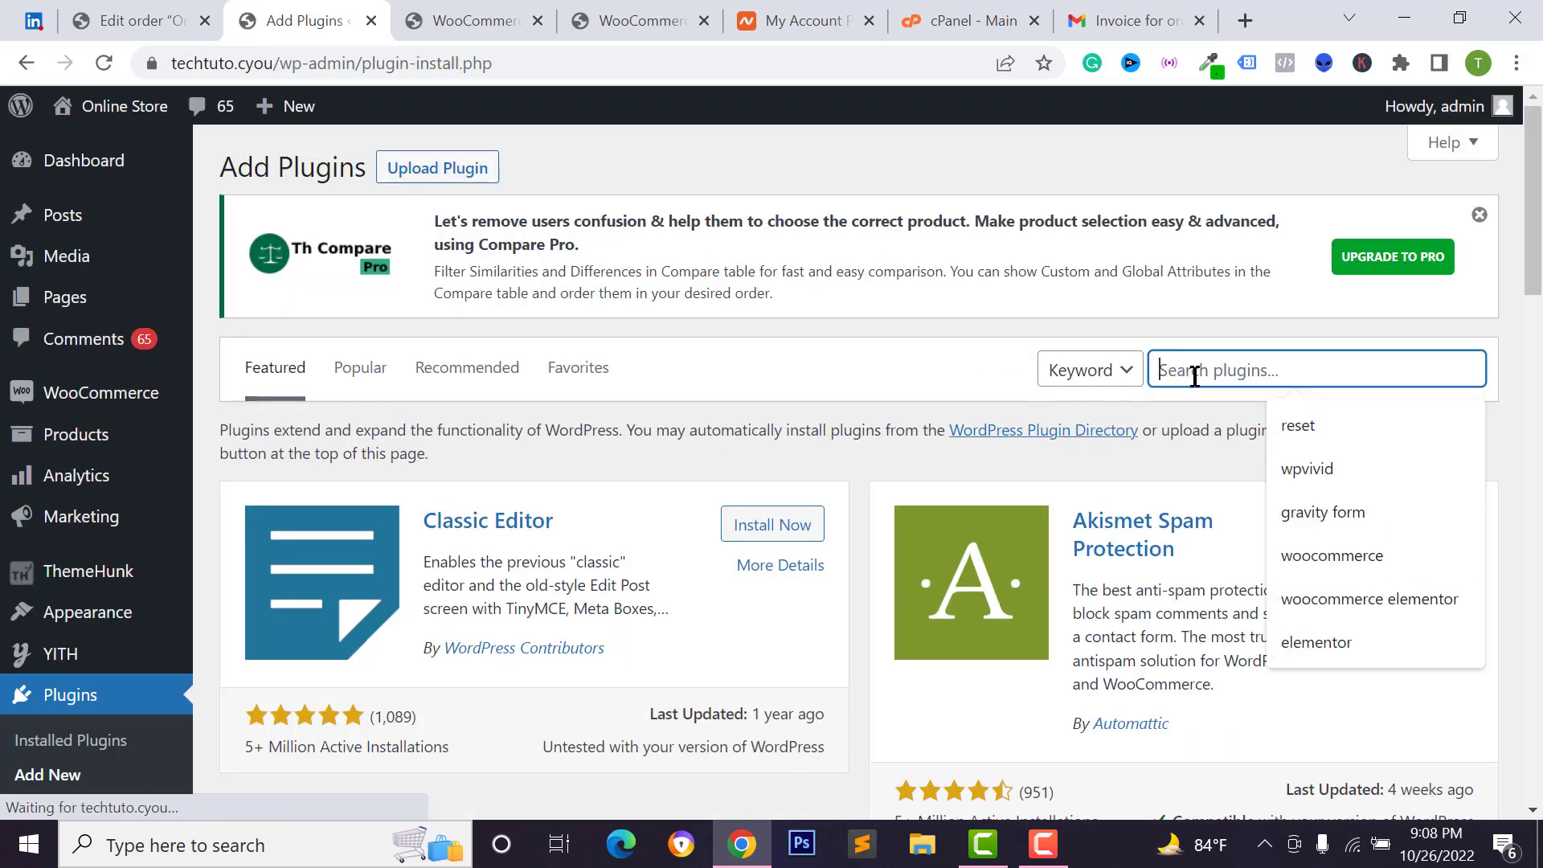
pyautogui.write('c')
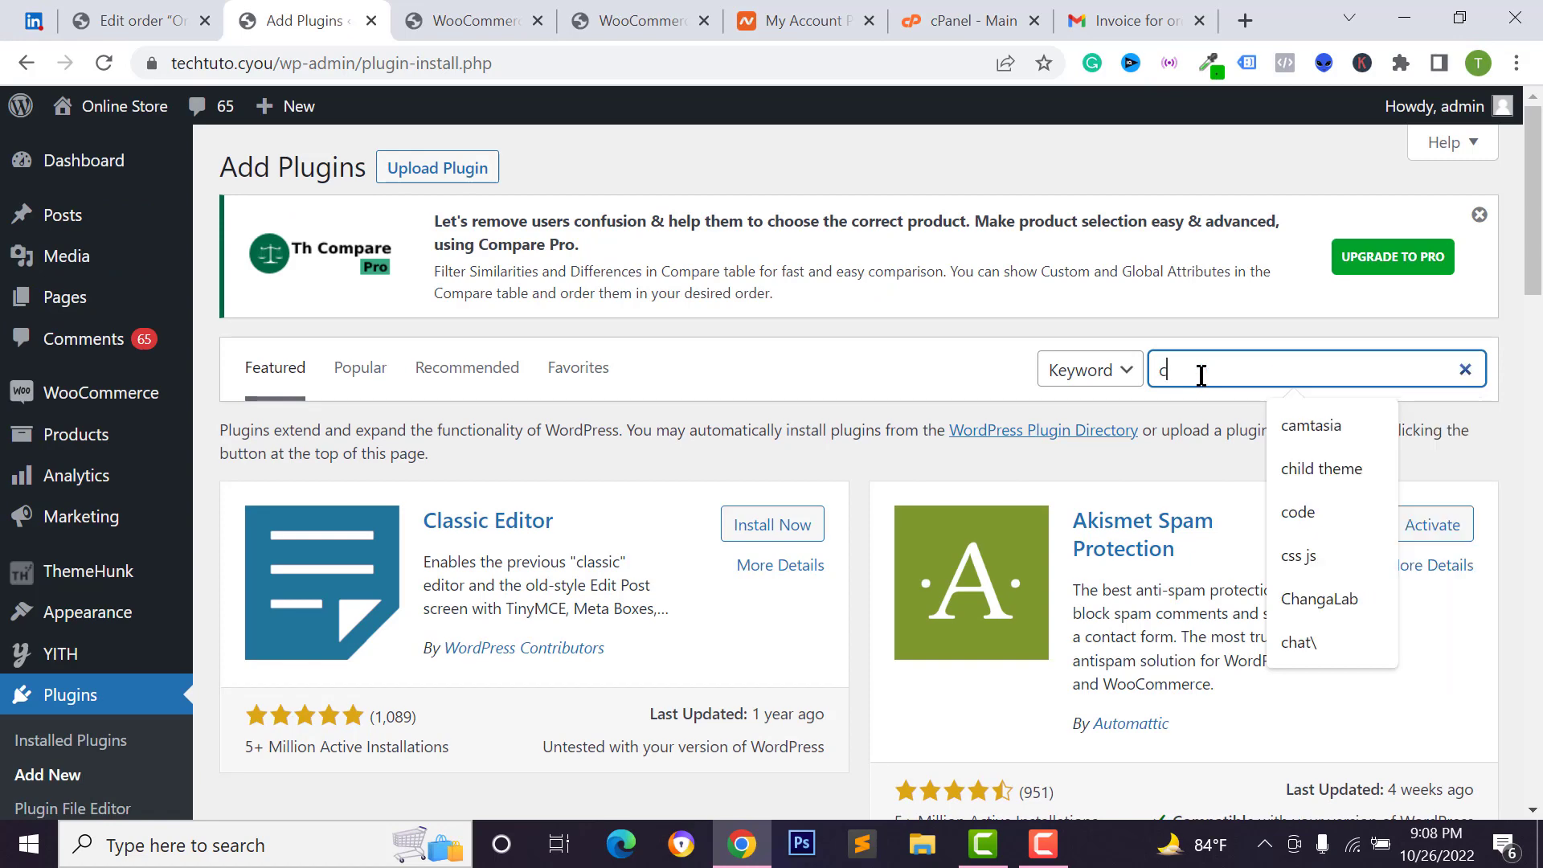
pyautogui.write('ontact form')
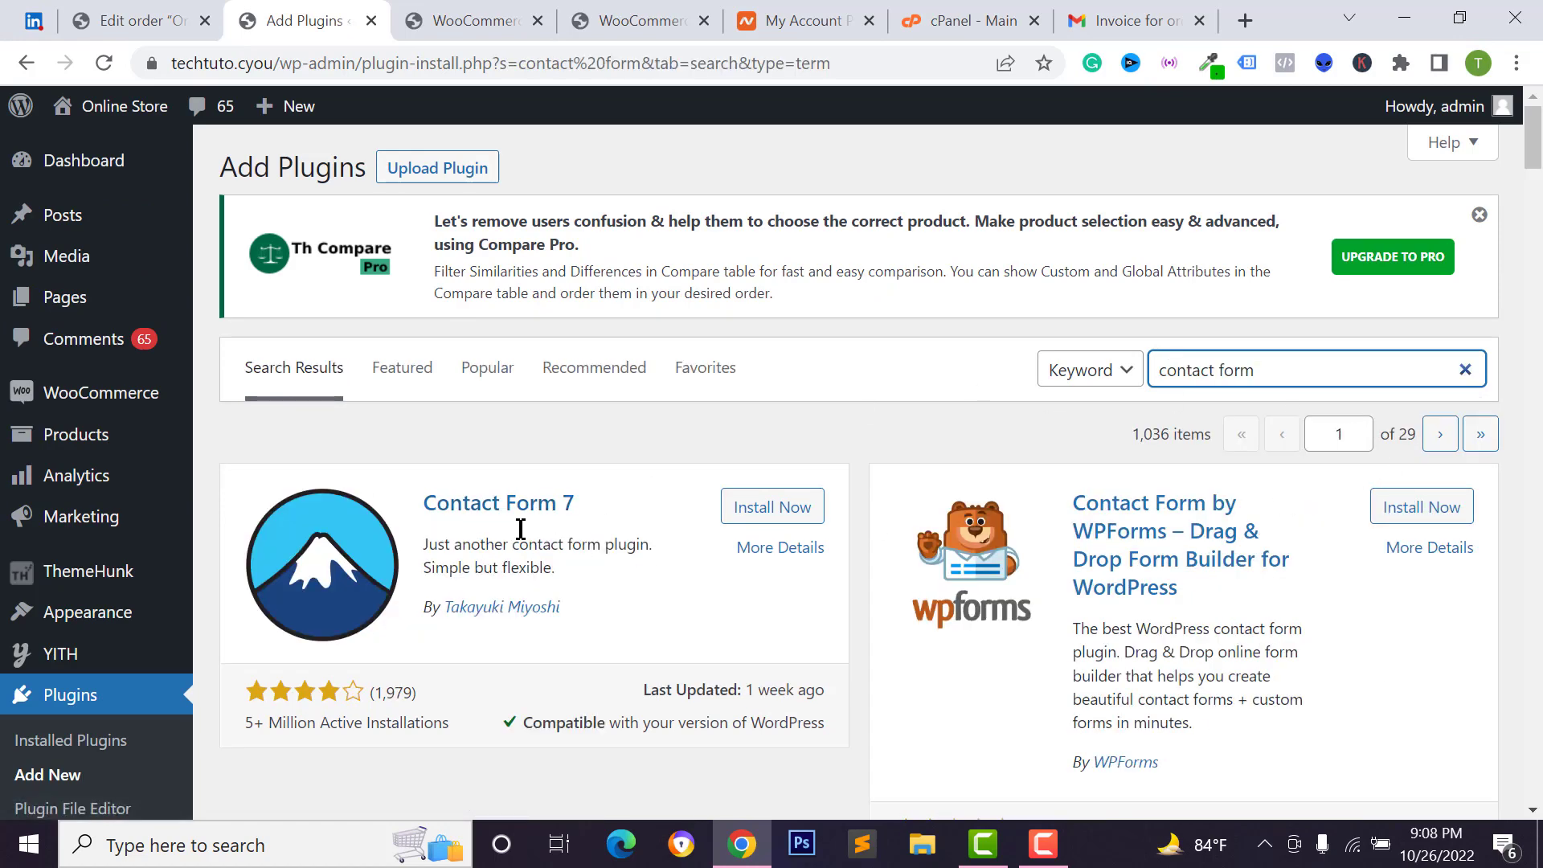
pyautogui.scroll(-1, 858, 526)
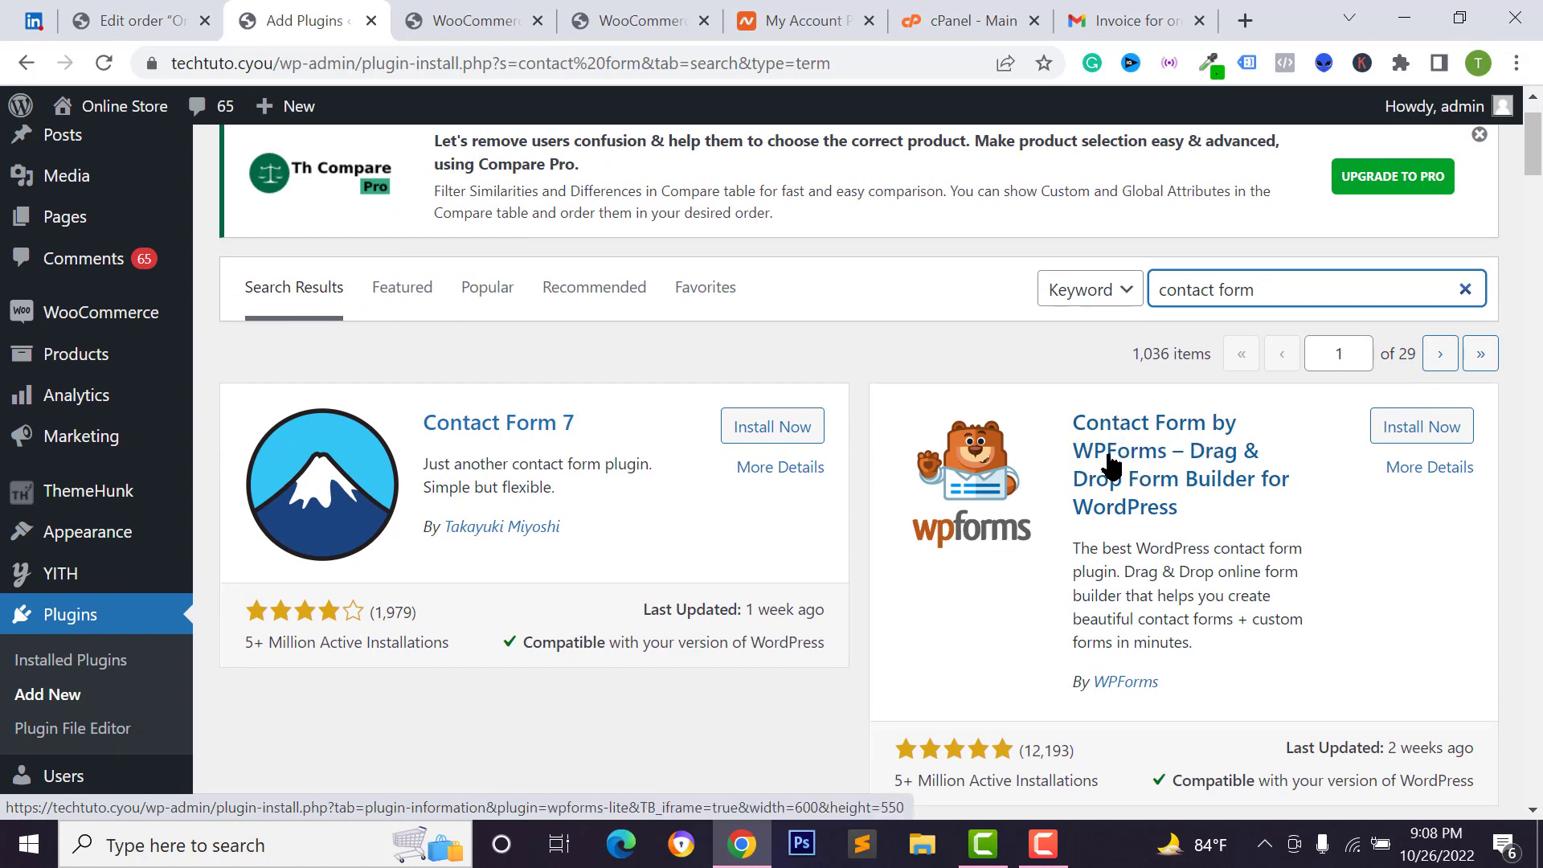
pyautogui.click(1420, 438)
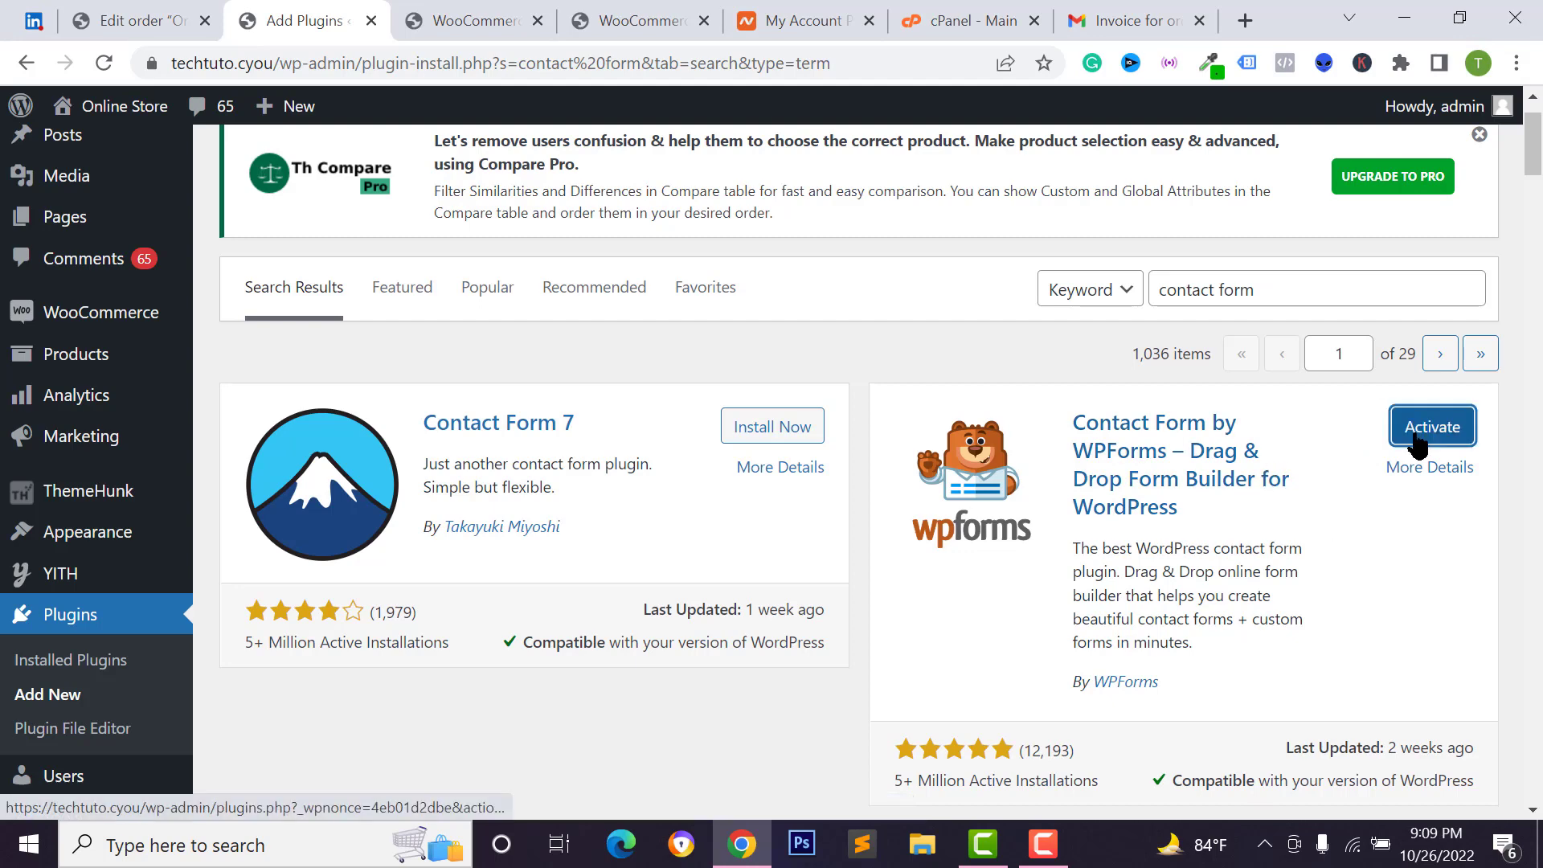
pyautogui.click(1420, 438)
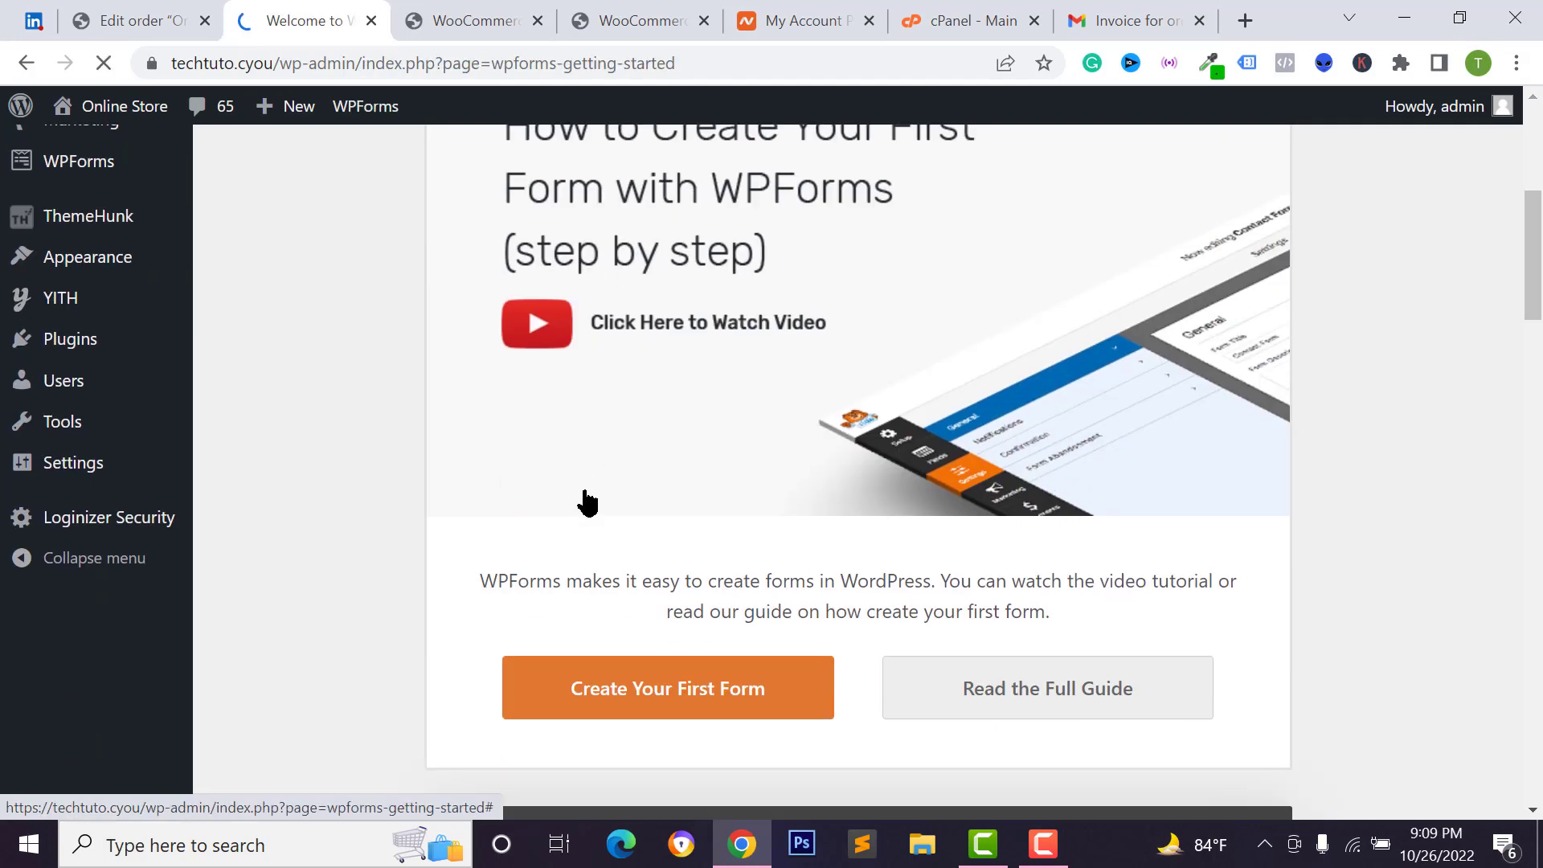
# Step: Create a first WPForms form from the Simple Contact Form template
pyautogui.scroll(-5, 688, 379)
pyautogui.scroll(2, 689, 450)
pyautogui.scroll(5, 689, 450)
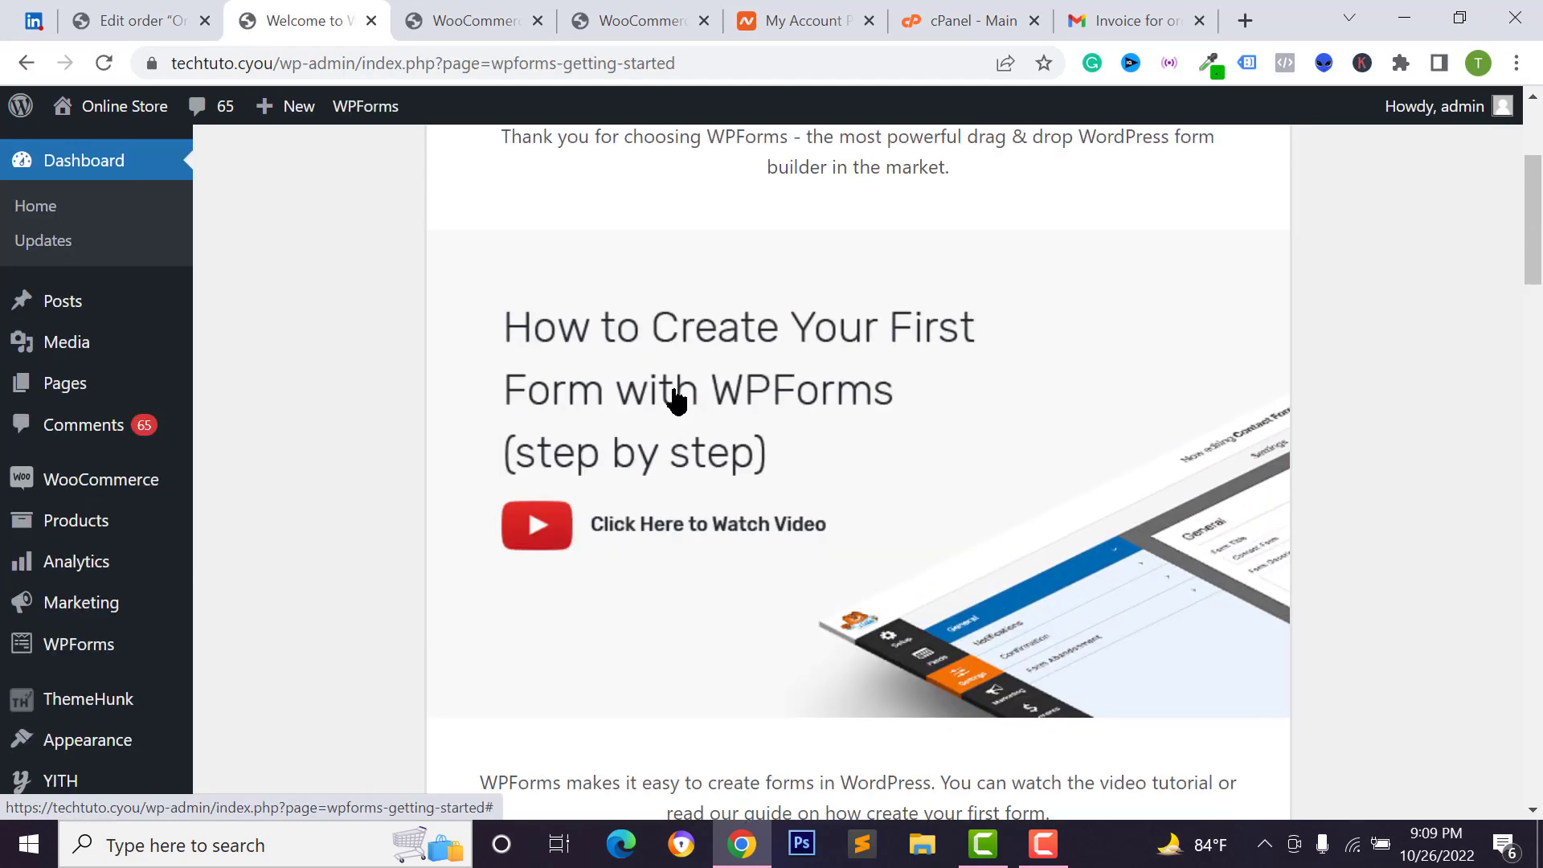
pyautogui.scroll(-5, 678, 402)
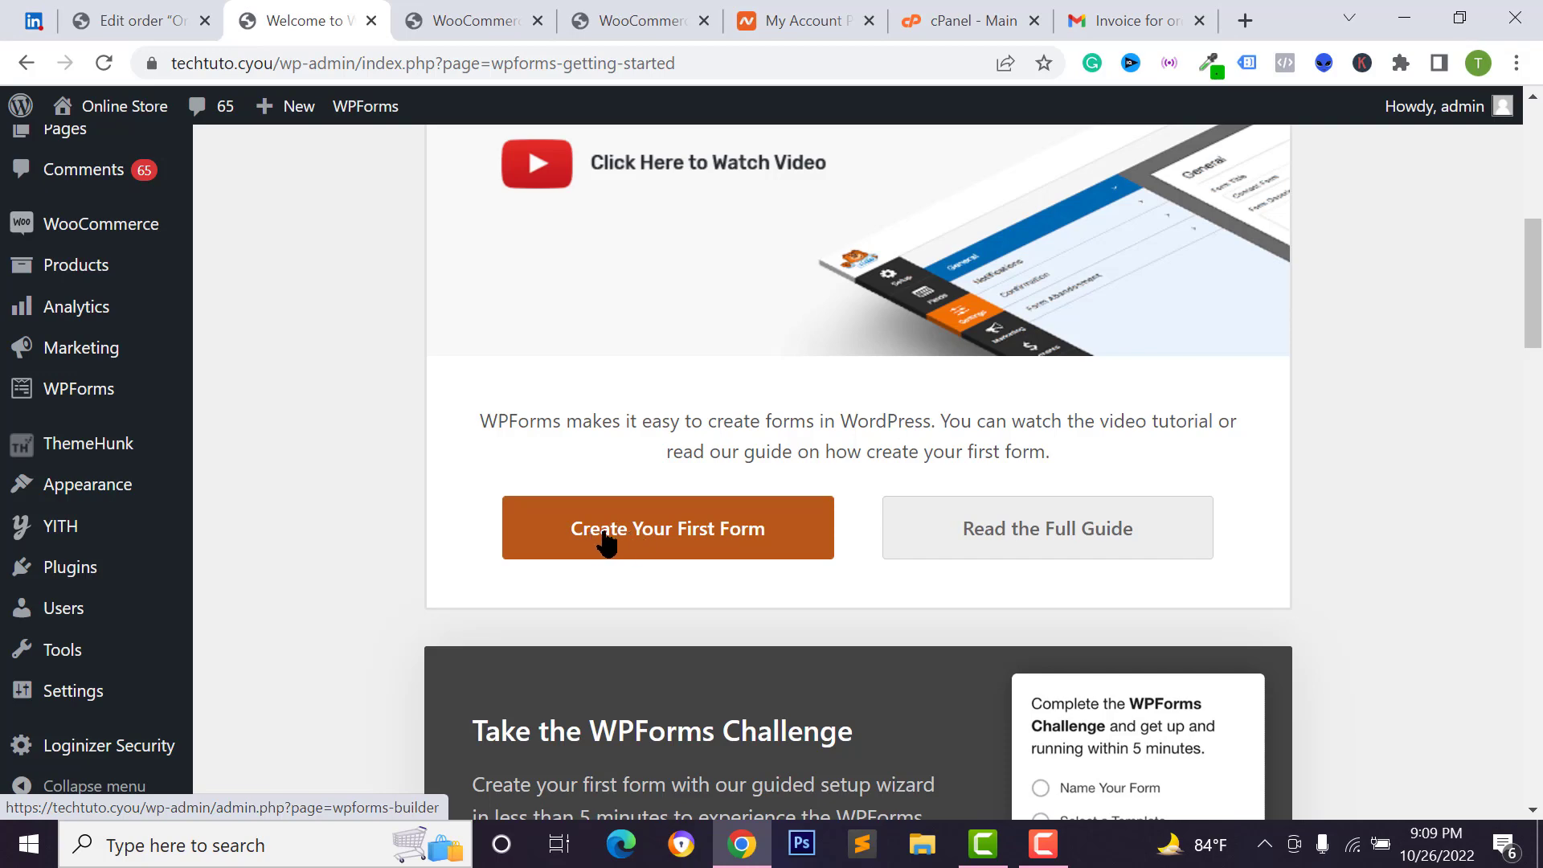
pyautogui.click(604, 537)
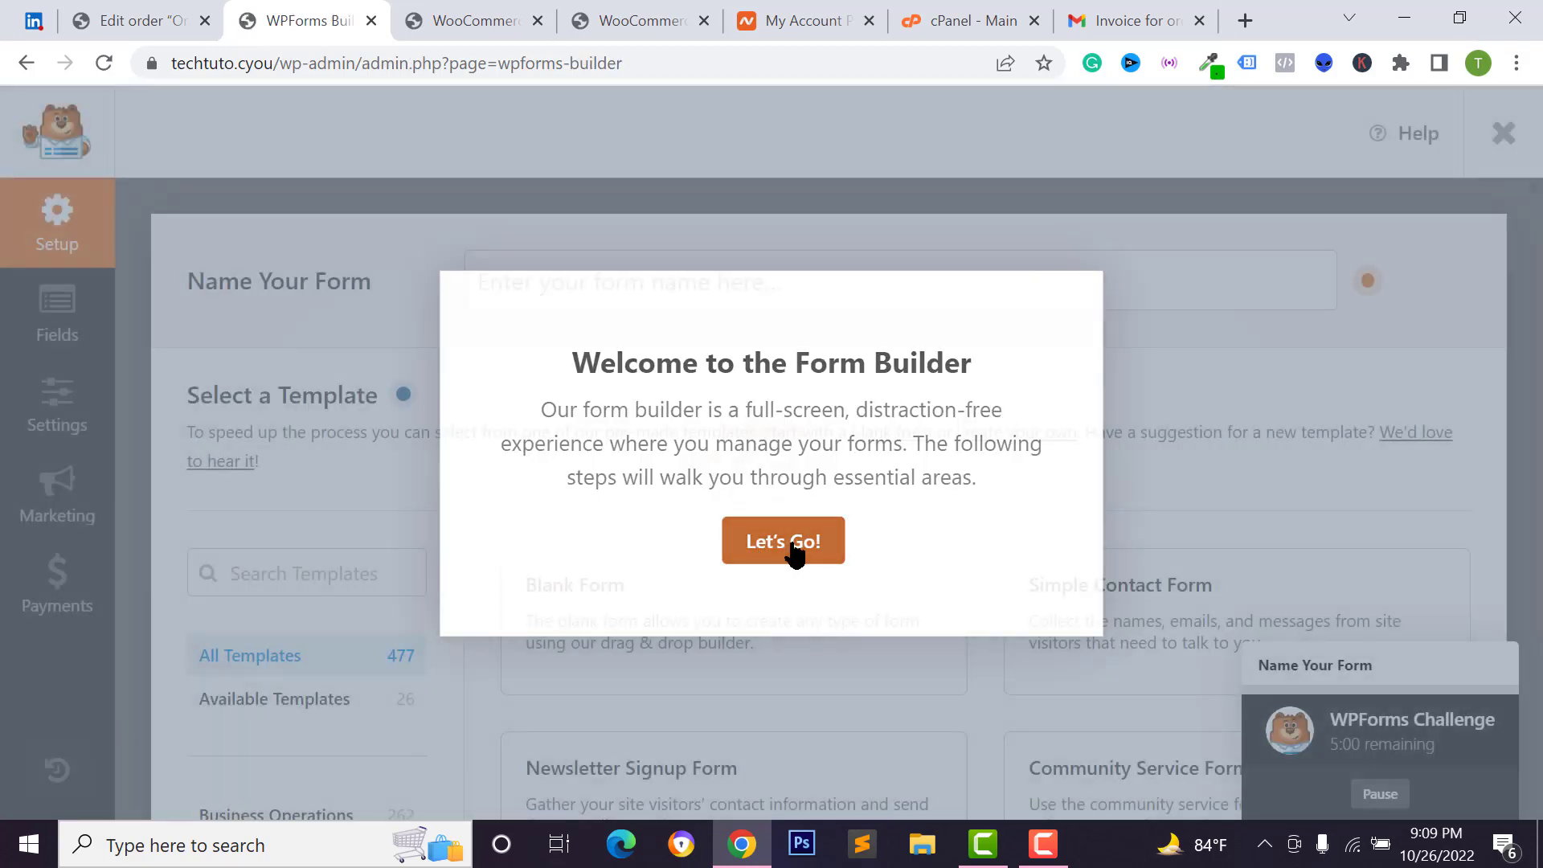
pyautogui.click(795, 544)
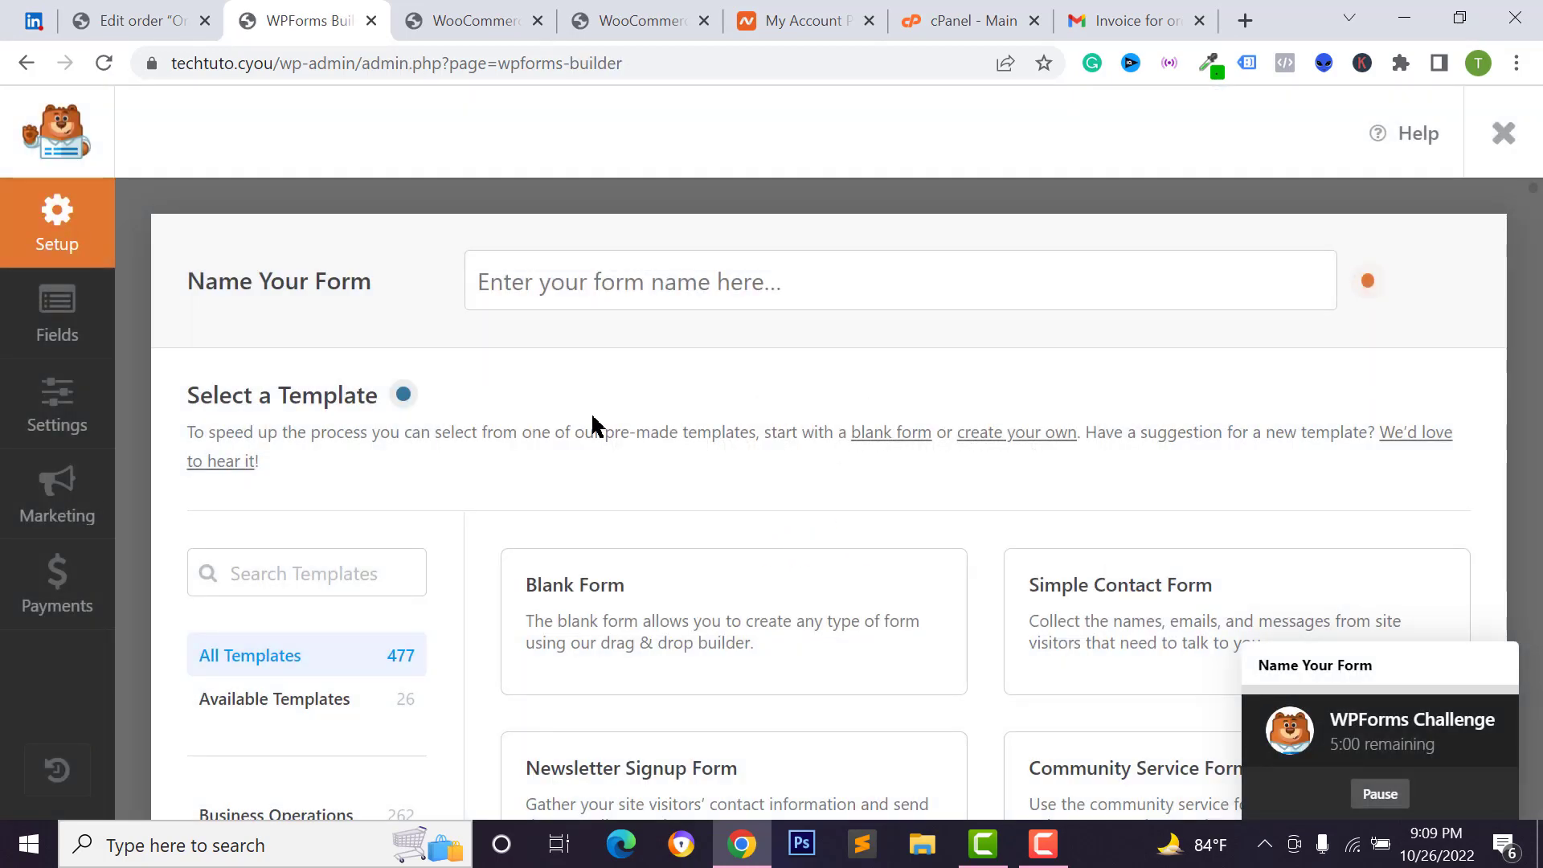
pyautogui.scroll(-3, 860, 530)
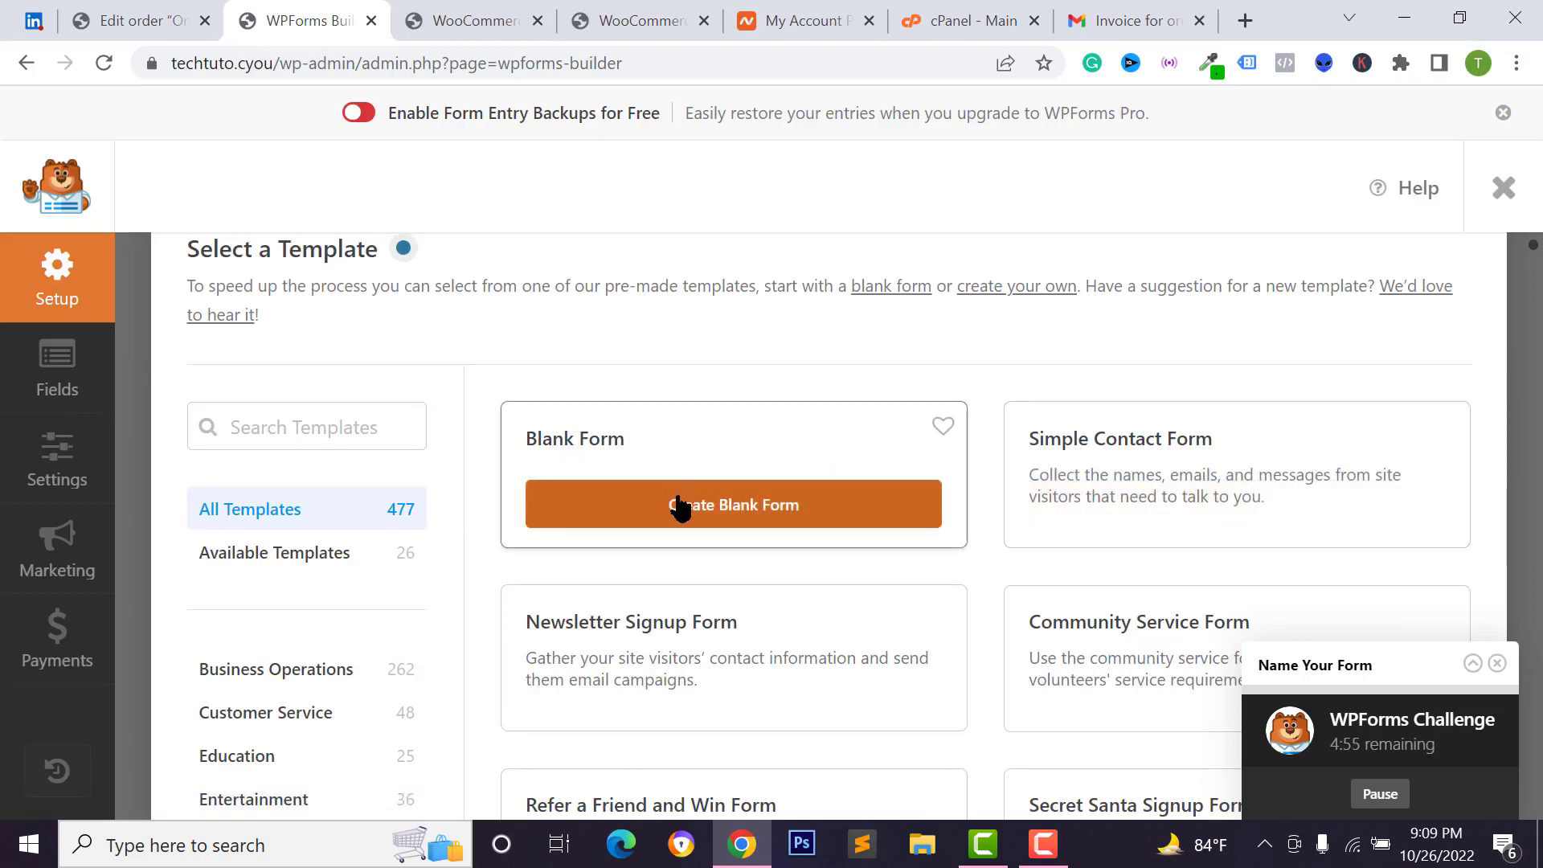
pyautogui.scroll(-1, 1175, 460)
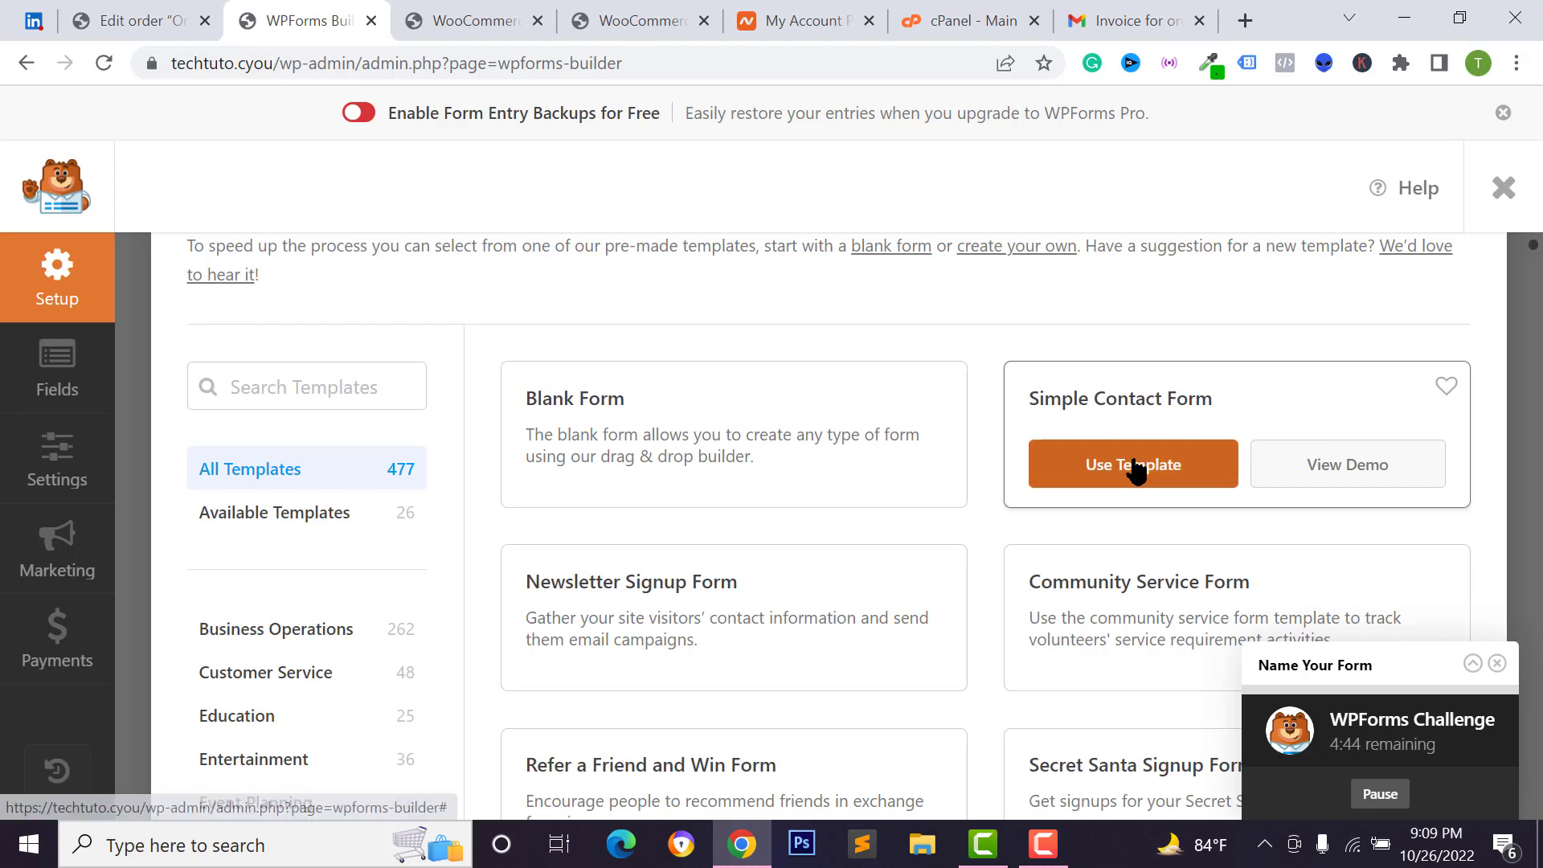
pyautogui.click(1144, 481)
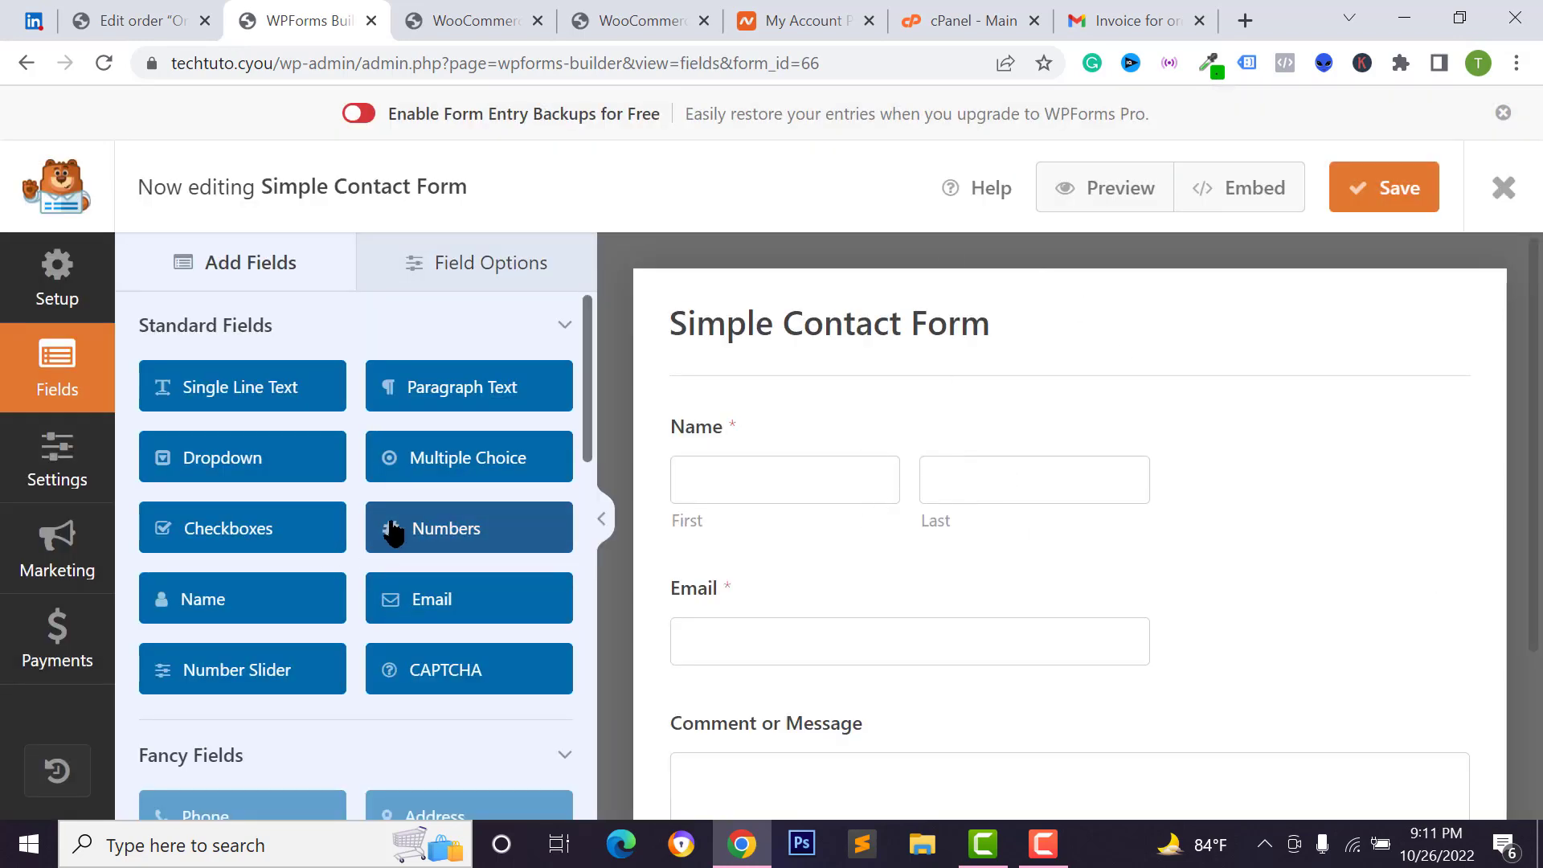
# Step: Add a Numbers field below the message box and label it 'Phone Number'
pyautogui.moveTo(393, 532)
pyautogui.mouseDown()
pyautogui.moveTo(434, 521)
pyautogui.moveTo(419, 541)
pyautogui.mouseUp()
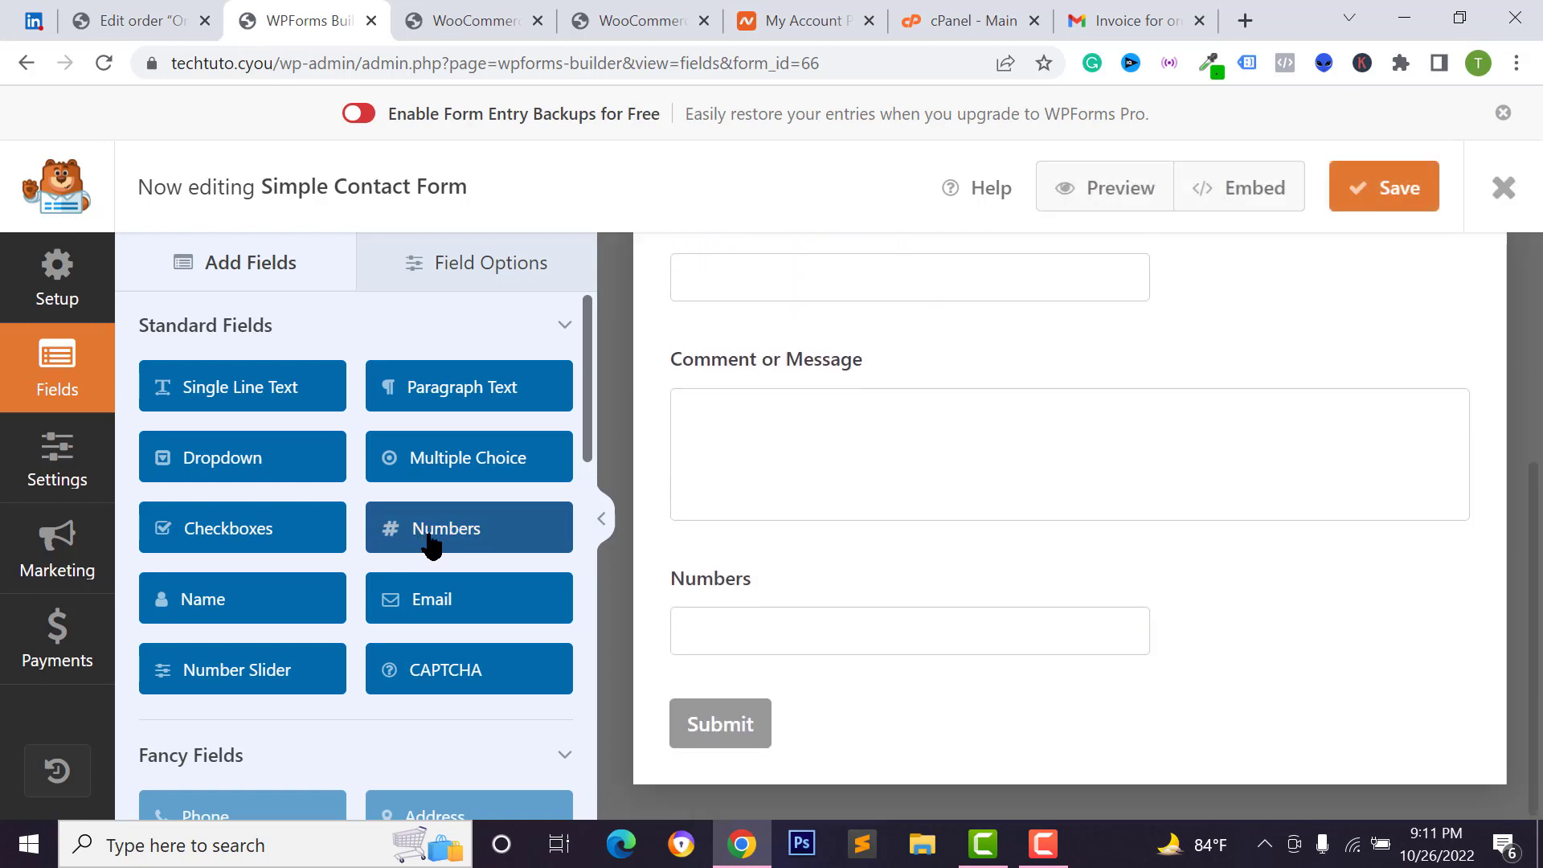
pyautogui.click(804, 639)
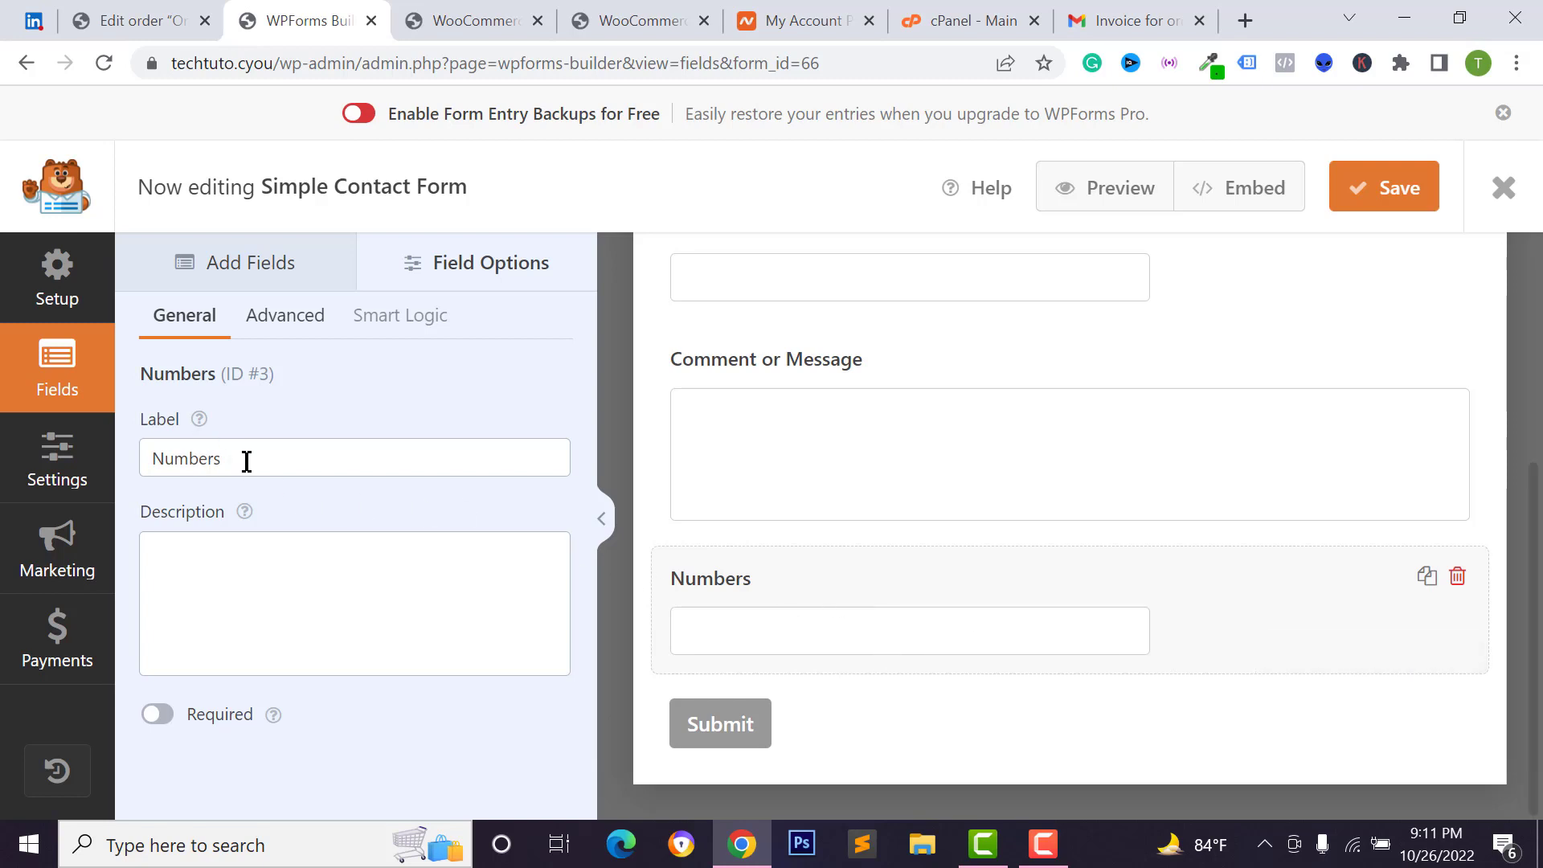
pyautogui.click(287, 461)
pyautogui.moveTo(287, 461); pyautogui.dragTo(168, 460)
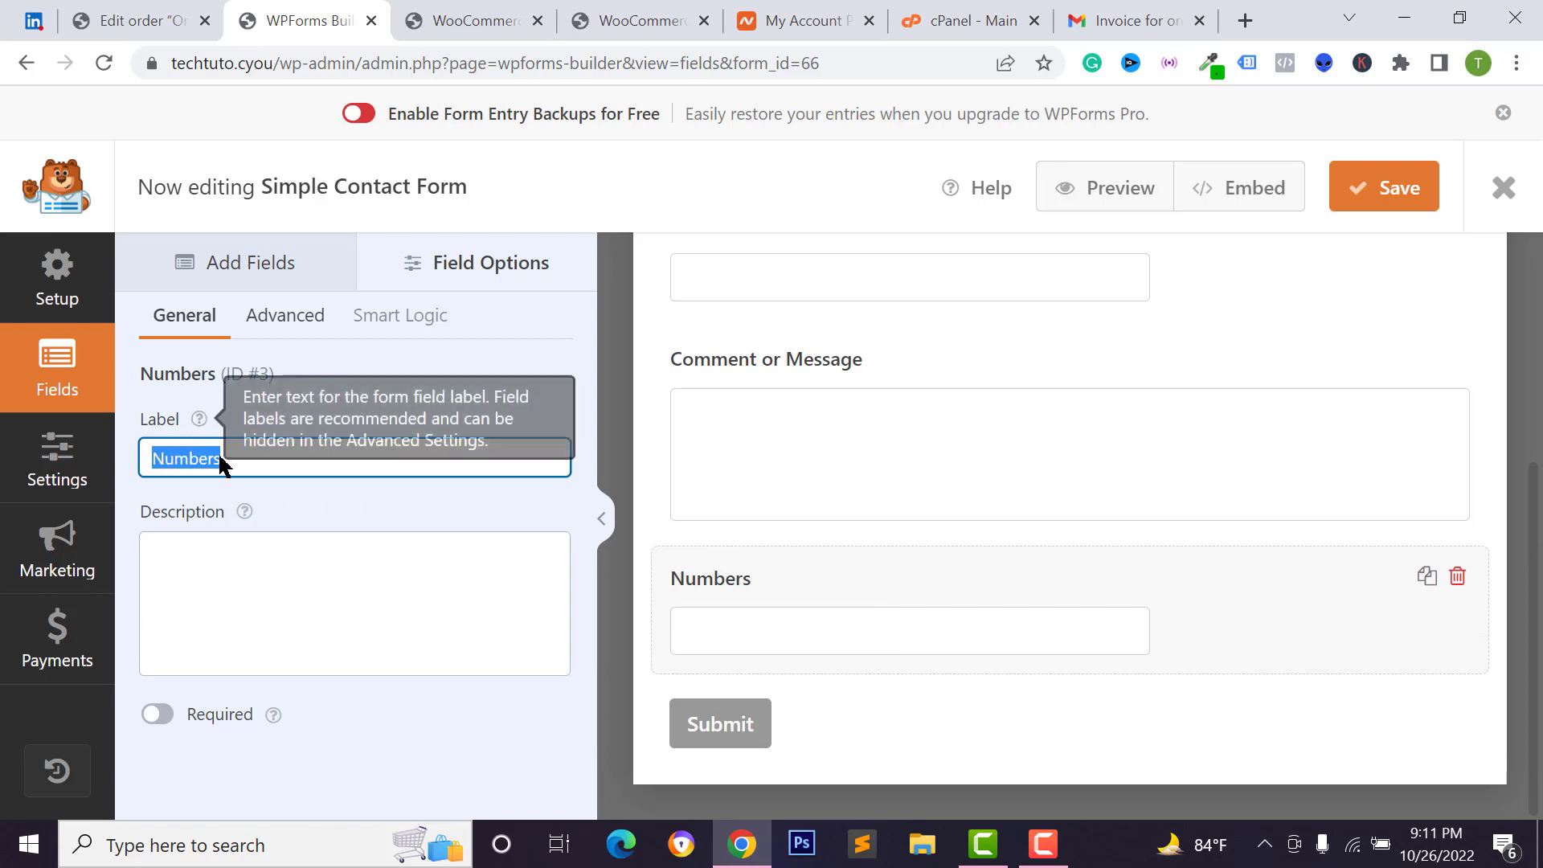
pyautogui.write('Phone Number')
pyautogui.press('Tab')
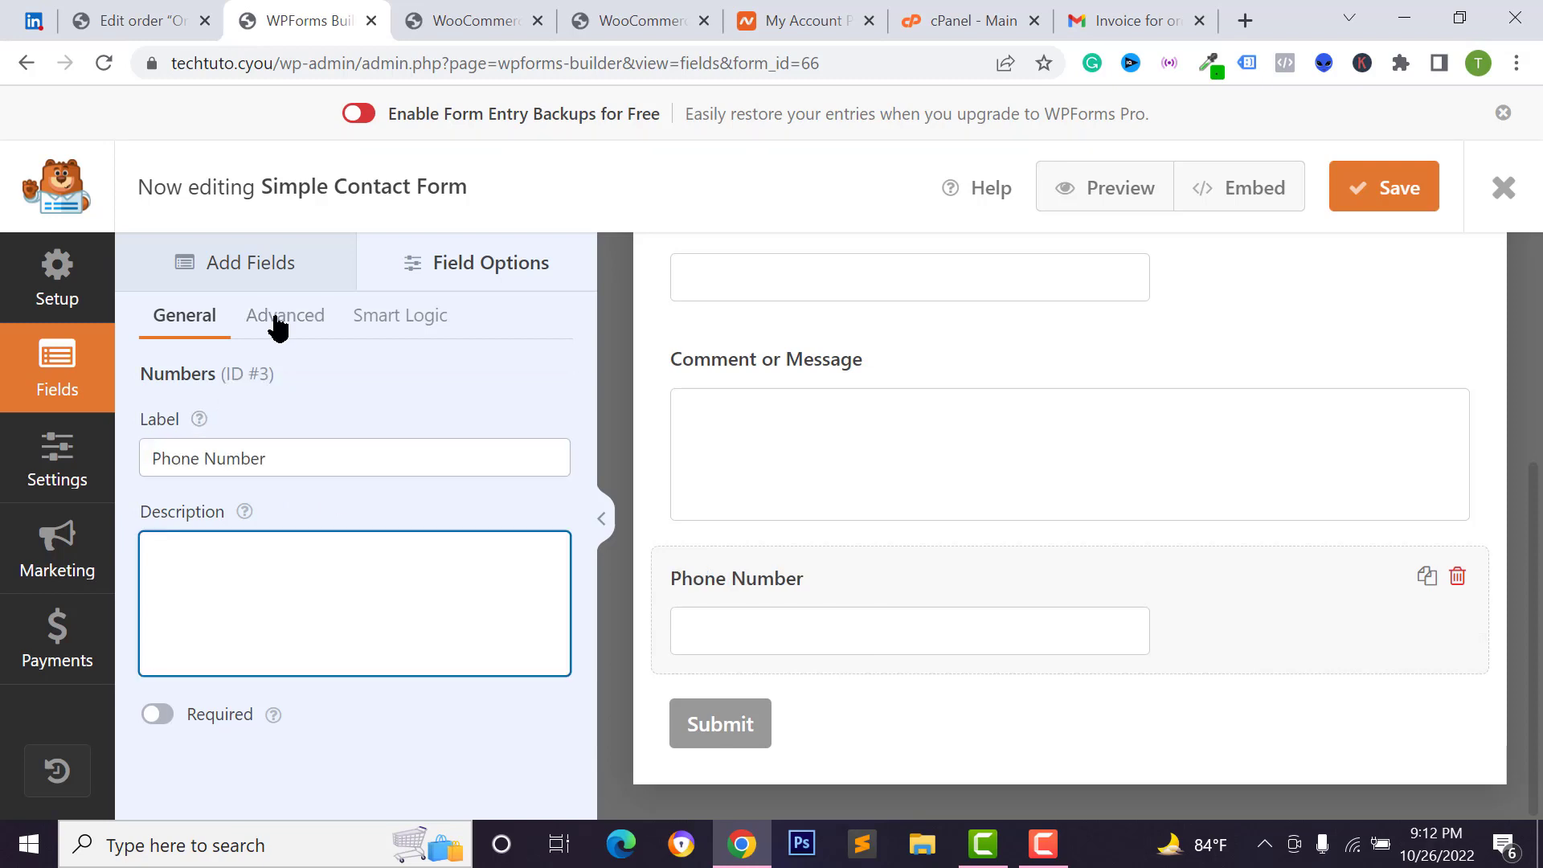
# Step: Review the field's Advanced and Smart Logic options, dismissing the PRO notice
pyautogui.click(278, 321)
pyautogui.scroll(-1, 250, 554)
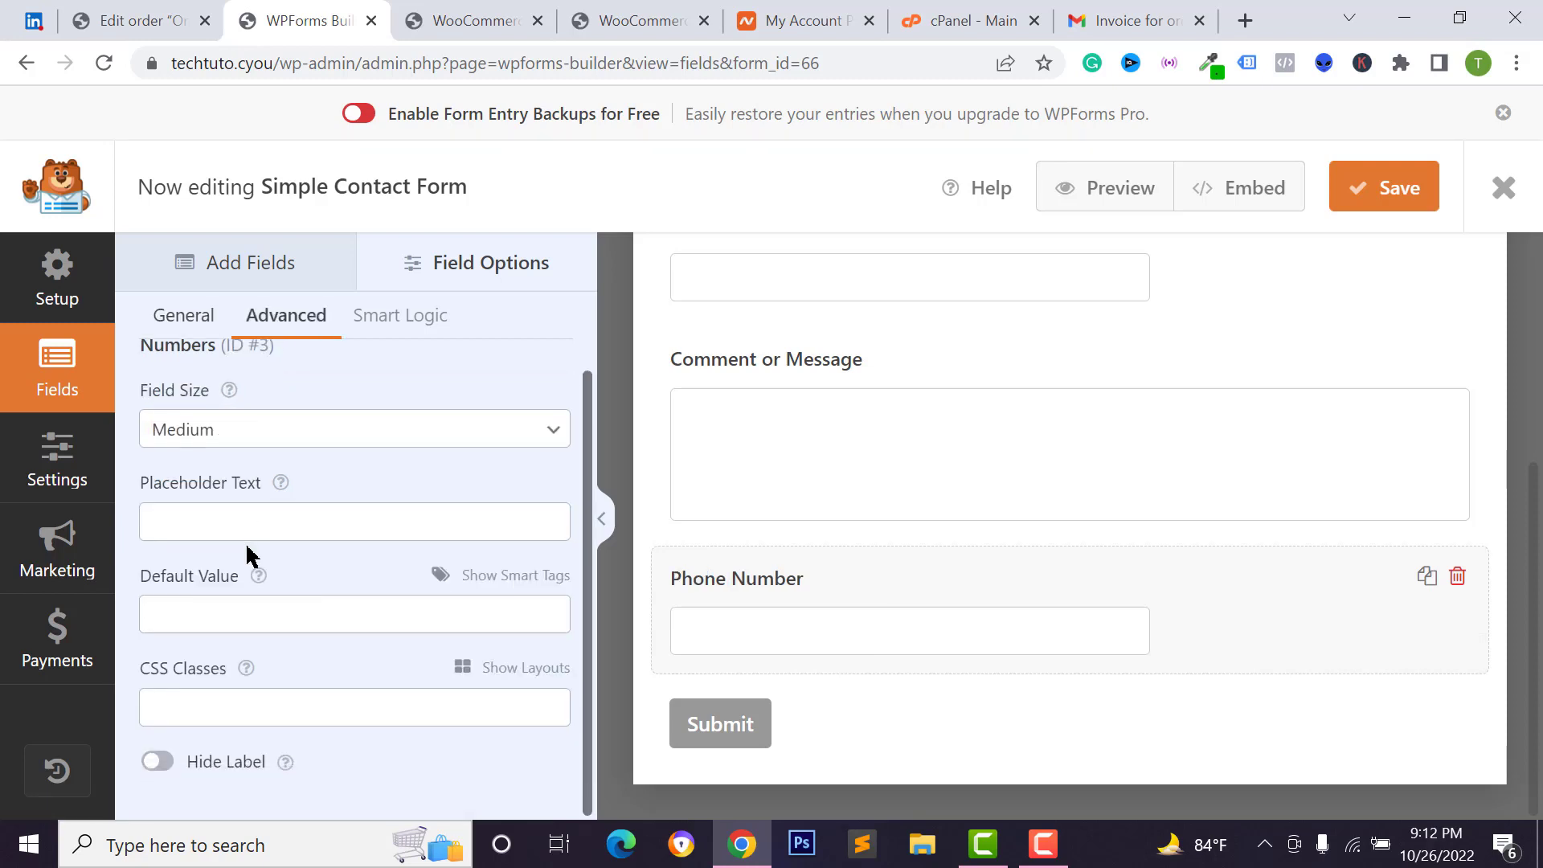
pyautogui.scroll(1, 394, 344)
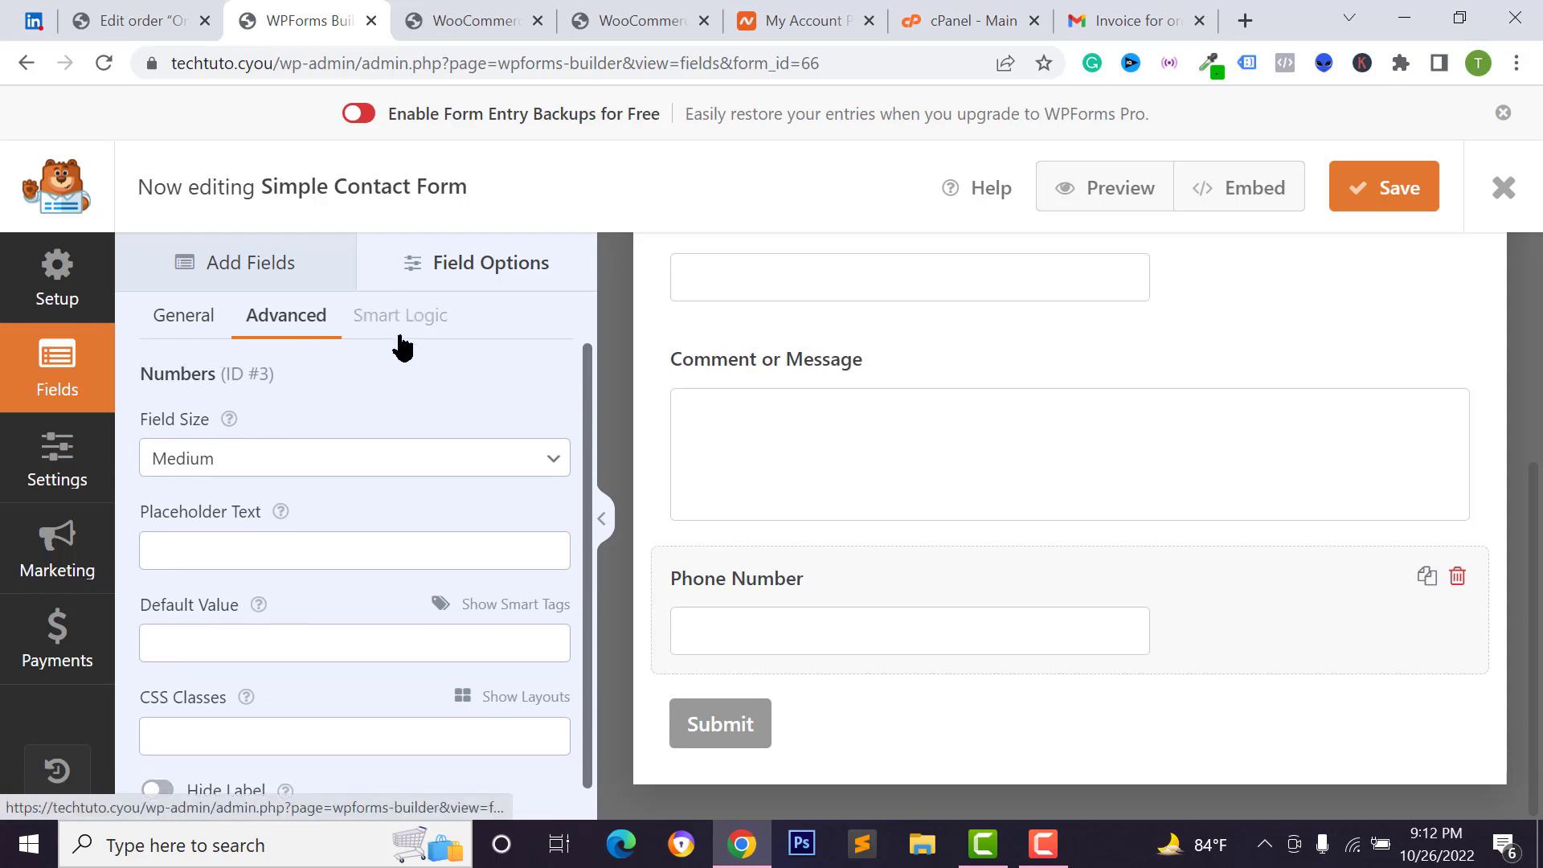
pyautogui.click(402, 316)
pyautogui.click(1080, 212)
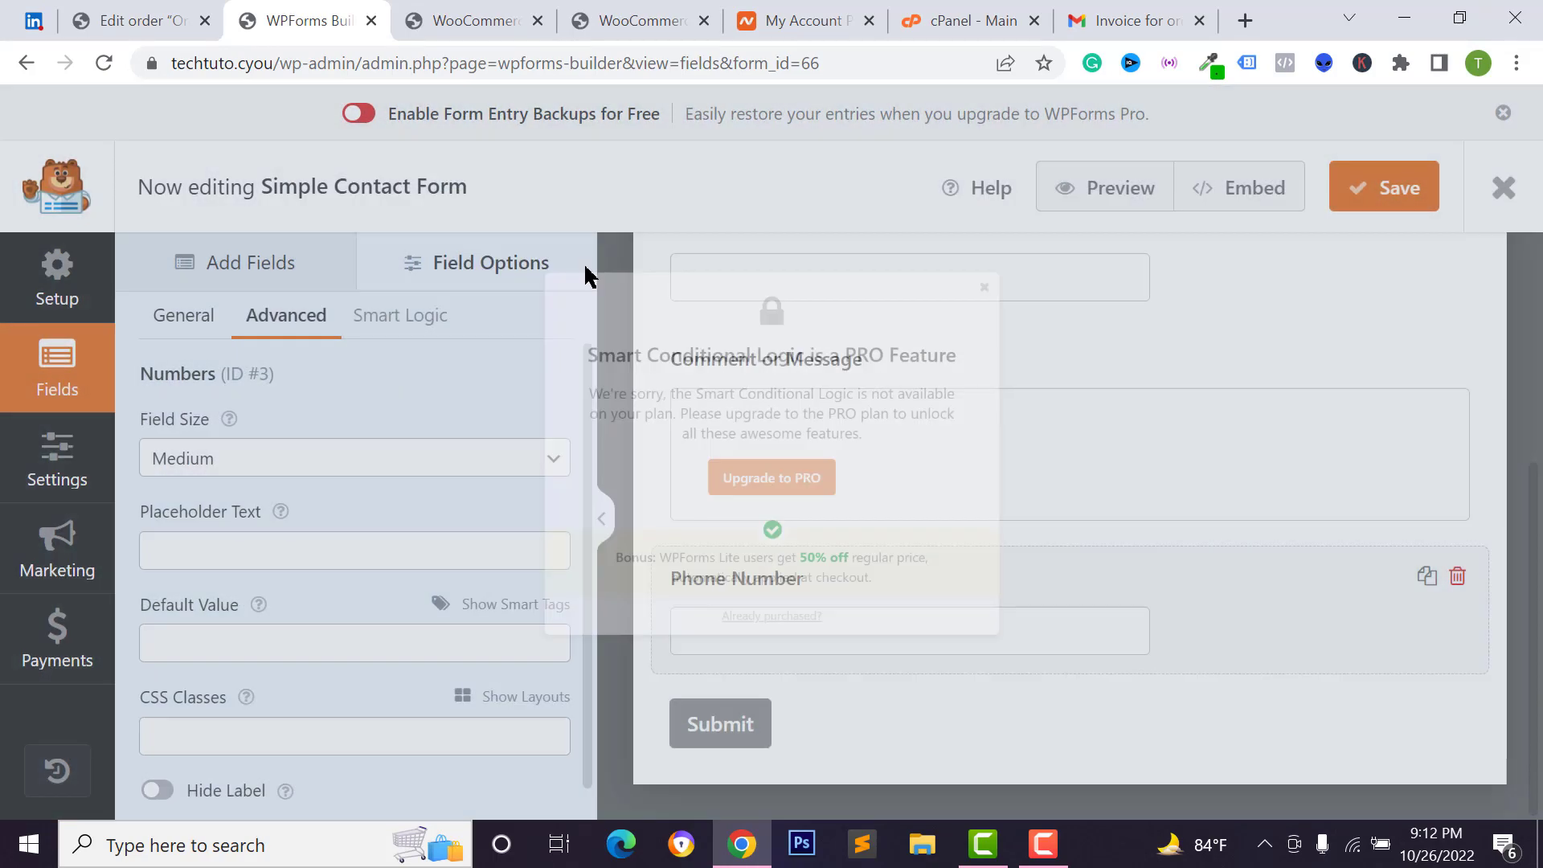
pyautogui.click(200, 265)
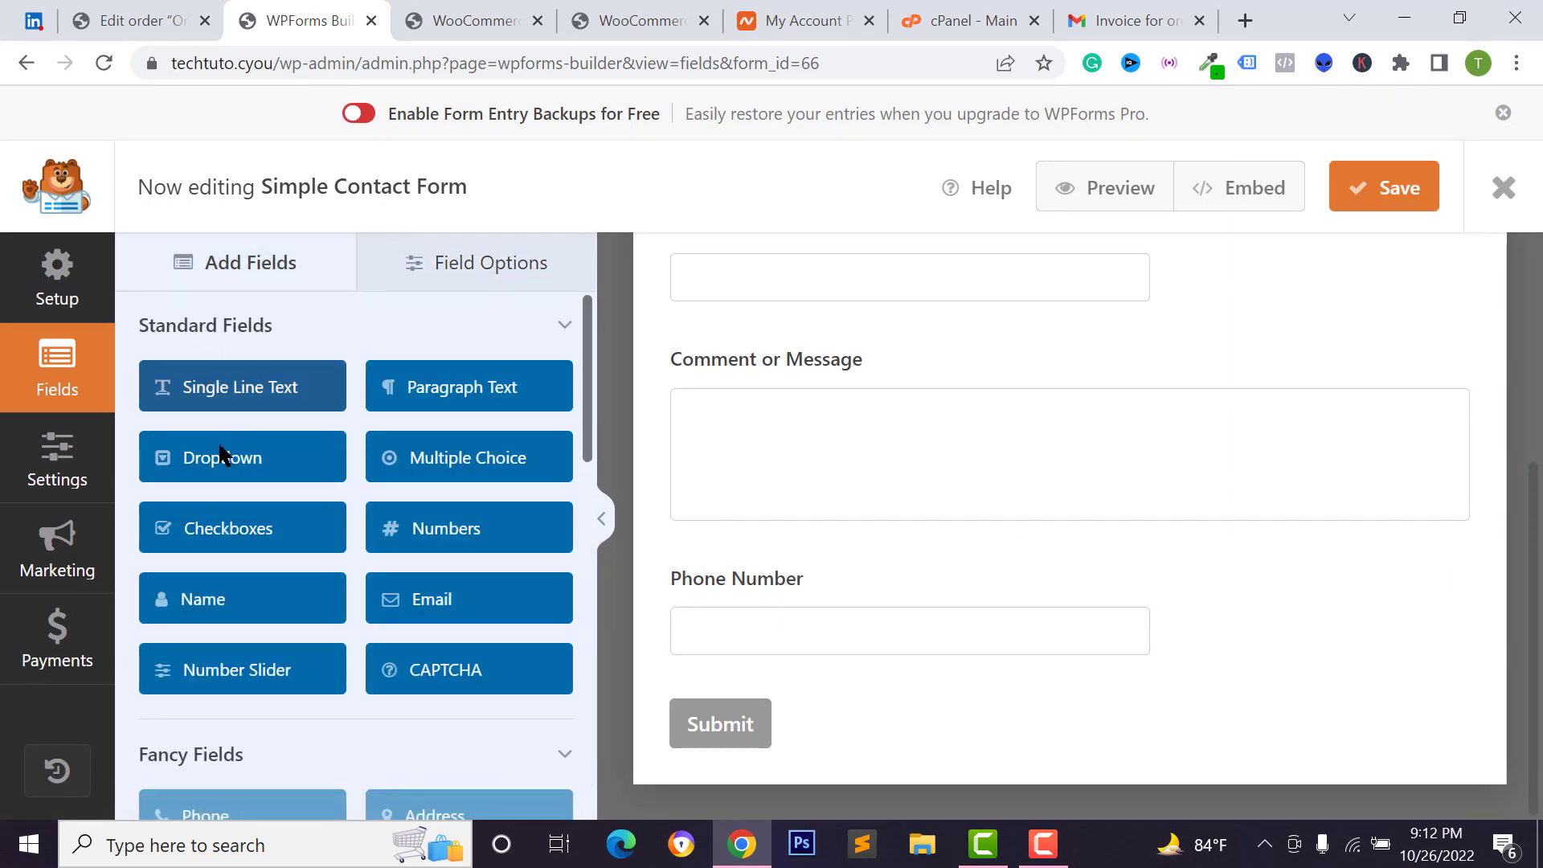
# Step: Go to the form's Settings > Notifications
pyautogui.scroll(-3, 483, 579)
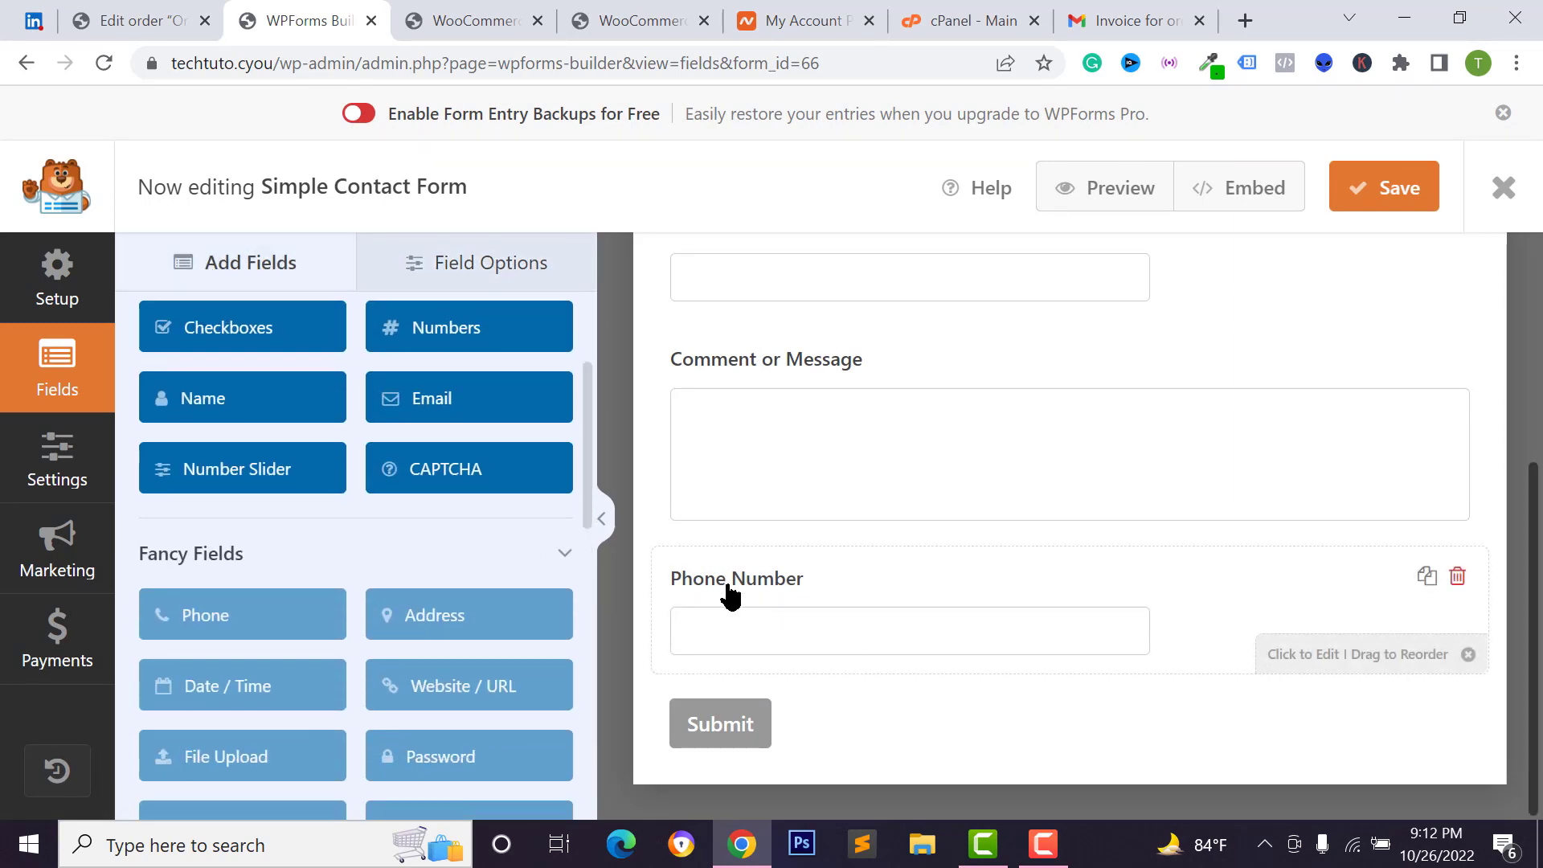
pyautogui.scroll(3, 321, 522)
pyautogui.click(84, 466)
pyautogui.click(185, 336)
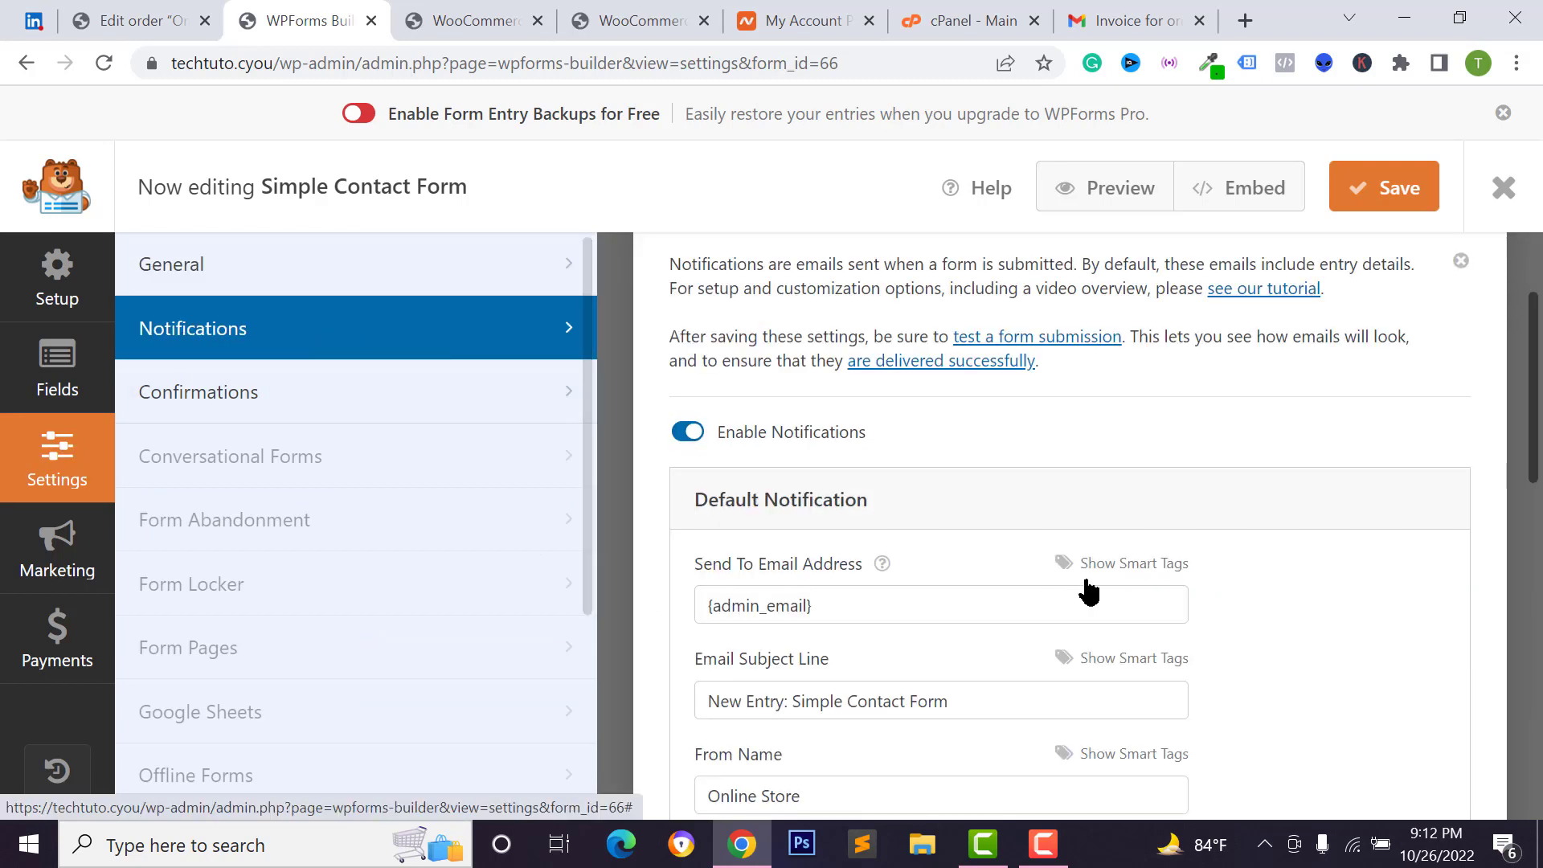
# Step: Select the Send To placeholder and copy the site's info mailbox address from cPanel Email Accounts
pyautogui.scroll(-3, 981, 579)
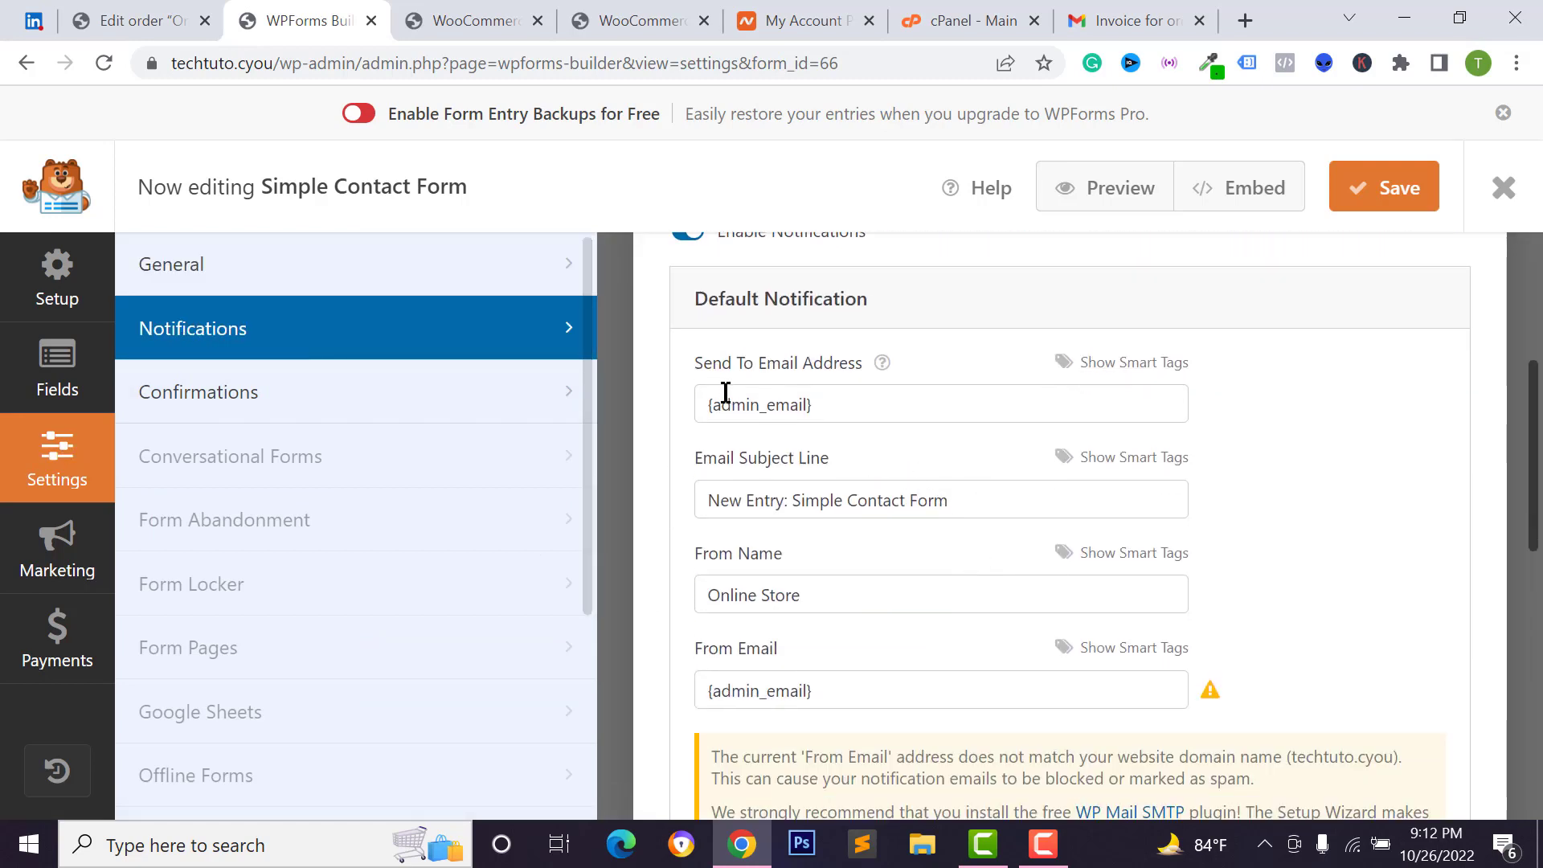
pyautogui.click(726, 394)
pyautogui.moveTo(806, 406); pyautogui.dragTo(688, 413)
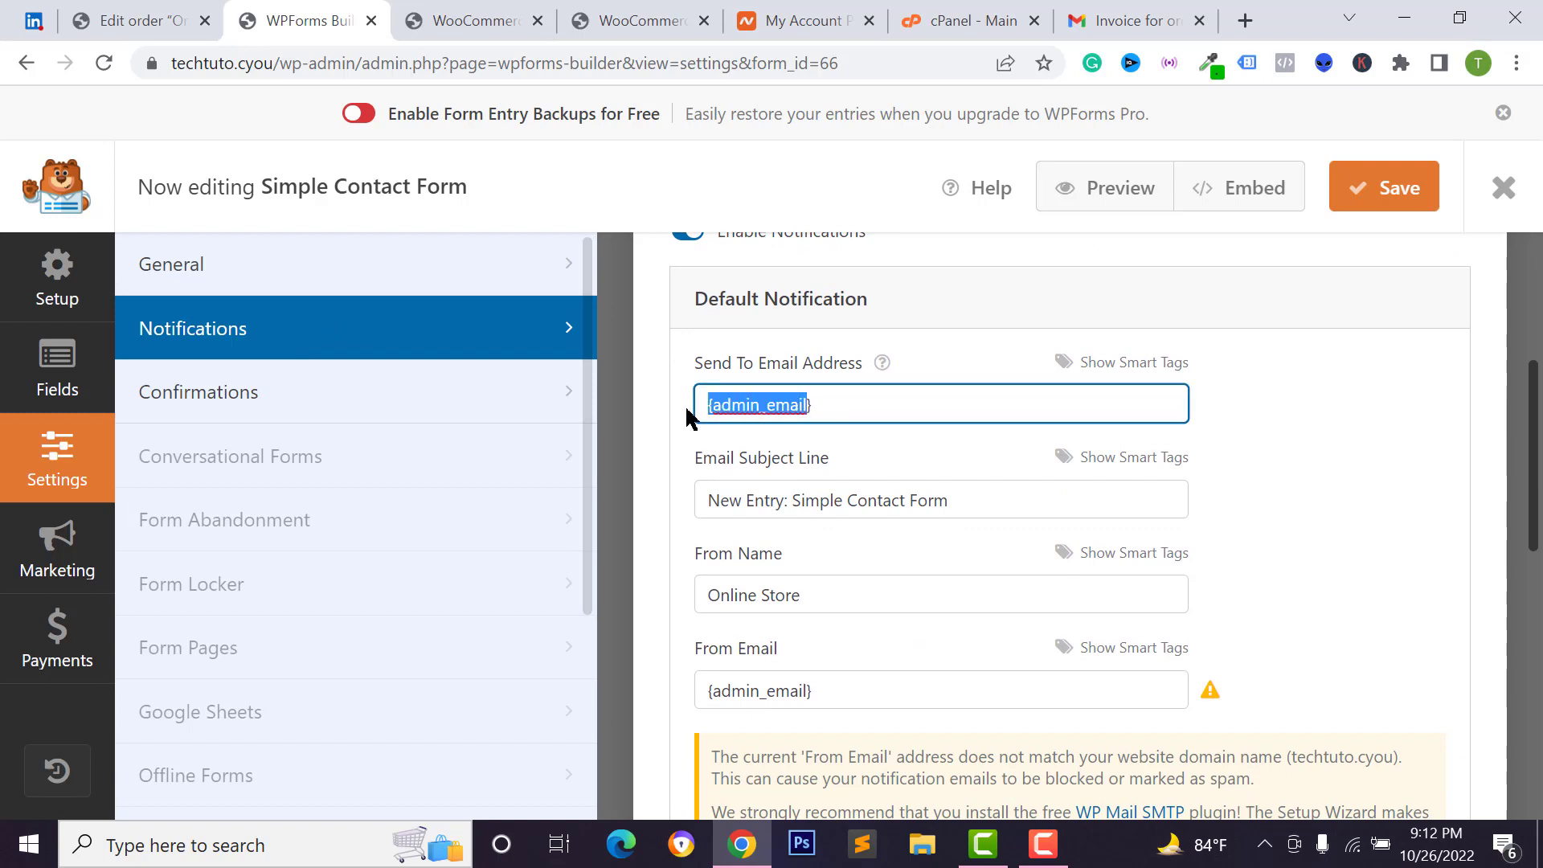
pyautogui.click(853, 414)
pyautogui.tripleClick(728, 414)
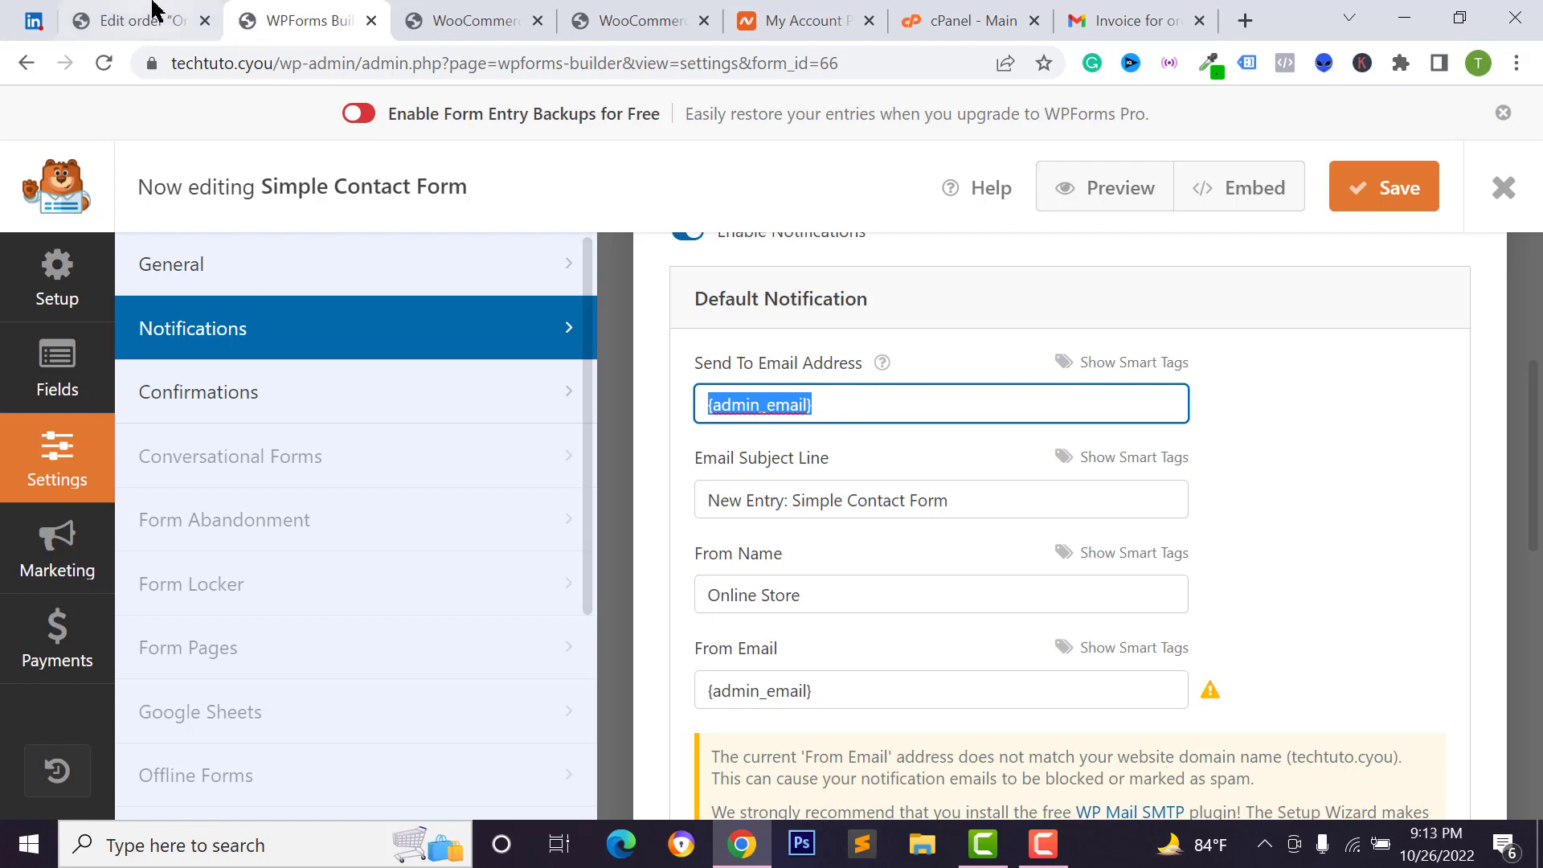
pyautogui.click(820, 9)
pyautogui.click(937, 17)
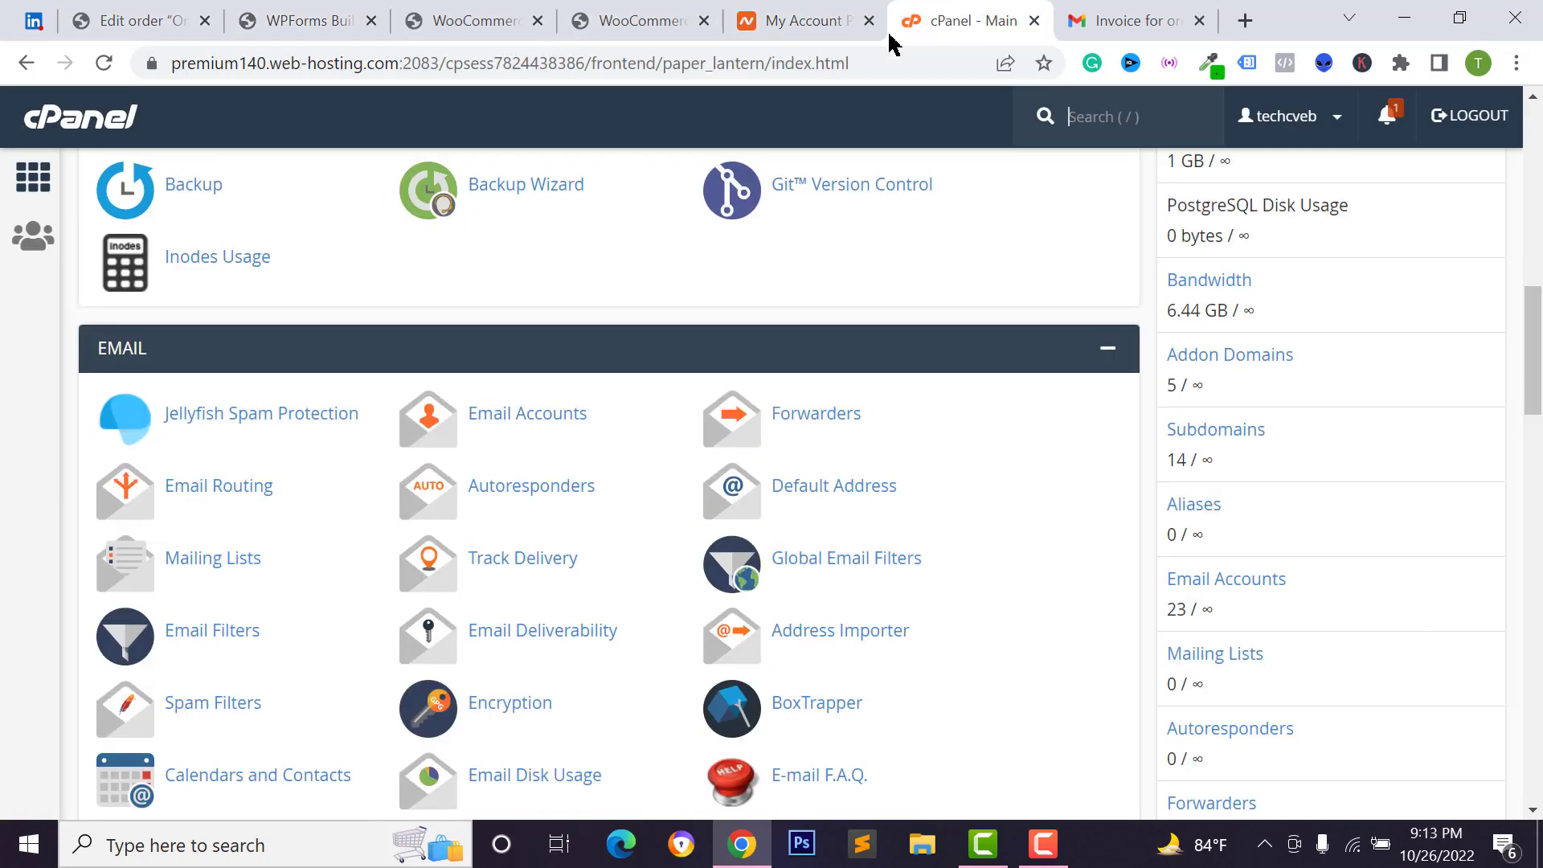
pyautogui.click(545, 417)
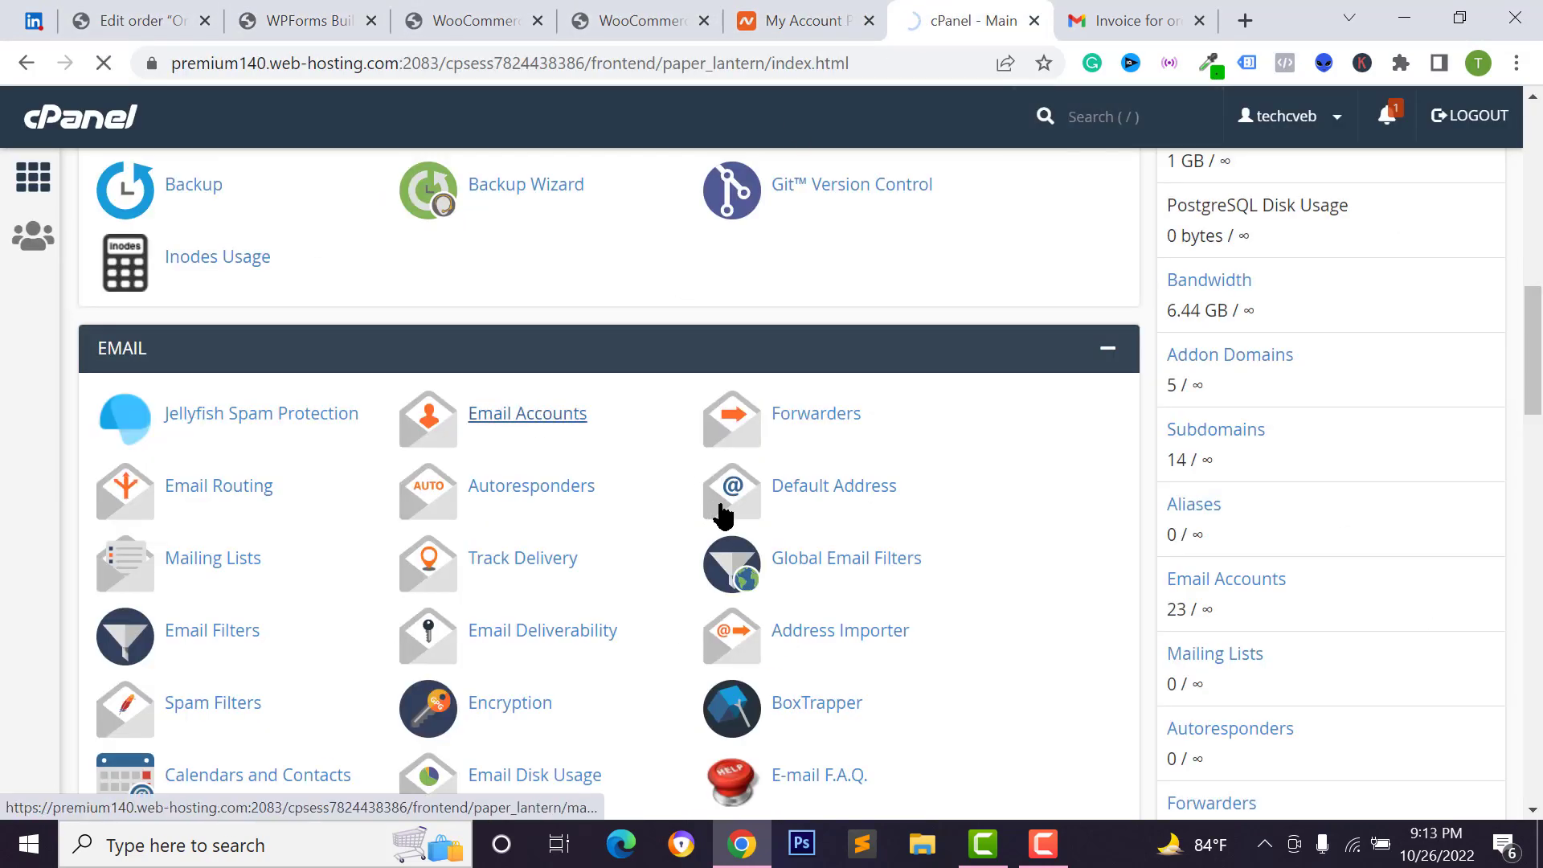
pyautogui.tripleClick(301, 457)
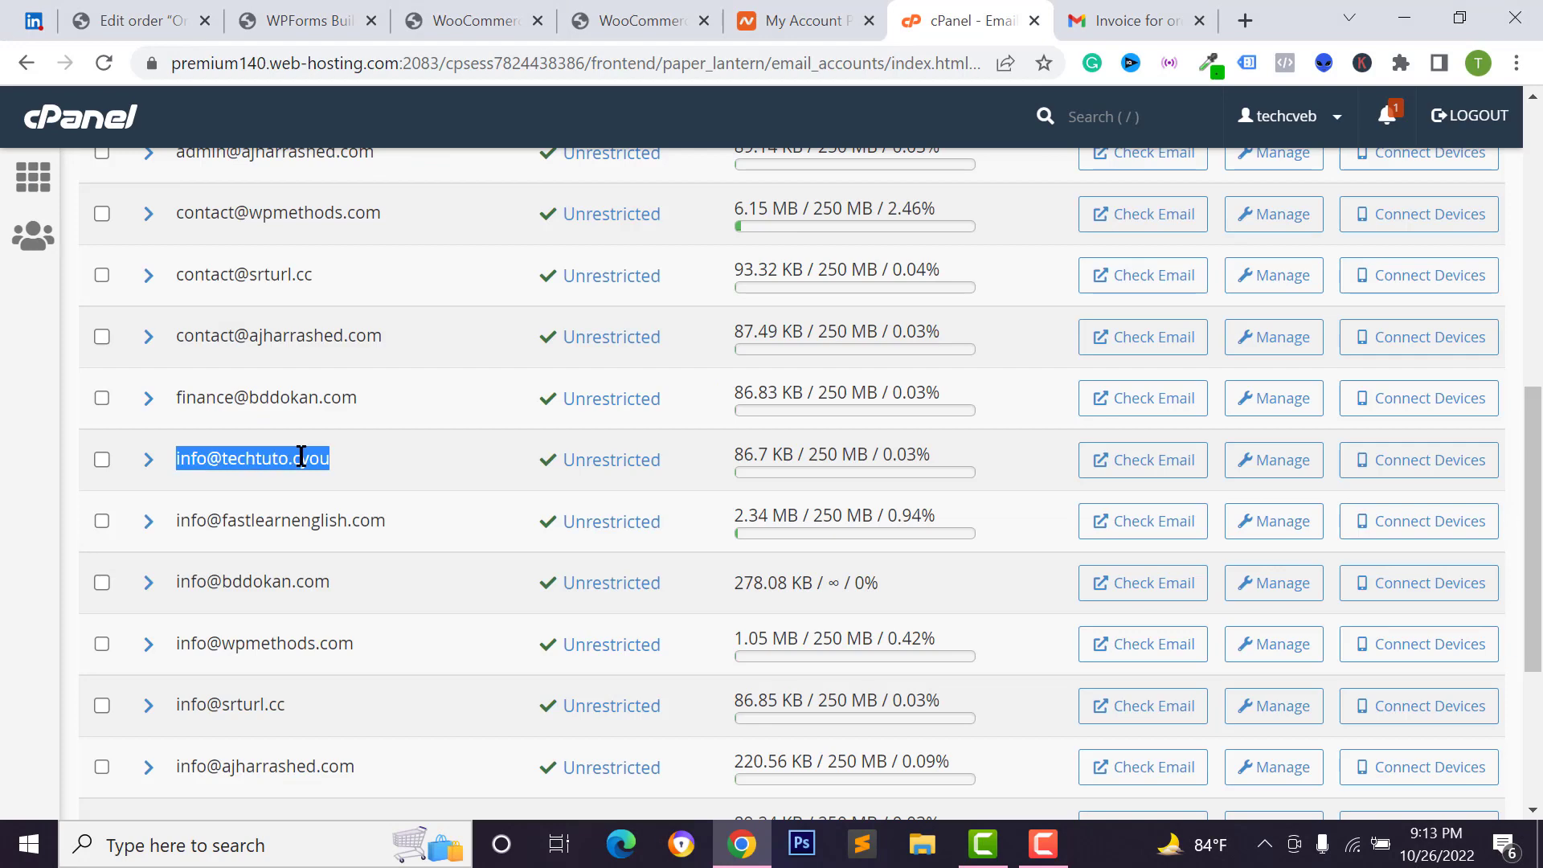
pyautogui.rightClick(302, 457)
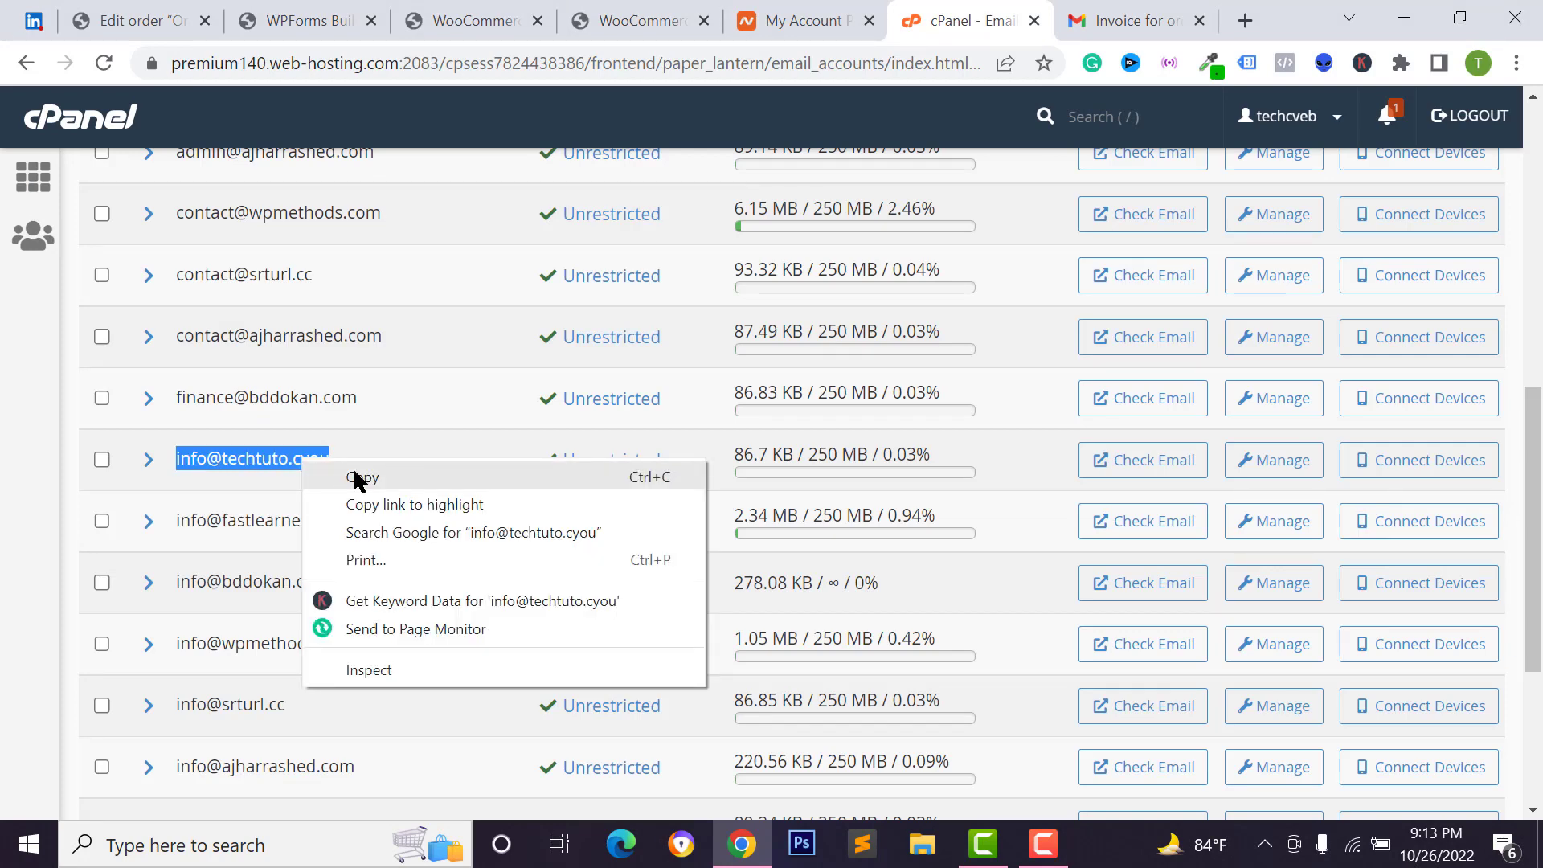
pyautogui.click(354, 475)
# Step: Paste the info address into Send To Email and set the subject to 'Contact Form'
pyautogui.click(297, 20)
pyautogui.rightClick(741, 390)
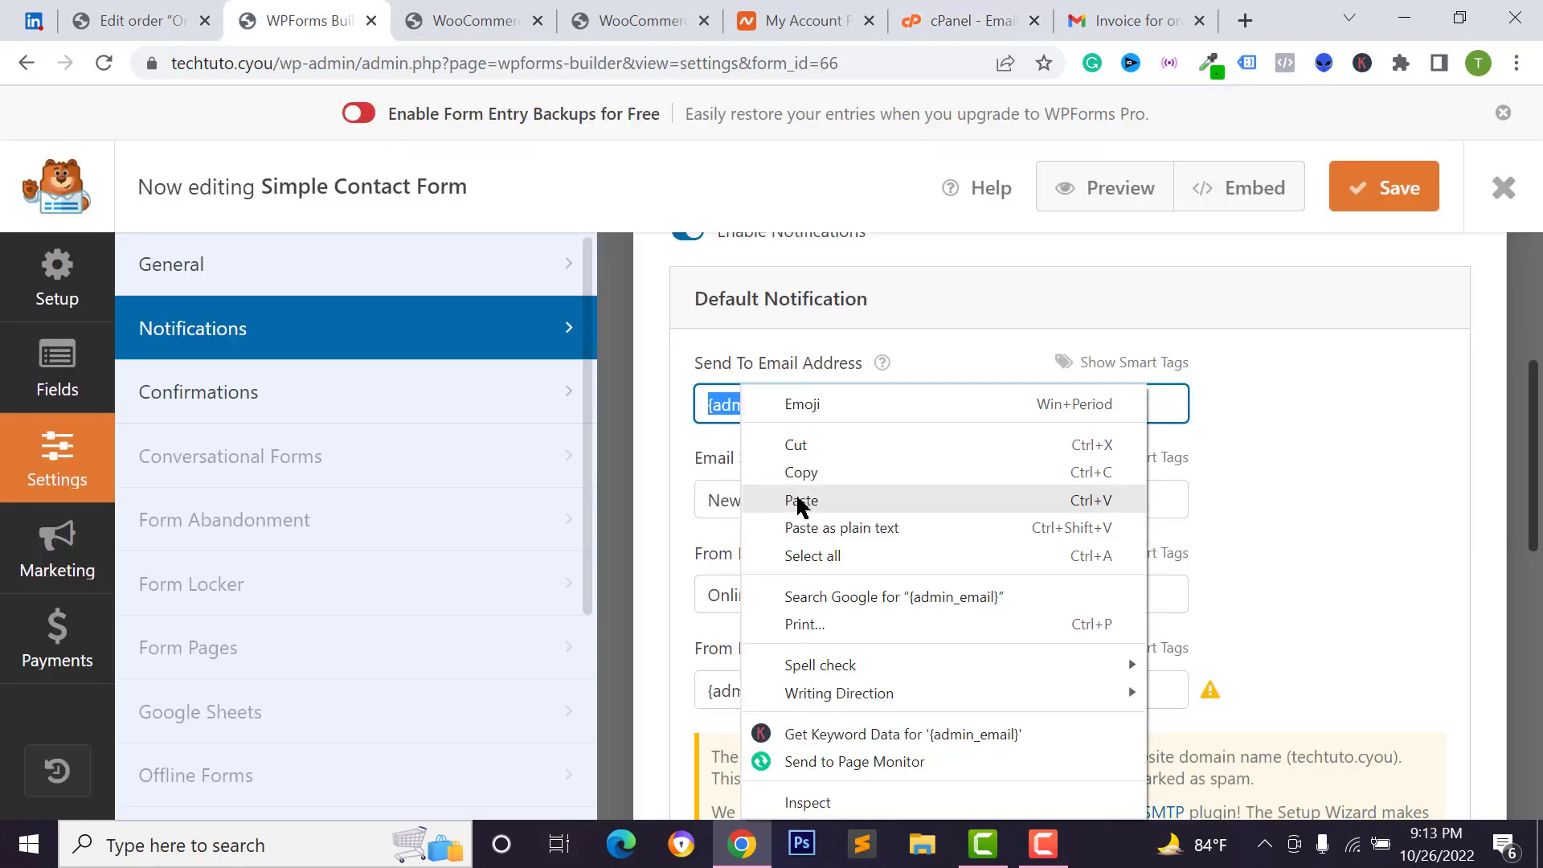
pyautogui.click(800, 500)
pyautogui.click(870, 513)
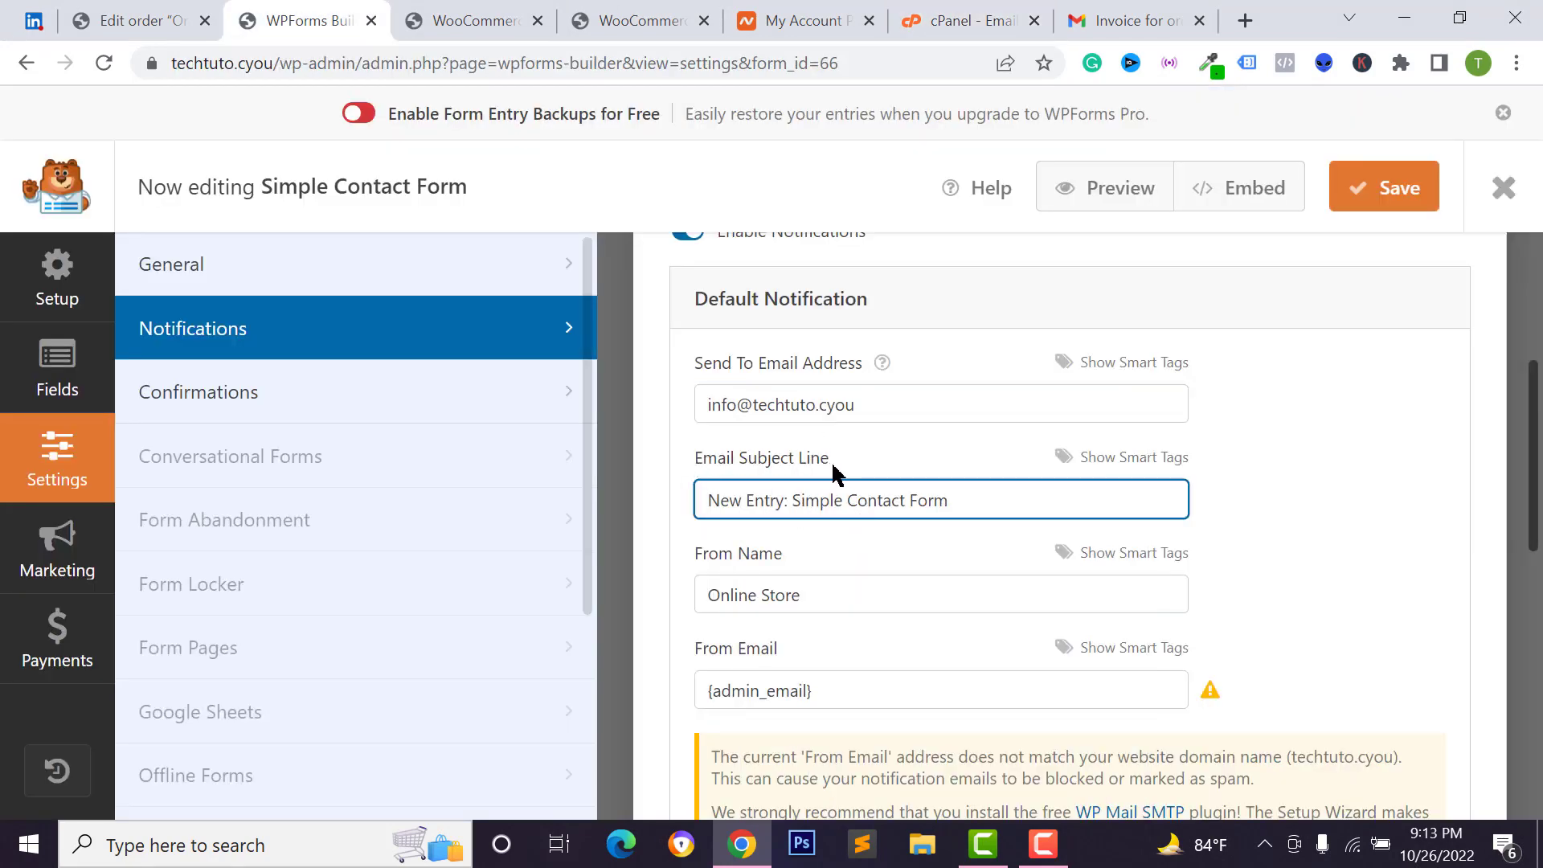
pyautogui.hotkey('ctrl', 'a')
pyautogui.write('Contact Form')
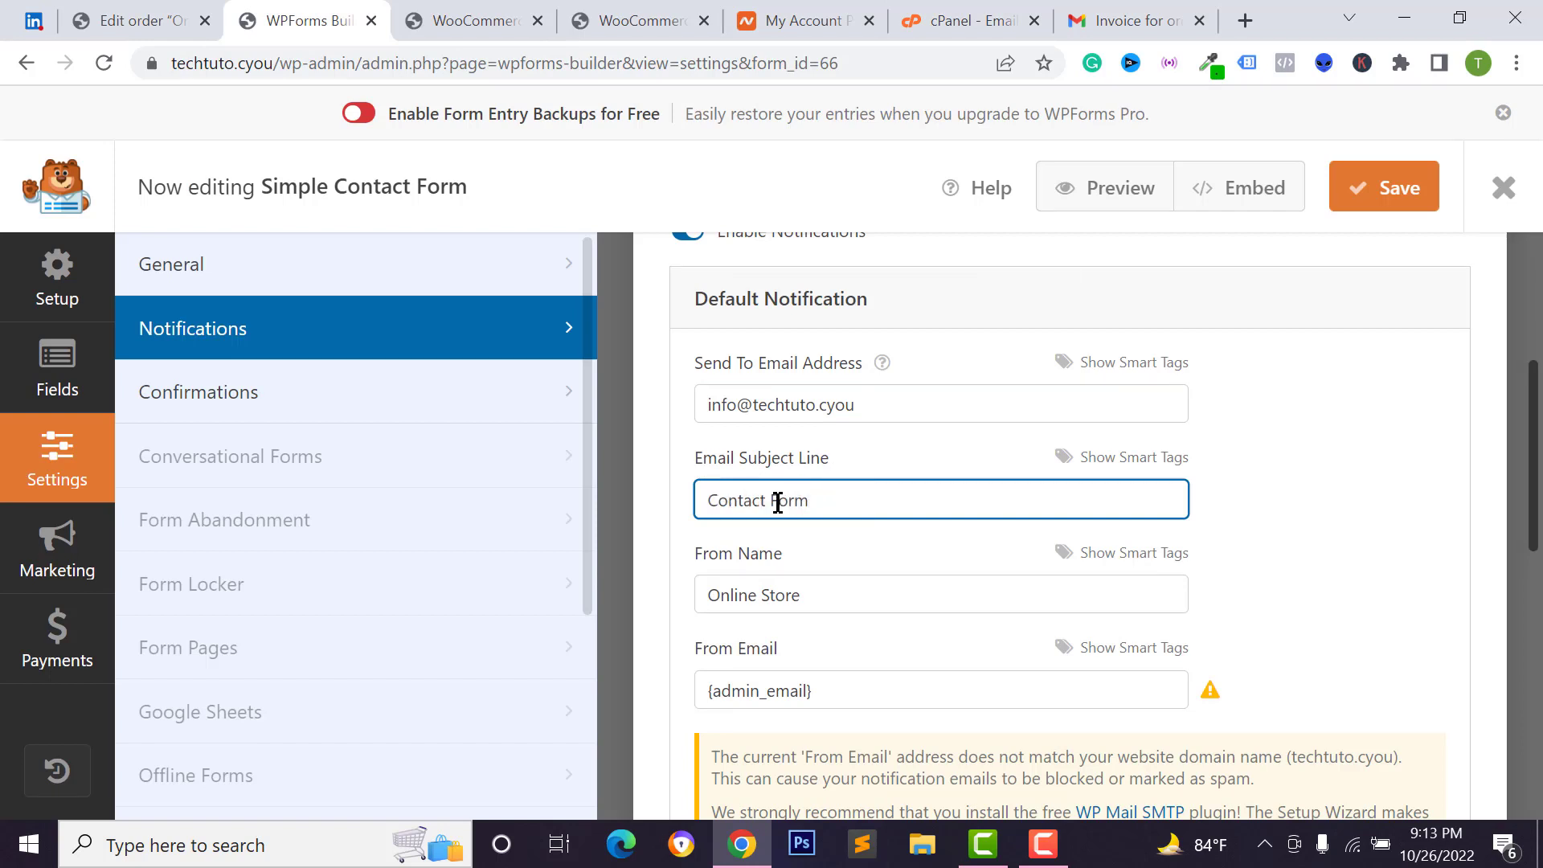
# Step: Paste the info address into From Email and save the form
pyautogui.scroll(-1, 817, 624)
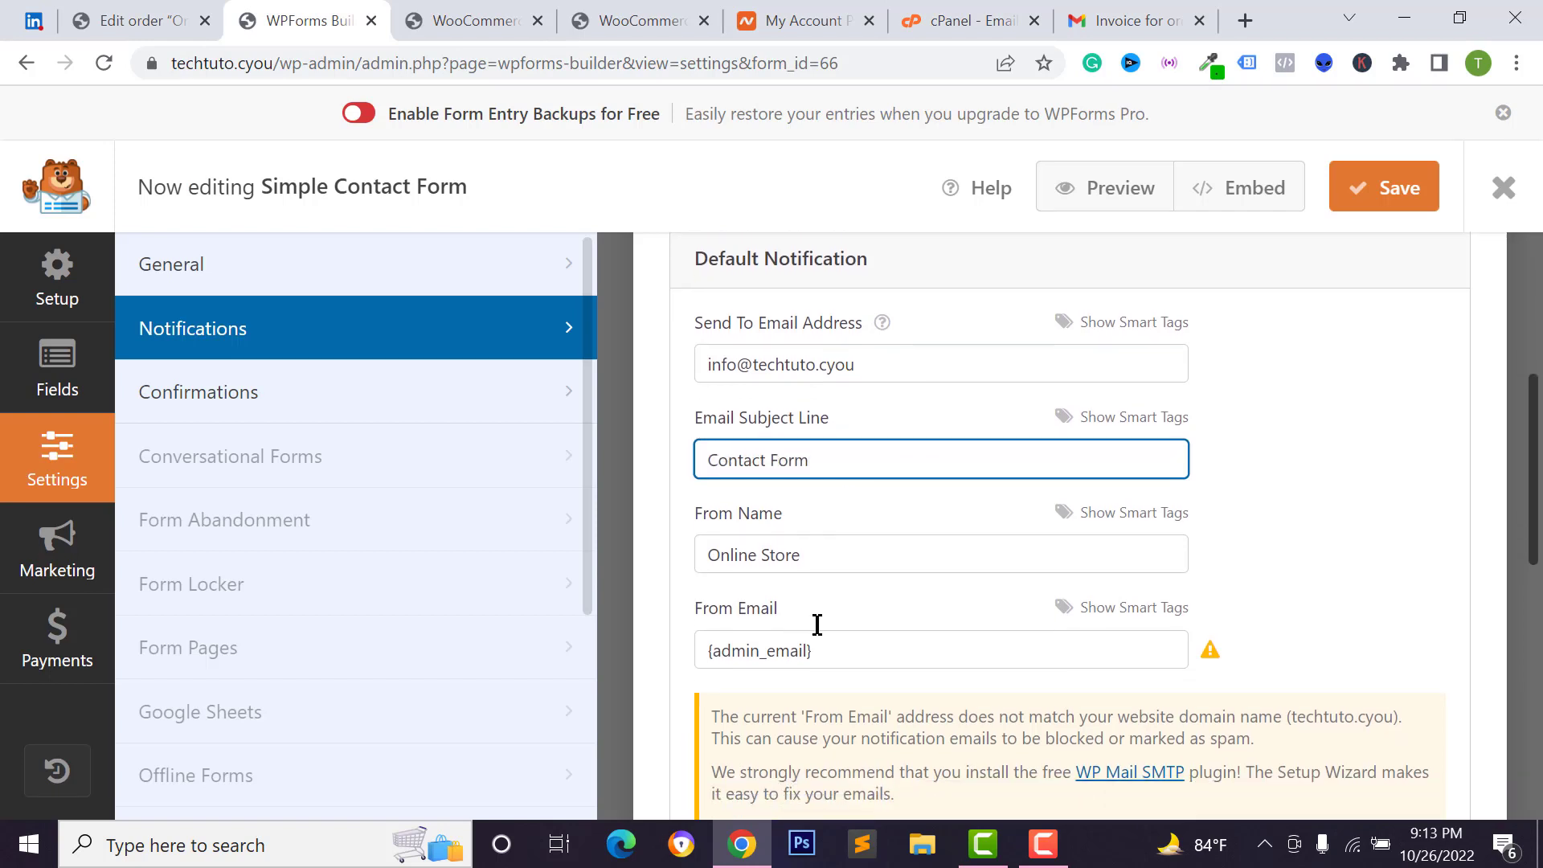
pyautogui.click(707, 563)
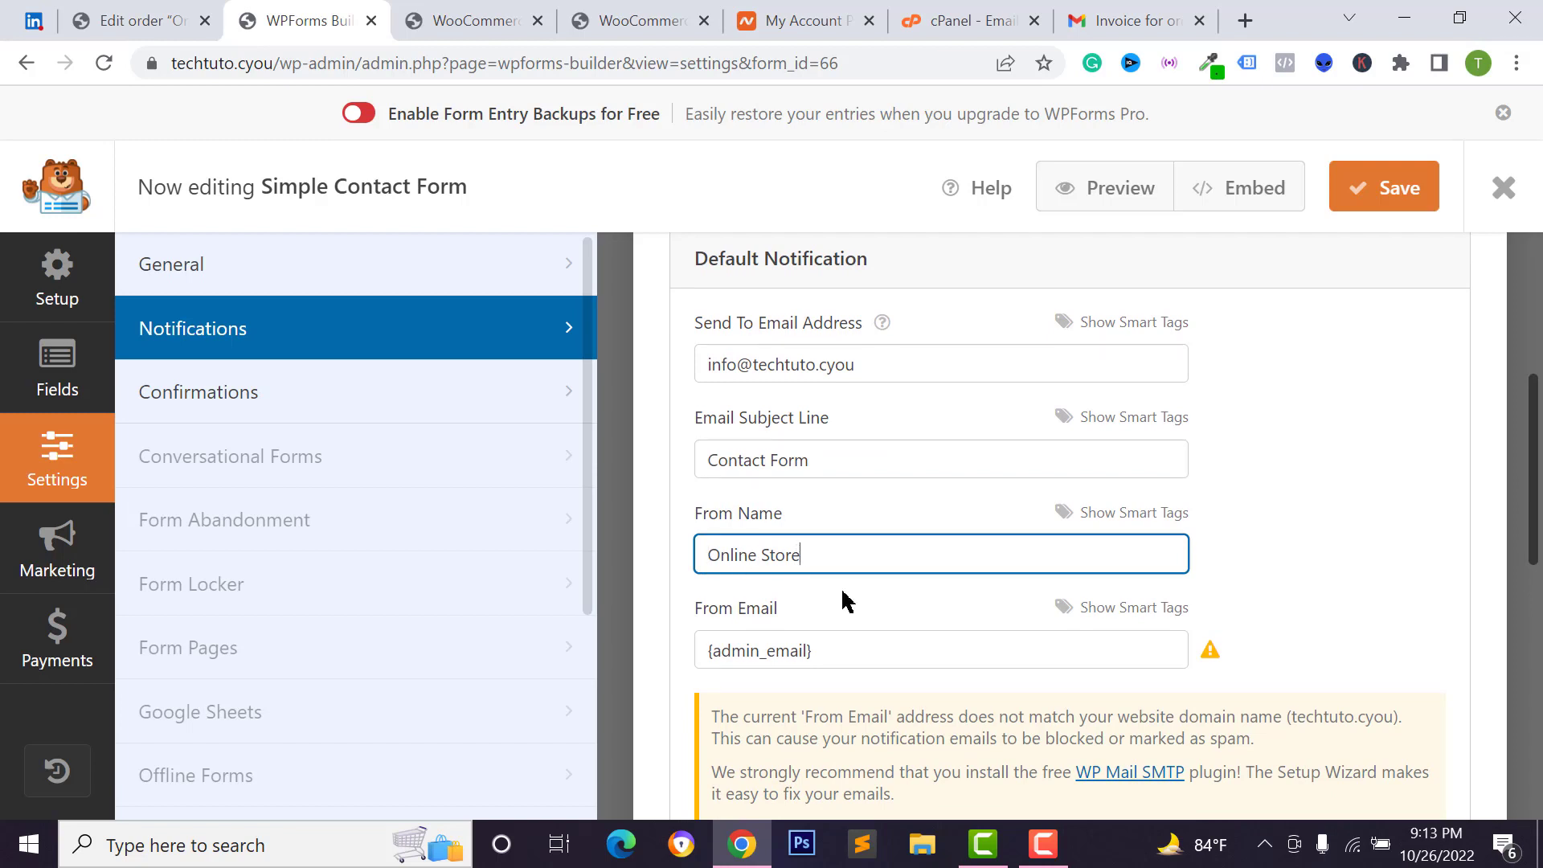
pyautogui.scroll(-3, 846, 601)
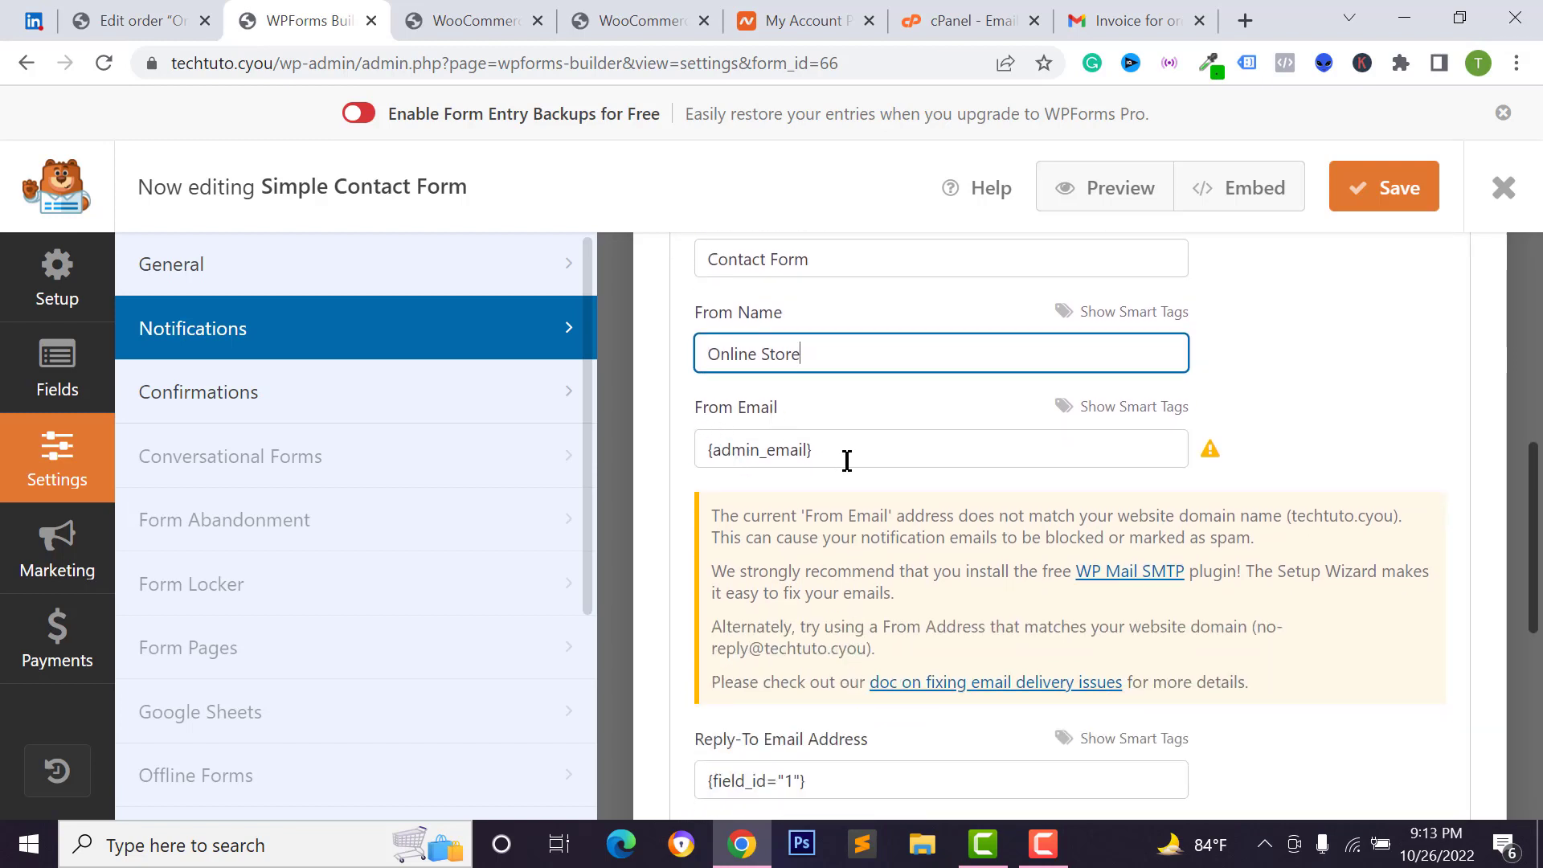
pyautogui.moveTo(846, 461); pyautogui.dragTo(702, 445)
pyautogui.rightClick(742, 444)
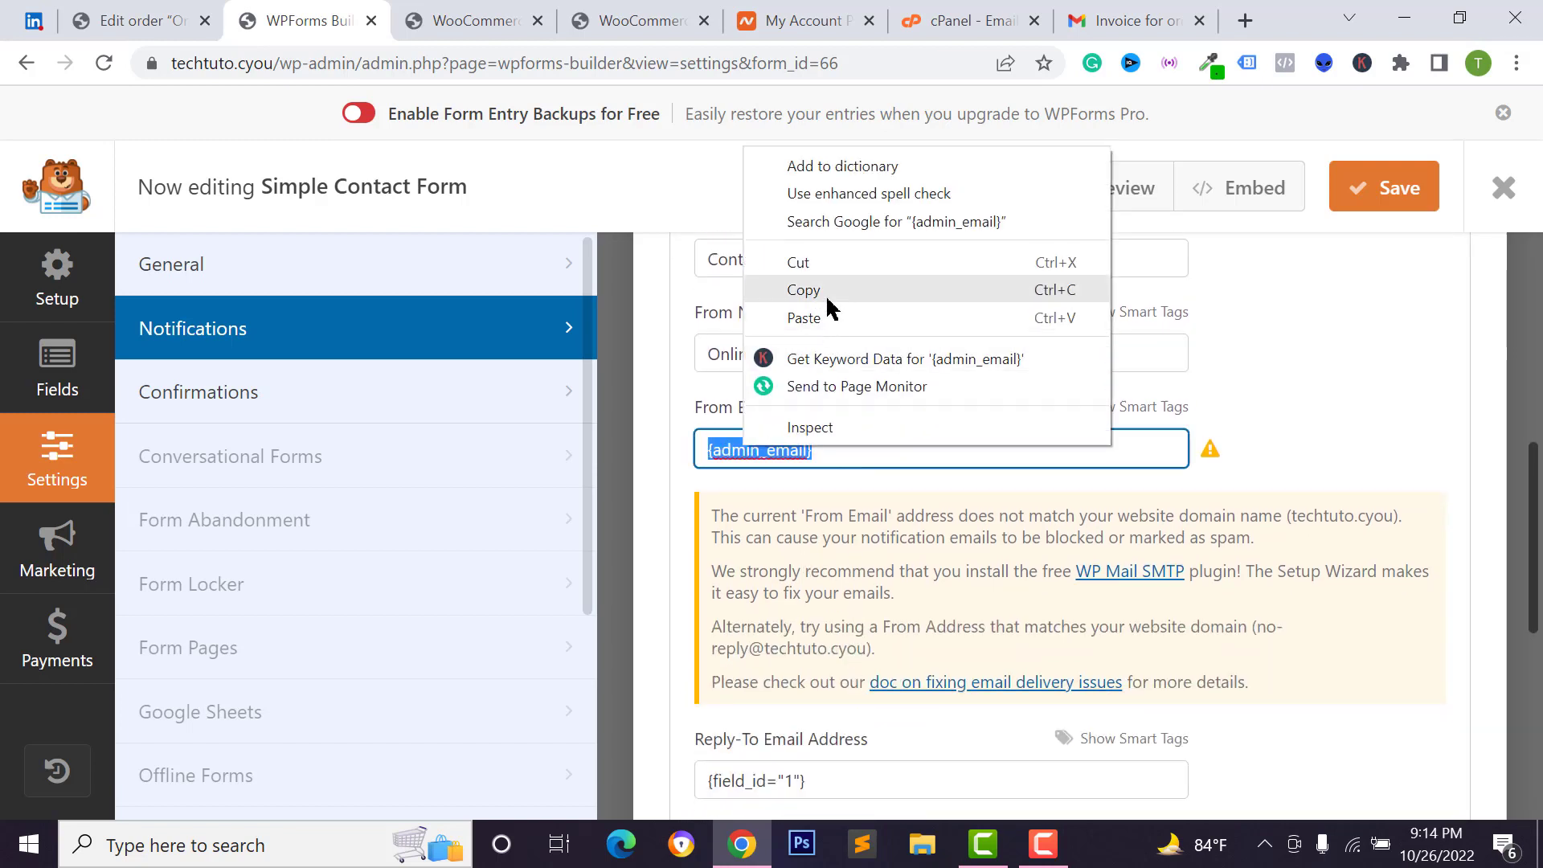
pyautogui.click(805, 318)
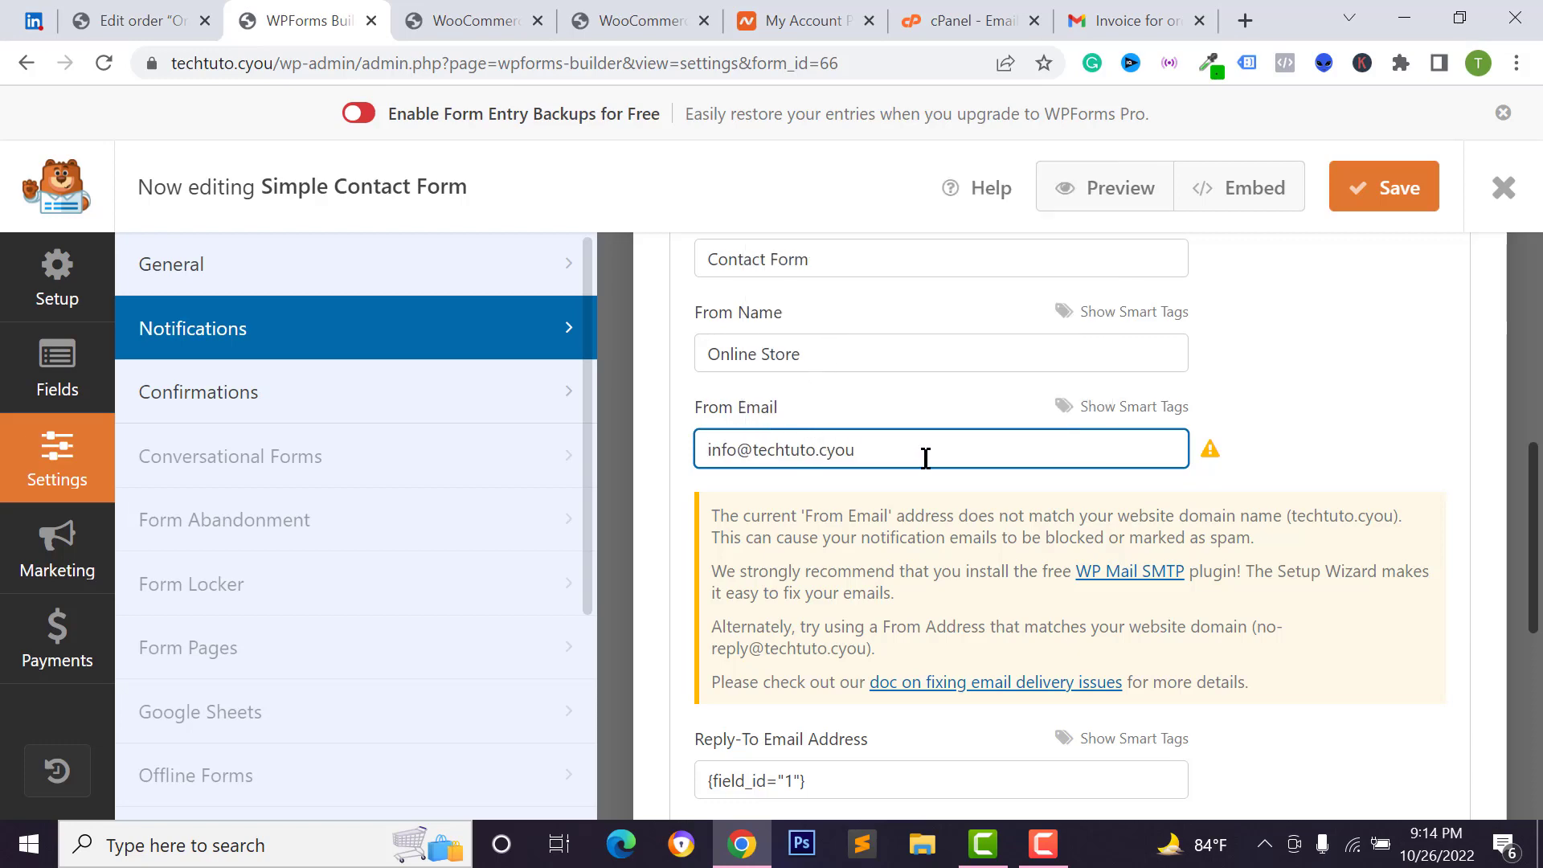
pyautogui.press('Home')
pyautogui.hotkey('ctrl', 'shift', 'Right')
pyautogui.scroll(-1, 926, 459)
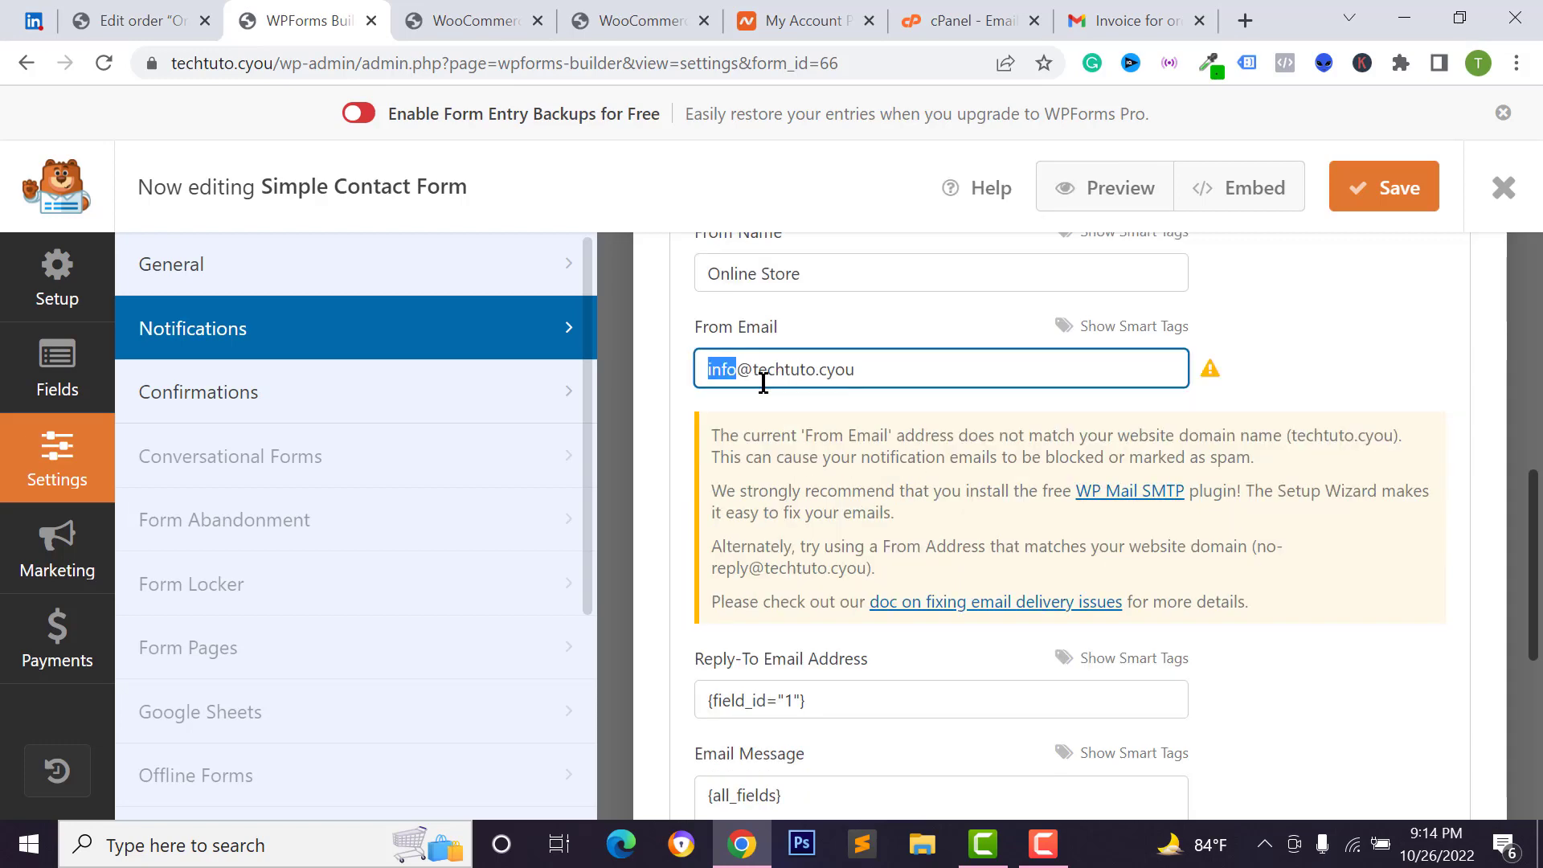
pyautogui.scroll(-1, 804, 490)
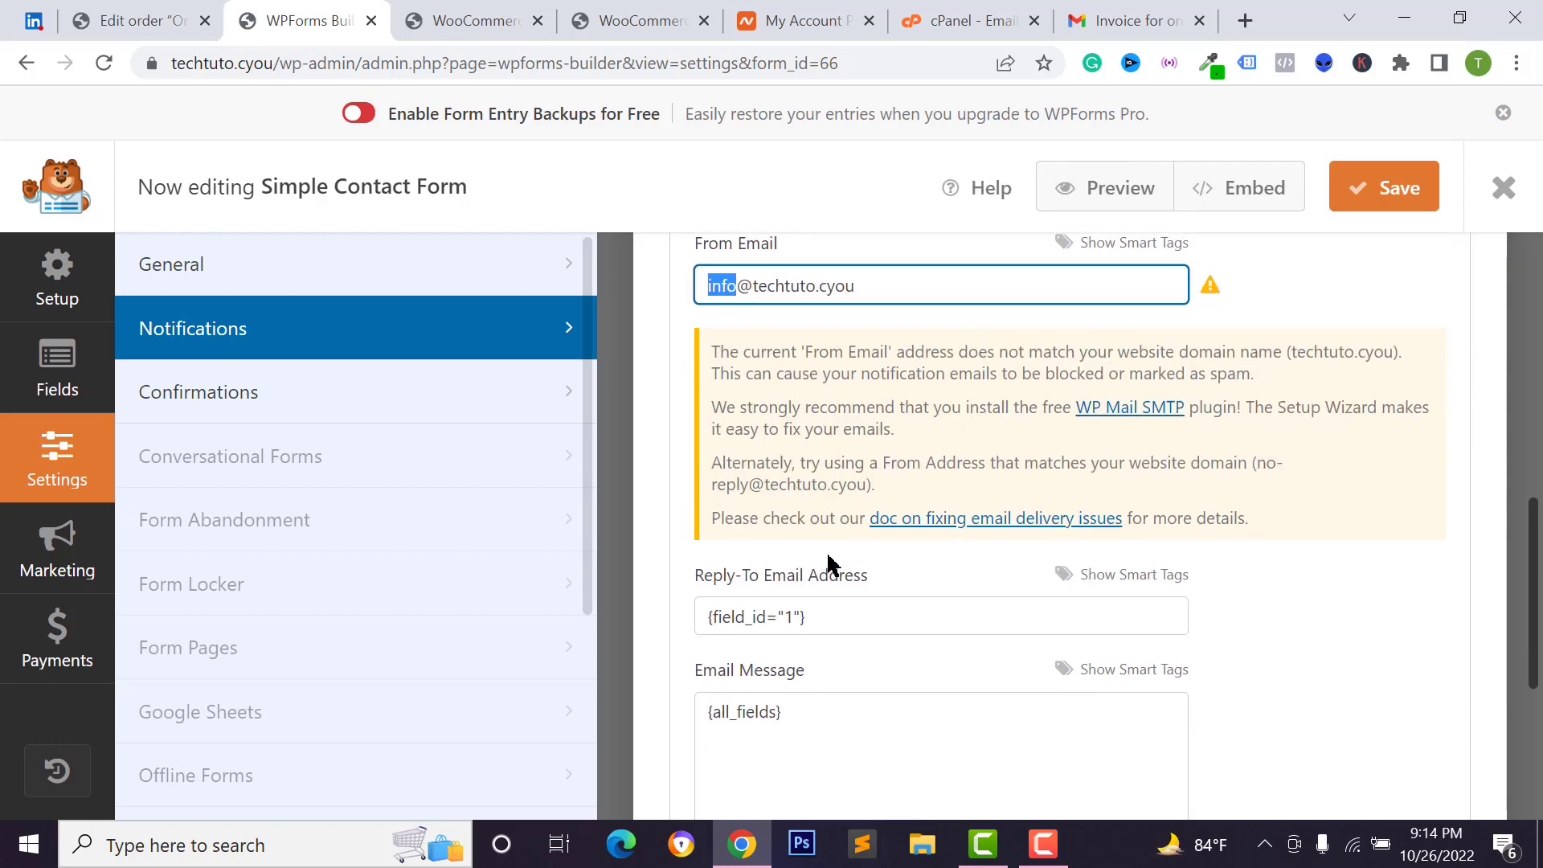
pyautogui.scroll(2, 827, 562)
pyautogui.click(778, 448)
pyautogui.scroll(-6, 909, 523)
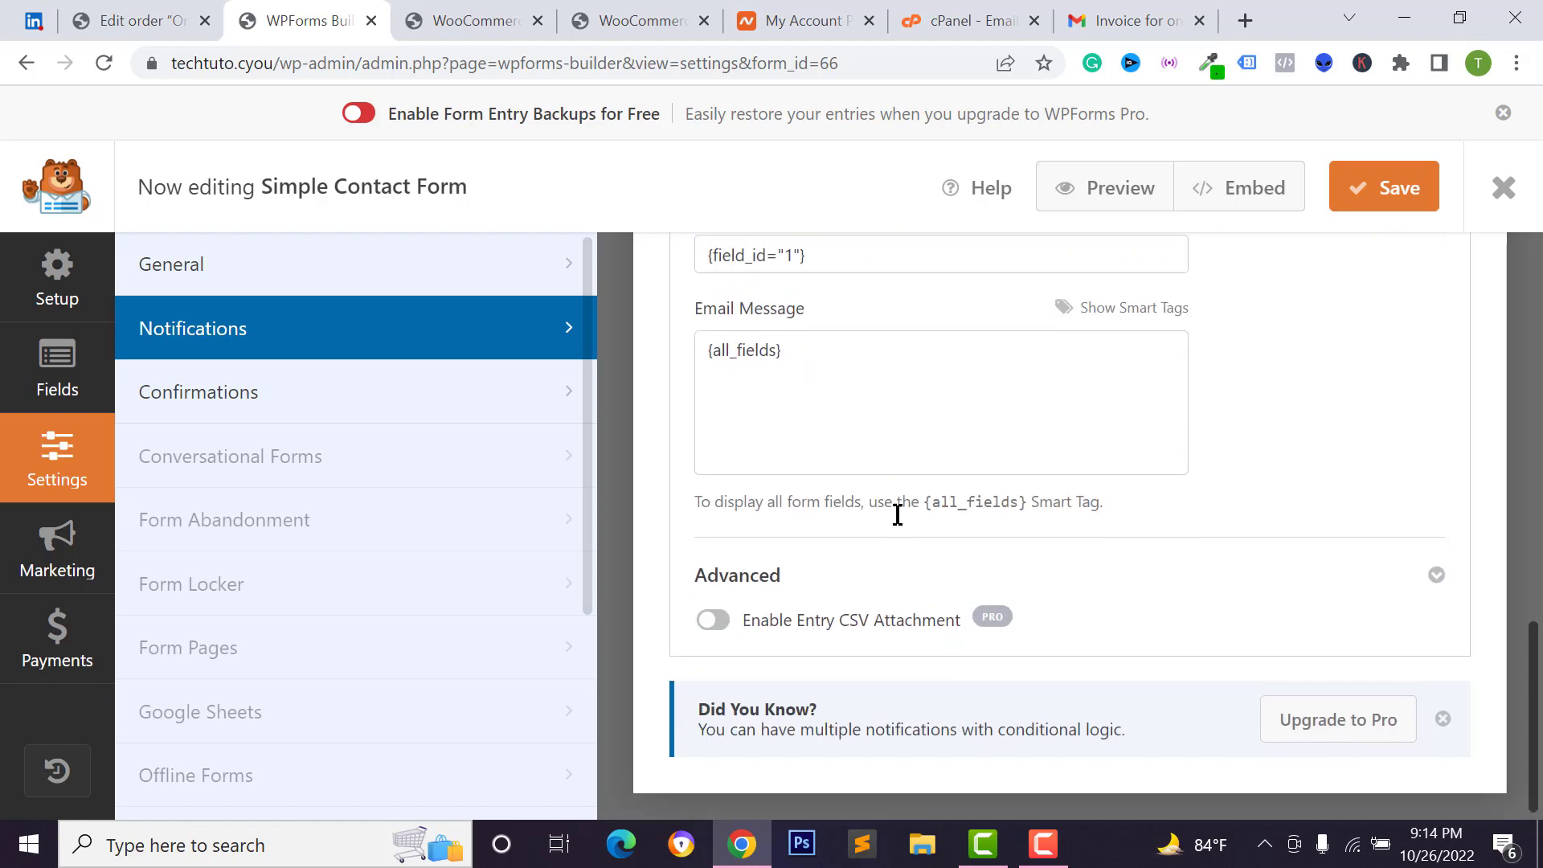
pyautogui.click(1358, 197)
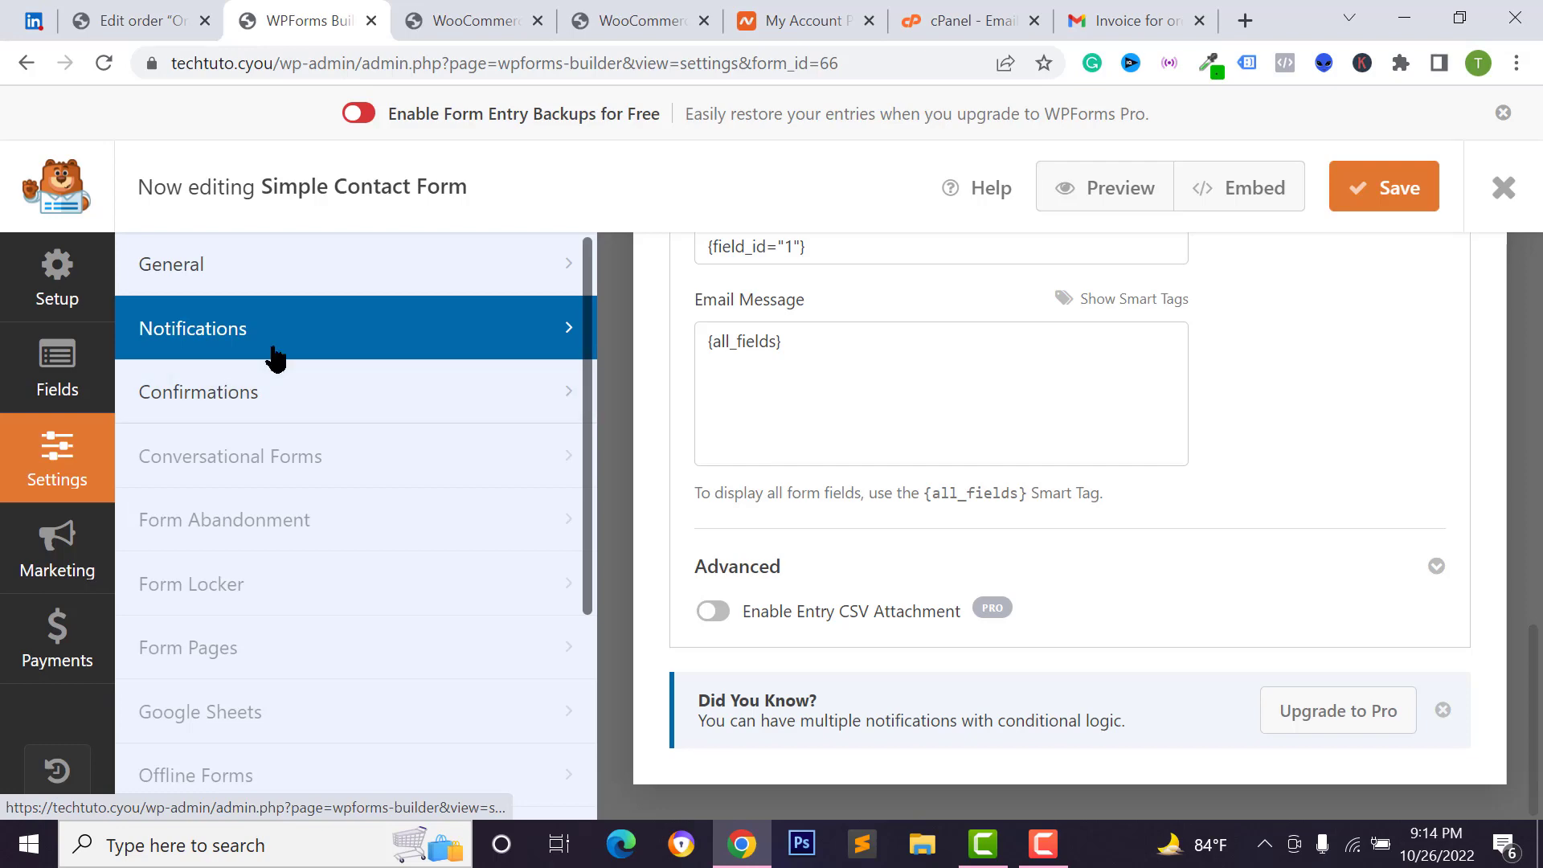
pyautogui.scroll(12, 1002, 451)
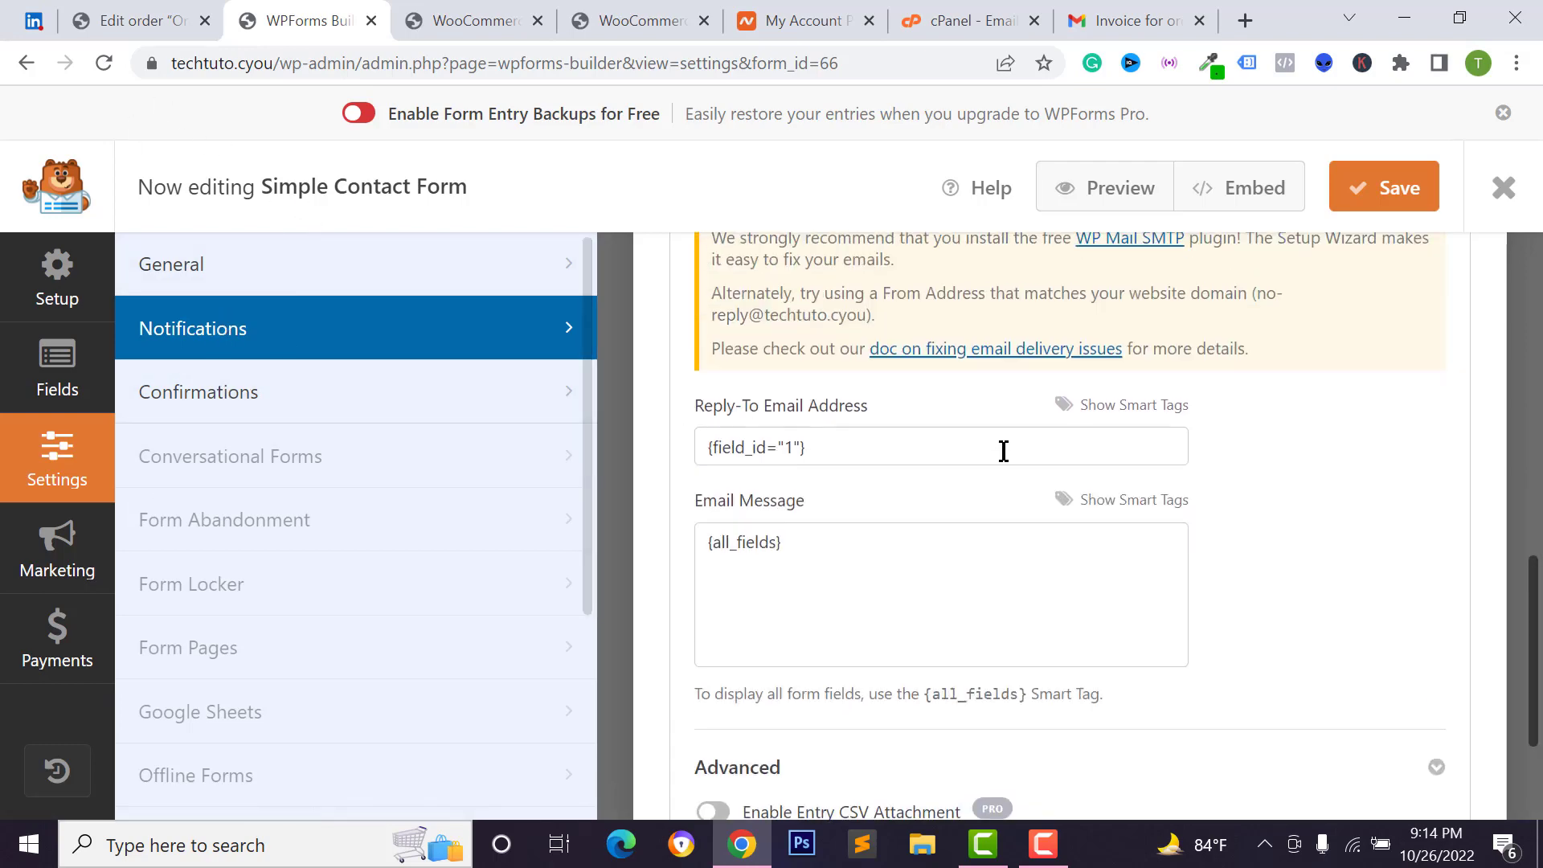
# Step: Copy the shortcode from the Embed prompt, close it, and exit the builder to Forms Overview
pyautogui.click(1226, 195)
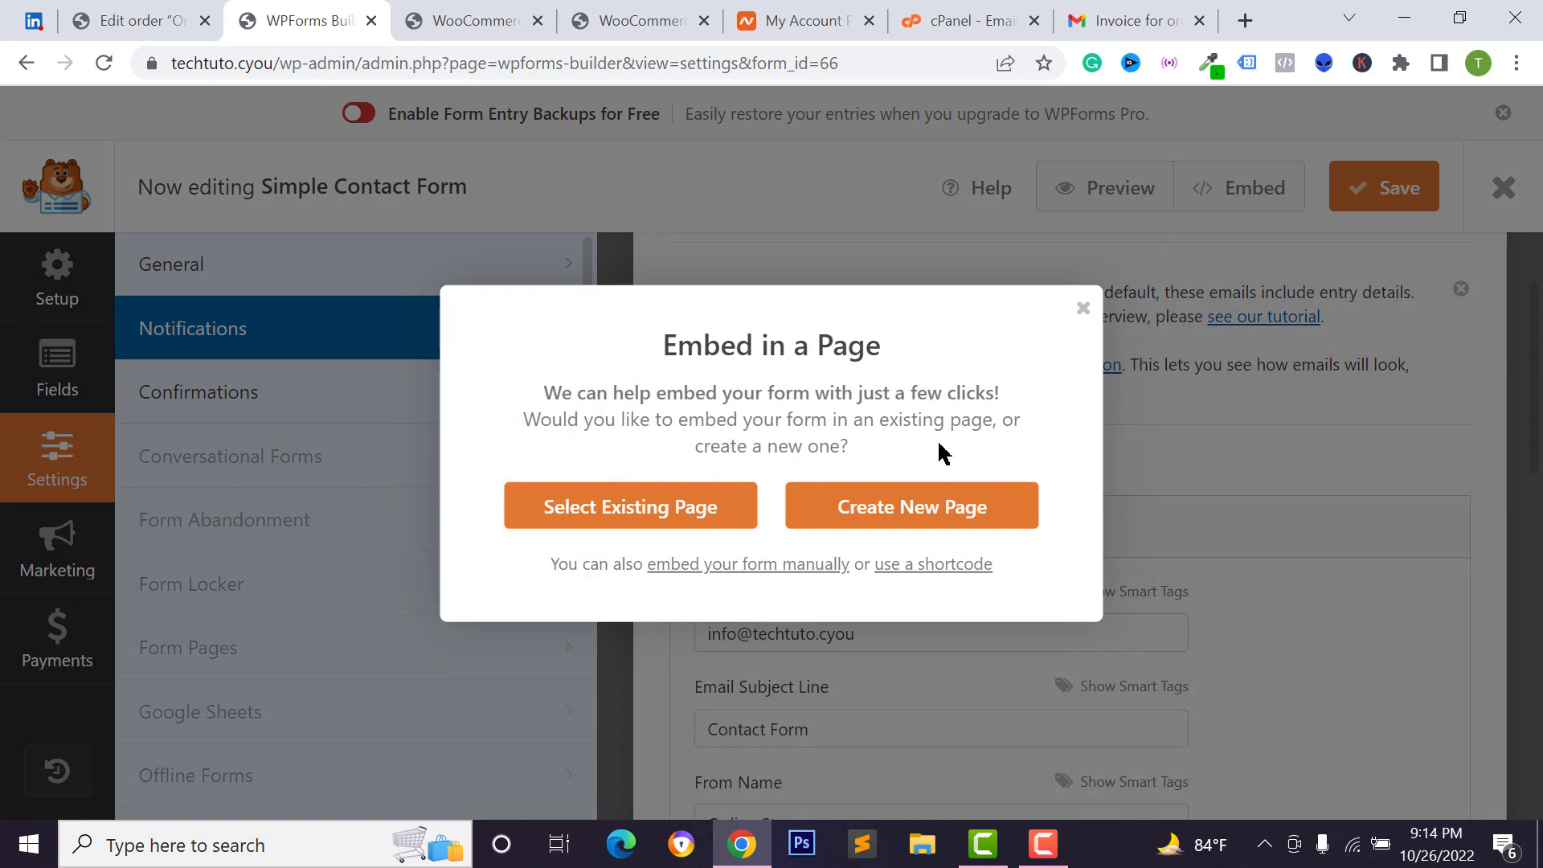
pyautogui.click(919, 569)
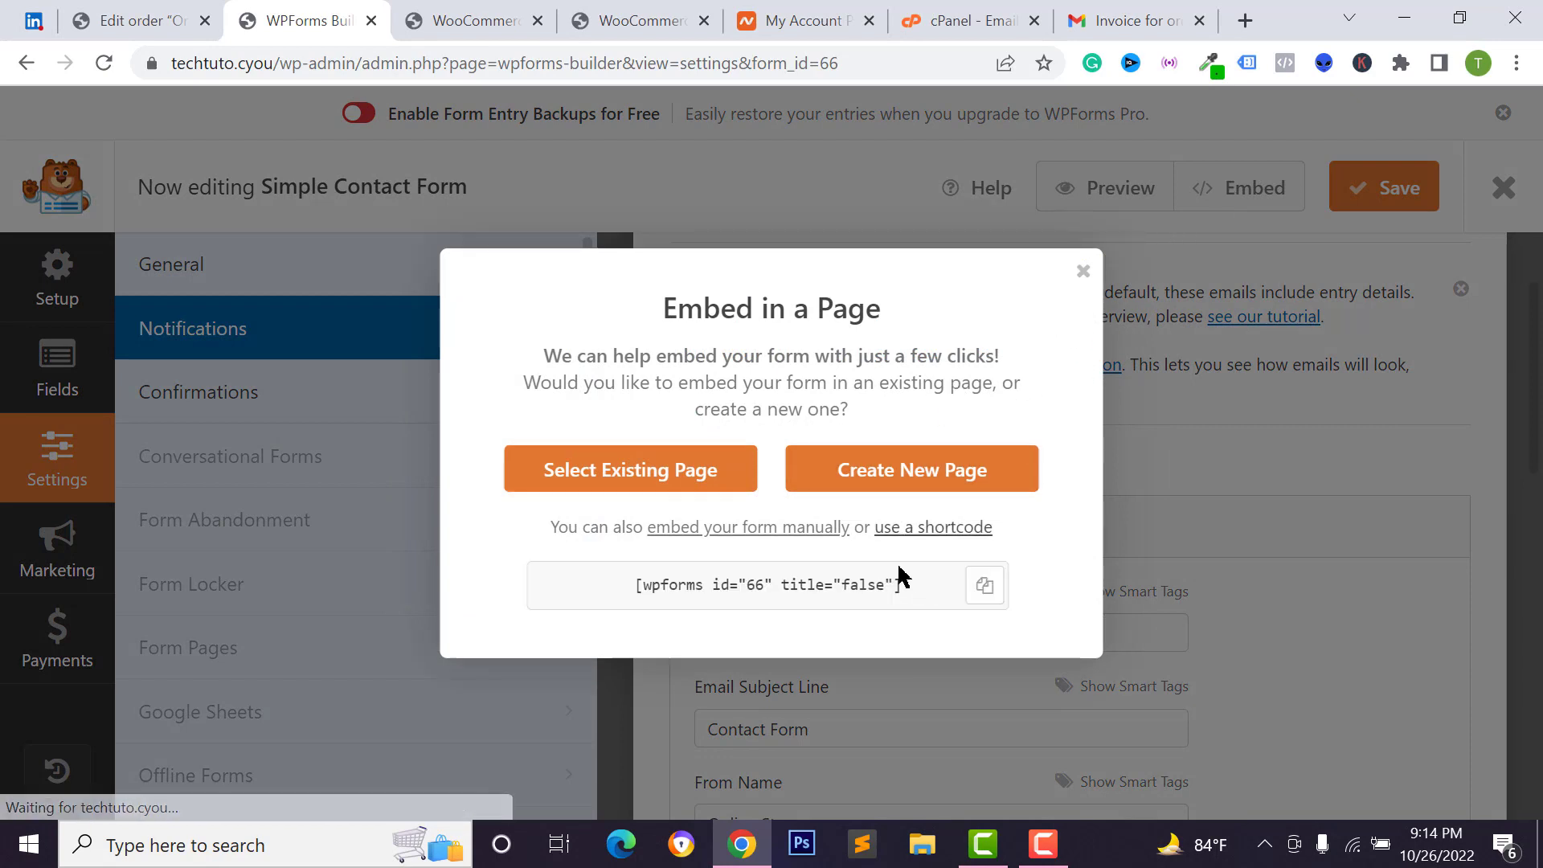
pyautogui.click(985, 588)
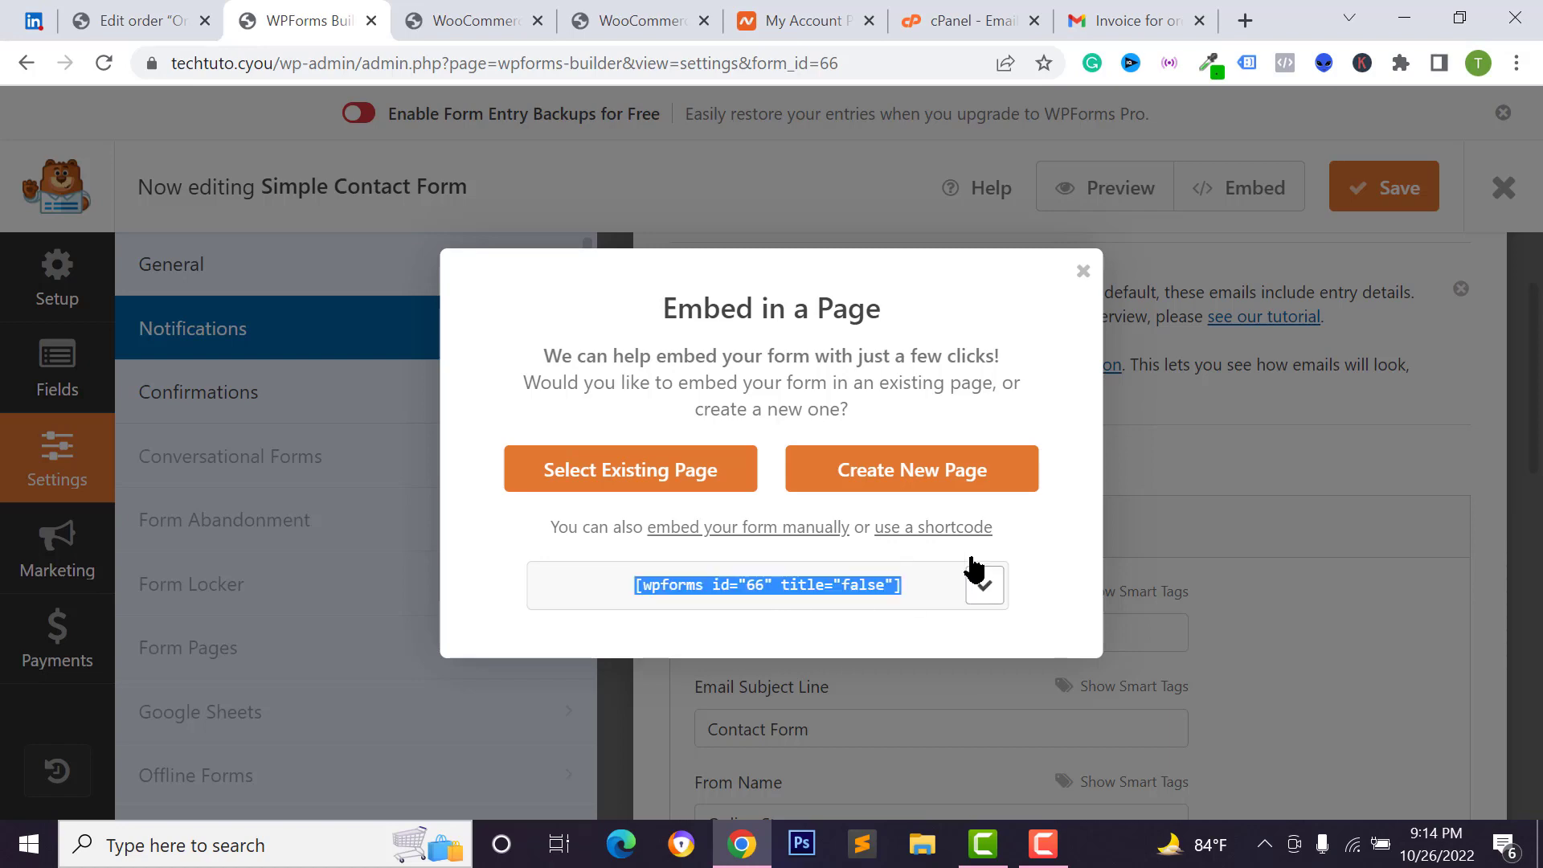
pyautogui.click(1083, 273)
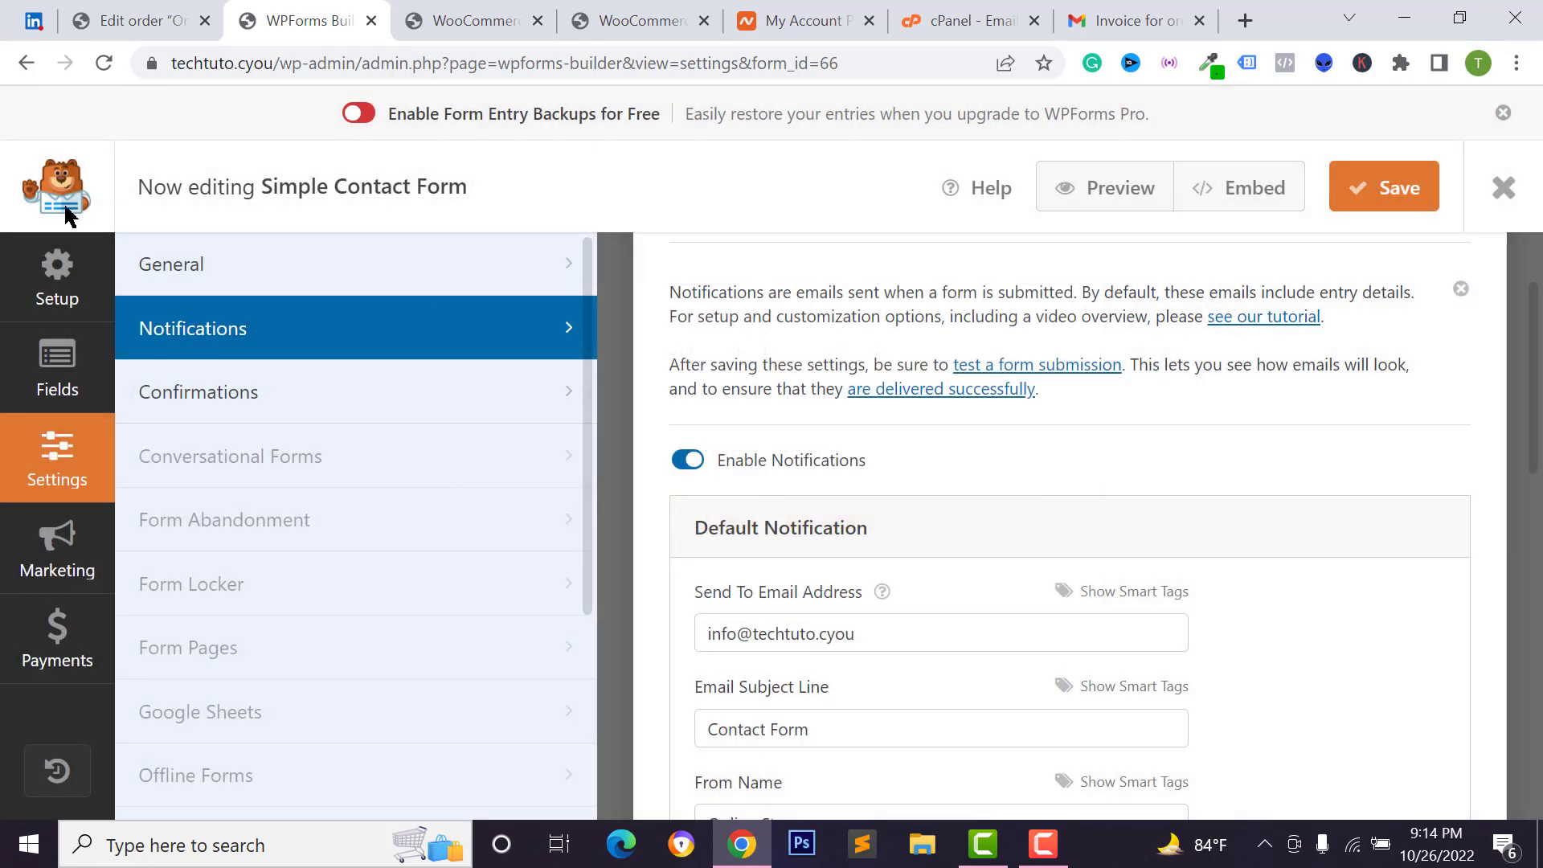
pyautogui.click(143, 24)
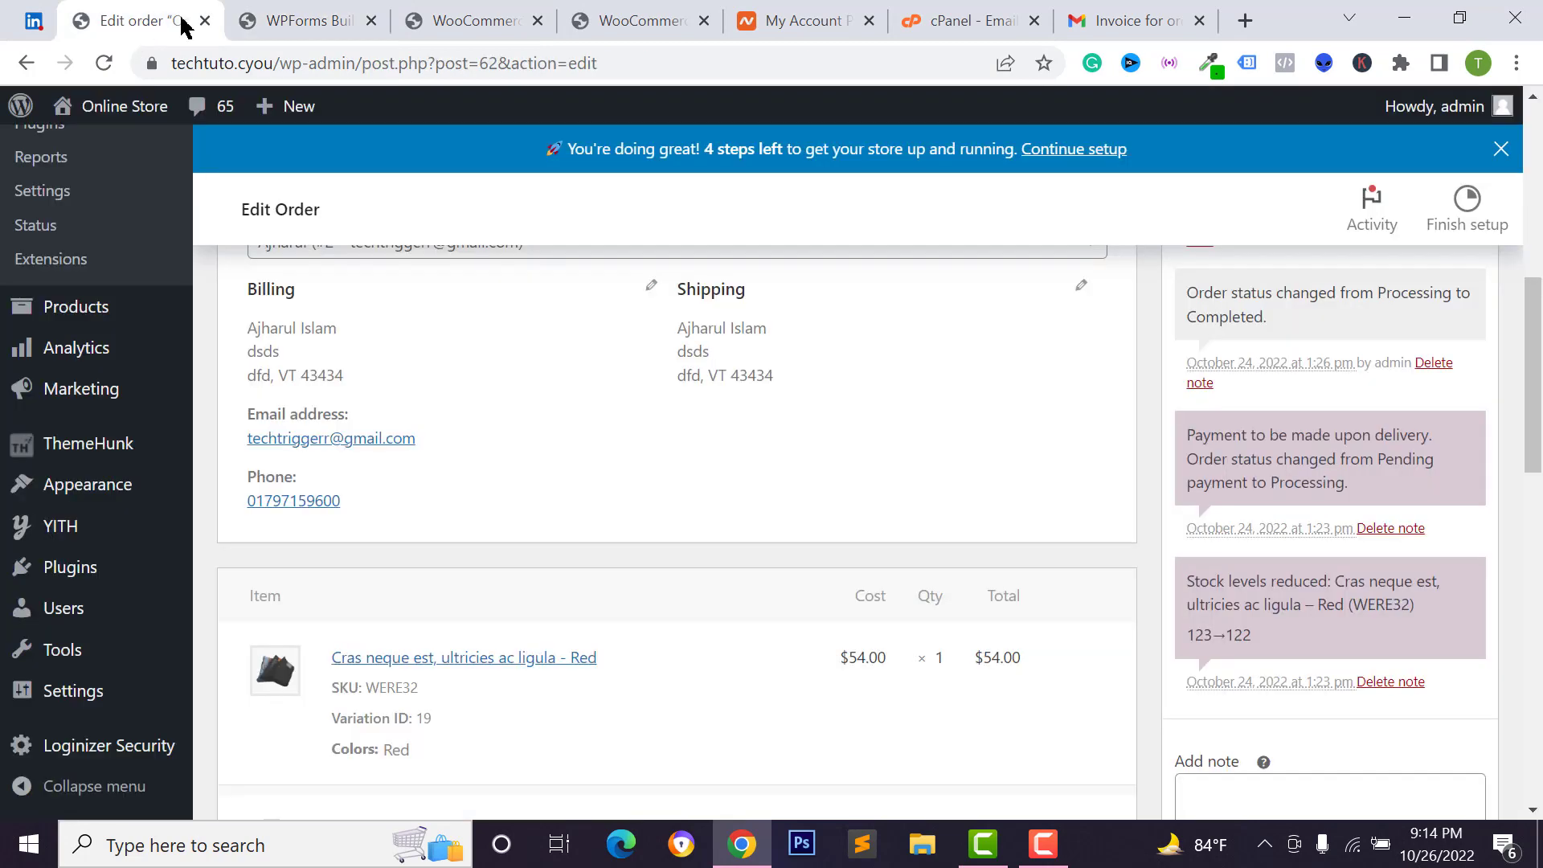
pyautogui.click(241, 28)
pyautogui.click(1503, 190)
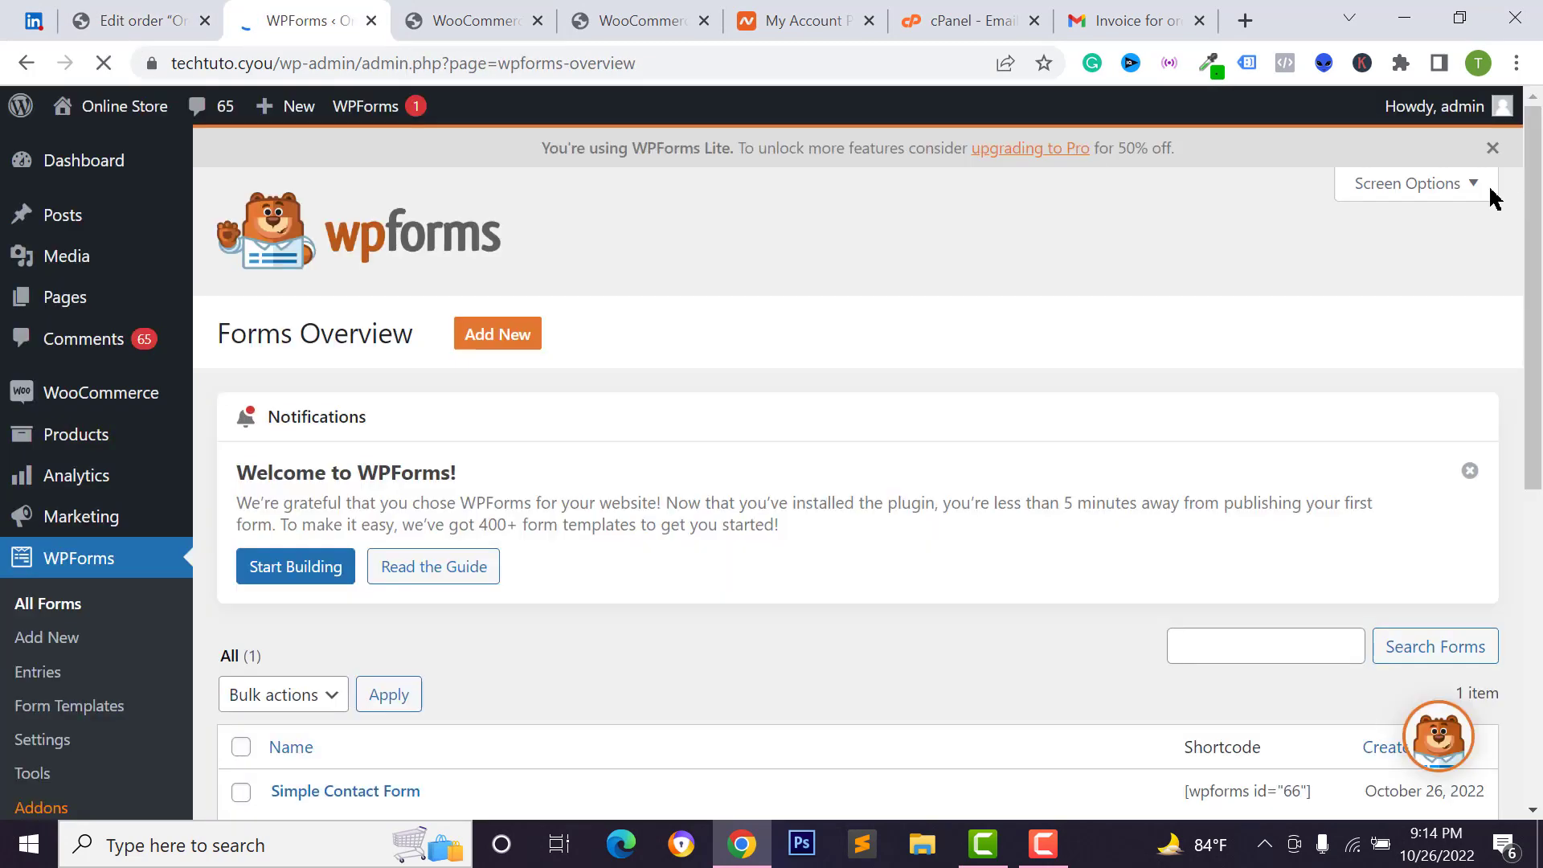
# Step: Copy the [wpforms id="66"] shortcode from the overview and go to Pages > All Pages
pyautogui.scroll(-3, 1214, 338)
pyautogui.moveTo(1186, 510); pyautogui.dragTo(1312, 510)
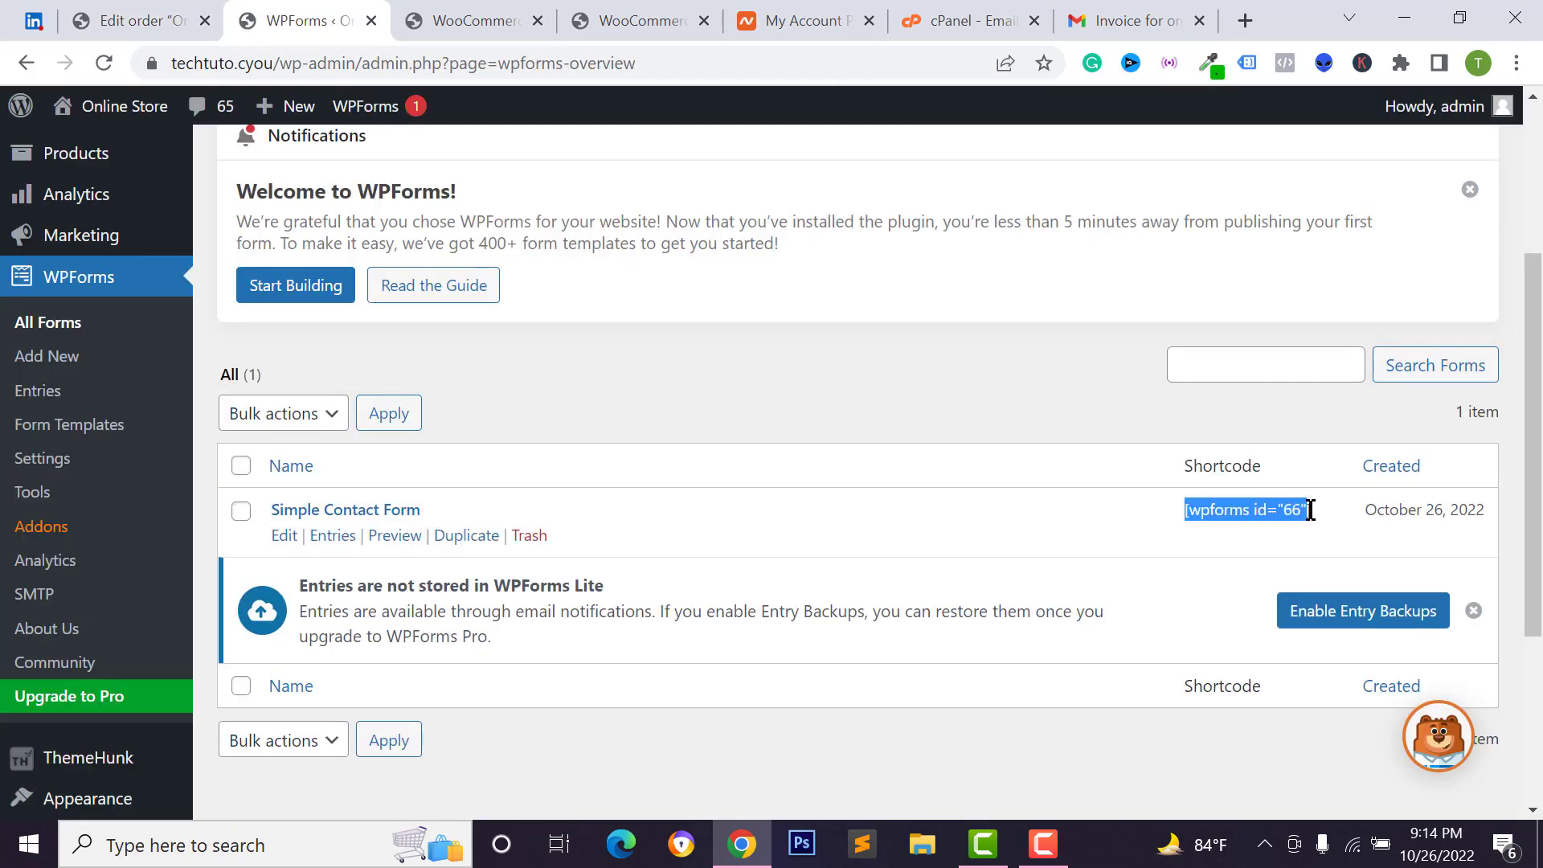
pyautogui.rightClick(1248, 516)
pyautogui.click(1251, 537)
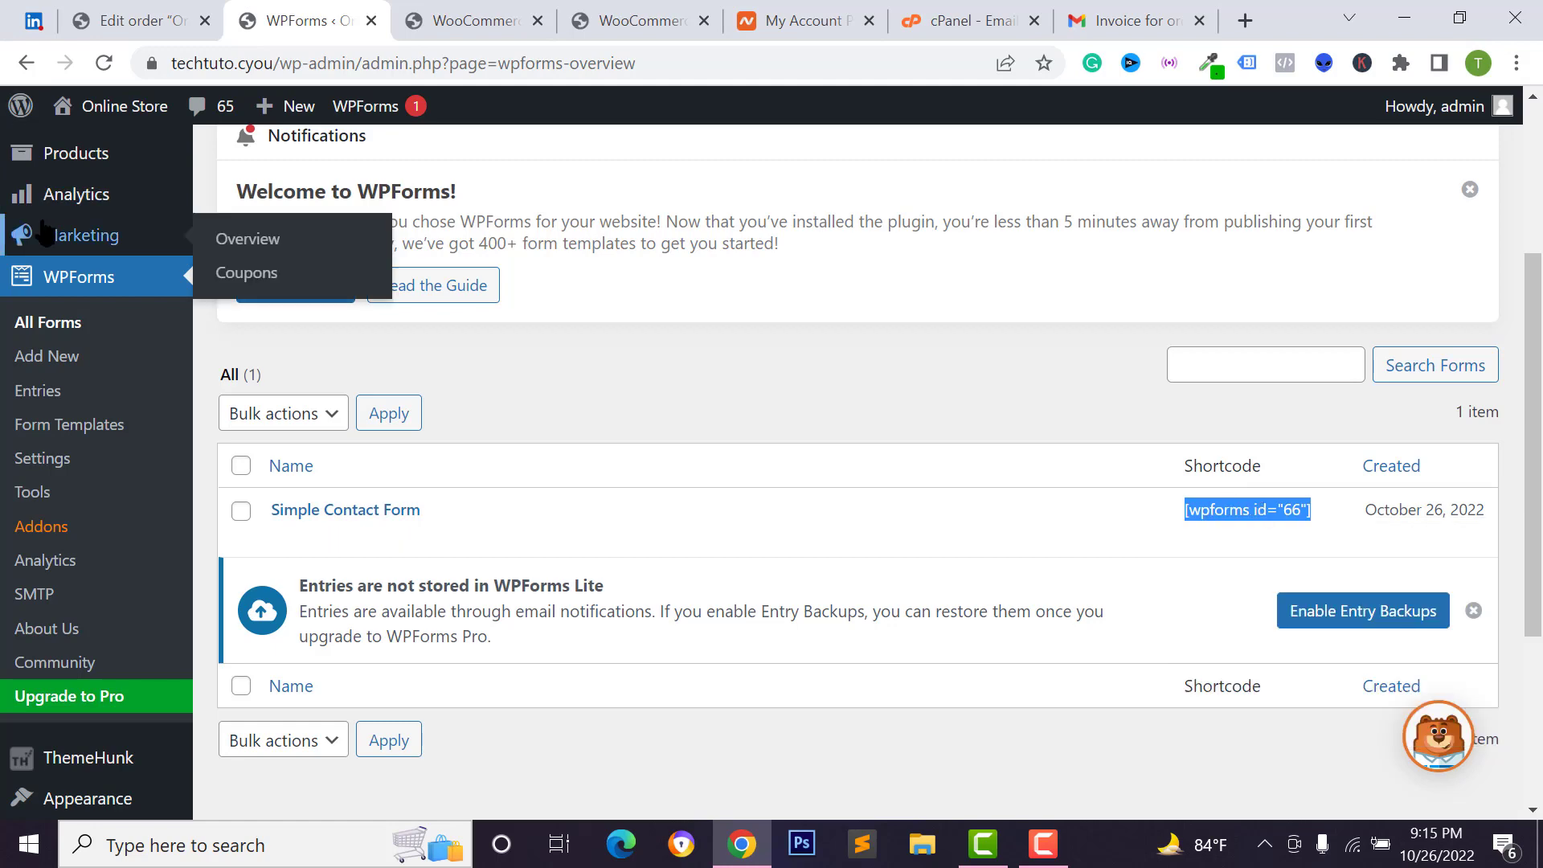
pyautogui.scroll(4, 120, 306)
pyautogui.moveTo(125, 300)
pyautogui.click(230, 302)
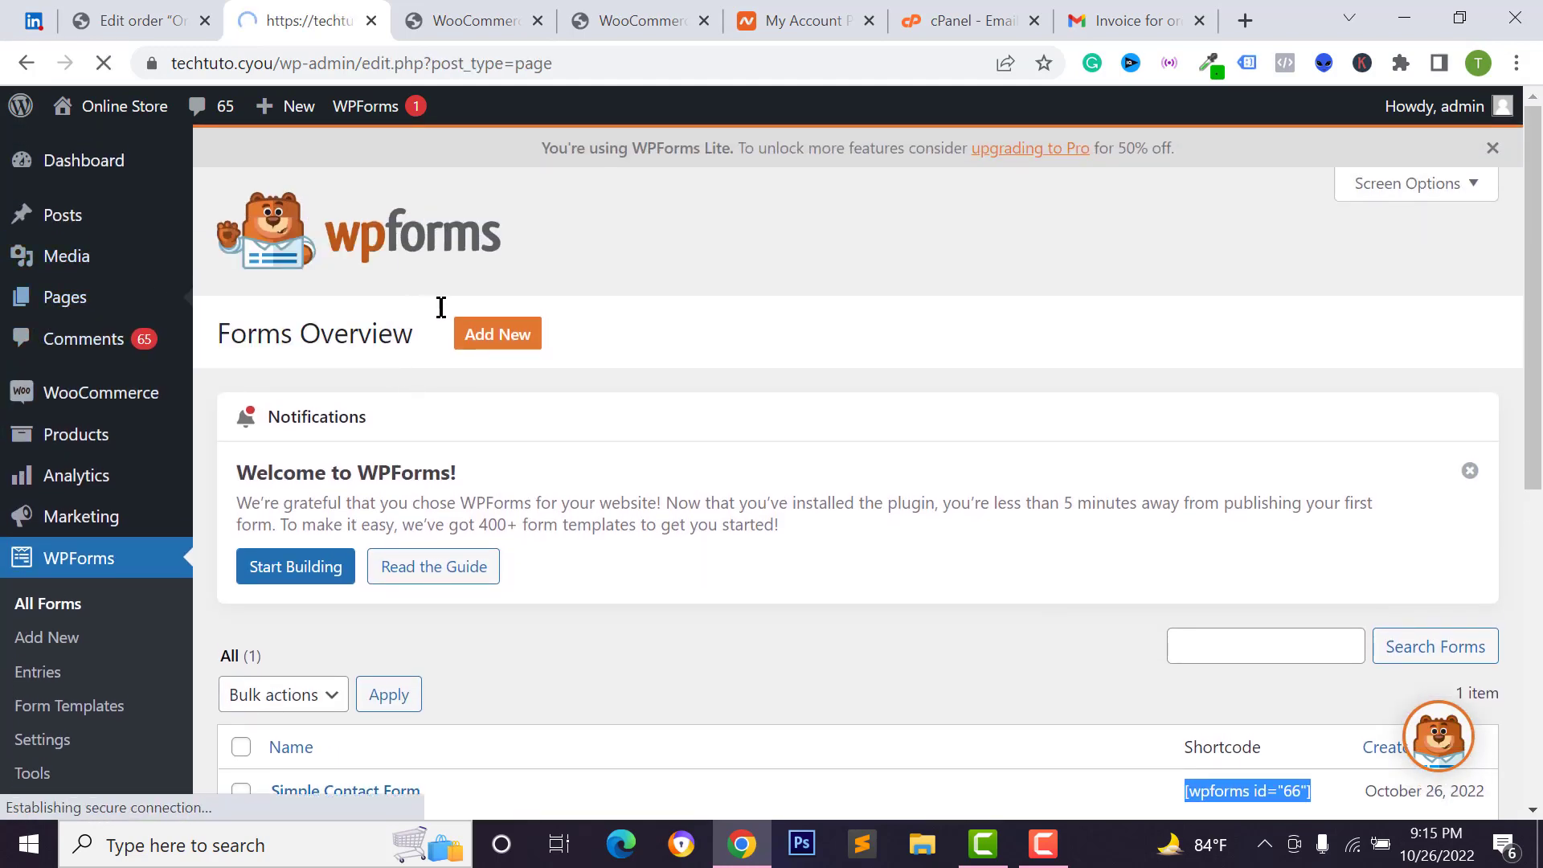
# Step: Add a Shortcode block with [wpforms id="66"] to Contact Us, update it, and view the page
pyautogui.scroll(-6, 274, 353)
pyautogui.scroll(2, 299, 380)
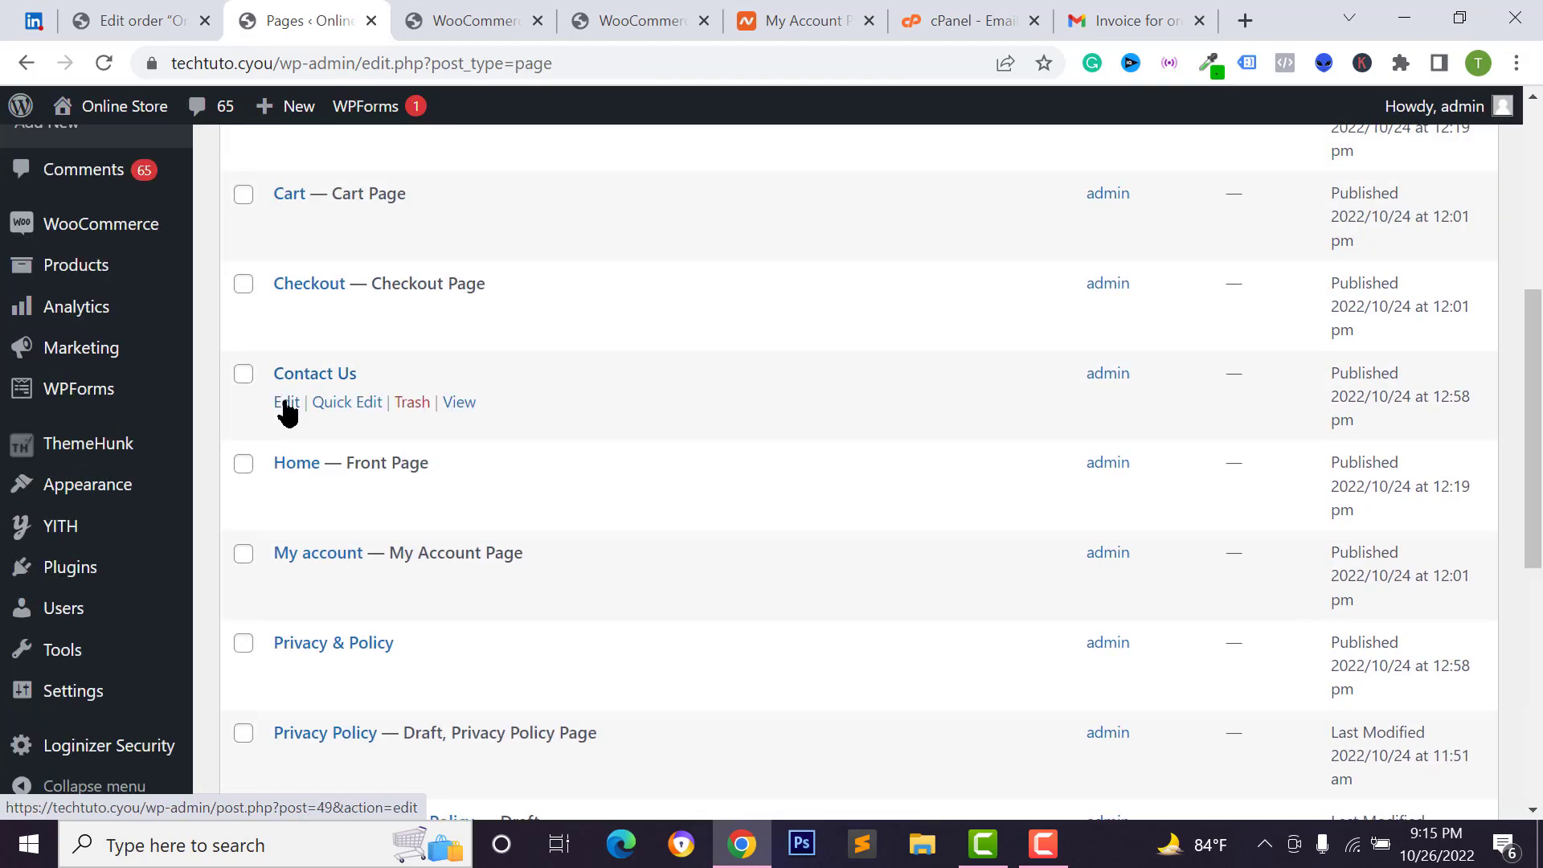
pyautogui.click(286, 406)
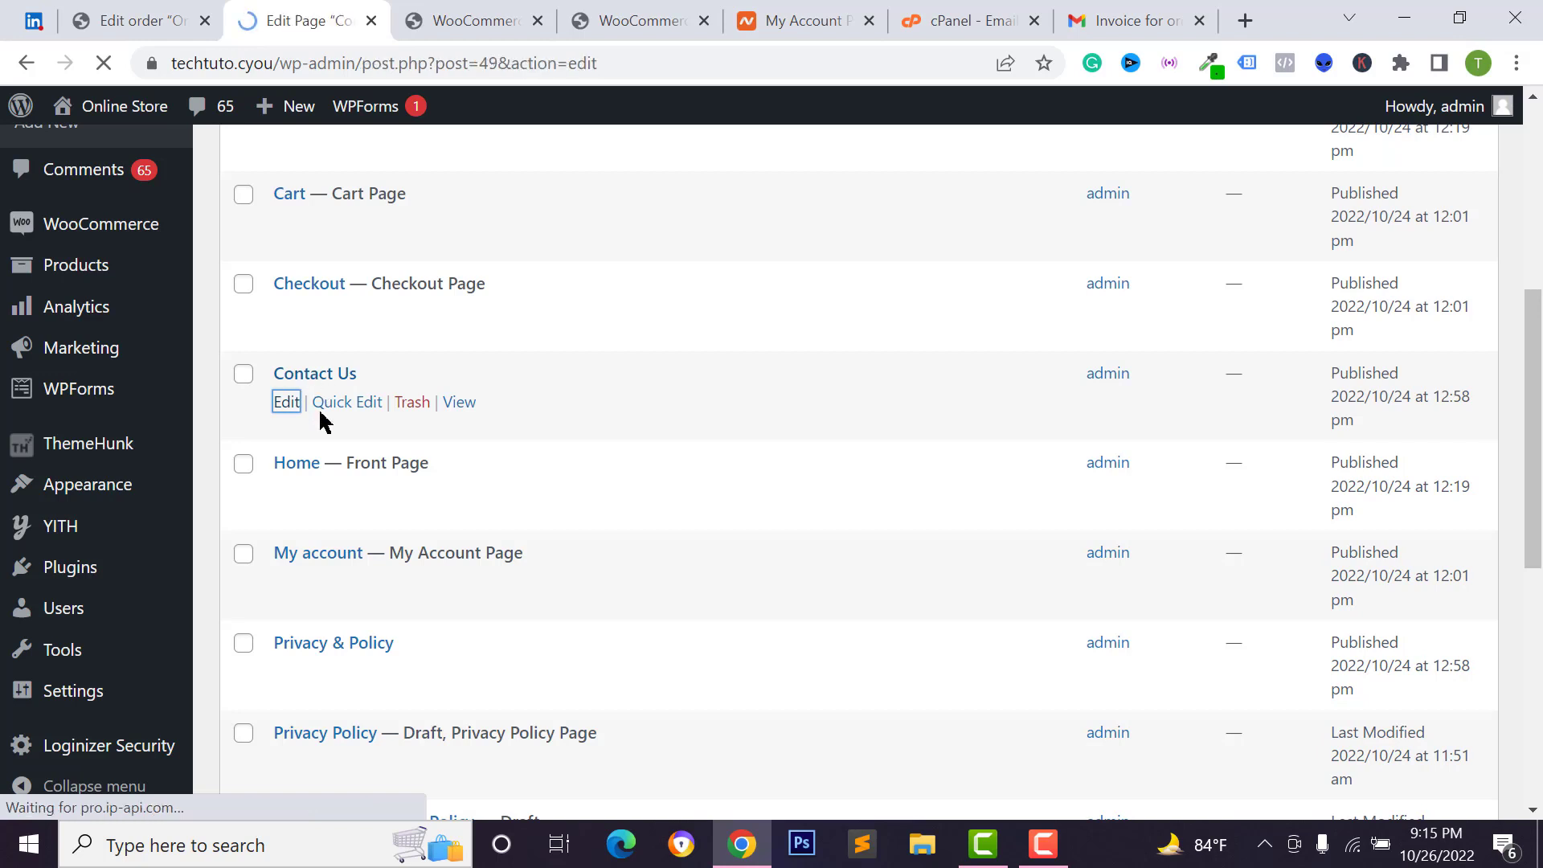
pyautogui.click(1262, 374)
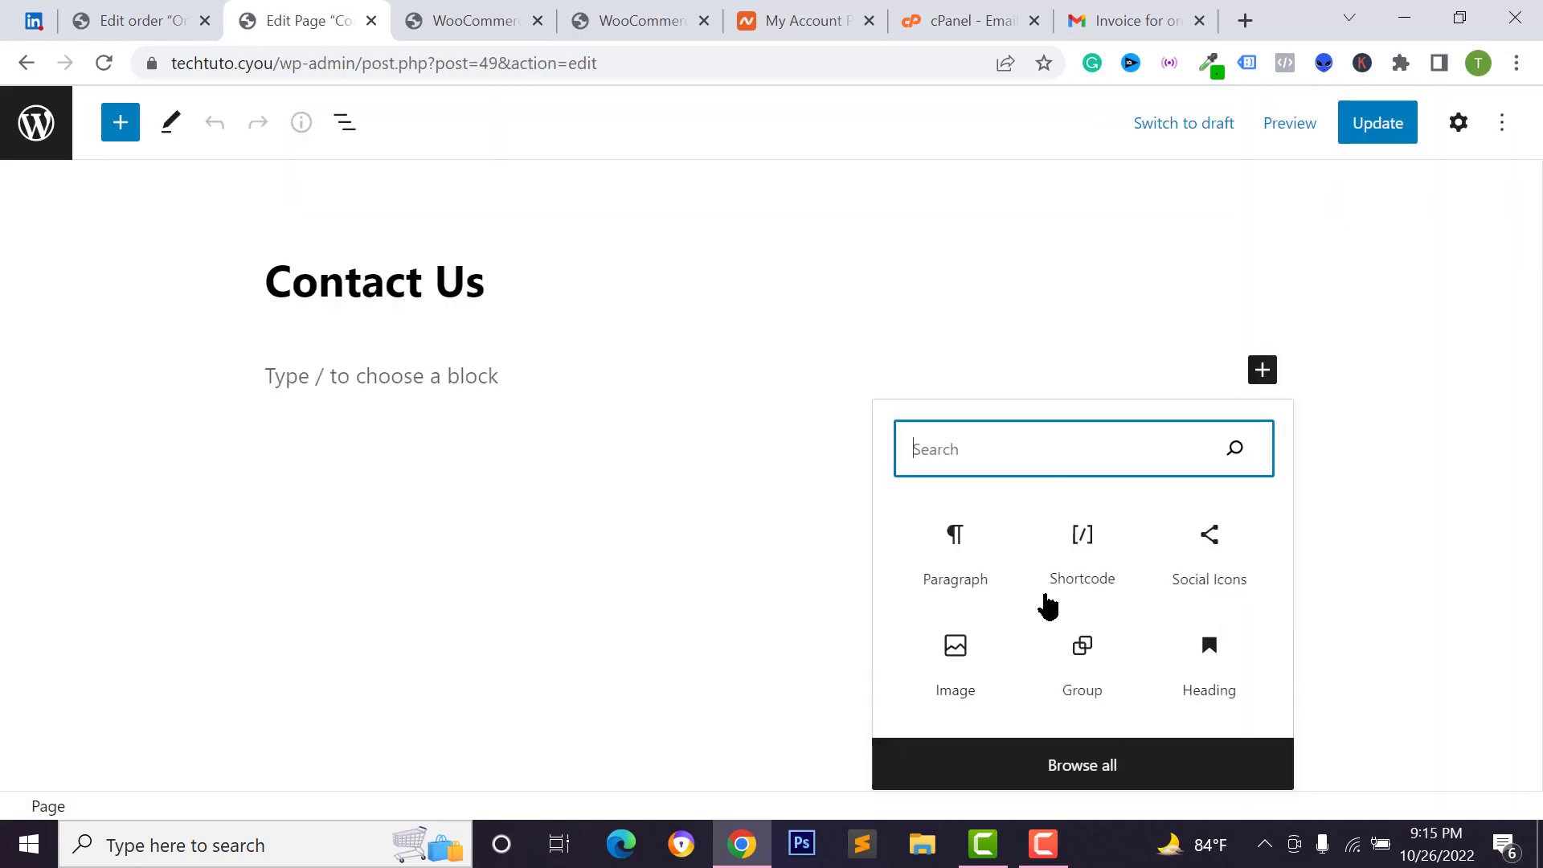
pyautogui.click(1077, 556)
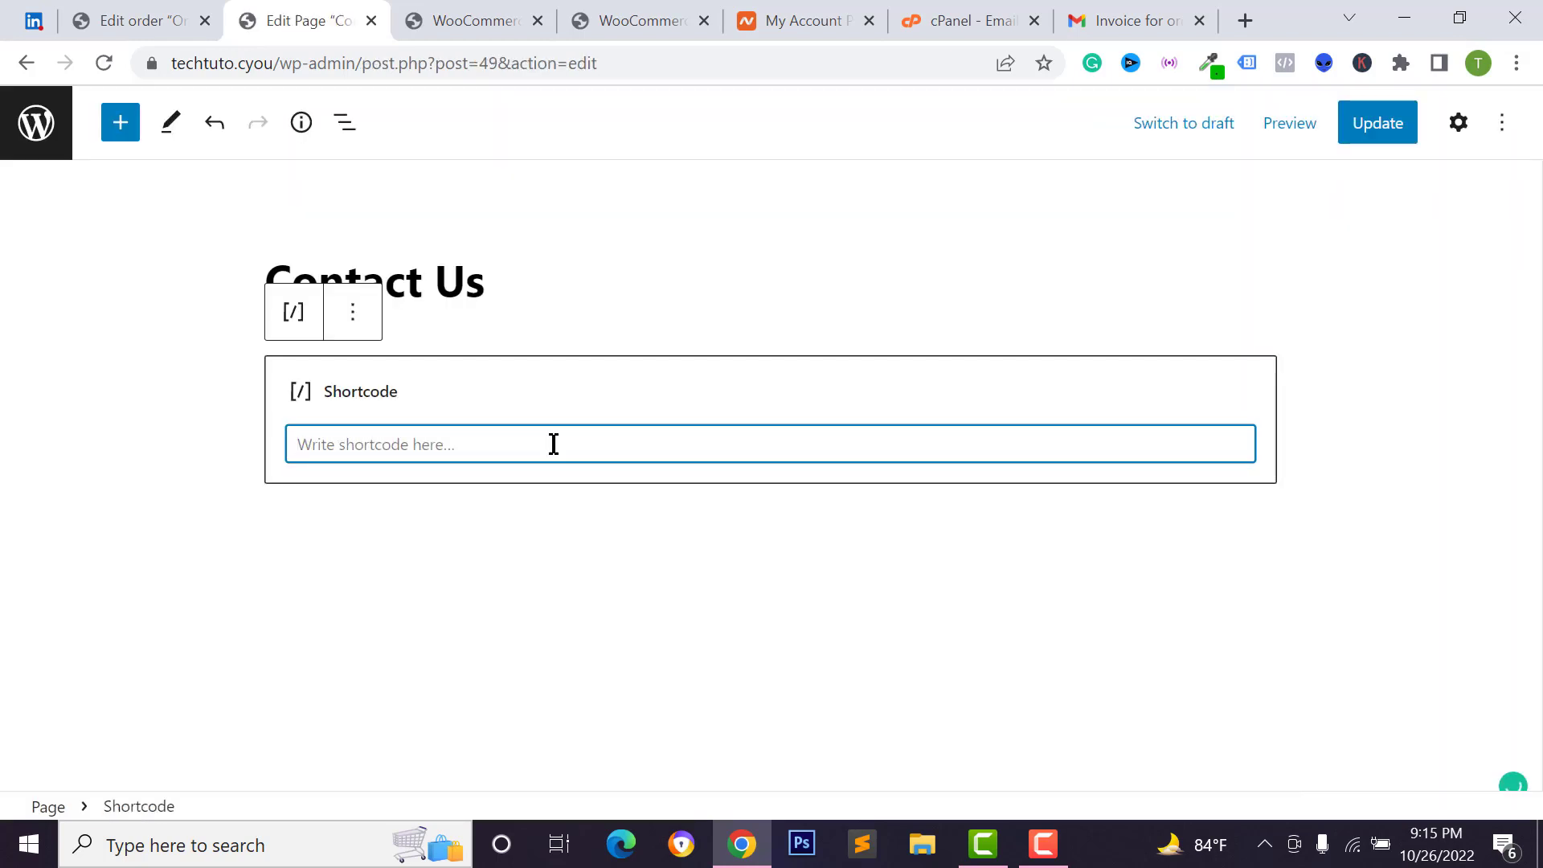
pyautogui.rightClick(553, 442)
pyautogui.click(596, 257)
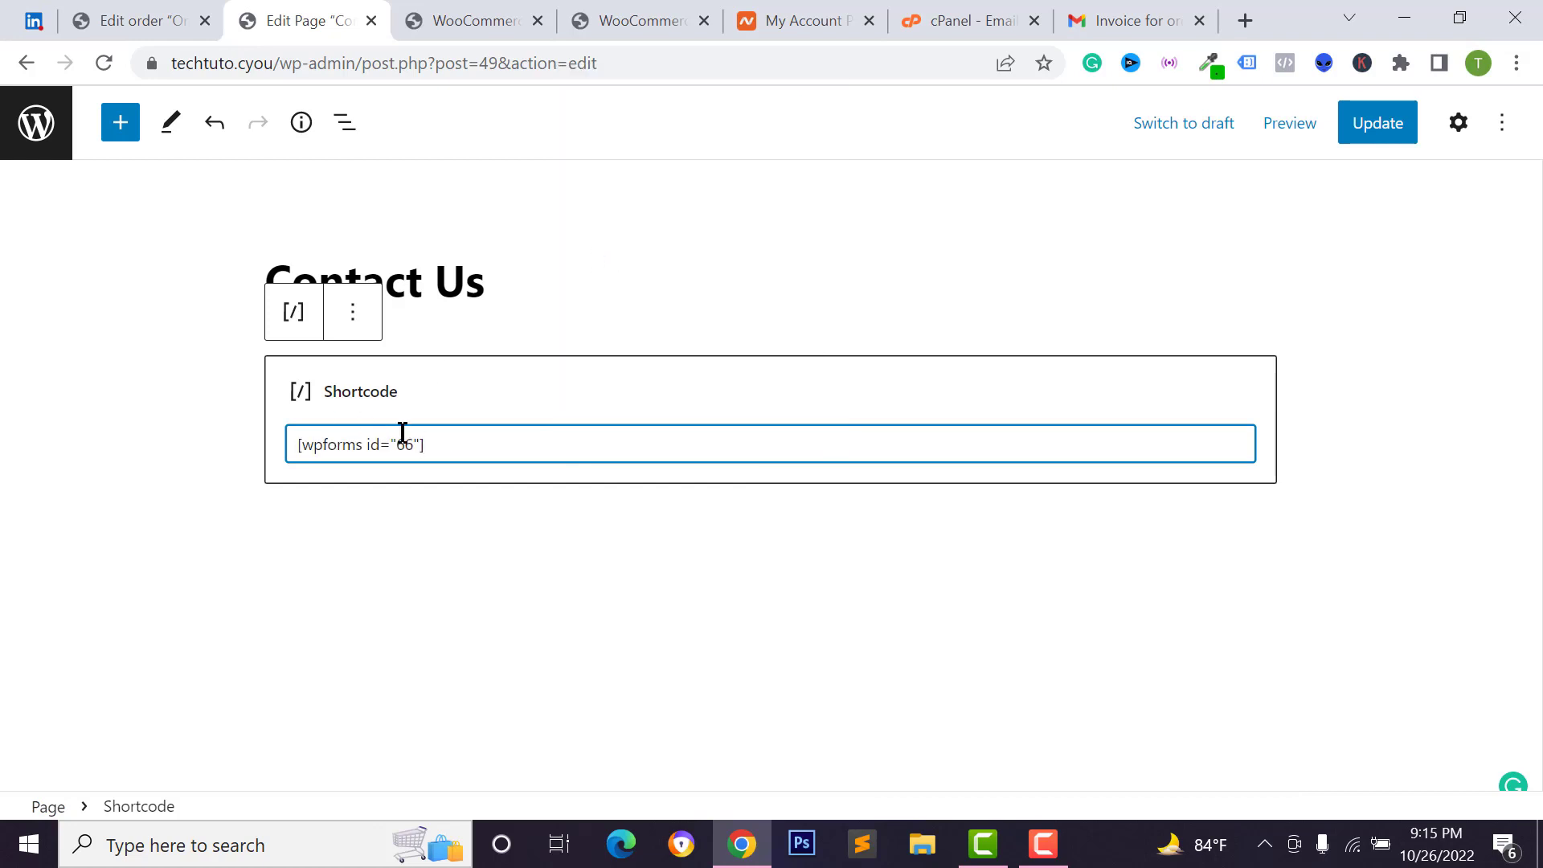
pyautogui.click(1376, 128)
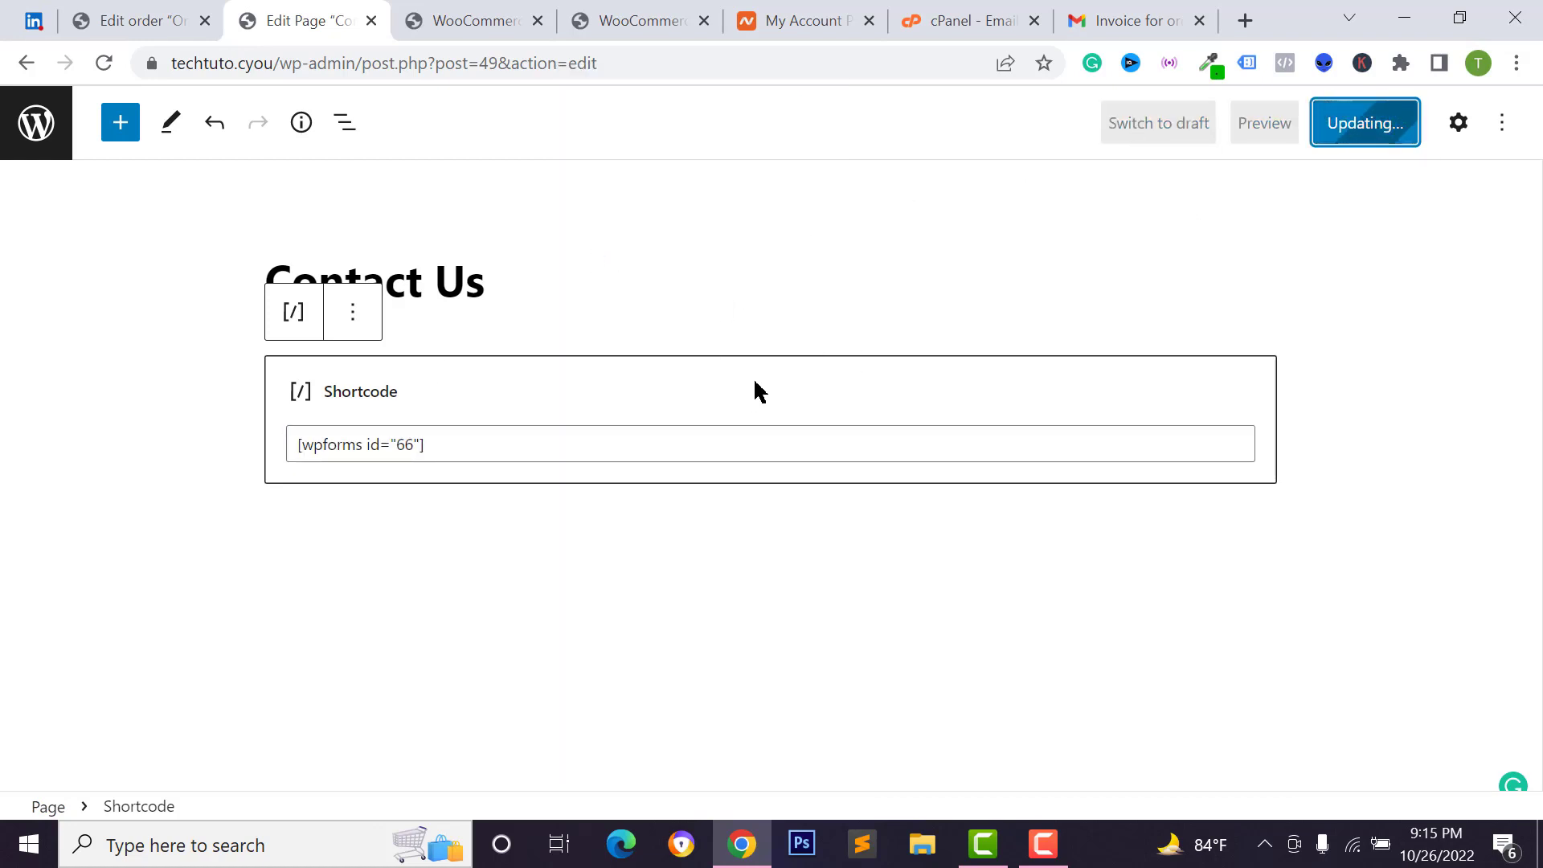
pyautogui.click(235, 771)
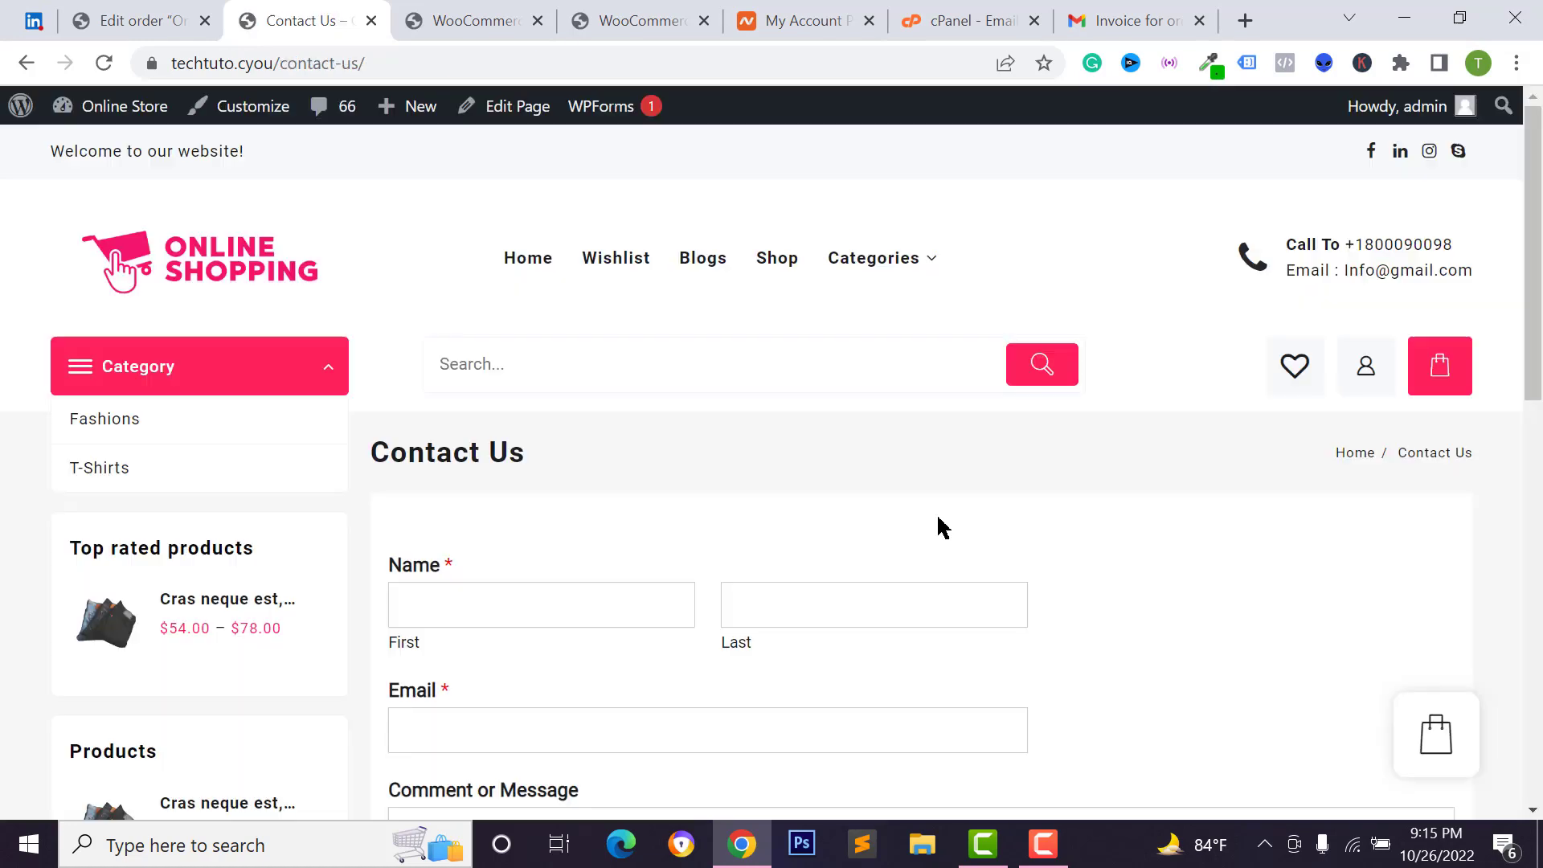
# Step: Autofill the Contact Us form with saved name, email and phone details, then submit it
pyautogui.scroll(-7, 942, 528)
pyautogui.scroll(5, 630, 509)
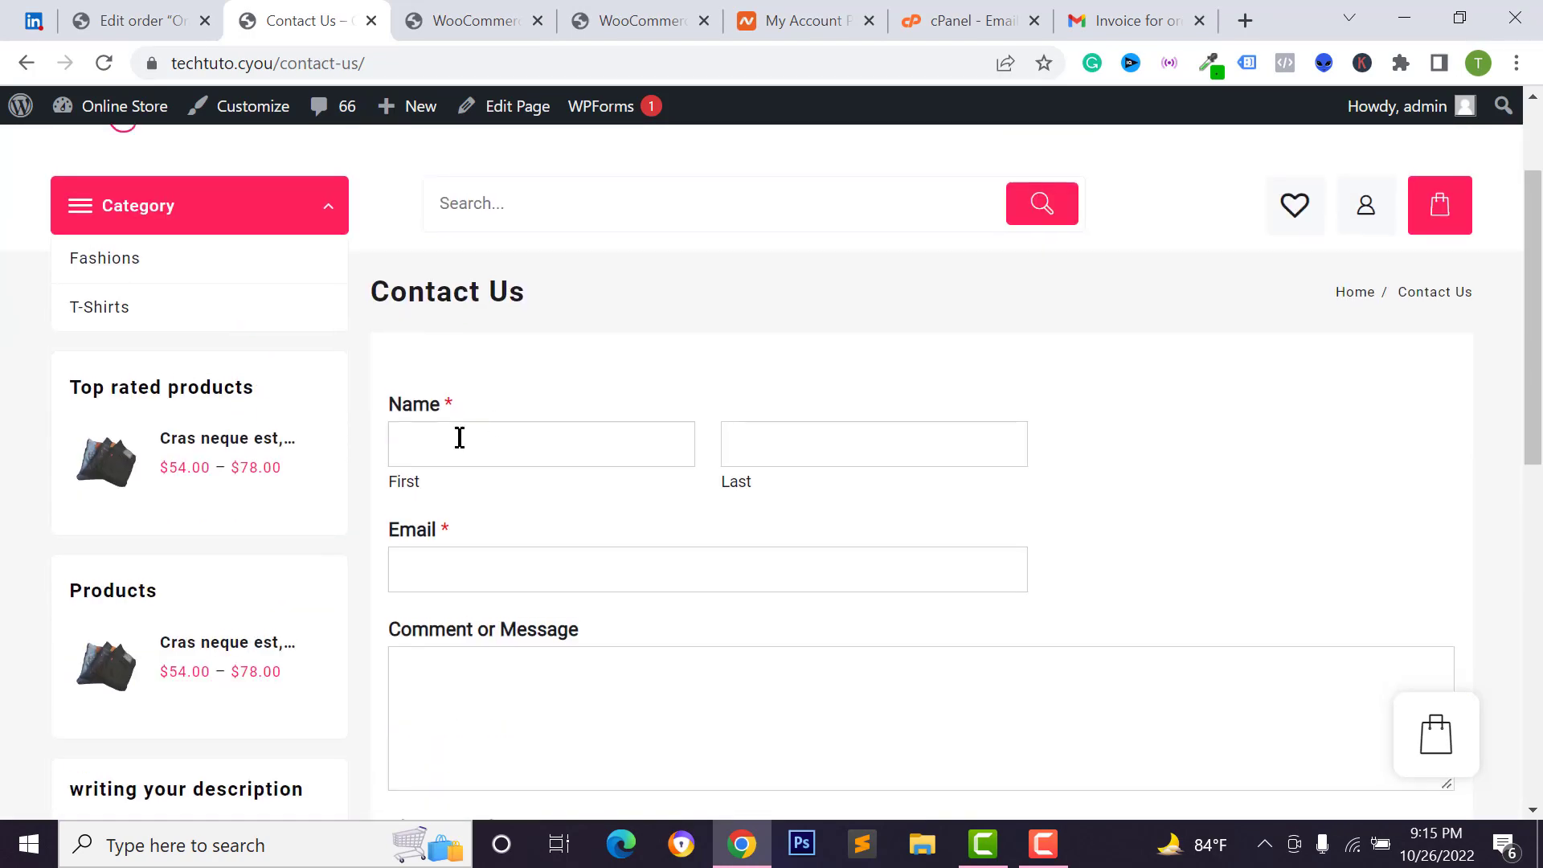
pyautogui.scroll(2, 509, 425)
pyautogui.scroll(-3, 482, 421)
pyautogui.click(532, 357)
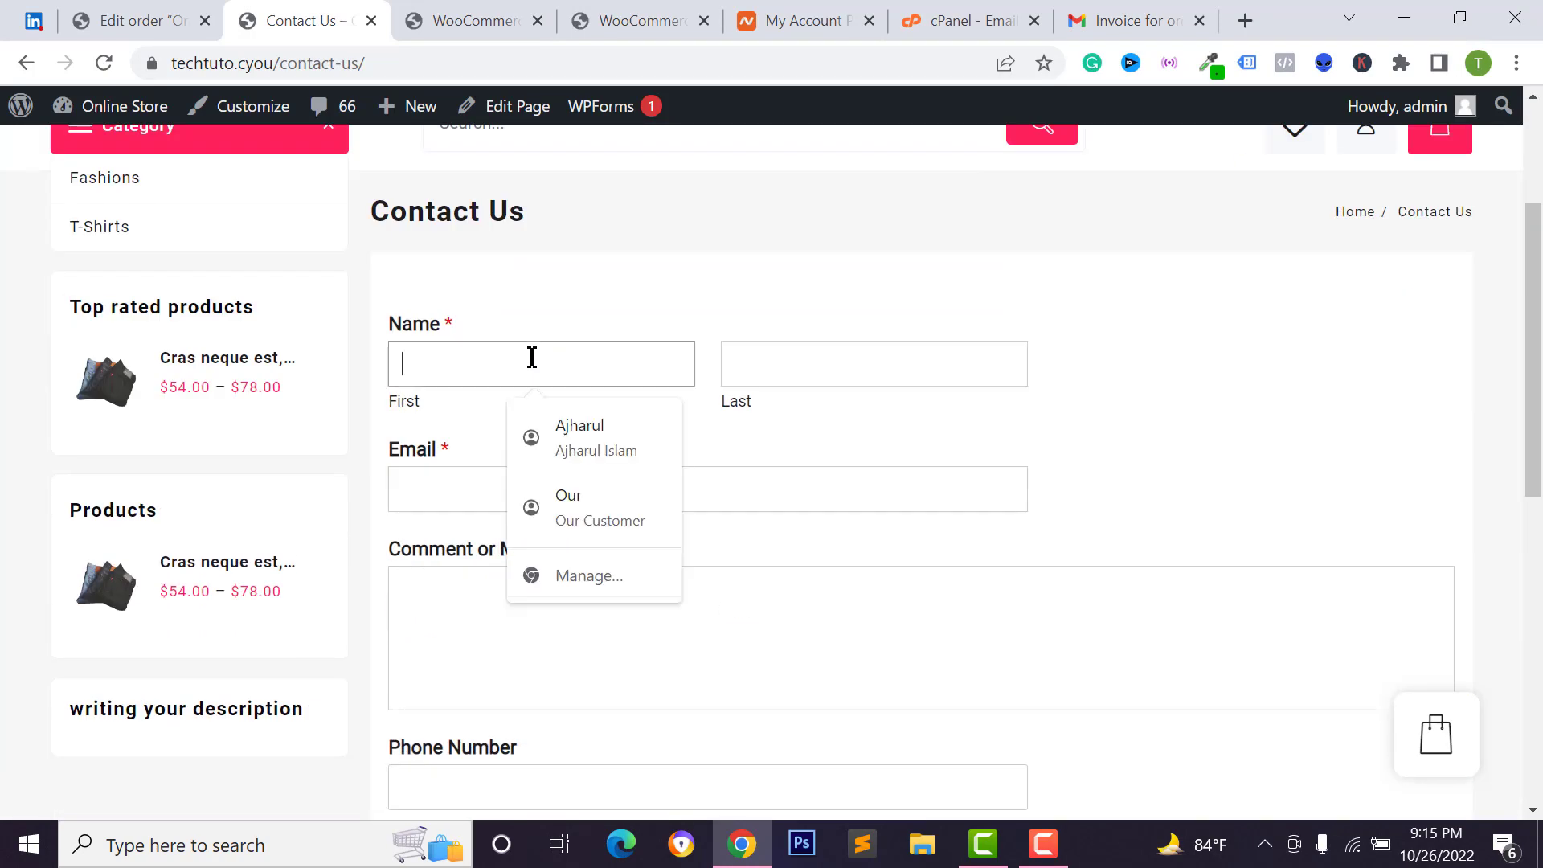
pyautogui.scroll(1, 704, 327)
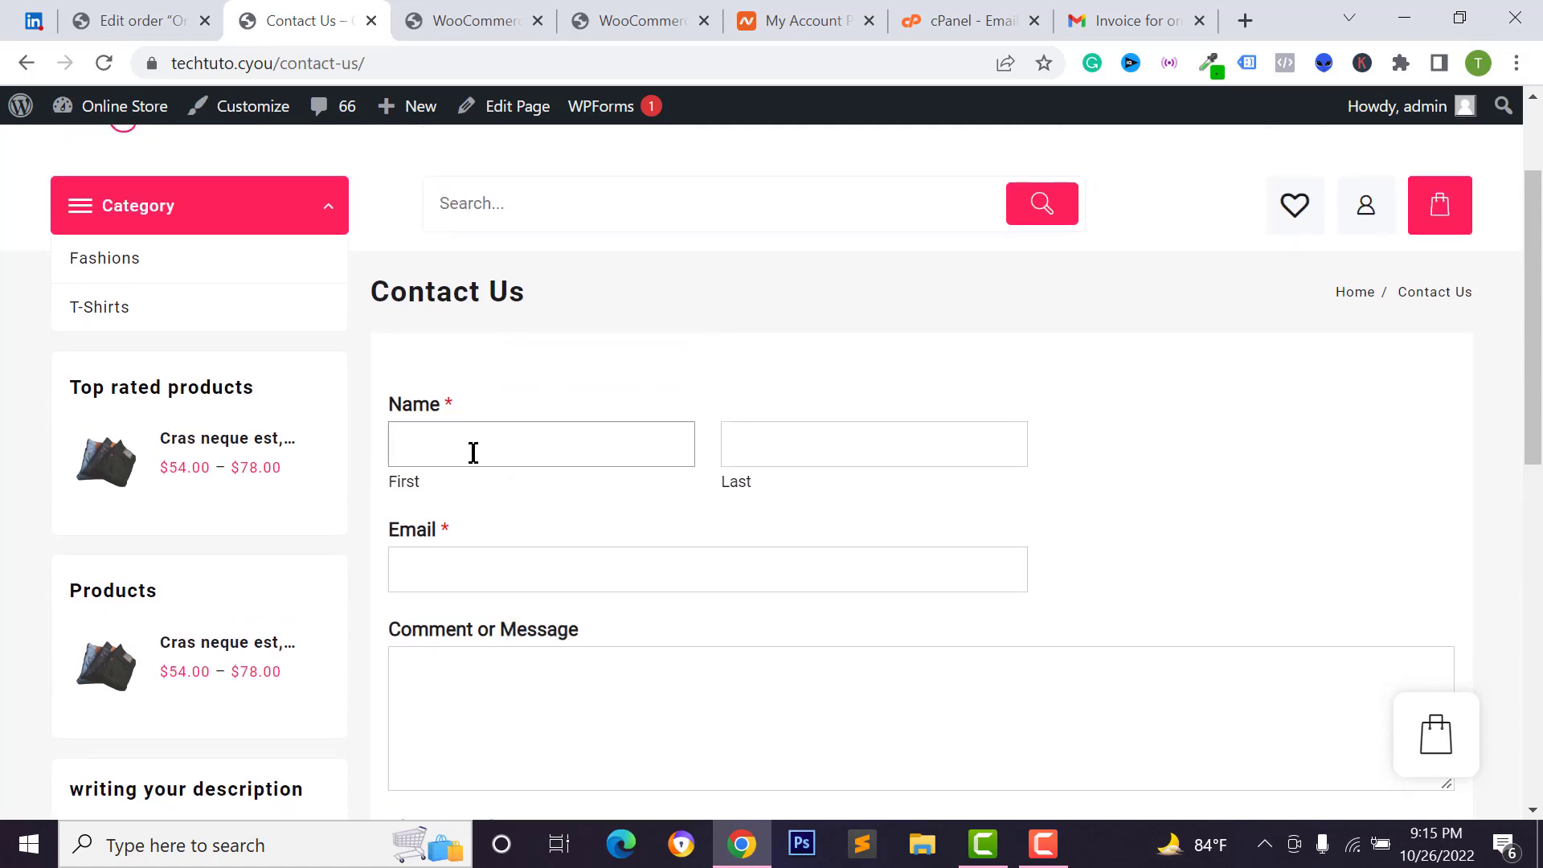
pyautogui.scroll(-3, 498, 474)
pyautogui.scroll(2, 643, 546)
pyautogui.press('Down')
pyautogui.press('Return')
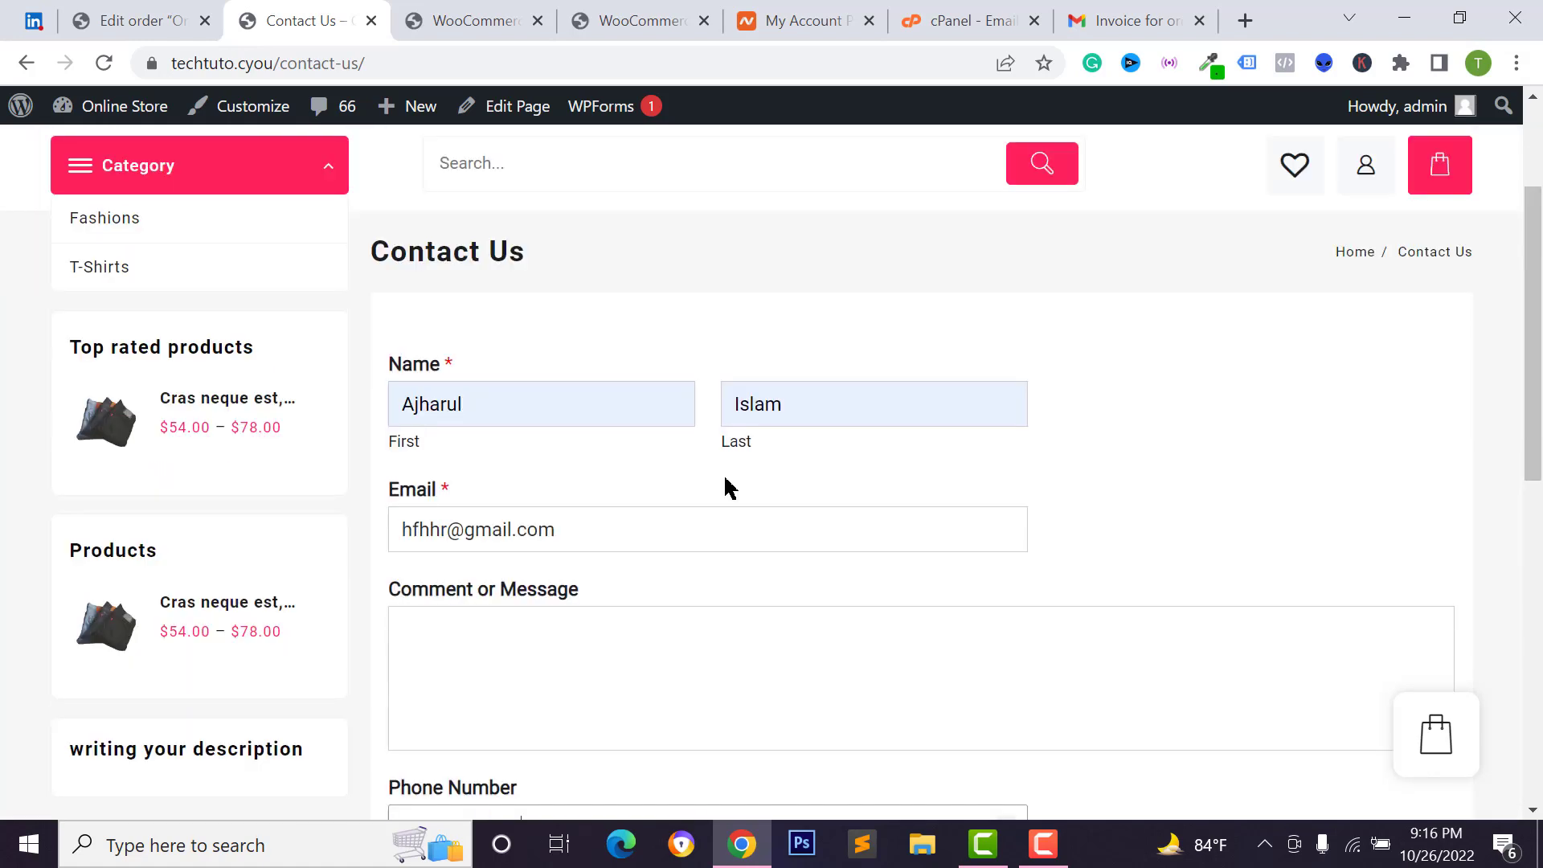
pyautogui.scroll(-1, 730, 488)
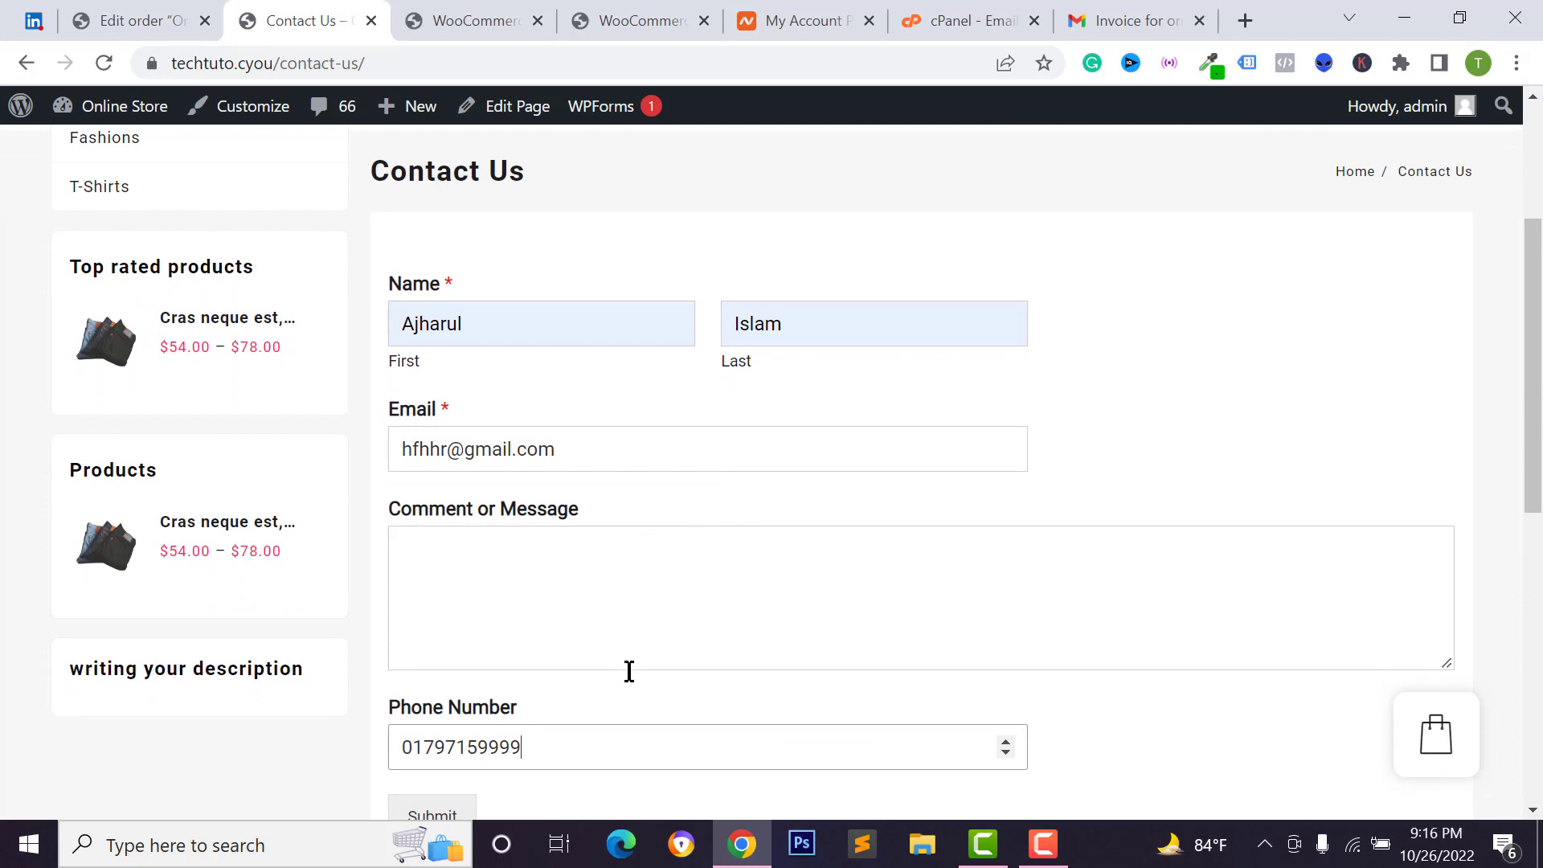
pyautogui.scroll(-3, 627, 727)
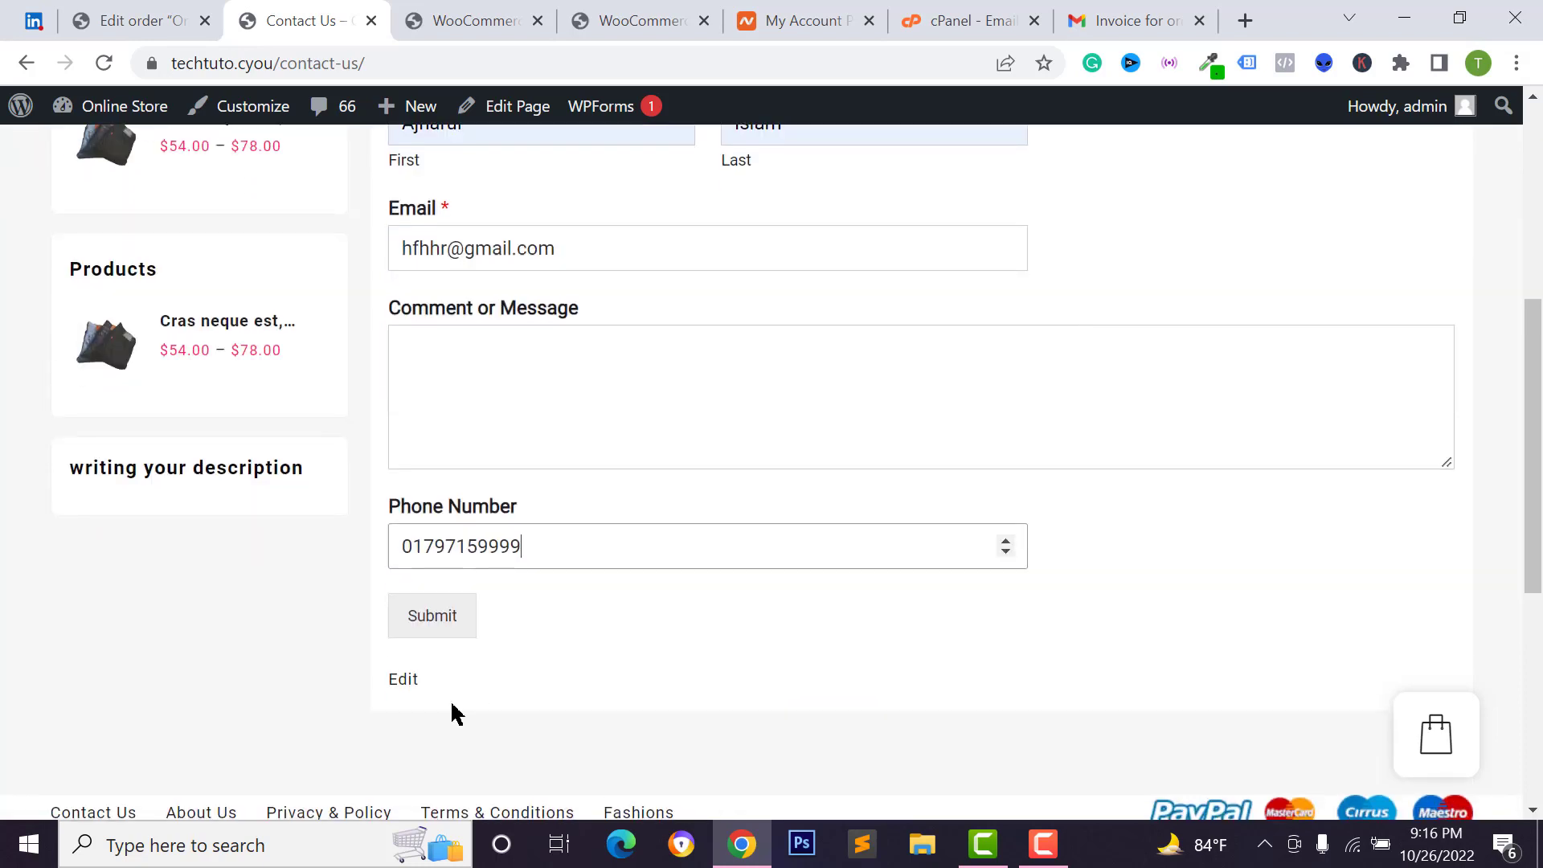
pyautogui.click(430, 634)
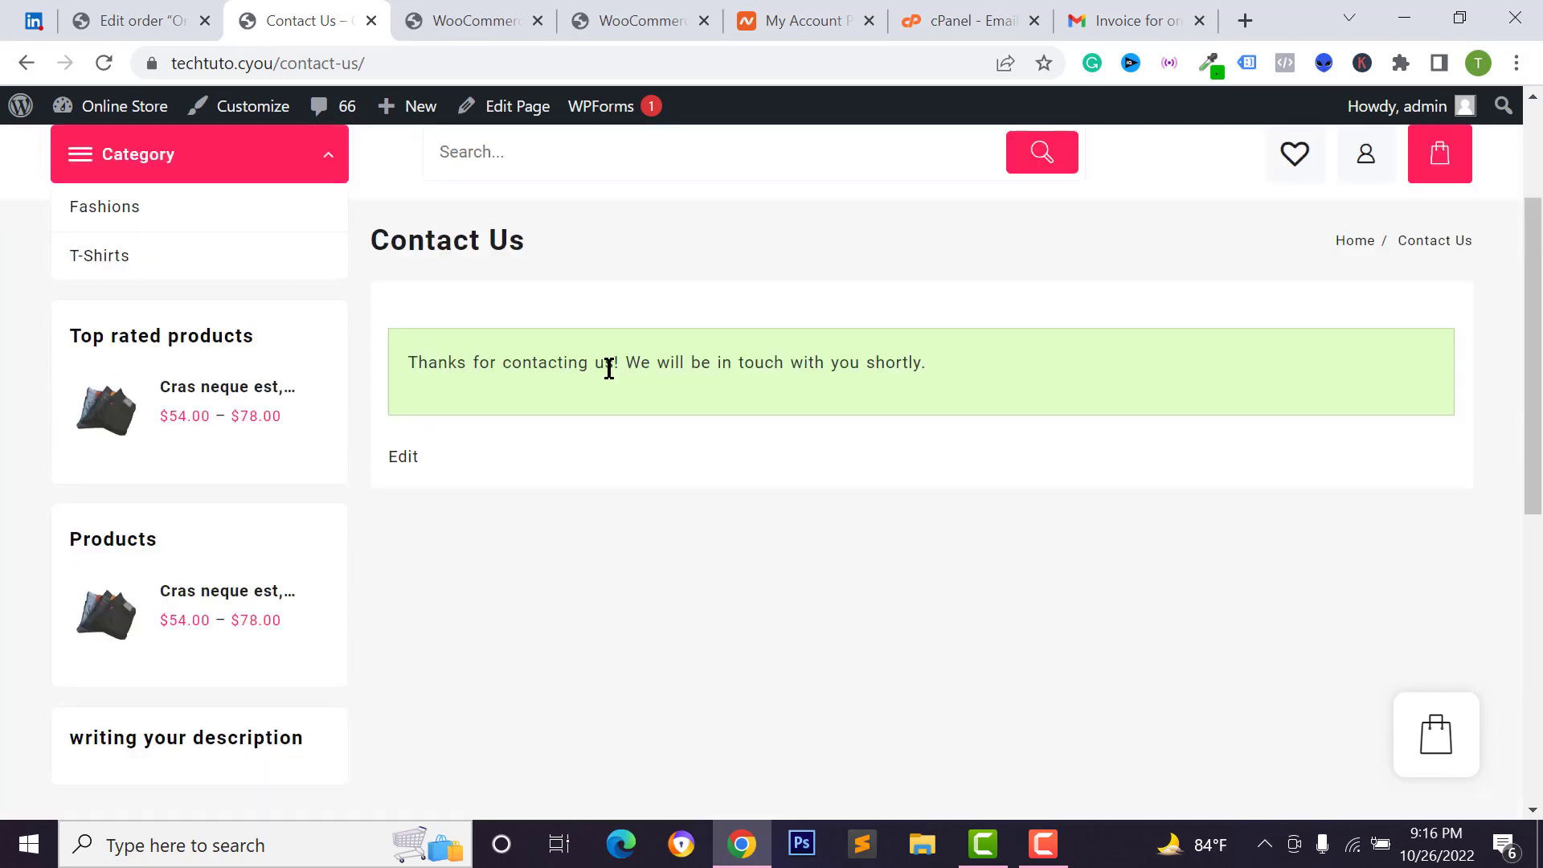
# Step: Check the Contact Form email in Gmail for the submitted name and phone, then return to Contact Us
pyautogui.click(1073, 9)
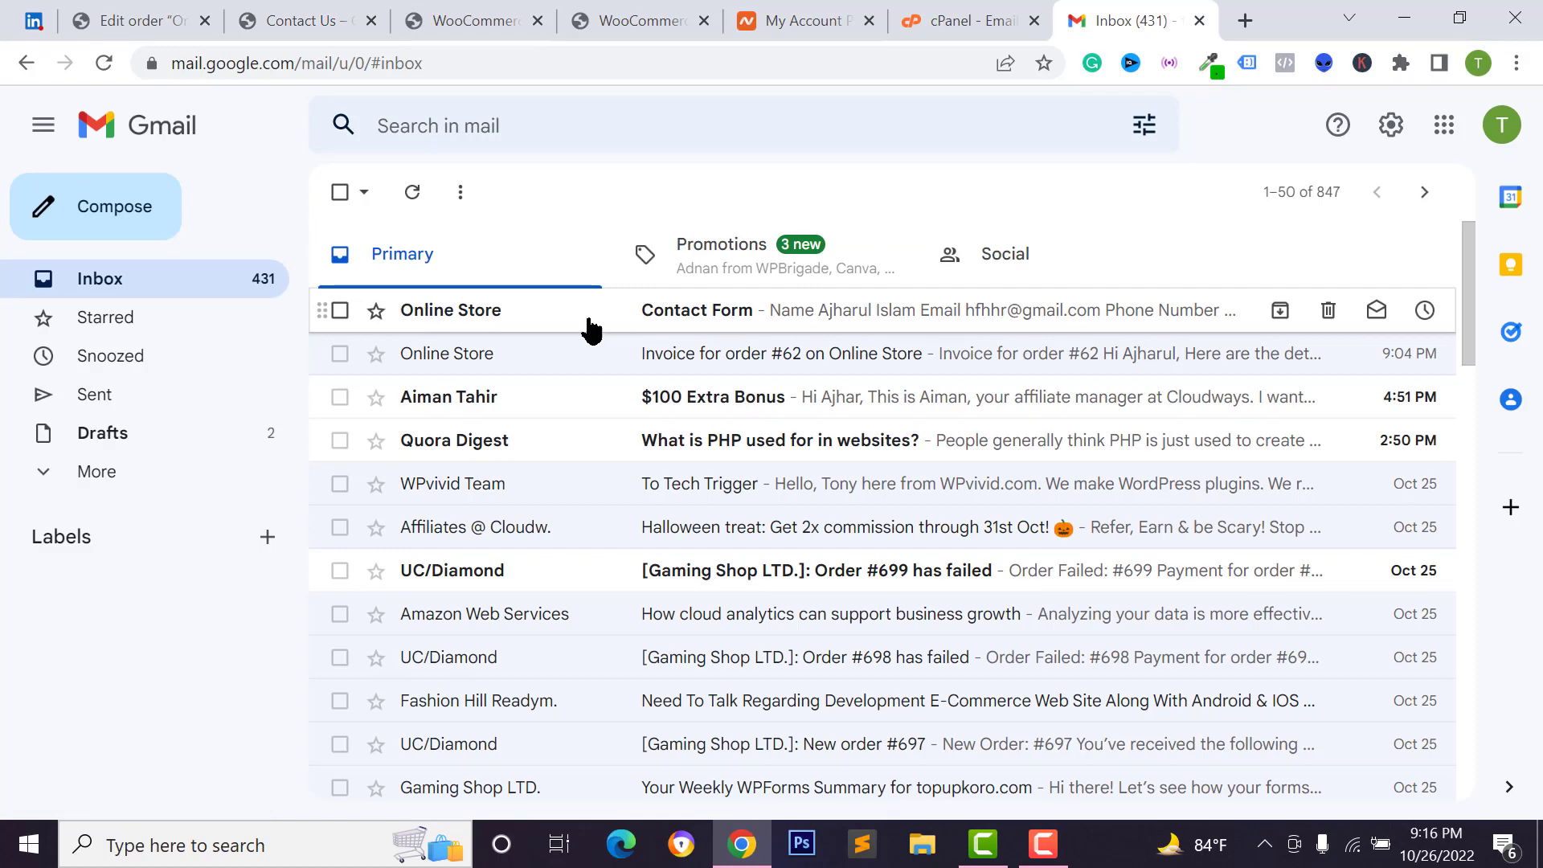
pyautogui.click(696, 322)
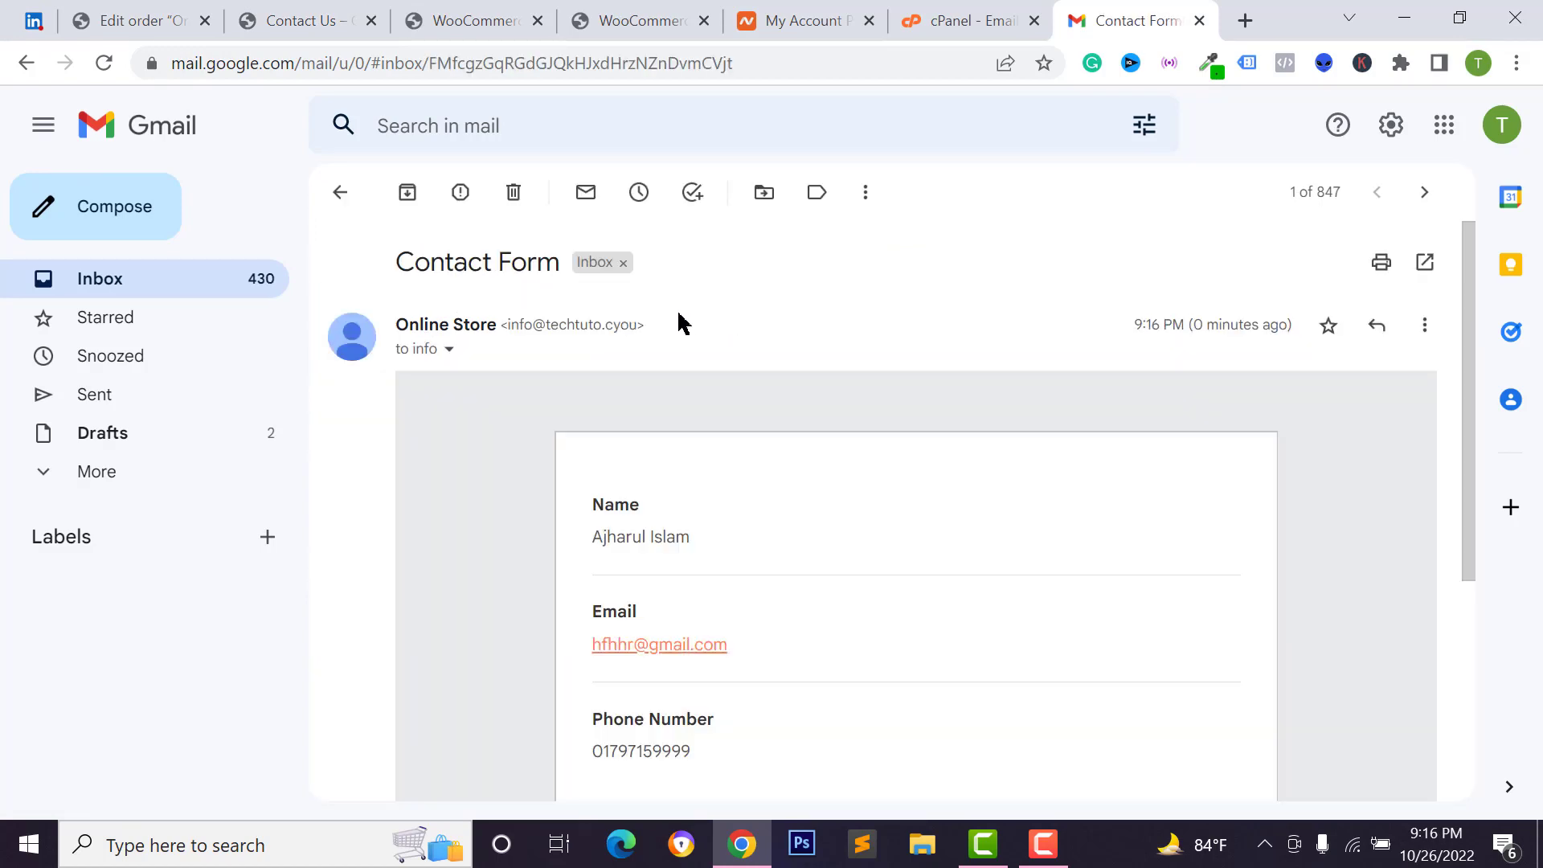
pyautogui.scroll(-3, 683, 338)
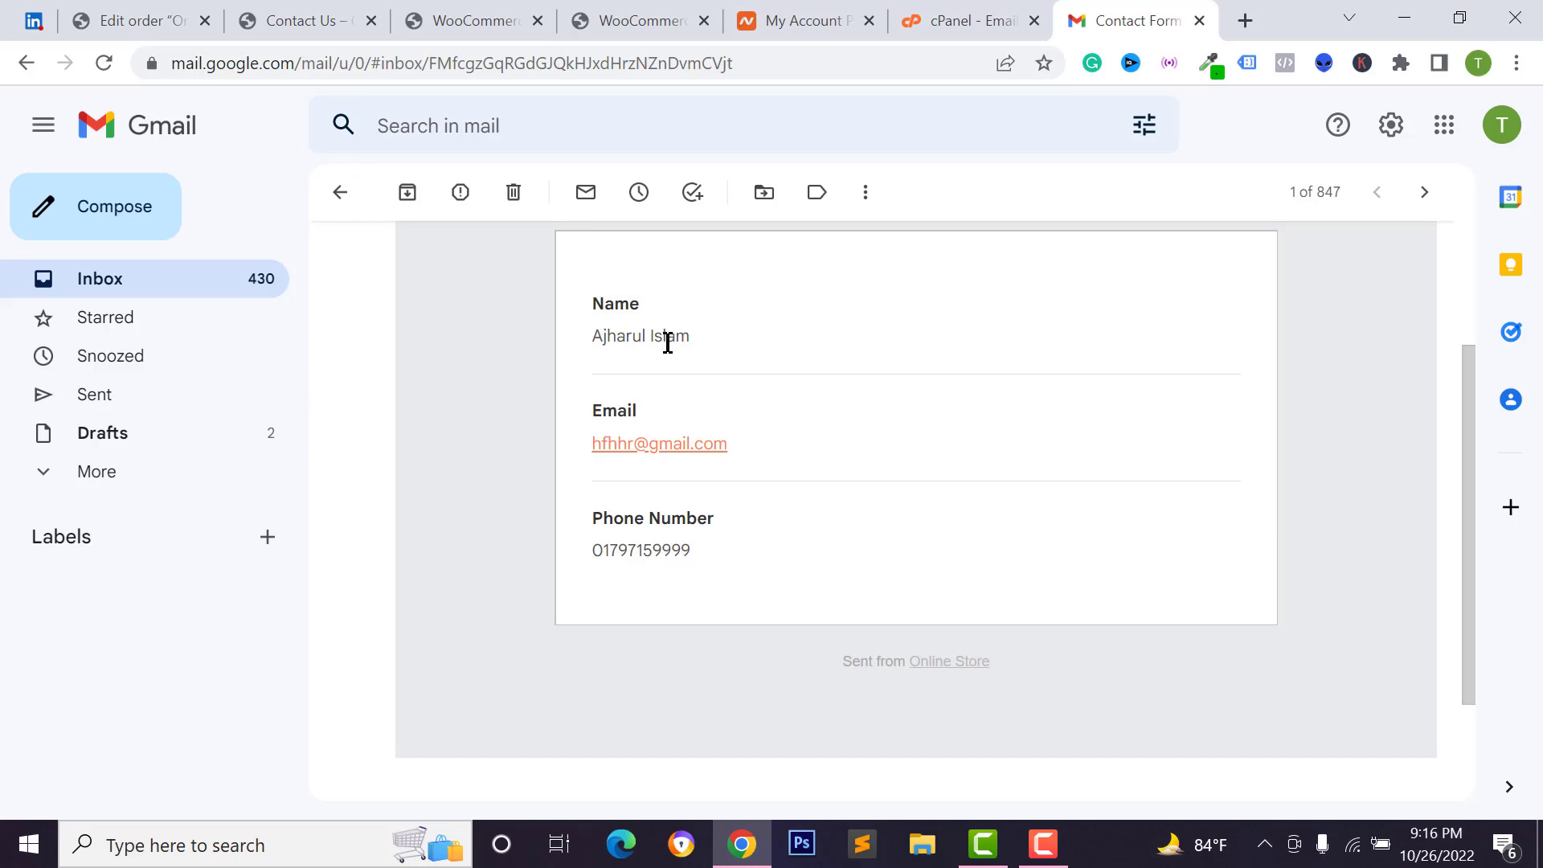
pyautogui.doubleClick(667, 341)
pyautogui.moveTo(608, 551); pyautogui.dragTo(693, 539)
pyautogui.click(693, 539)
pyautogui.scroll(3, 1004, 407)
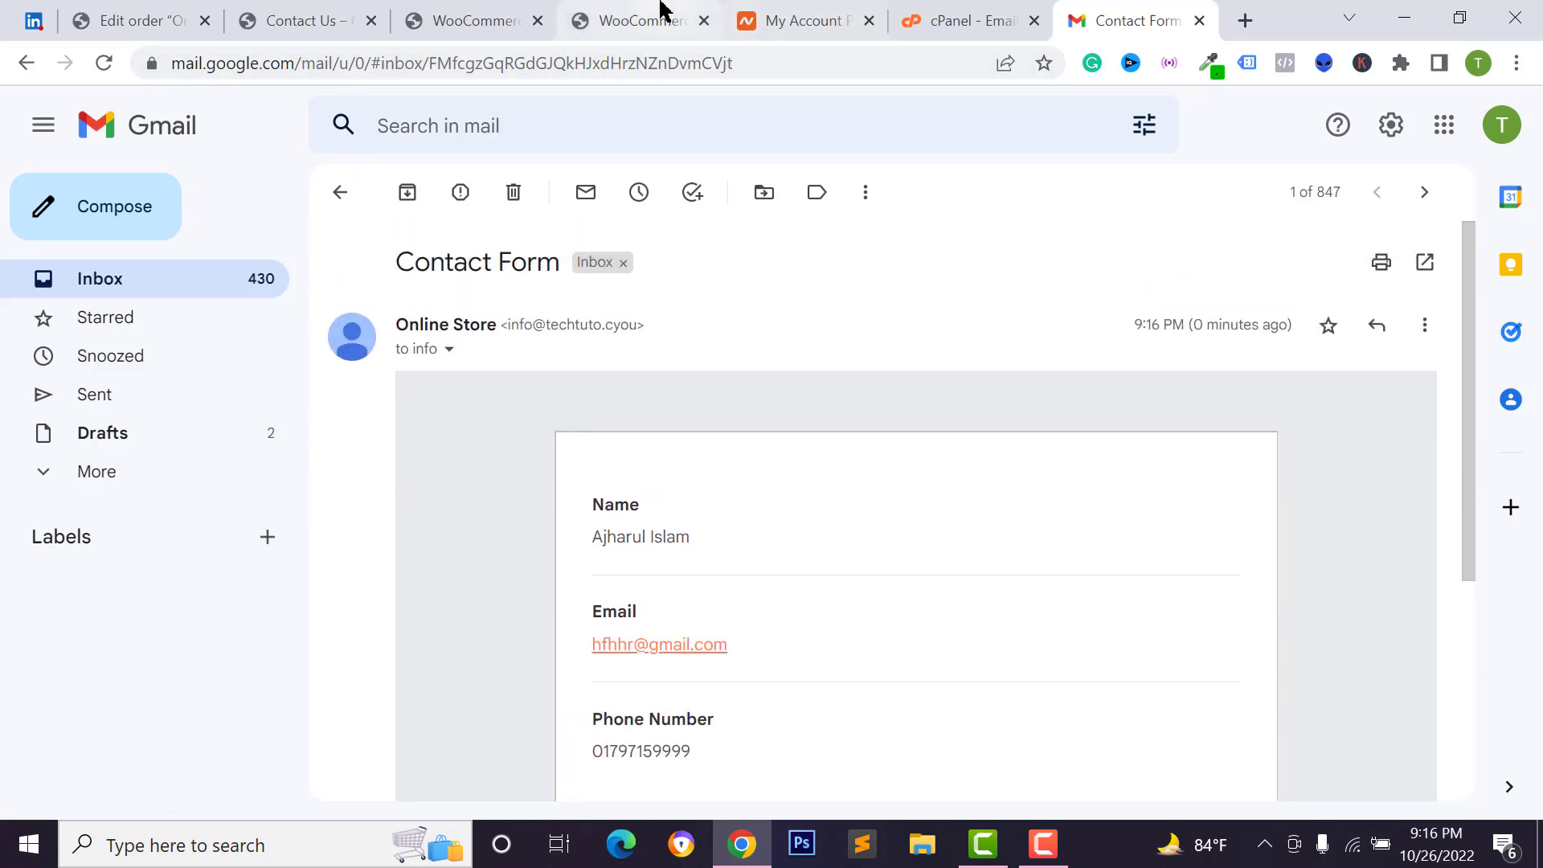
pyautogui.click(659, 9)
pyautogui.click(491, 12)
pyautogui.click(283, 23)
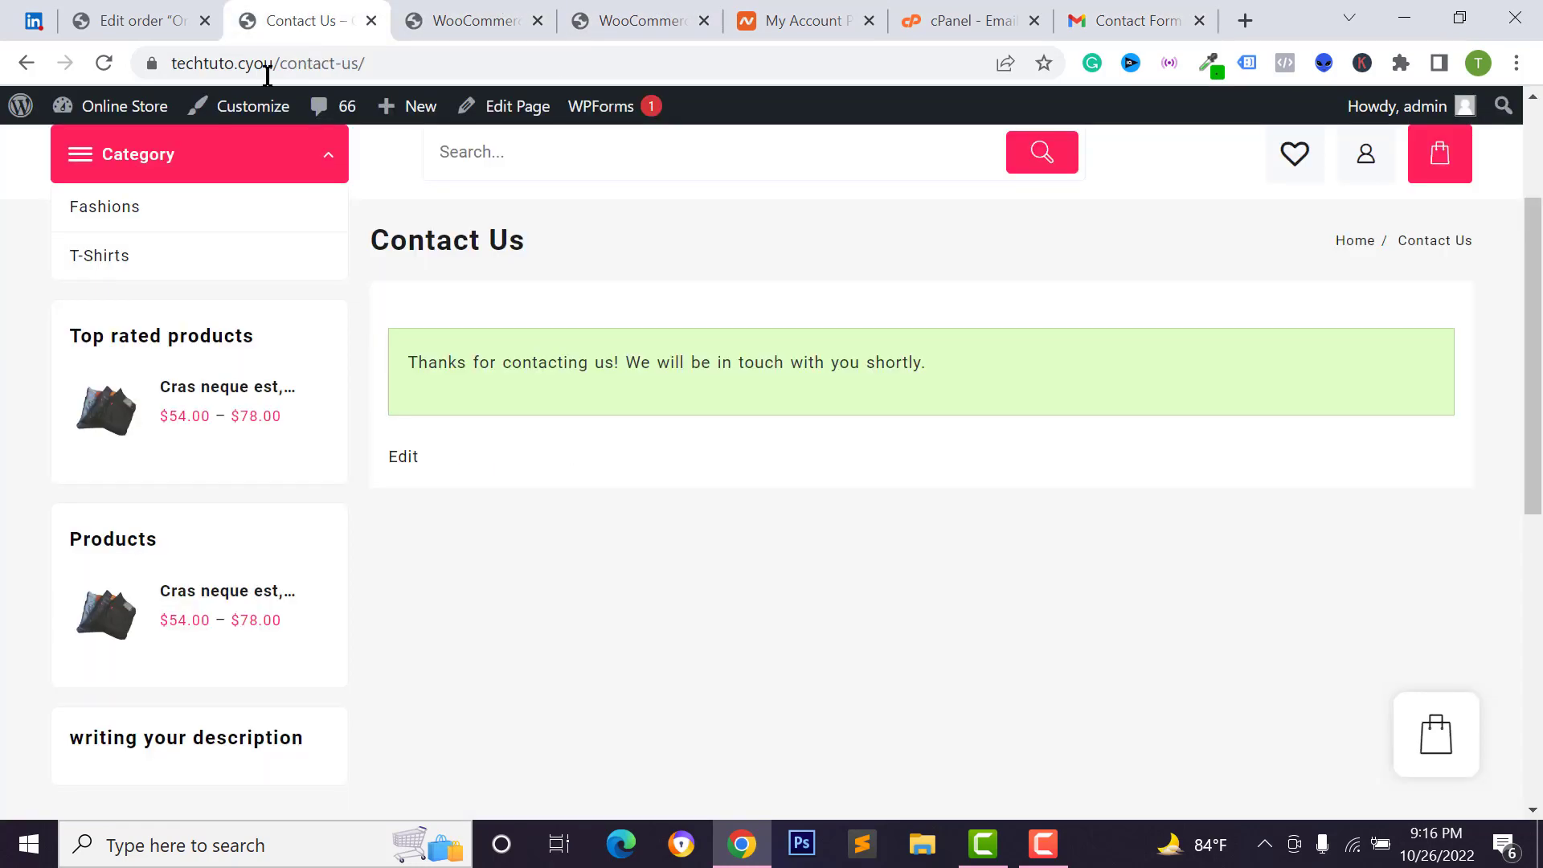
# Step: Scroll through the Open Shop Free V/S Pro comparison table, then return to the Online Store tab
pyautogui.click(130, 25)
pyautogui.scroll(5, 81, 301)
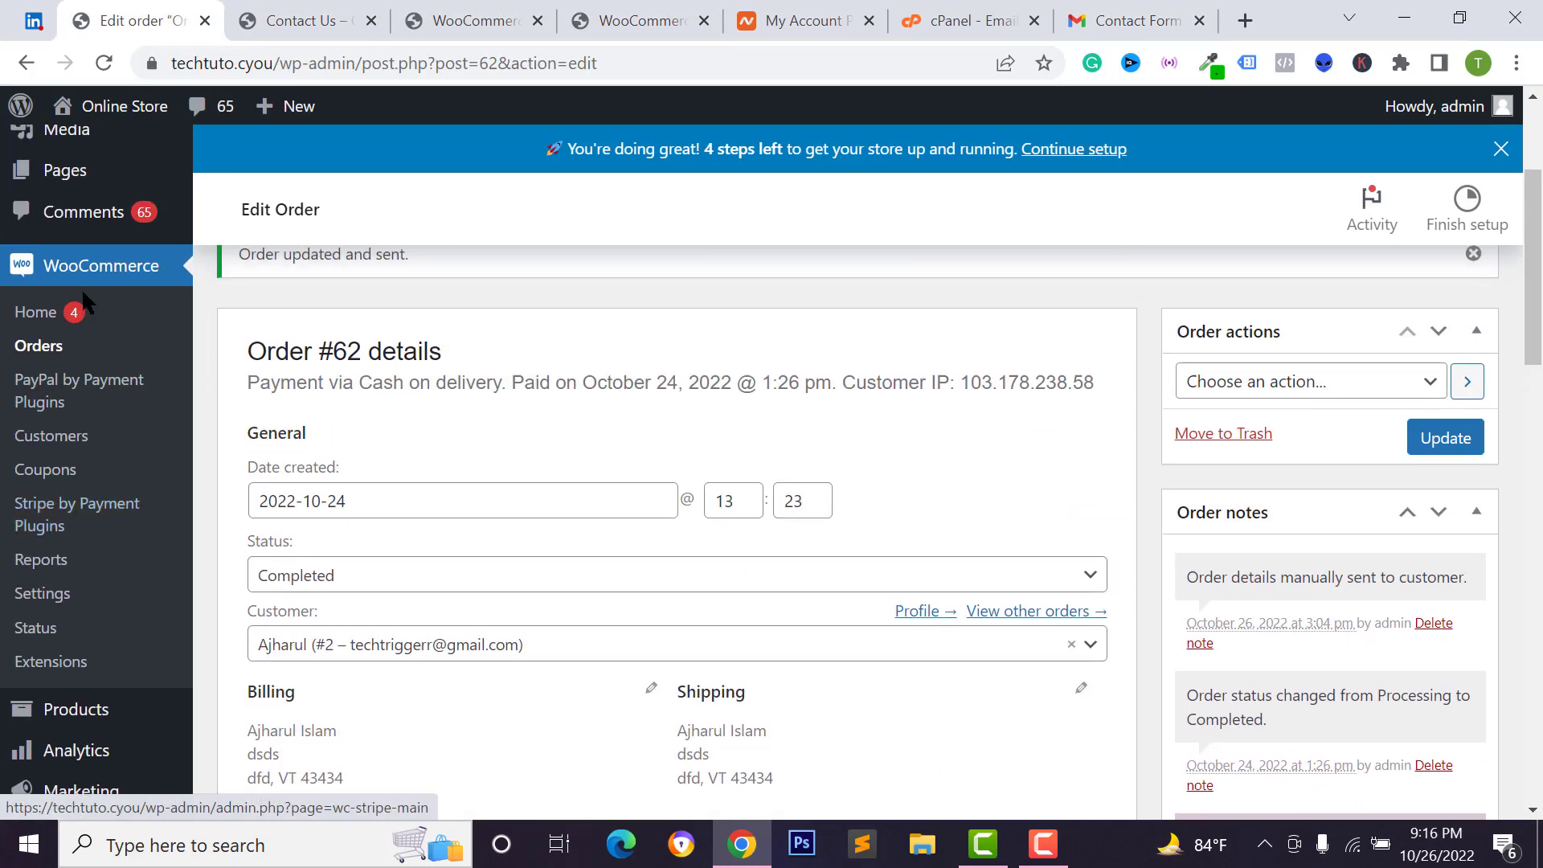
pyautogui.scroll(3, 83, 294)
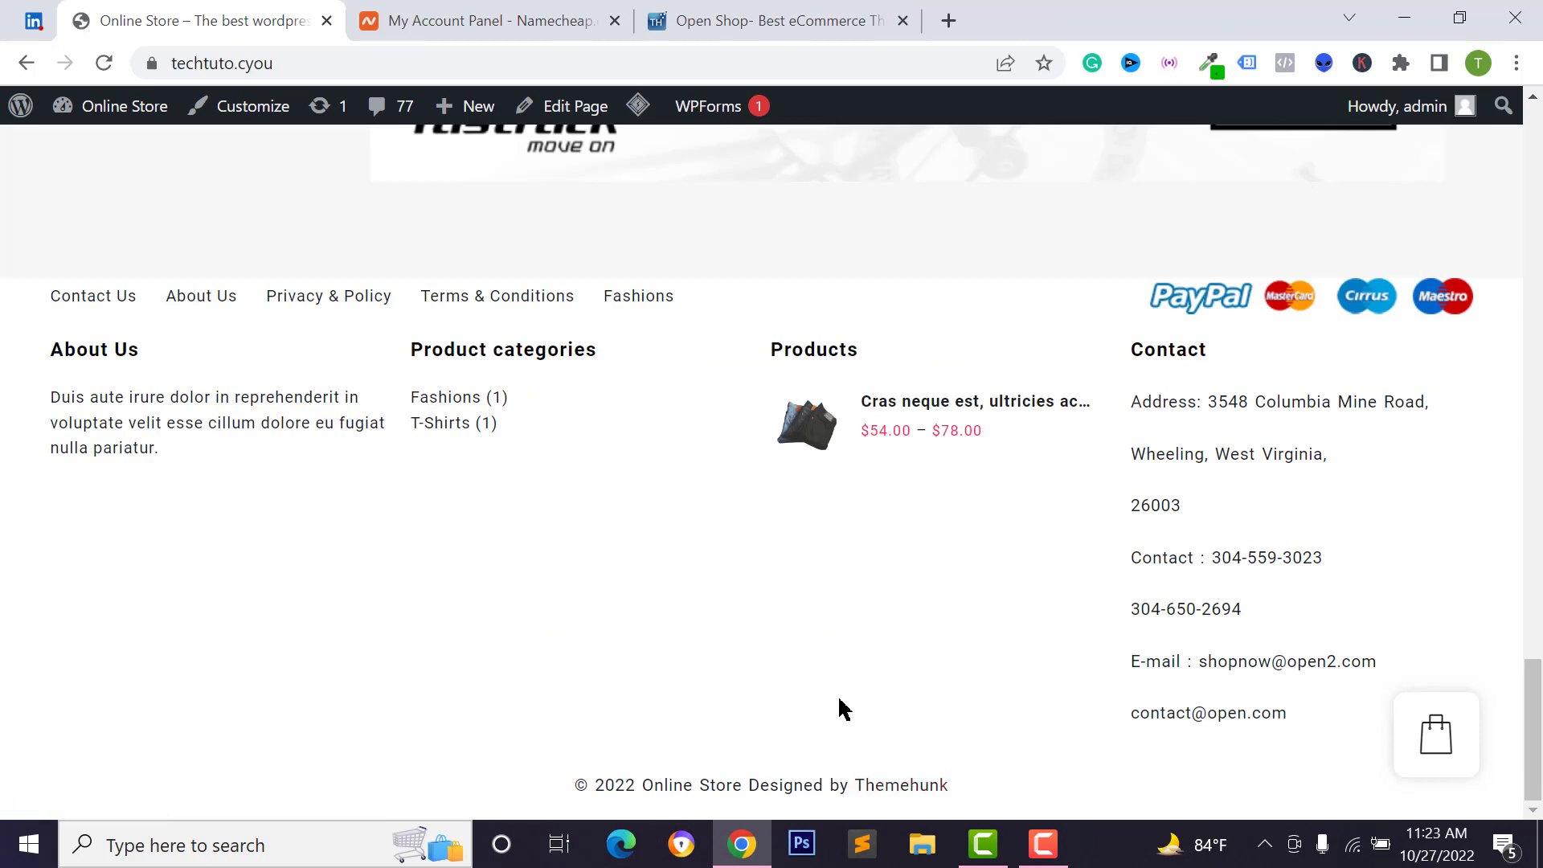
pyautogui.click(721, 24)
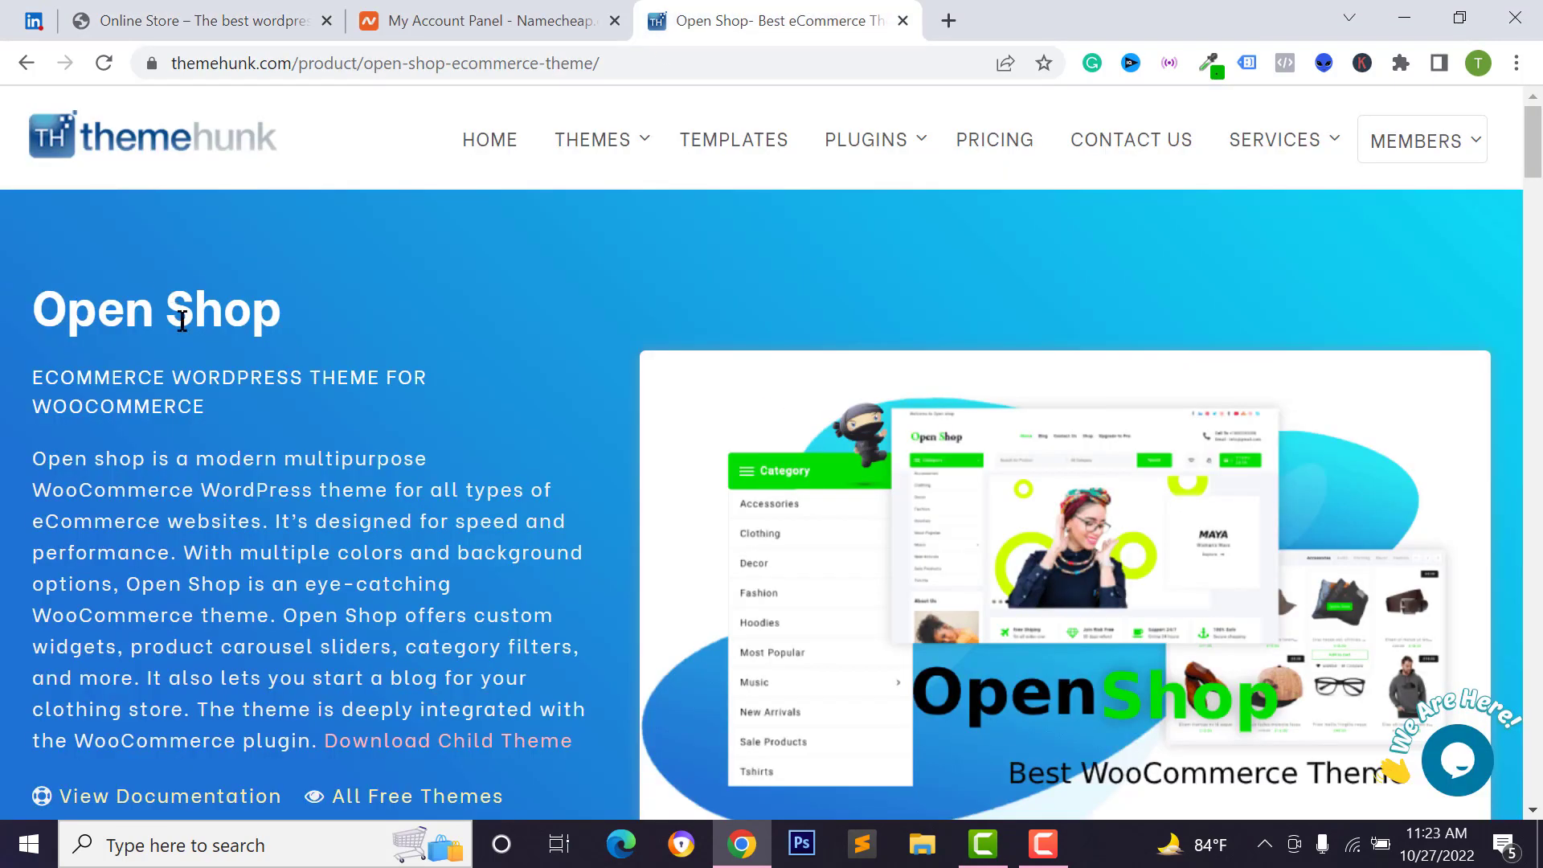
pyautogui.scroll(-6, 648, 598)
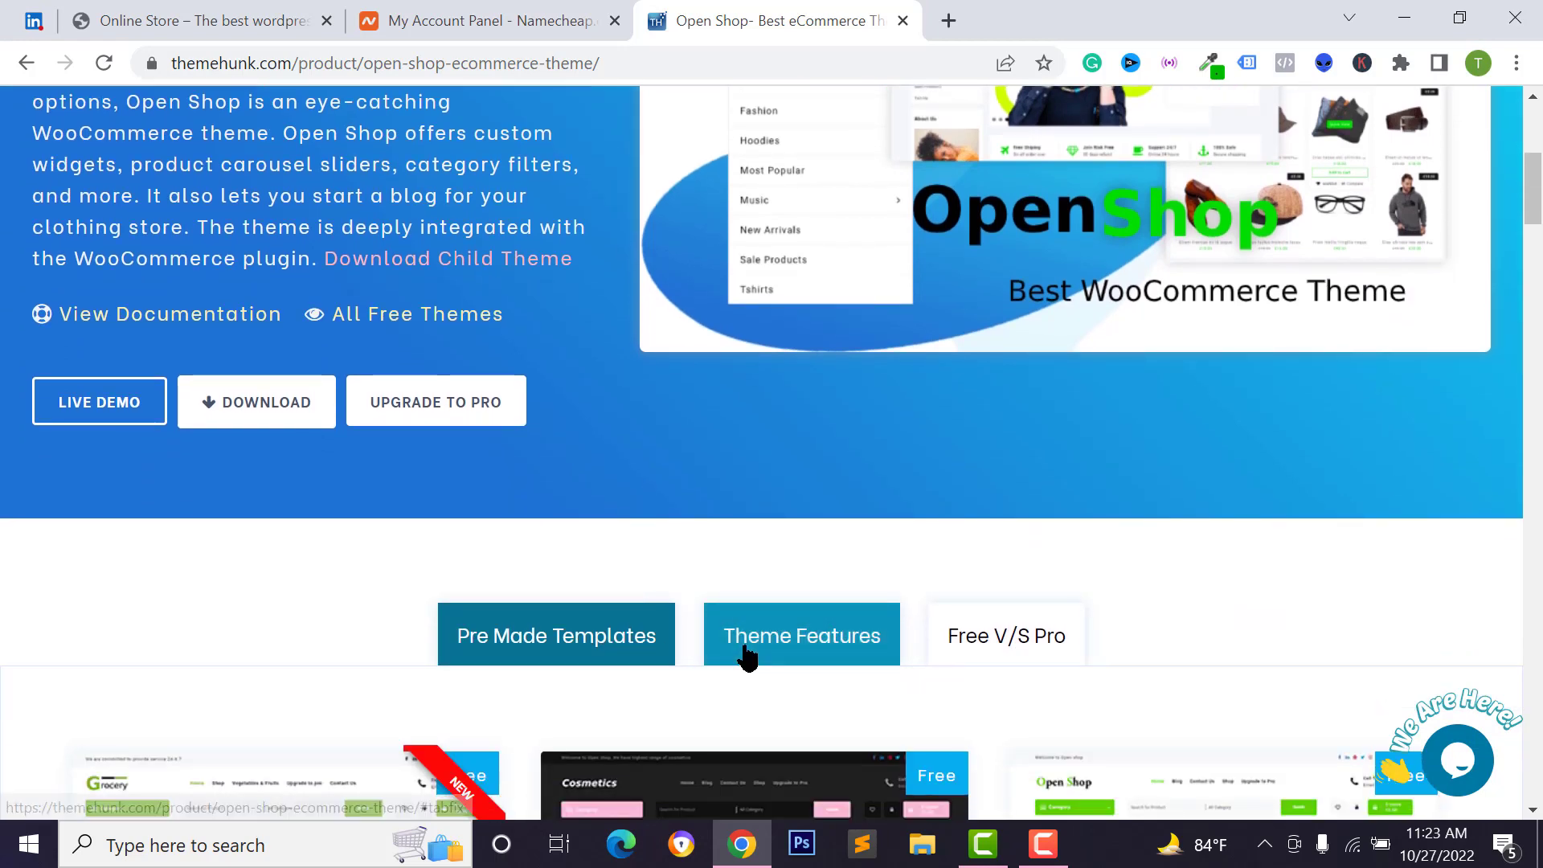
pyautogui.click(1006, 615)
pyautogui.scroll(-3, 1005, 577)
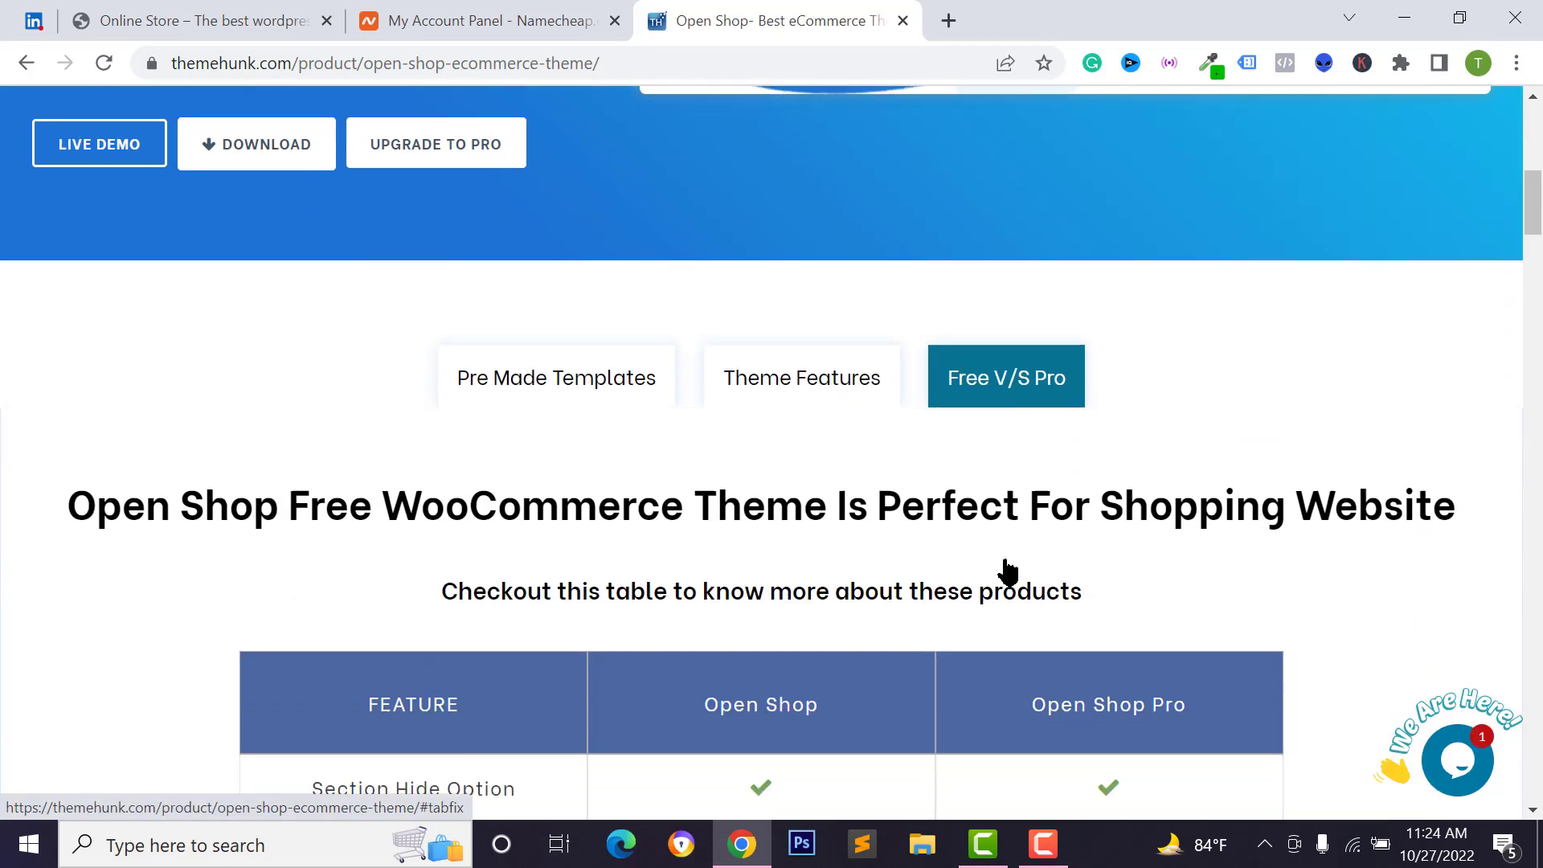
pyautogui.click(1013, 379)
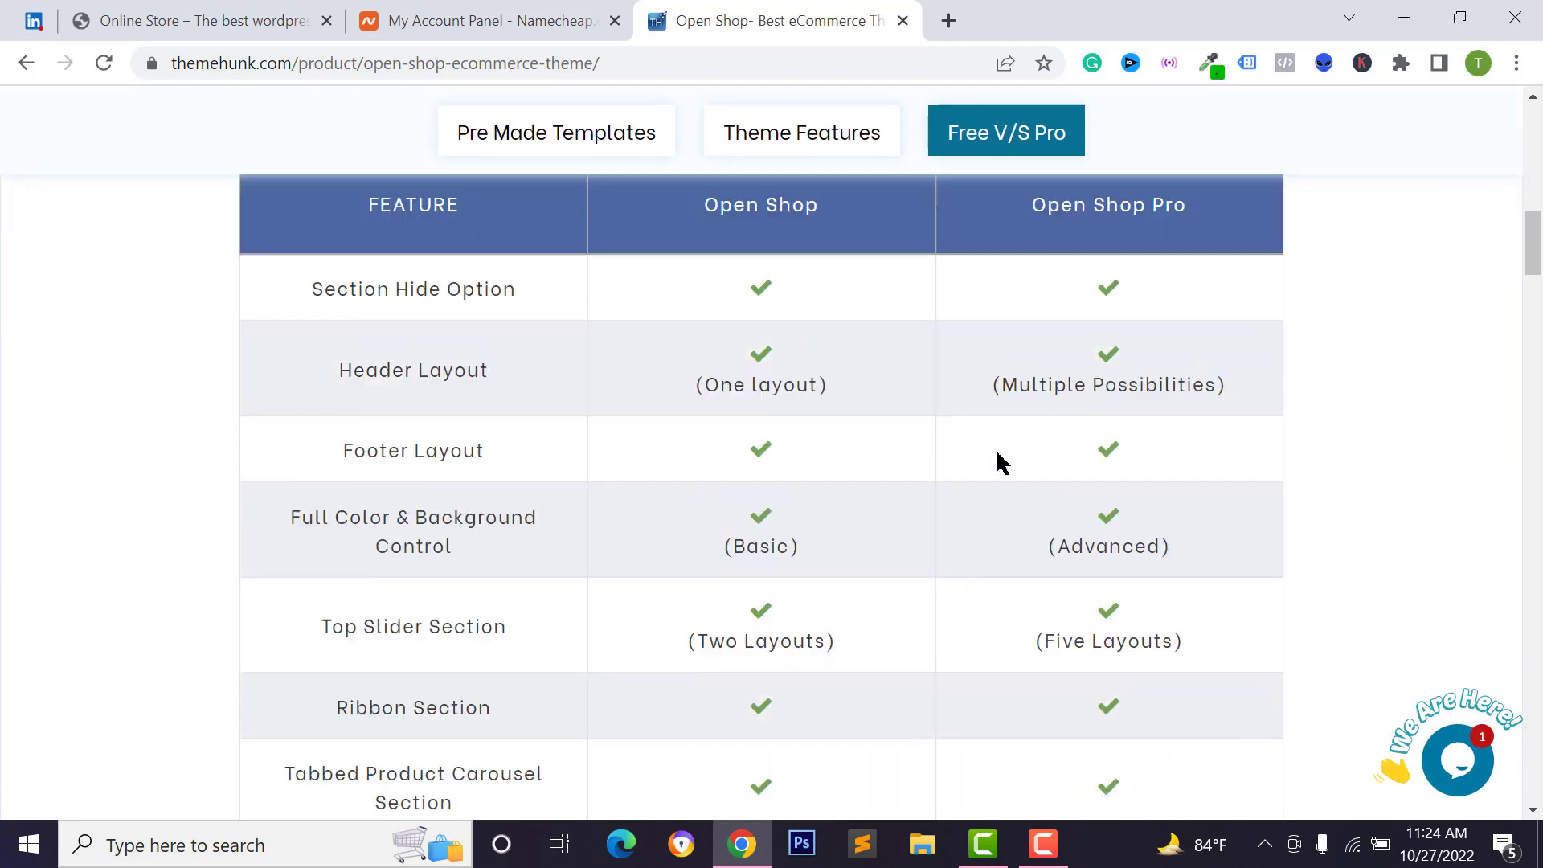
pyautogui.scroll(-20, 1001, 463)
pyautogui.scroll(15, 1123, 551)
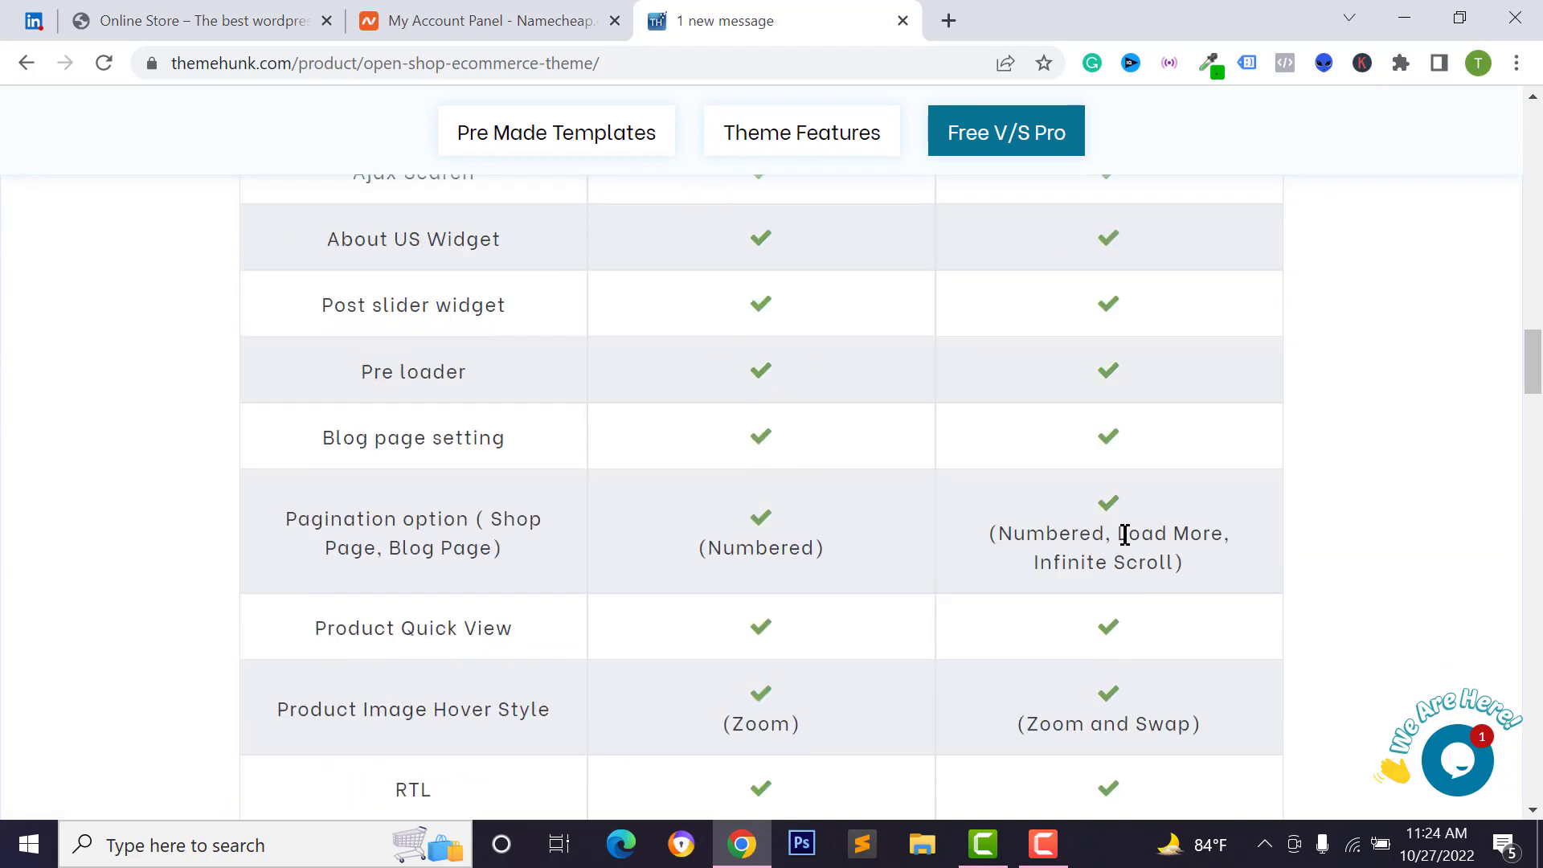
pyautogui.scroll(20, 1125, 536)
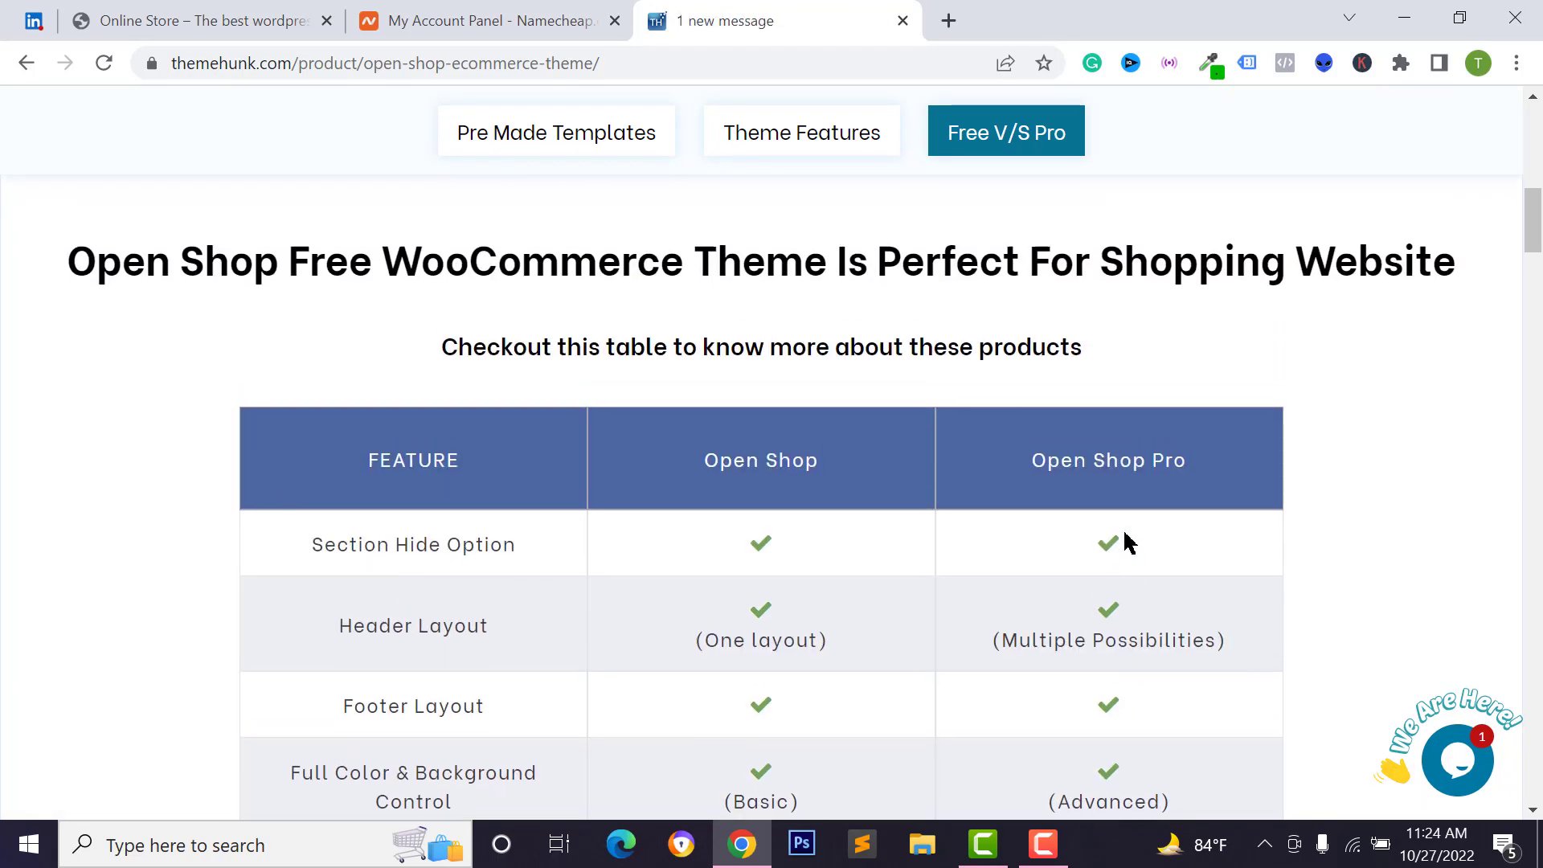
pyautogui.scroll(10, 1126, 543)
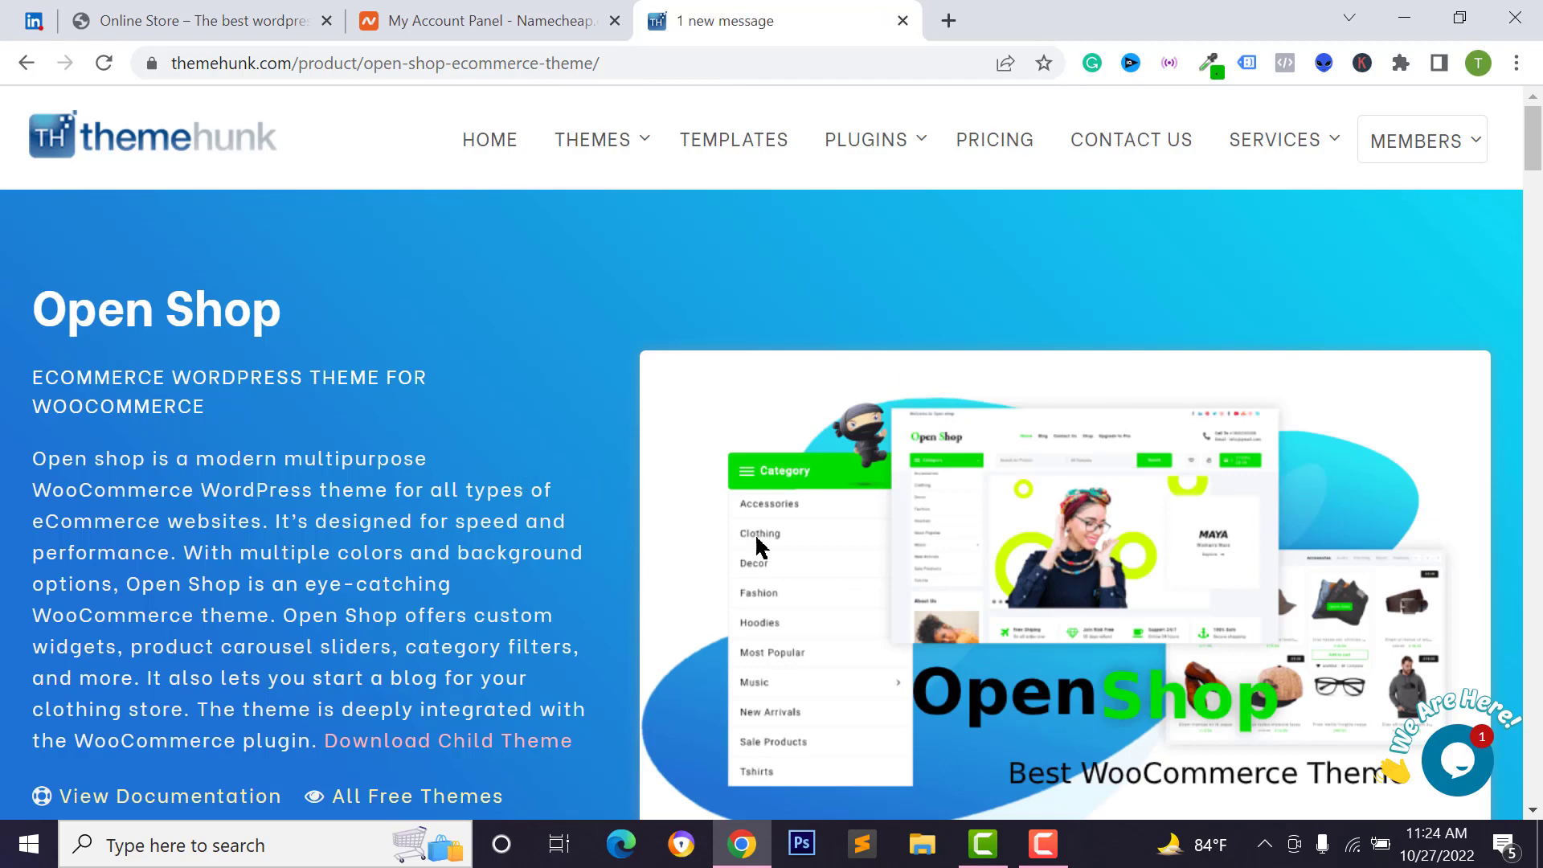
pyautogui.scroll(-5, 947, 563)
pyautogui.hotkey('ctrl', '2')
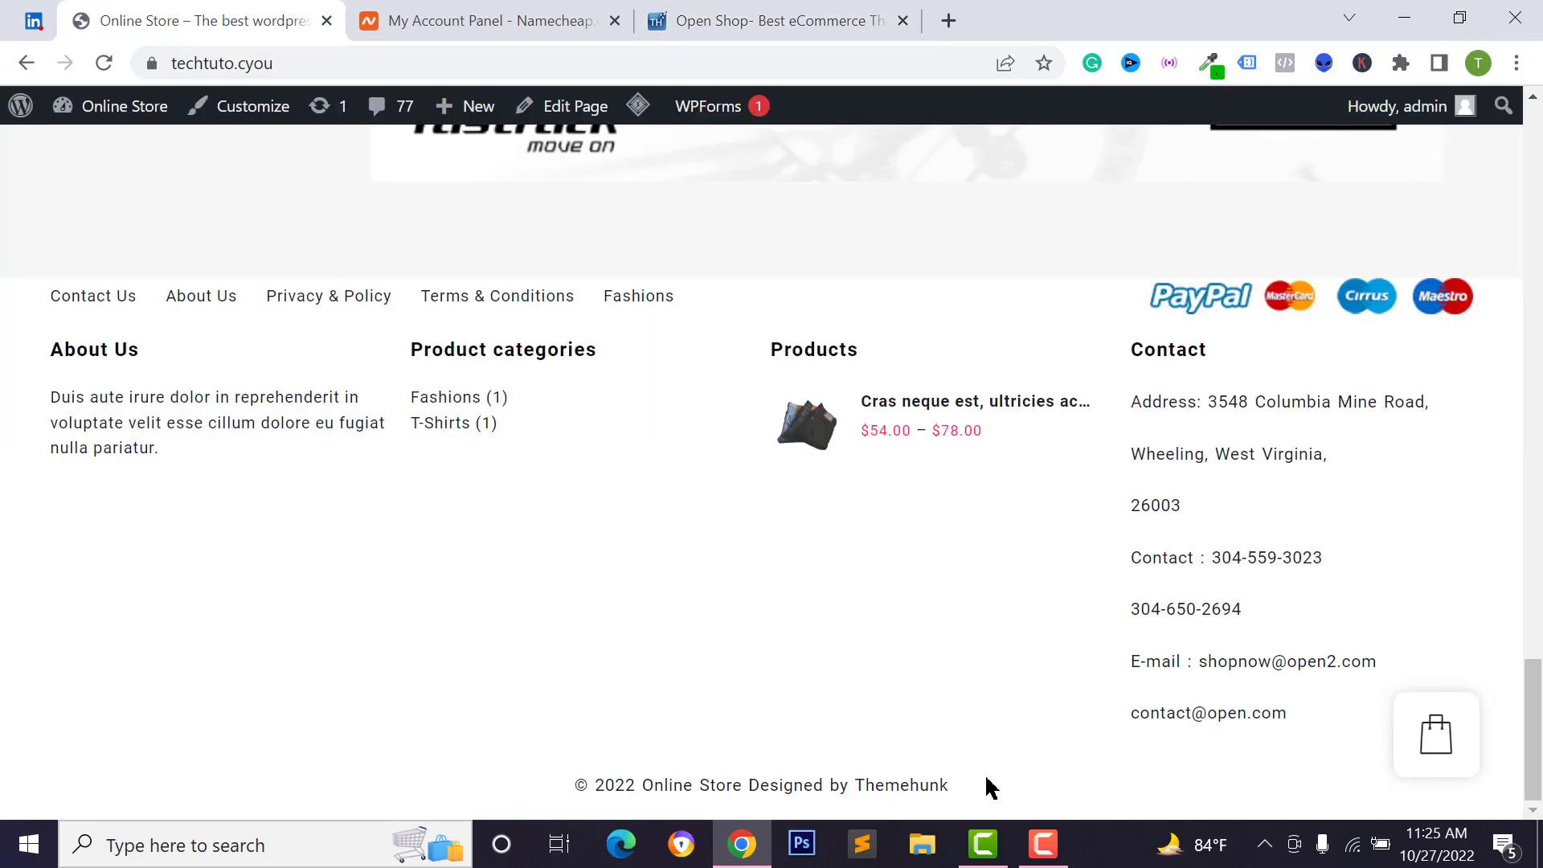
# Step: Go from the Dashboard to Appearance > Theme File Editor and accept the 'I understand' warning
pyautogui.moveTo(121, 106)
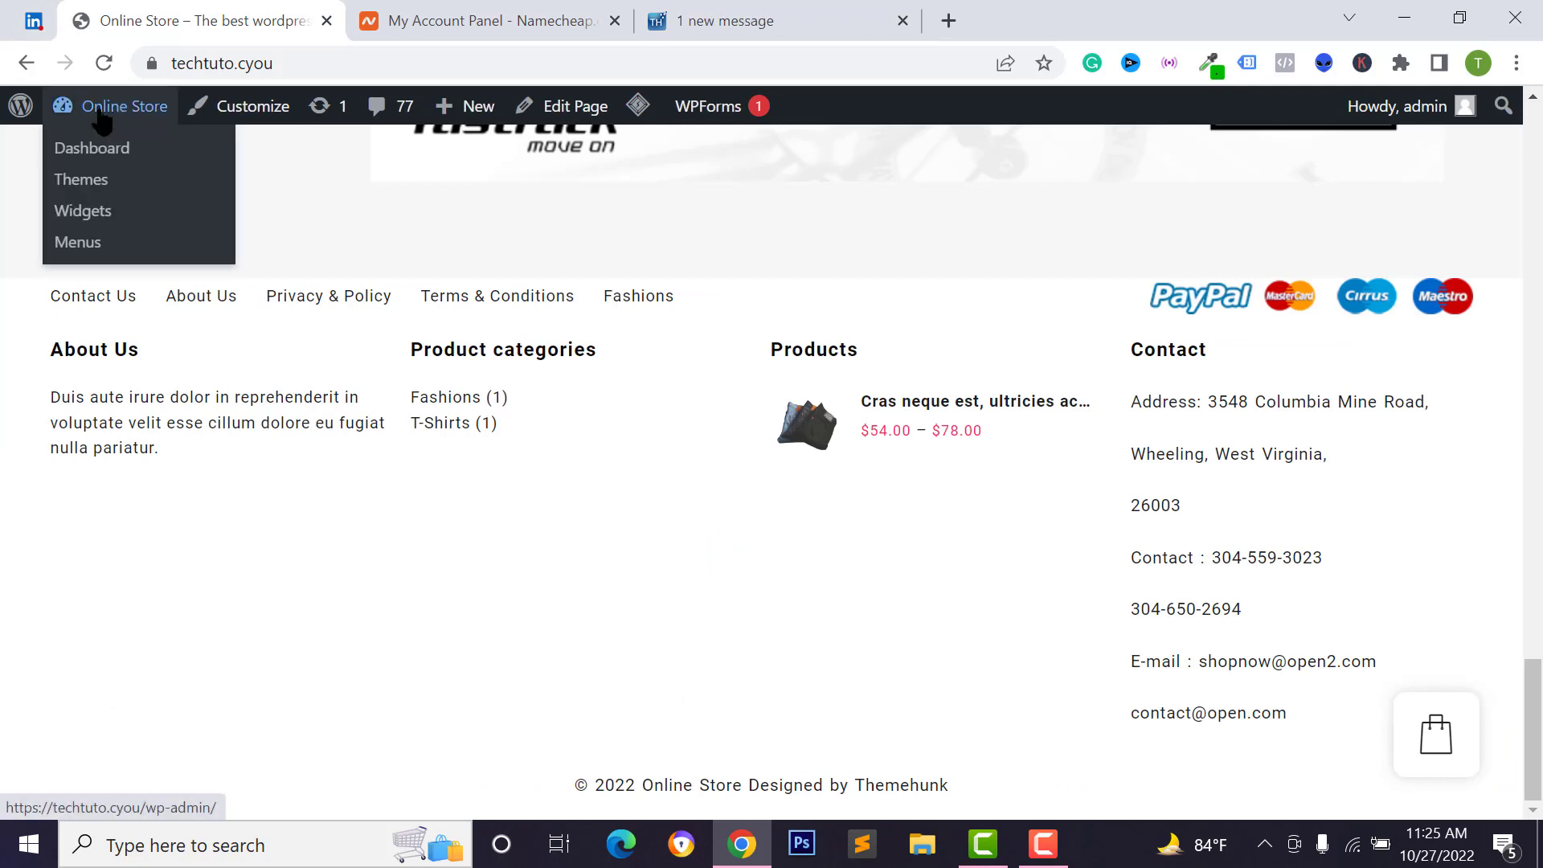
pyautogui.click(92, 147)
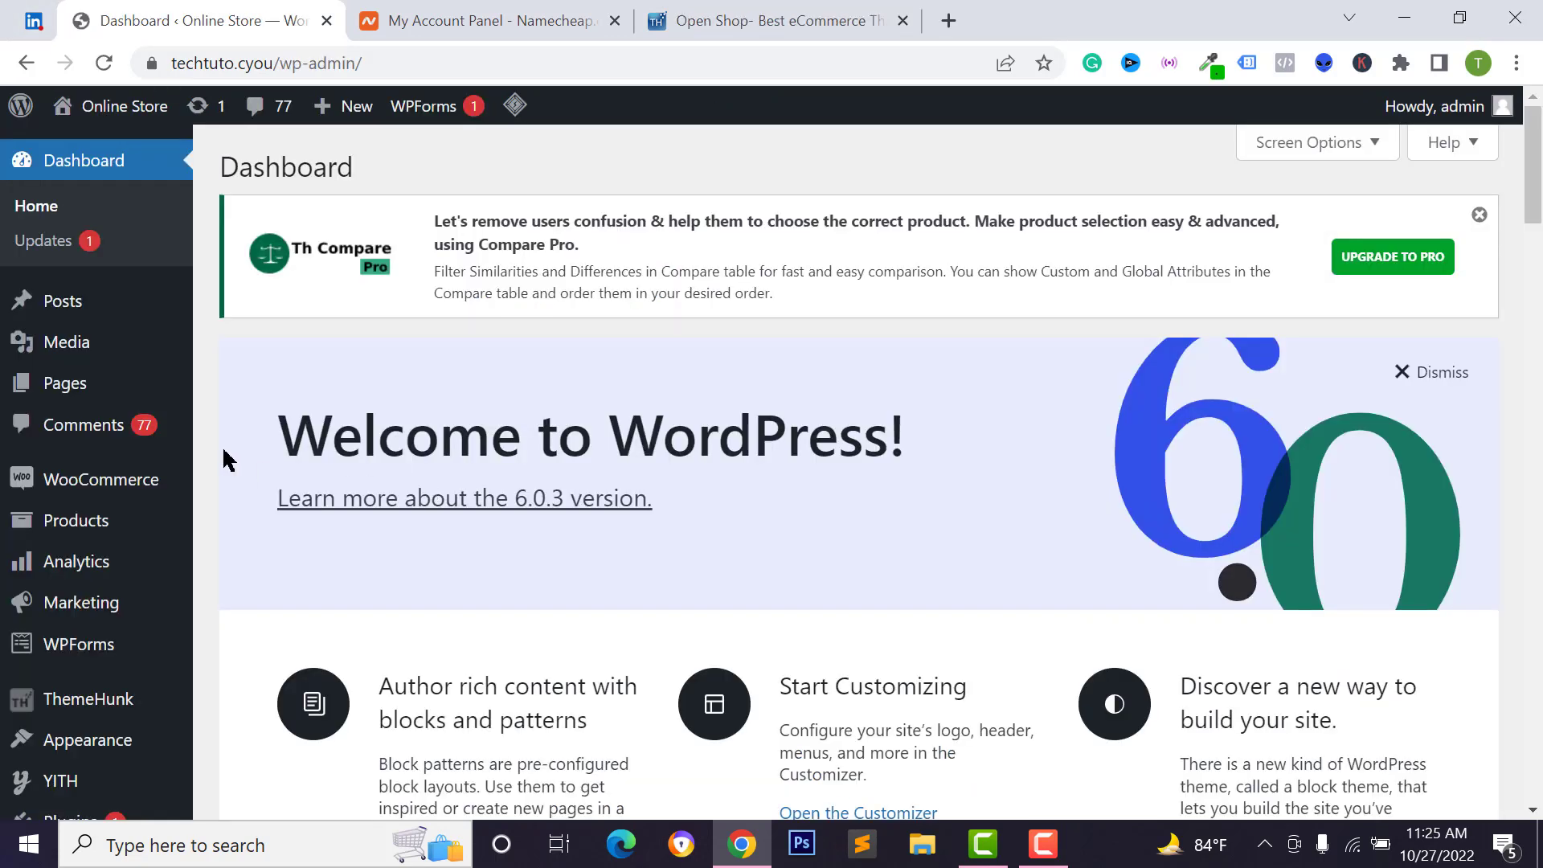
pyautogui.scroll(-1, 129, 659)
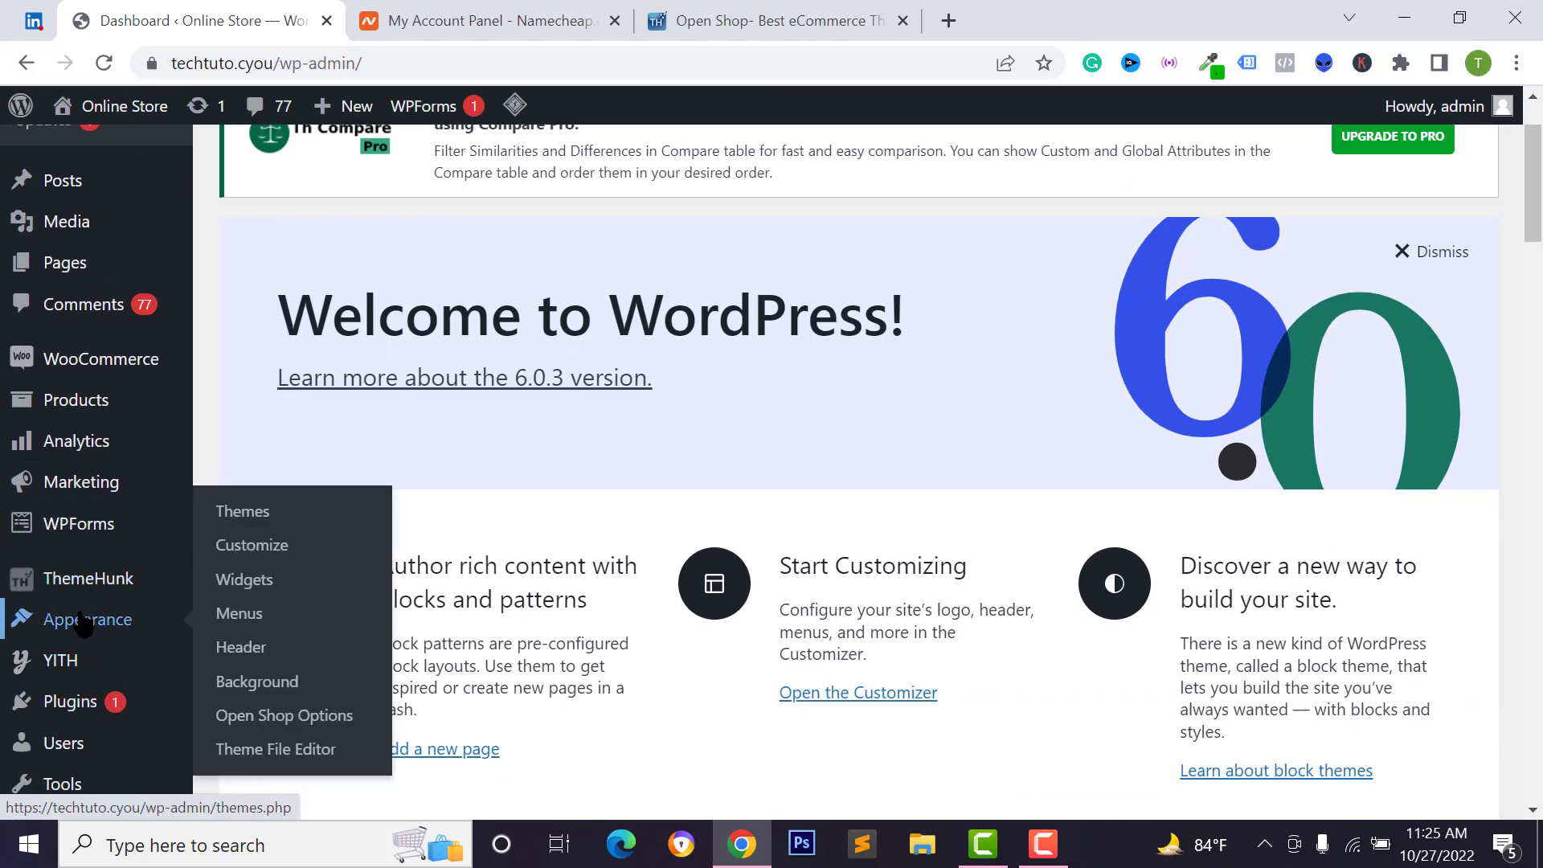
pyautogui.scroll(-1, 68, 715)
pyautogui.moveTo(60, 599)
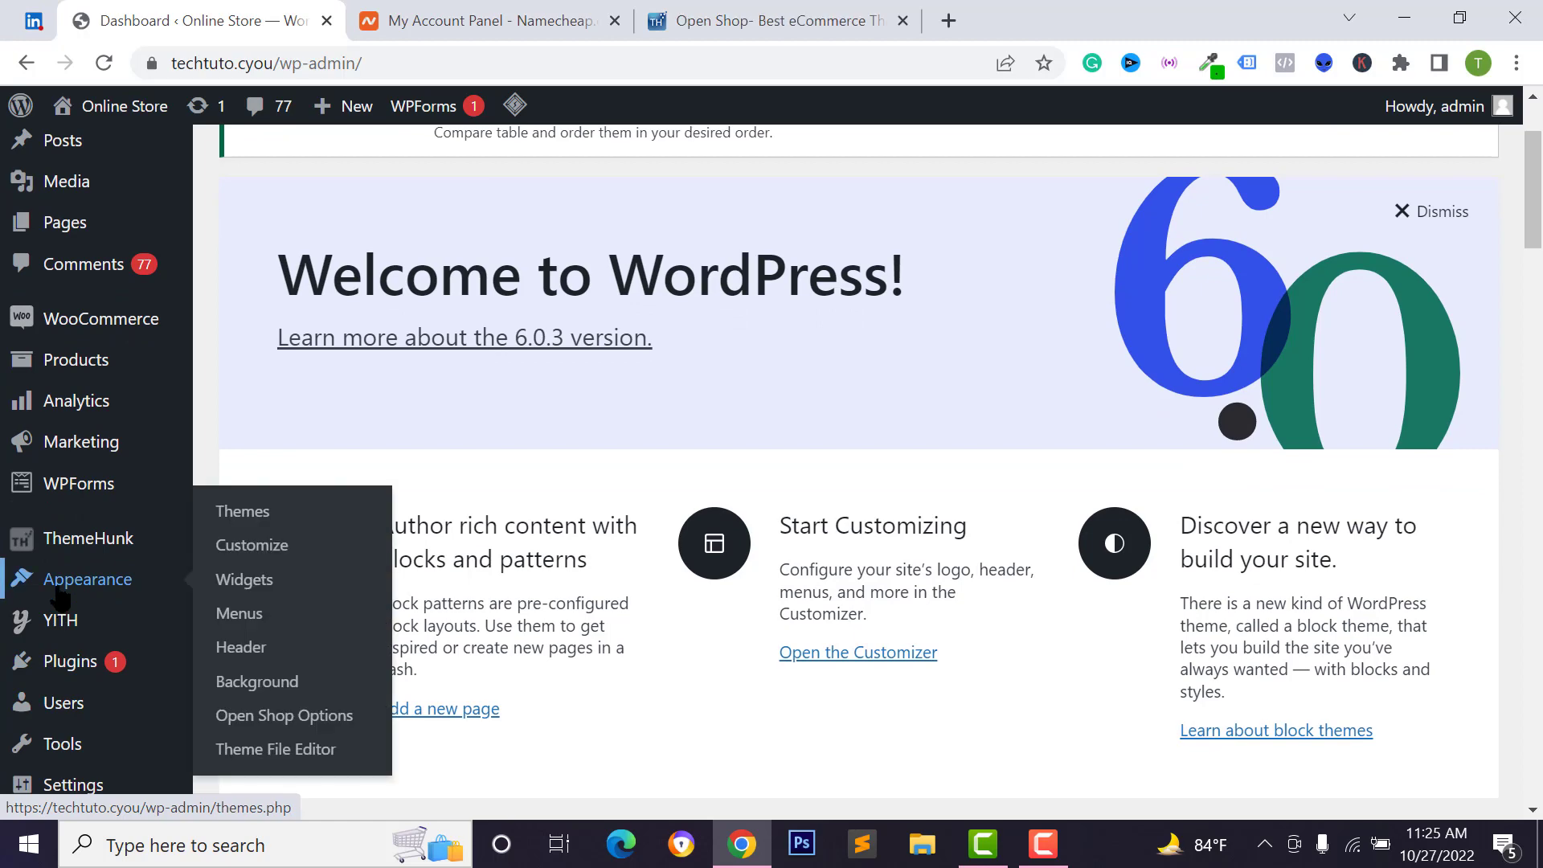
pyautogui.click(290, 750)
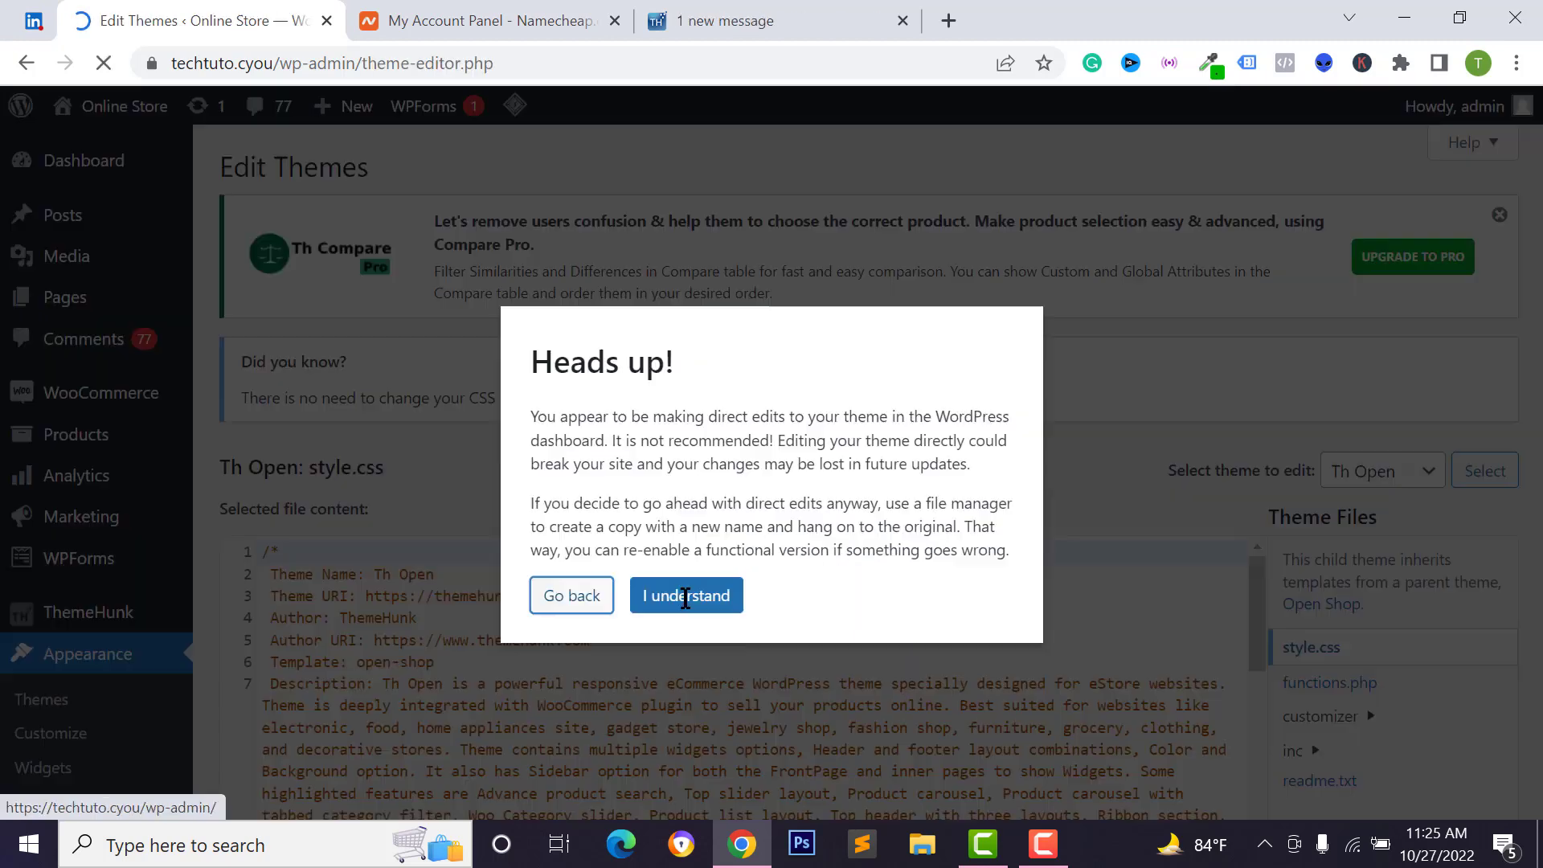
pyautogui.click(685, 595)
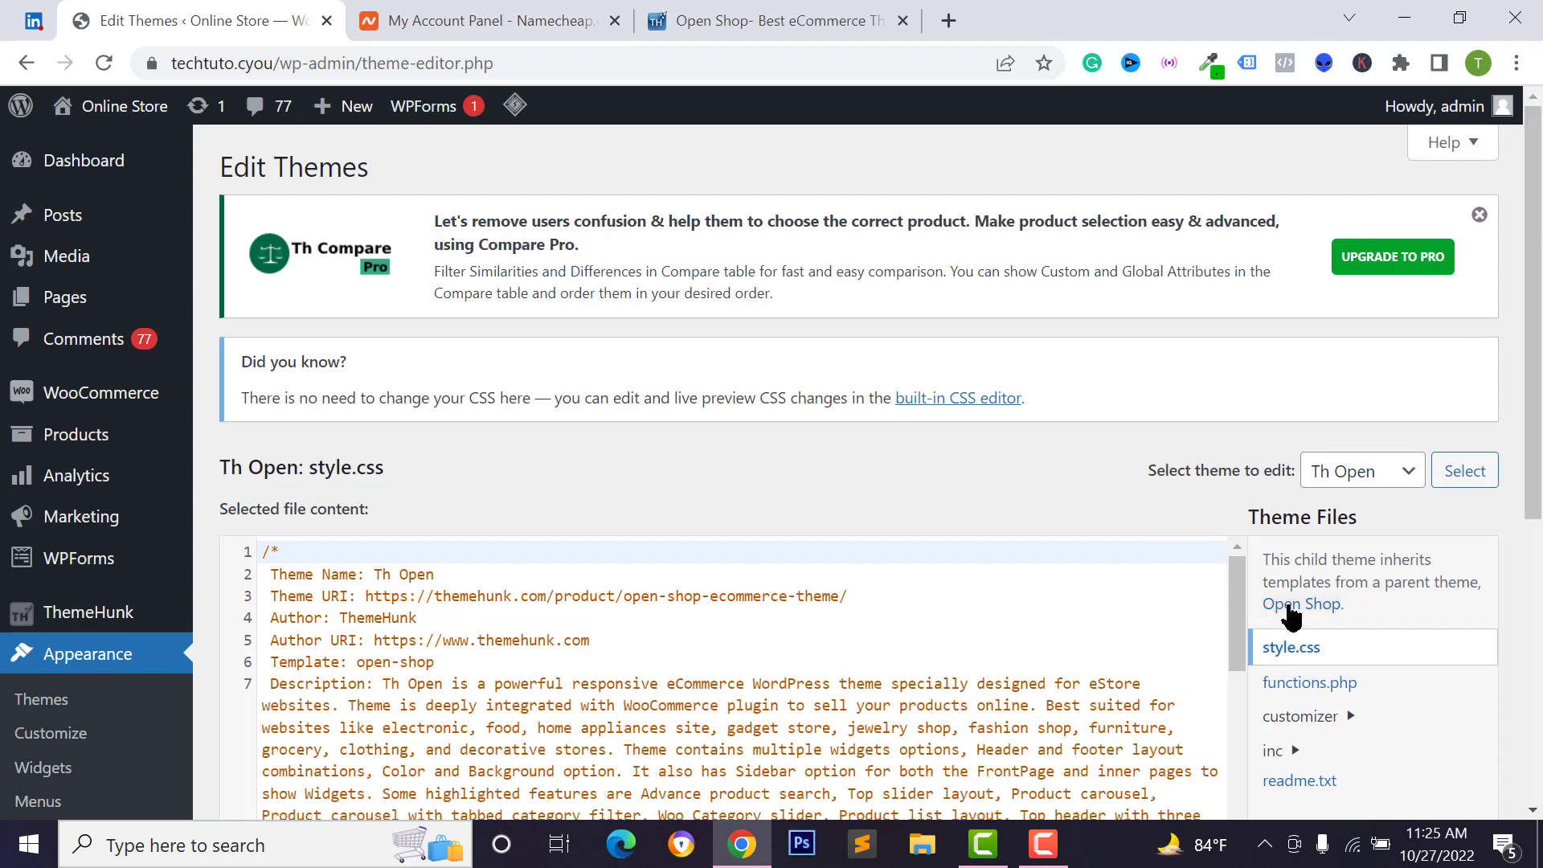
# Step: Open Th Open's functions.php and scroll through its code to the bottom
pyautogui.scroll(-2, 1315, 656)
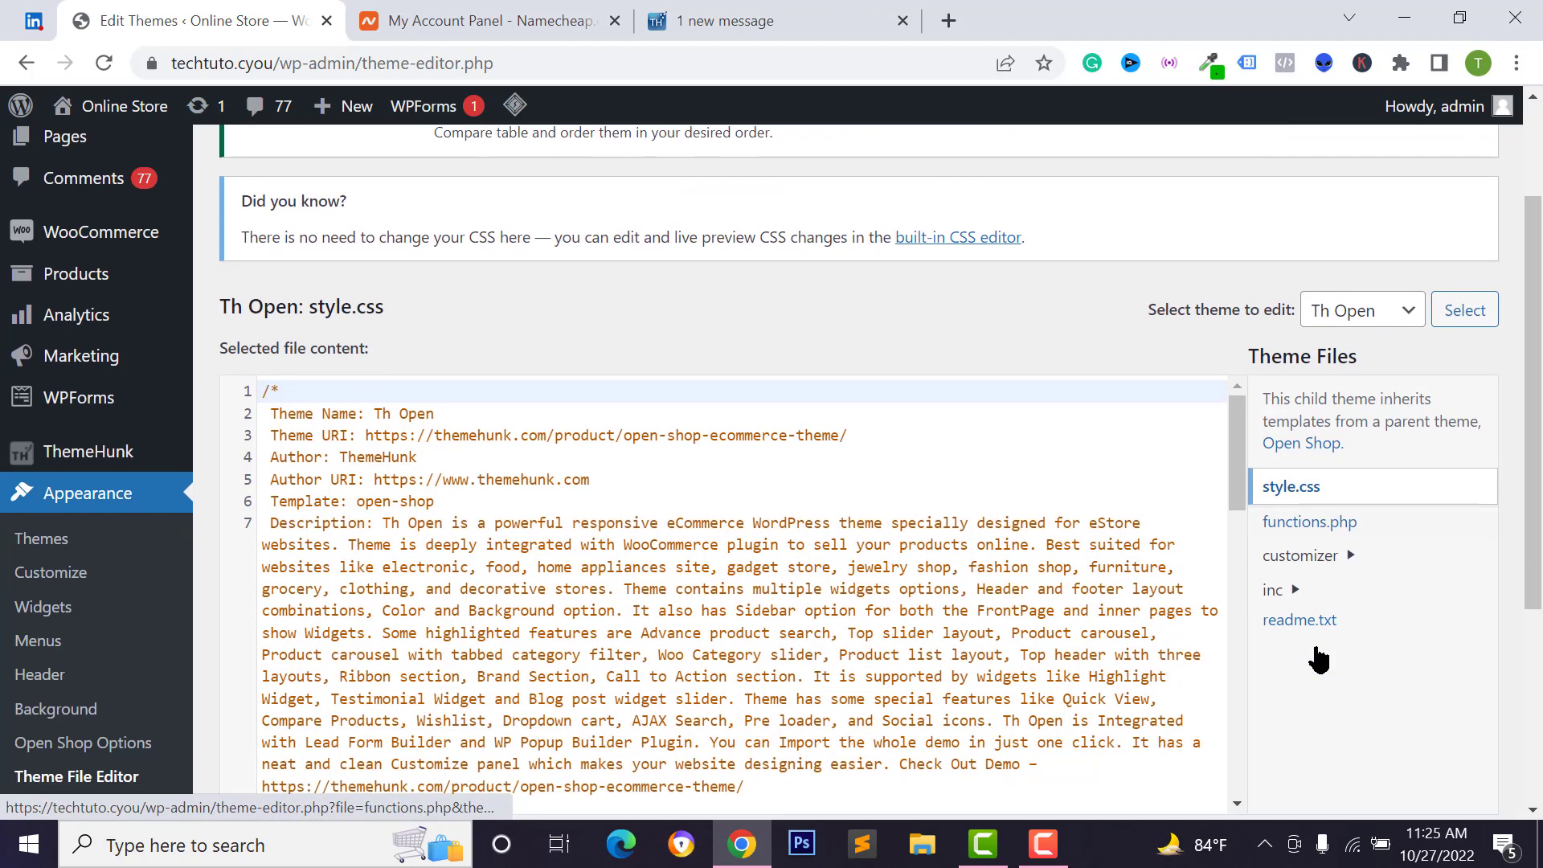
pyautogui.click(1300, 524)
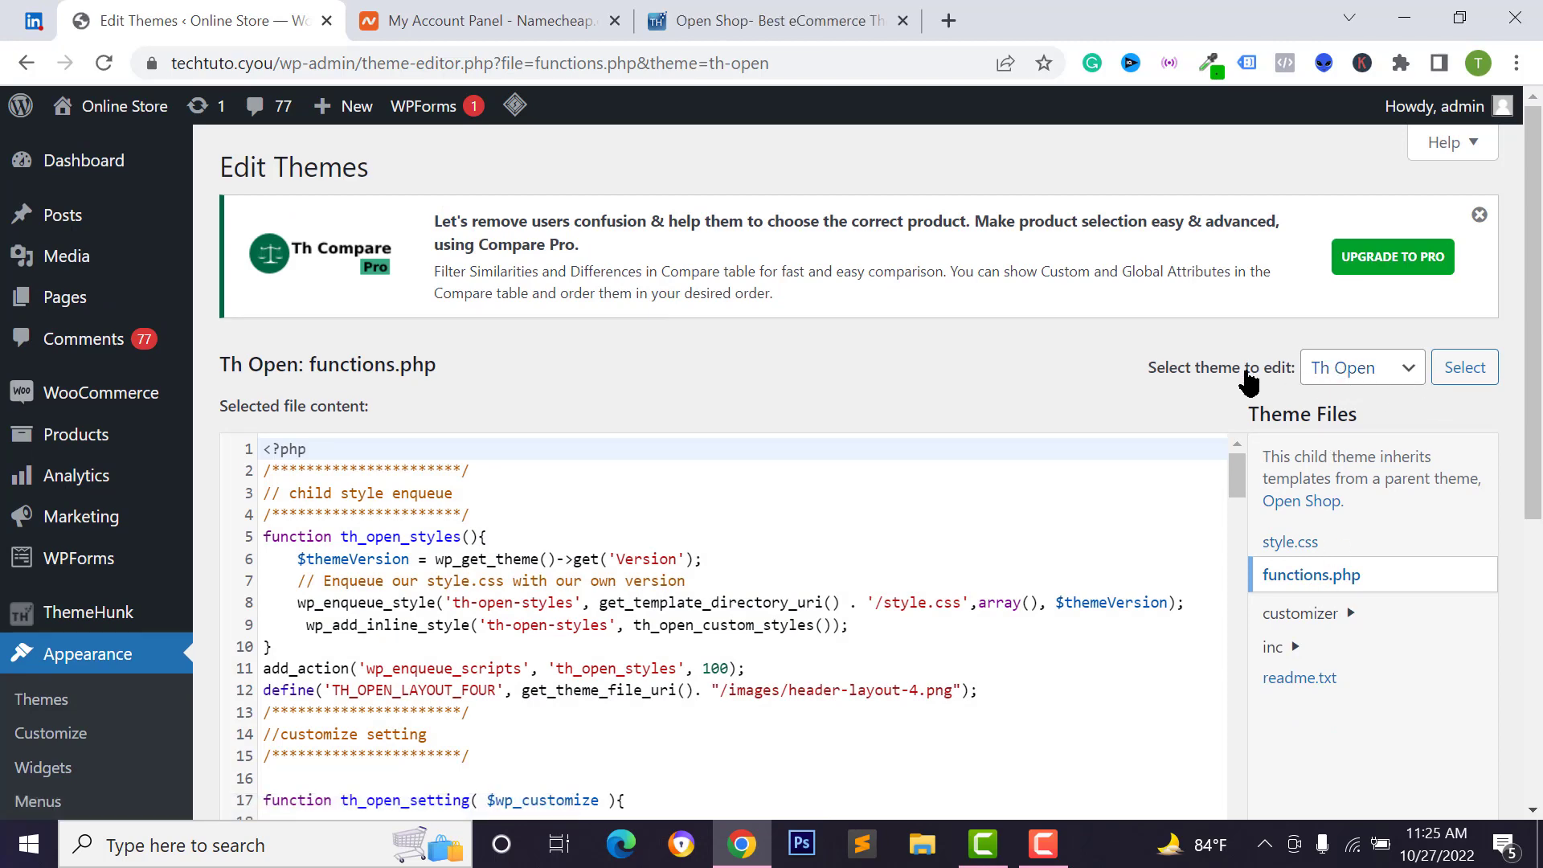
pyautogui.scroll(-8, 1199, 700)
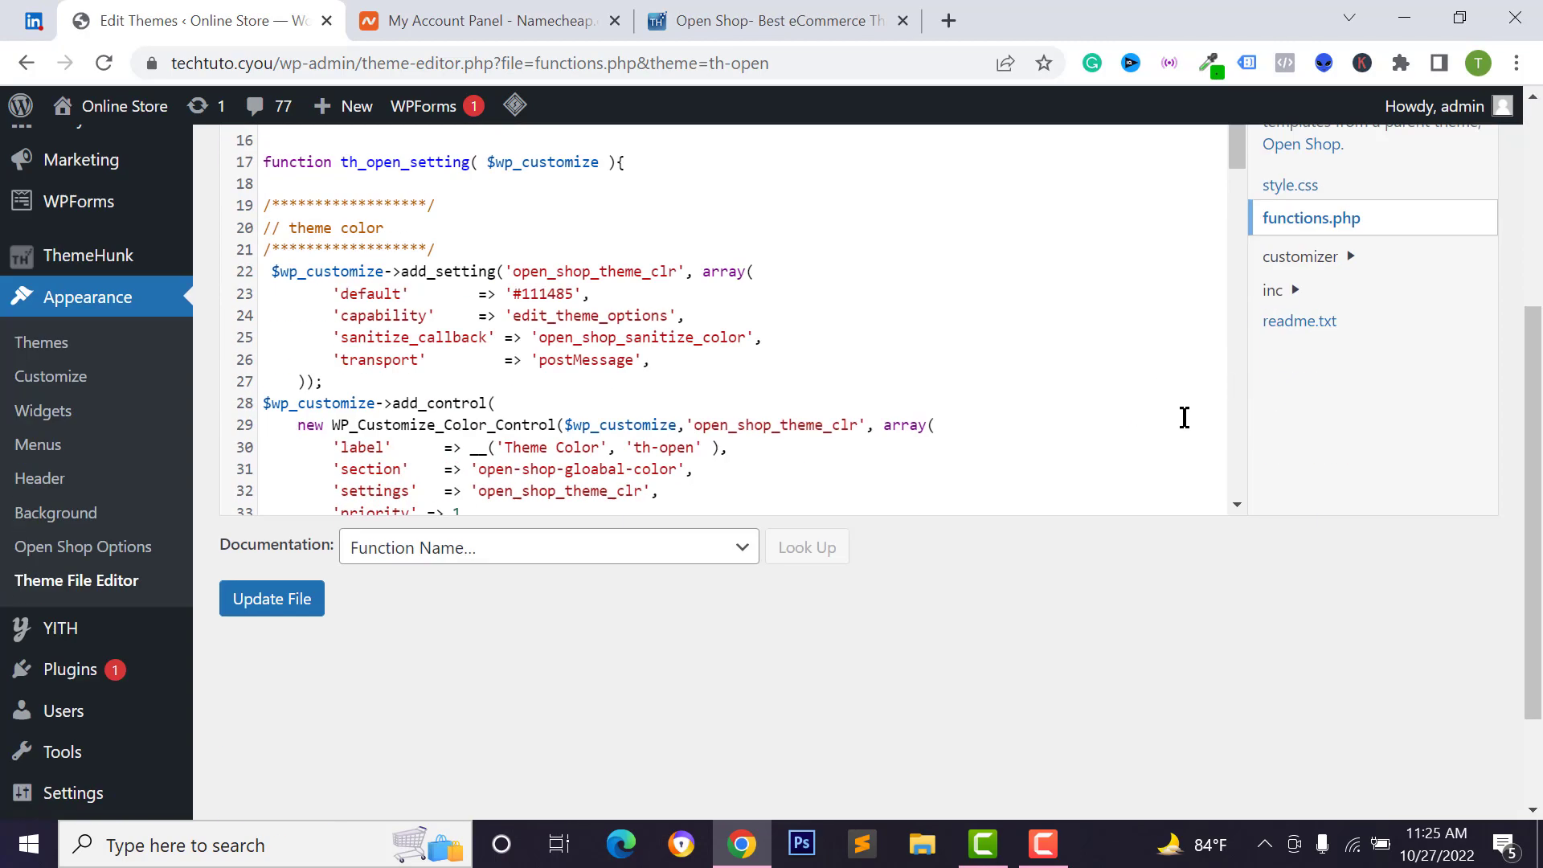
pyautogui.scroll(3, 1037, 778)
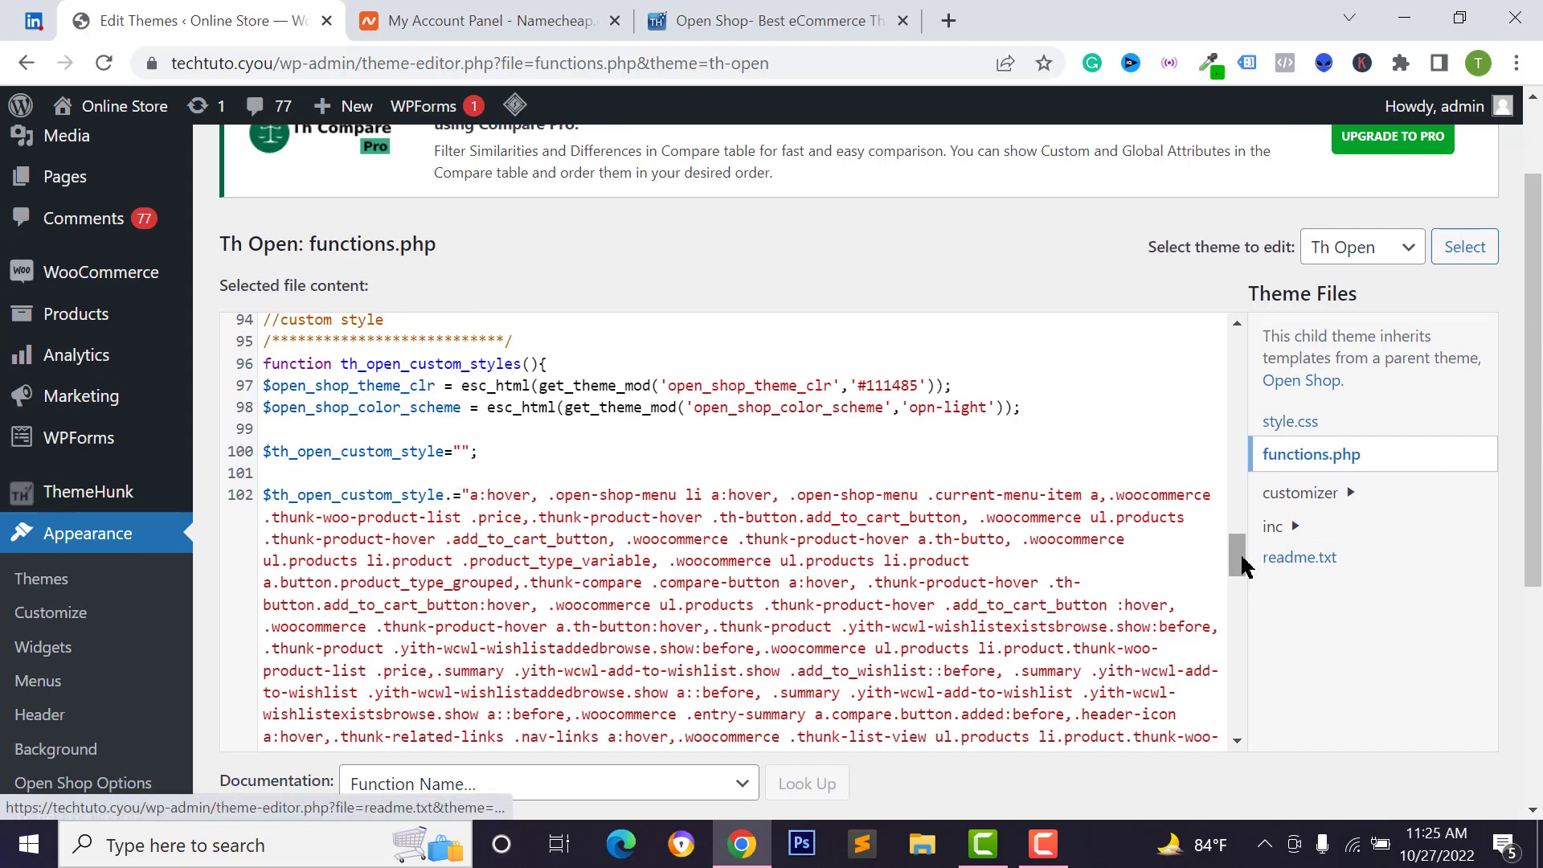
pyautogui.moveTo(1241, 552); pyautogui.dragTo(1236, 739)
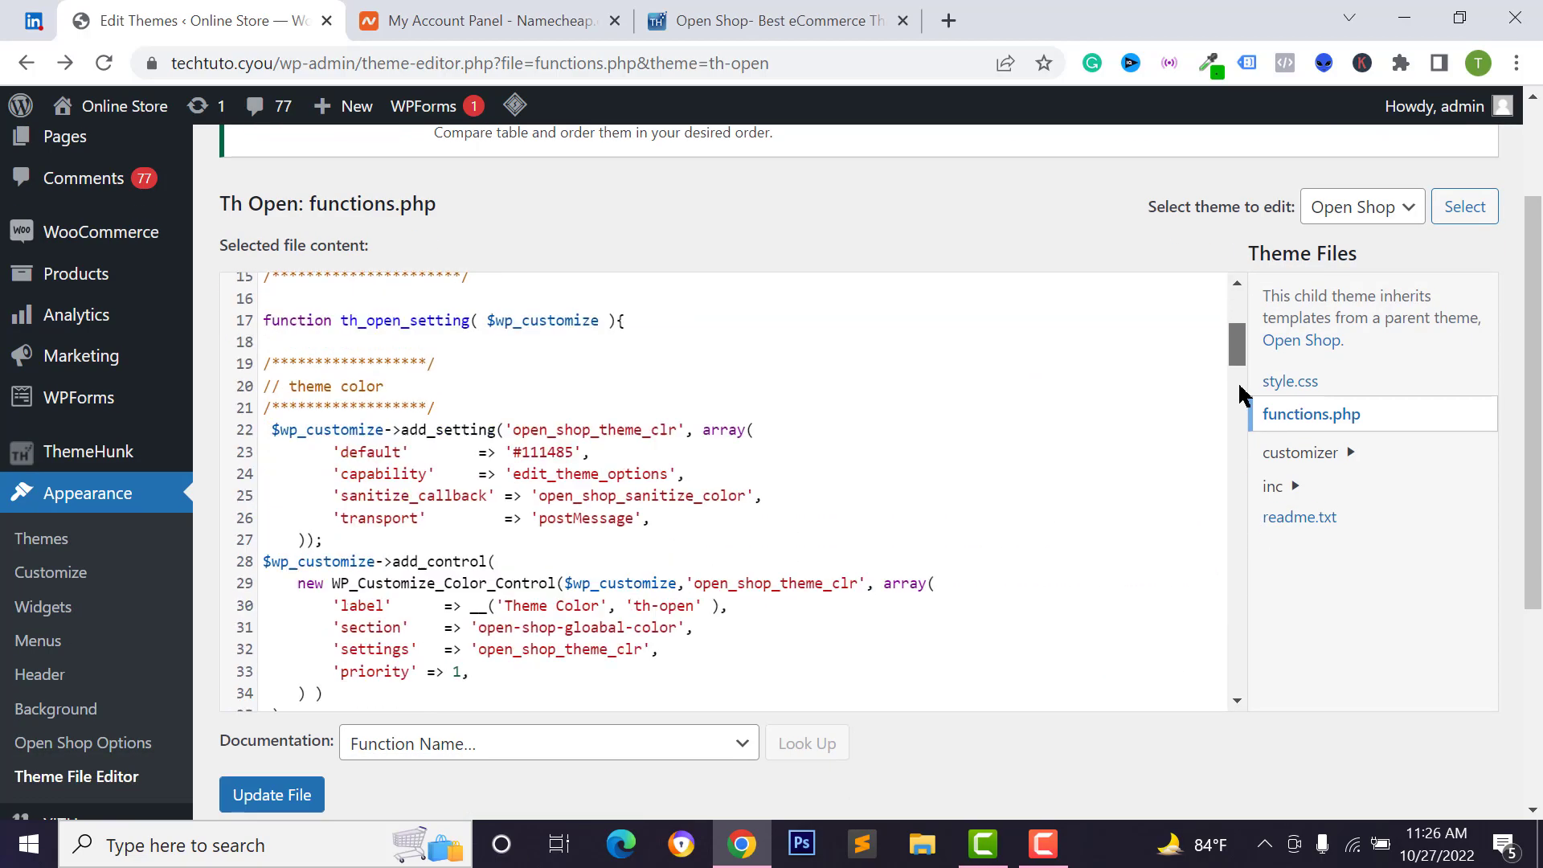
pyautogui.moveTo(1247, 389); pyautogui.dragTo(1266, 696)
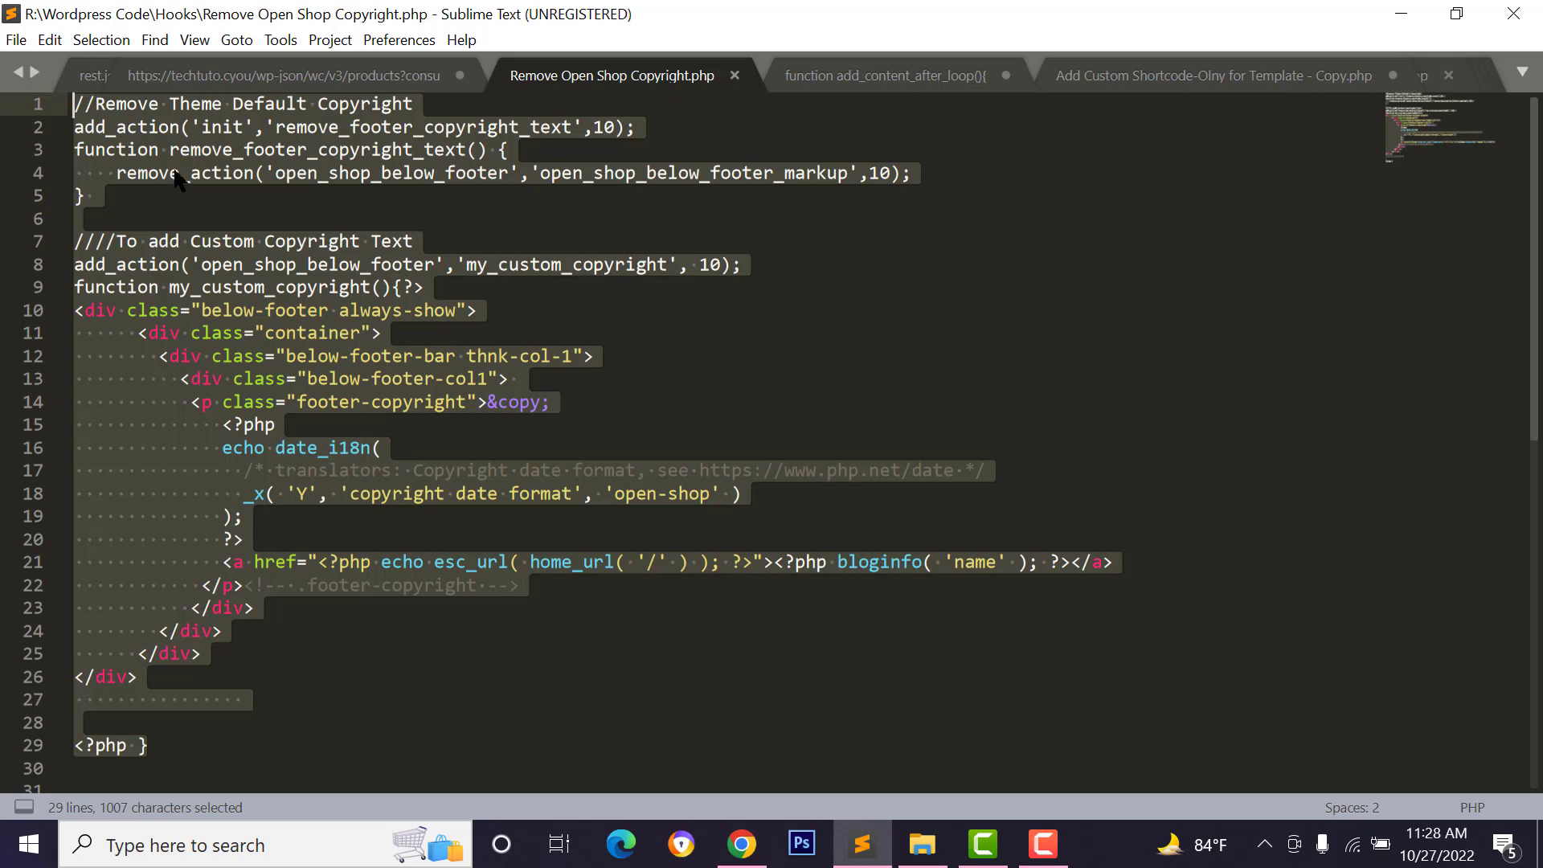
# Step: Paste the Sublime copyright hook snippet after line 134 of functions.php, Update File, and visit the site
pyautogui.rightClick(173, 173)
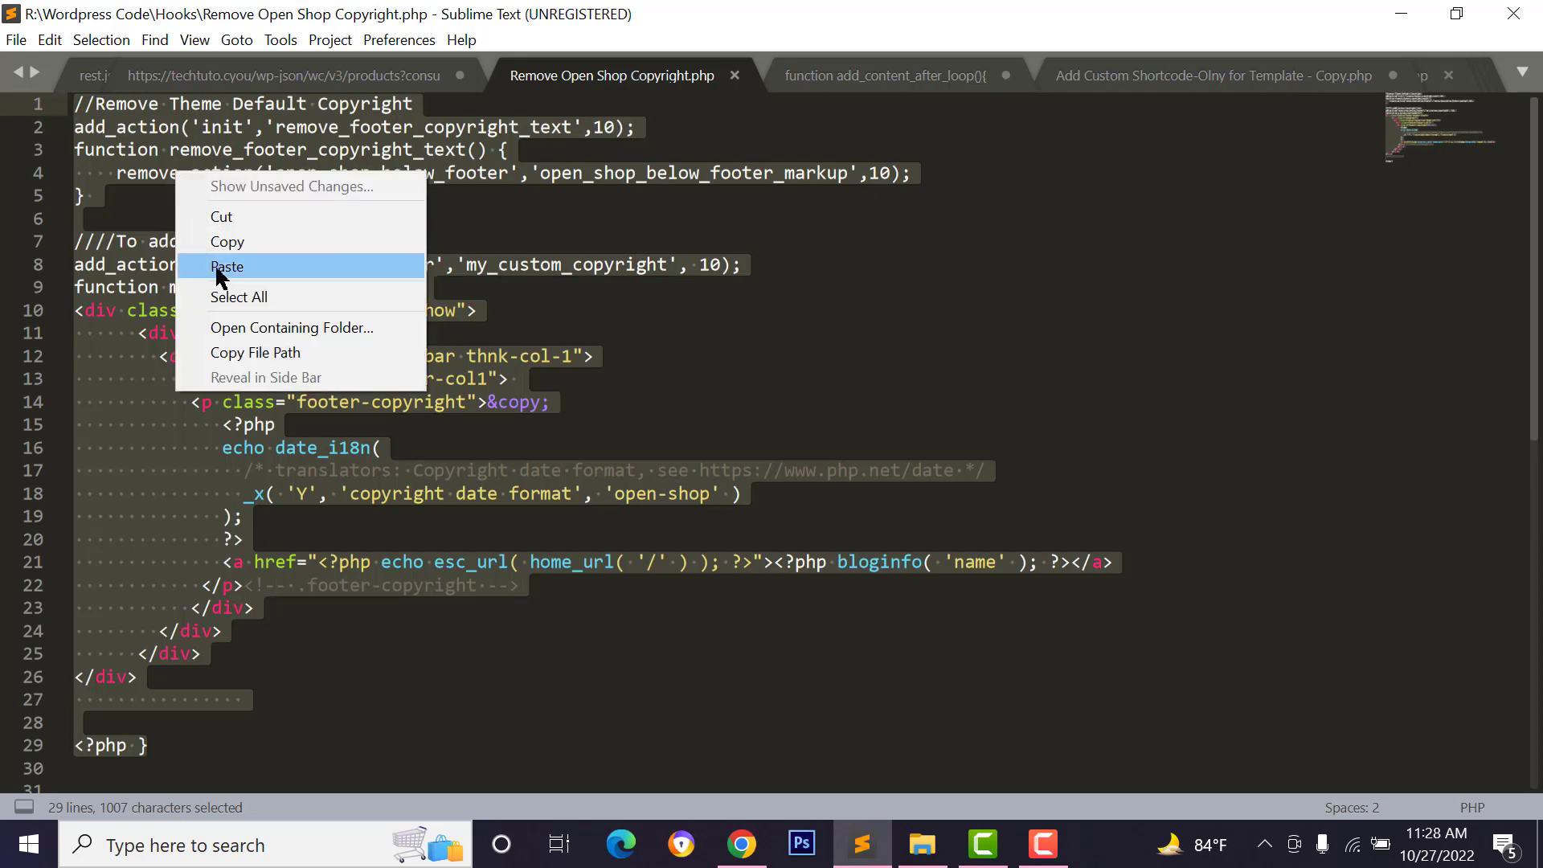
pyautogui.click(314, 240)
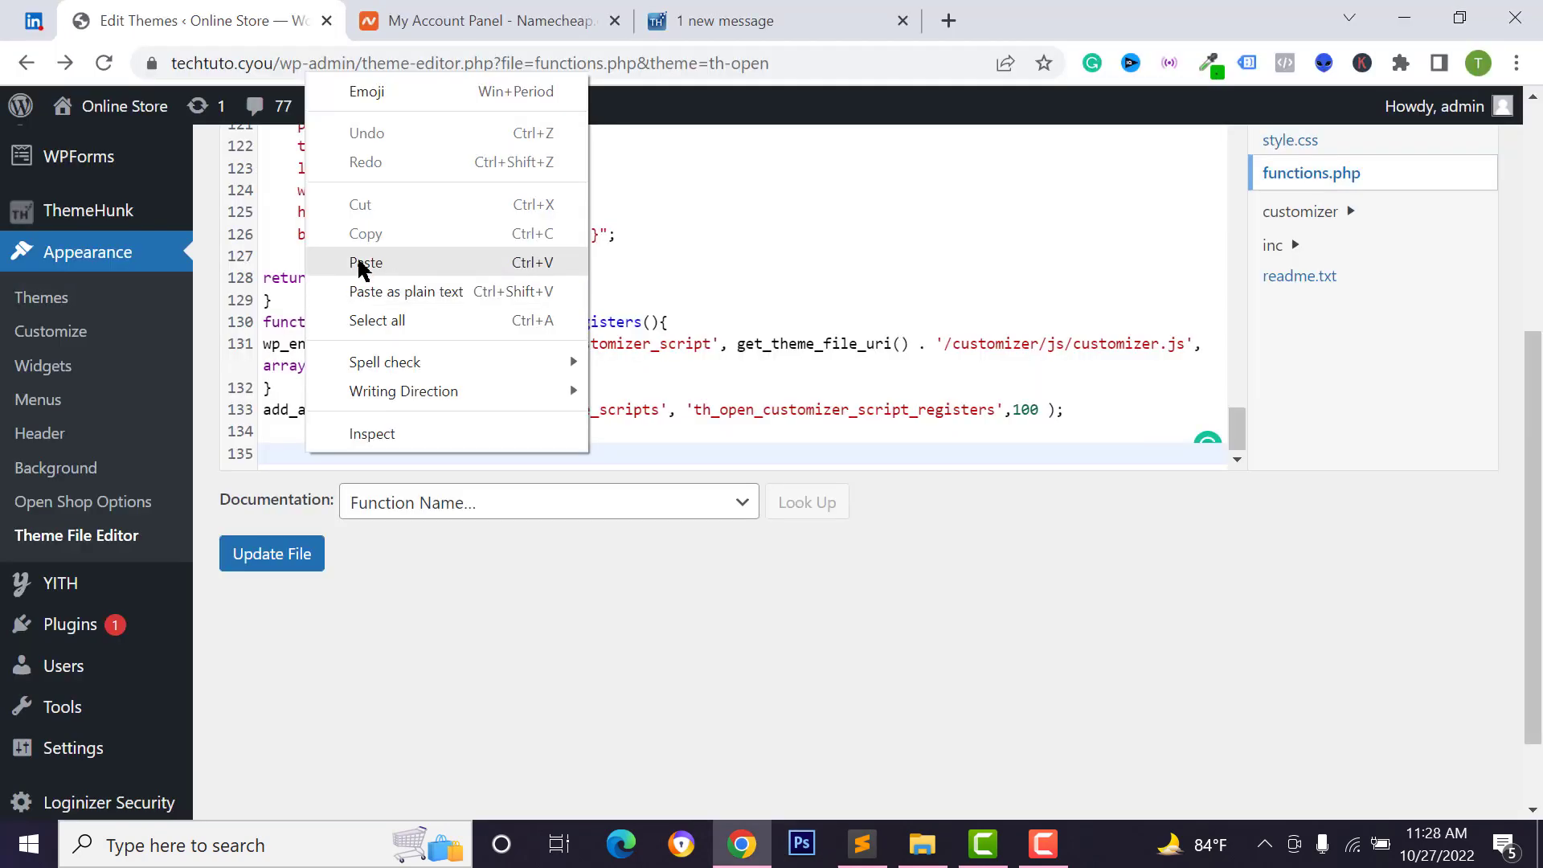
pyautogui.click(365, 263)
pyautogui.scroll(4, 378, 430)
pyautogui.click(287, 561)
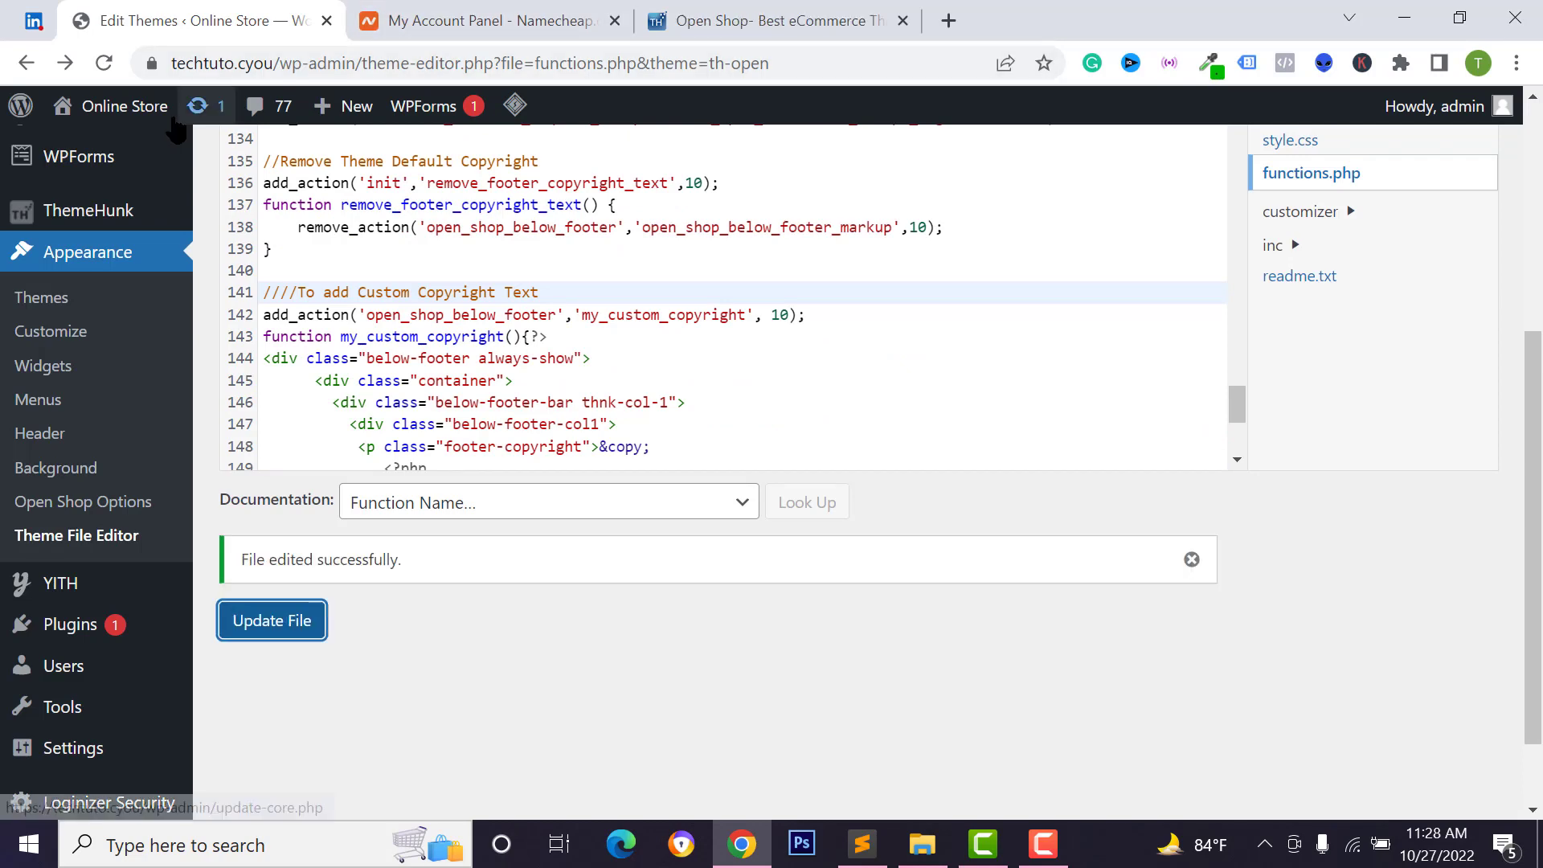
pyautogui.moveTo(120, 106)
pyautogui.keyDown('ctrl'); pyautogui.click(81, 150); pyautogui.keyUp('ctrl')
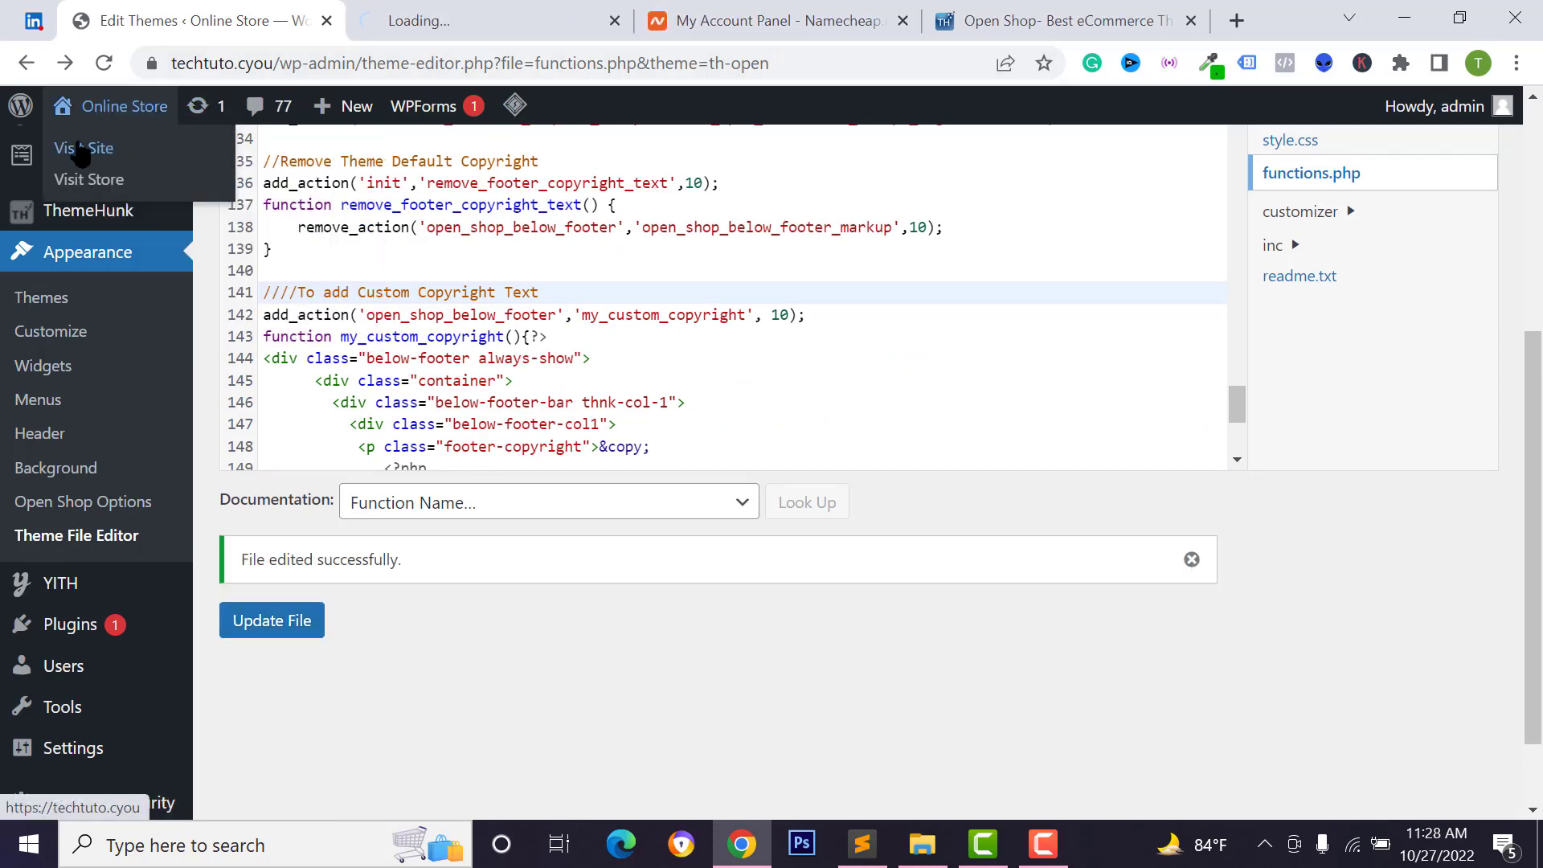
# Step: Switch to the new storefront tab and scroll its home page down to the Product Slider
pyautogui.click(437, 22)
pyautogui.scroll(-15, 721, 752)
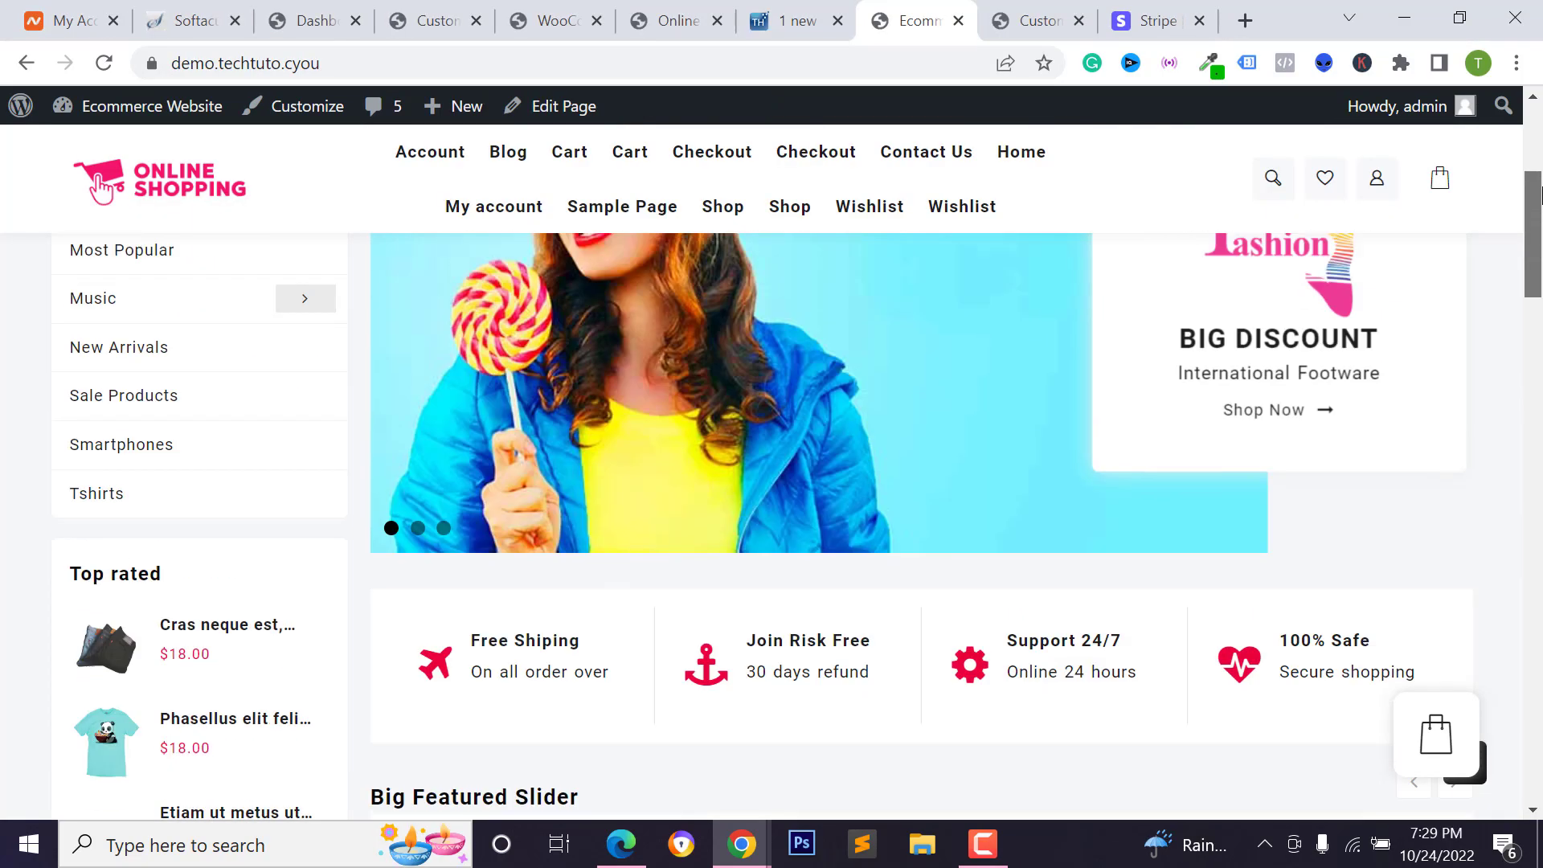
pyautogui.scroll(5, 1538, 134)
pyautogui.moveTo(1539, 147); pyautogui.dragTo(1541, 615)
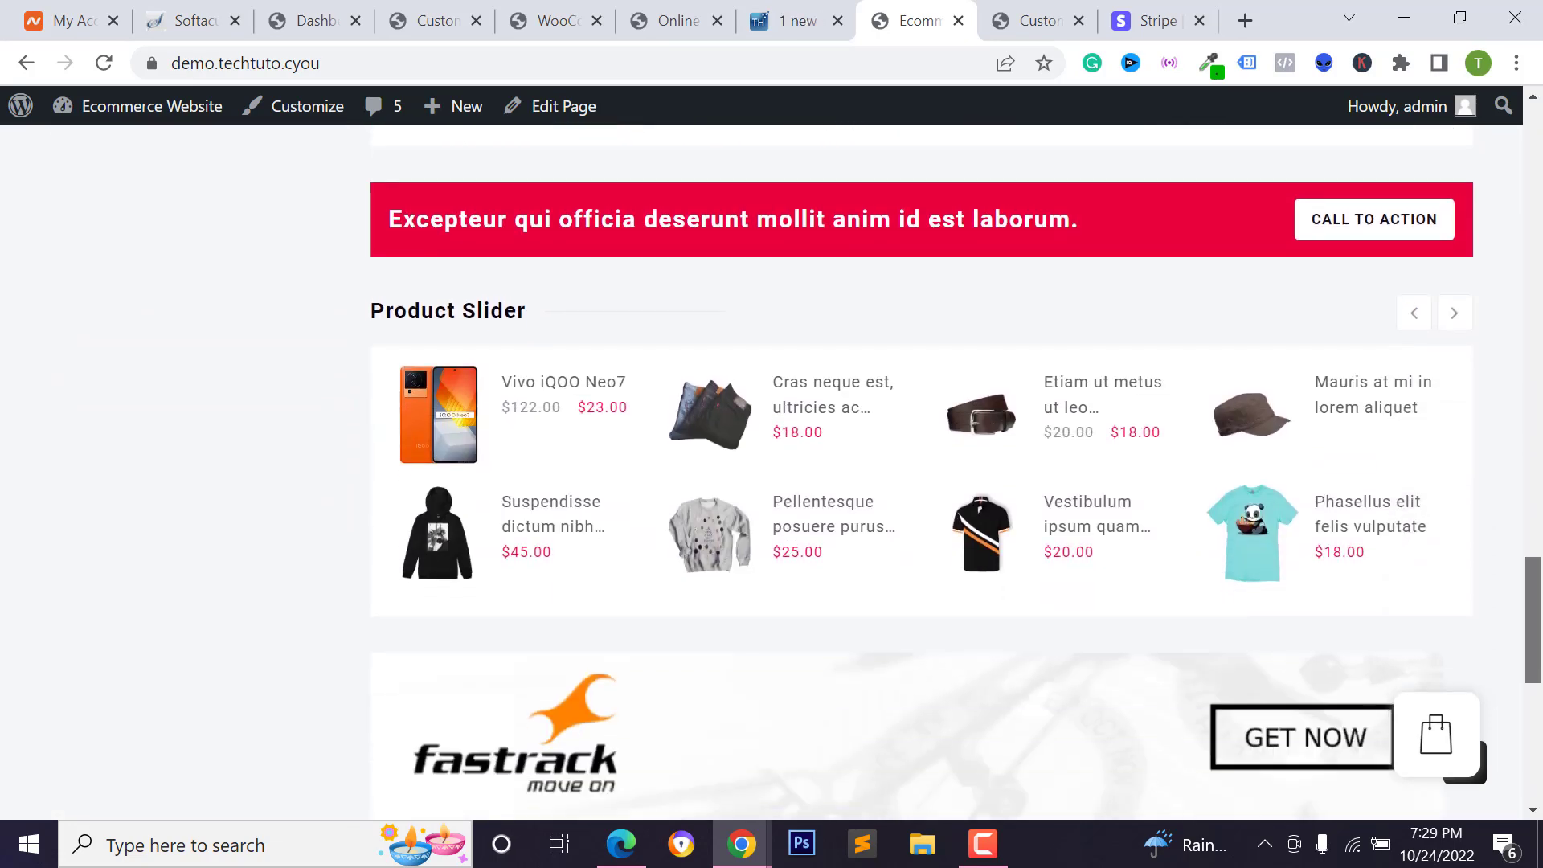